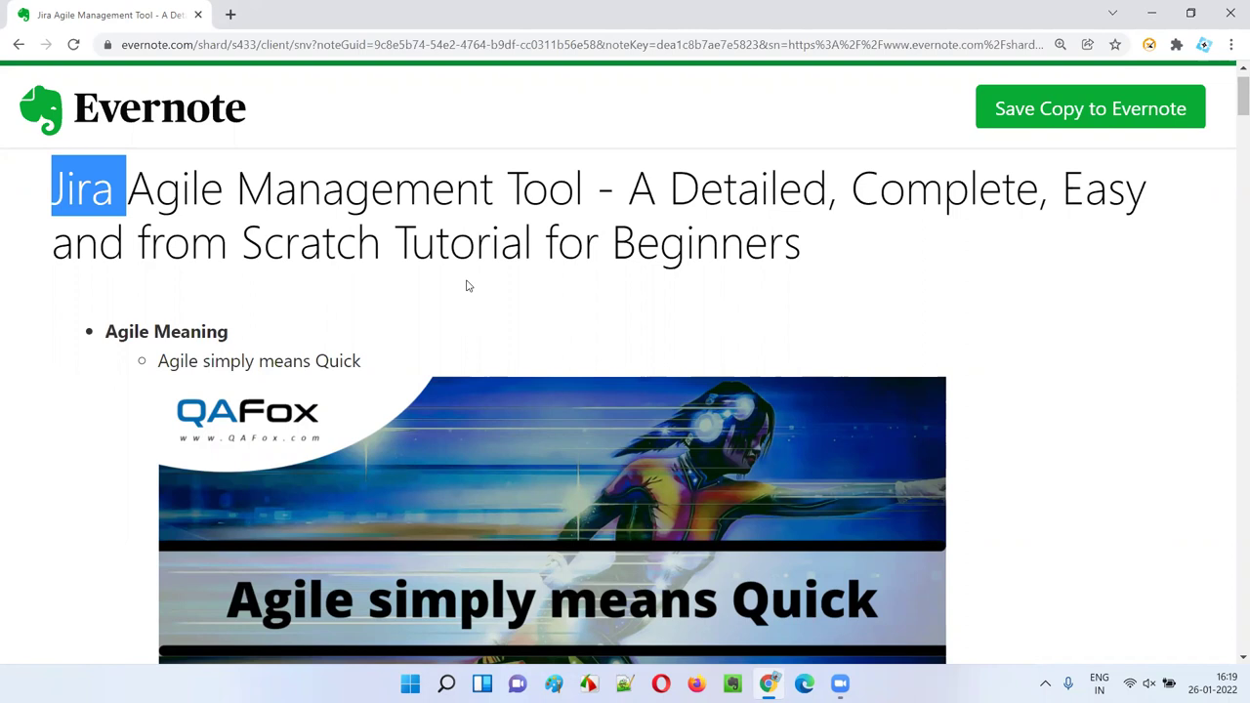
Step: Highlight the 'Agile Meaning' heading in the Jira tutorial note and scroll down past the QAFox image
drag(102, 337, 243, 344)
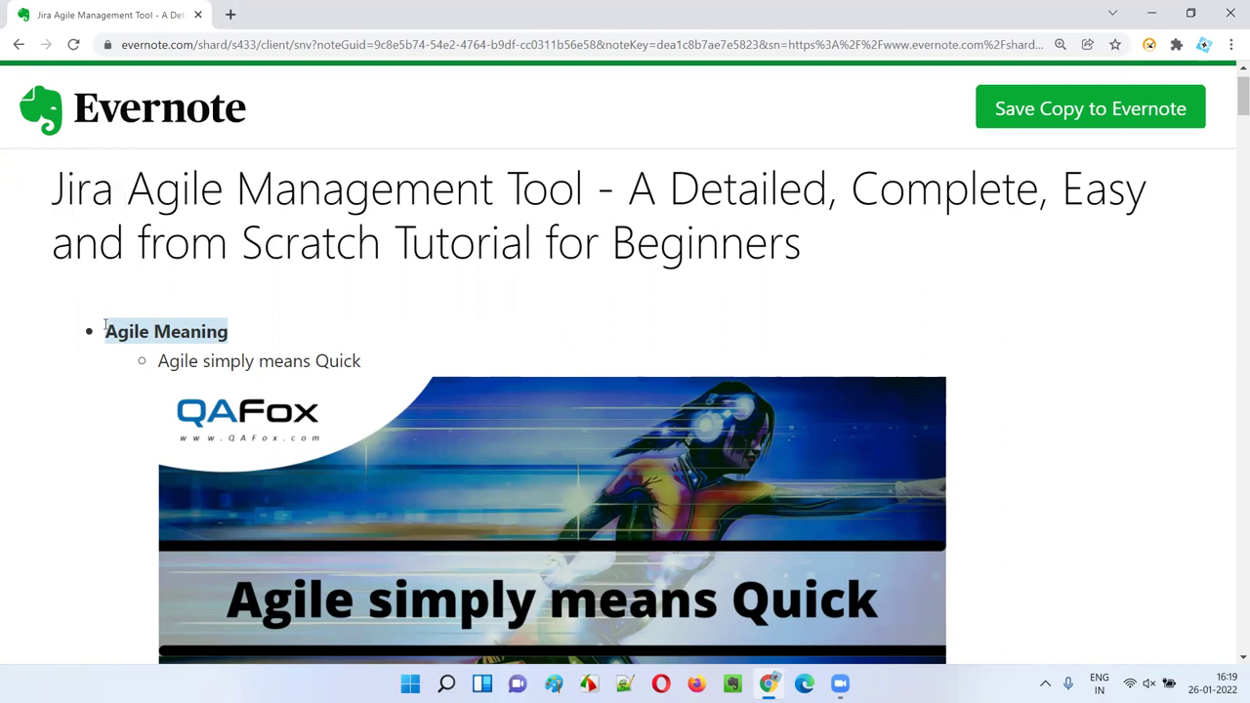
drag(101, 332, 236, 329)
scroll(447, 282, down, 1)
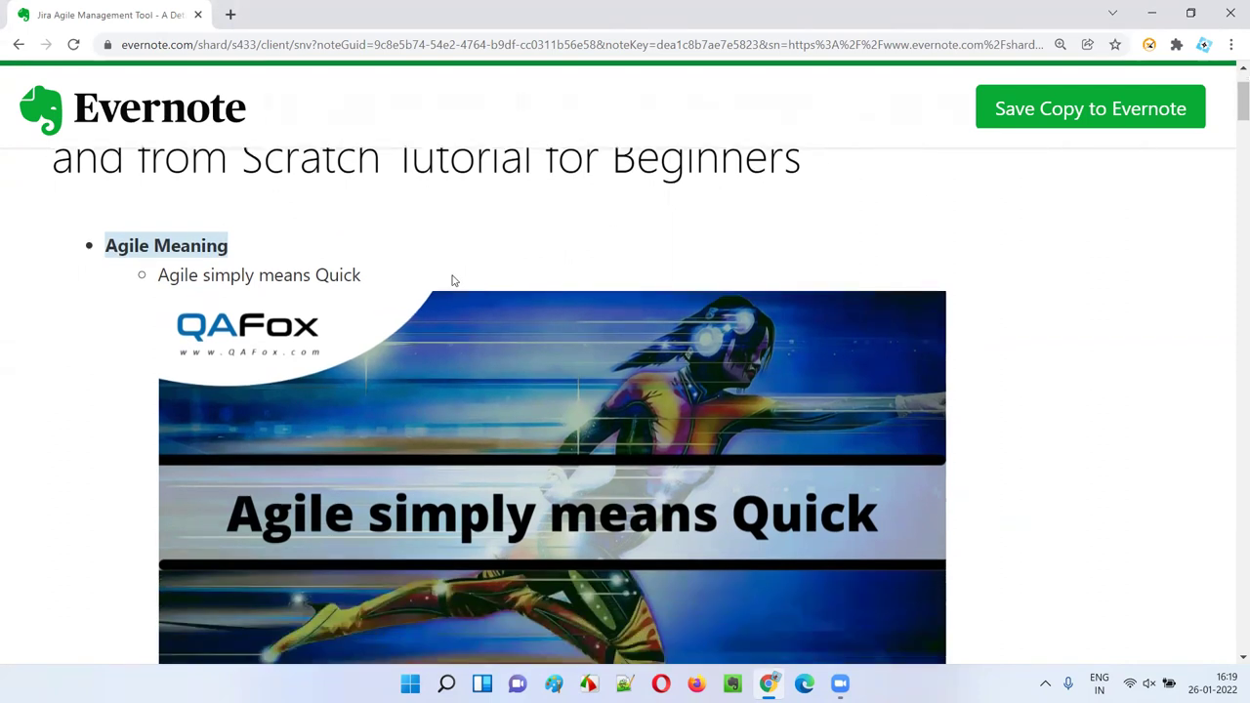
scroll(452, 281, down, 1)
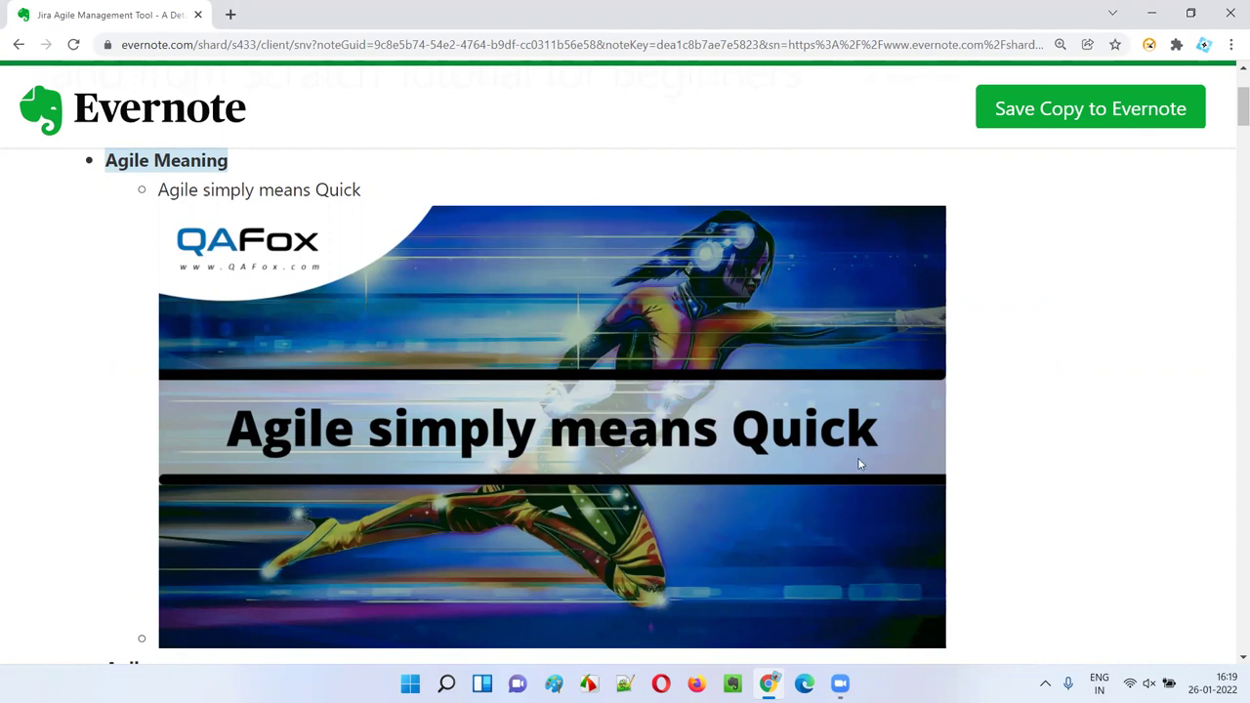
Step: Highlight the 'Agile' heading and scroll until the whole SDLC Models diagram is visible
scroll(857, 358, down, 5)
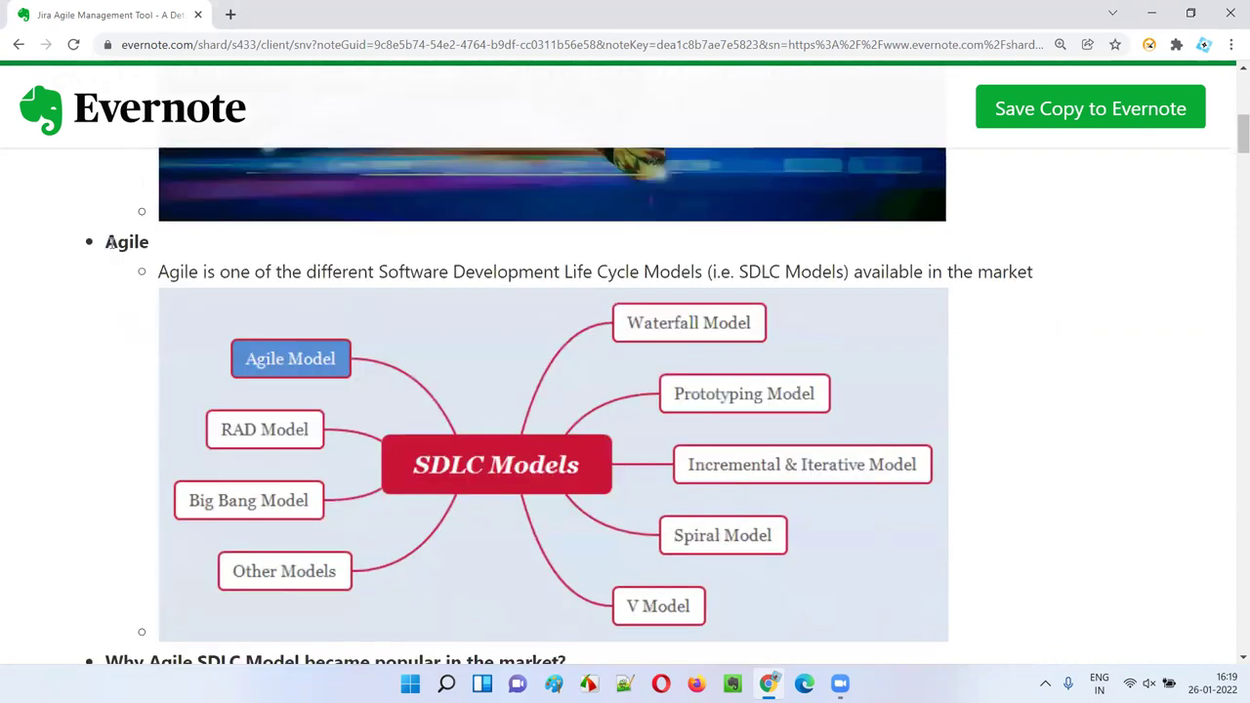
drag(107, 241, 166, 240)
scroll(547, 244, up, 6)
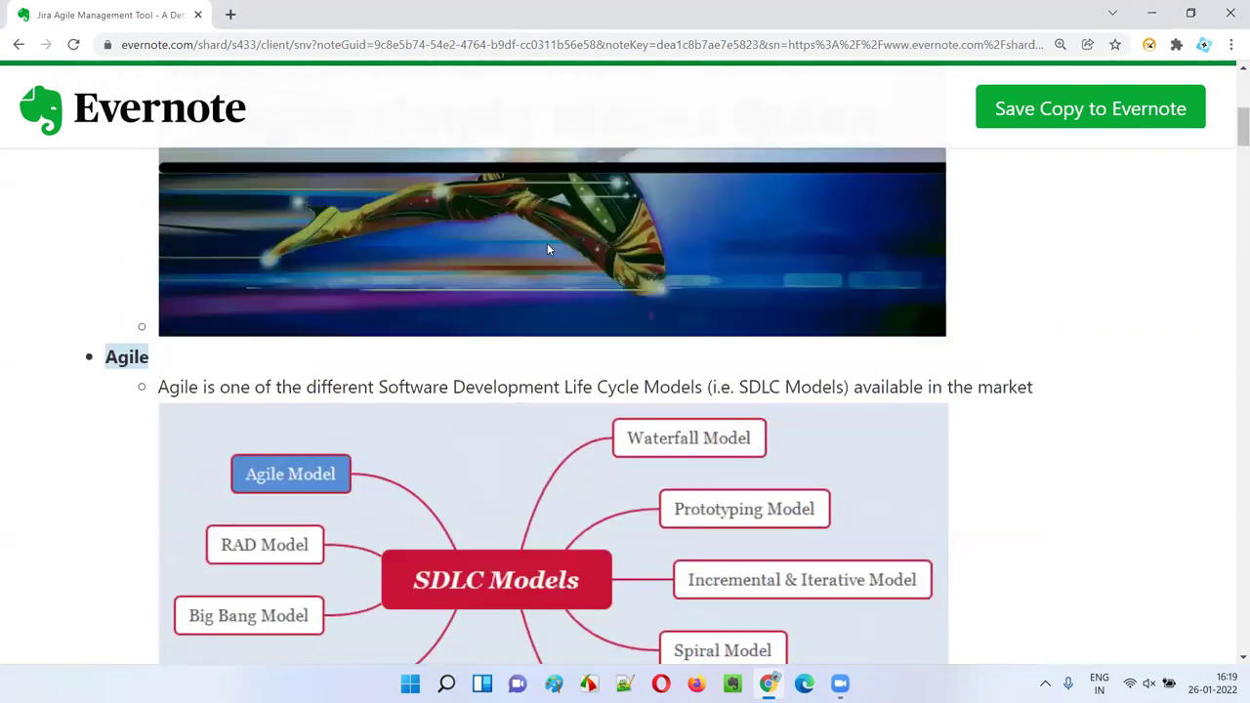
scroll(535, 305, down, 2)
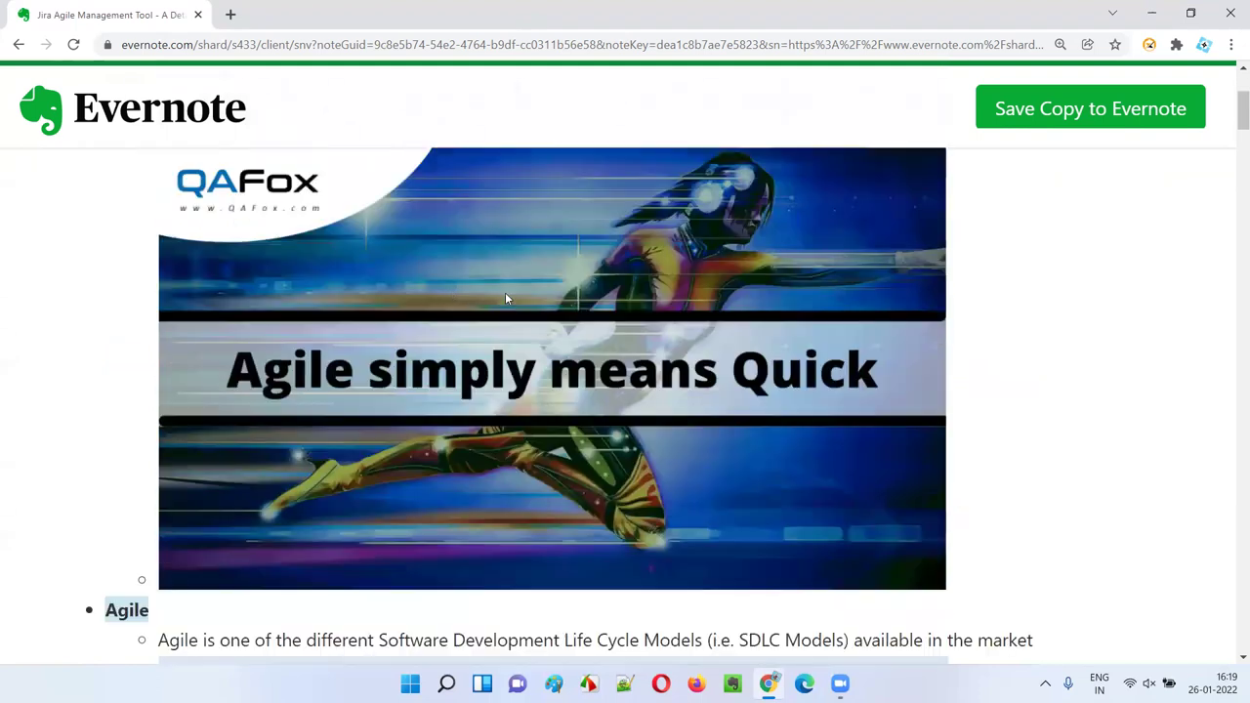
scroll(1024, 373, down, 2)
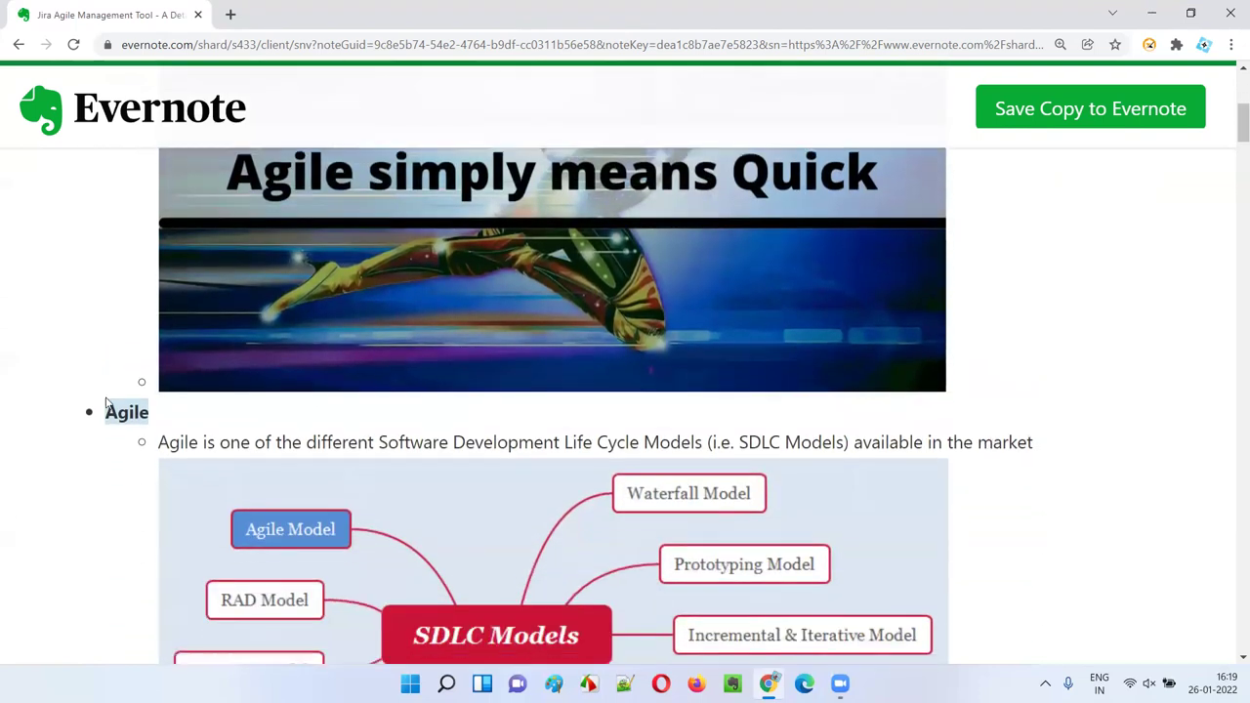
scroll(175, 405, down, 1)
scroll(181, 302, down, 1)
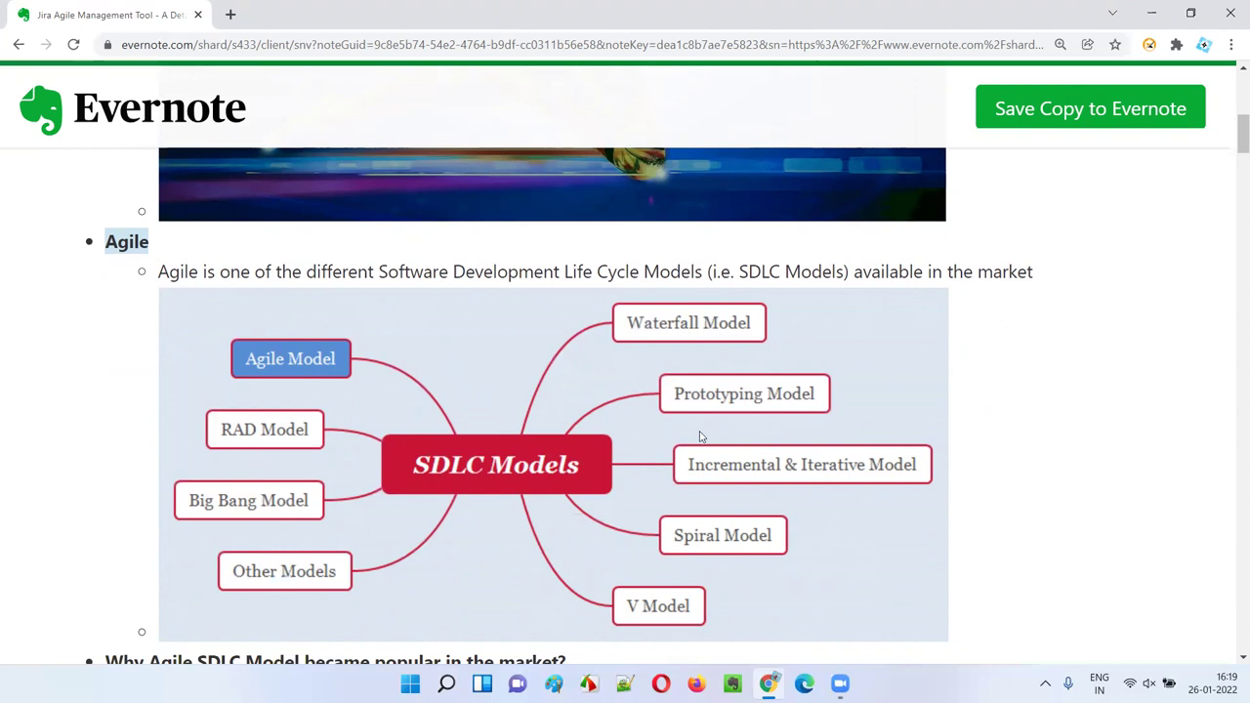
click(446, 684)
Step: Search Windows for 'xmind' and launch XMind 8 Update 9
text(xmind)
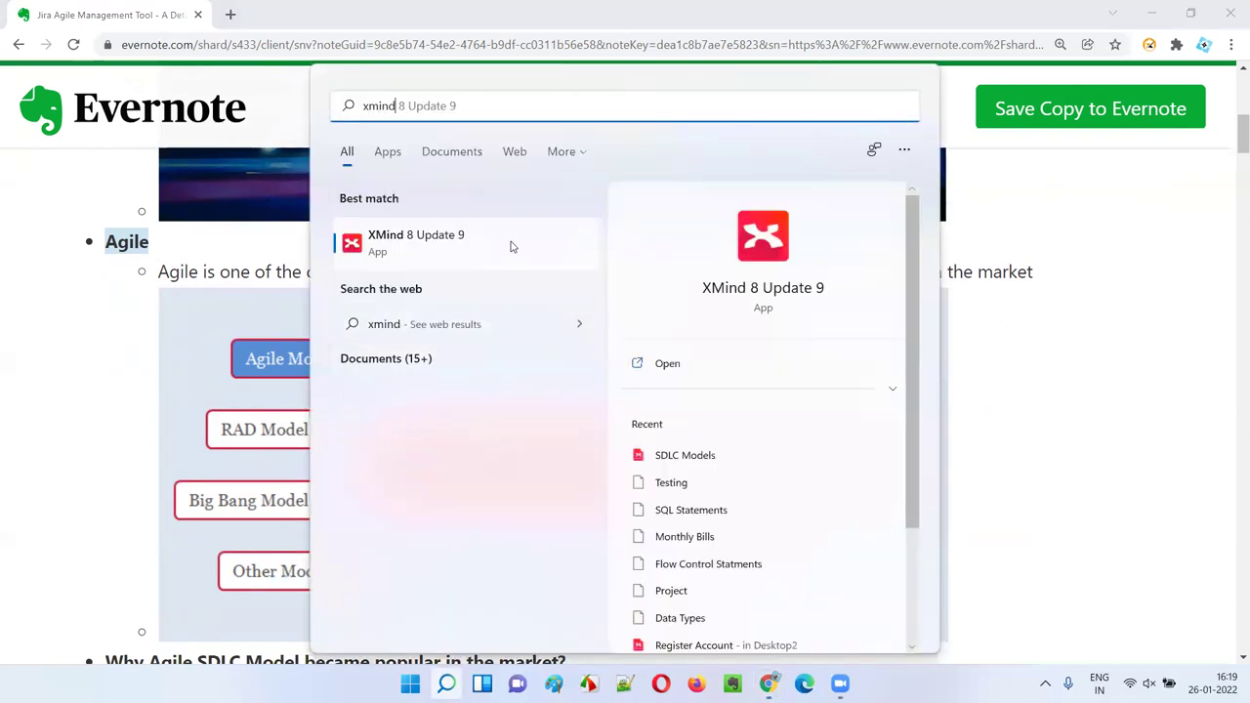
click(511, 243)
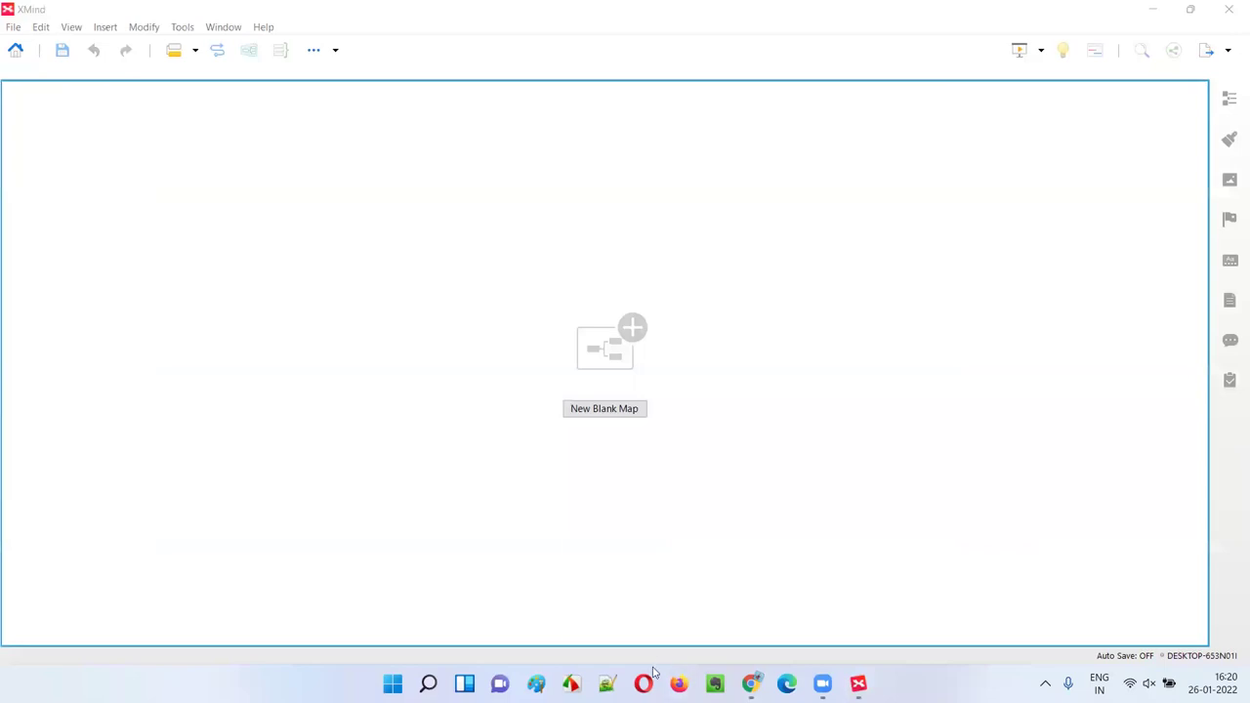
Step: In a new Chrome tab, search 'xmind' and open the XMind Mind Mapping Software site
key(alt+Tab)
click(230, 15)
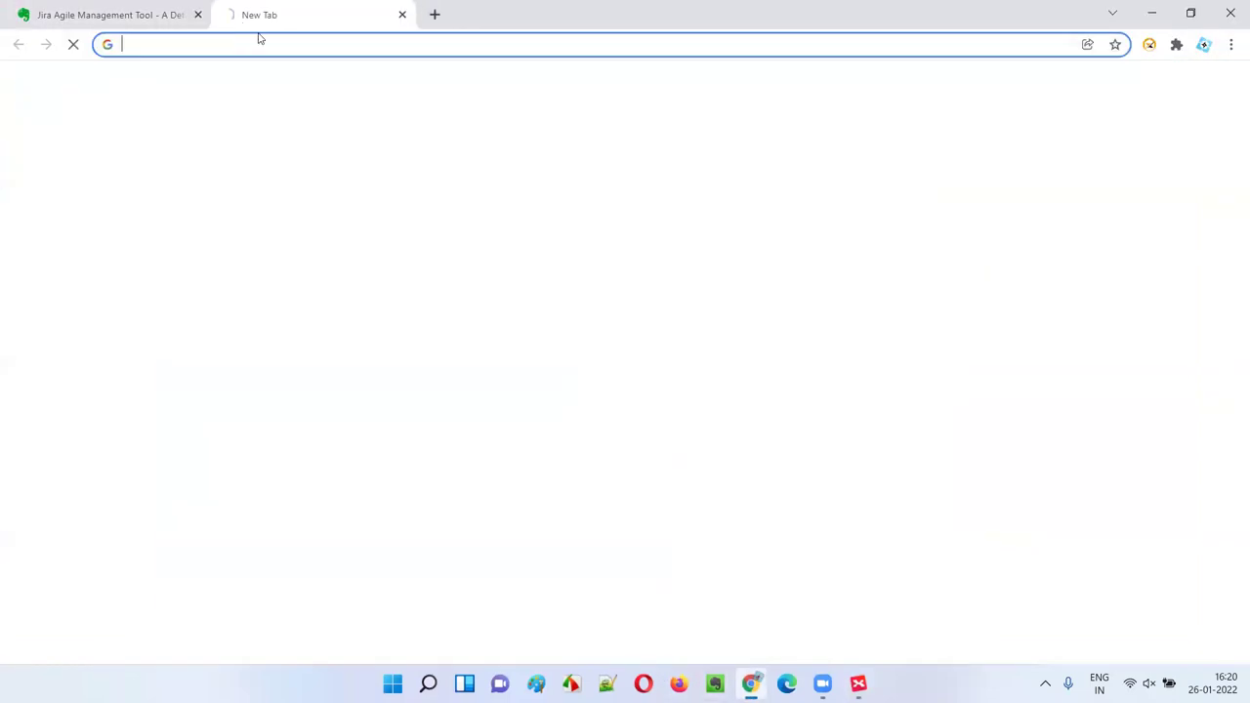
text(xmind)
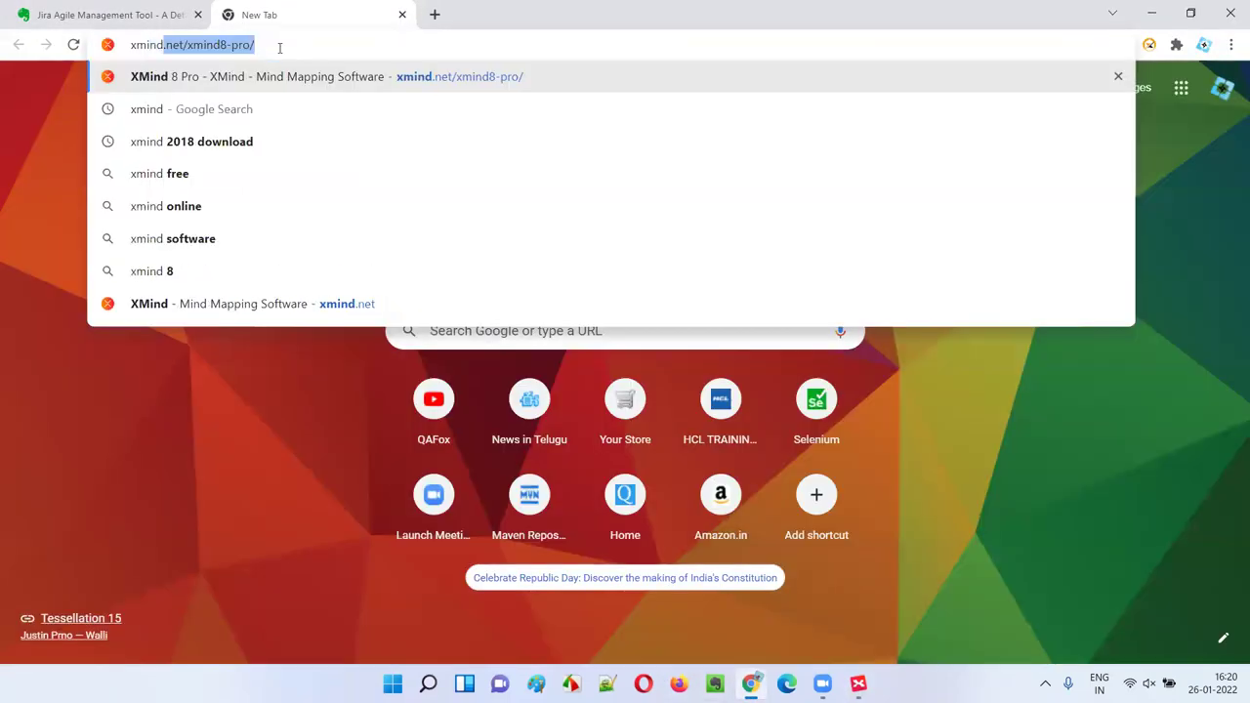
key(Return)
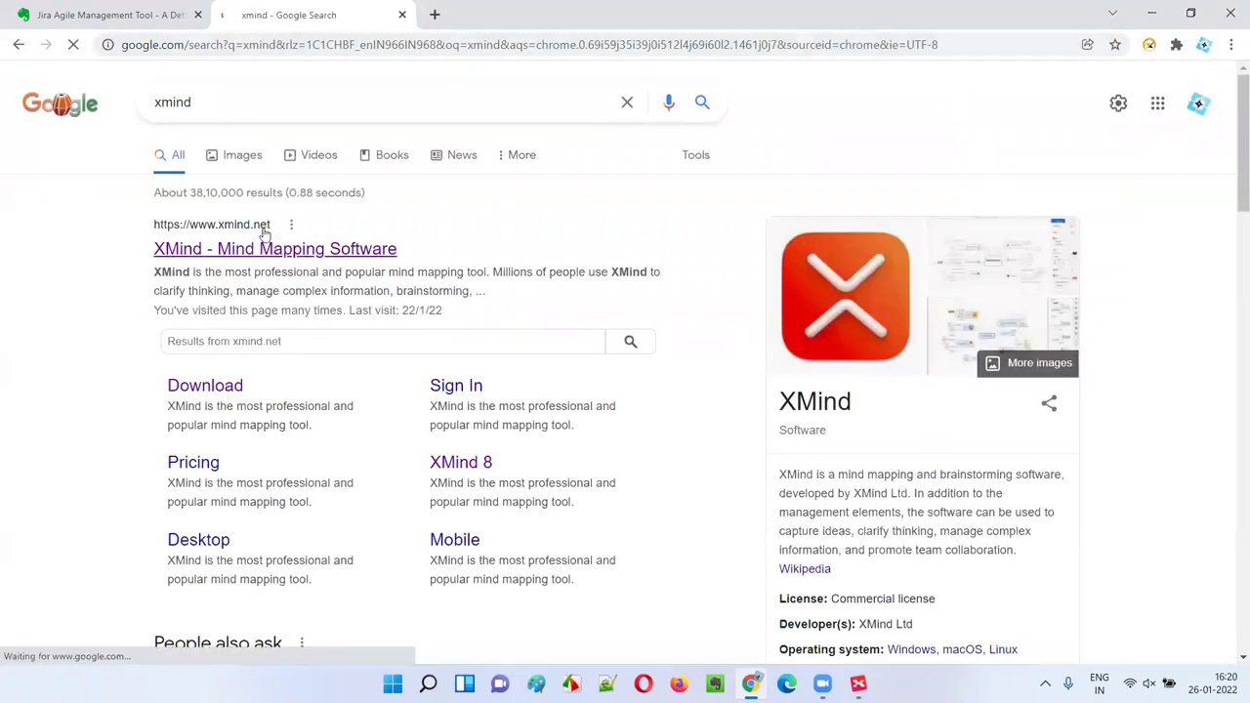
click(250, 252)
Step: Visit the XMind 8 (Classic) page from the site footer, then close it to return to the note
drag(1233, 112, 1242, 606)
scroll(381, 330, up, 6)
scroll(387, 324, down, 3)
scroll(389, 325, down, 5)
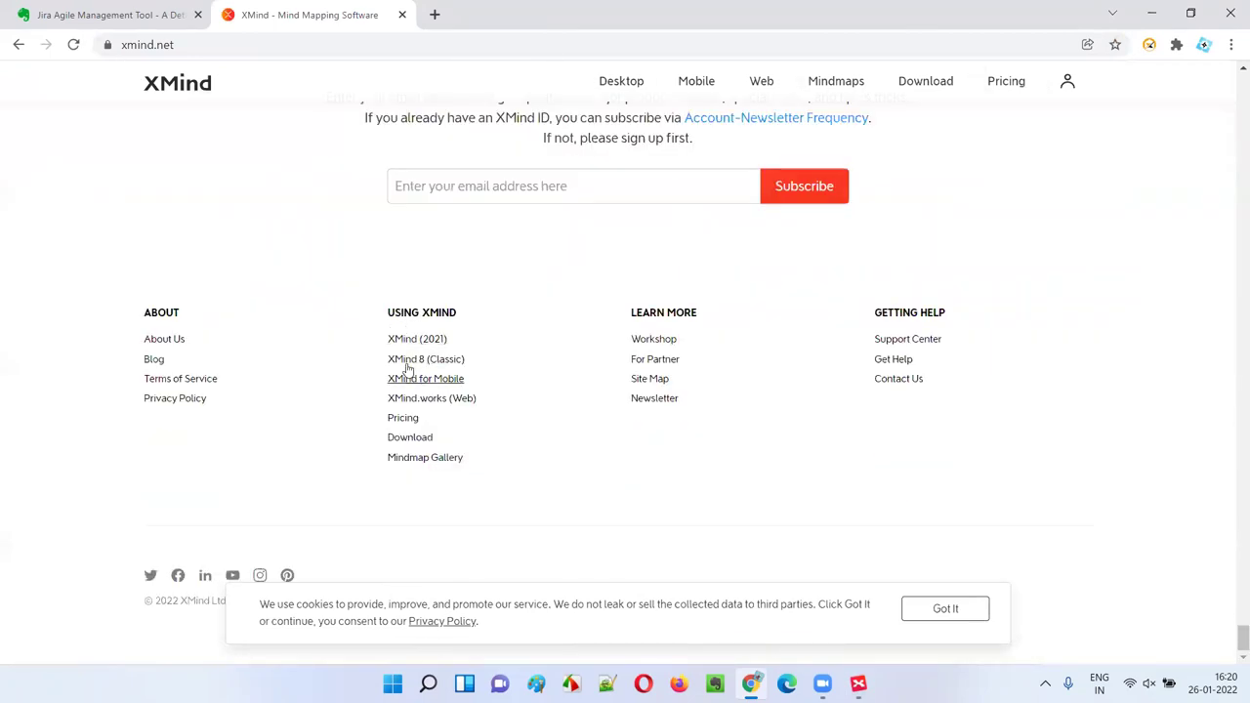
click(437, 368)
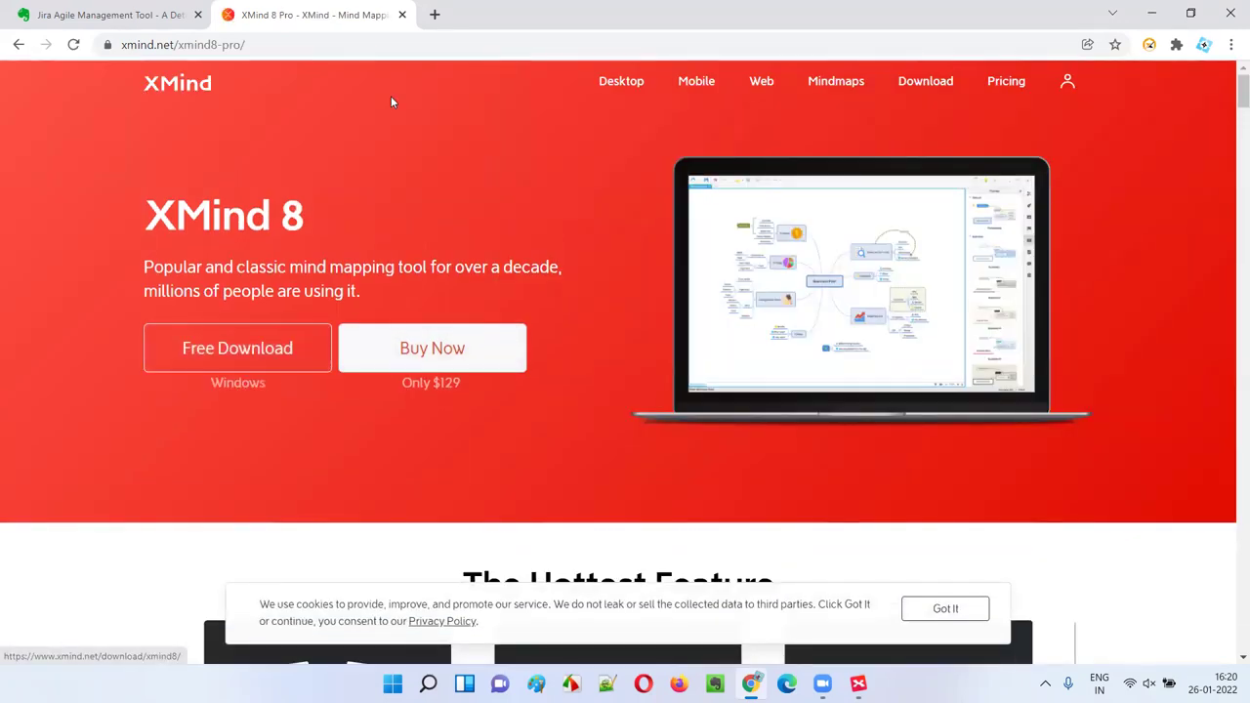
key(ctrl+shift+Tab)
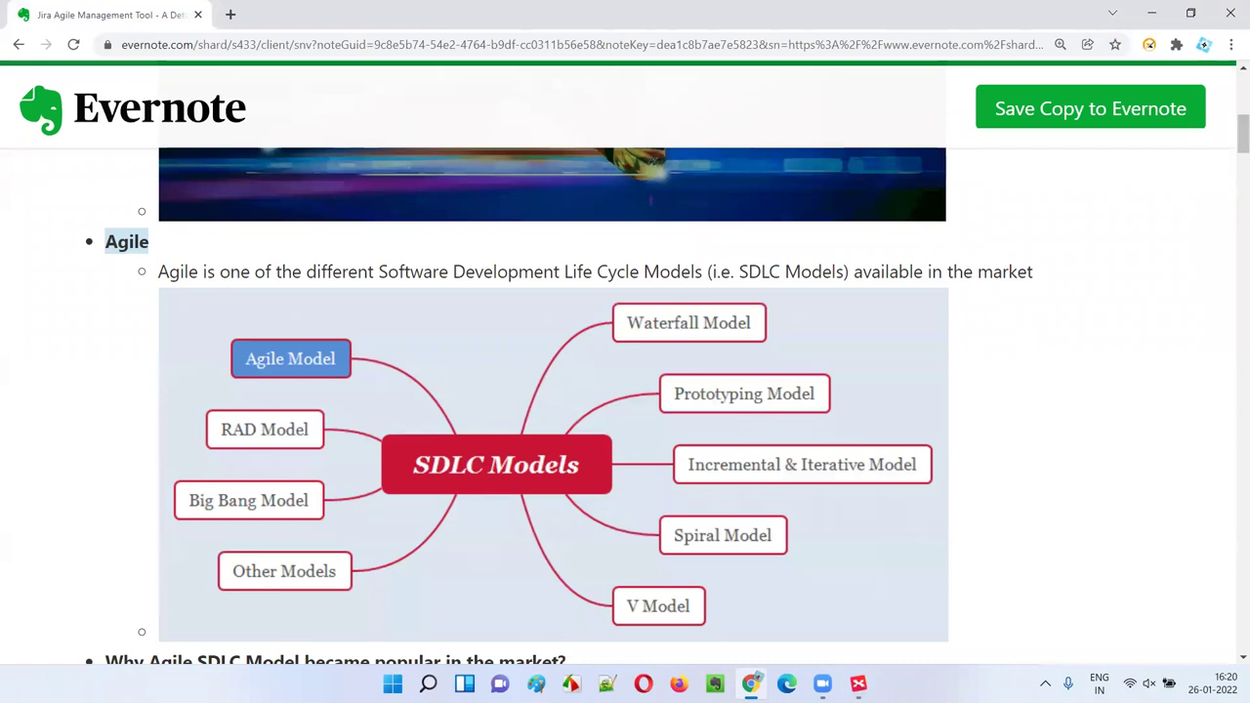
Step: Reselect the word 'Agile' in the note, then create a new blank map in XMind
click(858, 683)
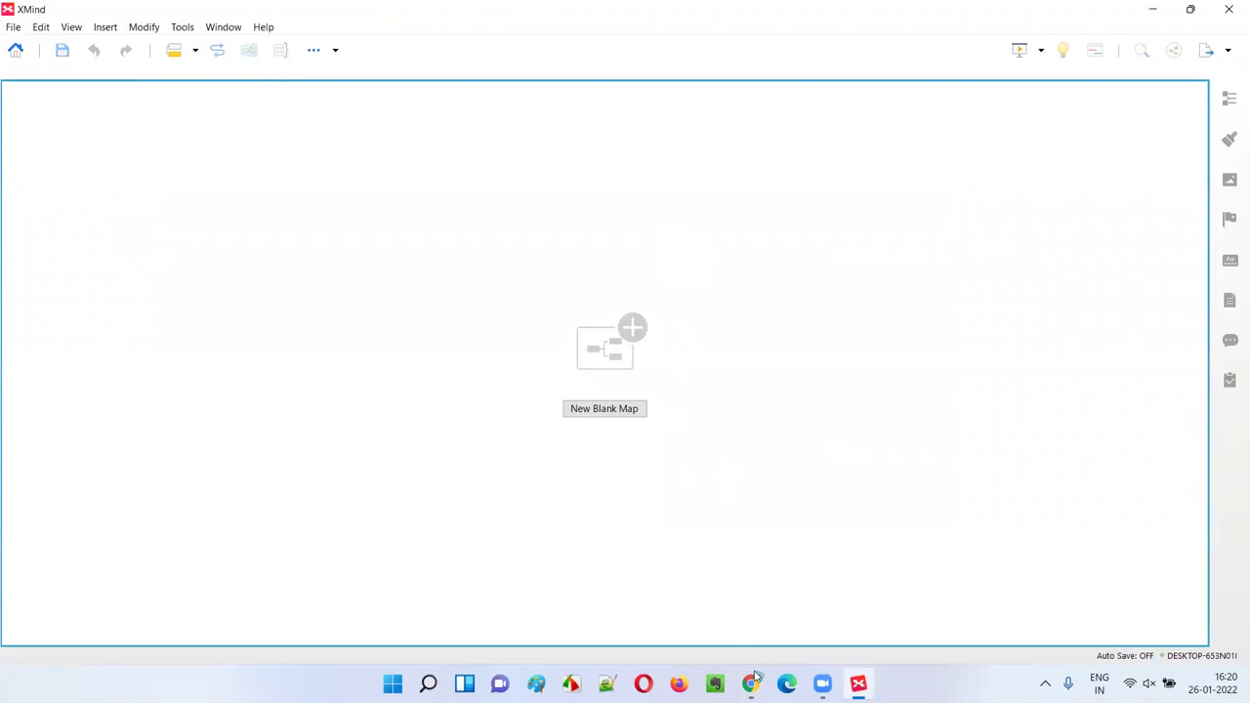
click(720, 668)
click(157, 245)
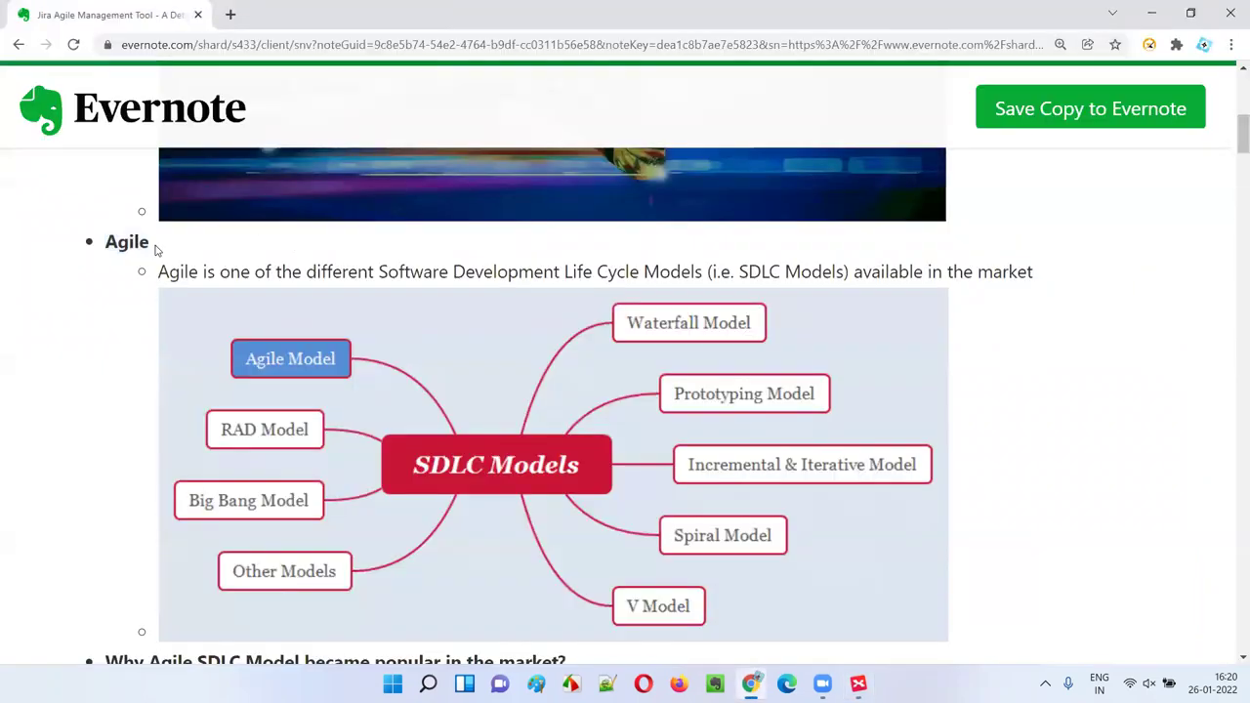
double_click(119, 243)
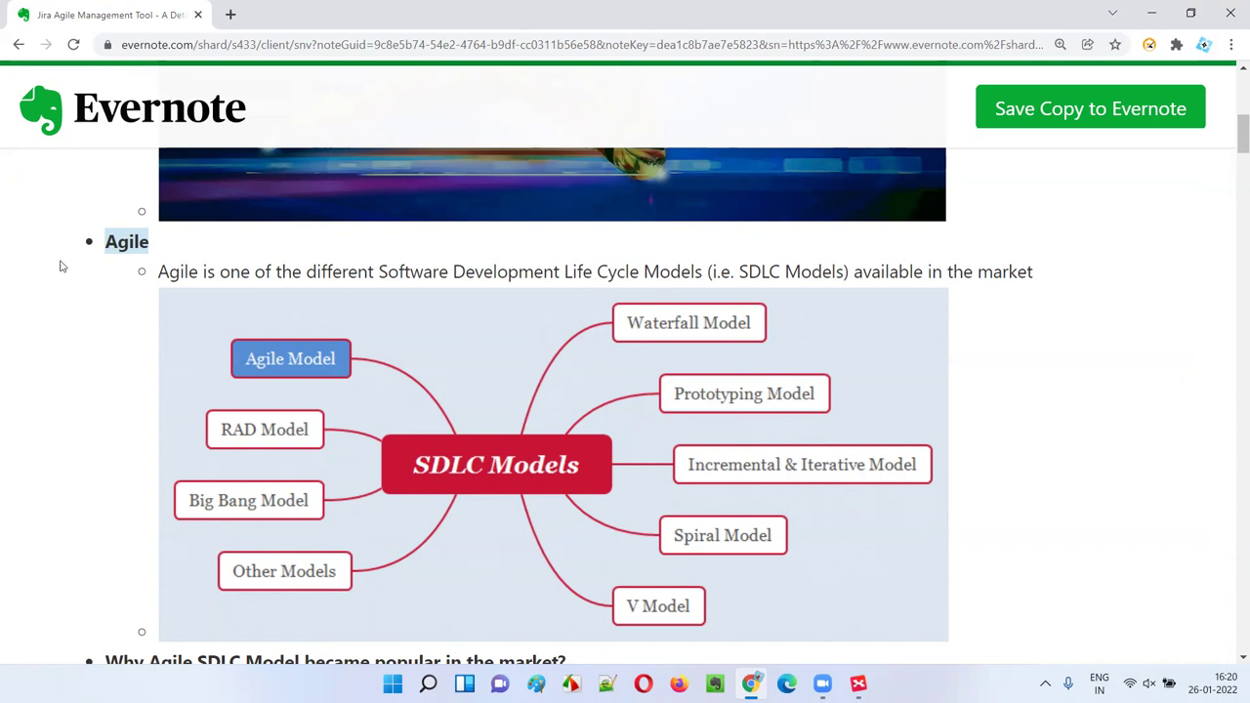
click(857, 683)
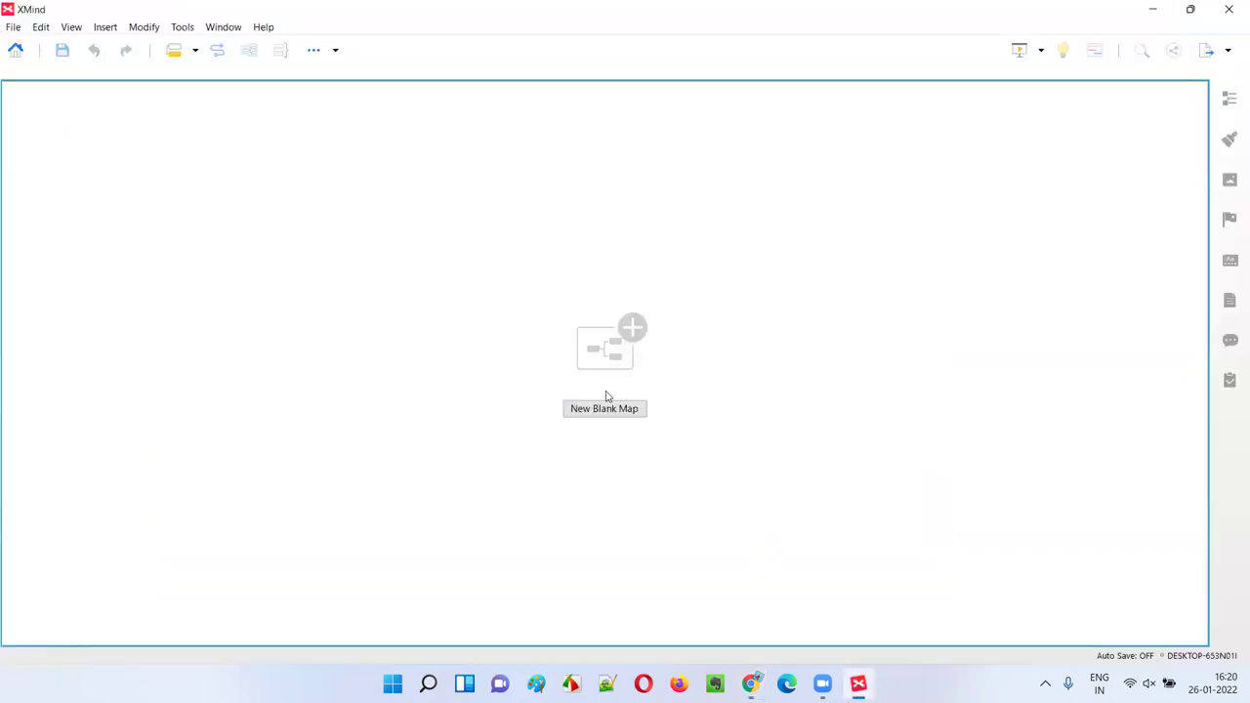
click(606, 408)
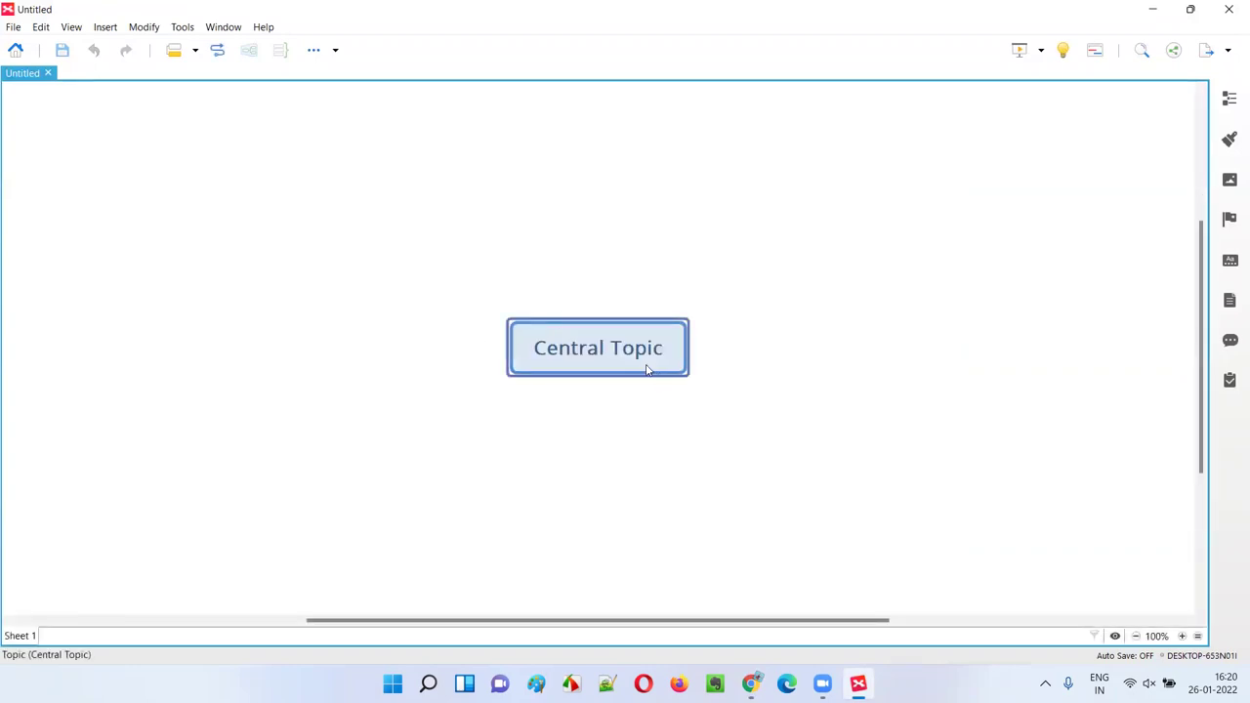
Step: Rename the Central Topic to 'SDLC Models', correcting the 'Modes' typo
double_click(626, 354)
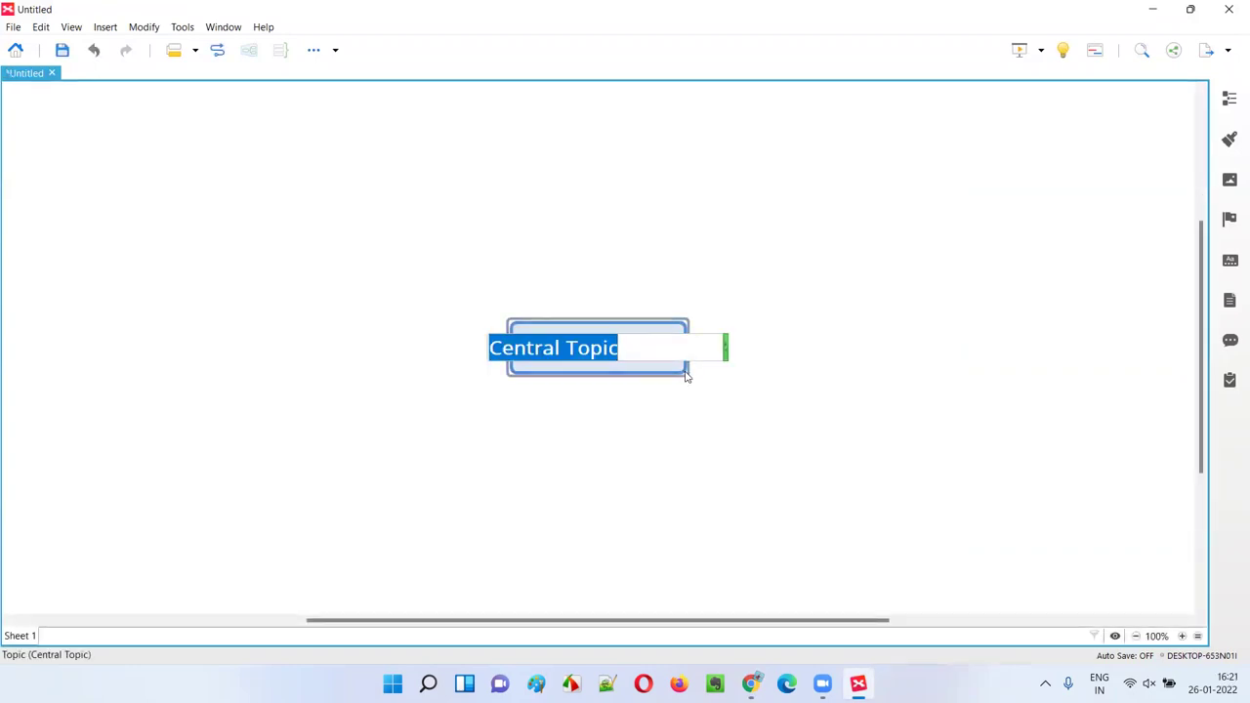
text(SDLC)
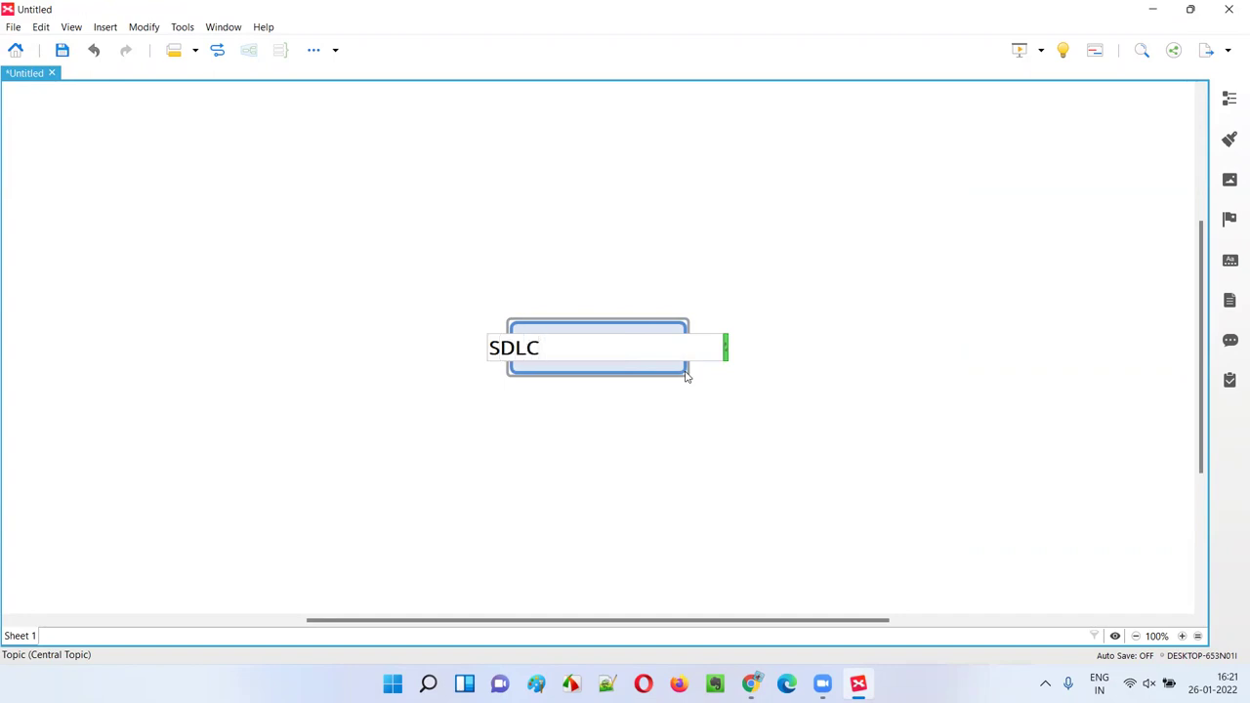
text( Modes)
key(BackSpace)
text(ls)
key(Return)
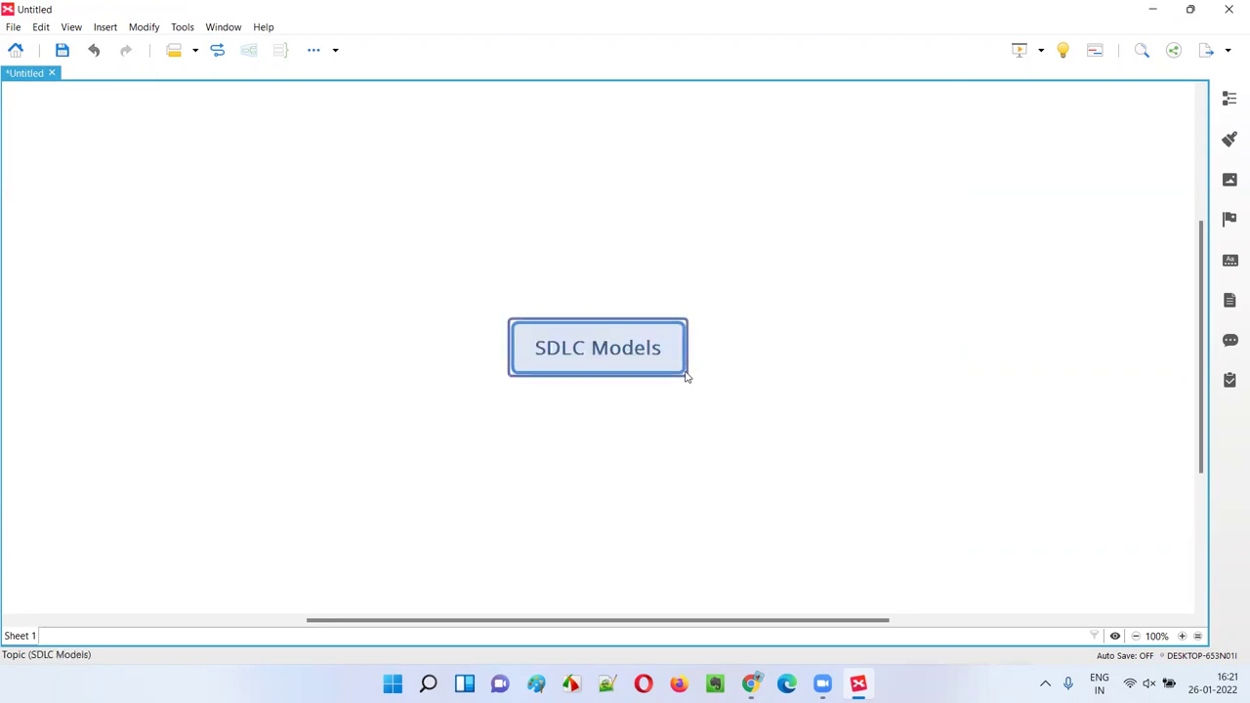
Step: Apply the Blossom II theme to the map, then add a first subtopic to SDLC Models
click(1230, 261)
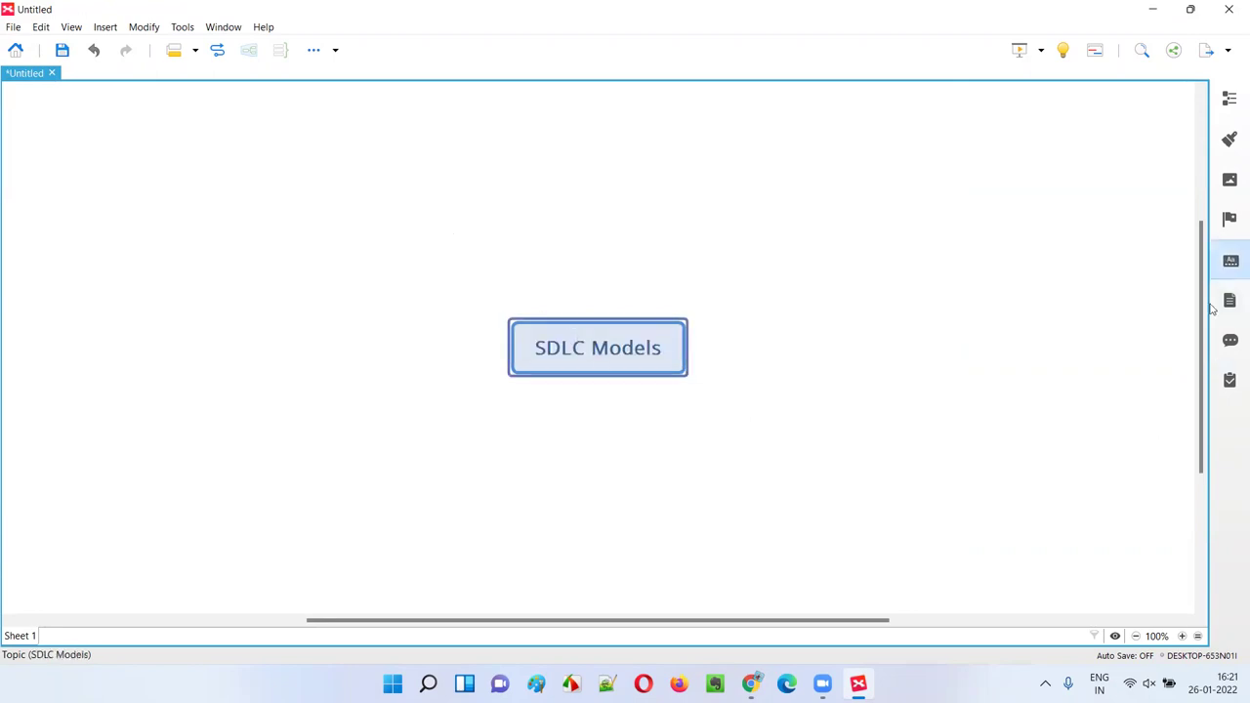
scroll(1163, 240, down, 10)
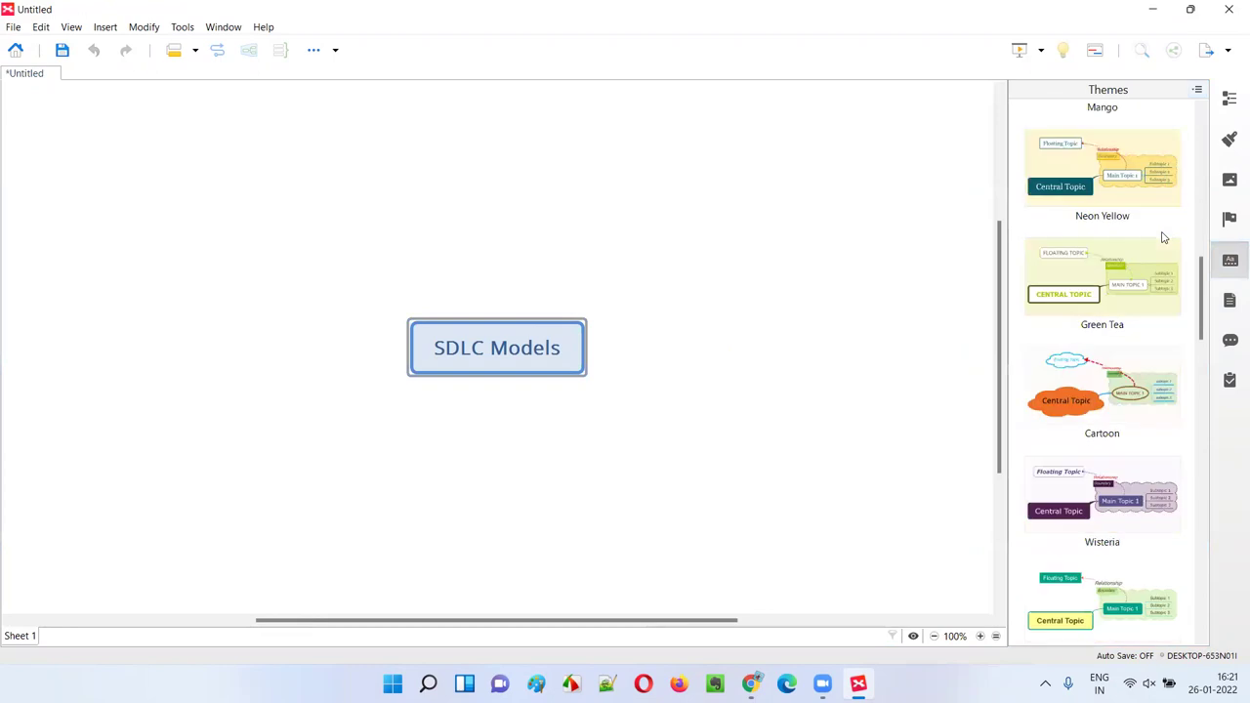
scroll(1110, 324, up, 2)
scroll(1110, 323, down, 10)
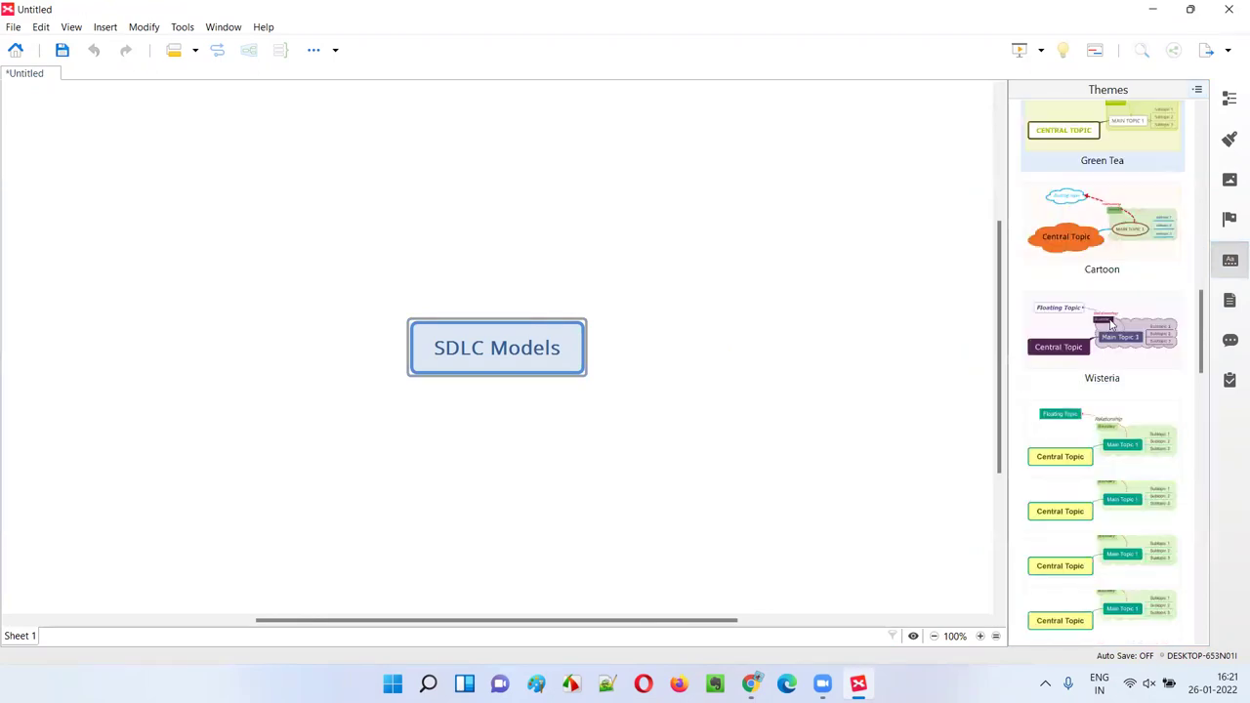
scroll(1110, 322, down, 5)
scroll(1110, 323, up, 8)
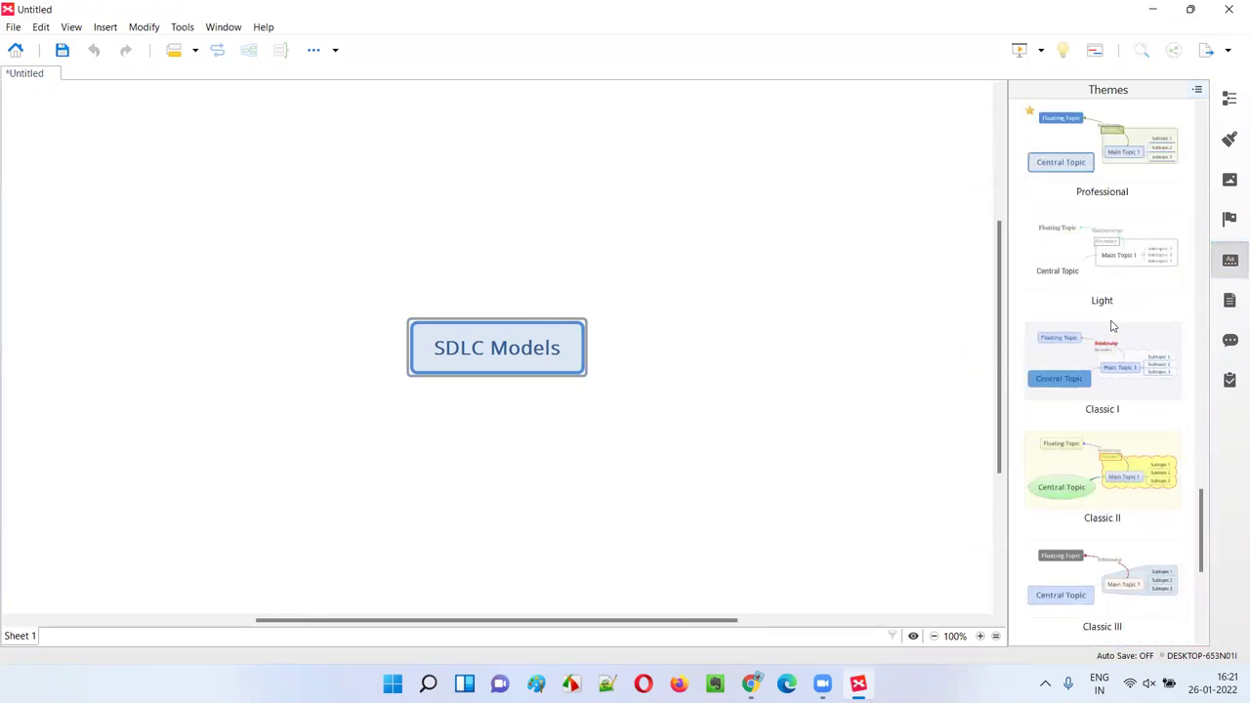
scroll(1110, 328, up, 5)
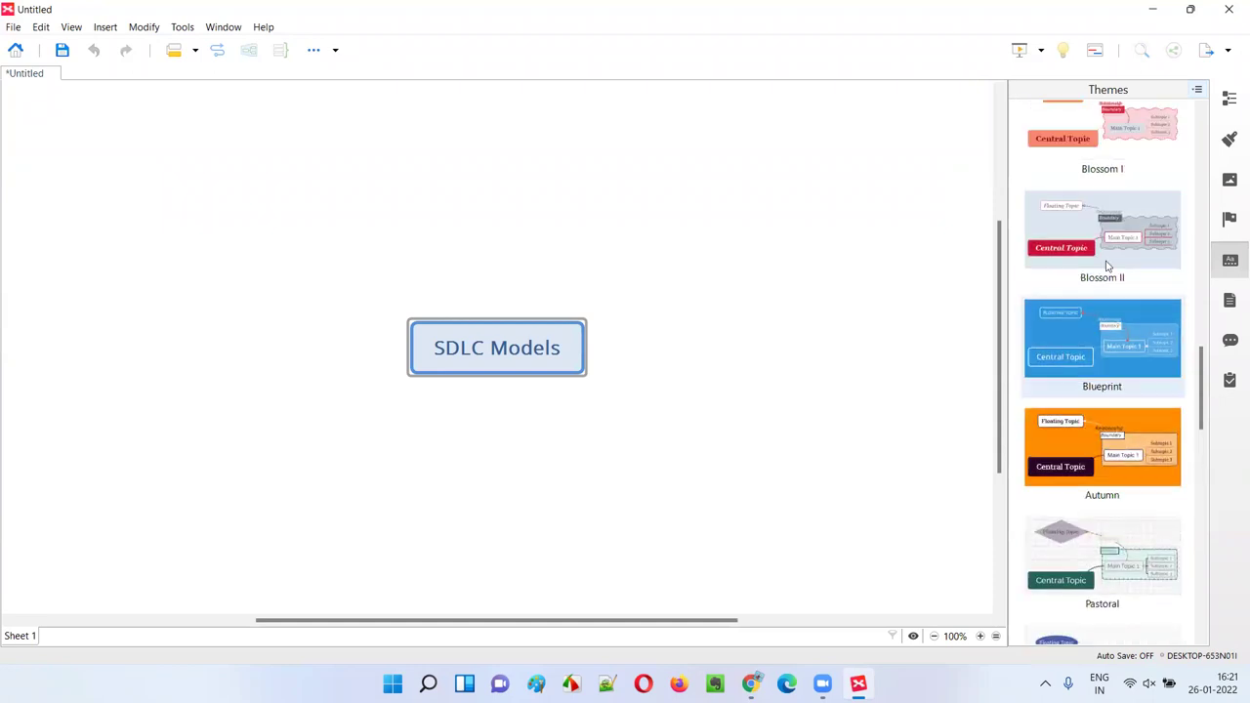
click(1114, 252)
click(1230, 263)
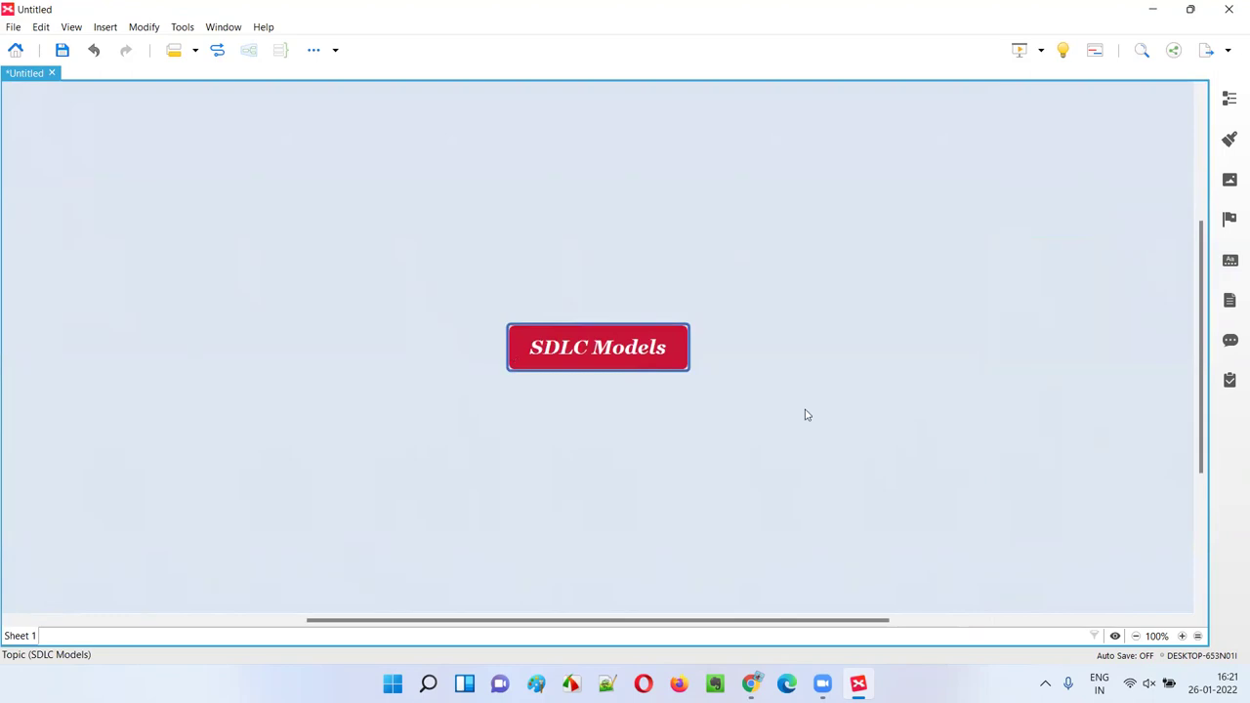
key(Tab)
Step: Name the first branch 'Waterfall' and add a sibling branch named 'Prototype'
double_click(769, 308)
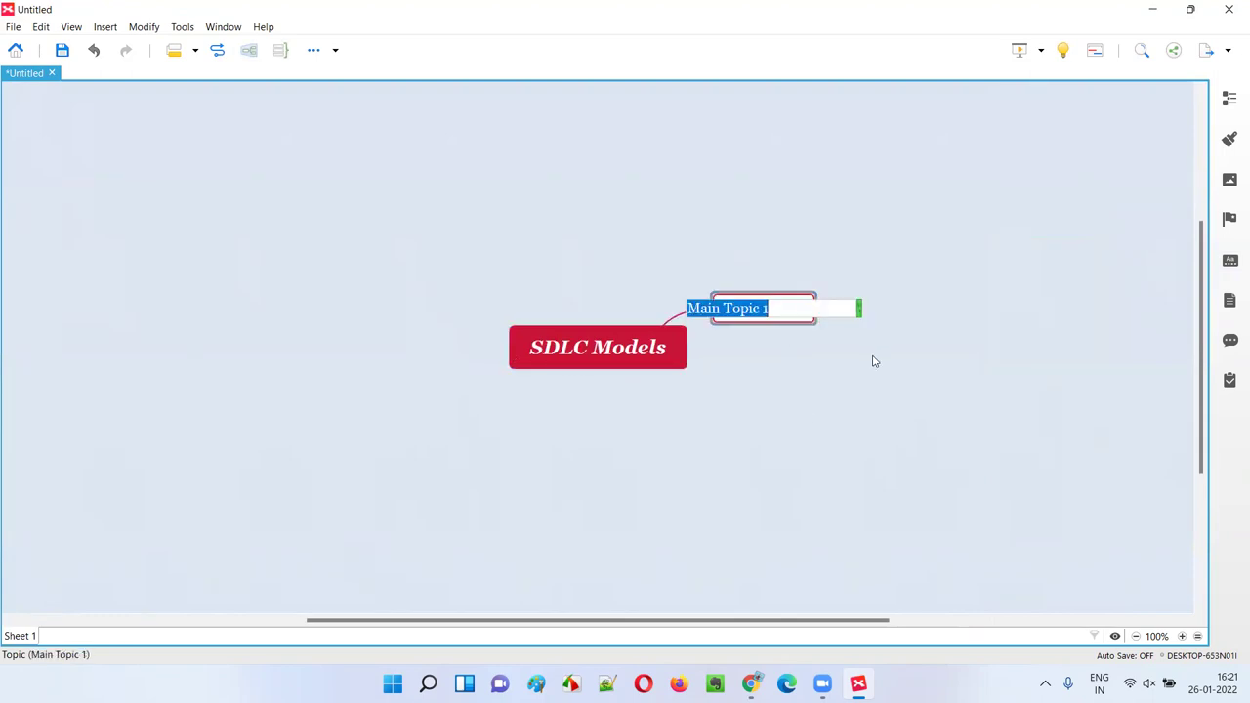
text(Waterfall)
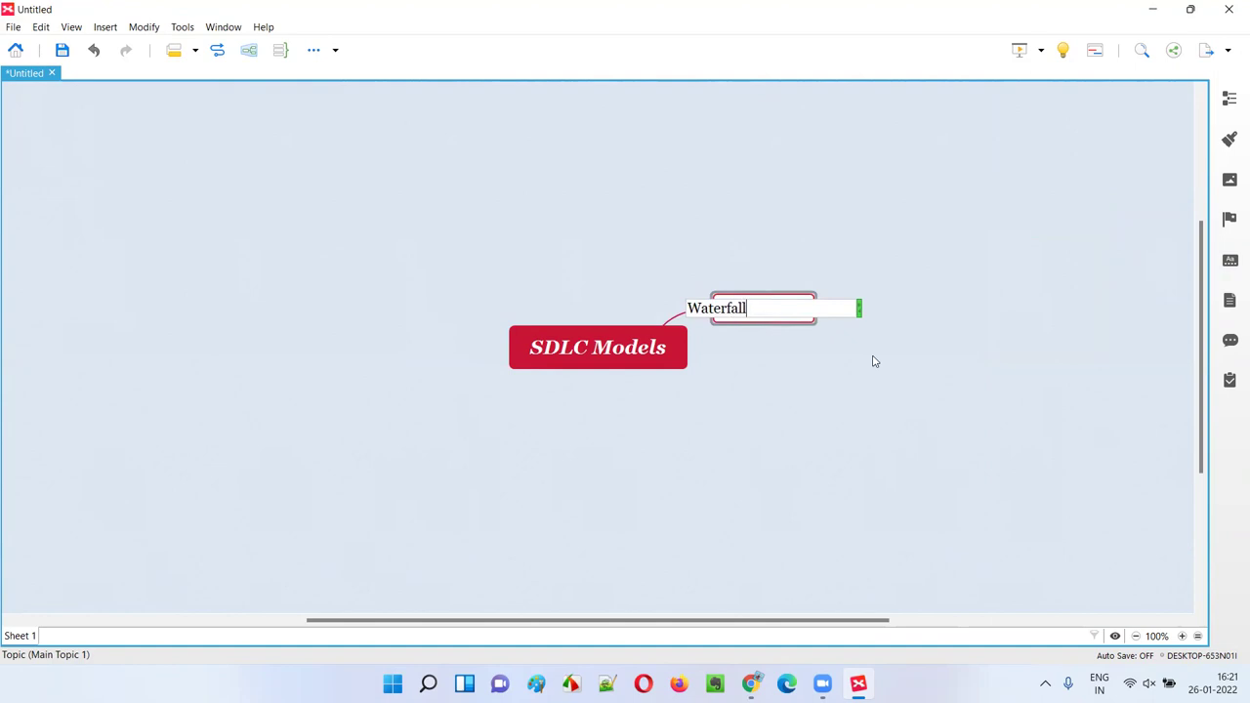
key(Return)
scroll(821, 256, down, 2)
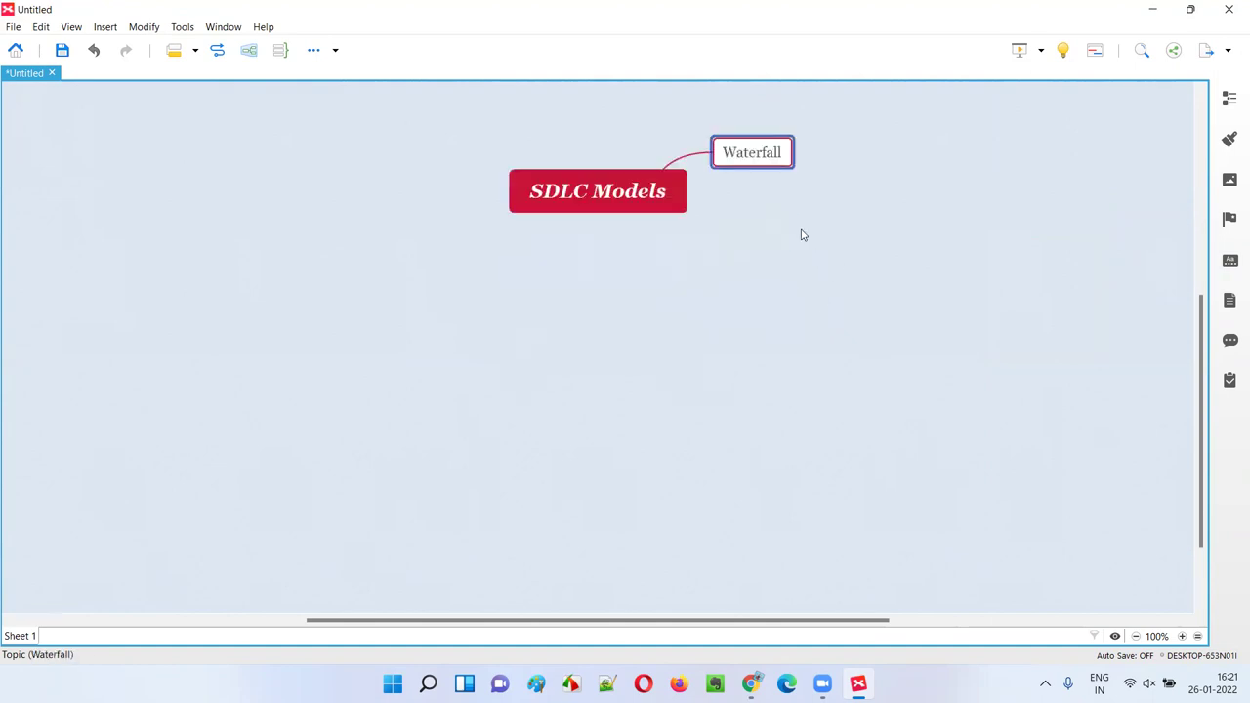
key(Return)
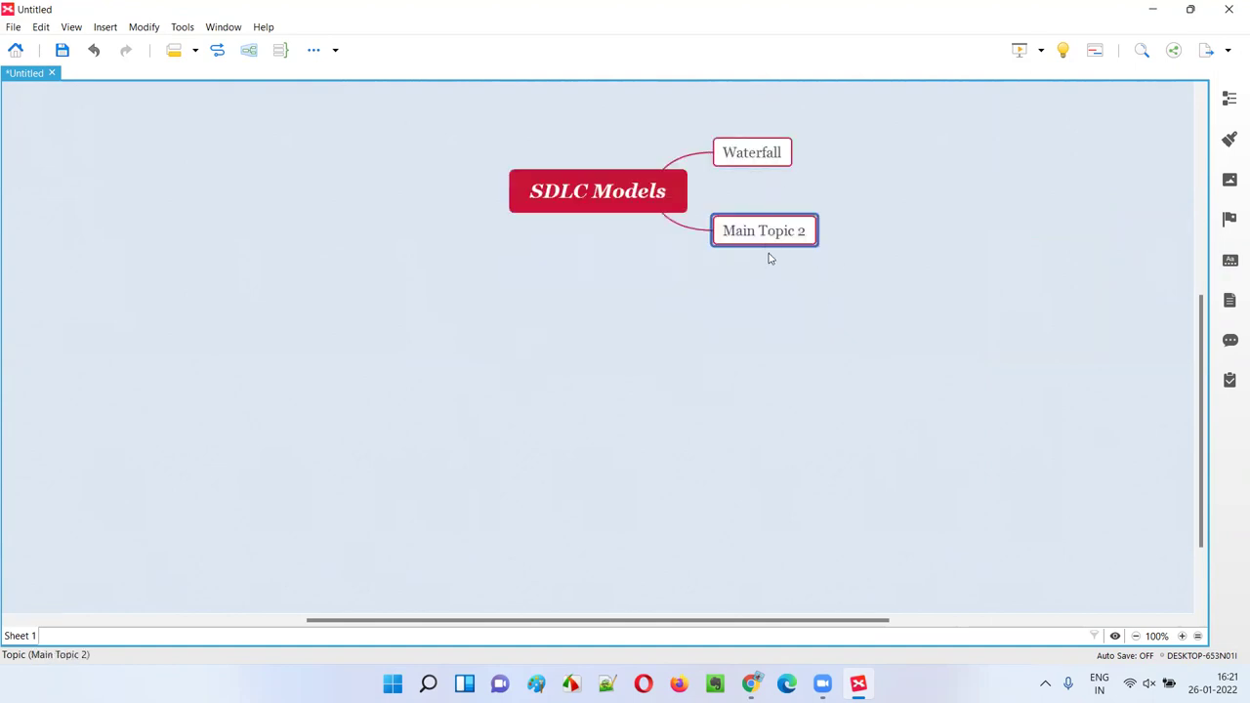
double_click(765, 231)
text(Pro)
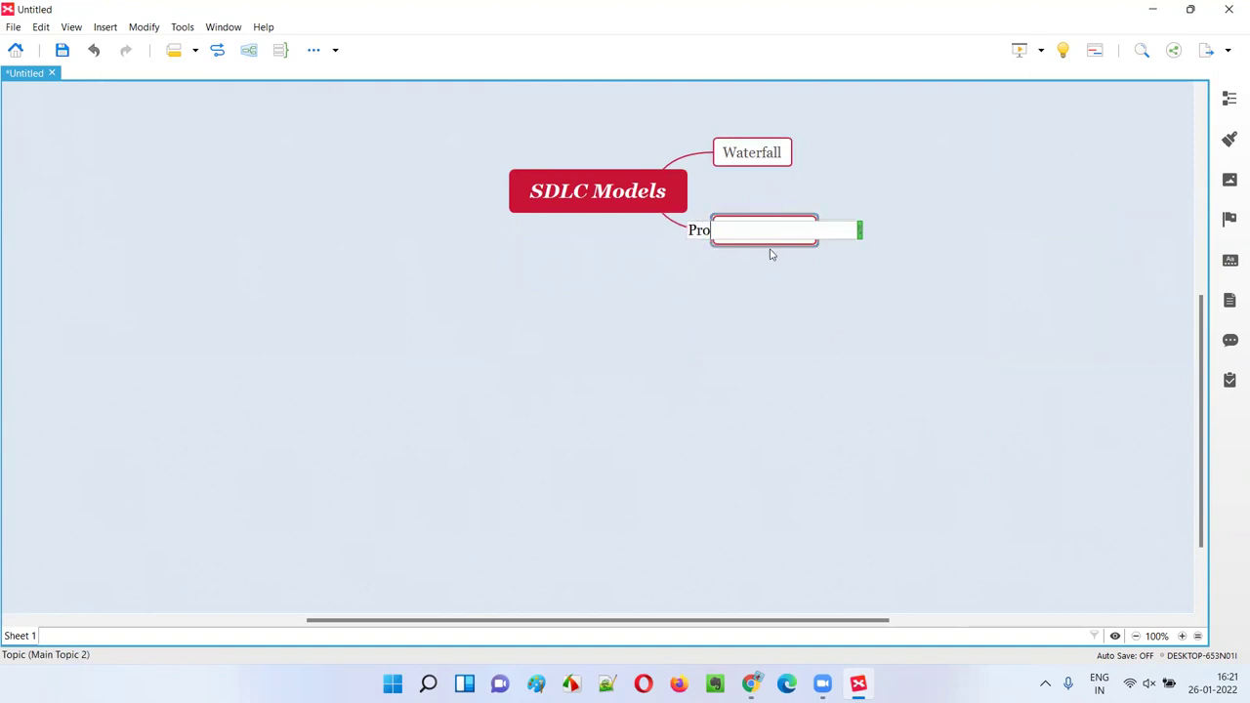
text(totype)
key(Return)
key(Return)
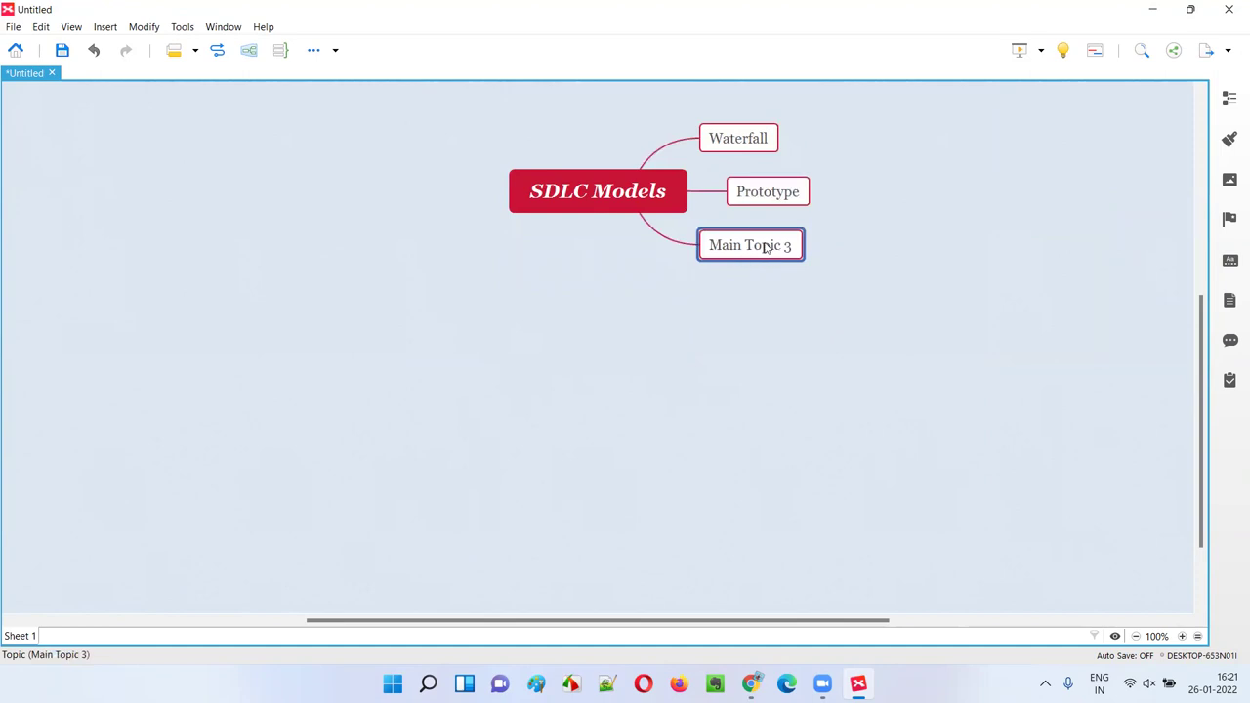
Step: Add an 'Iterative or Incremental' branch, fixing typos, and start a fourth branch
text(ITER)
key(BackSpace)
key(BackSpace)
key(BackSpace)
key(BackSpace)
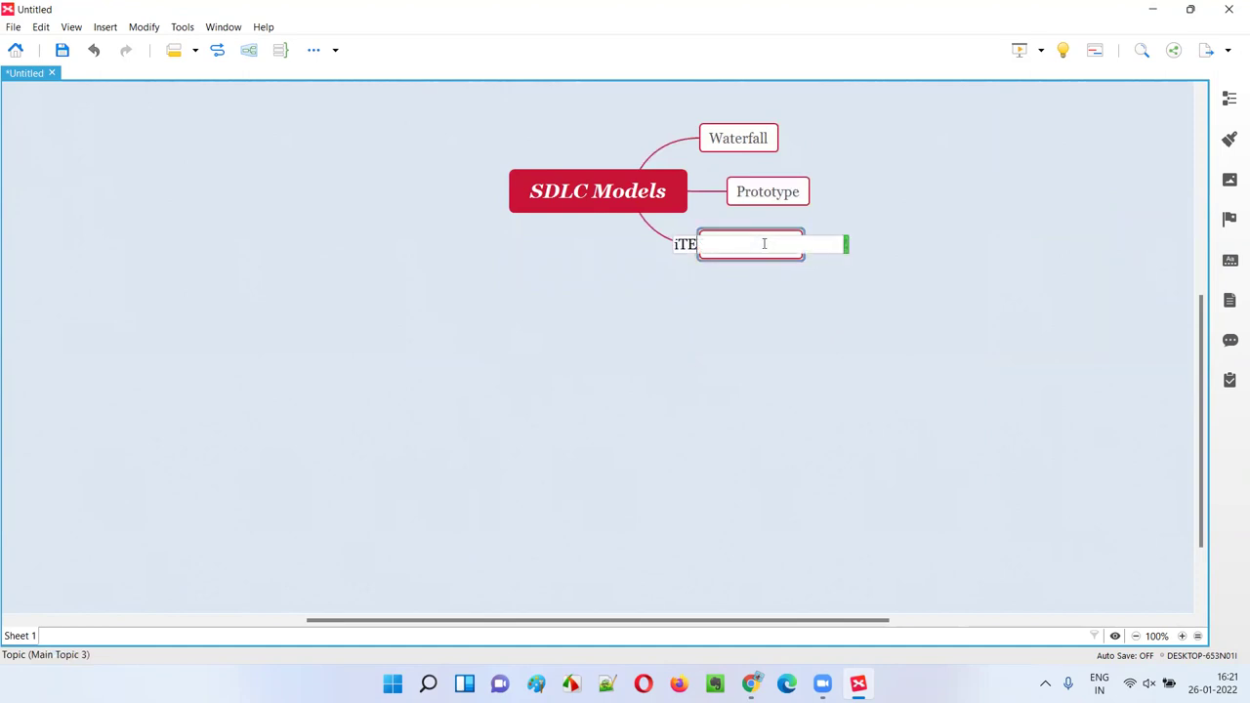
text(Iterative or Incremneta)
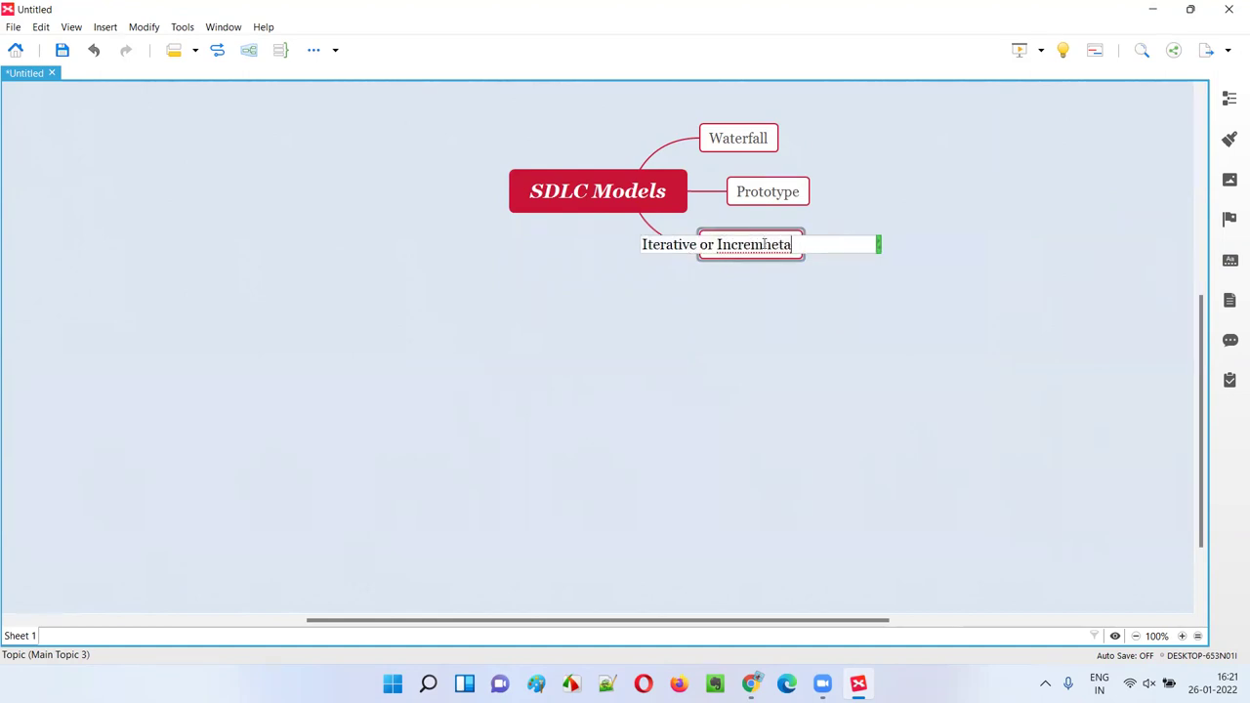
key(BackSpace)
key(BackSpace)
key(BackSpace)
key(BackSpace)
text(ental MOde)
key(BackSpace)
key(BackSpace)
key(BackSpace)
key(BackSpace)
key(BackSpace)
key(Return)
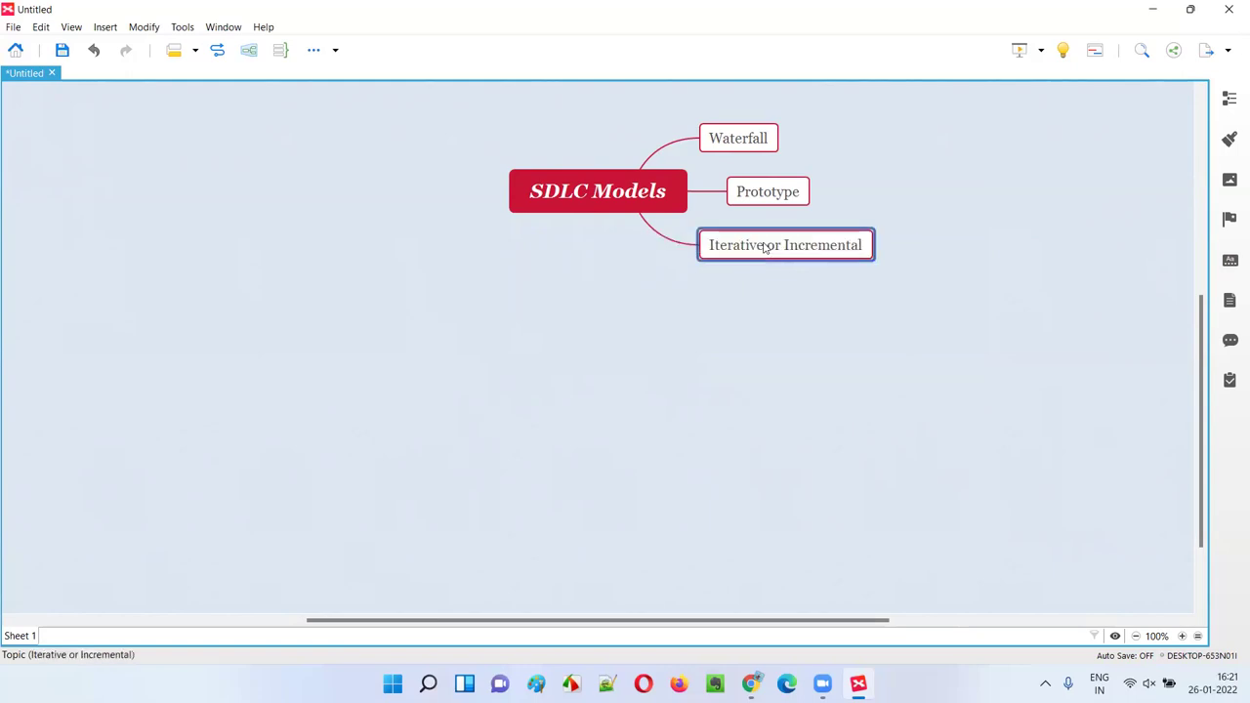
key(Return)
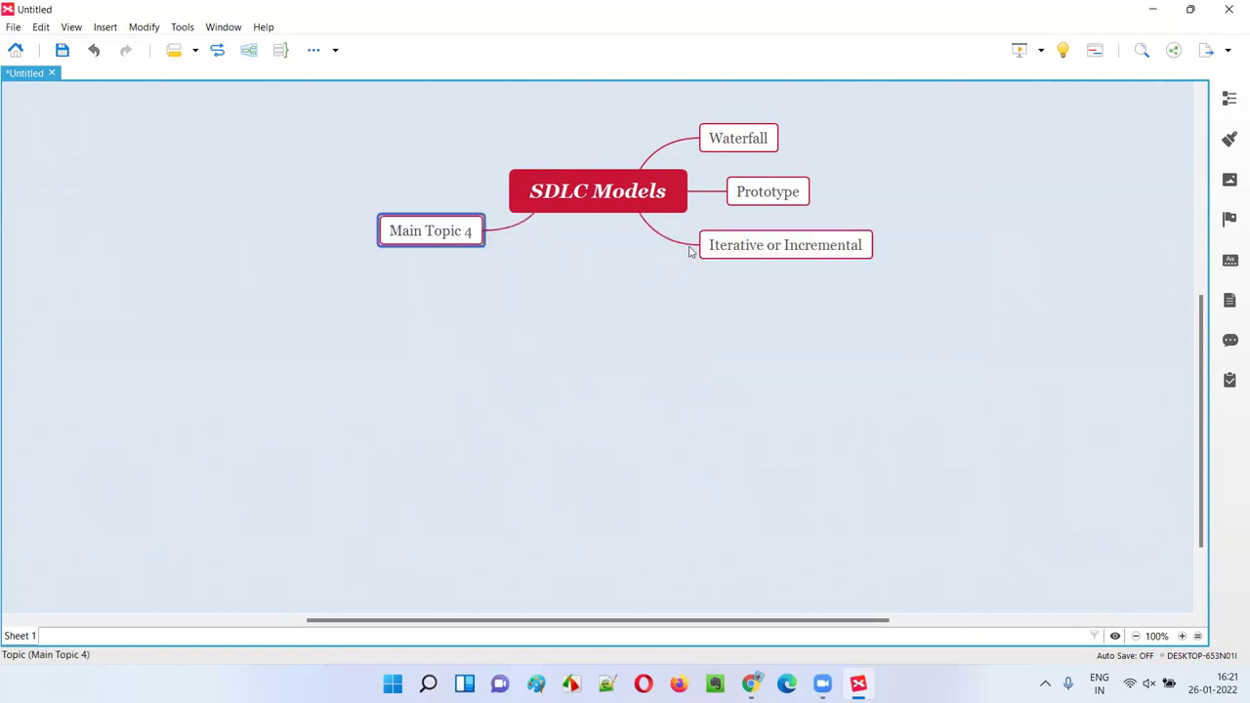
Step: Name the fourth branch 'Spiral' and add a 'V Model' branch beside it
scroll(829, 292, up, 1)
click(753, 240)
click(747, 218)
click(770, 272)
click(788, 332)
click(463, 318)
text(S)
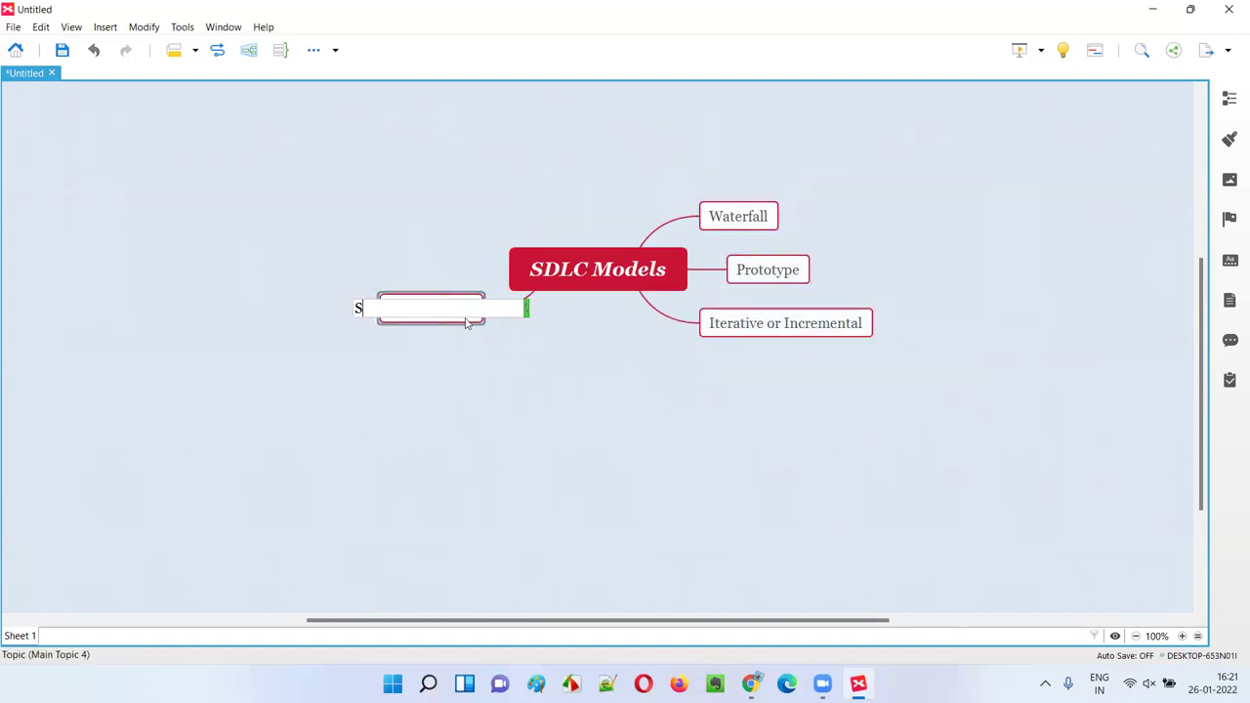
text(piral)
key(Return)
key(Return)
text(V Model)
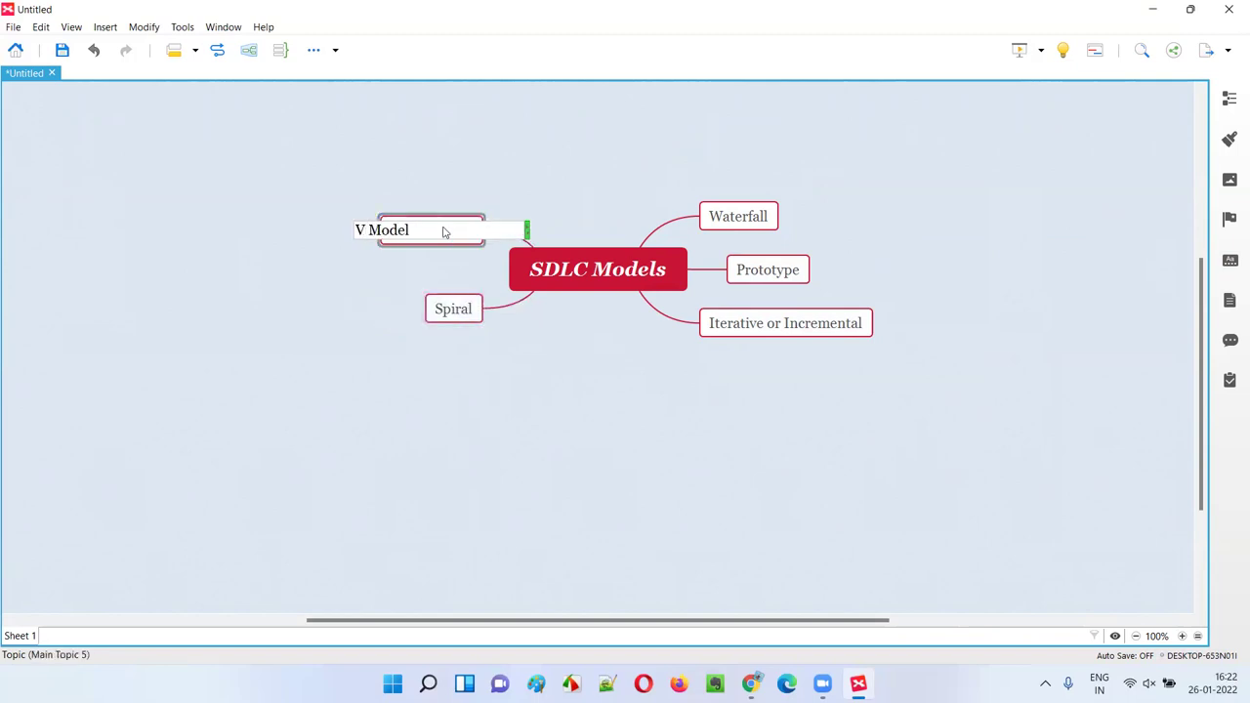
key(Return)
Step: Add 'RAD', 'Big Bang' and 'Agile' branches on the left side of SDLC Models
key(Return)
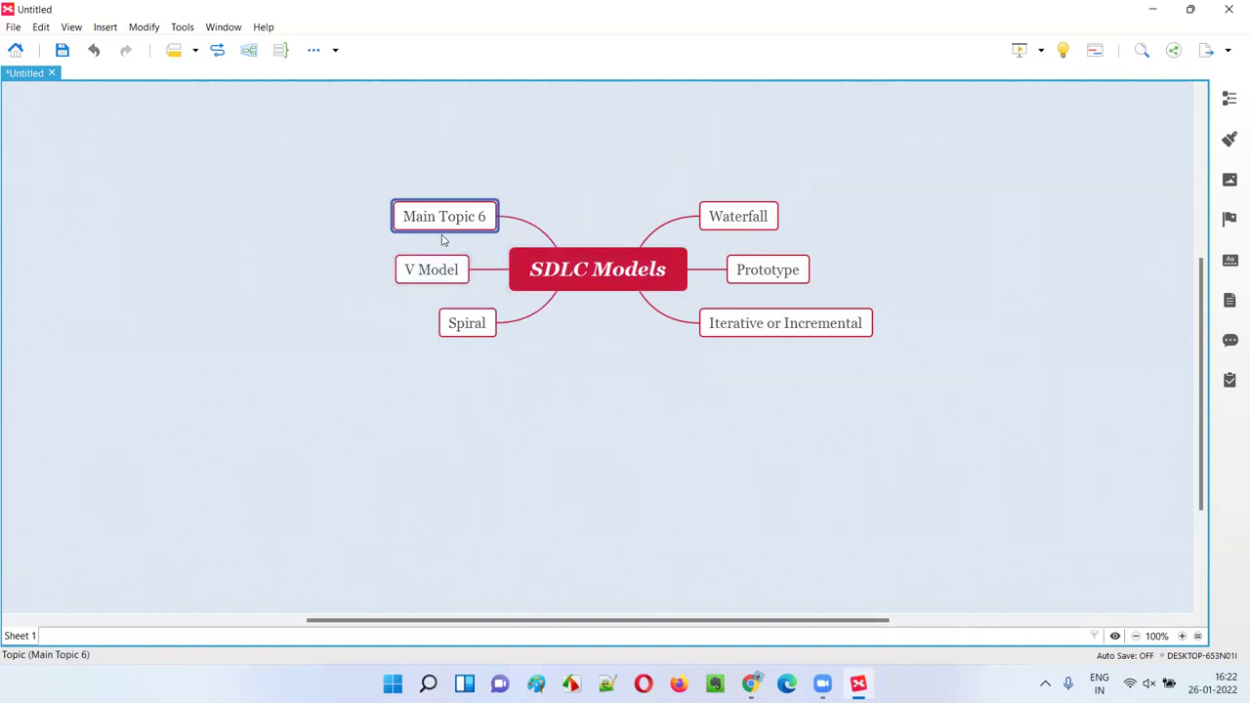
text(RAD)
key(Return)
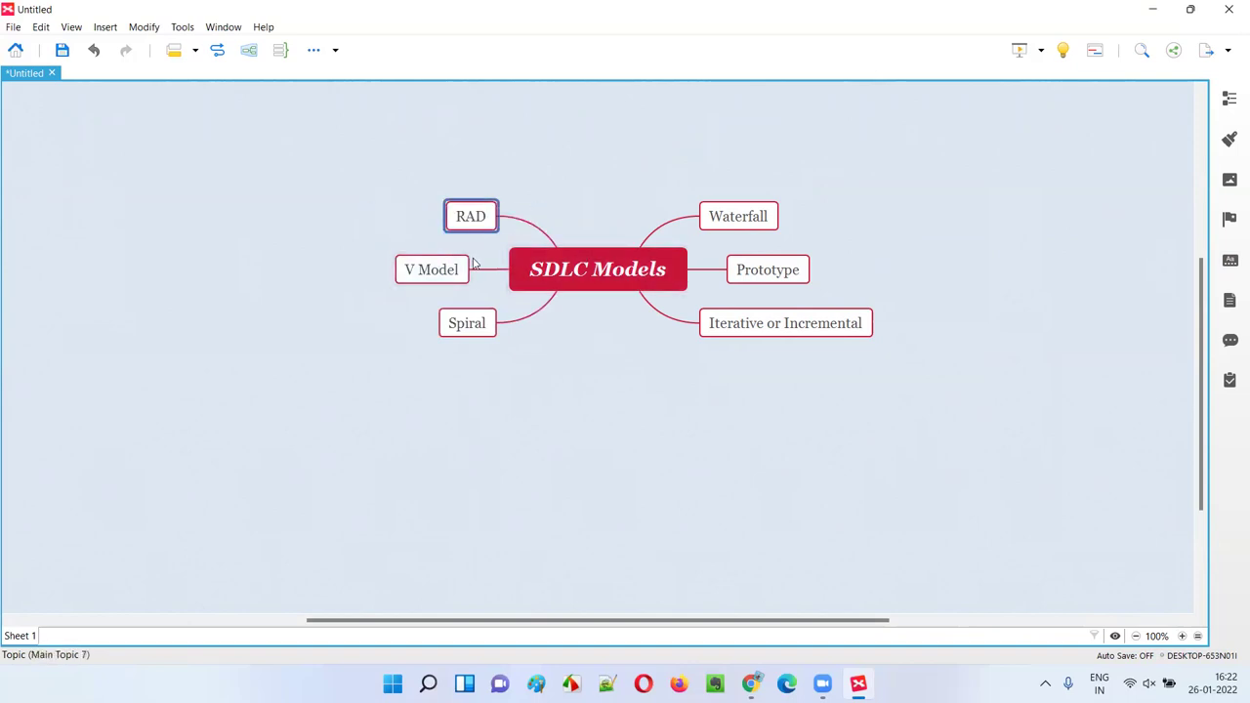
key(Return)
text(Big)
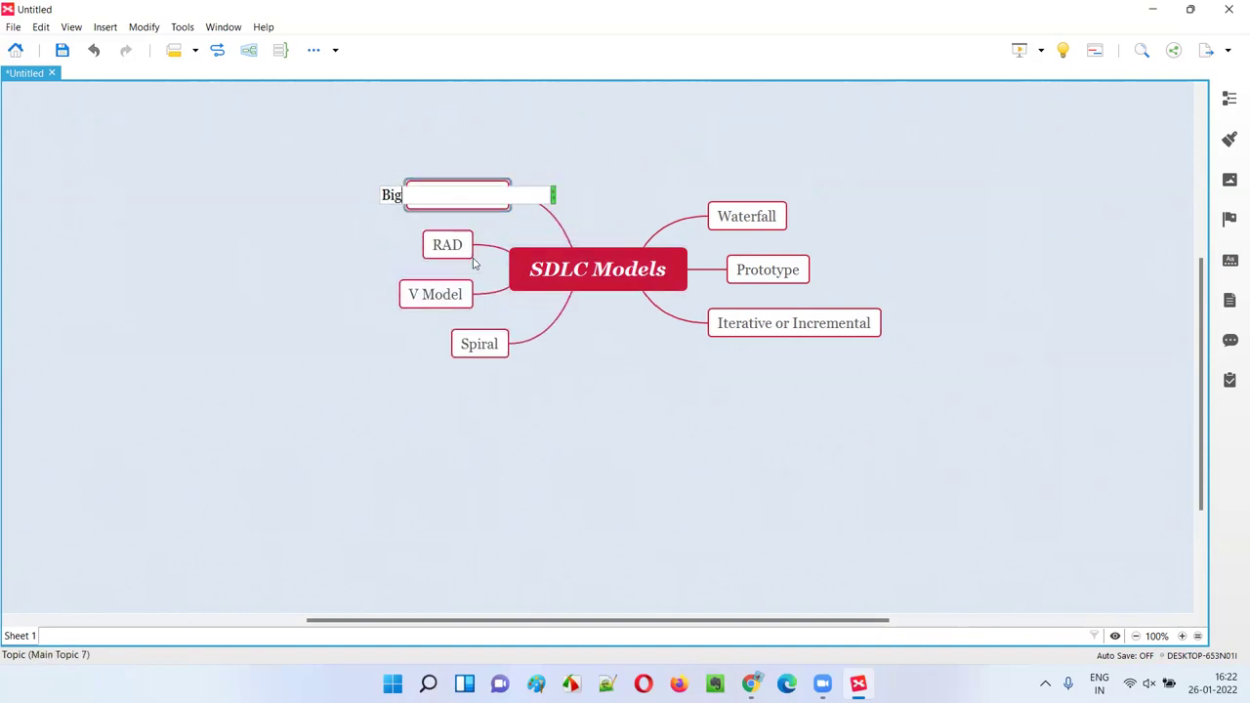
text( Bang)
key(Return)
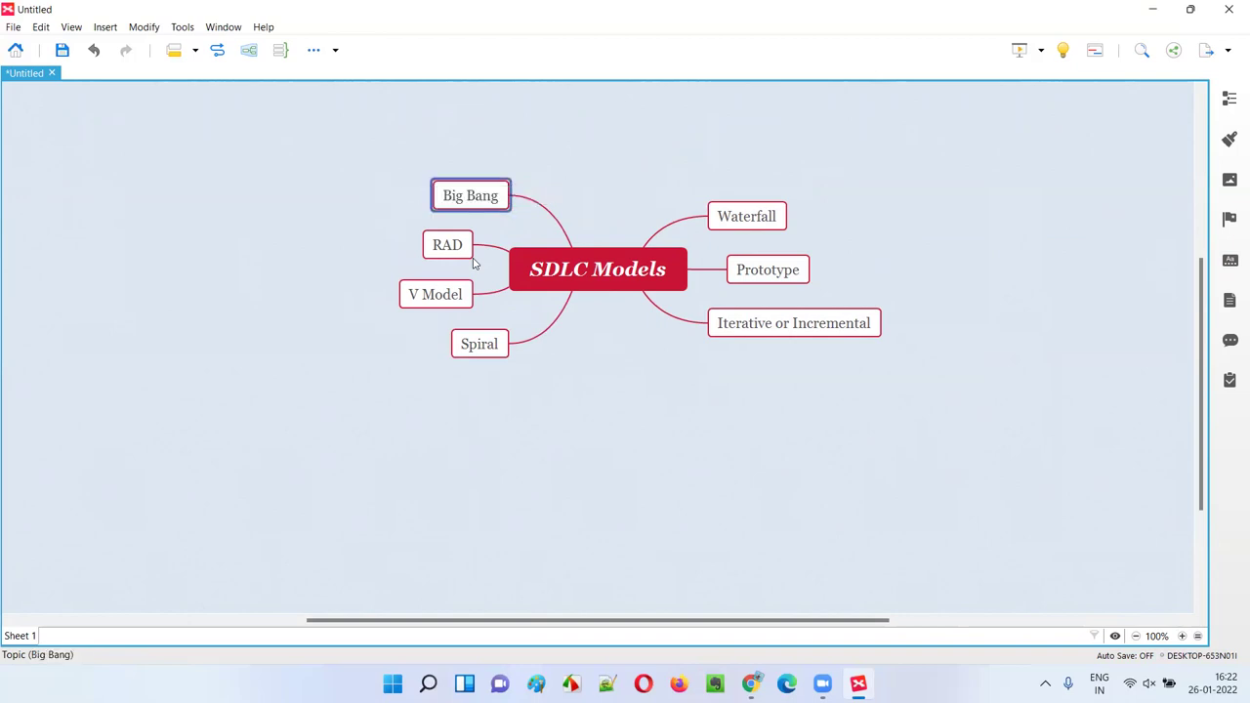
key(Return)
text(Agile)
key(Return)
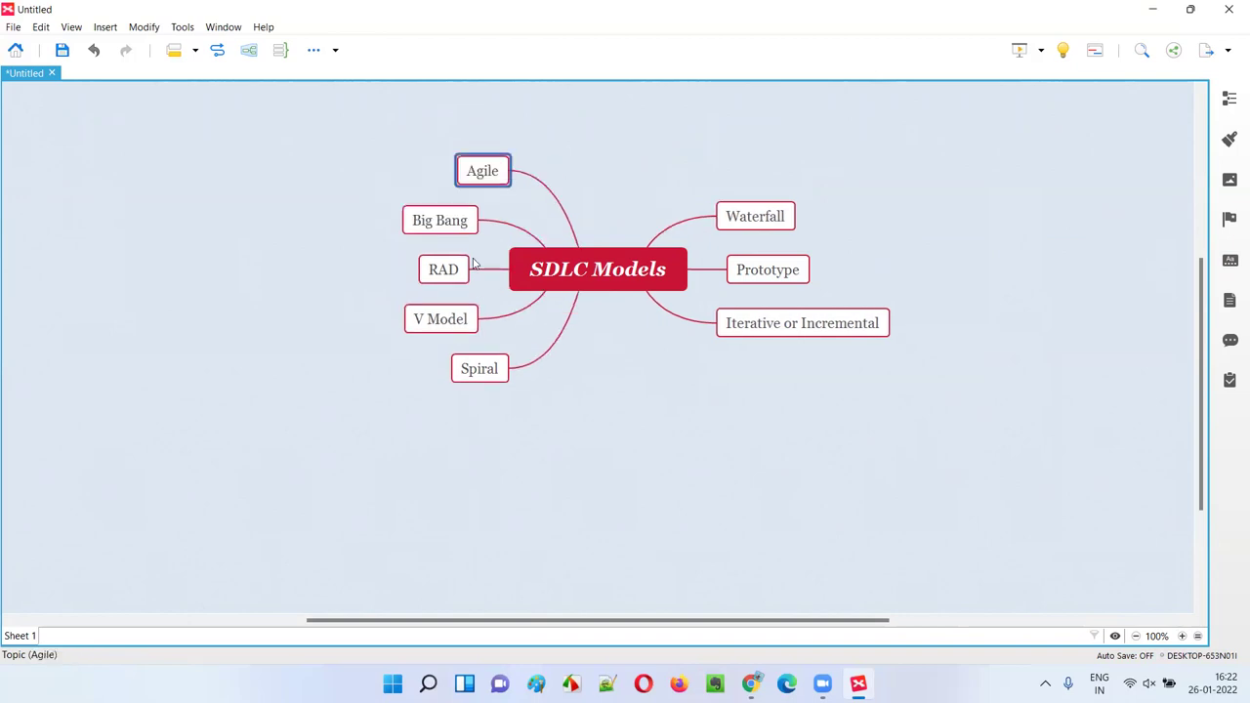
click(606, 278)
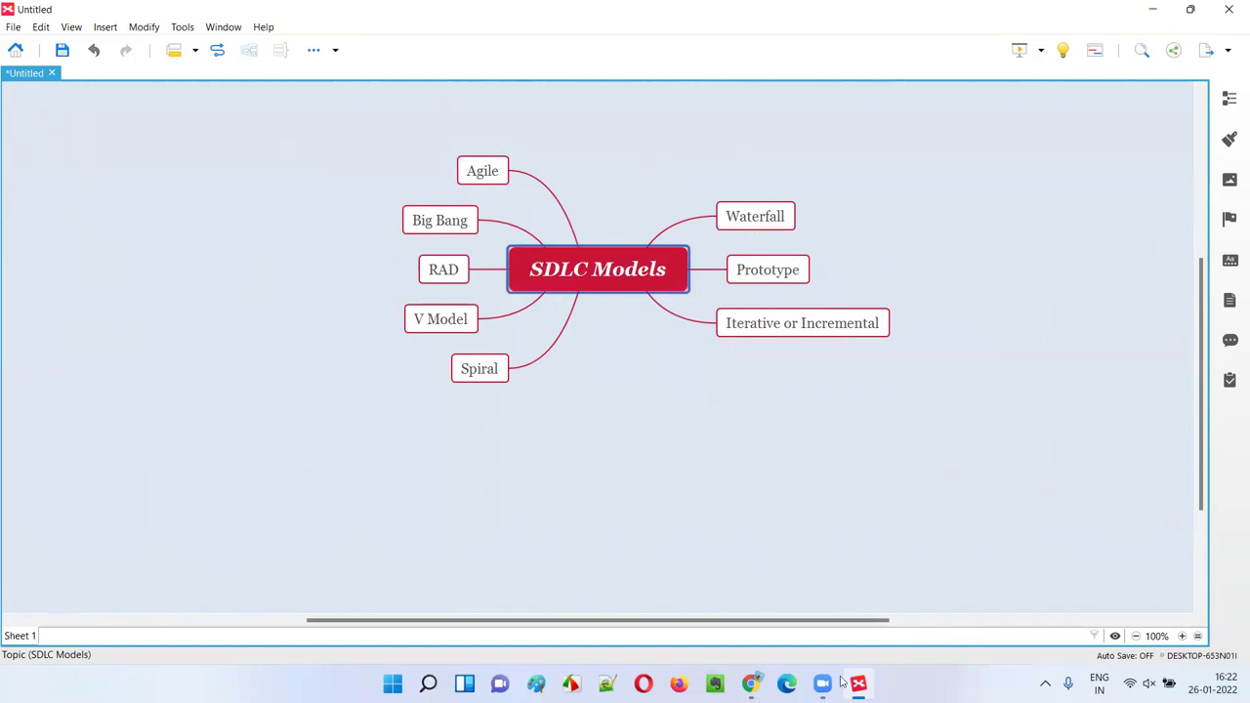
Step: Check the Evernote diagram and rename the Prototype branch to 'Prototyping'
click(751, 682)
scroll(586, 337, down, 1)
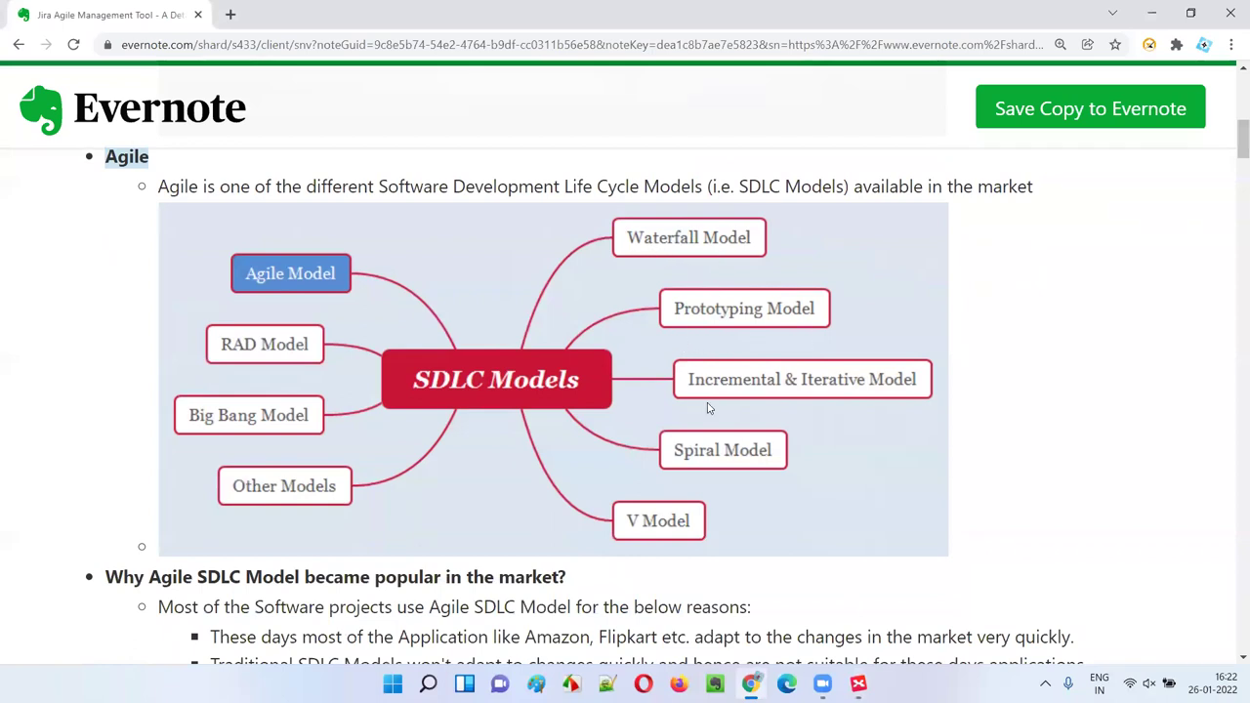
click(859, 683)
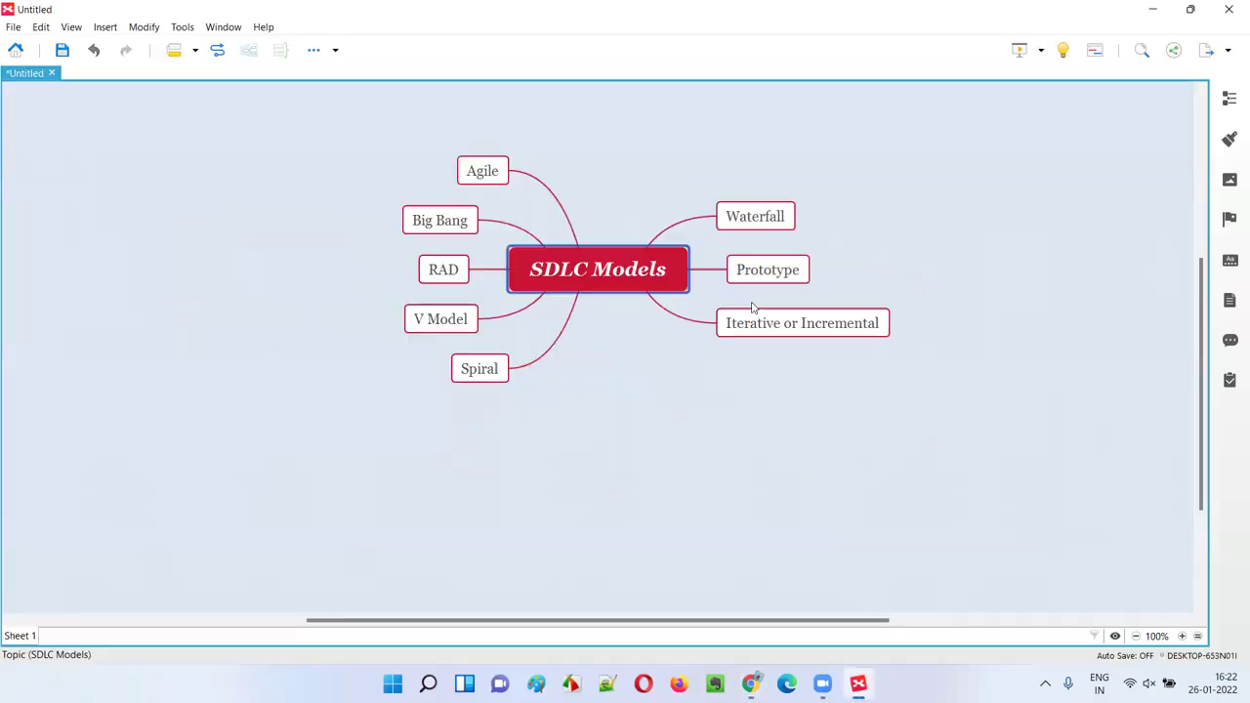
double_click(801, 361)
double_click(795, 276)
key(End)
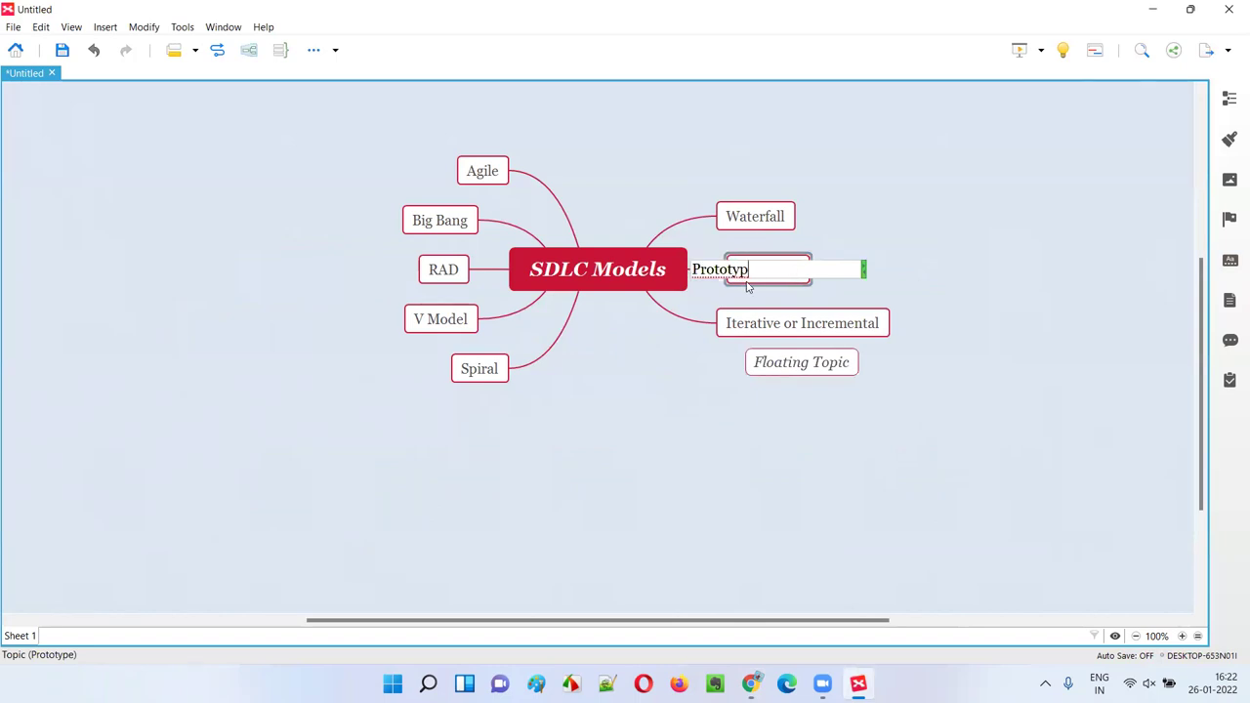
text(ping)
key(Return)
Step: Rename 'Iterative or Incremental' to 'Iterative & Incremental'
click(781, 364)
key(alt+Tab)
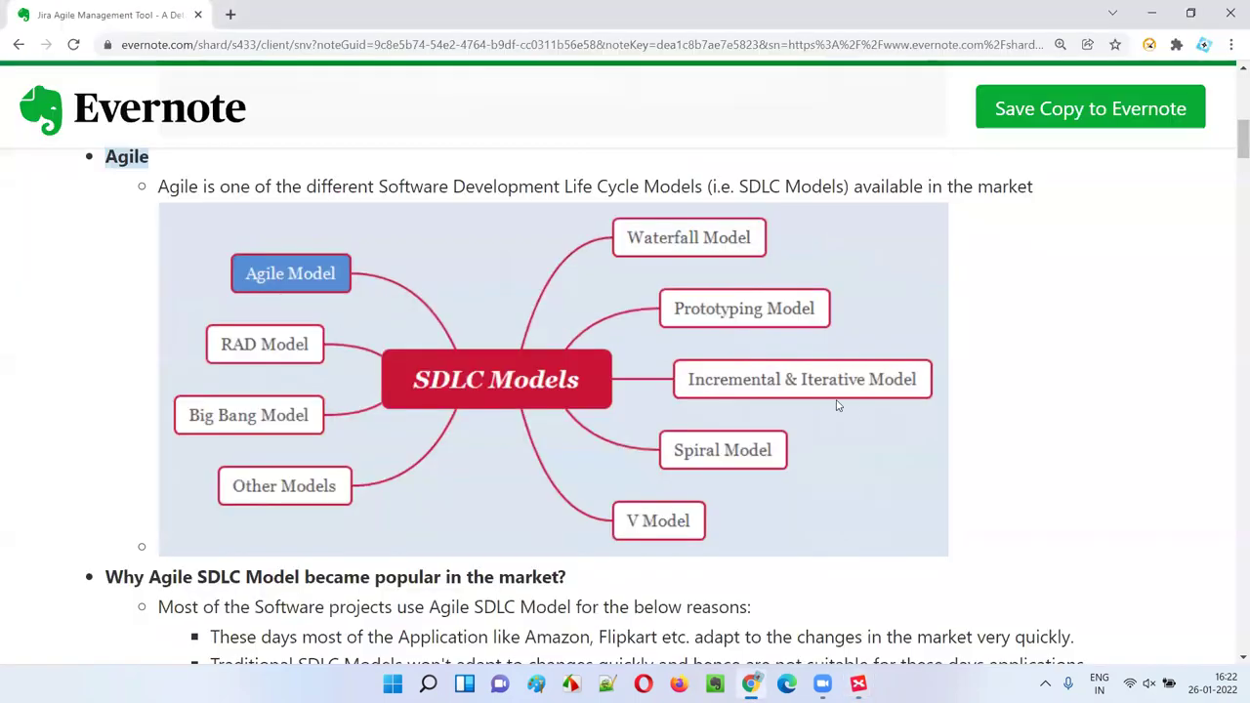
key(alt+Tab)
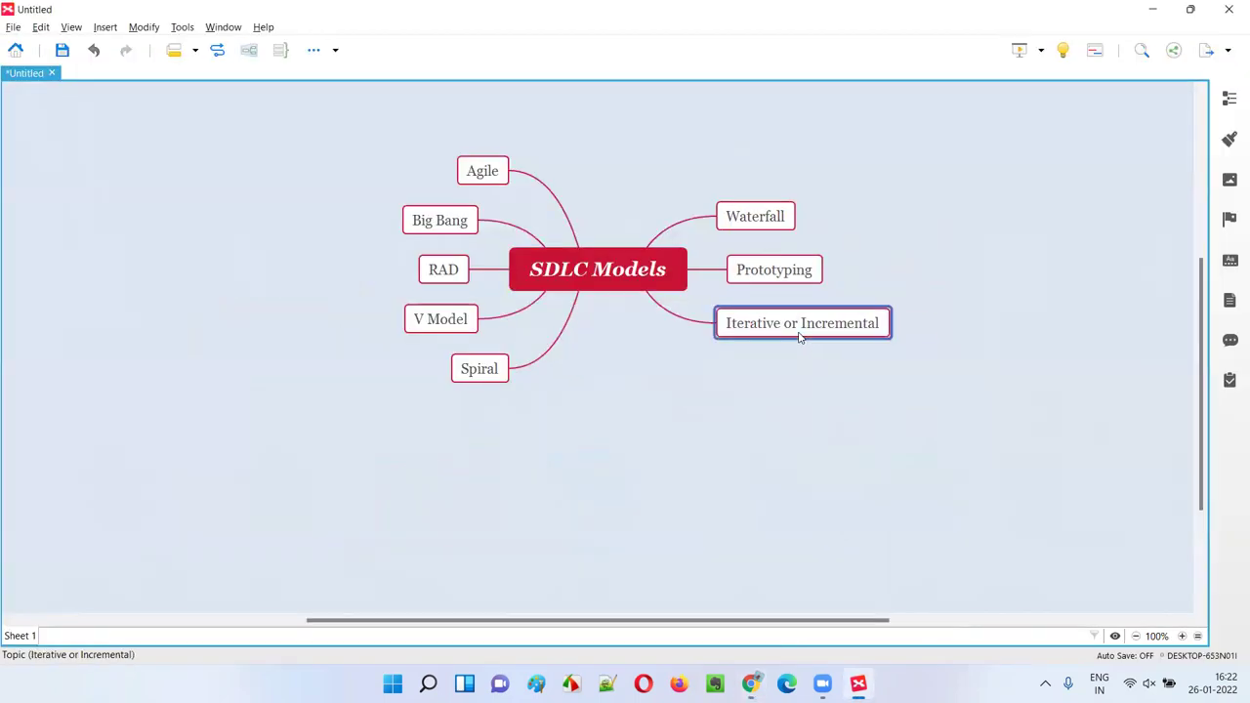
double_click(801, 332)
click(769, 325)
key(BackSpace)
key(BackSpace)
text(&)
key(Return)
Step: Insert an 'Others' branch above Agile and zoom the map to 120%
key(alt+Tab)
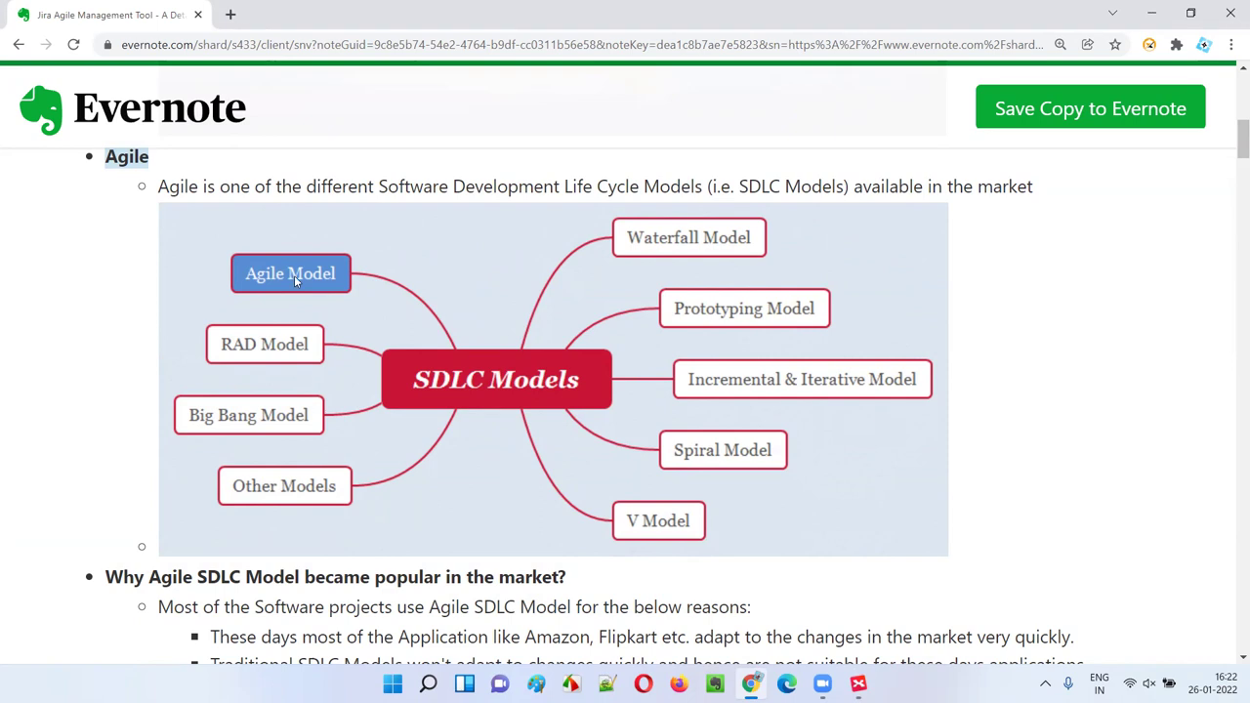
key(alt+Tab)
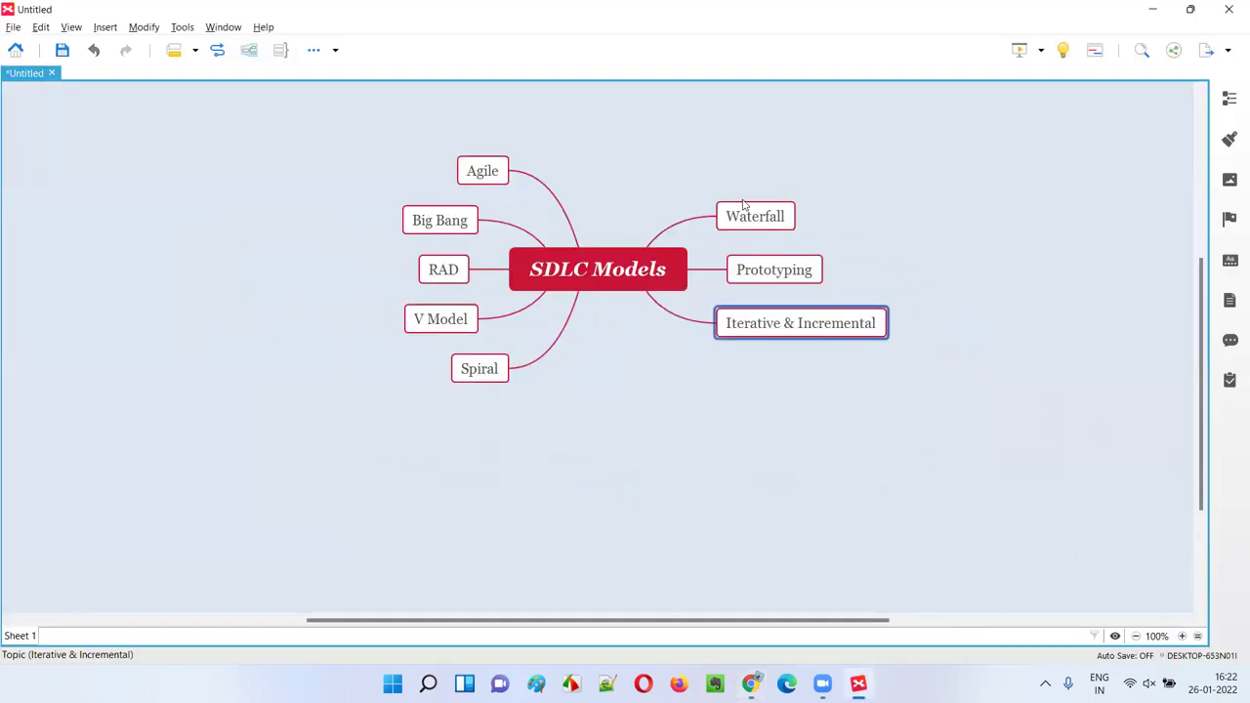
click(479, 168)
key(shift+Return)
text(Other s)
key(Return)
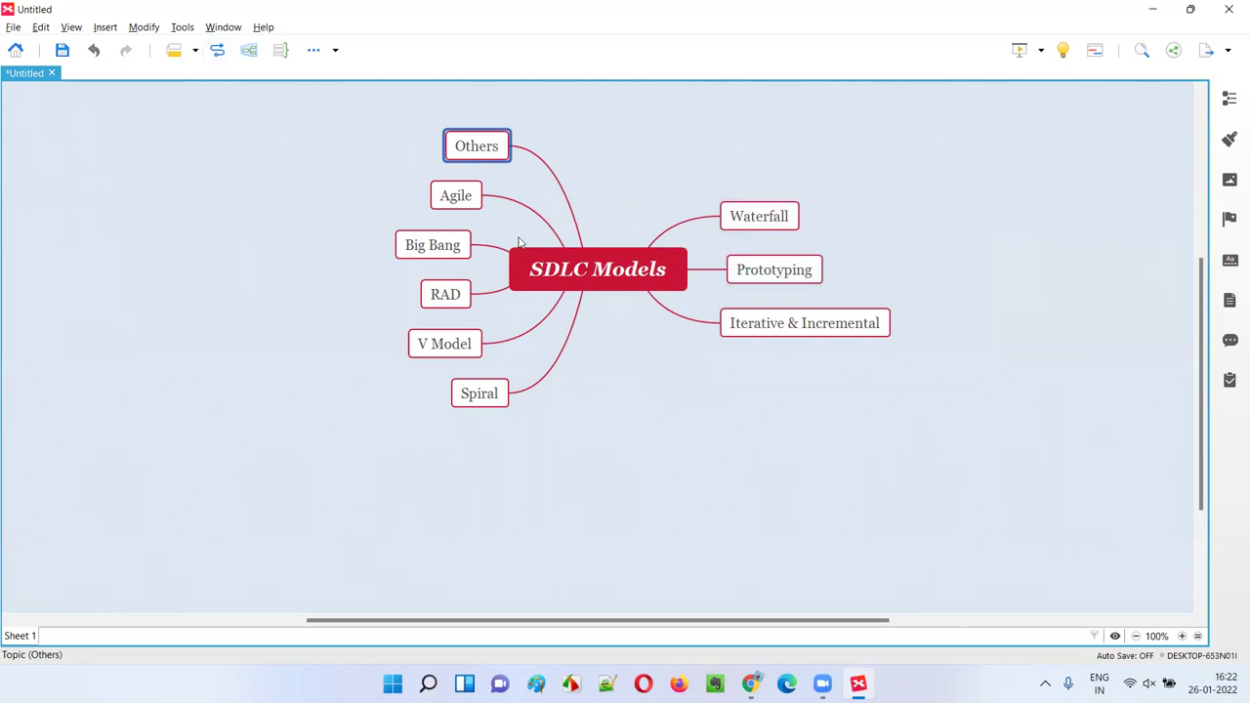
click(454, 200)
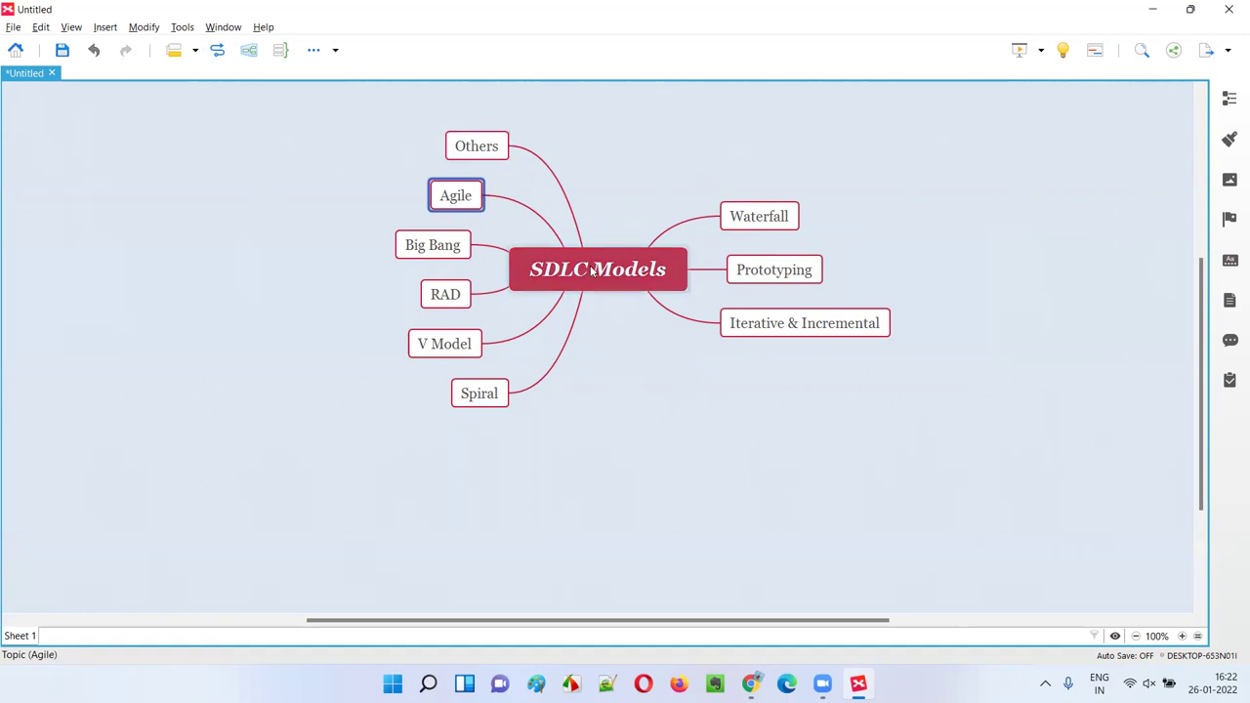
click(1181, 635)
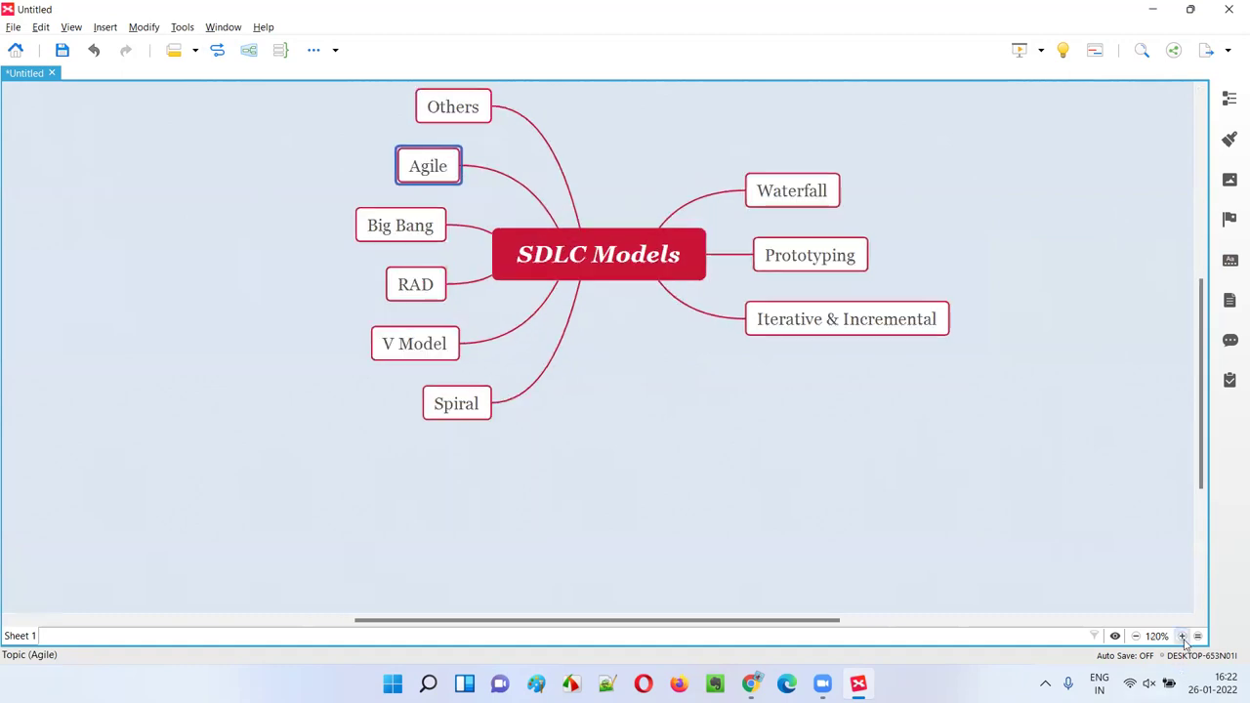
click(668, 349)
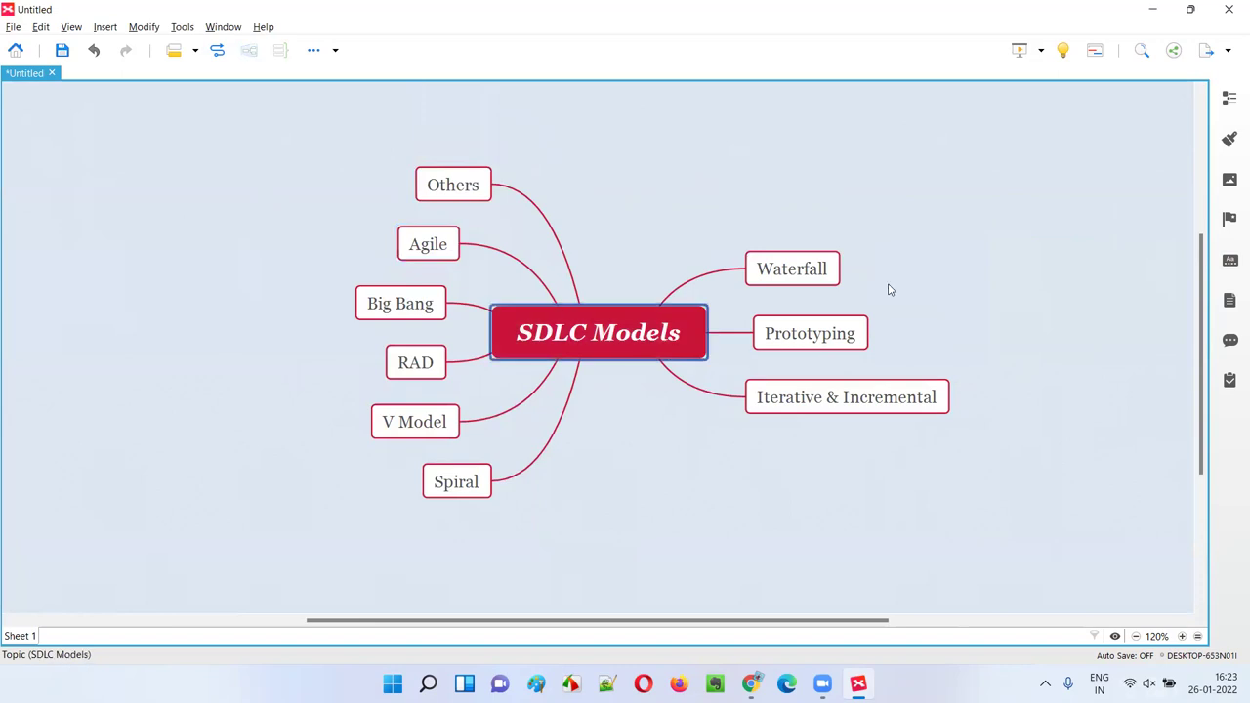
Step: Change the SDLC Models map structure to Balanced Map (Up to down)
click(1227, 141)
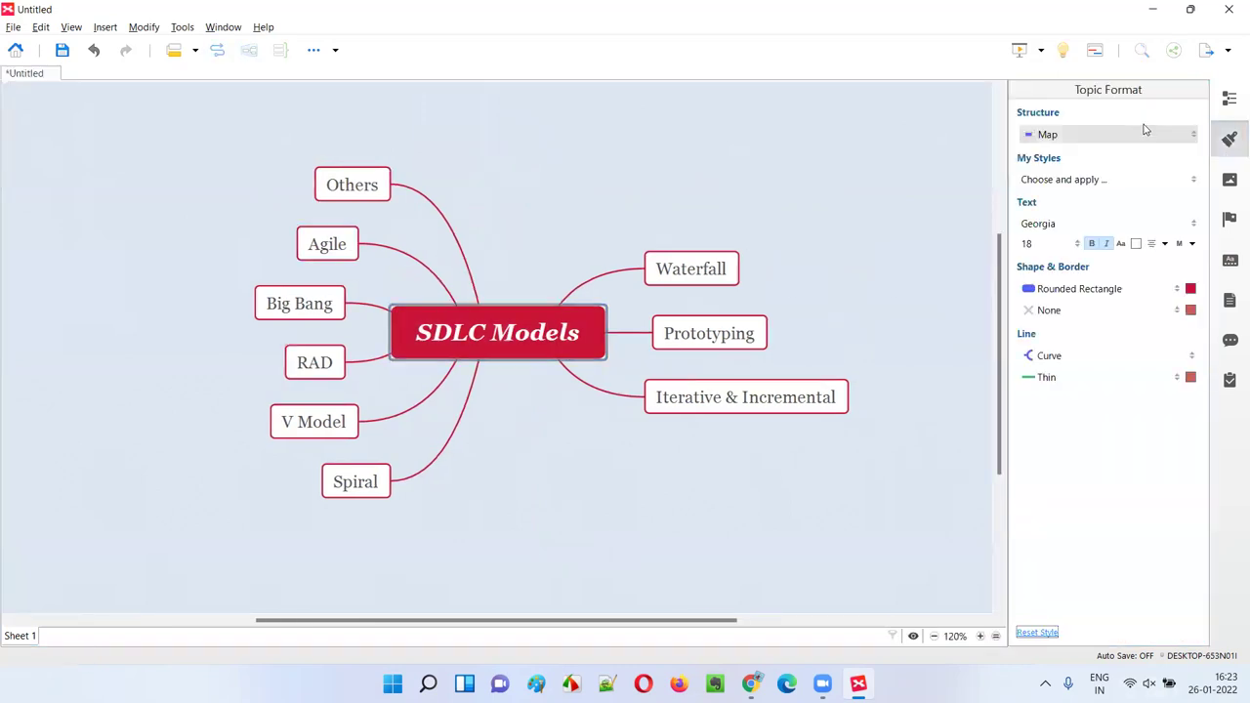
click(1128, 134)
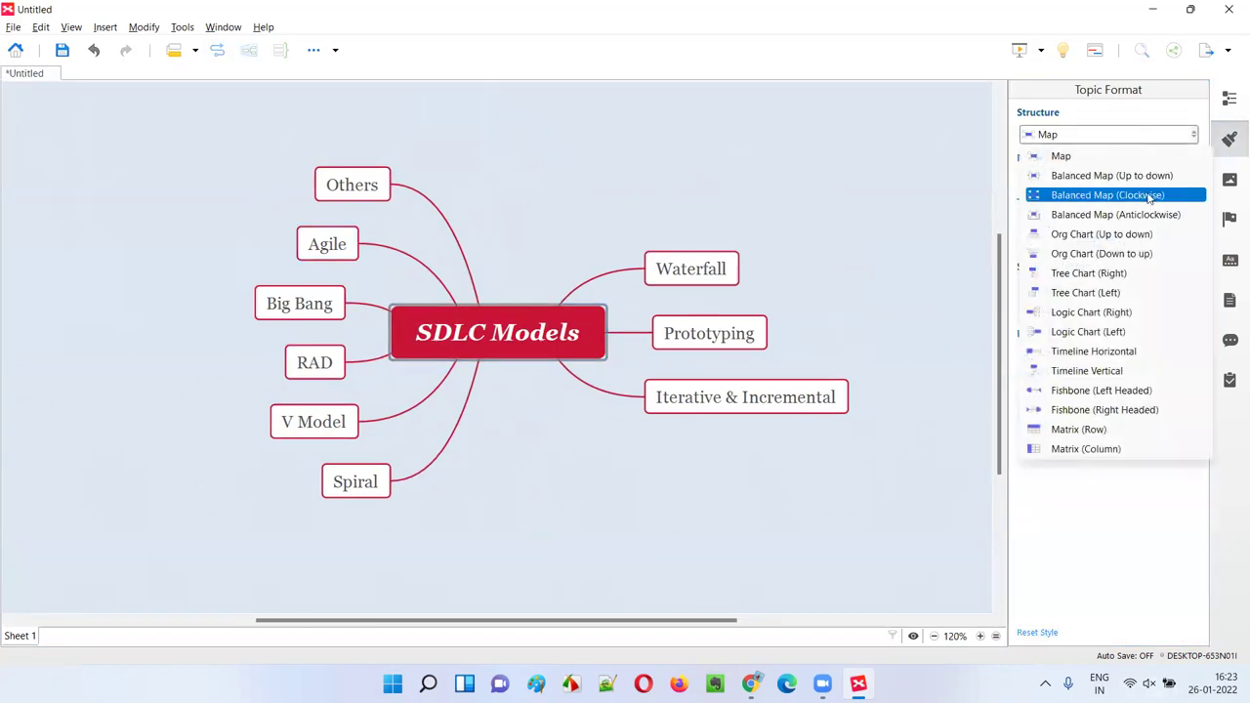
click(1155, 175)
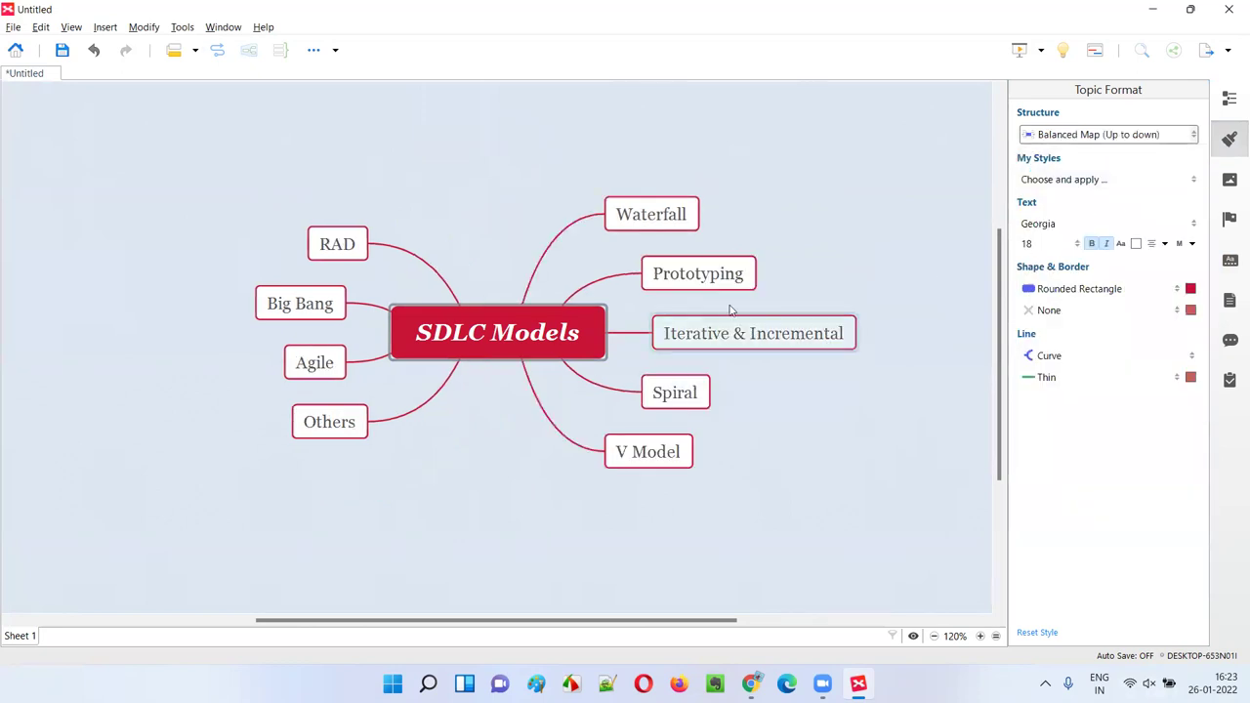
Step: Select the Agile topic, hide the Format panel, and return to the Evernote diagram in Chrome
click(293, 371)
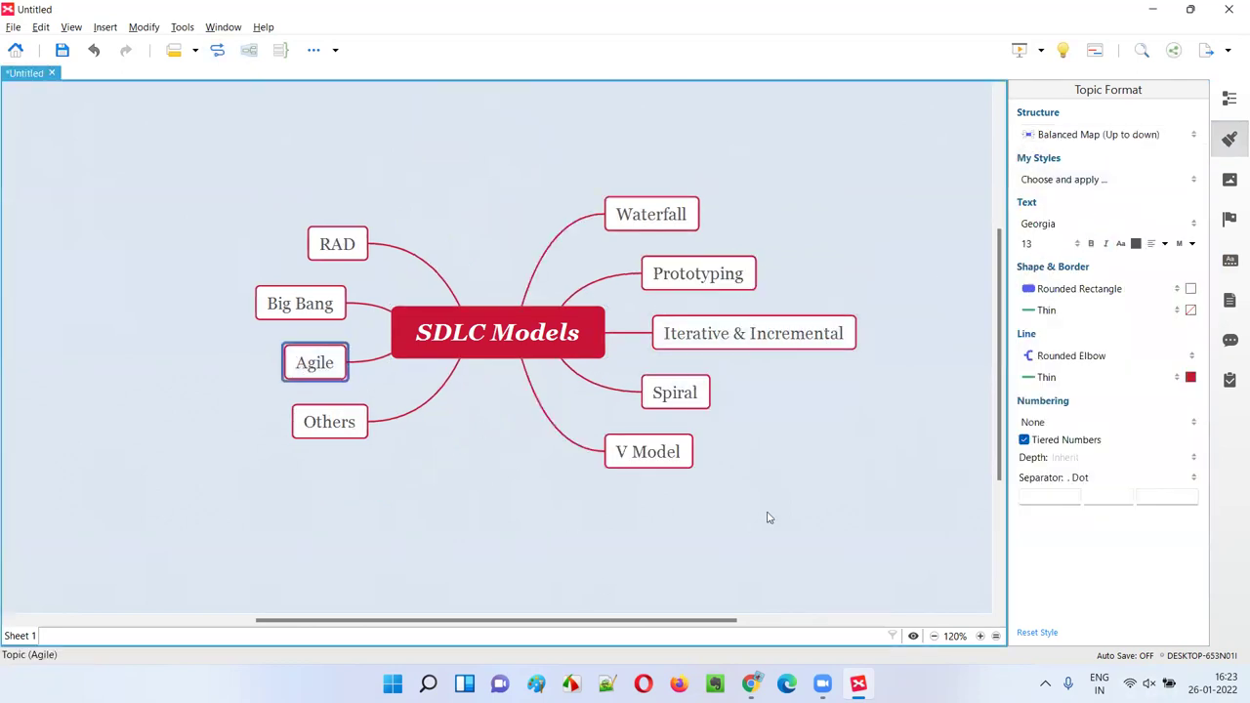
click(1230, 139)
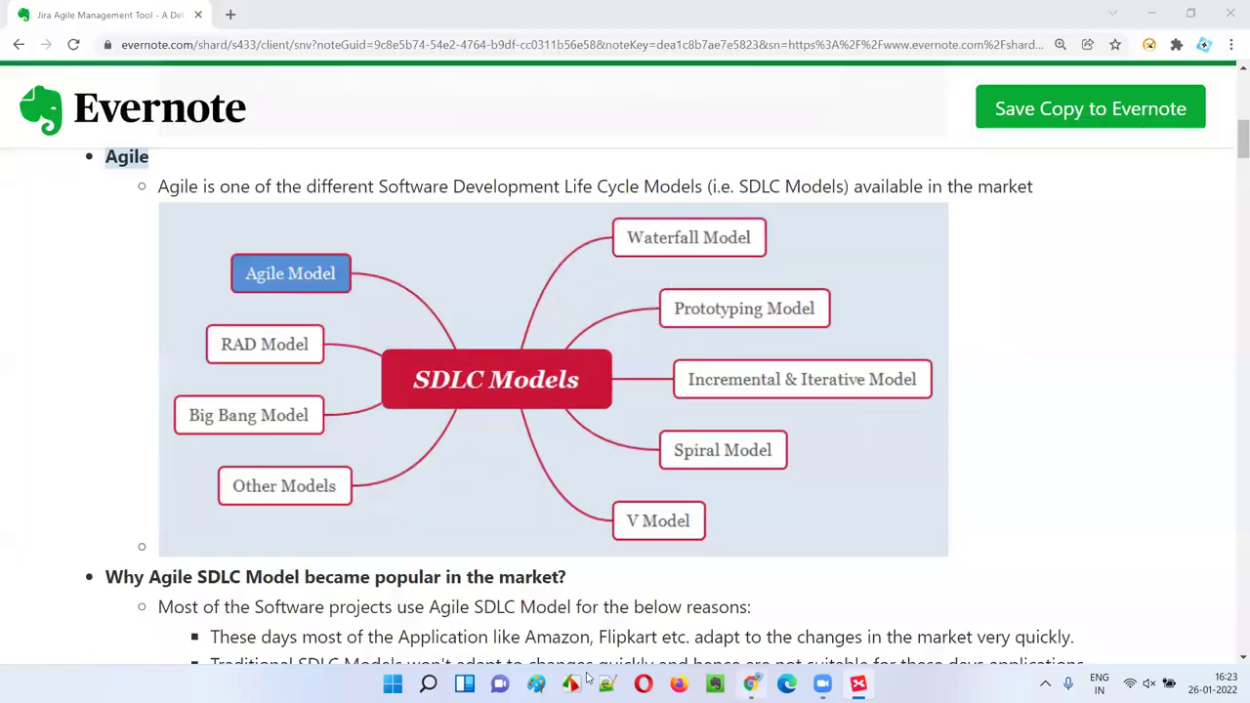
click(750, 684)
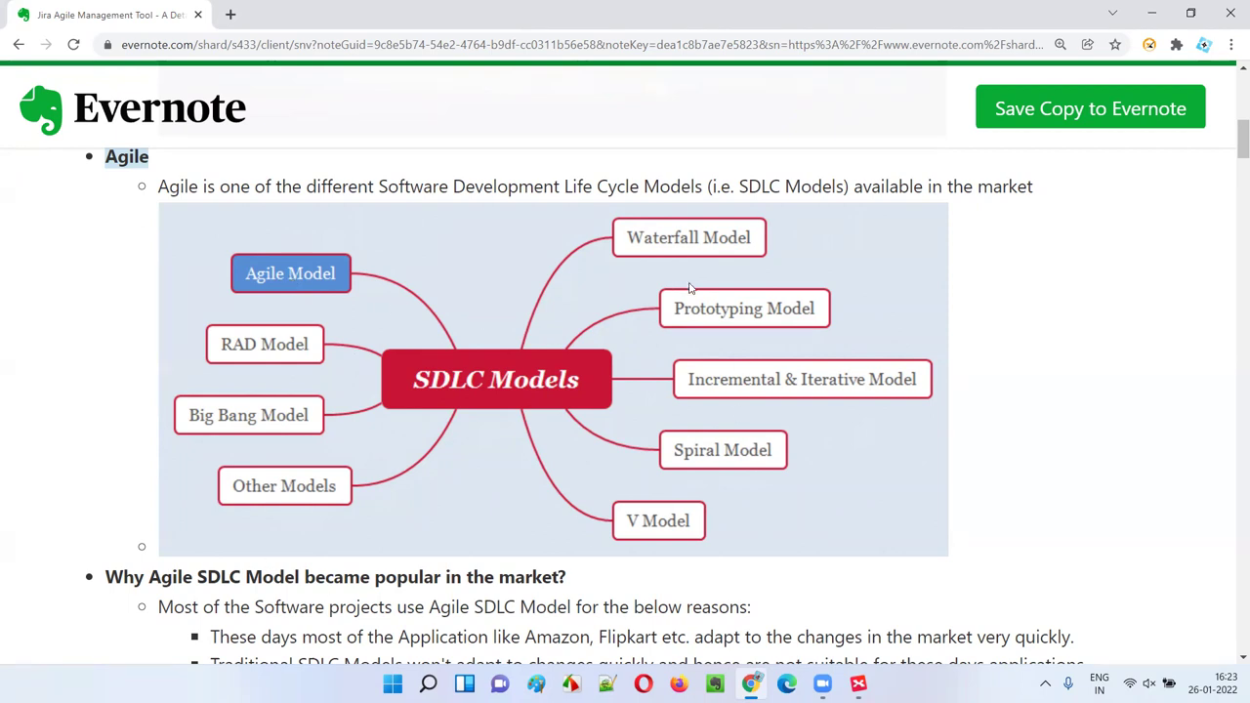
scroll(671, 304, down, 2)
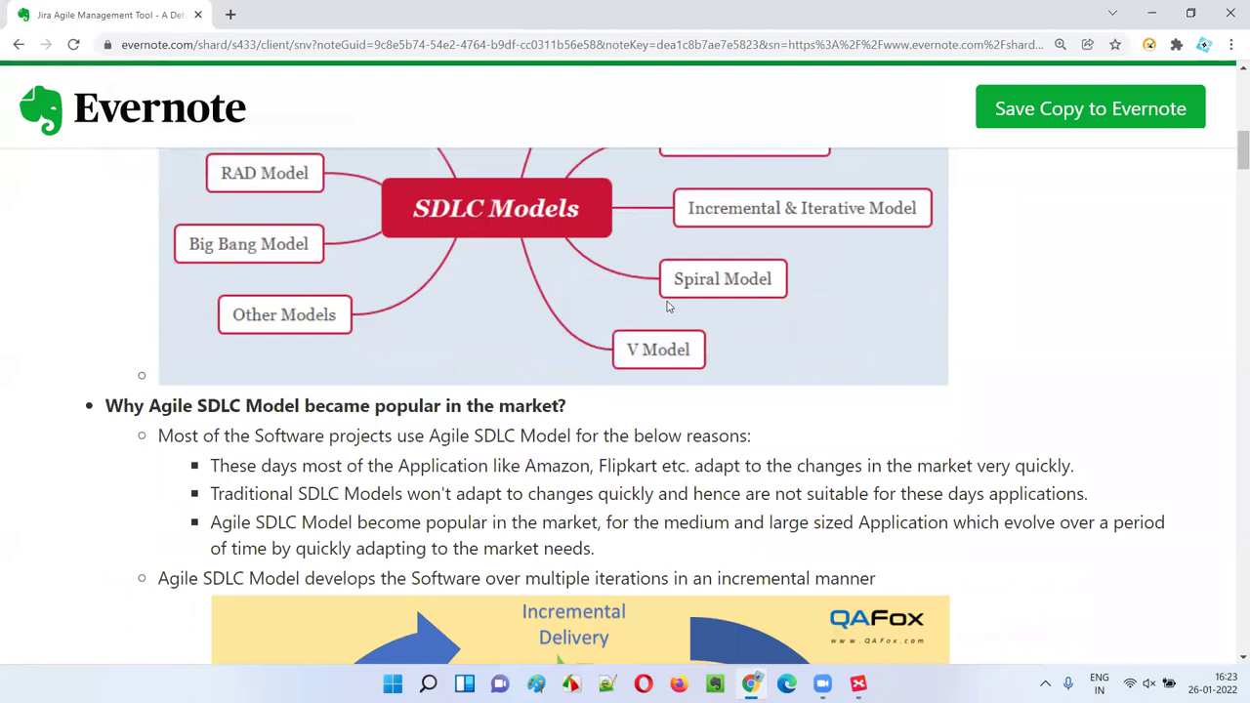
scroll(669, 307, down, 3)
scroll(390, 273, up, 1)
drag(123, 240, 588, 241)
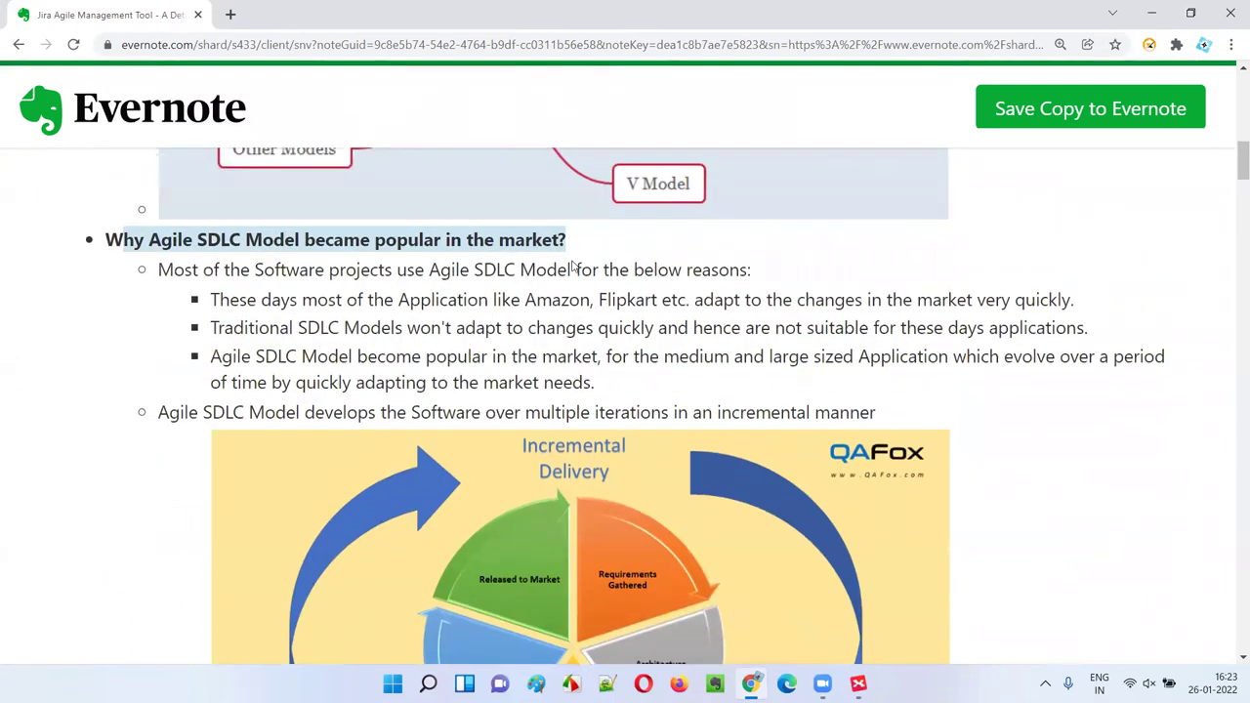
scroll(664, 269, up, 4)
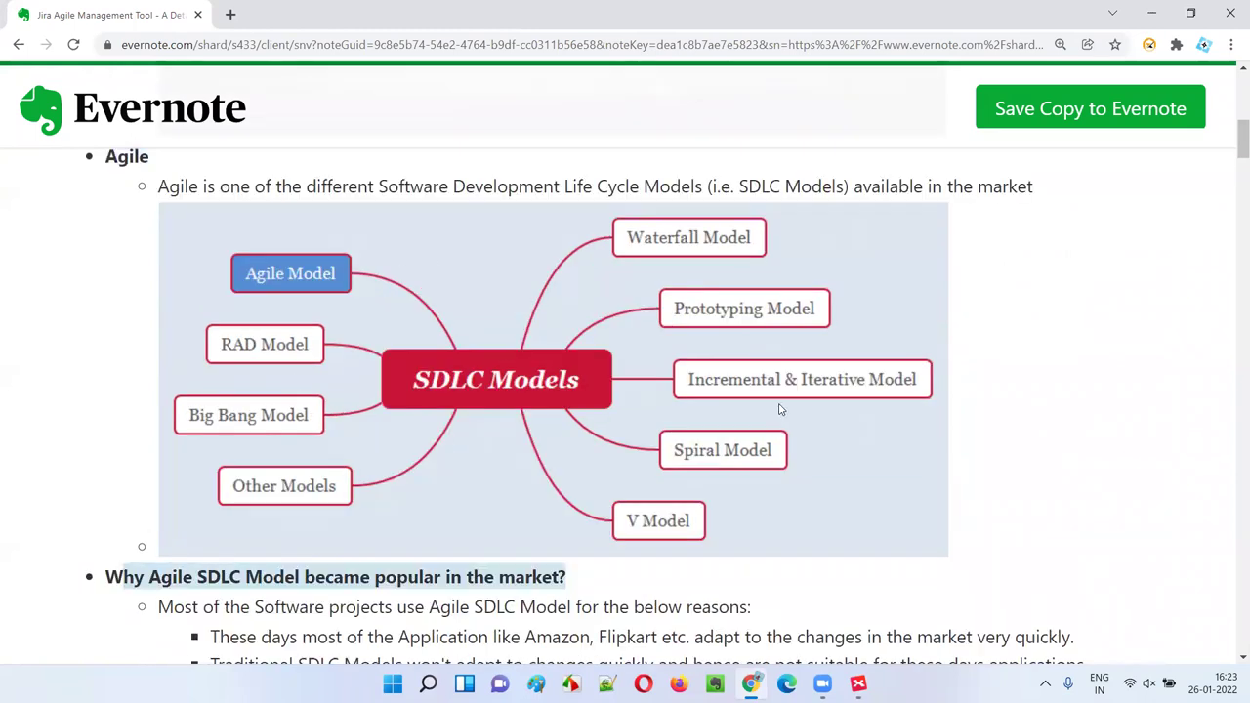
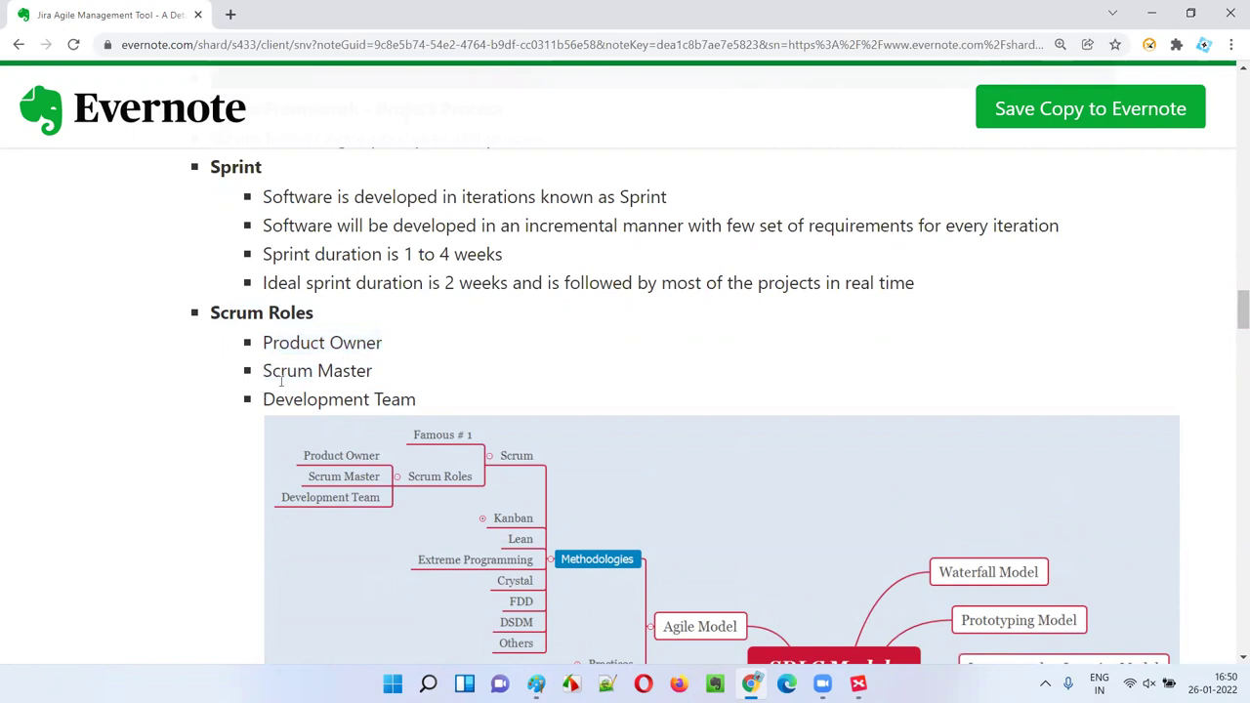
Step: Highlight the Scrum Master and Development Team lines in the Evernote note
drag(288, 371, 396, 380)
click(334, 397)
triple_click(333, 397)
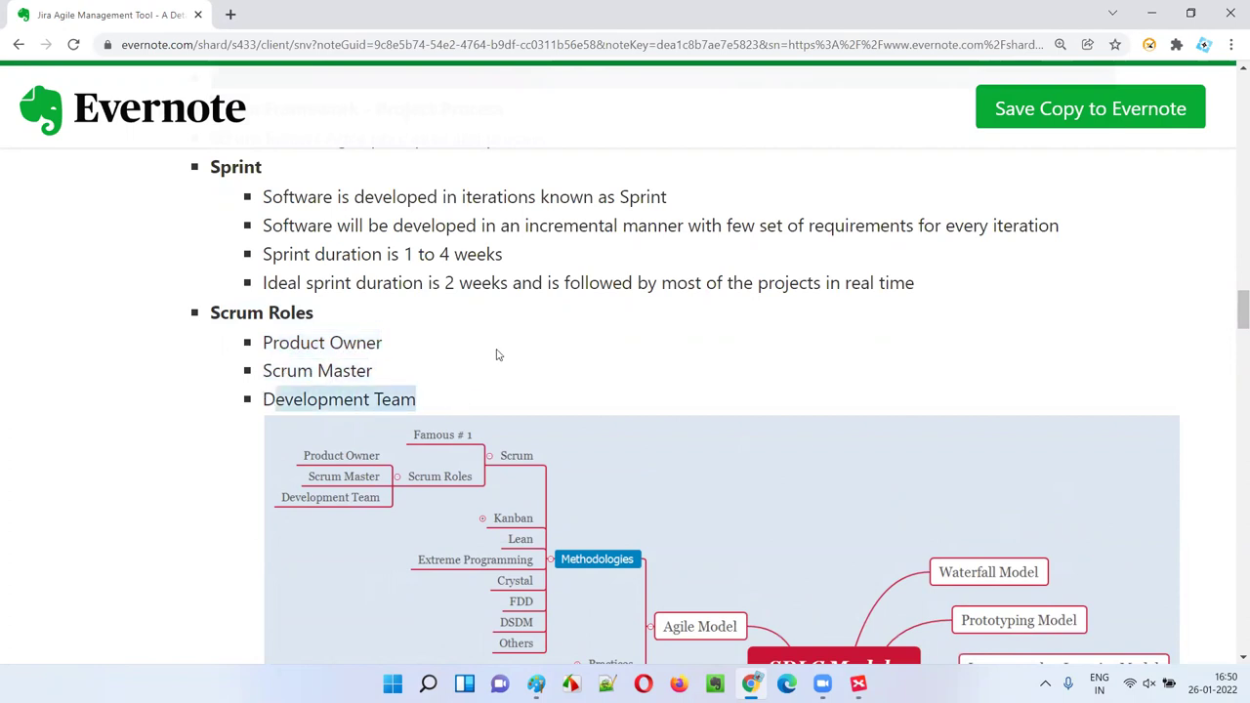
scroll(496, 355, down, 7)
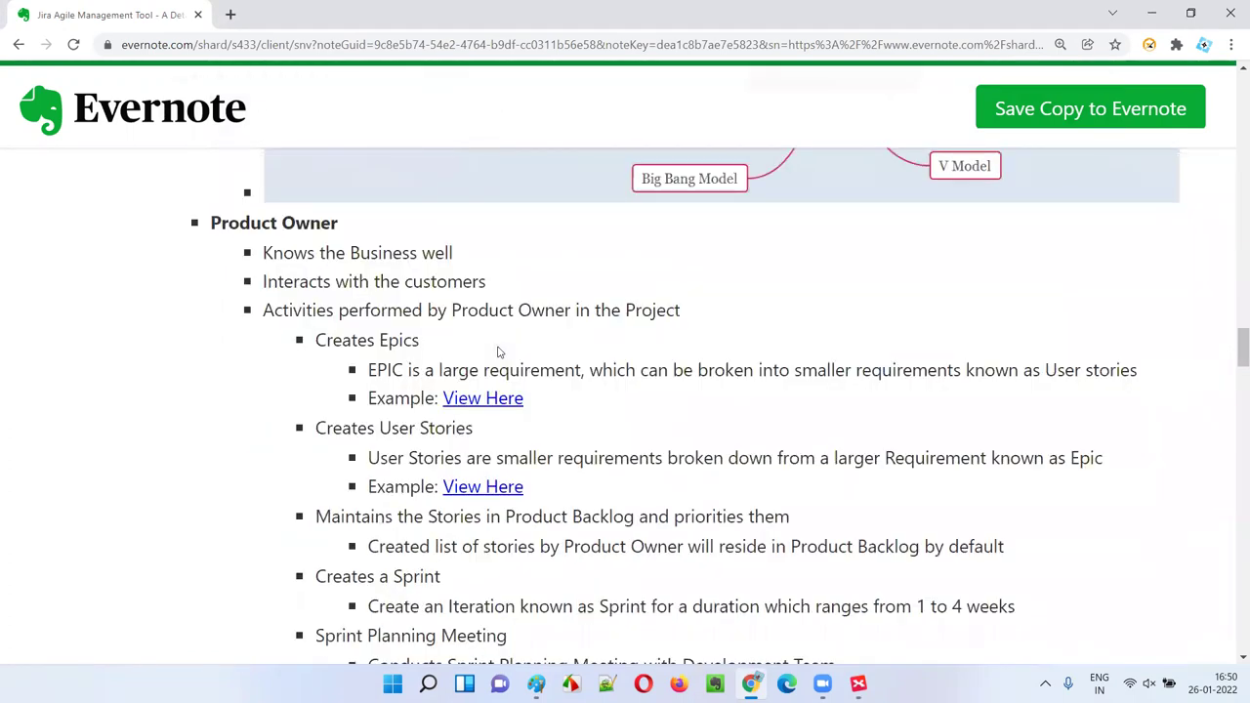
scroll(497, 352, up, 3)
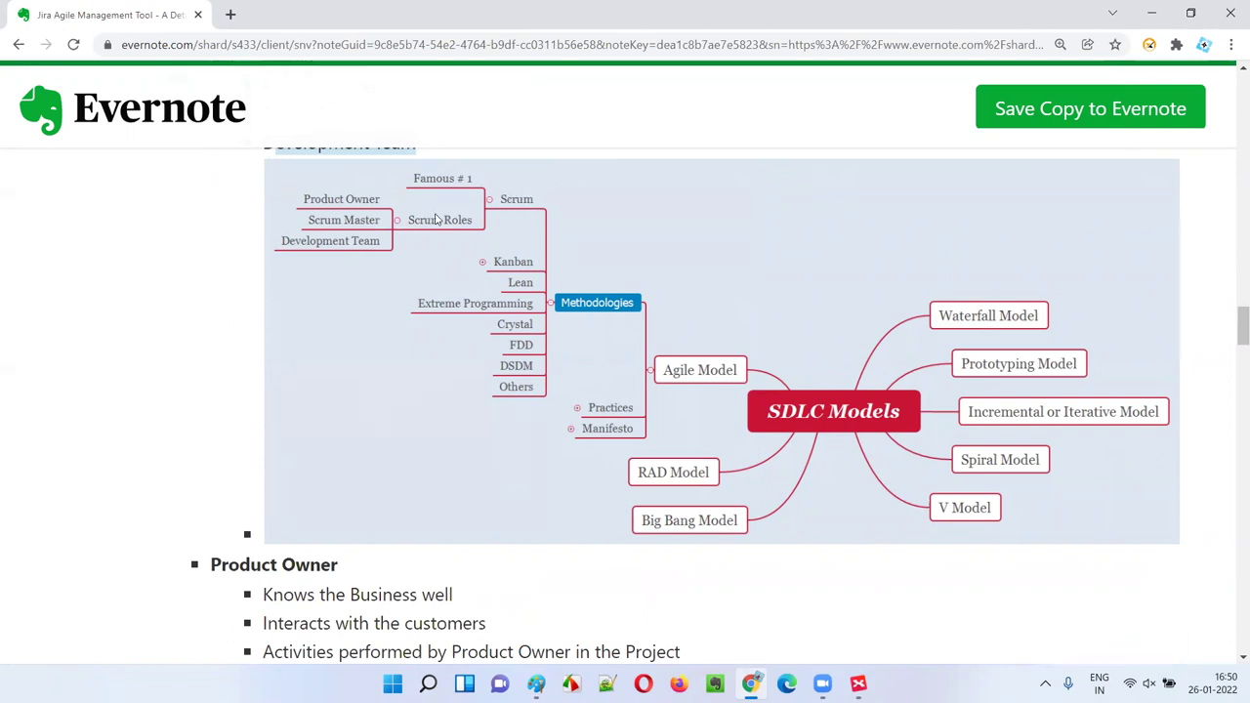
scroll(464, 237, up, 1)
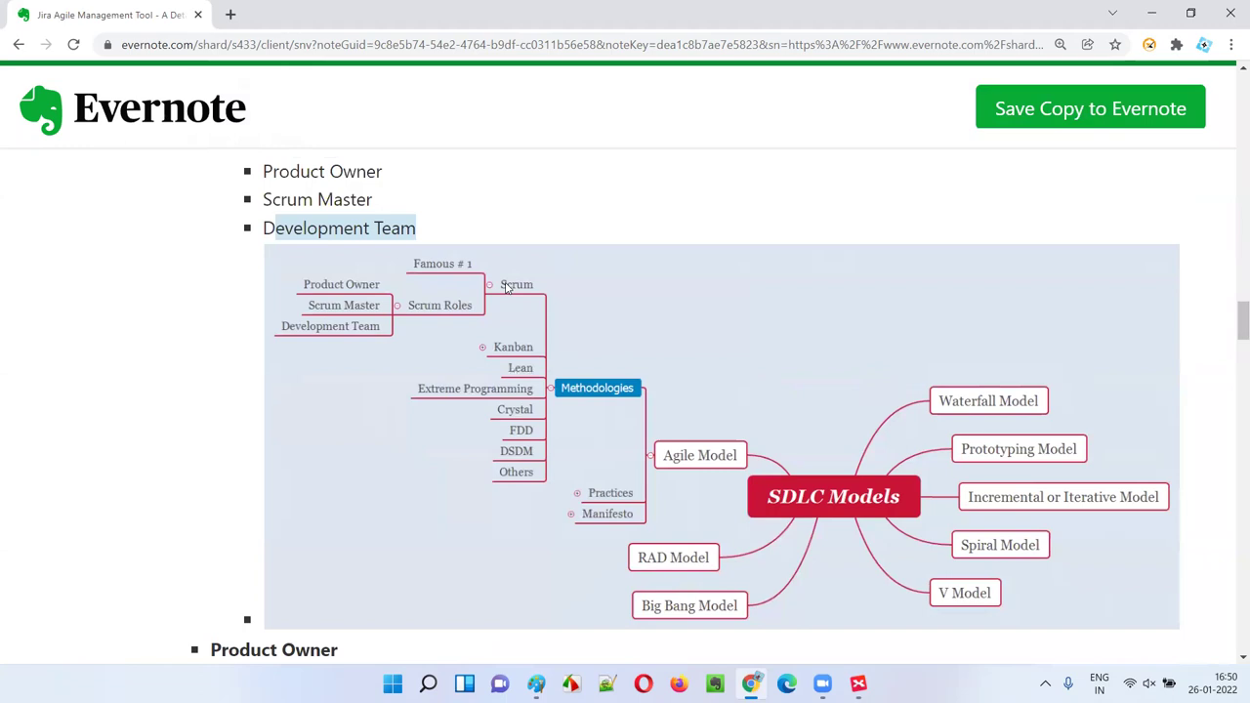
Step: Highlight the Product Owner heading in the note, then select the Product Owner topic in XMind
key(alt+Tab)
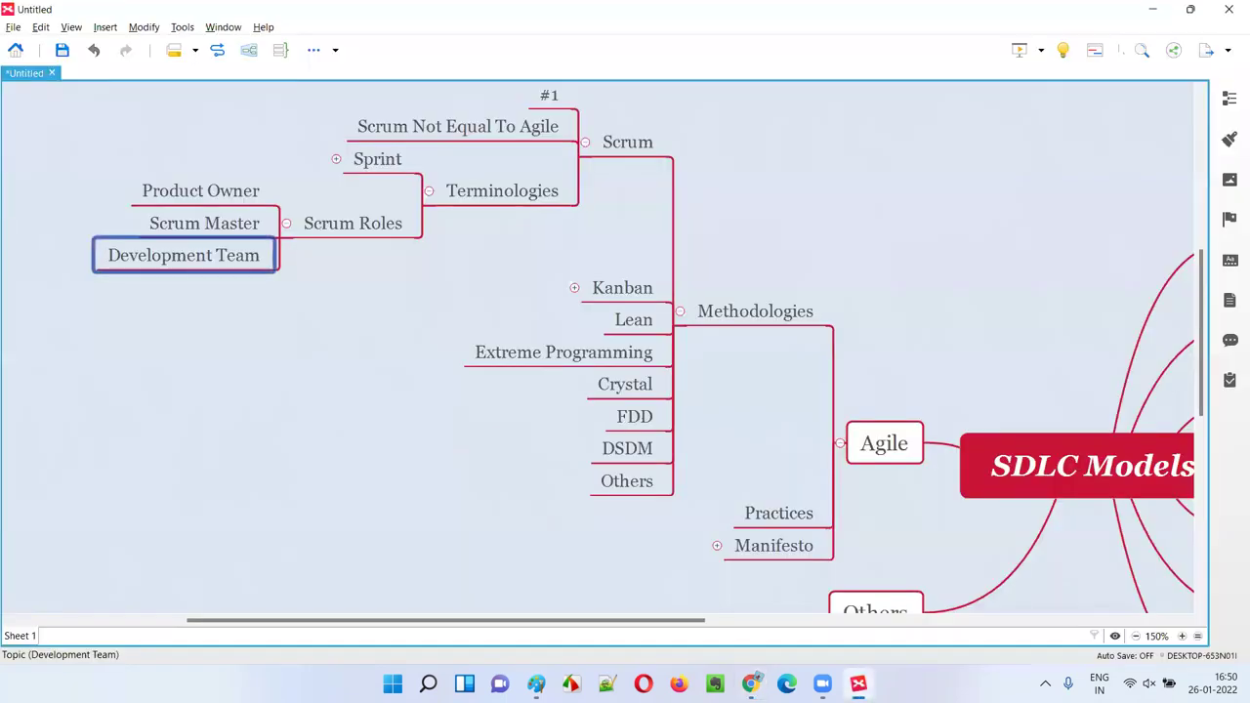
key(alt+Tab)
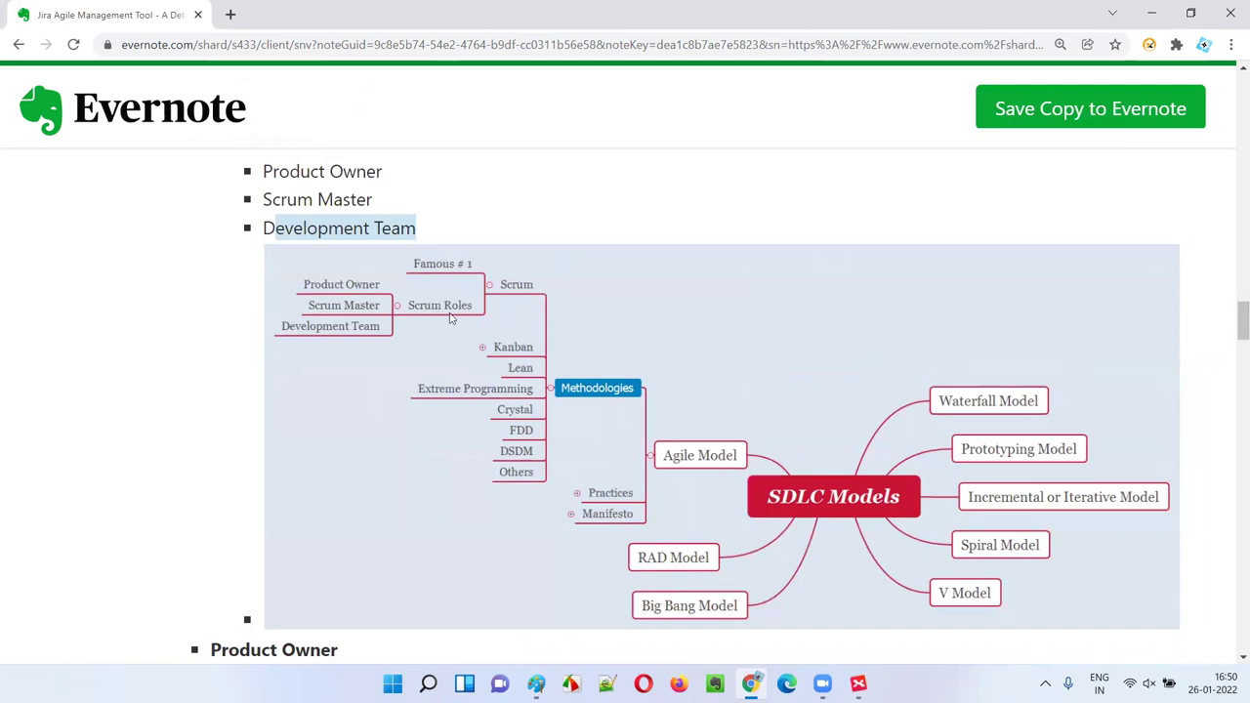
scroll(458, 321, down, 4)
drag(210, 310, 347, 322)
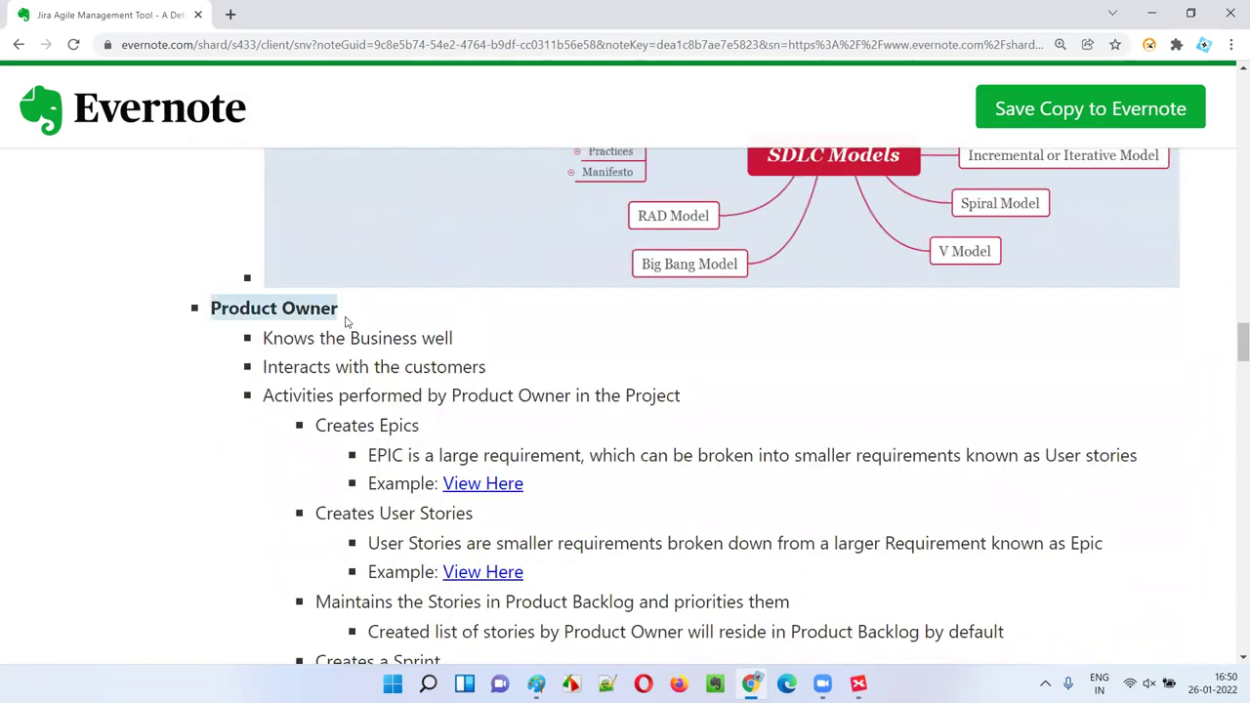
key(alt+Tab)
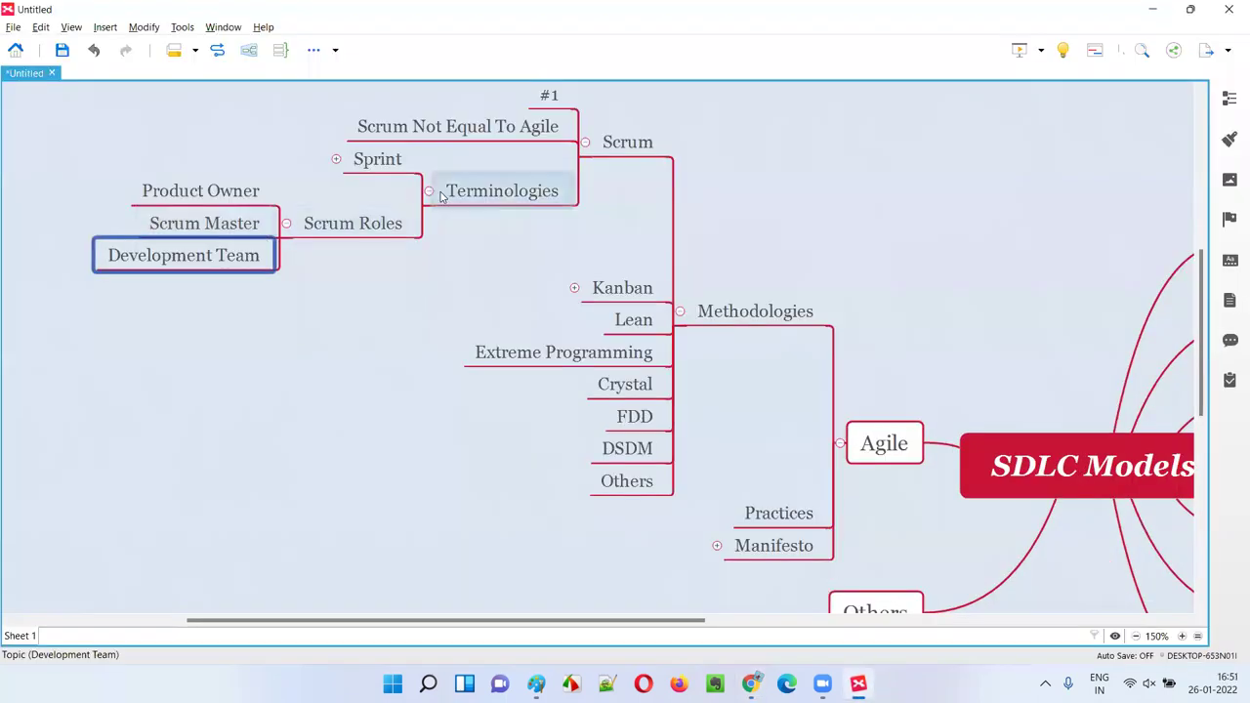
click(192, 195)
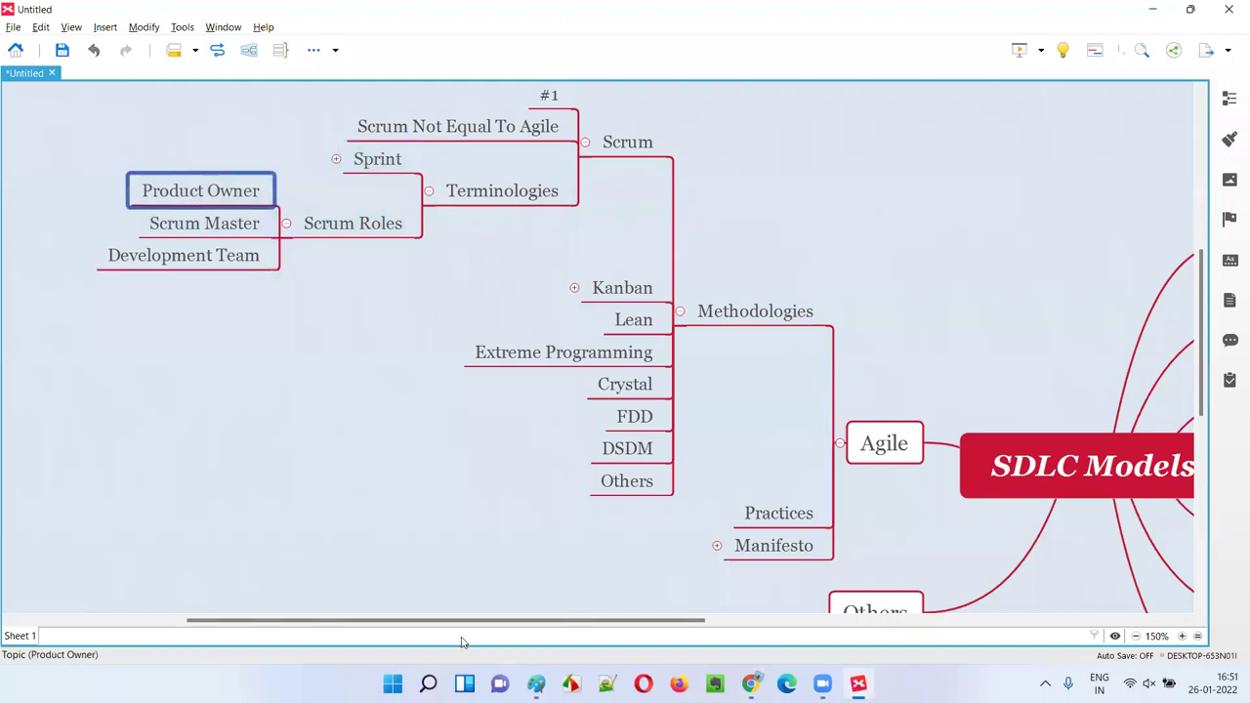
scroll(393, 507, left, 3)
scroll(421, 466, up, 1)
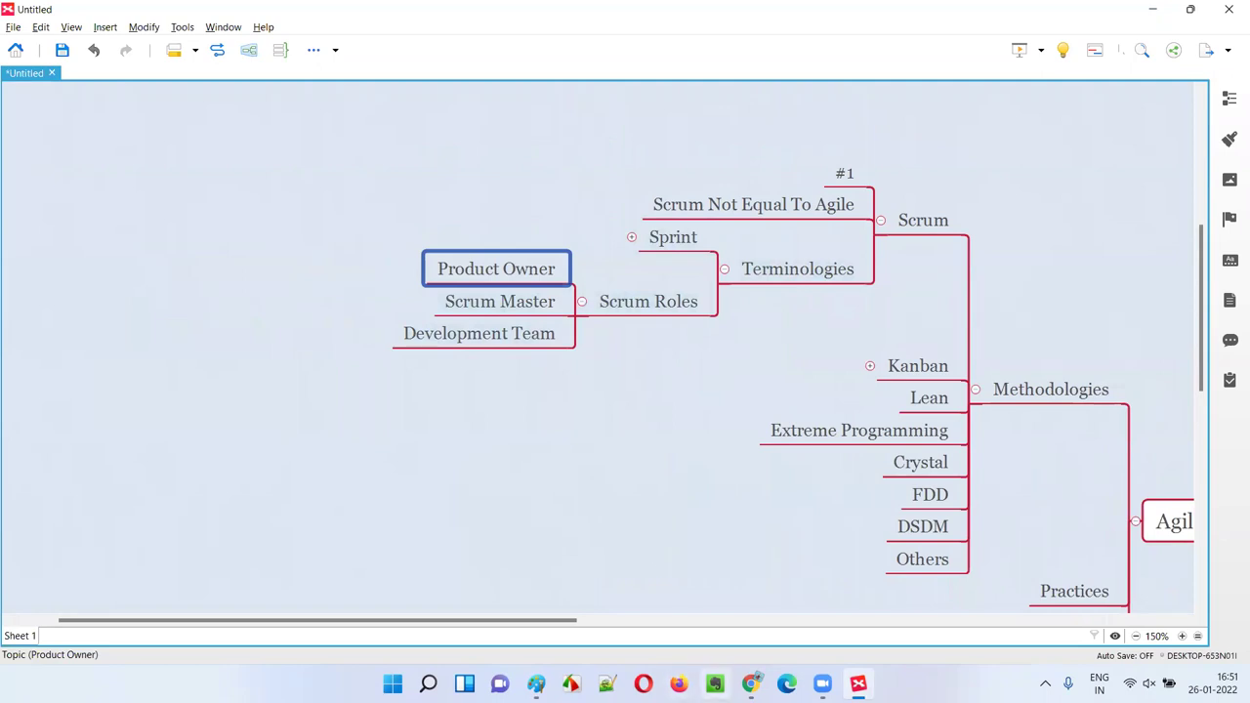
Step: Highlight 'Knows the Business well' in the note and bring the Paint sketch forward
click(750, 683)
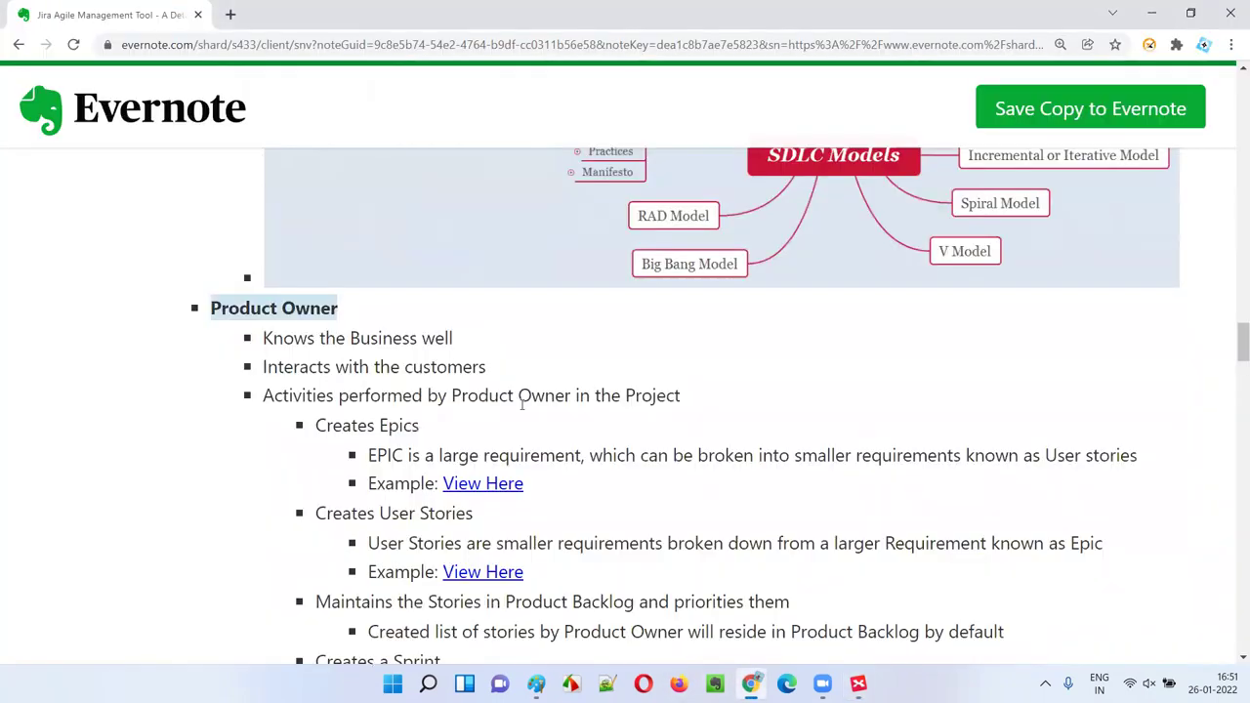
drag(259, 338, 466, 334)
key(alt+Tab)
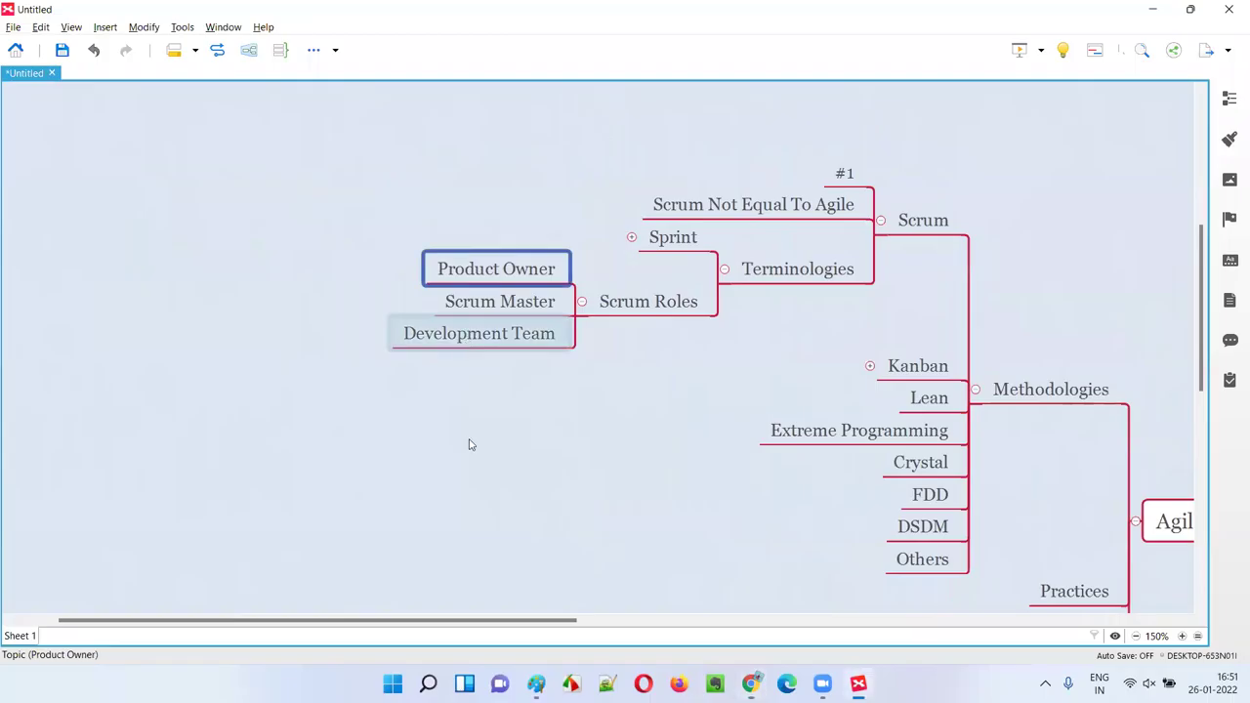
click(536, 684)
mouse_move(617, 635)
mouse_down()
mouse_move(204, 592)
mouse_move(182, 605)
mouse_up()
Step: Add a 'Traditional Project' heading and a 'BA' label above the BRS drawing
scroll(355, 391, down, 3)
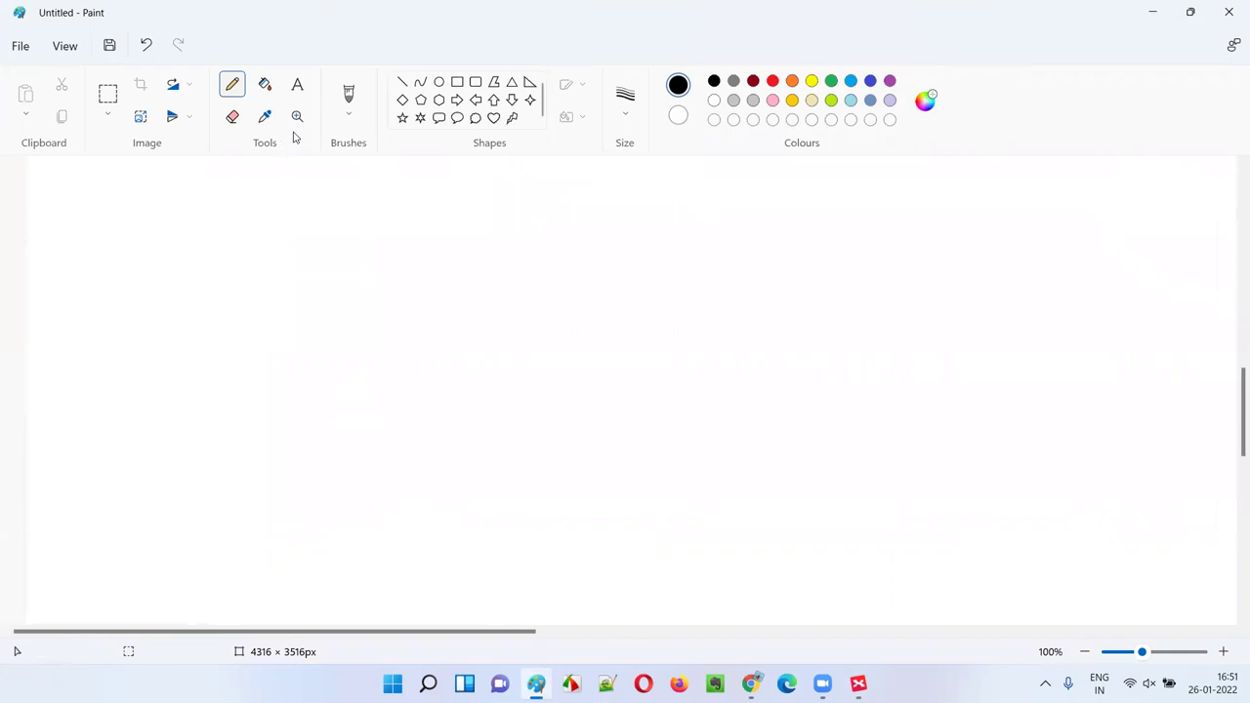
scroll(315, 184, up, 3)
click(296, 84)
scroll(478, 333, down, 5)
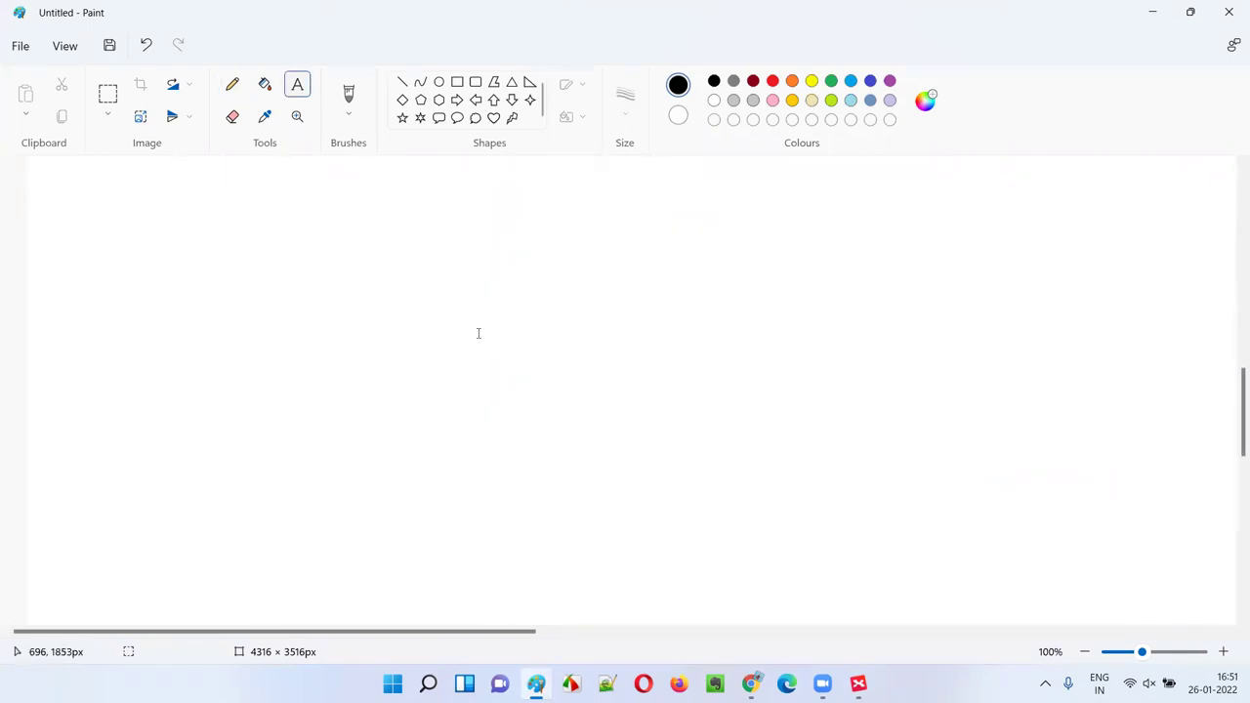
scroll(307, 274, up, 7)
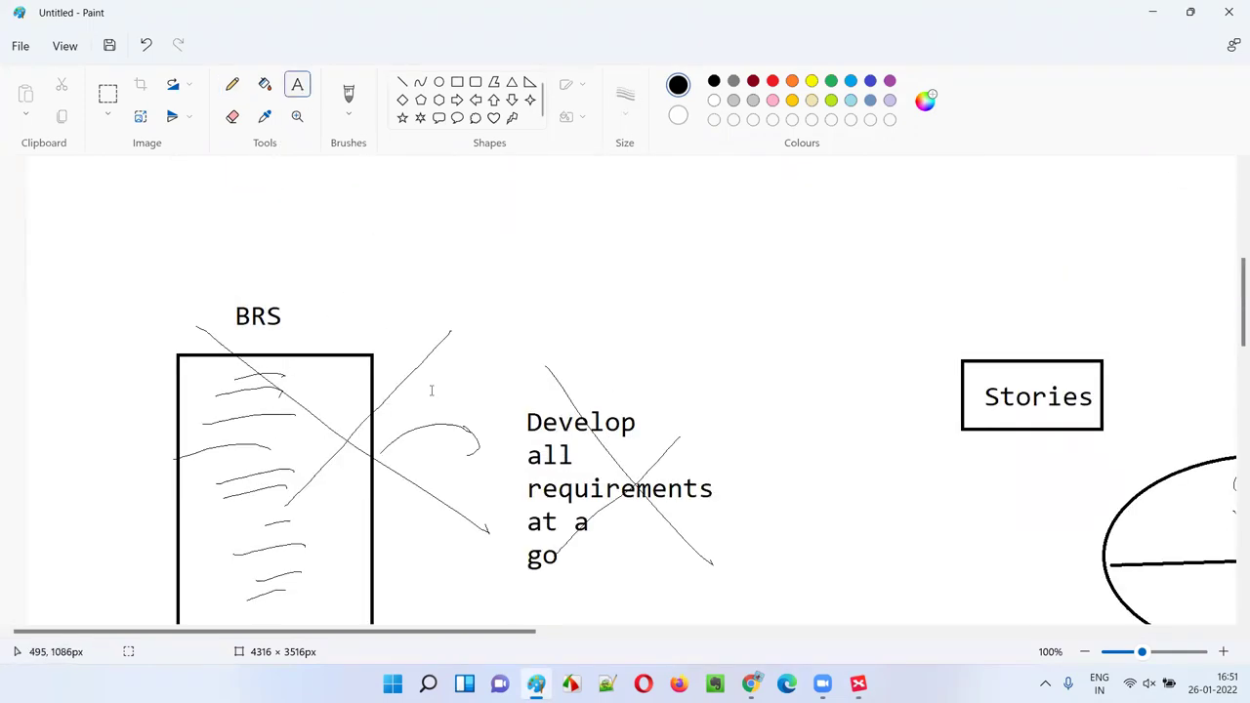
click(309, 196)
text(Traditional Project)
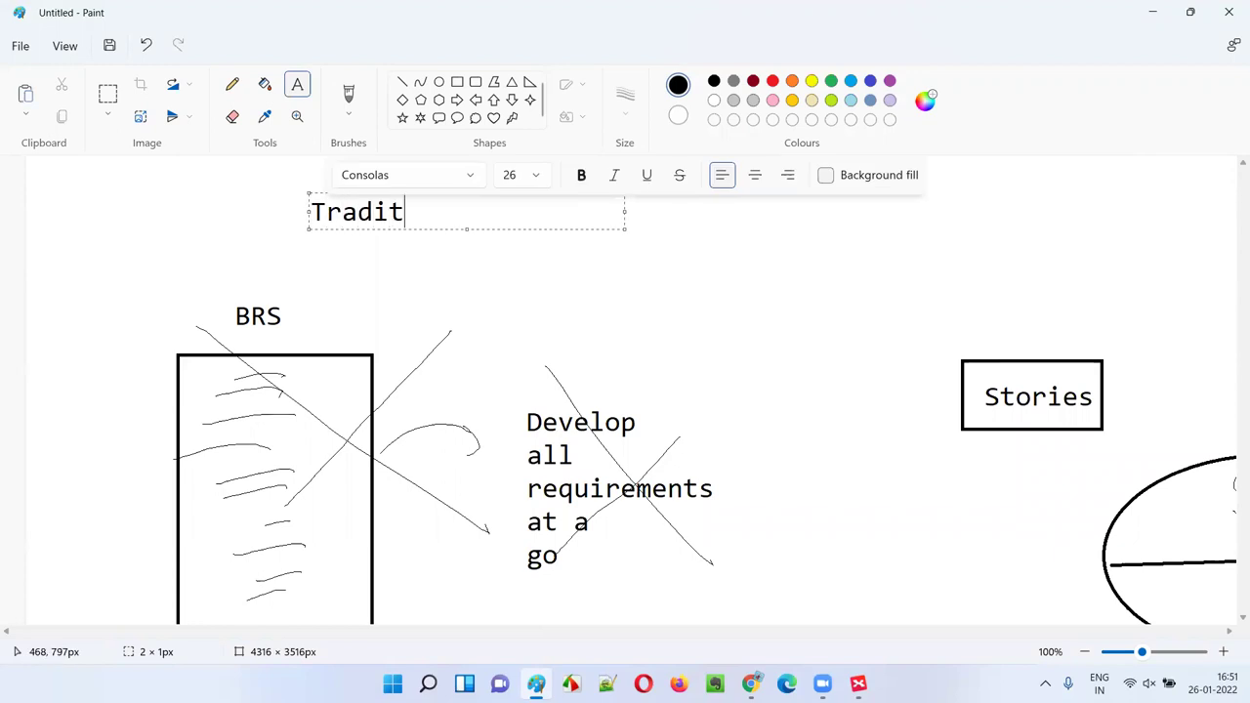
click(447, 234)
click(454, 256)
text(BA)
click(538, 332)
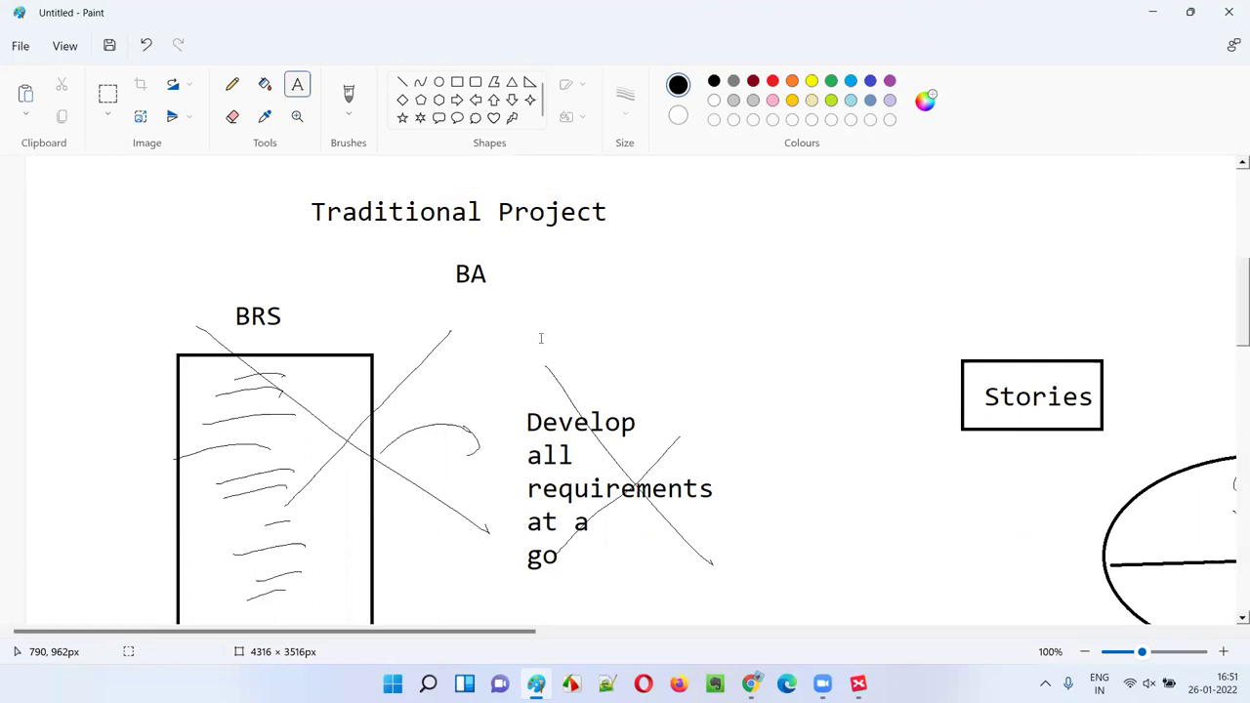
Step: Write 'Business Analyst' on two lines to the right of BA
click(513, 257)
text(b)
key(BackSpace)
text(Business)
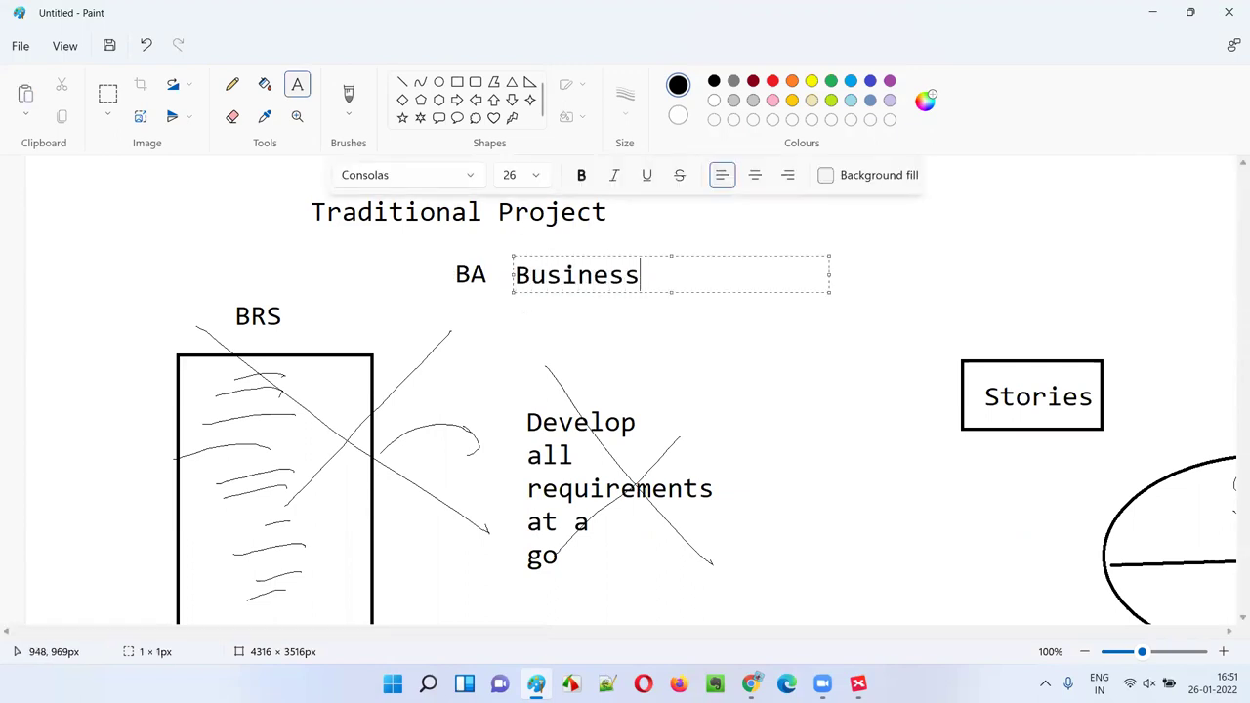
key(Return)
text(Analysi)
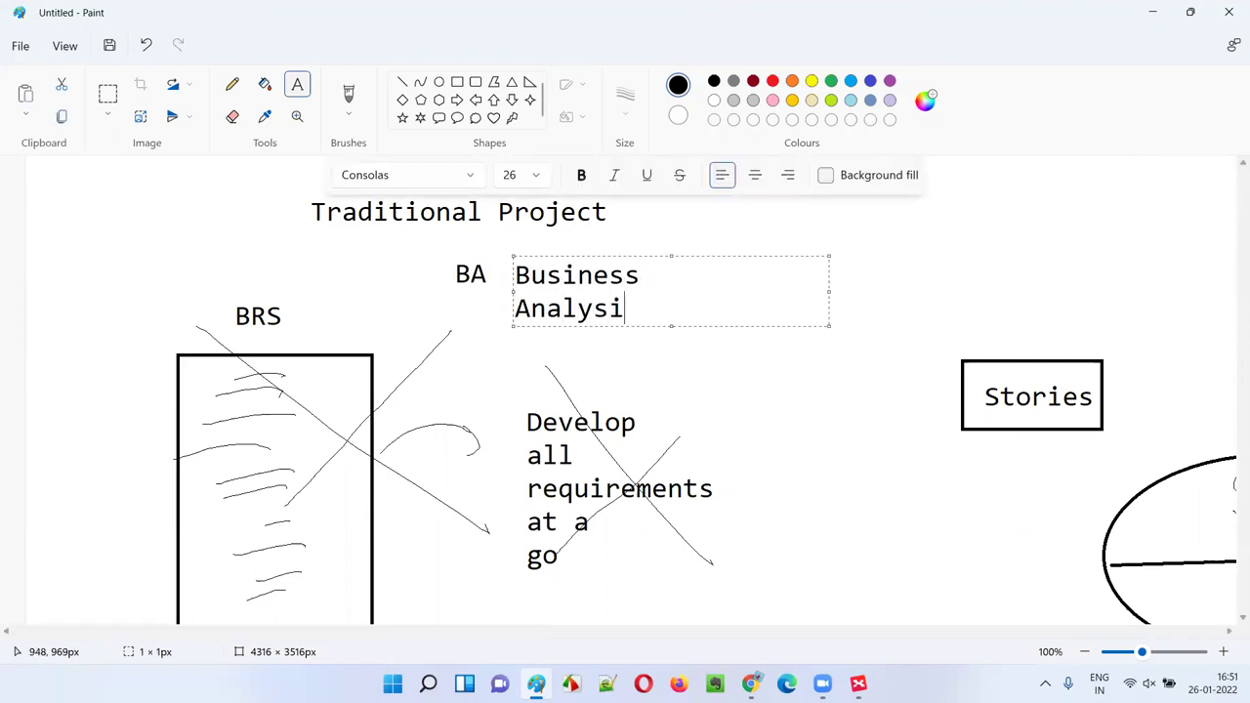
key(BackSpace)
text(t)
key(Return)
click(695, 407)
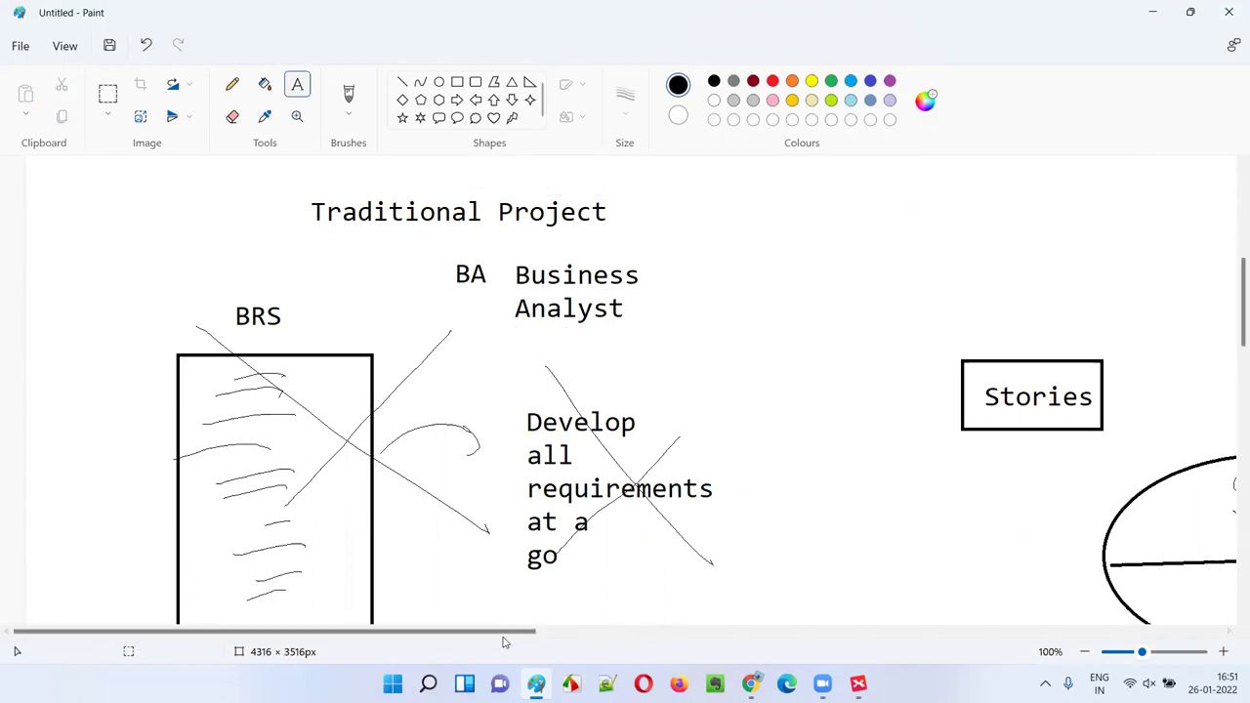
drag(503, 640, 780, 641)
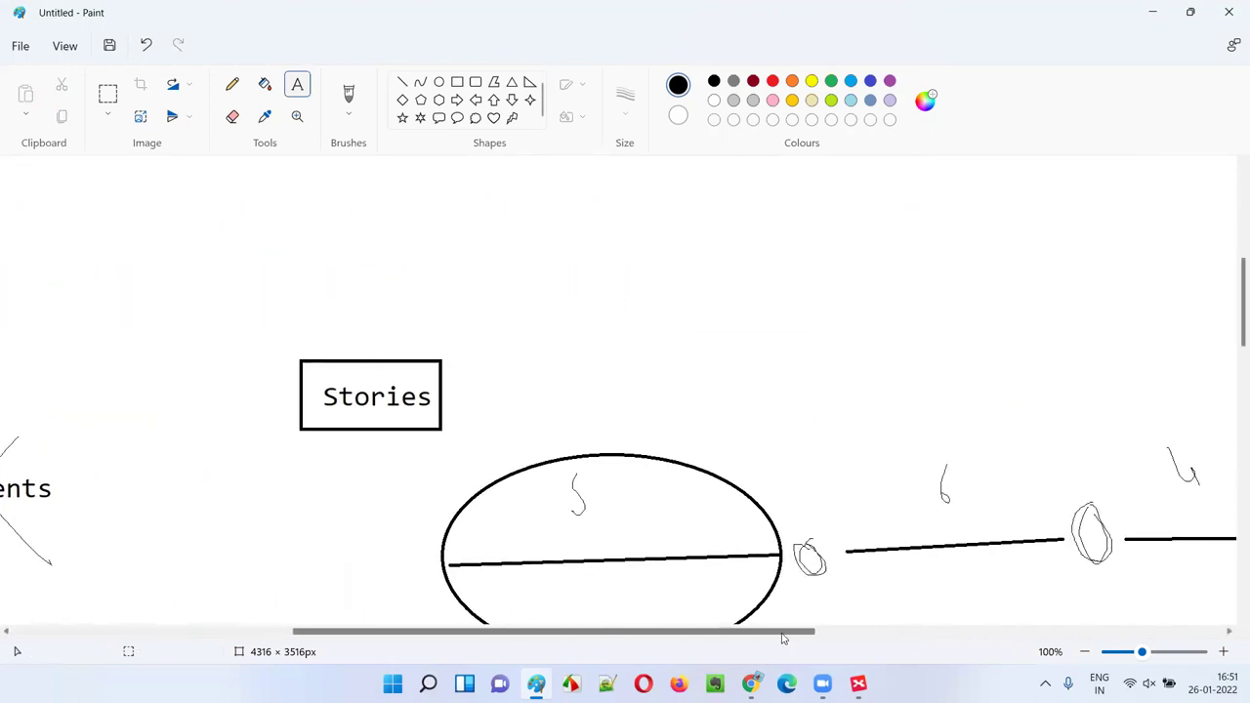
Step: Add an 'Agile Scrum' heading and a 'Product Owner' label above the Stories drawing
click(686, 207)
text(Agile Scru m)
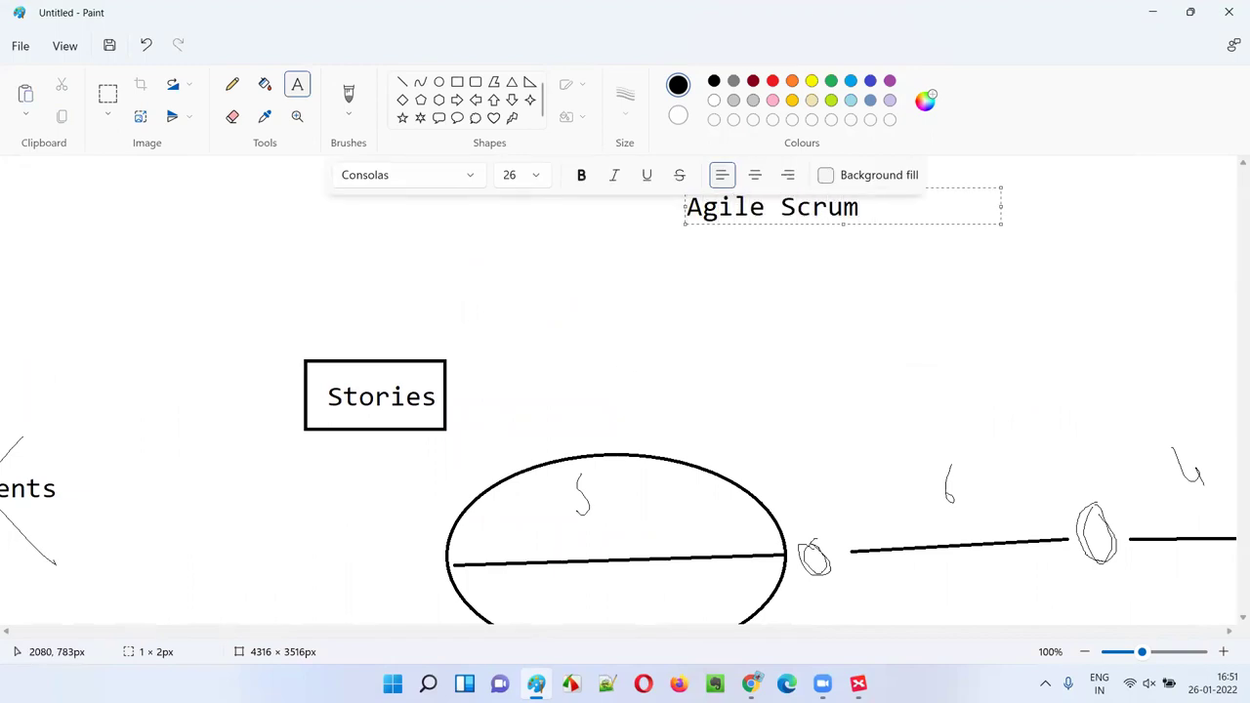
click(701, 308)
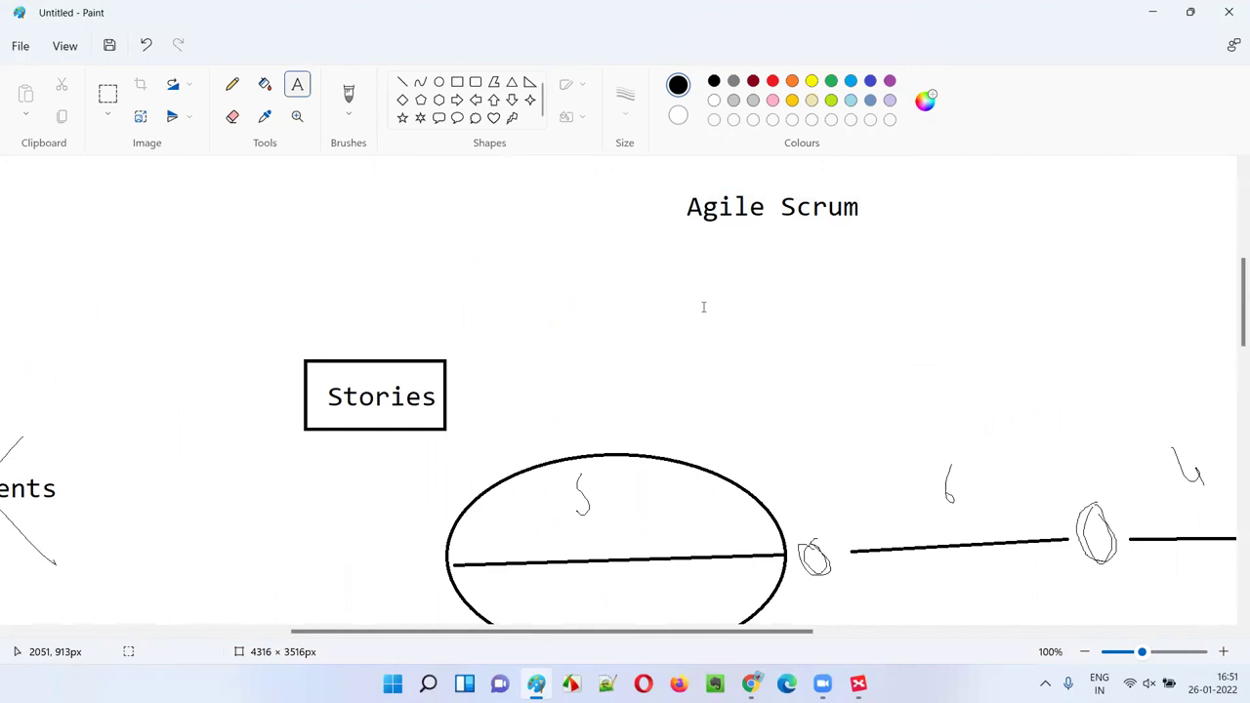
click(755, 299)
text(Product Owner)
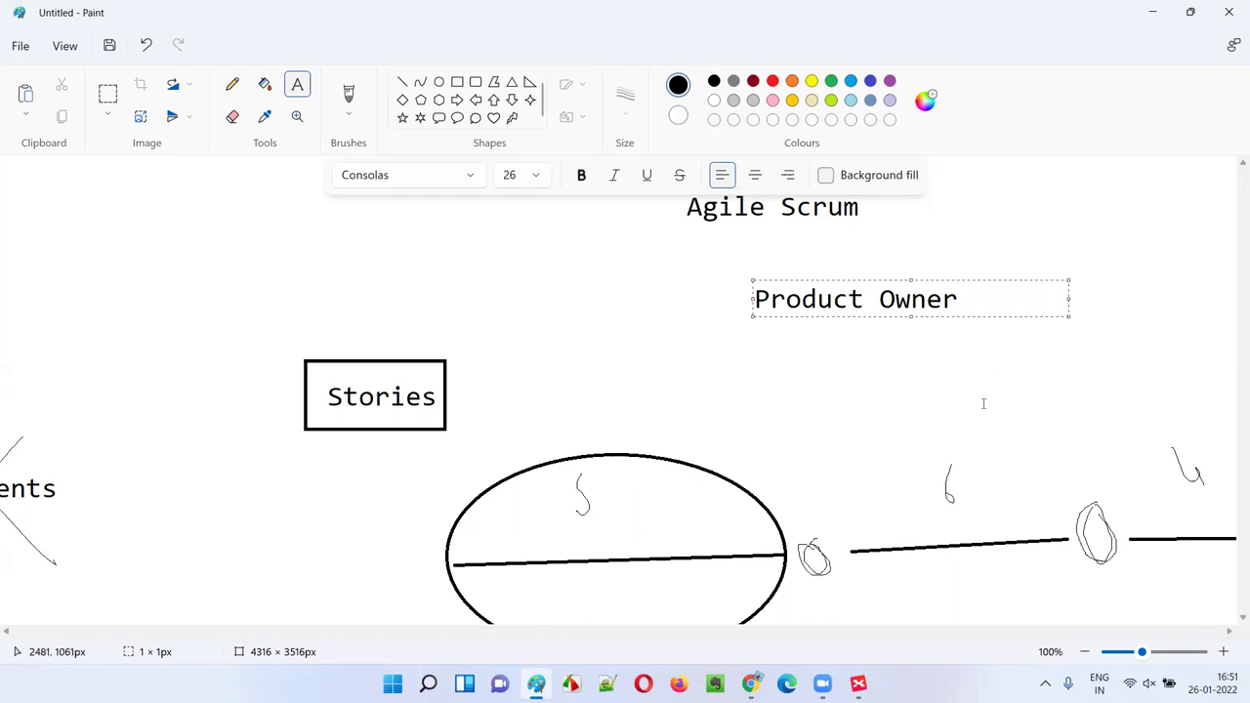
click(983, 403)
drag(713, 630, 952, 616)
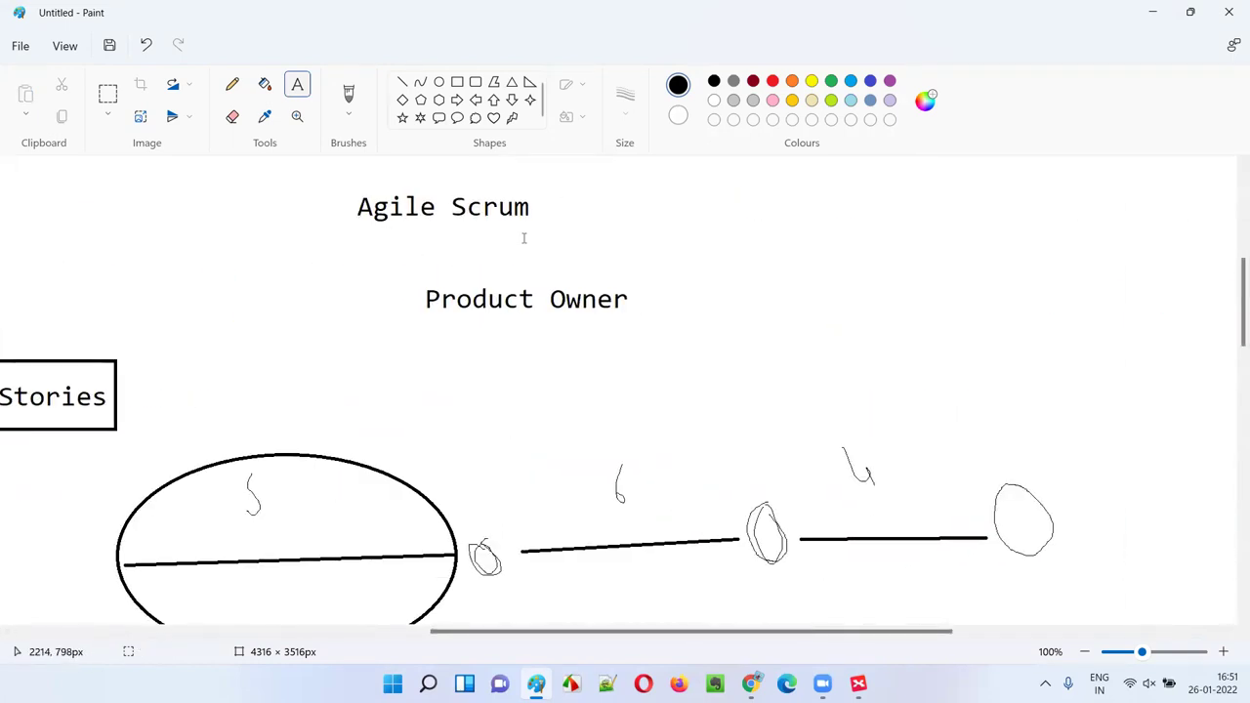
Step: Draw a rounded rectangle around the Product Owner label
click(456, 84)
mouse_move(396, 264)
mouse_down()
mouse_move(446, 303)
mouse_move(660, 335)
mouse_up()
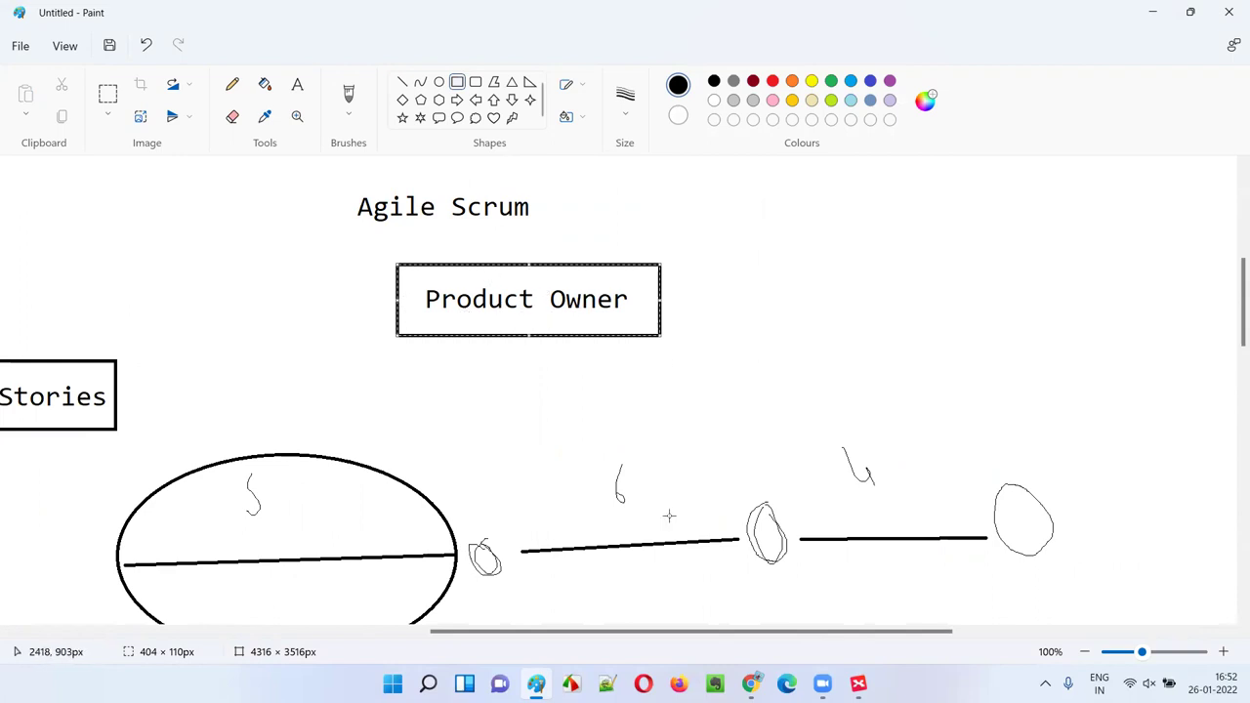
click(750, 683)
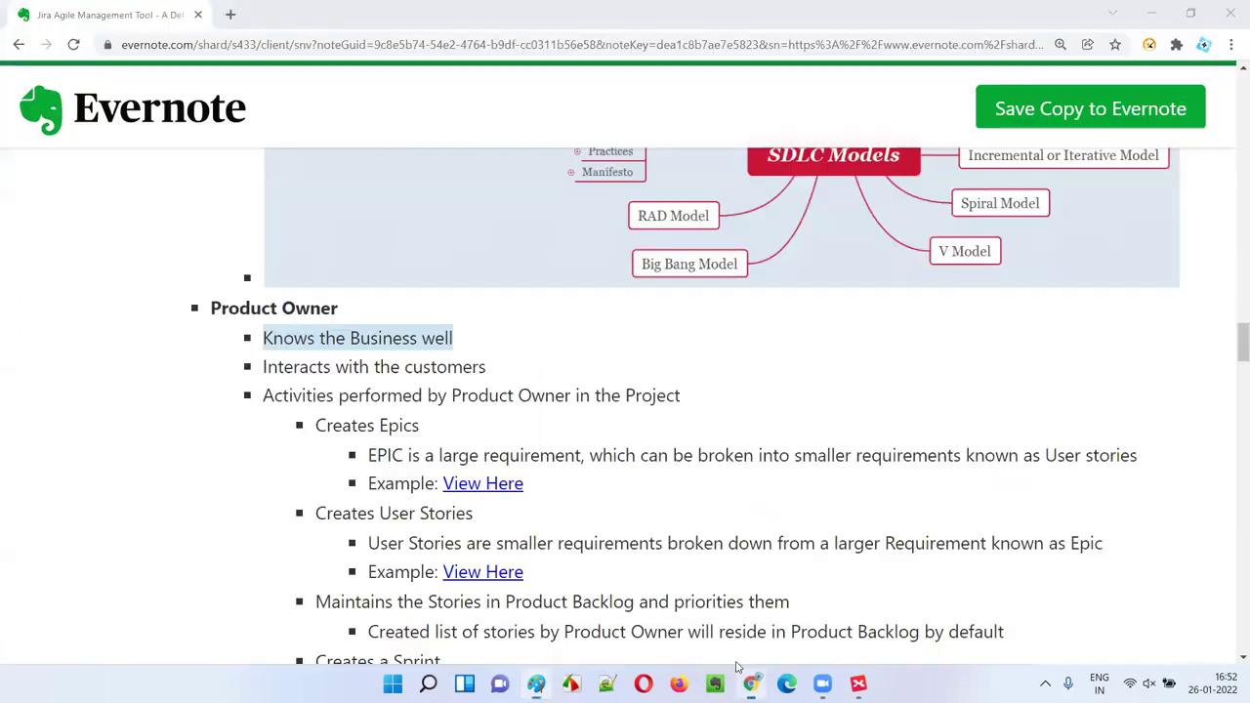
Step: Highlight the Product Owner heading and 'Knows the Business well' line in the note
click(280, 362)
drag(212, 299, 357, 326)
drag(262, 338, 474, 340)
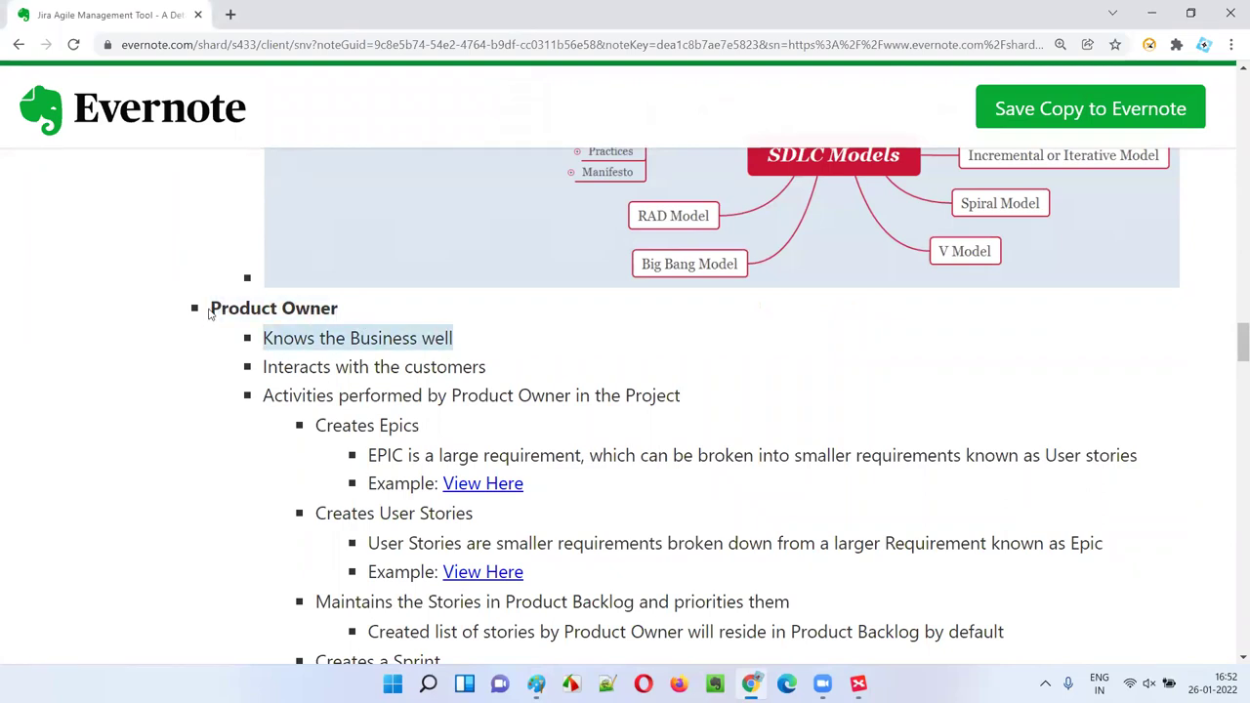
drag(210, 307, 381, 327)
drag(272, 336, 528, 379)
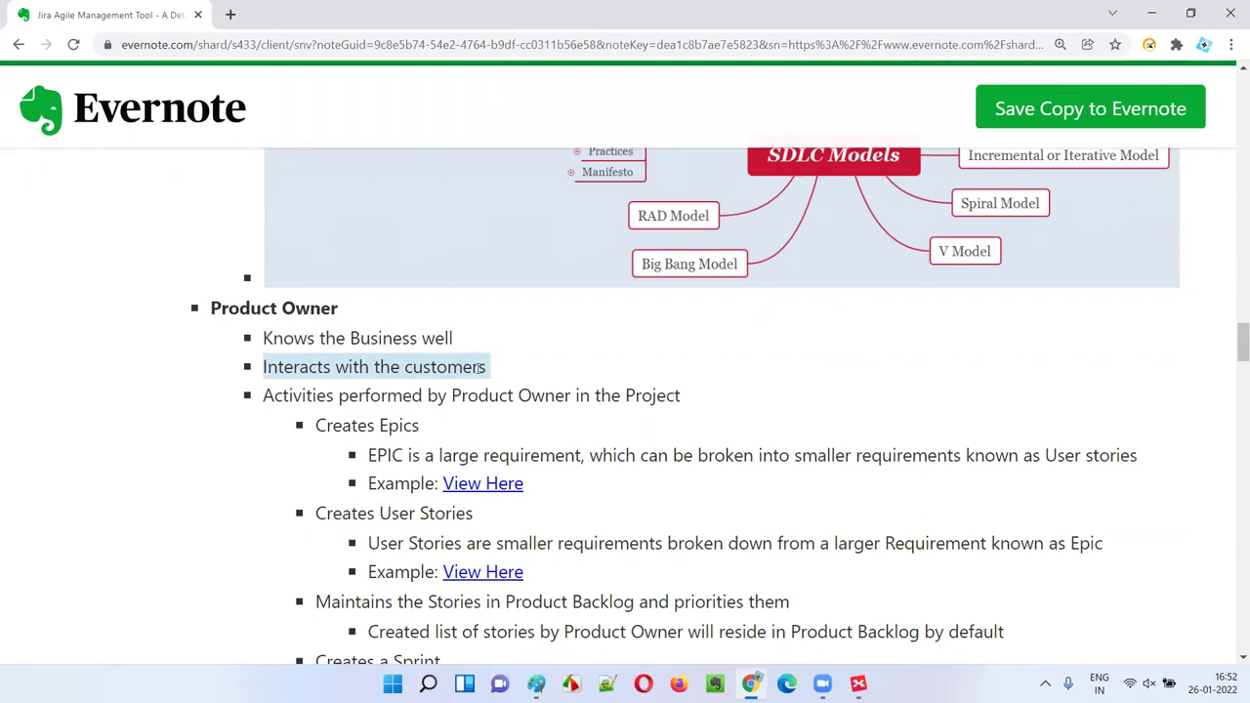
drag(211, 307, 365, 326)
drag(263, 338, 528, 379)
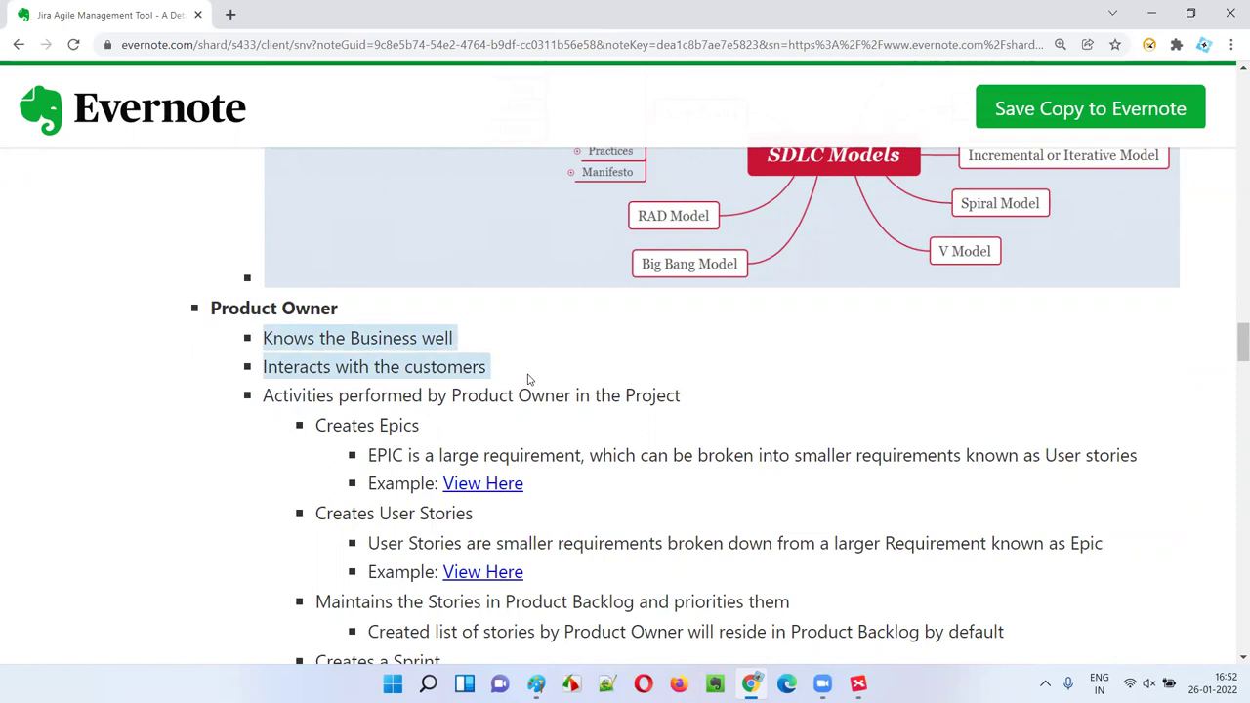
Step: Scroll to the Product Owner activities and highlight 'Creates Epics'
scroll(529, 379, down, 1)
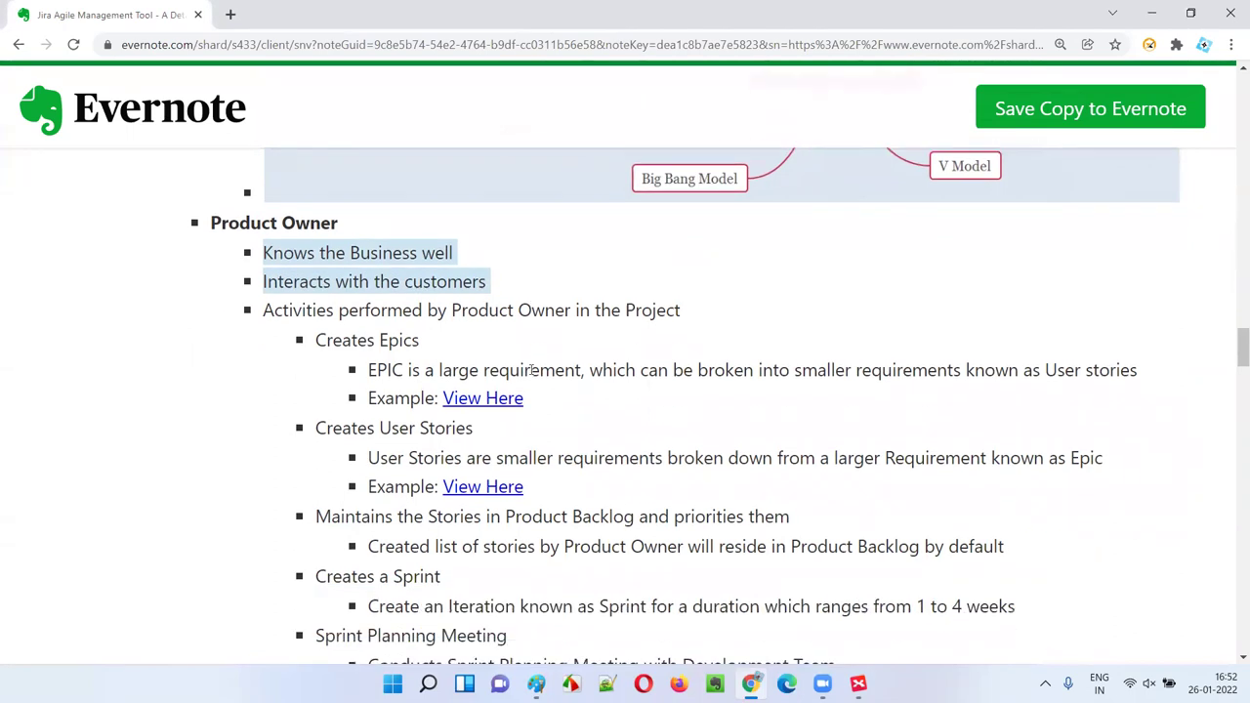
drag(212, 223, 490, 282)
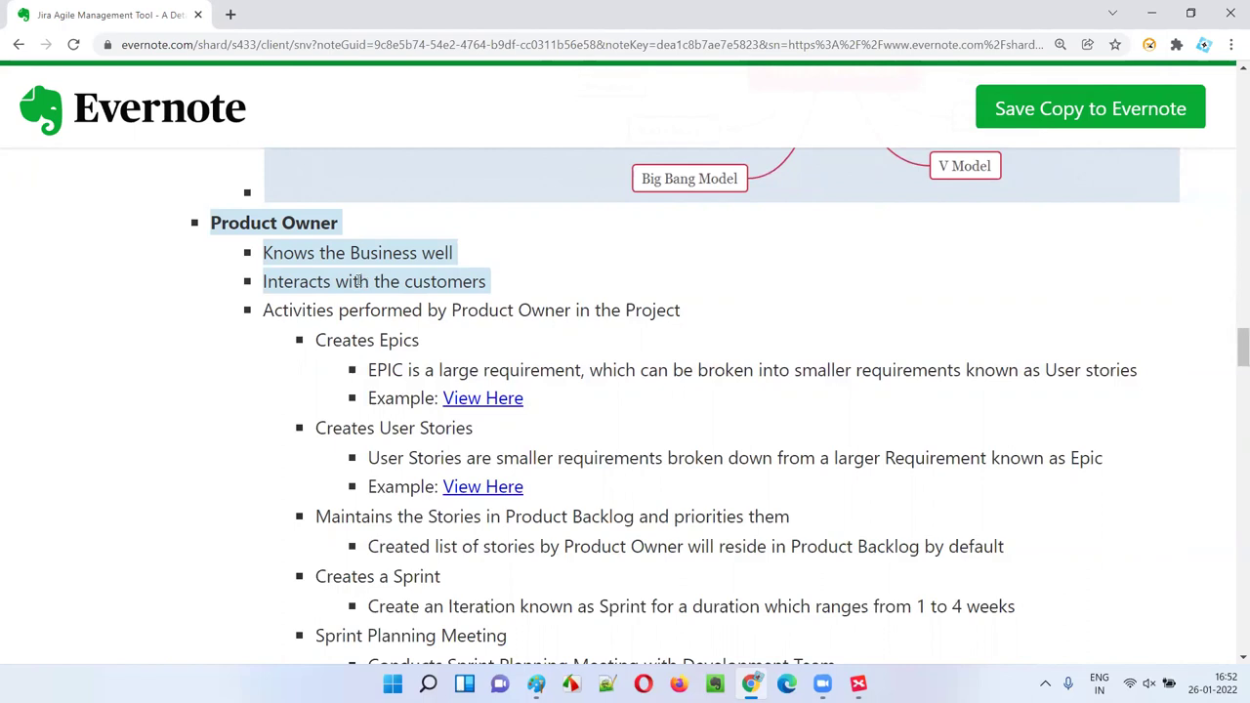
drag(262, 310, 707, 309)
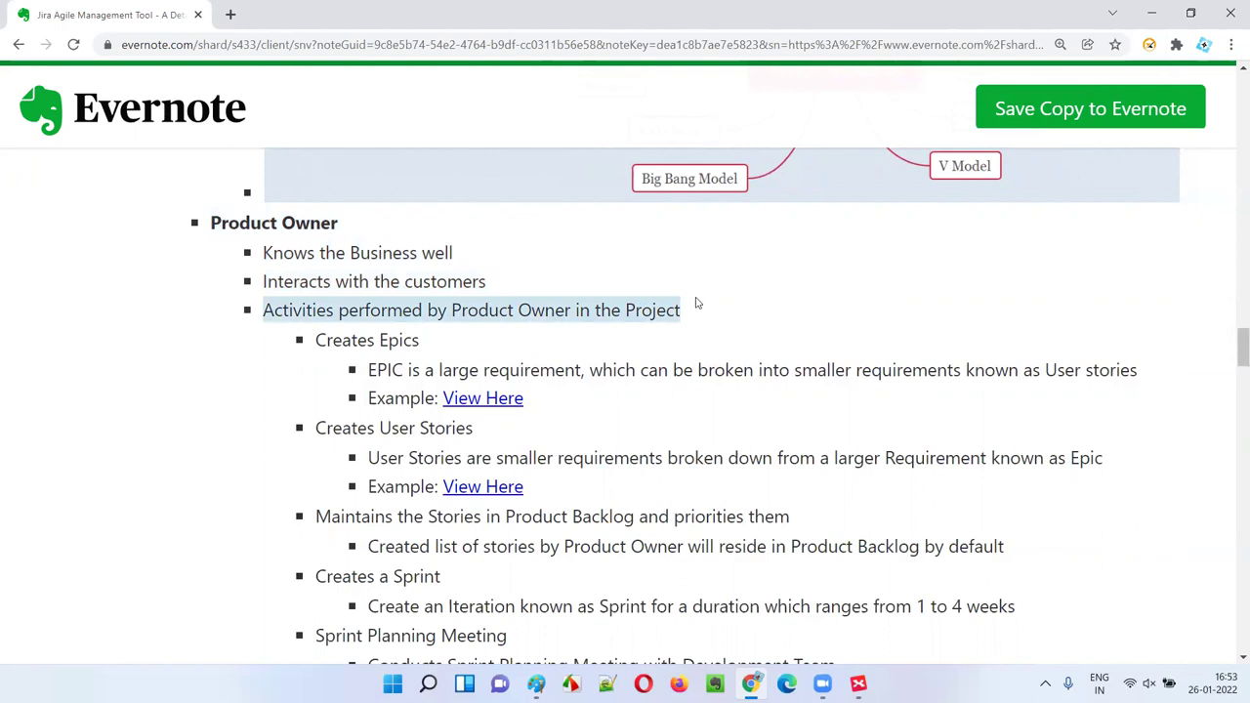
scroll(696, 300, down, 1)
drag(316, 255, 444, 255)
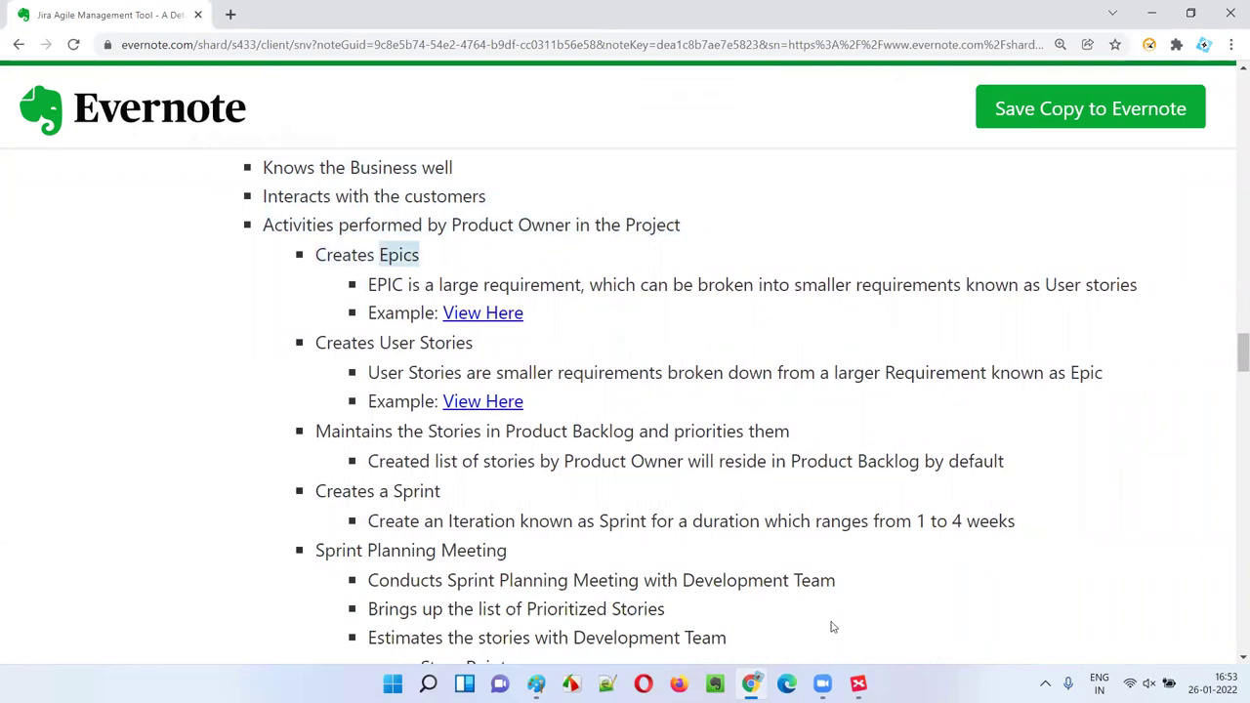
Step: Add a 'Creates Epics' subtopic to Product Owner in the mind map
click(858, 683)
key(Tab)
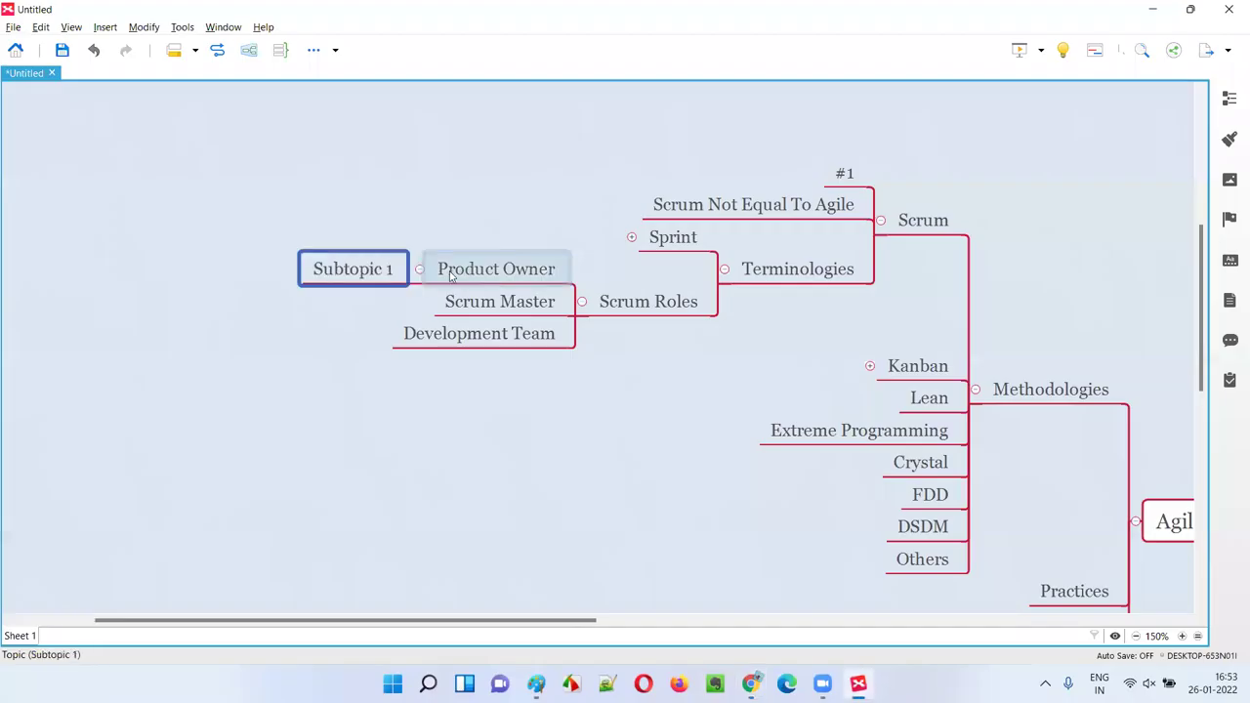
text(Crate)
key(BackSpace)
key(BackSpace)
text(eates Epics)
key(Return)
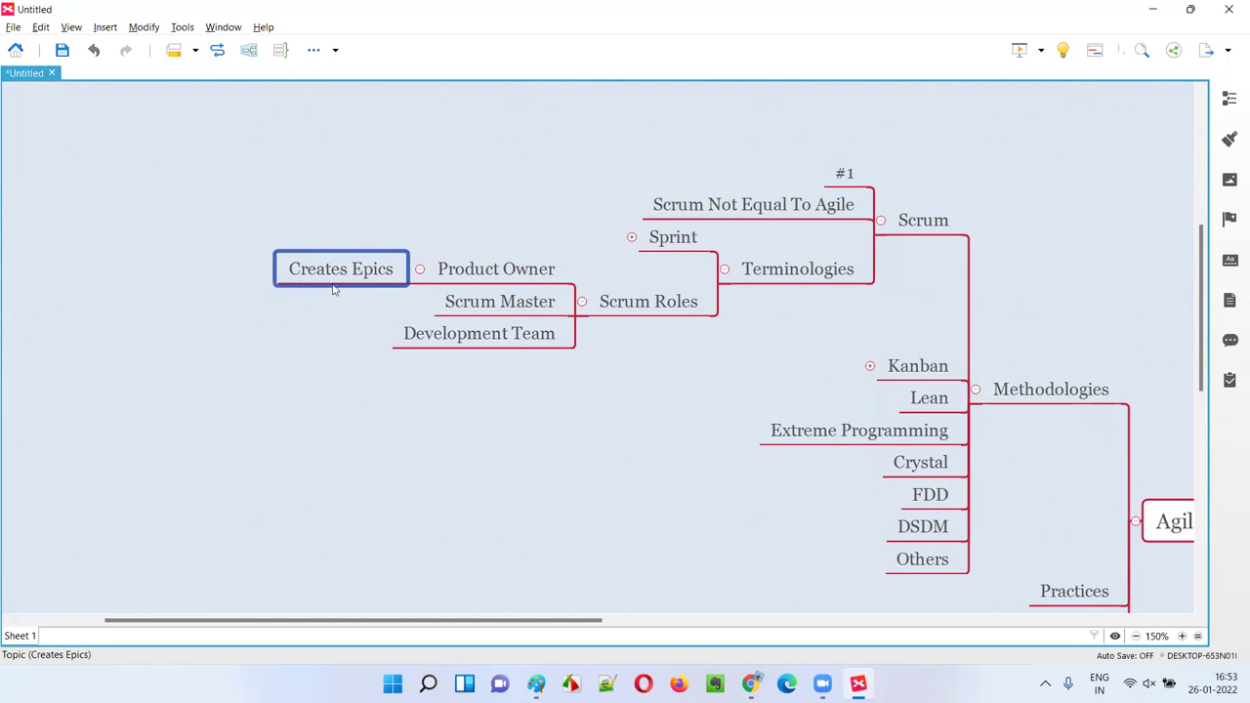
Step: Check the three Product Owner bullets in the note, then select Creates Epics in the map
click(476, 282)
key(Left)
click(464, 276)
key(alt+Tab)
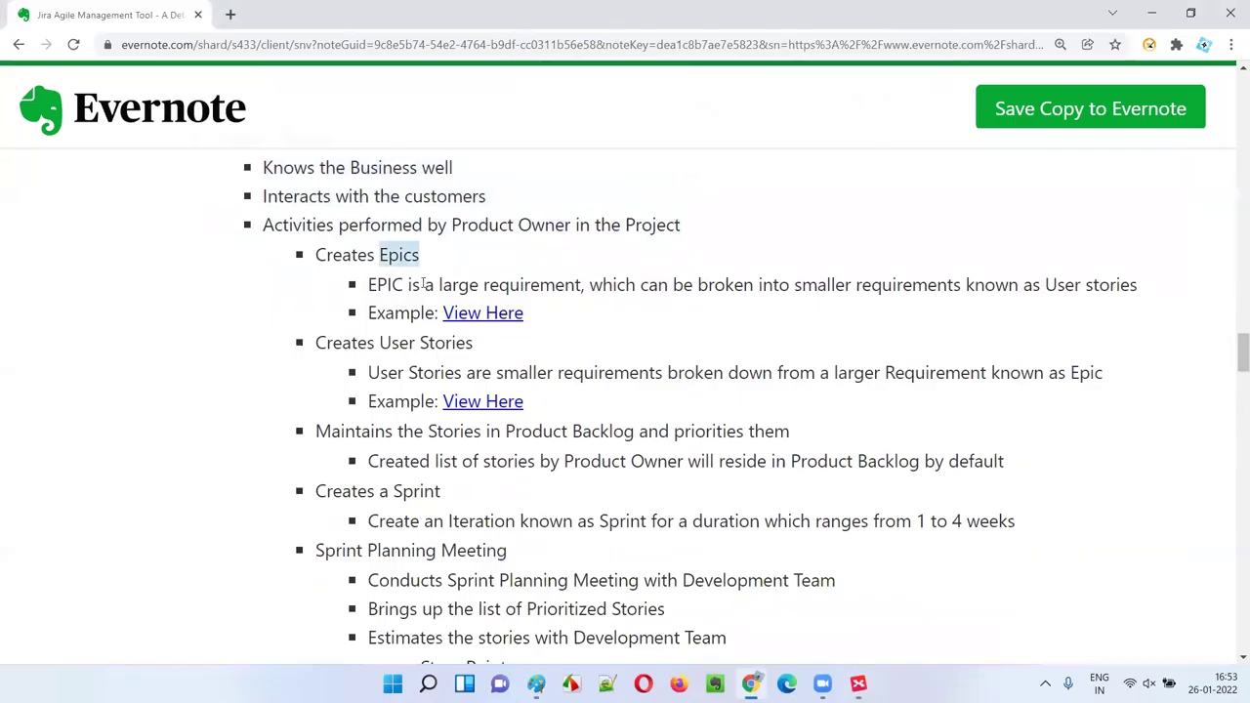
scroll(433, 372, up, 1)
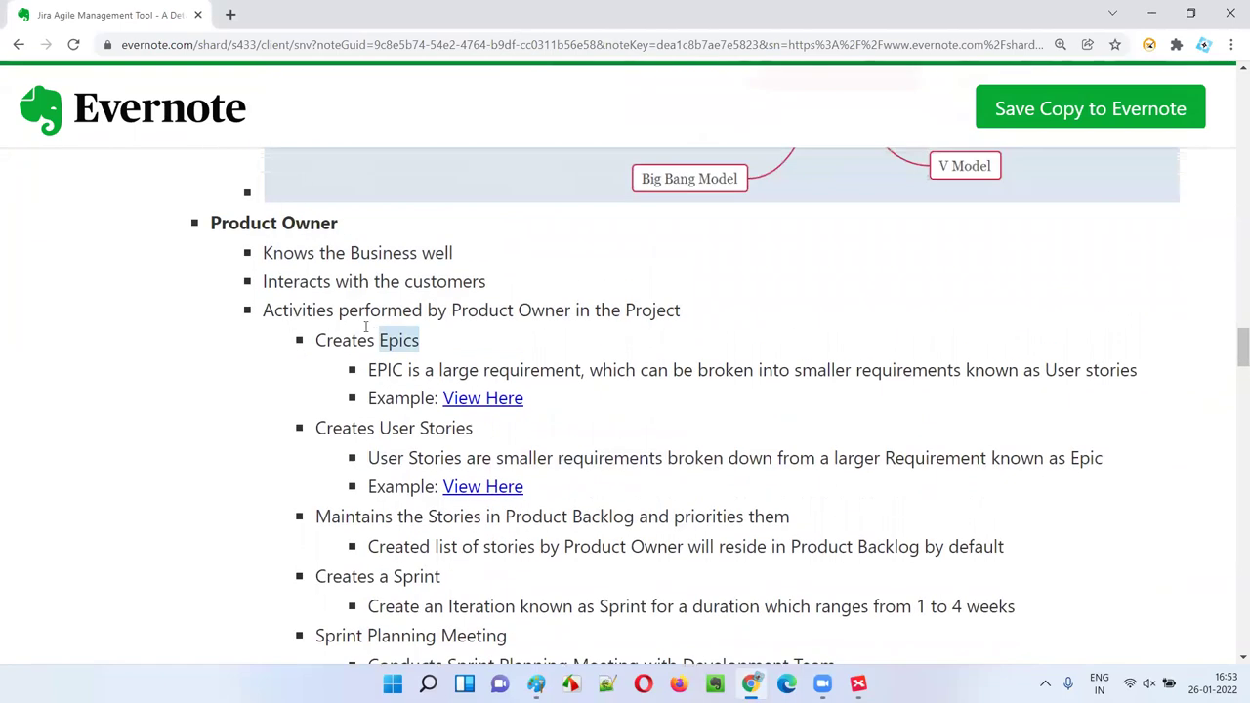
drag(260, 253, 680, 310)
key(alt+Tab)
click(348, 271)
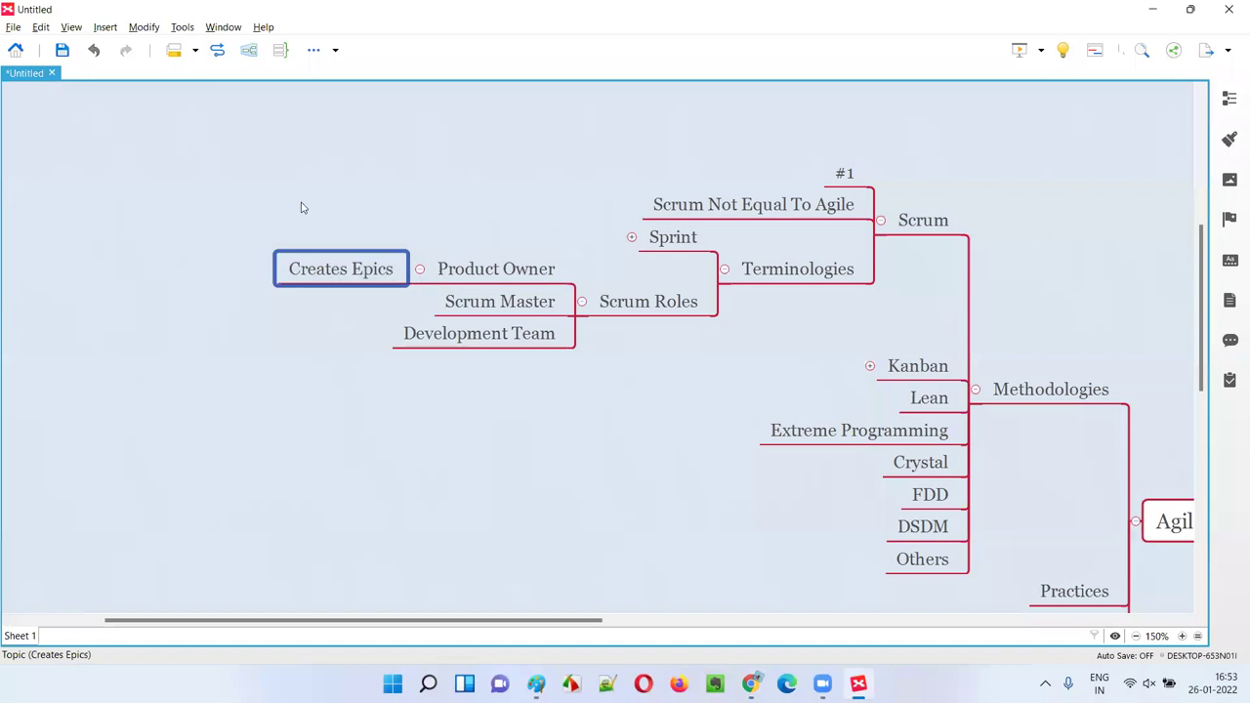
click(510, 270)
click(342, 272)
click(506, 279)
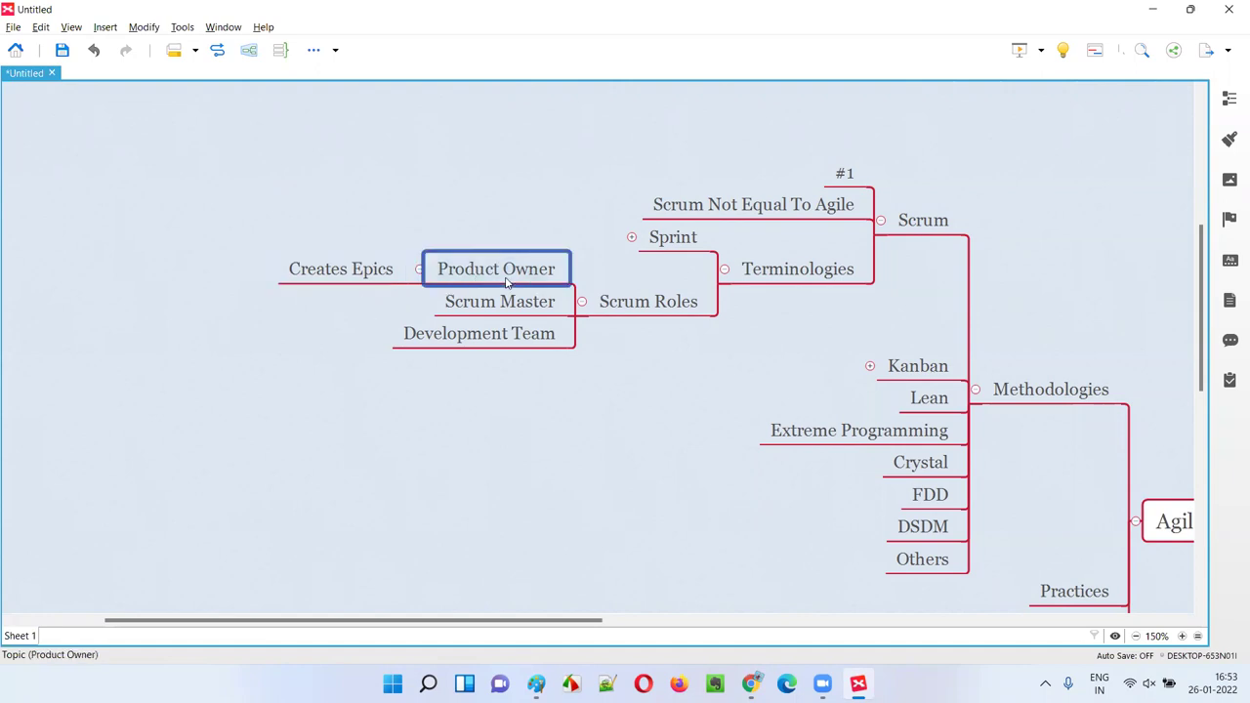
click(387, 283)
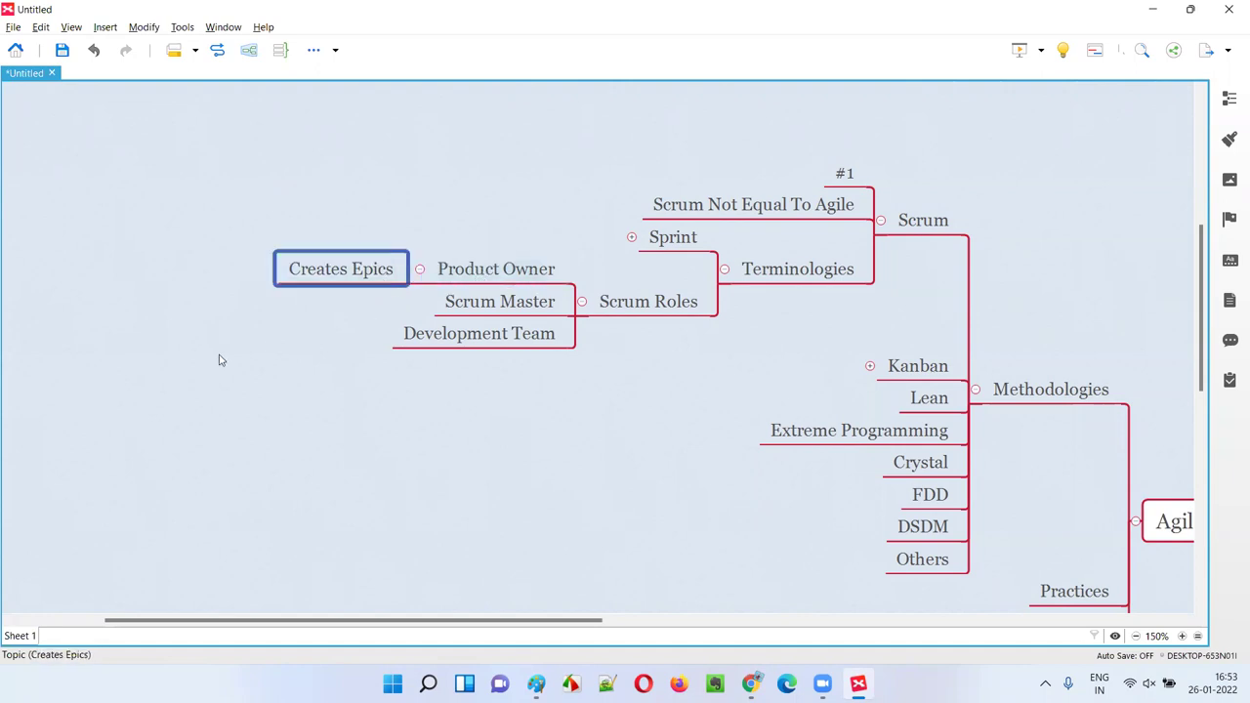
Step: Add a 'Larger Requirements' subtopic under Creates Epics
key(alt+Tab)
click(381, 335)
triple_click(422, 340)
scroll(522, 338, down, 1)
drag(440, 283, 560, 283)
key(alt+Tab)
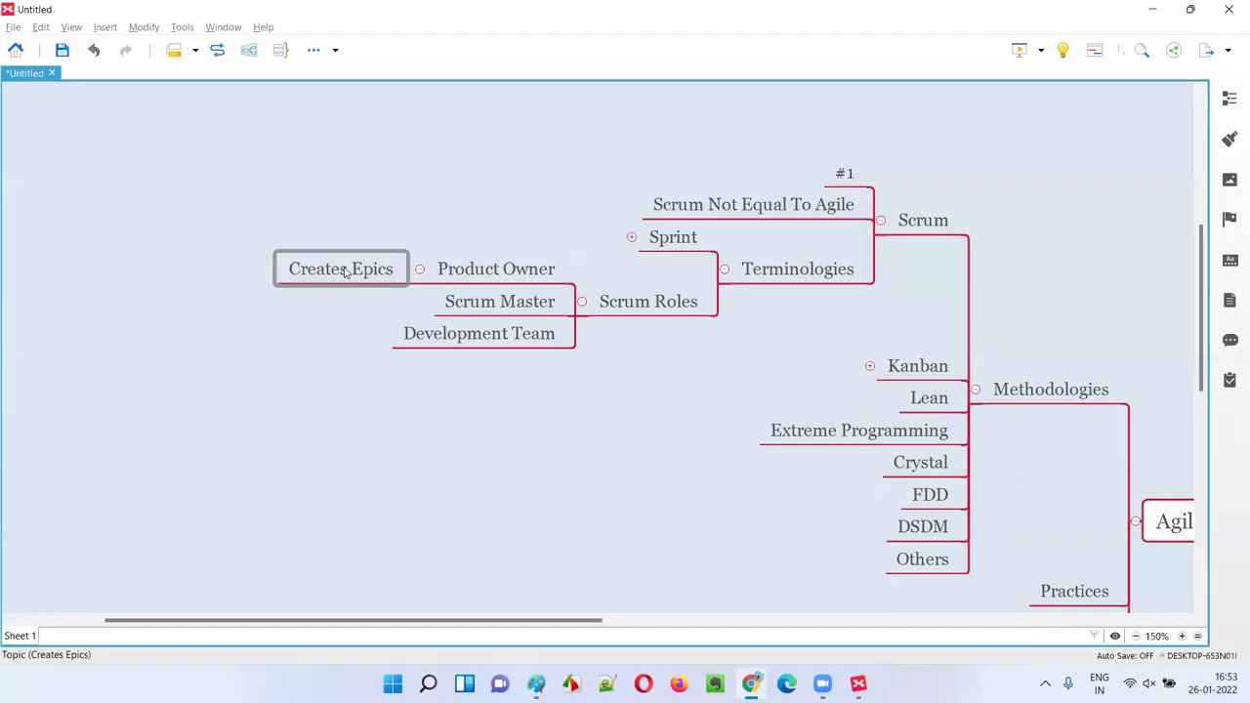
key(Tab)
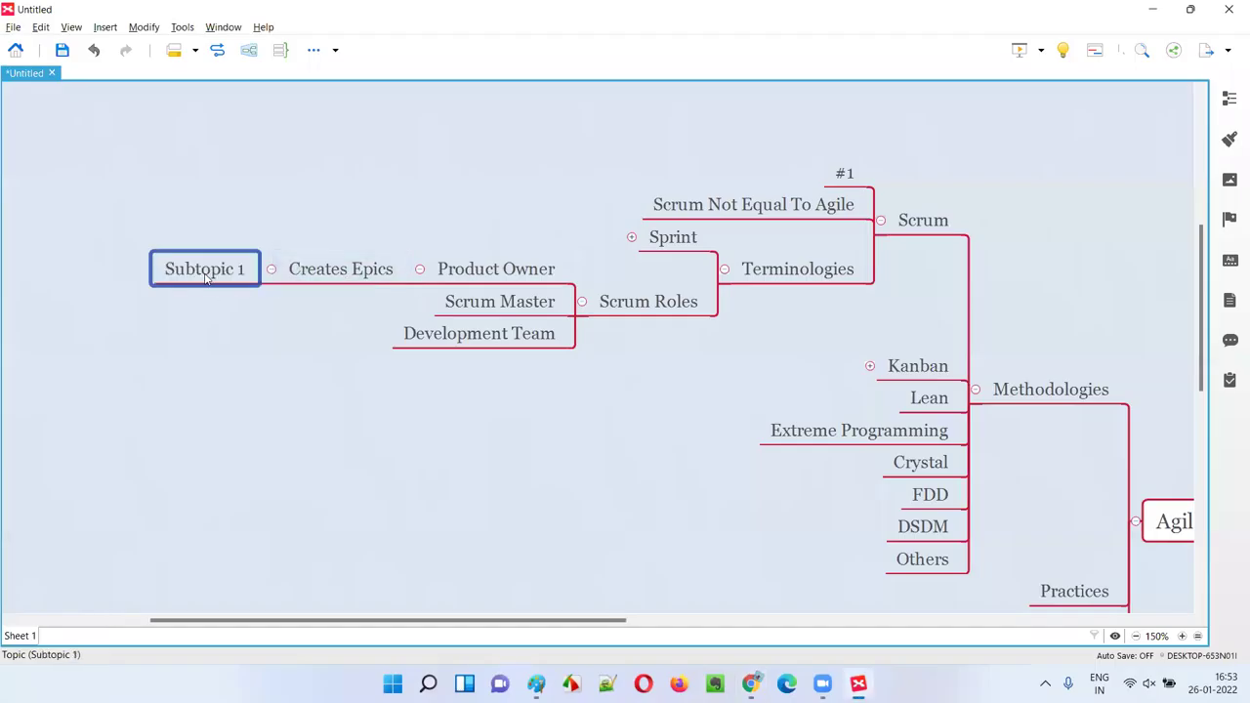
double_click(205, 276)
text(Larger Requirement)
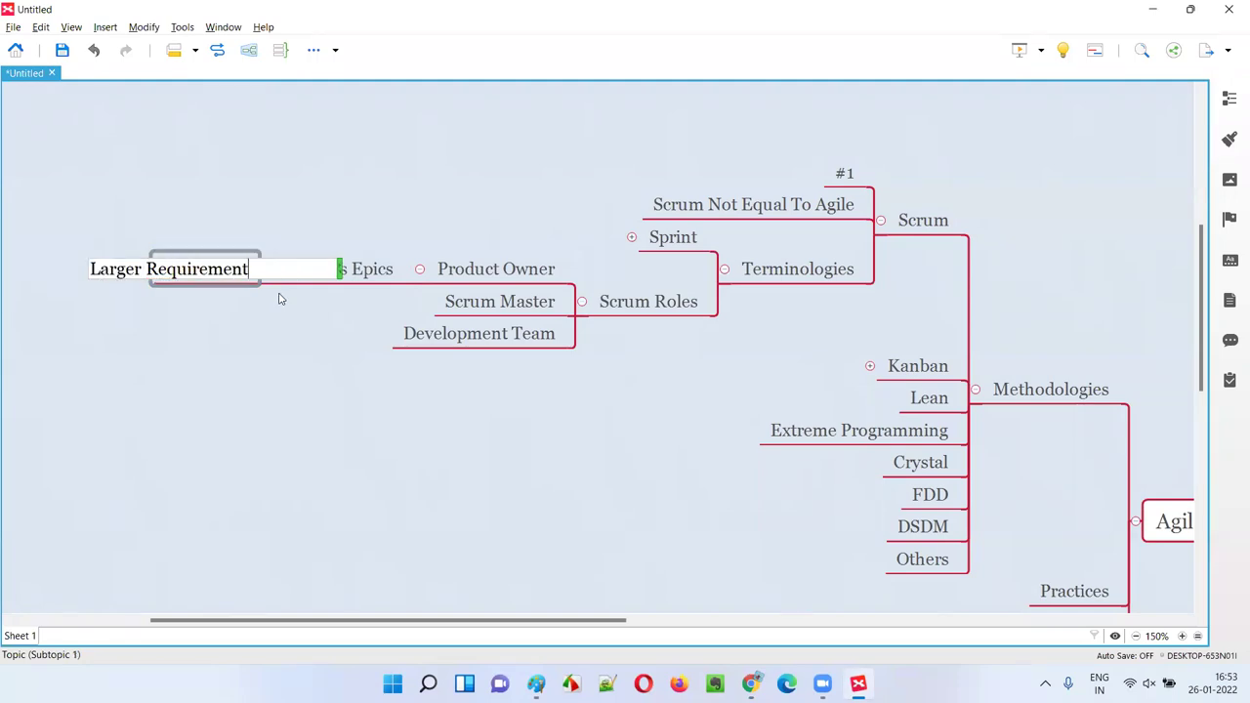
text(s)
key(Return)
Step: Open the Epic example and load the tutorialsninja demo store in a new browser tab
click(471, 283)
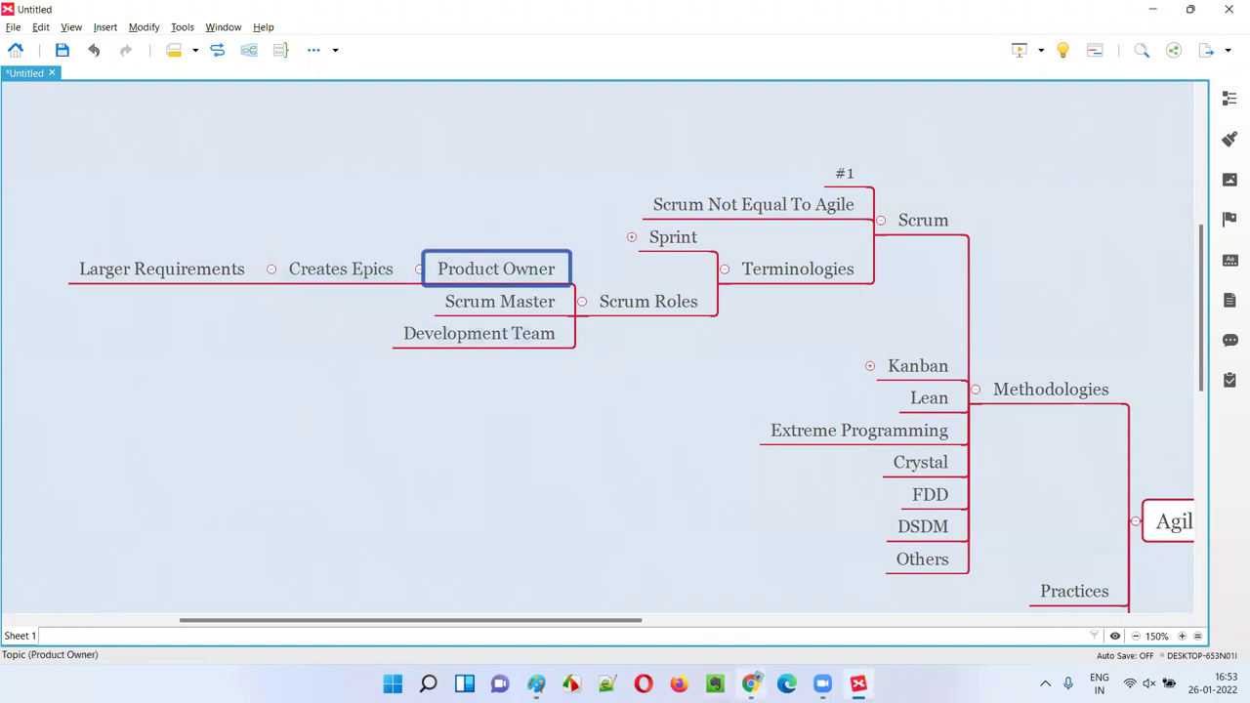
click(750, 683)
click(509, 329)
click(131, 11)
key(ctrl+t)
text(t)
key(Return)
Step: Select the store's web address and compare it with the Agile Scrum-Epics-UserStories spreadsheet
drag(201, 45, 354, 44)
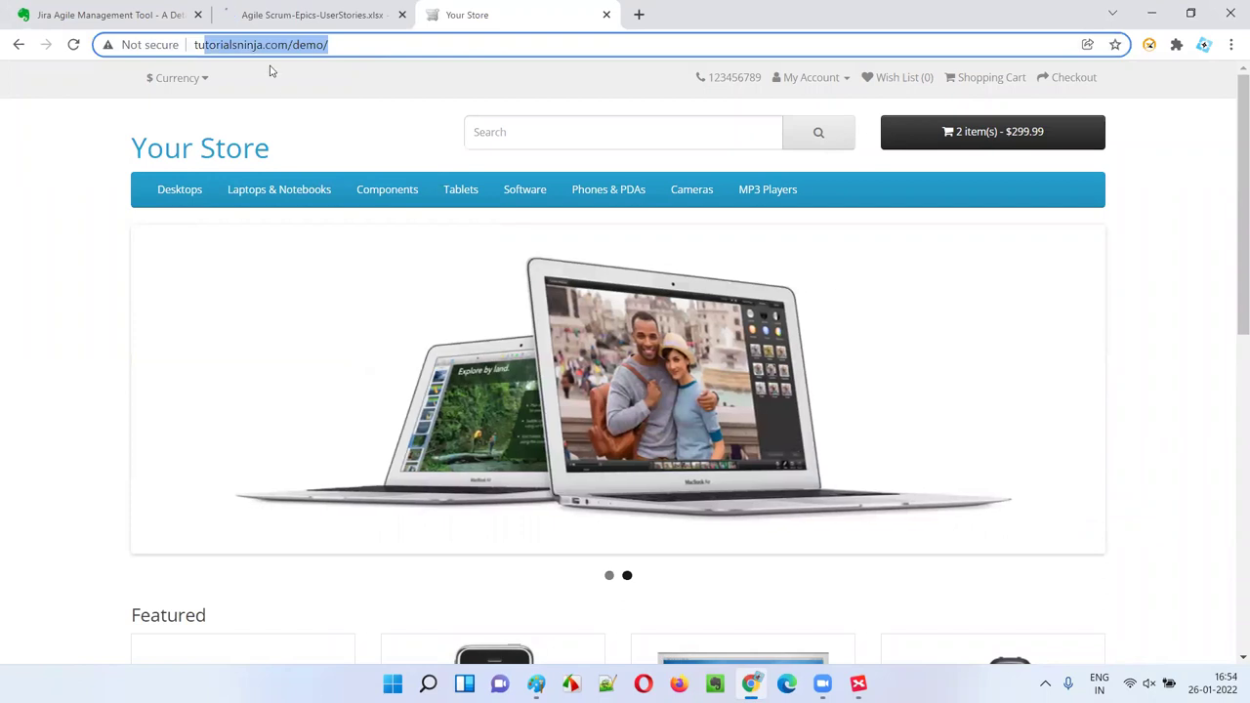
click(464, 149)
scroll(977, 371, down, 6)
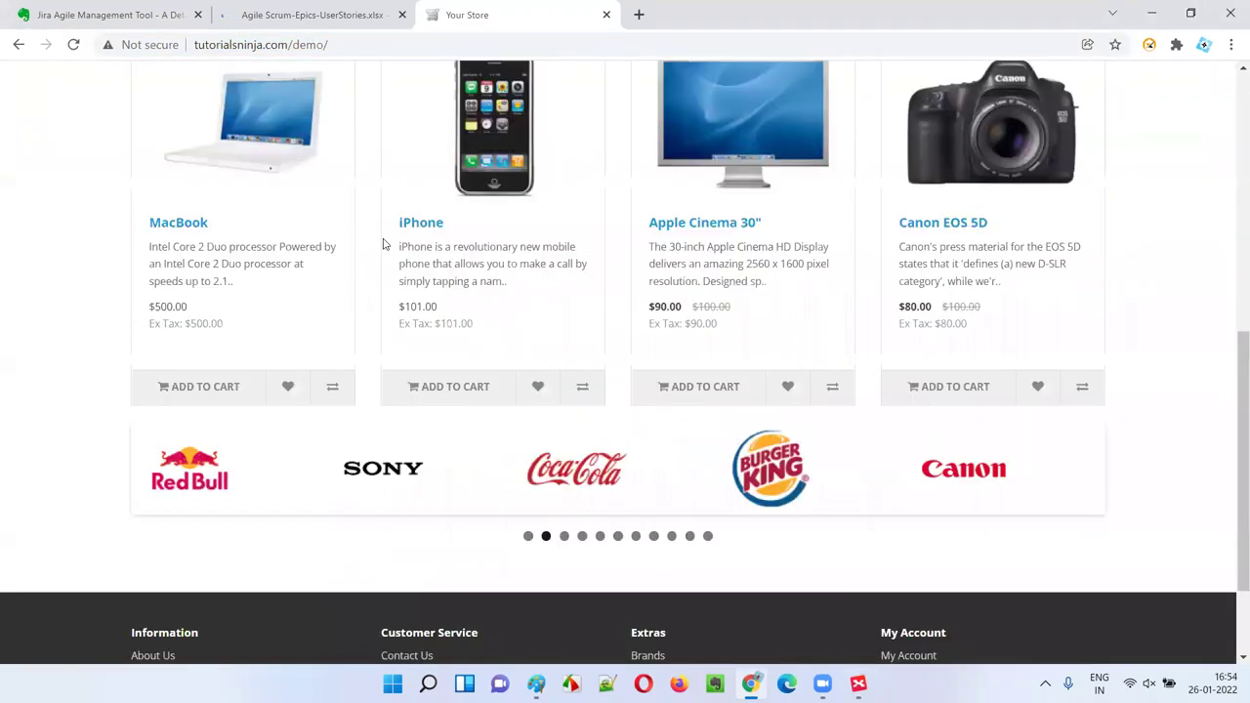
scroll(732, 357, up, 6)
click(283, 21)
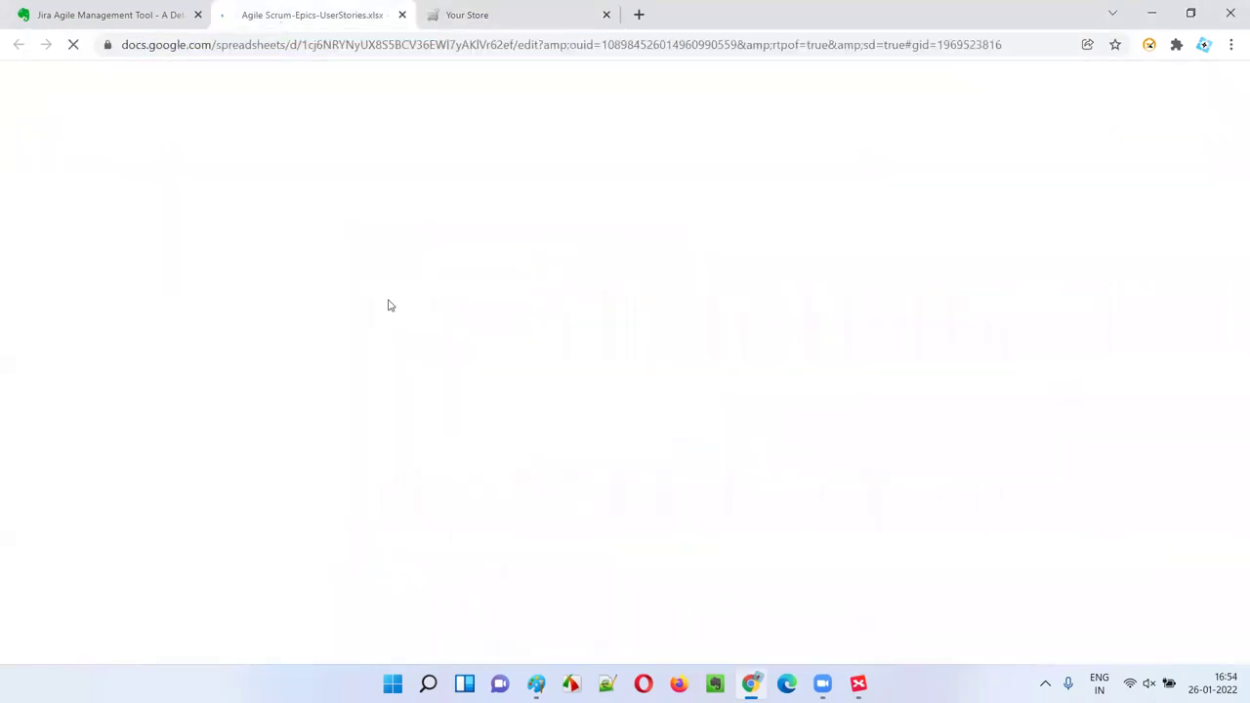
click(444, 27)
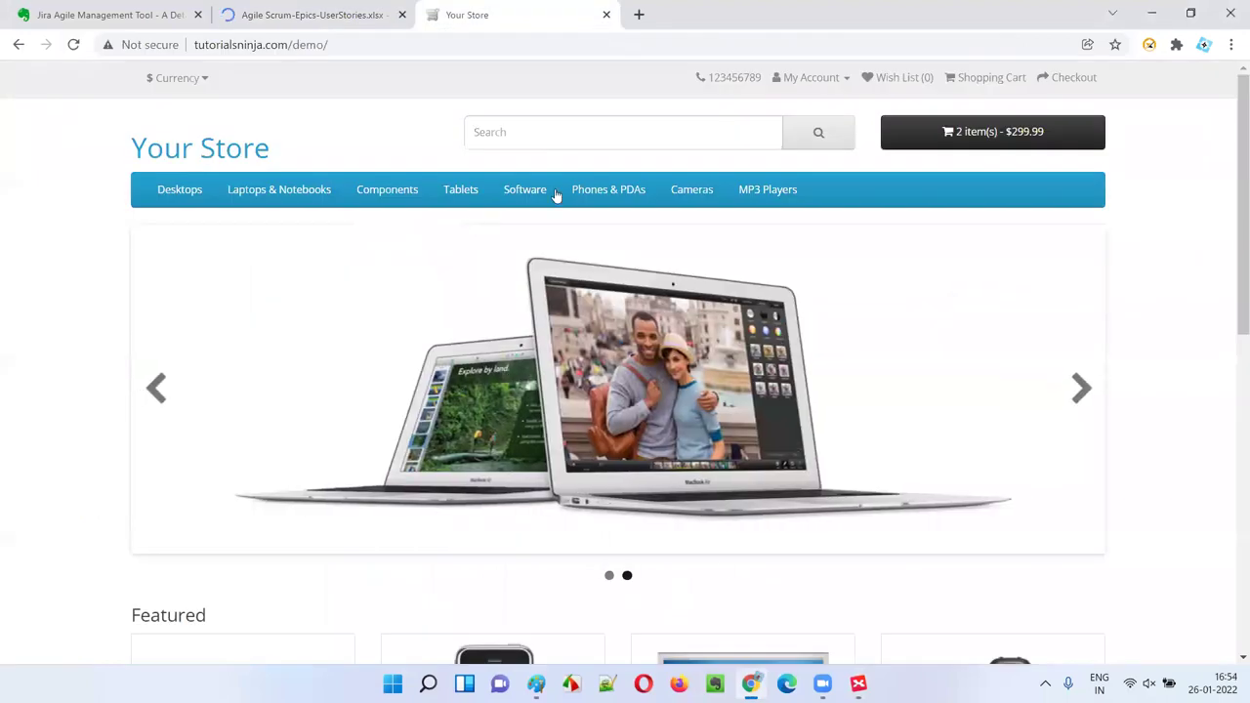
Step: Review the TN_Epic_001 epic in the spreadsheet, then open the store's My Account menu
click(298, 16)
click(167, 455)
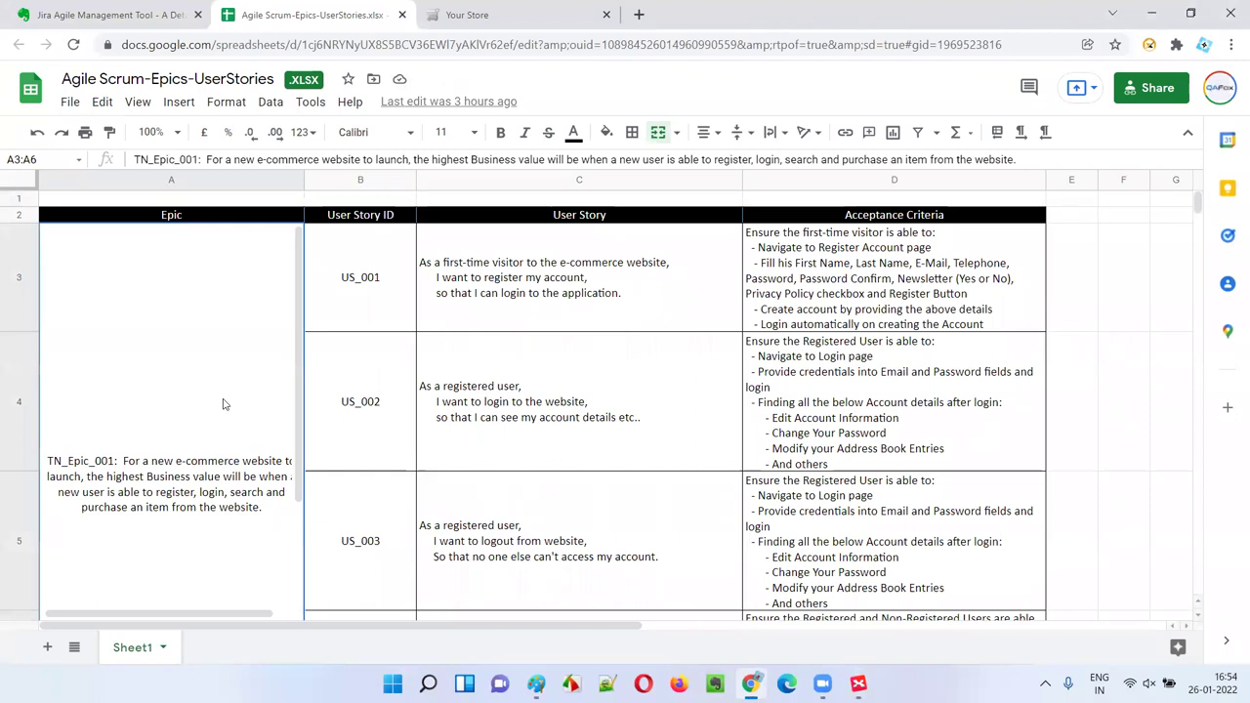
scroll(166, 363, down, 1)
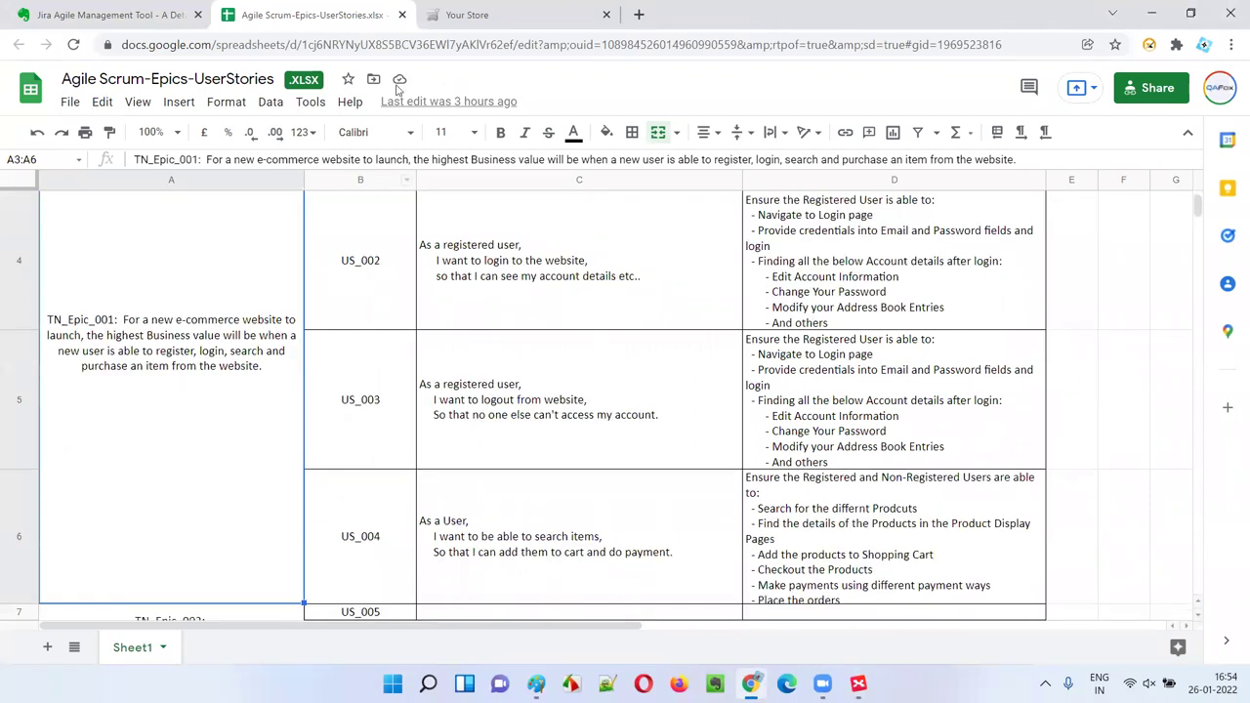
click(467, 14)
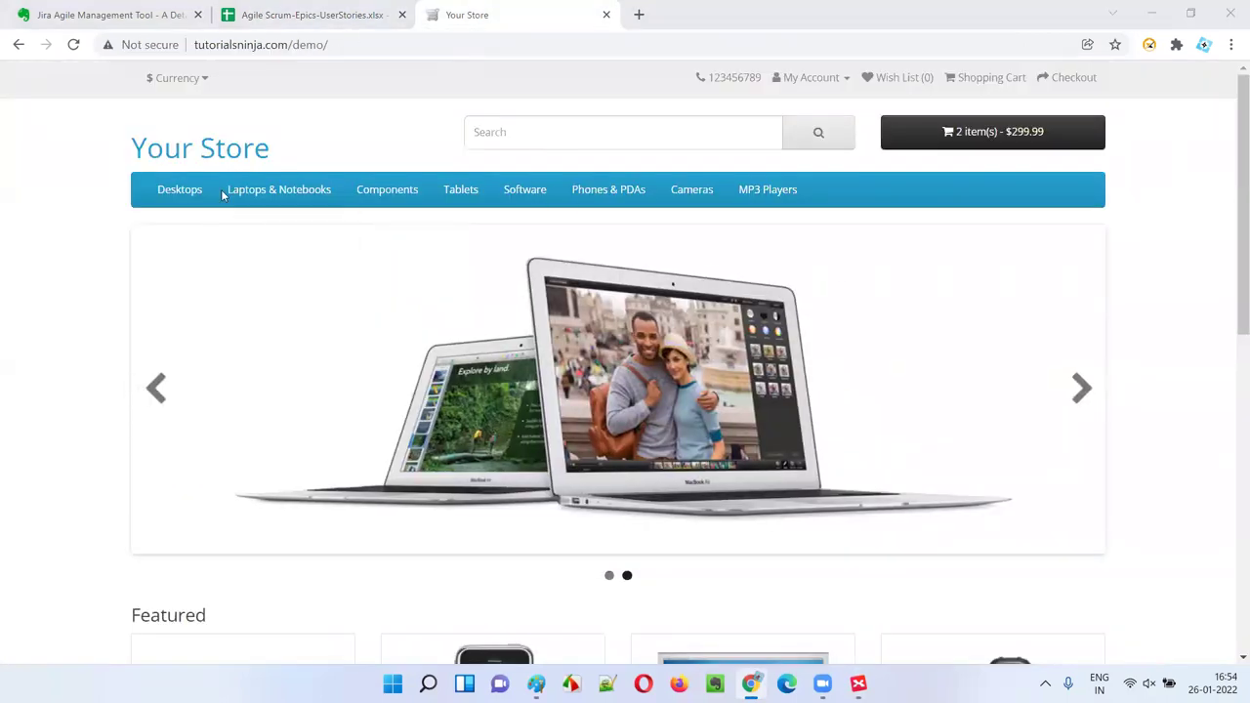
click(283, 16)
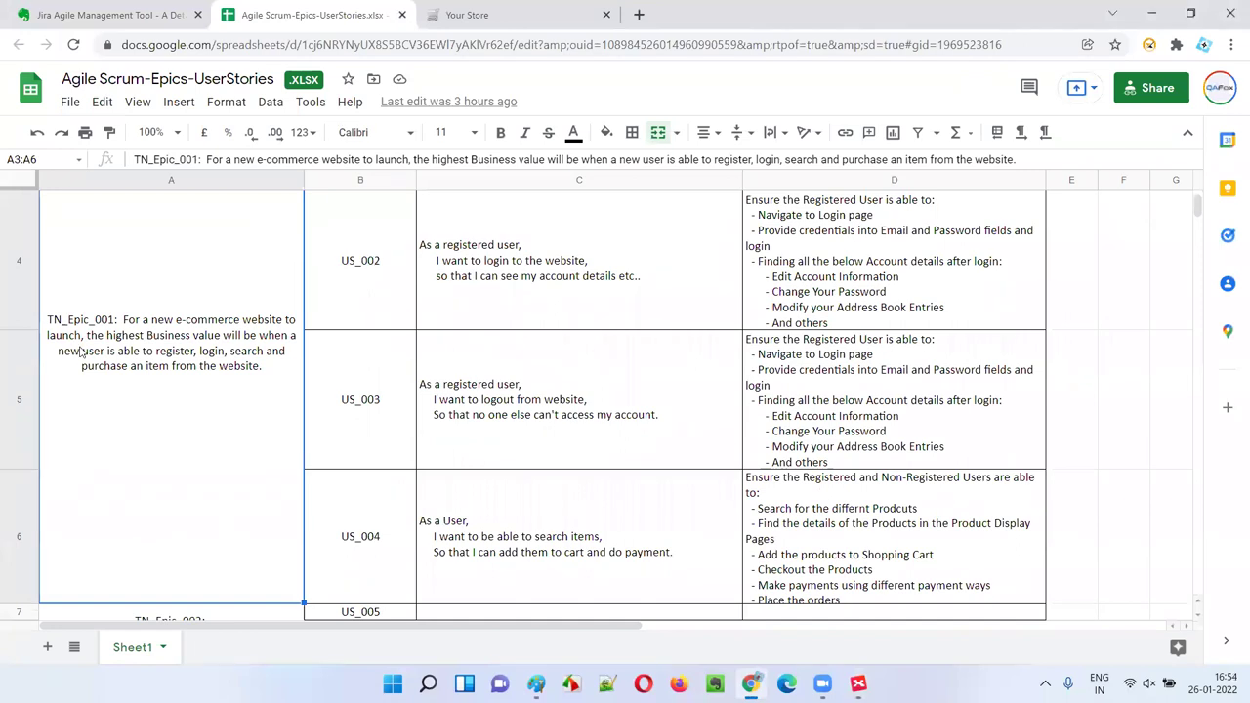
click(498, 15)
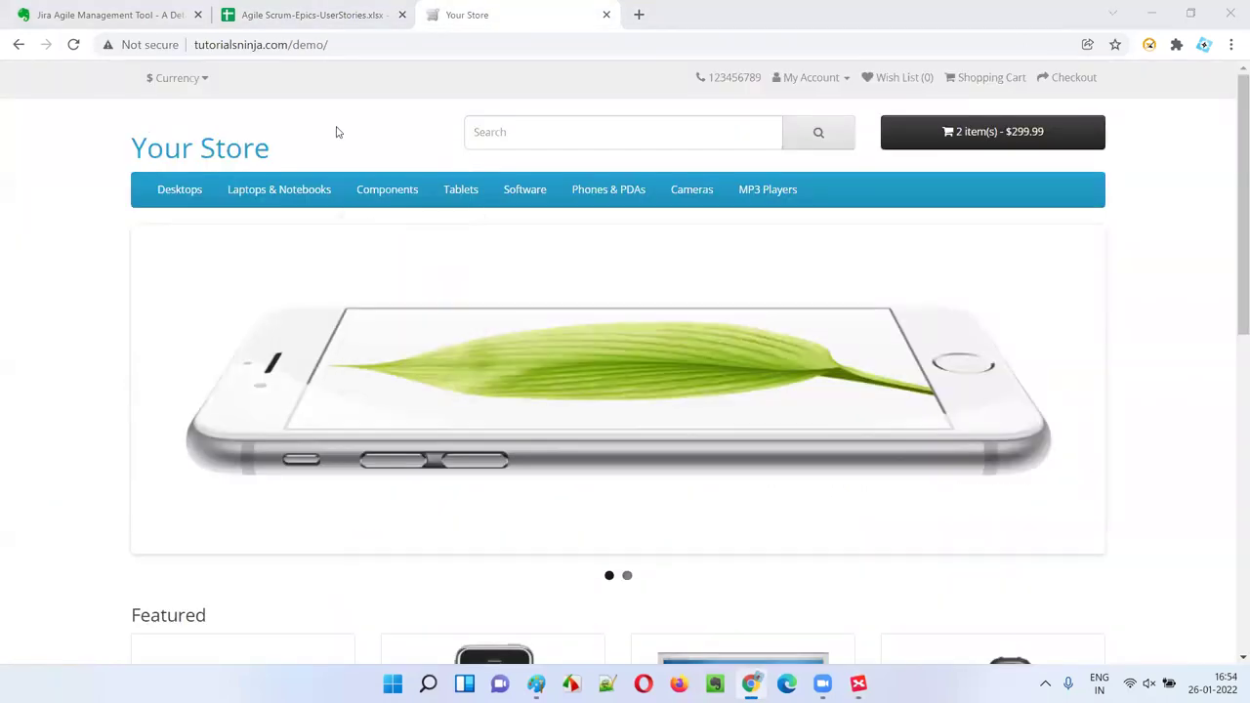
click(278, 17)
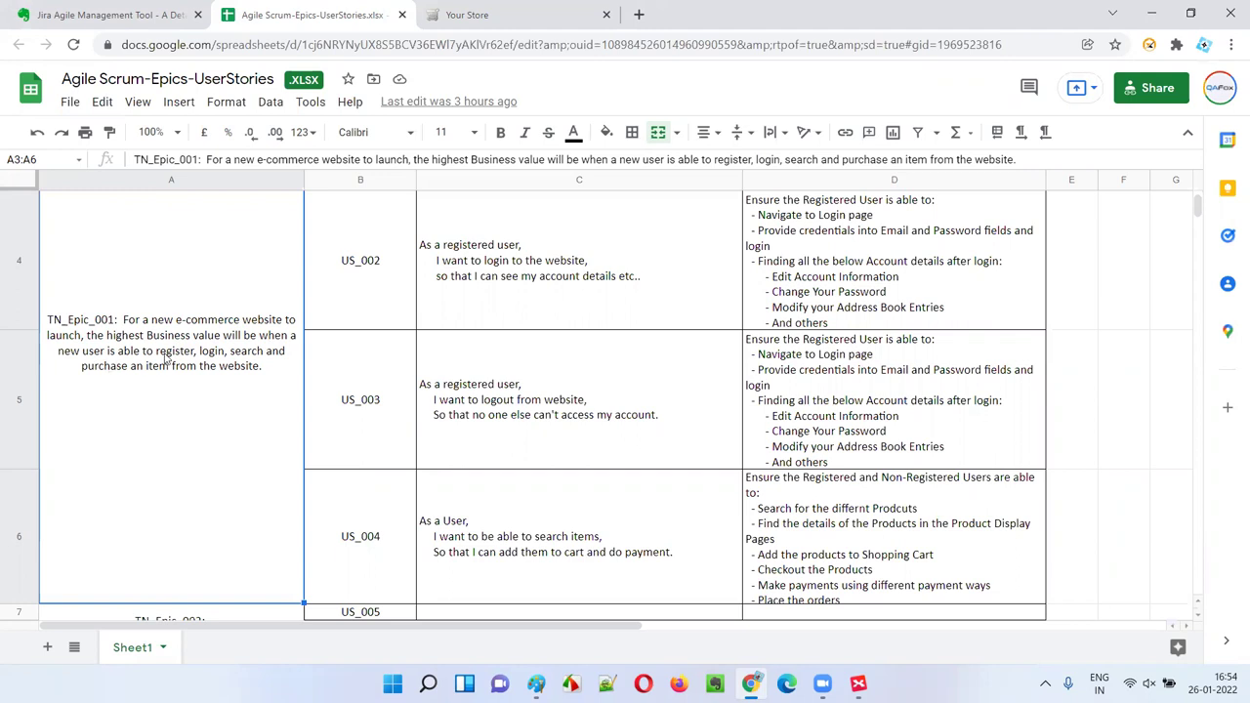
click(463, 17)
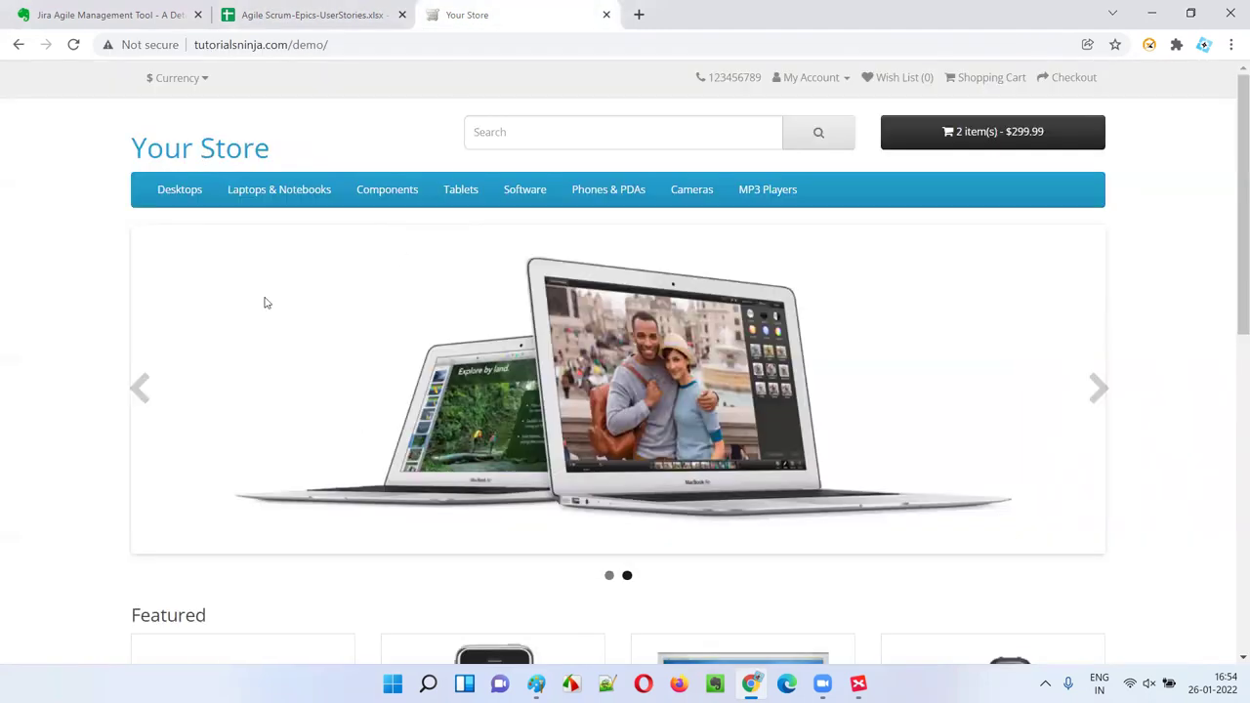
click(810, 77)
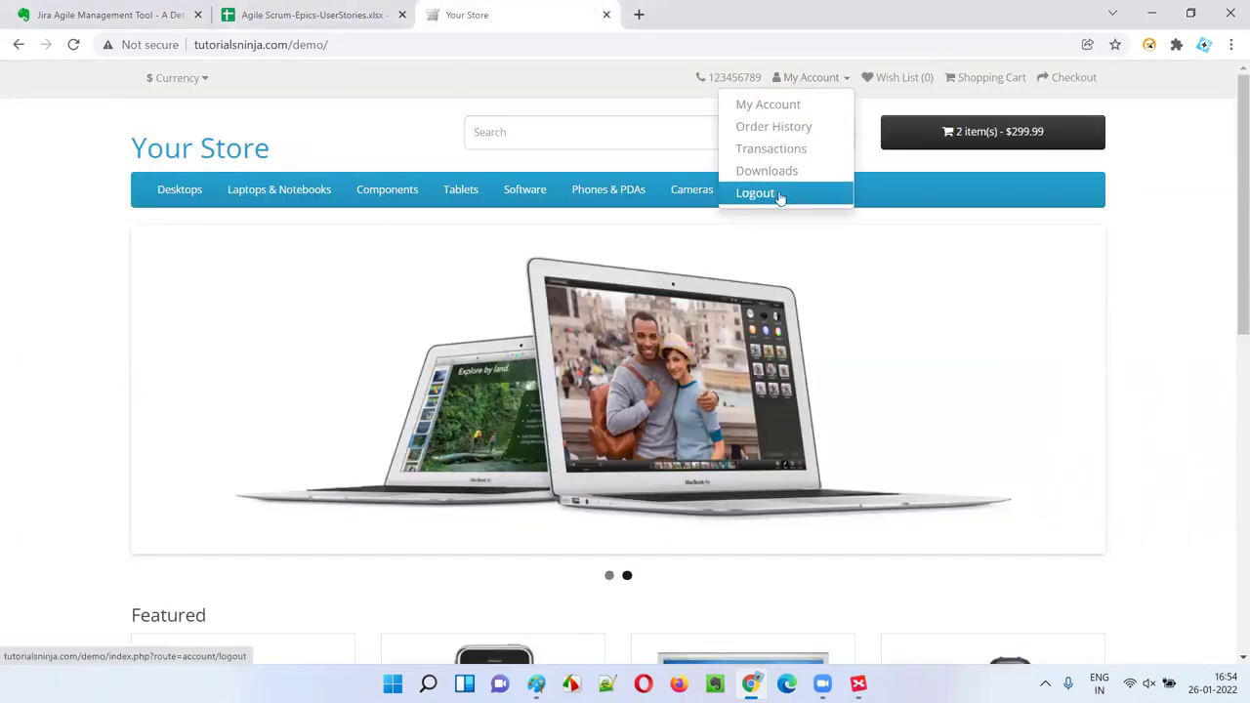
Step: Log out of the store, visit the registration page, then go to the login page
click(756, 192)
click(810, 77)
click(787, 124)
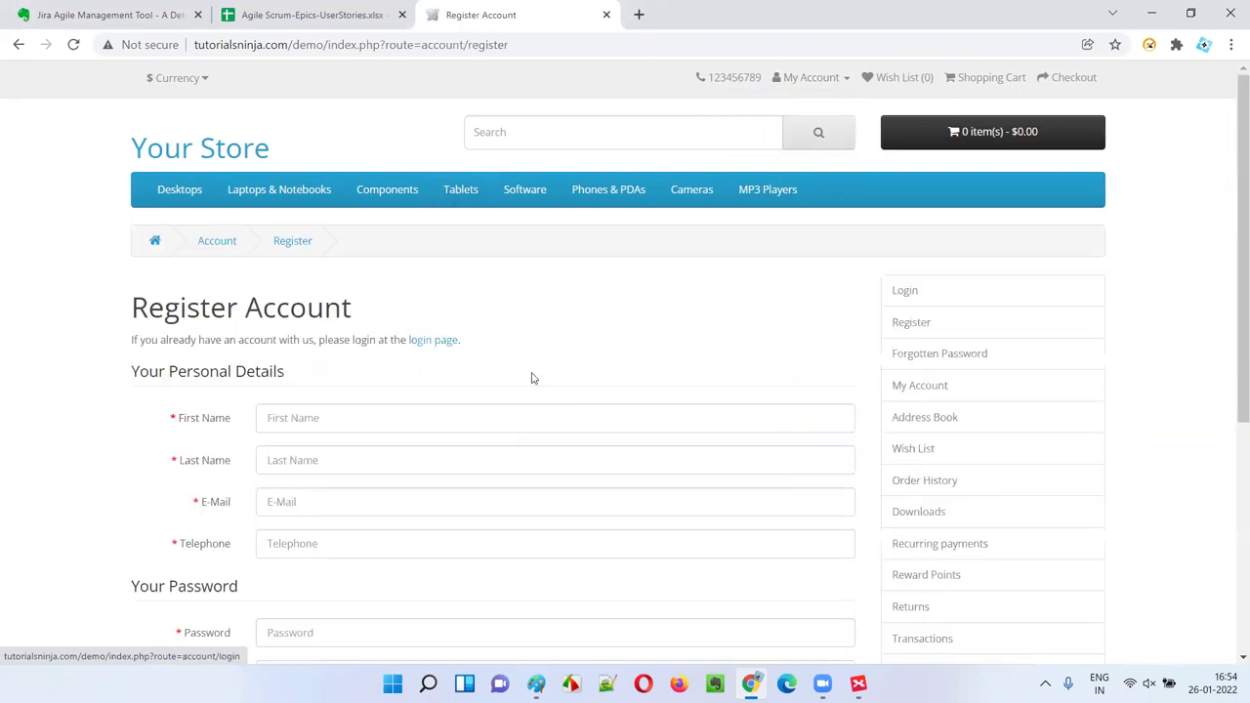
click(347, 18)
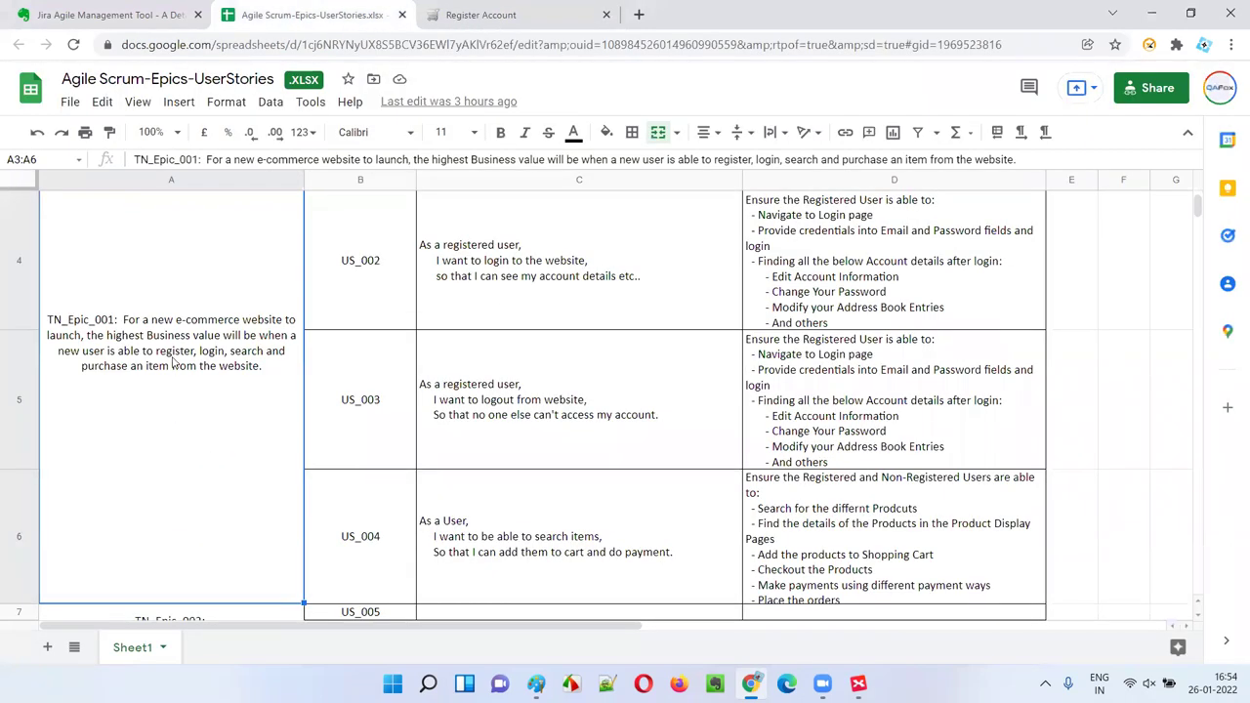
click(479, 16)
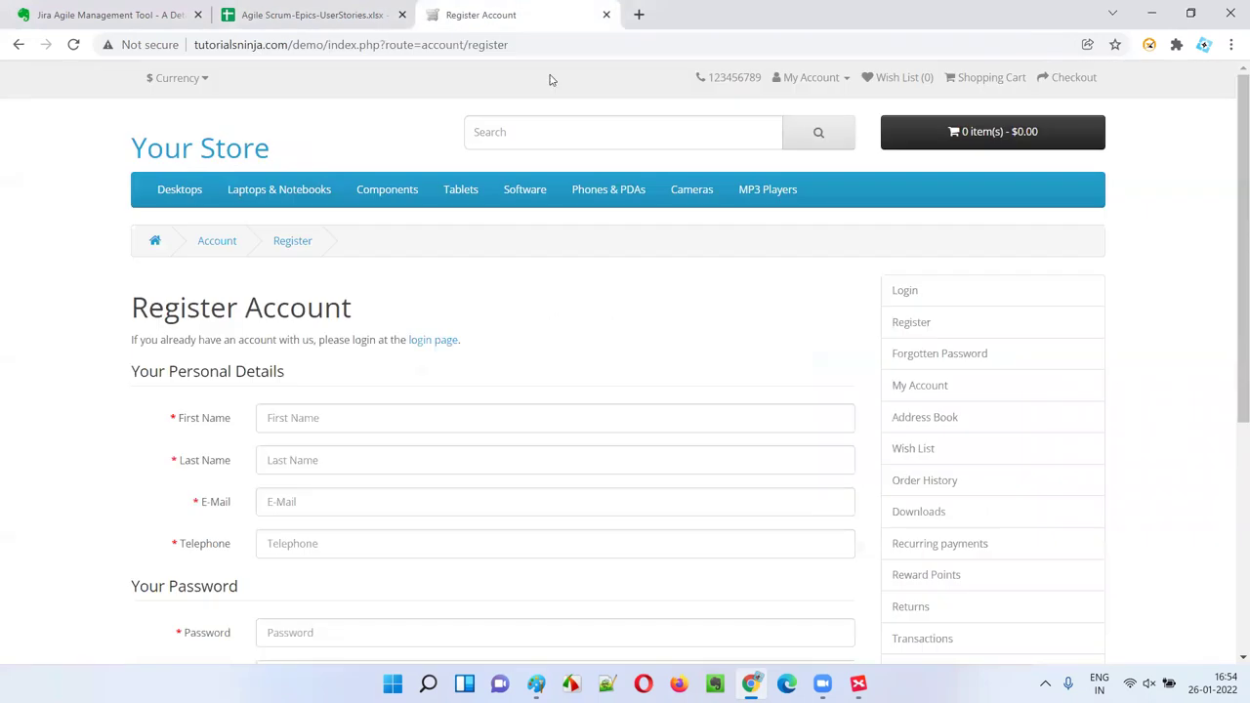
click(812, 80)
click(805, 127)
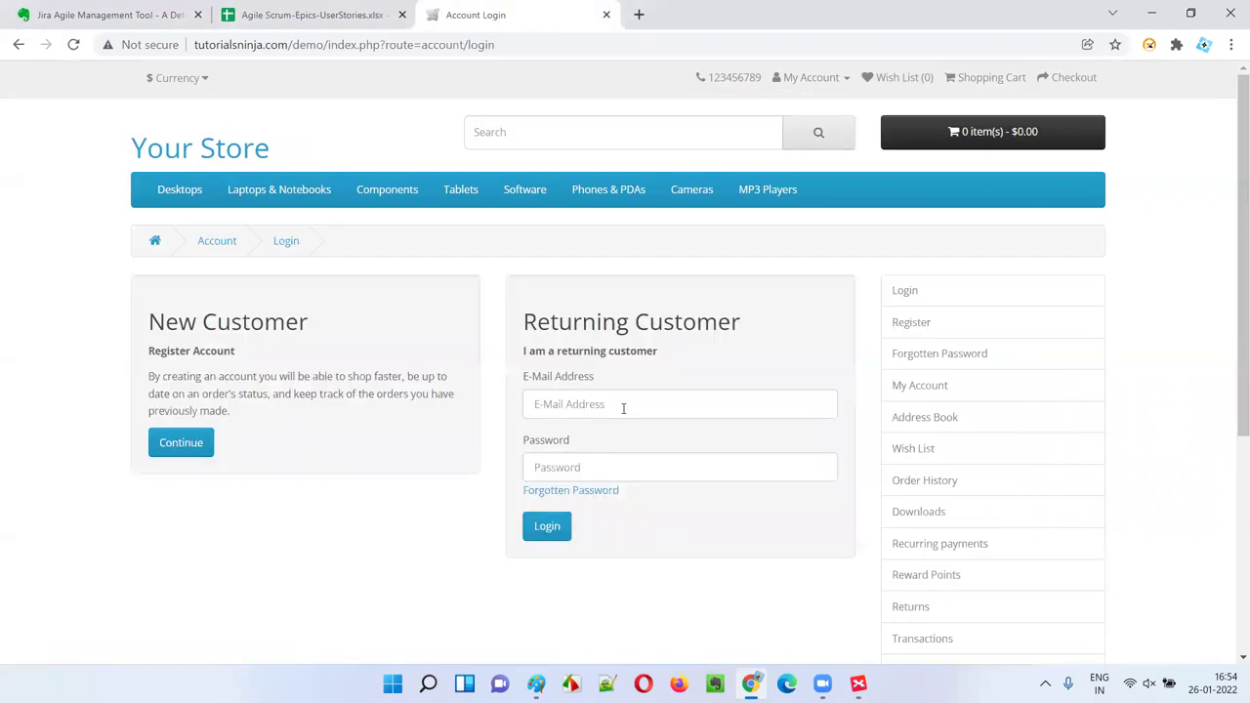
Step: Log in with the saved e-mail address and the account password
click(623, 409)
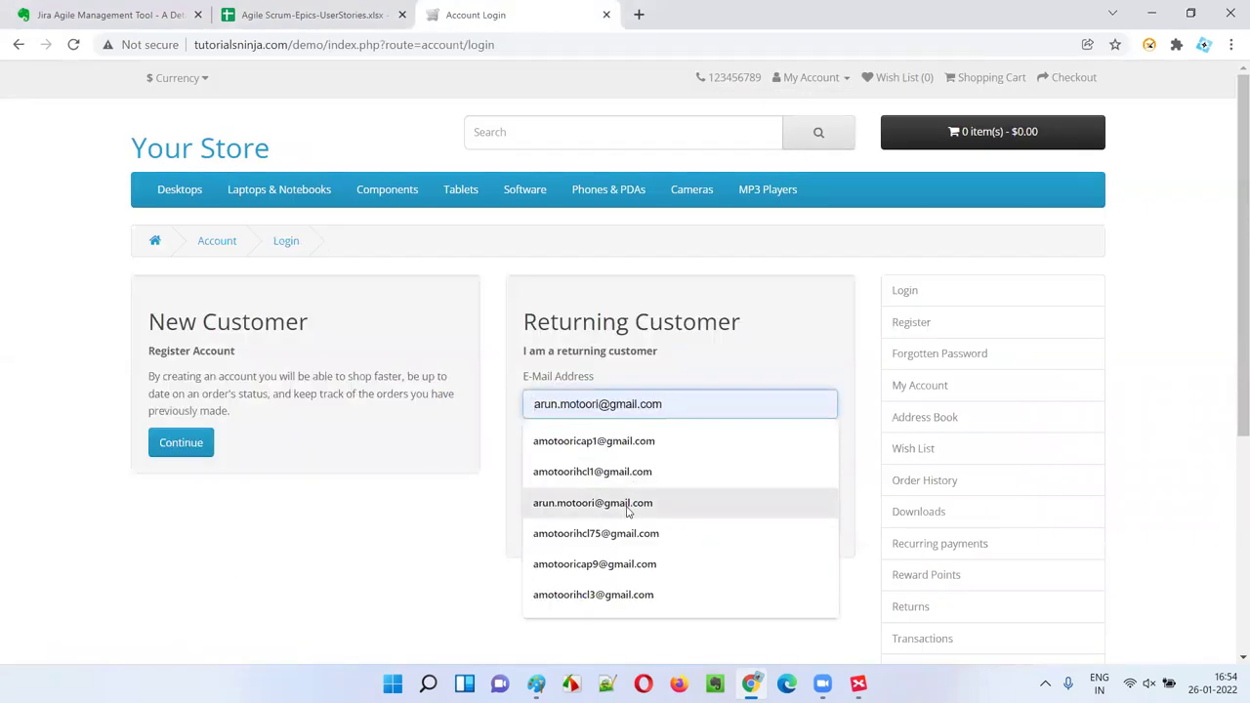
click(643, 536)
click(631, 466)
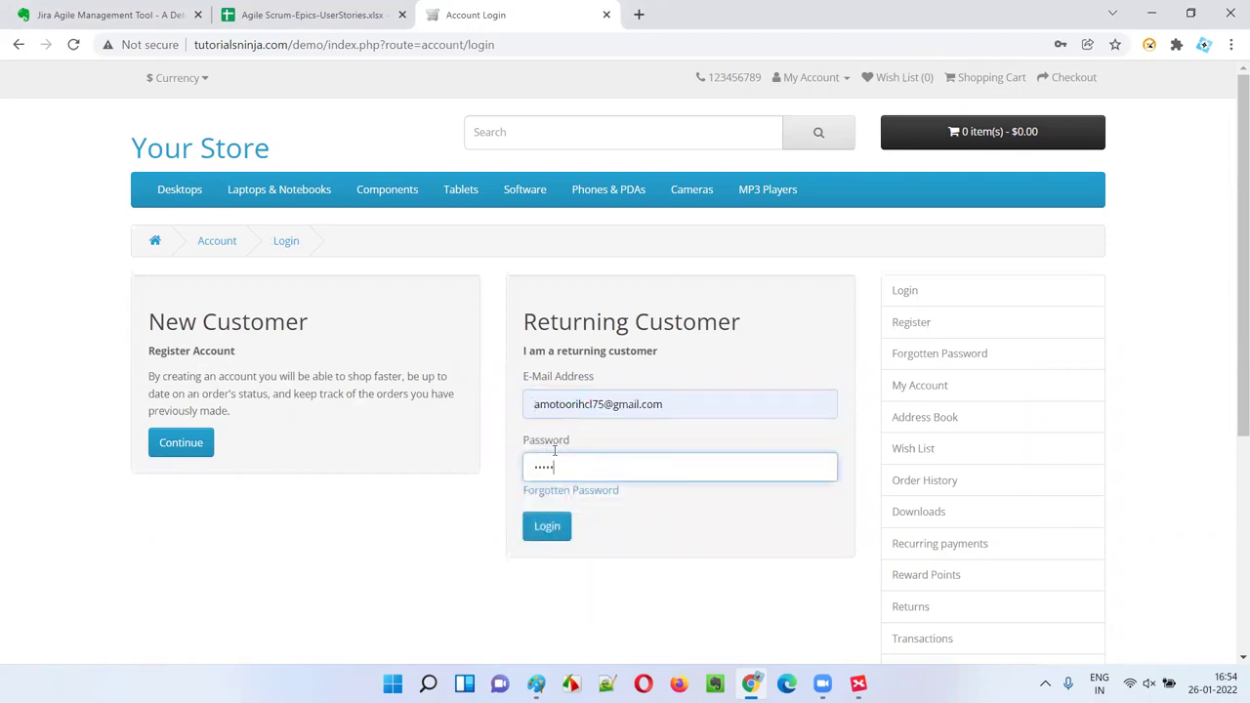
click(298, 15)
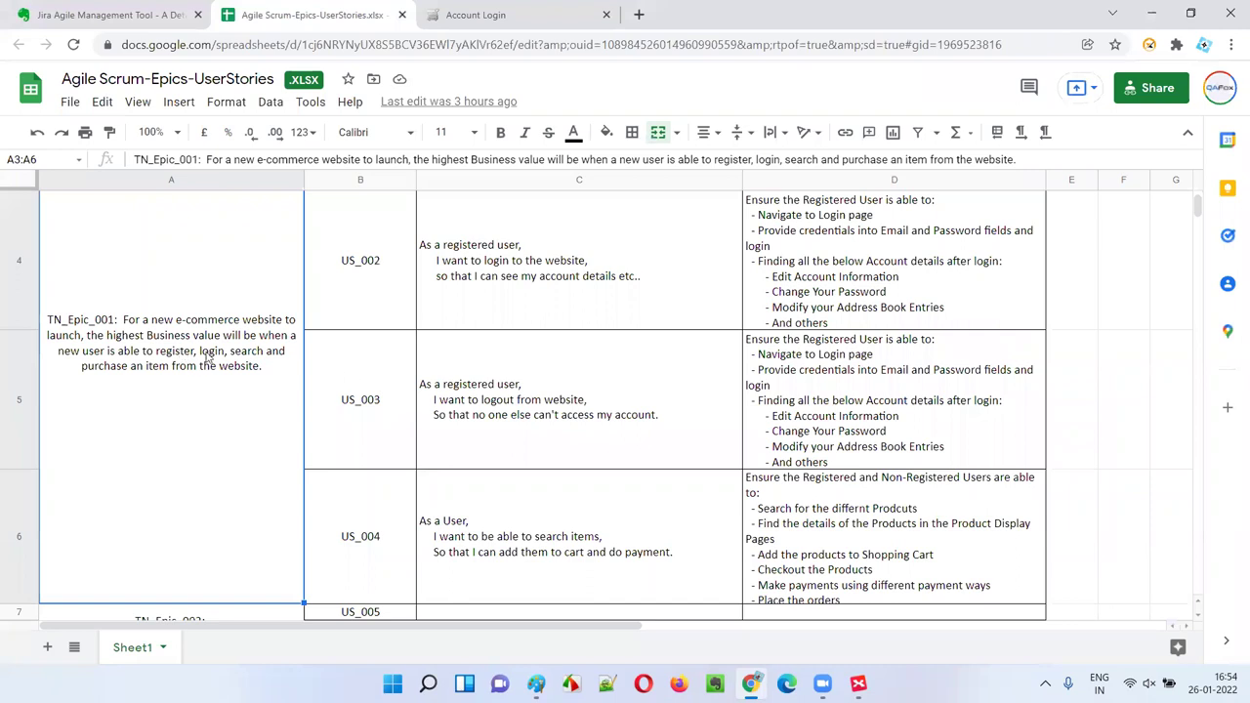
click(444, 17)
click(549, 528)
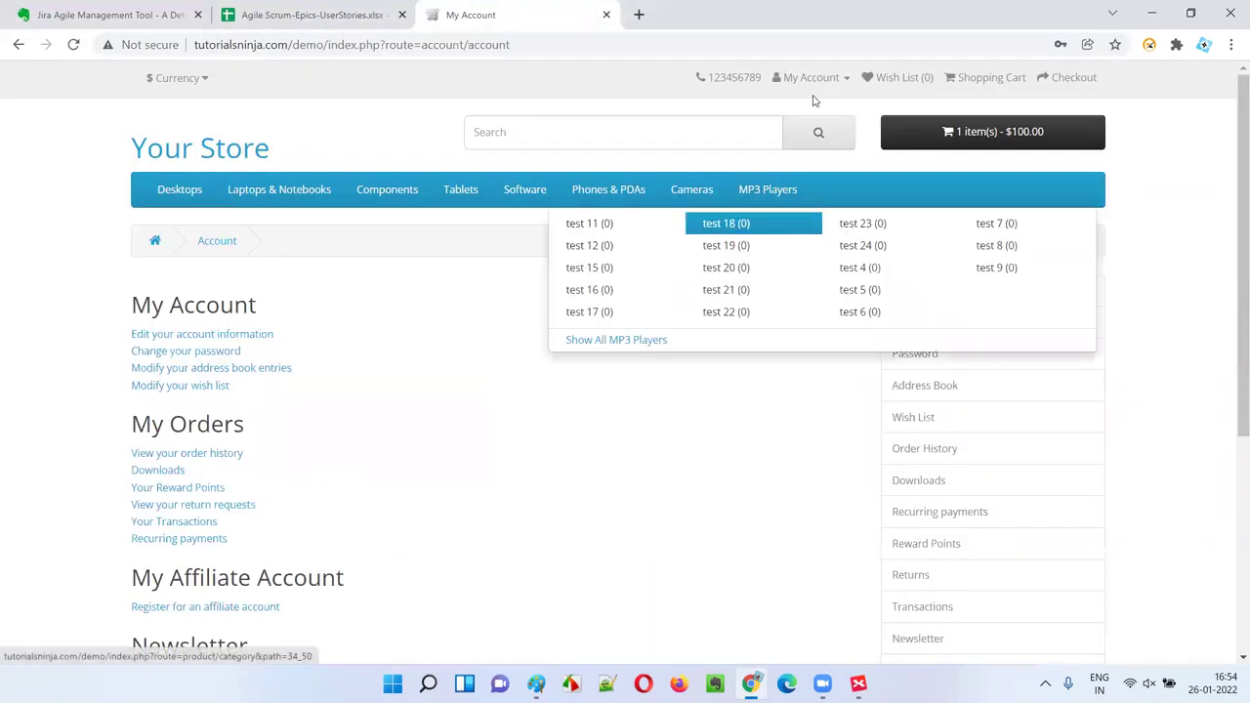
Step: Search the demo store for HP and open the HP LP3065 product page
click(548, 139)
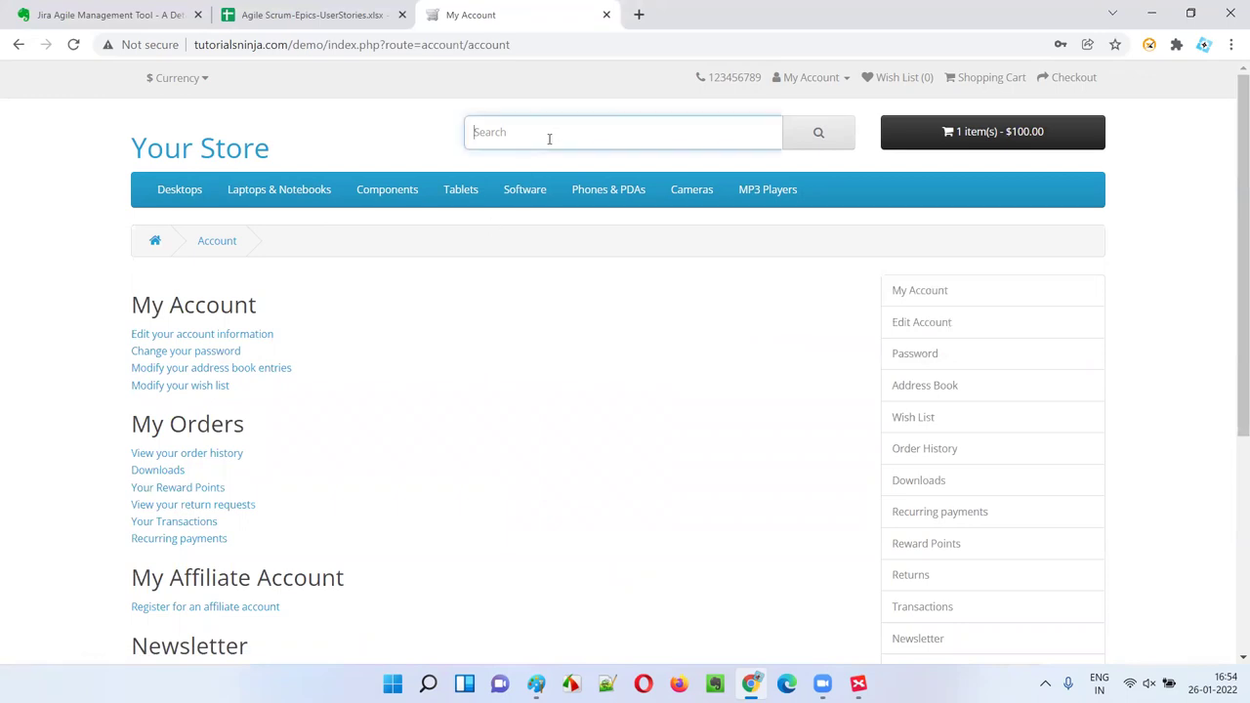
text(HP)
key(Return)
scroll(435, 329, down, 4)
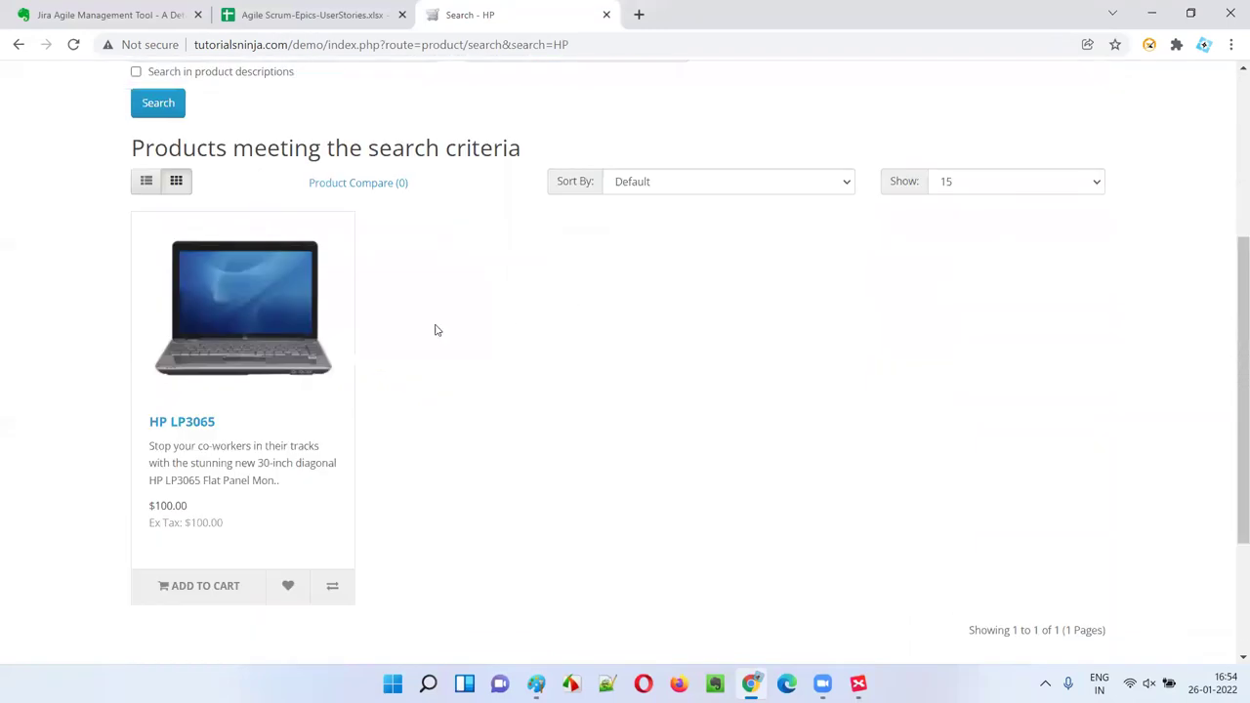
click(231, 306)
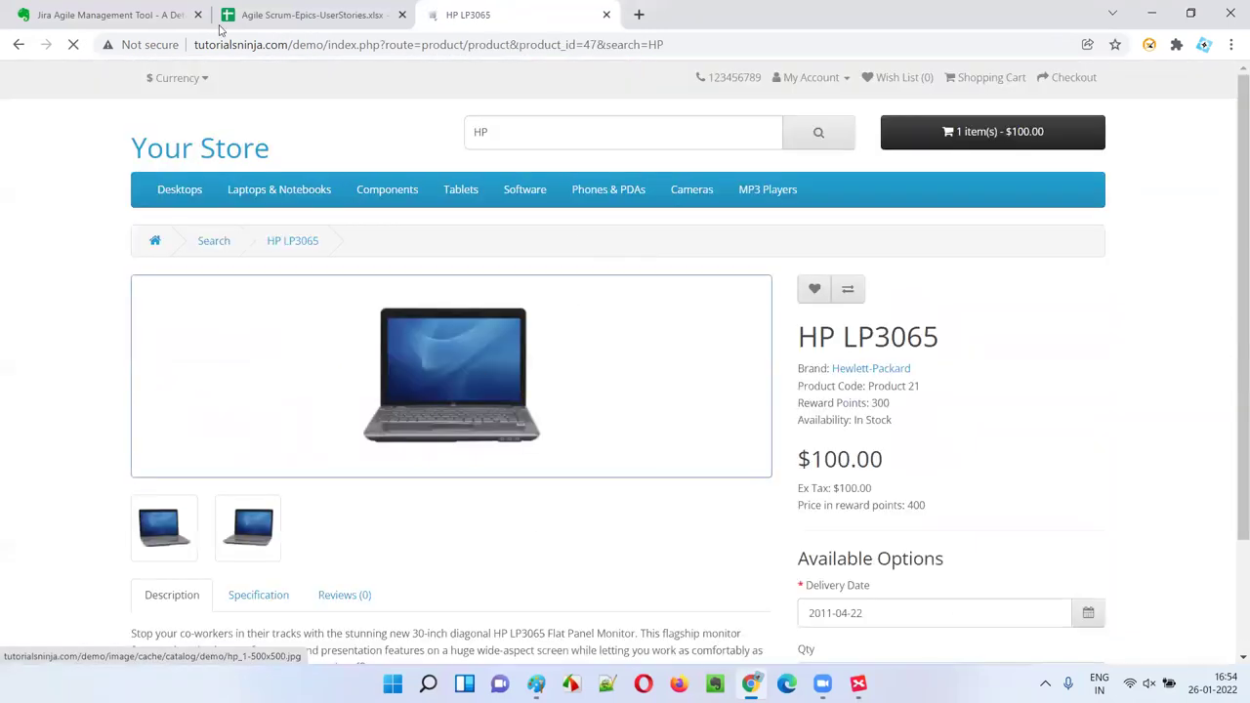
Step: Set the HP LP3065 quantity in the shopping cart to 1 and update it
click(222, 14)
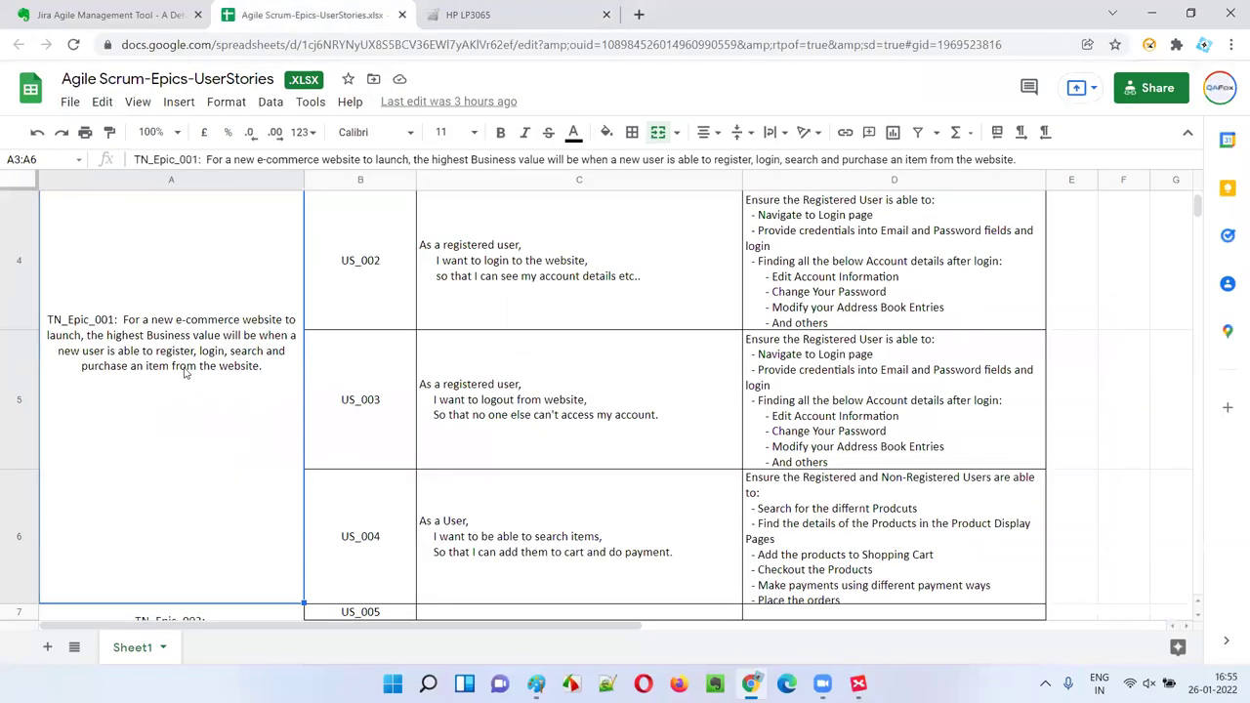
click(470, 17)
scroll(556, 426, down, 4)
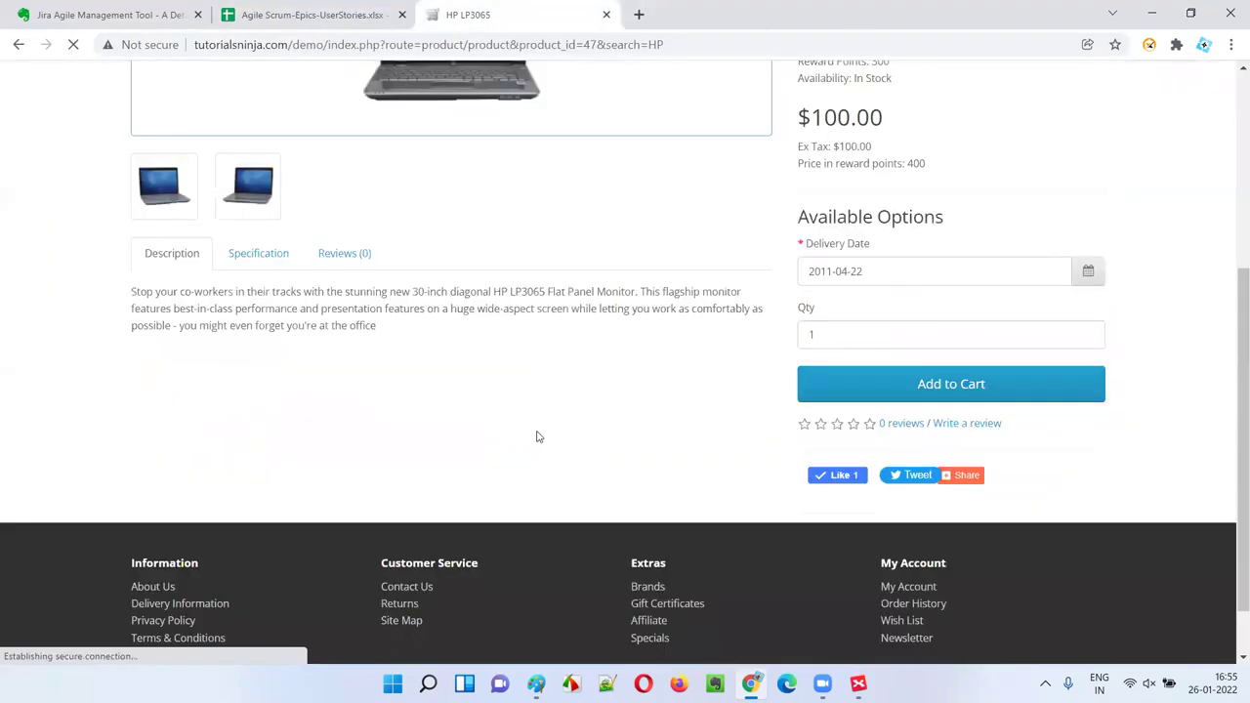
scroll(440, 348, up, 1)
scroll(440, 347, up, 3)
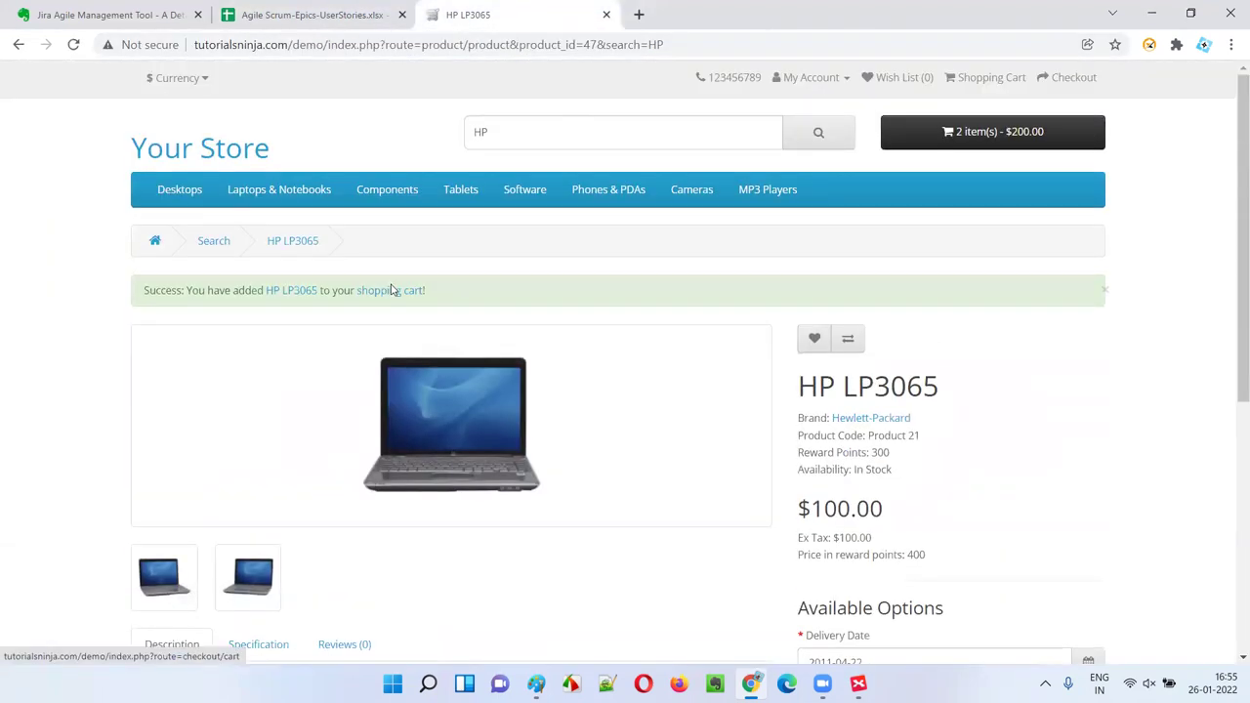
click(390, 287)
double_click(682, 383)
text(1)
click(763, 383)
Step: Check out with the existing address, flat-rate delivery and cash on delivery, and confirm the order
scroll(681, 452, down, 4)
click(1071, 404)
scroll(596, 334, down, 3)
click(1059, 195)
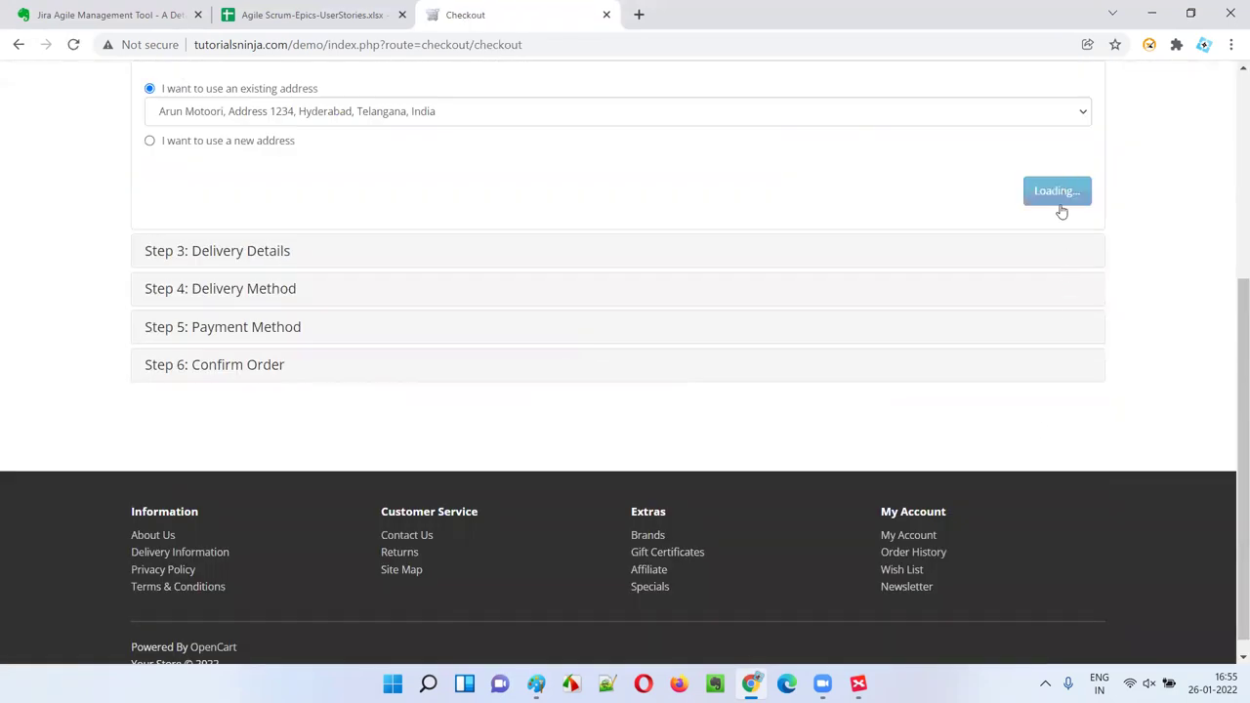
click(1058, 234)
click(1046, 410)
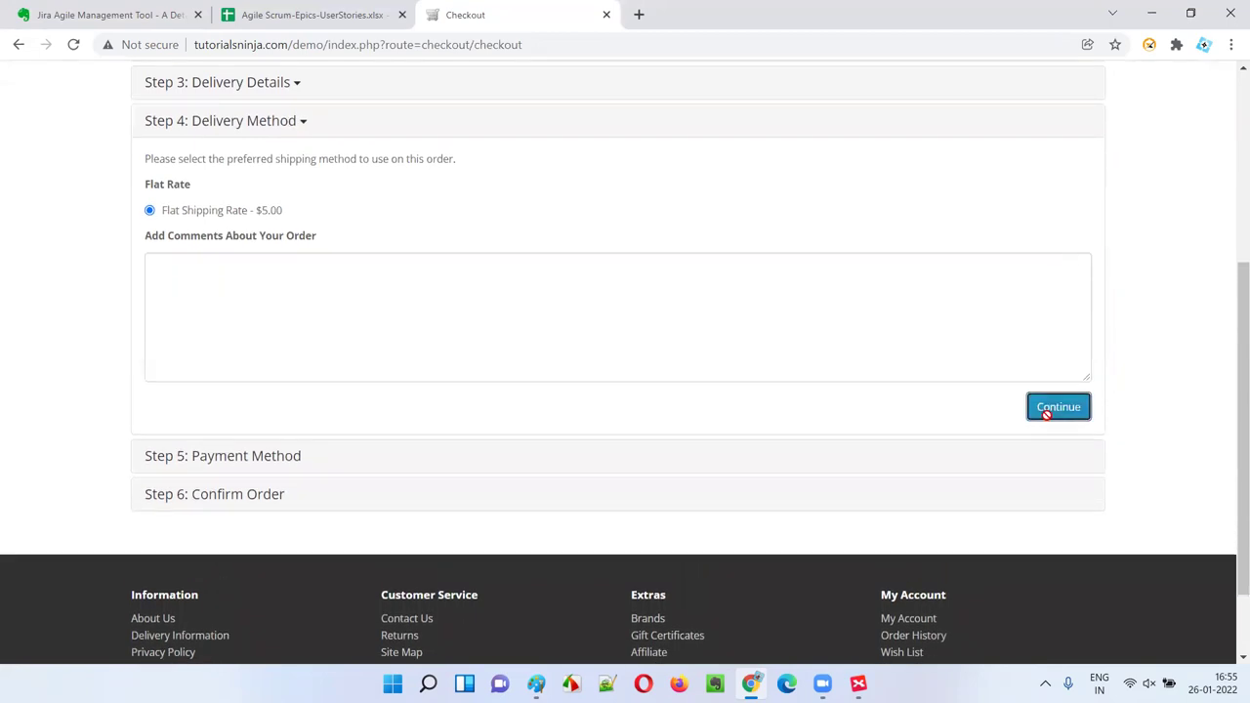
click(1013, 417)
click(1036, 419)
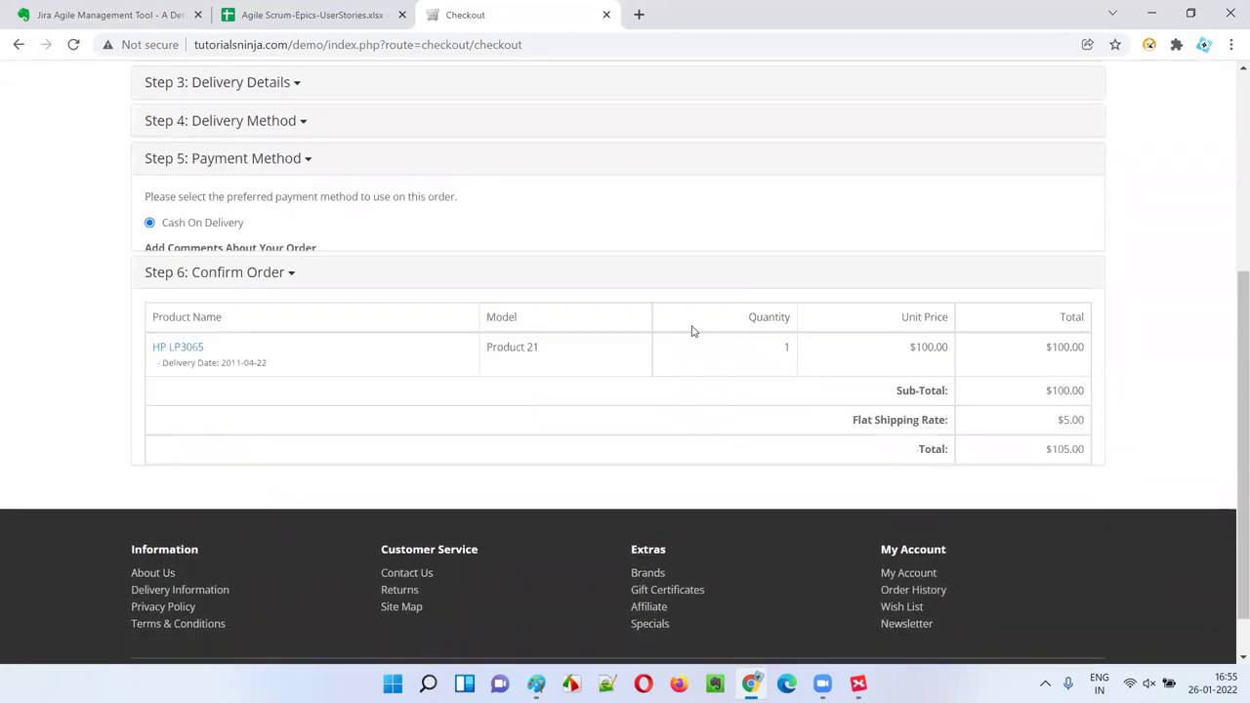
click(1044, 431)
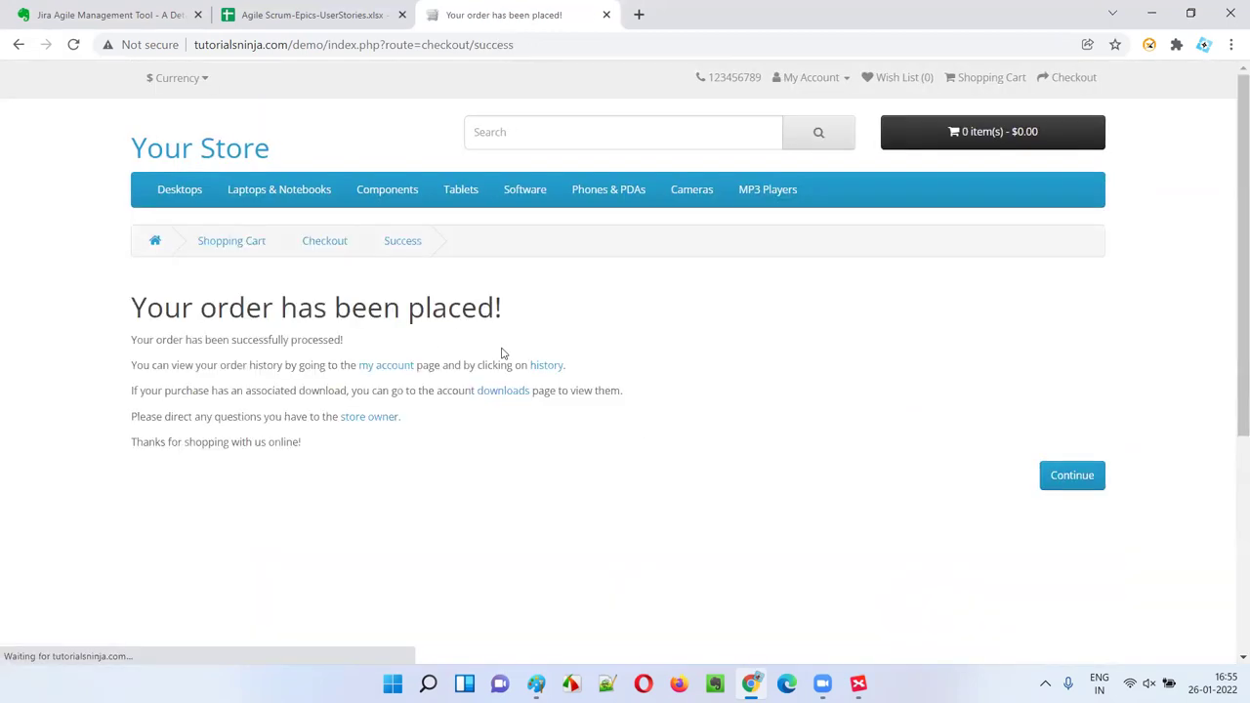
Step: Return to the user-stories spreadsheet and select the US_002 story ID cell
key(ctrl+shift+Page_Up)
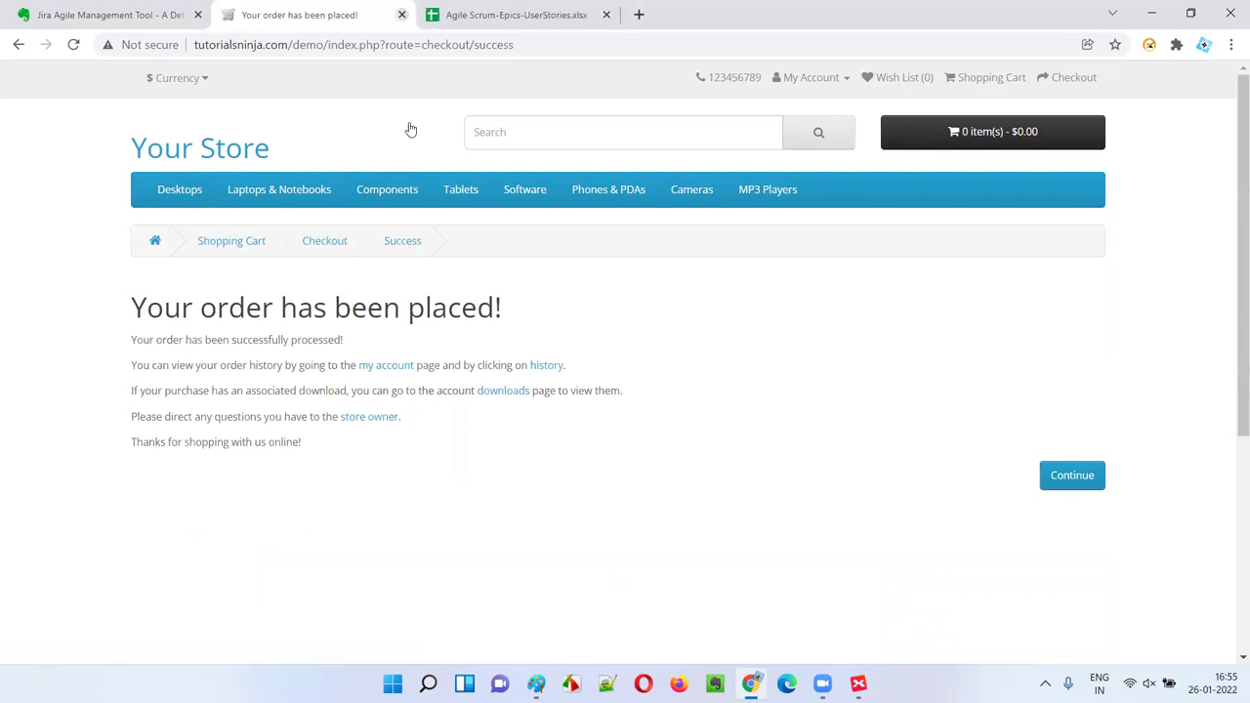
key(ctrl+Tab)
click(358, 322)
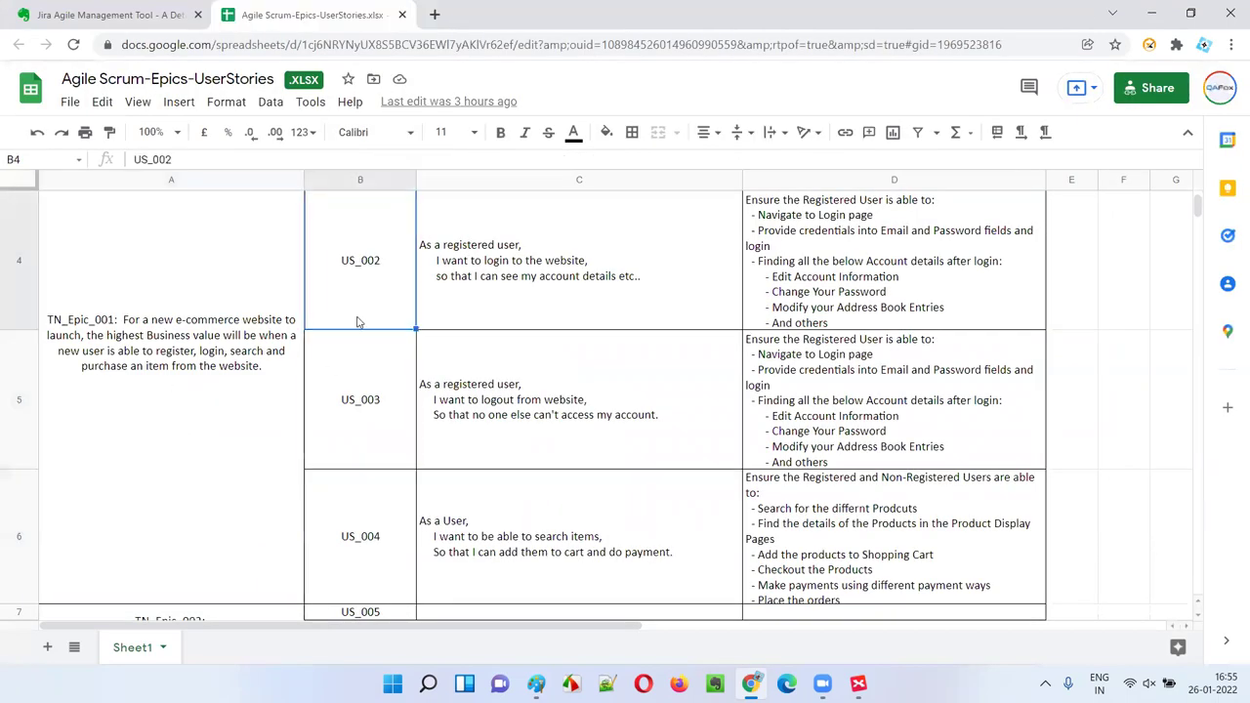
Step: Inspect the TN_Epic_001 epic and US_002 cells, then highlight Creates Epics in the Evernote note
click(219, 379)
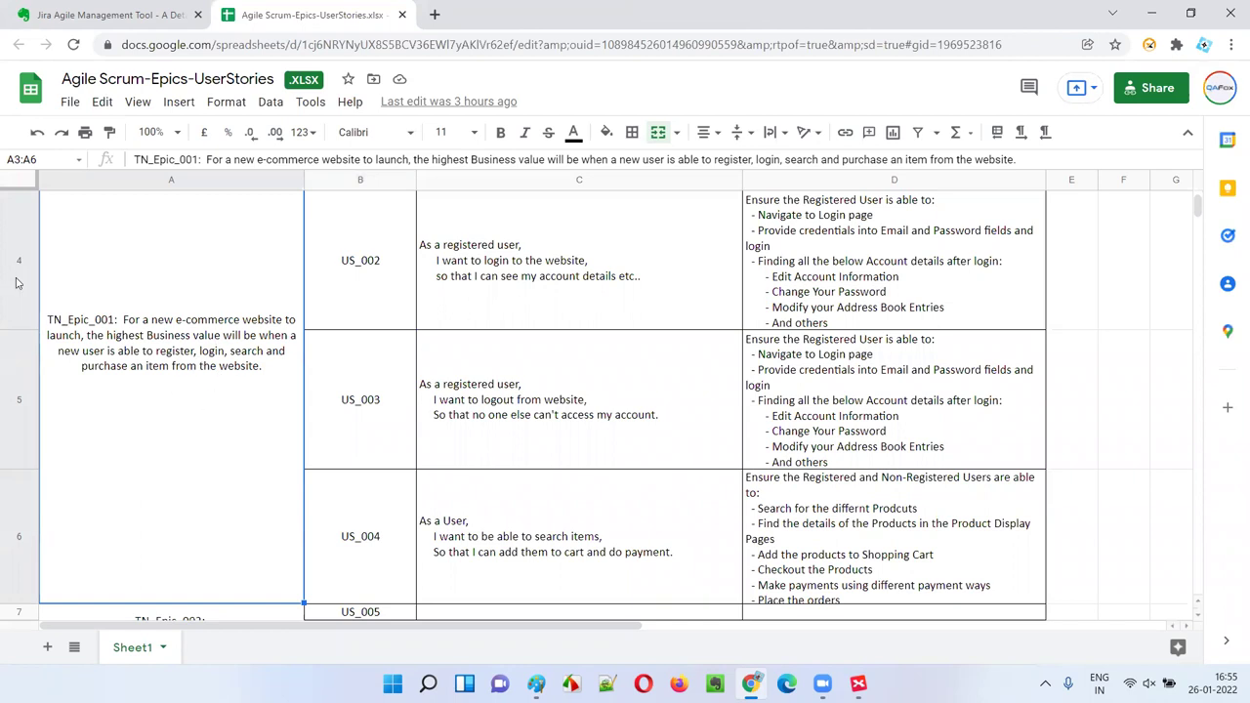
double_click(83, 361)
click(1124, 293)
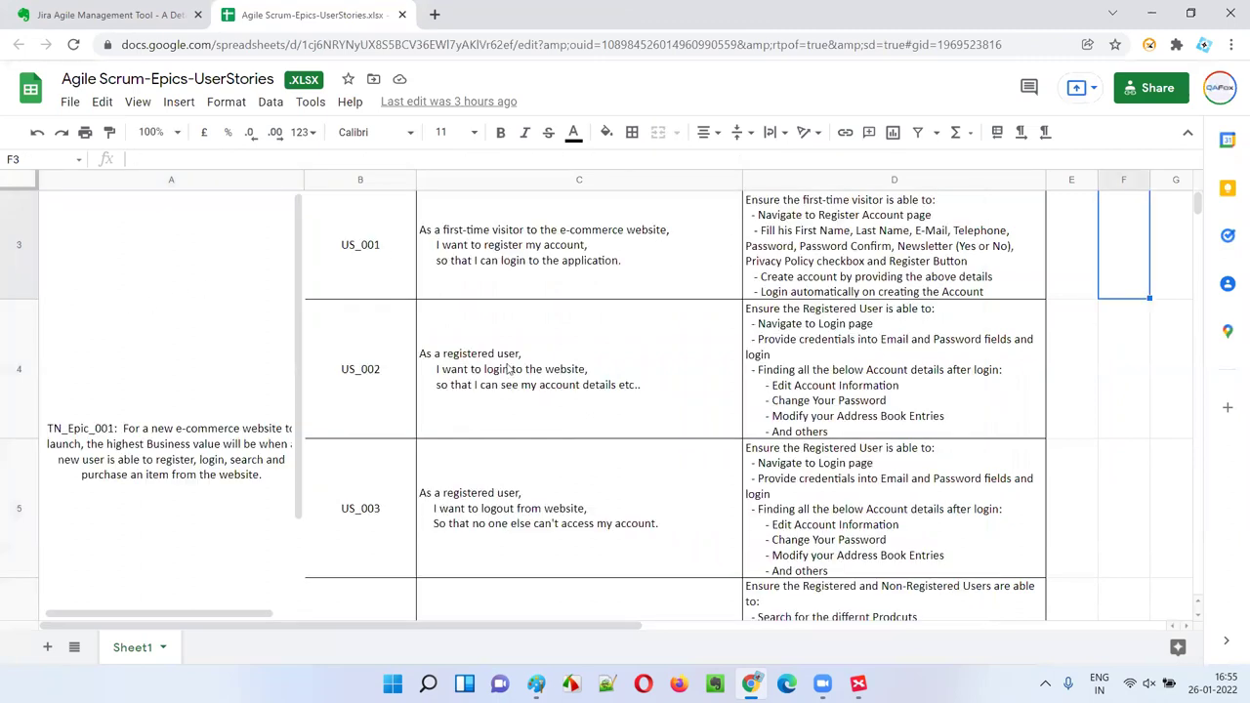
scroll(125, 365, down, 2)
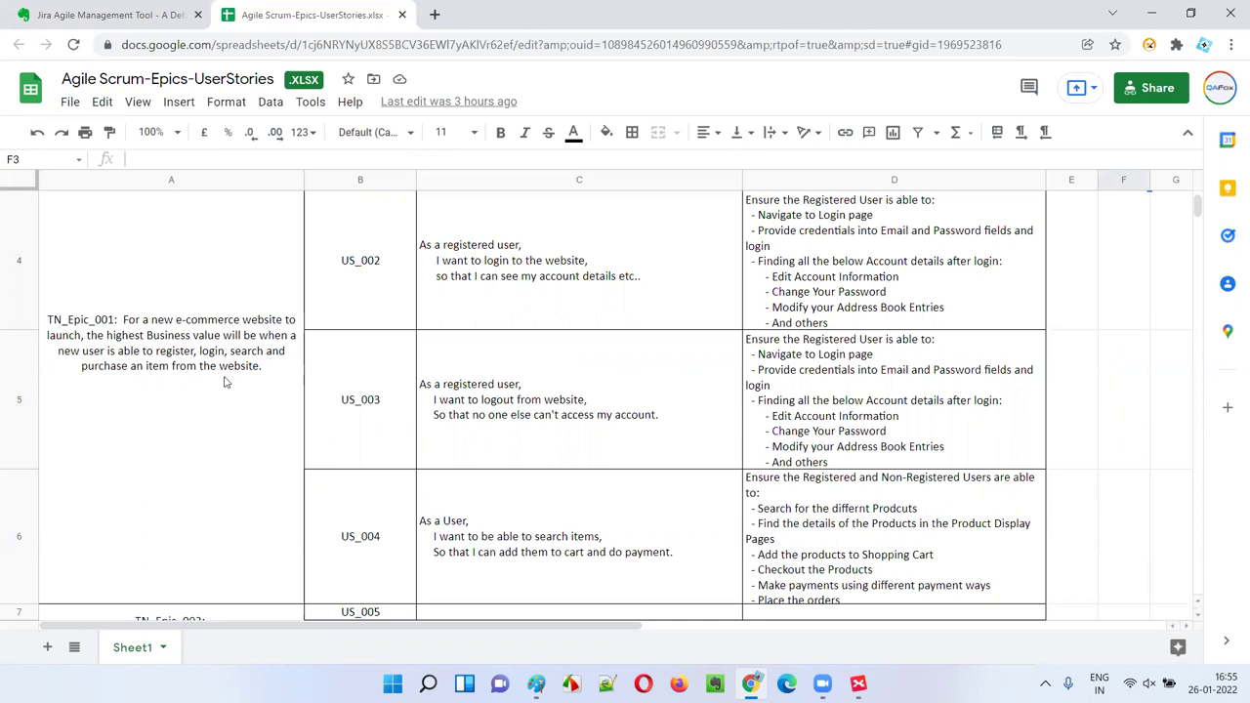
click(388, 268)
click(202, 337)
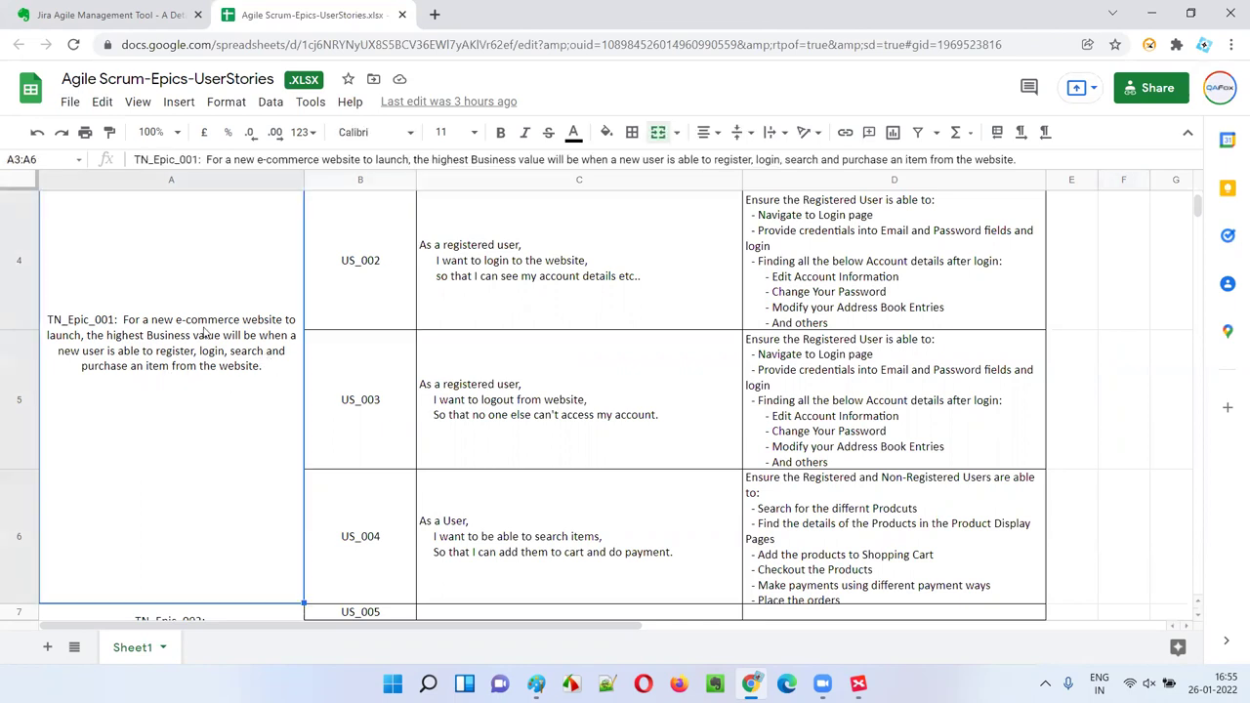
click(187, 11)
drag(326, 256, 418, 243)
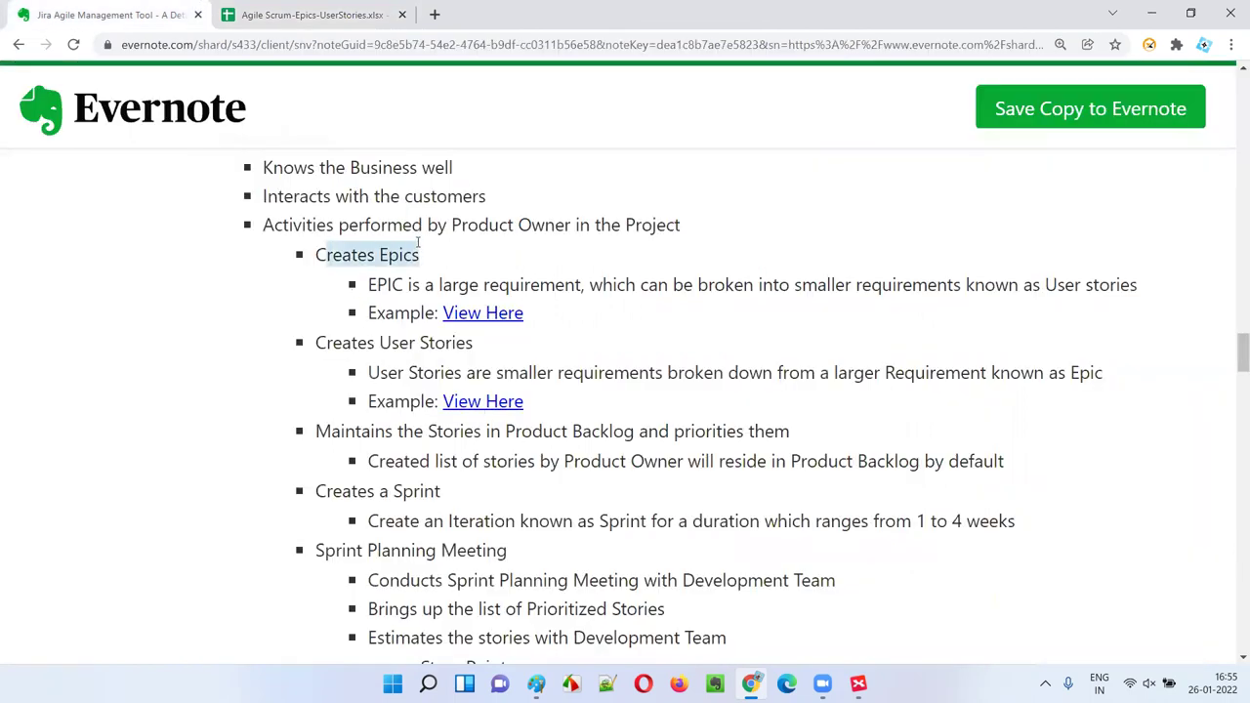
Step: Clear the note highlight and bring the XMind mind map to the front
click(439, 249)
click(859, 683)
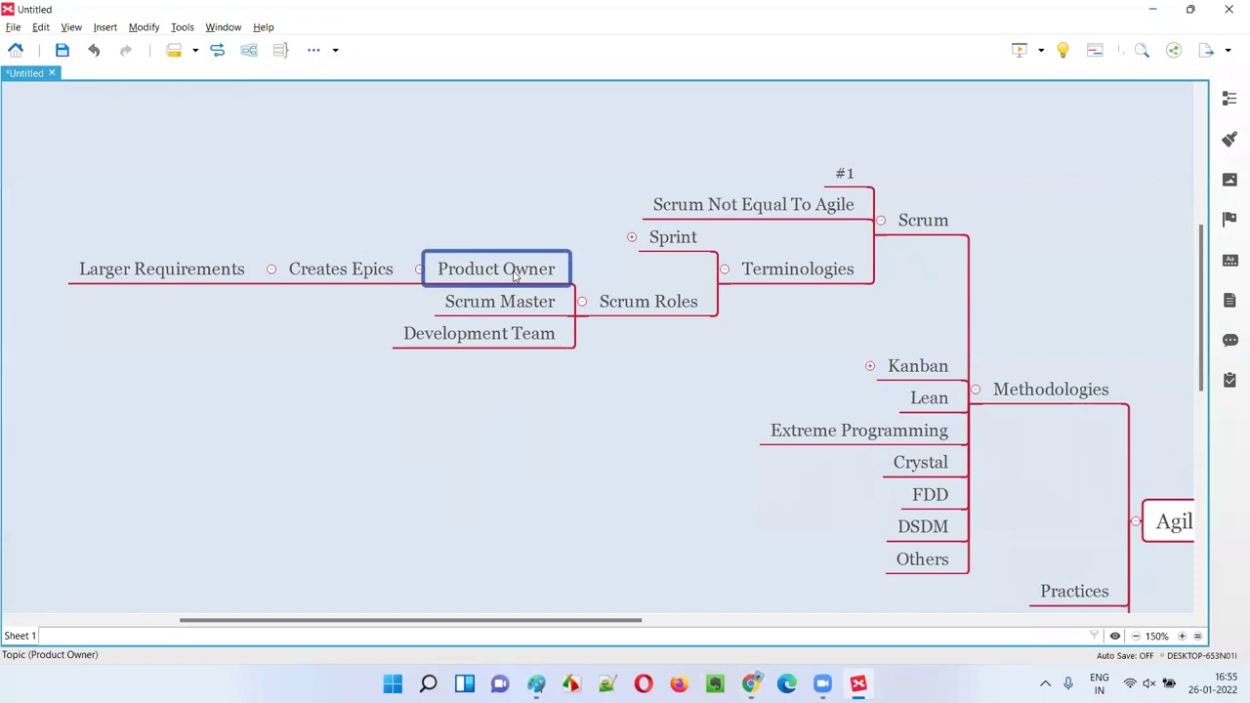
Step: Rename the Larger Requirements topic to 'Epics are Larger Requirements'
click(337, 280)
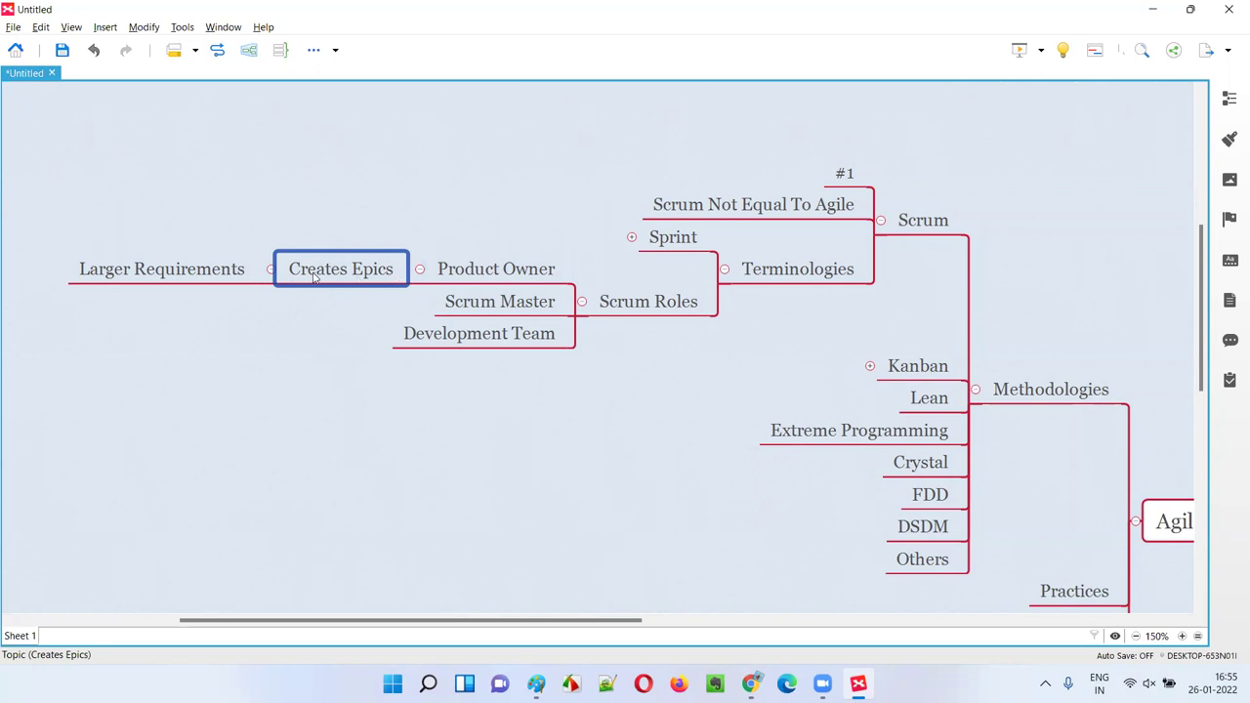
double_click(315, 277)
click(322, 324)
click(327, 276)
key(Left)
double_click(141, 271)
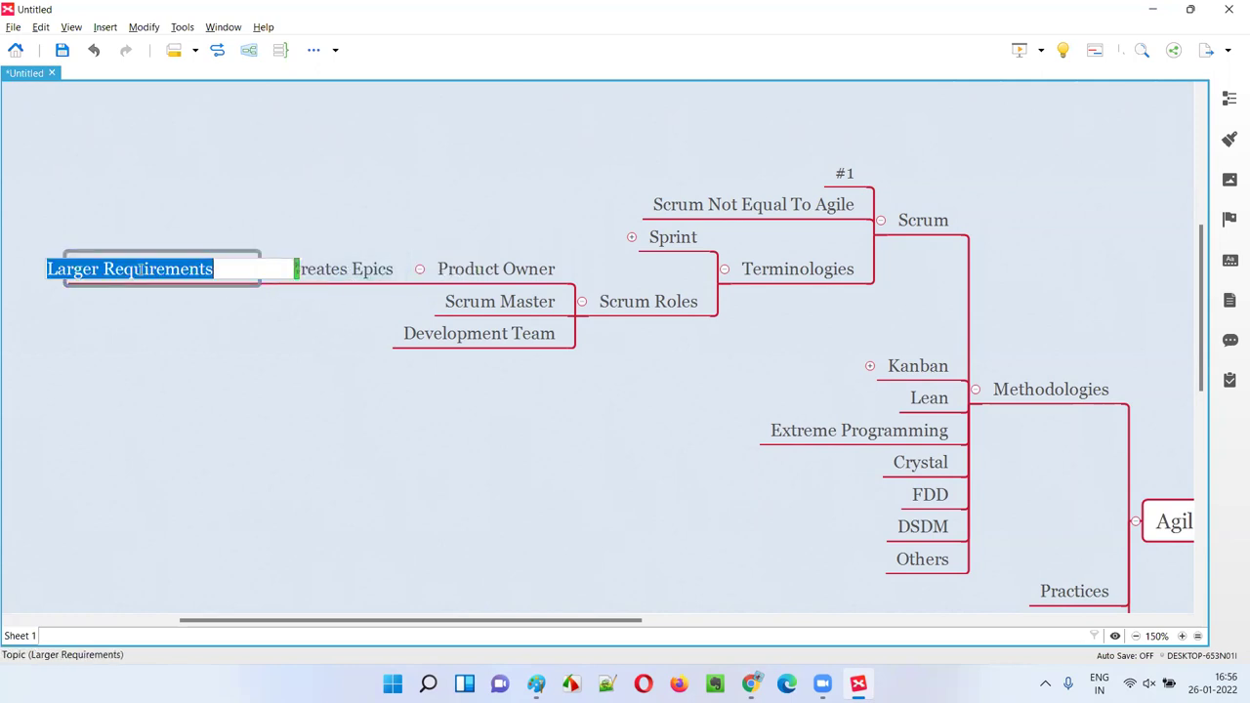
click(49, 271)
text(Epic is)
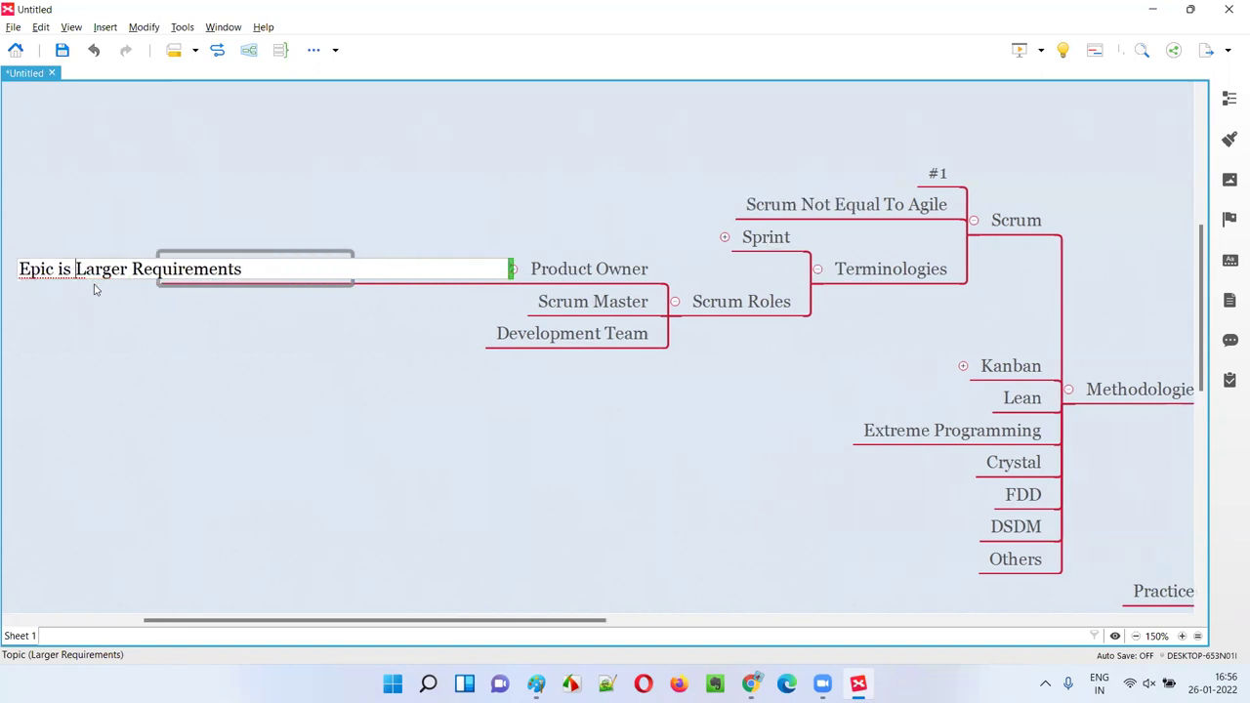
key(BackSpace)
key(BackSpace)
key(BackSpace)
key(BackSpace)
text(s are)
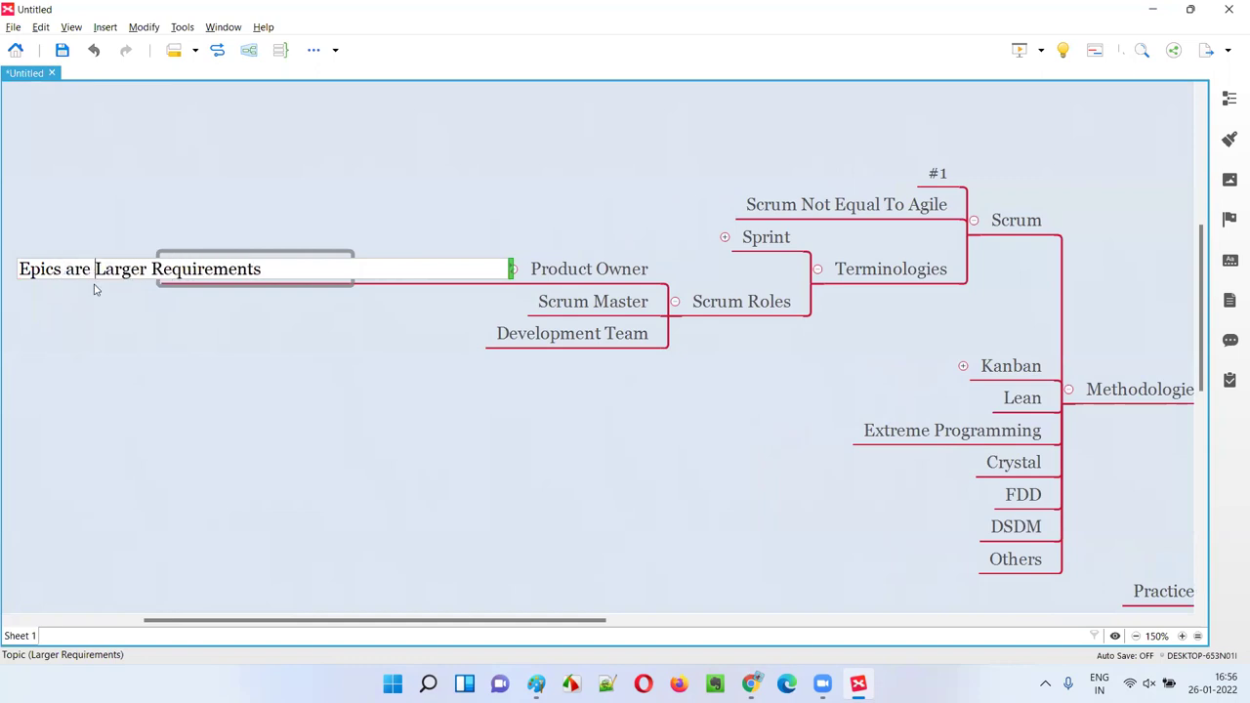
key(Return)
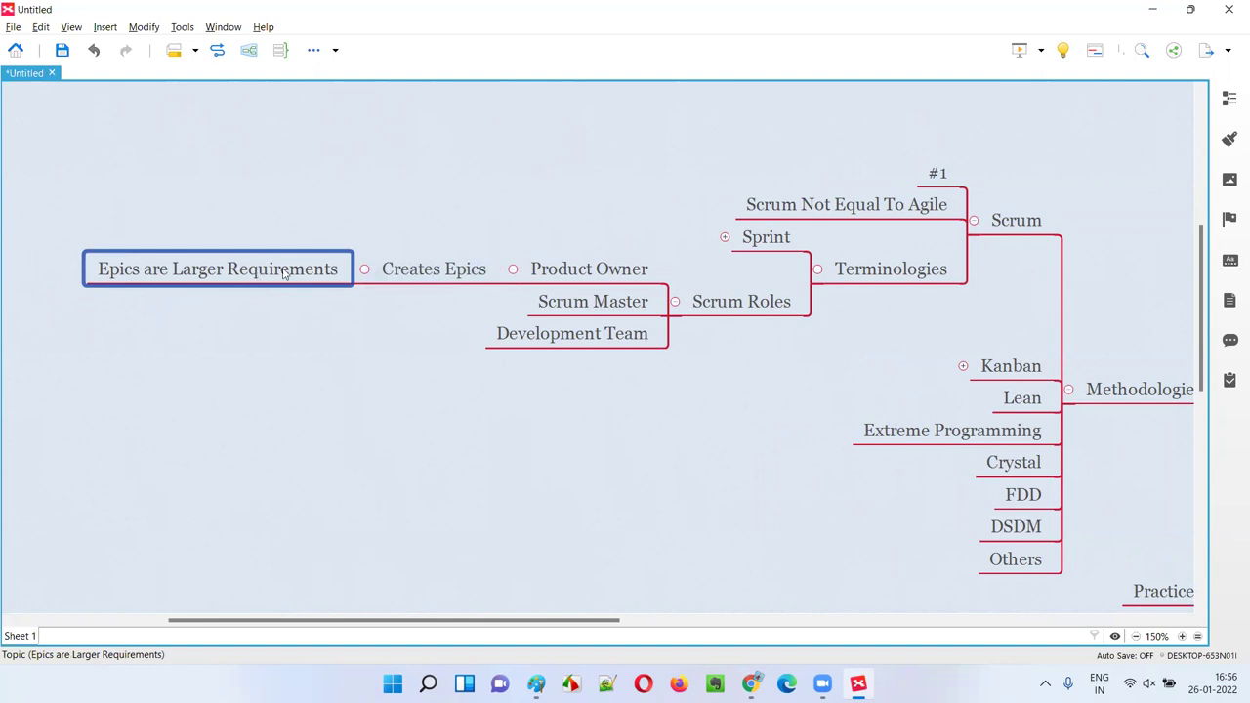
Step: Add a new Subtopic 2 alongside Creates Epics under Product Owner
click(564, 280)
click(281, 286)
click(458, 276)
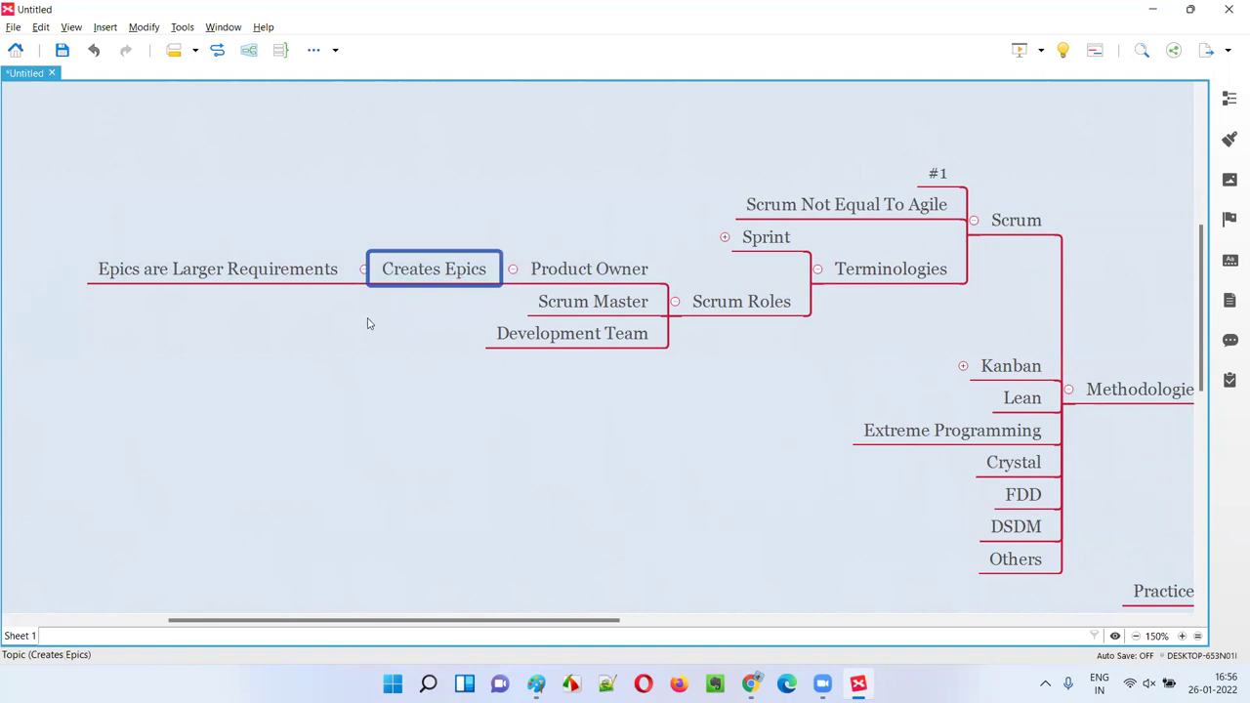
click(616, 278)
click(461, 291)
click(459, 281)
key(Tab)
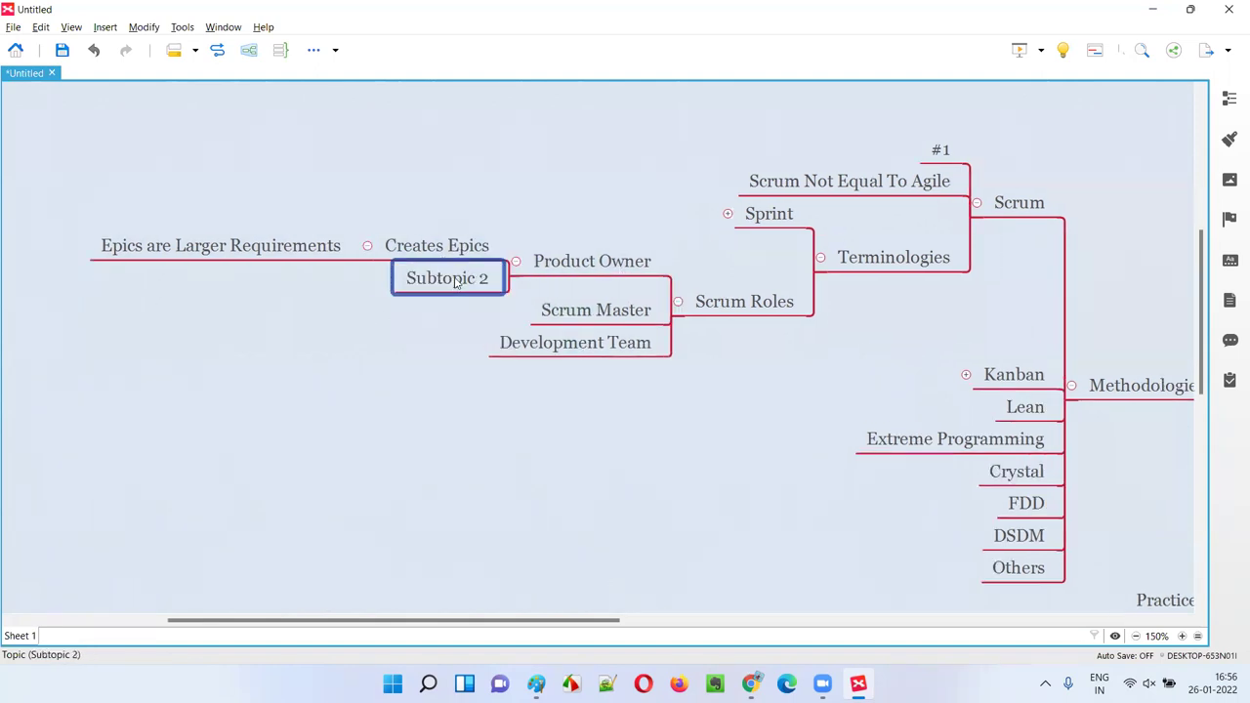
click(750, 683)
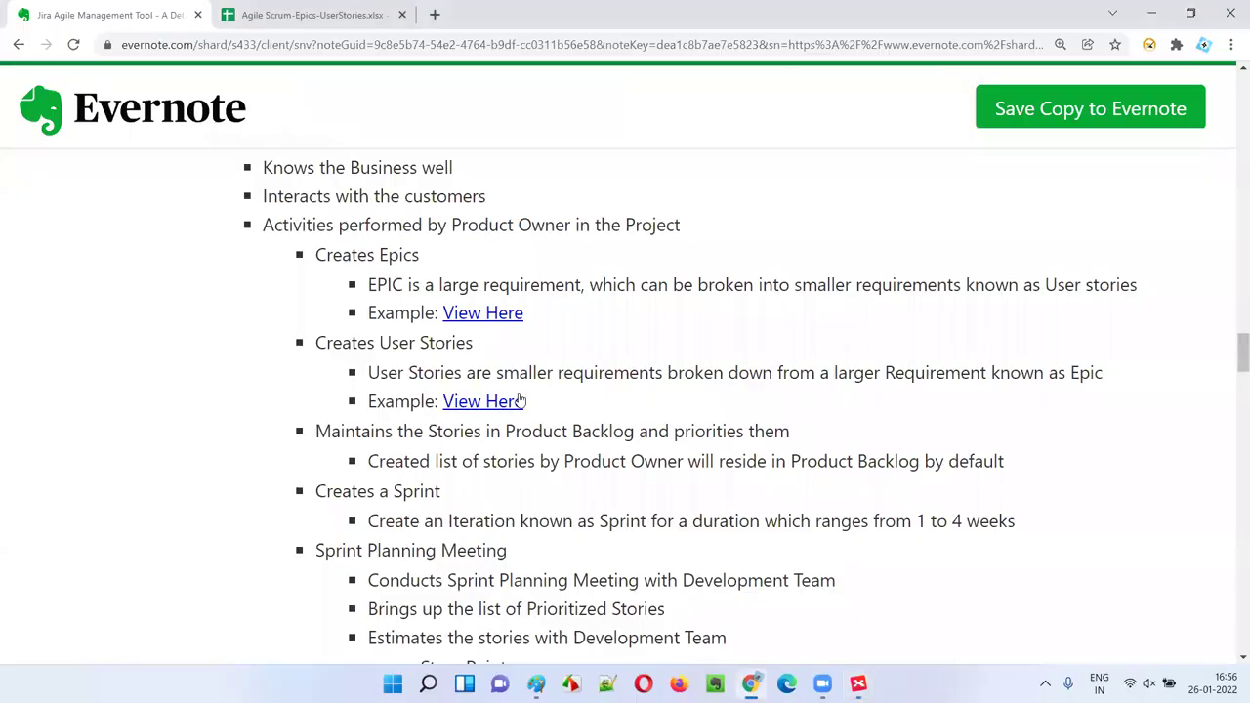
triple_click(394, 246)
click(442, 253)
drag(341, 256, 422, 256)
click(361, 14)
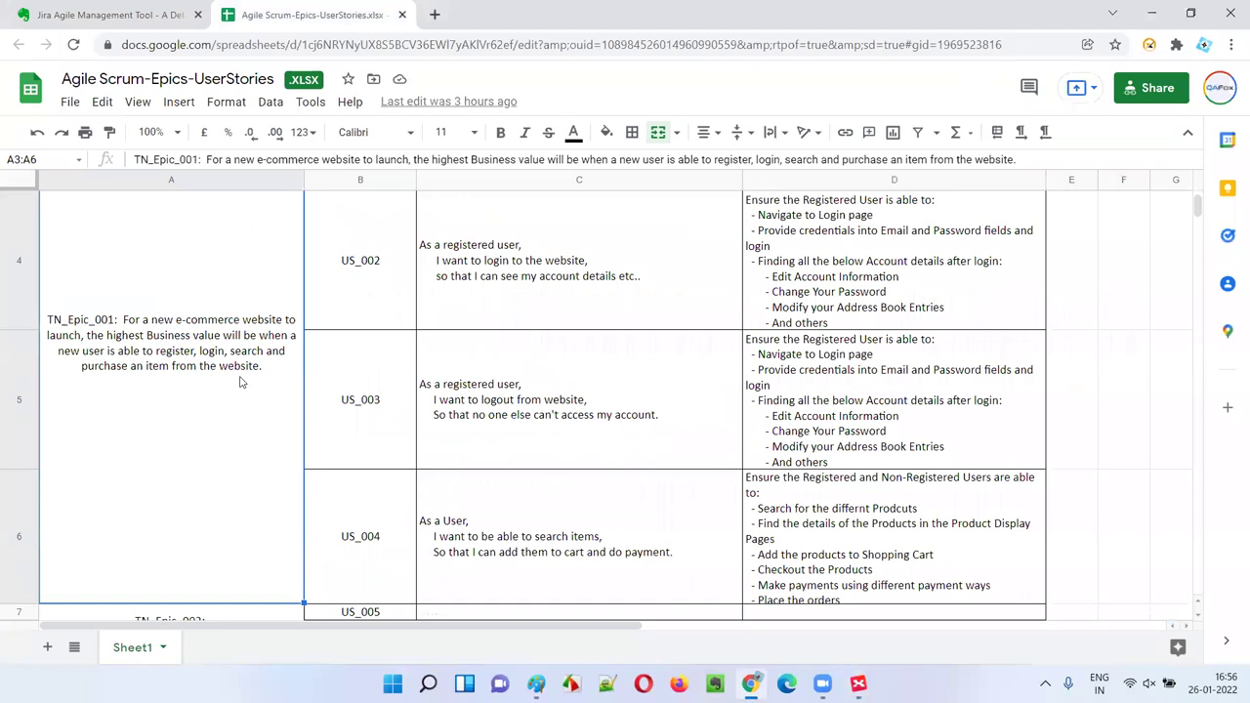
key(ctrl+Down)
scroll(192, 251, up, 5)
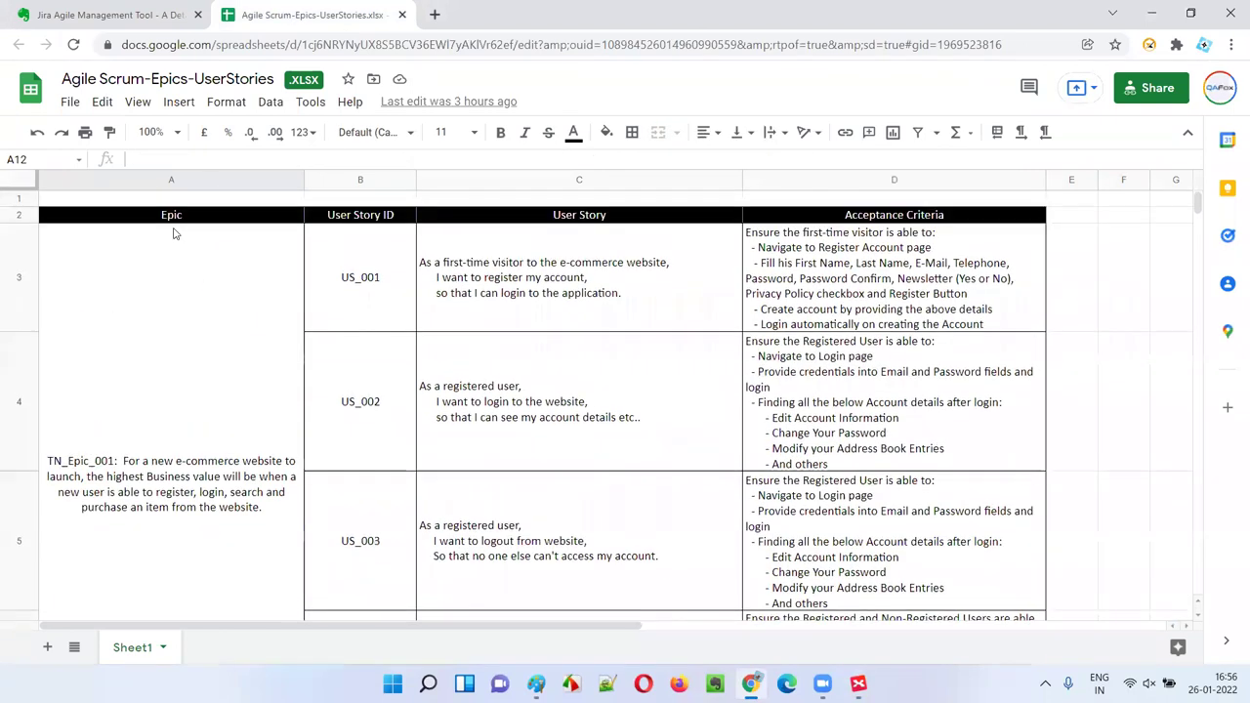
double_click(144, 403)
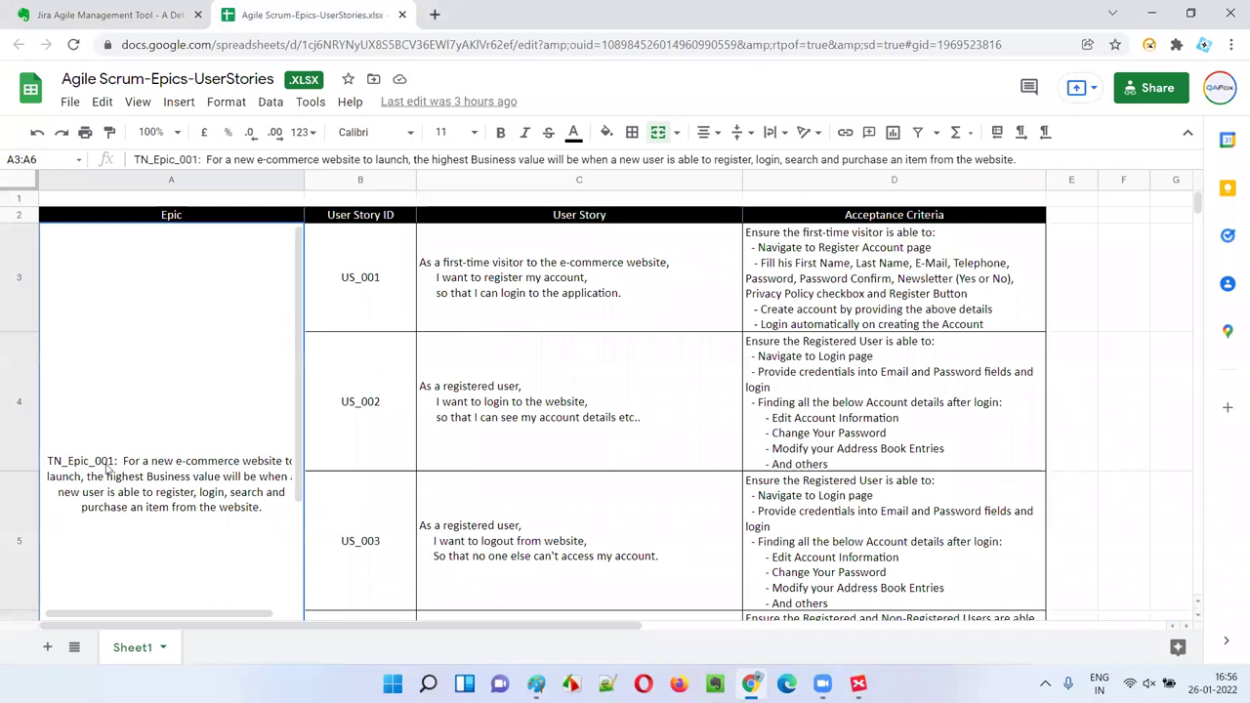
key(Return)
key(Down)
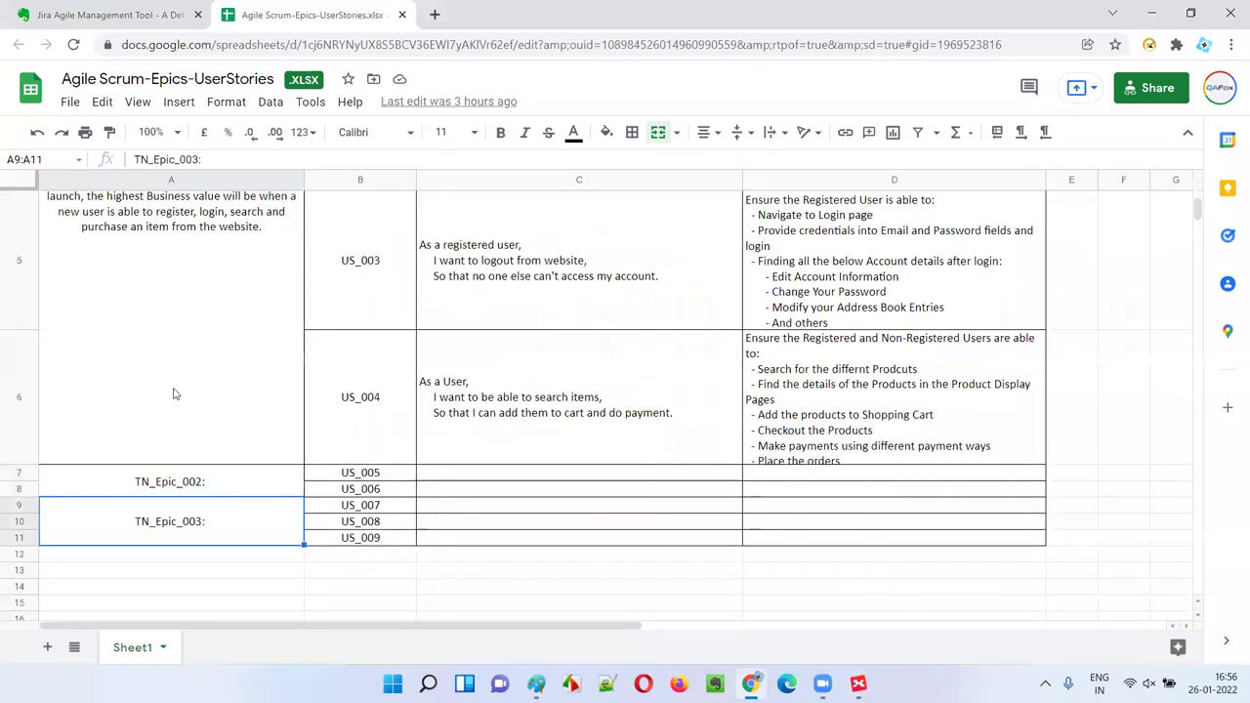
click(215, 481)
click(205, 532)
double_click(223, 478)
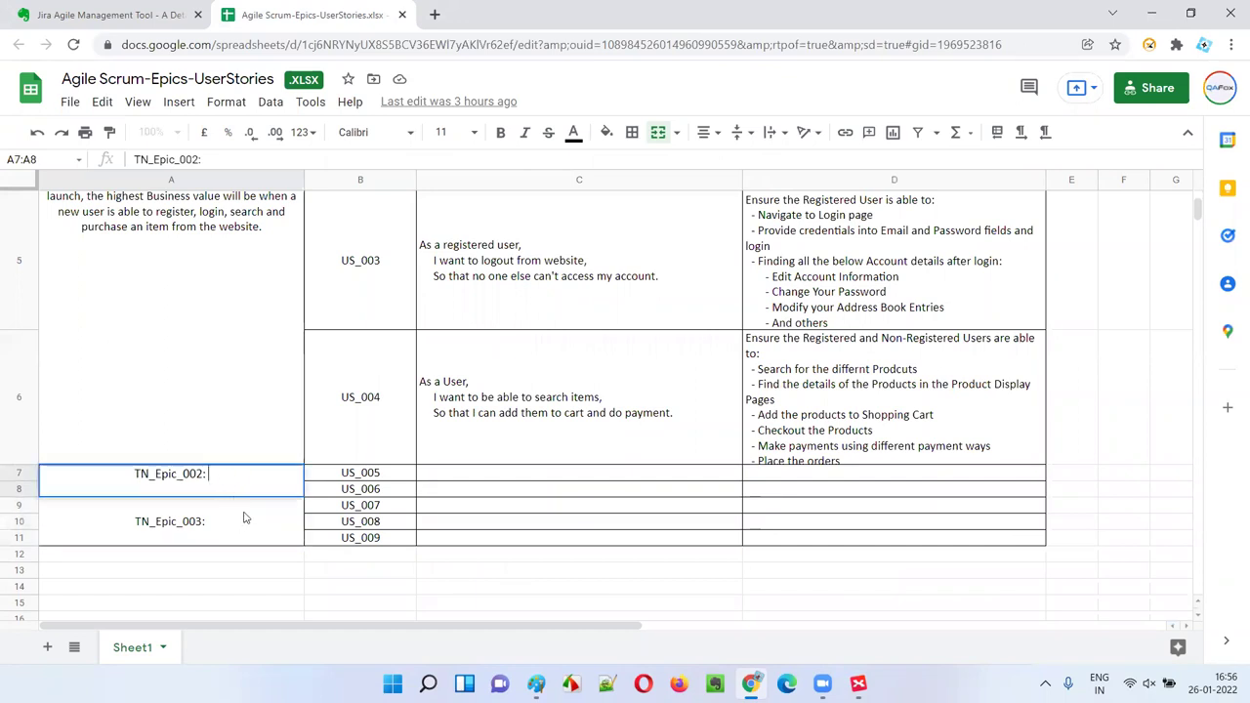
click(244, 517)
double_click(229, 479)
double_click(234, 530)
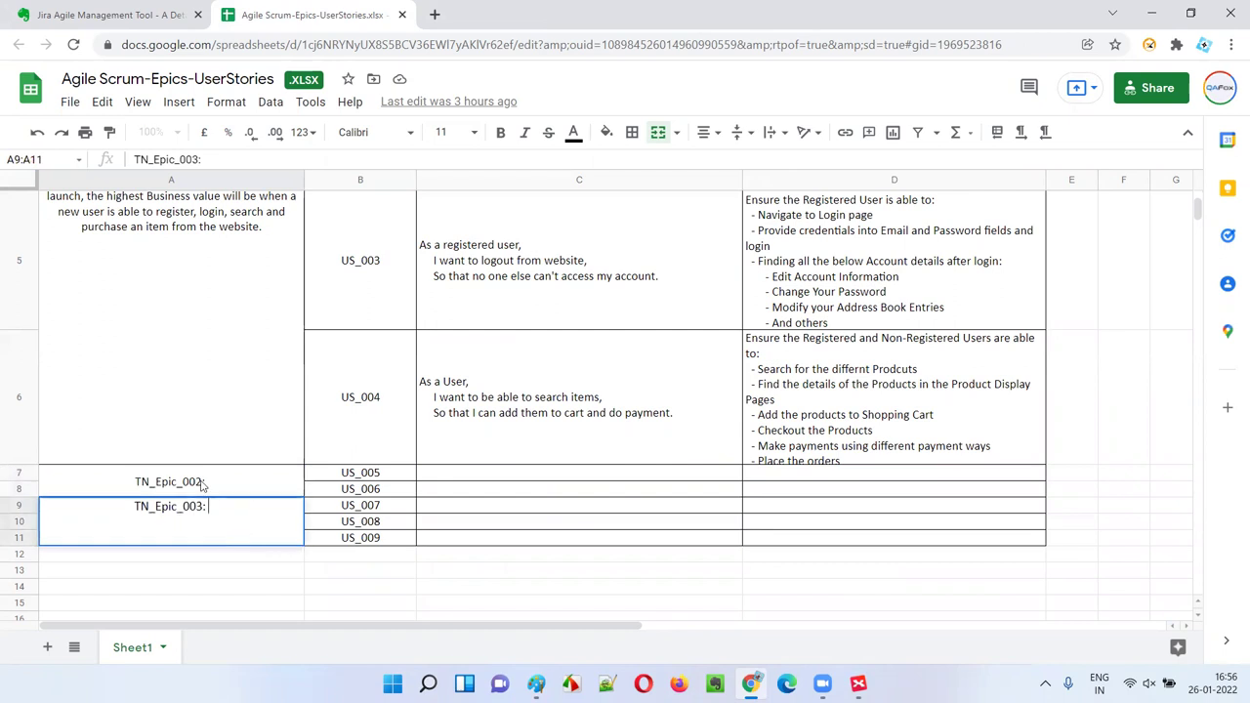
click(225, 323)
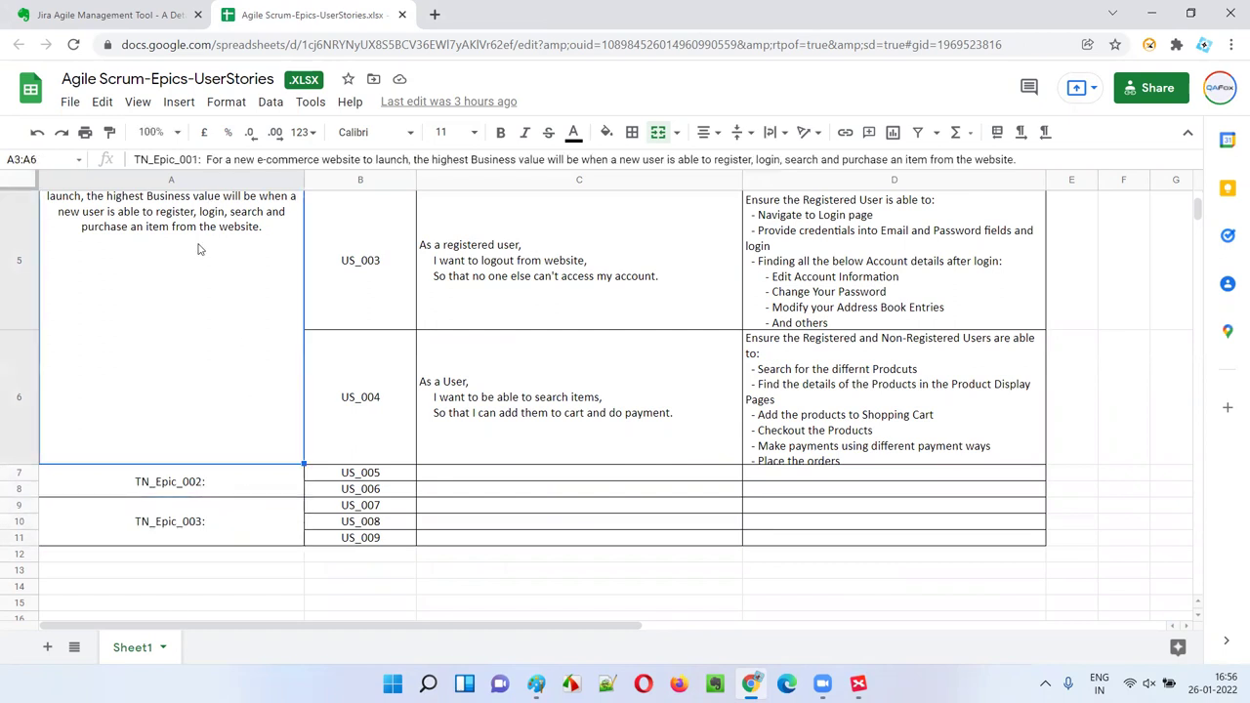
scroll(209, 357, up, 5)
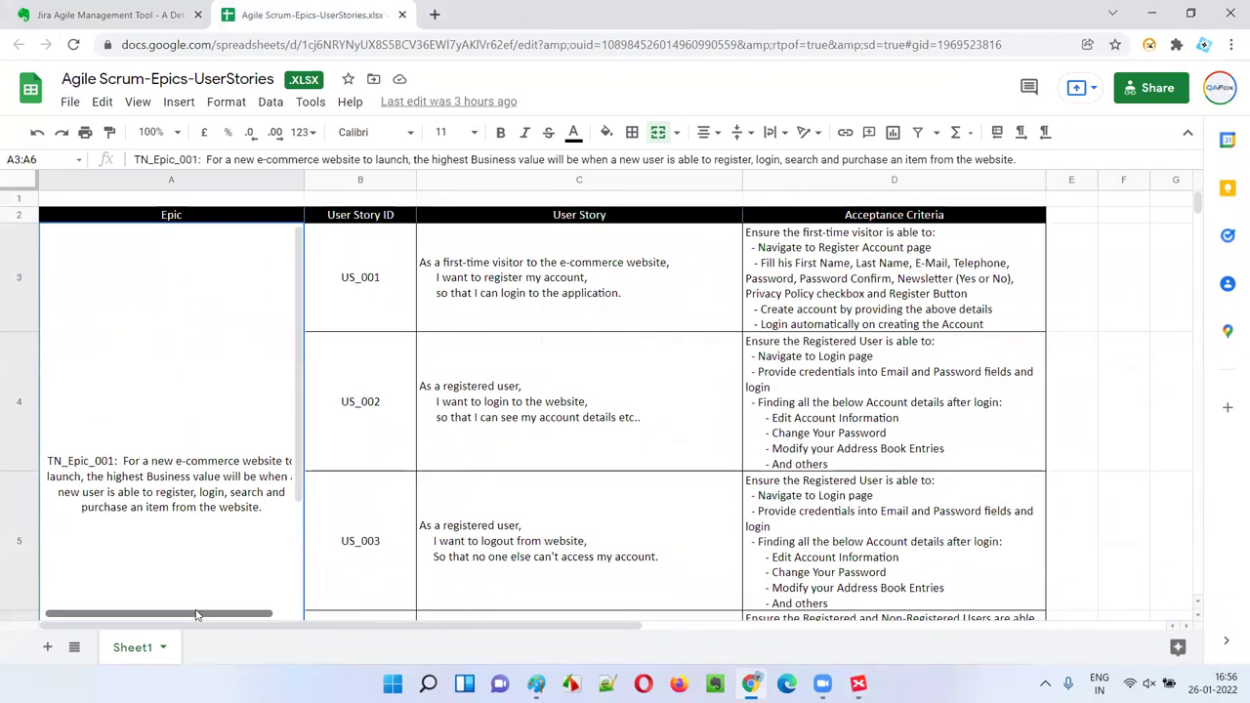
key(alt+Tab)
Step: Select Subtopic 2, then highlight the Creates Epics and Creates User Stories lines in Evernote
click(436, 246)
click(604, 265)
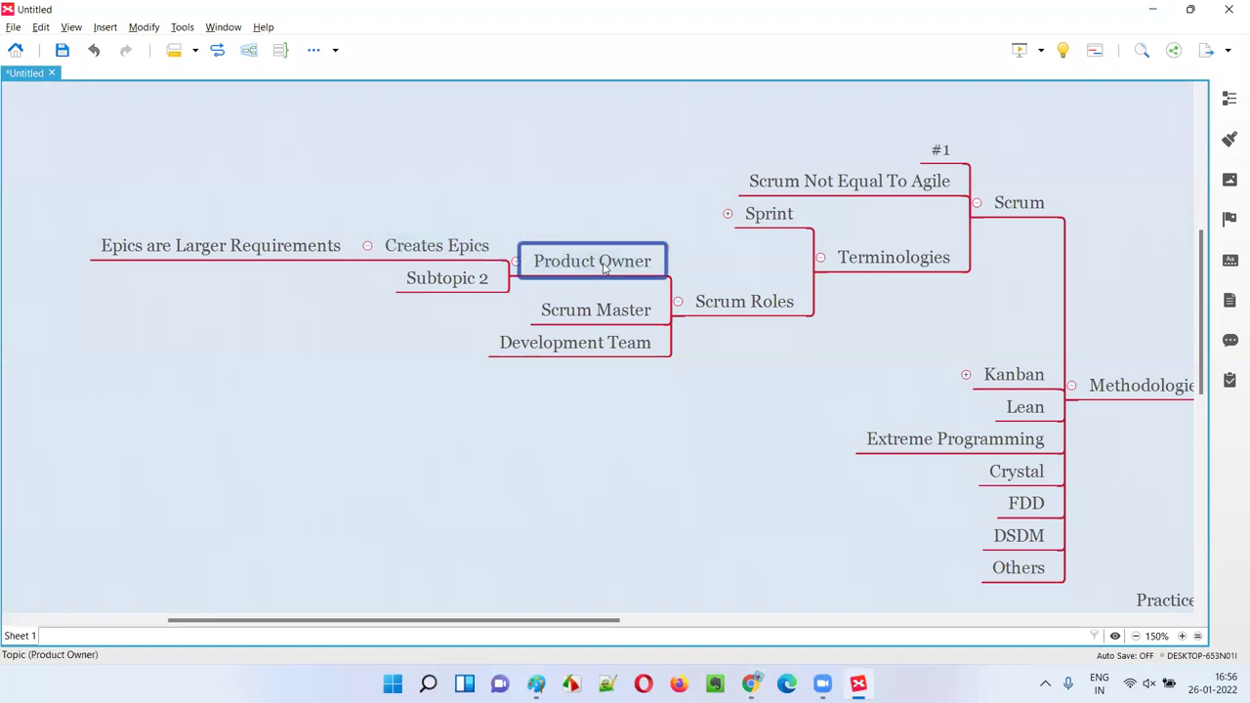
click(451, 278)
key(alt+Tab)
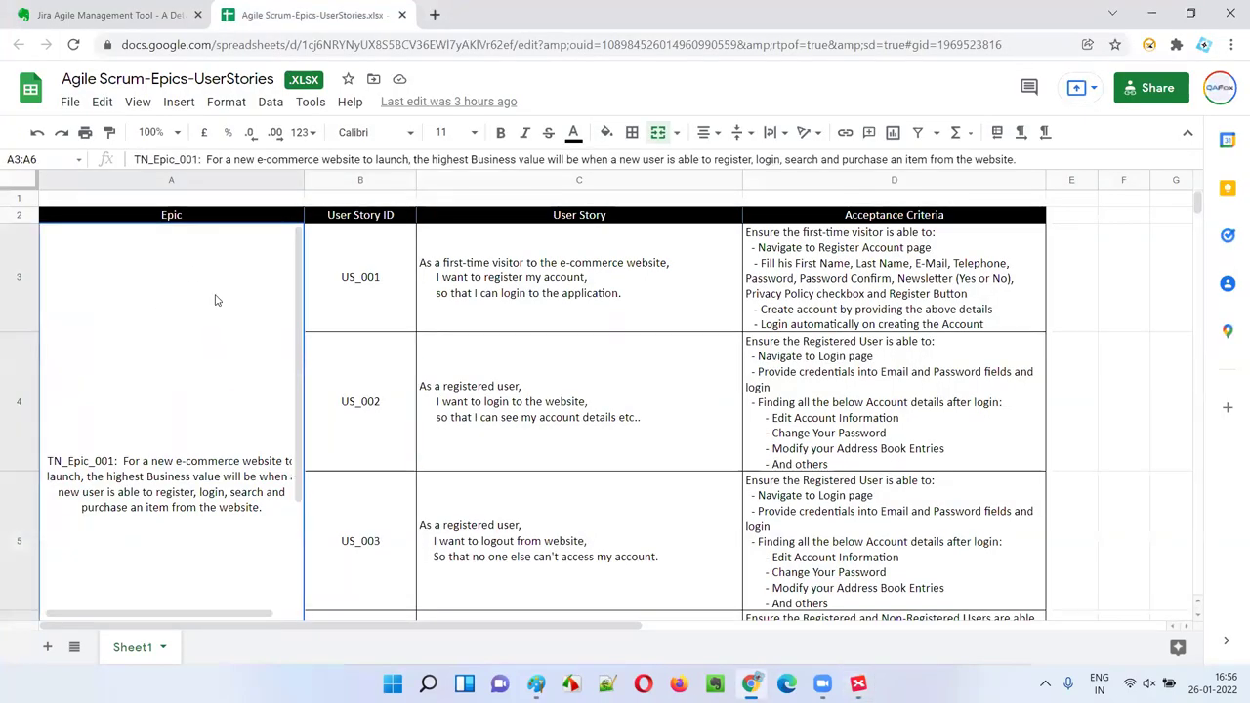
key(ctrl+shift+Tab)
drag(314, 343, 515, 349)
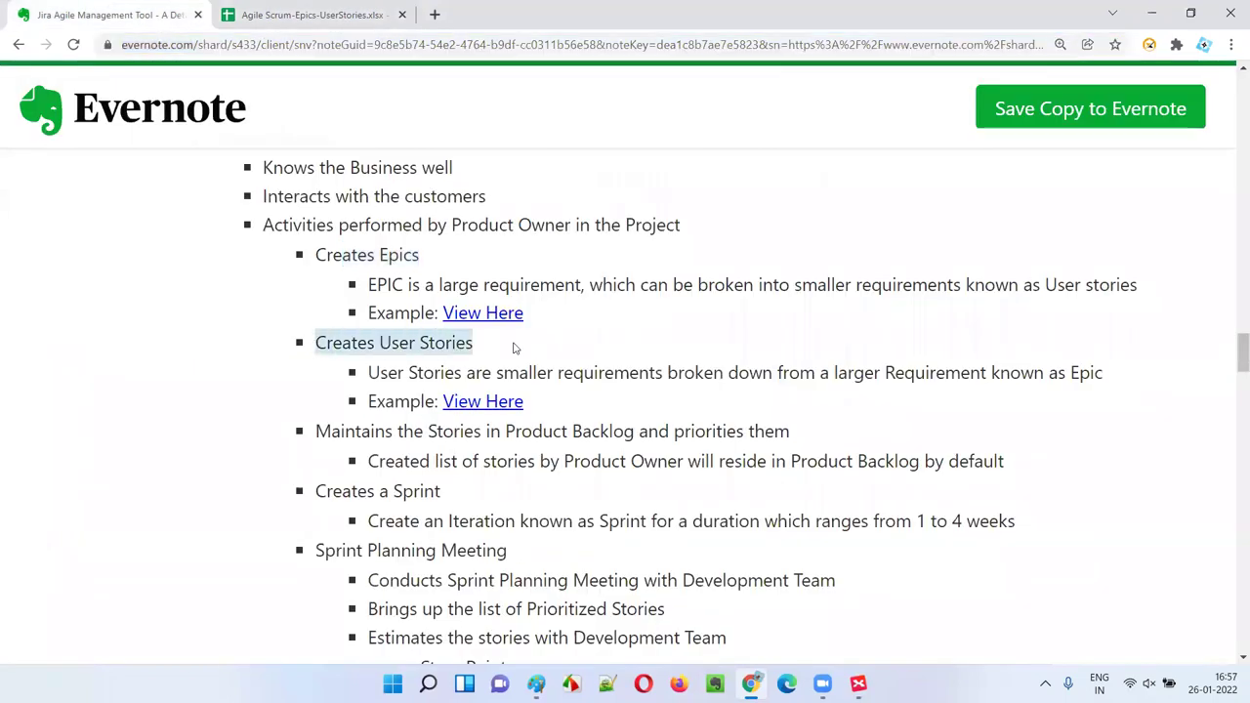
drag(315, 256, 465, 251)
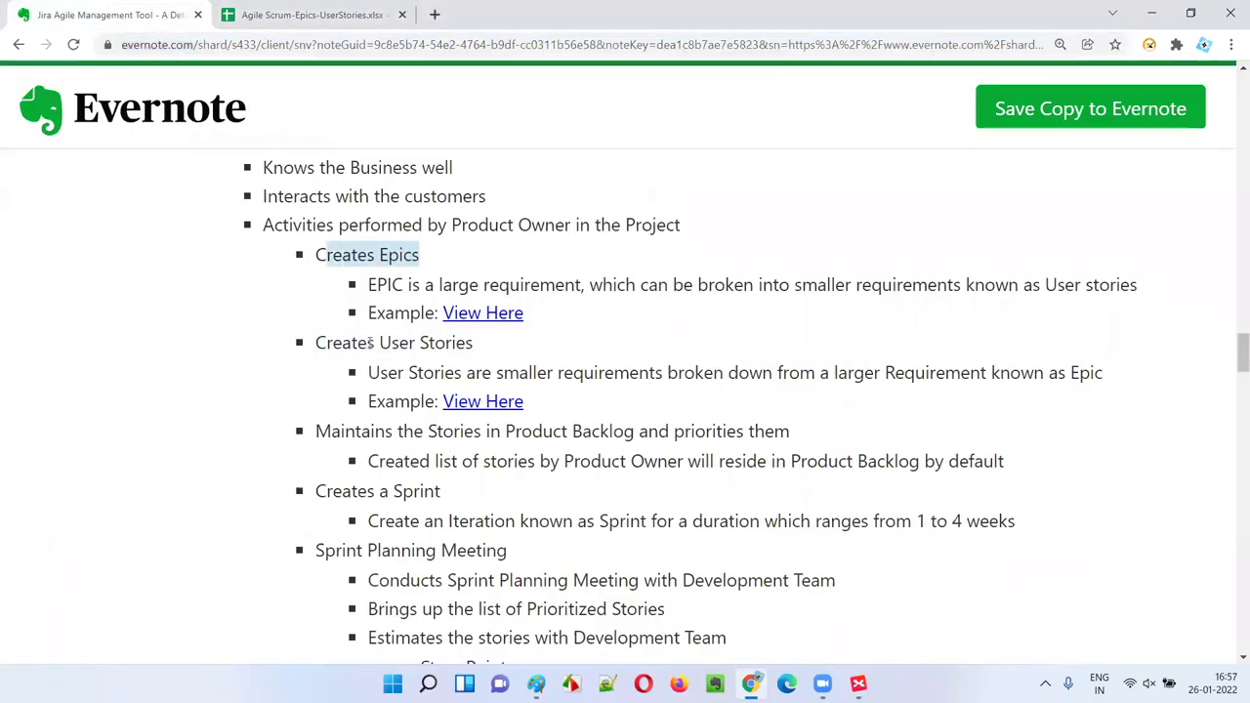
drag(371, 341, 474, 344)
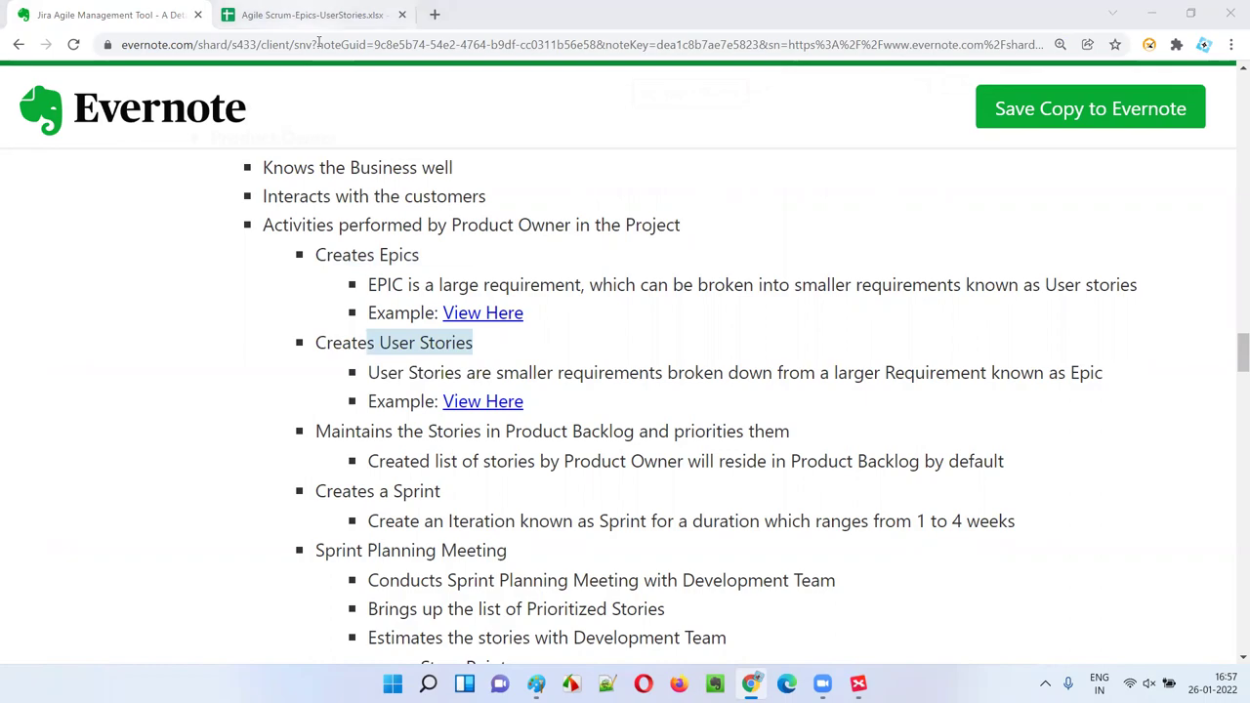
Step: Rename Subtopic 2 under Product Owner to 'Creates User Stories'
click(858, 684)
double_click(450, 280)
text(Creates Usee)
key(BackSpace)
text(r S)
key(BackSpace)
key(BackSpace)
key(BackSpace)
key(BackSpace)
text(tories)
key(Return)
Step: Review the Product Owner branch topics, then highlight the Creates User Stories line in Evernote
click(436, 245)
click(435, 283)
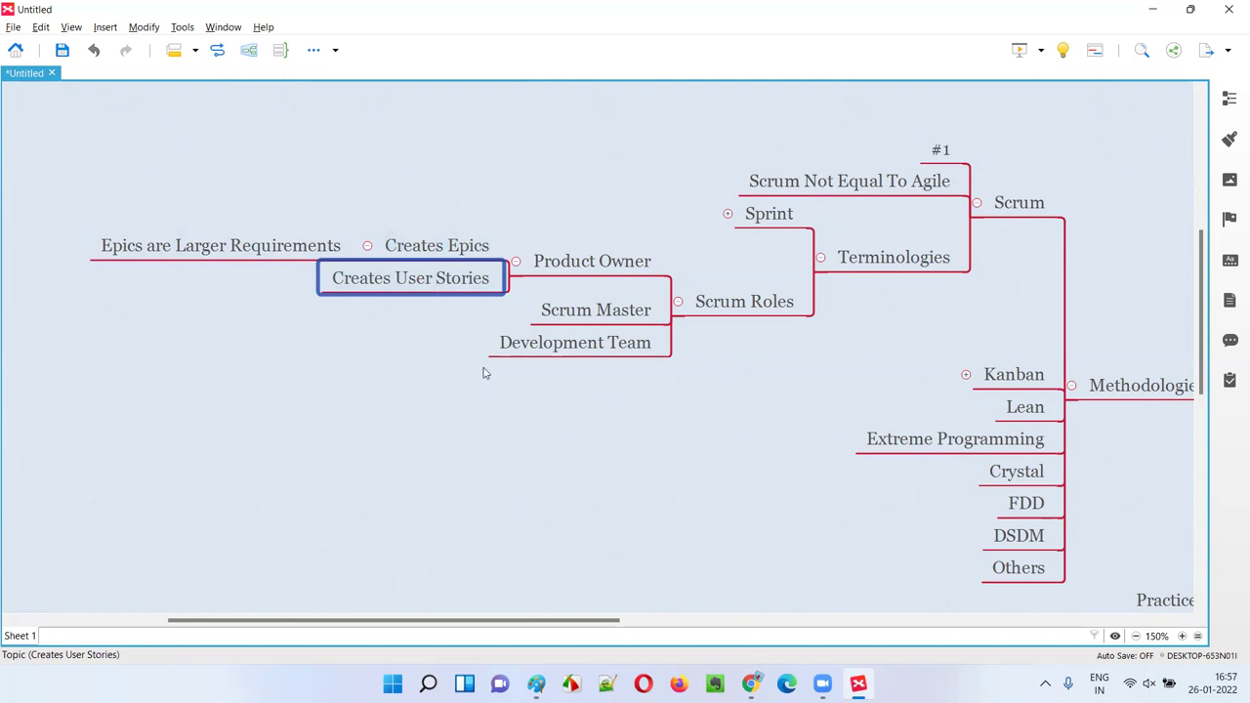
click(457, 246)
click(286, 256)
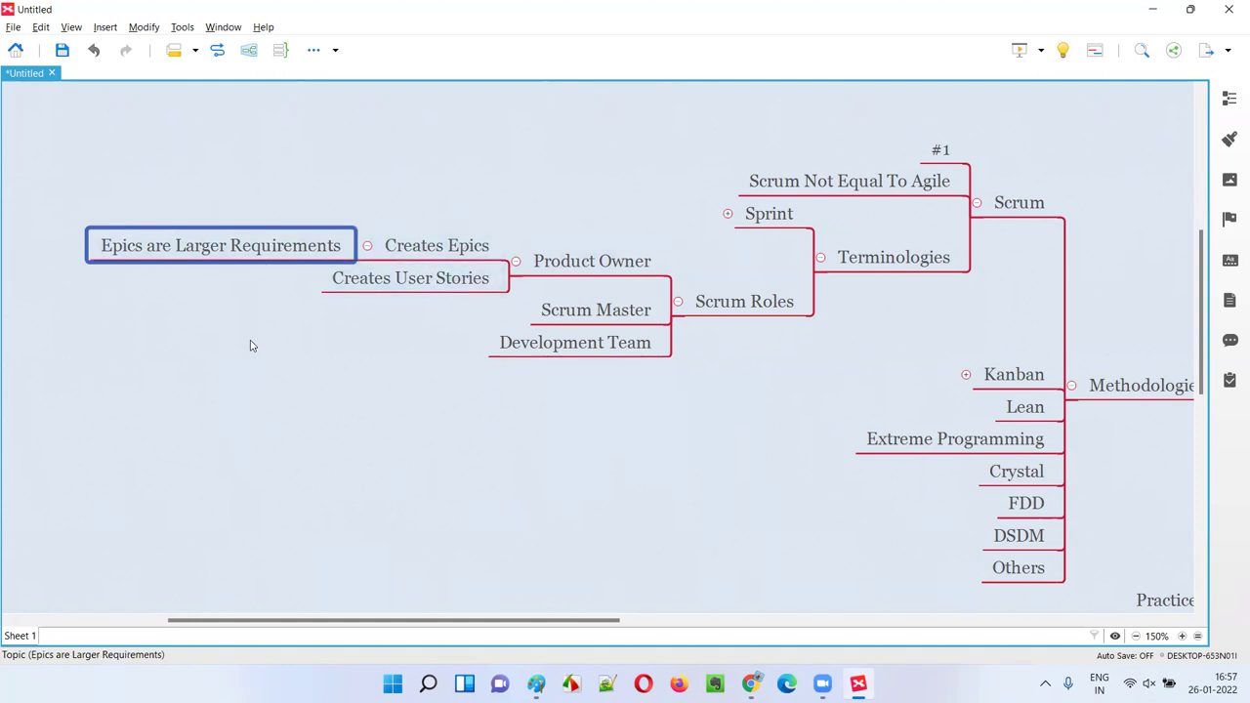
click(441, 285)
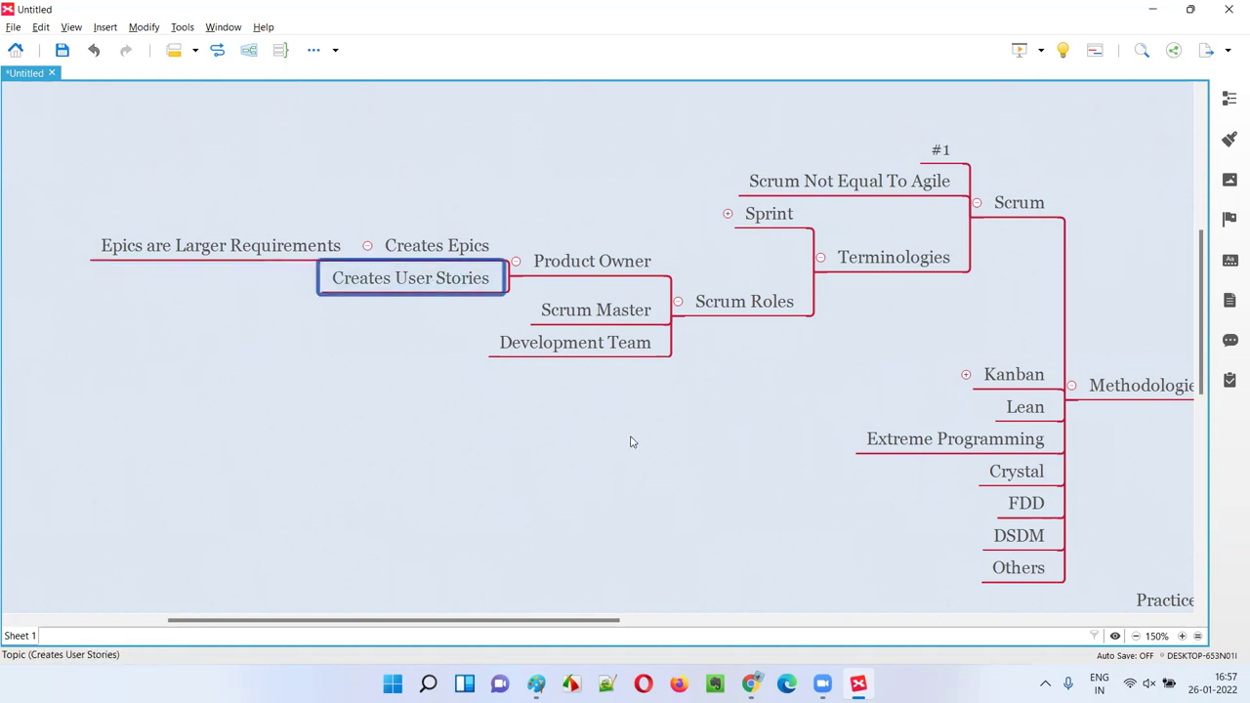
click(628, 277)
click(443, 245)
click(268, 249)
click(452, 249)
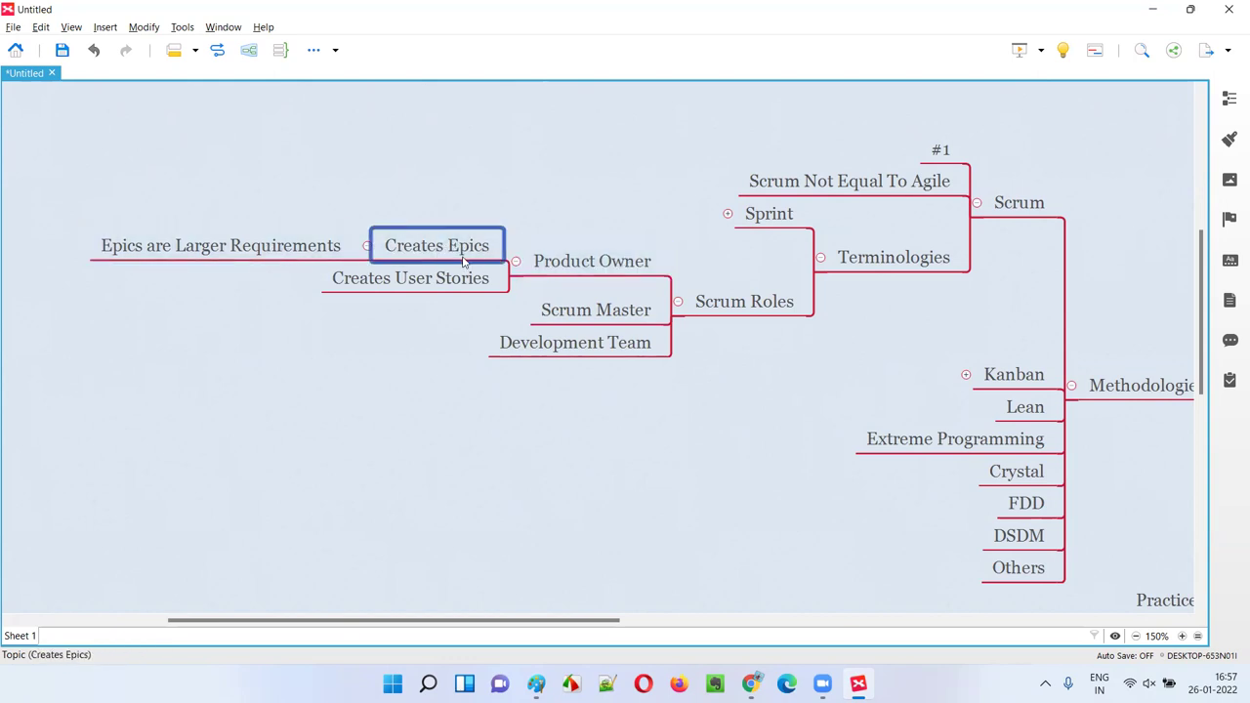
click(262, 249)
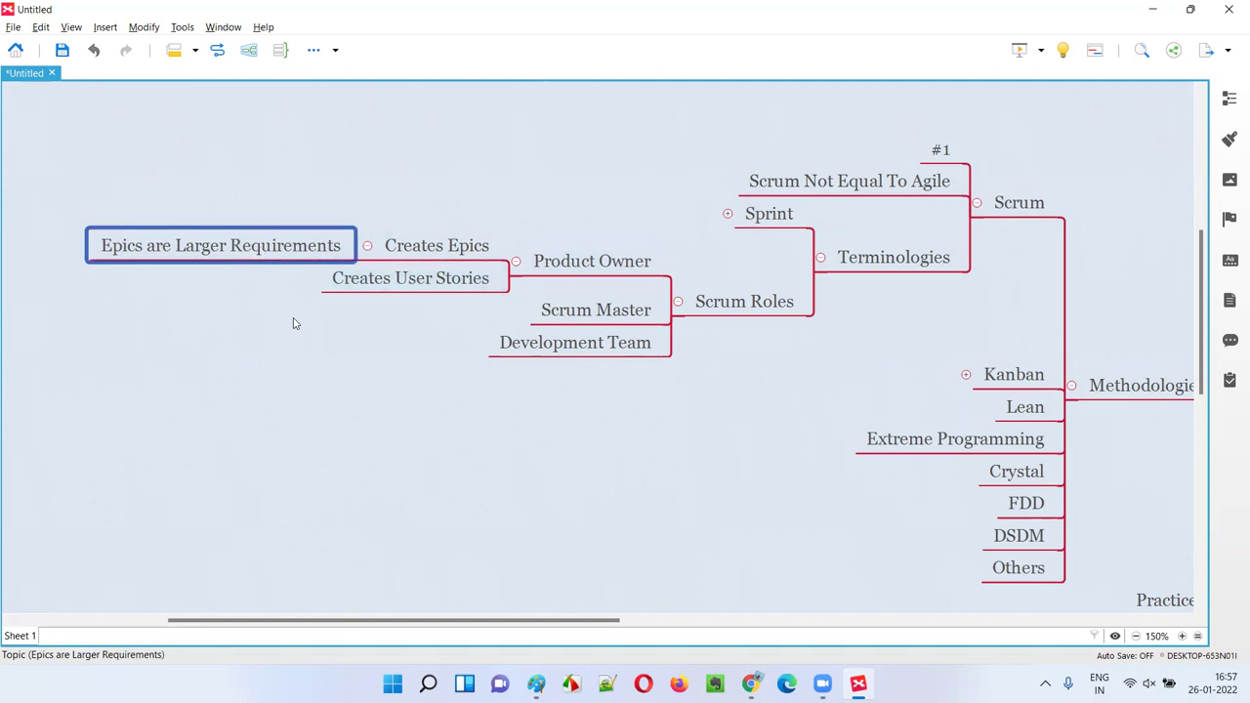
click(400, 284)
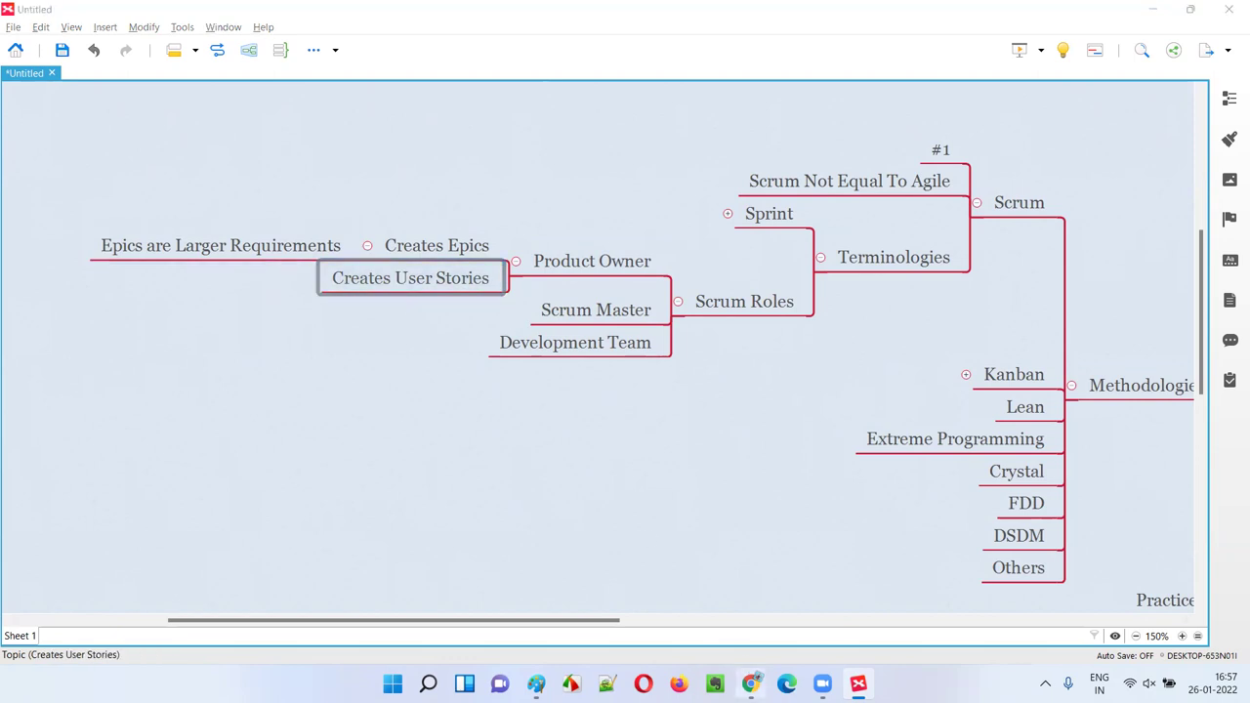
click(750, 683)
drag(311, 344, 478, 349)
Step: Highlight the Creates Epics details and User Stories text in the note, then return to XMind
click(385, 256)
drag(332, 256, 530, 302)
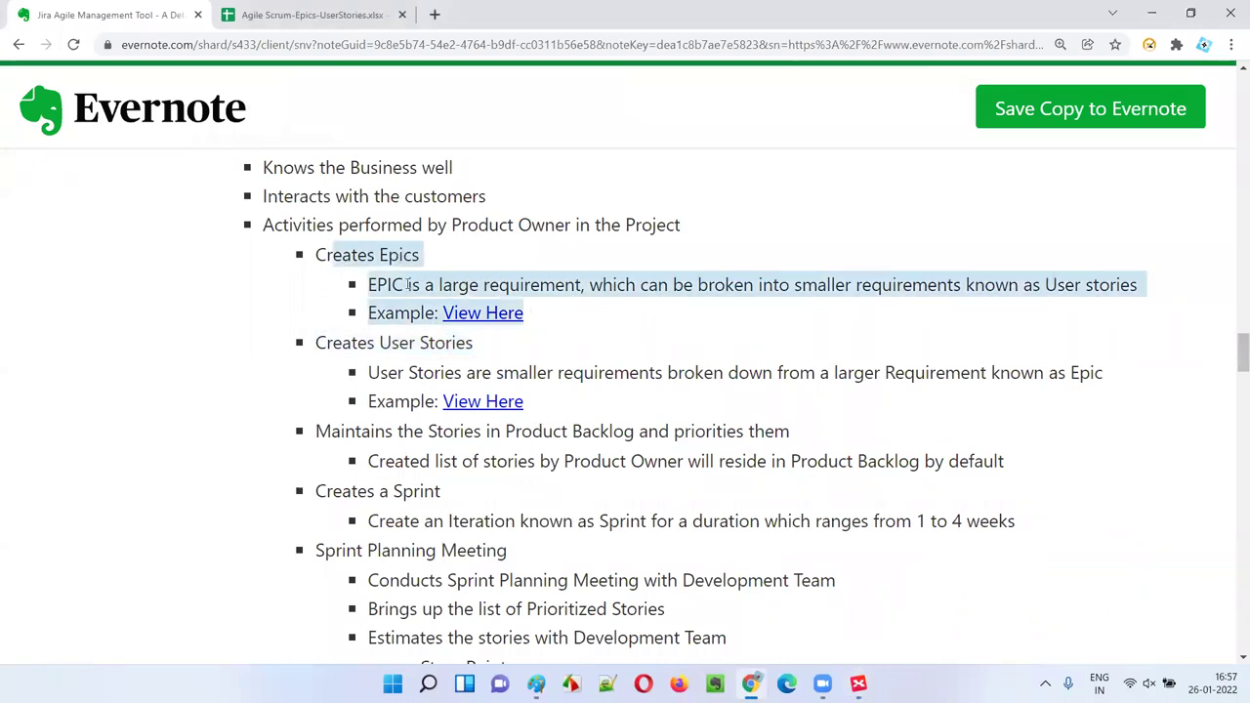
drag(371, 343, 493, 344)
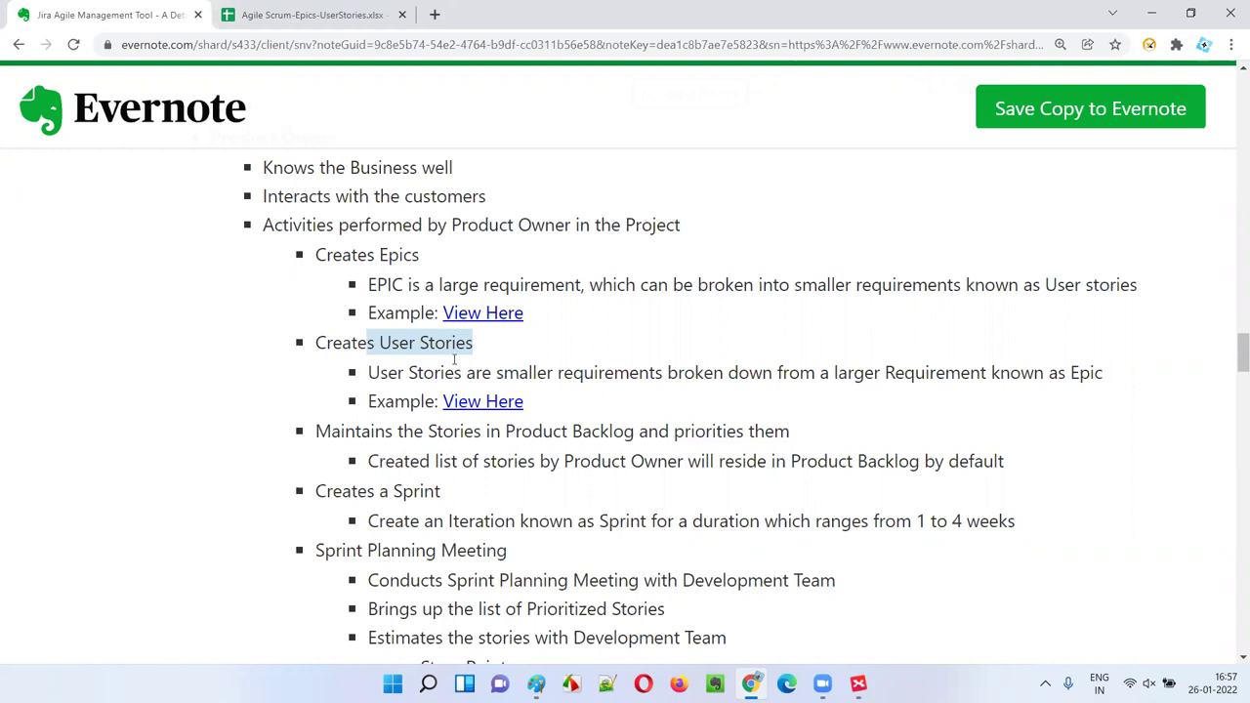
double_click(402, 255)
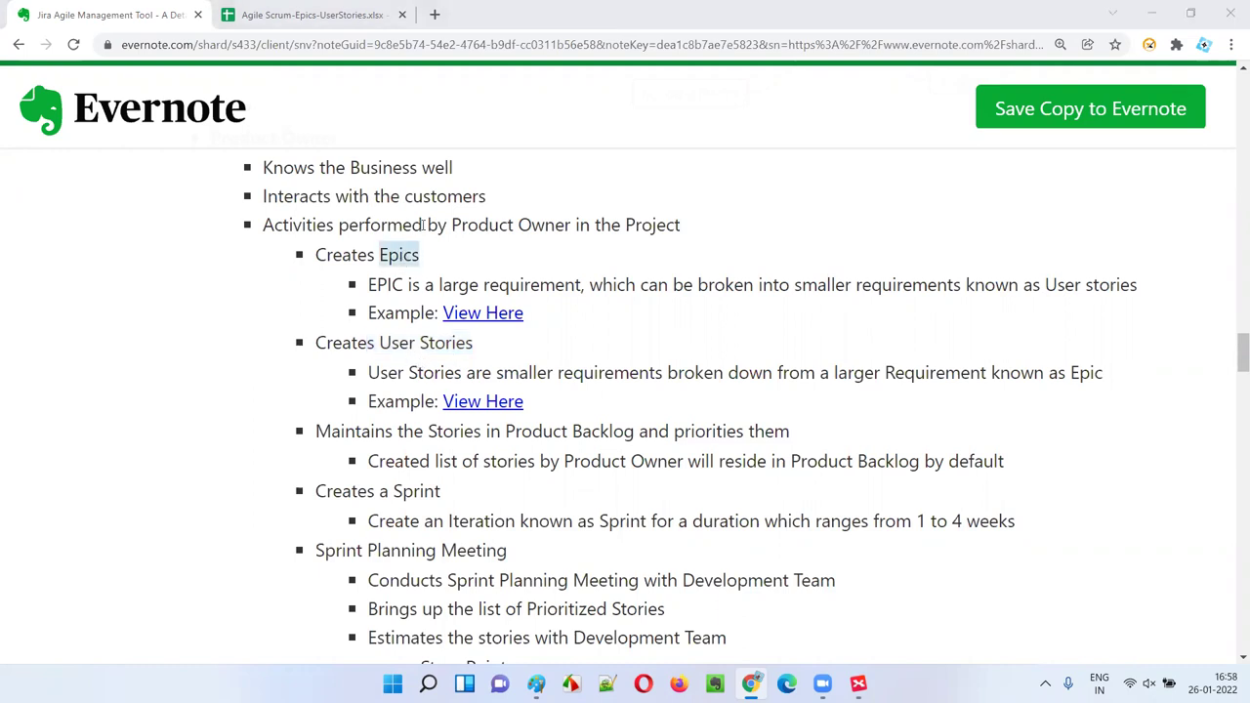
key(alt+Tab)
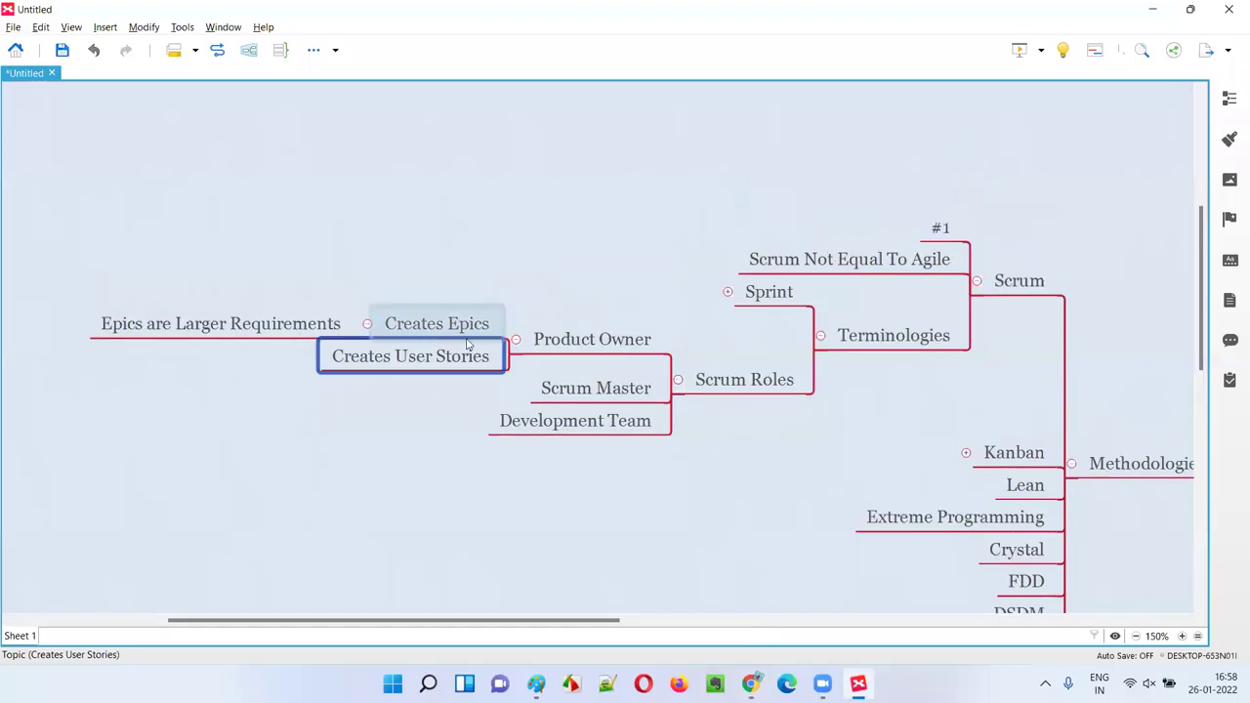
Step: Review the Sprint, Scrum, Product Owner, Scrum Master and Development Team topics
click(772, 298)
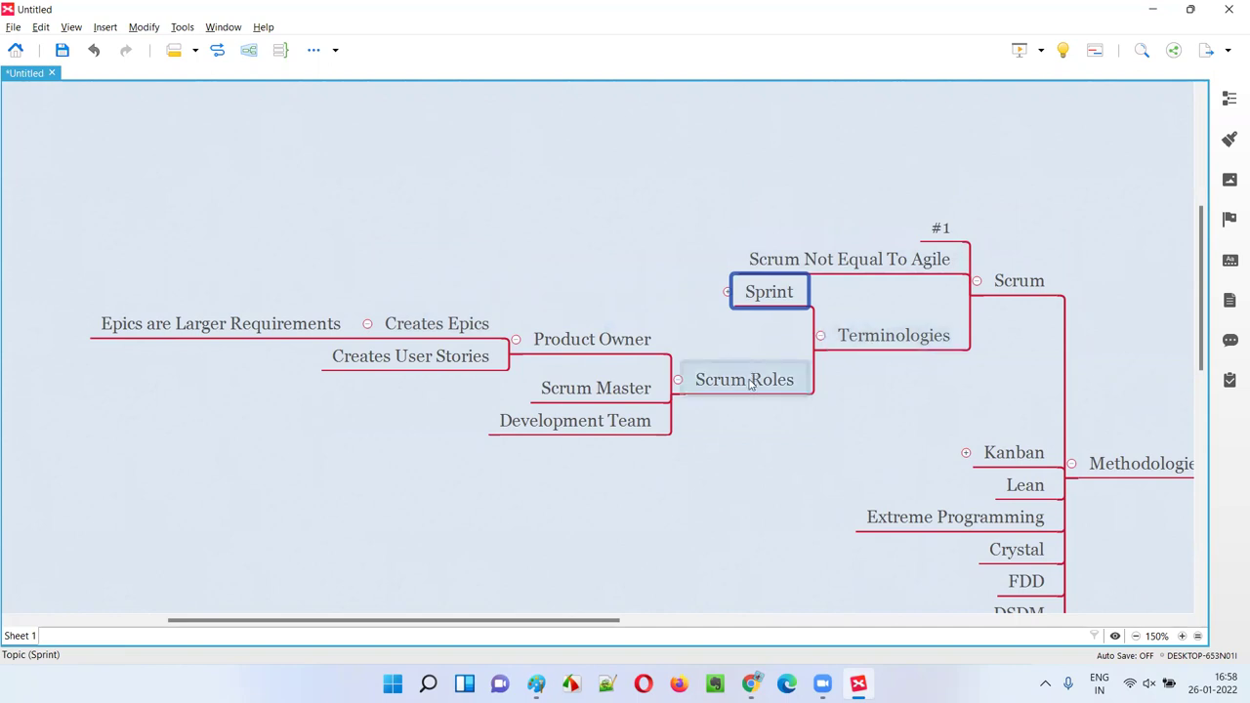
click(624, 396)
click(630, 427)
click(632, 454)
click(635, 350)
click(625, 400)
click(626, 366)
click(628, 347)
click(1019, 287)
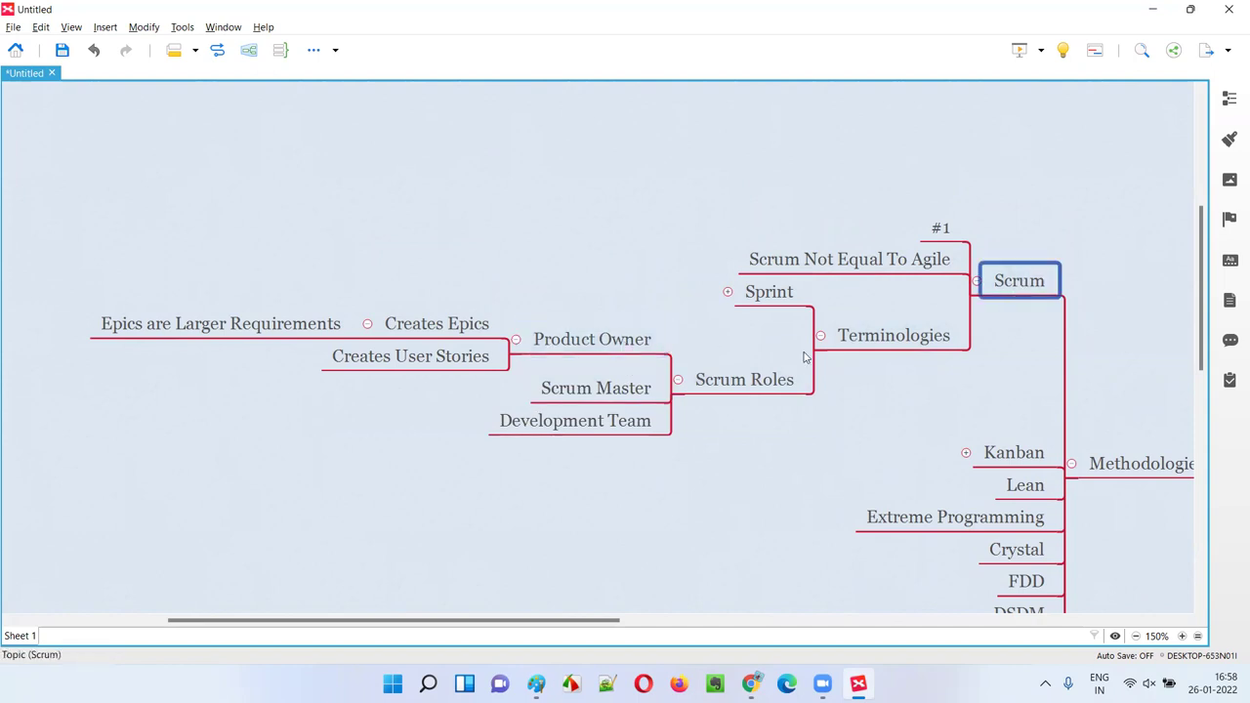
click(651, 383)
click(1025, 293)
click(623, 408)
click(623, 415)
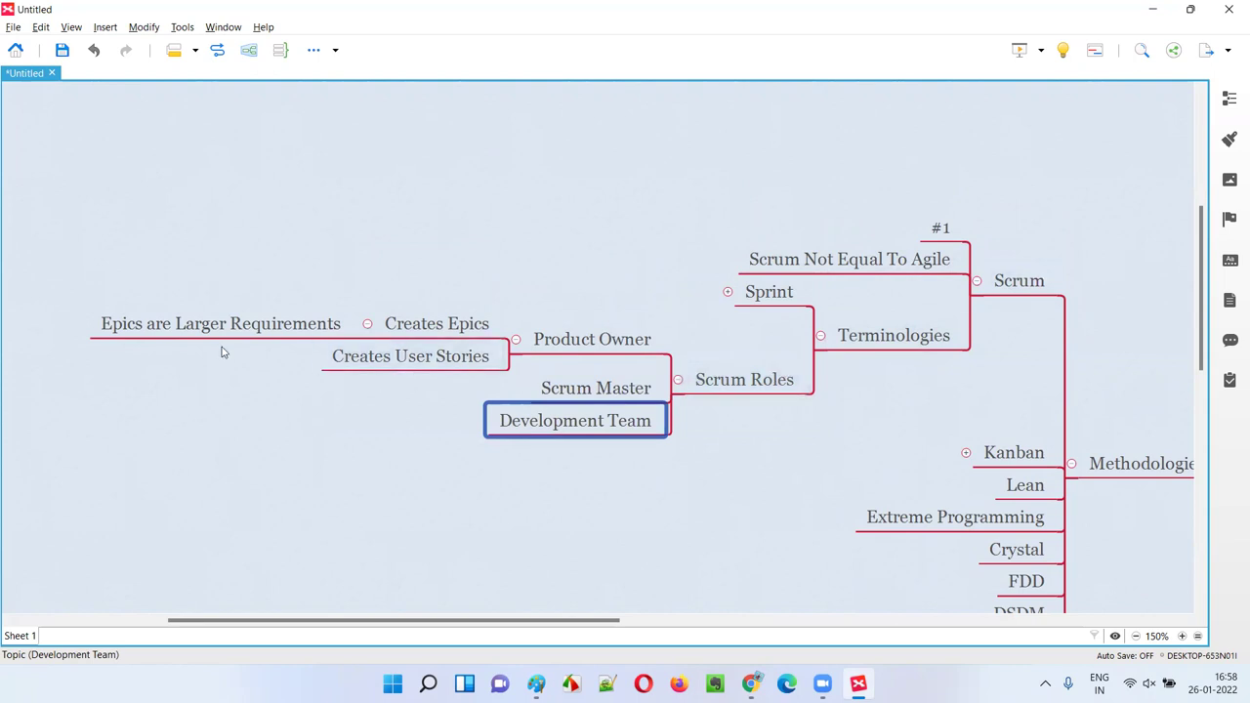
Step: Insert a Subtopic 1 child under Creates User Stories
click(440, 324)
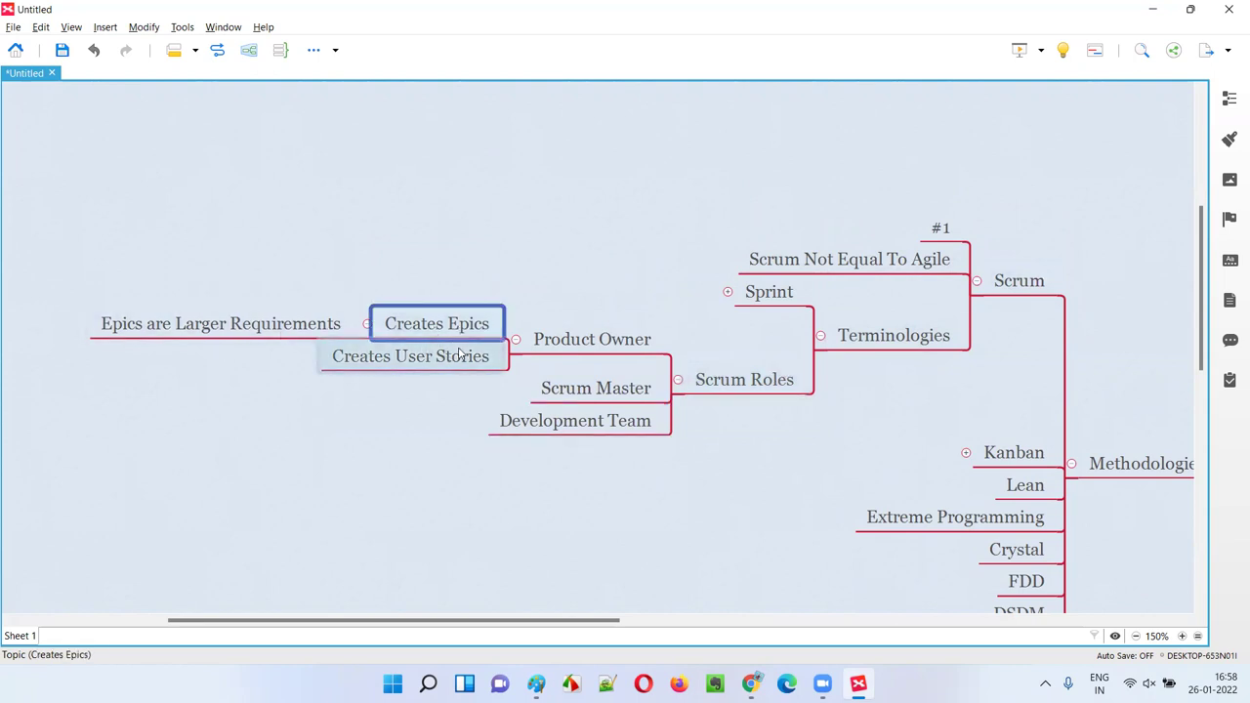
click(420, 367)
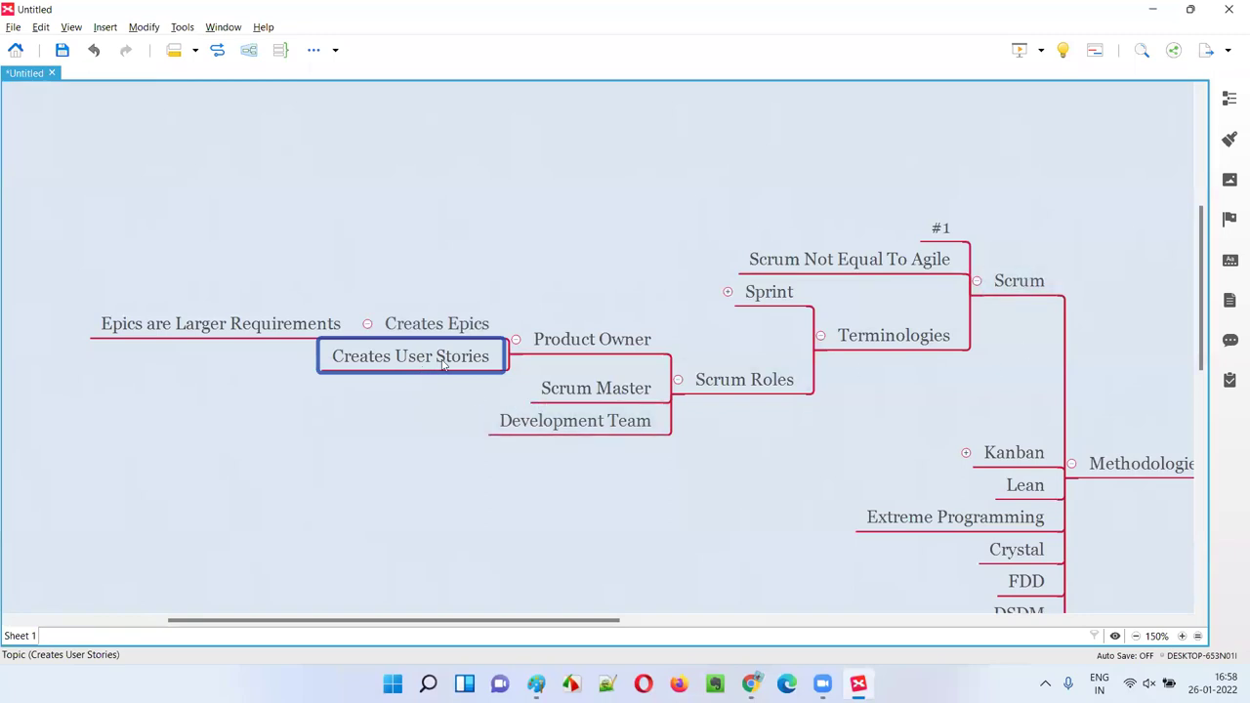
key(Tab)
click(254, 325)
click(250, 358)
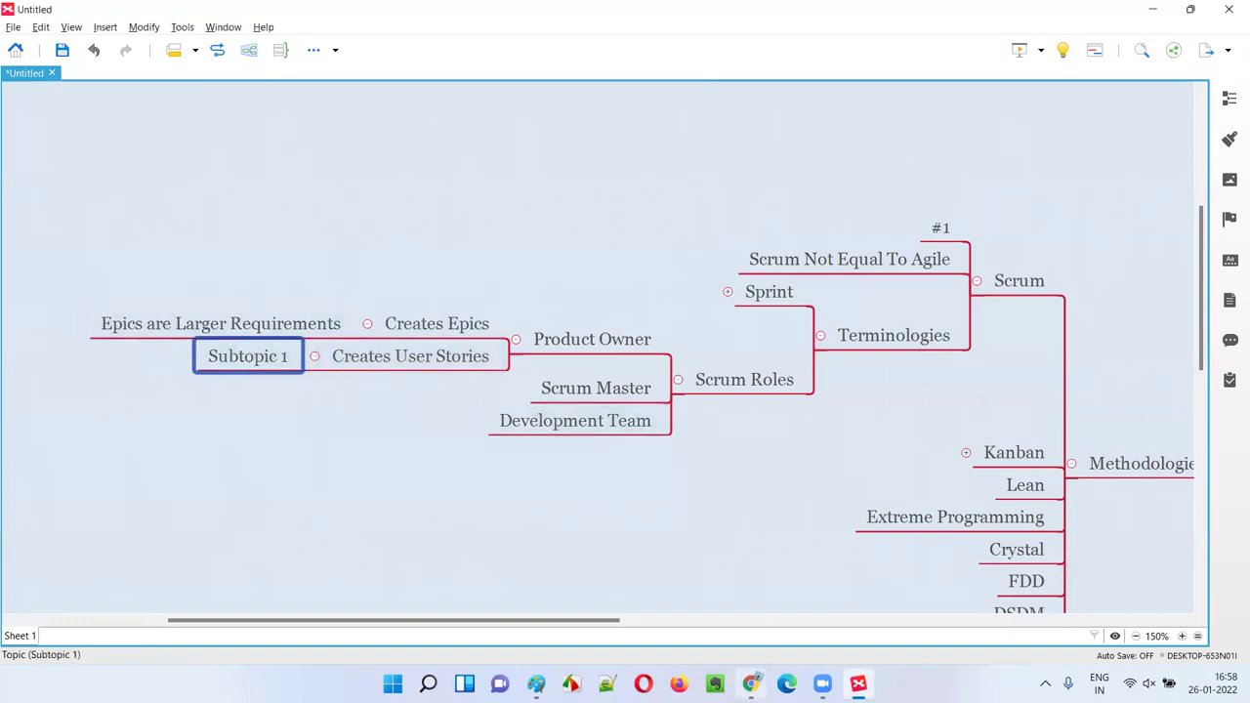
click(750, 683)
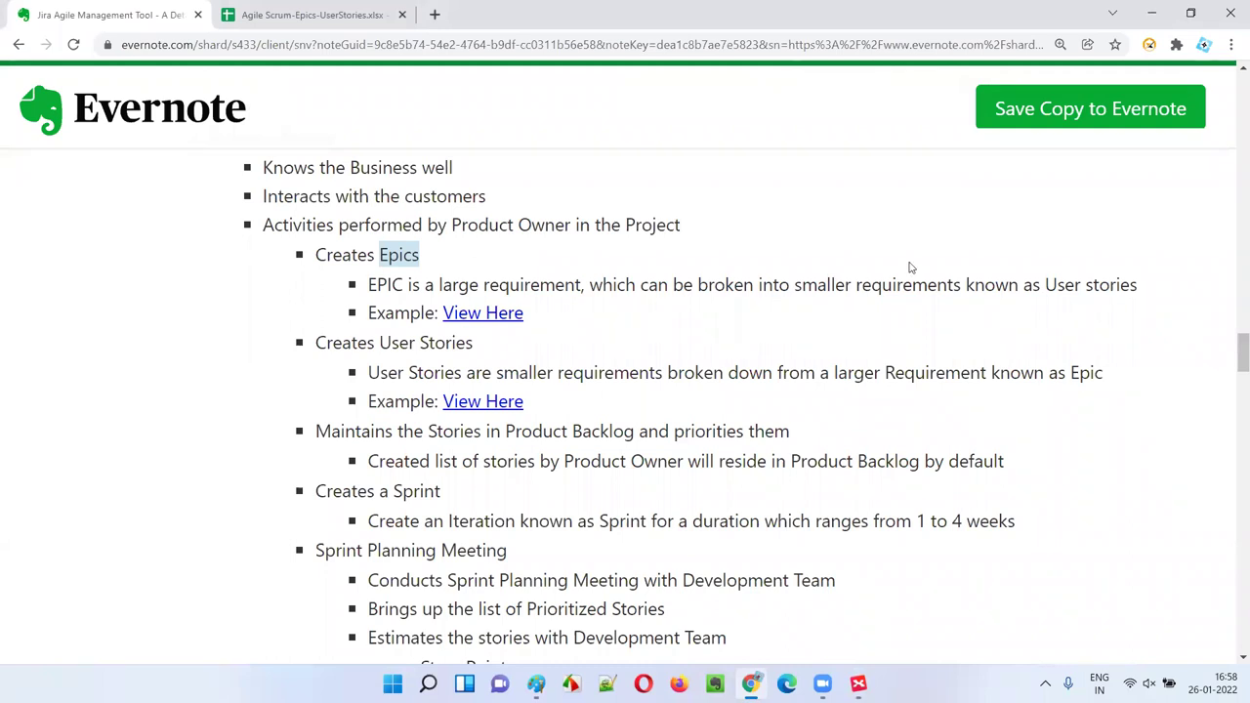
Step: Highlight the user stories description and Example text, then open the Agile Scrum-Epics-UserStories sheet
drag(831, 285, 1130, 321)
click(1130, 321)
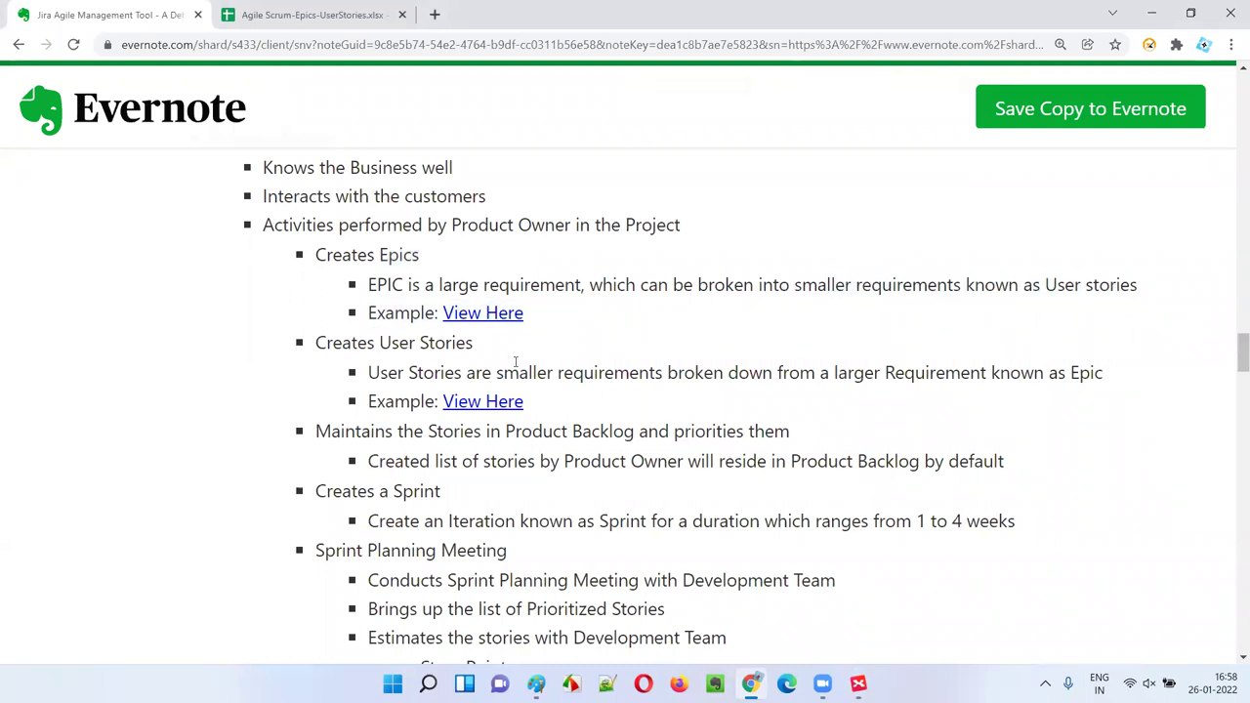
drag(365, 319, 405, 313)
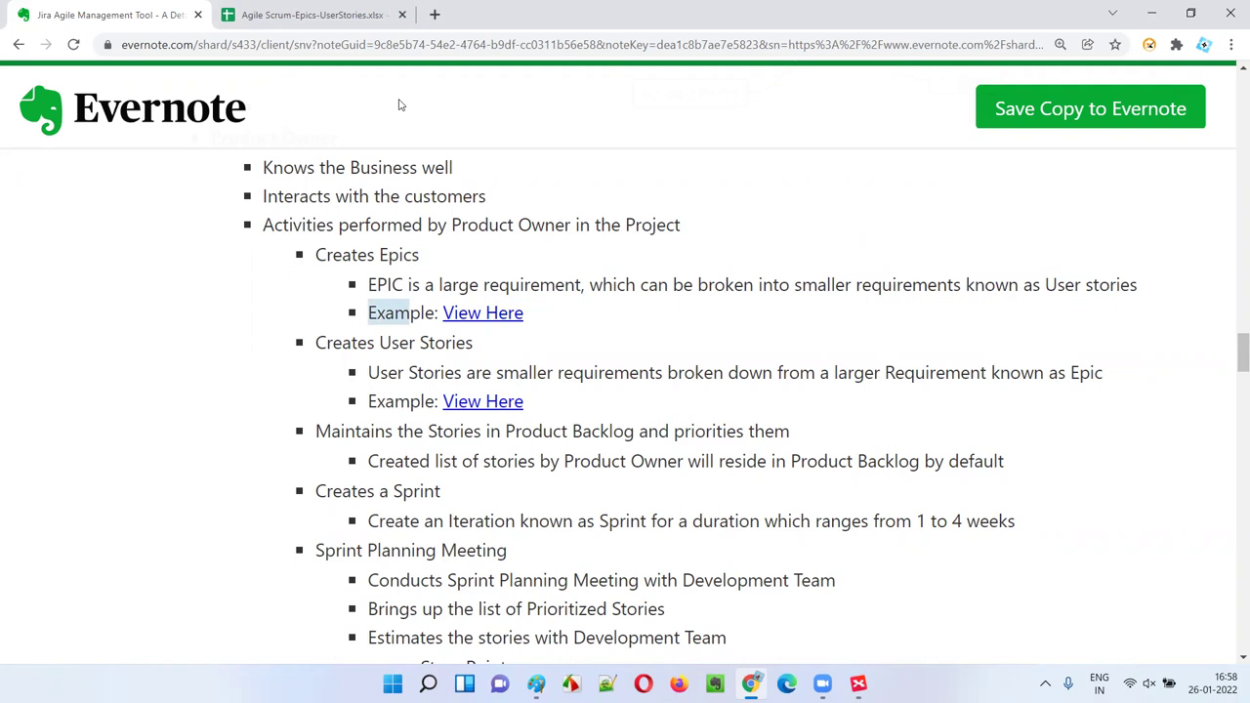
click(322, 14)
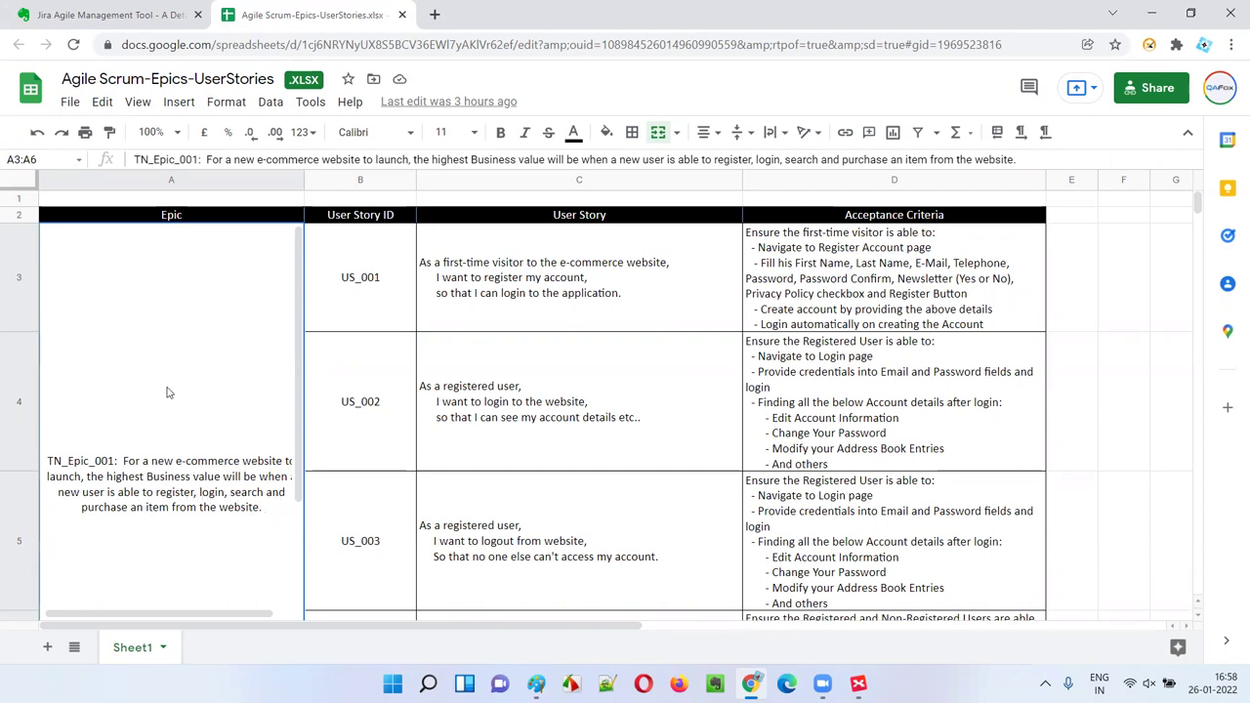
click(381, 273)
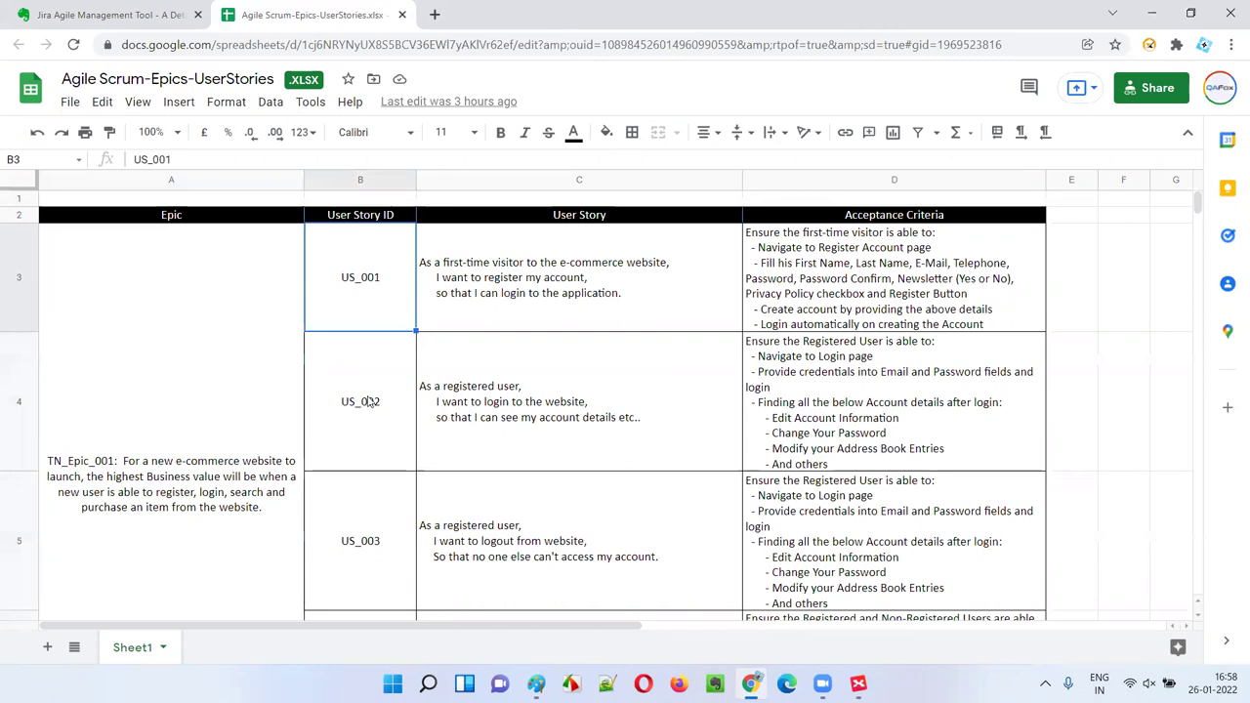
key(Down)
key(Down)
key(Down)
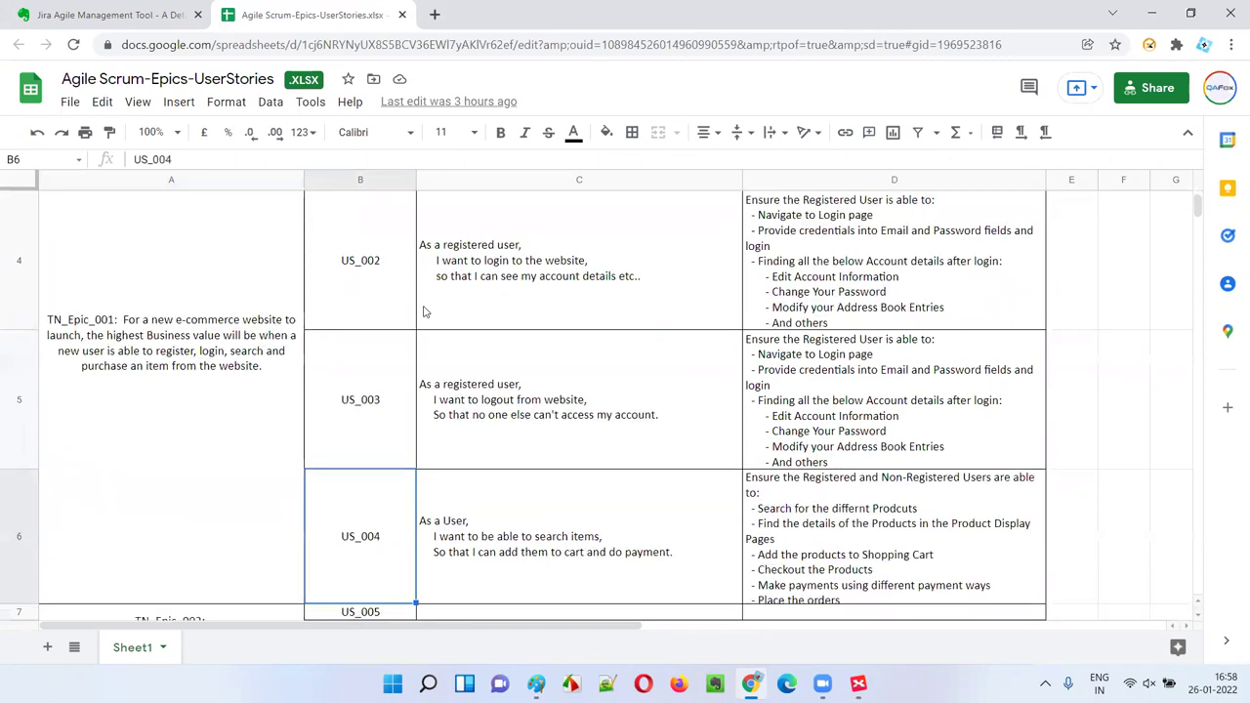
scroll(424, 307, up, 3)
click(382, 321)
key(Down)
key(Down)
key(Down)
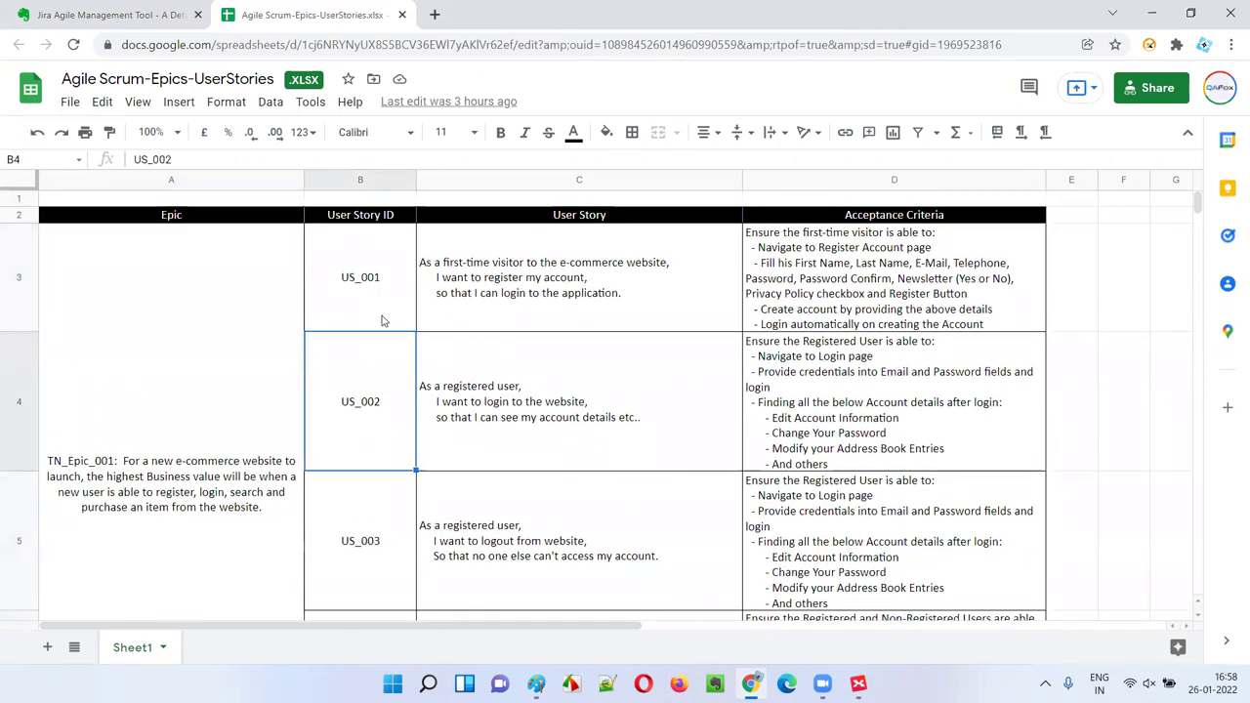
click(368, 268)
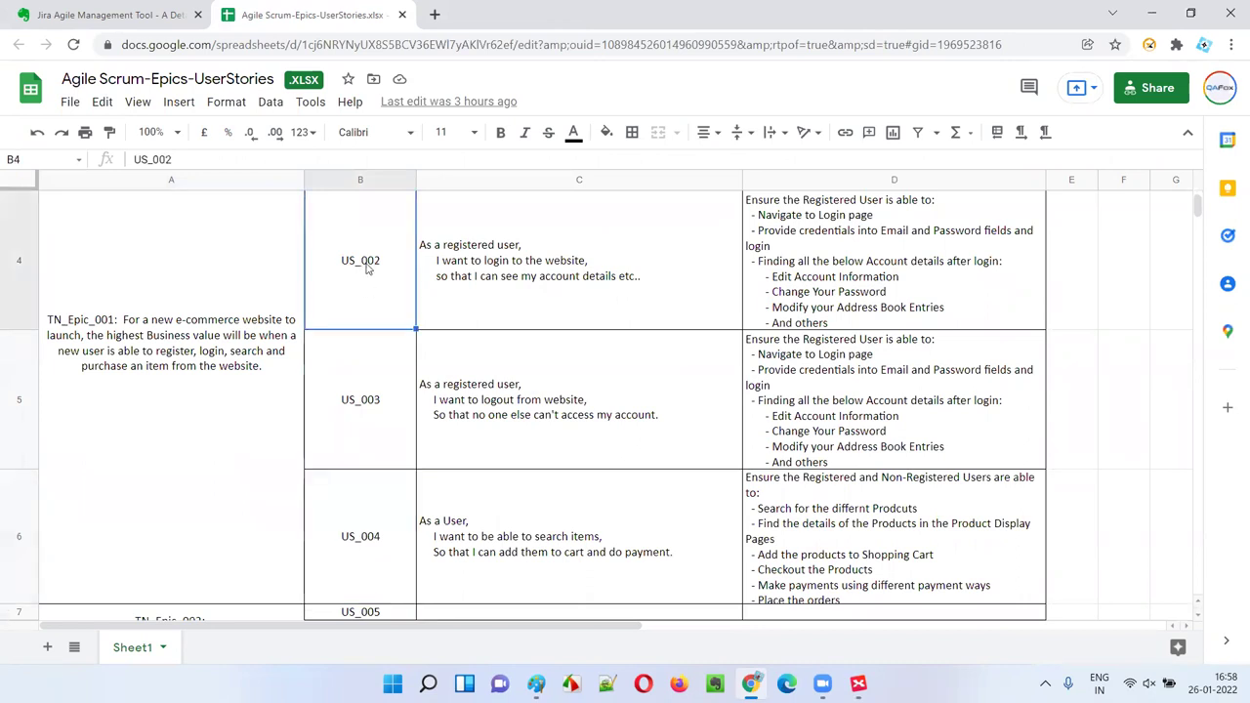
key(Up)
key(Down)
key(Down)
key(Down)
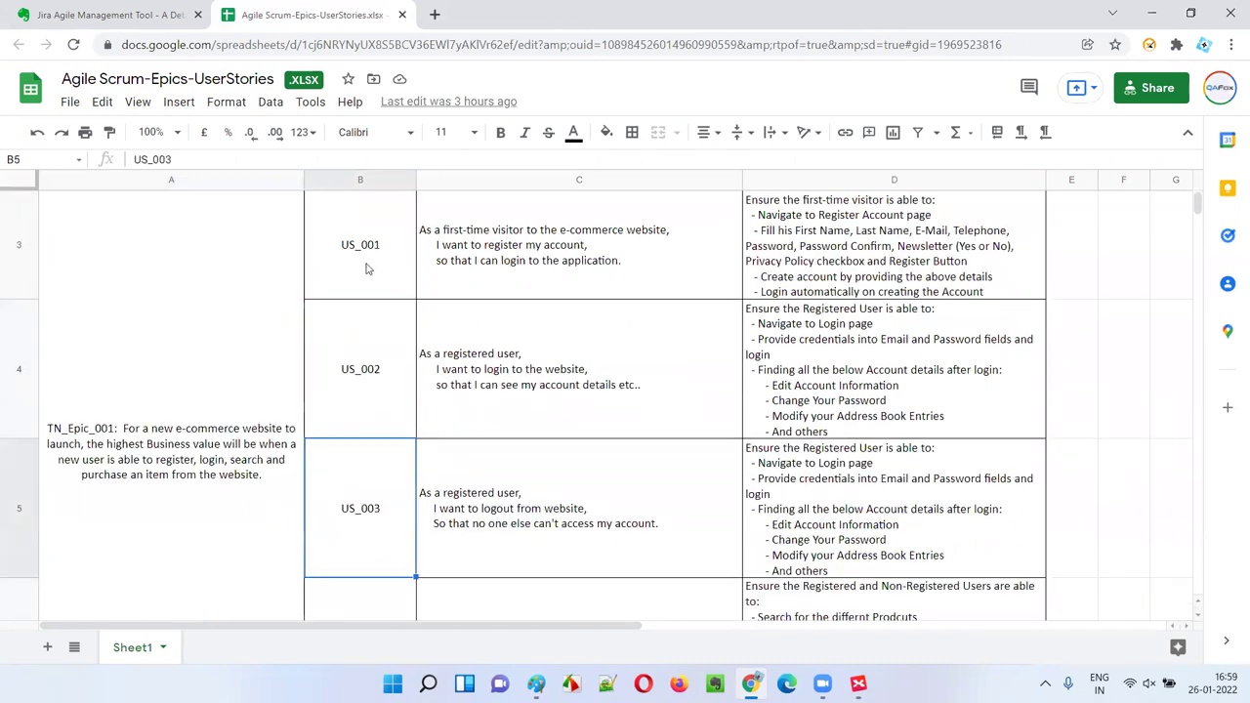
click(207, 347)
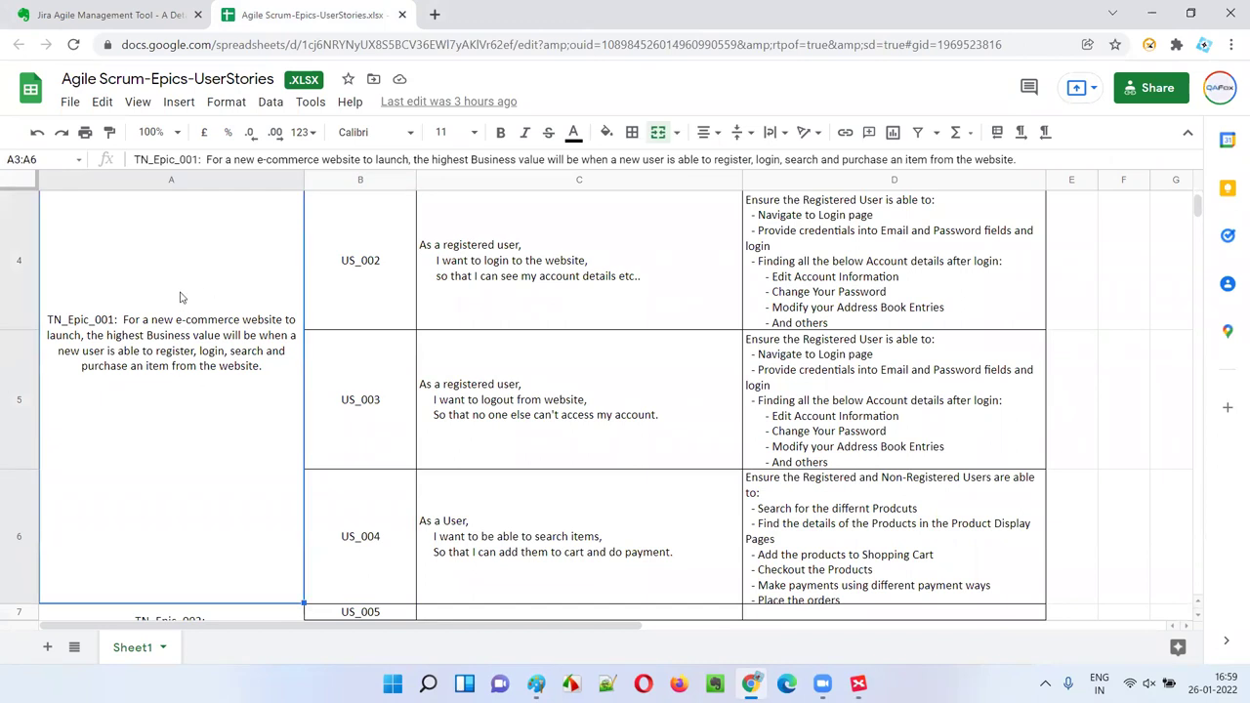
click(340, 234)
click(369, 363)
click(370, 308)
key(Up)
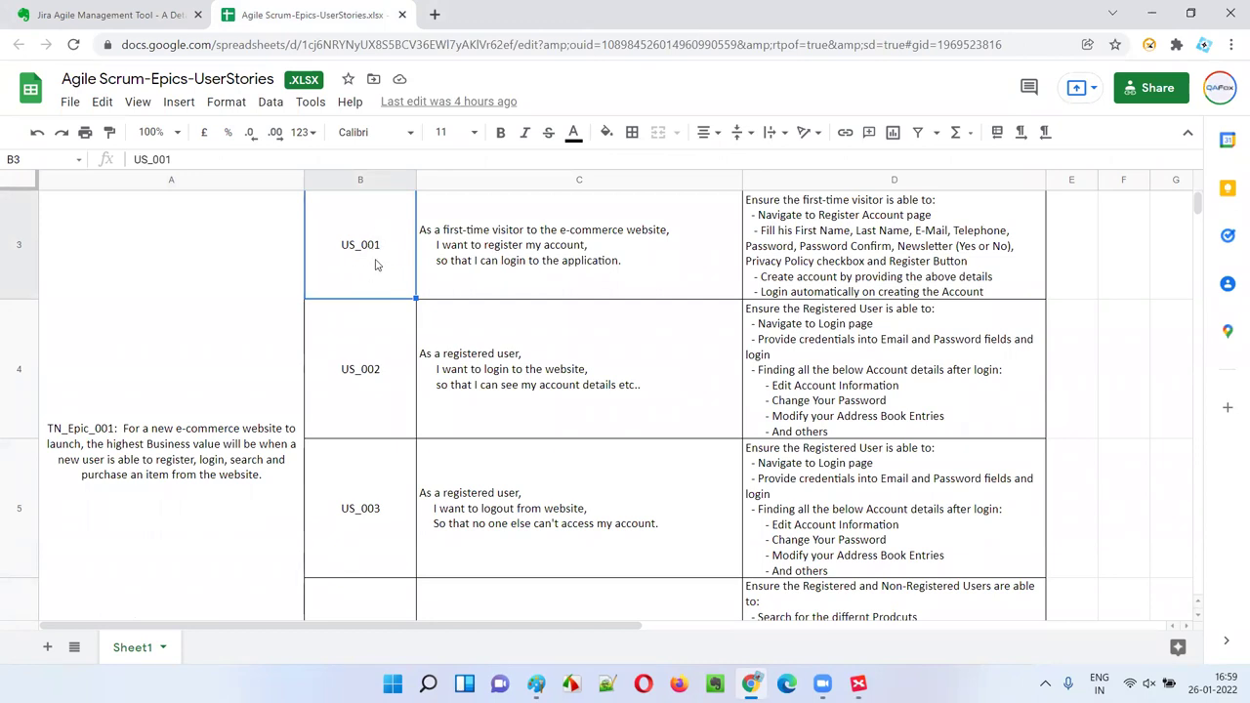
click(527, 241)
scroll(514, 275, up, 1)
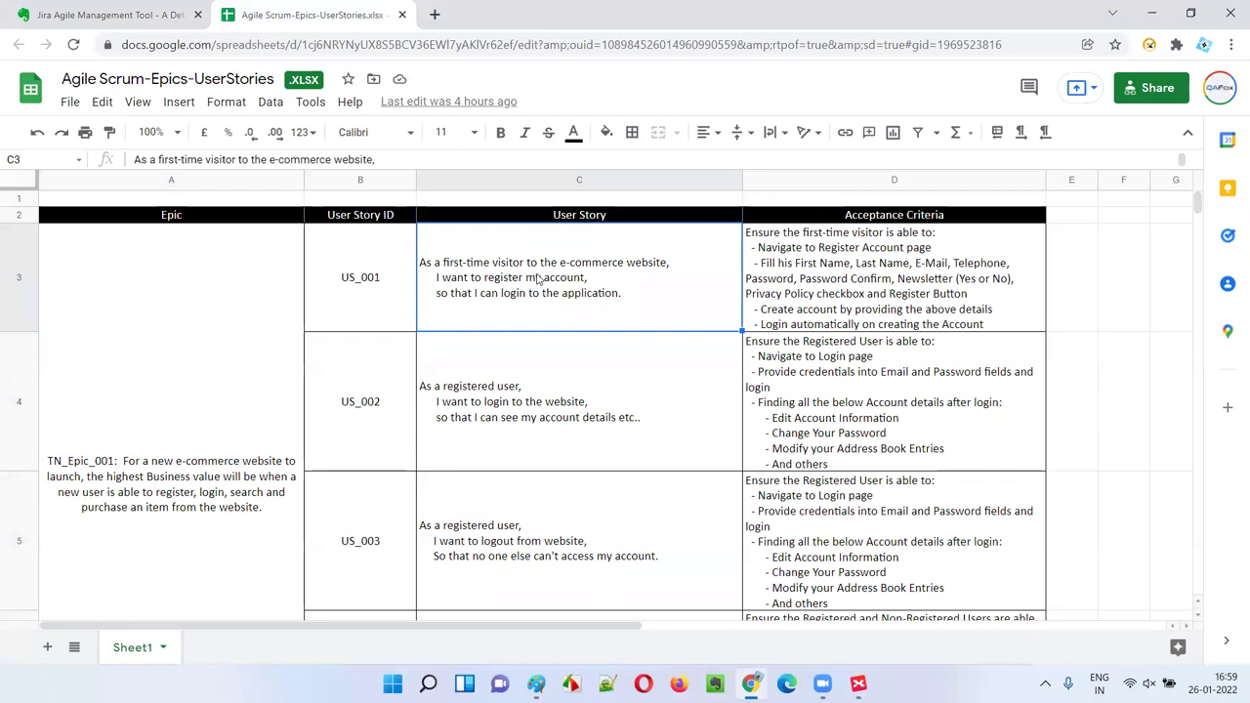
click(449, 376)
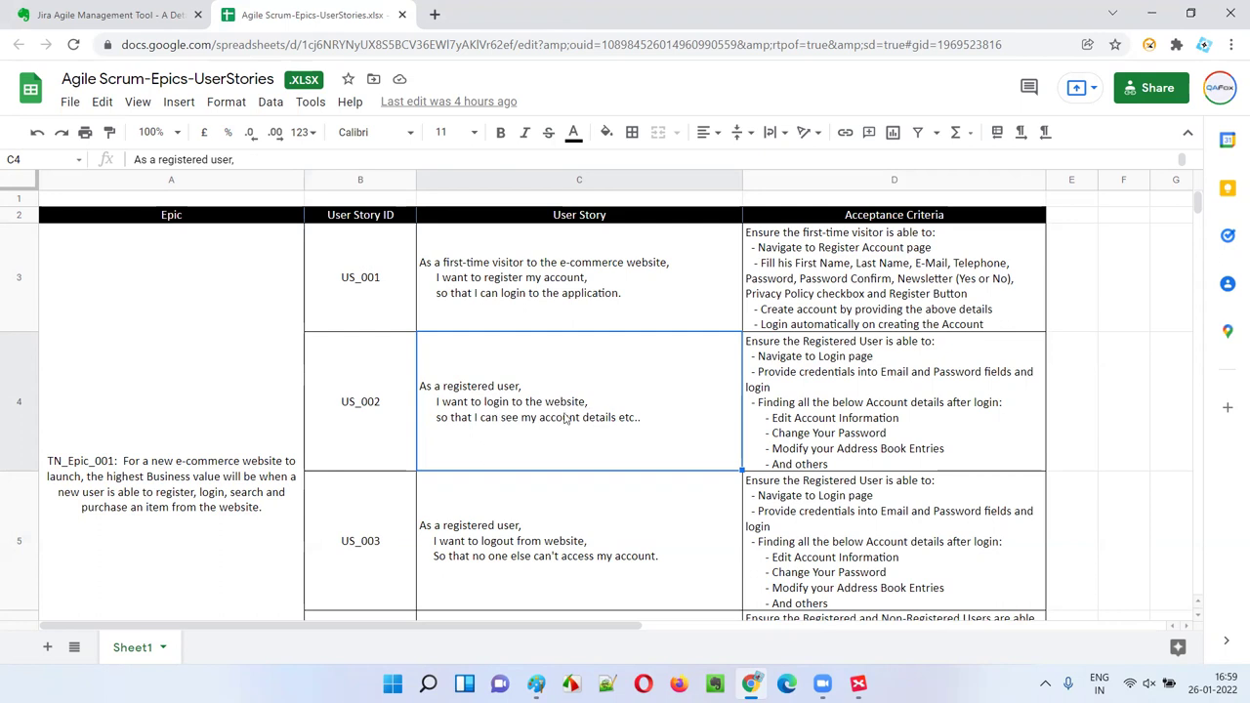
key(Down)
scroll(597, 429, down, 1)
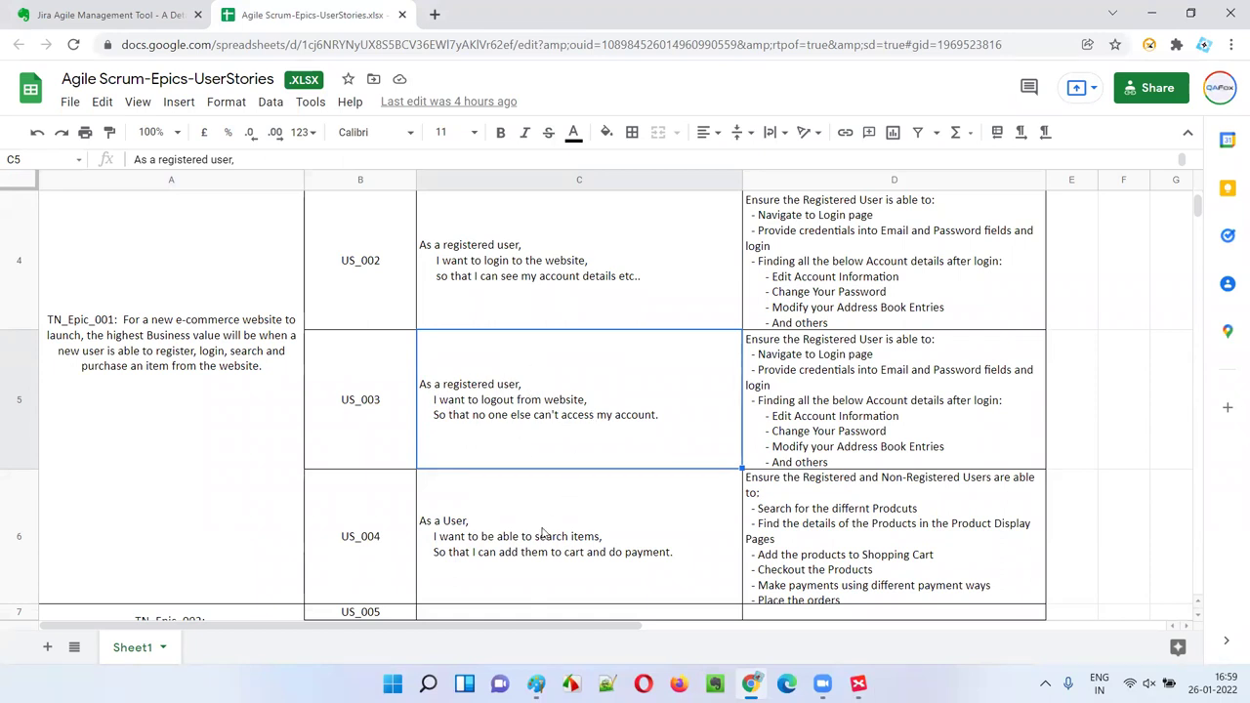
click(545, 534)
scroll(651, 344, down, 1)
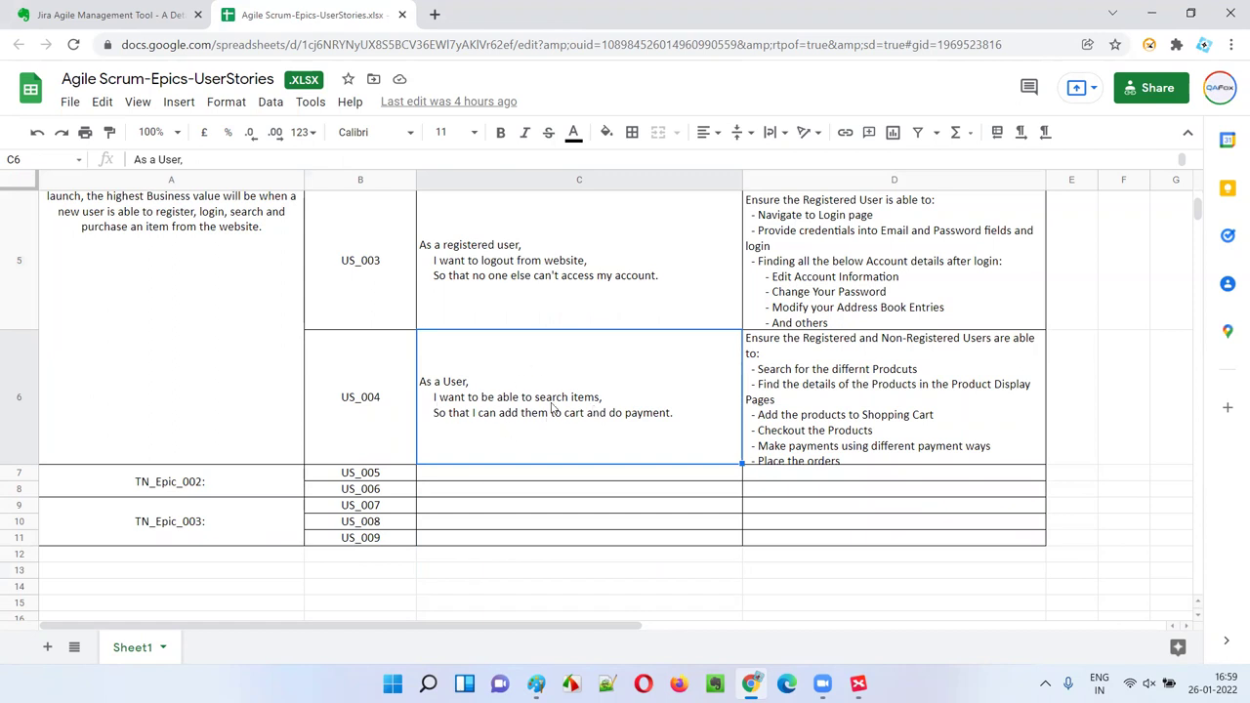
scroll(551, 409, up, 3)
click(501, 222)
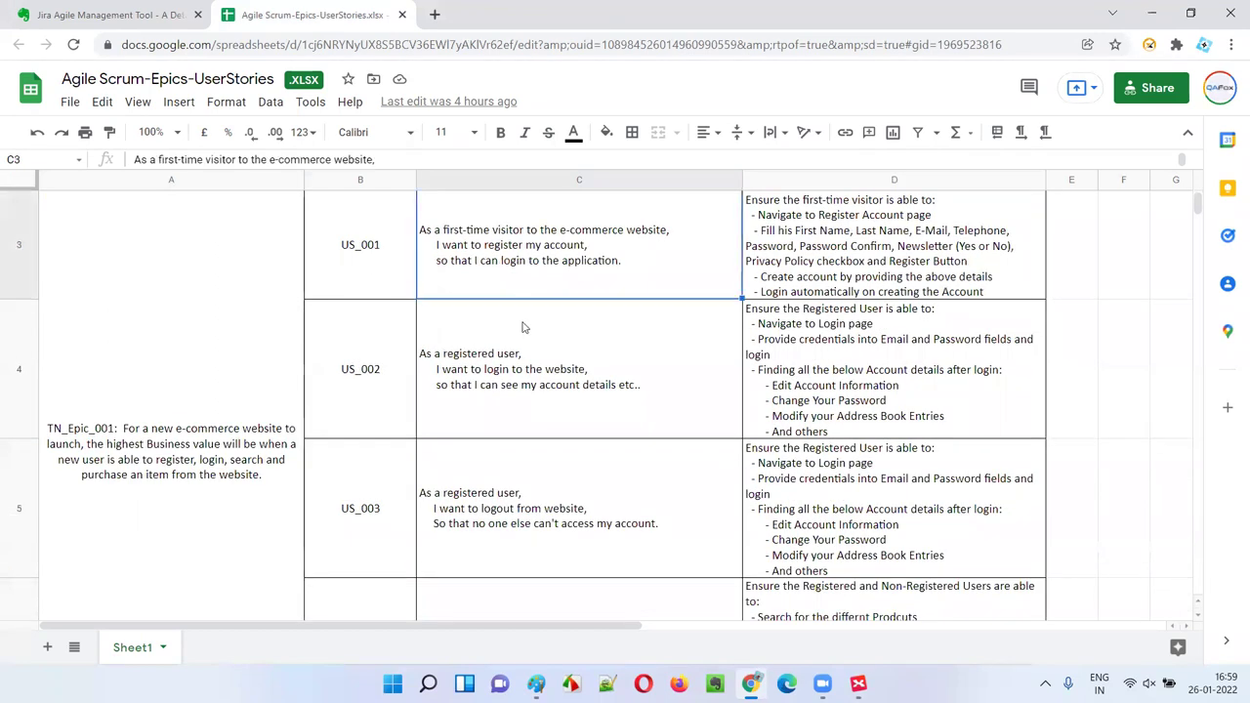
click(168, 446)
click(511, 237)
click(542, 337)
click(519, 481)
scroll(519, 481, down, 1)
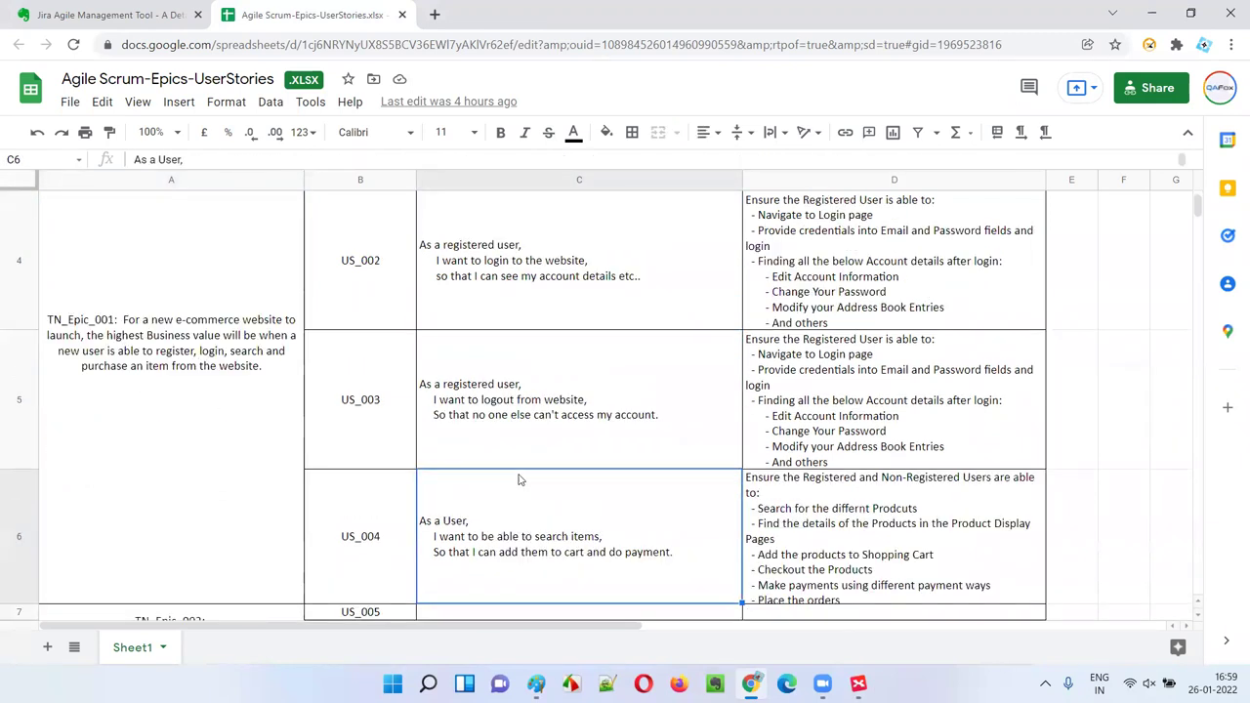
scroll(530, 423, up, 2)
click(530, 424)
click(536, 314)
click(519, 388)
click(566, 288)
Step: Mark the Creates User Stories lines and the User Stories definition in the Evernote note
click(138, 7)
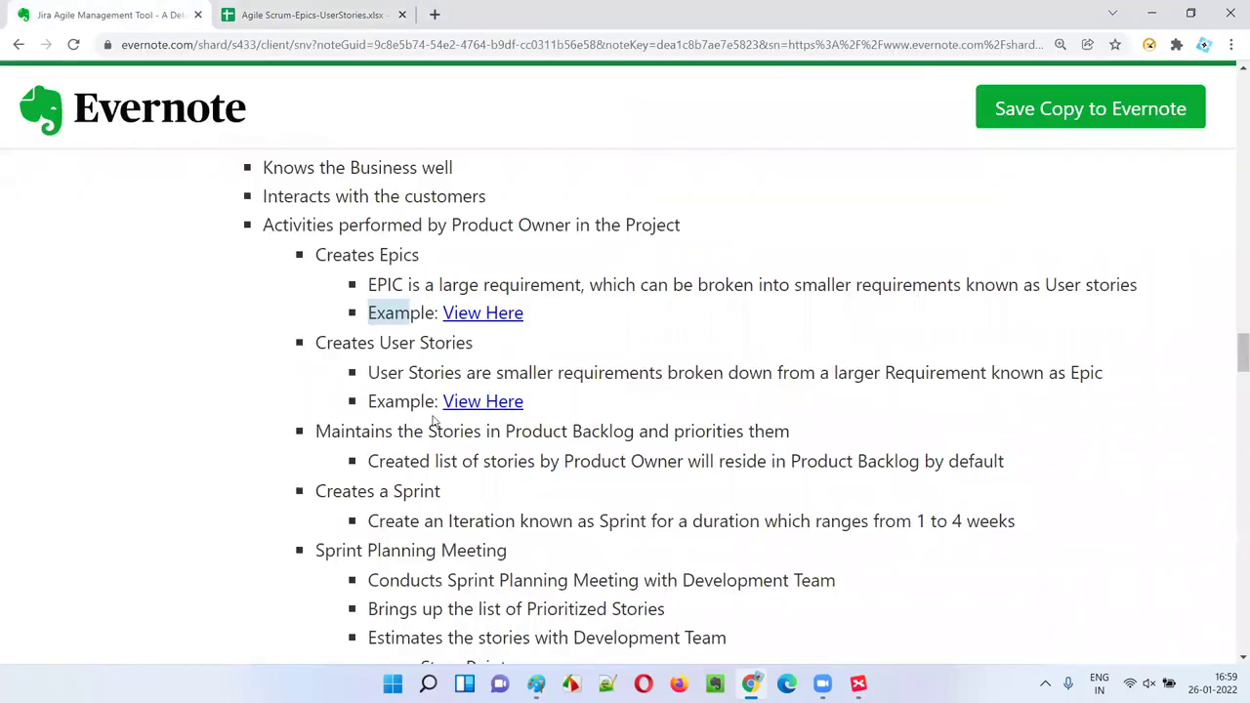
drag(315, 344, 660, 375)
click(461, 389)
drag(370, 372, 1106, 376)
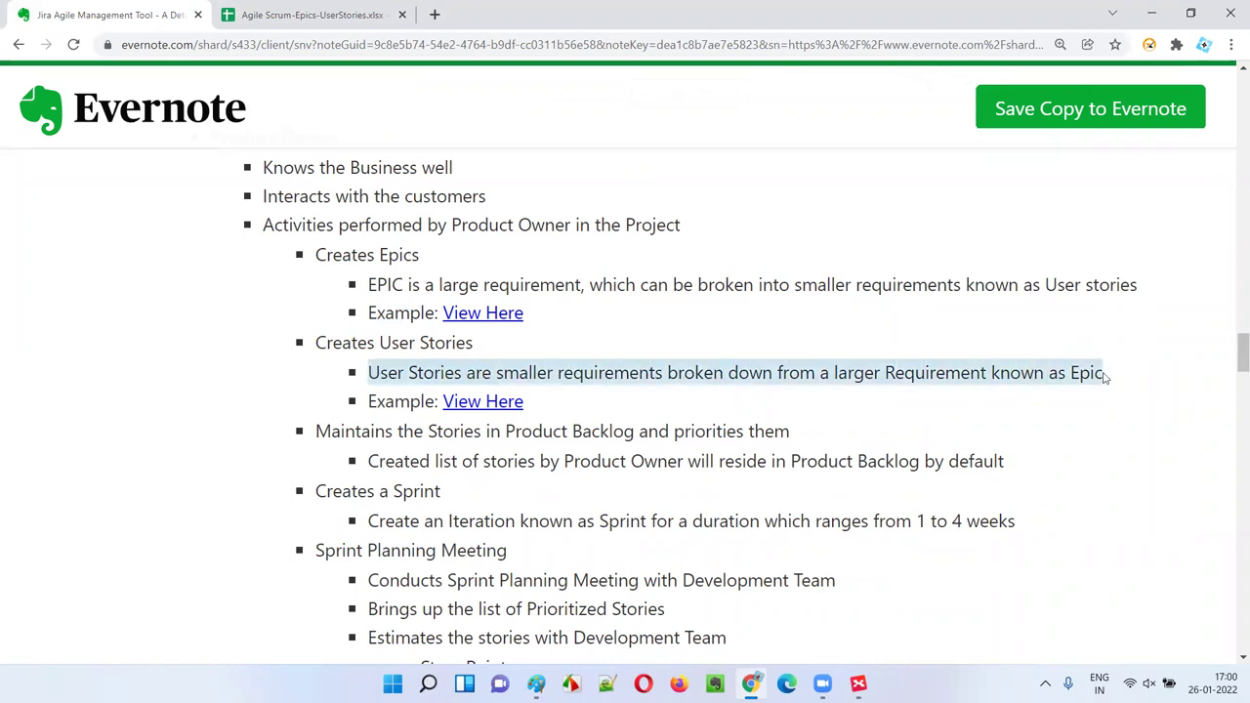
click(858, 684)
Step: Rename Subtopic 1 to 'Stories are Smaller requirements', adding a second subtopic
click(241, 358)
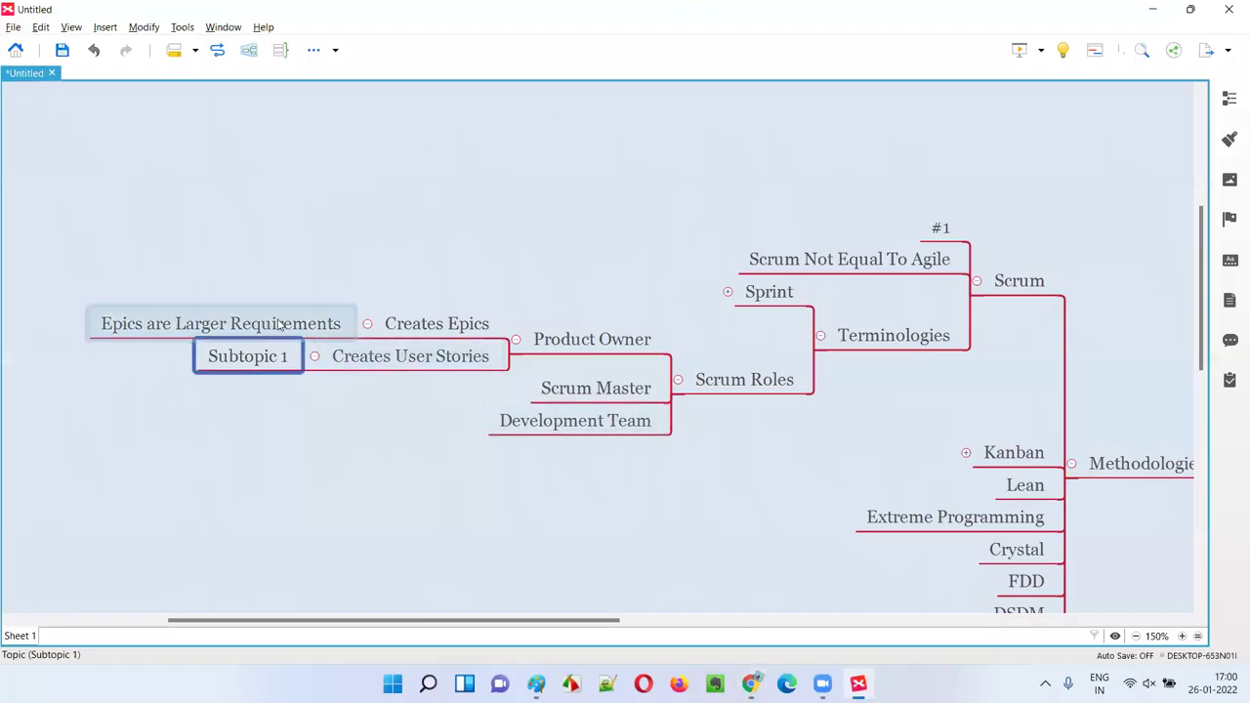
click(240, 360)
text(Smaller )
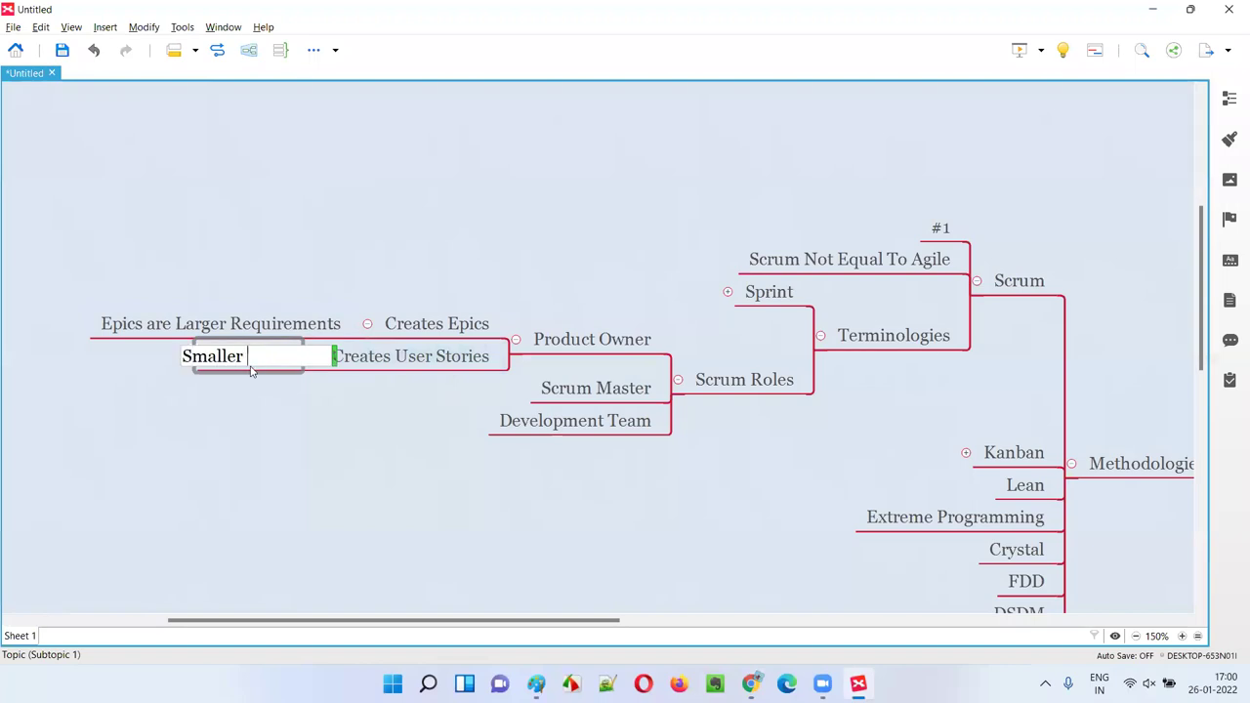
text(requirement)
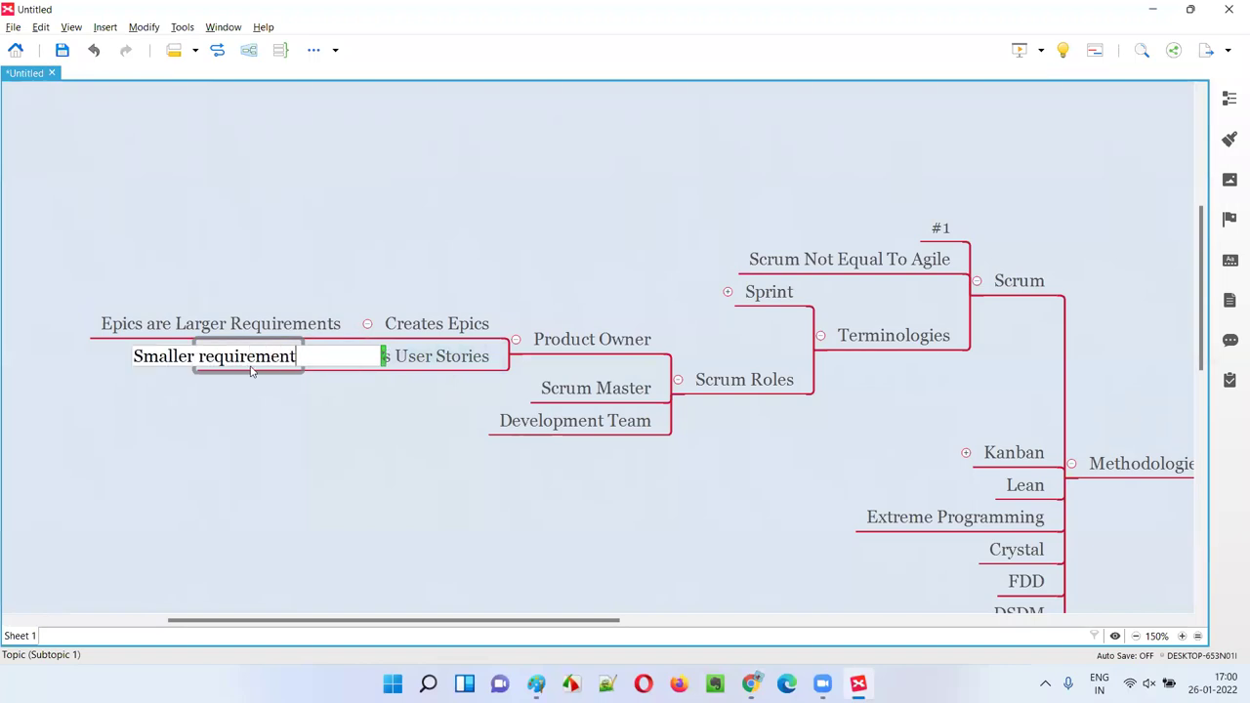
text(s)
key(Return)
key(Return)
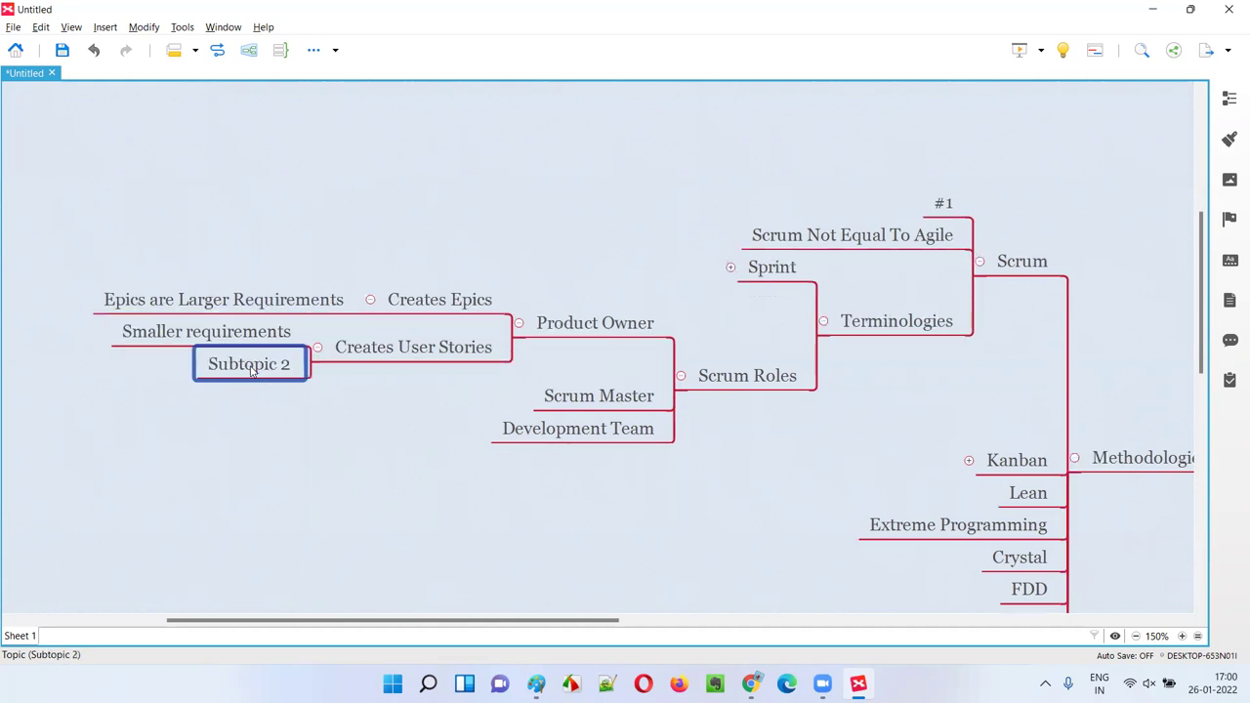
click(111, 338)
click(110, 338)
key(Home)
text(Stories are)
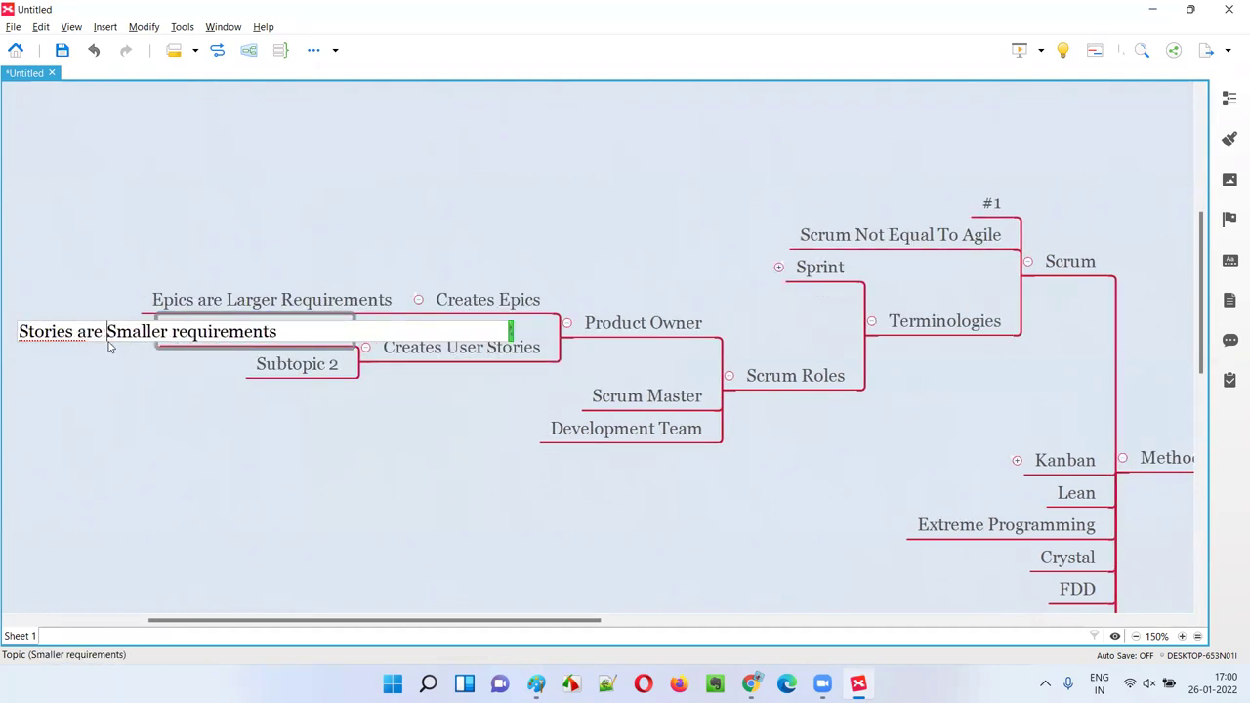
key(Return)
Step: Rename Subtopic 2 to 'Broken down from an Epic'
click(280, 366)
click(280, 366)
text(Broken down )
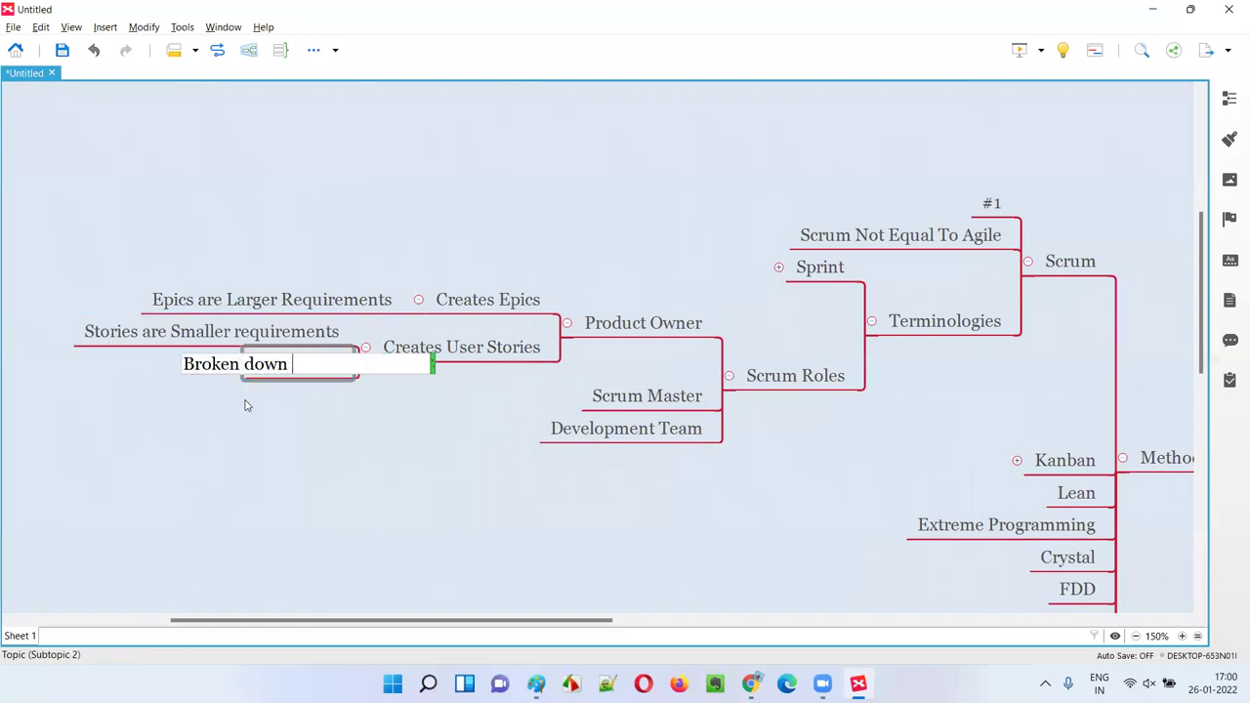
text(from an Epic)
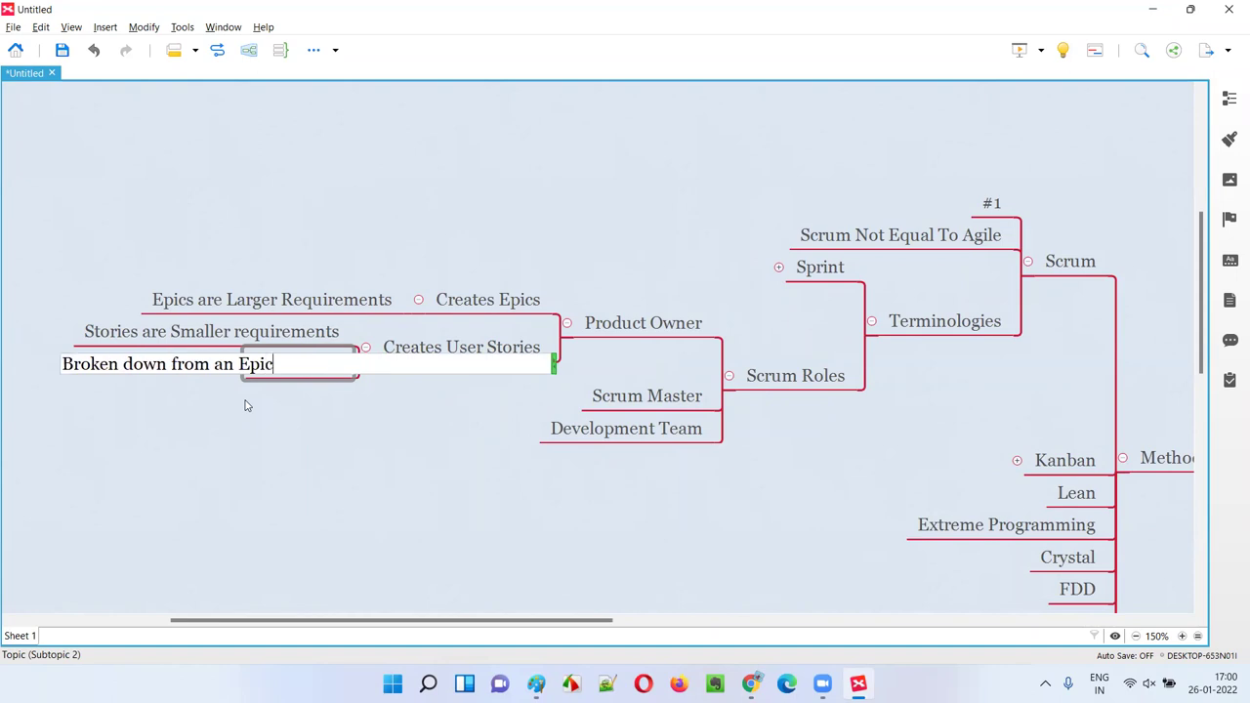
key(Return)
click(485, 362)
click(288, 380)
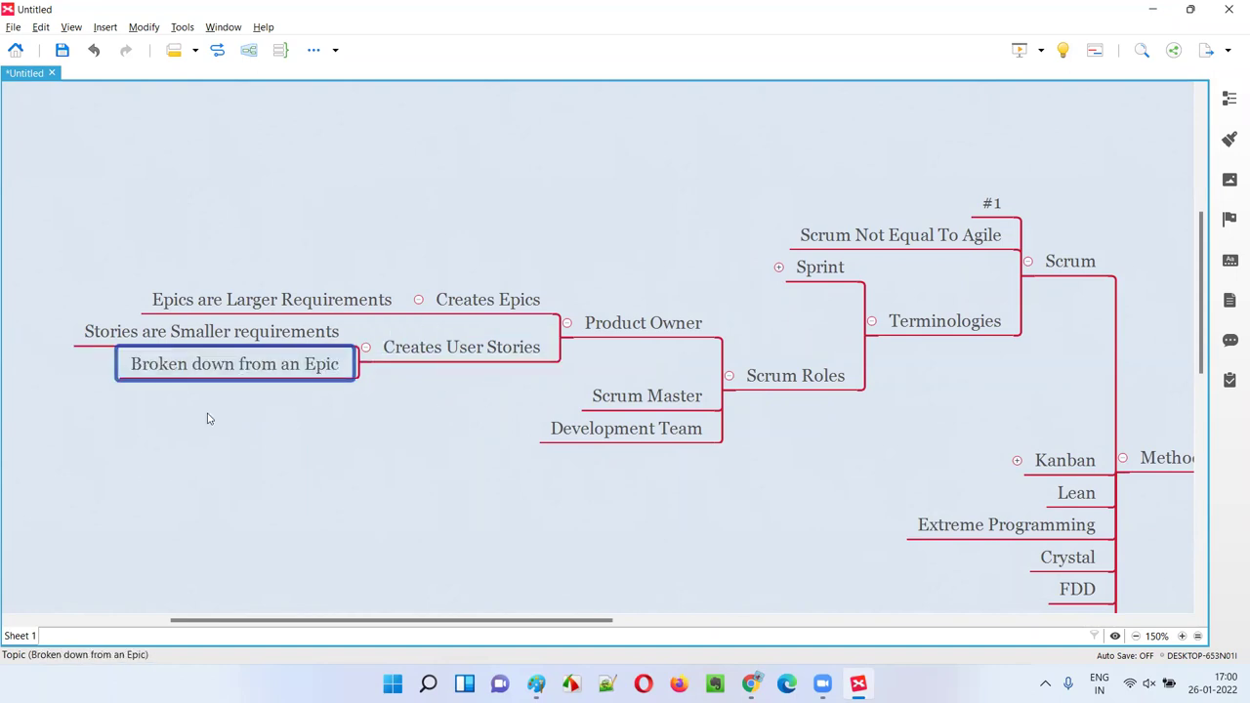
double_click(341, 375)
key(End)
text(toi  form)
key(BackSpace)
key(BackSpace)
key(BackSpace)
key(BackSpace)
key(BackSpace)
key(BackSpace)
key(BackSpace)
key(BackSpace)
key(Return)
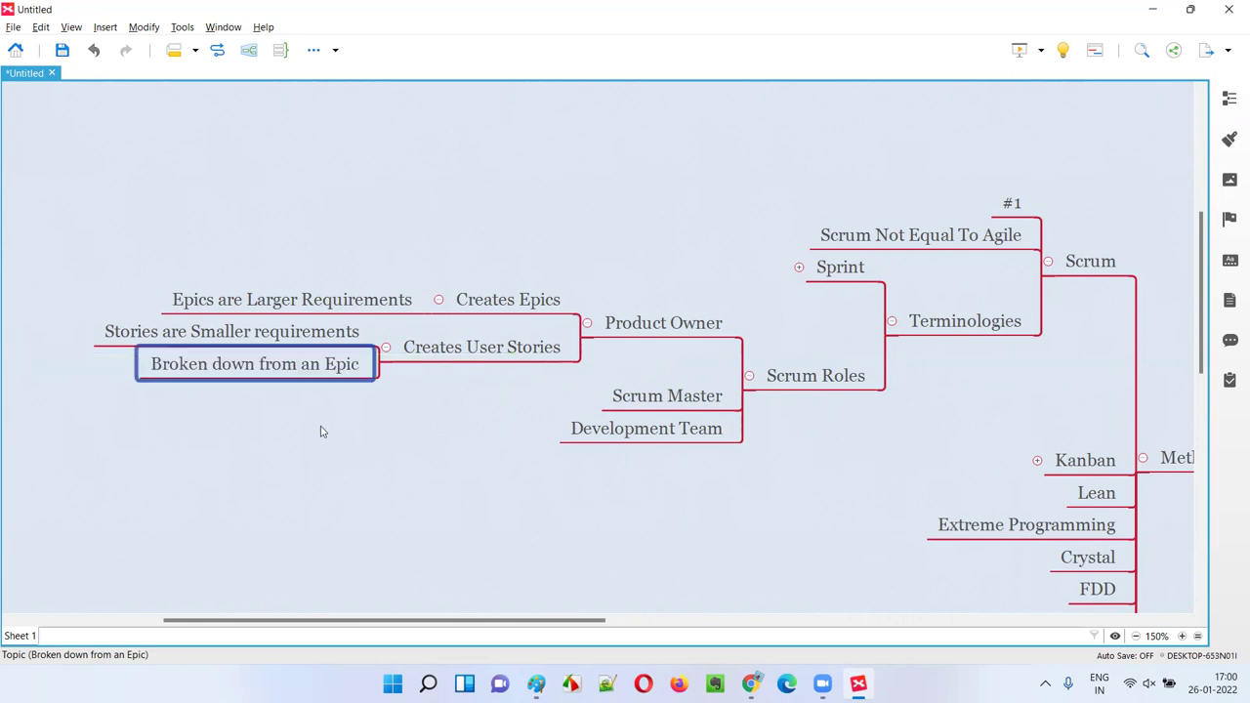
key(alt+Tab)
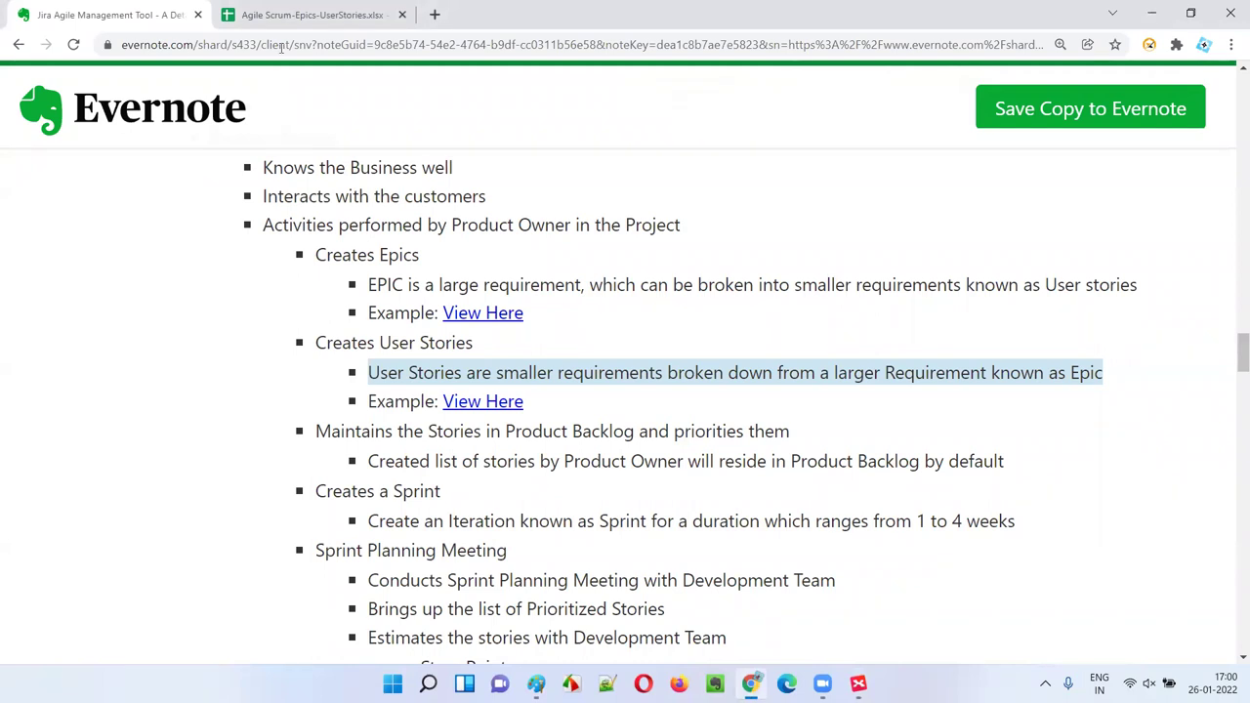
Step: Glance at US_001 in the user stories sheet, then return to XMind's Product Owner topic
click(290, 27)
click(519, 289)
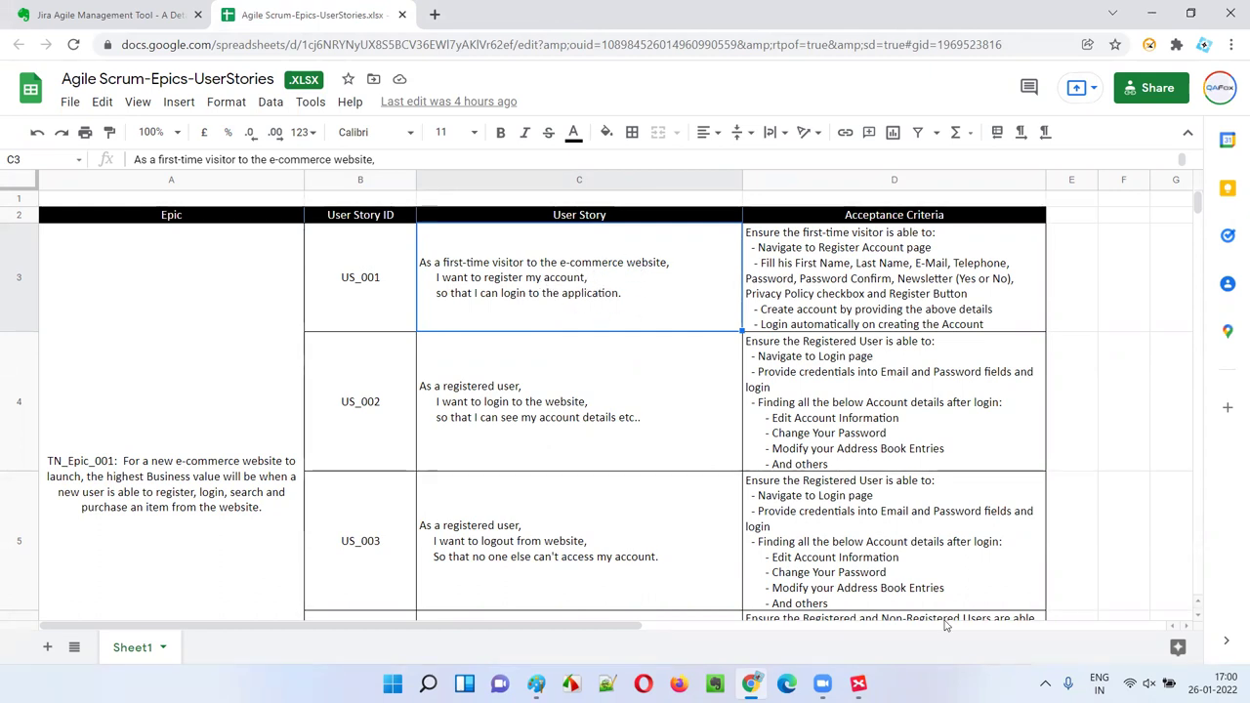
key(alt+Tab)
click(690, 335)
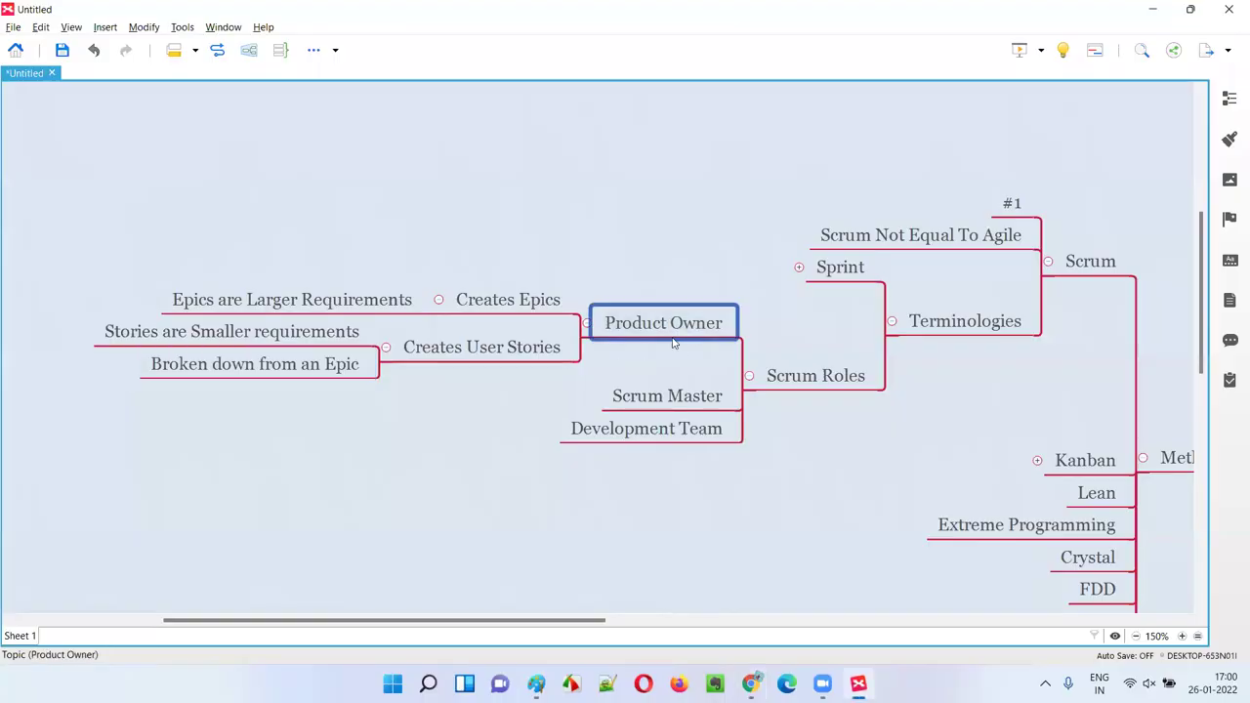
Step: Review the Product Owner, Creates Epics and Creates User Stories topics, then switch to the spreadsheet
click(489, 314)
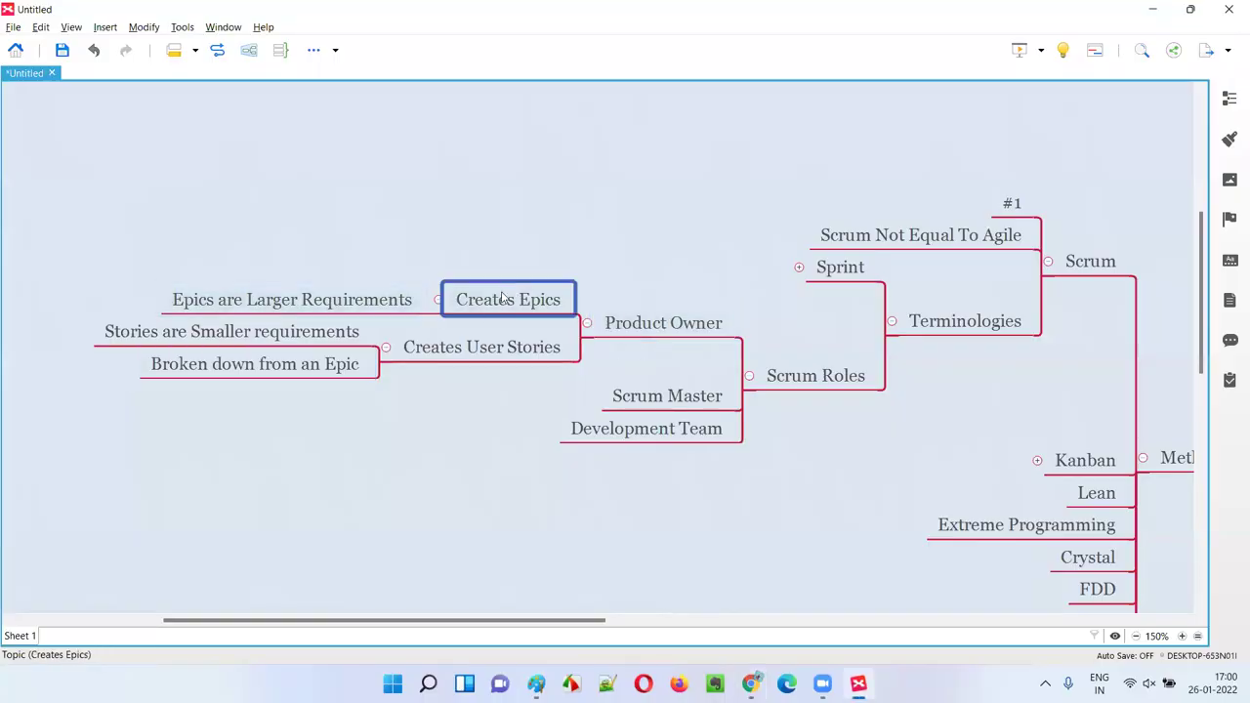
click(650, 324)
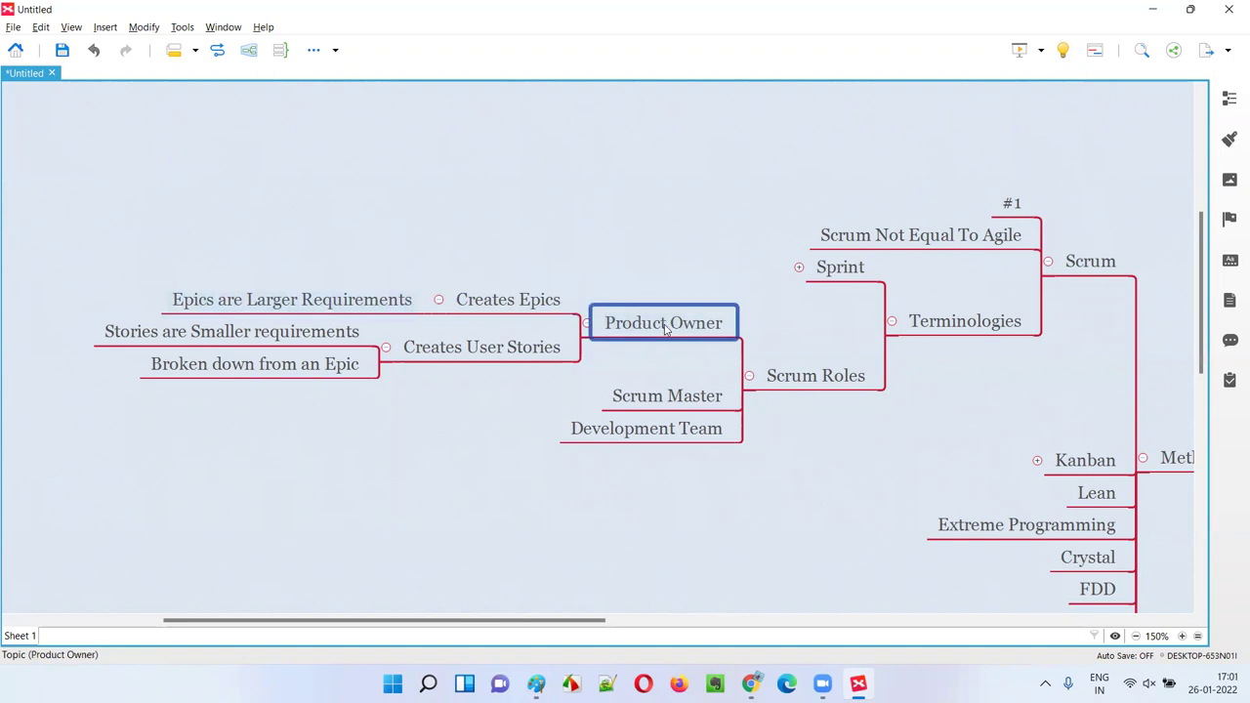
click(484, 354)
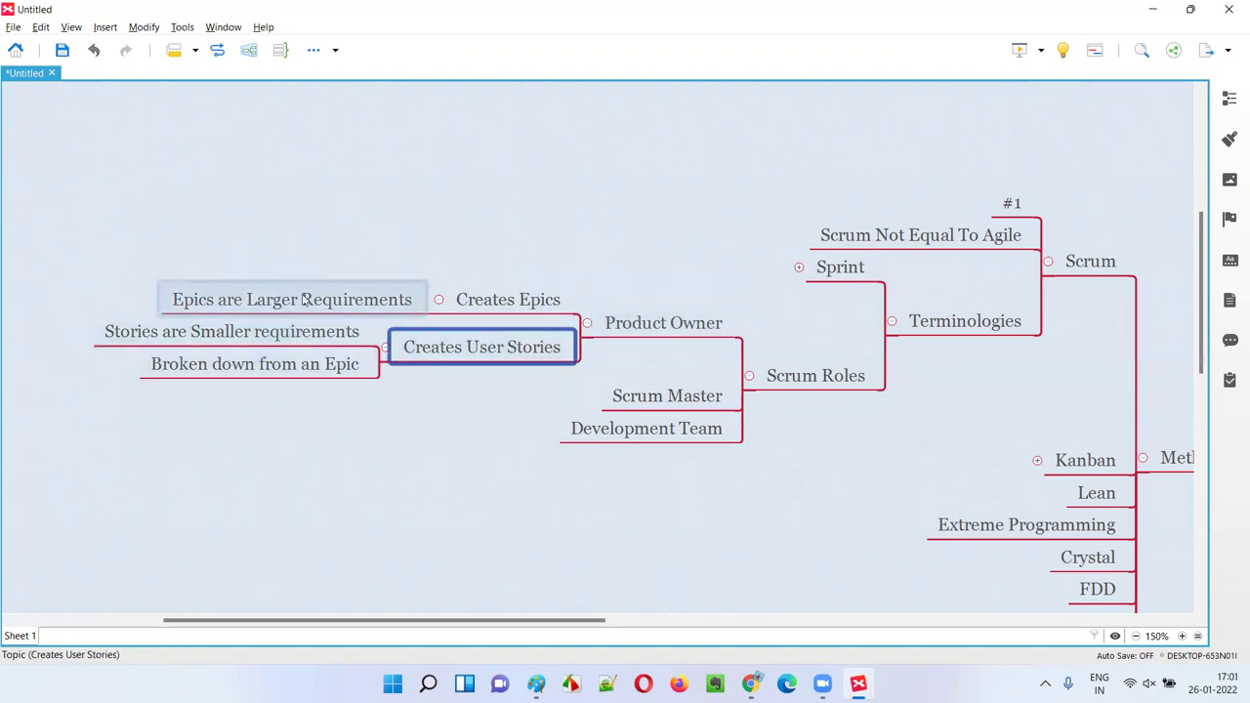
click(527, 300)
click(531, 378)
click(529, 367)
click(665, 325)
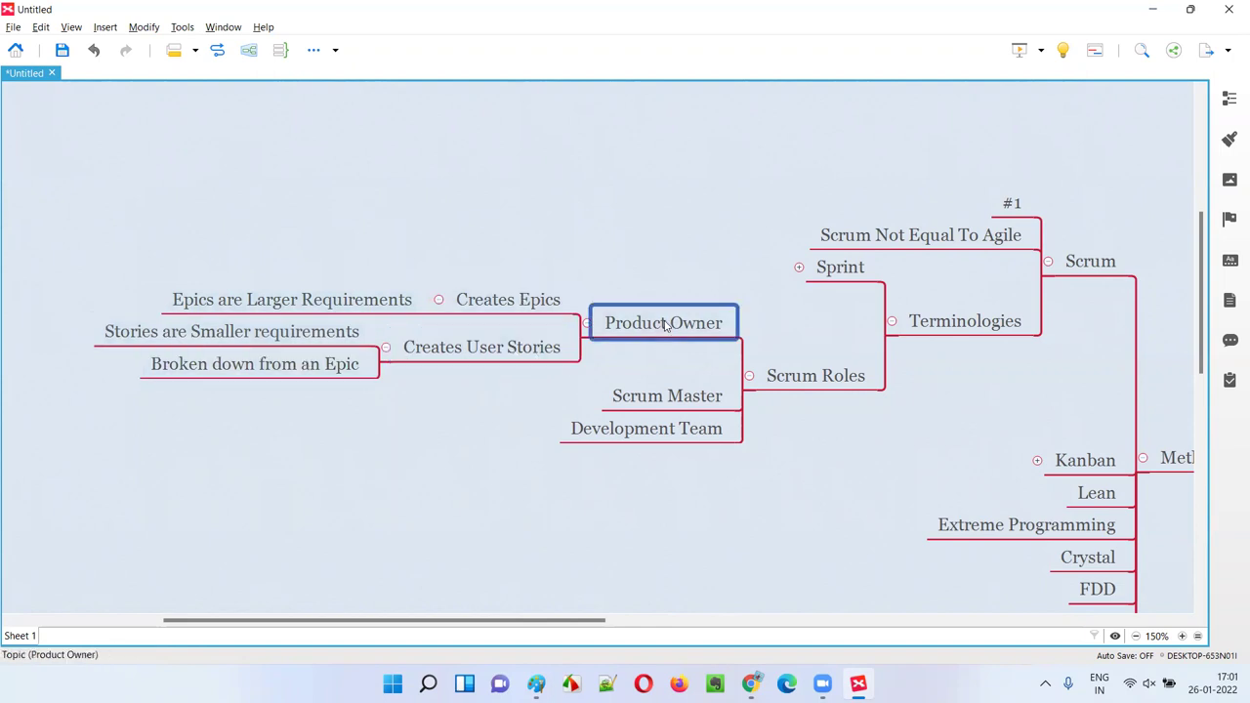
click(750, 683)
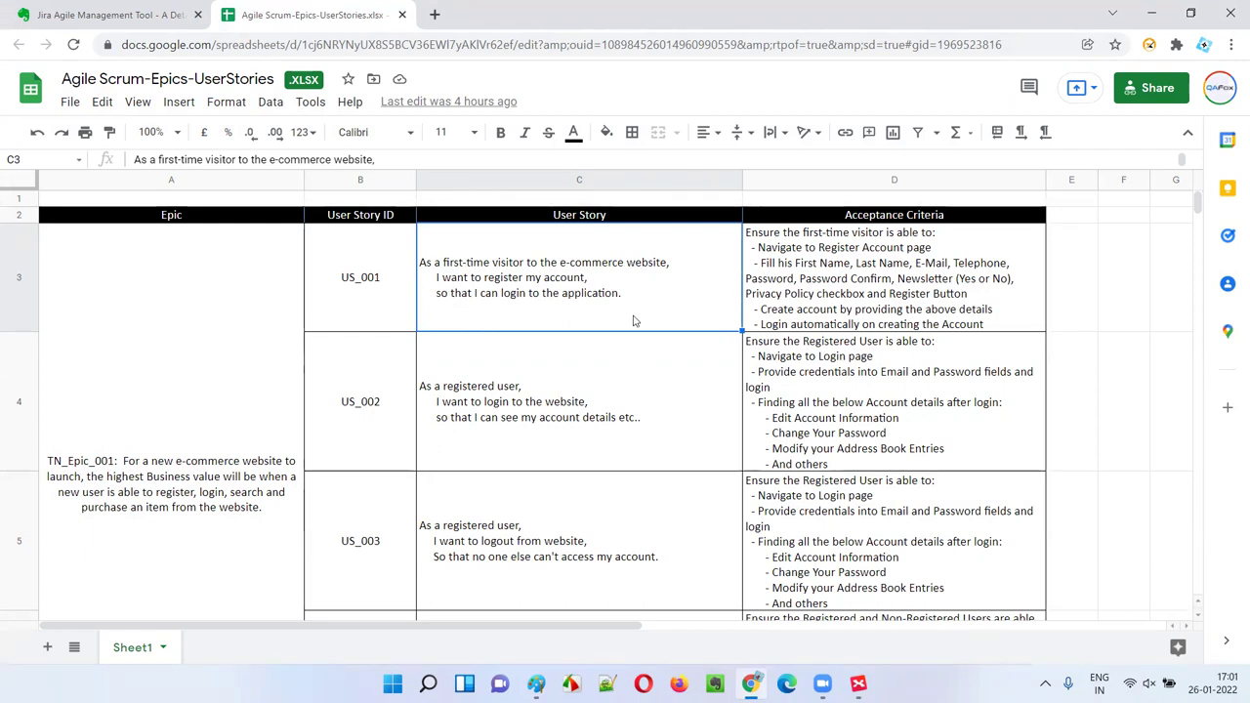
key(Down)
key(Up)
key(Down)
key(Up)
key(Down)
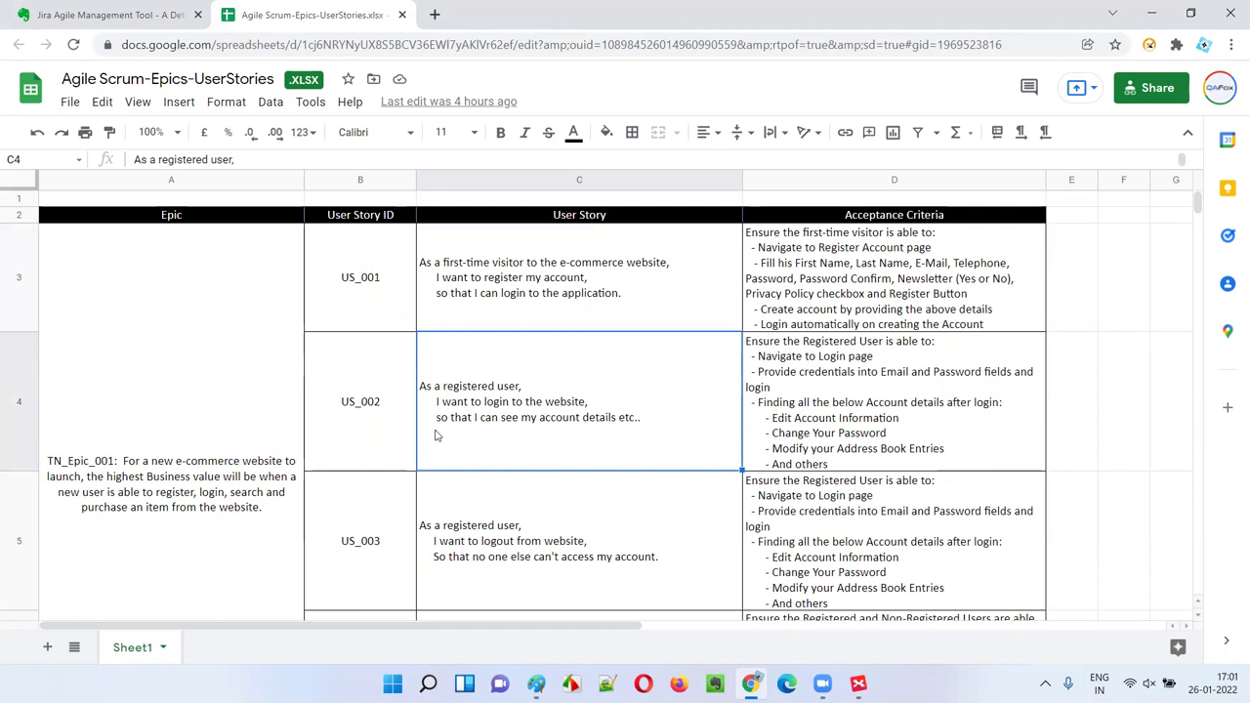
click(578, 527)
scroll(687, 377, down, 1)
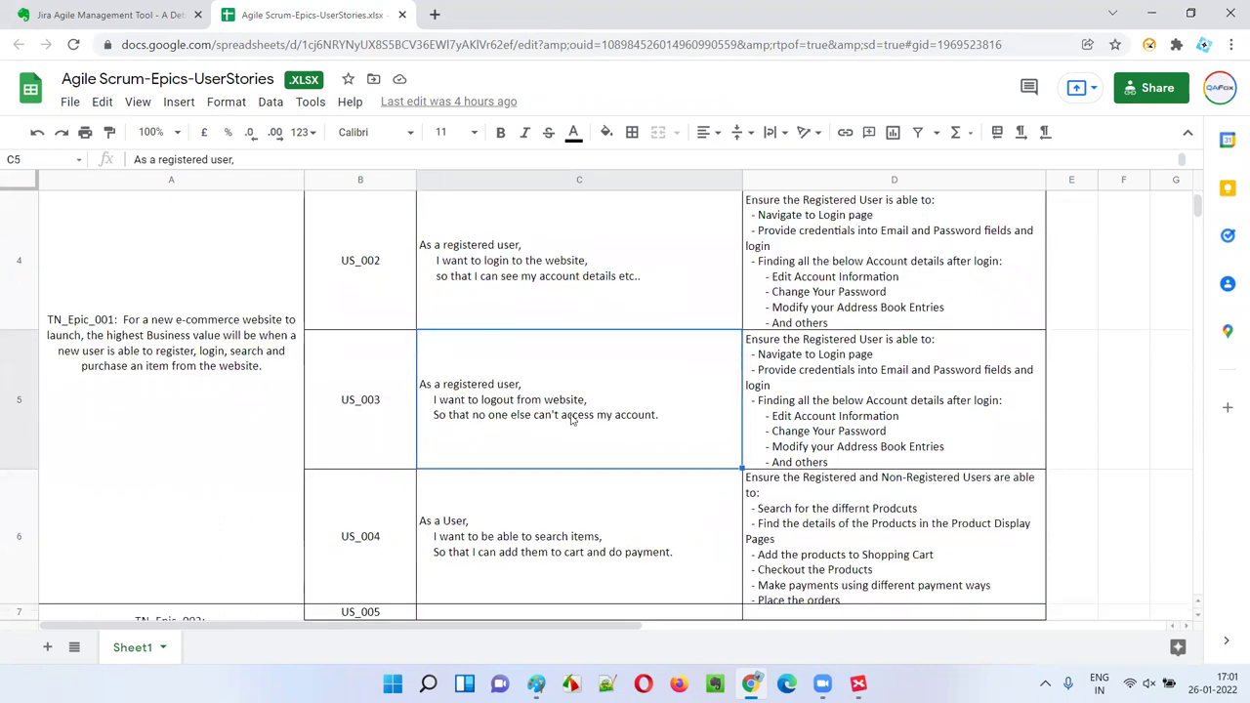
scroll(664, 417, down, 1)
click(500, 409)
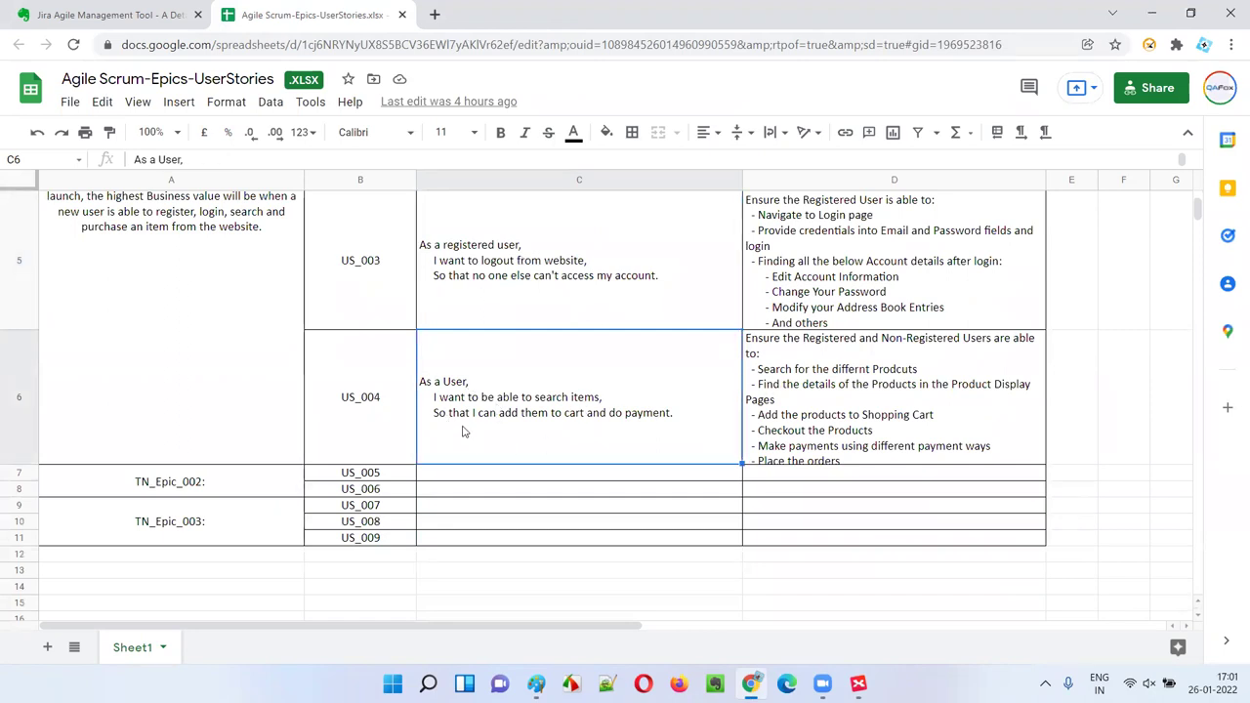
scroll(683, 360, up, 5)
key(Up)
key(Up)
key(Up)
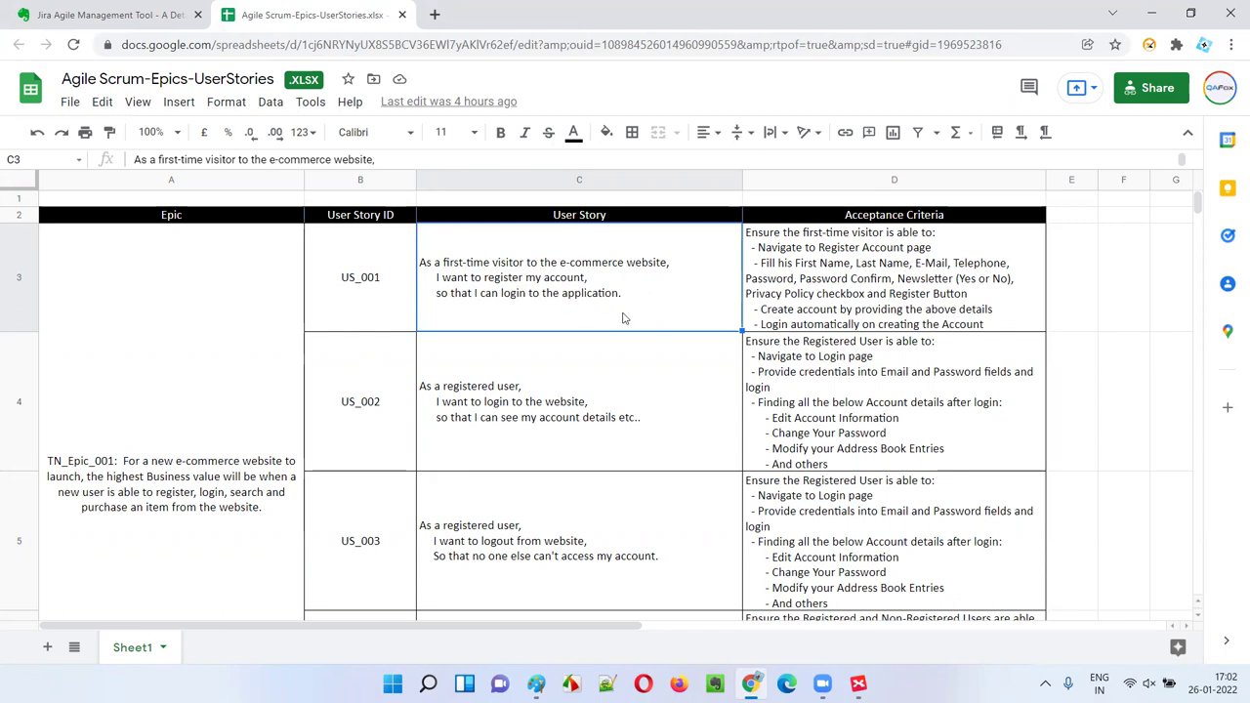
Step: Look through user stories US_002, US_003 and US_004 in the sheet
click(536, 377)
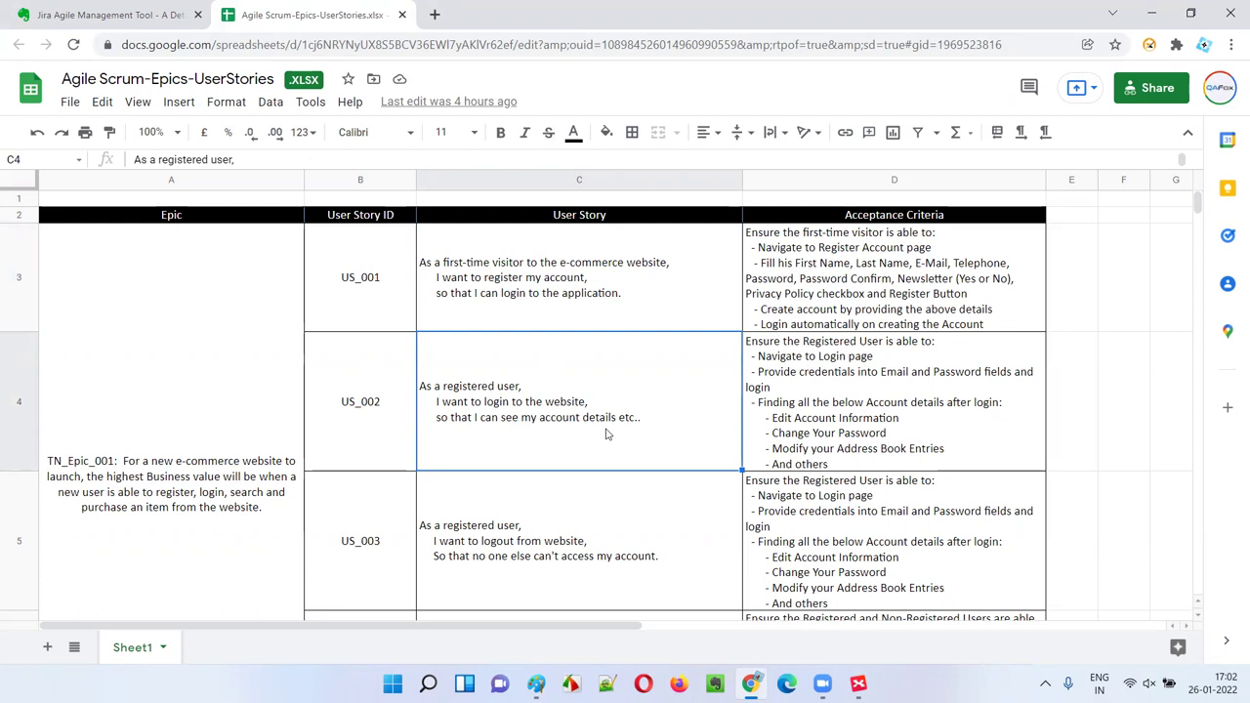
click(532, 519)
scroll(526, 421, down, 1)
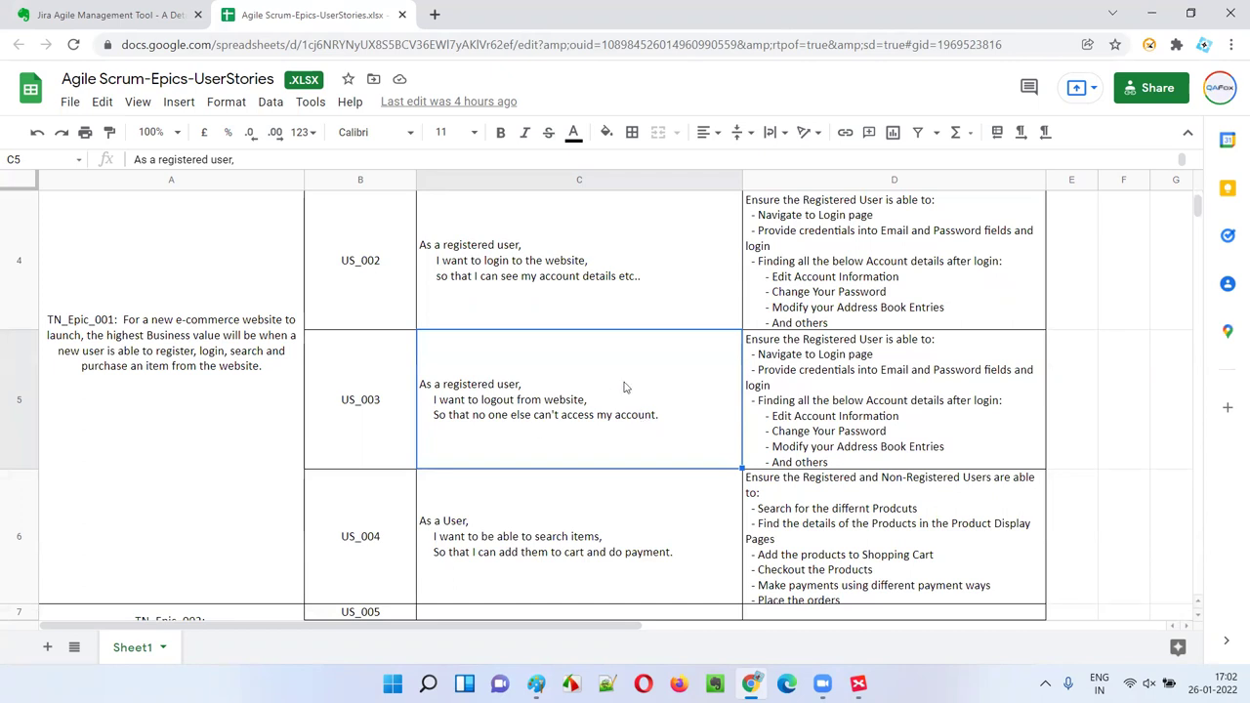
scroll(625, 389, down, 1)
click(523, 400)
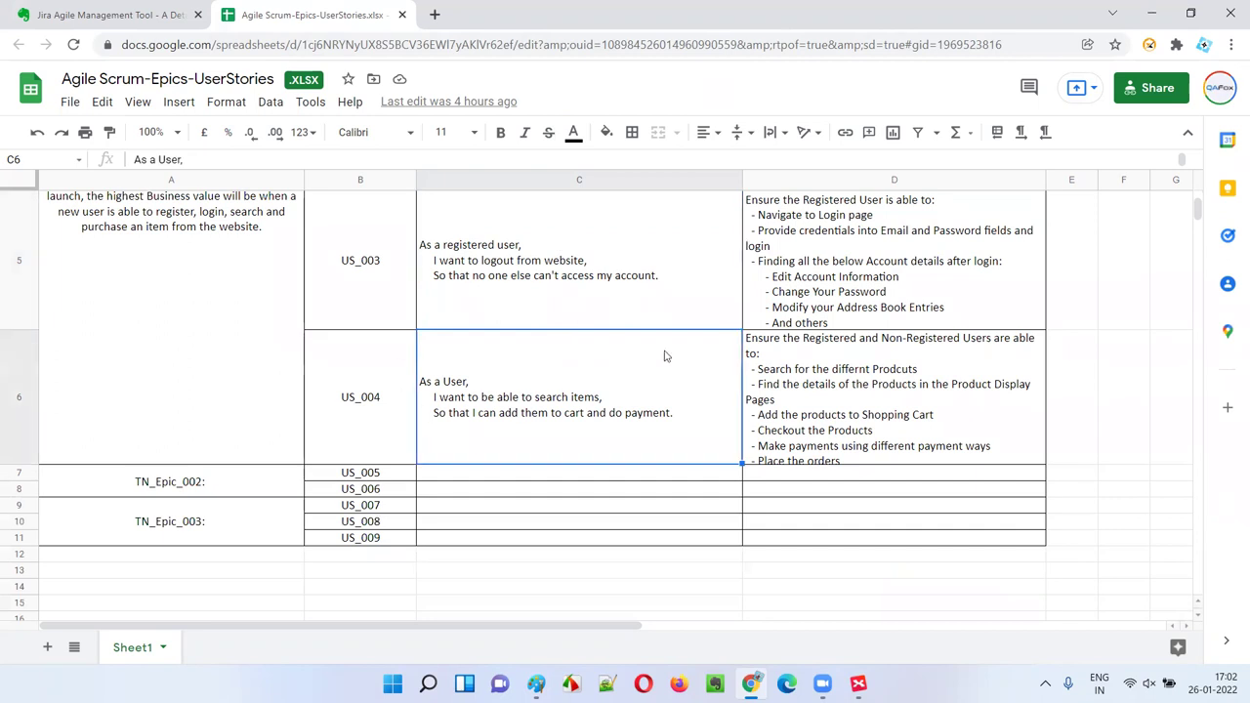
scroll(664, 356, down, 1)
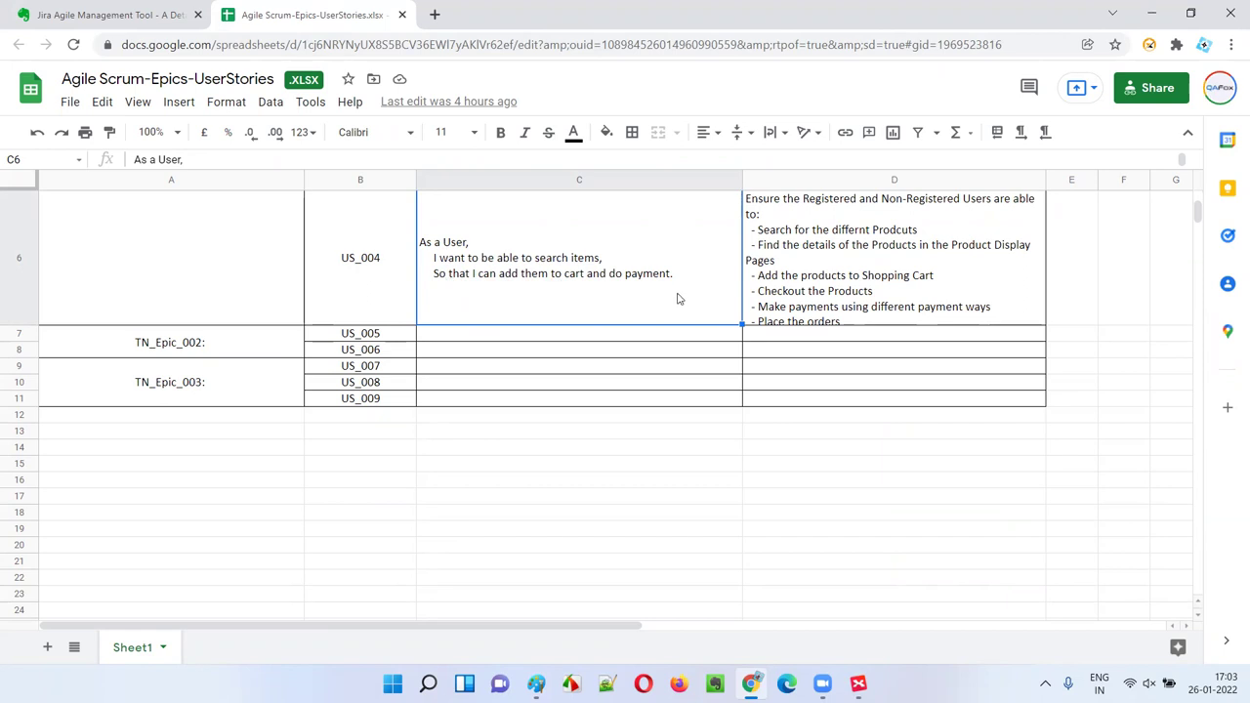
scroll(592, 319, up, 1)
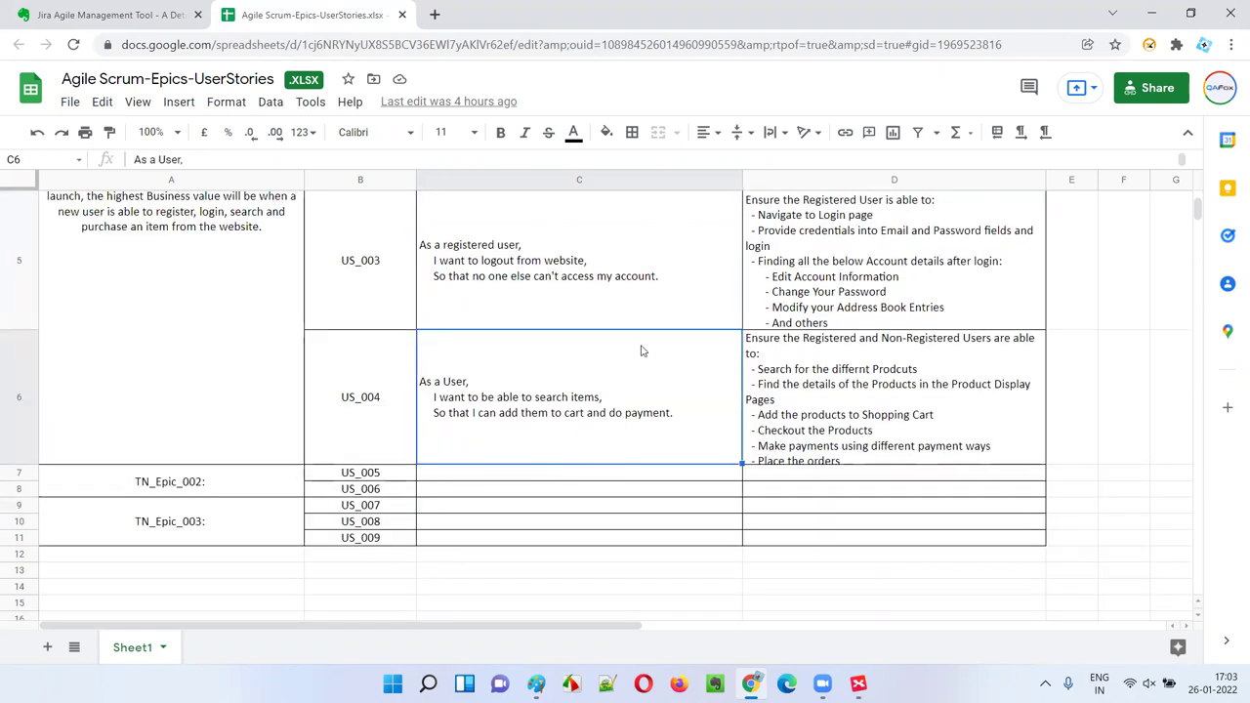
scroll(601, 323, up, 2)
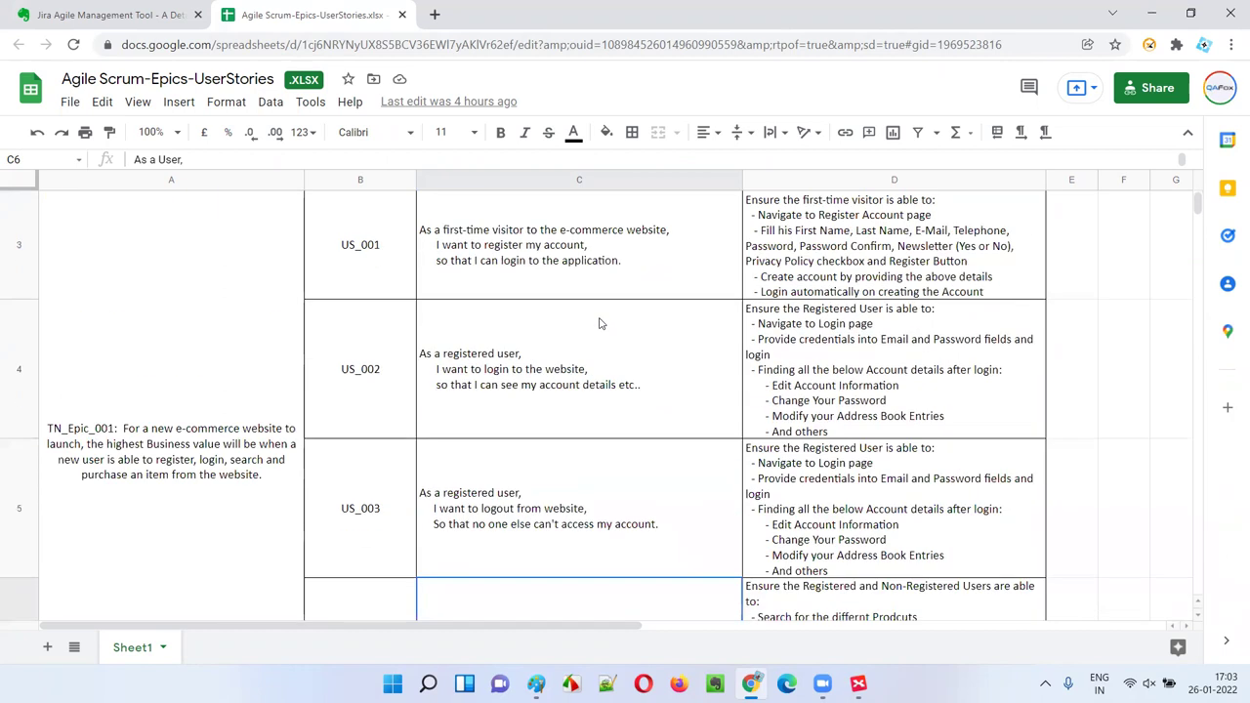
scroll(600, 324, up, 1)
Step: Step through US_001 to US_004 again, then bring up the Evernote Product Owner note
click(584, 281)
click(559, 390)
click(540, 504)
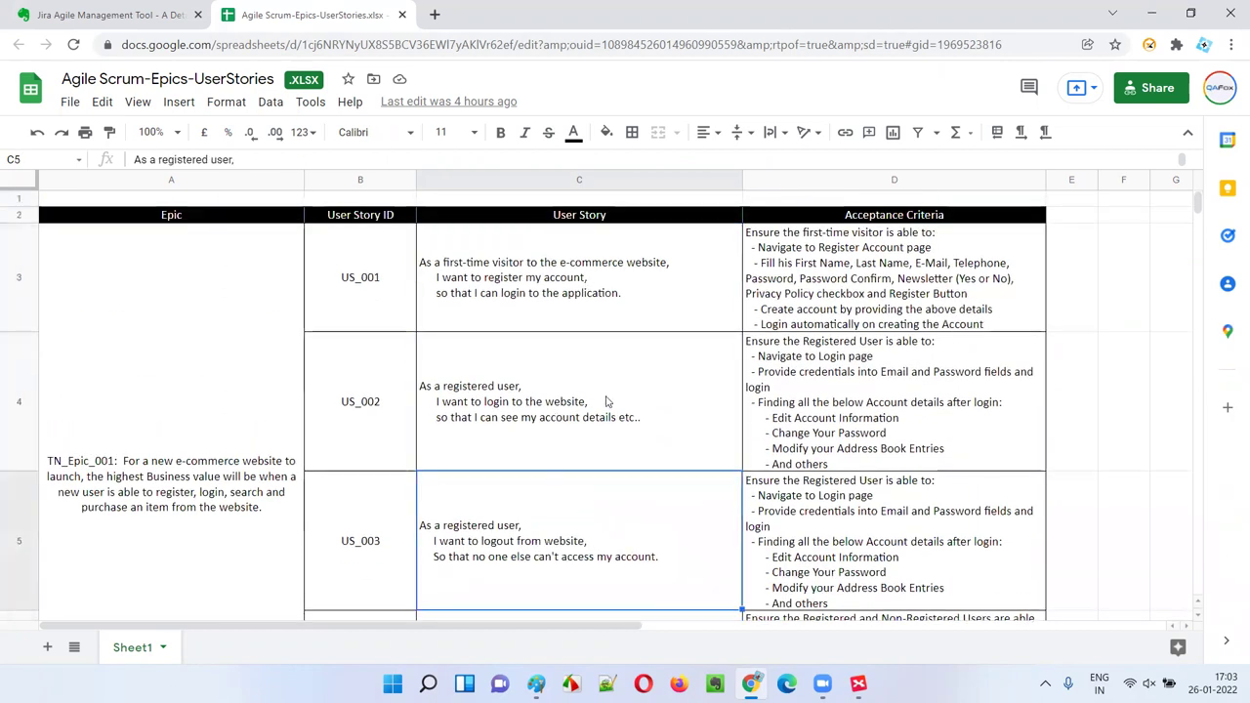
scroll(511, 529, down, 1)
click(510, 528)
click(107, 15)
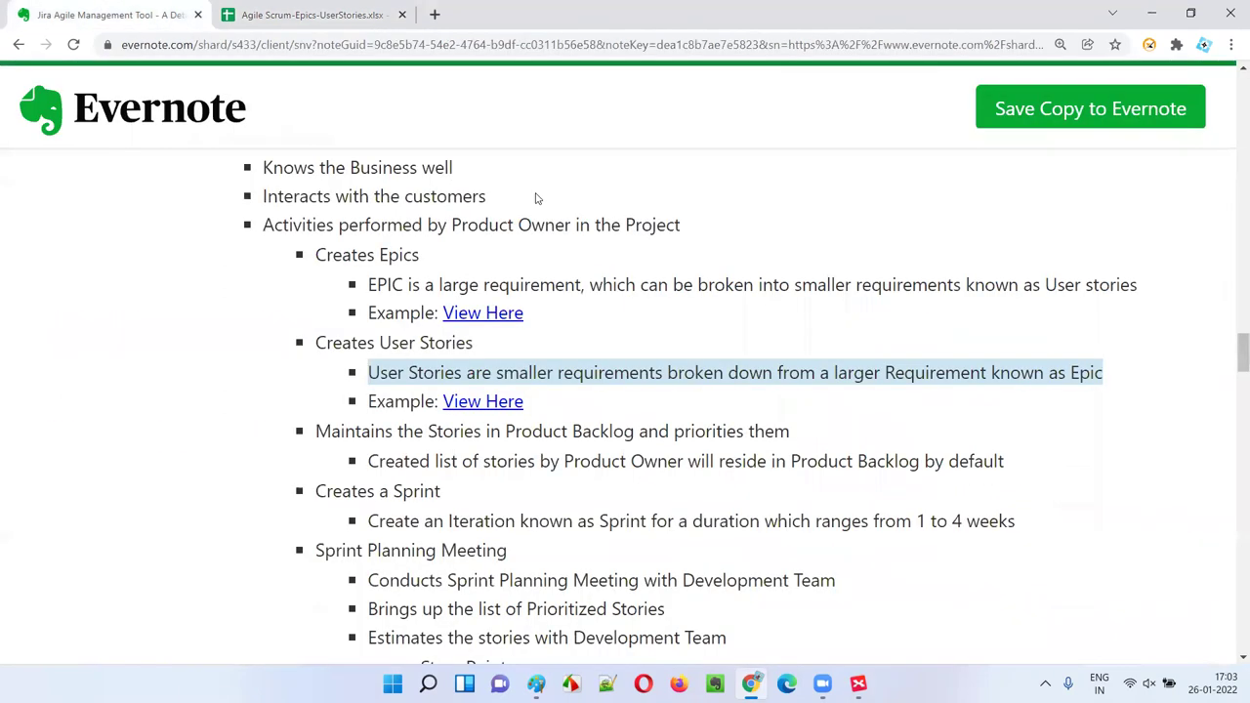
Step: Return to the Agile Scrum-Epics-UserStories sheet and settle on US_001 in cell C3
click(353, 20)
scroll(618, 312, up, 1)
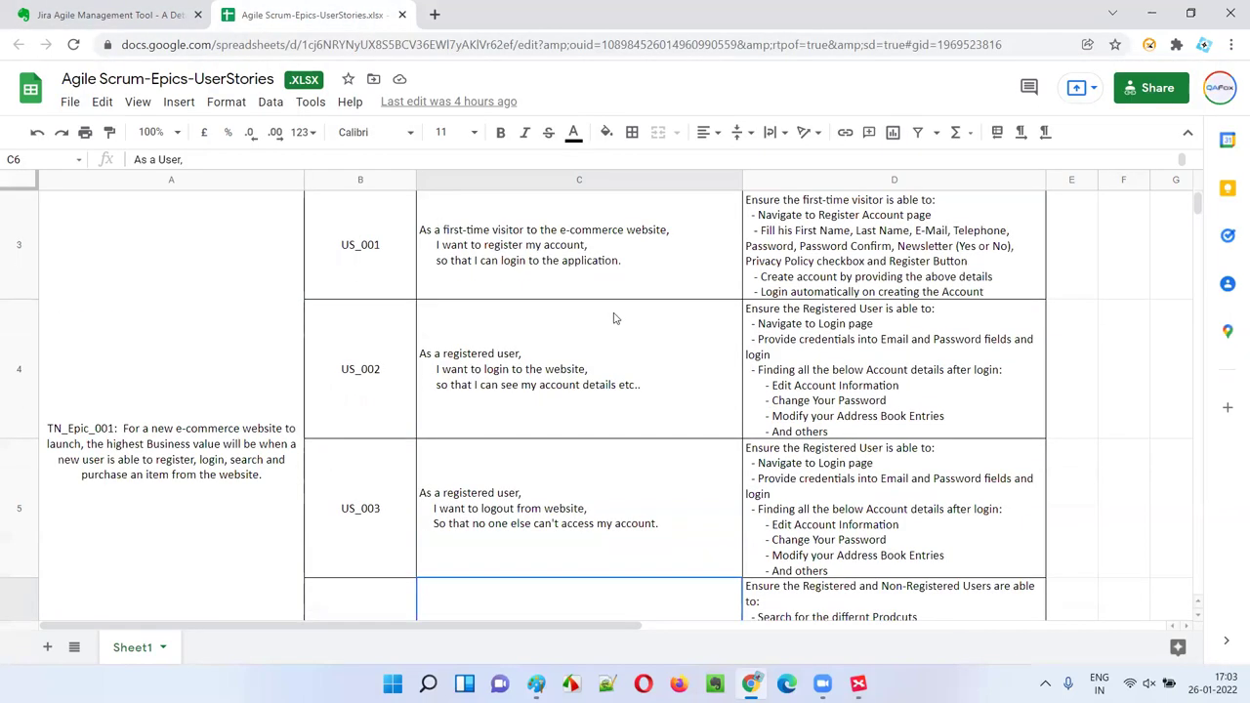
scroll(573, 284, down, 1)
click(573, 285)
scroll(634, 323, up, 1)
scroll(550, 293, up, 1)
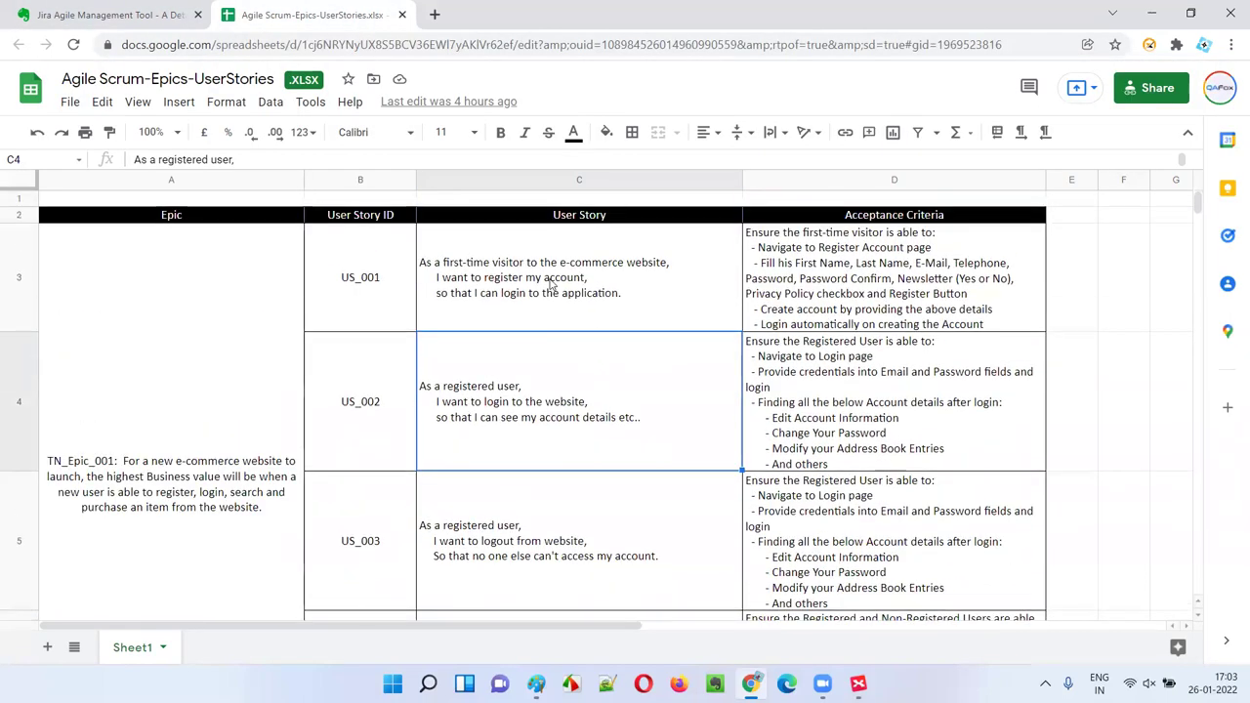
click(563, 278)
key(Down)
key(Up)
key(Down)
key(Up)
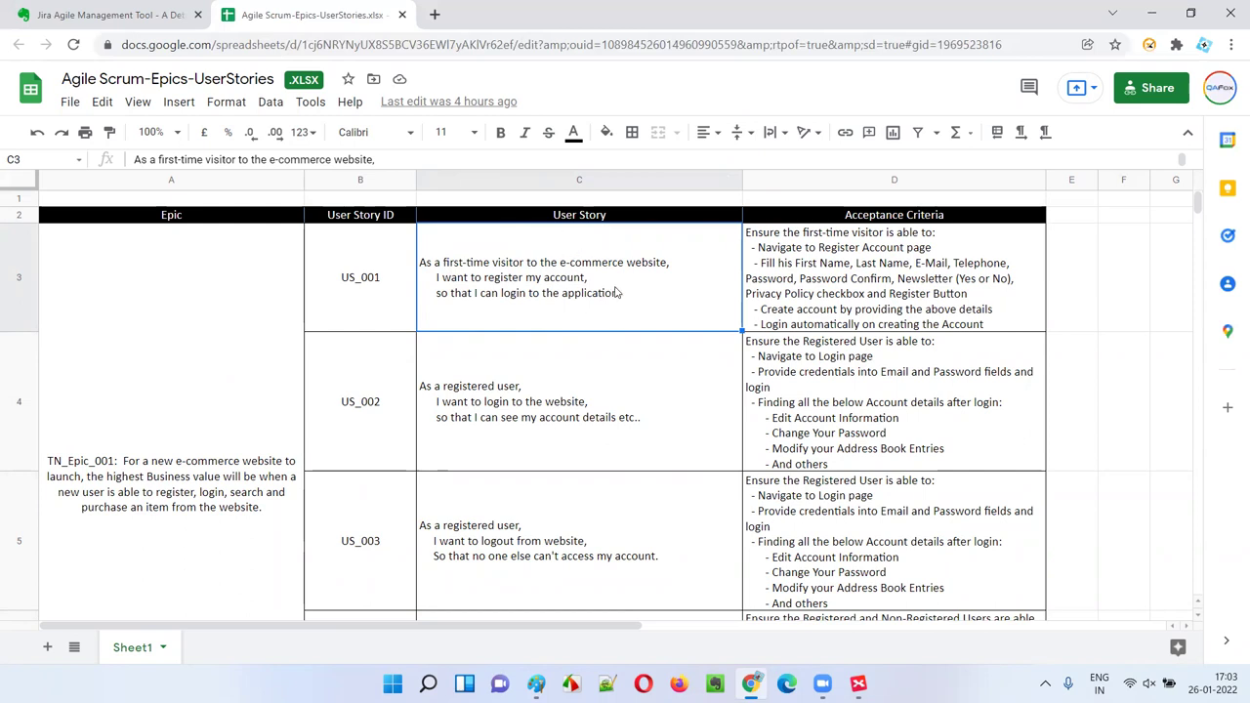
Step: Compare US_001's story text in C3 with its acceptance criteria in D3
click(845, 286)
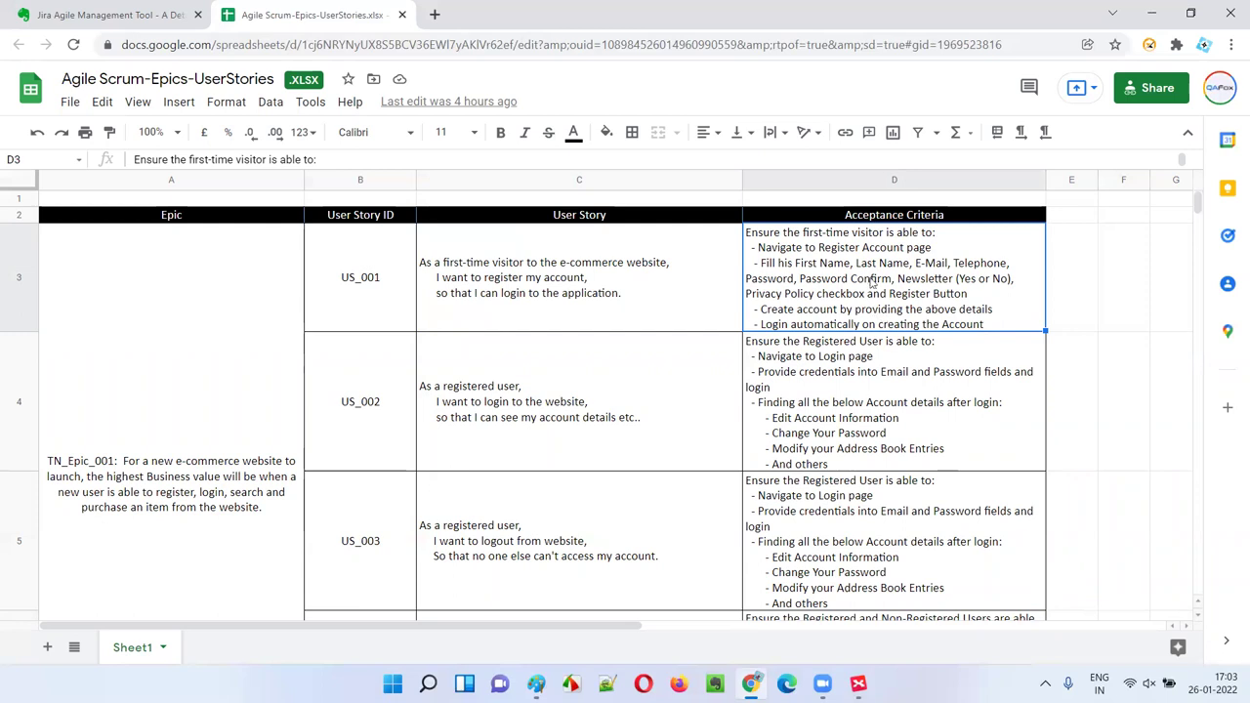
click(618, 264)
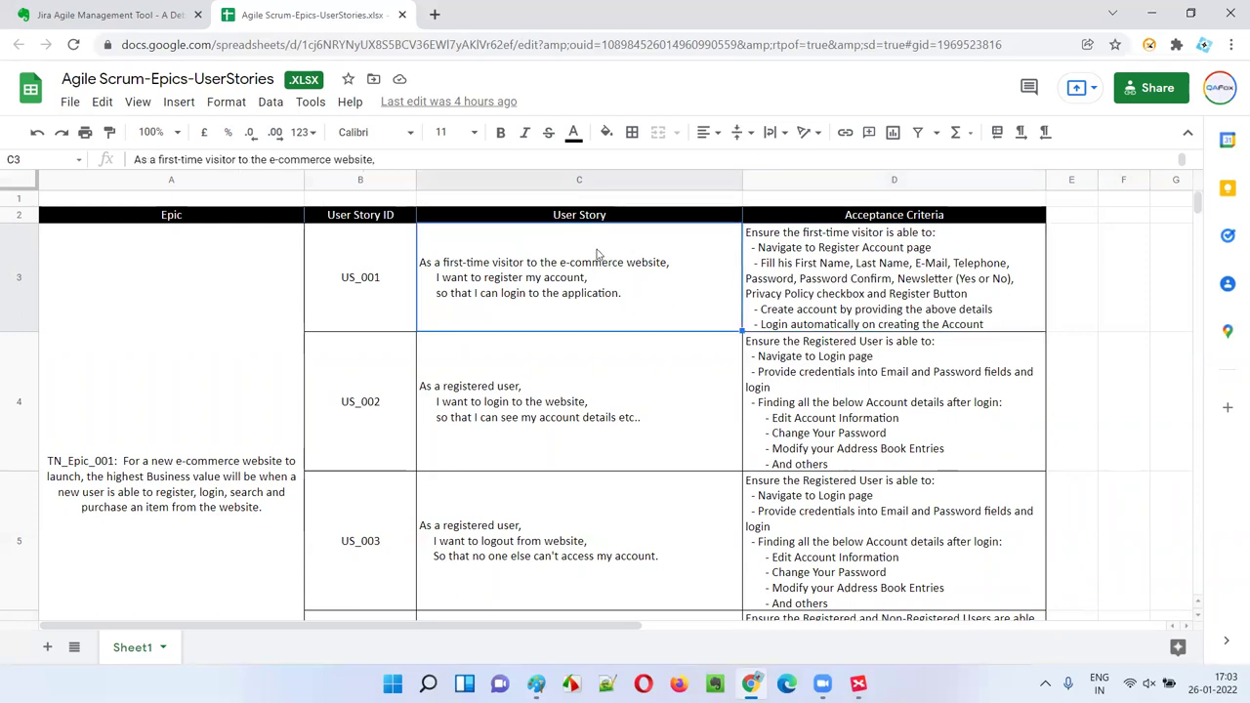
click(868, 268)
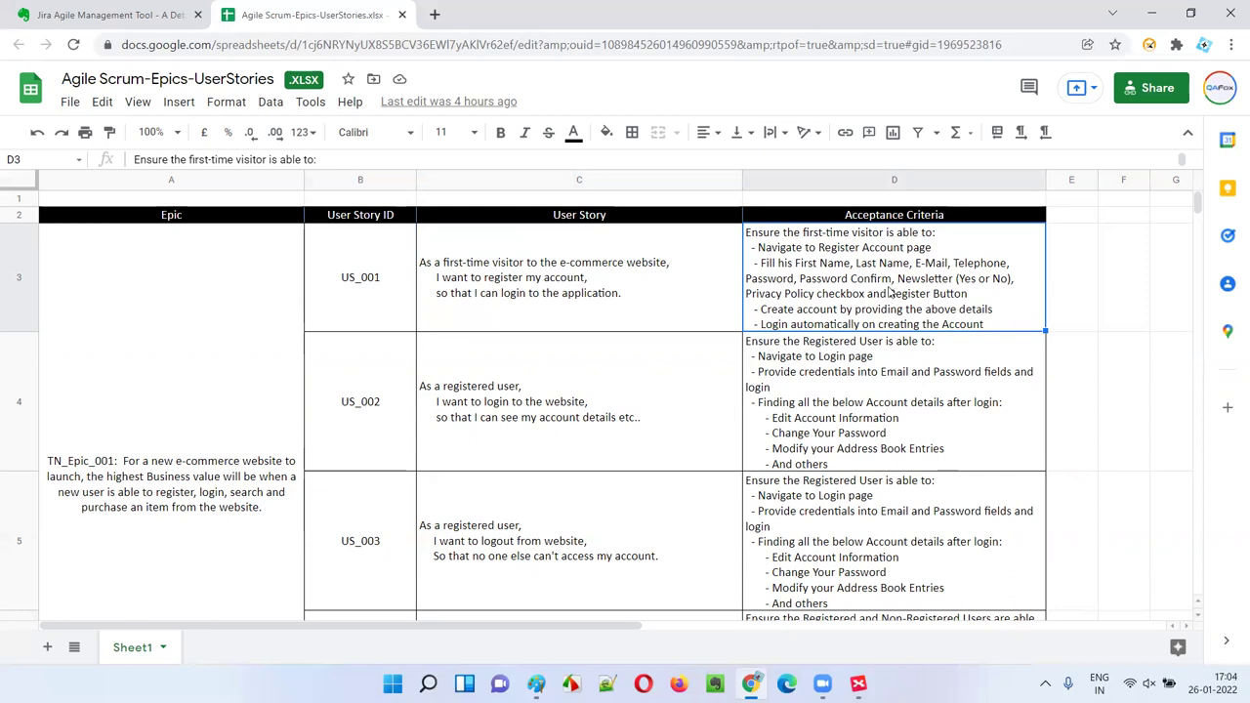
click(519, 290)
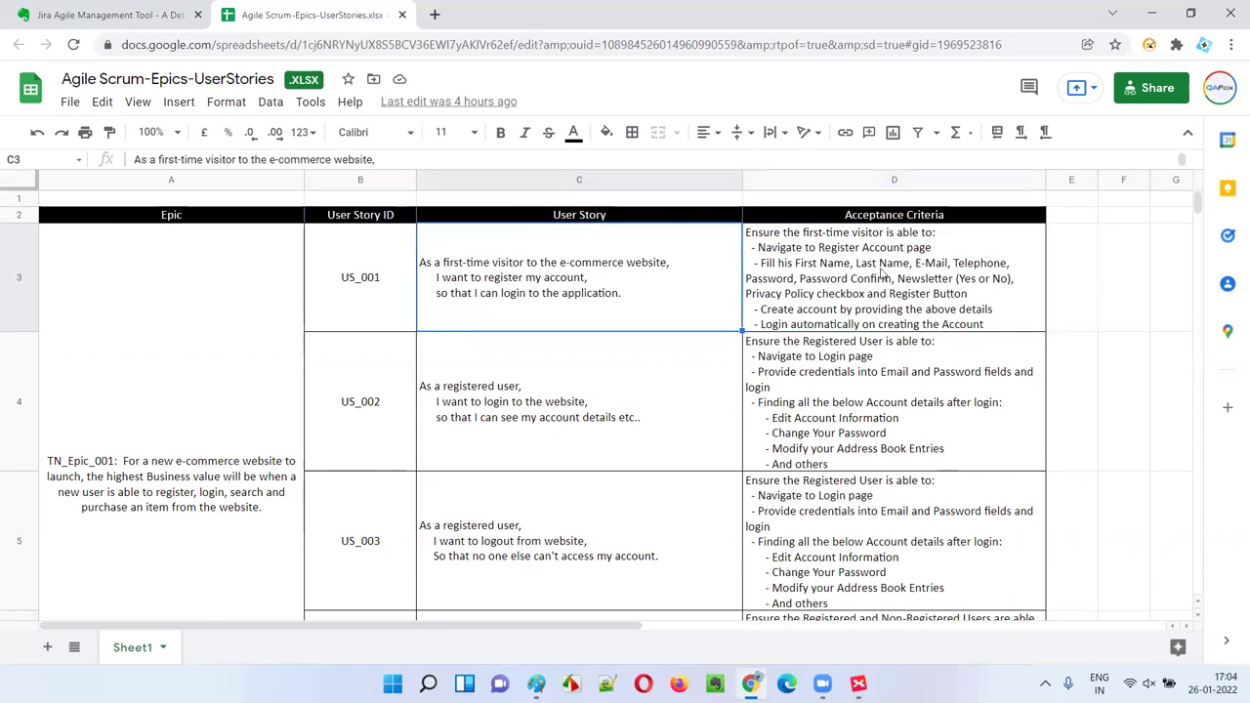
click(882, 274)
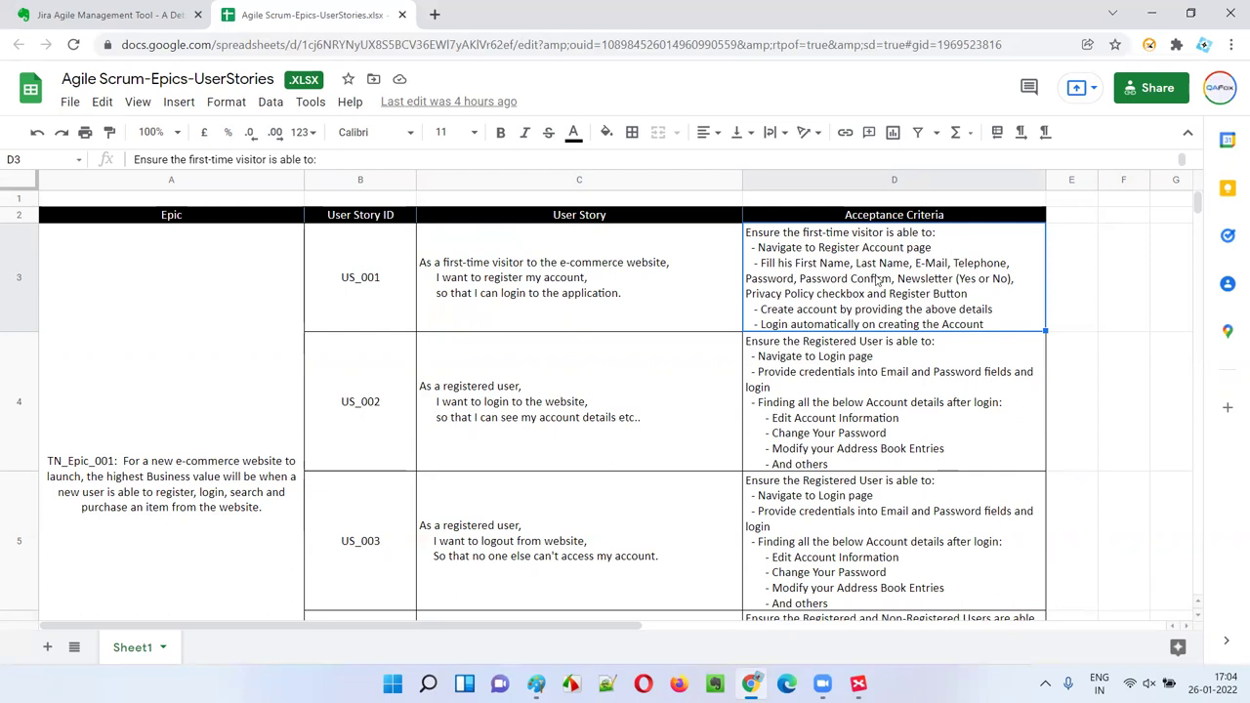
click(580, 279)
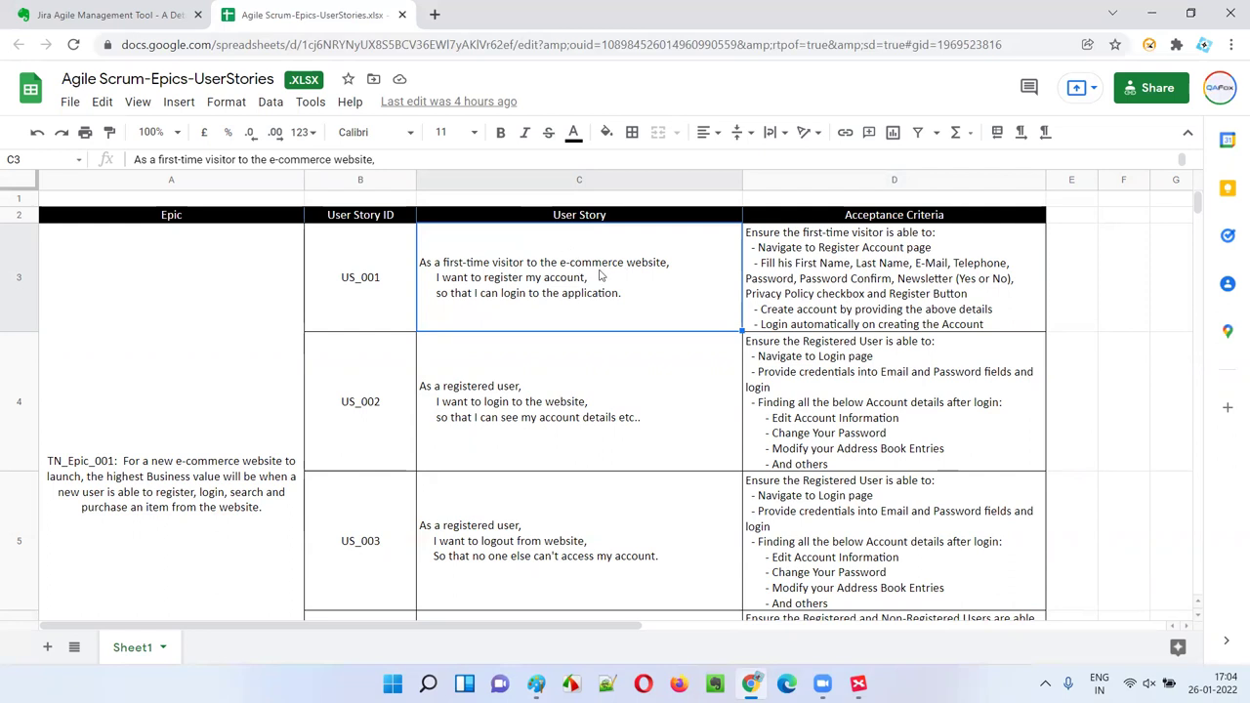
click(833, 284)
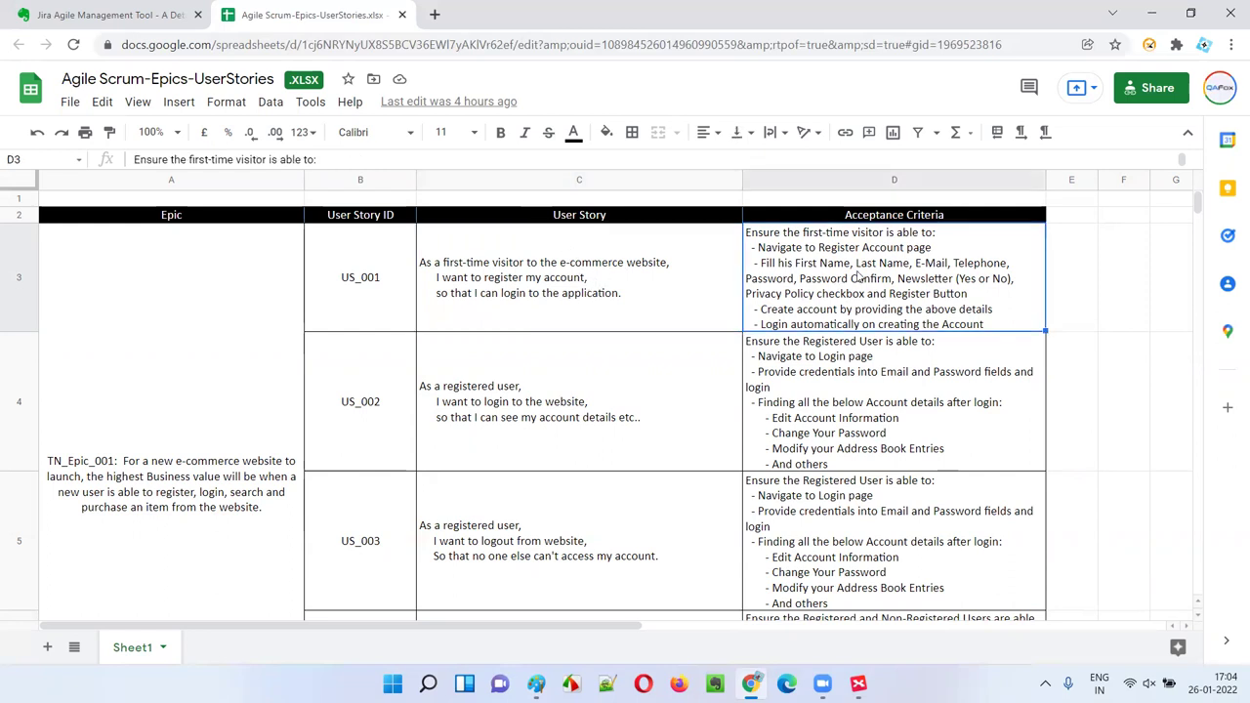
click(610, 292)
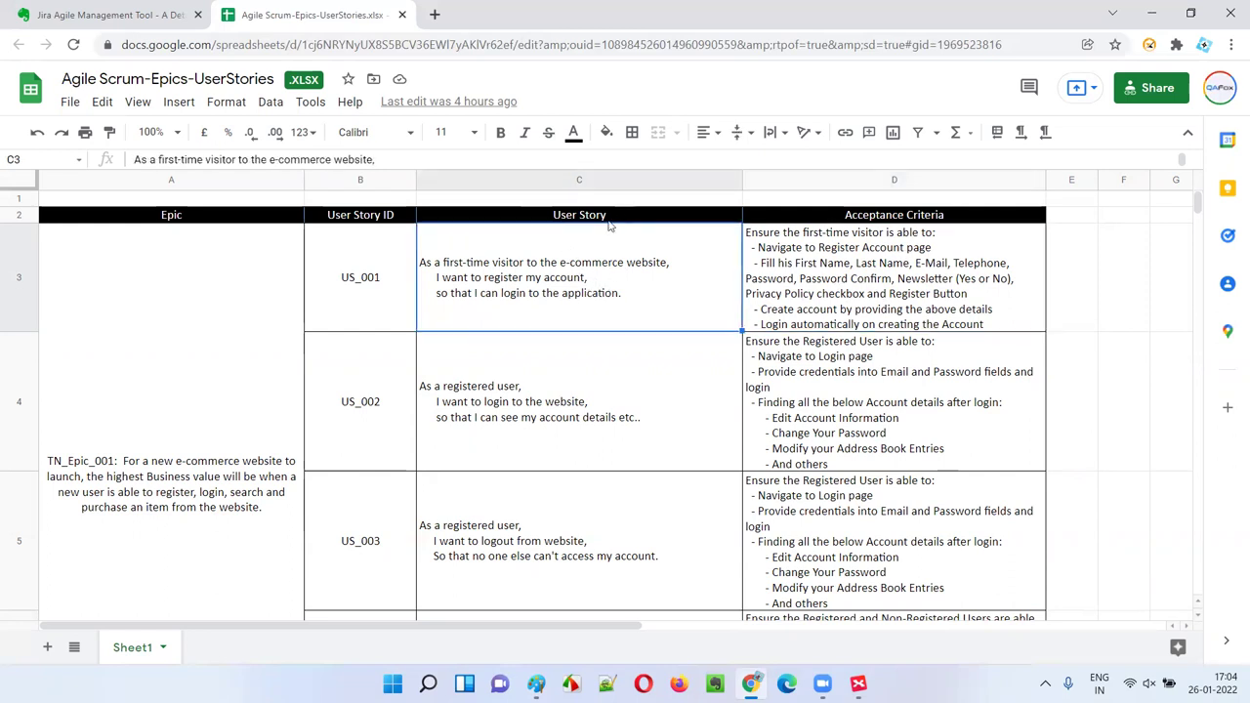
click(869, 293)
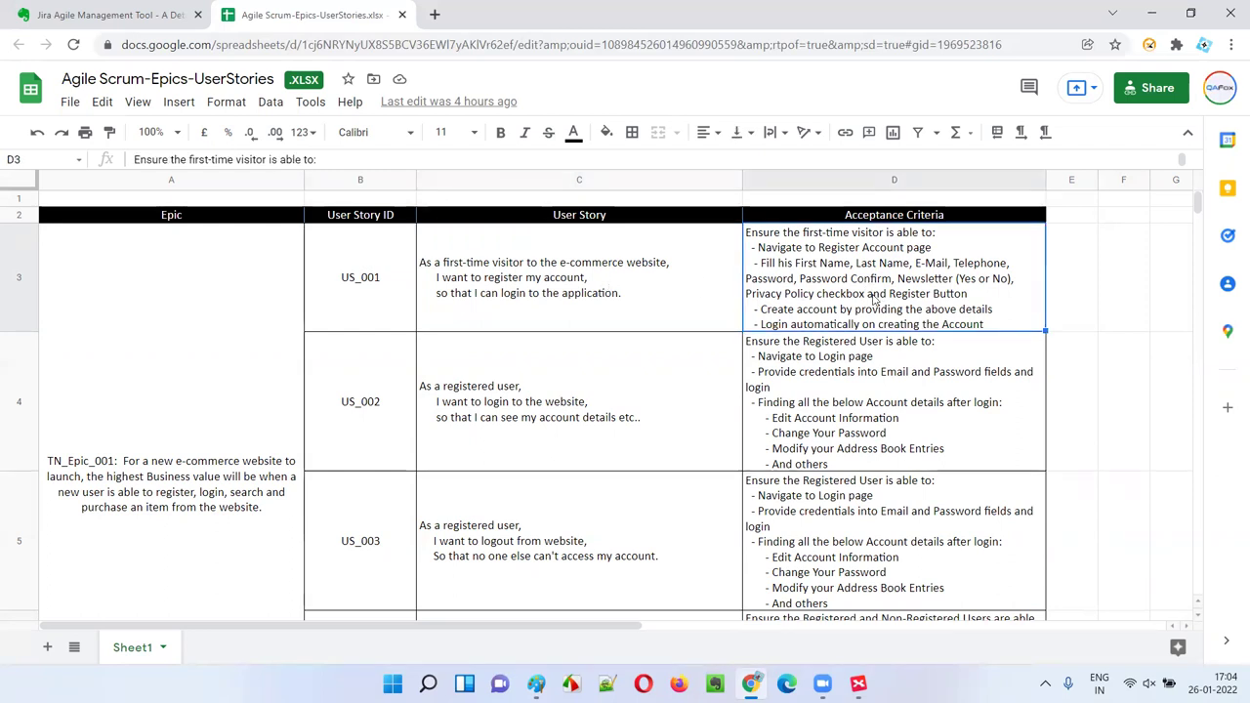
click(671, 311)
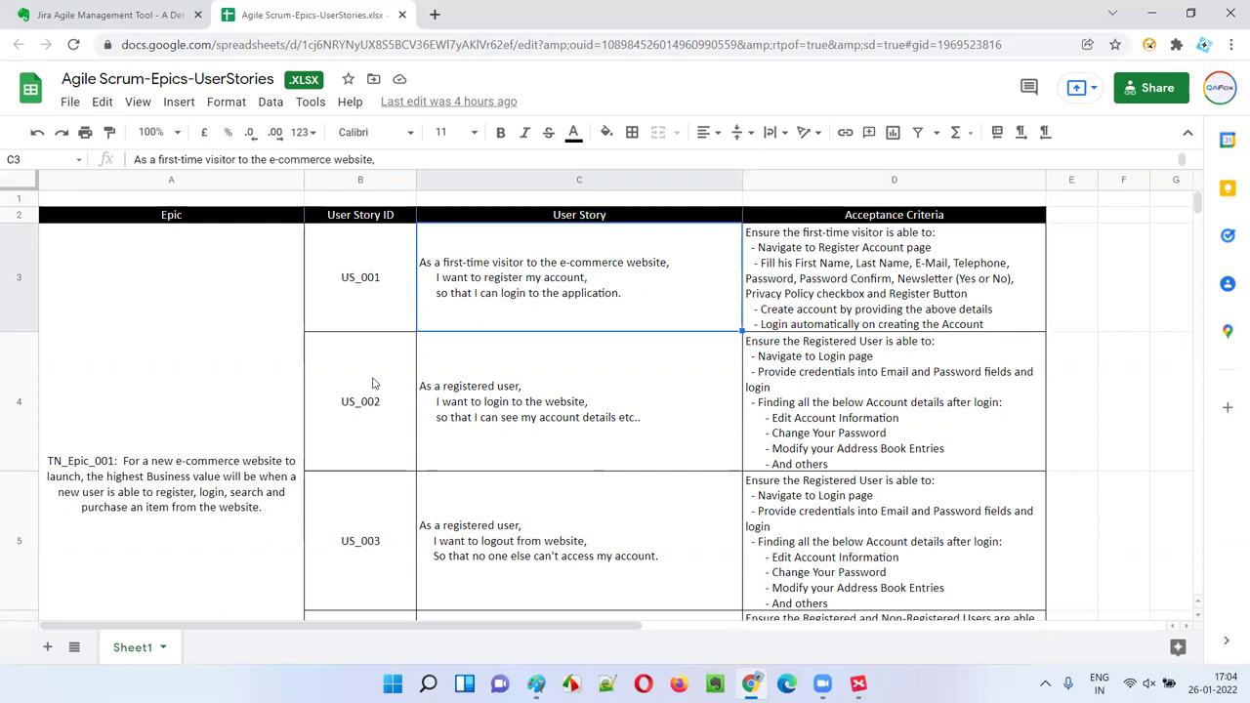
click(844, 275)
click(625, 295)
click(899, 292)
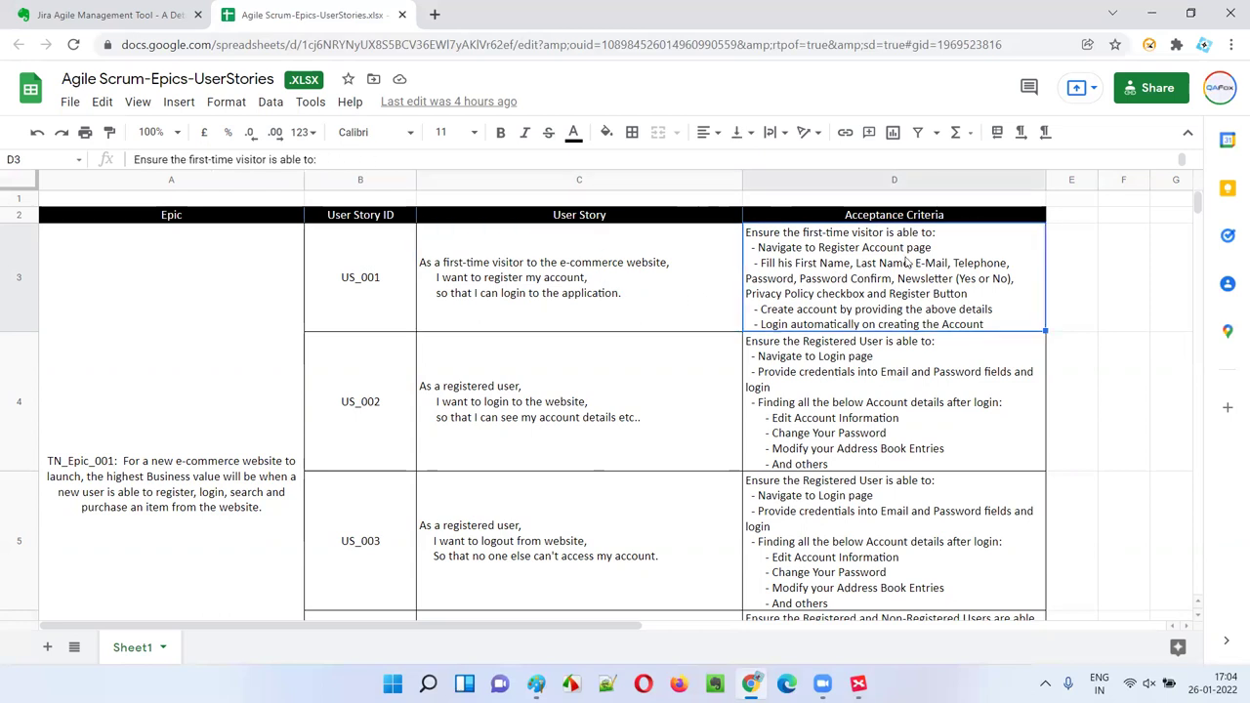
Step: Point out the User Story and Acceptance Criteria headings, then return to XMind's Creates User Stories topic
click(912, 217)
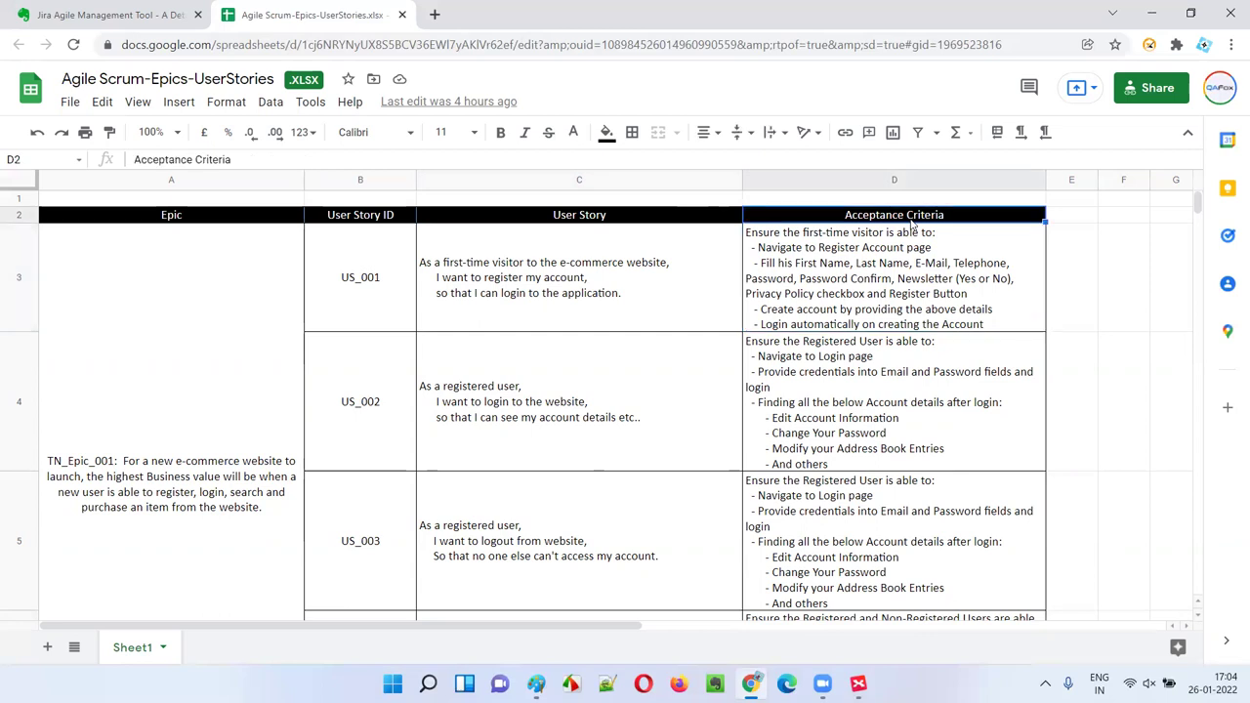
click(886, 282)
click(604, 224)
click(947, 286)
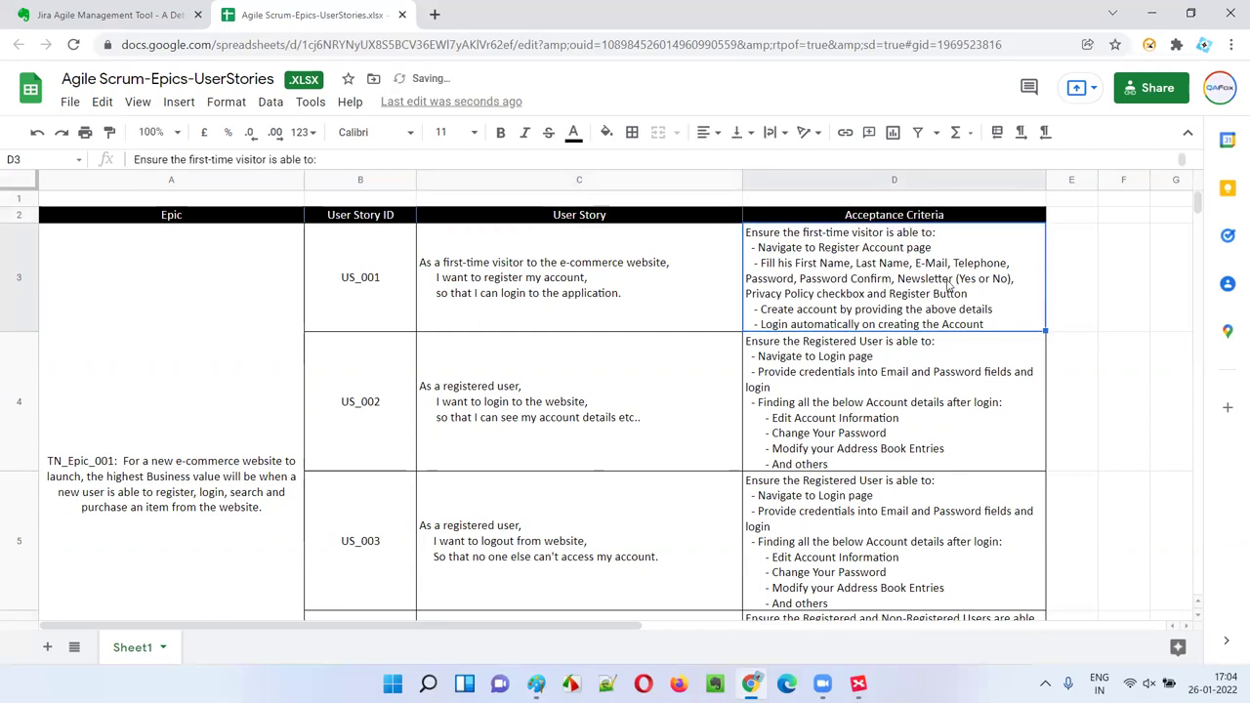
key(alt+Tab)
click(436, 359)
Step: Add a 'Contain' topic after Broken down from an Epic, with a 'Title' subtopic
click(331, 373)
key(Return)
text(Contain)
key(Return)
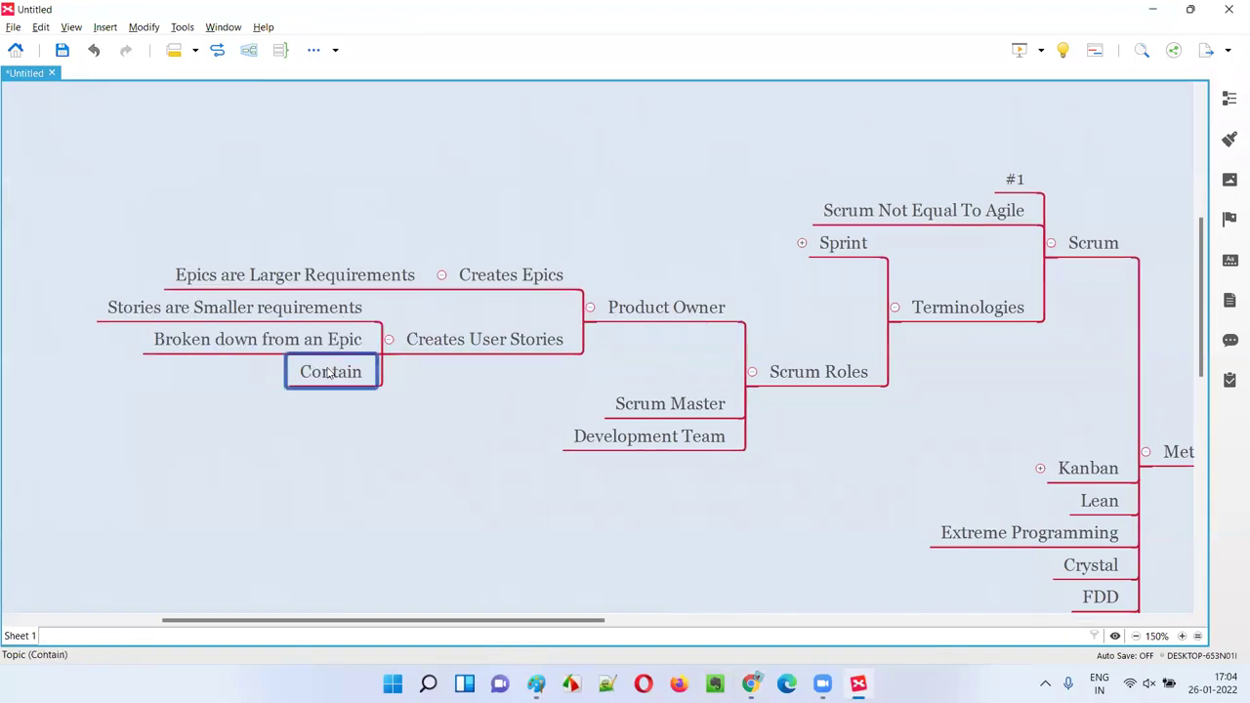
key(Tab)
text(Title)
key(Return)
Step: Rename the Title subtopic to 'User Story Title'
key(alt+Tab)
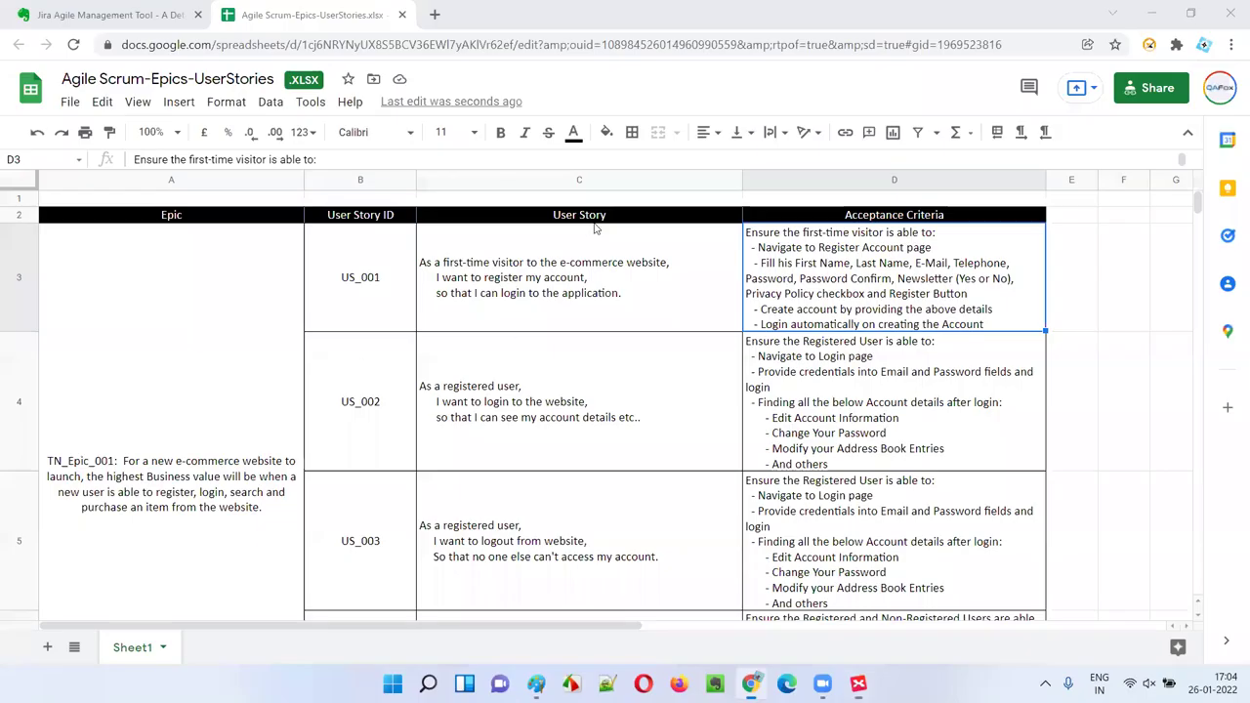
key(alt+Tab)
double_click(215, 376)
click(202, 376)
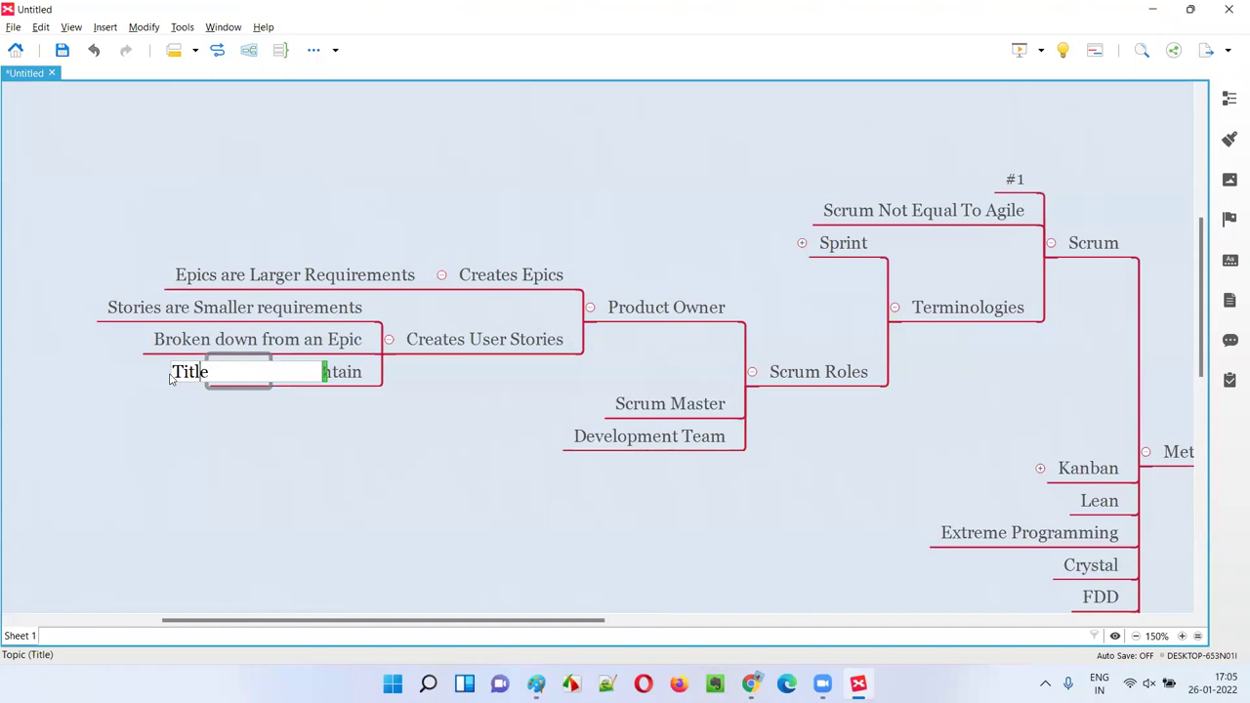
text(User Story)
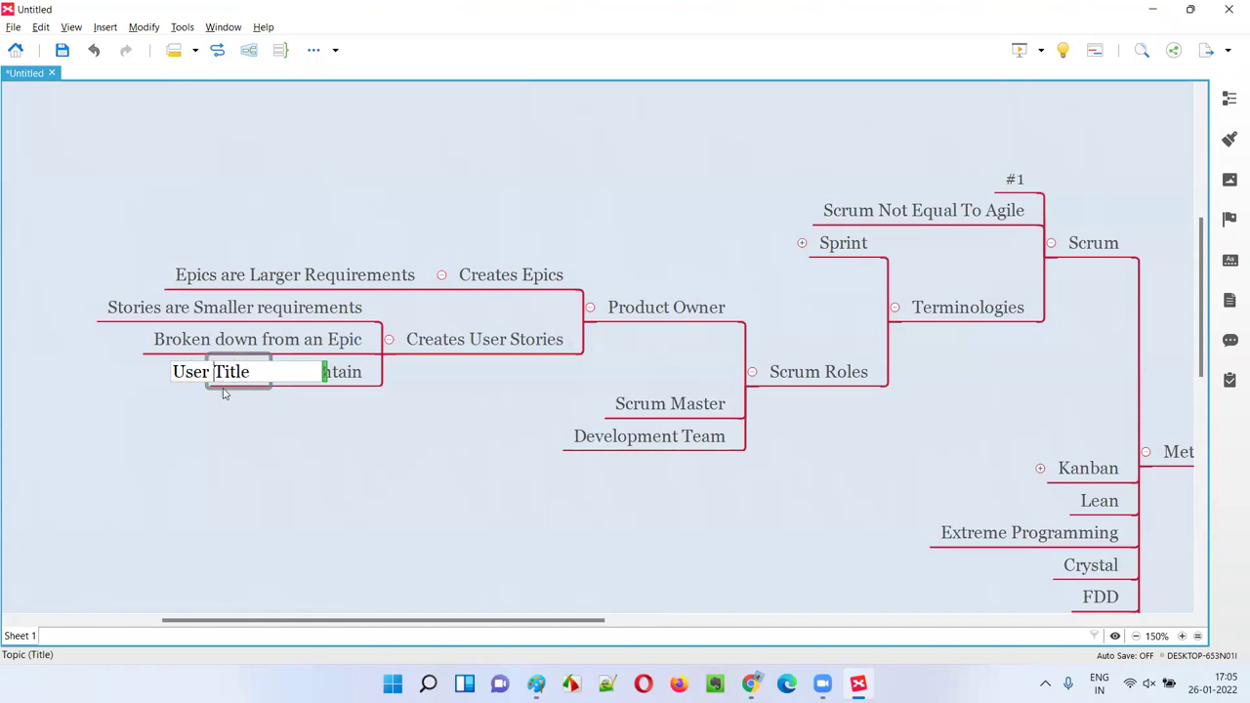
key(Return)
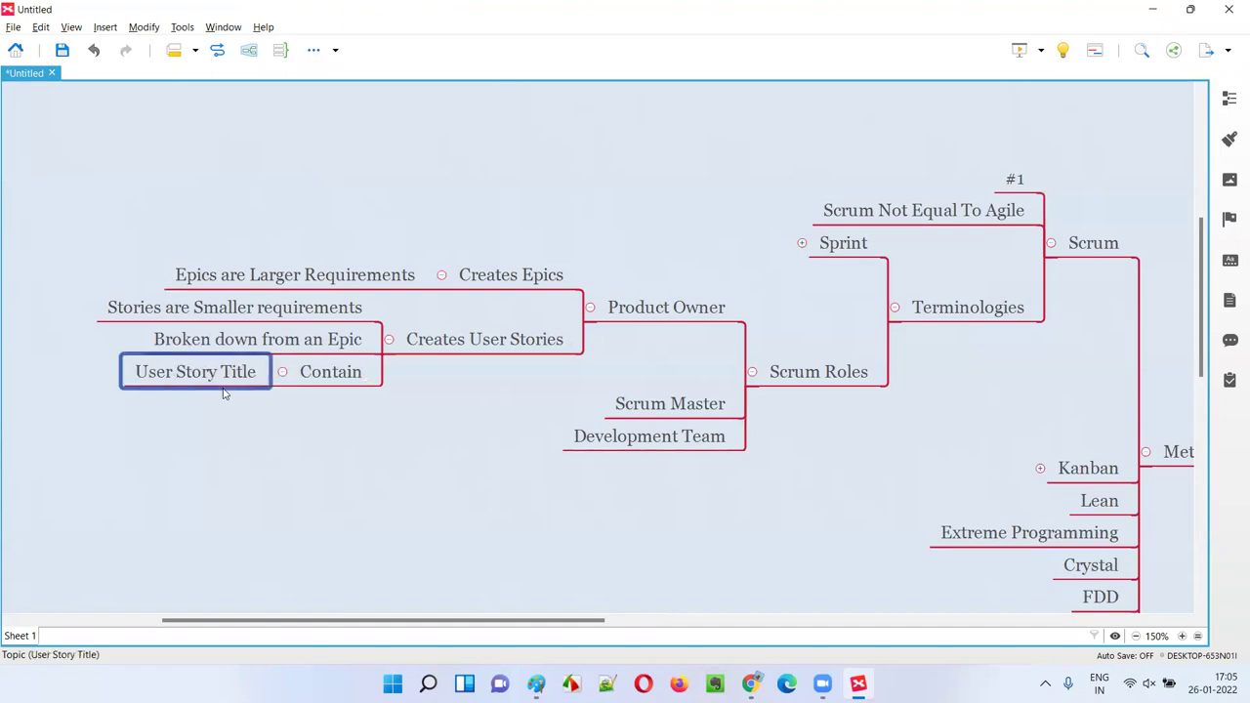
key(alt+Tab)
key(alt+Tab)
Step: Add an 'Acceptance Criteria' sibling below User Story Title, correcting its misspelling
key(Return)
double_click(235, 388)
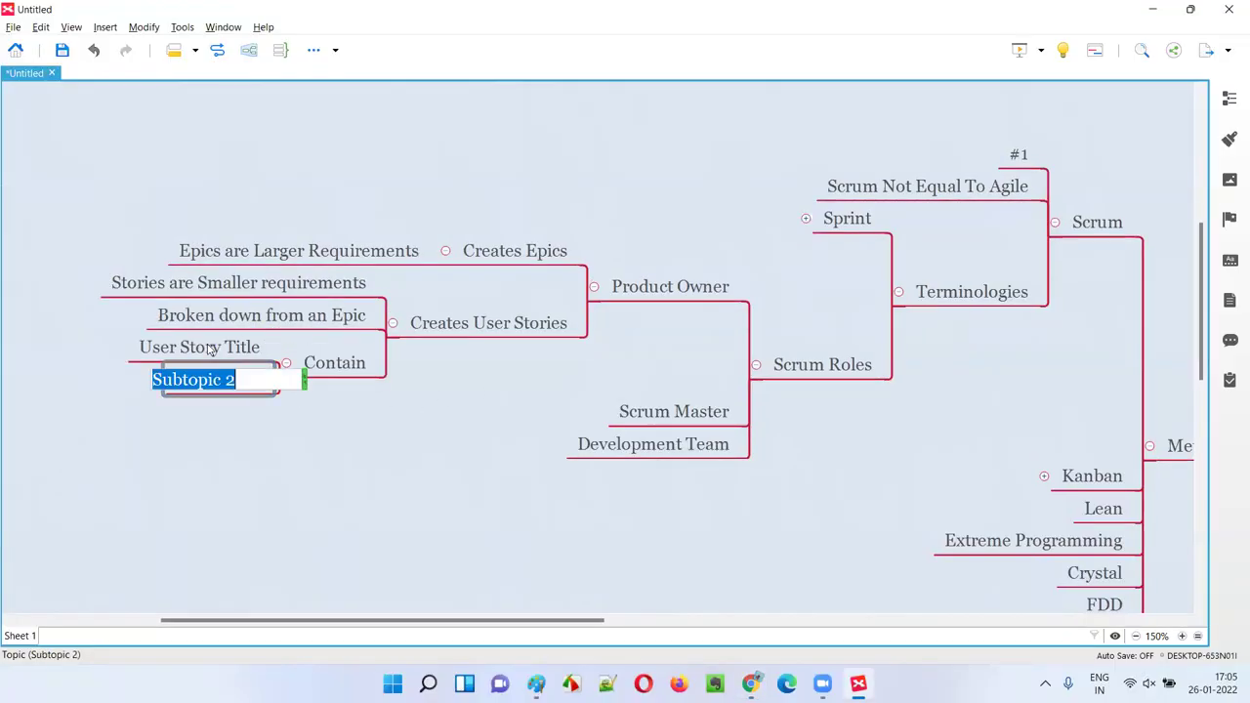
text(A)
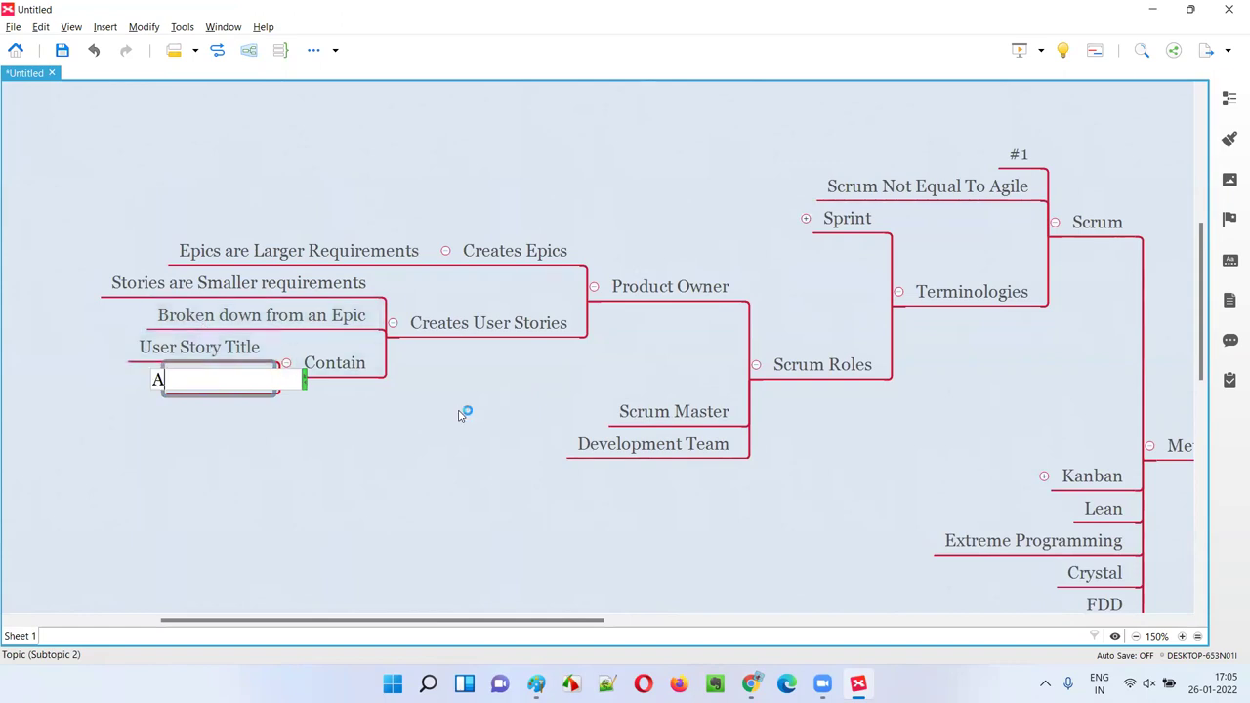
text(cceptance Criterai)
key(Return)
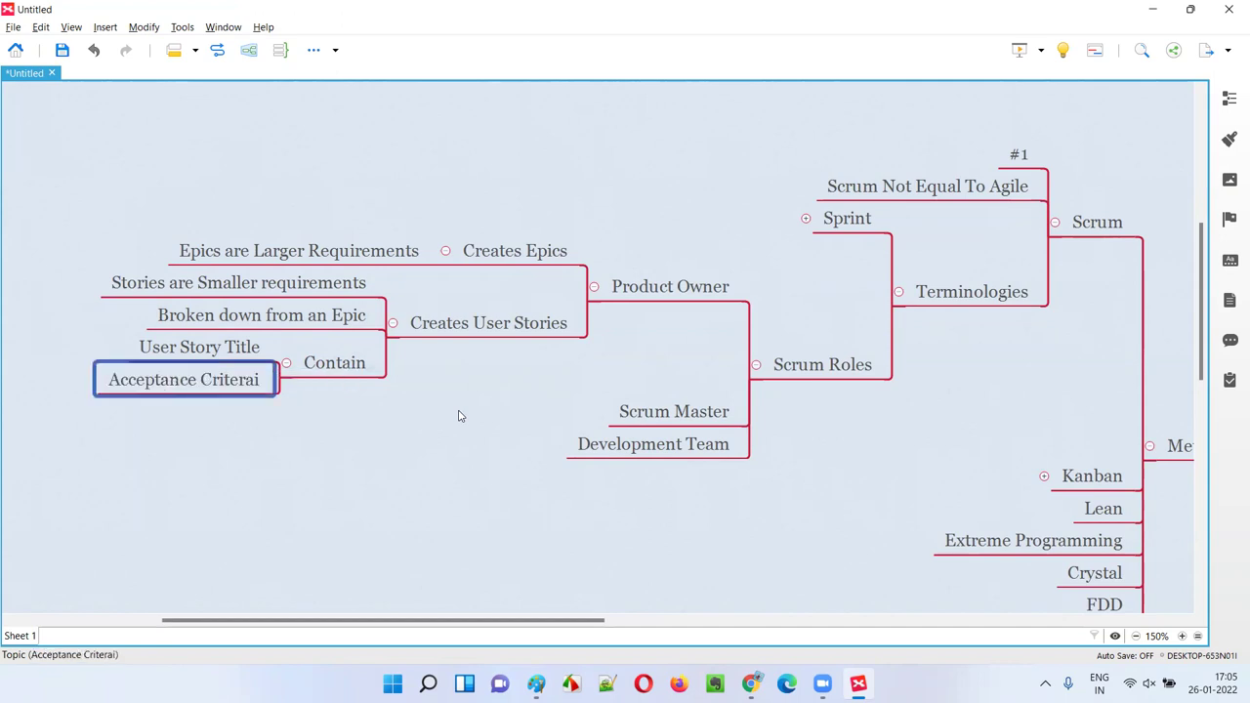
double_click(257, 388)
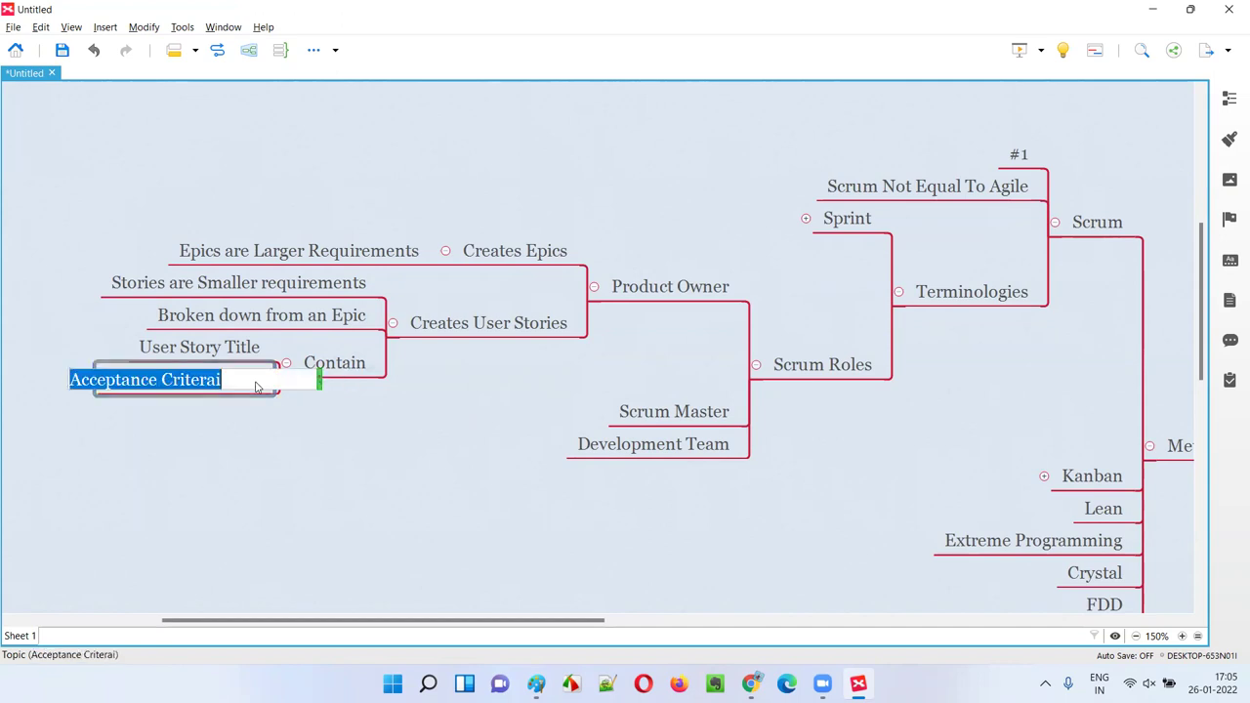
drag(212, 386, 226, 387)
text(ia)
key(Return)
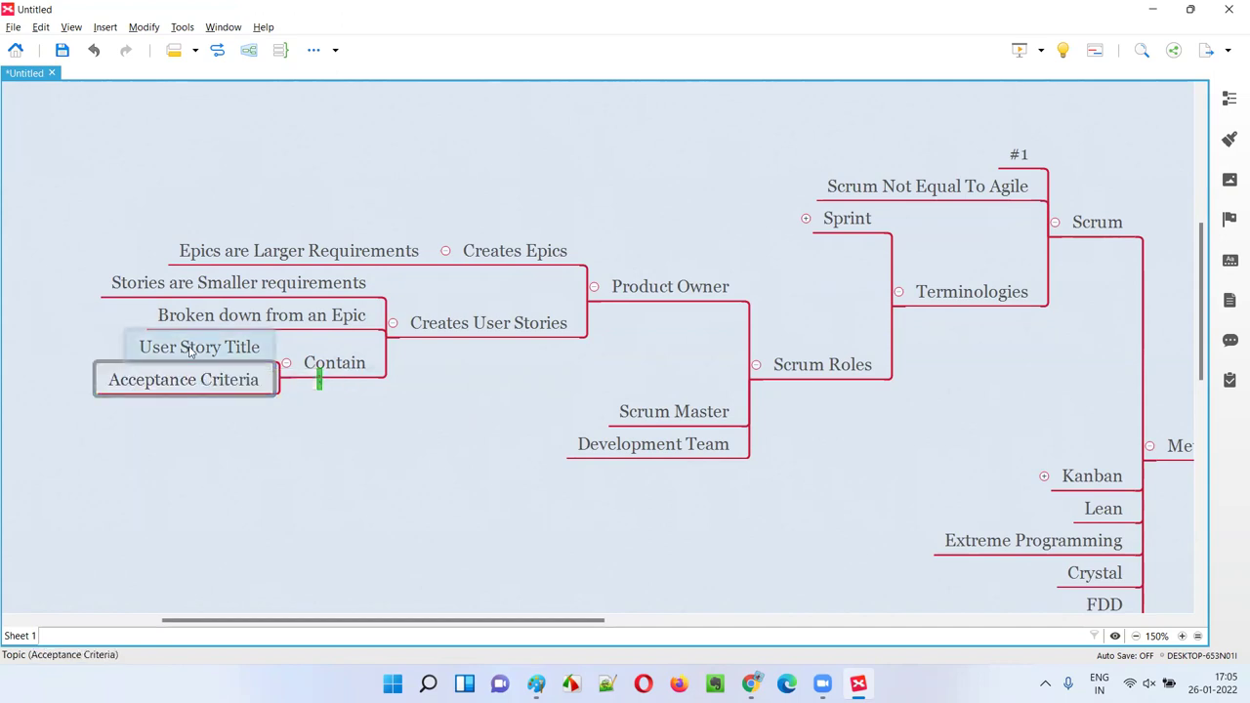
Step: Check the new Contain subtopics, then switch back to the user stories spreadsheet
click(330, 359)
click(224, 379)
key(Up)
click(222, 375)
key(alt+Tab)
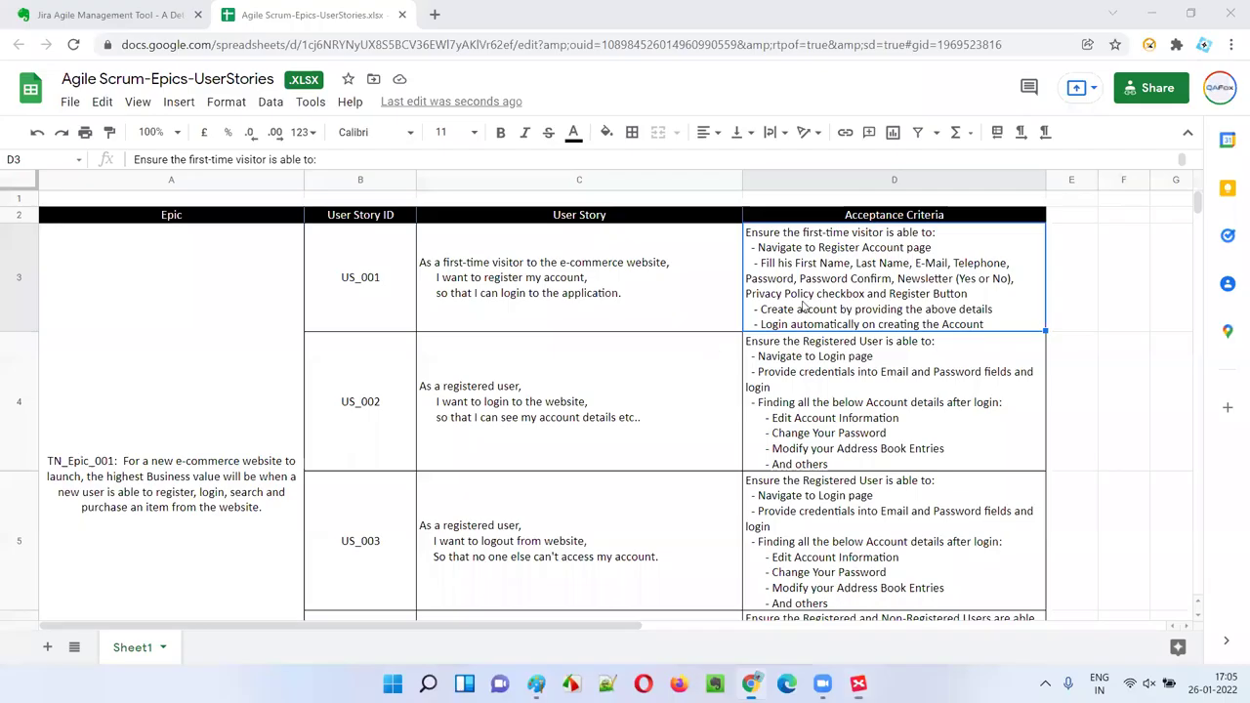
click(626, 277)
click(825, 262)
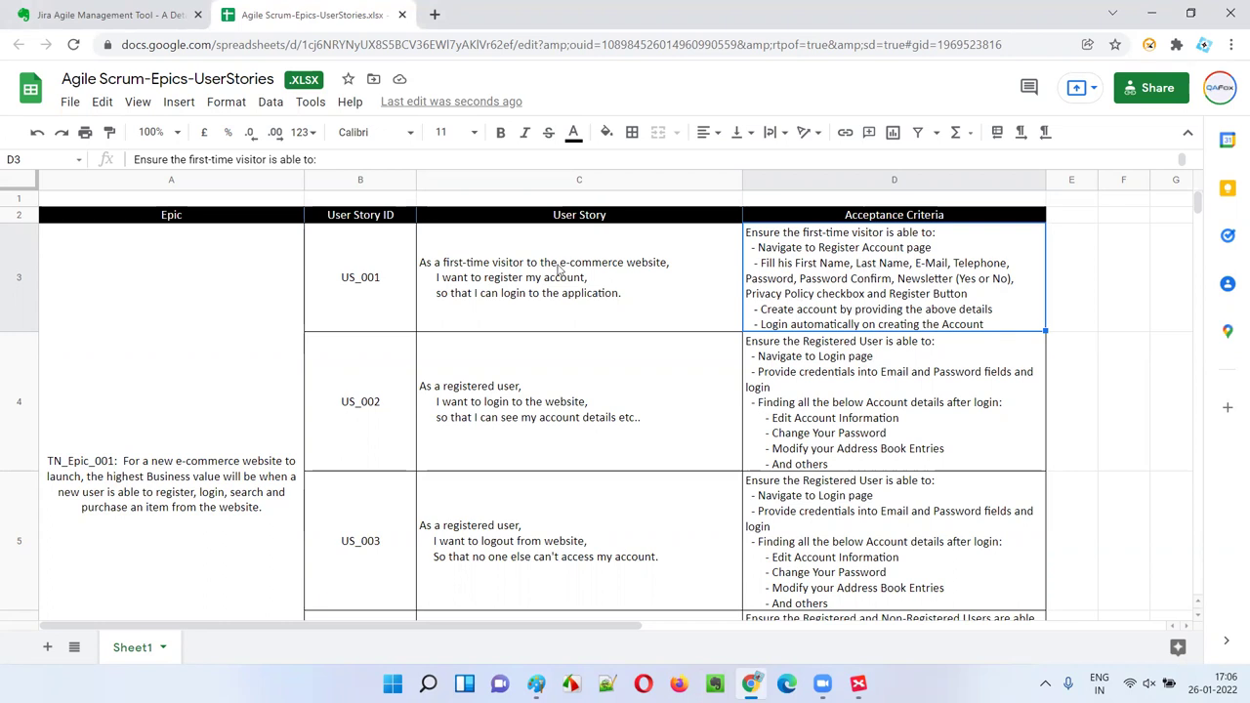
click(571, 269)
click(867, 293)
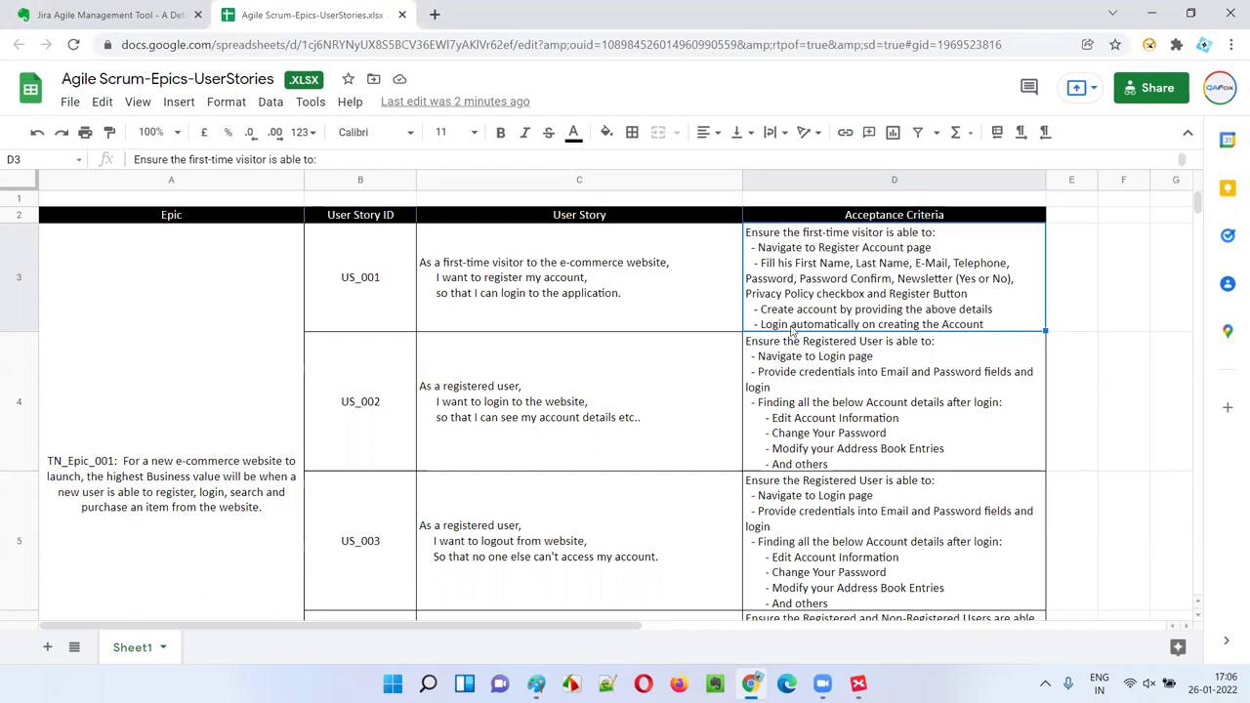
click(592, 266)
click(920, 307)
click(693, 307)
click(831, 310)
click(663, 284)
click(912, 270)
key(alt+Tab)
click(511, 323)
click(206, 350)
click(221, 379)
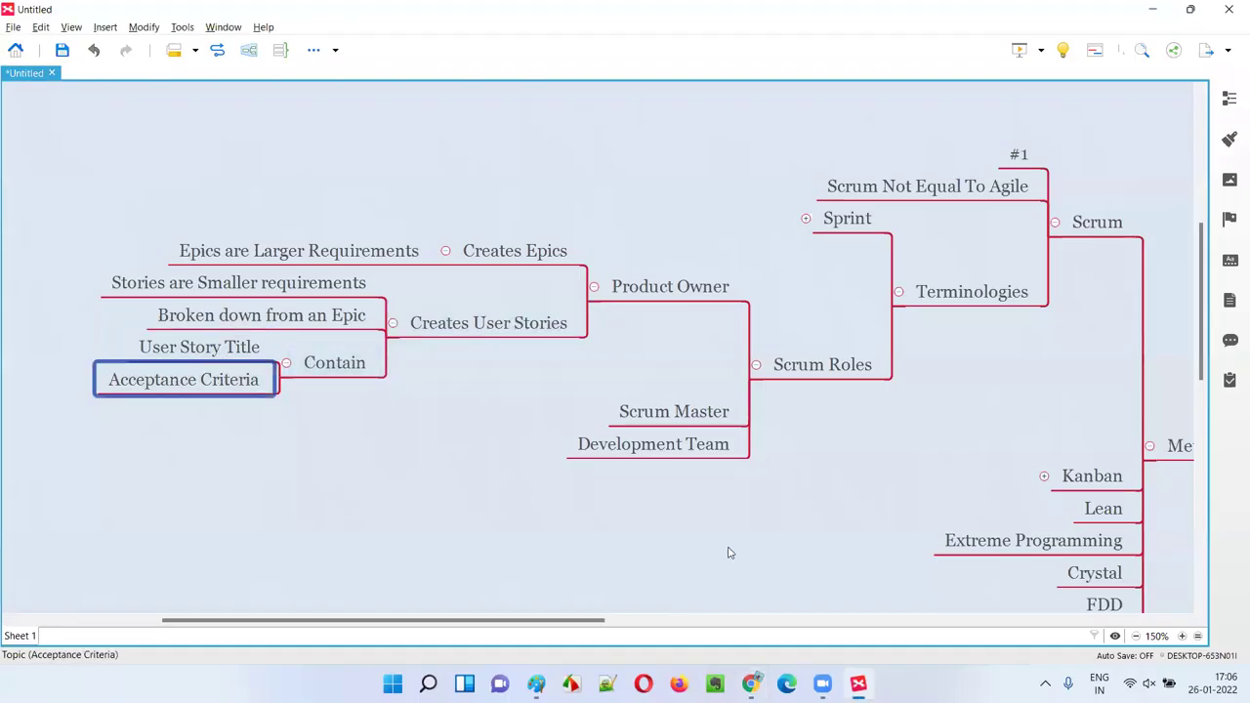
key(alt+Tab)
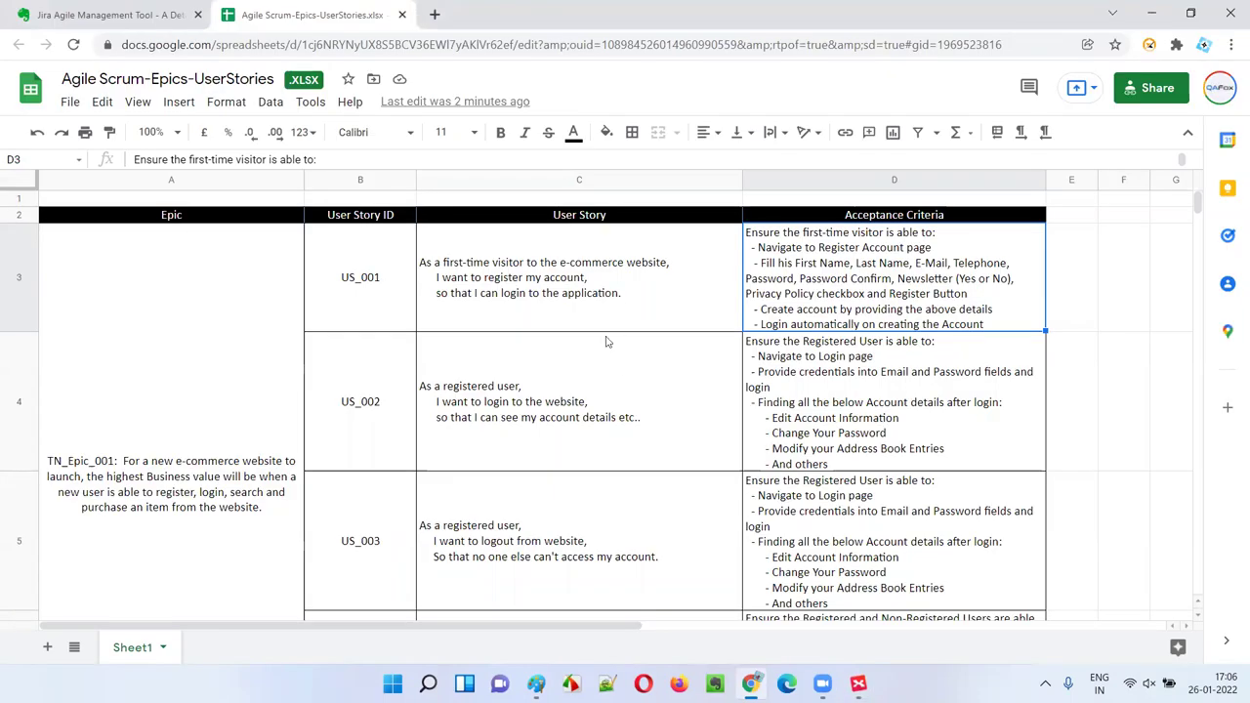
click(608, 343)
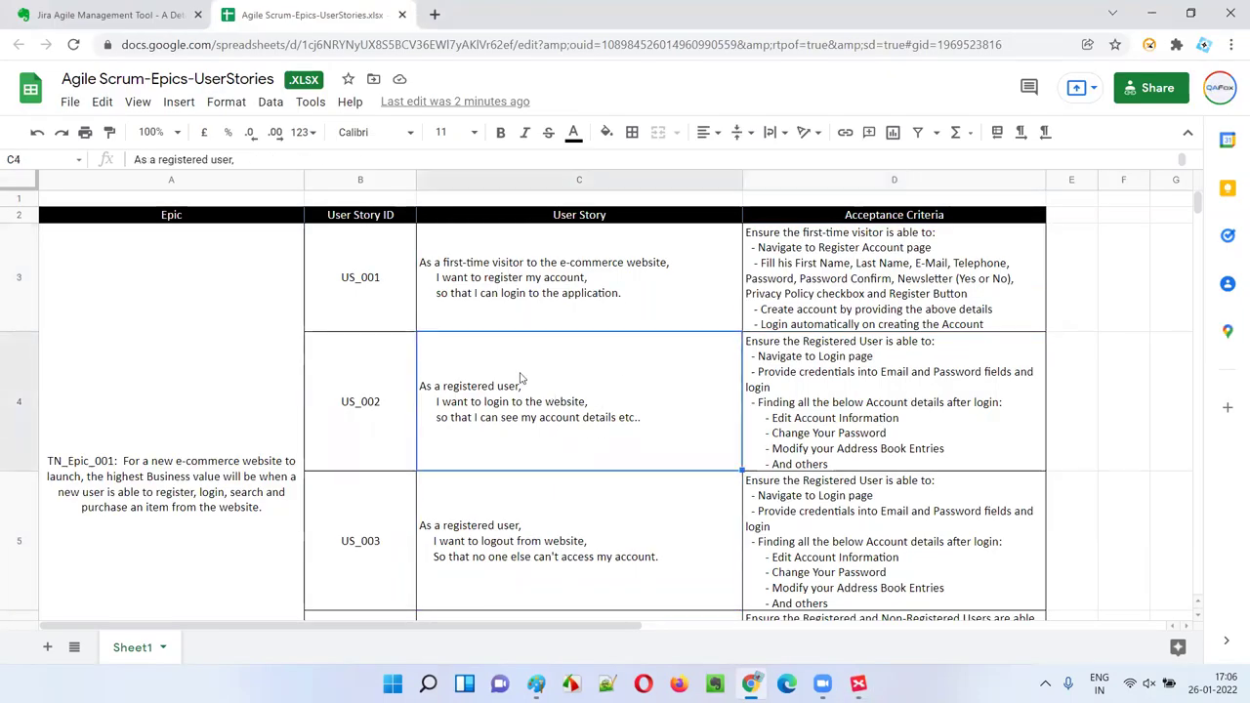
click(825, 358)
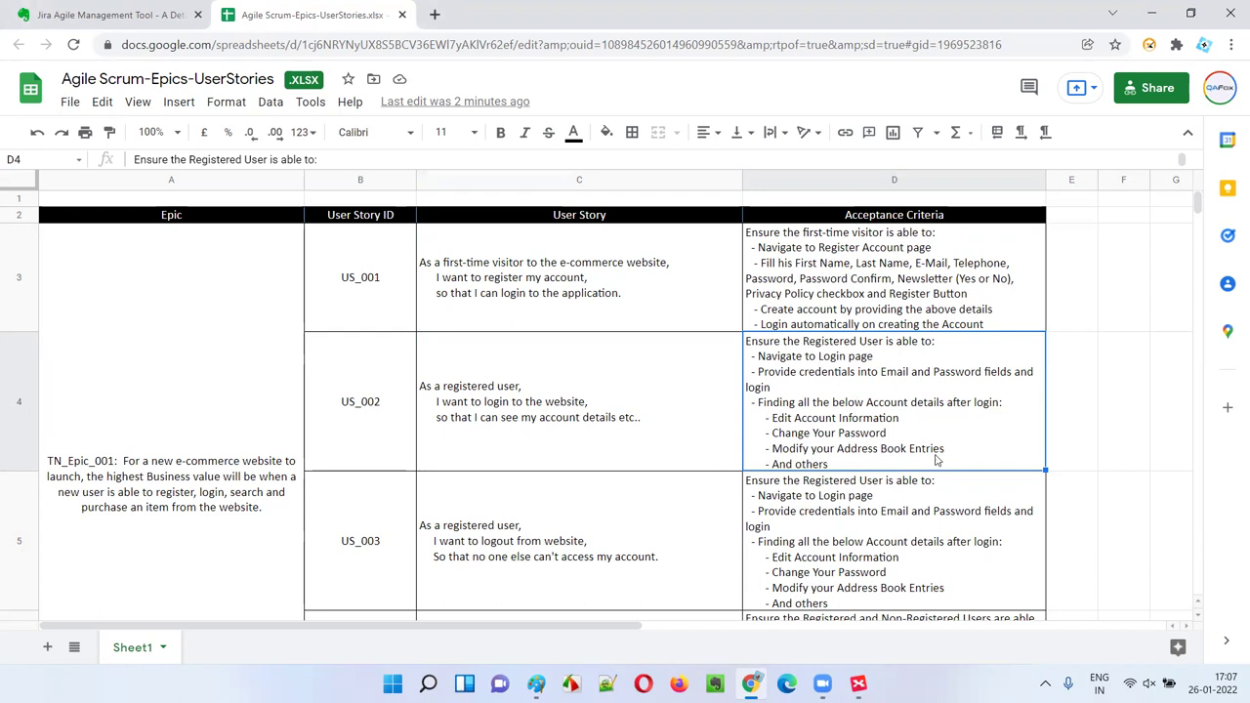
click(825, 523)
scroll(898, 381, down, 1)
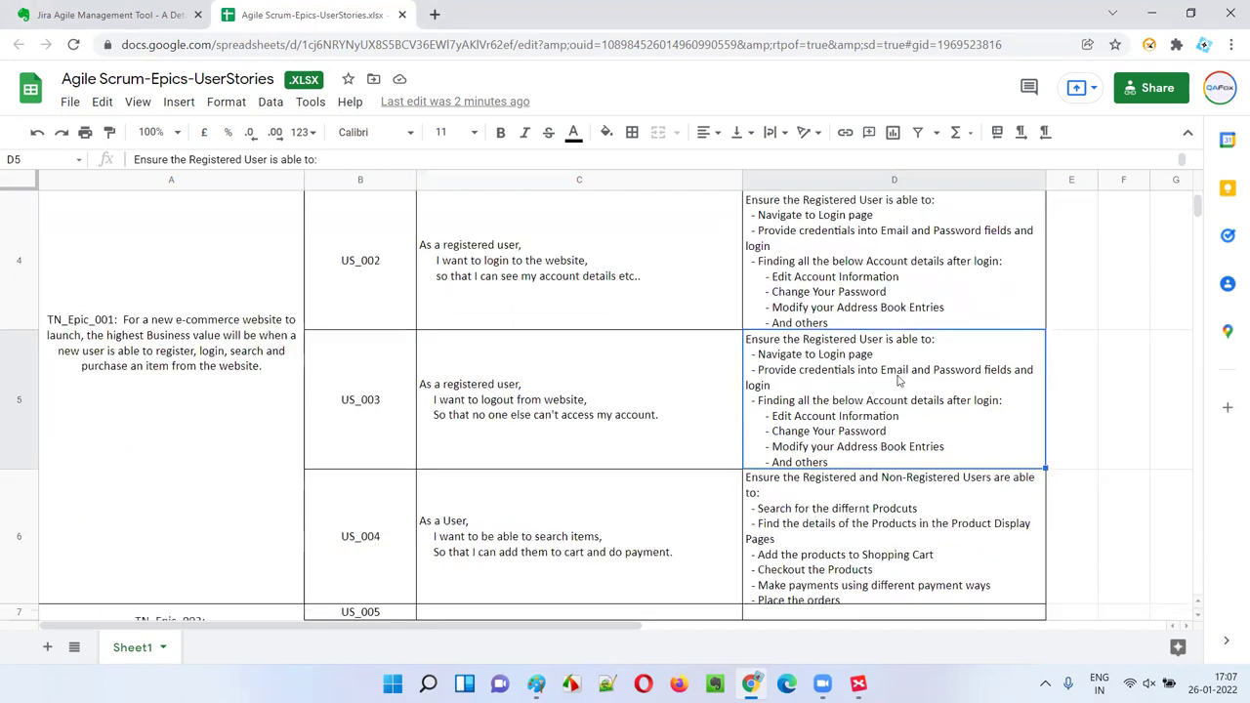
click(666, 413)
click(879, 400)
click(715, 414)
click(872, 366)
scroll(861, 234, up, 1)
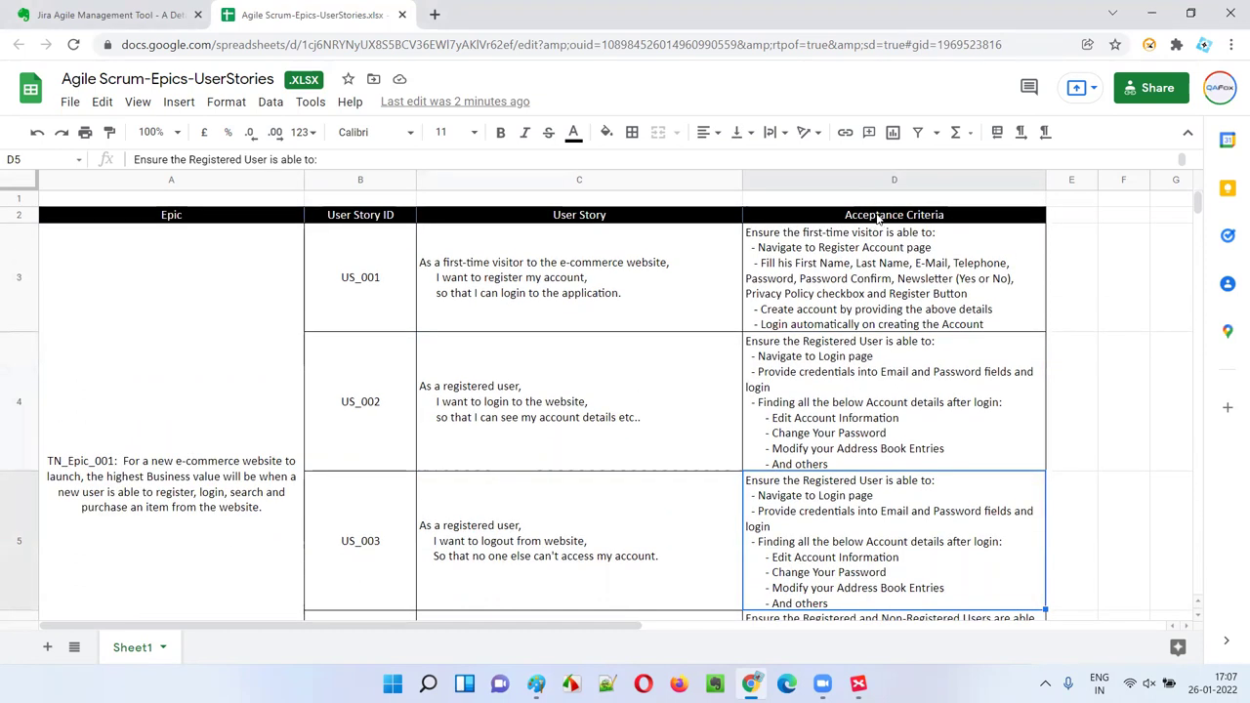
click(601, 298)
click(810, 269)
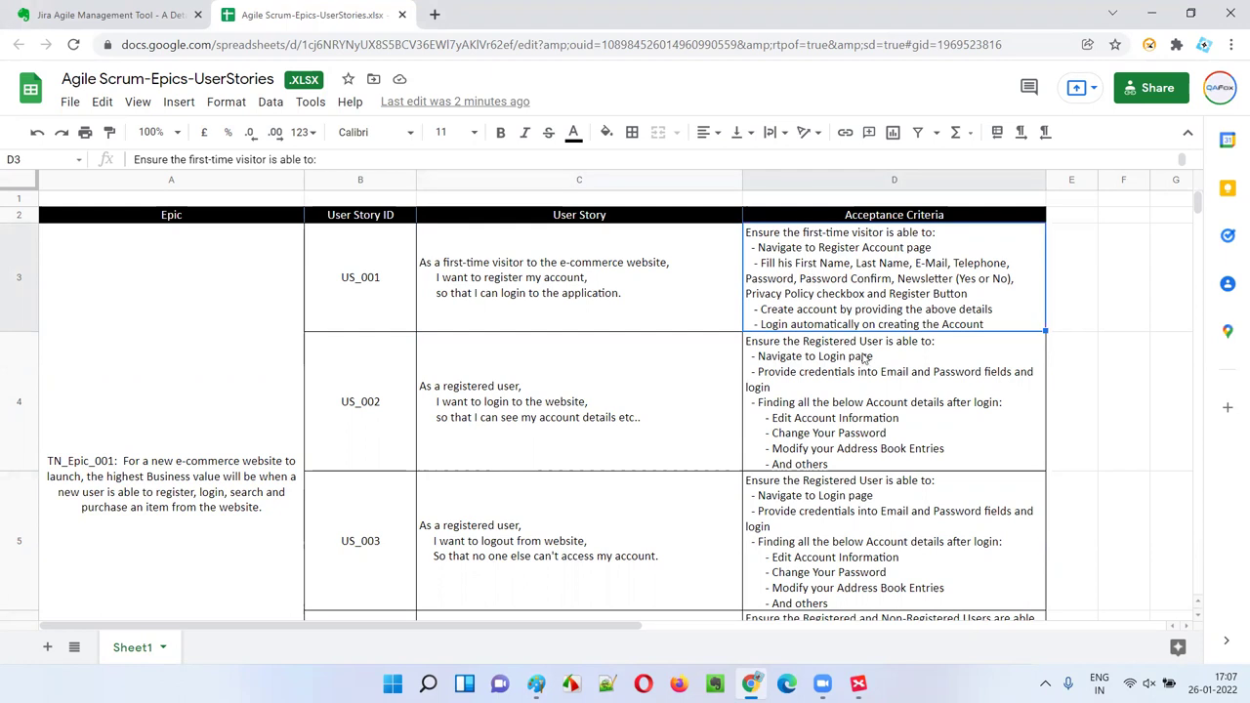
scroll(864, 358, down, 1)
click(650, 430)
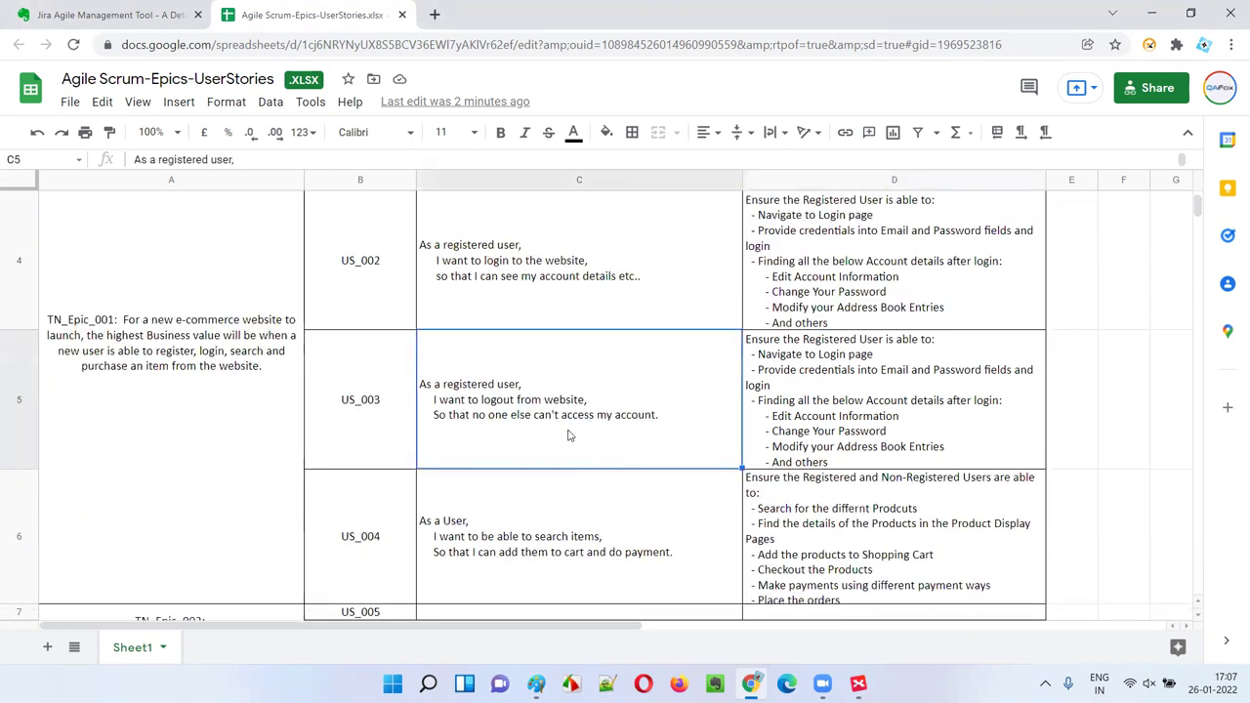
scroll(816, 349, up, 3)
click(866, 458)
click(896, 269)
click(886, 388)
click(820, 293)
scroll(561, 333, down, 3)
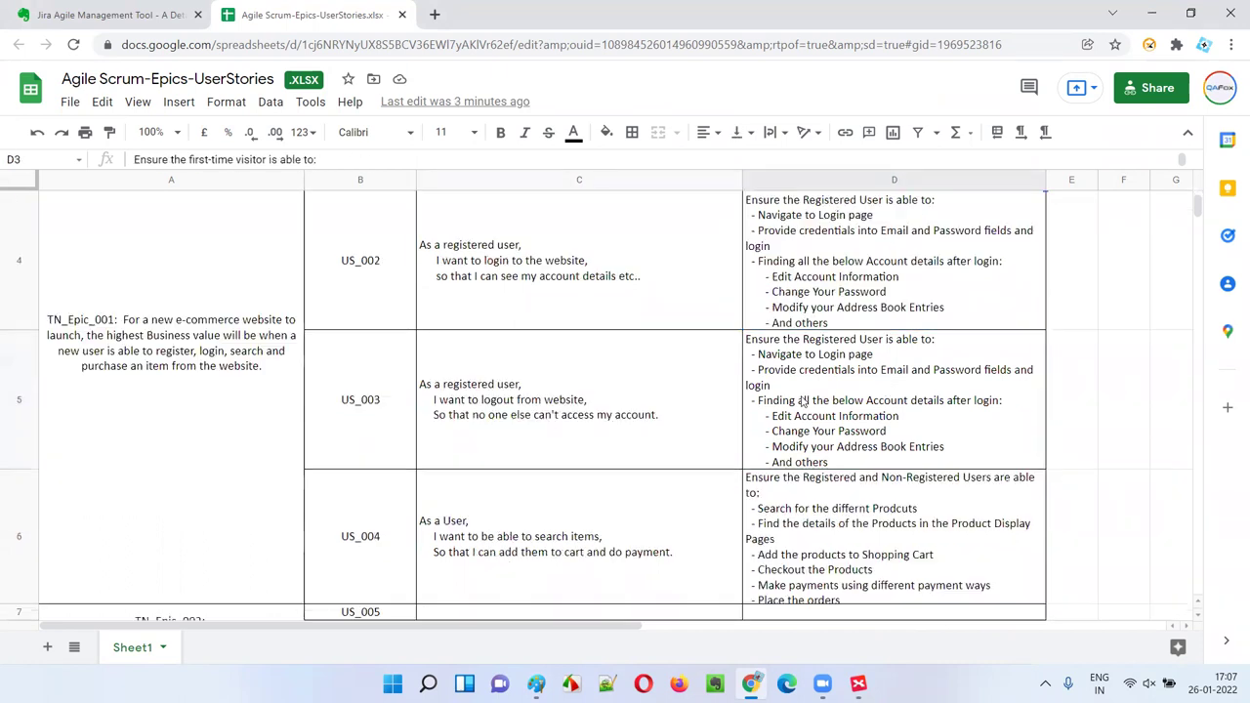
click(472, 300)
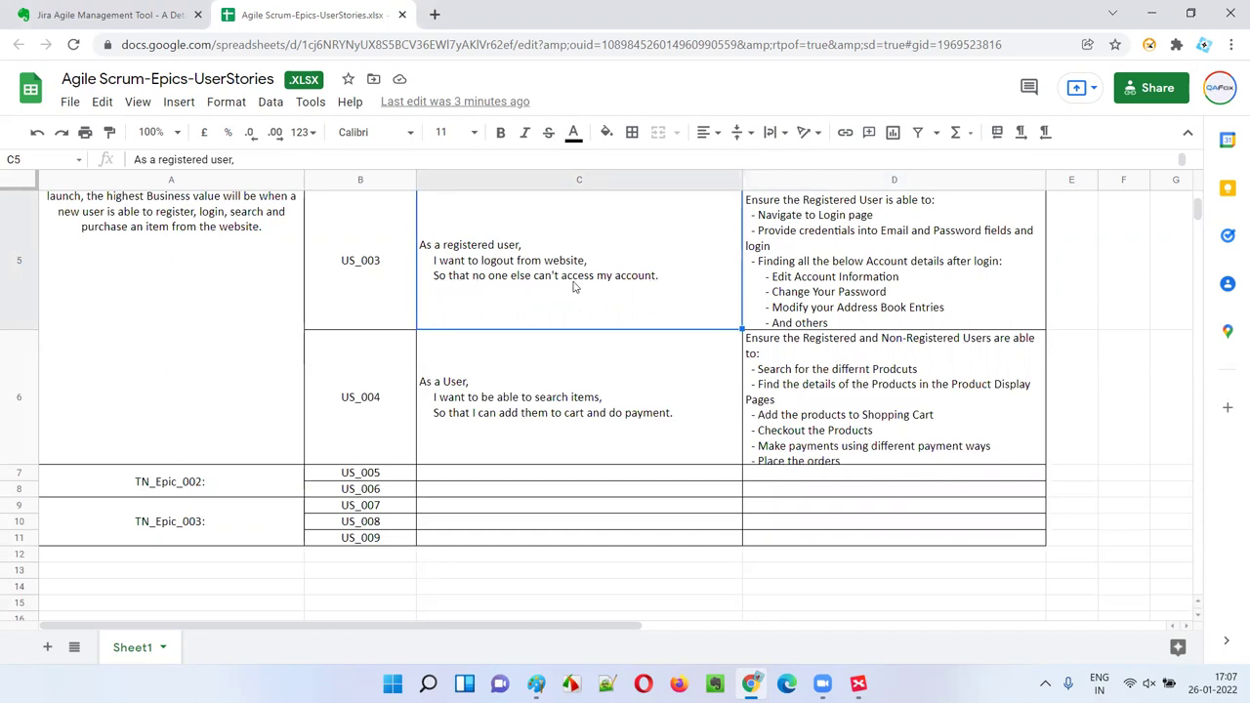
Step: Remove the extra letters after 'can' in the C5 logout user story
double_click(549, 284)
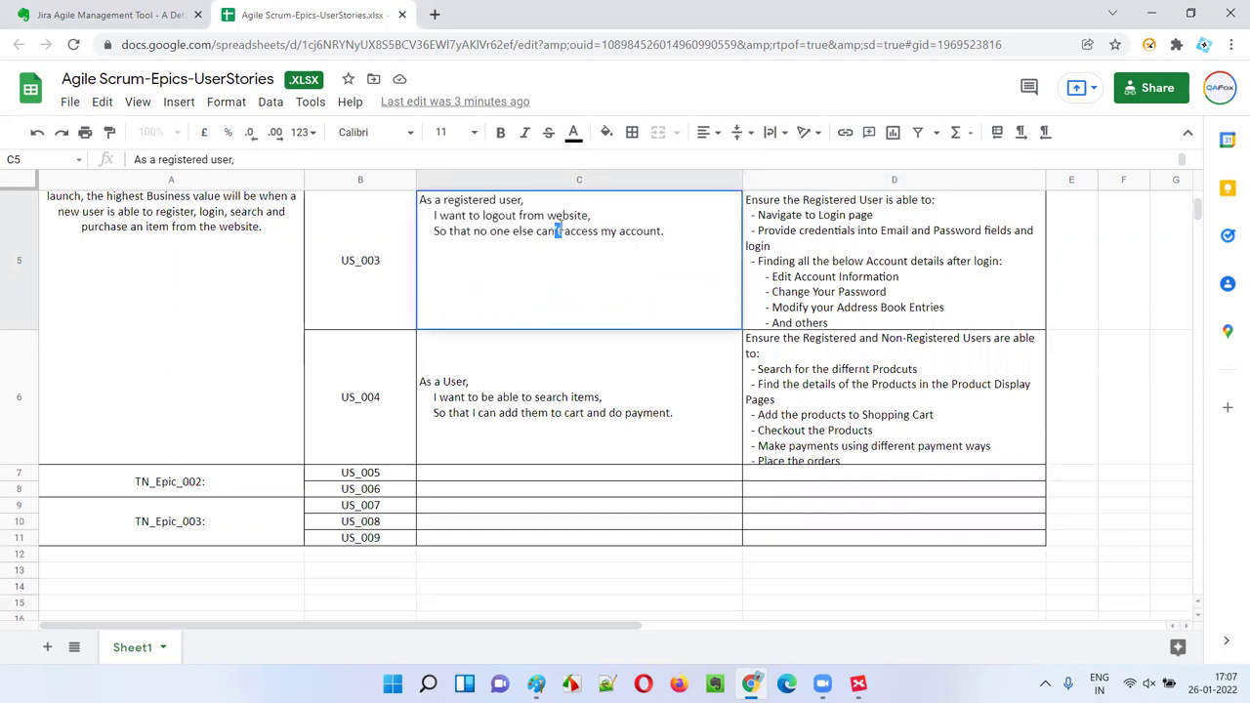
key(BackSpace)
key(Escape)
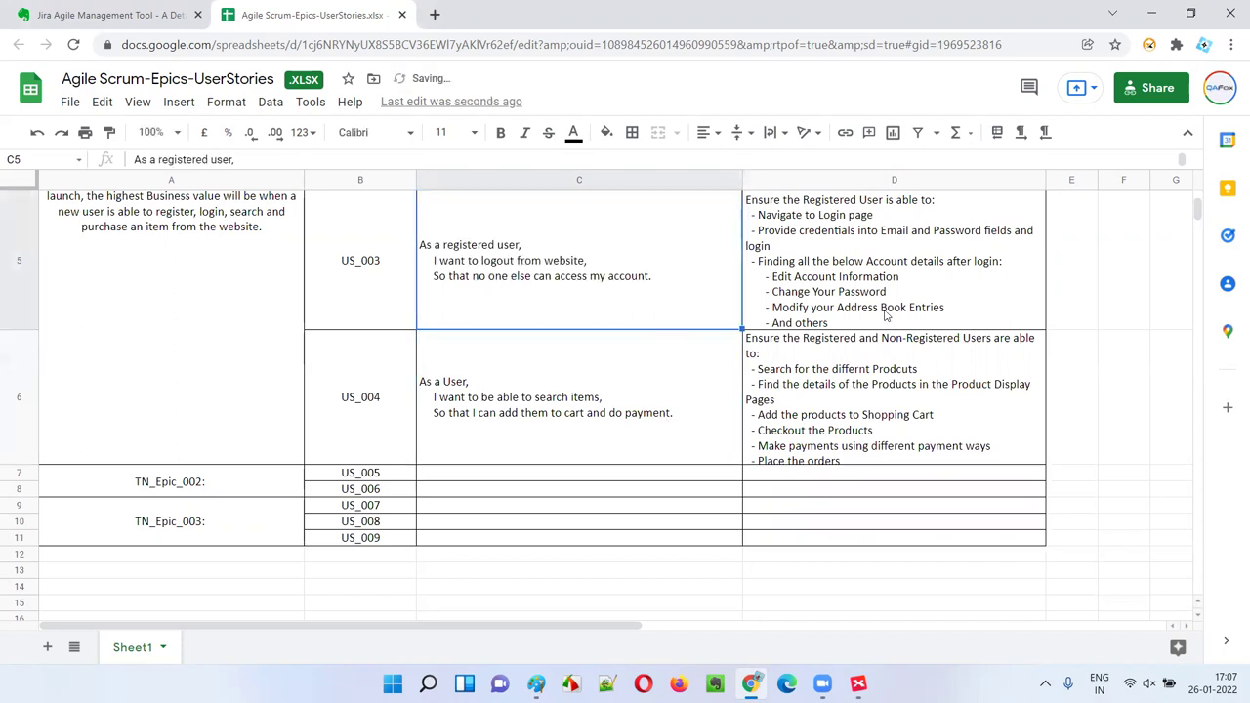
Step: Replace D5's copied criteria lines with 'Logout from the Application'
click(885, 314)
scroll(886, 315, up, 1)
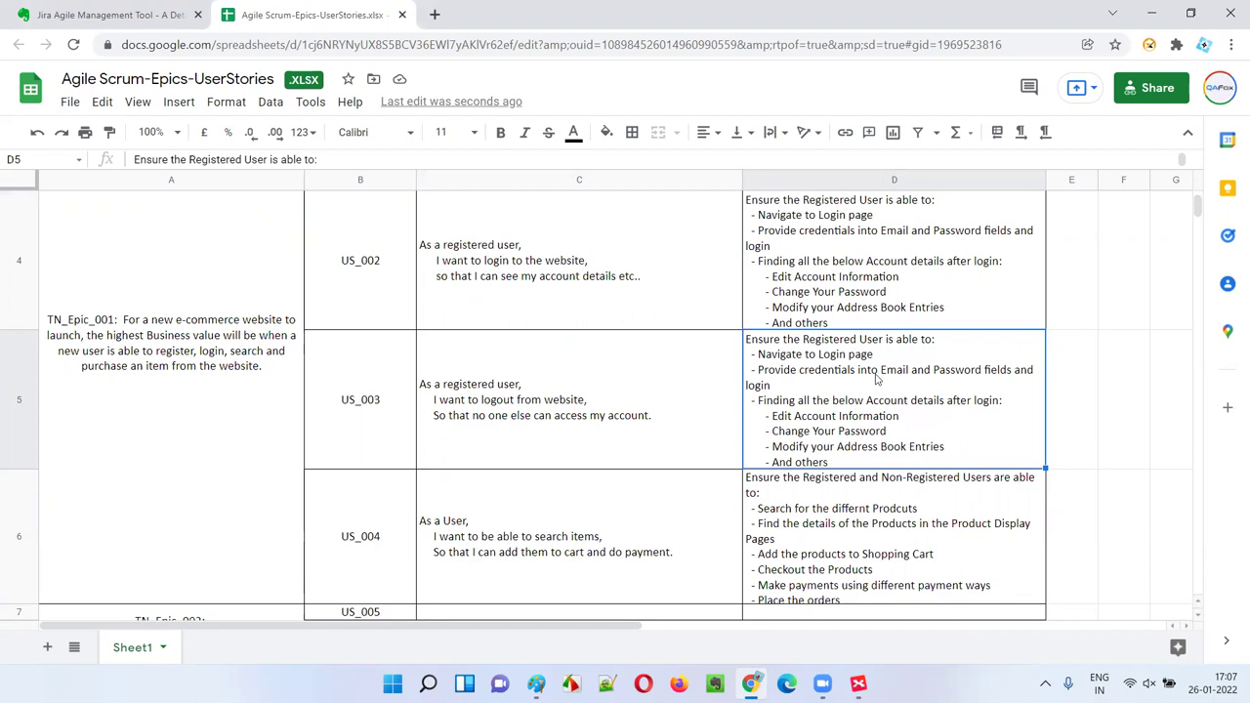
double_click(837, 400)
drag(759, 357, 876, 354)
click(874, 370)
drag(760, 354, 843, 452)
key(BackSpace)
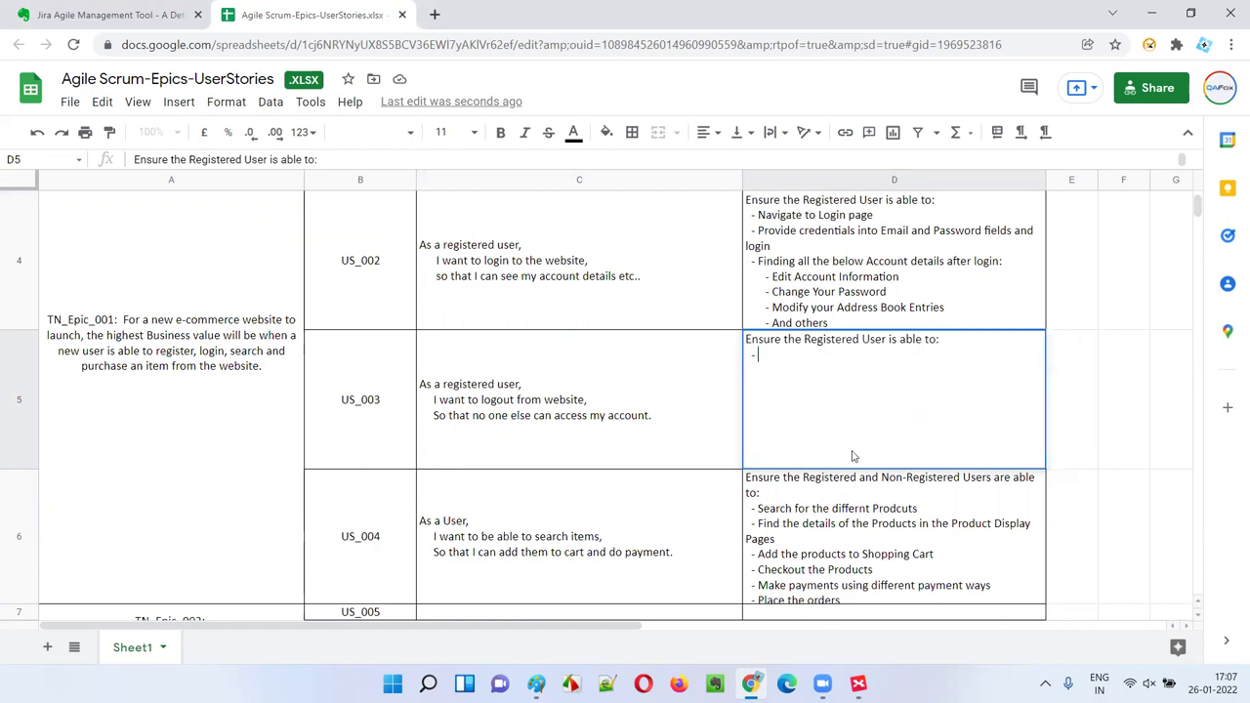
text(Logout from the )
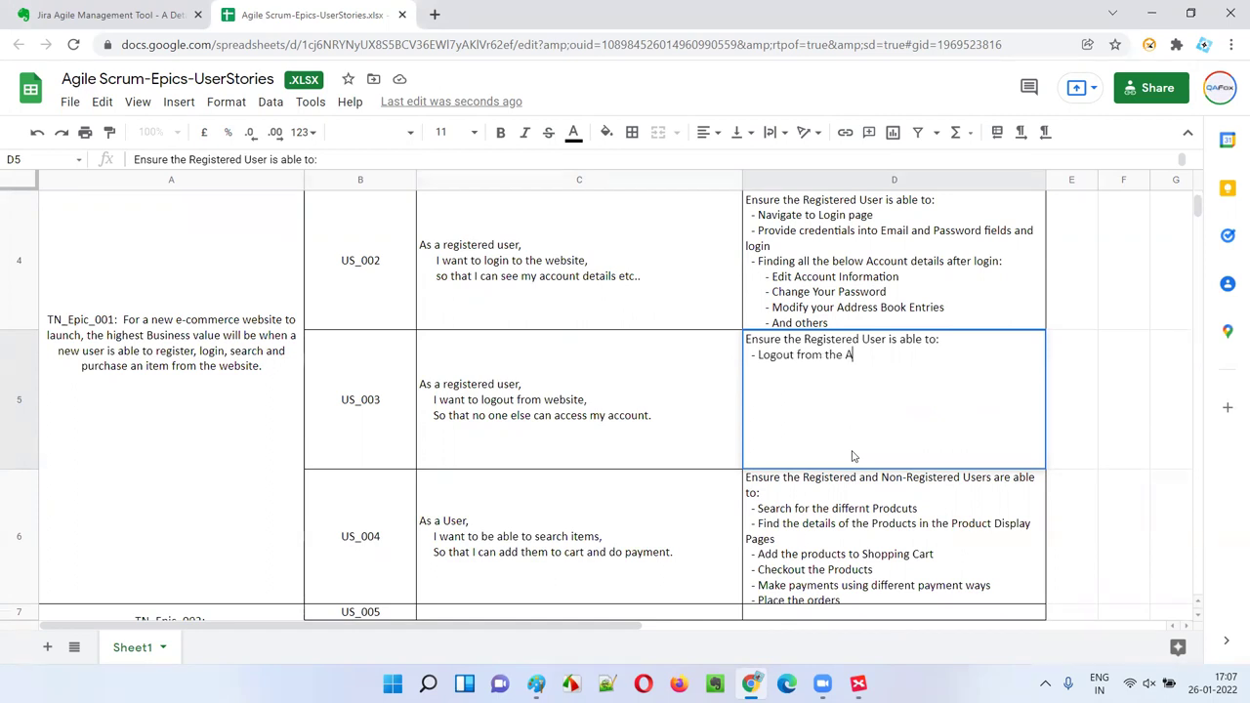
text(Application)
key(Return)
Step: Extend the D5 criterion with 'using the logout option frovider in the Menu options'
double_click(915, 359)
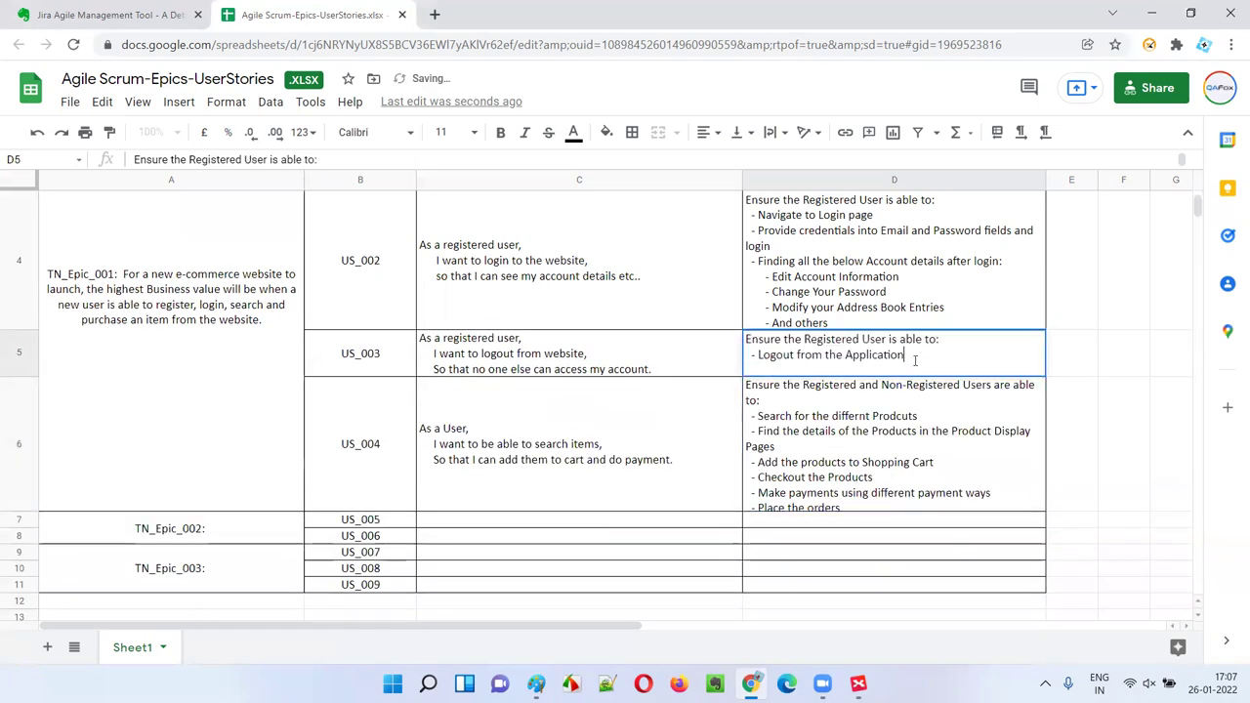
key(alt+Return)
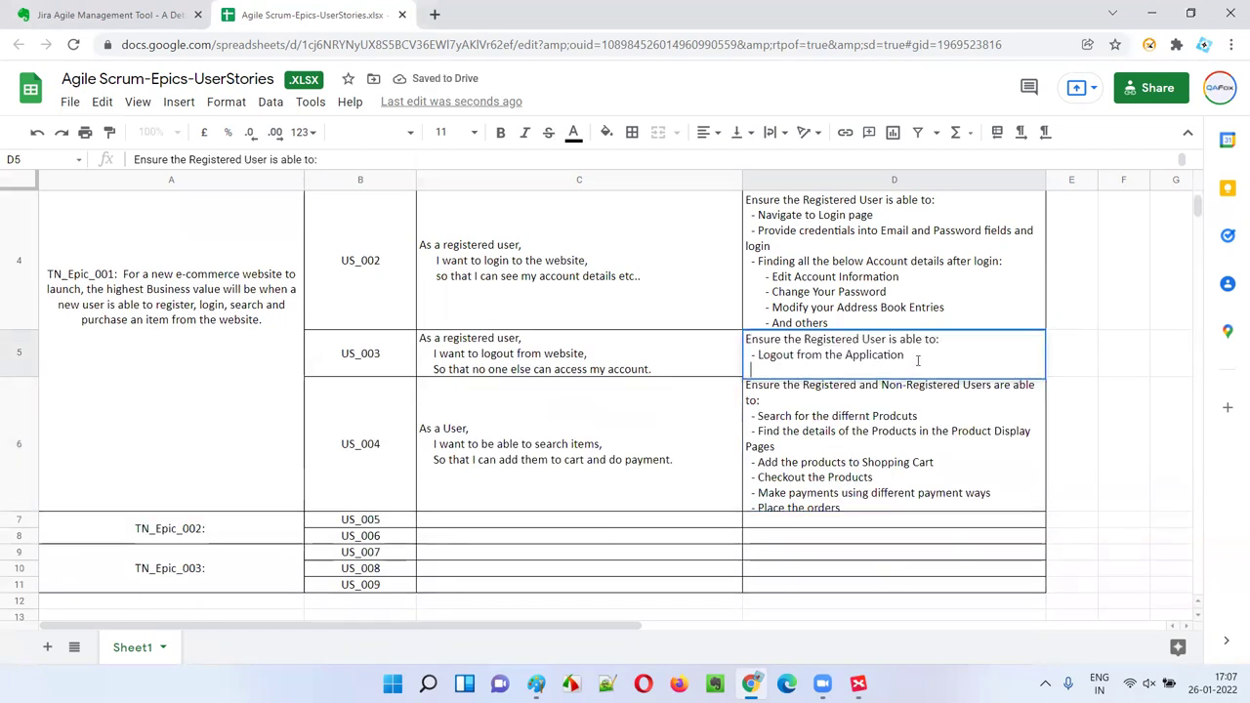
key(BackSpace)
text(using the logout option )
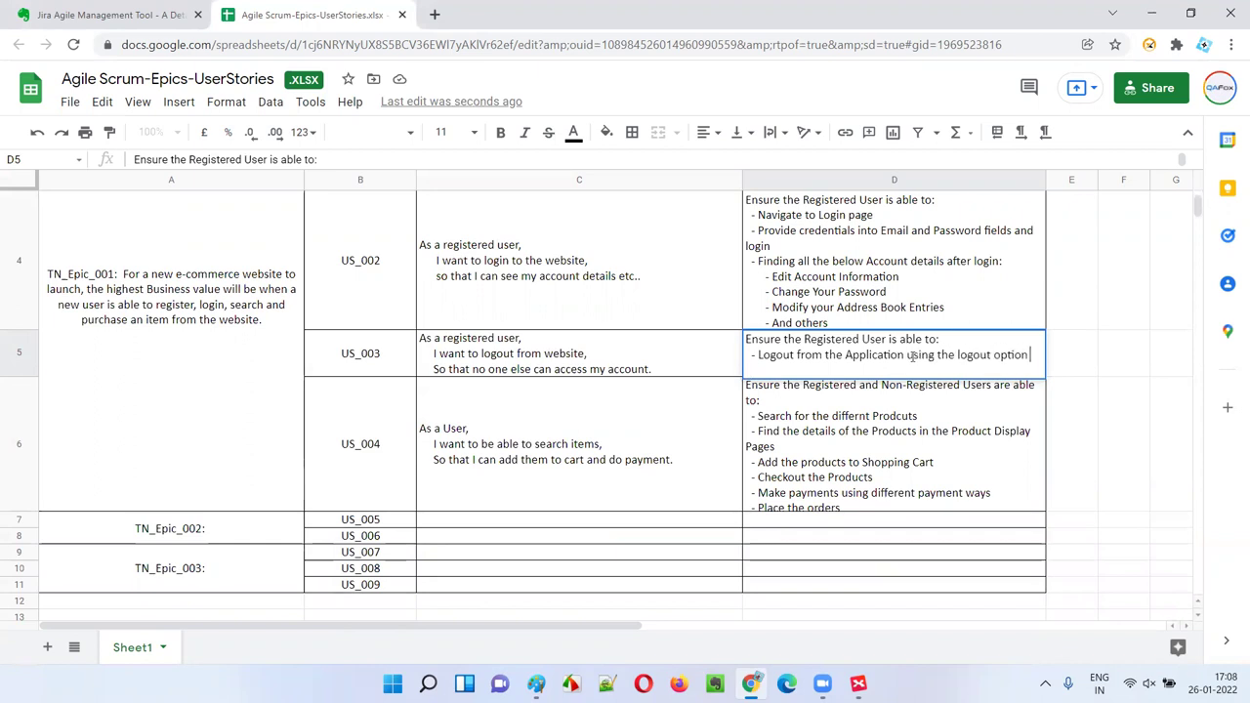
text(frovider v)
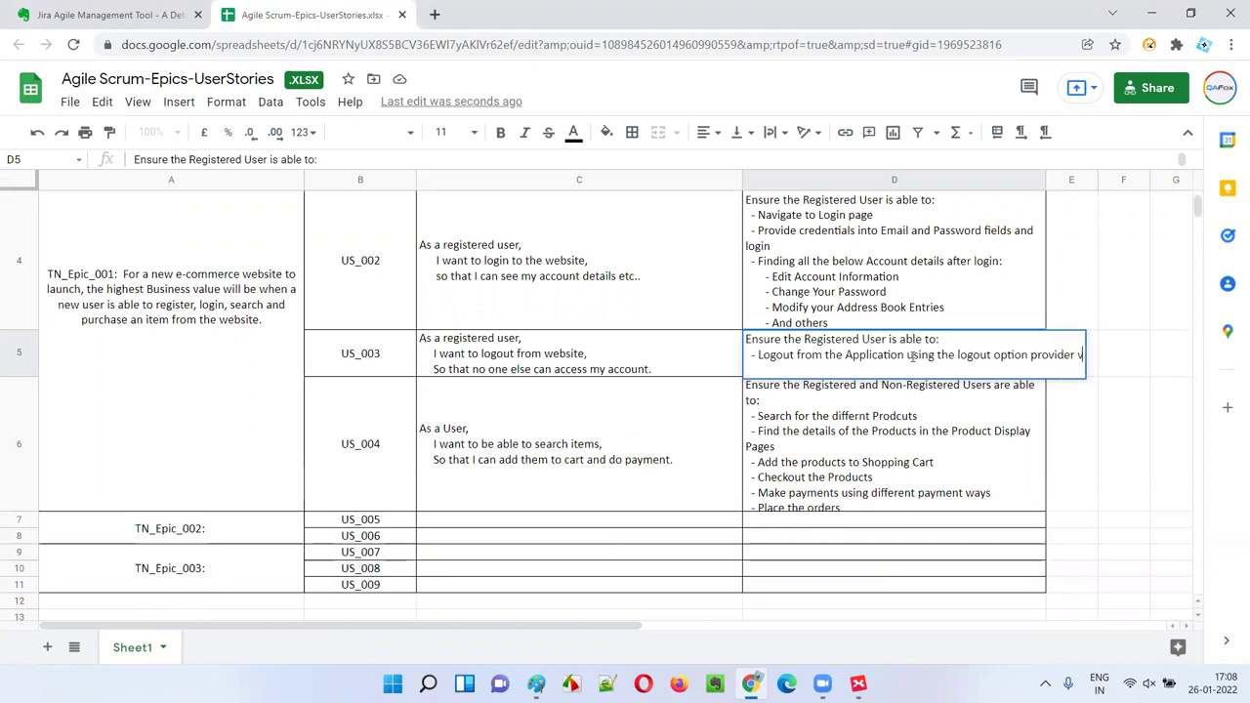
text( in the Menu options)
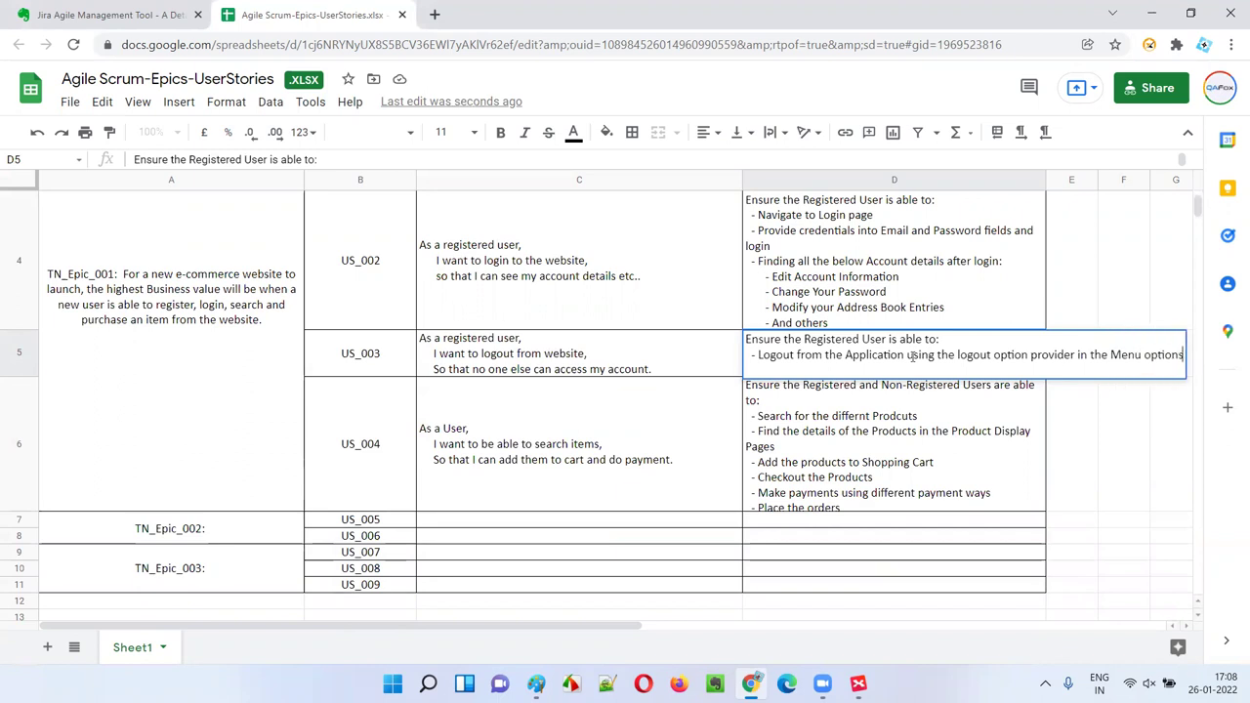
Step: Add the line '- Other users should not able to access My Account functionality of the User'
key(alt+Return)
text(- Other users)
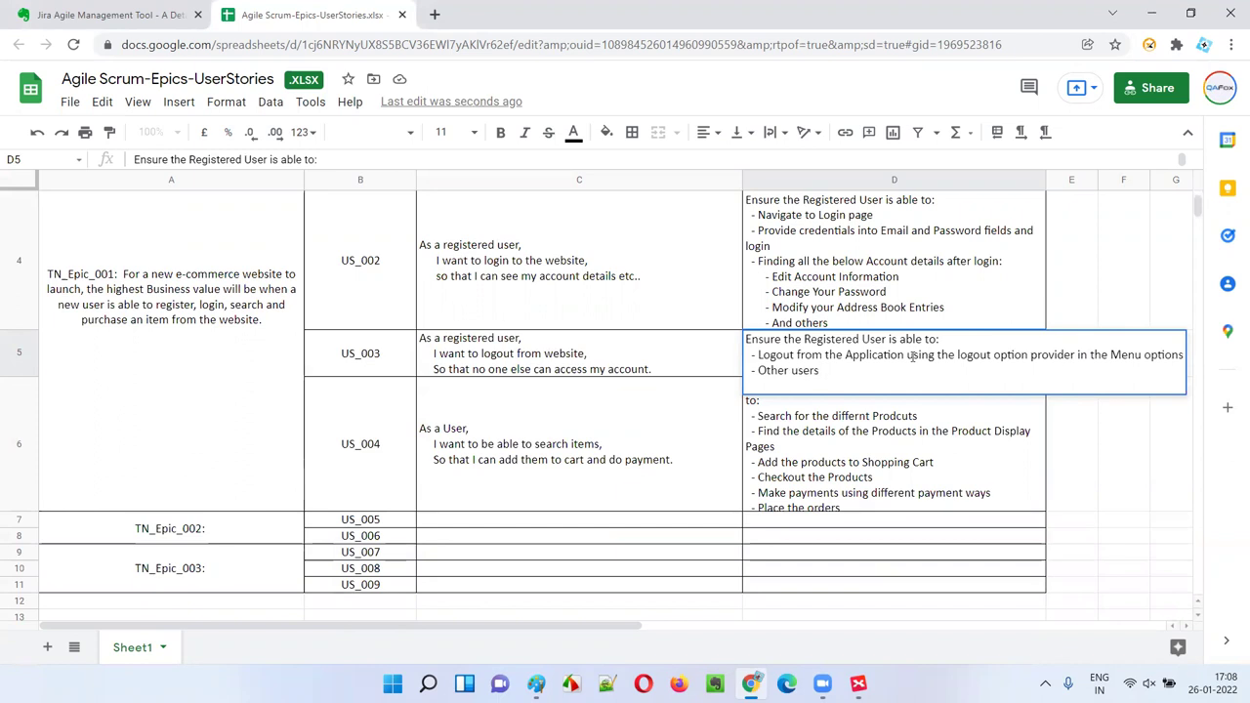
text( should not able to acces)
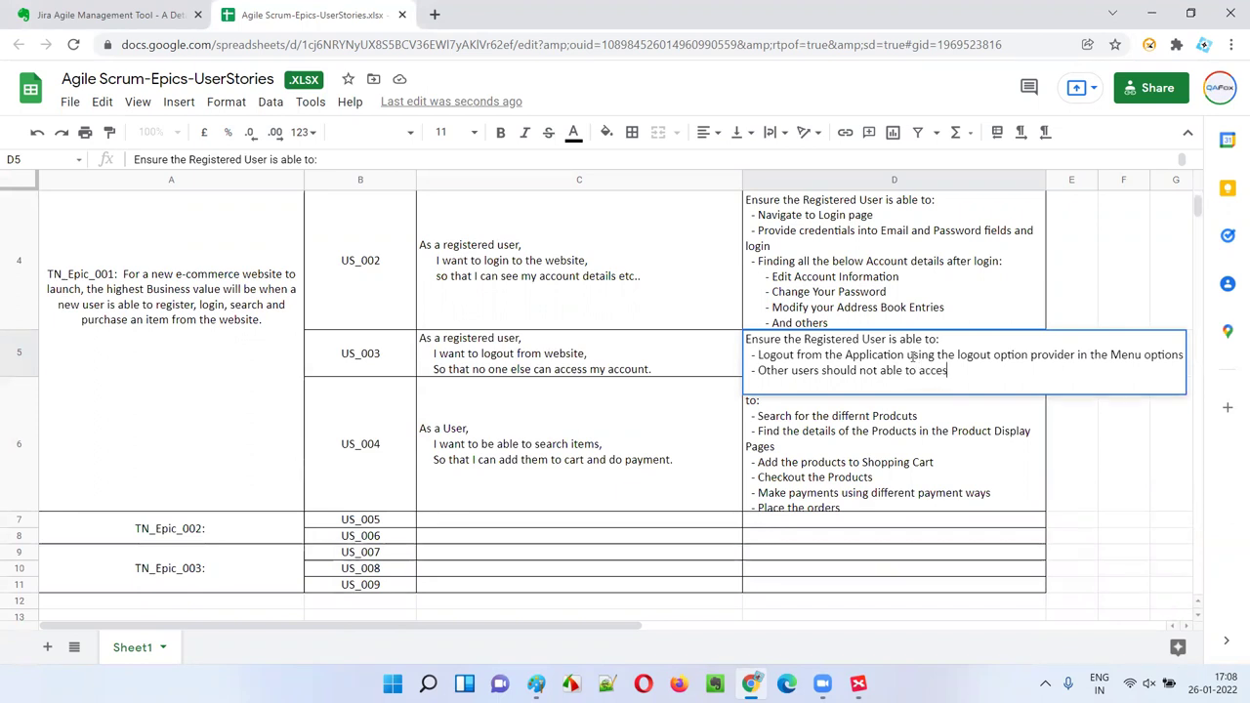
text(s the login funtional)
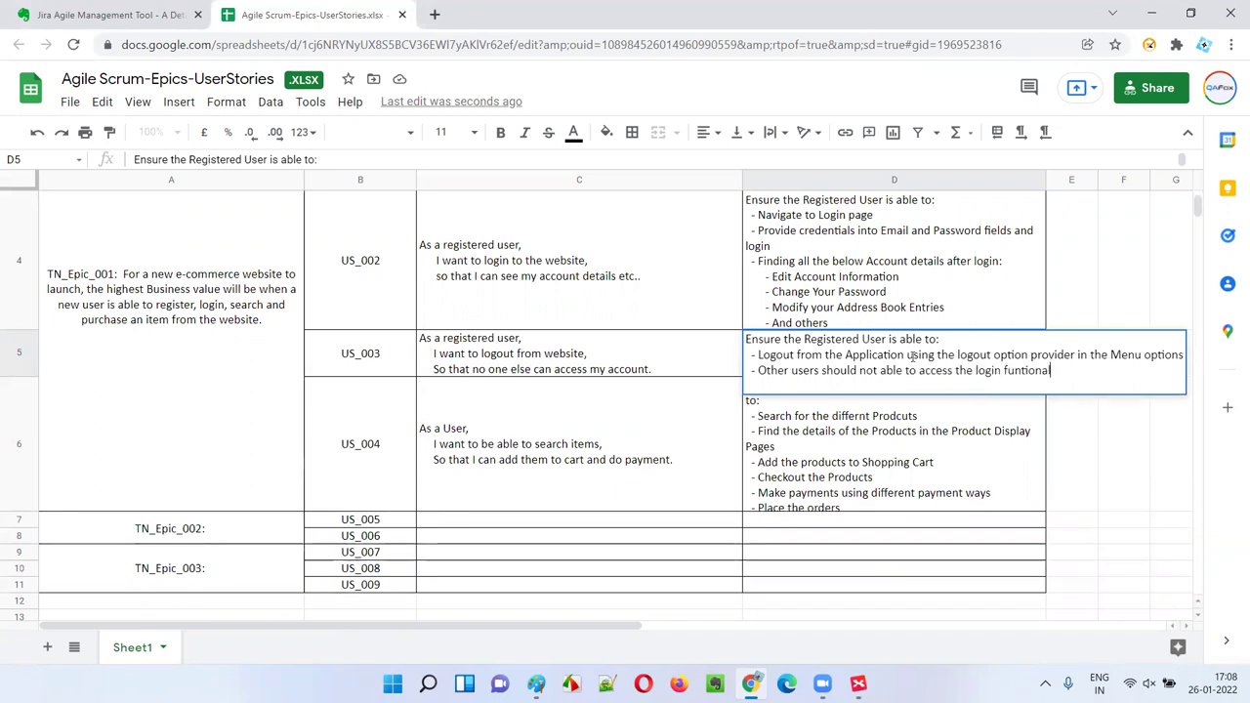
key(BackSpace)
key(BackSpace)
key(BackSpace)
key(BackSpace)
key(BackSpace)
key(BackSpace)
key(BackSpace)
key(BackSpace)
key(BackSpace)
key(BackSpace)
key(BackSpace)
key(BackSpace)
key(BackSpace)
key(BackSpace)
key(BackSpace)
text(functionality)
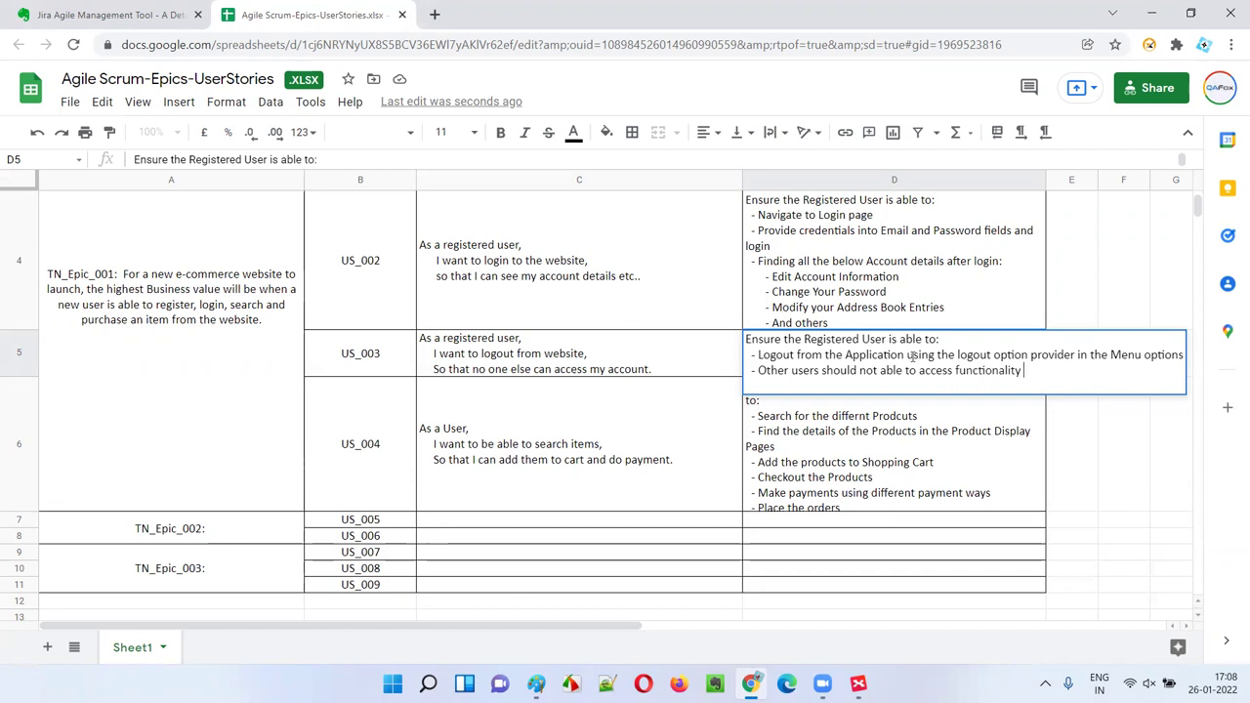
key(BackSpace)
key(BackSpace)
key(BackSpace)
key(BackSpace)
key(BackSpace)
key(BackSpace)
key(BackSpace)
key(BackSpace)
key(BackSpace)
key(BackSpace)
key(BackSpace)
text(My Account function)
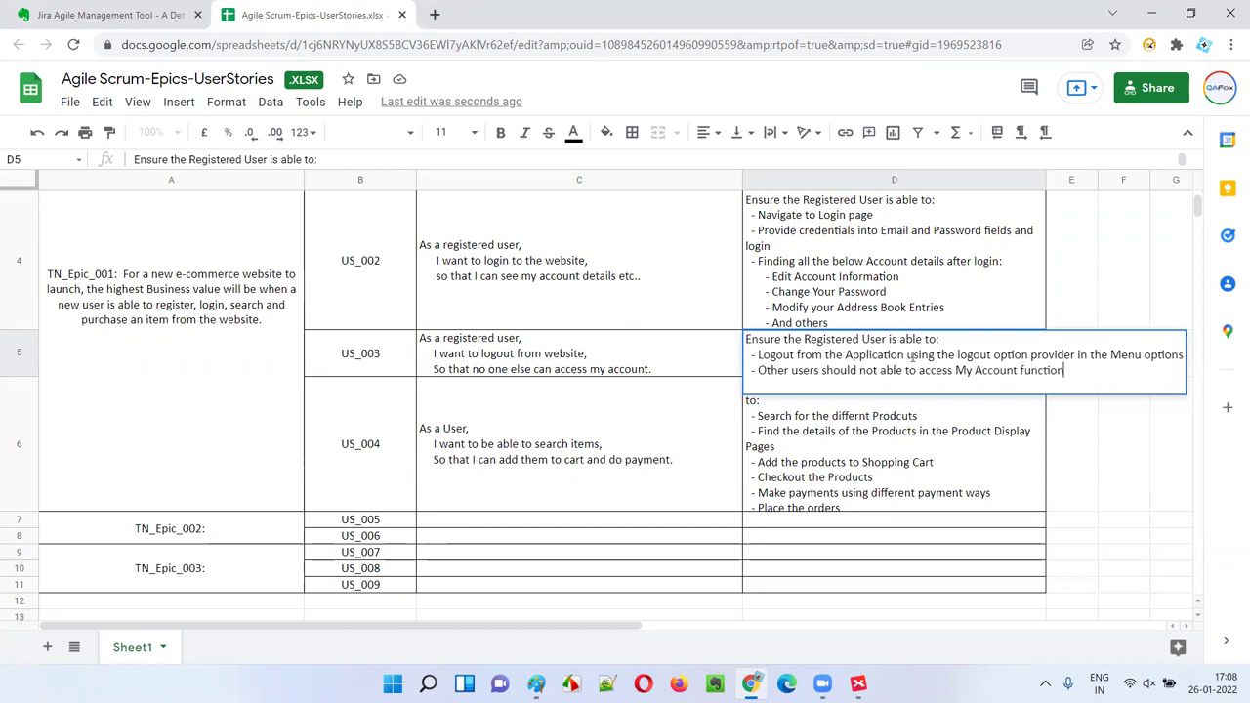
text(ality of the User)
key(Return)
click(563, 364)
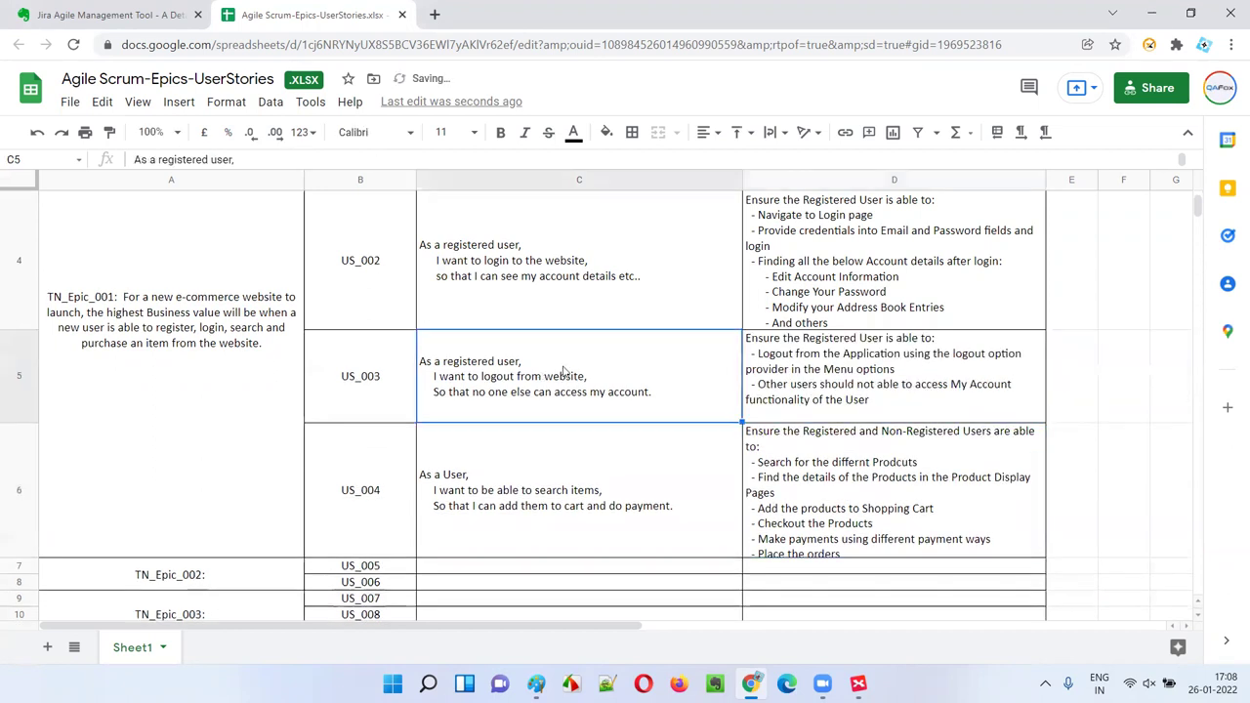
click(855, 391)
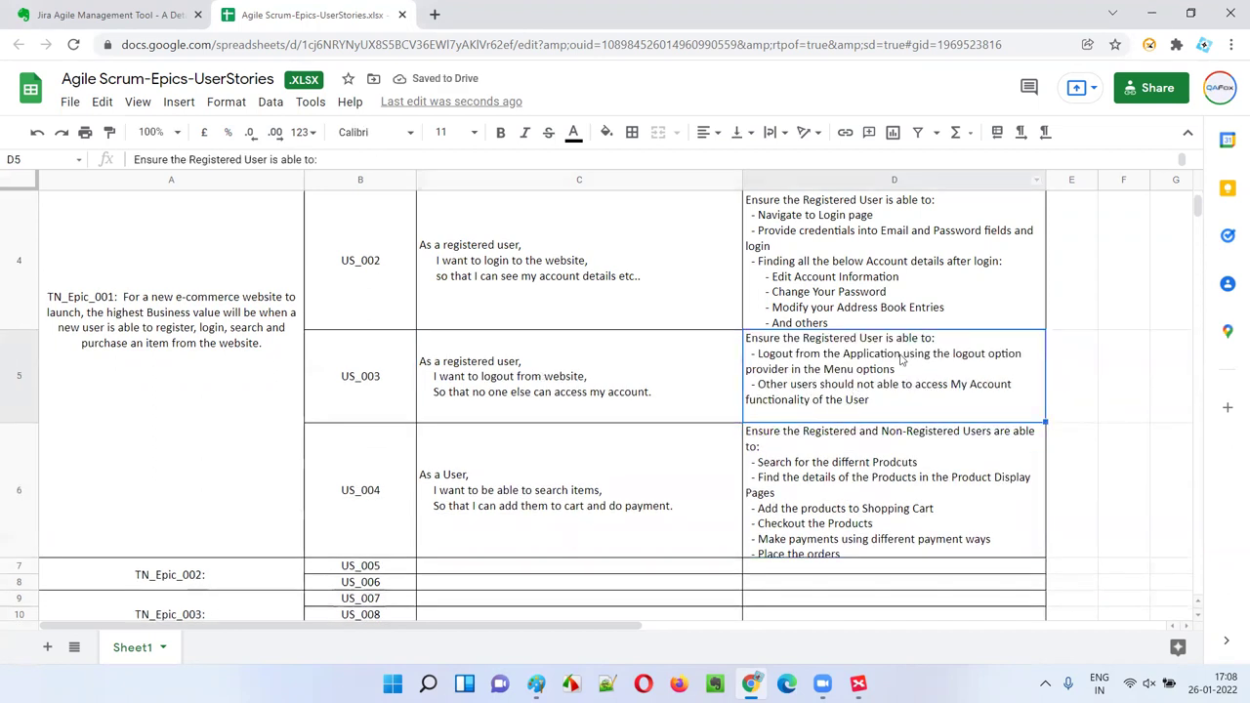
click(525, 522)
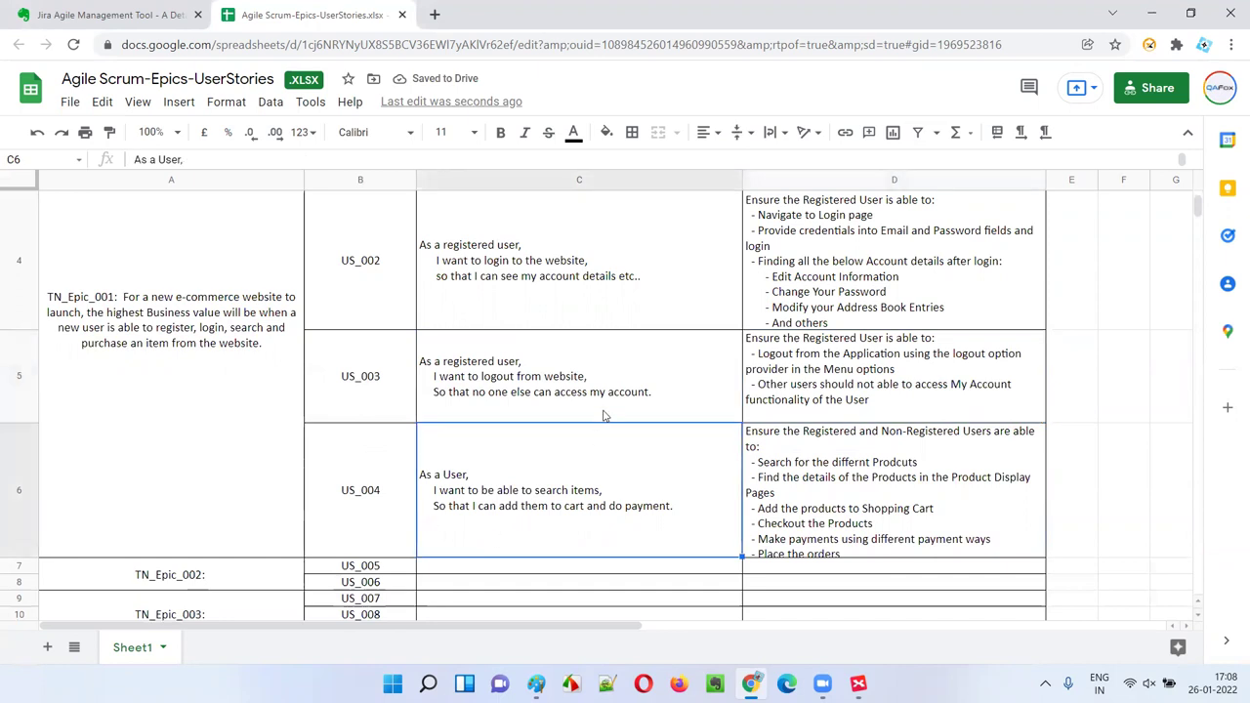
scroll(596, 420, down, 1)
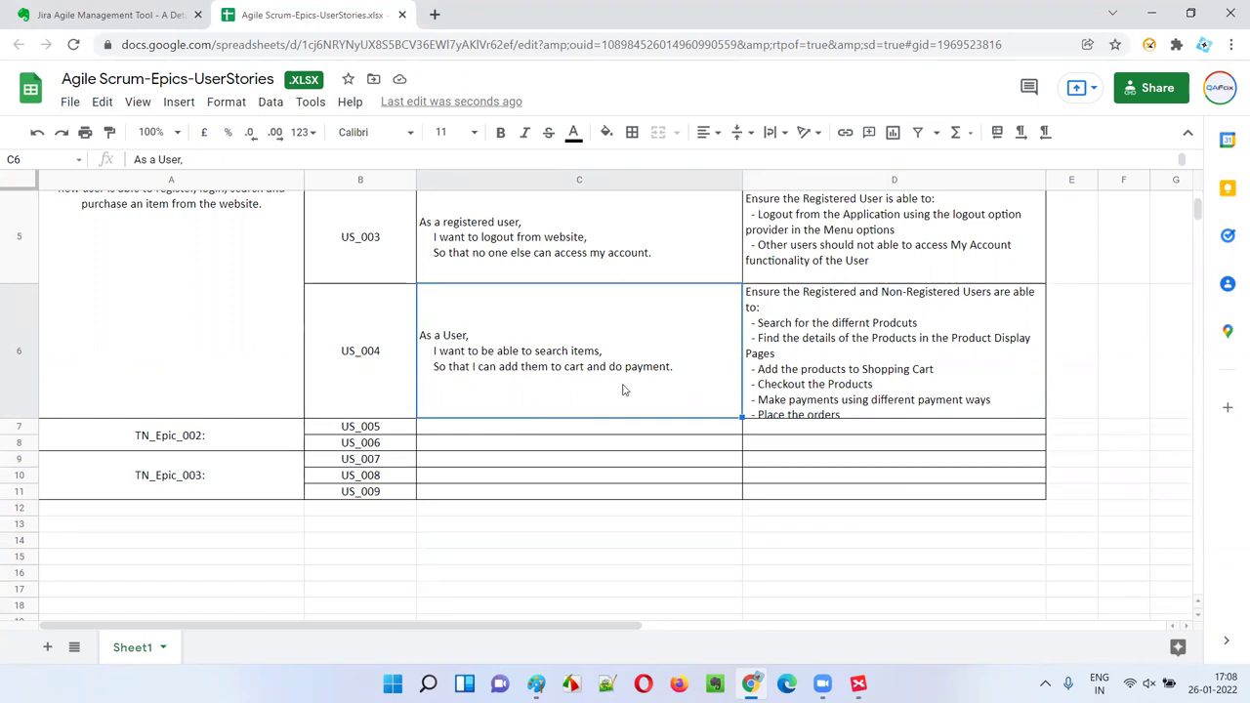
click(832, 343)
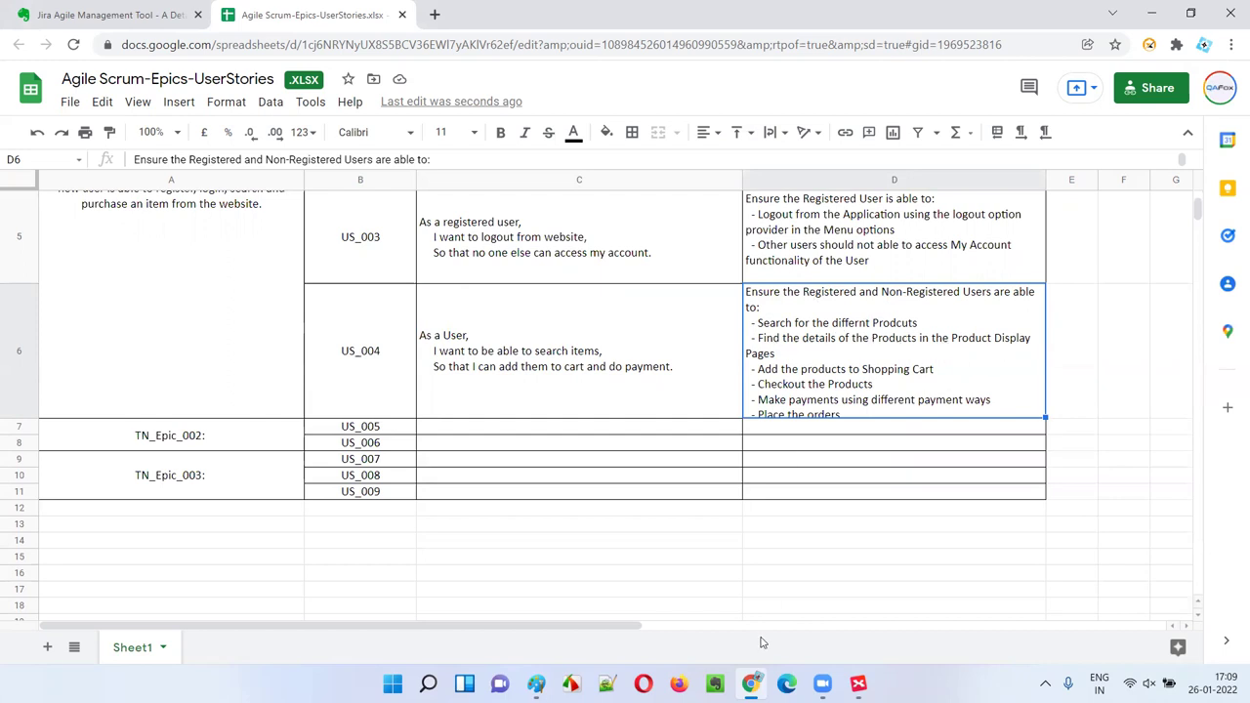
click(751, 683)
scroll(616, 271, down, 3)
scroll(616, 270, up, 5)
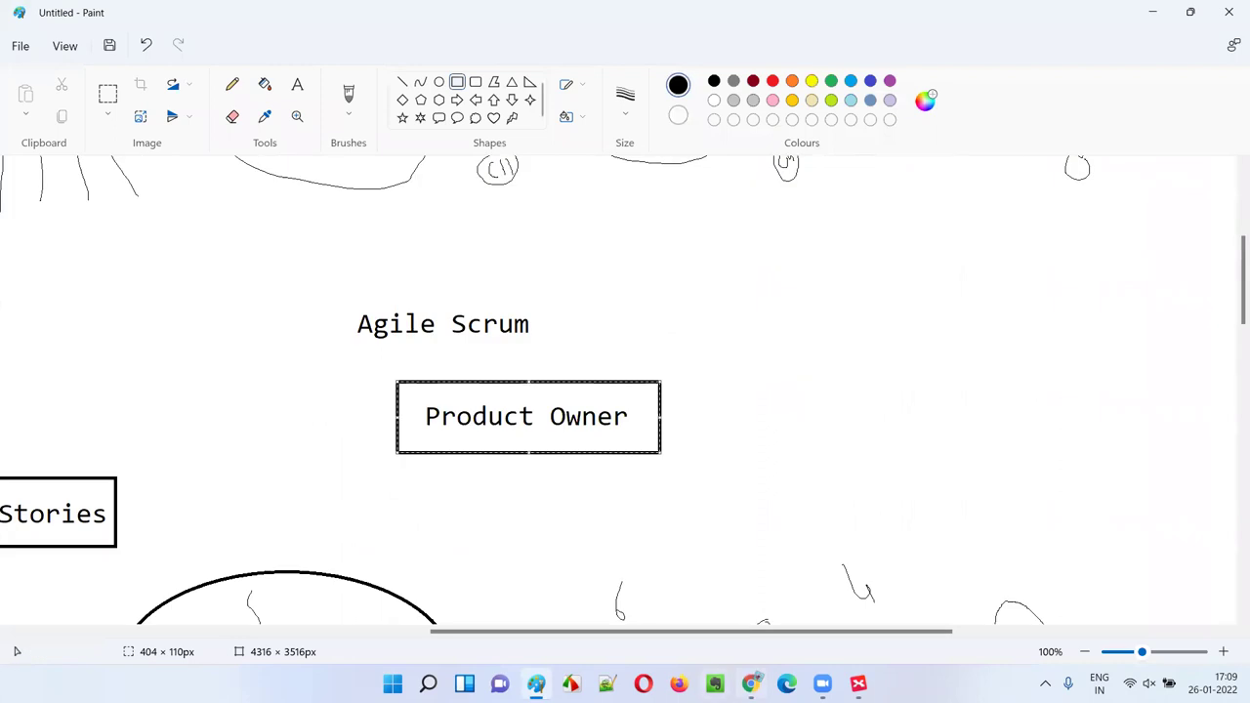
Step: Open the tutorialsninja demo store in a new browser tab
key(alt+Tab)
click(434, 14)
text(tutorialsninja.com/demo)
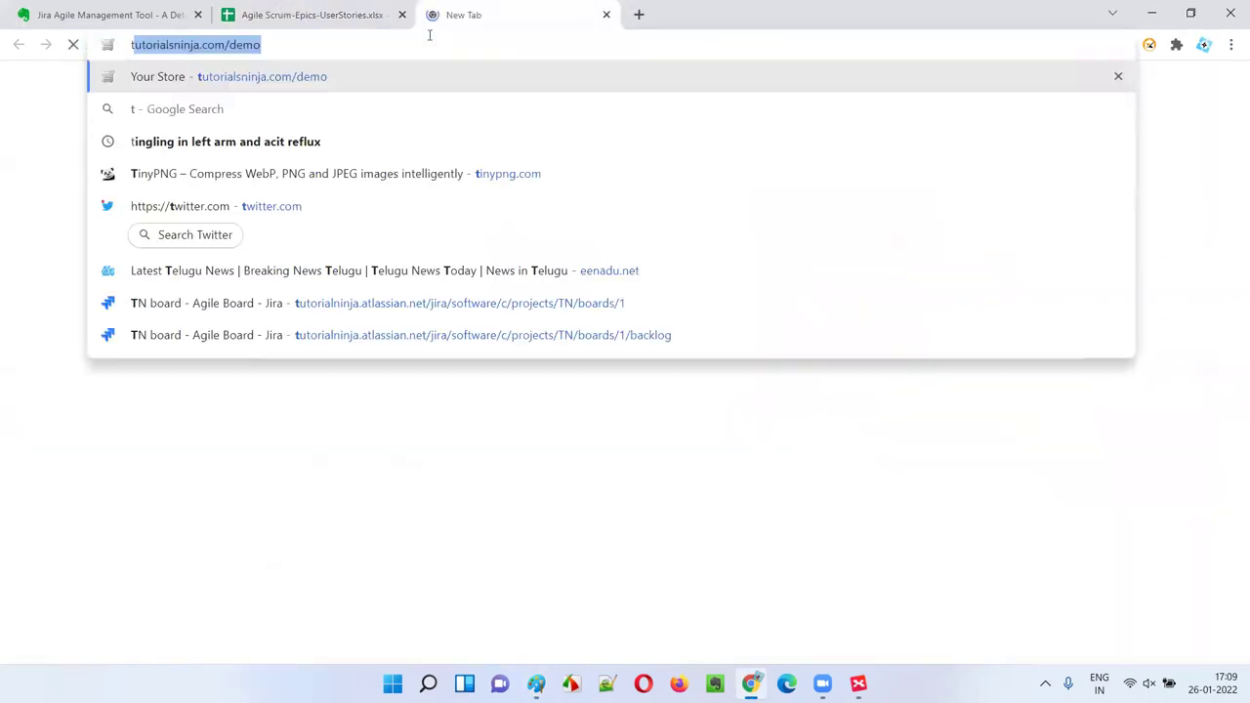
key(Return)
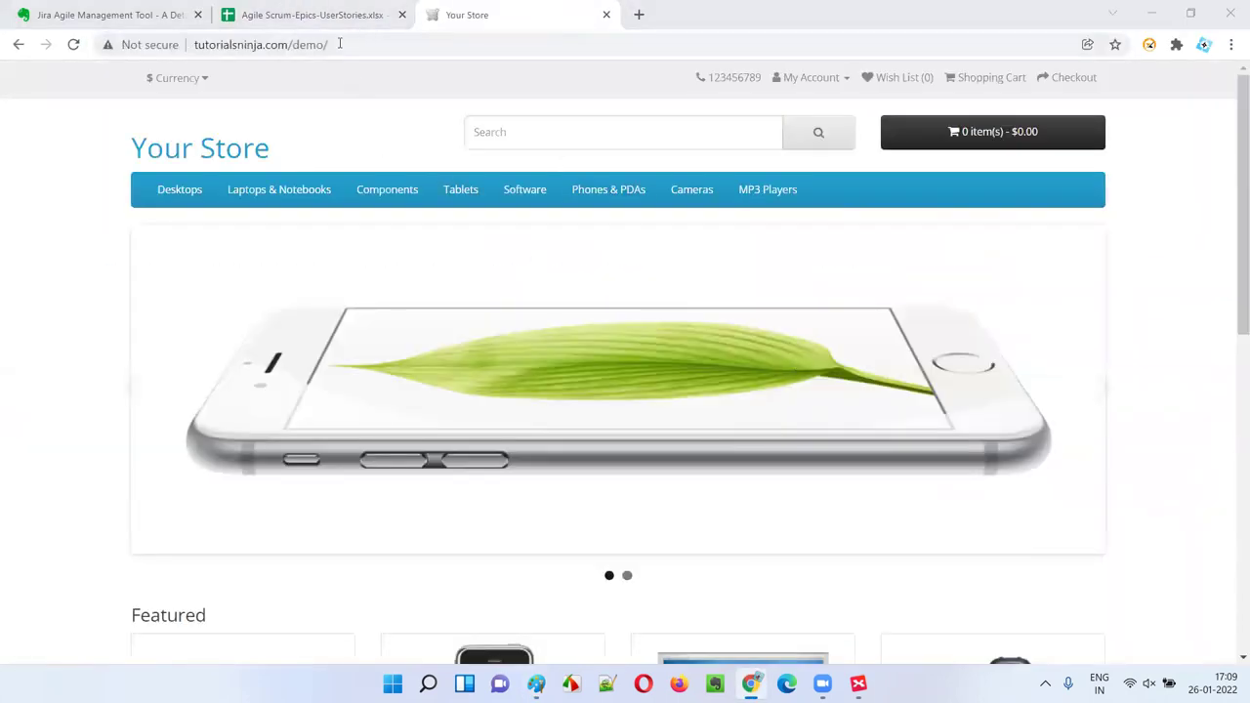
click(322, 15)
click(467, 15)
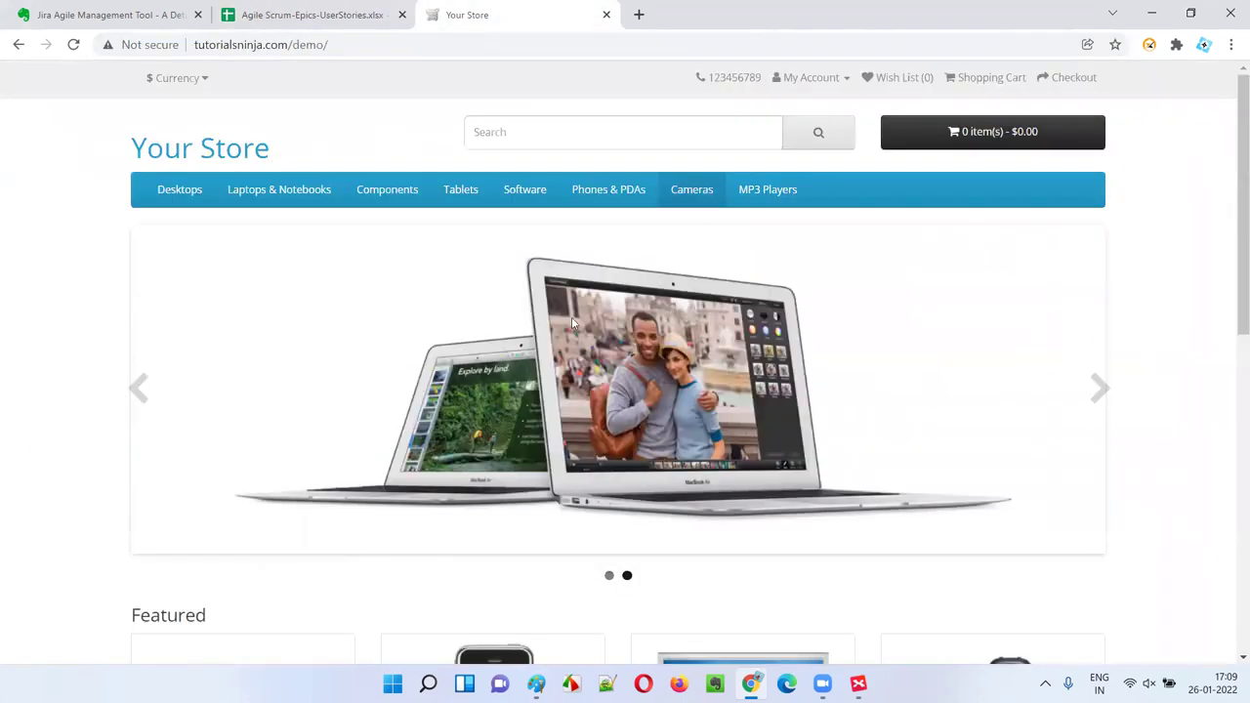
Step: Look at the My Account options and search the store for 'HP'
click(796, 80)
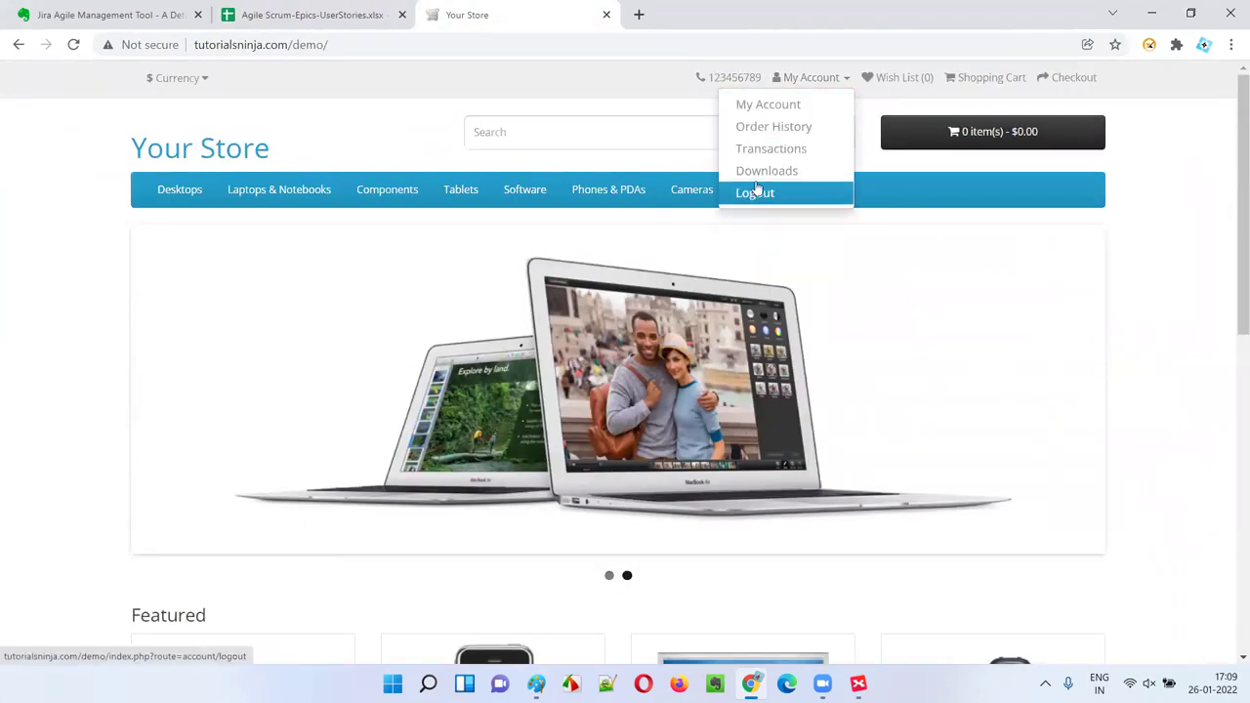
click(283, 26)
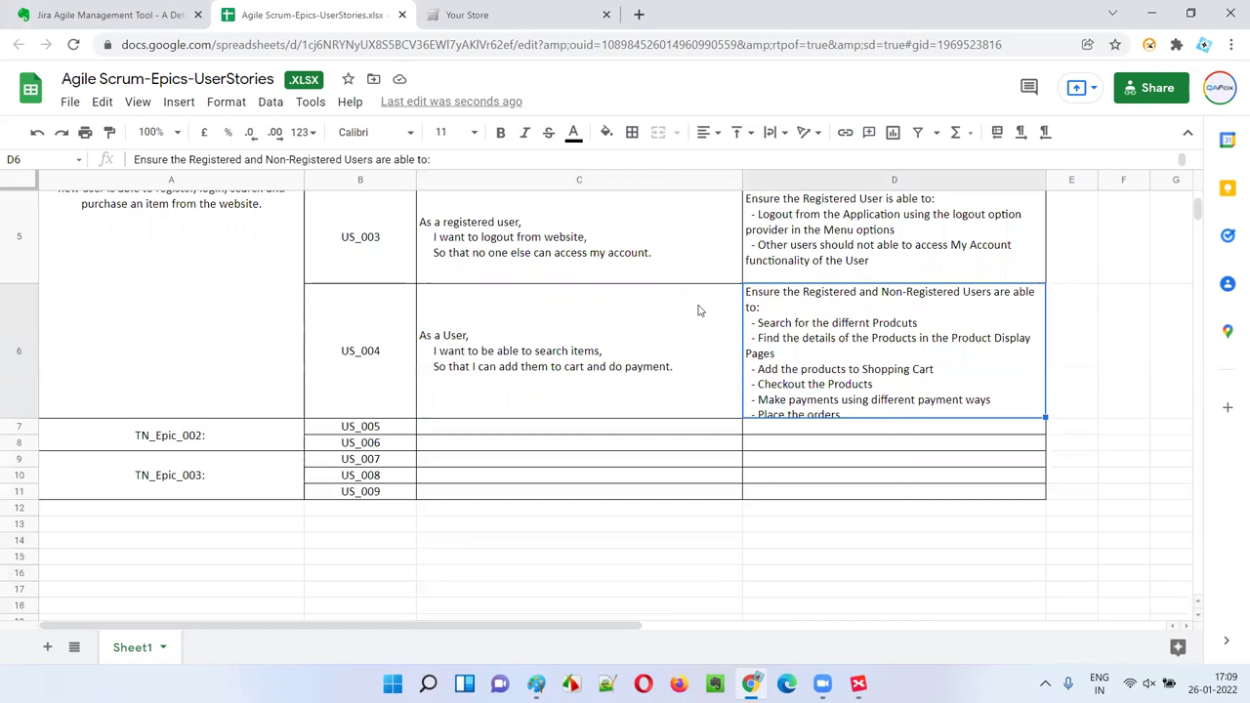
click(441, 26)
click(537, 143)
text(HP)
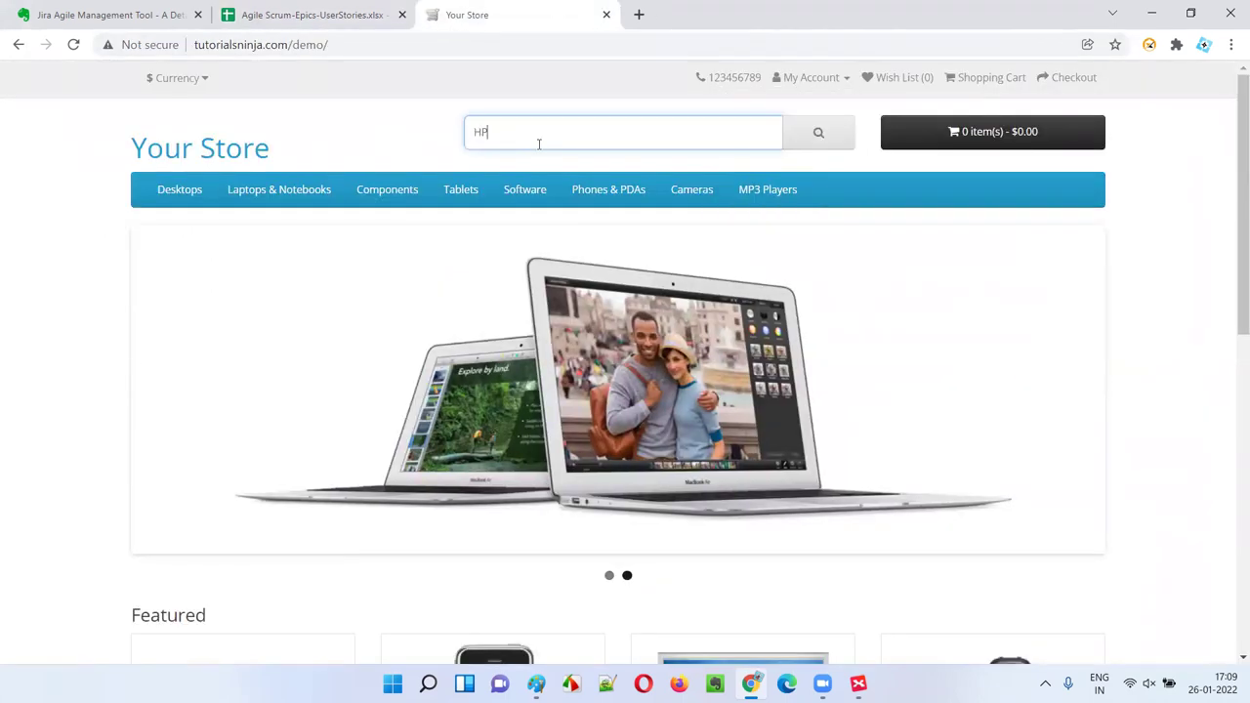
click(813, 141)
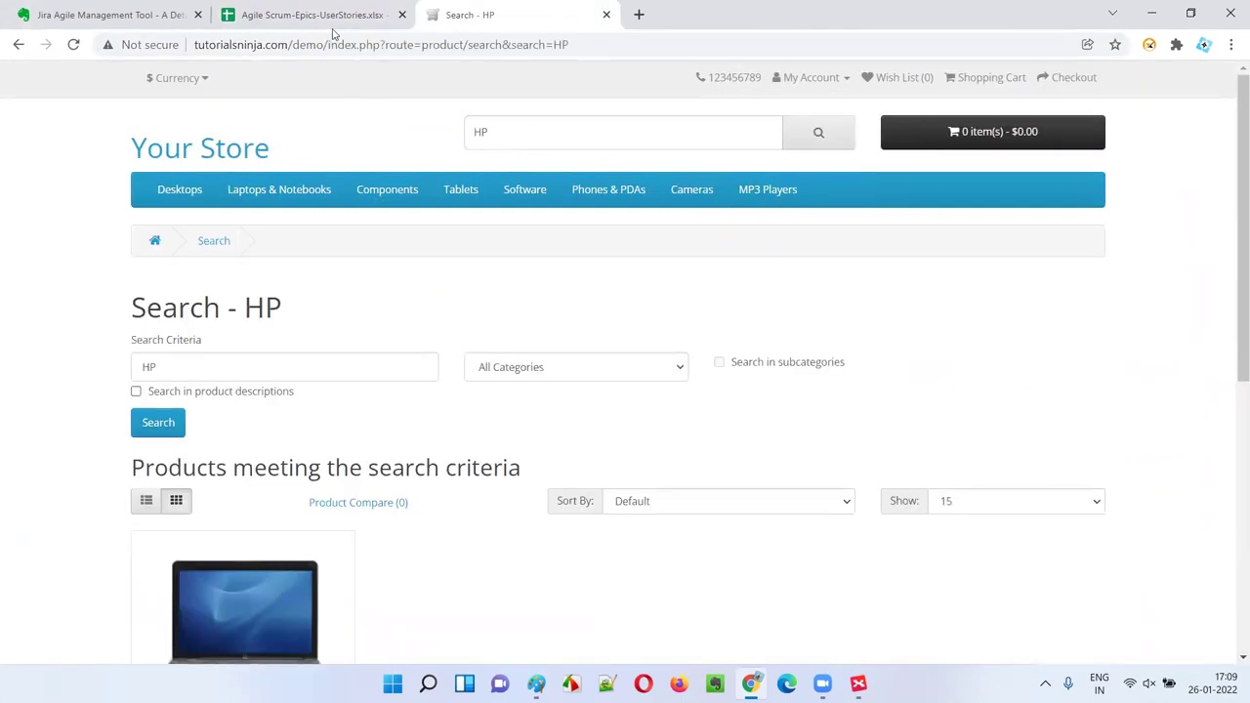
Step: Open the HP LP3065 product page from the HP search results
click(328, 19)
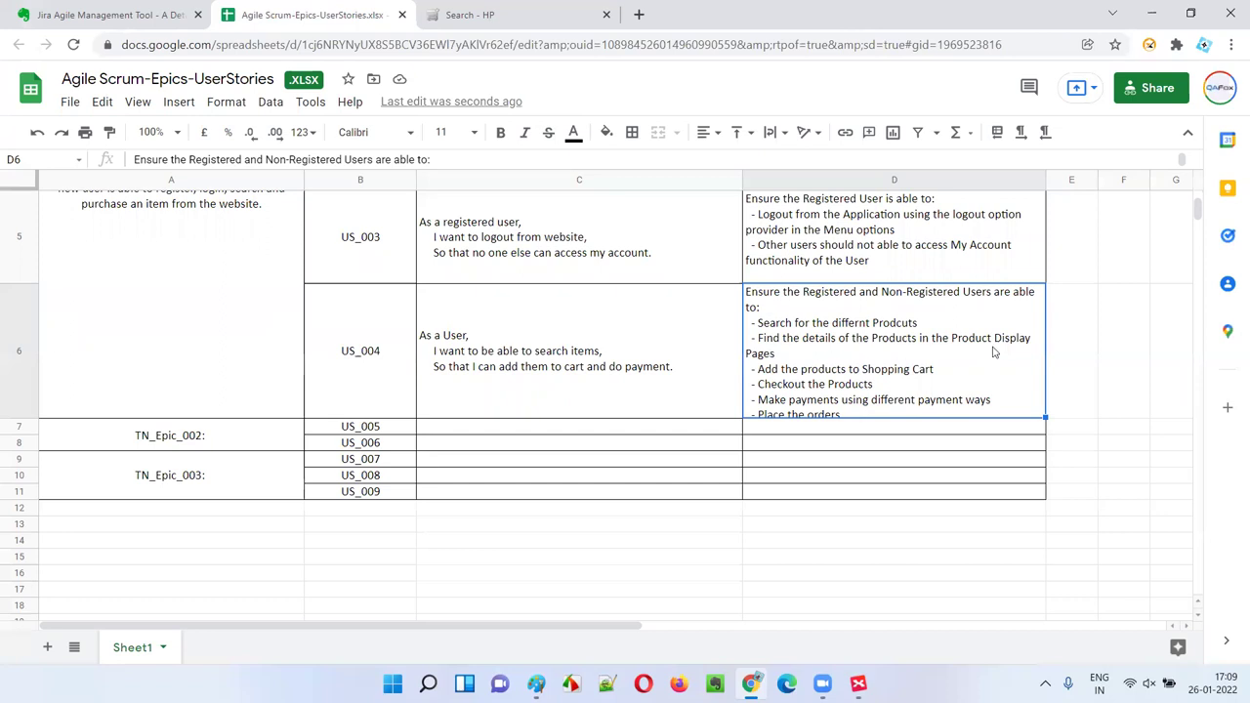
click(469, 15)
scroll(305, 447, down, 3)
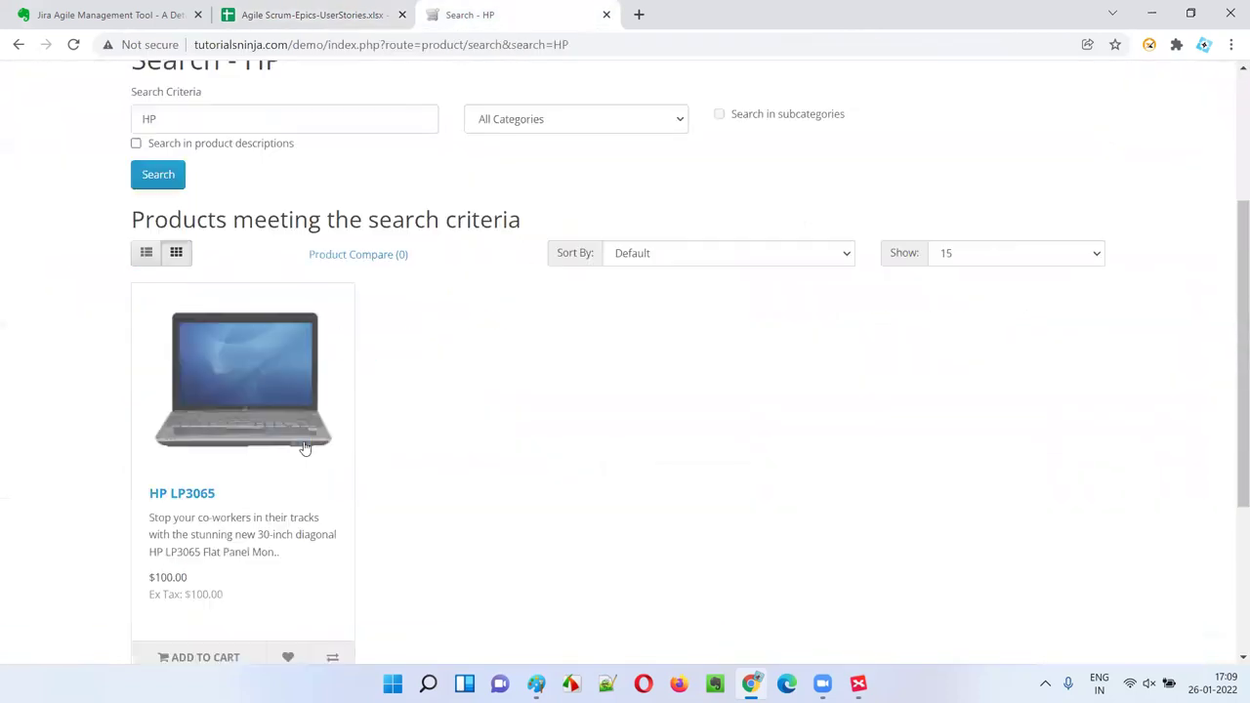
click(305, 447)
scroll(1098, 368, down, 4)
scroll(1098, 368, up, 4)
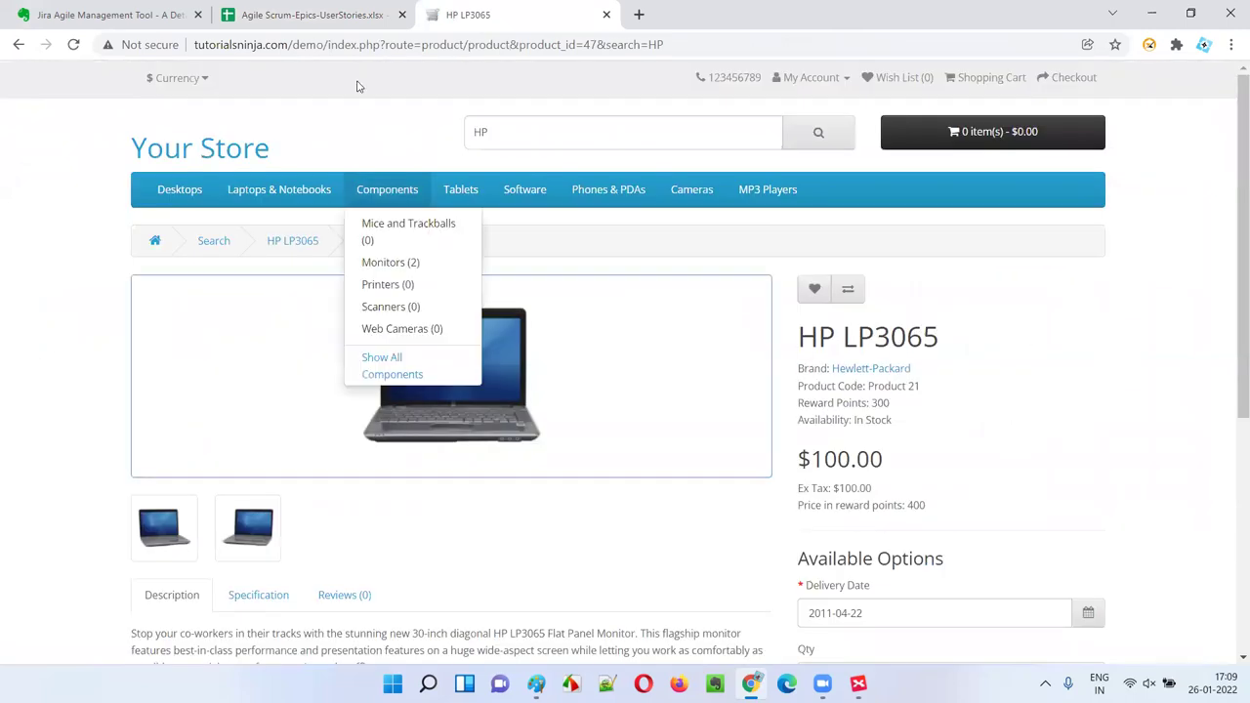
Step: View the HP LP3065's Specification and Reviews sections
click(313, 15)
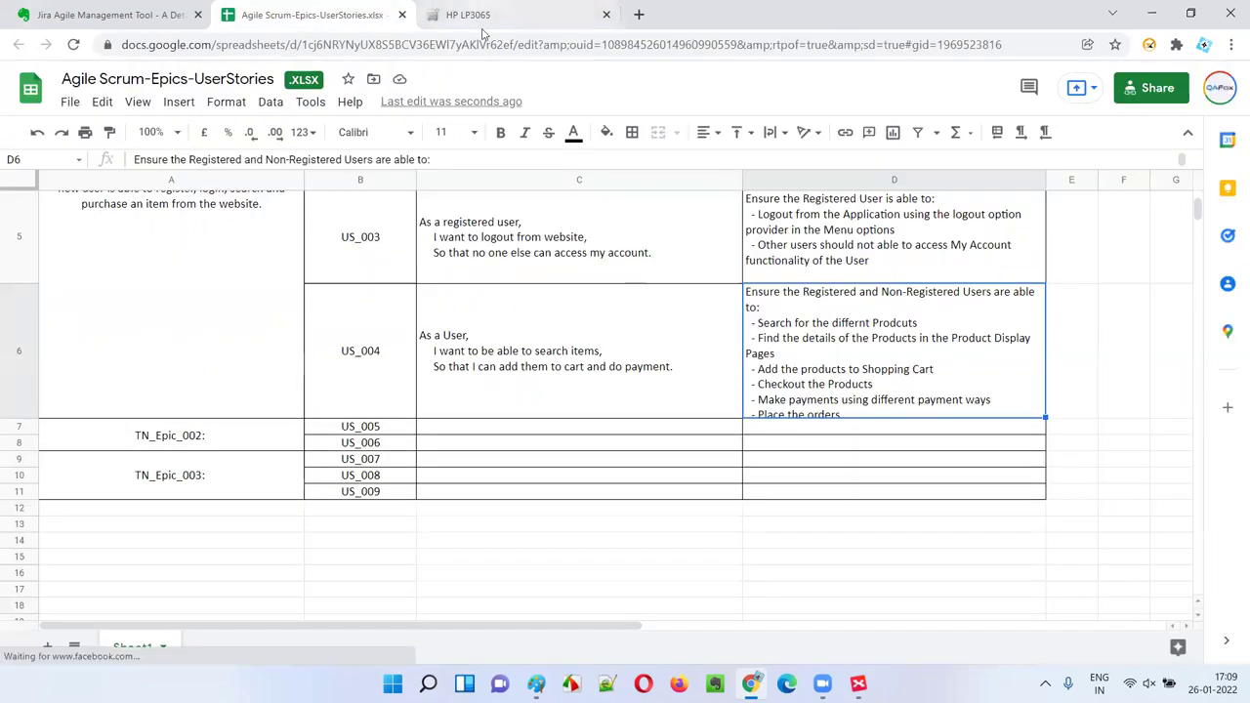
click(483, 15)
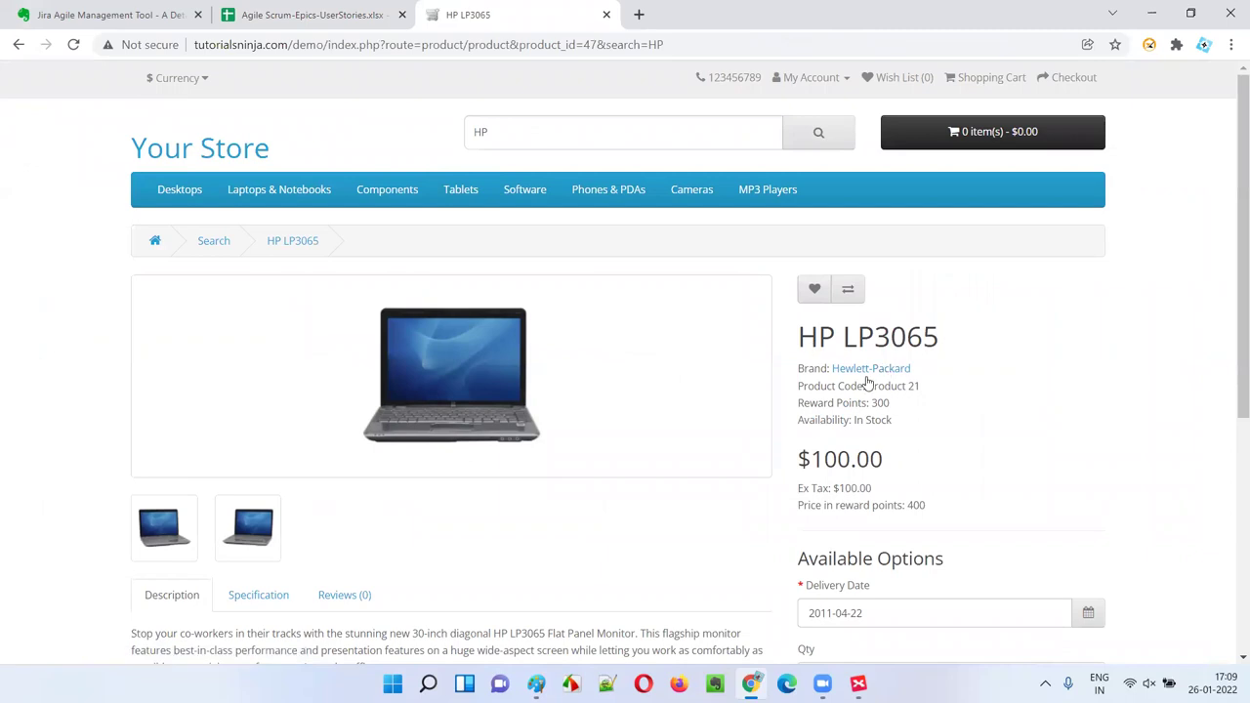
scroll(830, 337, down, 2)
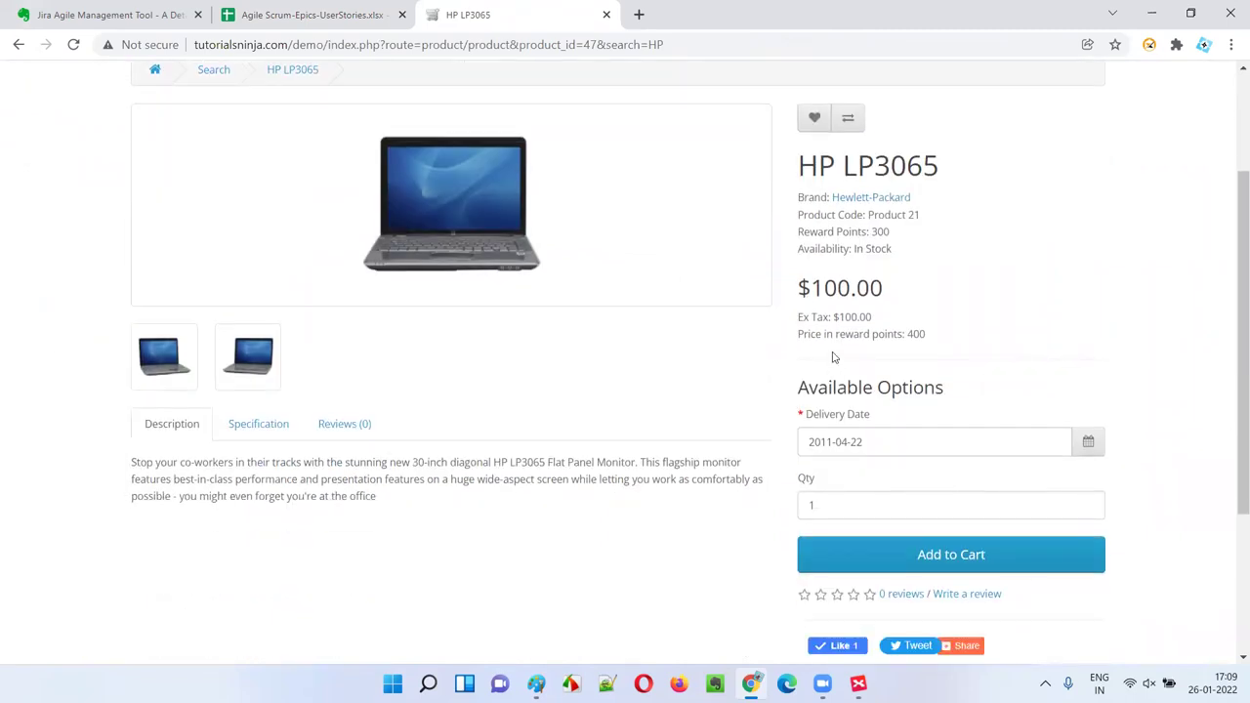
scroll(952, 348, down, 2)
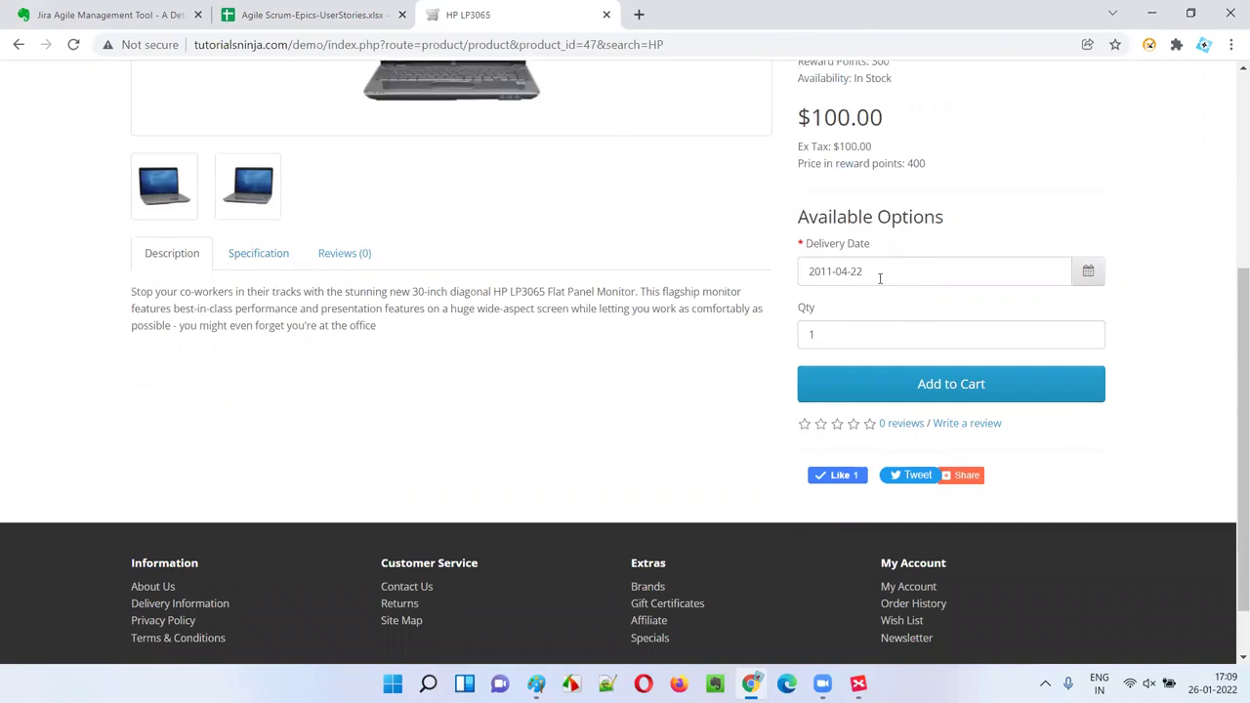
click(255, 253)
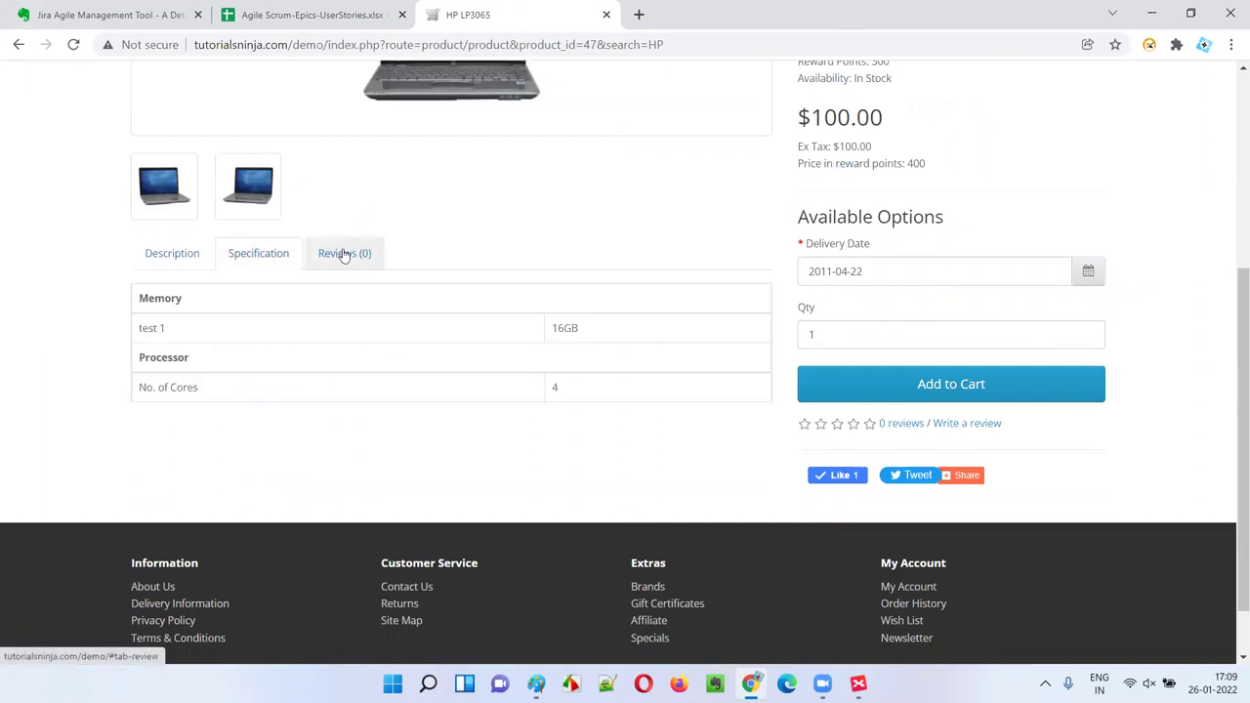
click(343, 252)
Step: Add the HP LP3065 to the cart, then heighten spreadsheet row 6 to show all criteria
click(327, 22)
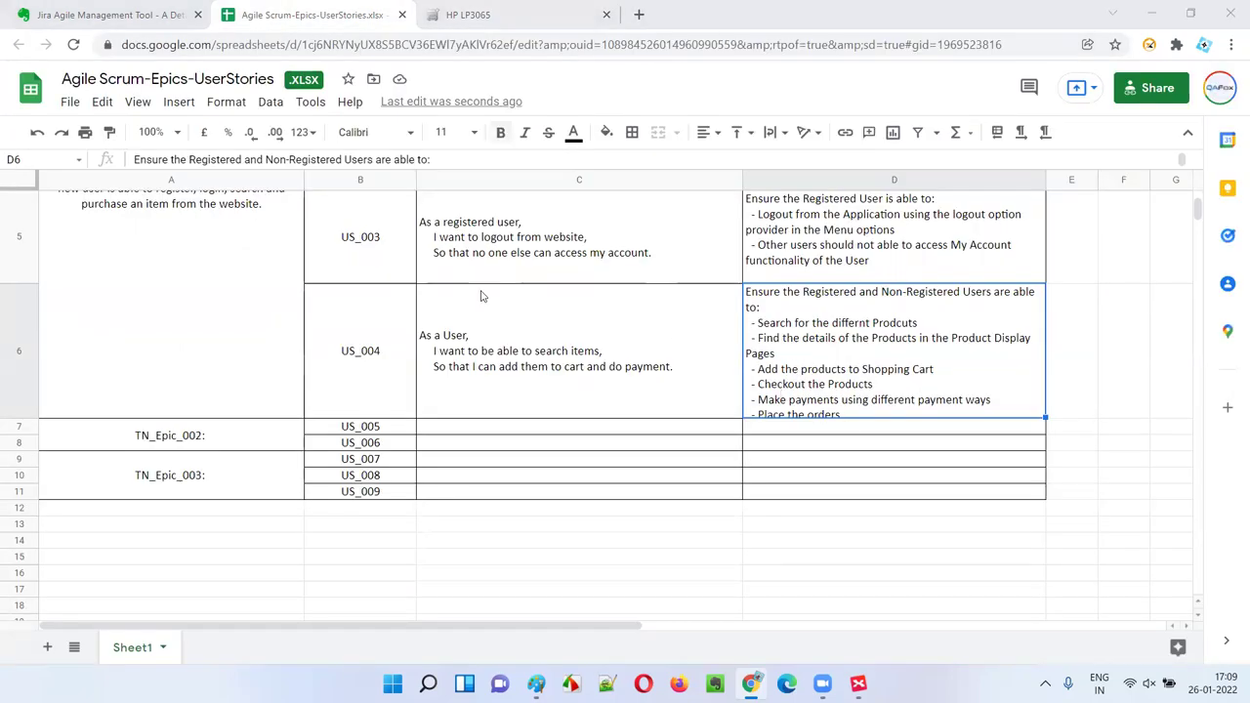
click(467, 15)
click(914, 395)
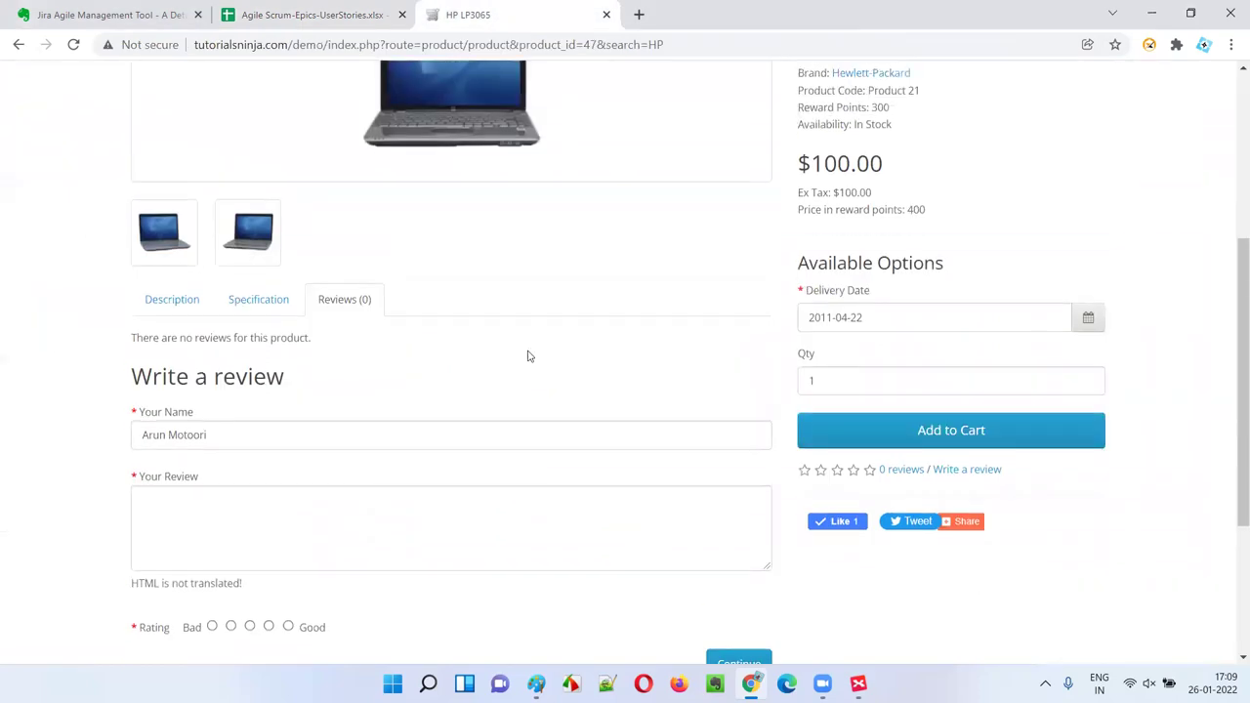
click(351, 15)
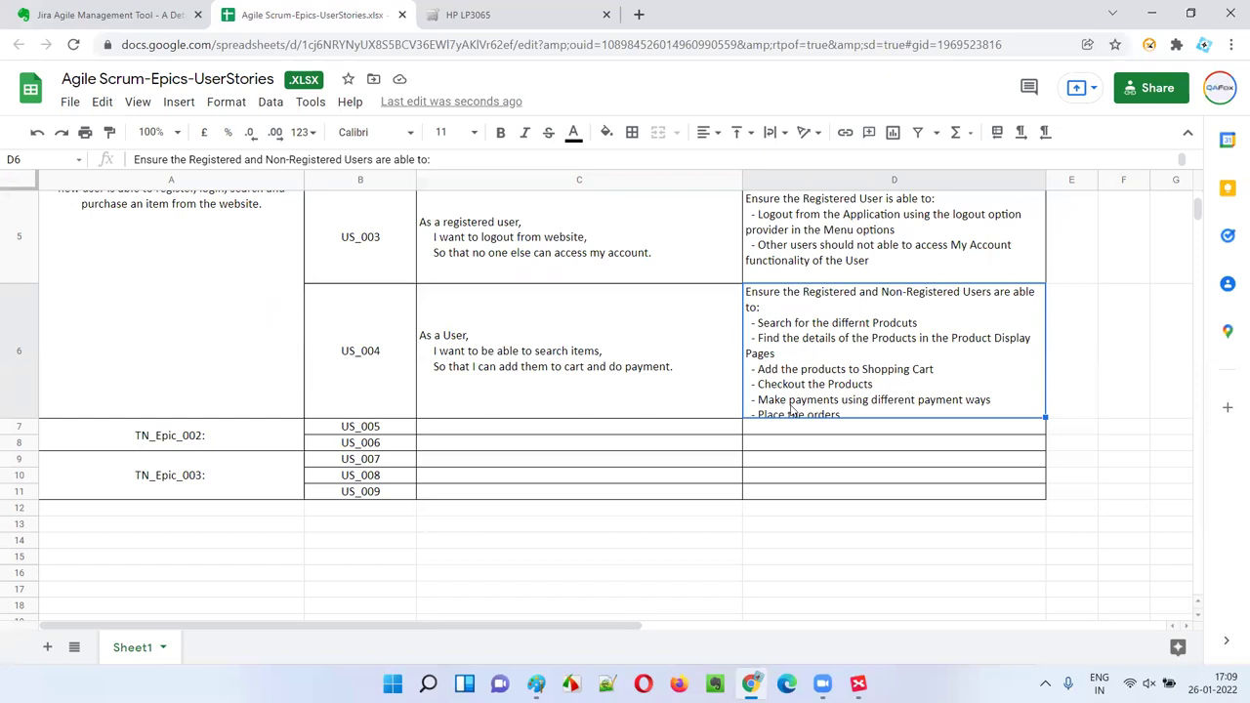
drag(16, 420, 15, 424)
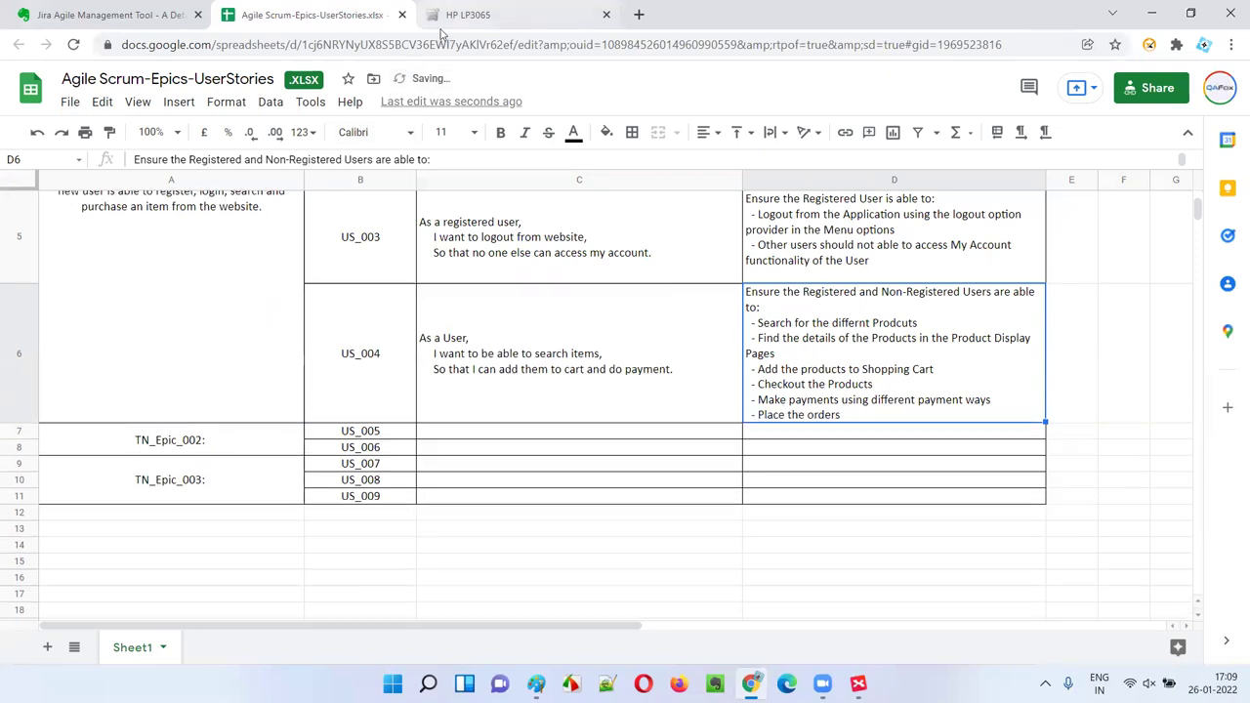
drag(440, 30, 366, 32)
click(401, 15)
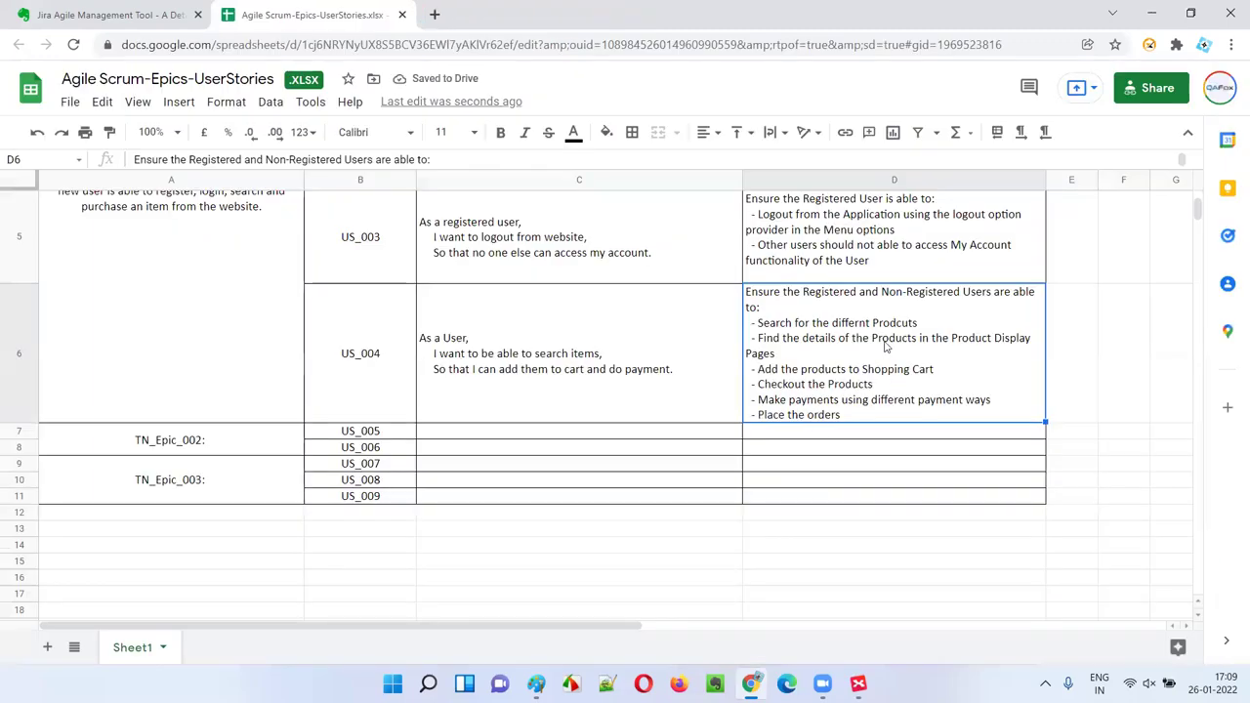
click(664, 381)
click(922, 296)
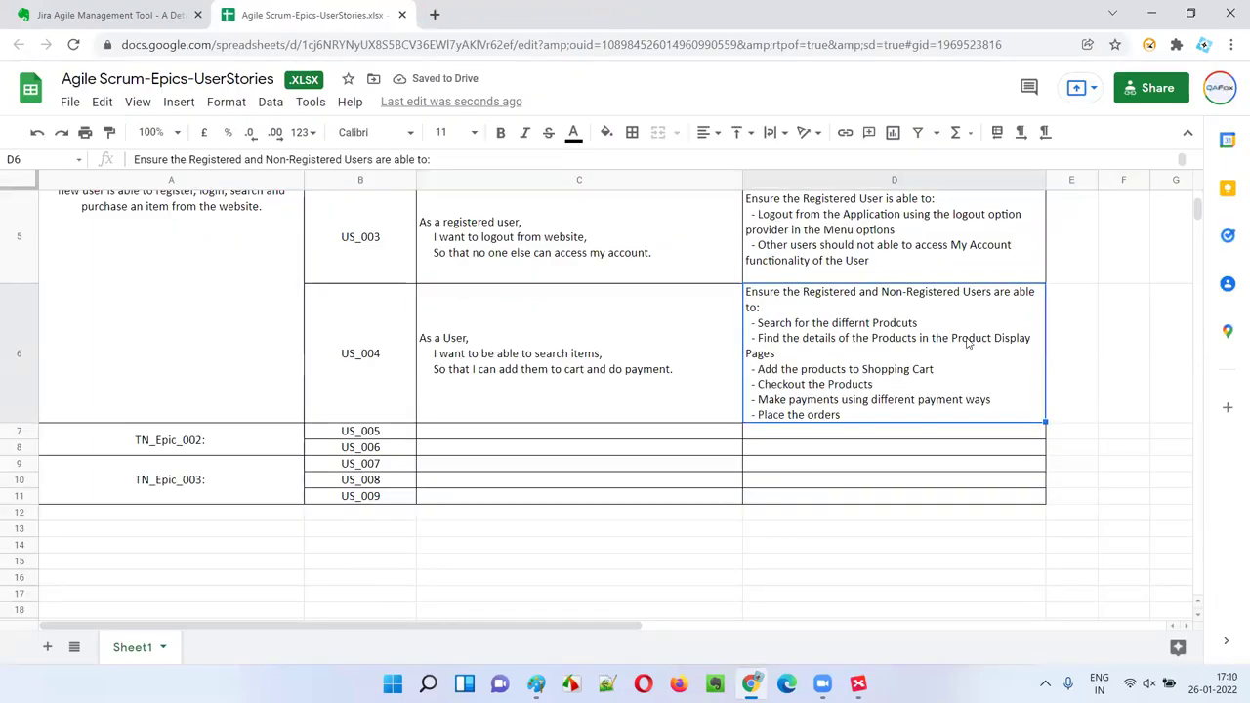
scroll(908, 367, up, 3)
scroll(647, 510, down, 3)
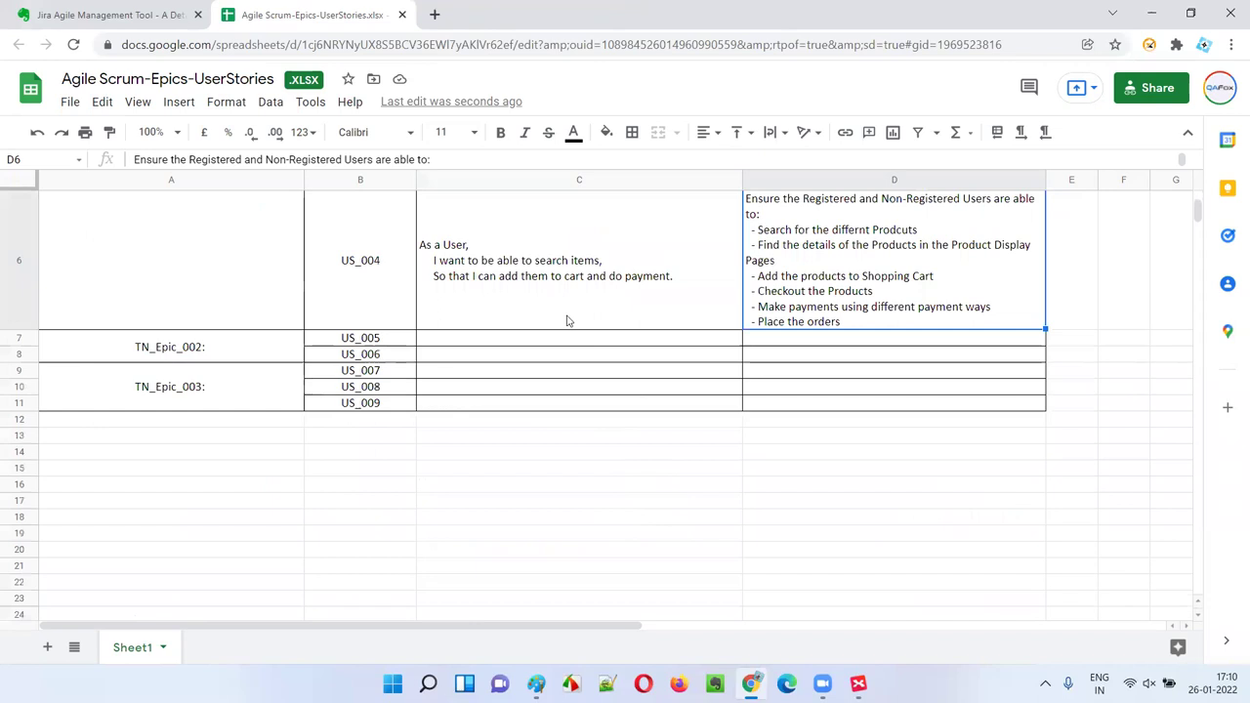
click(586, 306)
scroll(295, 383, up, 3)
click(178, 347)
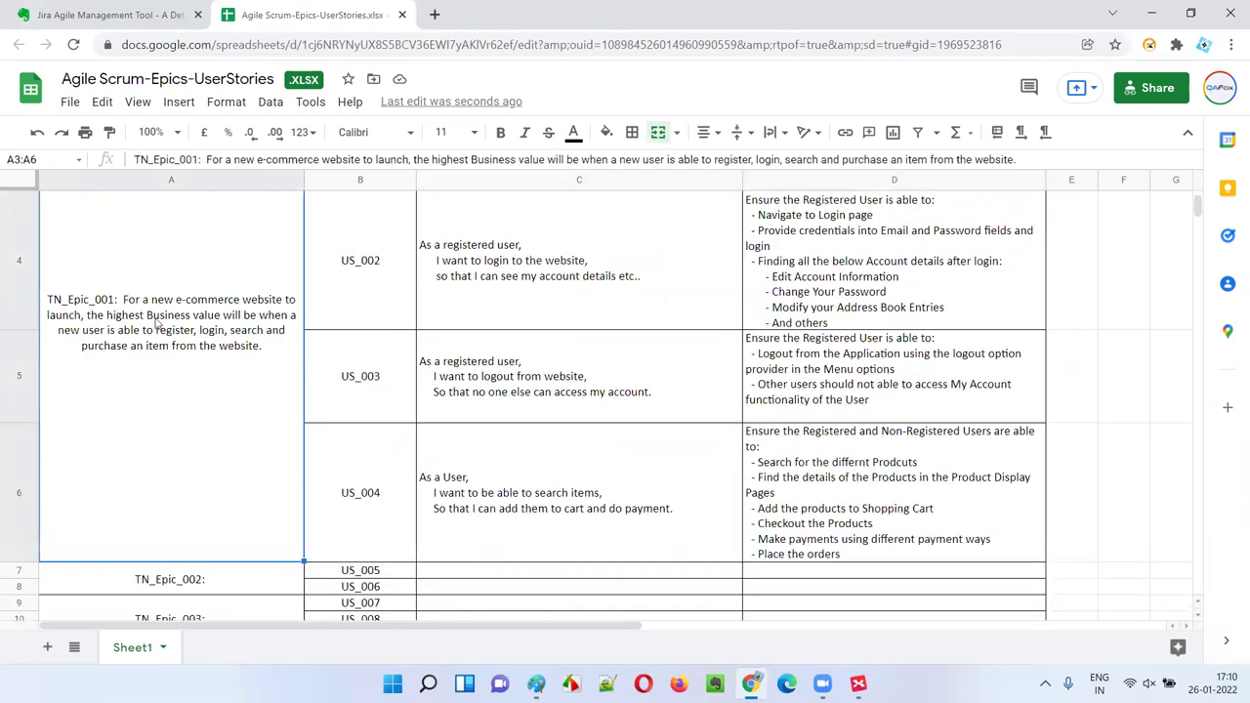
scroll(230, 344, up, 1)
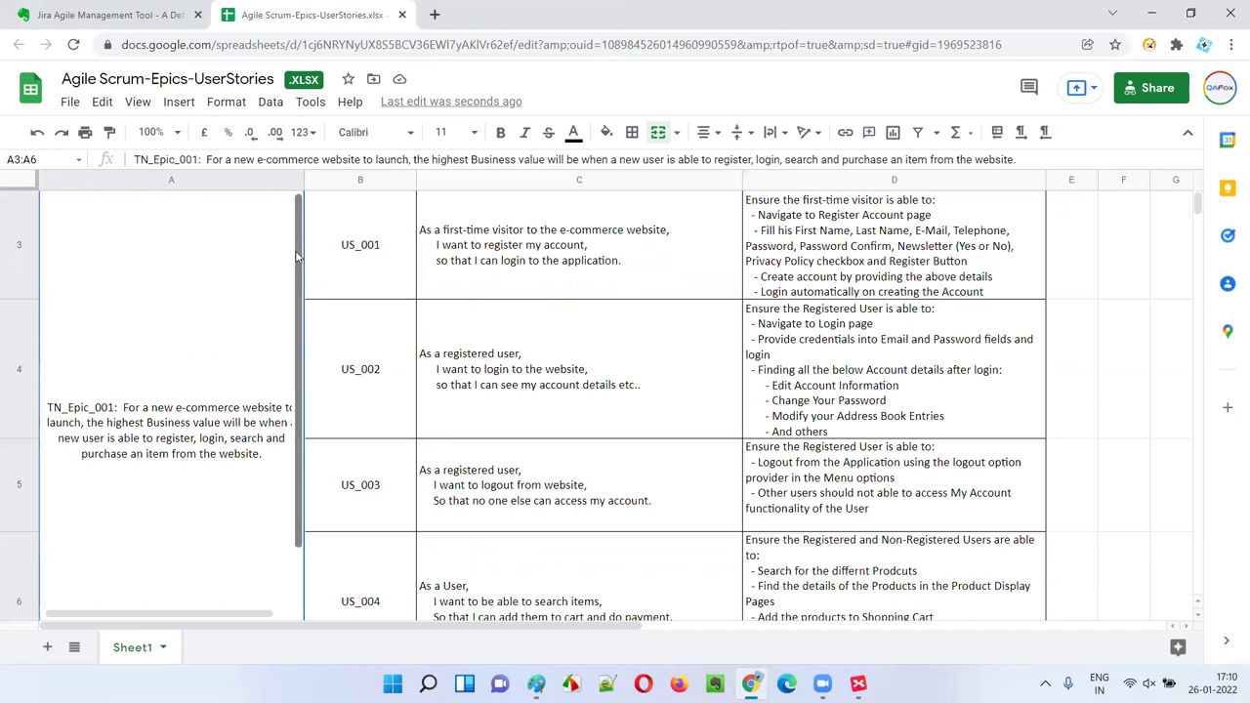
click(383, 265)
click(361, 403)
click(367, 500)
click(369, 587)
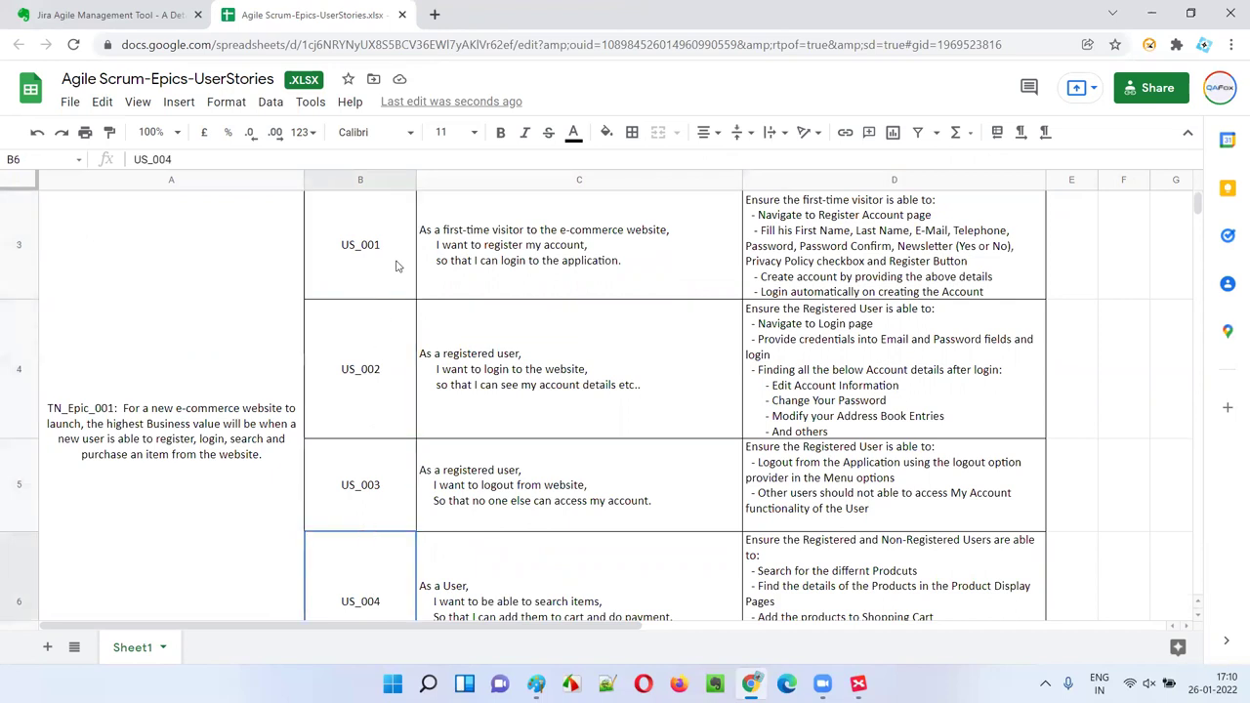
click(355, 401)
click(376, 483)
scroll(420, 439, down, 1)
click(373, 480)
scroll(417, 442, down, 2)
click(196, 444)
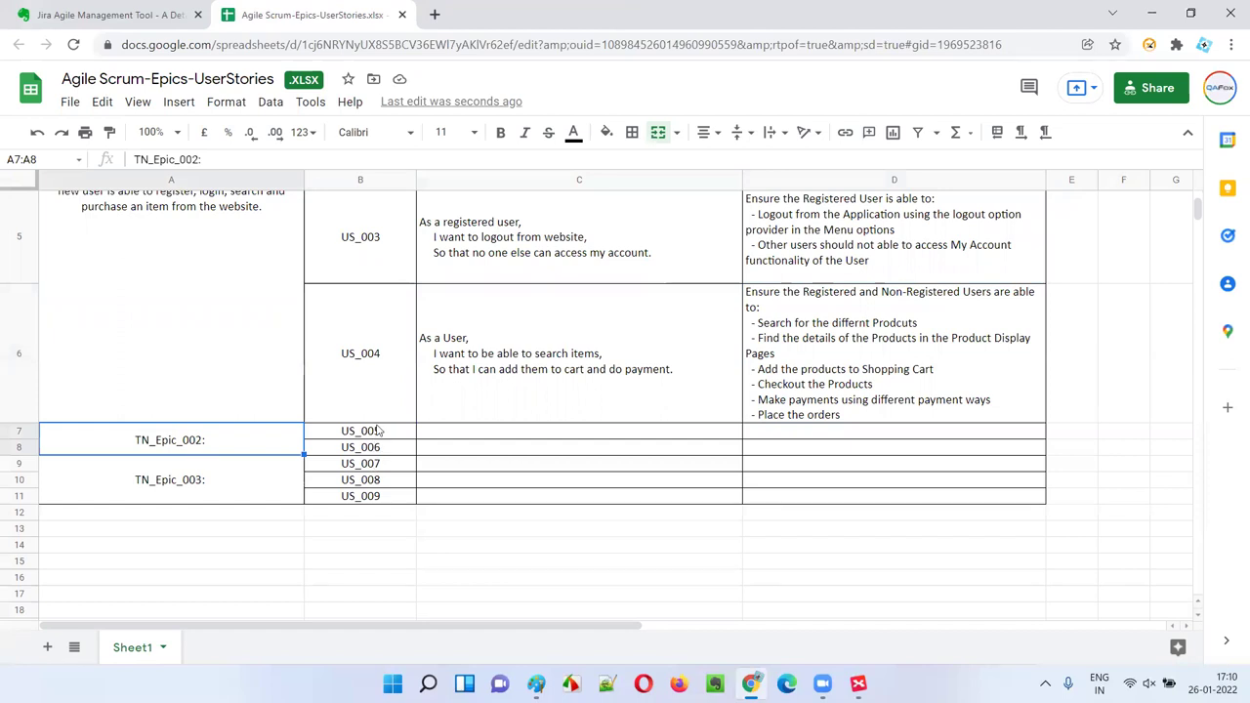
click(379, 432)
key(shift+Up)
key(Down)
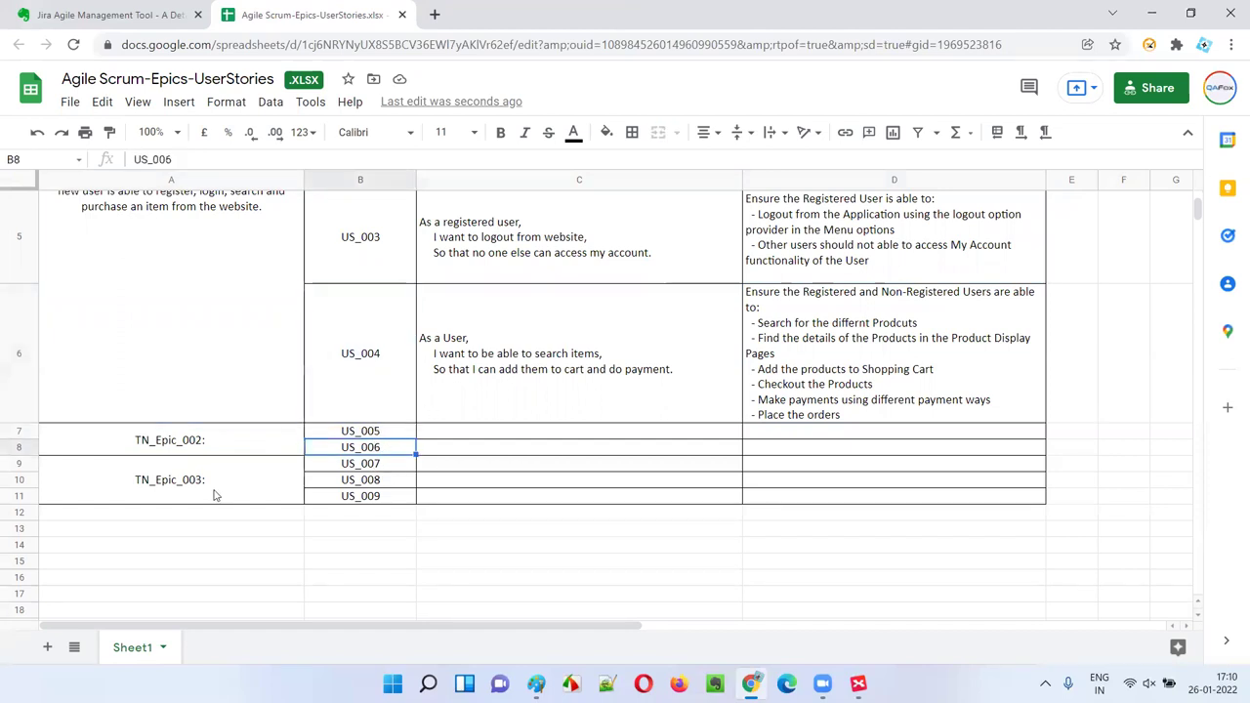
click(195, 495)
click(357, 466)
click(369, 482)
click(372, 496)
scroll(431, 322, up, 3)
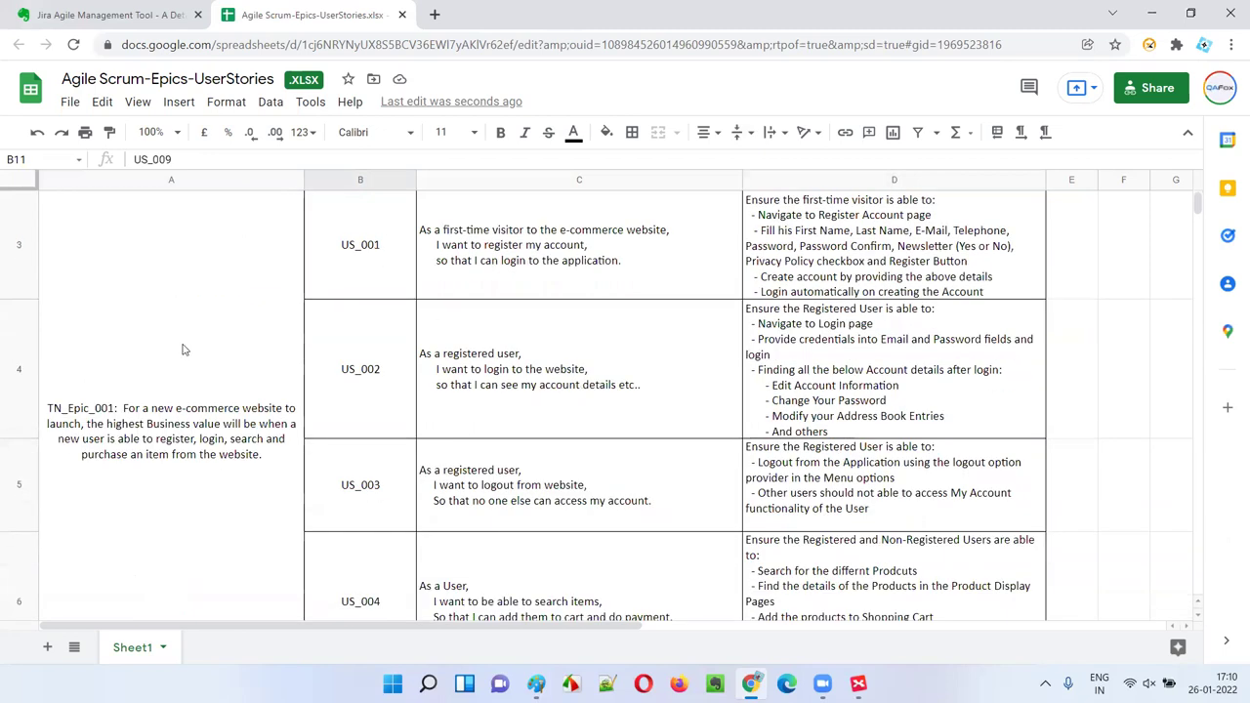
scroll(176, 488, down, 10)
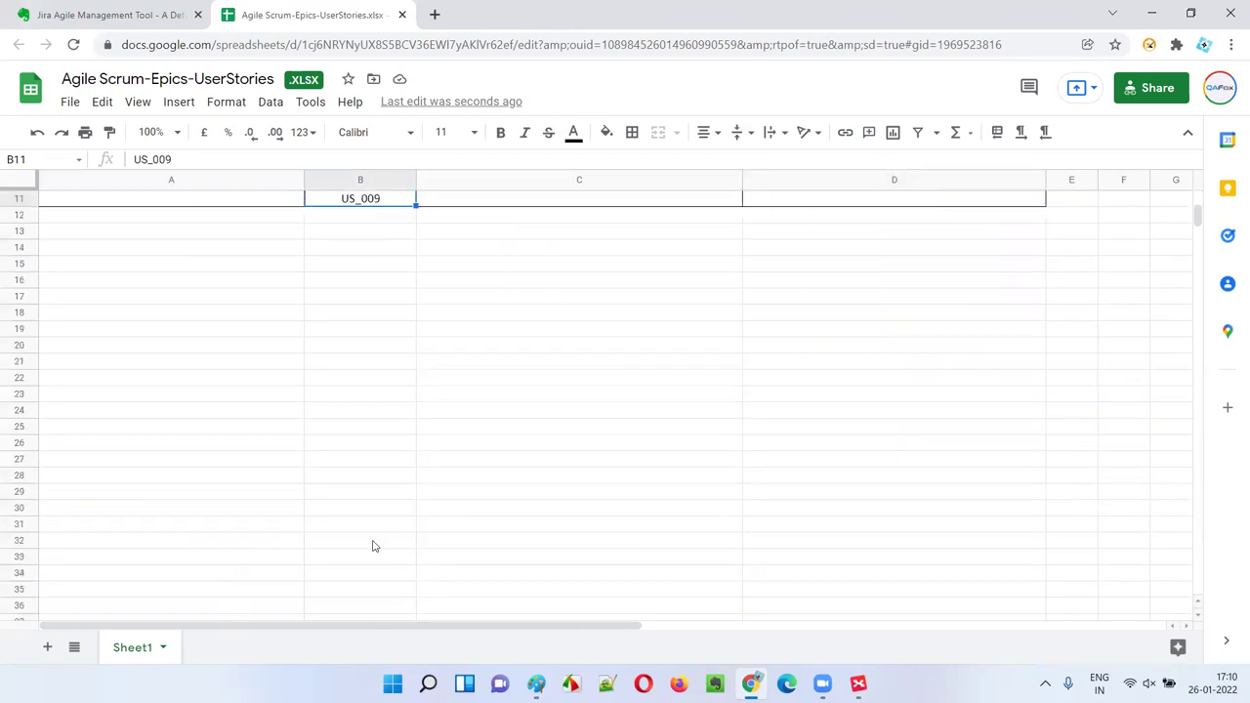
scroll(372, 546, up, 10)
click(571, 321)
click(612, 417)
key(Up)
key(Left)
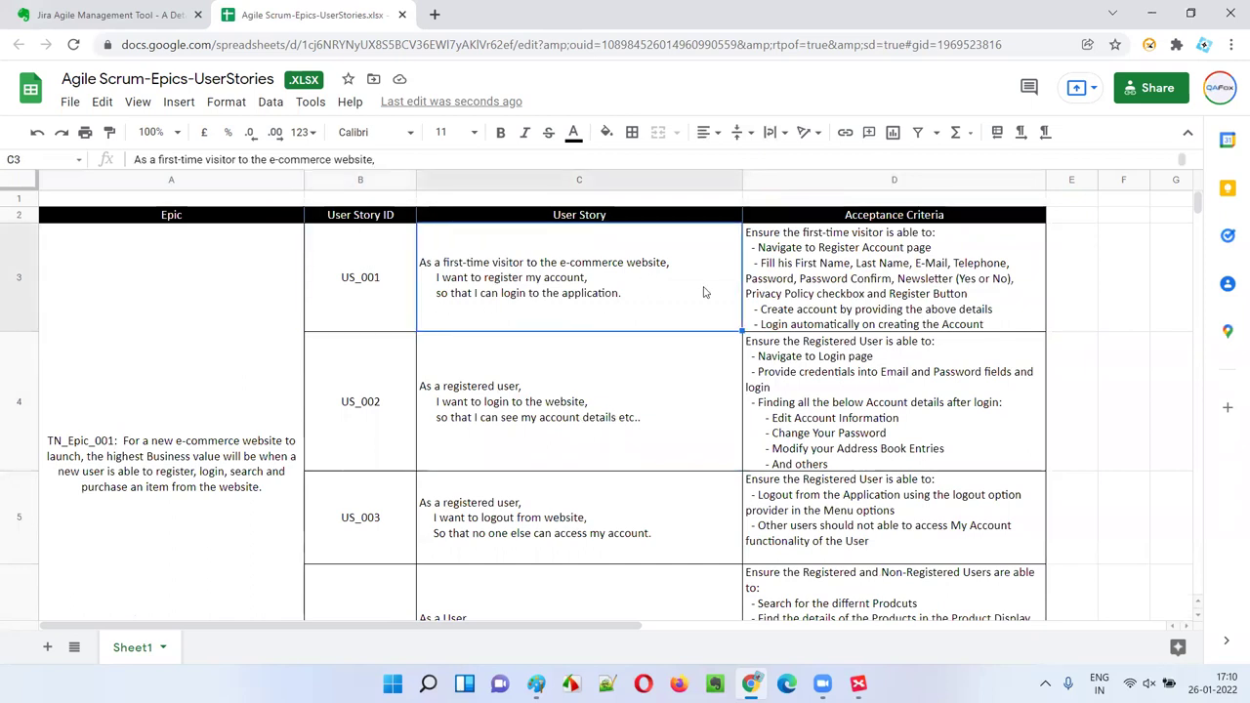
click(866, 294)
key(Down)
key(Left)
key(Down)
key(Right)
key(ctrl+shift+Tab)
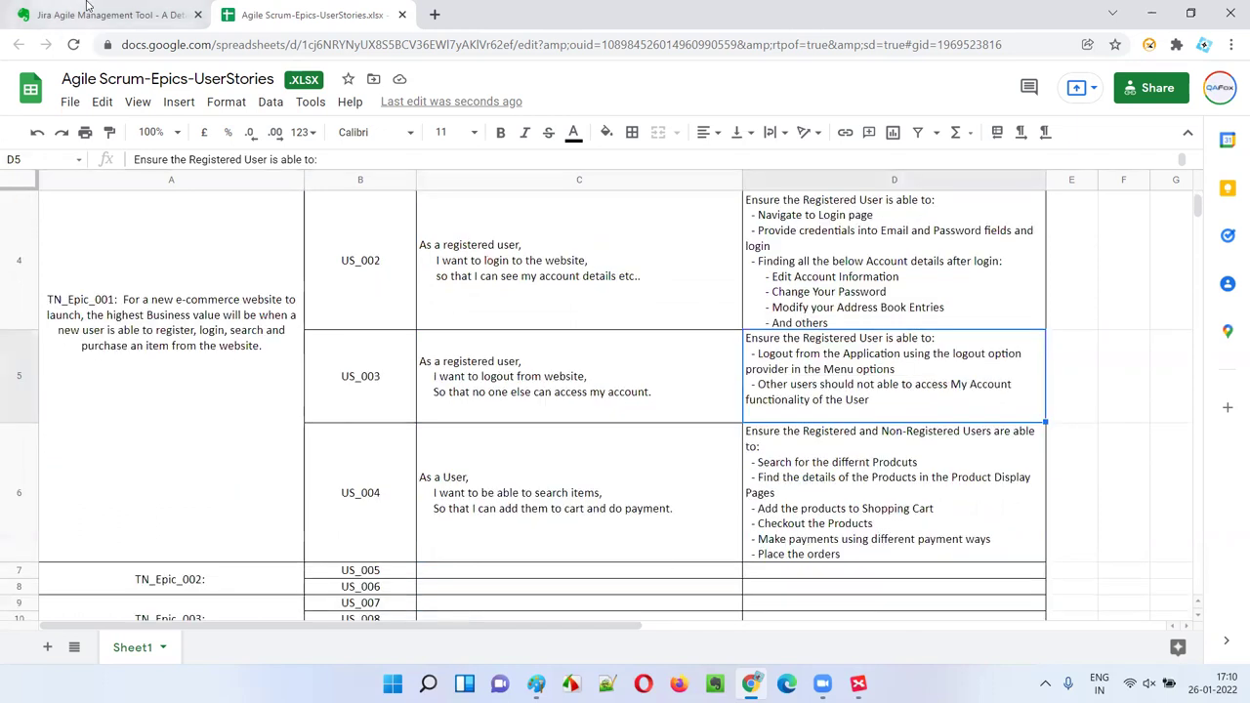
Step: In the Scrum notes, highlight 'Product Owner' and the Product Backlog maintenance activity with its explanation
click(762, 454)
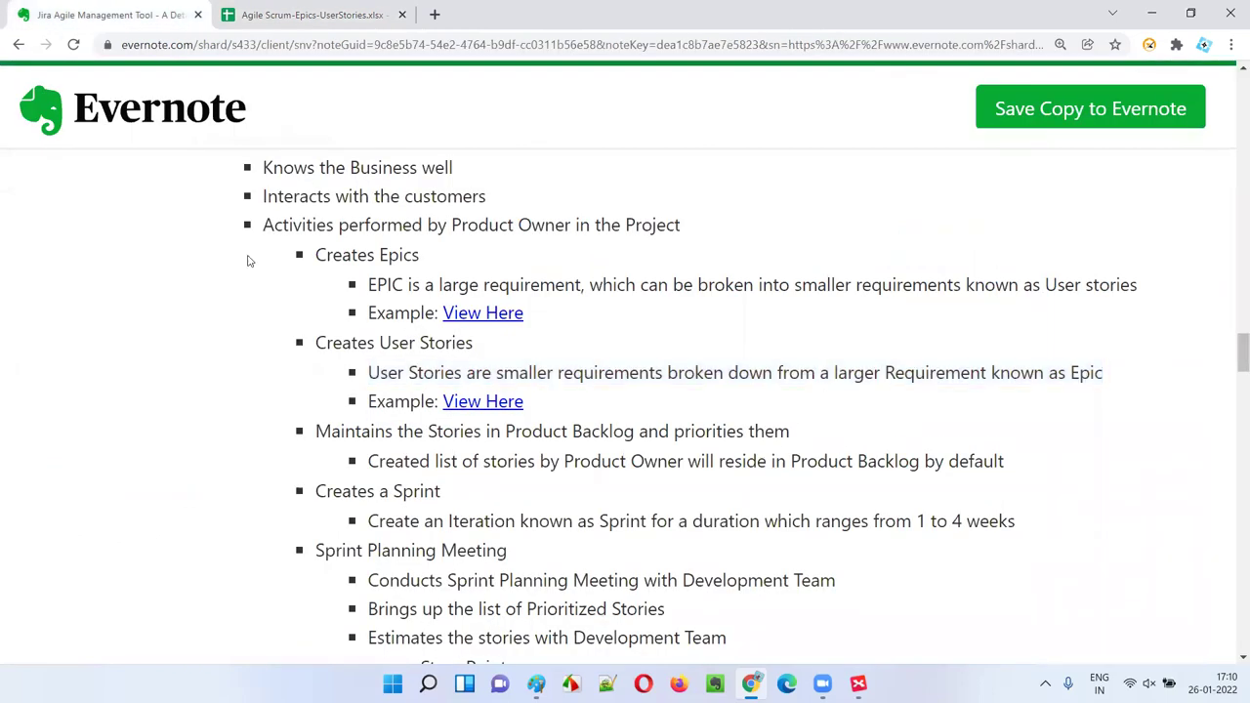
key(ctrl+Tab)
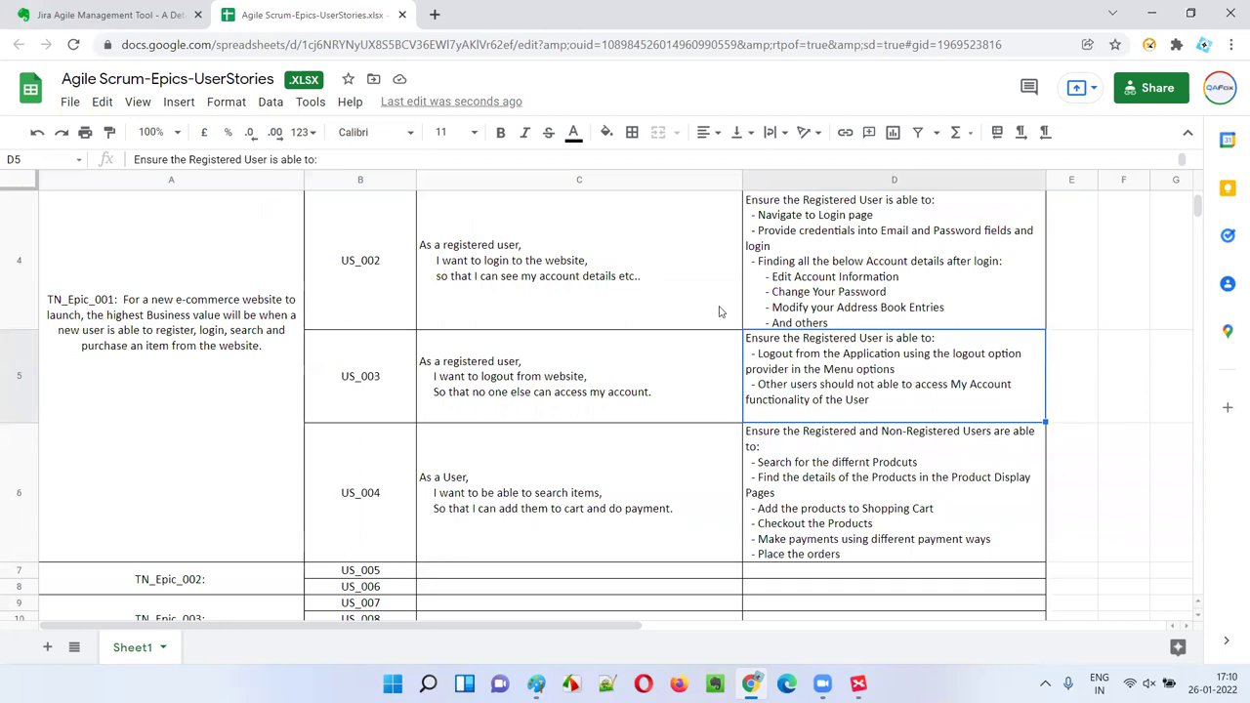
click(105, 15)
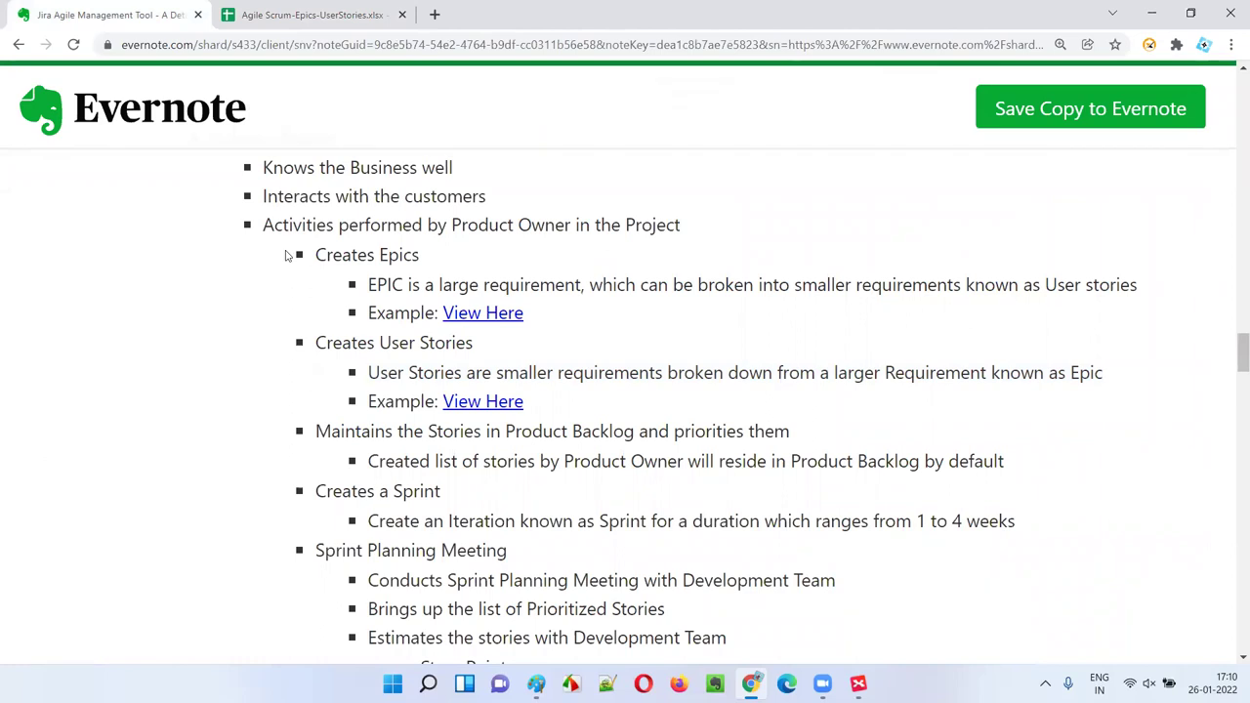
drag(451, 223, 577, 228)
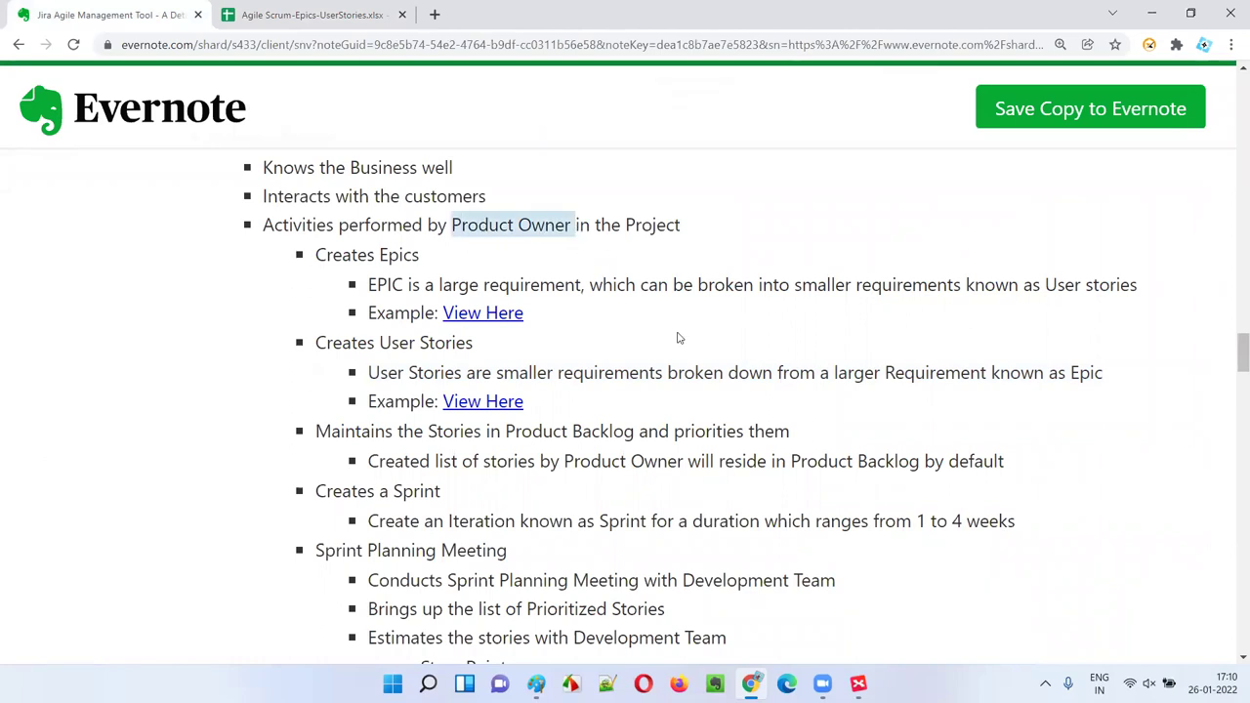
scroll(679, 338, down, 1)
drag(296, 350, 1017, 386)
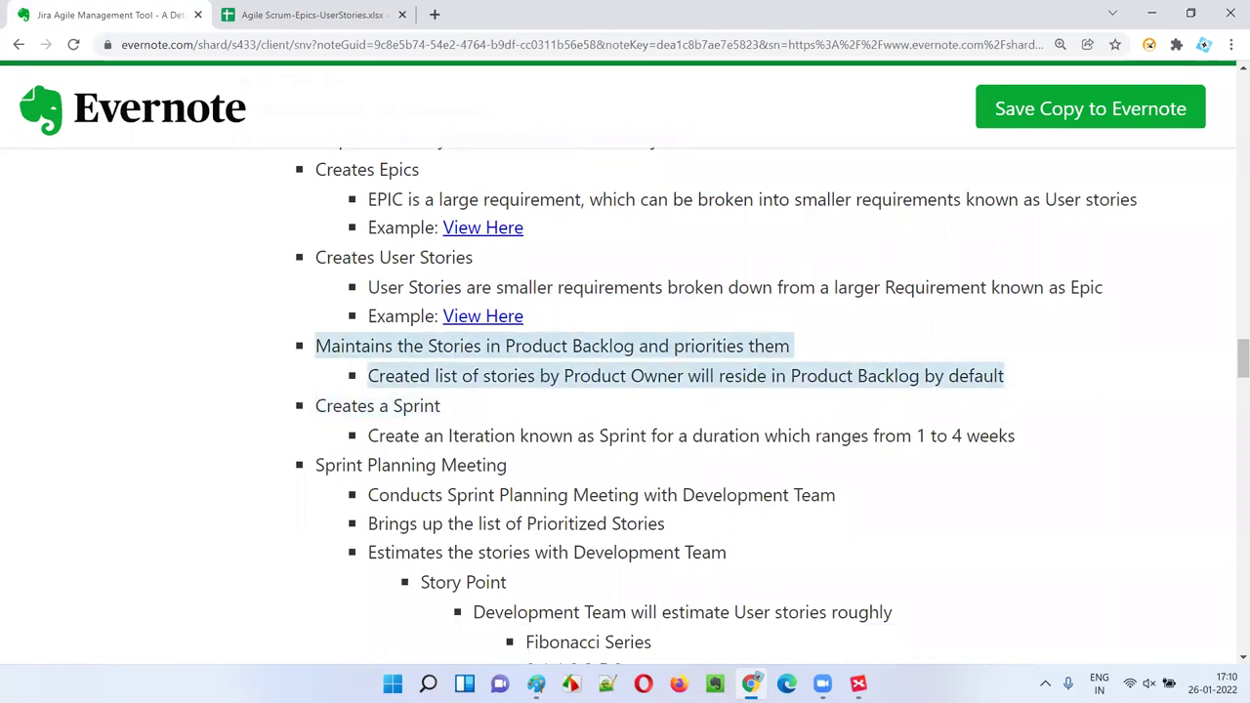
click(858, 684)
Step: Collapse the Contain, Creates User Stories and Creates Epics branches, then add a new Subtopic 3 under Product Owner
click(314, 369)
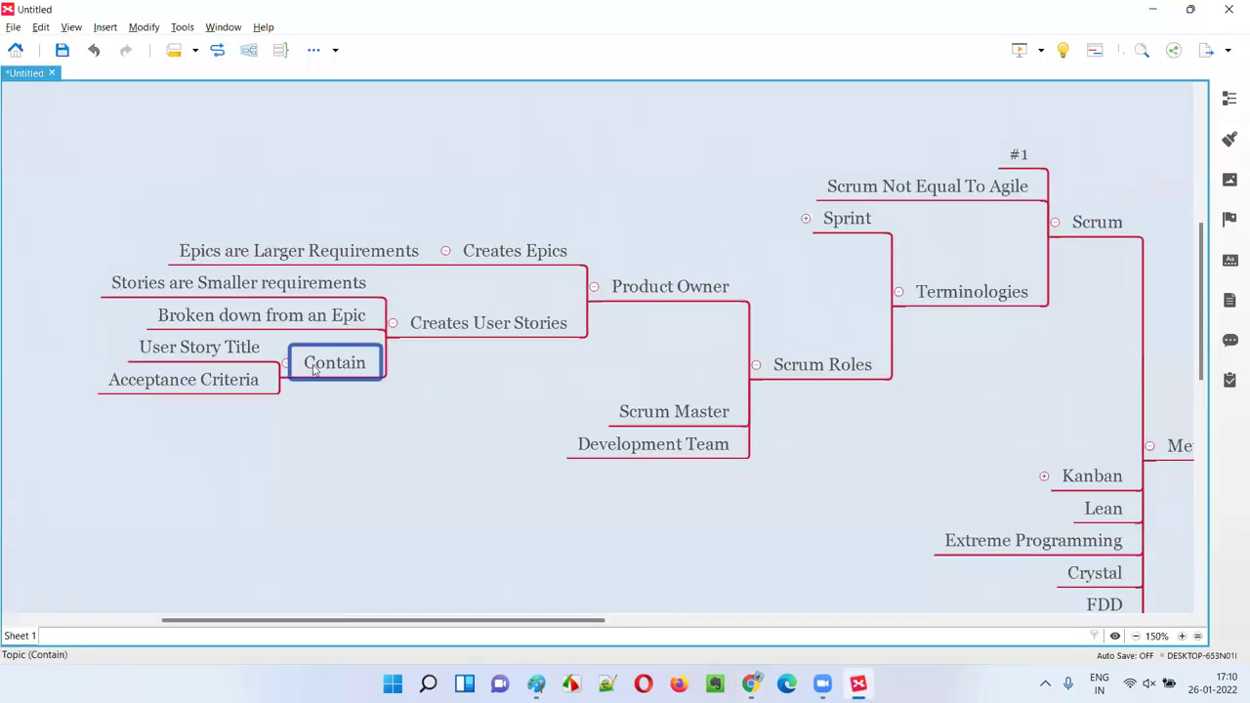
click(285, 363)
click(488, 342)
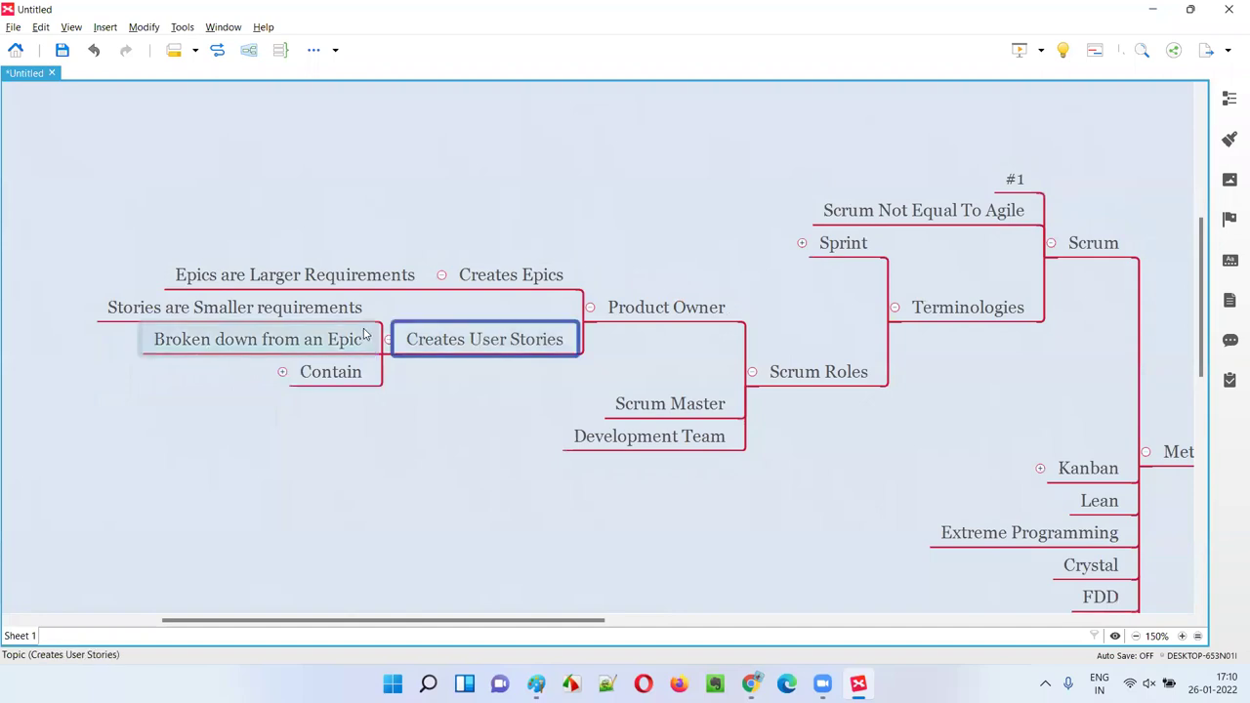
click(390, 340)
click(436, 325)
key(Down)
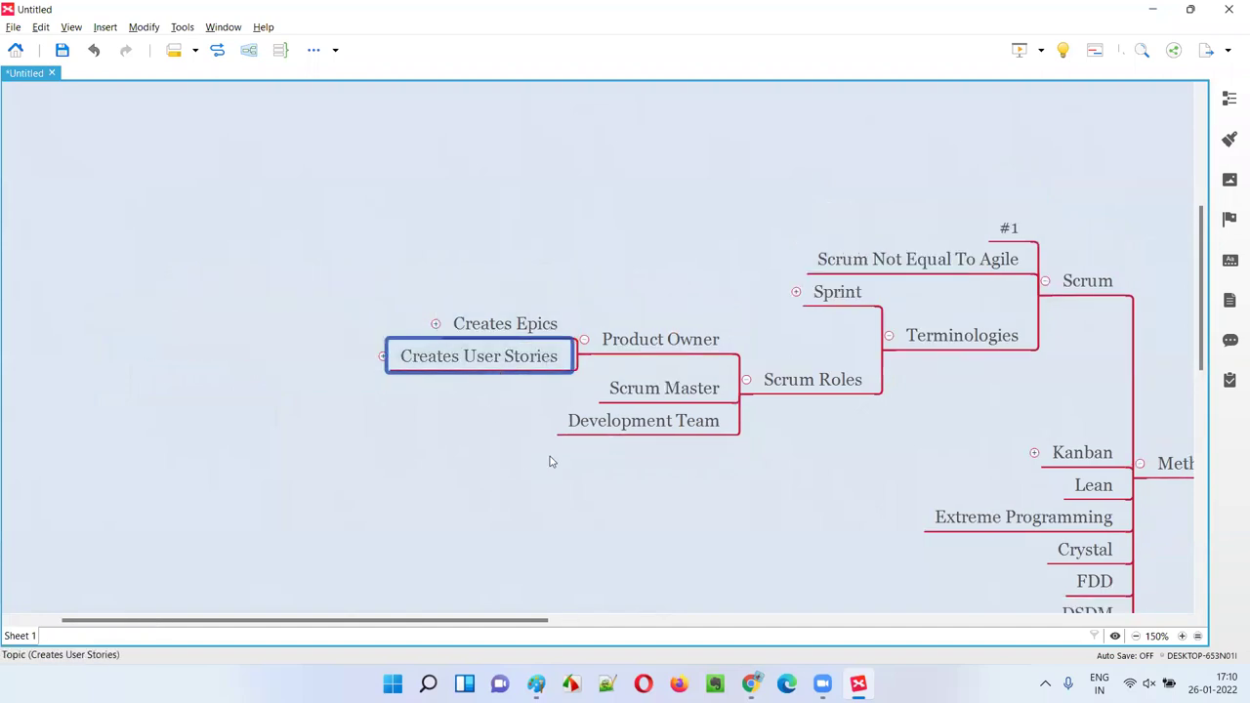
key(Return)
click(657, 343)
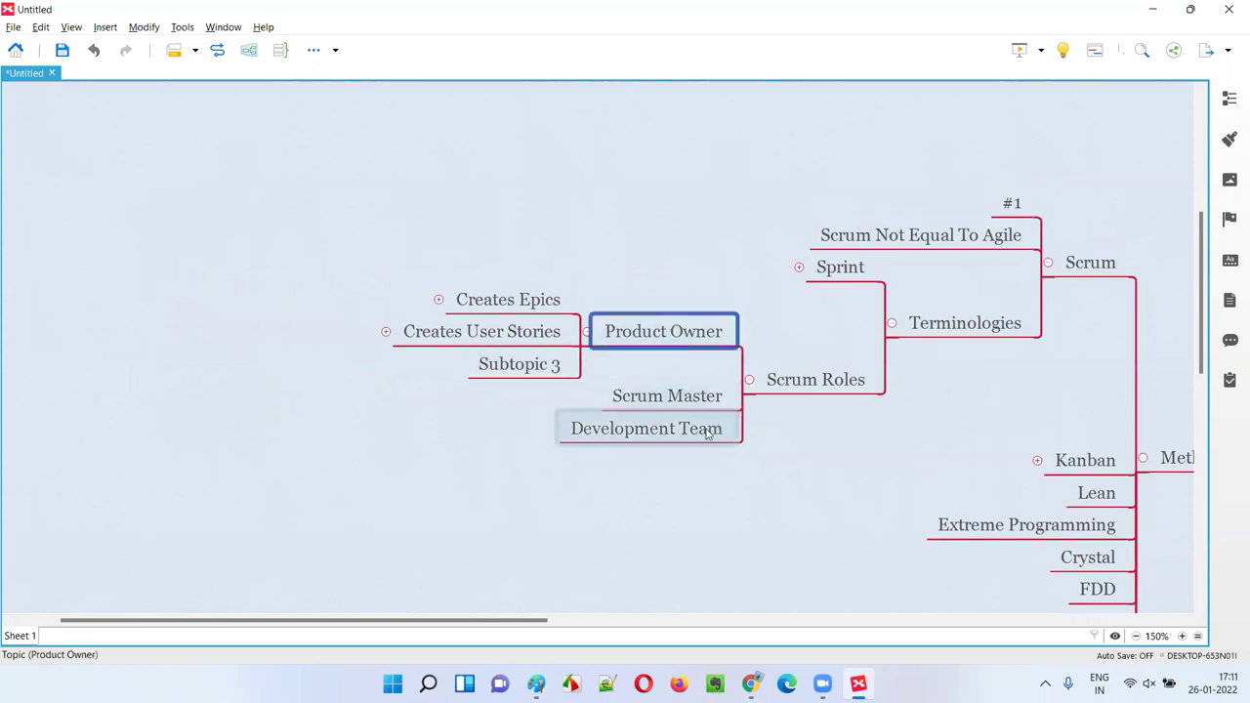
click(517, 374)
Step: Highlight the Product Backlog maintenance line in the Scrum notes for reference
key(alt+Tab)
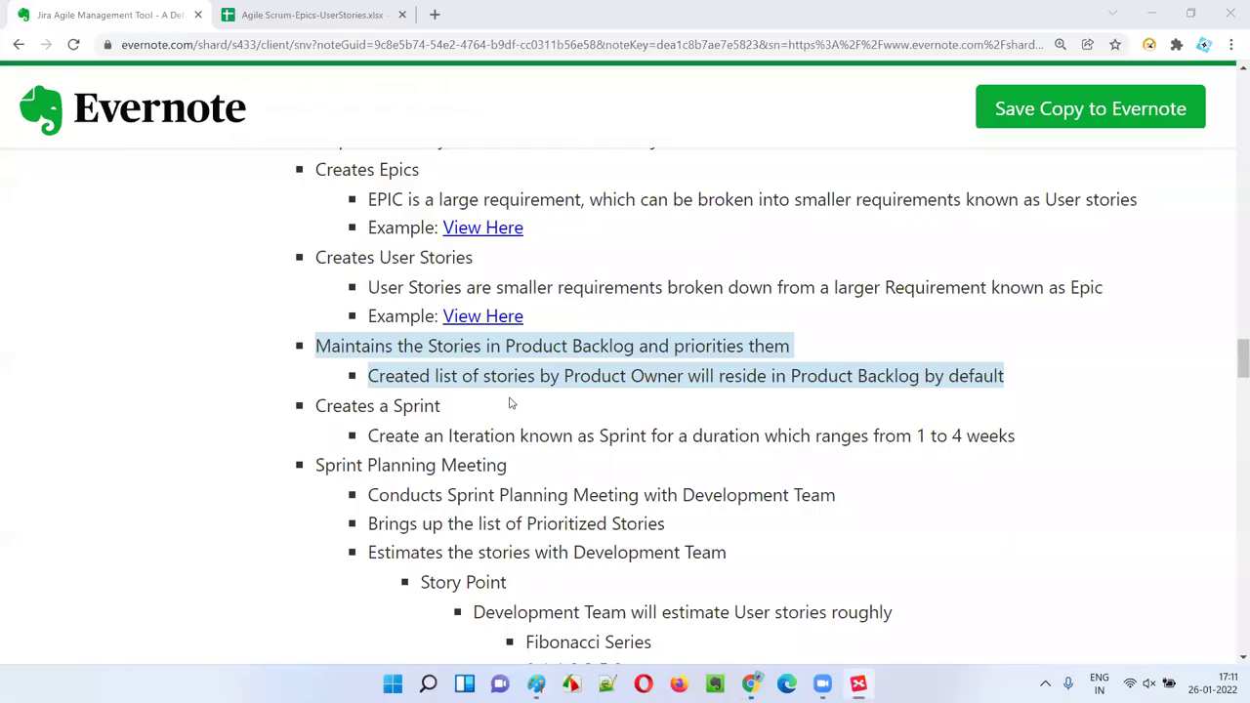
scroll(419, 400, down, 1)
click(325, 271)
drag(316, 262, 825, 256)
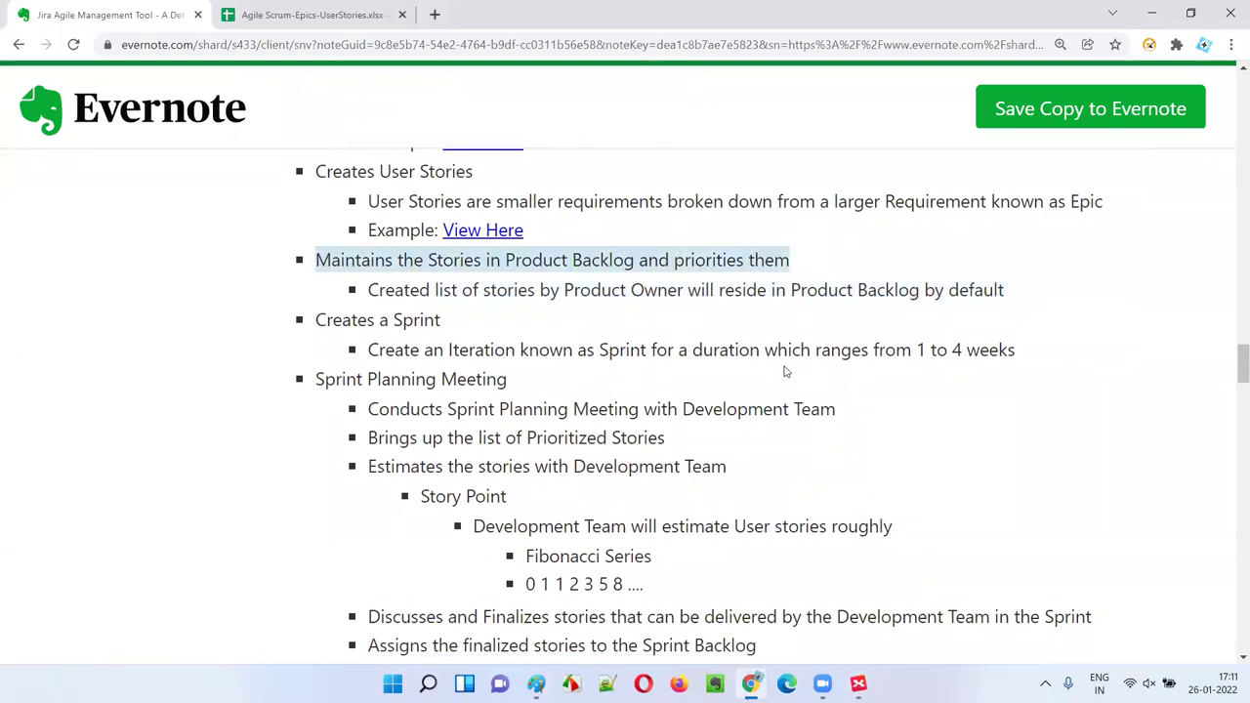
key(alt+Tab)
Step: Rename Subtopic 3 to 'Product Backlog'
click(536, 303)
click(530, 332)
click(523, 363)
key(F2)
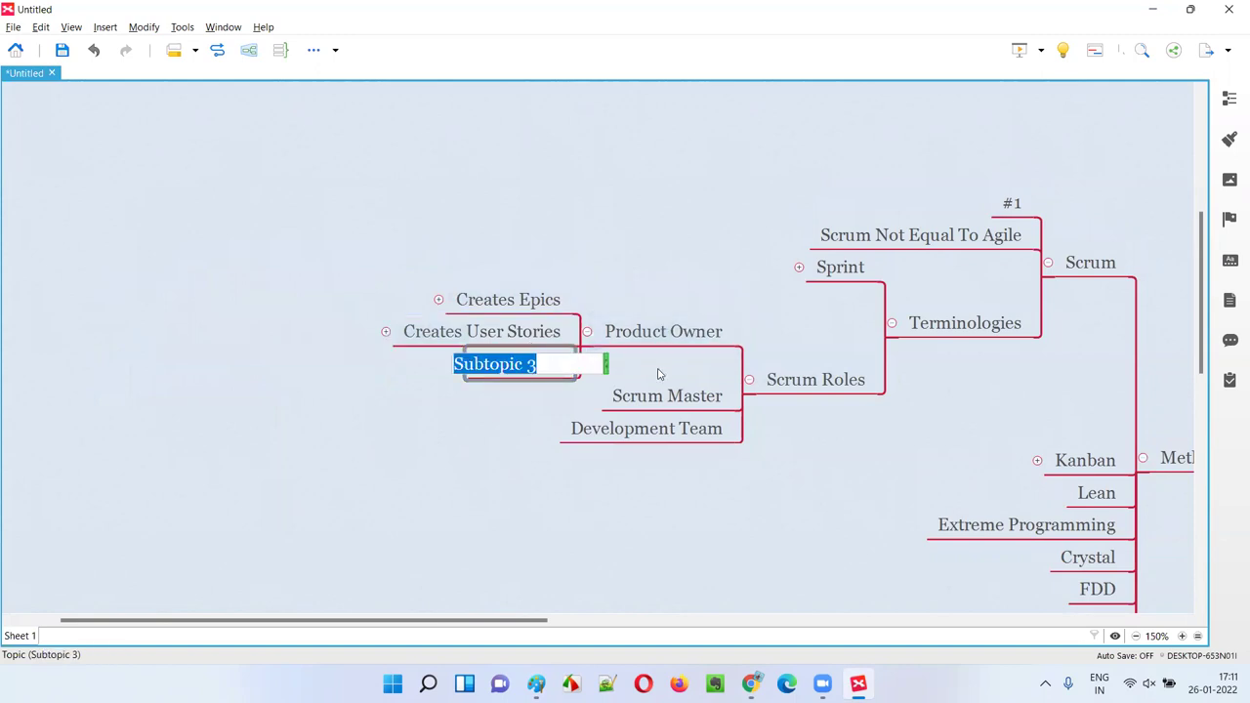
text(b)
key(BackSpace)
text(pRO)
key(BackSpace)
key(BackSpace)
key(BackSpace)
text(Product Backlog)
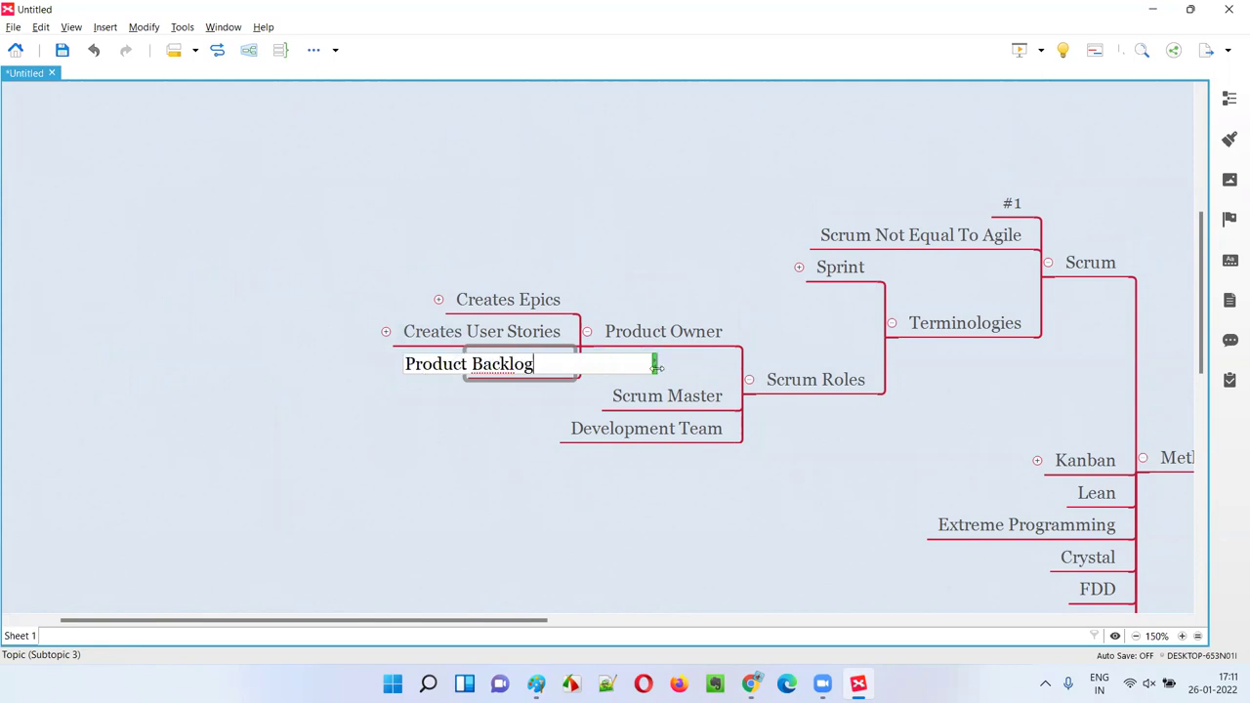
key(Return)
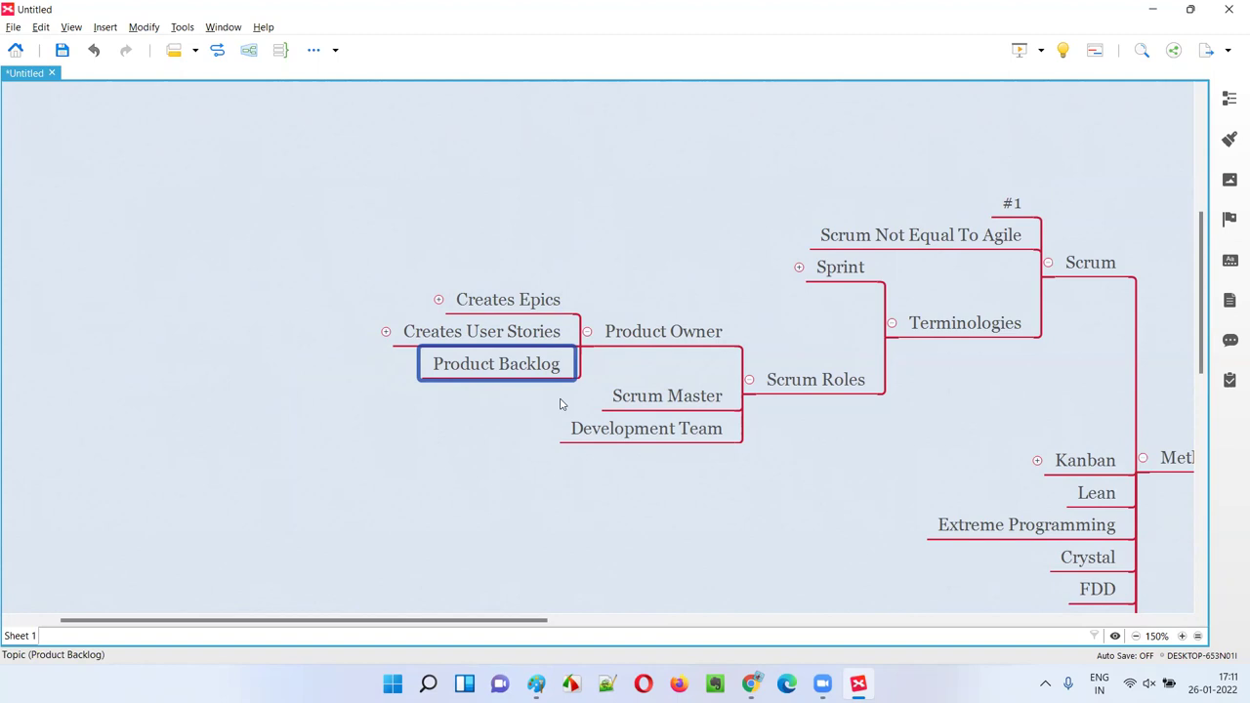
Step: Review the Product Owner branch's Creates User Stories and Product Backlog topics
click(650, 332)
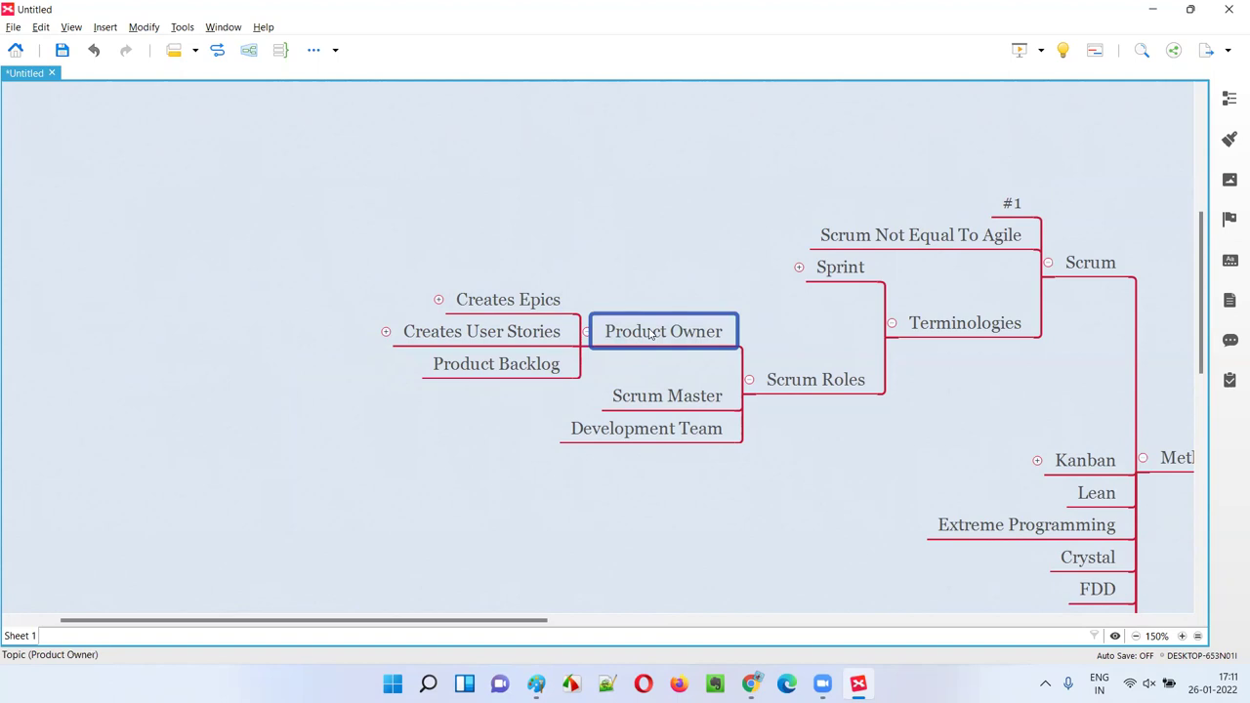
click(568, 329)
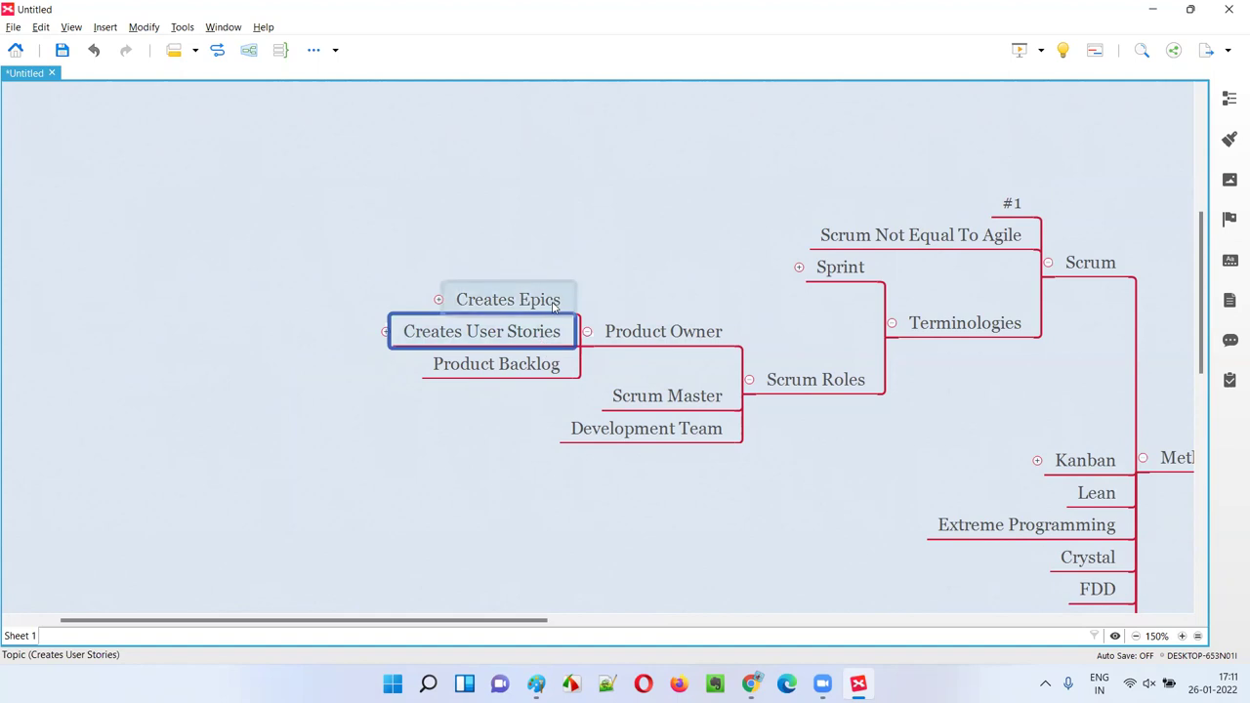
click(624, 342)
click(566, 336)
click(535, 363)
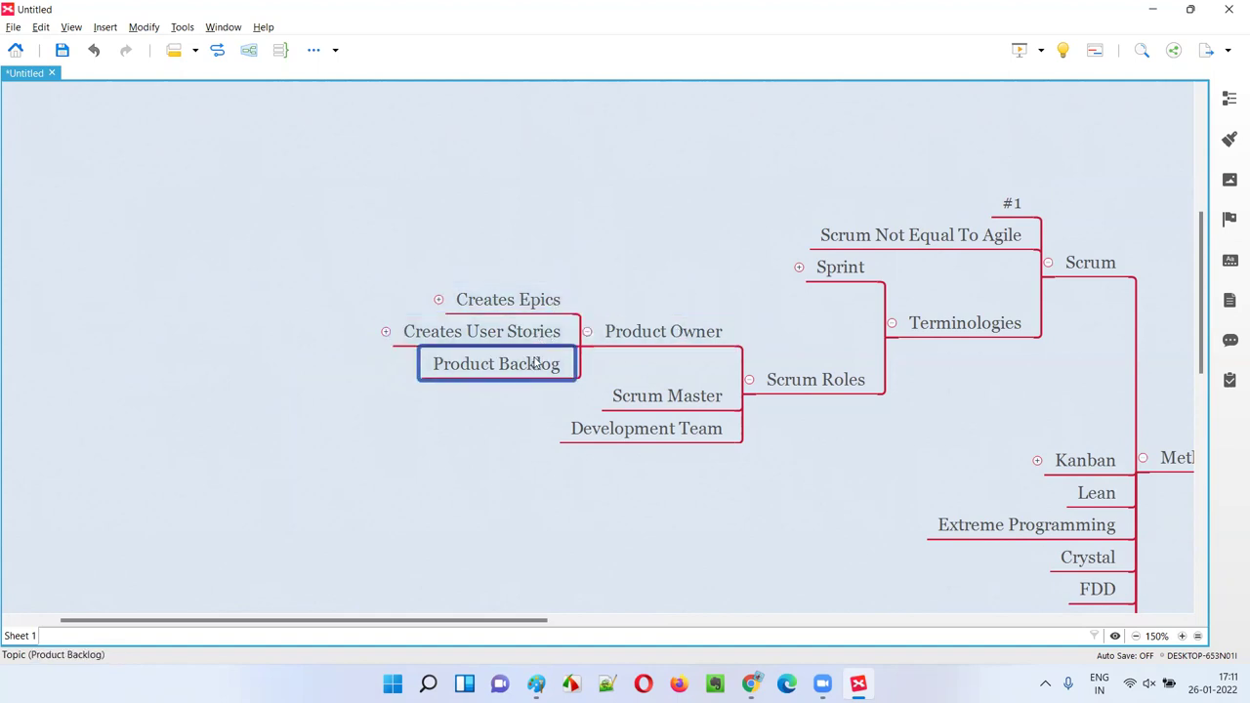
click(622, 354)
click(518, 365)
Step: Recheck the Product Owner topics, then bring up the Evernote note in Chrome
click(660, 344)
click(519, 340)
click(519, 365)
click(651, 339)
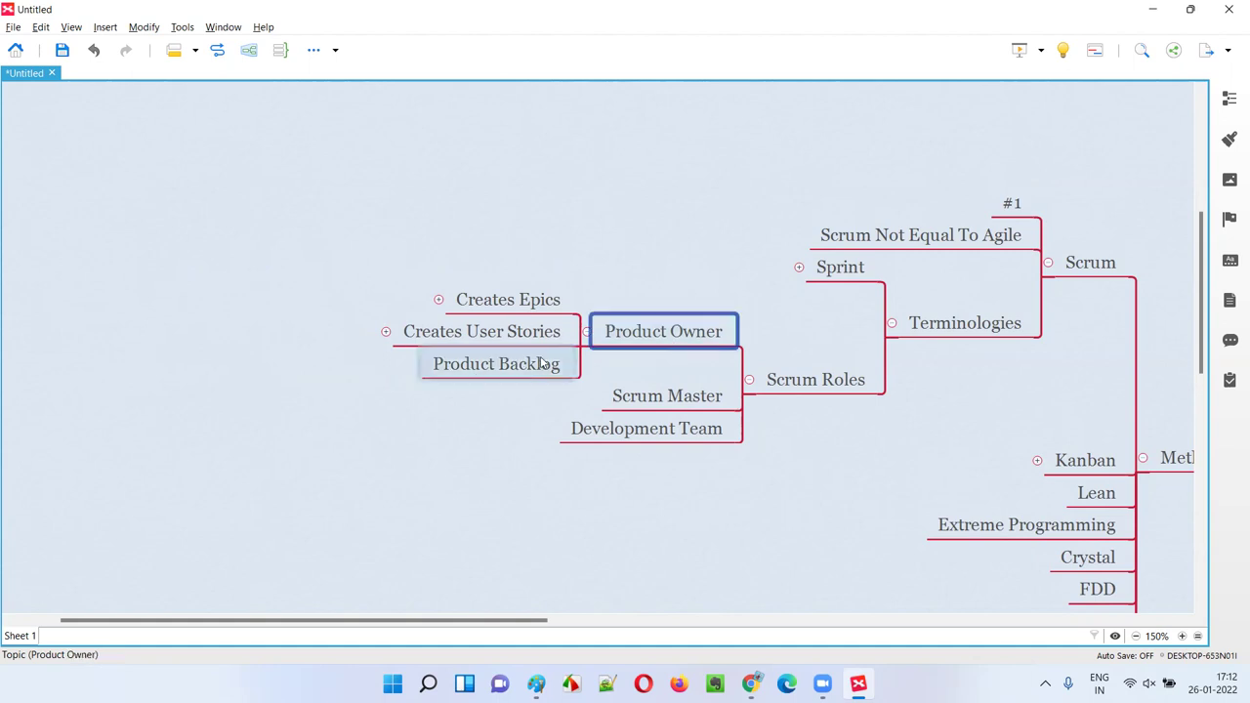
click(554, 358)
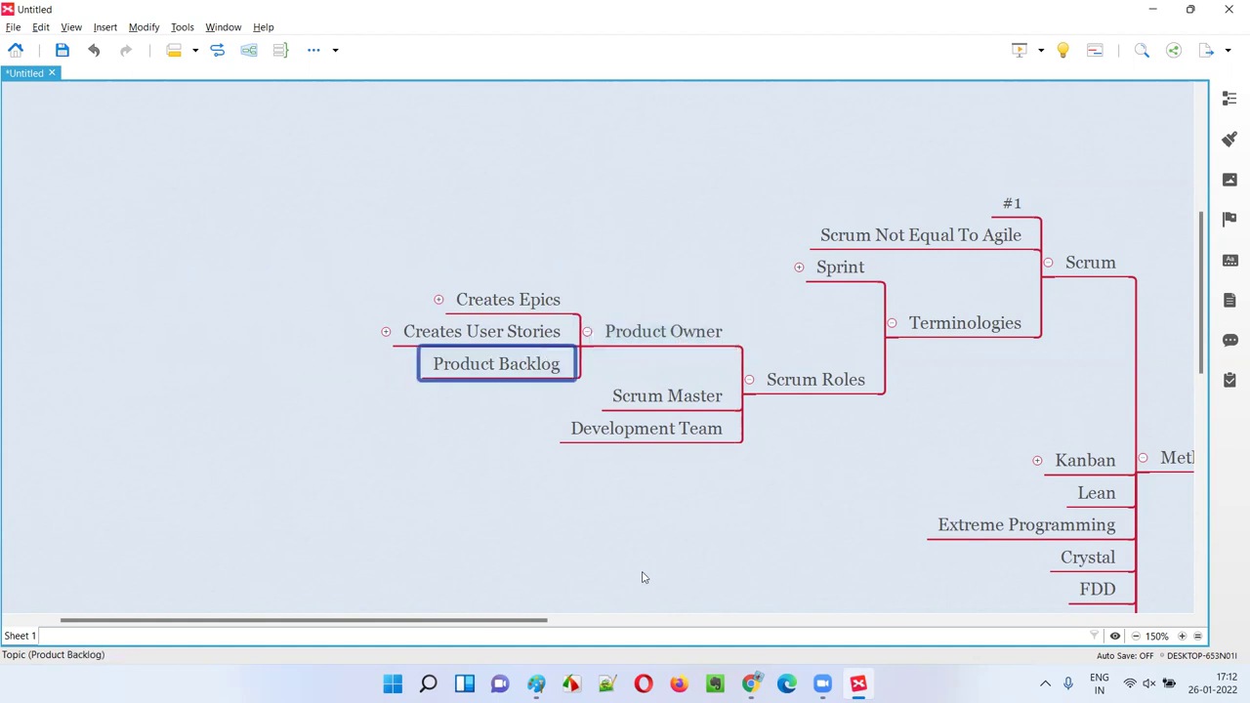
click(751, 683)
Step: Highlight 'Product Backlog' in the Evernote note, then return to XMind
drag(506, 262, 634, 262)
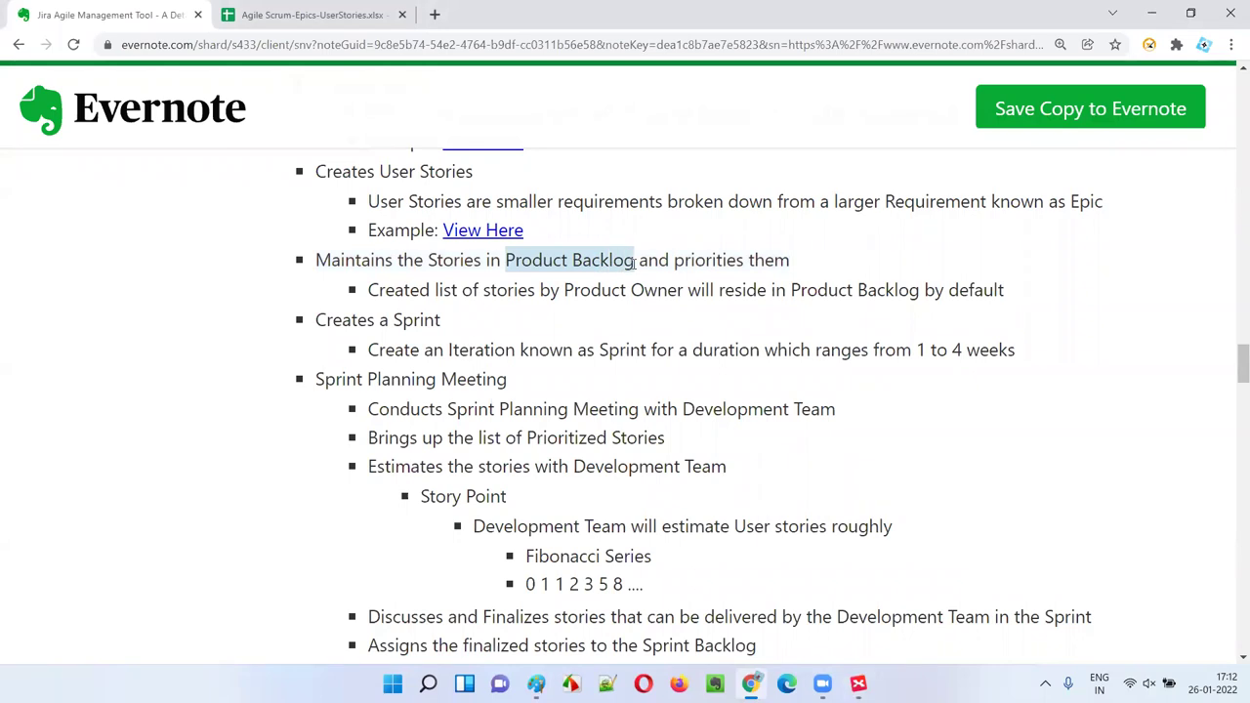
scroll(478, 195, up, 1)
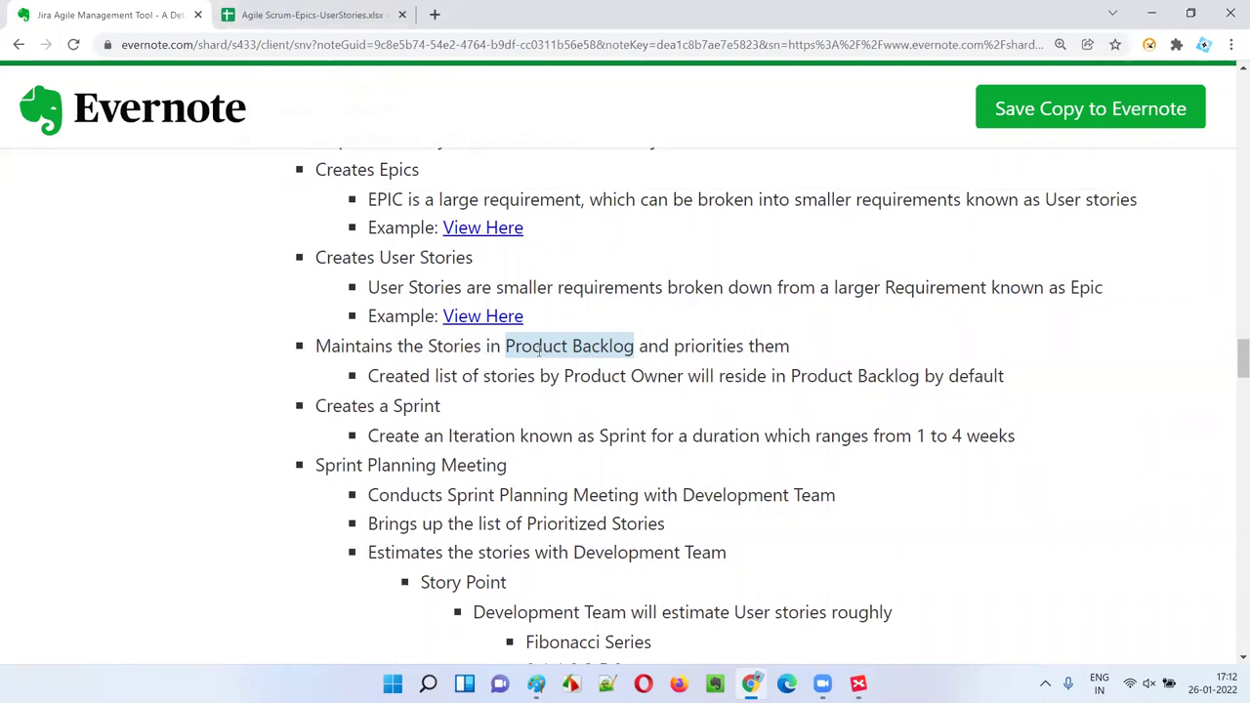
click(858, 684)
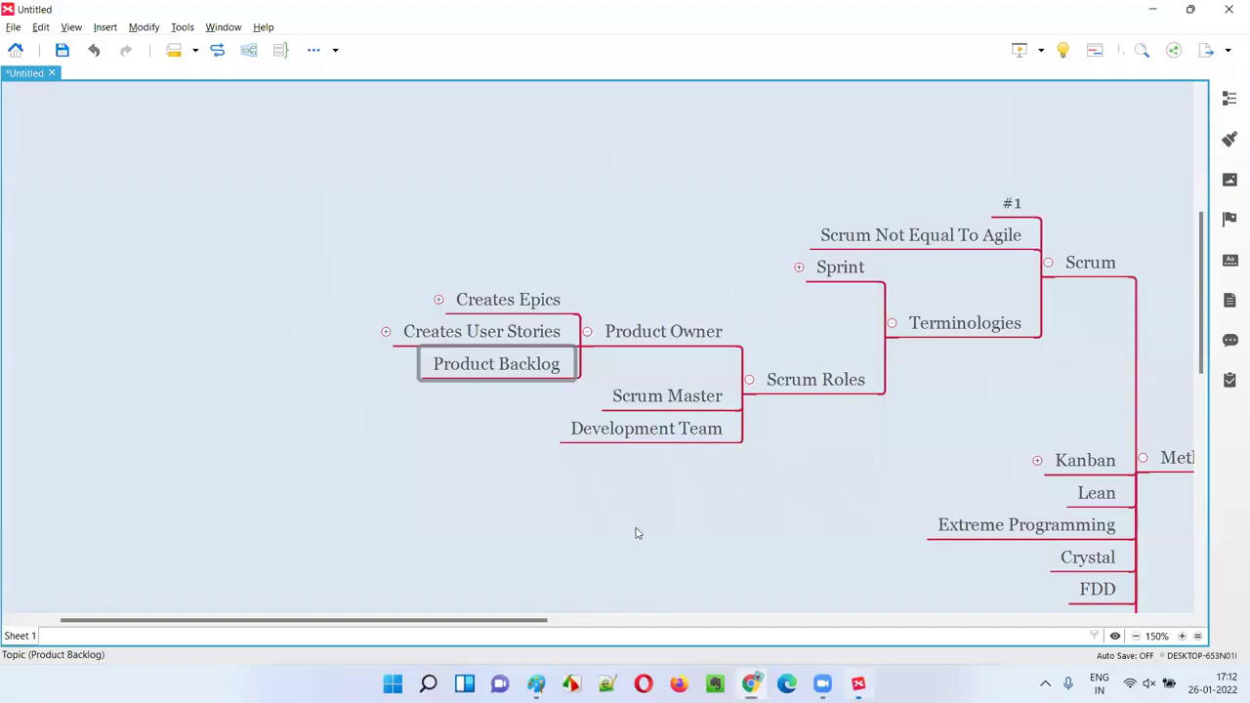
Step: Add a 'Maintains the stories' subtopic under Product Backlog
key(Tab)
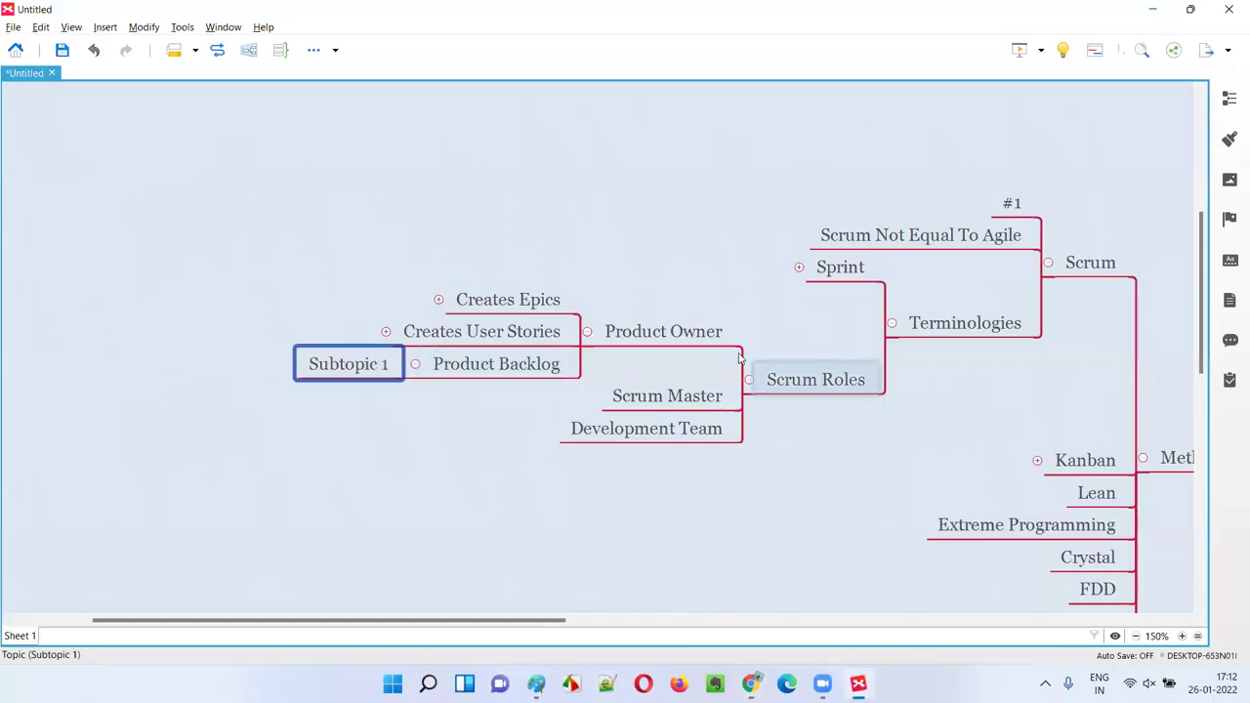
text(Maintains the sgtore)
key(BackSpace)
key(BackSpace)
key(BackSpace)
key(BackSpace)
key(BackSpace)
text(tories)
key(Return)
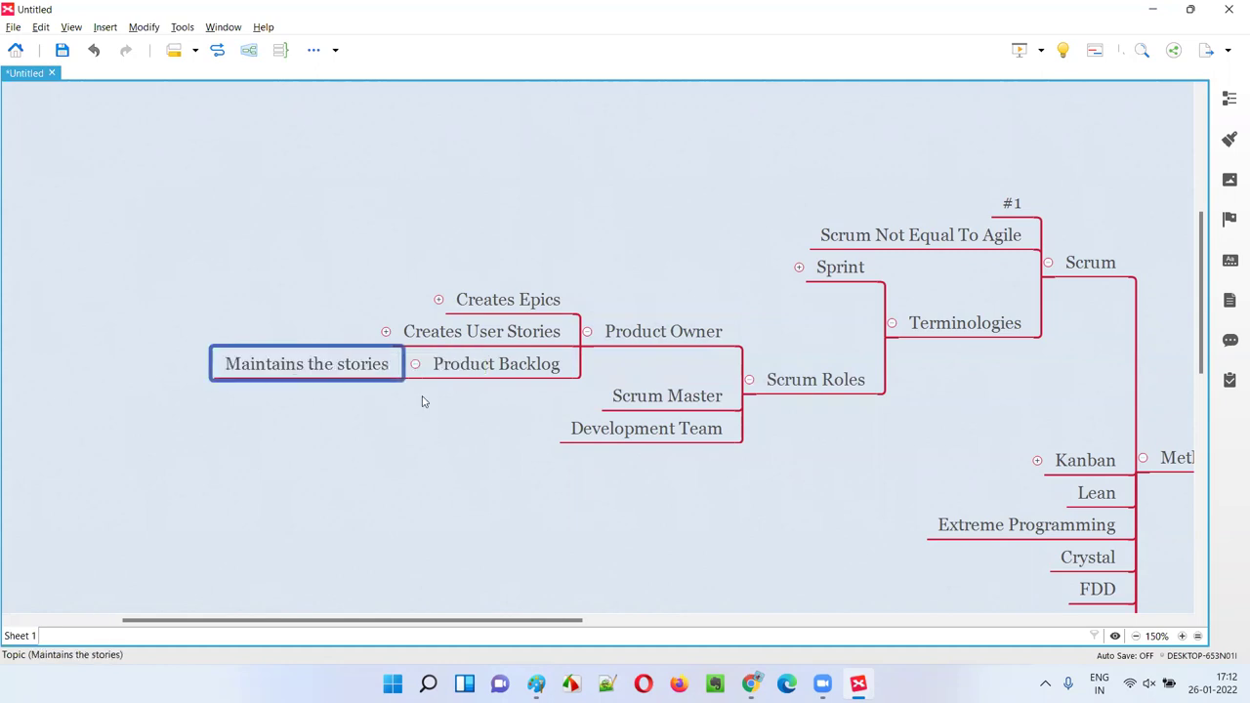
Step: Add a sibling subtopic 'Prioritize the Stories', then return to the Evernote note
key(Return)
double_click(338, 379)
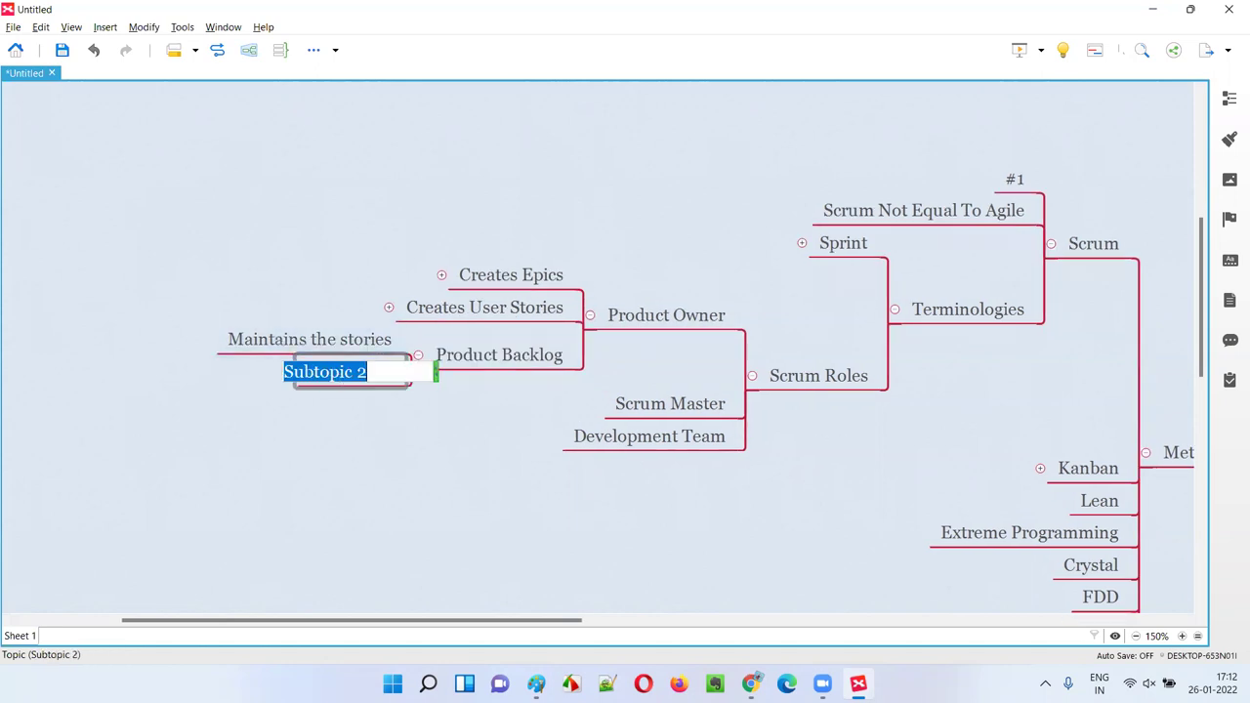
text(Prioriti)
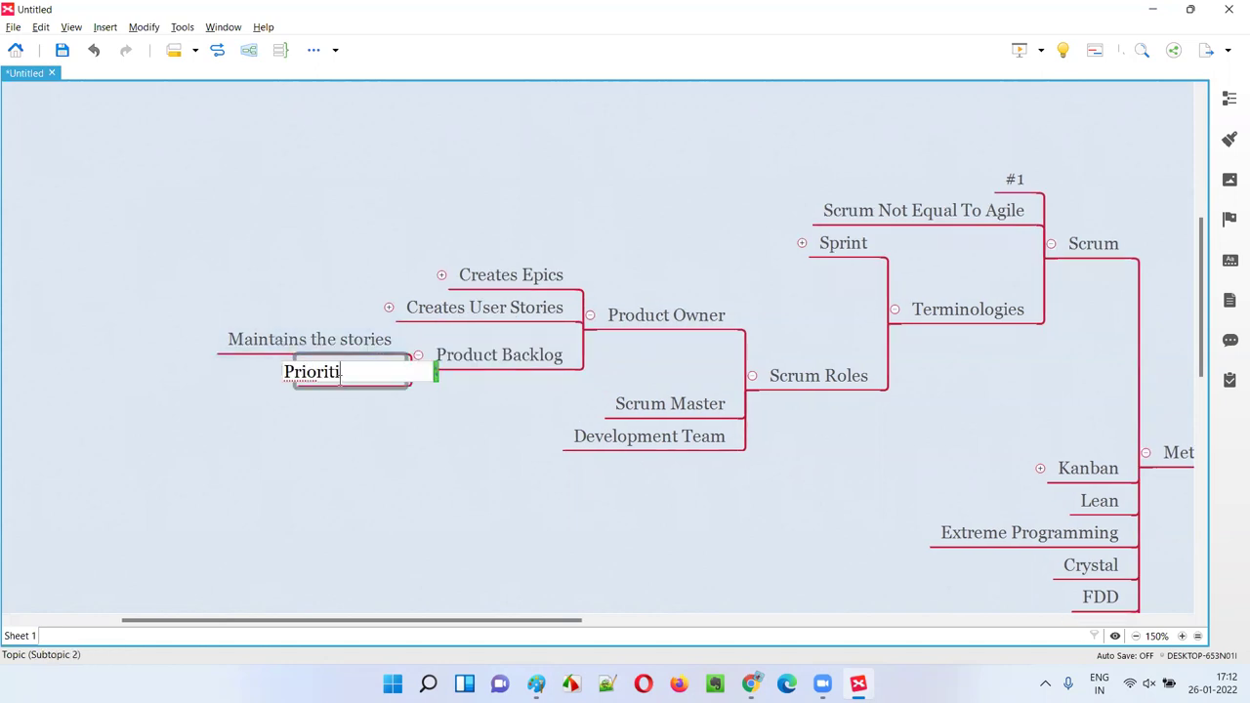
text(ze the Stories)
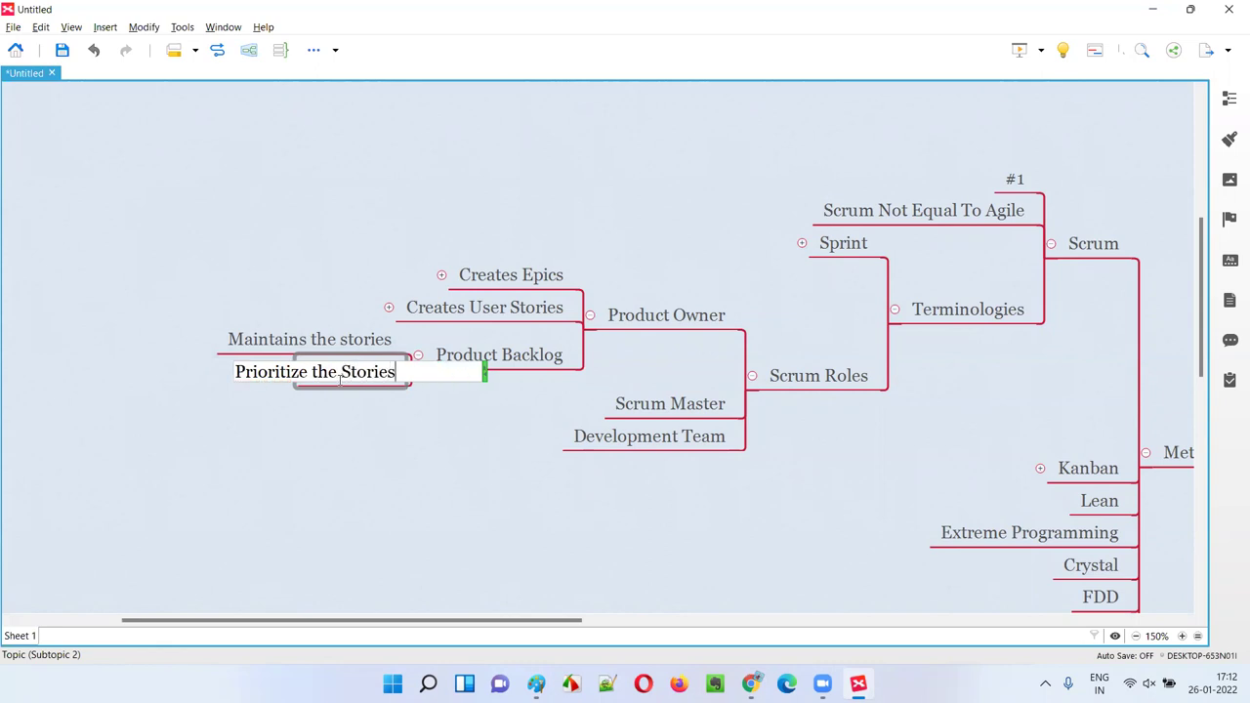
key(Return)
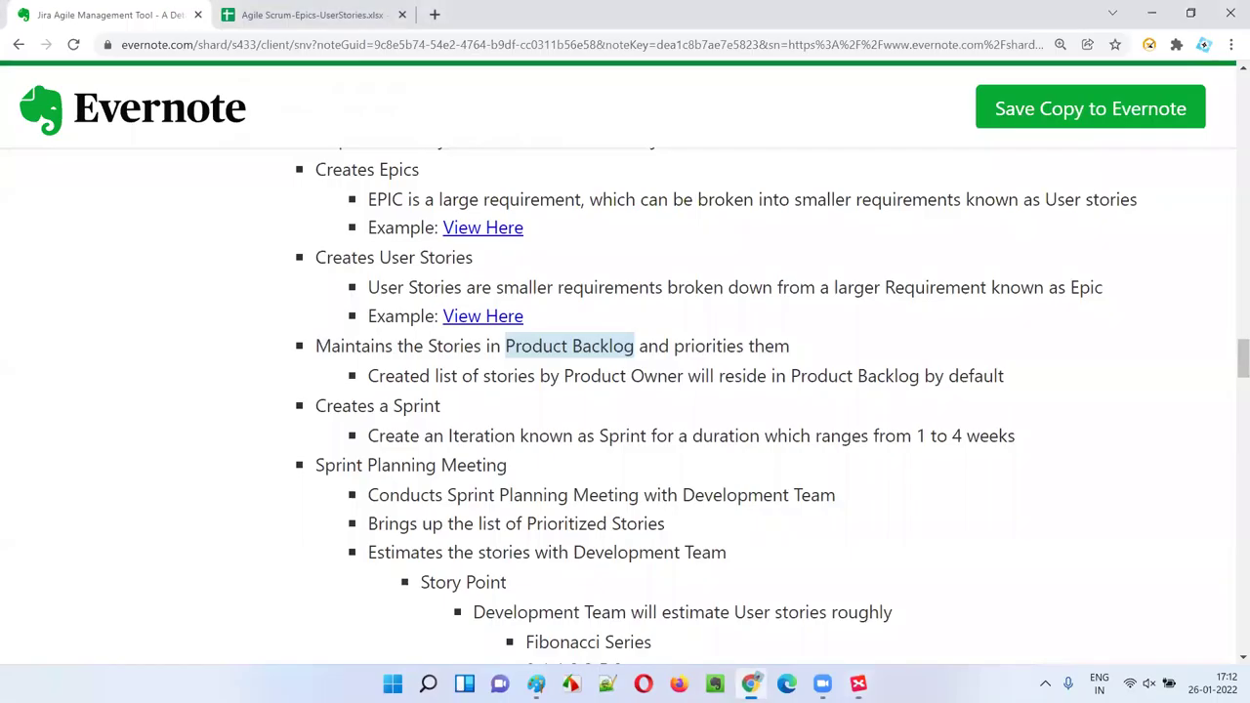
click(750, 683)
Step: Open the Agile Scrum-Epics-UserStories sheet and review the stories in cells C3–C6
click(303, 15)
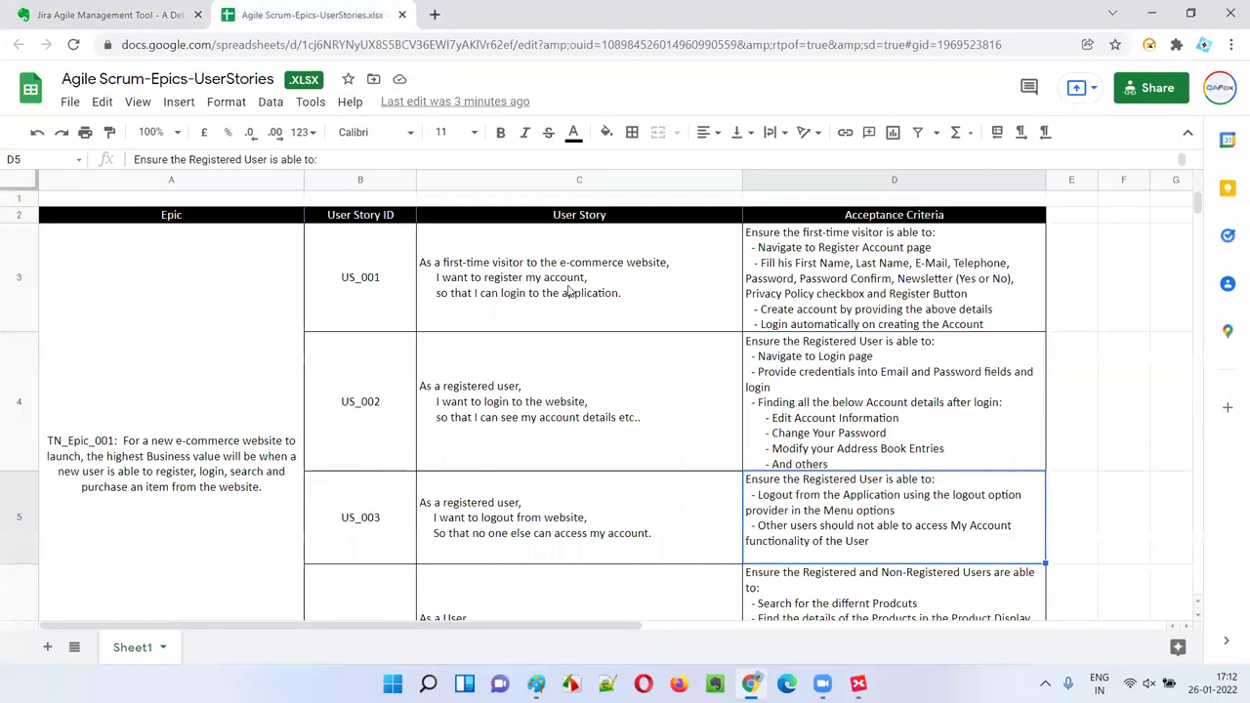
click(569, 291)
click(562, 378)
click(550, 302)
click(562, 387)
click(566, 295)
click(574, 421)
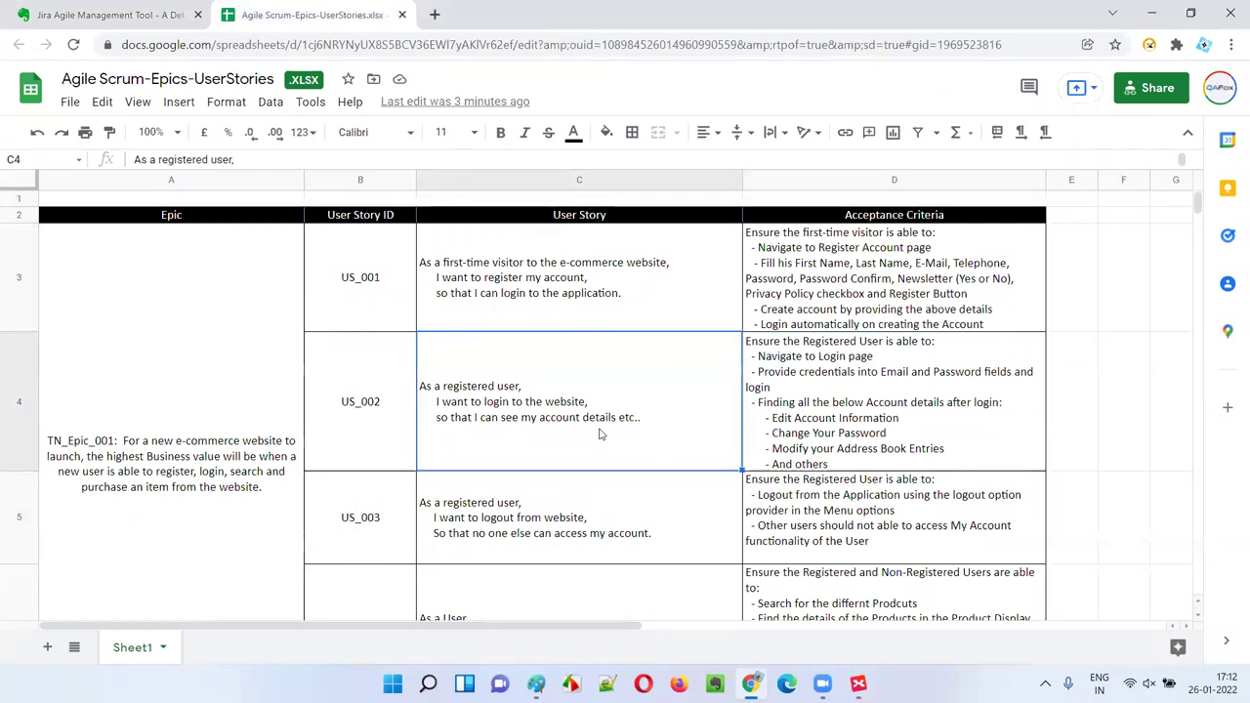
click(554, 521)
scroll(554, 507, down, 3)
click(519, 384)
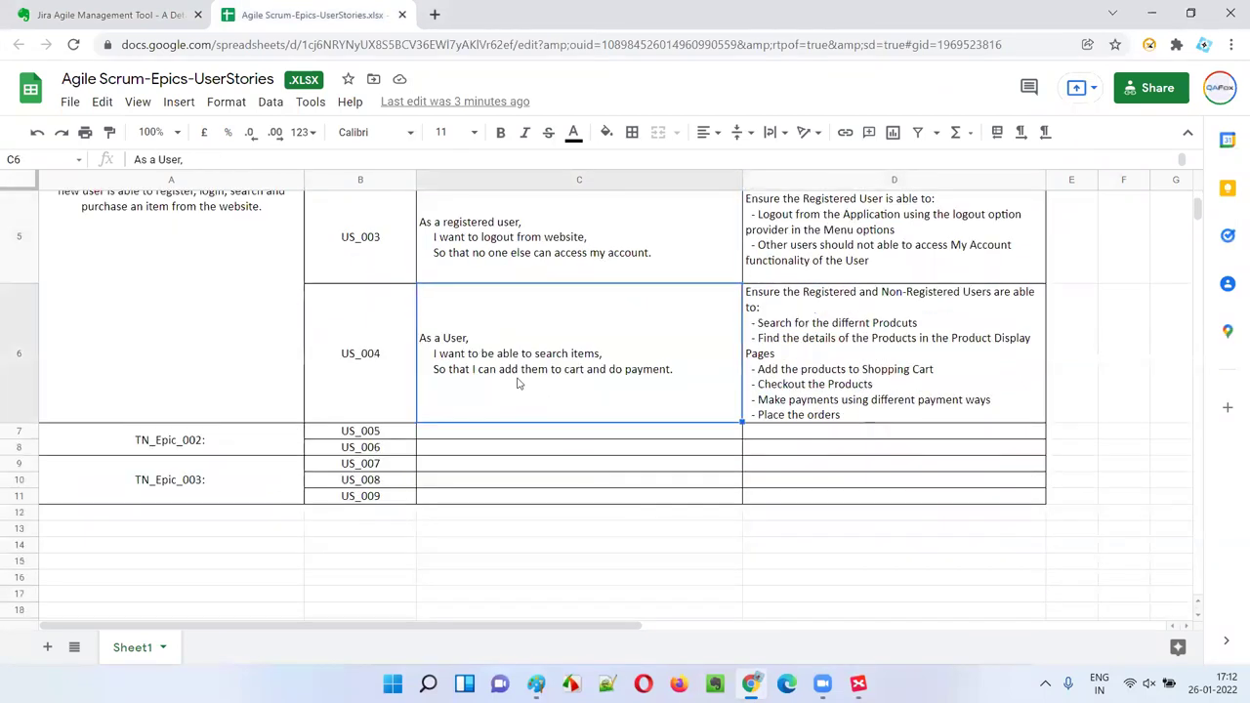
scroll(572, 376, up, 3)
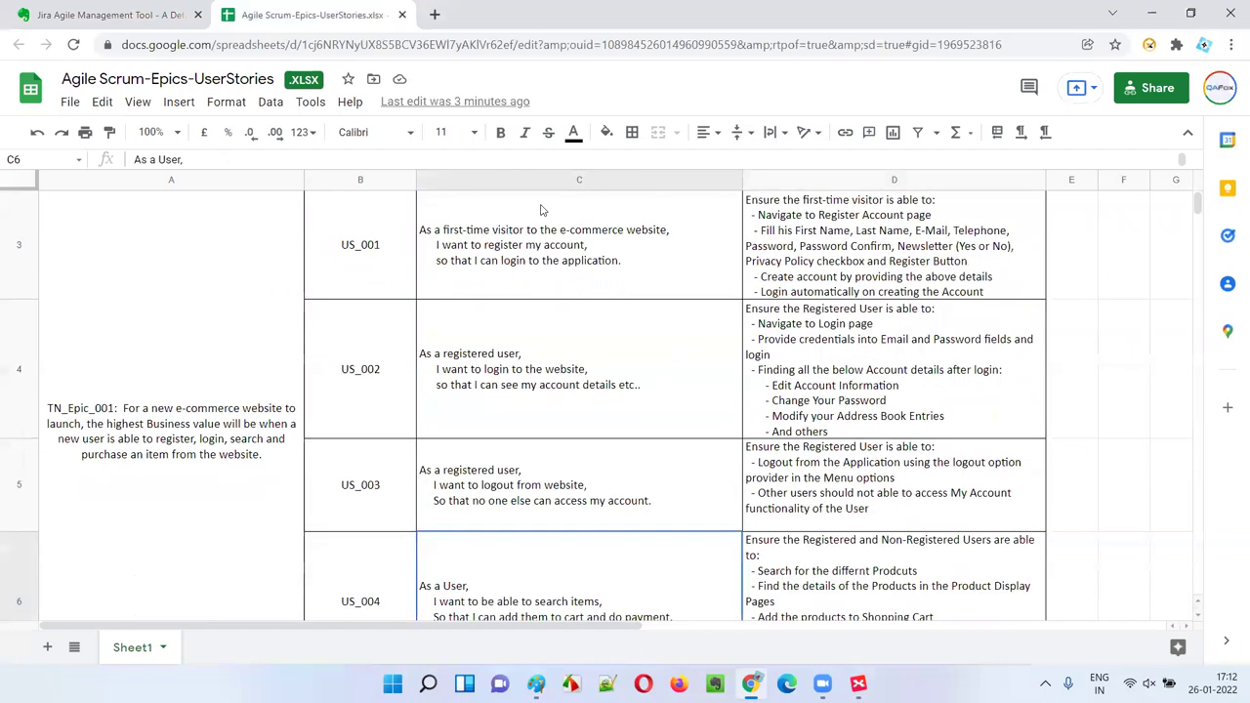
Step: Go over the visitor, login, logout and search stories again, then return to XMind
click(581, 252)
click(577, 400)
click(595, 509)
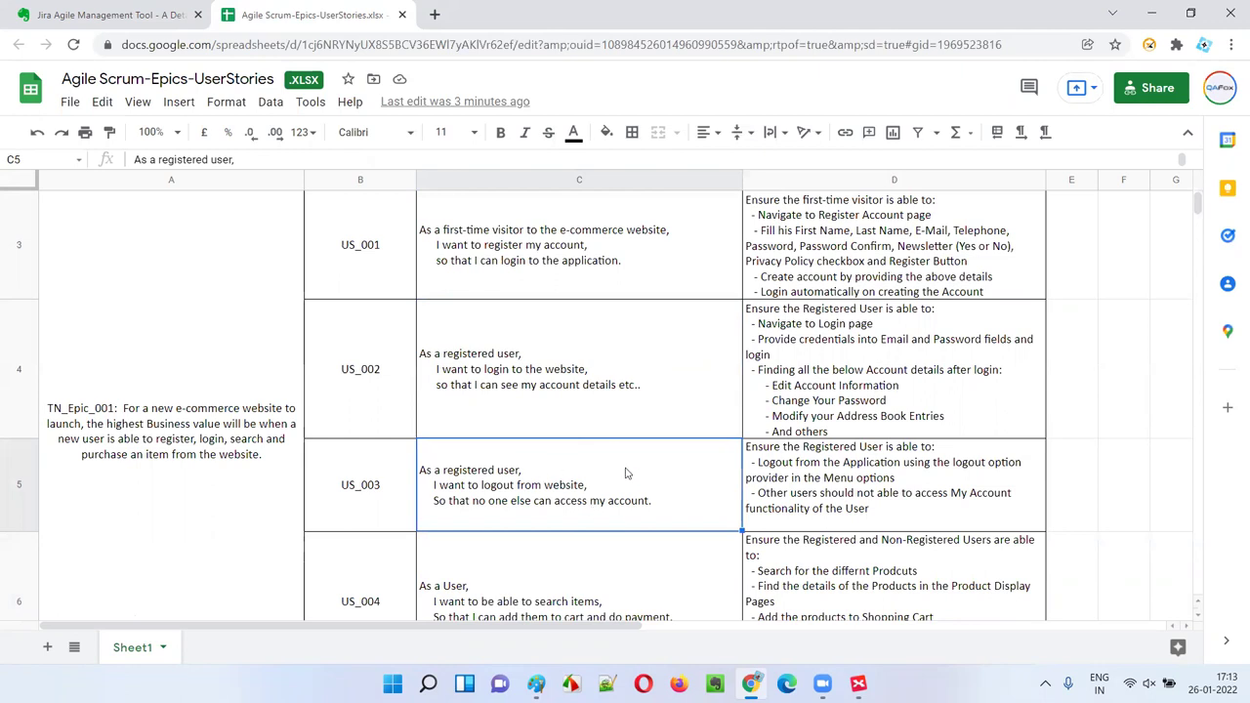
scroll(628, 473, down, 1)
click(553, 501)
scroll(580, 456, up, 1)
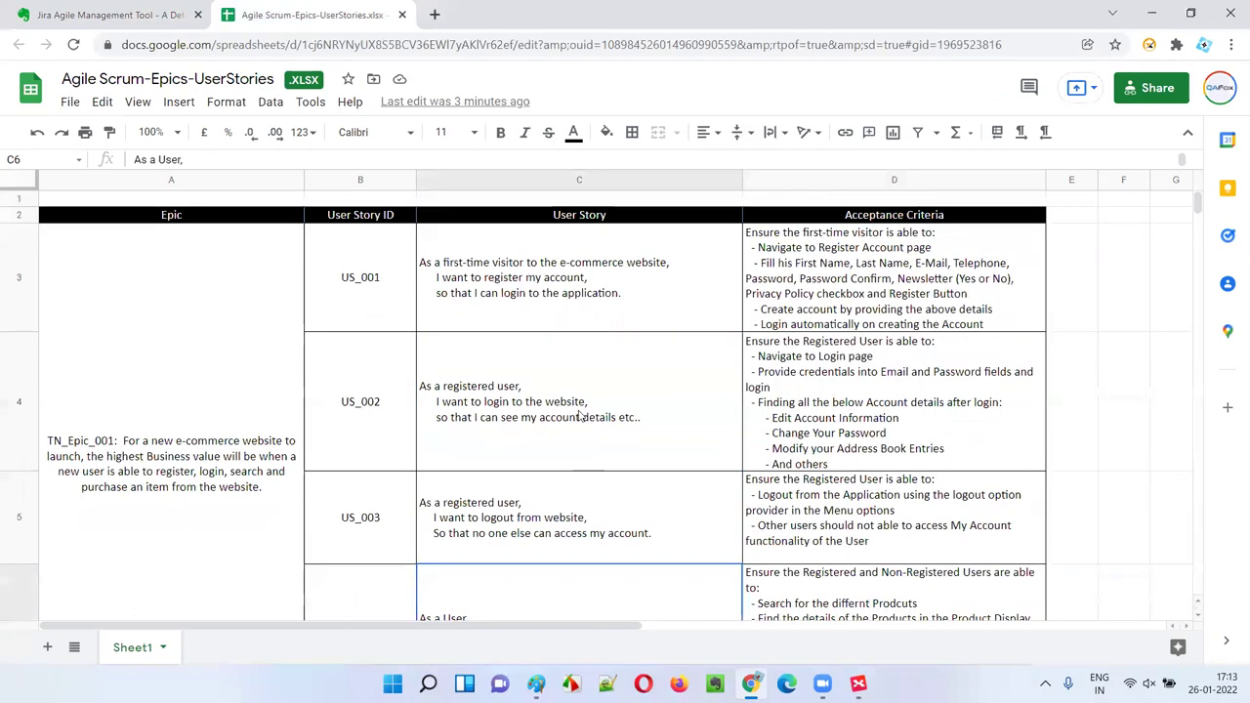
key(alt+Tab)
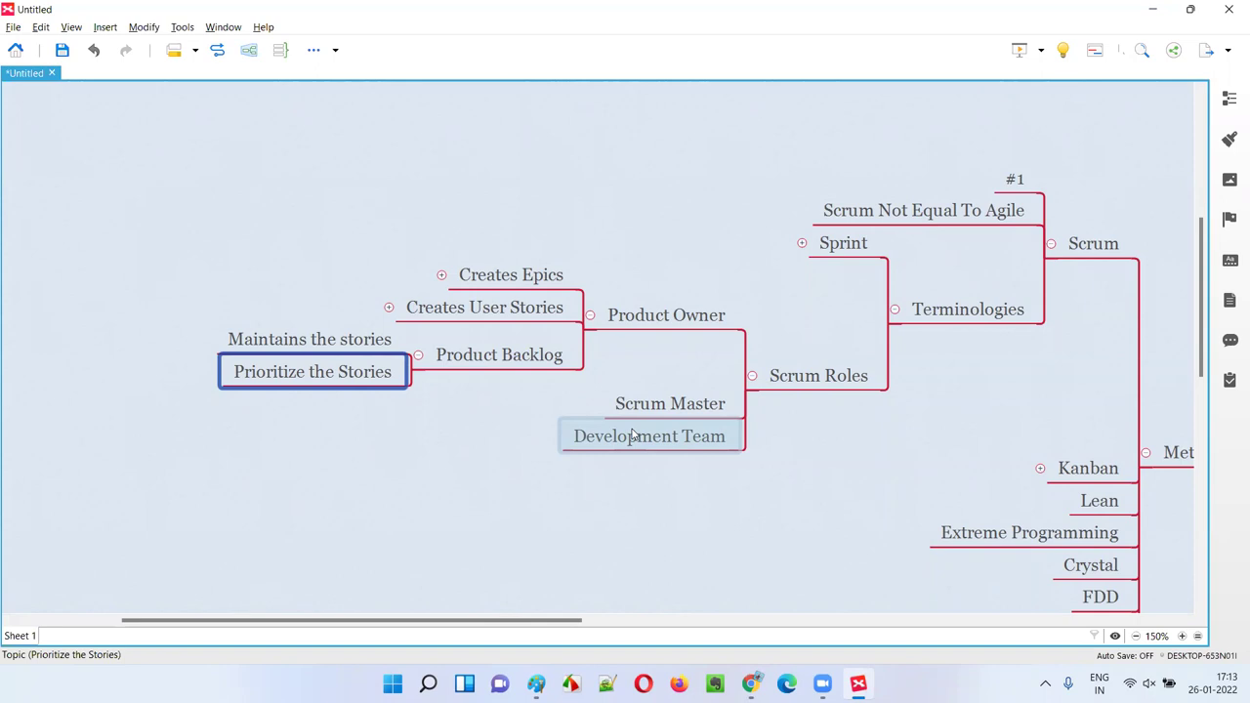
key(Right)
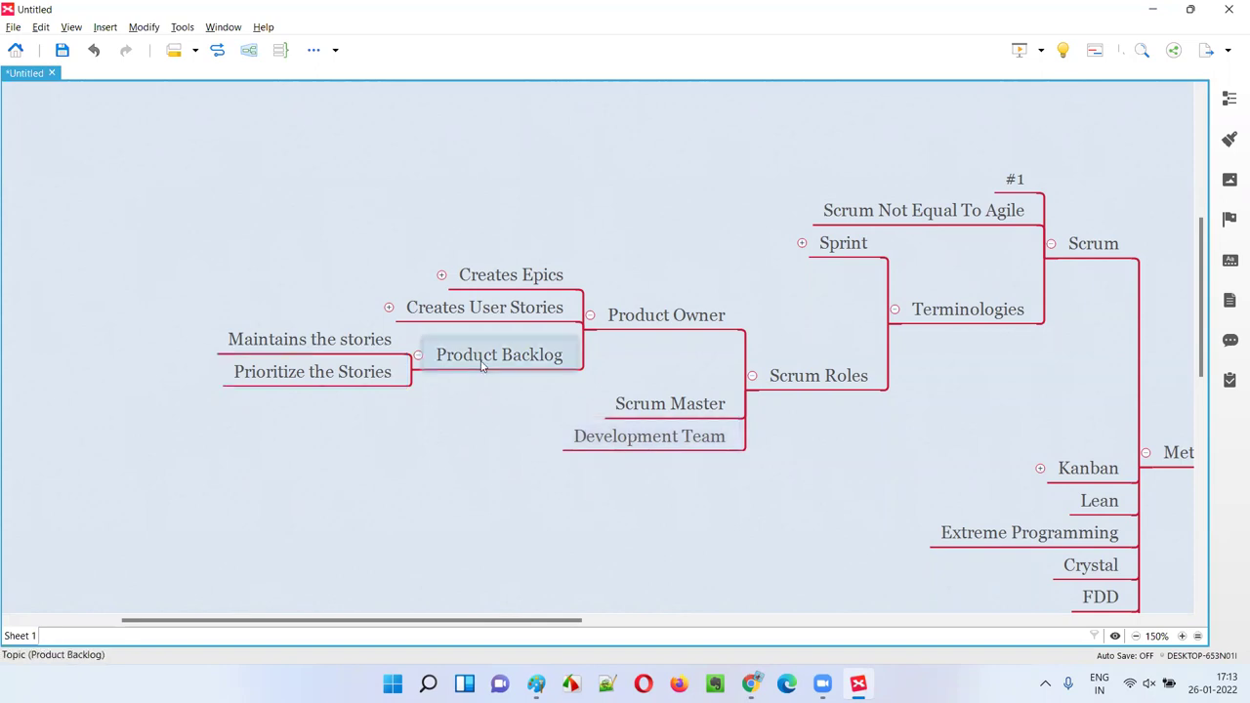
key(Left)
key(Down)
key(Right)
key(Left)
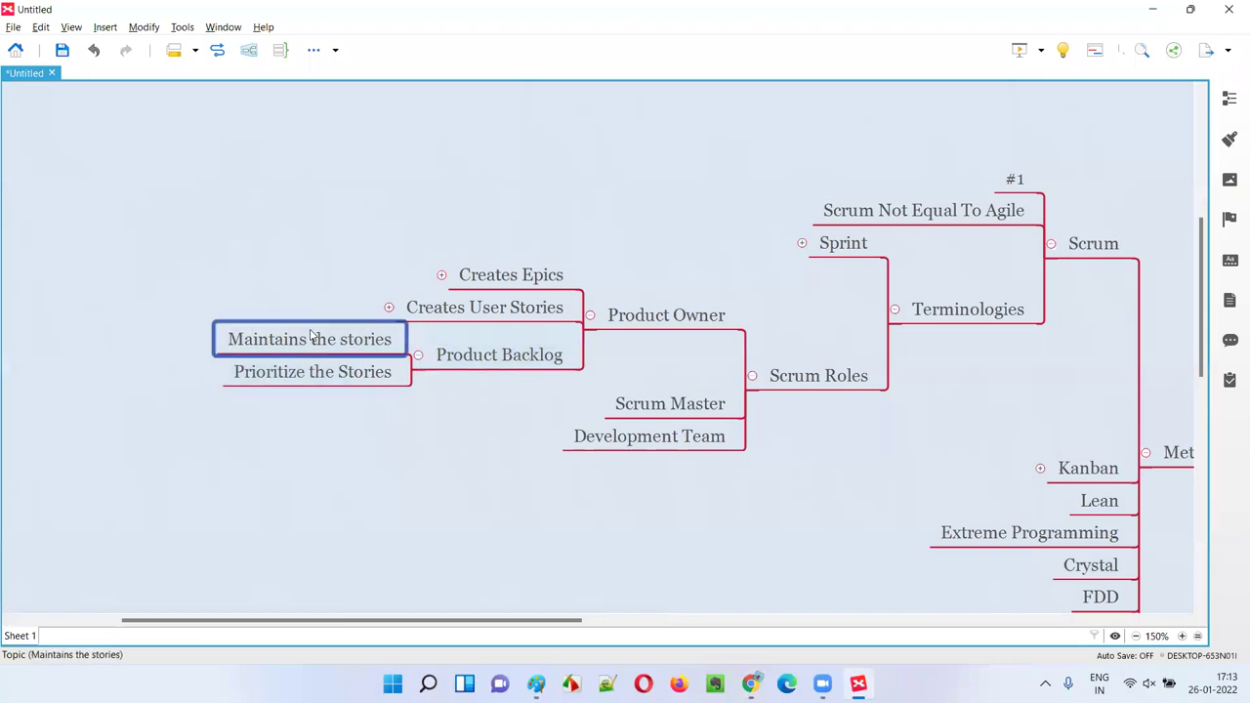
key(Right)
key(Right)
click(283, 378)
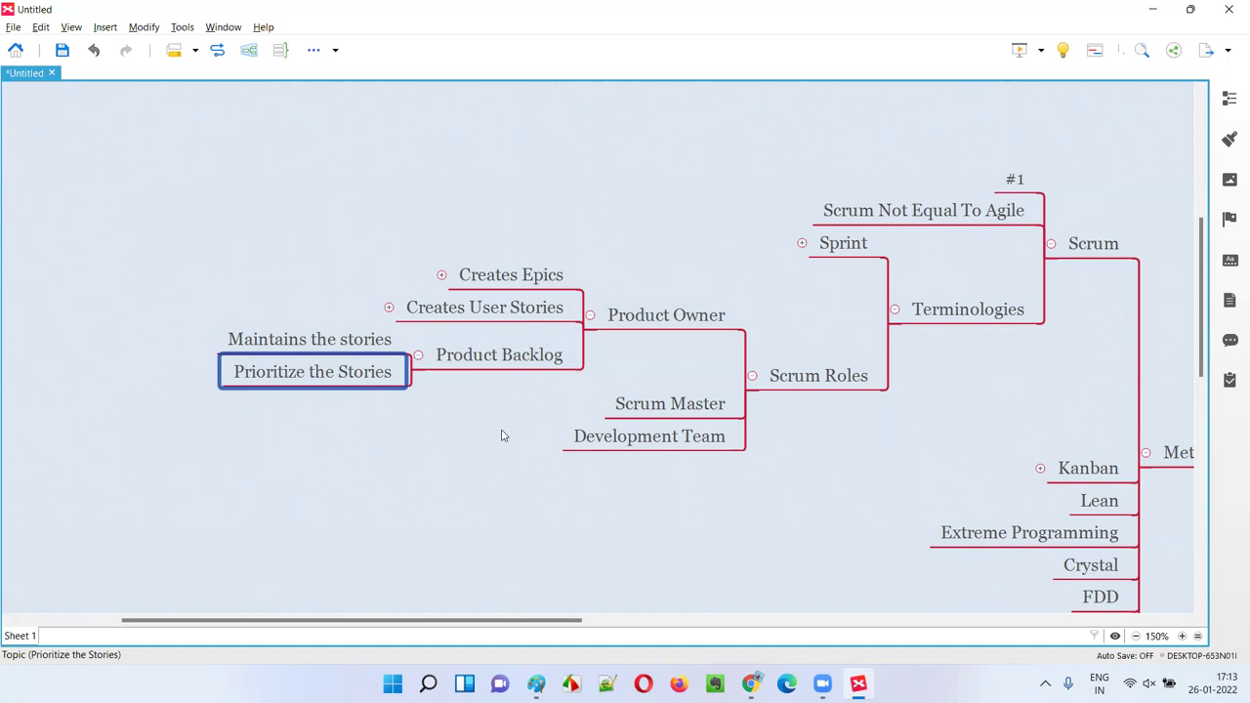
key(Up)
key(Down)
key(Up)
key(Down)
Step: Open the Evernote notes page and highlight the lines about stories in the Product Backlog
click(750, 683)
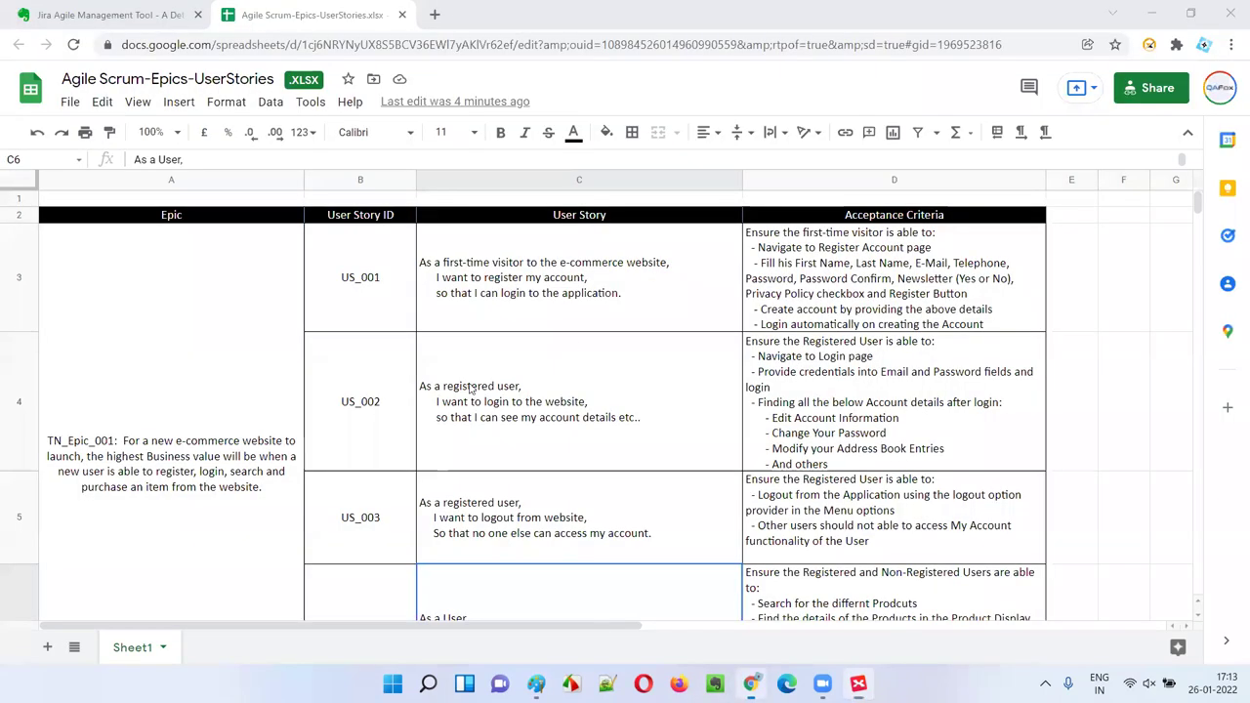
click(108, 15)
drag(362, 376, 1036, 383)
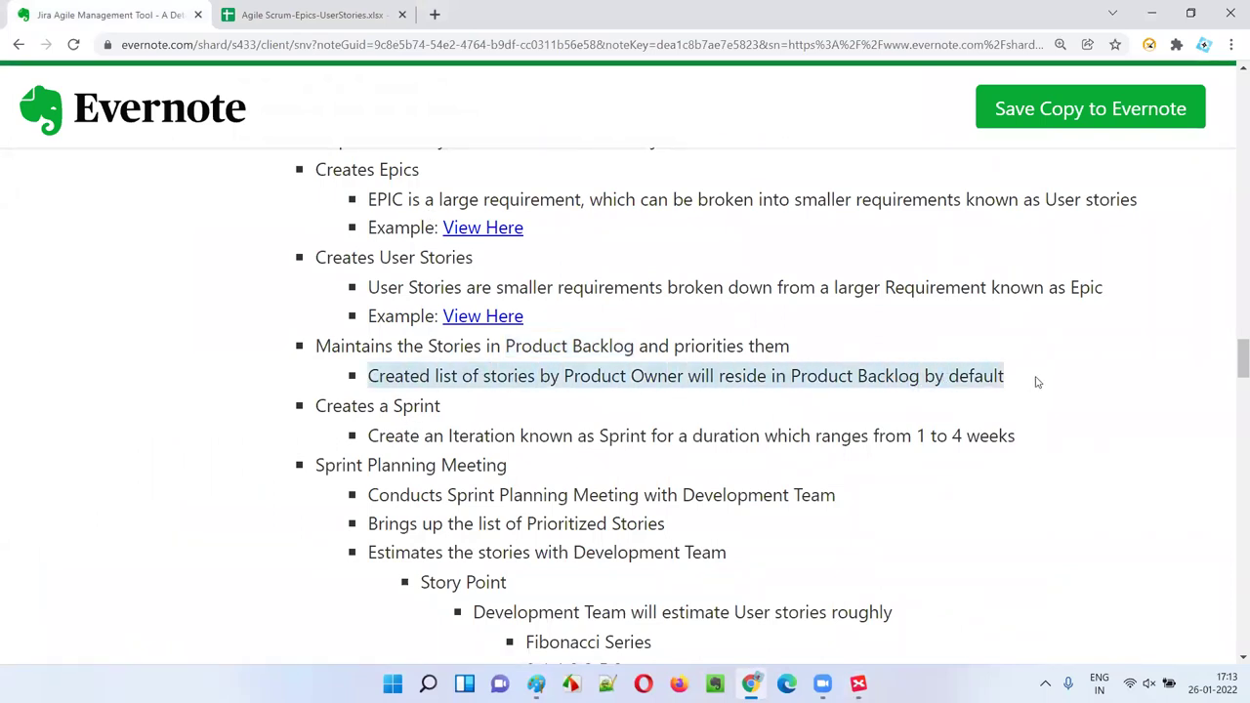
drag(676, 346, 1016, 377)
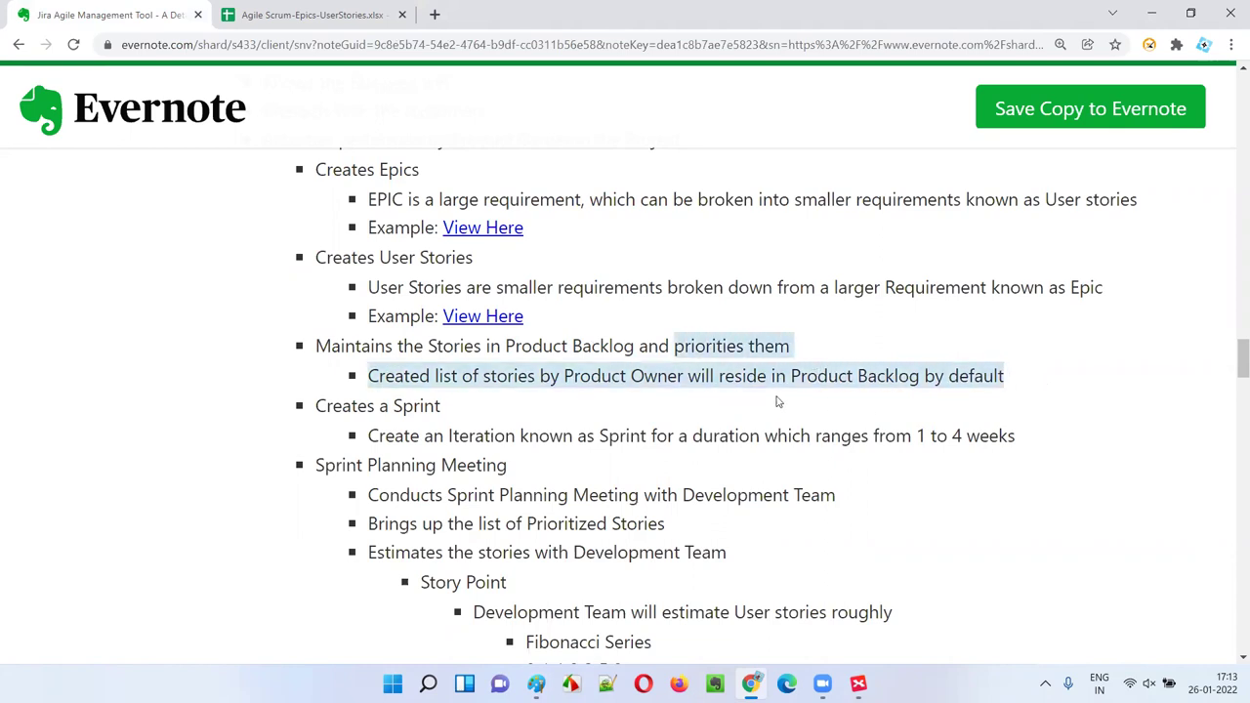
scroll(776, 399, down, 1)
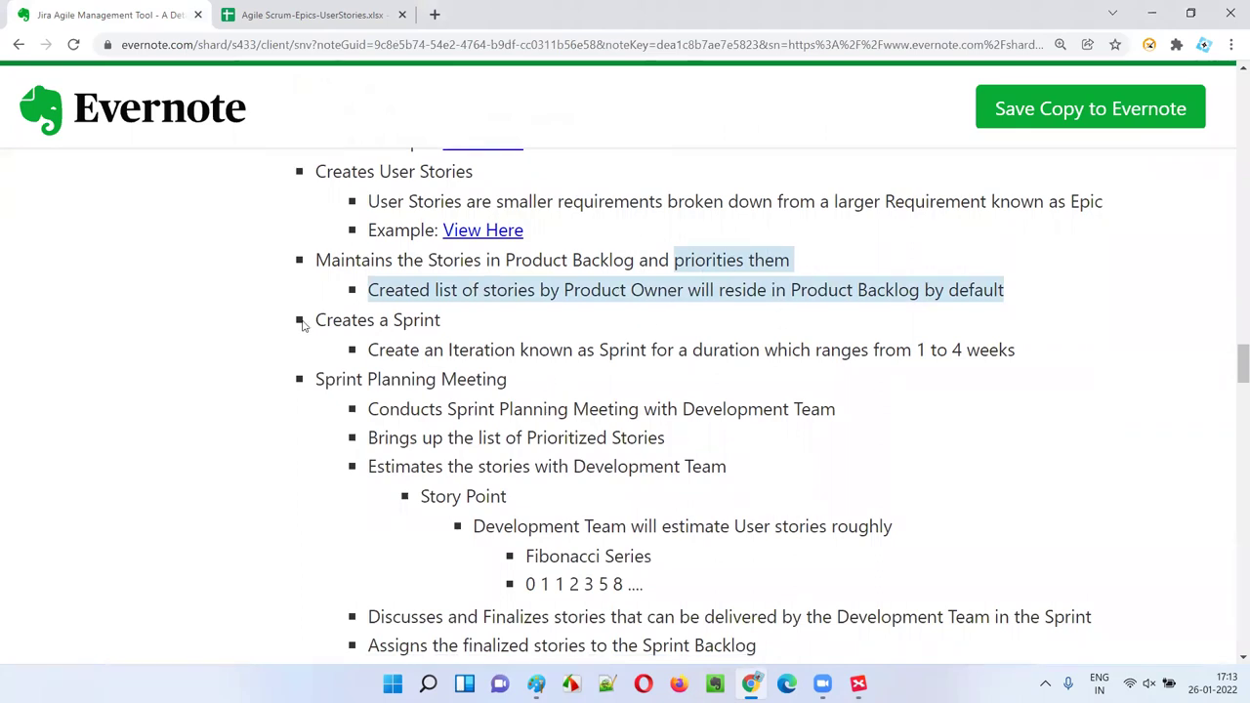
Step: Highlight the Creates User Stories, Maintains the Stories and Creates a Sprint headings
drag(302, 325, 480, 337)
click(479, 340)
drag(322, 322, 474, 329)
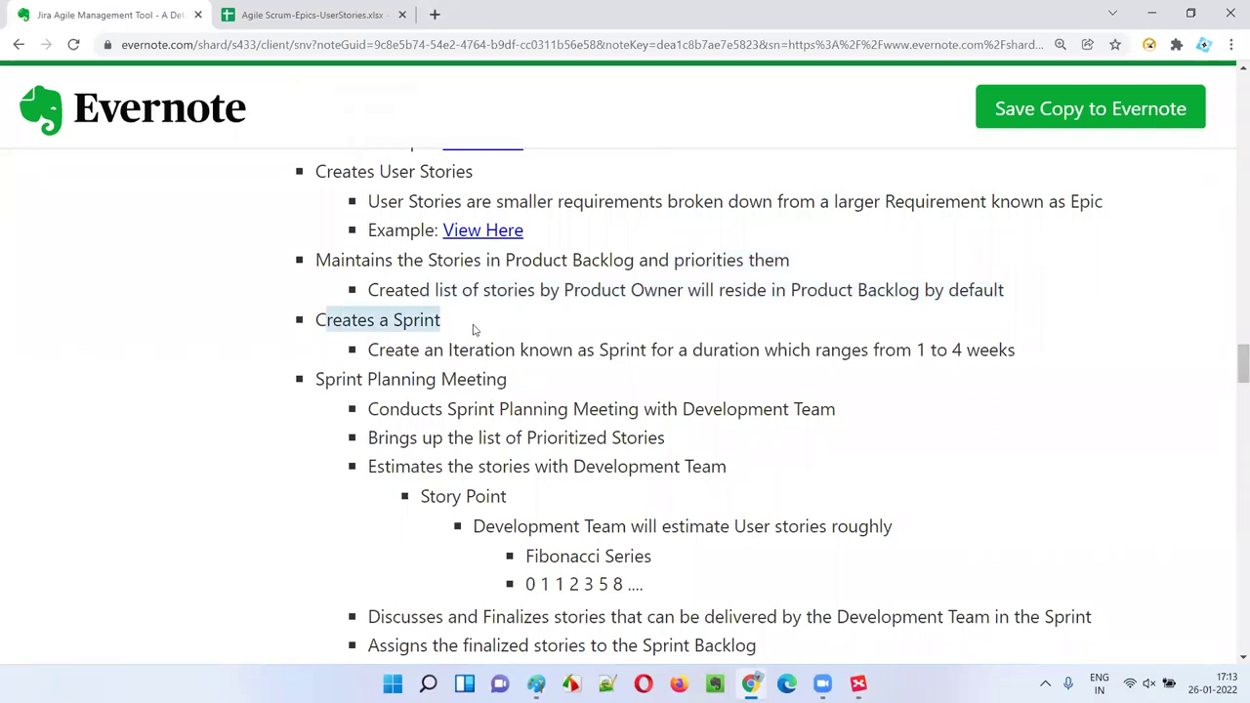
scroll(475, 332, up, 1)
drag(318, 174, 449, 145)
drag(357, 258, 500, 270)
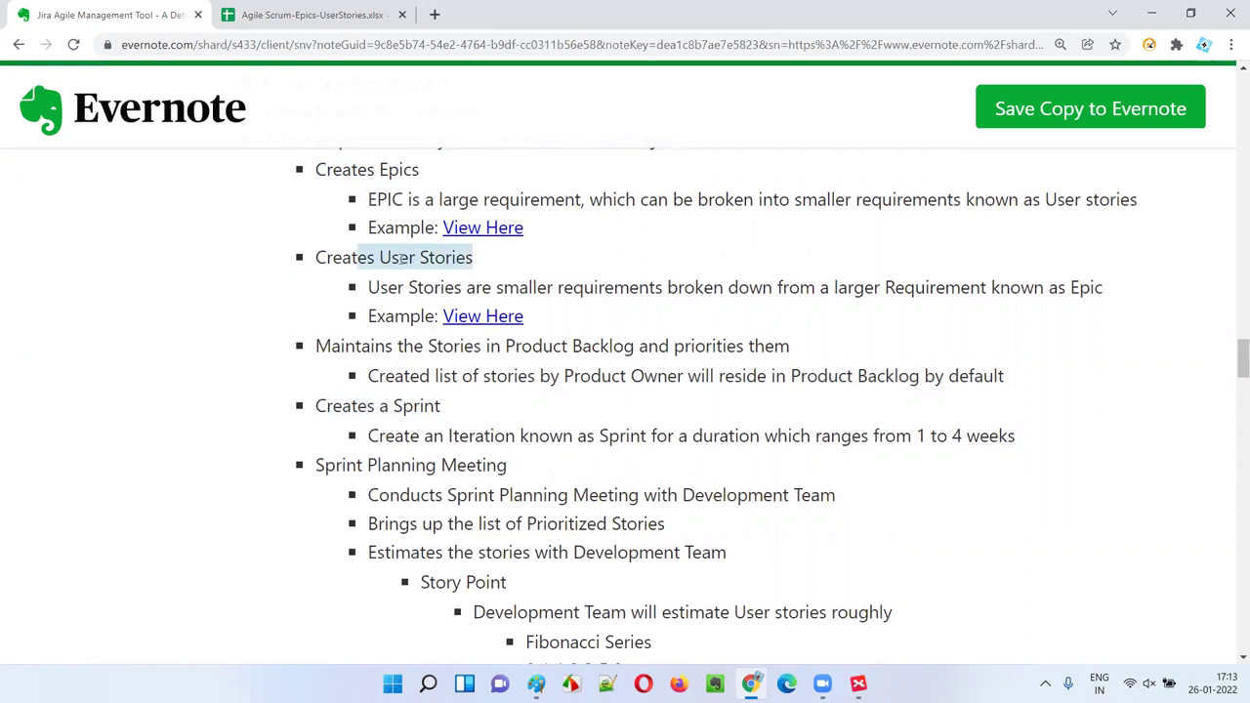
drag(316, 352, 1042, 384)
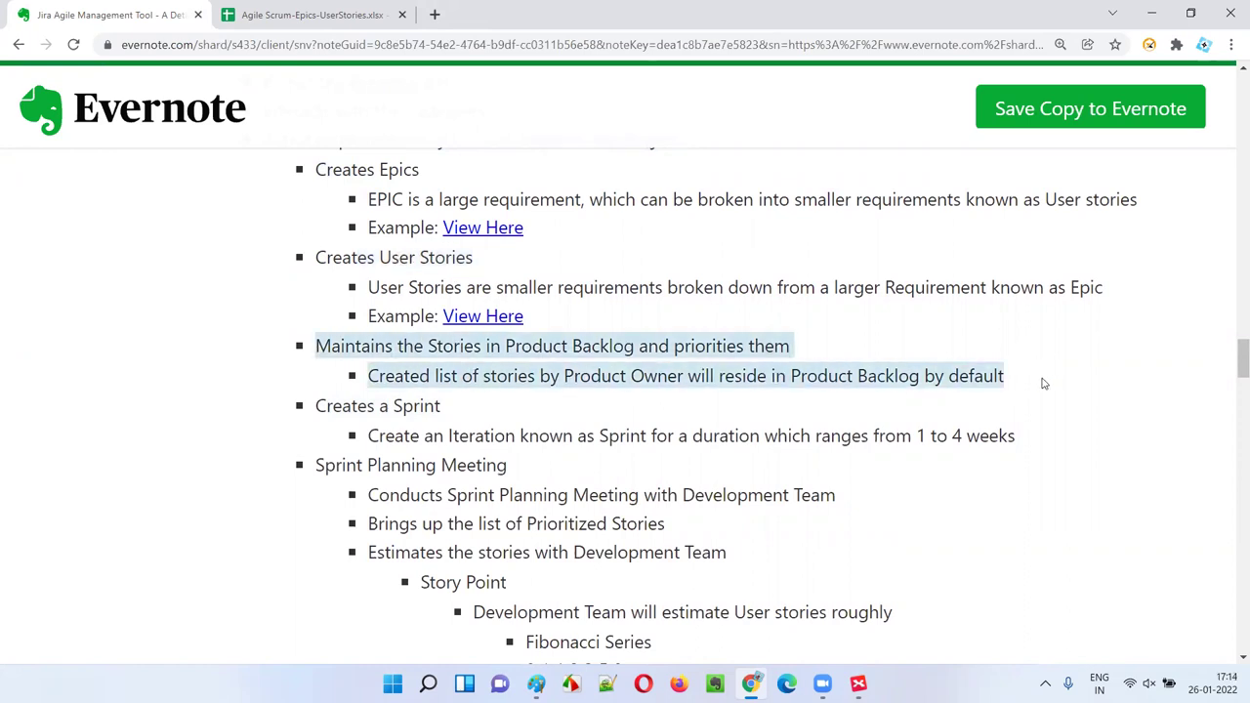
drag(319, 408, 550, 403)
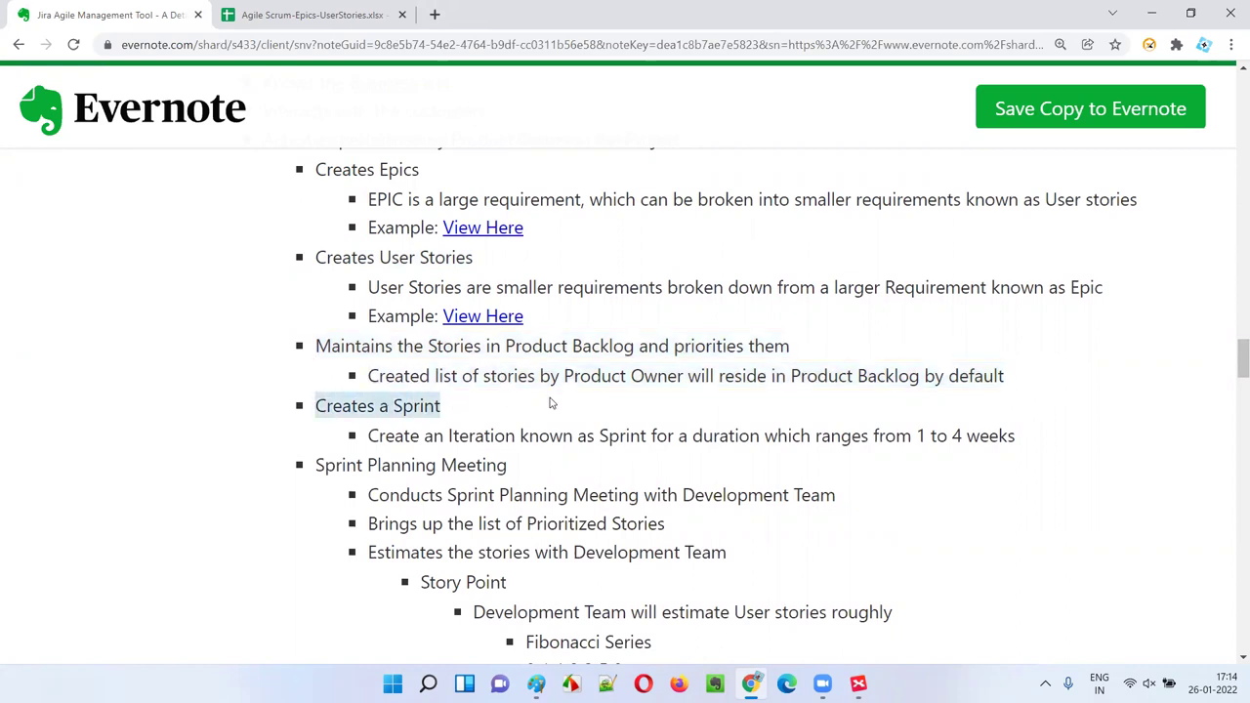
Step: Expand Sprint to review its '1 to 4 weeks' and '2 weeks - famous' topics, then collapse it
click(859, 683)
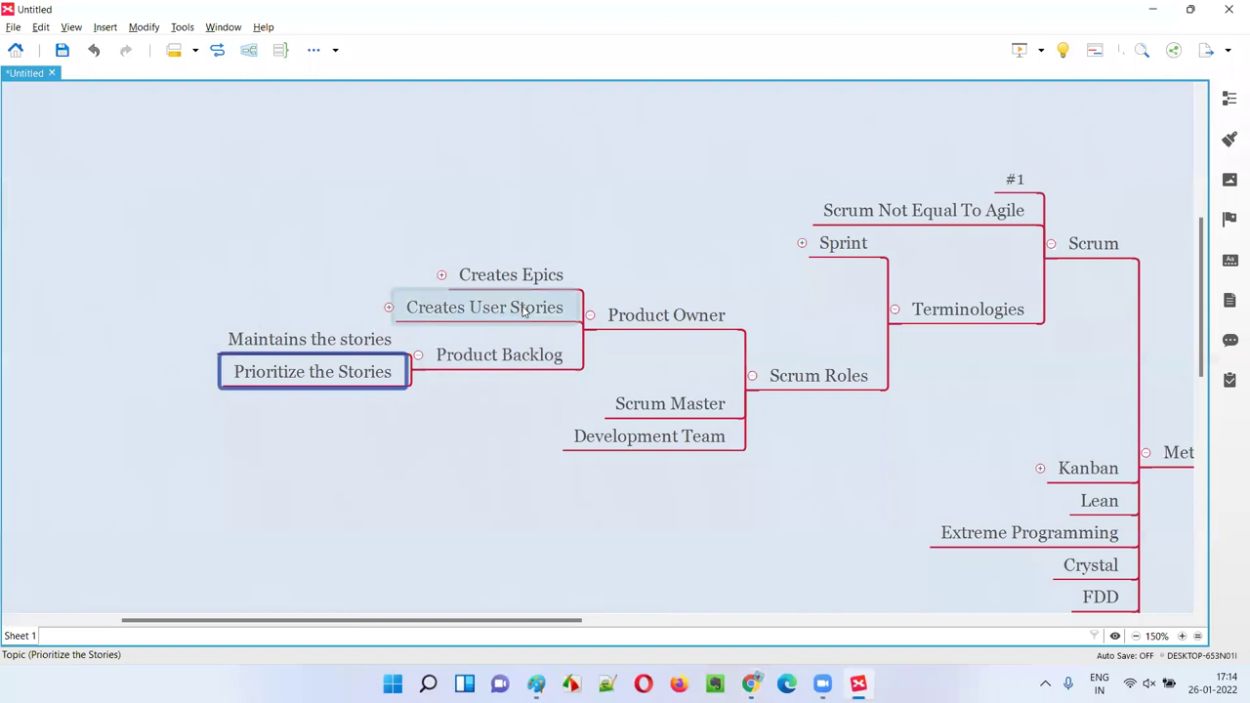
click(855, 246)
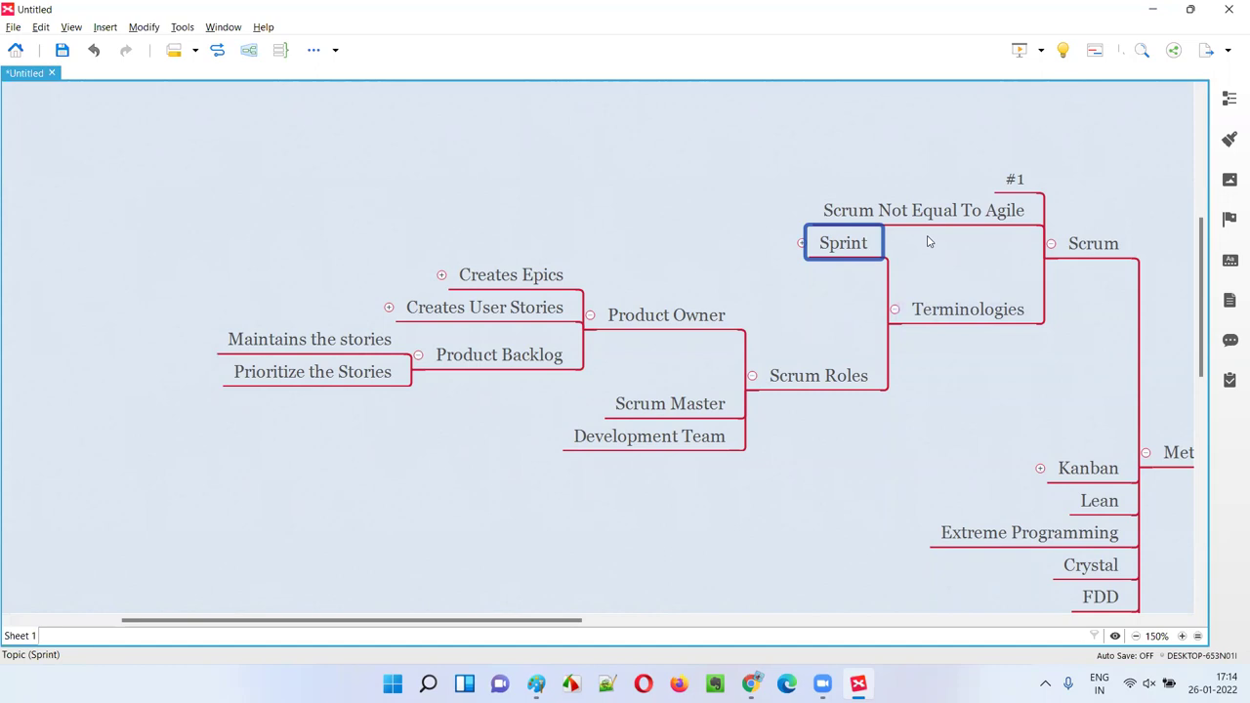
click(801, 243)
click(686, 246)
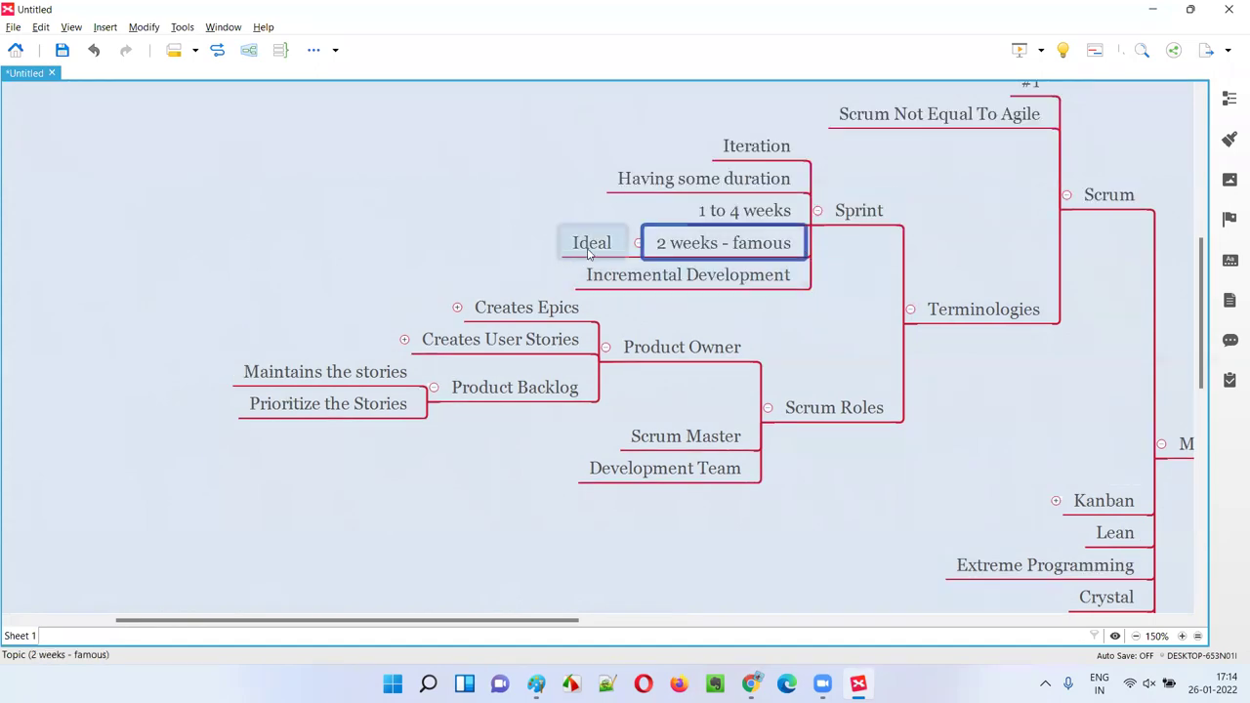
click(721, 220)
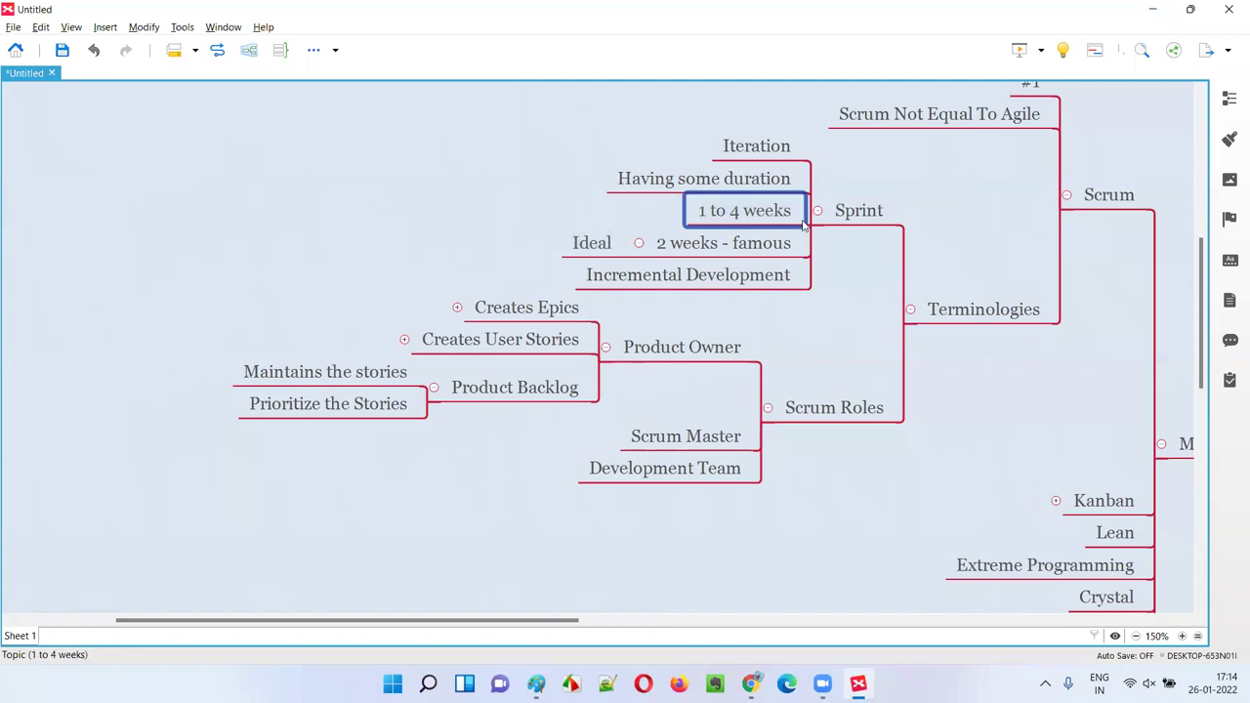
click(733, 245)
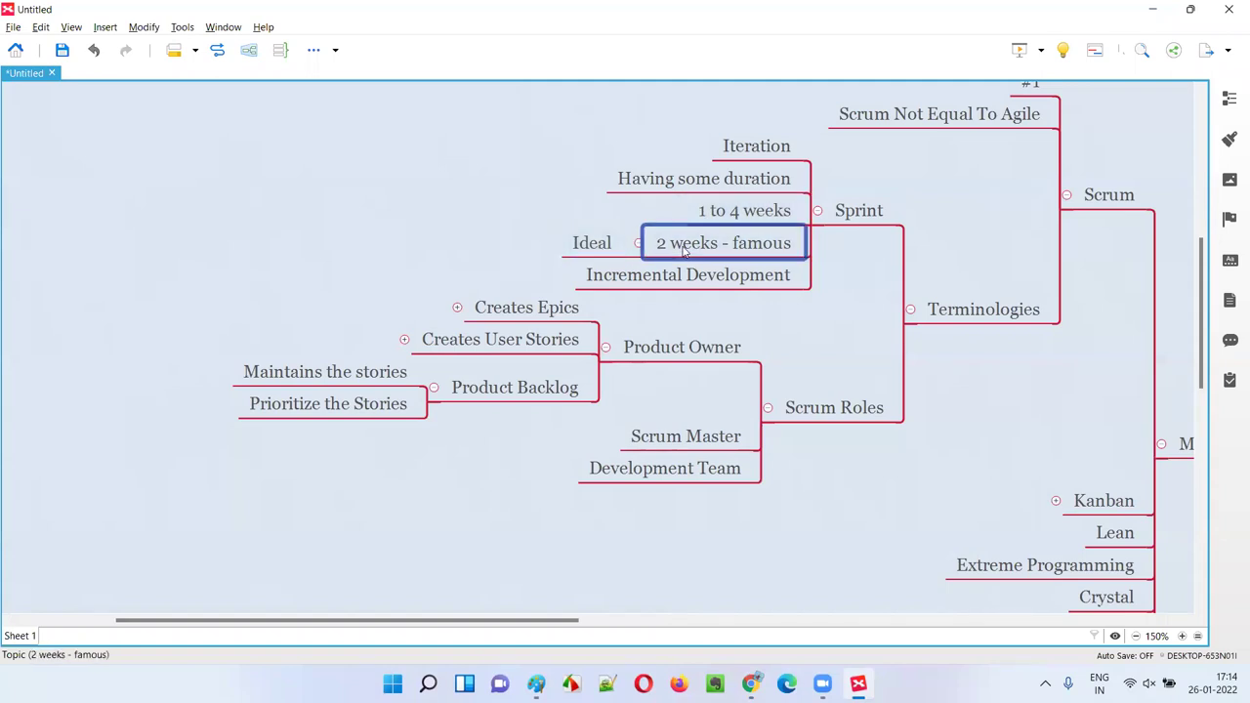
click(817, 212)
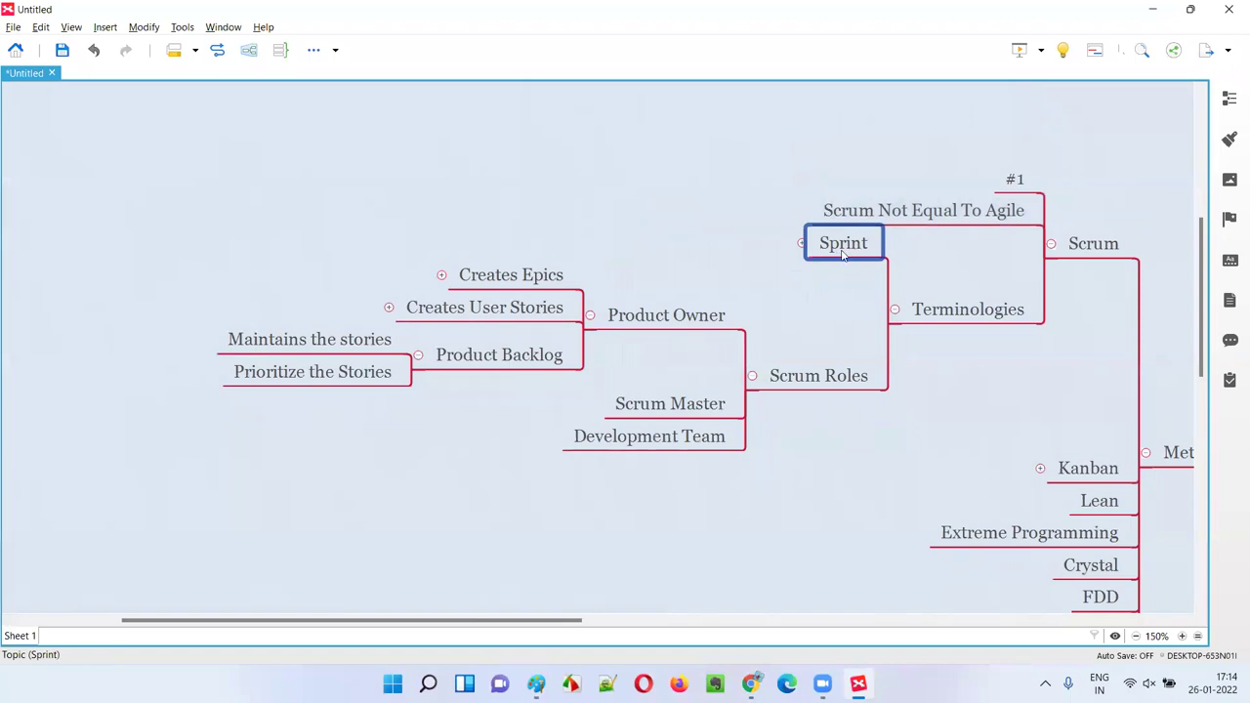
Step: Collapse Product Backlog's children and add a 'Creates Sprint' topic below it under Product Owner
click(520, 276)
click(528, 306)
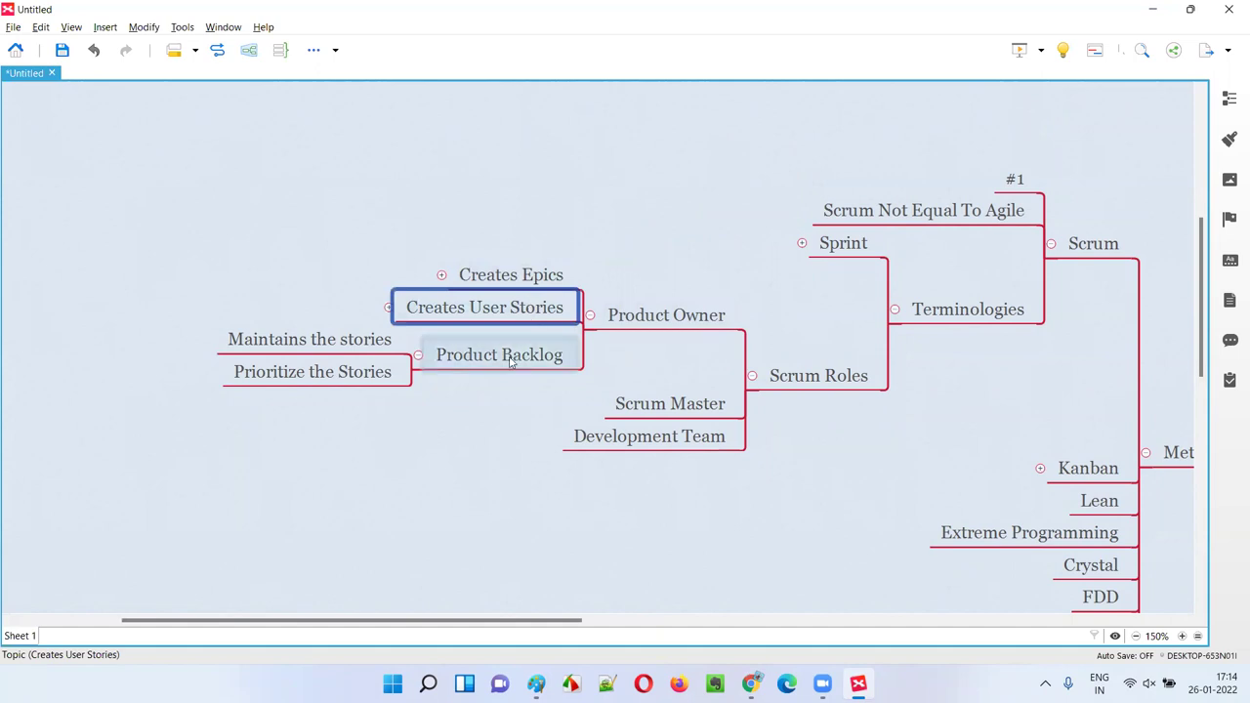
click(469, 367)
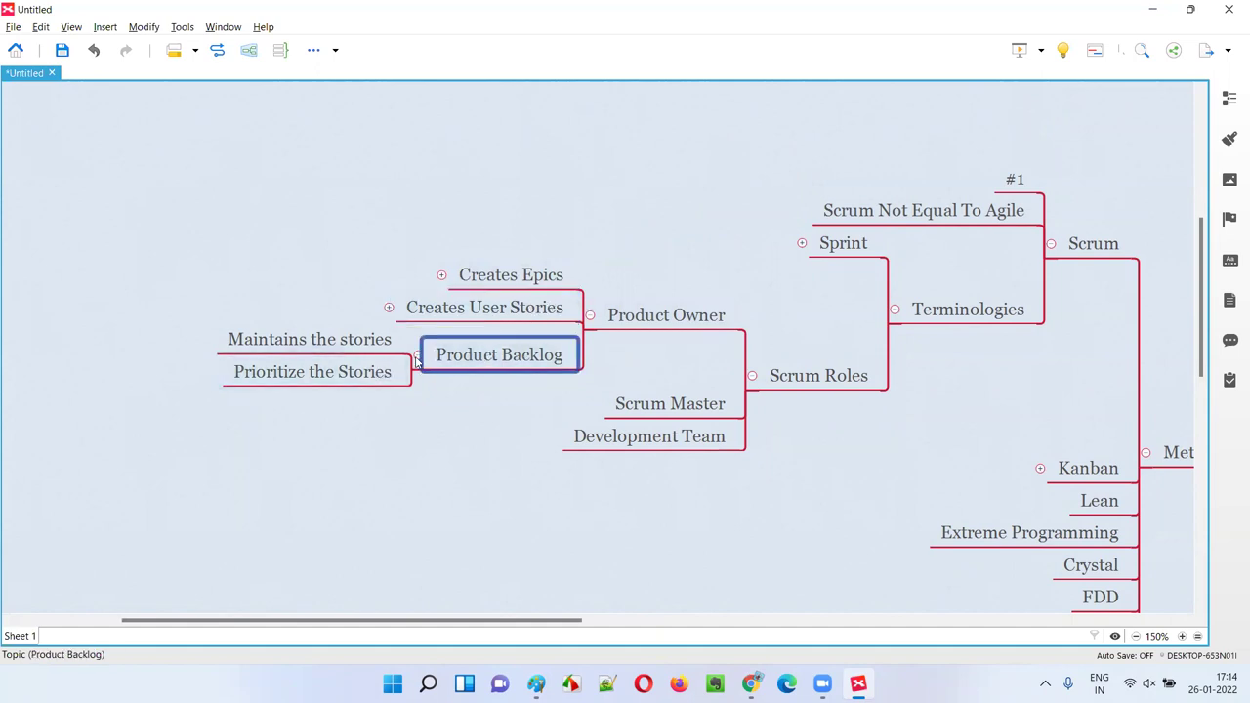
click(417, 355)
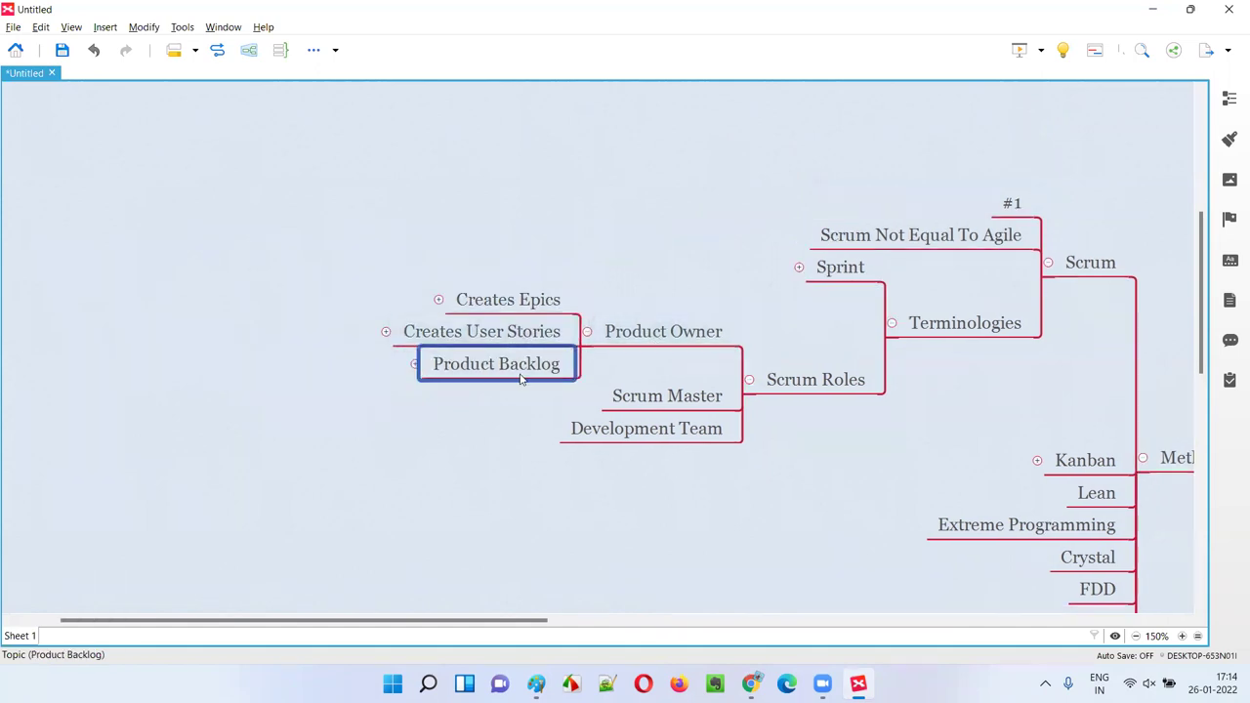
click(640, 338)
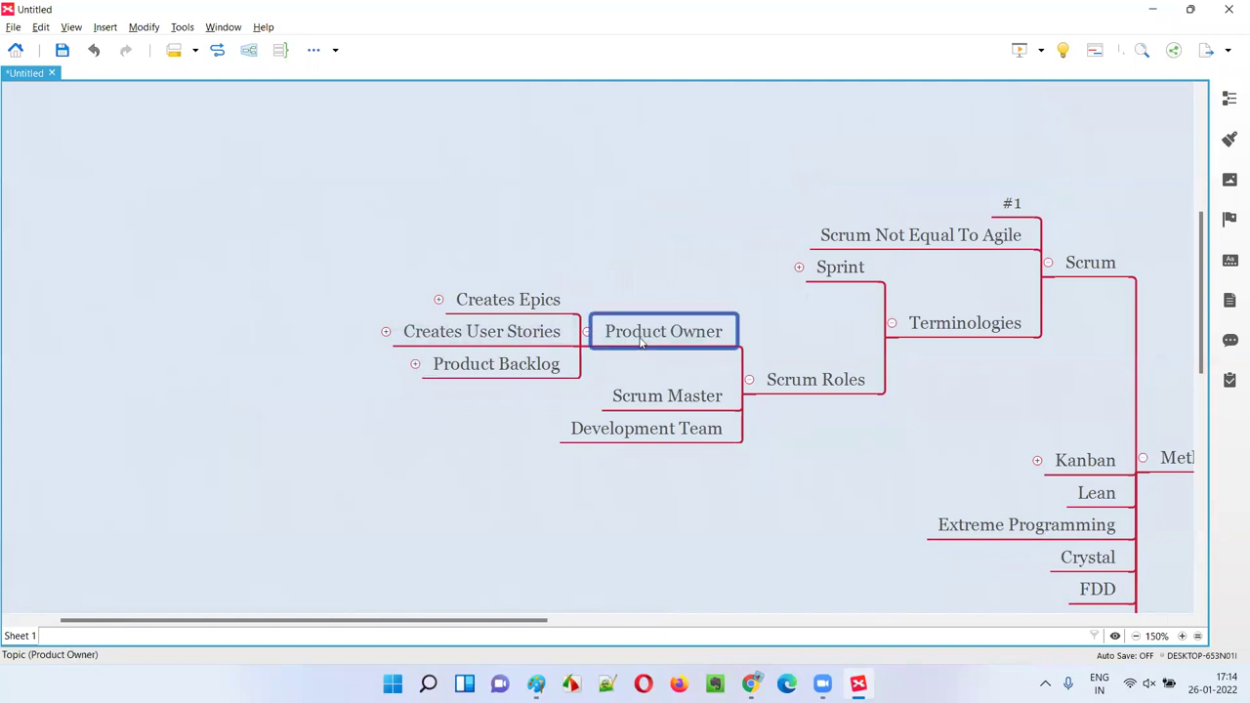
click(828, 278)
click(512, 367)
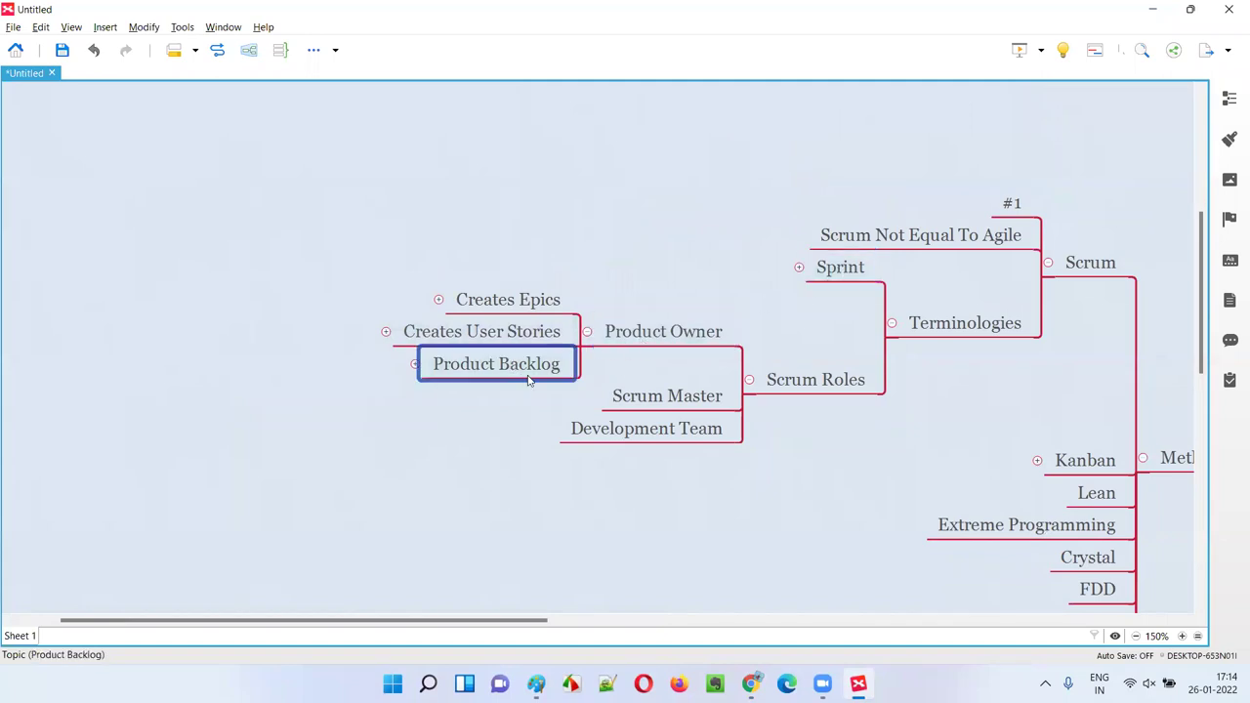
key(Return)
text(Creates Sprint)
key(Return)
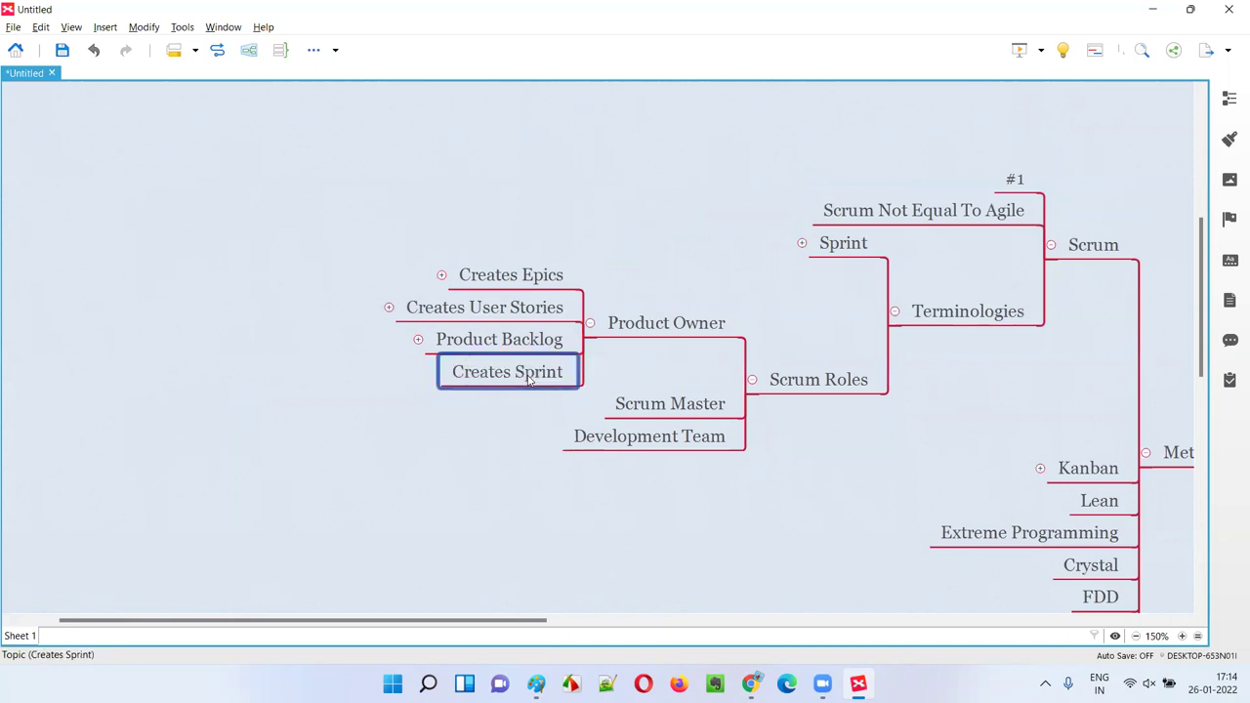
Step: Read the sprint iteration description in the Evernote note
key(alt+Tab)
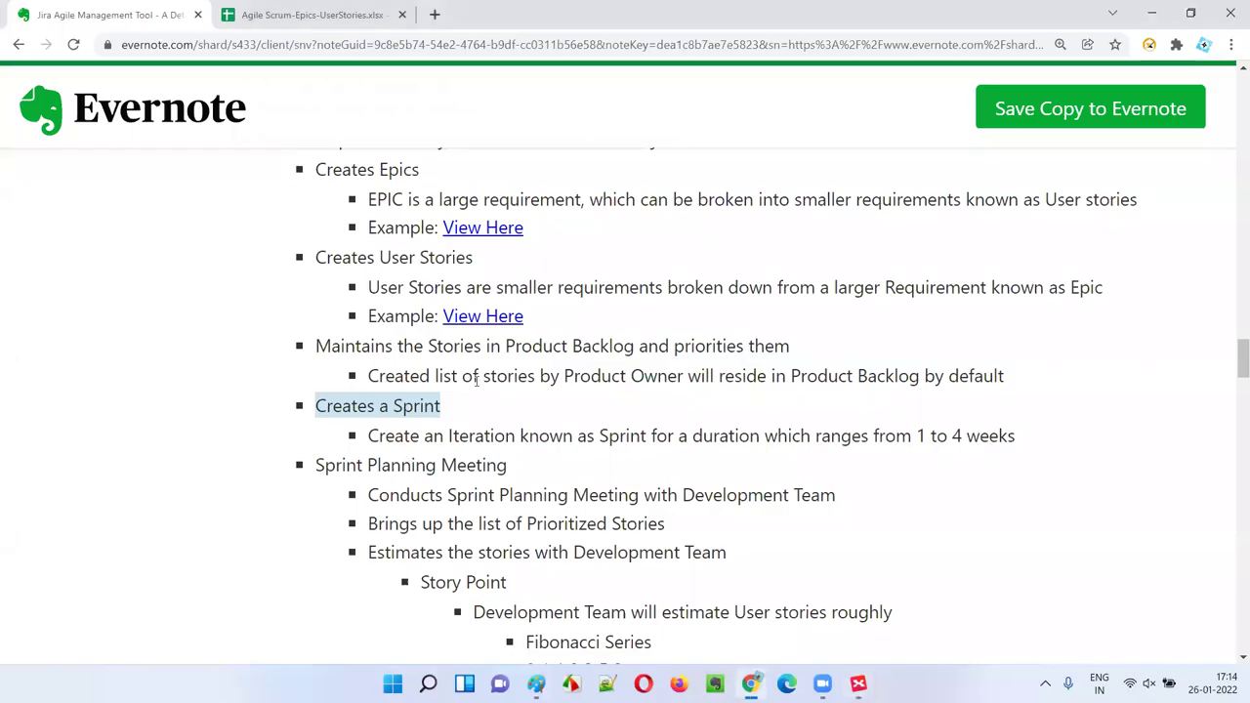
scroll(476, 381, down, 1)
drag(370, 354, 1017, 341)
key(alt+Tab)
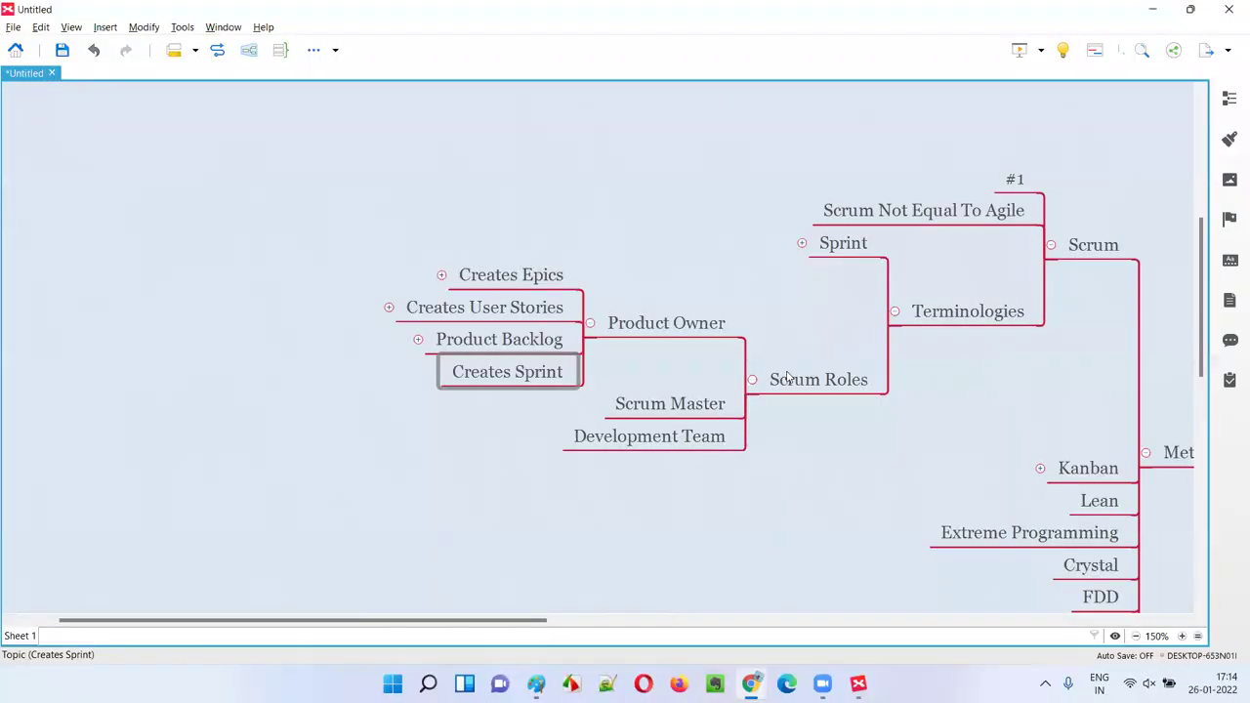
Step: Compare Product Owner with its new Creates Sprint subtopic, then highlight Creates a Sprint in Evernote
click(678, 332)
click(542, 381)
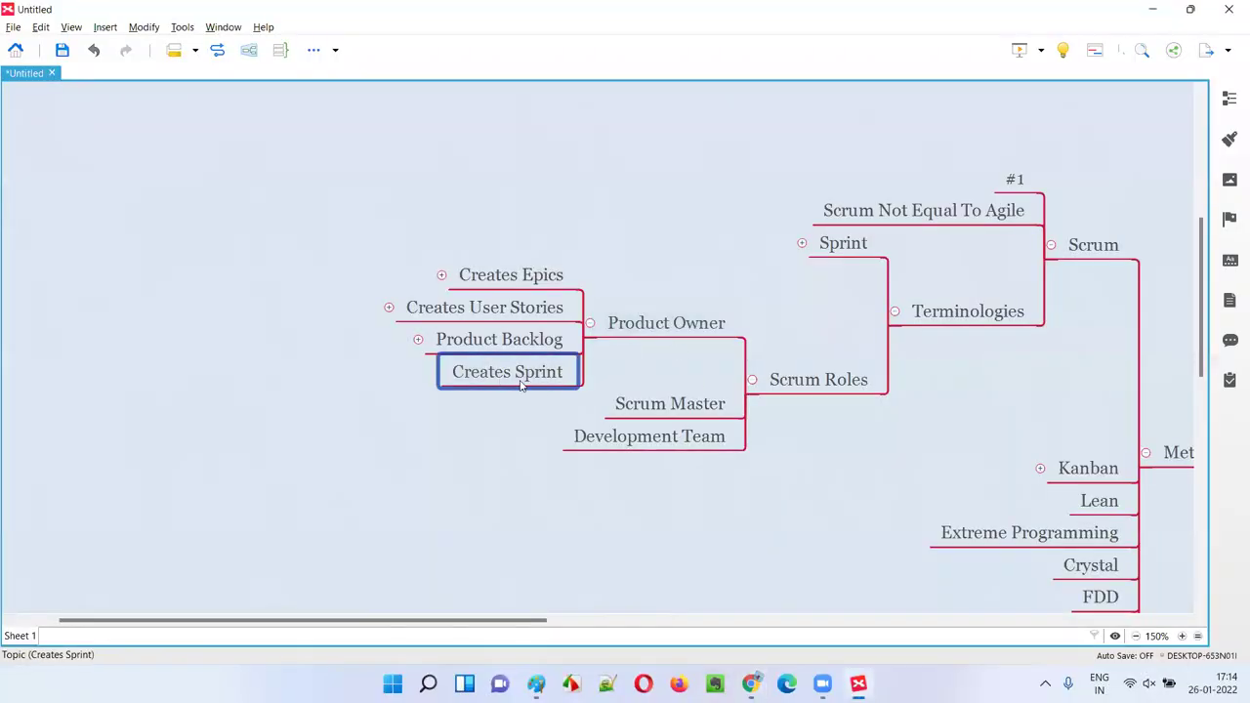
click(722, 323)
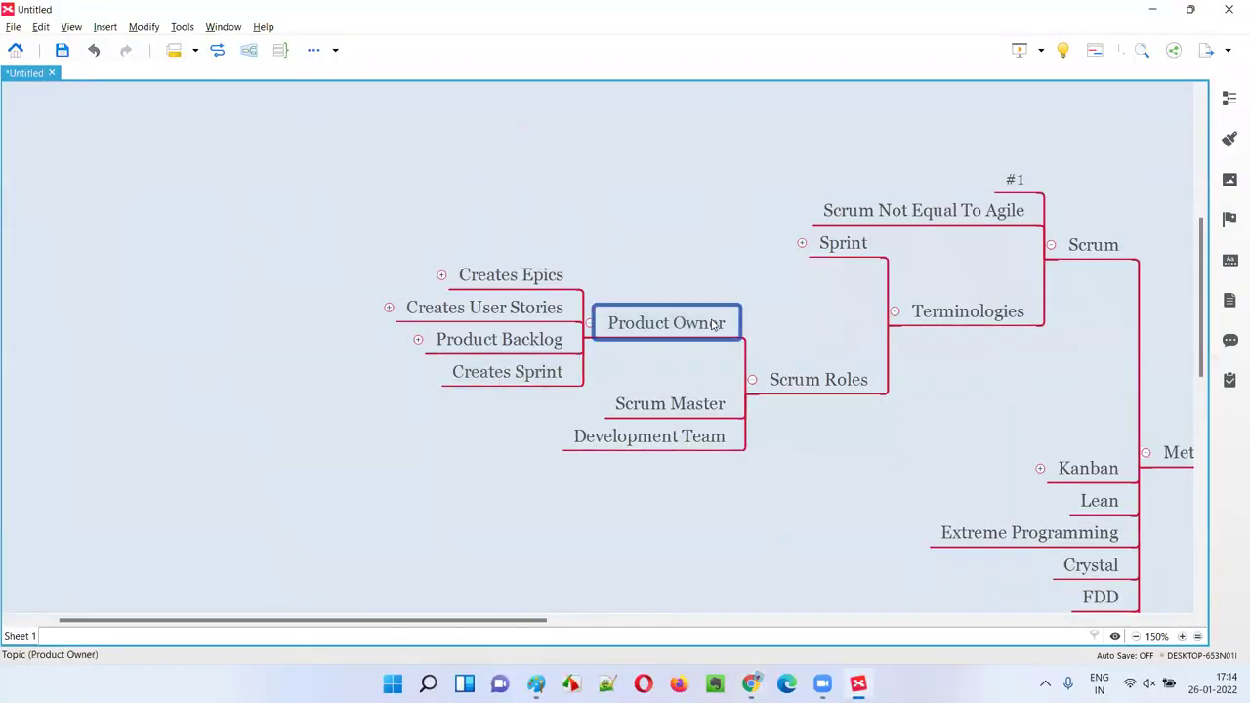
click(536, 385)
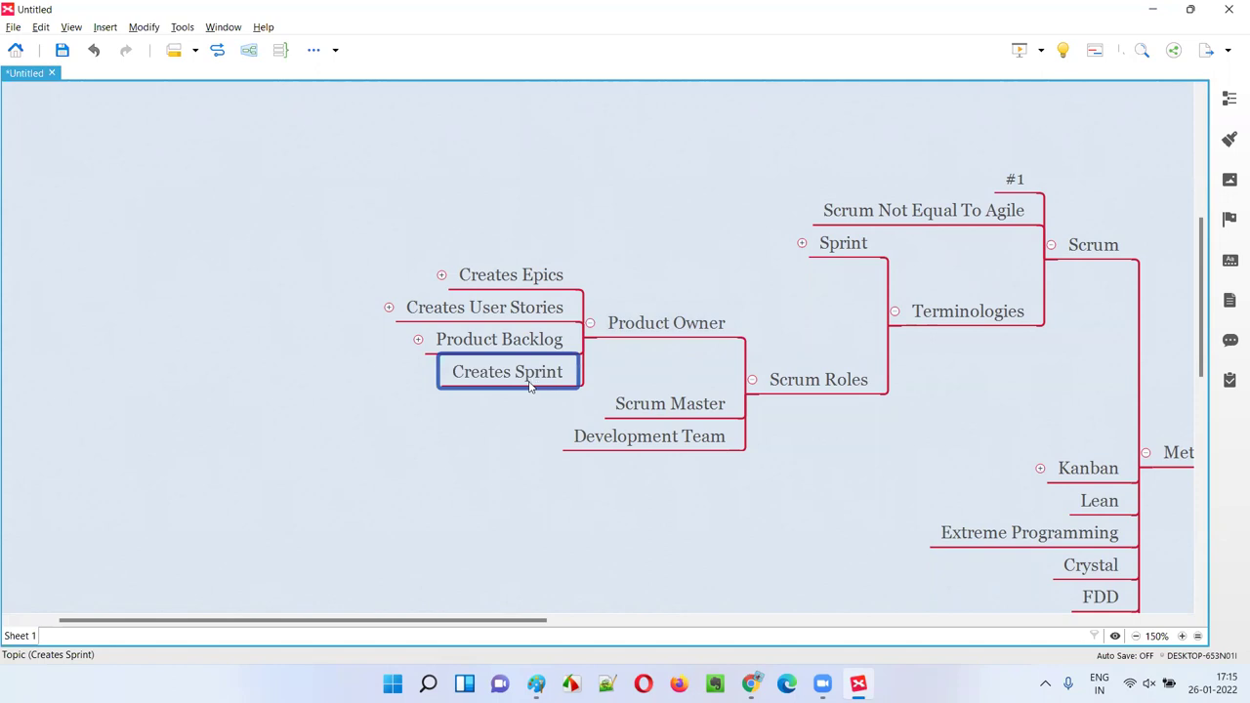
click(670, 339)
click(542, 378)
click(685, 343)
click(520, 374)
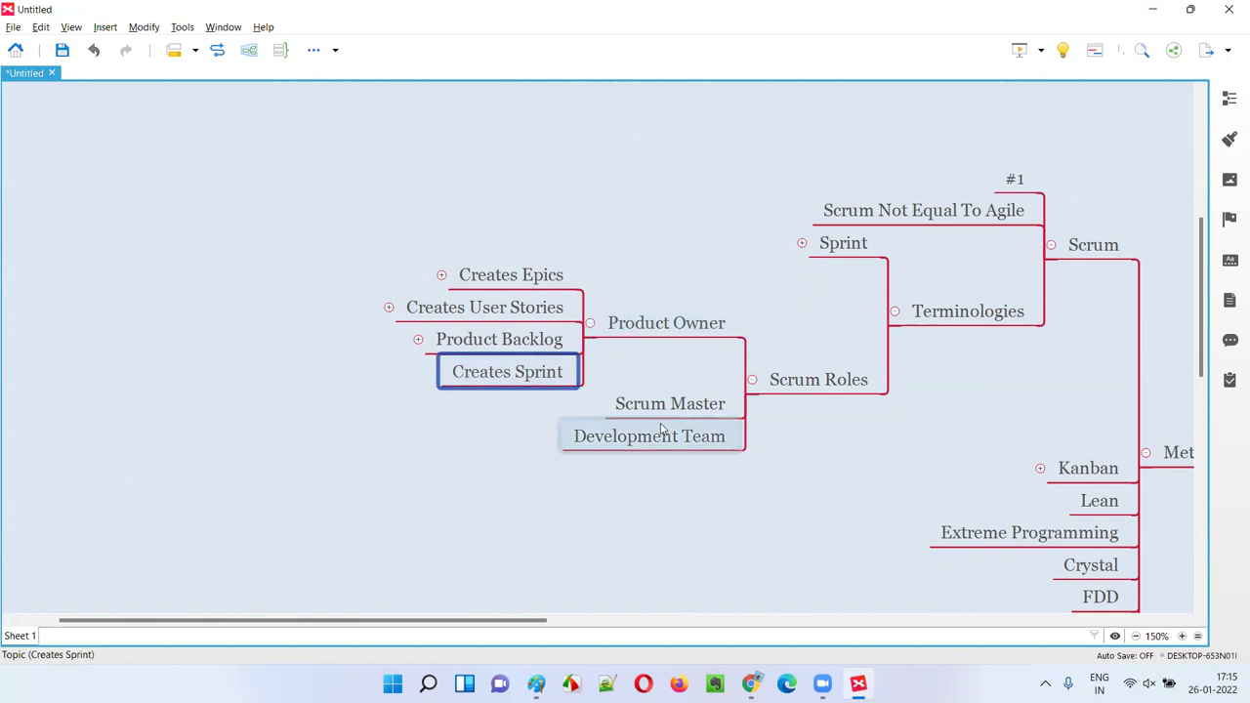
key(alt+Tab)
drag(325, 313, 463, 326)
Step: Highlight the Sprint Planning Meeting line in the Evernote note
click(469, 326)
scroll(468, 326, down, 2)
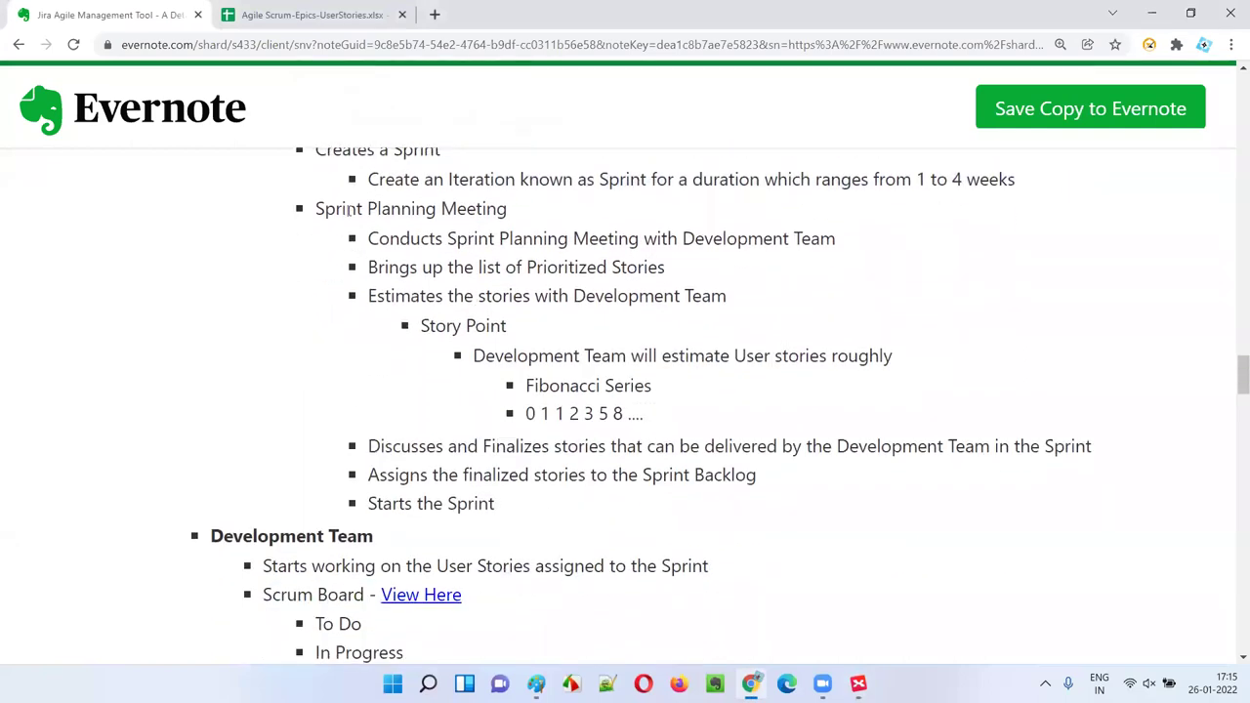
drag(313, 213, 524, 217)
scroll(535, 241, up, 1)
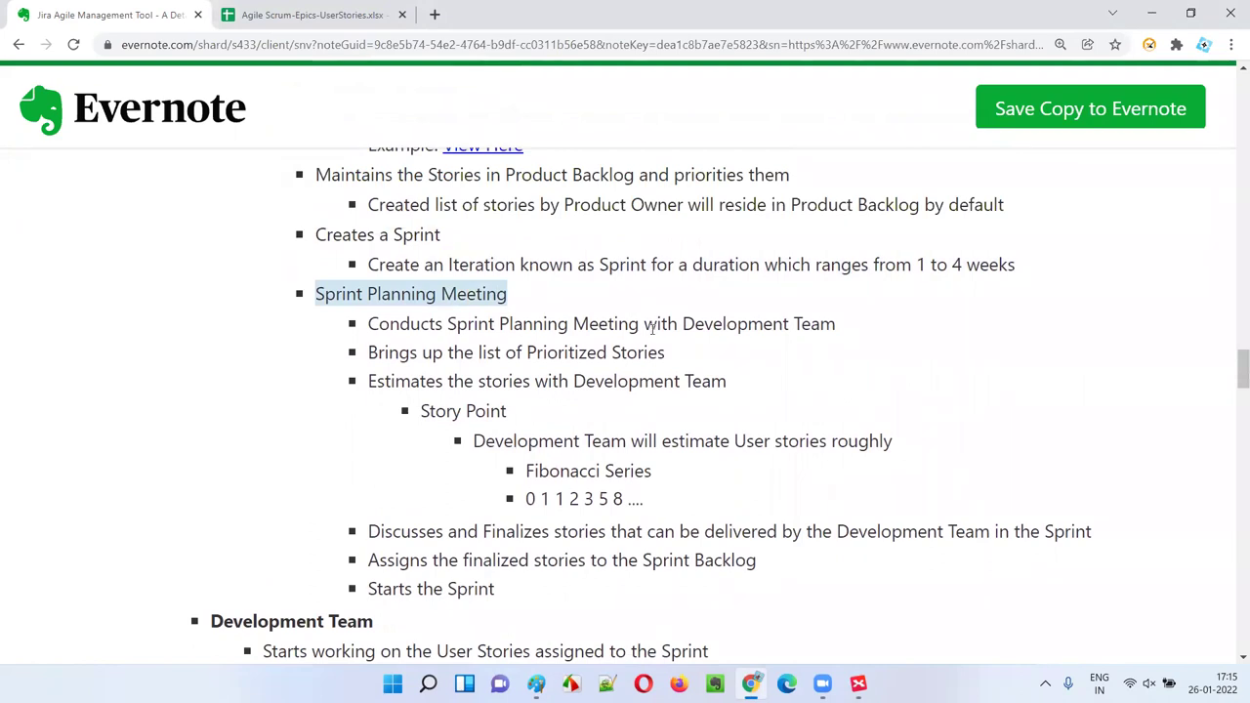
key(alt+Tab)
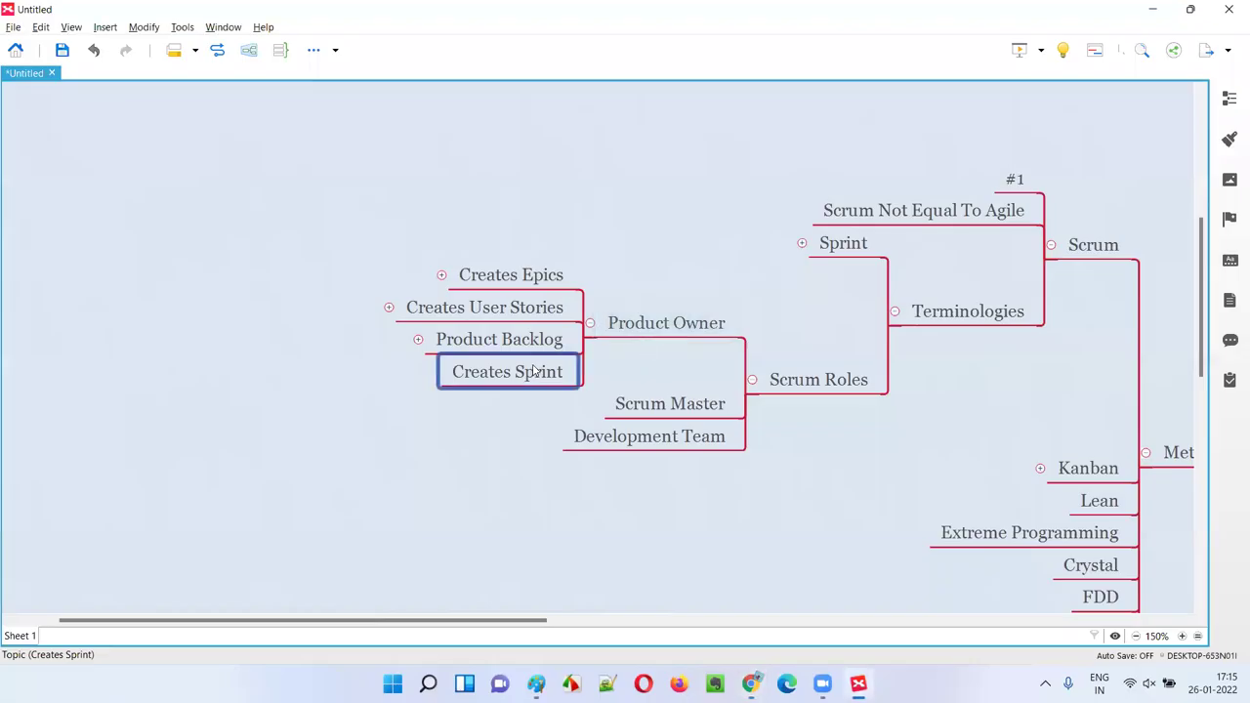
key(alt+Tab)
Step: Scroll through the note and highlight the Agile Scrum Framework - Project Process heading
scroll(668, 304, up, 3)
scroll(667, 303, down, 15)
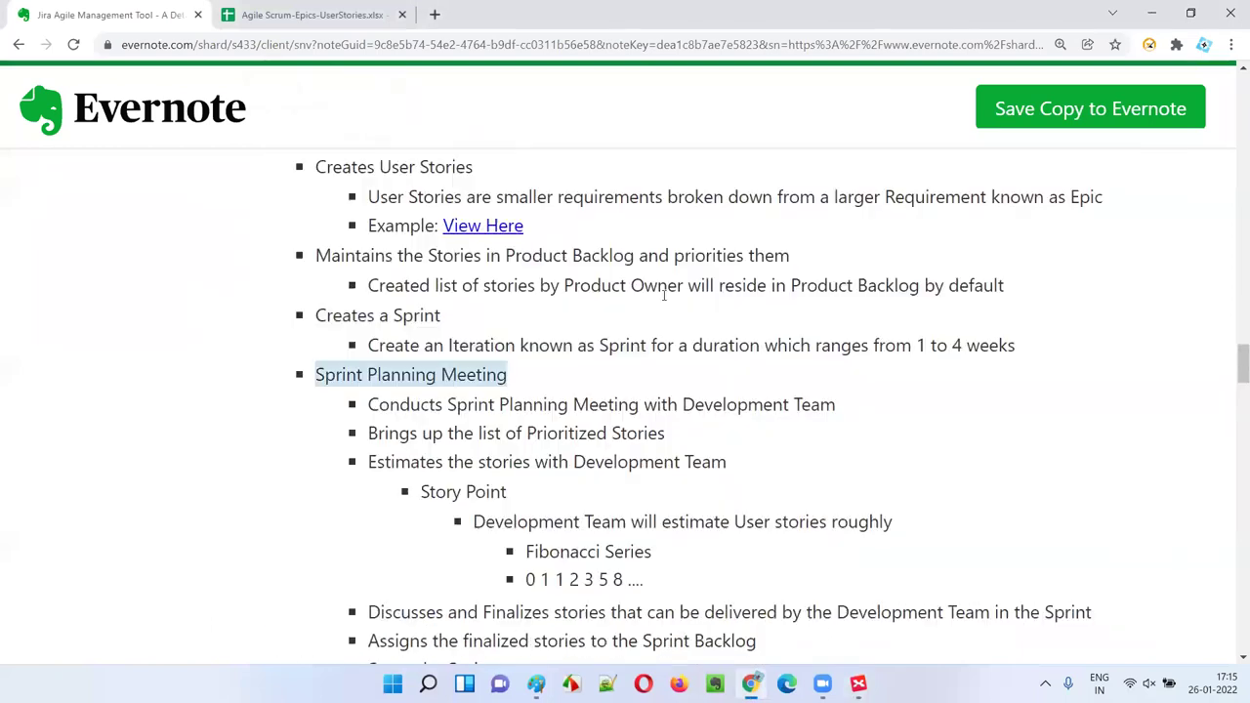
scroll(663, 295, down, 10)
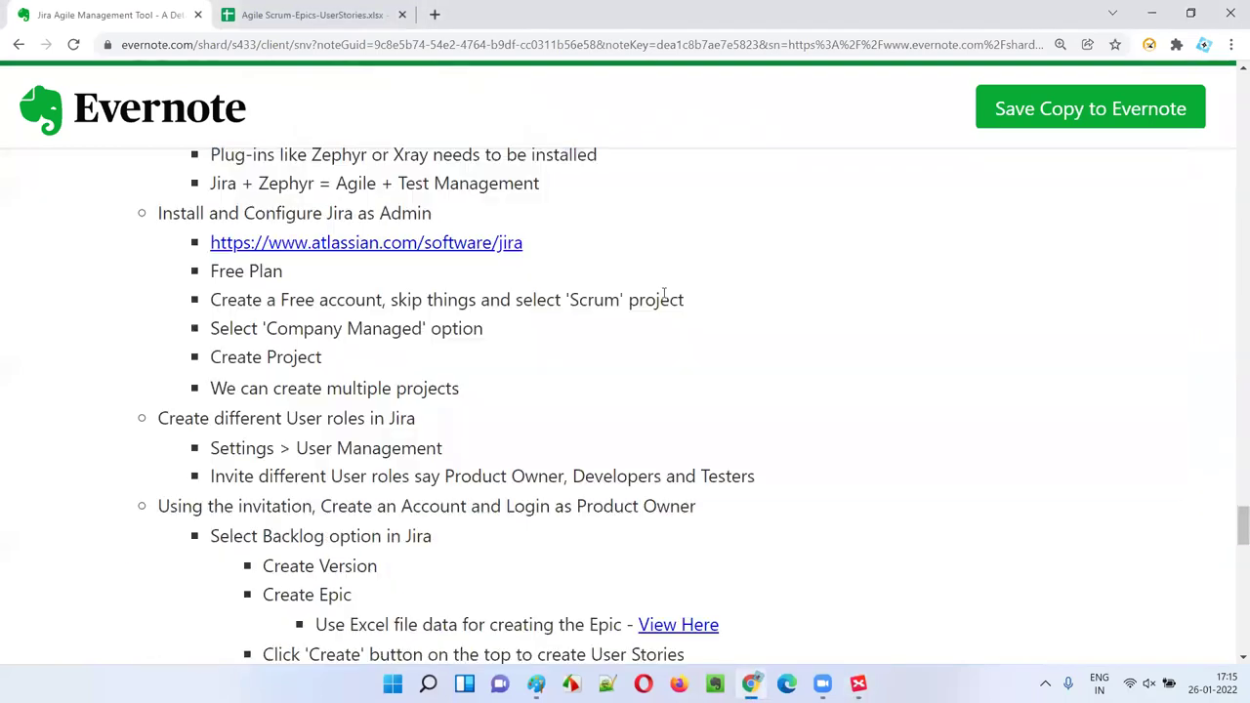
scroll(659, 288, down, 3)
scroll(659, 288, up, 15)
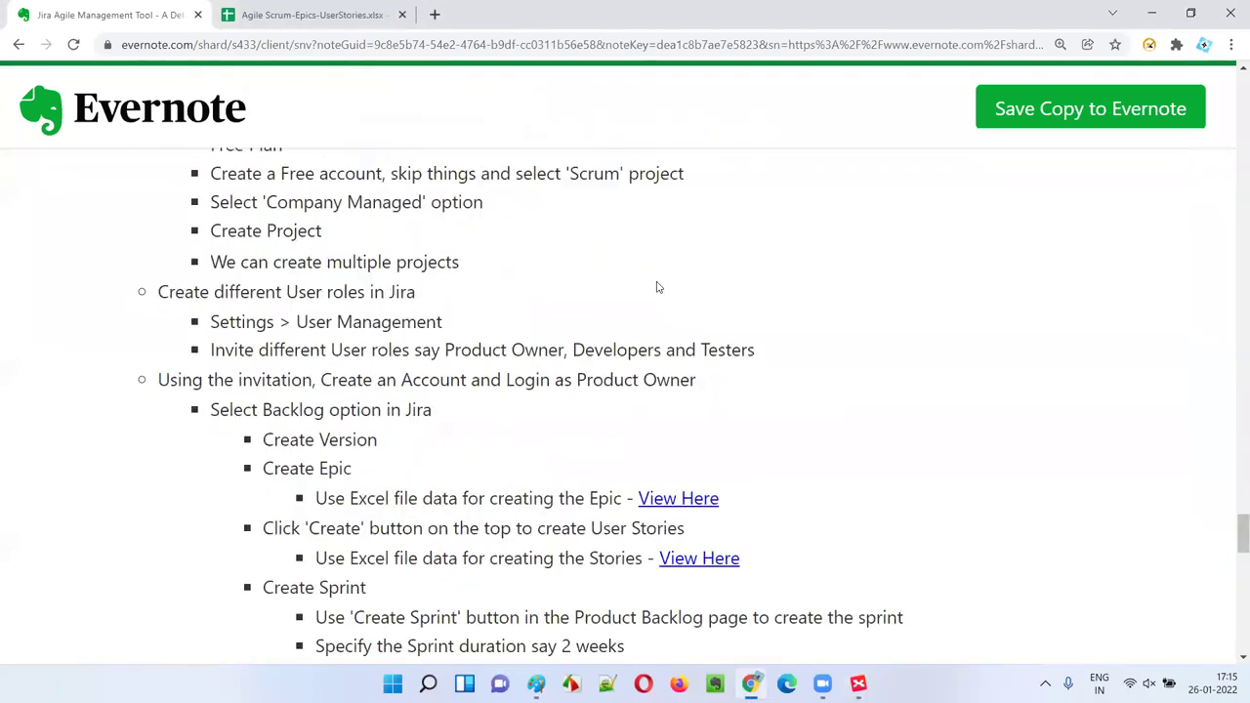
scroll(656, 284, up, 15)
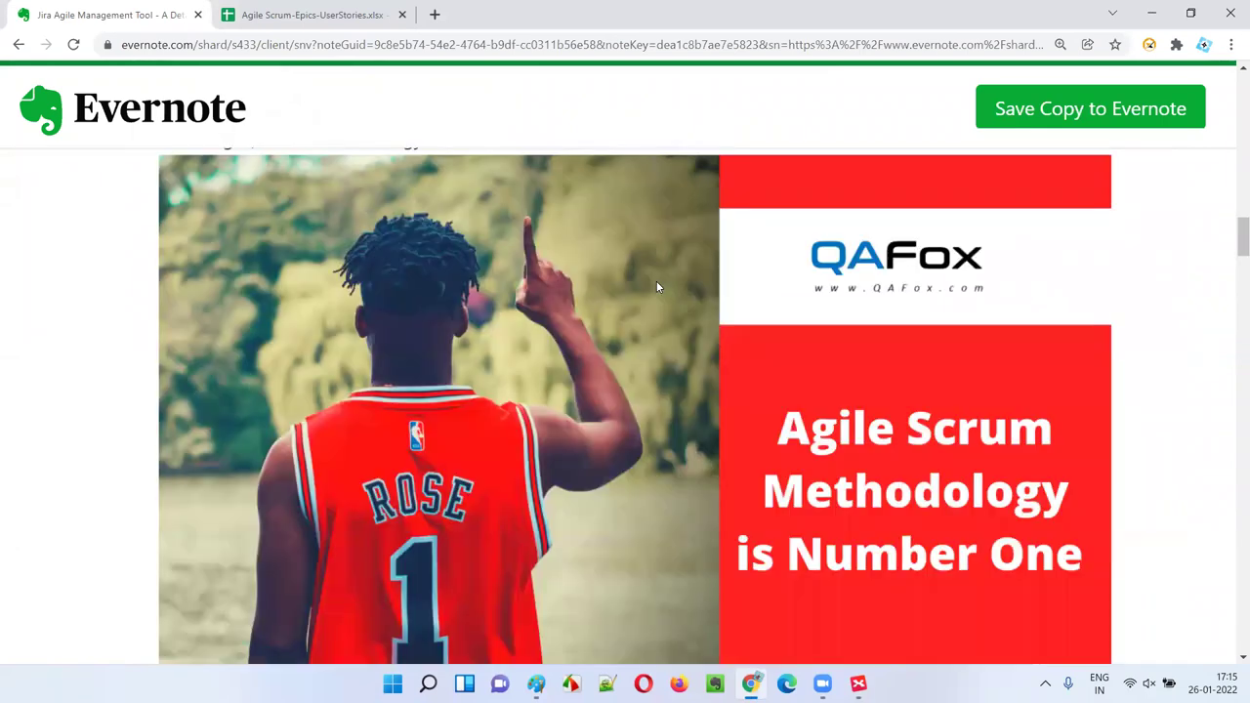
scroll(656, 284, down, 6)
scroll(658, 287, up, 8)
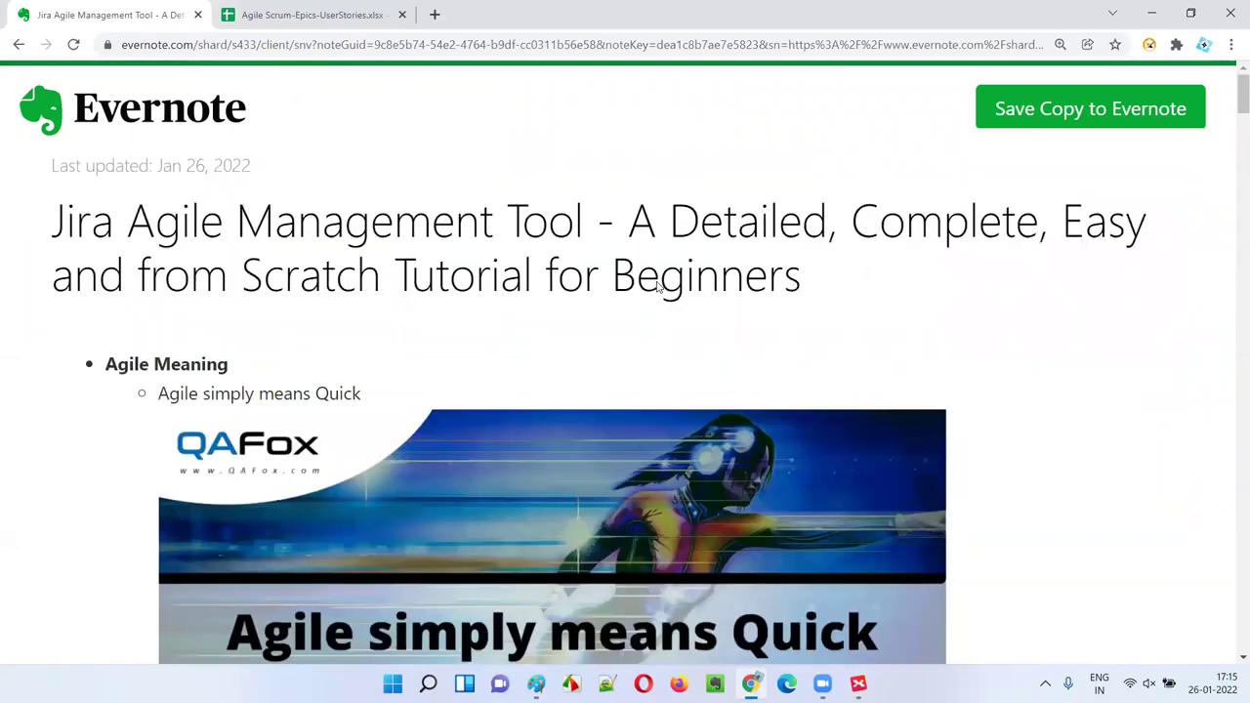
scroll(658, 286, down, 20)
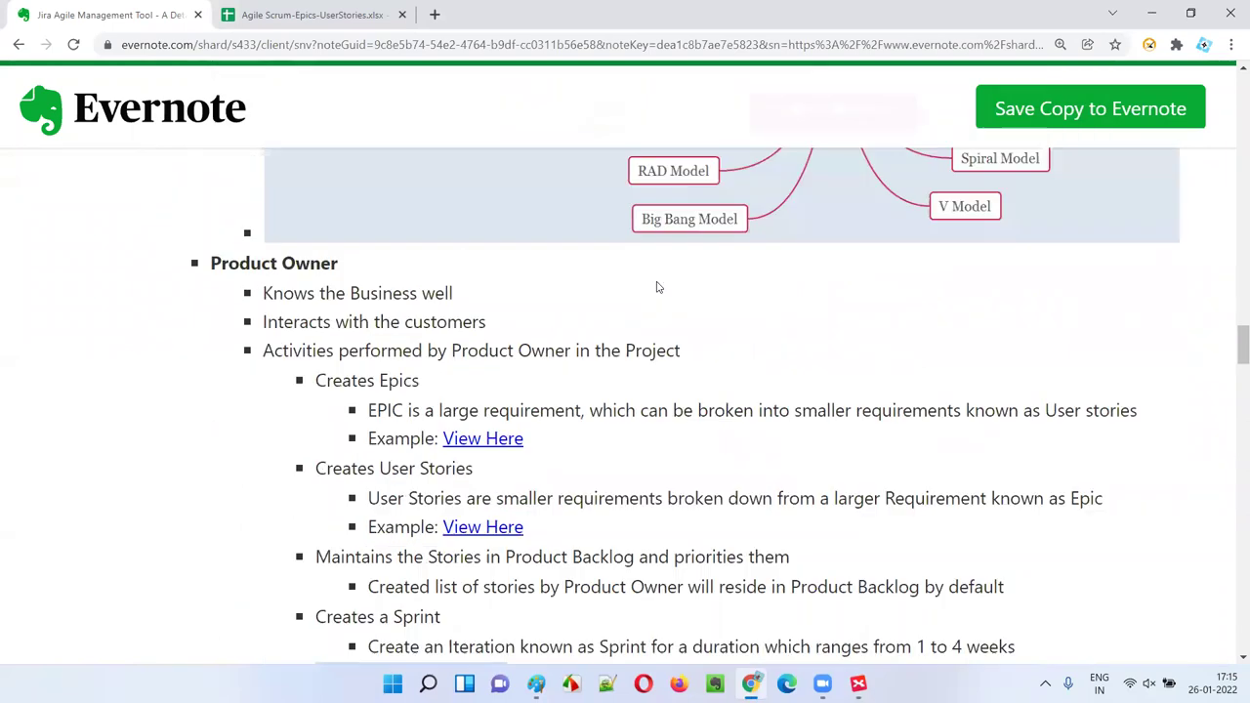
scroll(658, 286, down, 10)
scroll(658, 279, up, 6)
scroll(658, 279, down, 7)
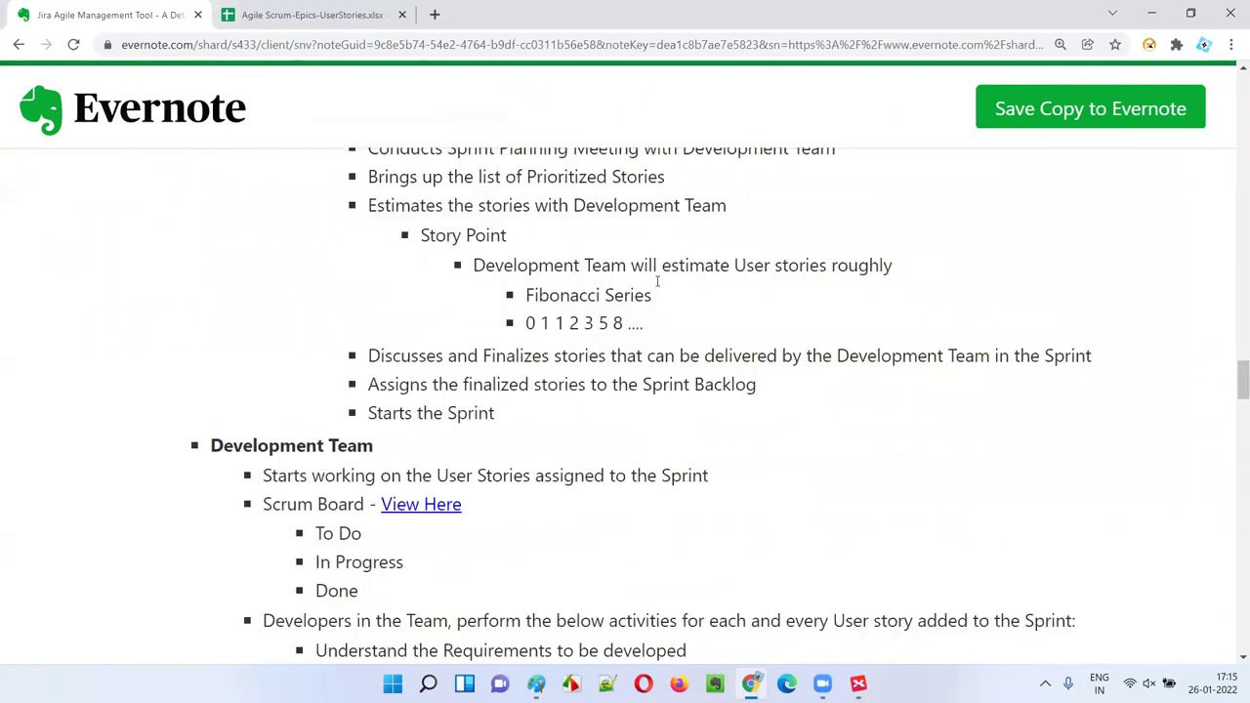
scroll(525, 286, up, 12)
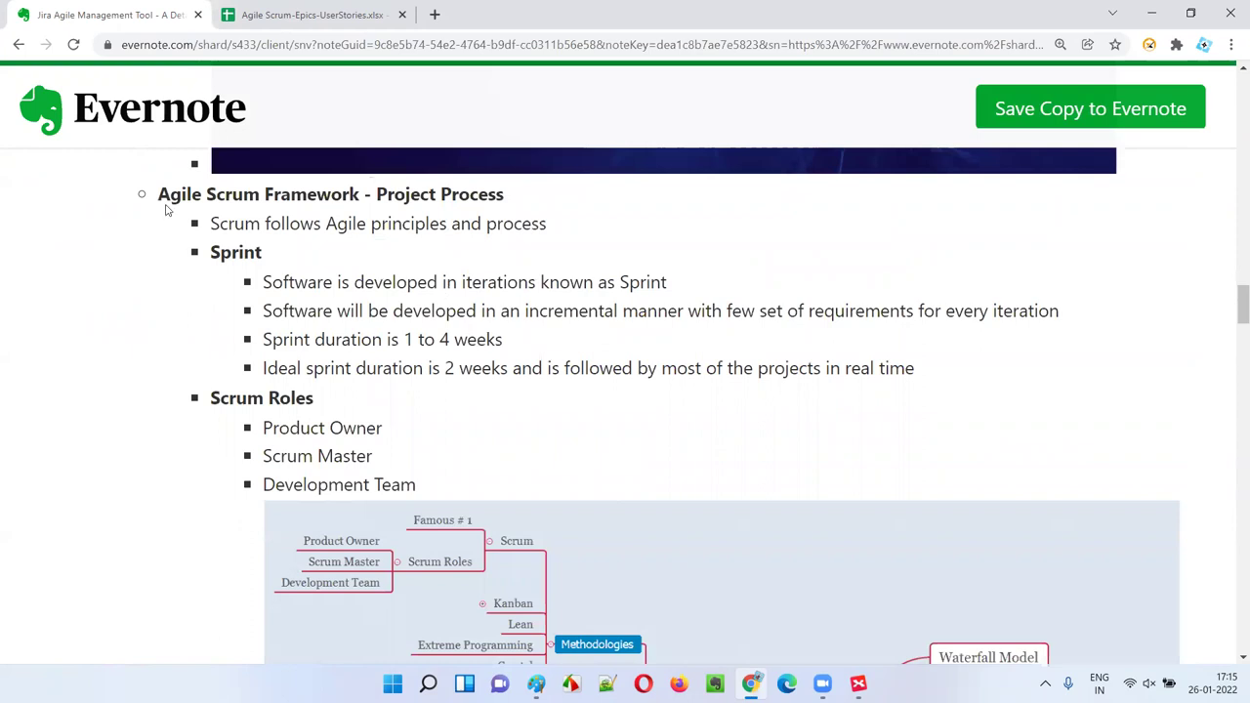
drag(166, 209, 577, 221)
click(340, 232)
drag(180, 198, 556, 228)
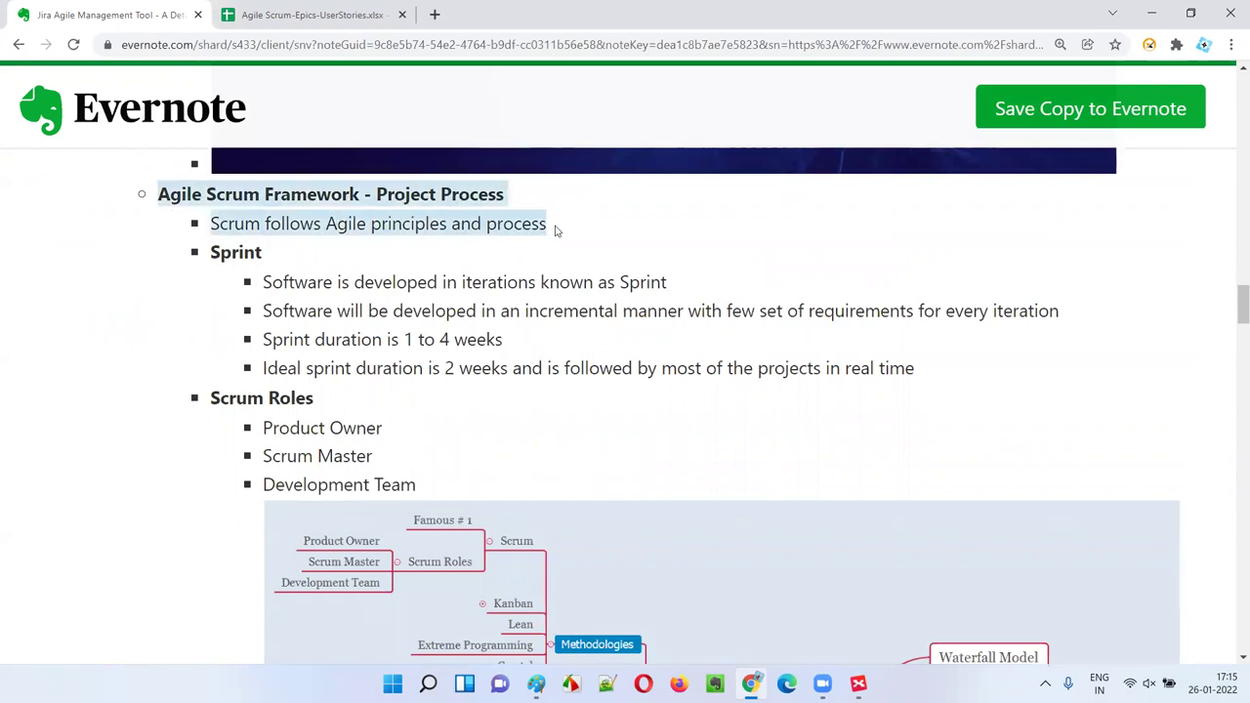
Step: Reduce Chrome's page zoom from 150% to 125% to fit the Scrum process diagram
scroll(435, 323, down, 8)
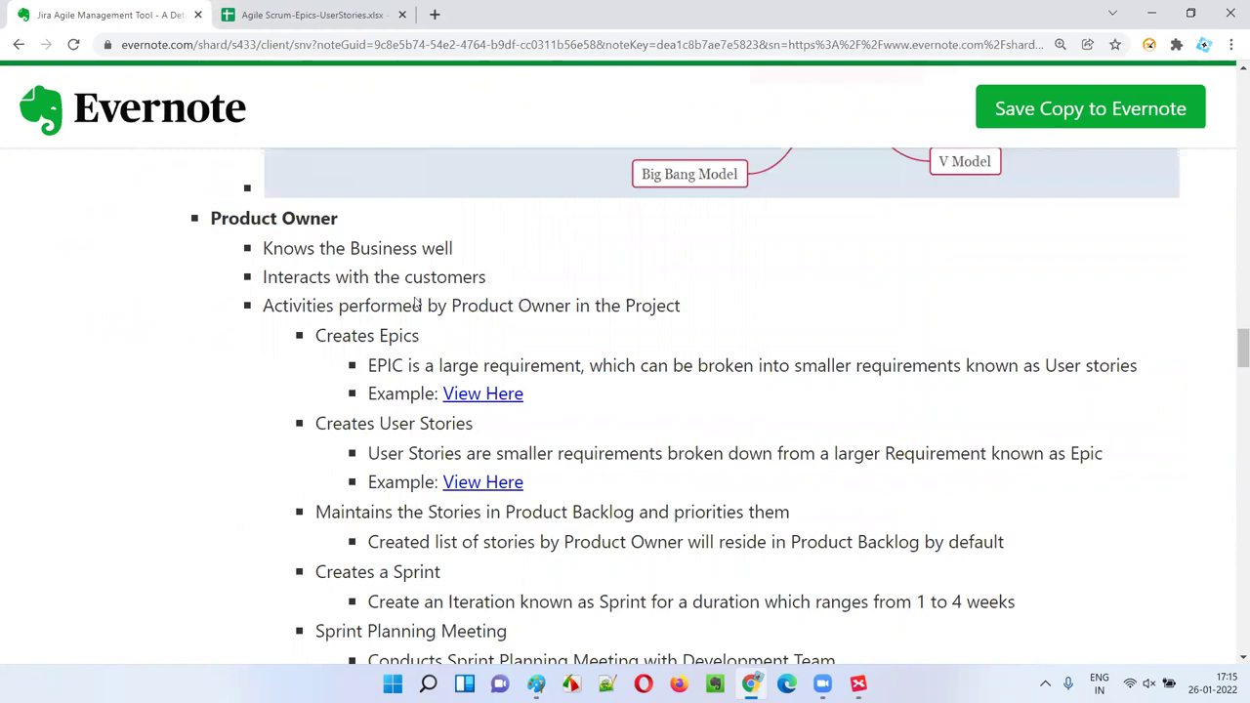
scroll(408, 289, up, 6)
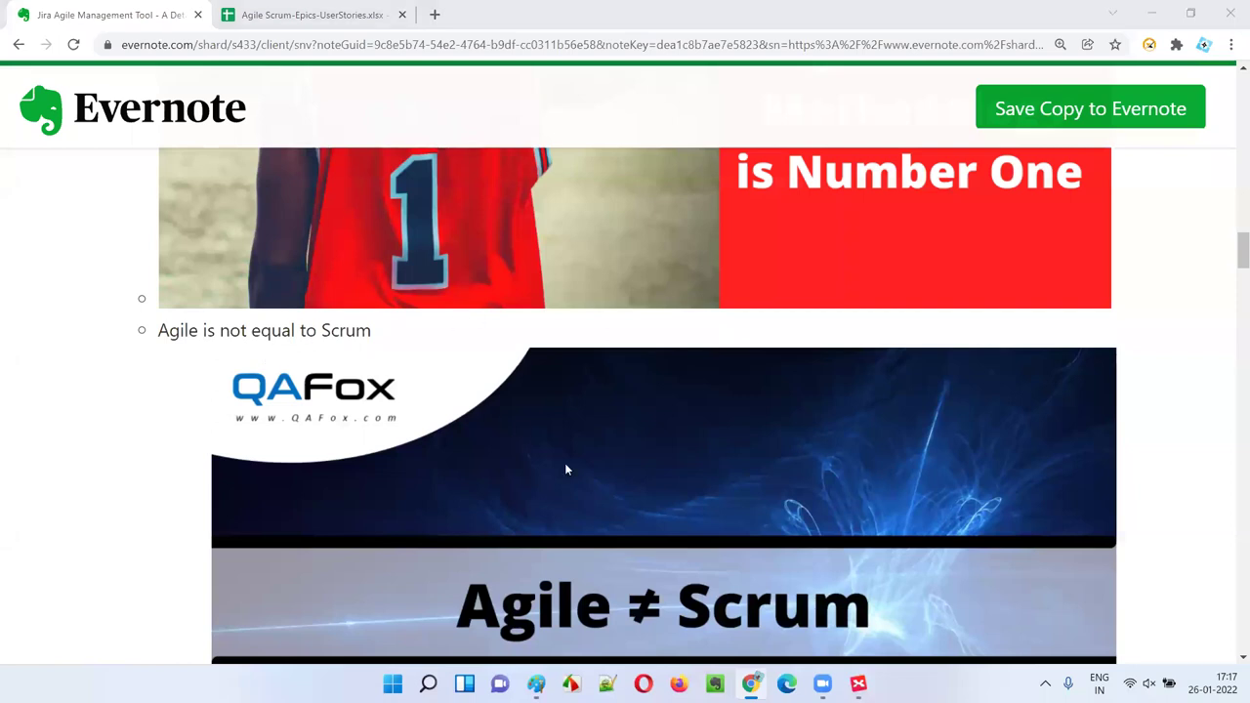
scroll(605, 344, down, 5)
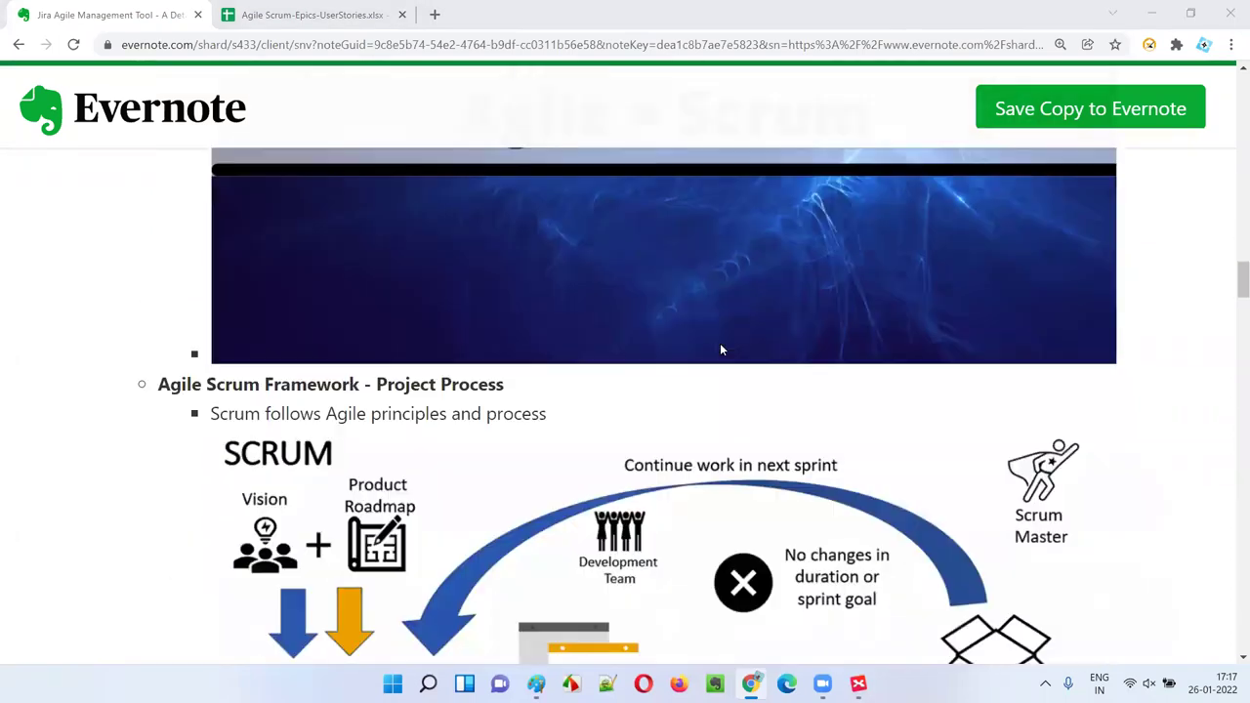
scroll(721, 348, down, 4)
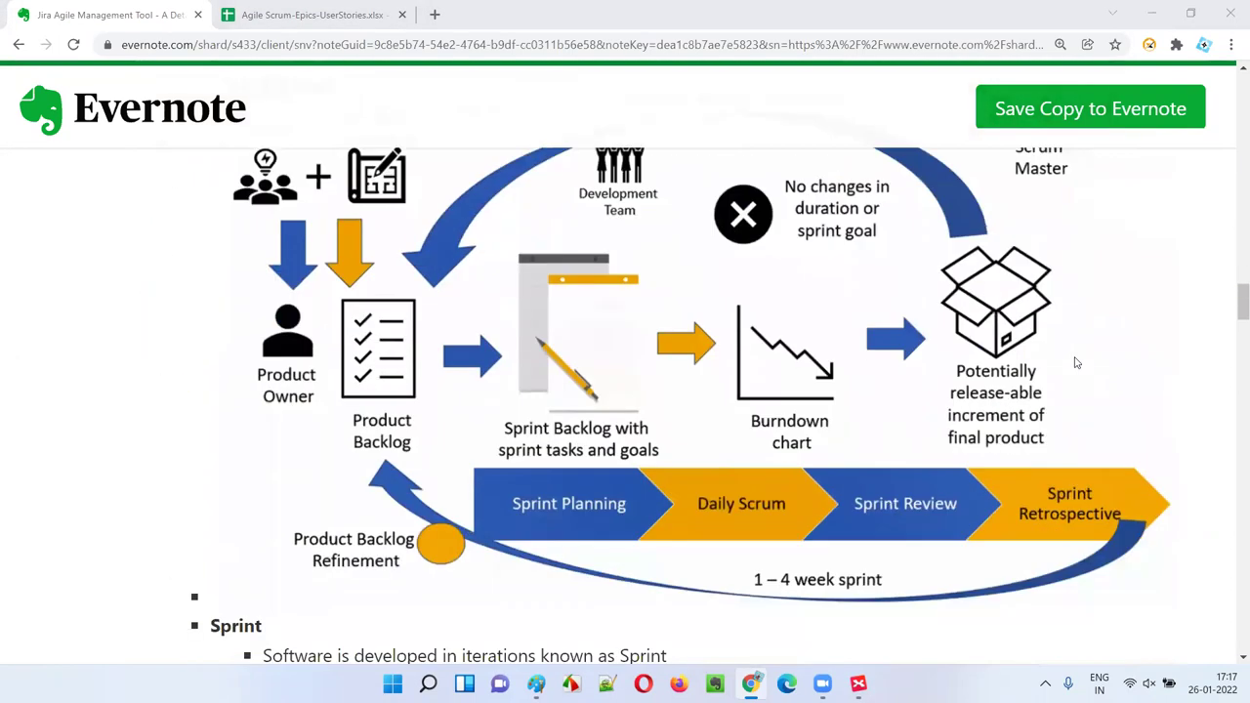
click(1231, 45)
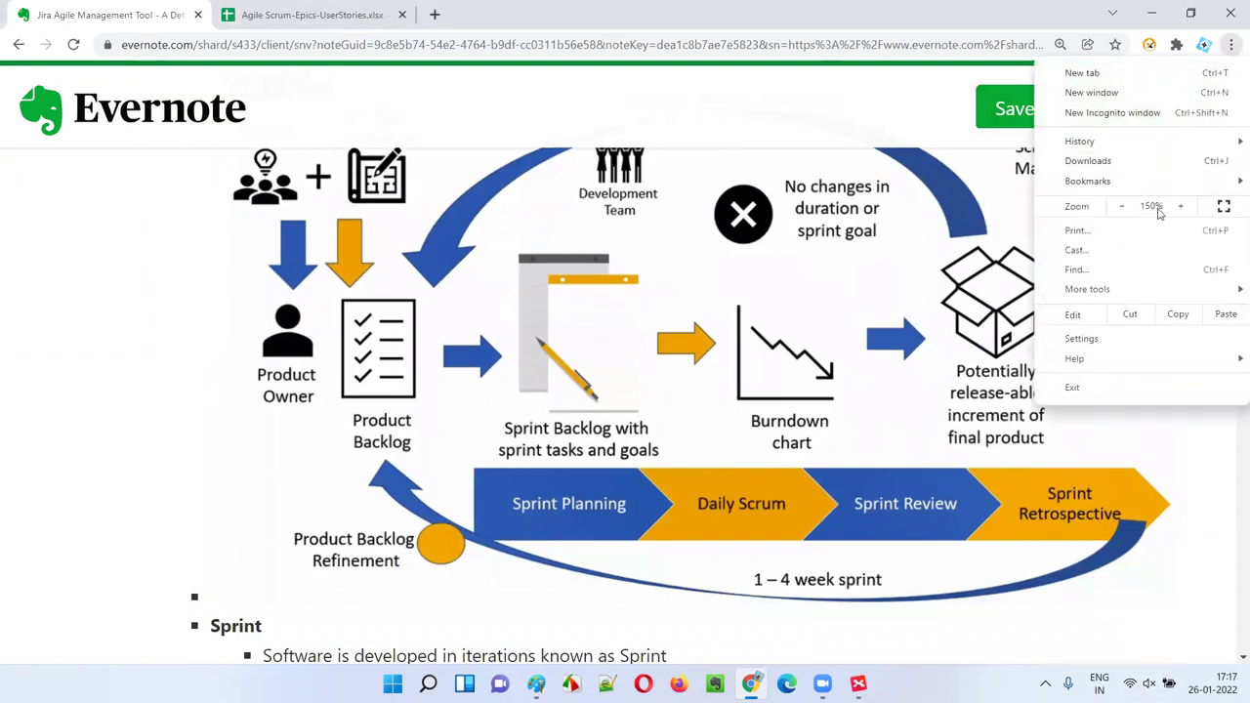
click(1121, 207)
click(1210, 564)
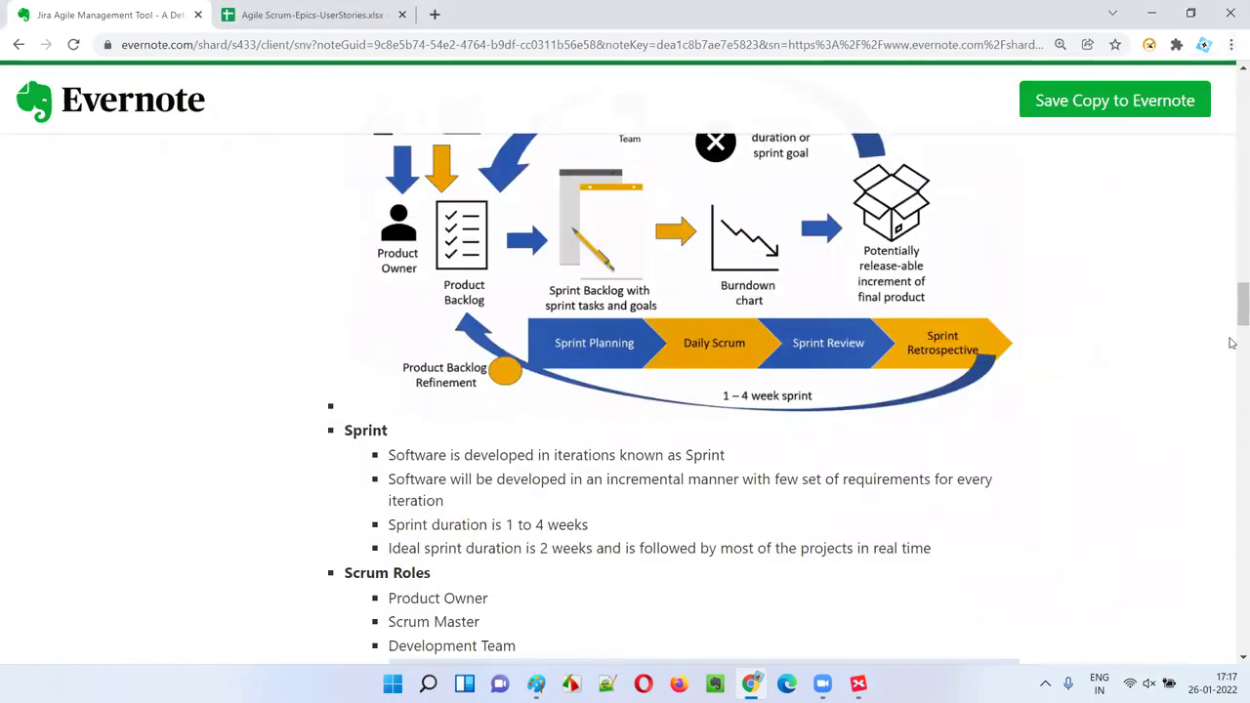
scroll(1231, 312, up, 2)
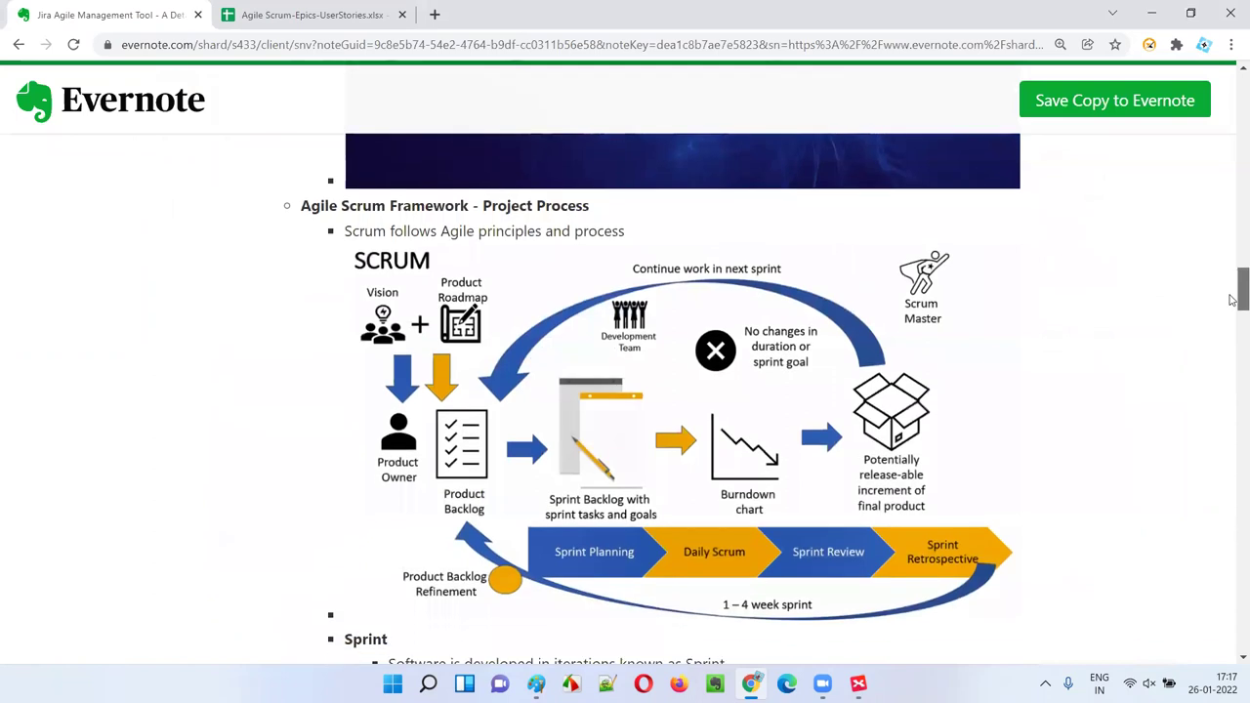
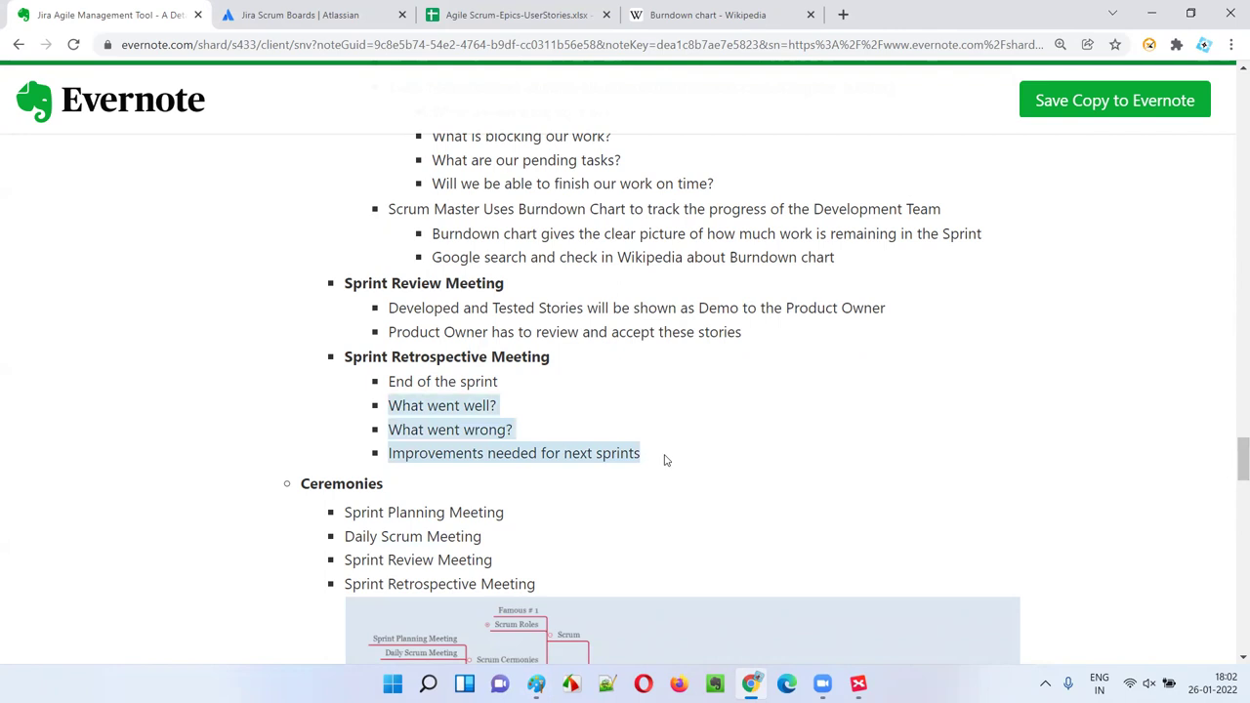
Step: Select the Sprint Retrospective Meeting heading and its bullet text in the Evernote Scrum note
drag(345, 357, 654, 464)
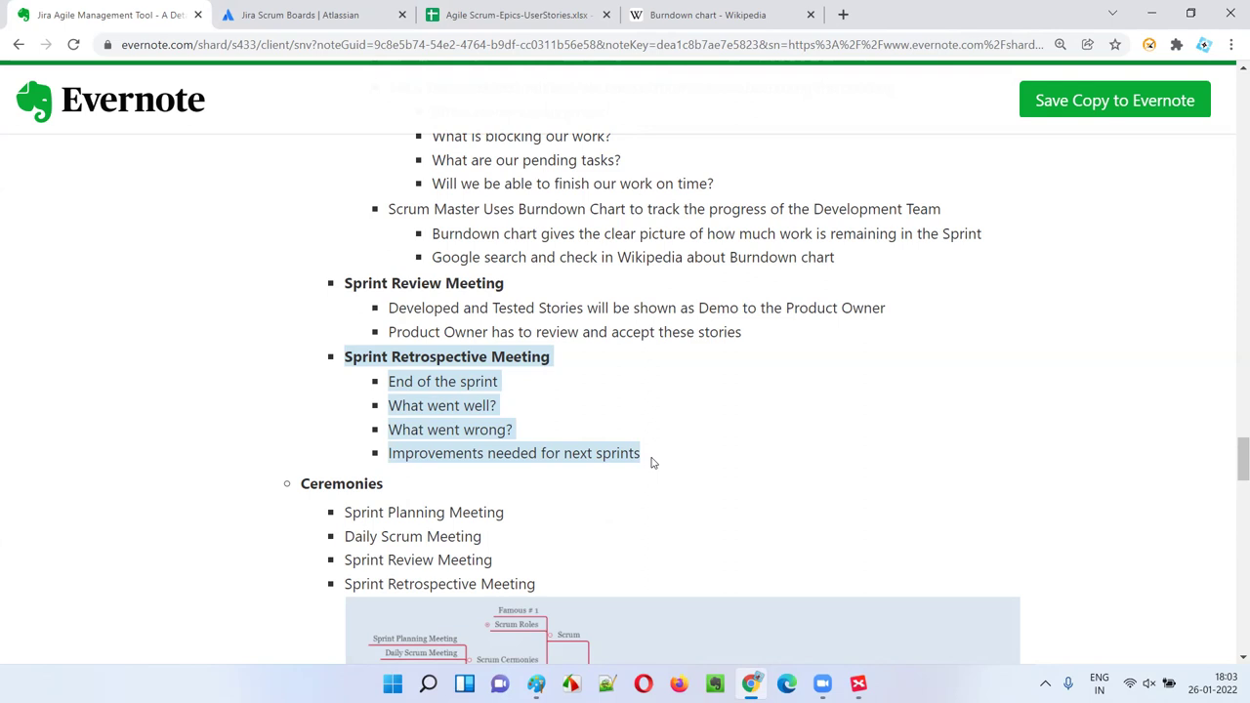
drag(347, 356, 571, 371)
Step: In XMind, collapse Product Owner, expand Scrum Master, and add 'Sprint Retrospective Meeting' after Daily Stand-up Meeting
click(858, 683)
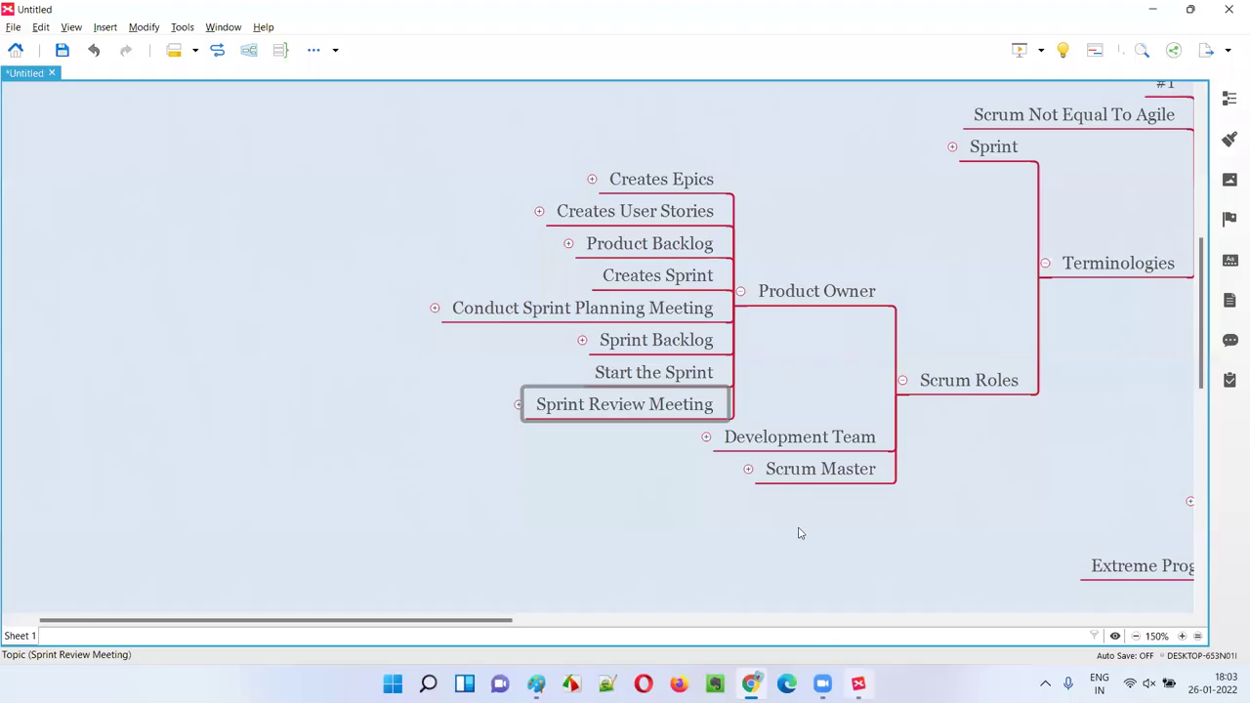
click(740, 291)
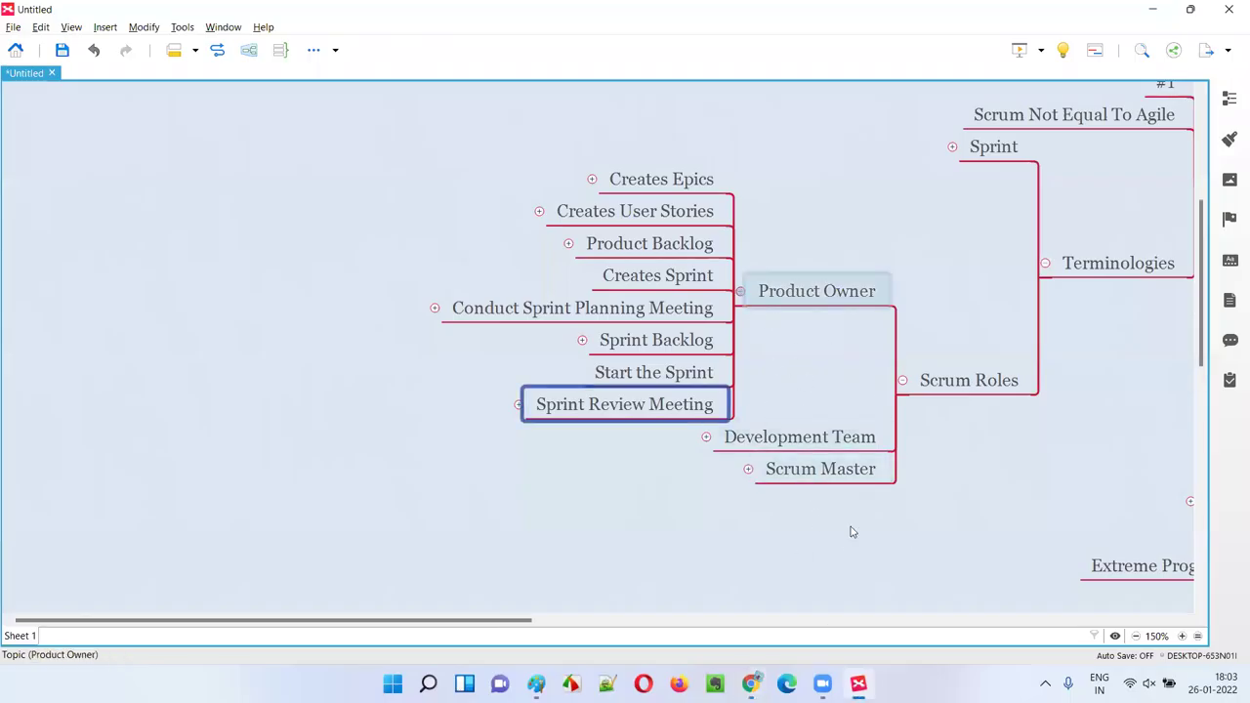
scroll(987, 410, down, 4)
scroll(874, 360, up, 2)
scroll(874, 359, up, 2)
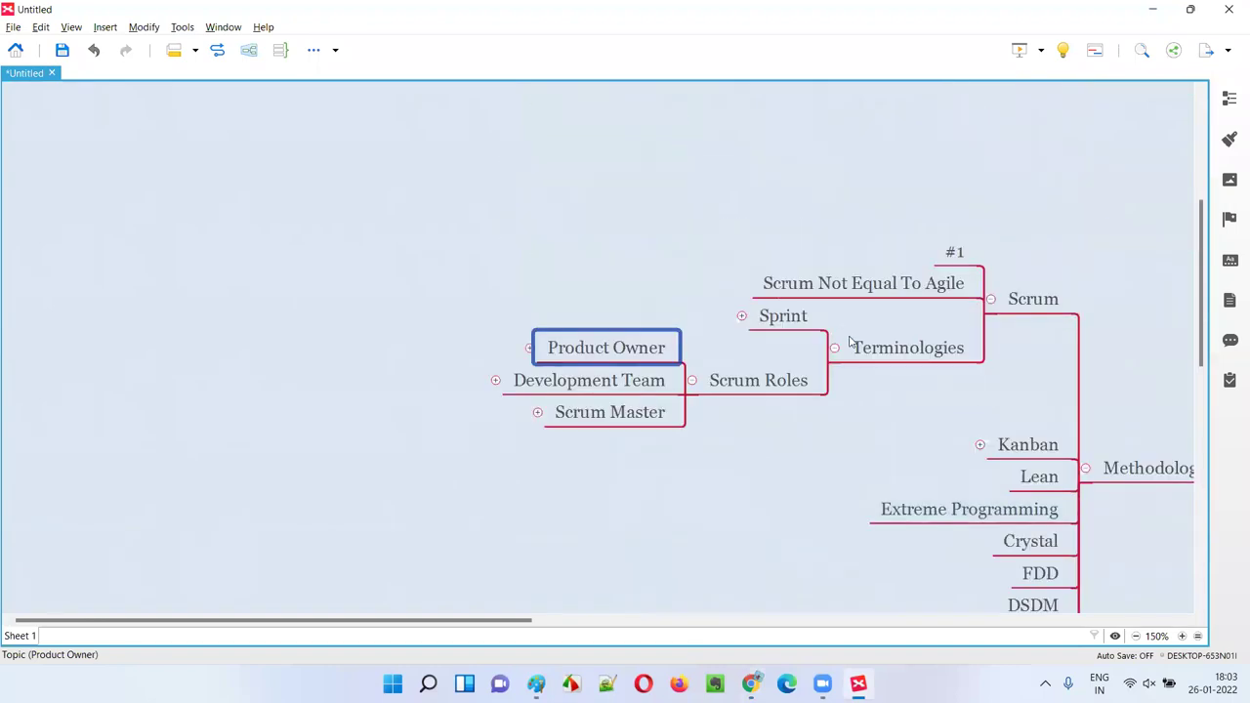
click(557, 417)
click(537, 412)
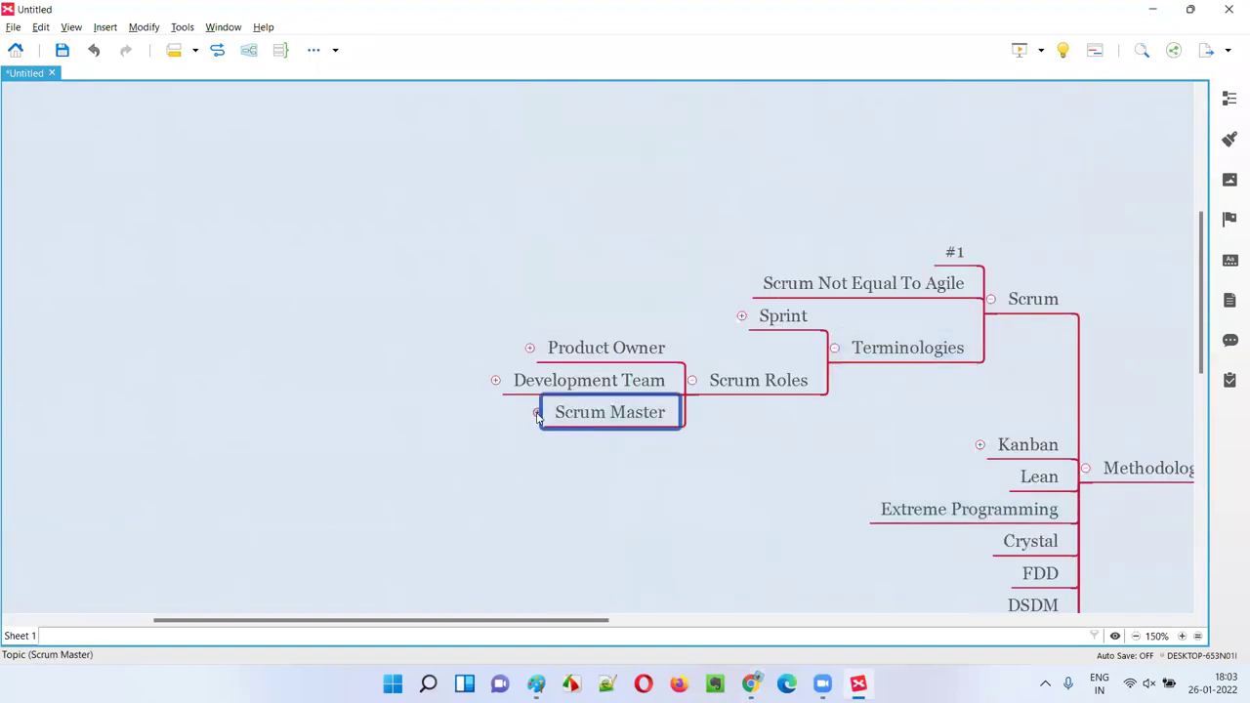
click(380, 279)
key(Return)
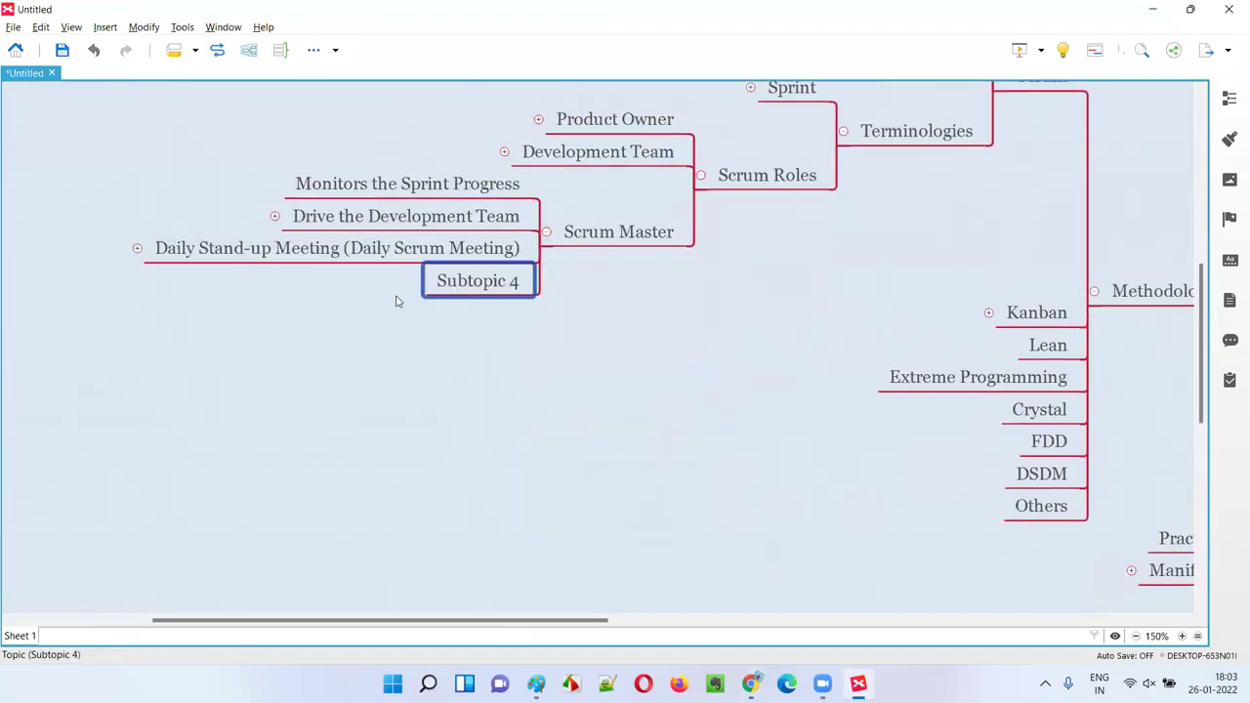
text(Sprint Retro)
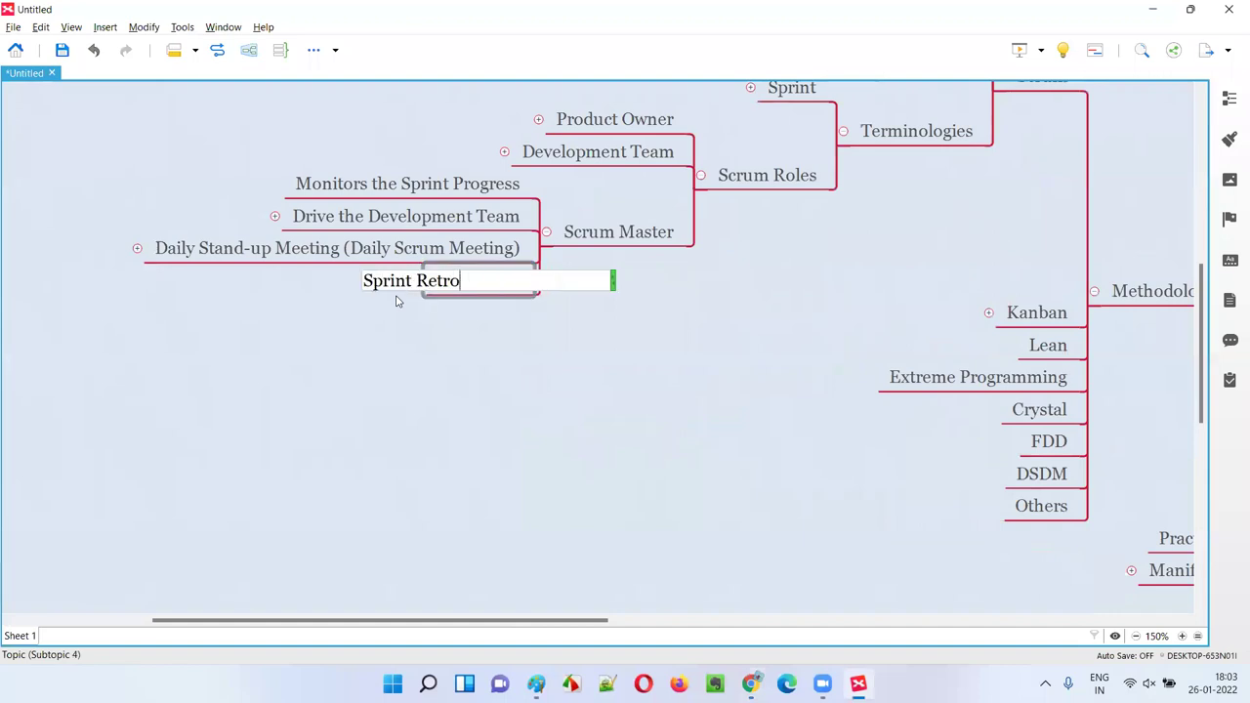
text(spective Meeting)
key(Return)
Step: Add child topics Development Team, Product Owner and Discussing on, correcting the 'Discusing' typo
key(Tab)
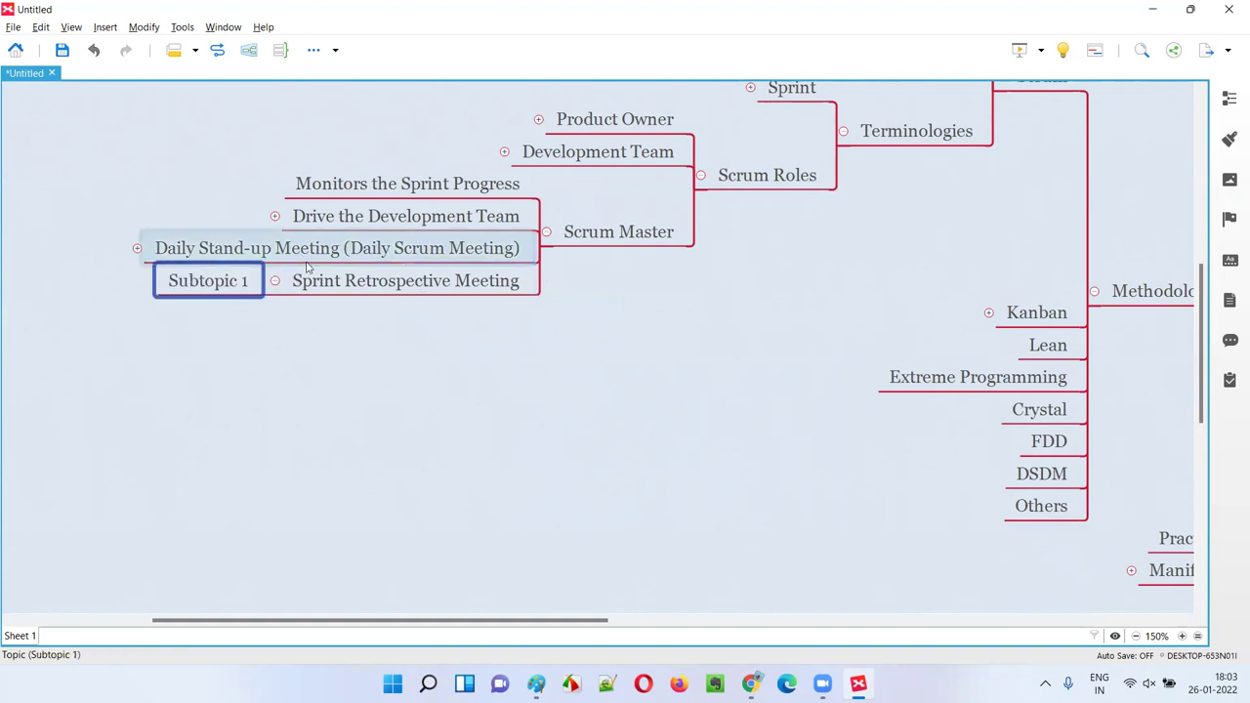
text(Development)
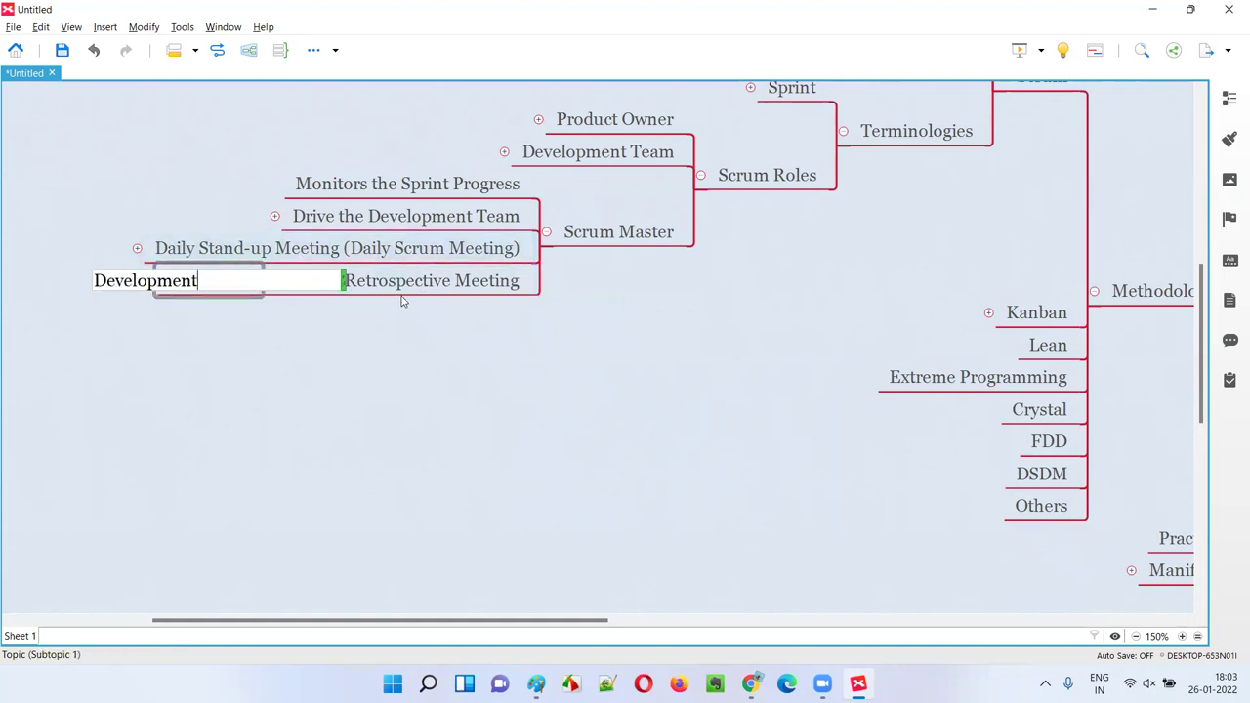
text( Team)
key(Return)
key(Return)
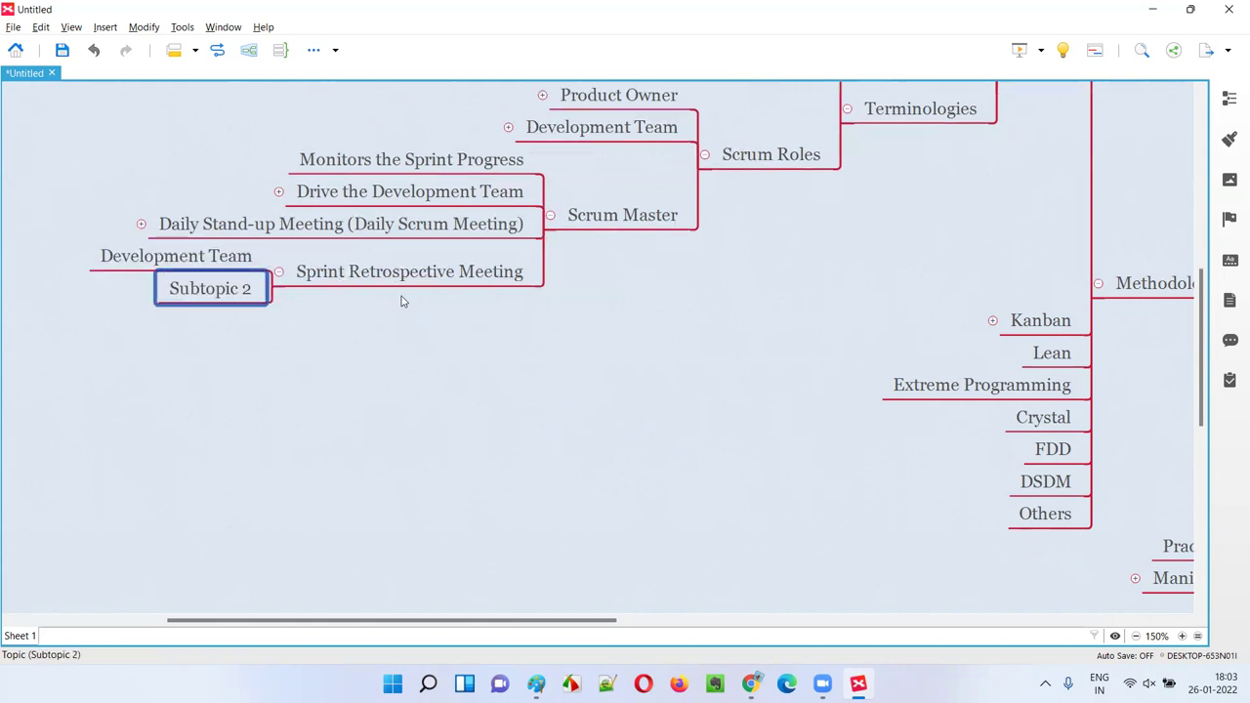
text(Product O)
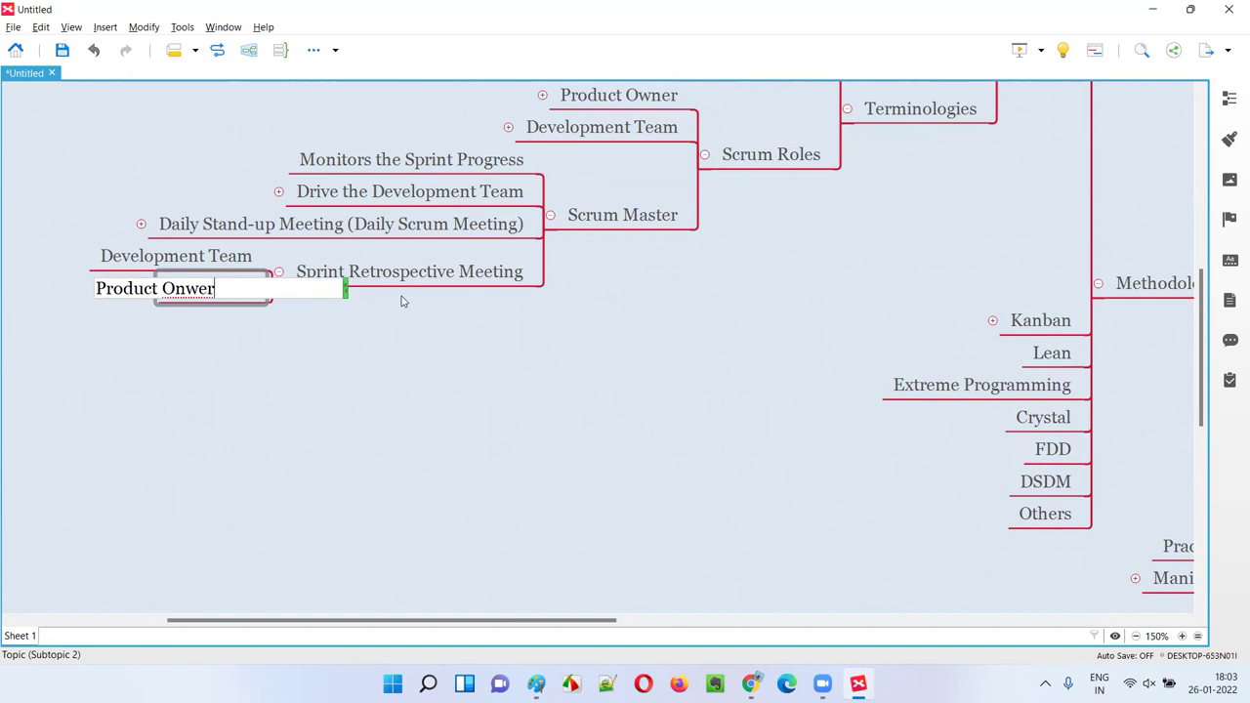
text(wner)
key(Return)
key(Return)
text(Discussion)
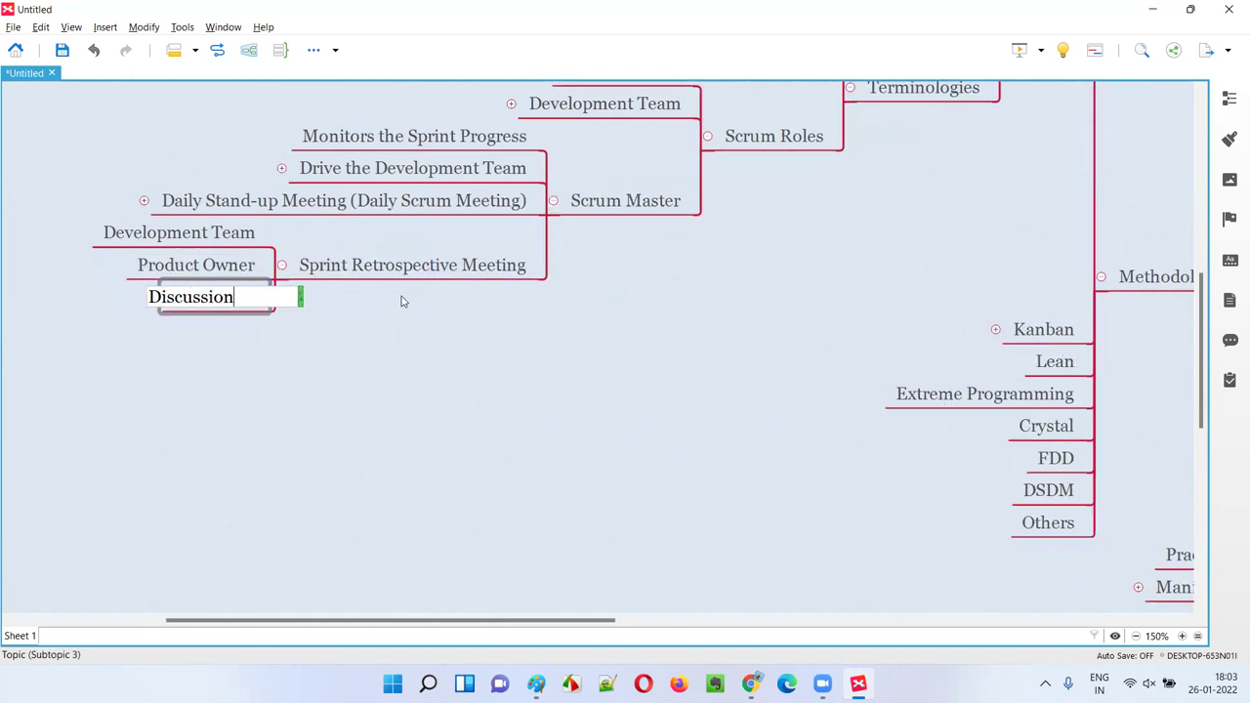
key(BackSpace)
key(BackSpace)
text(ing on)
key(Return)
double_click(187, 287)
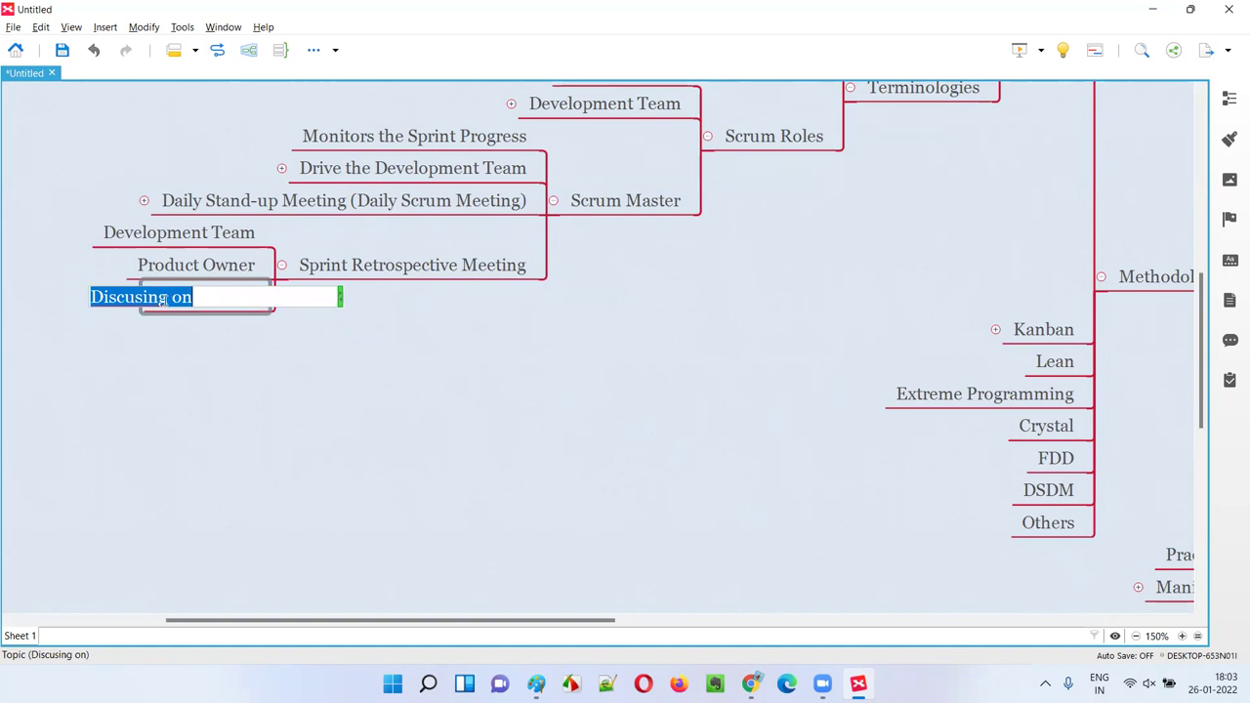
click(140, 297)
text(s)
click(230, 426)
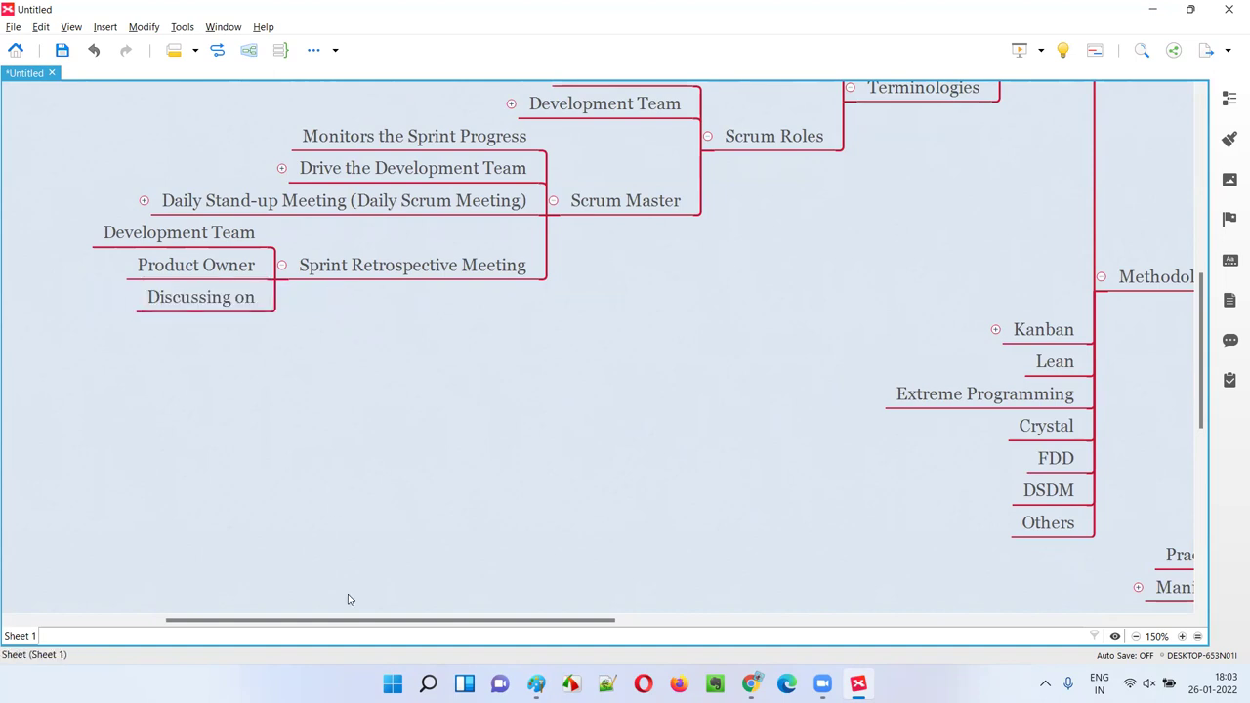
Step: Under Discussing on, add 'What went well in this sprint?' and 'What didn't went well in this sprint?'
drag(350, 619, 303, 602)
click(353, 307)
key(Tab)
text(What went well in thi)
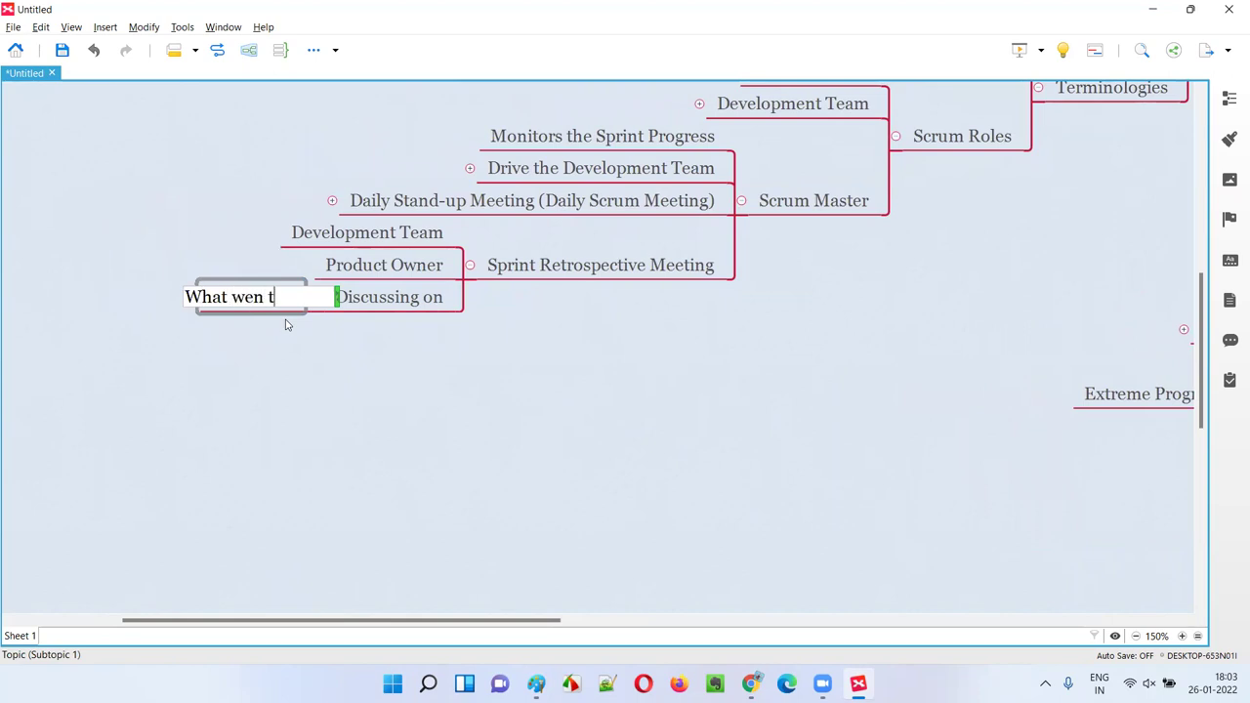
text(s sprin)
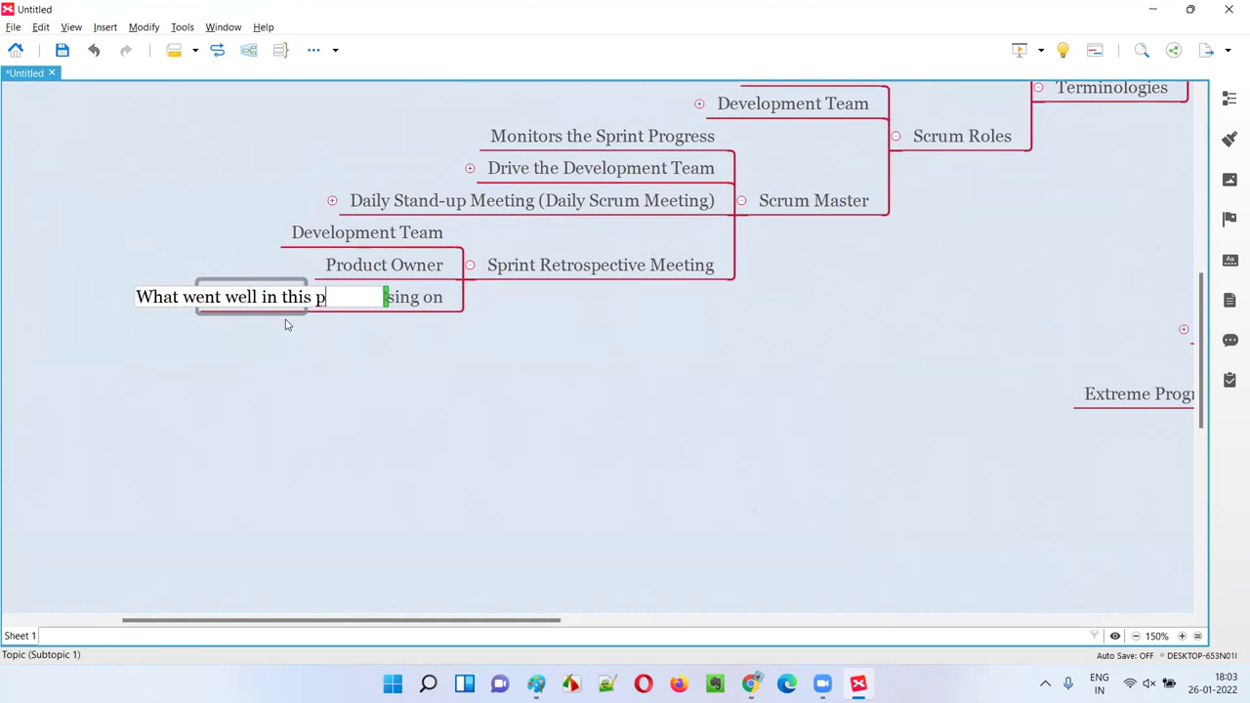
text(t?)
key(Return)
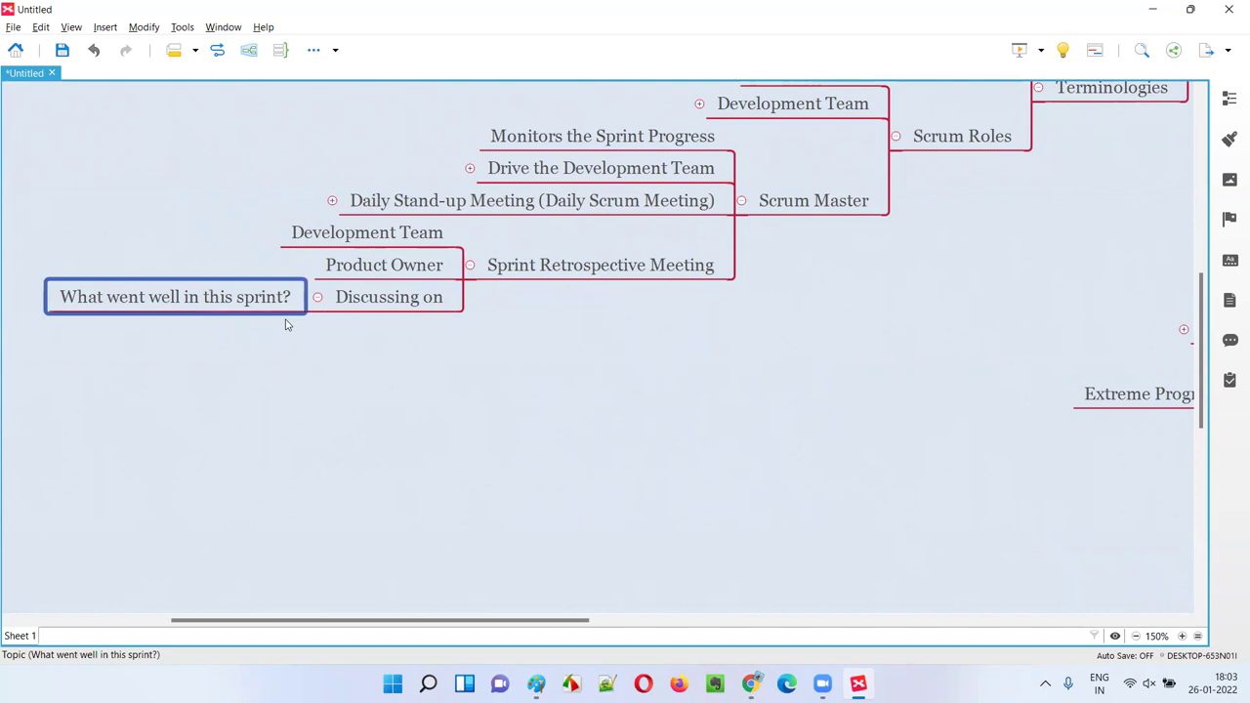
key(Return)
text(What d)
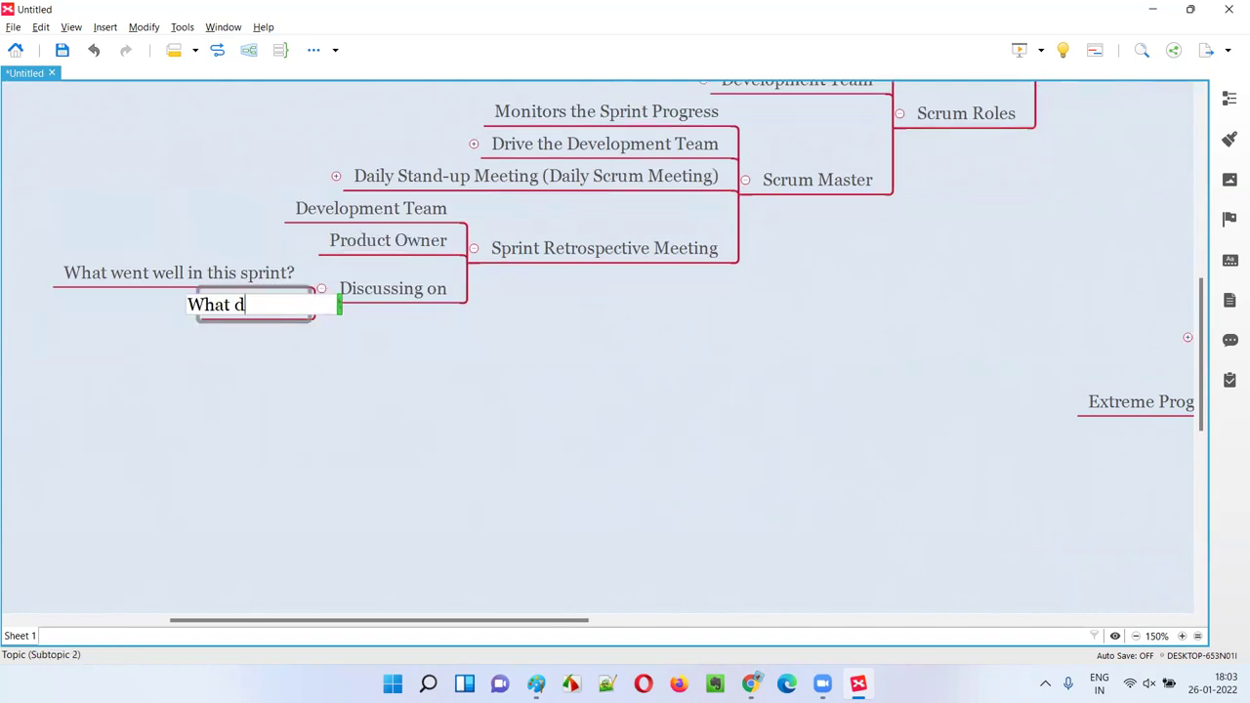
text(idn't went ew)
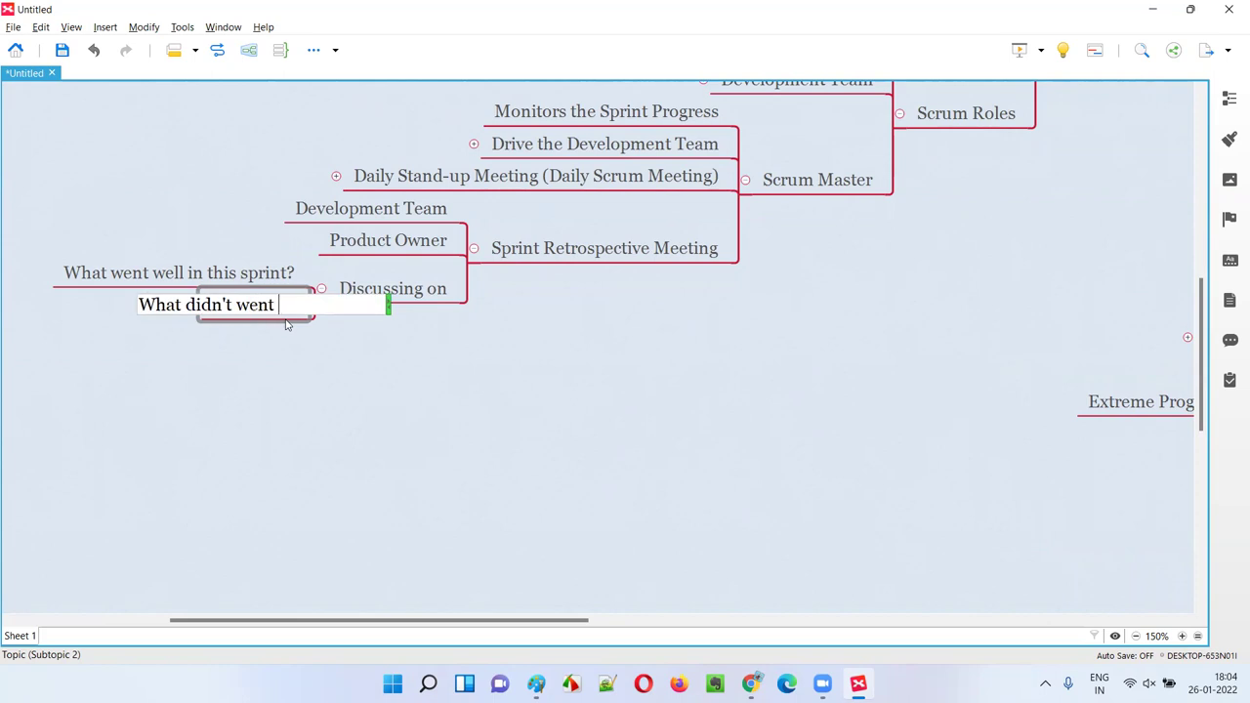
key(BackSpace)
key(BackSpace)
text(well in this )
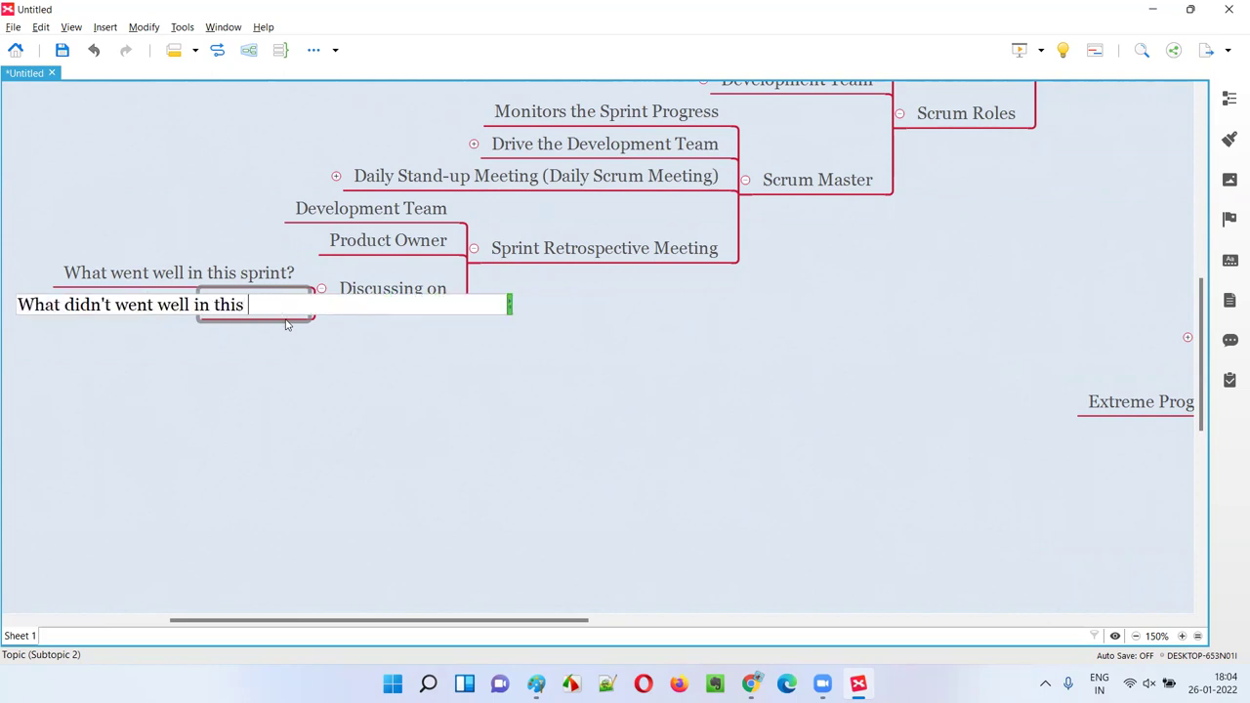
text(sprint?)
key(Return)
key(Return)
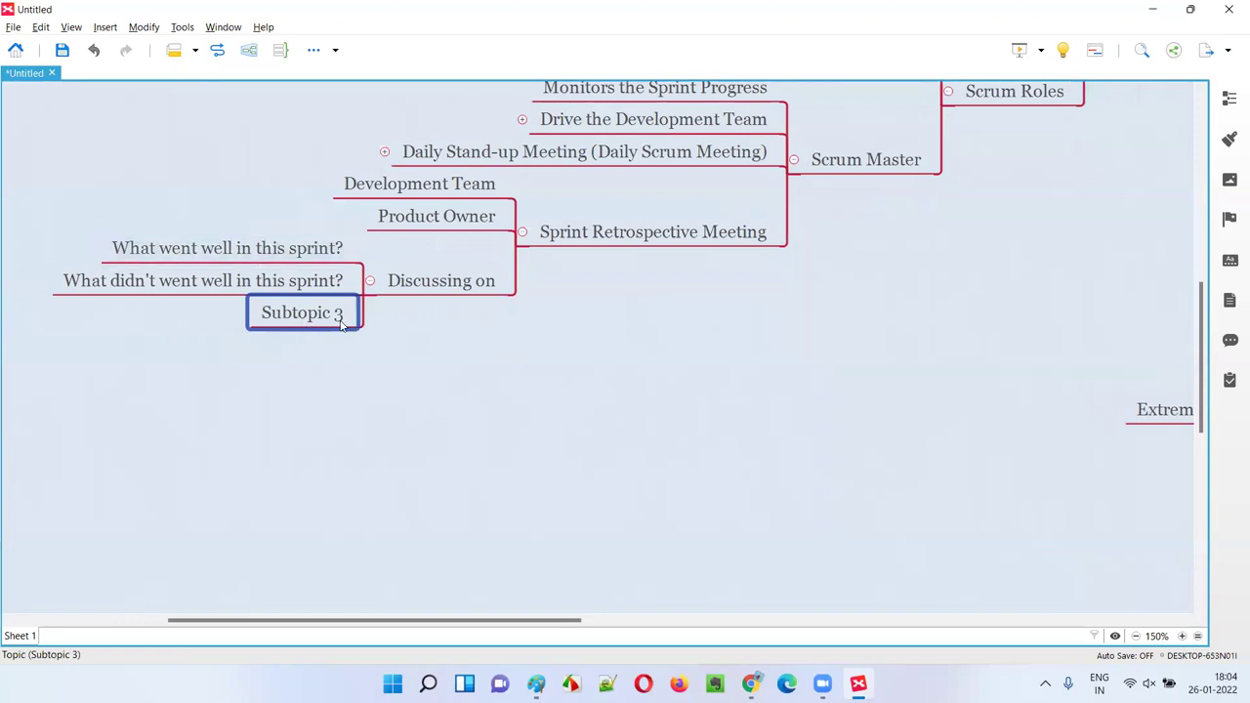
Step: Add a third topic: 'Improvements that we can implement in next sprint, so that same mistakes won't repeat...'
text(Imrpov)
key(BackSpace)
key(BackSpace)
key(BackSpace)
key(BackSpace)
text(proves )
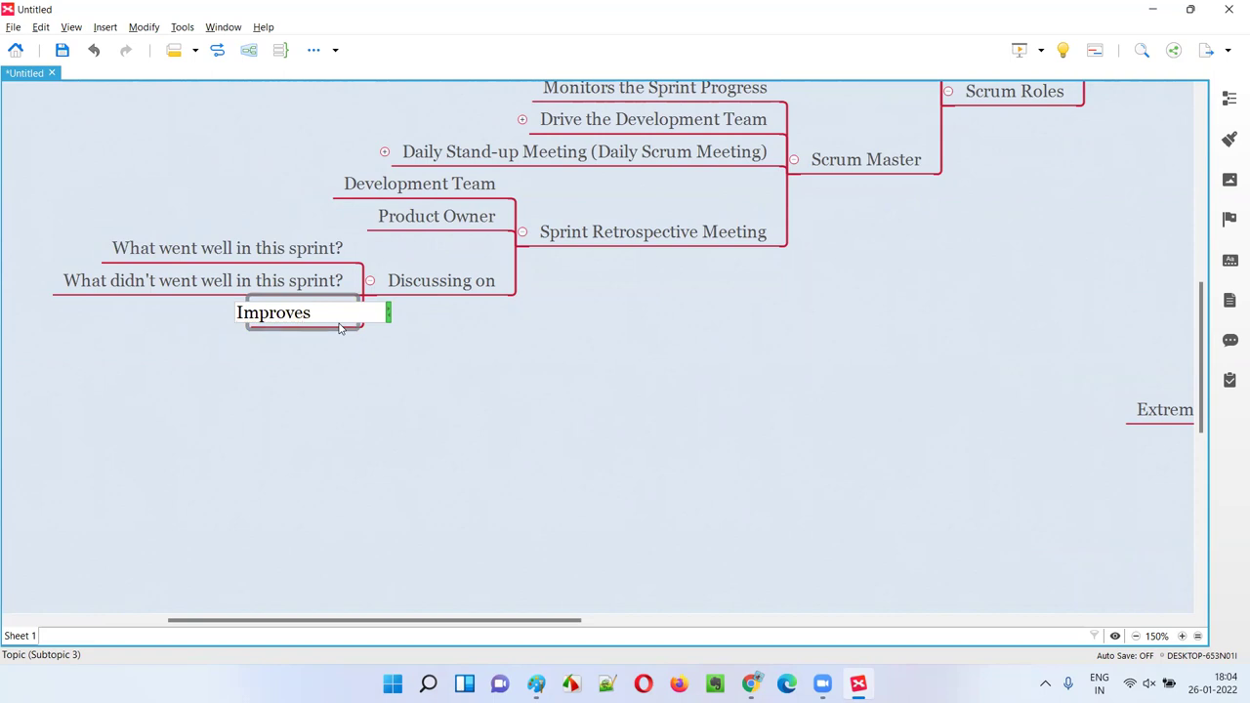
text(for getting )
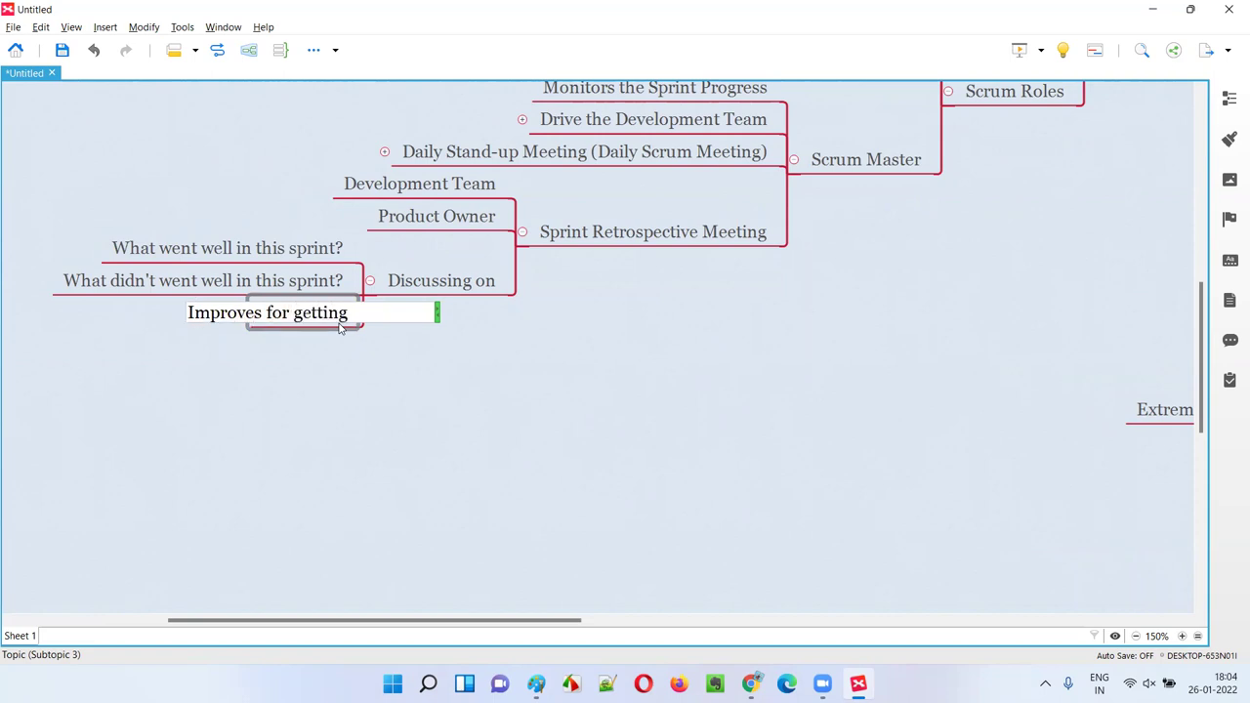
text(better reults)
key(BackSpace)
key(BackSpace)
key(BackSpace)
key(BackSpace)
text(sutls)
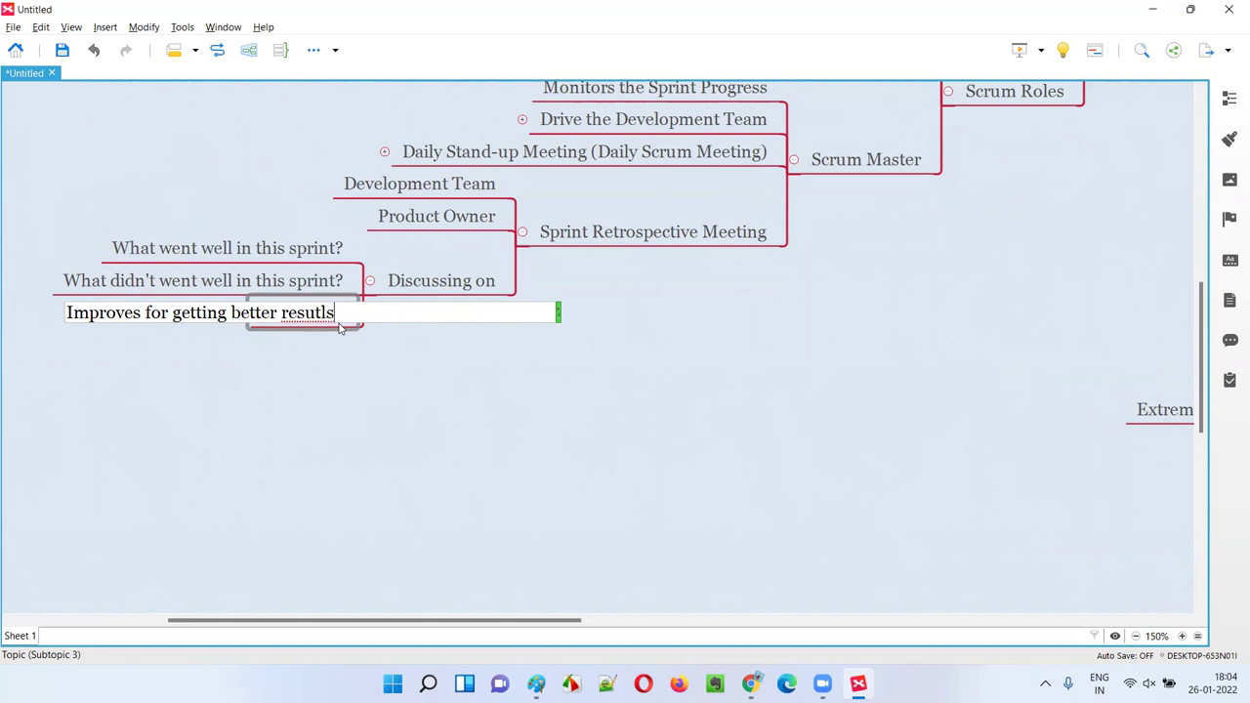
key(BackSpace)
key(BackSpace)
key(BackSpace)
key(BackSpace)
key(BackSpace)
key(BackSpace)
key(BackSpace)
key(BackSpace)
key(BackSpace)
key(BackSpace)
key(BackSpace)
key(BackSpace)
key(BackSpace)
key(BackSpace)
key(BackSpace)
key(BackSpace)
key(BackSpace)
key(BackSpace)
key(BackSpace)
key(BackSpace)
text(ments)
key(BackSpace)
text(s that we can implemnt)
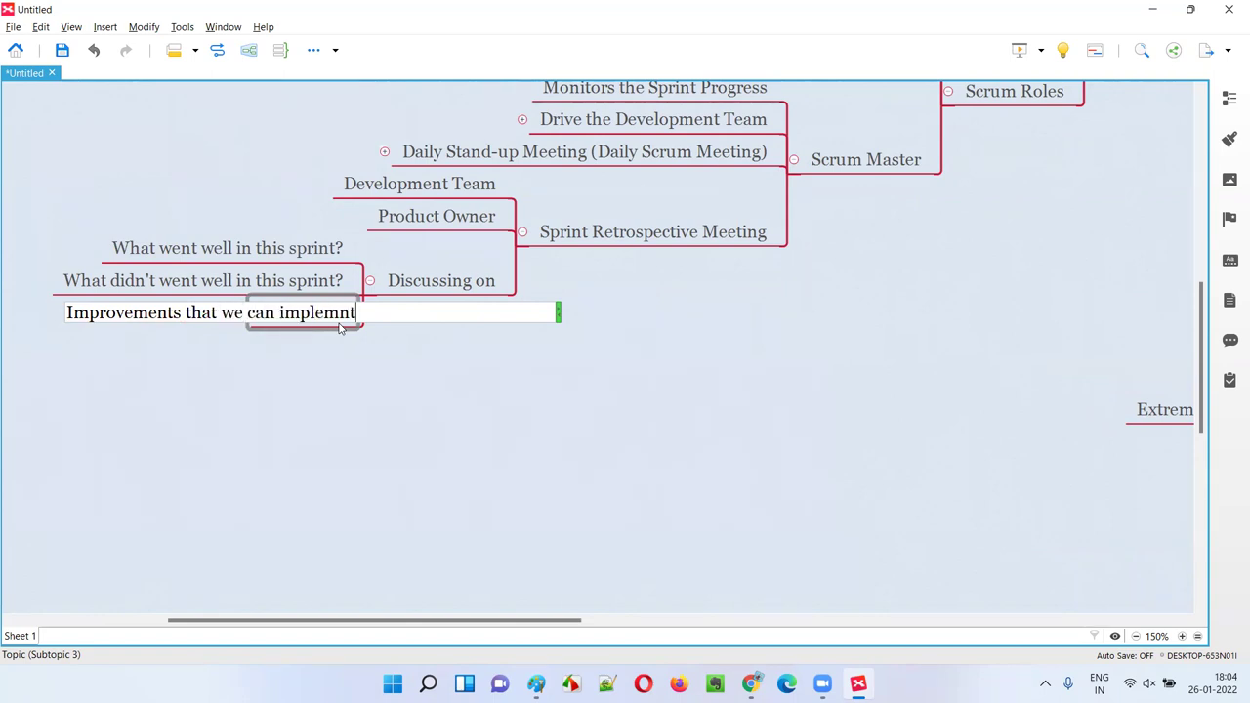
key(BackSpace)
key(BackSpace)
key(BackSpace)
text(ment in next s)
key(BackSpace)
key(BackSpace)
text(xt s)
text(rint)
key(BackSpace)
key(BackSpace)
key(BackSpace)
key(BackSpace)
text(print, so that s)
text(ame mis)
text(takes won)
text('t repeat)
text( or )
text(we)
key(BackSpace)
key(BackSpace)
text(to get better res)
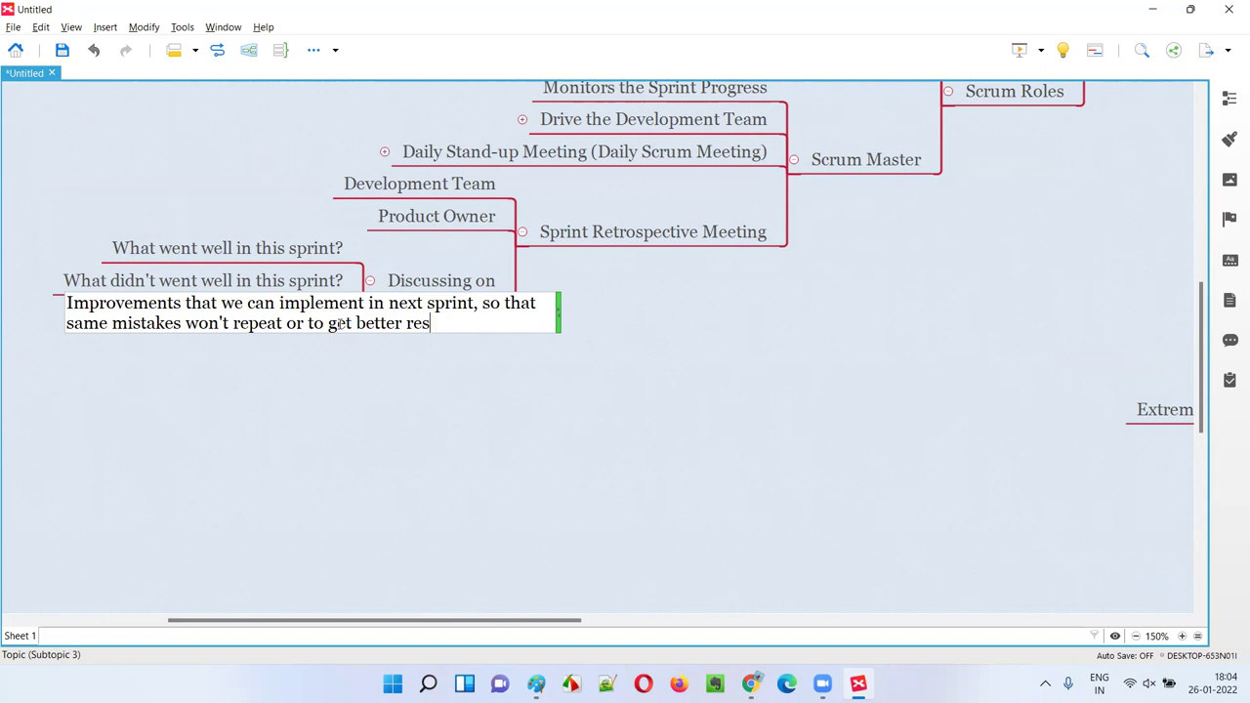
text(ults will be)
key(BackSpace)
key(BackSpace)
key(BackSpace)
key(BackSpace)
key(BackSpace)
text(ll be founde)
key(BackSpace)
key(BackSpace)
key(BackSpace)
key(BackSpace)
text(und)
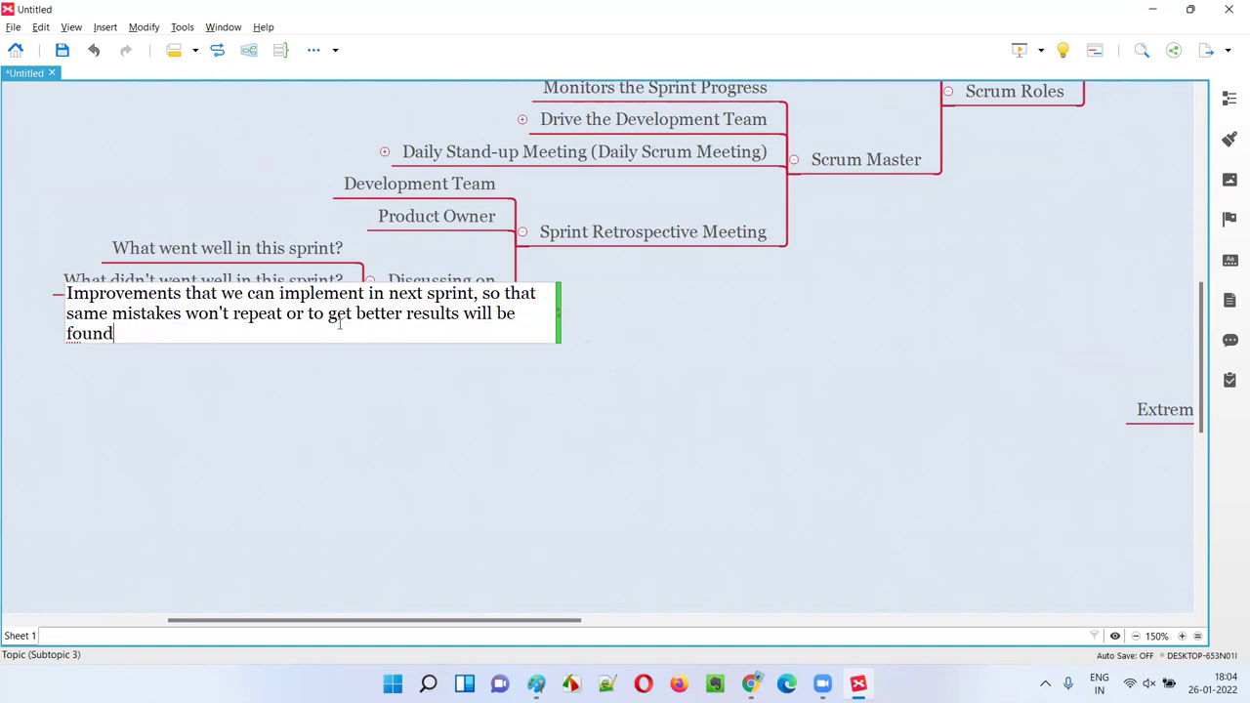
key(Return)
click(603, 264)
Step: Check the four Sprint Retrospective bullets in the notes, then collapse the Discussing on branch
click(391, 321)
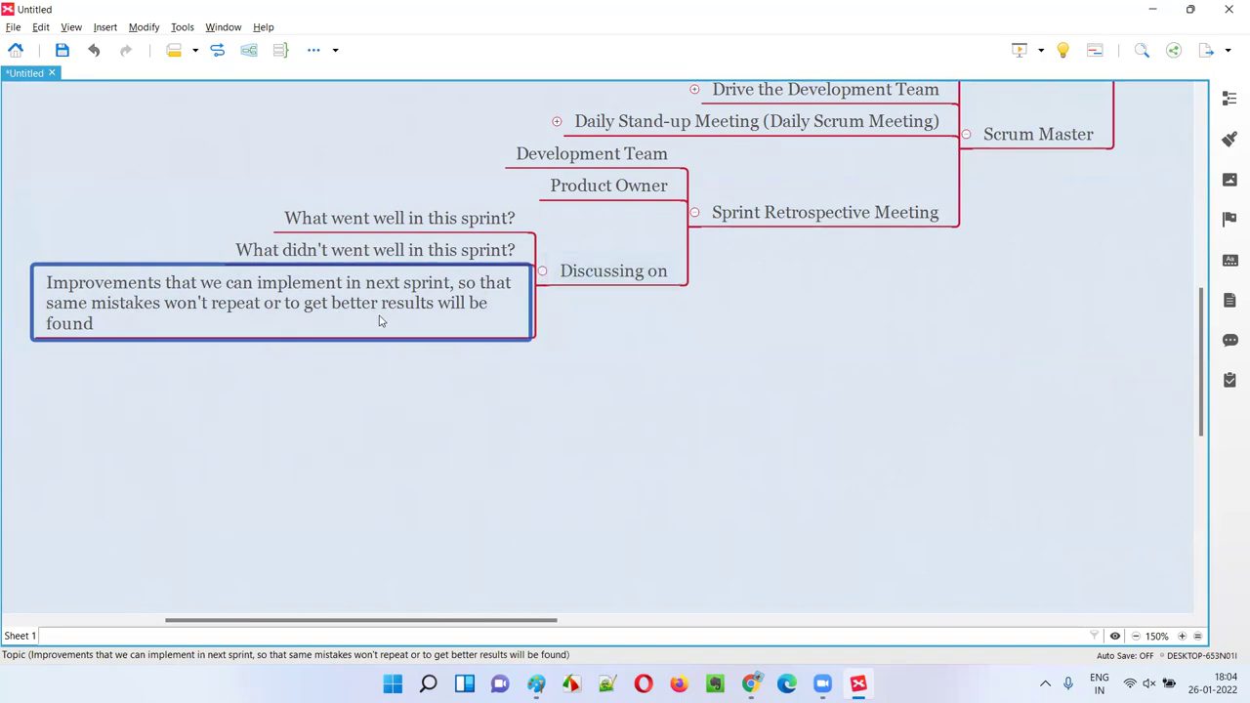
key(alt+Tab)
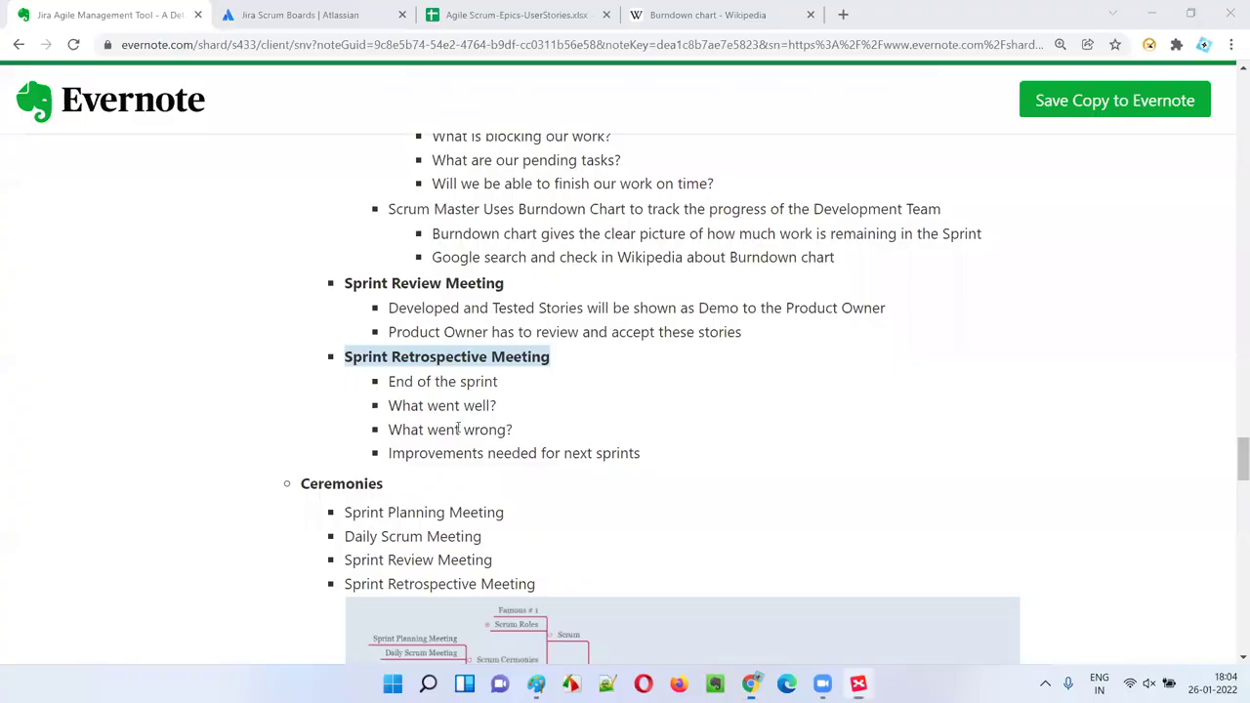
drag(369, 382, 612, 453)
key(alt+Tab)
click(606, 283)
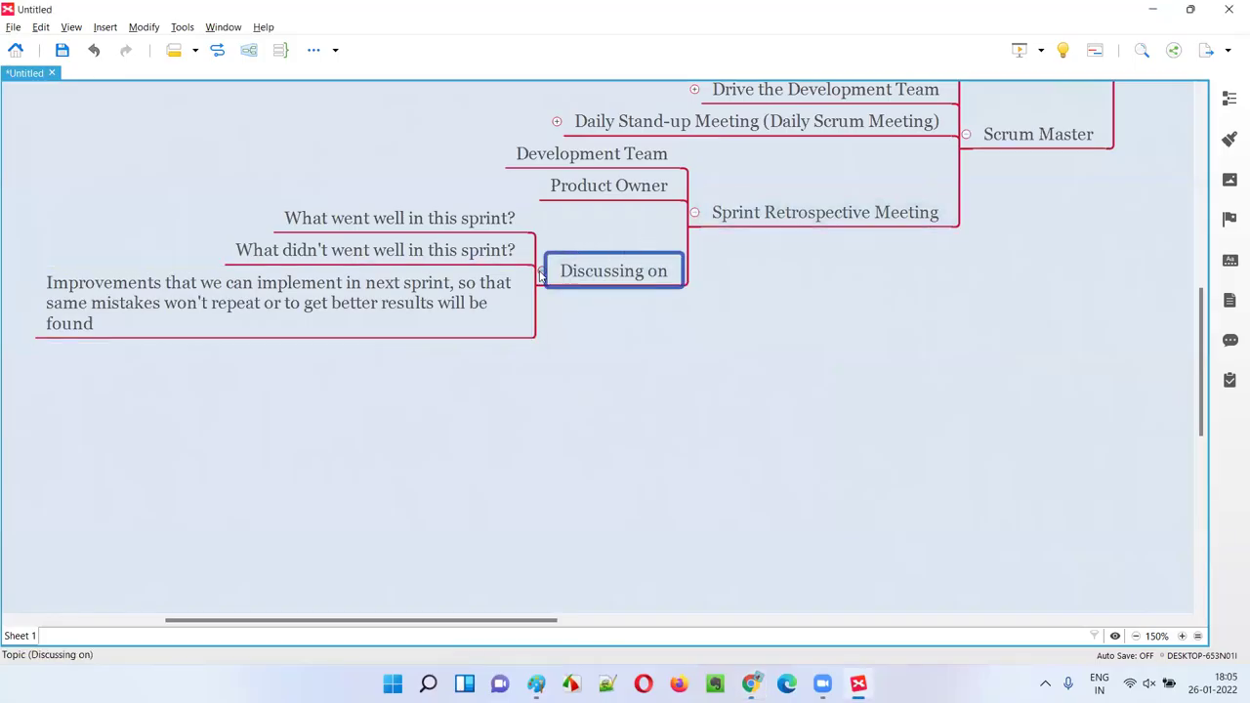
click(538, 272)
Step: Insert 'End of every Sprint' as the first subtopic under Sprint Retrospective Meeting, fixing the 'Springt' typo
click(799, 277)
click(638, 244)
key(Return)
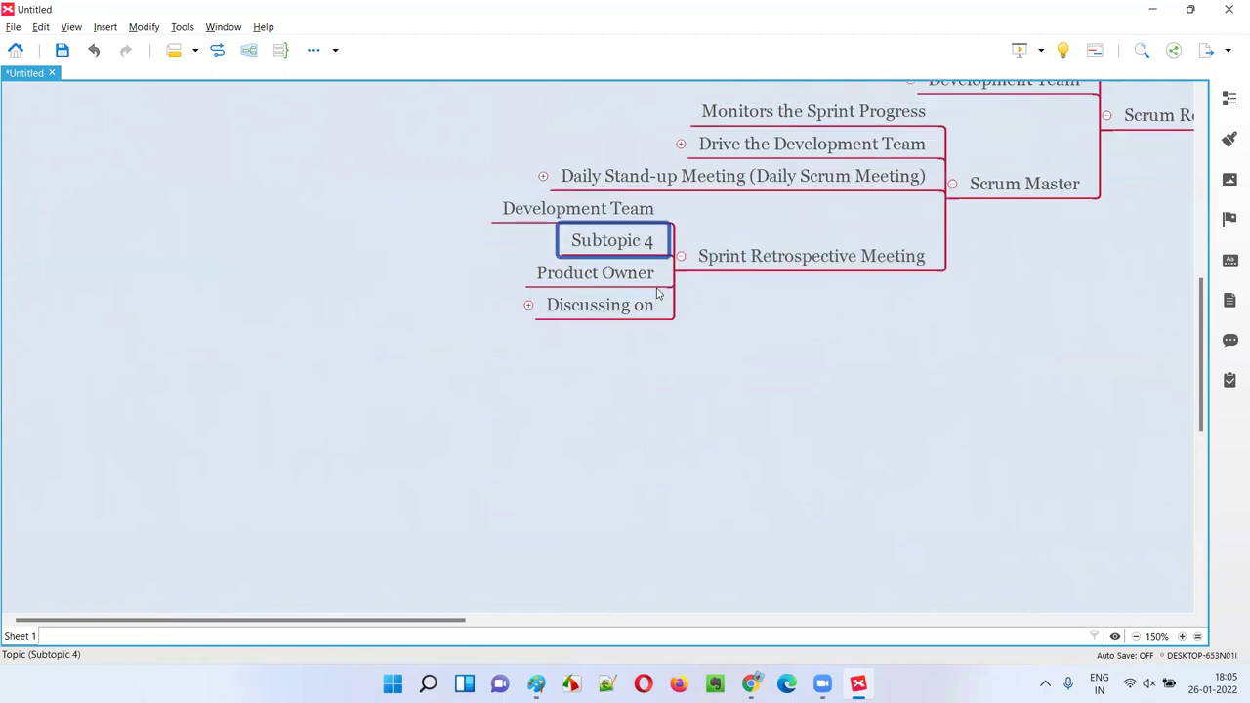
drag(618, 209, 635, 248)
key(Up)
key(F2)
text(End )
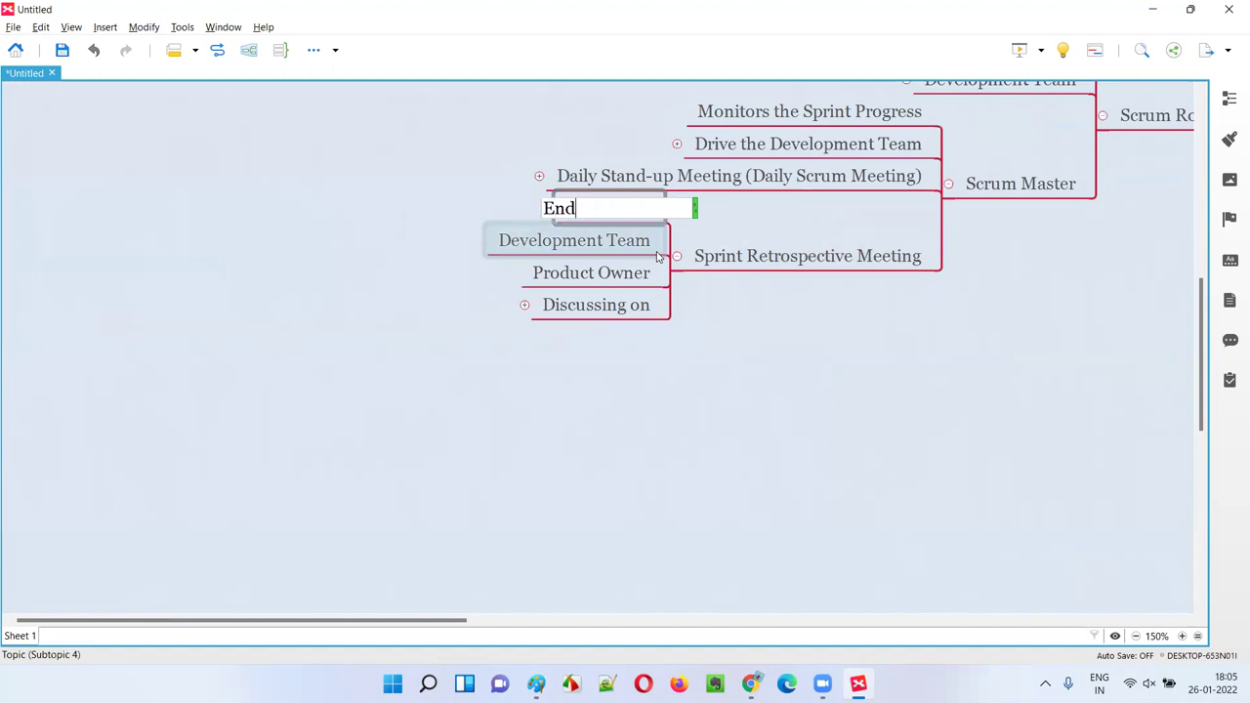
text(of every Springt)
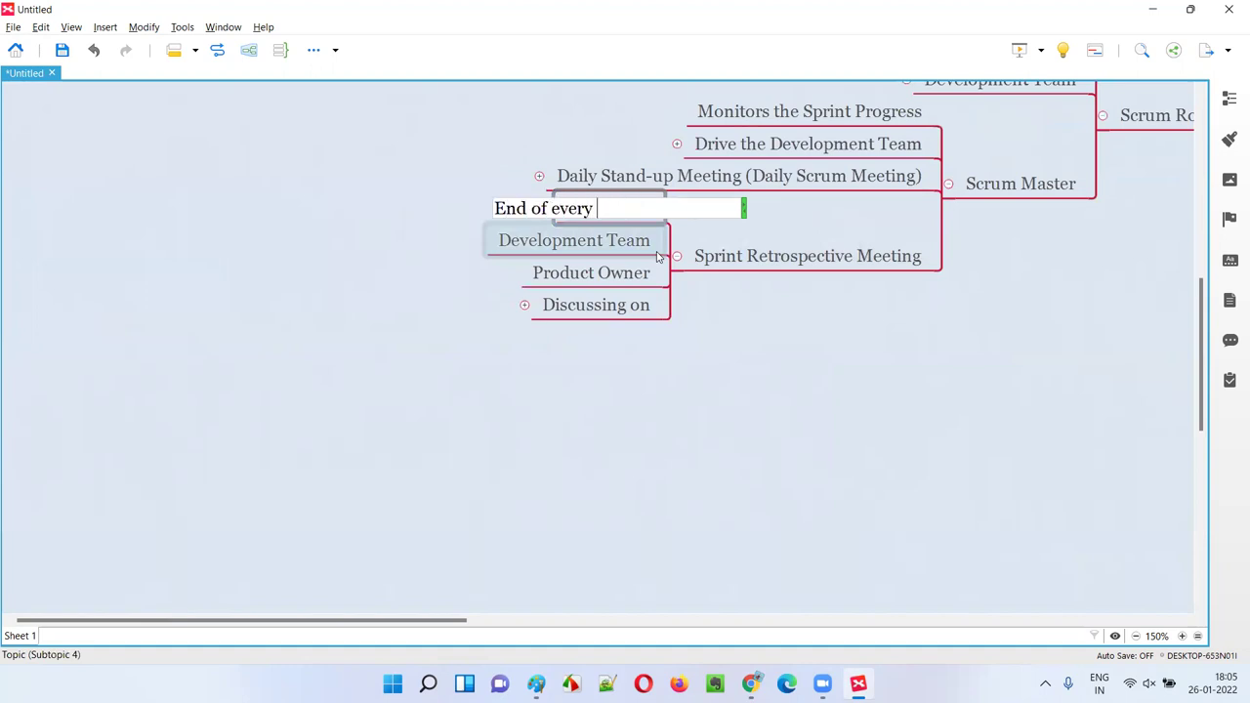
key(Return)
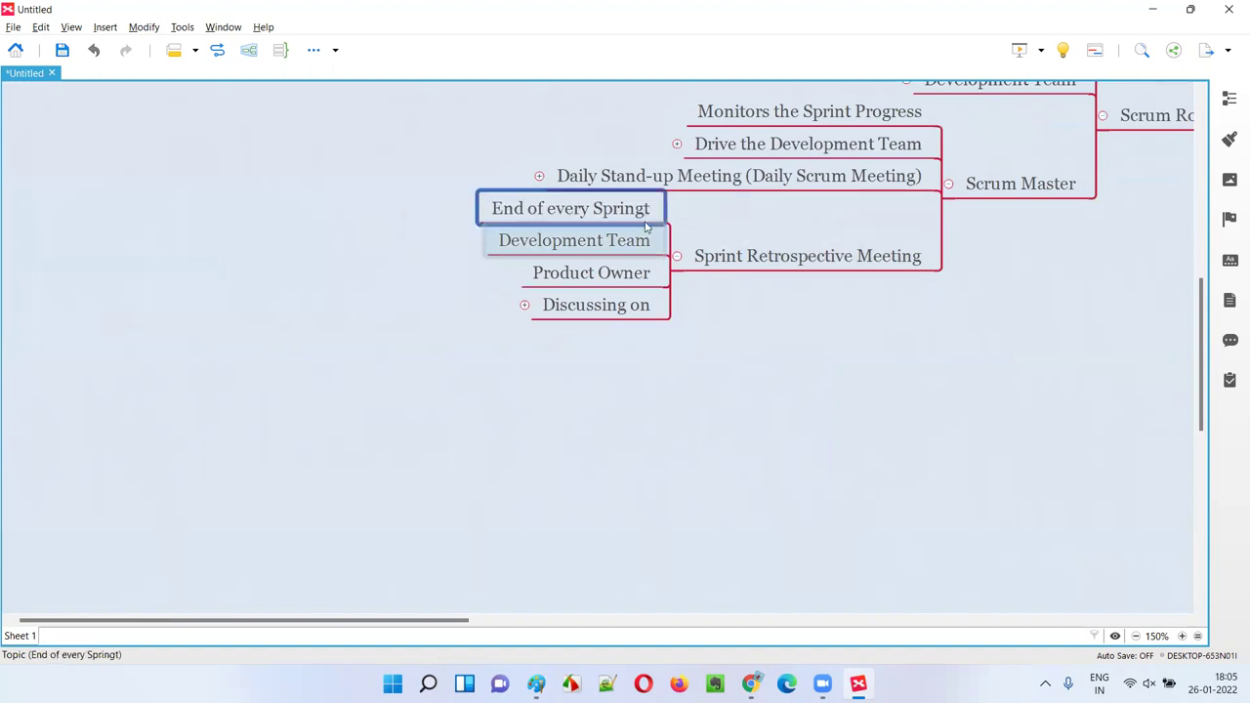
double_click(630, 208)
click(607, 209)
key(BackSpace)
key(Return)
Step: Collapse the Sprint Retrospective Meeting branch and return to the Scrum notes
click(695, 256)
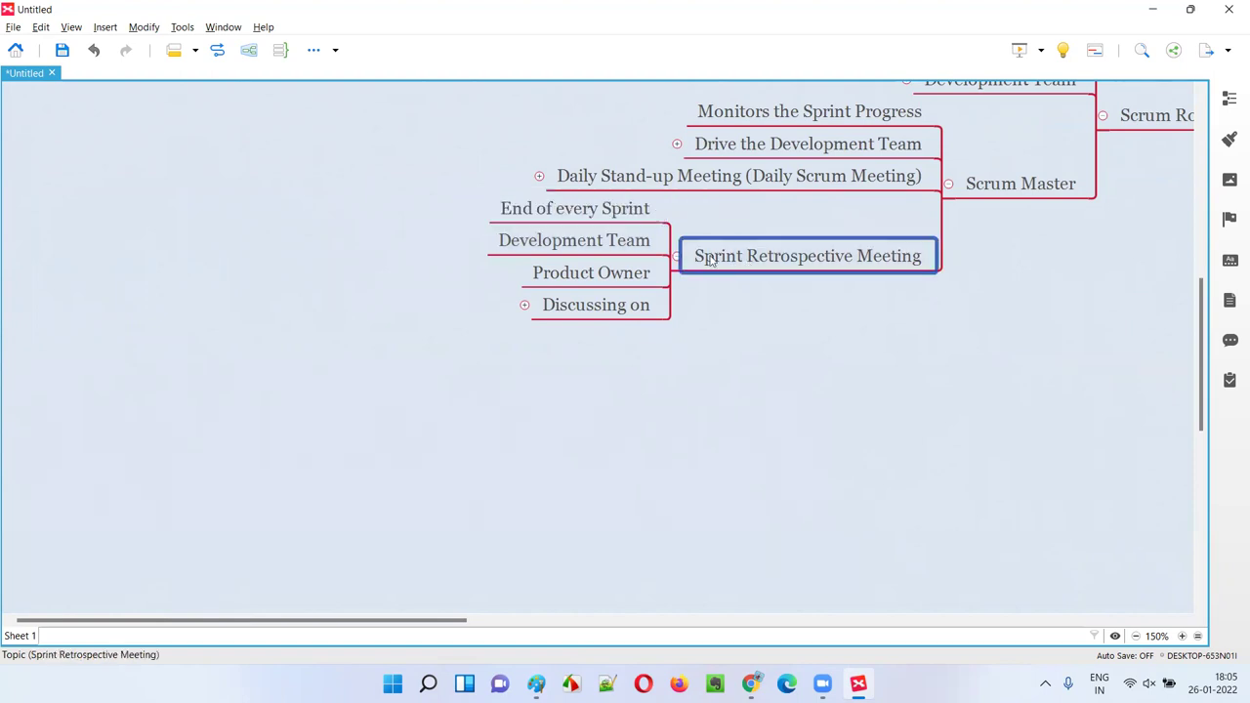
click(677, 256)
click(952, 232)
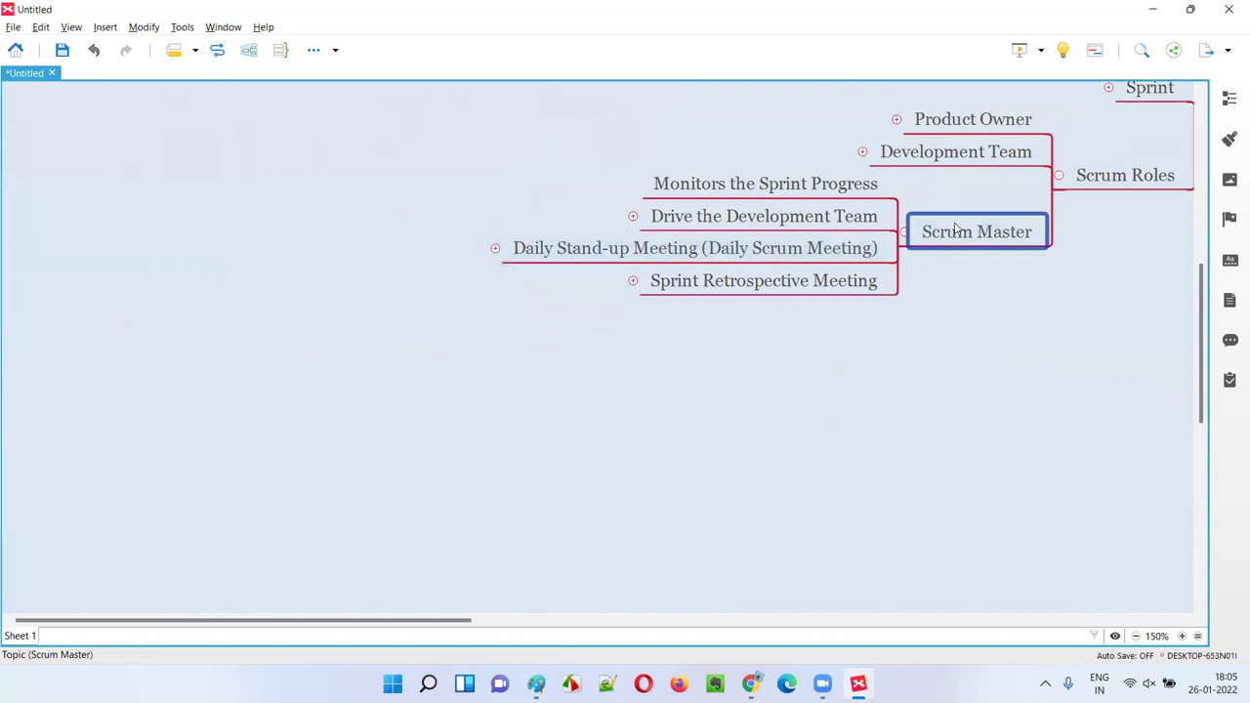
click(703, 280)
click(963, 420)
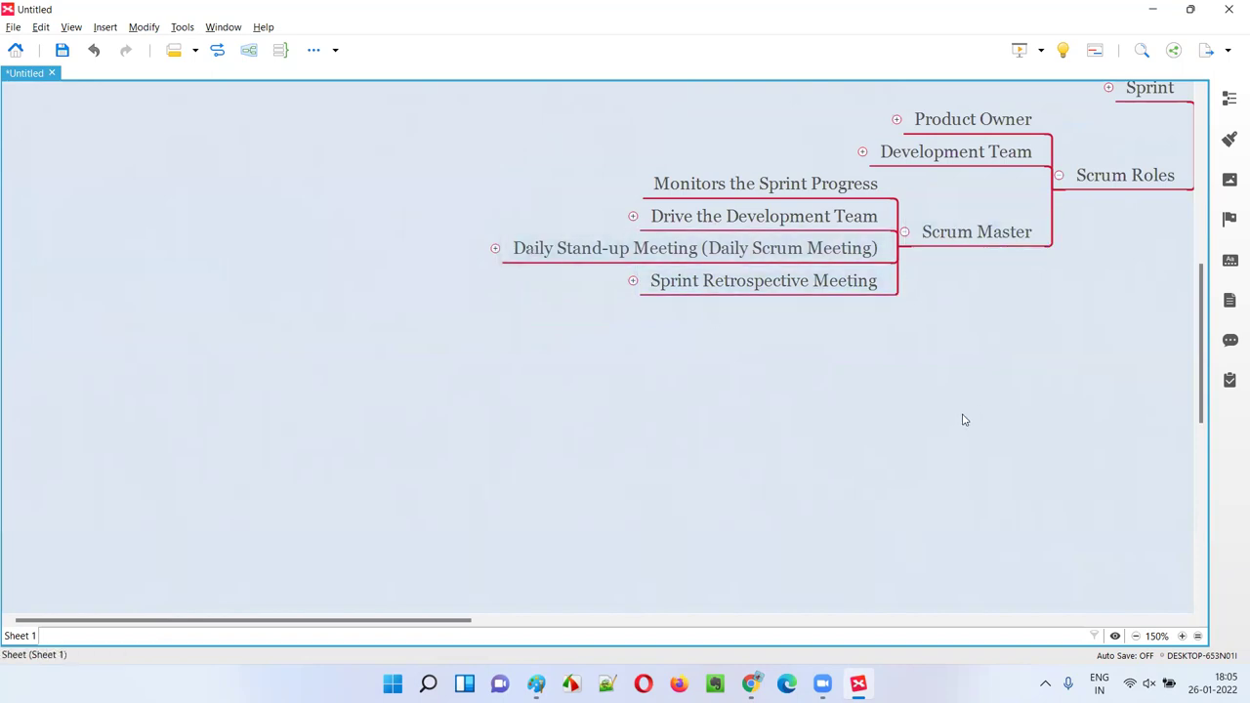
click(825, 288)
key(alt+Tab)
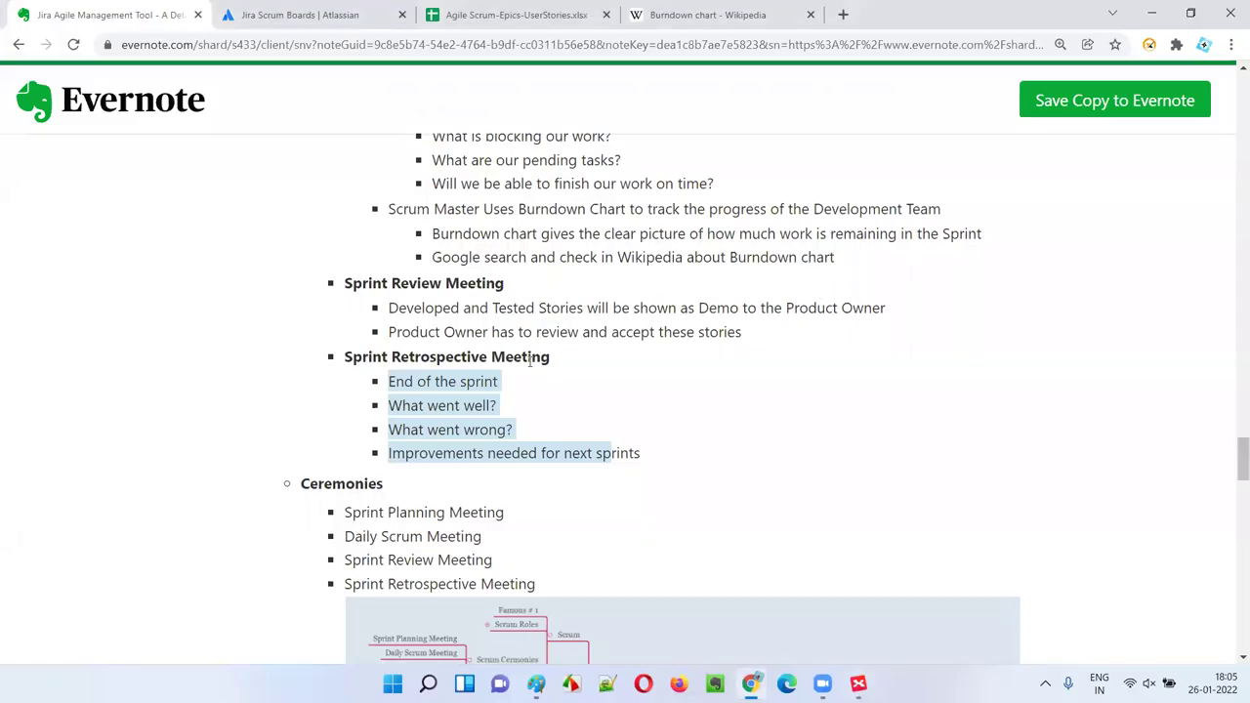
Step: Scroll back through the Evernote Scrum notes to the SCRUM diagram and Scrum Roles list
scroll(540, 350, down, 2)
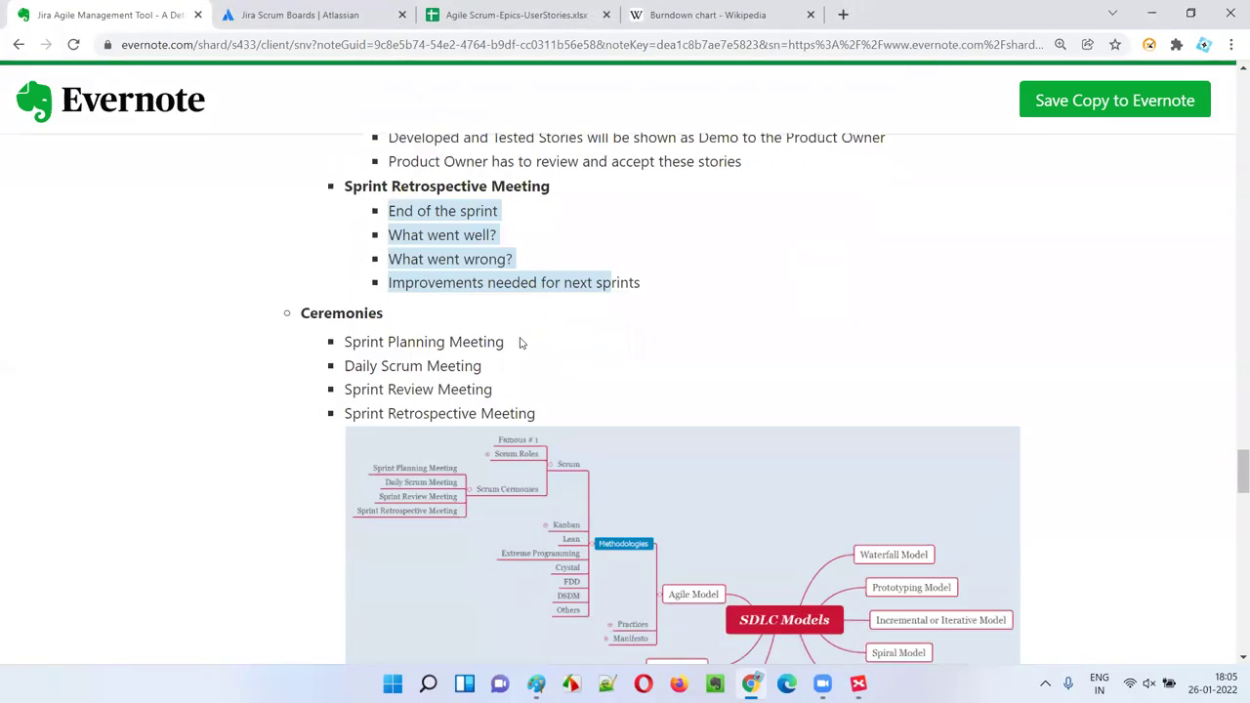
scroll(436, 336, down, 3)
scroll(435, 339, up, 3)
double_click(332, 314)
scroll(522, 351, up, 4)
scroll(617, 309, up, 12)
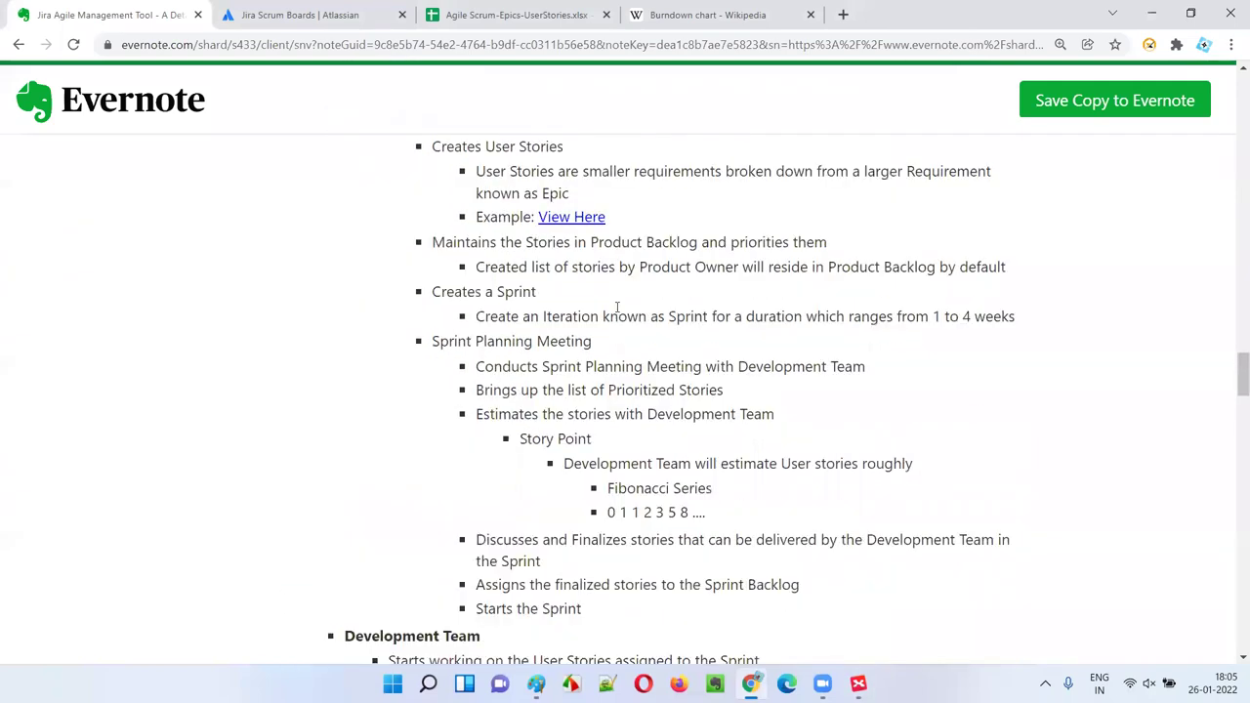
scroll(669, 323, up, 3)
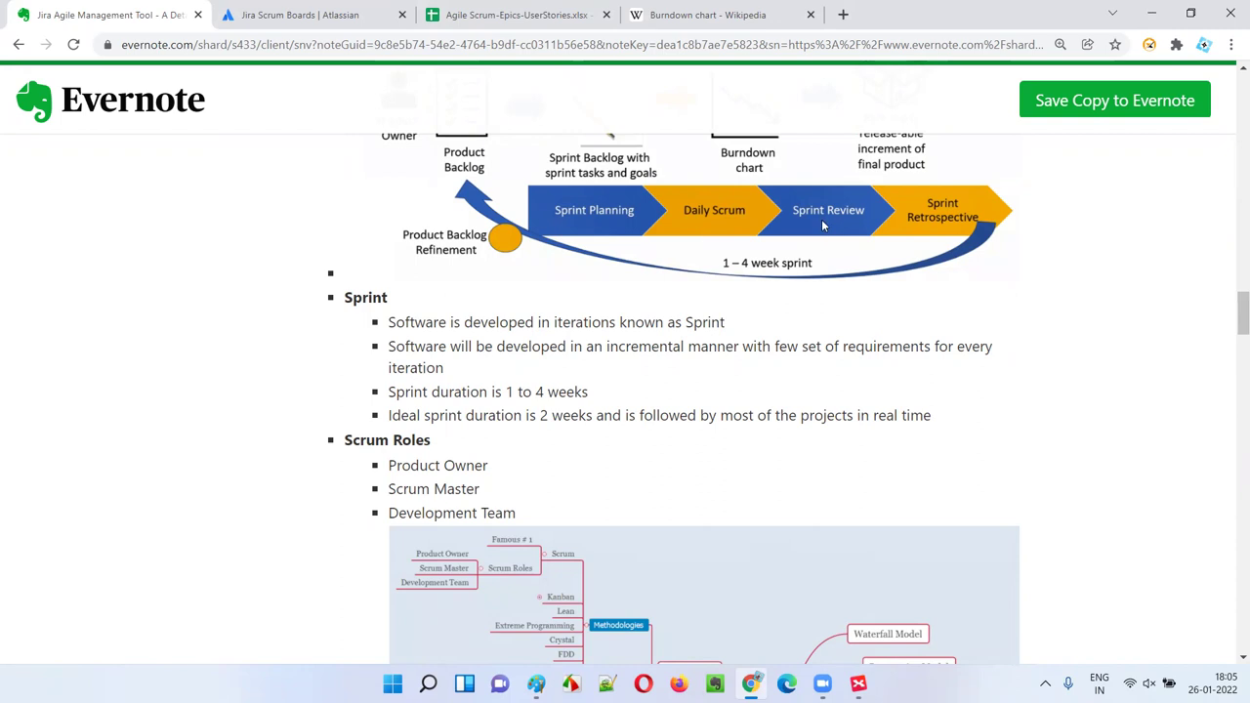
scroll(627, 399, up, 3)
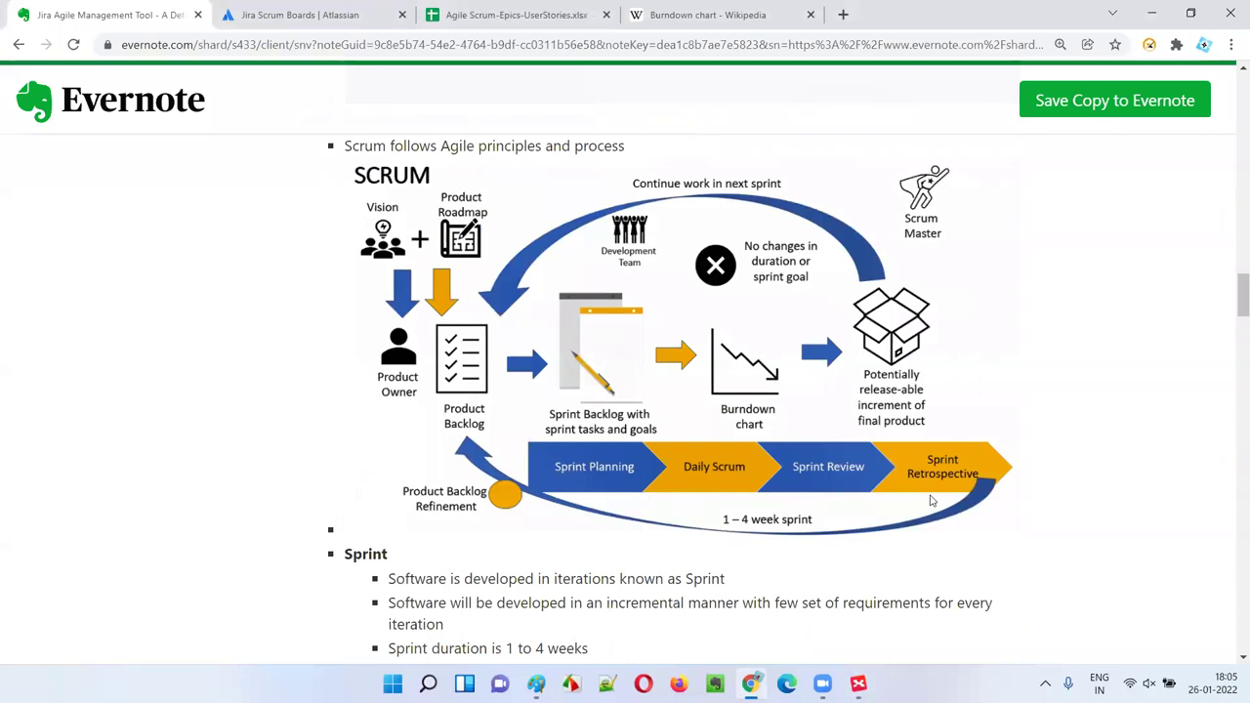
scroll(929, 500, down, 2)
Step: Back in XMind, collapse the Scrum Master branch
key(alt+Tab)
scroll(625, 396, up, 2)
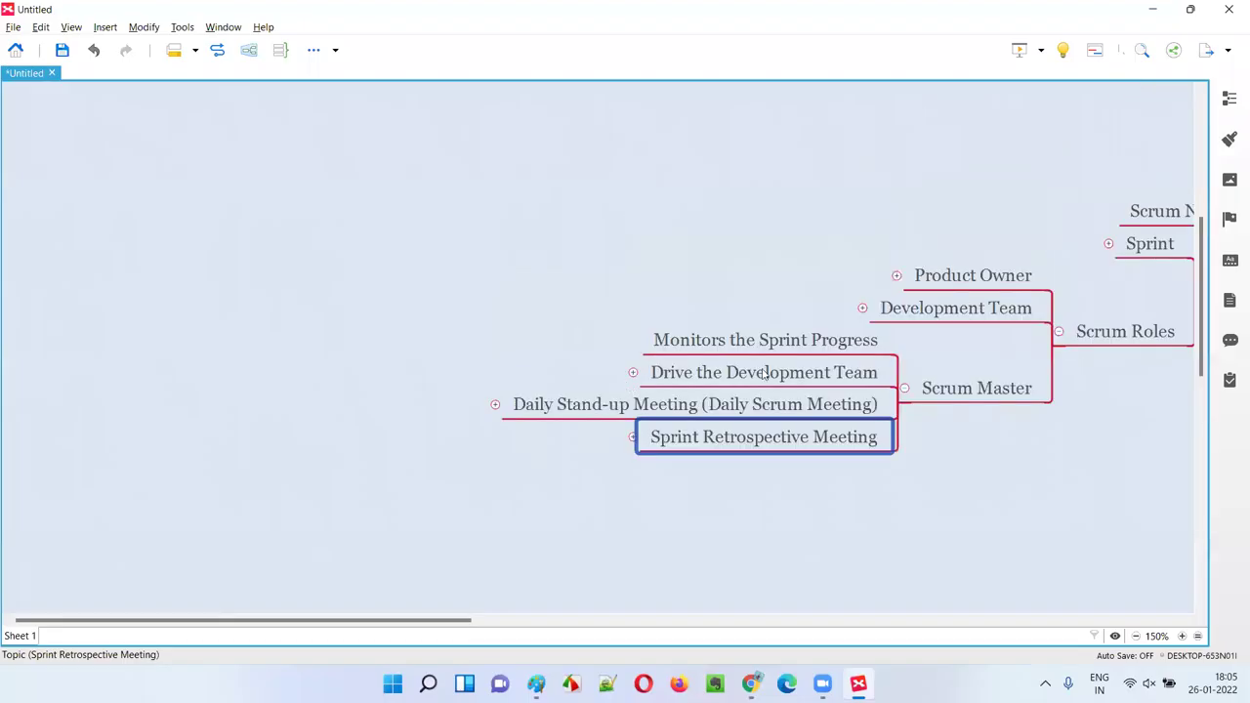
key(Right)
key(minus)
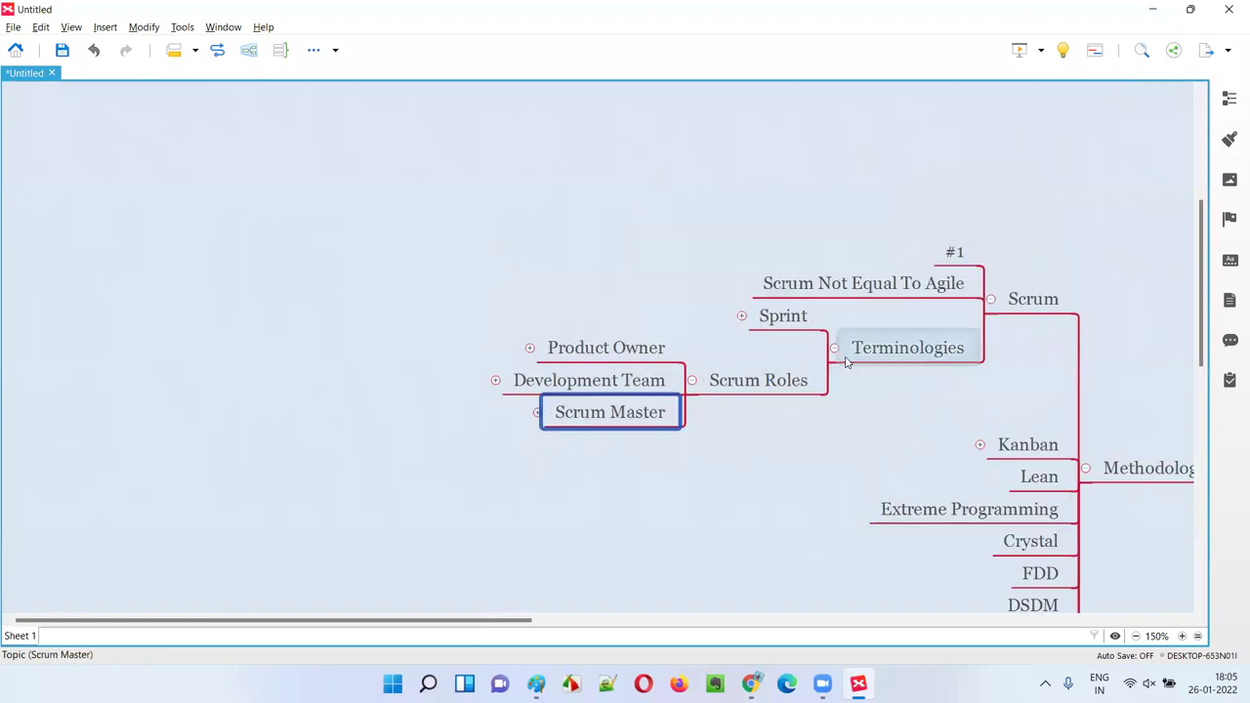
Step: Collapse Scrum Roles and add a 'Ceremonies' topic beneath it, checking the notes first
click(693, 380)
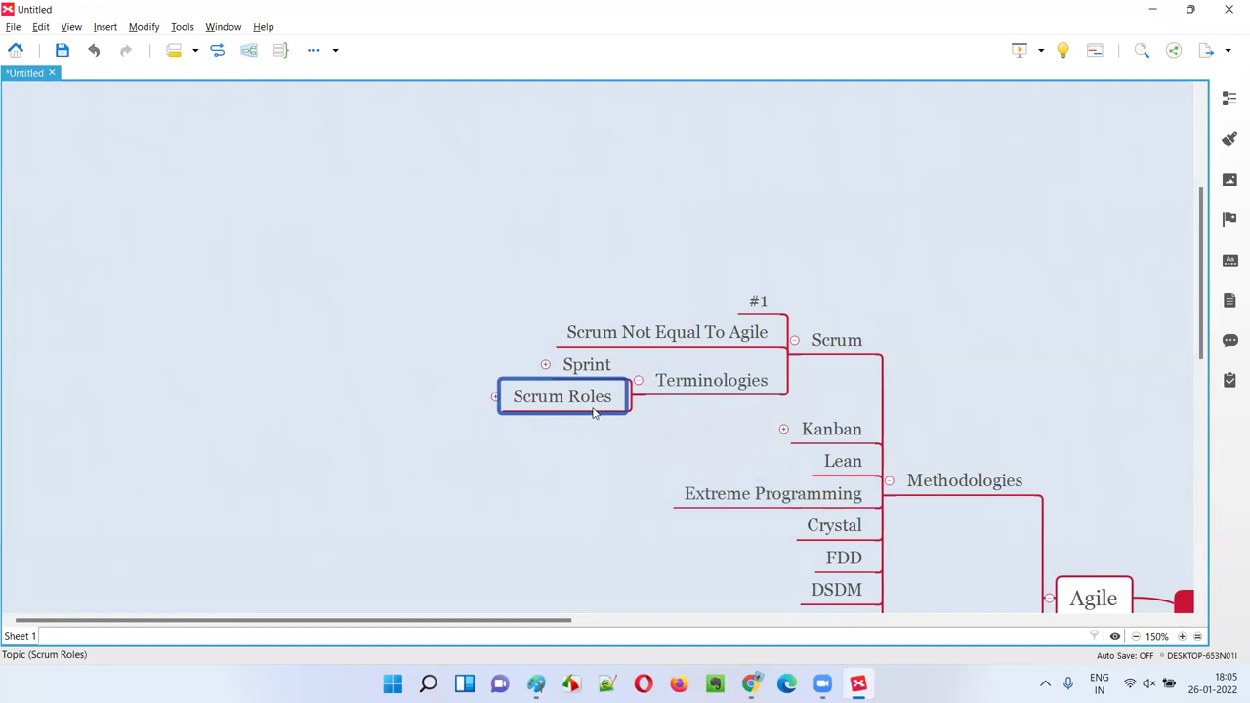
key(Return)
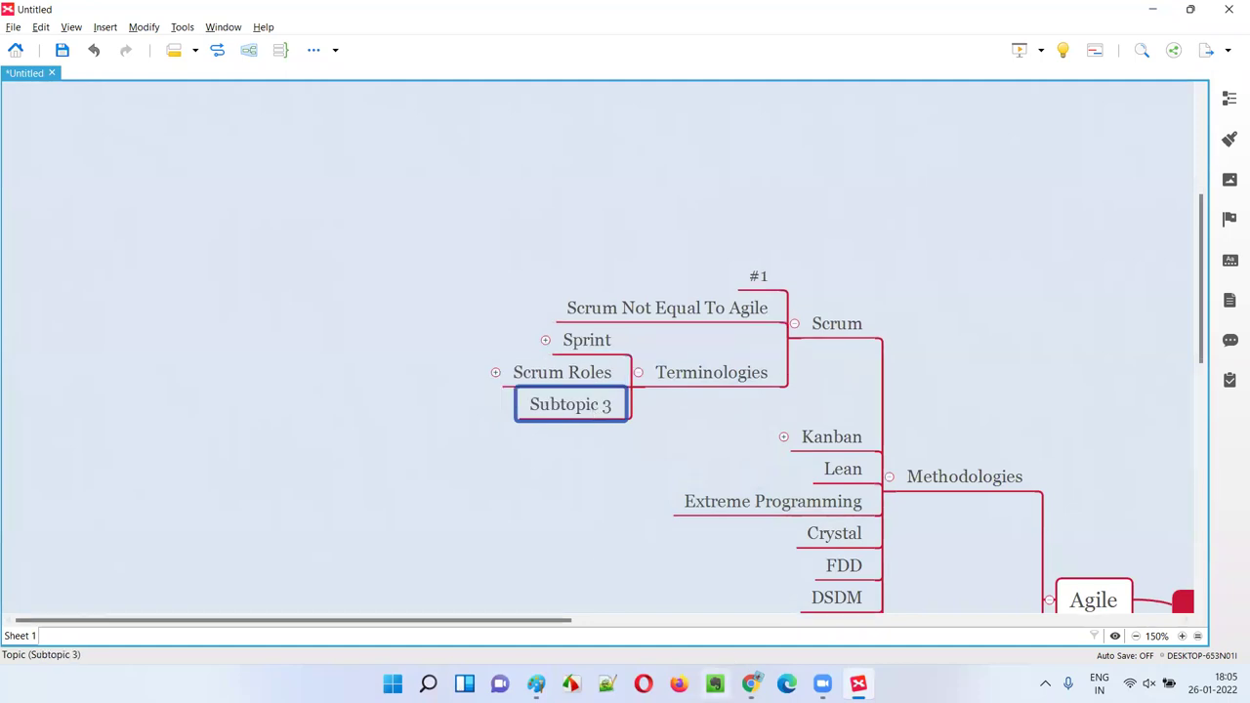
click(750, 683)
scroll(418, 359, down, 15)
scroll(400, 351, down, 15)
scroll(353, 311, down, 2)
key(alt+Tab)
text(Ceremonies)
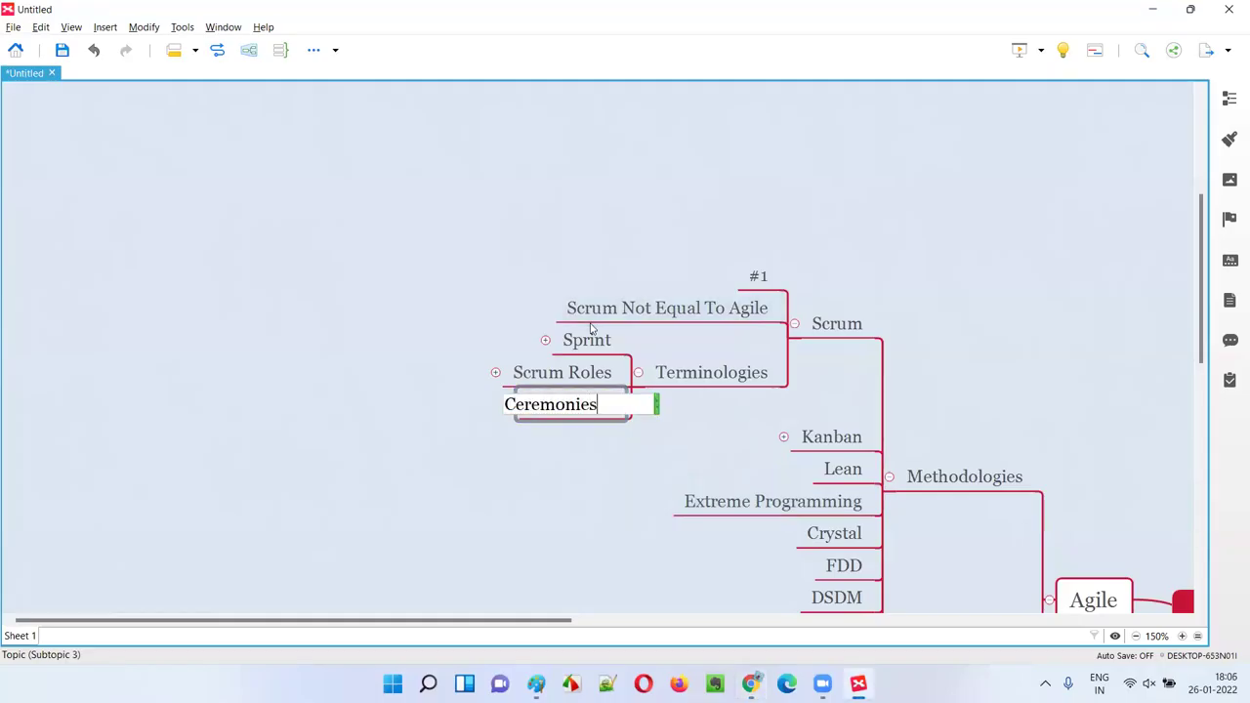
key(Return)
Step: Add 'Sprint Planning Meeting' and 'Daily Stand-up Meeting (Daily Scrum Meeting)' as Ceremonies subtopics
key(Tab)
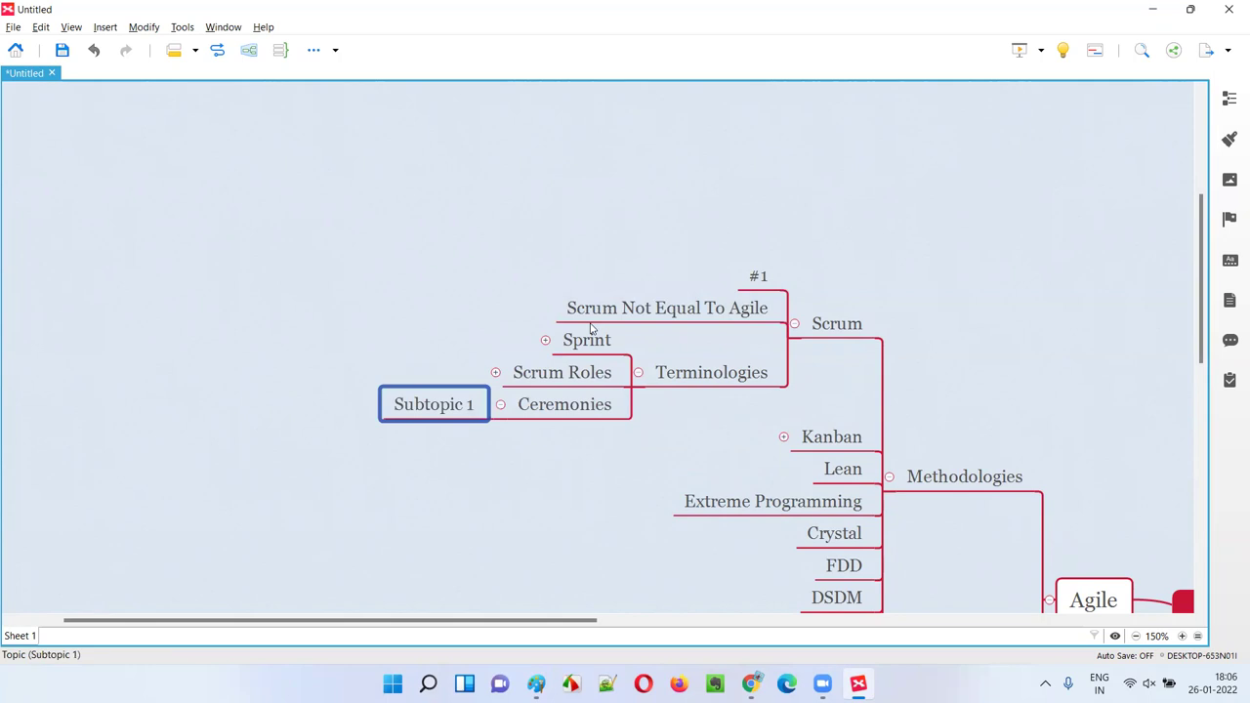
text(Spring)
key(BackSpace)
key(BackSpace)
text(nt P)
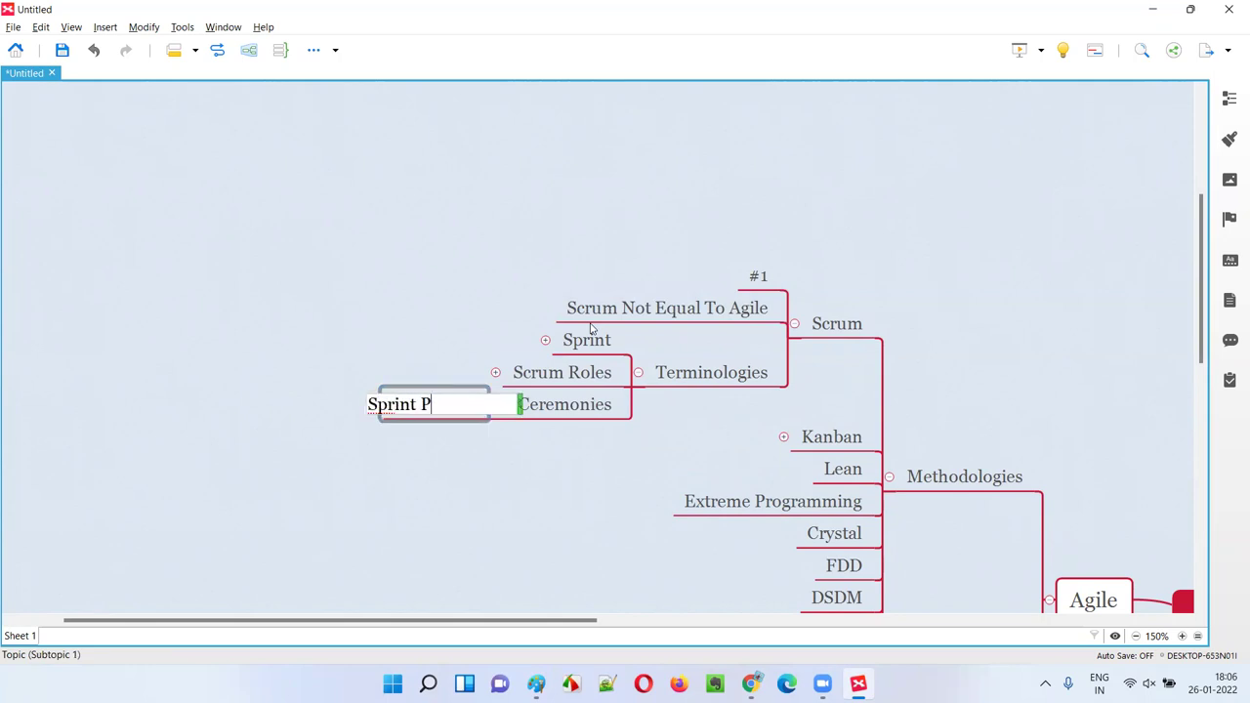
text(lanning Meeting)
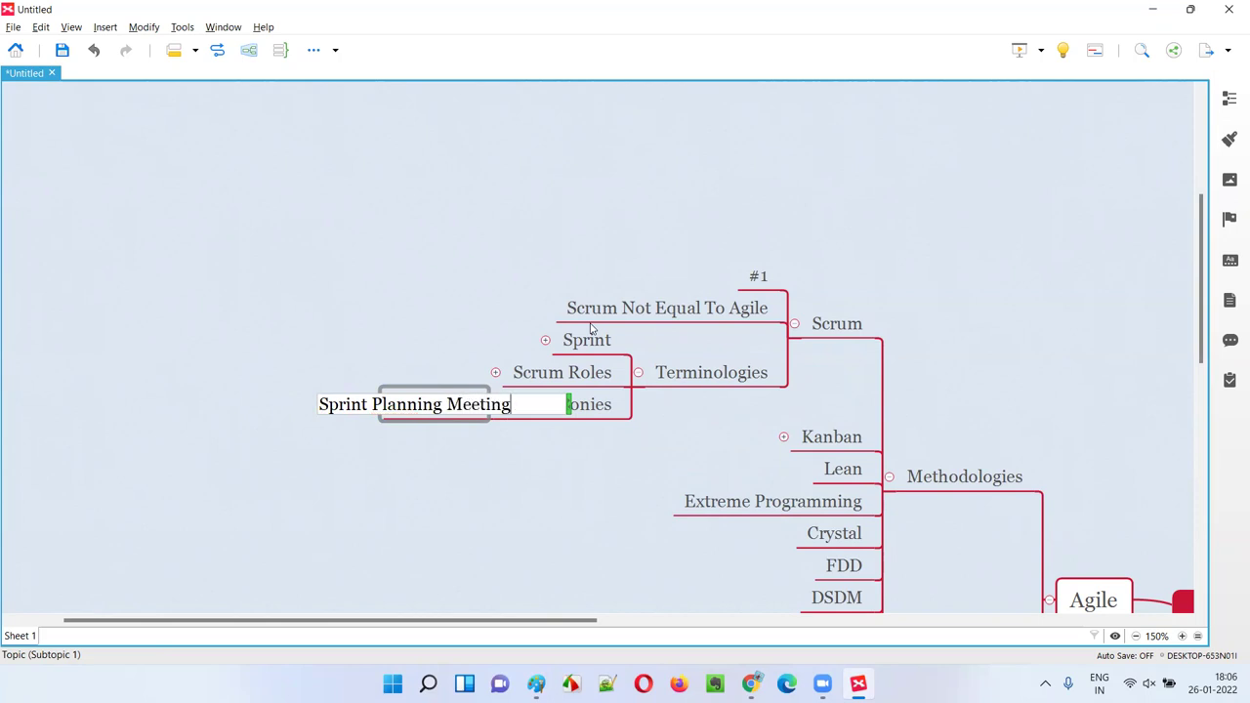
key(Return)
key(Return)
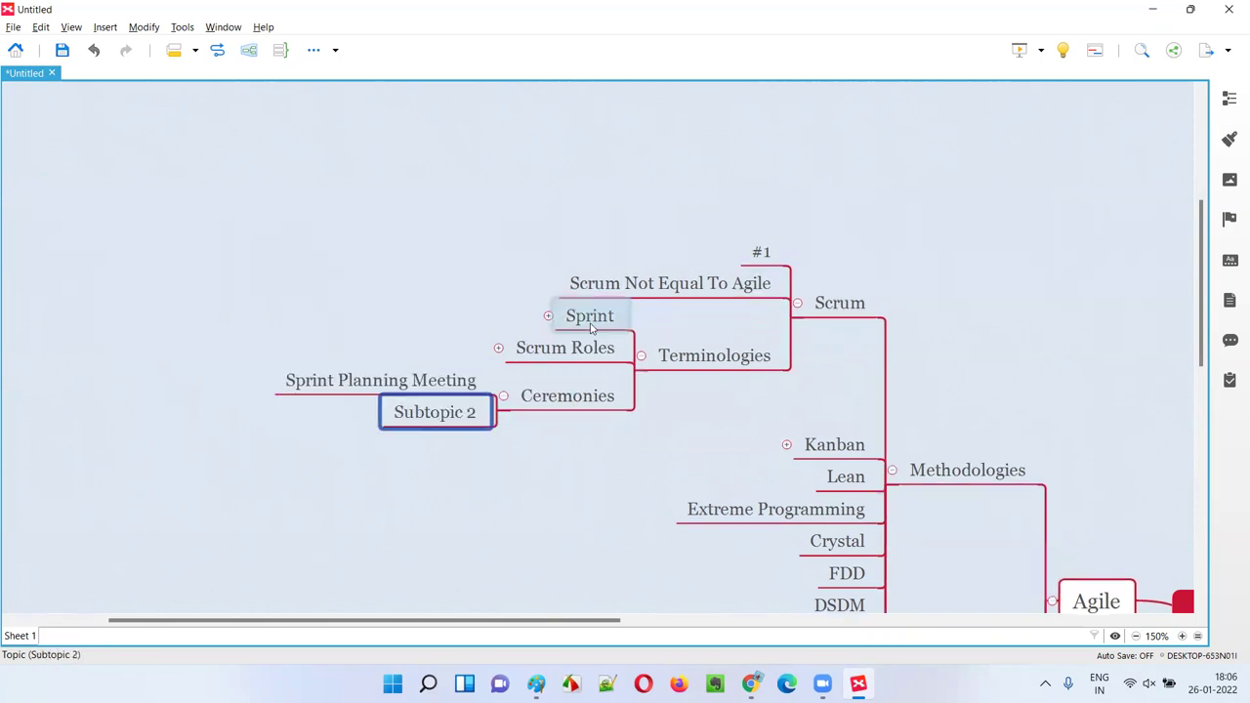
text(Daily )
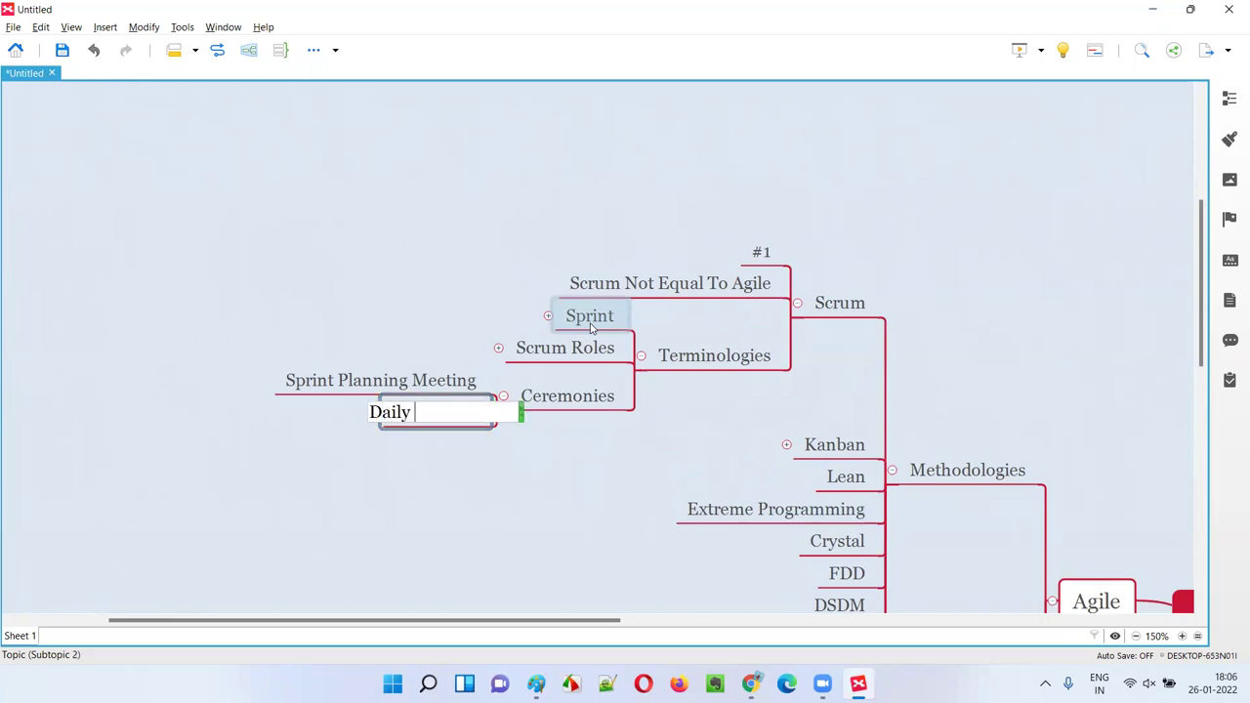
text(Stand-up Me)
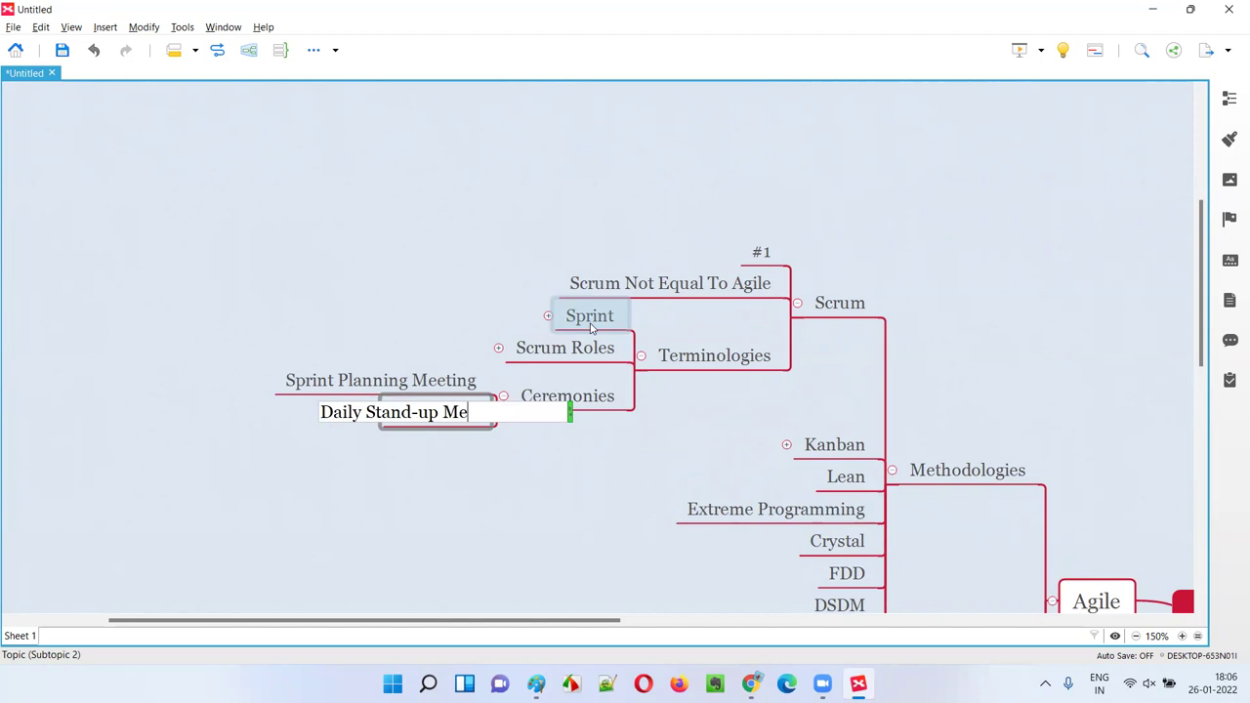
text(eting (Daily S)
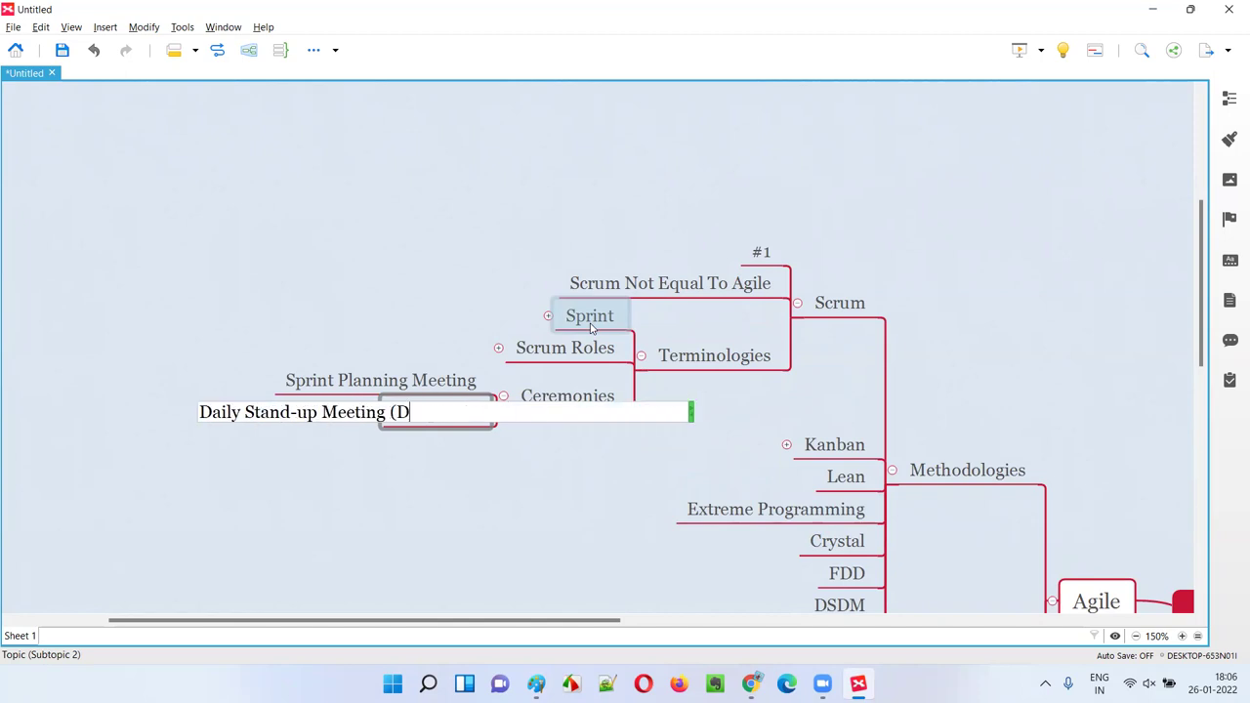
text(crum Me)
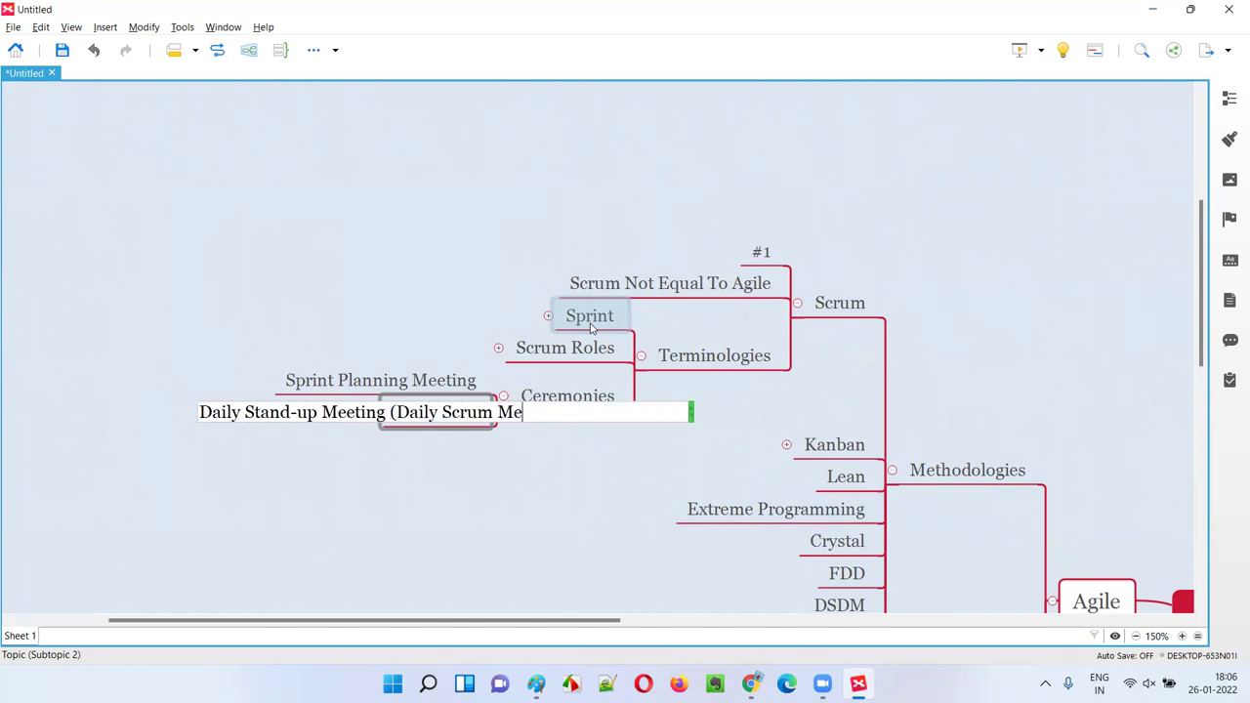
text(eting))
key(Return)
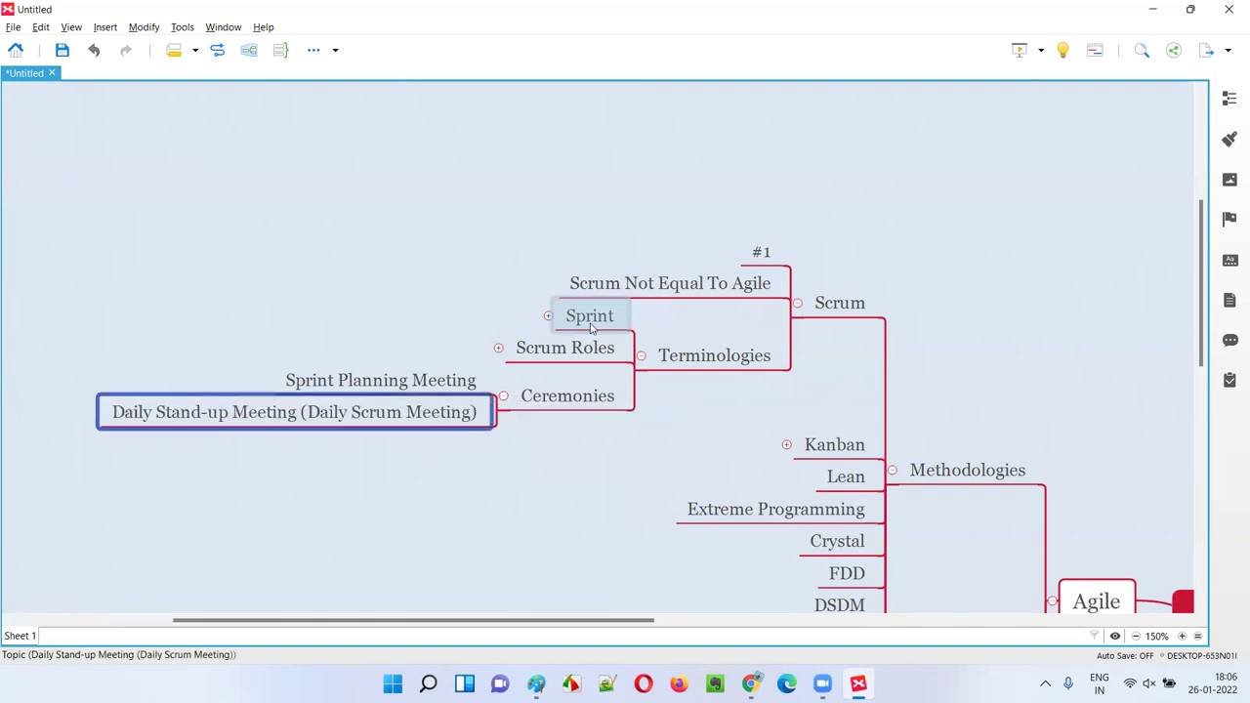
key(shift+Return)
Step: Delete the stray empty topic and add 'Sprint Review Meeting' after Daily Stand-up Meeting
key(Delete)
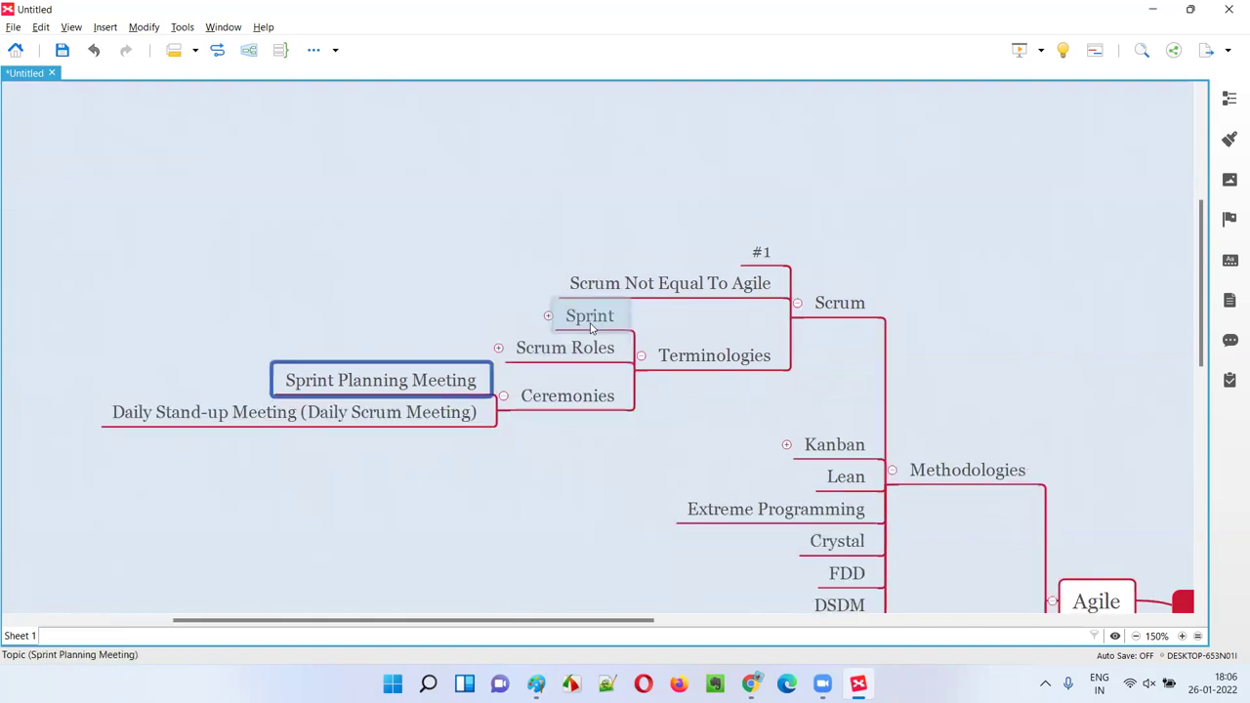
click(487, 422)
key(Return)
text(Sprint Review Meeting)
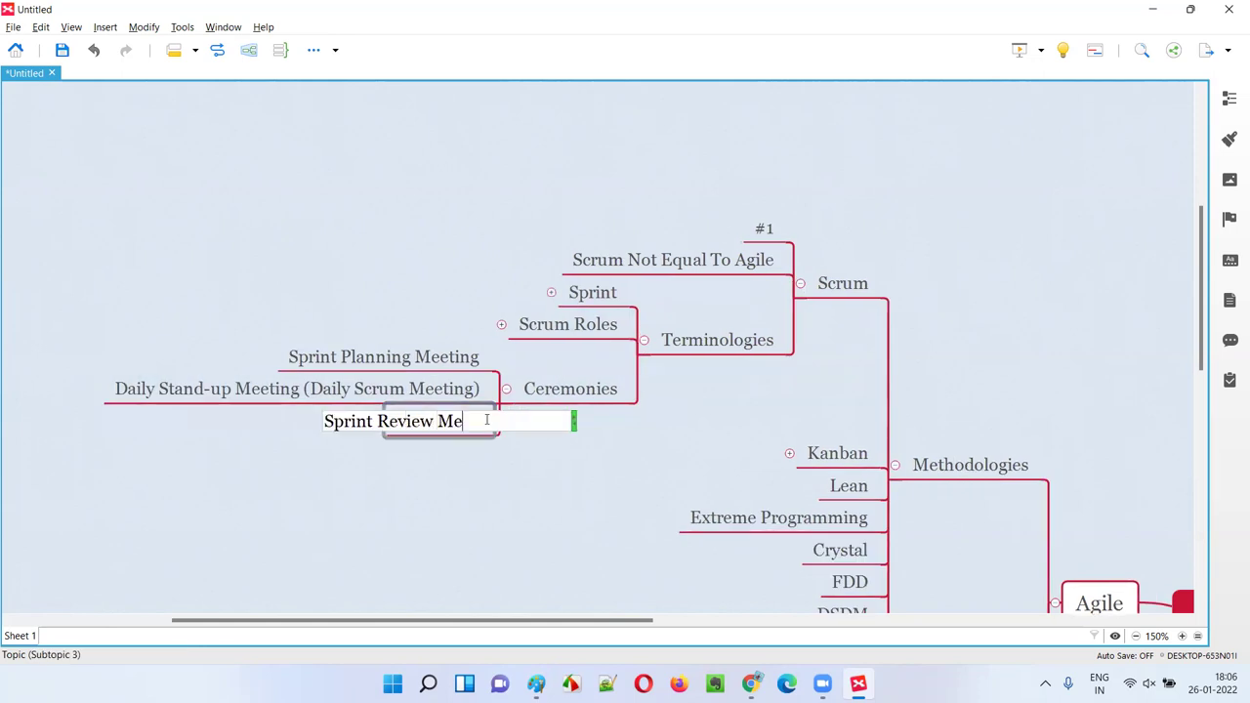
key(Return)
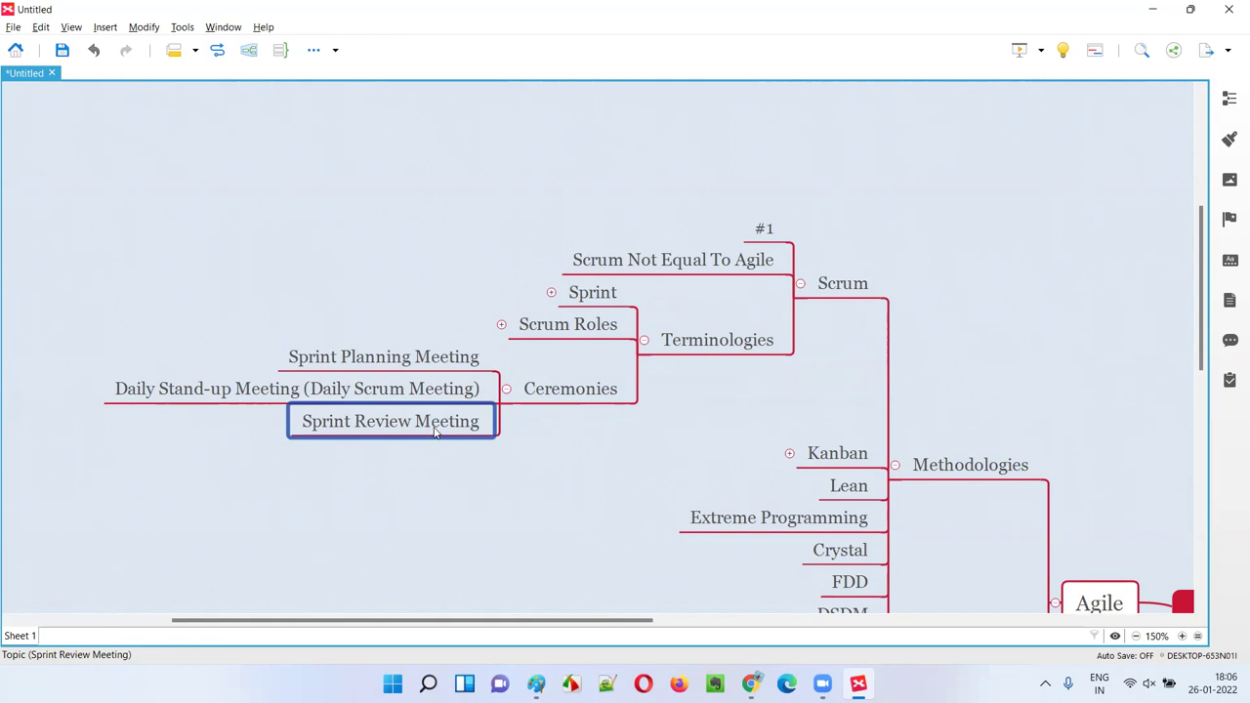
Step: Add 'Sprint Retrospective Meeting' as the fourth Ceremonies subtopic
key(Return)
scroll(439, 391, down, 1)
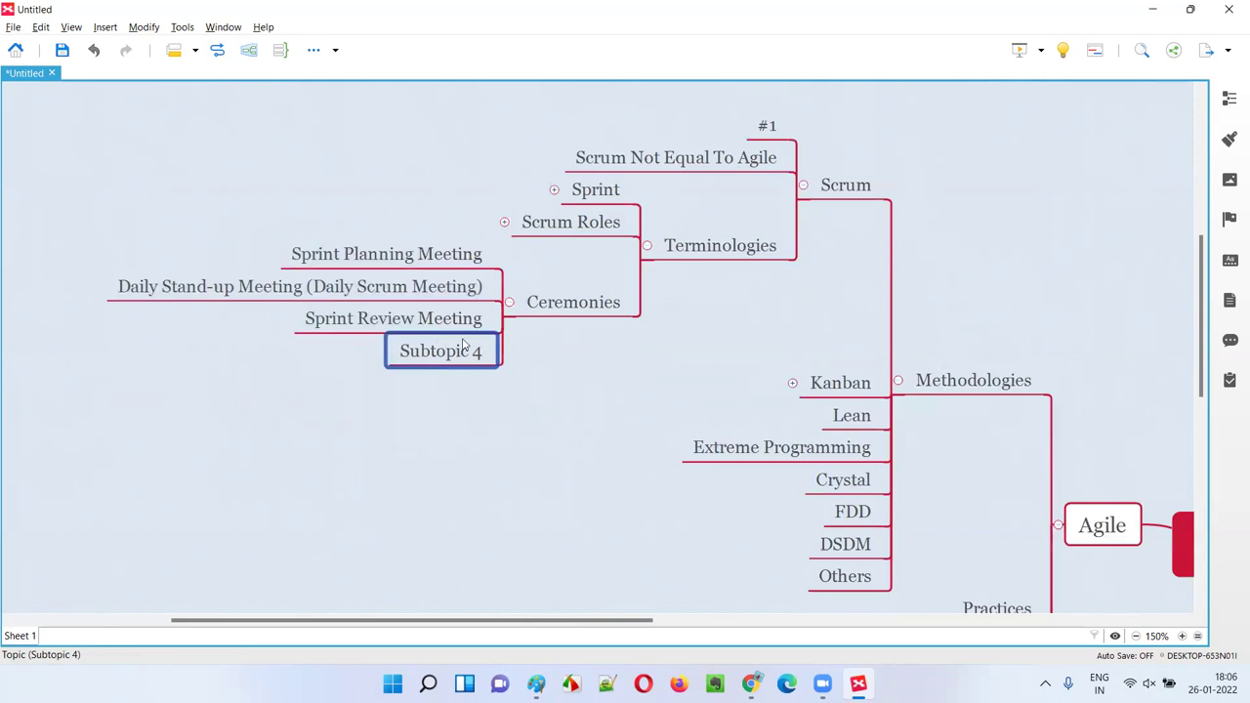
double_click(452, 362)
text(Spritn Re)
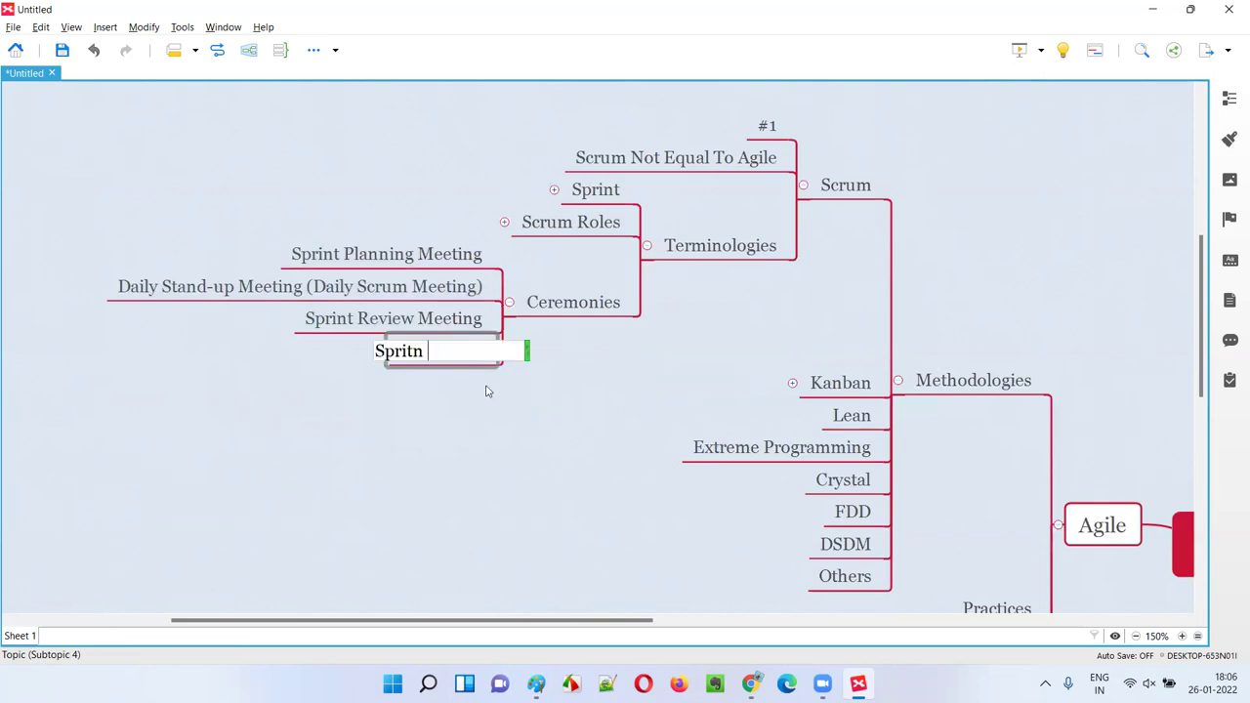
key(BackSpace)
key(BackSpace)
key(BackSpace)
key(BackSpace)
key(BackSpace)
text(NT)
key(BackSpace)
key(BackSpace)
text(nt Retrospective Mweet)
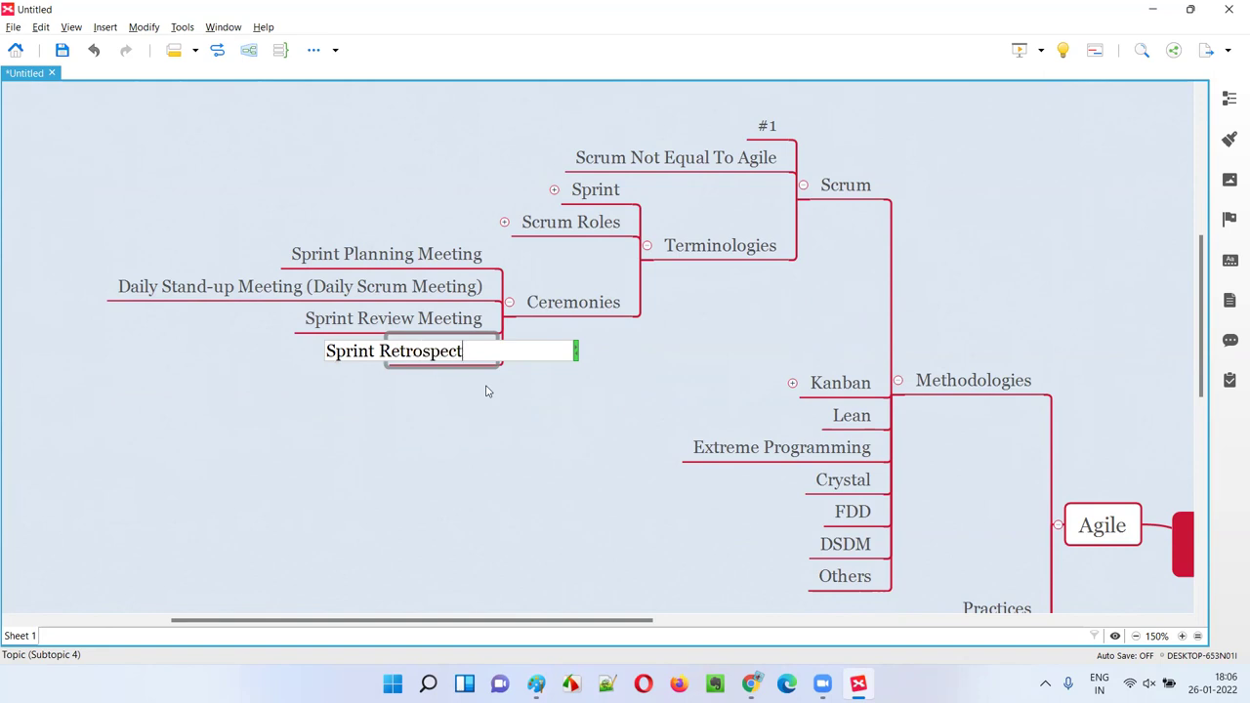
key(BackSpace)
key(BackSpace)
key(BackSpace)
key(BackSpace)
text(eeting)
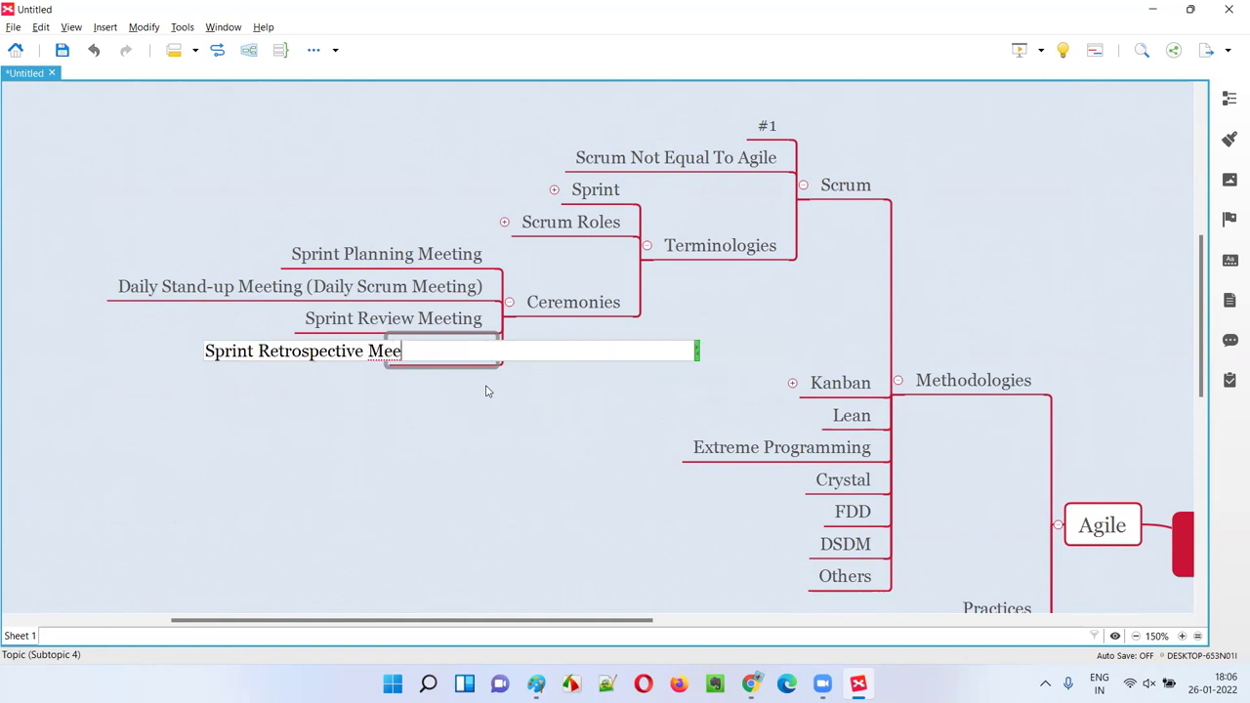
key(Return)
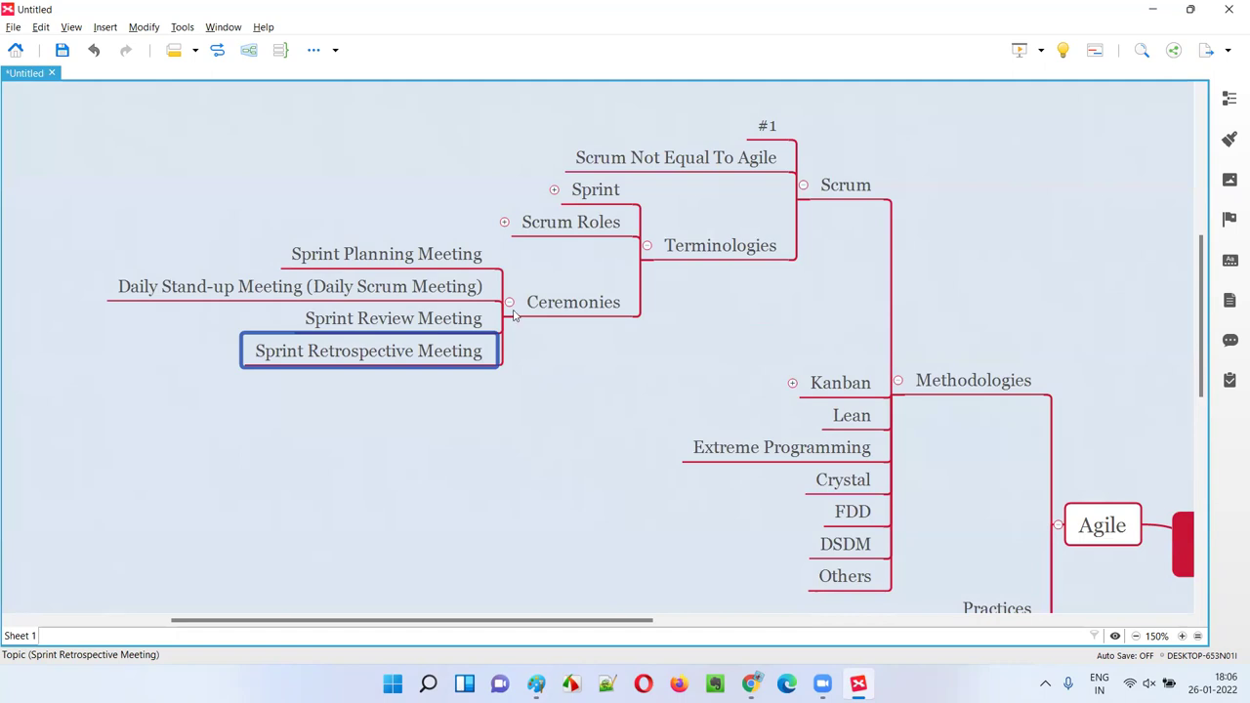
Step: Collapse the Ceremonies branch in XMind and return to the Evernote Jira notes in Chrome
click(509, 302)
key(alt+Tab)
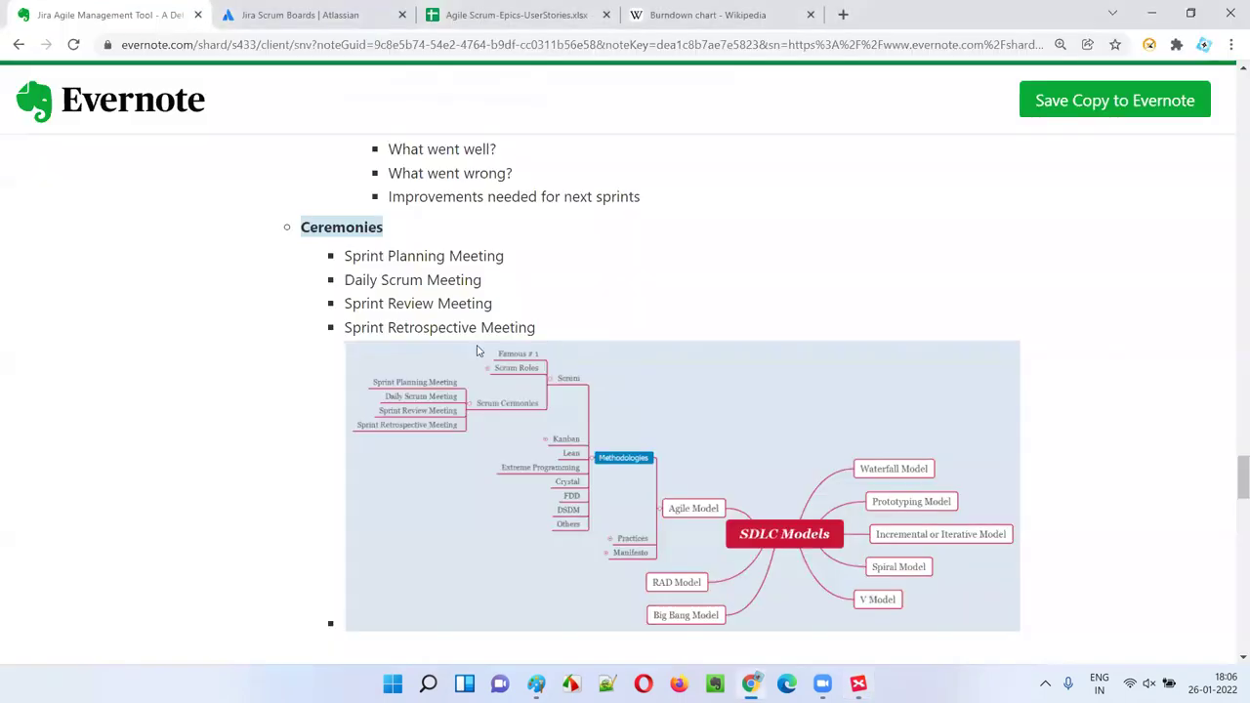
drag(342, 228, 661, 312)
scroll(645, 318, down, 5)
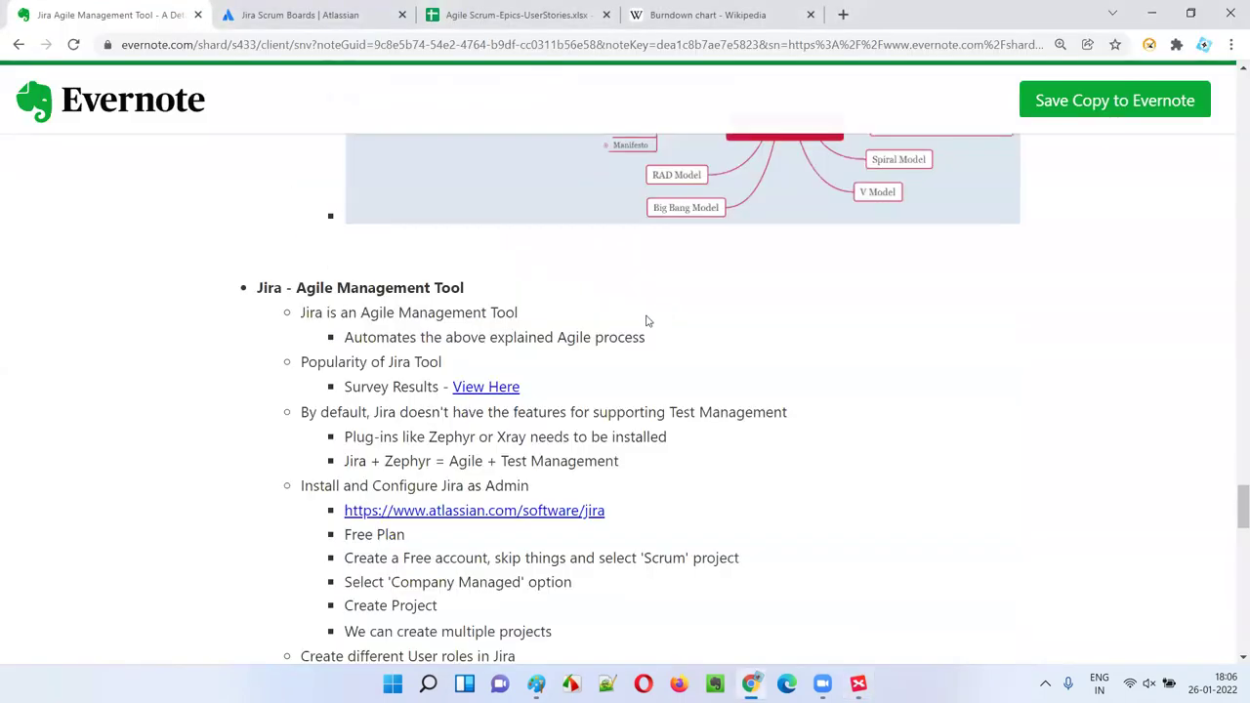
scroll(639, 323, up, 6)
scroll(637, 326, down, 7)
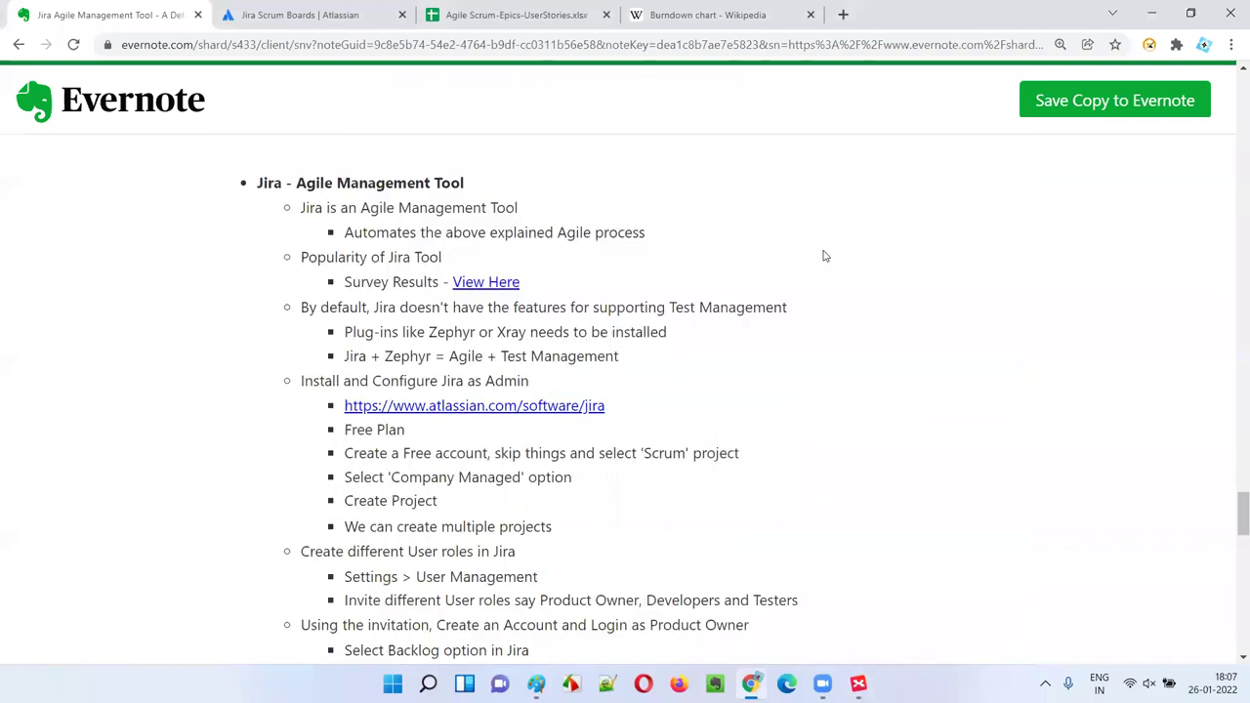
Step: Scroll to the 'Jira - Agile Management Tool' heading and highlight it
drag(259, 186, 505, 187)
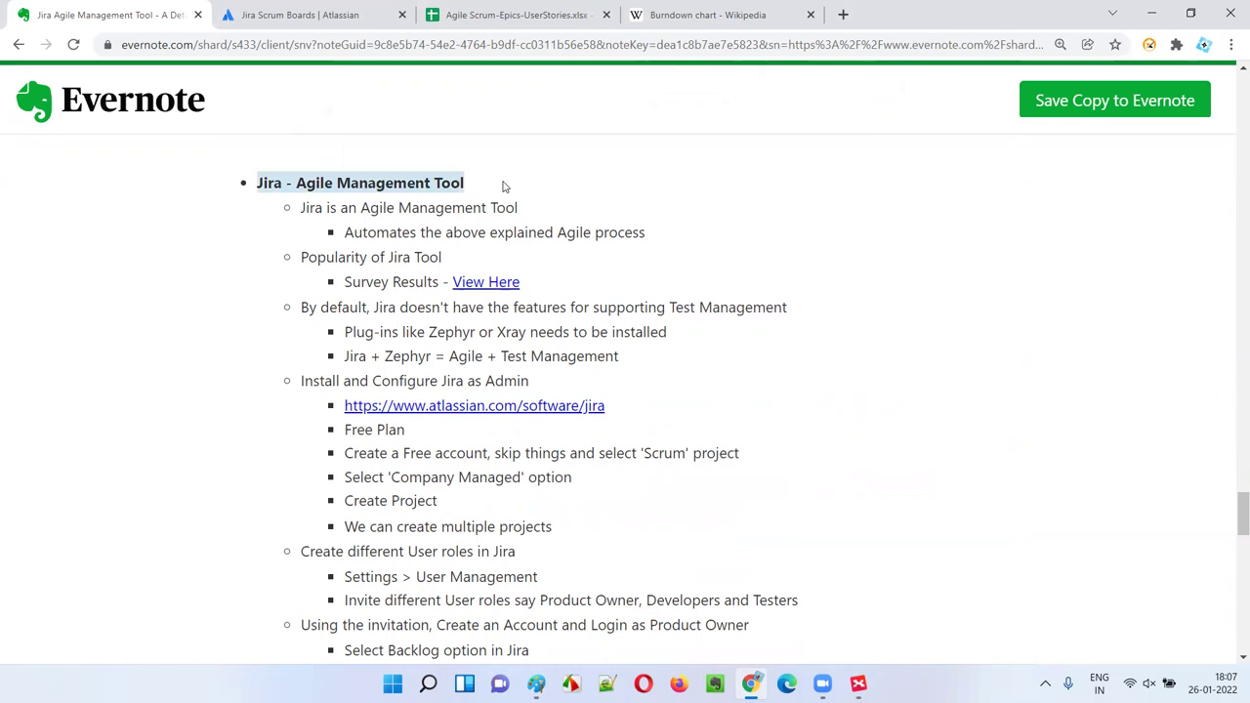
click(260, 226)
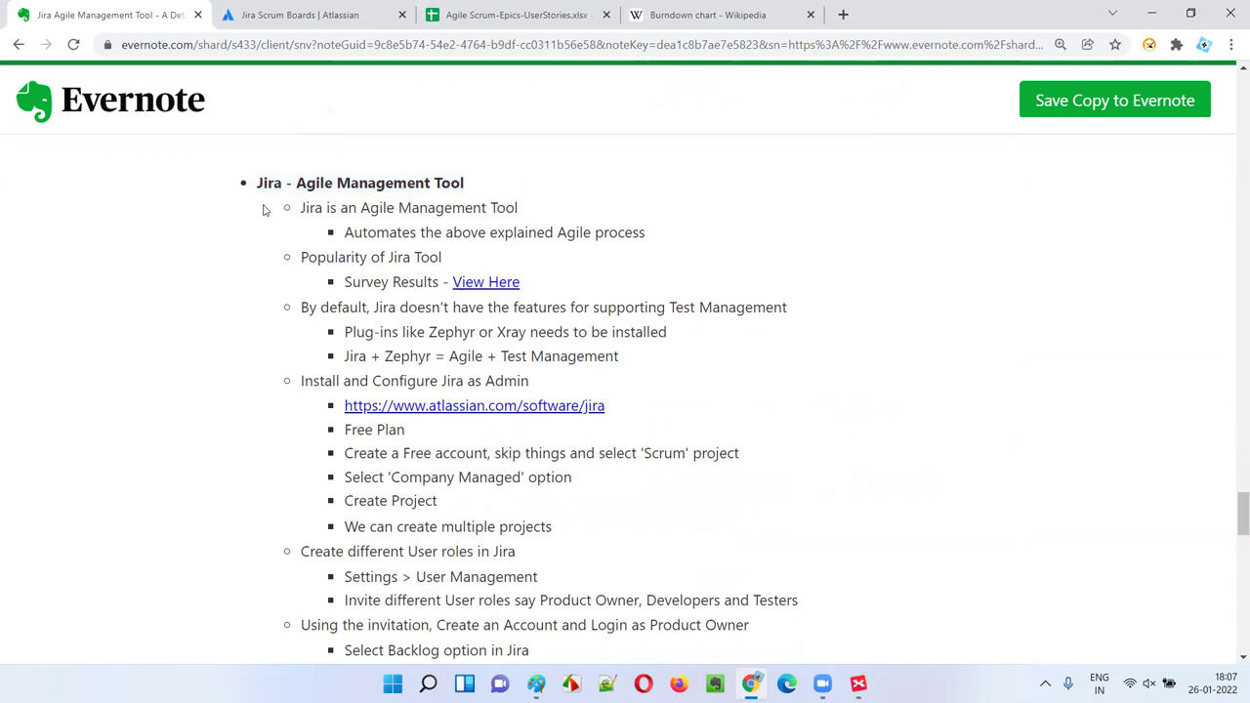
drag(257, 186, 493, 181)
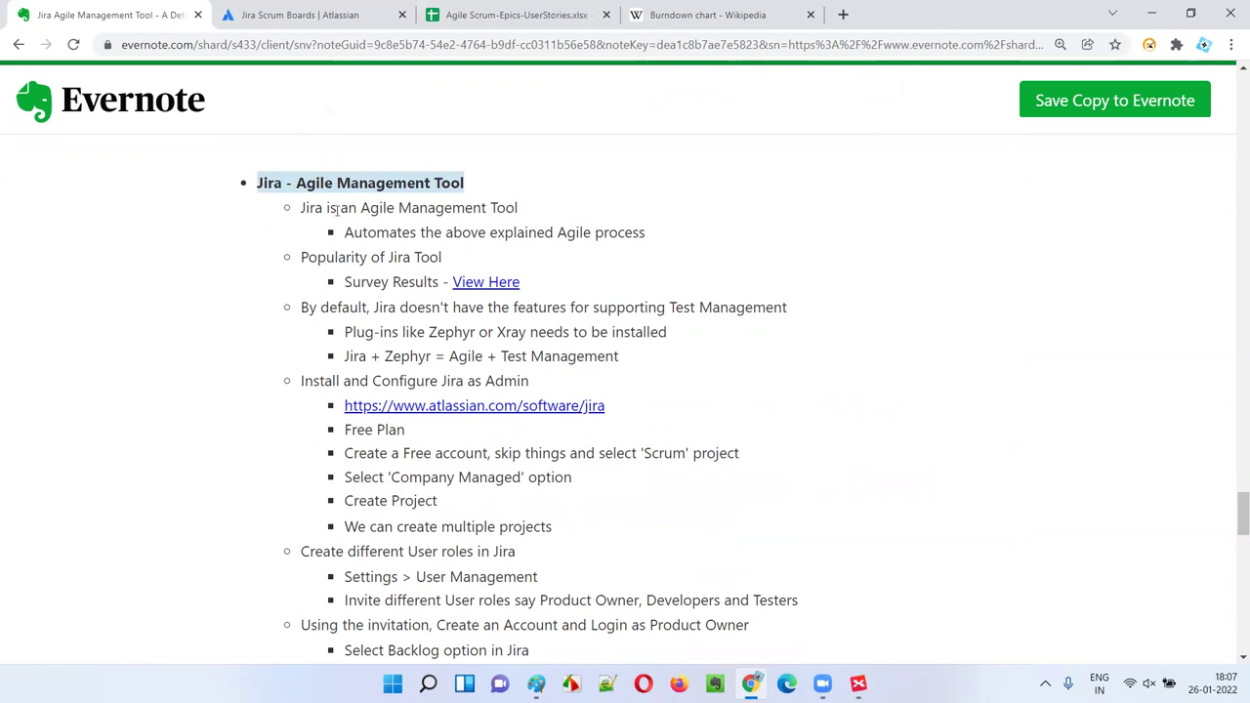
drag(1235, 507, 1234, 220)
scroll(1230, 391, down, 15)
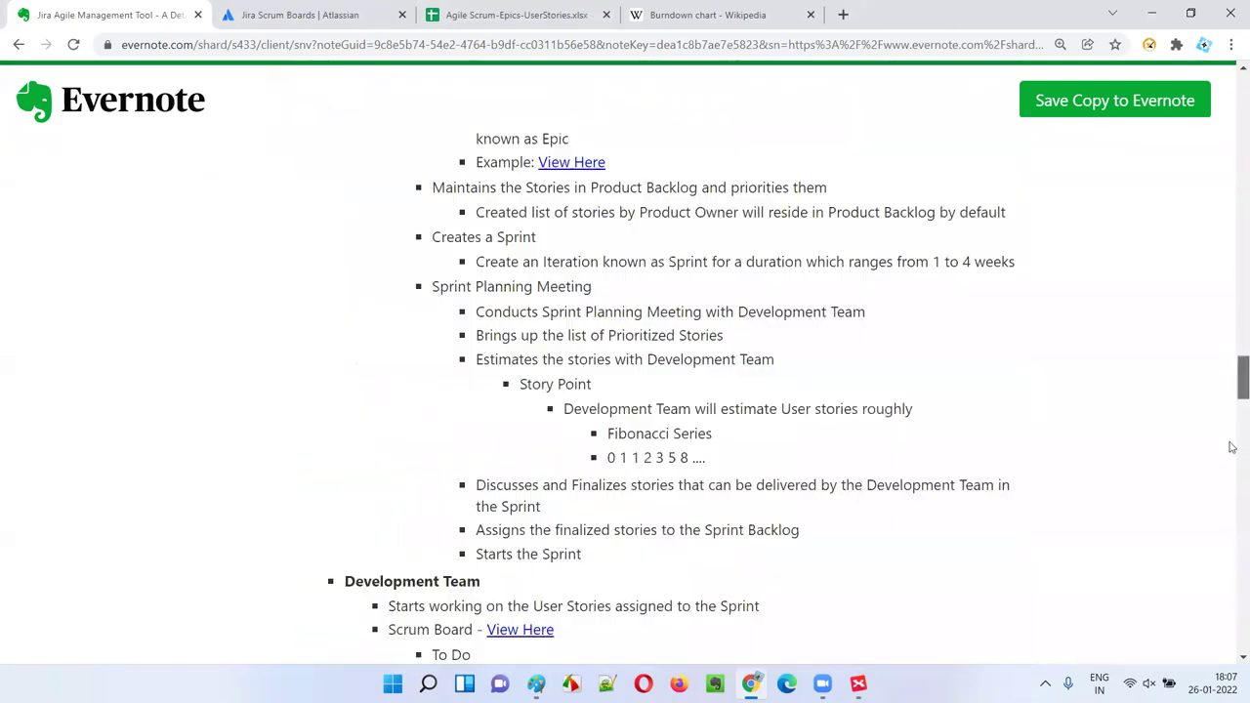
scroll(974, 305, down, 5)
scroll(967, 293, up, 3)
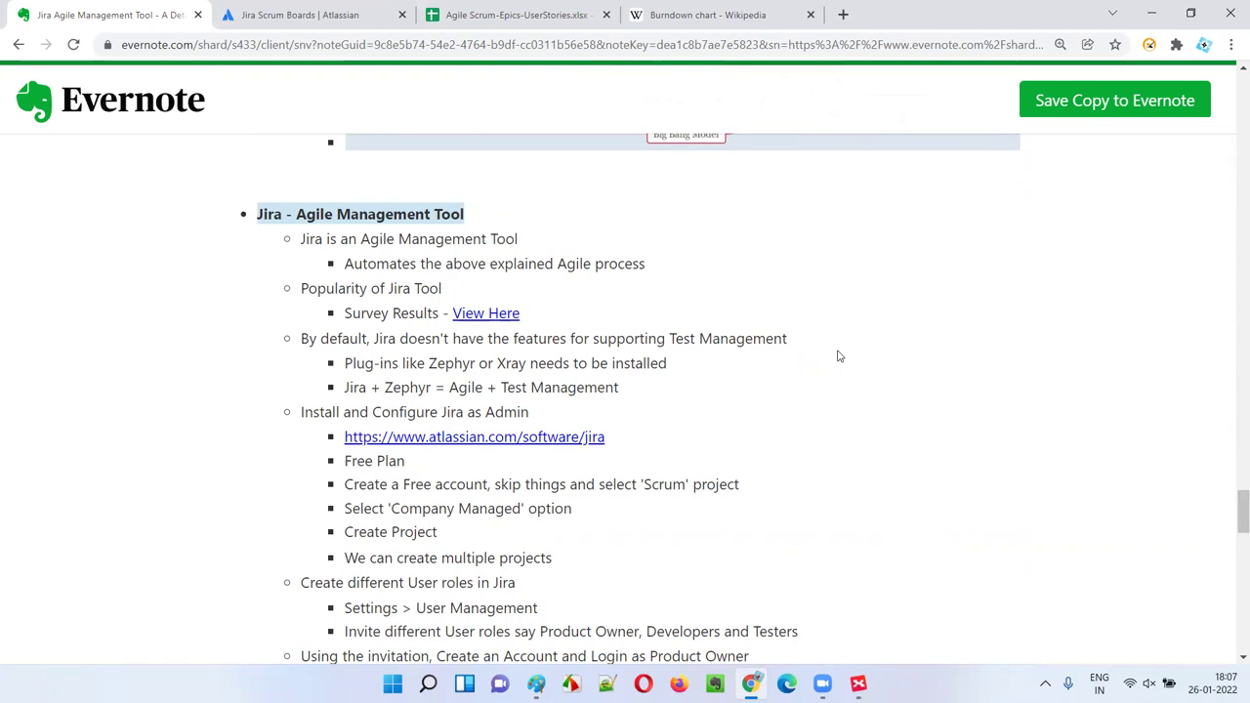
scroll(837, 357, up, 15)
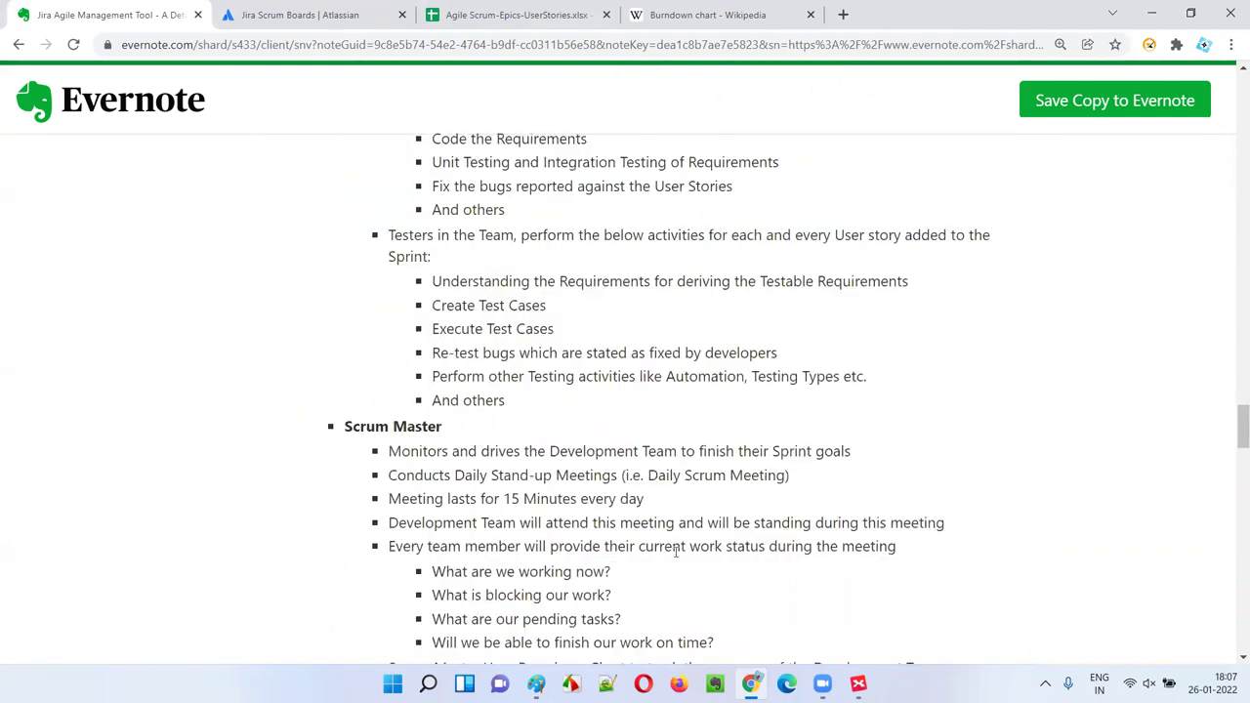
scroll(661, 285, down, 15)
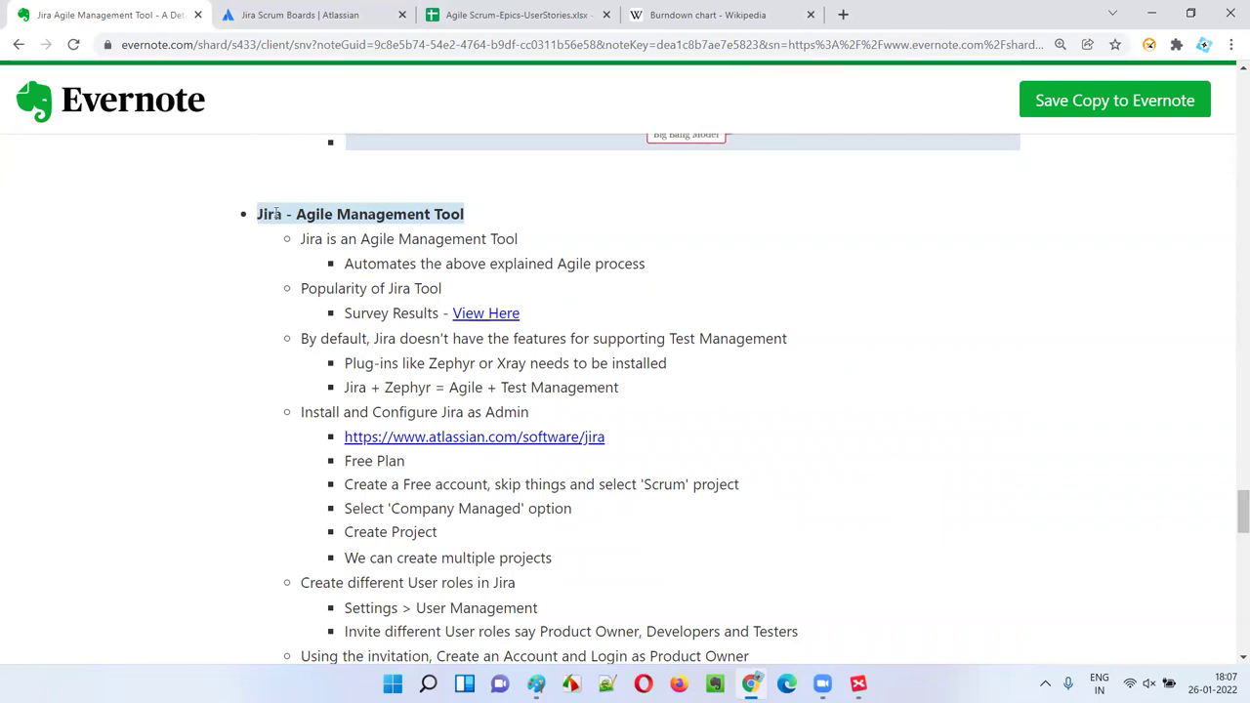
click(301, 278)
drag(251, 215, 492, 213)
click(556, 193)
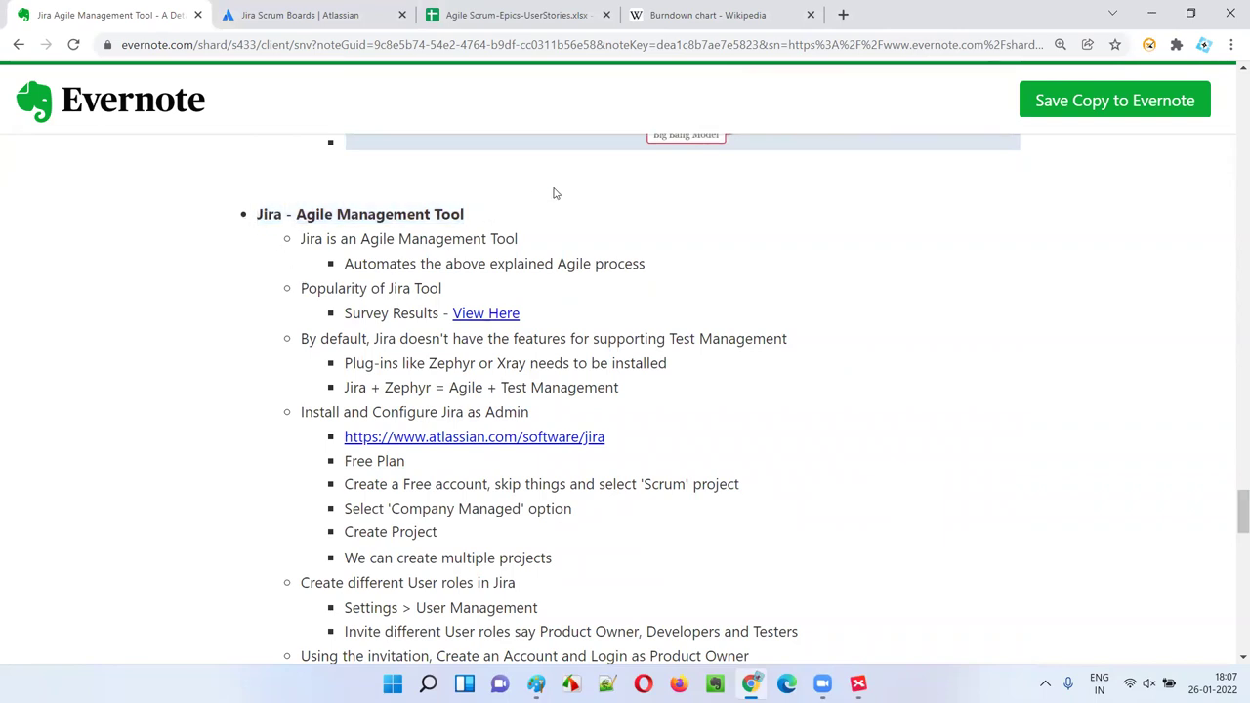
drag(242, 216, 491, 224)
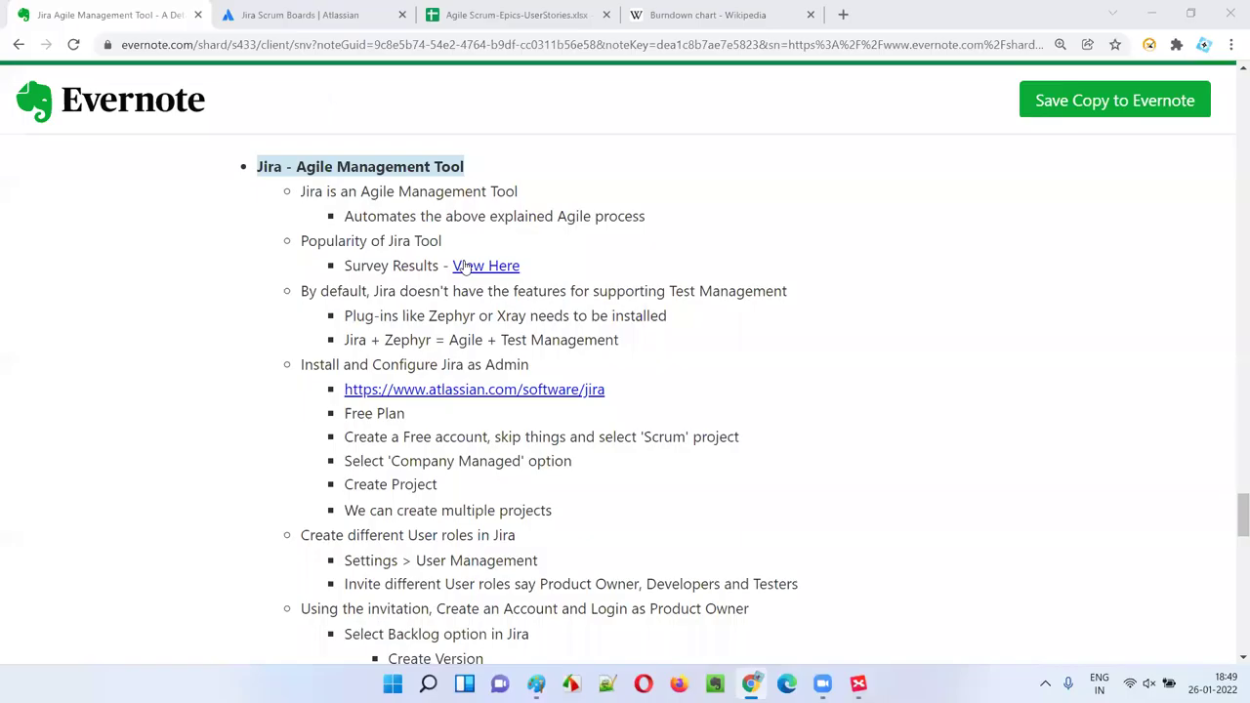
Step: Close the Jira Scrum Boards, spreadsheet and Wikipedia tabs in Chrome
click(300, 15)
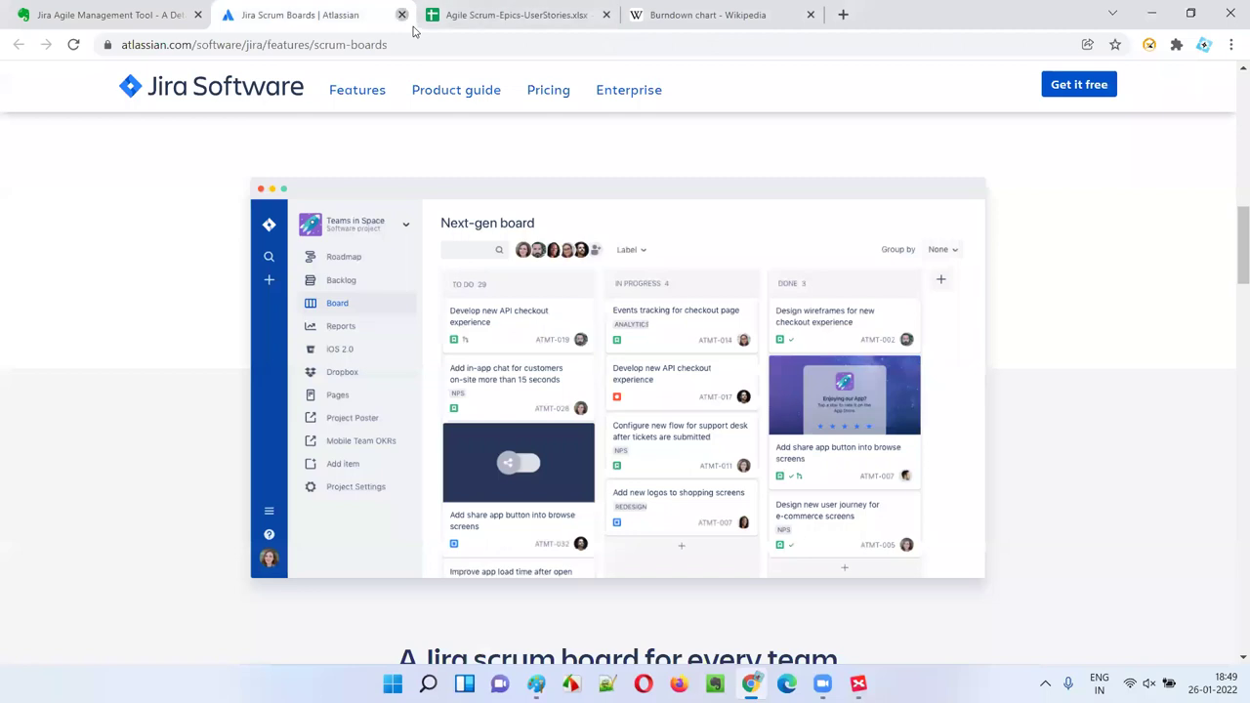
click(401, 14)
click(401, 14)
click(401, 14)
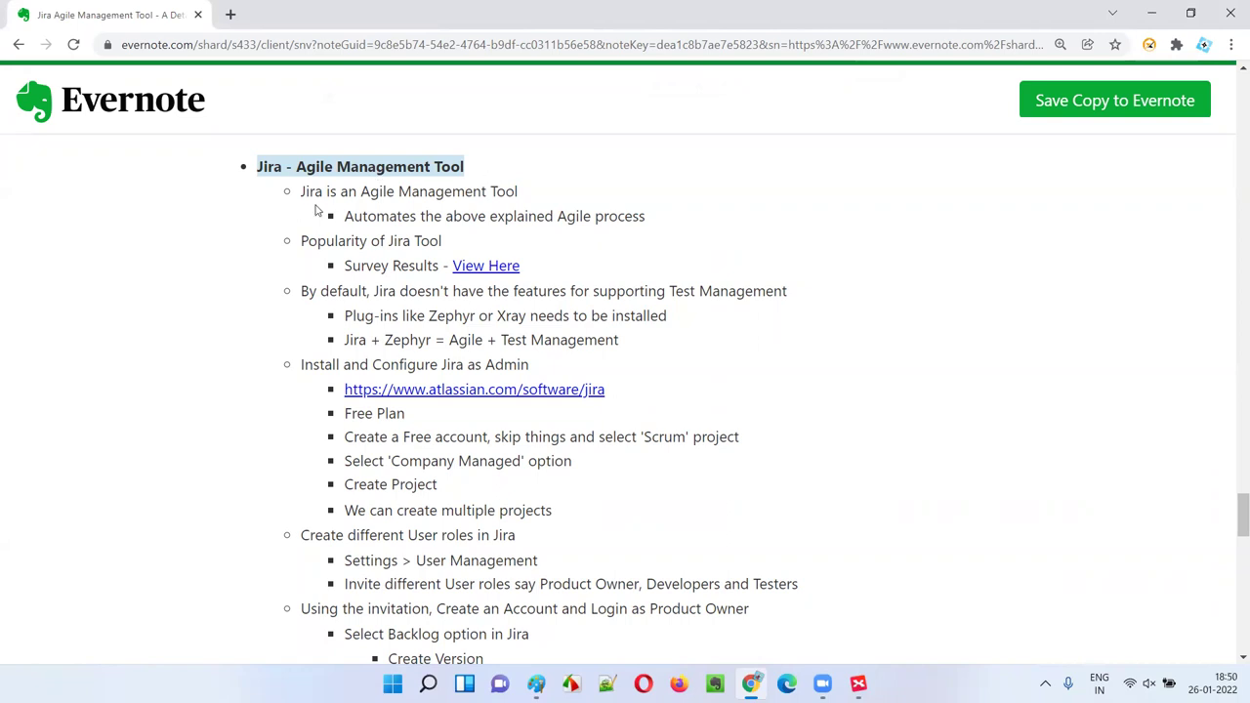
Step: Highlight 'Jira' and the line about automating the Agile process, then scroll to the note's top
drag(301, 192, 485, 194)
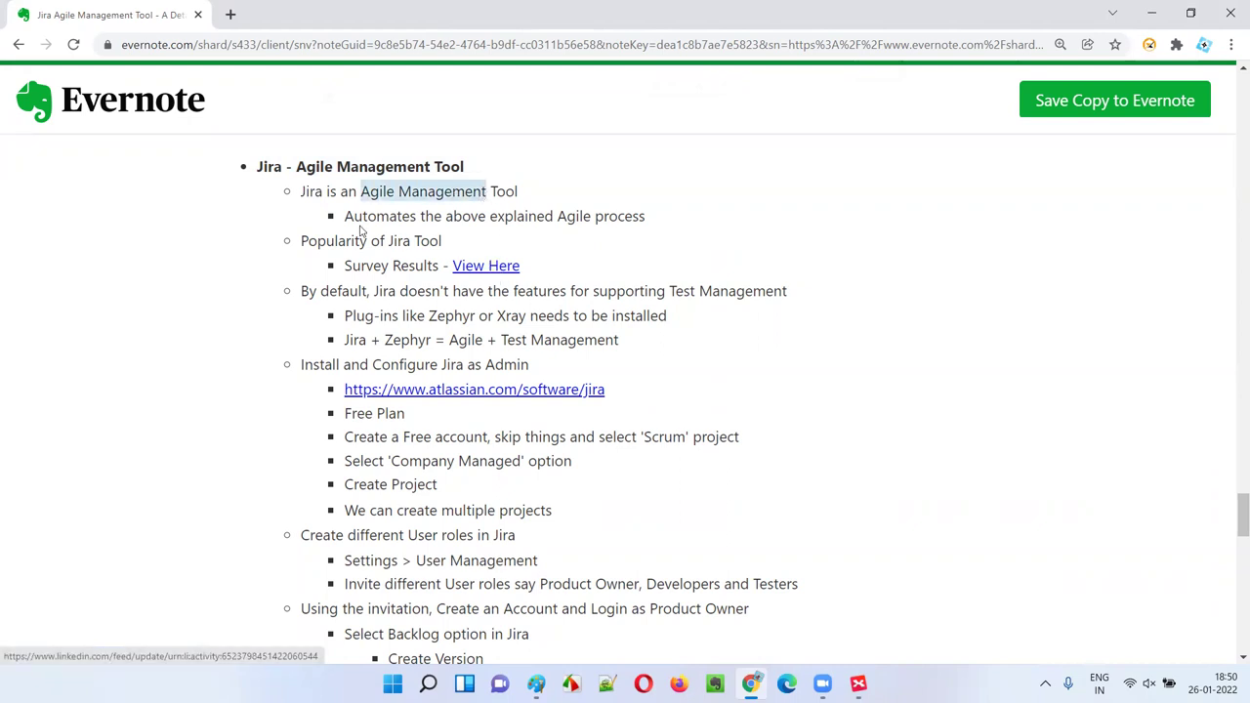
click(315, 192)
double_click(315, 192)
drag(340, 215, 651, 216)
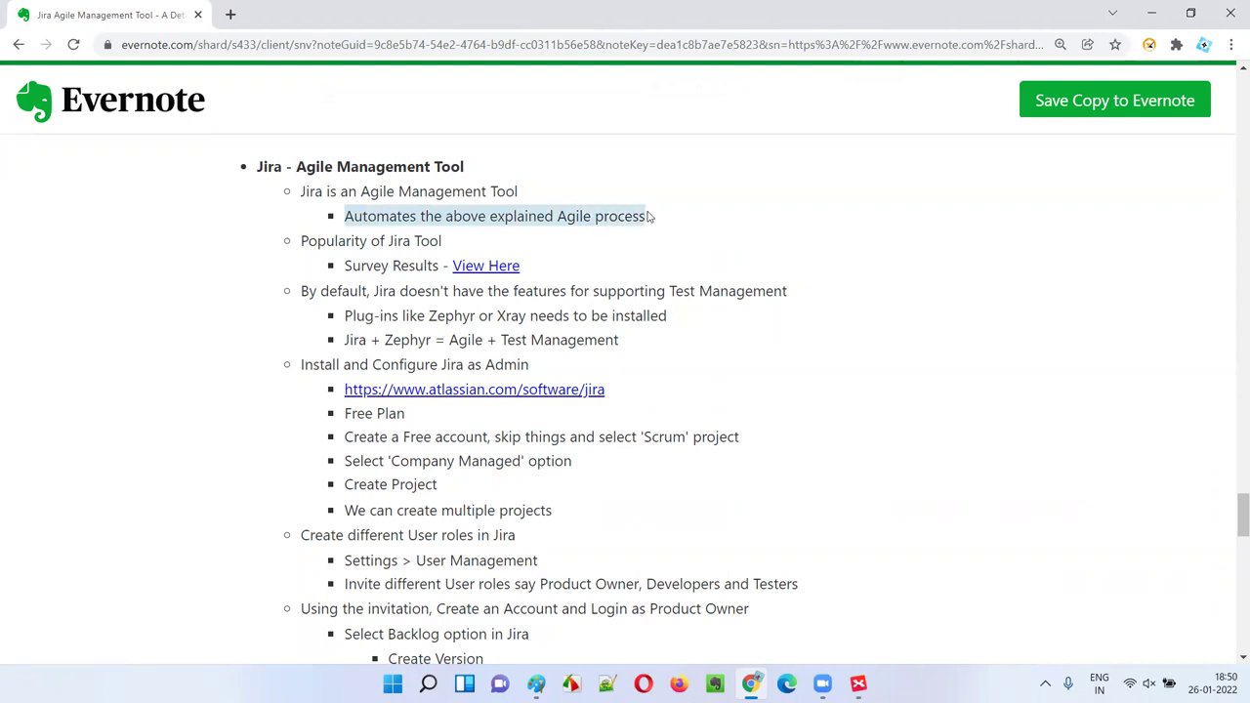
drag(1242, 512, 1242, 93)
scroll(587, 327, down, 6)
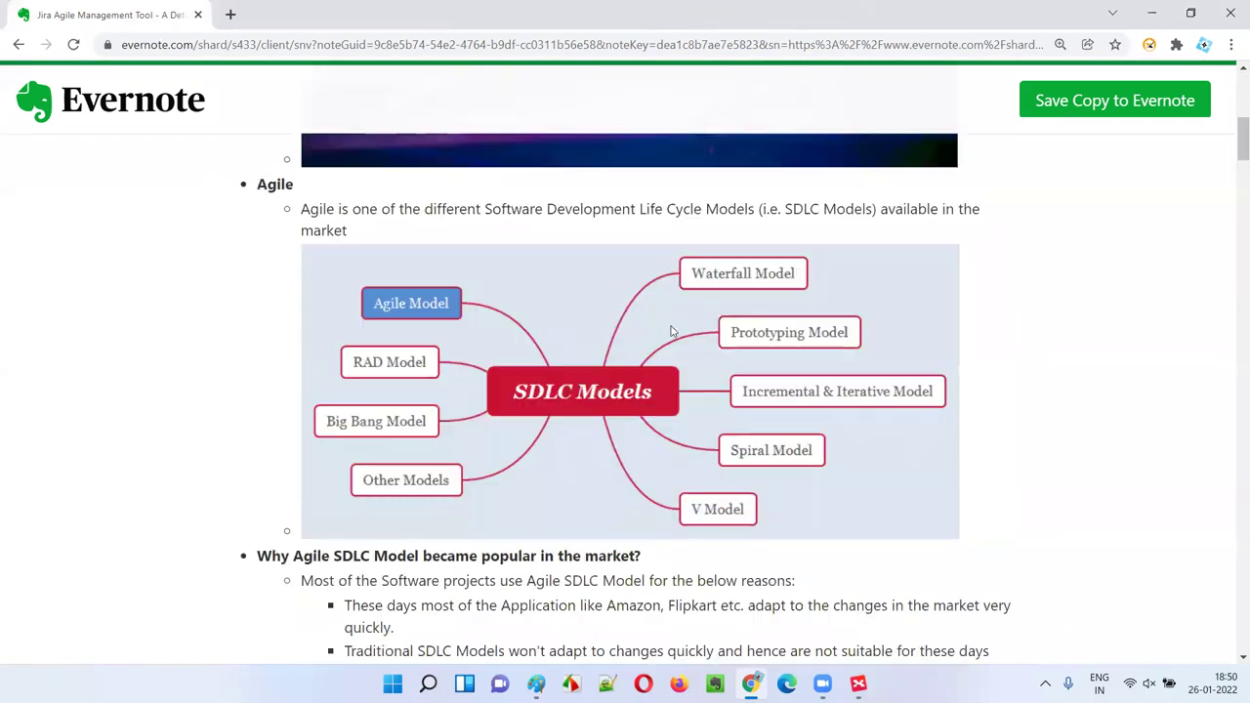
scroll(654, 365, down, 6)
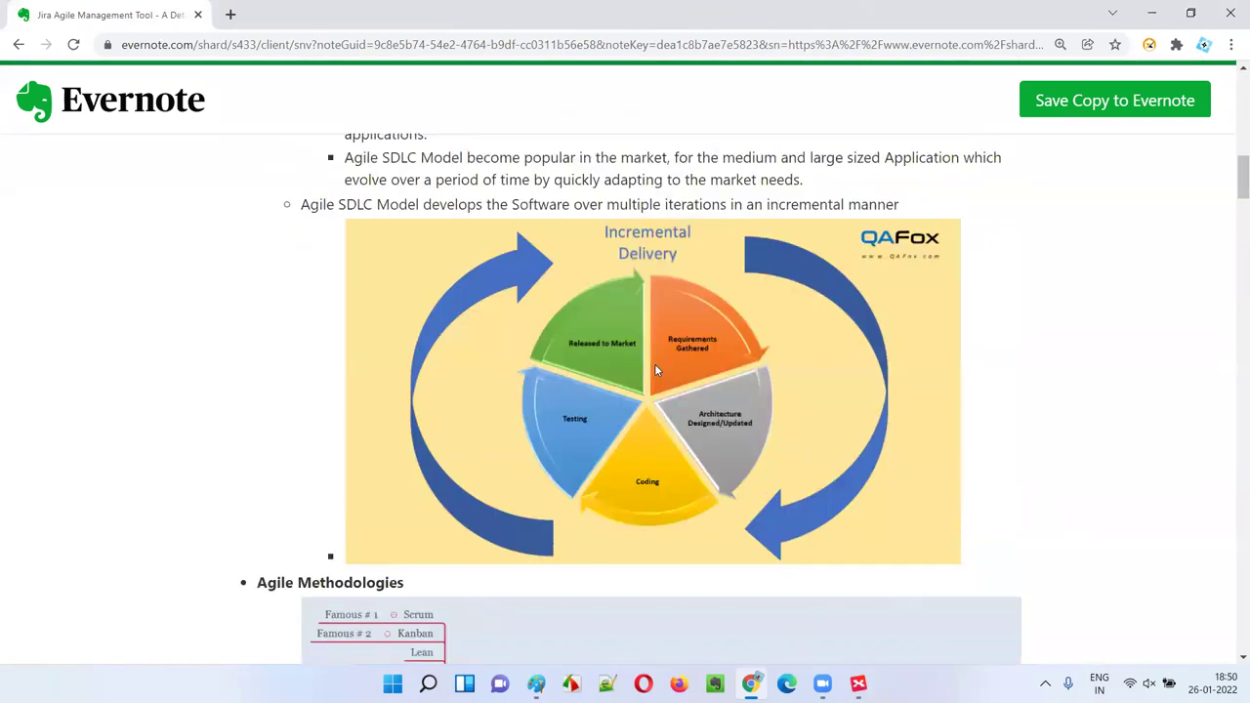
scroll(654, 363, down, 4)
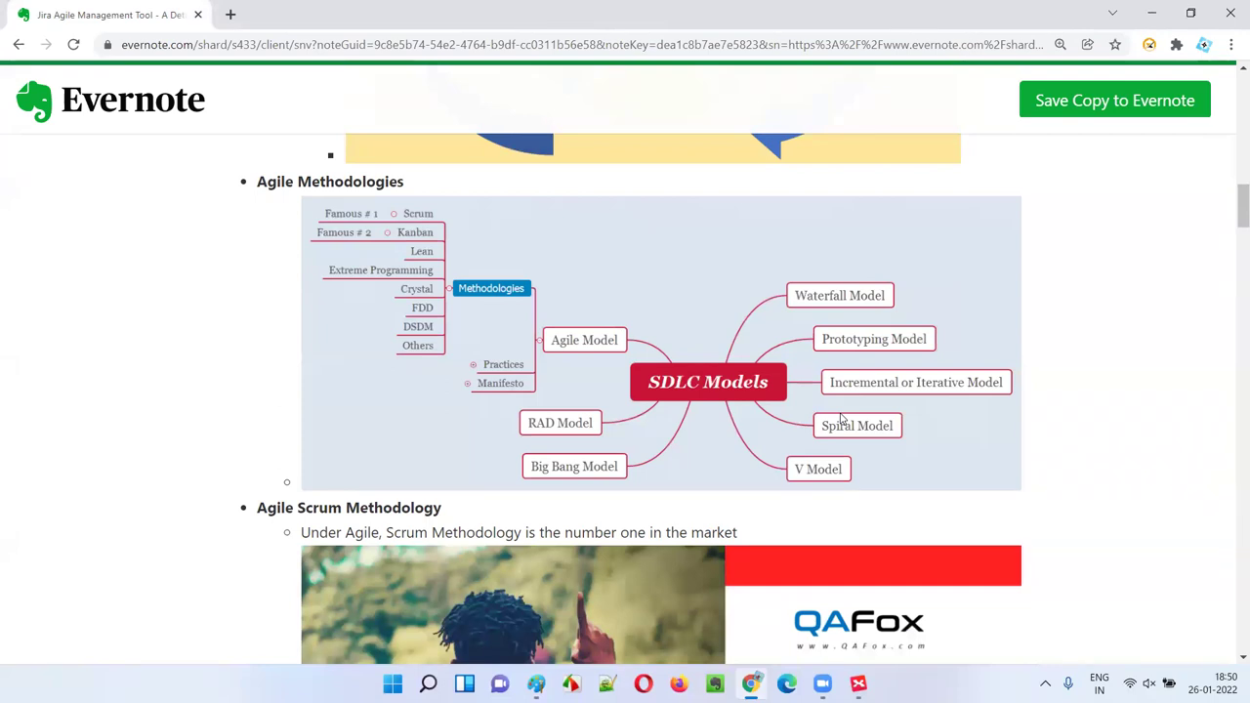
scroll(840, 418, down, 10)
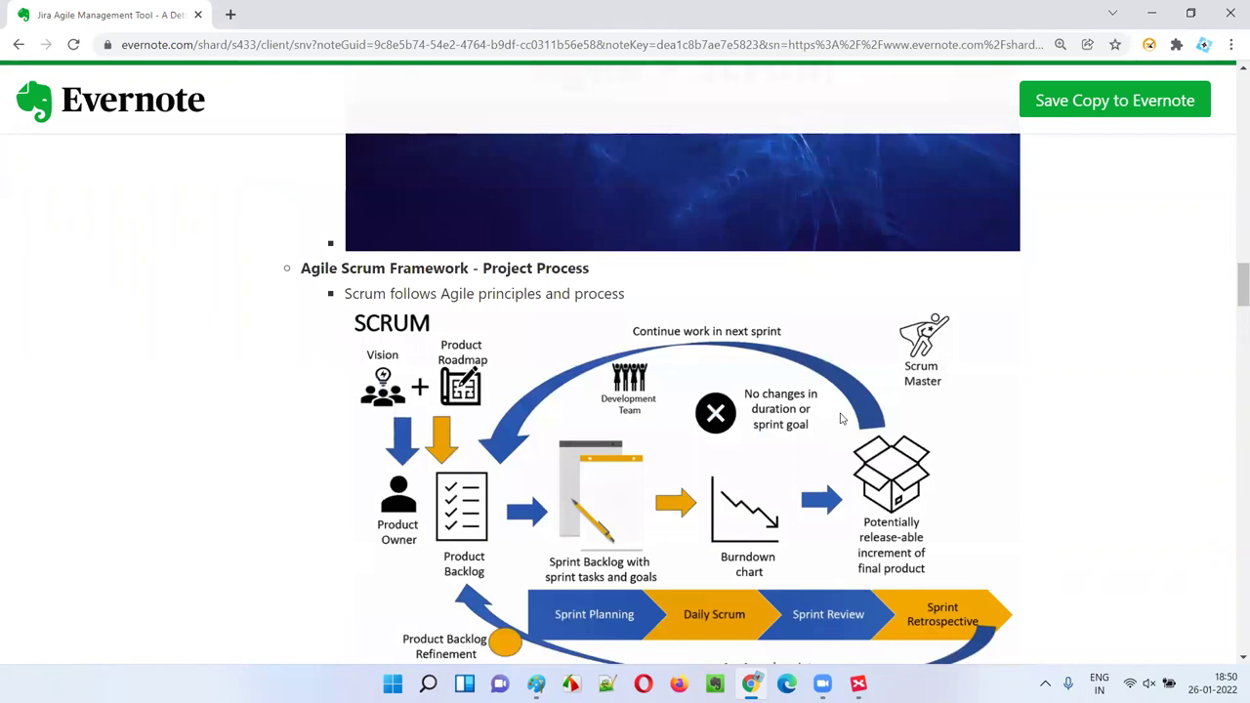
scroll(839, 417, down, 5)
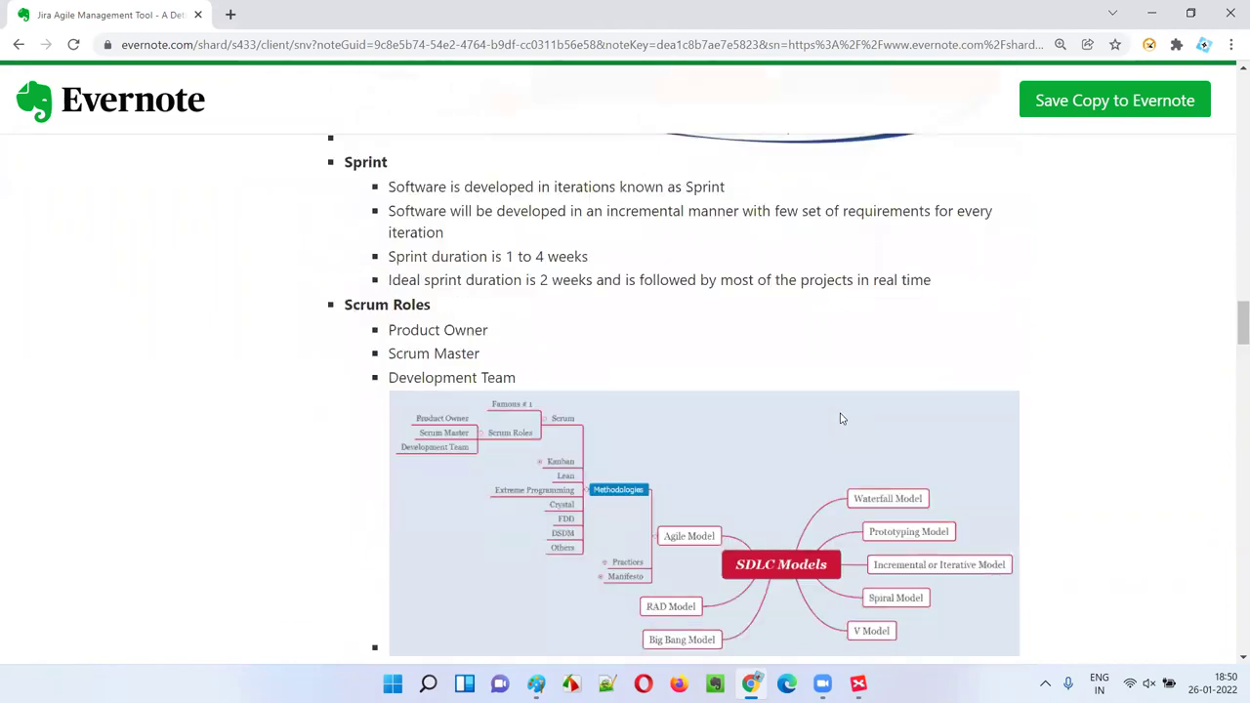
scroll(842, 417, down, 5)
scroll(678, 431, down, 3)
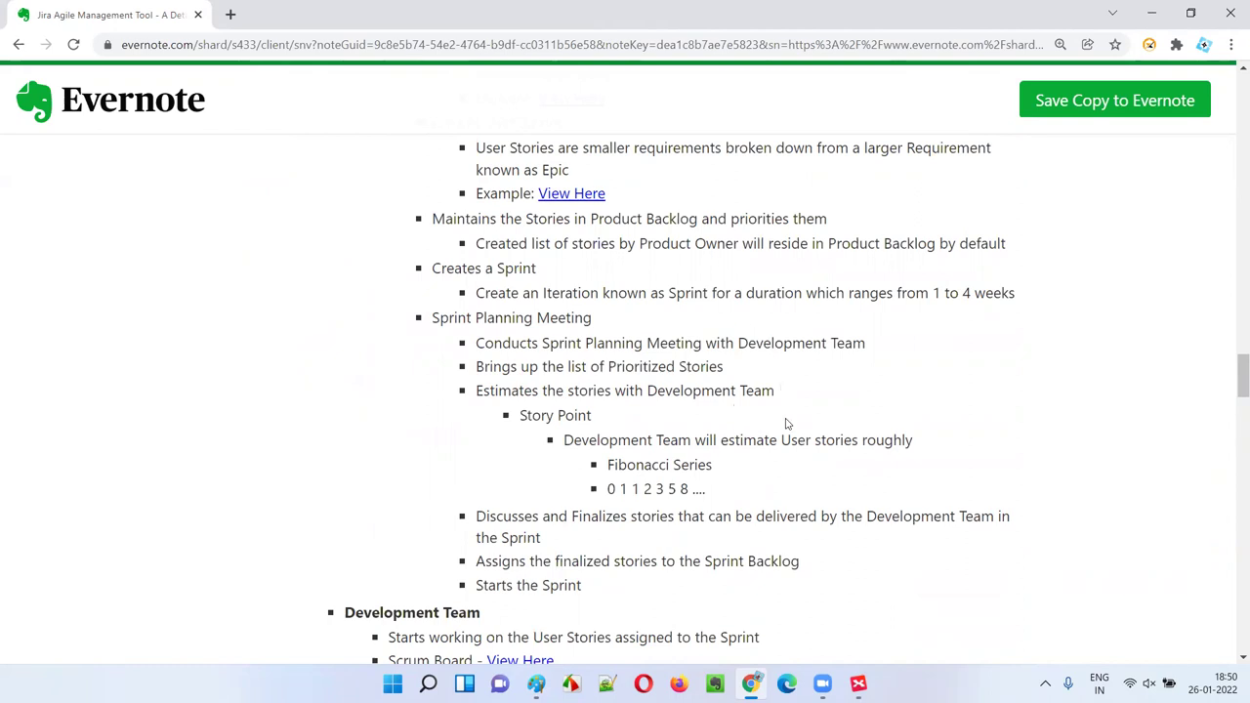
scroll(787, 423, down, 18)
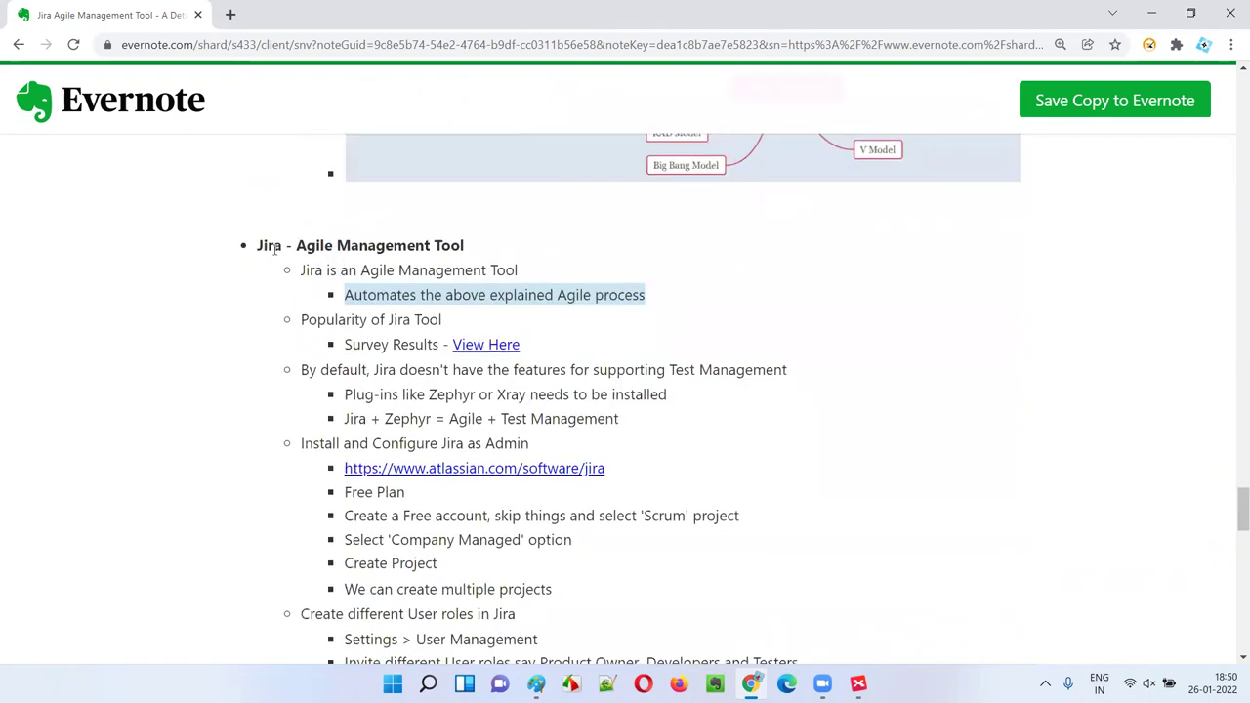
double_click(274, 248)
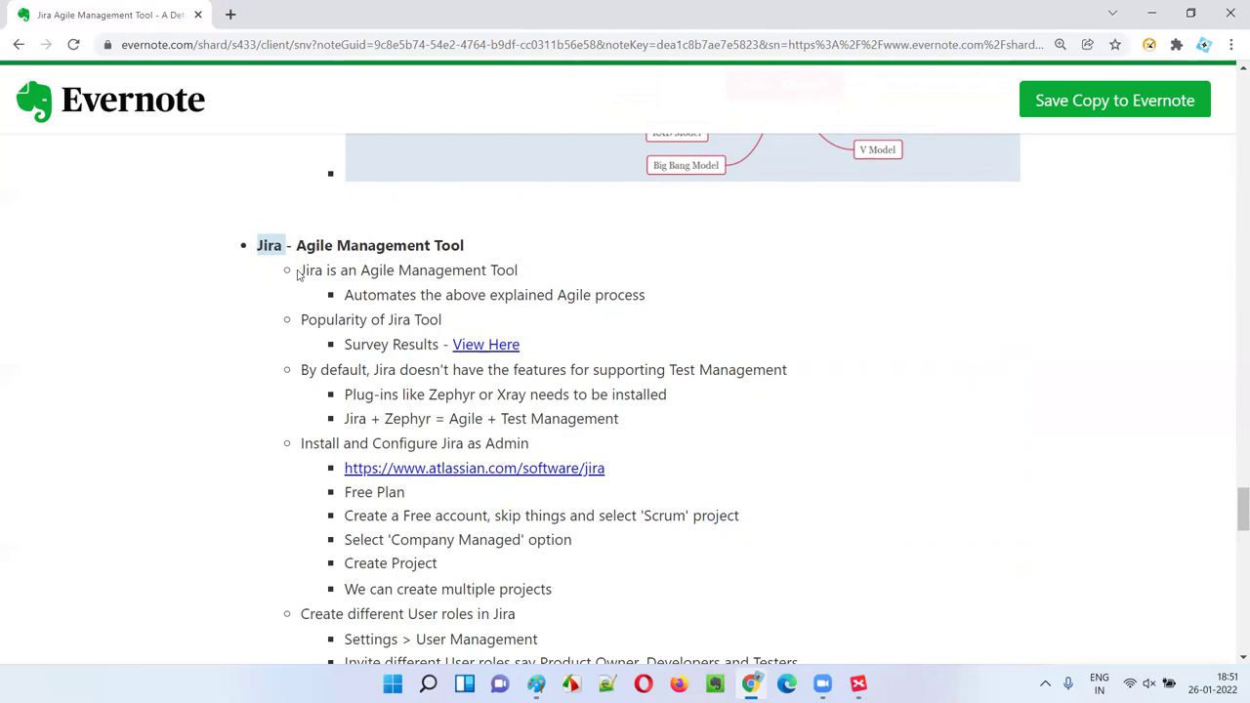
Step: Highlight the Agile automation and Popularity of Jira Tool lines, then follow the Survey Results link
drag(346, 295, 672, 290)
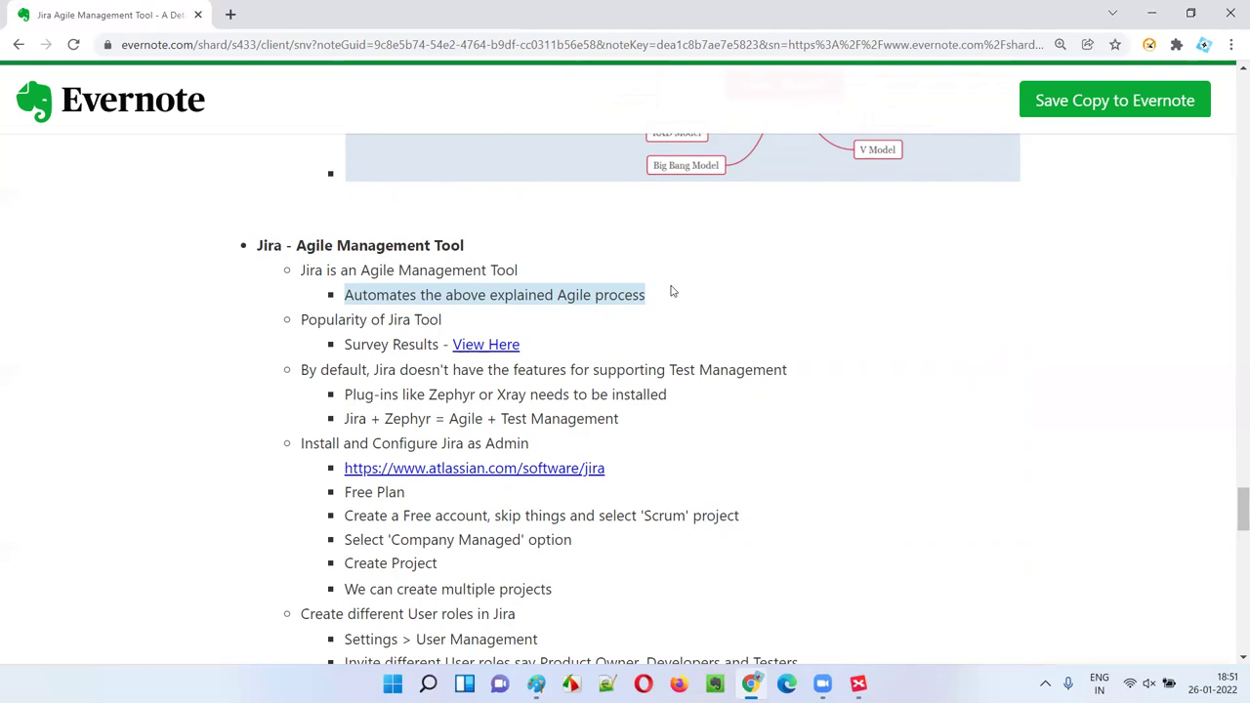
drag(302, 319, 441, 320)
double_click(310, 270)
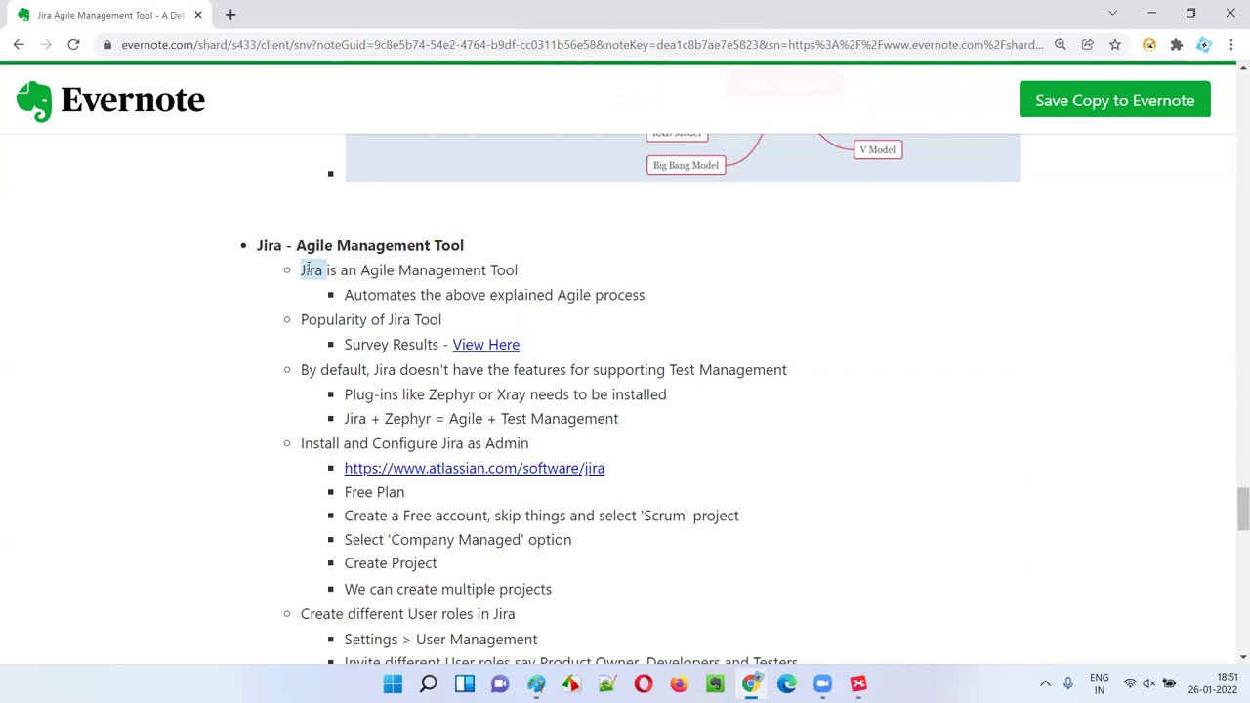
drag(301, 320, 450, 330)
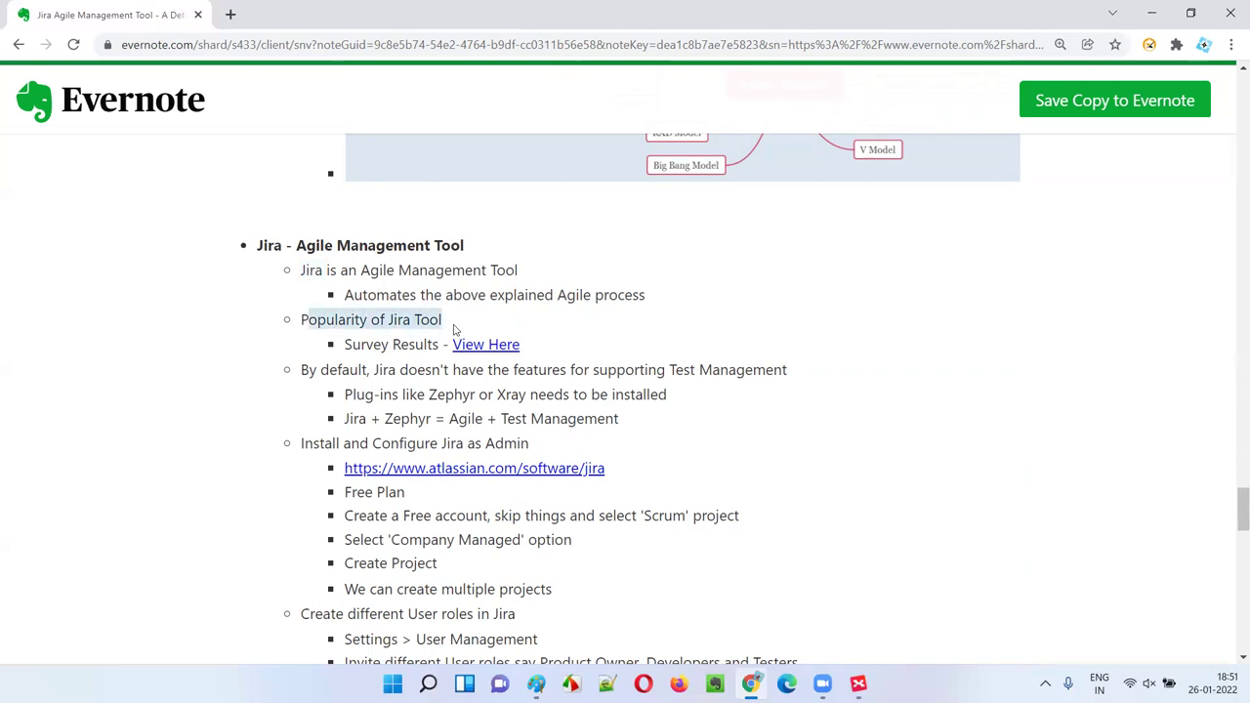
click(455, 329)
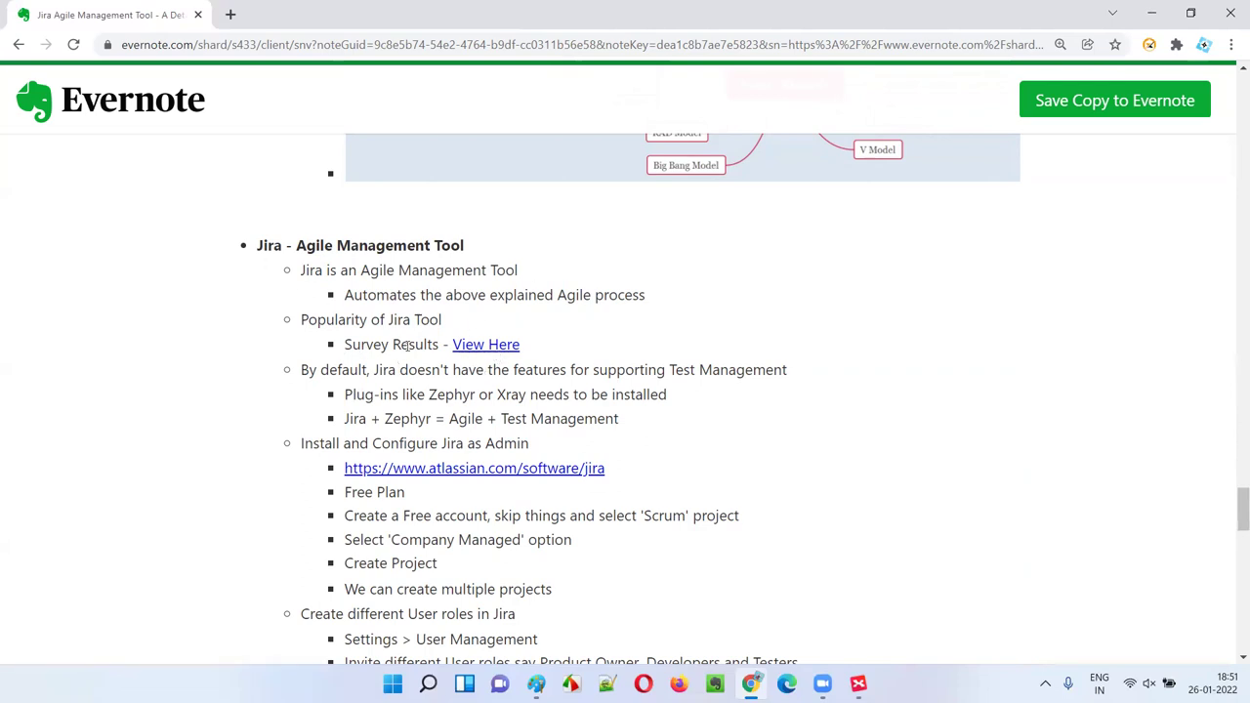
click(484, 345)
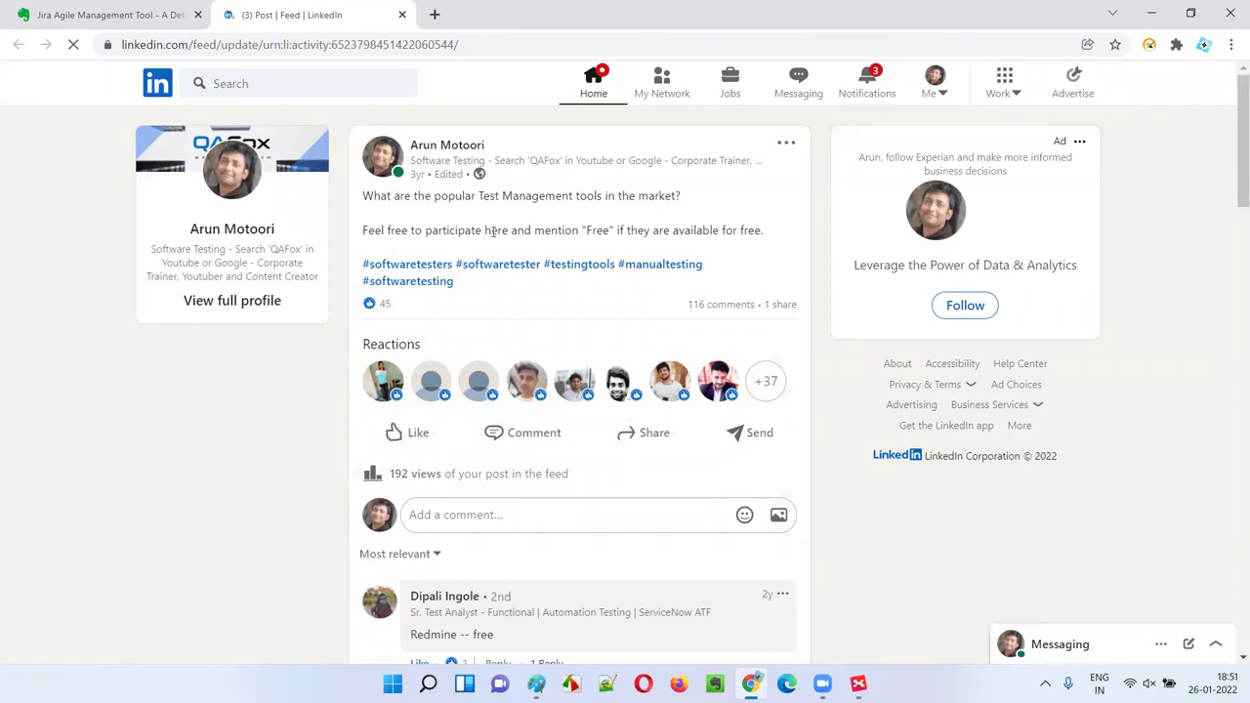
Step: Read the LinkedIn post's comments, highlighting Jira mentions alongside Redmine, Xray and Zephyr
scroll(683, 239, down, 4)
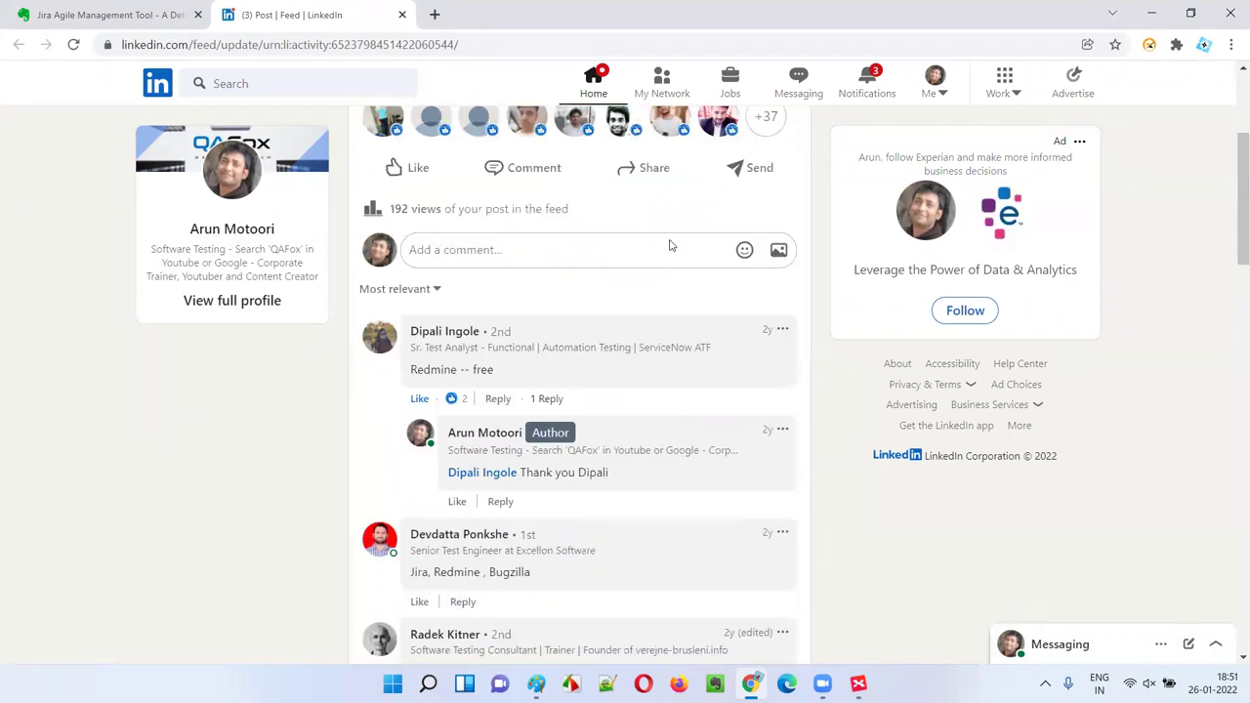
drag(367, 198, 767, 233)
scroll(761, 234, down, 1)
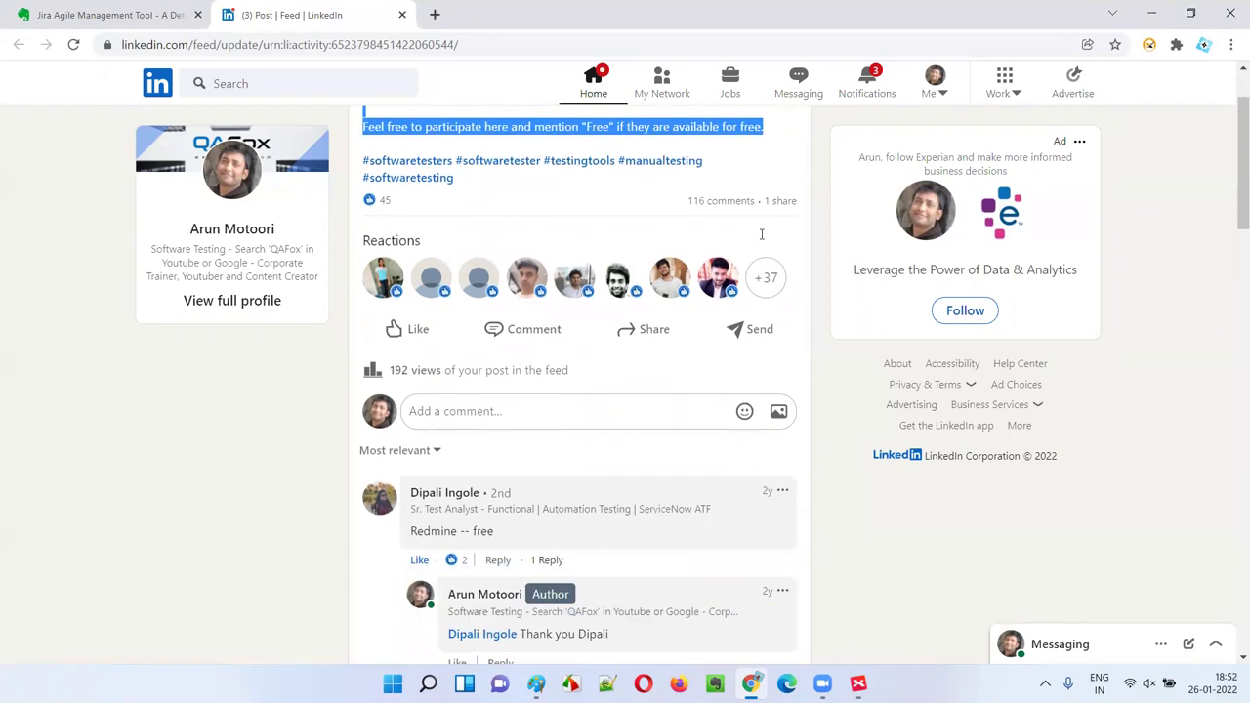
scroll(761, 235, down, 4)
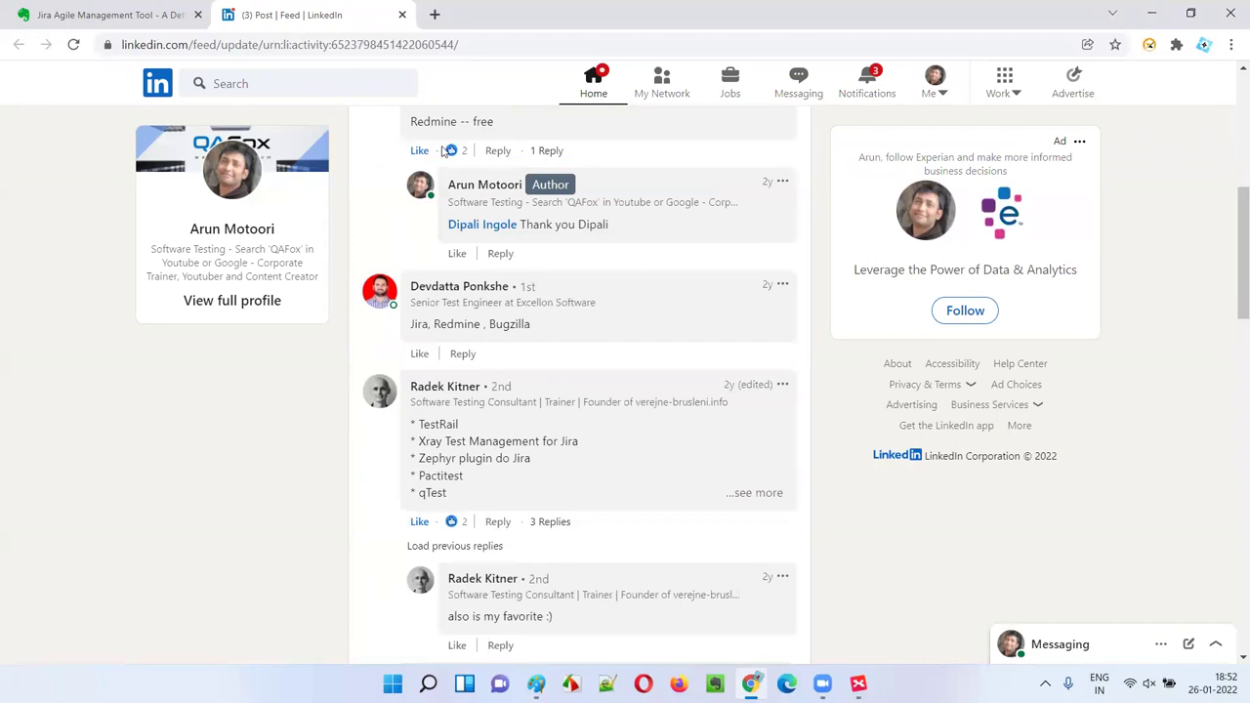
scroll(564, 326, down, 1)
double_click(418, 238)
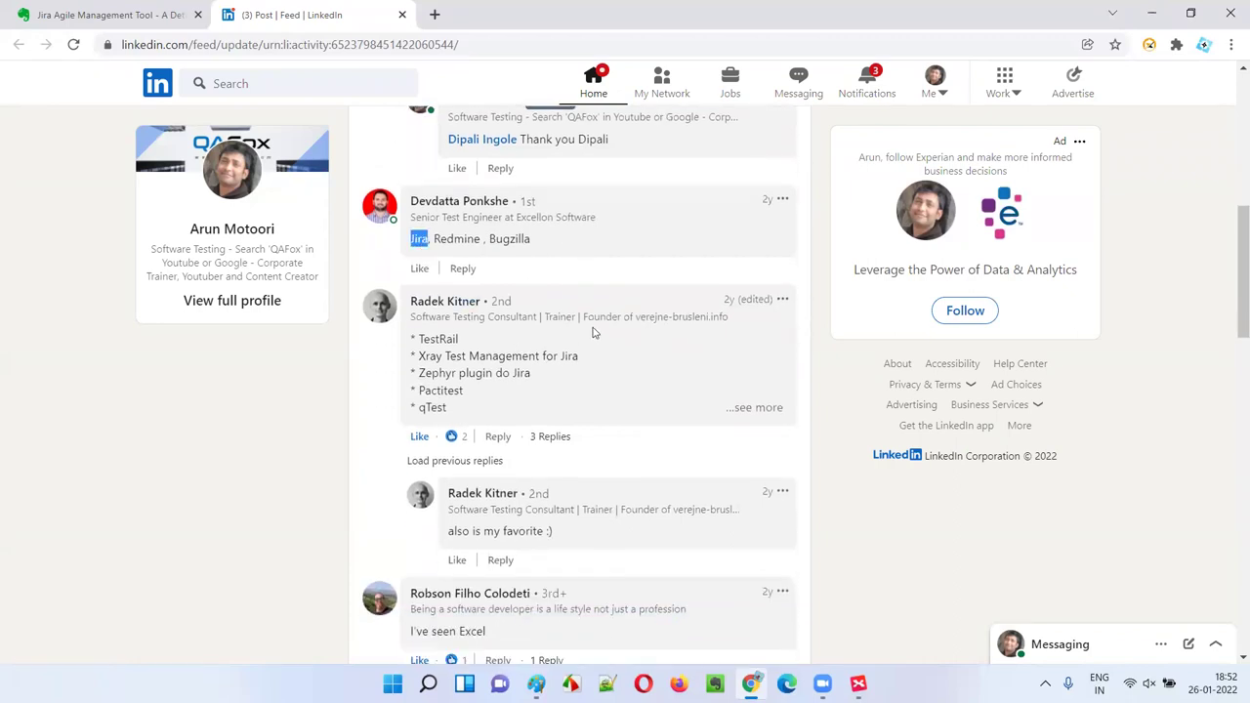
scroll(592, 333, down, 1)
drag(419, 272, 589, 280)
double_click(572, 273)
double_click(522, 288)
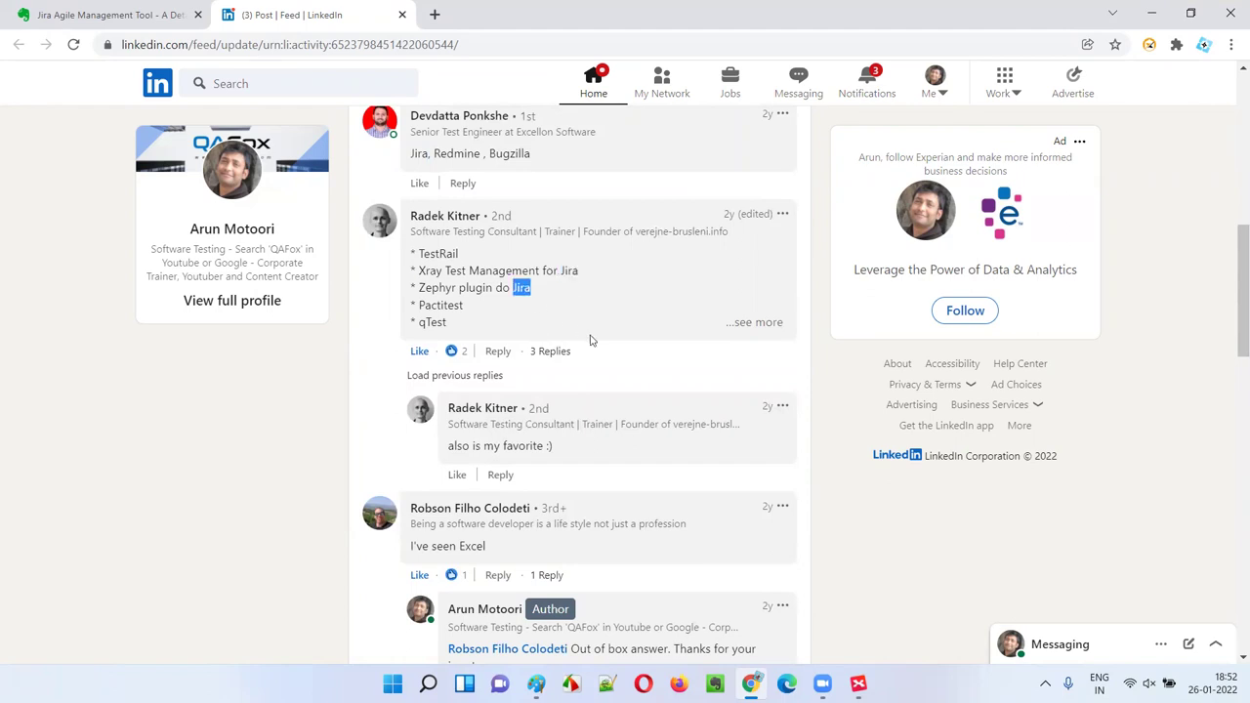
scroll(589, 341, down, 6)
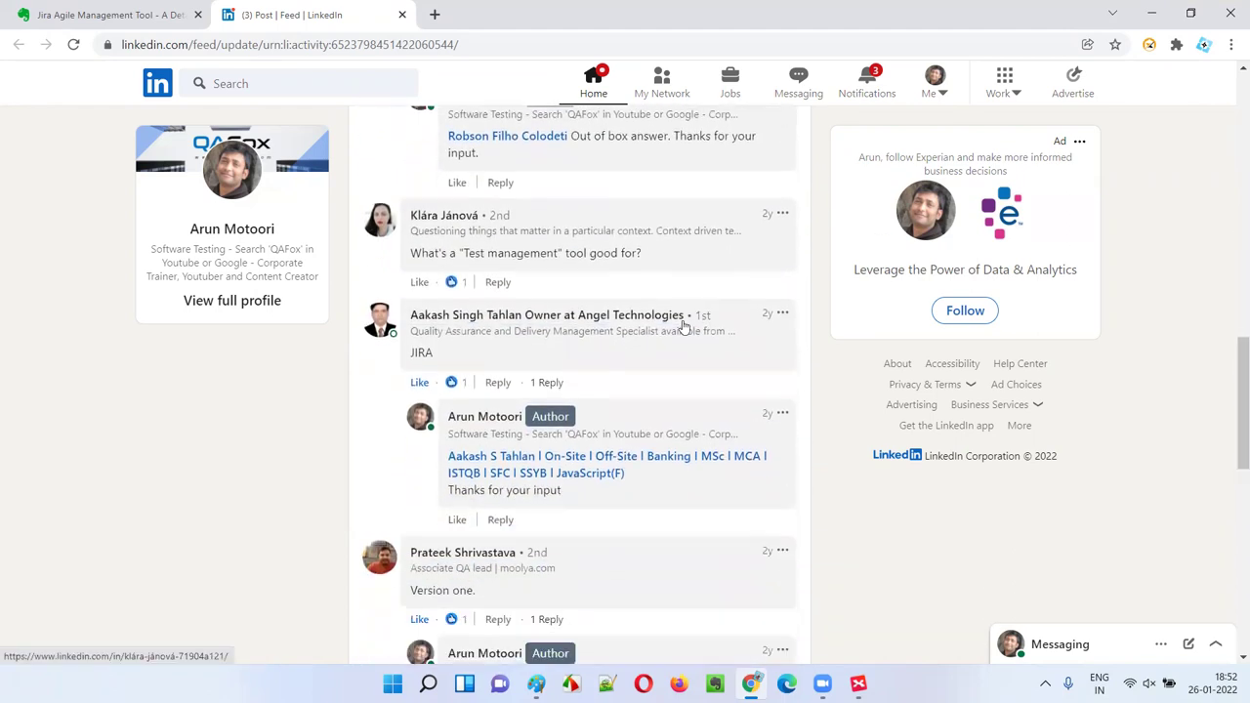
scroll(683, 327, down, 2)
double_click(421, 181)
scroll(554, 316, down, 1)
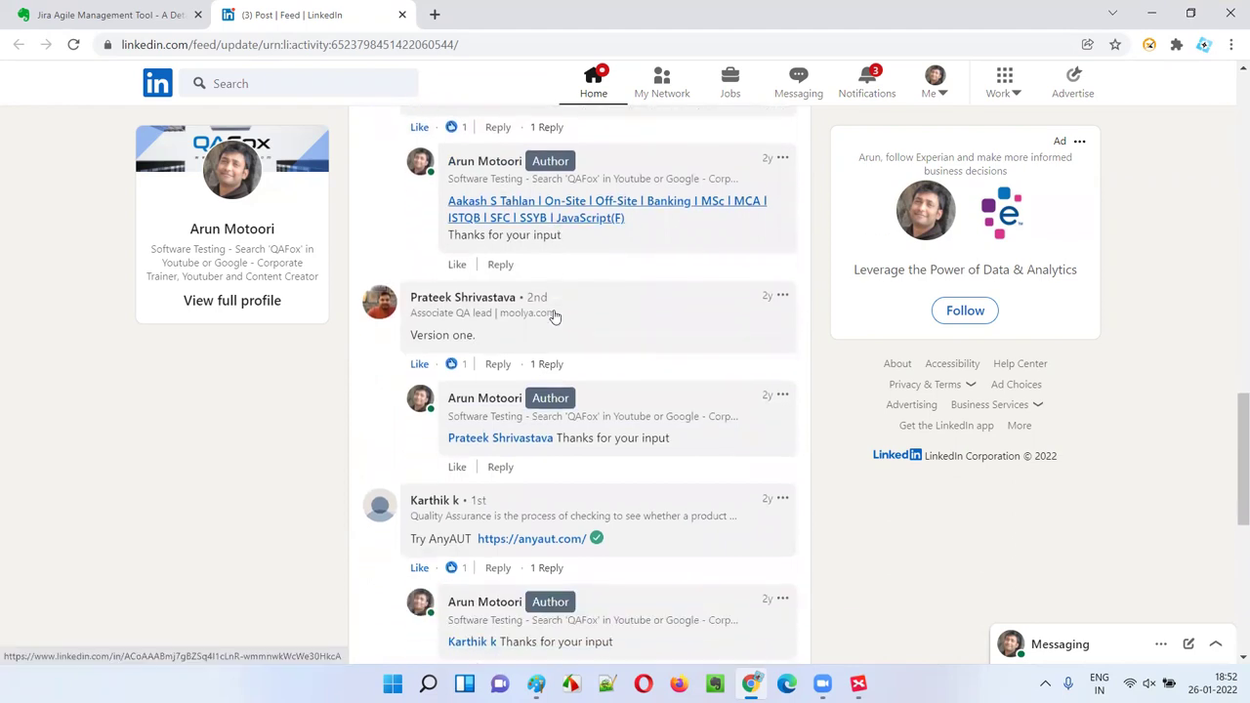
scroll(554, 316, down, 2)
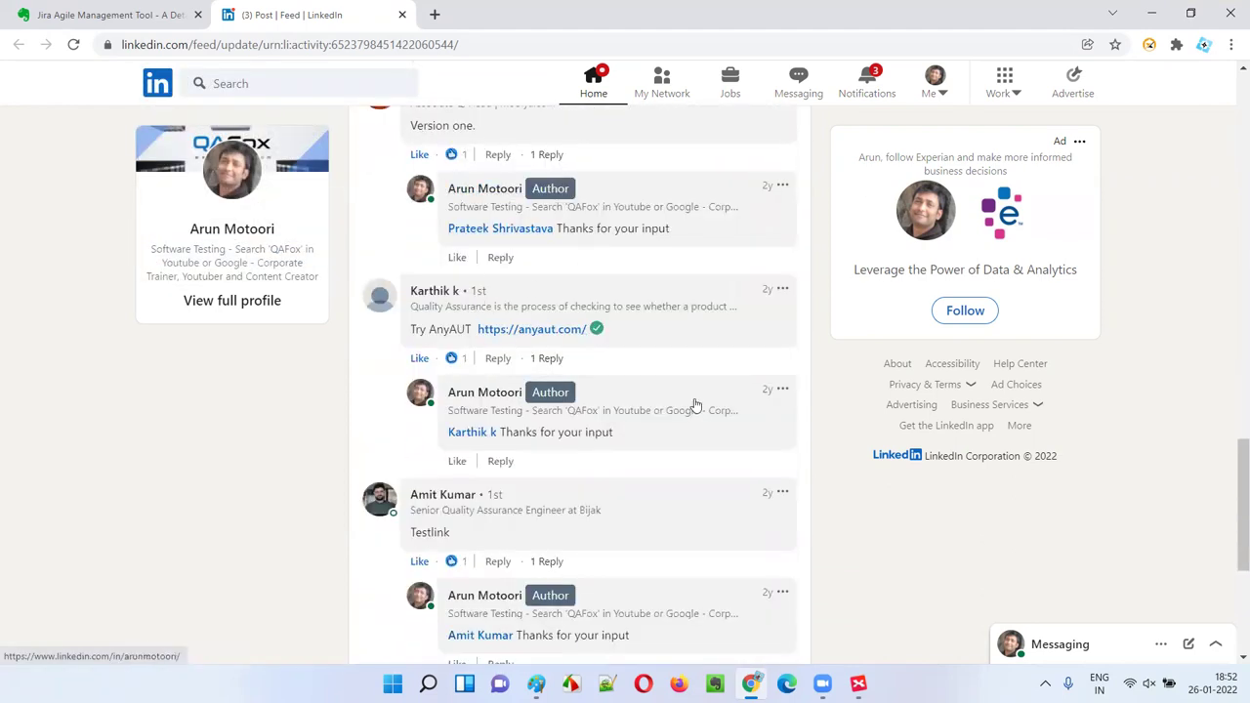
scroll(695, 404, down, 2)
scroll(653, 386, down, 2)
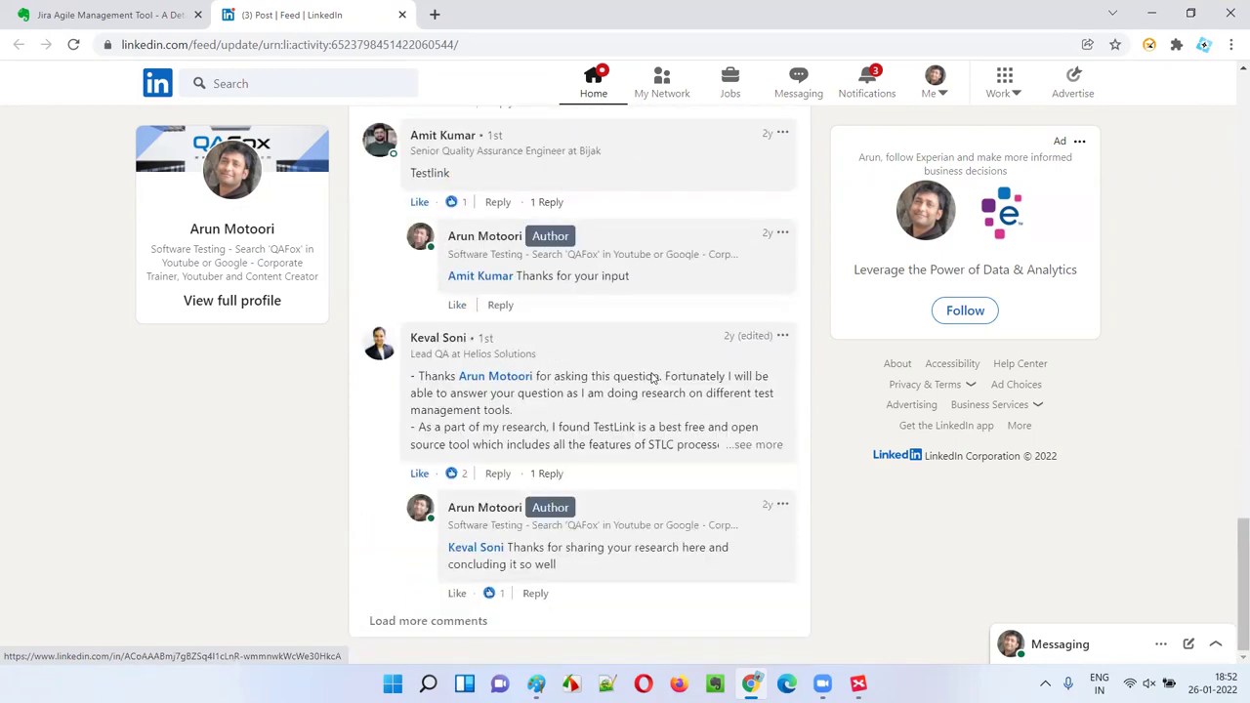
Step: Load more comments, highlight further Jira mentions (Zephyr, Adaptavist, TestRail), then close the LinkedIn tab
click(466, 620)
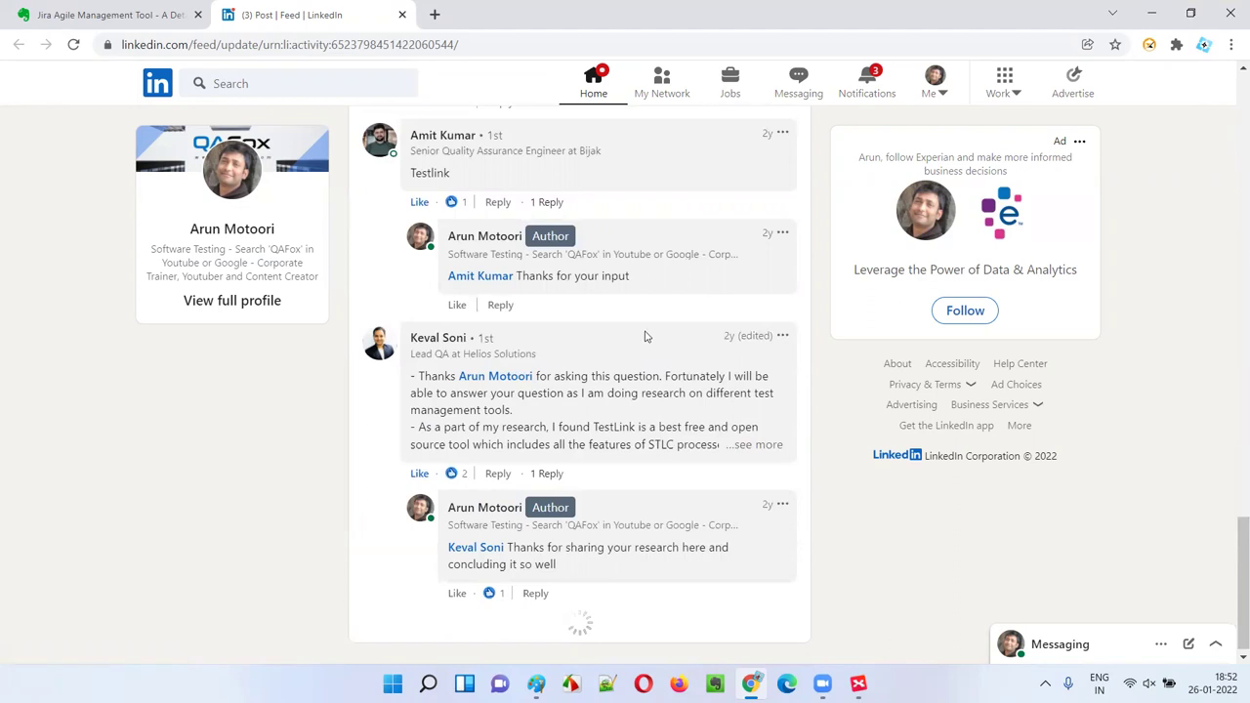
scroll(644, 335, down, 3)
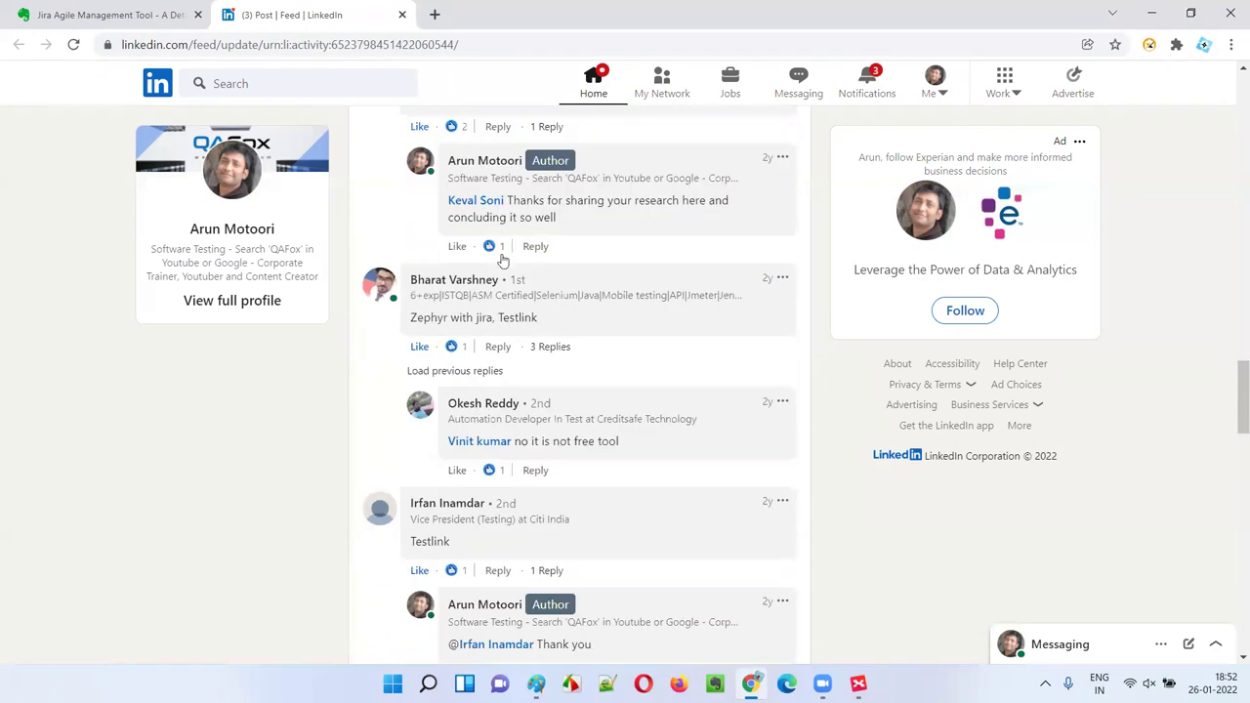
scroll(494, 346, down, 1)
double_click(485, 234)
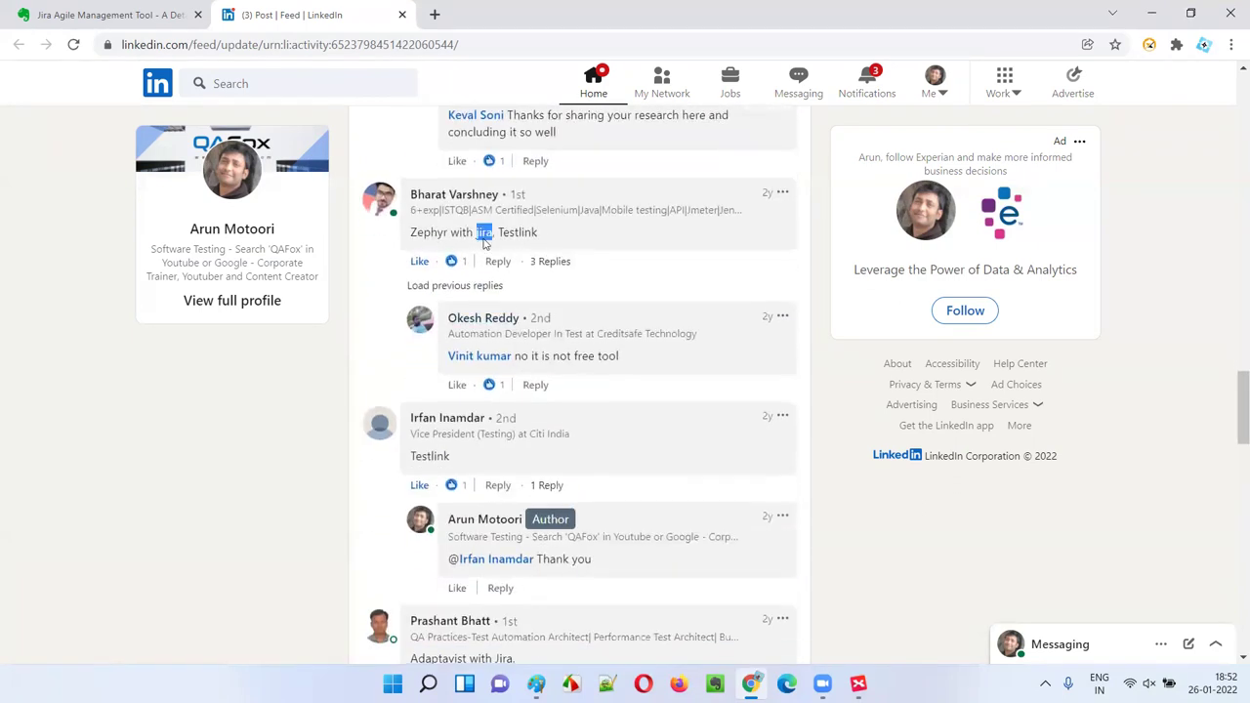
scroll(586, 348, down, 3)
double_click(503, 318)
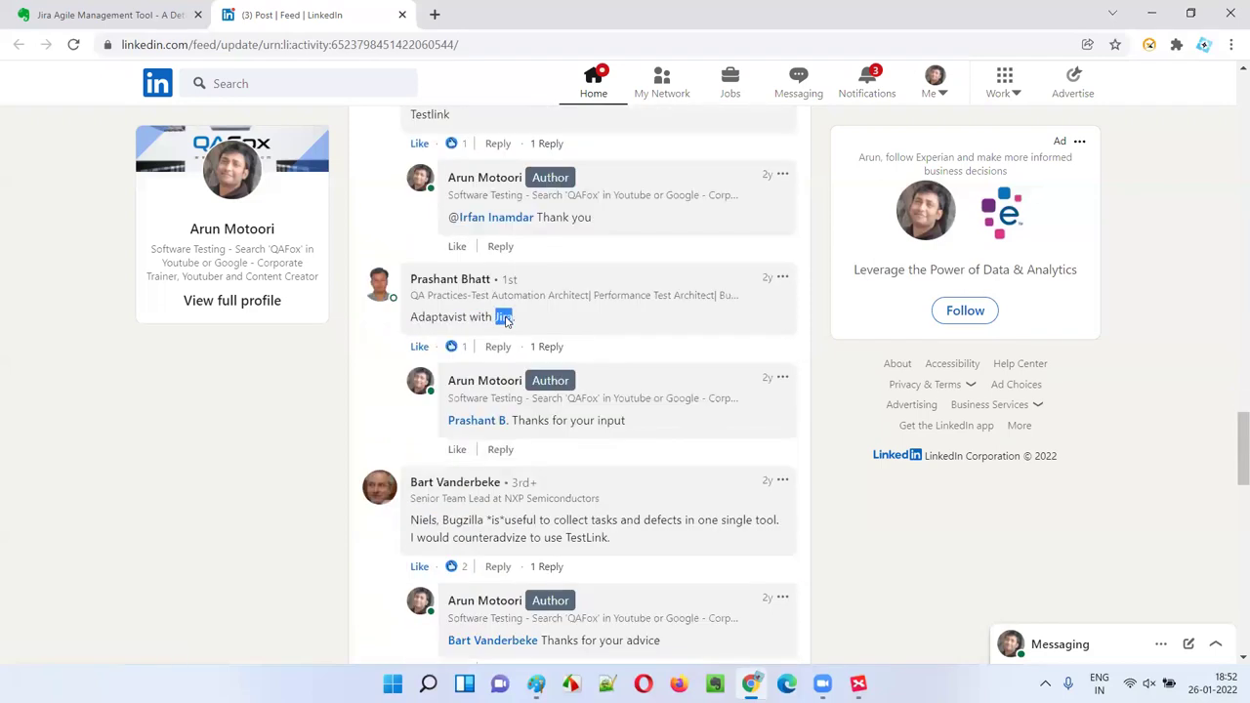
scroll(644, 338, down, 3)
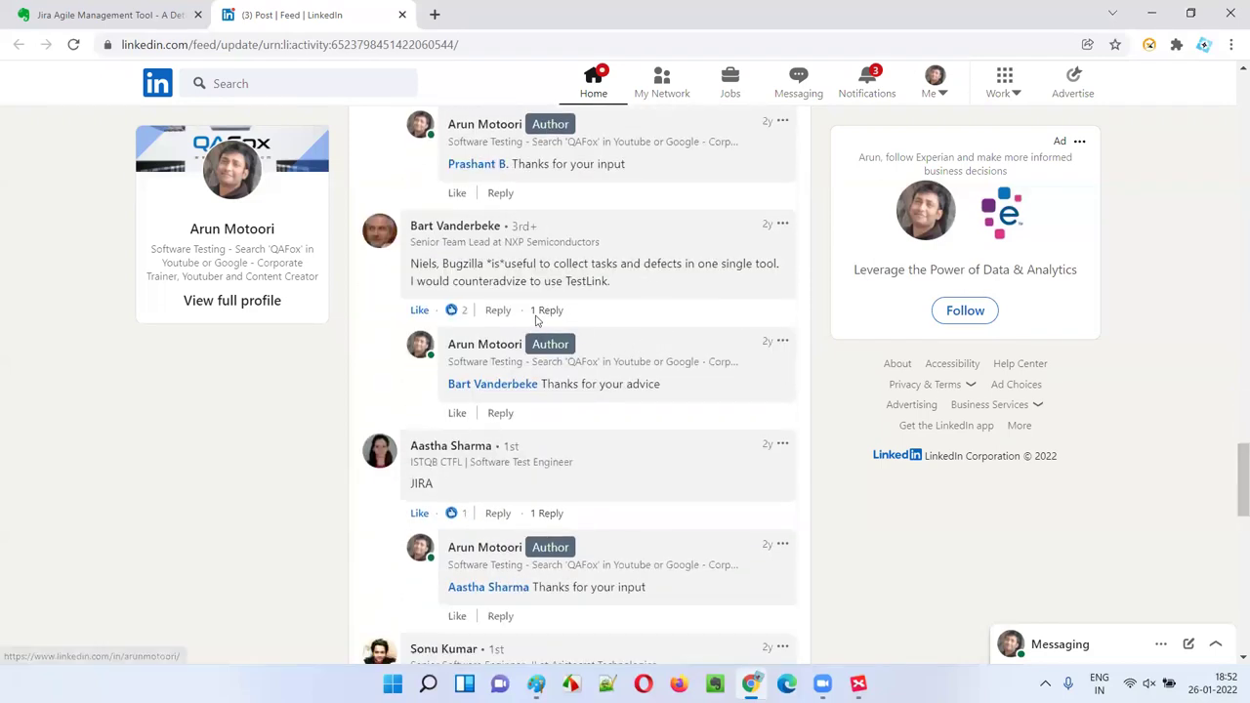
scroll(535, 320, down, 2)
double_click(426, 312)
scroll(567, 363, down, 4)
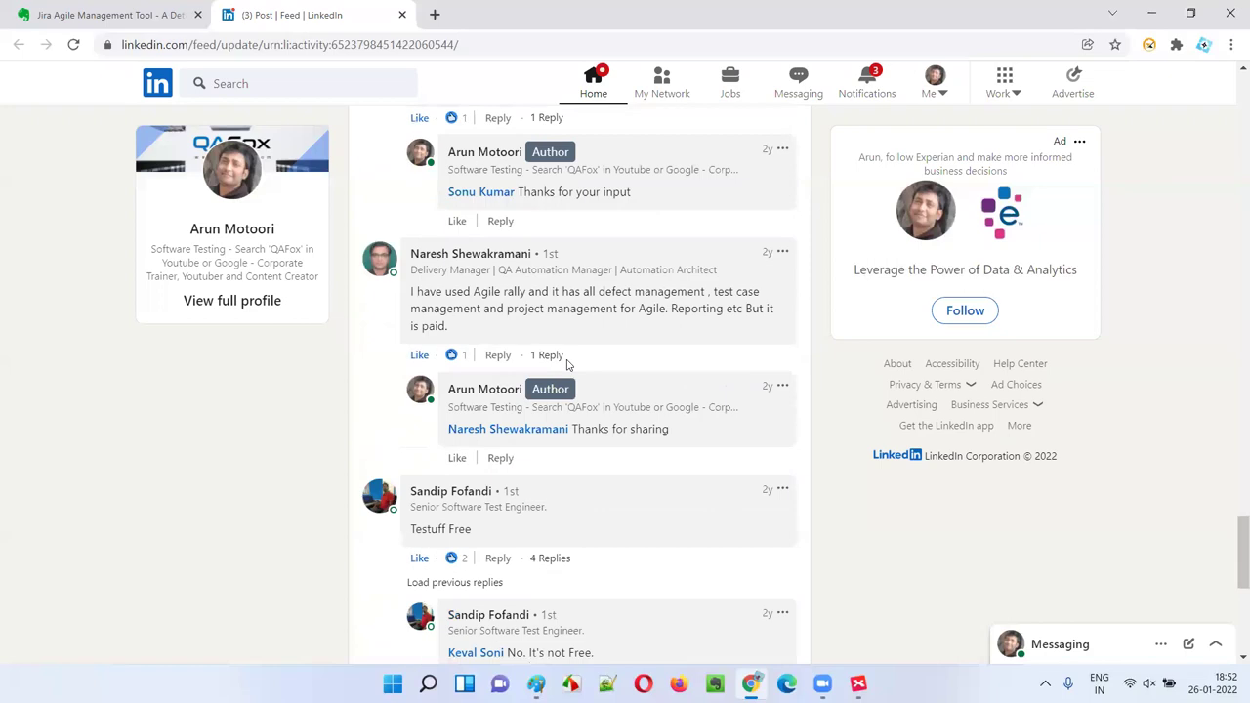
scroll(567, 363, down, 2)
scroll(589, 291, down, 3)
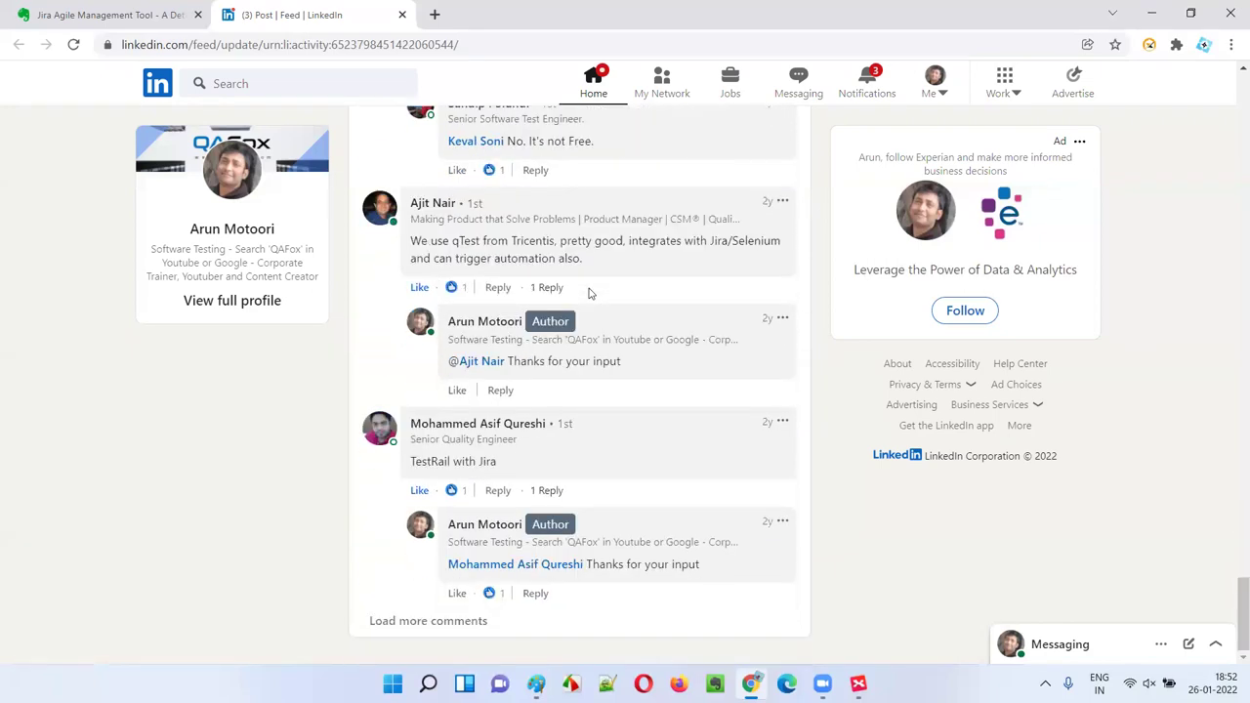
double_click(487, 461)
click(401, 15)
double_click(267, 245)
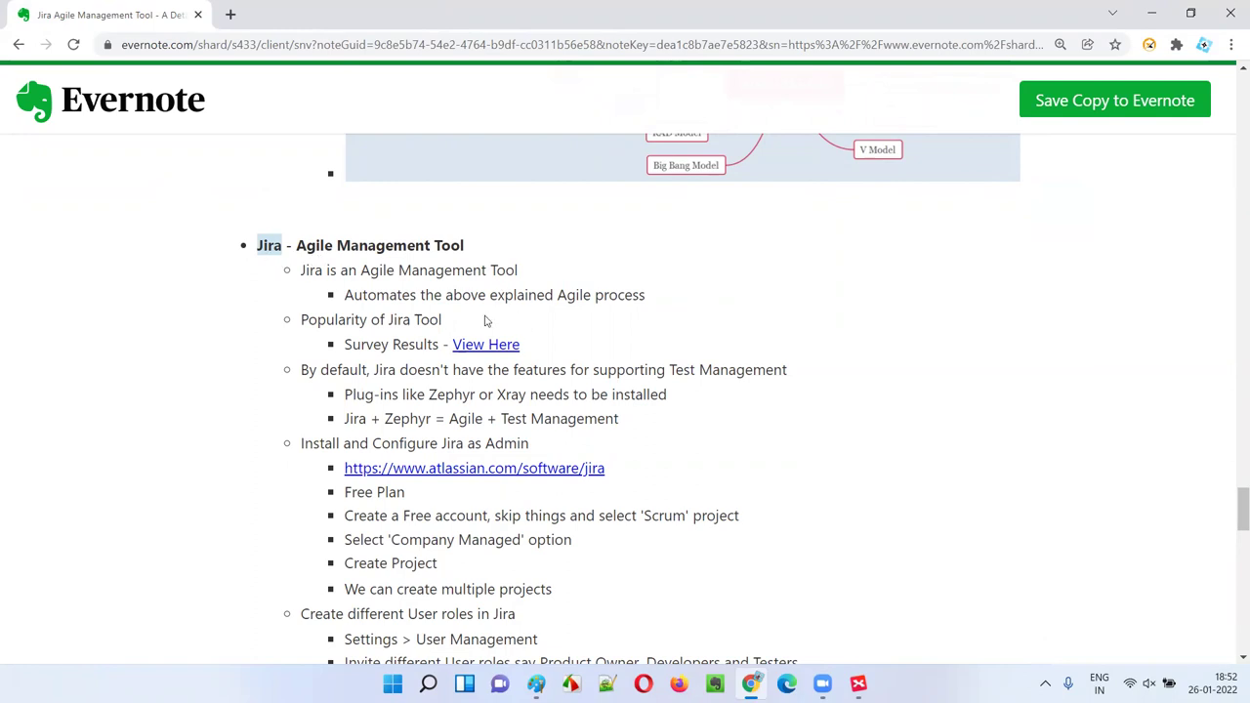
drag(305, 275, 661, 314)
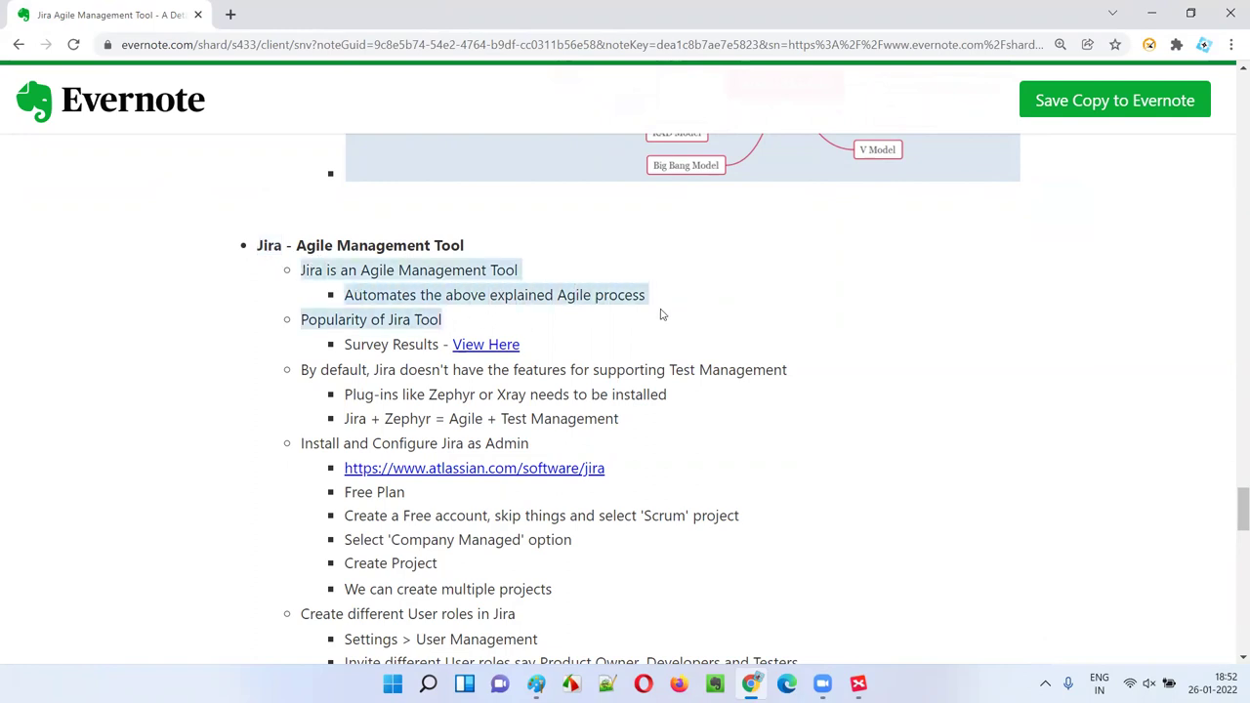
click(661, 314)
scroll(666, 320, down, 2)
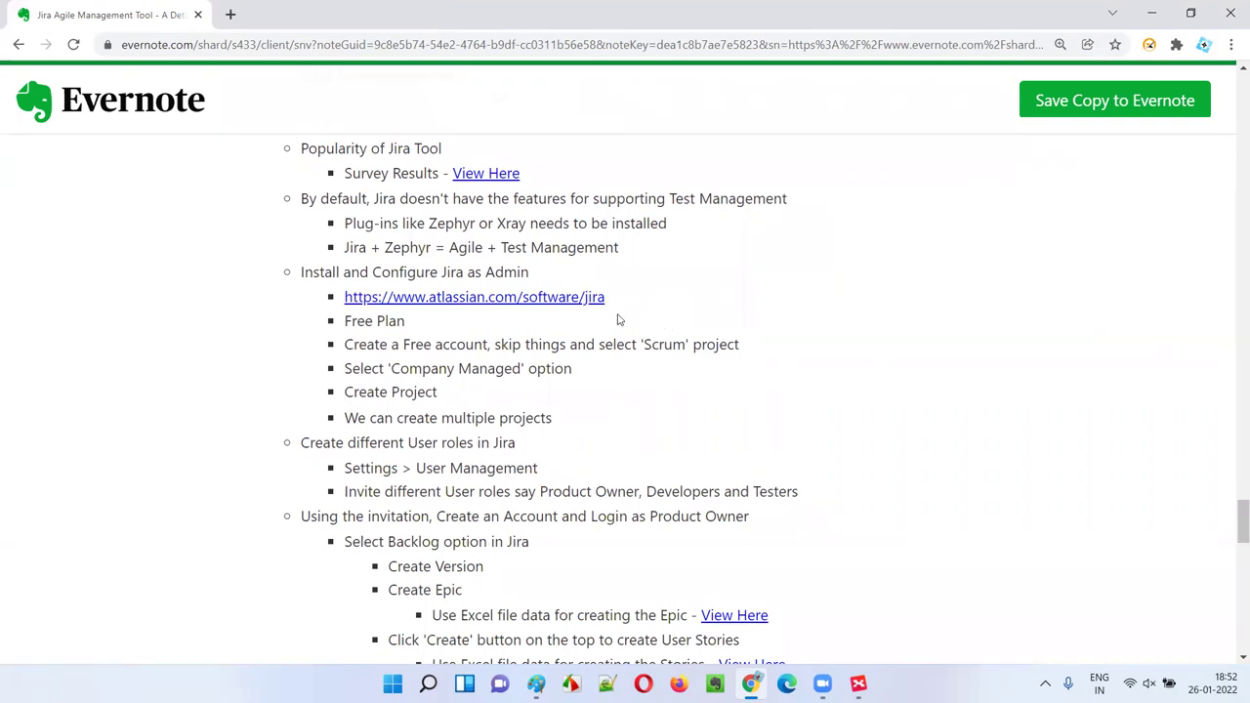
click(536, 684)
Step: Start a new blank Paint picture without saving and write 'Jira' on the canvas
click(23, 46)
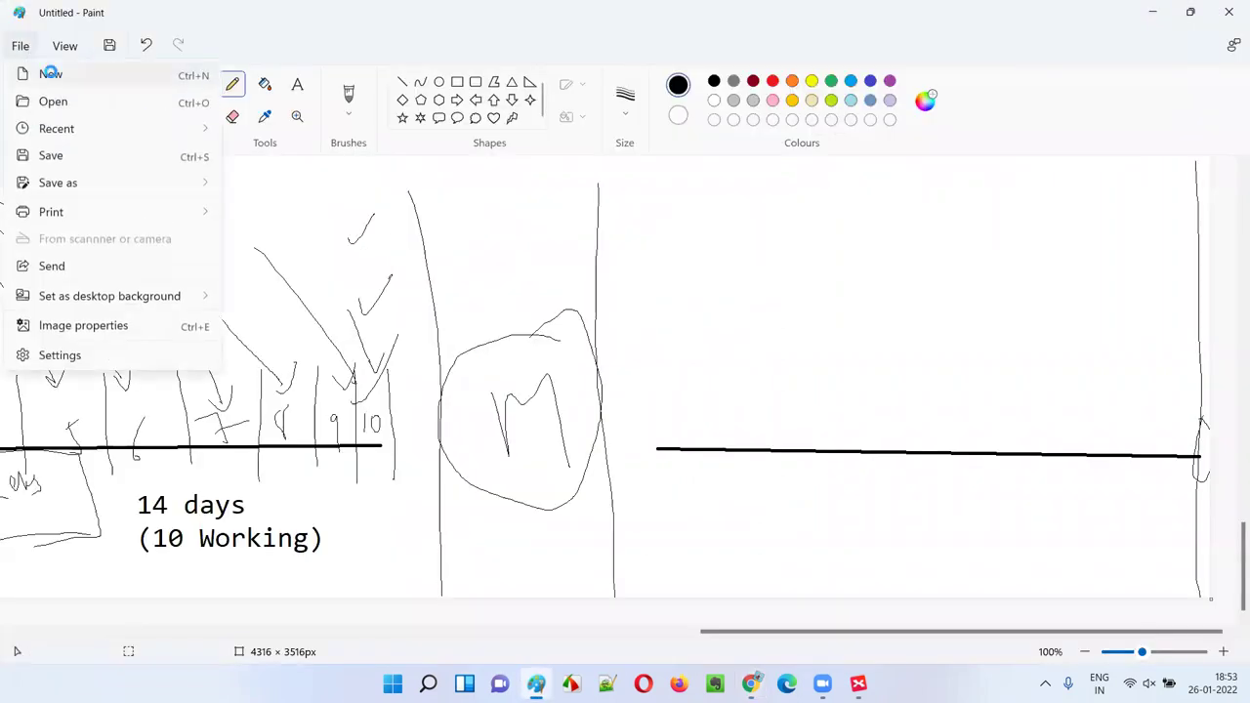
click(50, 73)
click(673, 342)
click(297, 84)
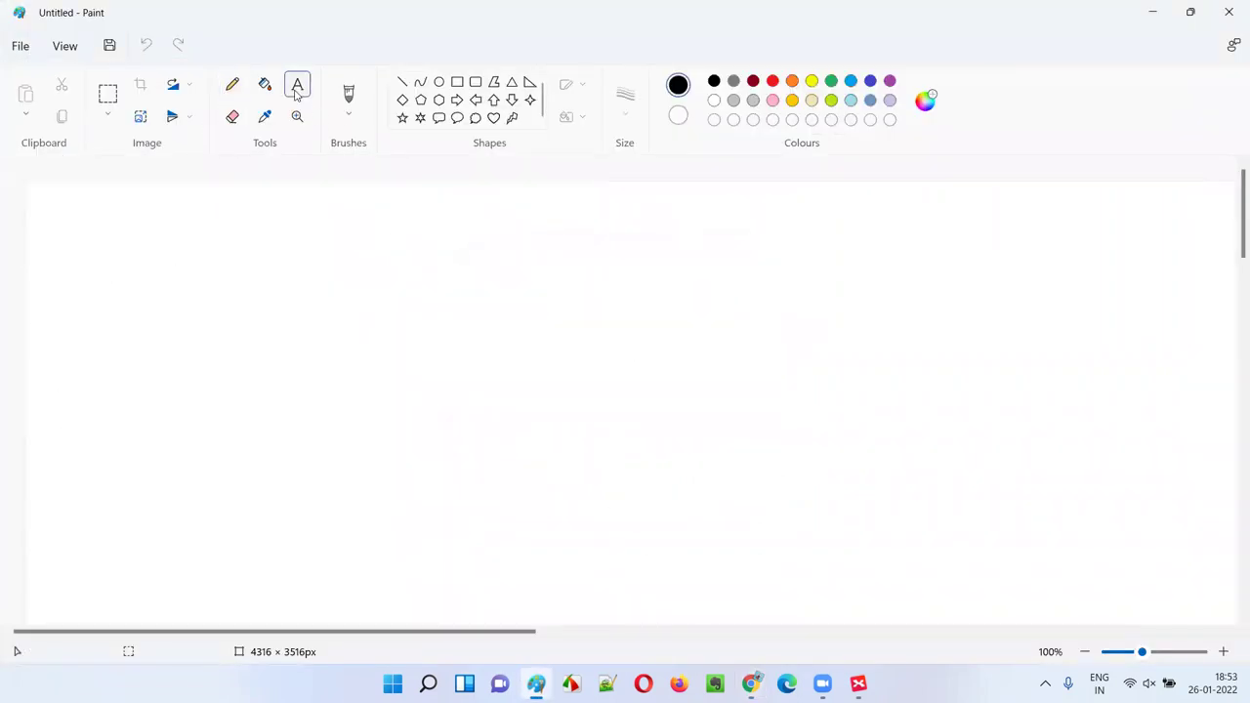
click(367, 235)
text(Jira)
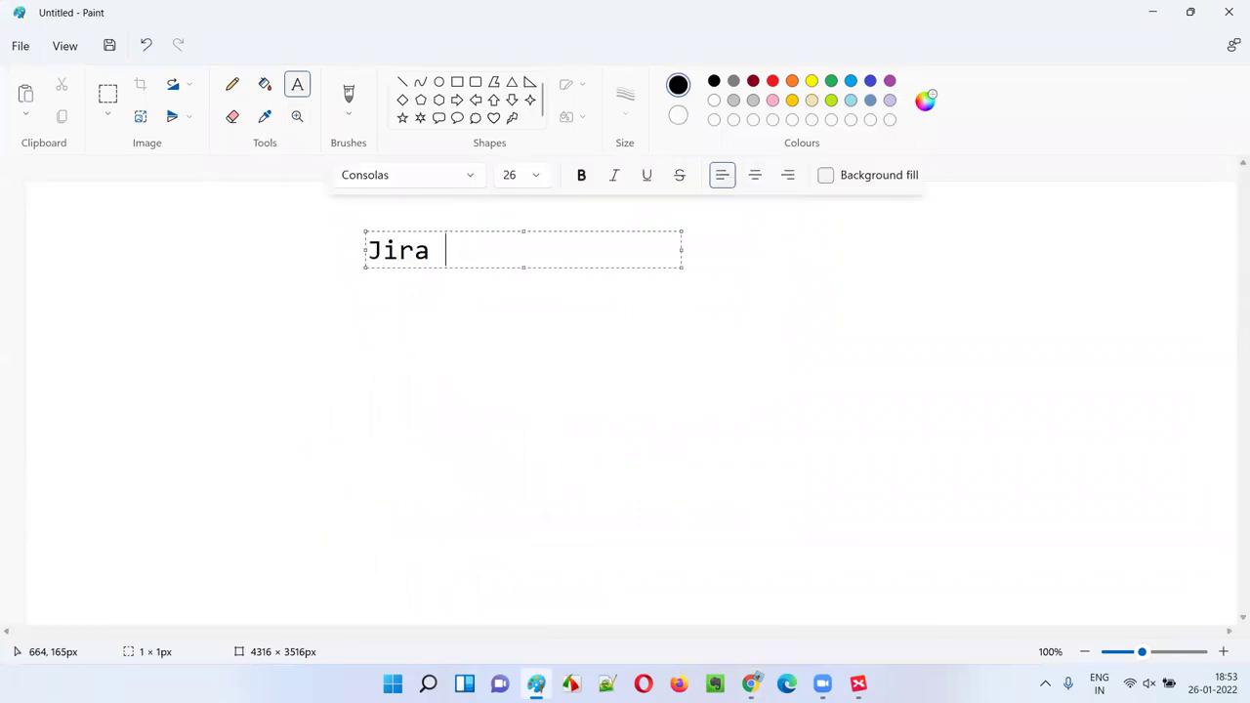
click(463, 390)
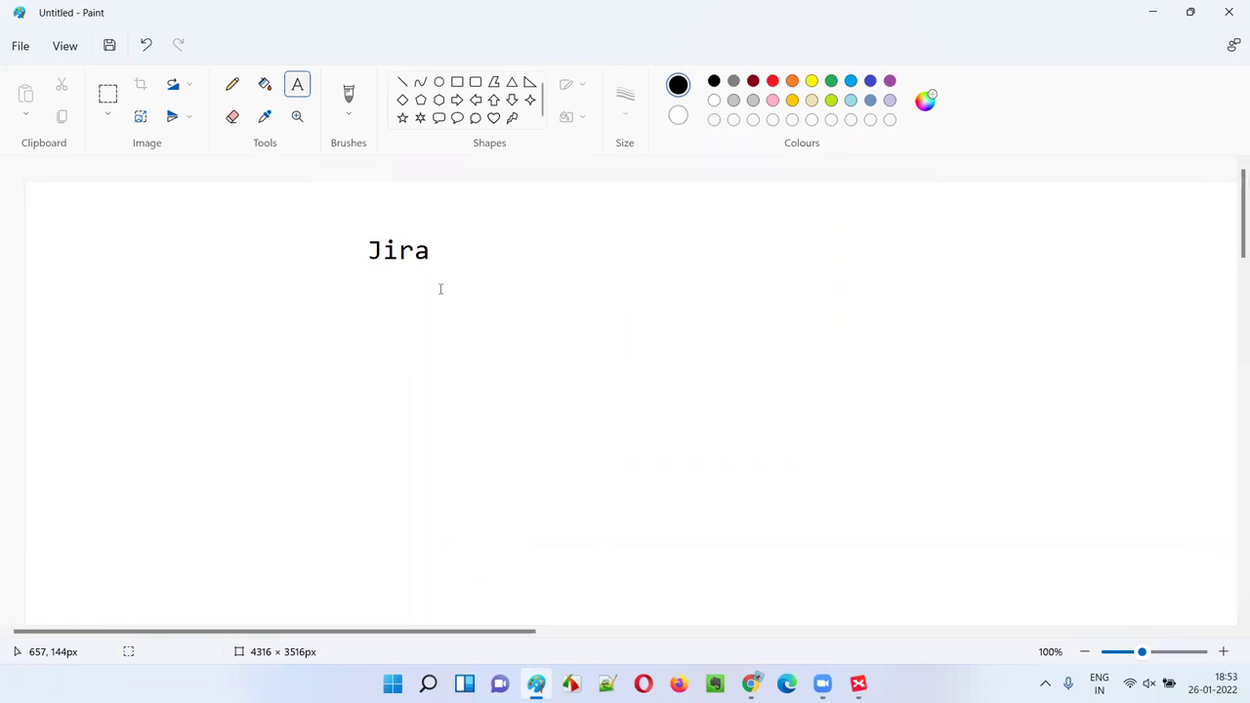
Step: Write 'Automate Agile Process' below Jira and draw a rectangle around Jira
click(256, 327)
text(A)
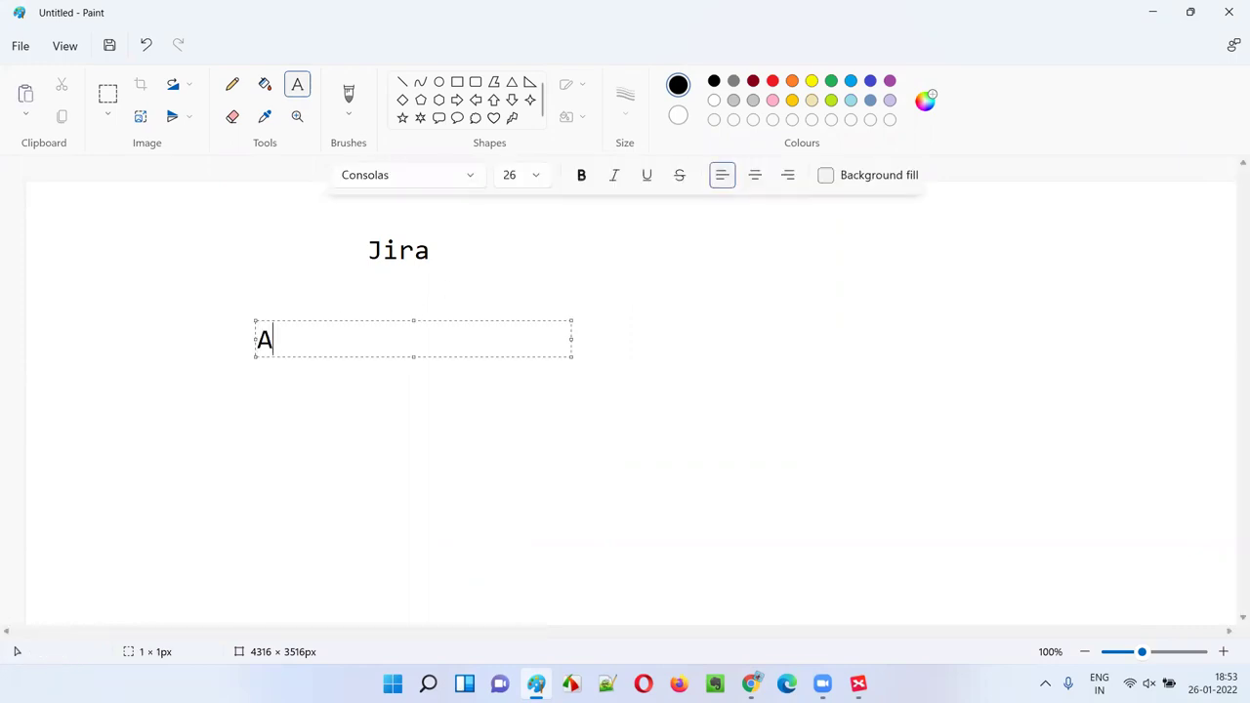
text(utomate MA)
key(BackSpace)
key(BackSpace)
text(a)
key(BackSpace)
text(Aigle)
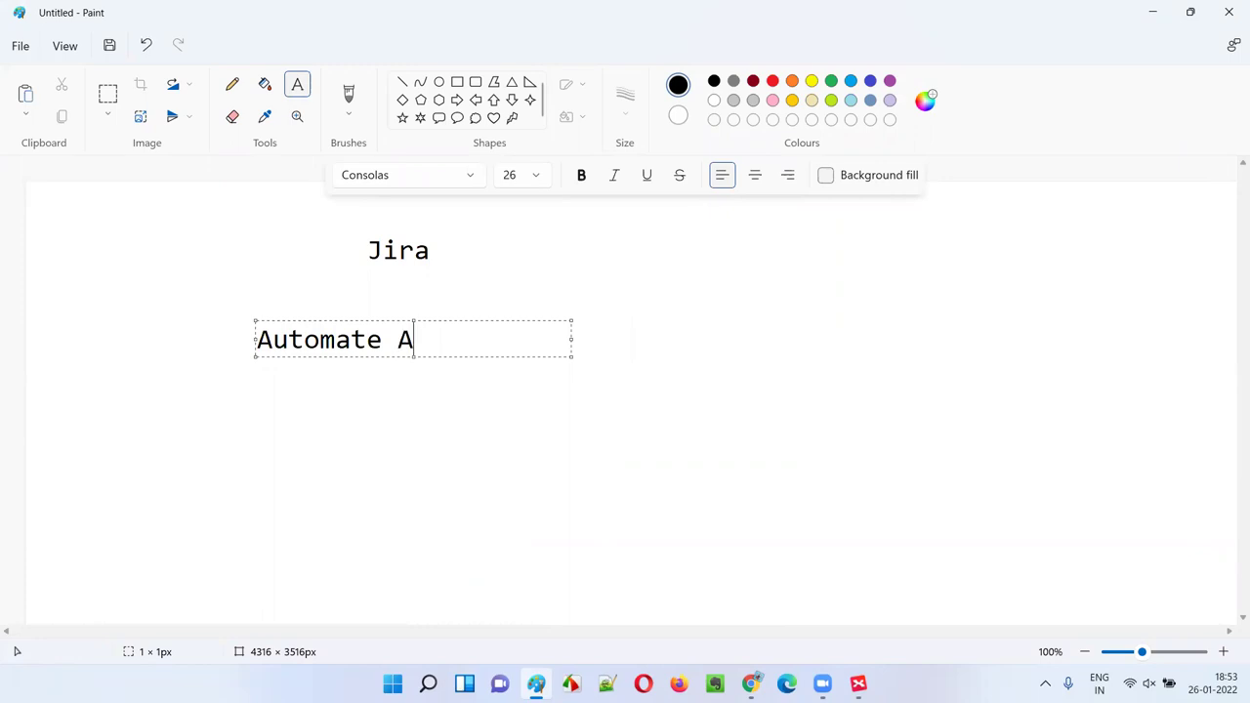
key(BackSpace)
key(BackSpace)
key(BackSpace)
key(BackSpace)
text(gl)
key(BackSpace)
text(ile Process)
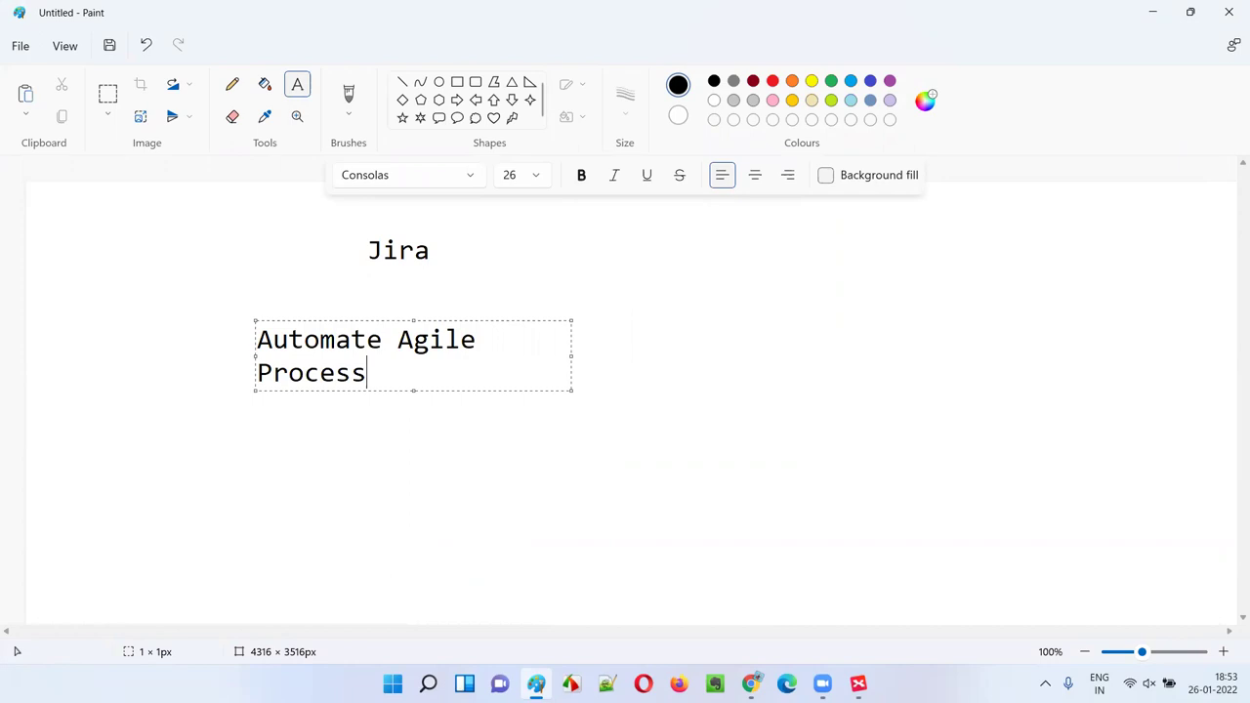
click(537, 404)
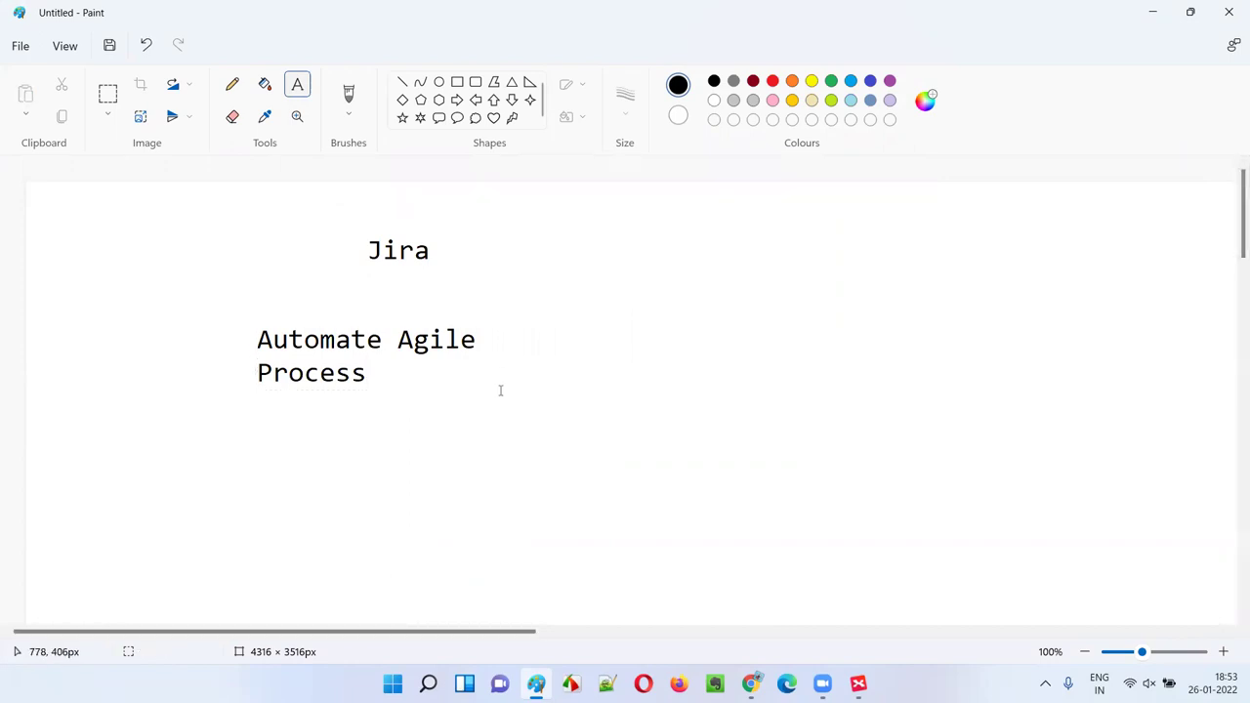
click(457, 82)
drag(328, 216, 469, 284)
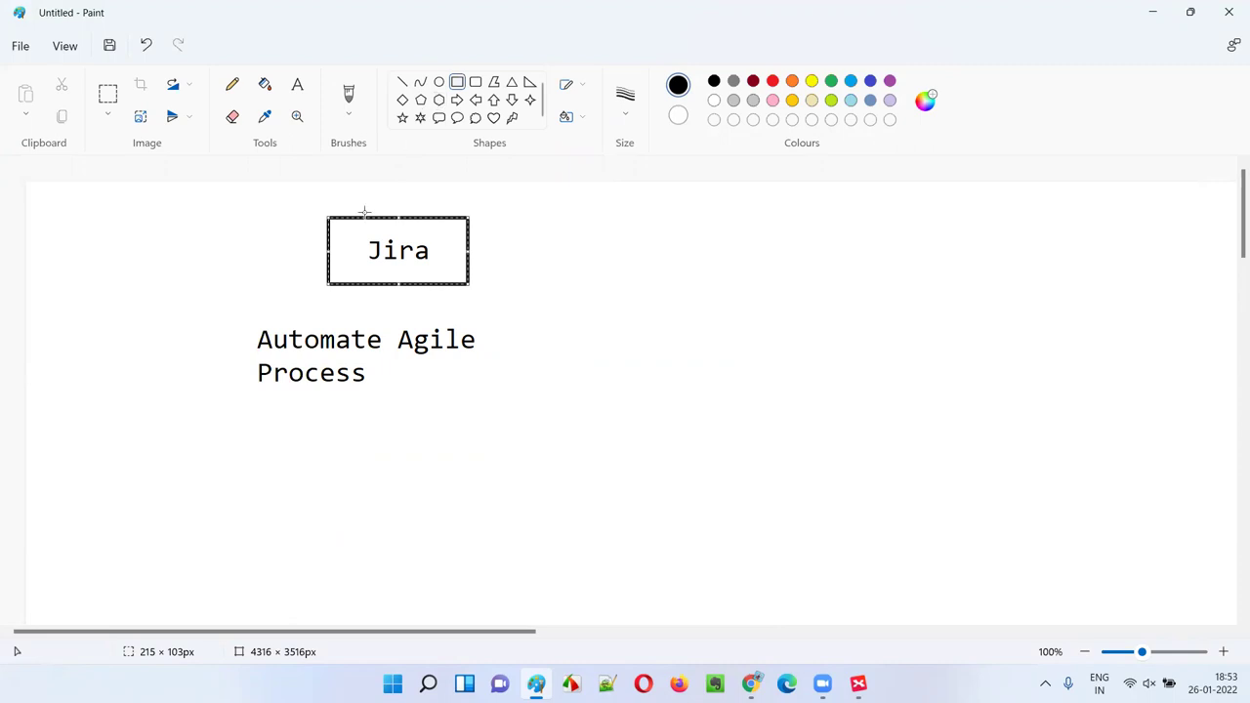
Step: Box 'Automate Agile Process' in a rectangle and pencil a plus sign right of Jira
click(446, 189)
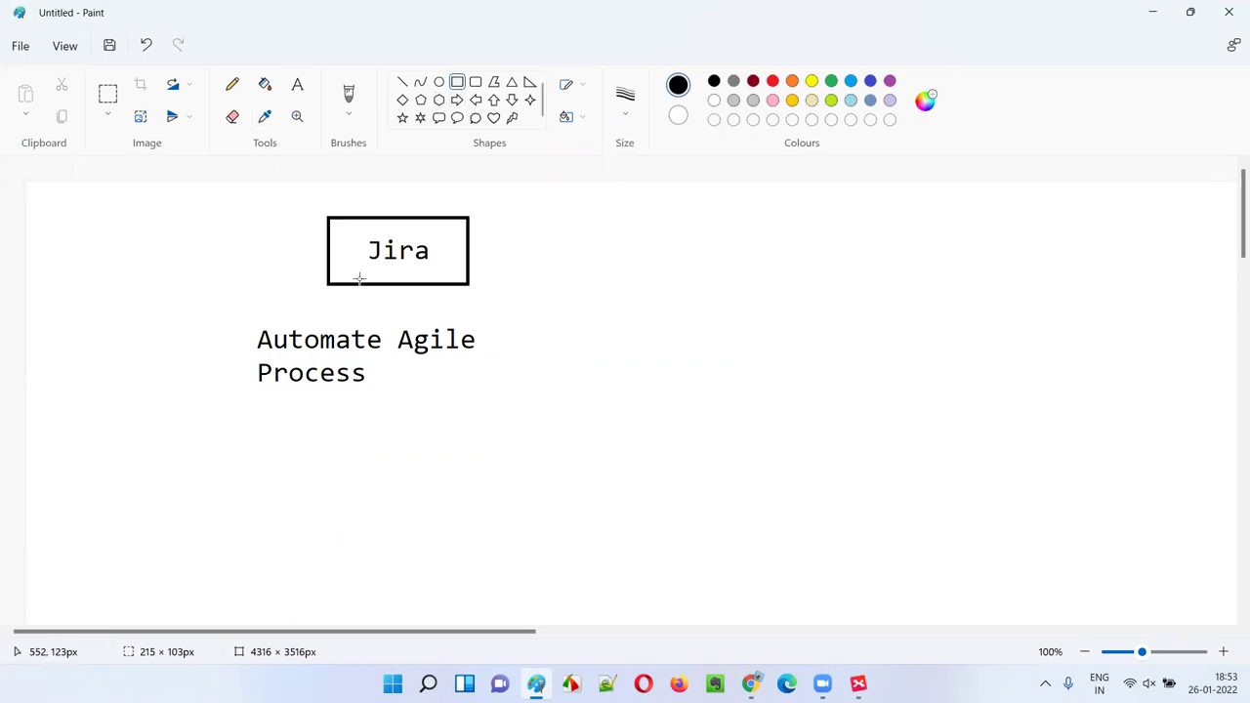
drag(231, 314, 495, 390)
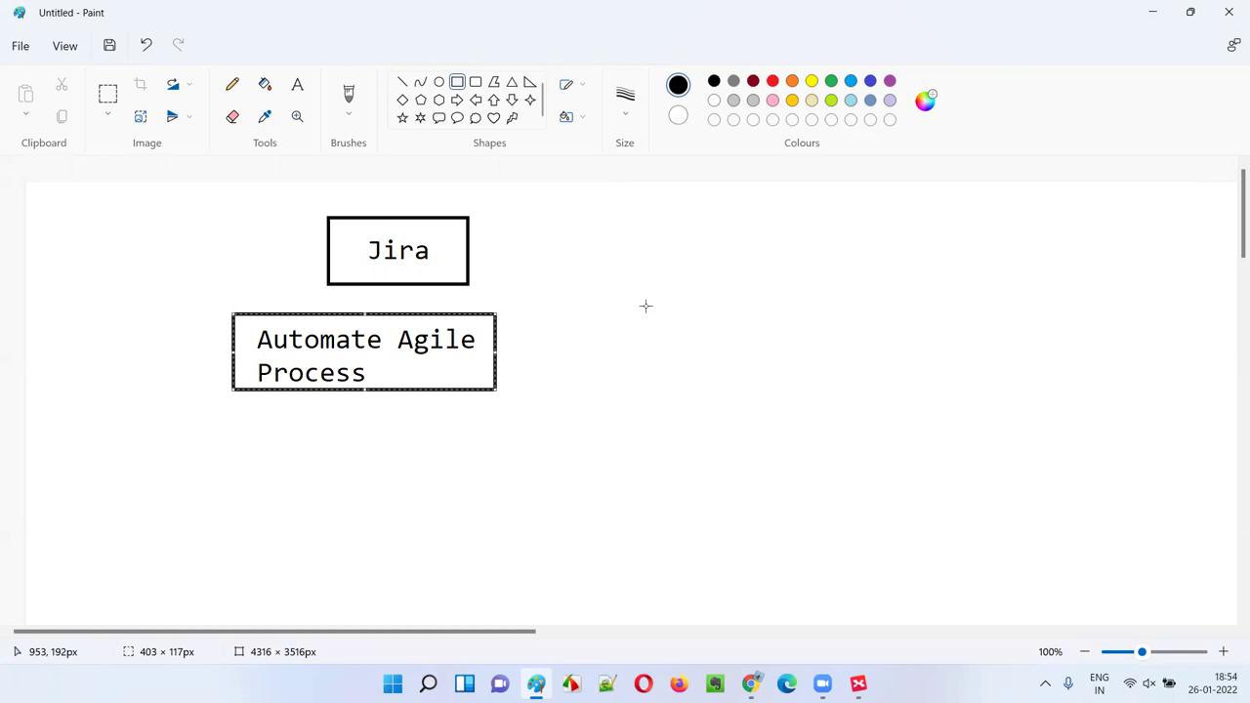
click(233, 86)
mouse_move(626, 221)
mouse_down()
mouse_move(622, 269)
mouse_move(599, 248)
mouse_move(626, 247)
mouse_up()
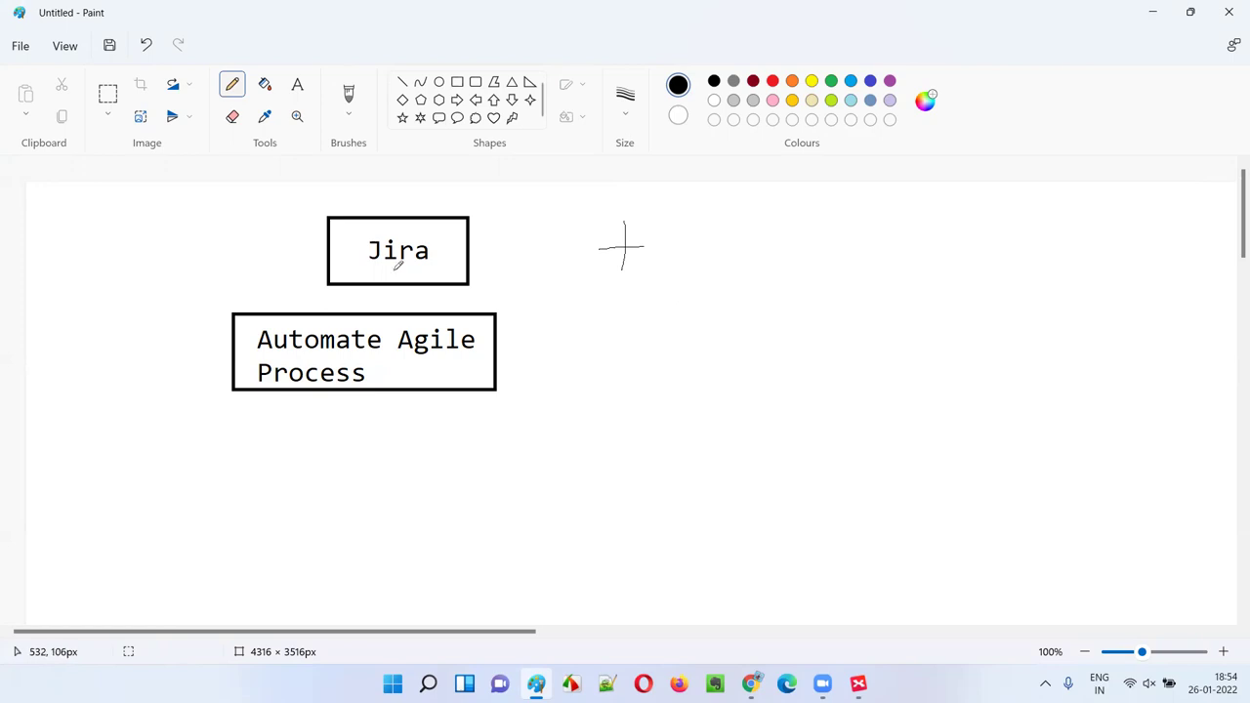
Step: Write 'Zephyr' to the right of the plus sign
click(296, 84)
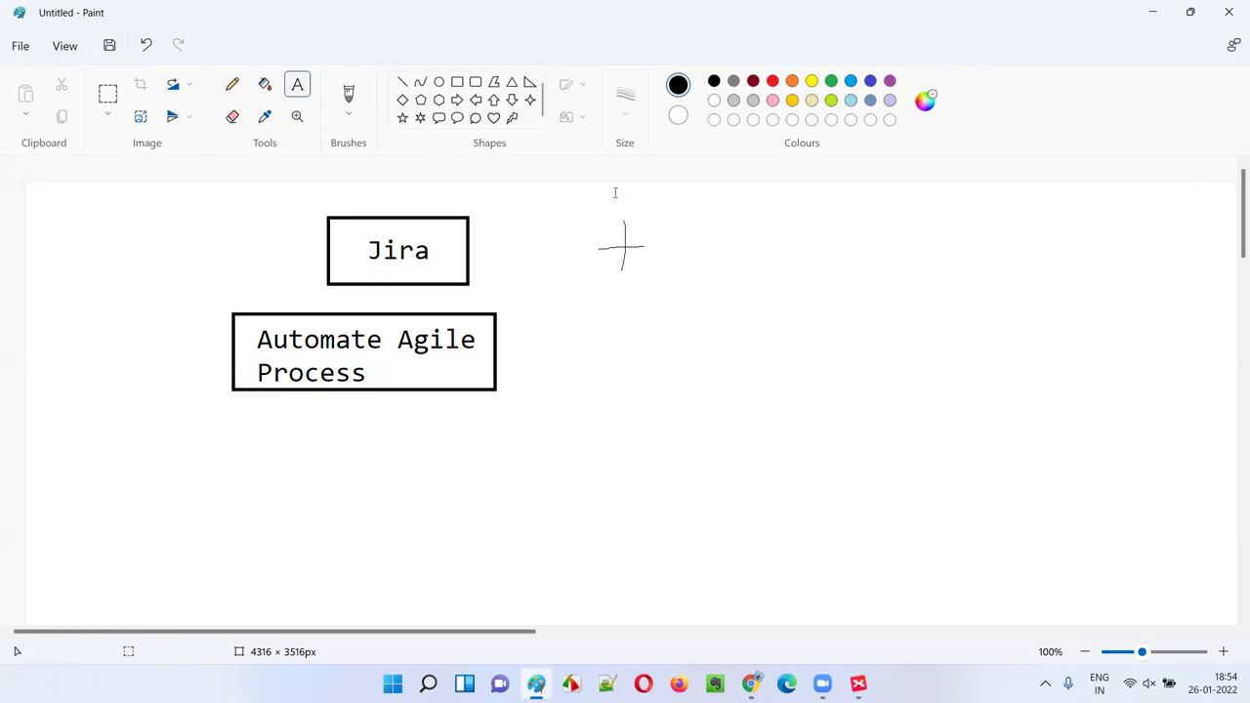
click(742, 239)
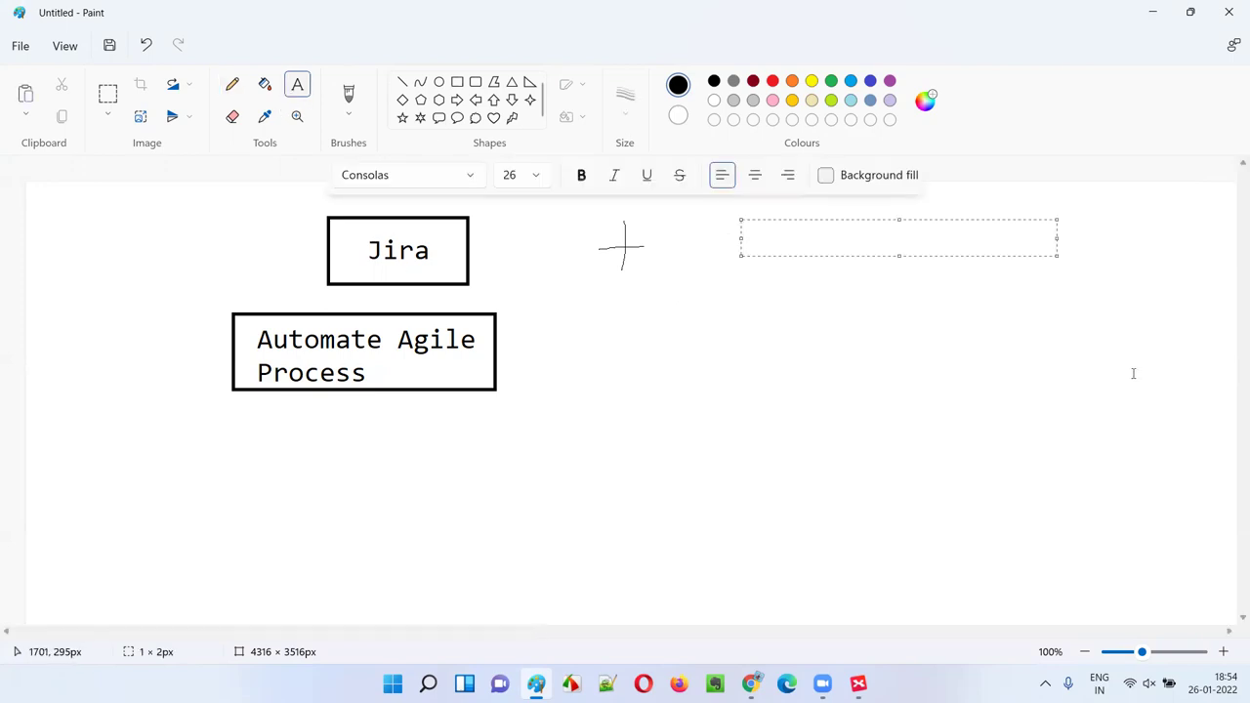
text(Zephyr)
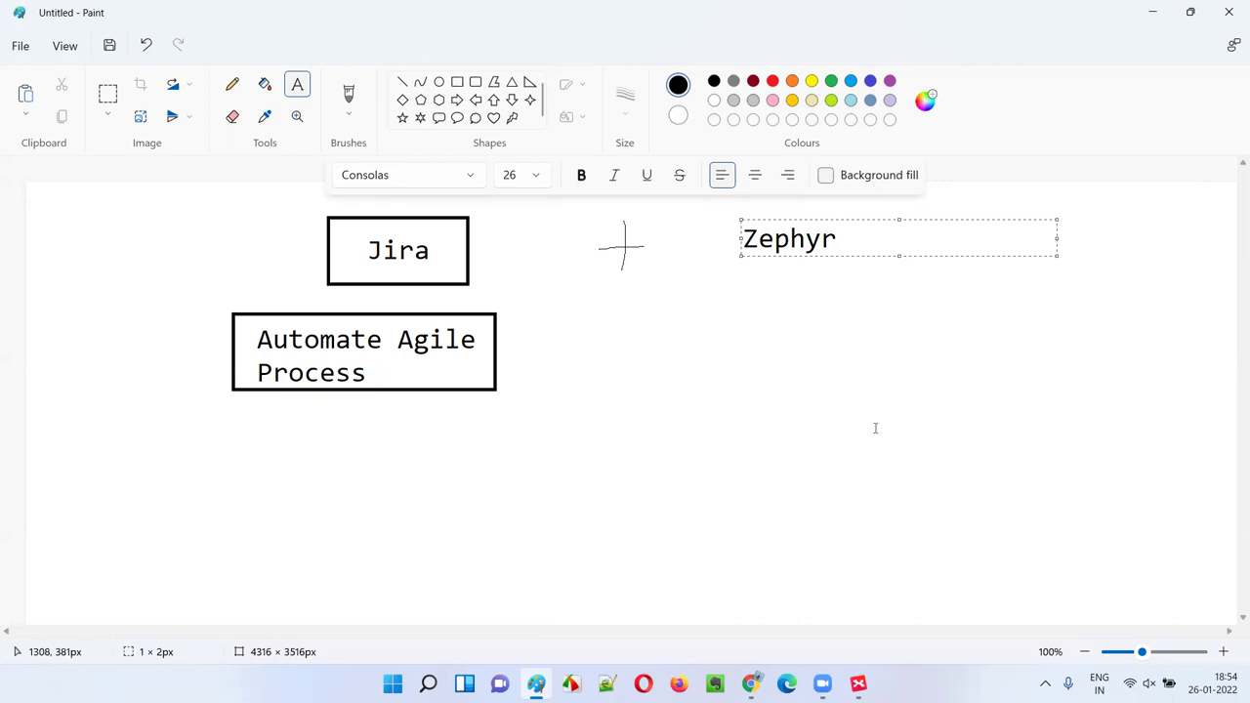
click(874, 428)
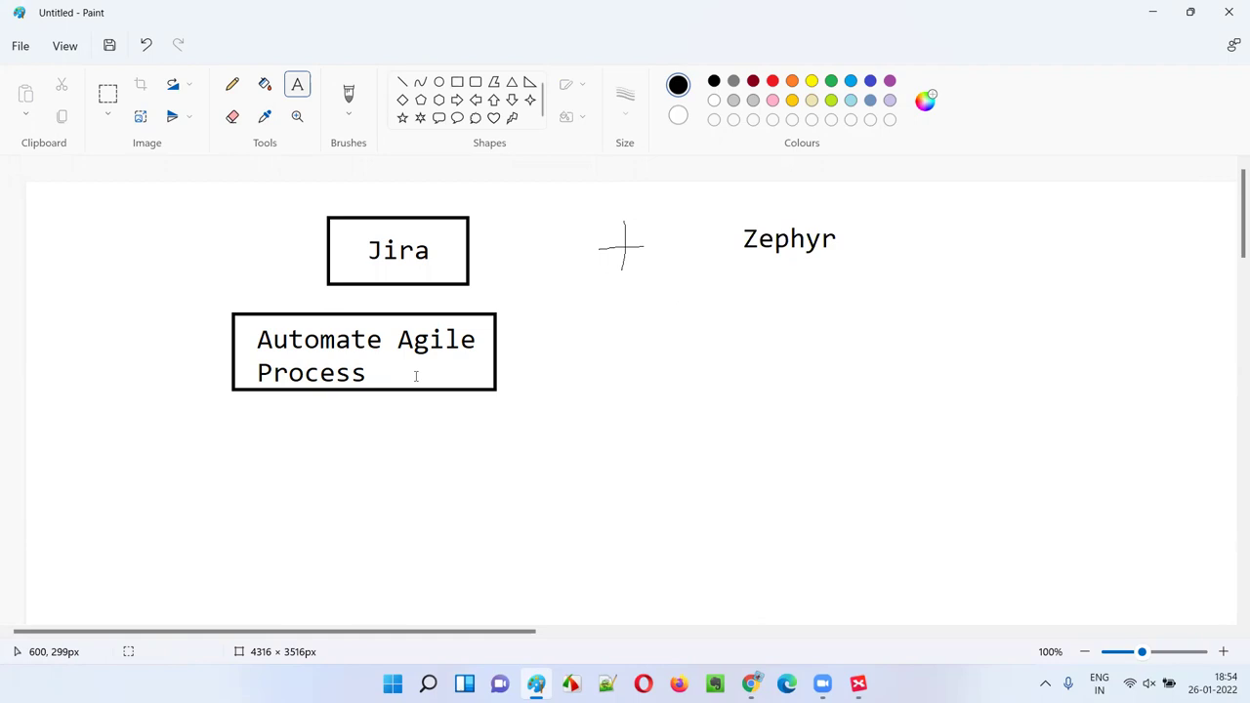
Step: Write 'Test Management' below Zephyr and enclose it in a rectangle
click(749, 338)
text(Test Mana)
text(gemnet)
key(BackSpace)
key(BackSpace)
key(BackSpace)
text(ent)
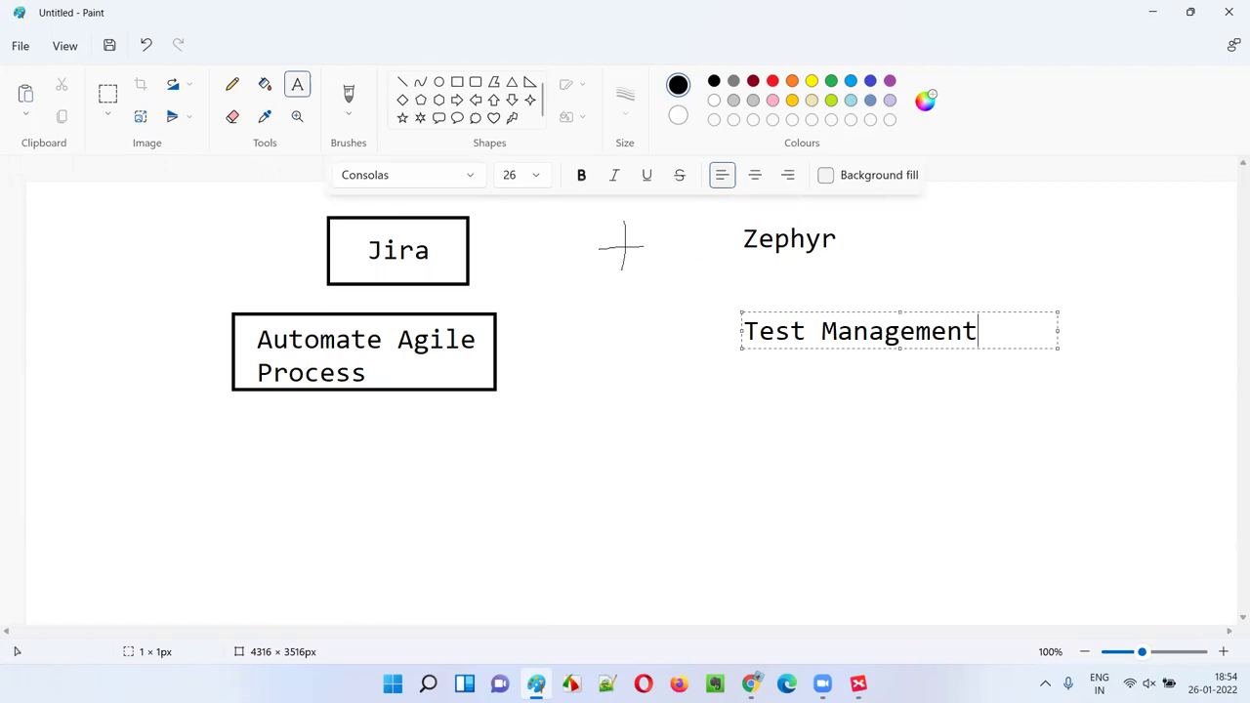
click(694, 410)
click(457, 81)
drag(714, 294, 1000, 382)
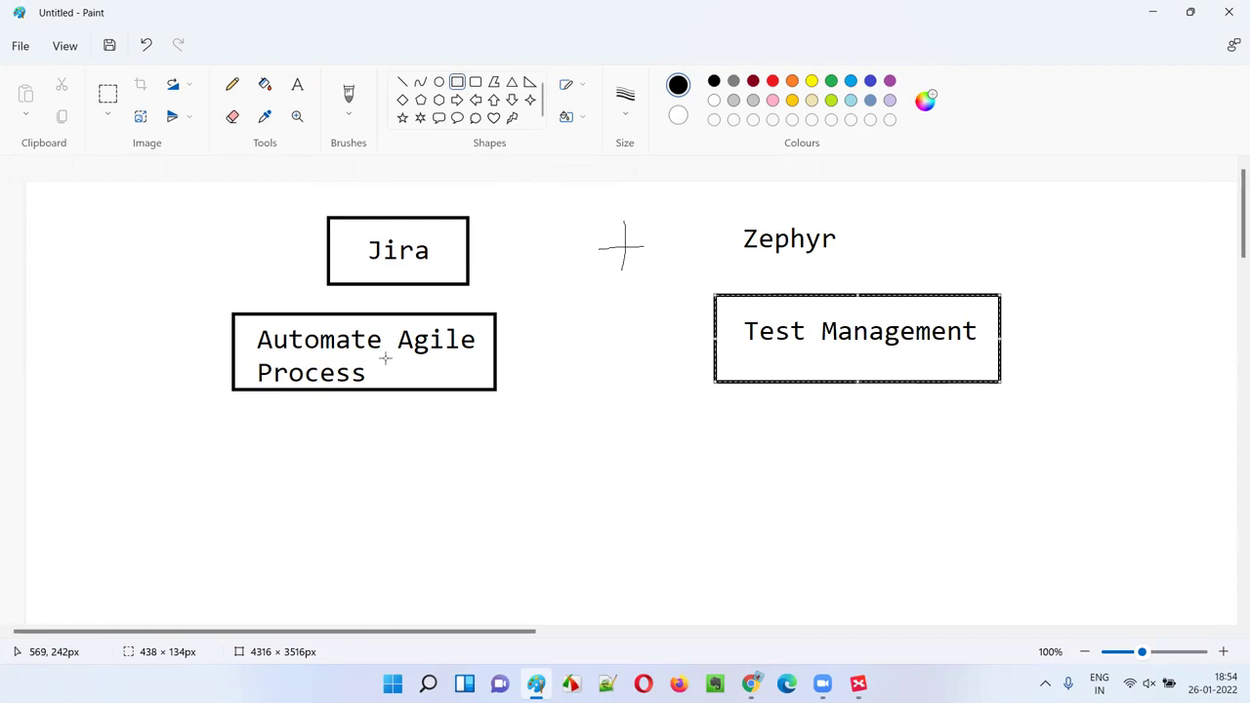
click(750, 683)
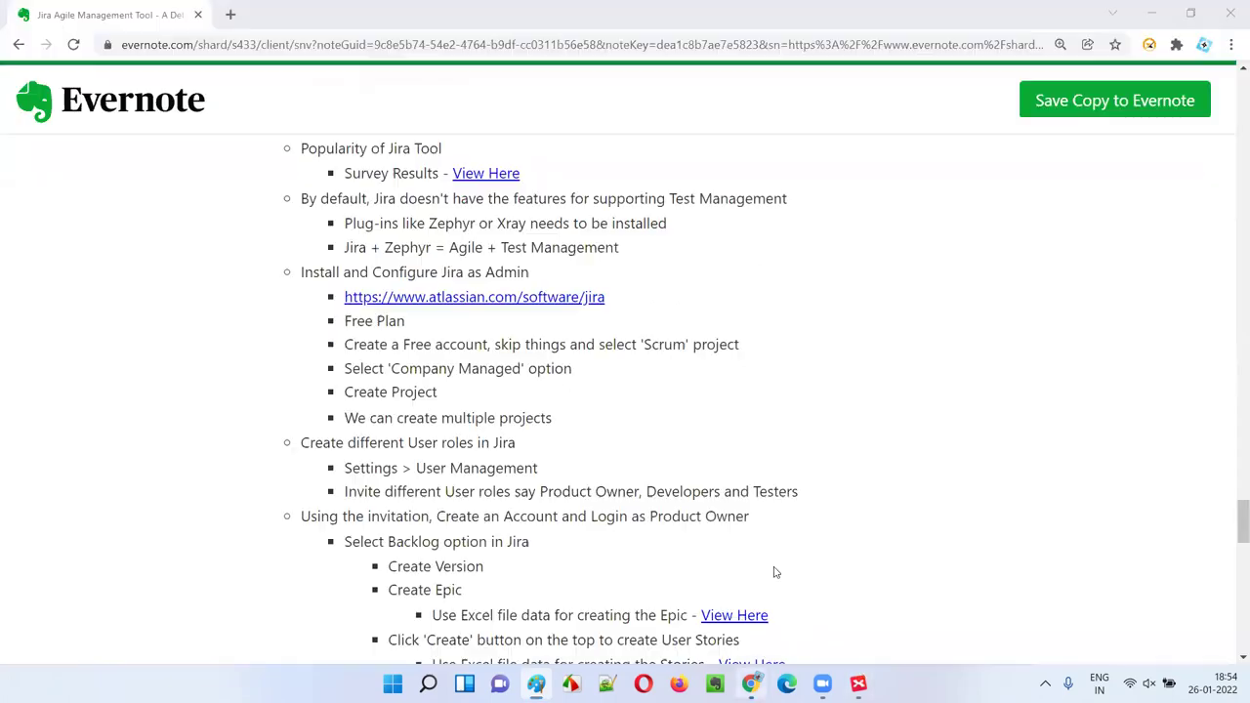
drag(304, 198, 796, 199)
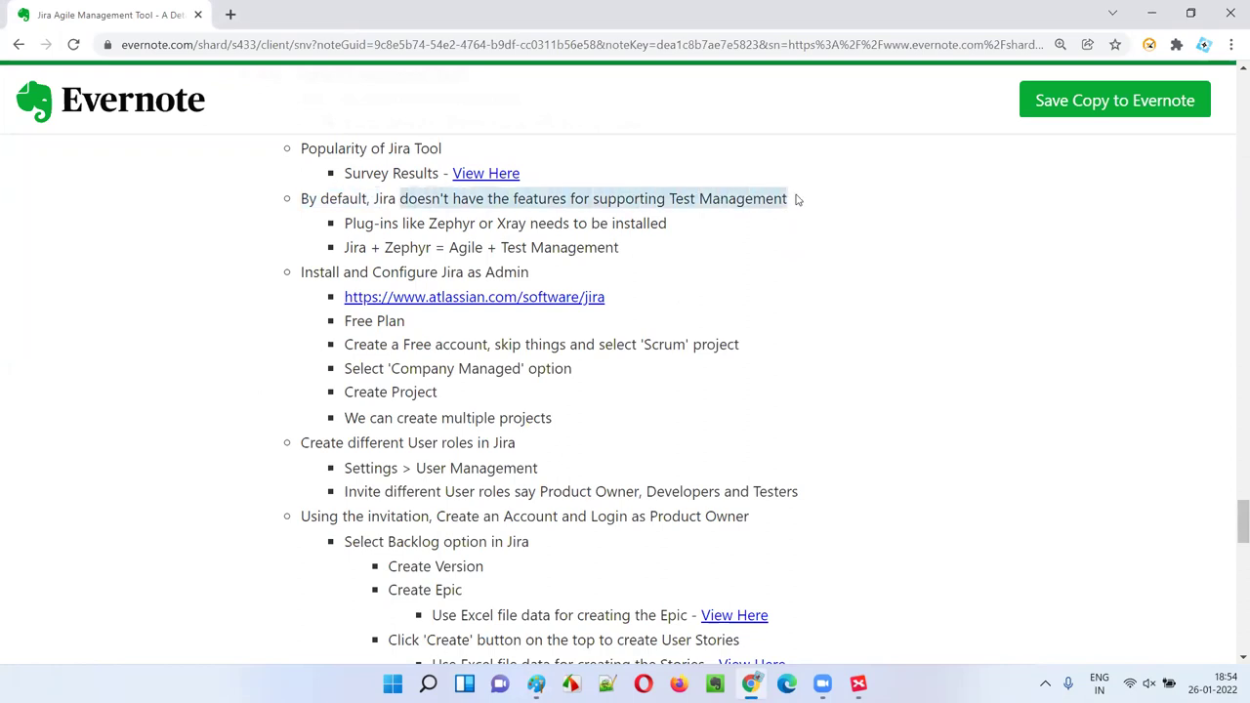
double_click(354, 248)
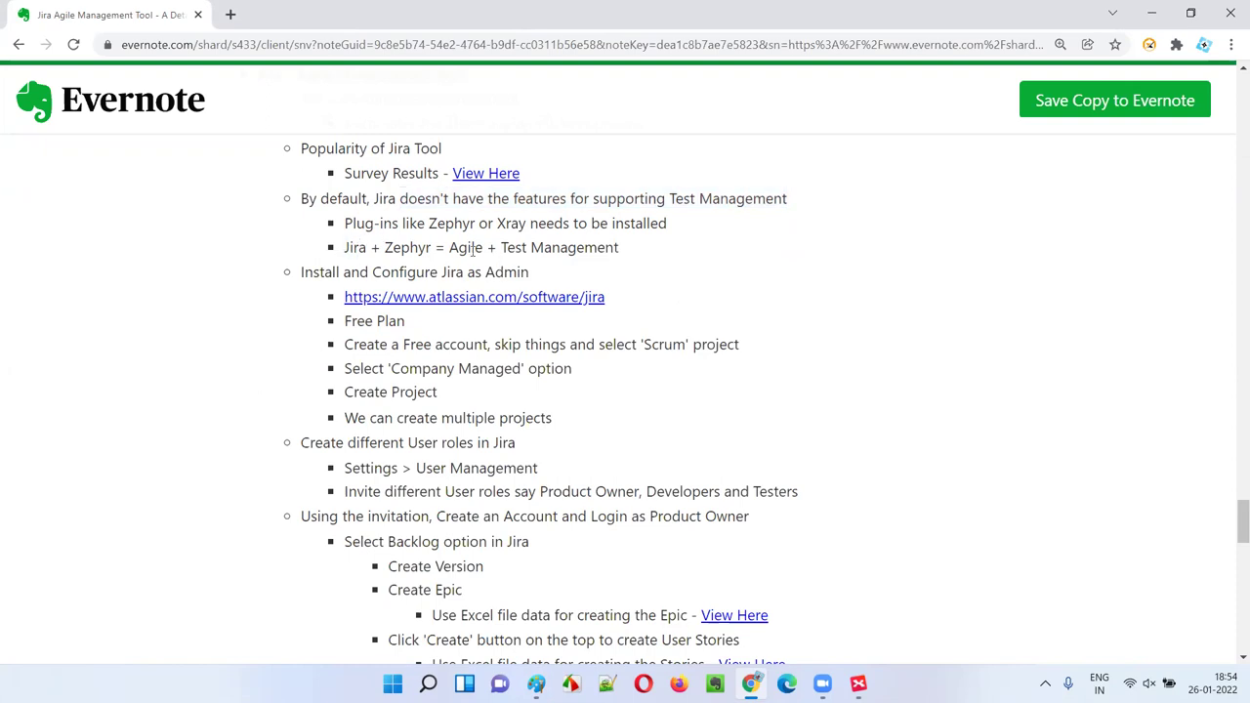
double_click(467, 248)
drag(348, 248, 636, 247)
click(606, 254)
double_click(389, 247)
double_click(535, 248)
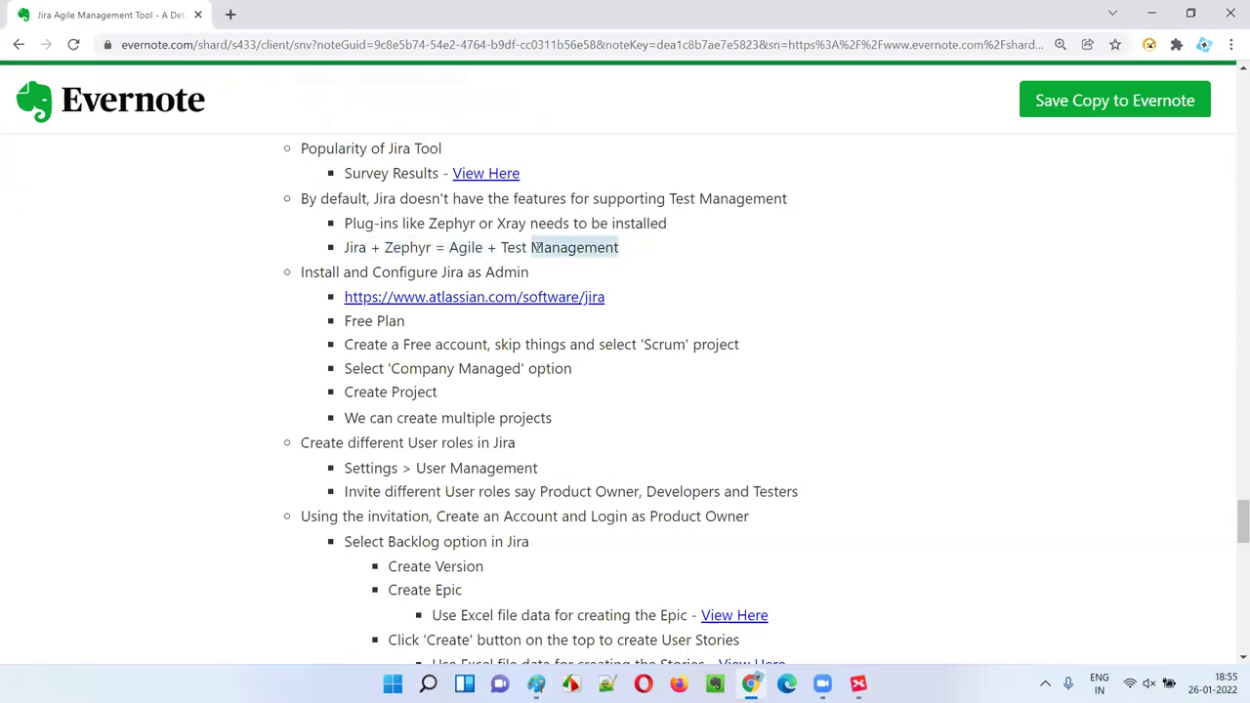
double_click(349, 250)
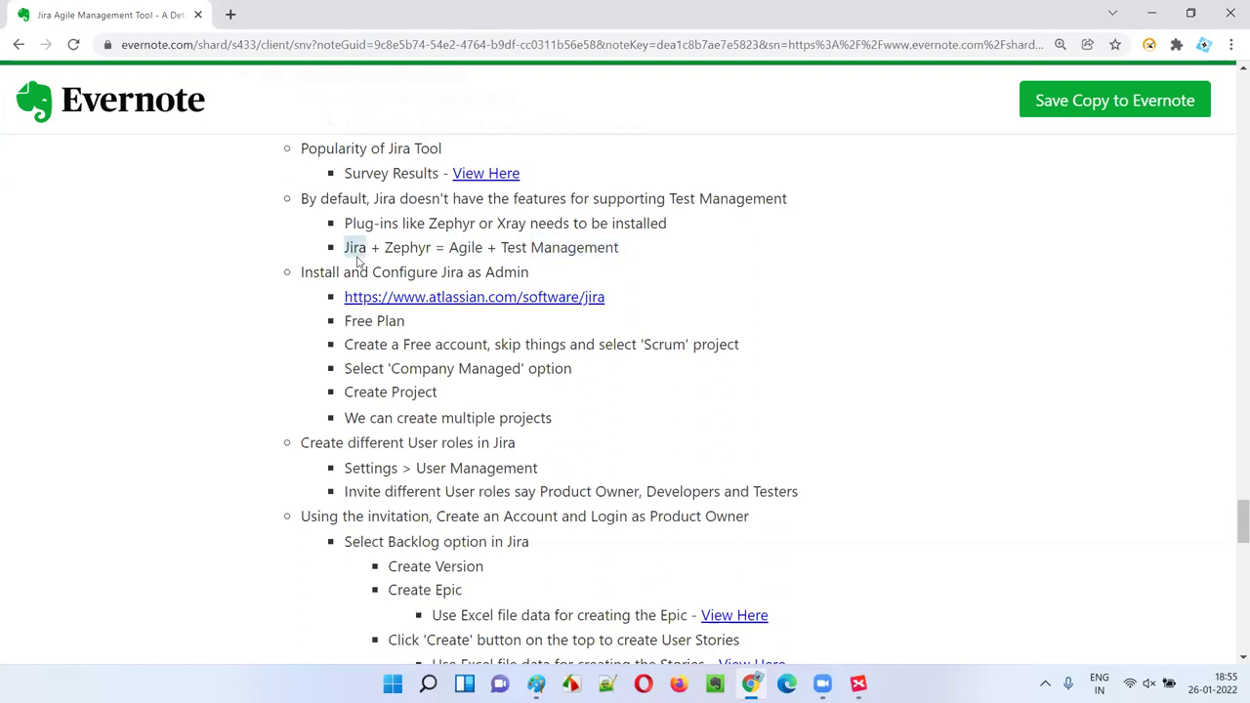
drag(501, 247, 630, 250)
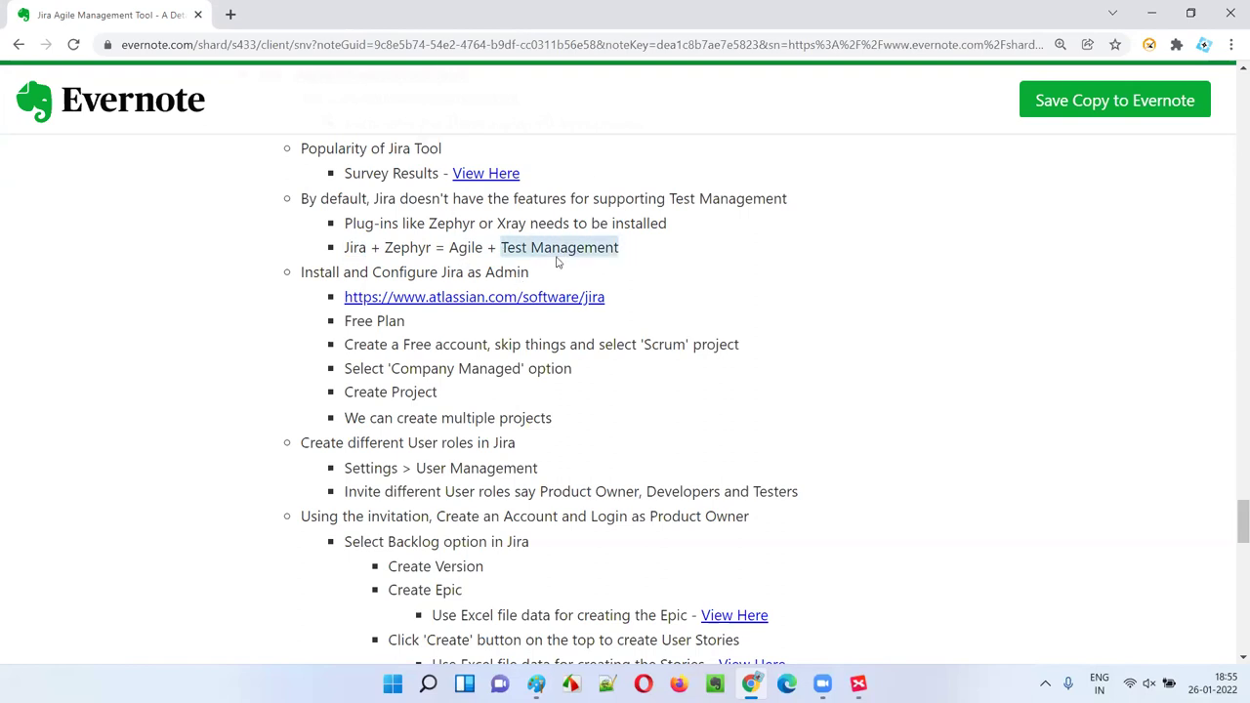
double_click(359, 248)
double_click(467, 250)
double_click(406, 248)
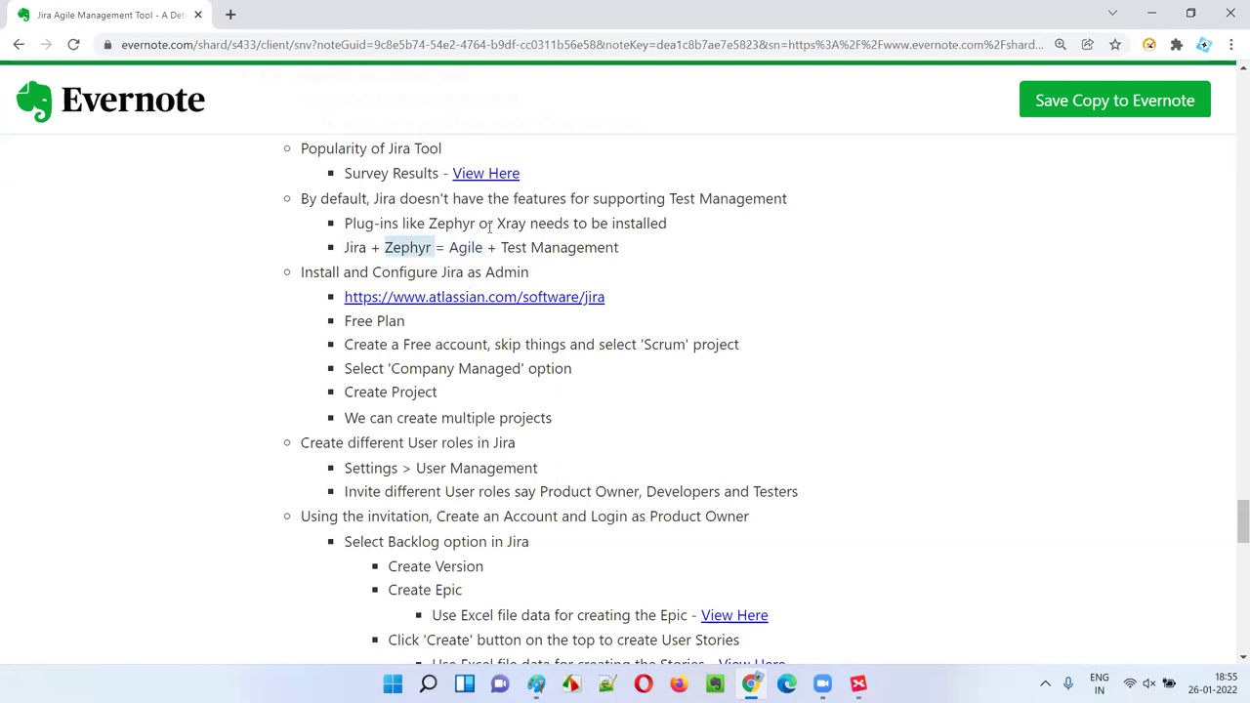
double_click(452, 223)
double_click(505, 223)
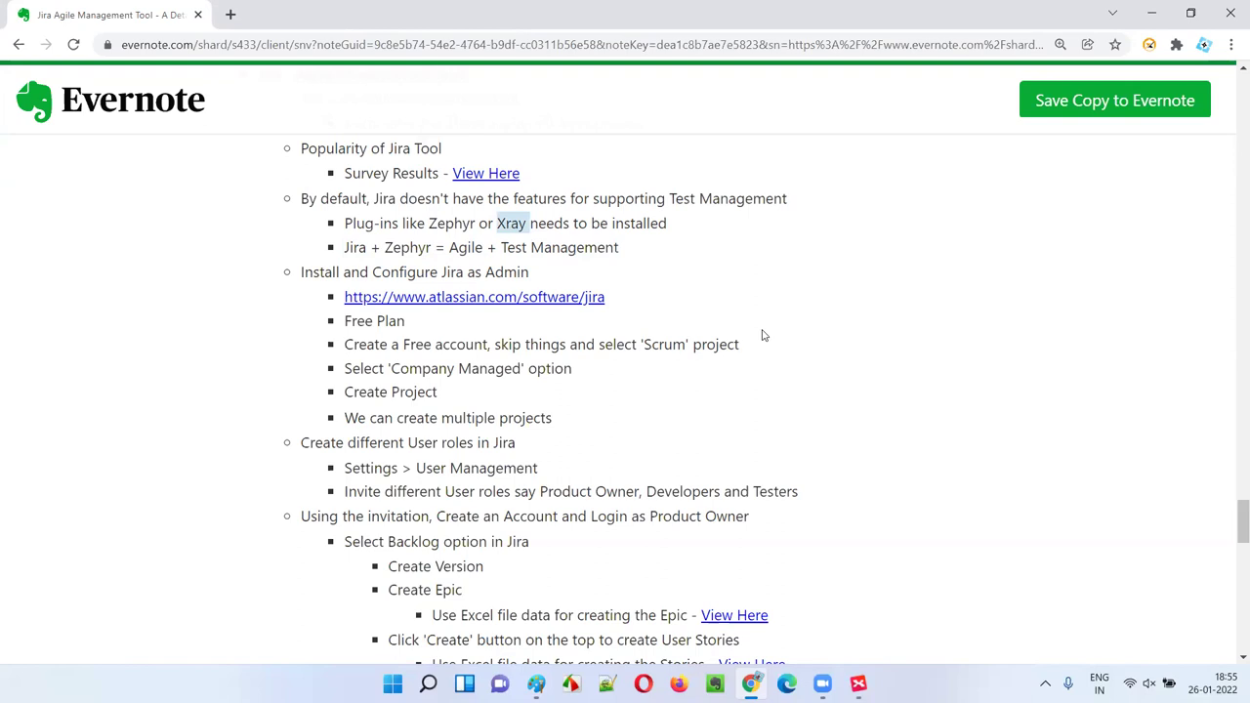
double_click(459, 224)
double_click(513, 223)
drag(505, 248, 638, 257)
double_click(355, 248)
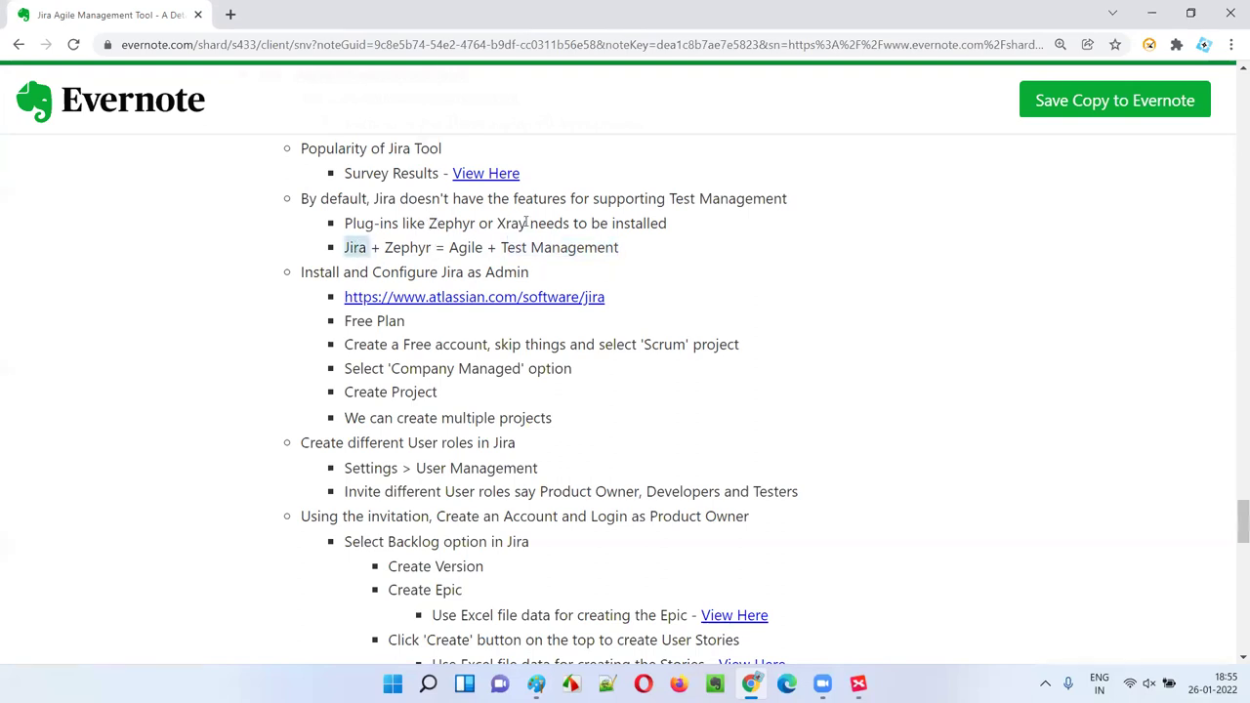
drag(502, 248, 621, 248)
click(681, 264)
drag(366, 247, 346, 241)
double_click(459, 249)
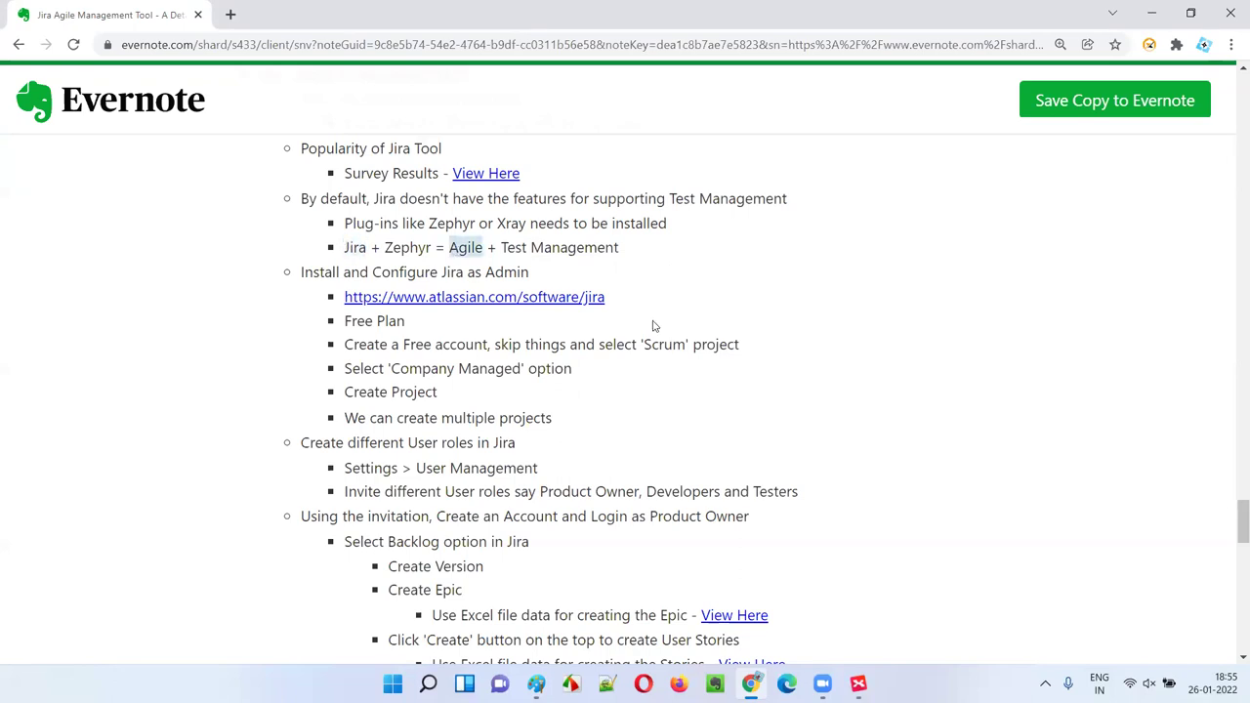
click(727, 291)
double_click(407, 248)
double_click(354, 248)
drag(500, 249, 626, 252)
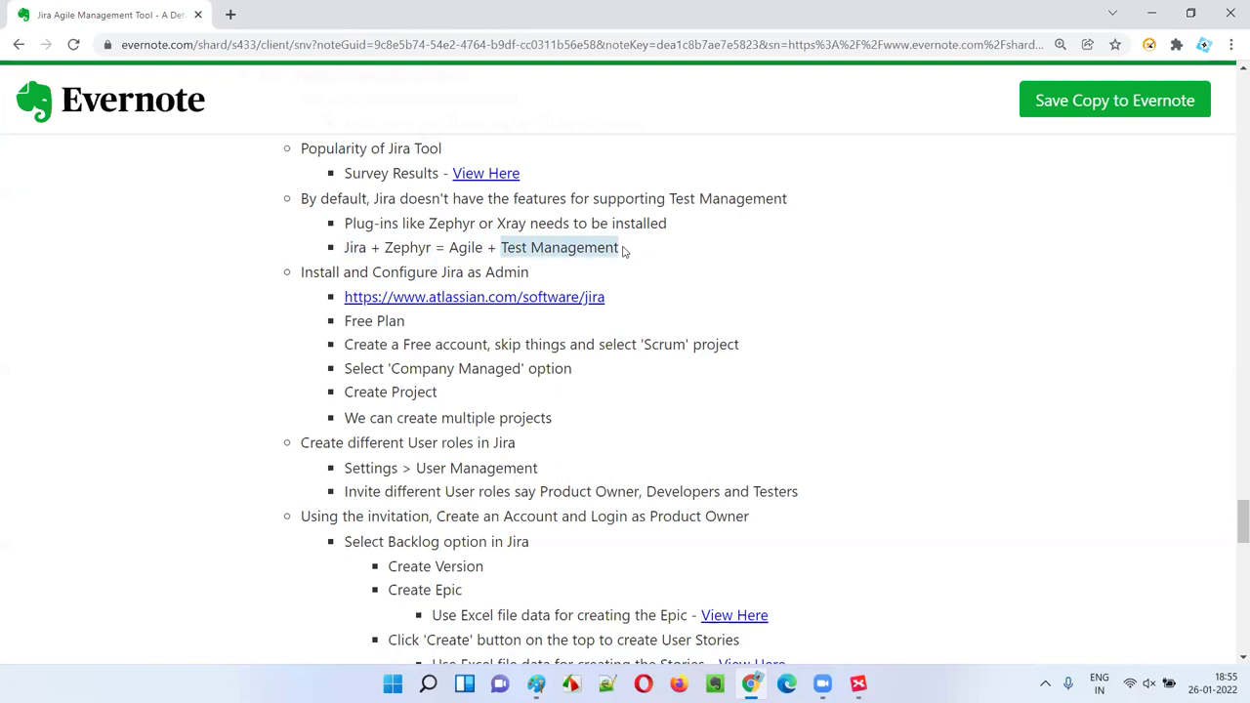
drag(293, 276, 541, 276)
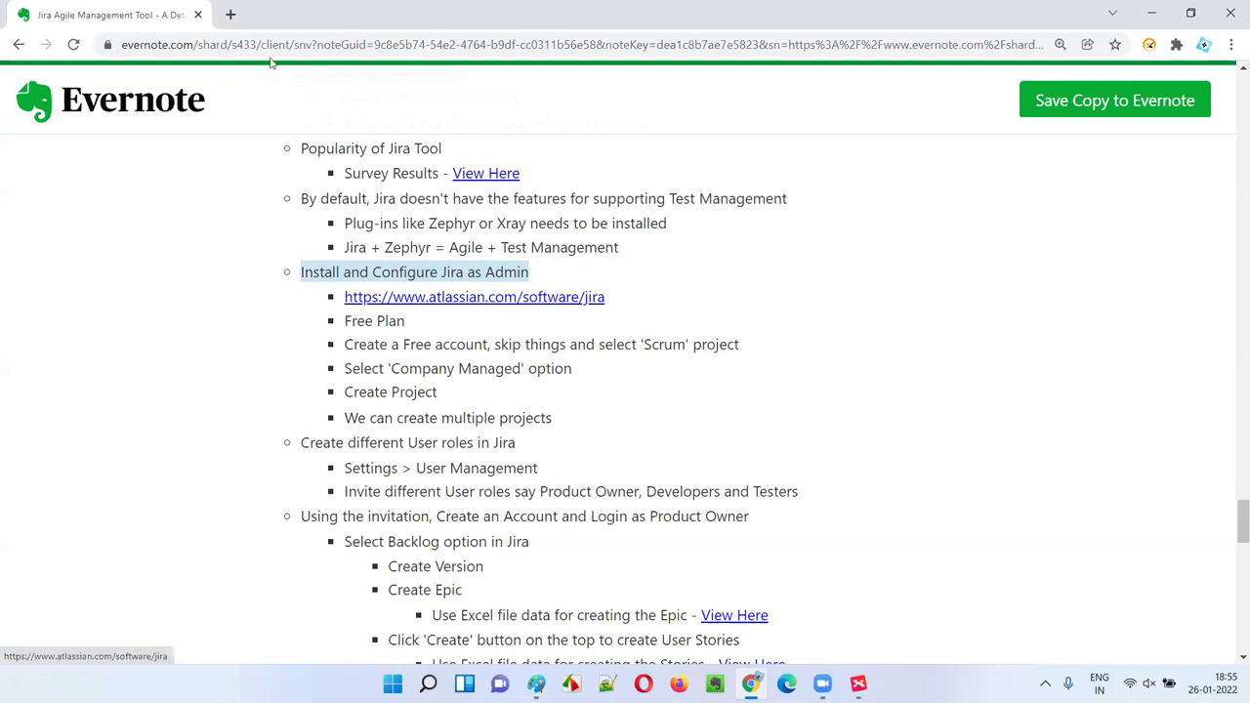
Step: Search Google for 'jira' in a new tab and open Atlassian's Jira Software page
click(230, 14)
text(jira)
key(Return)
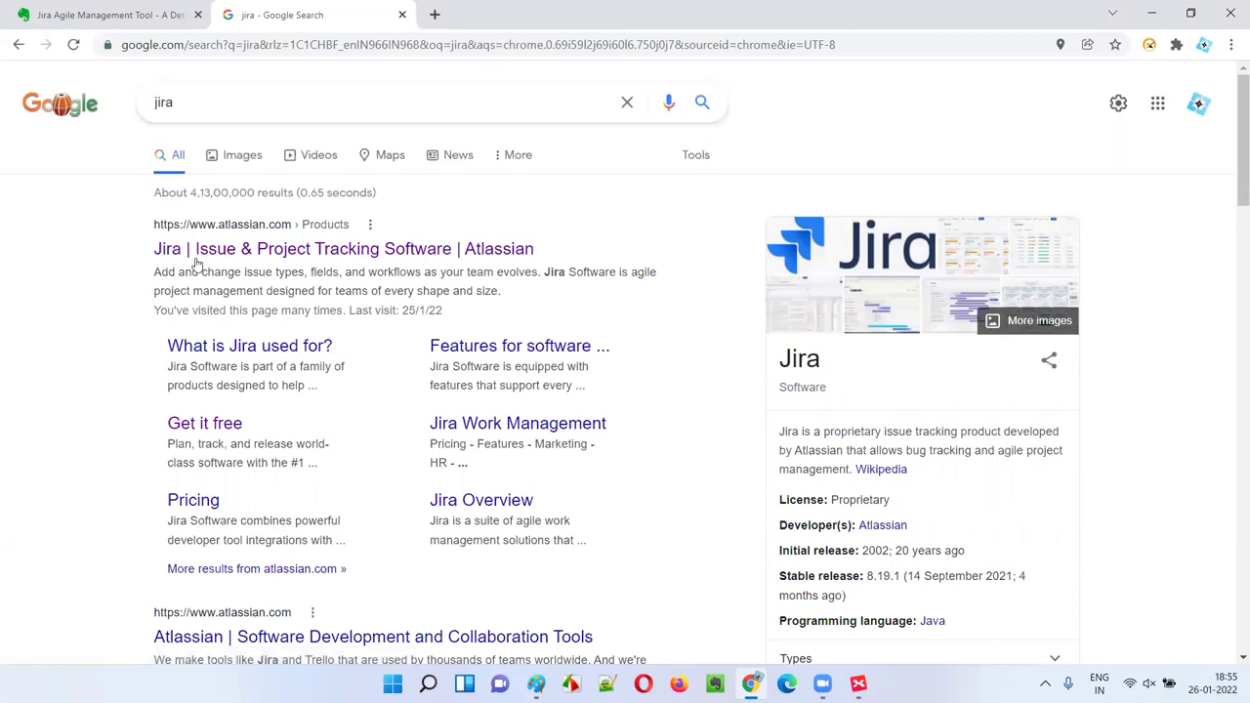
click(298, 251)
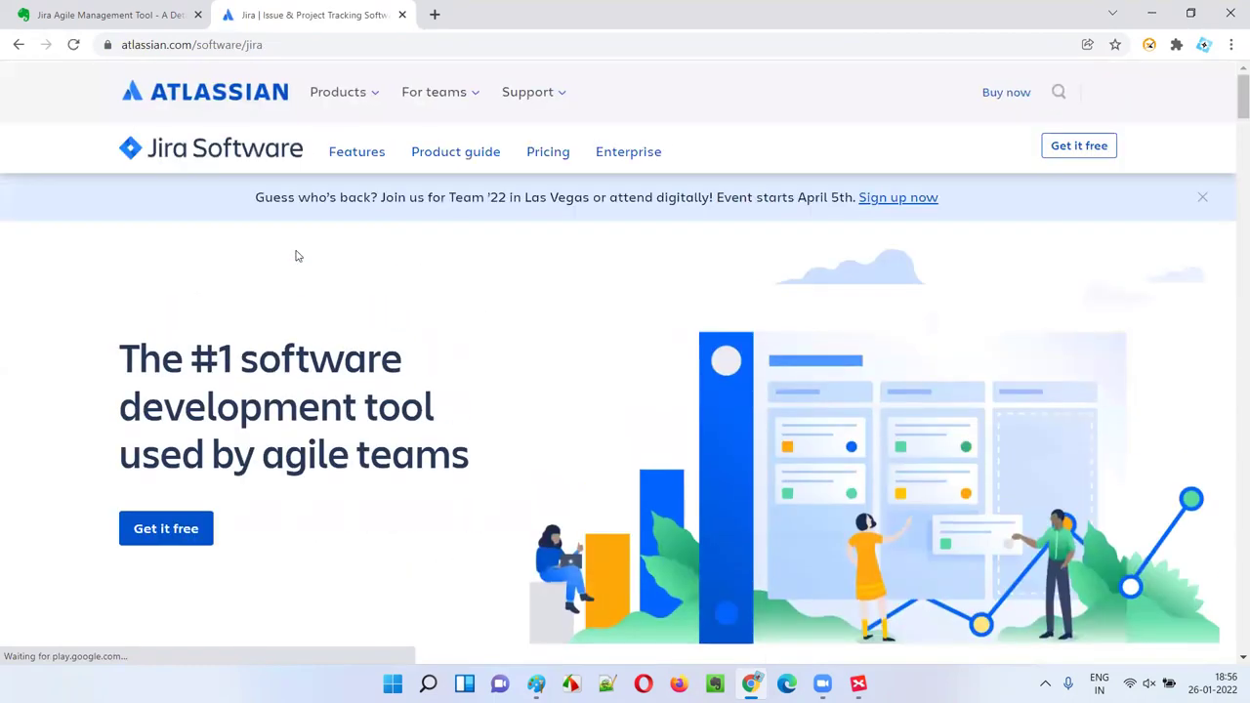
scroll(298, 400, down, 2)
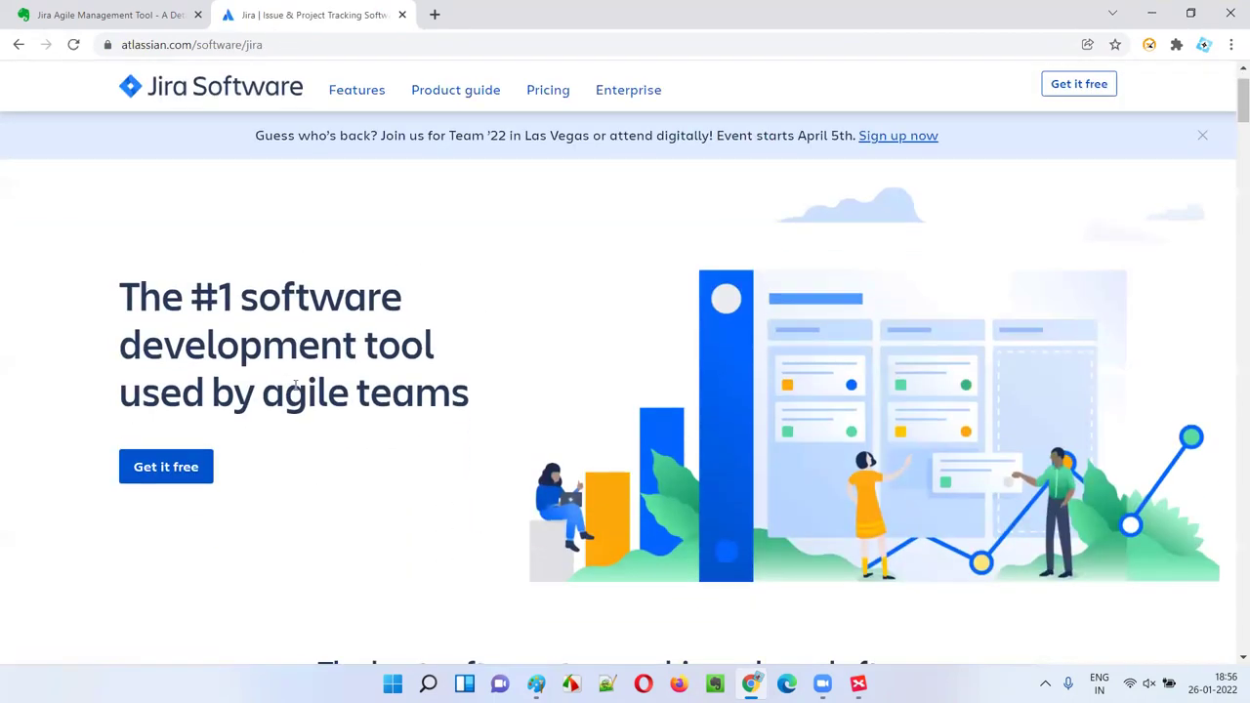
scroll(228, 366, up, 2)
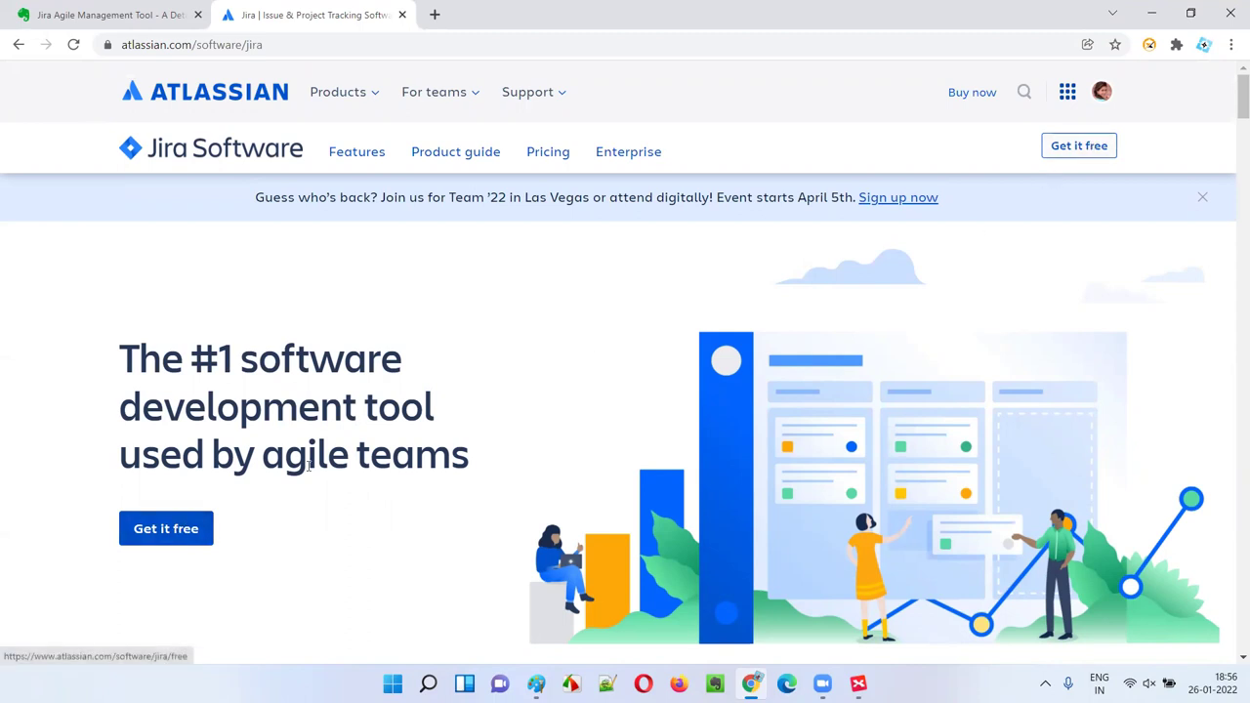
Step: Choose Get it free for Jira Software, add Jira Service Management as second product, and continue
click(164, 530)
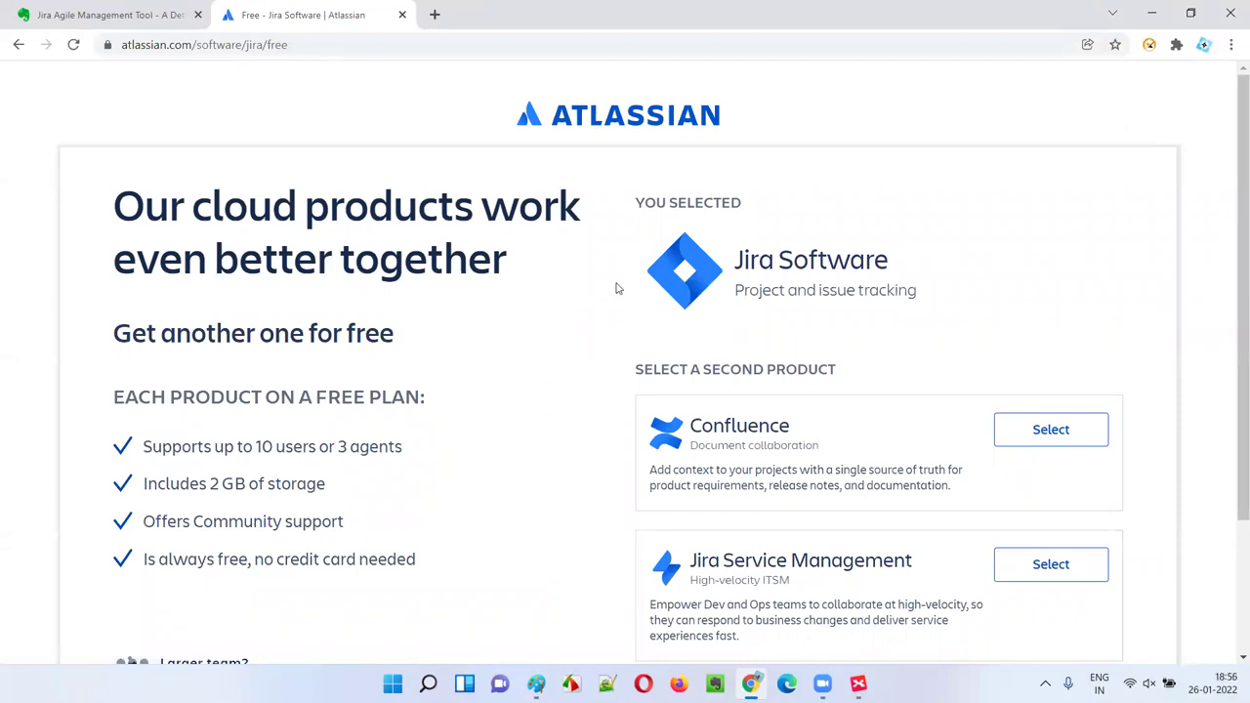
scroll(621, 262, down, 1)
scroll(621, 261, down, 1)
scroll(542, 217, up, 1)
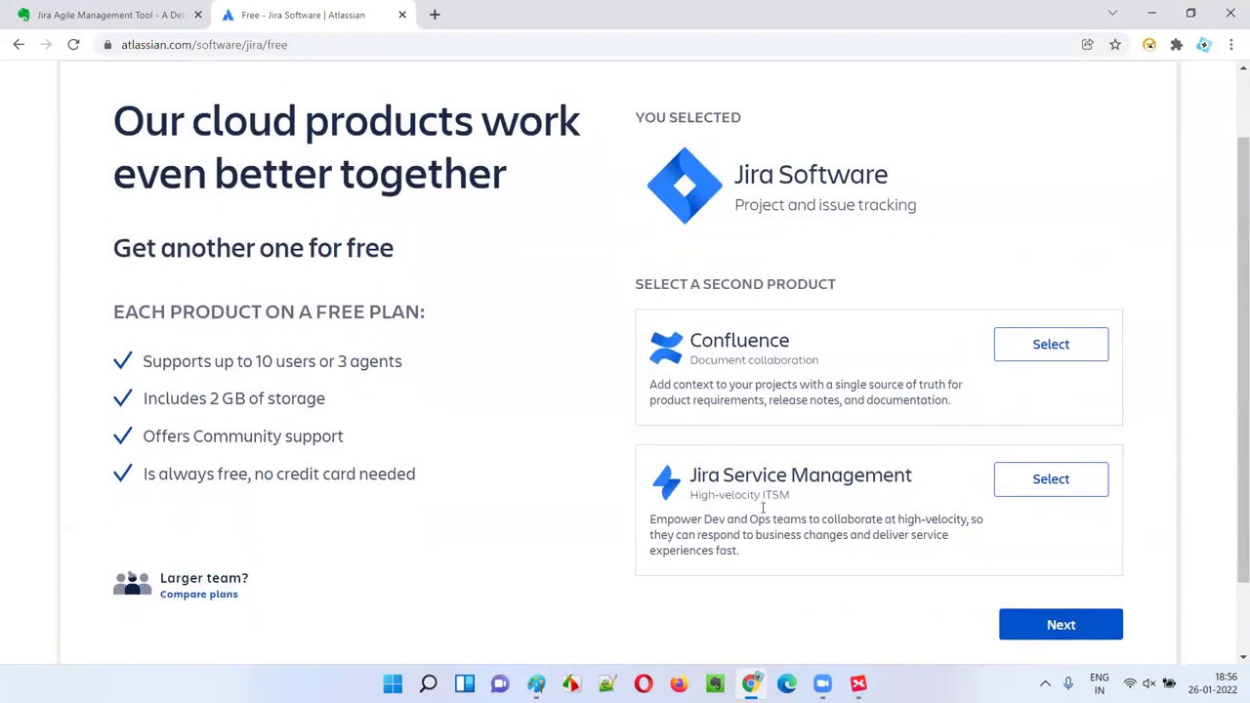
scroll(846, 455, down, 1)
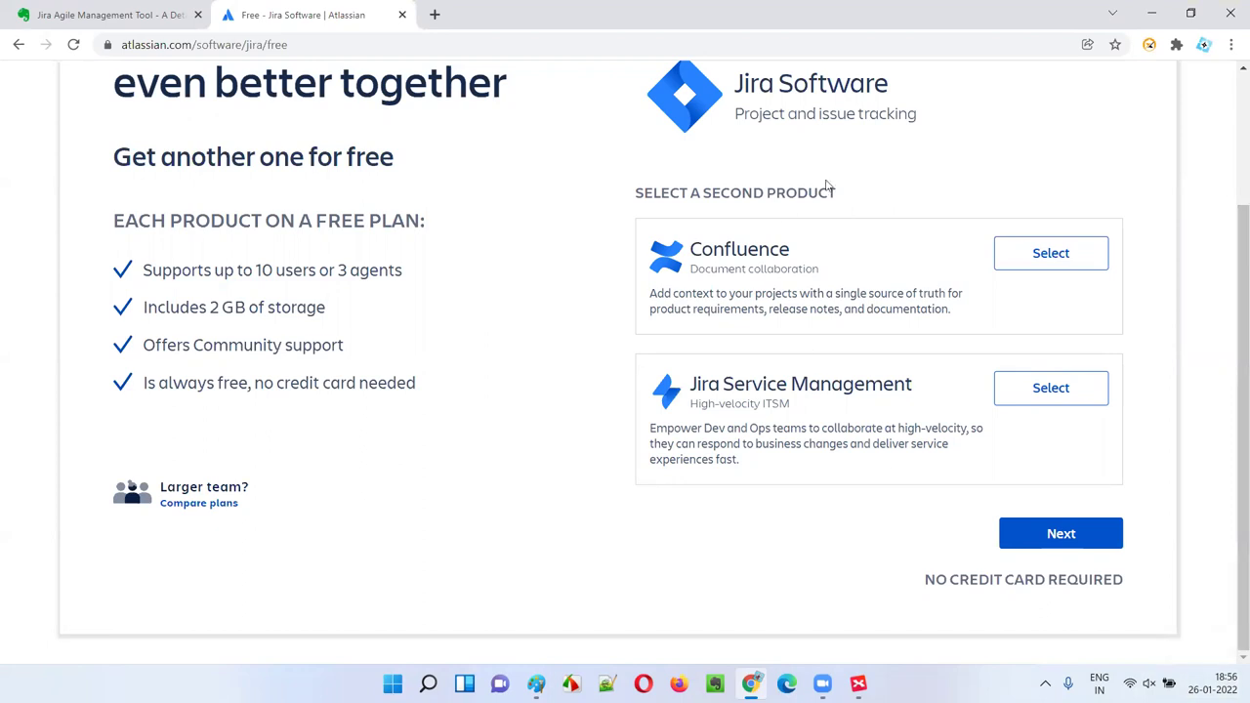
scroll(829, 186, up, 2)
scroll(815, 322, down, 2)
click(1043, 401)
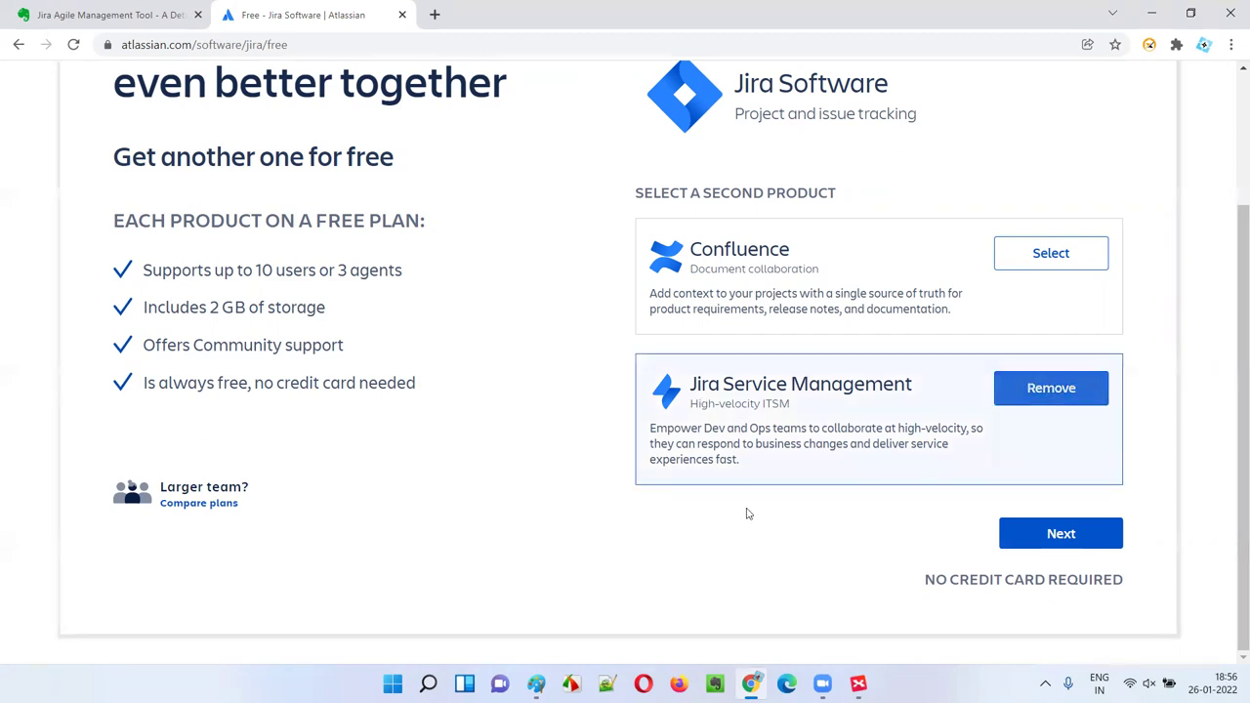
click(1096, 541)
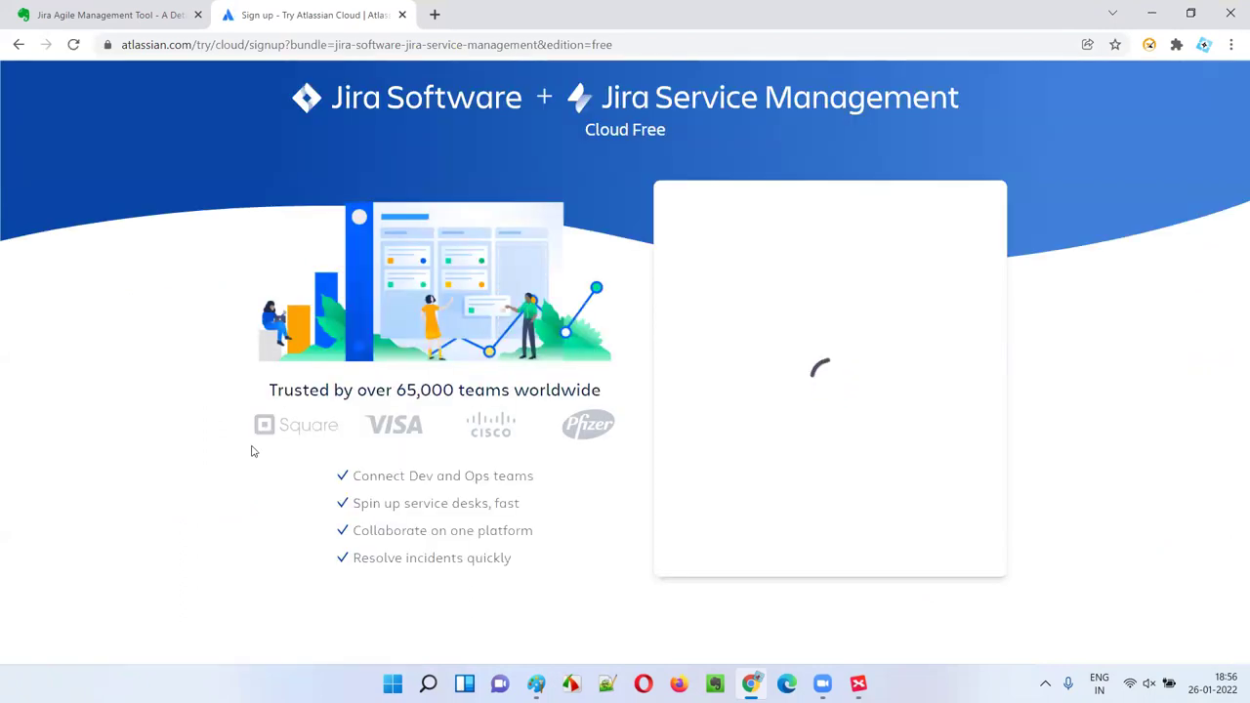
Step: Sign up with a different Atlassian account by entering a new email and full name
triple_click(867, 295)
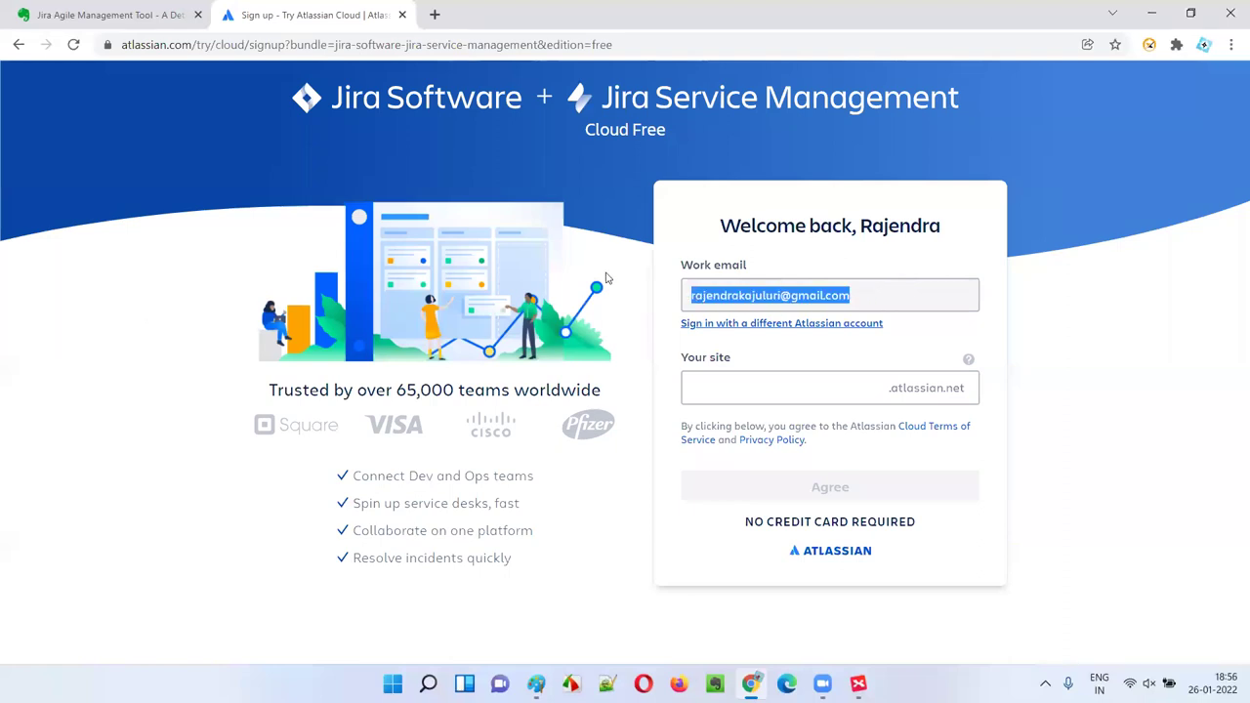
click(796, 328)
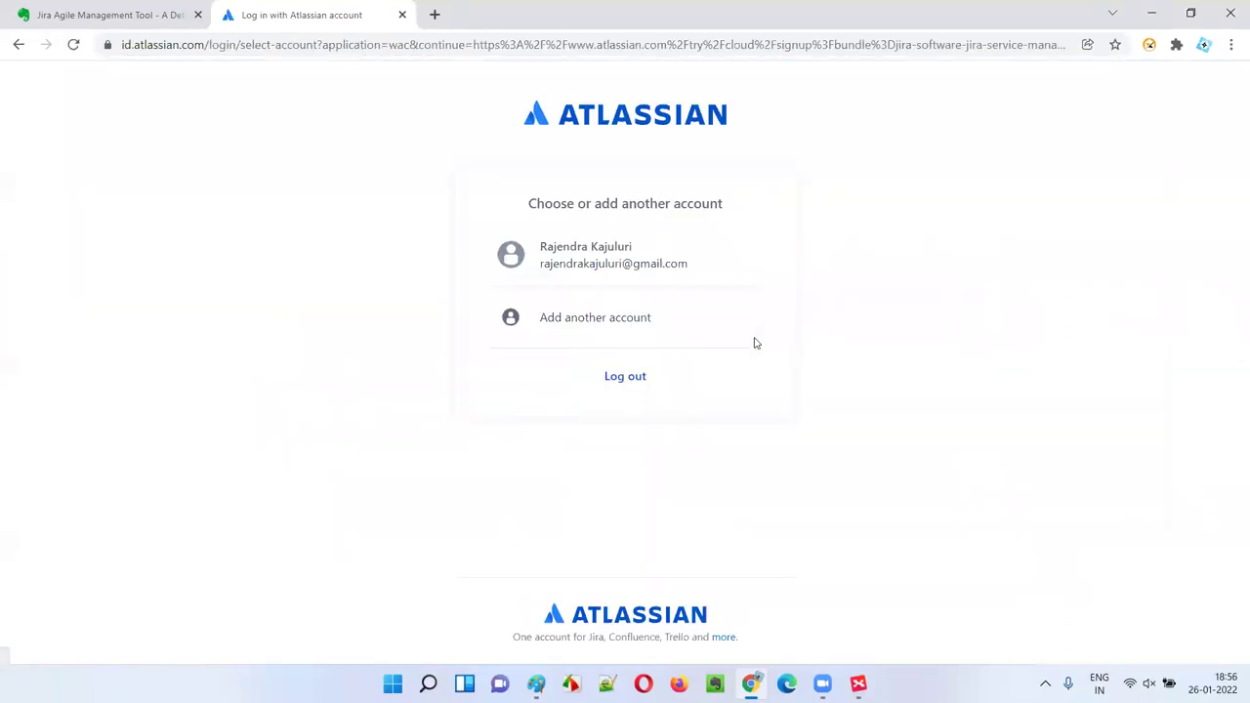
click(608, 323)
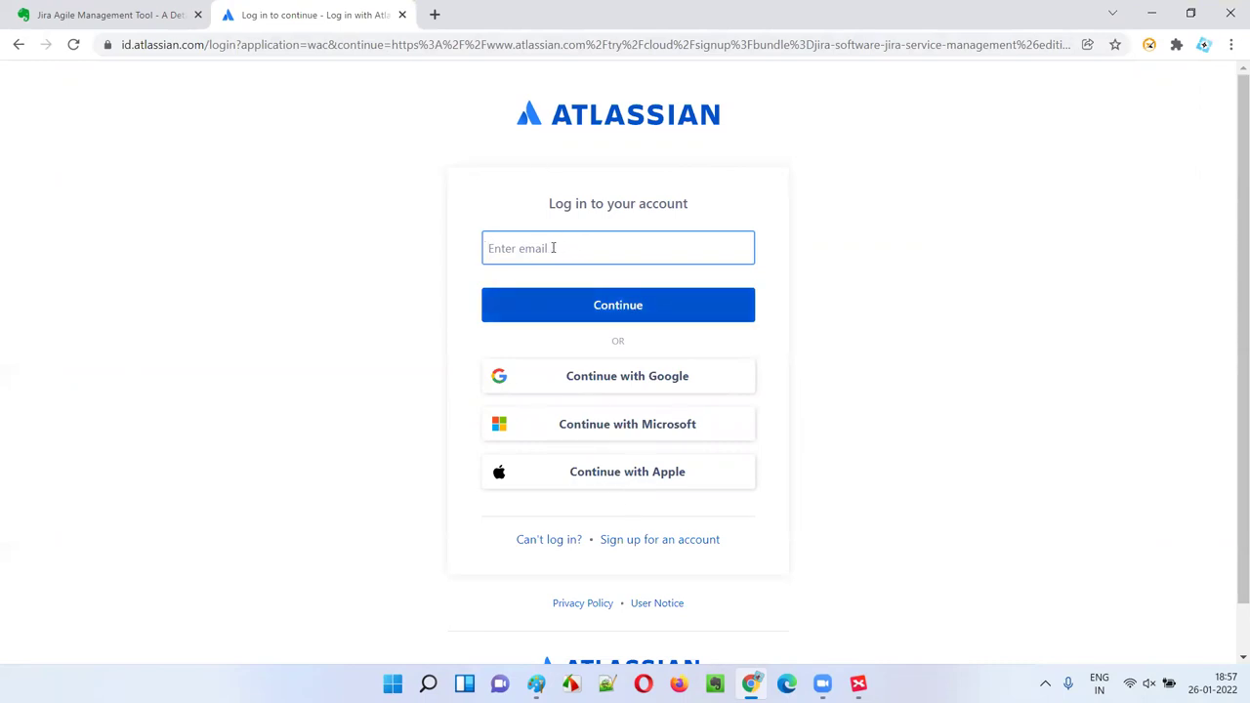
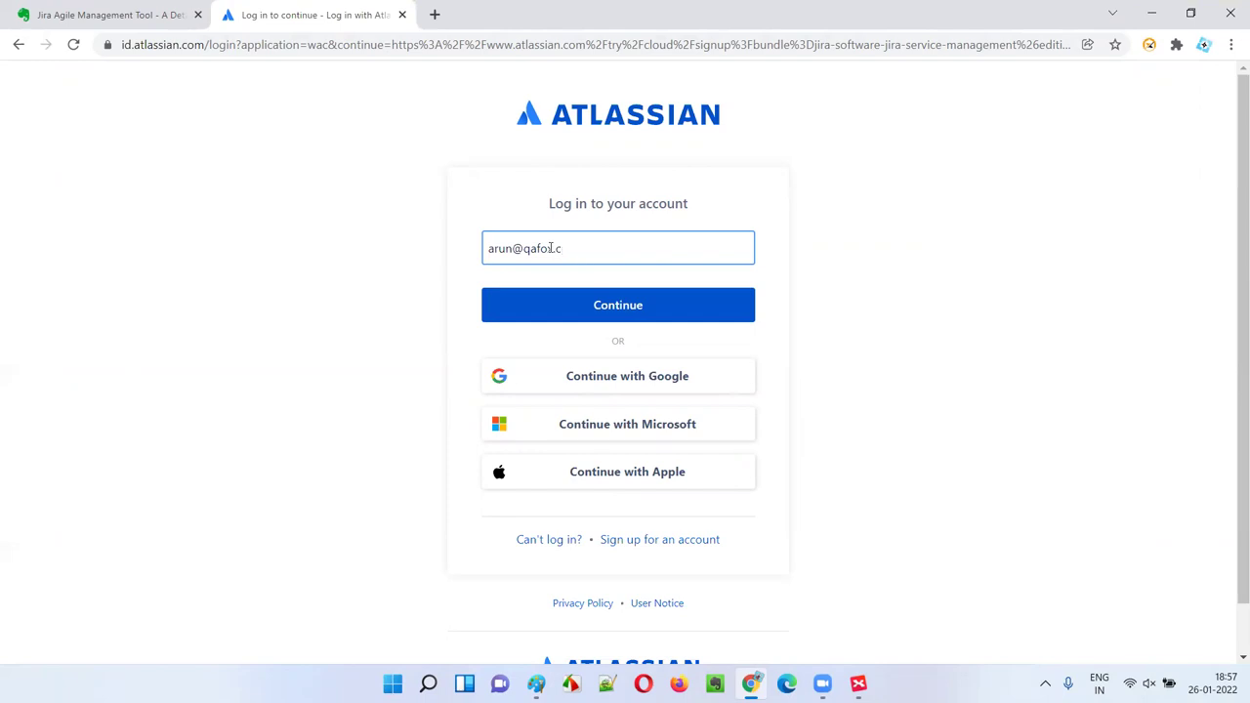
click(619, 305)
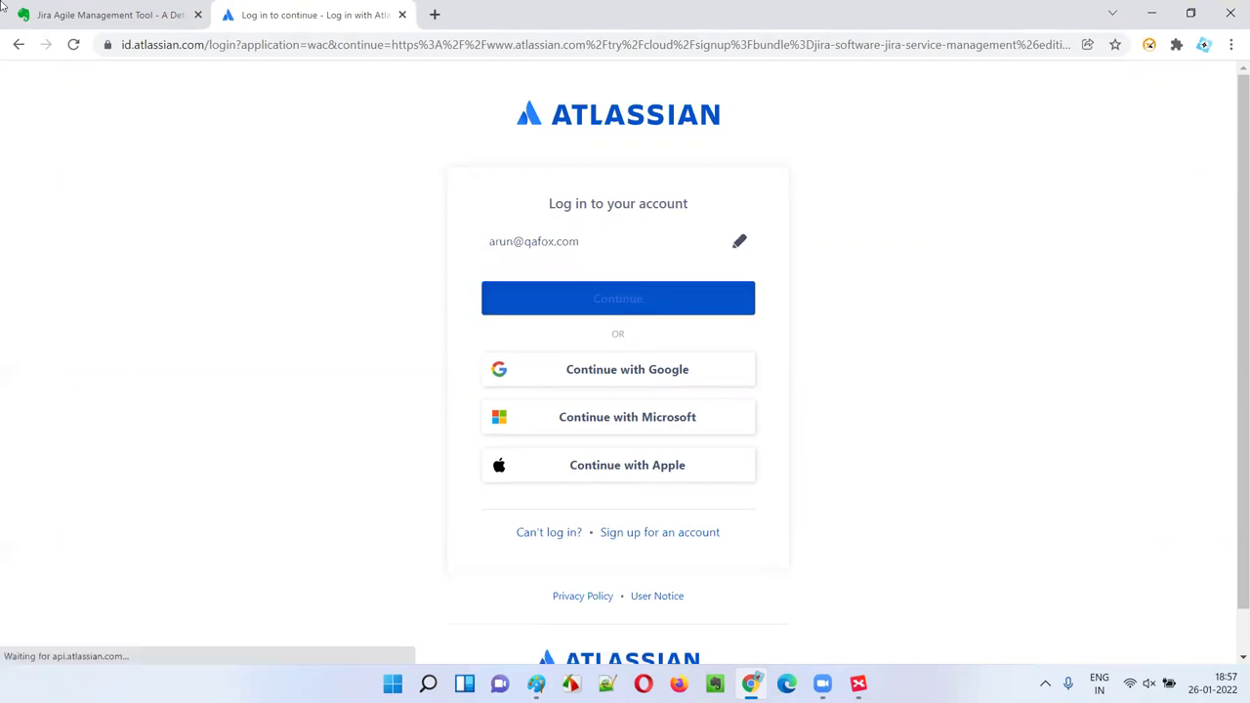
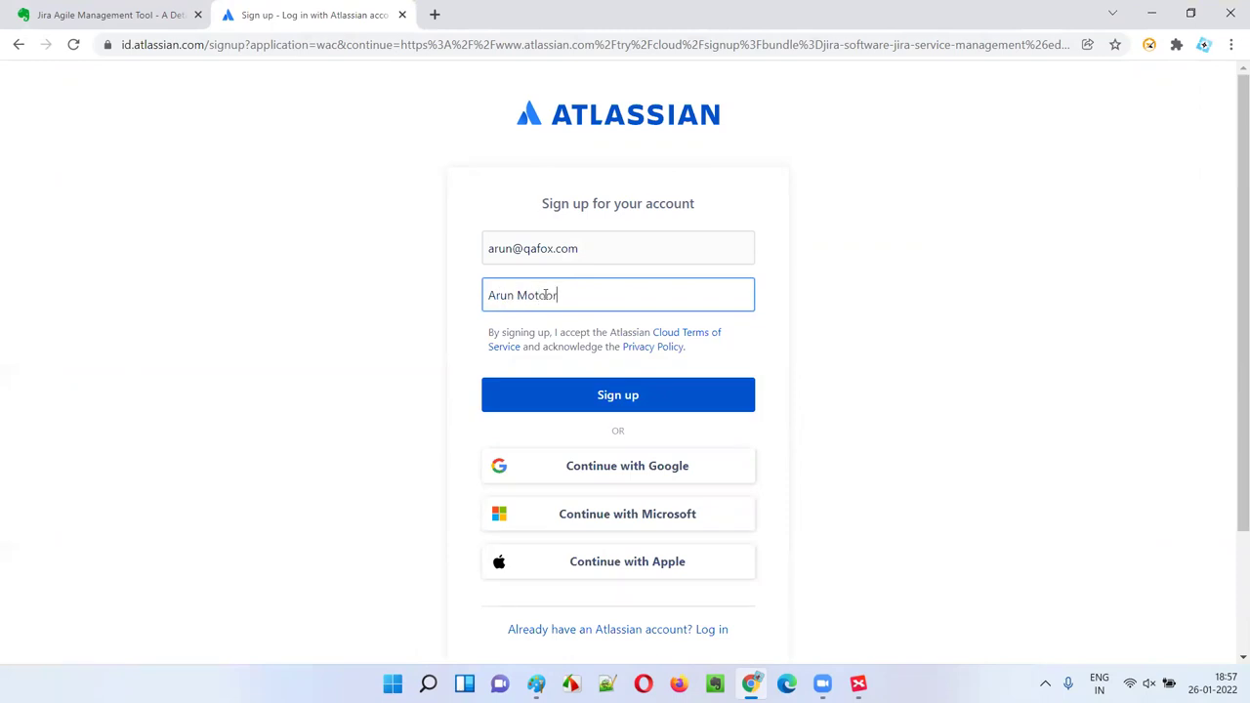
click(629, 404)
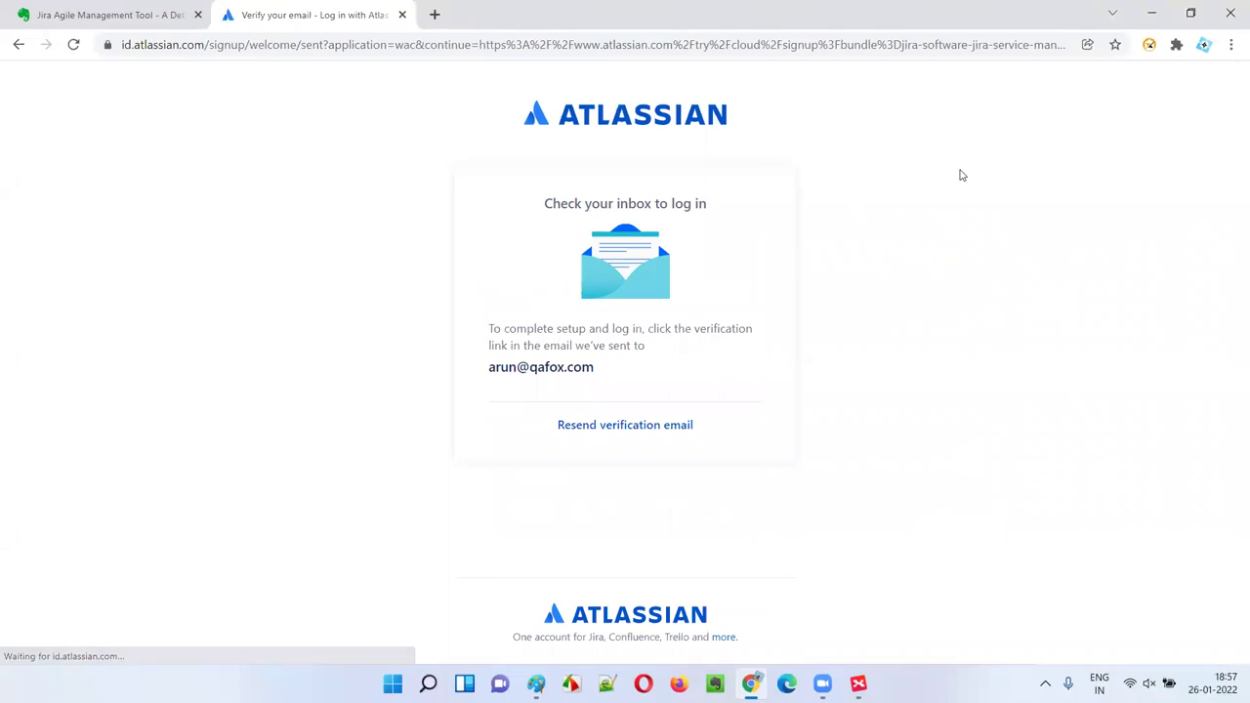
drag(544, 207, 776, 212)
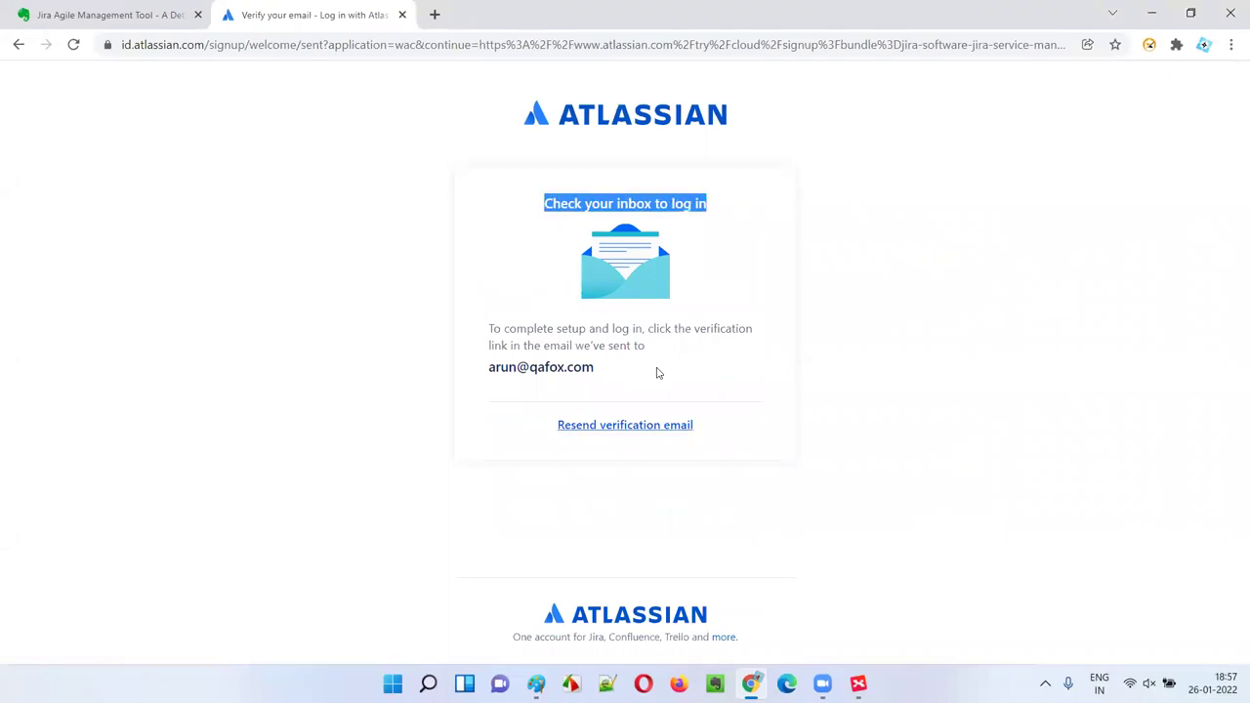
Step: Search for zoho mail in a new tab and open the Zoho Mail mailbox
click(434, 15)
text(zoho mail)
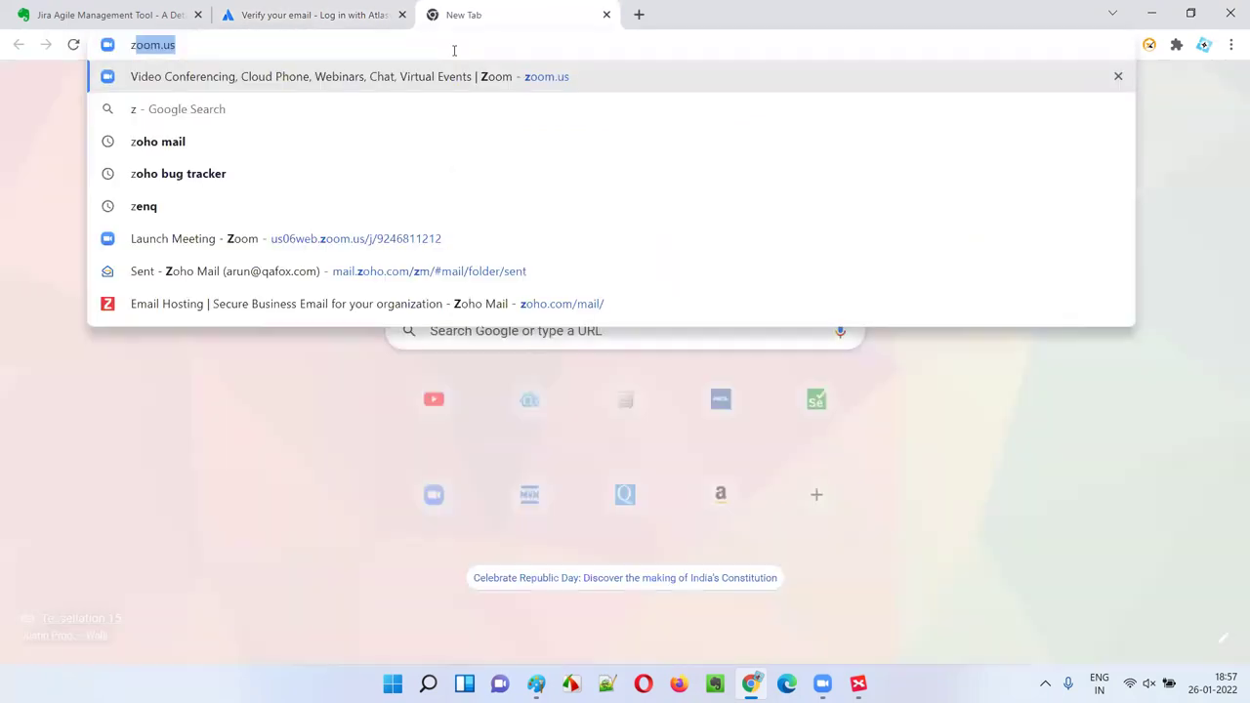
key(Return)
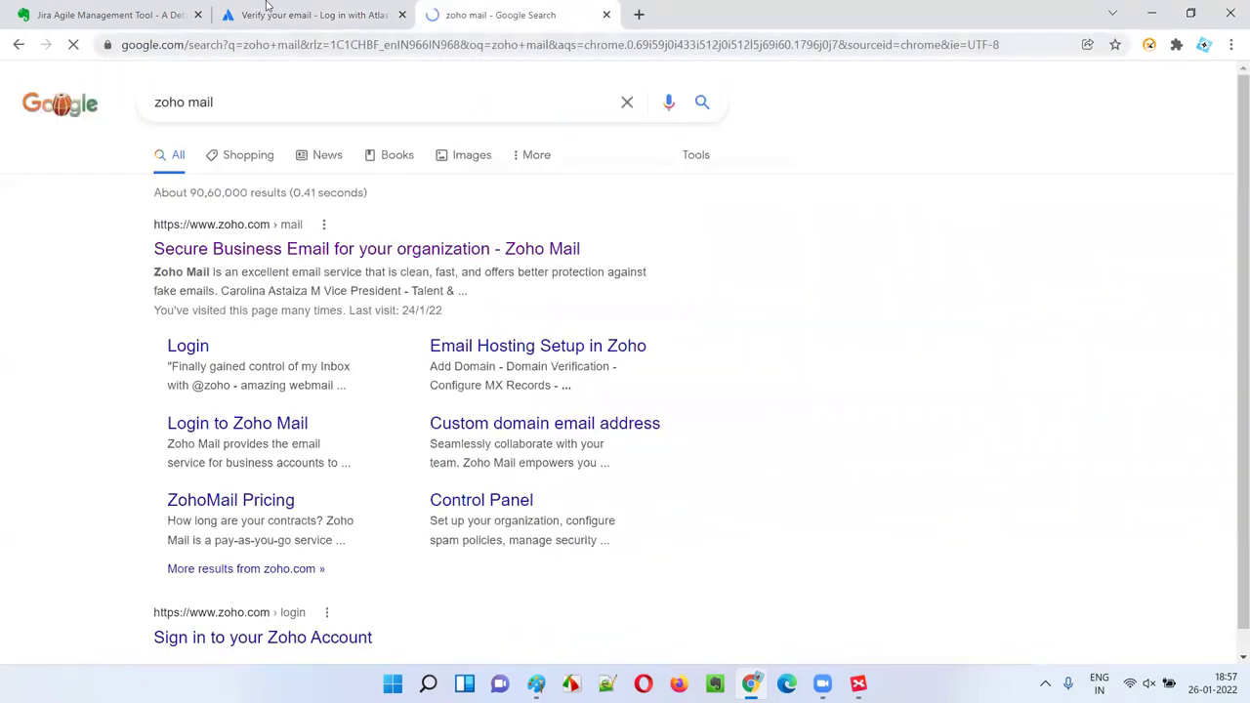
click(312, 15)
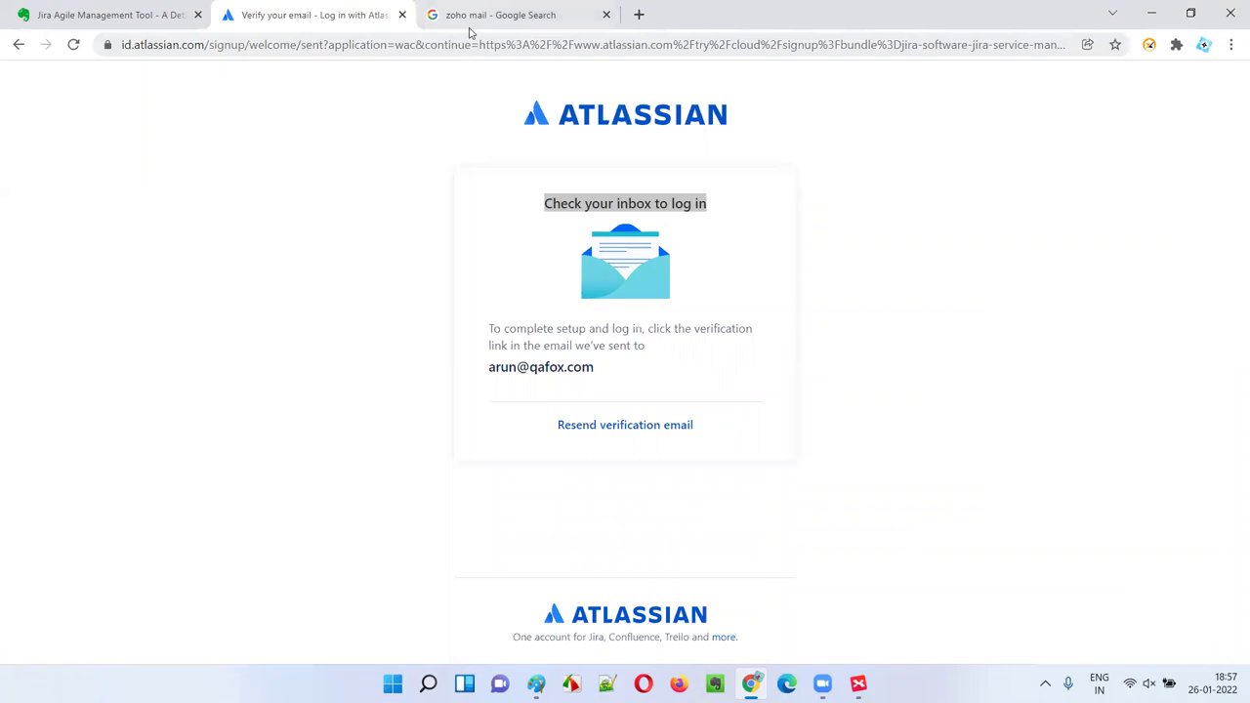
click(469, 27)
click(278, 251)
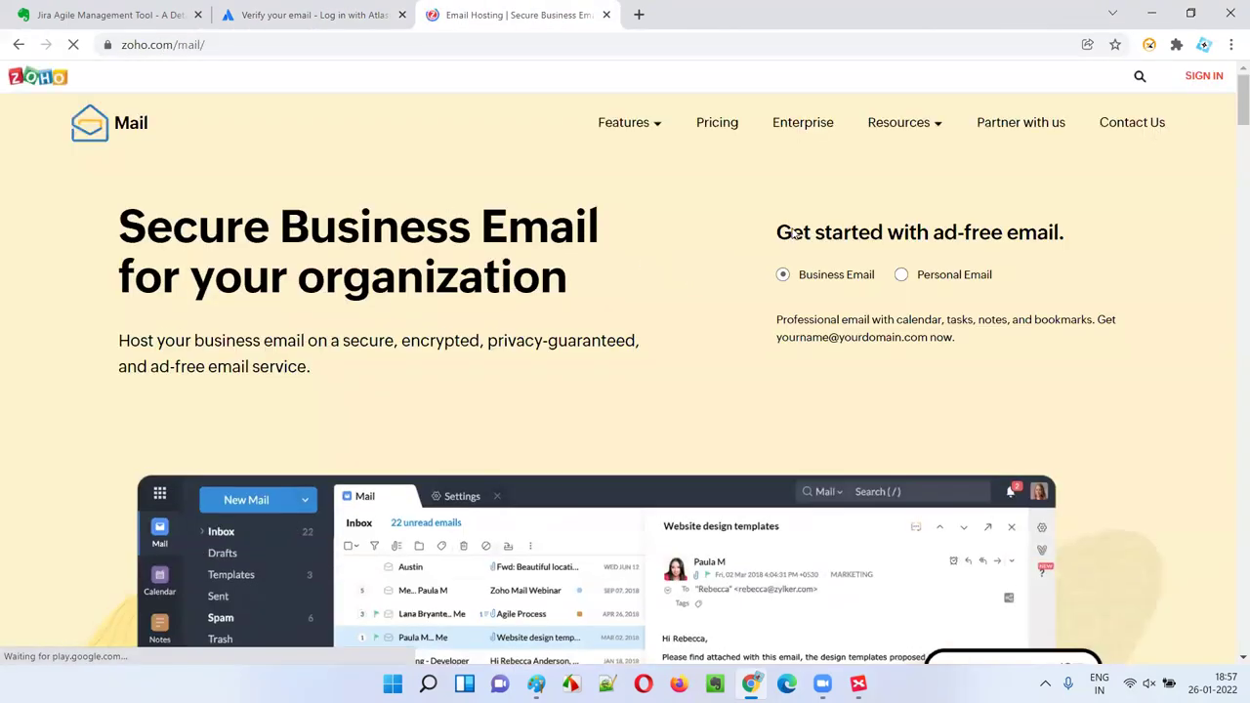
click(612, 414)
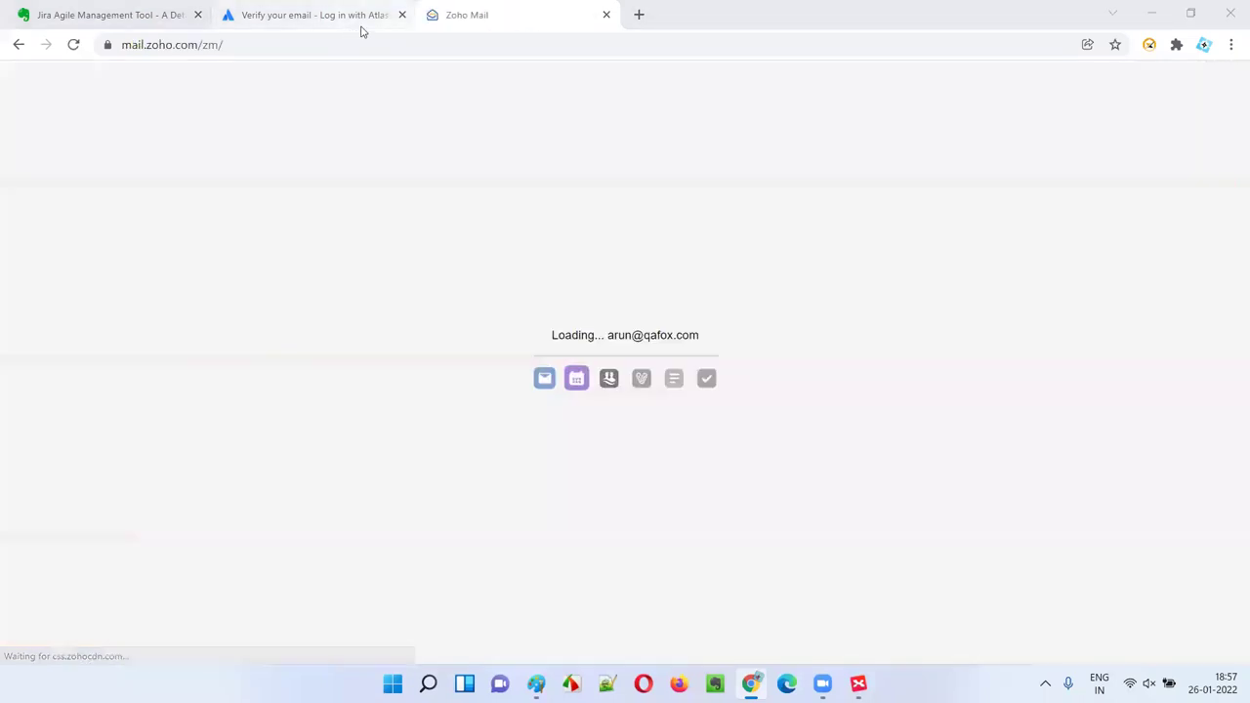
click(330, 29)
key(ctrl+Tab)
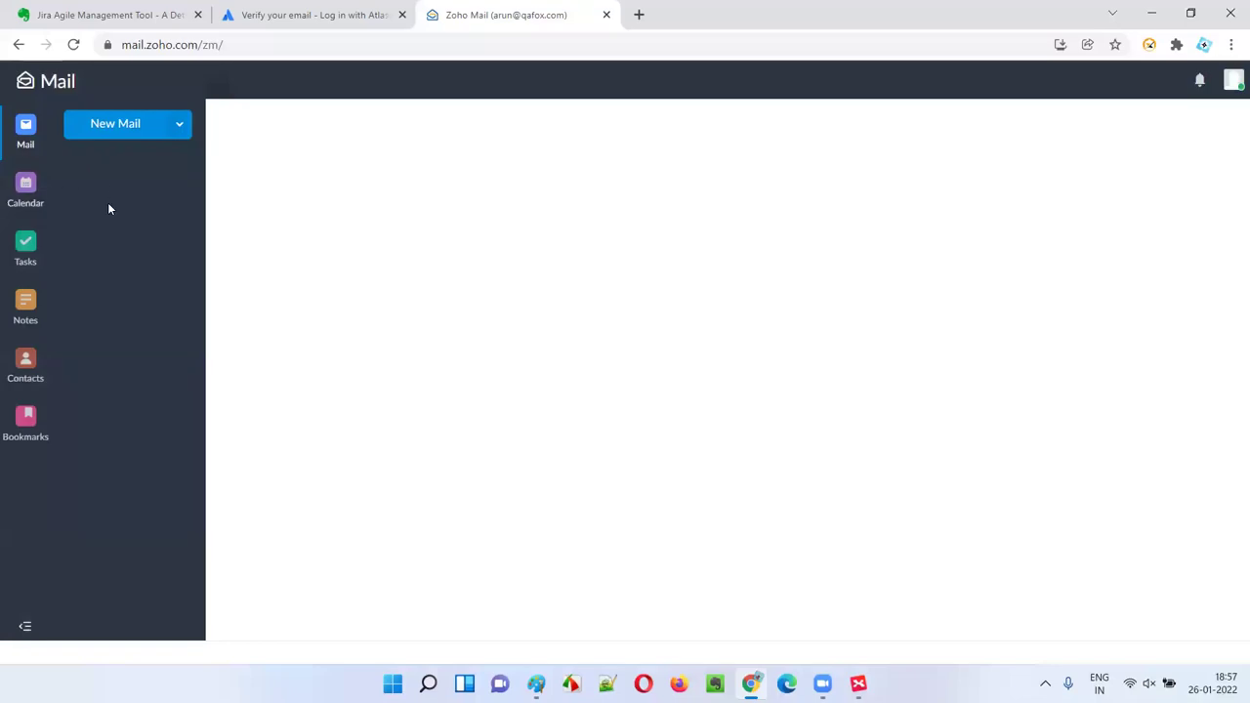
Step: Open the 'Verify your email for Atlassian' message in the Inbox and display its images
click(104, 227)
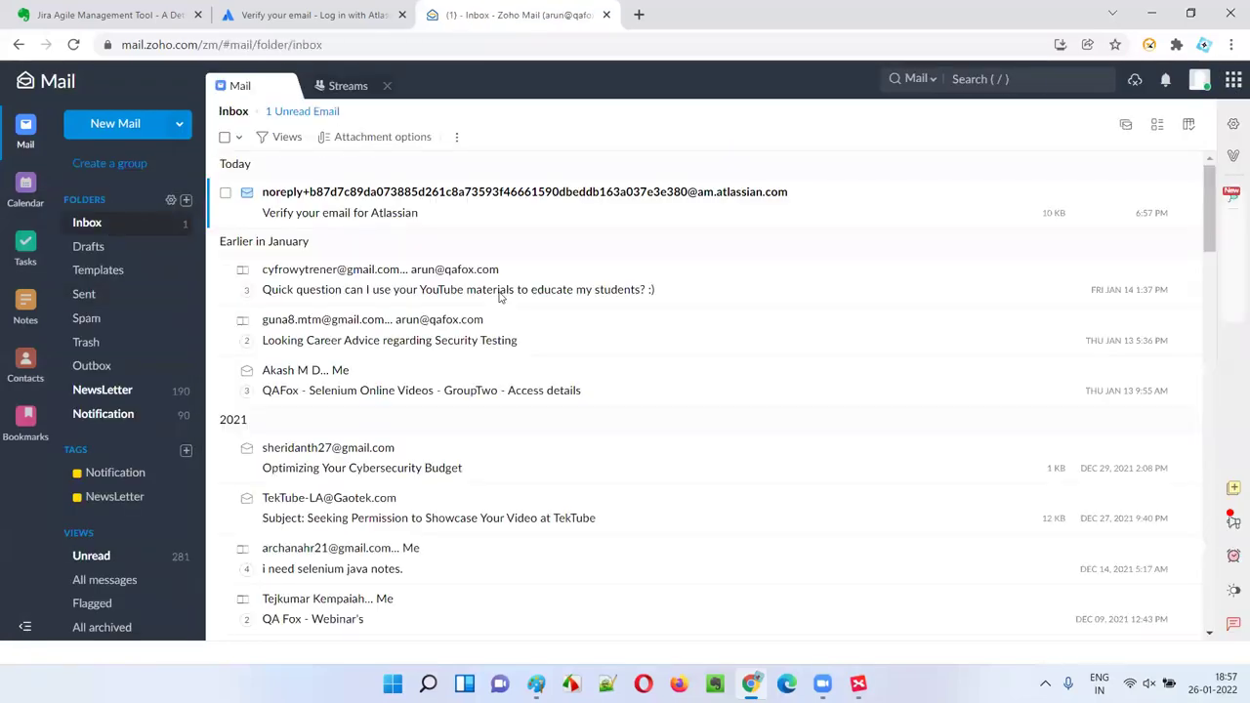
click(402, 215)
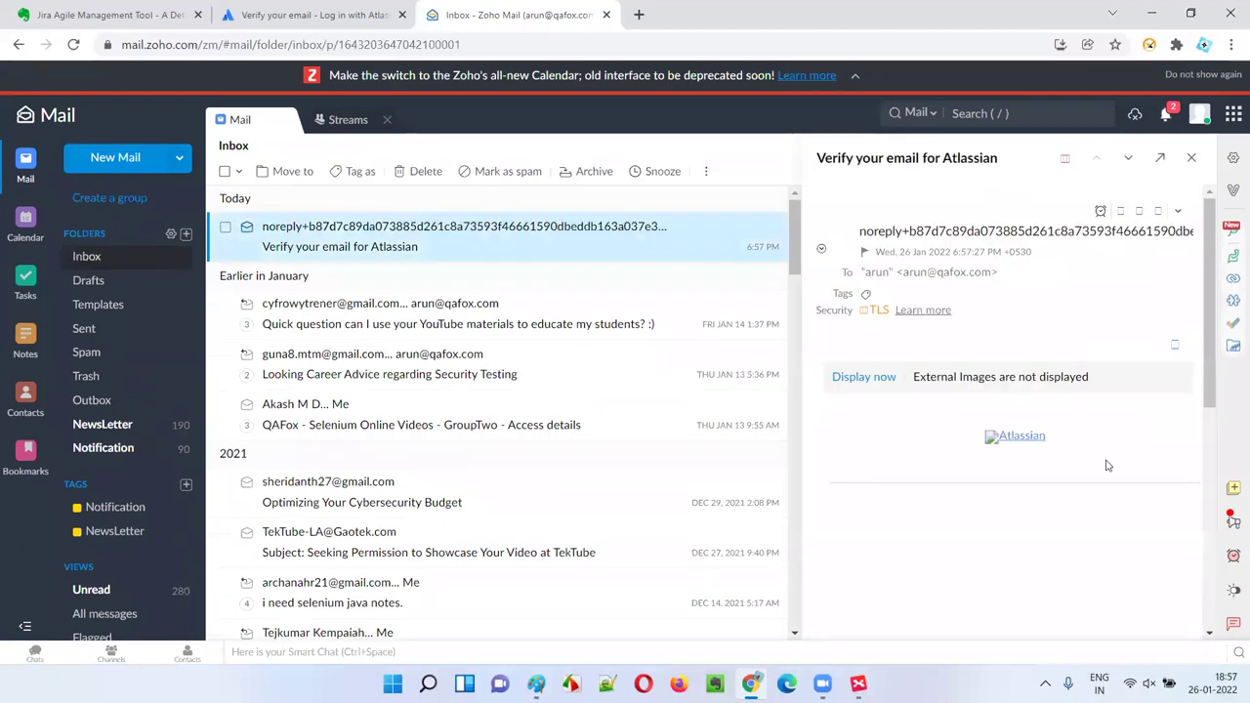
click(865, 379)
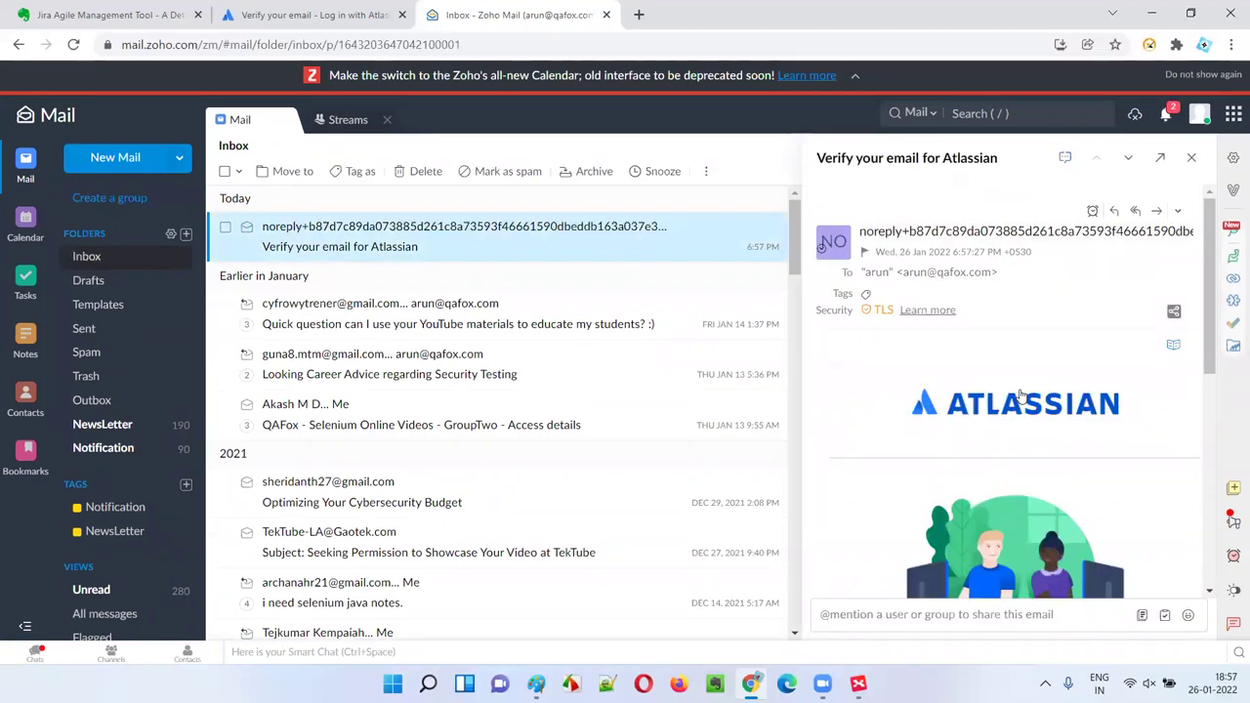
scroll(1020, 394, down, 5)
Step: Follow the email's verification link, enter a new account password, and submit the sign-up
click(889, 382)
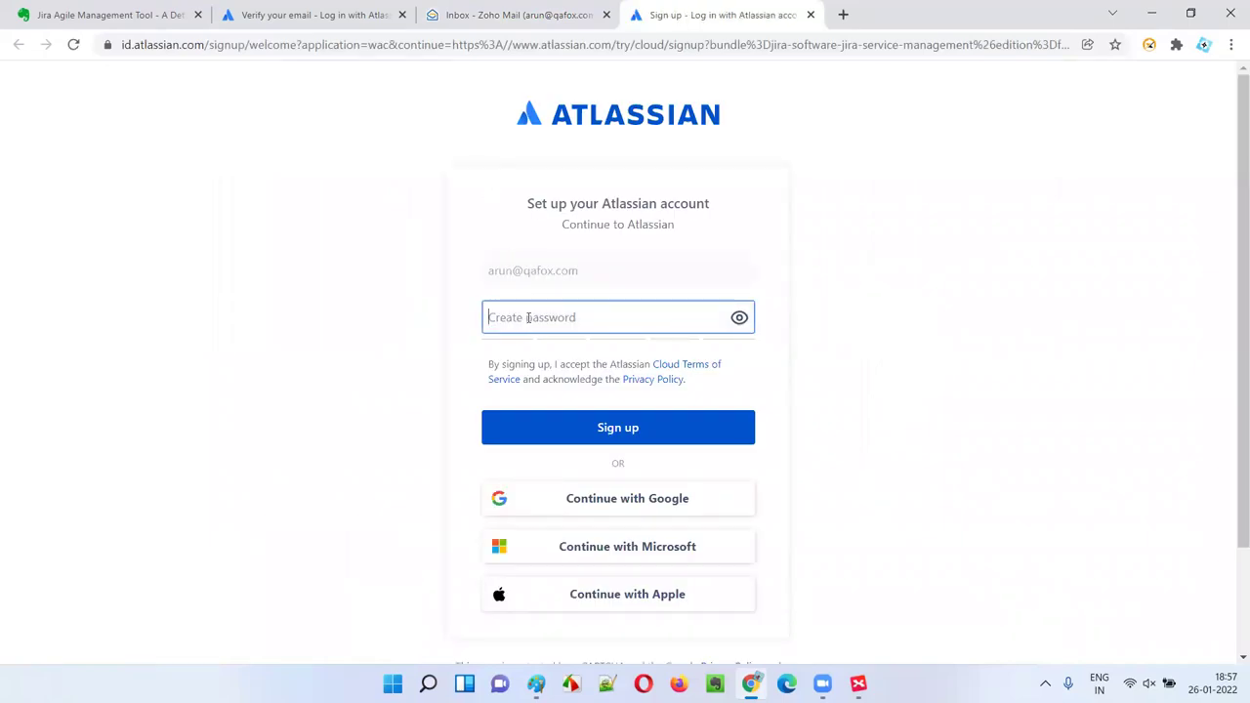
text(a)
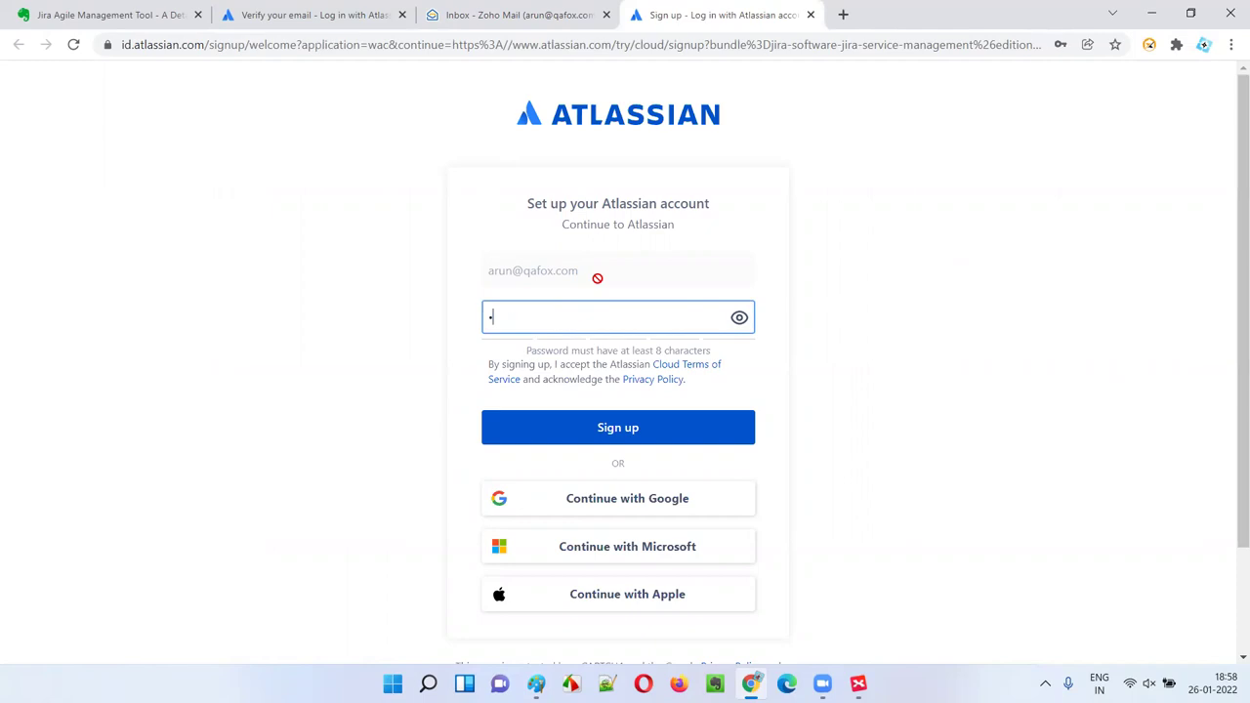
text(•••••••••)
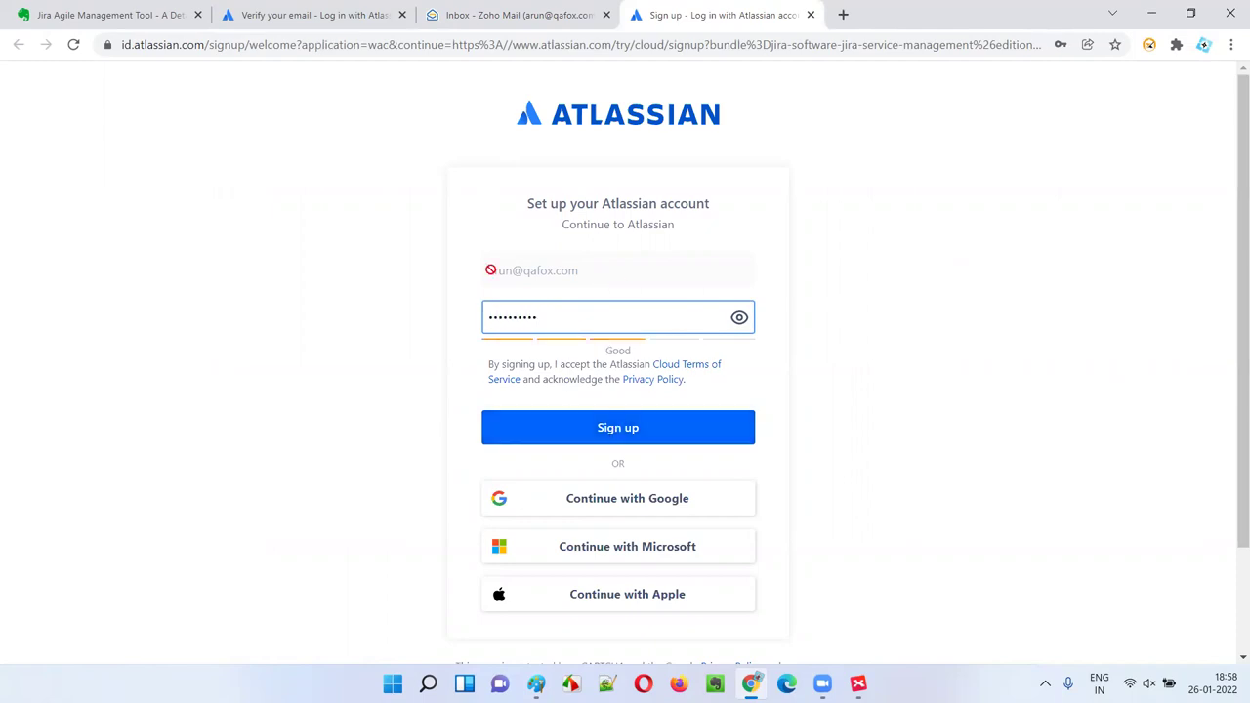
drag(561, 313, 366, 299)
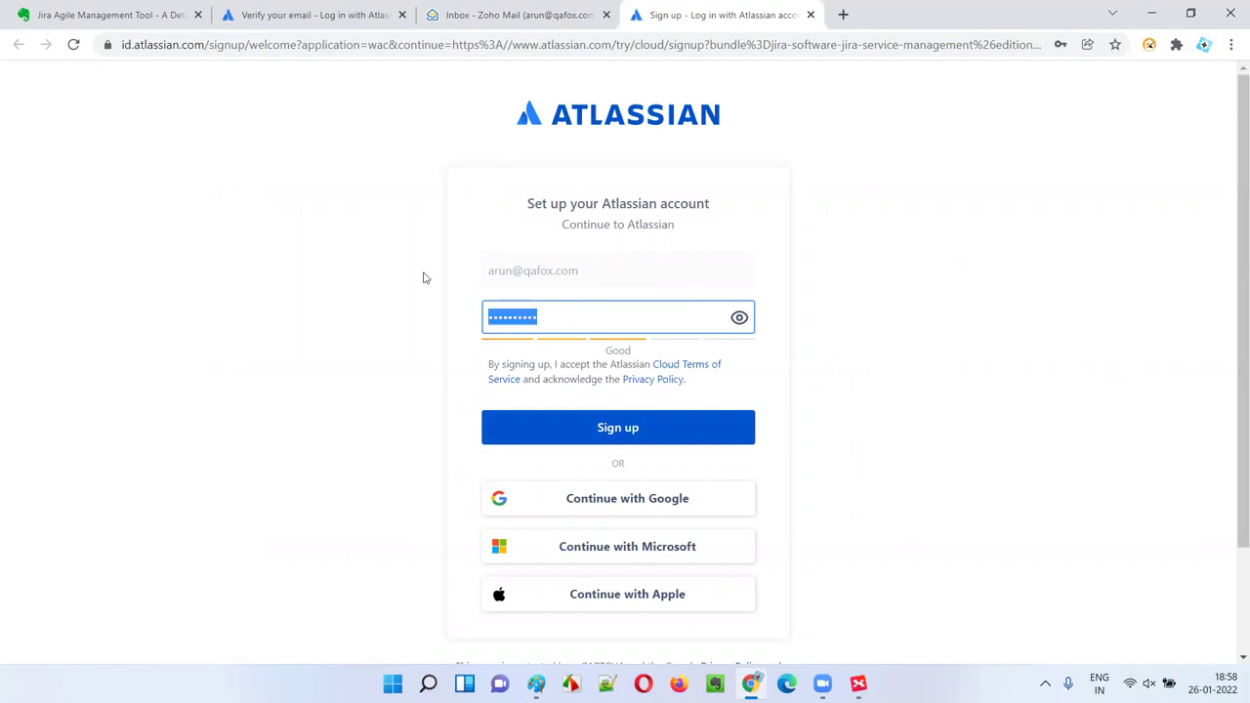
text(a)
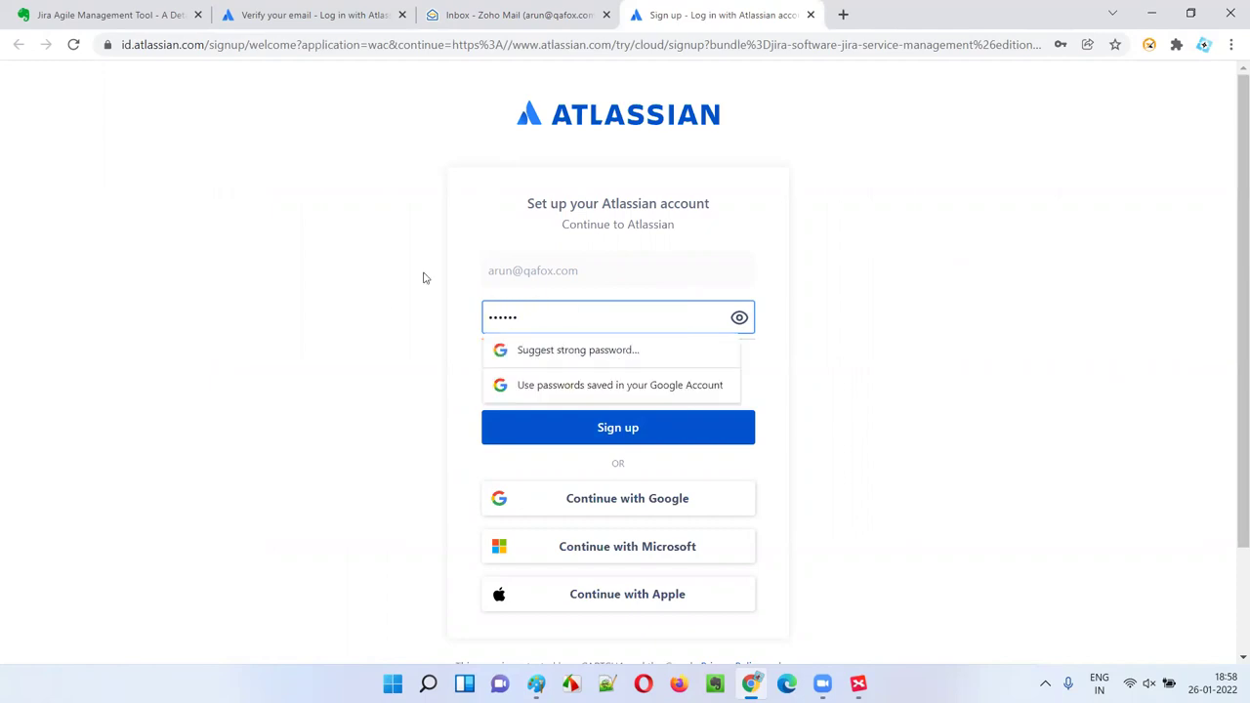
click(1074, 263)
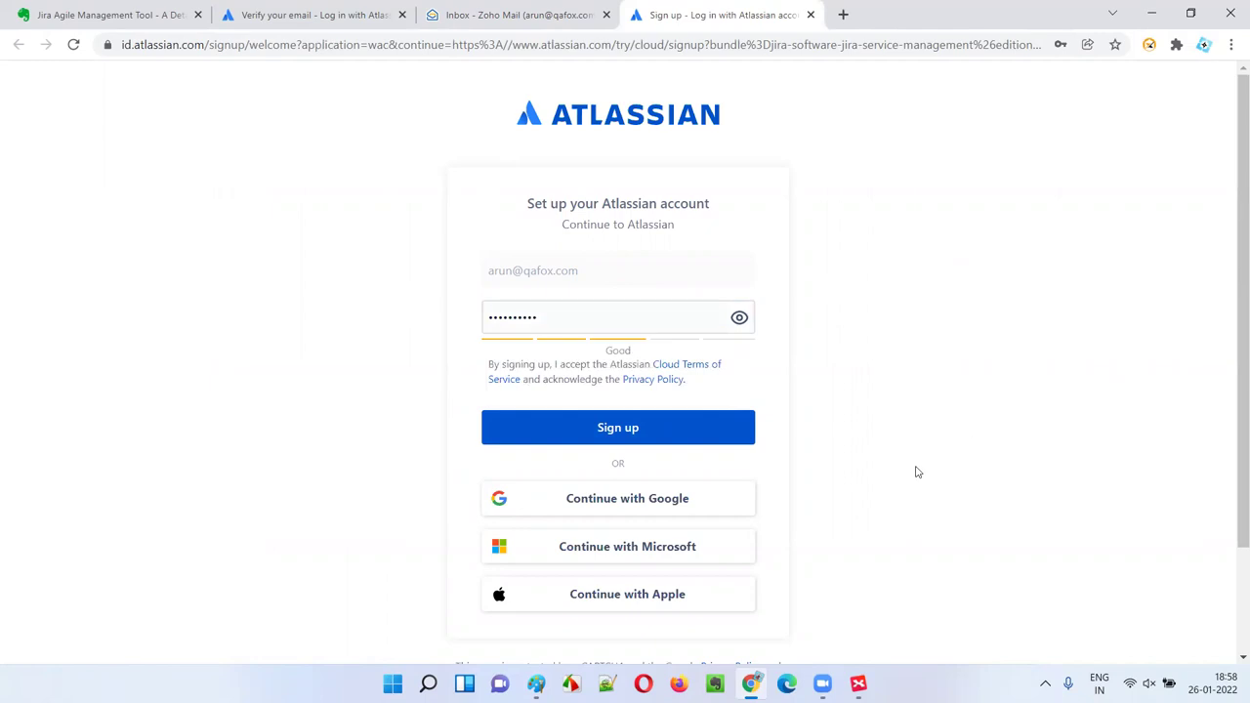
click(580, 429)
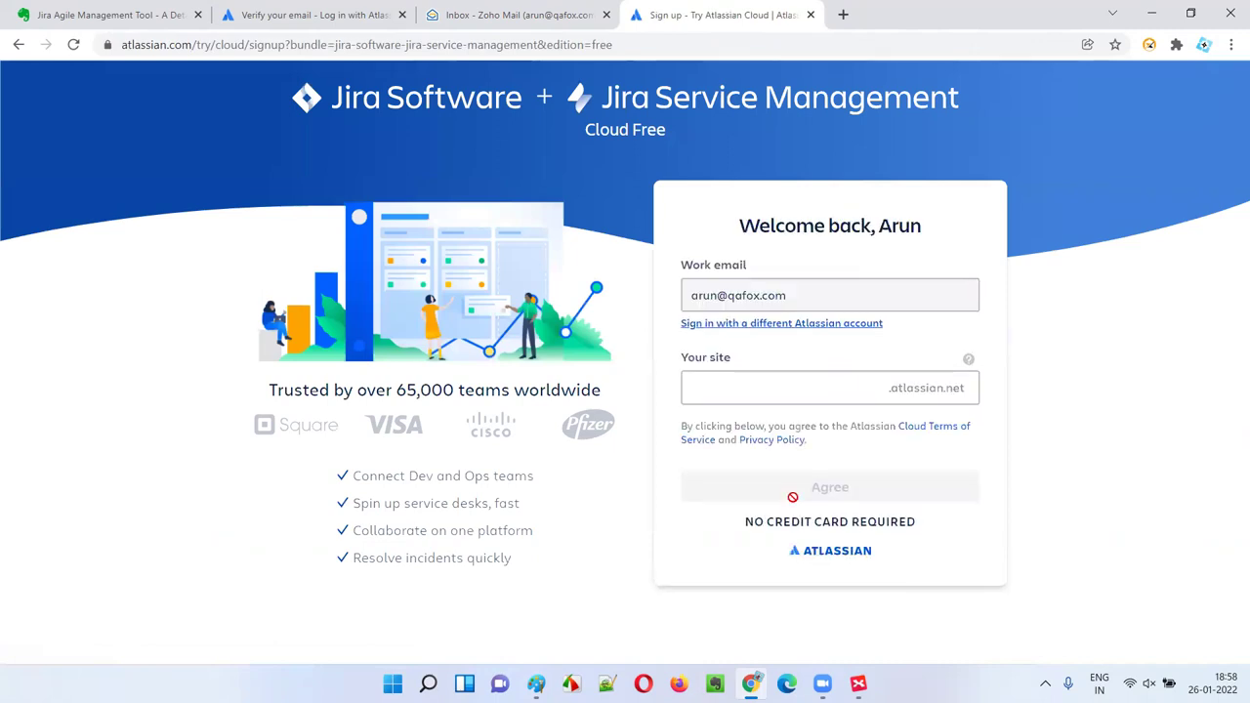
Step: Open the TutorialsNinja demo store in a new tab beside the site-name form
click(746, 388)
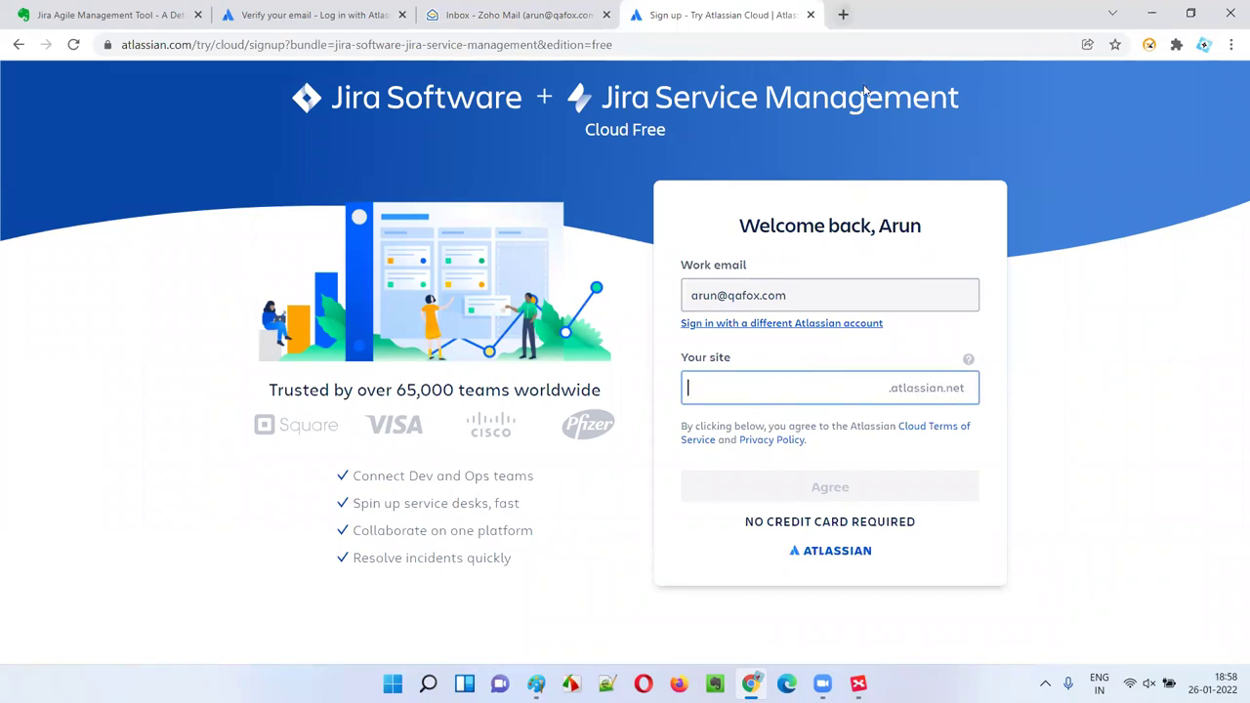
key(ctrl+t)
text(tu)
key(Return)
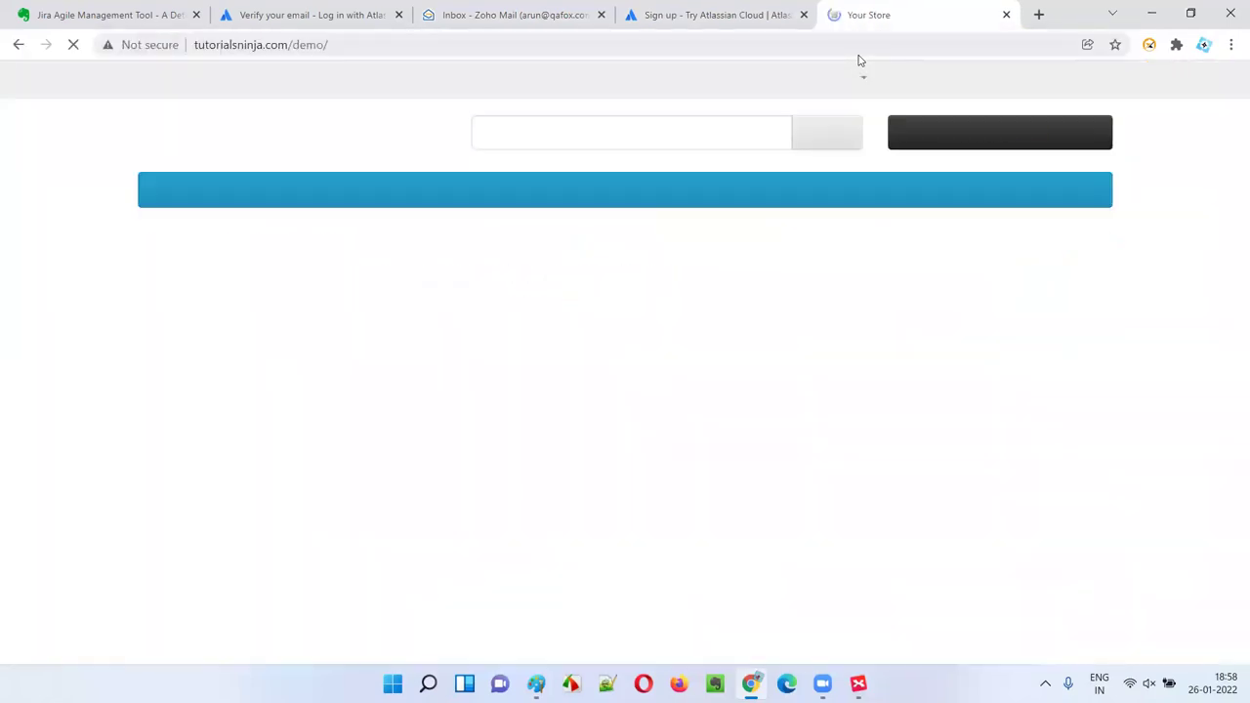
click(776, 24)
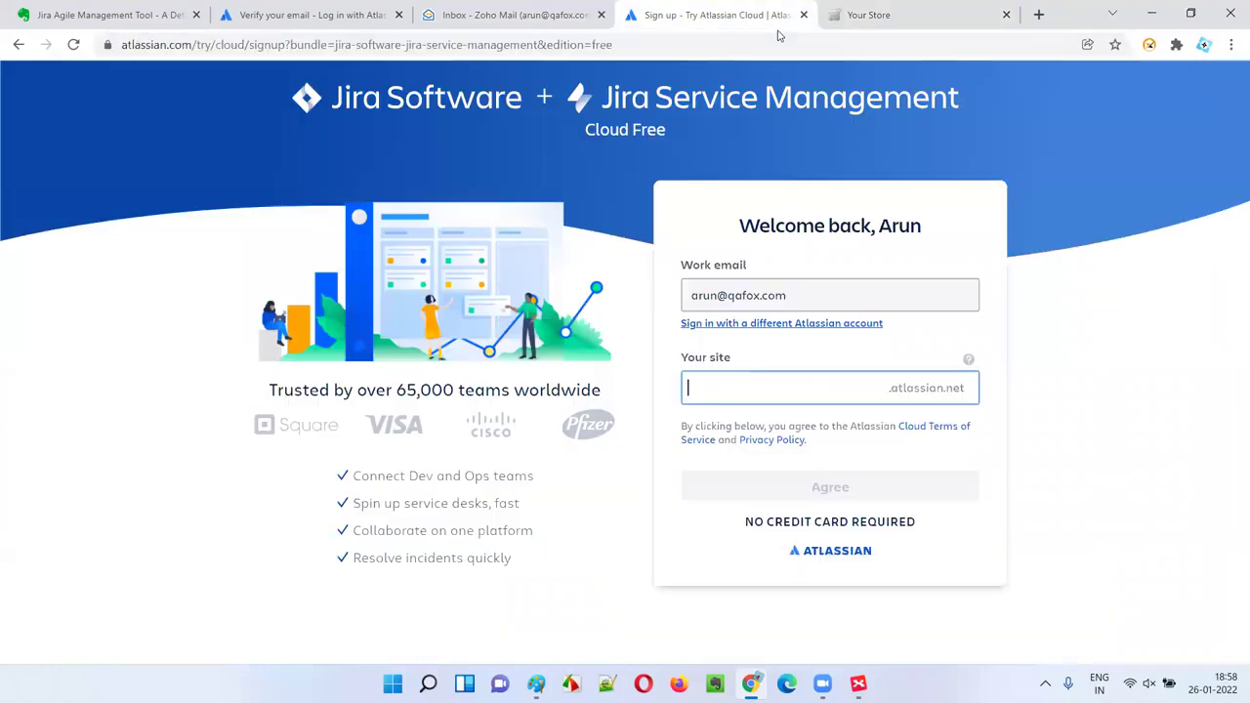
Step: Name the site tutorialsninja9, since tutorialsninja is taken, and agree to create it
text(tutor)
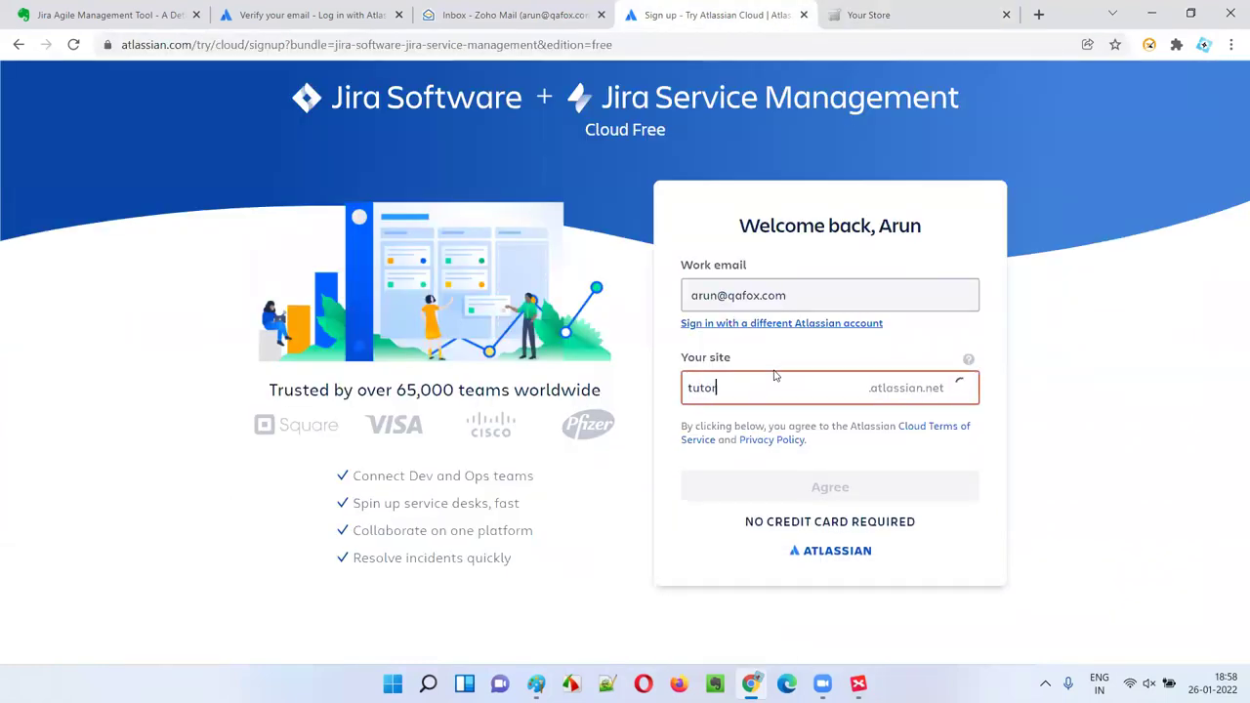
text(ialsninja)
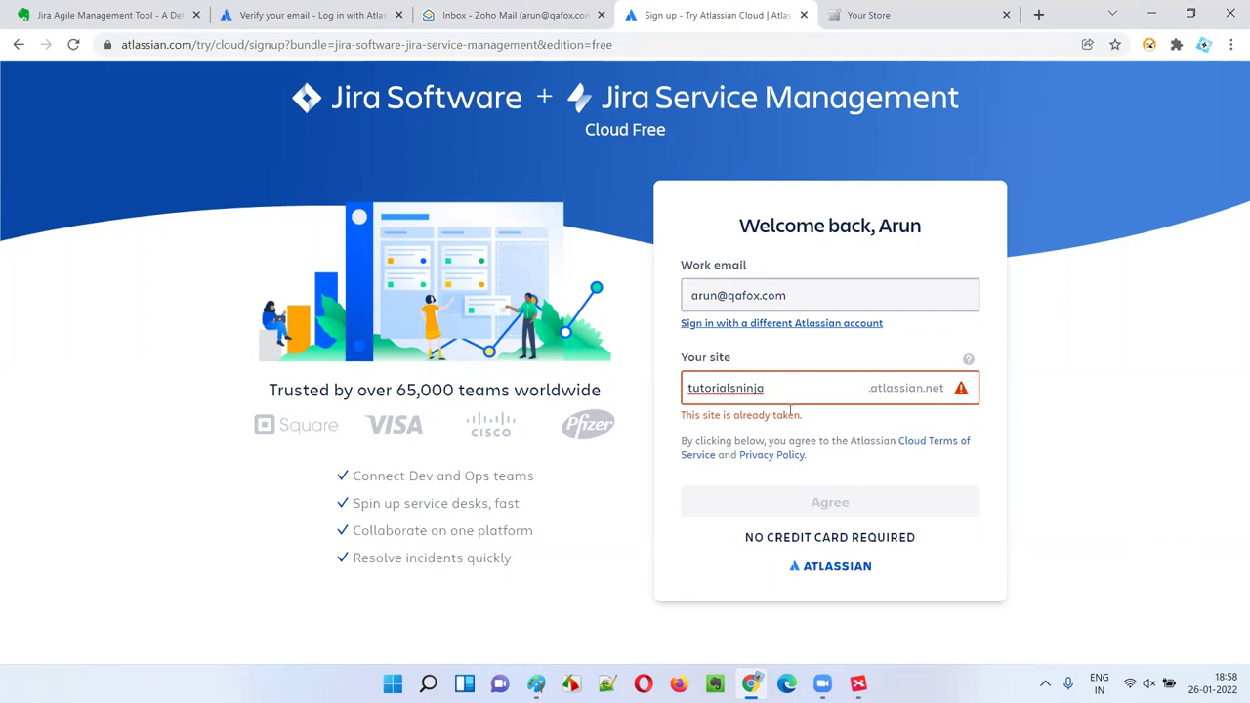
text(9)
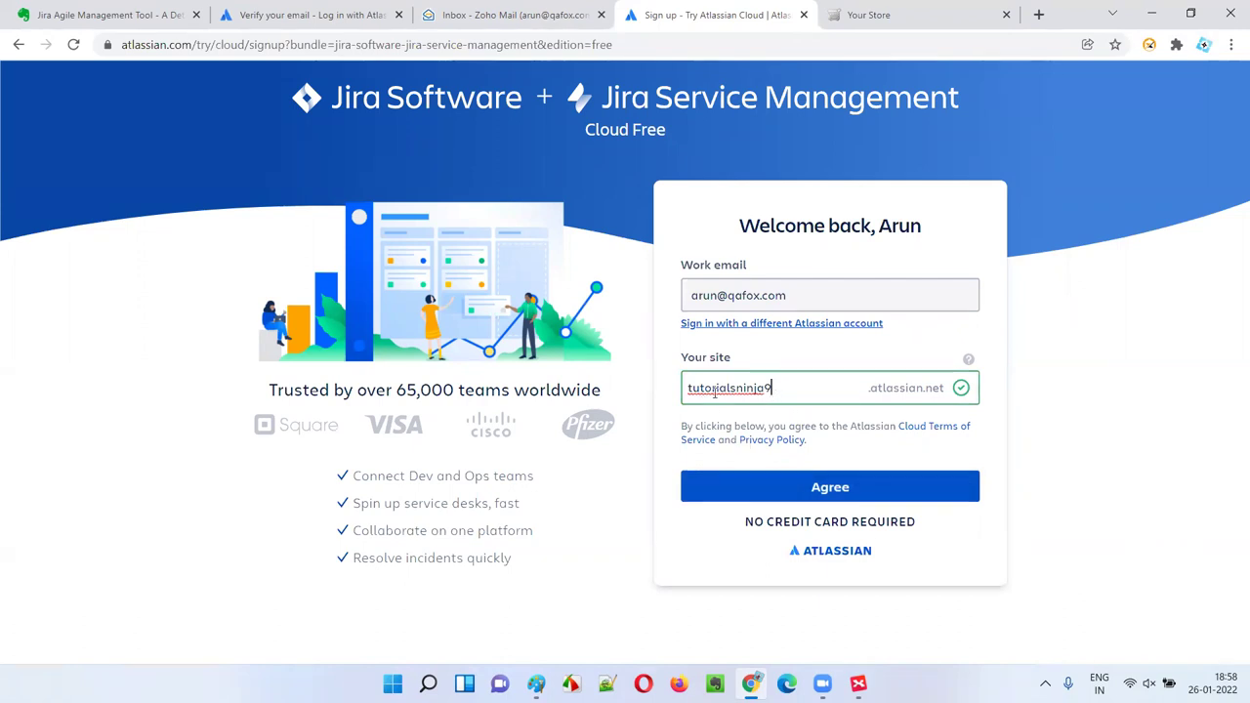
click(800, 490)
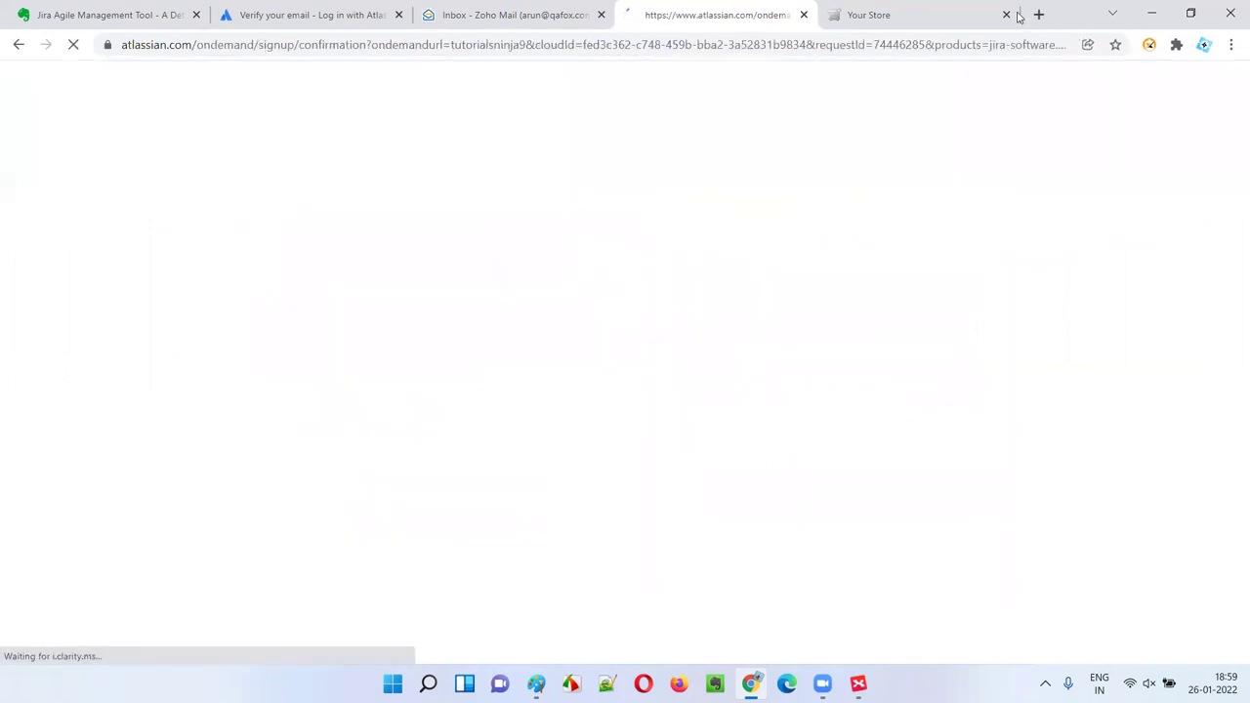
click(327, 18)
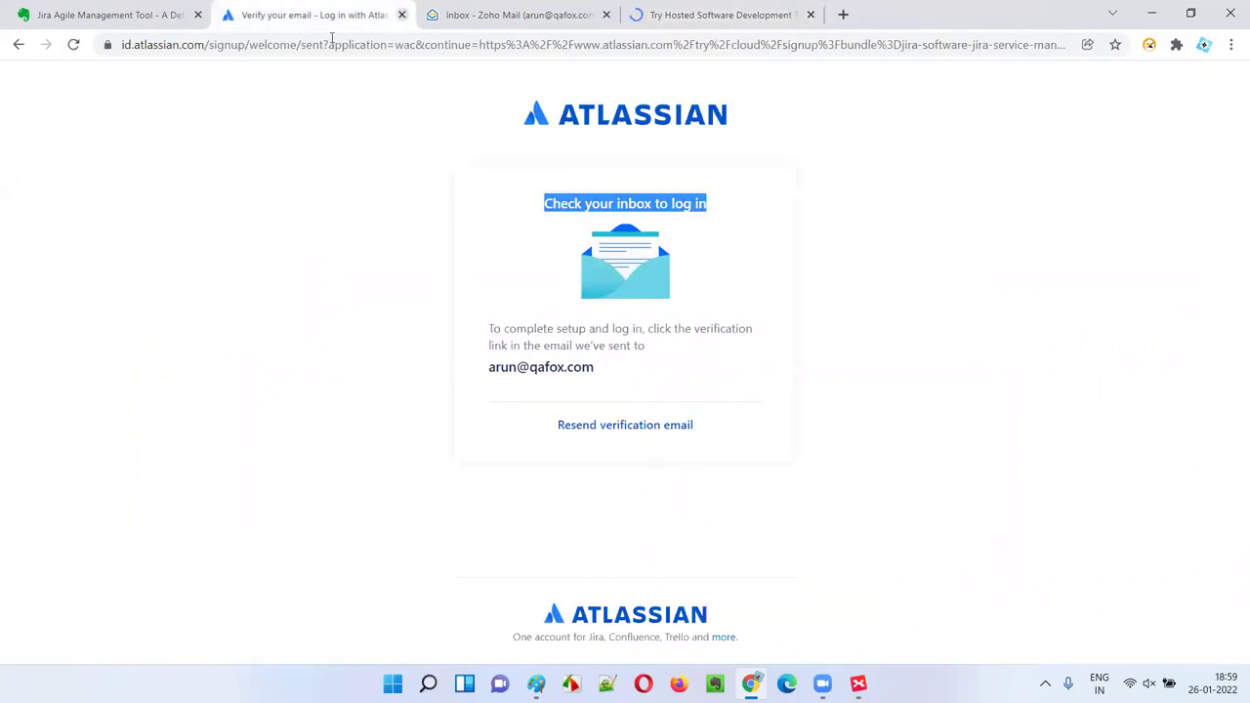
Step: Move the inbox tab left, then skip the team type and role welcome questions
key(ctrl+Tab)
key(ctrl+shift+Page_Up)
click(508, 15)
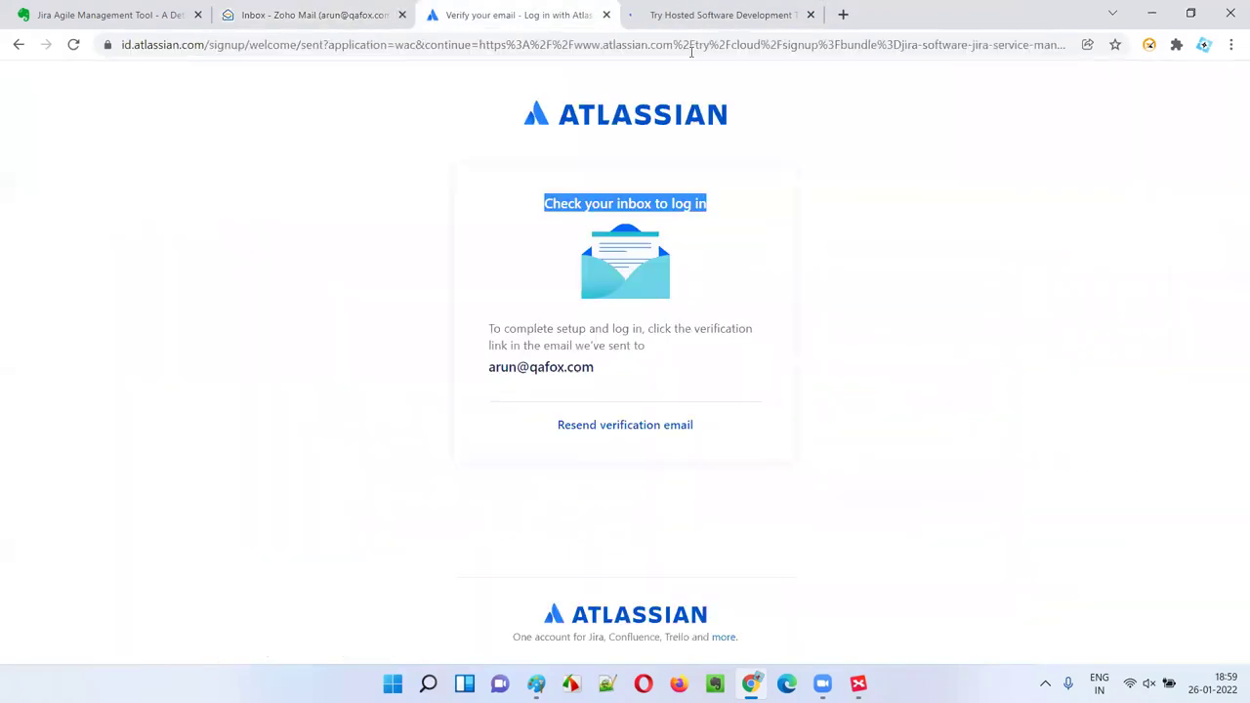
click(781, 24)
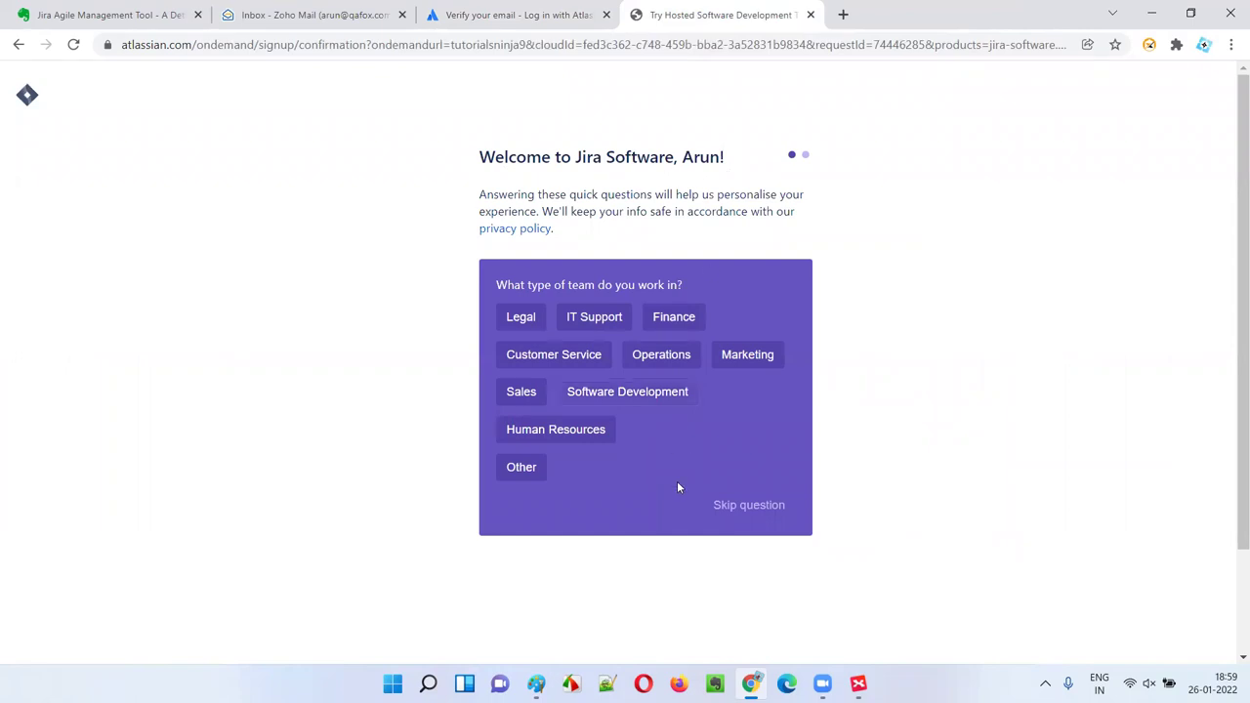
click(752, 509)
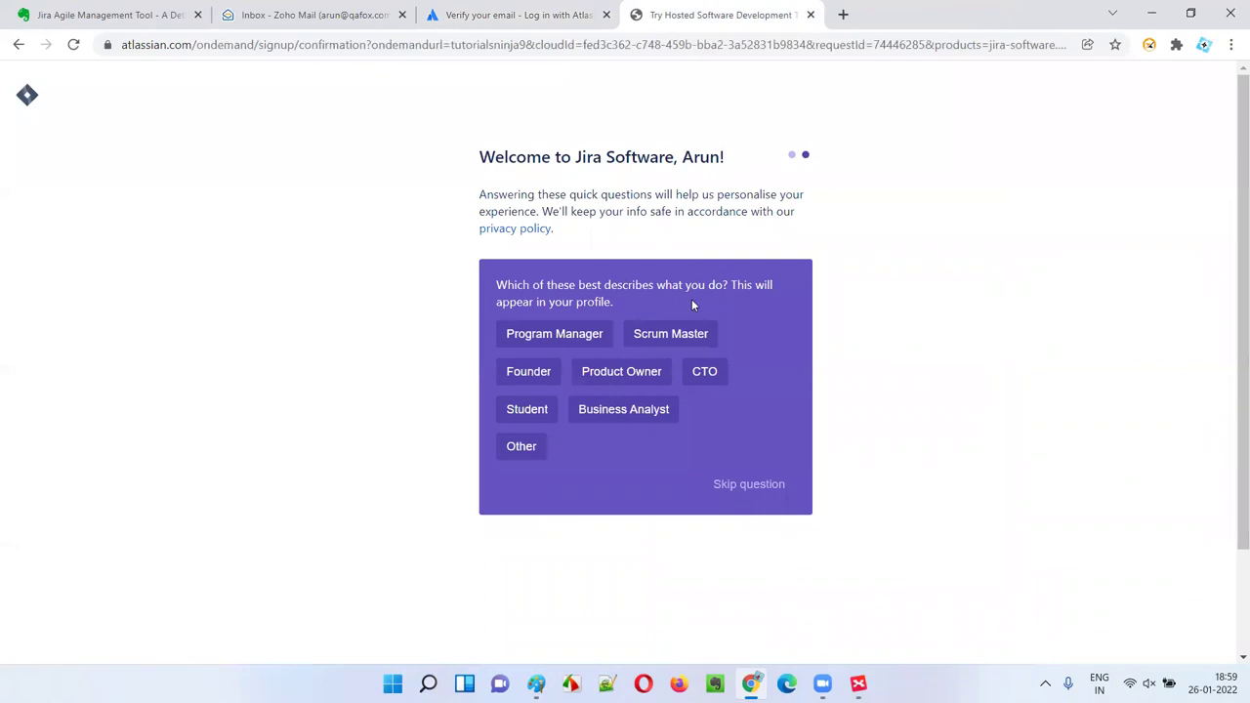
click(759, 494)
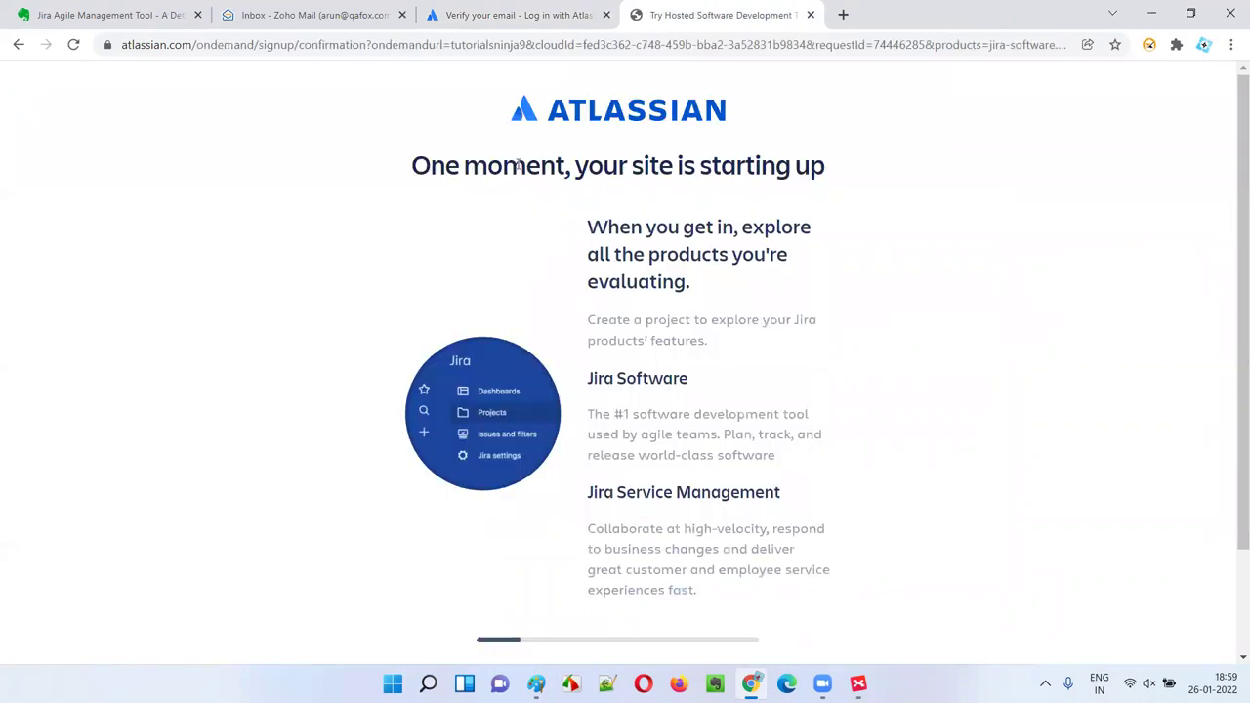
scroll(586, 234, down, 2)
scroll(678, 273, up, 2)
scroll(664, 371, down, 2)
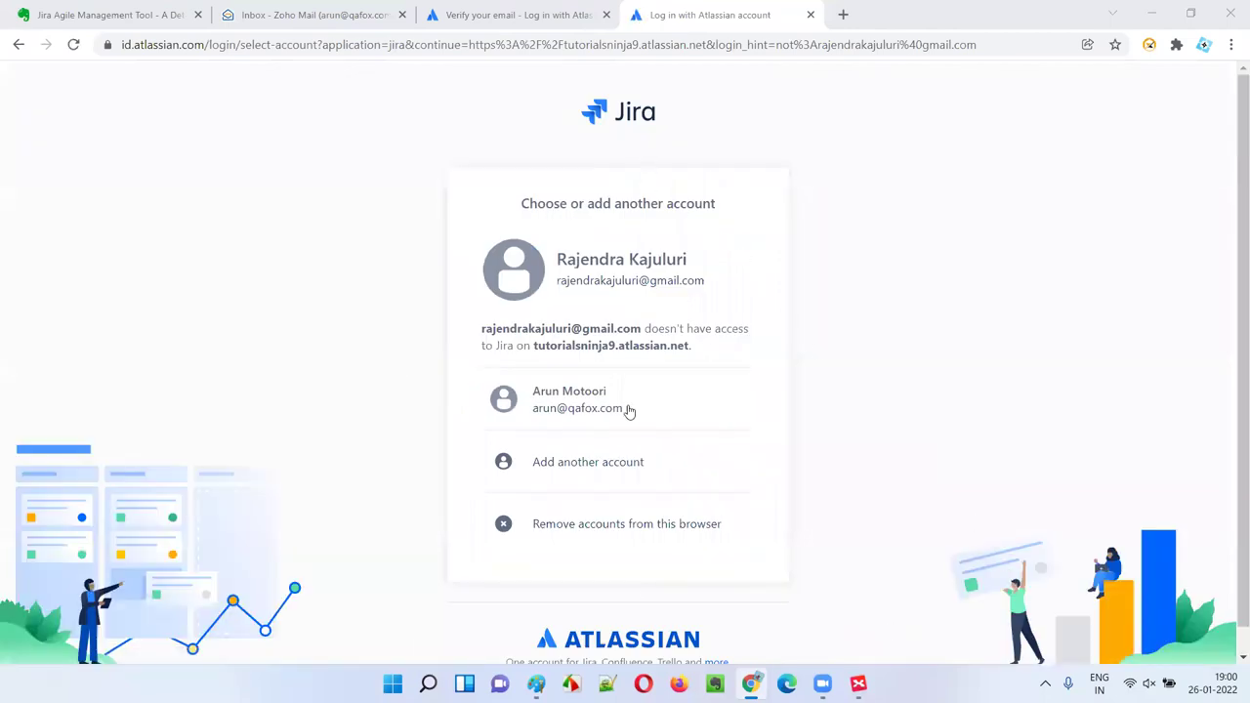
Step: Log in as owner, skip tools, uncheck 'Let anyone with a verified email join', skip setup
scroll(684, 313, down, 1)
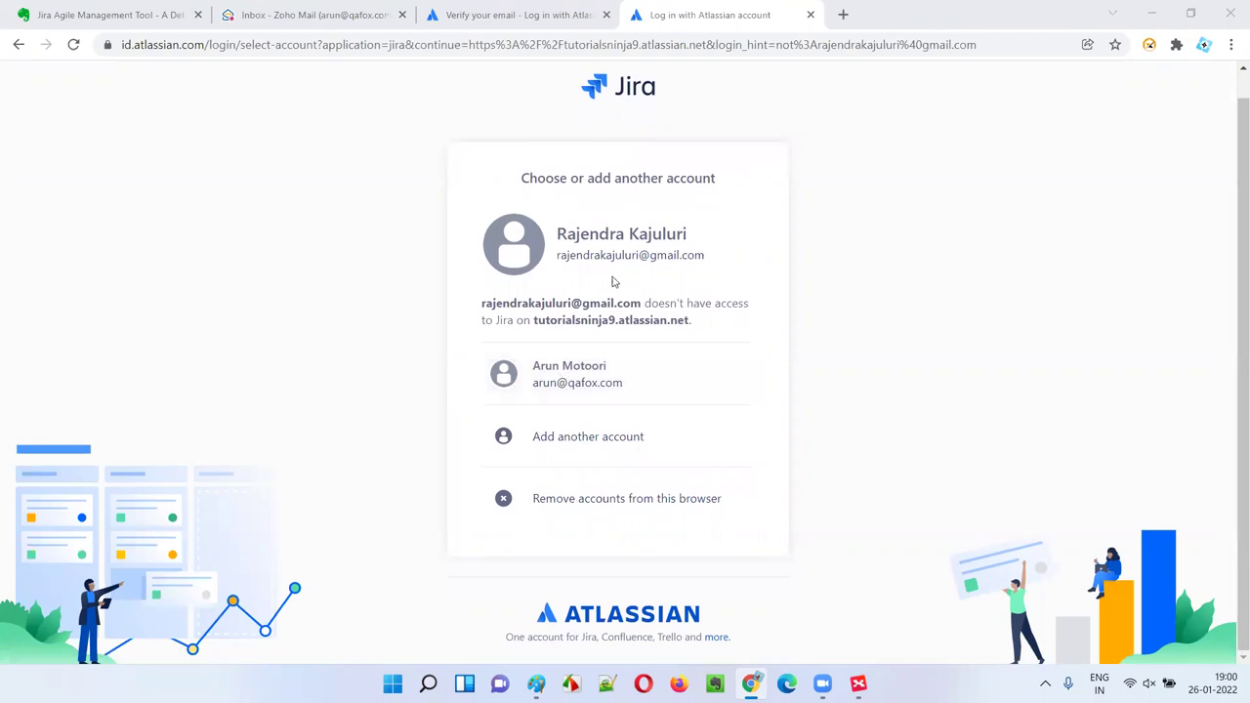
click(596, 374)
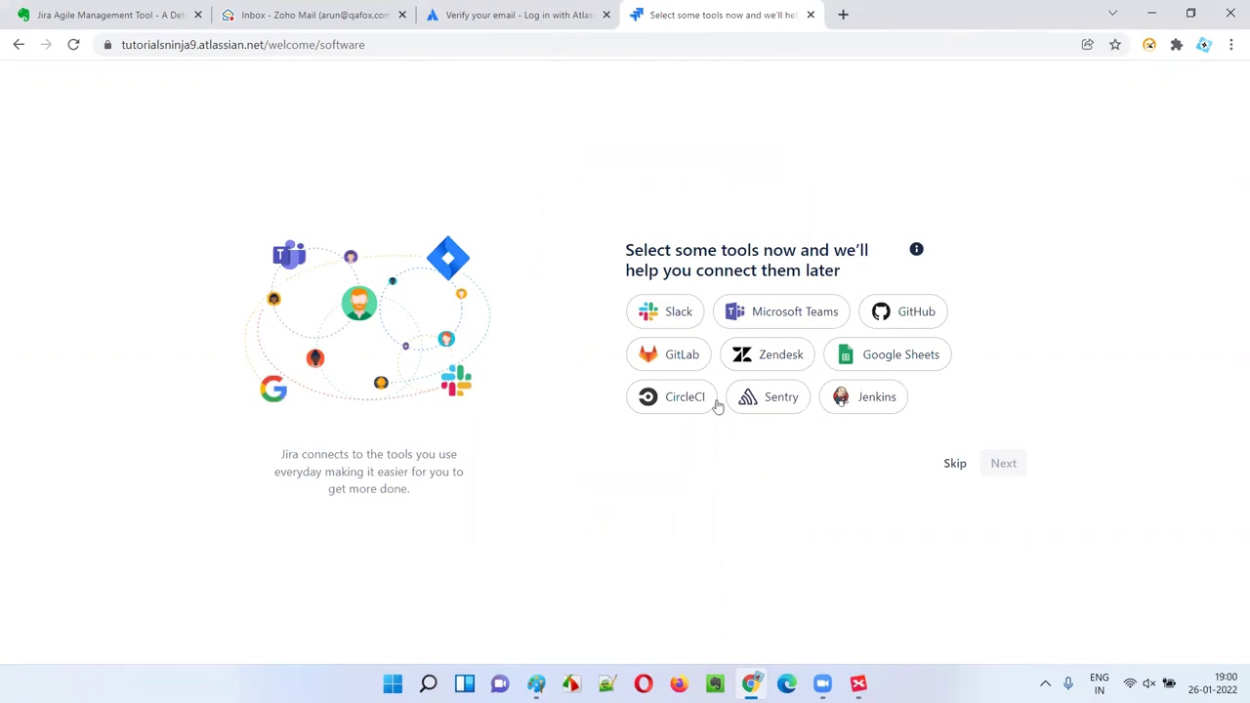
click(949, 463)
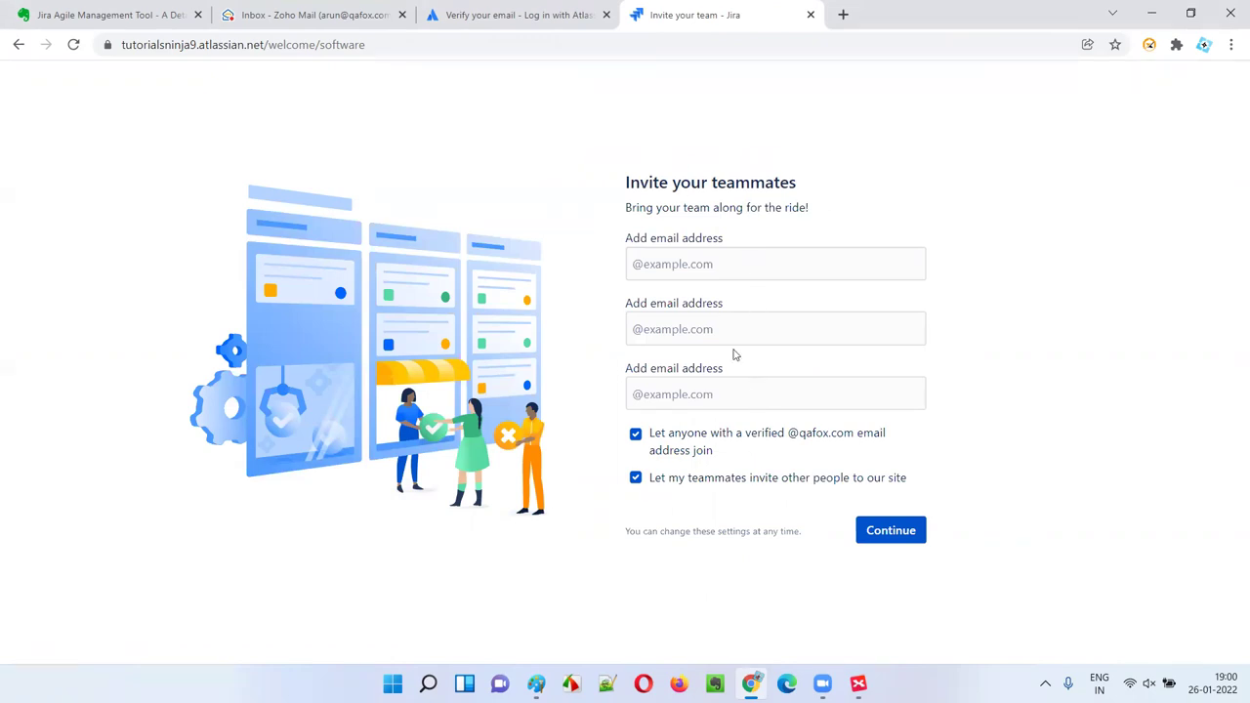
click(636, 435)
click(879, 532)
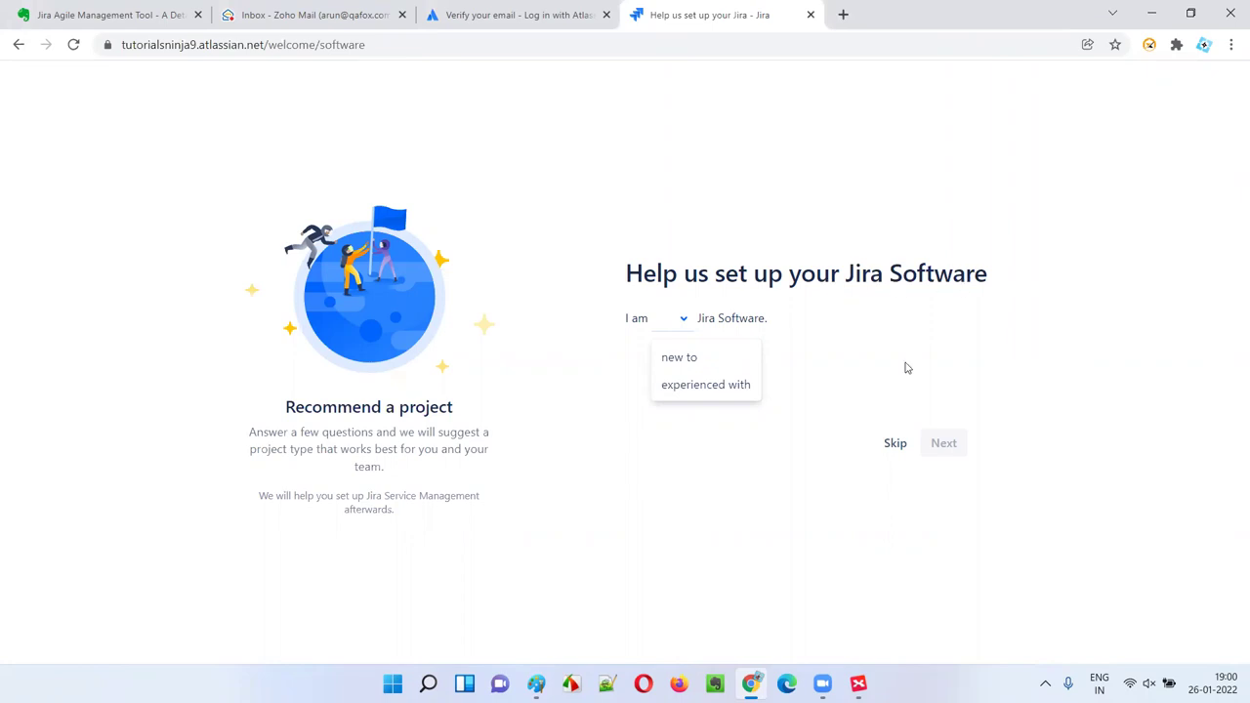
click(894, 443)
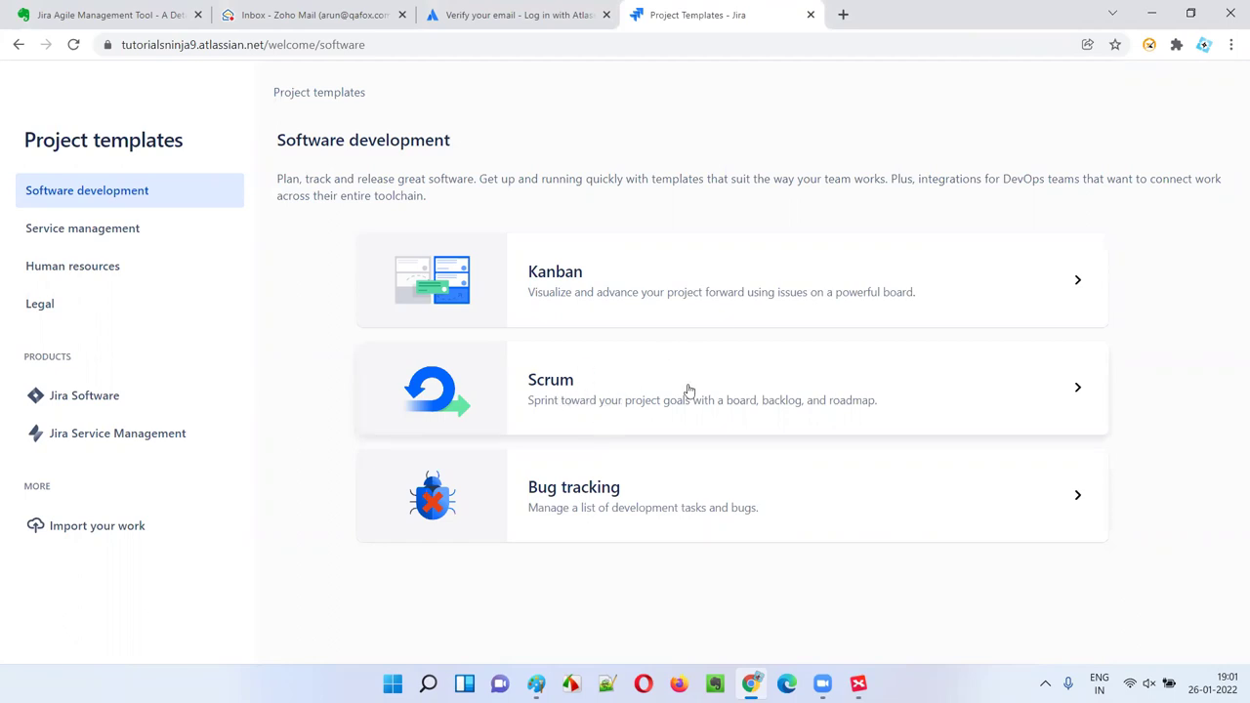
Step: Use the Scrum template and choose a company-managed project type
click(591, 390)
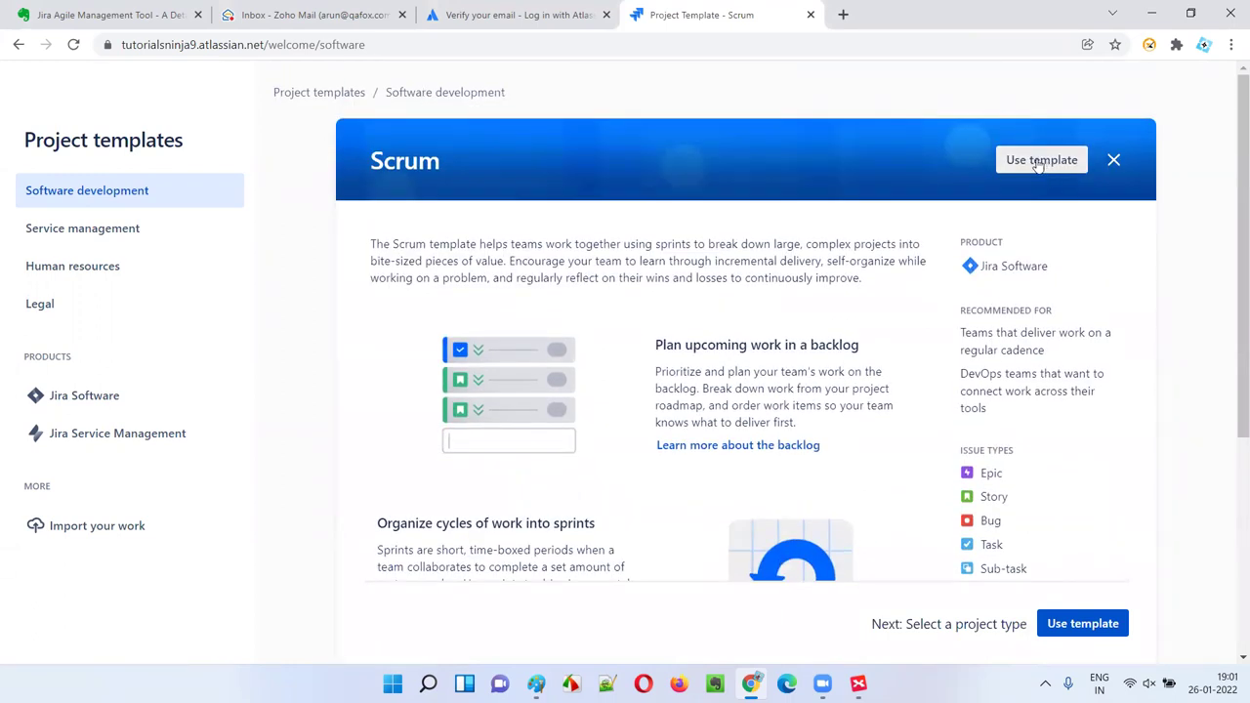
scroll(979, 306, down, 2)
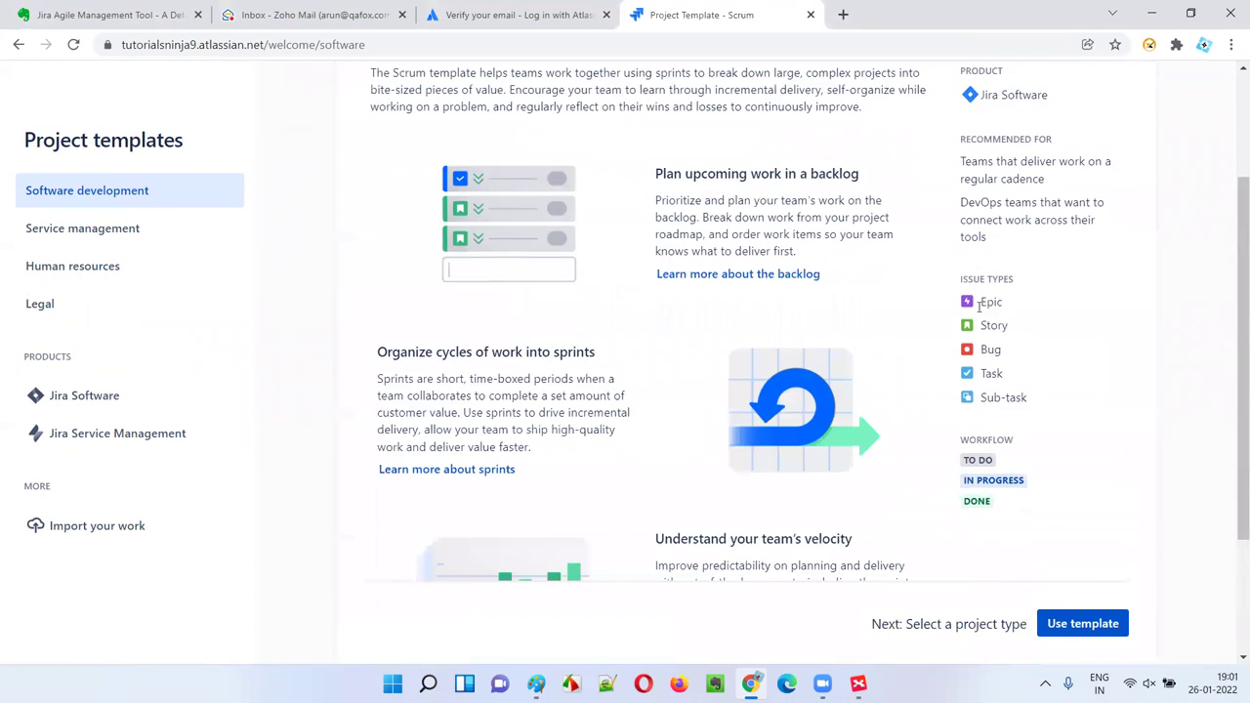
click(1082, 628)
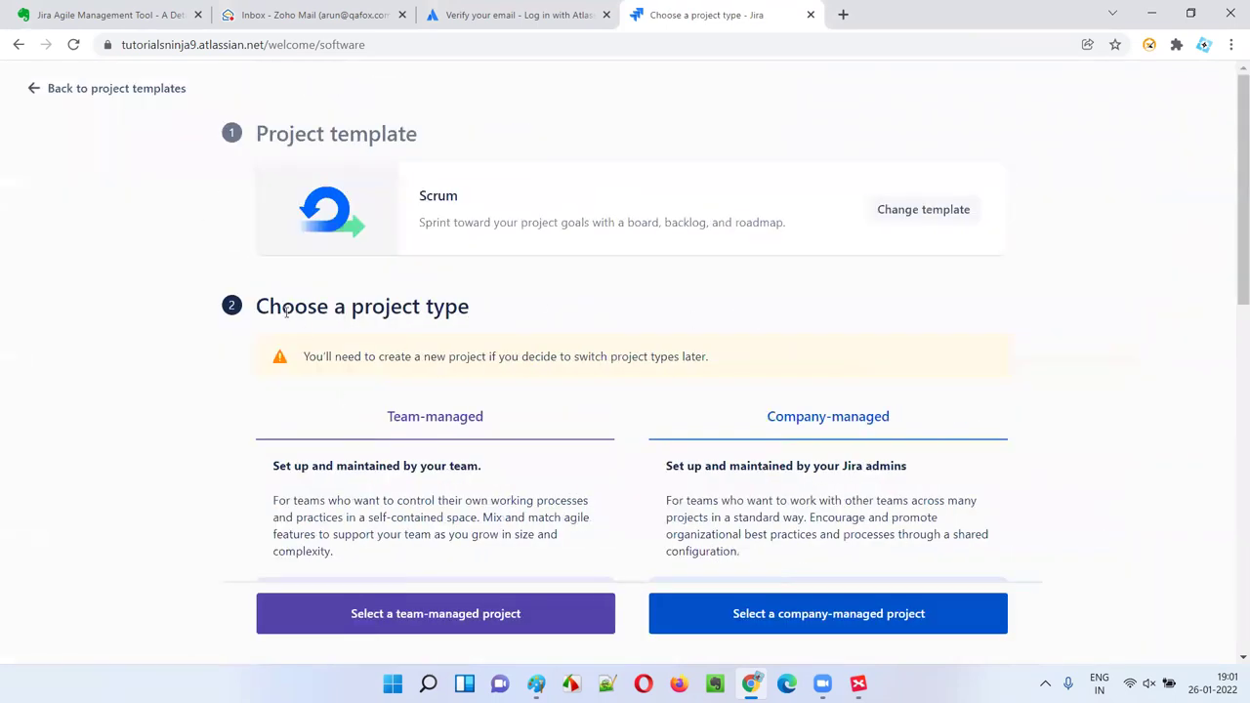
scroll(537, 318, down, 3)
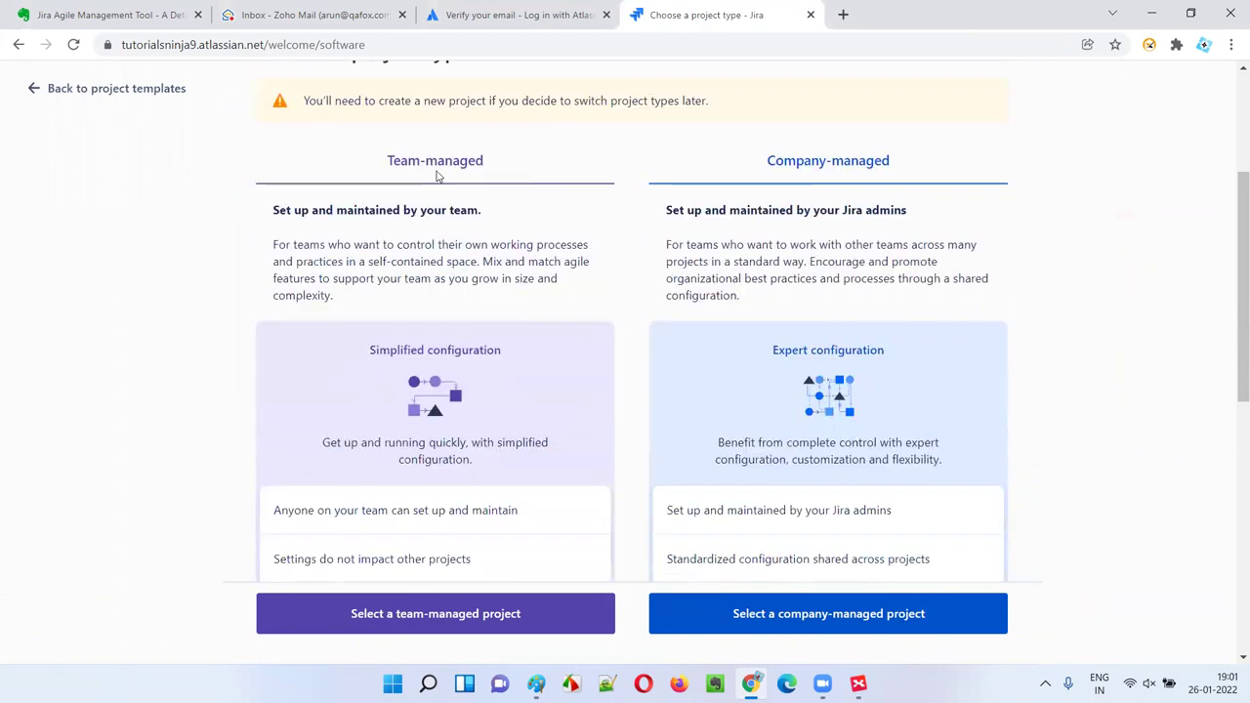
scroll(804, 410, down, 5)
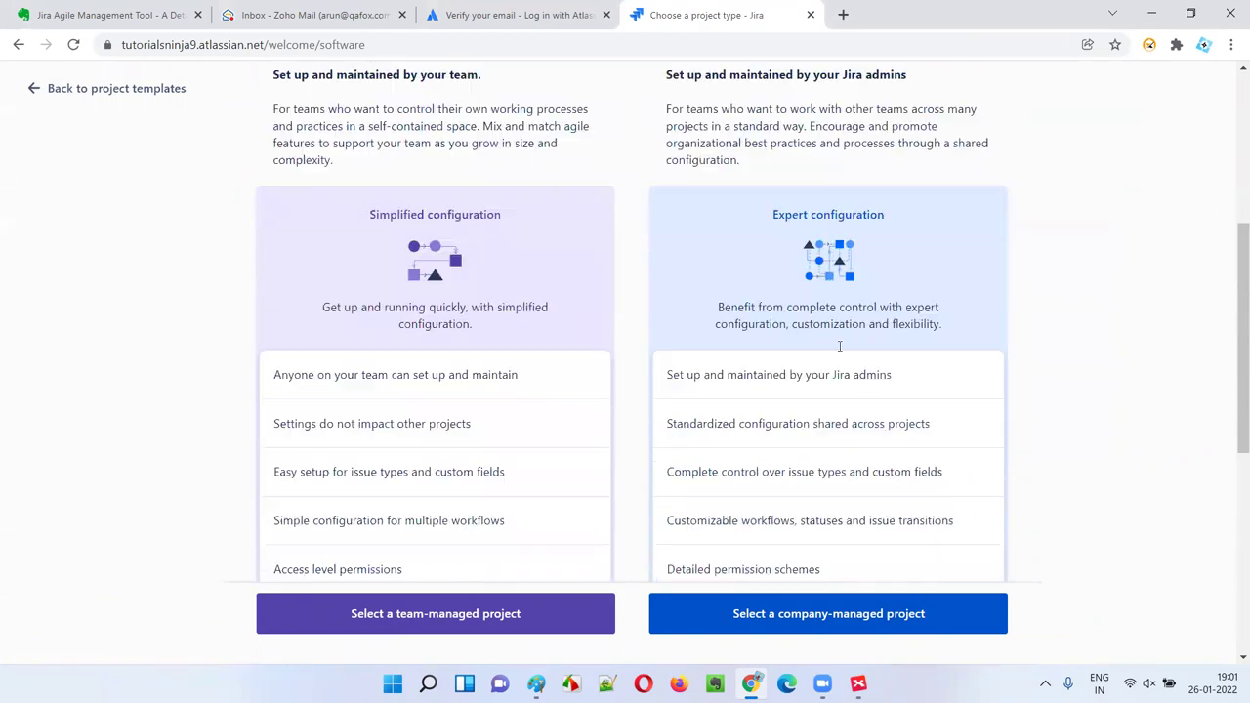
scroll(970, 494, down, 3)
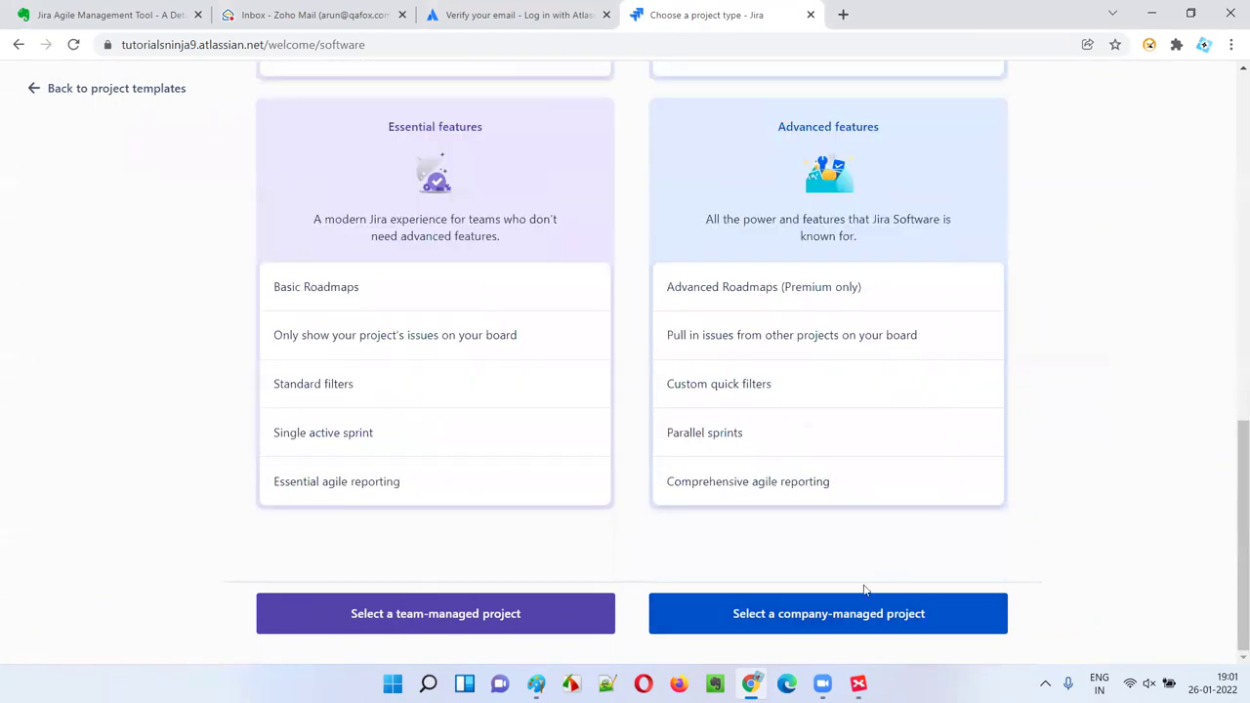
click(810, 621)
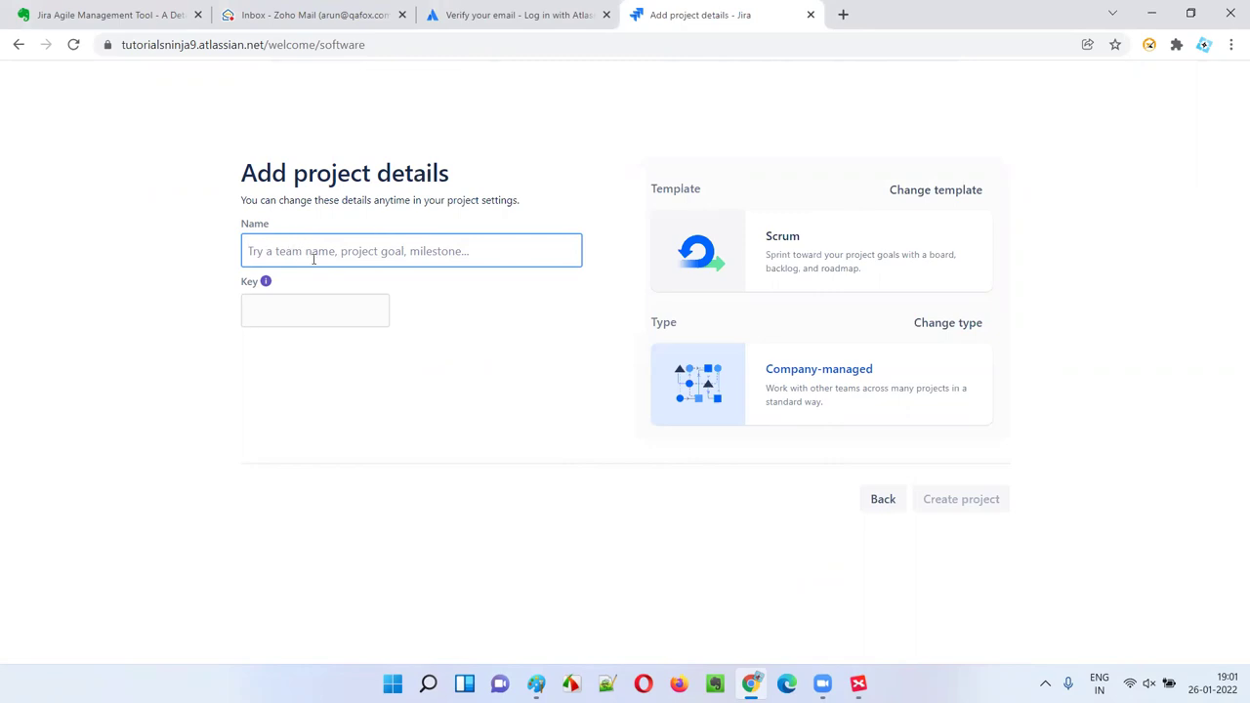
Step: Enter the project name TutorialsNinja and open the demo store site in a new tab
text(TutorialsNinja)
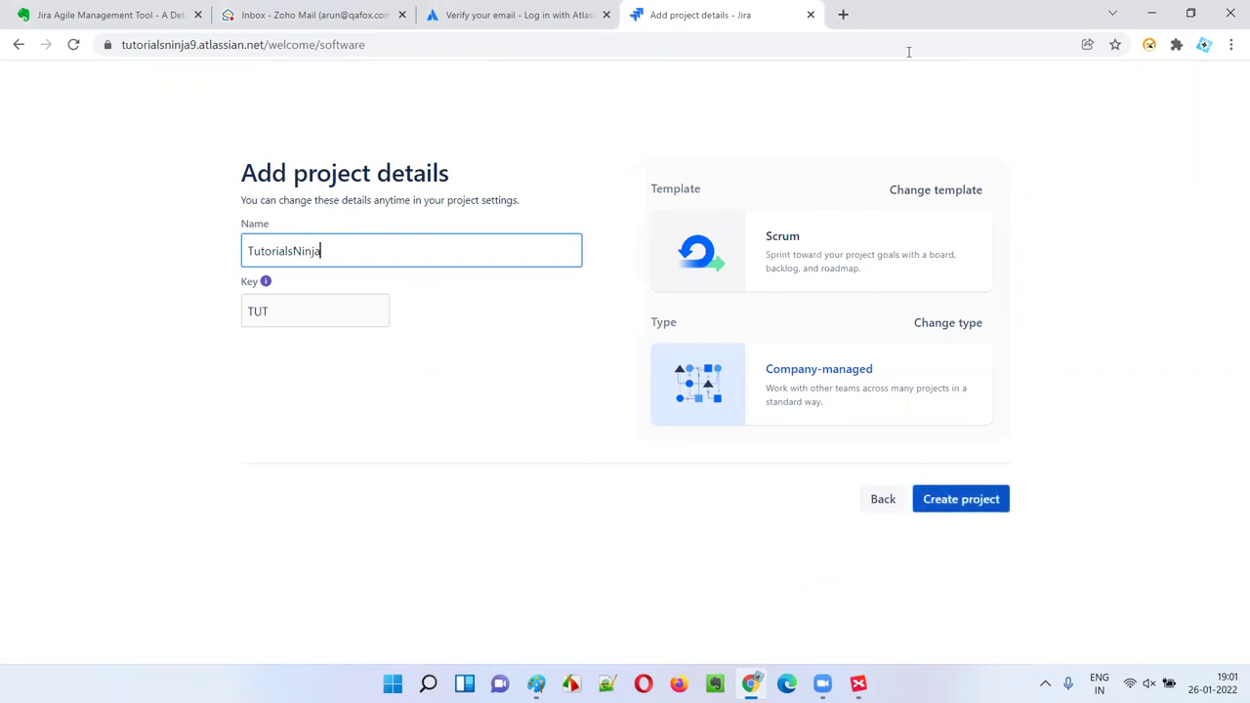
key(ctrl+t)
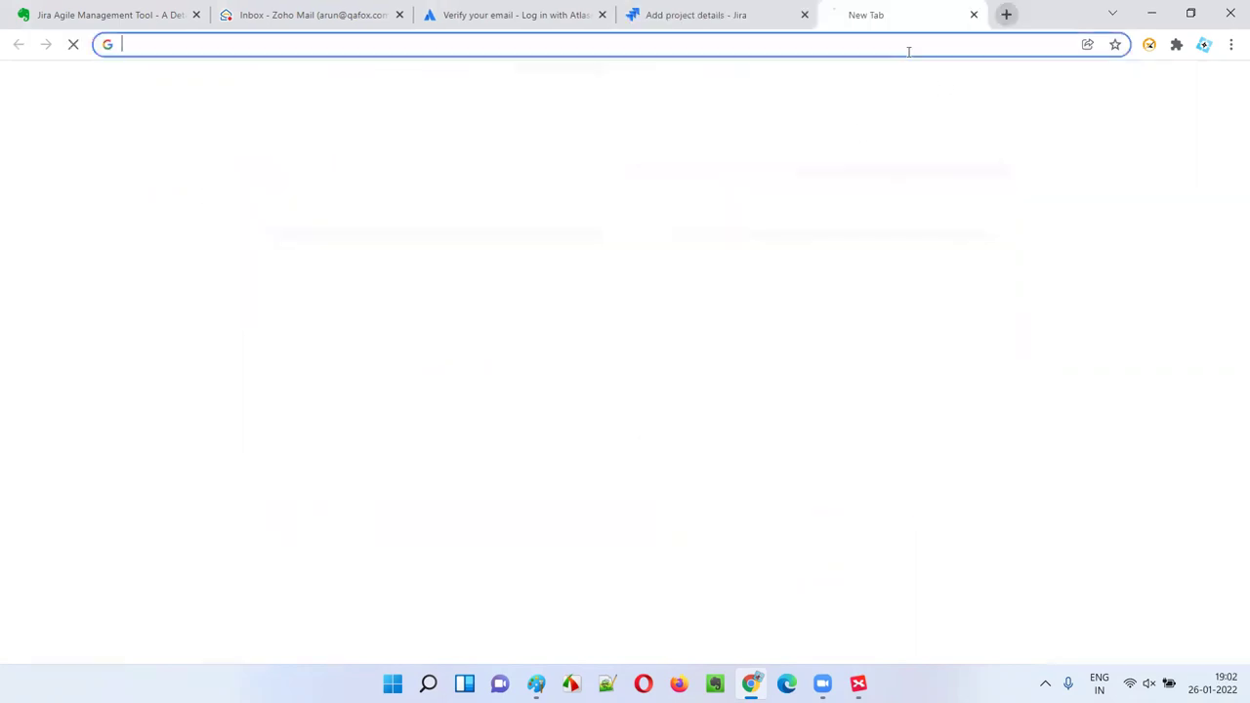
text(t)
key(Return)
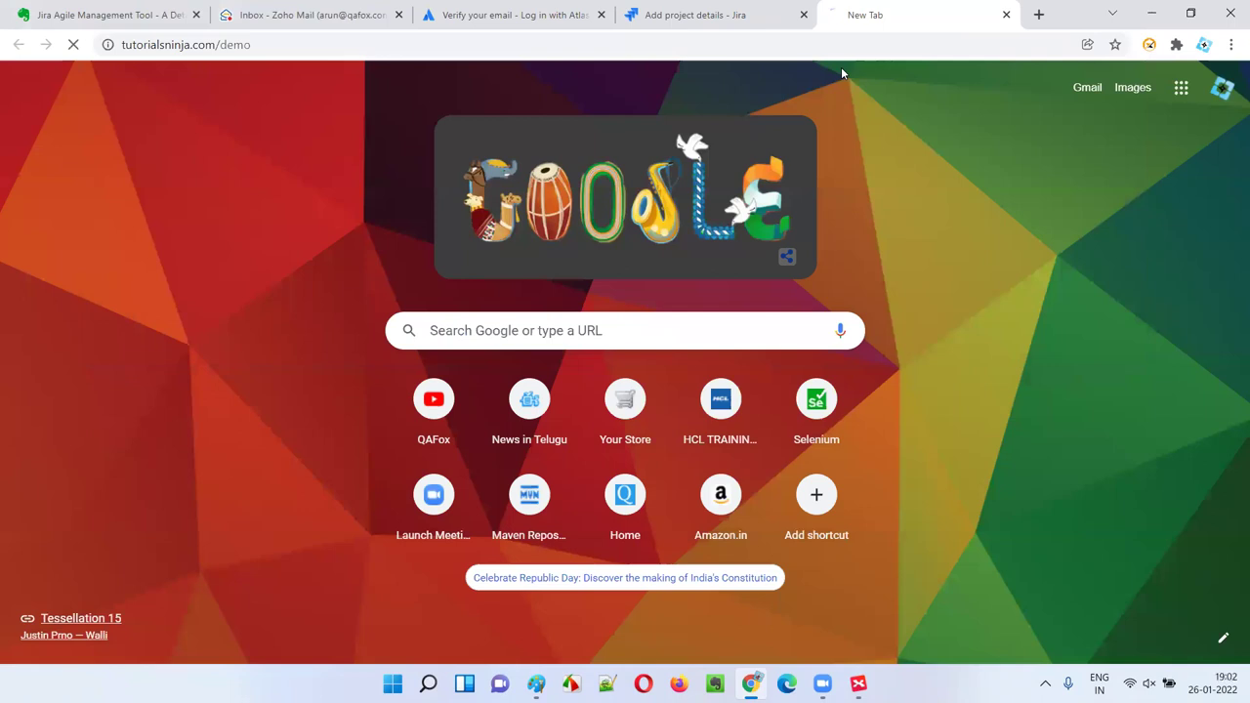
click(787, 23)
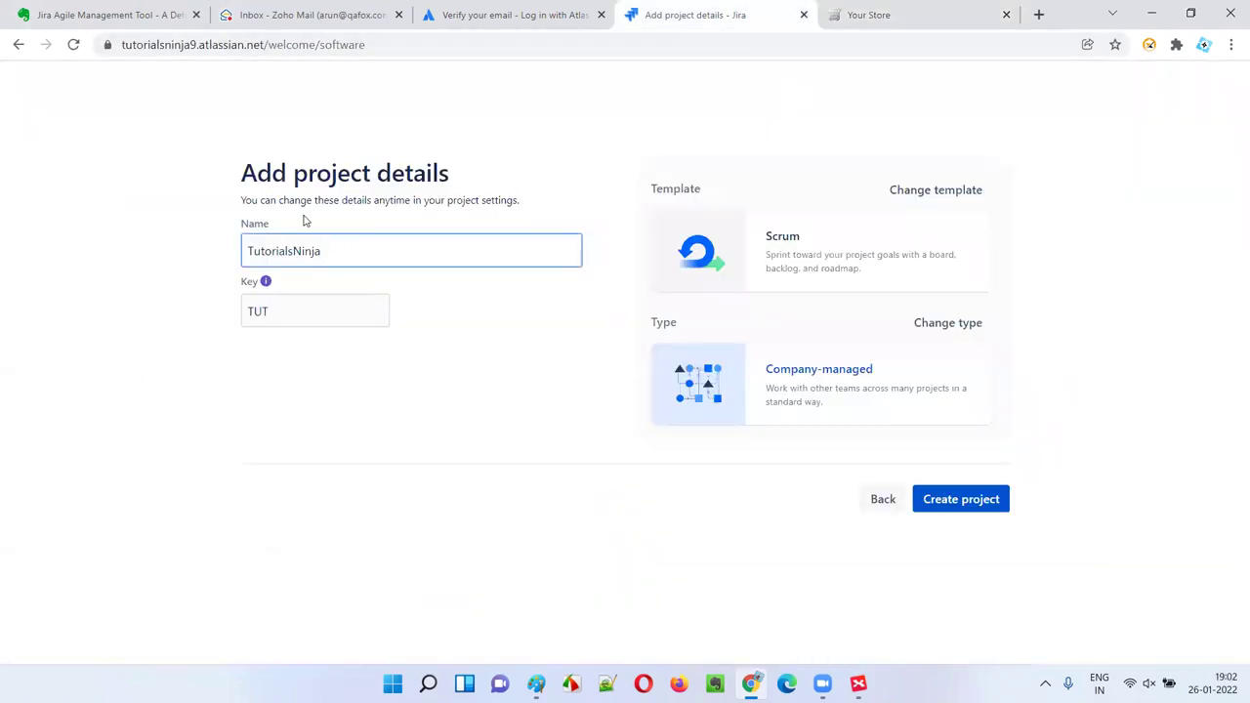
Step: Replace the auto-generated project key TUT with TN
drag(272, 310, 185, 309)
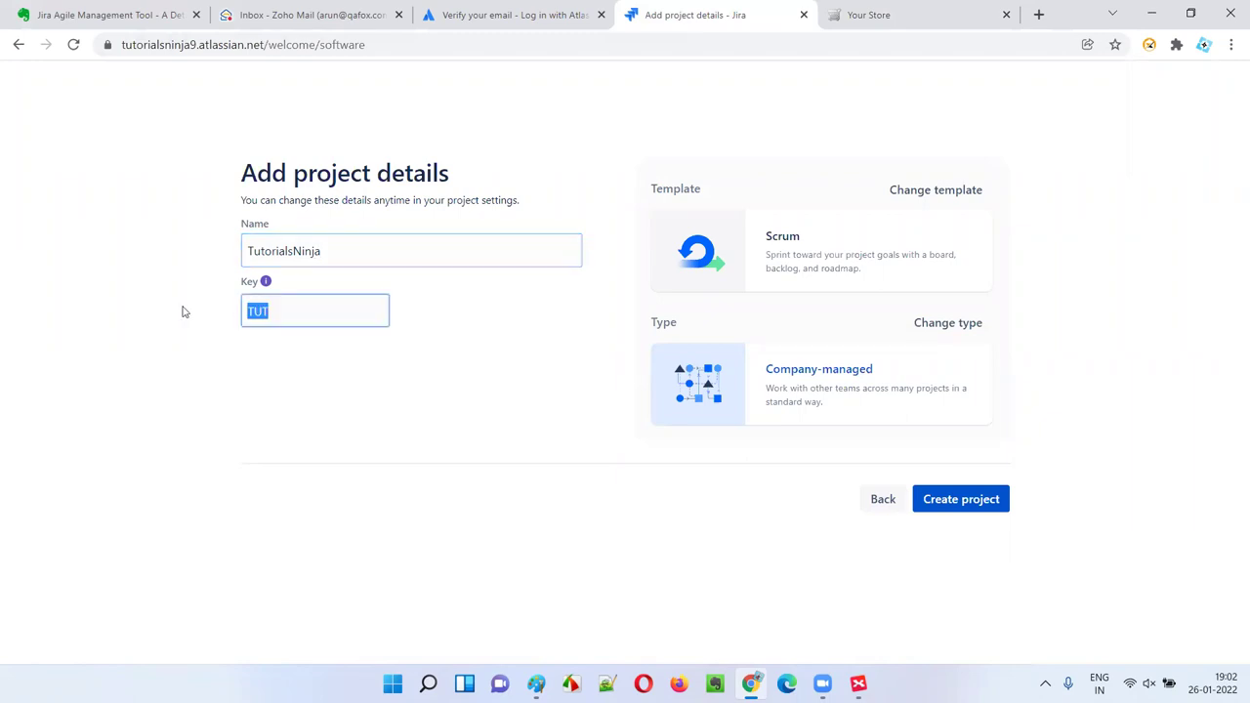
text(T)
key(BackSpace)
text(TN)
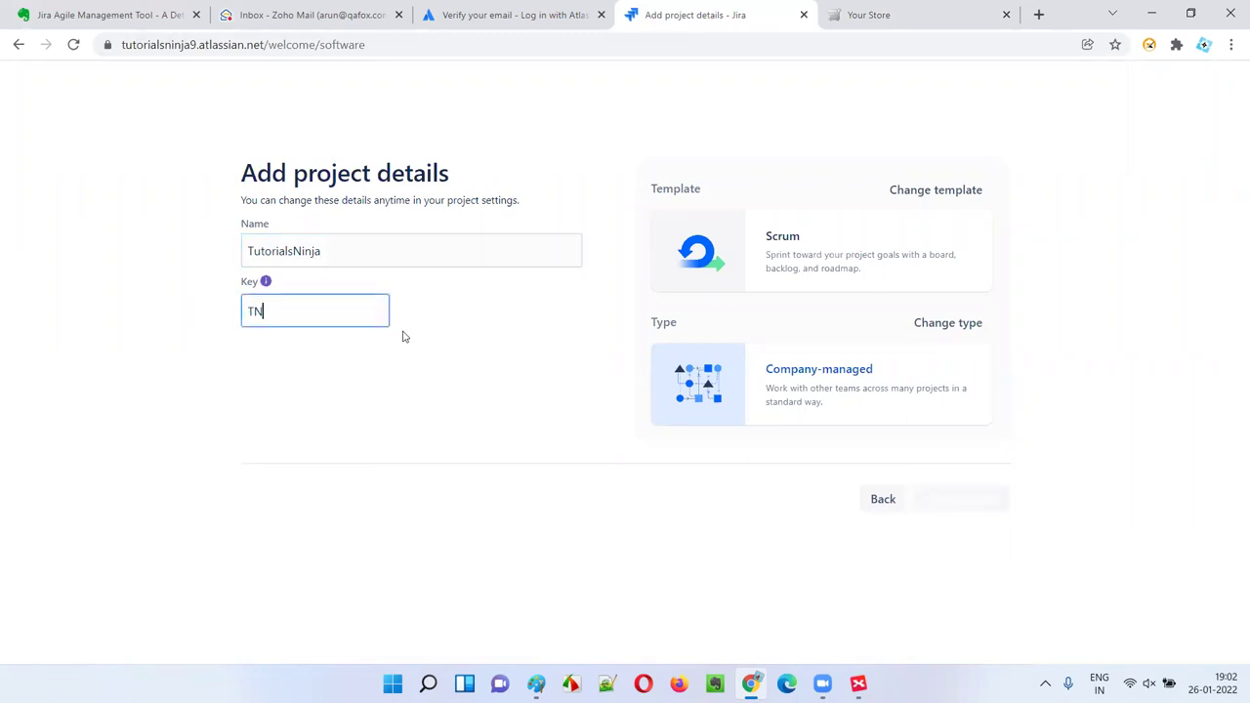
click(336, 393)
drag(293, 314, 211, 321)
click(329, 387)
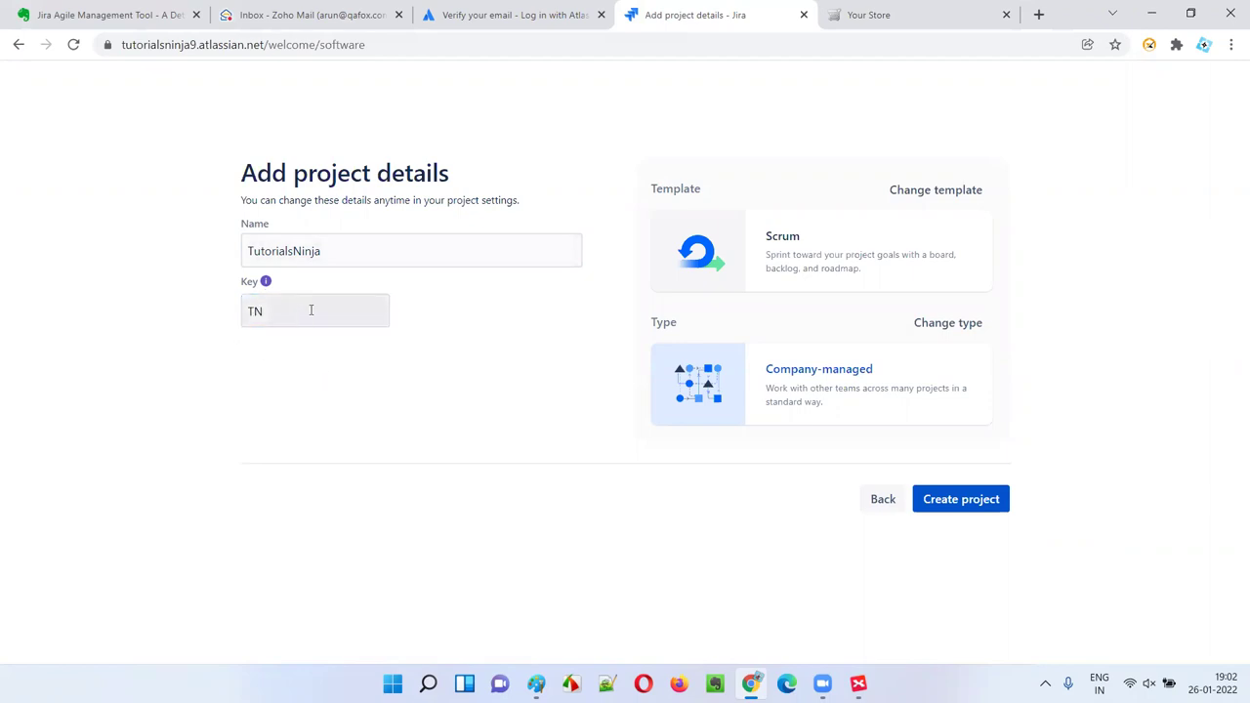
Step: Point out the TutorialsNinja name and TN key, then create the project
double_click(332, 251)
double_click(274, 313)
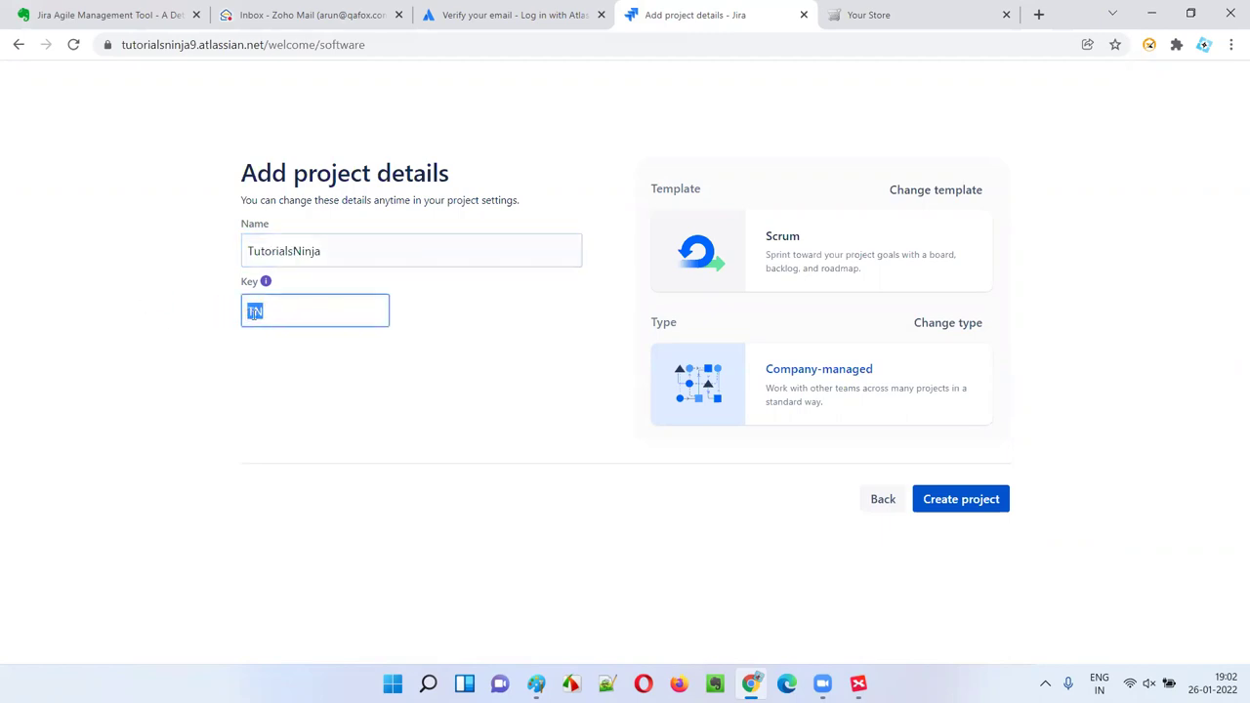
click(453, 395)
double_click(284, 312)
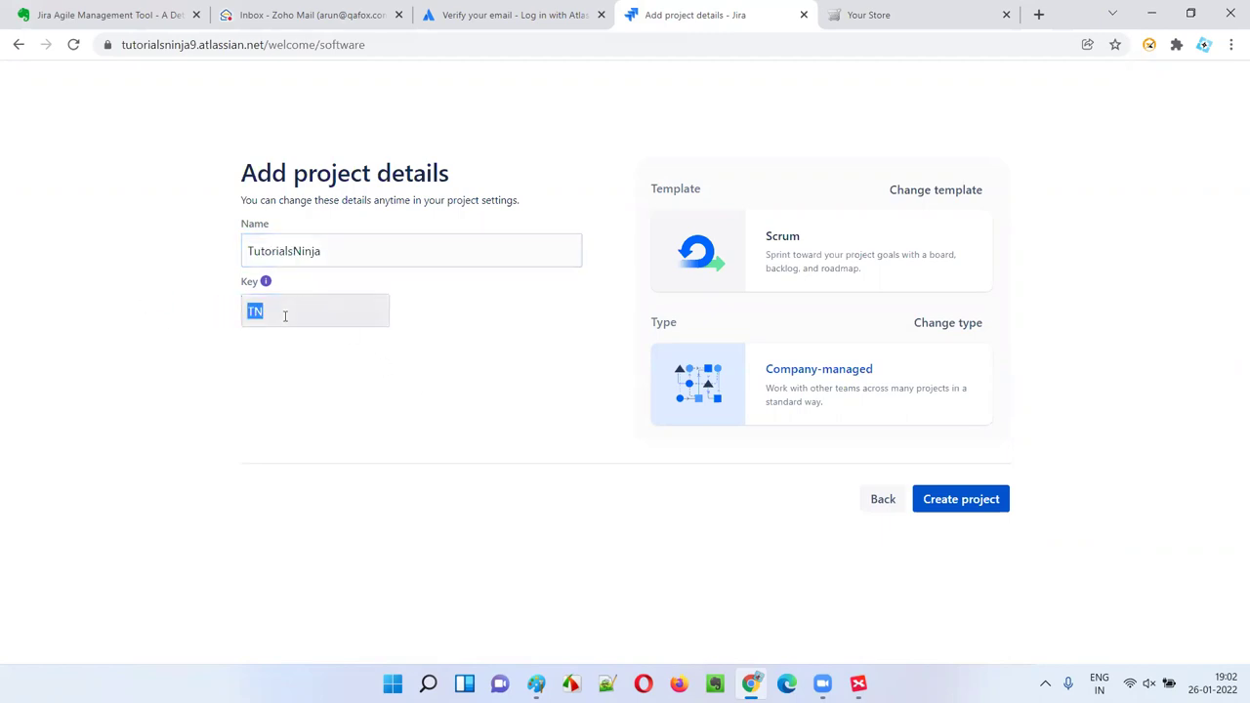
click(362, 397)
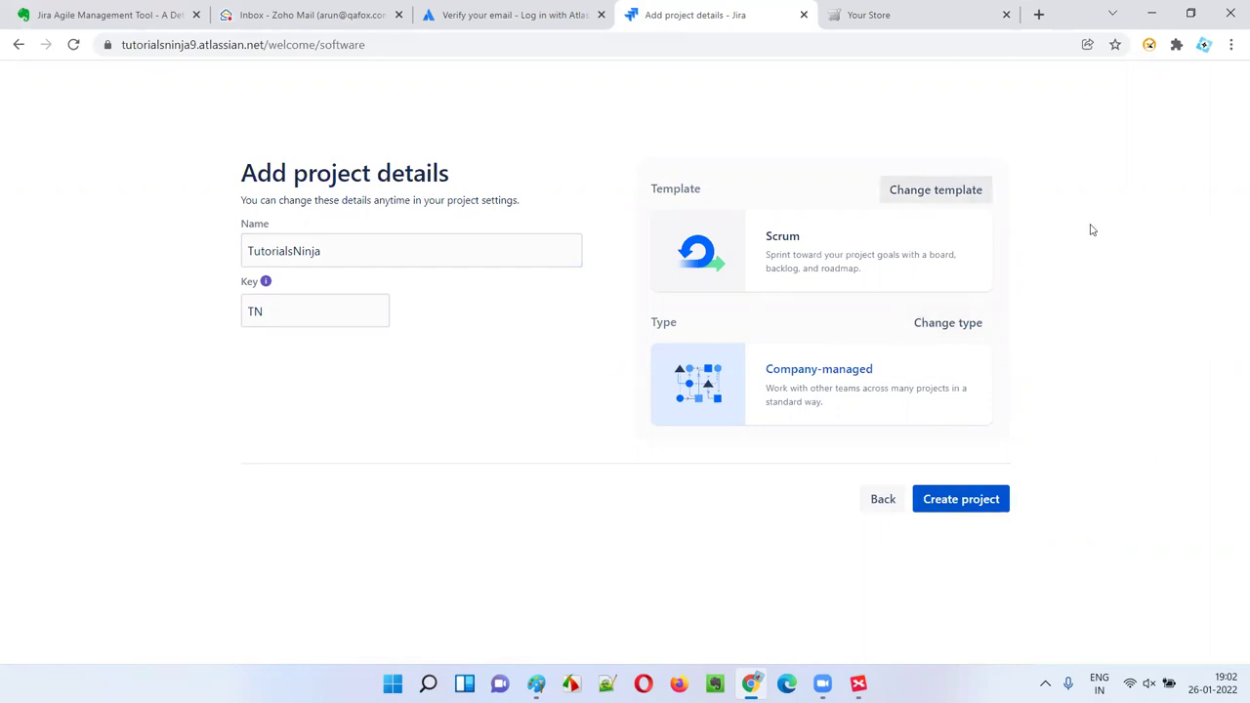
drag(280, 309, 190, 307)
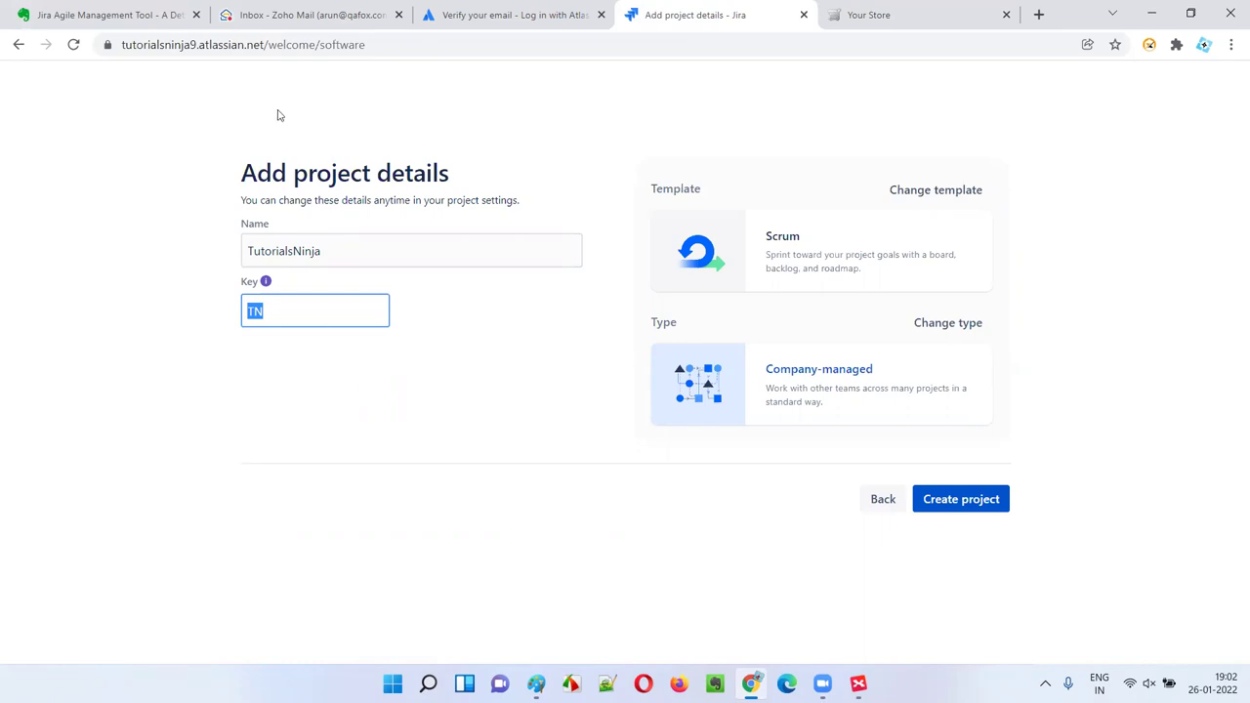
click(302, 310)
drag(303, 310, 118, 300)
mouse_move(265, 282)
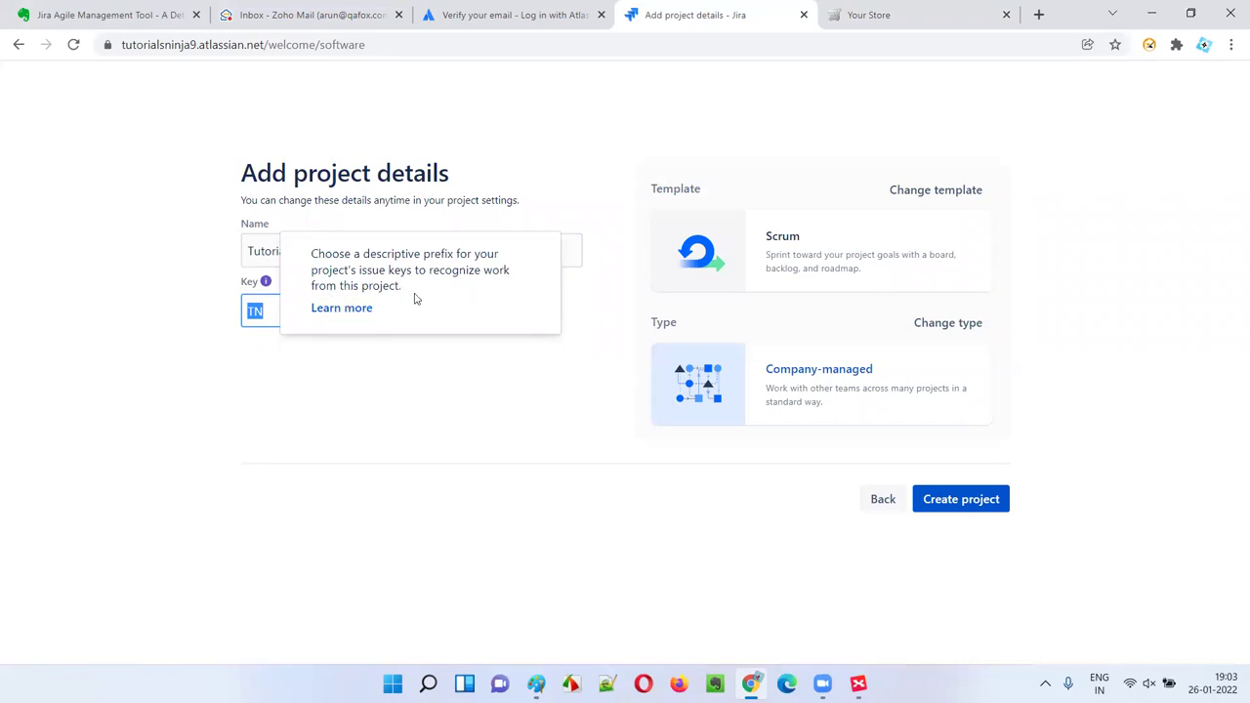
click(389, 467)
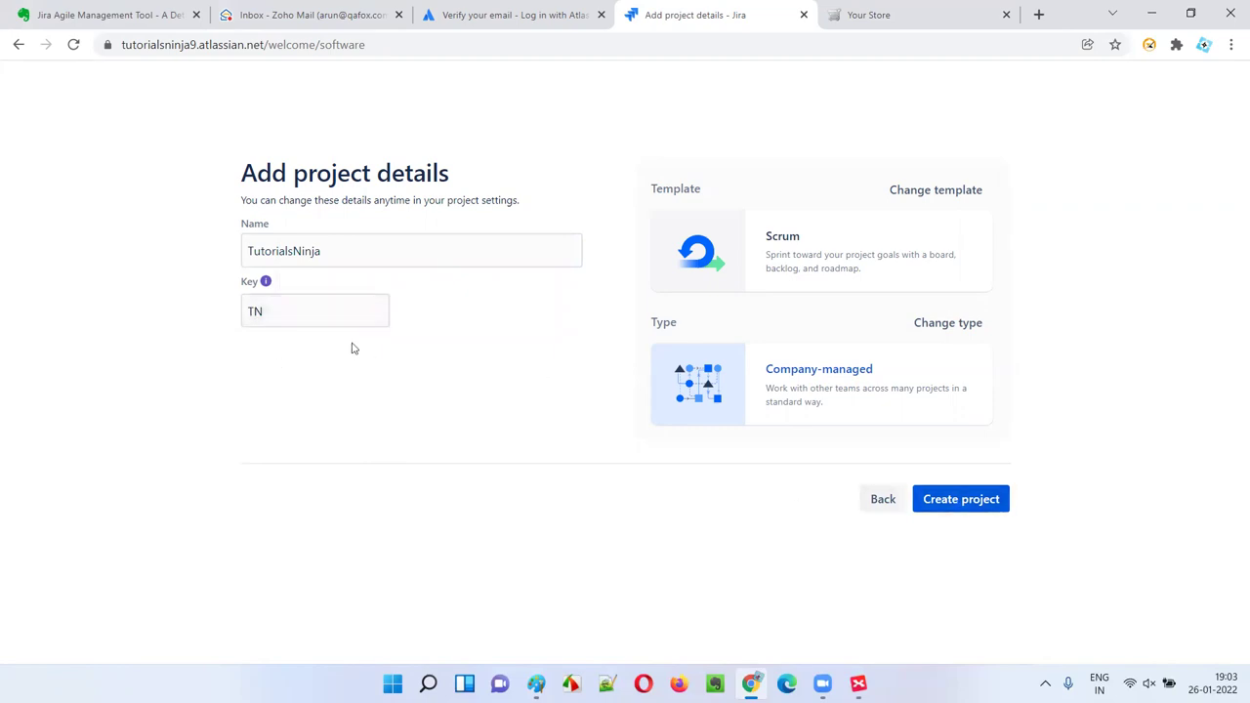
click(966, 500)
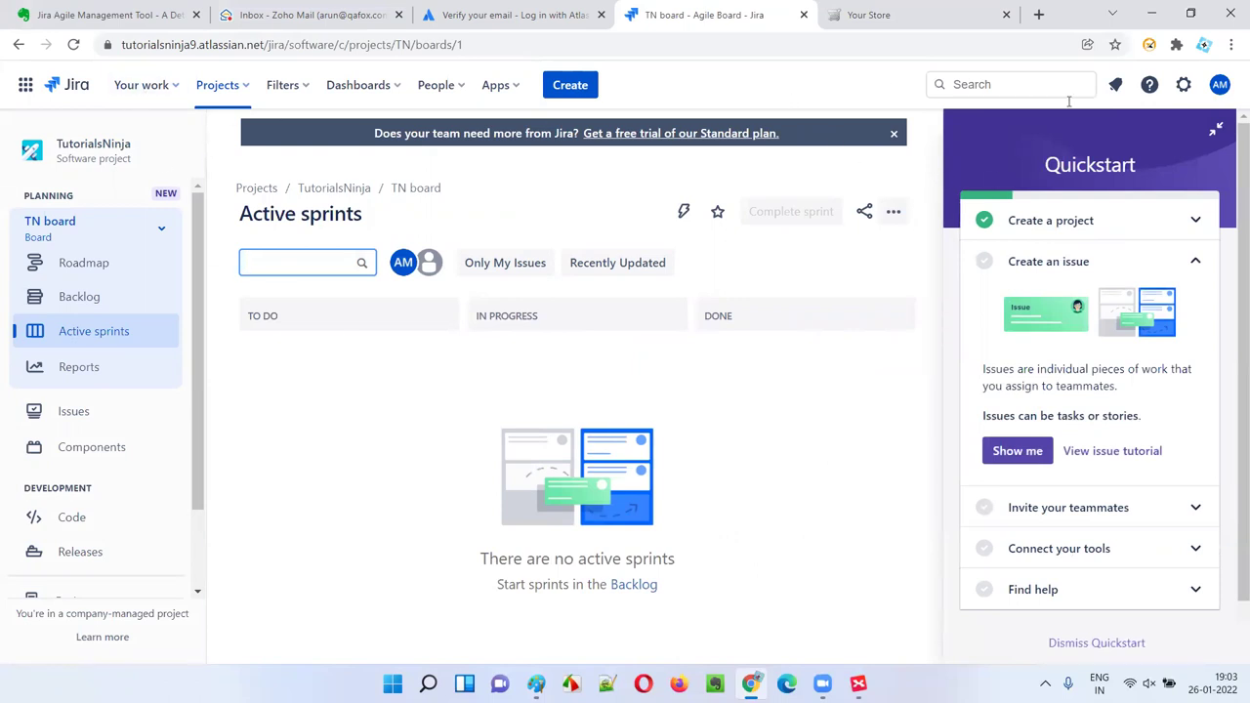
Step: Dismiss the Quickstart guide on the TN board and switch to Paint
click(1109, 644)
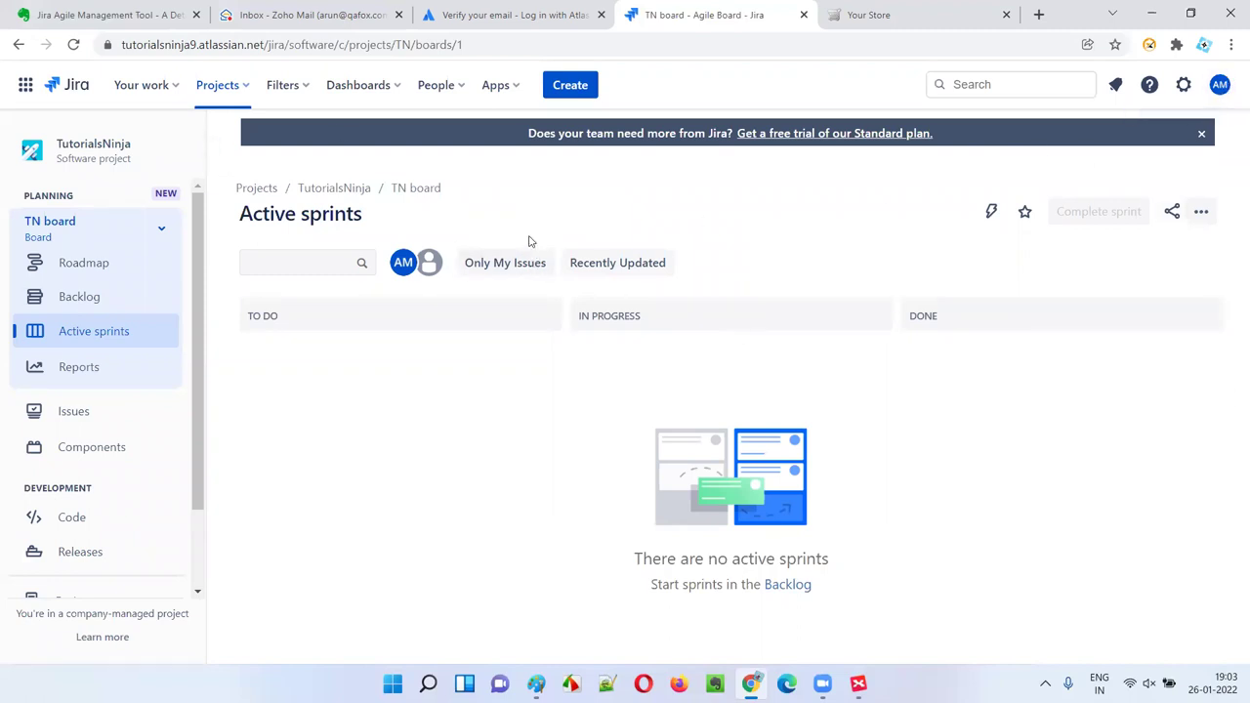
click(537, 683)
Step: Write the admin's e-mail address as text on the Paint canvas
scroll(550, 312, down, 5)
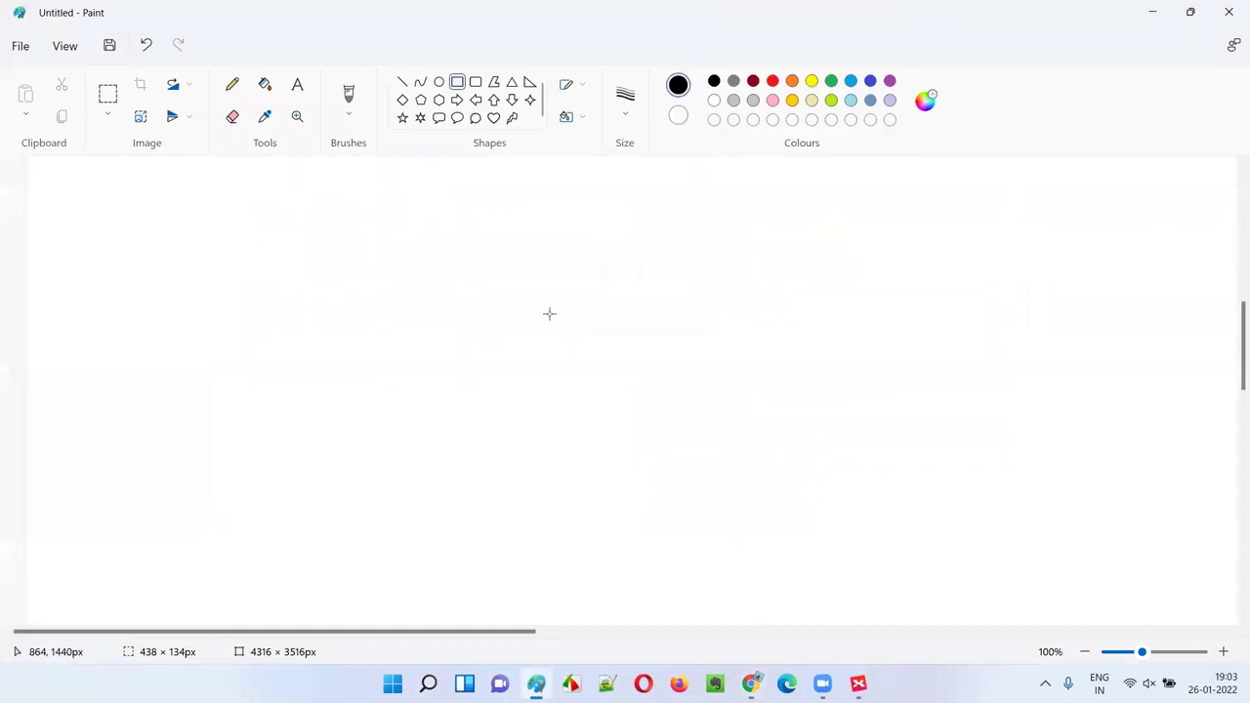
click(296, 85)
click(184, 270)
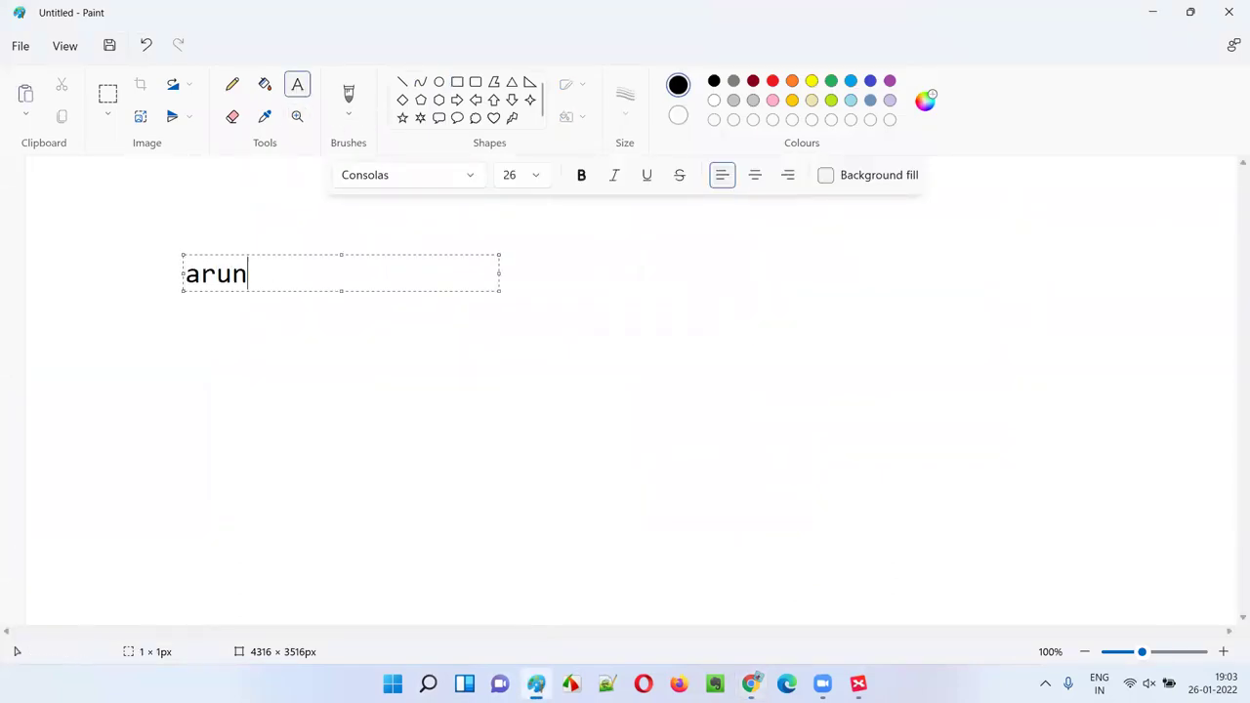
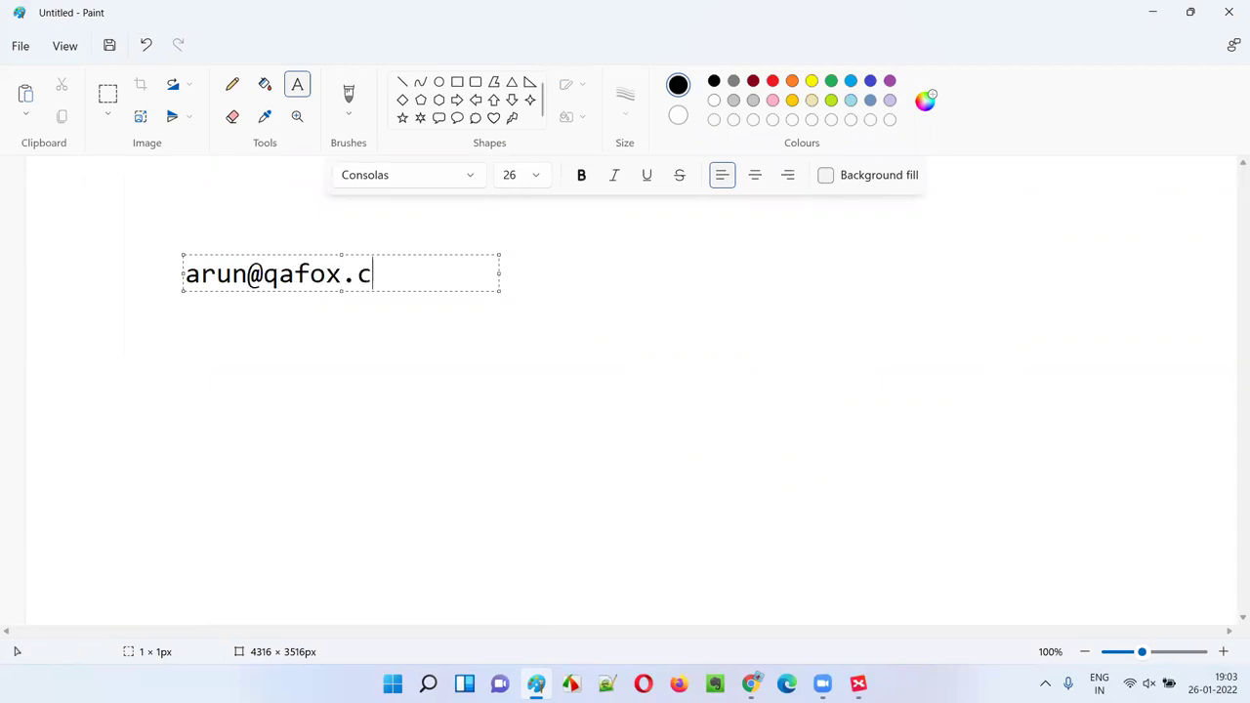
click(656, 411)
Step: Add the word Admin beside the address and draw a rectangle around it
click(547, 266)
text(Admin)
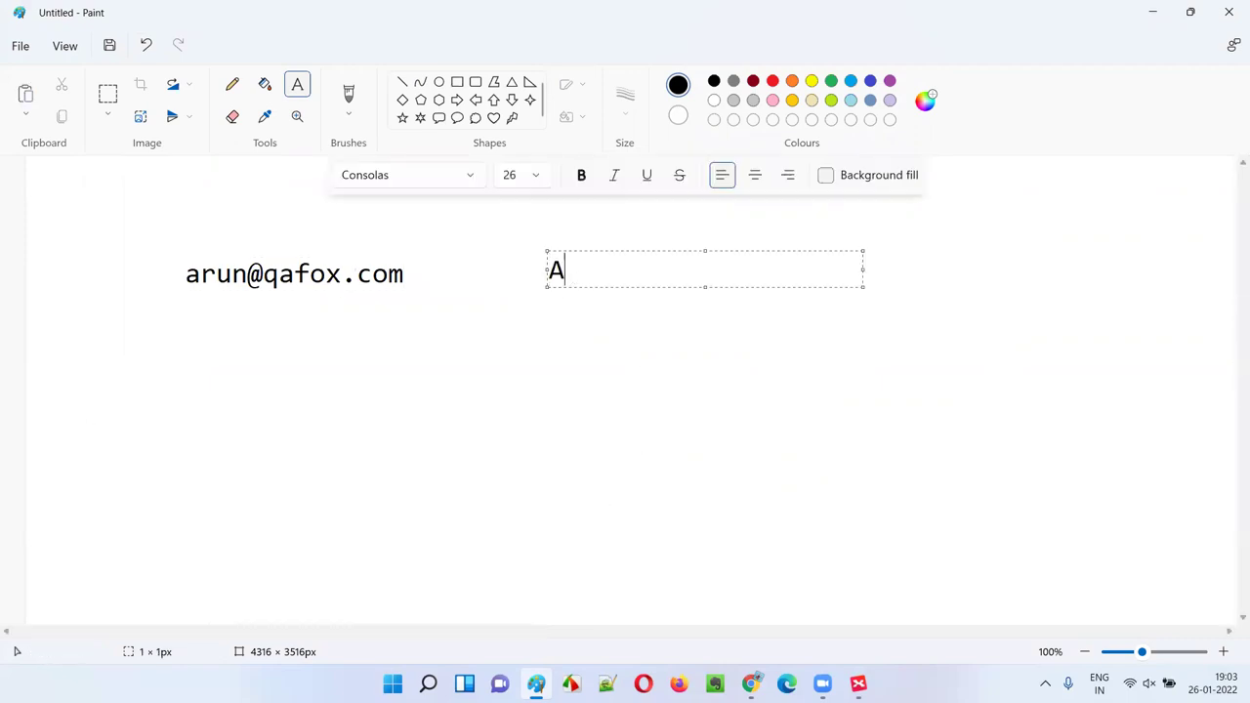
click(538, 329)
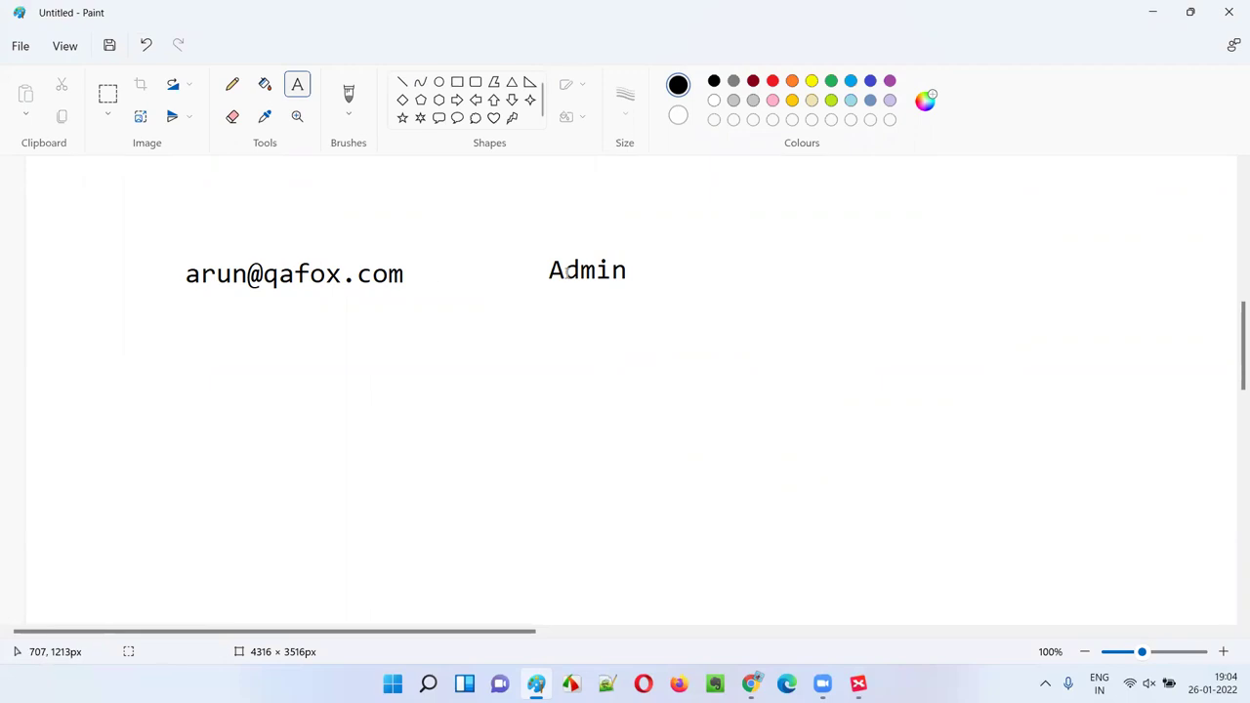
click(751, 683)
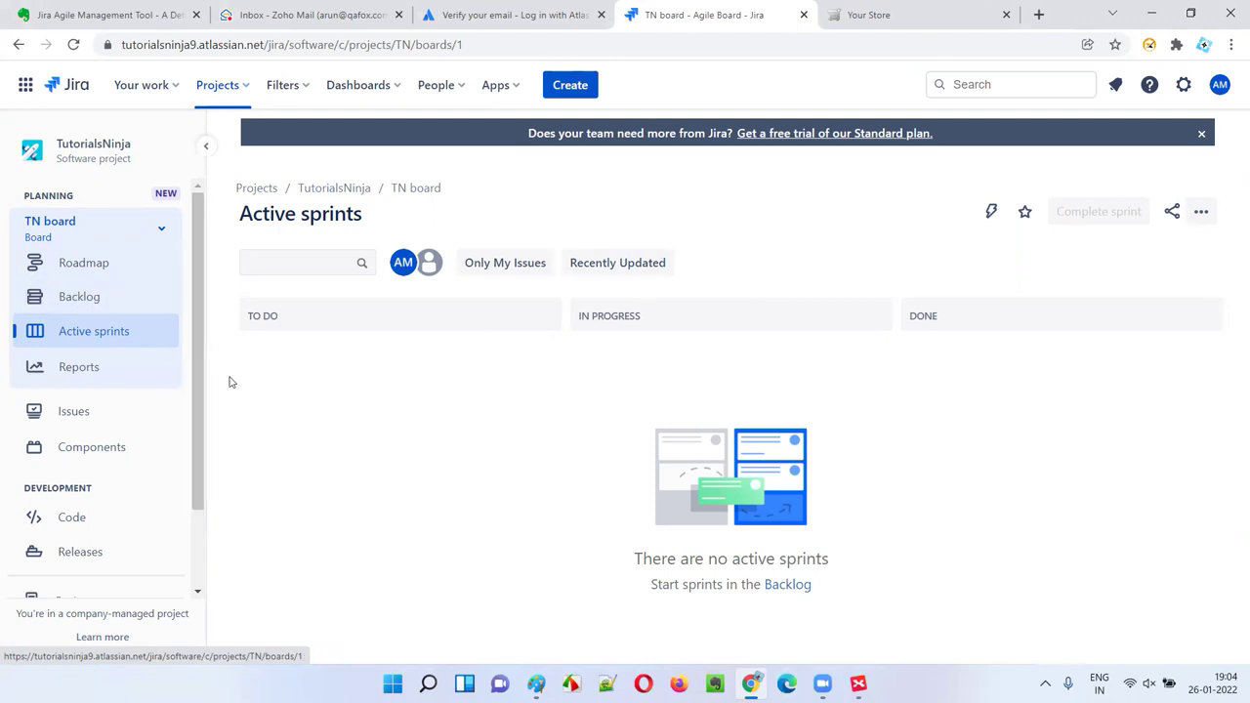
key(alt+Tab)
click(457, 83)
drag(518, 243, 661, 304)
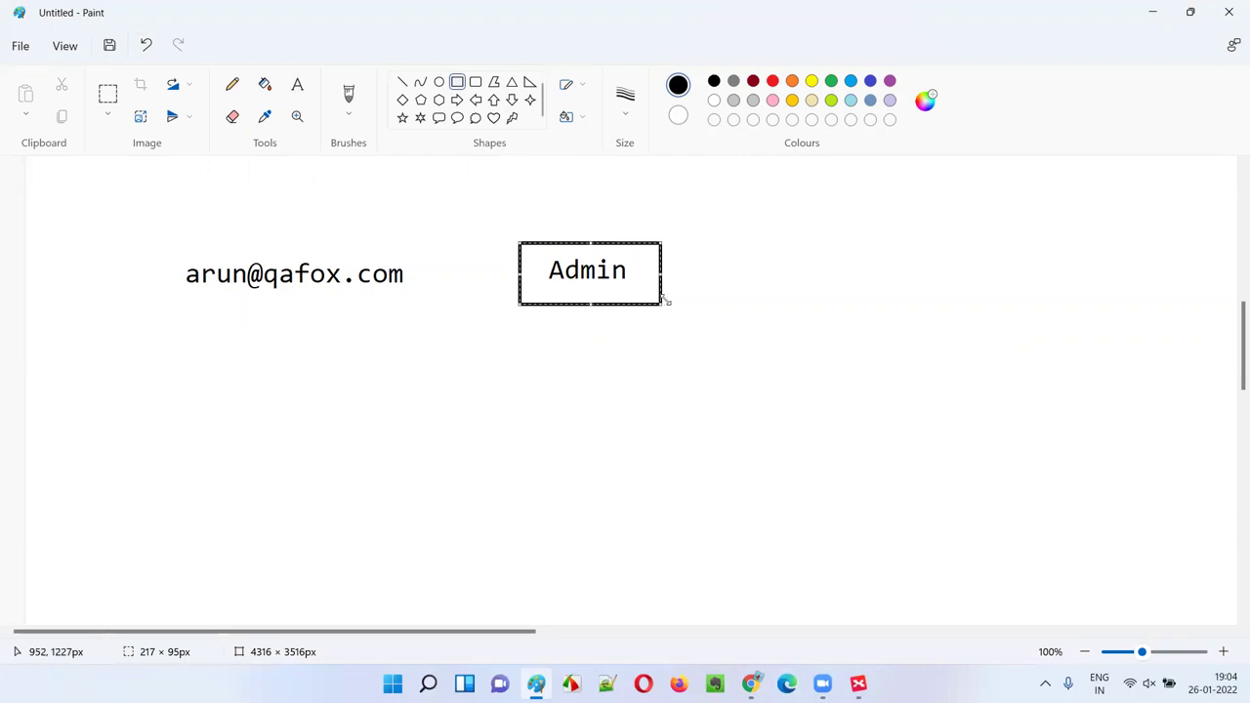
Step: Write Chrome Browser to the right of the Admin box and return to the Jira board
key(alt+Tab)
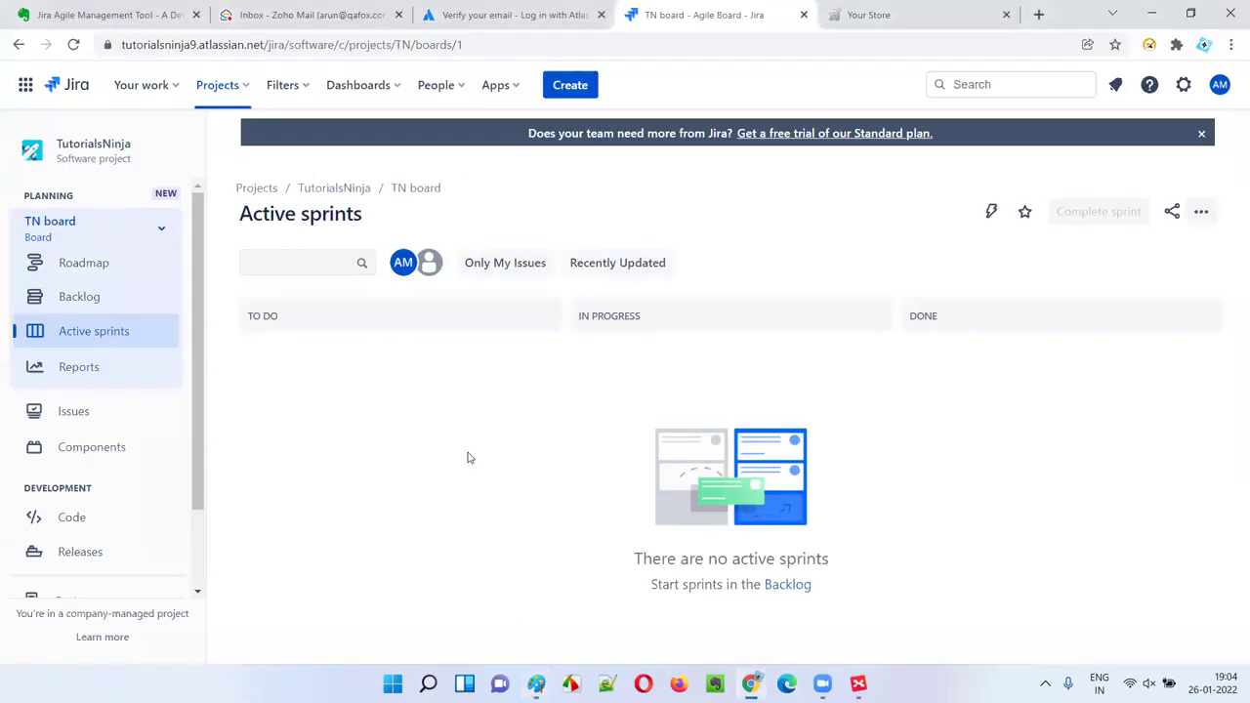
key(alt+Tab)
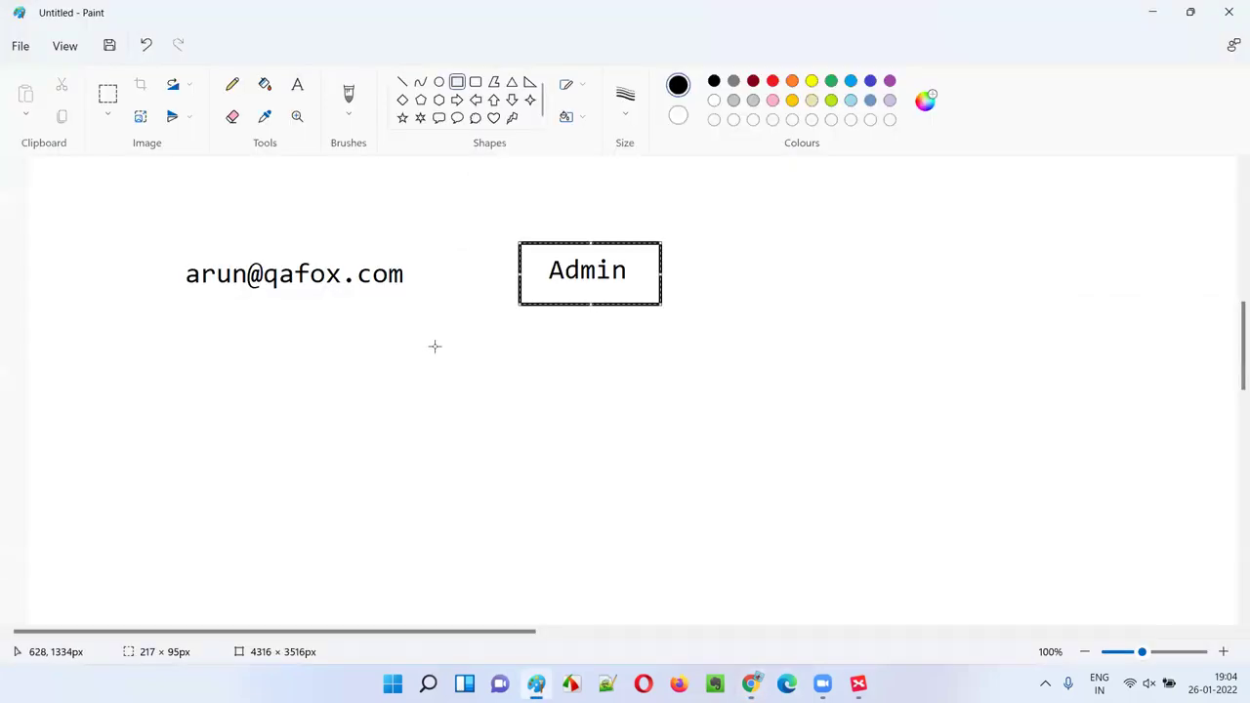
key(alt+Tab)
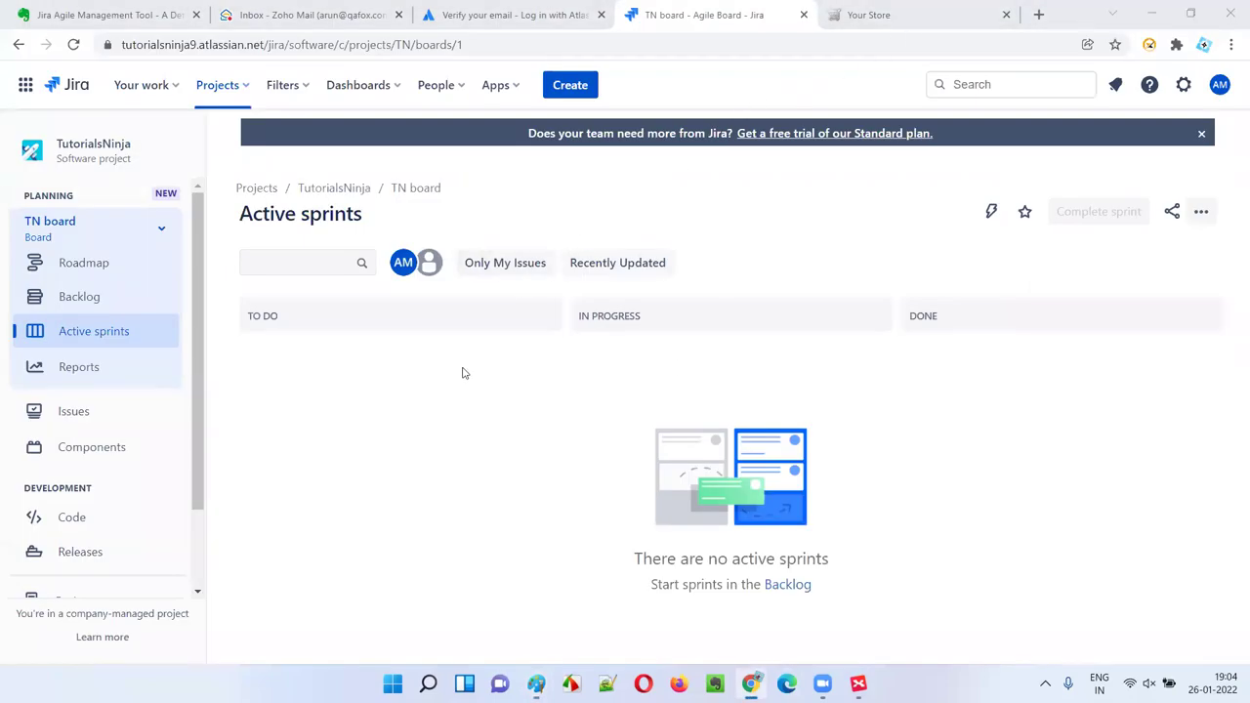
key(alt+Tab)
click(297, 84)
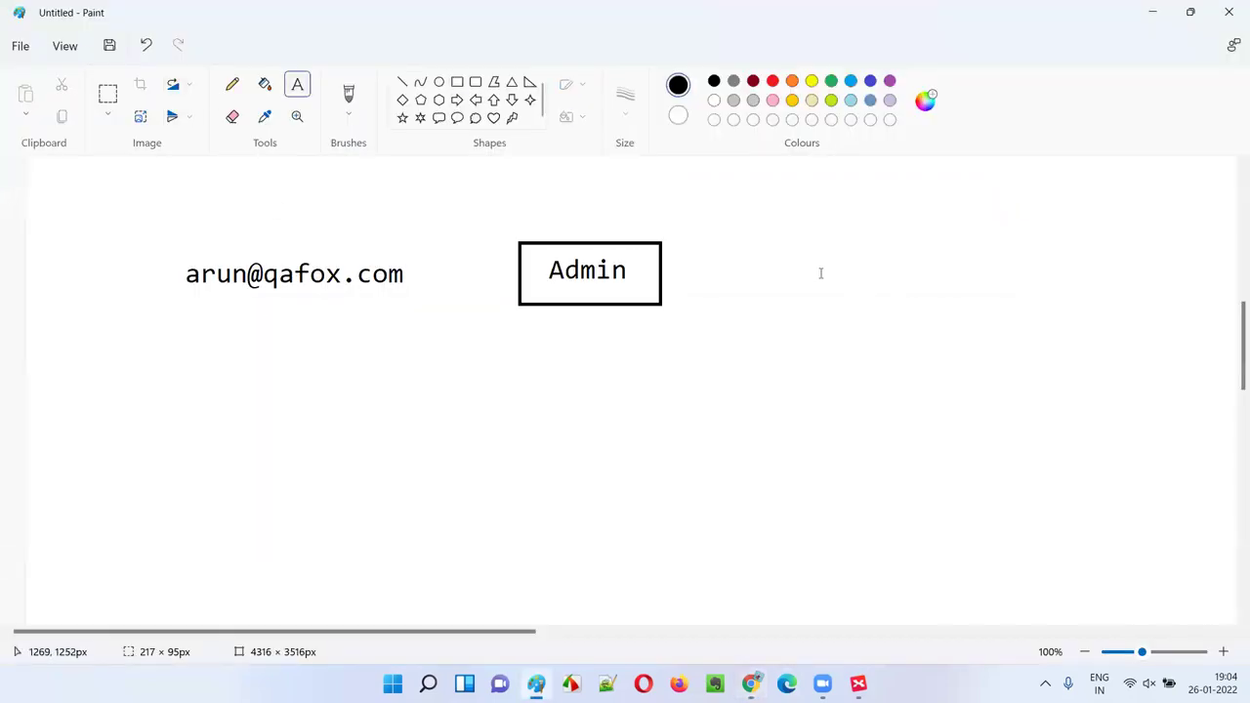
click(811, 246)
text(Chrome)
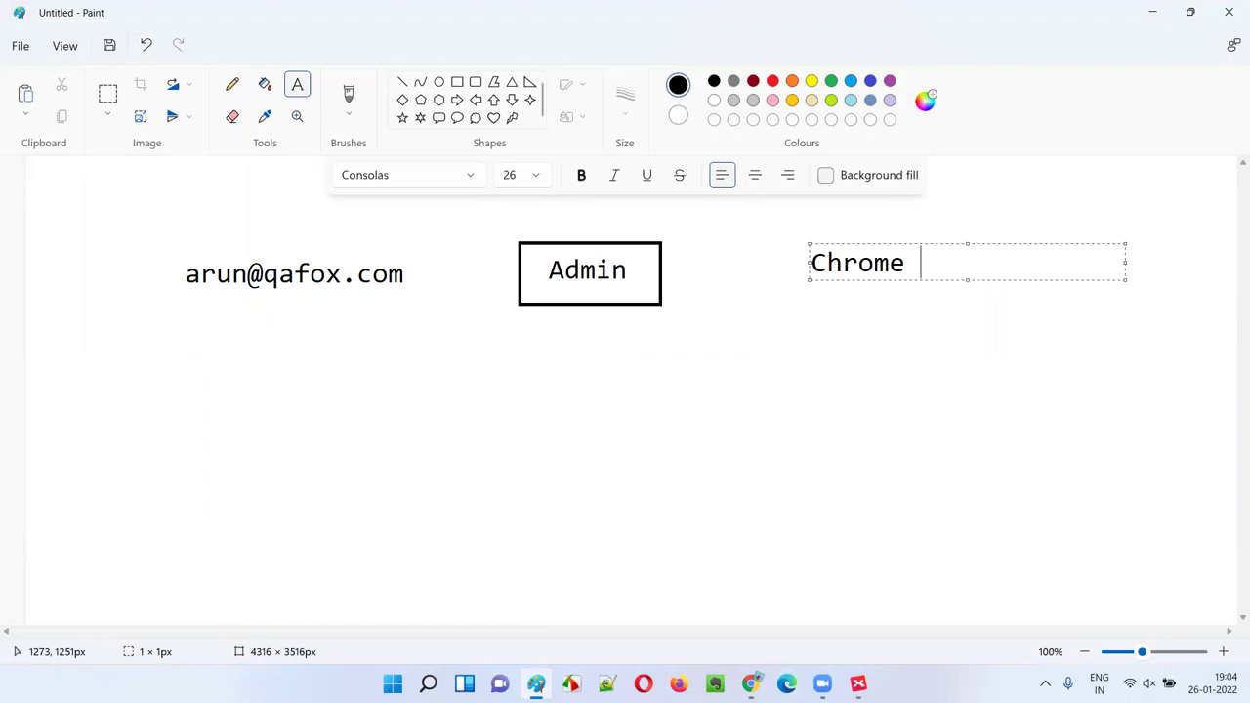
text( Browser)
click(842, 395)
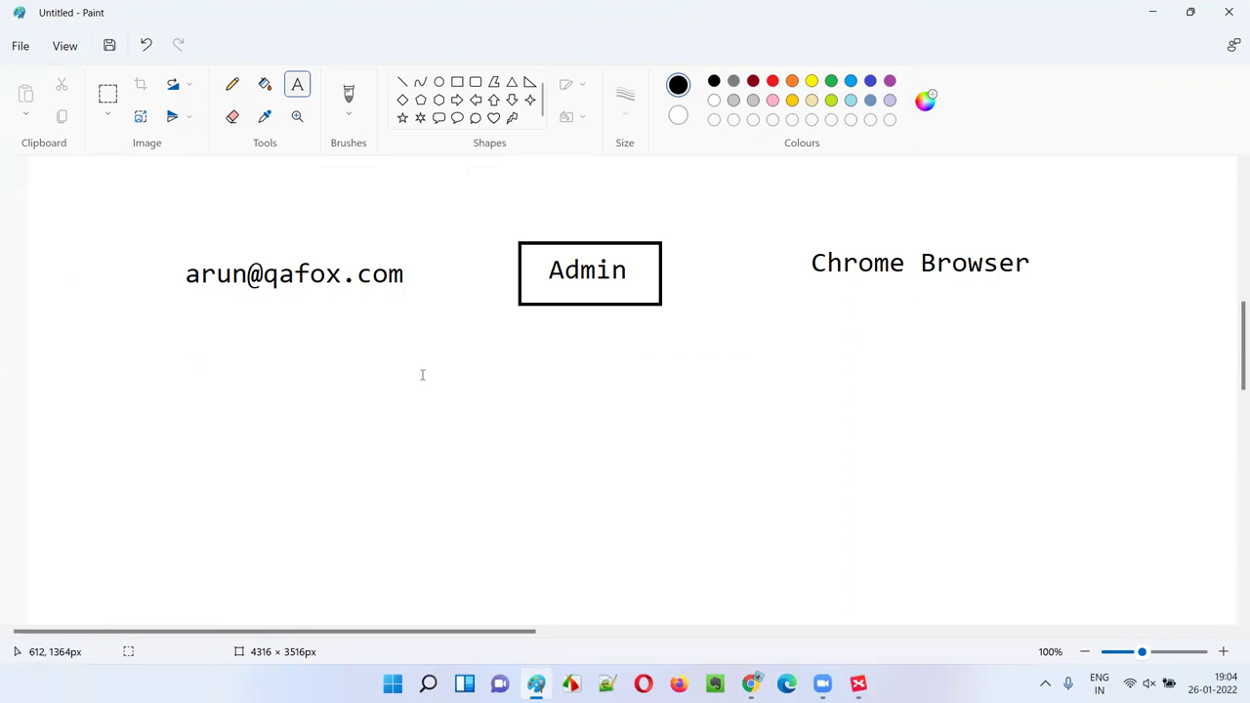
key(alt+Tab)
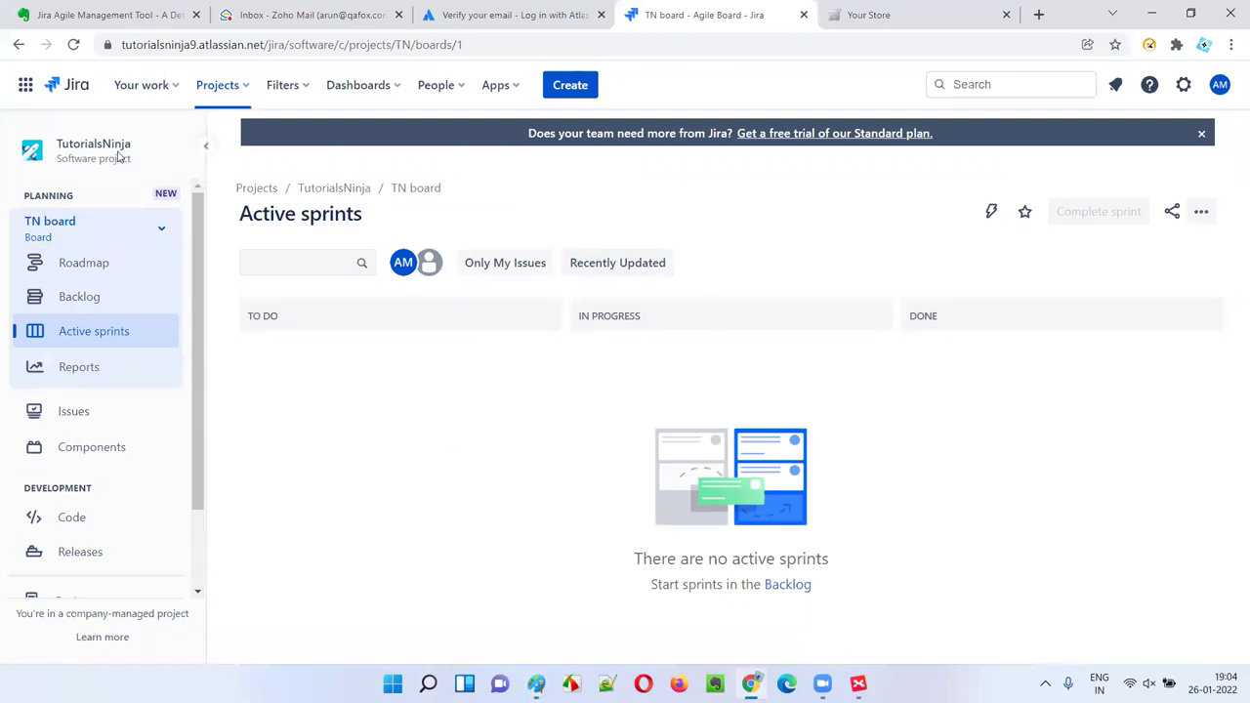
Step: Log out of the Atlassian account from the Jira site and close the extra tabs
click(1219, 85)
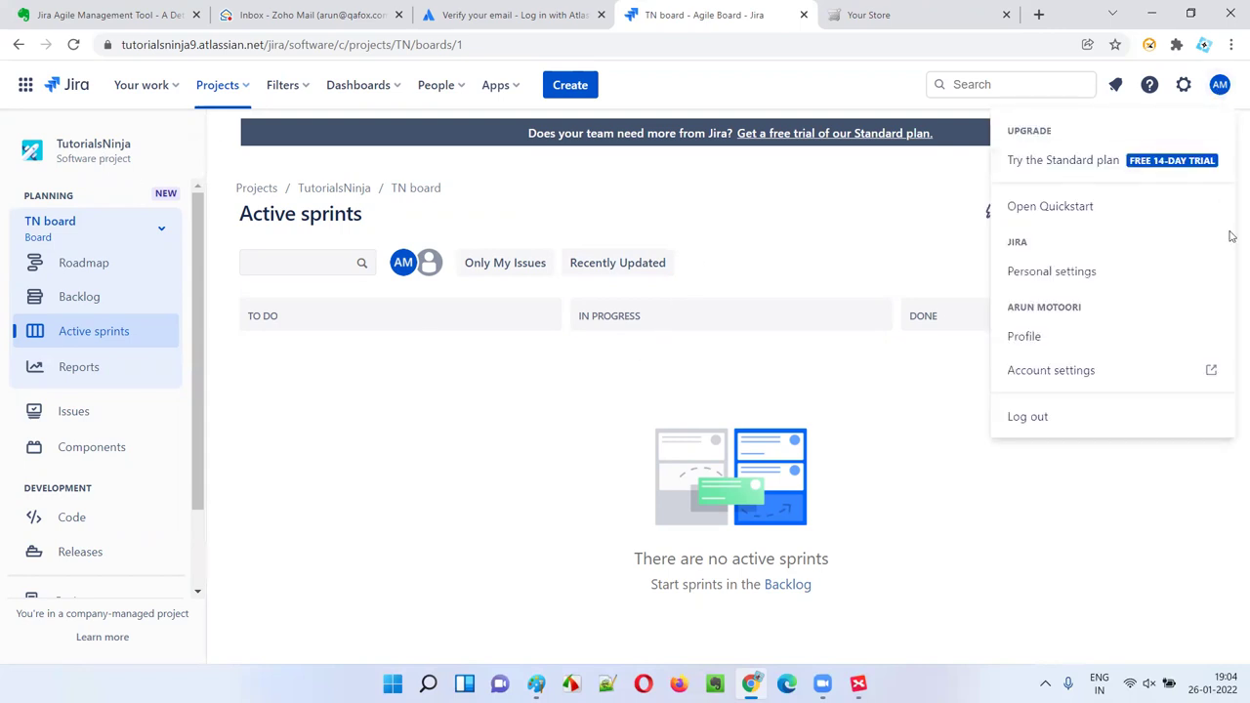
click(1059, 417)
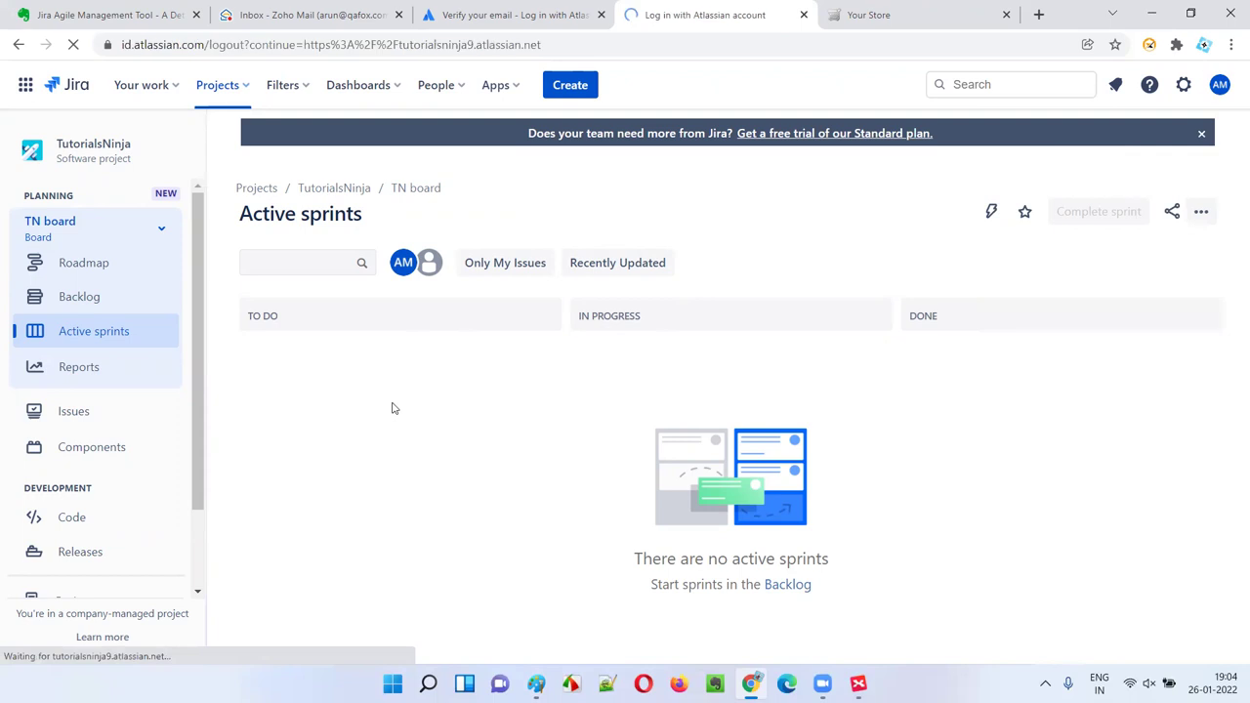
click(988, 14)
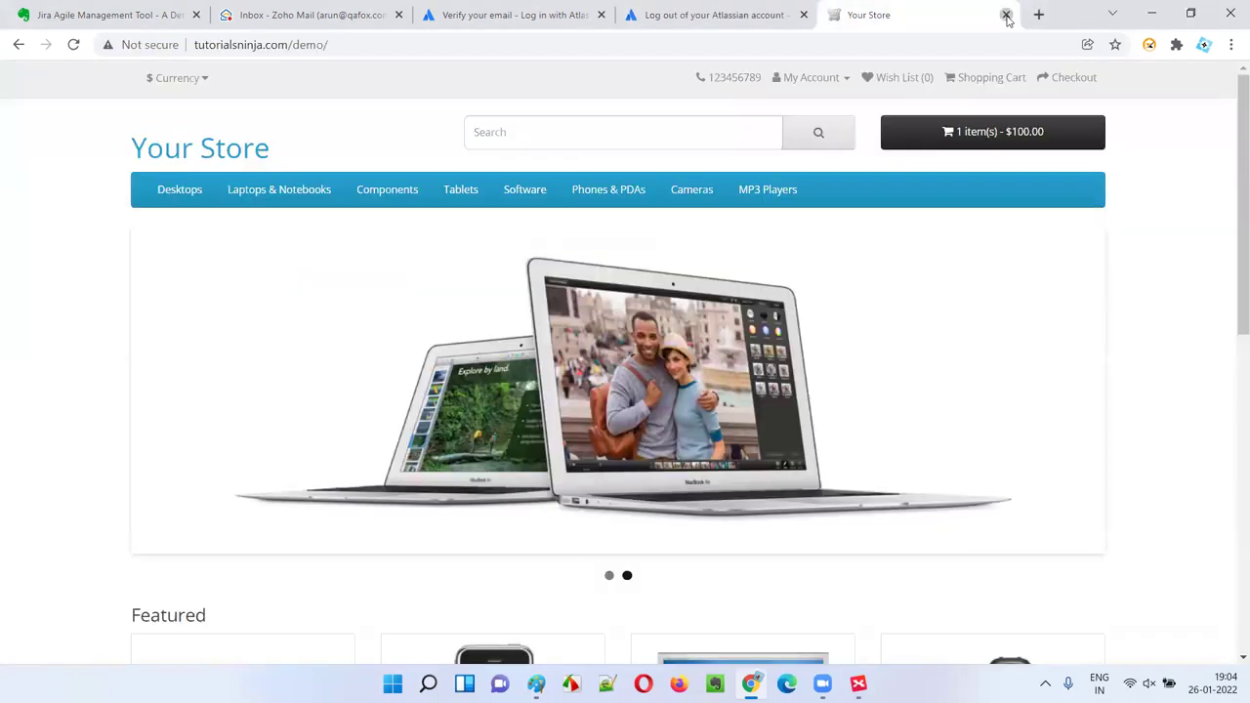
click(1005, 15)
click(605, 350)
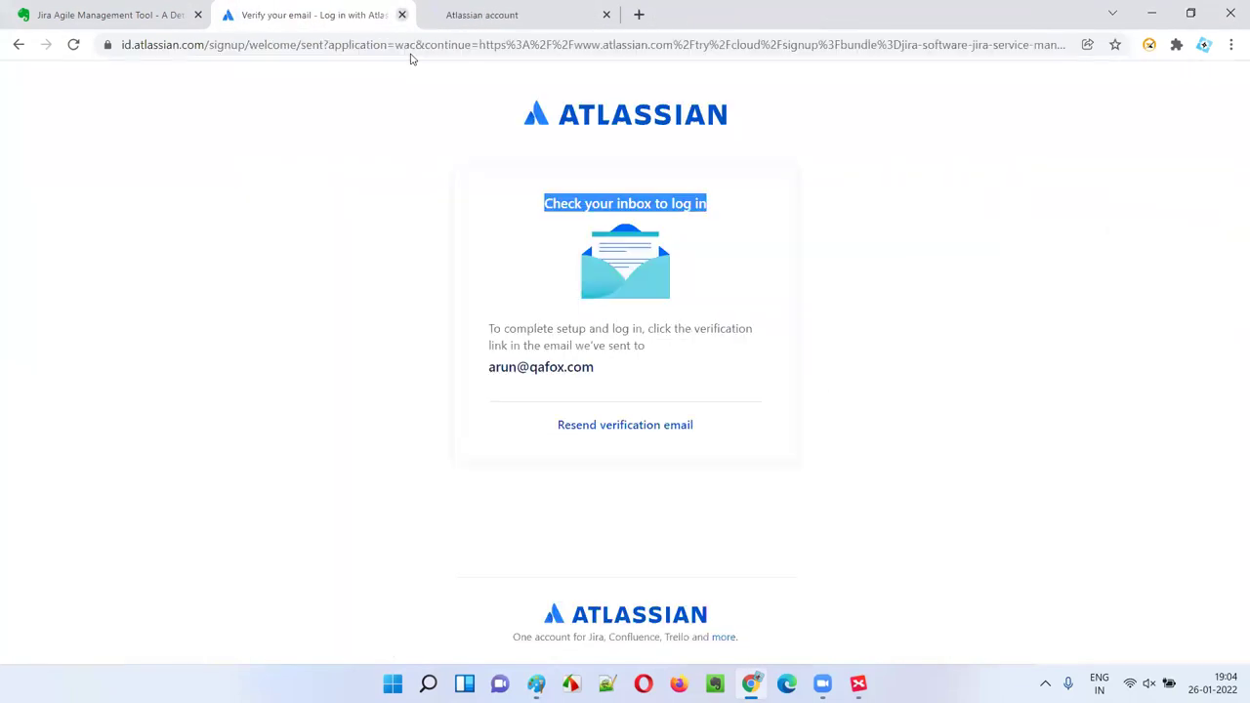
key(ctrl+w)
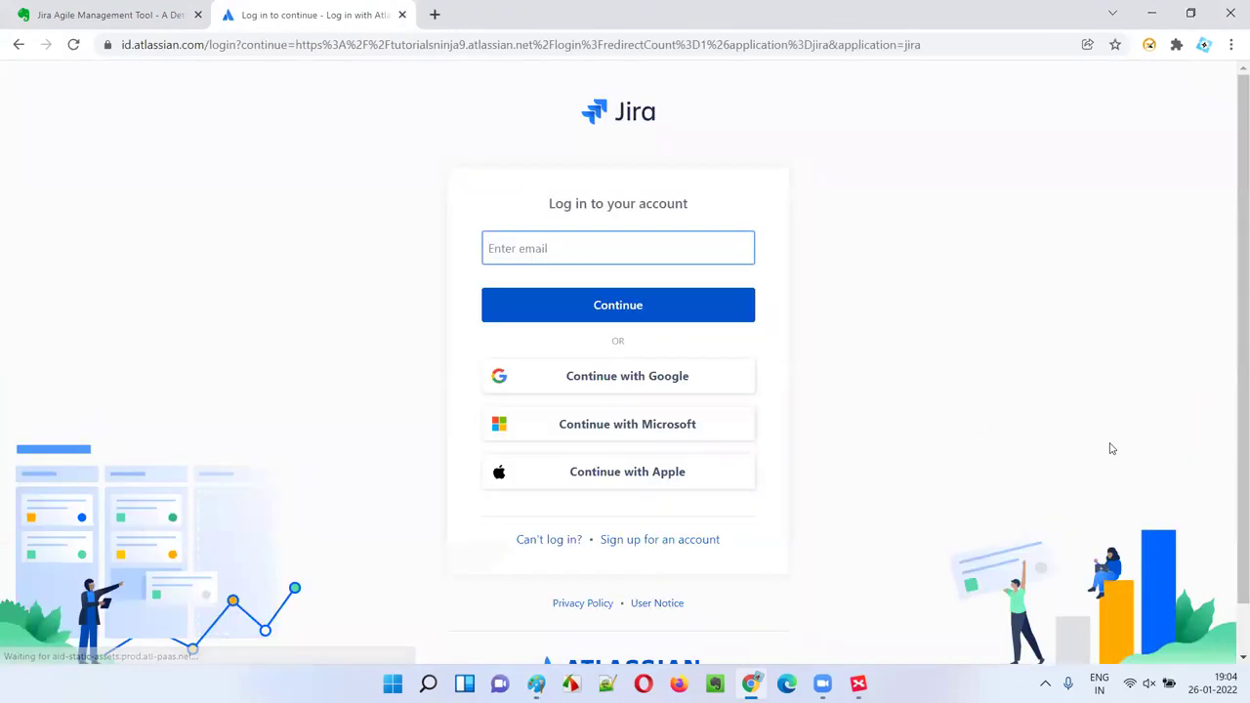
key(ctrl+w)
Step: Search for jira, open the Jira Software product page, and log out there too
key(ctrl+t)
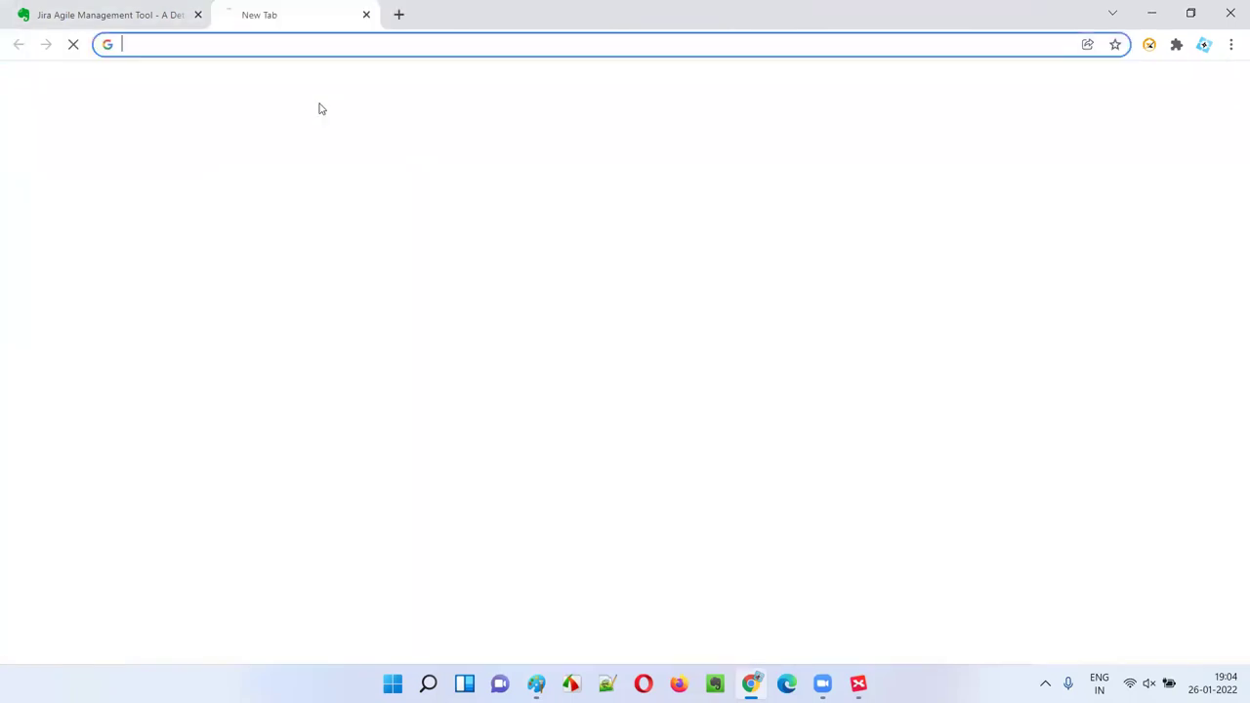
text(jira)
click(207, 69)
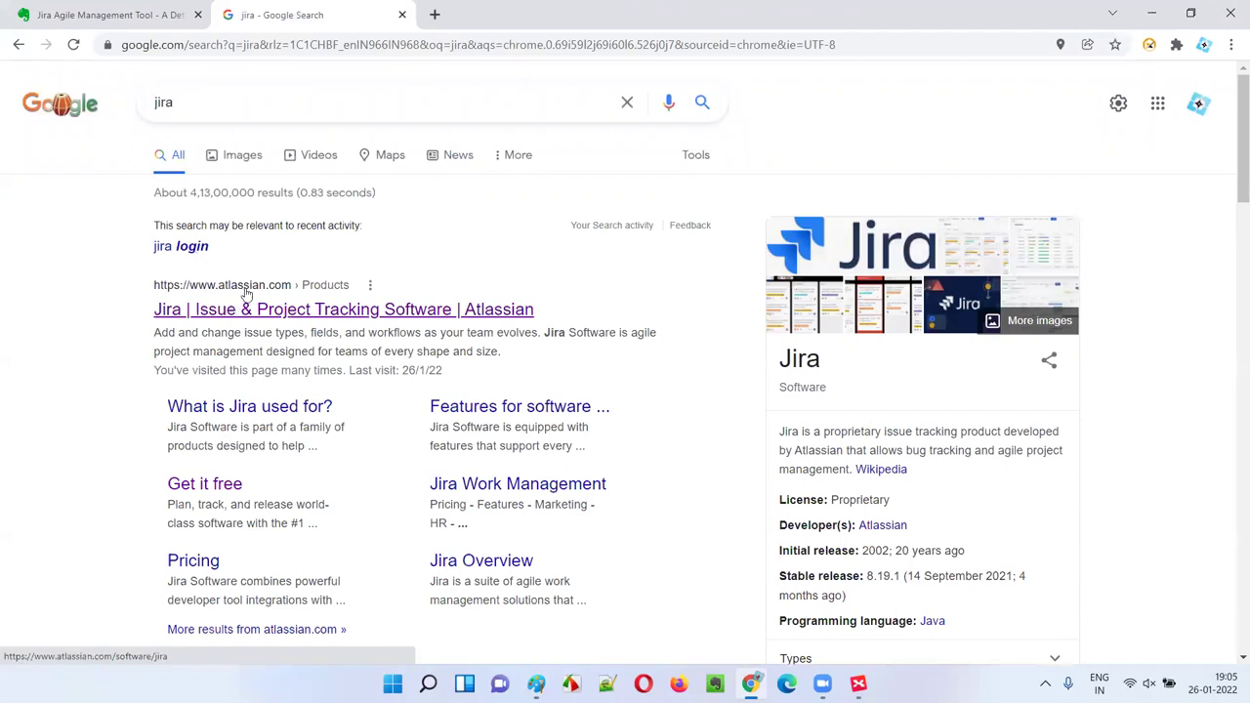
click(203, 310)
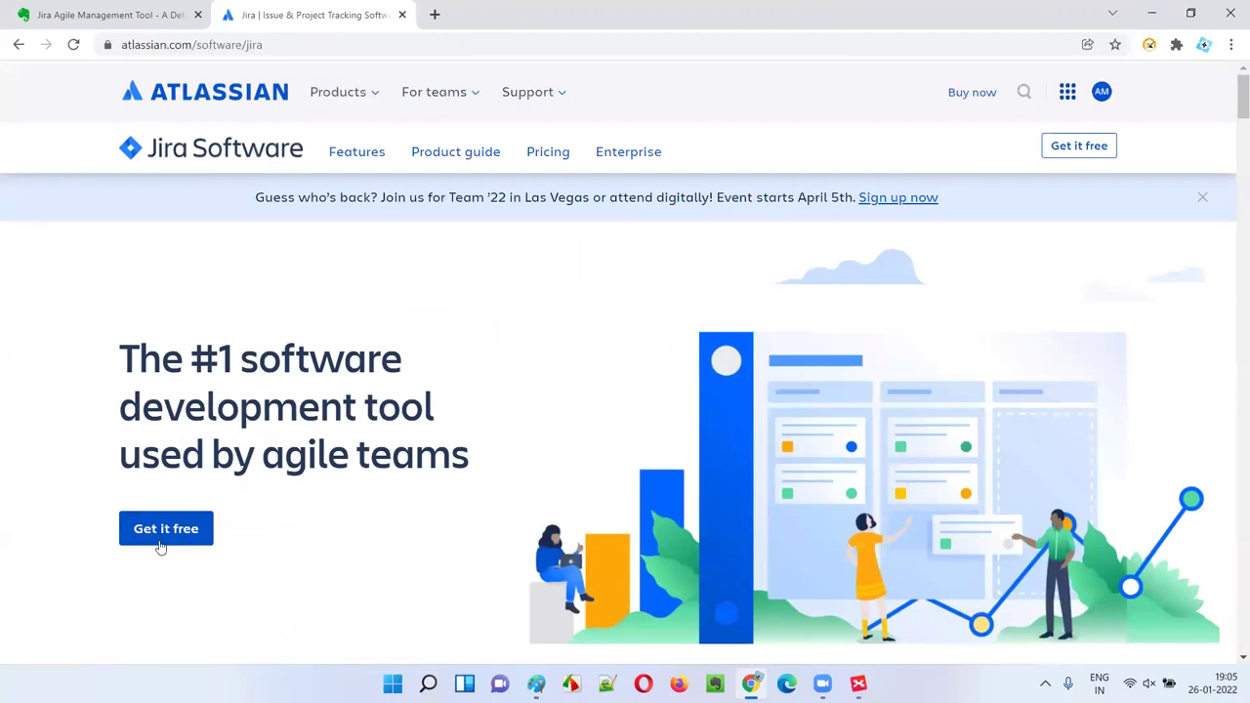
click(1101, 91)
click(980, 218)
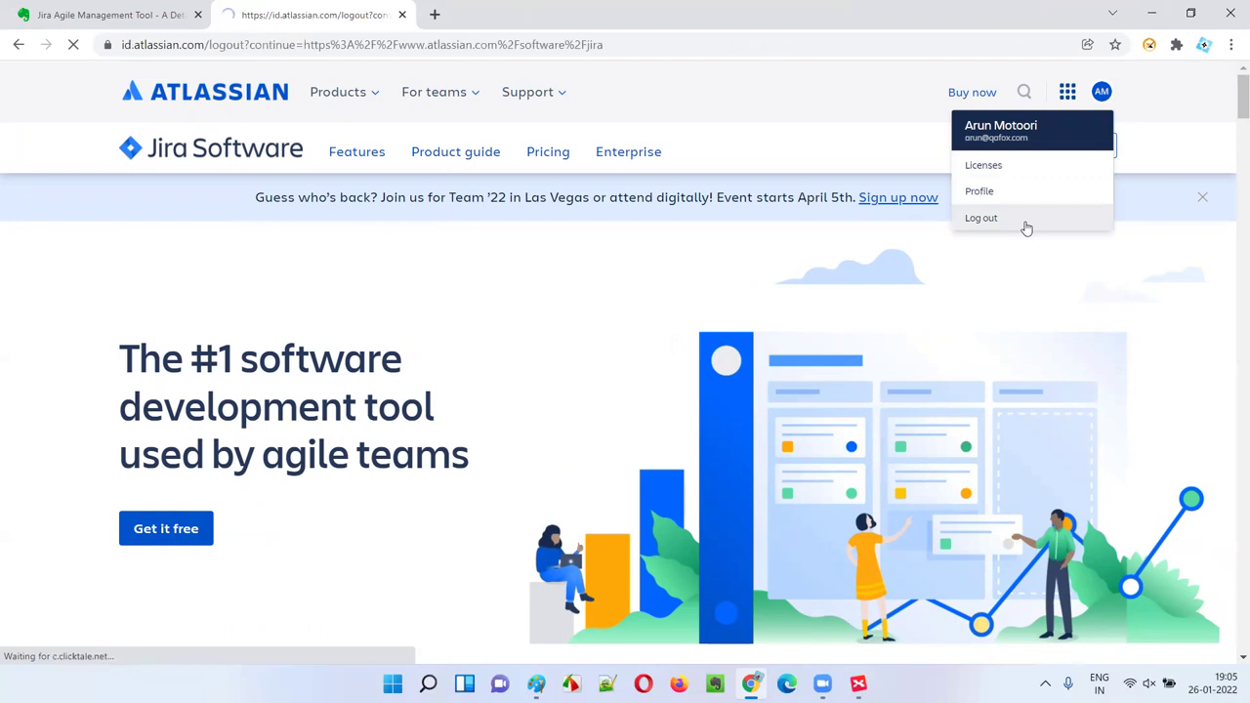
click(633, 252)
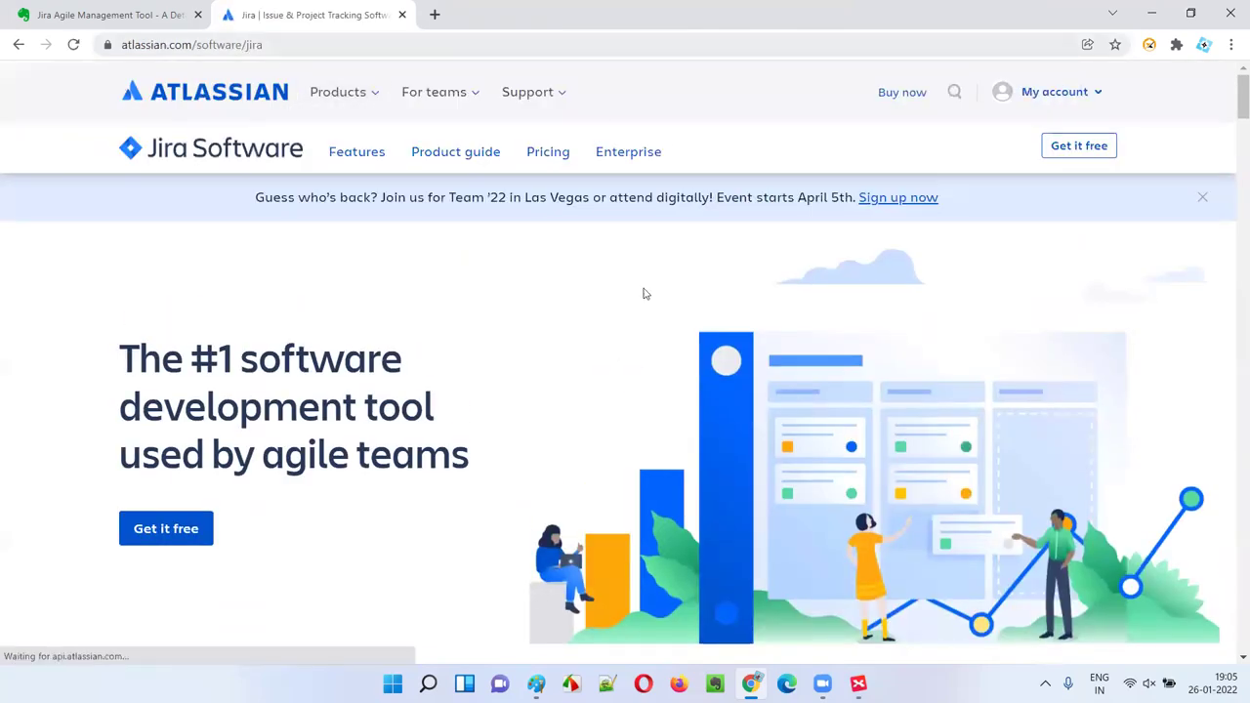
Step: Search jira again, reopen the Jira Software product page, and open its account menu
click(299, 49)
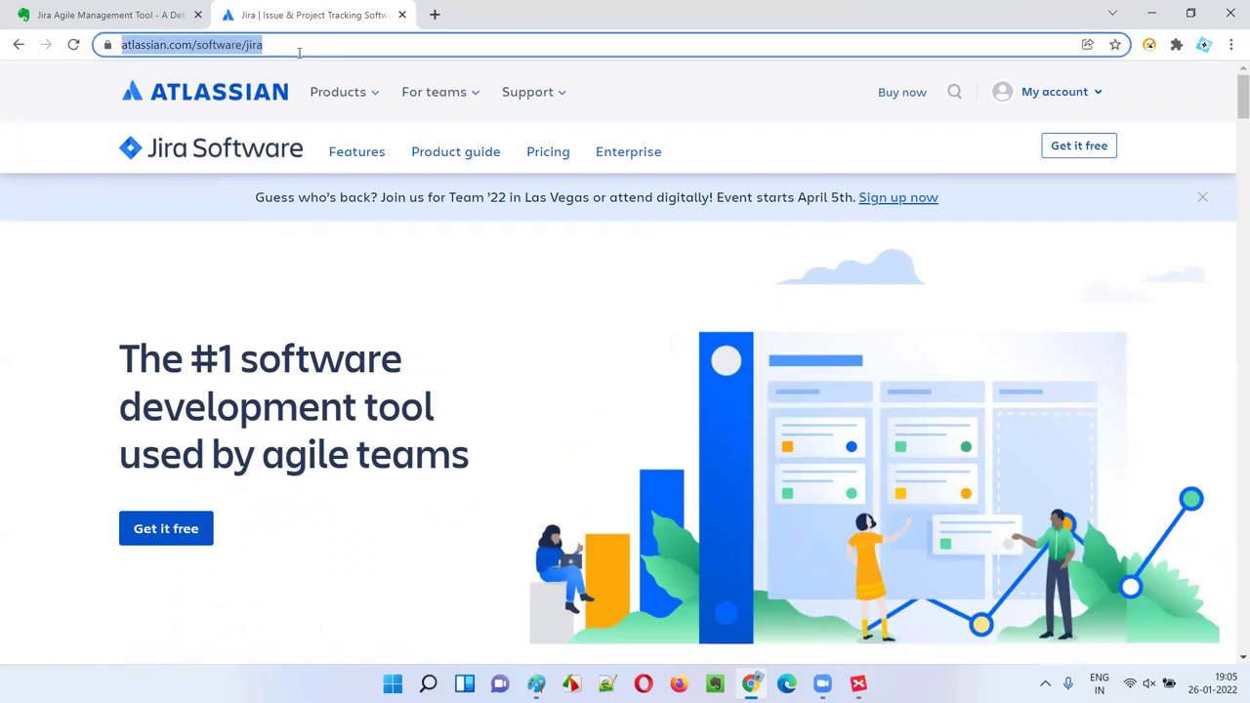
text(jira)
key(Return)
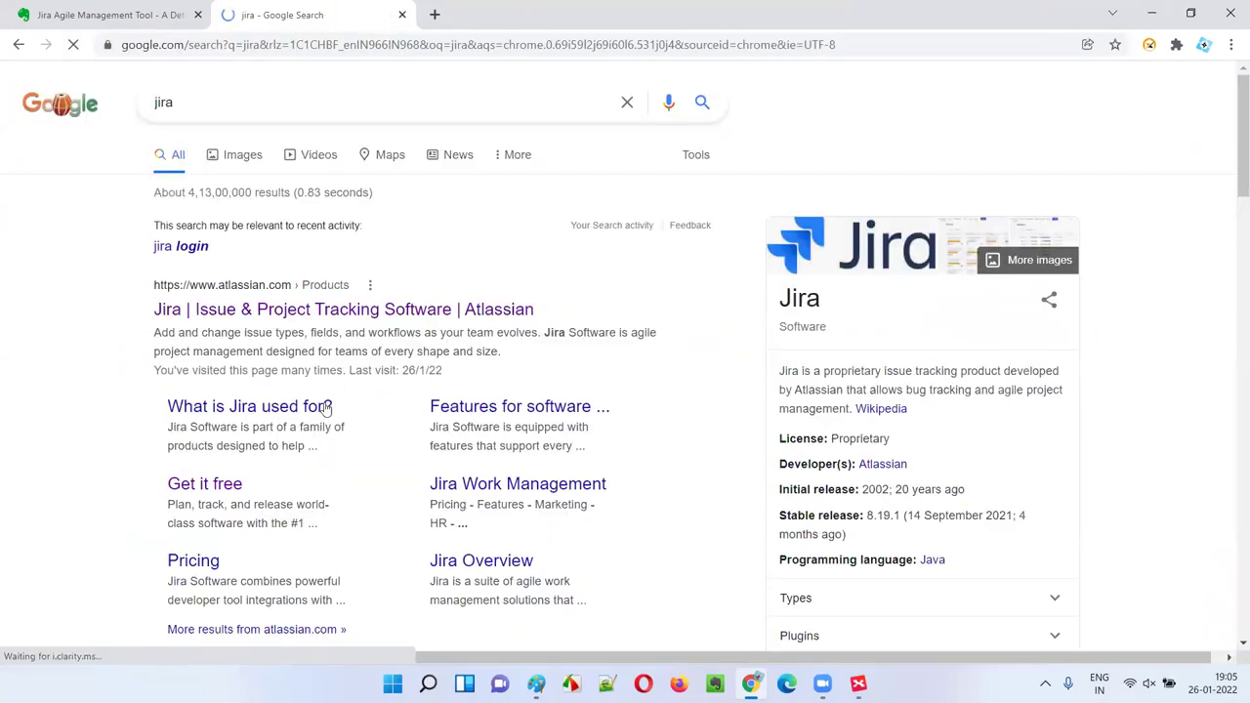
click(297, 311)
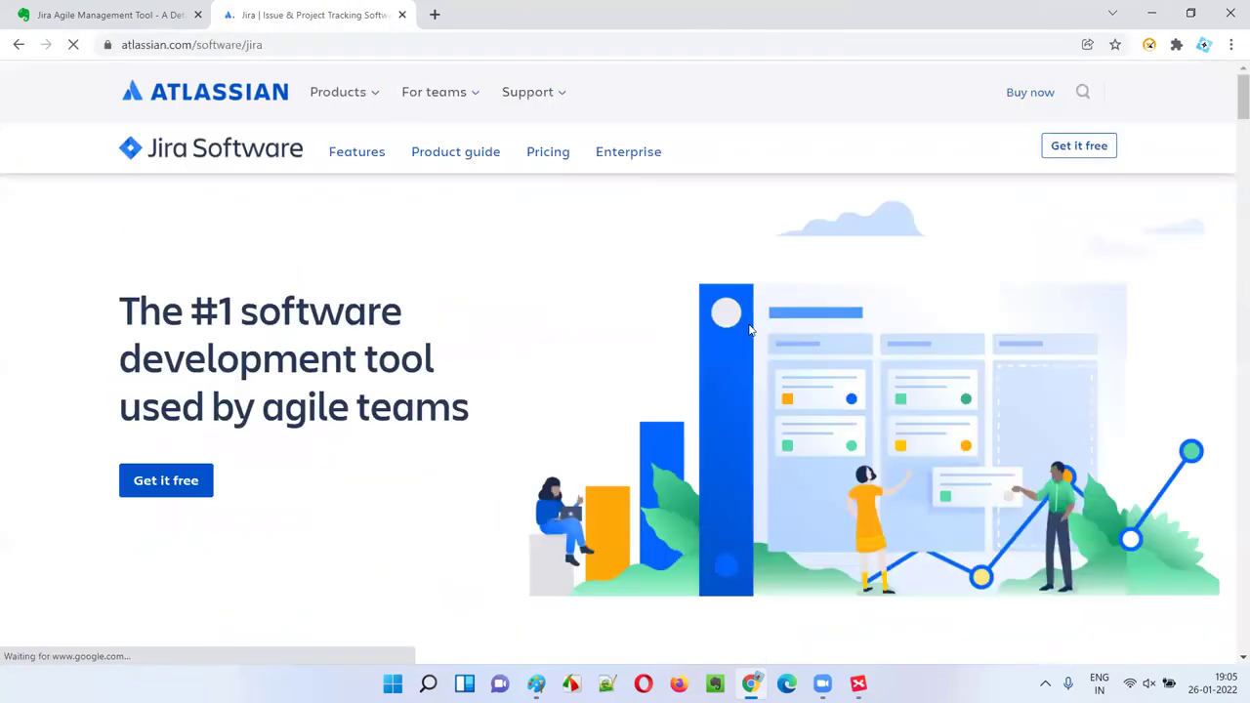
click(1059, 93)
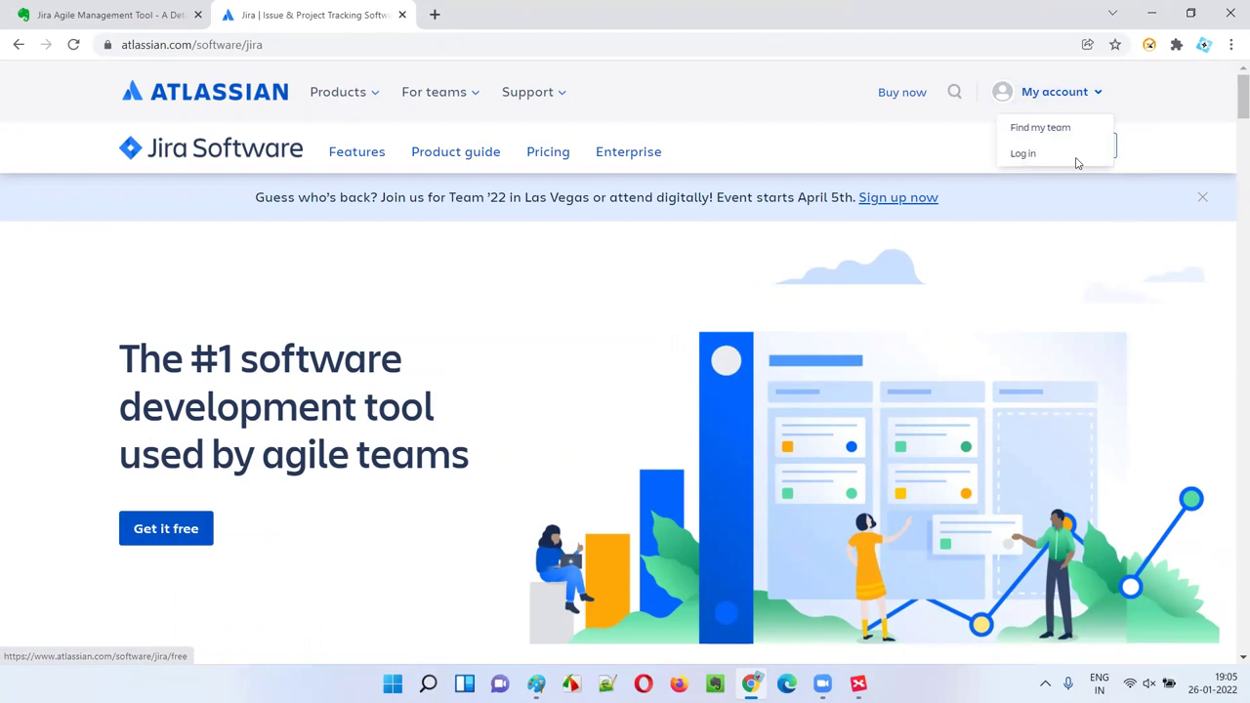
Step: On the Atlassian login page, choose the saved admin e-mail and continue
click(1029, 161)
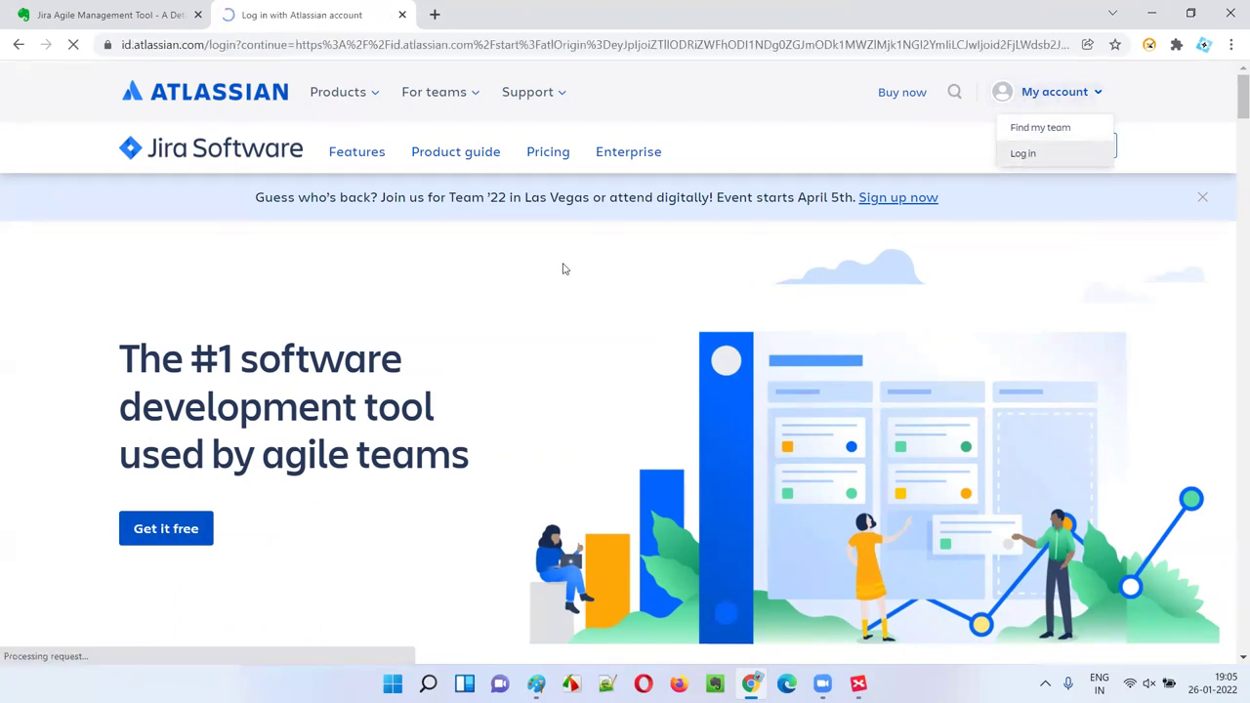
click(552, 273)
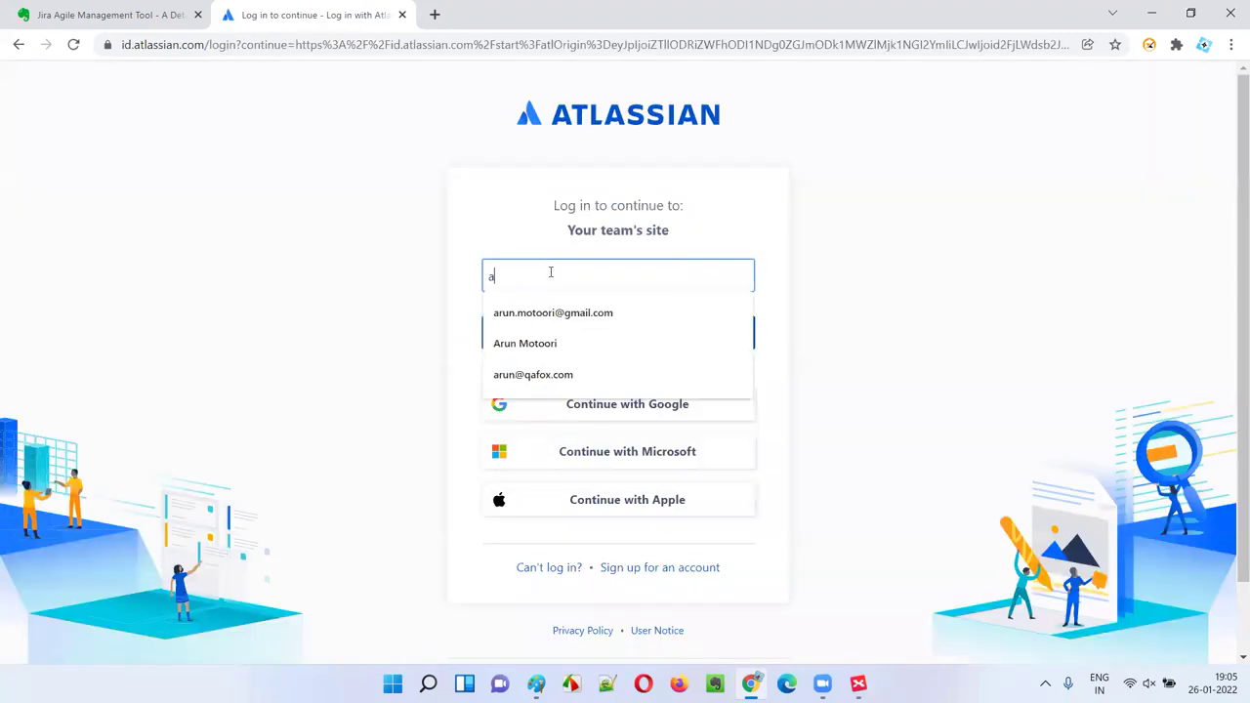
click(546, 377)
click(591, 337)
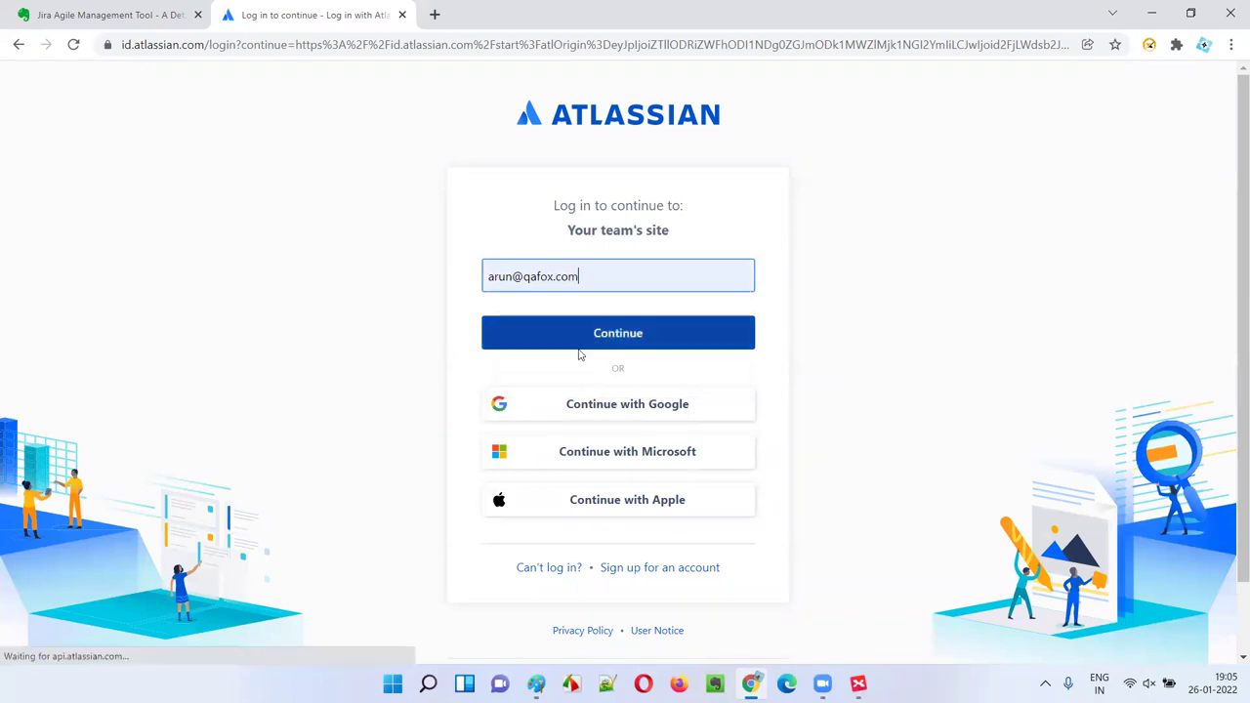
Step: Enter the account password, sign in, and open Jira Software on tutorialsninja9
click(548, 315)
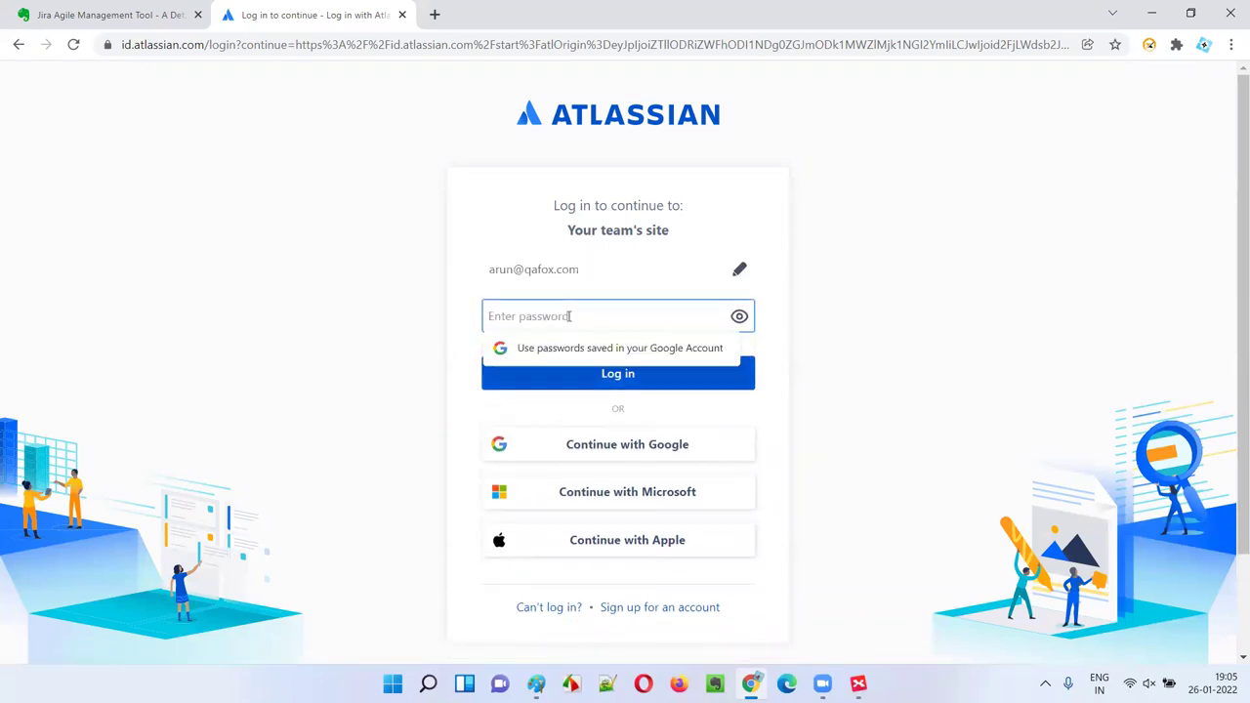
text(••••••••)
click(613, 374)
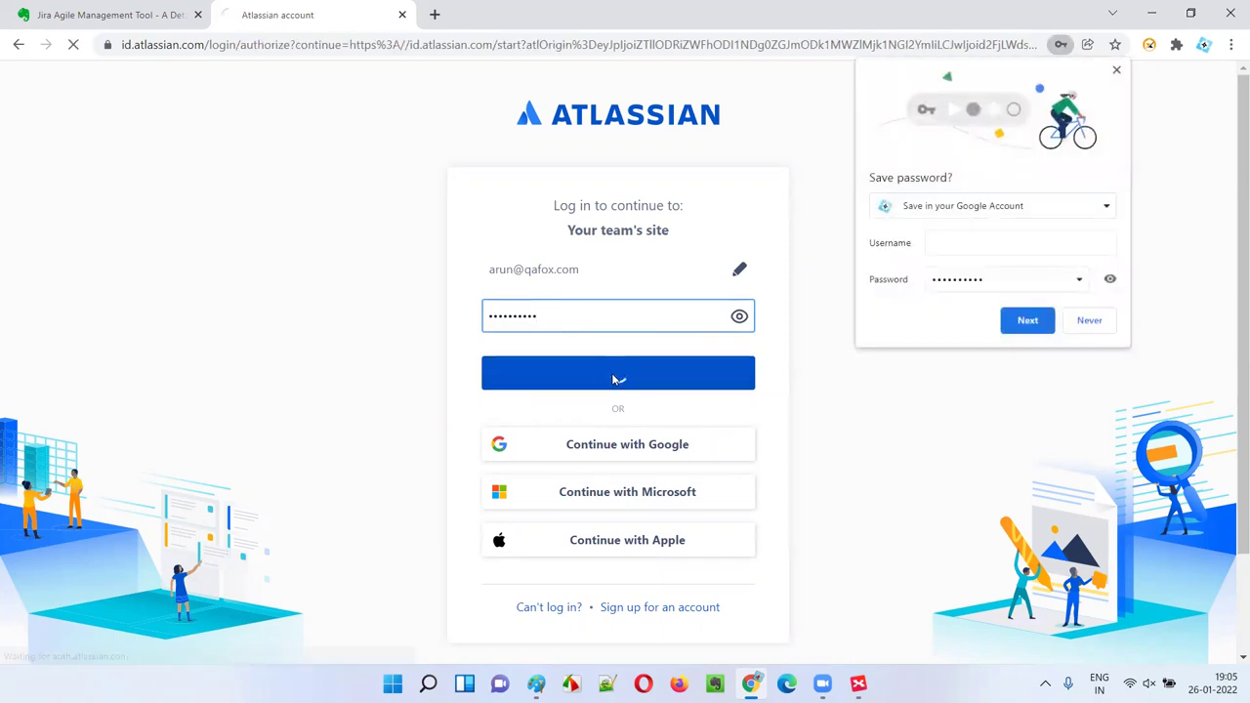
click(1116, 74)
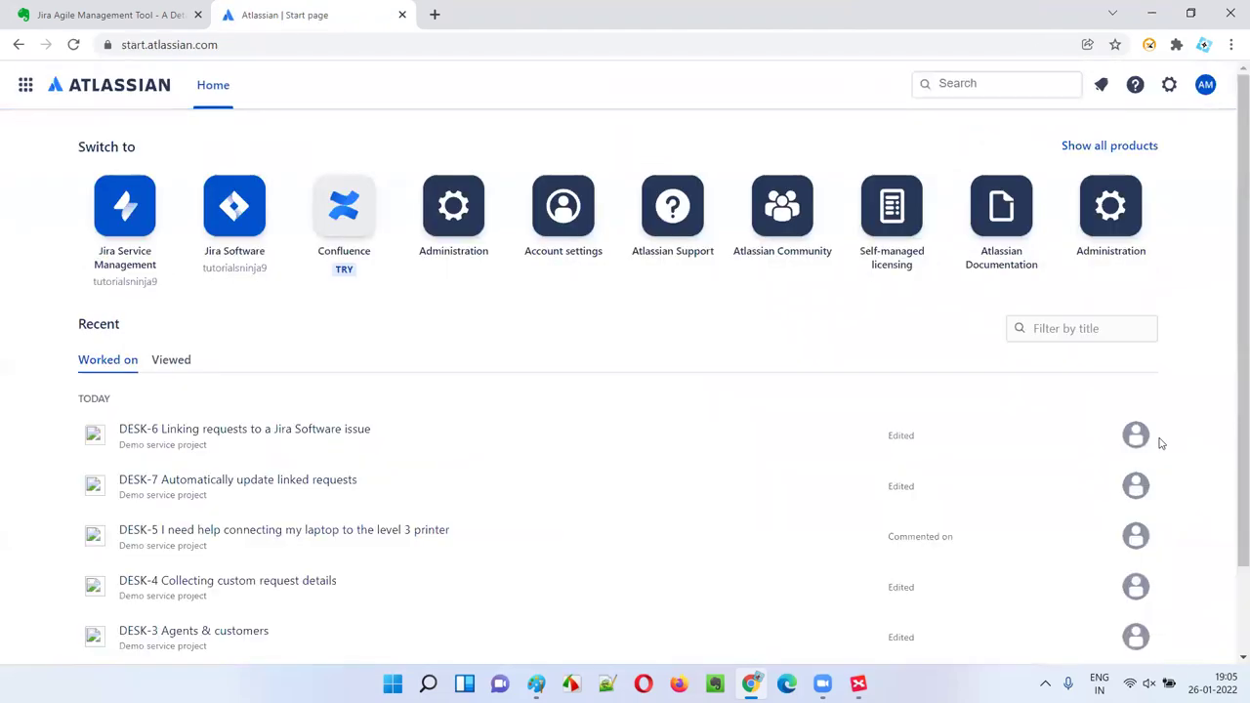
click(232, 203)
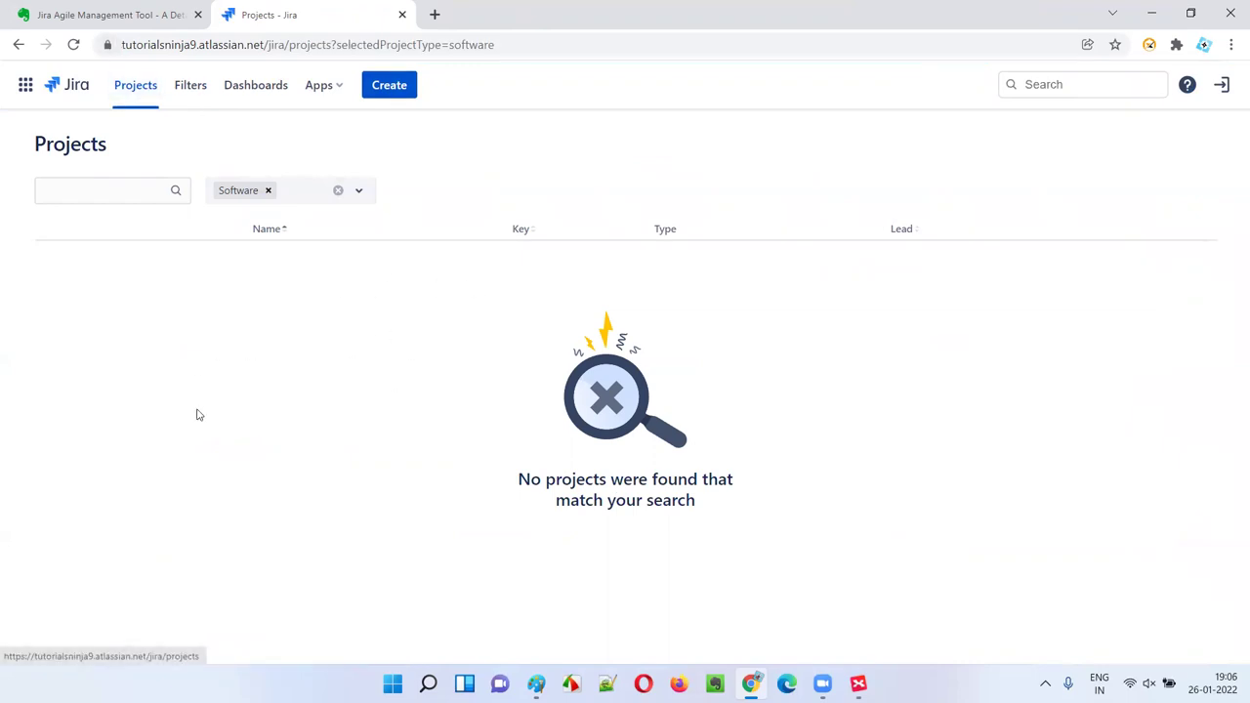
Step: From Jira home, open the TutorialsNinja project and view the TN board's empty backlog
click(70, 96)
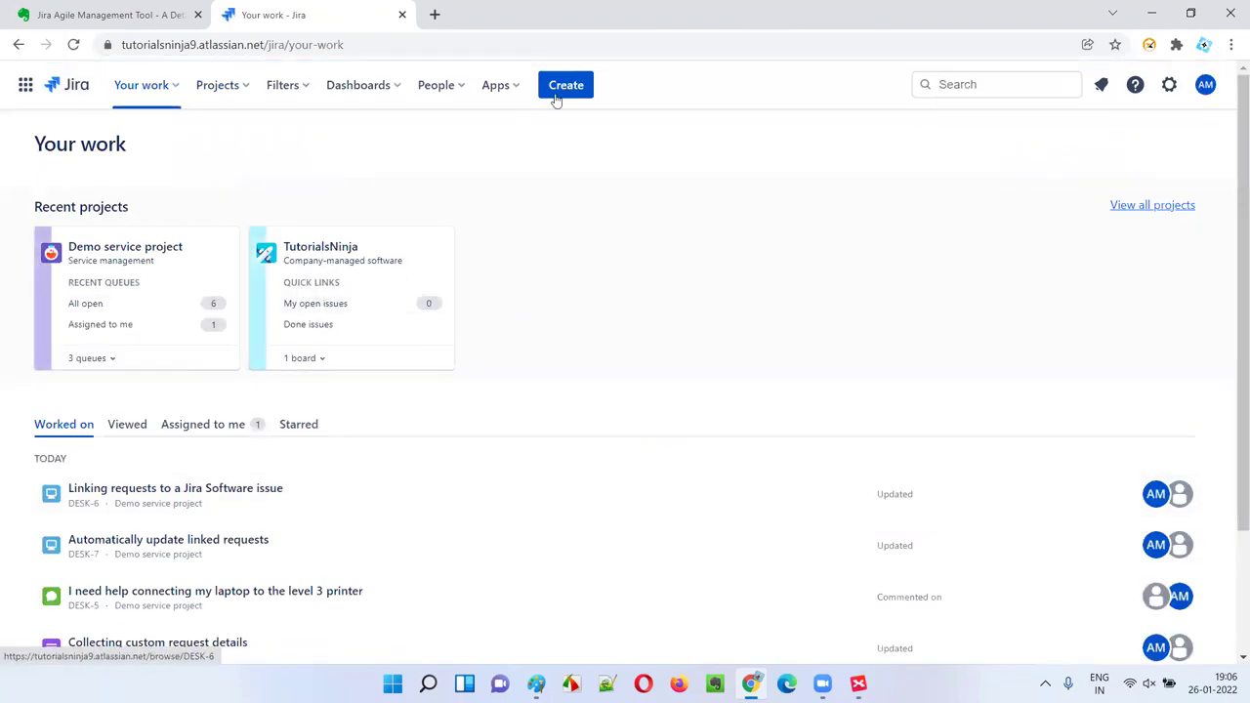
click(329, 251)
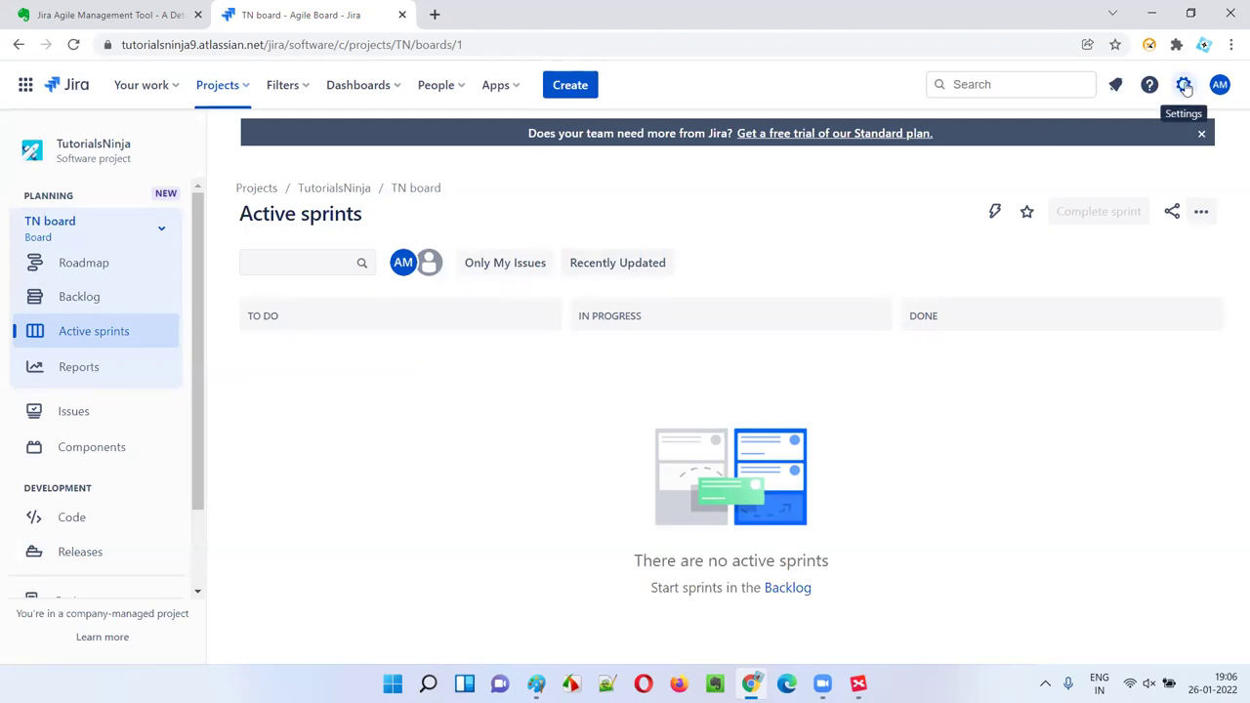
click(91, 297)
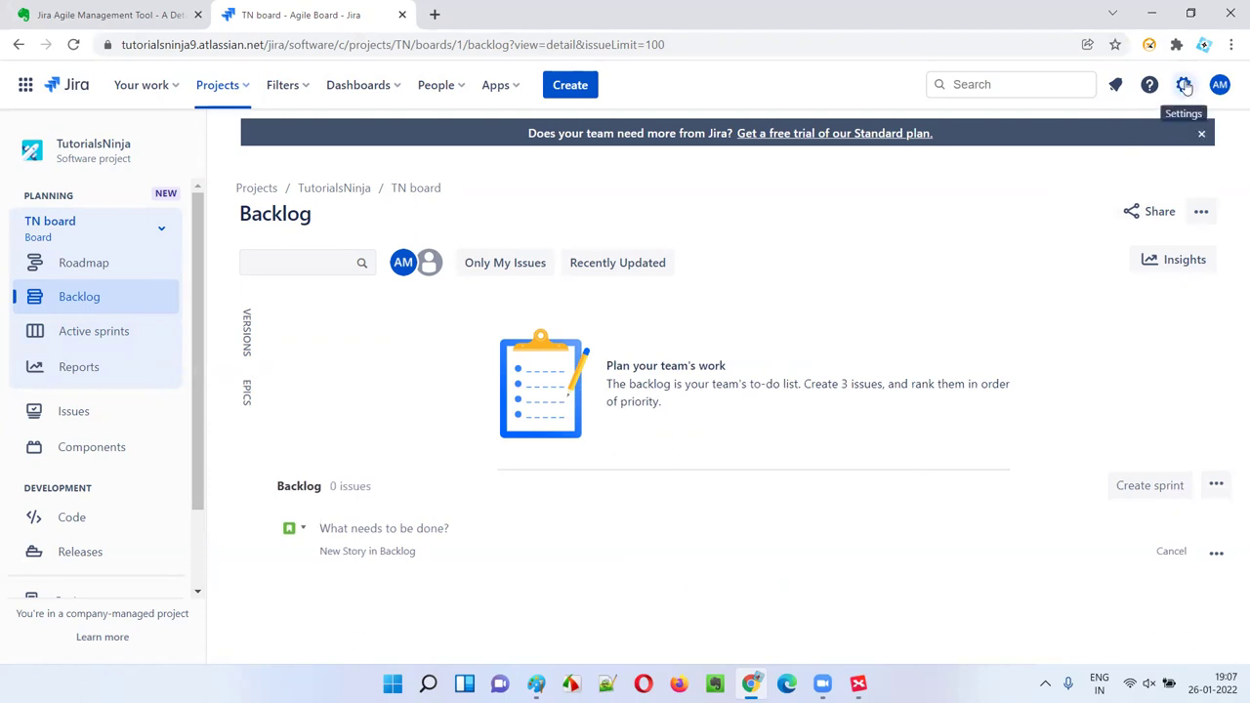
Step: Open User management in Atlassian Admin from Jira settings and dismiss the onboarding tour
click(1185, 88)
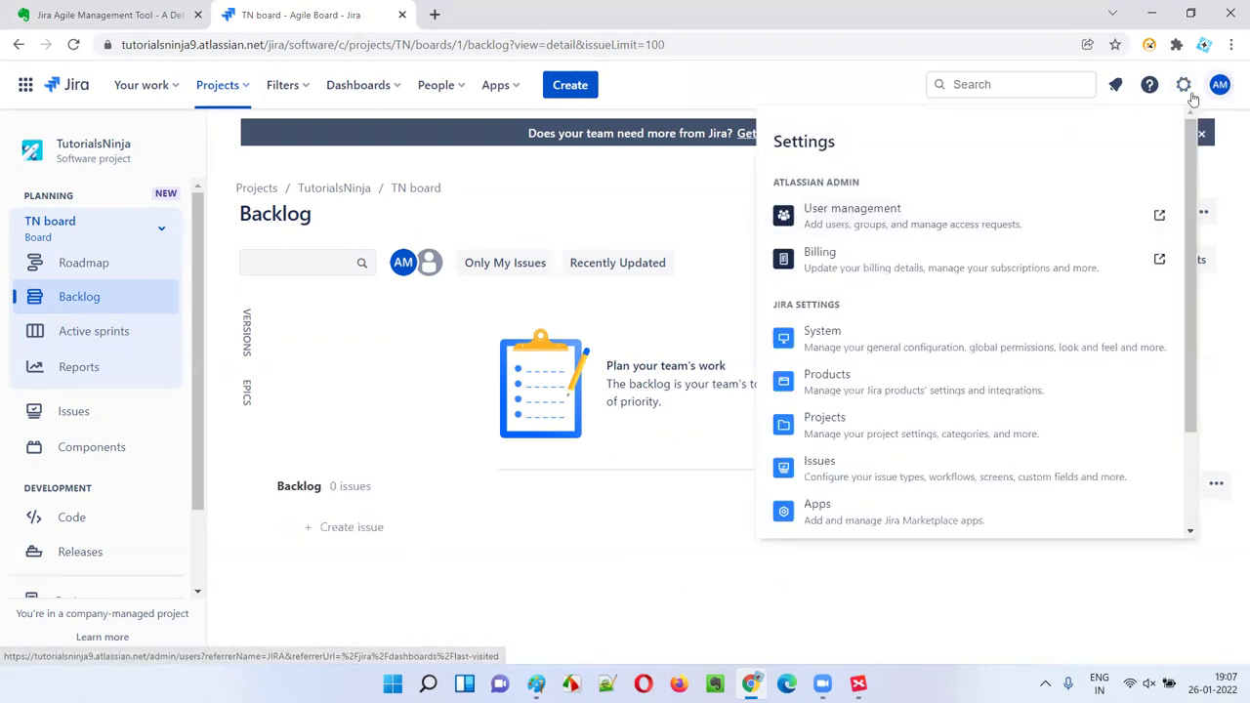
click(872, 228)
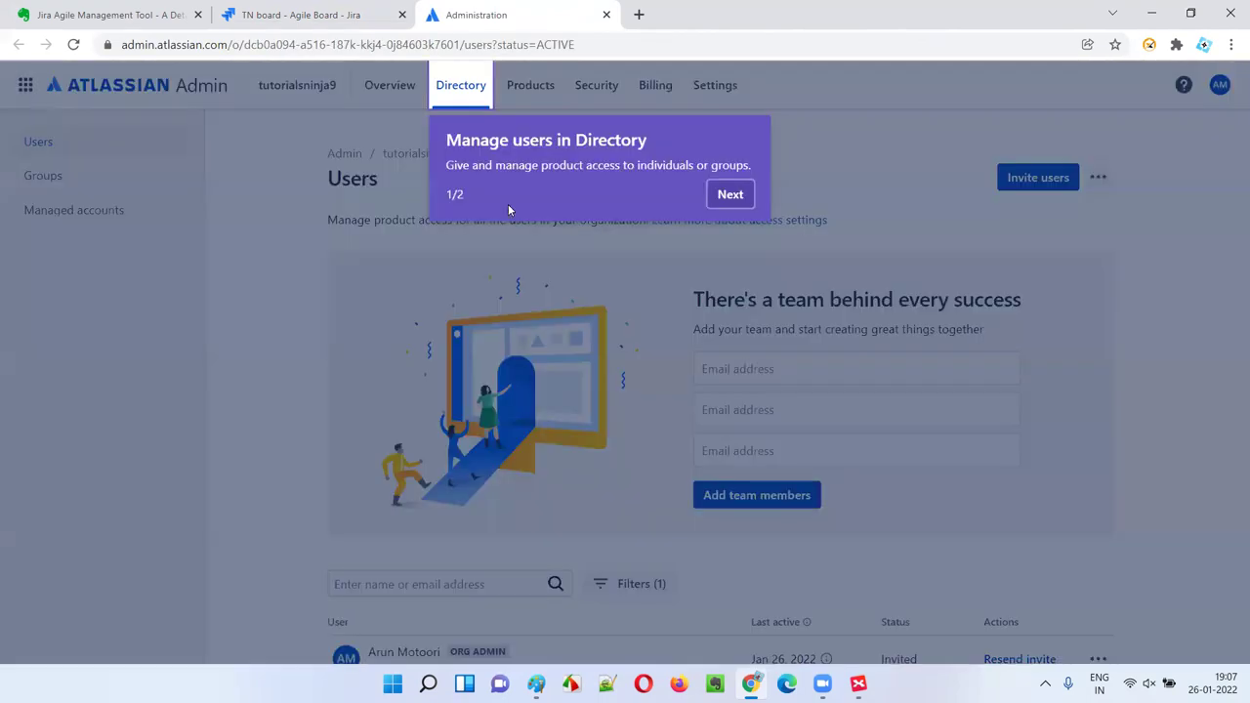
click(731, 194)
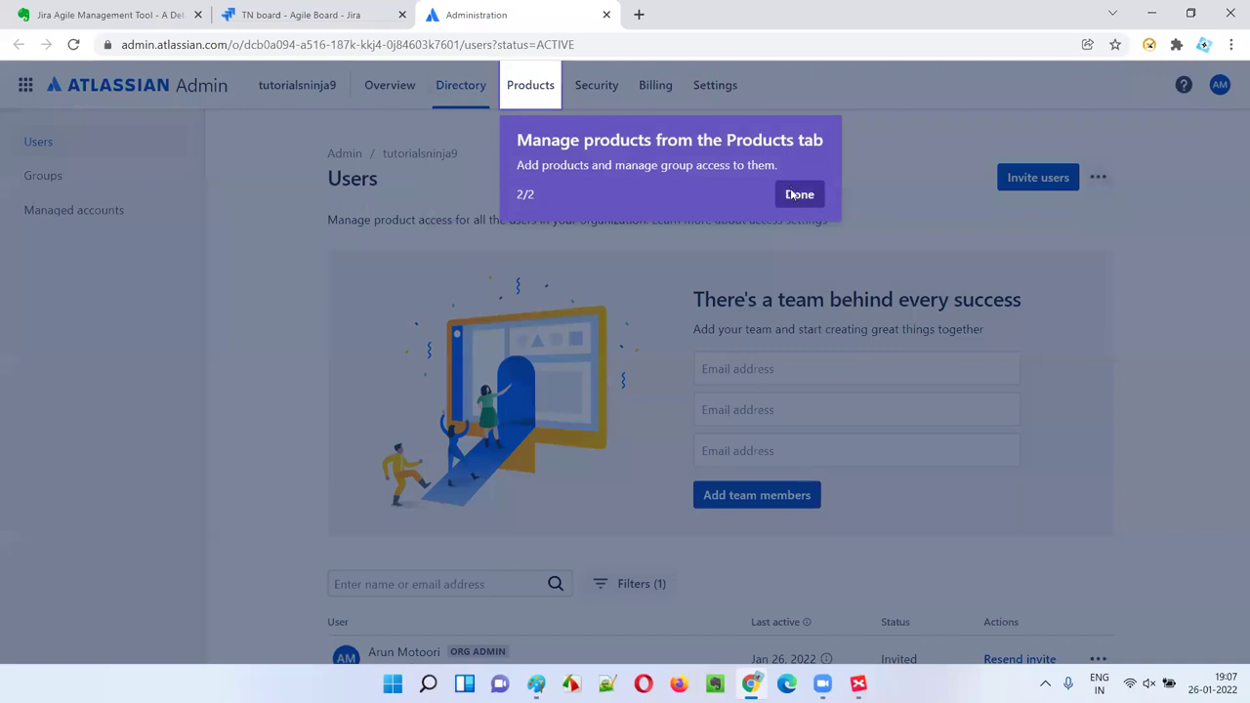
click(798, 195)
scroll(781, 332, down, 1)
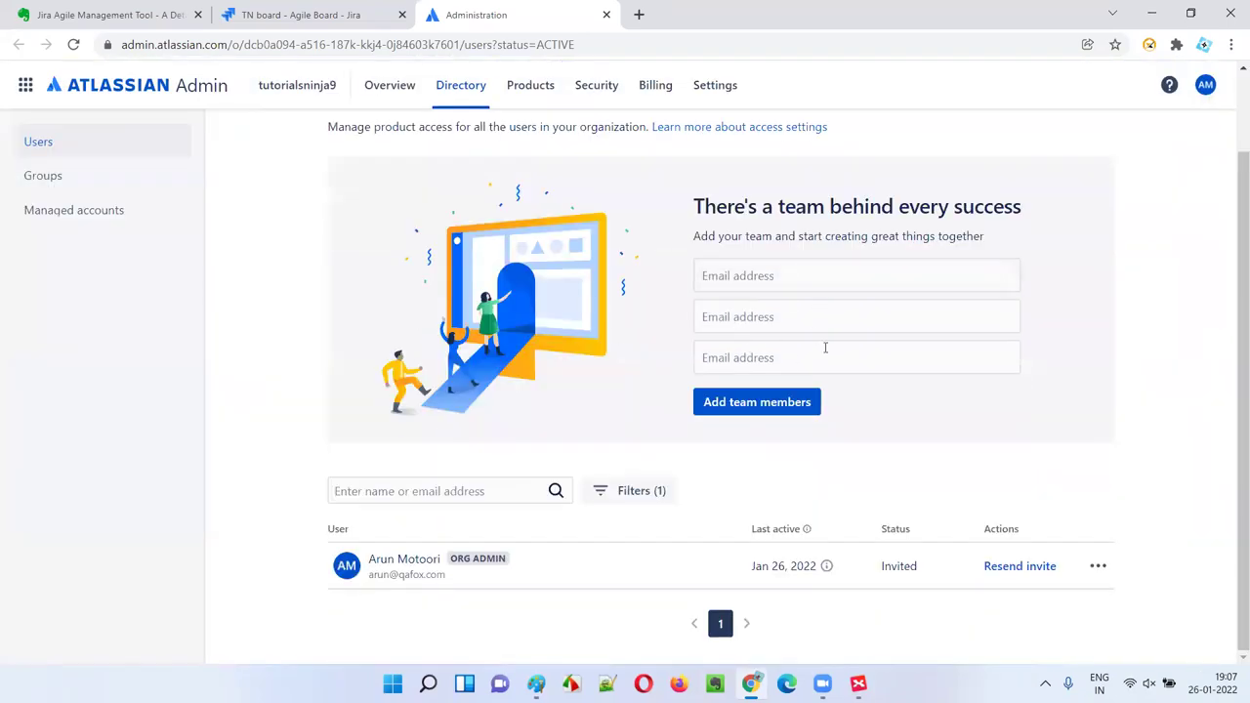
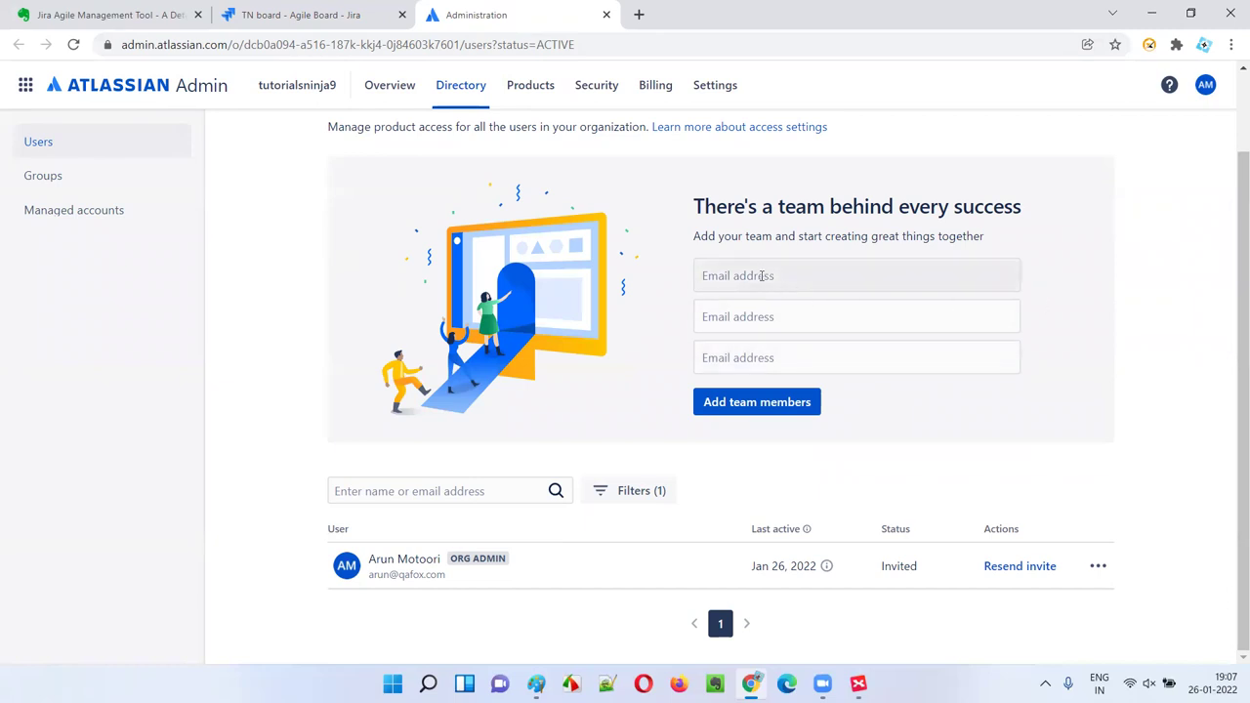
Step: Load Gmail in a new tab and copy the account's email address from the avatar panel
click(638, 14)
text(gmail)
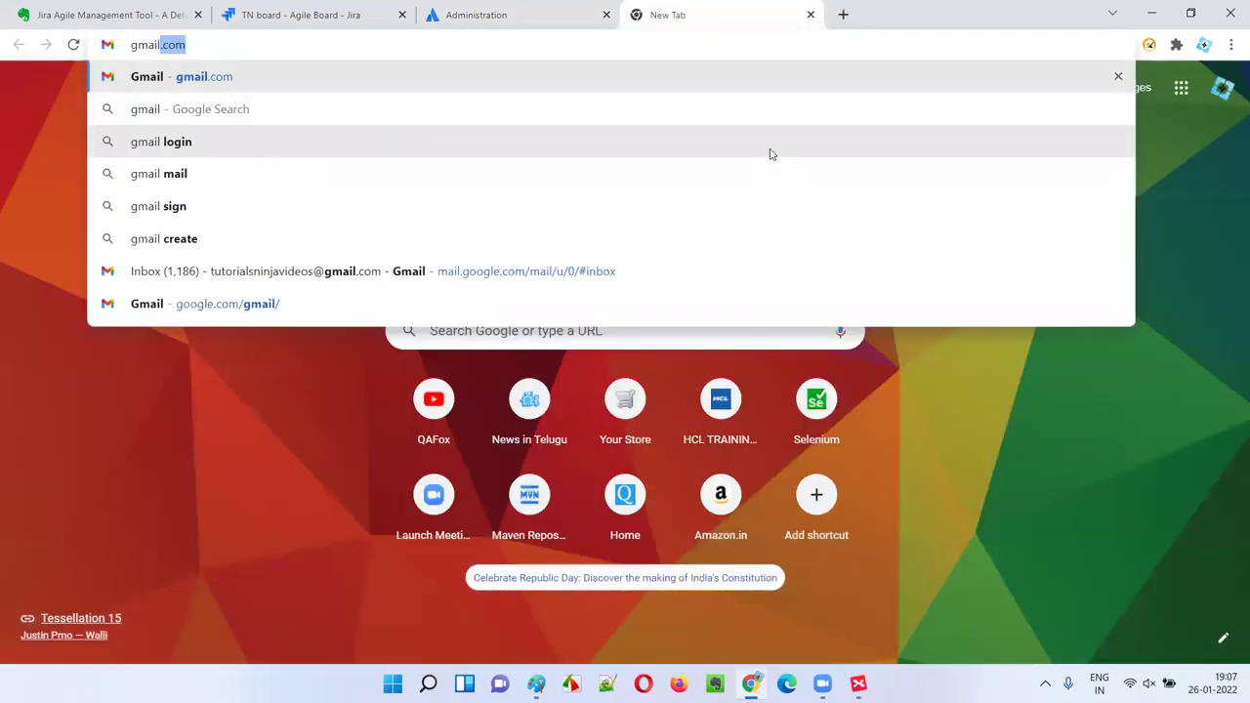
key(Return)
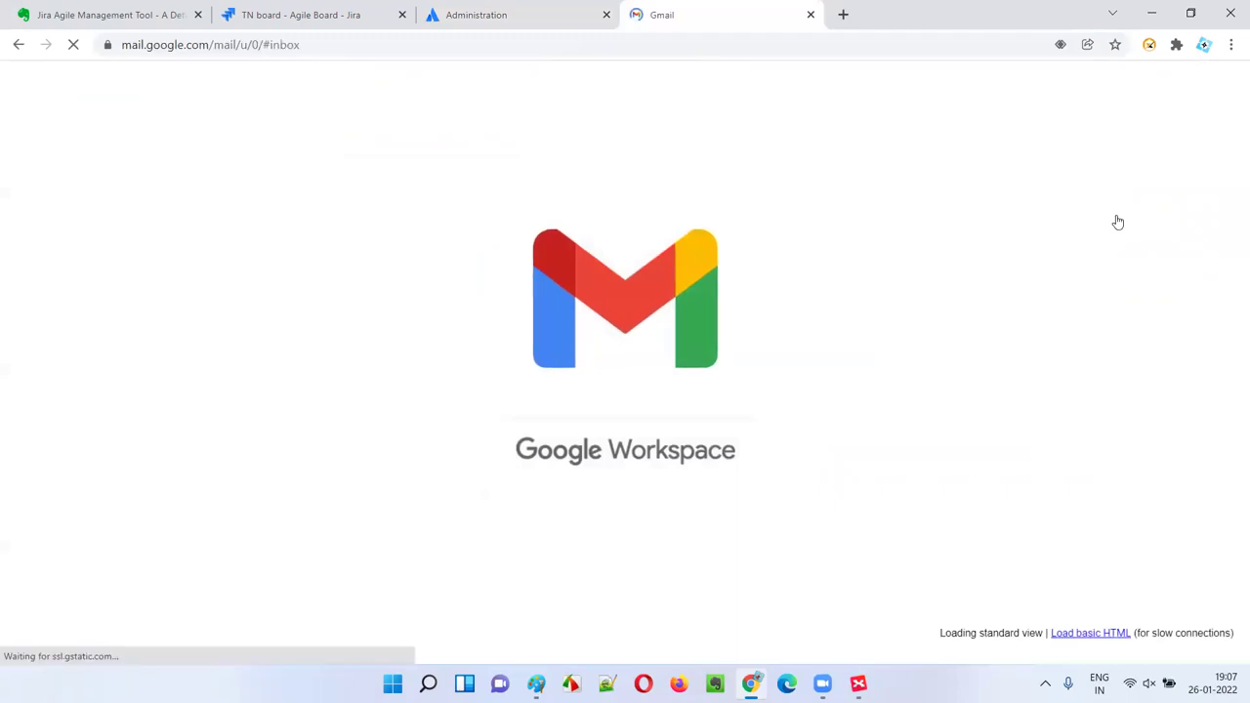
click(1220, 89)
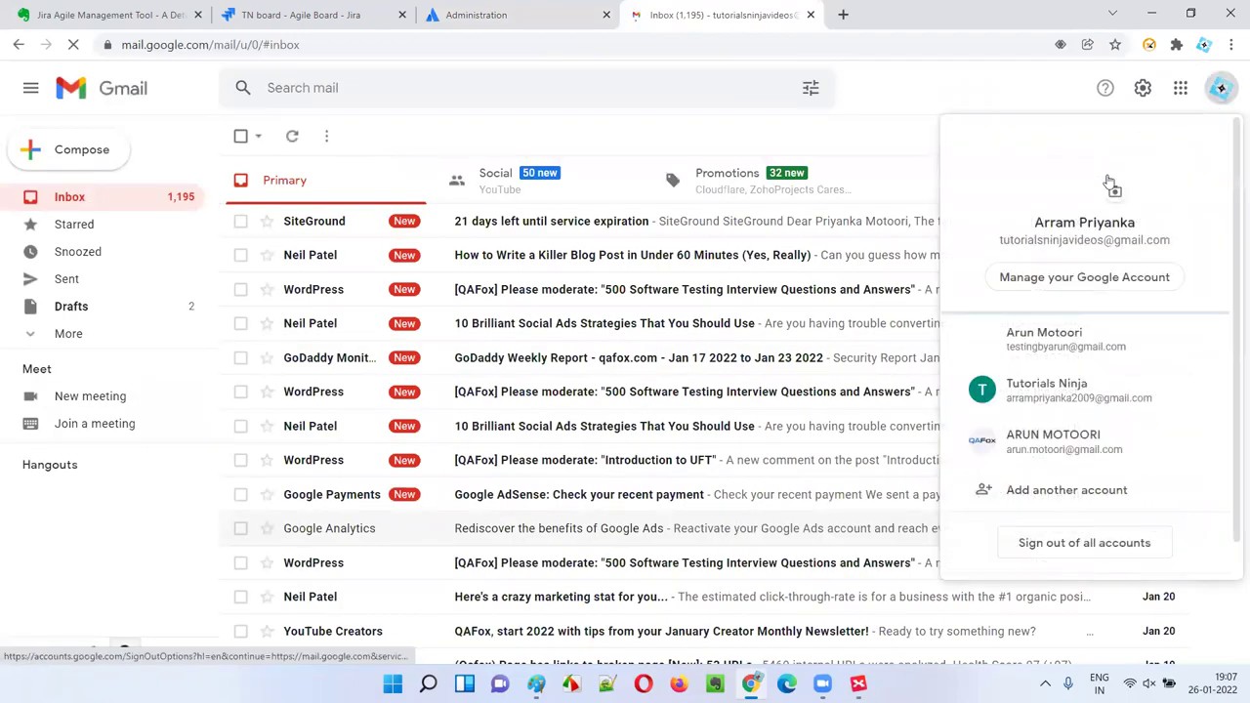
drag(998, 240, 1176, 247)
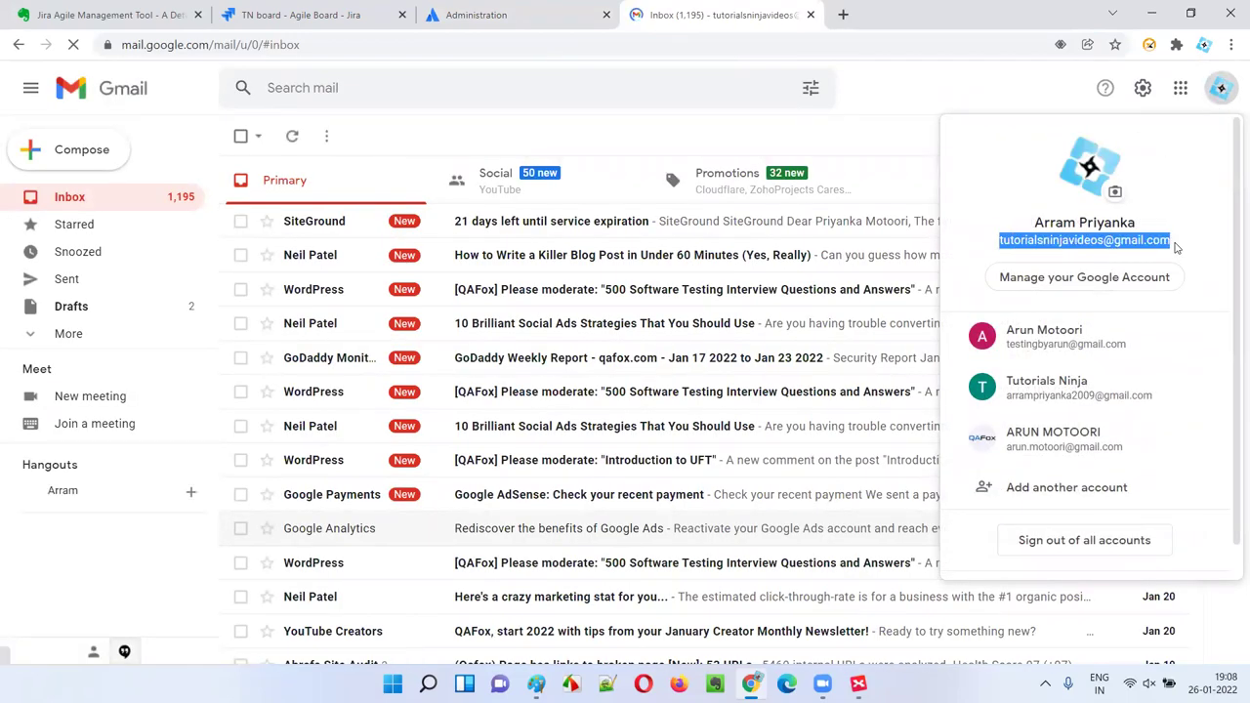
key(Escape)
Step: Paste into the first invite Email field, then delete the wrongly pasted link
click(476, 15)
click(840, 276)
key(ctrl+v)
key(ctrl+a)
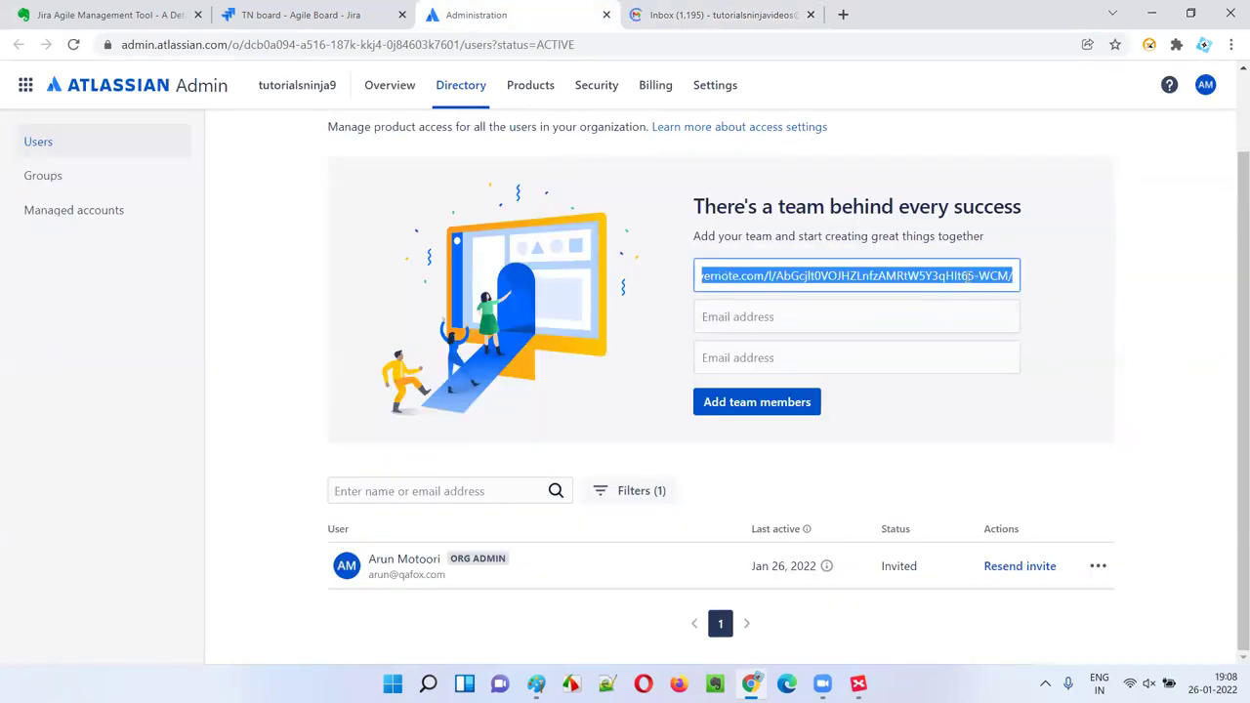
key(BackSpace)
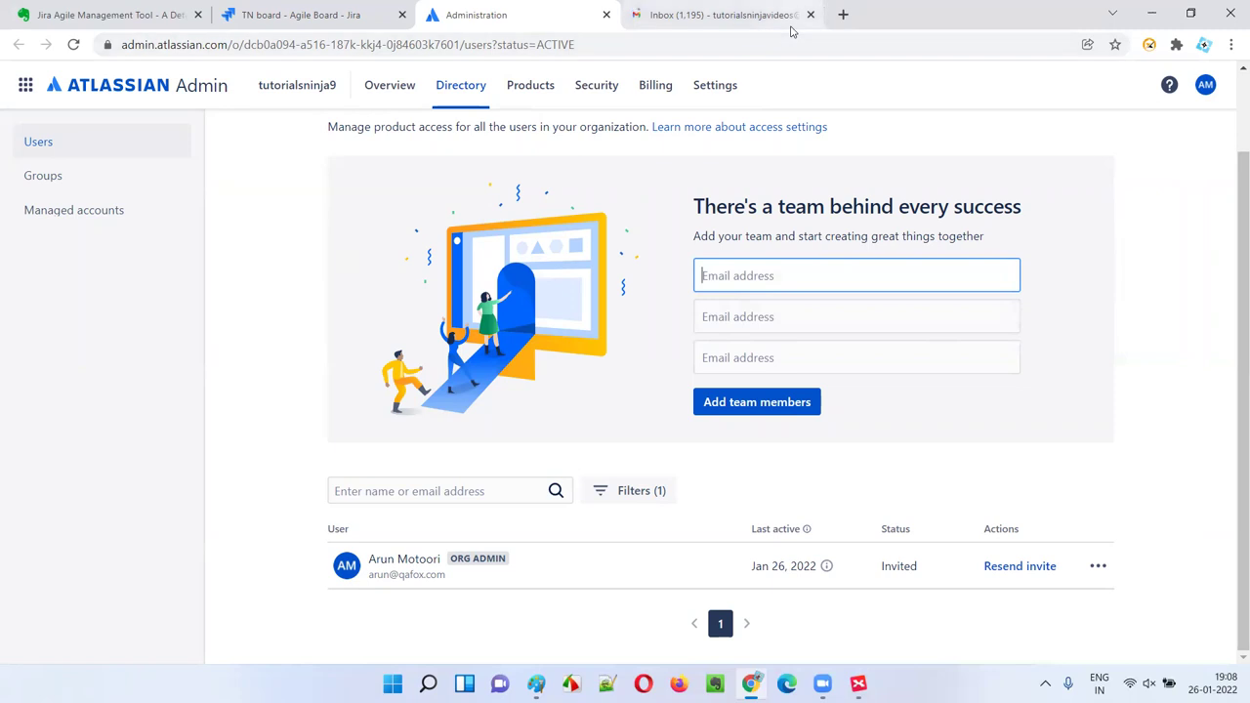
Step: Copy the account address again via right-click Copy and test-paste it in a new tab
click(786, 23)
click(1220, 88)
triple_click(1101, 239)
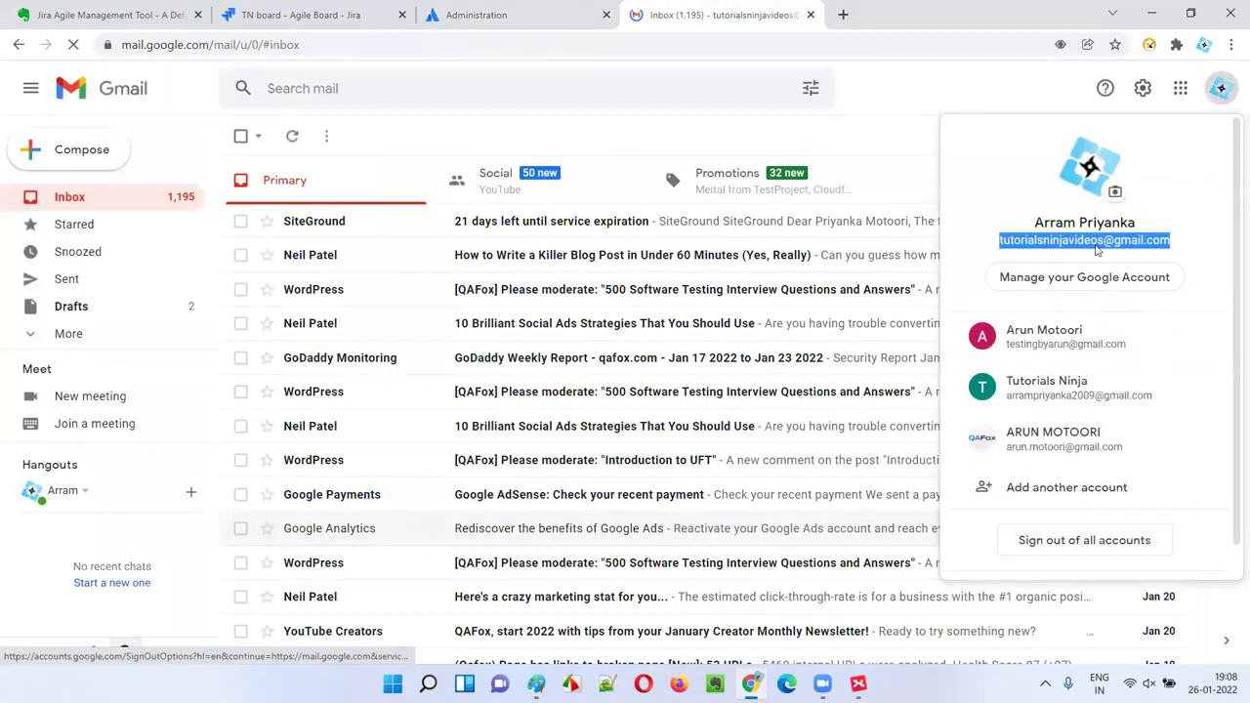
right_click(1021, 251)
click(825, 262)
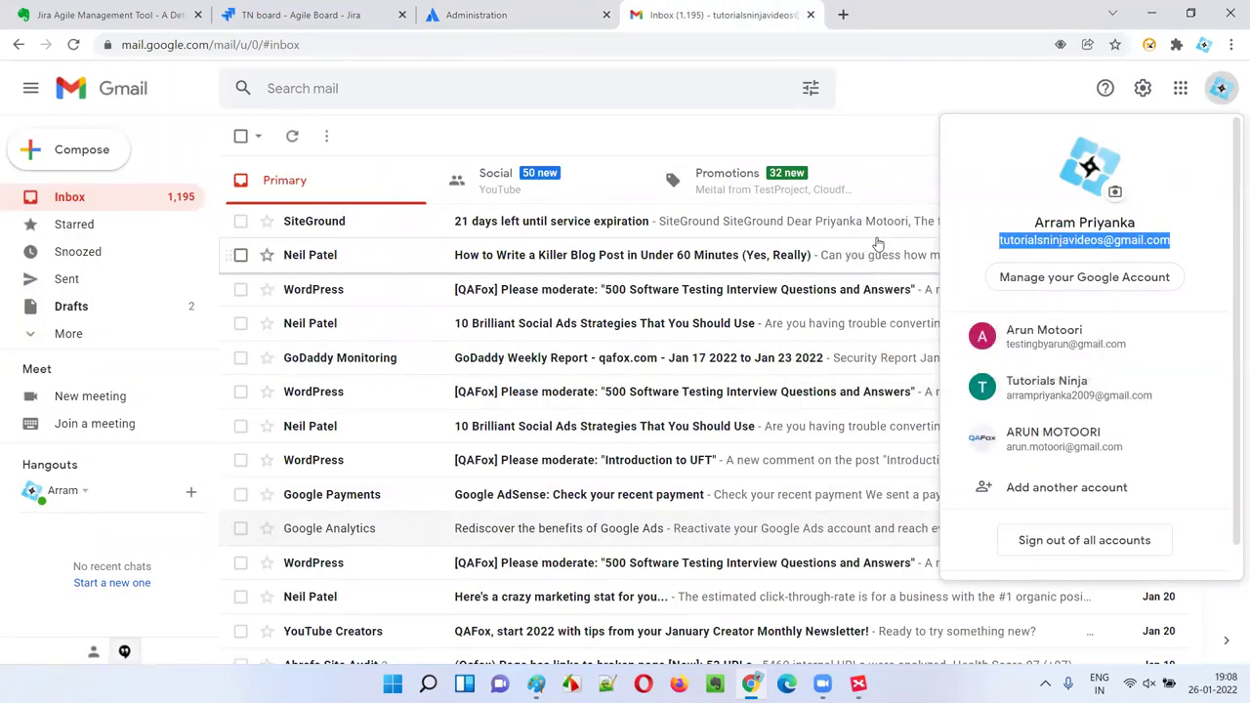
click(849, 45)
click(843, 15)
key(ctrl+v)
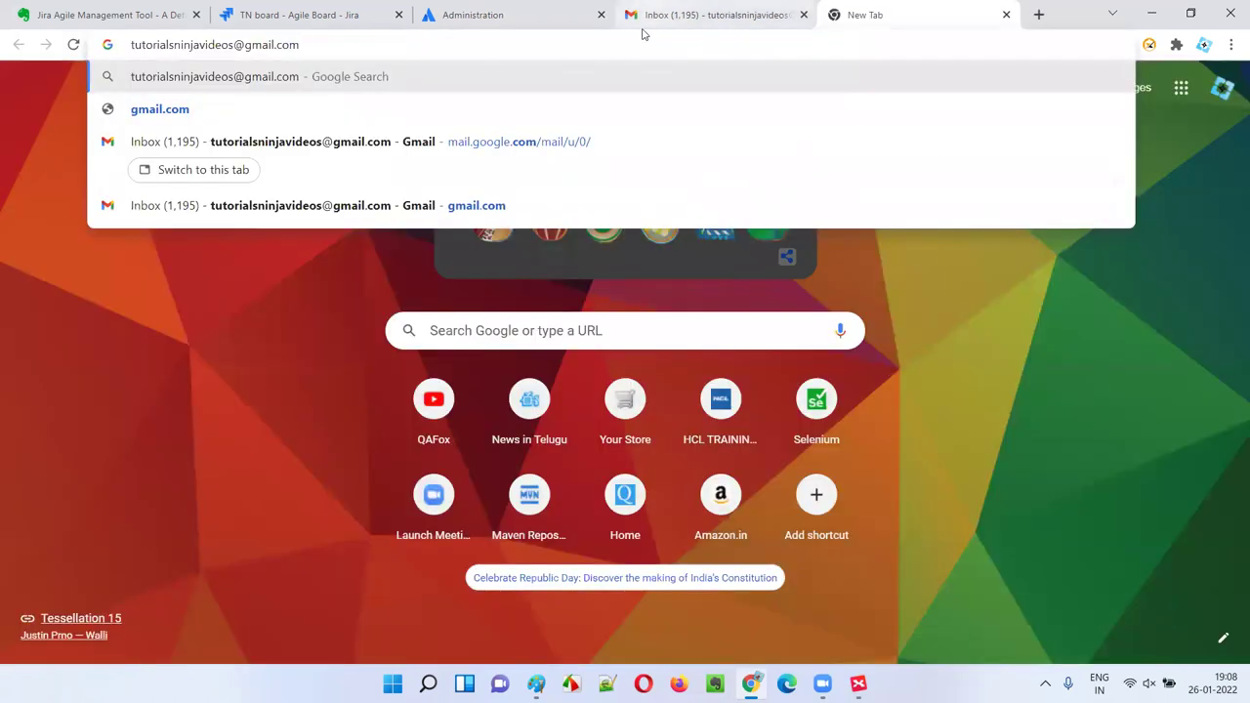
Step: Paste the Gmail address into the first invite Email address field in Admin
click(646, 17)
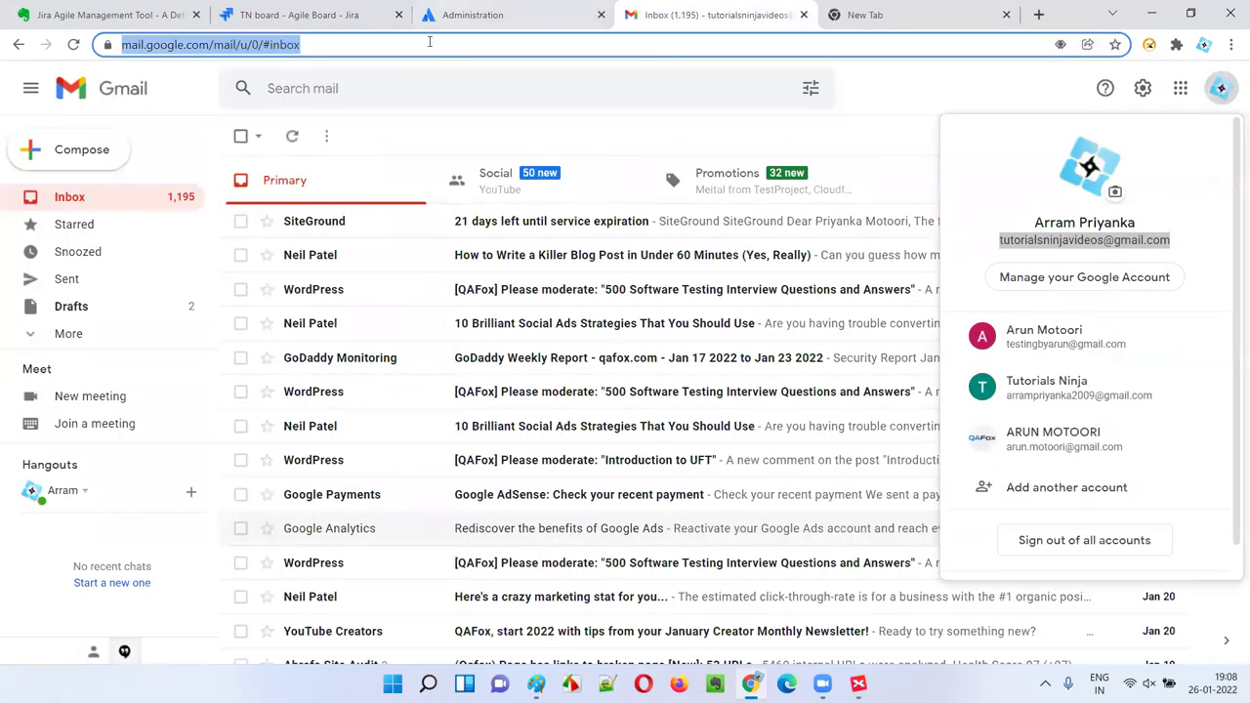
click(463, 19)
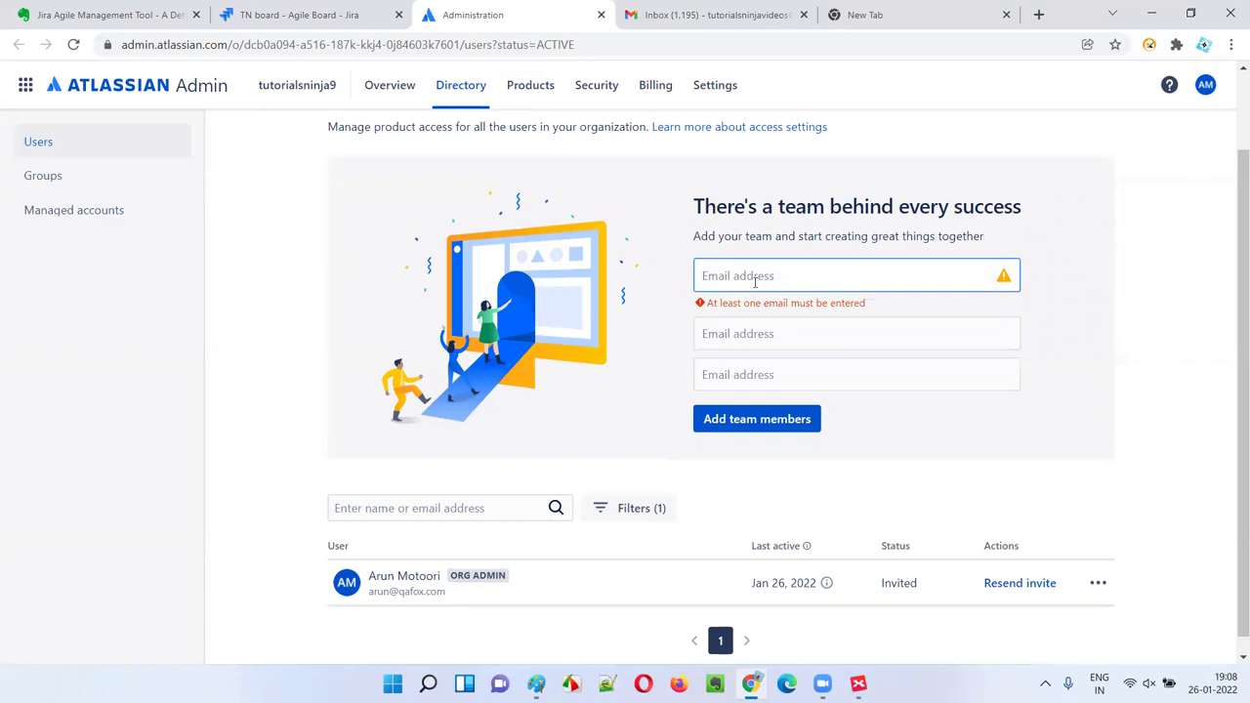
click(755, 282)
key(ctrl+v)
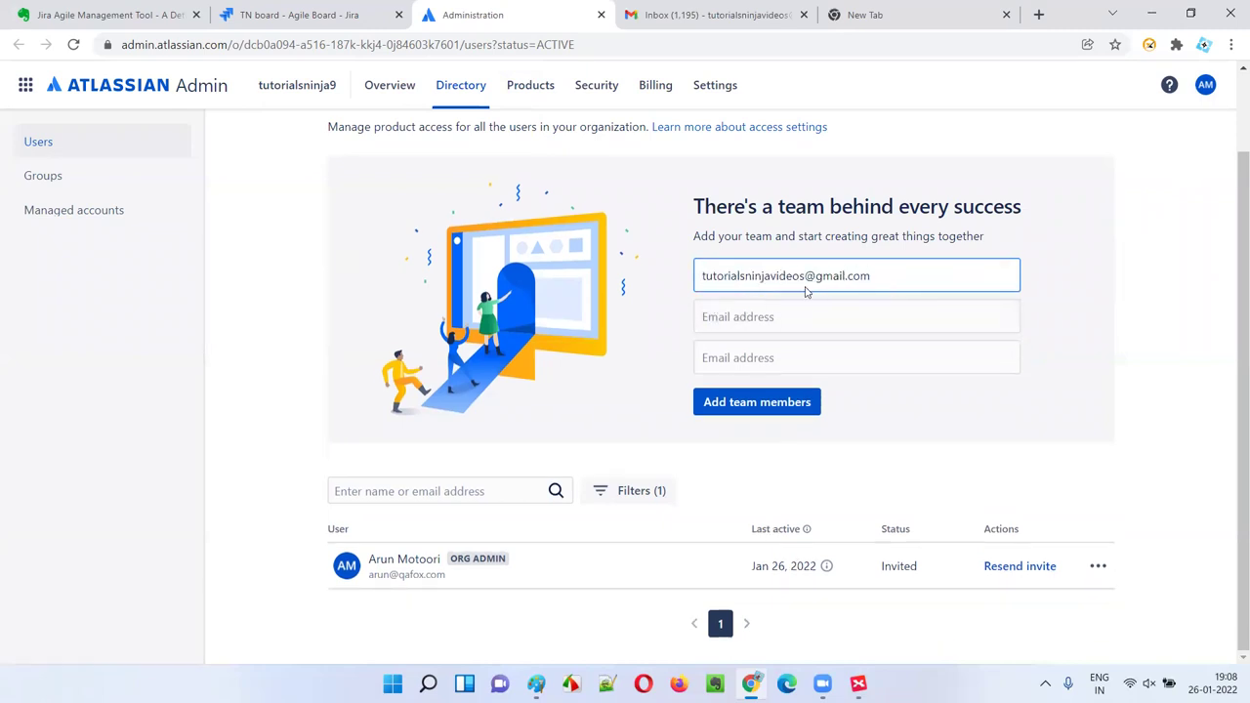
Step: Add a Paint text box below the existing email note containing the Gmail account's address
click(536, 684)
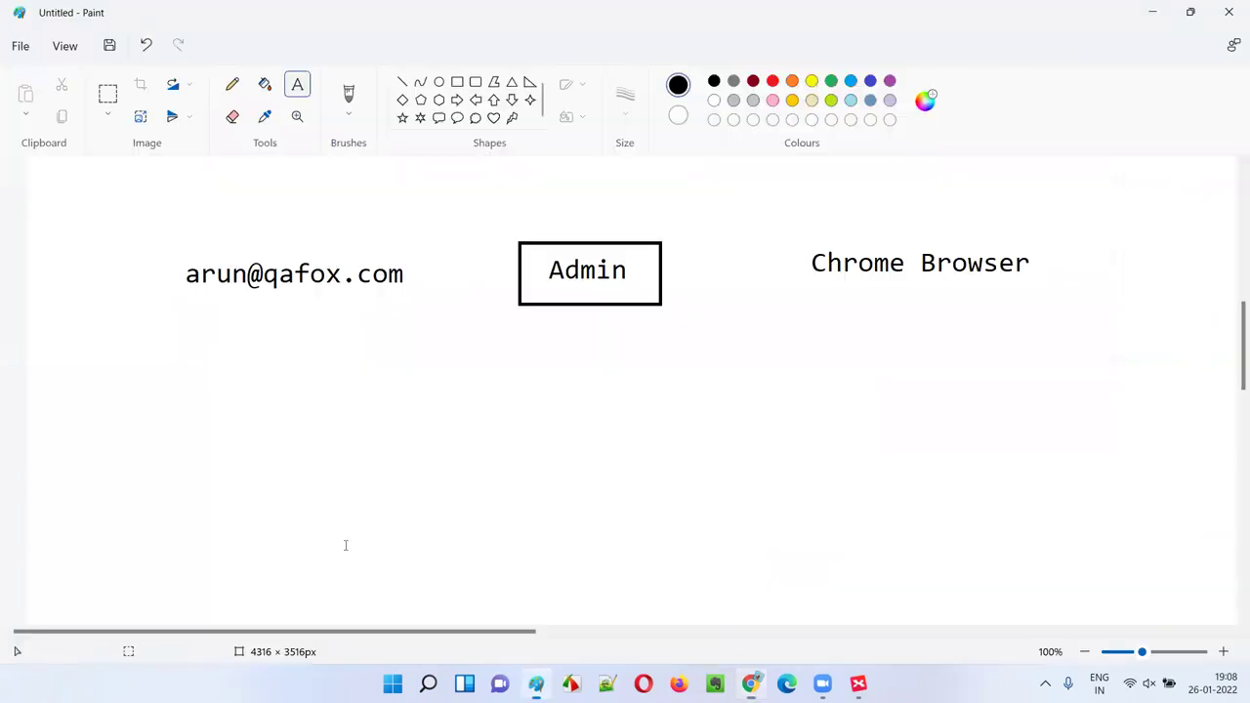
click(120, 385)
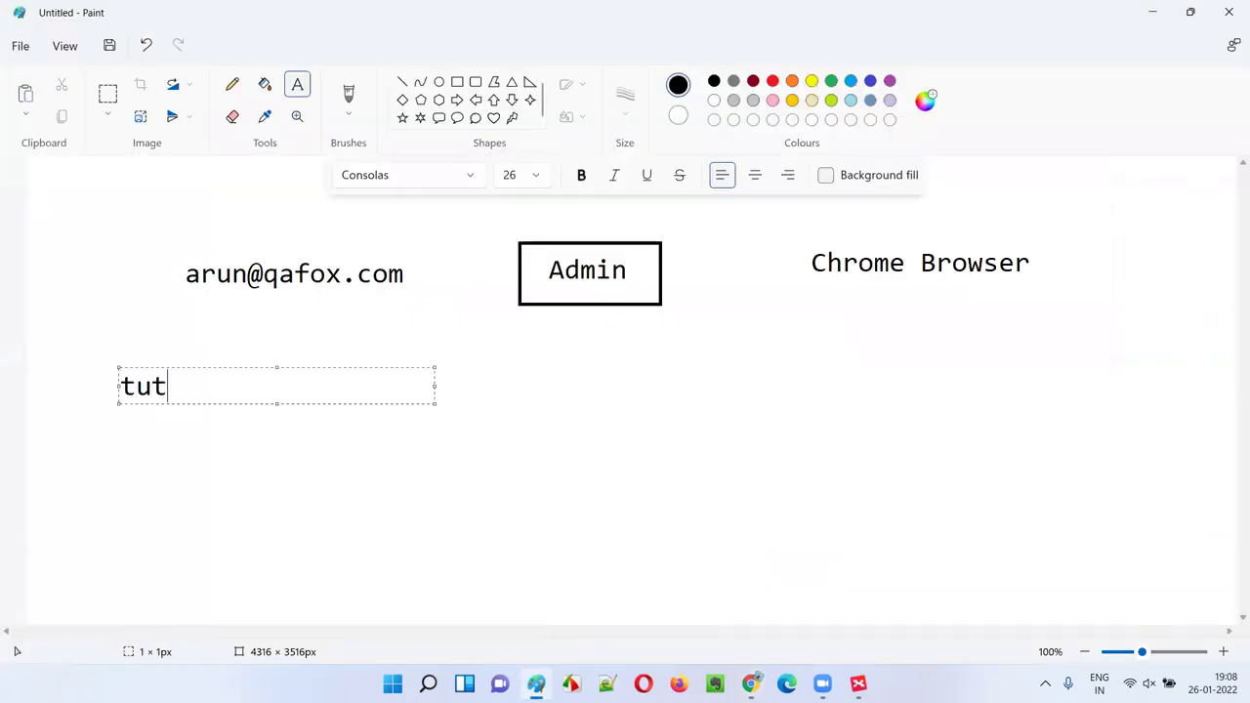
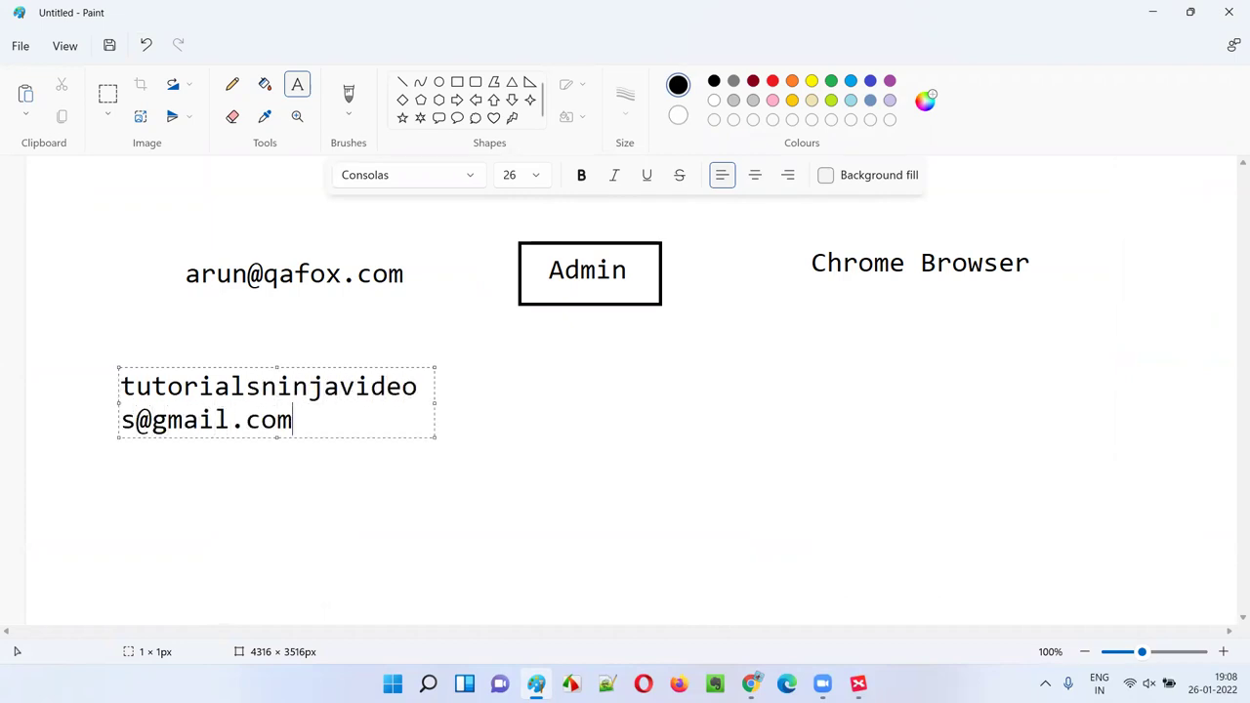
click(547, 401)
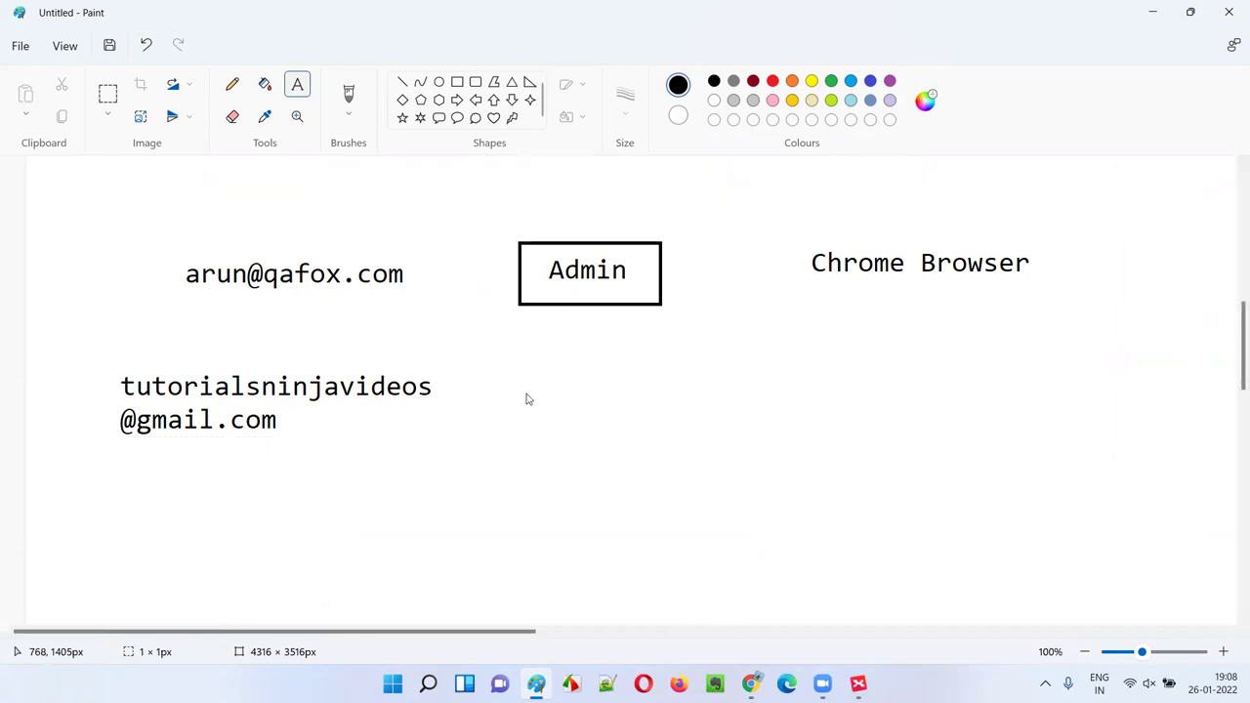
Step: Add a 'Product Owner' text label beside the new address
click(524, 391)
text(Pr)
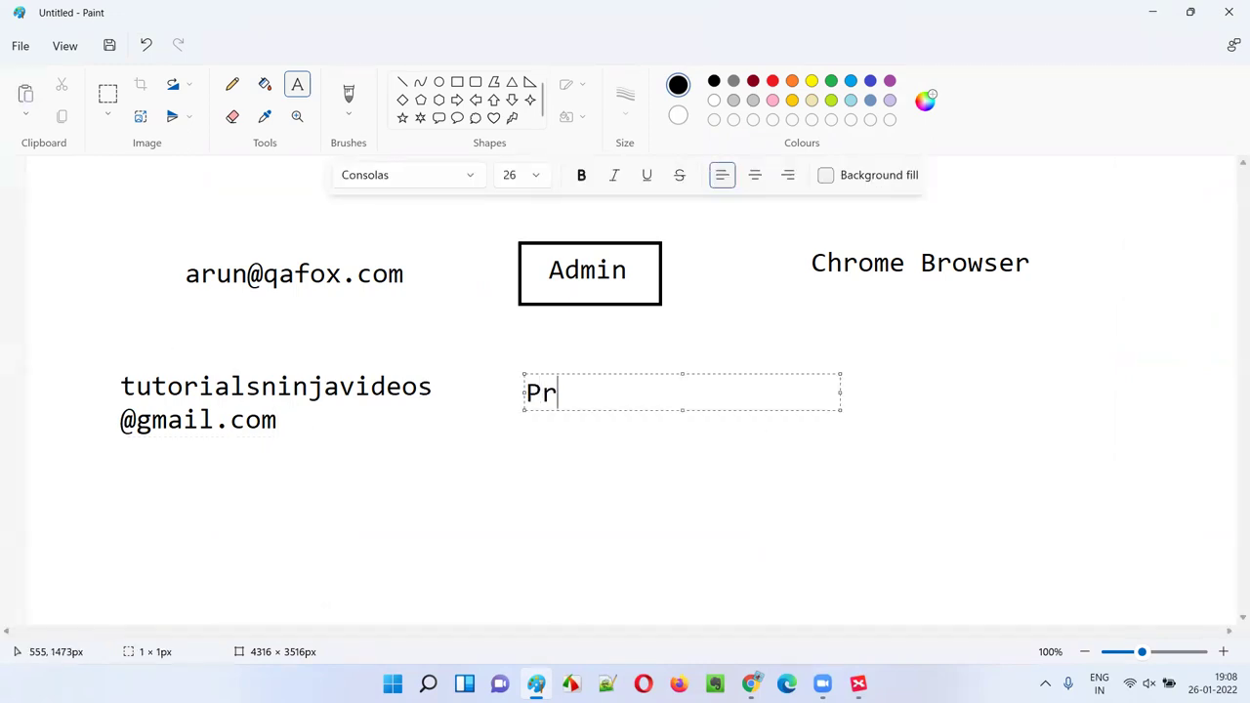
text(oduct Owner)
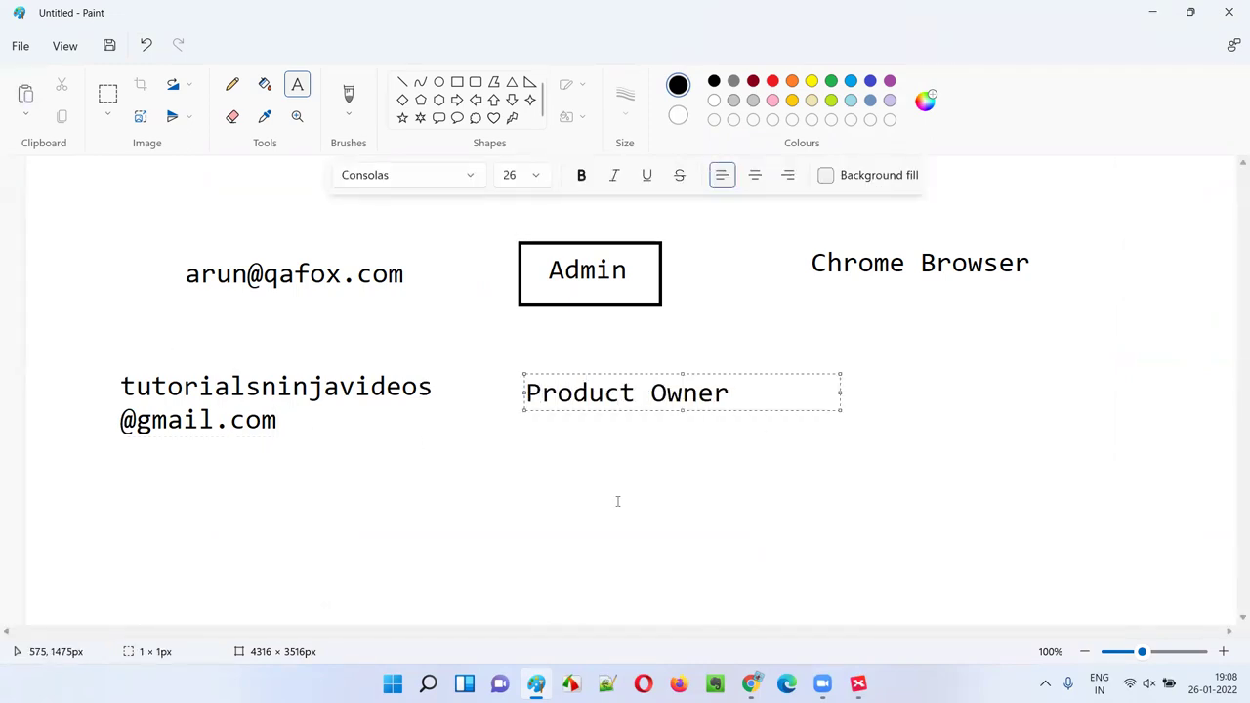
click(829, 415)
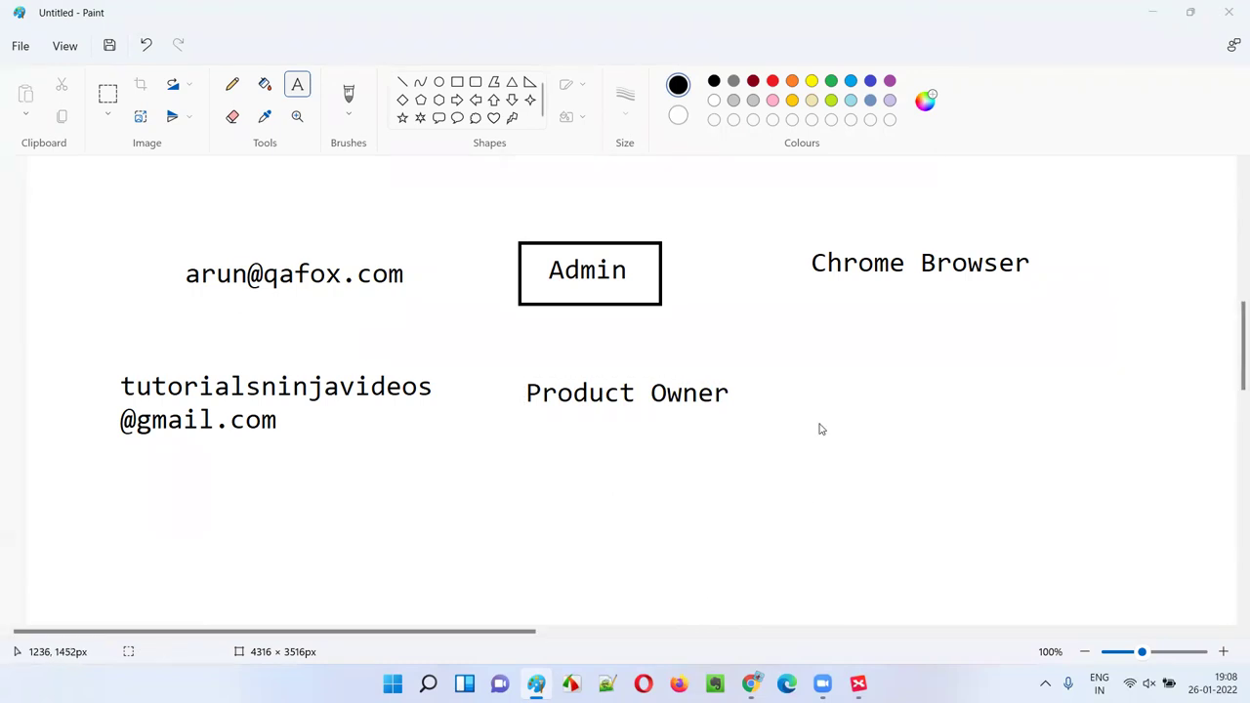
key(alt+Tab)
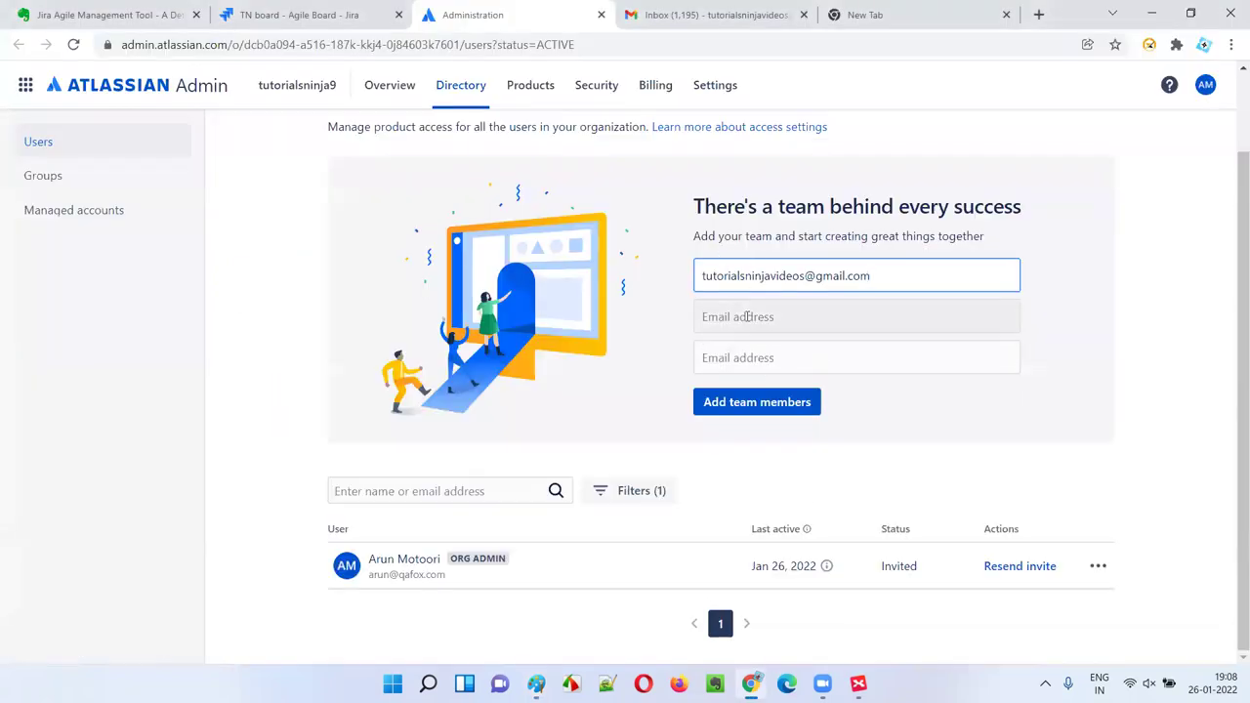
Step: Send the invitation via Add team members and load Gmail in the spare tab
click(705, 408)
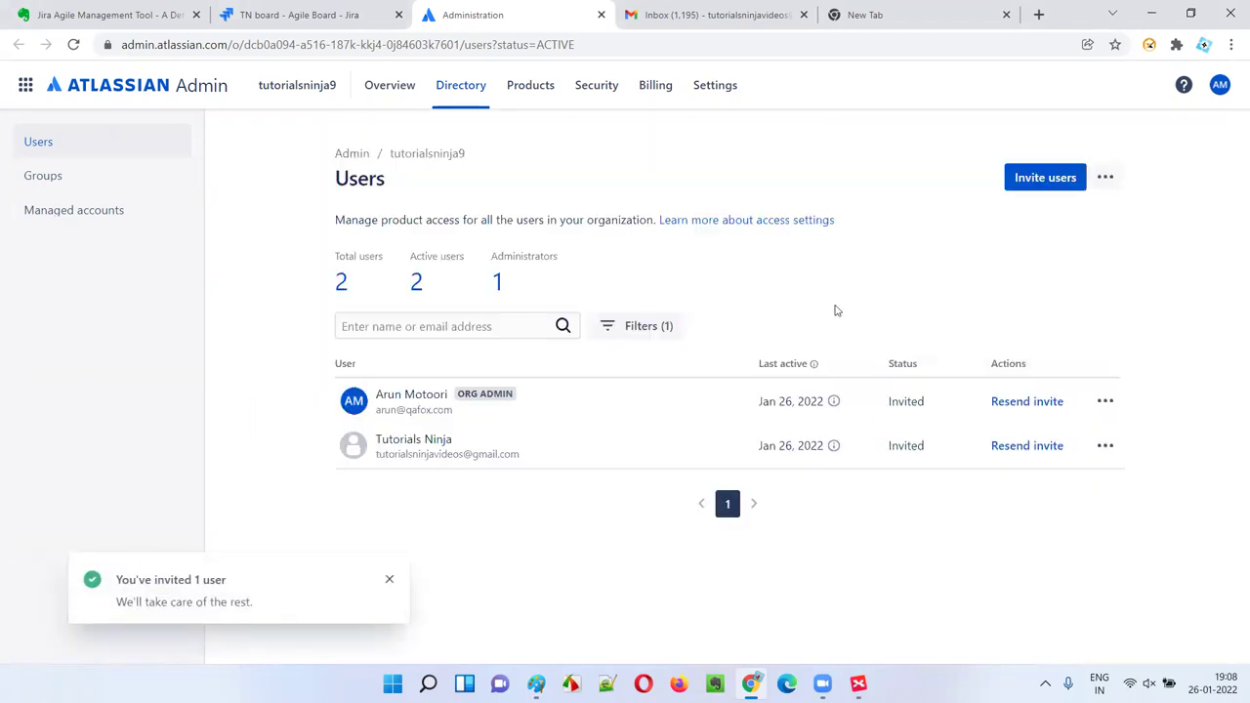
click(859, 17)
text(g)
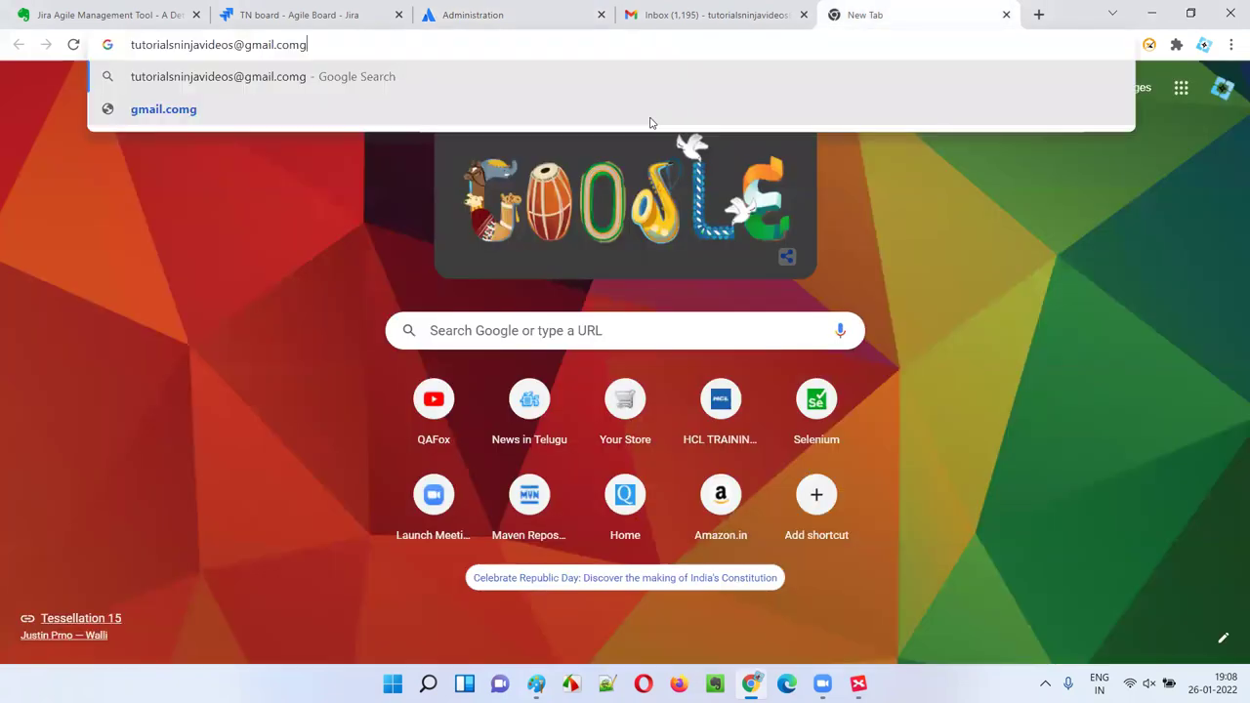
key(BackSpace)
key(BackSpace)
key(BackSpace)
key(BackSpace)
key(BackSpace)
key(BackSpace)
key(BackSpace)
key(BackSpace)
key(BackSpace)
key(BackSpace)
key(BackSpace)
key(BackSpace)
key(BackSpace)
key(BackSpace)
key(BackSpace)
key(BackSpace)
key(BackSpace)
key(BackSpace)
key(BackSpace)
key(BackSpace)
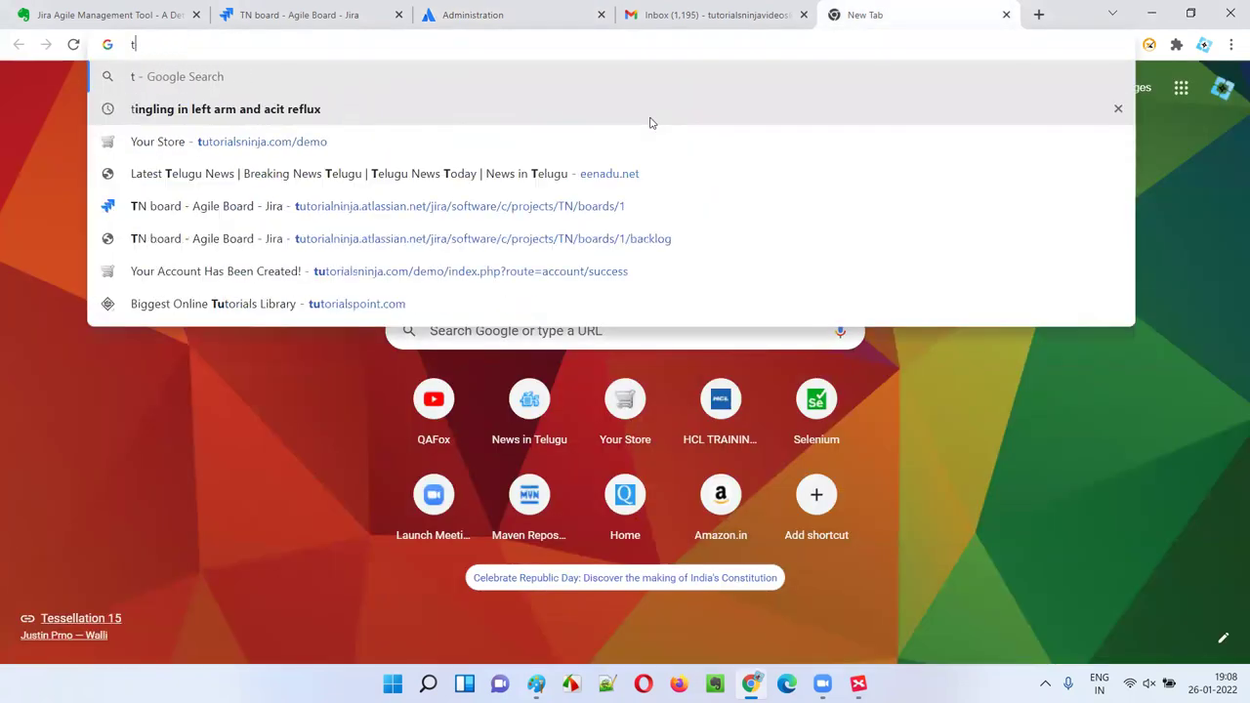
text(gmail)
key(Return)
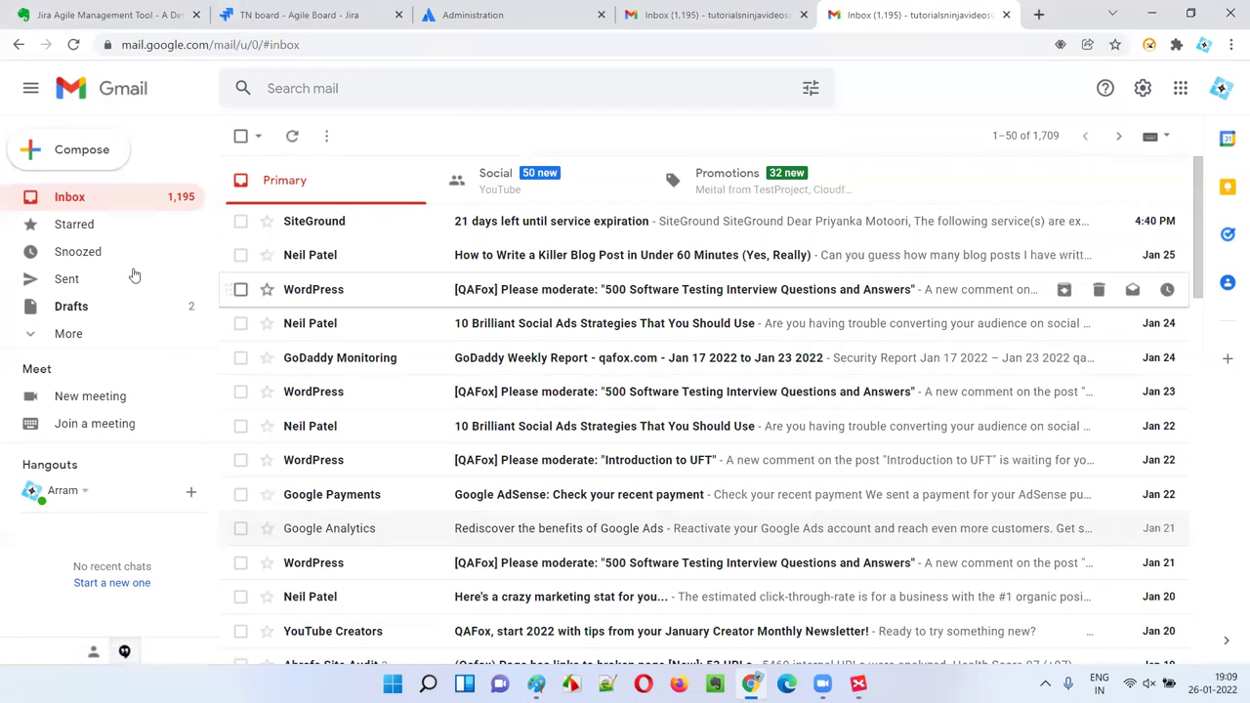
Step: Look for the Atlassian invitation in Sent and Spam, reload, then return to Inbox
click(1219, 89)
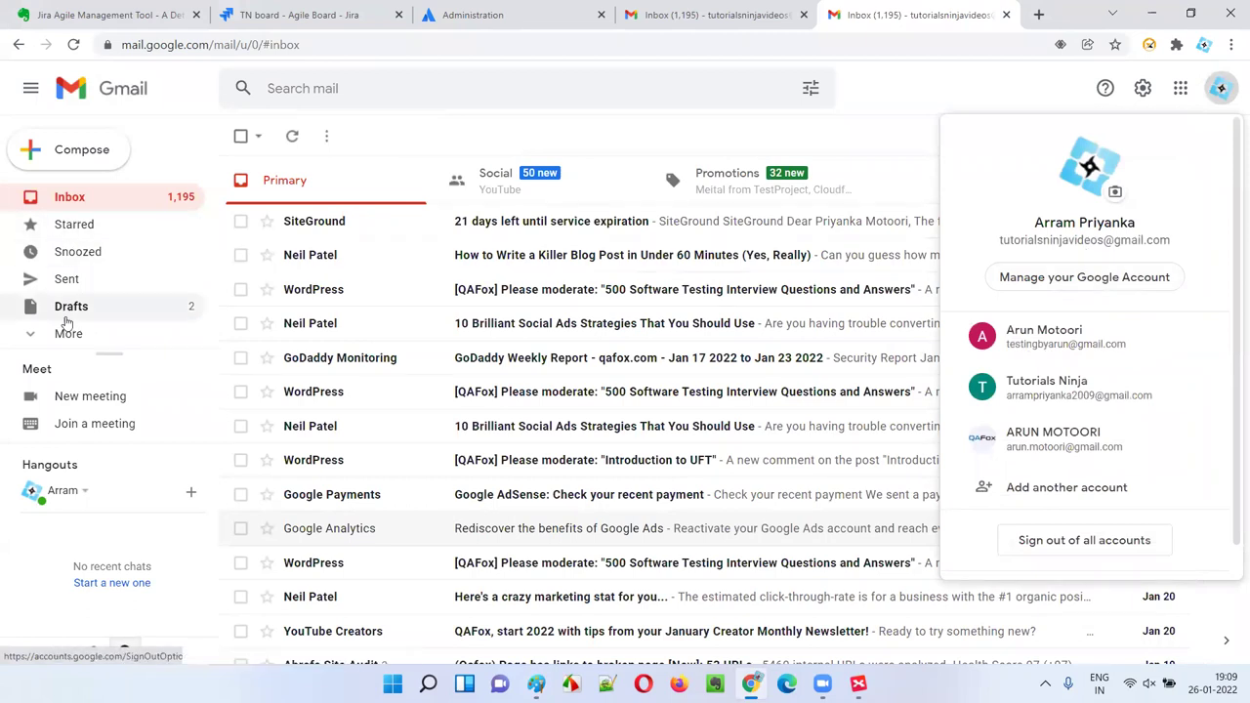
click(67, 281)
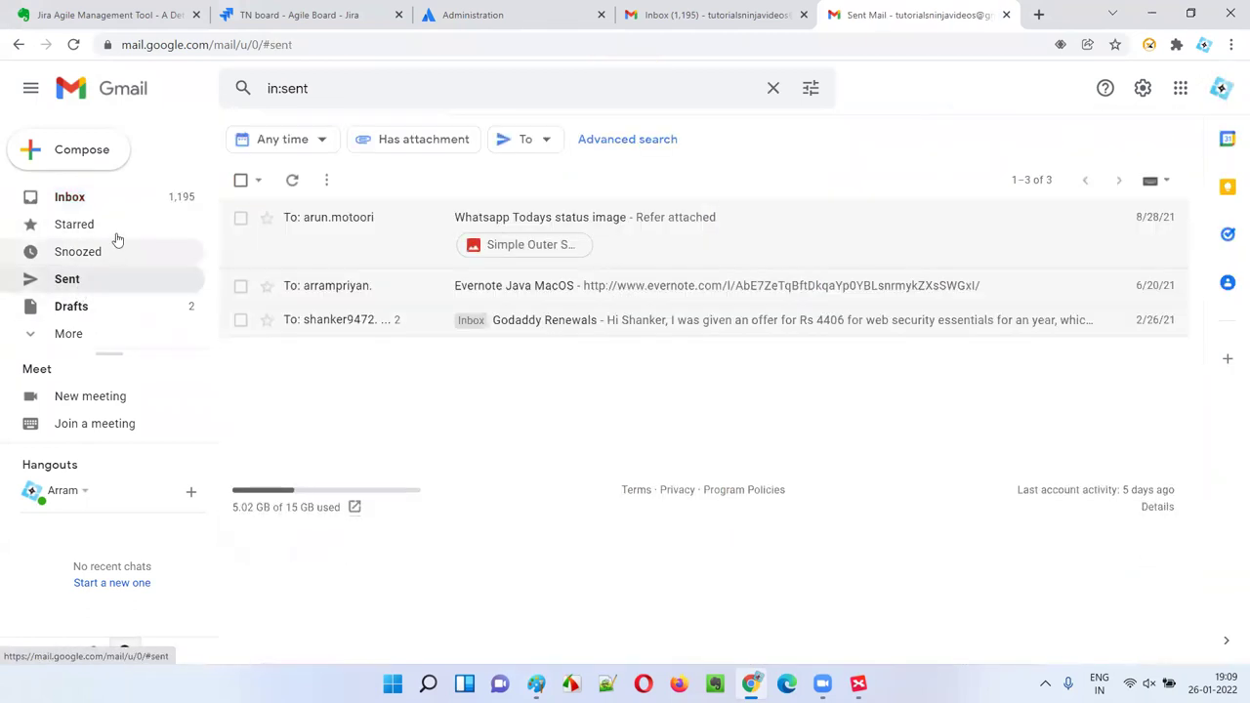
click(110, 205)
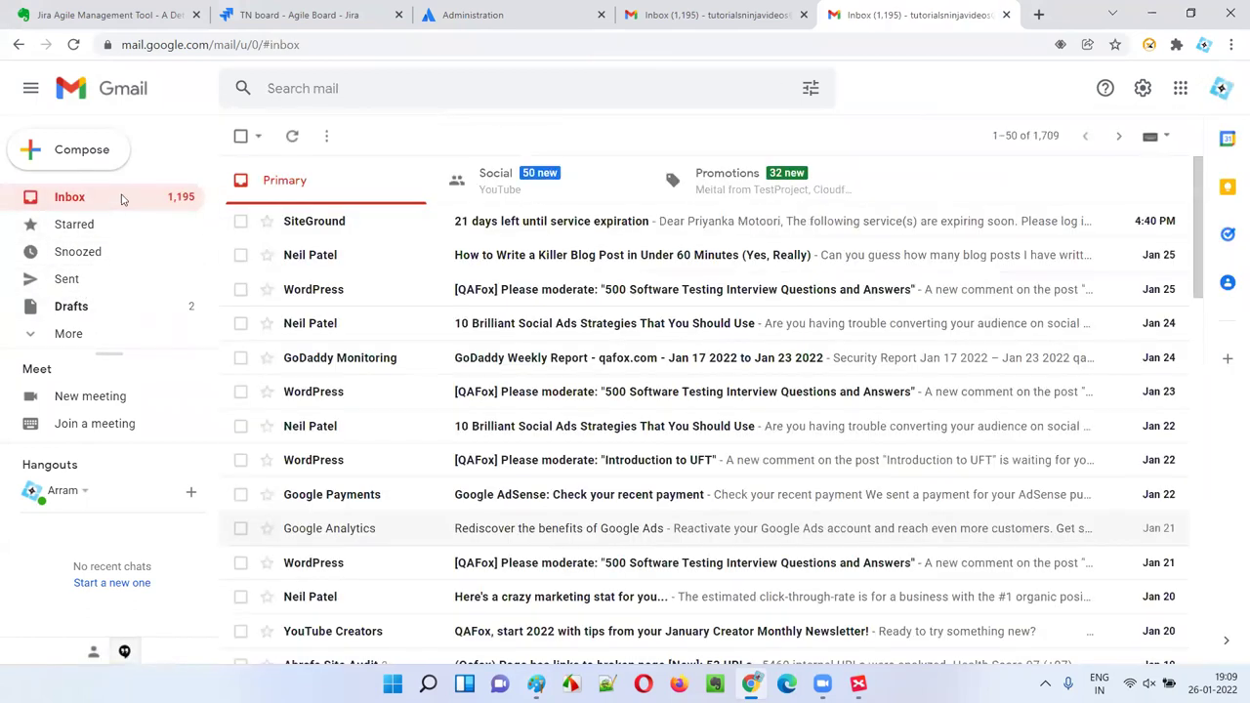
click(73, 44)
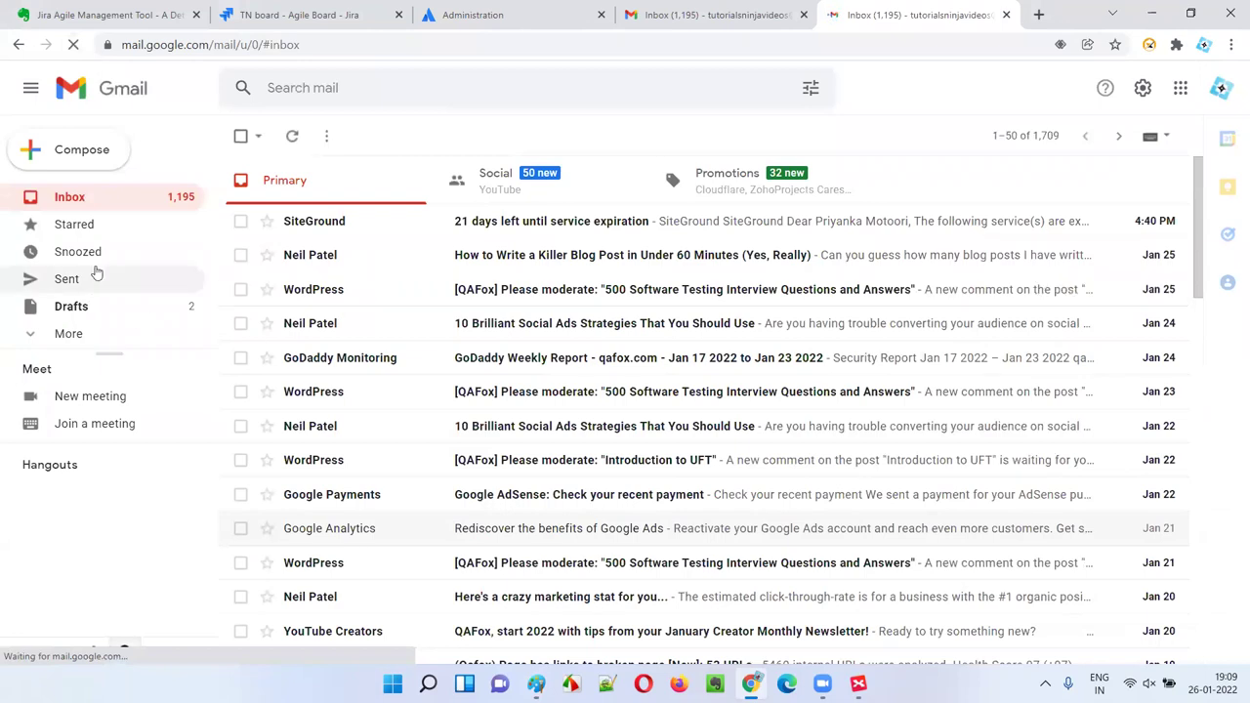
click(81, 335)
scroll(139, 235, down, 3)
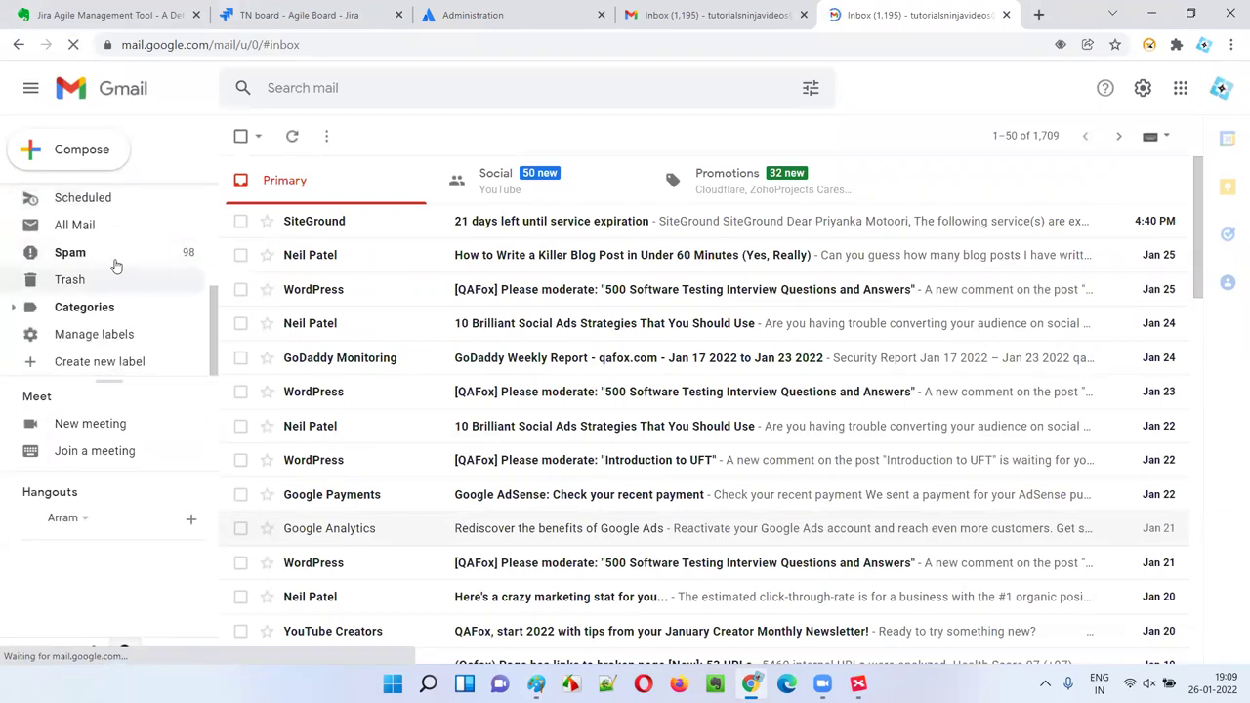
click(115, 264)
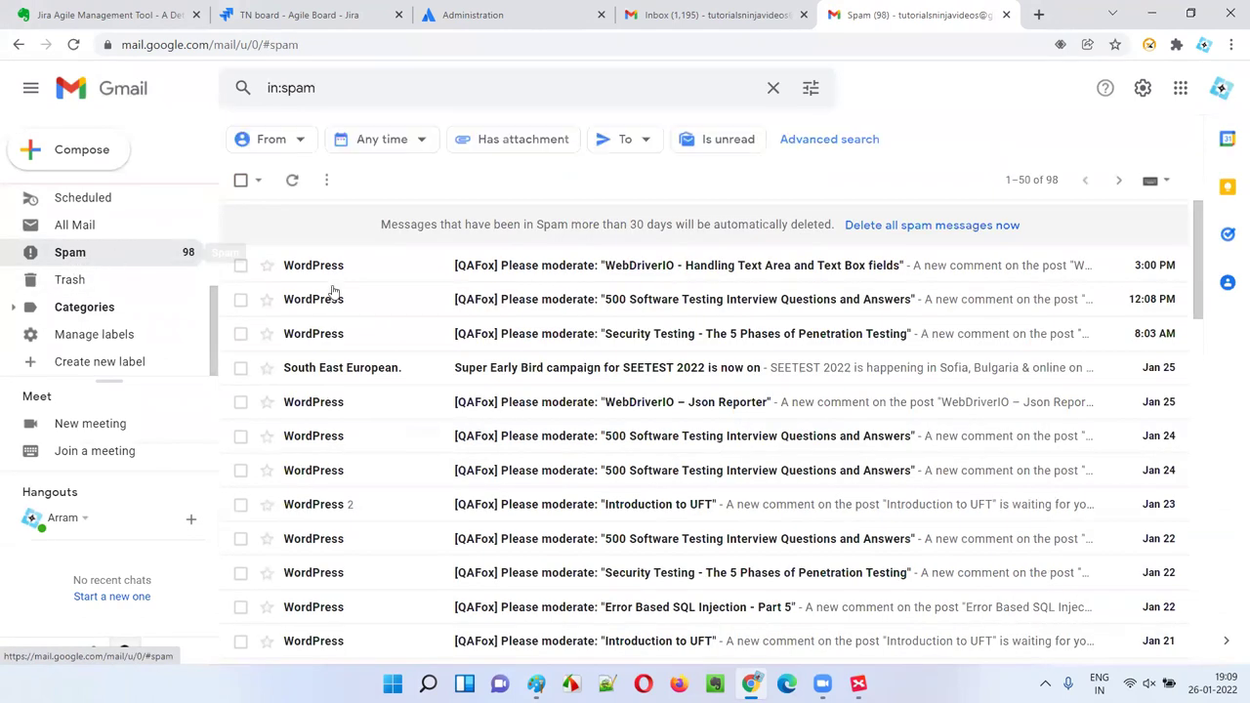
scroll(86, 278, up, 3)
click(90, 200)
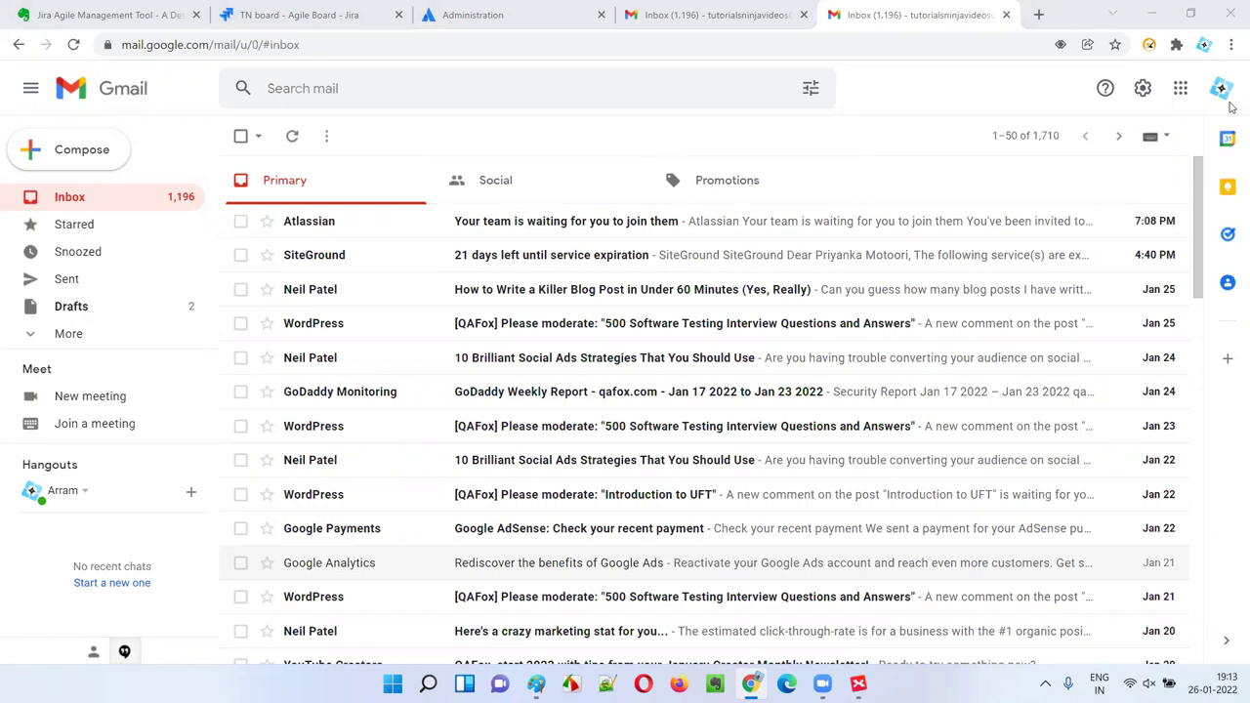
Step: Open the Atlassian invitation, copy its 'Join the team' link address, and launch Firefox
click(410, 221)
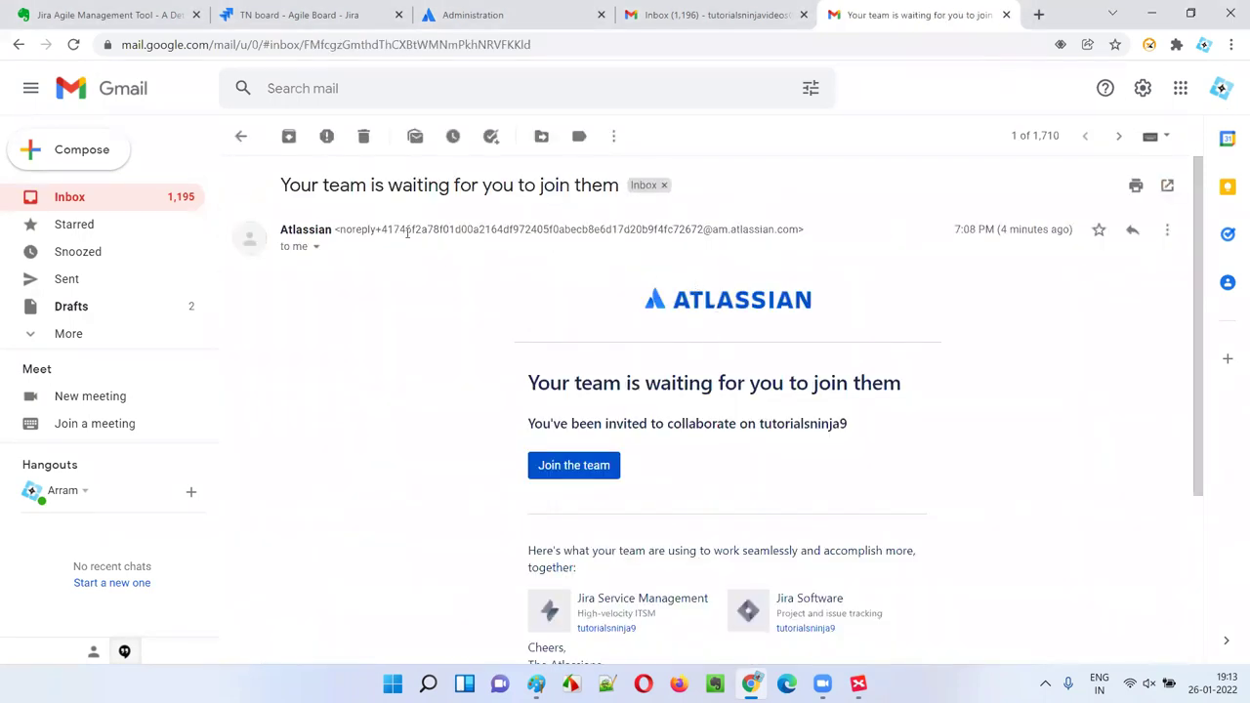
scroll(635, 371, down, 1)
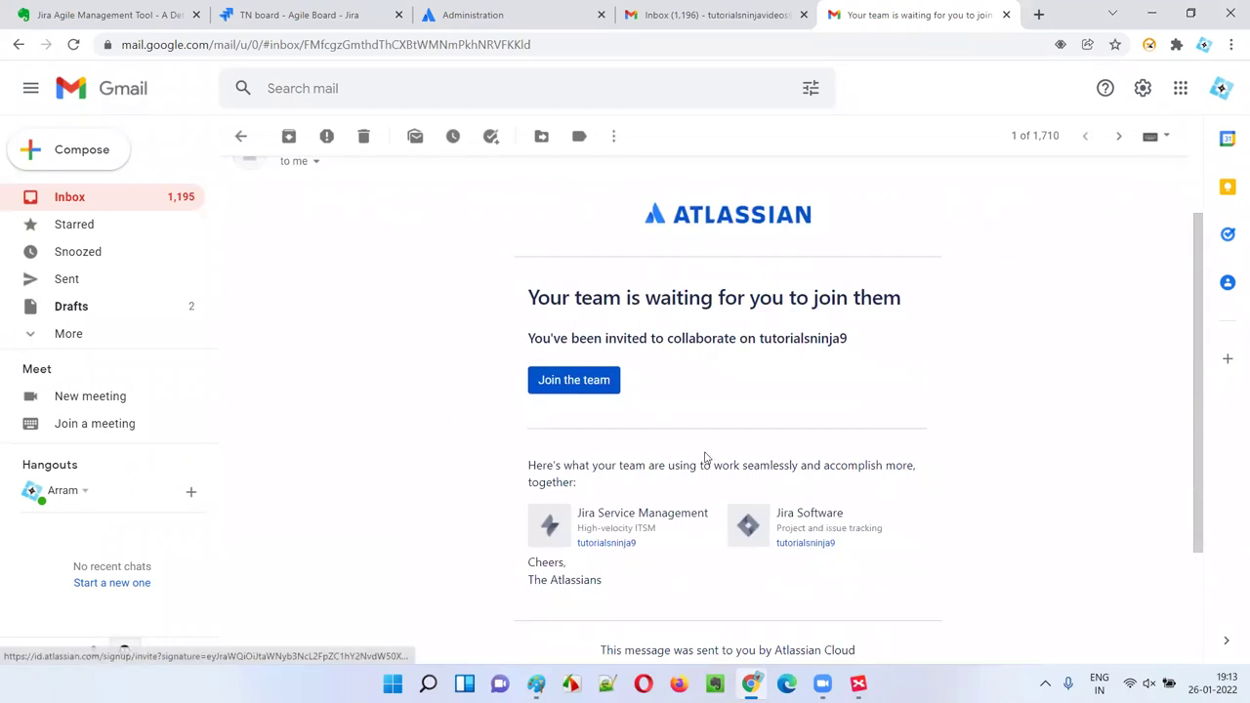
click(592, 389)
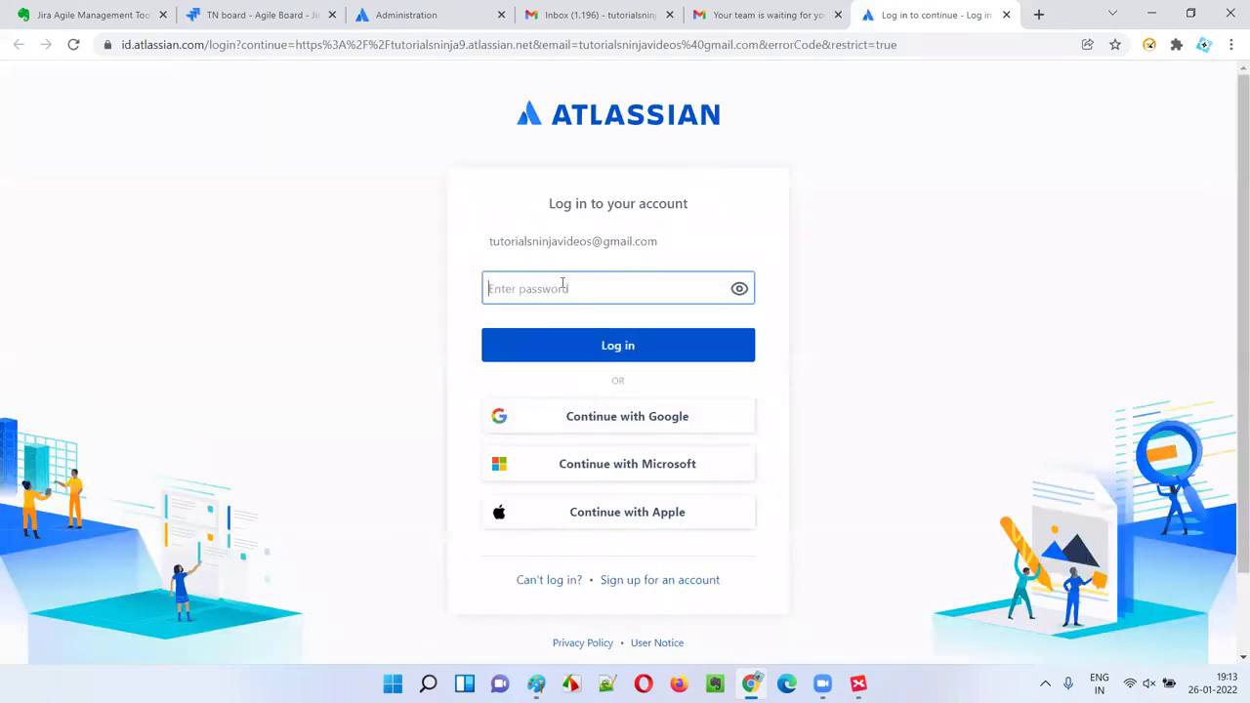
click(769, 15)
right_click(596, 400)
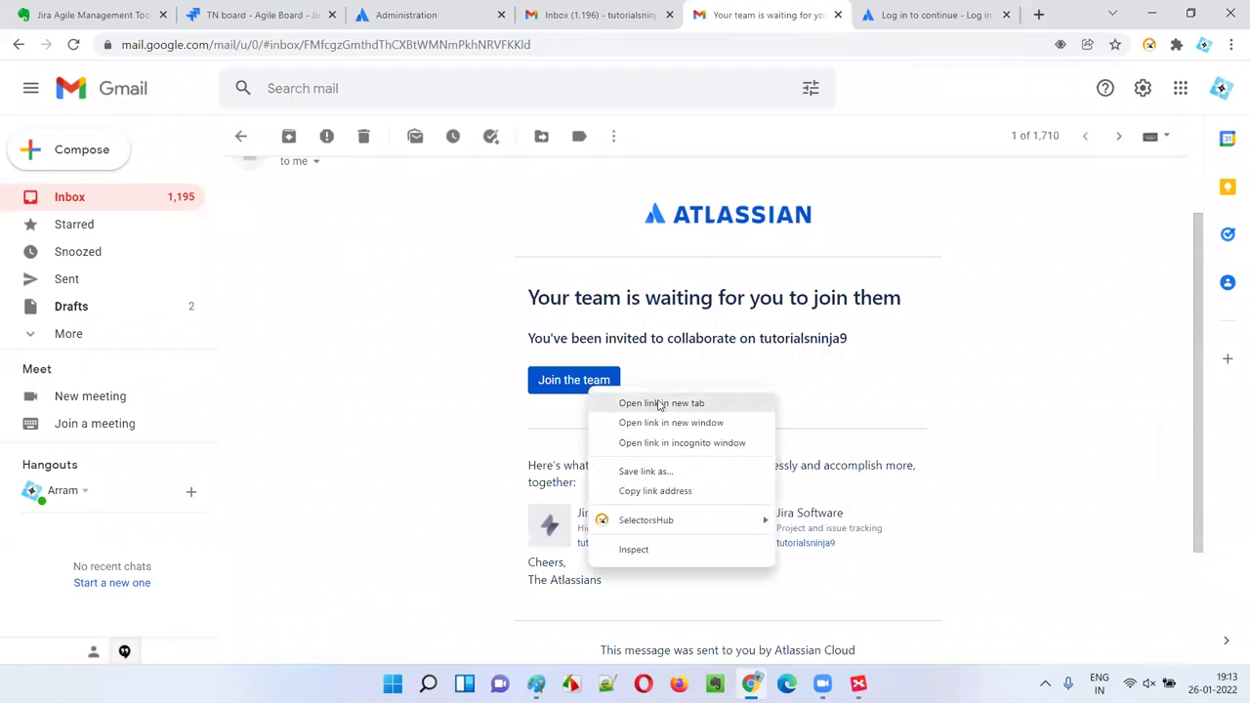
click(660, 493)
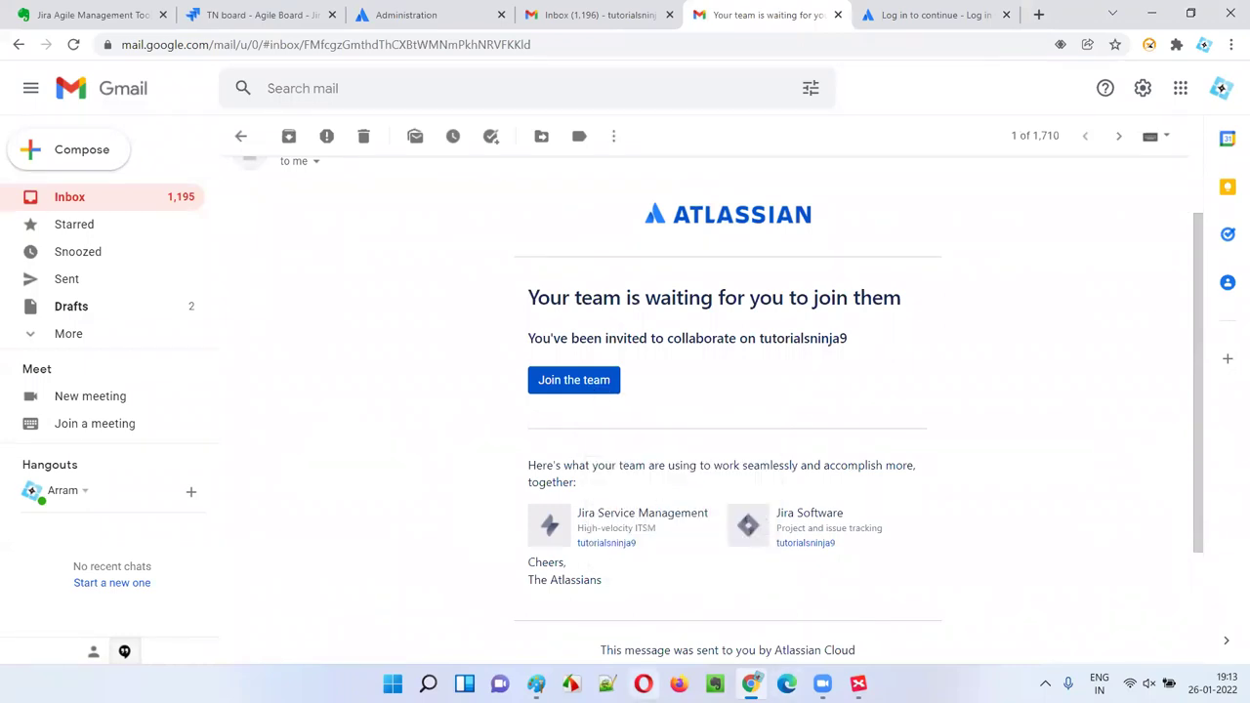
click(678, 683)
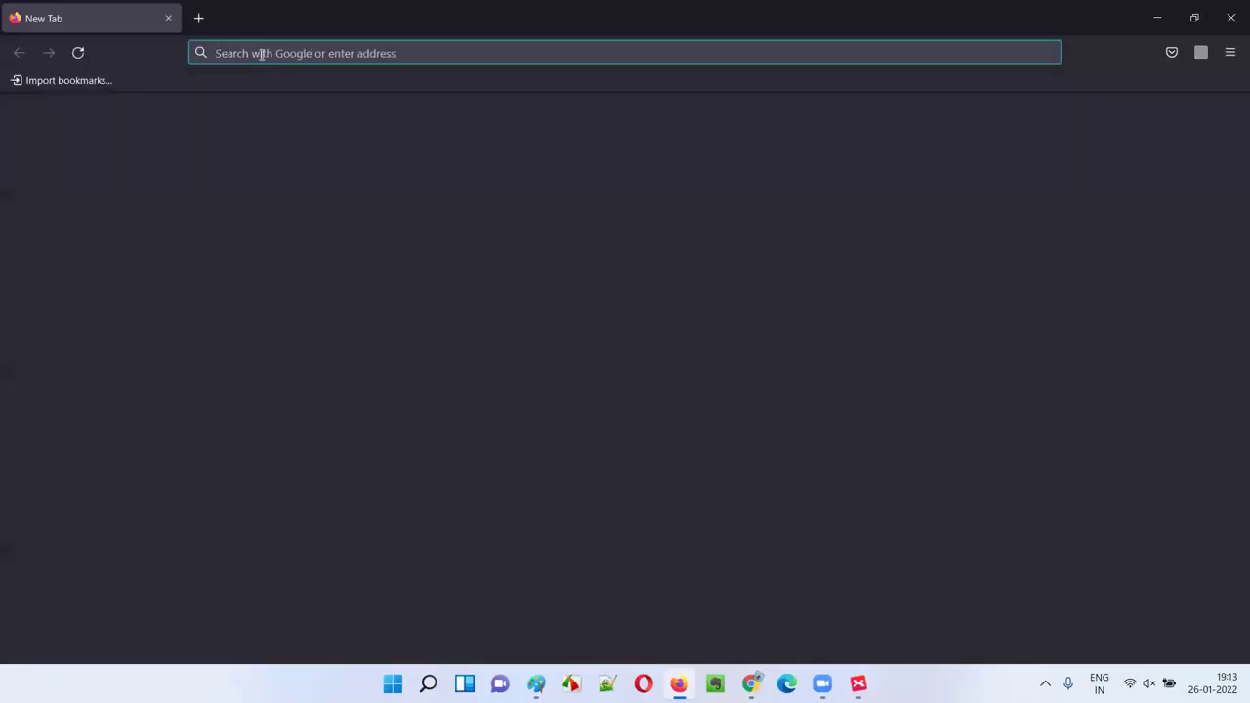
Step: Paste and go to the invitation link, then log in with the account password
right_click(261, 51)
click(300, 198)
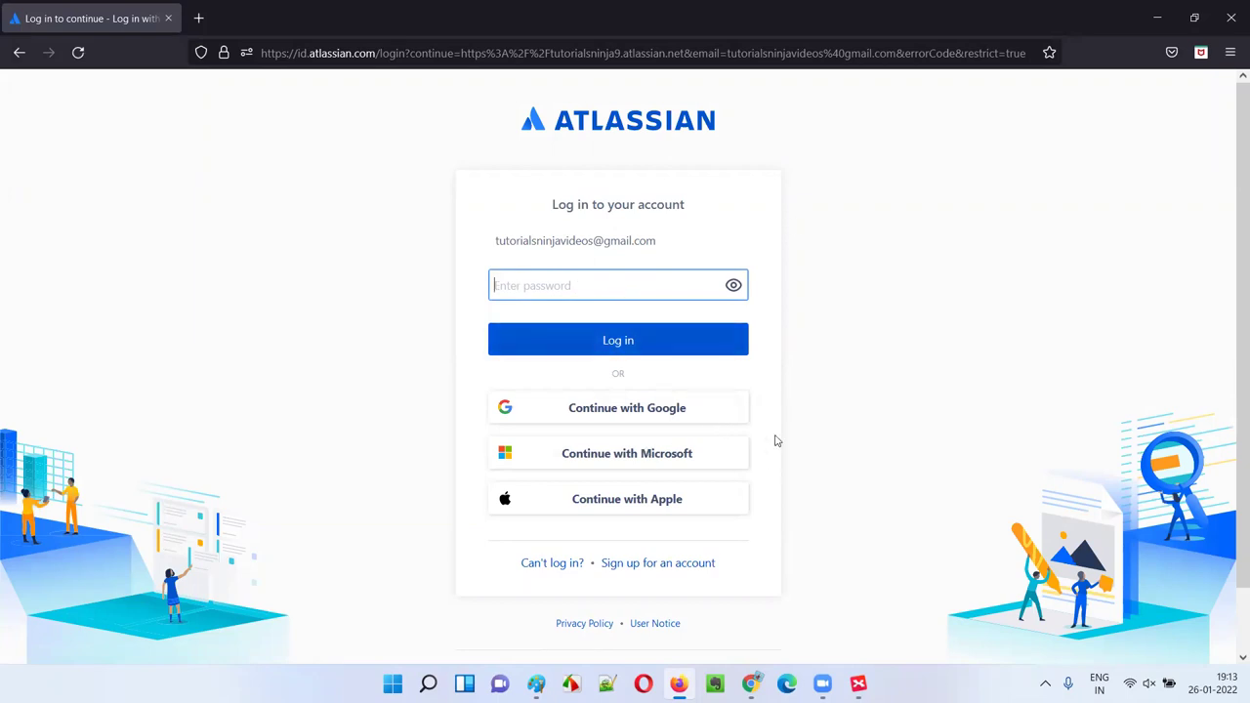
scroll(775, 438, down, 1)
scroll(619, 325, up, 1)
text(••)
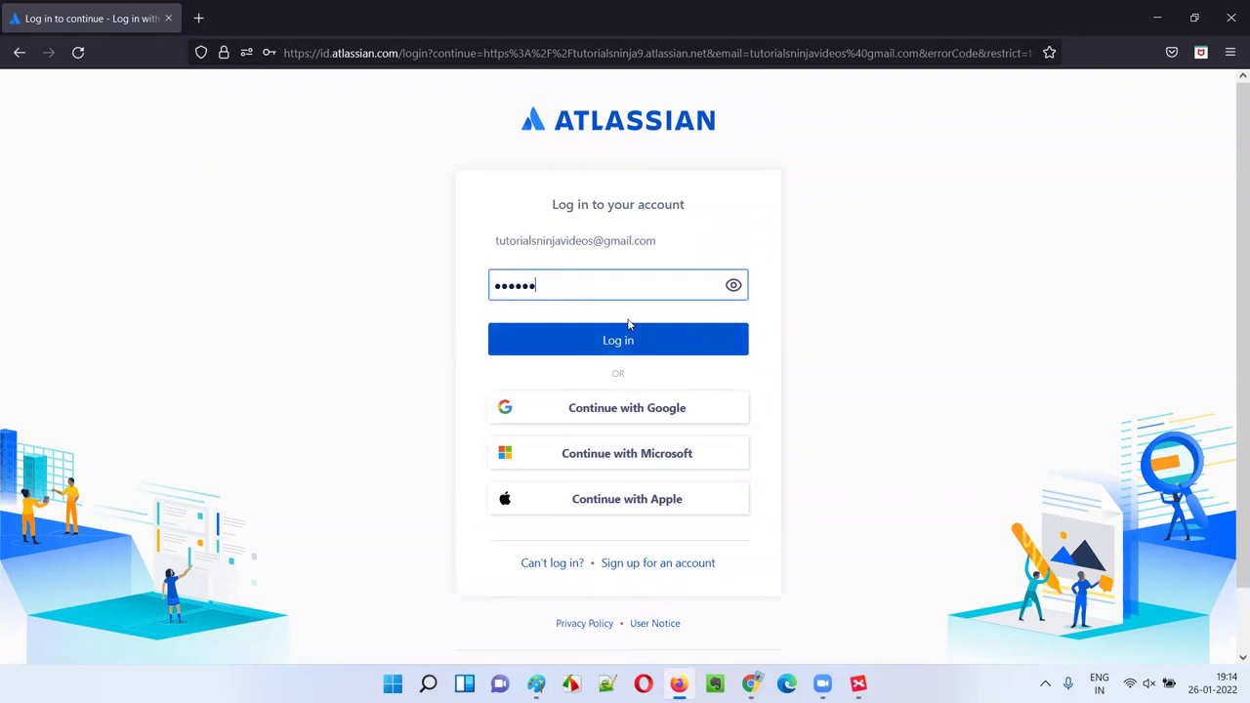
click(634, 328)
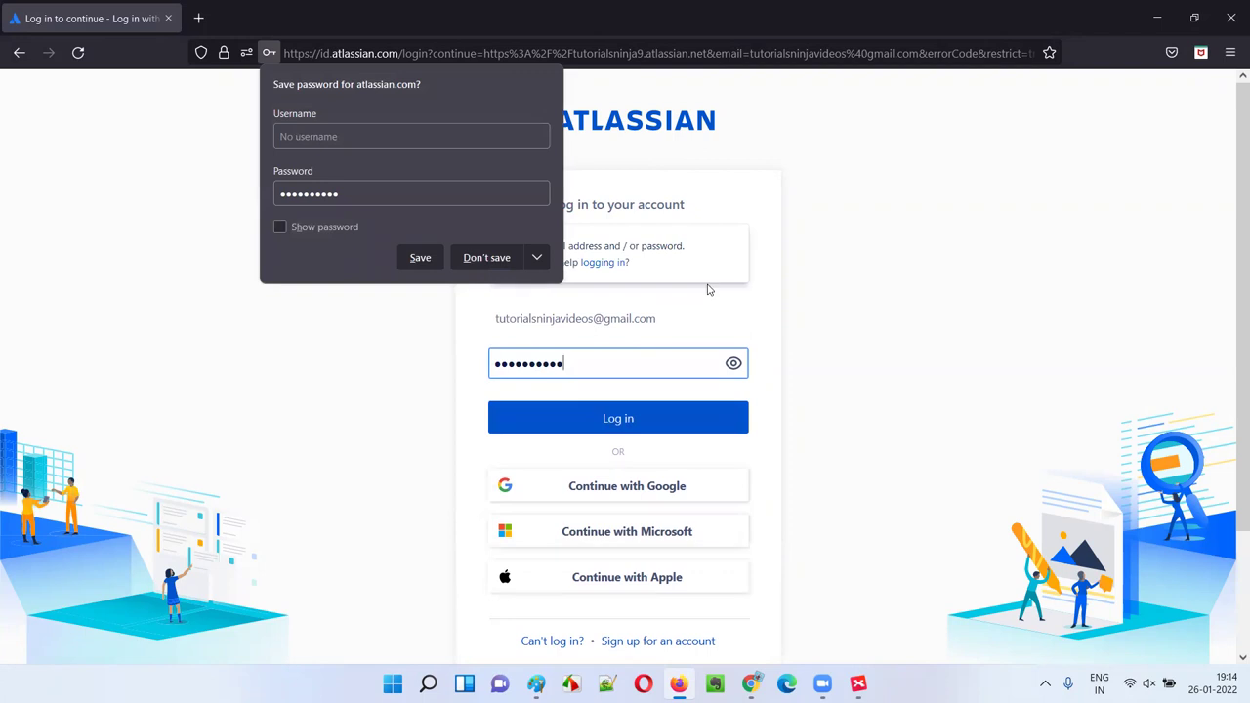
click(661, 348)
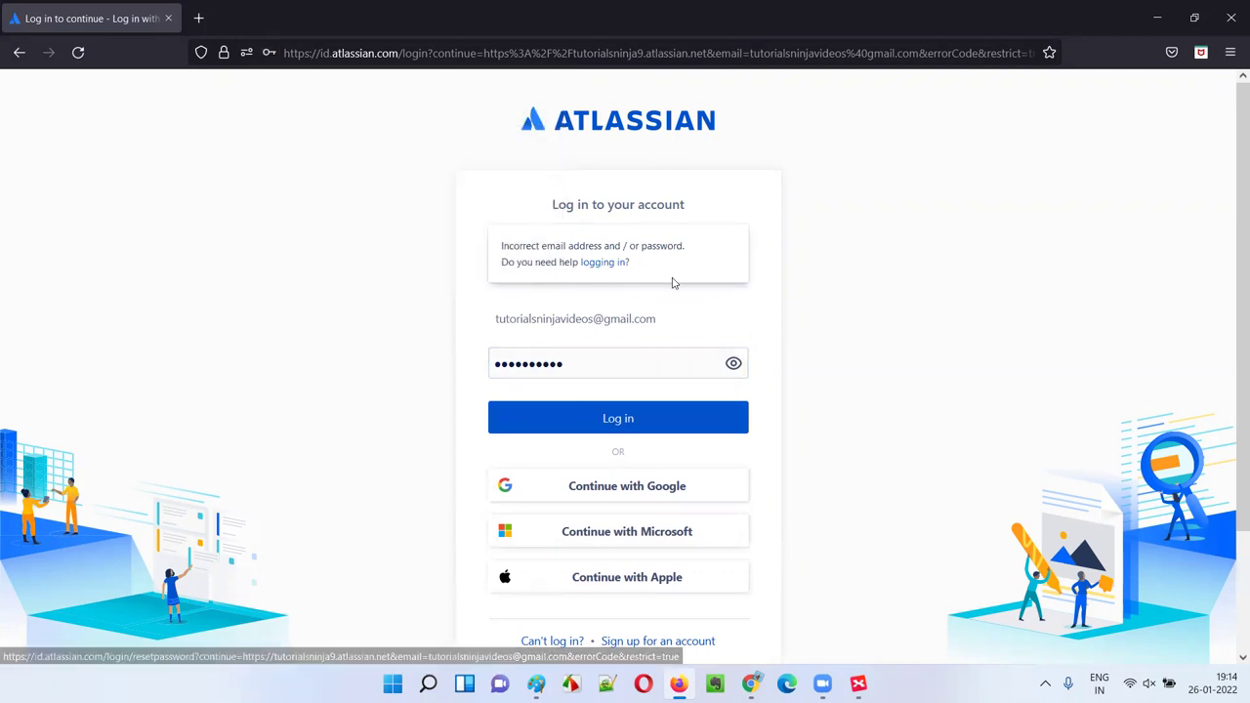
Step: Switch to 'Sign up for an account', enter a full name, and submit the form
scroll(611, 302, down, 3)
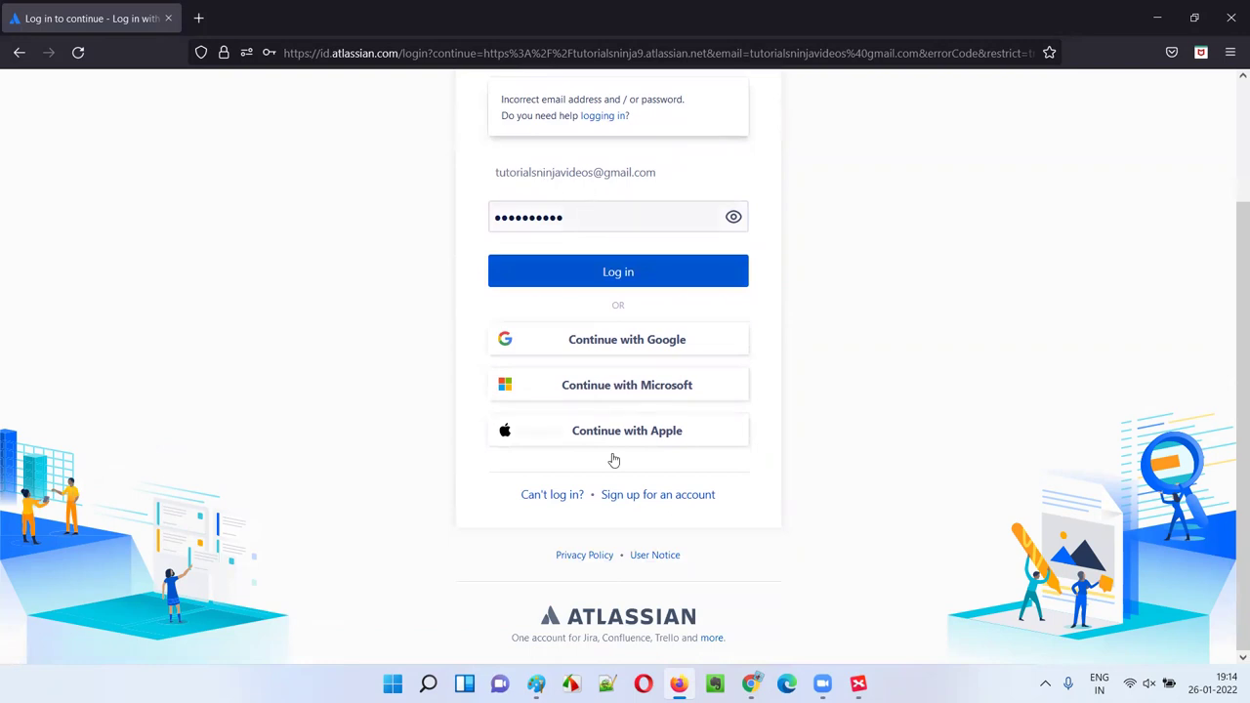
click(645, 498)
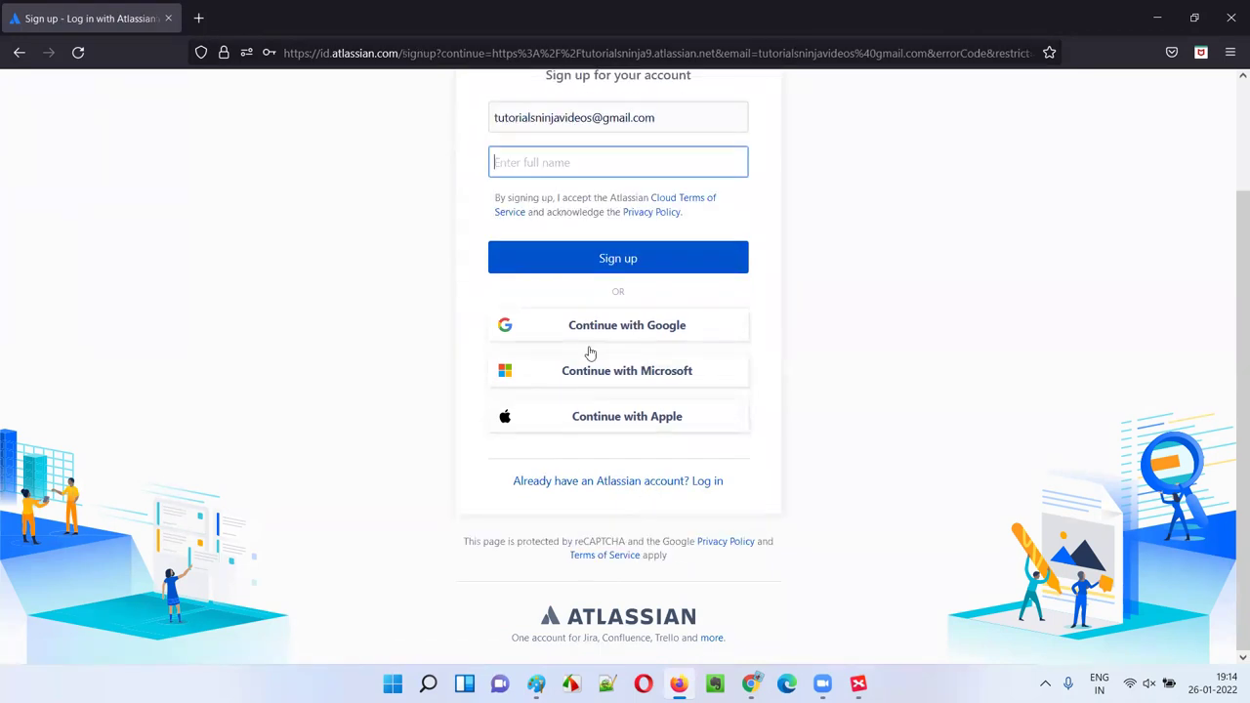
scroll(554, 311, up, 3)
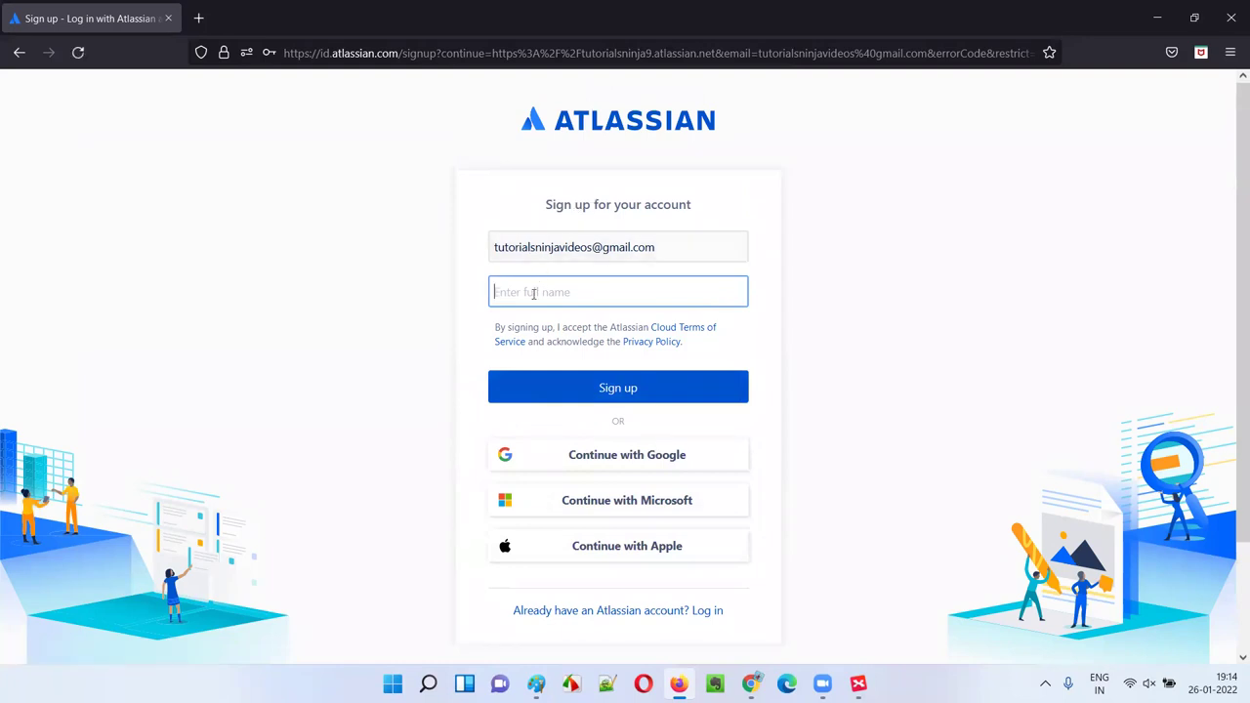
text(Prod)
click(373, 258)
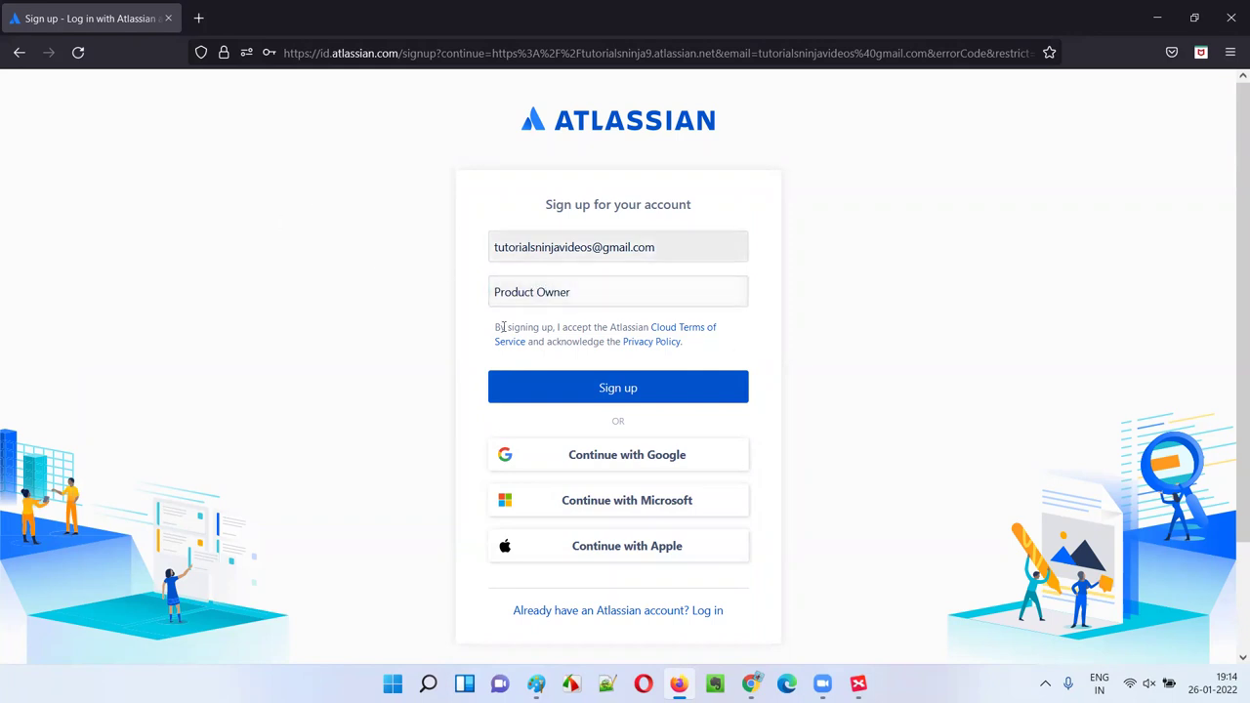
click(592, 291)
text(Ravi)
click(373, 267)
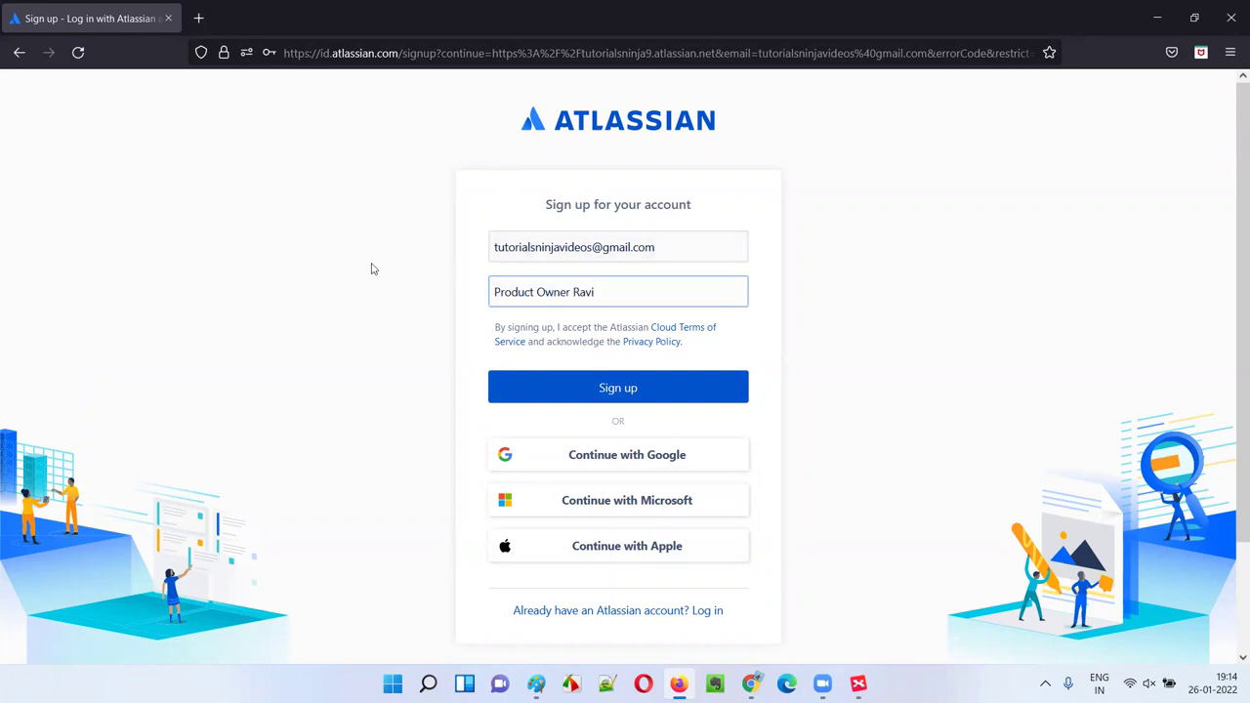
scroll(651, 403, down, 2)
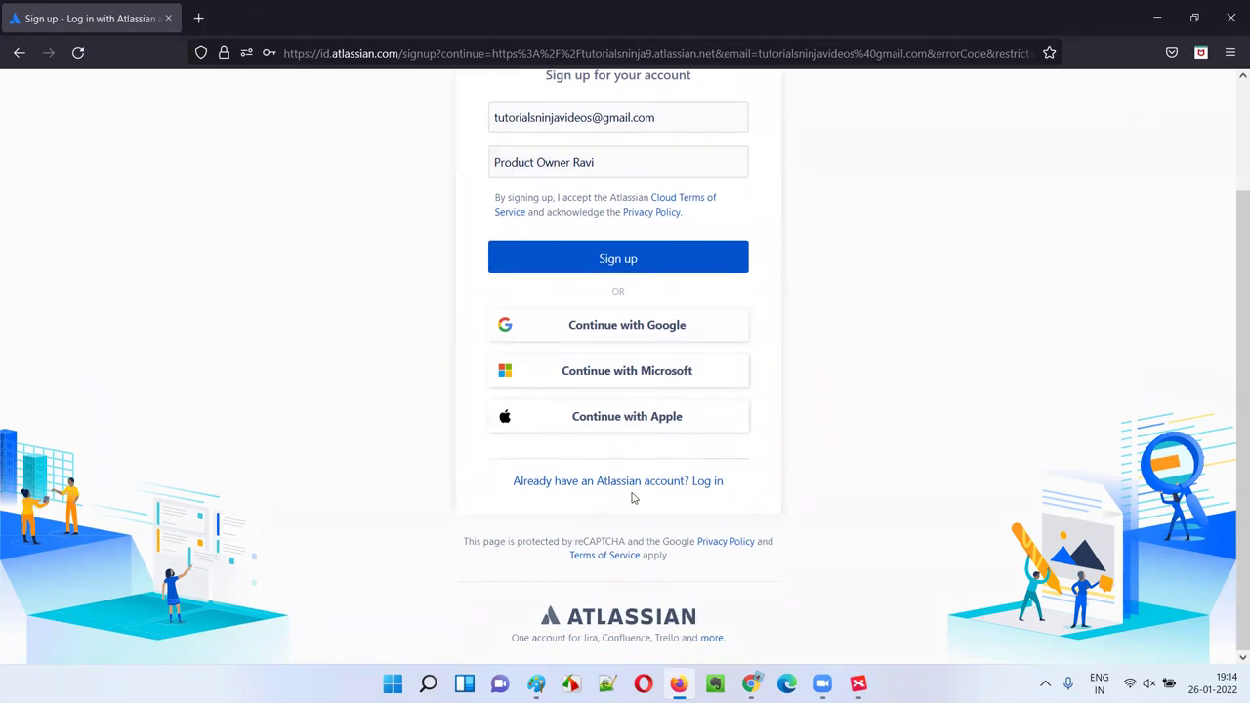
click(638, 266)
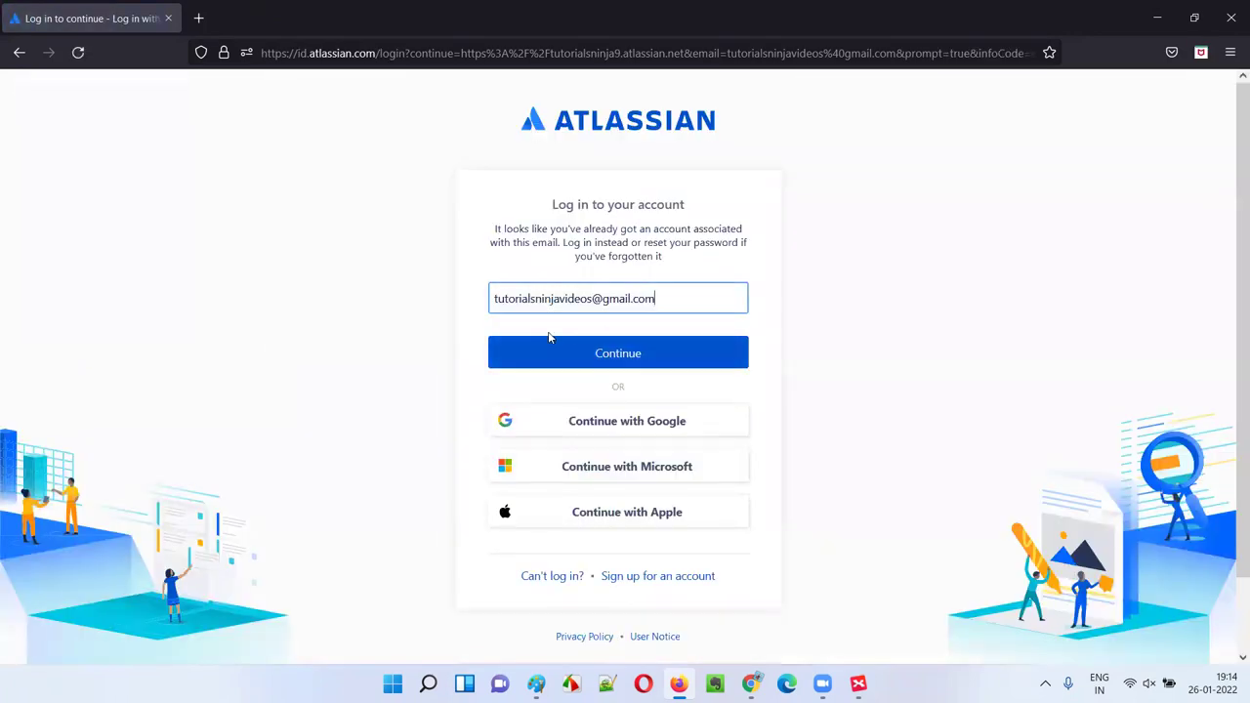
Step: Log in again with the prefilled email and password, then retry signing up
click(626, 357)
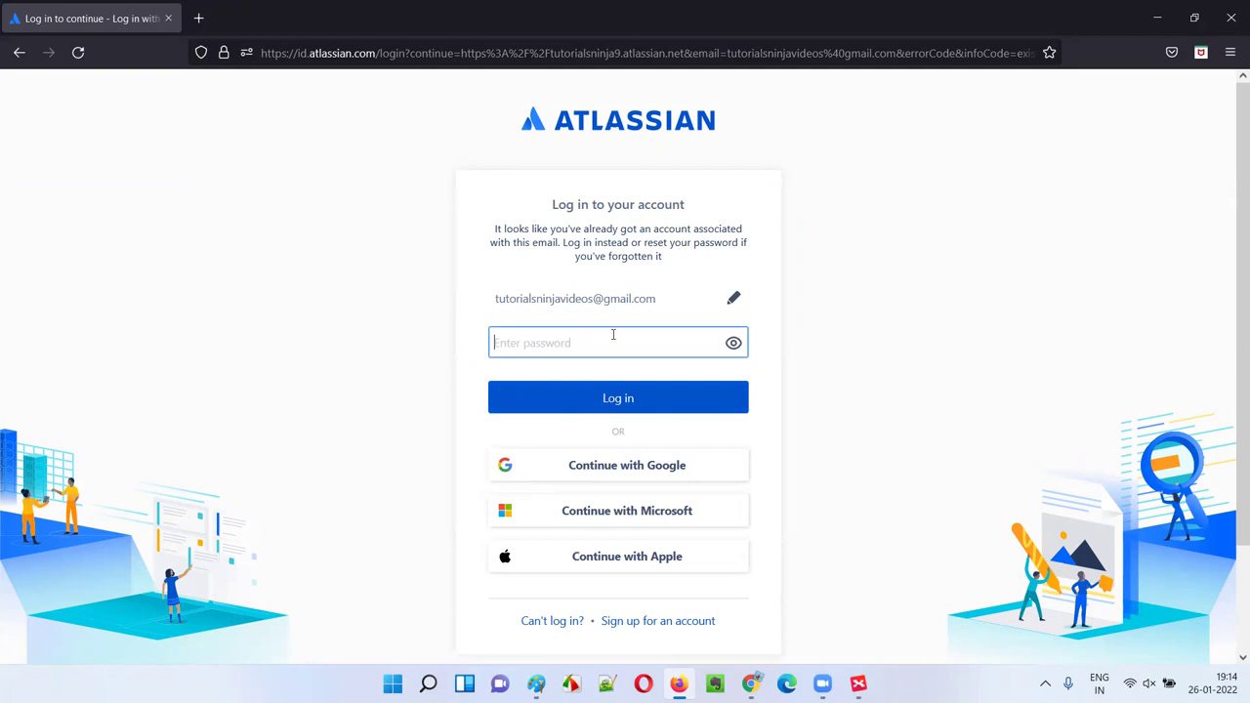
text(•)
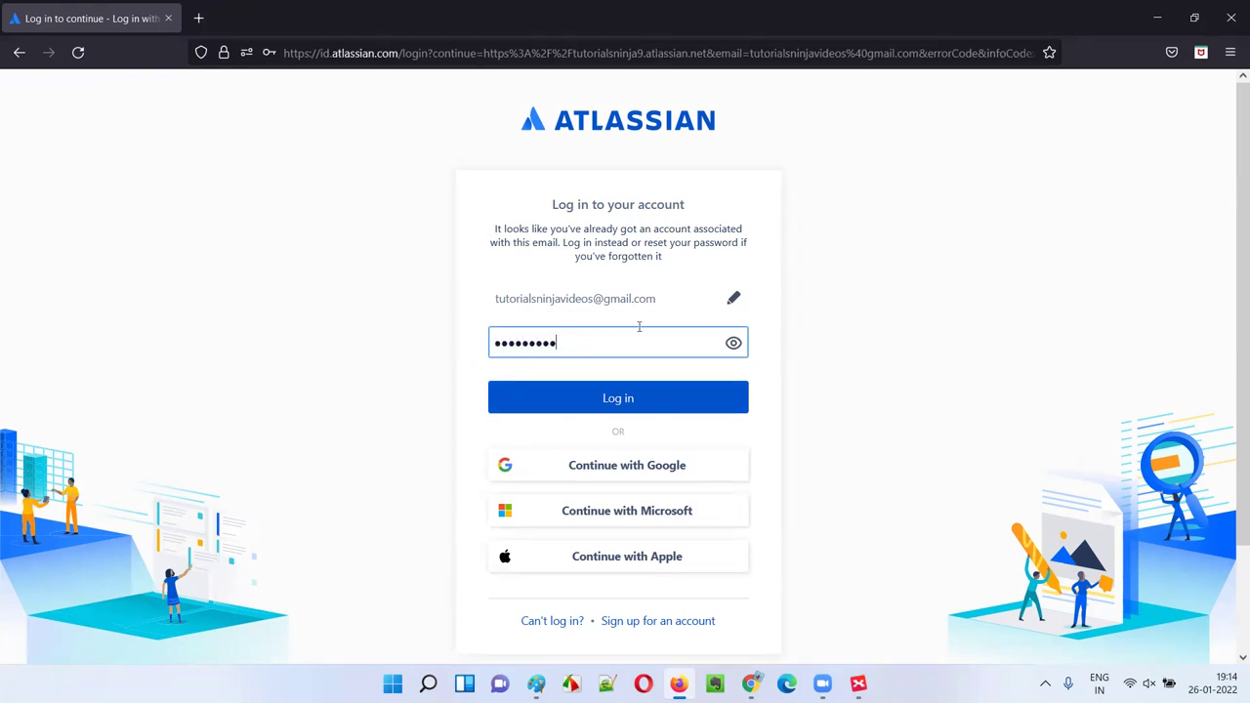
click(659, 409)
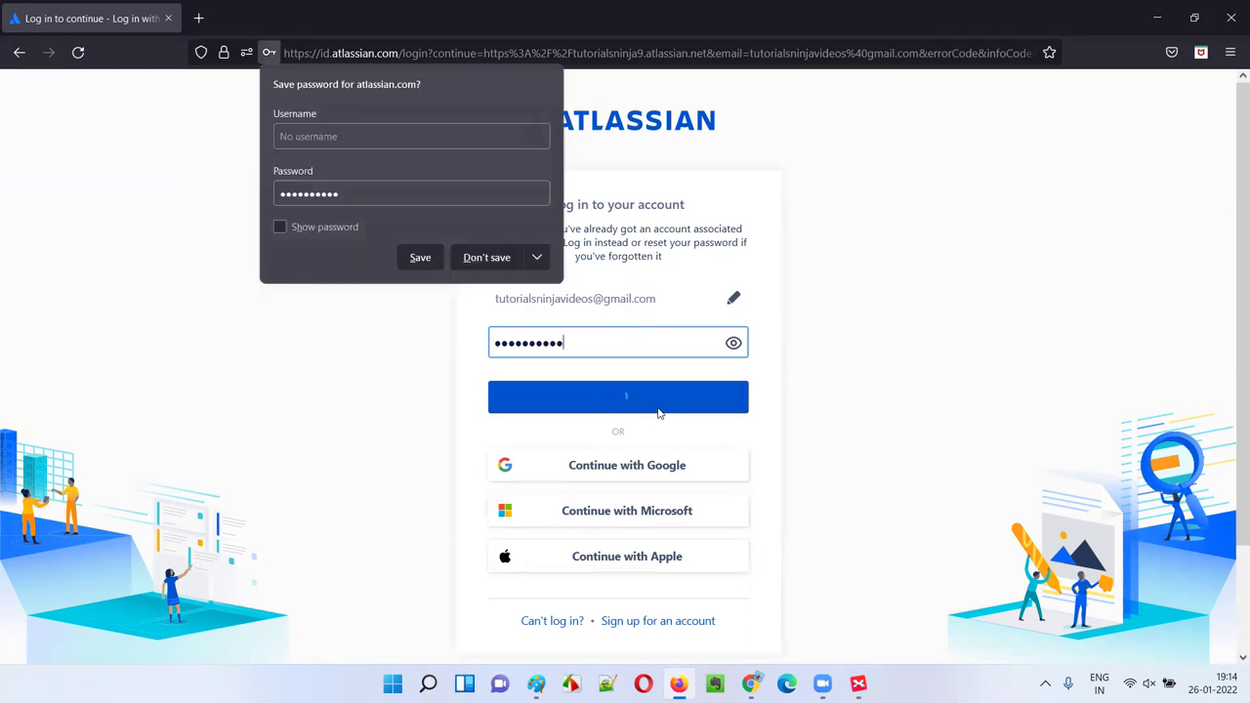
click(803, 351)
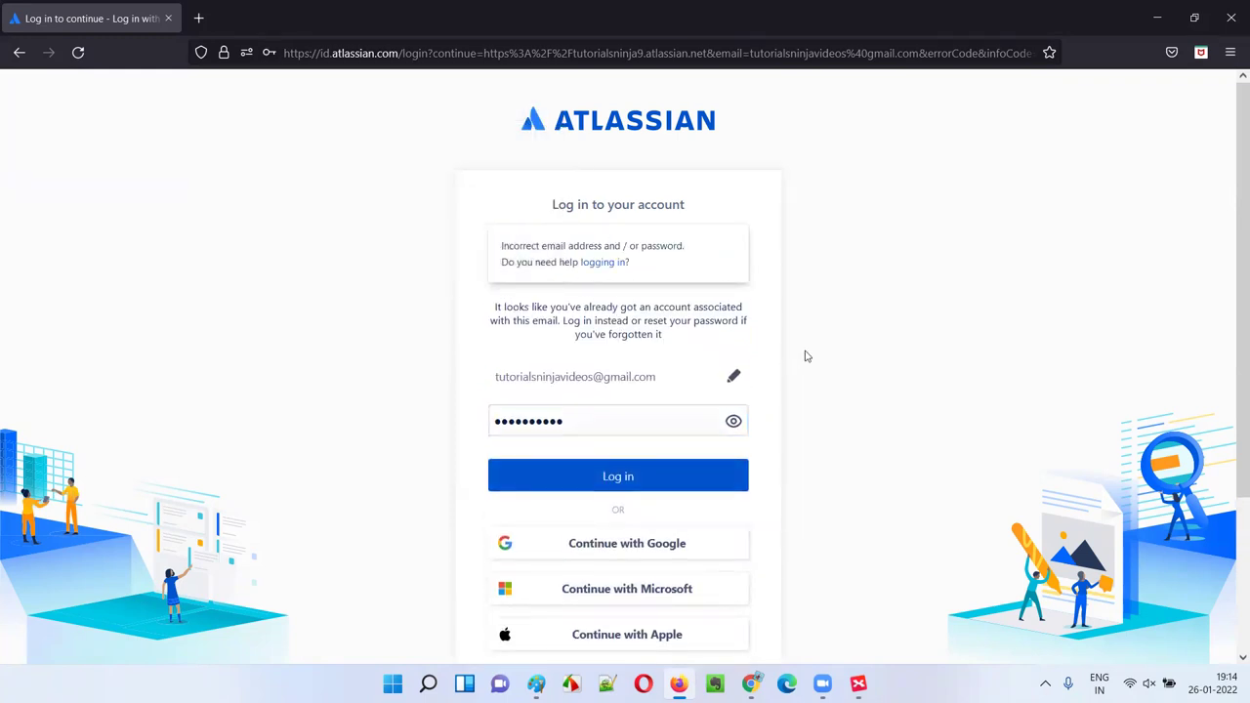
scroll(692, 502, down, 3)
click(642, 496)
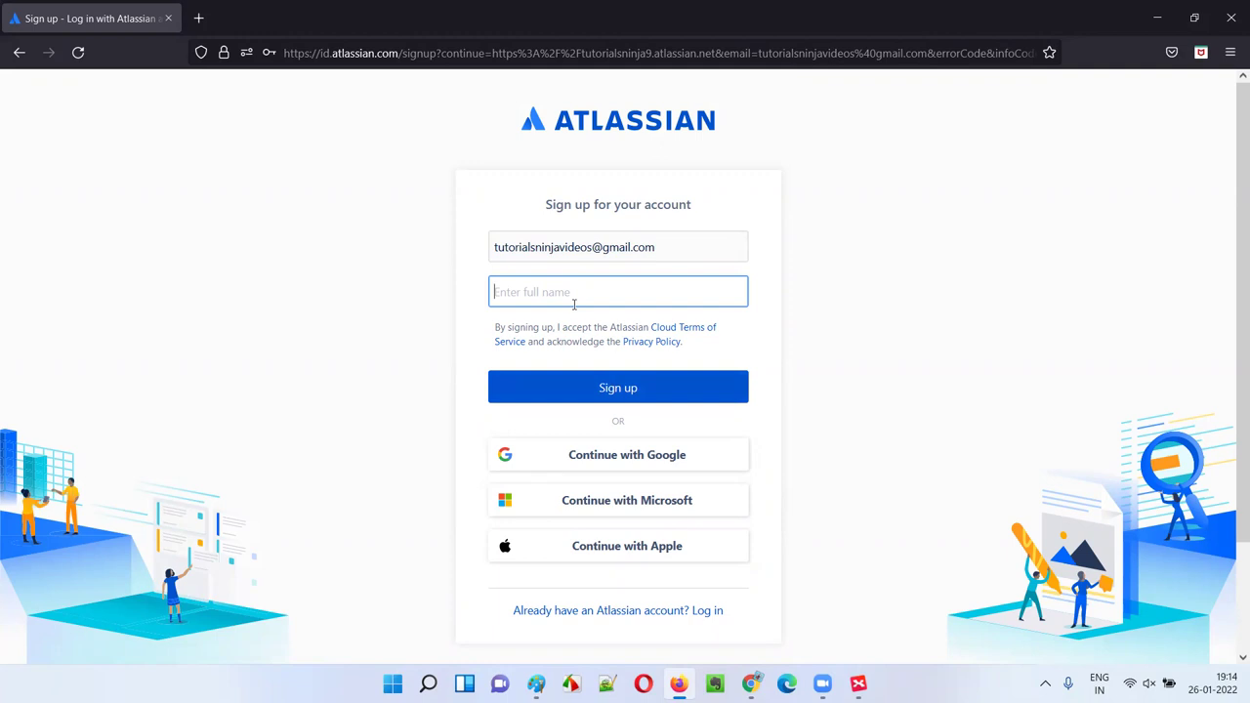
text(R)
click(640, 399)
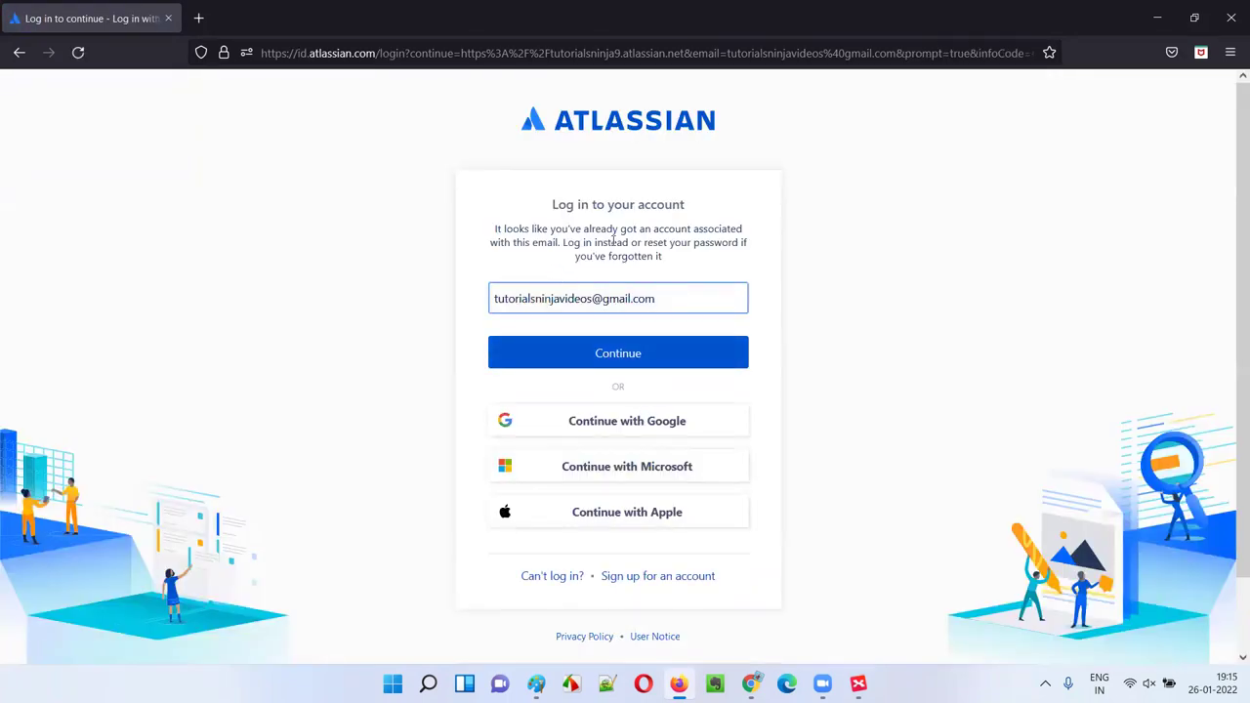
Step: Select the account-already-exists message and the email address it shows
drag(613, 240, 722, 270)
click(730, 275)
drag(518, 239, 493, 226)
click(663, 258)
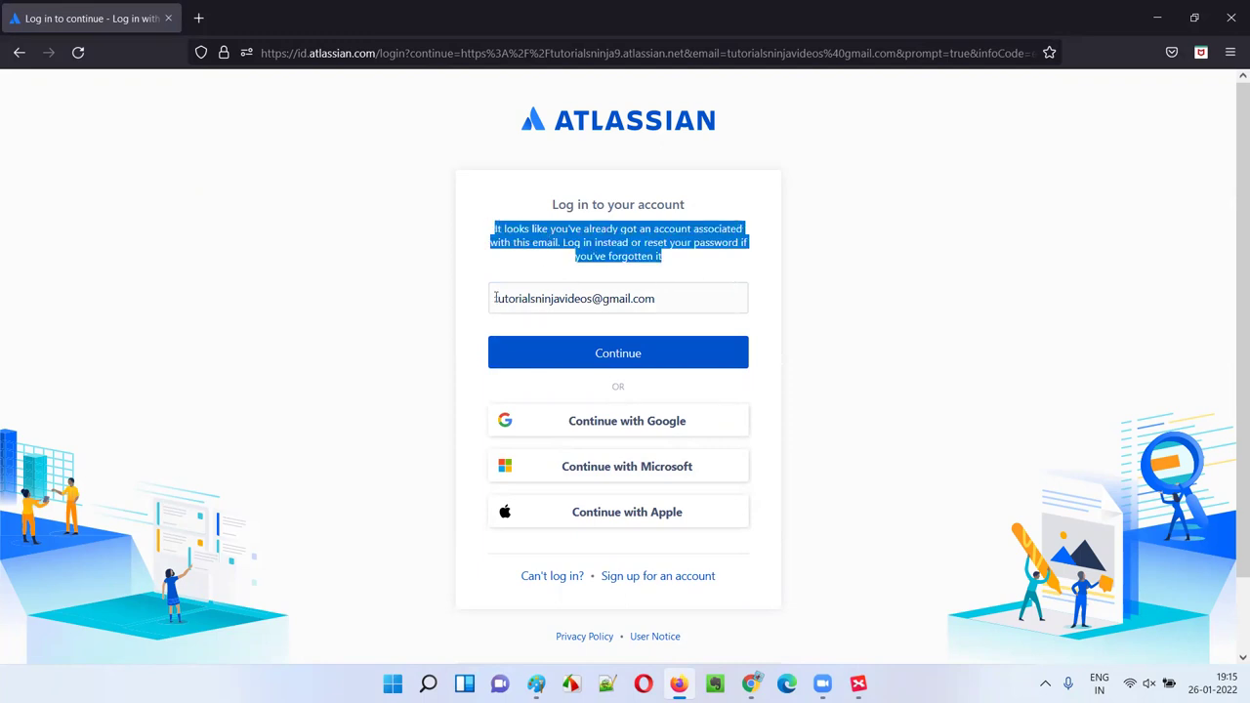
drag(652, 300, 195, 238)
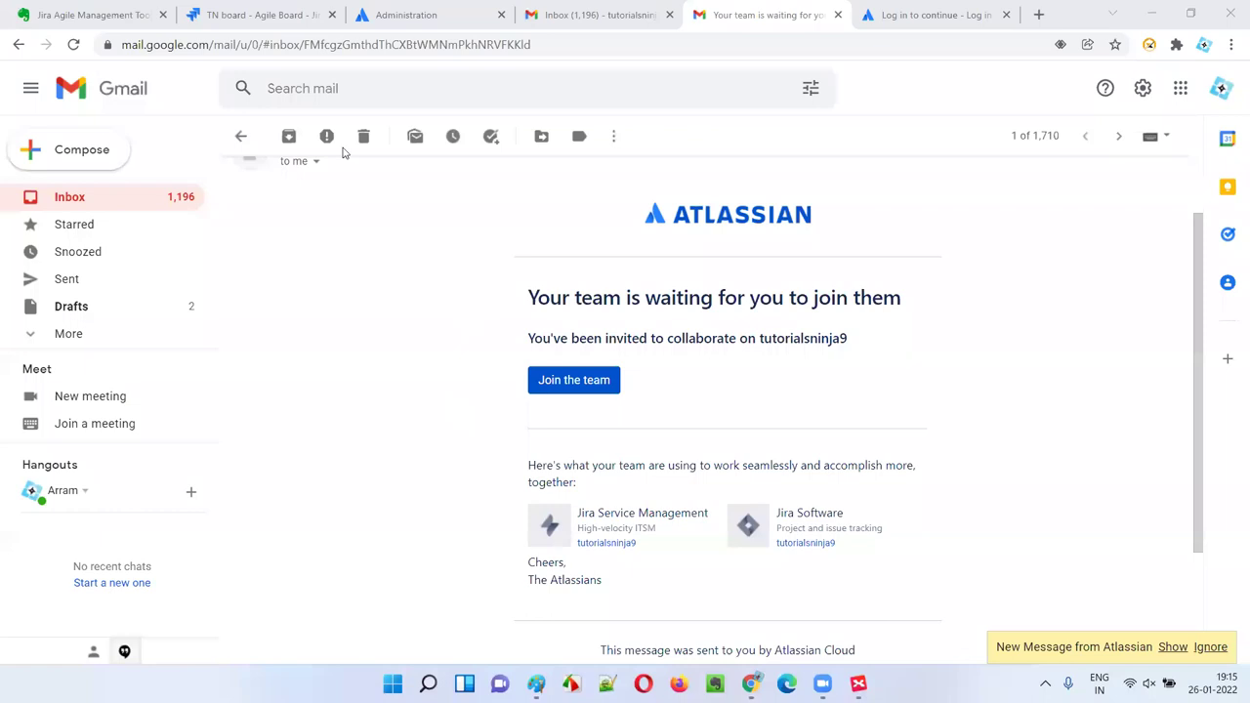
Step: Close the leftover log-in tab and admin invite page, returning to the Jira backlog
scroll(342, 151, up, 1)
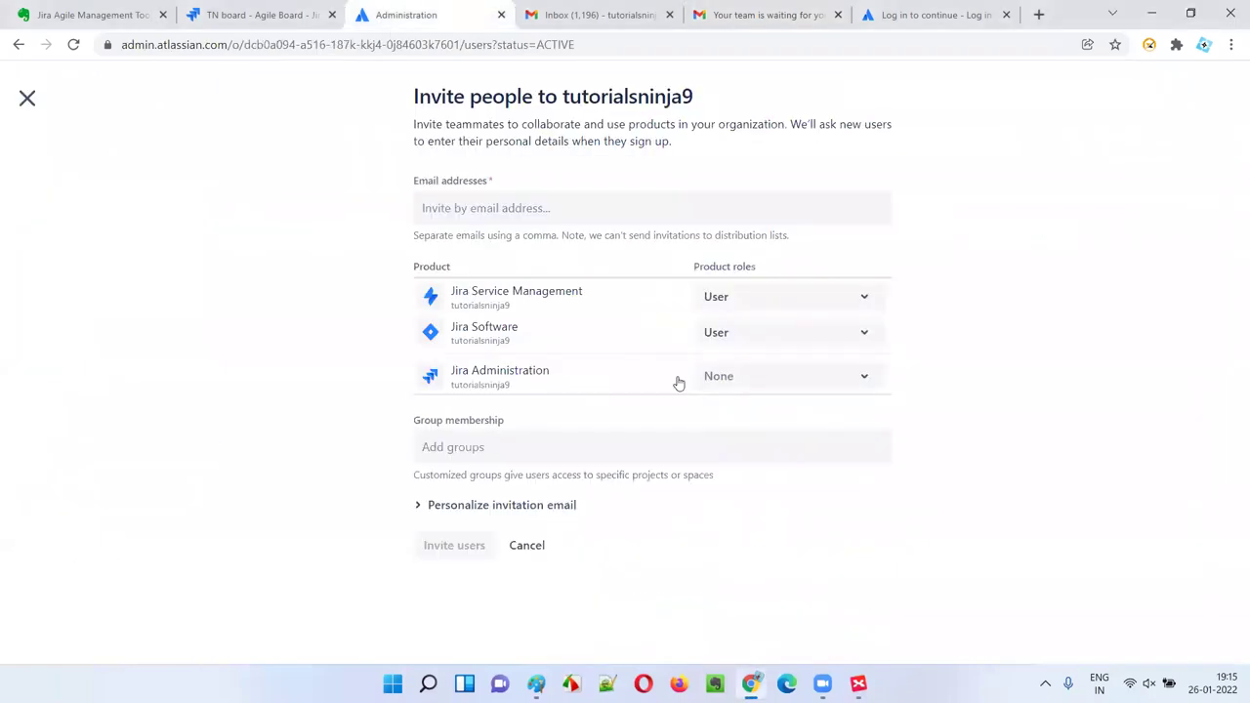
click(259, 15)
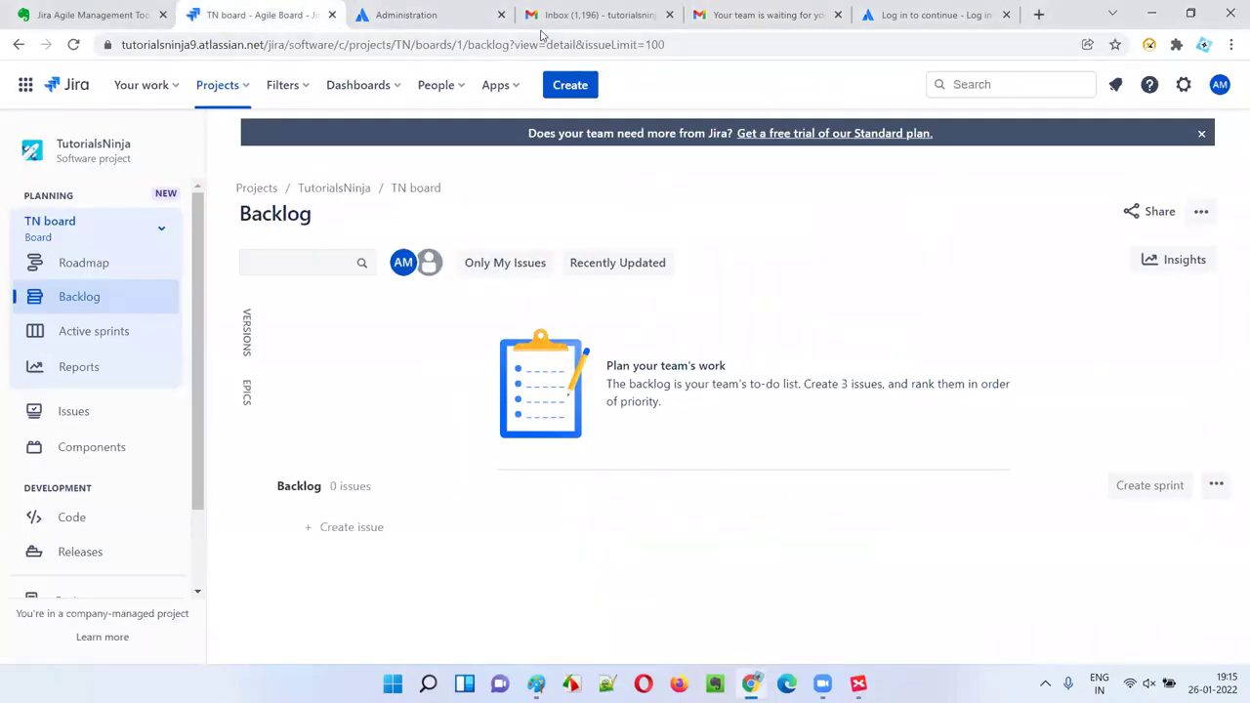
click(1007, 15)
click(472, 14)
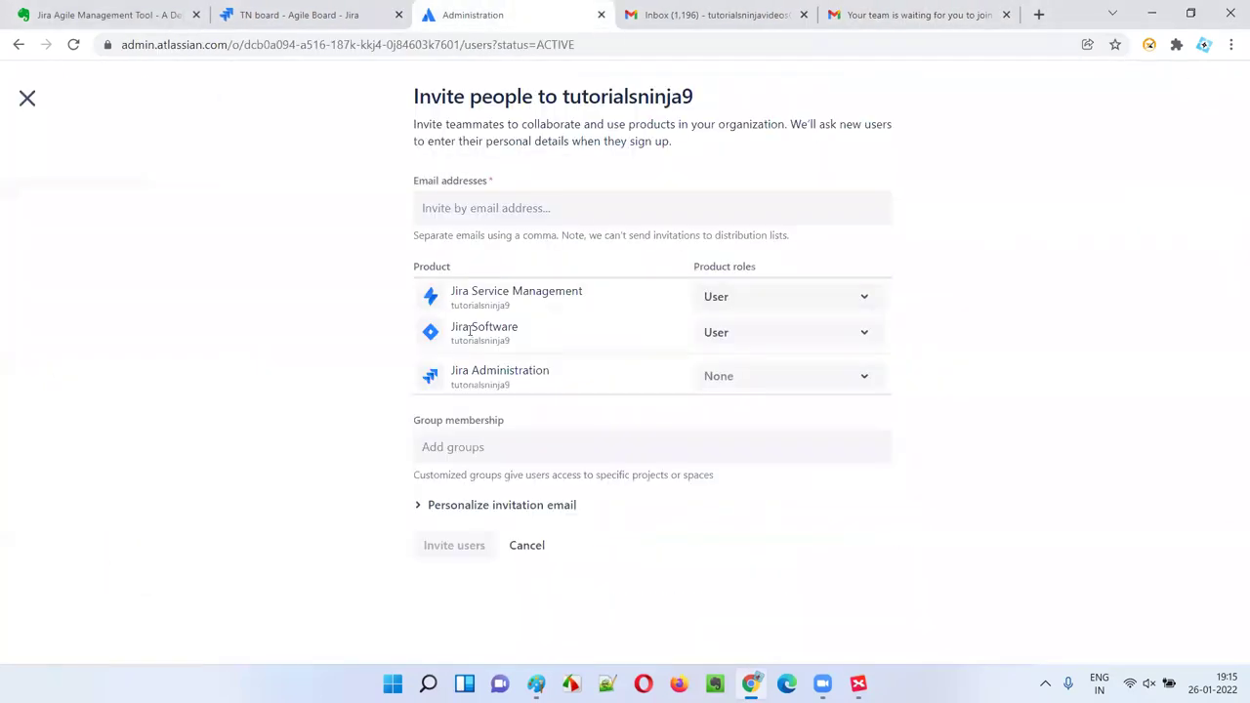
click(601, 15)
key(ctrl+shift+Tab)
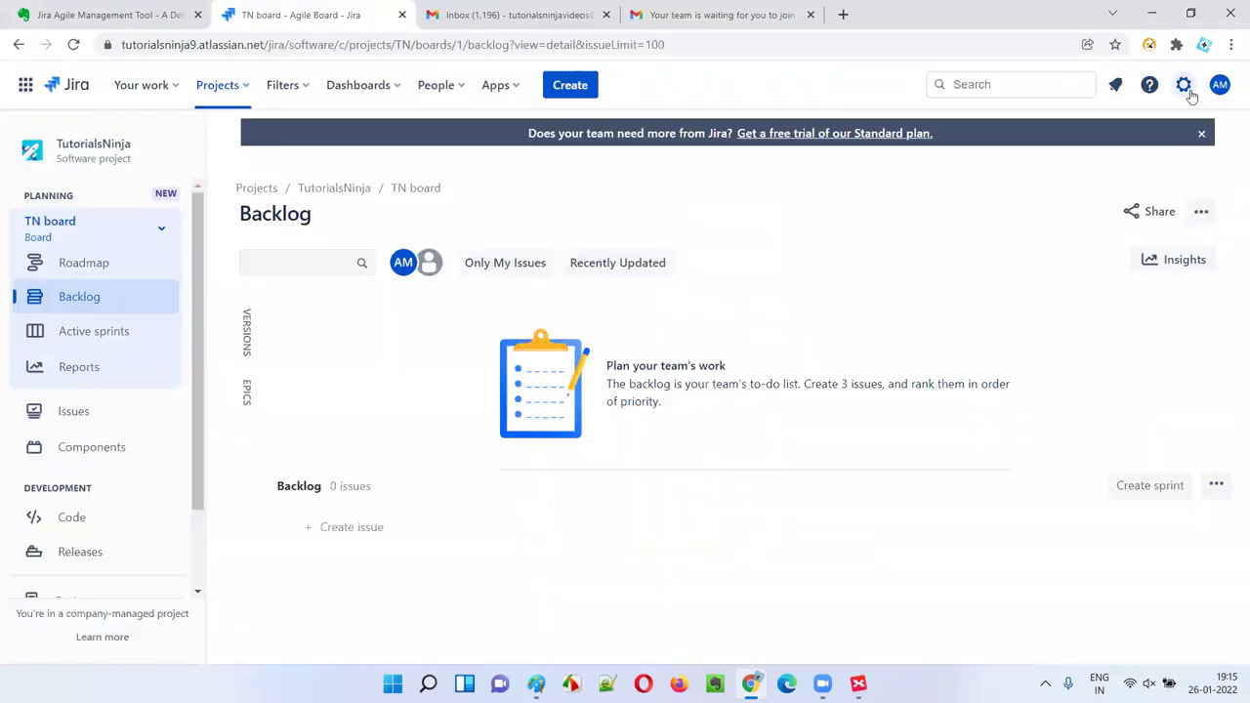
Step: Open User management from the Jira settings gear and close the duplicate Gmail tab
click(1187, 90)
click(845, 207)
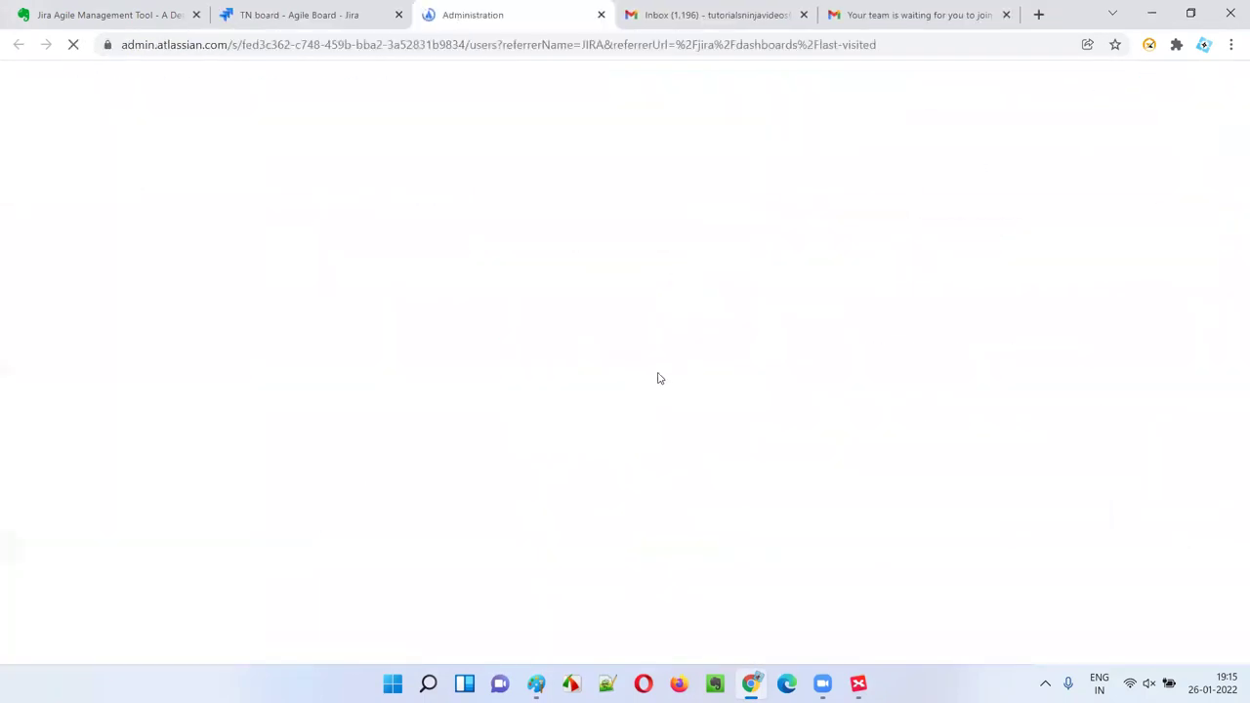
click(757, 13)
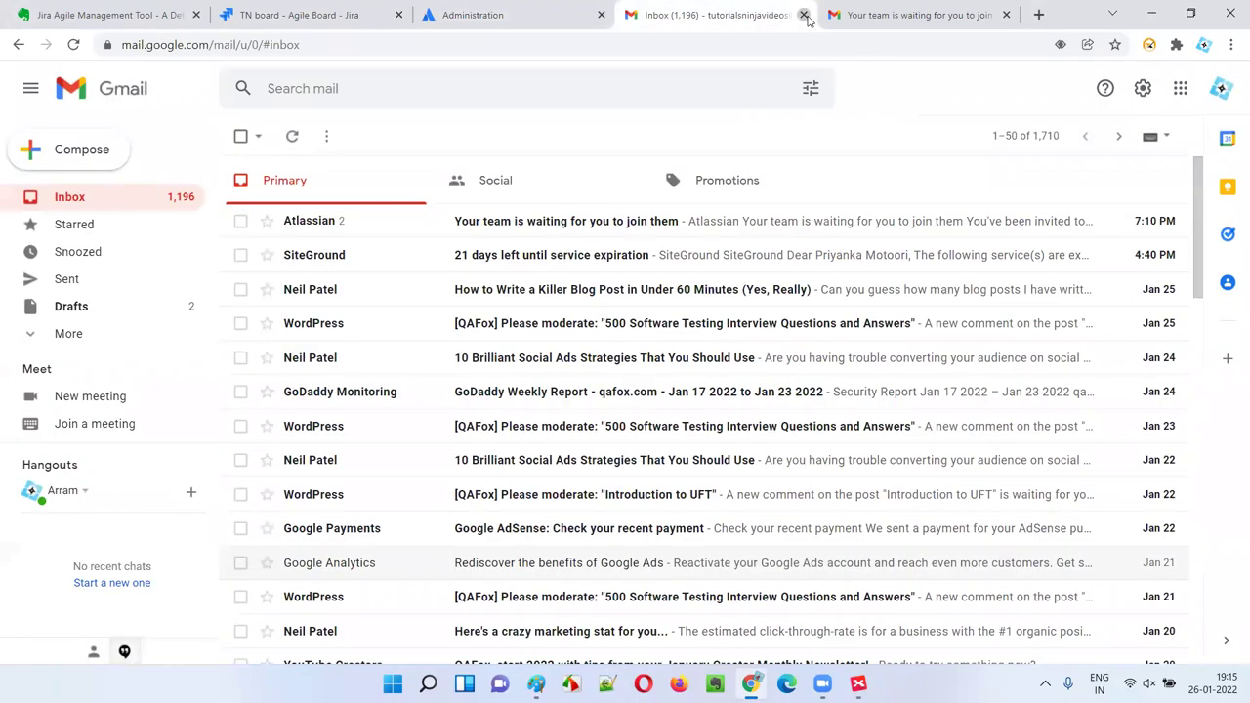
click(804, 14)
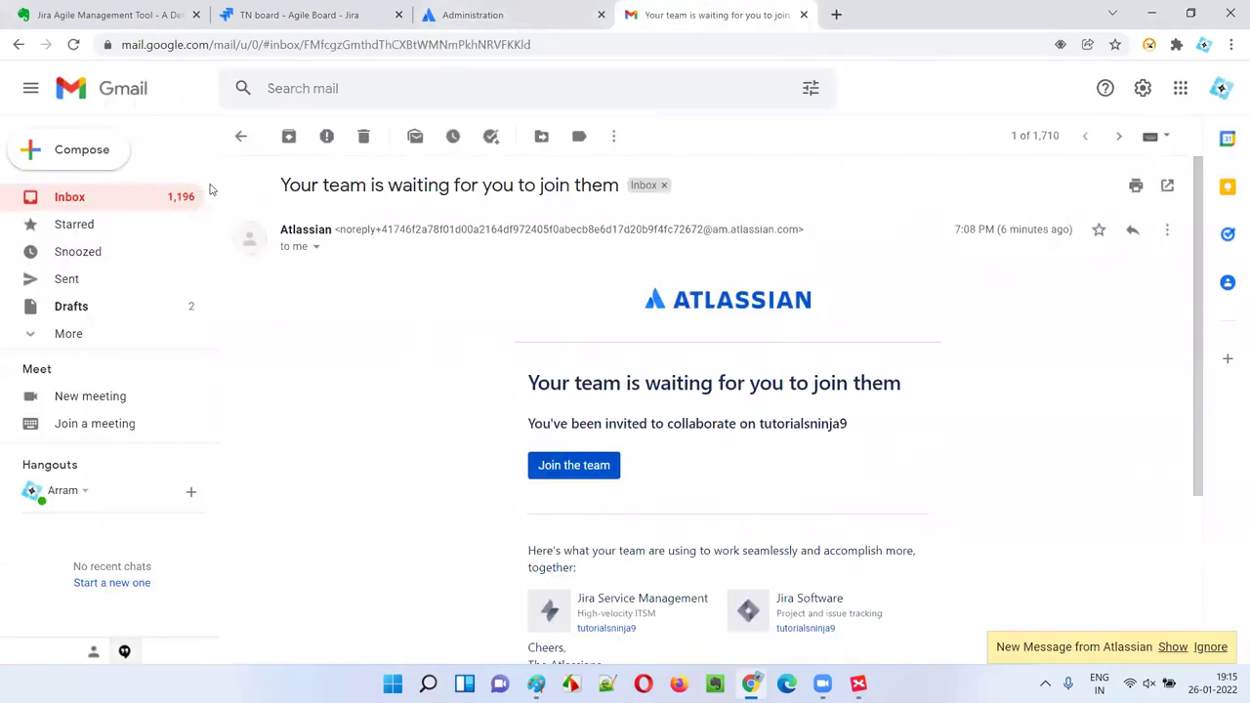
click(249, 143)
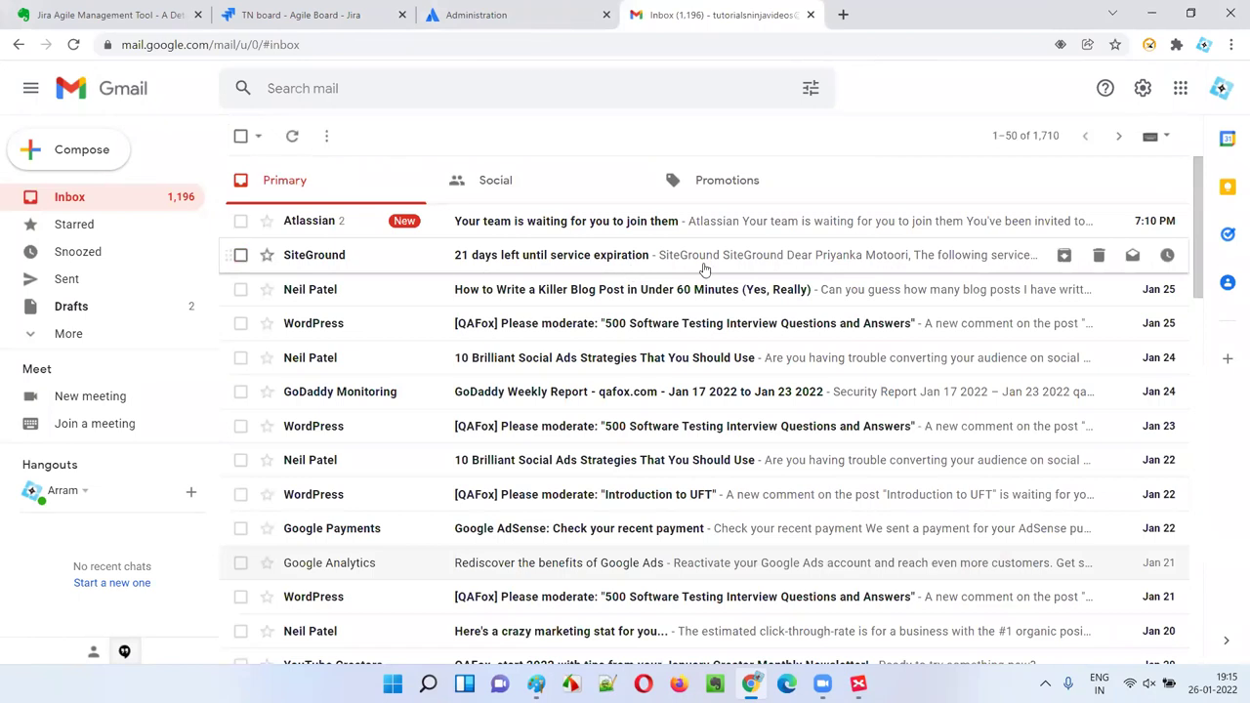
Step: Check the admin Users page, then list the signed-in Google accounts in Gmail
click(523, 26)
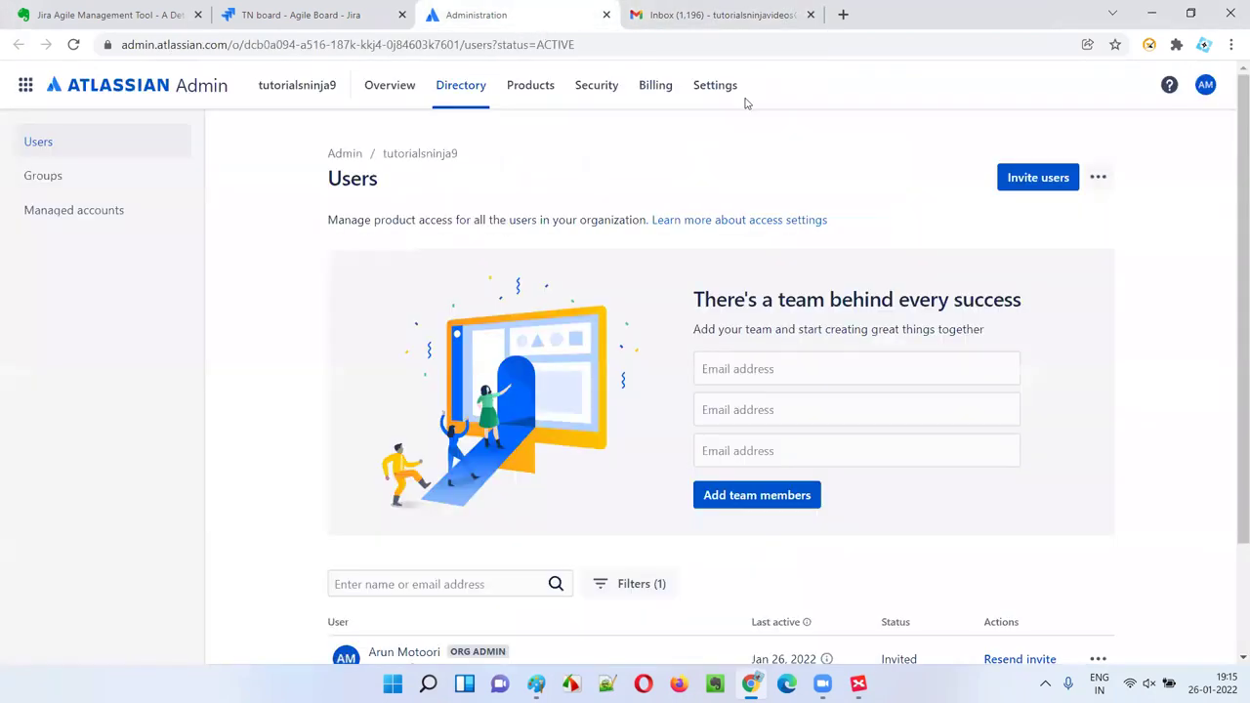
scroll(747, 277, down, 2)
click(727, 8)
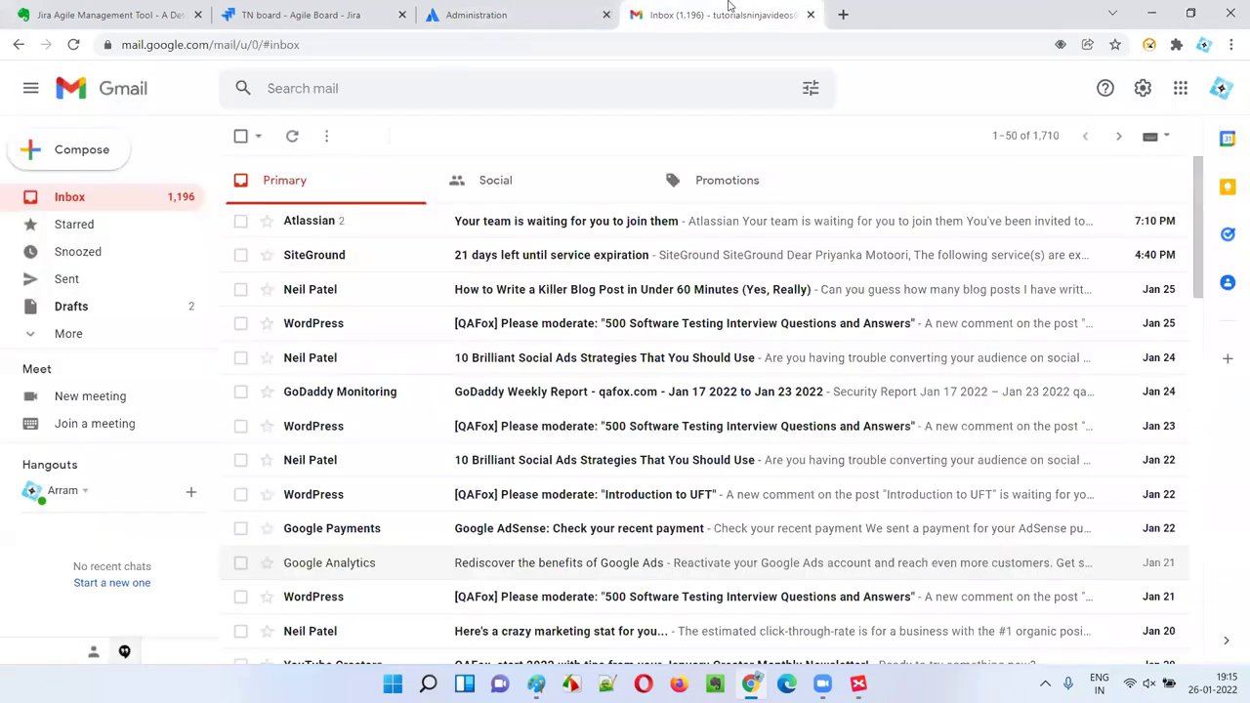
click(1221, 90)
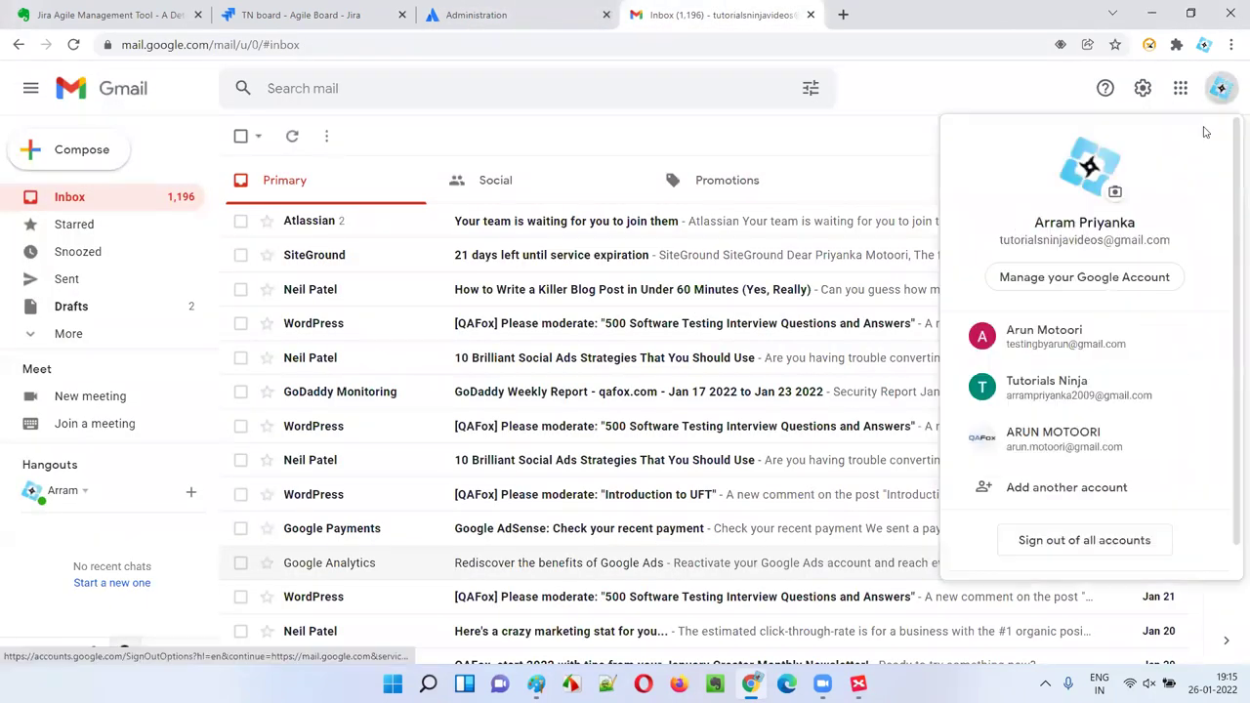
Step: Switch to the second Google account's inbox and copy its email address
click(1057, 337)
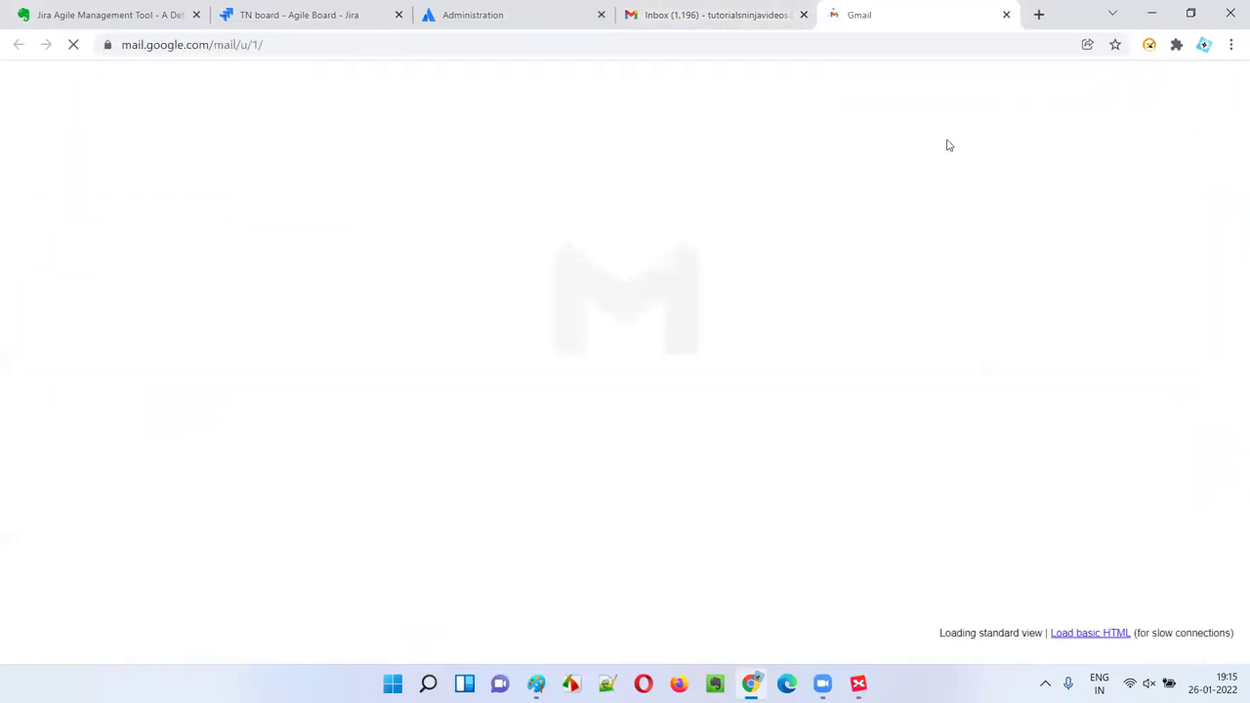
click(778, 18)
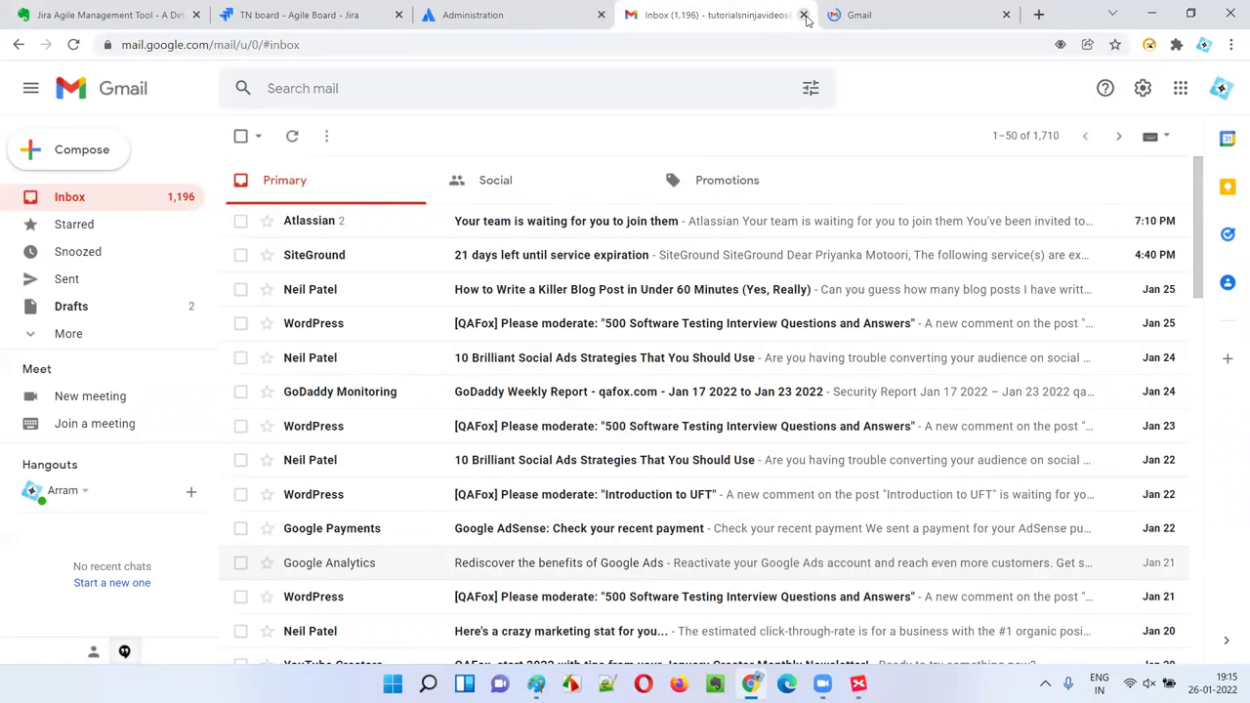
click(803, 15)
click(1211, 95)
drag(1031, 244, 1015, 244)
drag(1100, 254, 1159, 248)
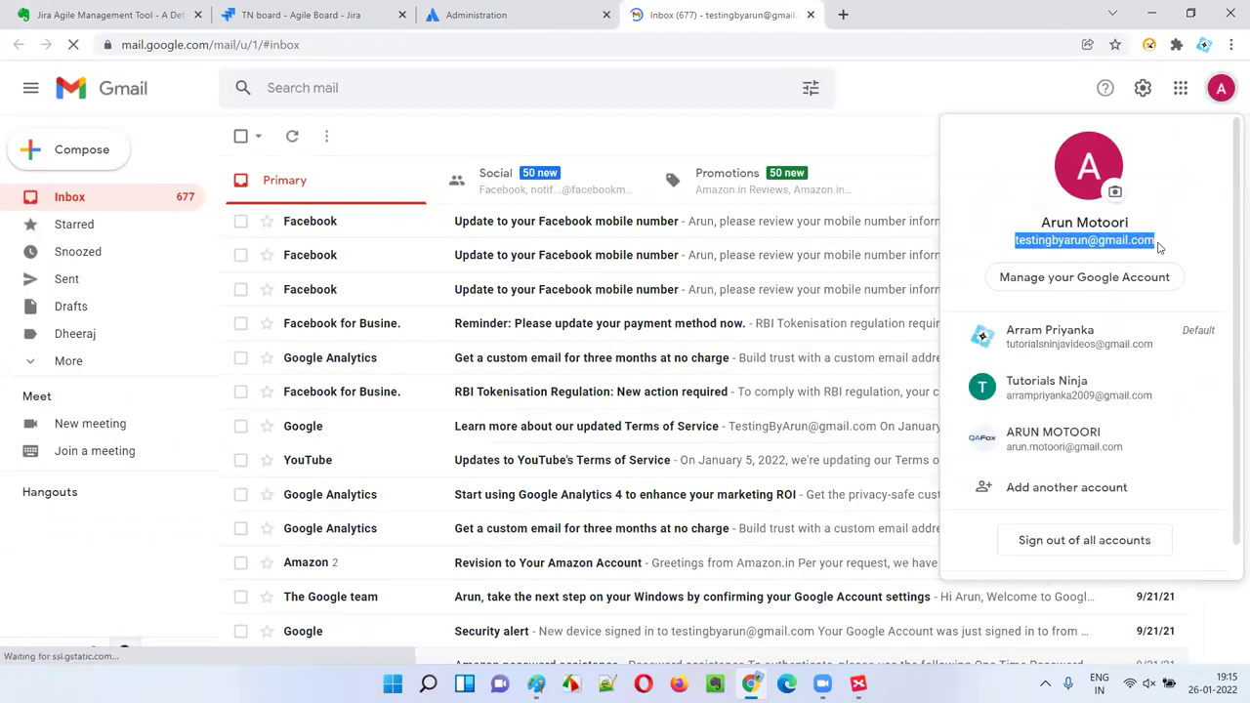
key(Escape)
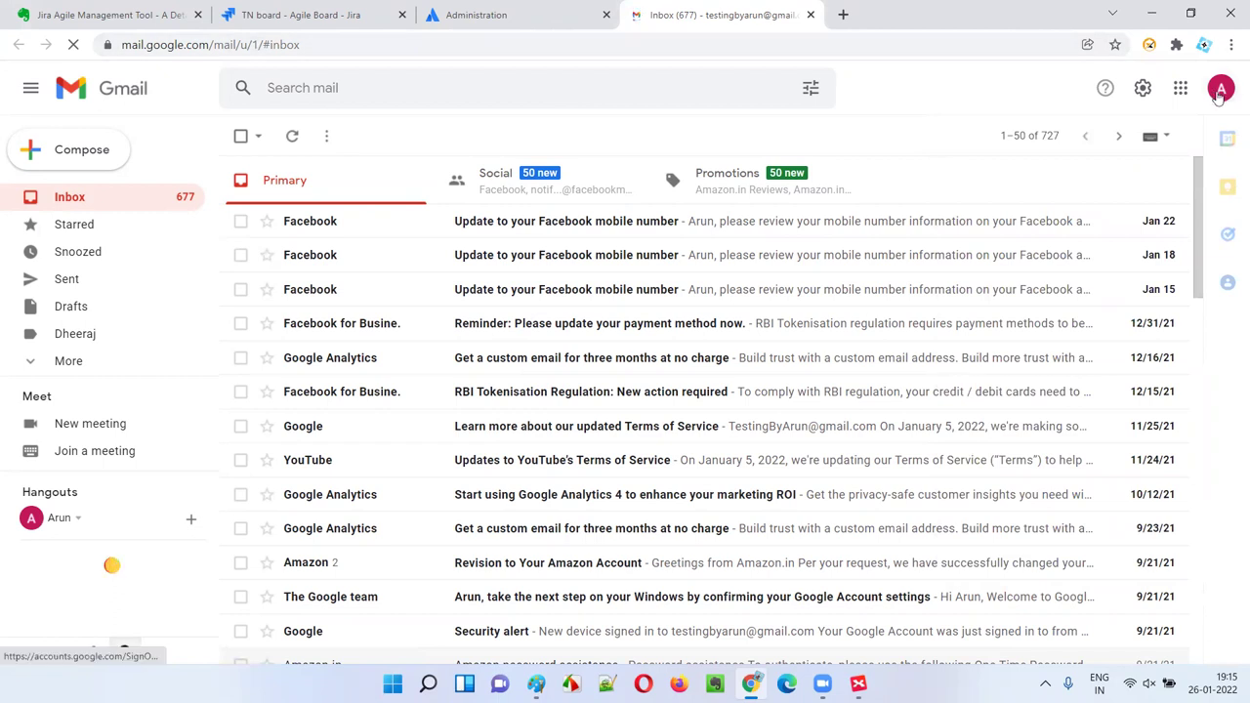
click(1220, 87)
right_click(1080, 239)
click(816, 252)
Step: Paste that address into the Admin team member field and send the invitation
click(486, 19)
click(723, 234)
key(ctrl+v)
click(755, 367)
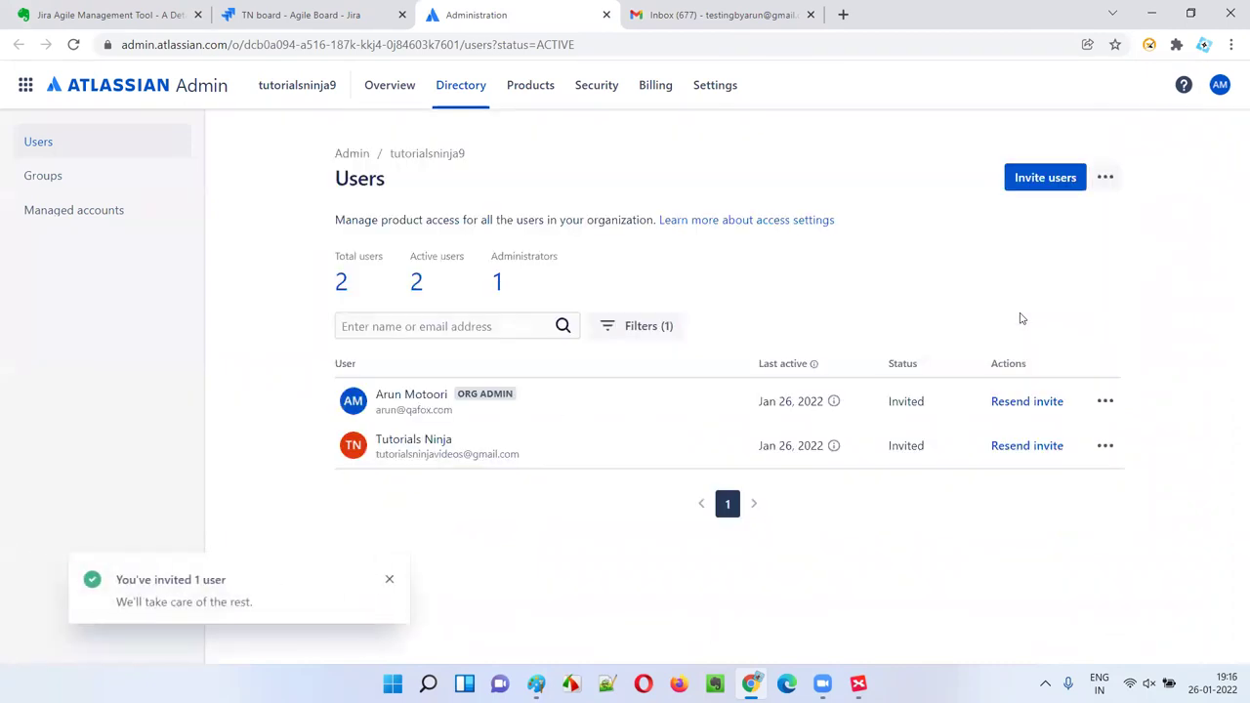
click(1045, 177)
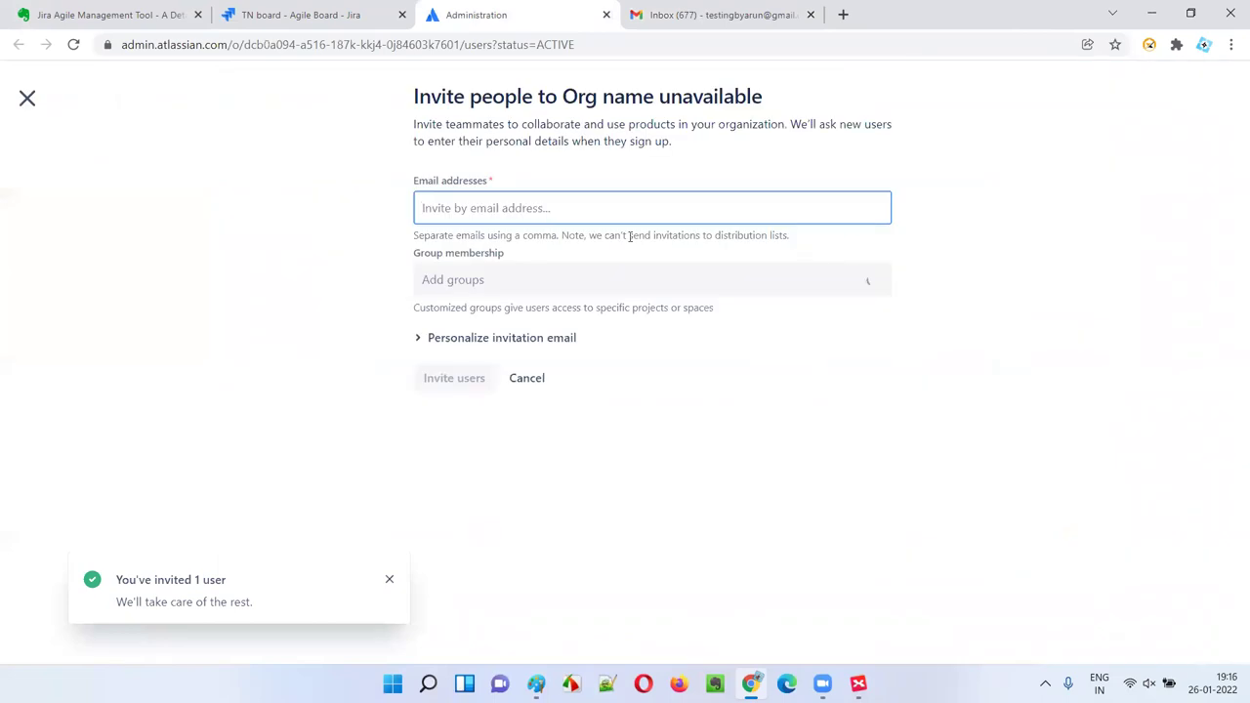
Step: Open the third Google account's inbox and copy its email address
click(767, 15)
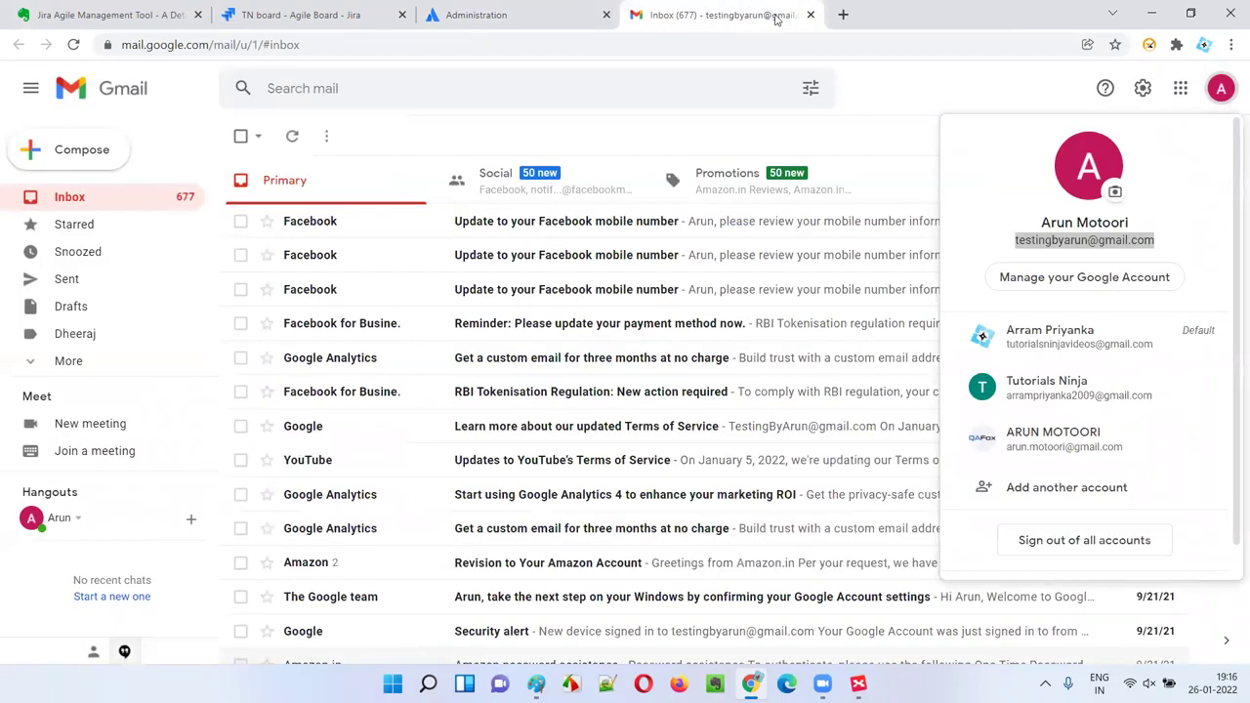
click(1085, 385)
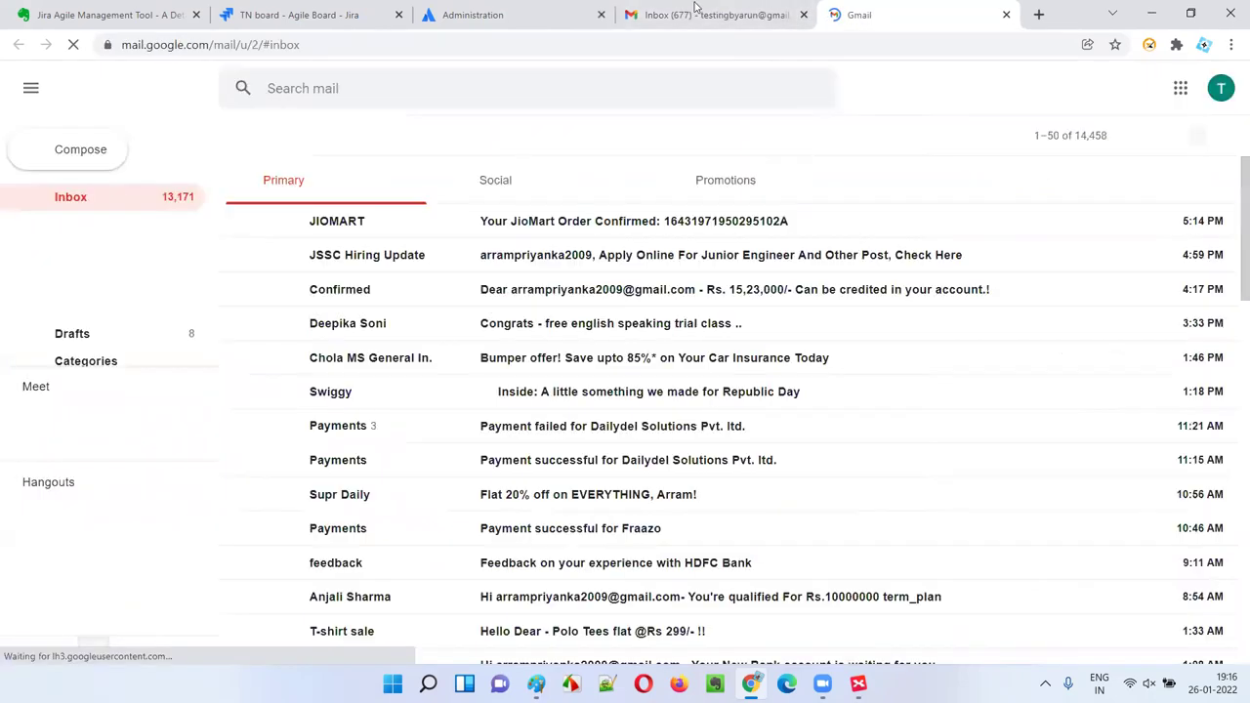
click(1220, 90)
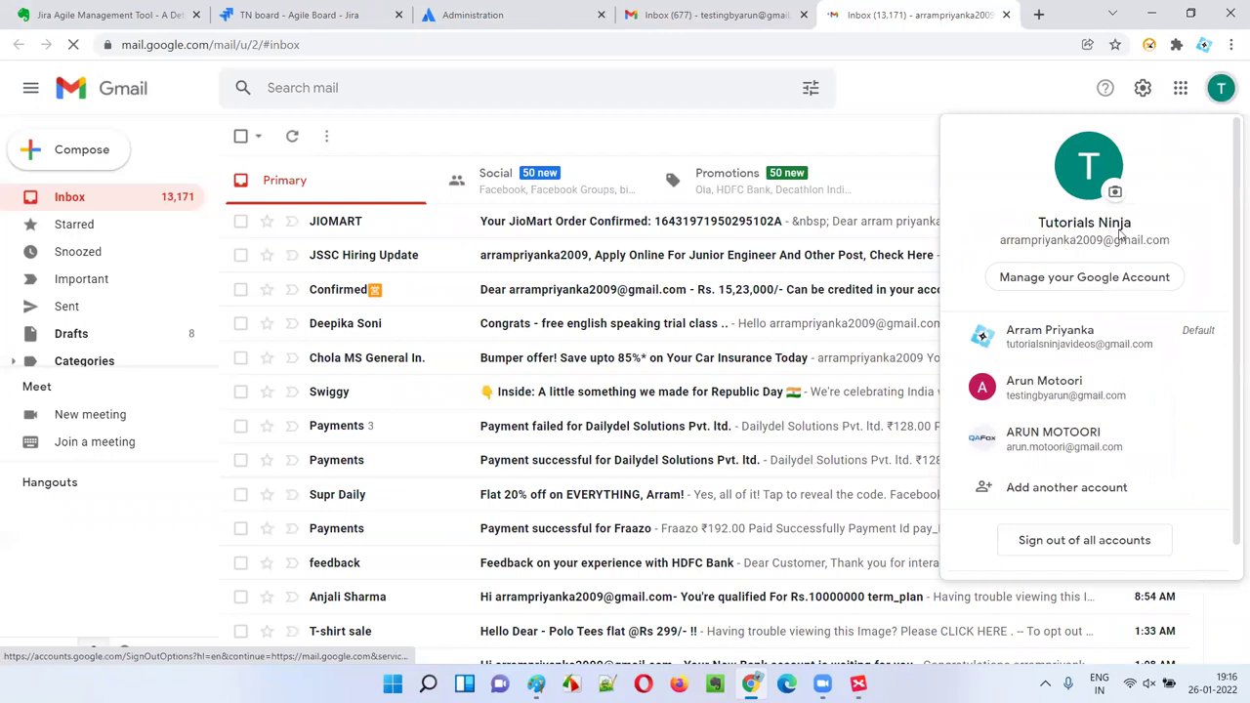
triple_click(1021, 241)
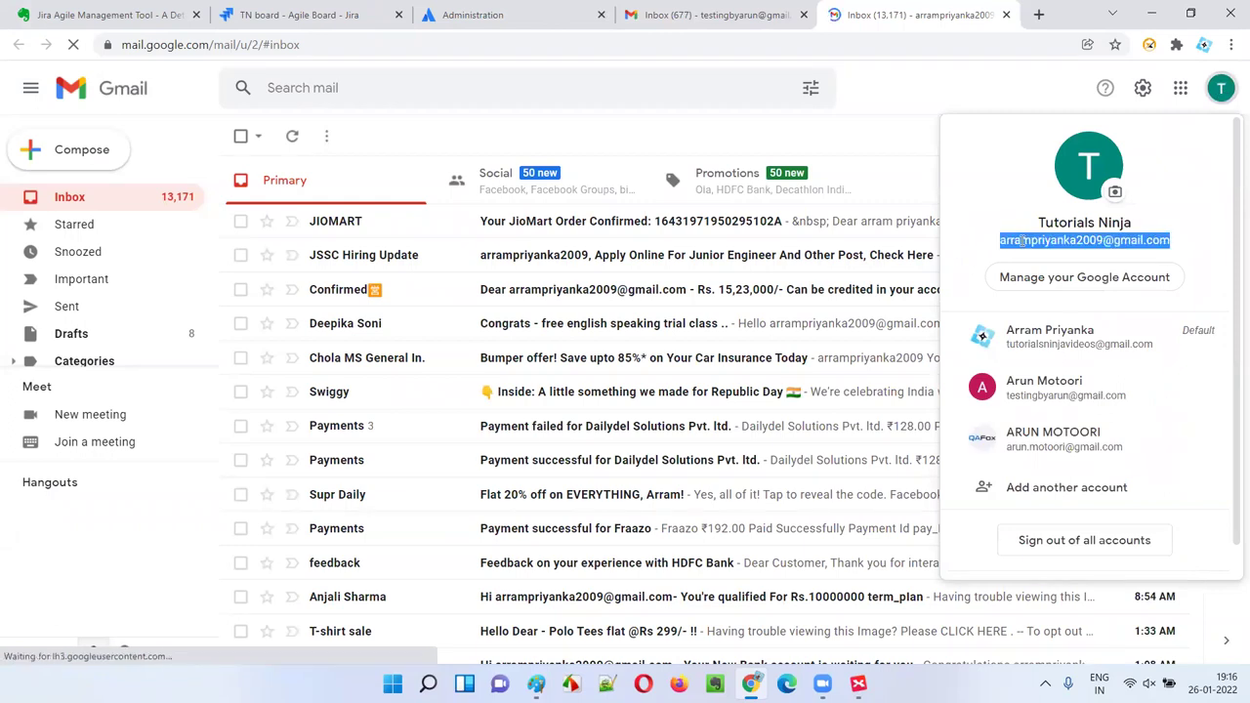
key(Escape)
click(1220, 88)
right_click(1114, 240)
click(925, 260)
Step: Paste the copied address into the invite form, then close it without sending
click(495, 8)
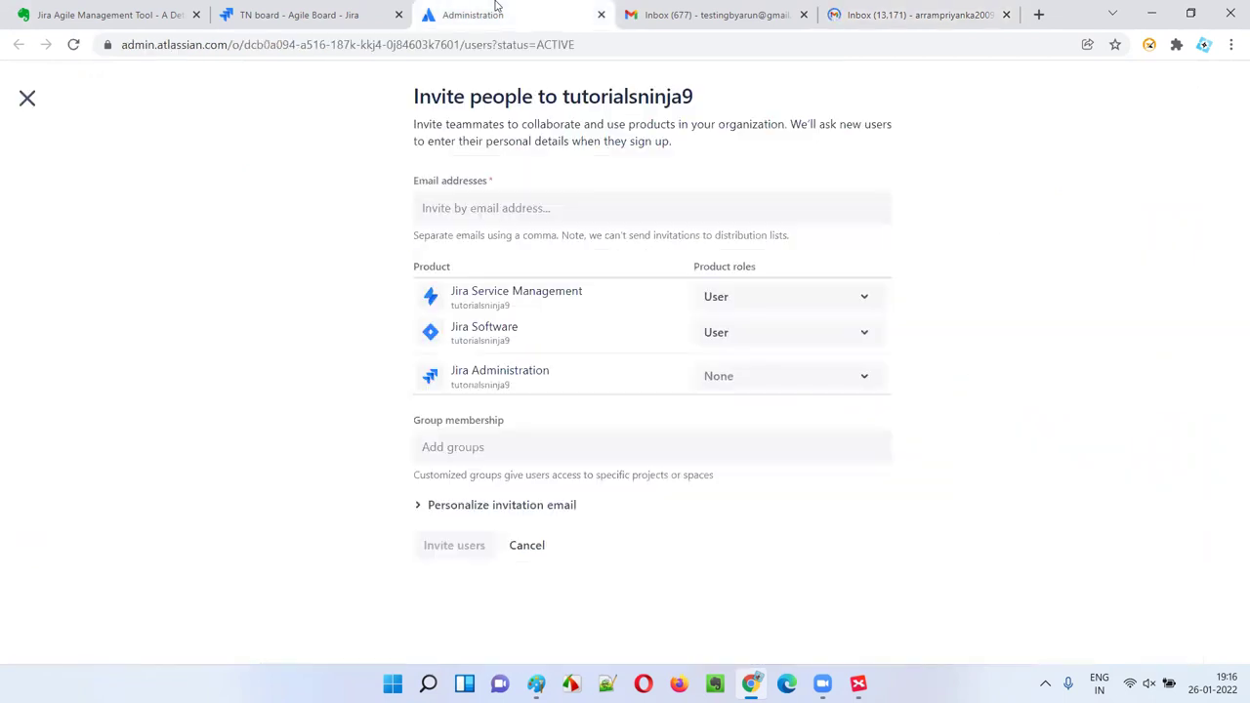
click(331, 18)
click(472, 15)
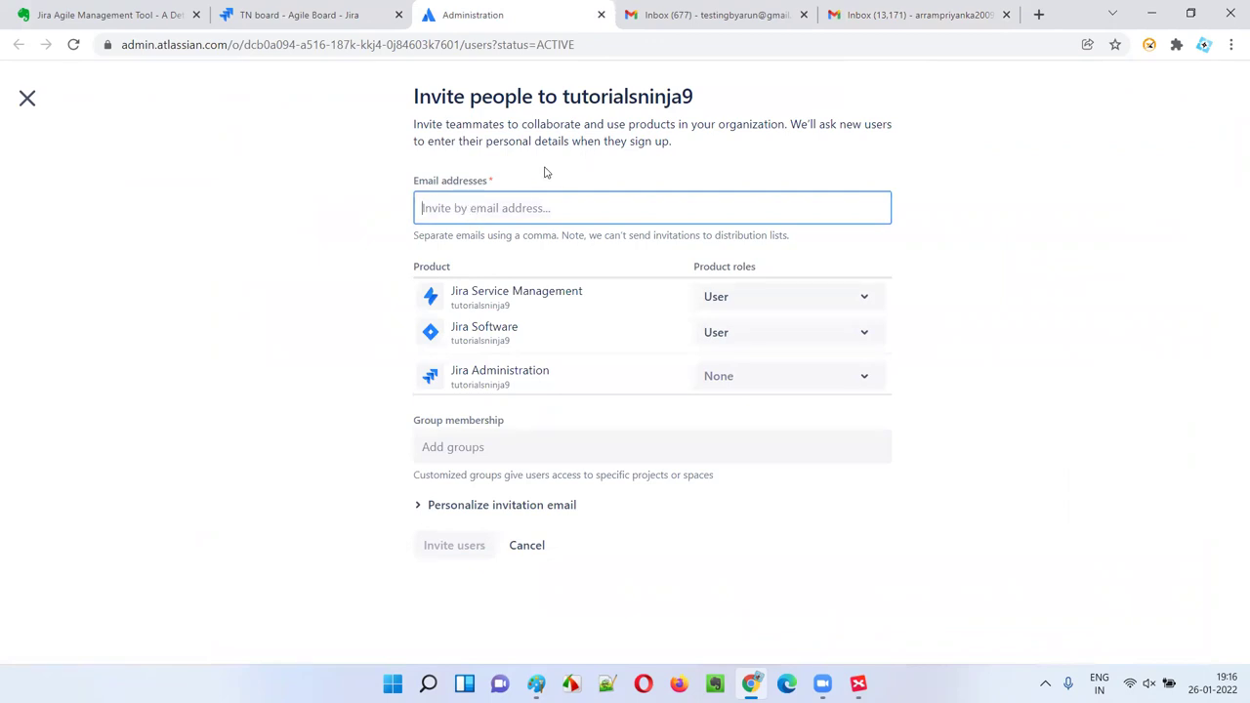
click(26, 99)
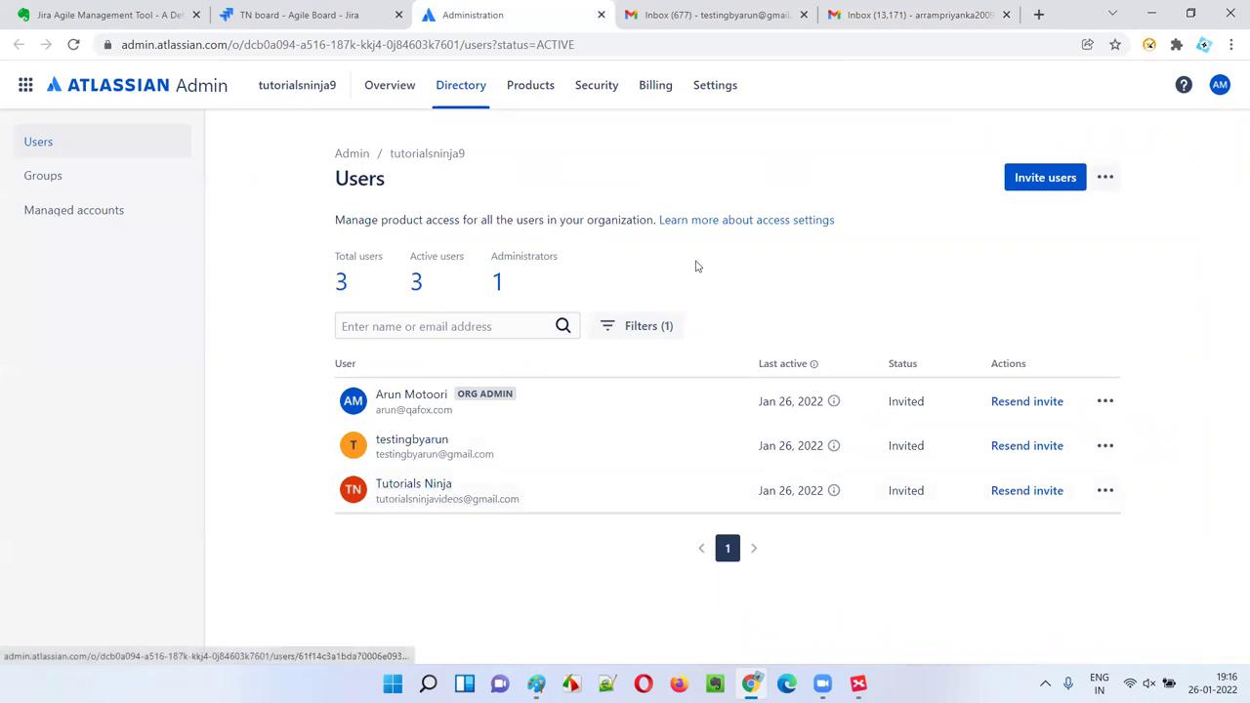
click(1058, 177)
key(ctrl+v)
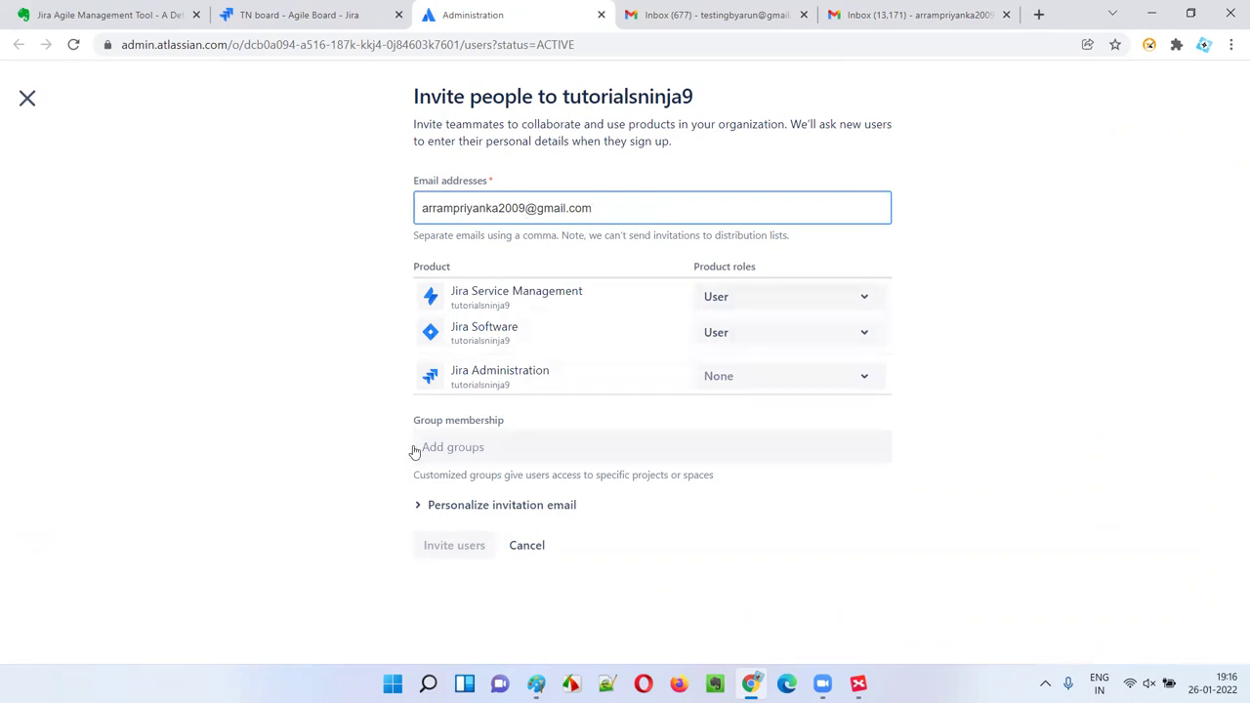
click(324, 424)
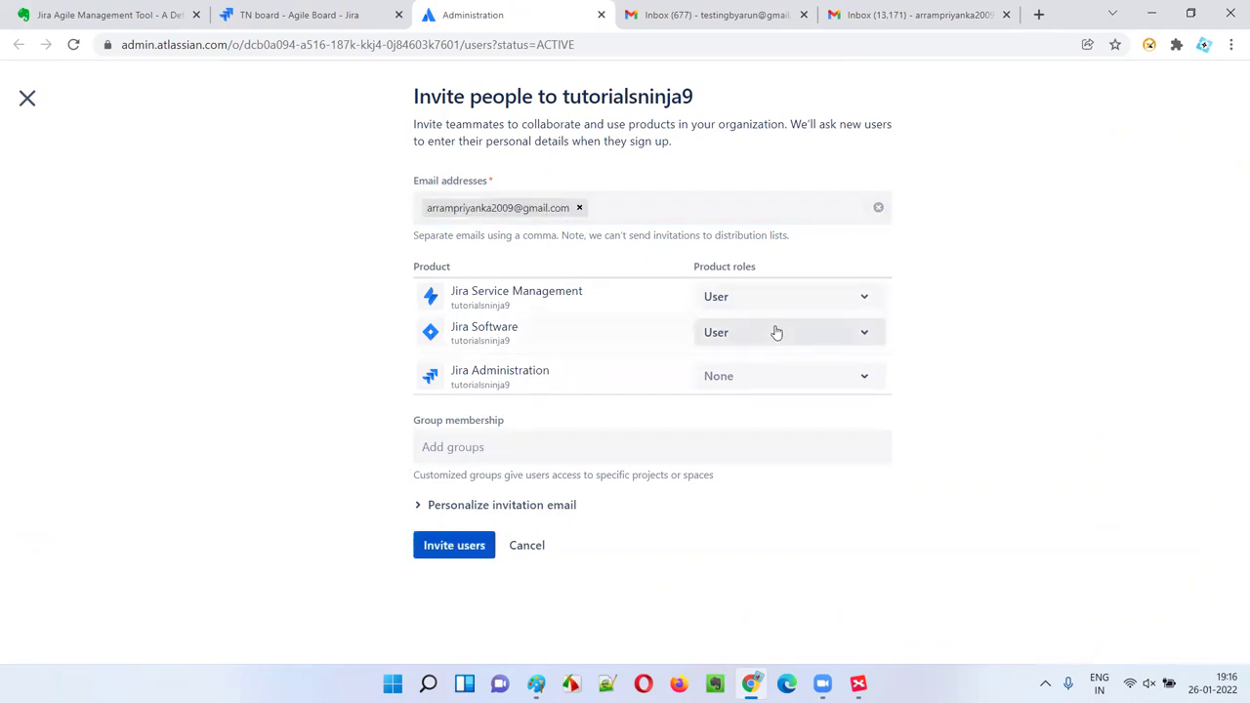
click(28, 97)
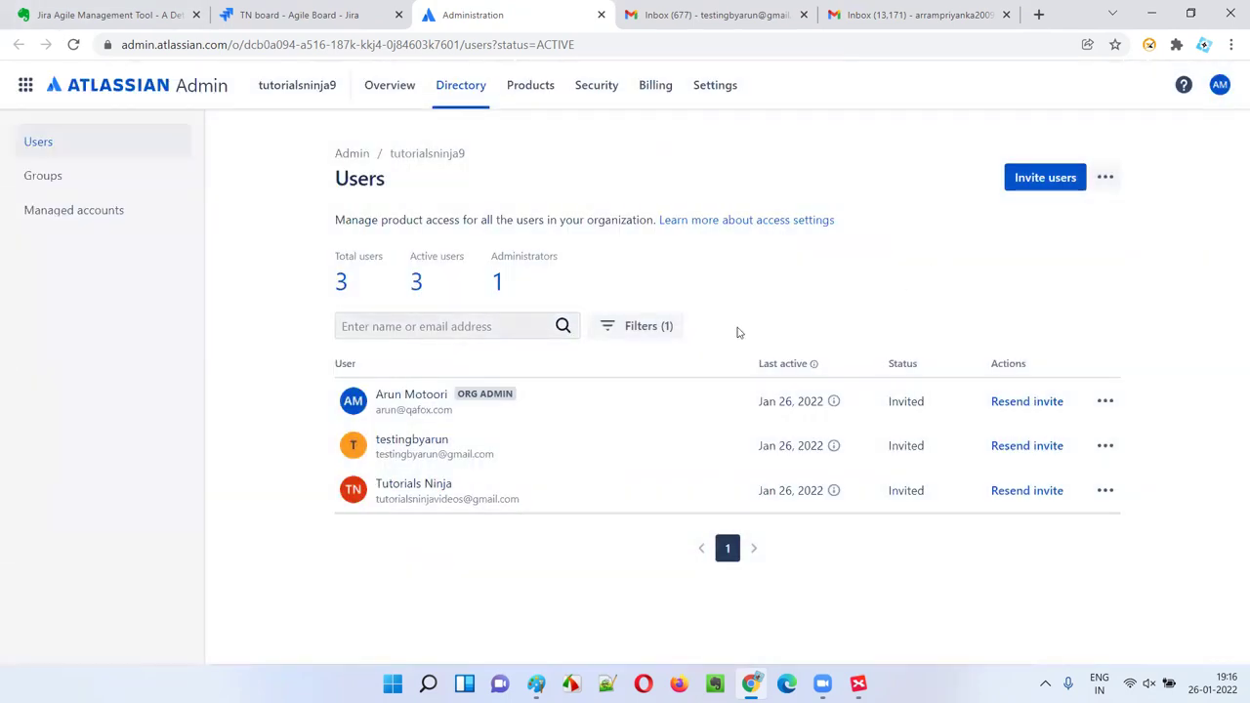
Step: Reopen Invite users, paste the third account's address into Email addresses, and send
click(1063, 178)
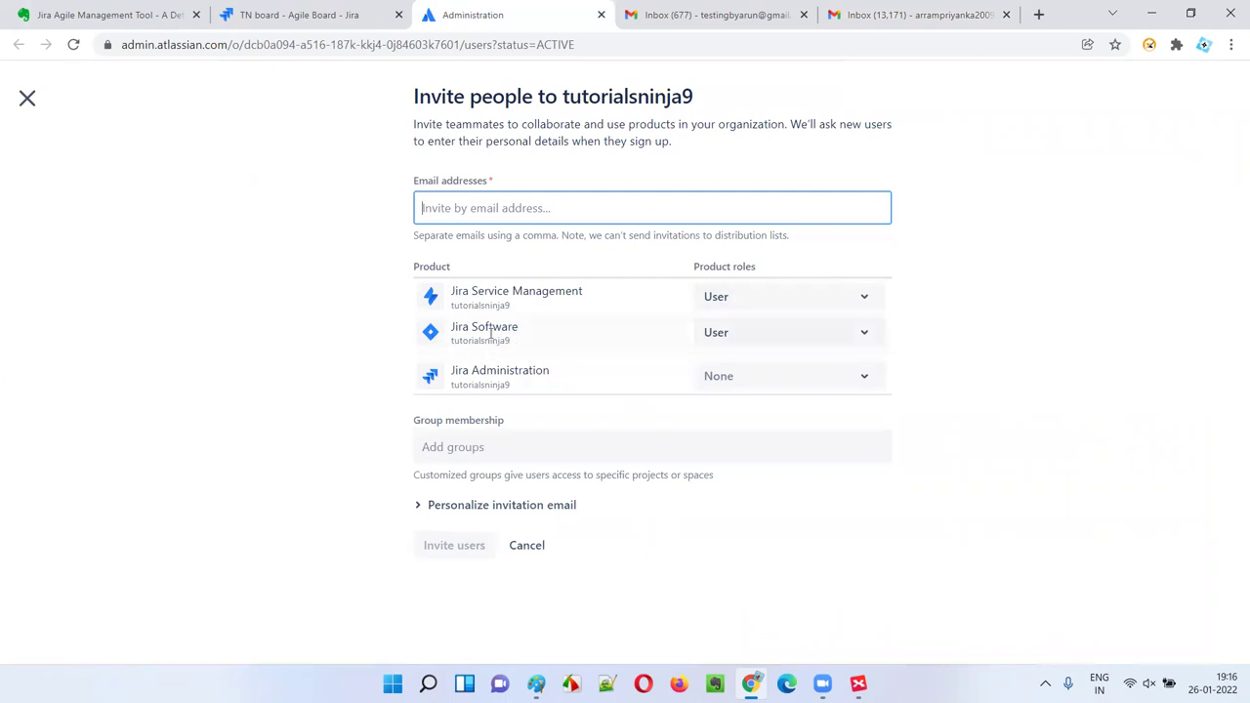
click(466, 208)
key(ctrl+v)
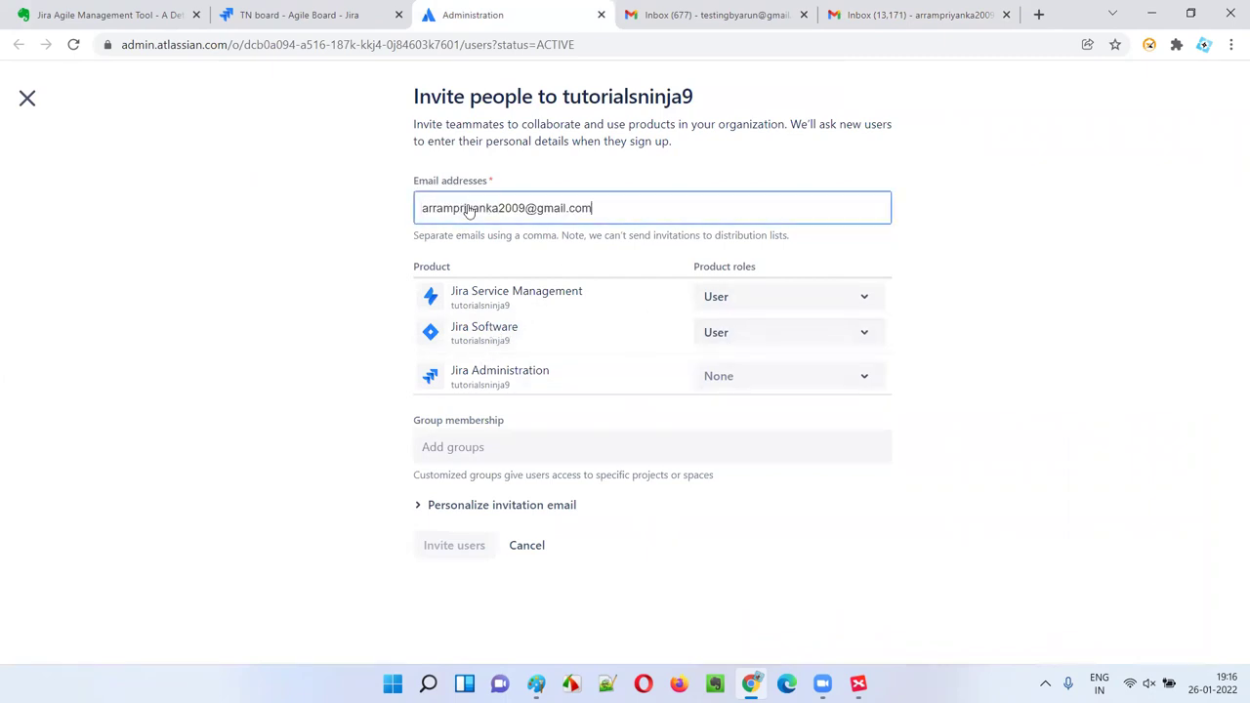
click(474, 547)
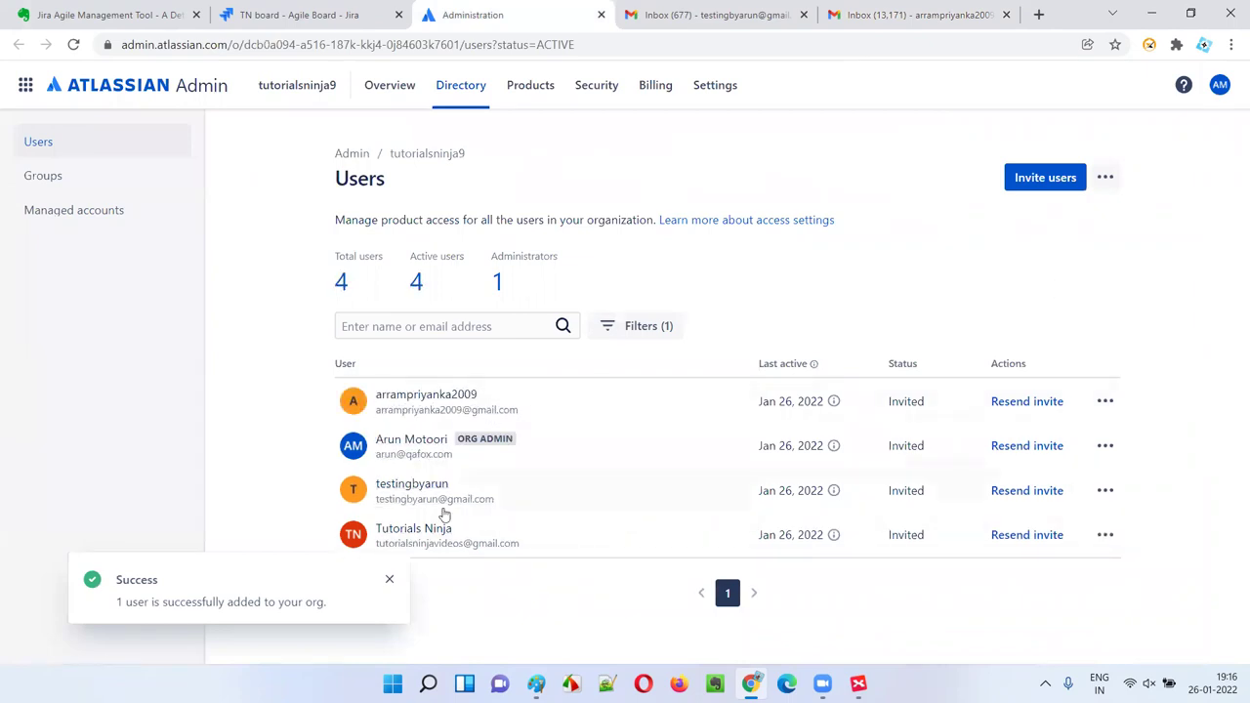
click(726, 17)
Step: Move between the Gmail inboxes and the Atlassian users page, ending on the larger Gmail inbox
click(884, 12)
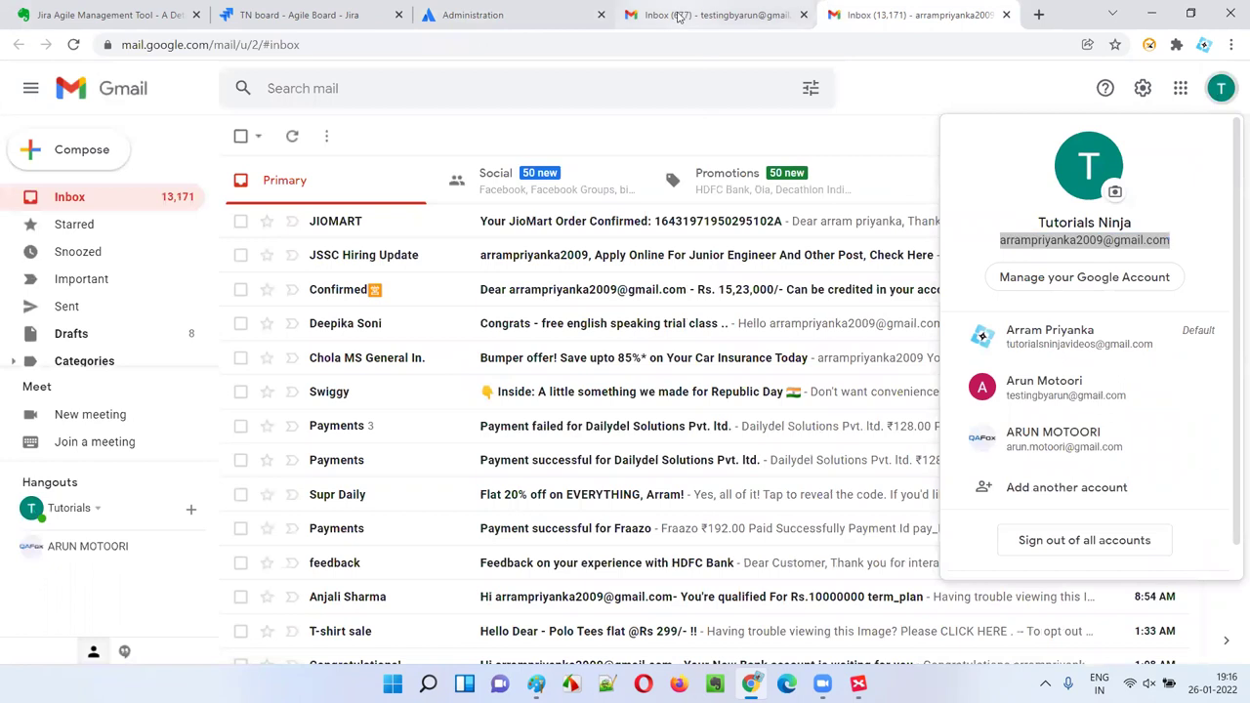
click(679, 17)
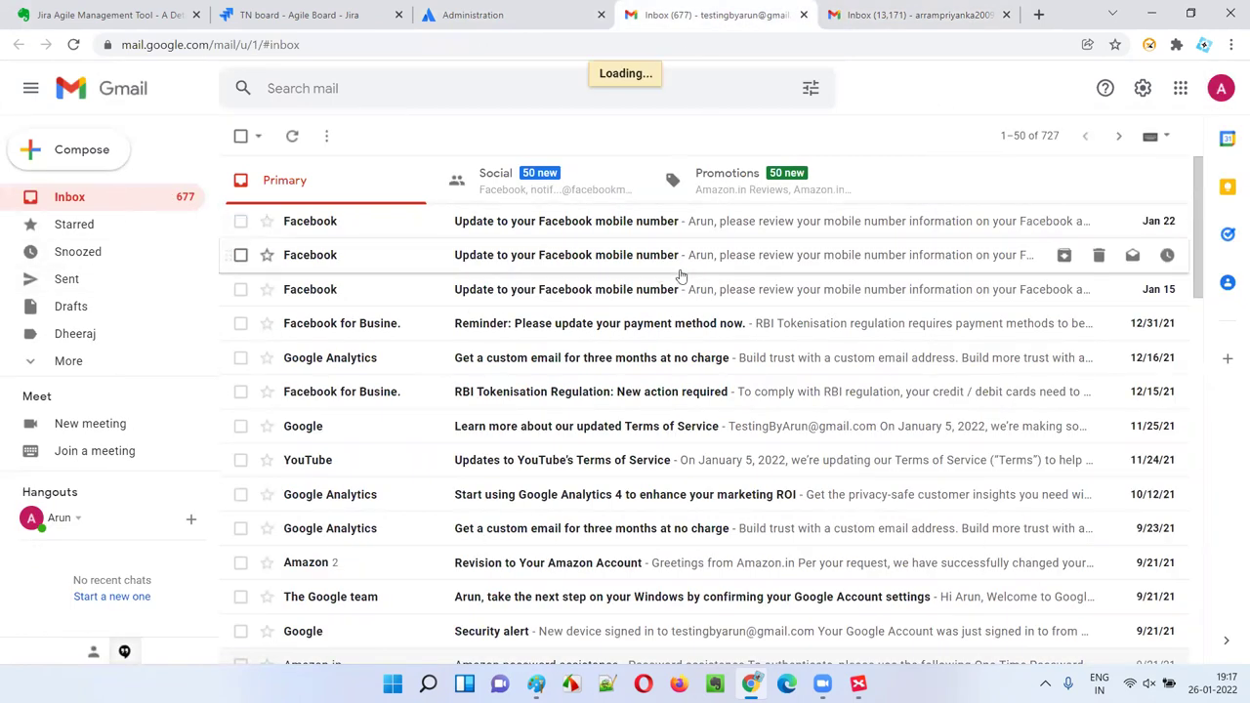
click(542, 17)
click(1228, 88)
click(910, 10)
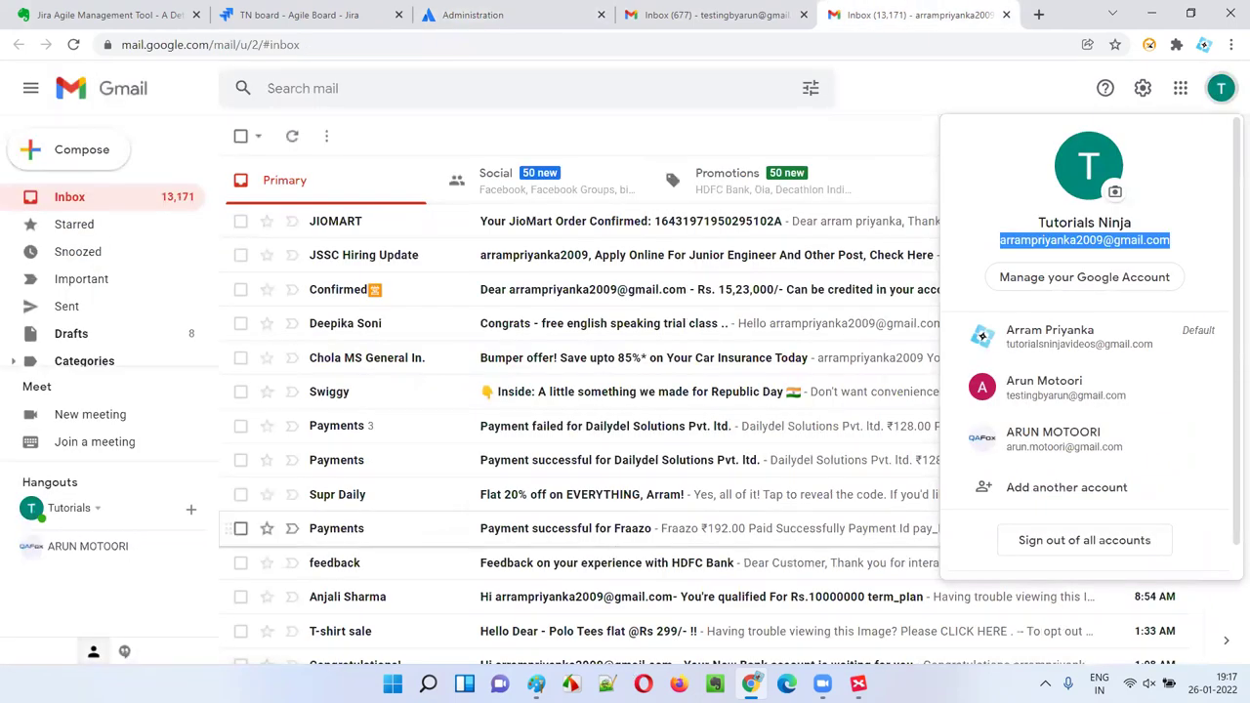
Step: Search Google for 'gmail' in a new tab of a separate Firefox window
click(678, 683)
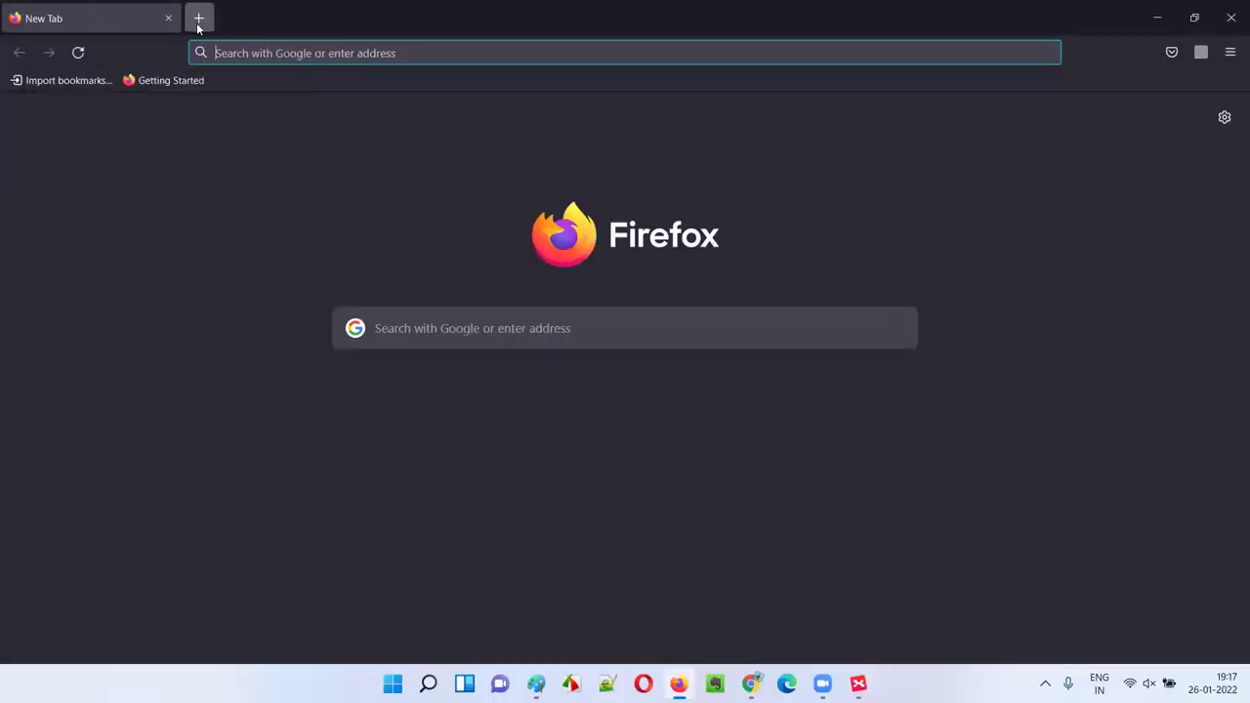
click(198, 24)
text(gmail)
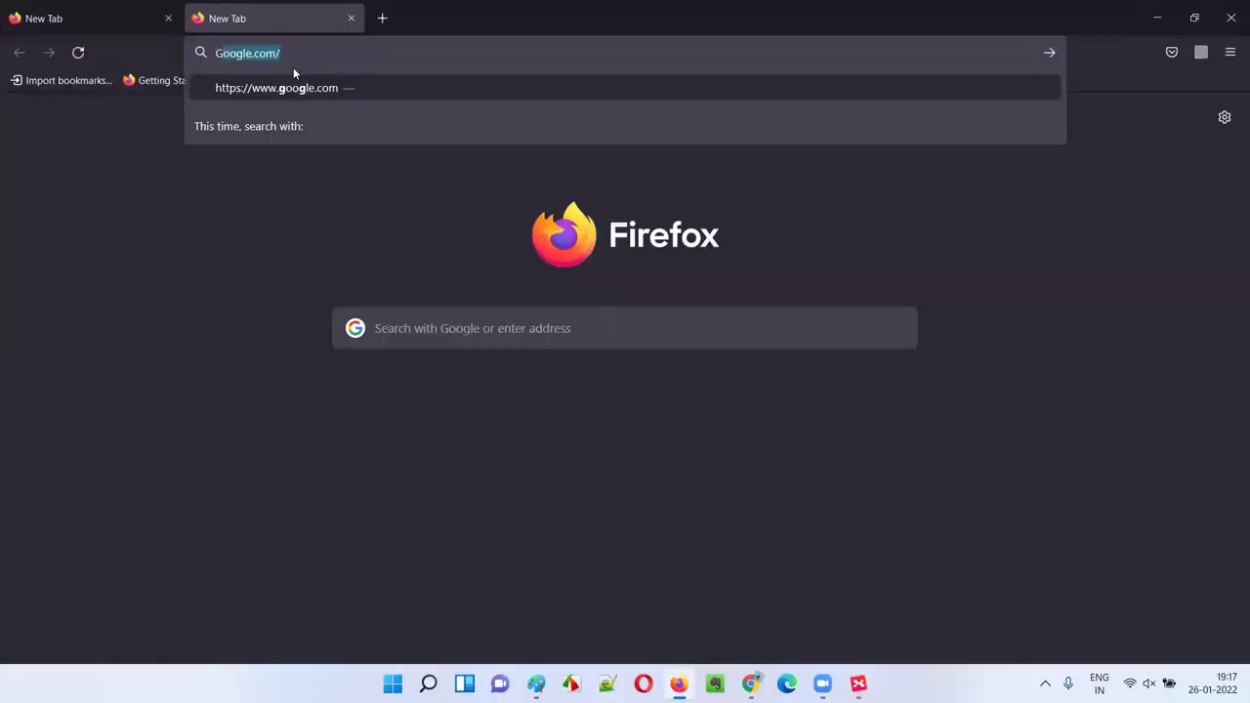
key(Return)
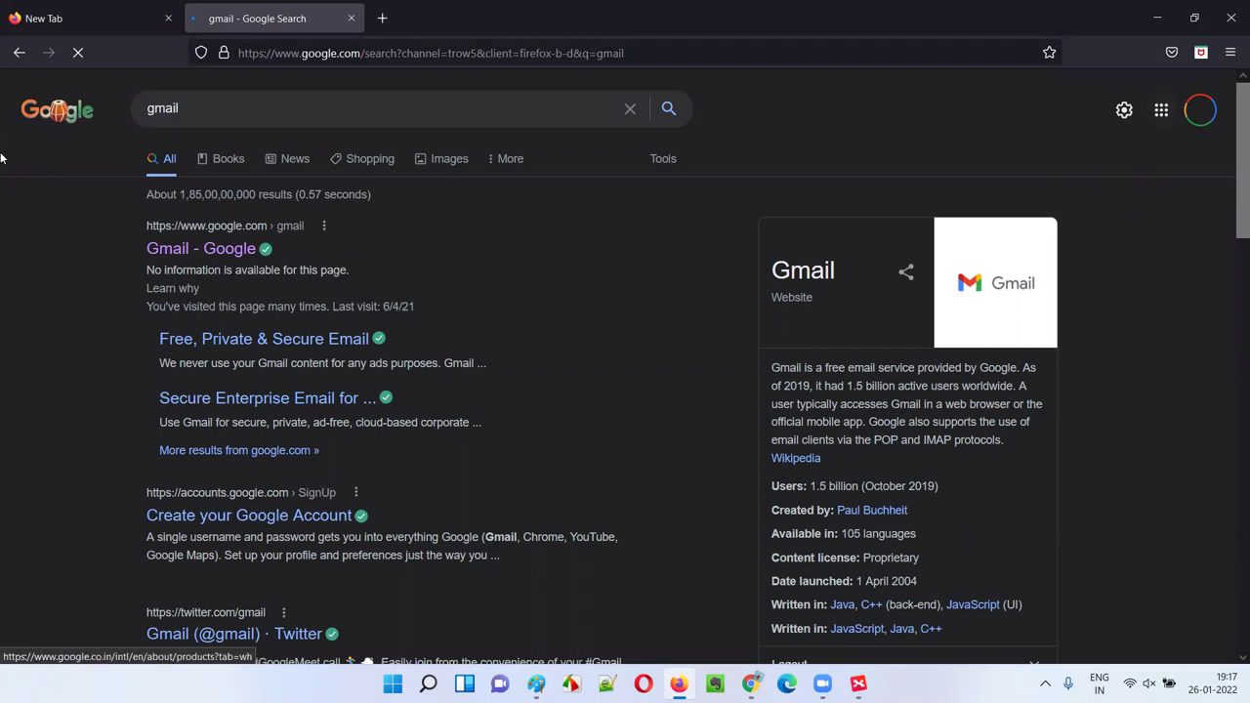
Step: Reload the blank Gmail page in Firefox
click(76, 23)
click(251, 34)
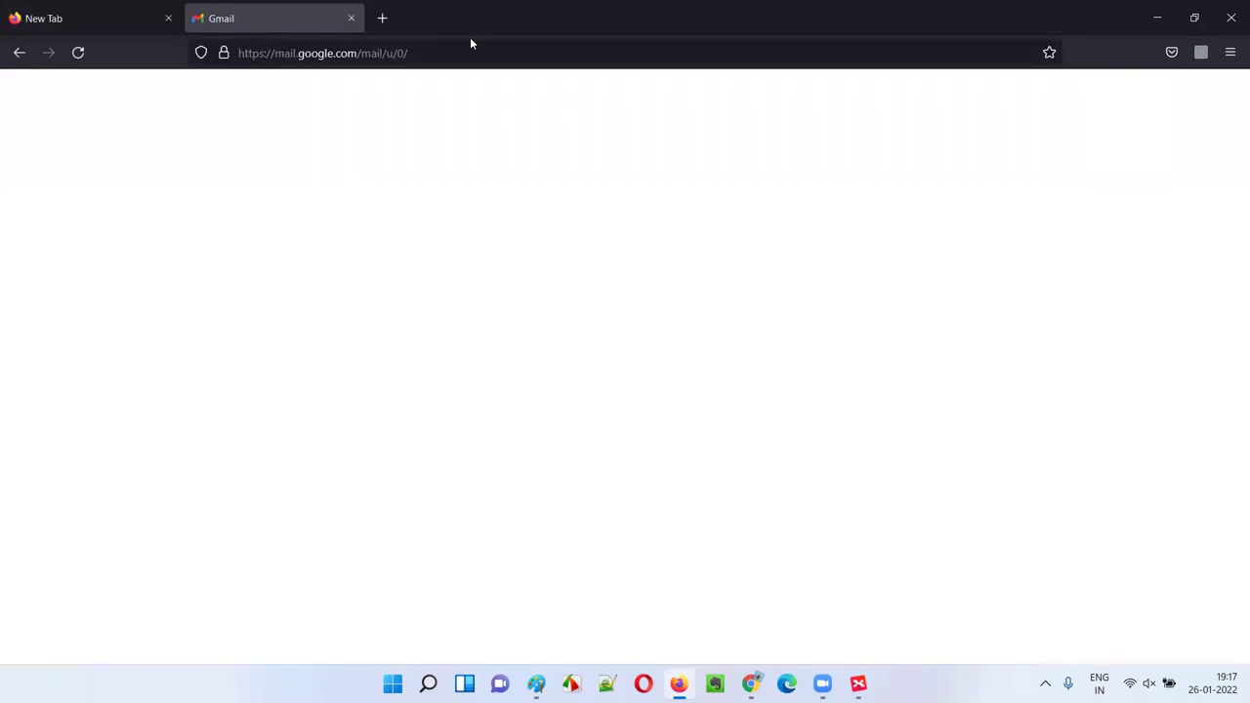
click(123, 14)
click(231, 21)
click(70, 17)
click(242, 31)
click(413, 52)
key(Return)
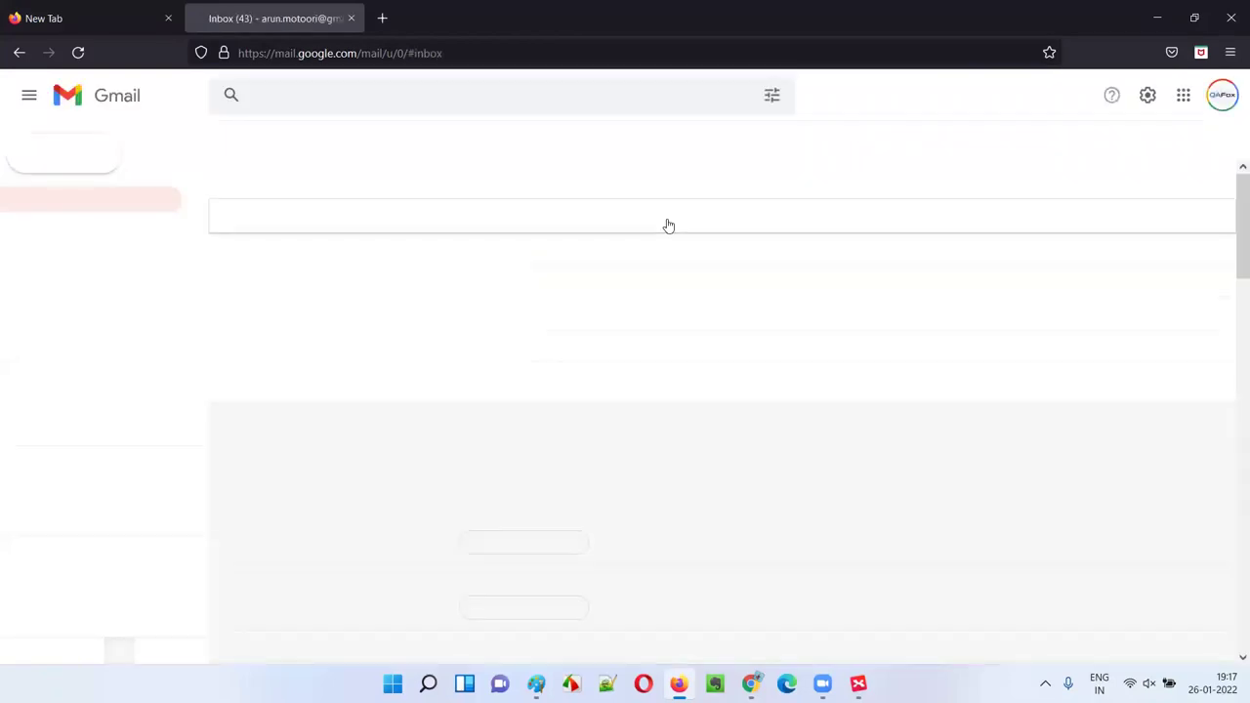
Step: Switch to the second Google account's inbox, copy its e-mail address, and close the Gmail tabs
click(1222, 104)
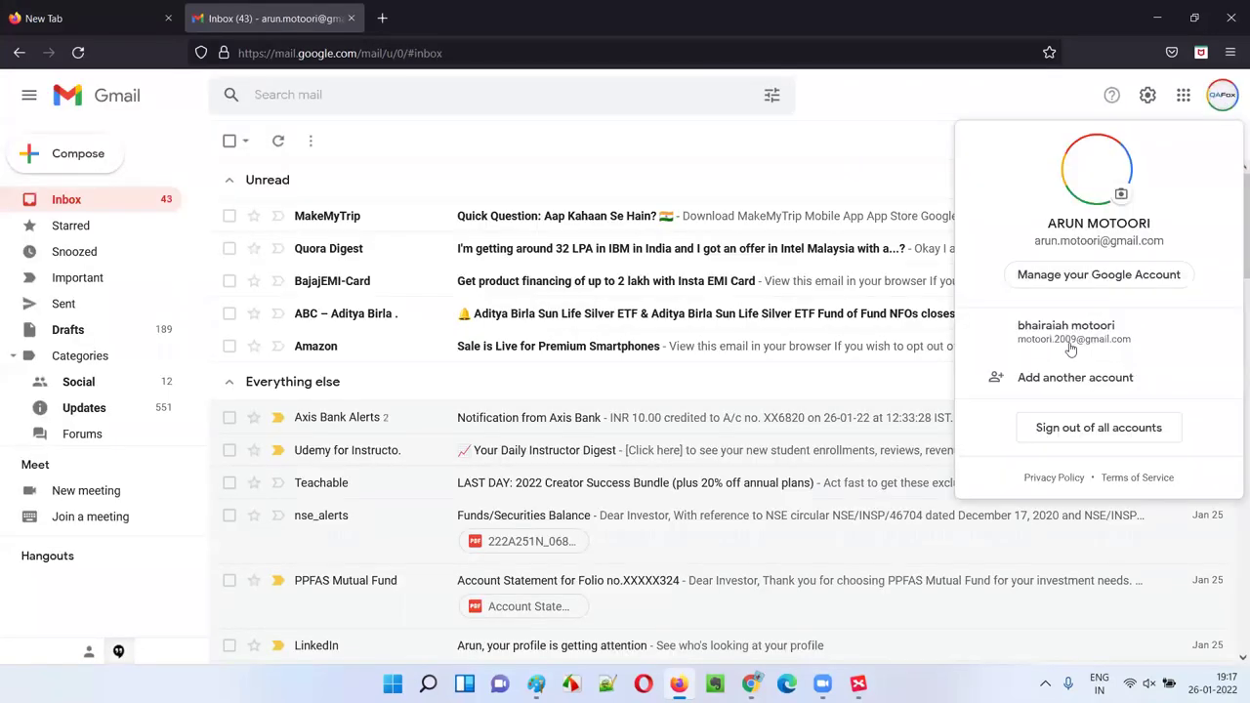
click(1071, 337)
click(322, 27)
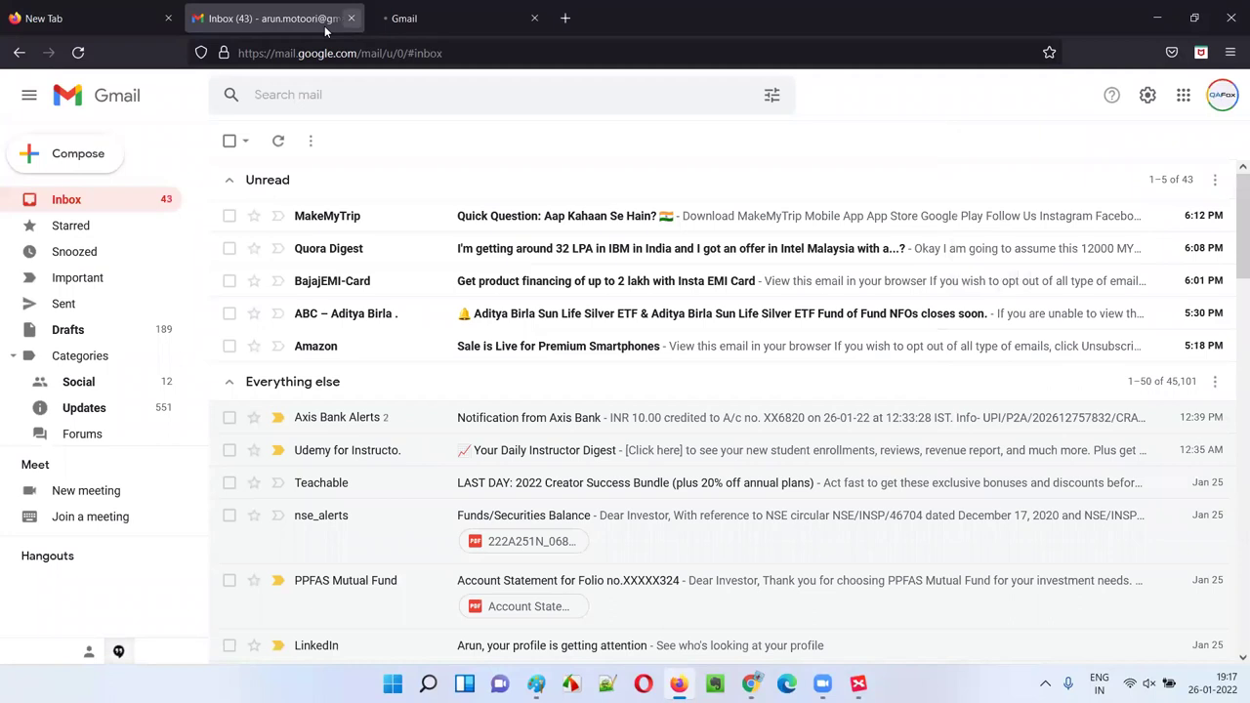
middle_click(275, 20)
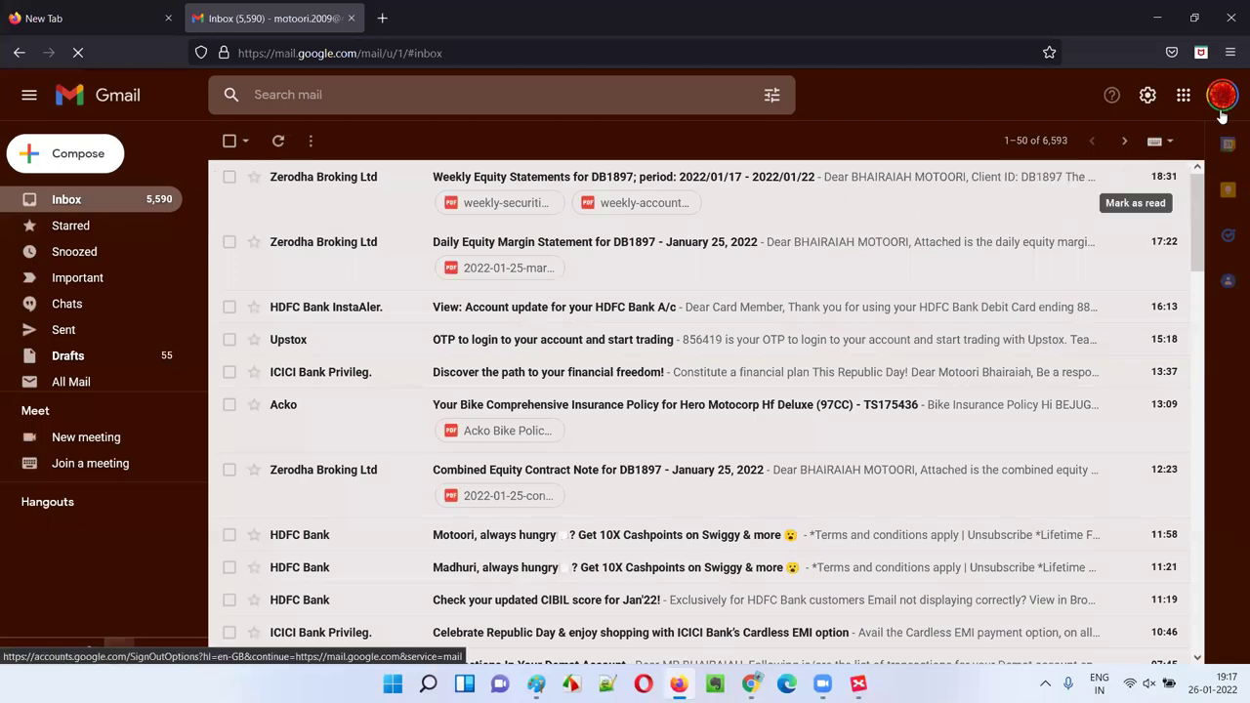
click(1220, 95)
drag(1048, 241, 1153, 226)
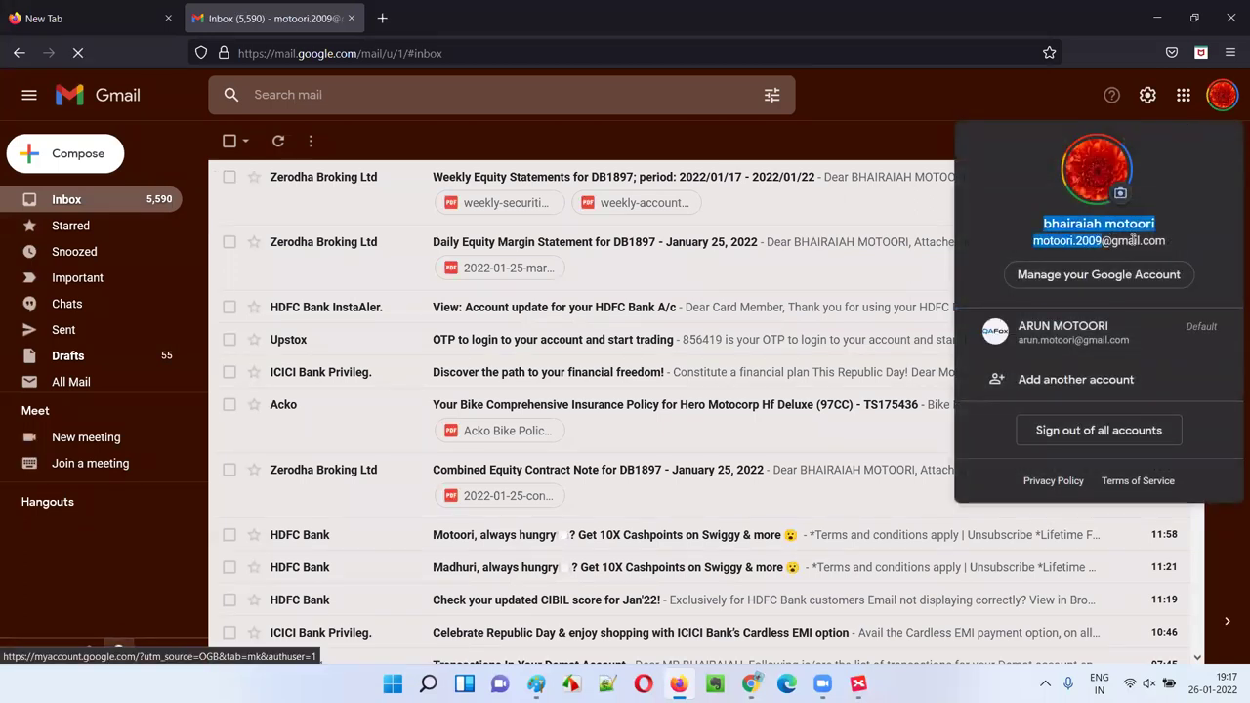
triple_click(1144, 241)
key(ctrl+c)
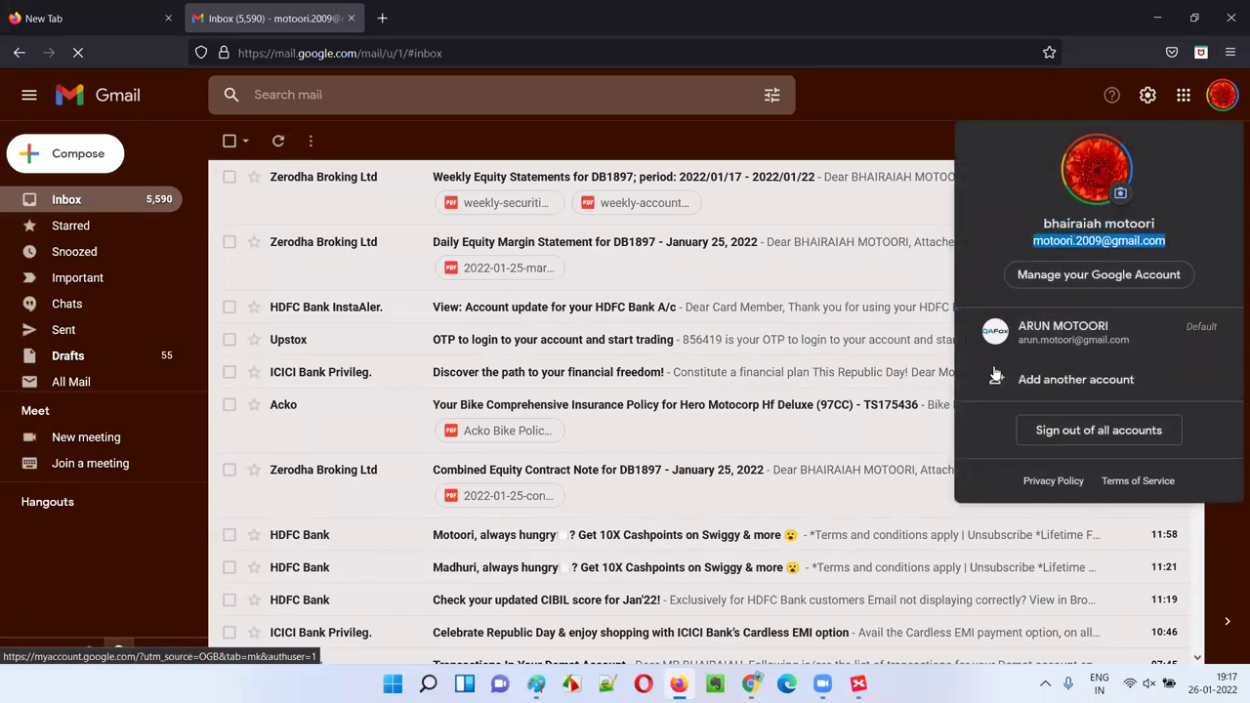
click(351, 19)
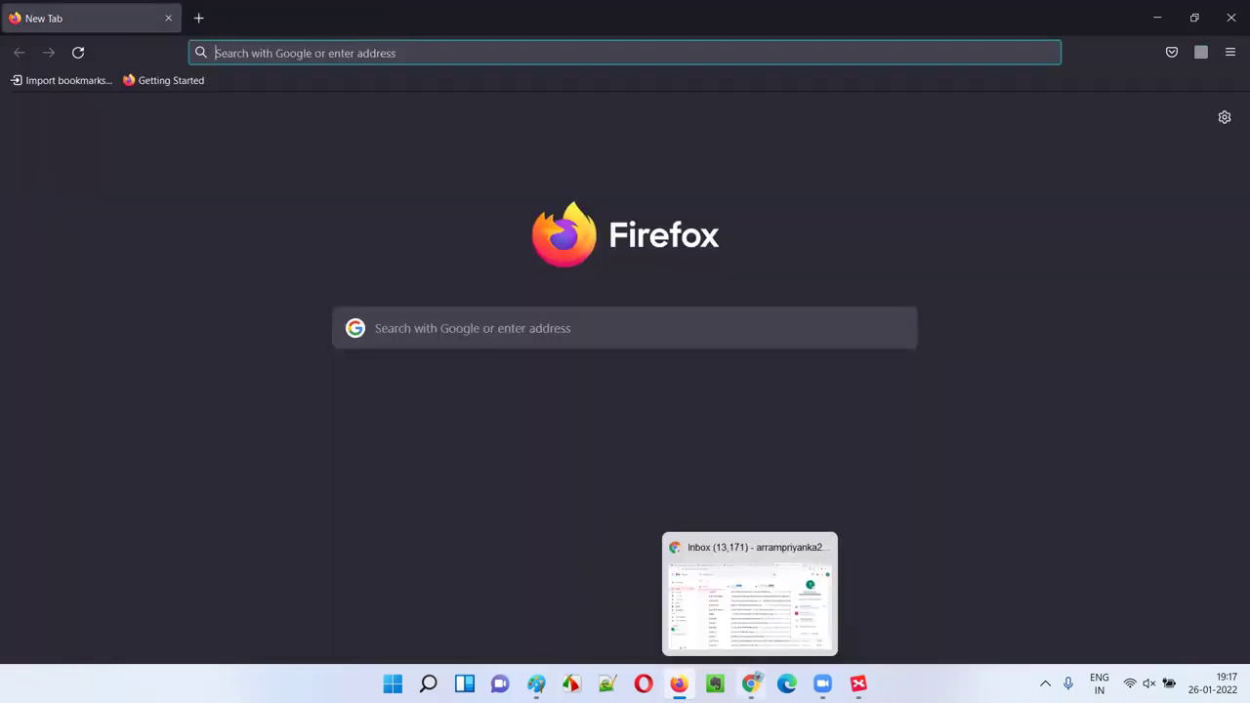
Step: Paste the copied address into Invite users for tutorialsninja9 and send the invitation
click(750, 683)
click(472, 14)
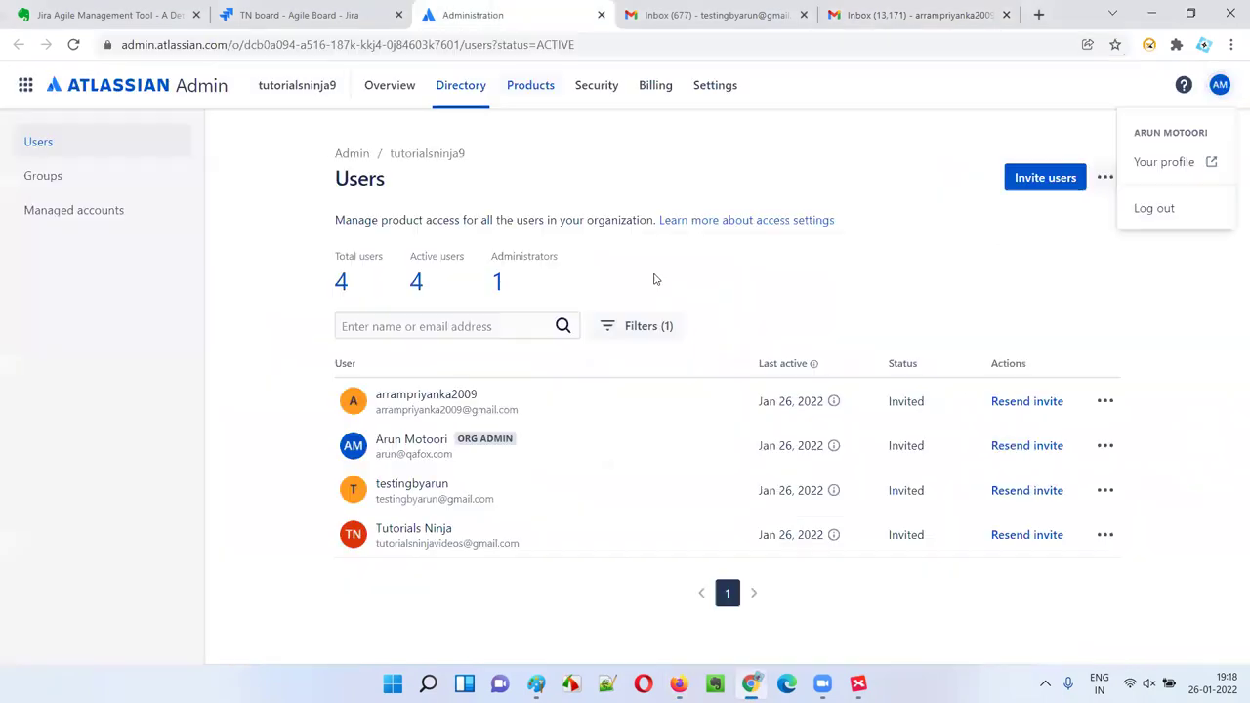
click(1016, 239)
key(ctrl+v)
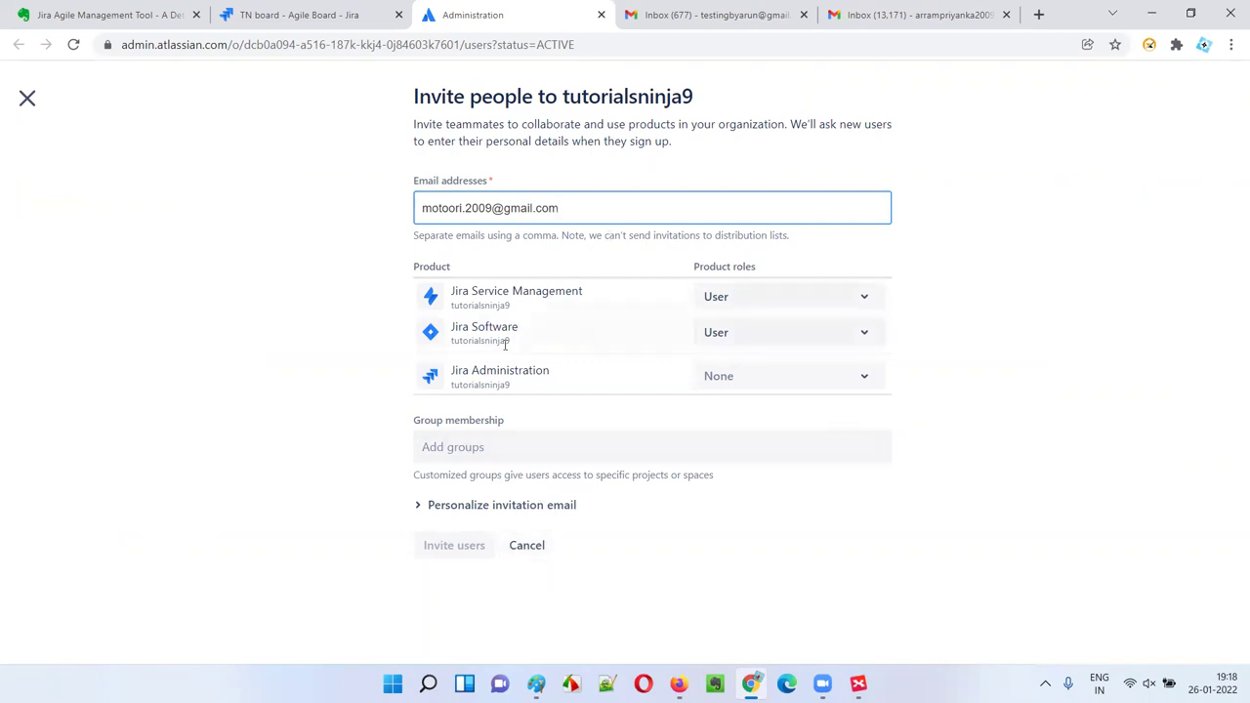
click(553, 345)
click(475, 546)
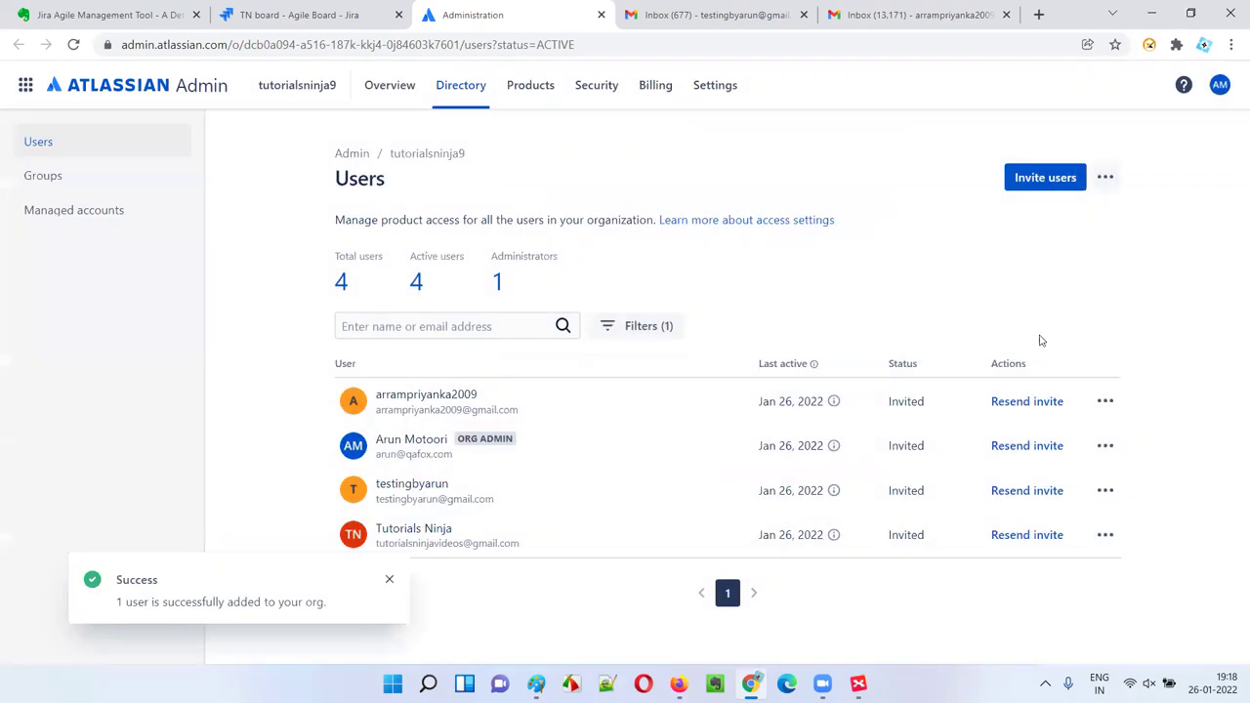
click(898, 22)
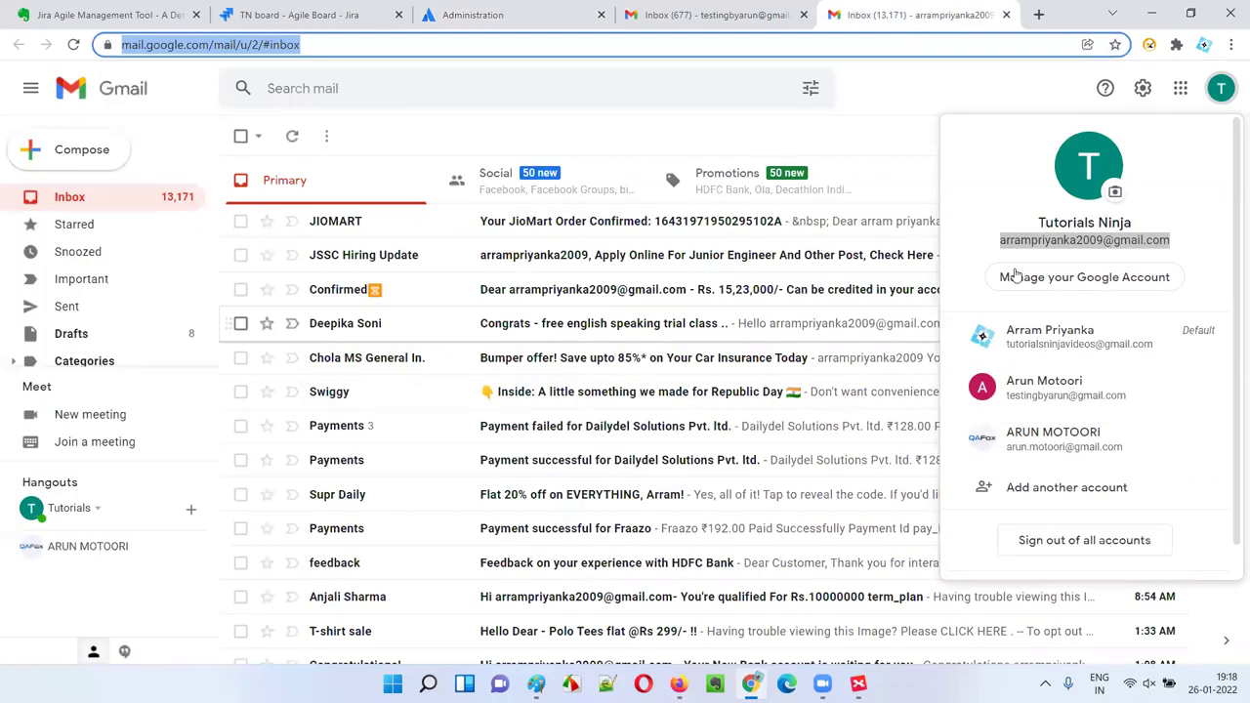
Step: Reload both Gmail inboxes and load gmail.com in a Firefox window
click(73, 45)
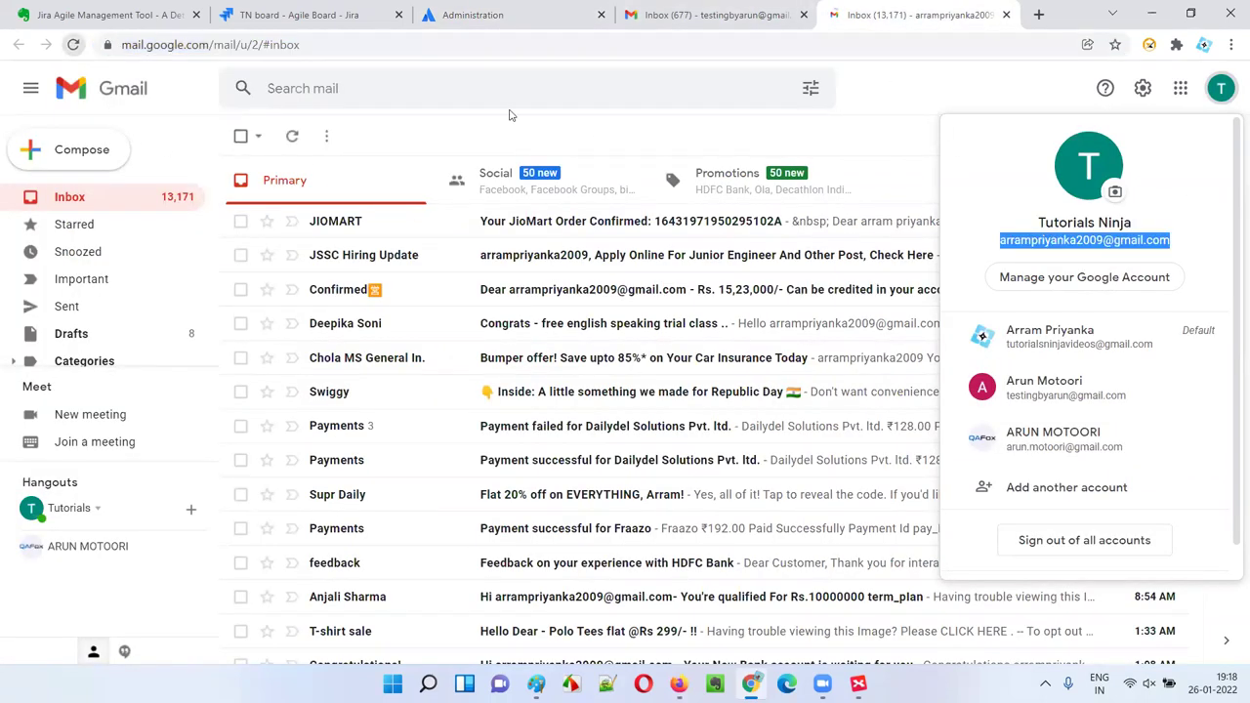
click(791, 23)
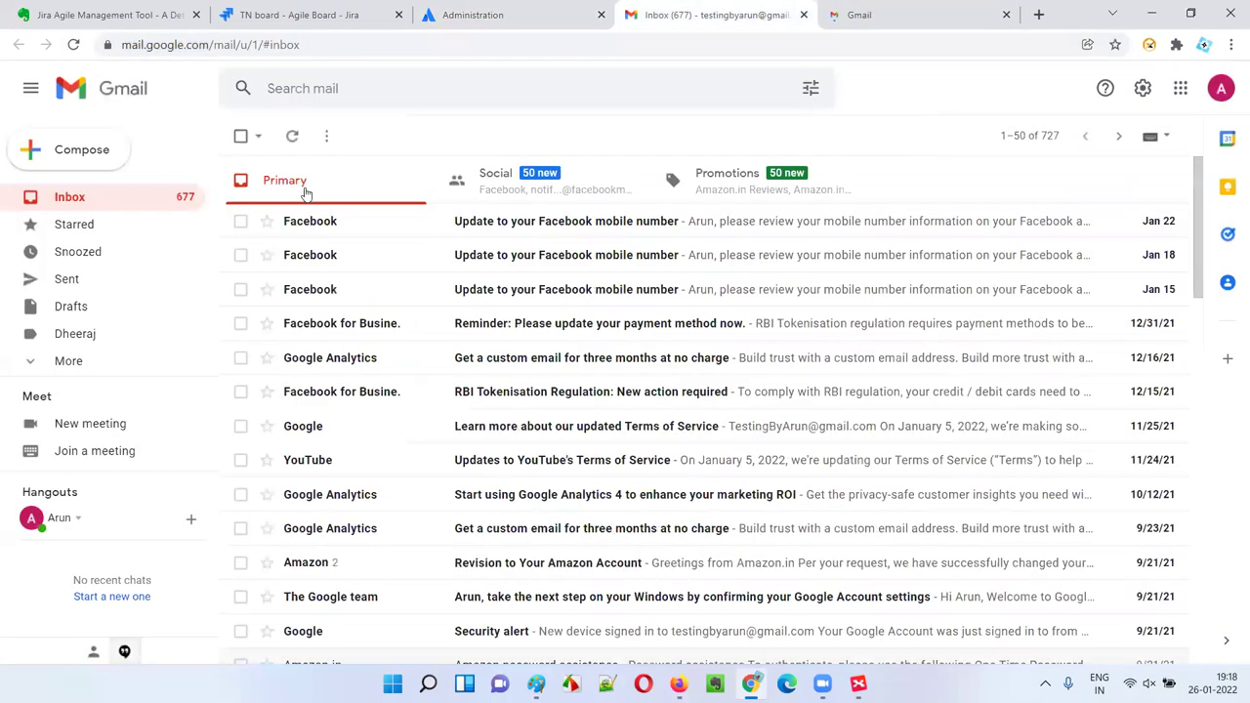
click(73, 45)
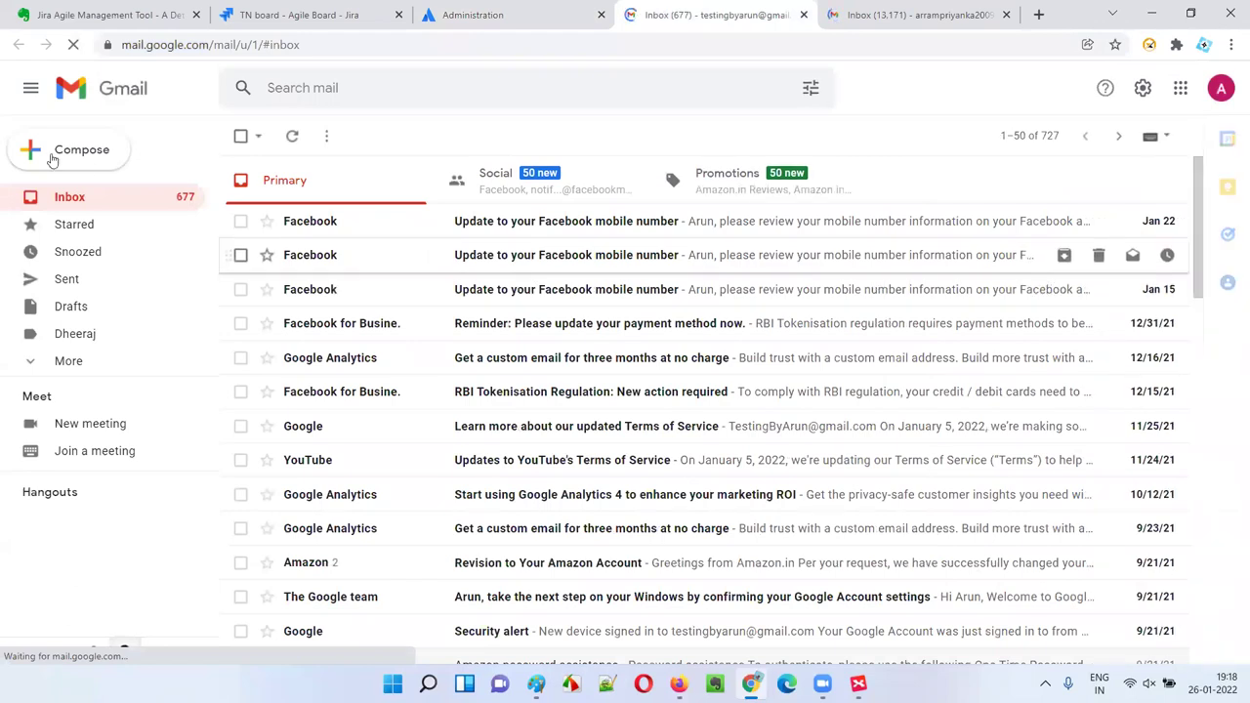
click(838, 16)
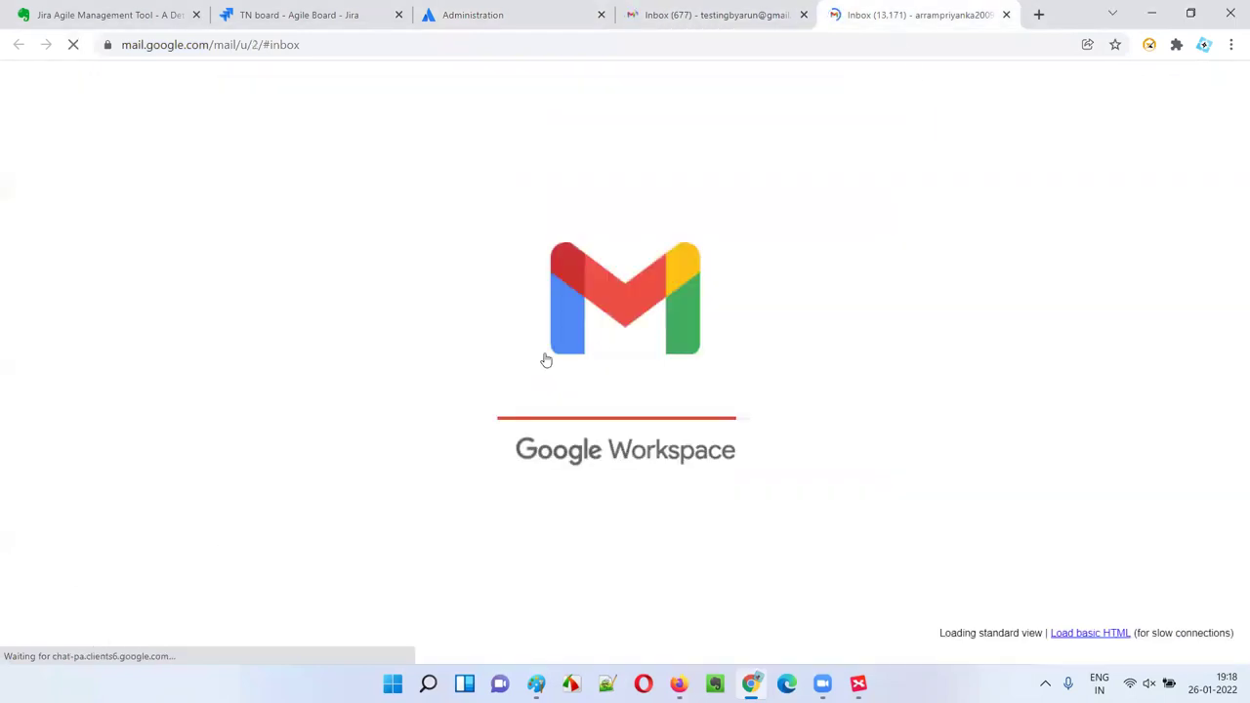
click(678, 683)
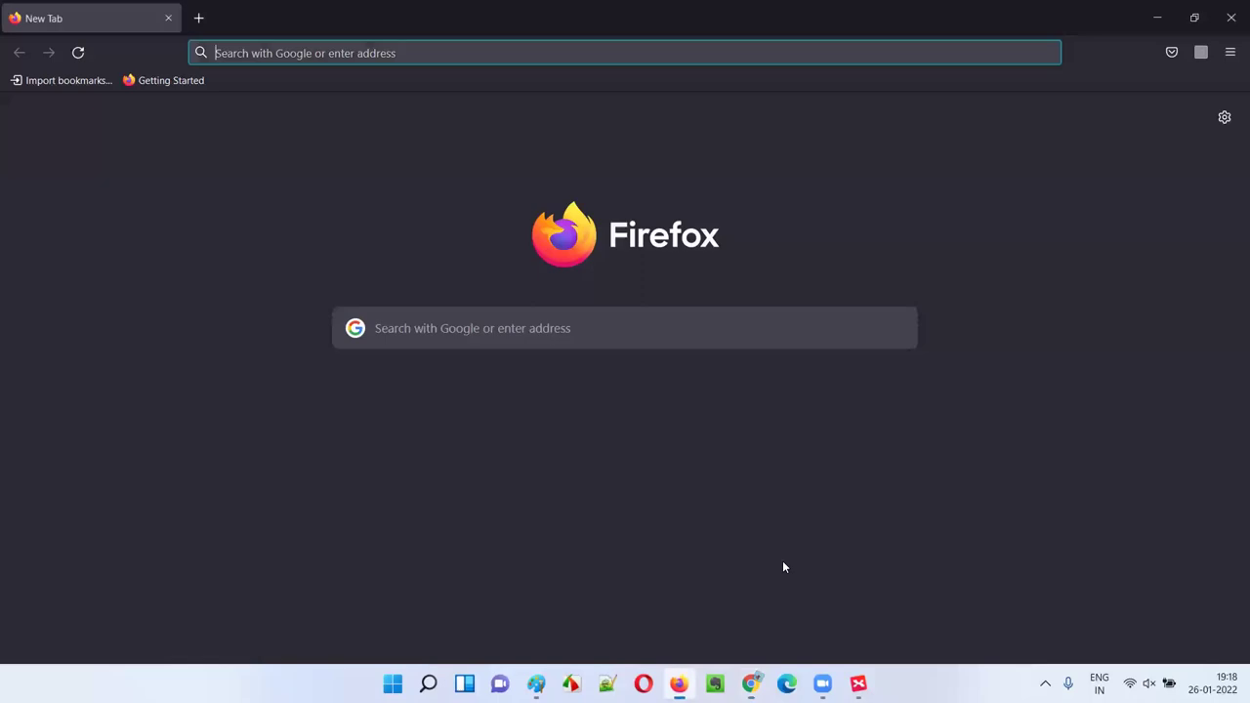
text(gmail)
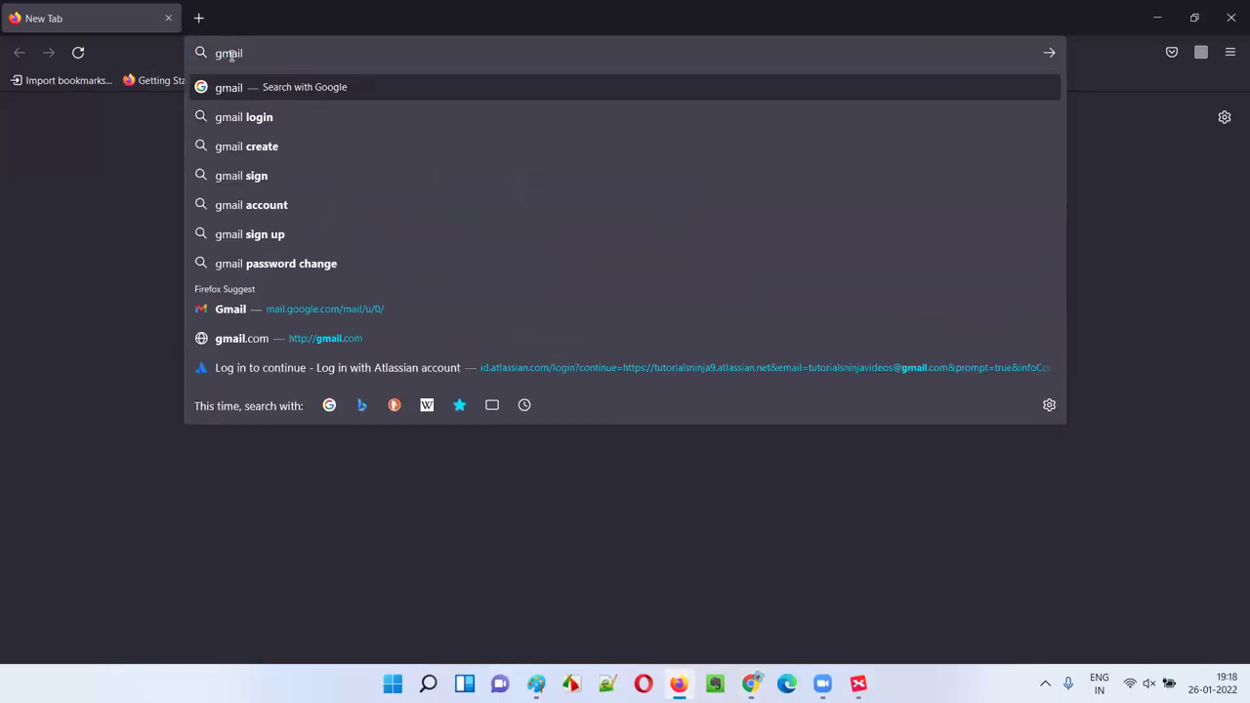
text(.com)
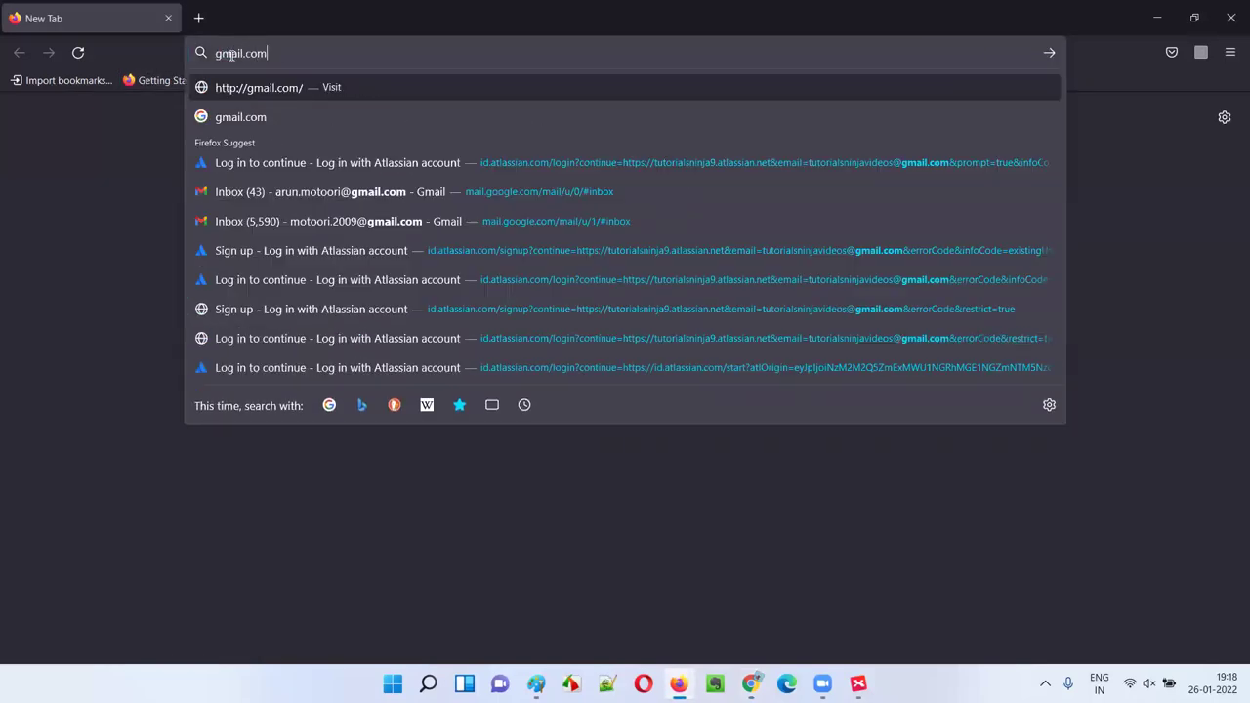
key(Return)
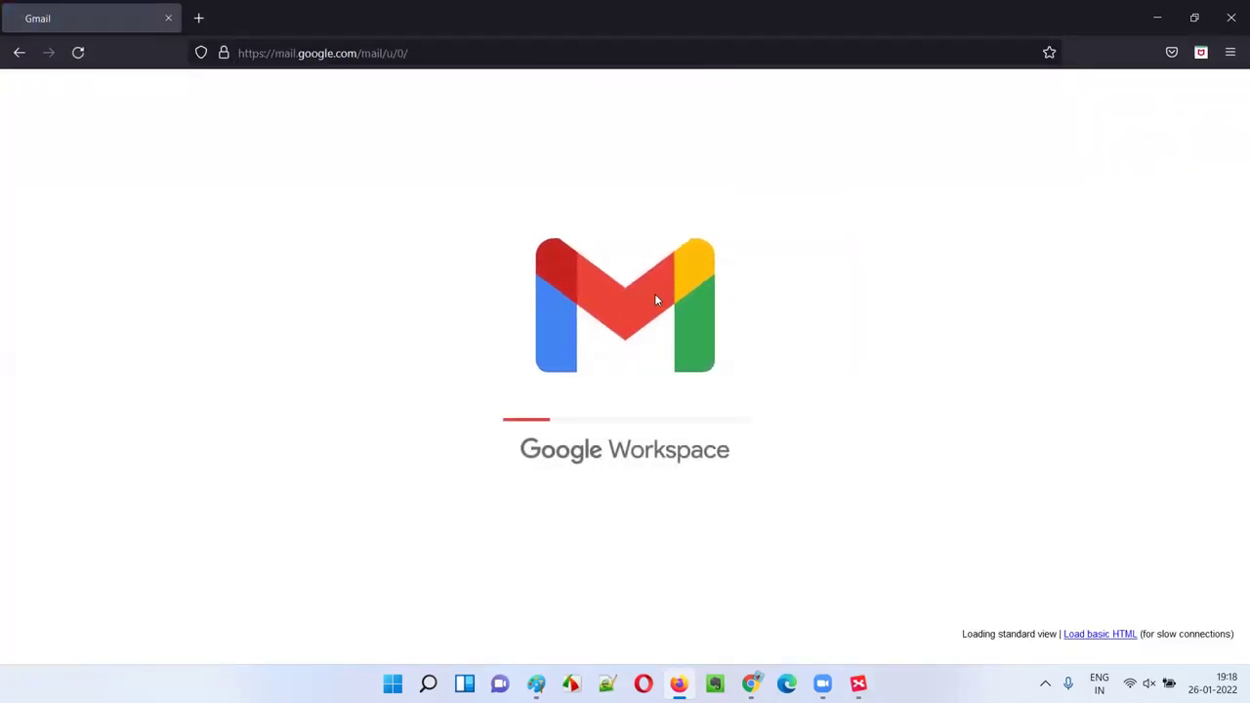
Step: Erase the lower-left e-mail address from the Paint diagram using a rectangular selection
click(536, 684)
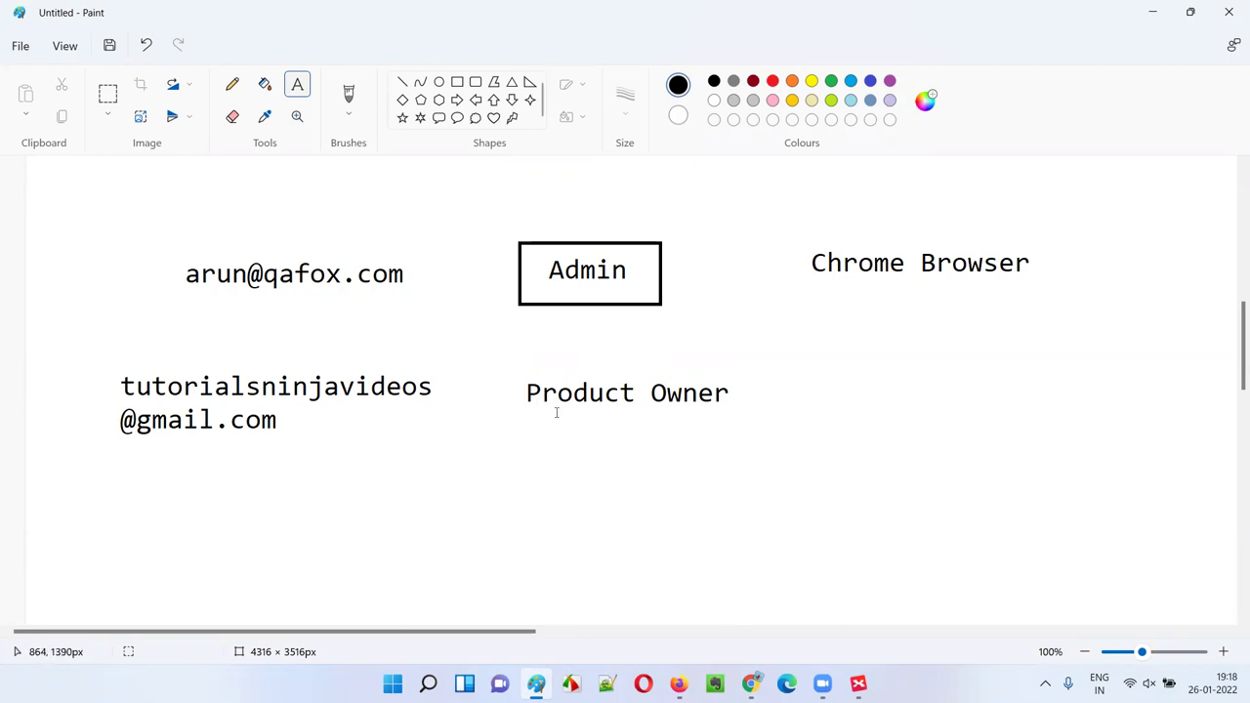
click(108, 111)
click(83, 137)
drag(92, 348, 433, 475)
key(Delete)
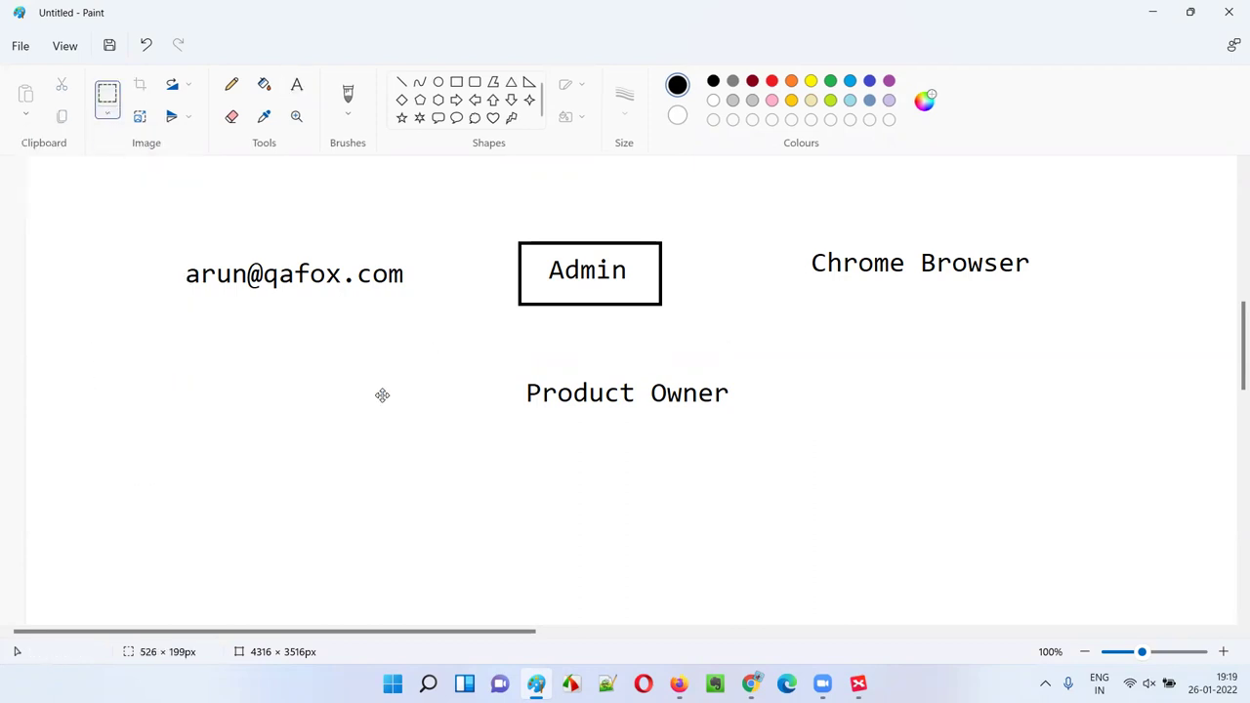
click(678, 684)
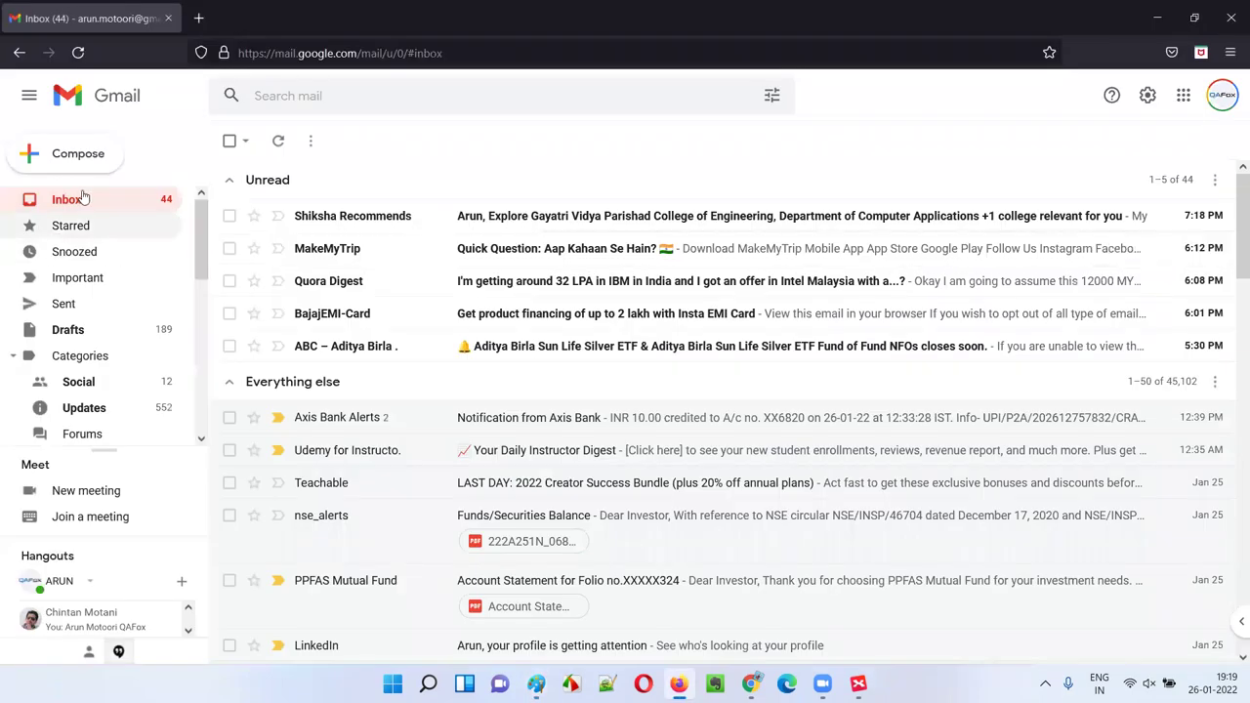
Step: Bring up the invited test account's Gmail inbox in Chrome
click(1222, 95)
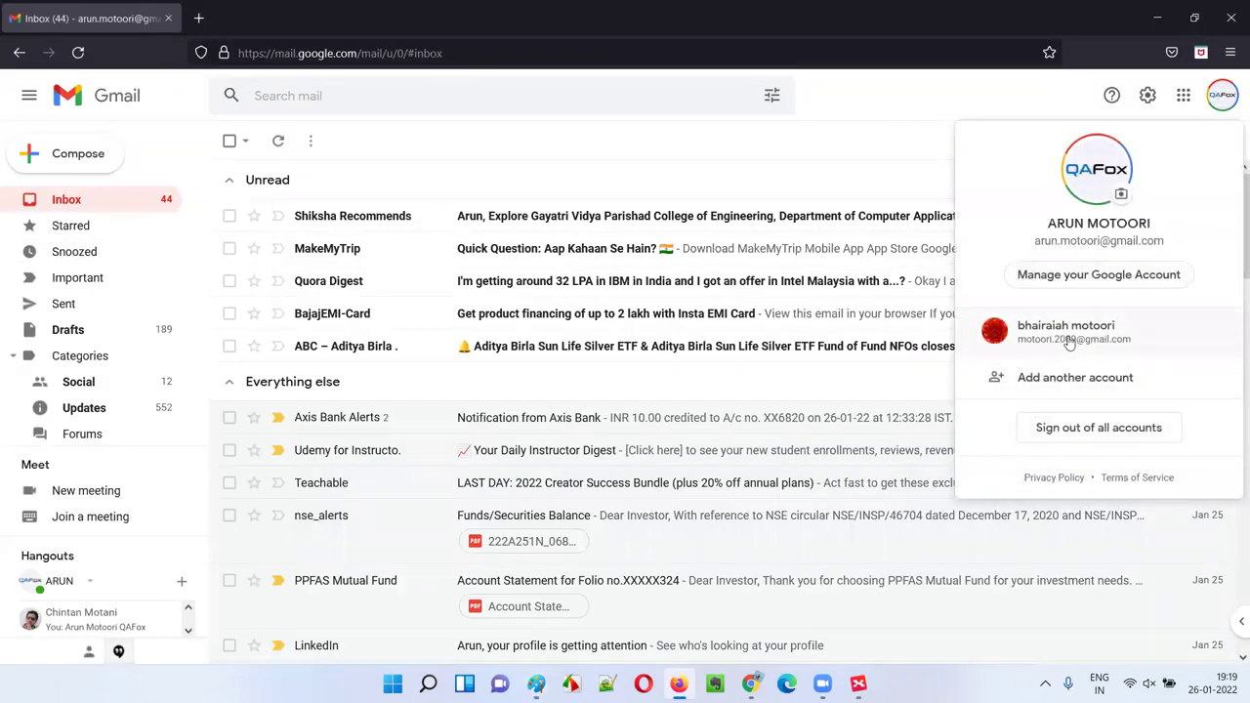
click(1064, 334)
click(168, 19)
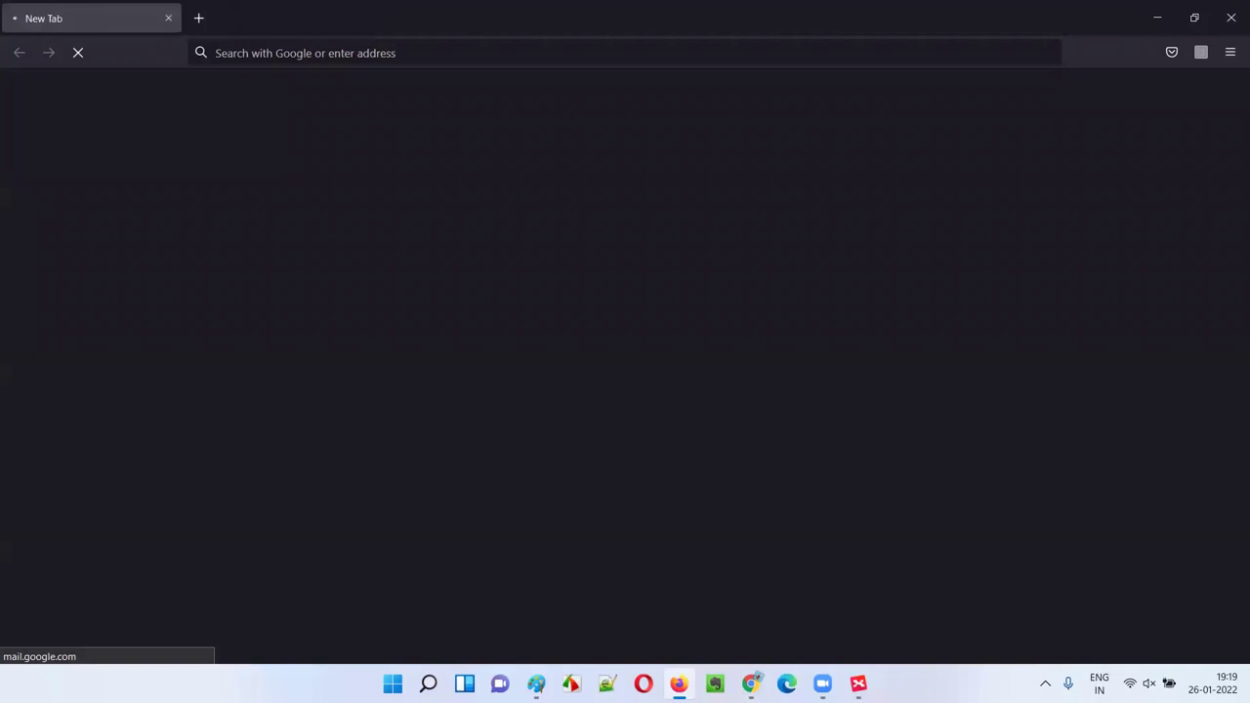
click(751, 683)
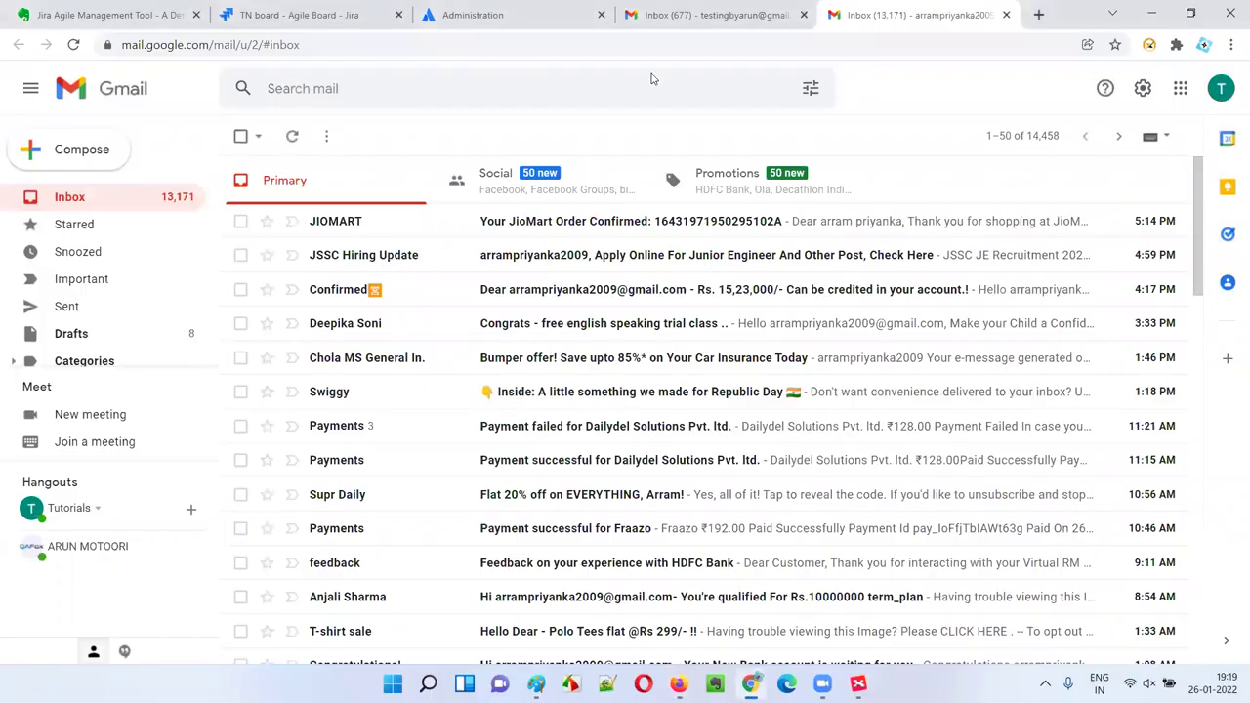
click(796, 27)
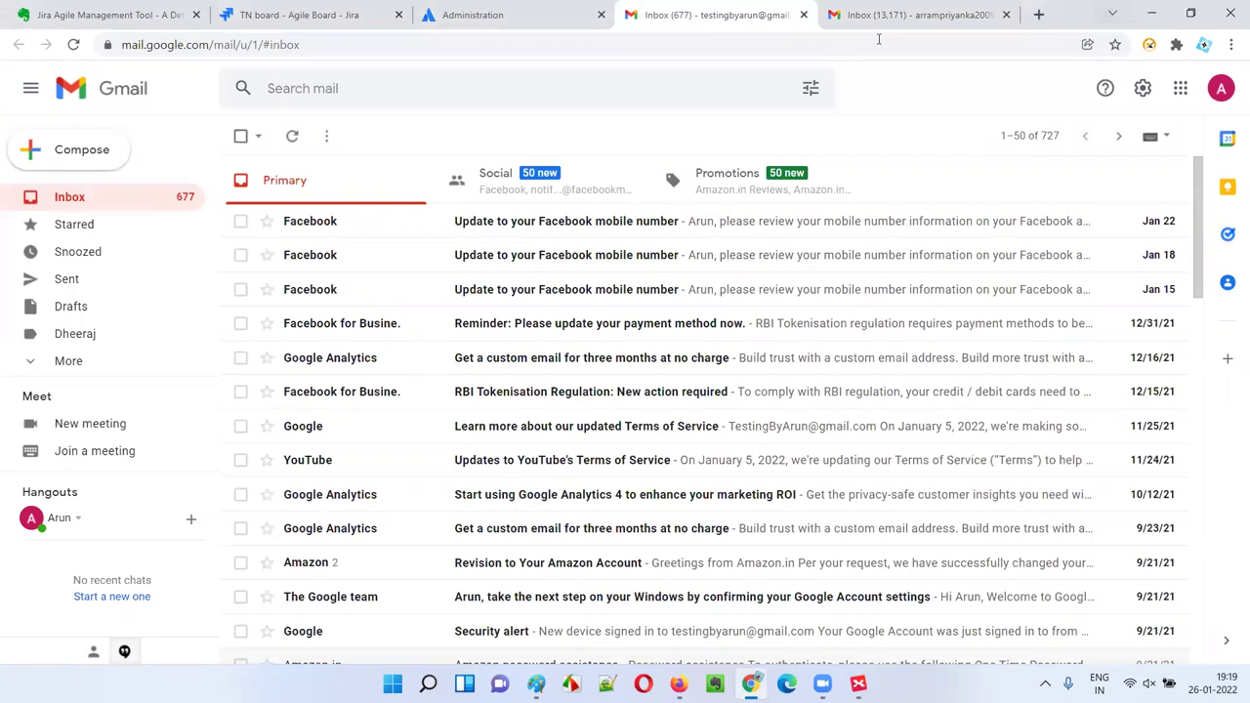
Step: Open the Atlassian invitation email and copy the 'Join the team' link address
key(ctrl+t)
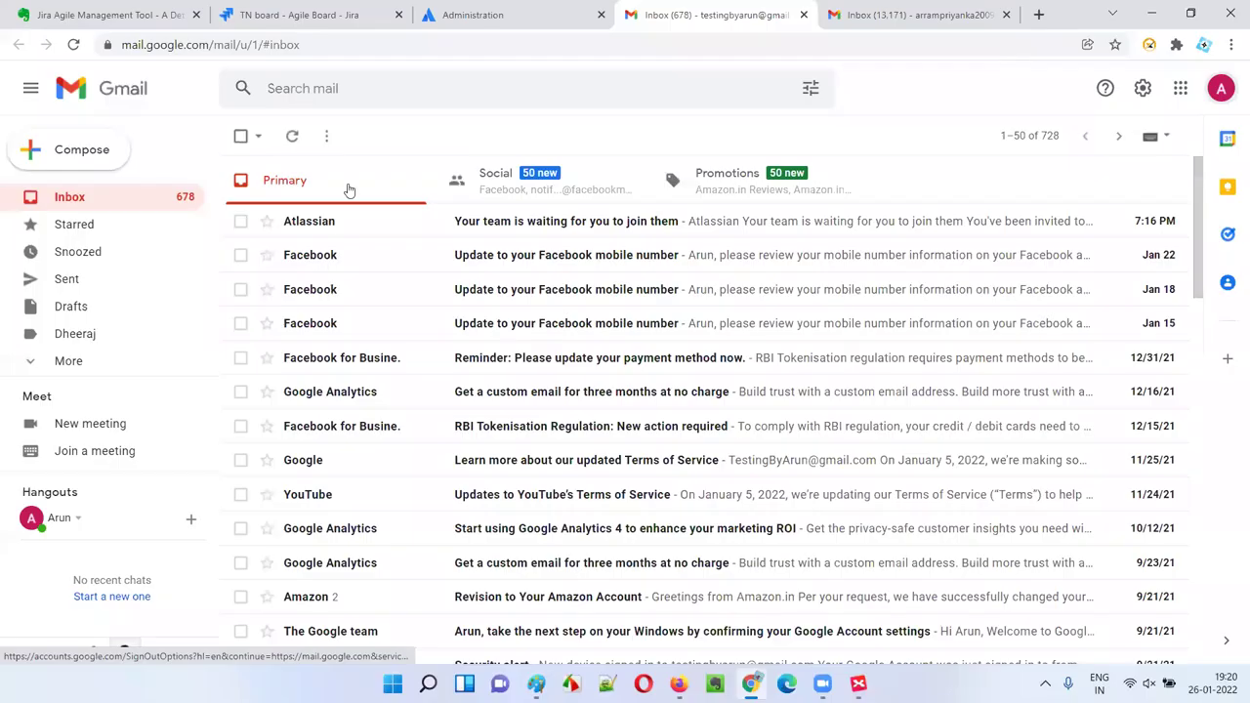
click(619, 226)
scroll(555, 374, down, 3)
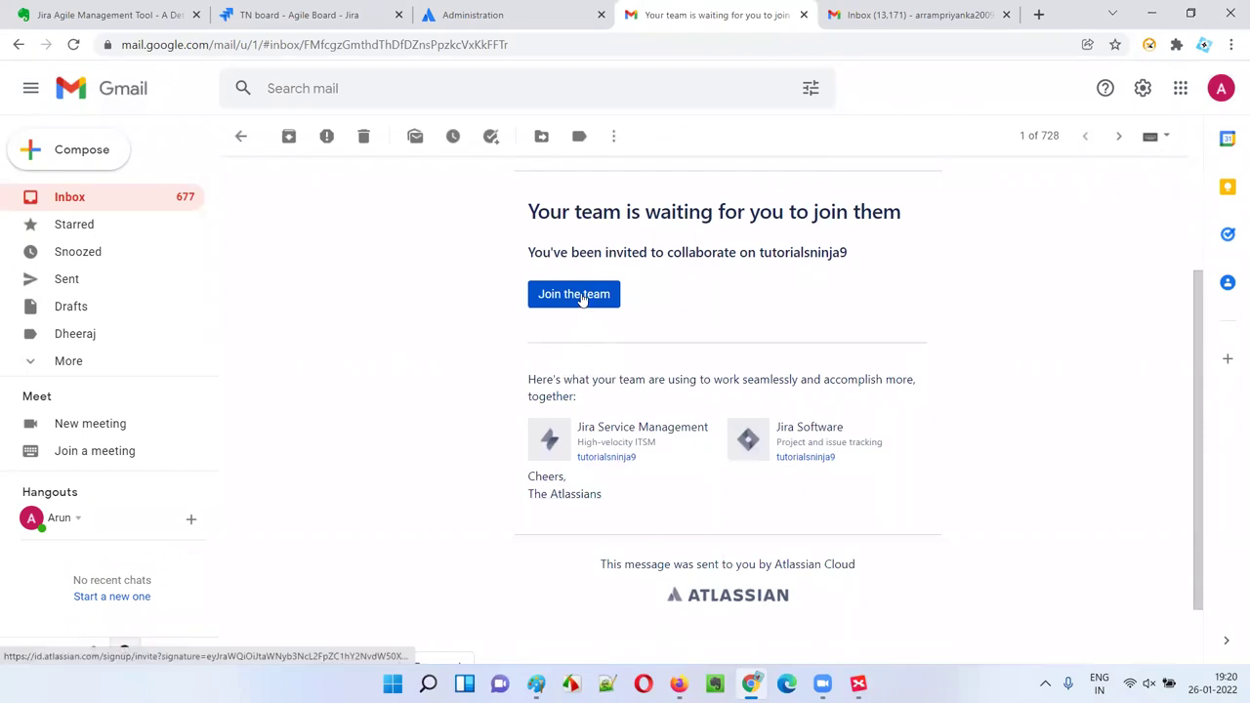
right_click(579, 298)
click(655, 405)
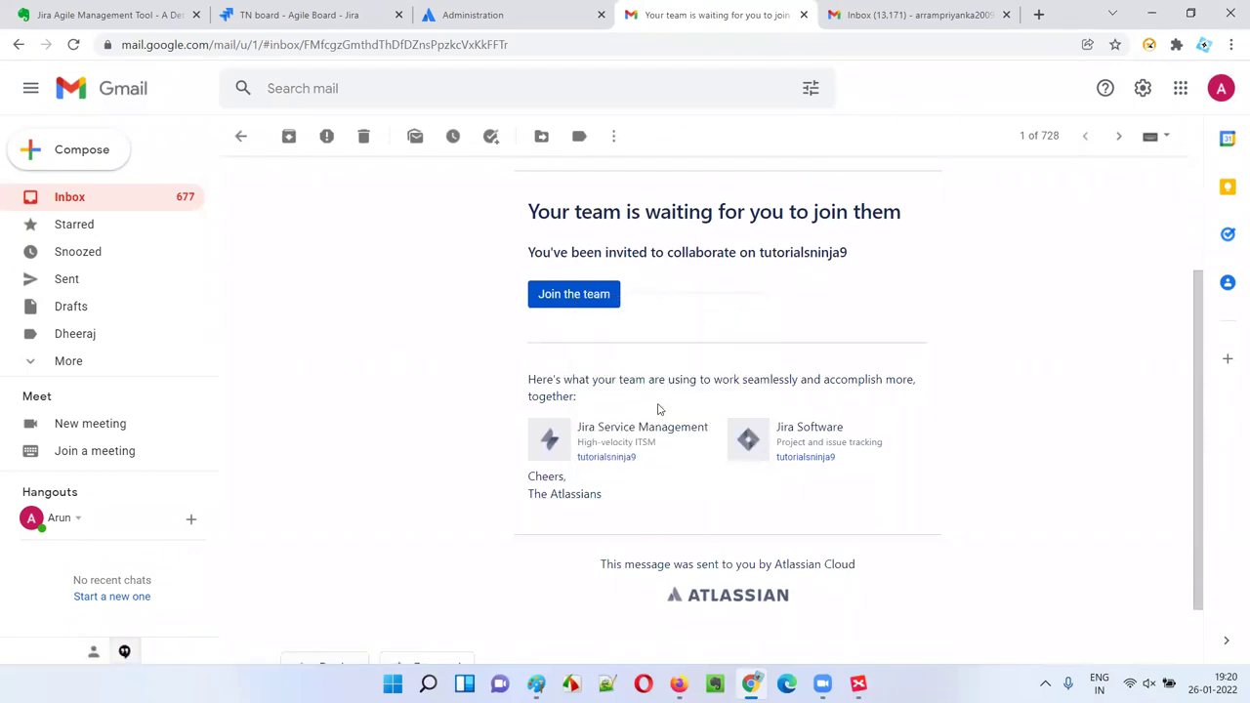
click(678, 683)
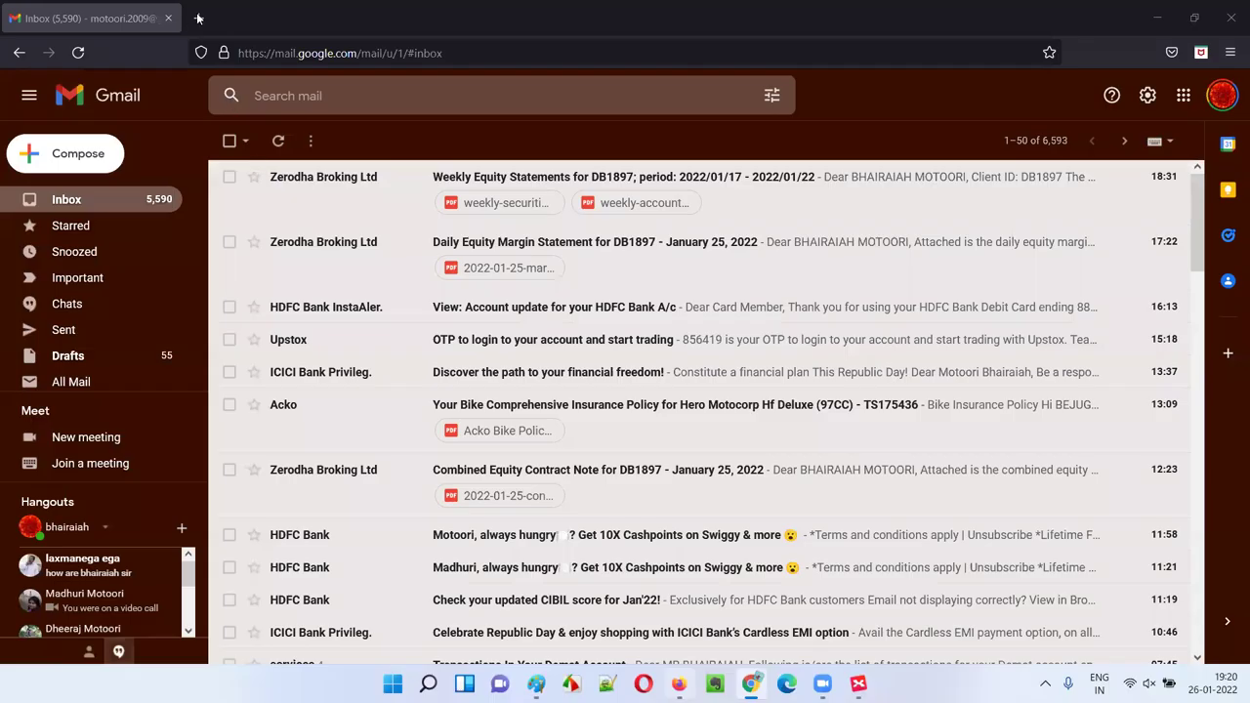
Step: Open the copied invitation link in a new Firefox tab
click(199, 20)
key(ctrl+v)
key(Return)
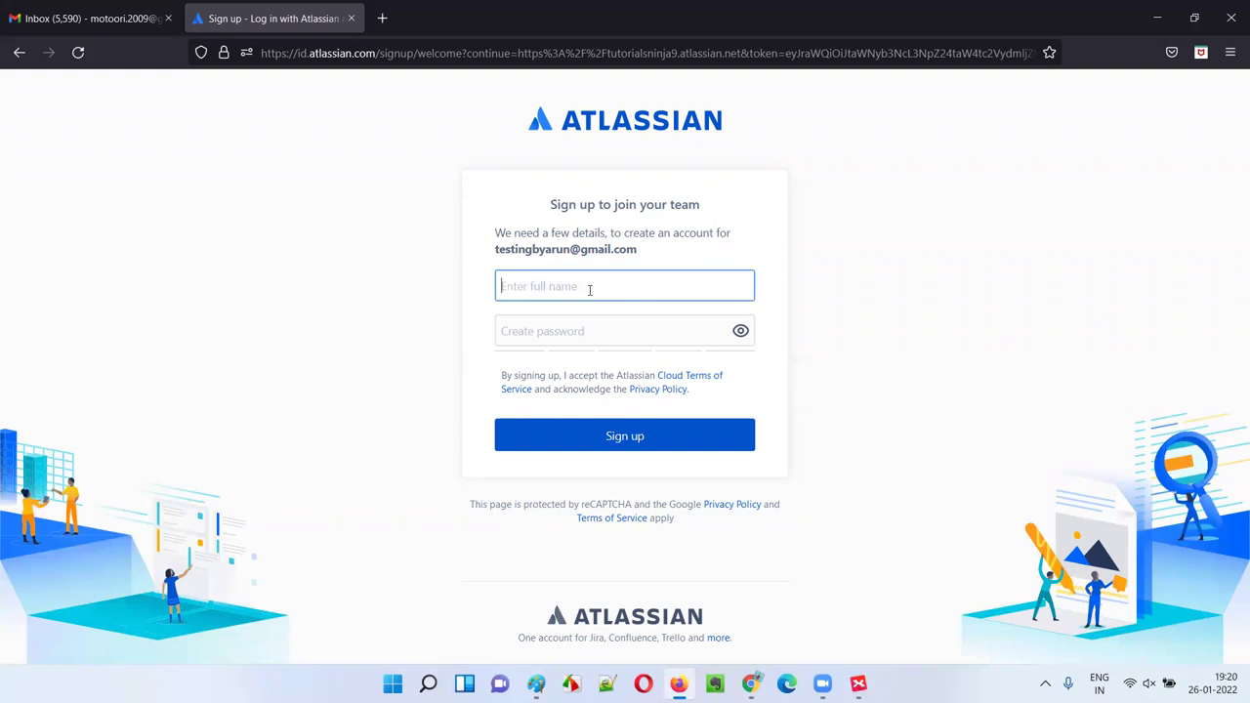
Step: Enter a full name and a new account password, then submit the sign-up
text(PO Basker)
click(419, 324)
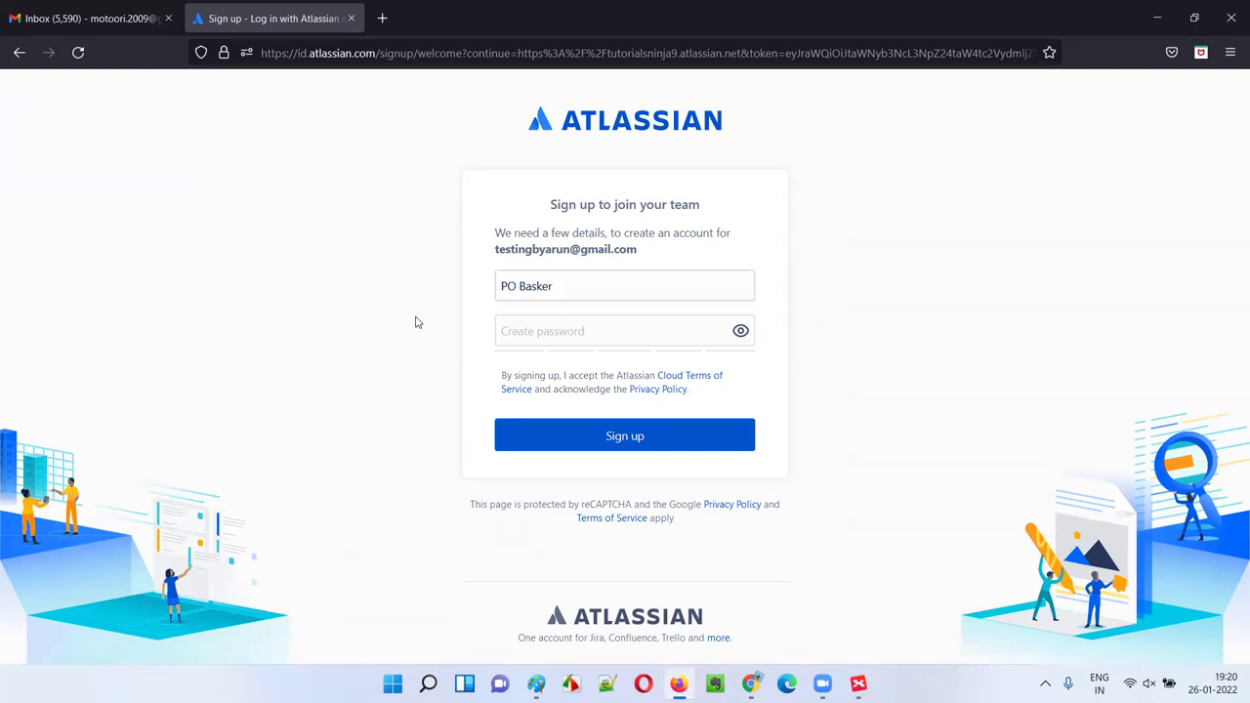
click(559, 330)
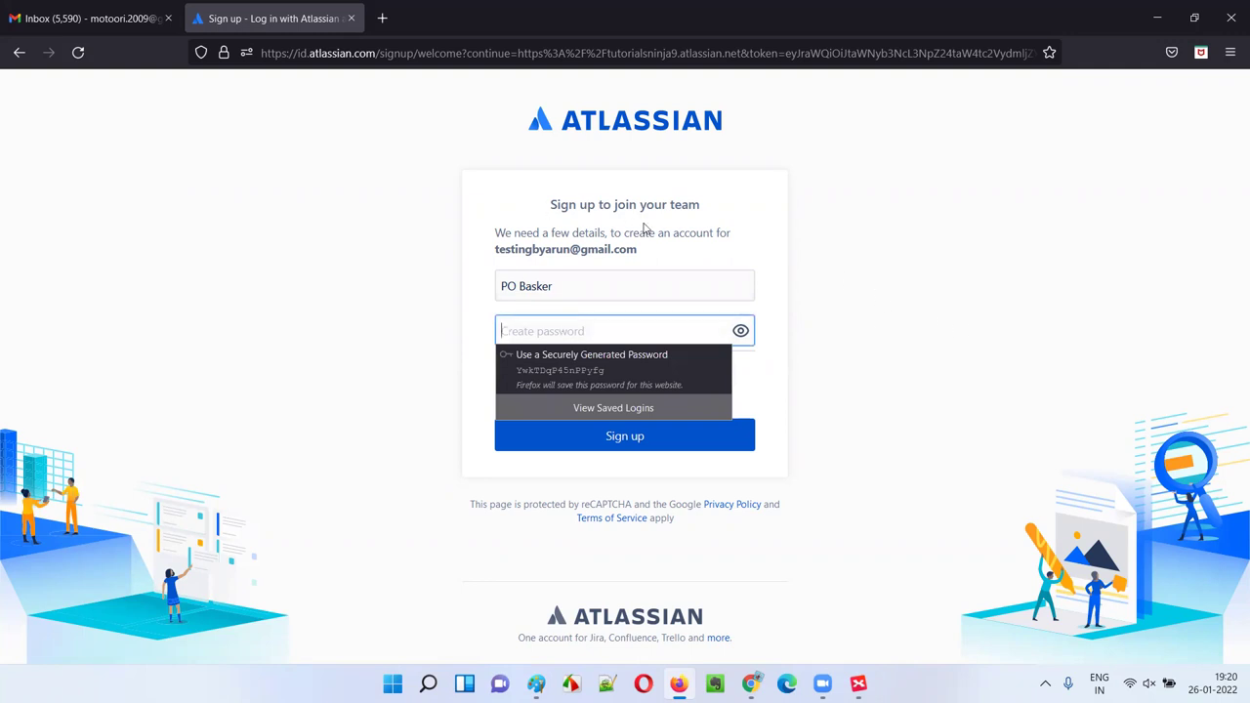
text(••••••••••)
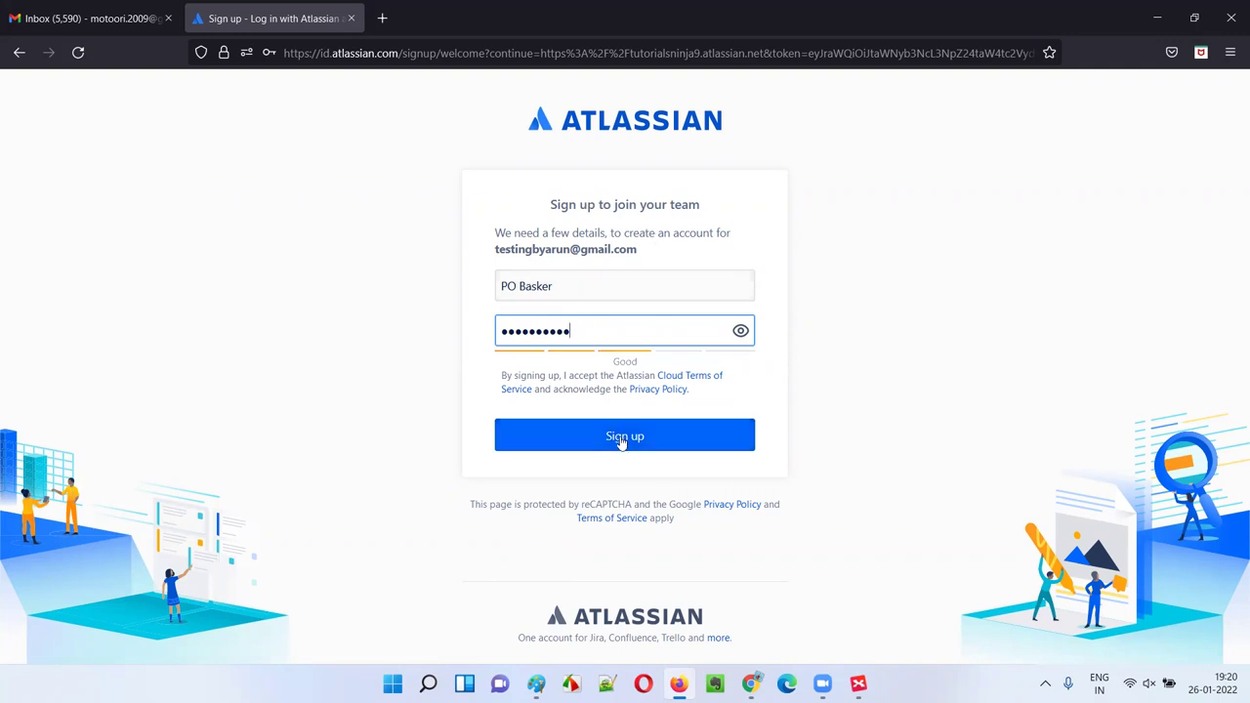
click(622, 438)
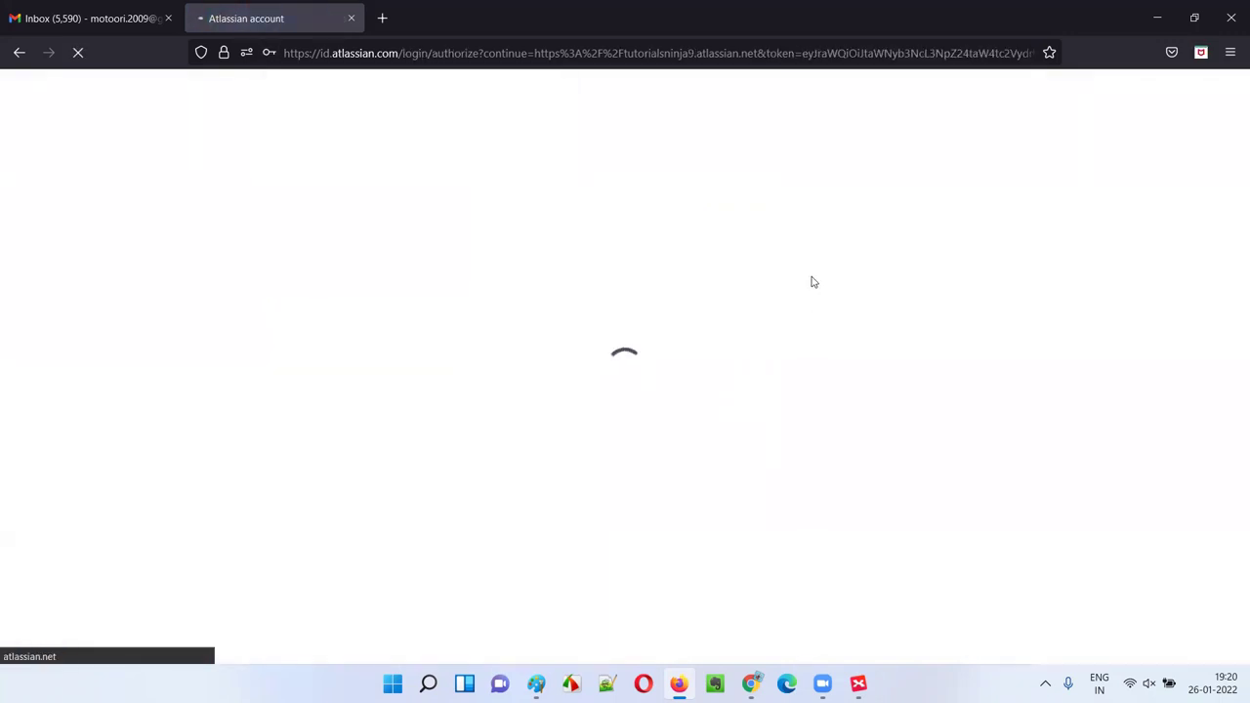
click(536, 683)
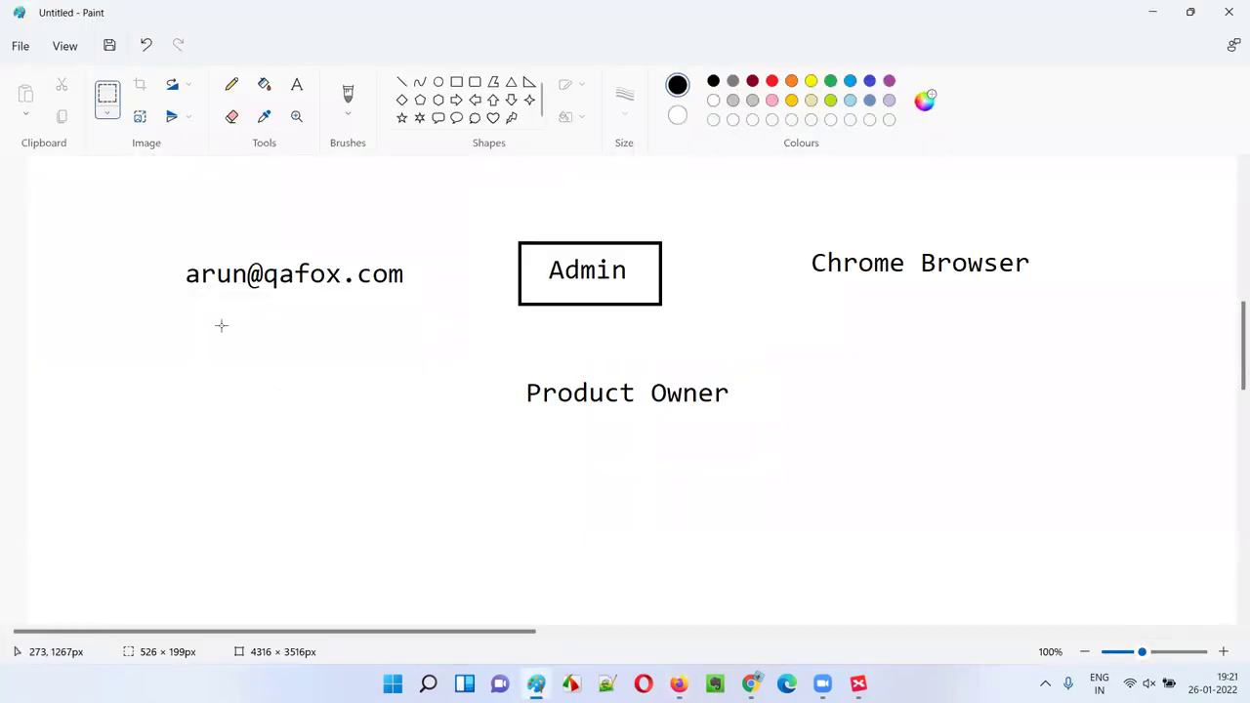
Step: Draw a rectangle around Product Owner and add a 'Firefox Browser' label beside it
click(456, 82)
drag(508, 357, 768, 444)
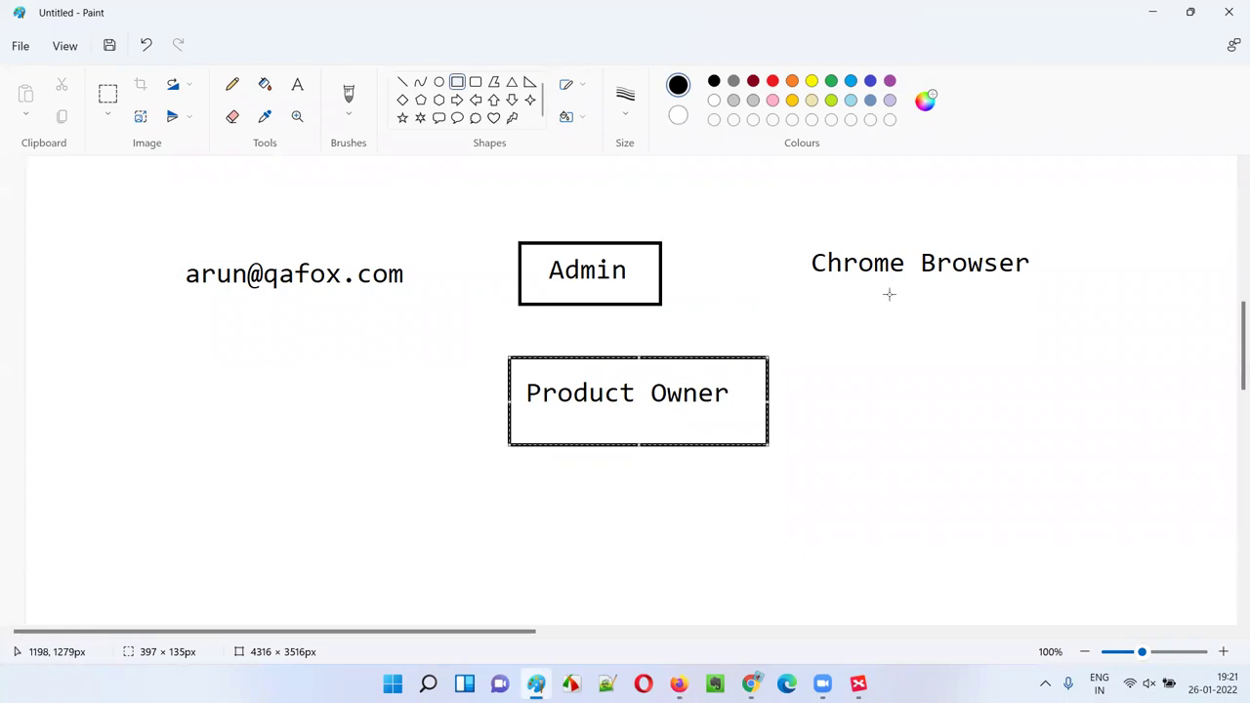
click(297, 84)
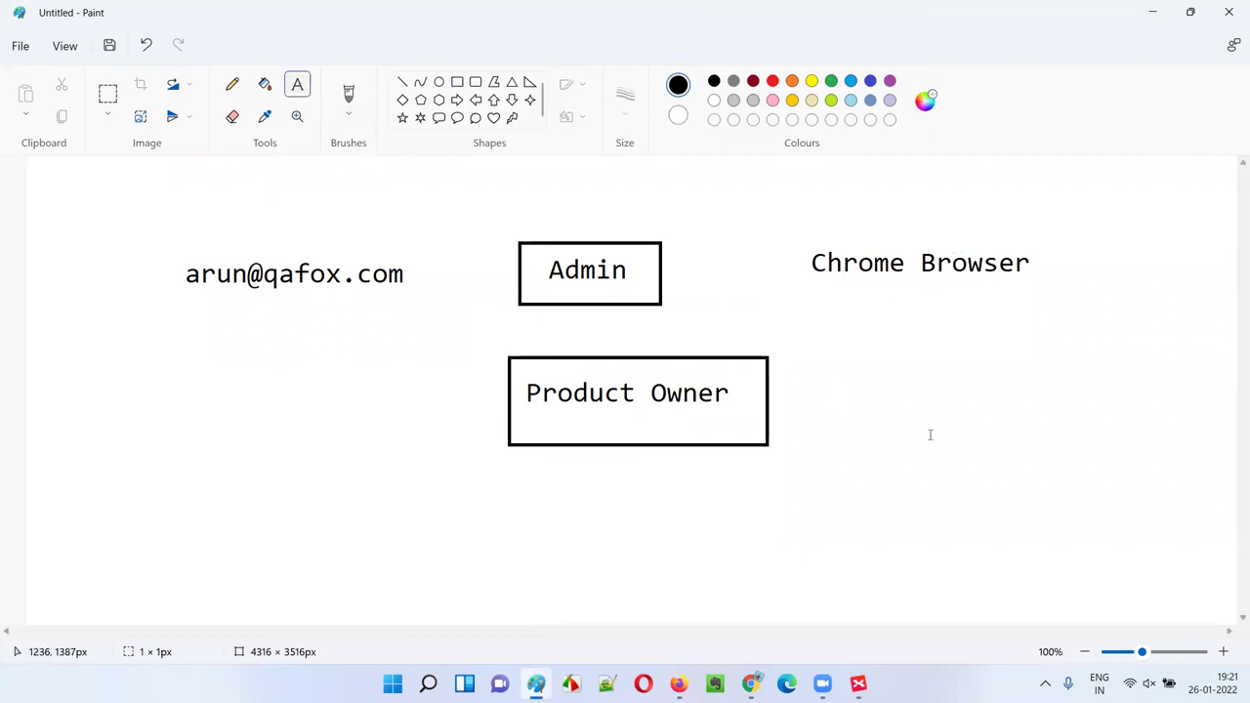
click(829, 362)
text(Firefox Br)
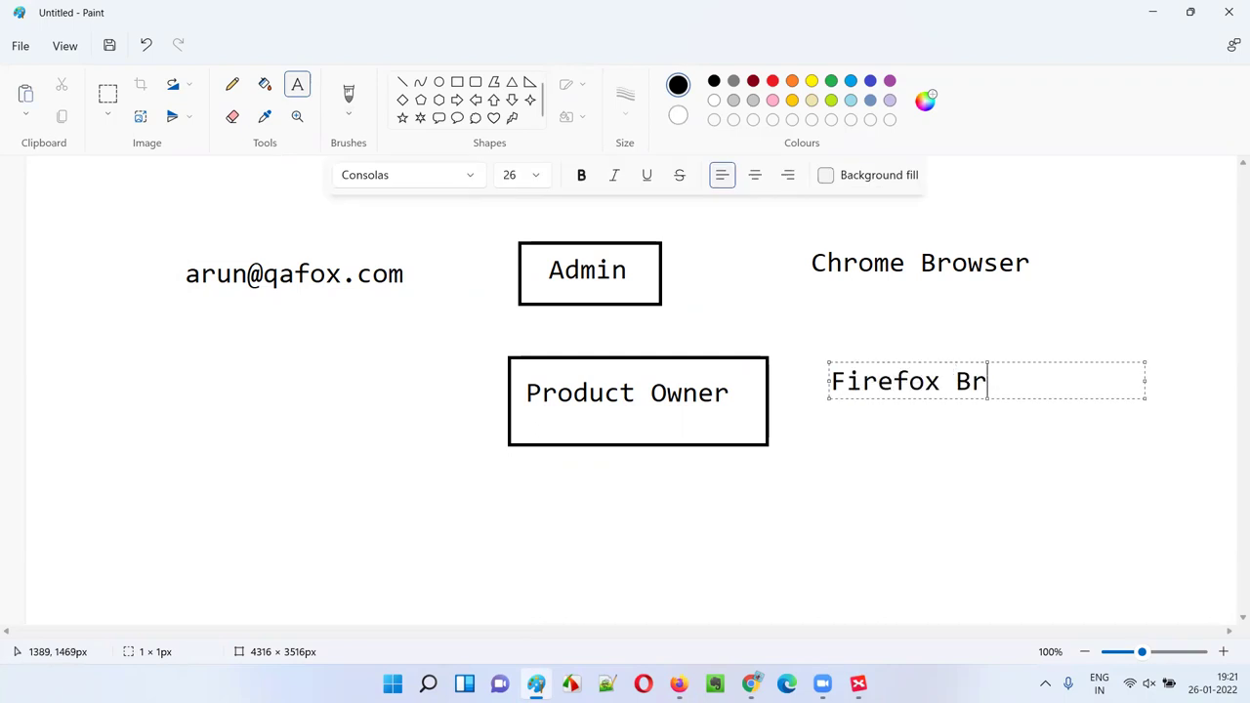
text(owser)
click(173, 408)
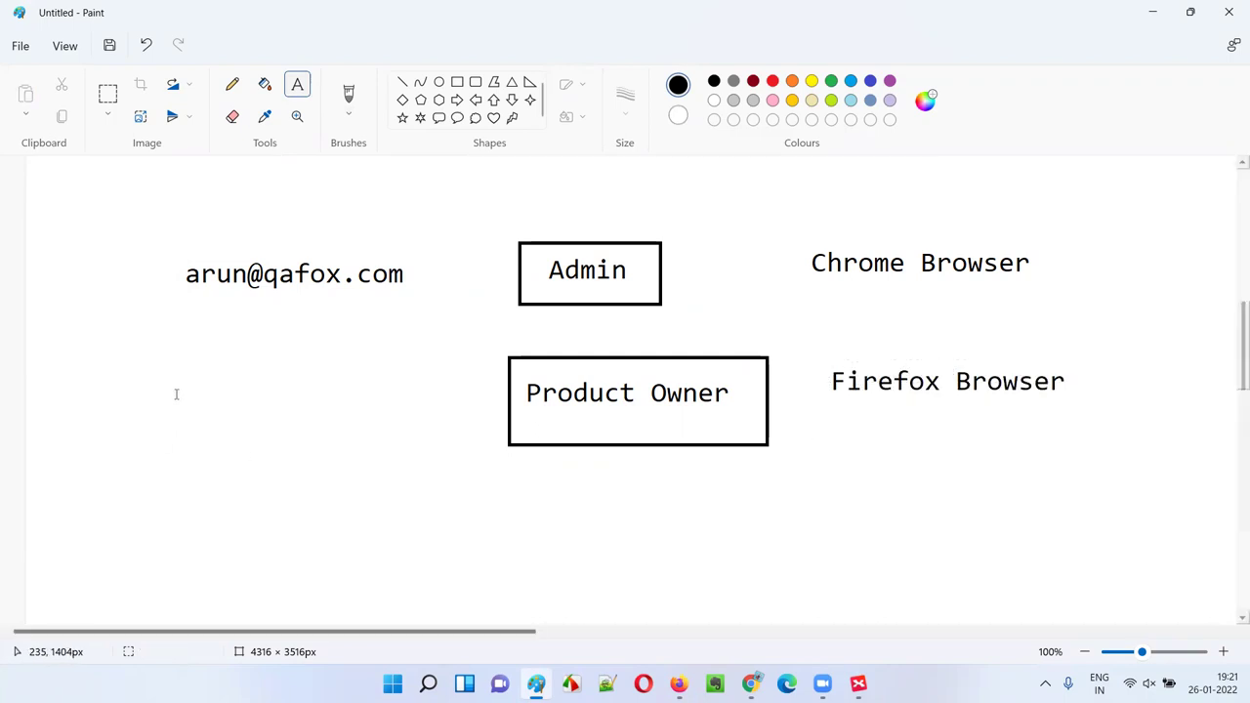
Step: Add the invited account's e-mail address as a label on the diagram's left
click(136, 408)
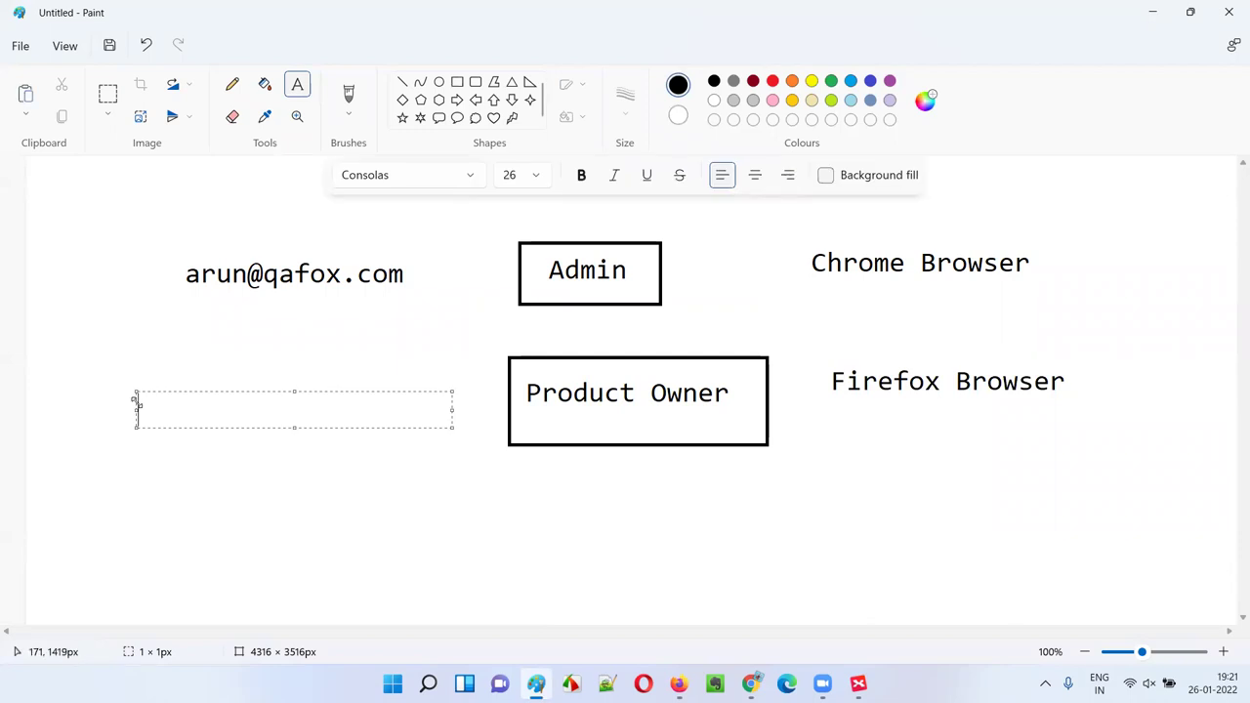
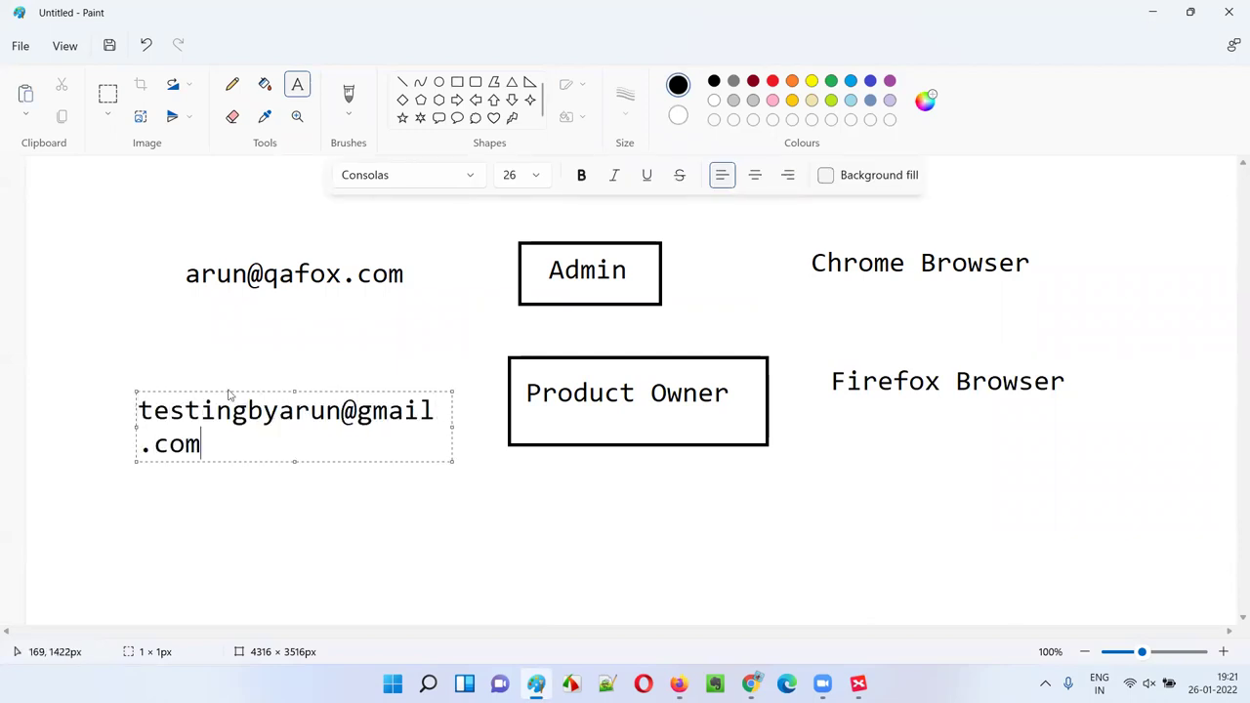
click(459, 541)
scroll(614, 449, down, 3)
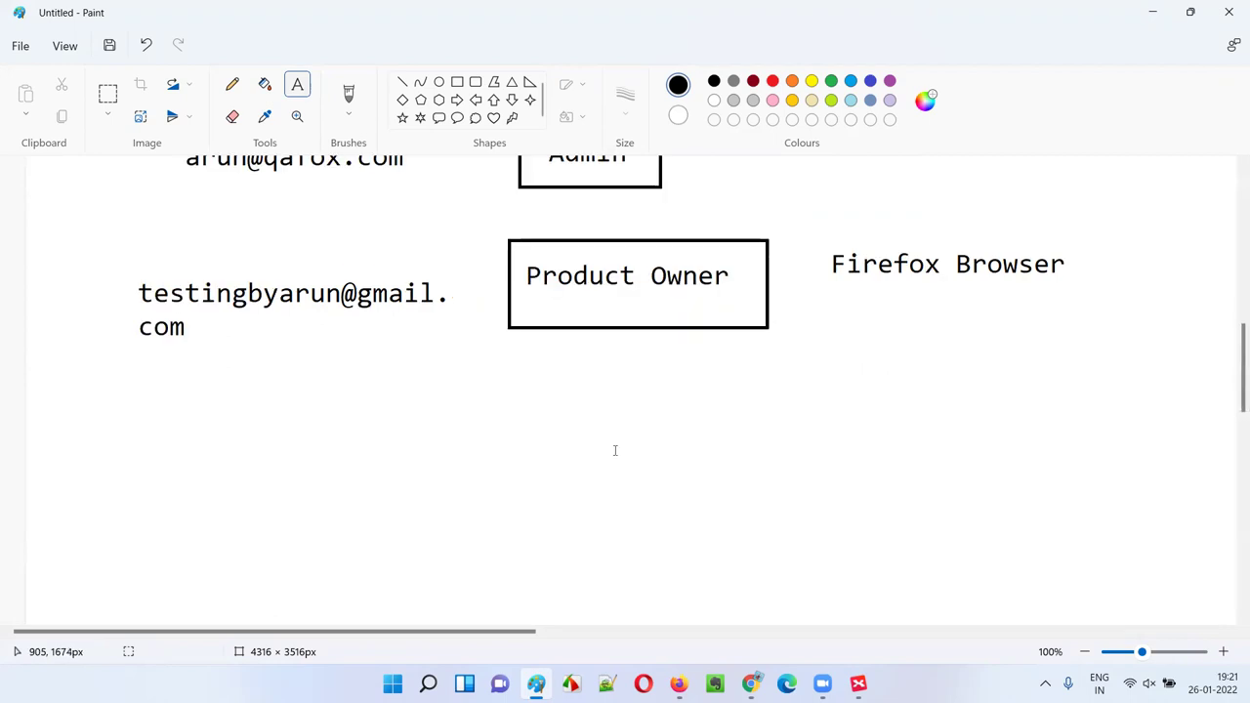
Step: Add 'Developer' and 'Tester' labels beneath the Product Owner box
click(527, 401)
text(Dever)
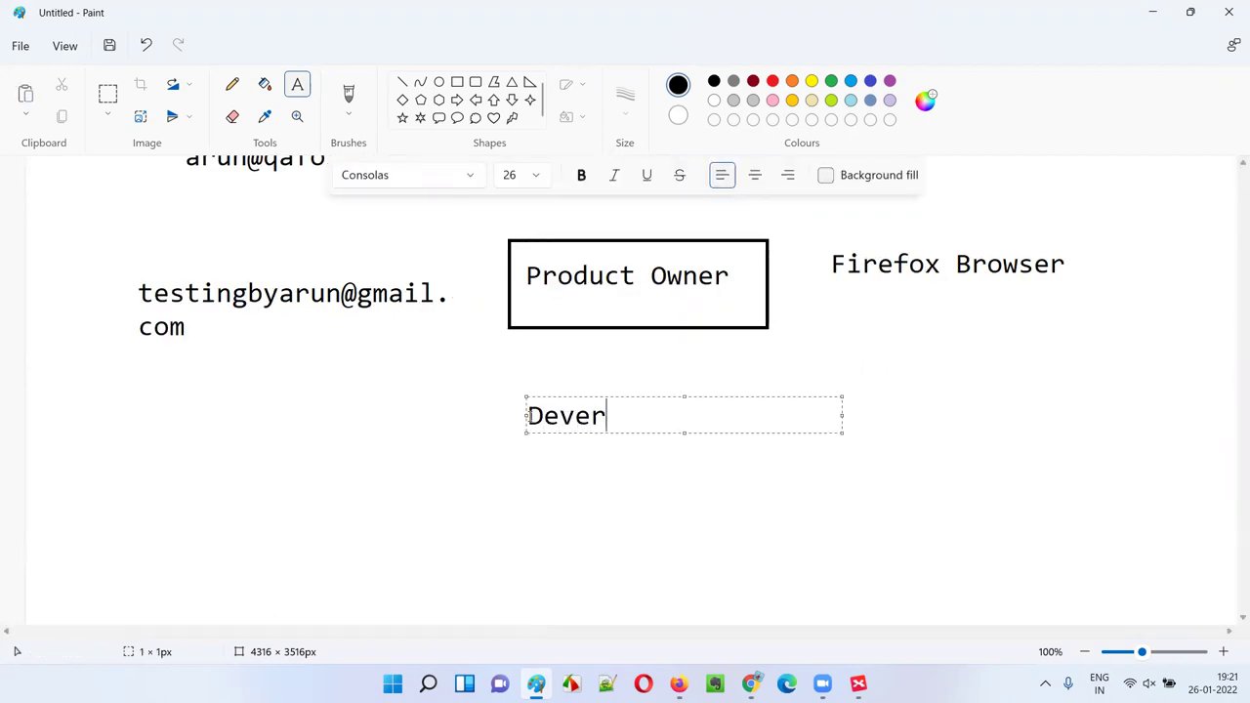
key(BackSpace)
text(loper)
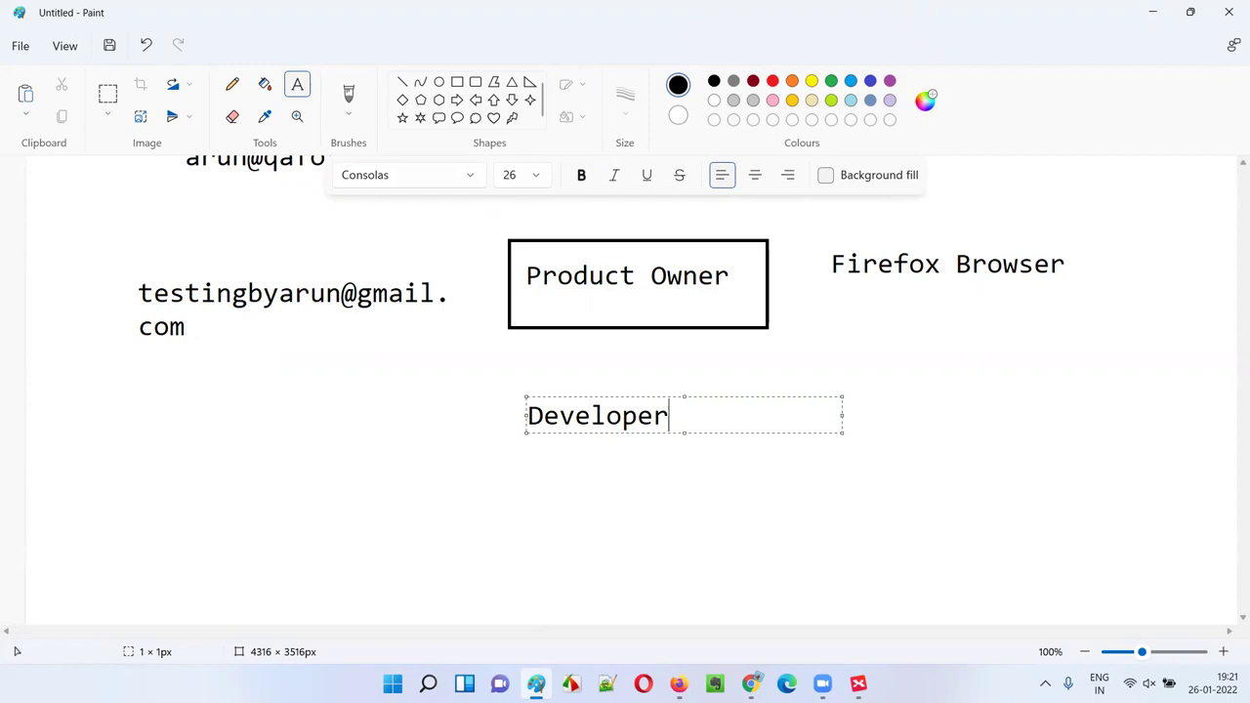
click(517, 525)
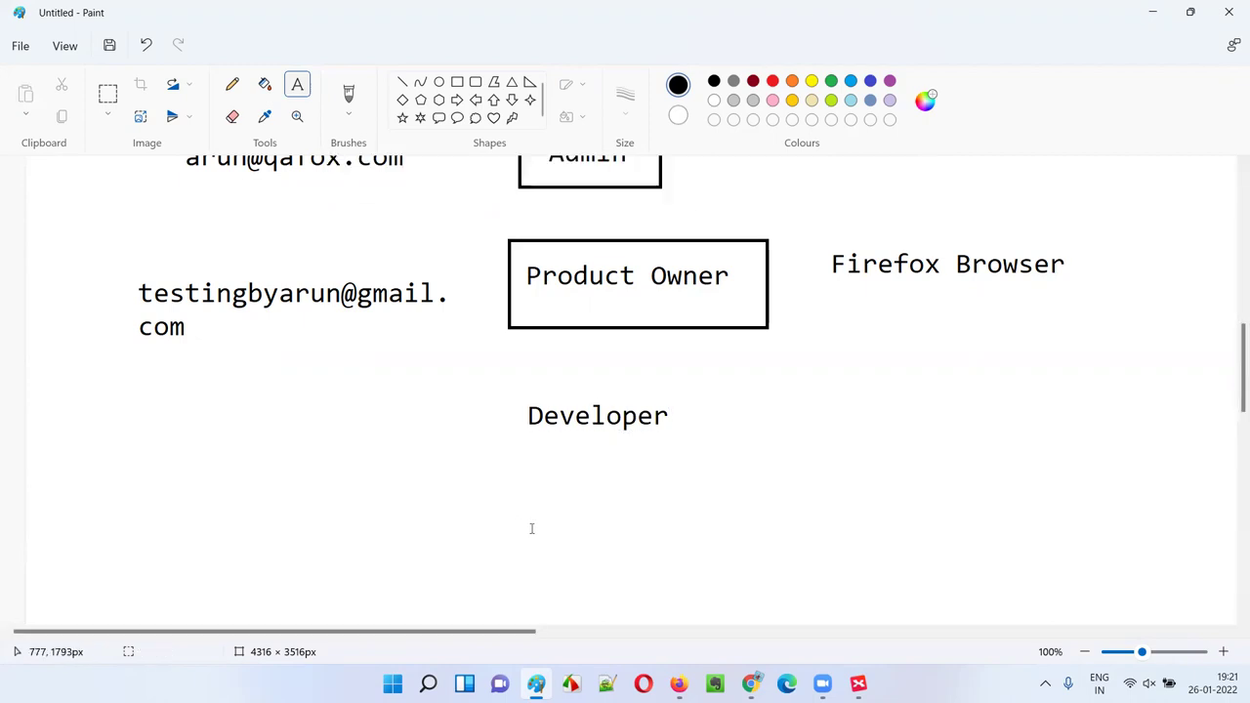
click(529, 522)
text(Tester)
click(614, 502)
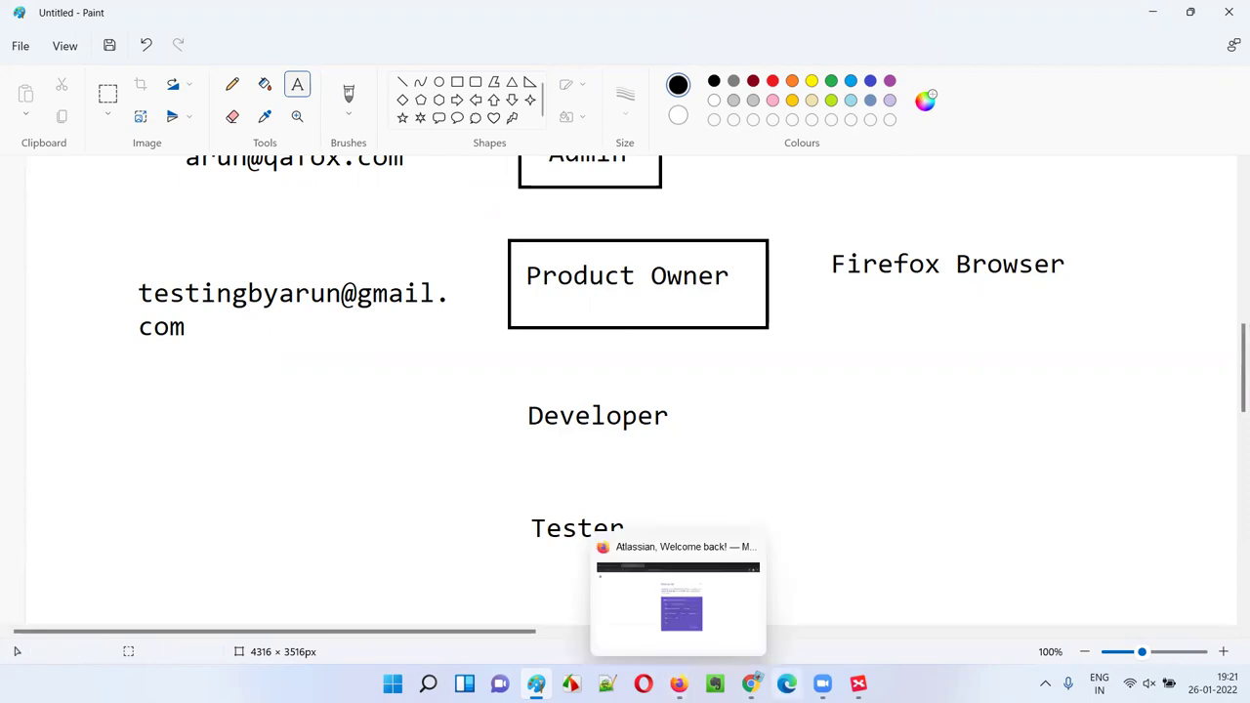
click(723, 586)
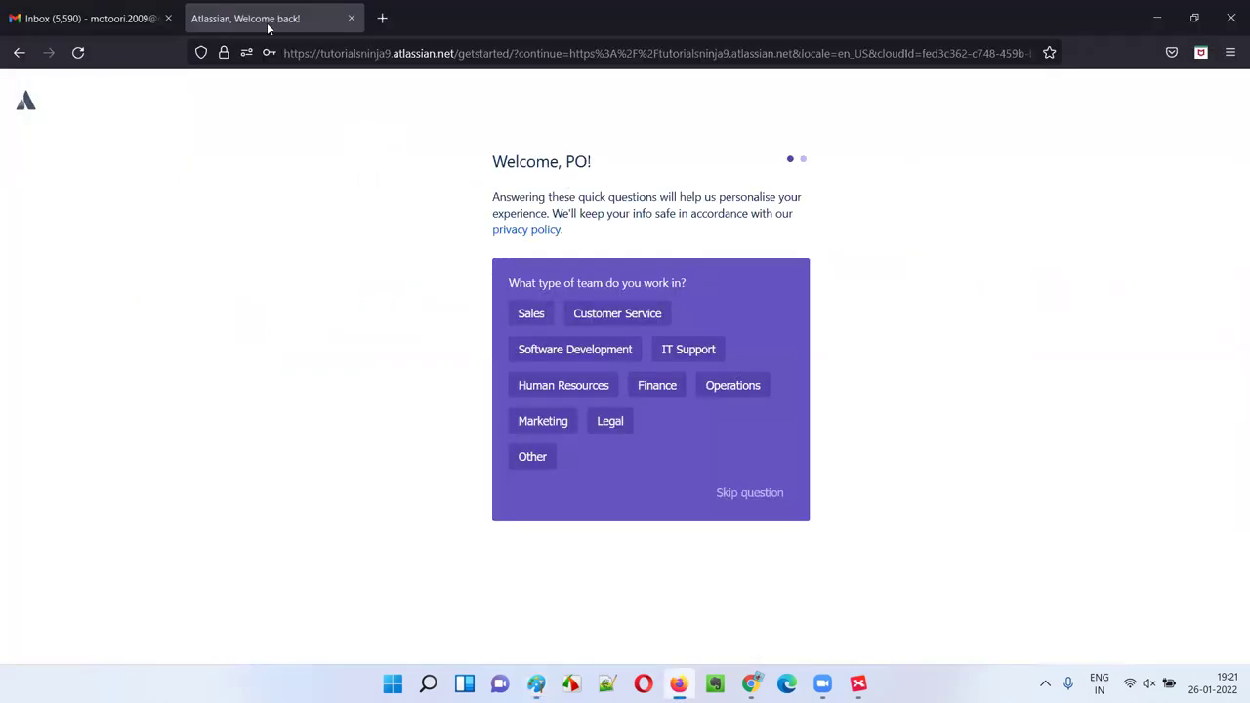
Step: Answer the team-type and role onboarding questions and skip the remaining step
click(740, 493)
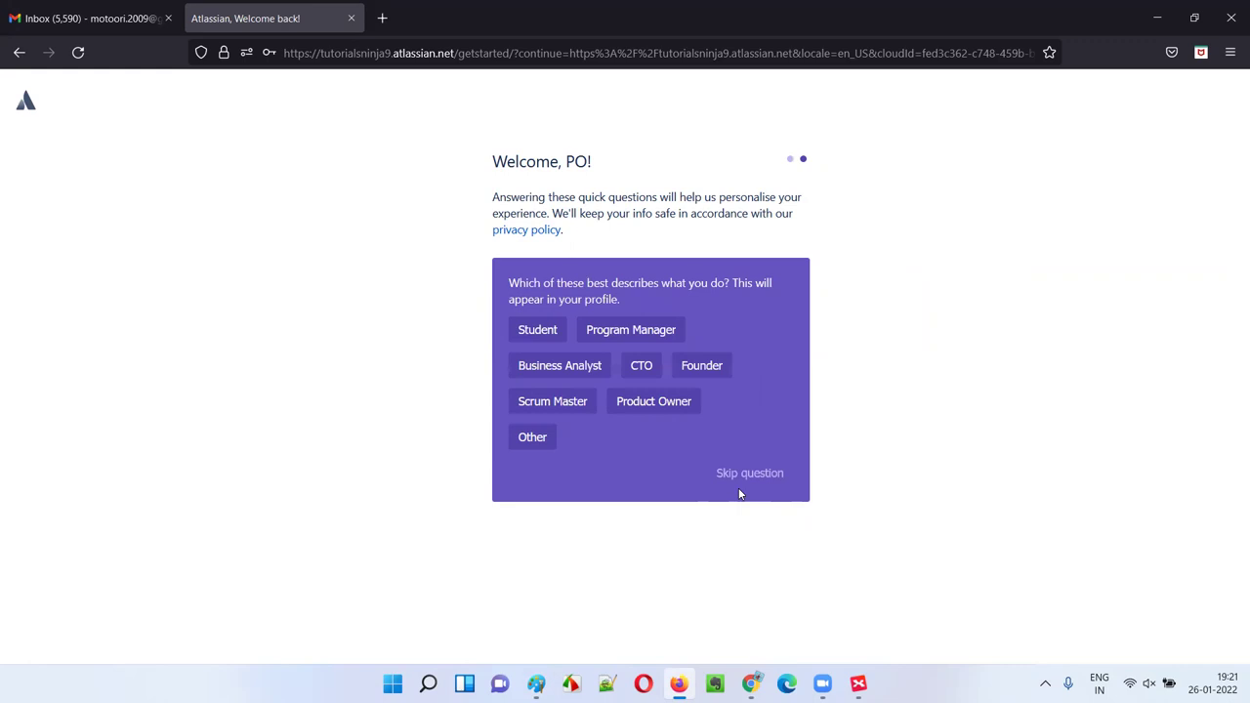
click(749, 473)
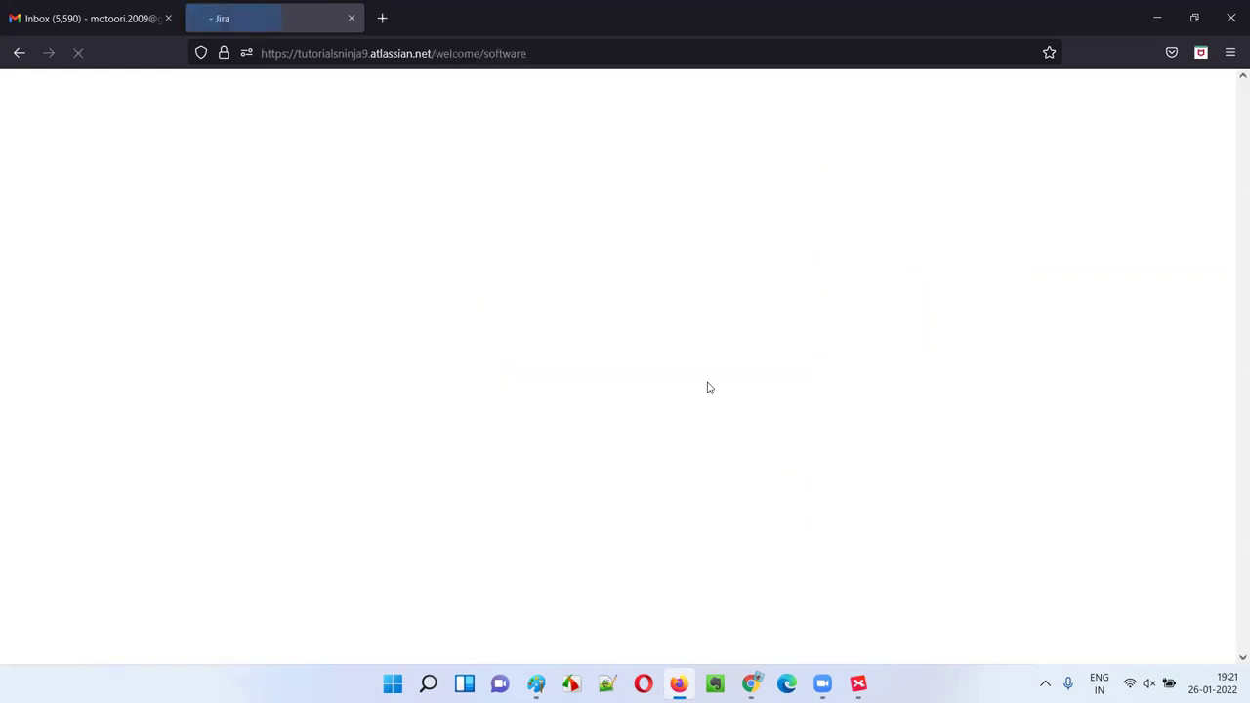
click(935, 479)
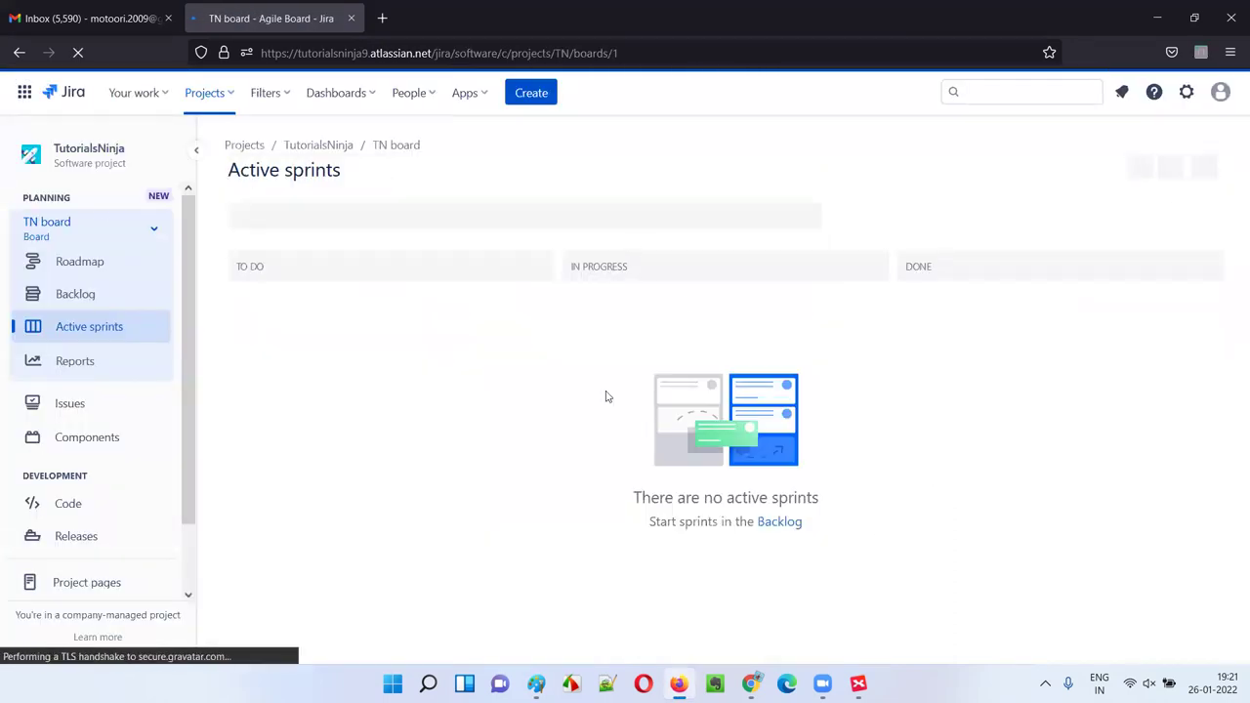
Step: Dismiss the Jira Quickstart guide on the TN board and close the profile menu
click(102, 19)
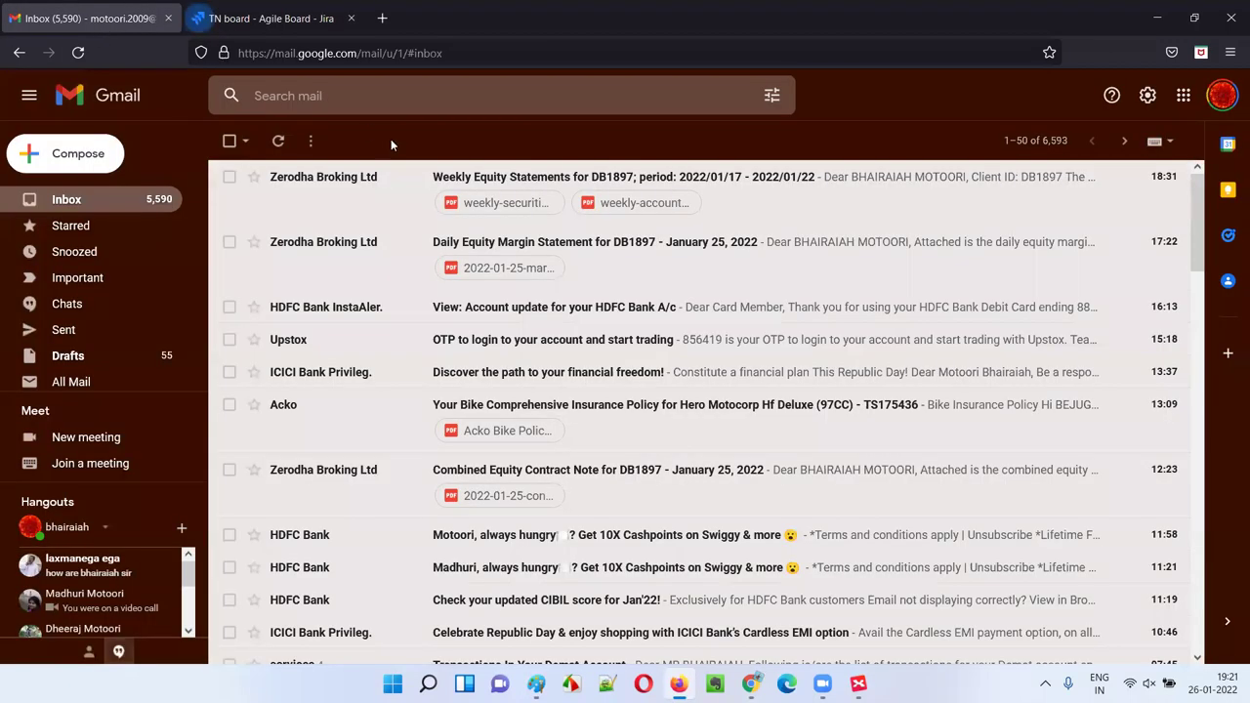
click(255, 21)
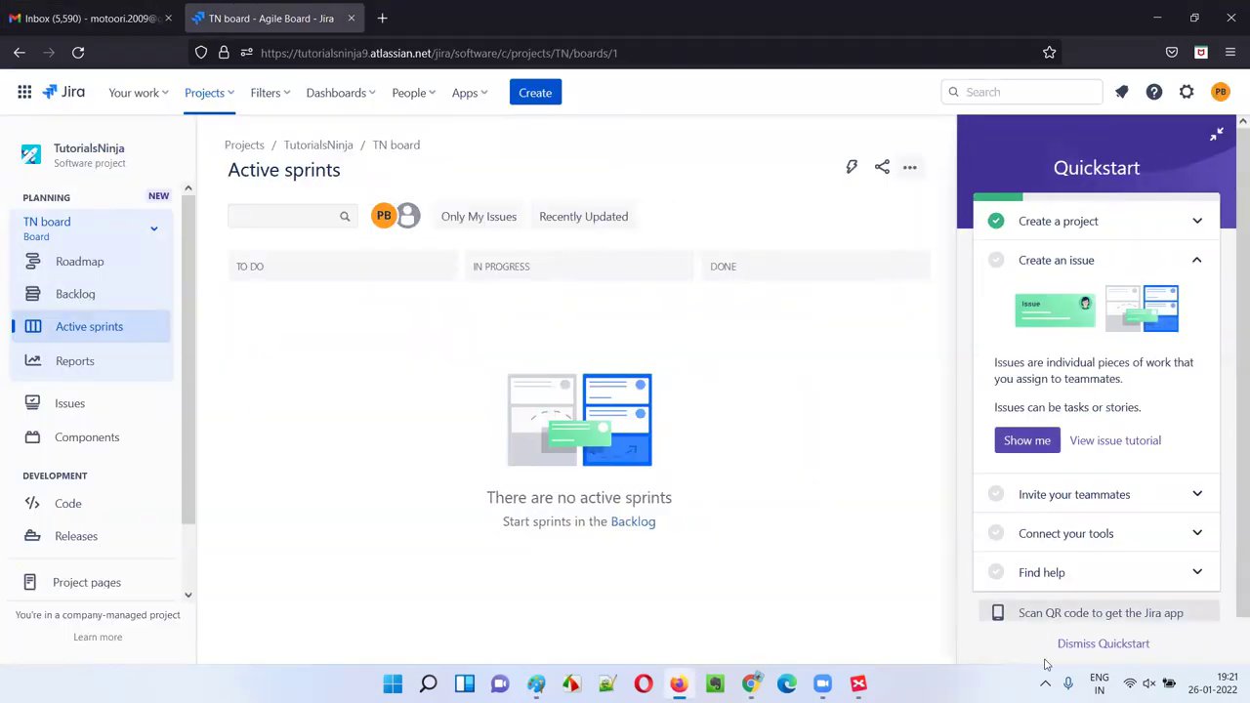
click(1103, 644)
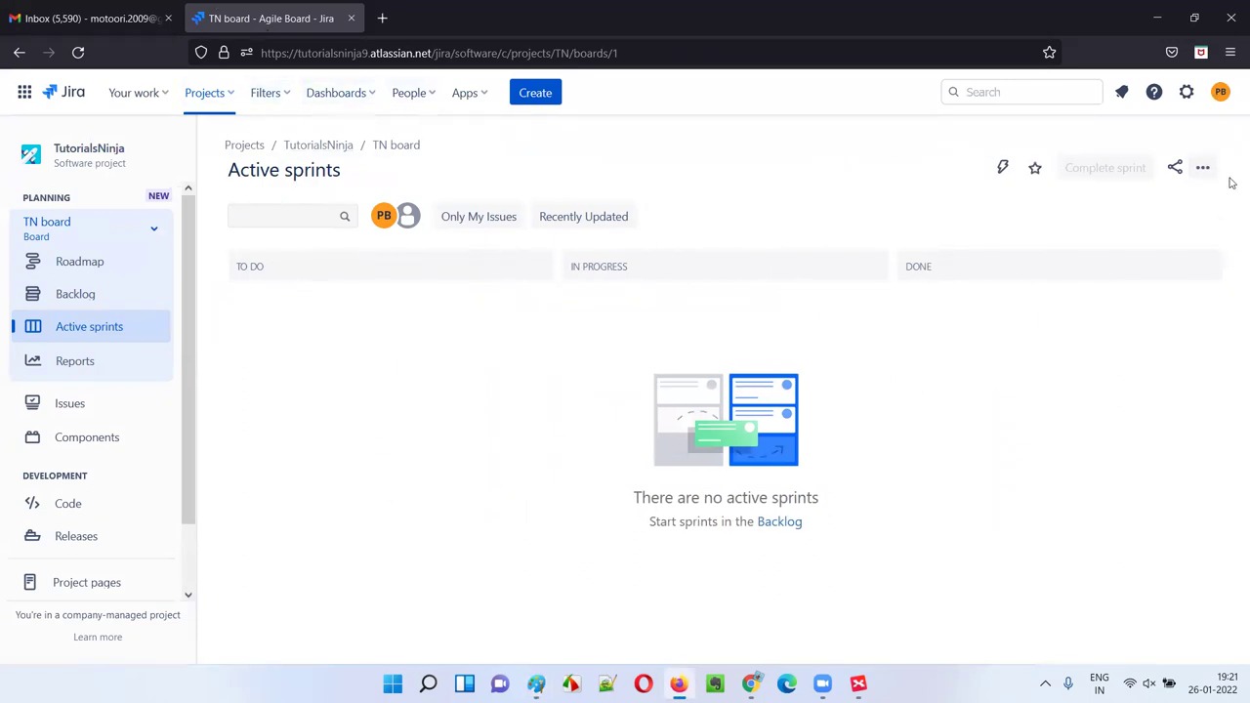
click(1220, 92)
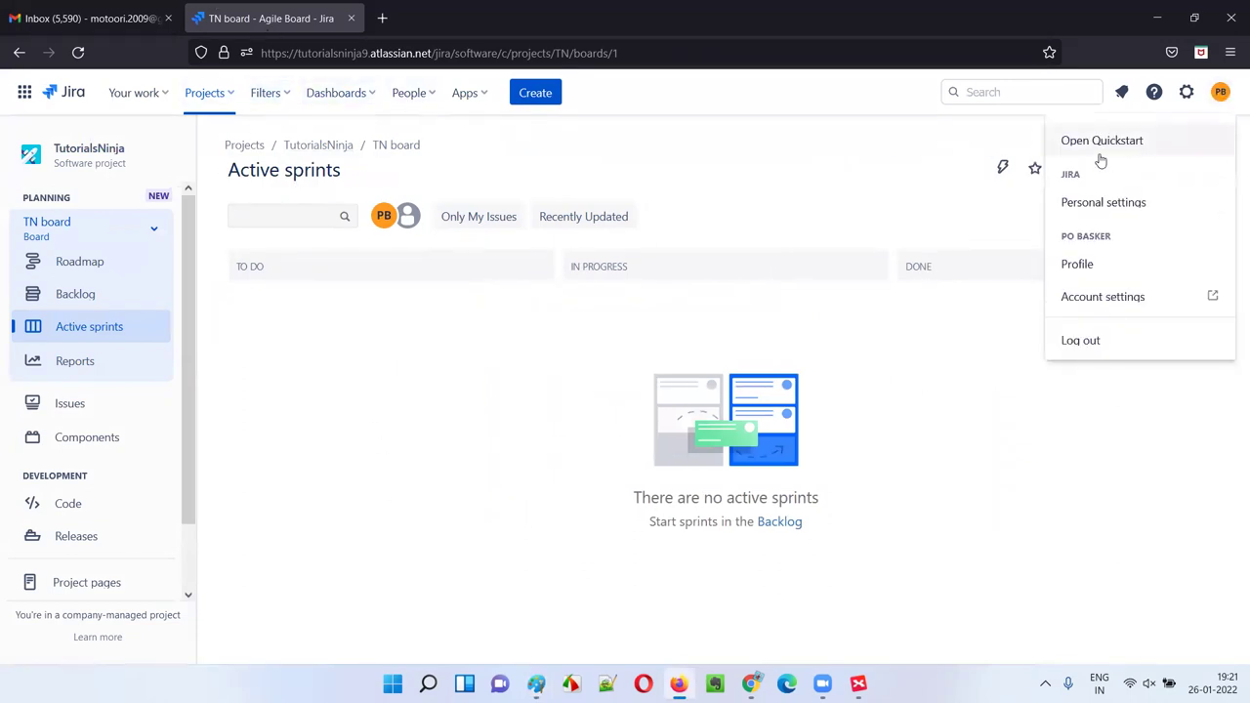
drag(1059, 238, 1116, 243)
click(373, 416)
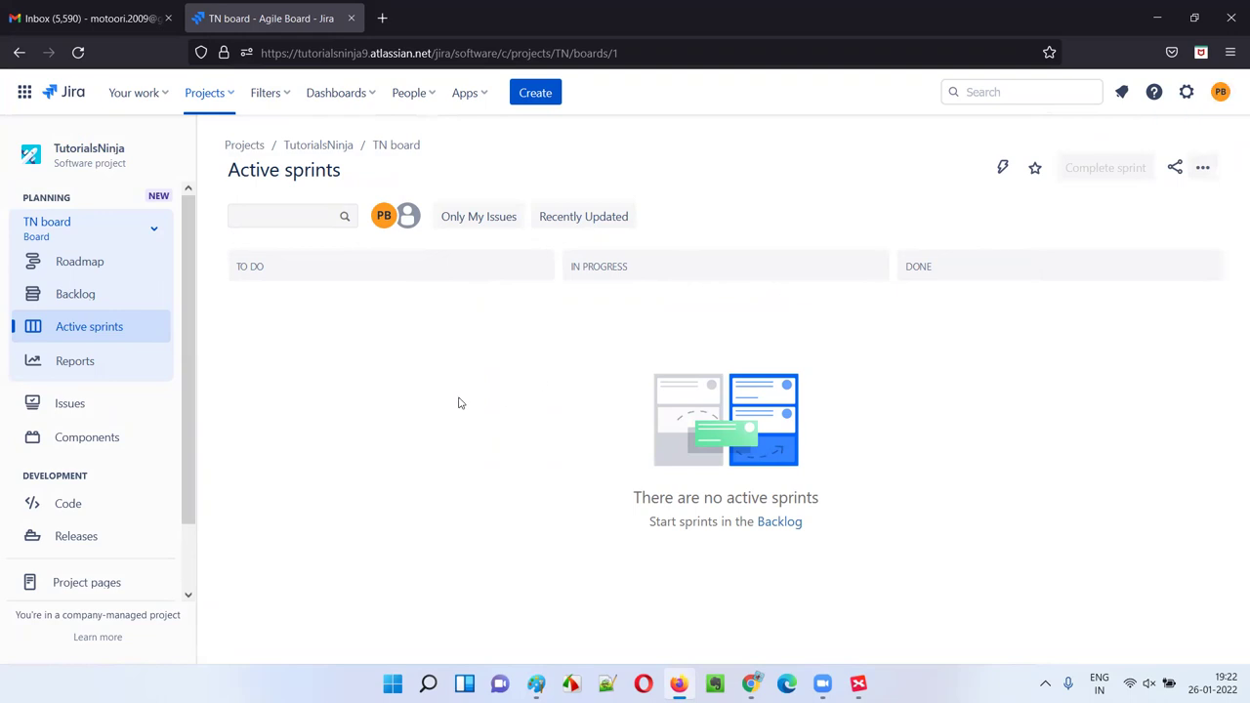
Step: Open the TN board's Backlog, showing 0 issues and no sprint
click(86, 299)
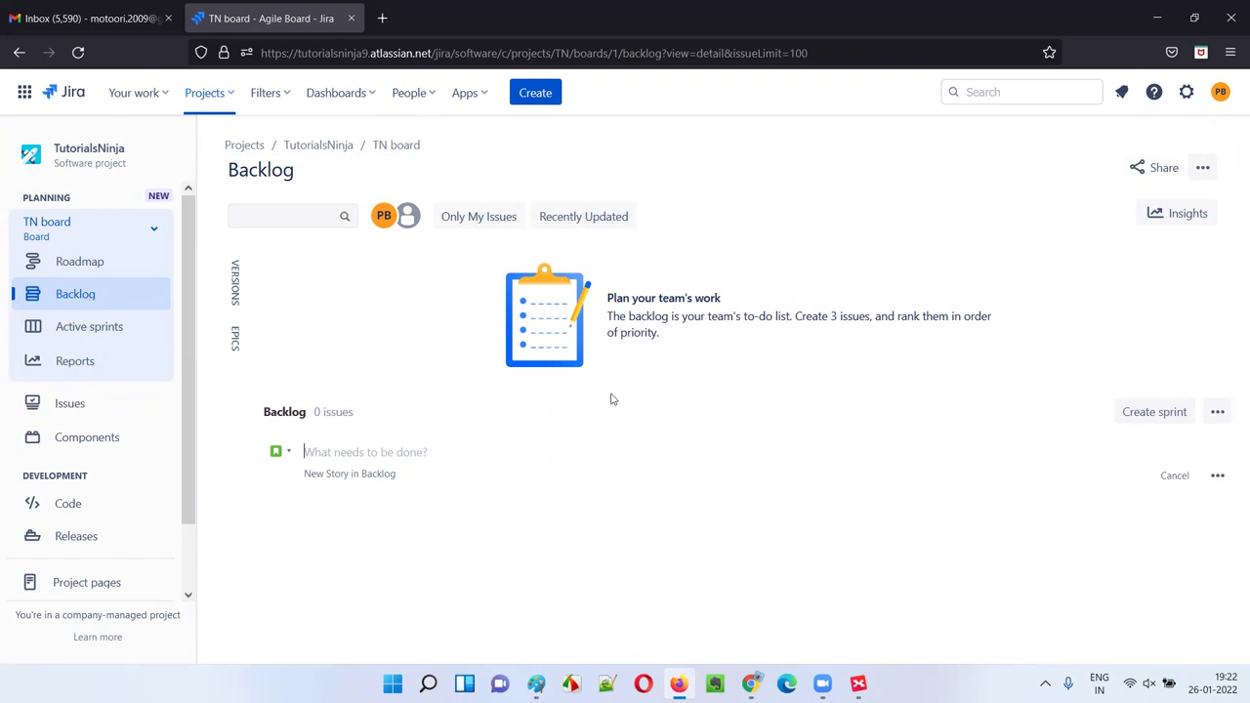
mouse_move(750, 683)
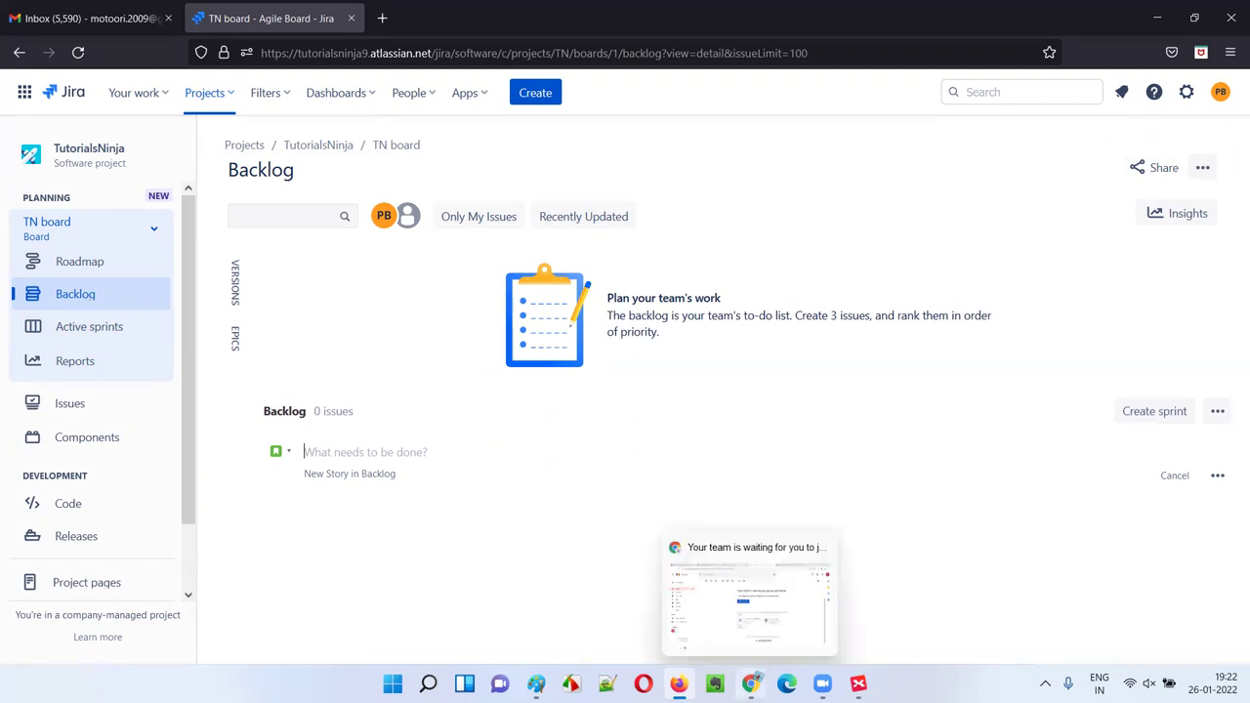
click(747, 601)
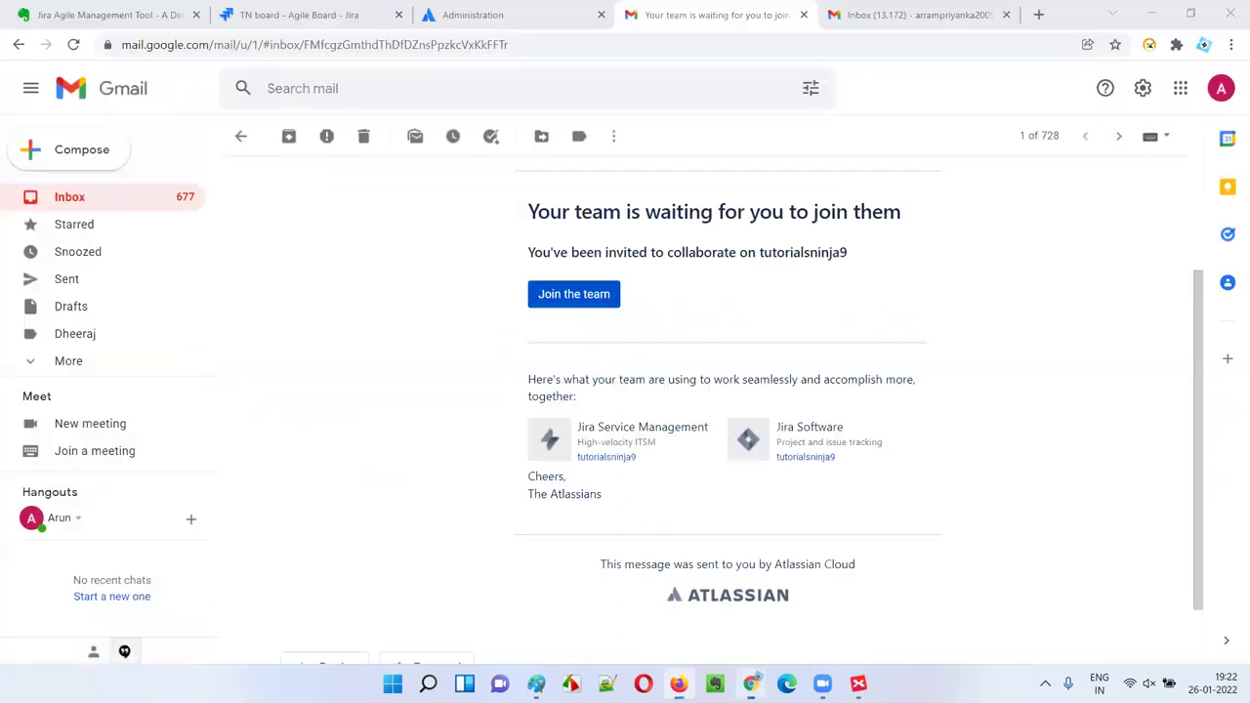
Step: Read the Evernote Jira tutorial note down to the 'Select Backlog option in Jira' step
click(143, 18)
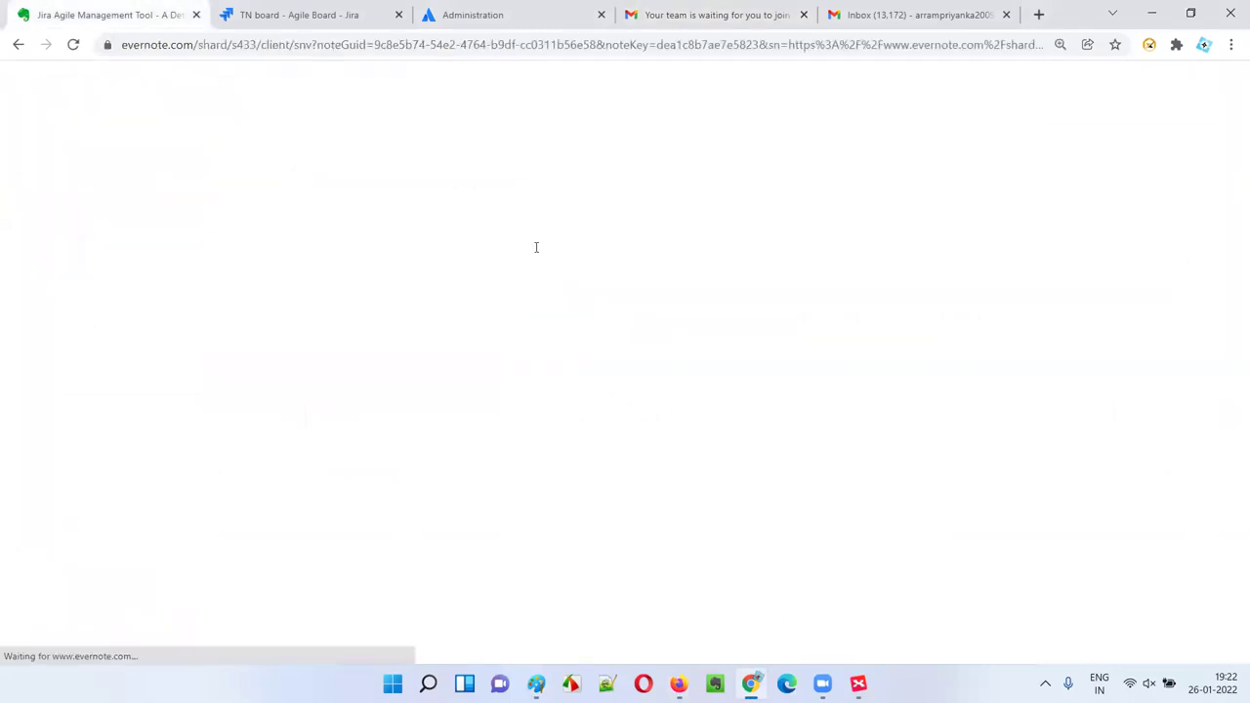
scroll(586, 332, down, 15)
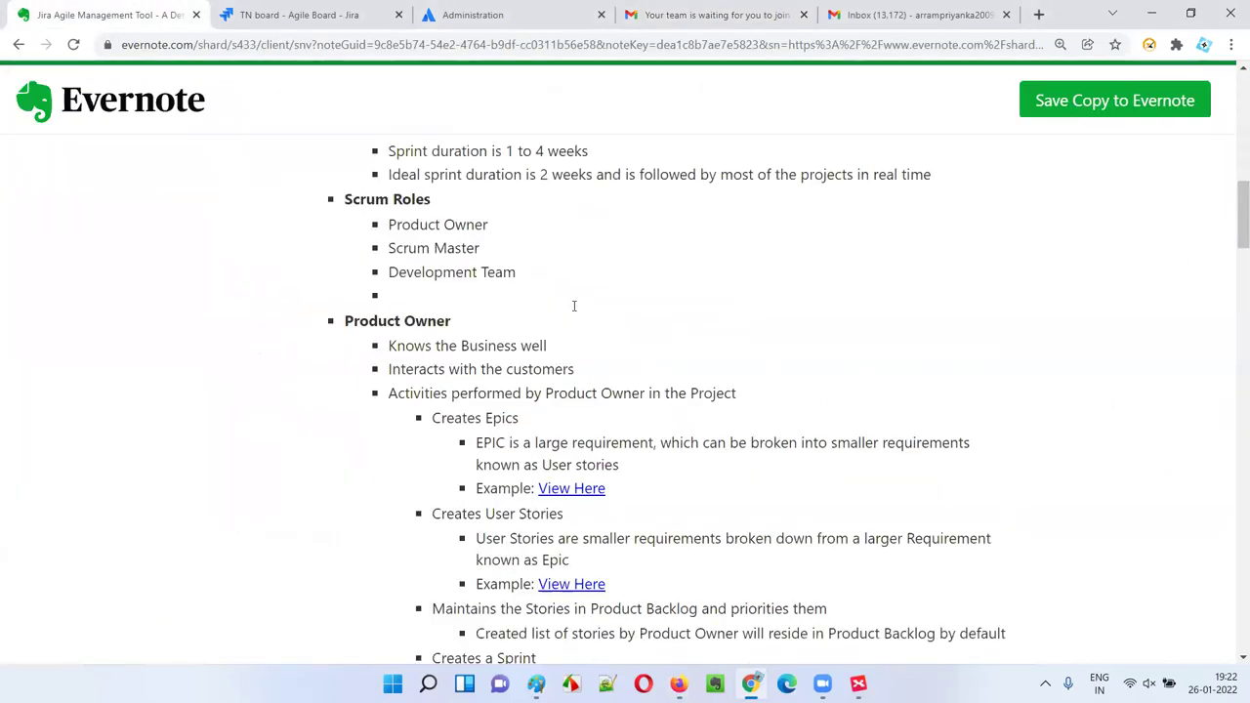
scroll(575, 307, up, 6)
scroll(574, 305, down, 8)
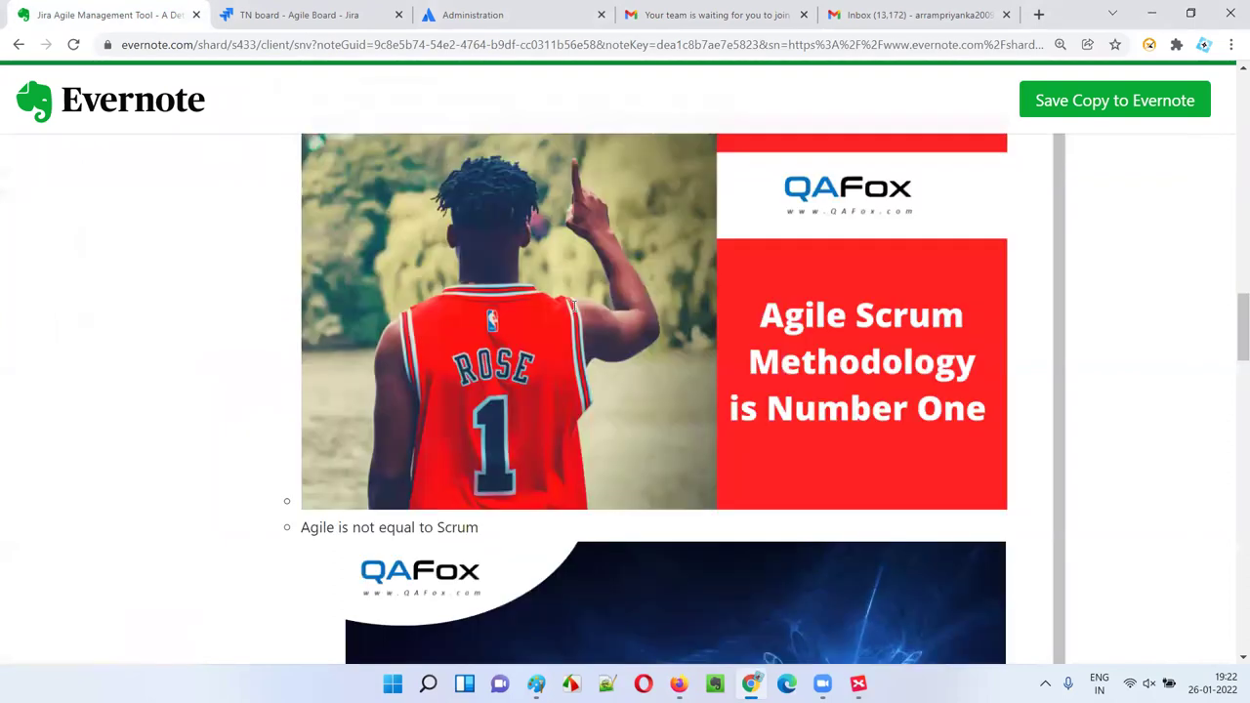
scroll(574, 306, down, 5)
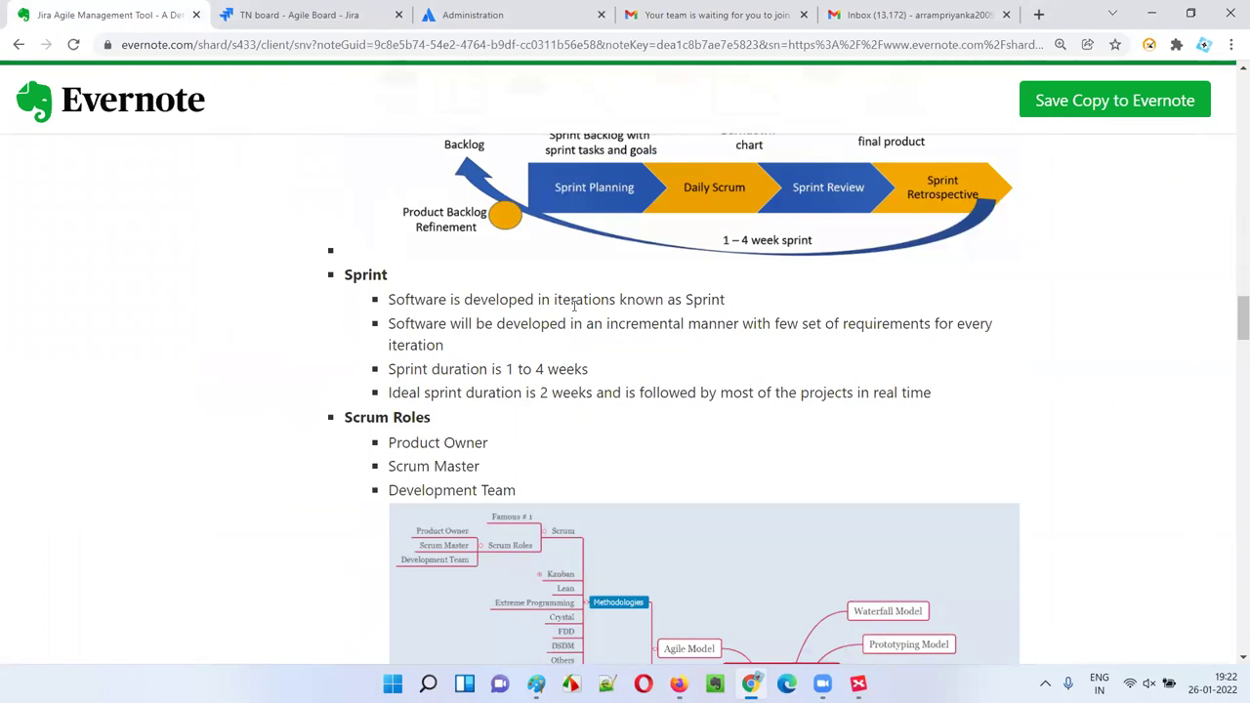
scroll(574, 305, down, 5)
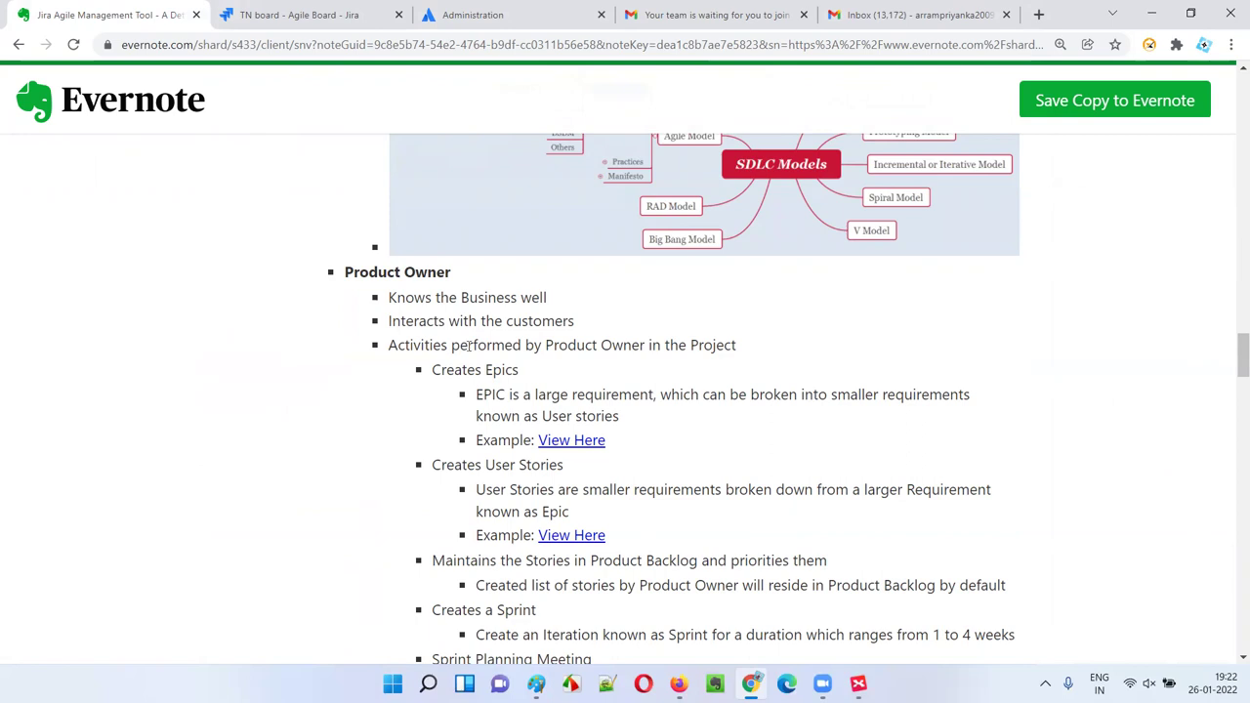
scroll(561, 337, down, 7)
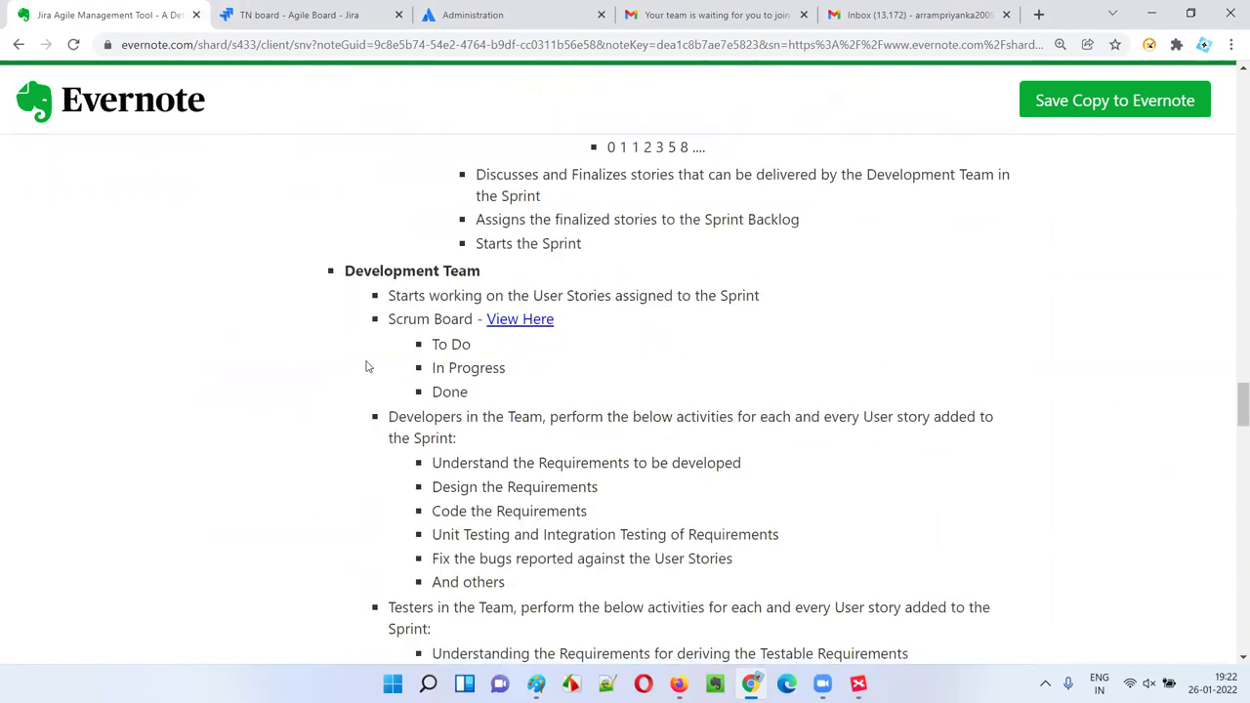
scroll(488, 320, up, 5)
scroll(489, 320, down, 6)
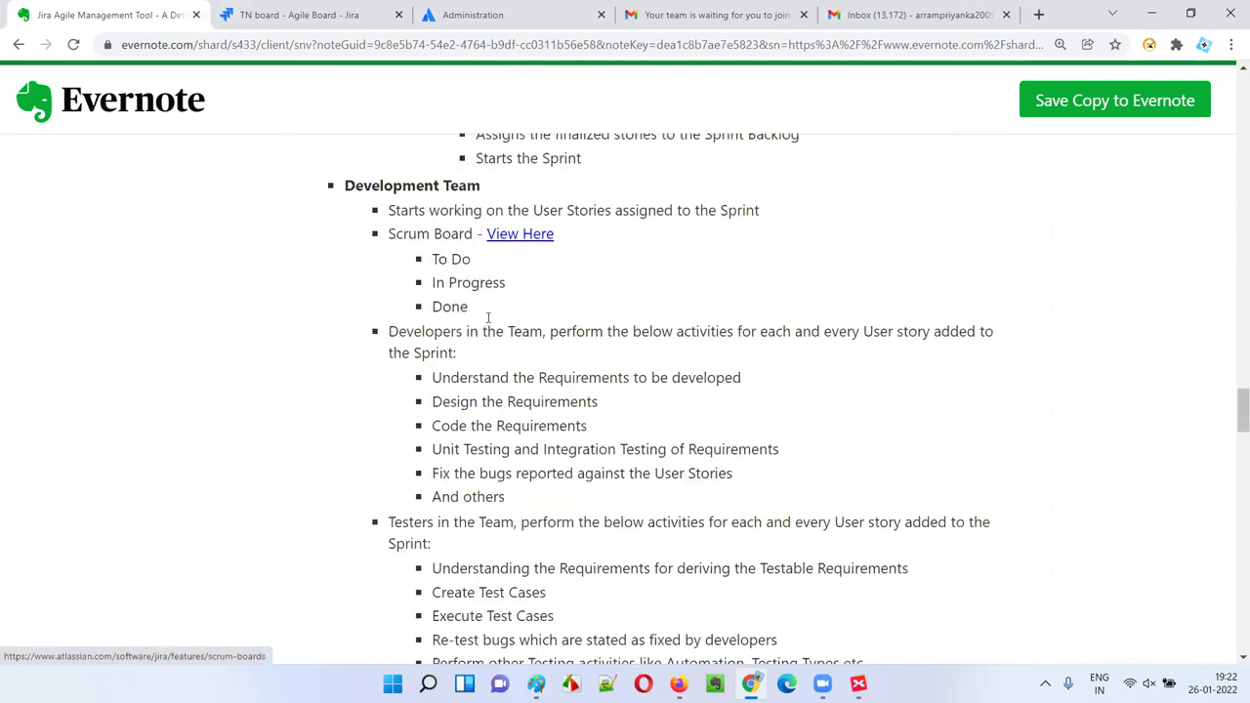
scroll(488, 317, down, 8)
scroll(488, 317, down, 5)
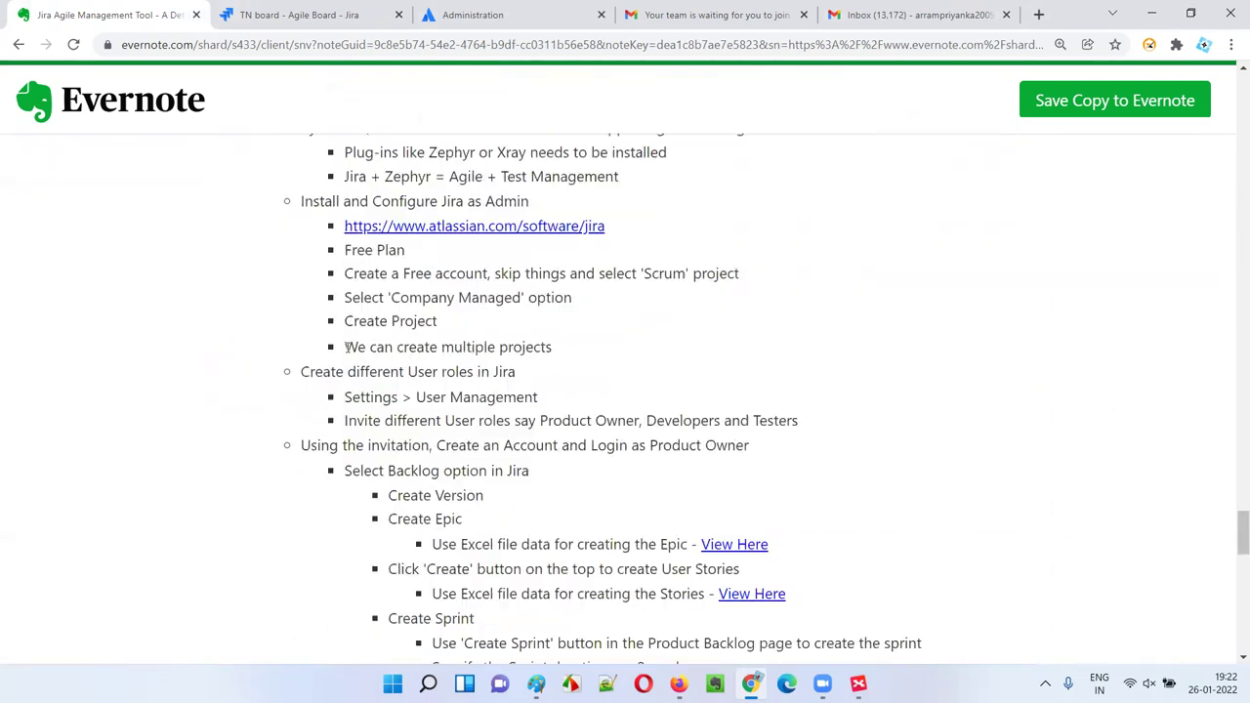
scroll(381, 350, down, 1)
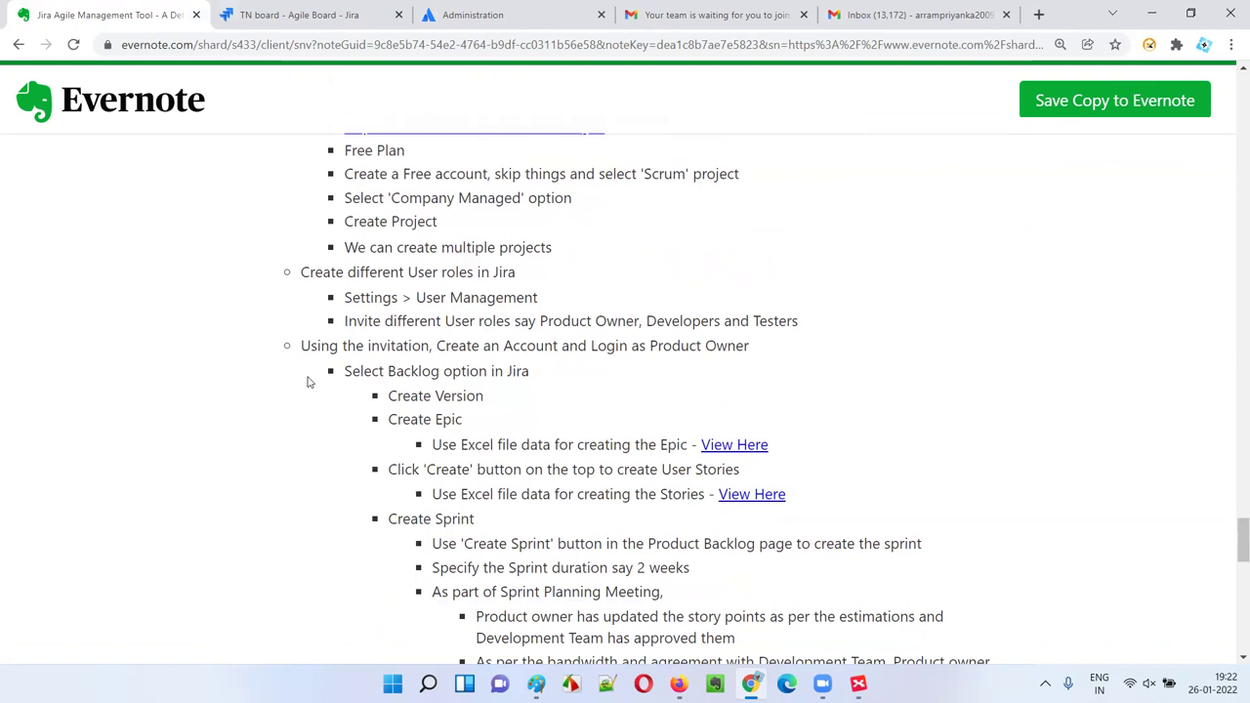
drag(302, 346, 776, 360)
drag(344, 371, 533, 374)
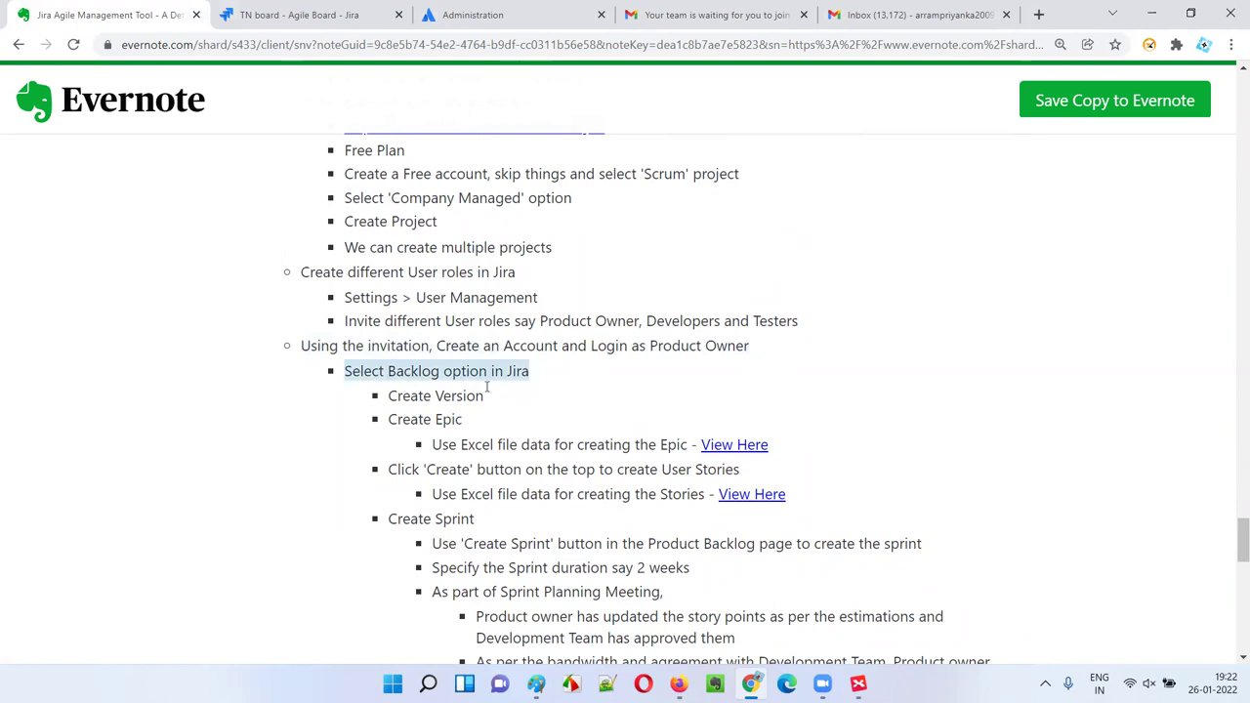
click(679, 683)
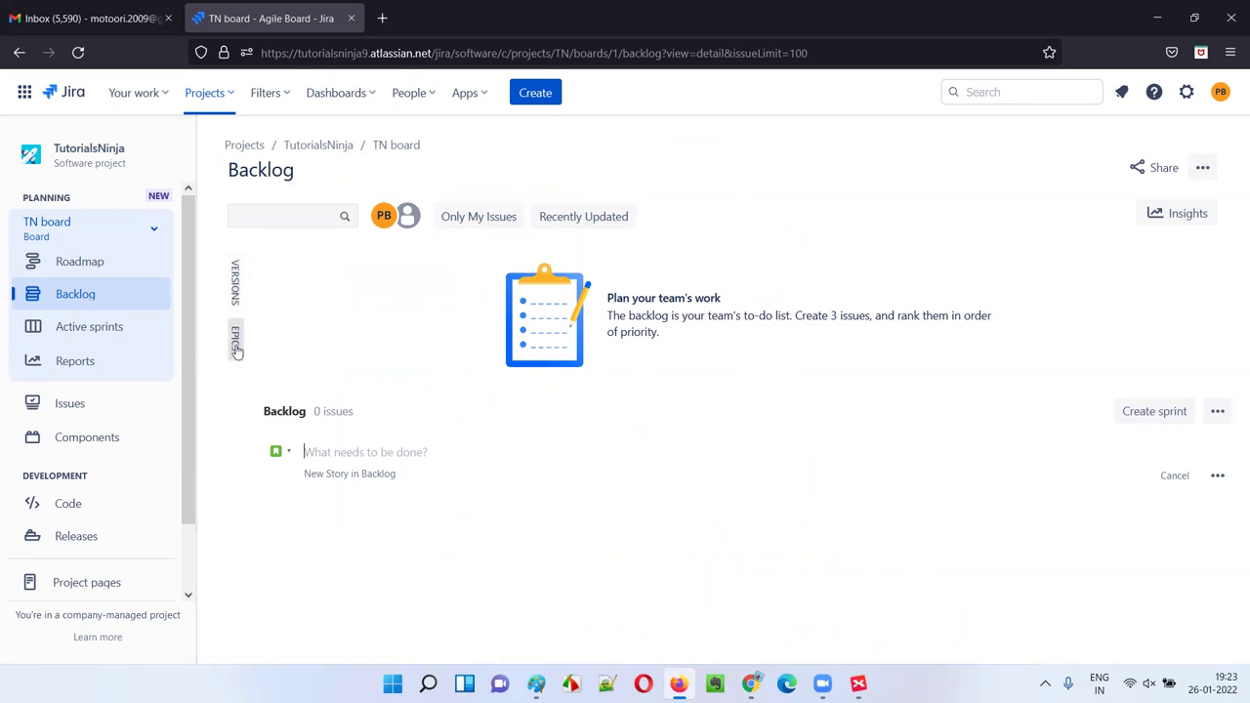
Step: Create 'Version One' from the Versions panel, then show the Epics panel
click(235, 283)
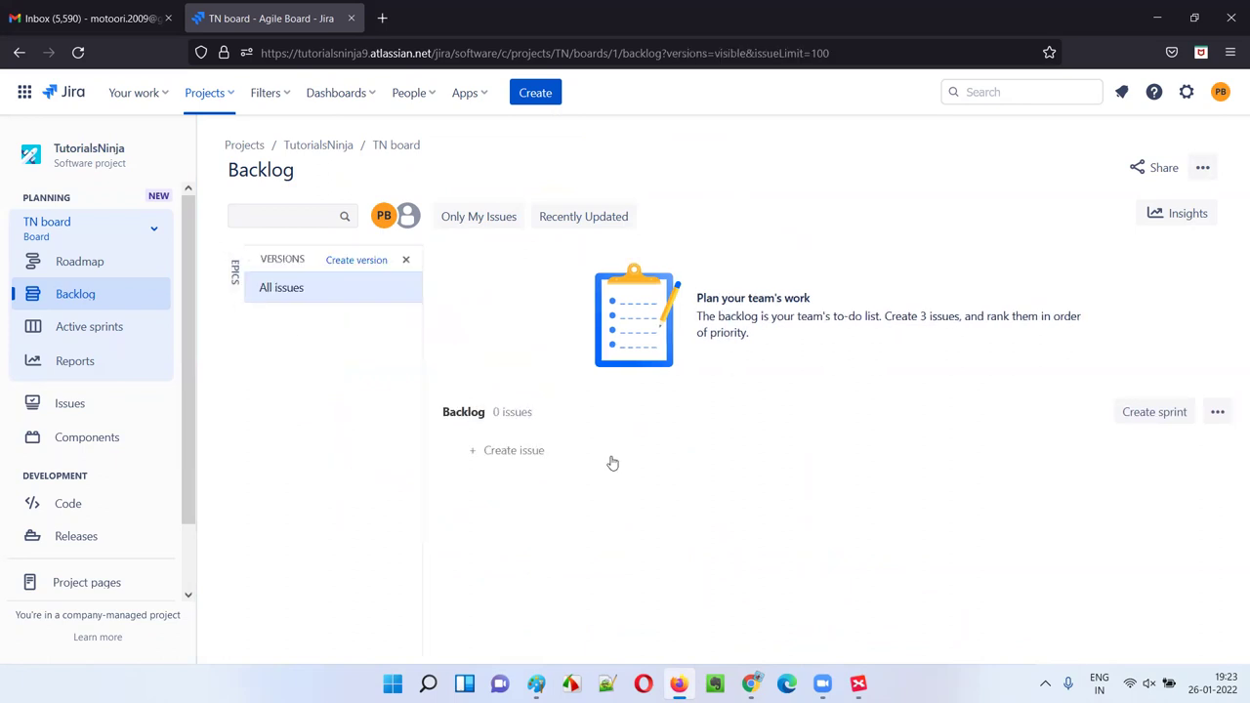
click(369, 262)
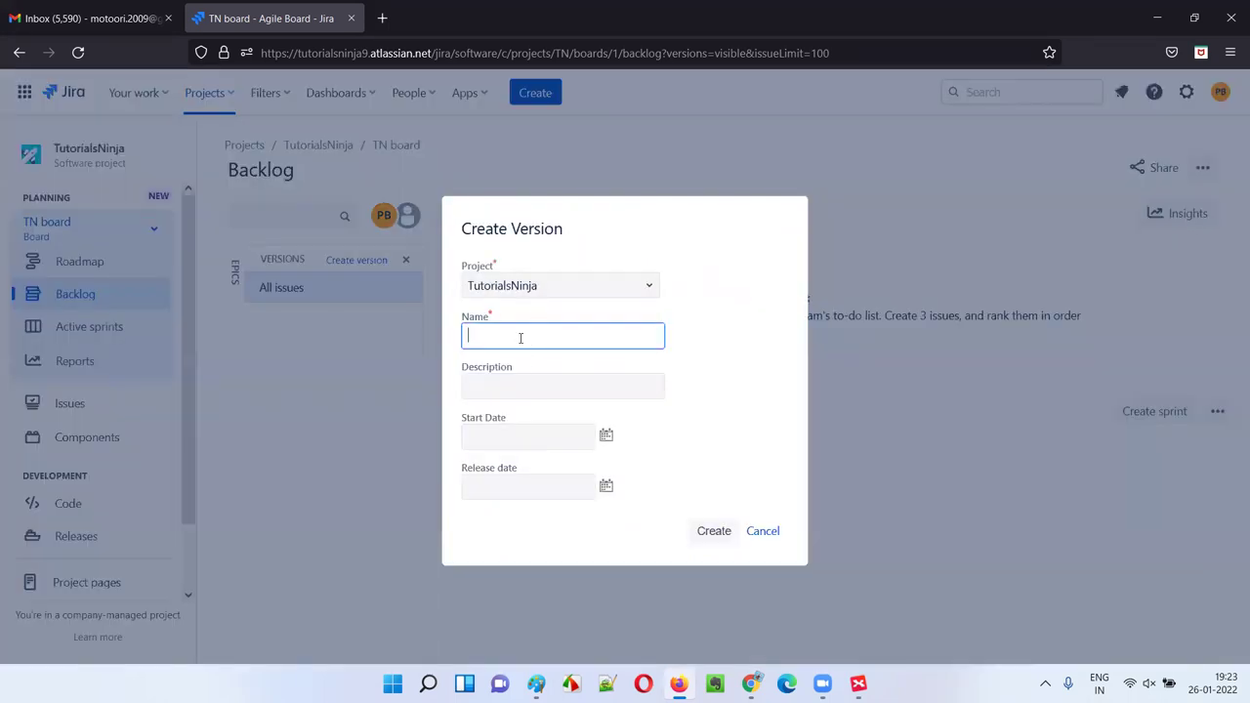
text(Version One)
click(713, 531)
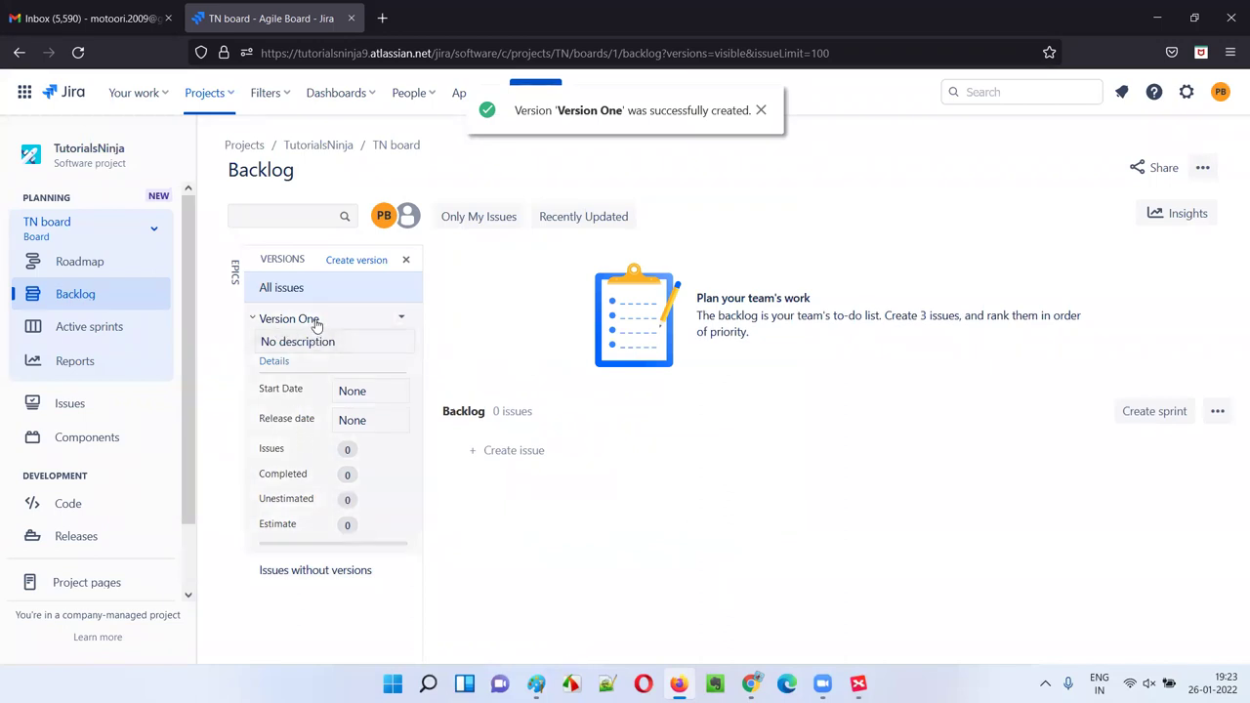
click(236, 277)
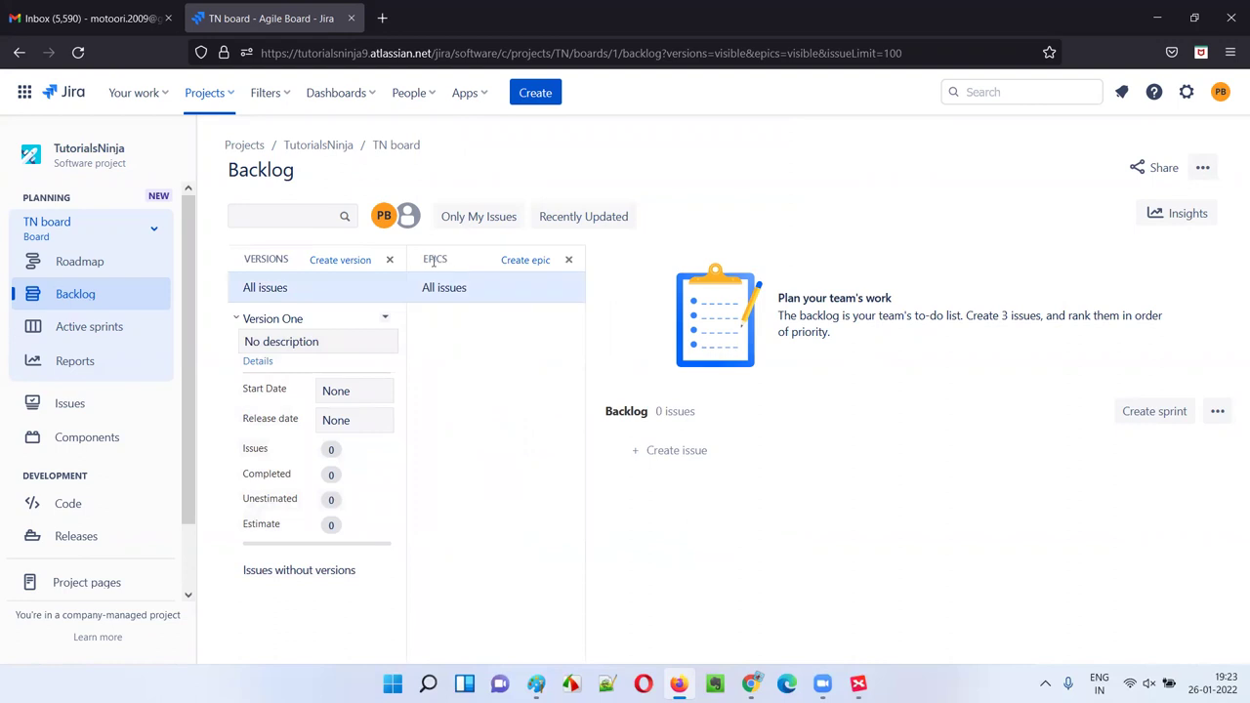
Step: Open and dismiss the account profile options twice
click(1220, 92)
click(805, 514)
click(1220, 92)
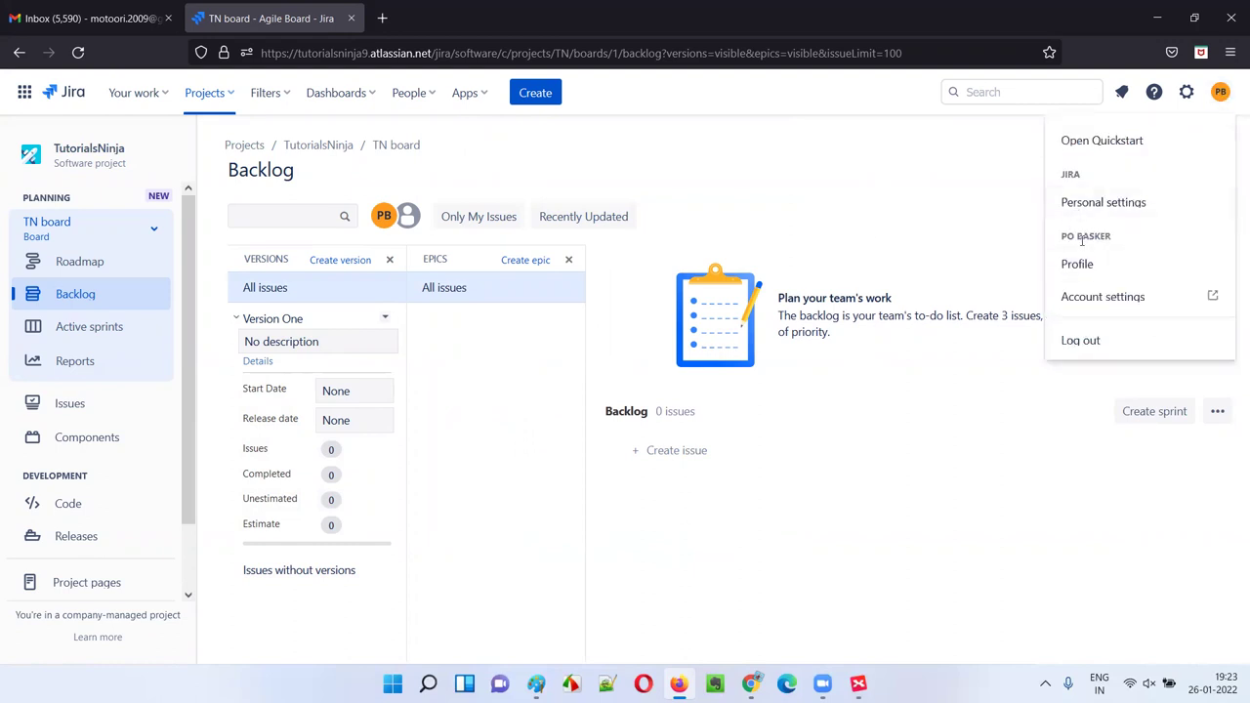
click(779, 532)
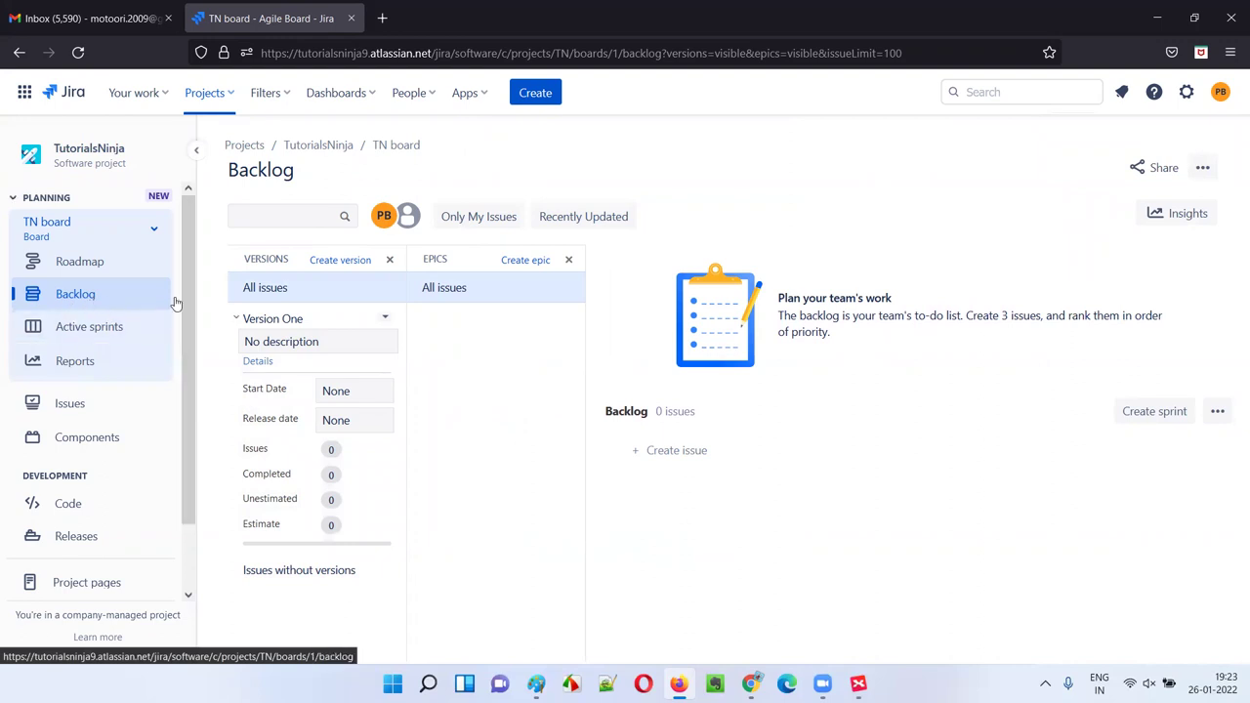
Step: Start a new epic, then cancel it and discard the unsaved form
click(535, 261)
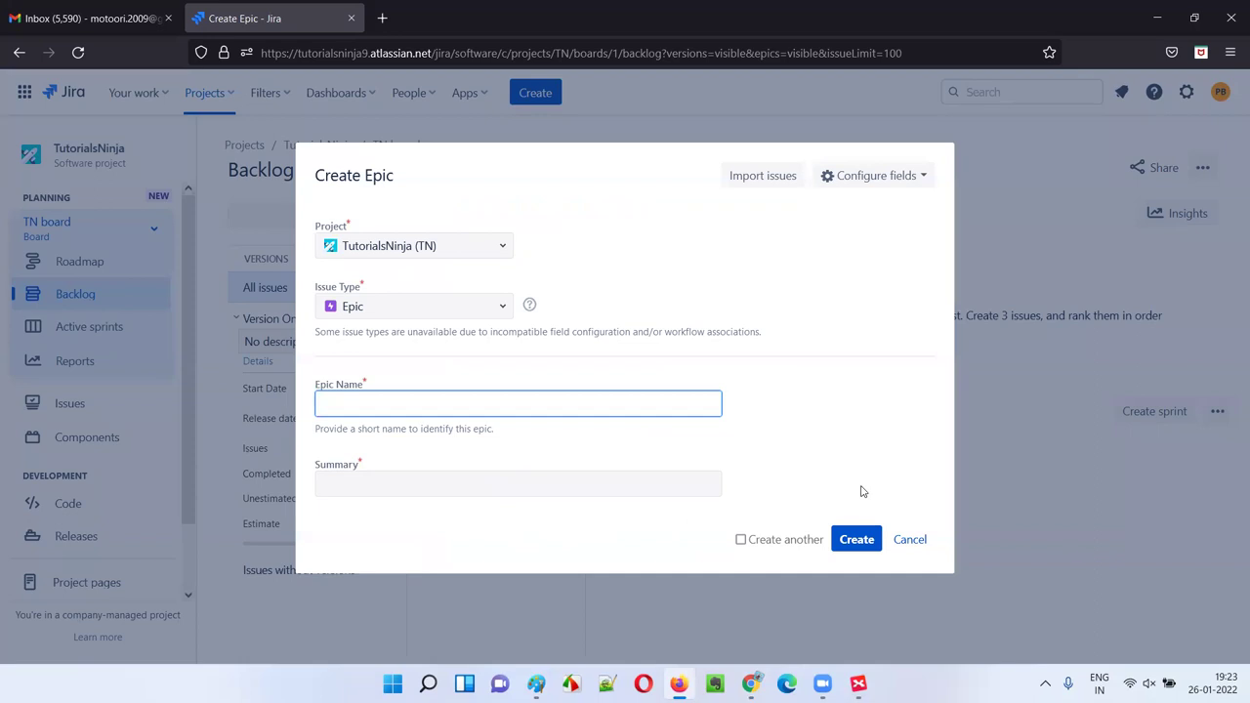
click(903, 541)
click(910, 540)
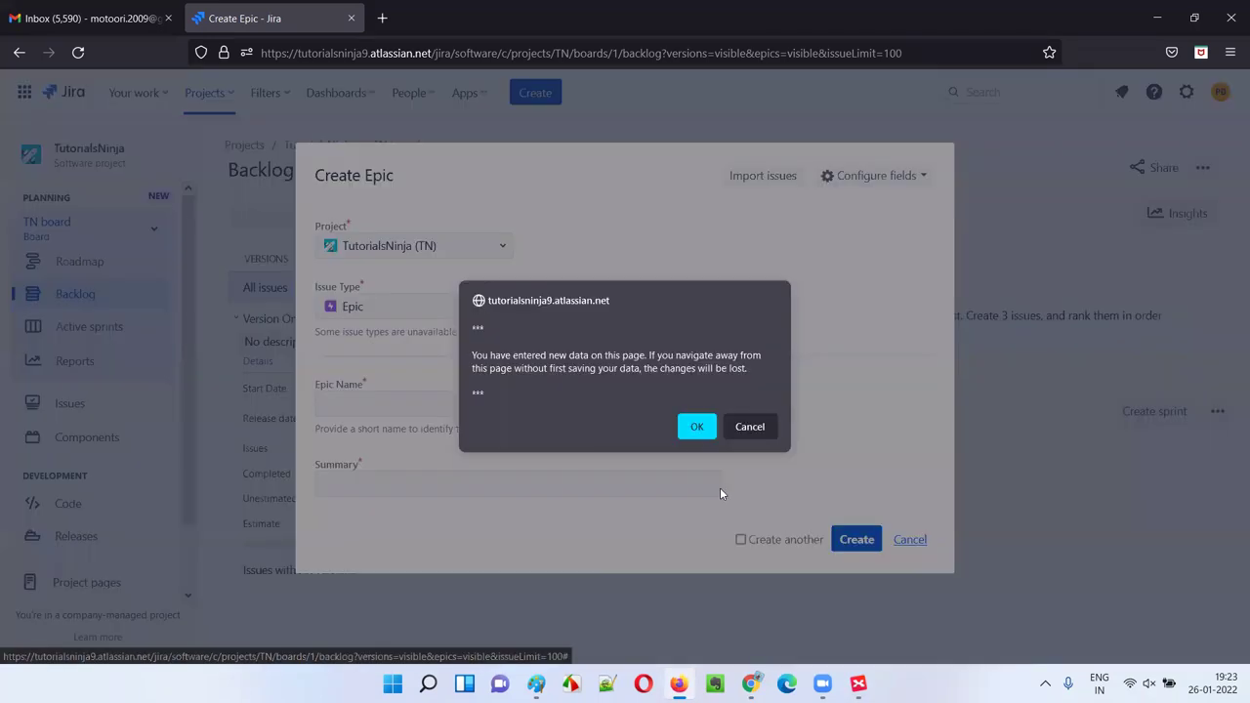
click(697, 429)
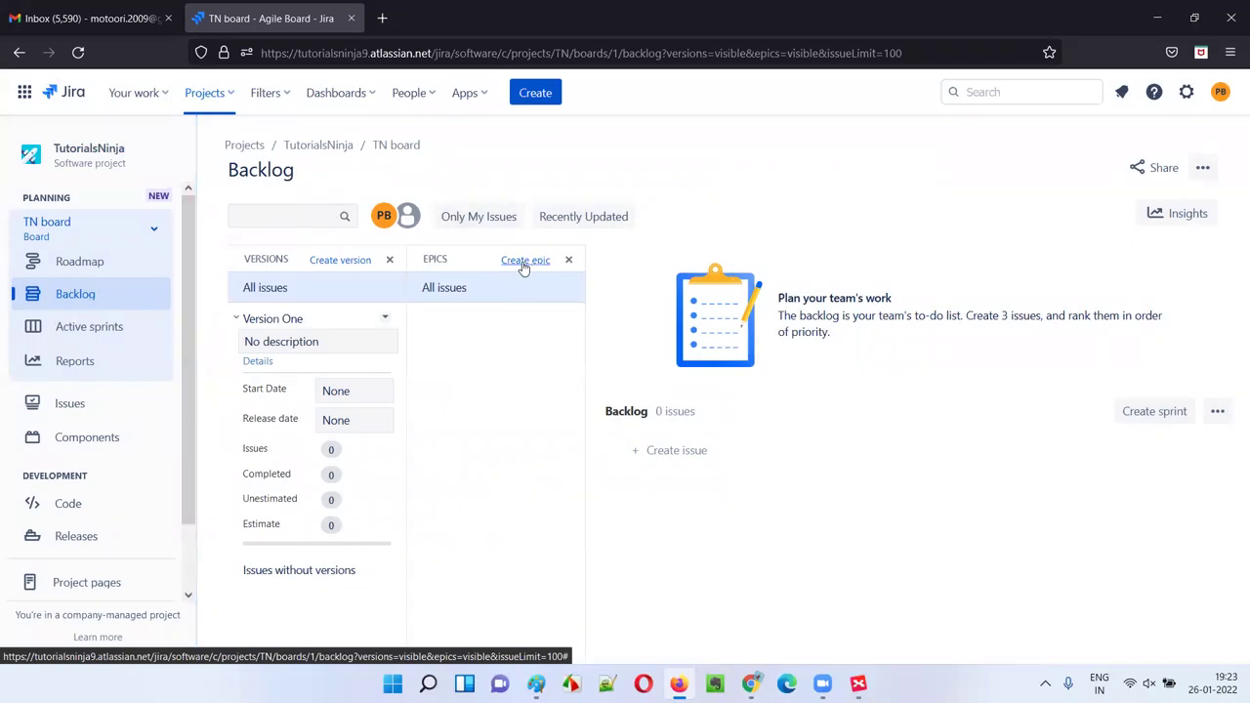
Step: Restart Create Epic, confirm Epic as the issue type, then go to the Evernote notes
click(524, 261)
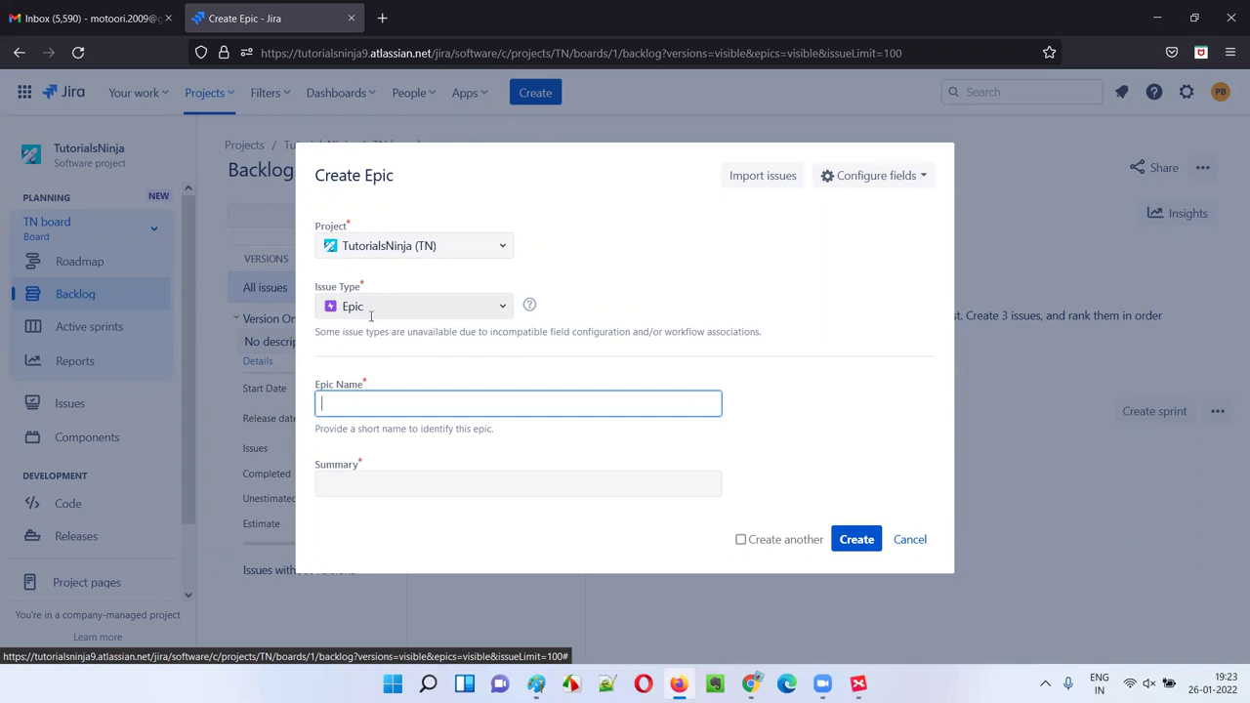
click(494, 313)
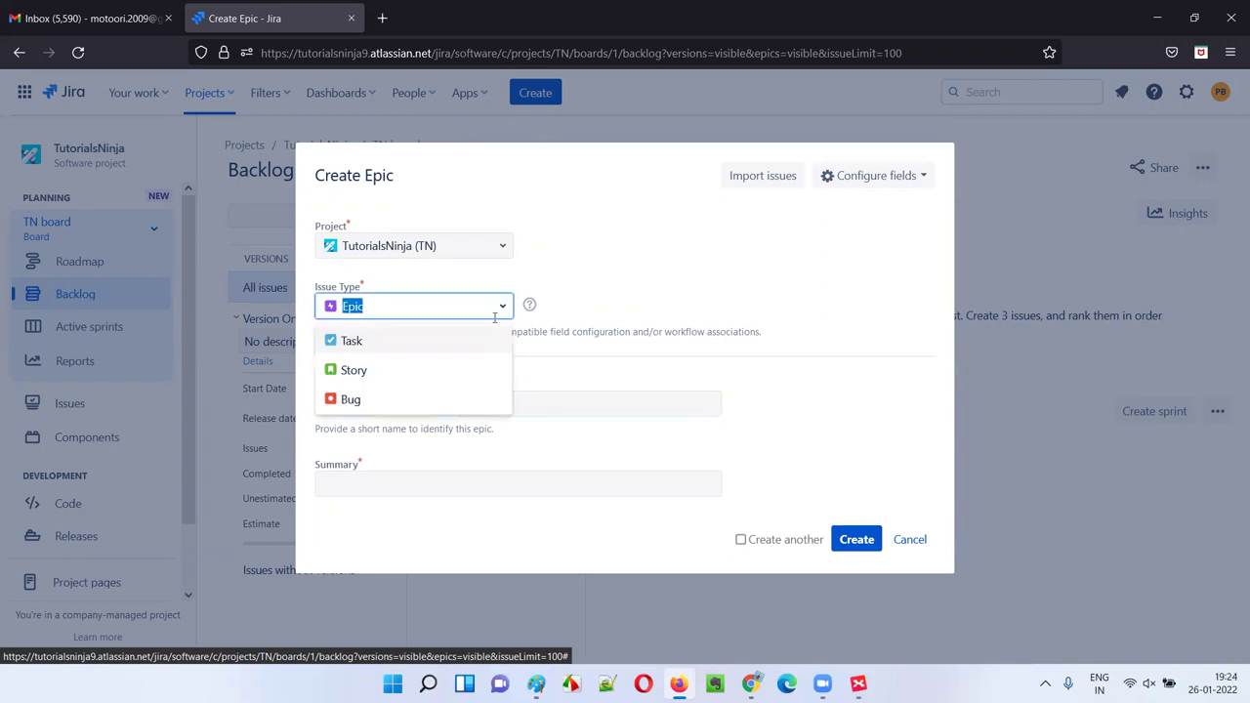
click(571, 291)
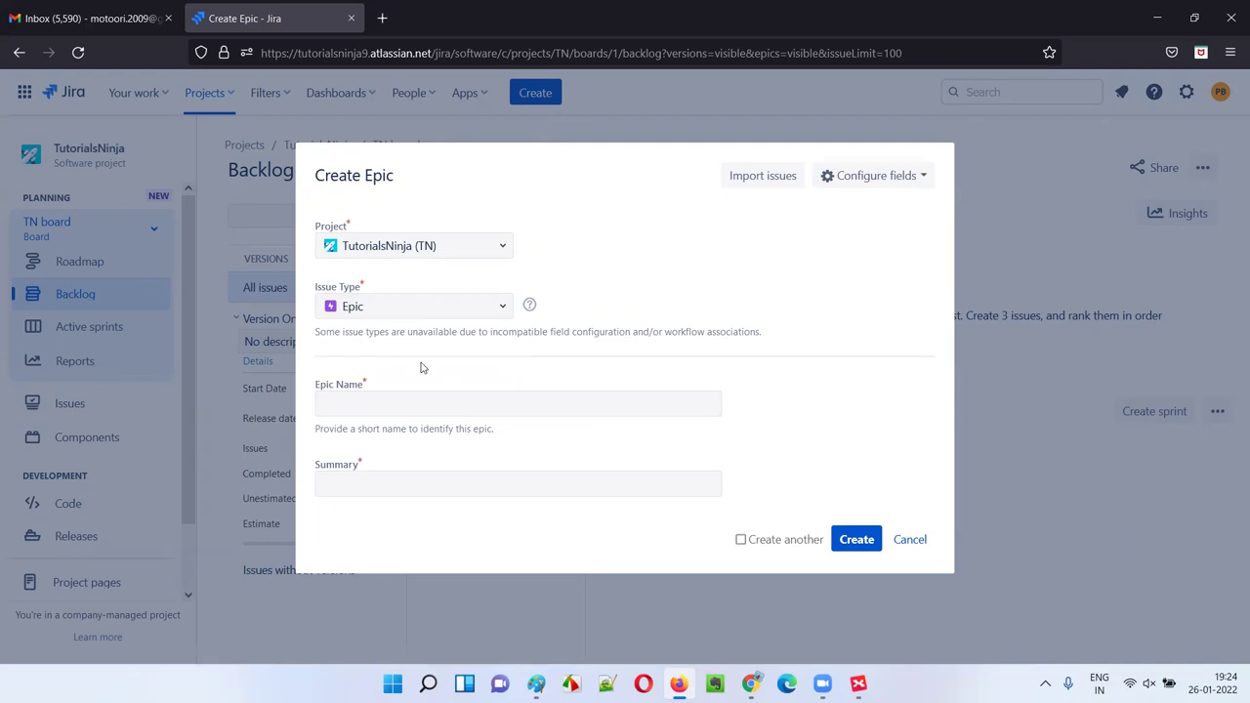
click(382, 404)
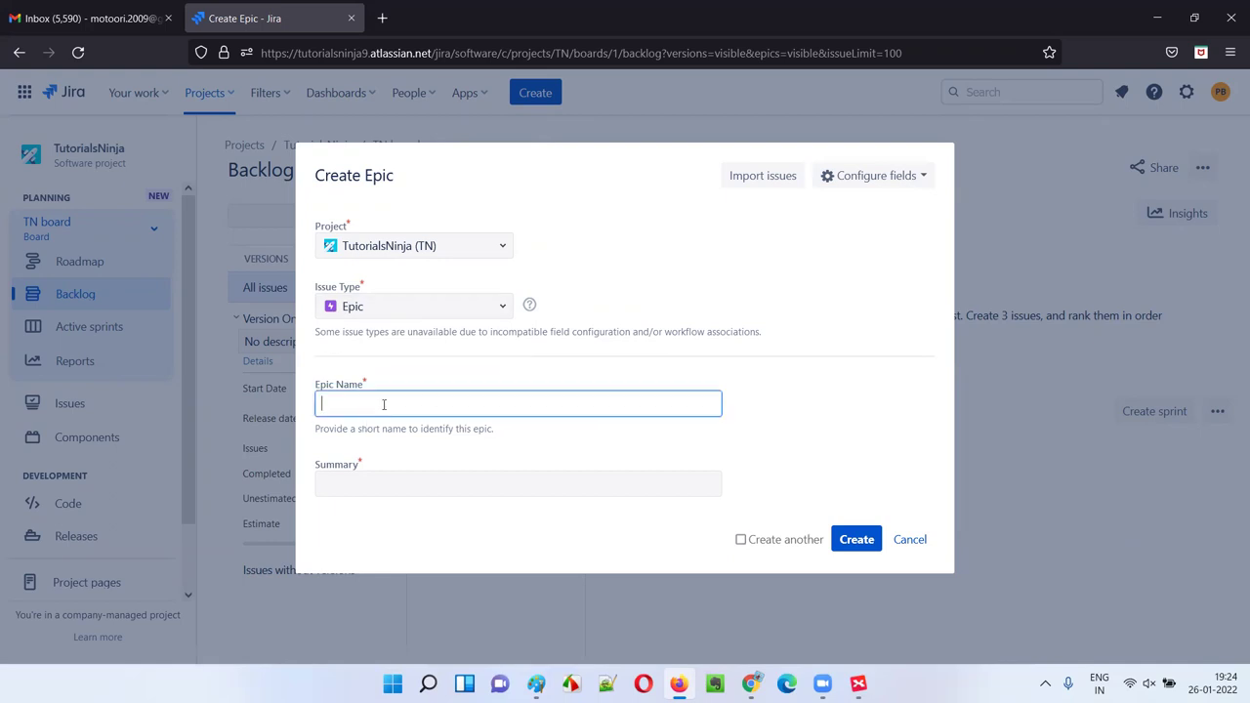
click(750, 683)
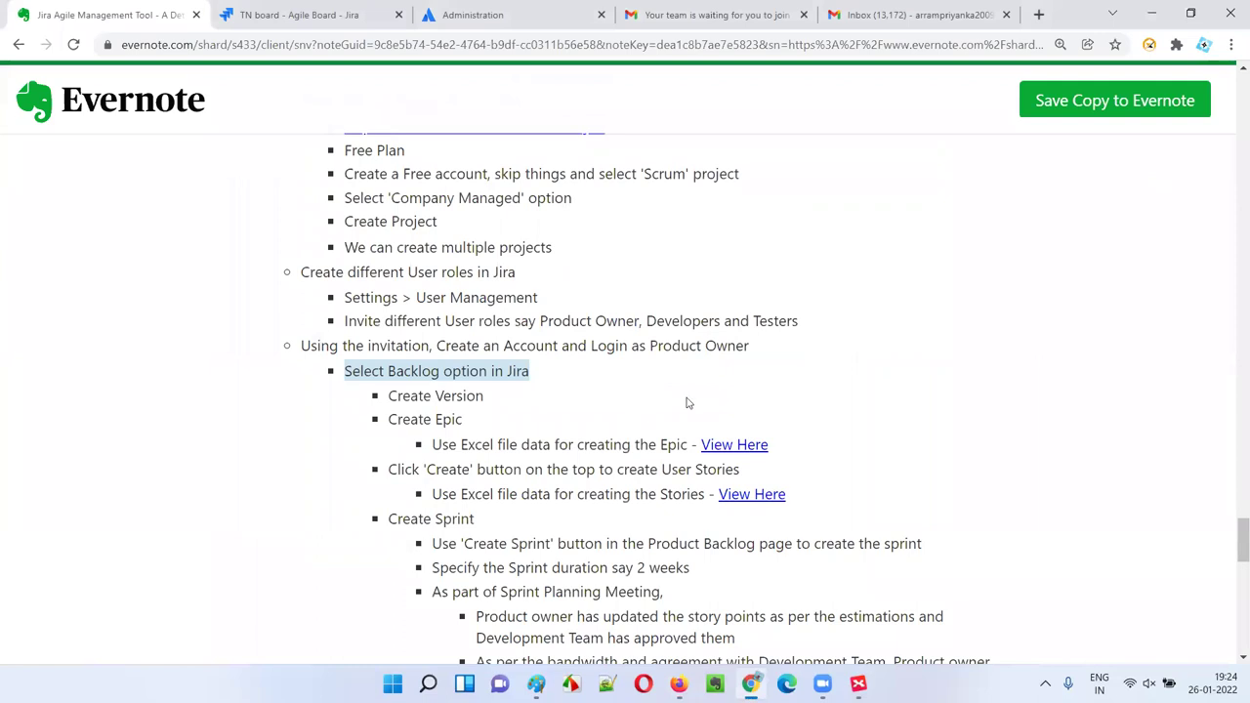
Step: Open the epic data link from Evernote and bring up the Agile Scrum-Epics-UserStories sheet
click(731, 455)
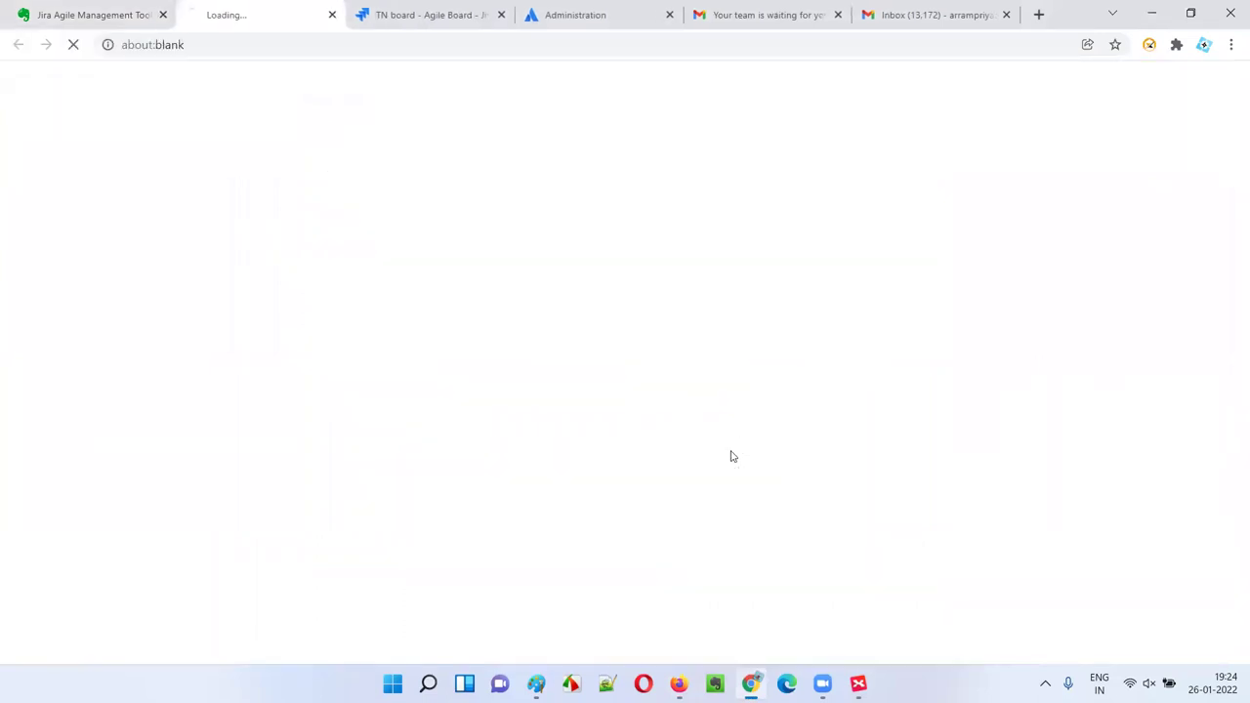
click(120, 11)
click(265, 25)
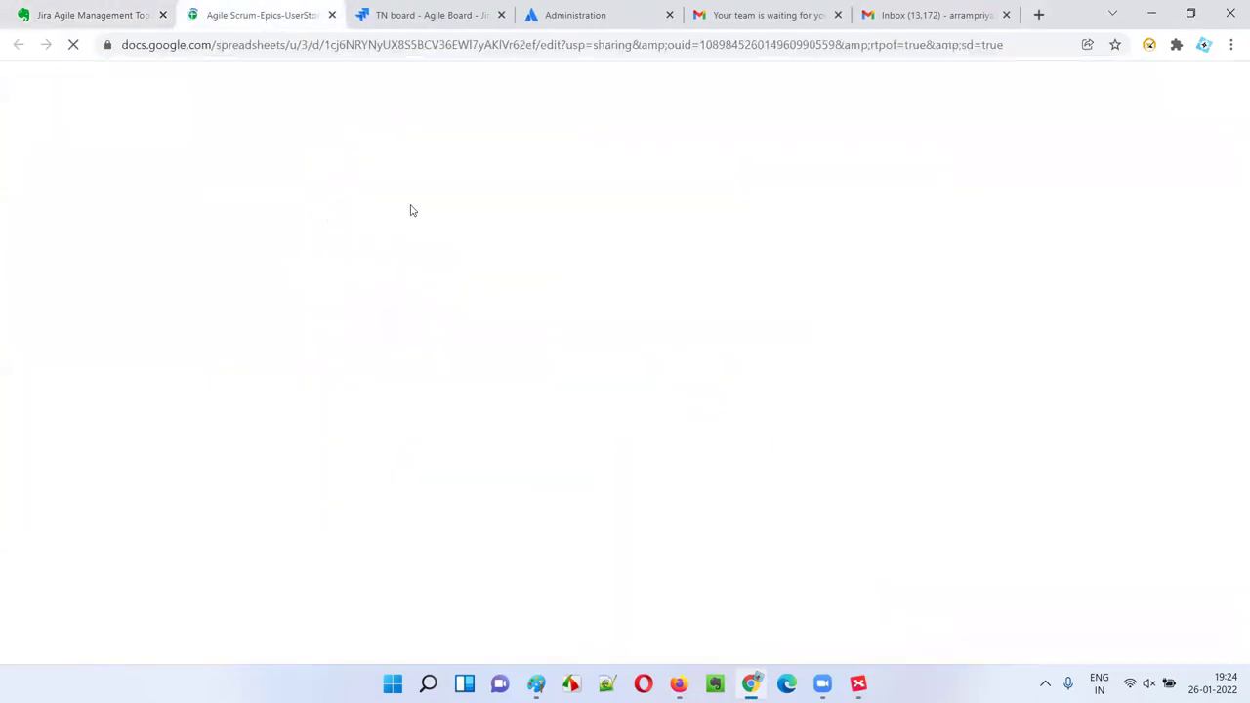
click(108, 15)
click(238, 12)
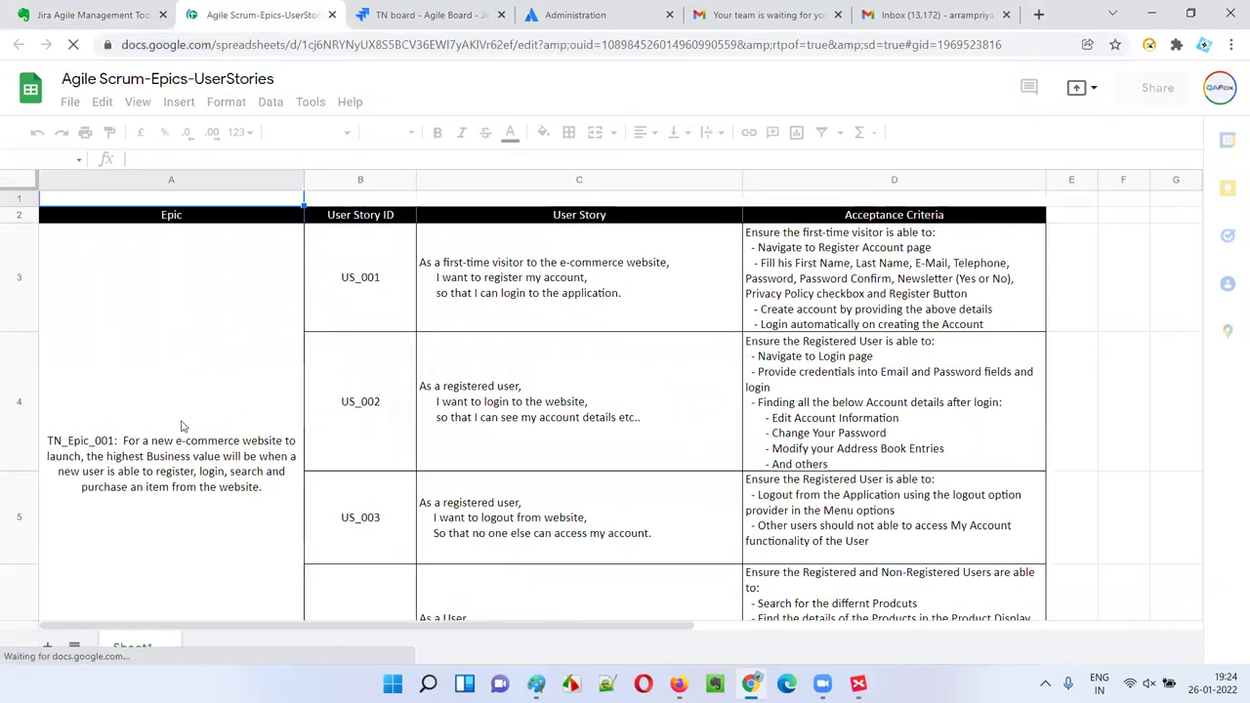
Step: Edit the merged TN_Epic_001 cell and select its description text after the ID
double_click(168, 386)
click(1077, 289)
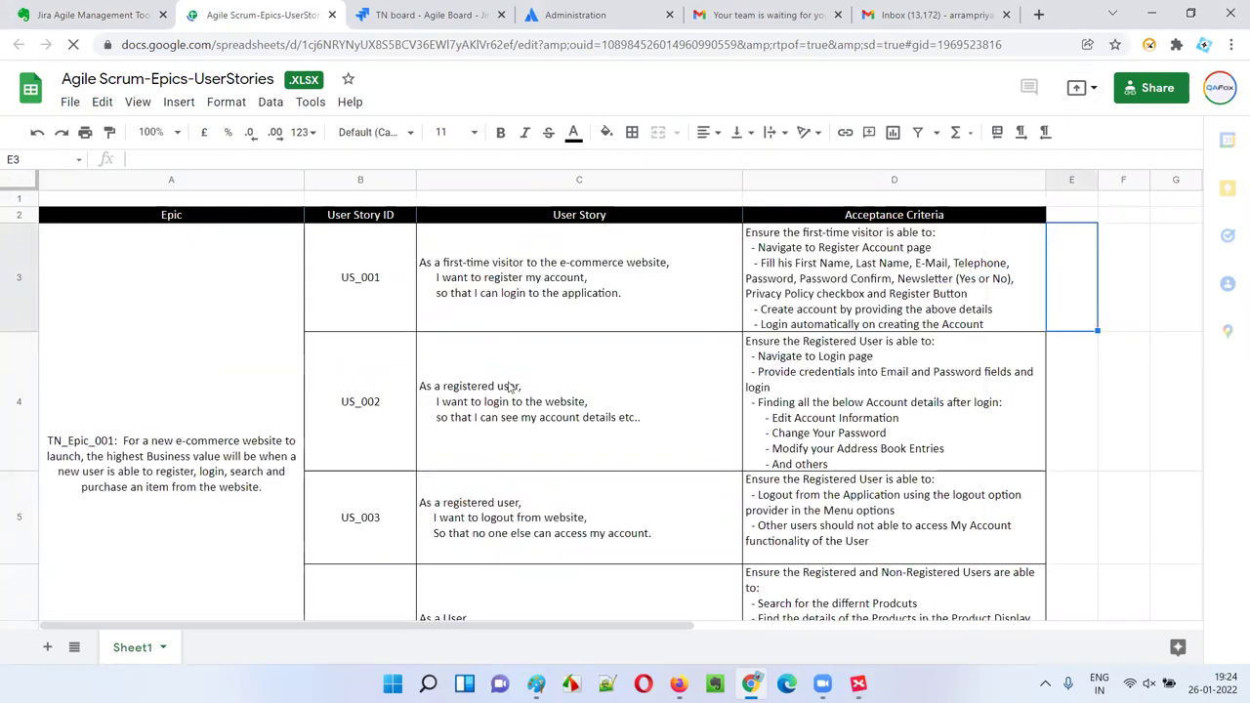
click(518, 358)
click(264, 385)
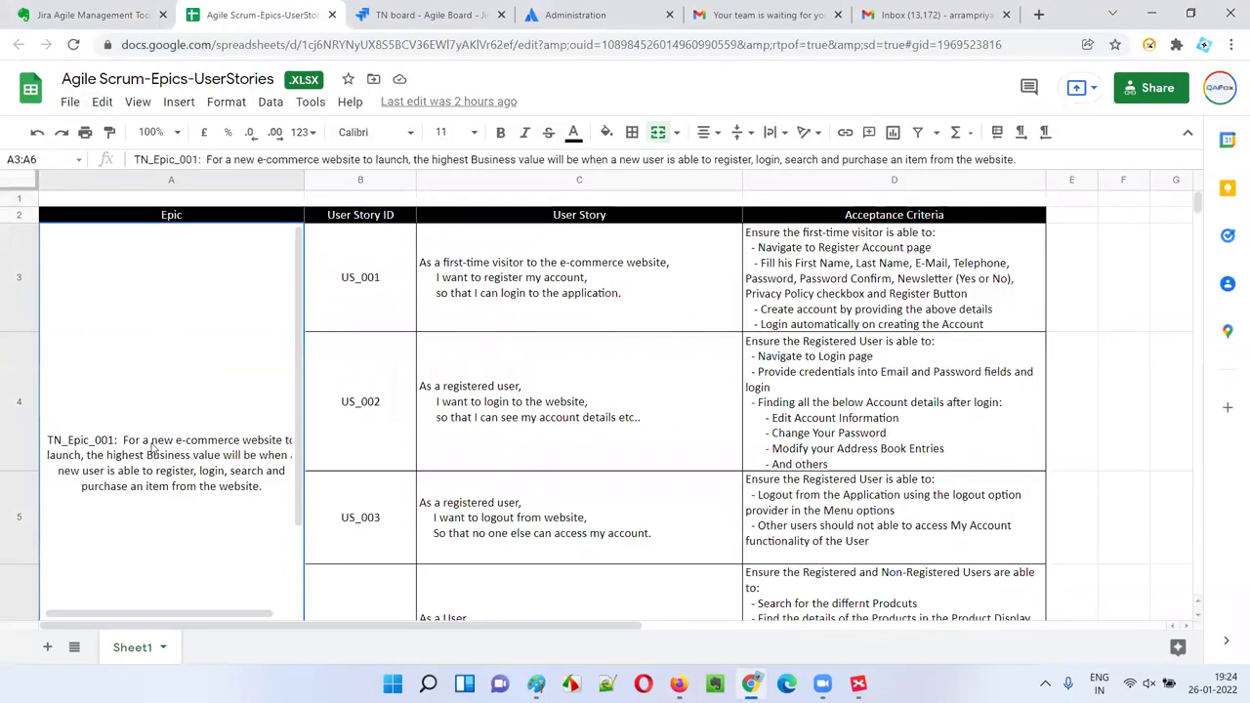
double_click(149, 452)
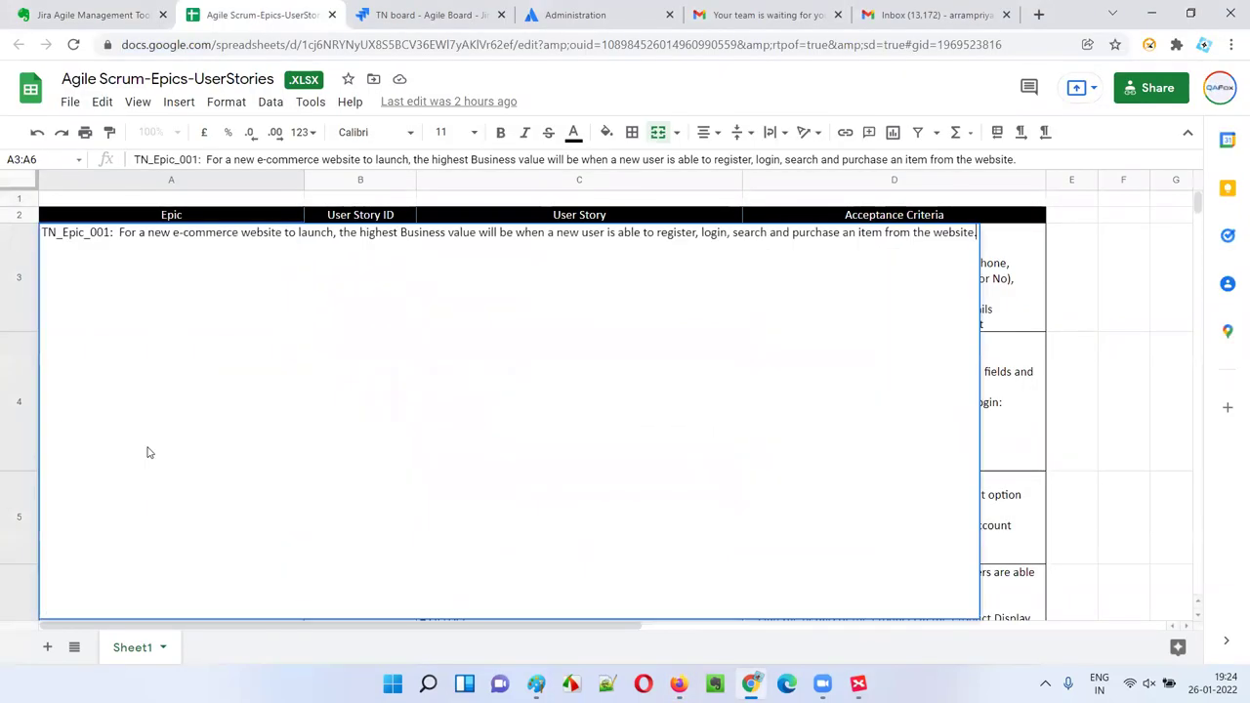
drag(118, 232, 992, 234)
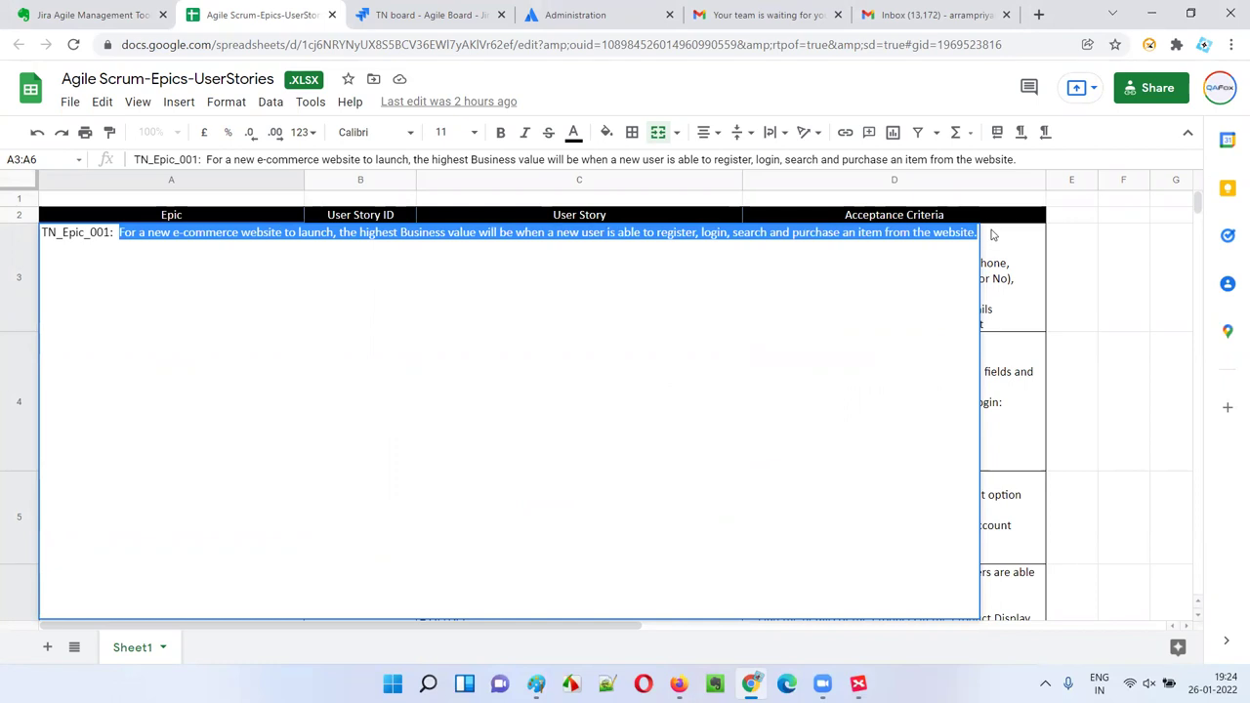
Step: Copy the TN_Epic_001 e-commerce description from the sheet and paste it as the epic Summary
key(alt+Tab)
click(359, 404)
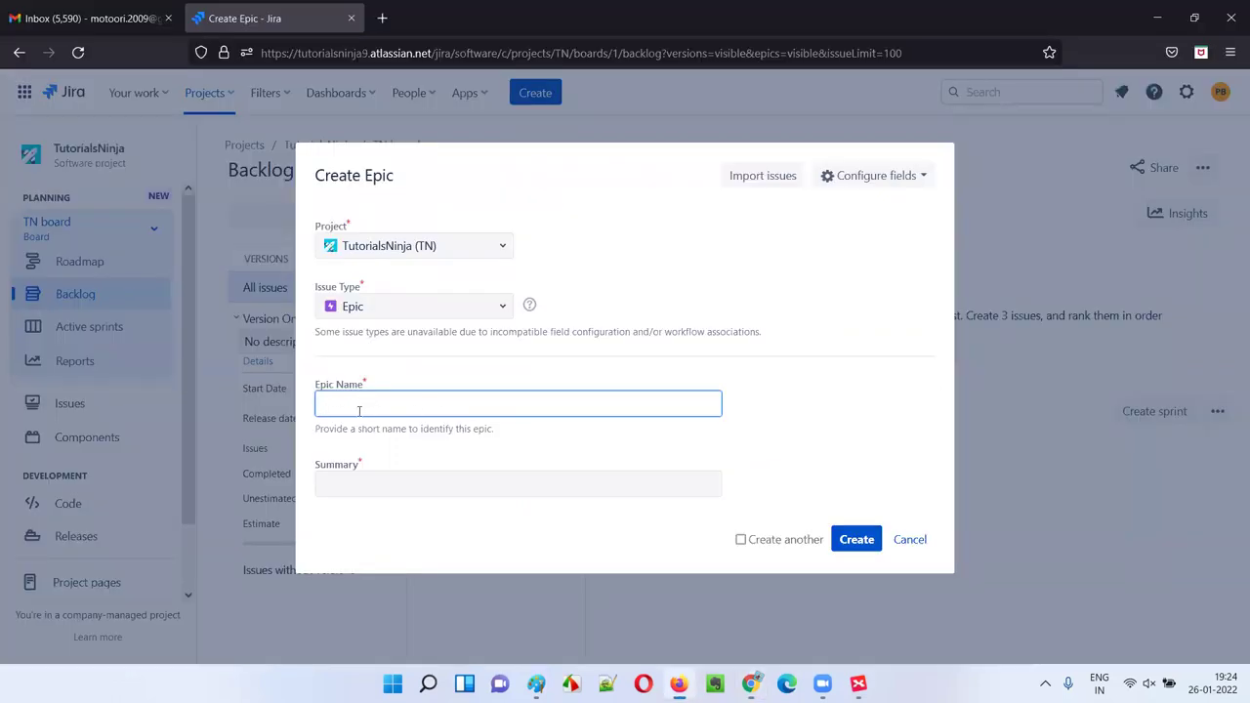
key(alt+Tab)
key(ctrl+c)
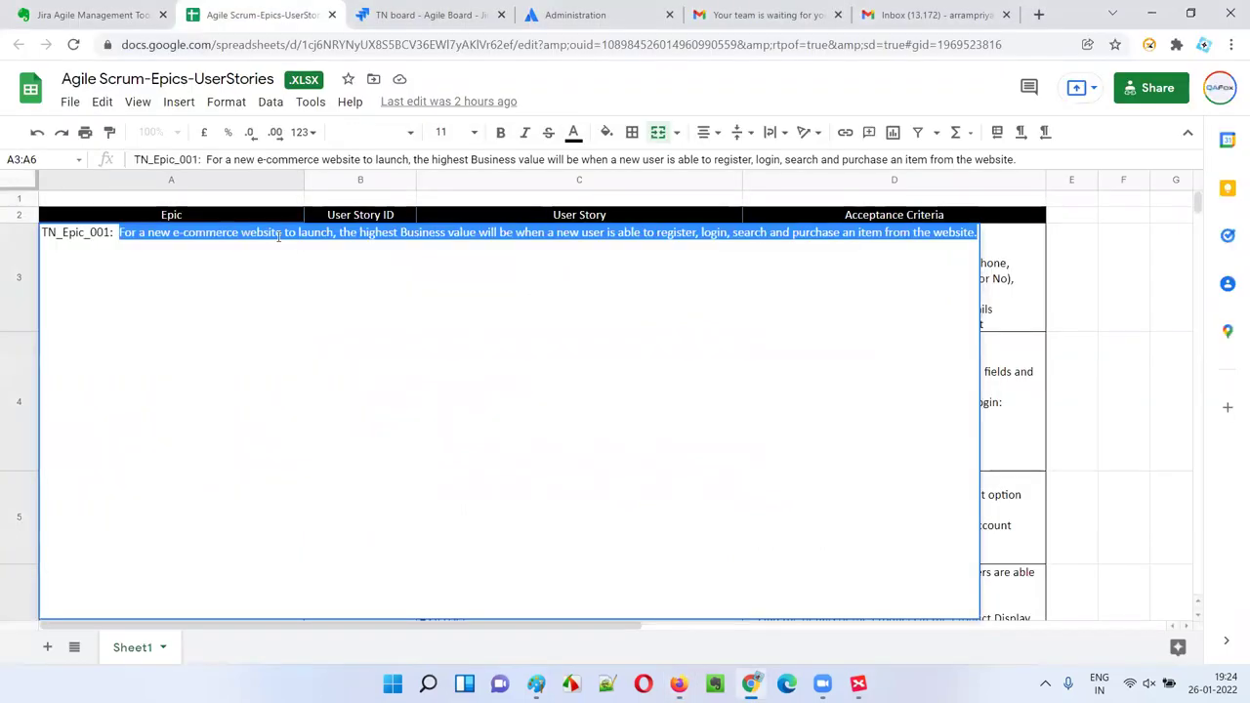
key(alt+Tab)
click(363, 488)
key(ctrl+v)
click(395, 406)
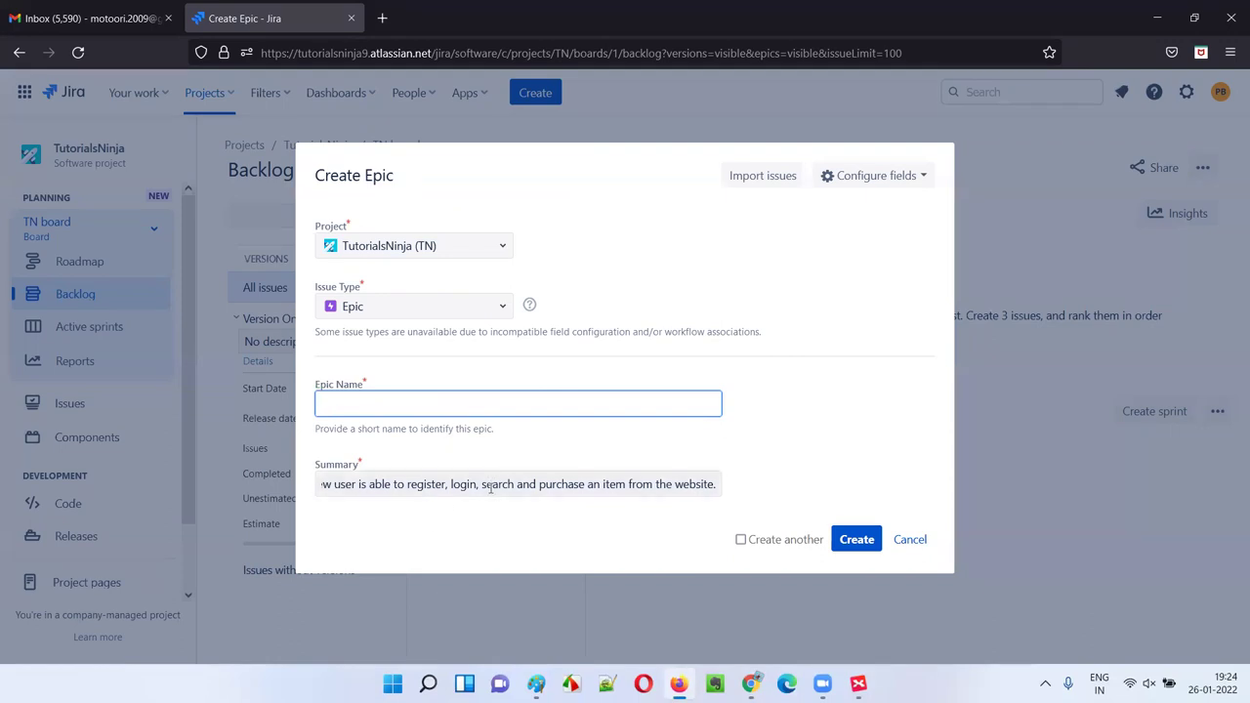
drag(492, 488, 285, 486)
click(374, 482)
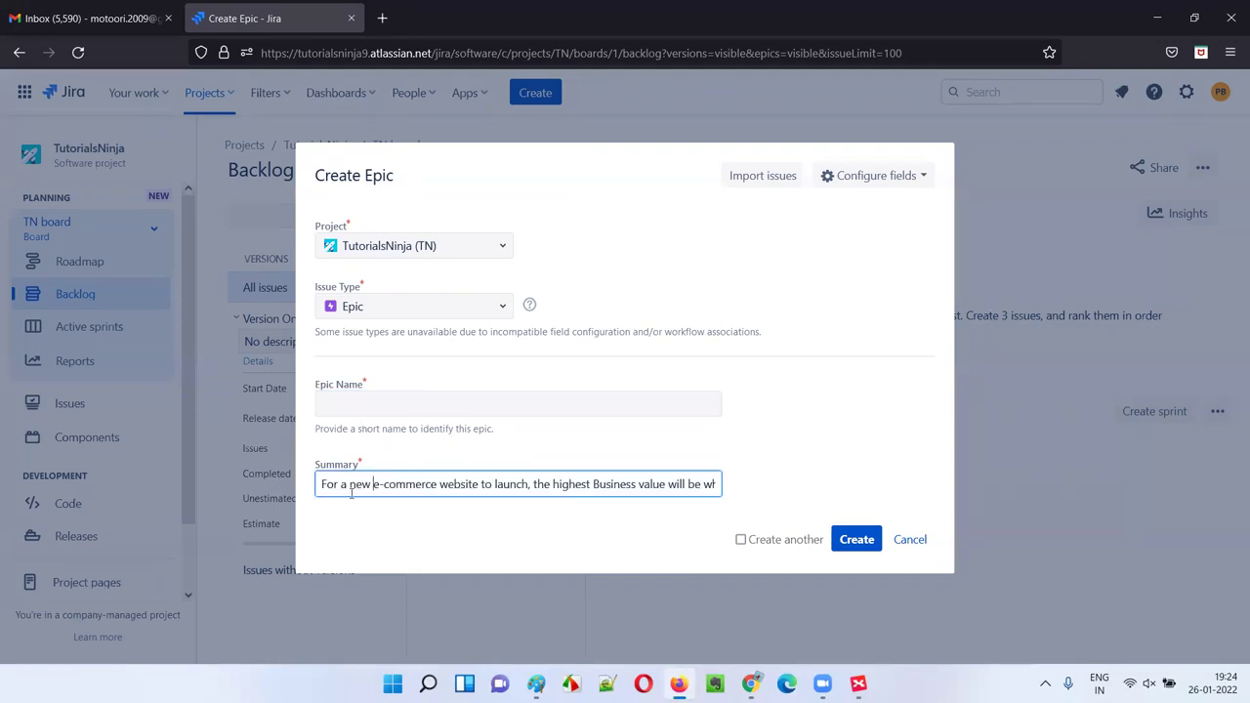
drag(438, 484, 720, 485)
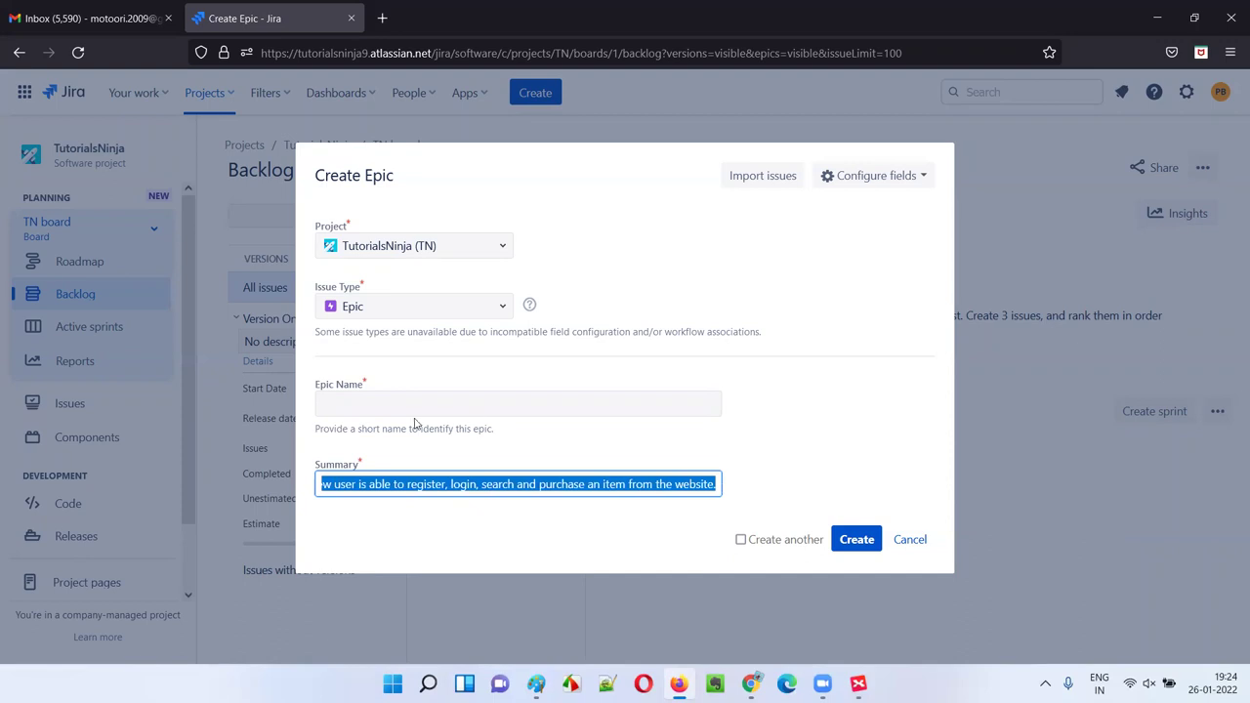
Step: Enter the Epic Name 'New User Register and Purchase Items' and create the epic
click(390, 404)
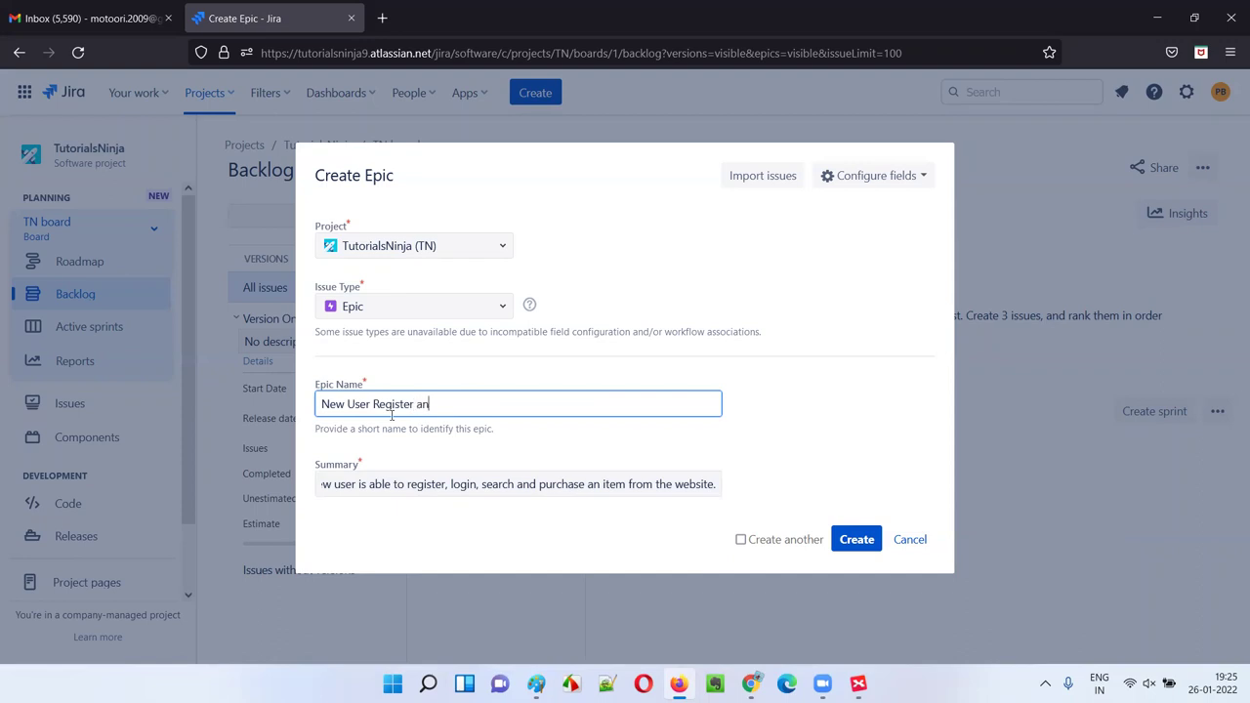
text(rucha)
key(BackSpace)
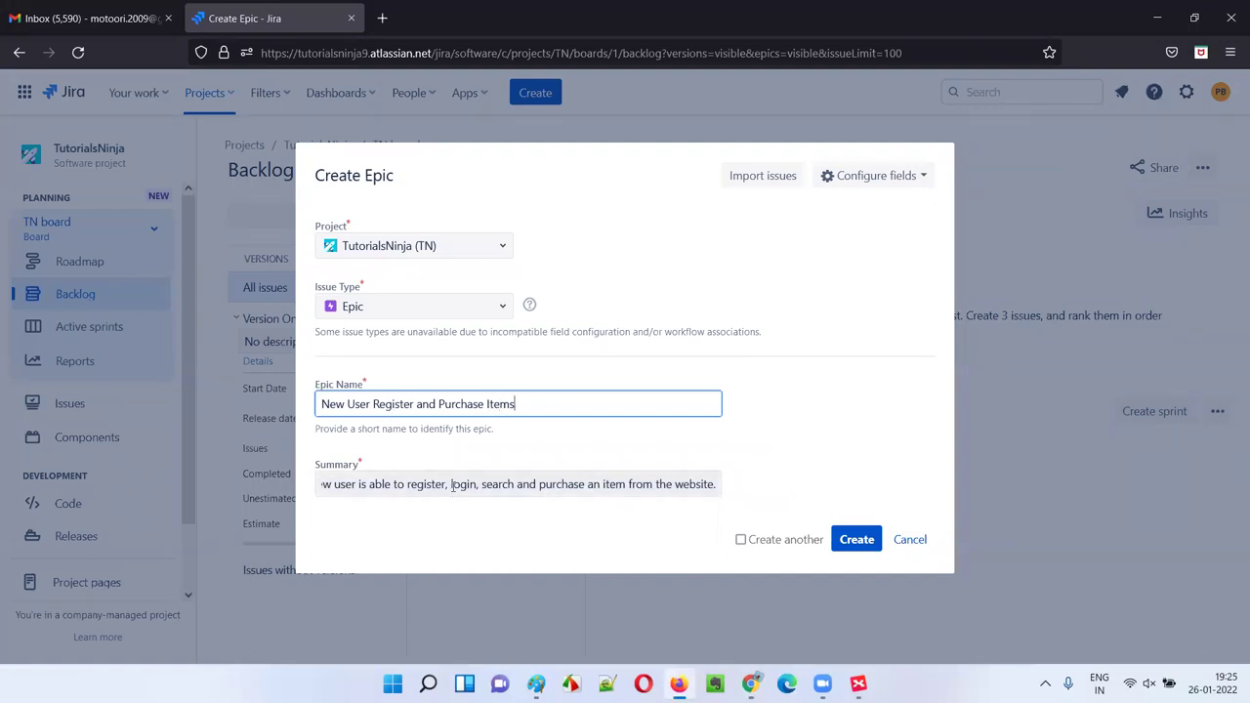
click(847, 540)
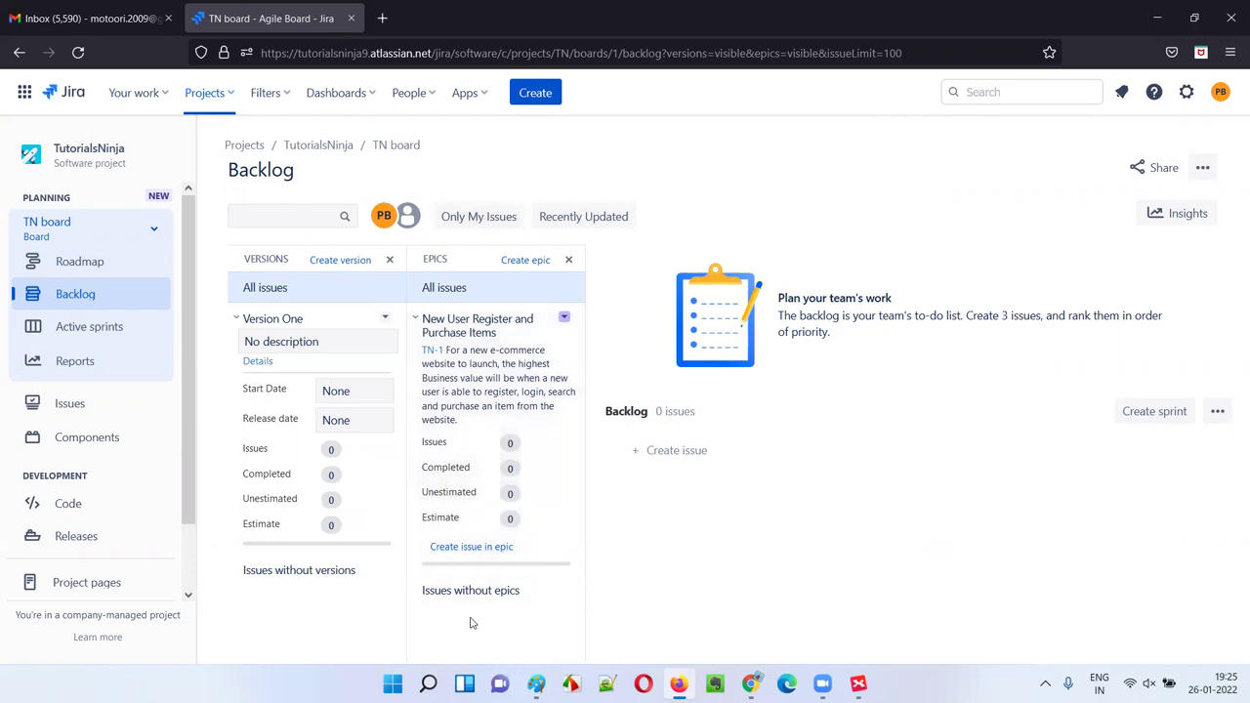
Step: Create epic 'Sample Two Epic' with summary 'Summary of Sample Two Epic'
click(523, 262)
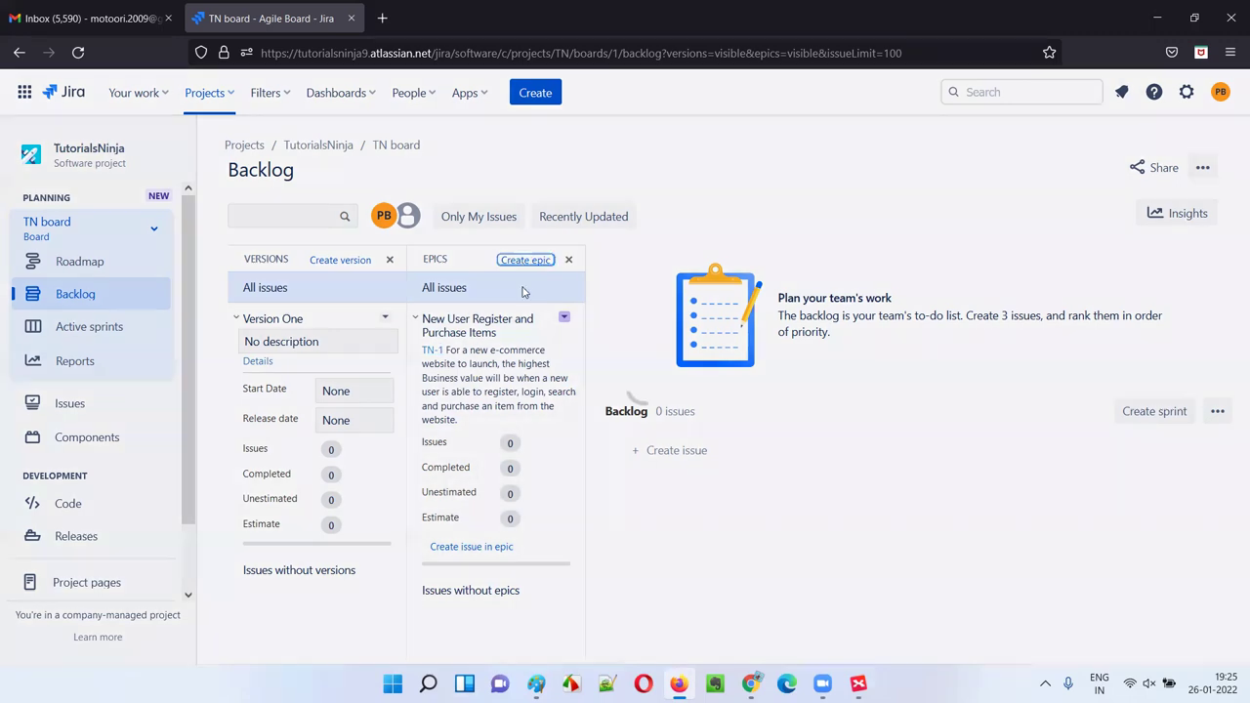
text(T)
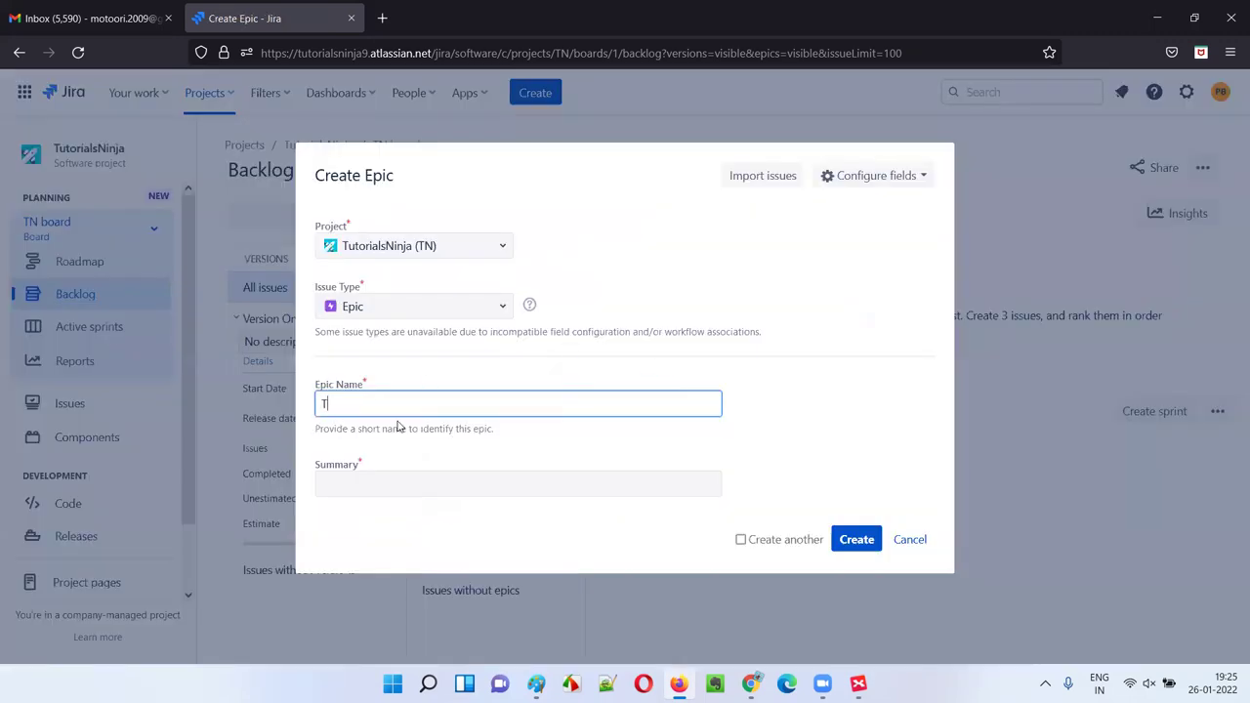
text(ample Two Epic)
click(402, 489)
text(Summar)
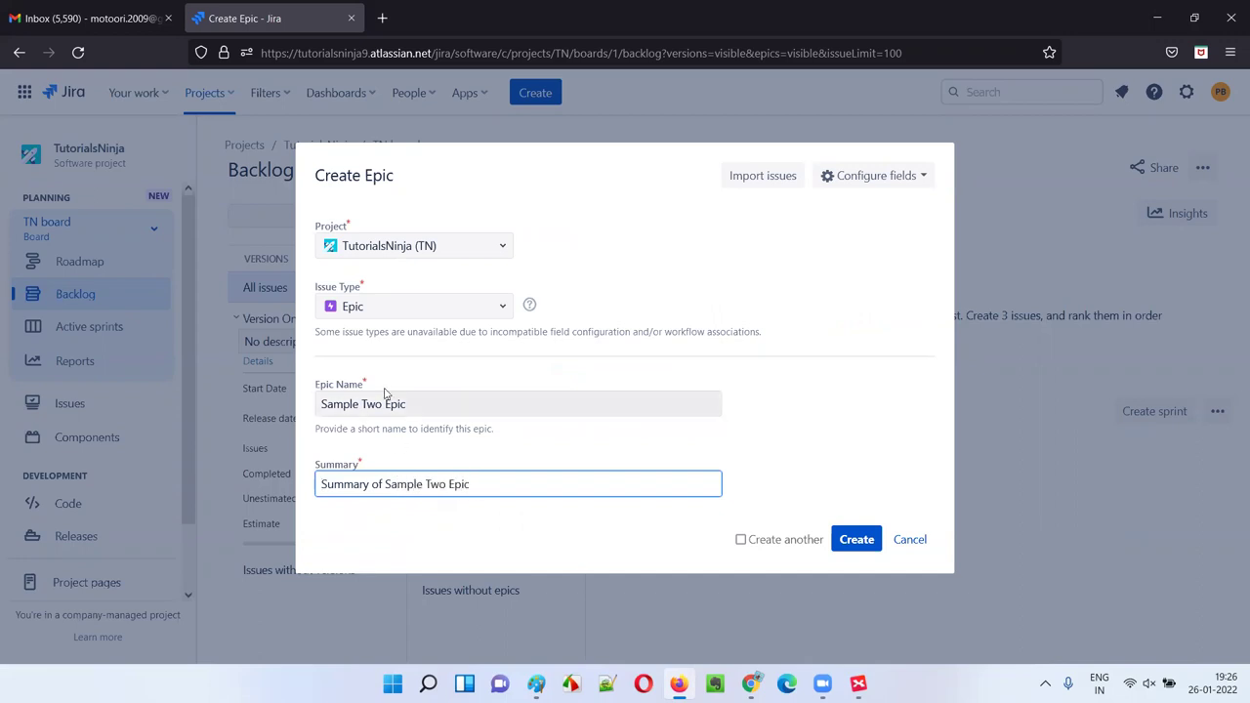
click(872, 540)
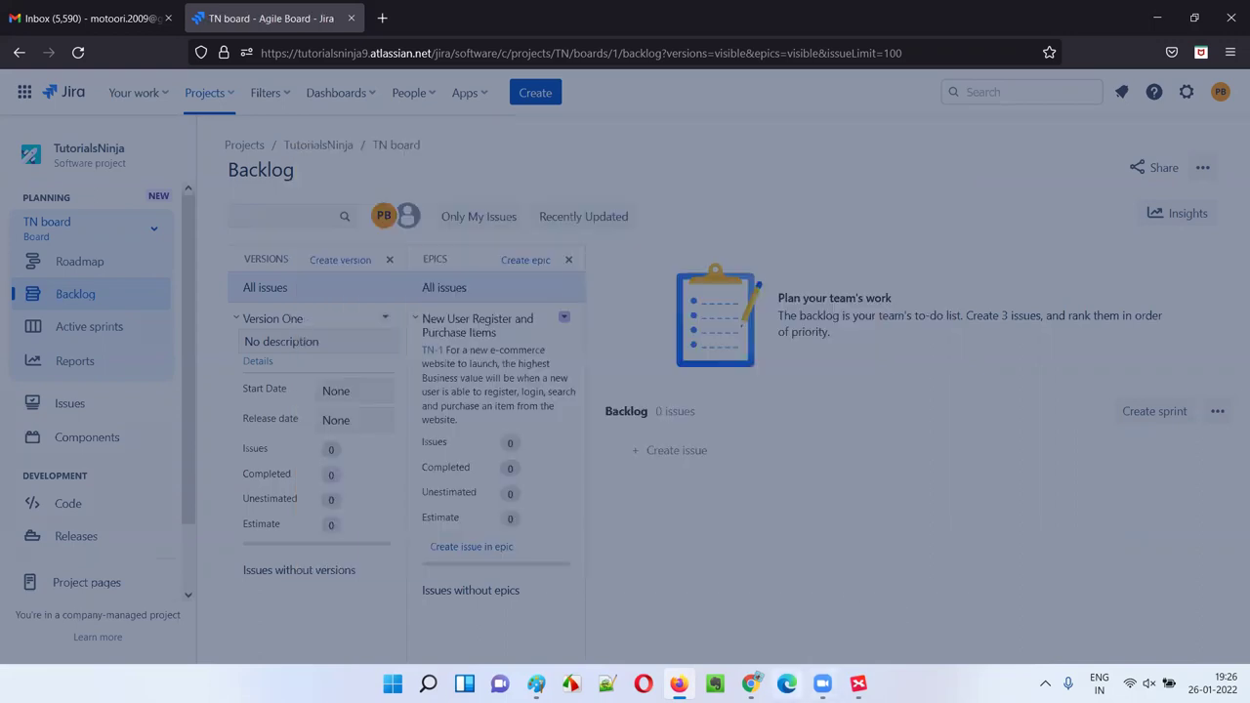
Step: Glance at the US_004 story in the sheet, then check TN-2 in the Epics panel
click(751, 683)
key(Escape)
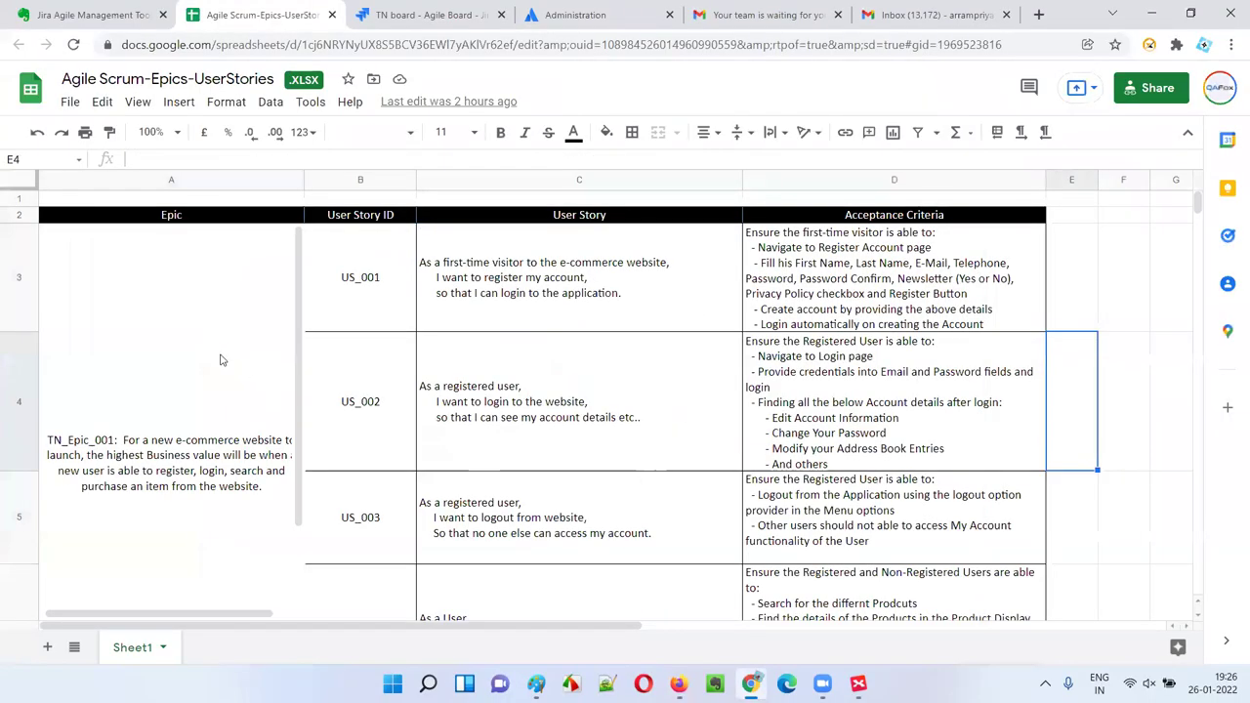
scroll(293, 410, down, 3)
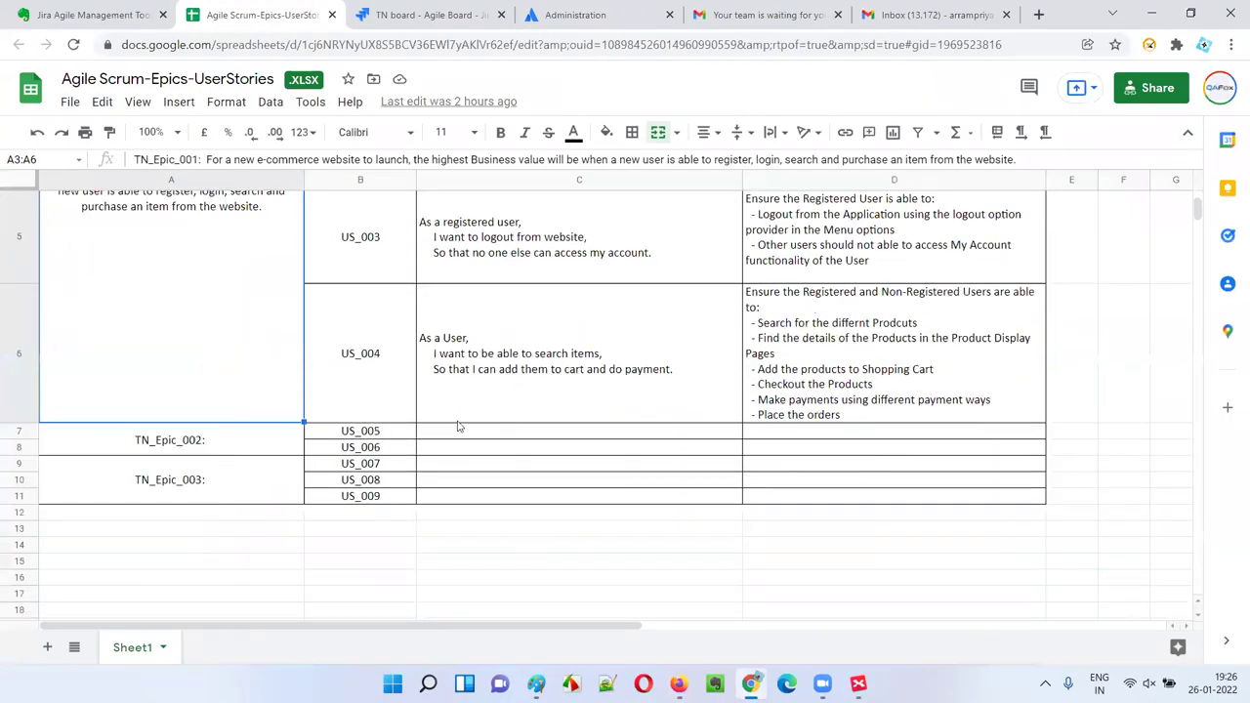
click(458, 420)
scroll(288, 366, up, 2)
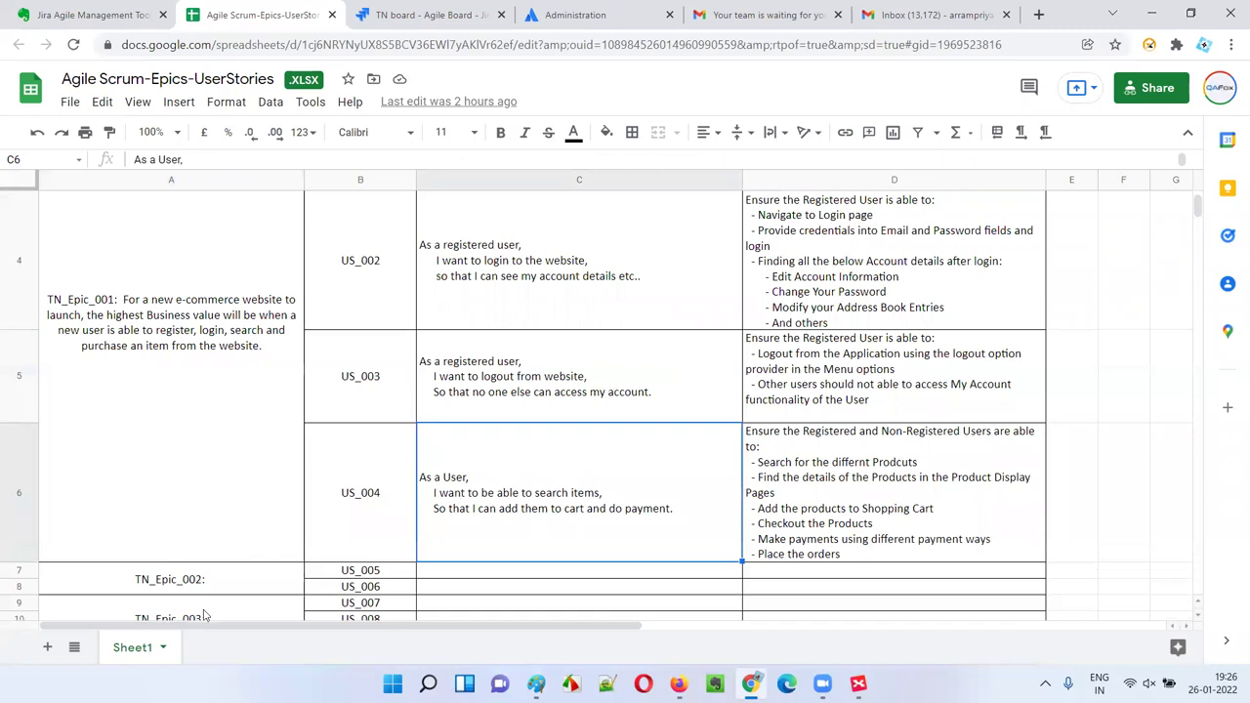
key(alt+Tab)
scroll(474, 488, down, 2)
scroll(454, 412, up, 1)
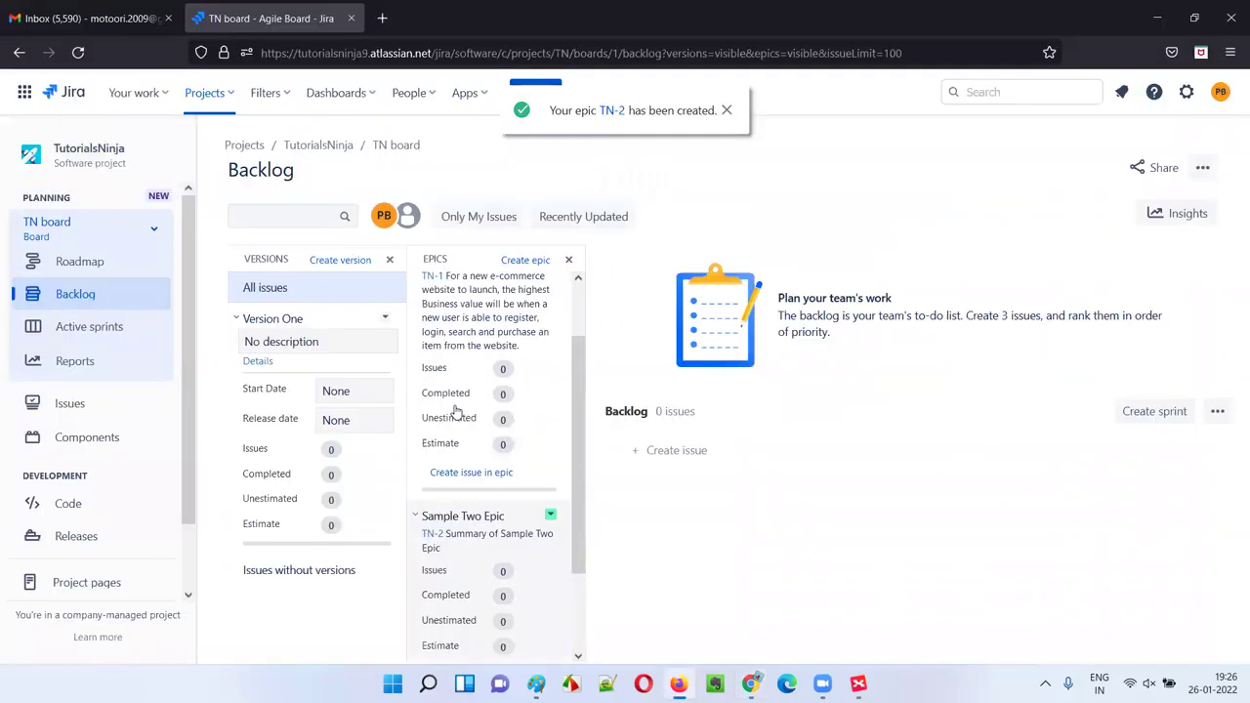
scroll(456, 412, up, 3)
scroll(447, 422, down, 5)
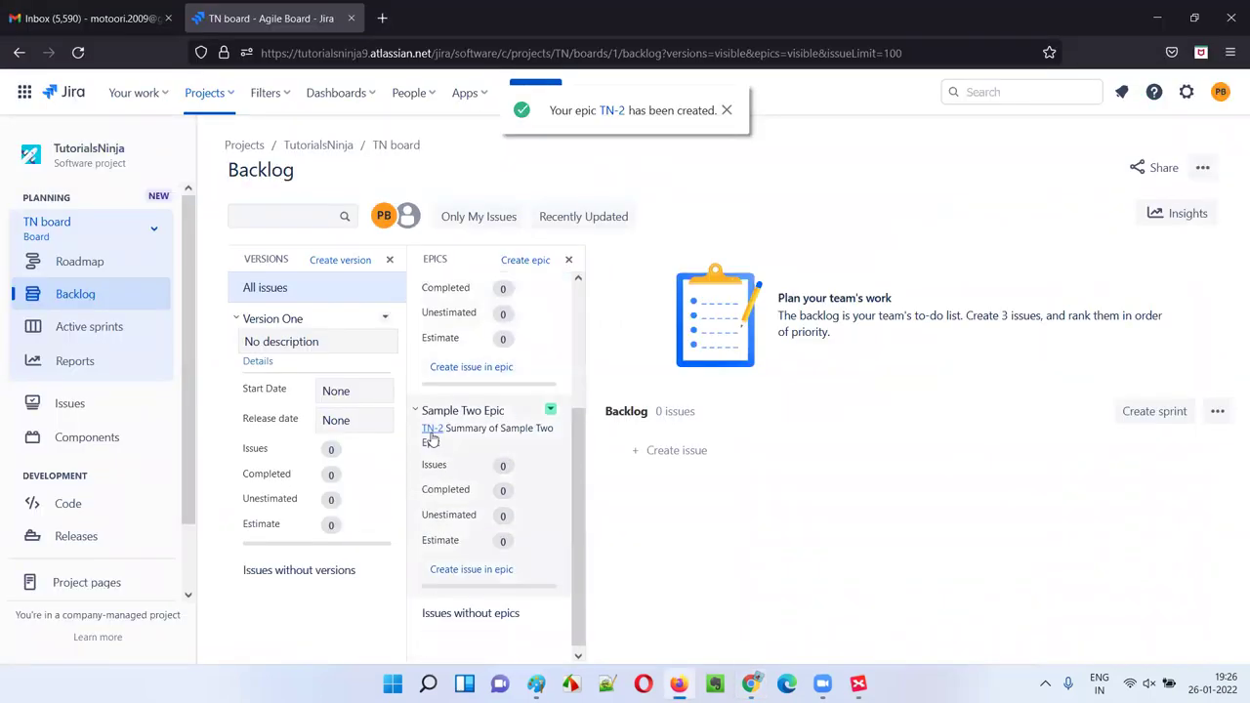
scroll(498, 315, up, 3)
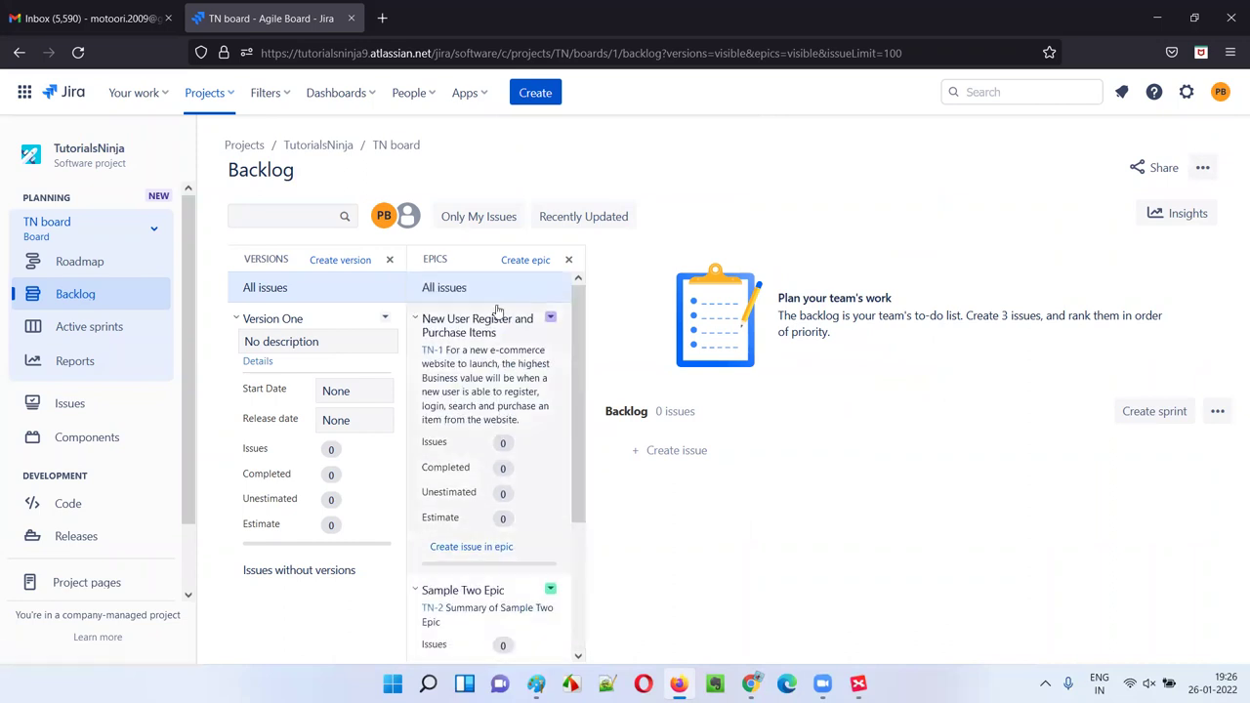
Step: Create epic 'Sample Epic Three' with summary 'Summary for Sample Epic Three', then return to the sheet
click(525, 260)
text(S)
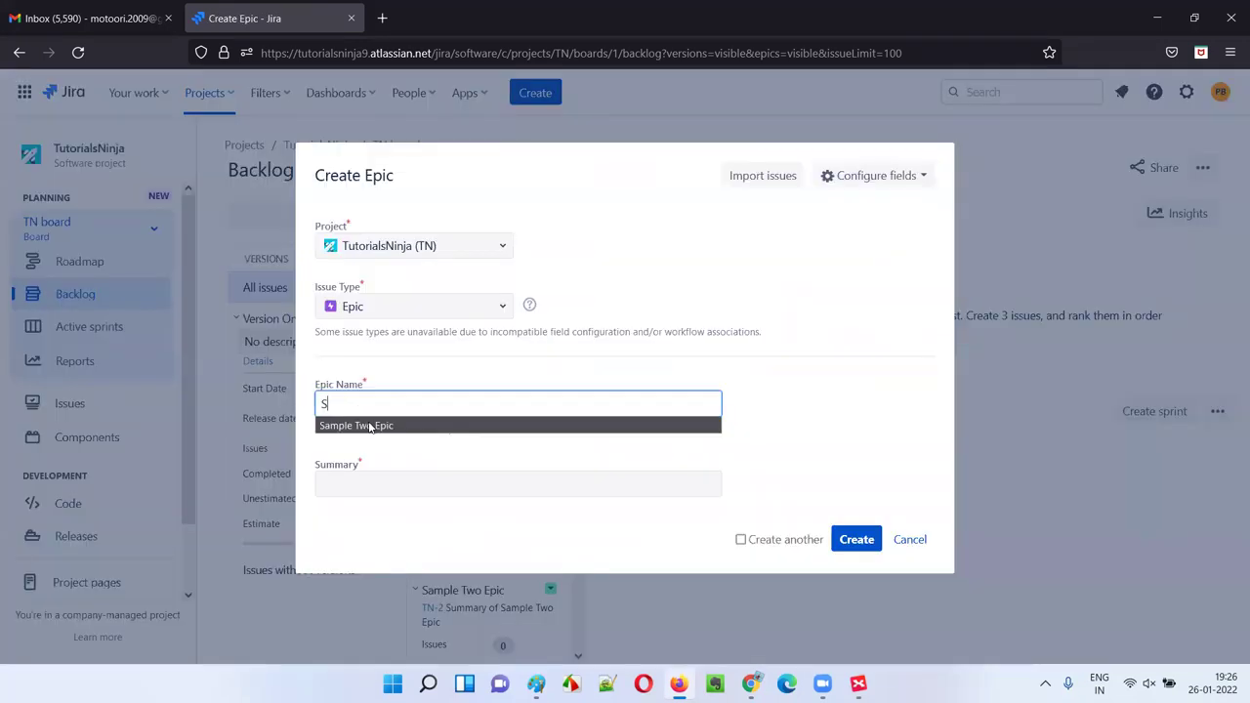
text(ample Epic Three)
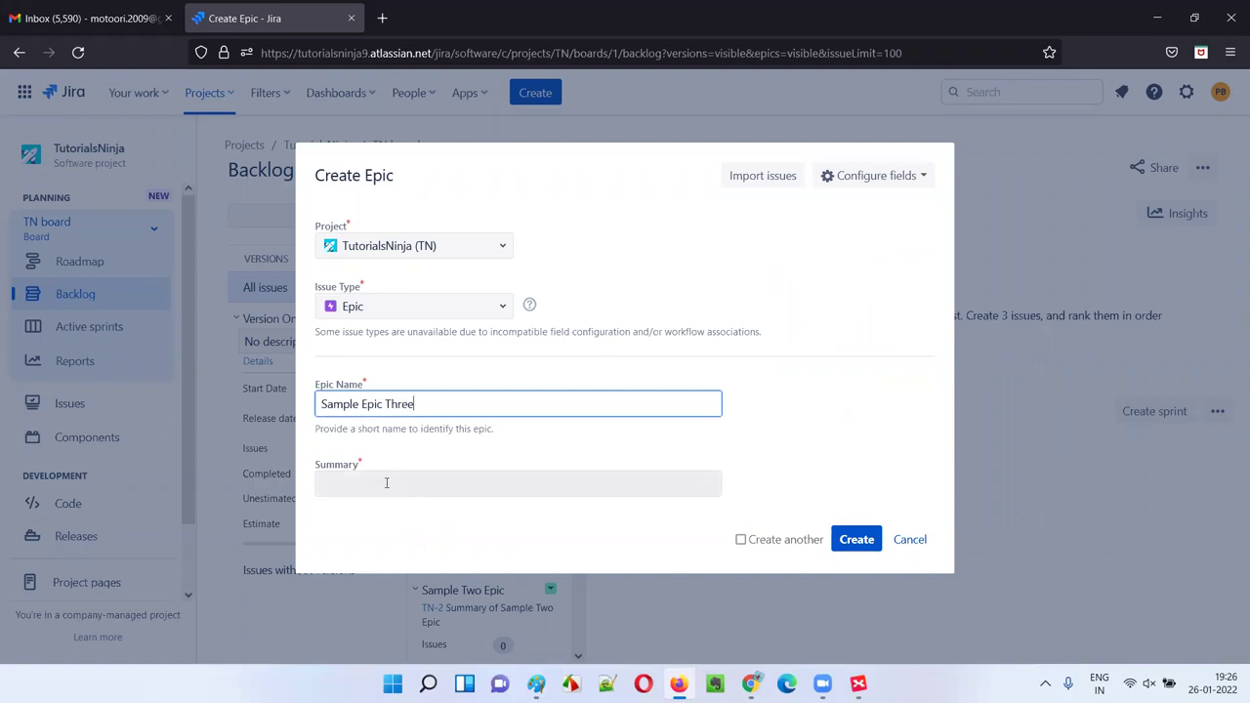
click(387, 484)
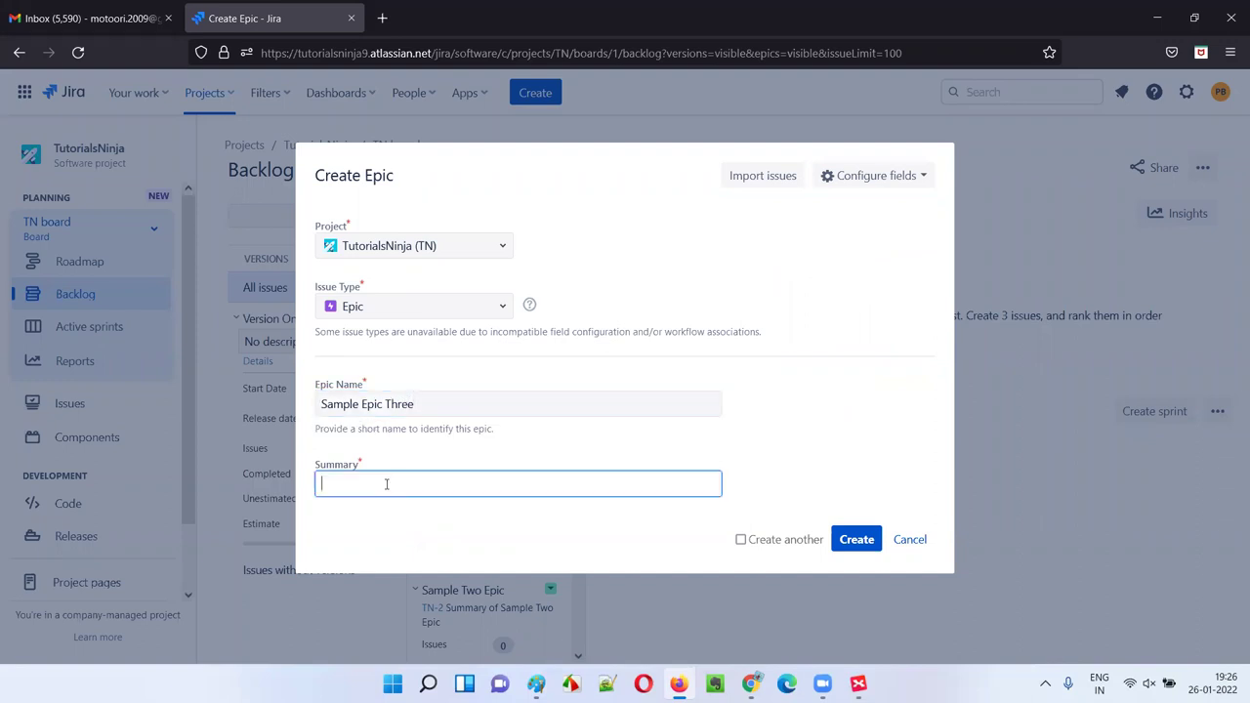
text(Summary)
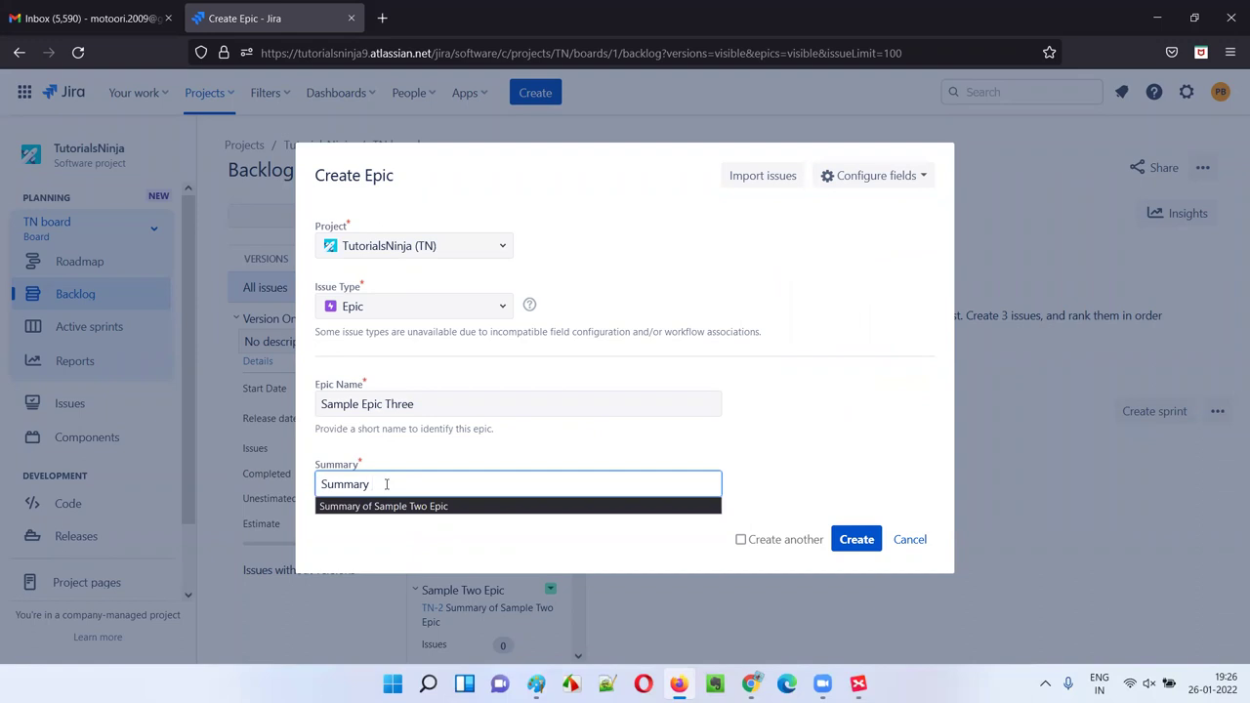
text( for)
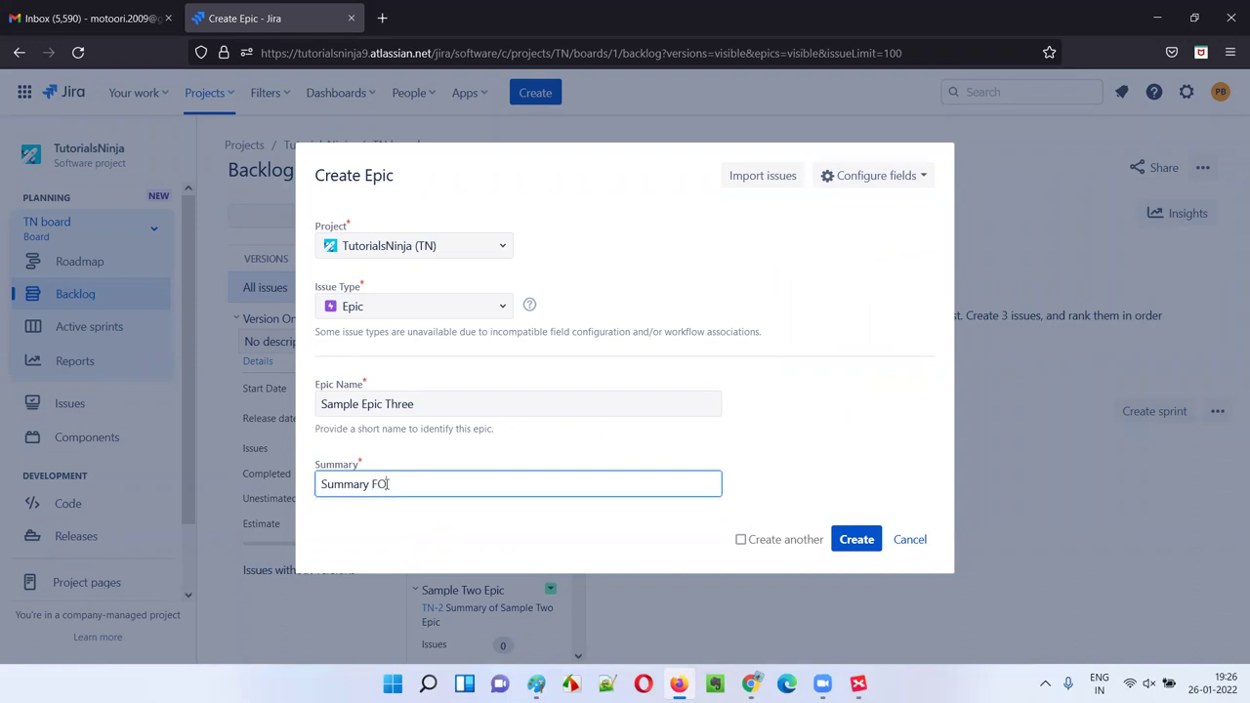
text( Sample Epic Three)
click(855, 547)
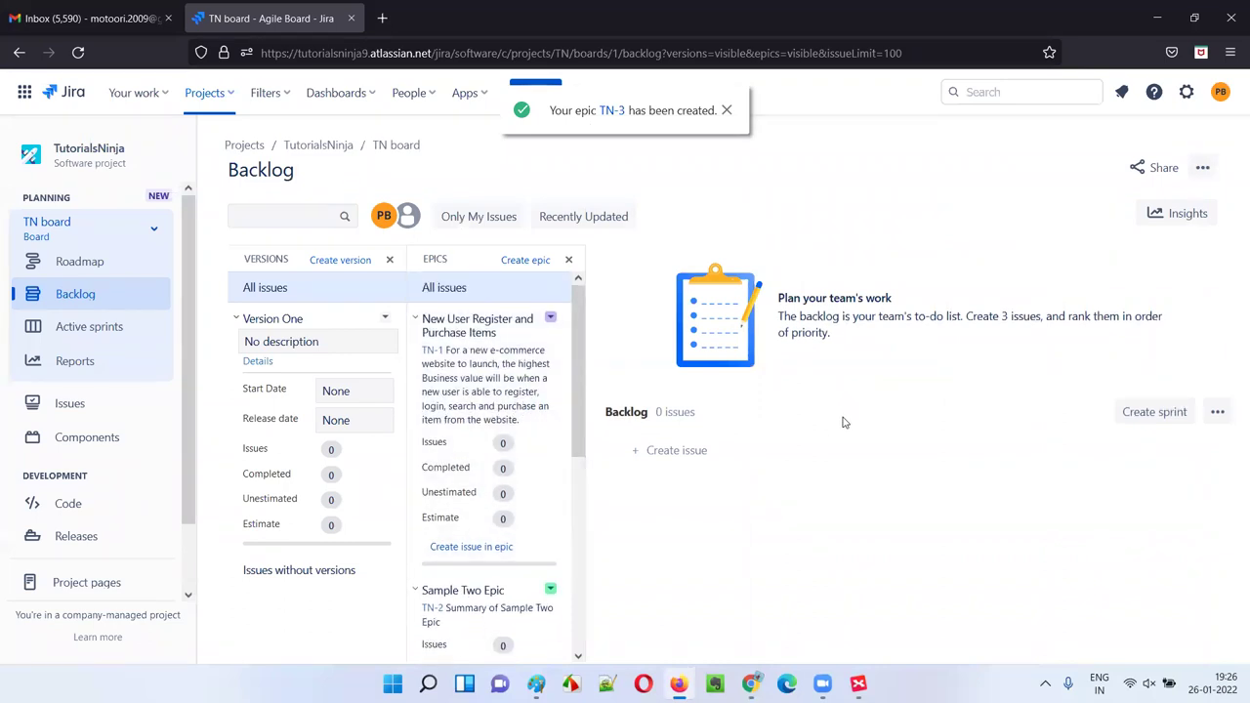
key(alt+Tab)
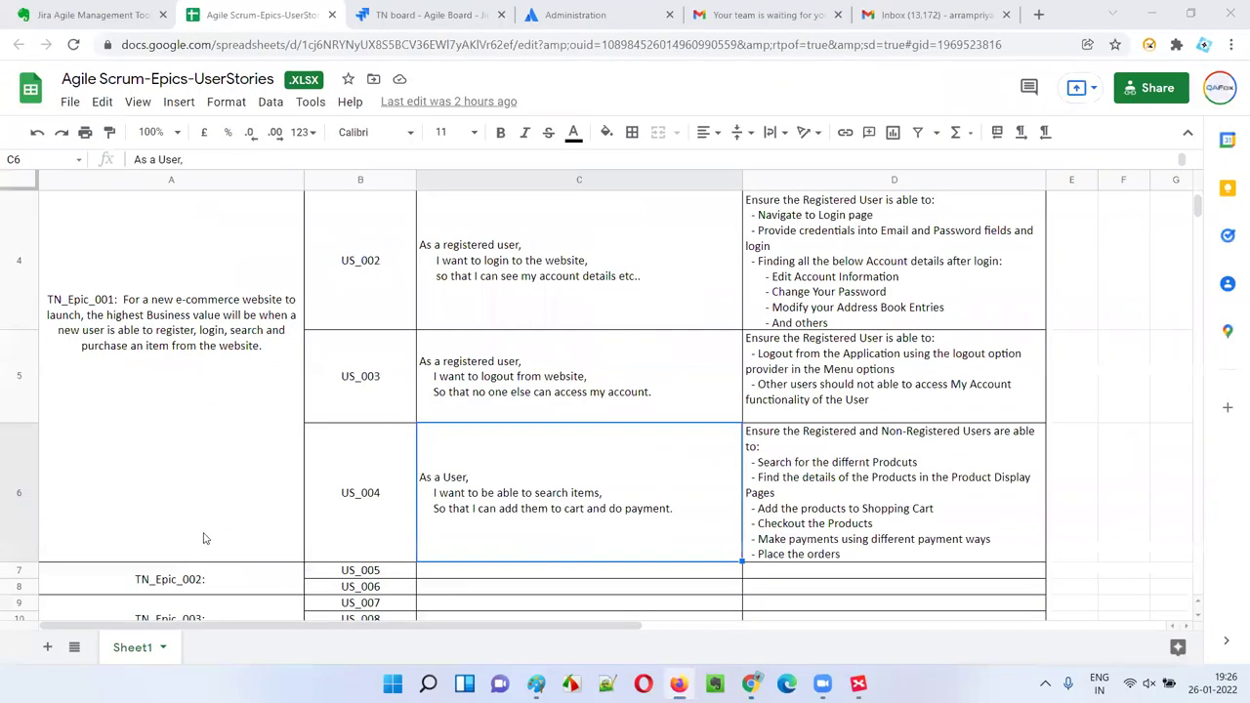
Step: Compare the TN_Epic_001 description with the first-time visitor story in C3
click(541, 274)
scroll(542, 382, up, 3)
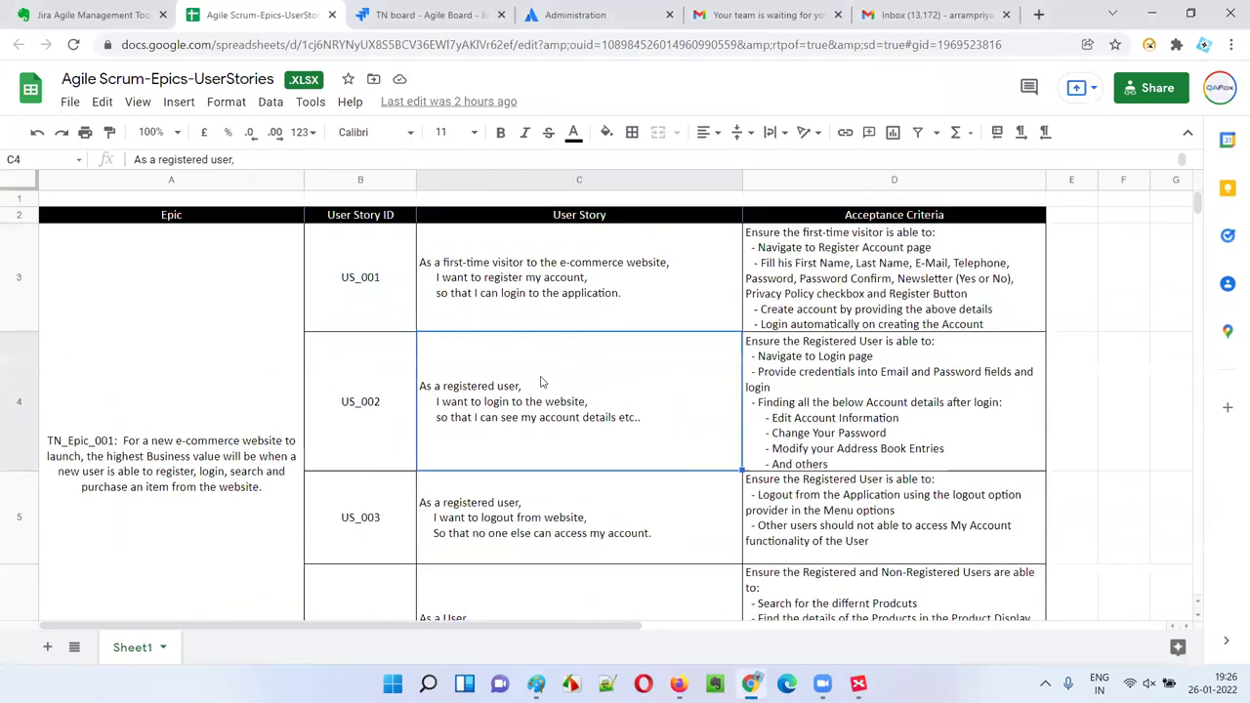
click(561, 280)
click(154, 391)
click(576, 278)
click(158, 420)
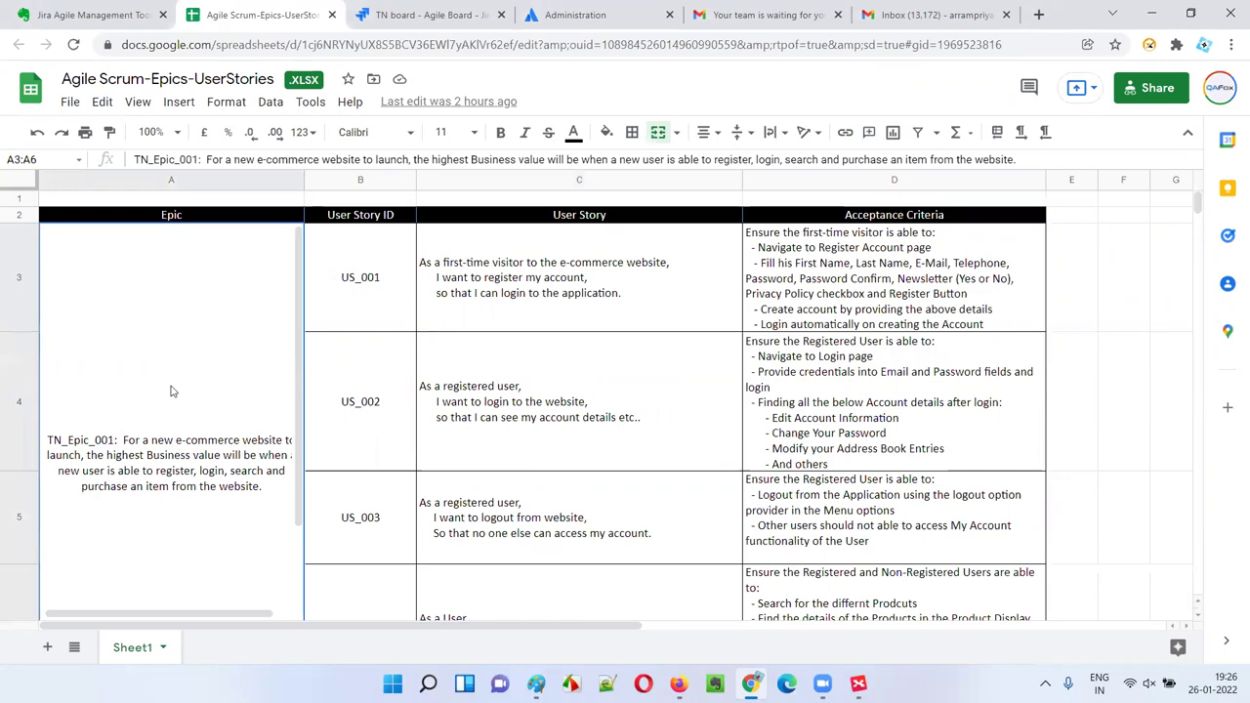
click(535, 288)
Step: Read the login, logout and search stories in C4–C6, recheck US_001, then return to Jira
click(525, 417)
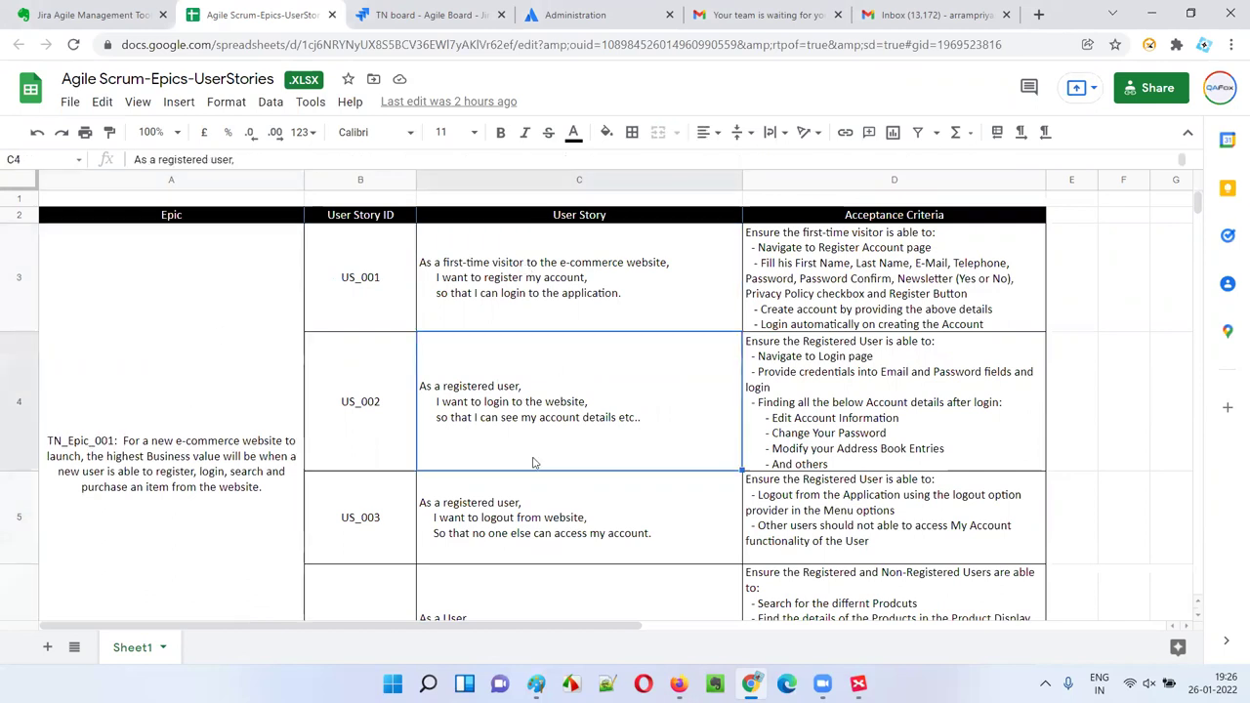
click(547, 524)
scroll(544, 440, down, 3)
click(498, 368)
scroll(591, 375, up, 3)
click(561, 281)
scroll(332, 420, down, 3)
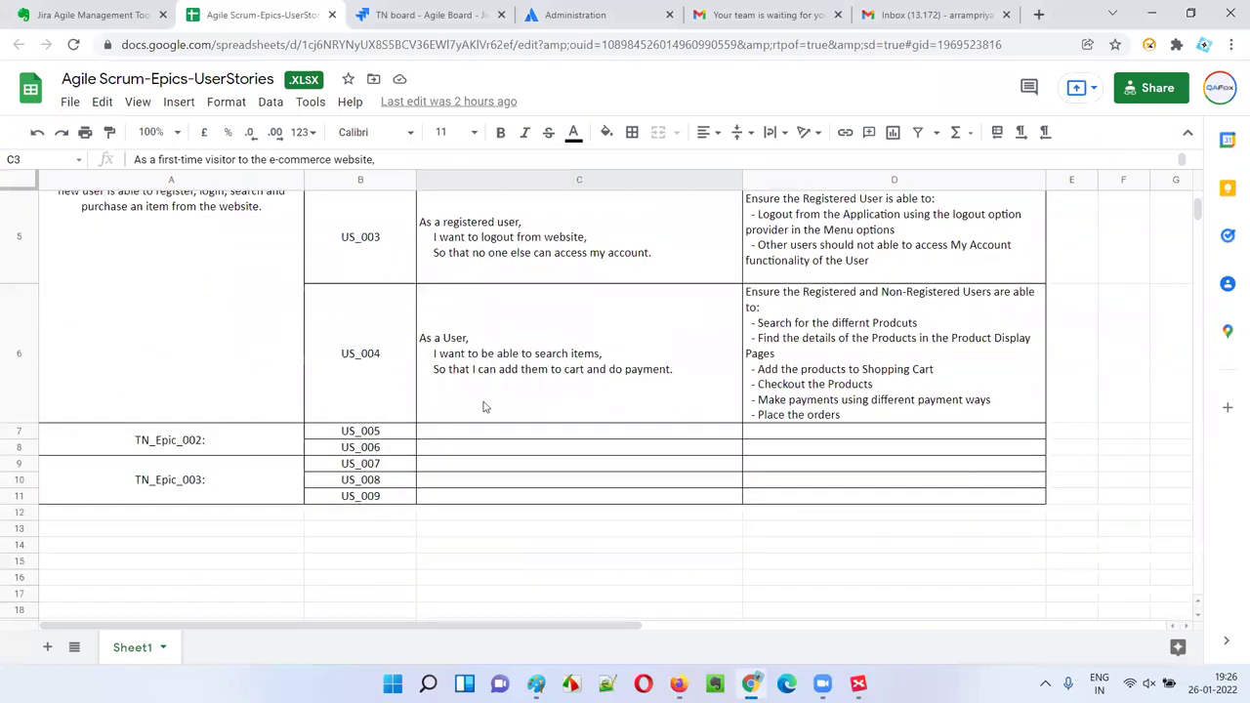
scroll(483, 406, up, 3)
click(346, 300)
click(552, 293)
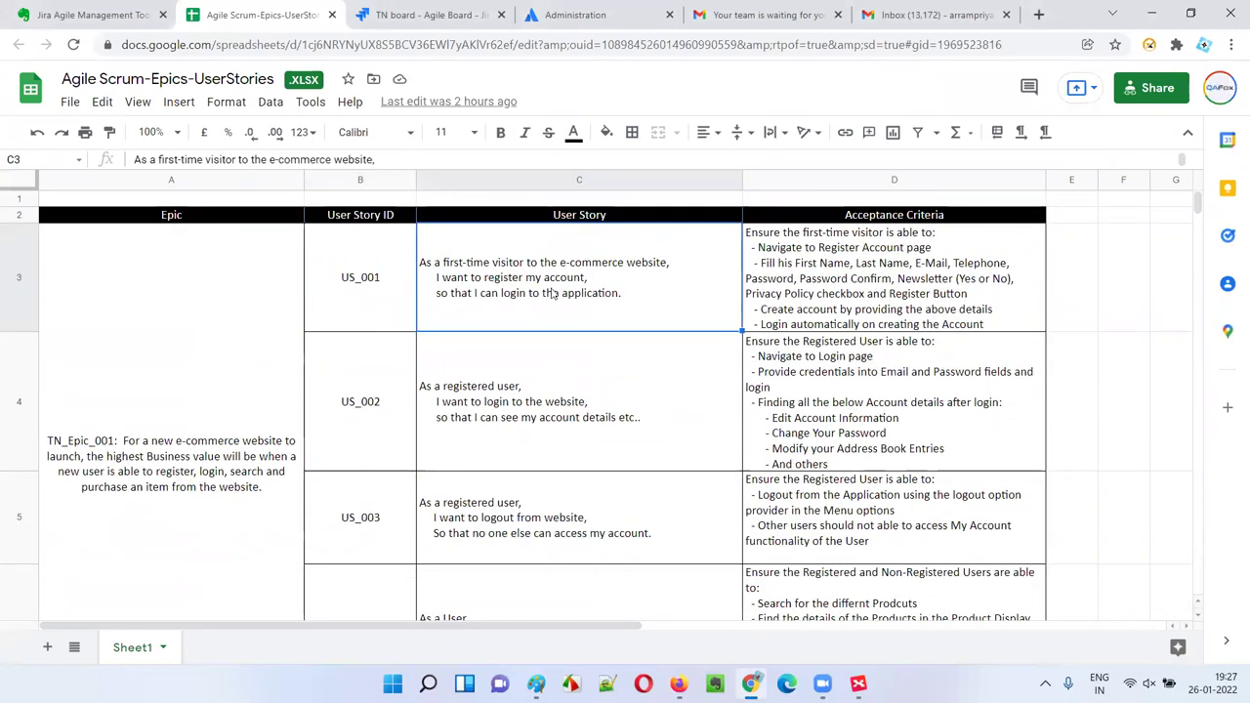
key(alt+Tab)
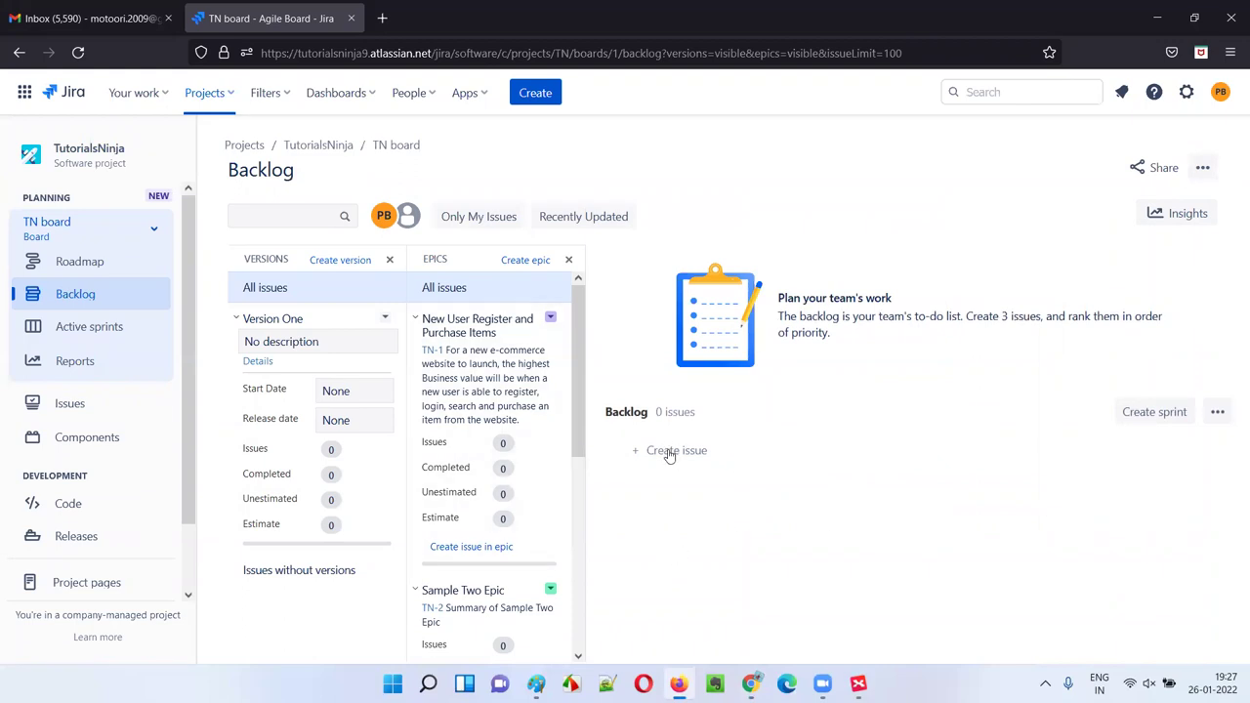
Step: Start a new TutorialsNinja issue and set its type to Story
click(537, 93)
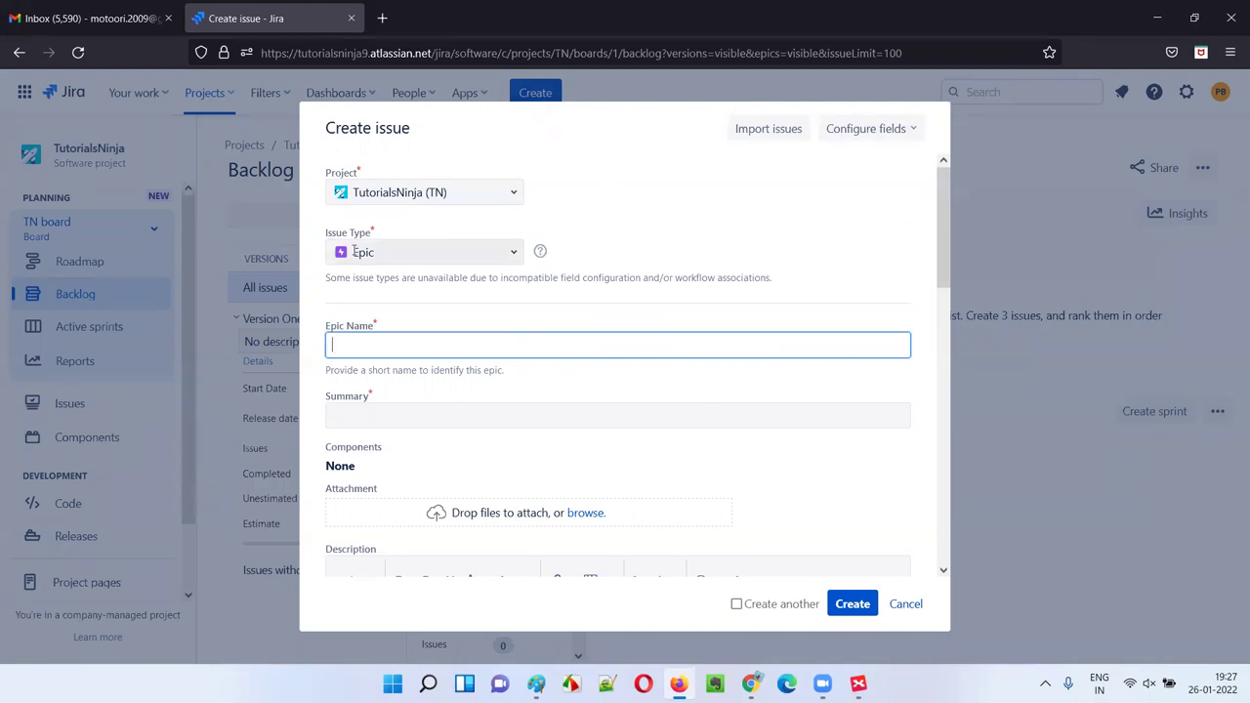
click(501, 255)
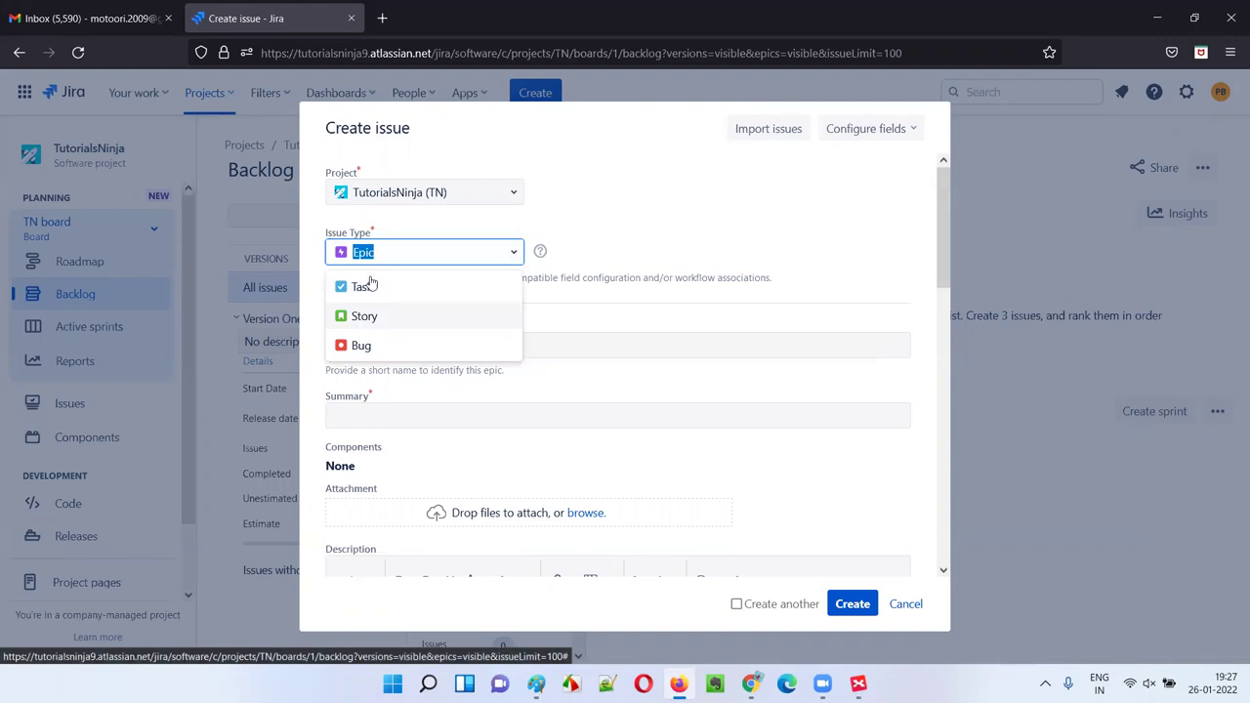
click(365, 317)
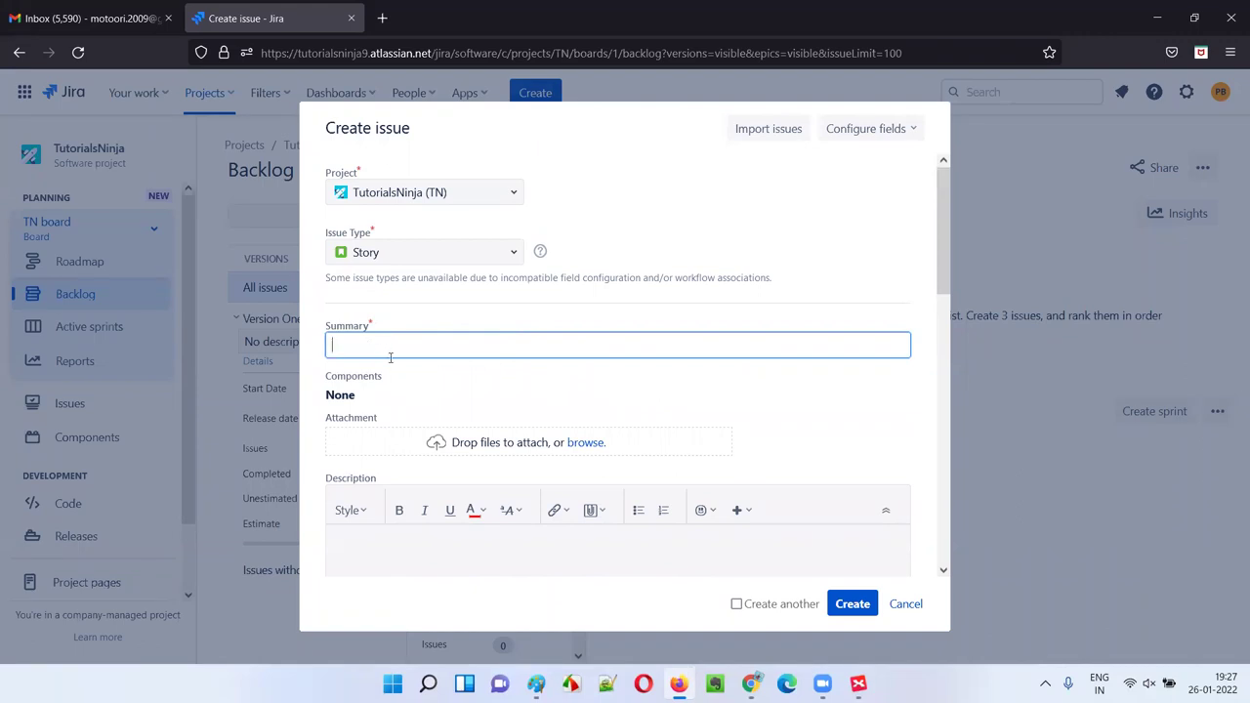
Step: Copy the US_001 first-time visitor story from C3, flattening it to one line in a blank tab
key(alt+Tab)
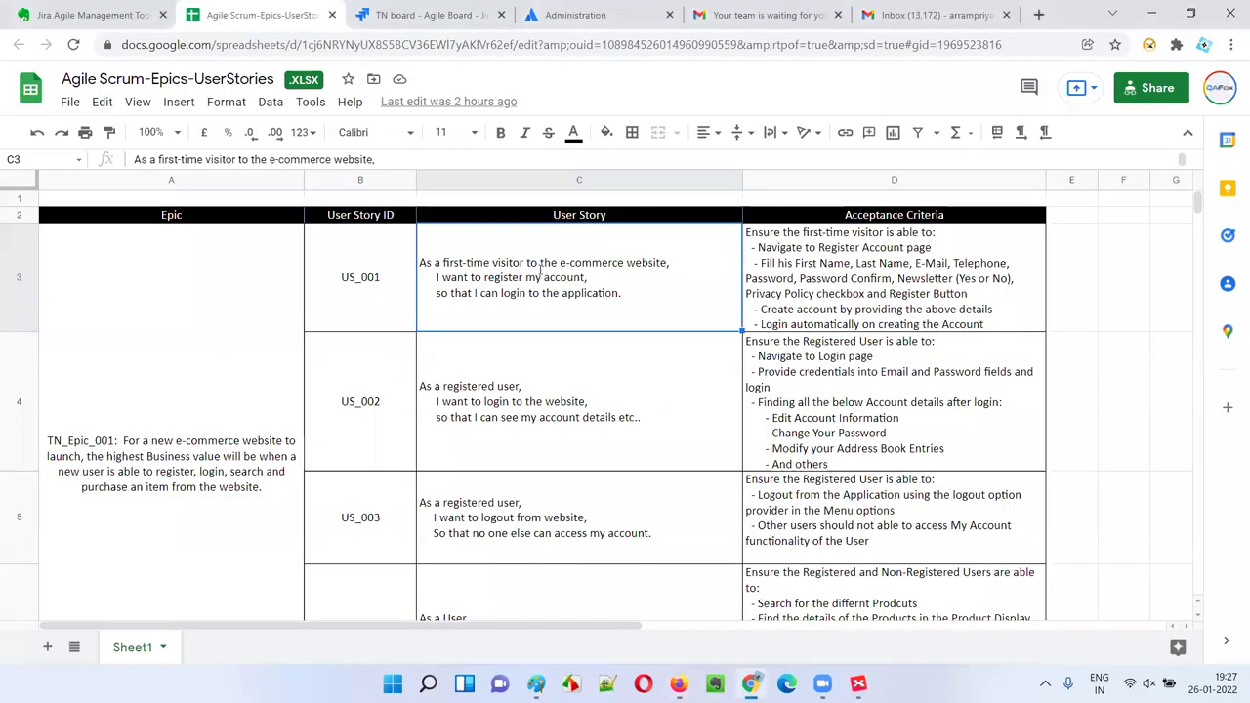
double_click(540, 270)
drag(420, 233, 632, 264)
key(ctrl+c)
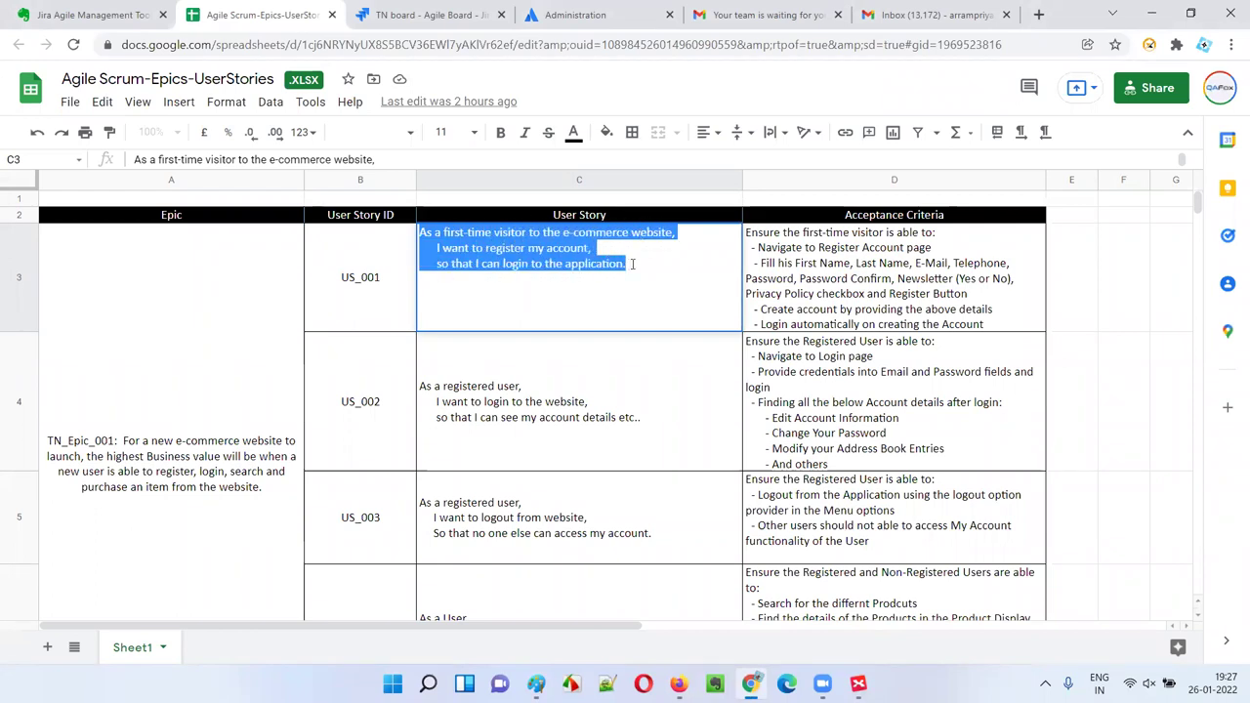
click(1038, 15)
key(ctrl+v)
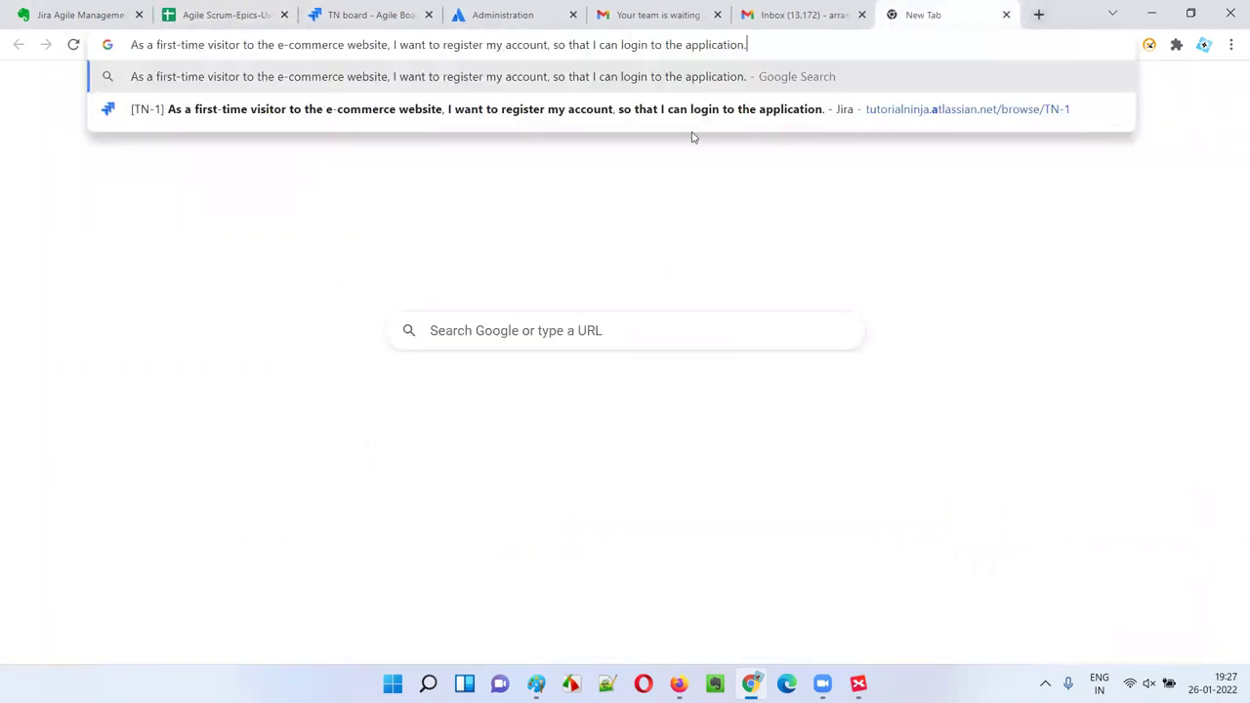
key(ctrl+a)
key(ctrl+c)
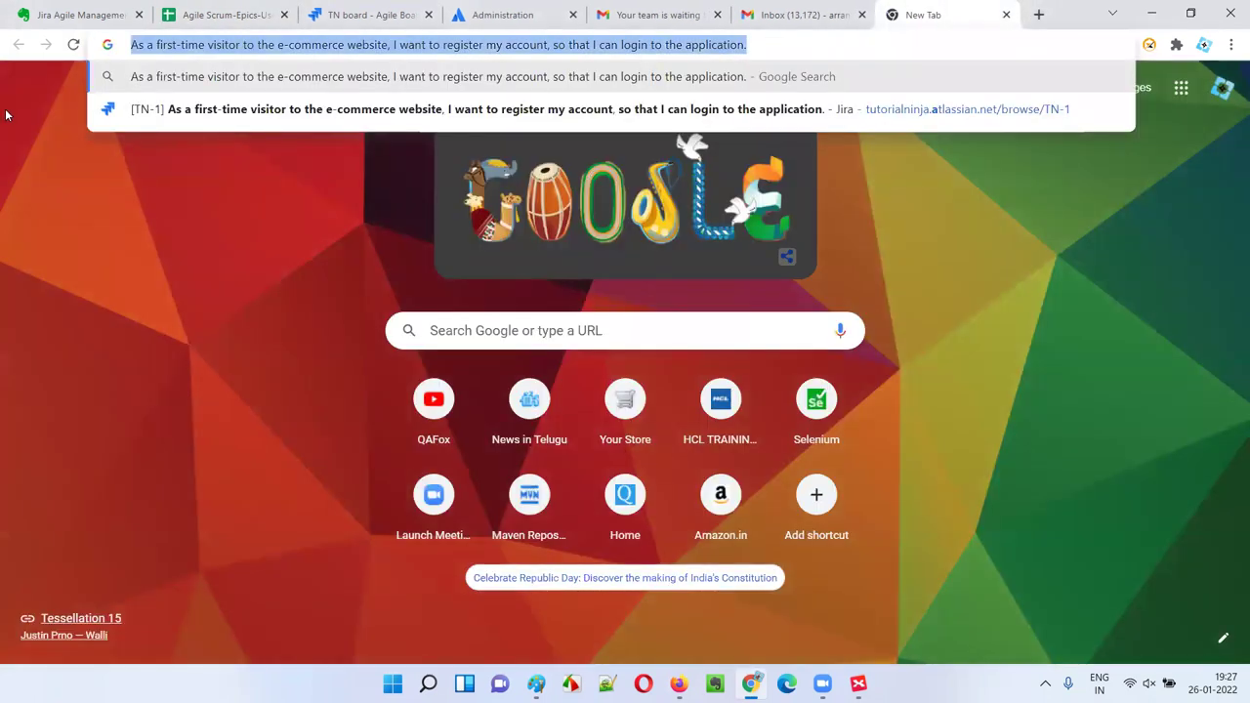
key(BackSpace)
Step: Paste the single-line US_001 story into the Story's Summary and review it
click(679, 684)
click(742, 344)
key(ctrl+v)
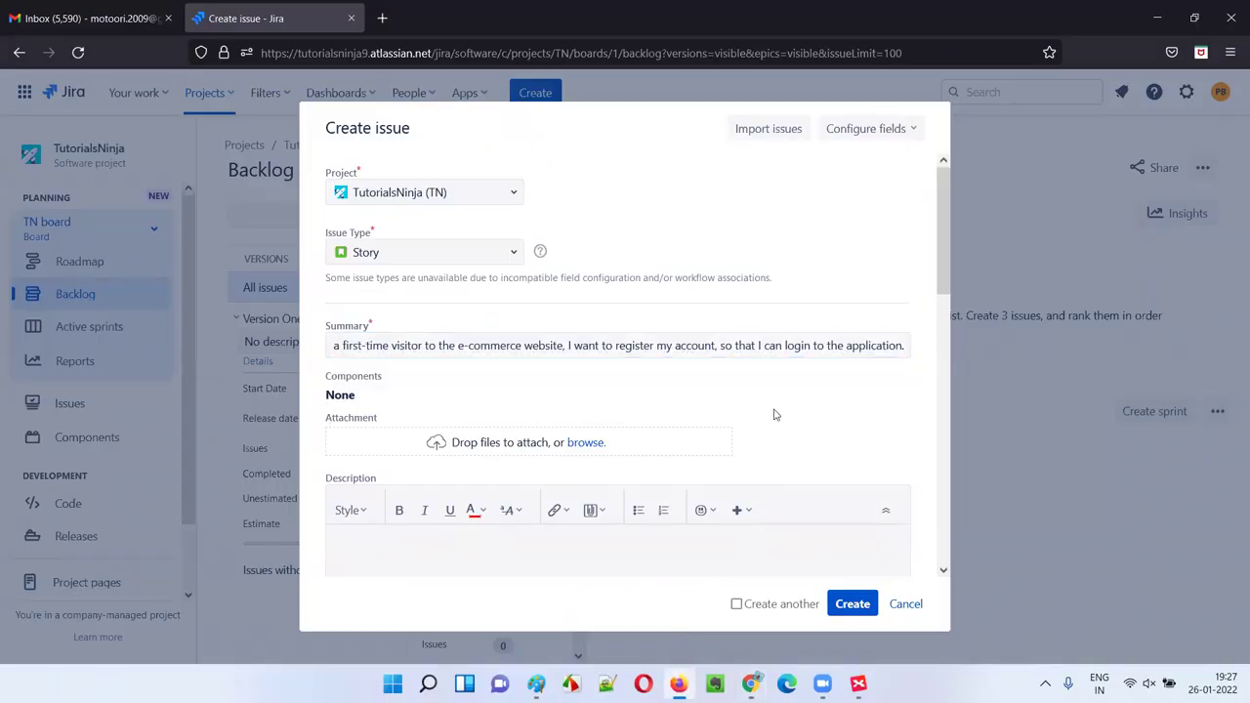
scroll(608, 424, down, 2)
drag(557, 257, 167, 221)
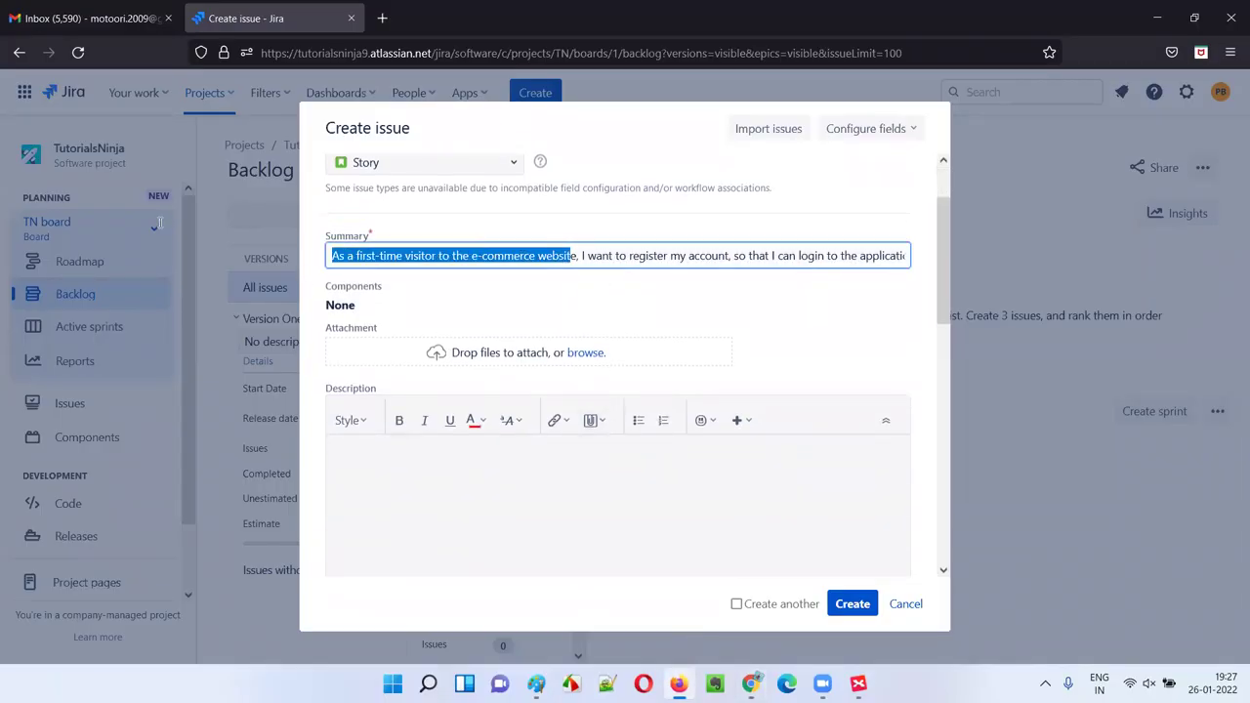
click(524, 280)
scroll(547, 309, up, 2)
scroll(482, 398, down, 1)
scroll(485, 367, down, 3)
scroll(554, 293, up, 4)
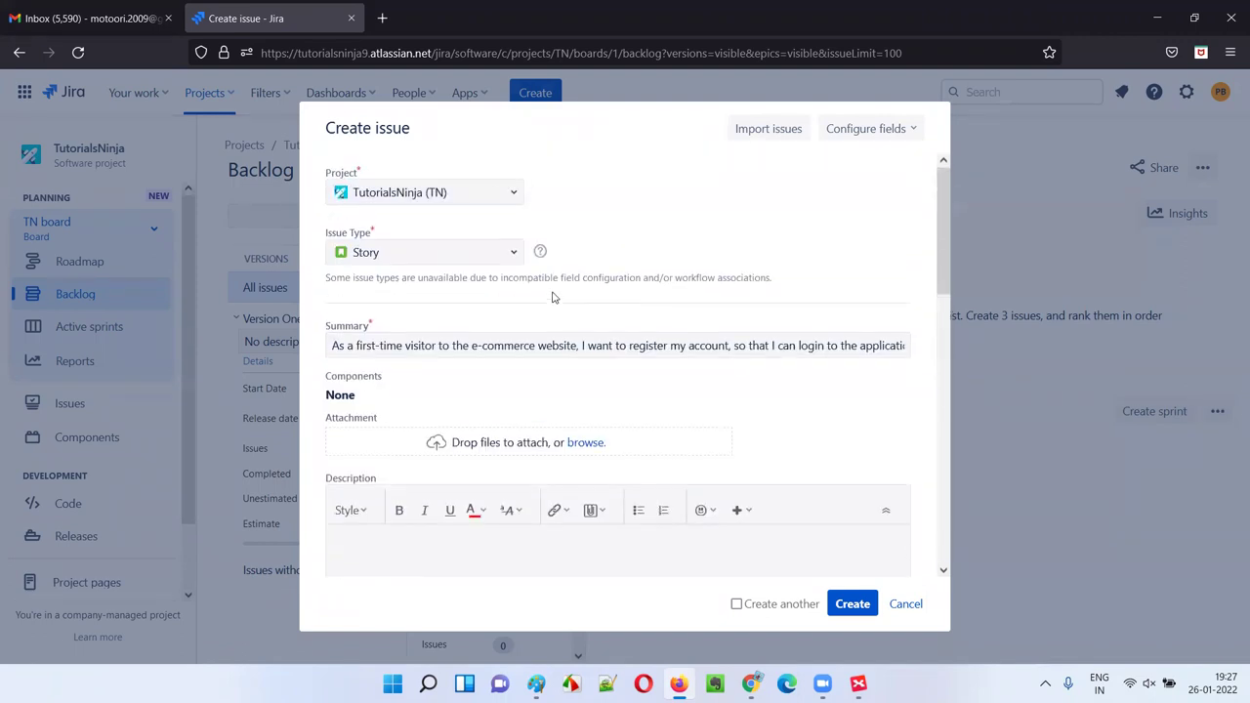
scroll(548, 361, down, 2)
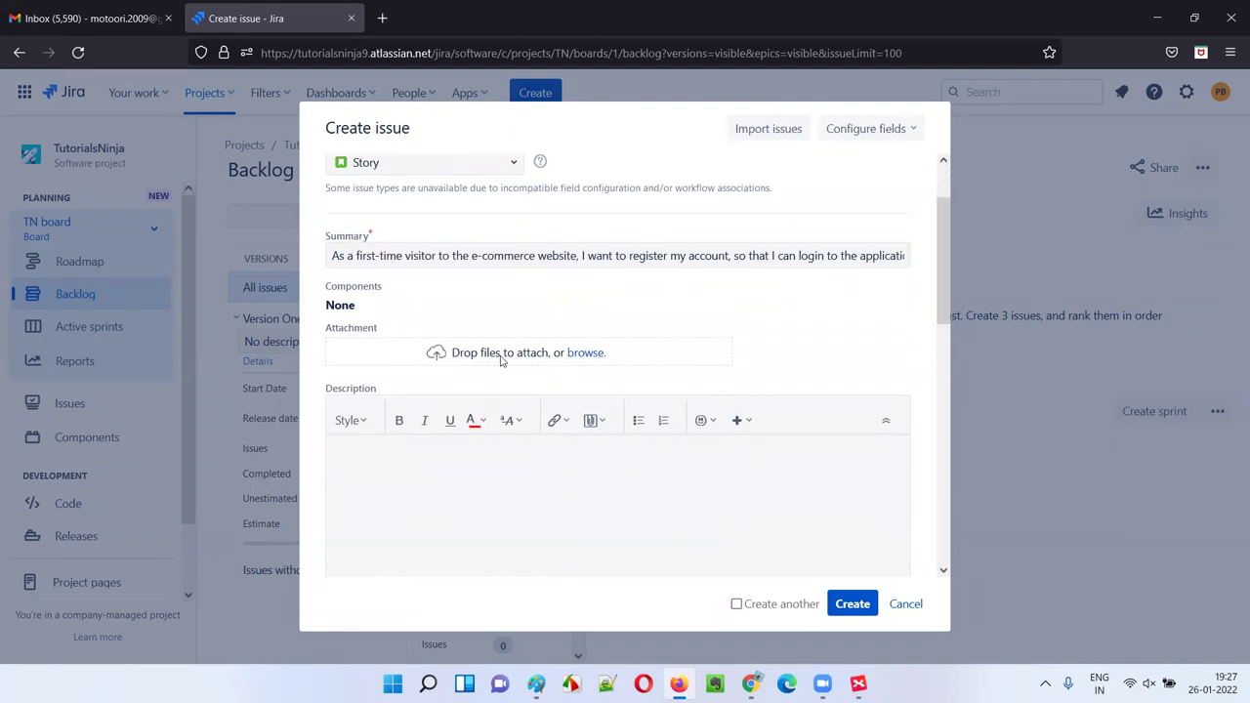
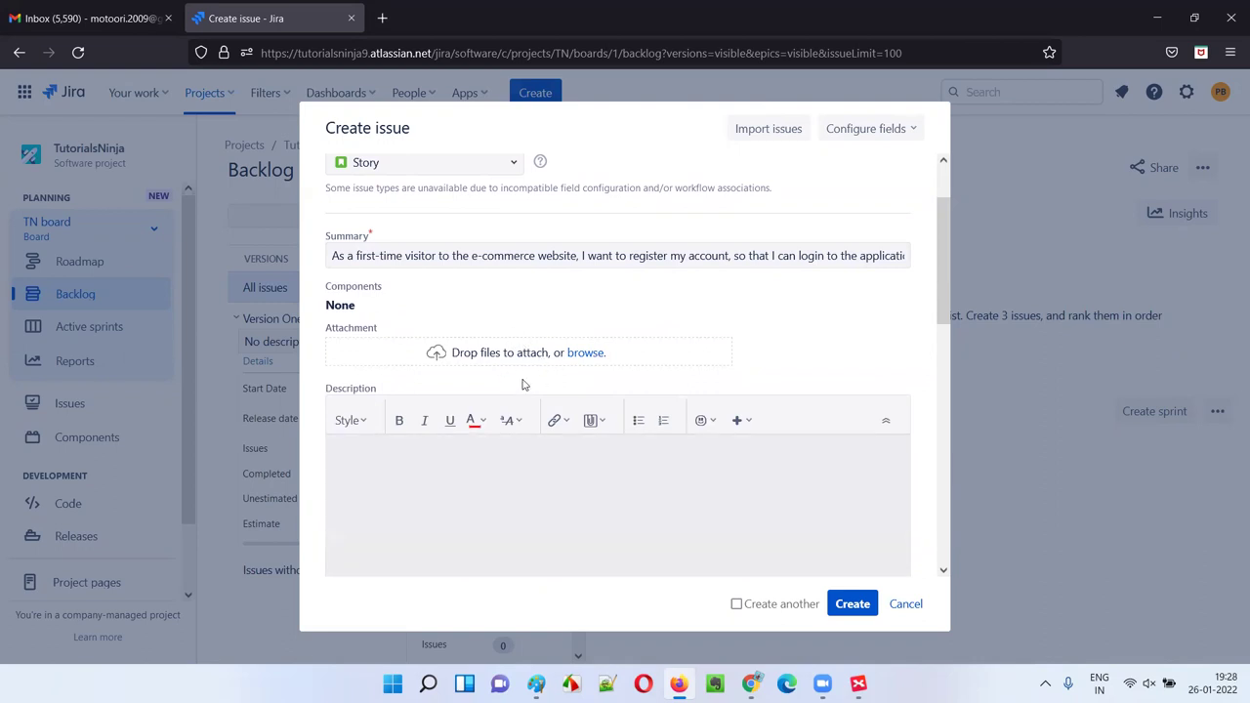
Step: Type 'Acceptance Criteria:' in the story's Description and make it bold
scroll(519, 385, down, 2)
click(410, 306)
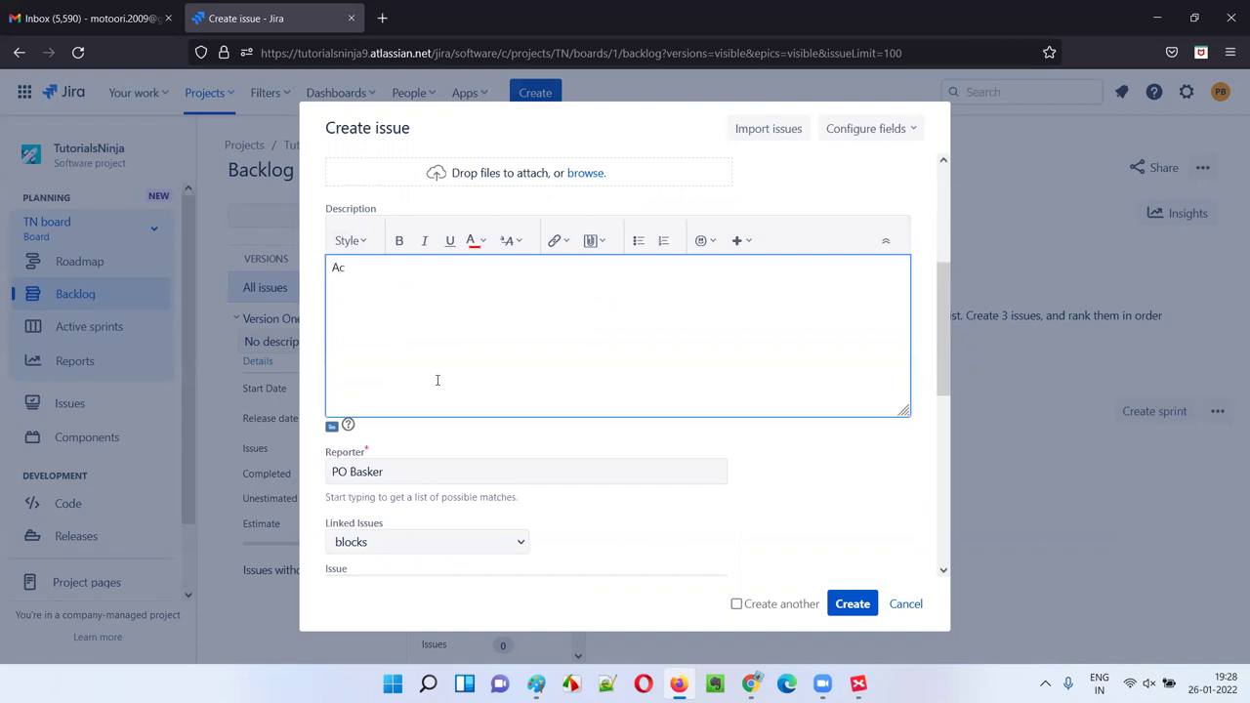
text(Acceptance Criteria:  asdfsadf)
drag(463, 273, 327, 267)
click(400, 242)
Step: Delete the leftover 'asdfsadf' text and switch to the Chrome window
click(354, 286)
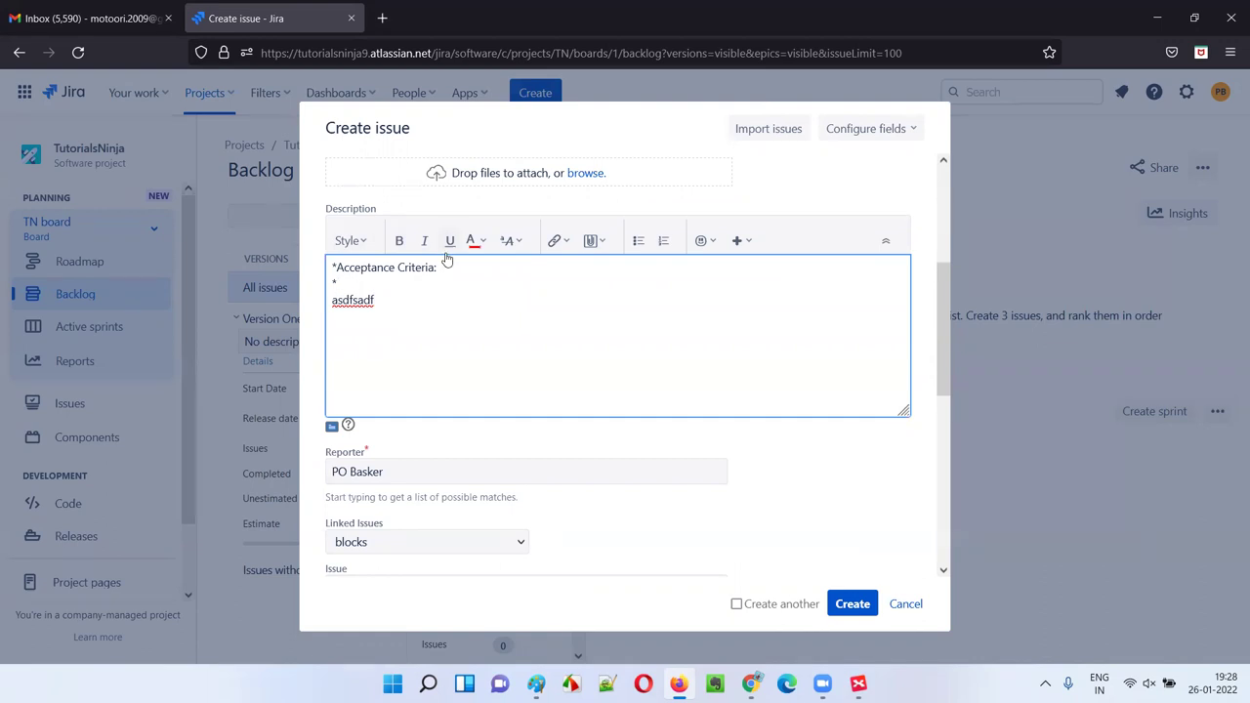
key(BackSpace)
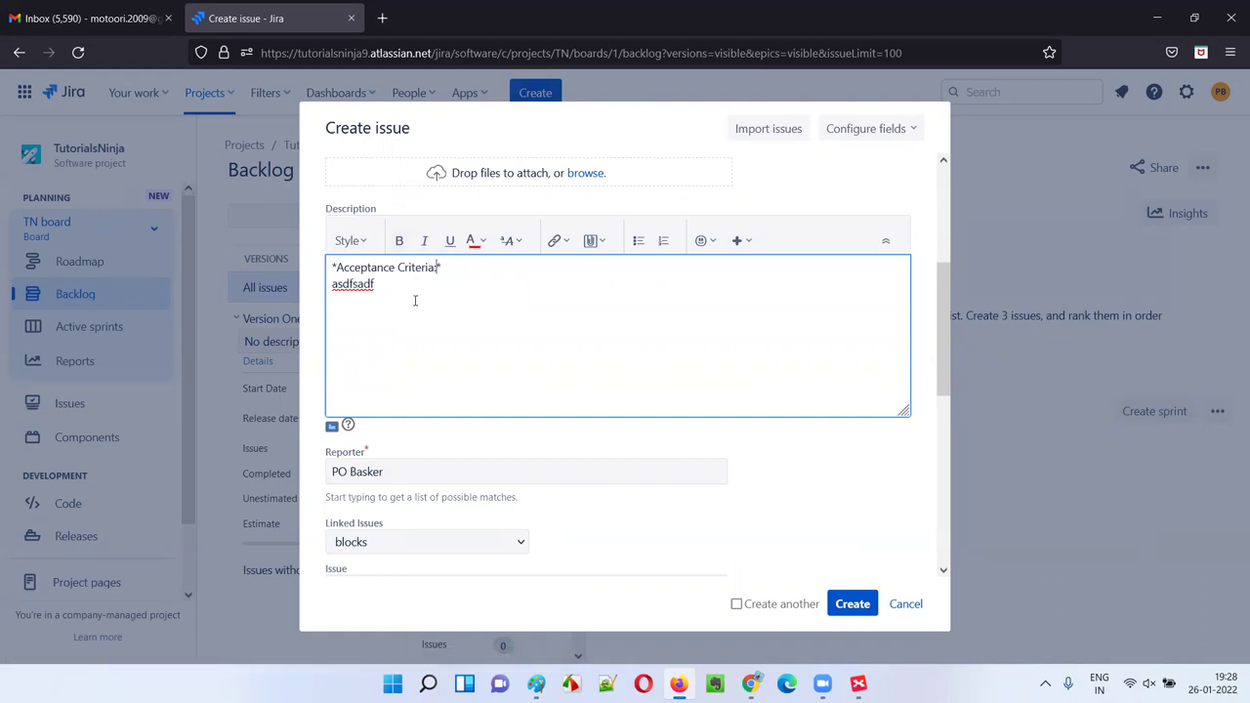
drag(418, 302, 290, 300)
key(BackSpace)
click(751, 684)
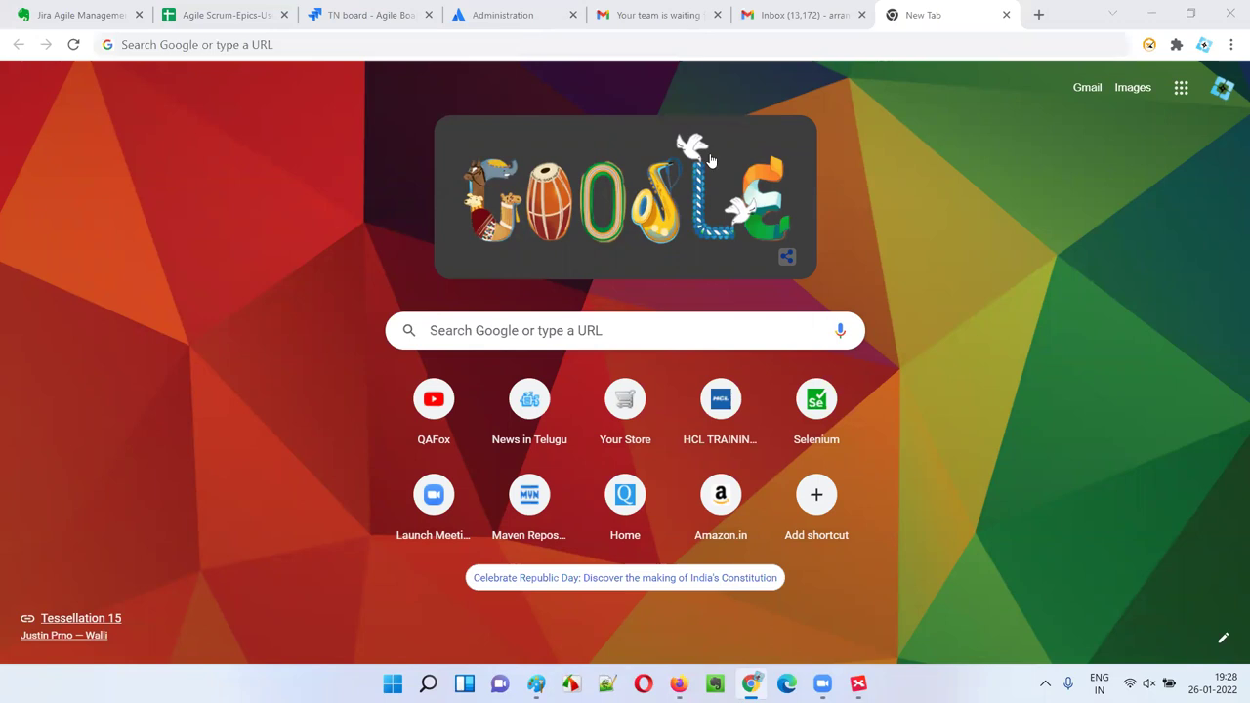
Step: Paste cell D3's US_001 acceptance criteria from Google Sheets into the Jira Description
key(ctrl+2)
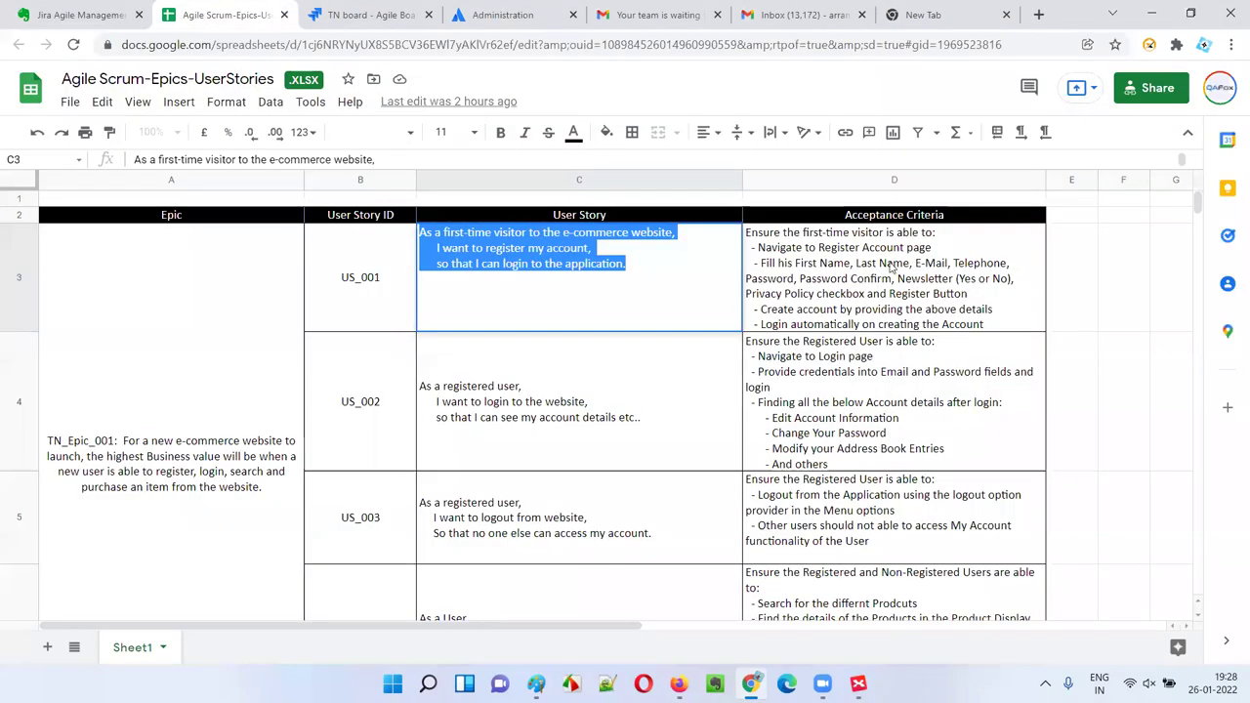
click(889, 265)
double_click(887, 260)
key(ctrl+a)
key(ctrl+c)
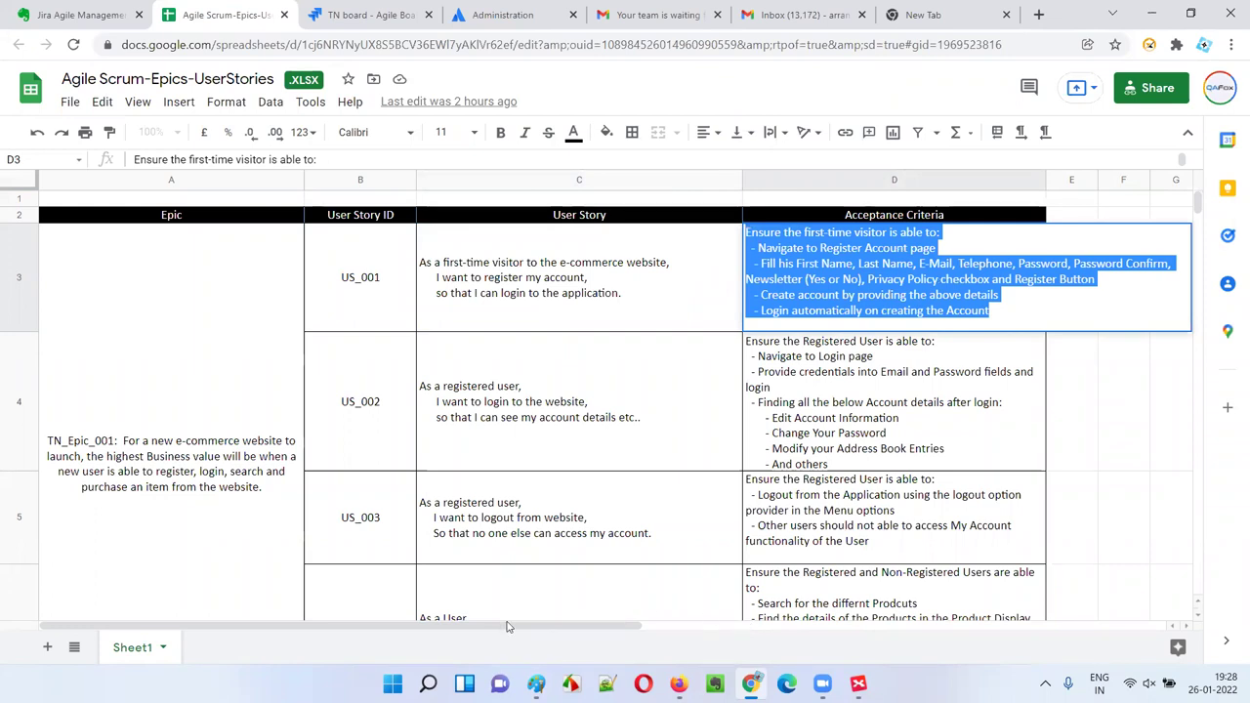
key(alt+Tab)
key(ctrl+v)
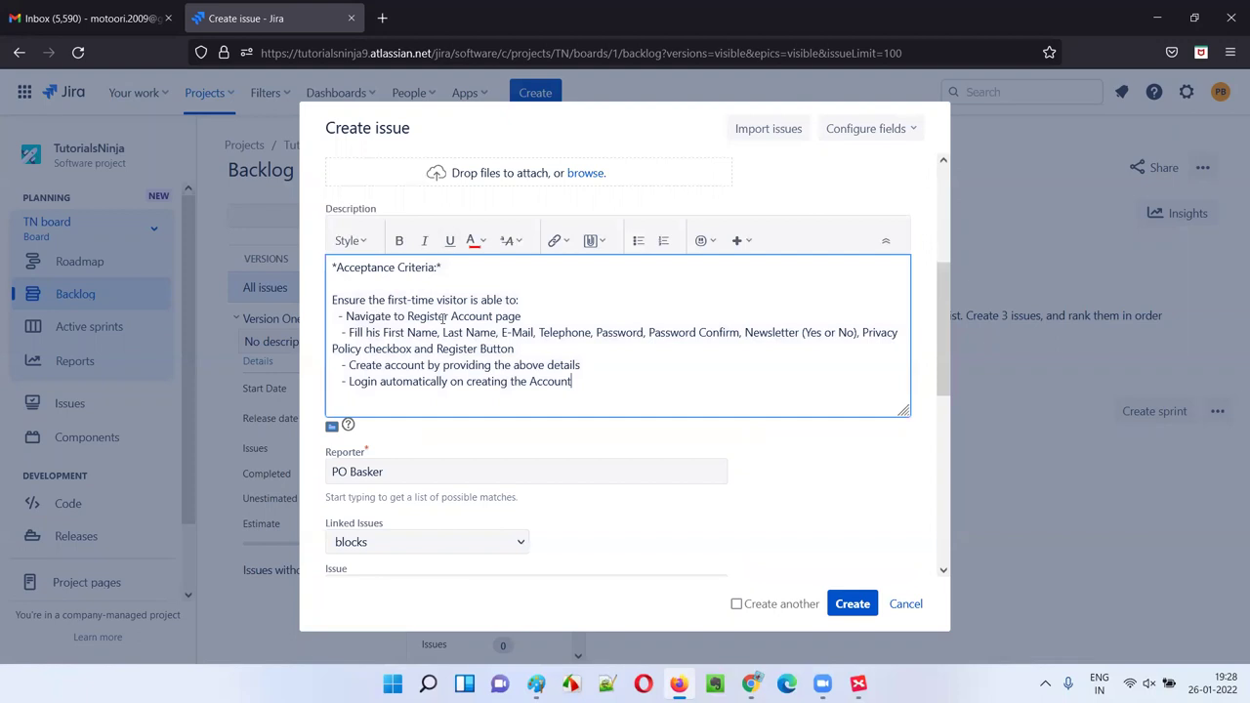
shift+click(334, 303)
click(612, 350)
drag(378, 302, 622, 387)
click(622, 387)
scroll(622, 387, down, 1)
scroll(623, 387, down, 1)
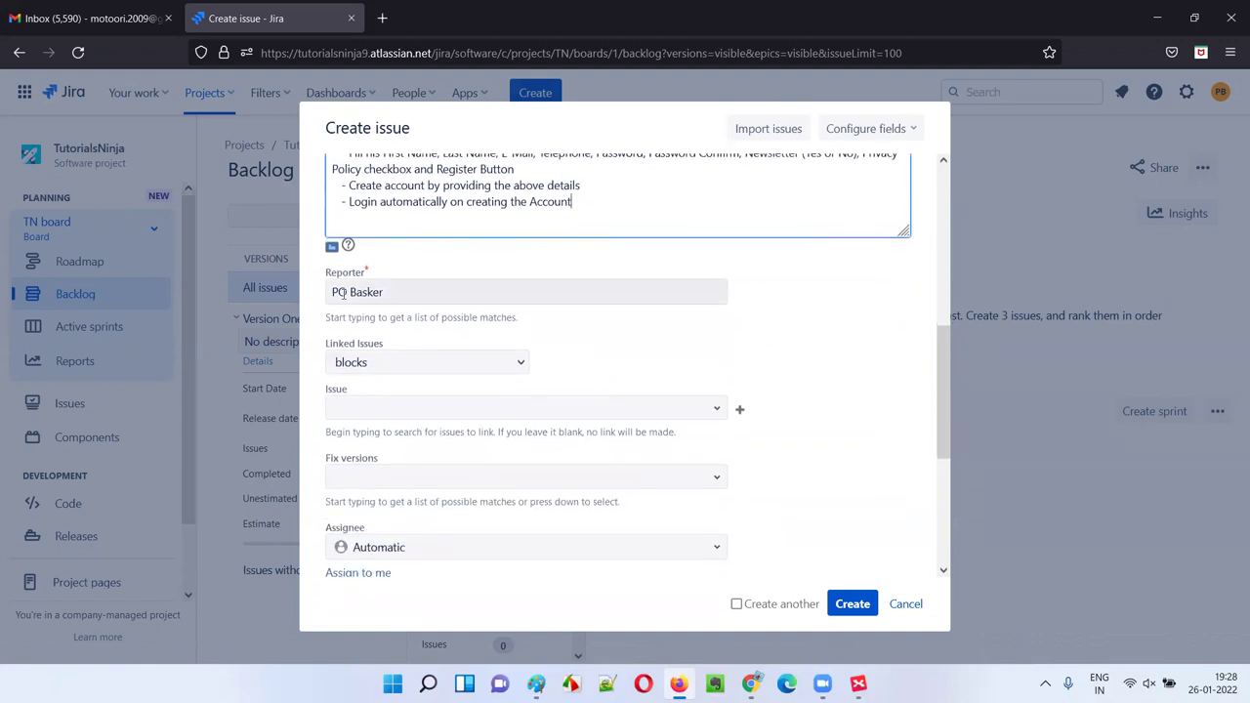
scroll(325, 294, up, 5)
scroll(337, 385, down, 4)
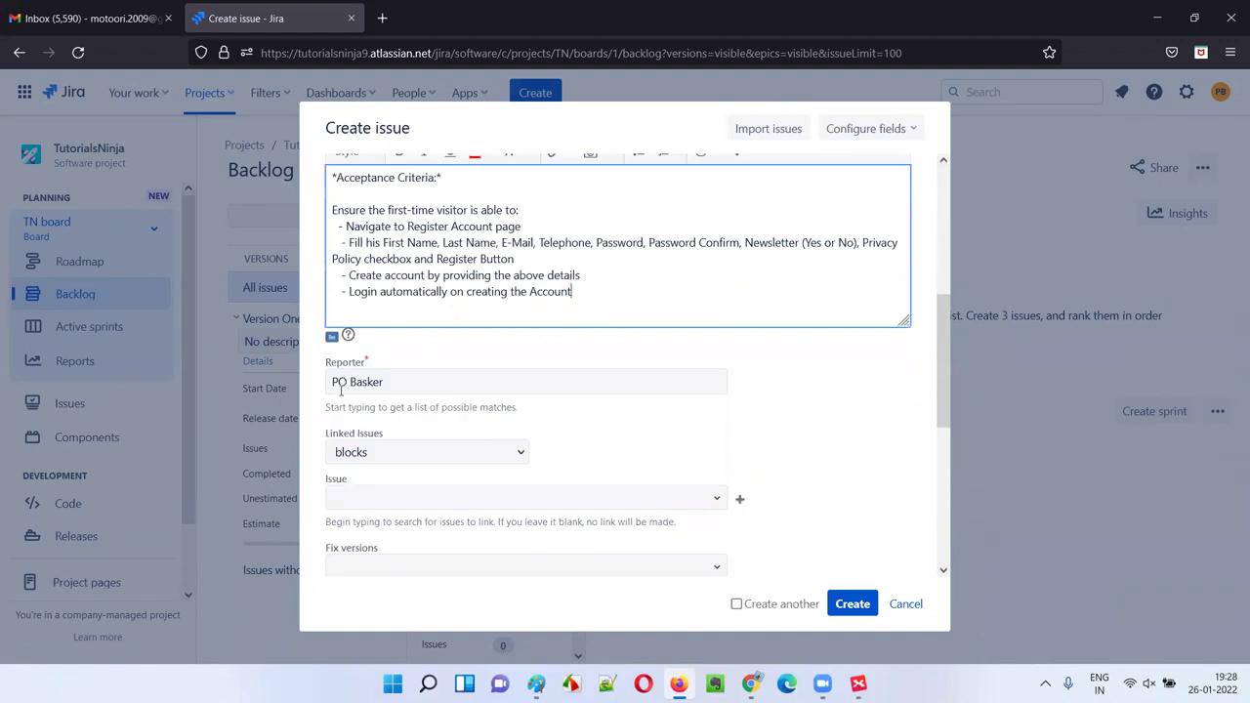
scroll(557, 387, down, 1)
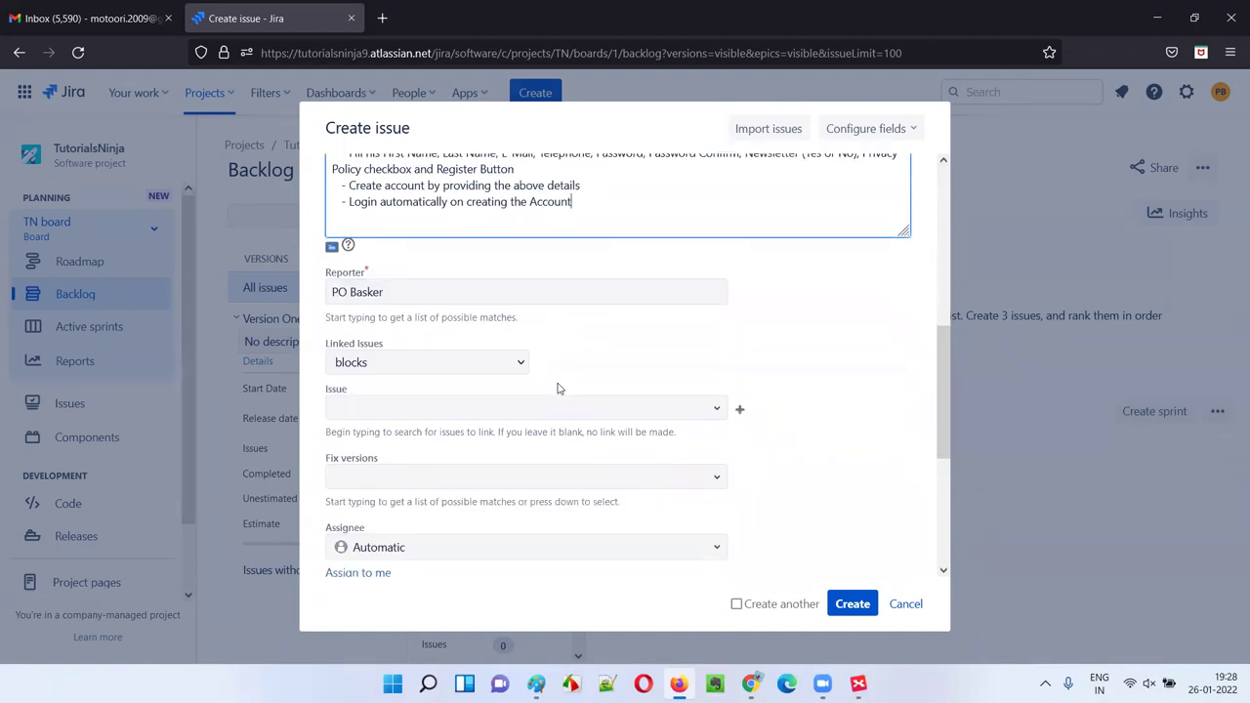
scroll(562, 387, down, 1)
scroll(439, 313, down, 1)
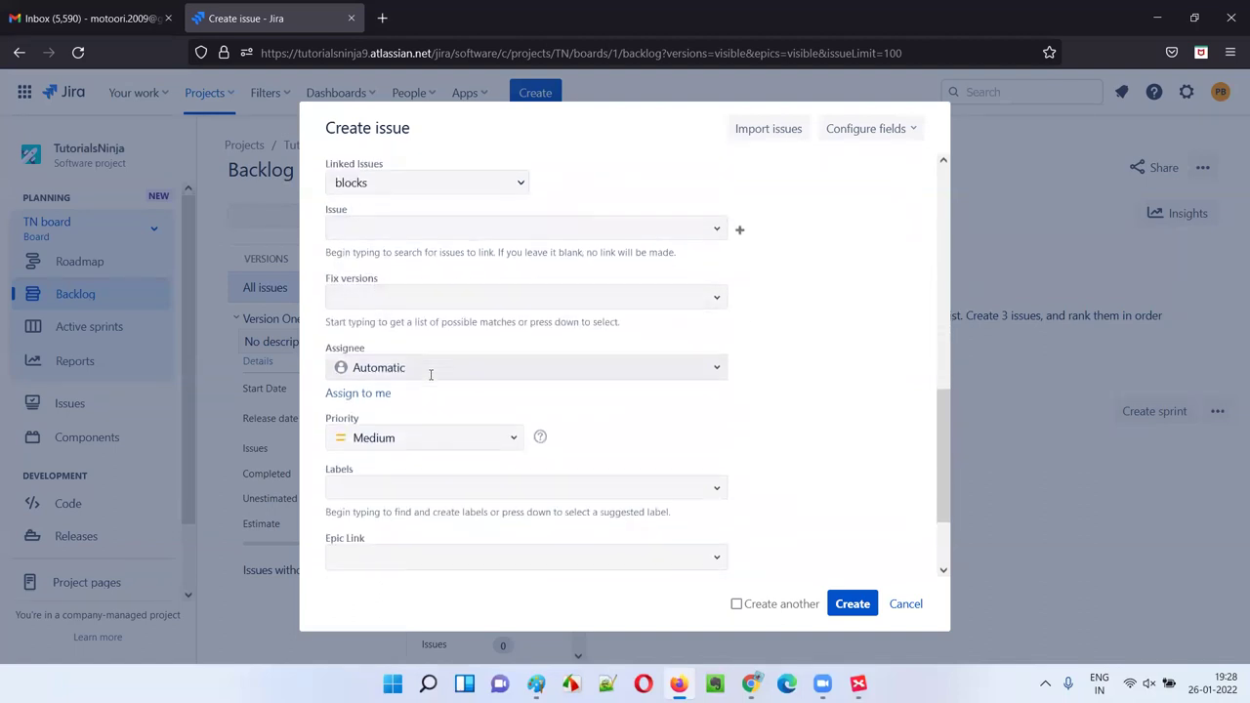
scroll(511, 357, down, 1)
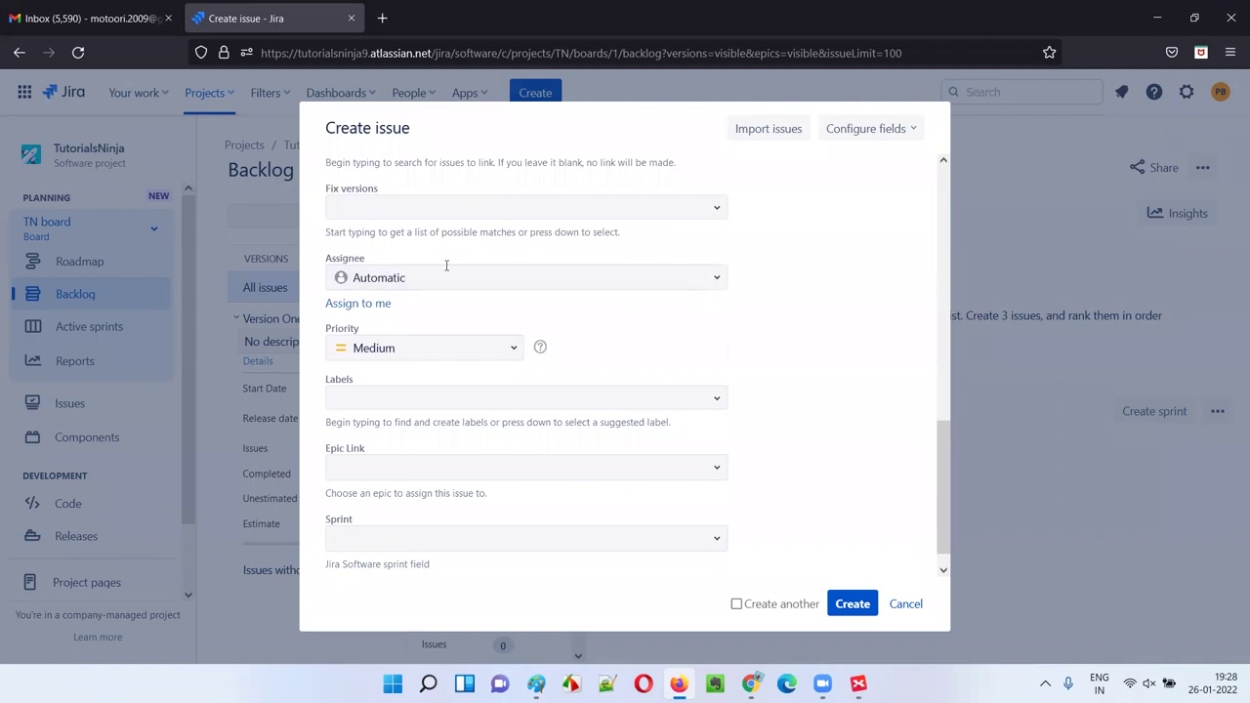
scroll(427, 329, down, 1)
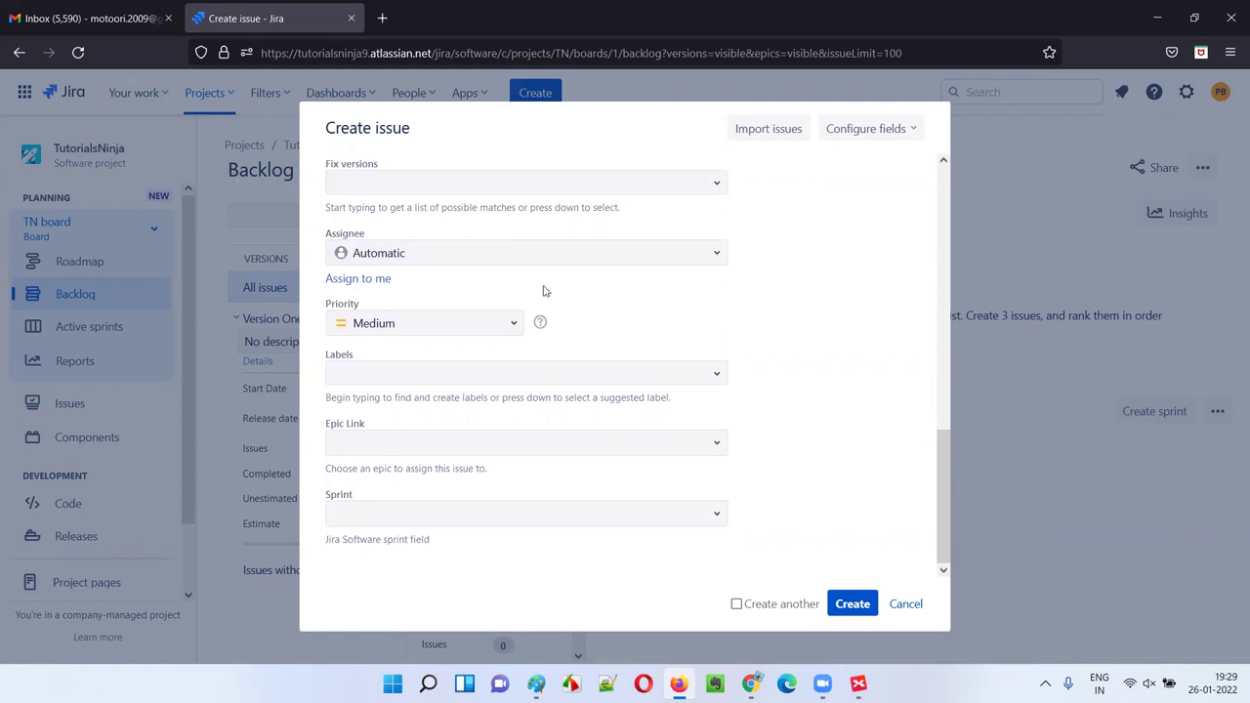
scroll(540, 293, up, 5)
scroll(544, 278, up, 2)
scroll(469, 342, down, 5)
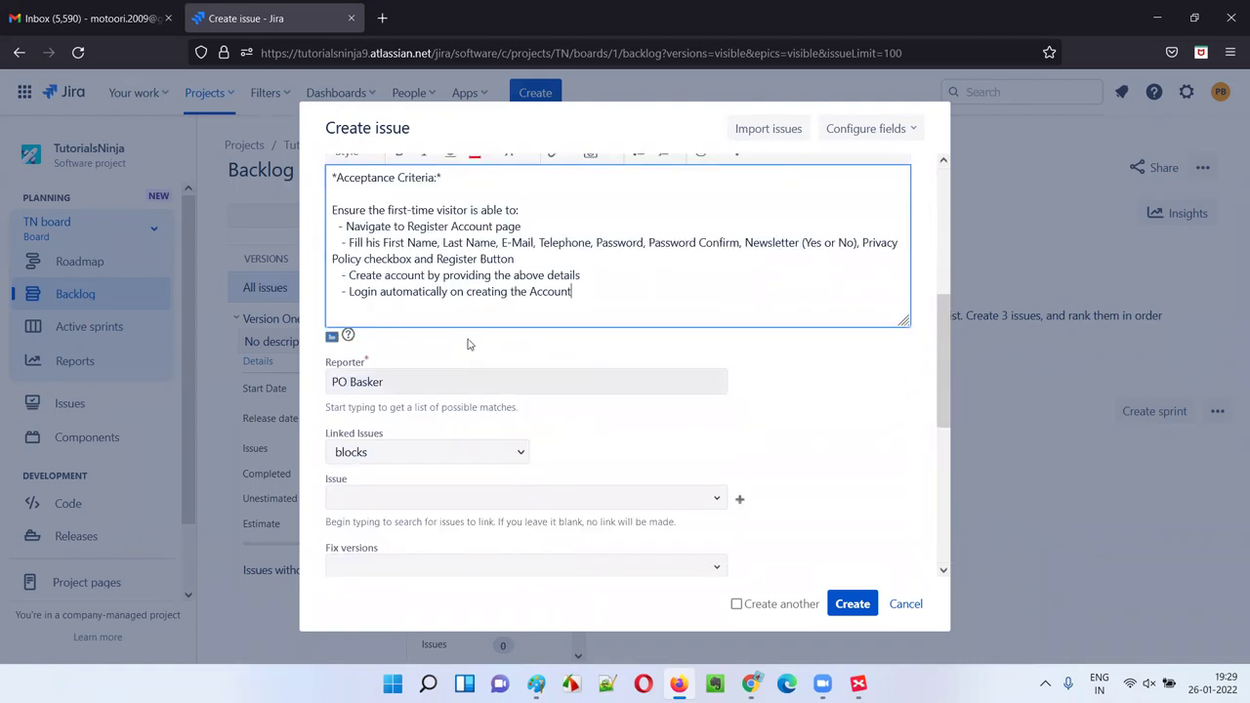
drag(388, 210, 586, 298)
click(587, 302)
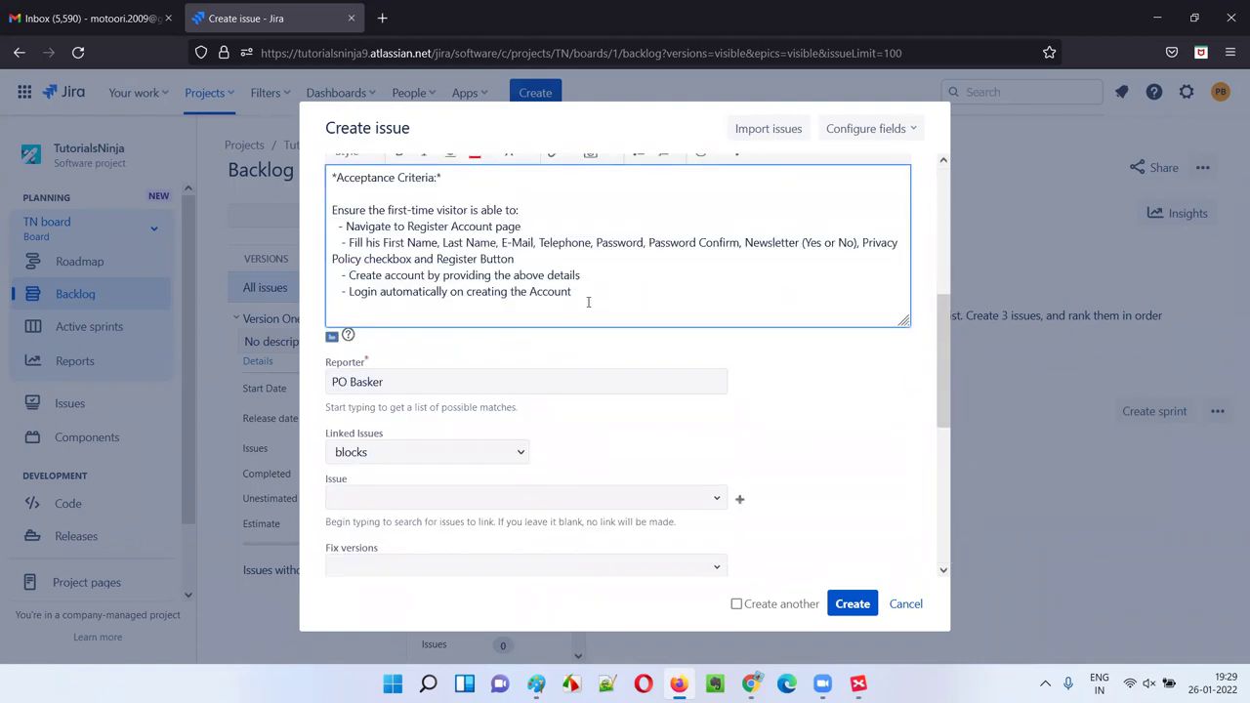
scroll(608, 289, down, 6)
Step: Set the story's priority to Highest
click(513, 348)
click(406, 384)
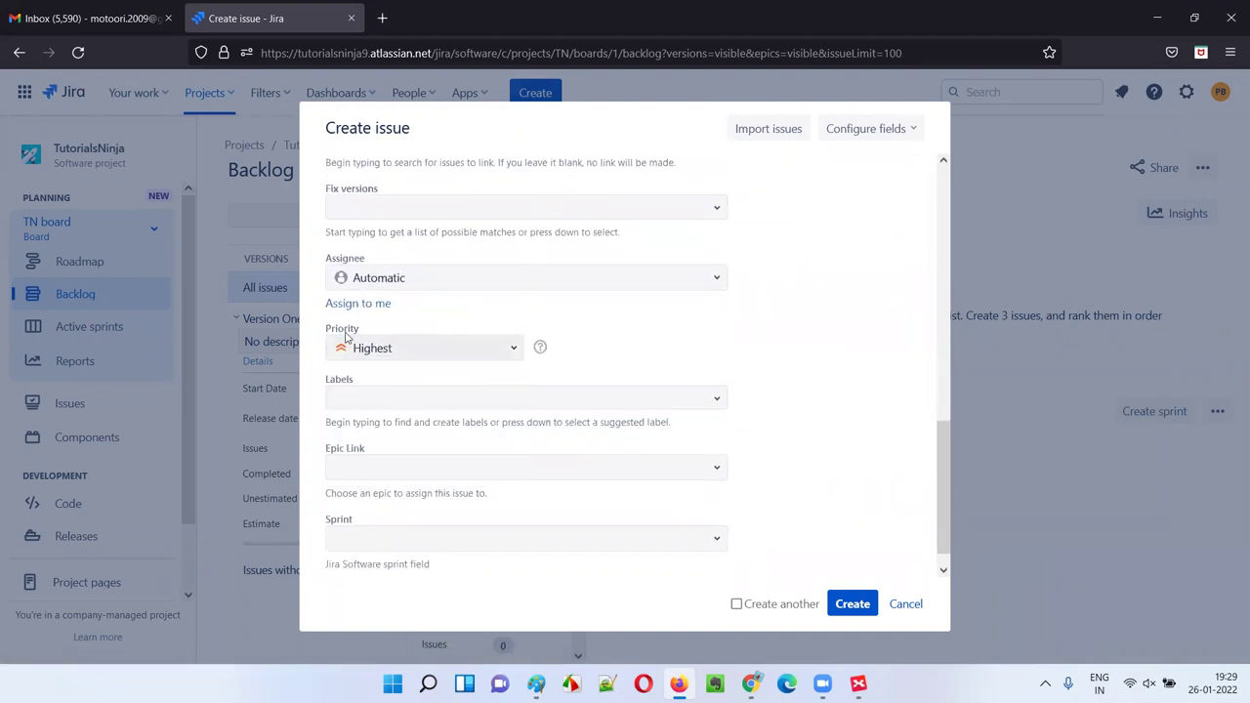
click(514, 348)
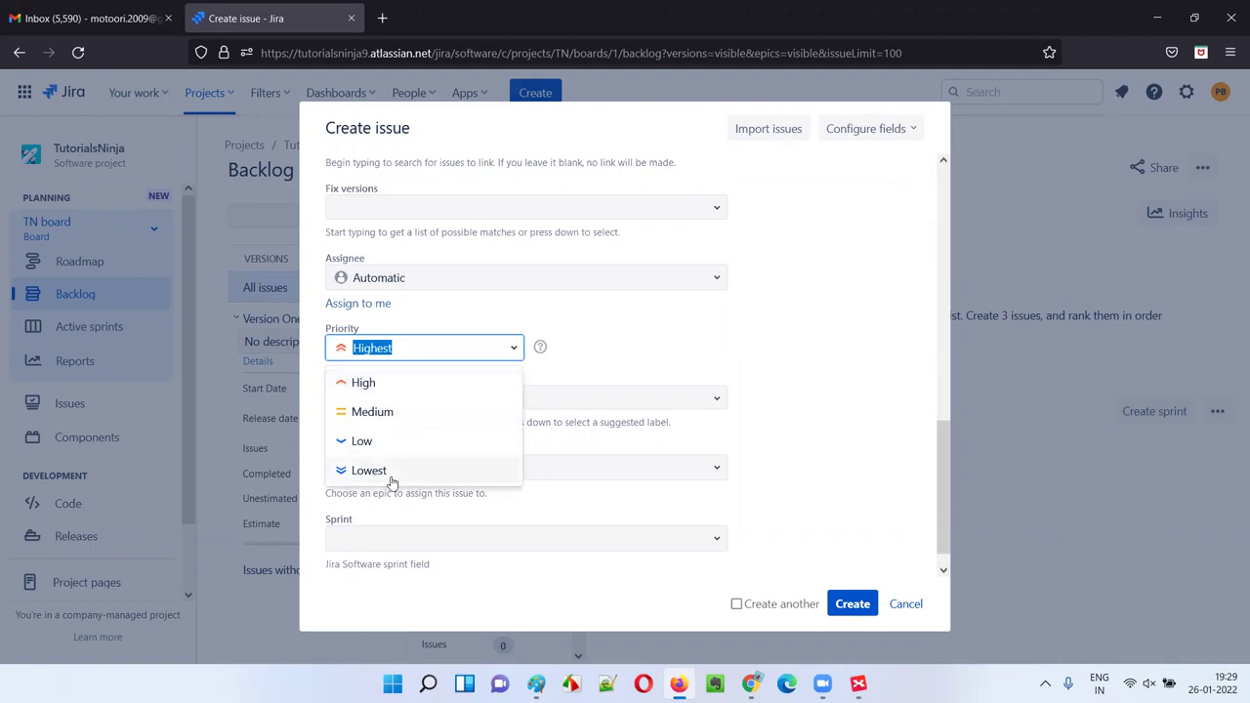
click(646, 350)
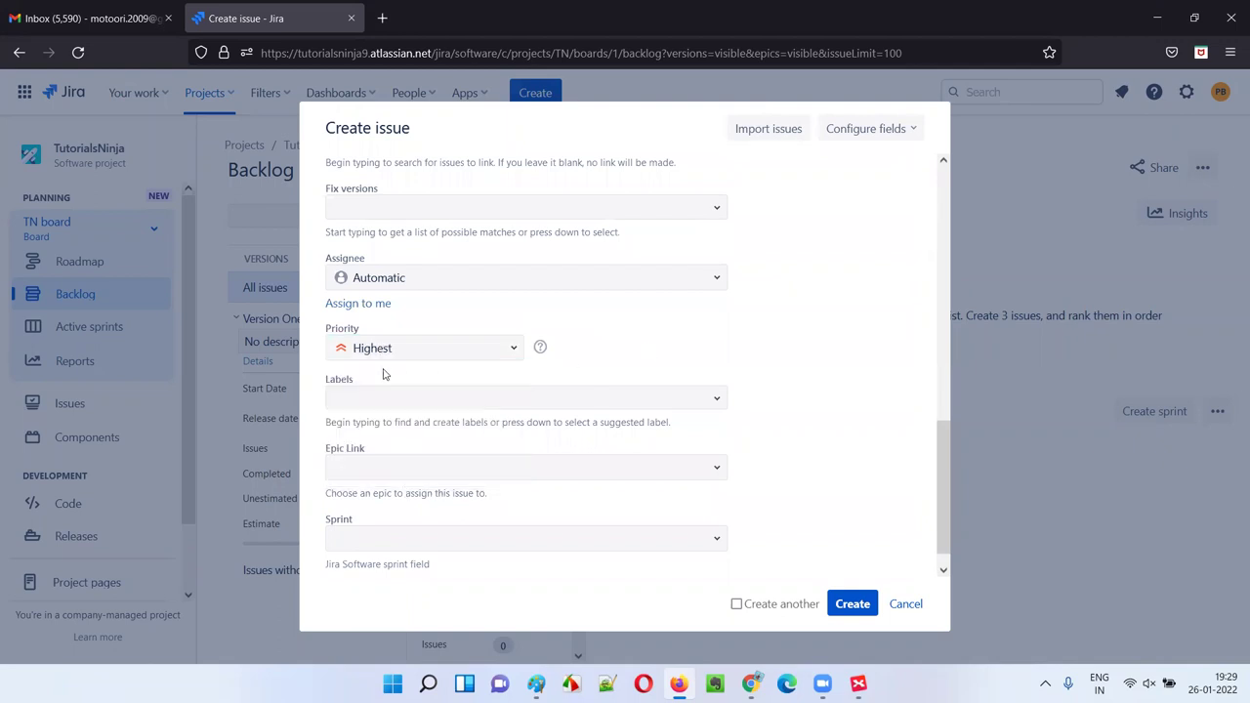
Step: Link the story to the New User Register and Purchase Items epic
scroll(663, 342, down, 1)
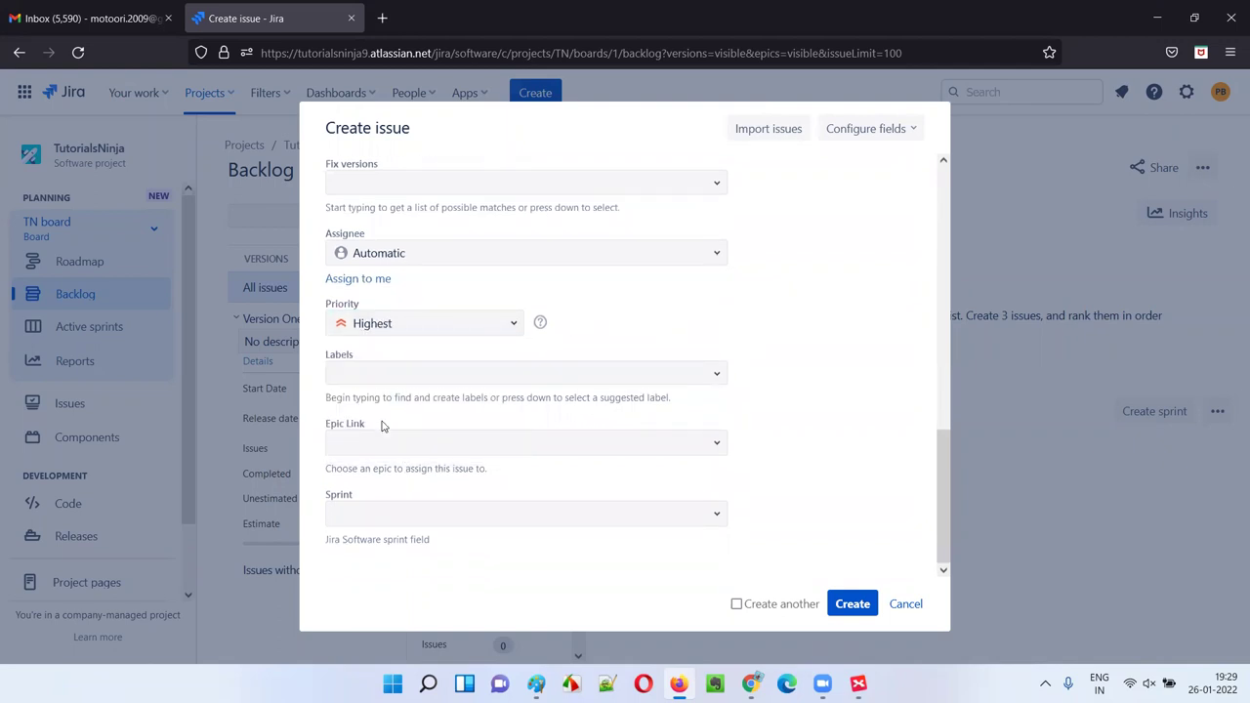
click(718, 445)
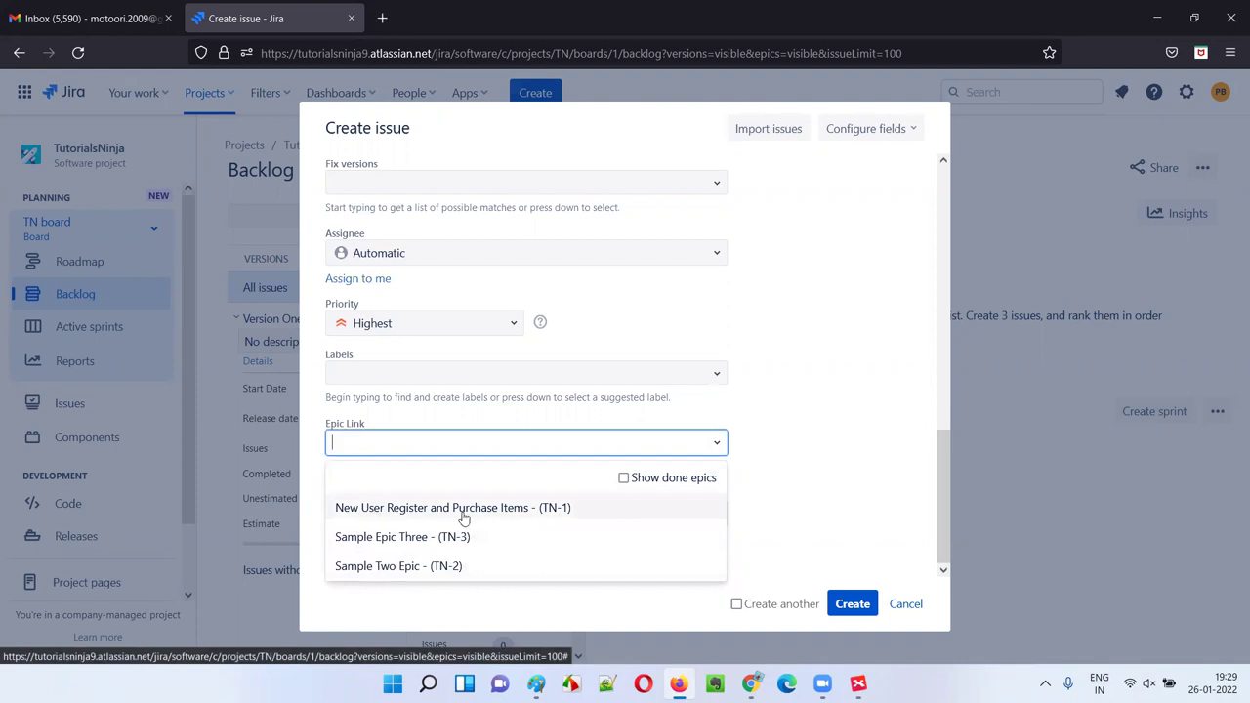
click(559, 514)
click(724, 447)
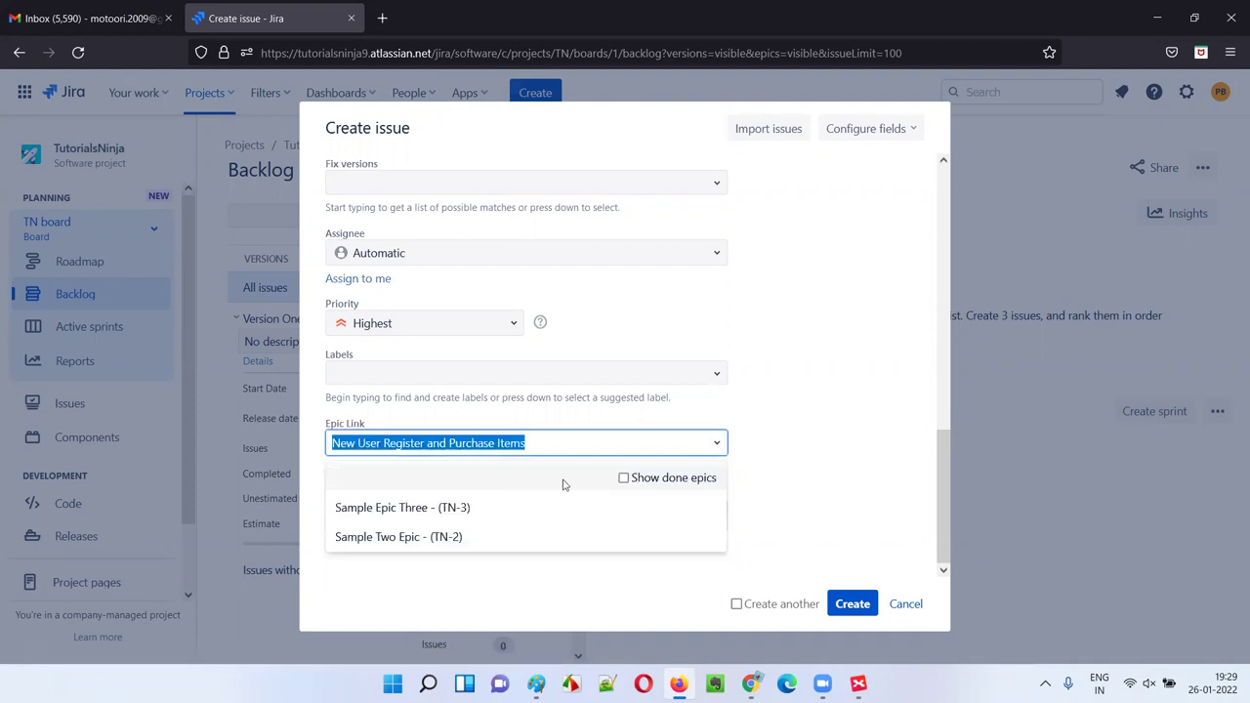
click(854, 433)
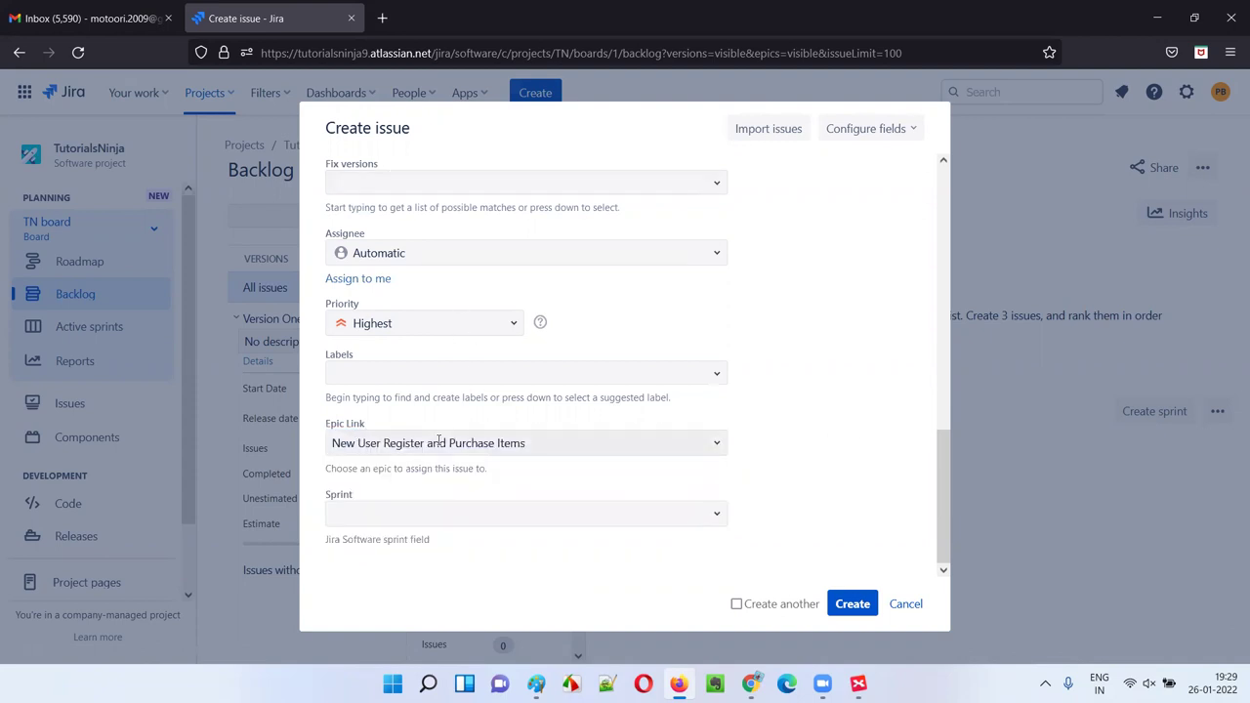
Step: Leave Sprint empty and create the story
click(715, 520)
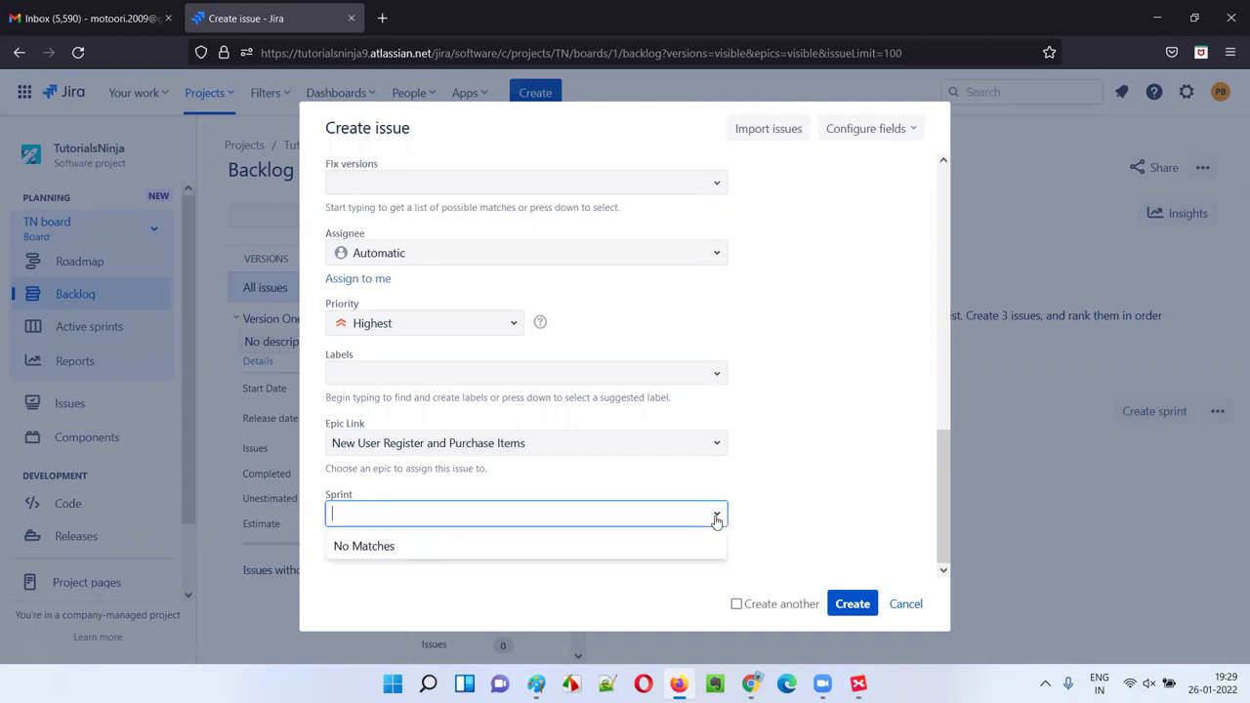
click(808, 443)
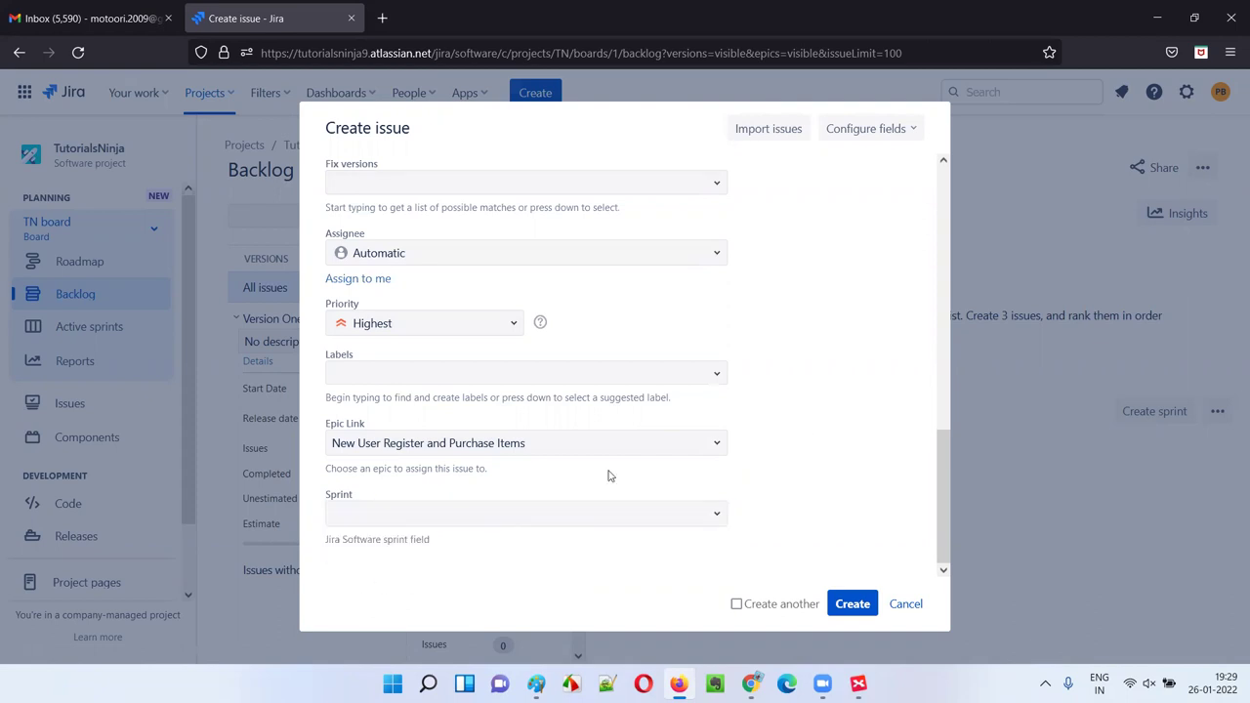
click(853, 604)
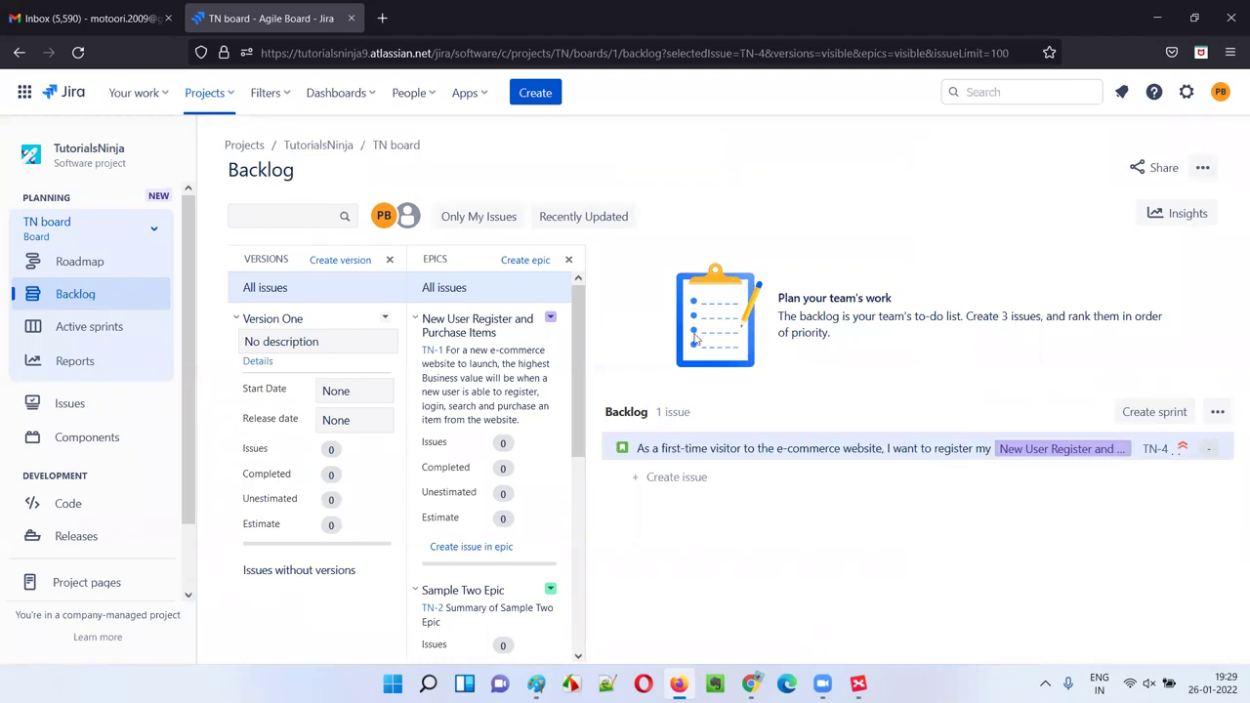
Step: Check TN-4 in the backlog and start a new issue form
double_click(626, 412)
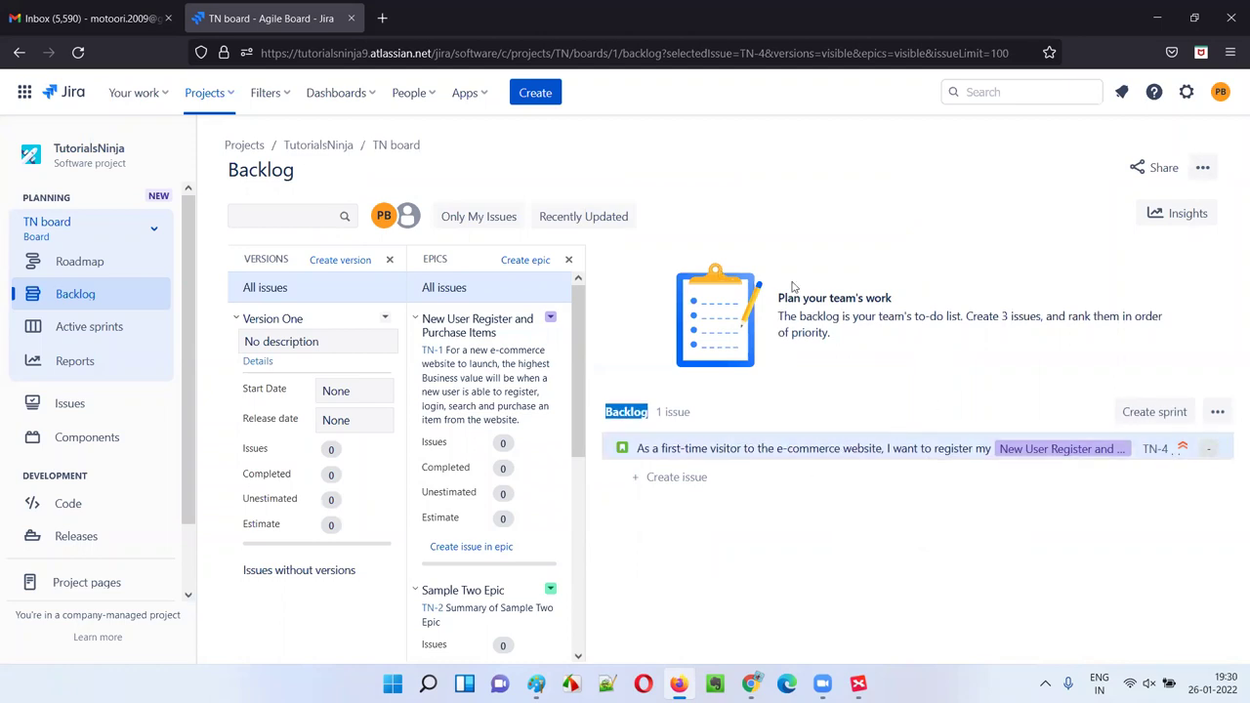
click(537, 92)
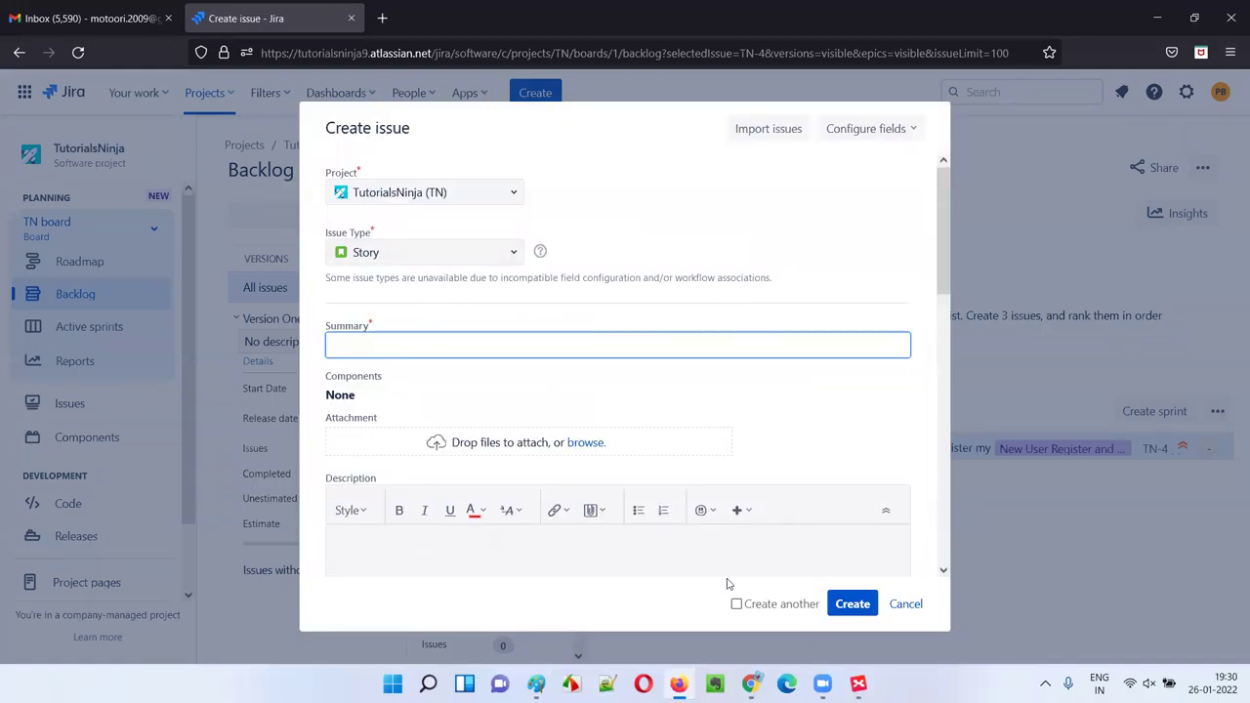
Step: Copy the US_002 login story from cell C4 as plain text into Jira's Summary
click(750, 684)
click(608, 417)
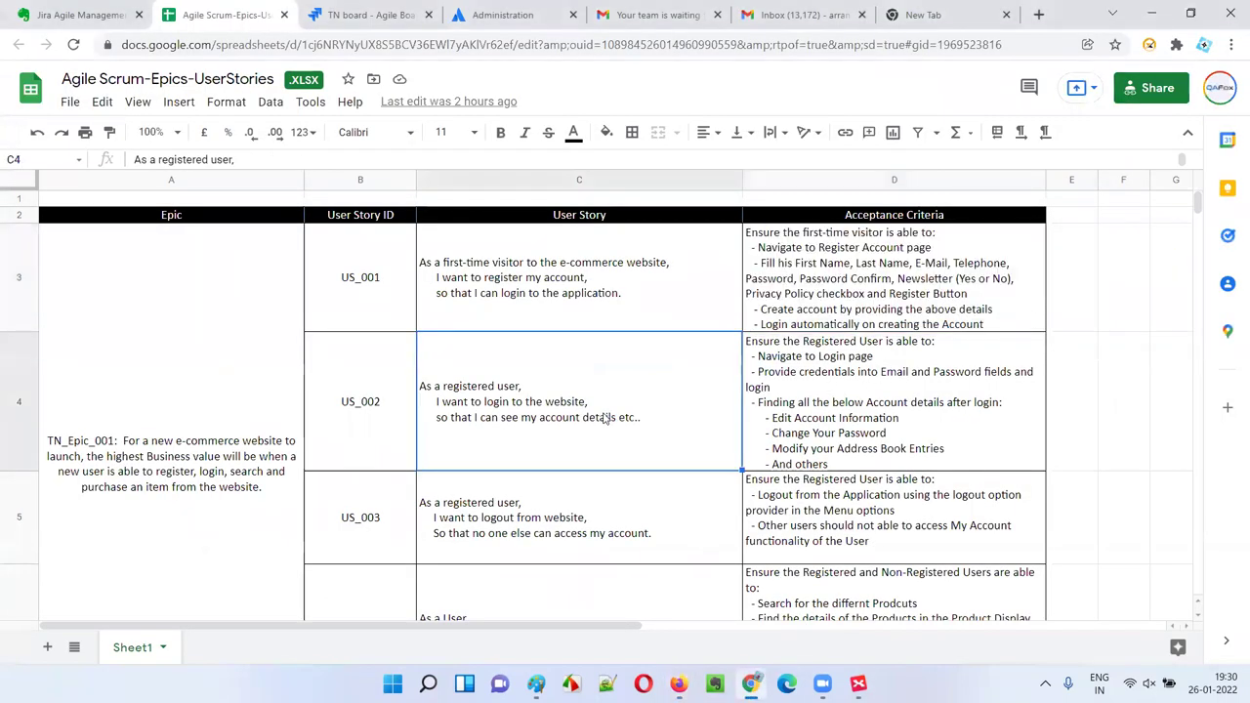
double_click(607, 417)
mouse_move(664, 394)
mouse_down()
mouse_move(647, 371)
mouse_move(425, 341)
mouse_move(659, 376)
mouse_up()
key(ctrl+c)
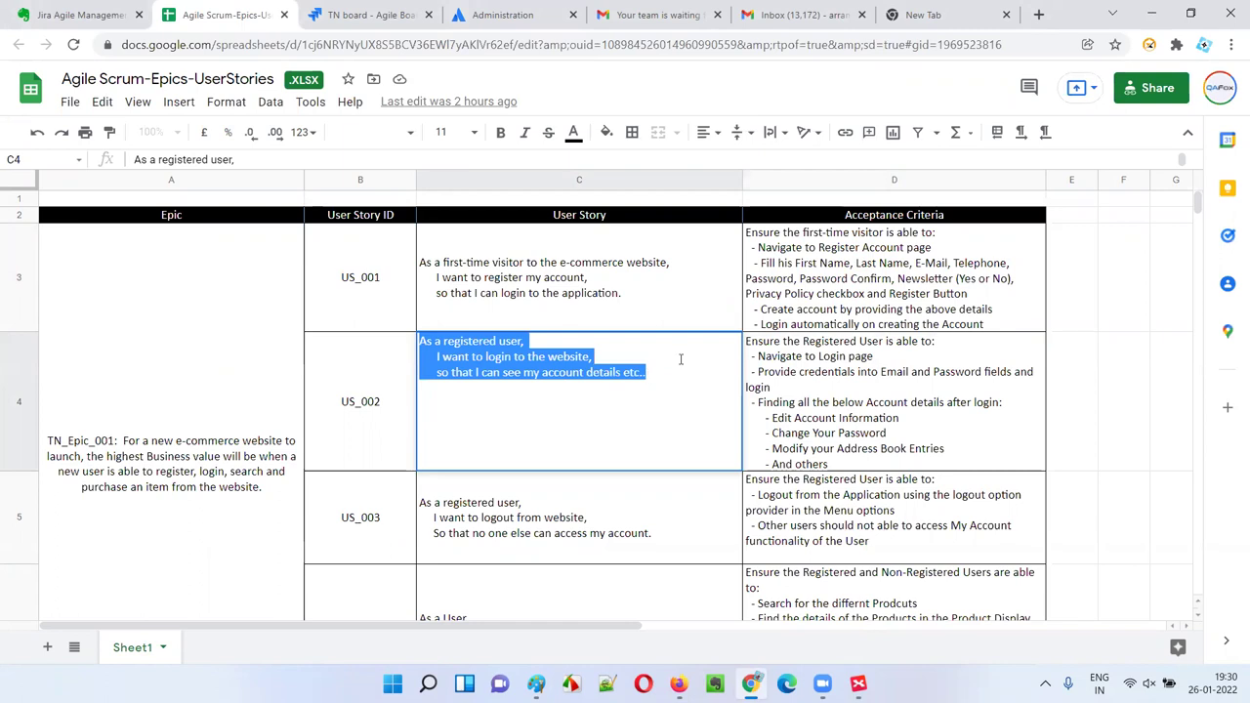
click(922, 15)
key(ctrl+v)
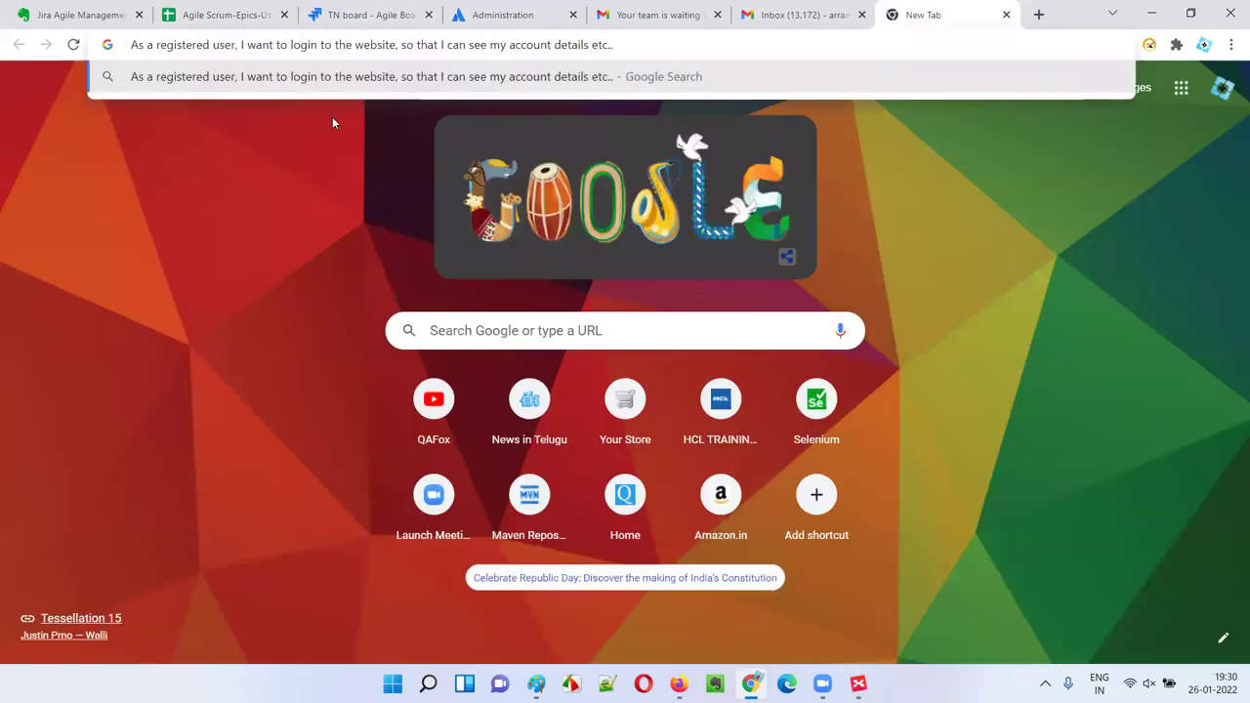
key(ctrl+a)
key(BackSpace)
key(alt+Tab)
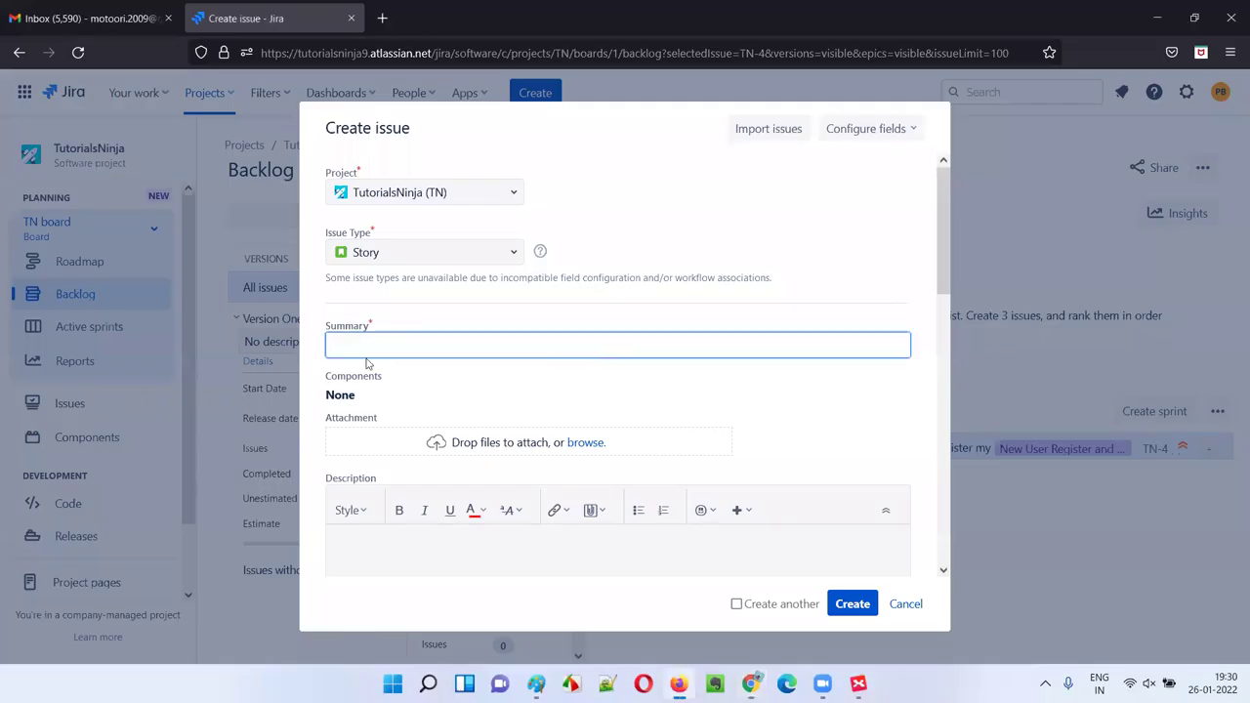
key(ctrl+v)
Step: Add a bold 'Acceptance Criteria:' heading to the login story's Description
click(669, 381)
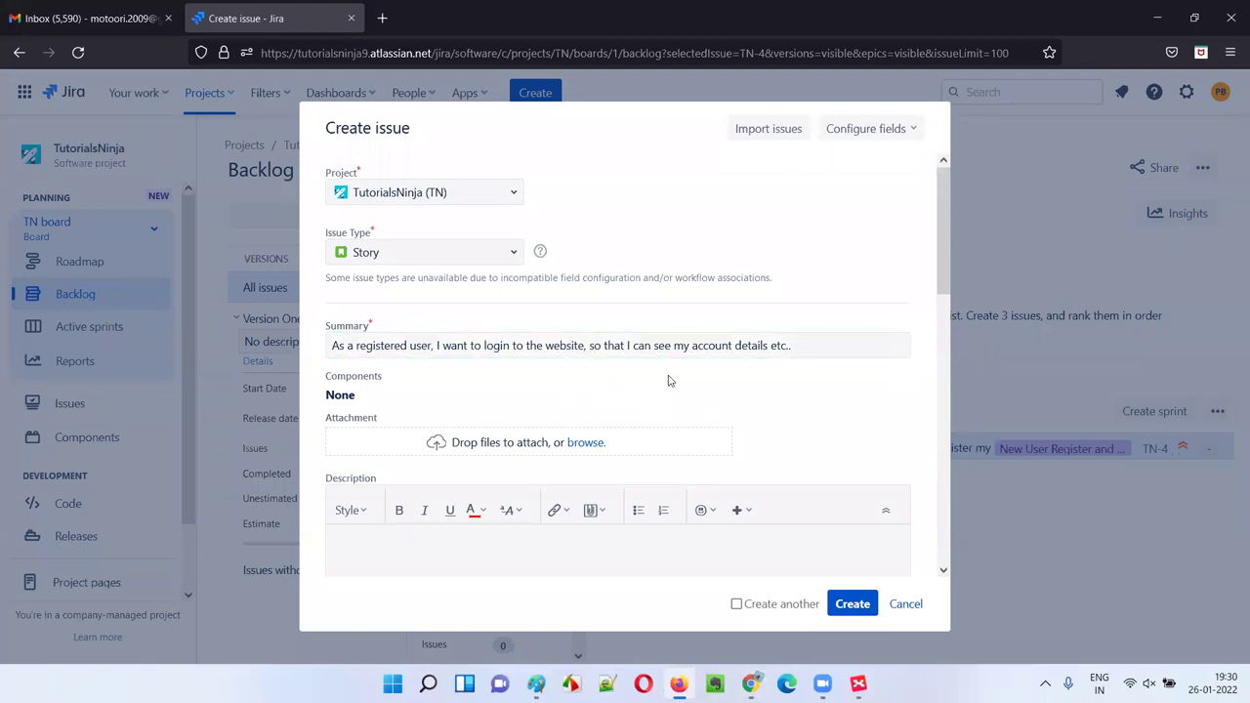
scroll(651, 358, down, 2)
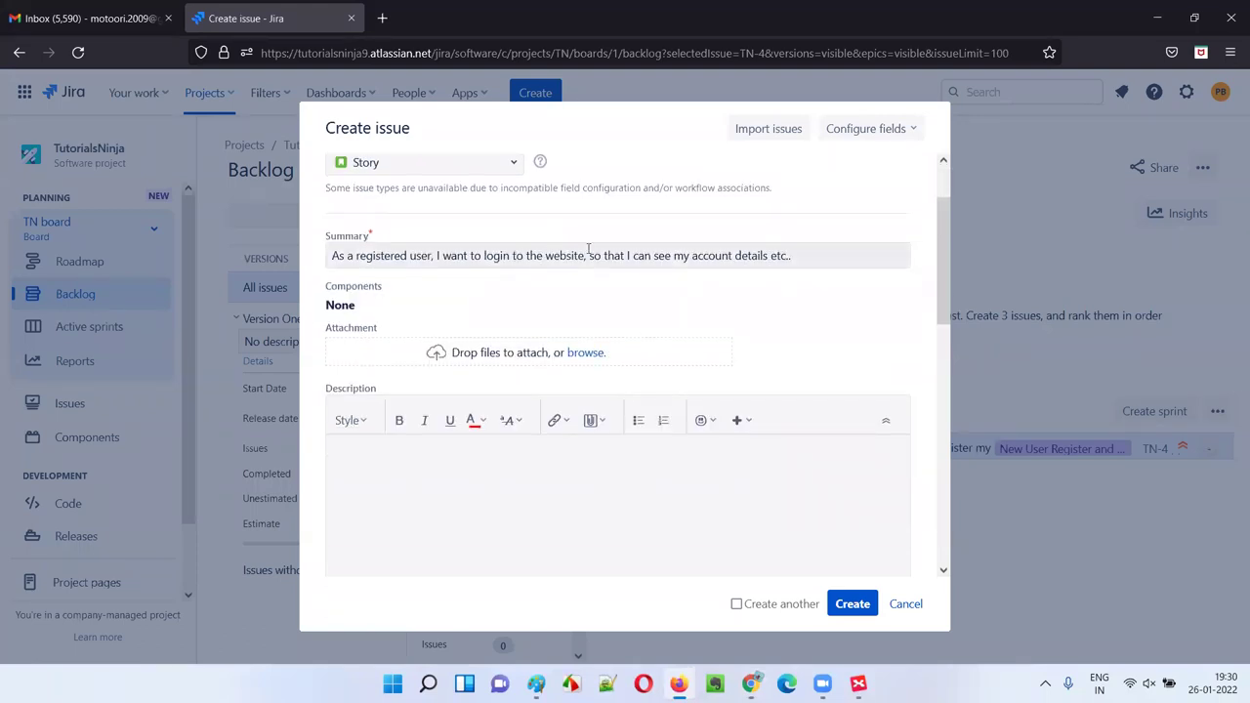
scroll(622, 332, down, 2)
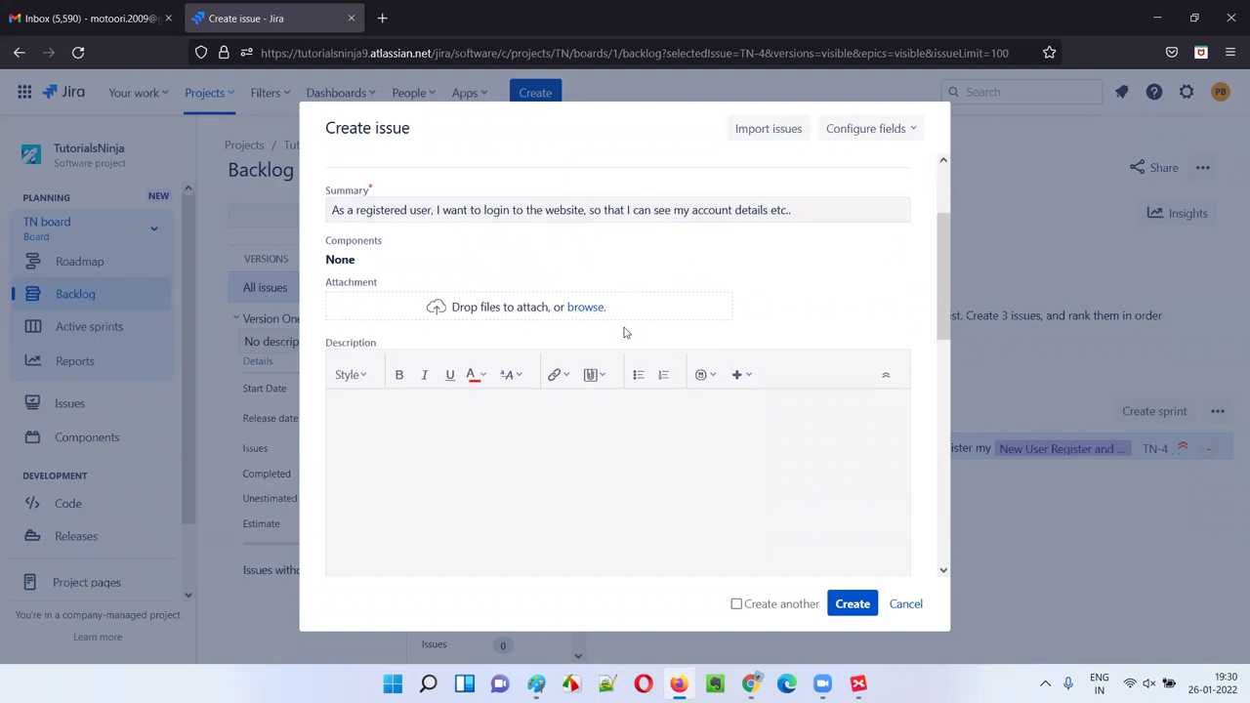
click(452, 384)
text(Acceptance Criteria:)
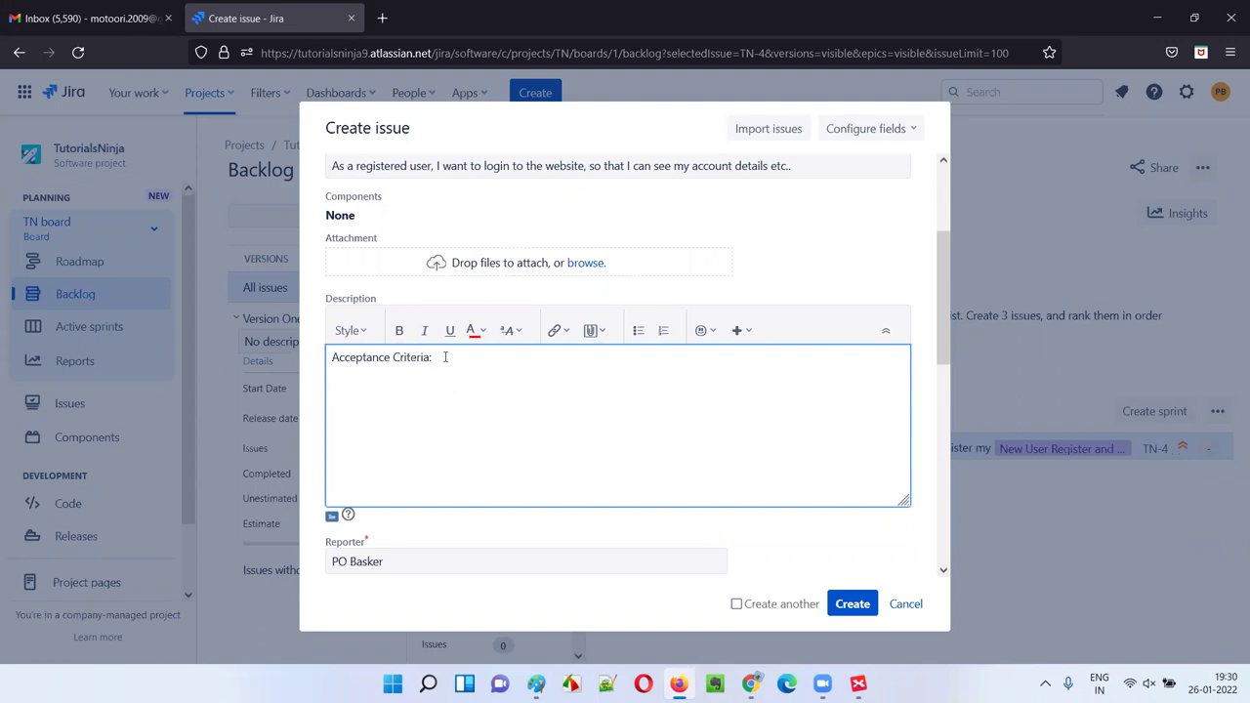
drag(444, 358, 322, 320)
click(398, 330)
Step: Copy cell D4's acceptance criteria from the sheet and paste them under the heading
click(750, 683)
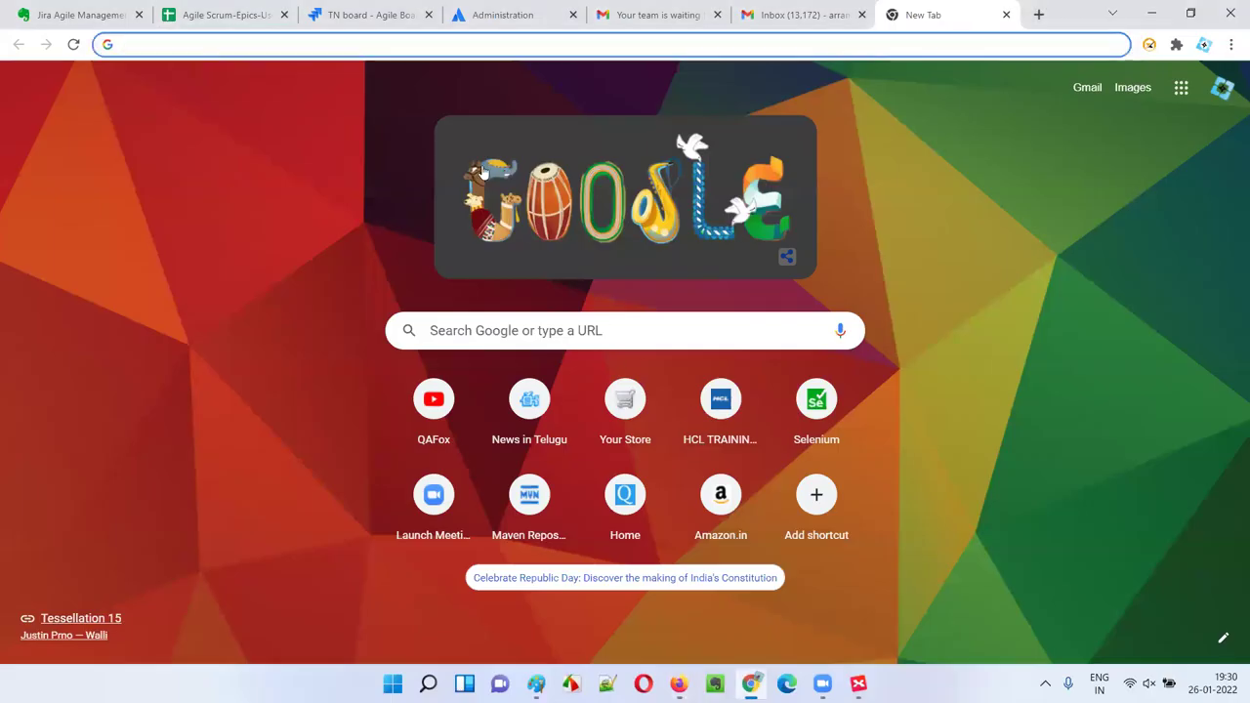
click(213, 17)
double_click(853, 407)
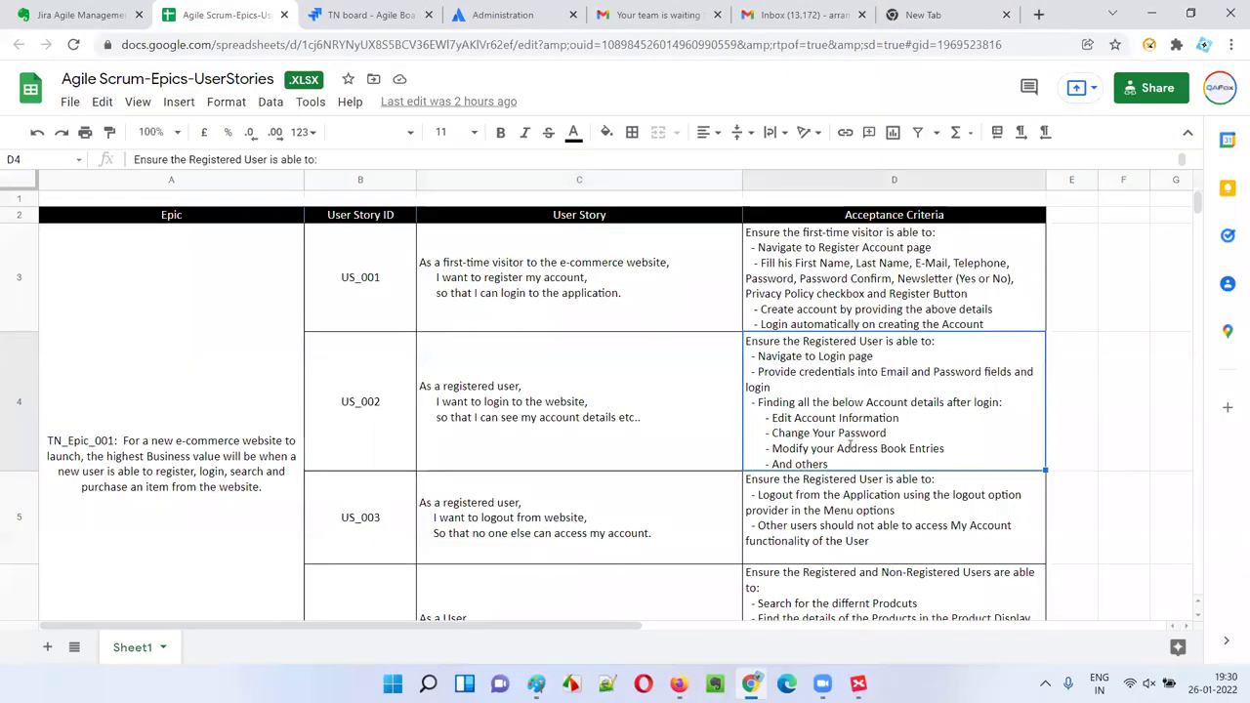
drag(851, 449, 732, 327)
key(ctrl+c)
key(alt+Tab)
click(518, 421)
key(ctrl+v)
scroll(620, 389, down, 3)
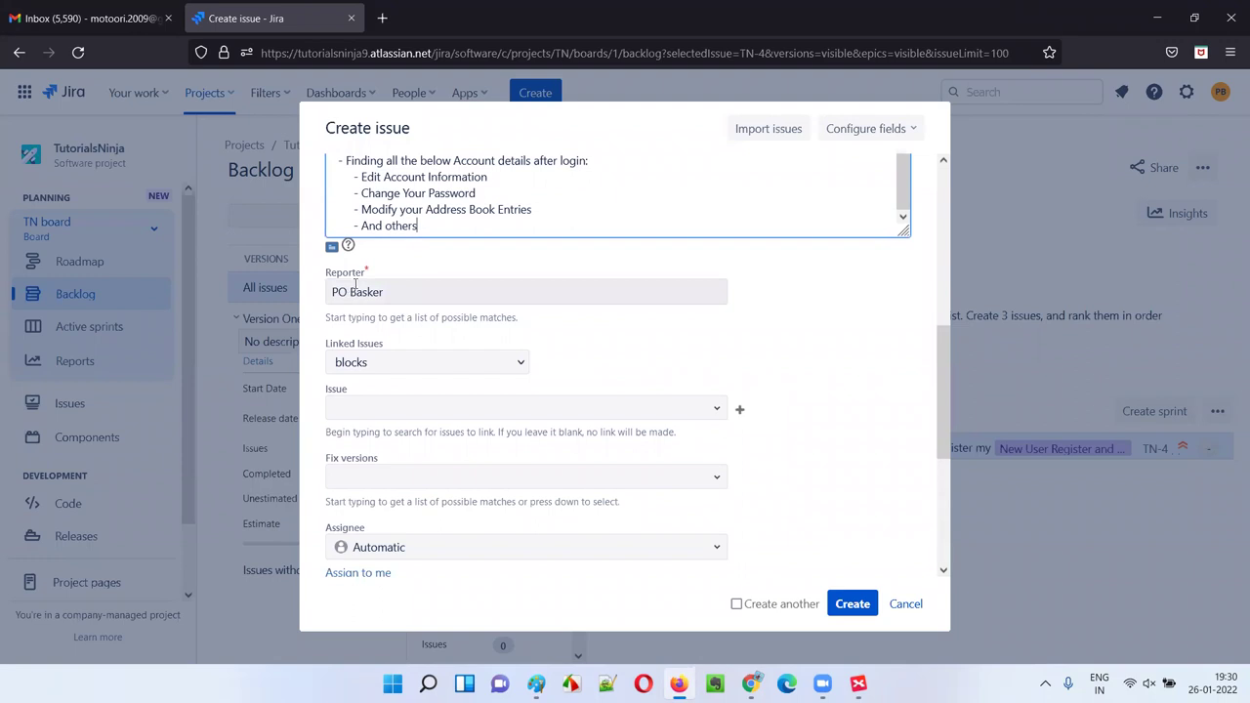
Step: Set the login story's priority to Highest
scroll(447, 309, down, 1)
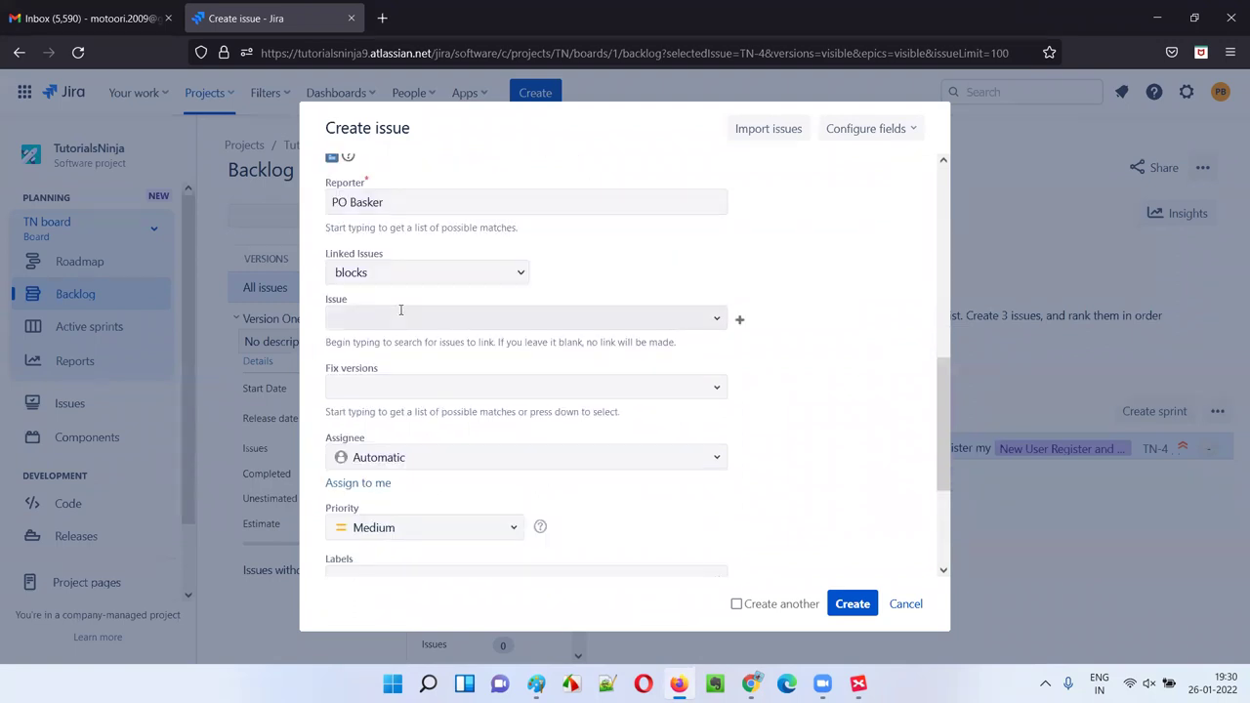
scroll(468, 325, down, 1)
scroll(438, 368, down, 1)
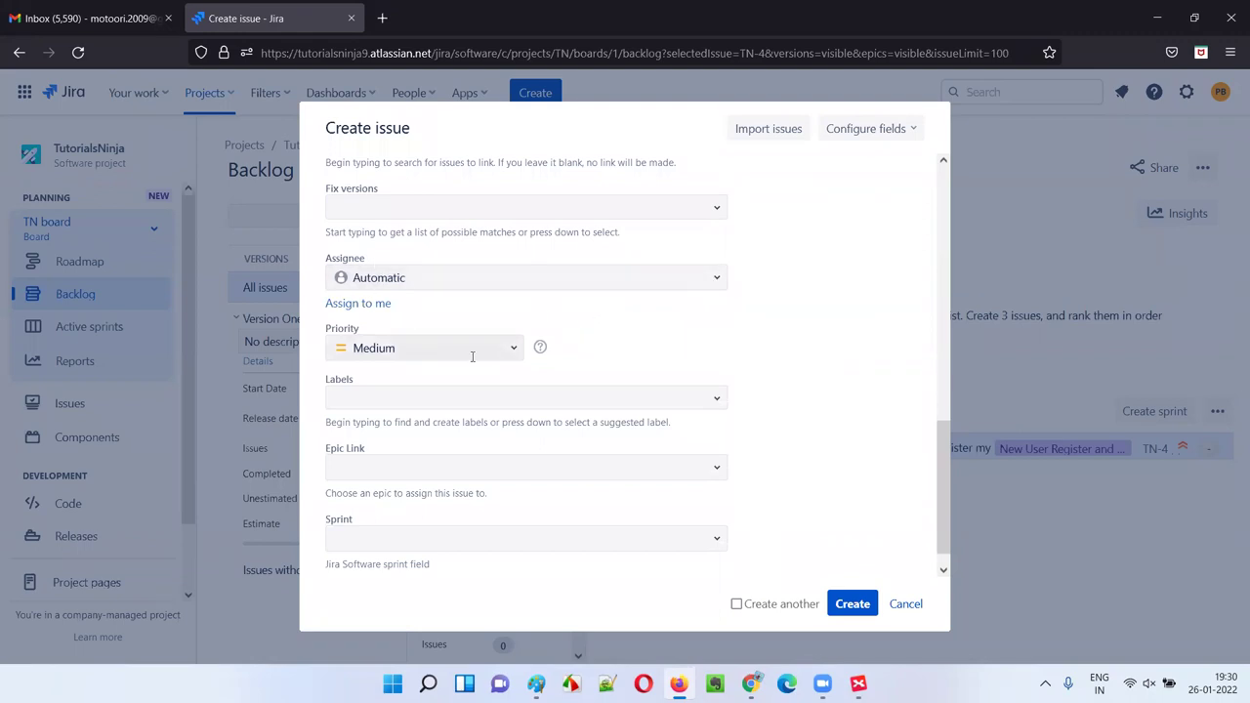
click(514, 351)
click(398, 383)
click(369, 361)
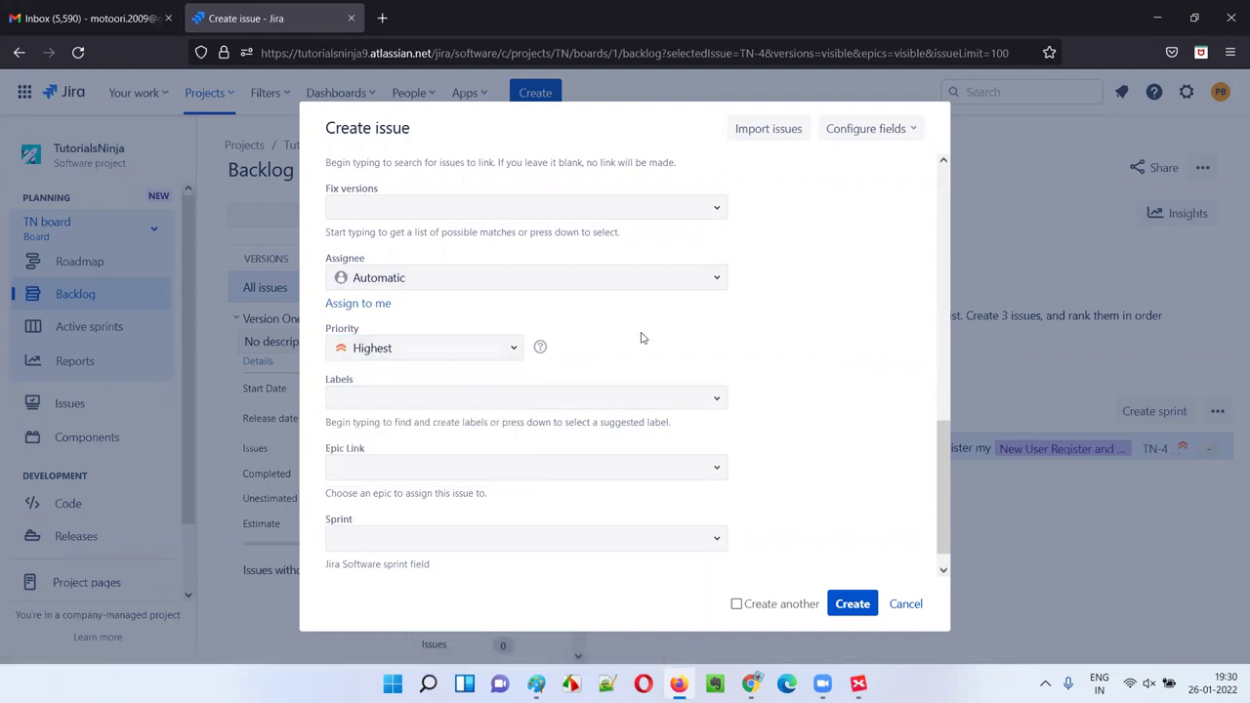
Step: Link it to the New User Register and Purchase Items epic and create it
scroll(452, 397, down, 1)
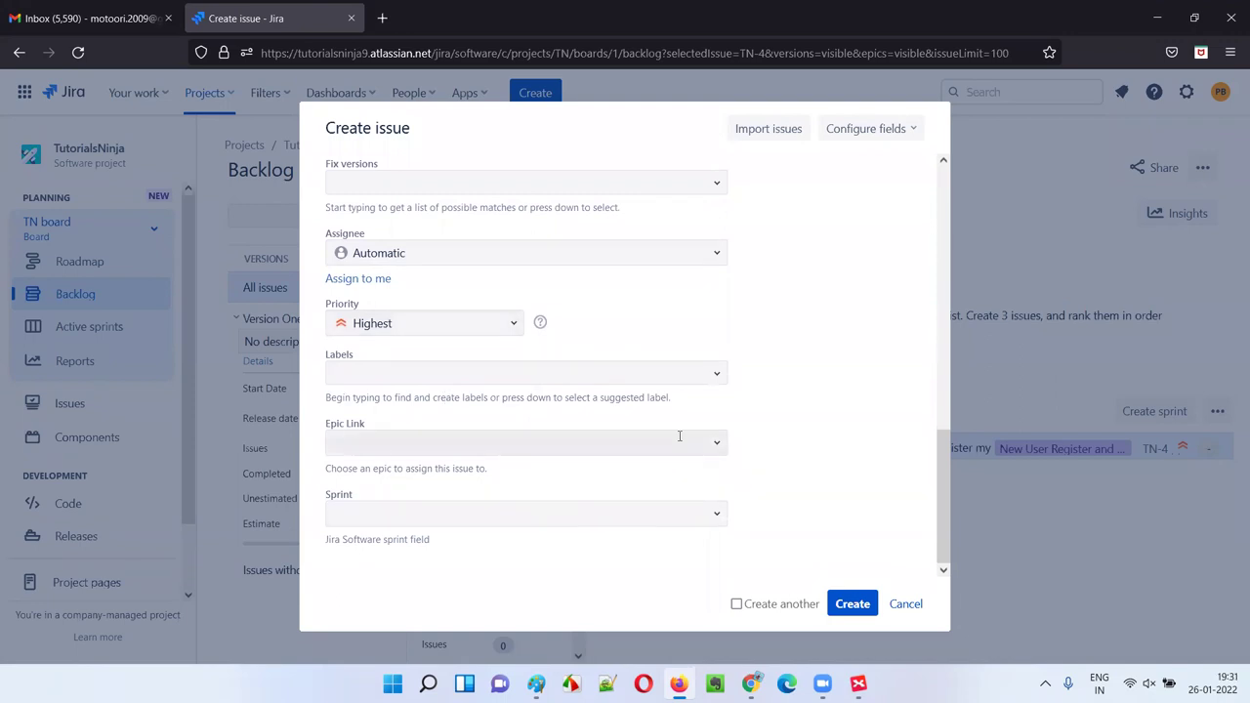
click(716, 445)
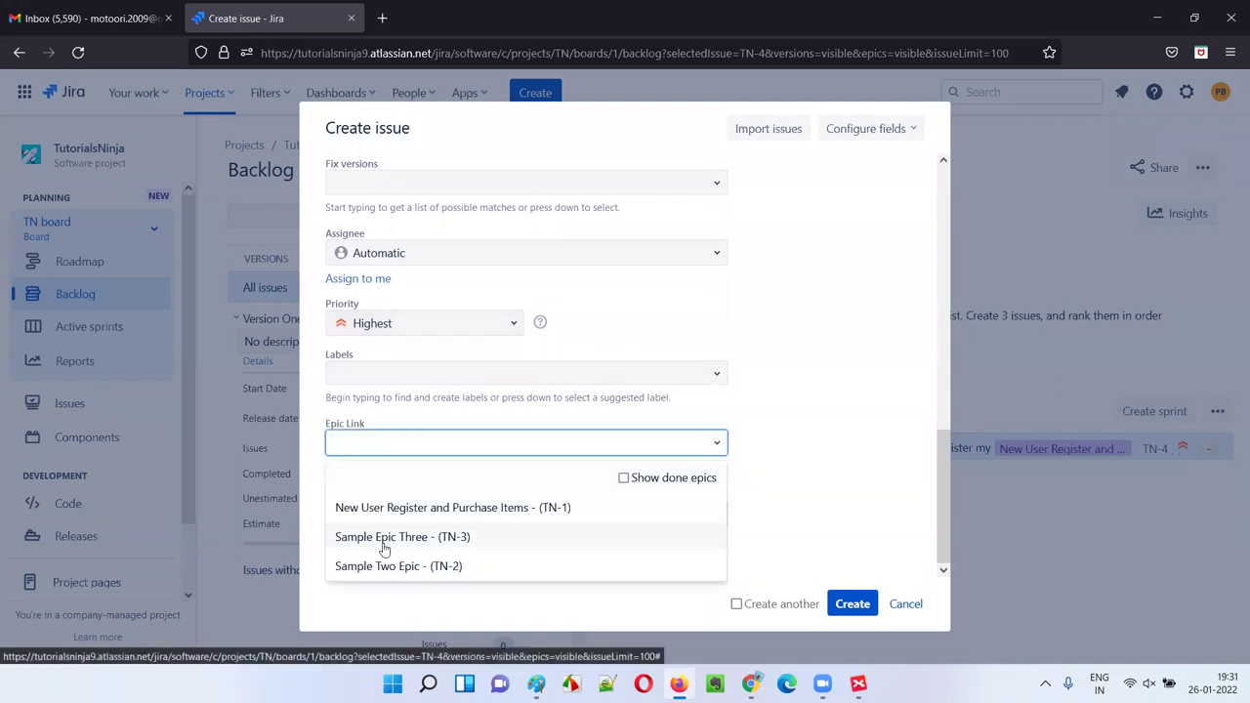
click(392, 506)
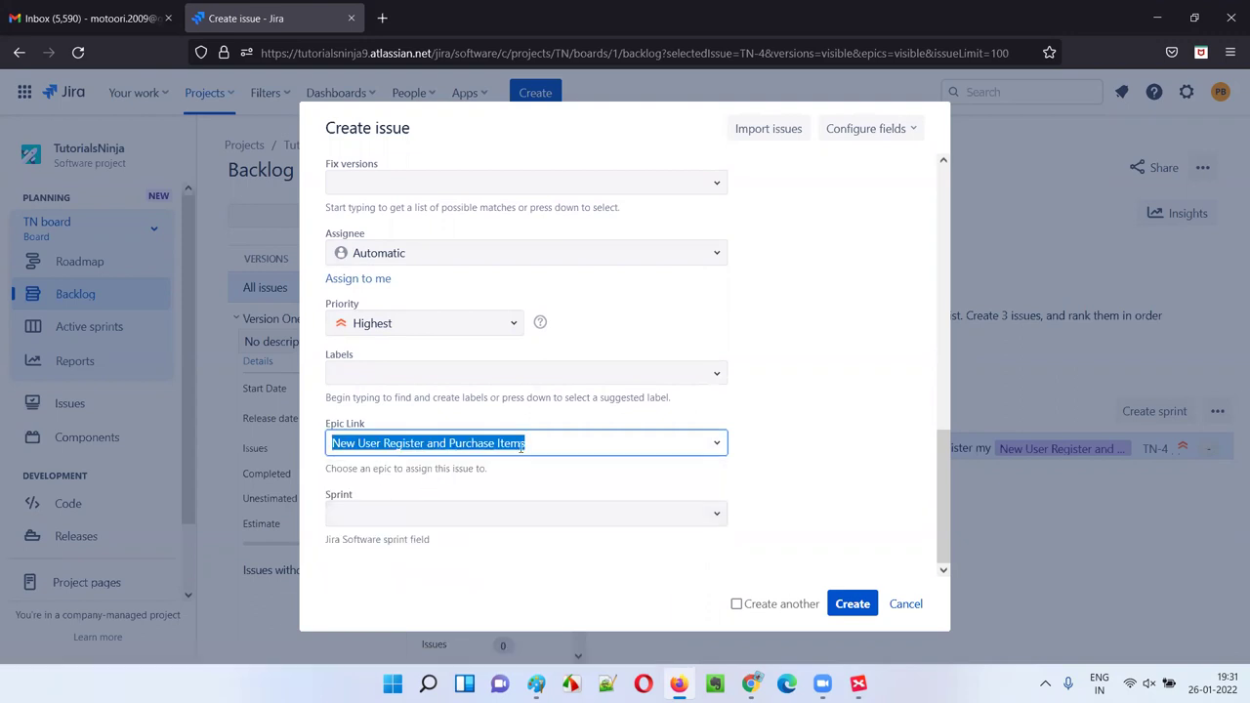
click(840, 605)
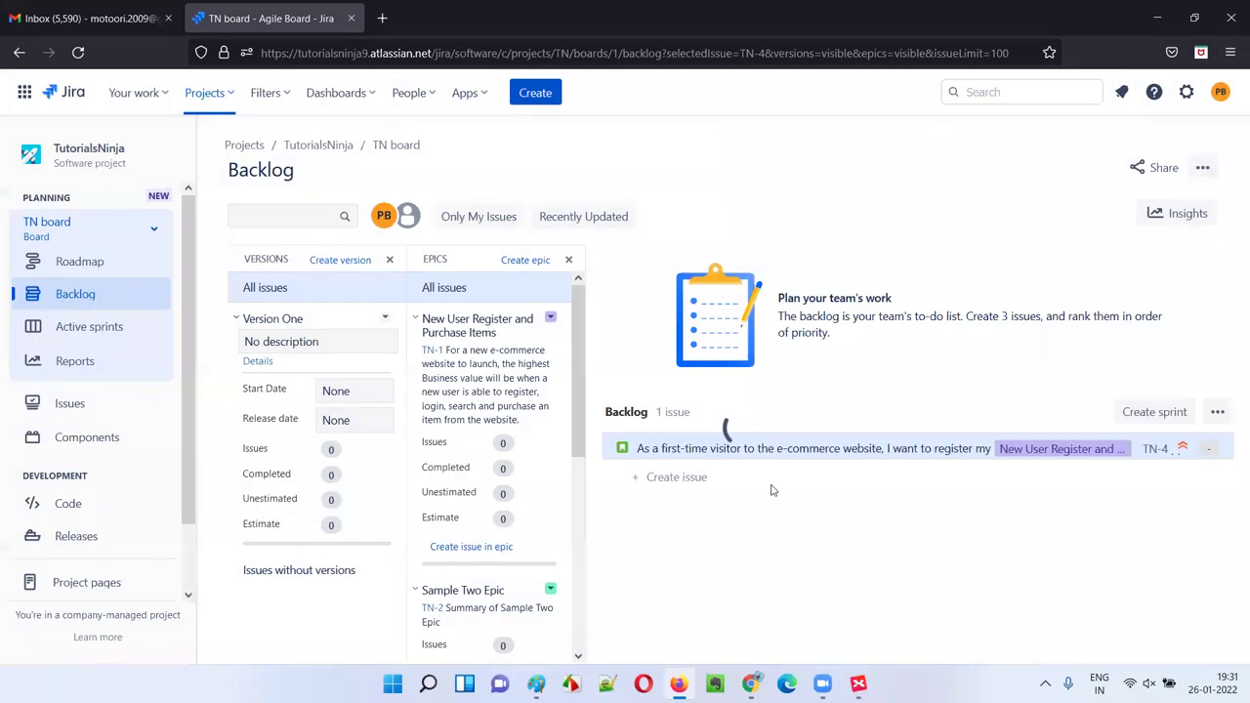
Step: Start a new issue and copy the US_003 logout story text from cell C5
double_click(617, 411)
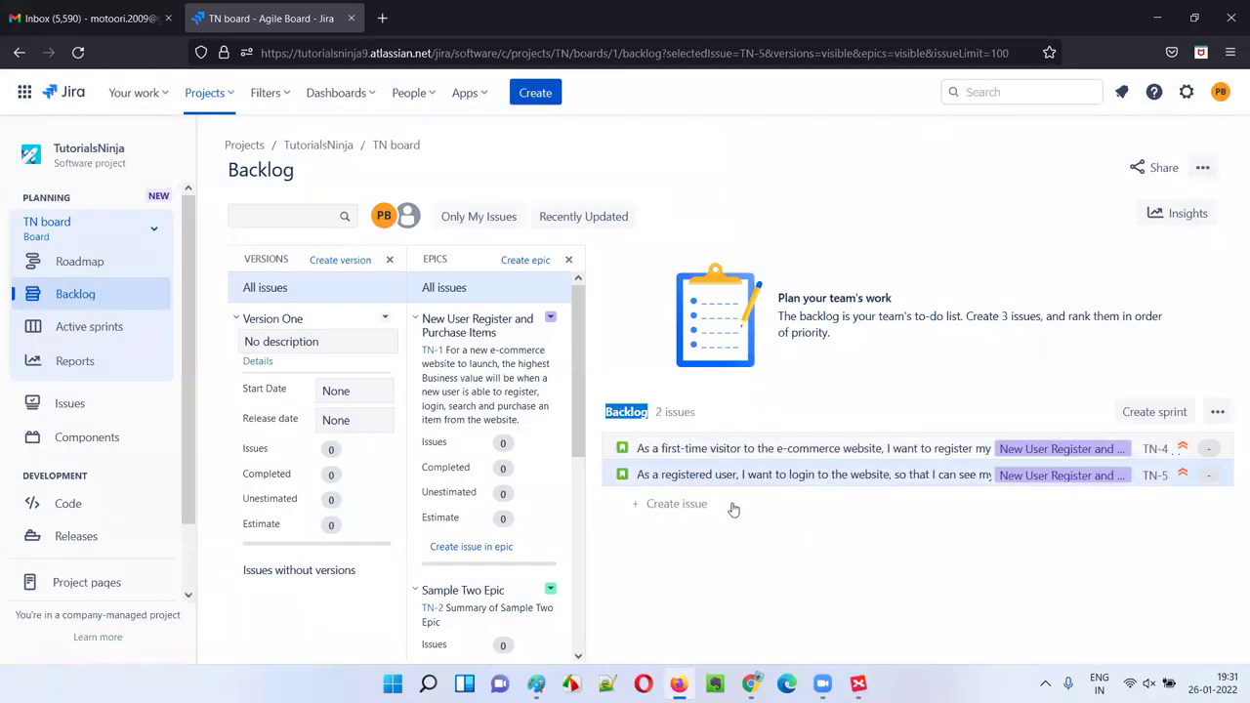
click(542, 98)
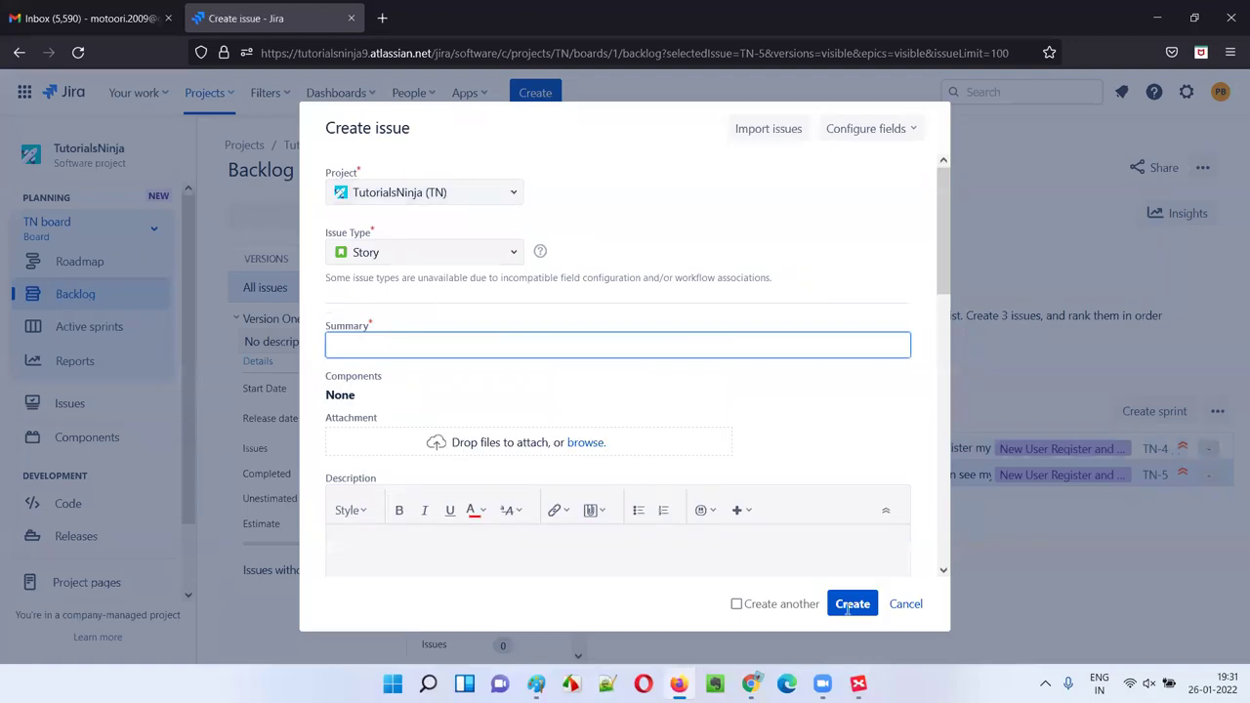
click(750, 684)
click(651, 527)
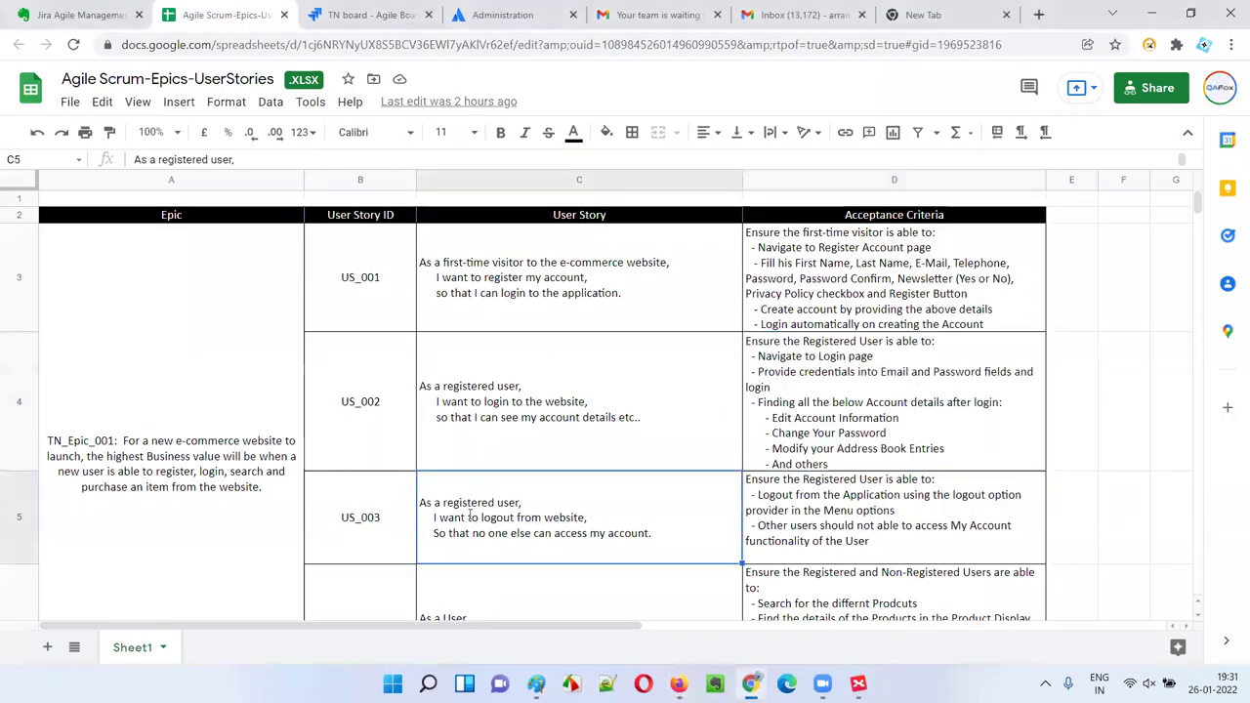
double_click(652, 528)
key(ctrl+a)
key(ctrl+c)
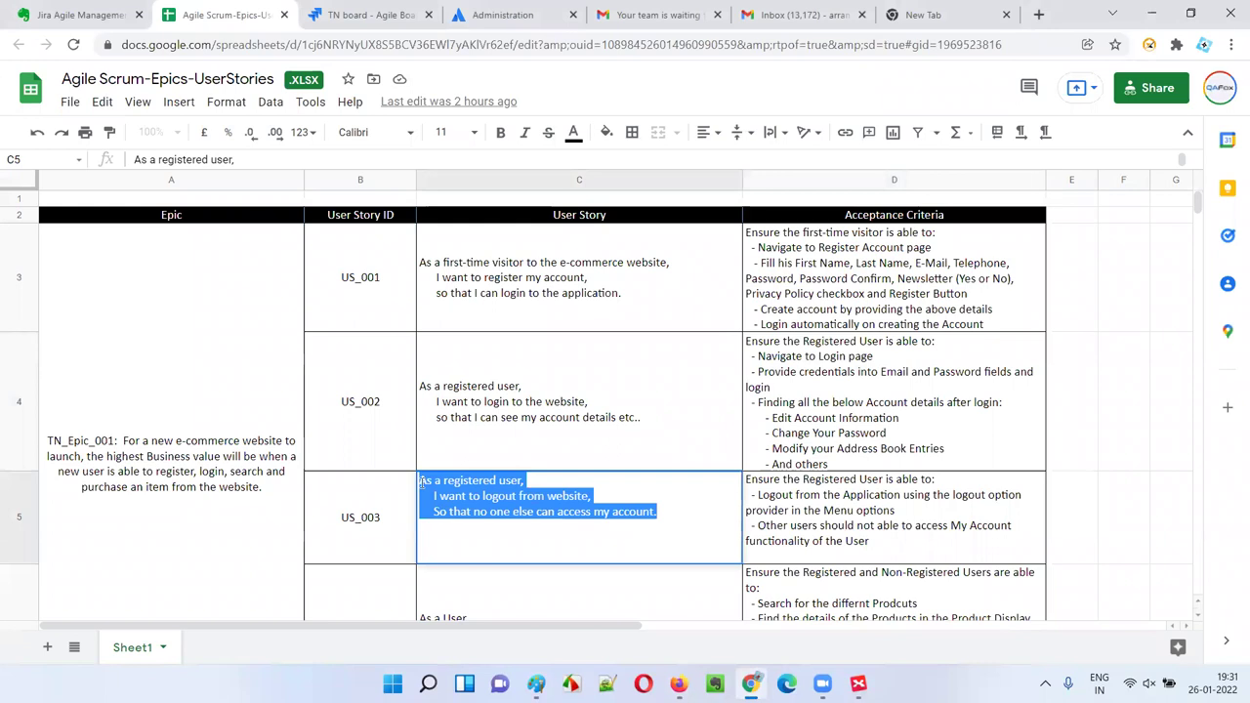
key(alt+Tab)
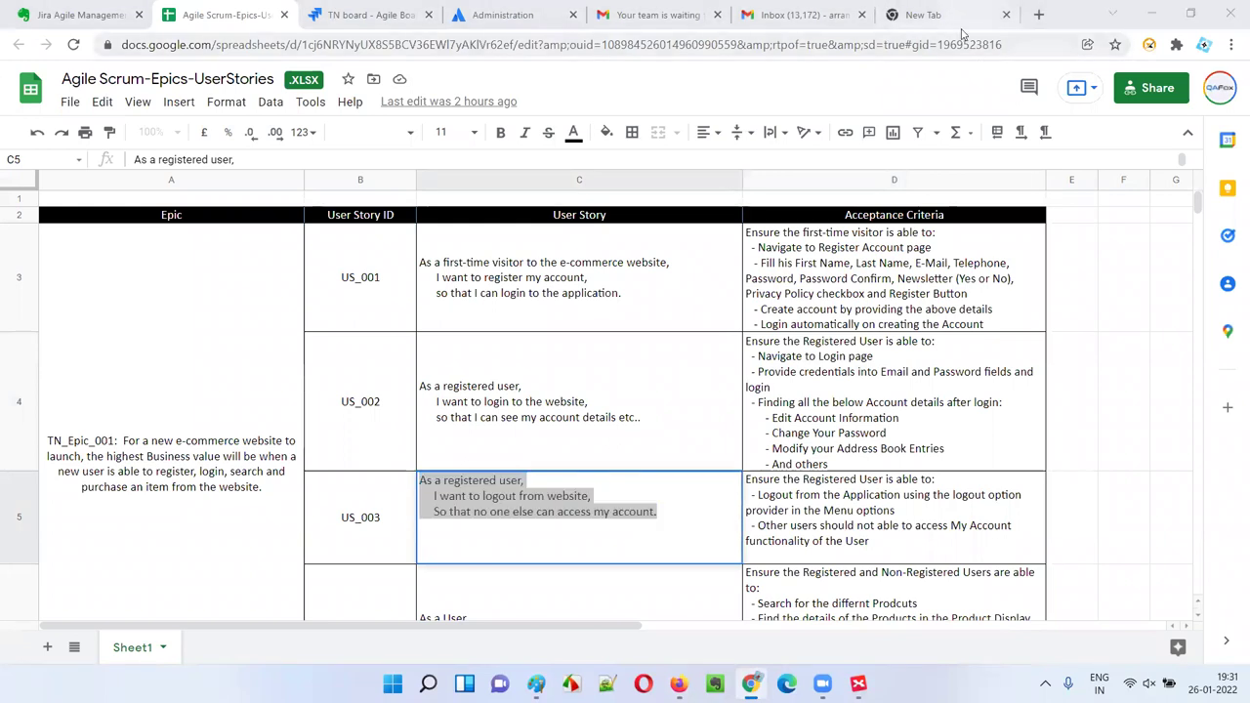
Step: Flatten the logout story in a blank tab and paste it into Summary
click(960, 25)
key(ctrl+v)
key(ctrl+a)
key(Delete)
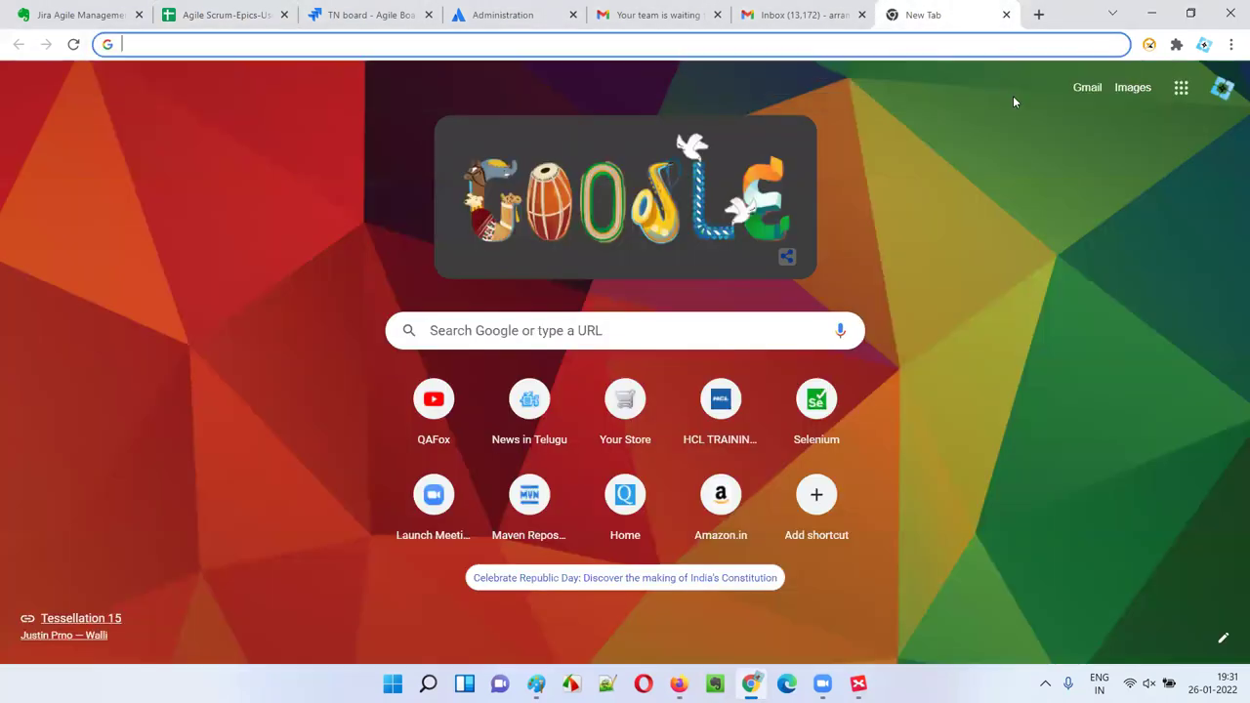
key(alt+Tab)
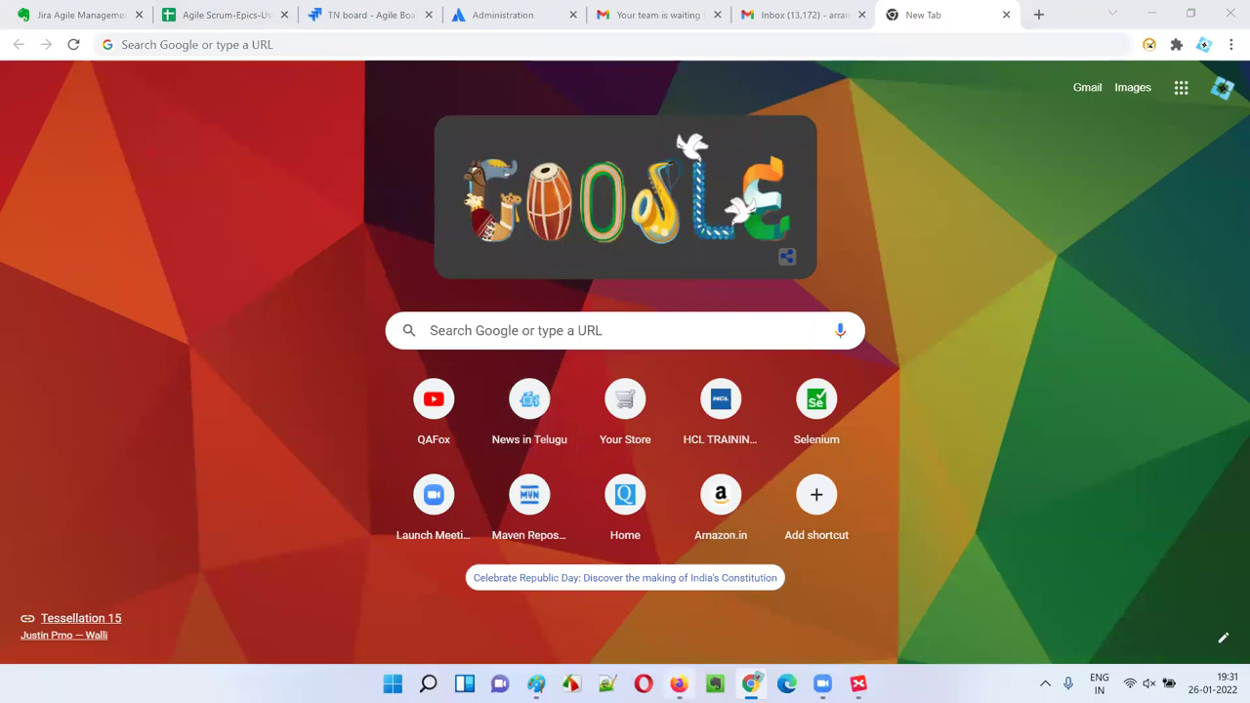
click(679, 684)
key(ctrl+v)
Step: Add a bold 'Acceptance Criteria' heading to the Description
scroll(475, 377, down, 5)
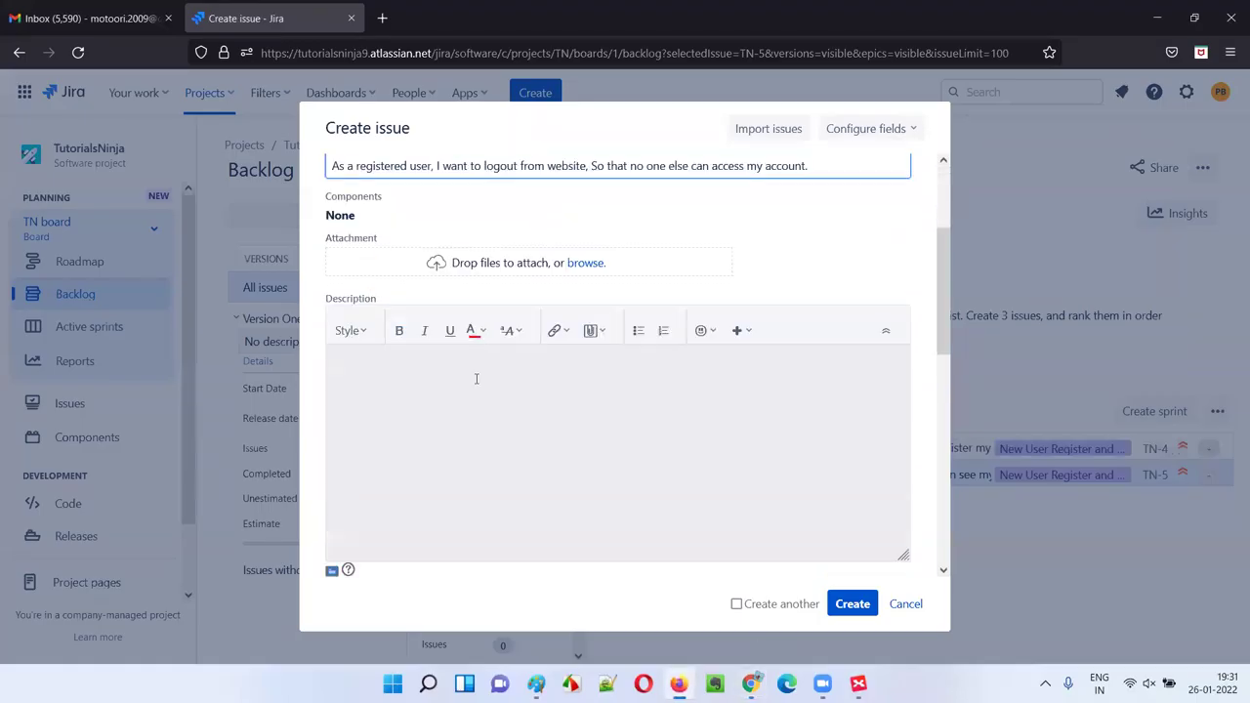
click(474, 368)
text(Acceptance Criteria:)
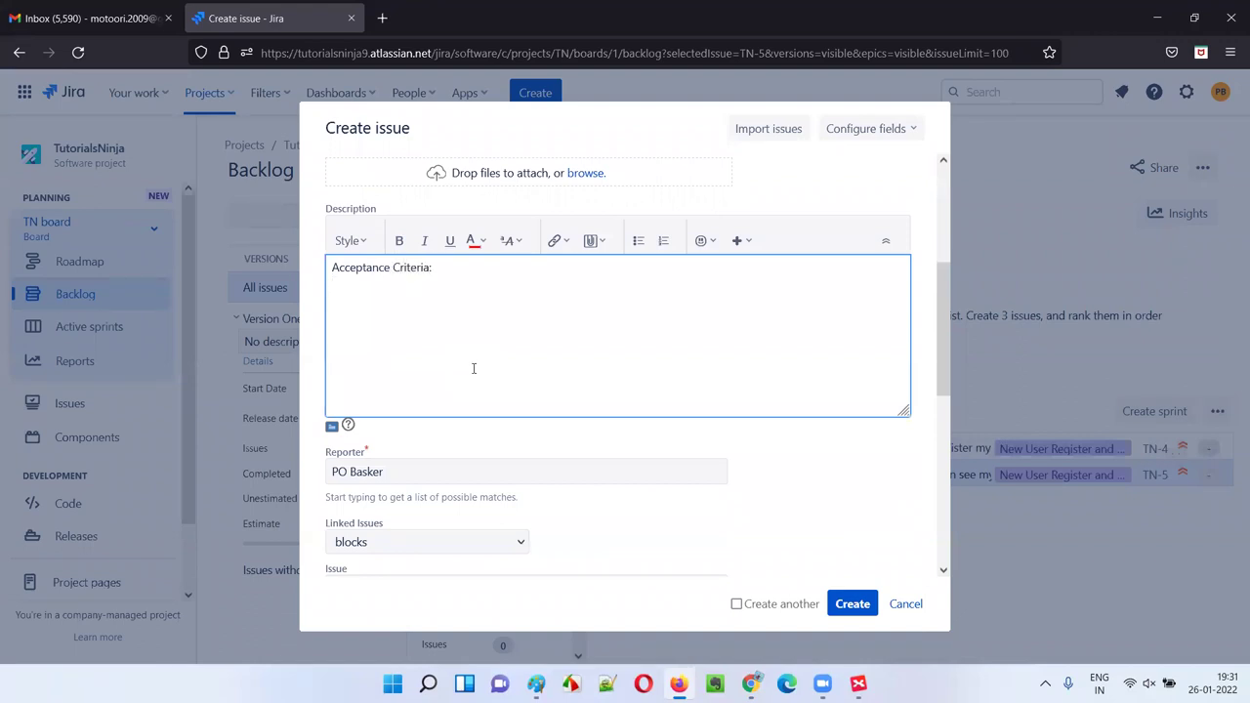
drag(454, 274, 310, 252)
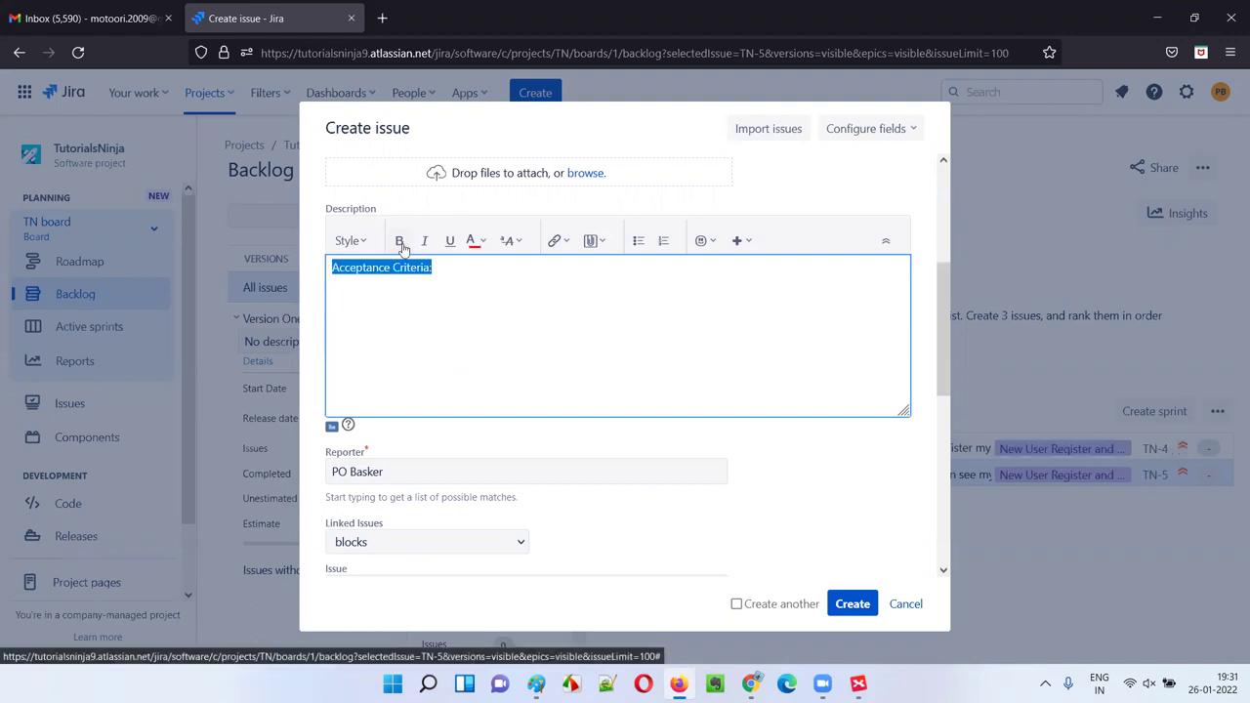
click(398, 241)
click(385, 310)
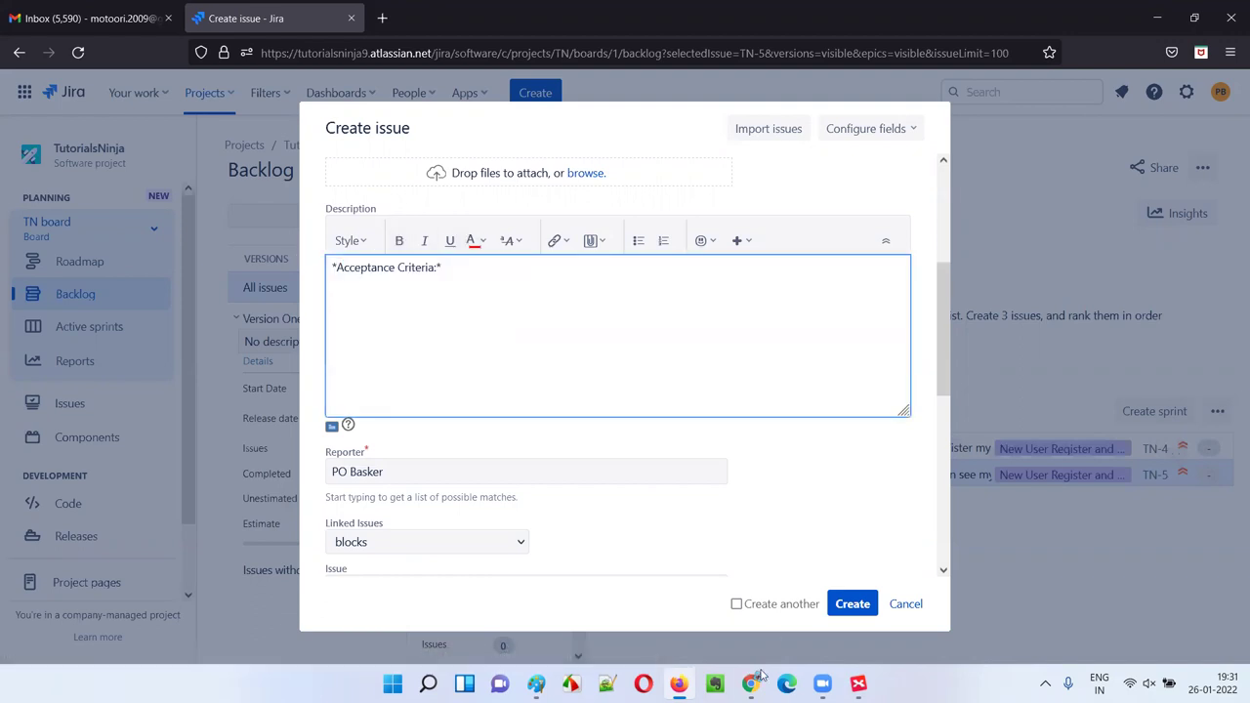
Step: Copy cell D5's US_003 acceptance criteria and paste them into the Description
click(750, 684)
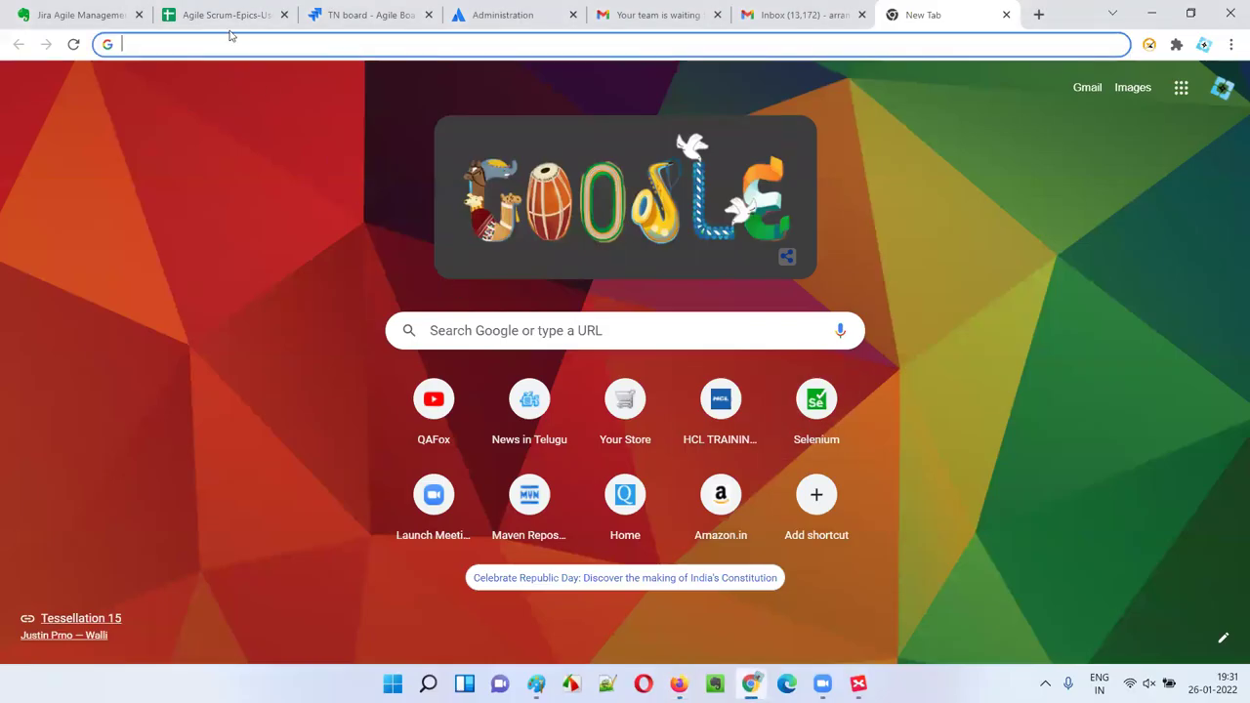
click(229, 18)
click(861, 545)
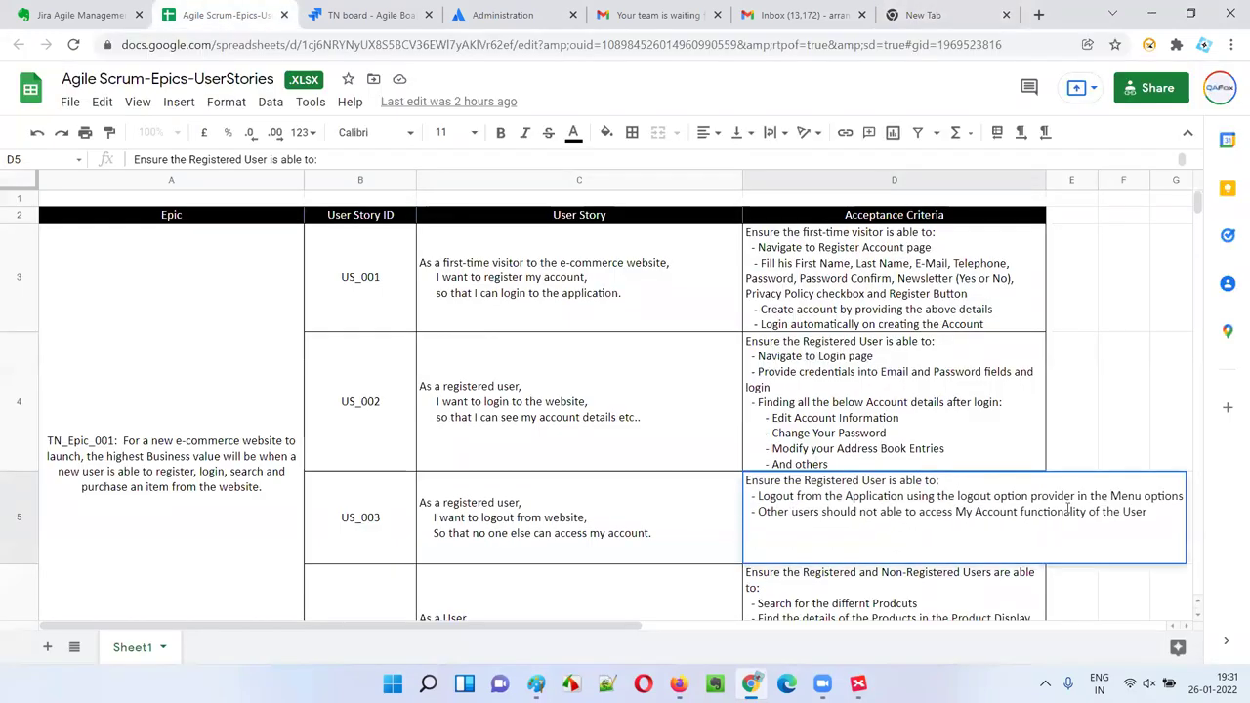
key(ctrl+a)
key(ctrl+c)
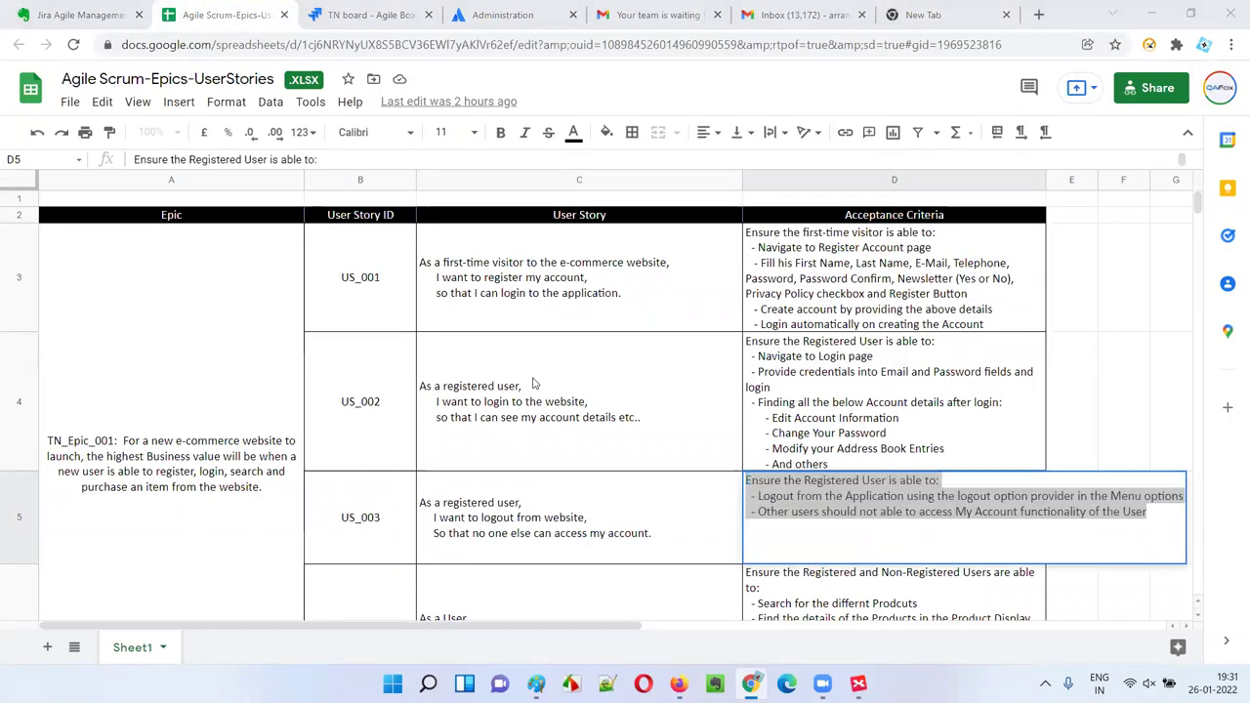
key(alt+Tab)
key(ctrl+v)
Step: Set the logout story's priority to Low
scroll(508, 371, down, 2)
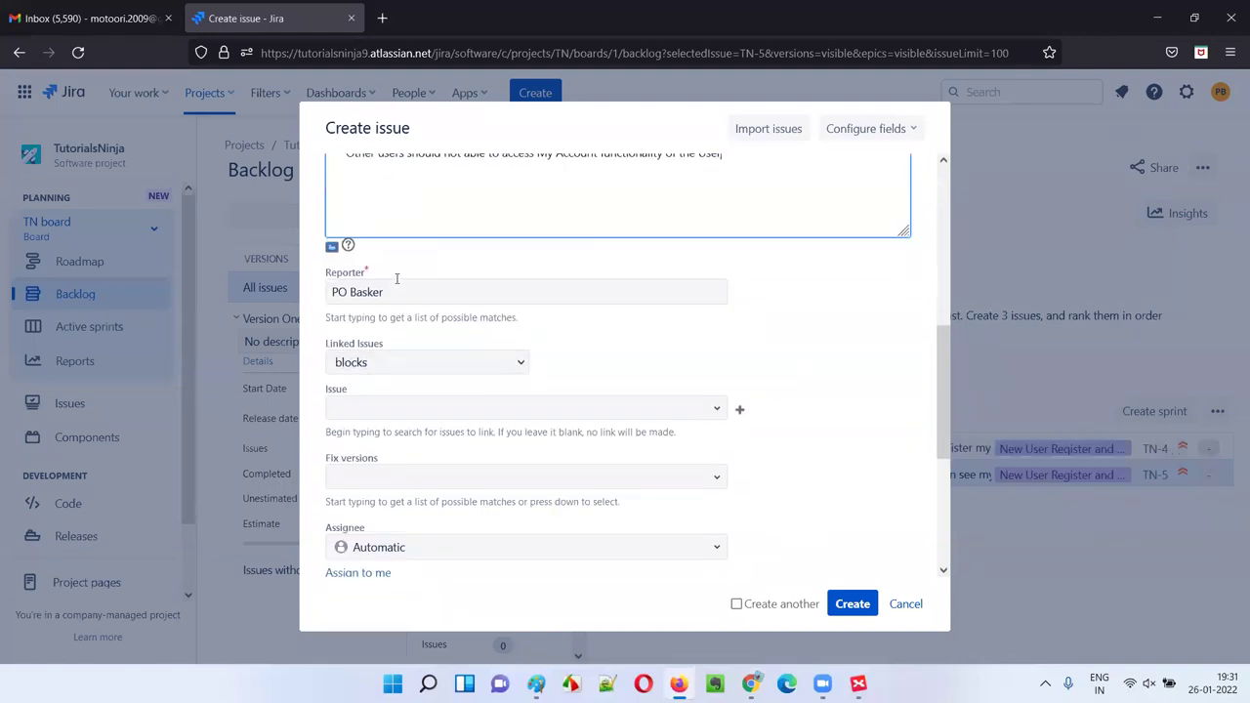
scroll(371, 376, down, 2)
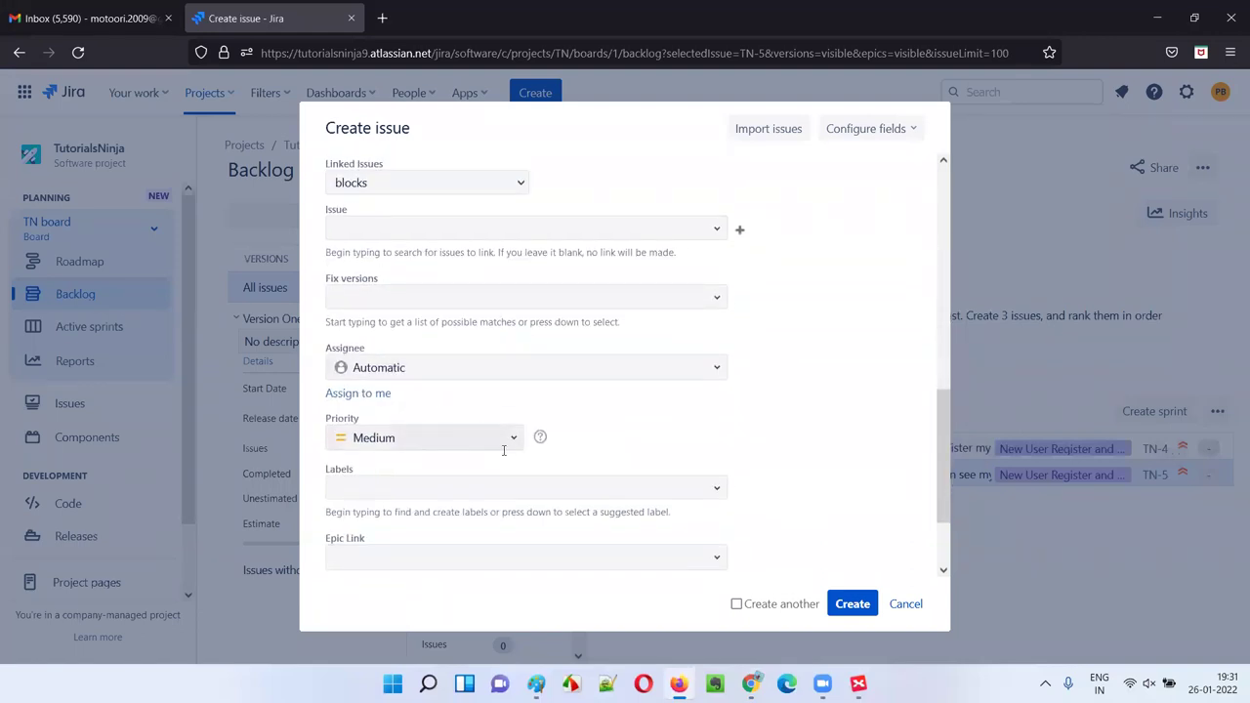
scroll(551, 357, up, 5)
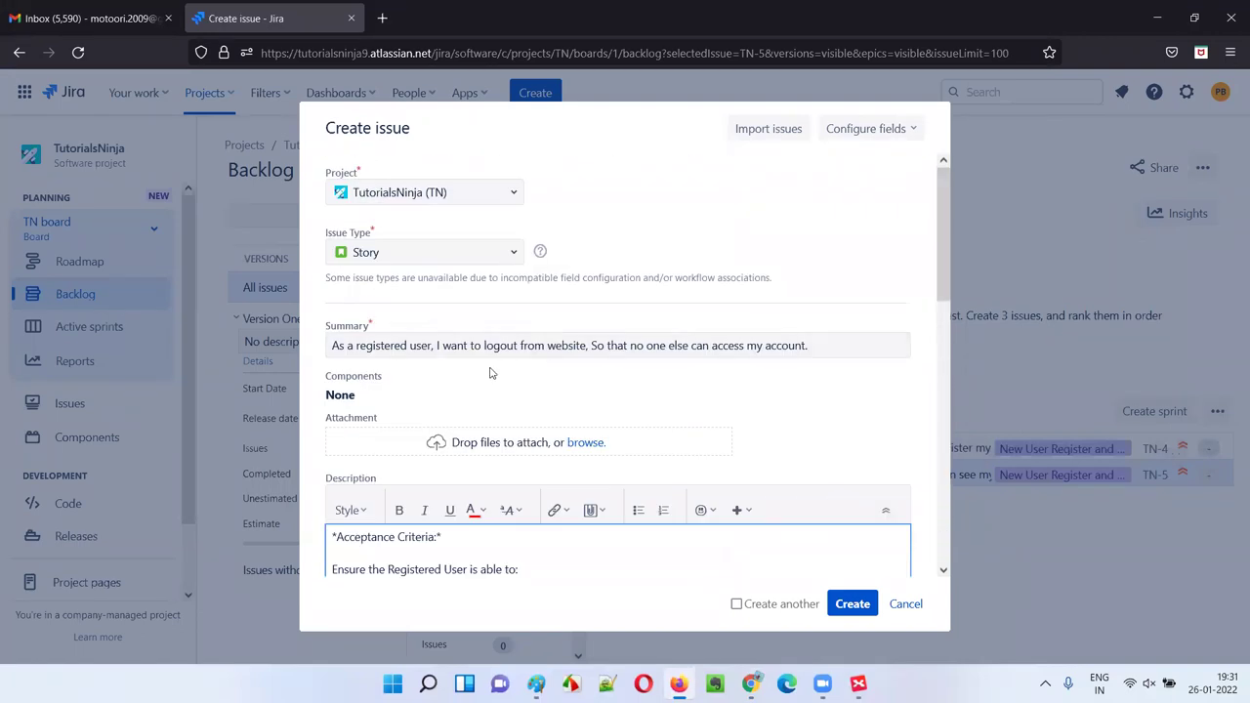
scroll(564, 375, down, 6)
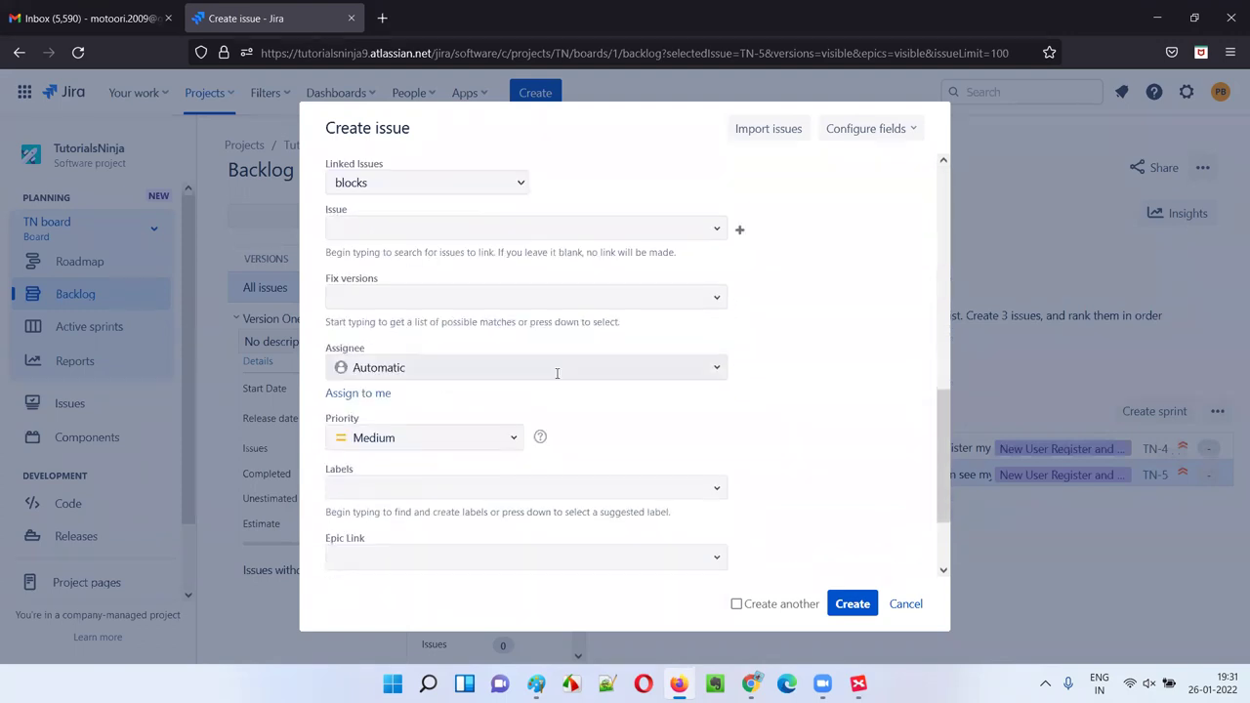
click(513, 352)
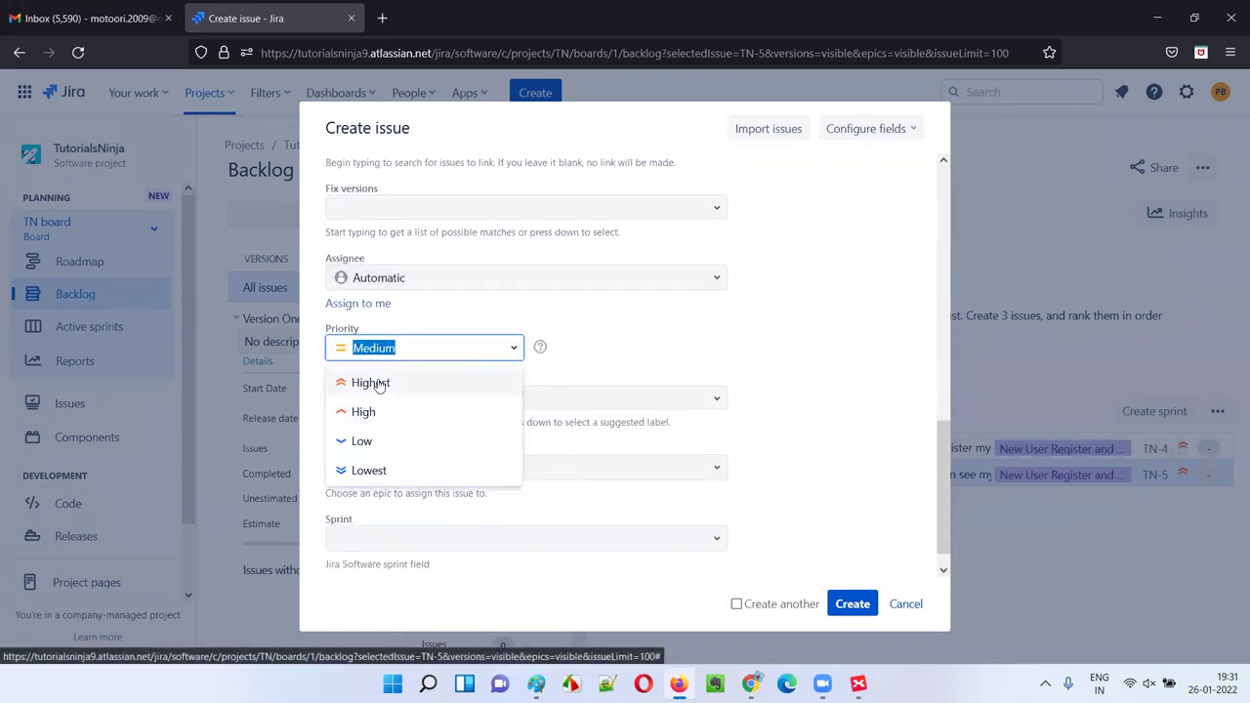
click(378, 445)
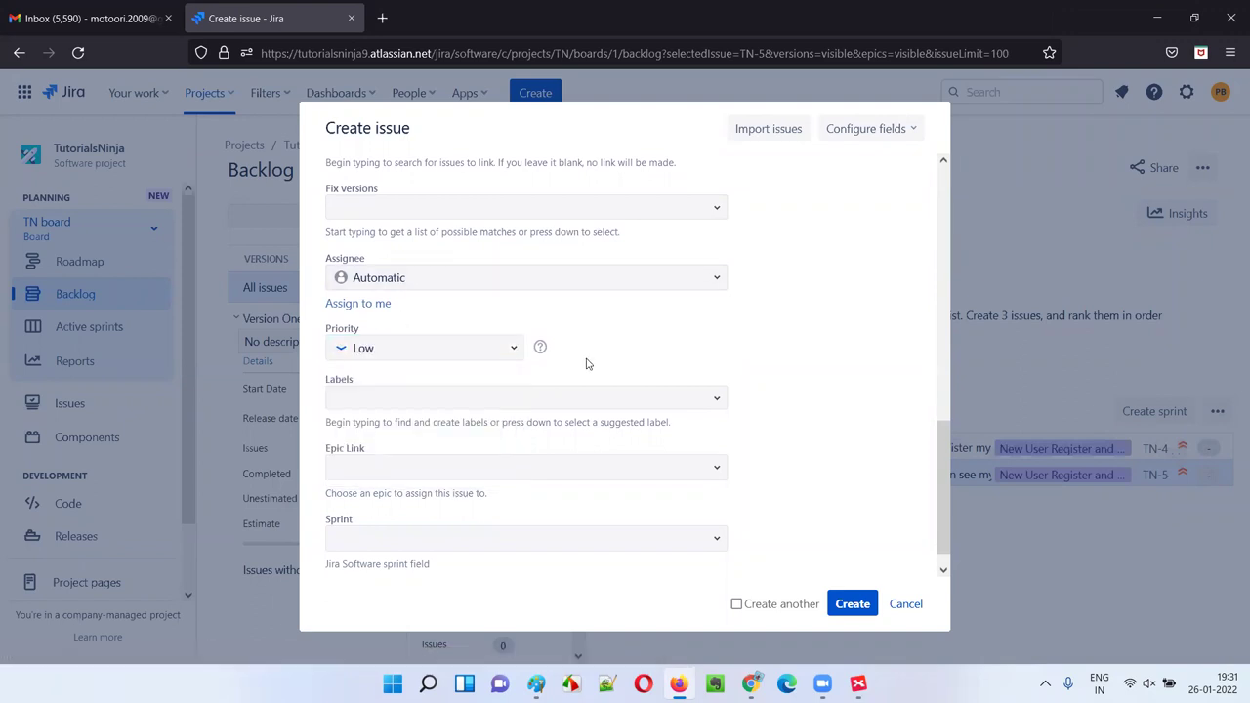
Step: Link it to the New User Register and Purchase Items epic and create it
scroll(361, 368, down, 1)
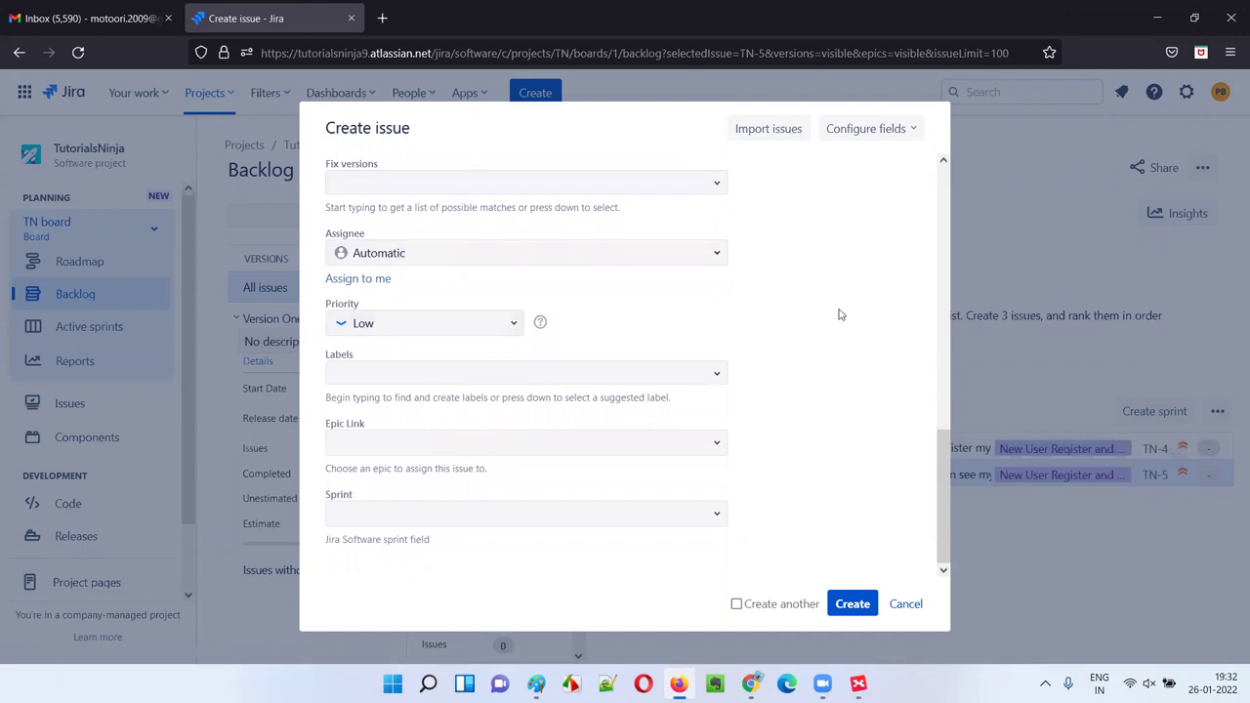
click(717, 442)
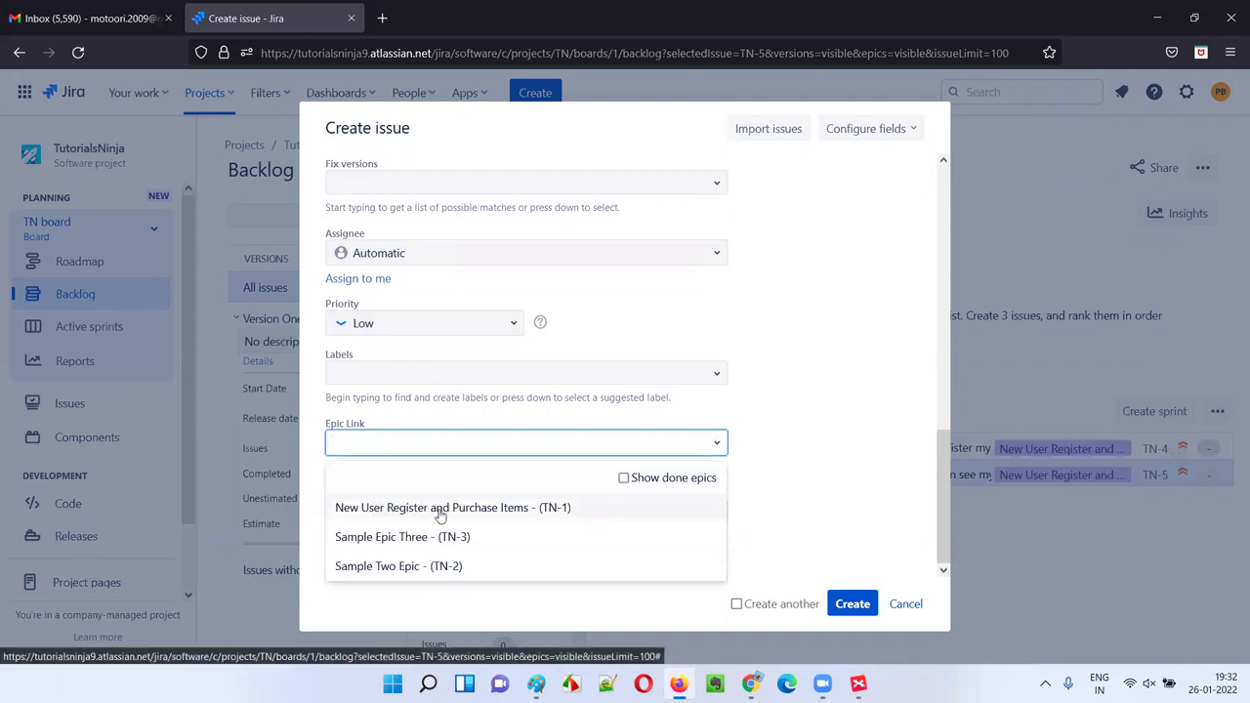
click(475, 512)
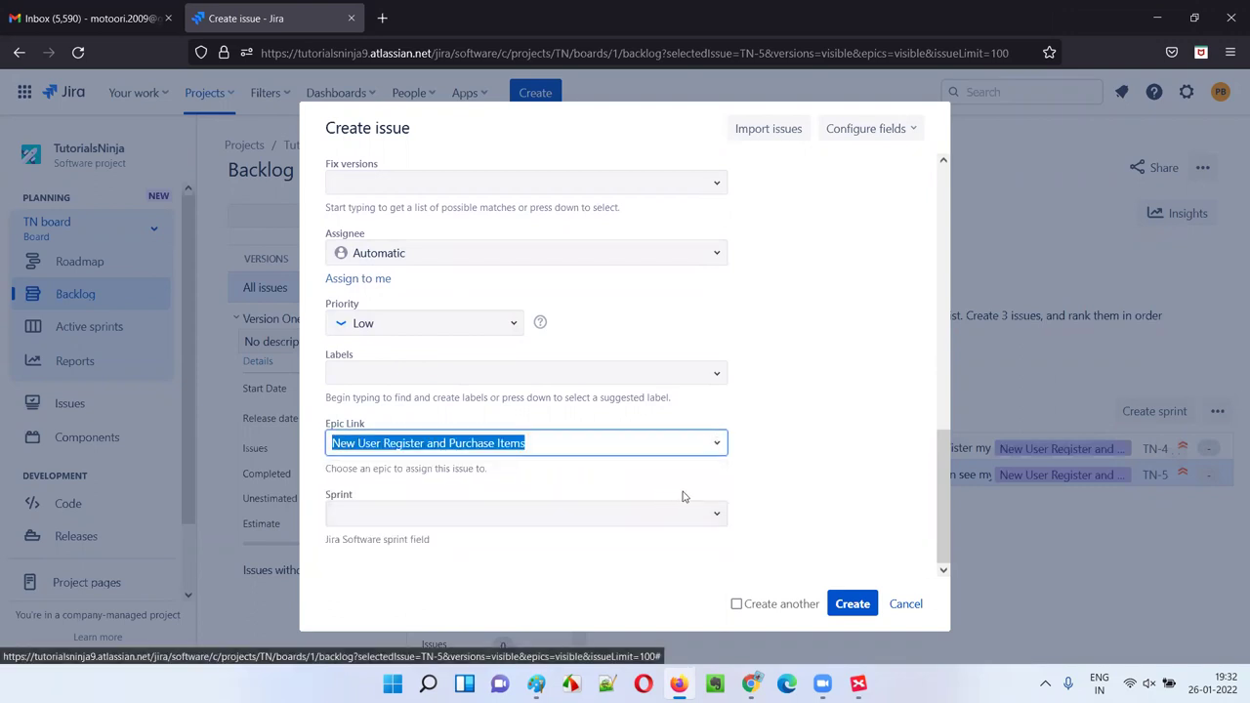
click(853, 604)
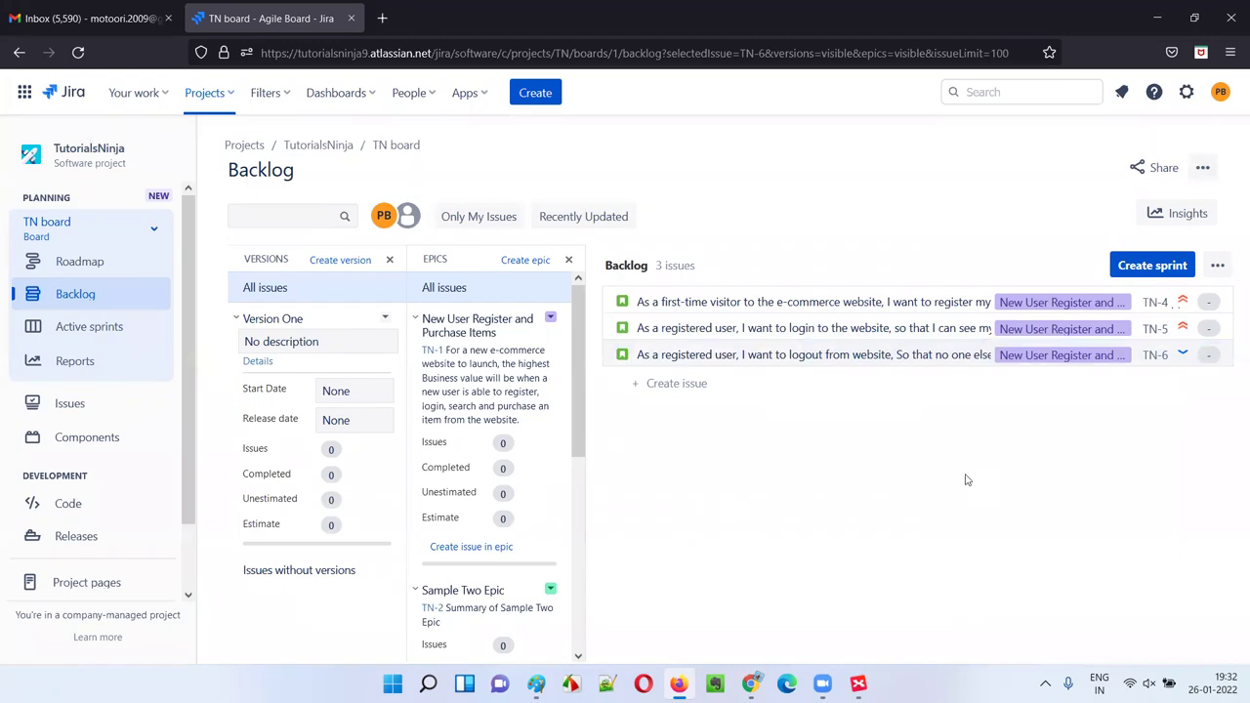
Step: Start a new story and select the US_004 search-items text in cell C6
click(546, 94)
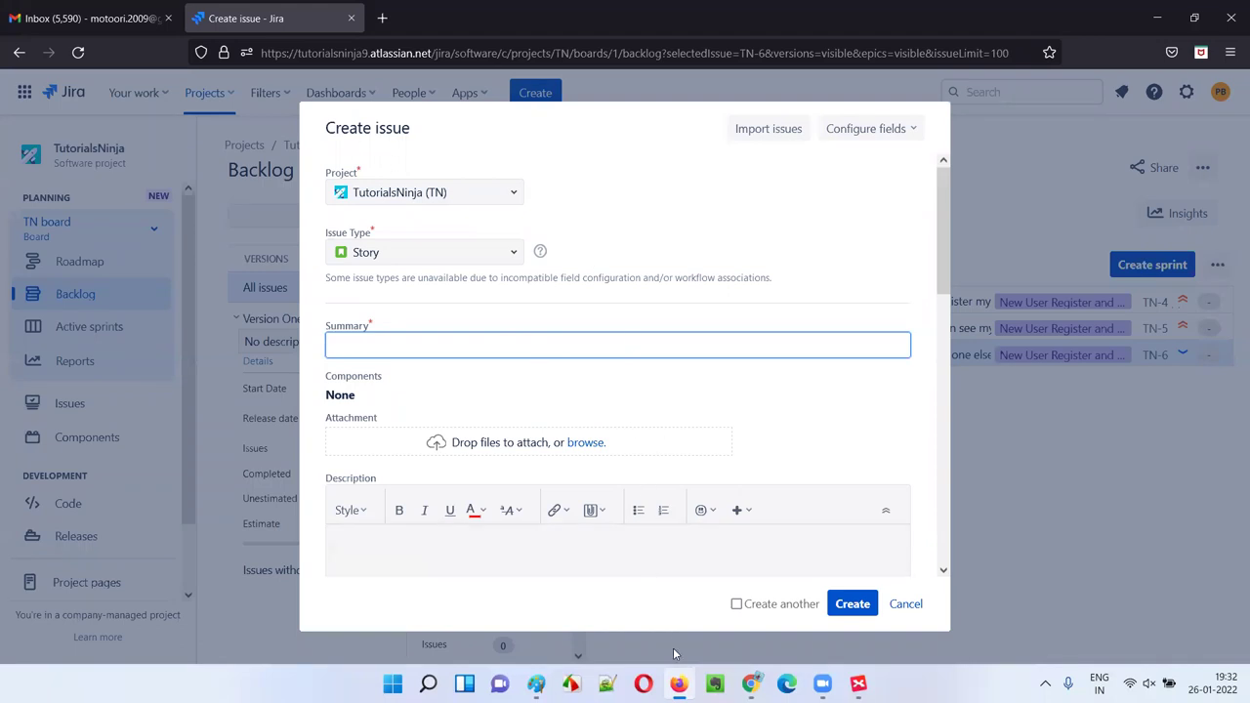
click(750, 684)
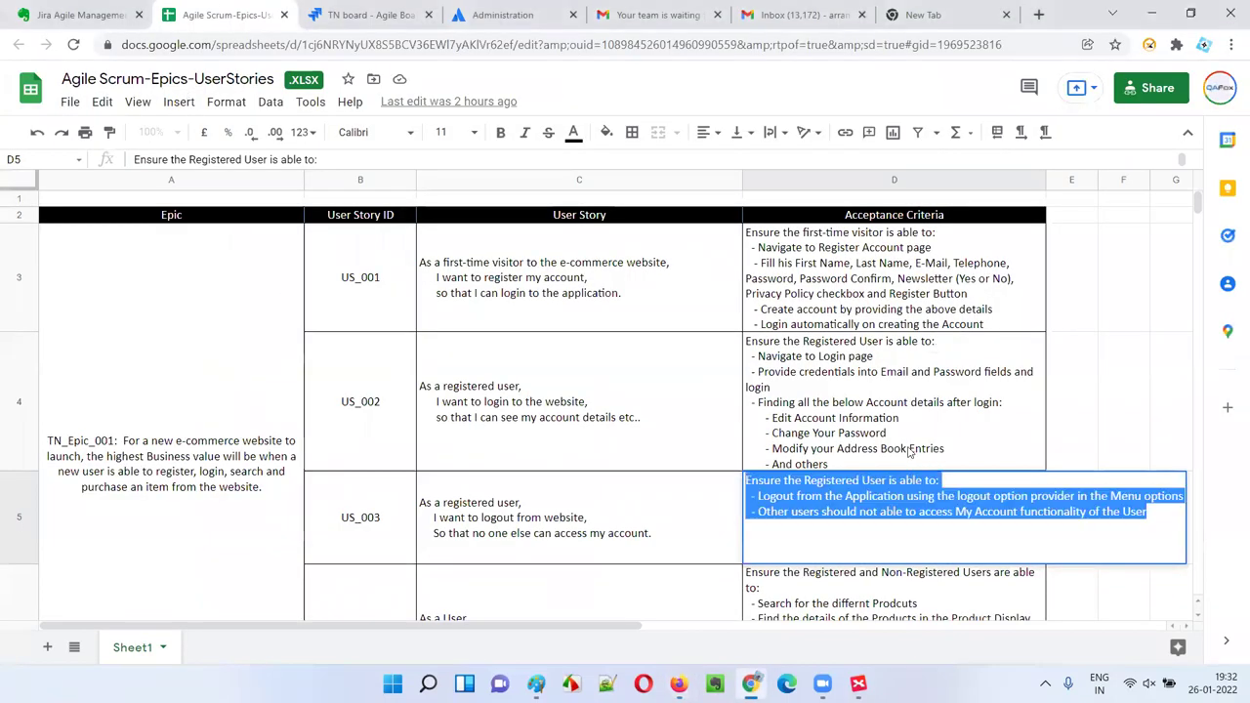
click(633, 525)
scroll(623, 477, down, 2)
click(571, 493)
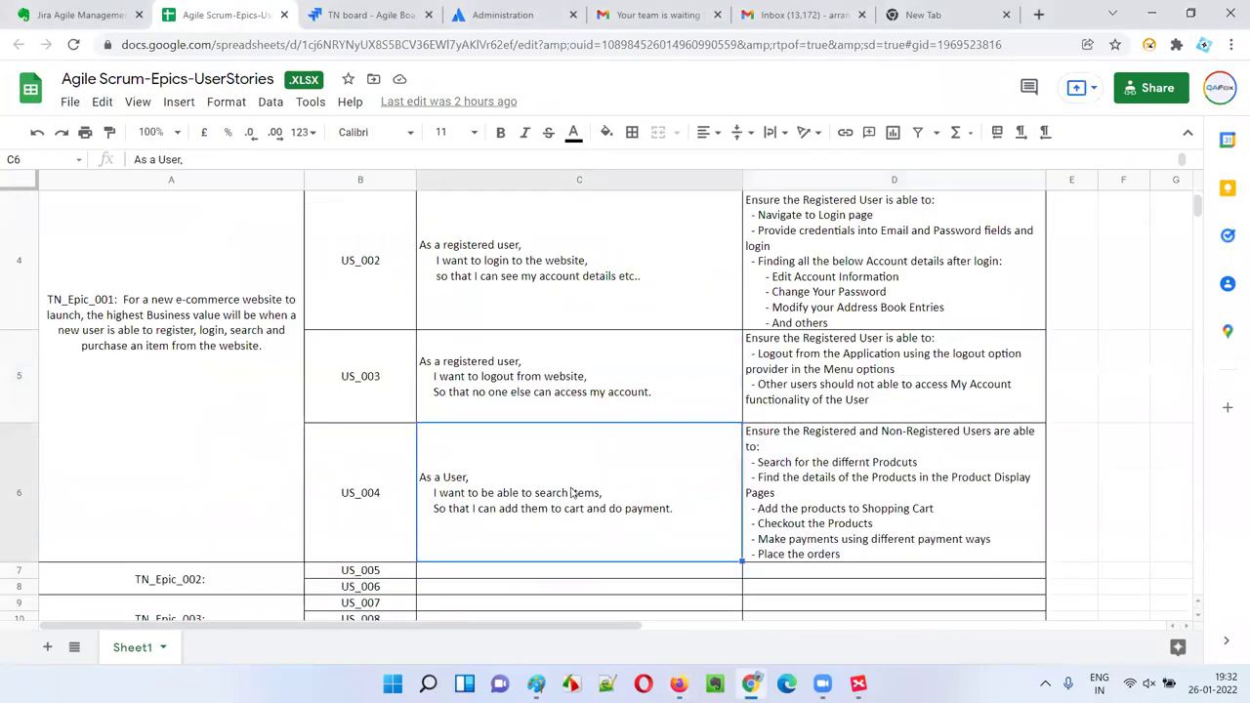
double_click(571, 493)
drag(680, 464, 389, 425)
key(ctrl+c)
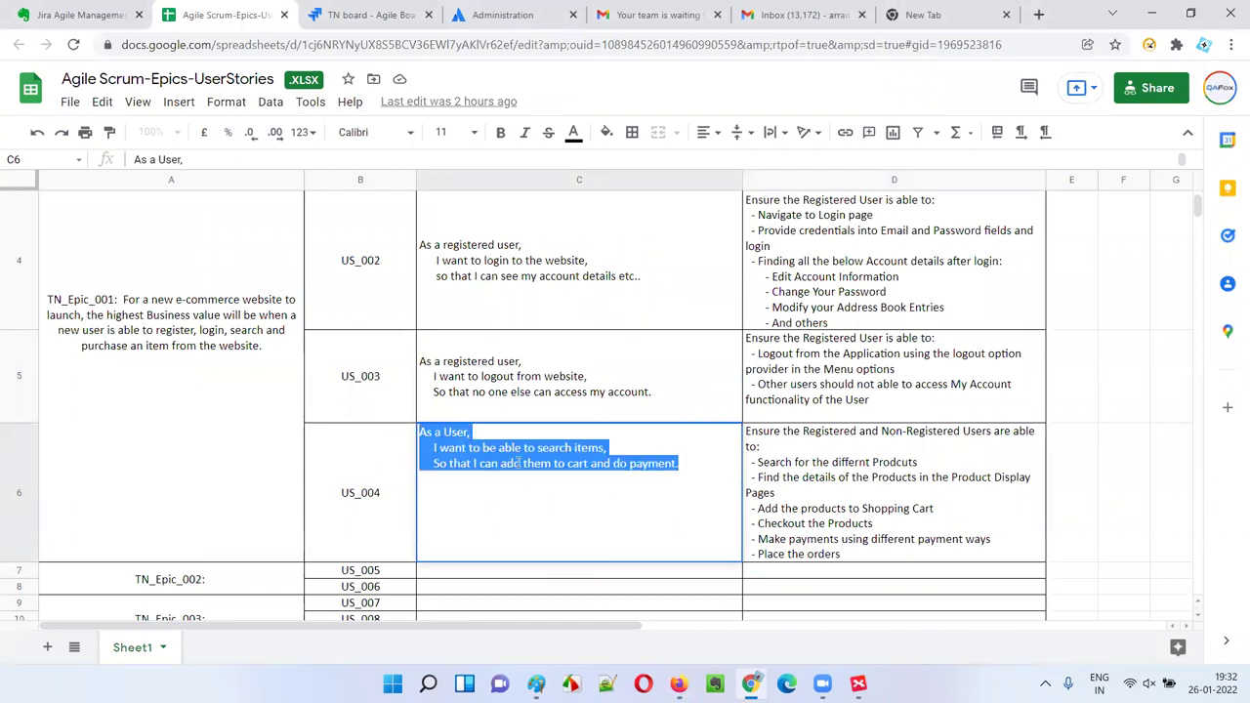
Step: Flatten the US_004 story in a blank tab and paste it as the Summary
click(938, 18)
key(ctrl+v)
key(ctrl+a)
key(ctrl+x)
key(alt+Tab)
click(333, 332)
key(ctrl+v)
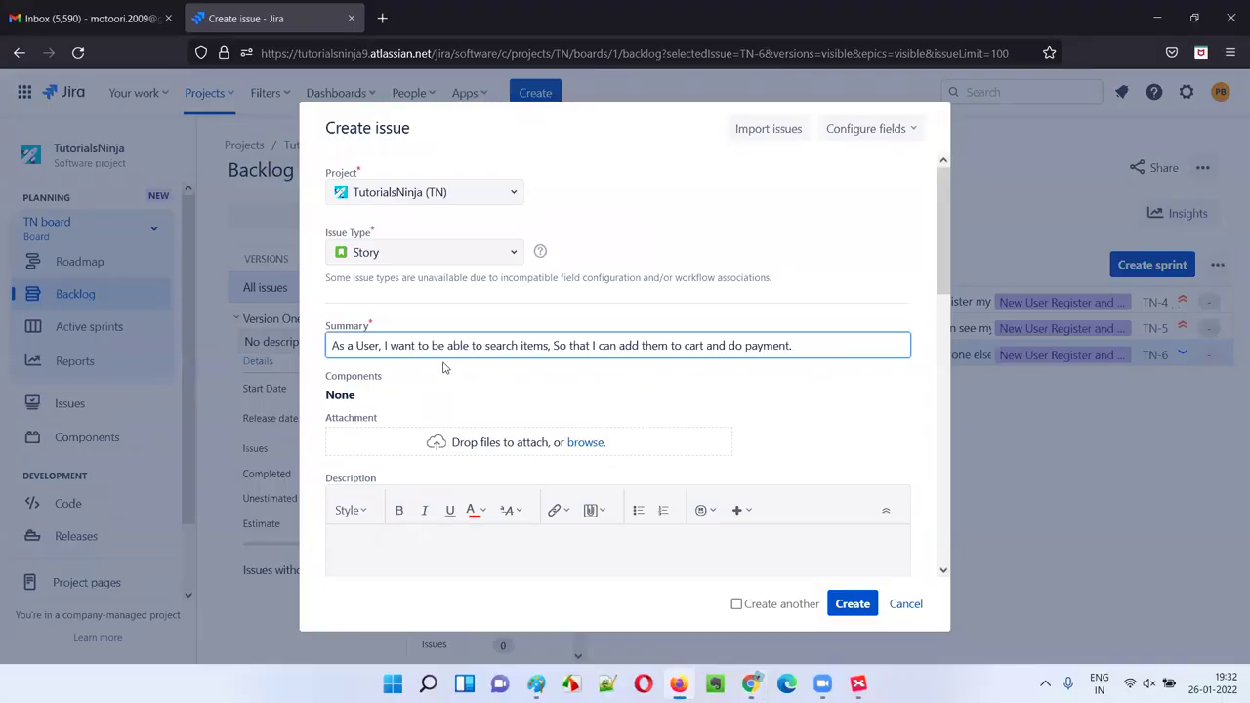
Step: Add a bold 'Acceptance Criteria' heading to the Description
scroll(478, 288, down, 1)
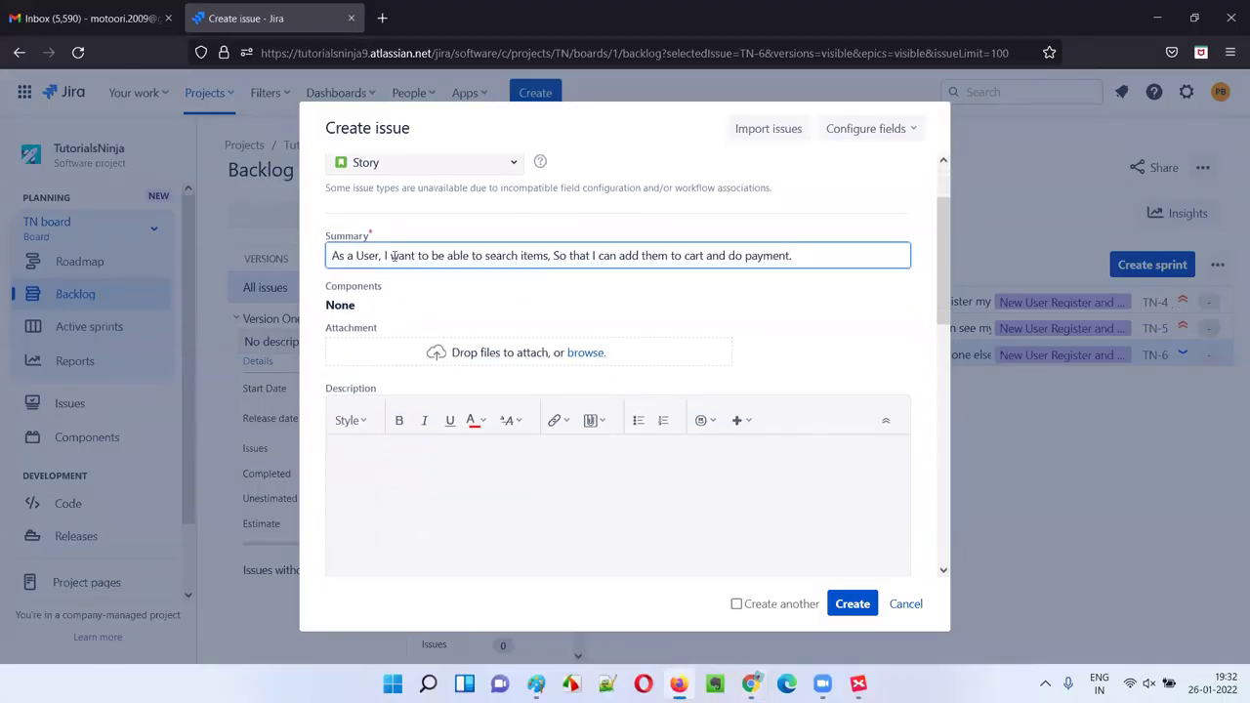
click(454, 475)
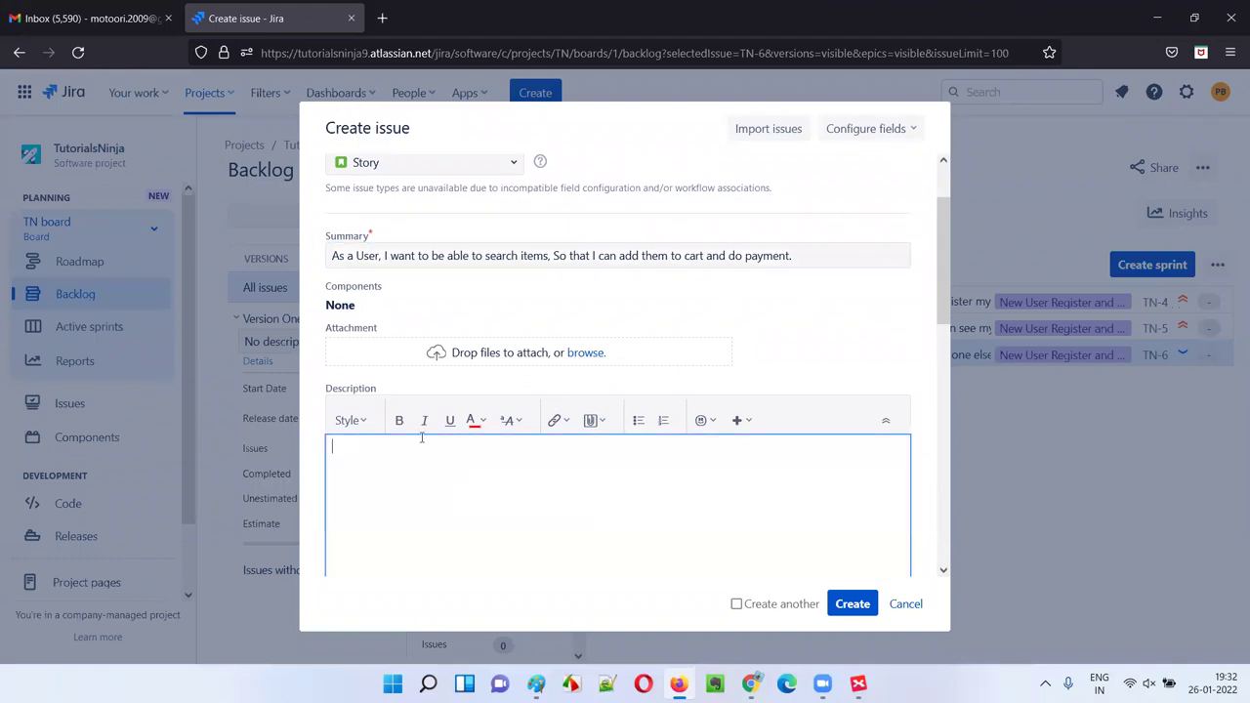
text(Acceptance Criteria)
triple_click(447, 447)
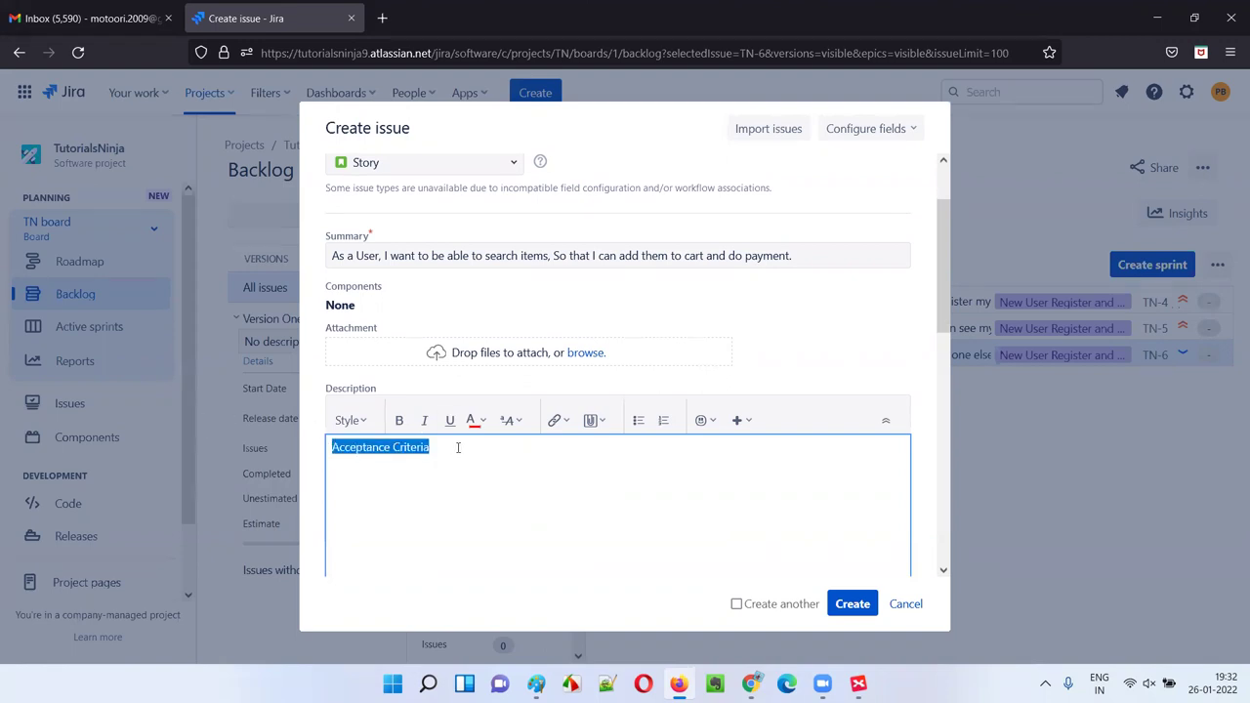
click(398, 420)
key(Return)
Step: Paste cell D6's US_004 acceptance criteria below the heading
key(alt+Tab)
key(ctrl+2)
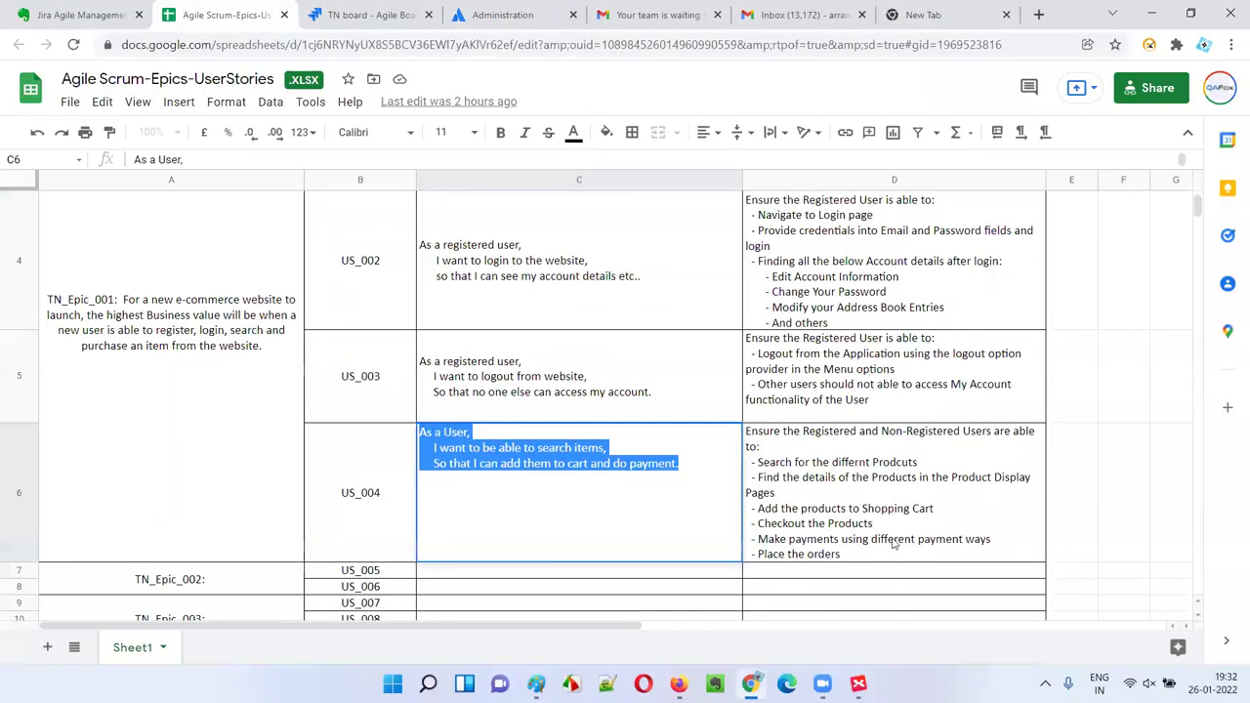
double_click(893, 544)
key(ctrl+a)
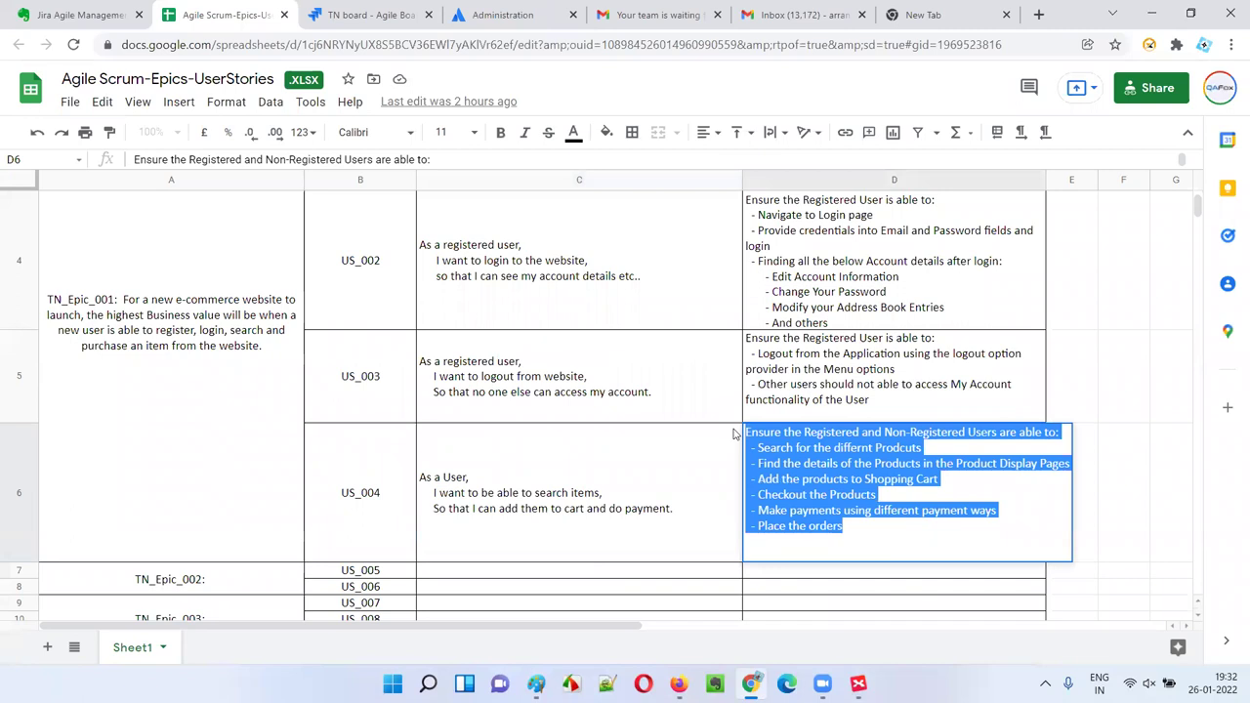
key(alt+Tab)
key(ctrl+v)
scroll(845, 522, down, 4)
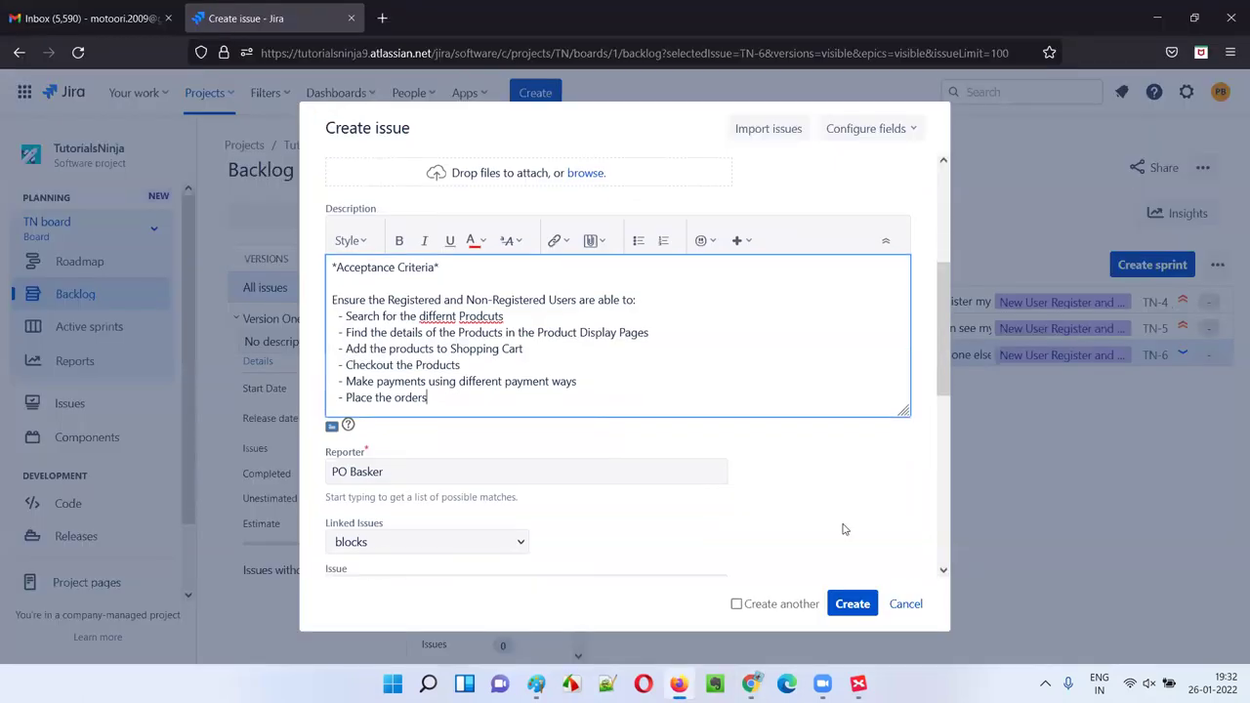
Step: Give the search-items story High priority, link it to New User Register and Purchase Items, and create it
scroll(408, 298, down, 1)
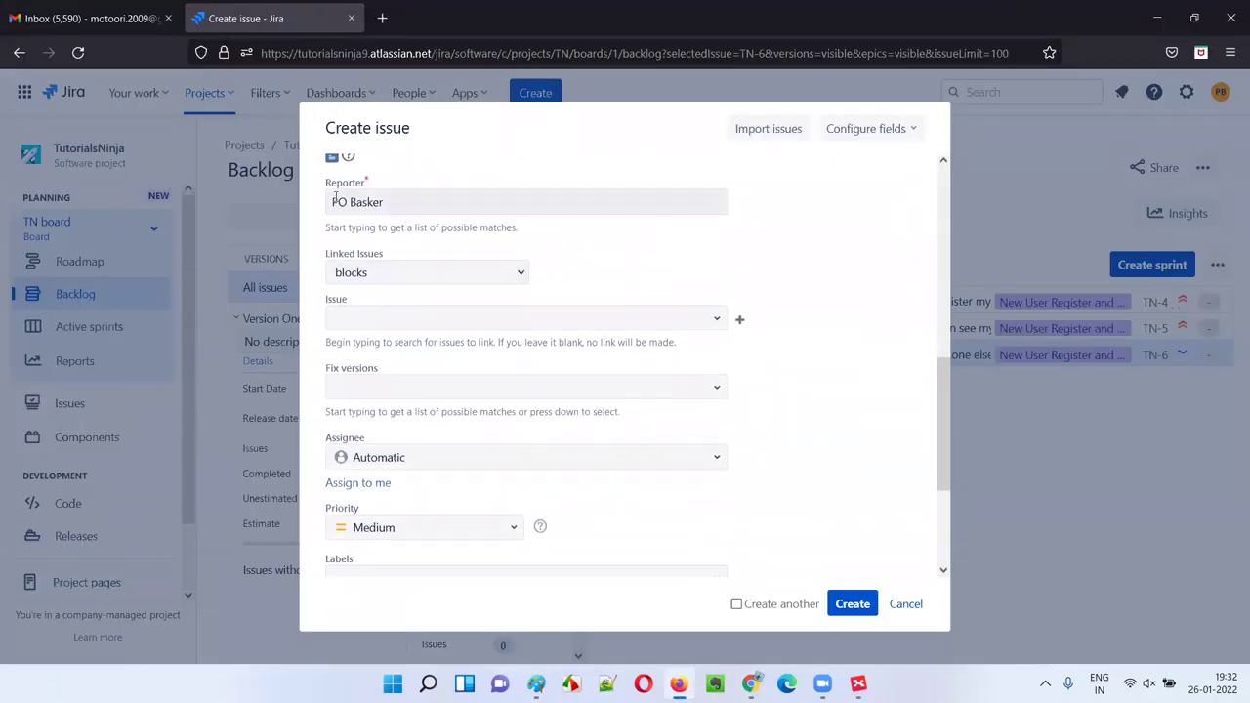
scroll(400, 293, down, 1)
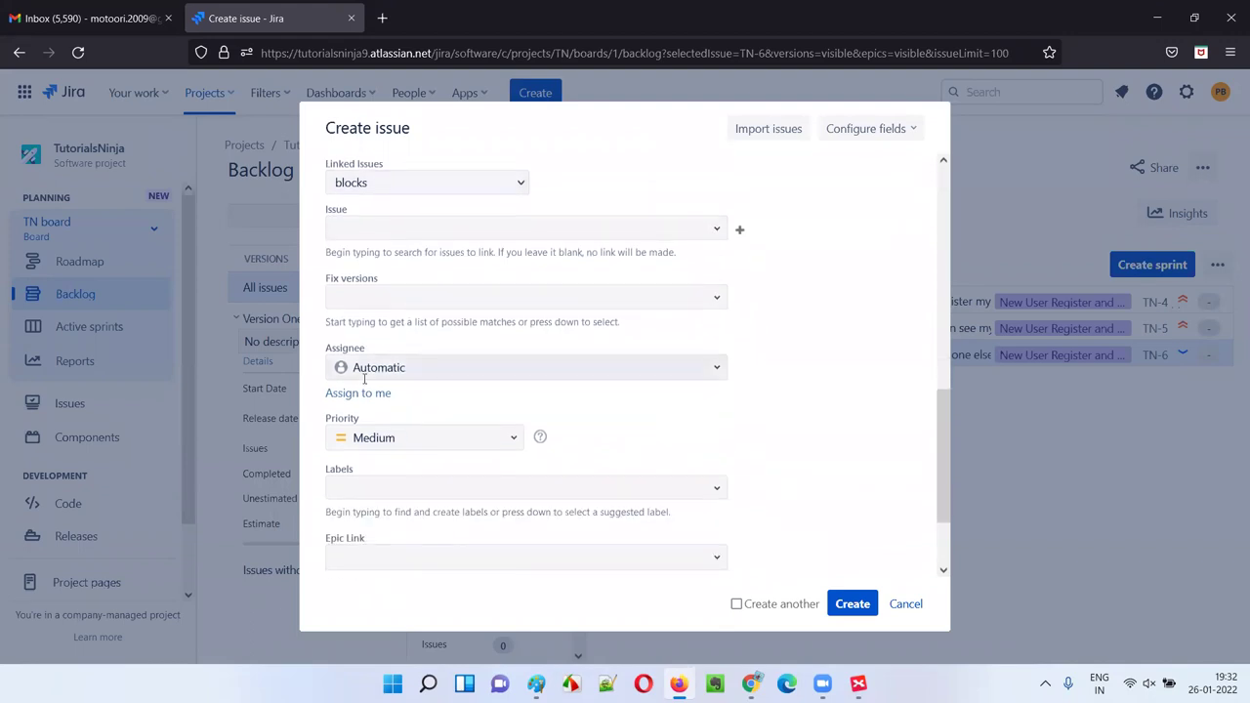
click(513, 441)
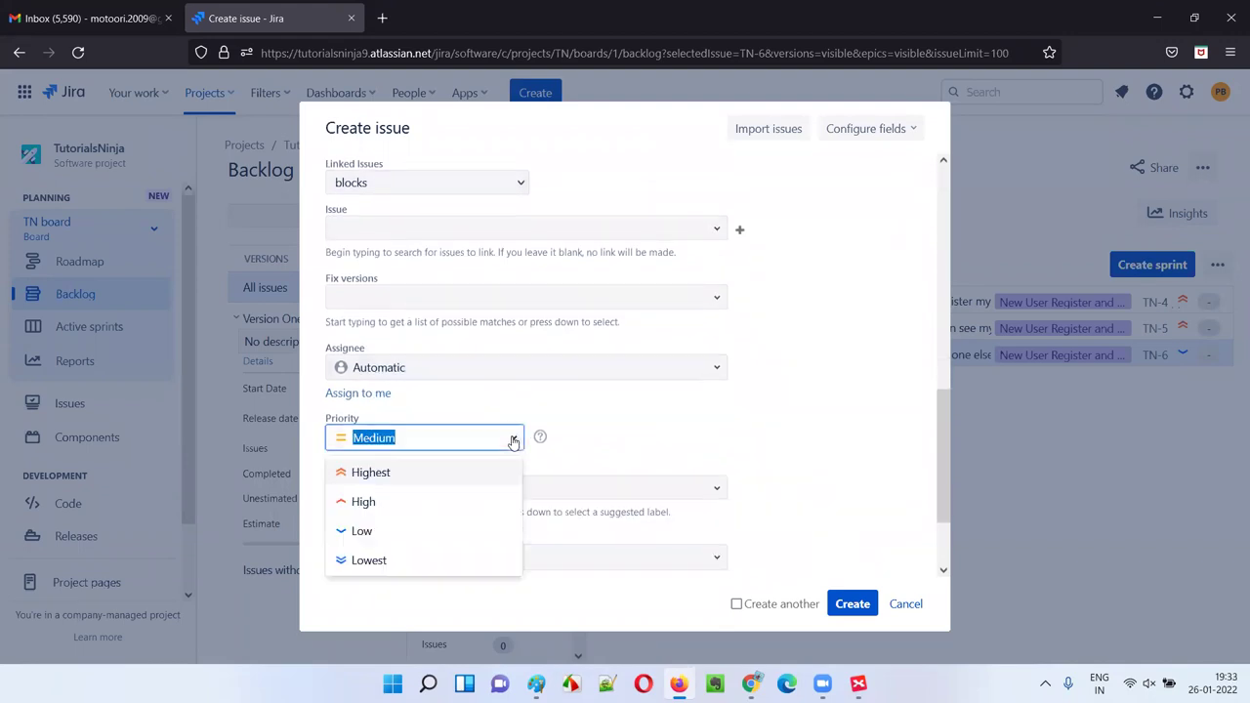
click(380, 502)
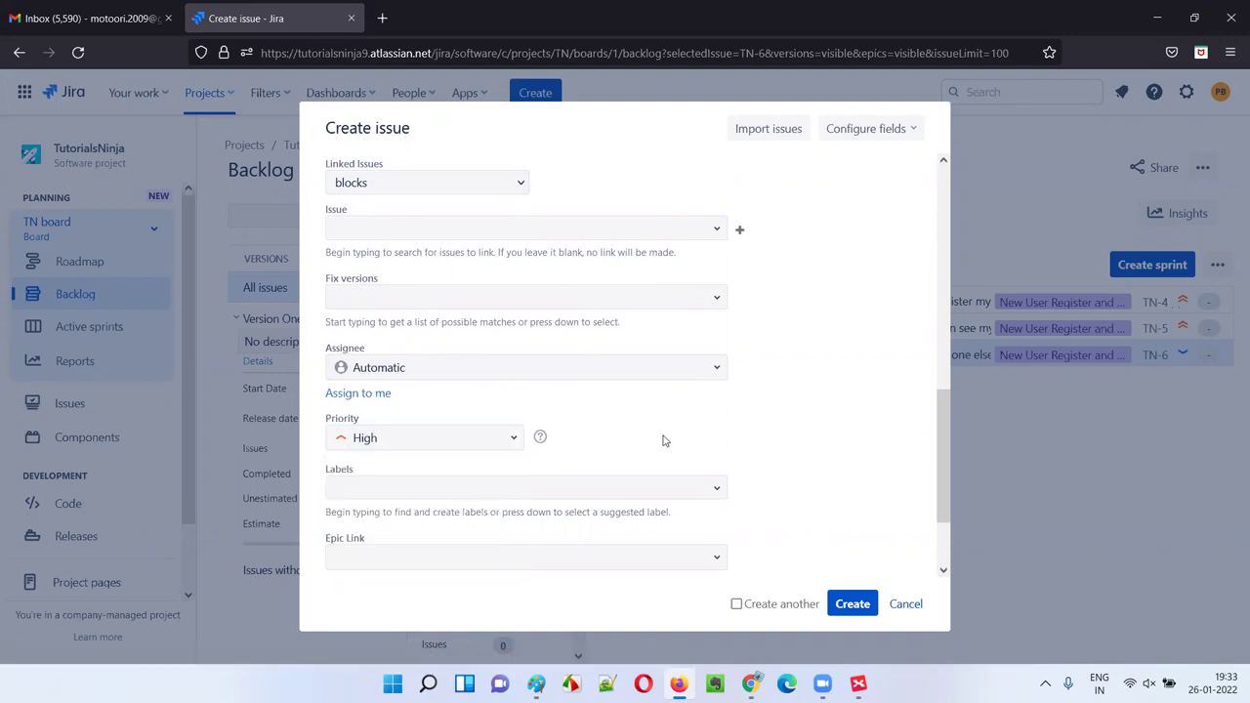
scroll(663, 440, down, 1)
scroll(502, 429, down, 1)
click(627, 452)
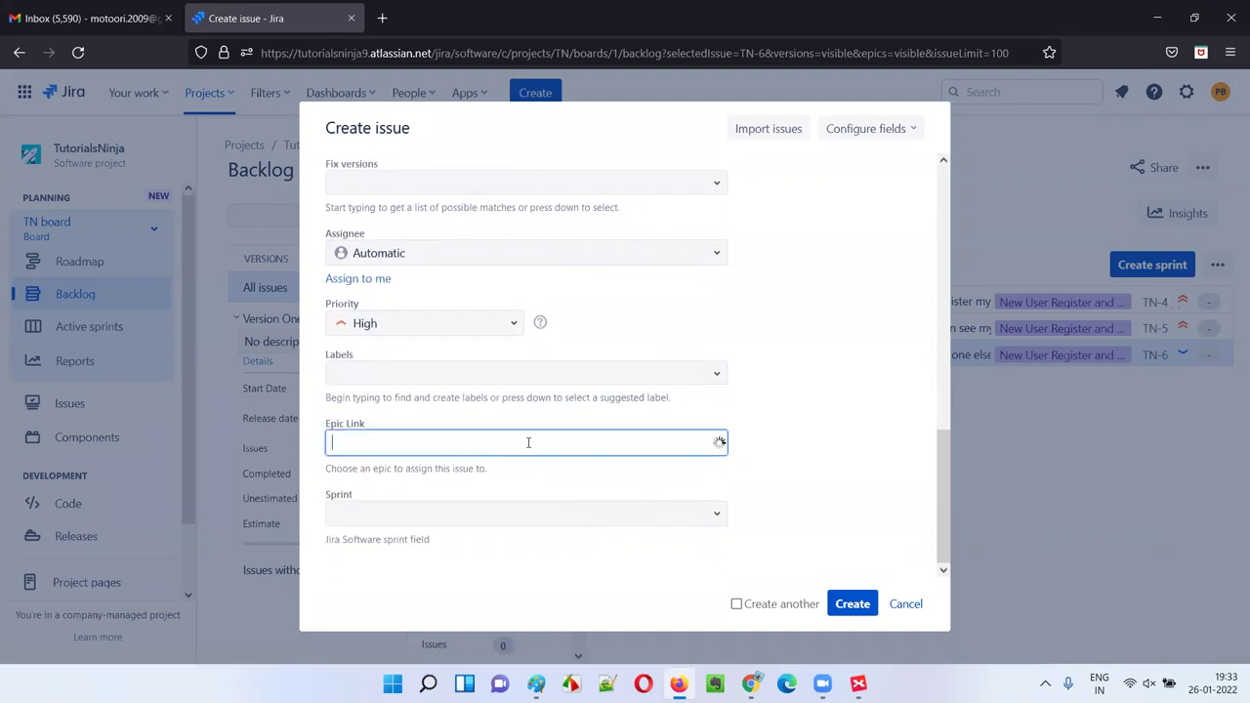
click(664, 506)
click(829, 607)
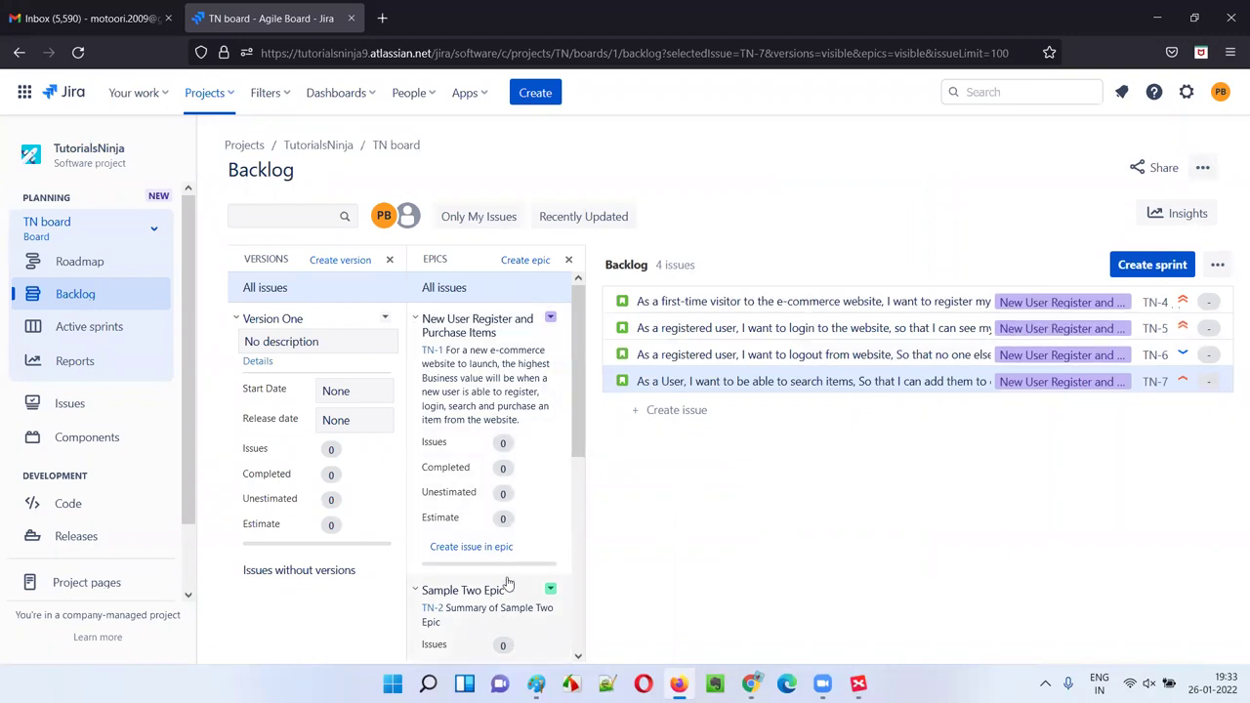
scroll(507, 583, down, 5)
scroll(473, 458, up, 5)
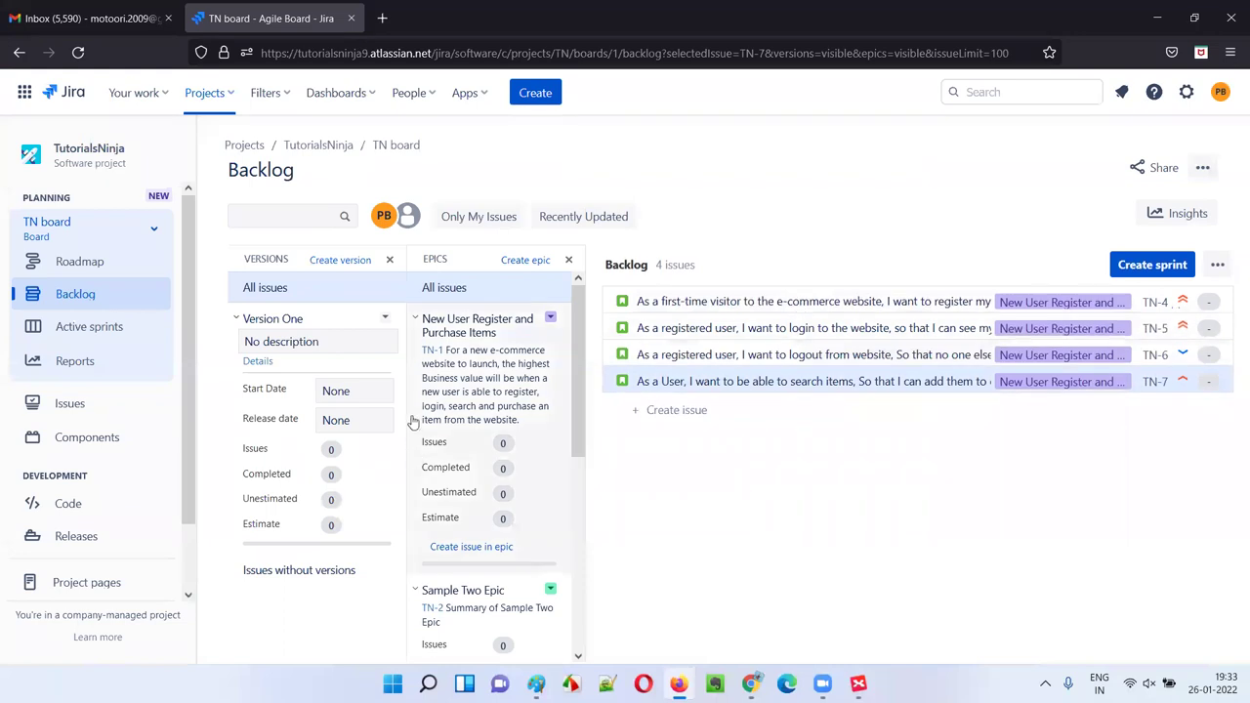
Step: Start a new story with the summary 'Story Five for Sample Epic 2'
click(535, 92)
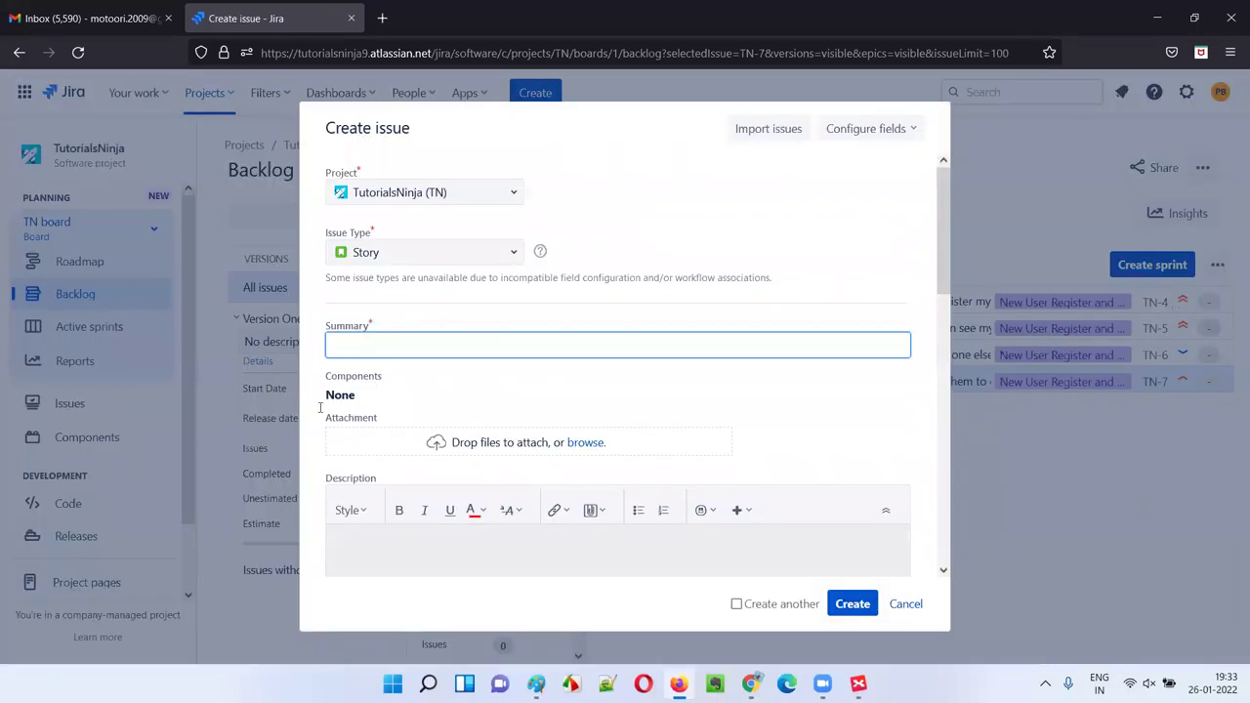
click(377, 346)
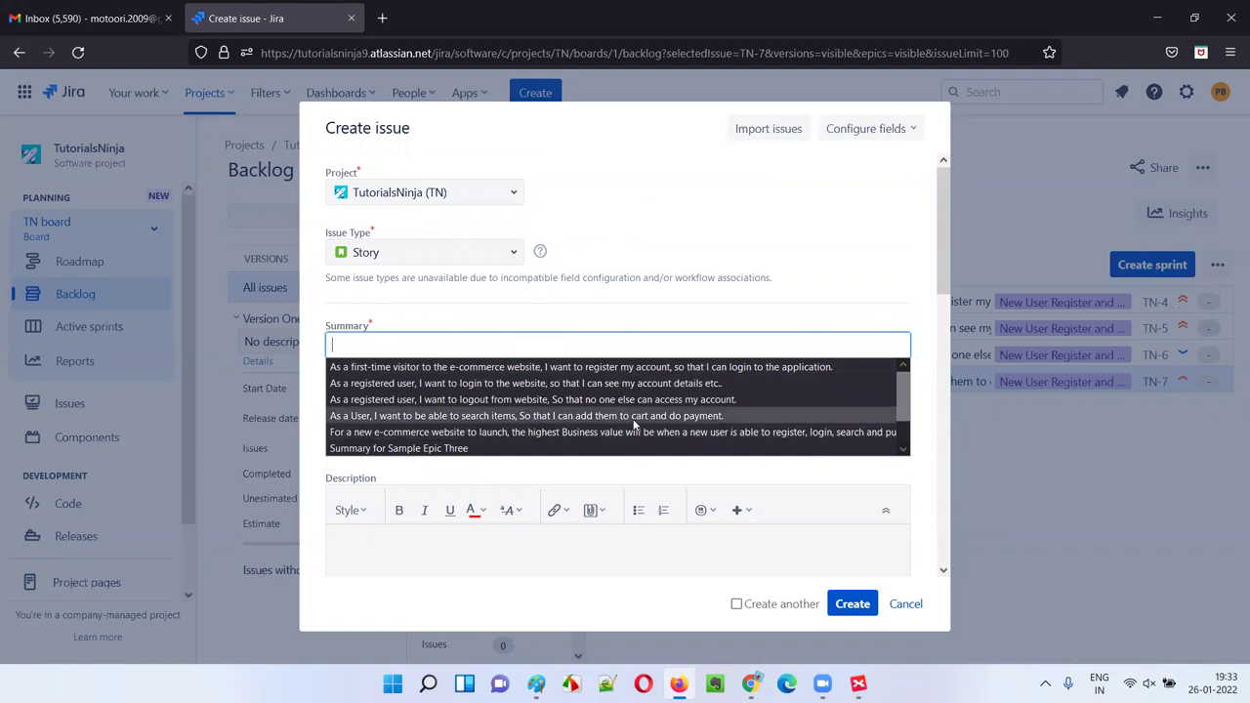
text(Story Five for Sample Epic 2)
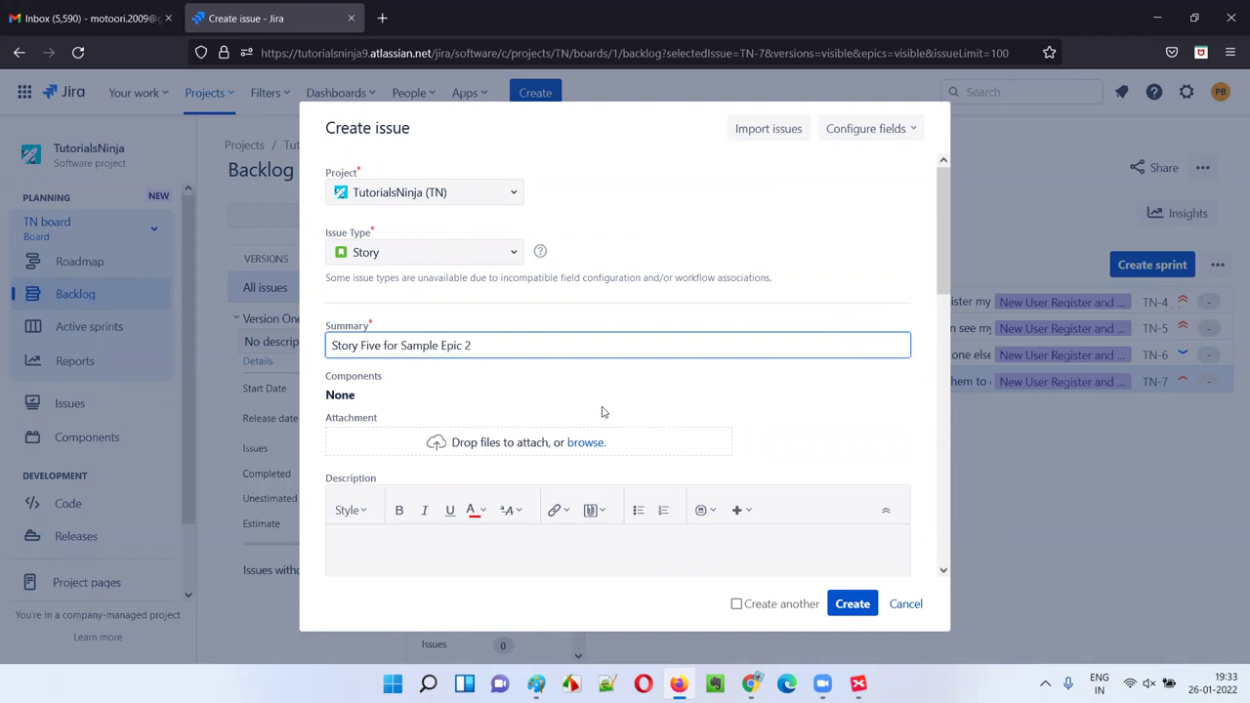
scroll(421, 368, down, 2)
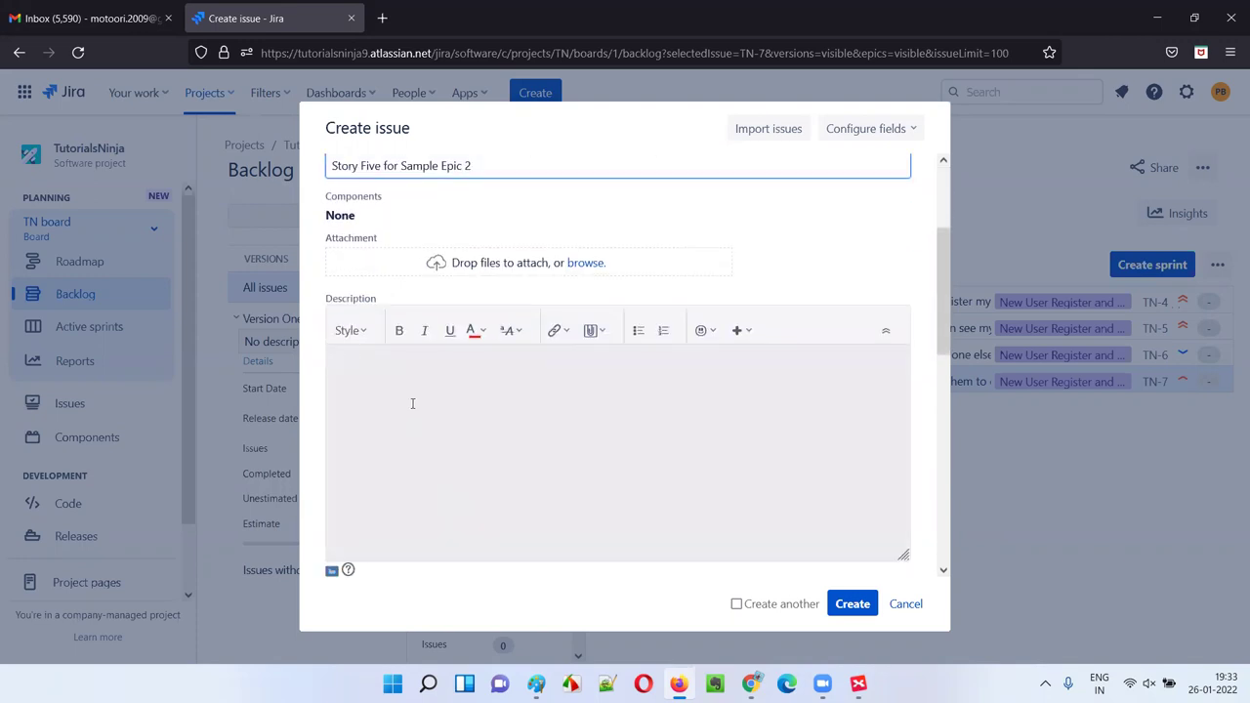
click(421, 395)
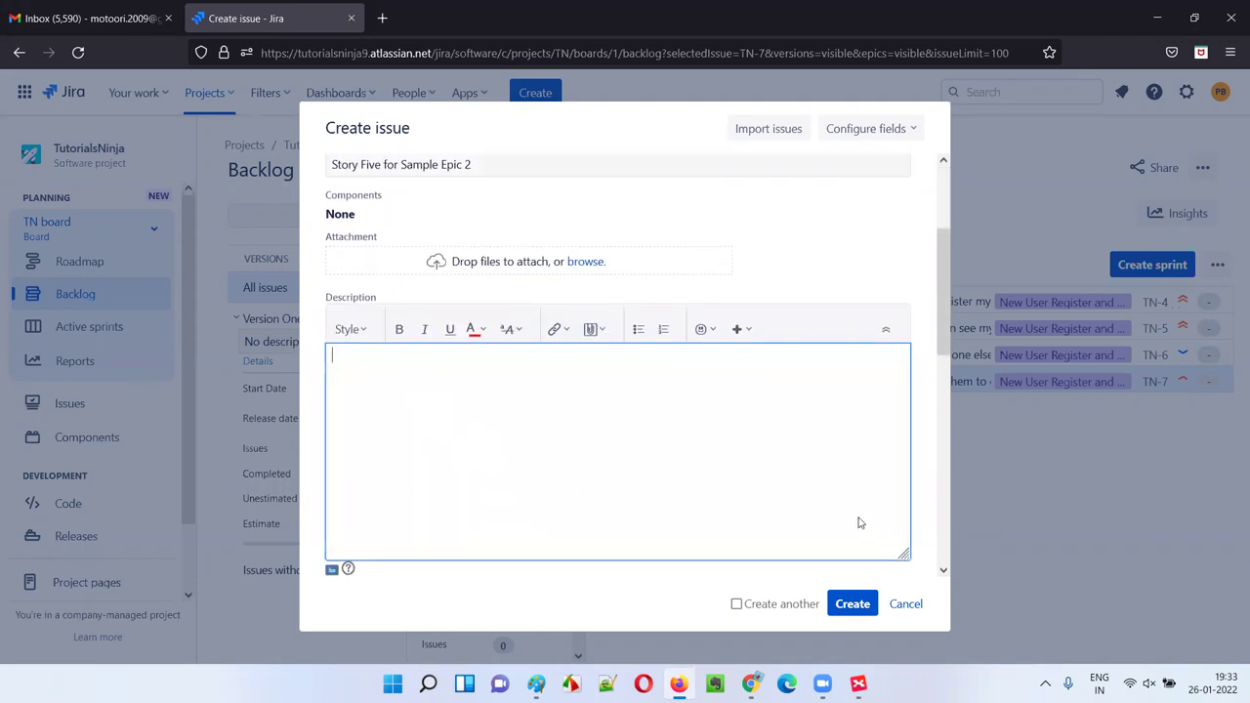
Step: Set its priority to Lowest, link it to Sample Two Epic, and create it
scroll(482, 457, down, 4)
scroll(408, 307, down, 1)
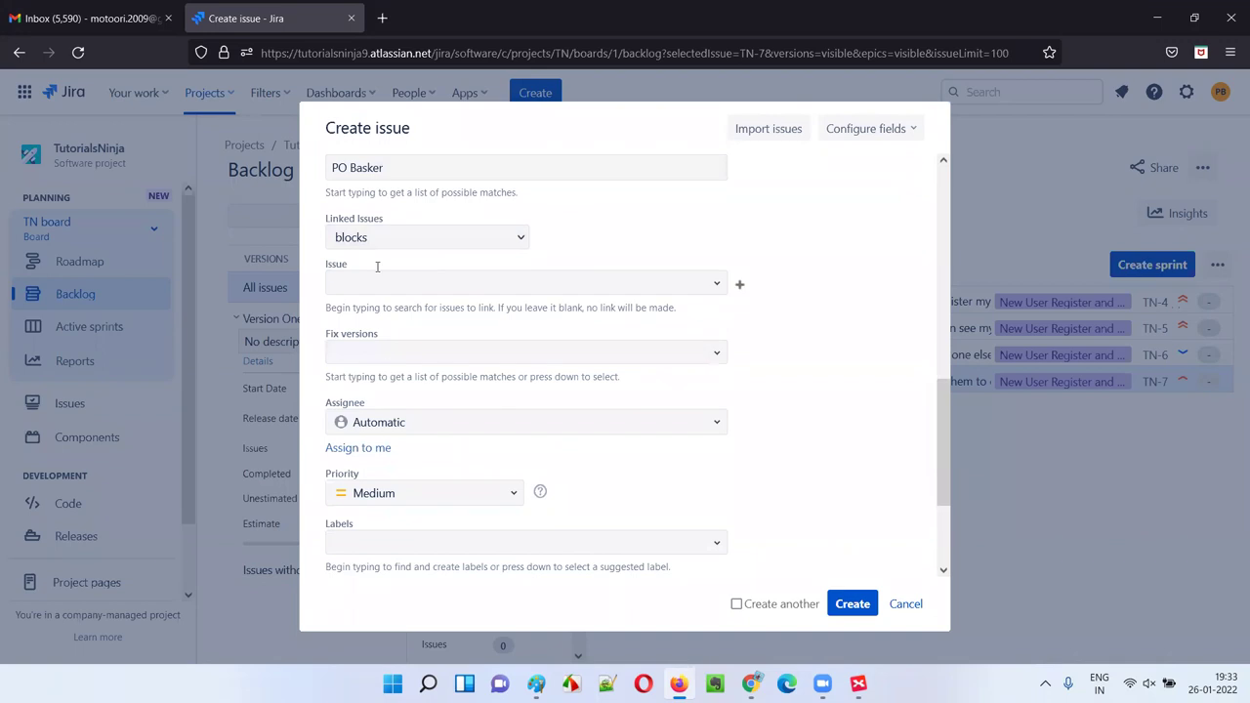
scroll(510, 400, down, 2)
click(512, 323)
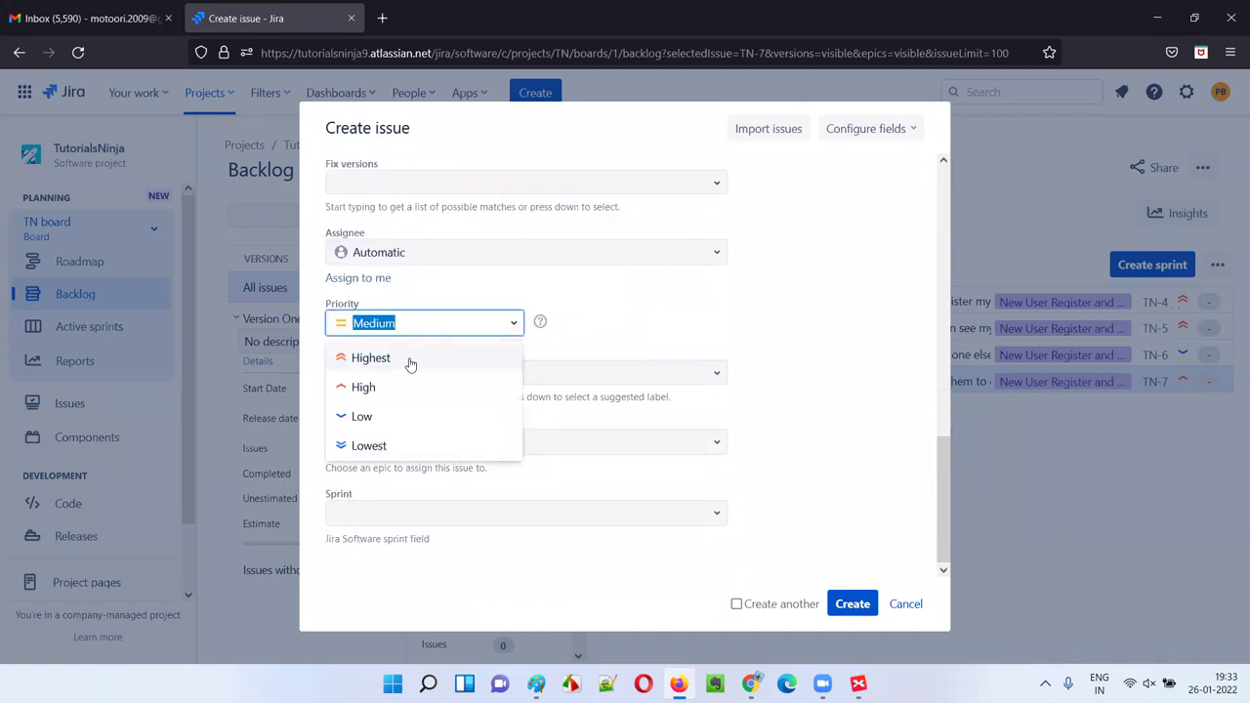
click(381, 445)
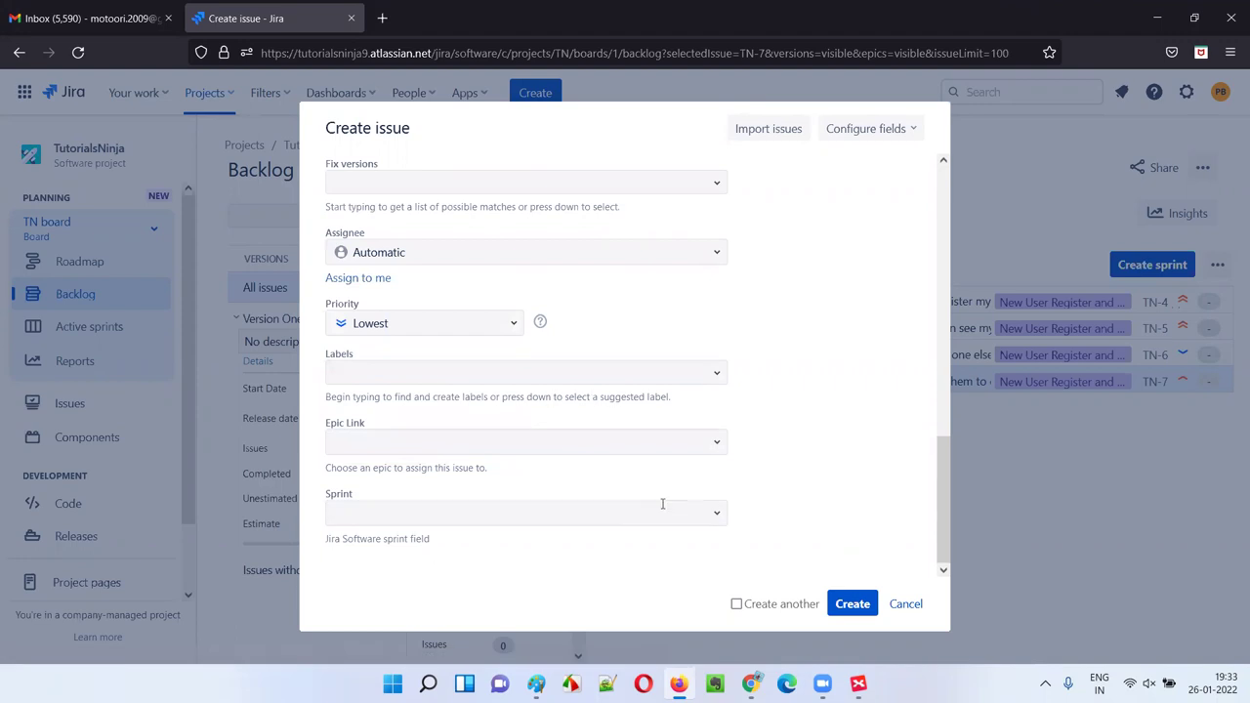
click(718, 440)
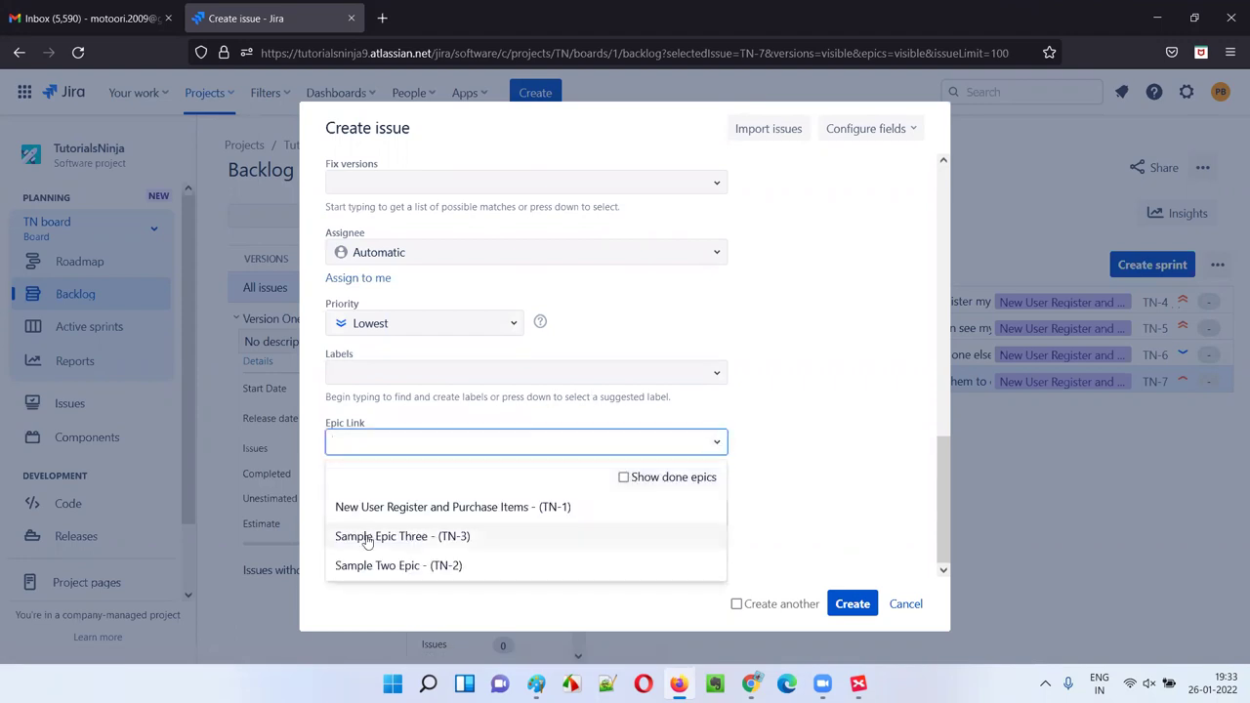
click(447, 567)
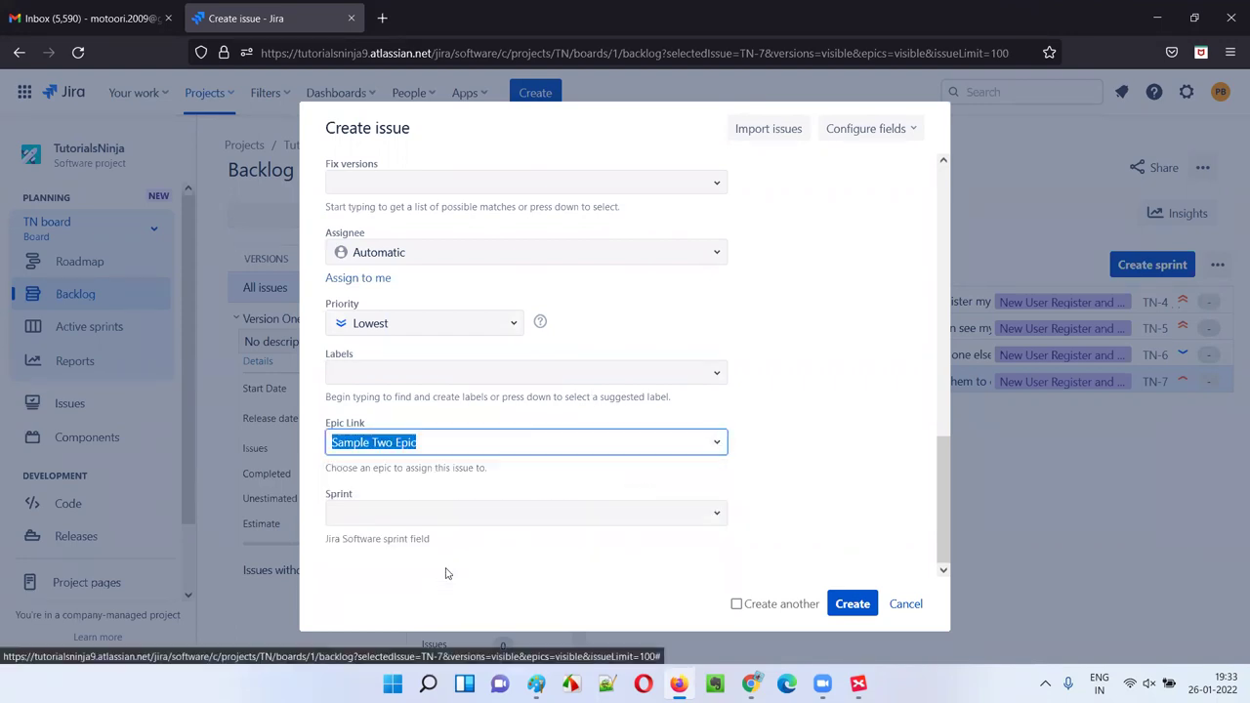
click(807, 377)
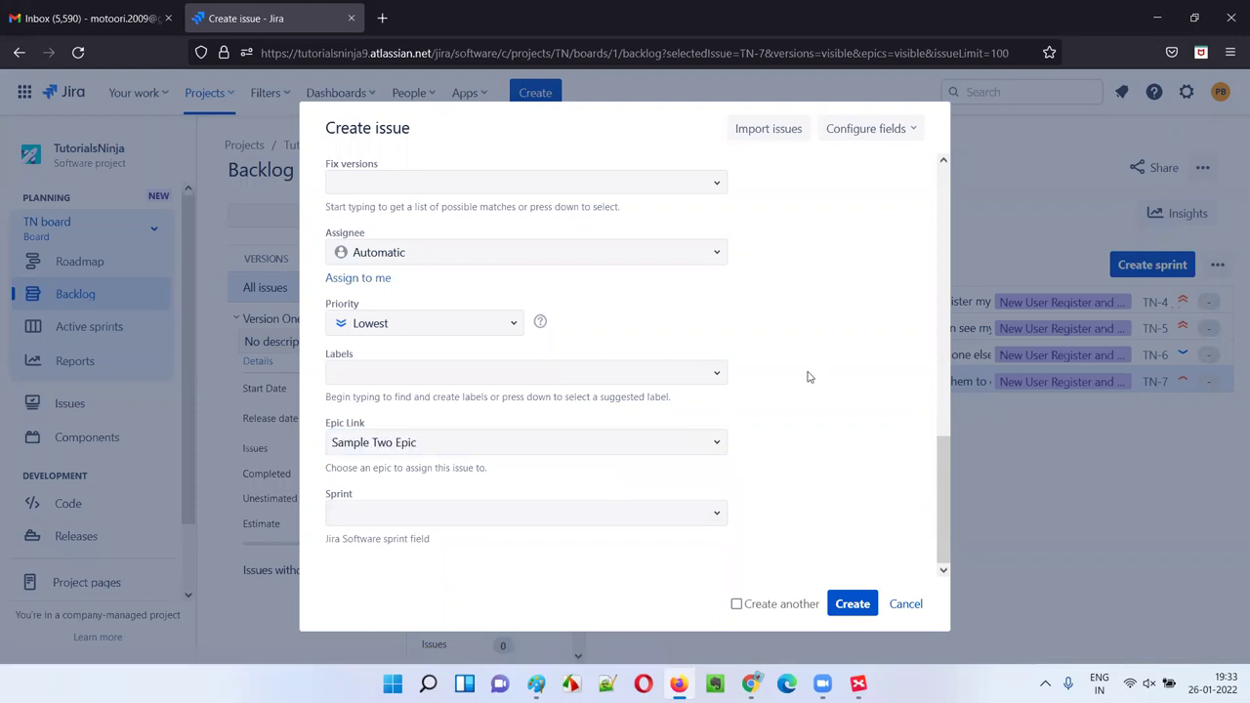
click(852, 603)
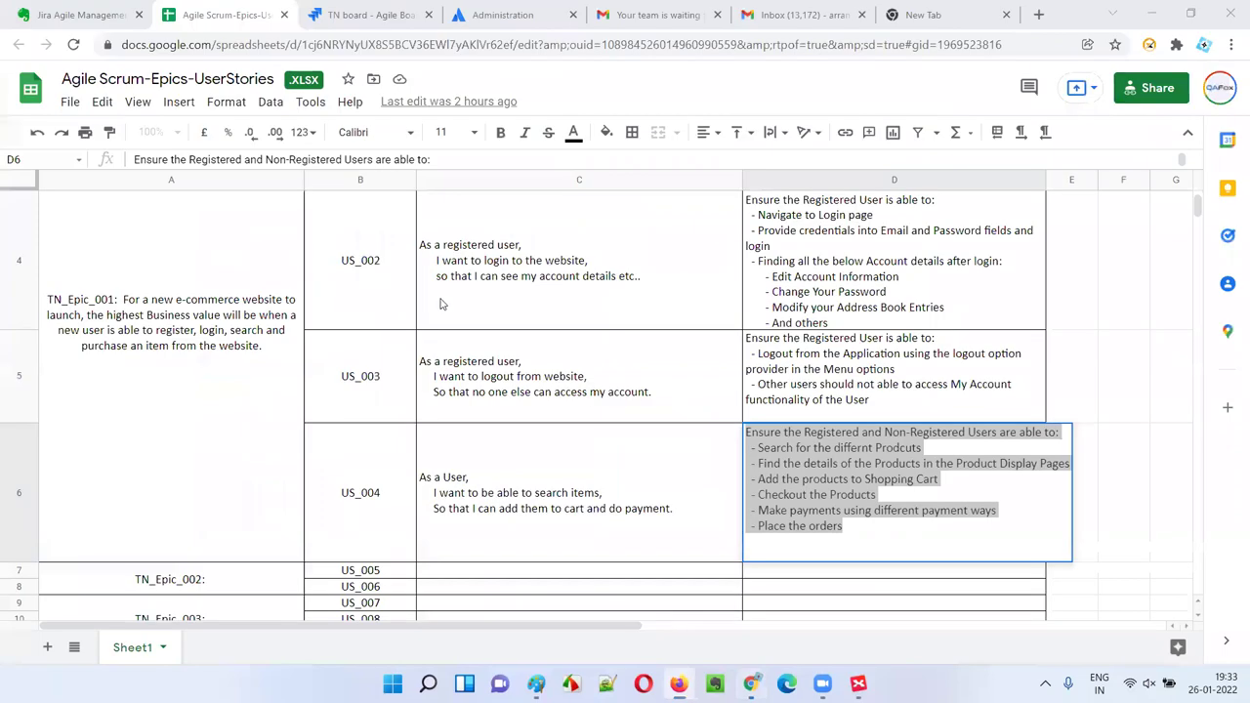
Step: In the user stories spreadsheet, select the TN_Epic_002 cell and story id US_006
click(240, 334)
scroll(242, 337, down, 3)
click(184, 448)
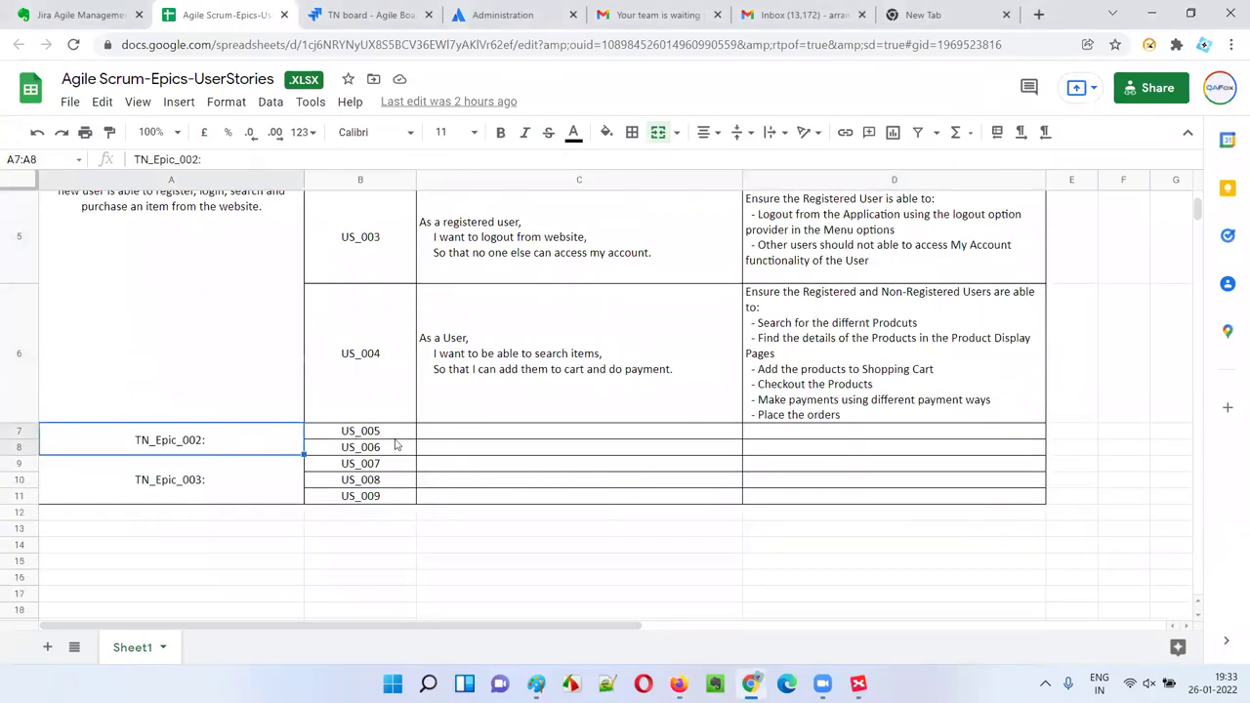
click(387, 447)
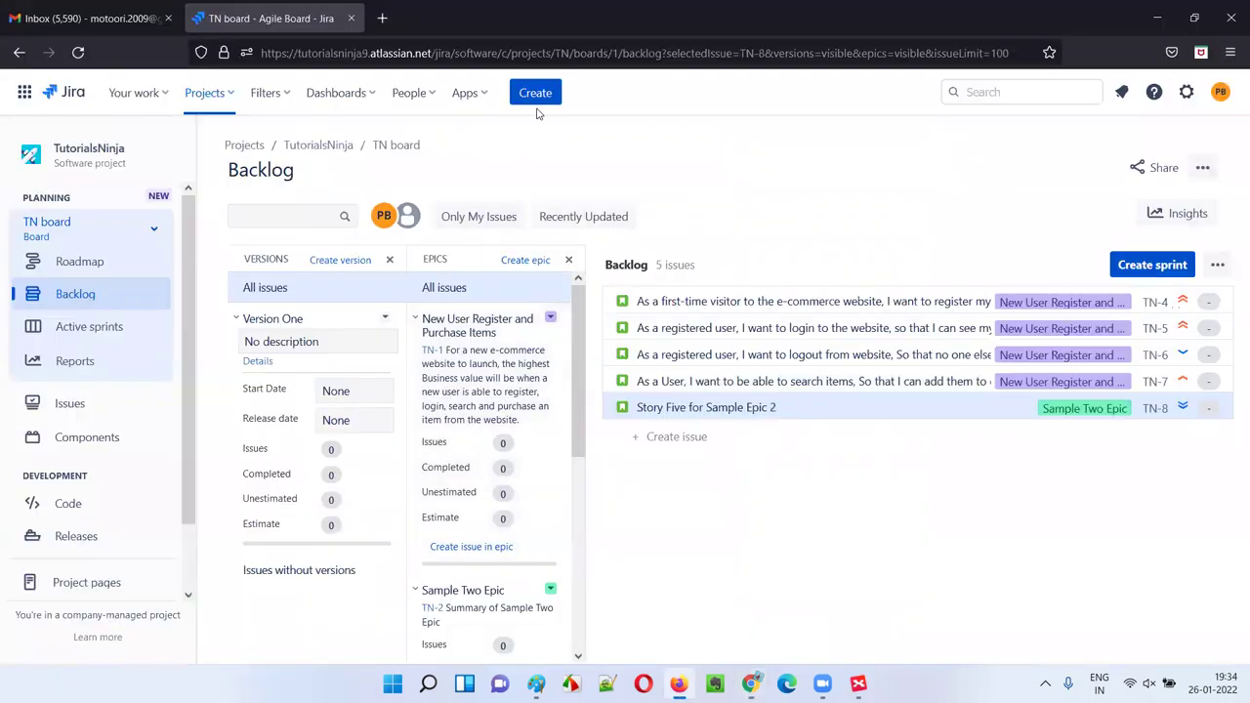
Step: Start a new story with the summary 'Story Six for Sample Epic Two'
click(535, 92)
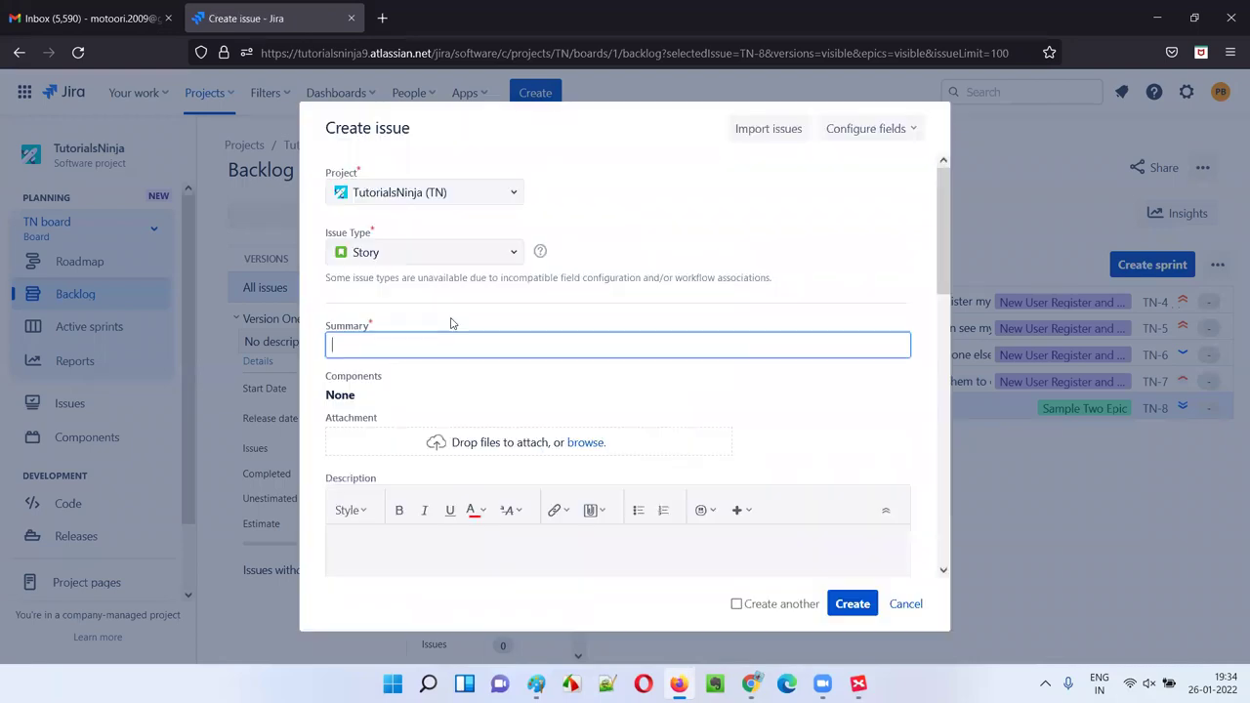
text(Sa)
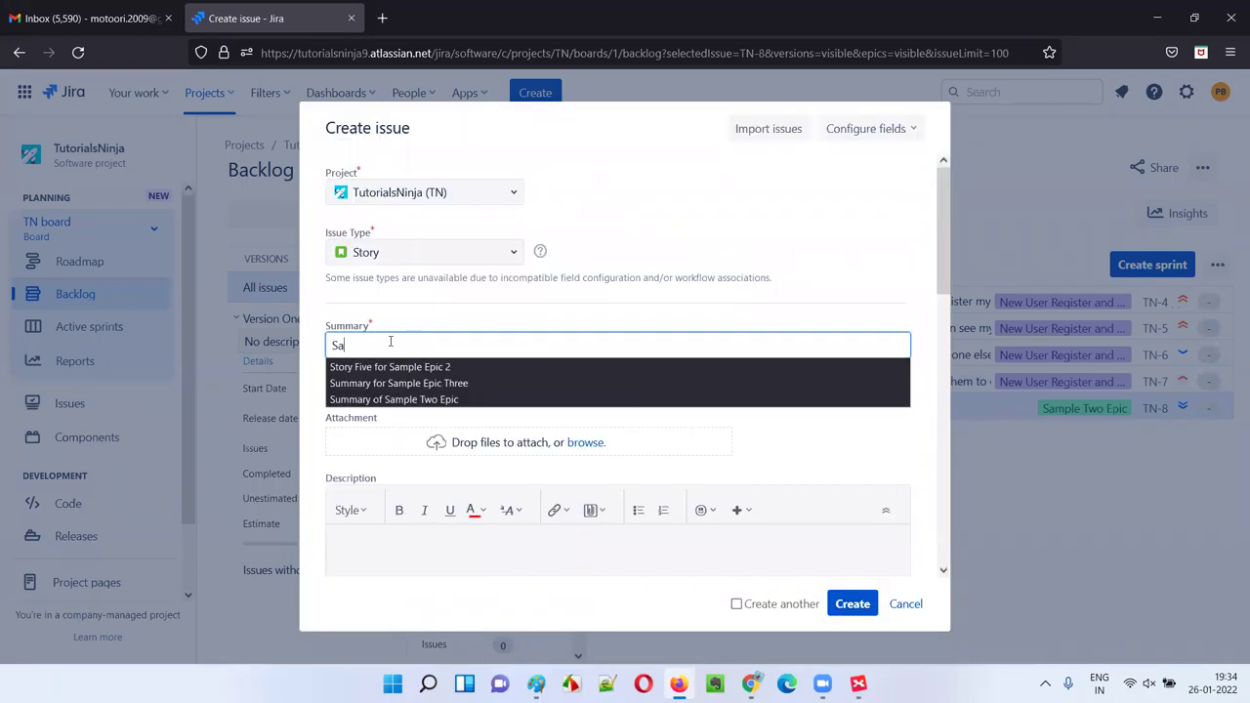
text(mple Story)
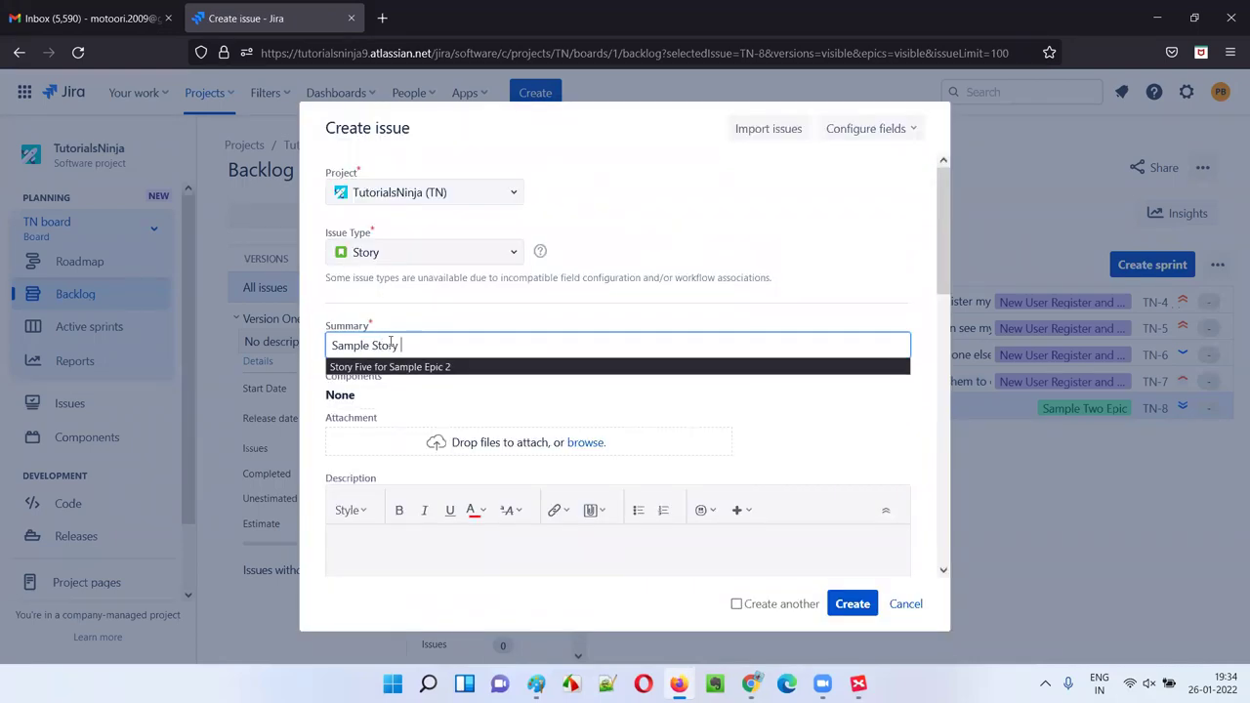
key(BackSpace)
key(BackSpace)
key(BackSpace)
key(BackSpace)
key(BackSpace)
key(BackSpace)
text(tory Six for)
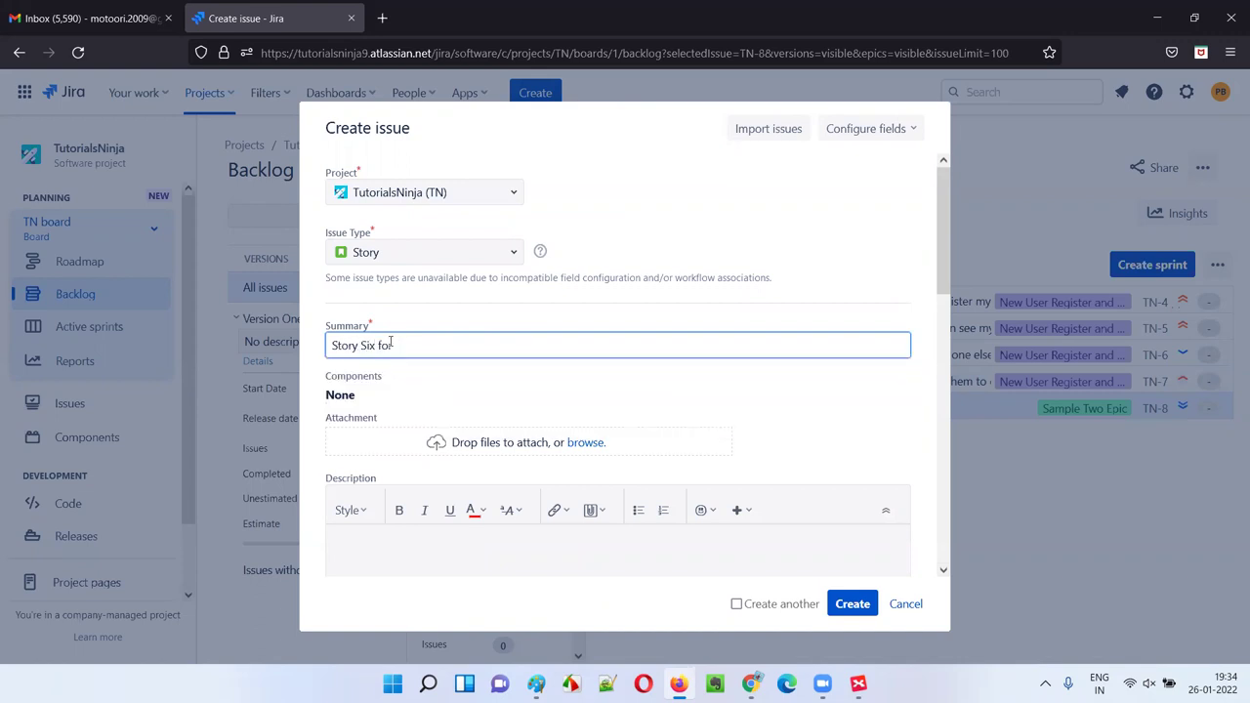
text( Samp)
key(BackSpace)
text(mp)
Step: Keep Medium priority, link it to Sample Two Epic, and create it as TN-9
scroll(486, 371, down, 8)
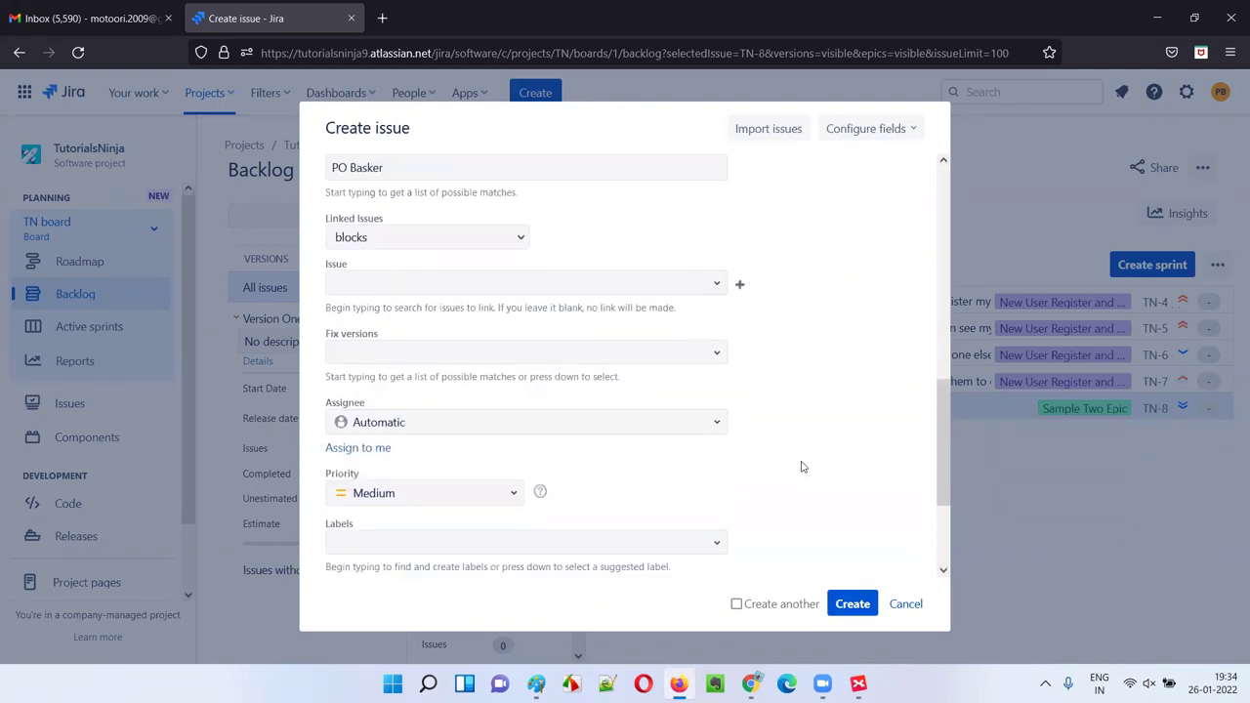
click(514, 496)
click(545, 482)
scroll(494, 380, down, 3)
click(716, 444)
click(404, 563)
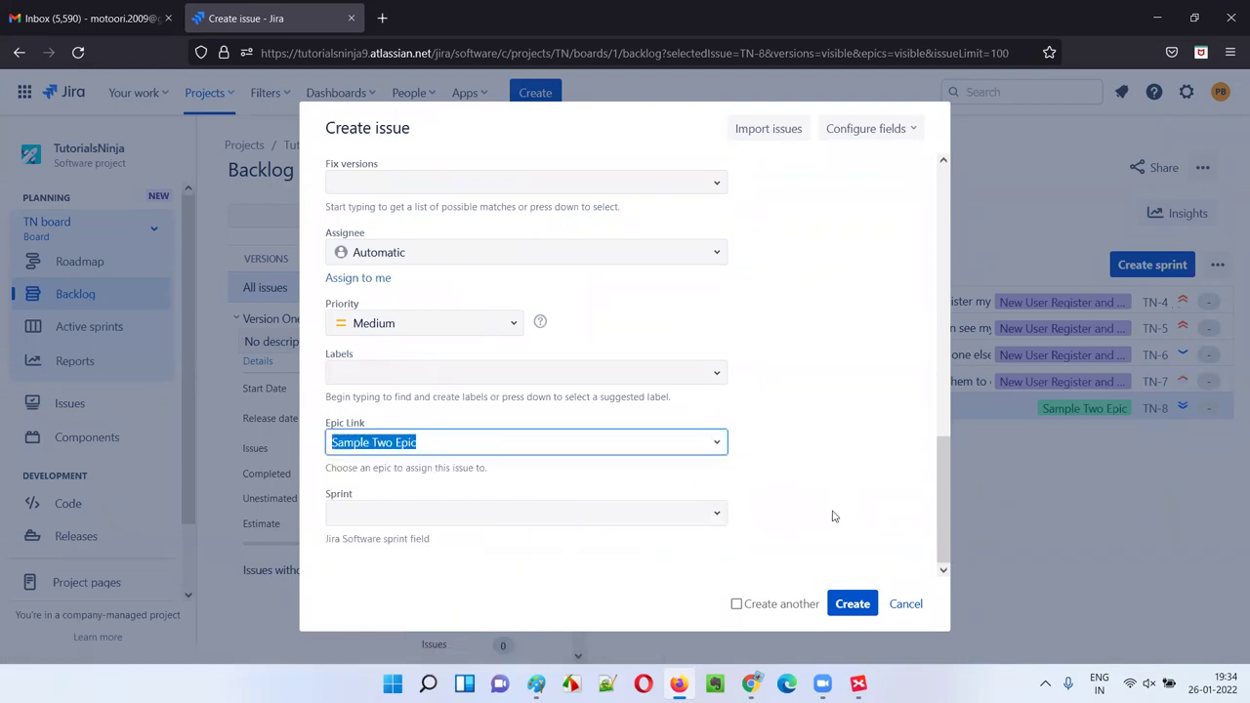
click(864, 606)
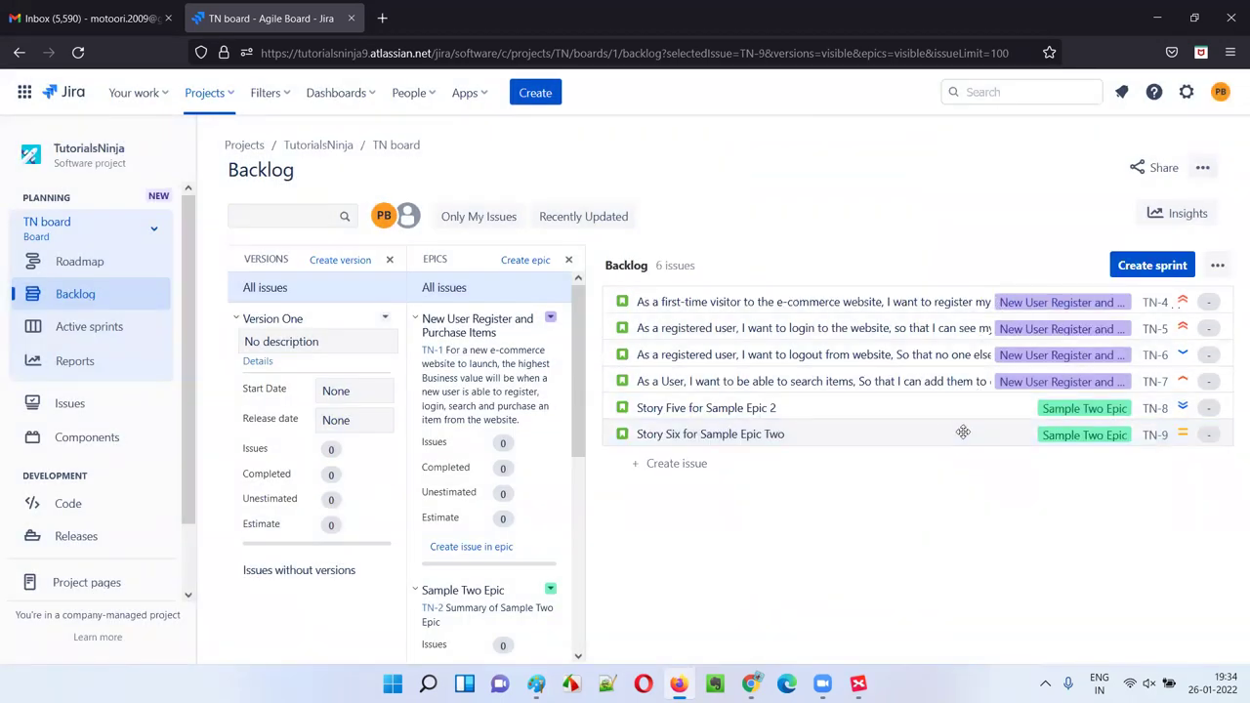
Step: Start a new story with the summary 'Story Seven for Sample Epic 3'
click(543, 91)
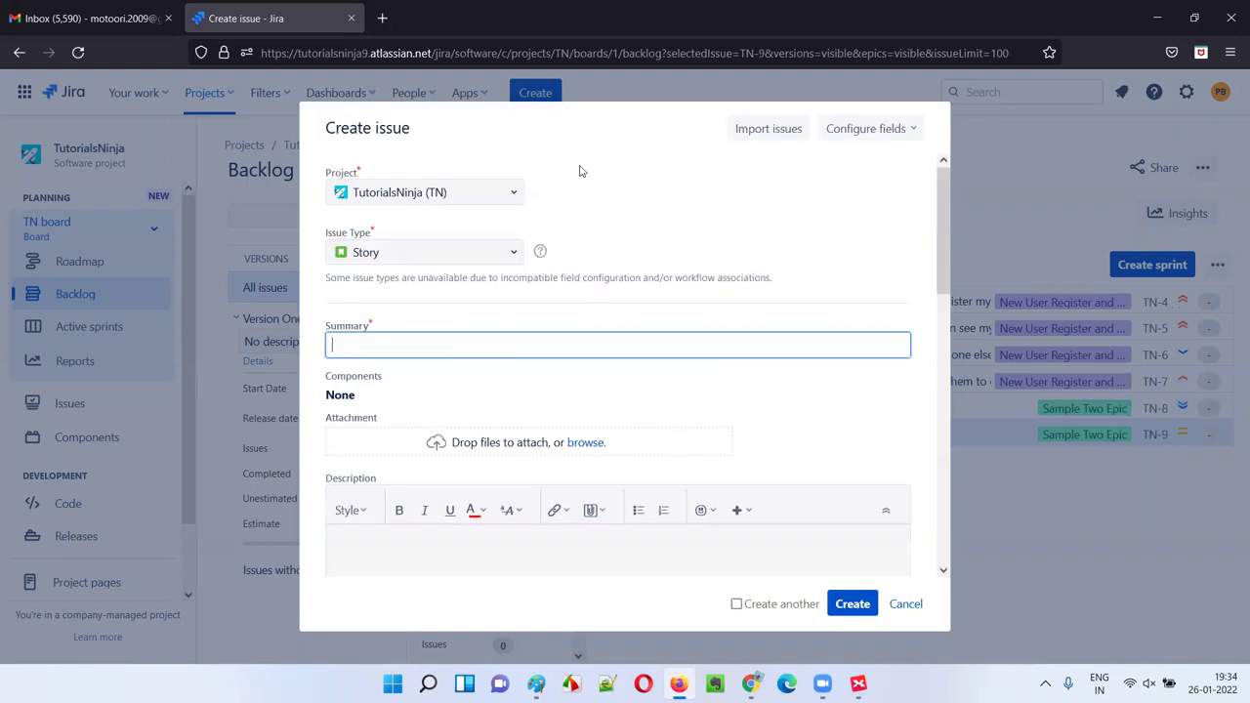
text(Strory)
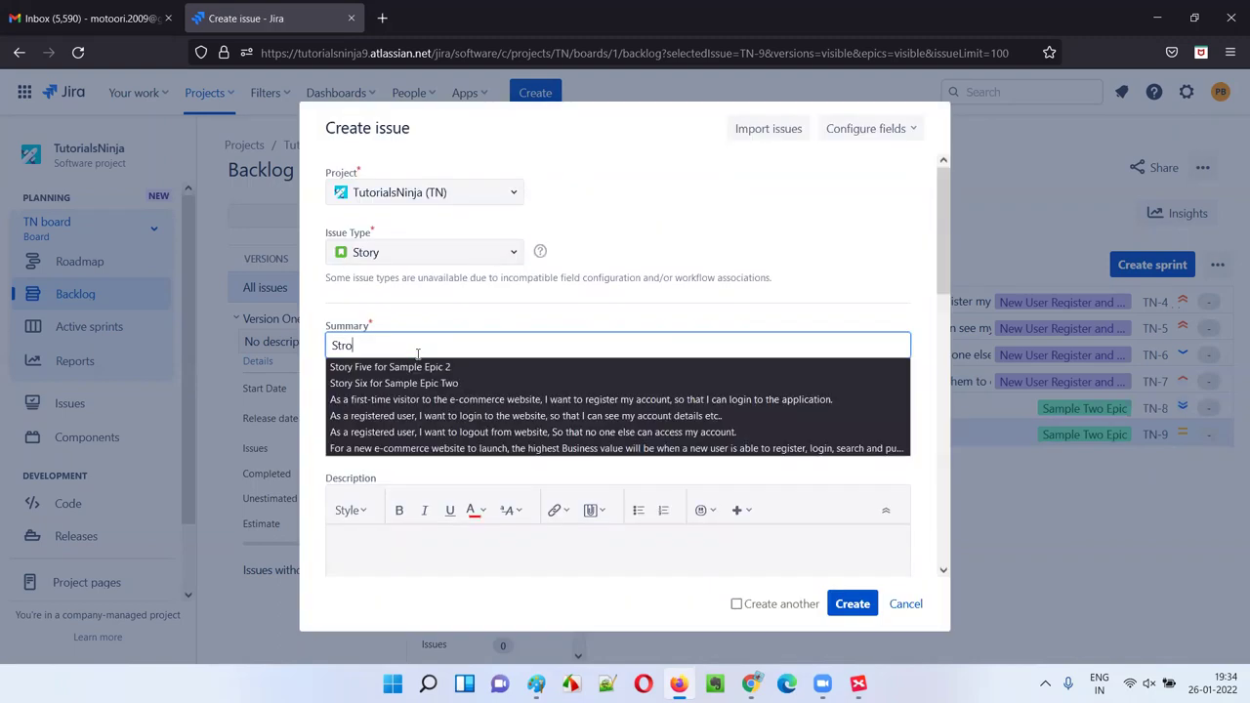
key(BackSpace)
key(BackSpace)
text(or)
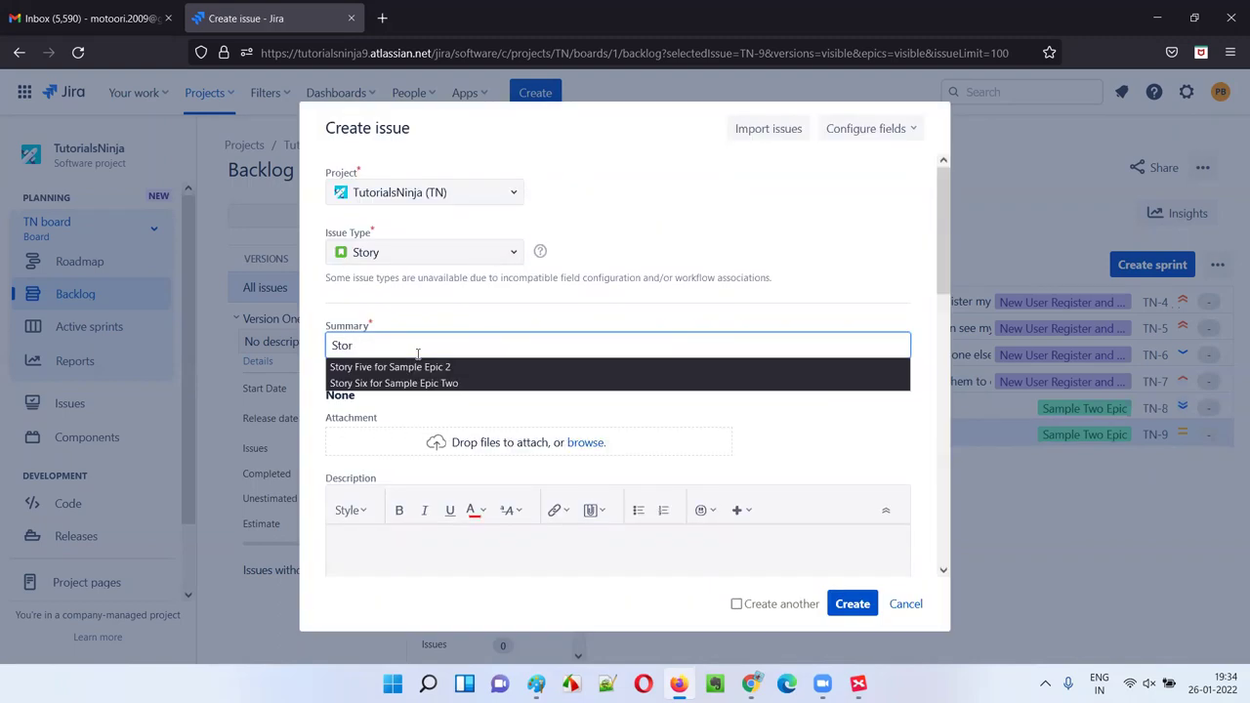
text(y Seven for Samp)
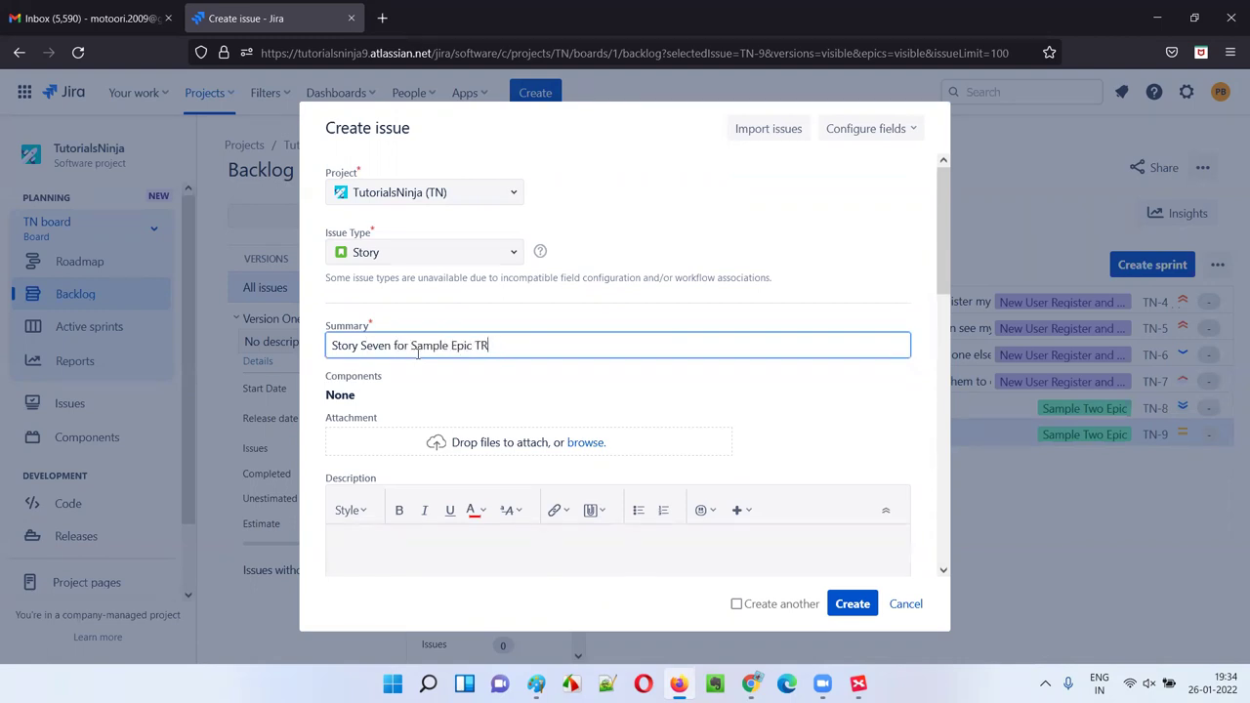
text(le Epic 3)
Step: Link it to Sample Epic Three and save it as TN-10
scroll(566, 416, down, 7)
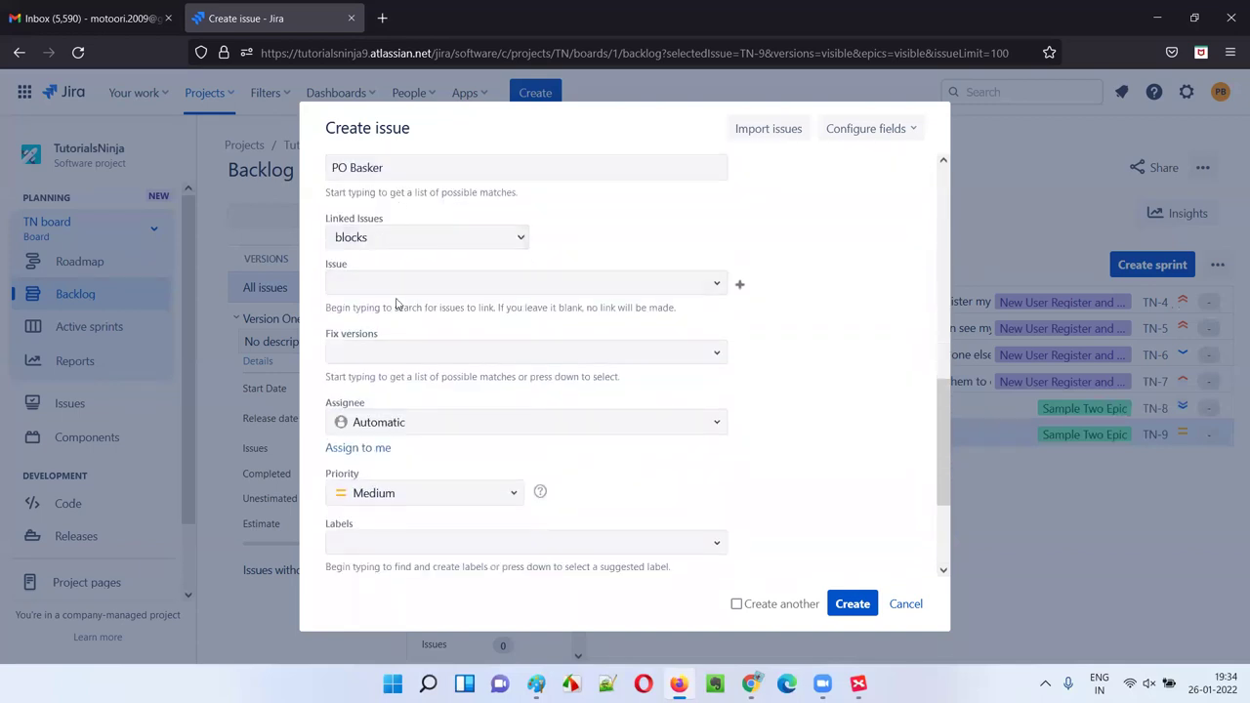
scroll(394, 307, down, 3)
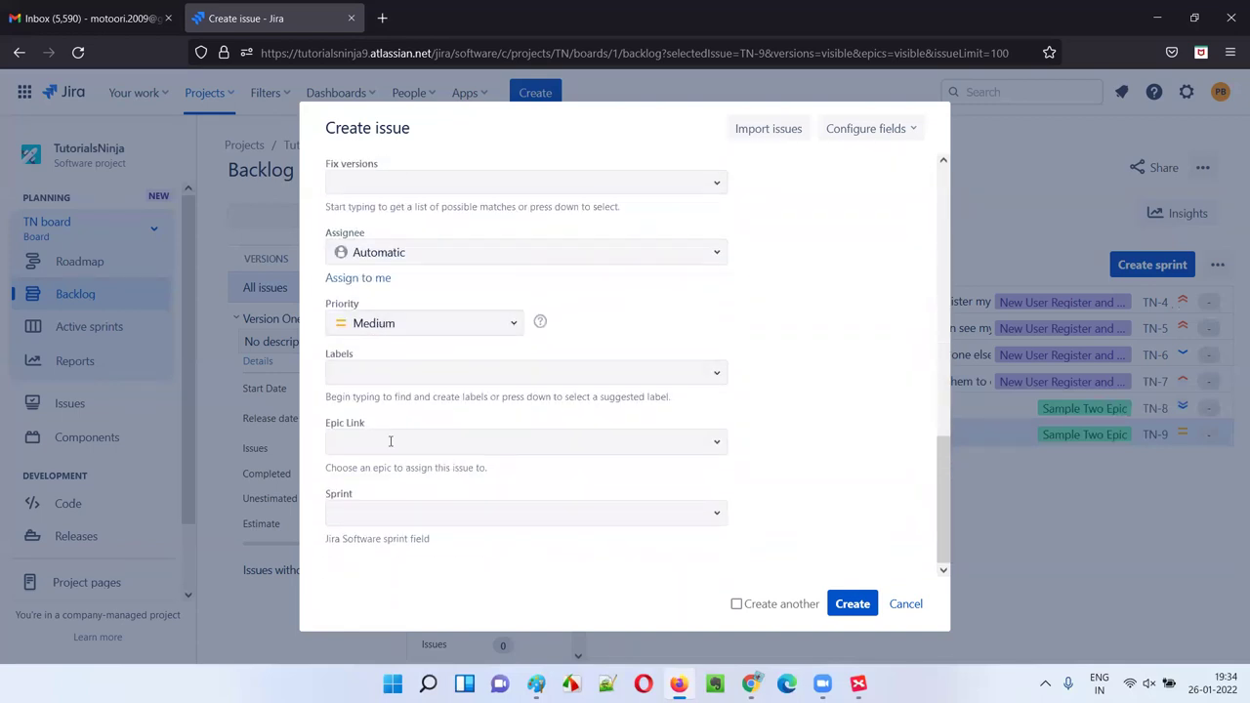
click(714, 442)
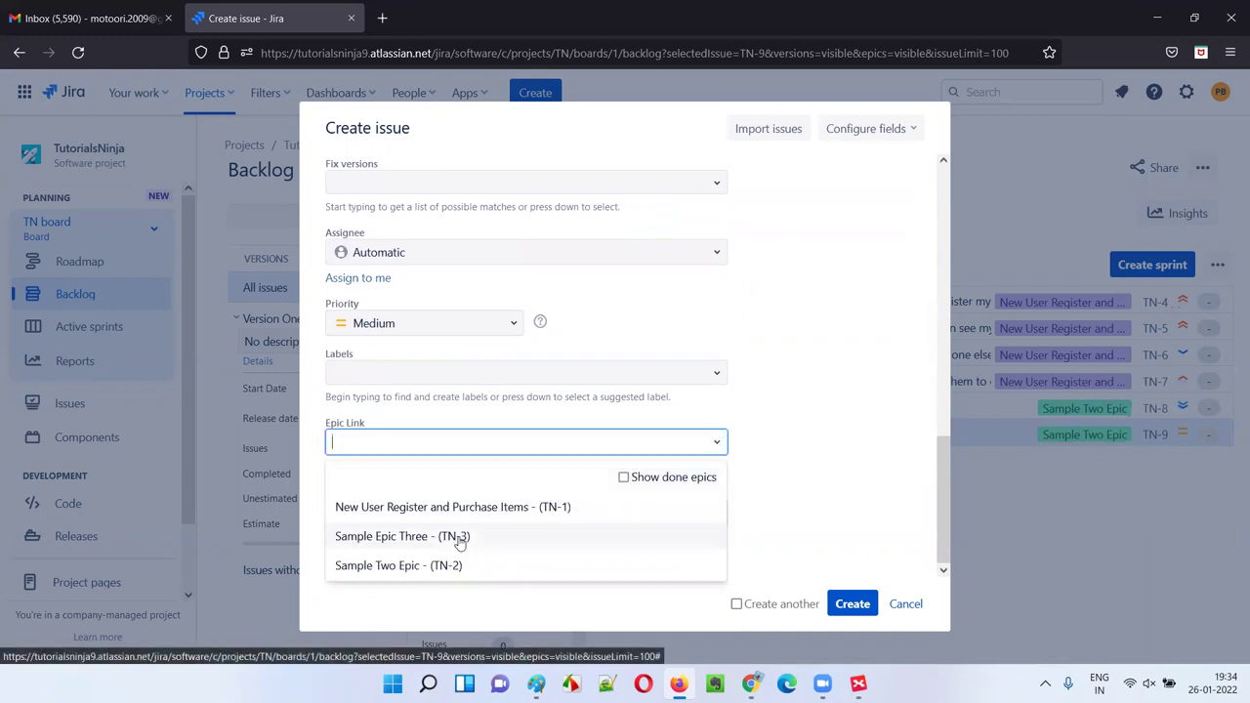
click(457, 537)
click(867, 606)
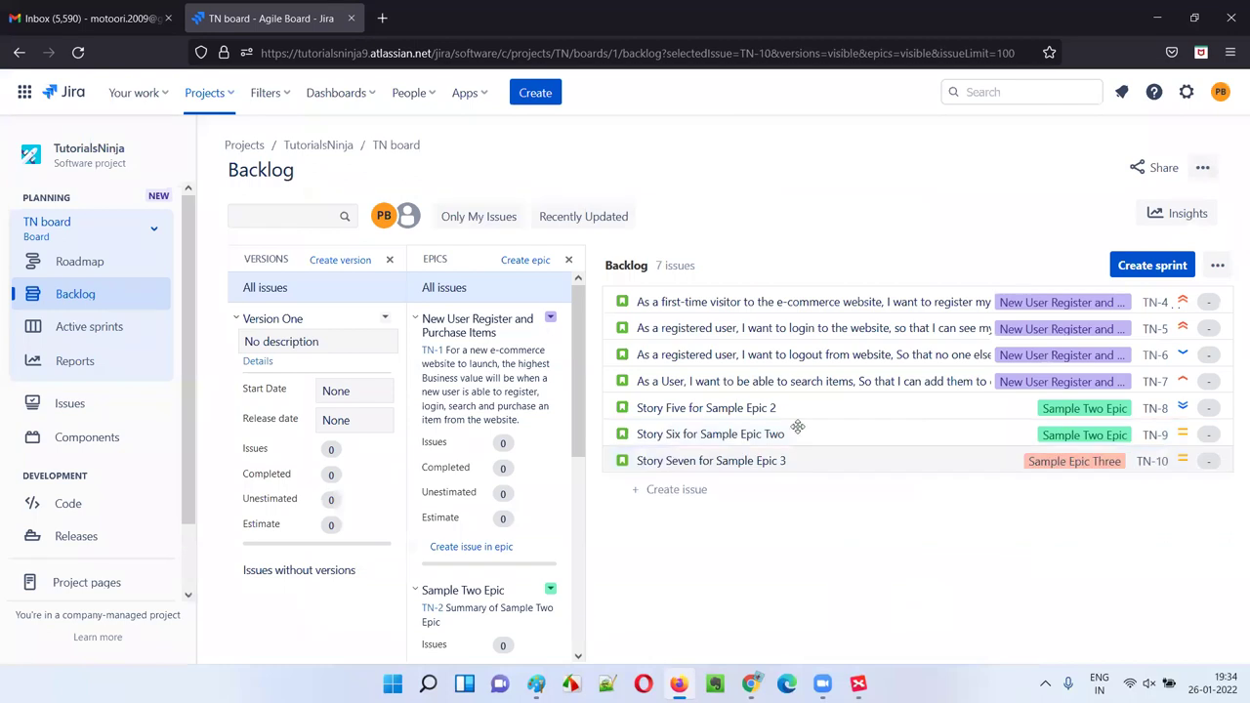
Step: Start a new story with the summary 'Story Eight for Sample Epic 3'
click(535, 100)
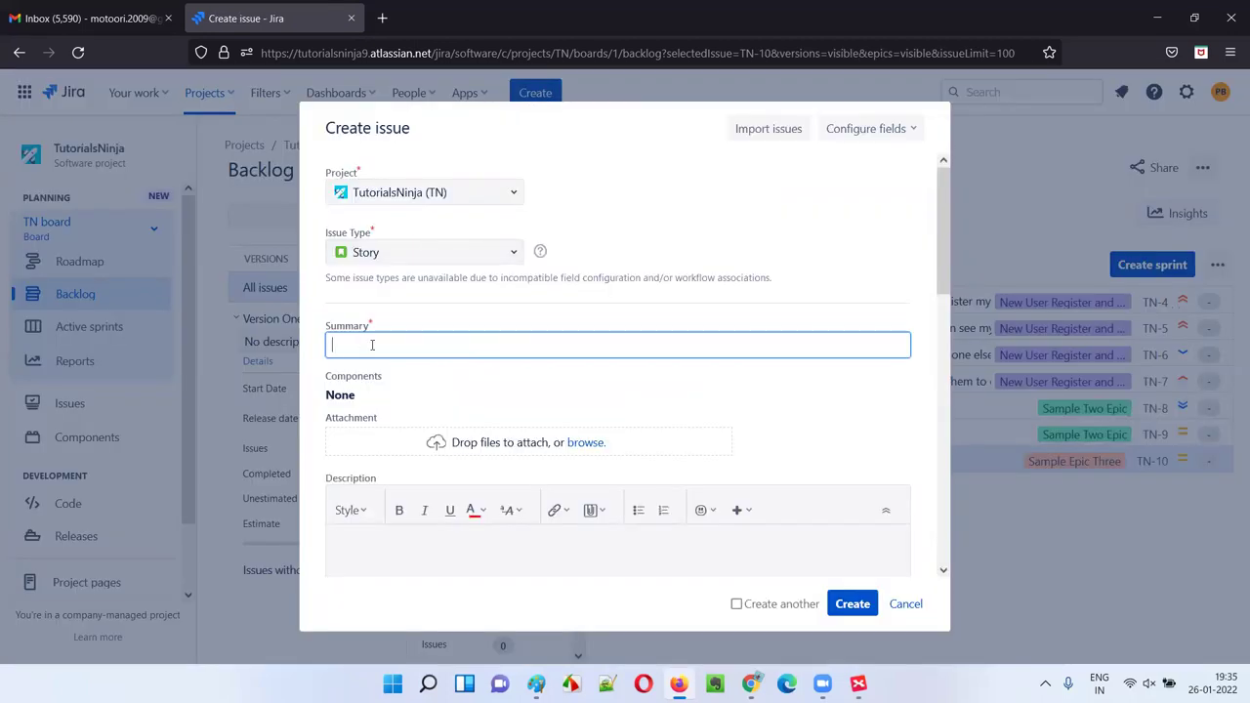
text(Story Eight for Sample Epic 3)
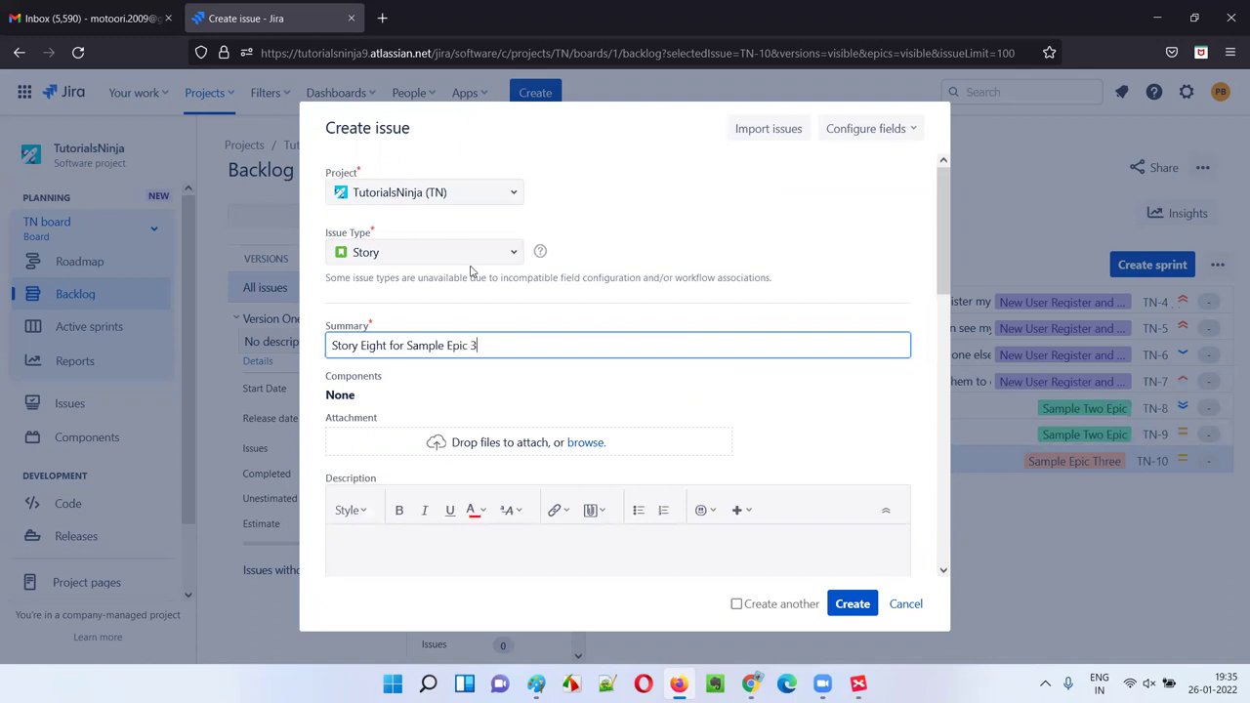
scroll(470, 270, down, 10)
scroll(533, 440, up, 4)
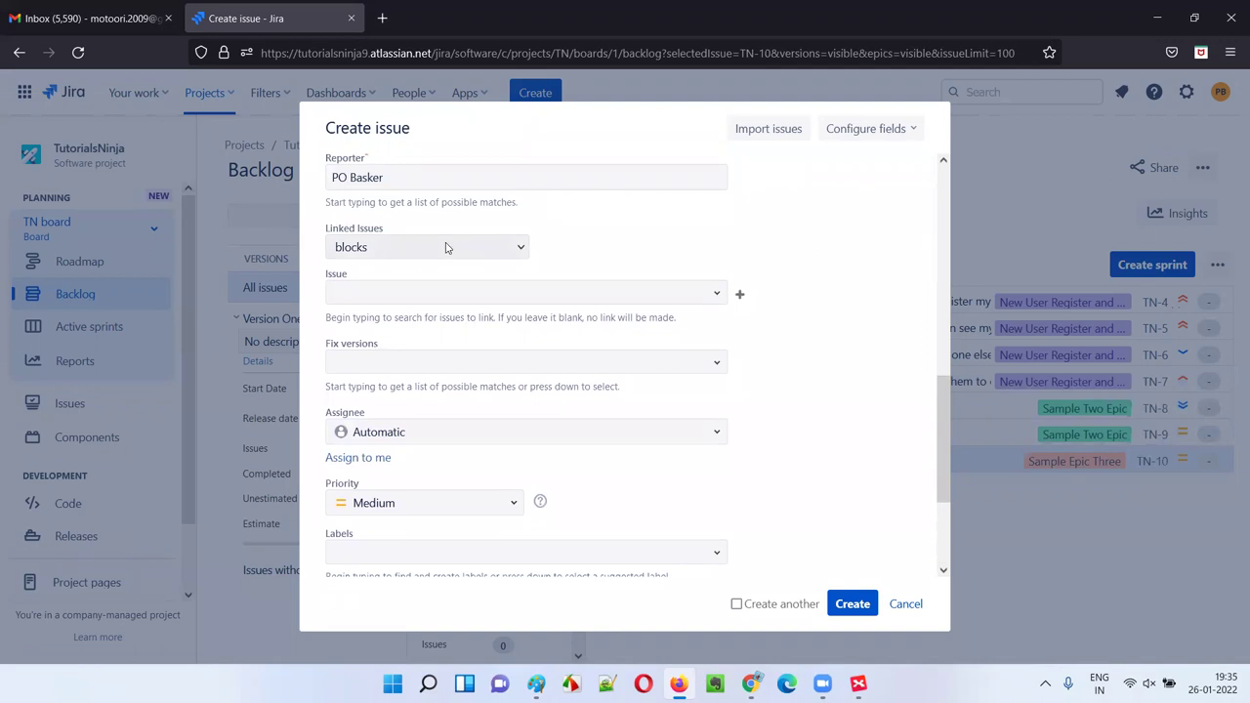
scroll(469, 322, down, 2)
Step: Set its priority to Lowest, link it to Sample Epic Three, and save it as TN-11
click(496, 332)
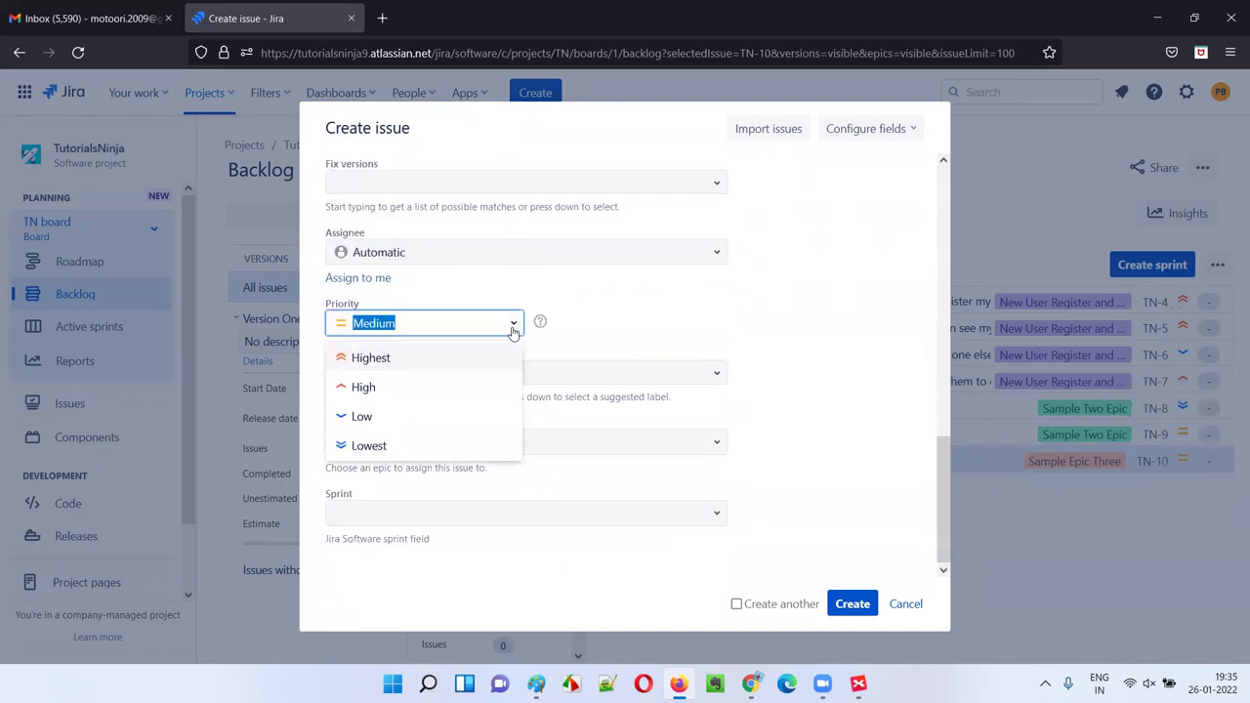
click(416, 449)
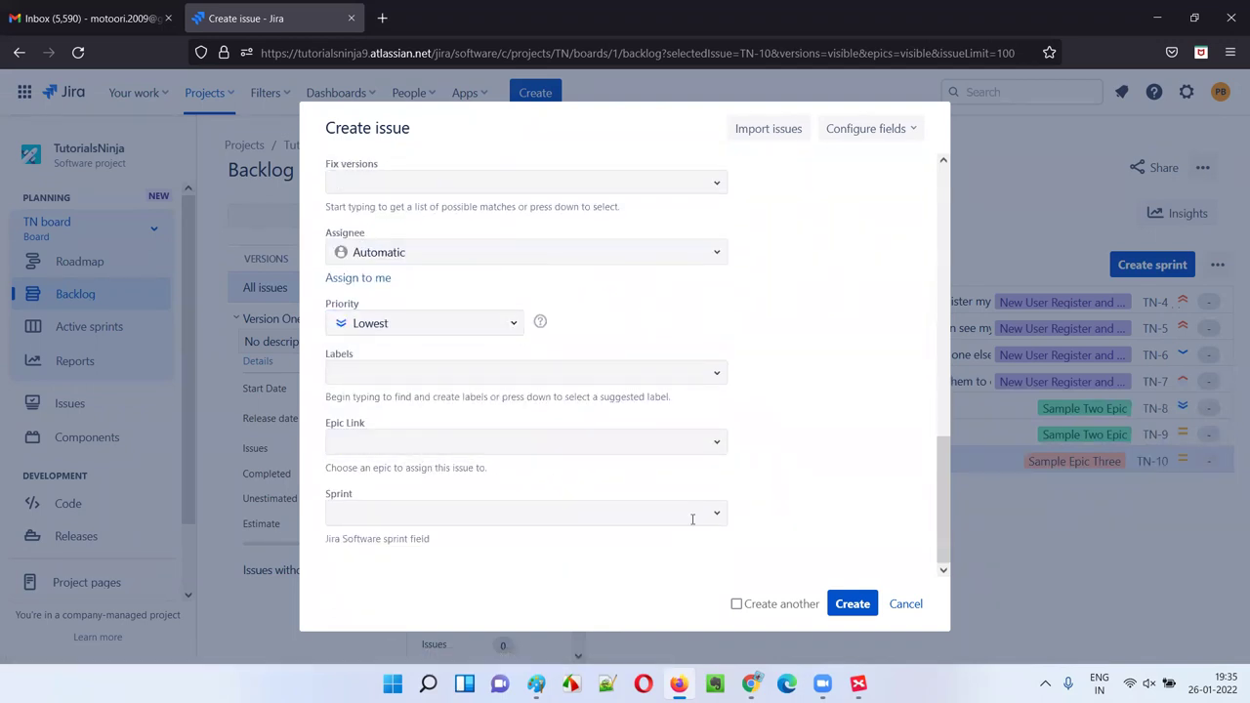
click(716, 441)
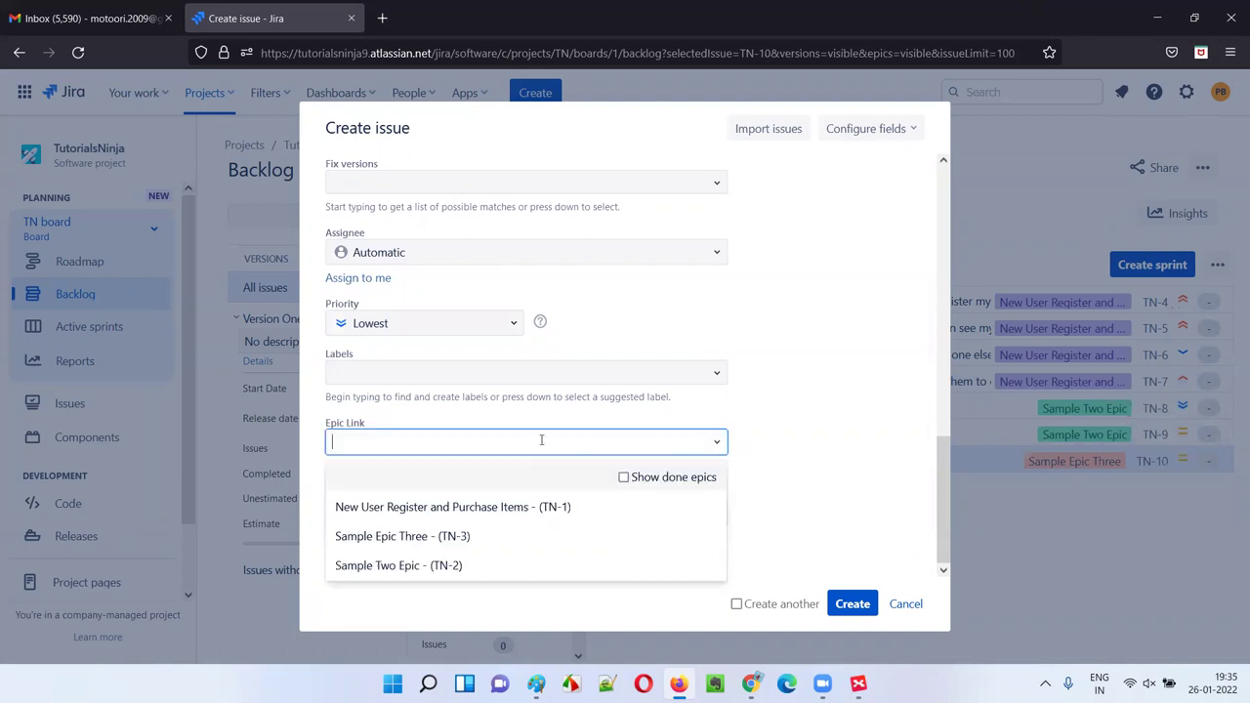
click(445, 539)
click(851, 602)
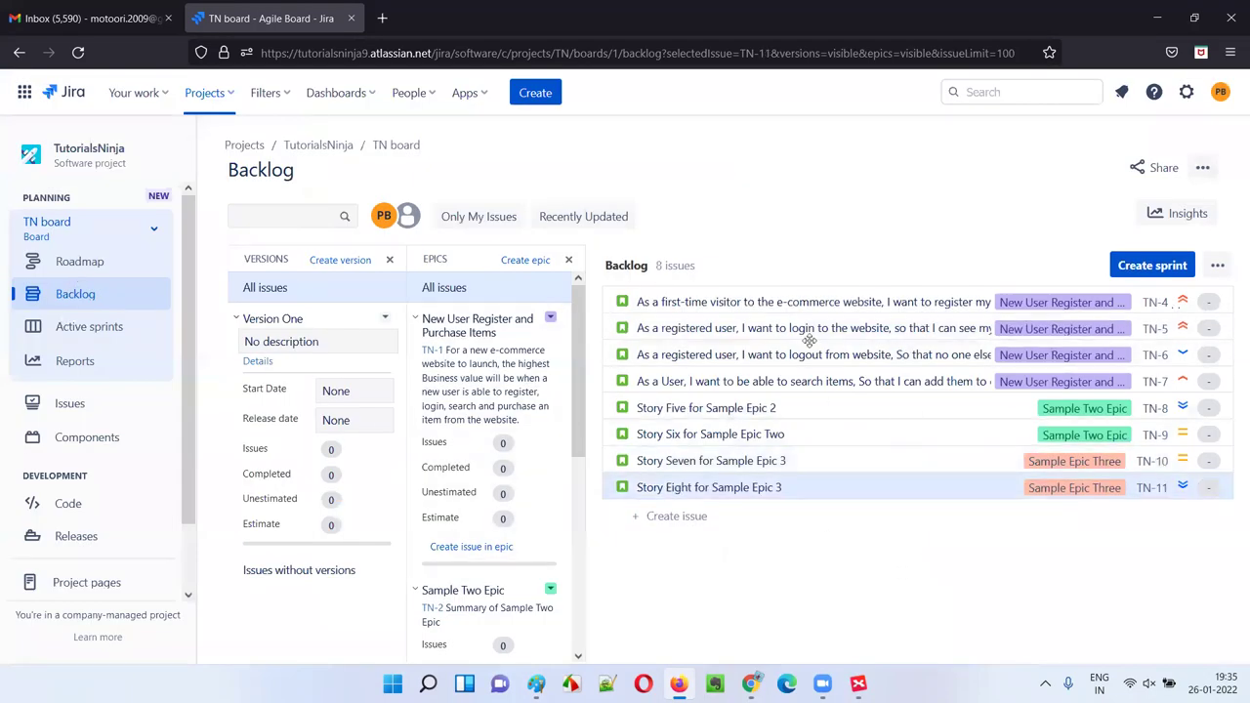
double_click(625, 265)
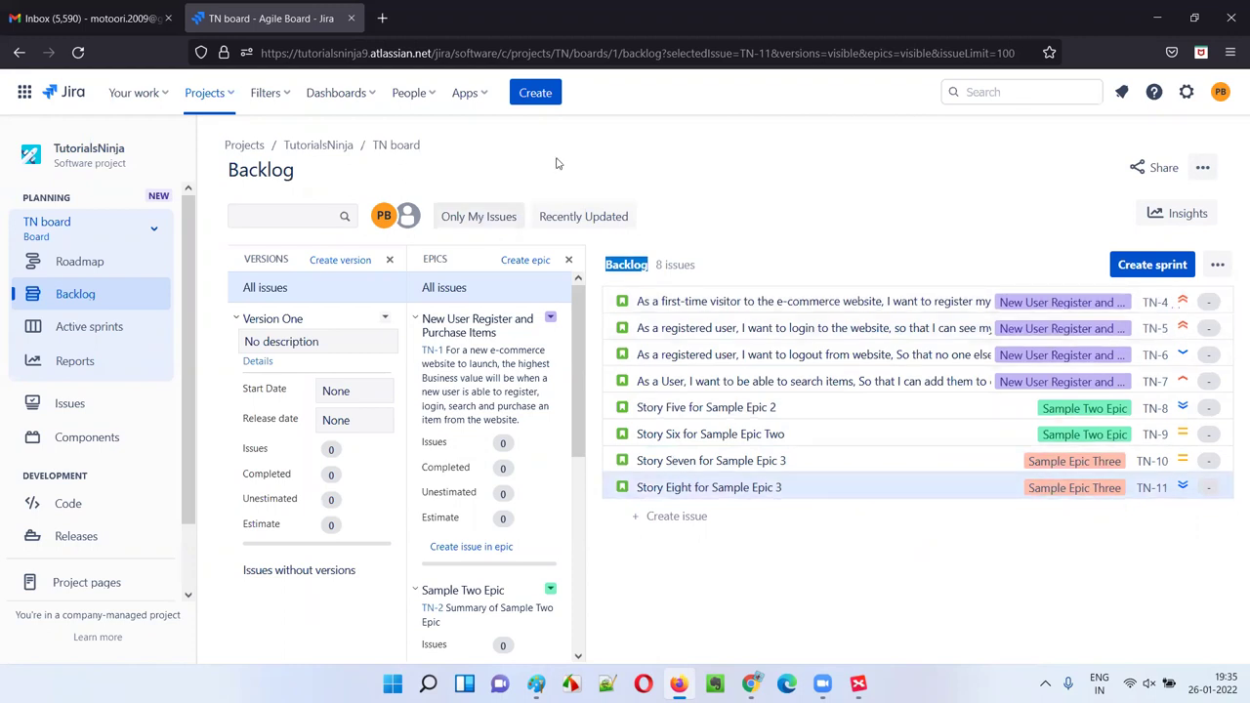
Step: Start a new story with the summary 'Story Nine for Sample Epic 3'
click(539, 95)
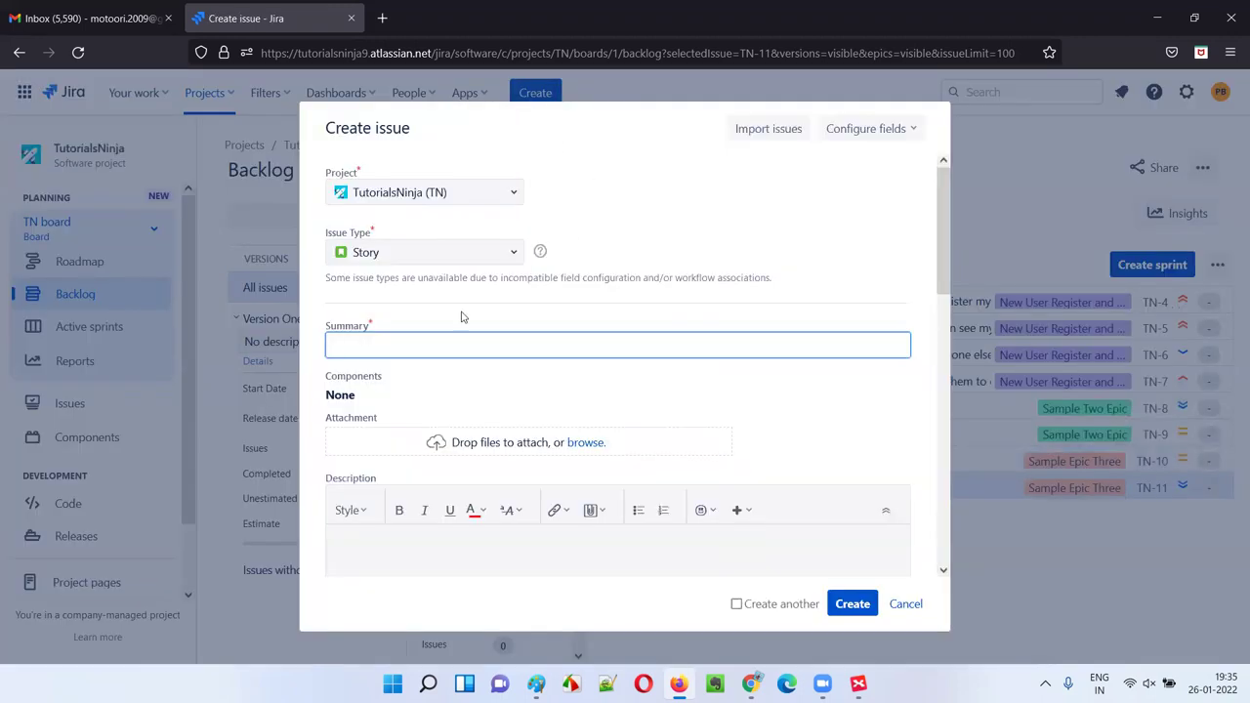
text(Story Nine for Sample Epic 3)
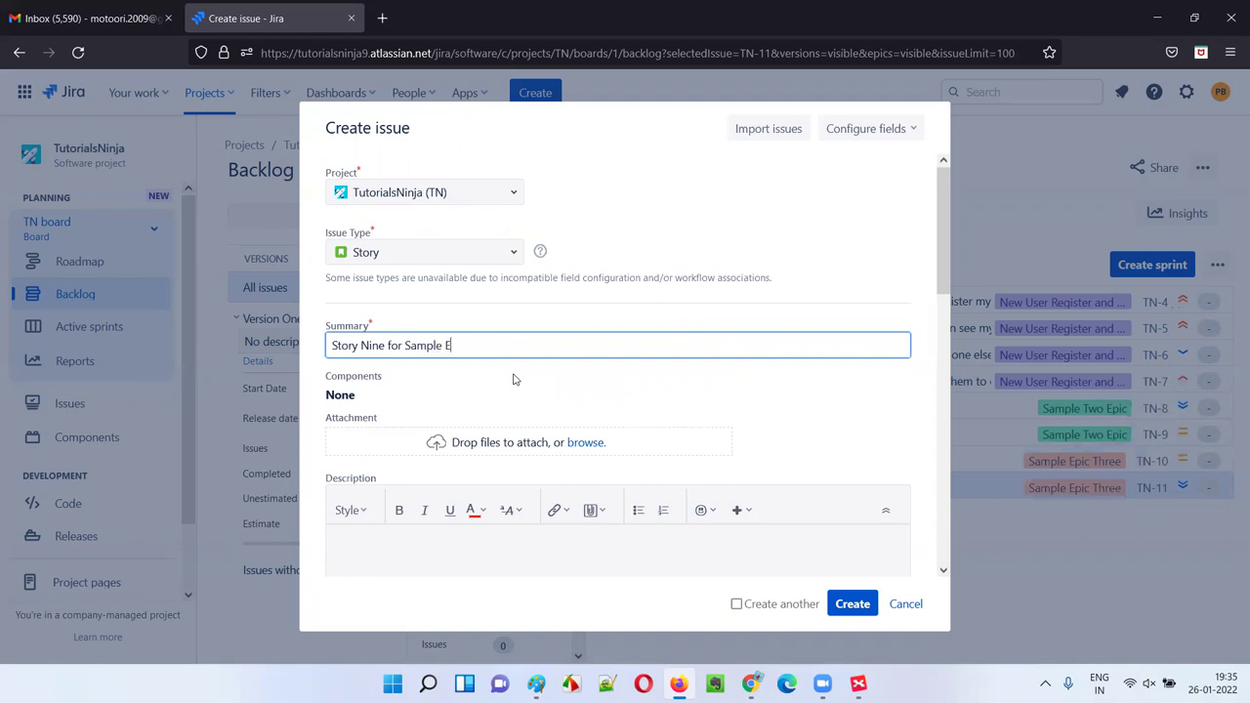
scroll(512, 379, down, 10)
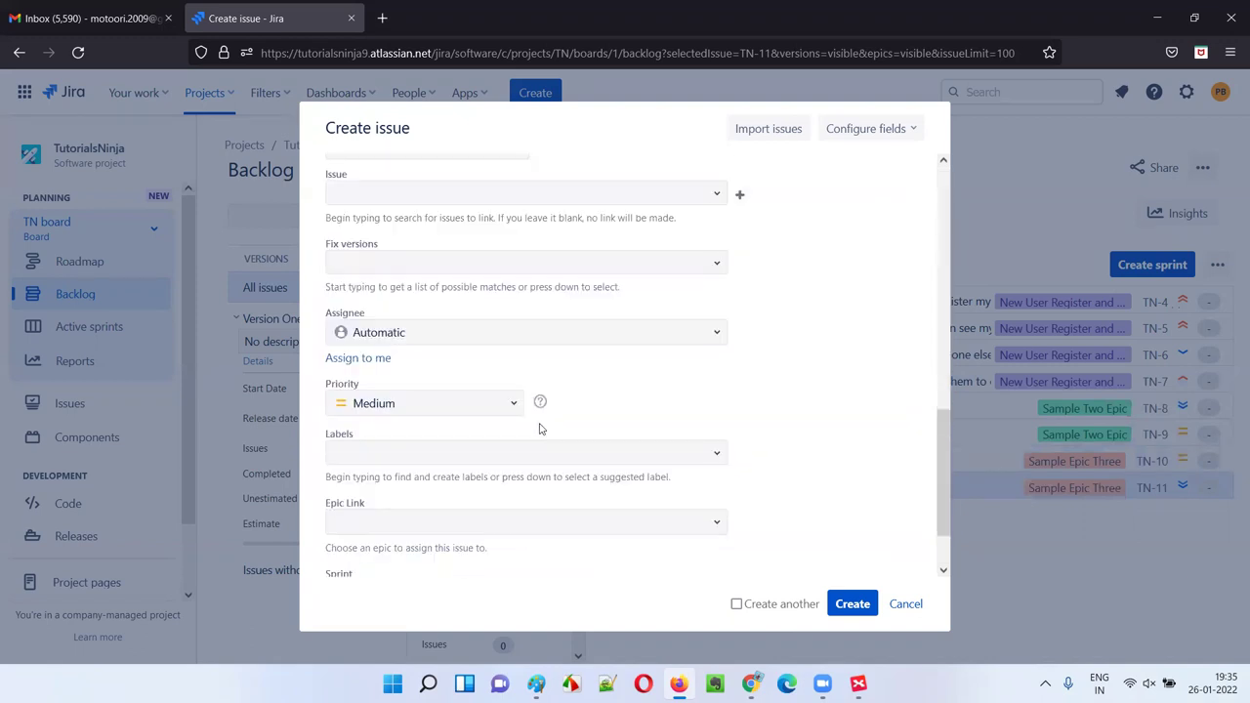
Step: Set its priority to High, link it to Sample Epic Three, and save it
click(514, 404)
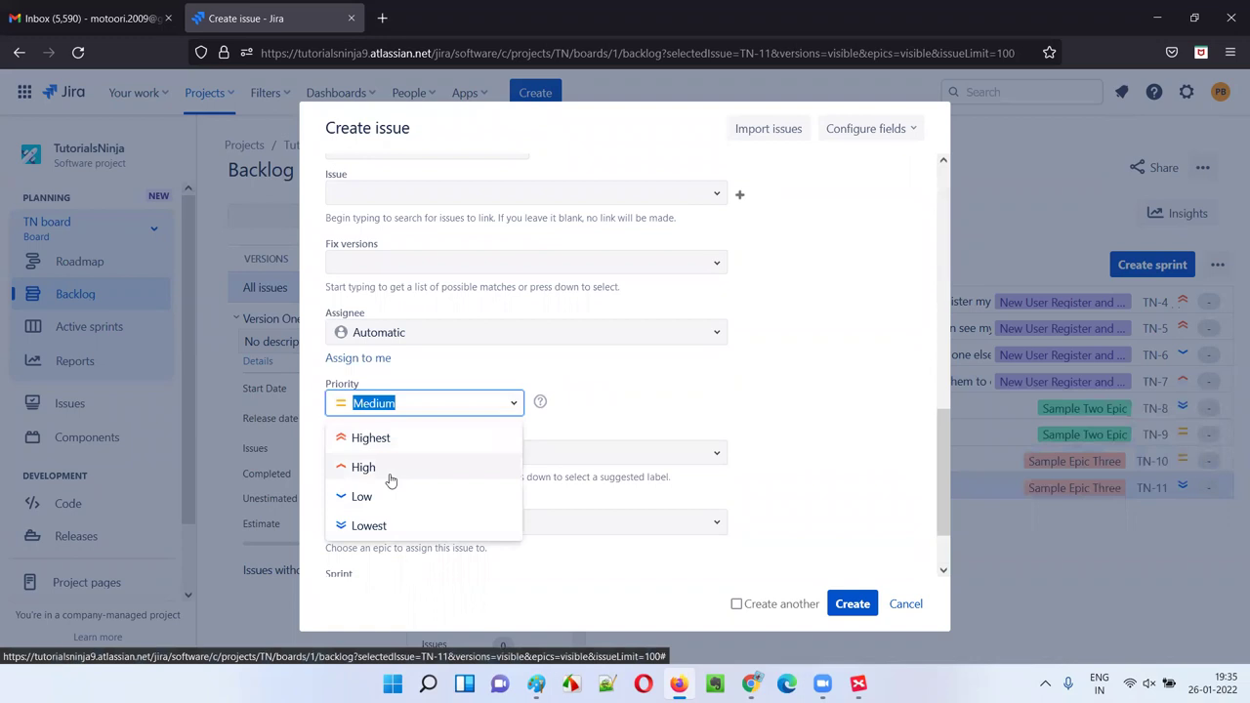
click(389, 467)
scroll(694, 400, down, 1)
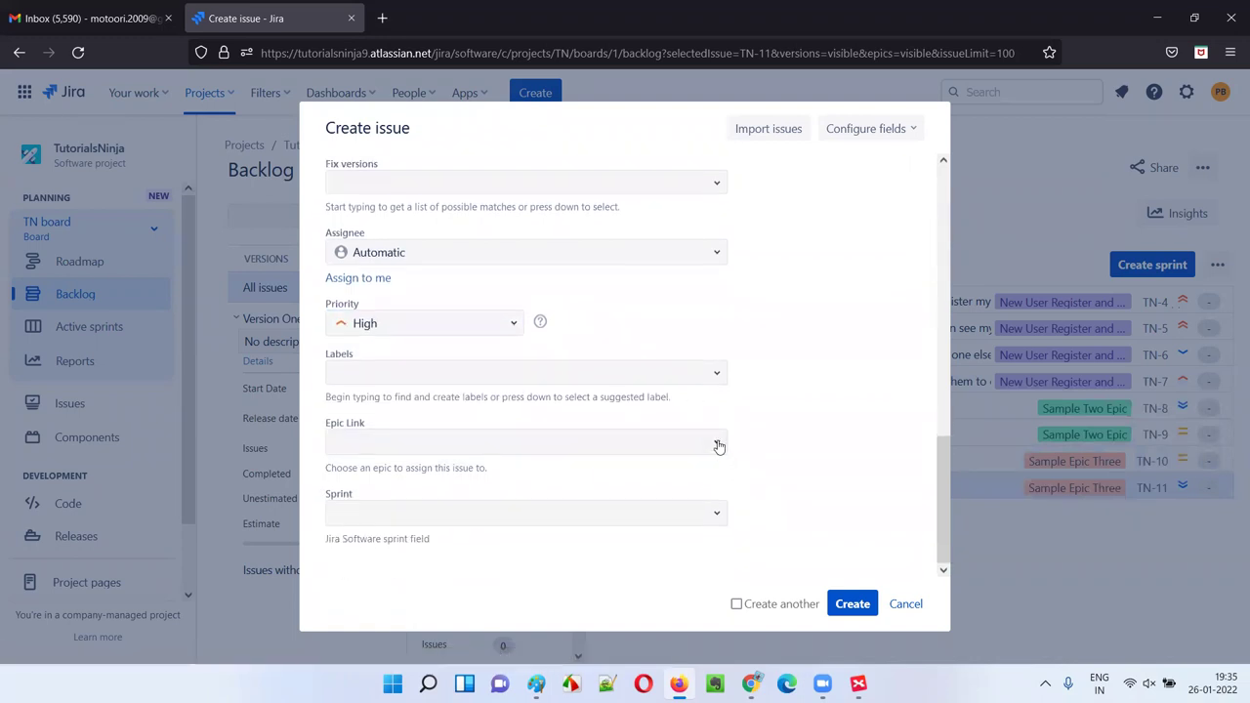
click(716, 442)
click(463, 536)
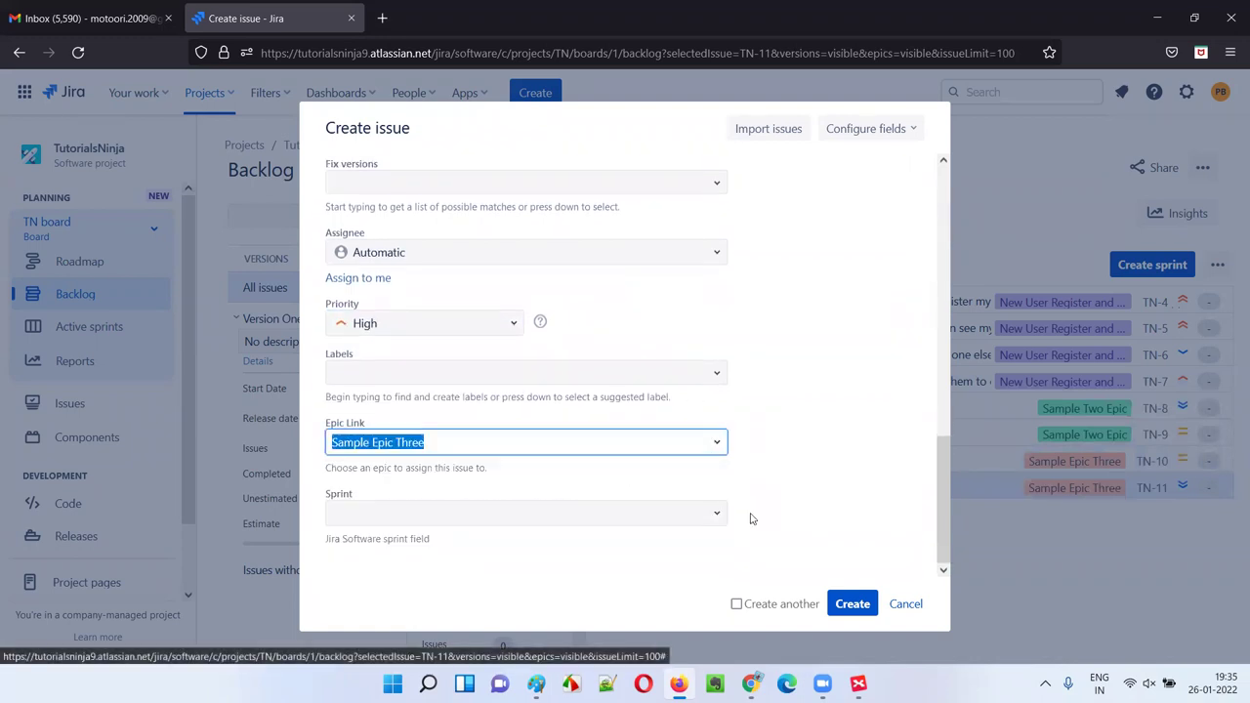
click(852, 604)
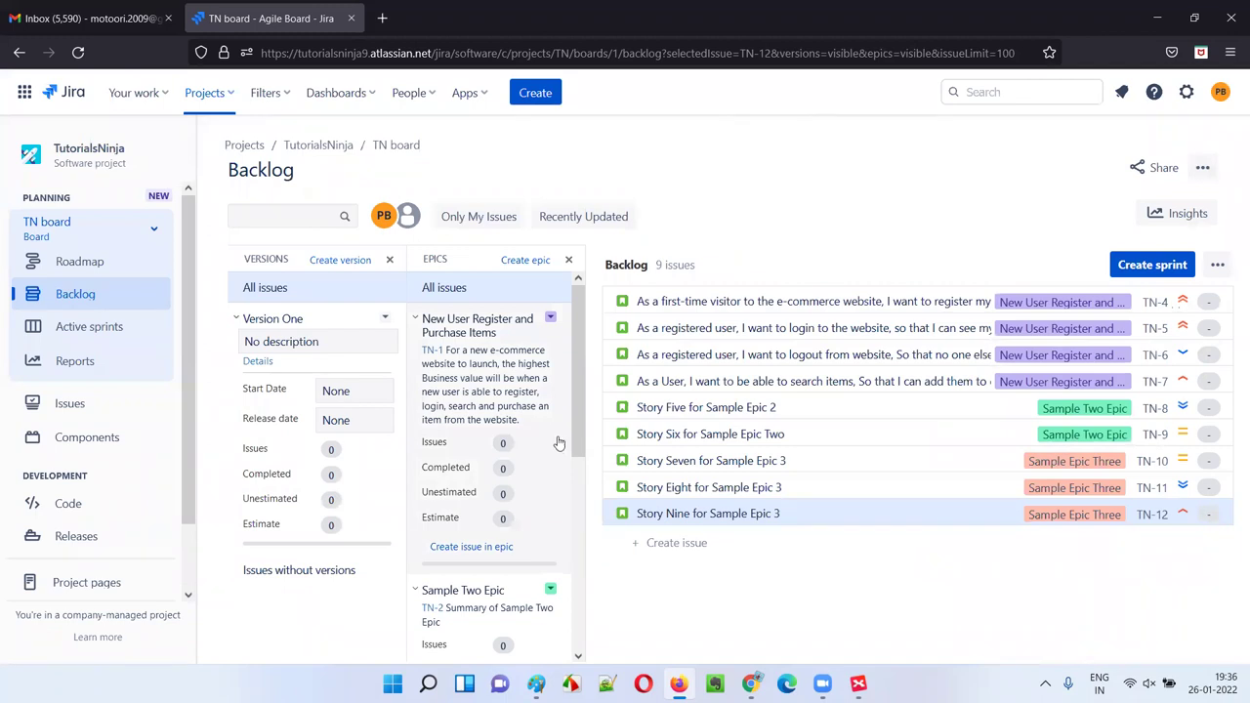
Step: Confirm the backlog now lists nine stories, TN-4 through TN-12
double_click(629, 268)
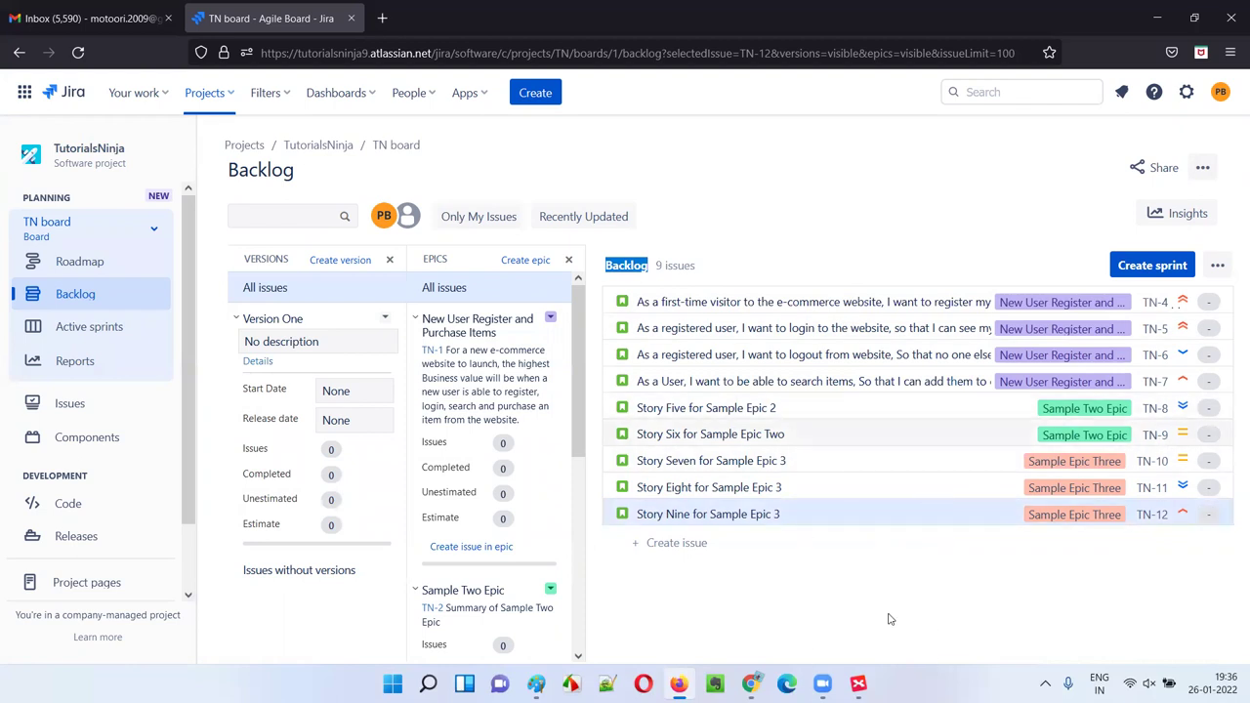
double_click(283, 172)
click(625, 271)
double_click(625, 265)
drag(900, 302, 904, 237)
click(903, 237)
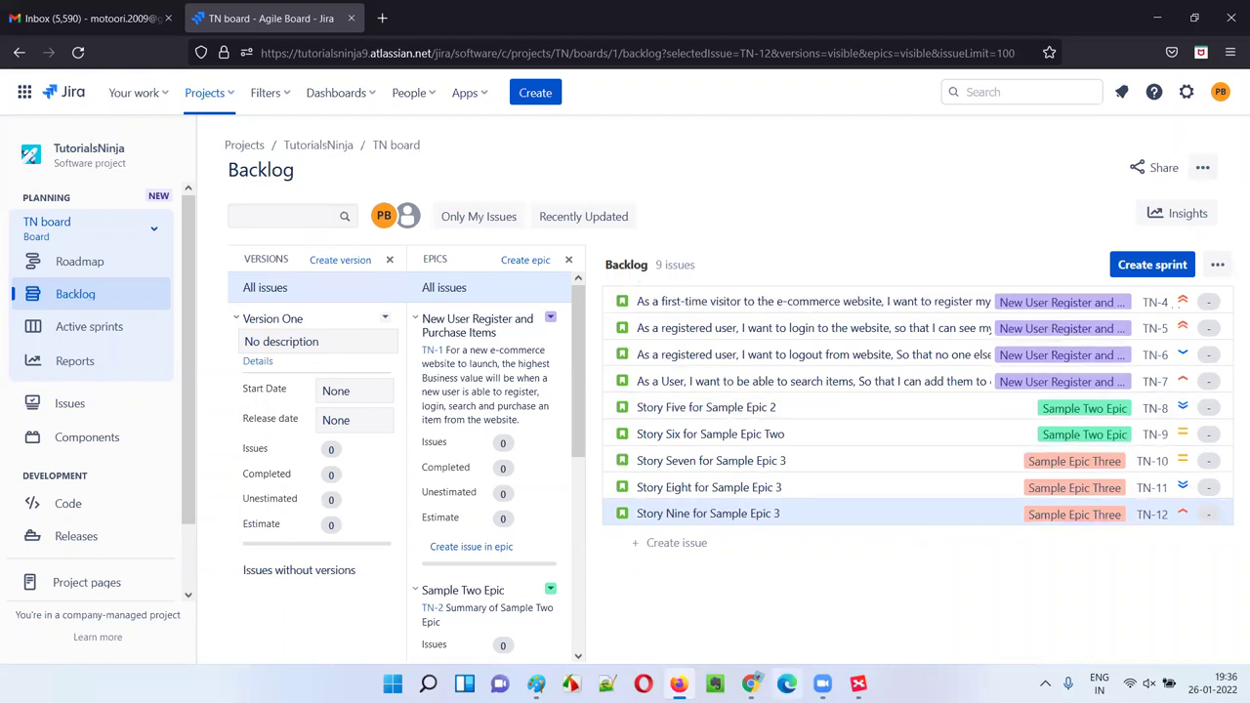
click(750, 683)
key(ctrl+1)
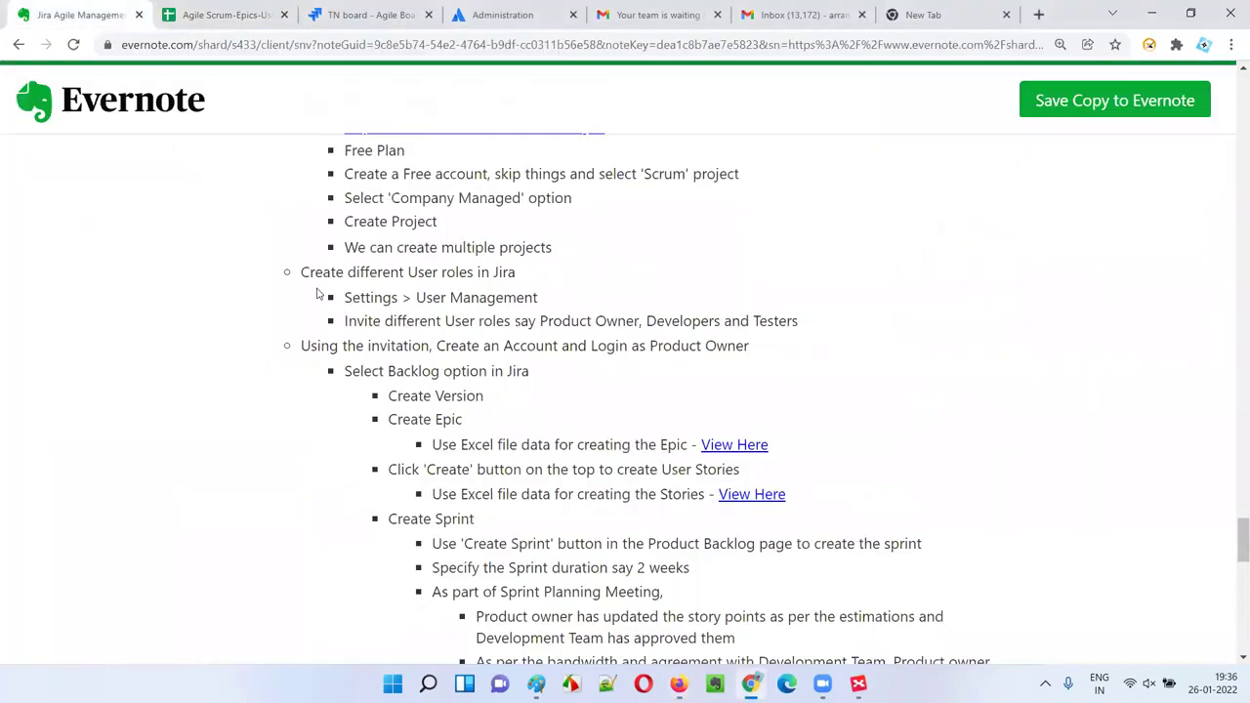
drag(367, 374, 842, 420)
scroll(524, 422, down, 1)
scroll(848, 422, down, 1)
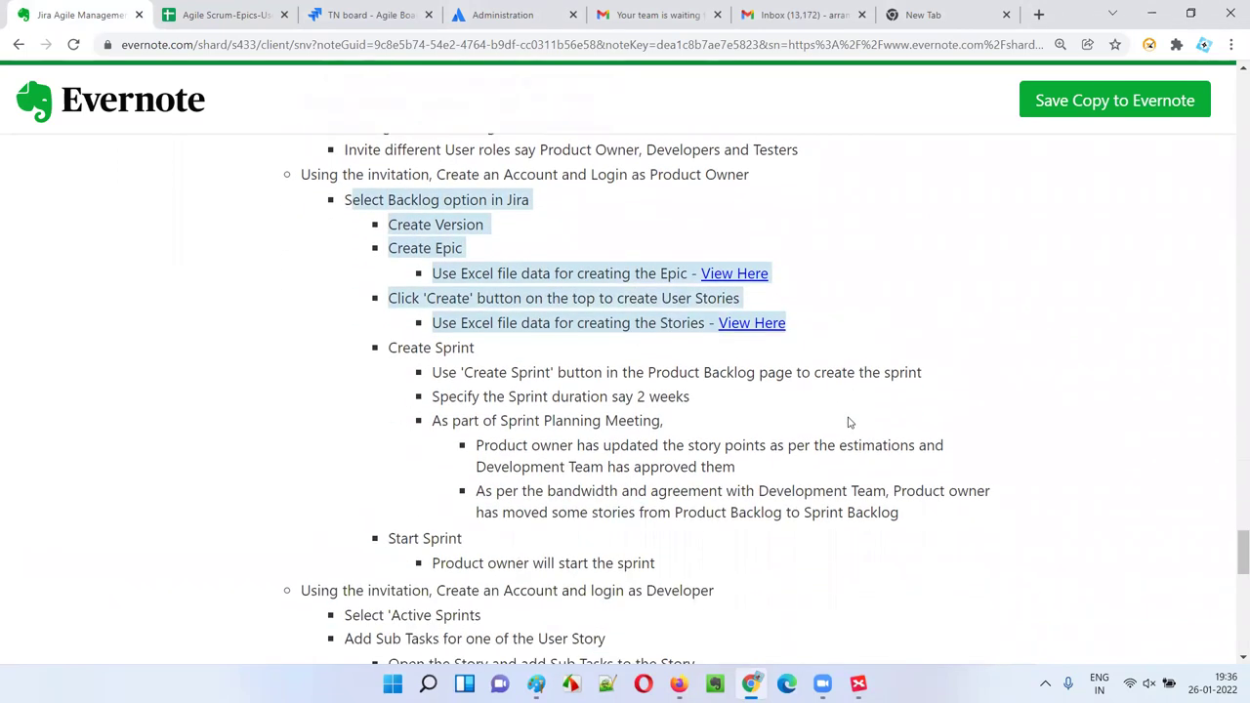
click(485, 380)
drag(382, 347, 954, 521)
key(alt+Tab)
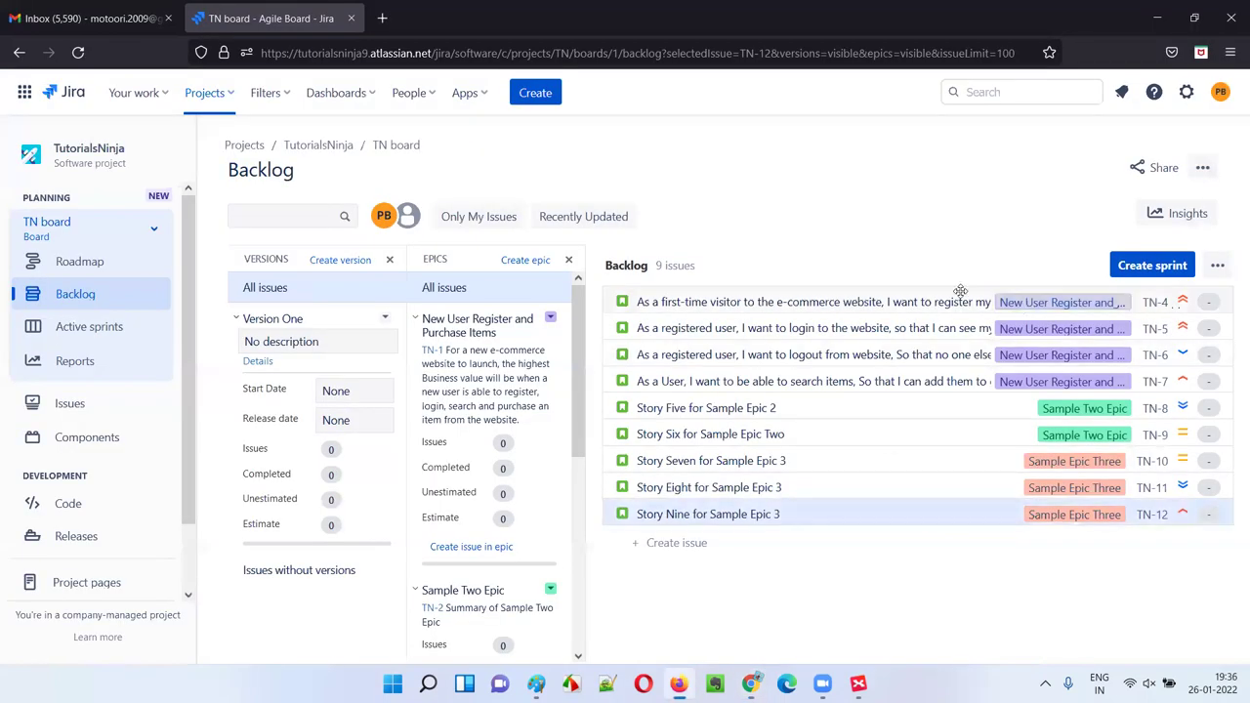
click(1176, 608)
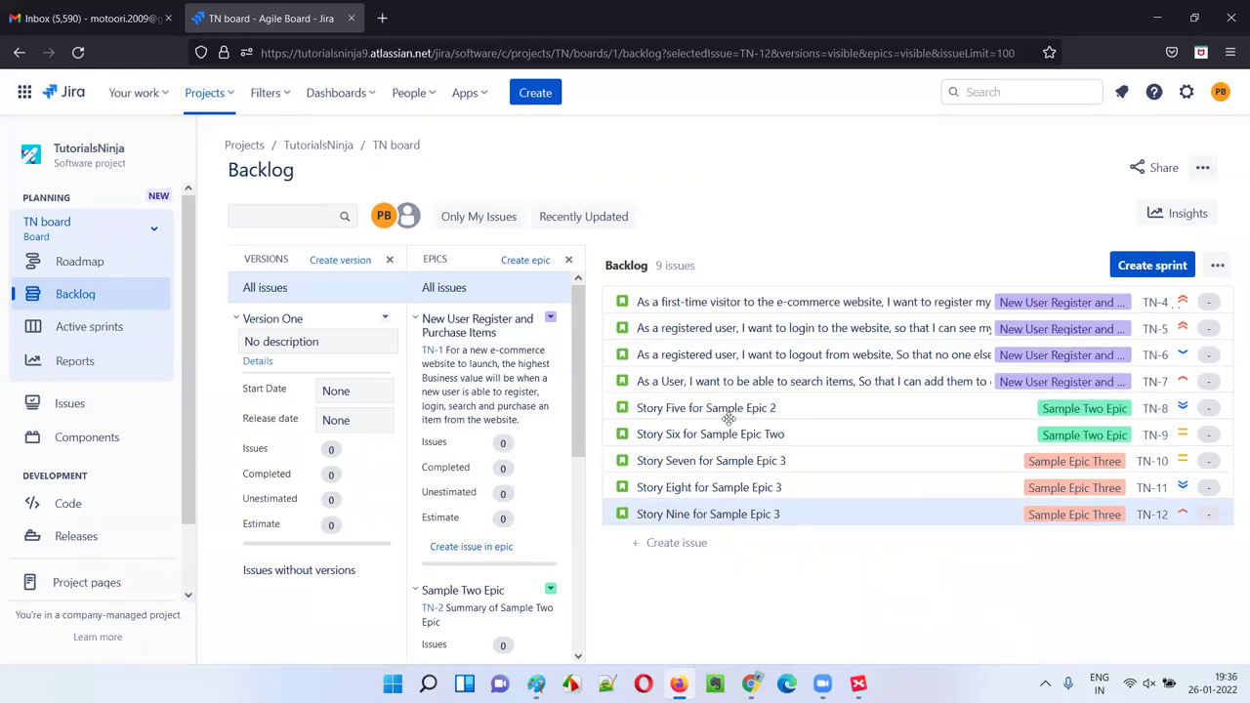
click(750, 683)
click(422, 356)
triple_click(427, 342)
scroll(638, 352, down, 2)
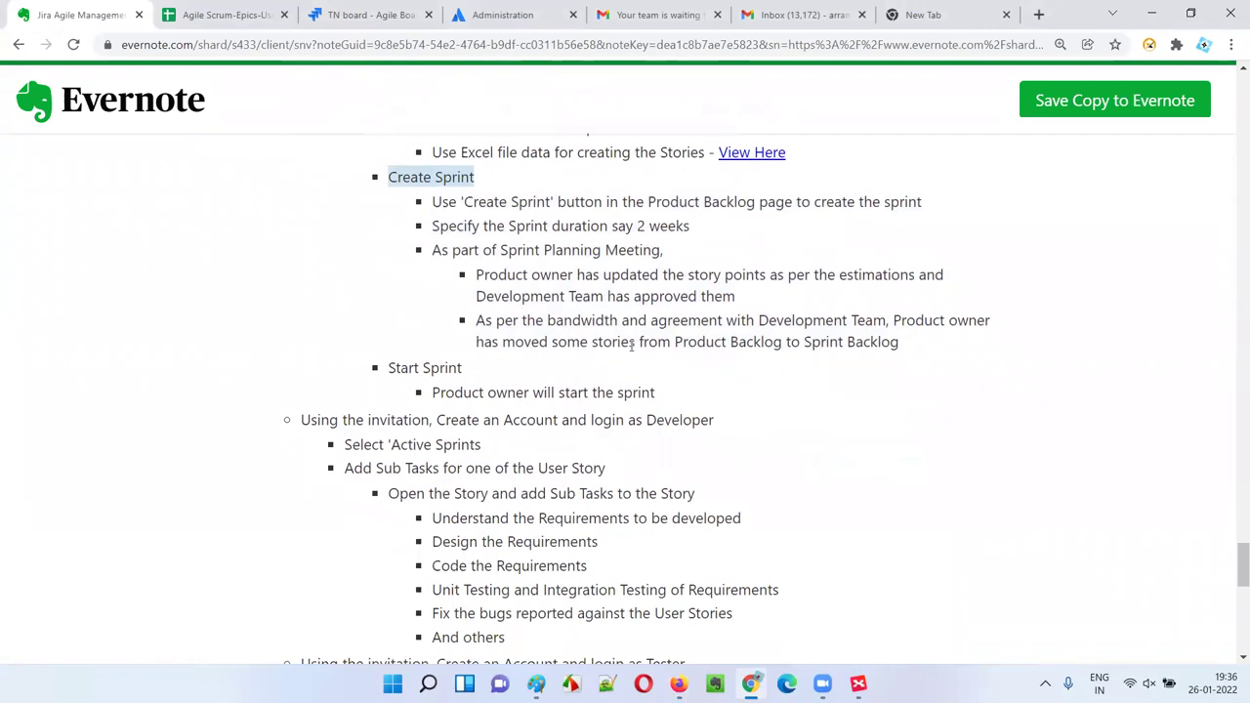
scroll(635, 347, down, 5)
scroll(629, 341, up, 6)
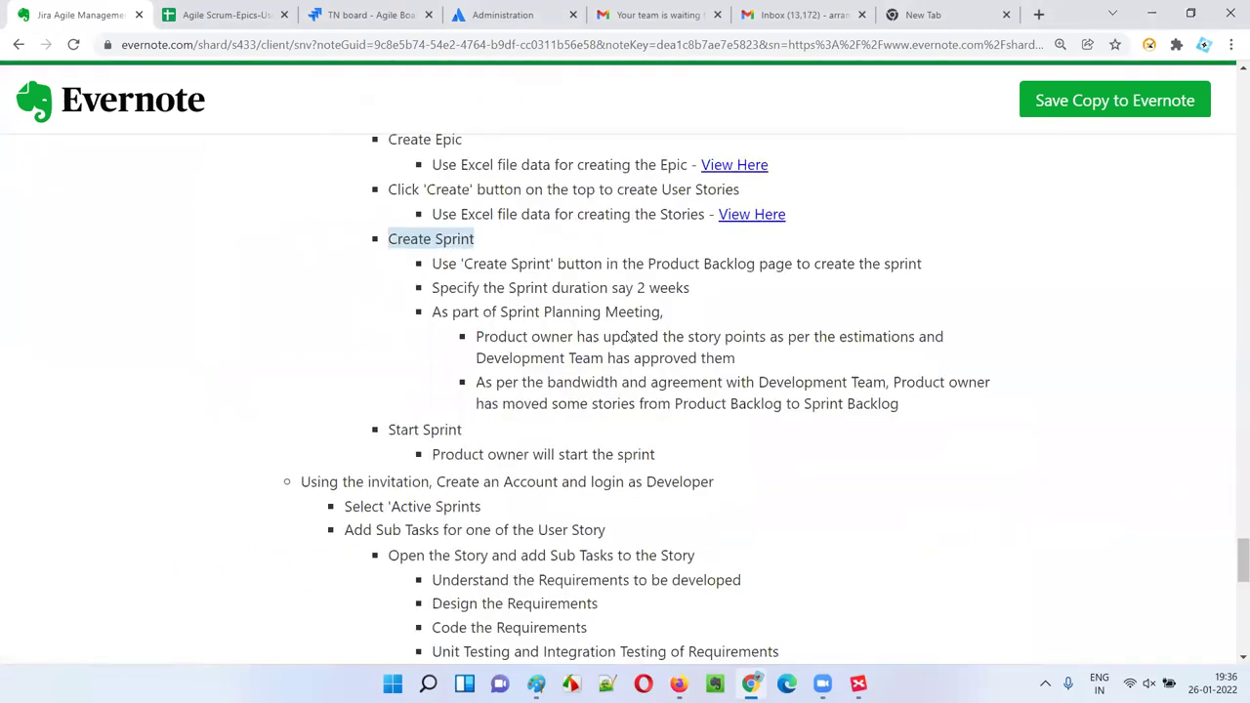
key(alt+Tab)
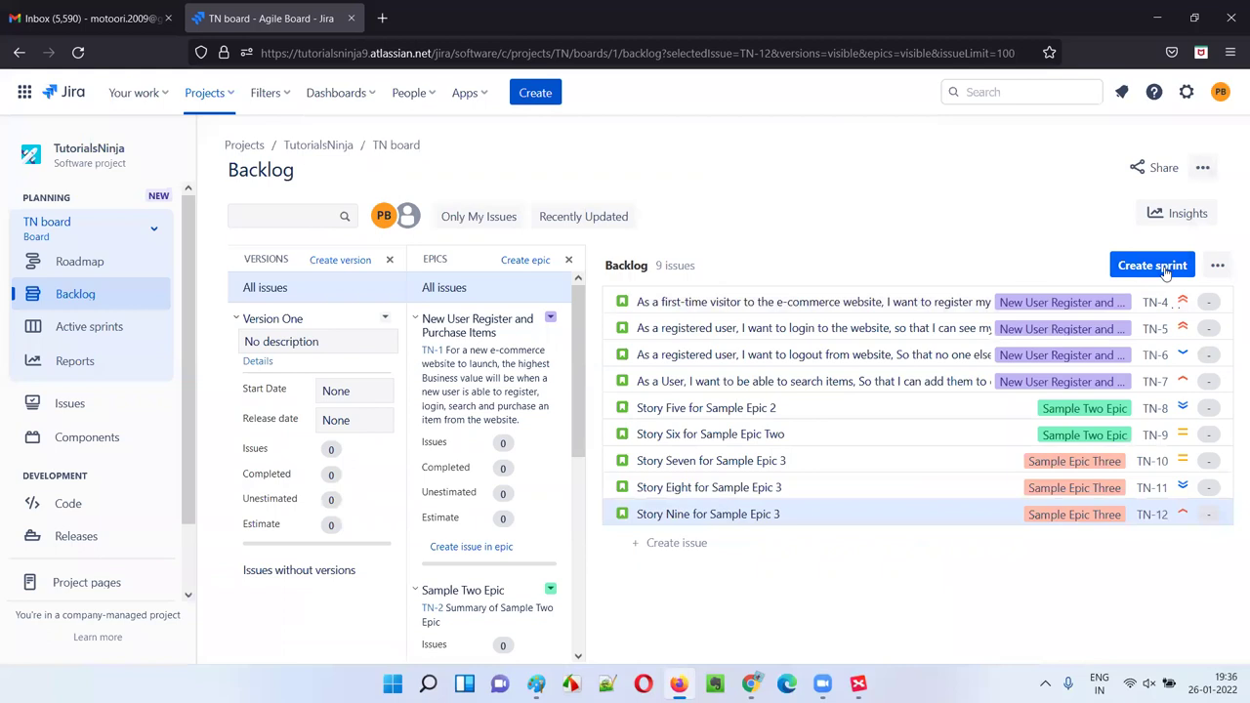
click(1153, 265)
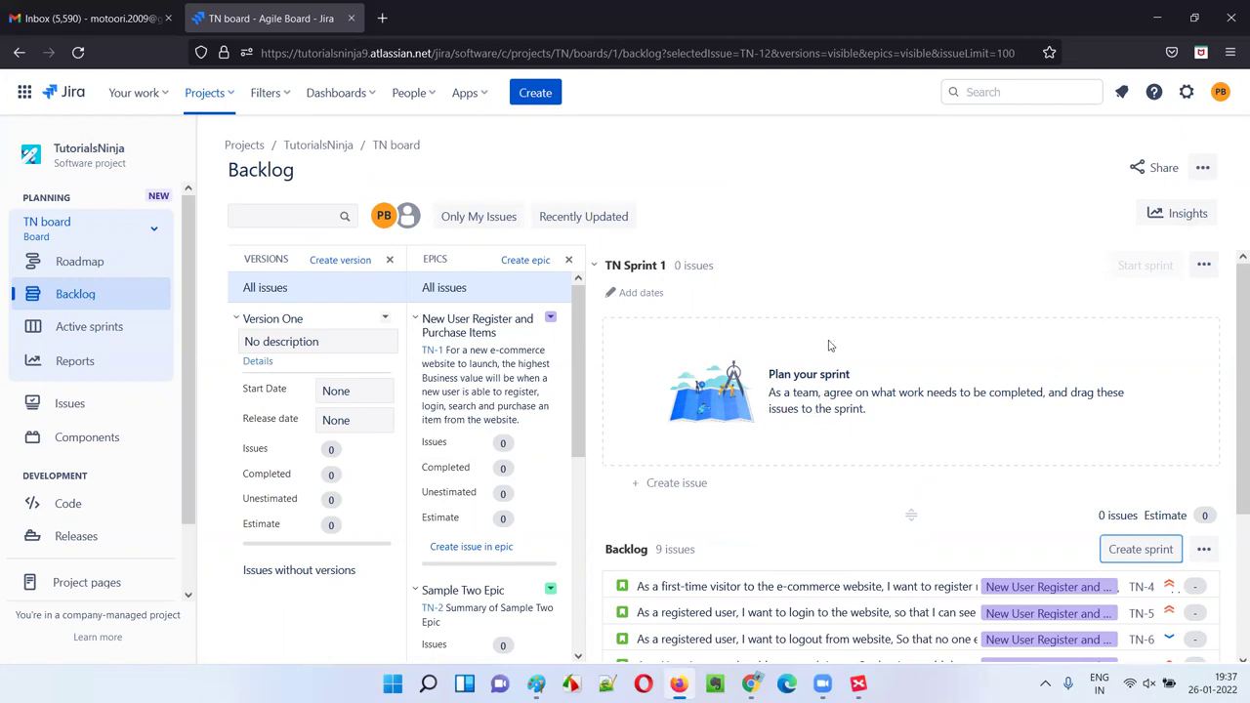
scroll(873, 350, down, 3)
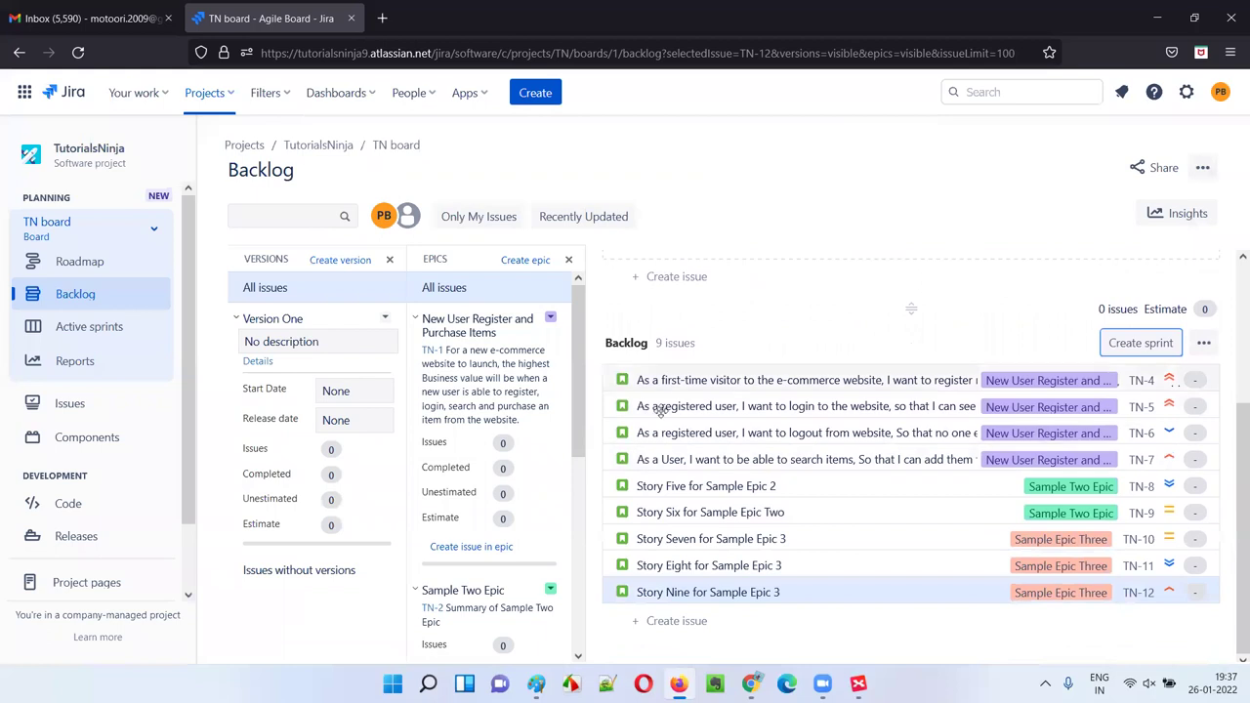
double_click(640, 347)
scroll(786, 389, up, 3)
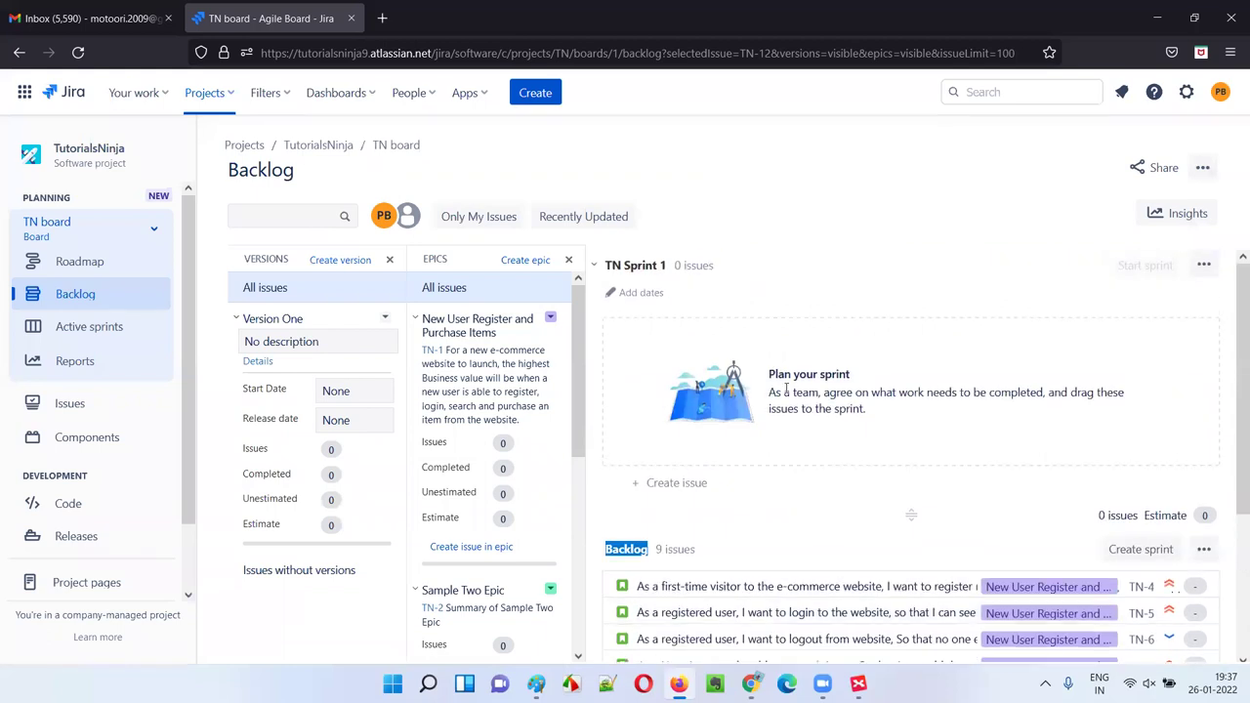
double_click(653, 265)
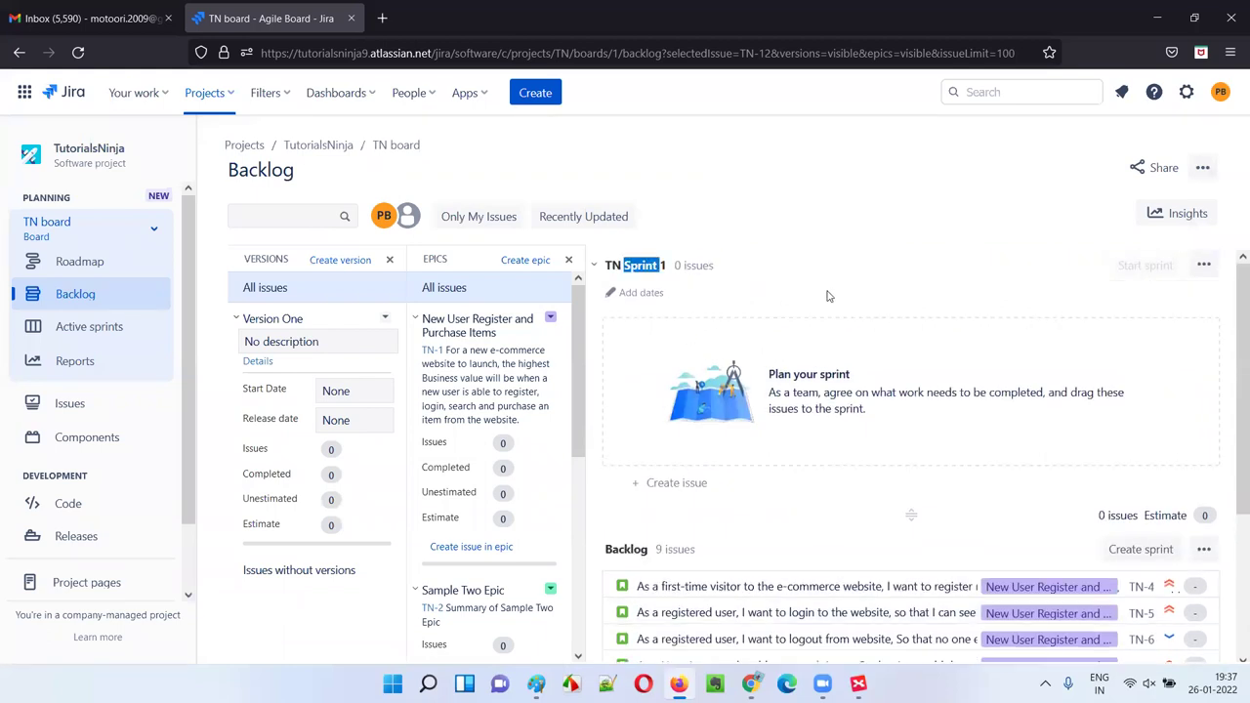
key(alt+Tab)
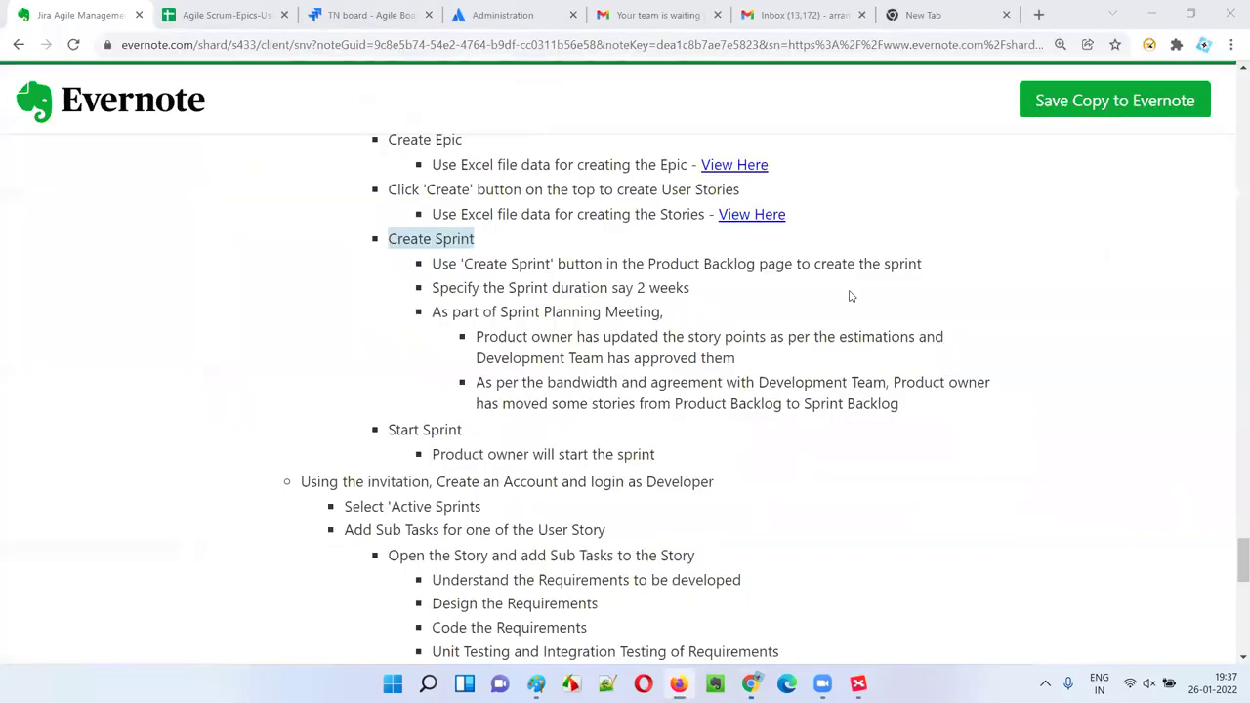
drag(424, 266, 714, 302)
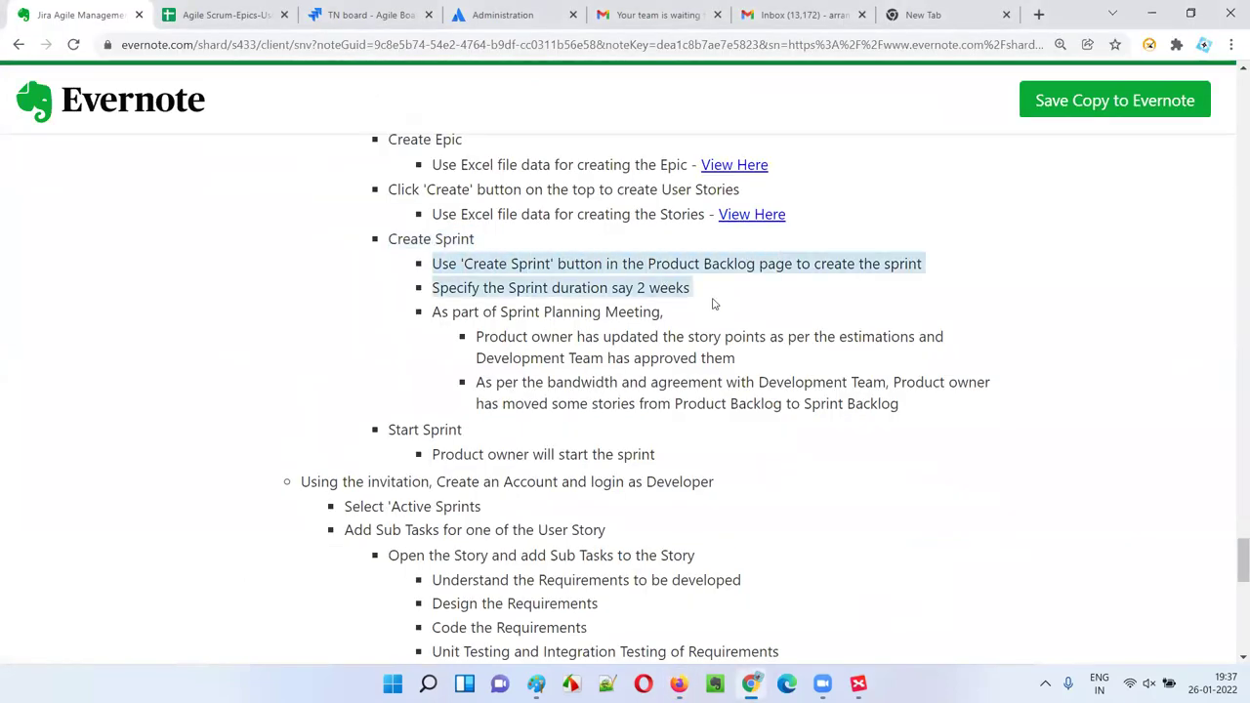
click(714, 302)
drag(432, 287, 710, 297)
click(710, 297)
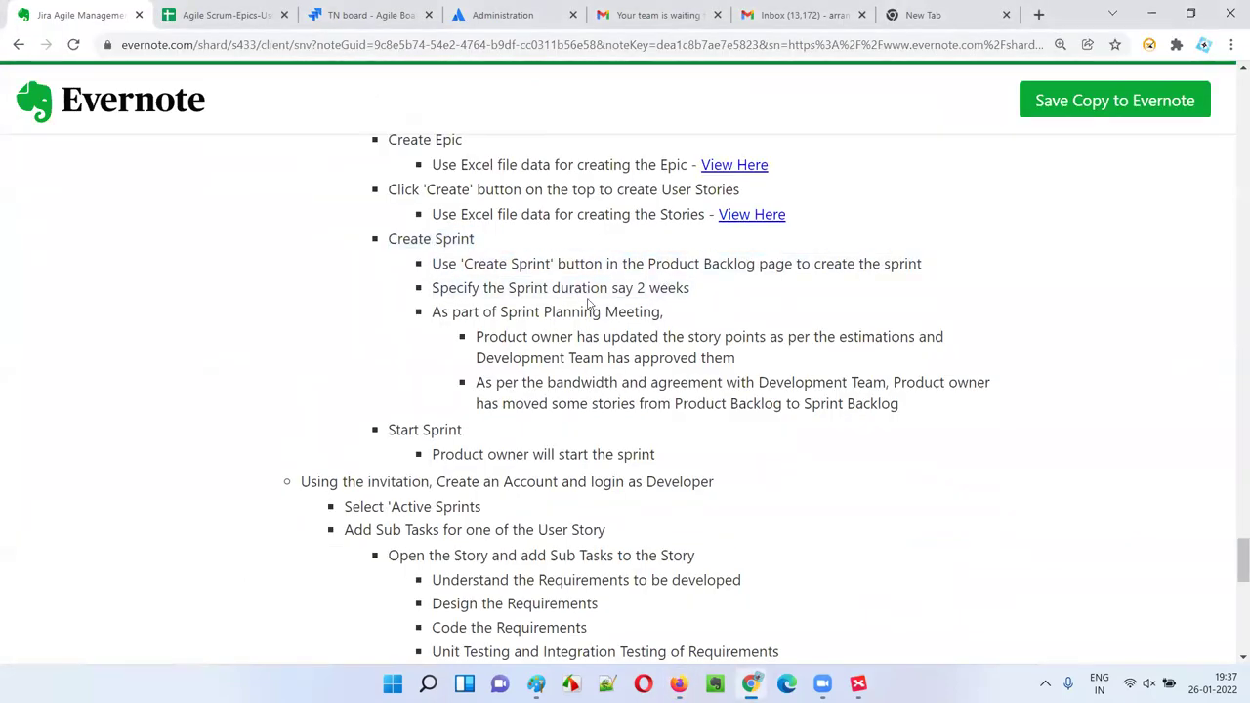
drag(391, 239, 502, 236)
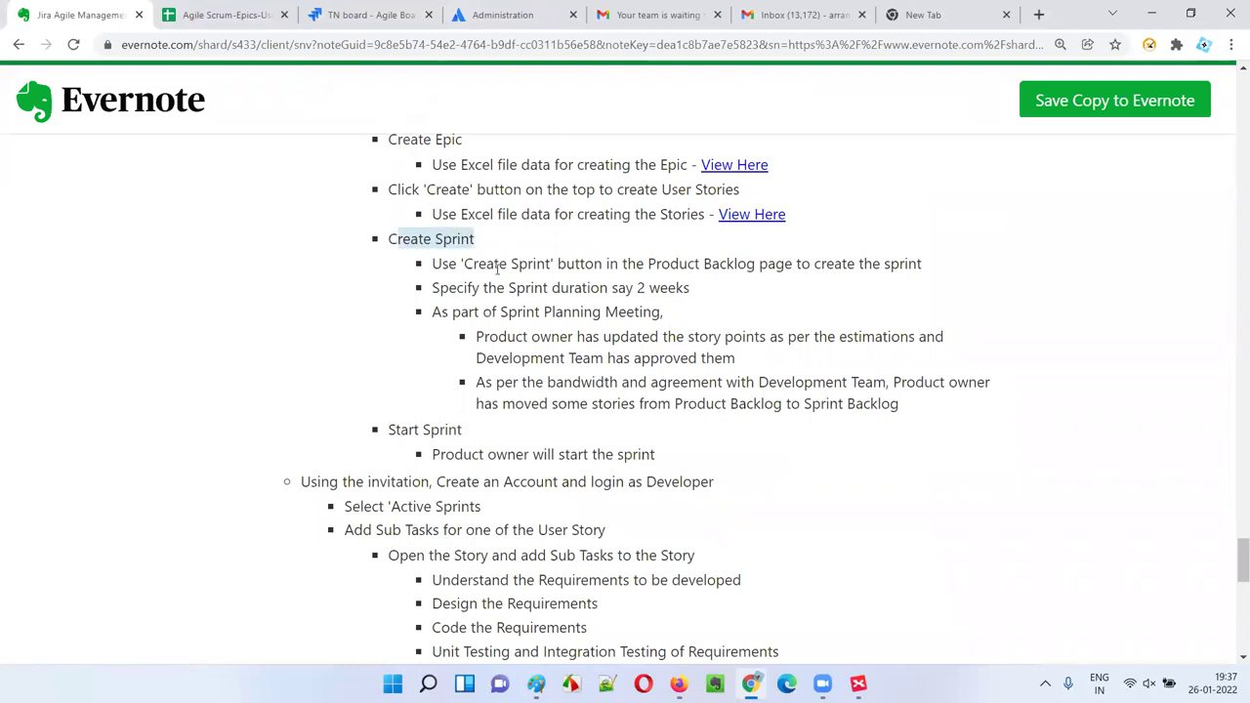
key(alt+Tab)
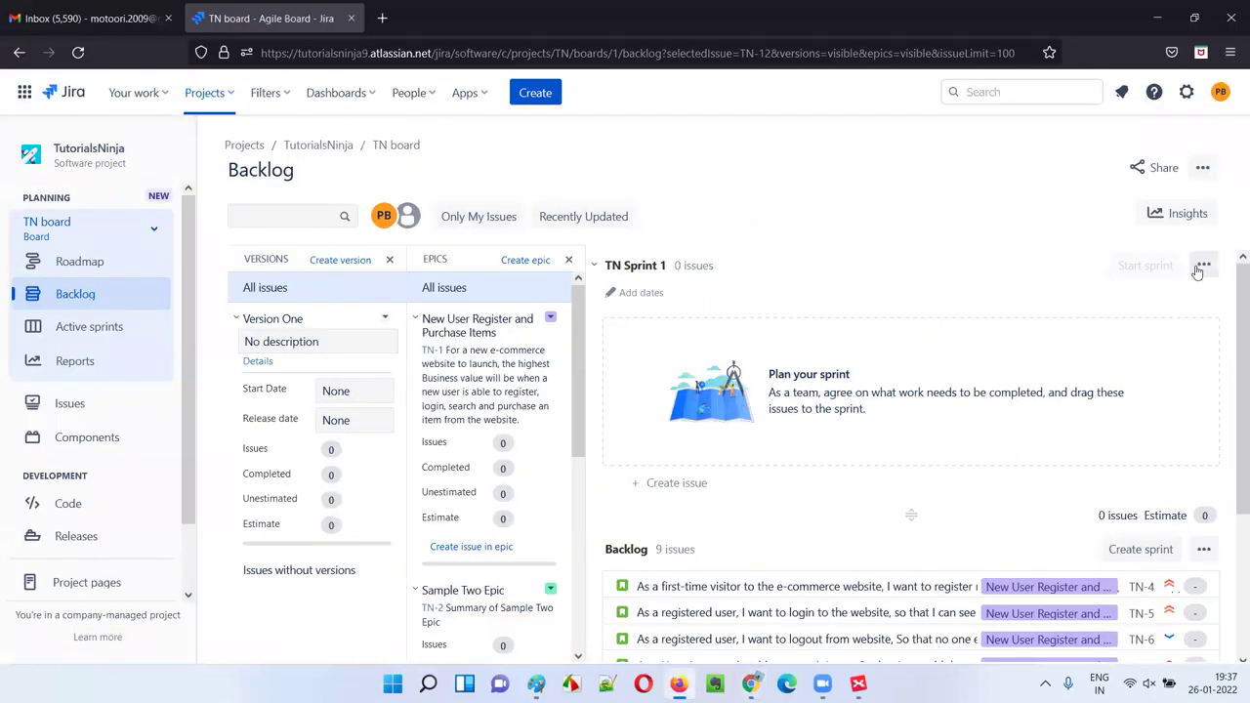
Step: Delete the existing empty TN Sprint 1
click(1202, 264)
click(1089, 296)
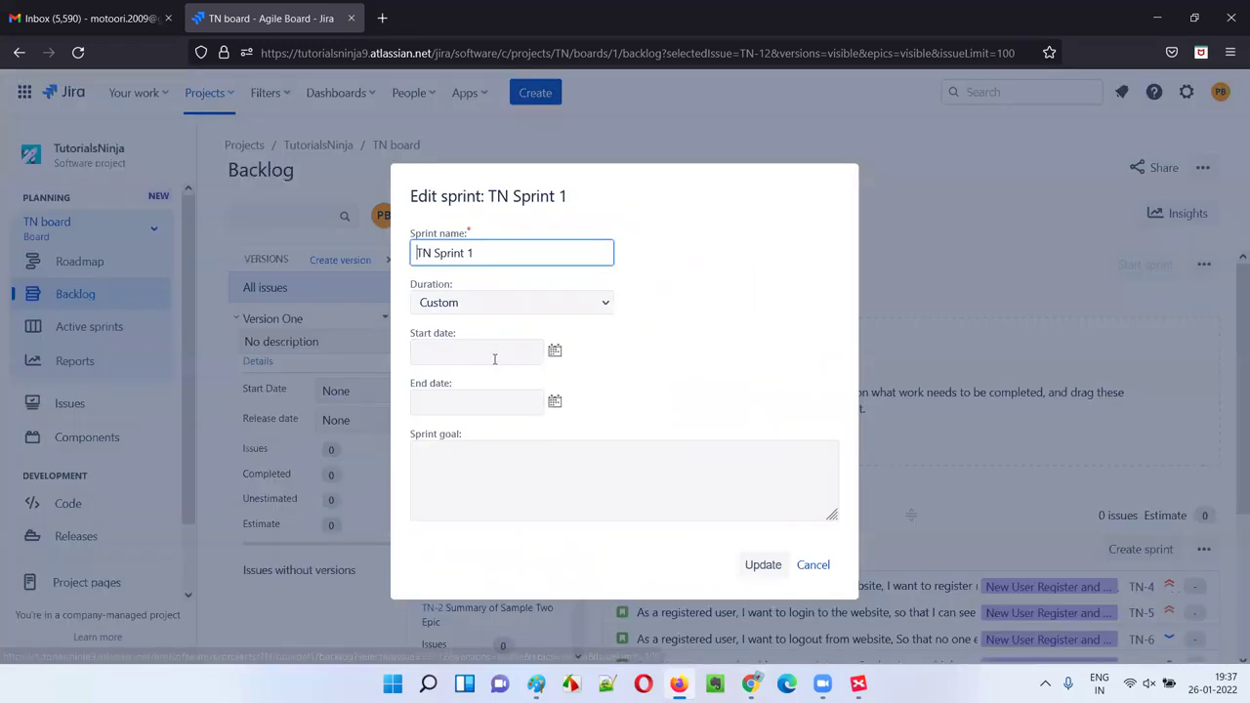
click(812, 565)
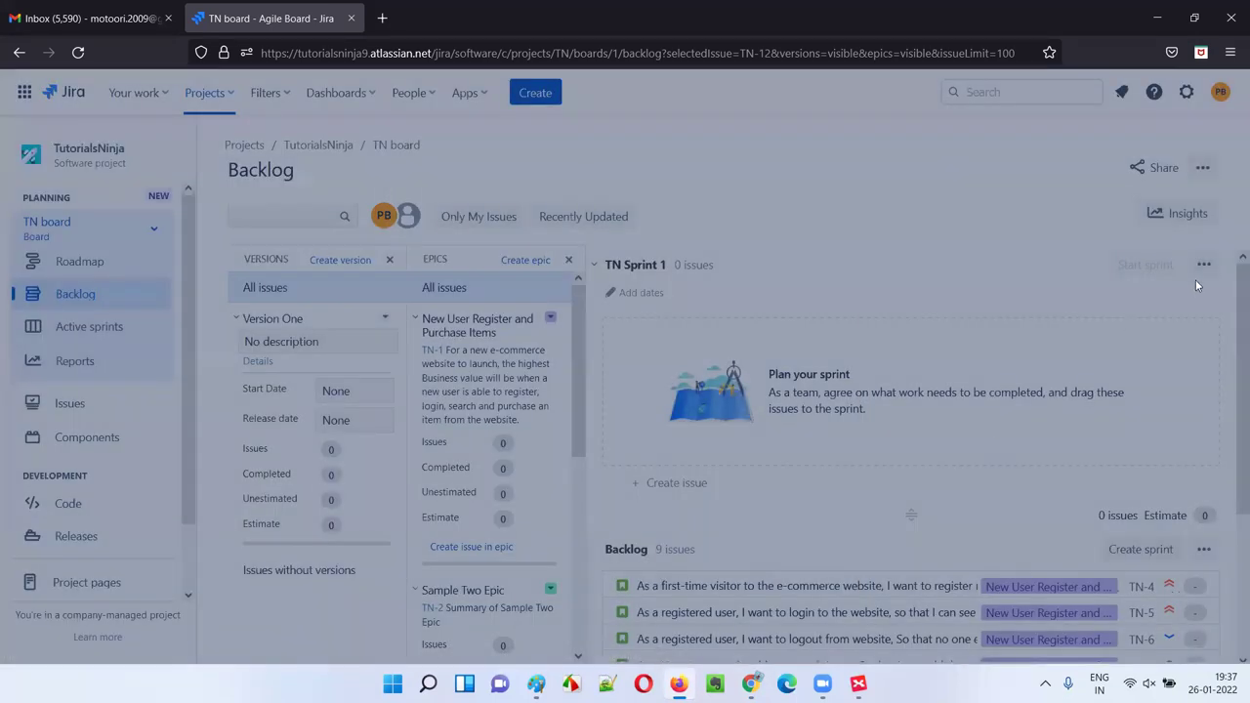
click(1202, 265)
click(1108, 335)
key(Return)
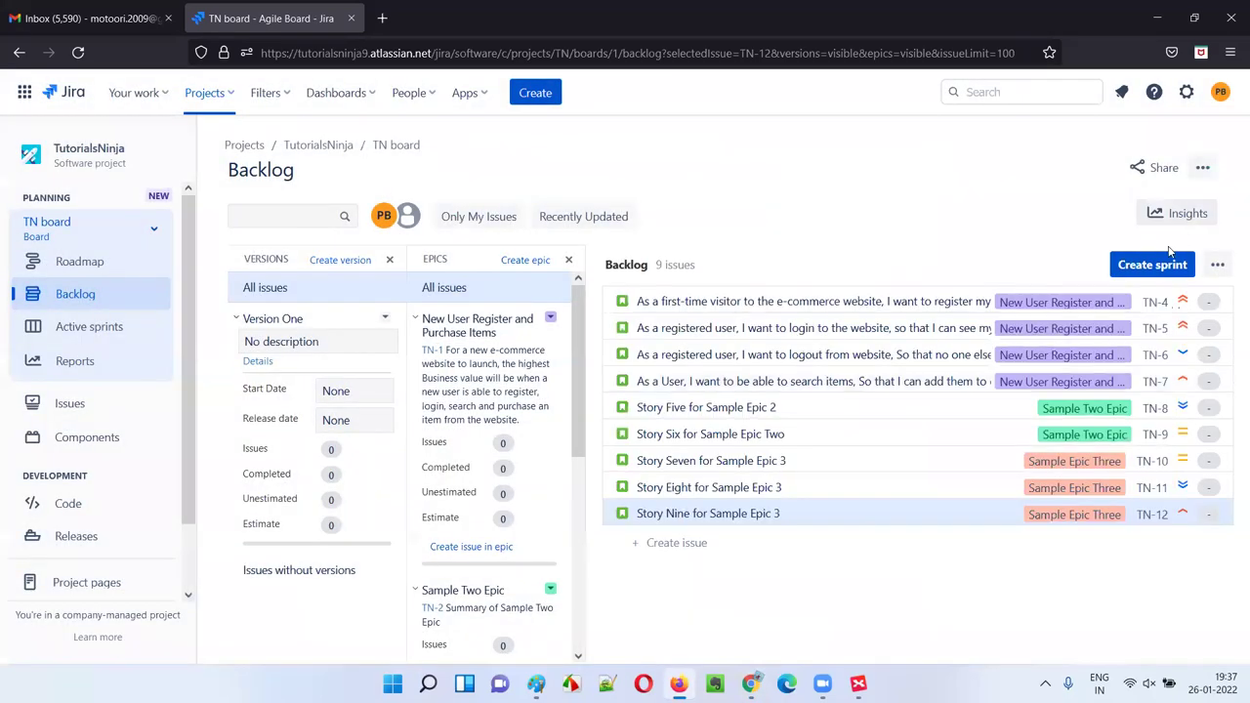
Step: Create a fresh empty TN Sprint 1 above the nine-issue backlog
click(1177, 223)
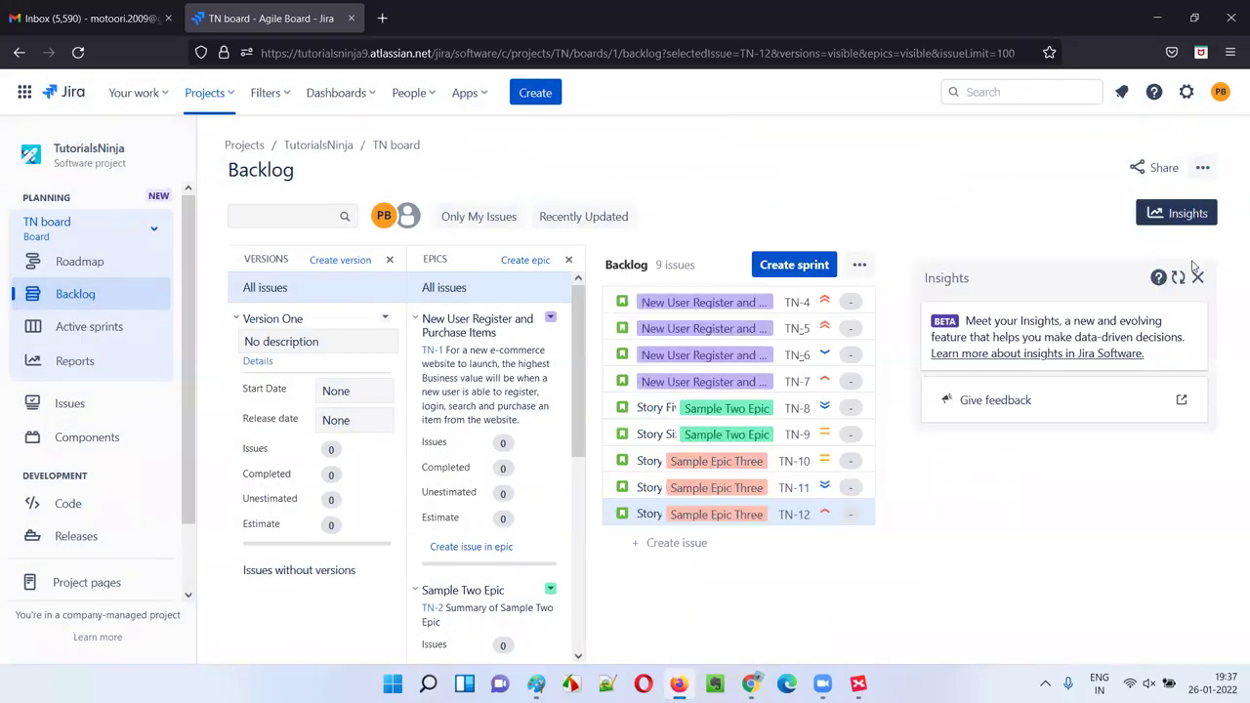
click(1196, 276)
click(1150, 267)
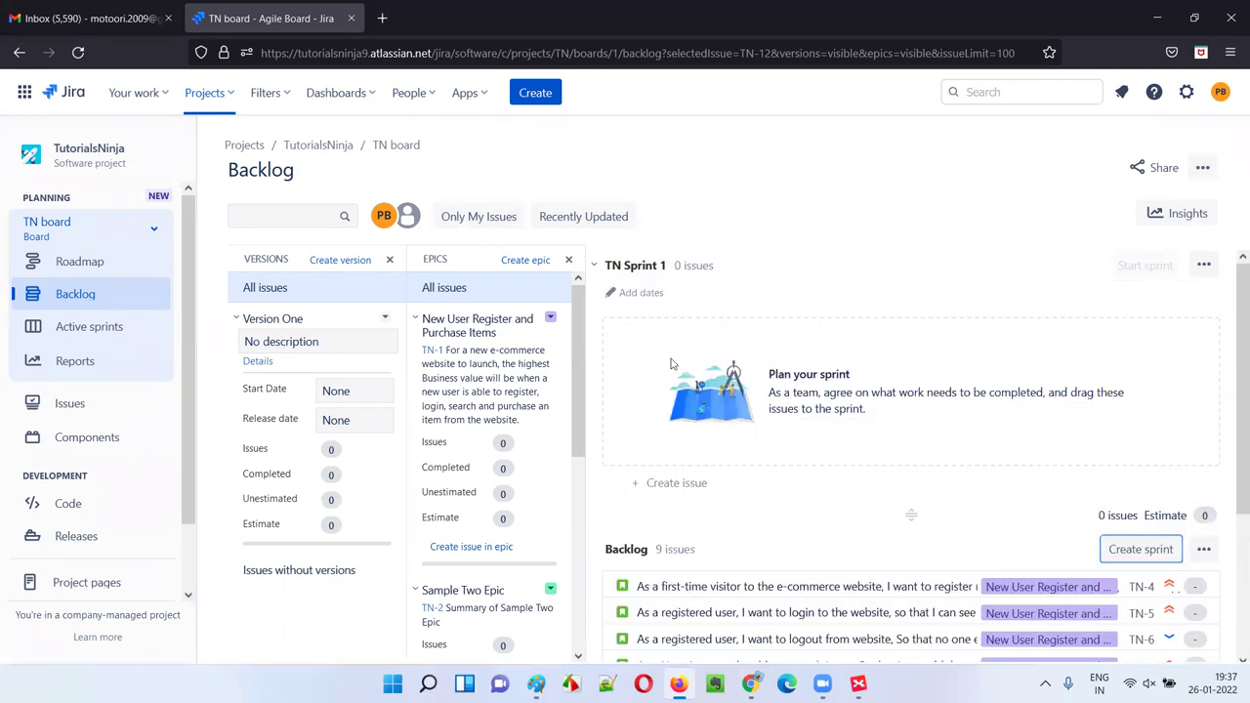
scroll(732, 366, down, 2)
scroll(684, 322, up, 2)
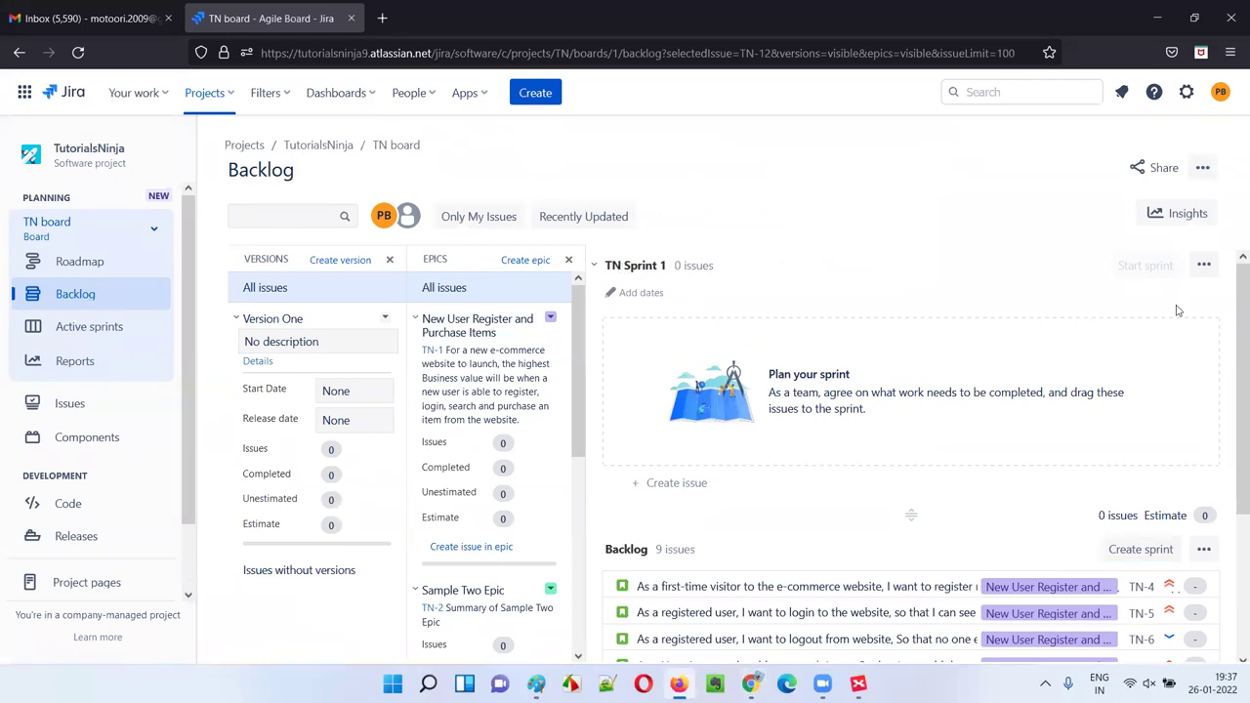
Step: Edit TN Sprint 1 to a 2-week duration starting 26 January, ending 09/Feb/22 7:38 PM
click(1203, 266)
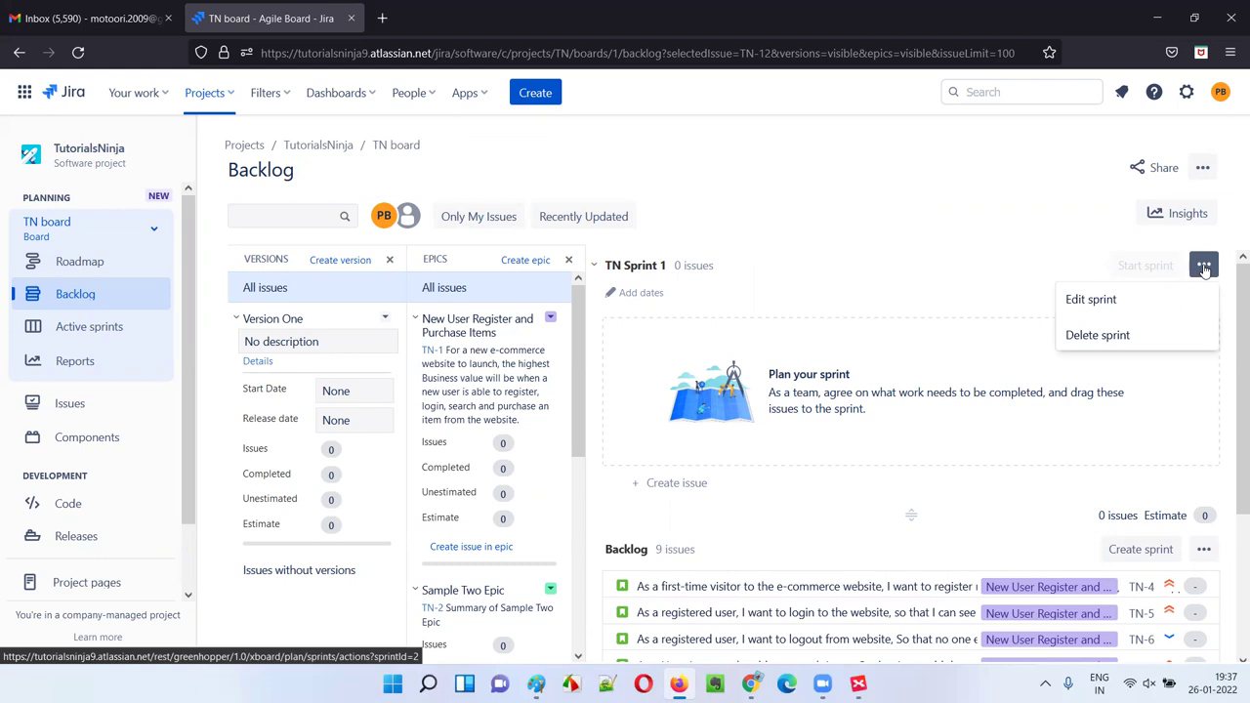
click(1111, 310)
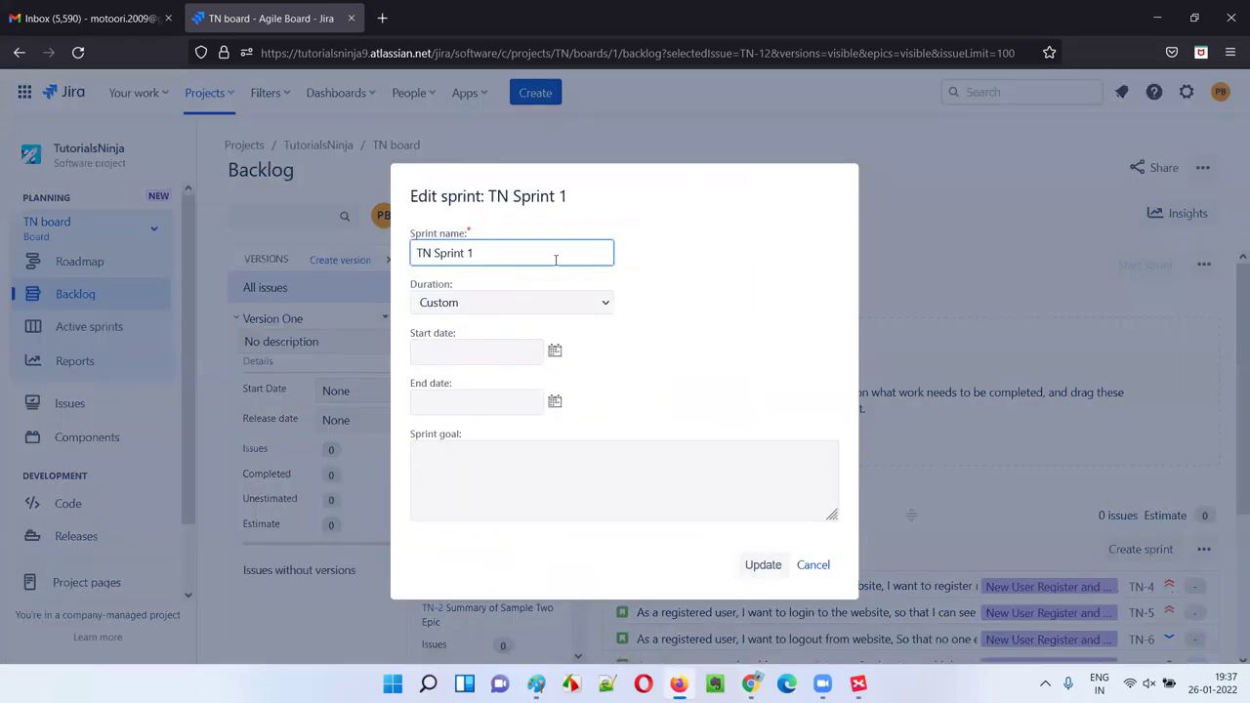
drag(486, 252, 368, 256)
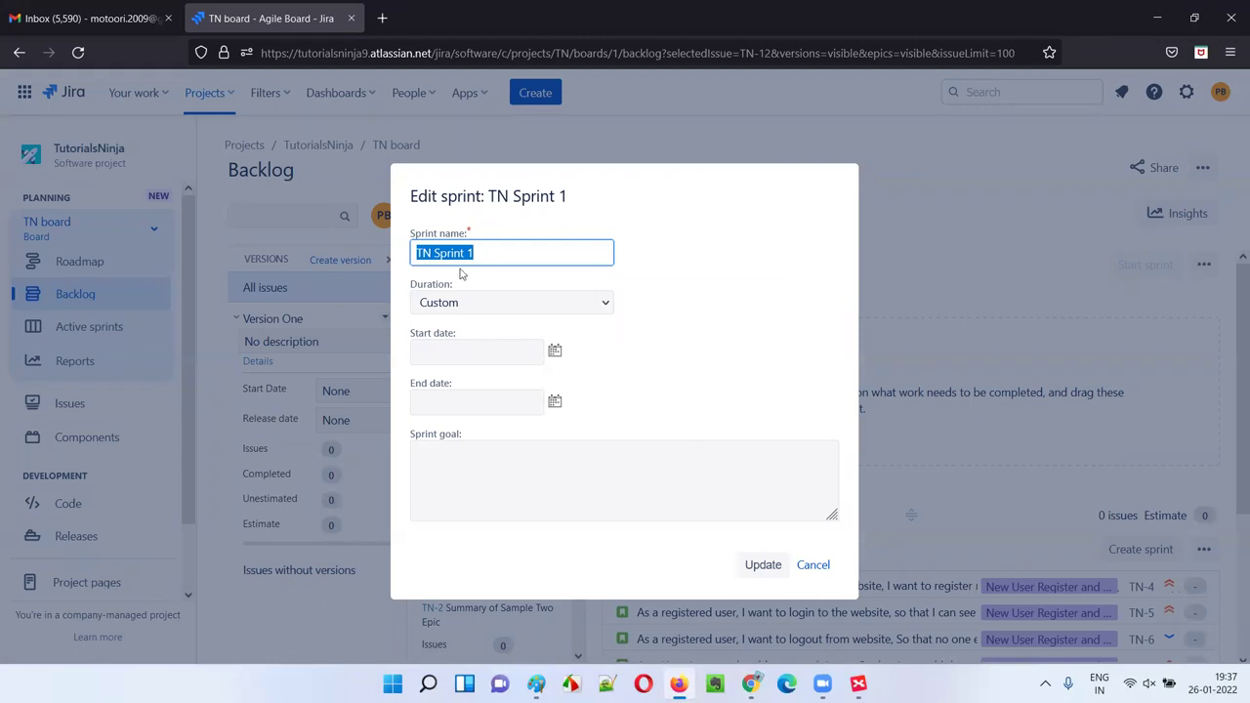
click(602, 305)
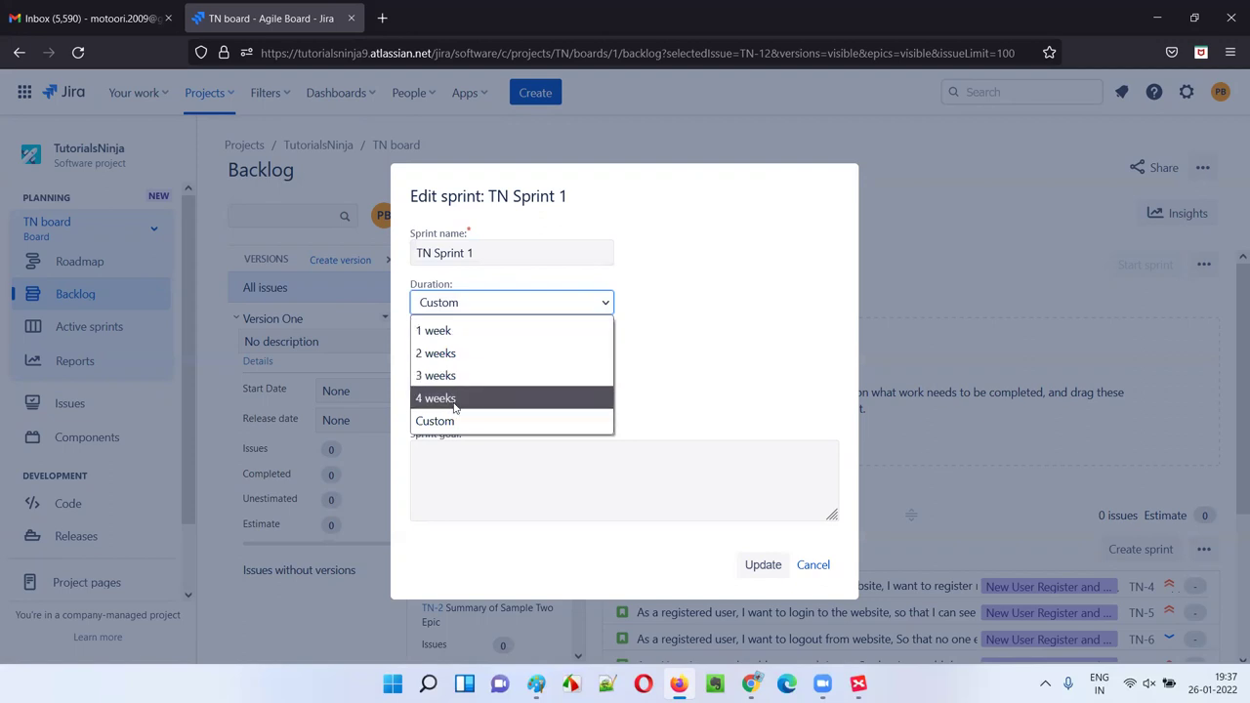
click(459, 355)
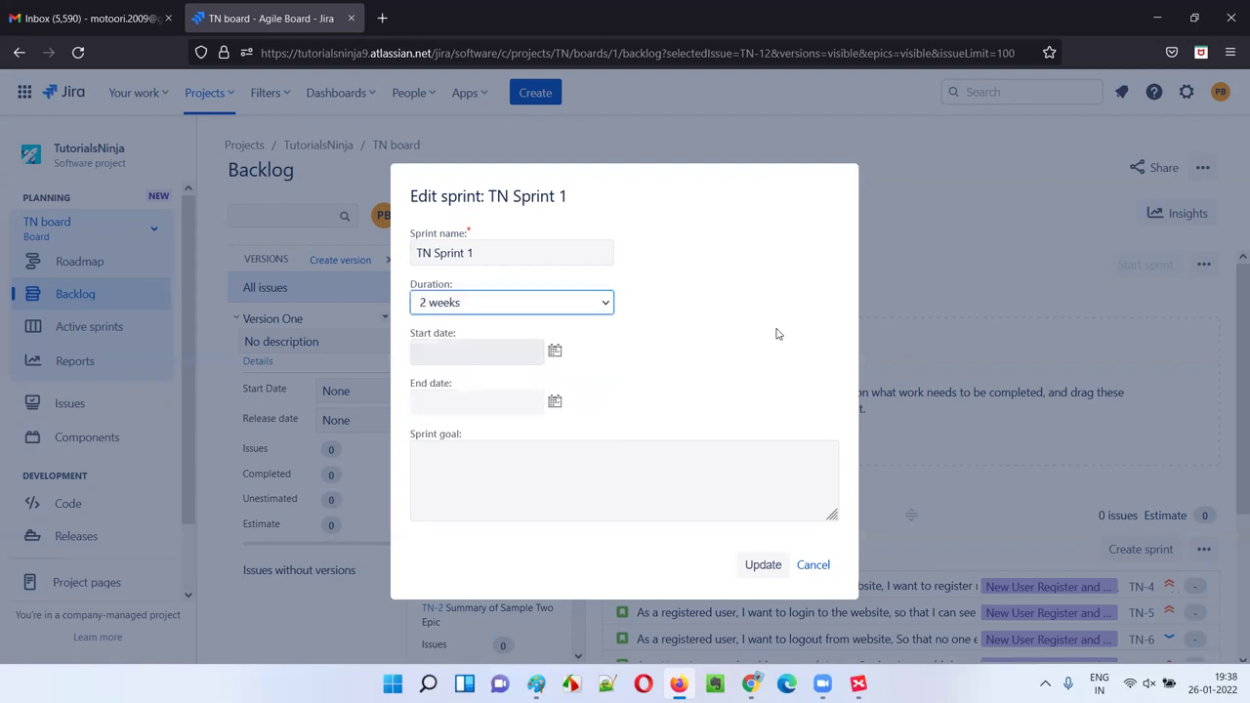
click(554, 351)
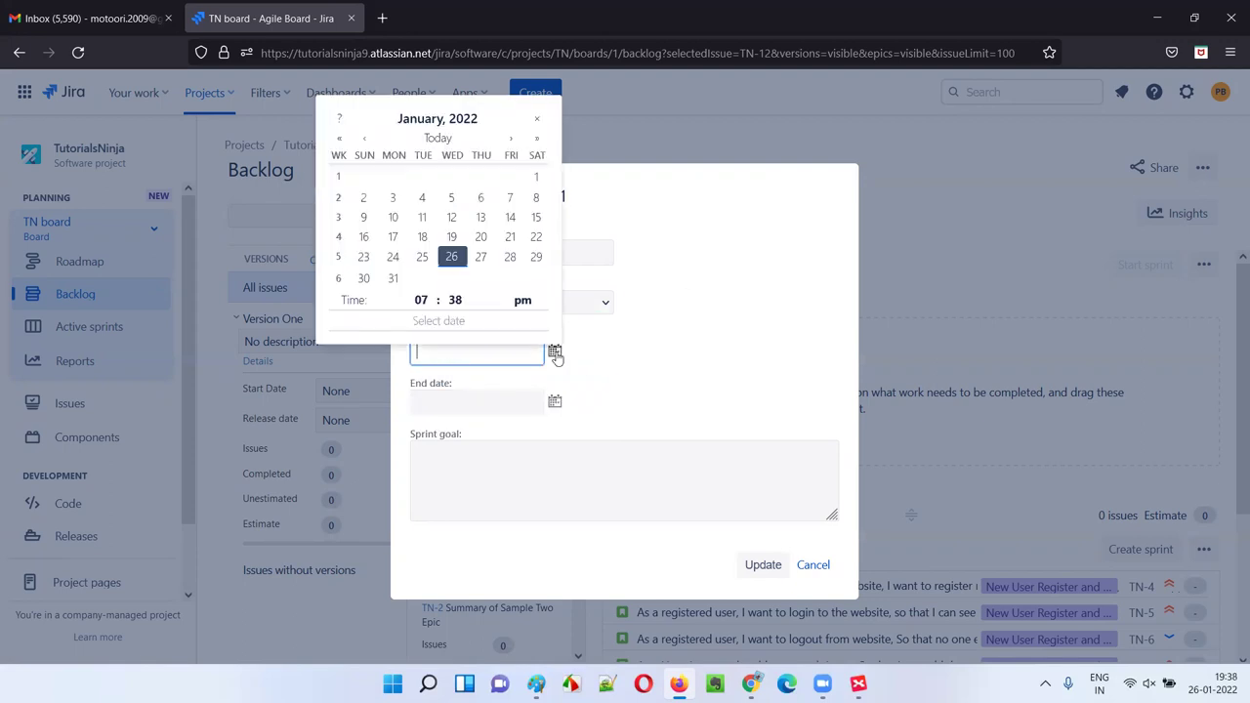
click(451, 257)
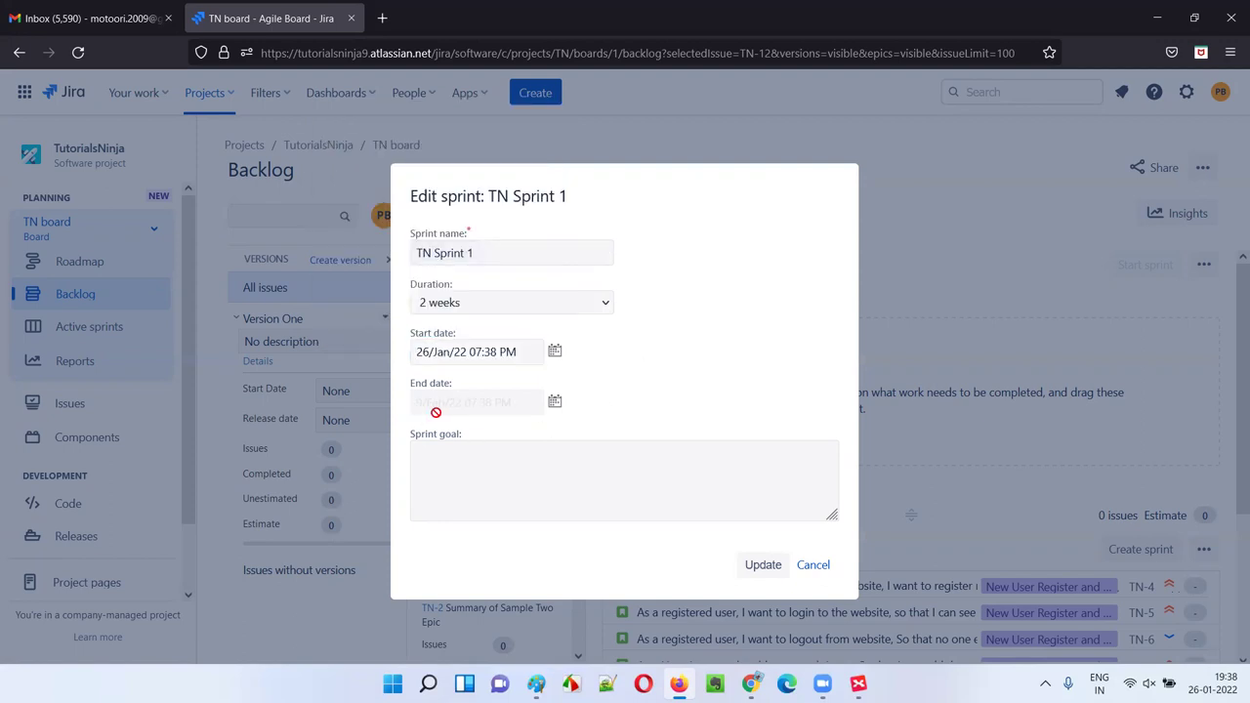
click(451, 459)
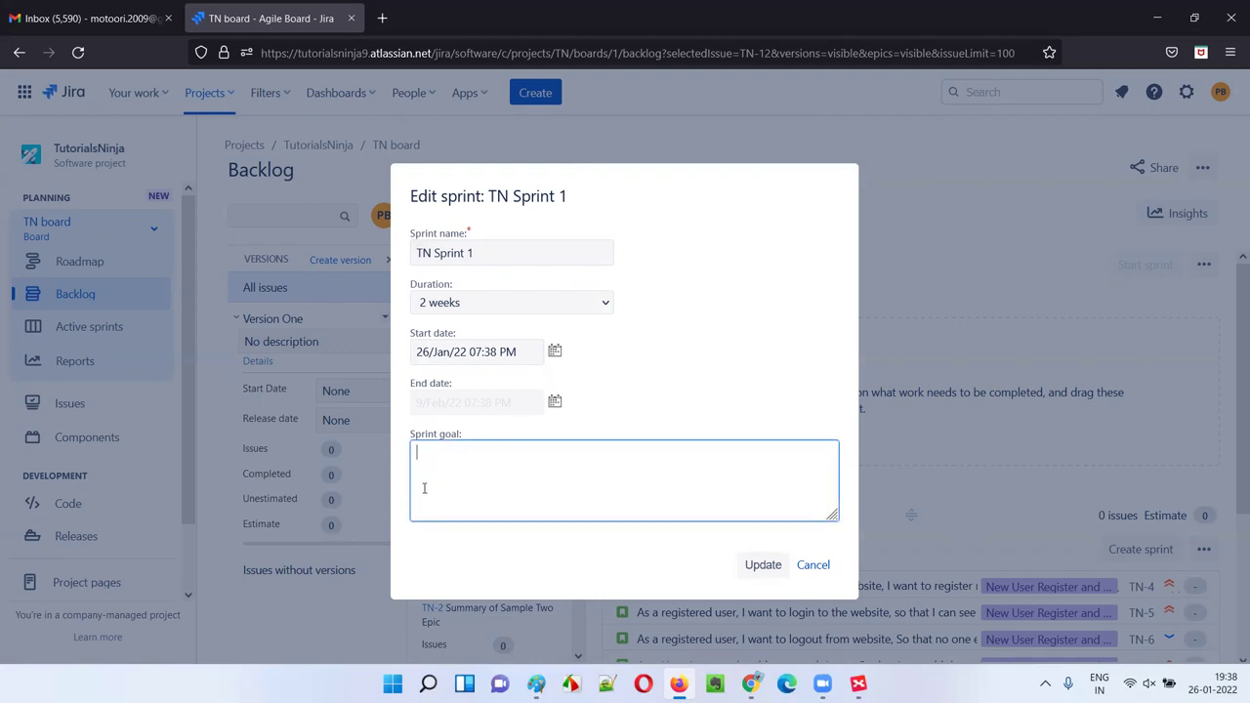
click(759, 566)
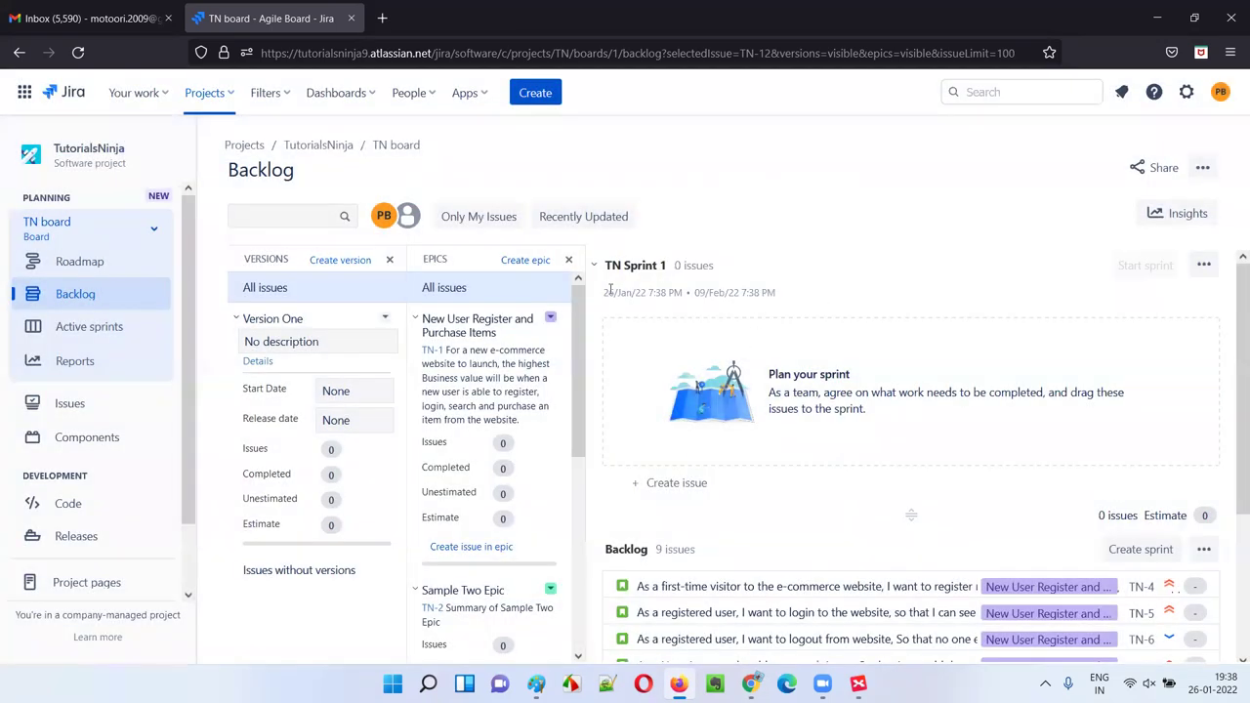
Step: Review the empty TN Sprint 1 (26/Jan/22–09/Feb/22) and scroll through backlog stories TN-4 to TN-12
double_click(636, 266)
scroll(789, 346, down, 2)
scroll(761, 352, up, 2)
scroll(817, 377, down, 2)
scroll(736, 345, up, 2)
scroll(683, 313, down, 2)
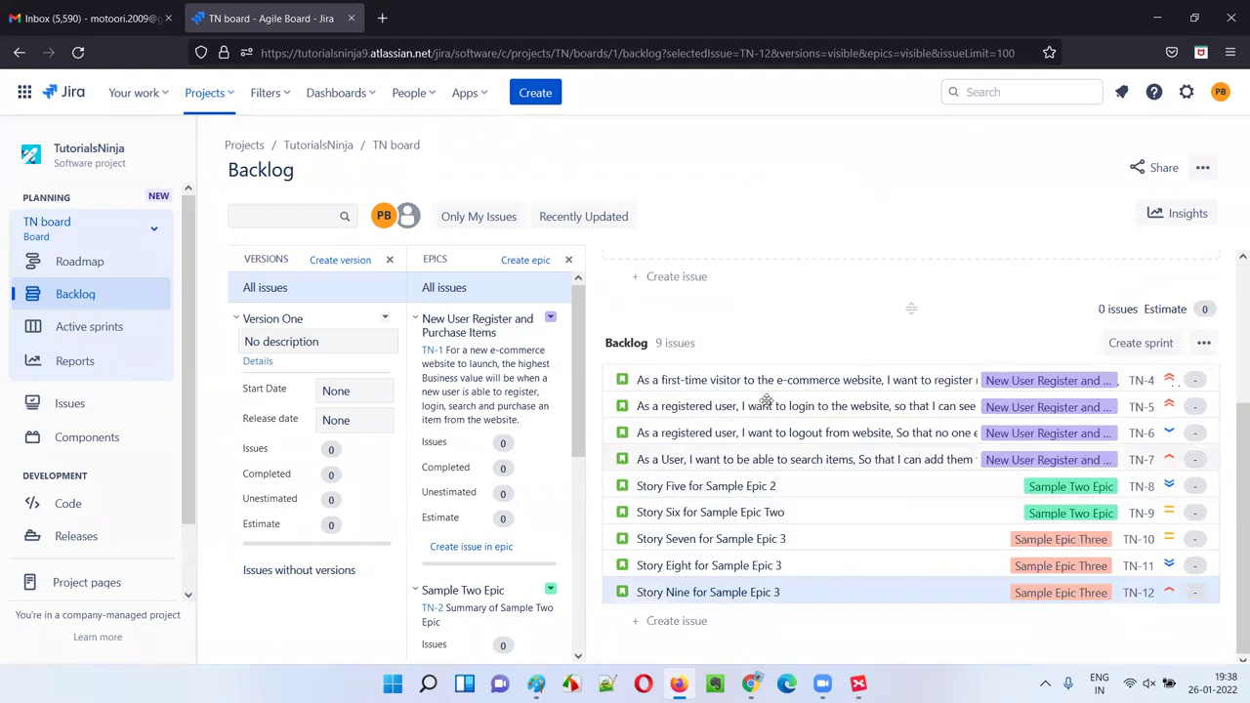
scroll(752, 566, up, 2)
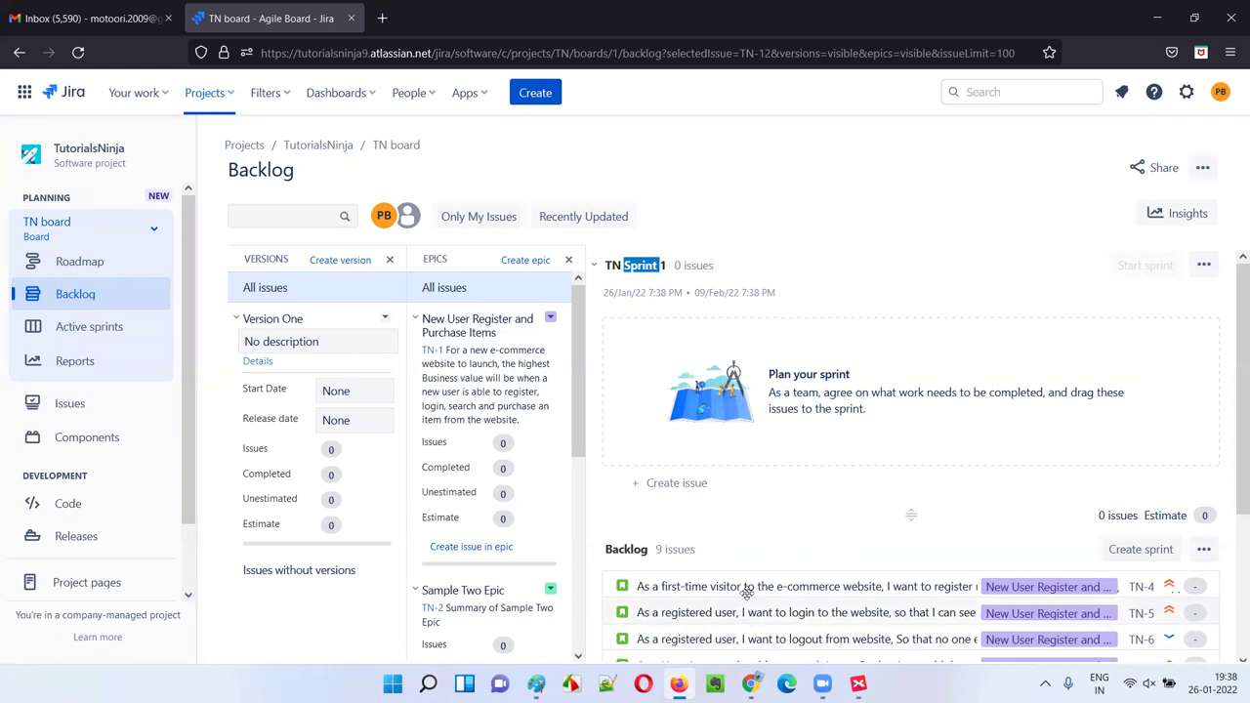
Step: Highlight the Evernote Sprint Planning Meeting line and its two sub-points, then return to Jira
key(alt+Tab)
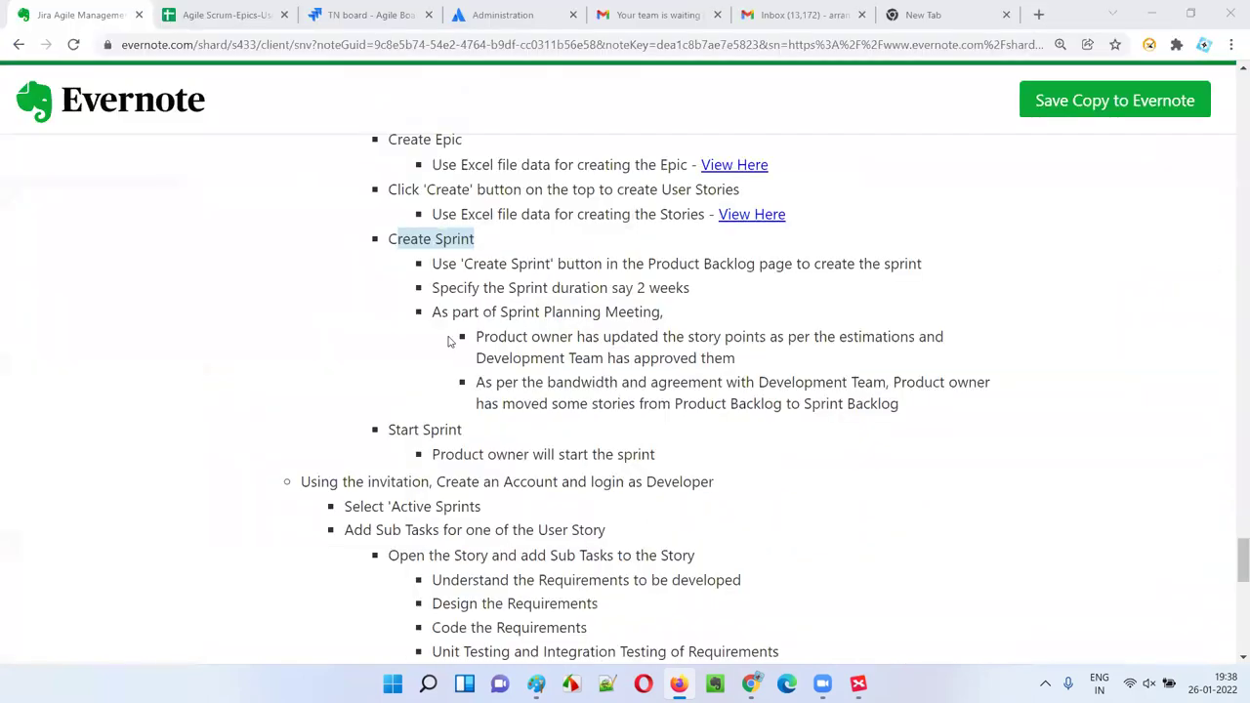
drag(433, 312, 682, 321)
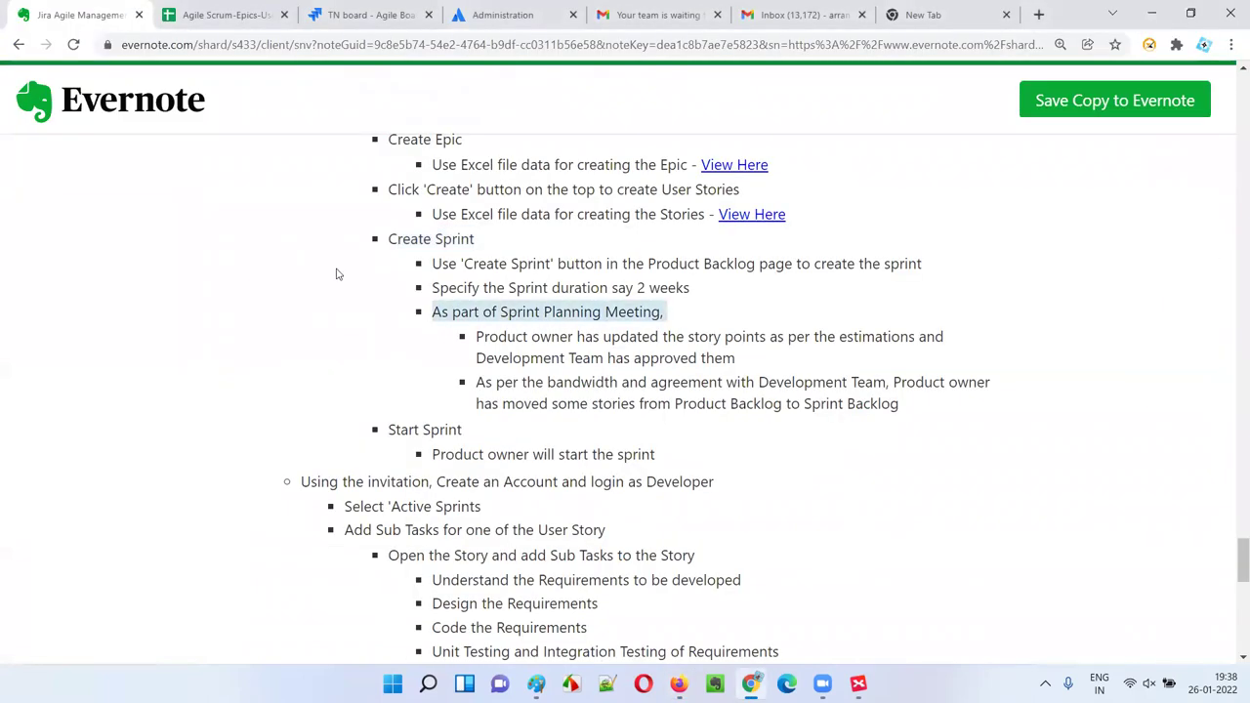
scroll(420, 272, up, 2)
scroll(517, 282, down, 2)
click(528, 327)
drag(499, 314, 698, 327)
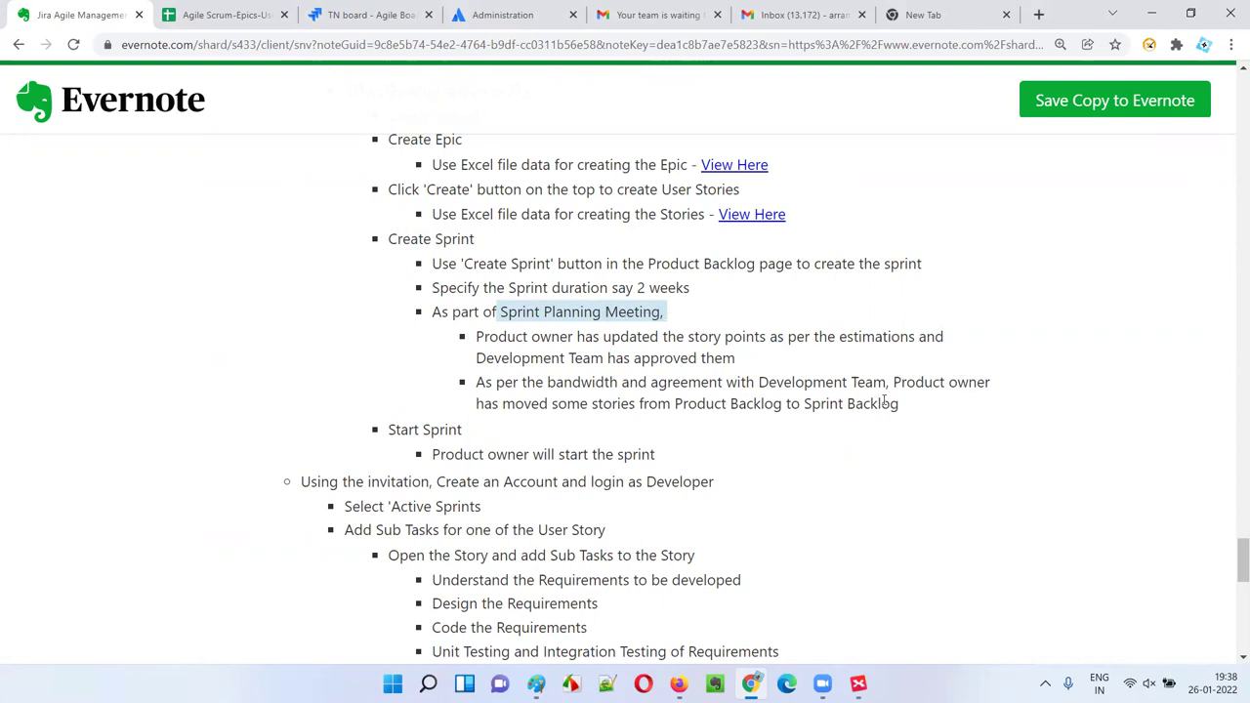
drag(899, 404, 478, 338)
key(alt+Tab)
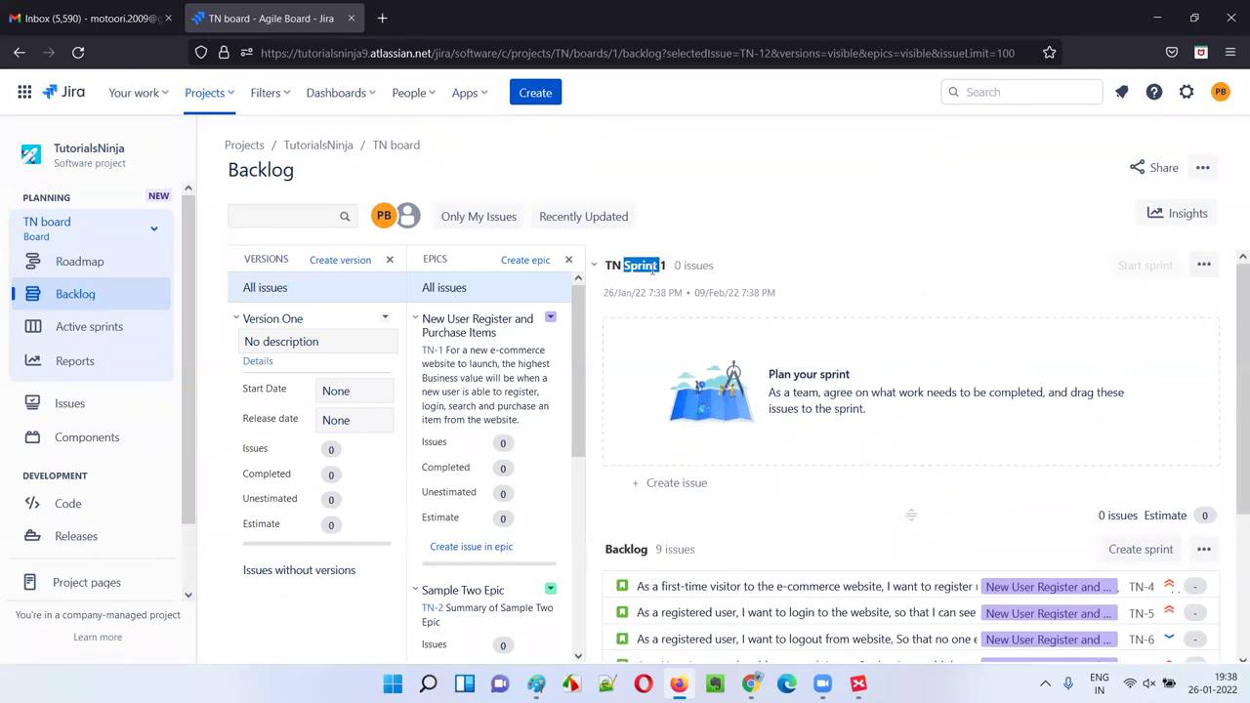
Step: Reload the TN board Backlog, showing the 0-issue TN Sprint 1 above stories TN-4 to TN-12
scroll(818, 390, down, 2)
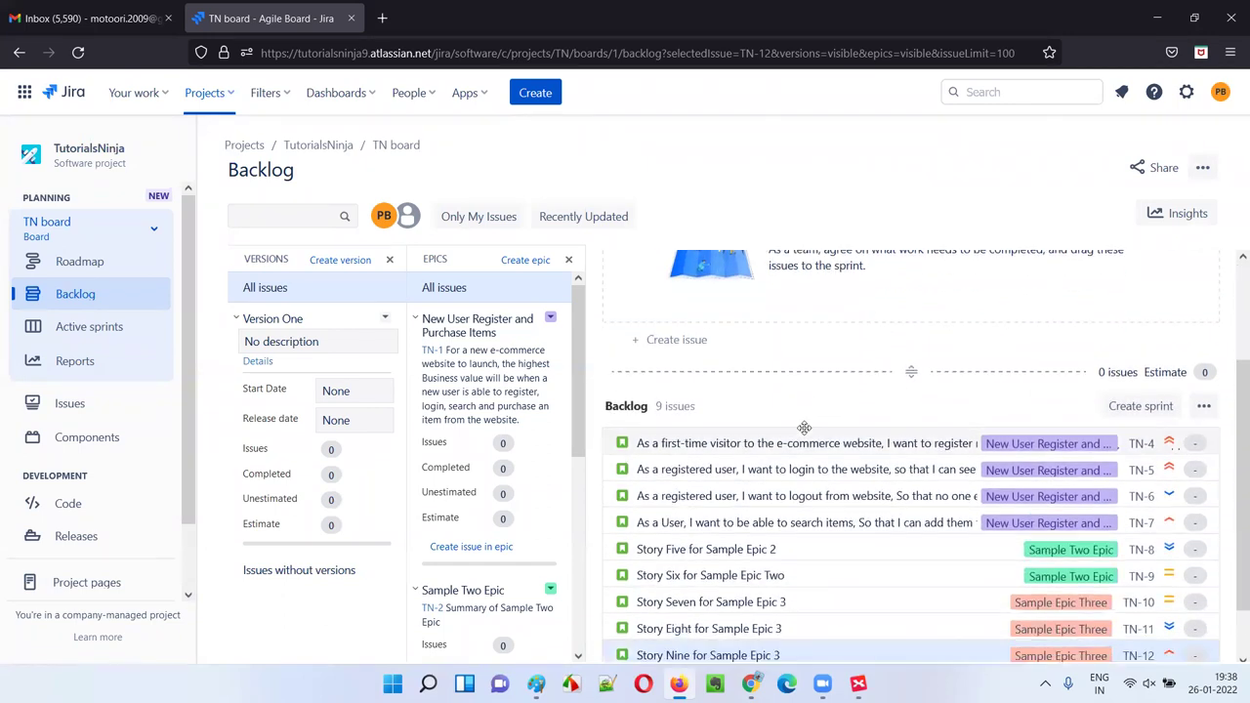
click(56, 297)
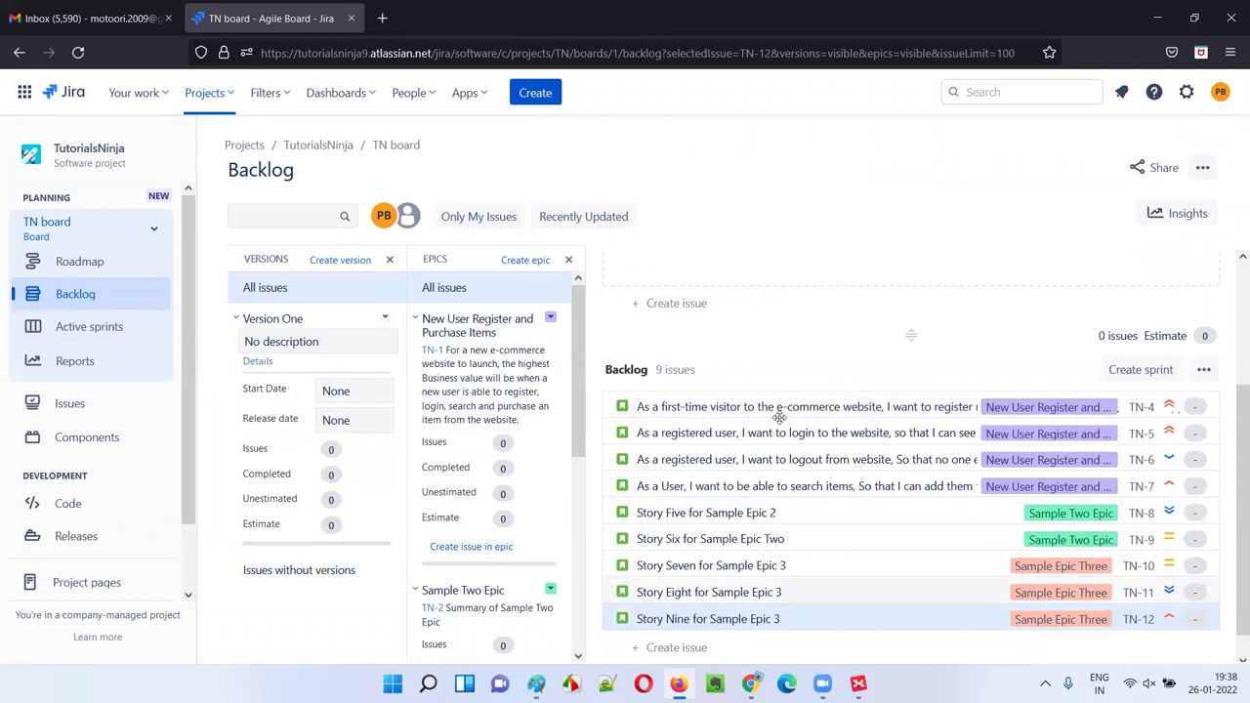
scroll(834, 498, up, 2)
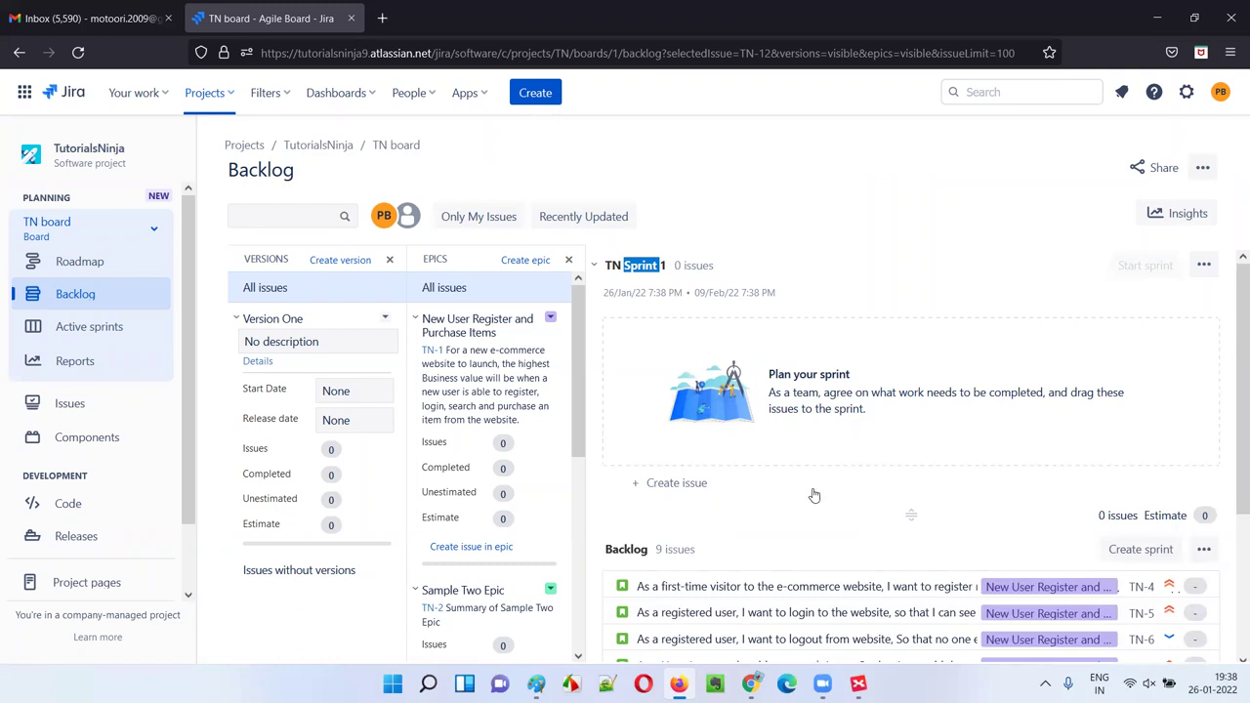
scroll(814, 497, down, 2)
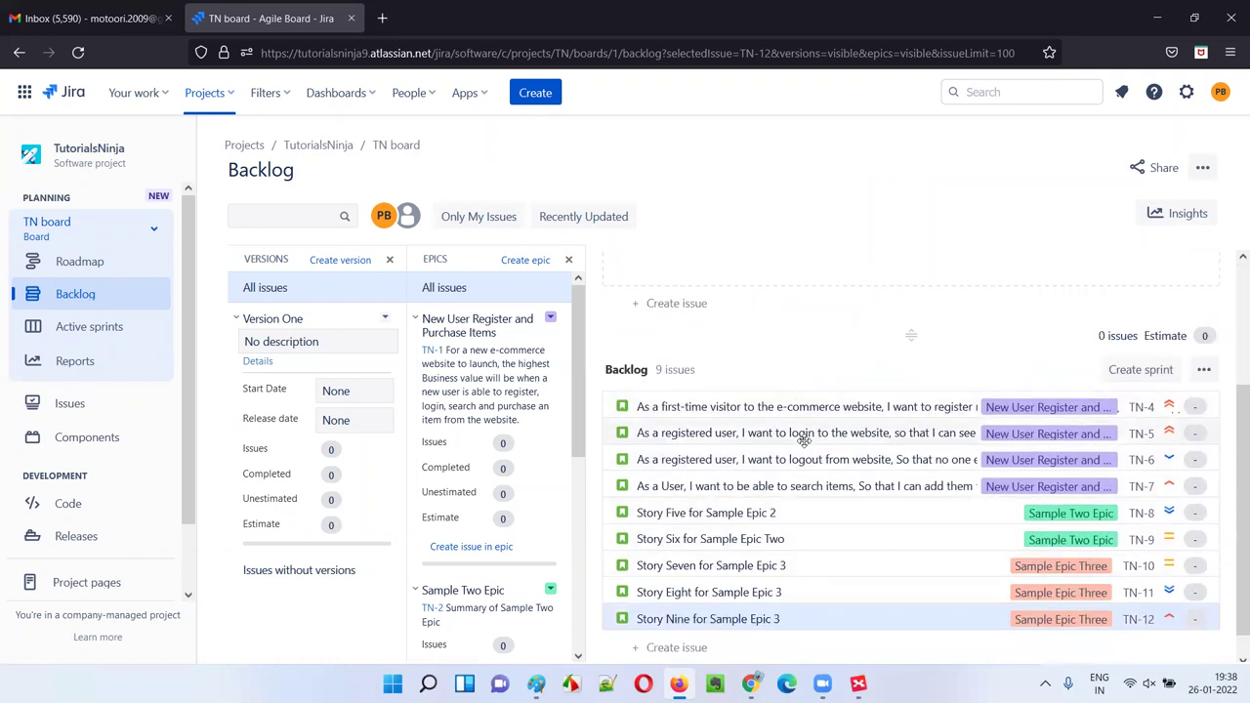
scroll(806, 538, up, 2)
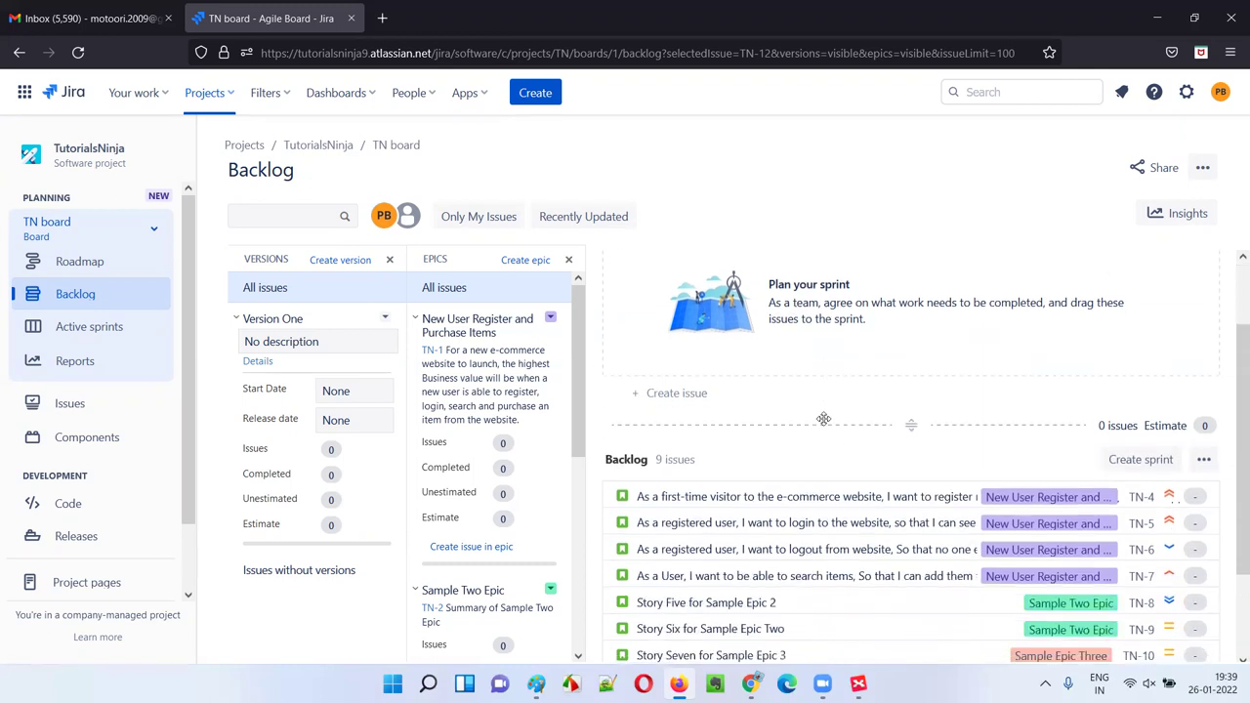
scroll(855, 327, down, 2)
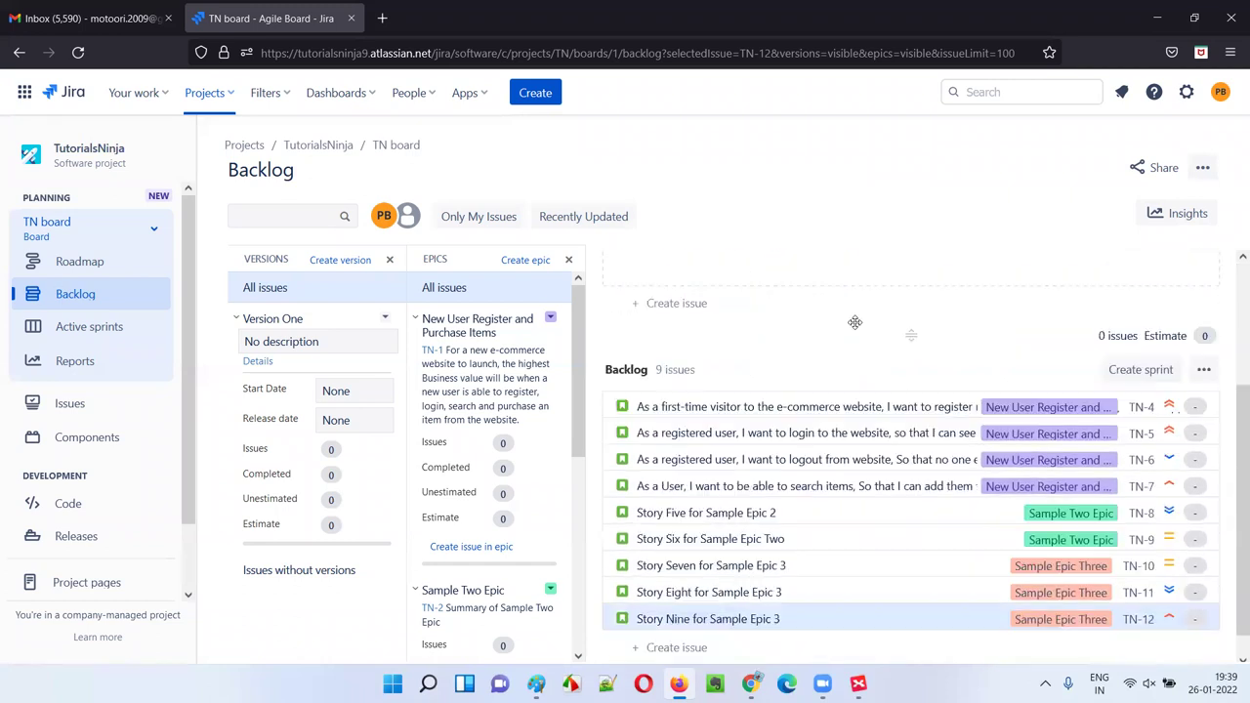
scroll(781, 439, up, 2)
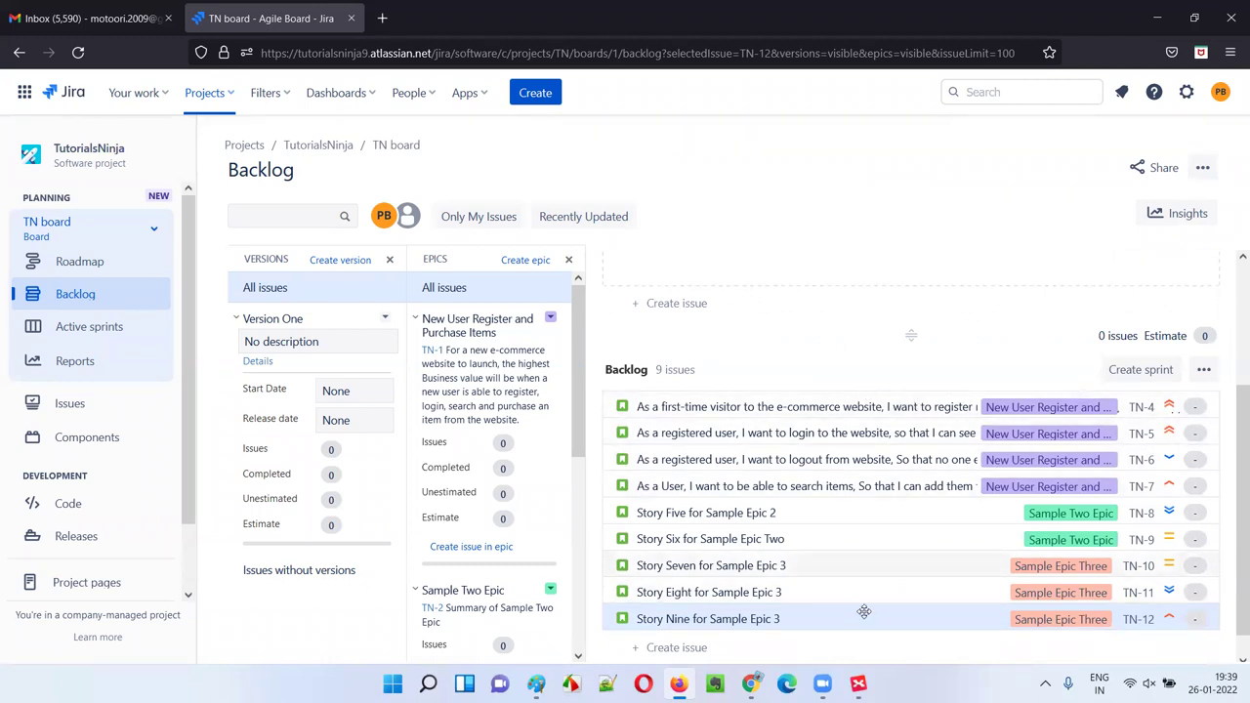
scroll(865, 615, up, 2)
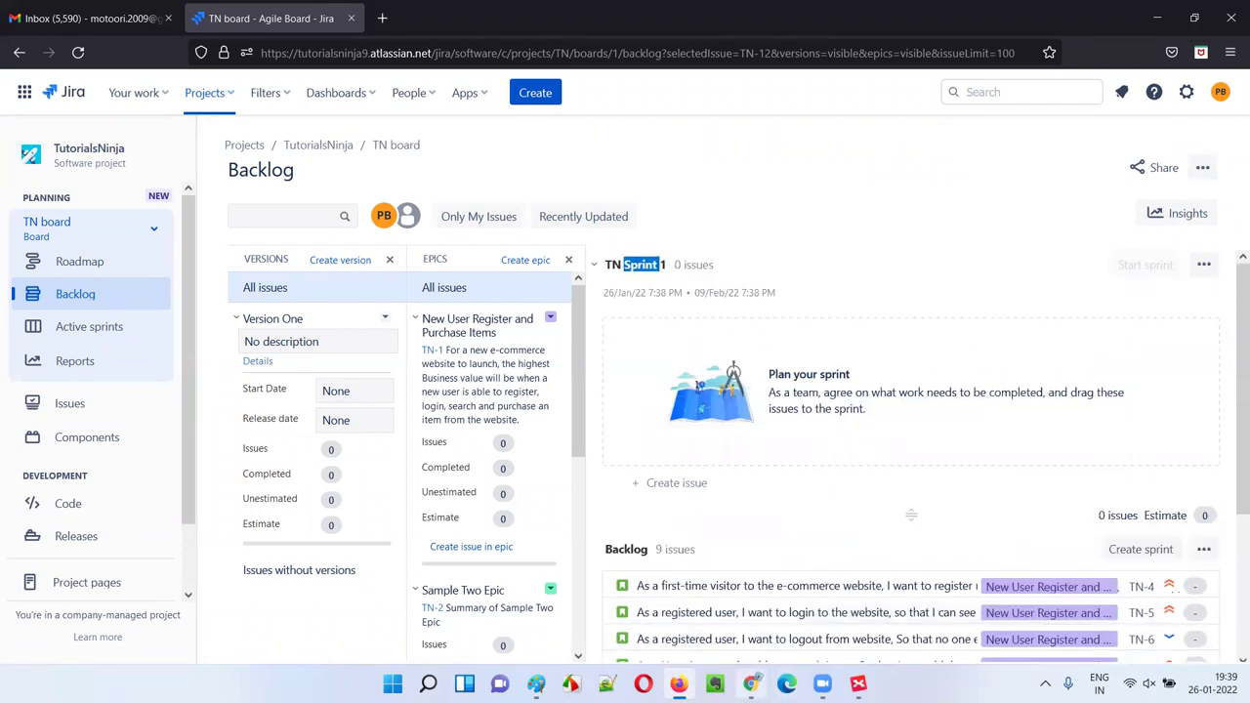
key(alt+Tab)
drag(504, 312, 677, 311)
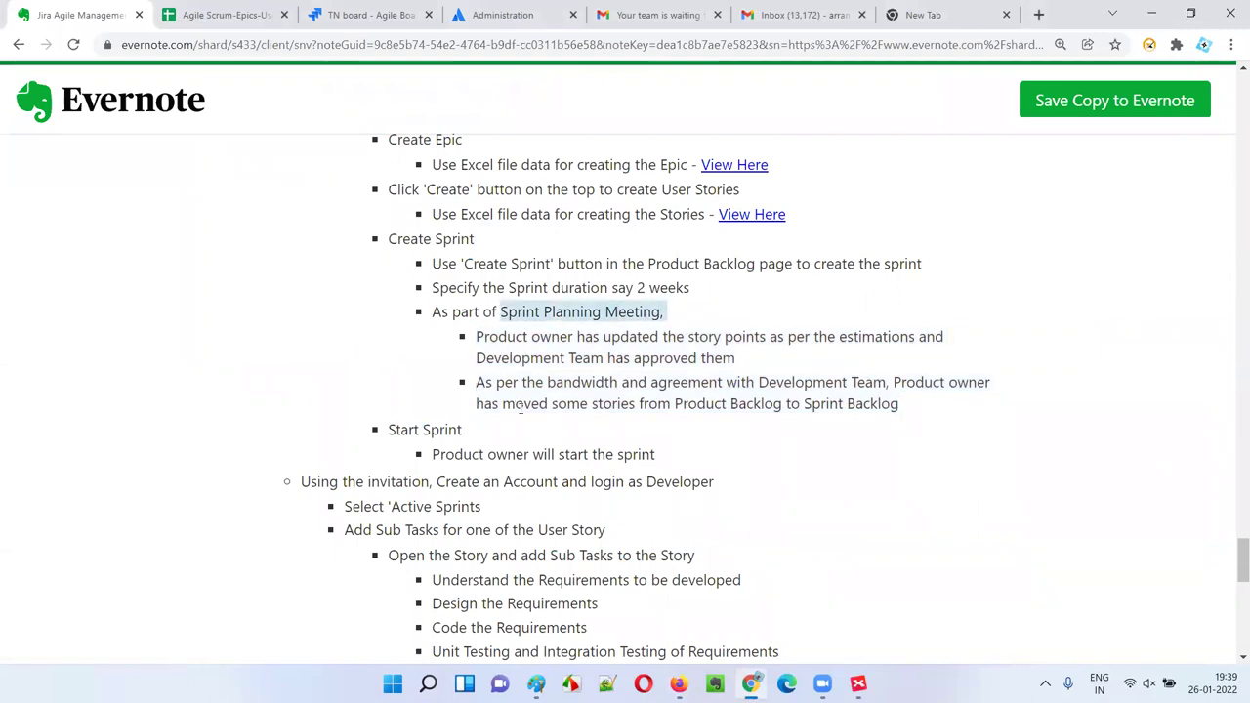
key(super+Down)
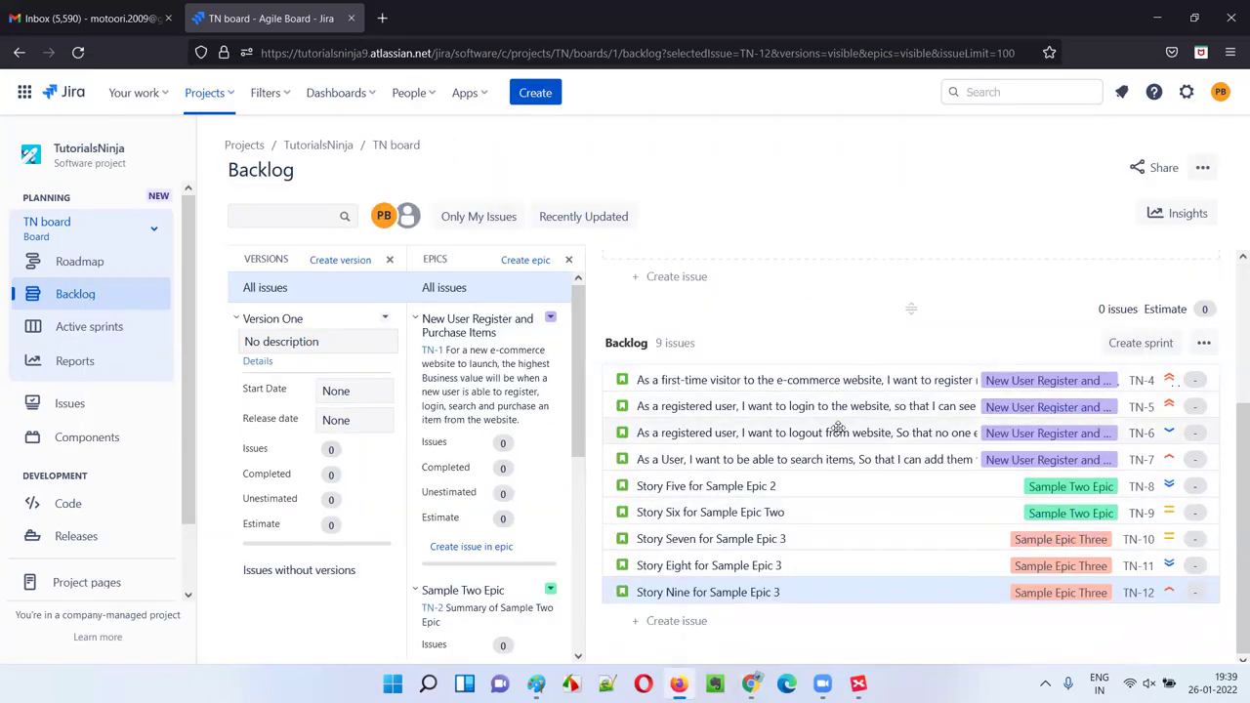
Step: Give story TN-4 5 story points
scroll(830, 431, up, 2)
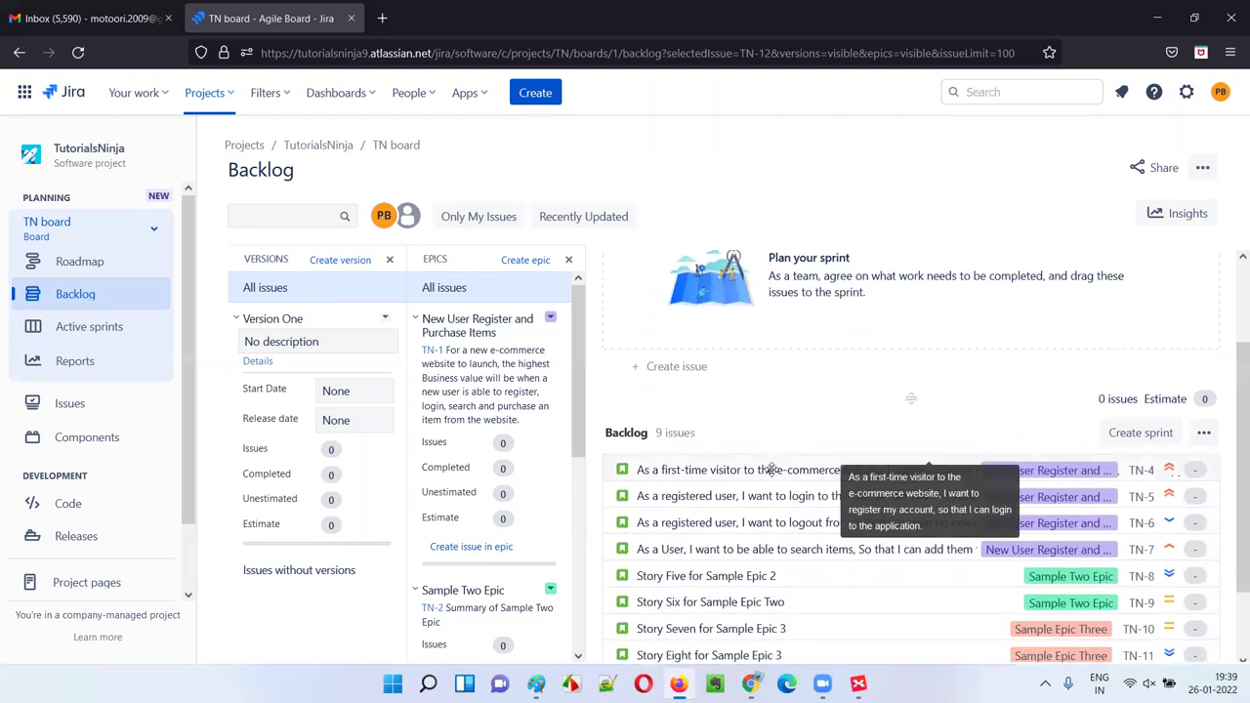
click(784, 470)
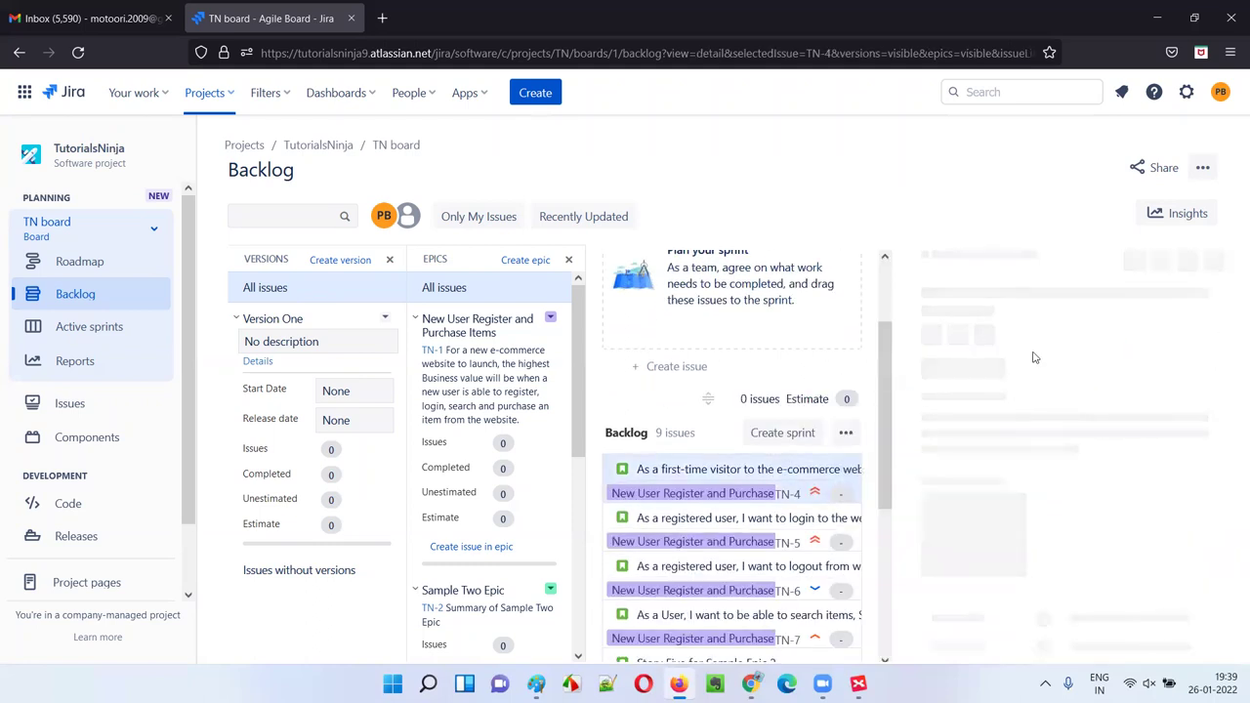
scroll(1143, 417, down, 2)
scroll(1144, 416, up, 2)
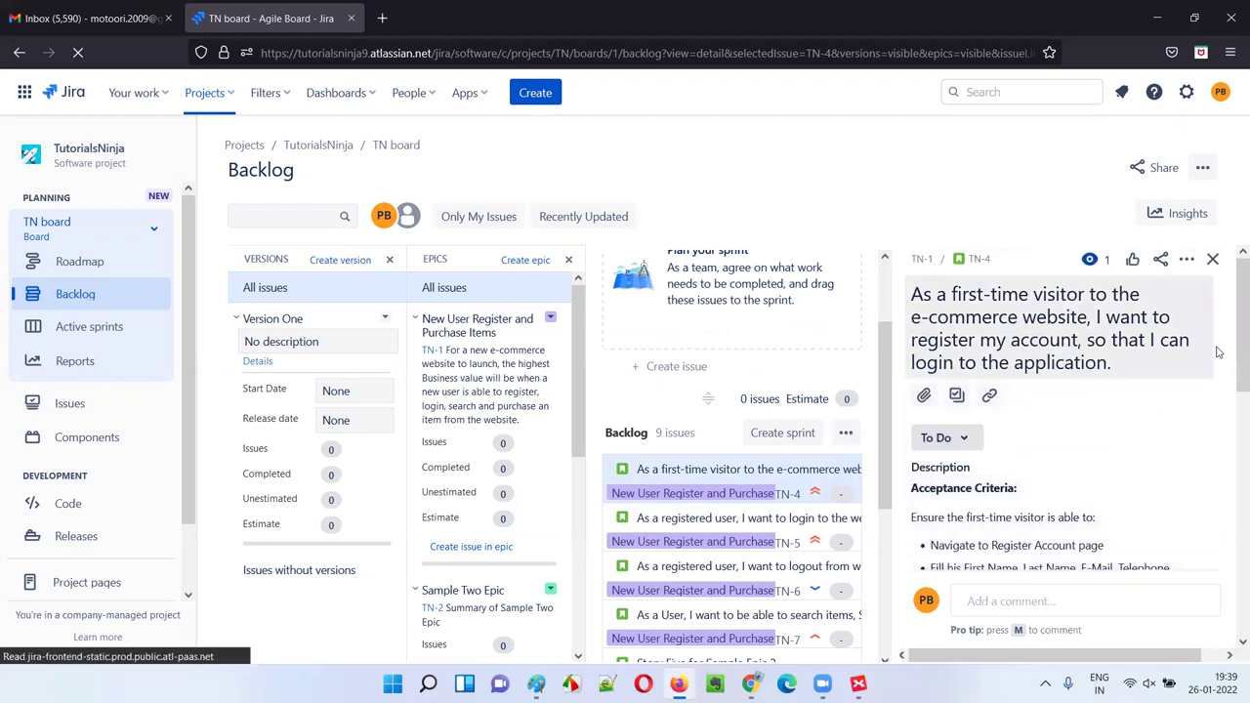
scroll(1208, 358, down, 5)
scroll(1207, 357, down, 4)
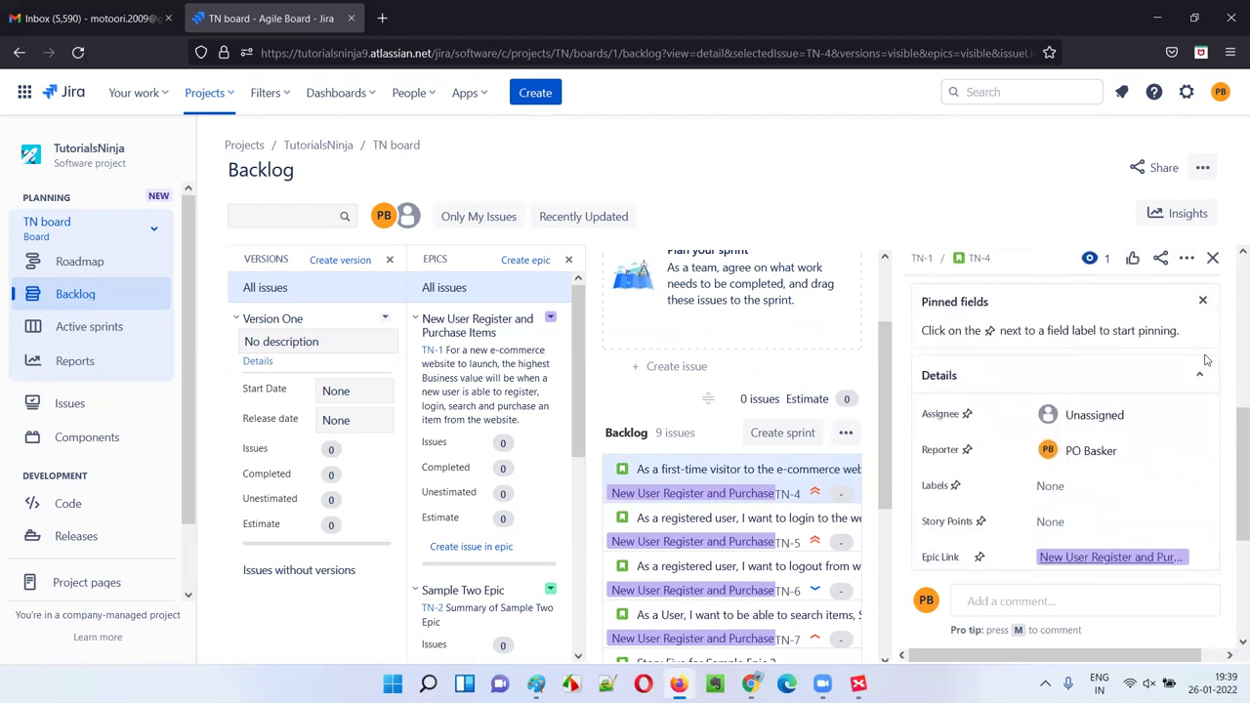
click(1065, 384)
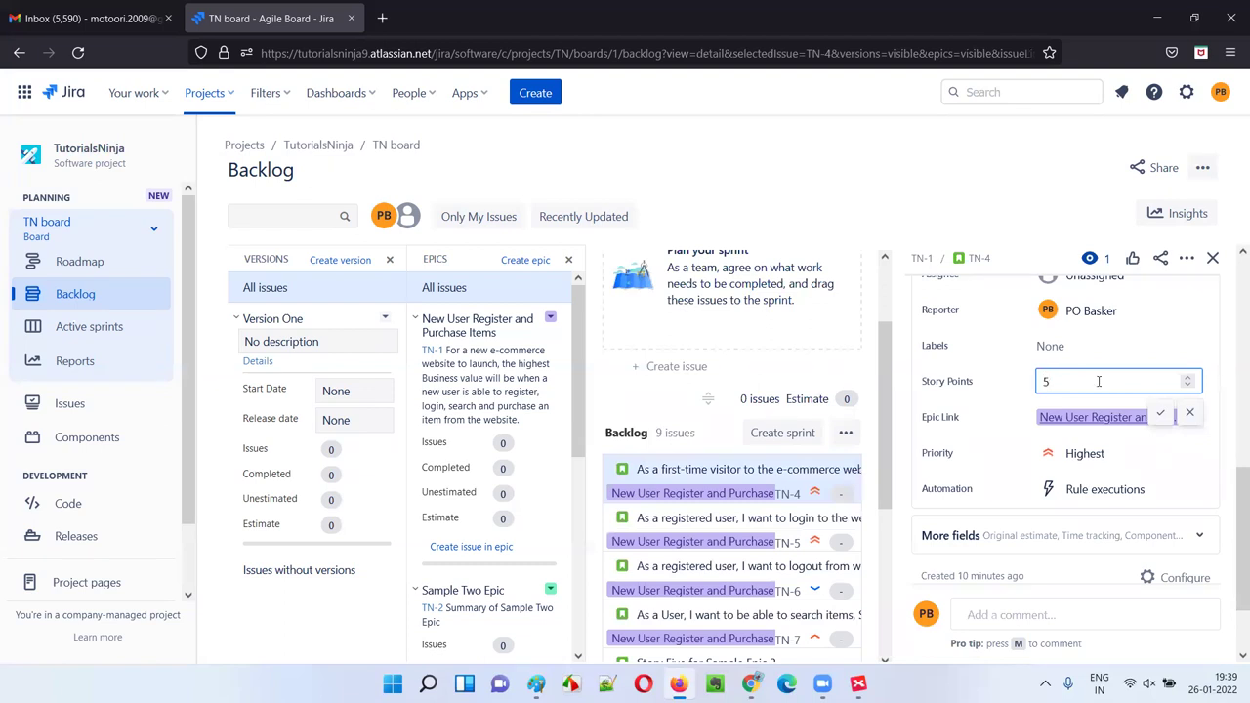
key(Return)
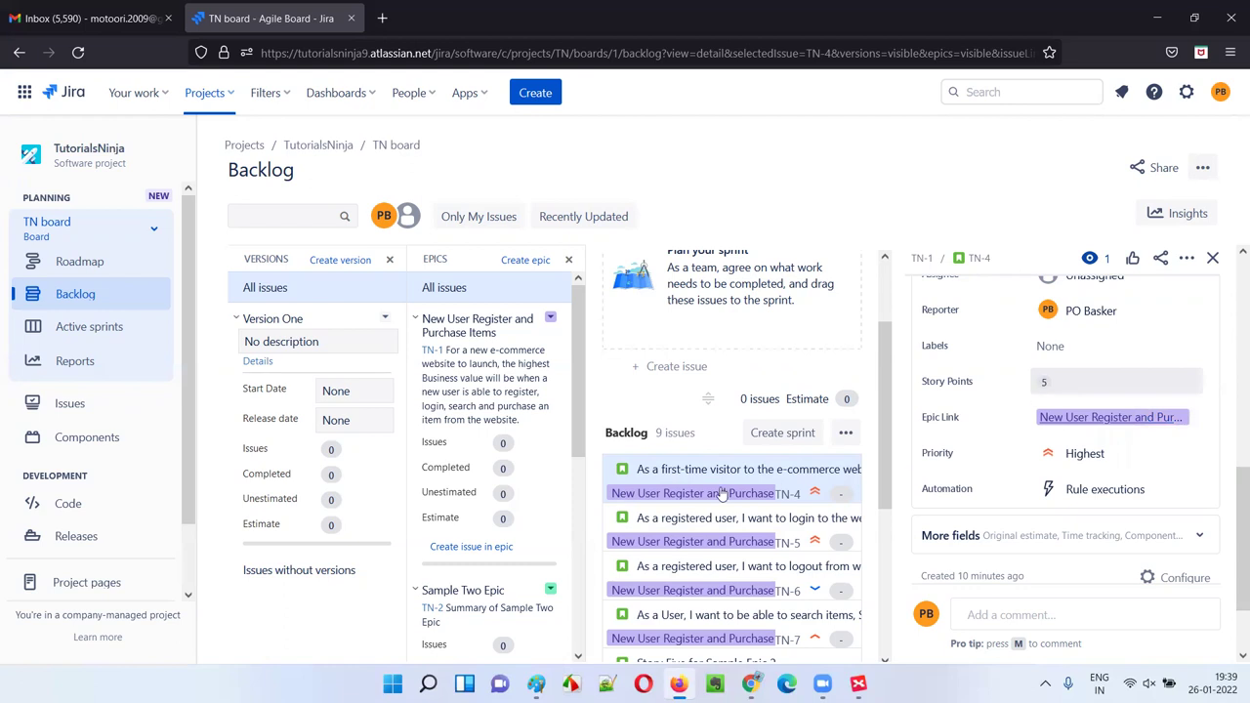
Step: Give story TN-5 8 story points
click(713, 525)
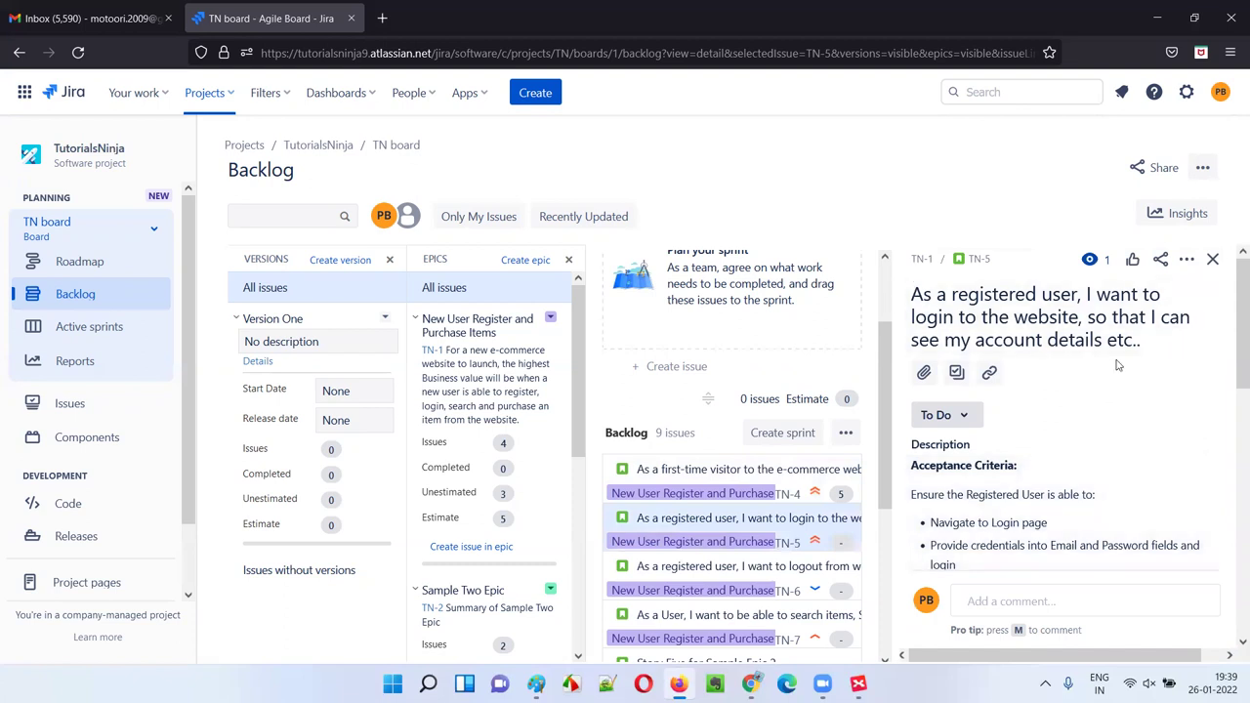
scroll(1094, 410, down, 5)
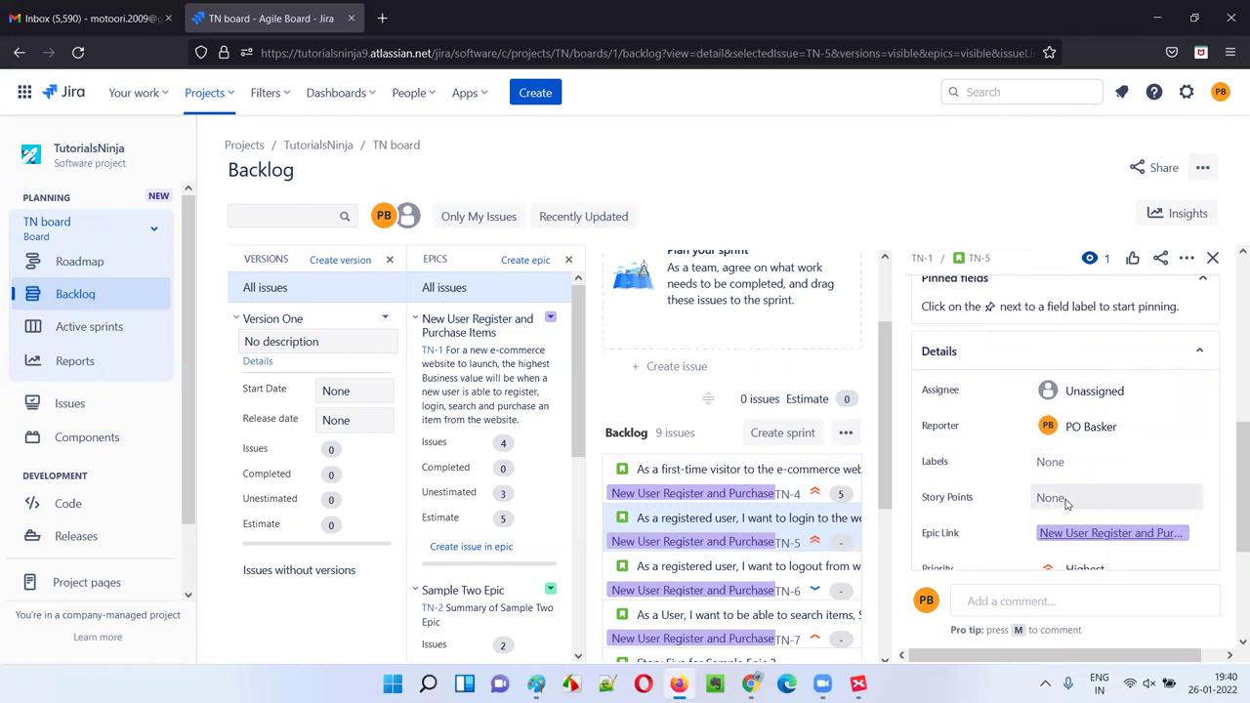
click(1065, 499)
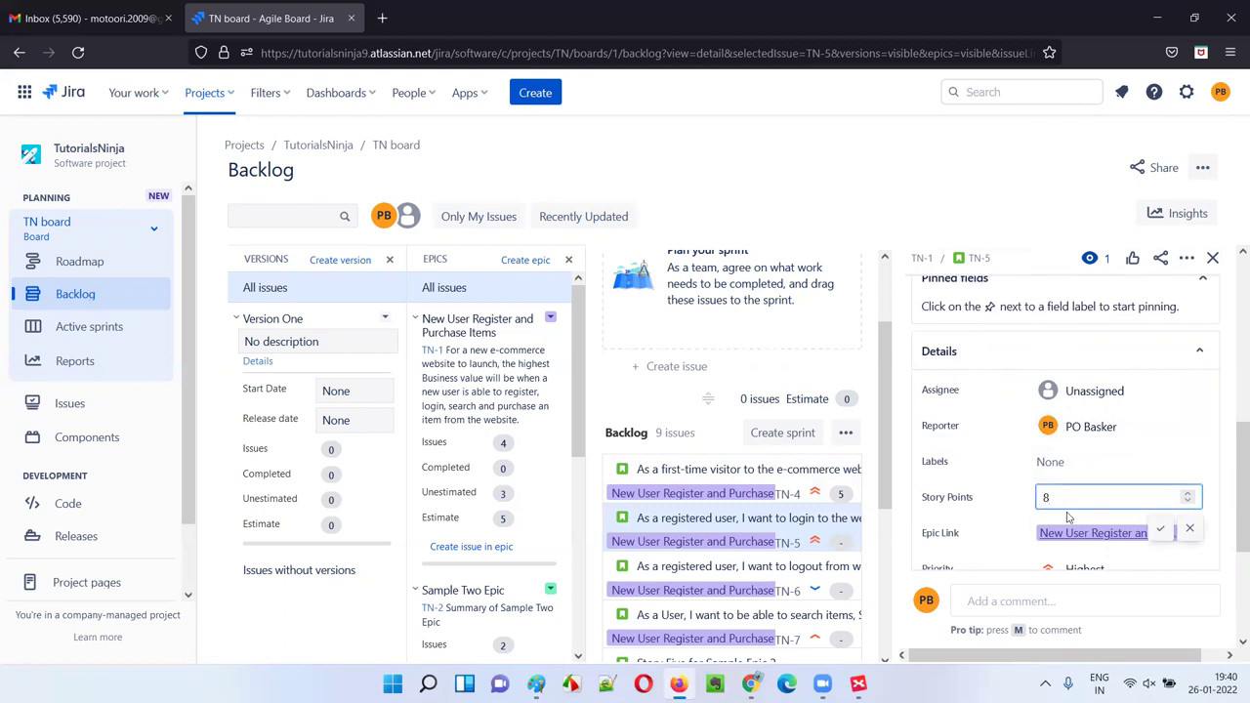
click(1160, 530)
Step: Give story TN-6 3 story points
scroll(684, 405, down, 2)
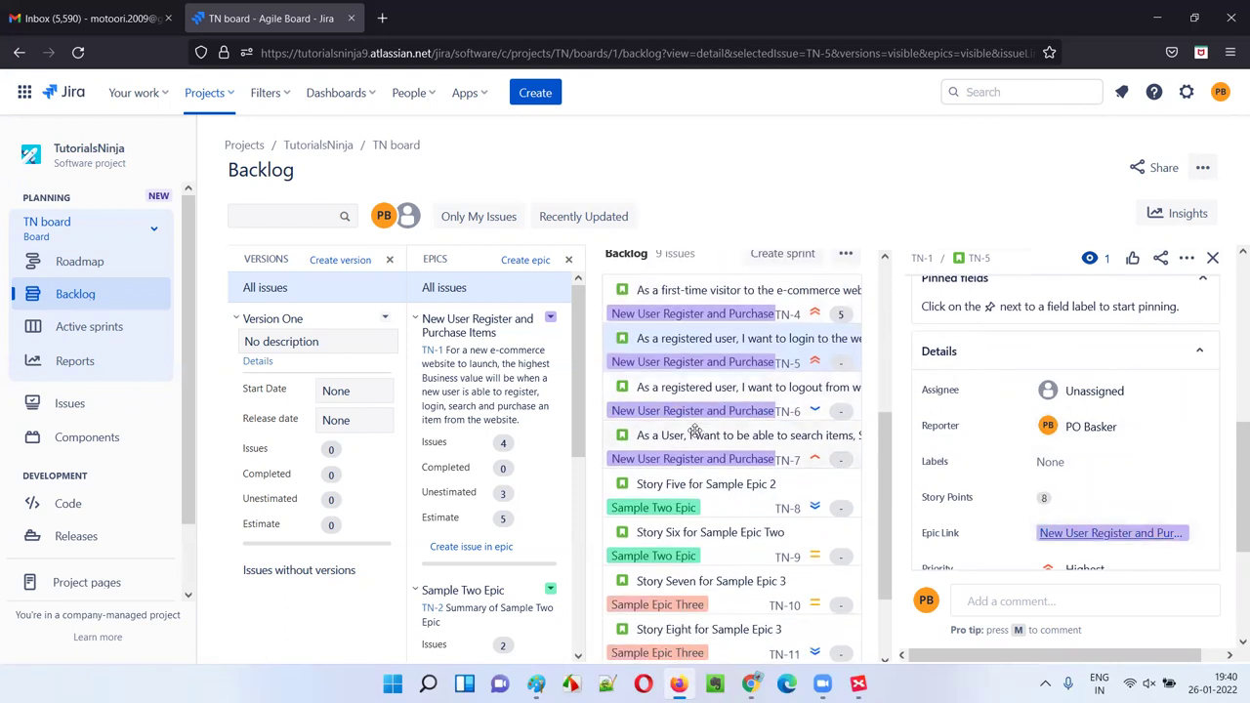
click(699, 398)
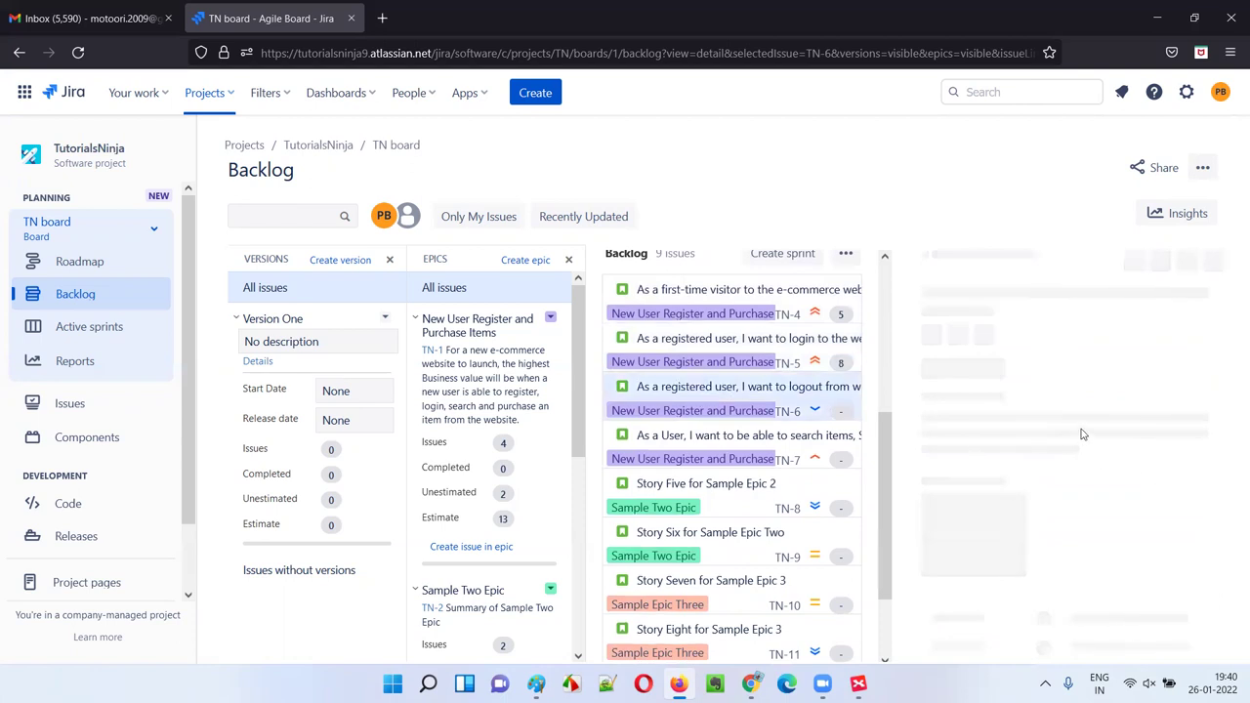
scroll(1071, 433, down, 2)
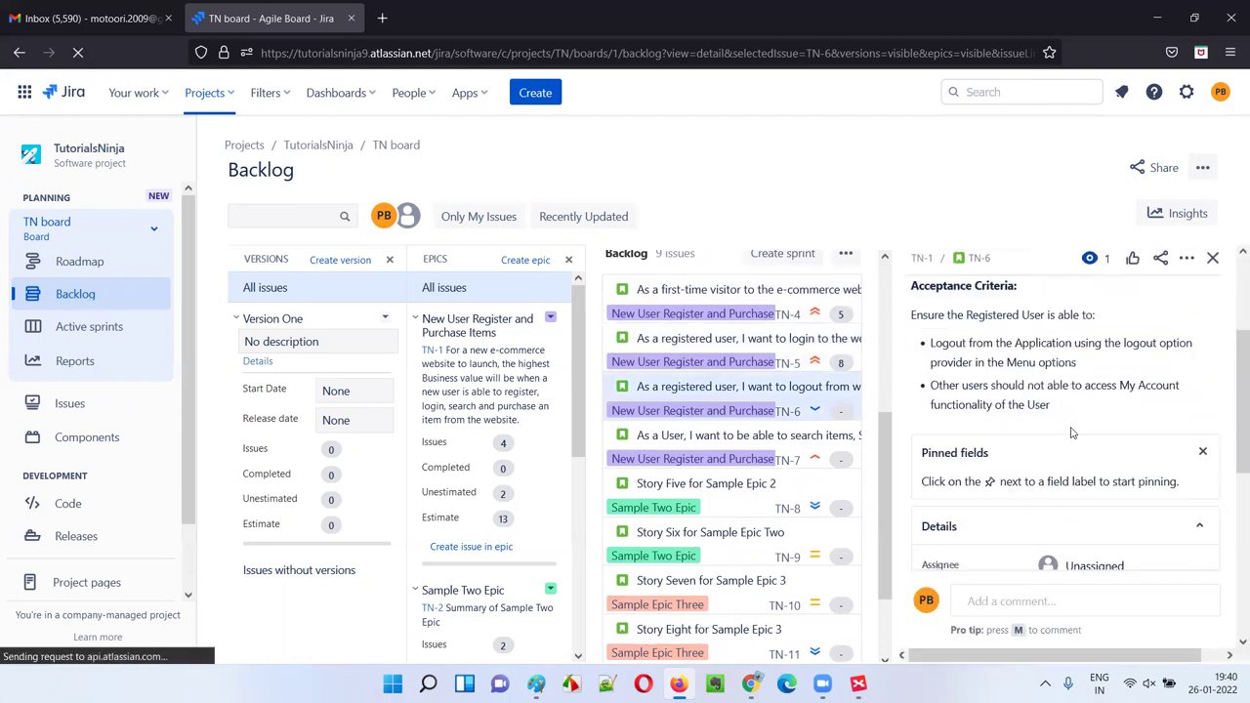
scroll(1064, 437, down, 3)
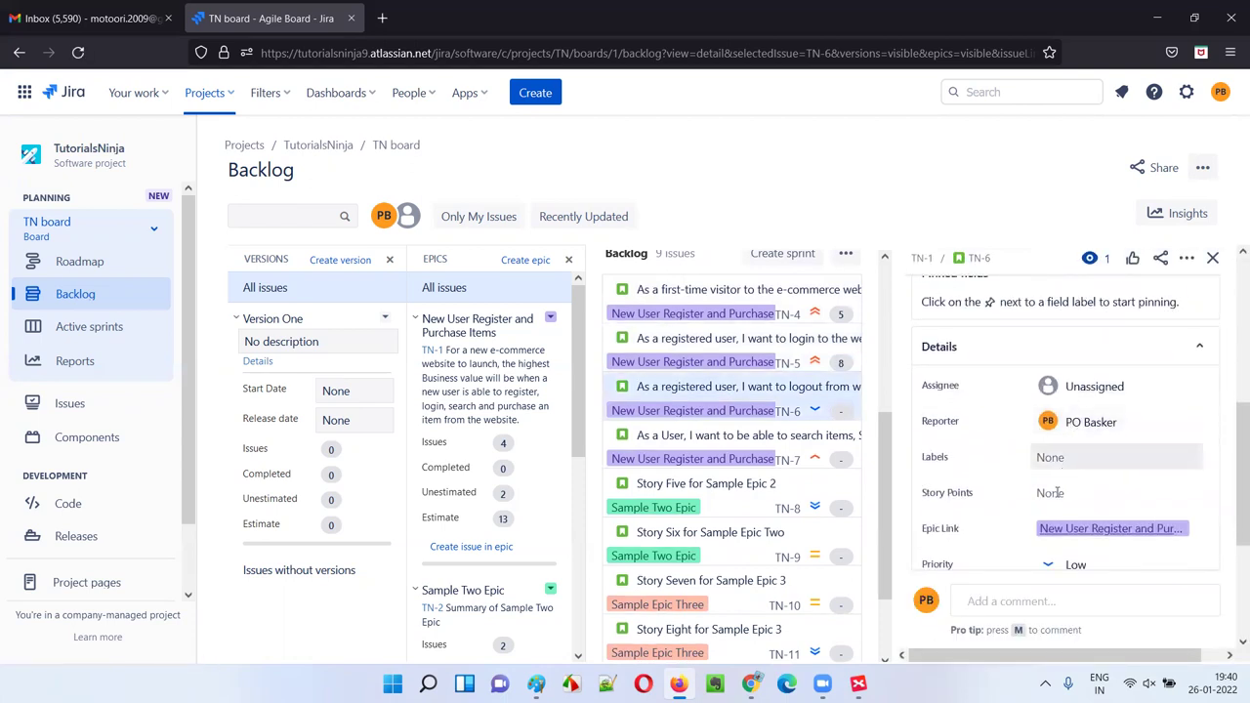
click(1057, 493)
text(3)
click(1159, 526)
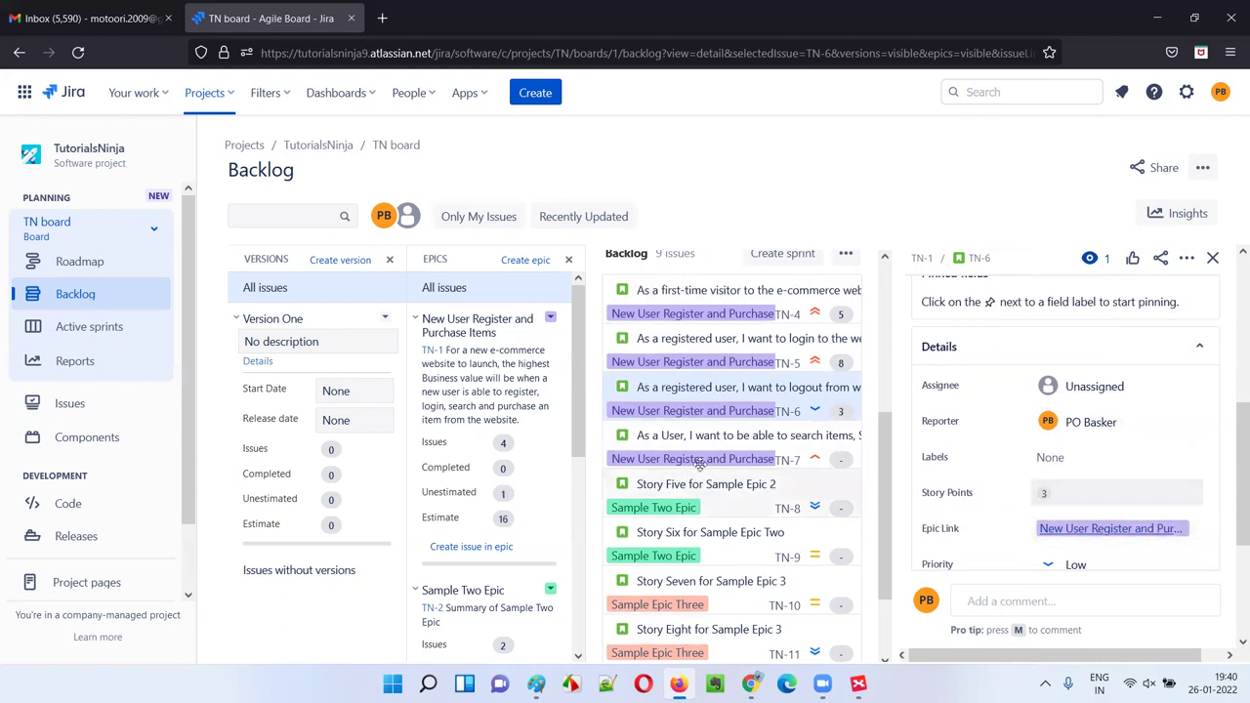
Step: Give story TN-7 13 story points, bringing the New User Register epic to 29
scroll(703, 394, down, 1)
scroll(781, 444, up, 1)
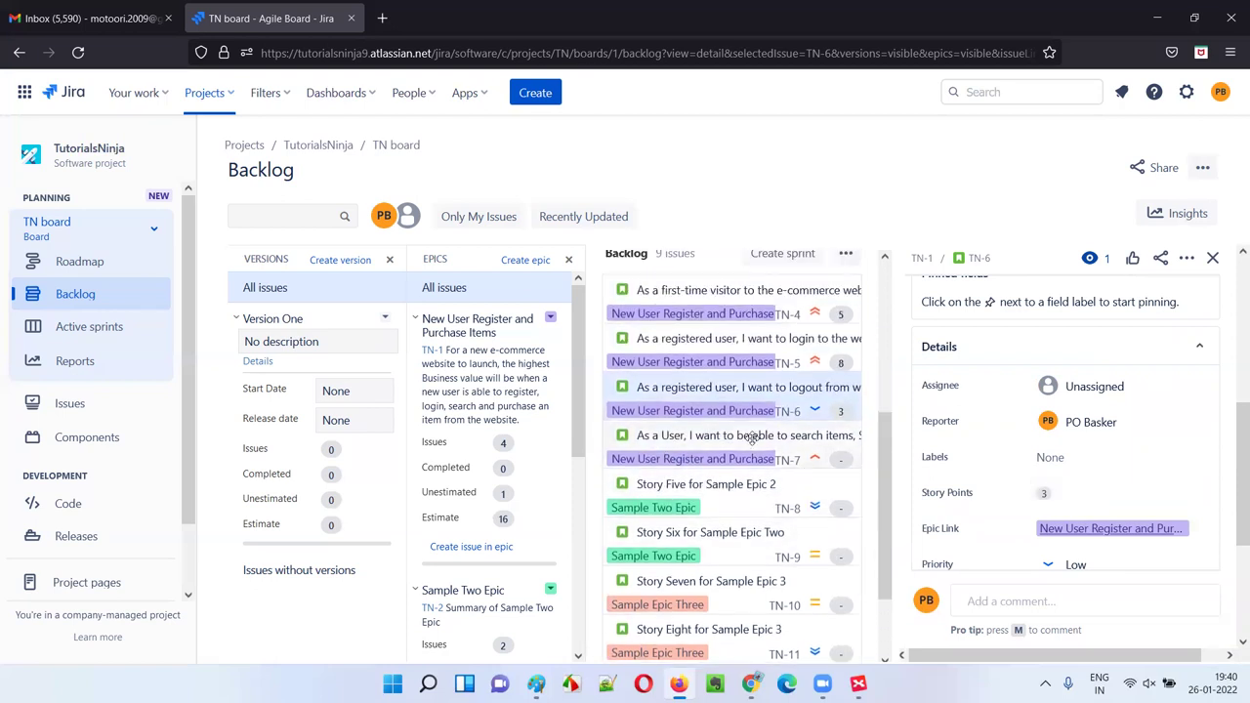
click(752, 438)
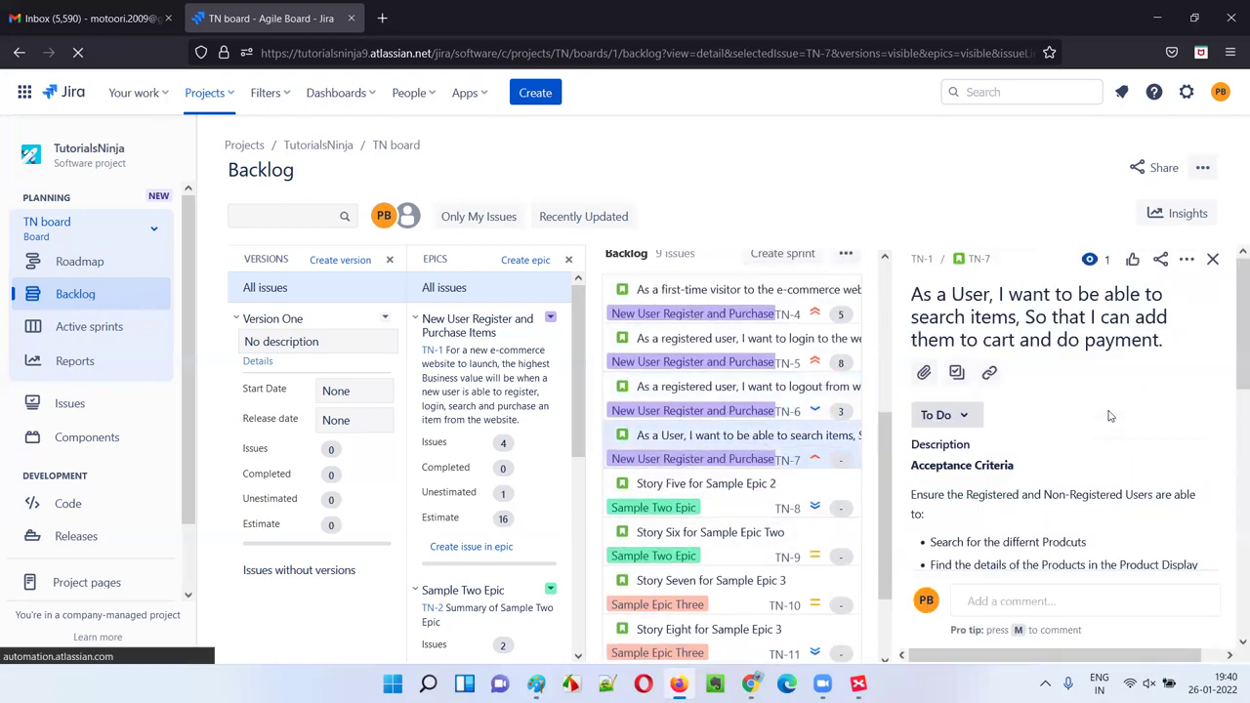
scroll(1108, 417, down, 5)
scroll(1106, 417, down, 1)
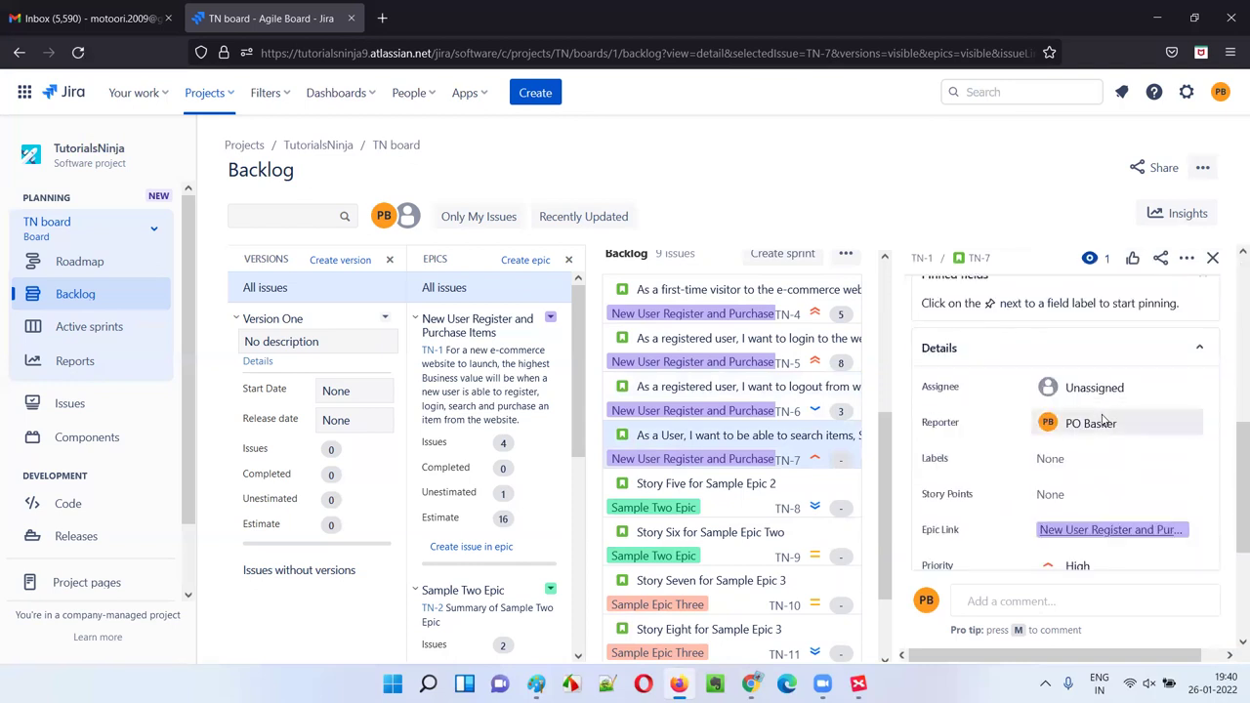
click(1058, 495)
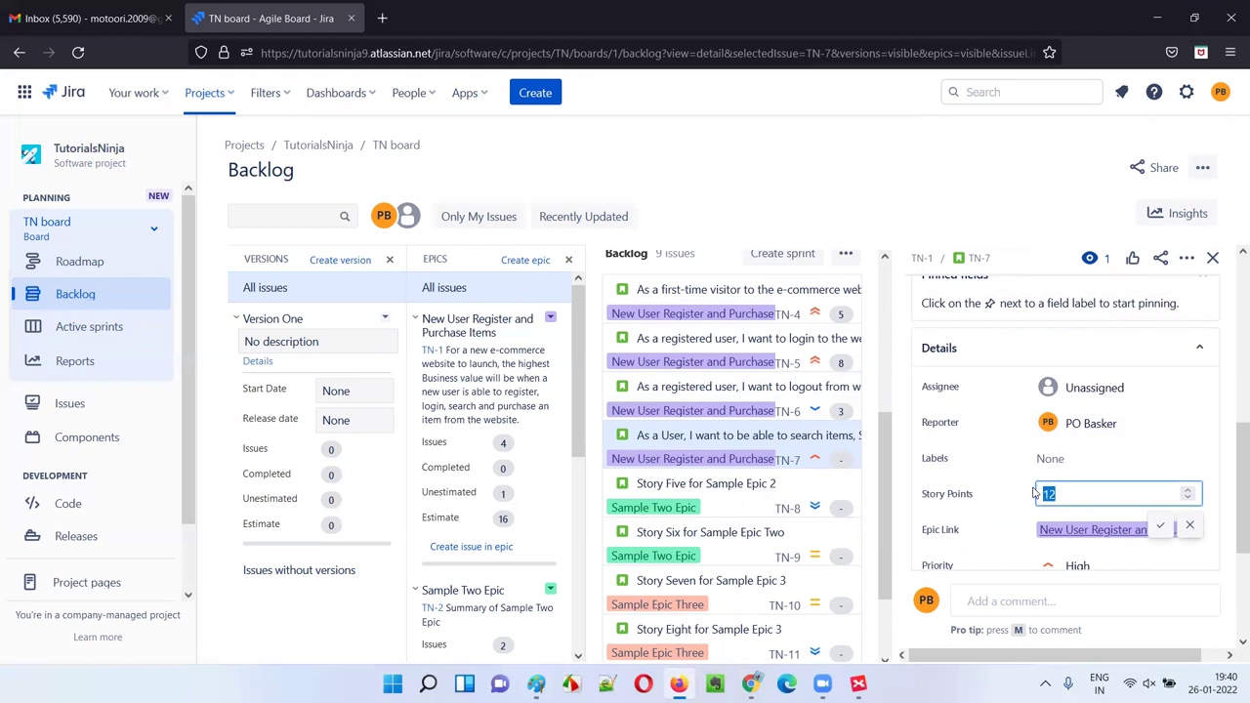
click(1161, 527)
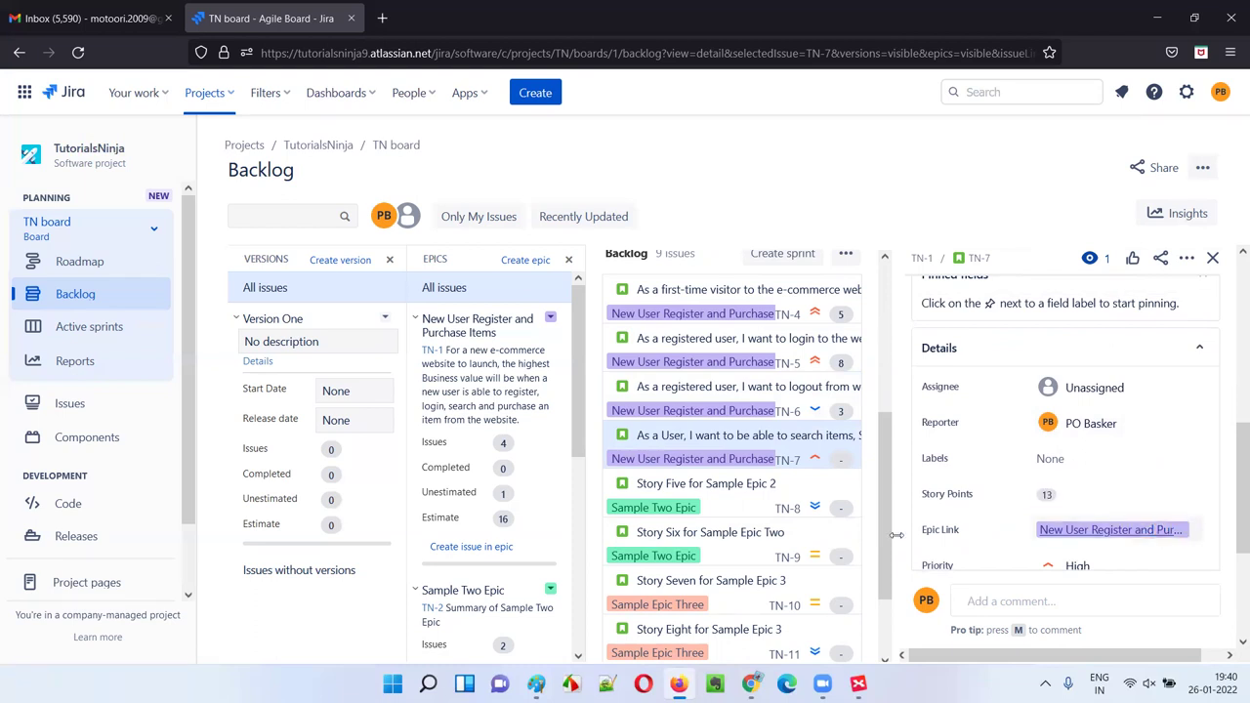
scroll(747, 392, down, 1)
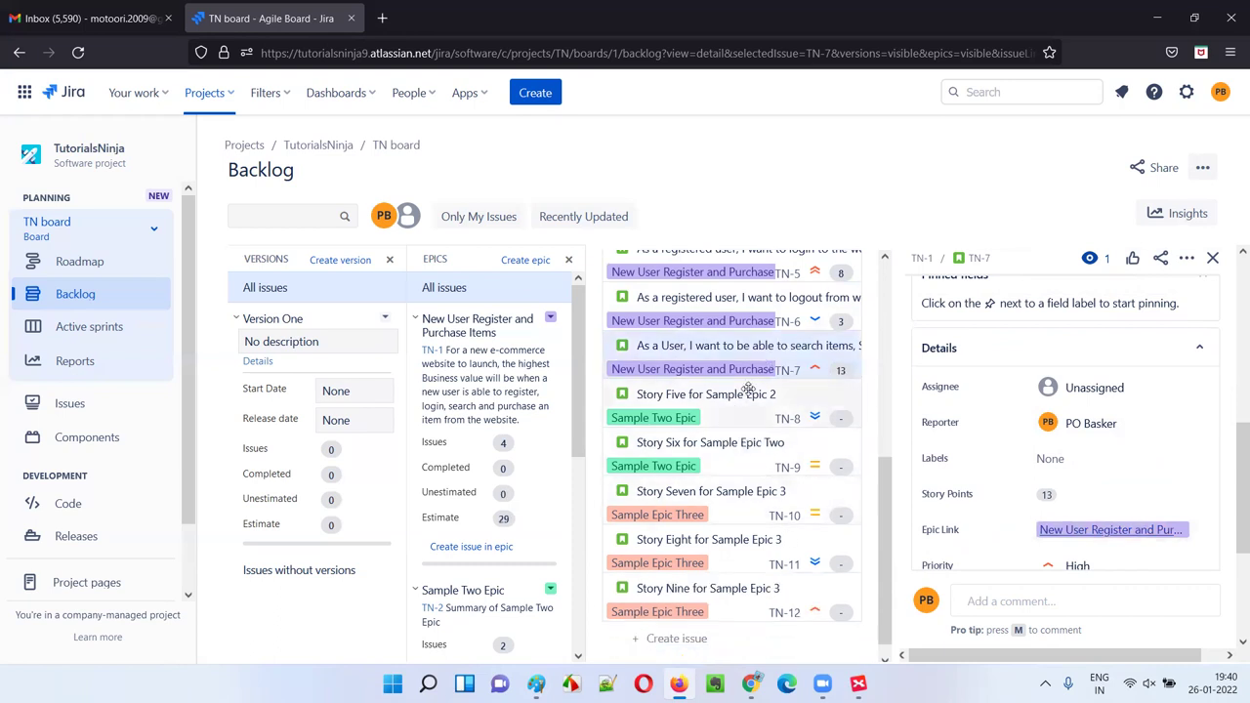
Step: Give Story Five (TN-8) 5 story points
click(747, 392)
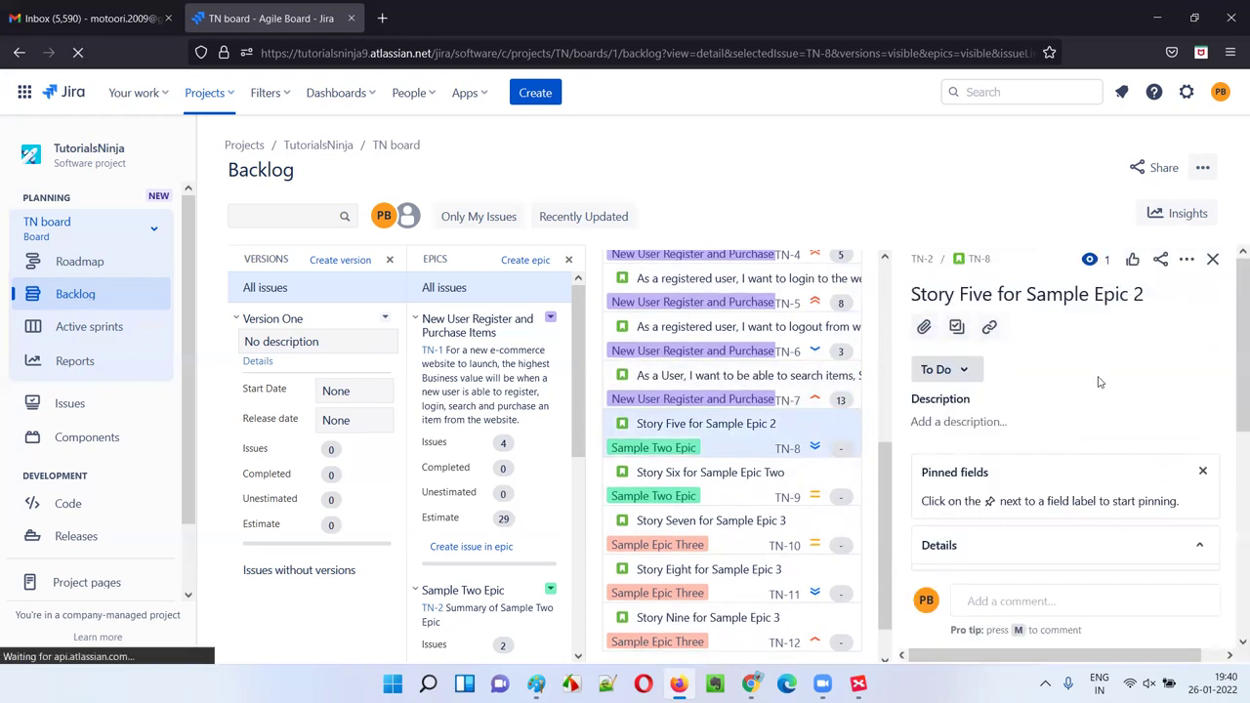
scroll(1069, 436, down, 5)
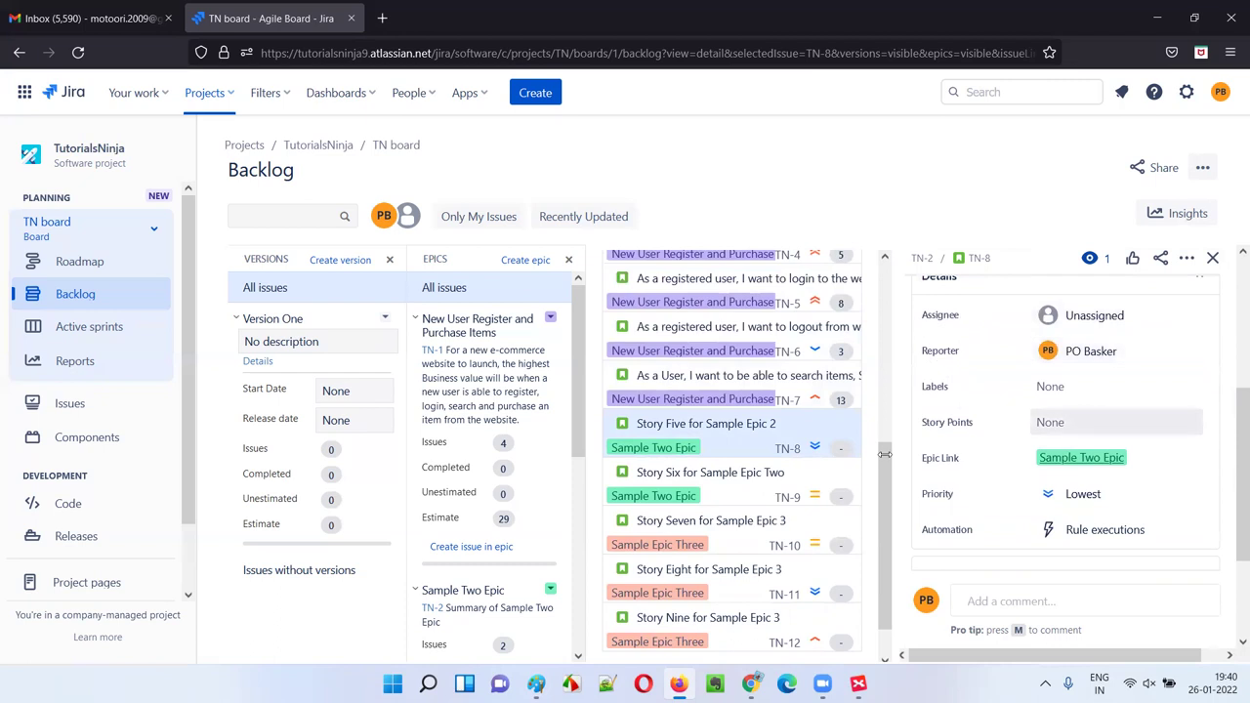
click(1053, 425)
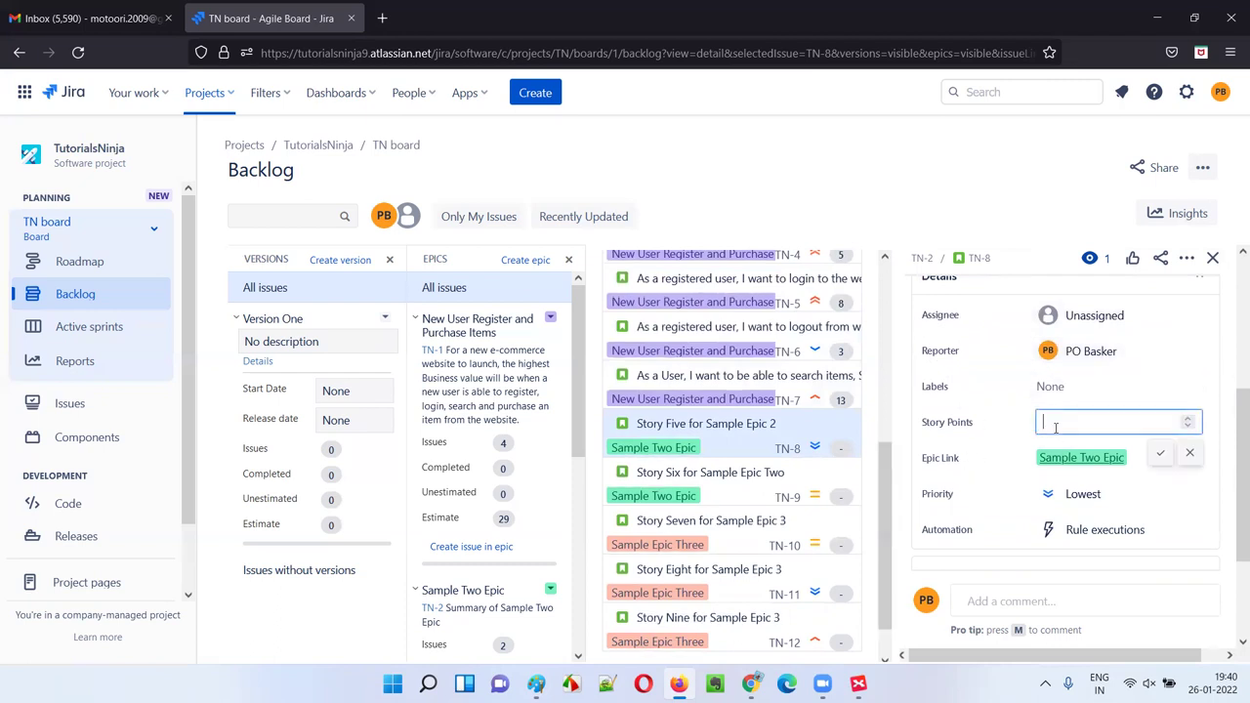
click(1160, 452)
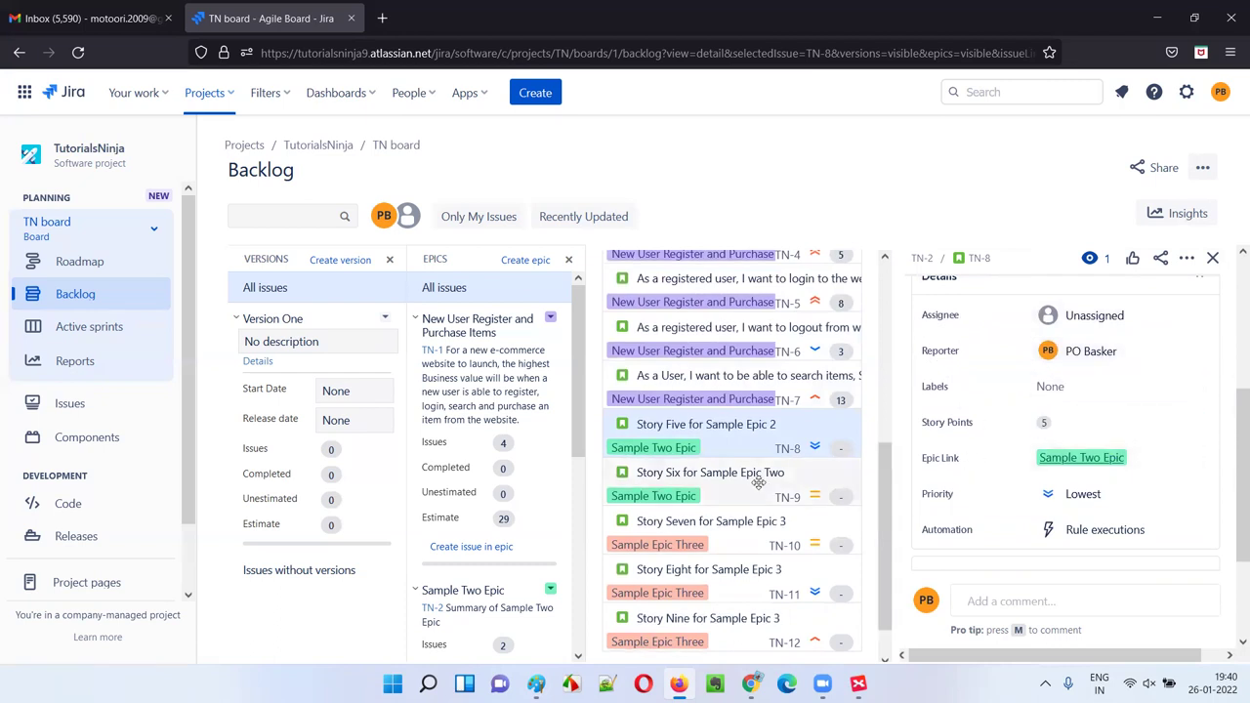
Step: Give Story Six (TN-9) 3 story points
click(767, 479)
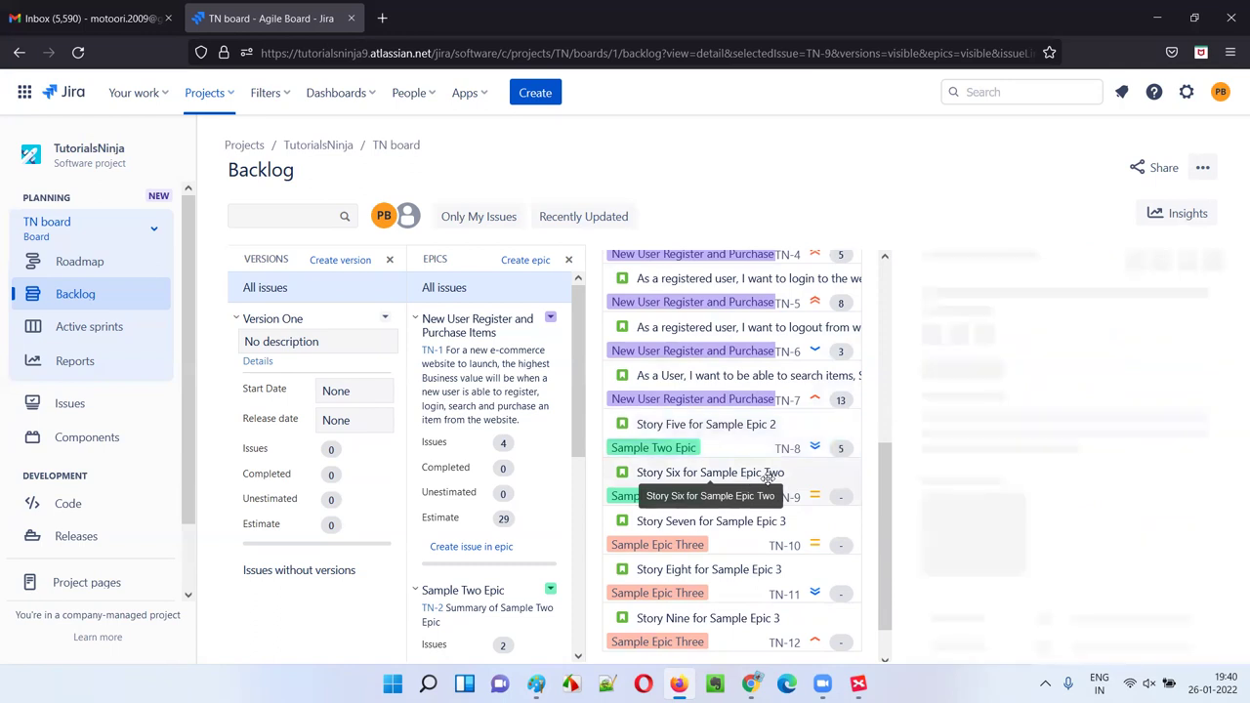
scroll(1074, 411, down, 5)
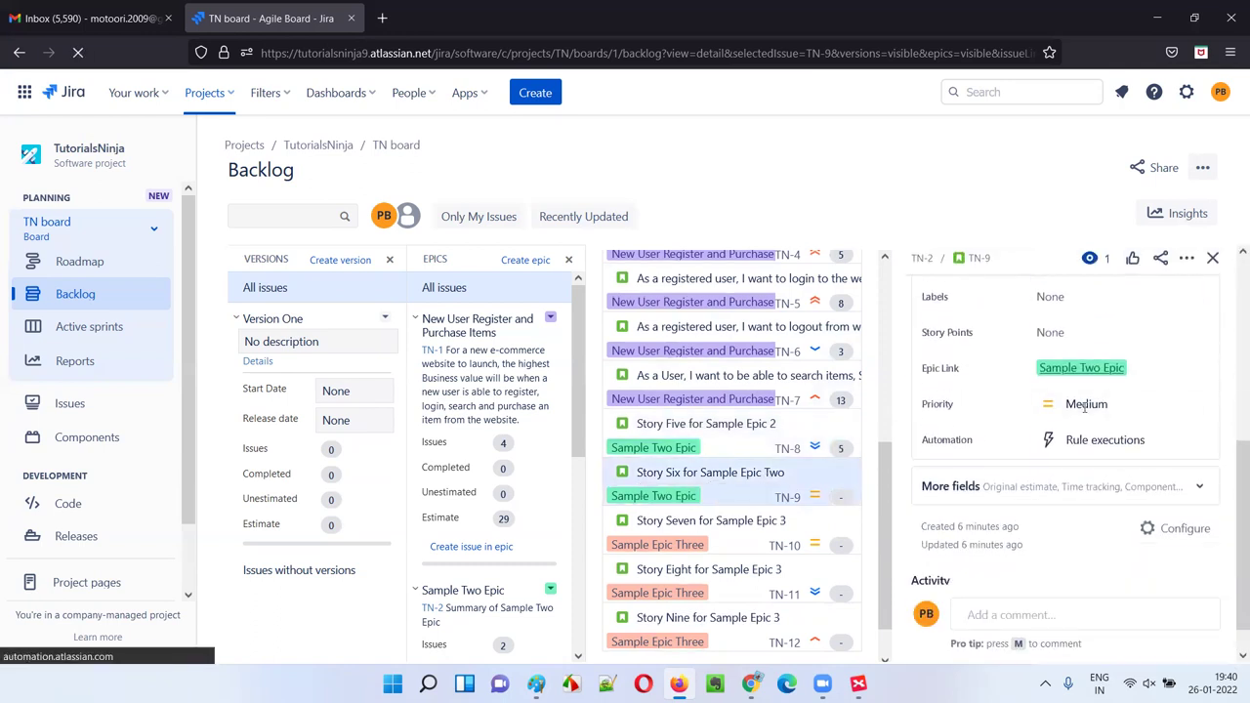
click(1056, 426)
click(1159, 452)
Step: Give Story Seven (TN-10) 8 story points
scroll(771, 468, down, 1)
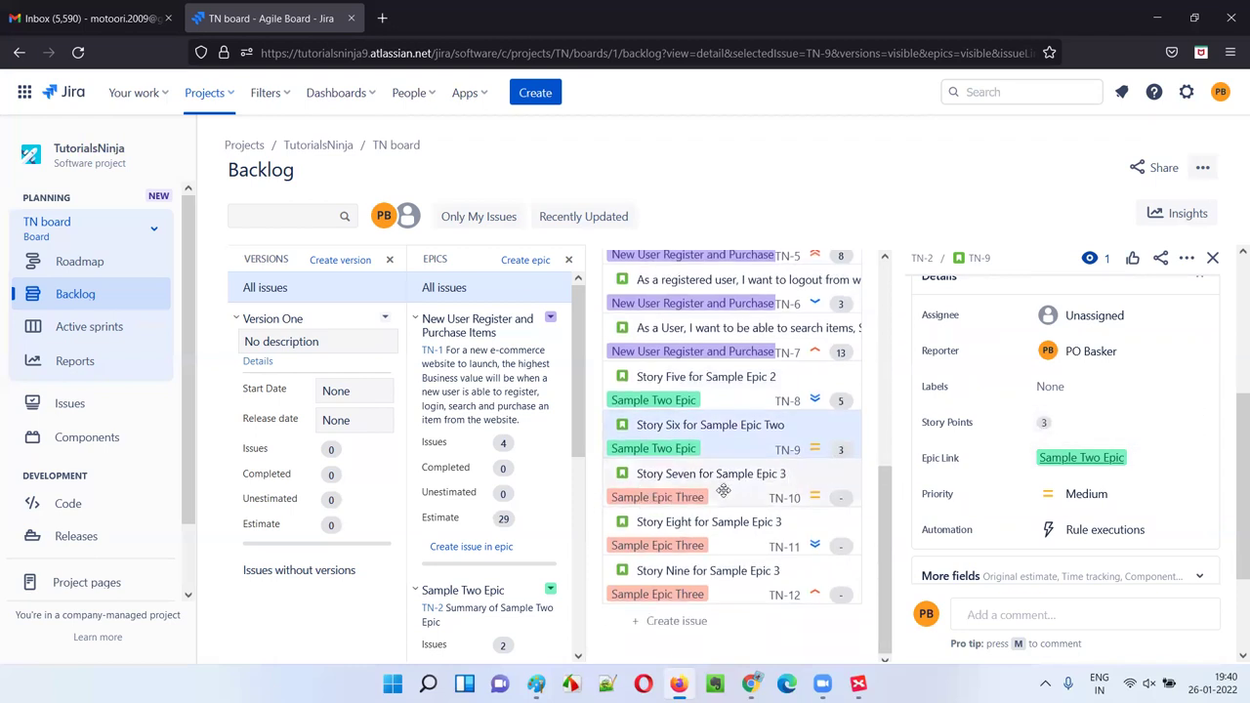
click(771, 476)
scroll(1059, 420, down, 5)
click(1050, 421)
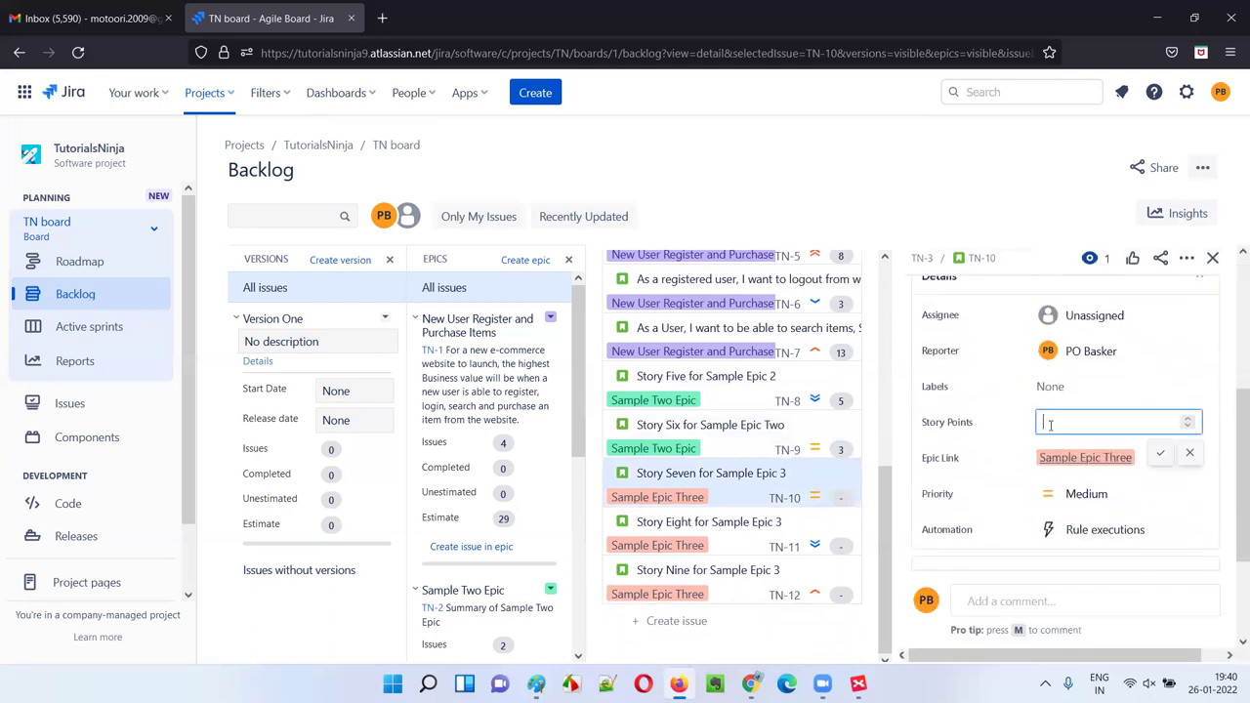
text(8)
key(Return)
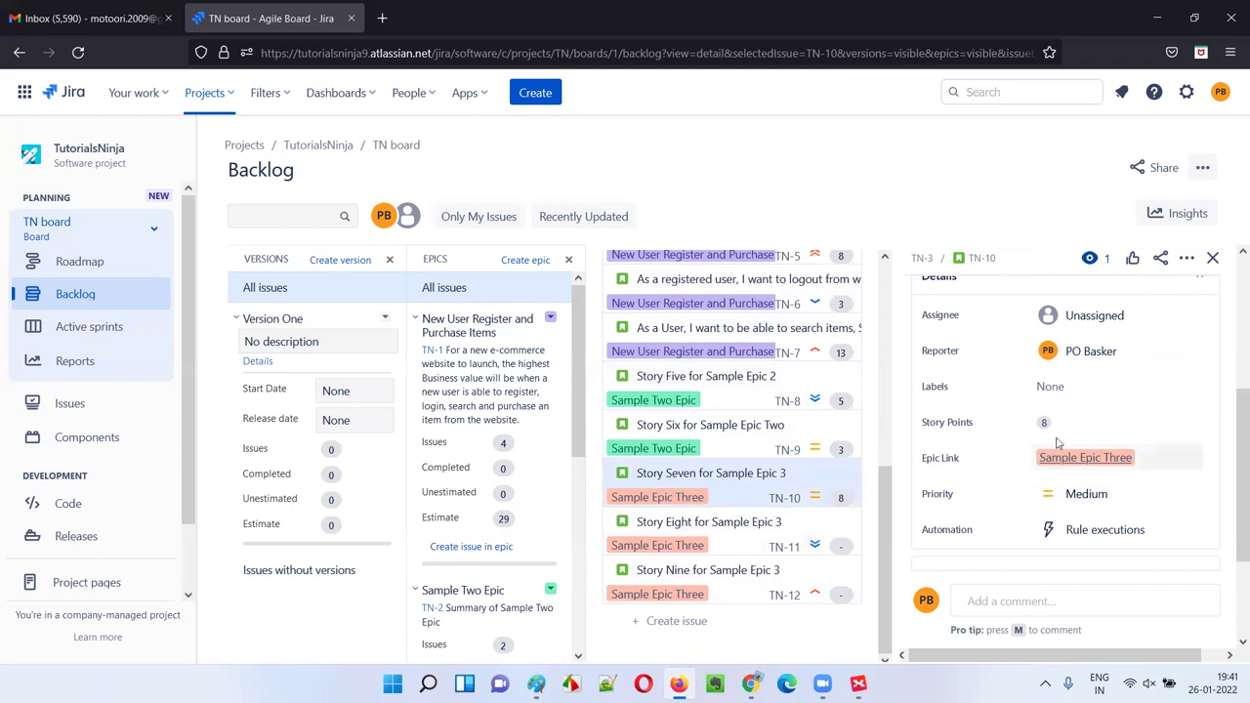
Step: Give Story Eight (TN-11) 3 story points
click(745, 524)
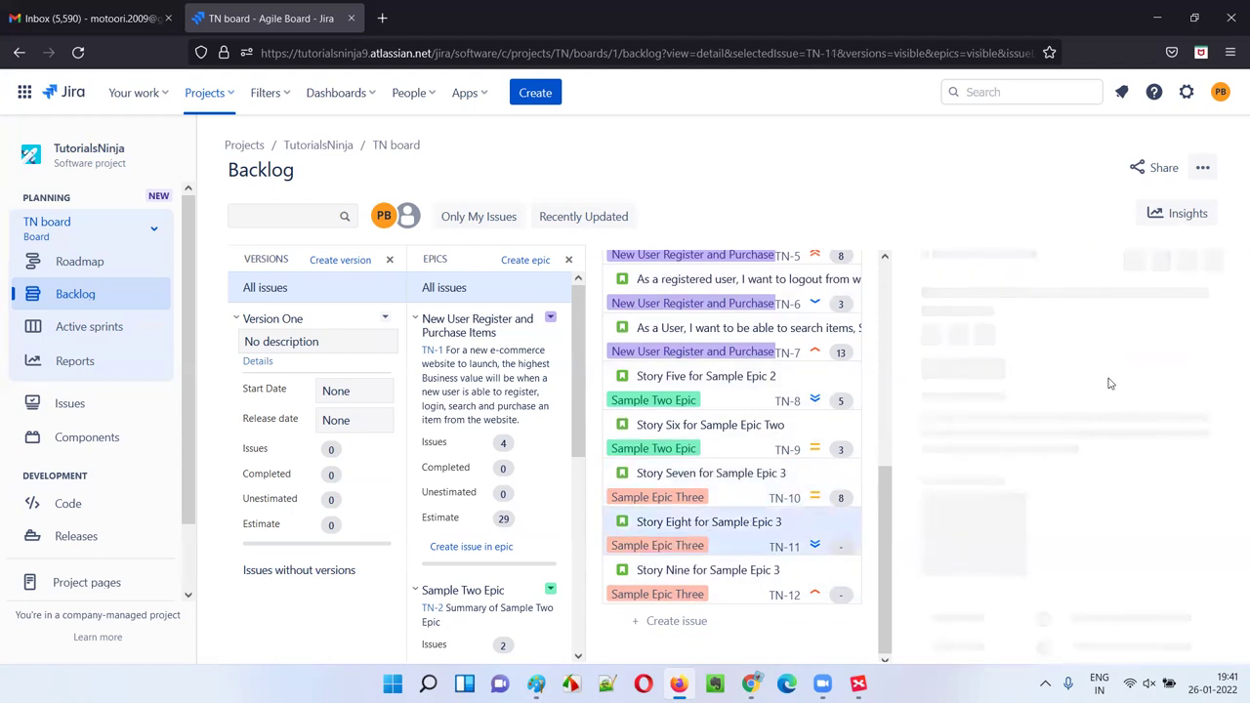
scroll(1094, 400, down, 3)
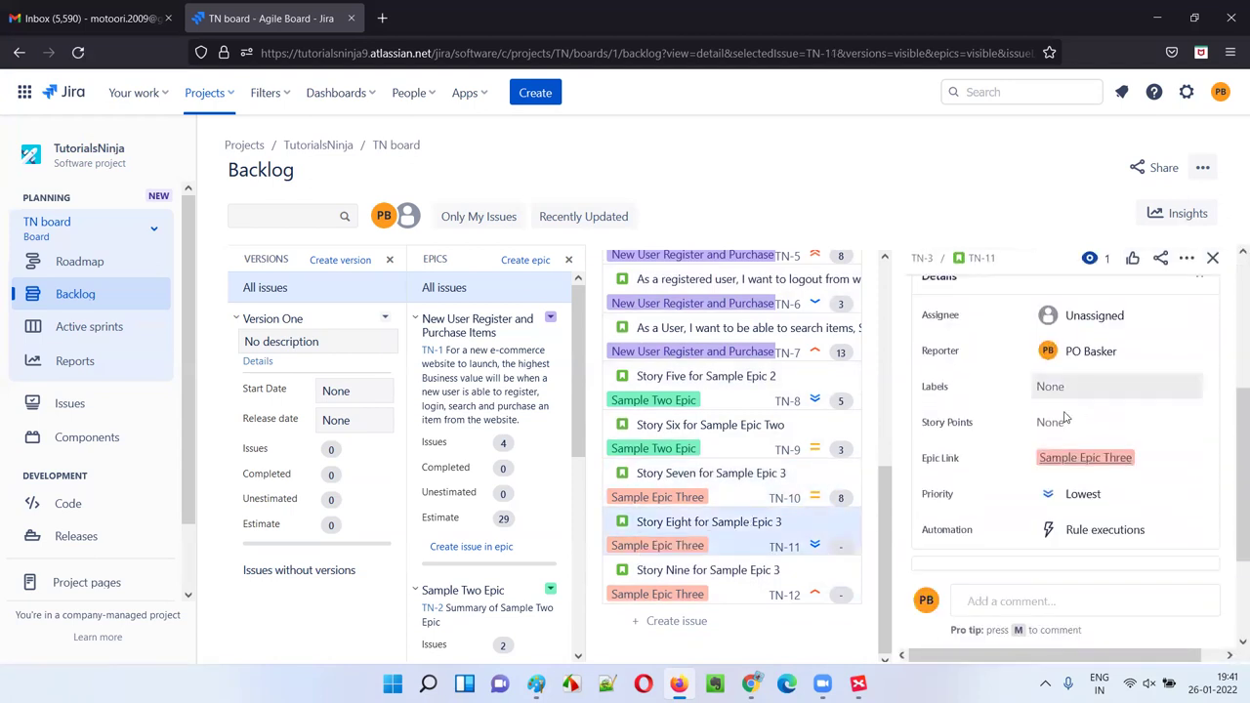
click(1061, 420)
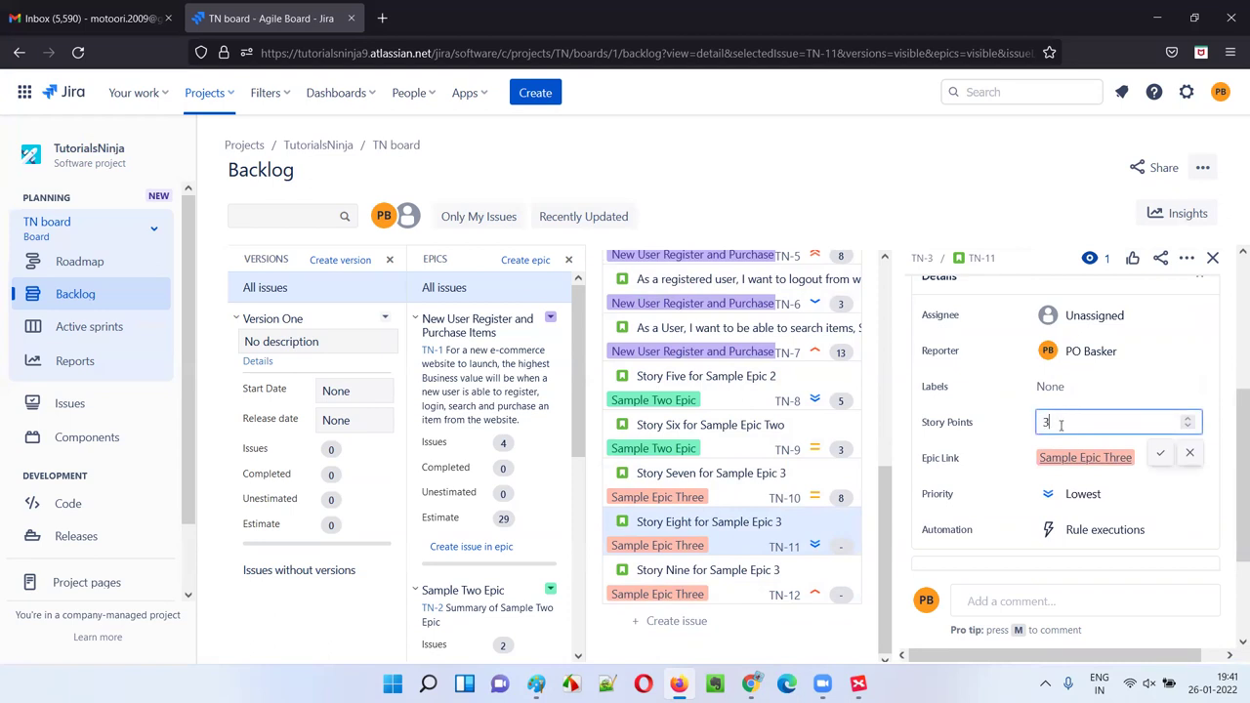
text(3)
click(1161, 455)
Step: Give Story Nine (TN-12) 13 story points and close its details panel
click(735, 572)
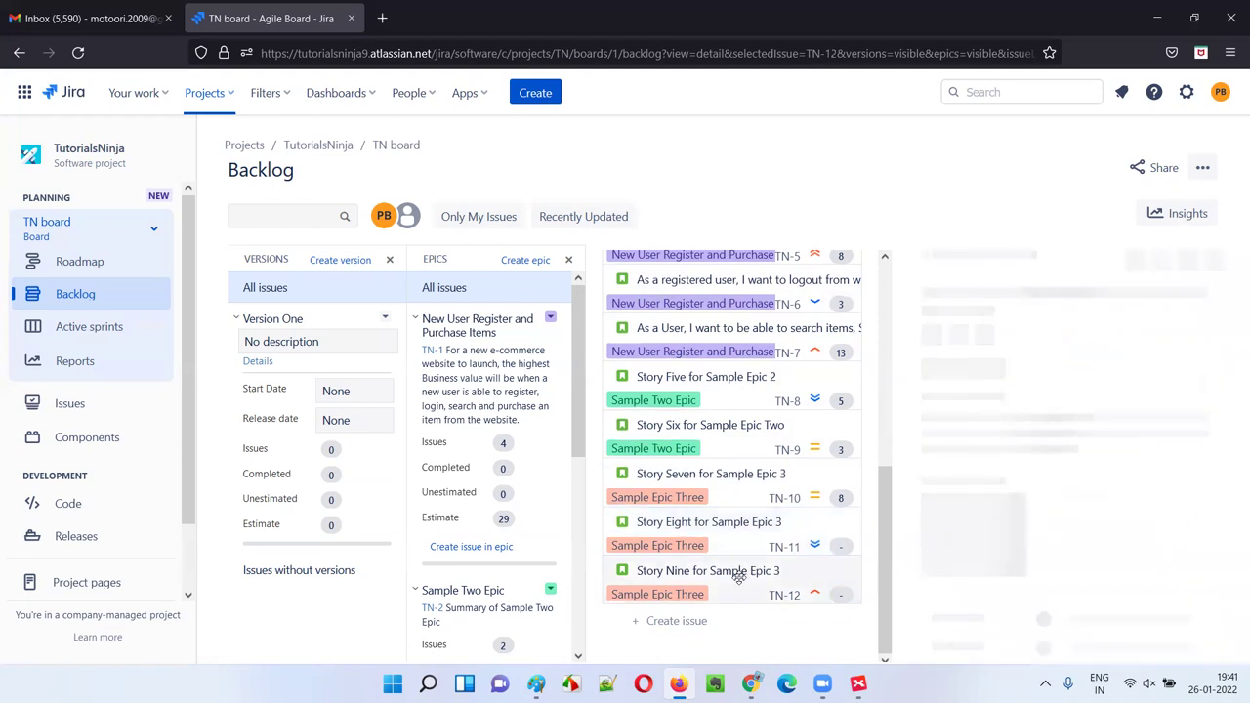
scroll(1055, 440, down, 3)
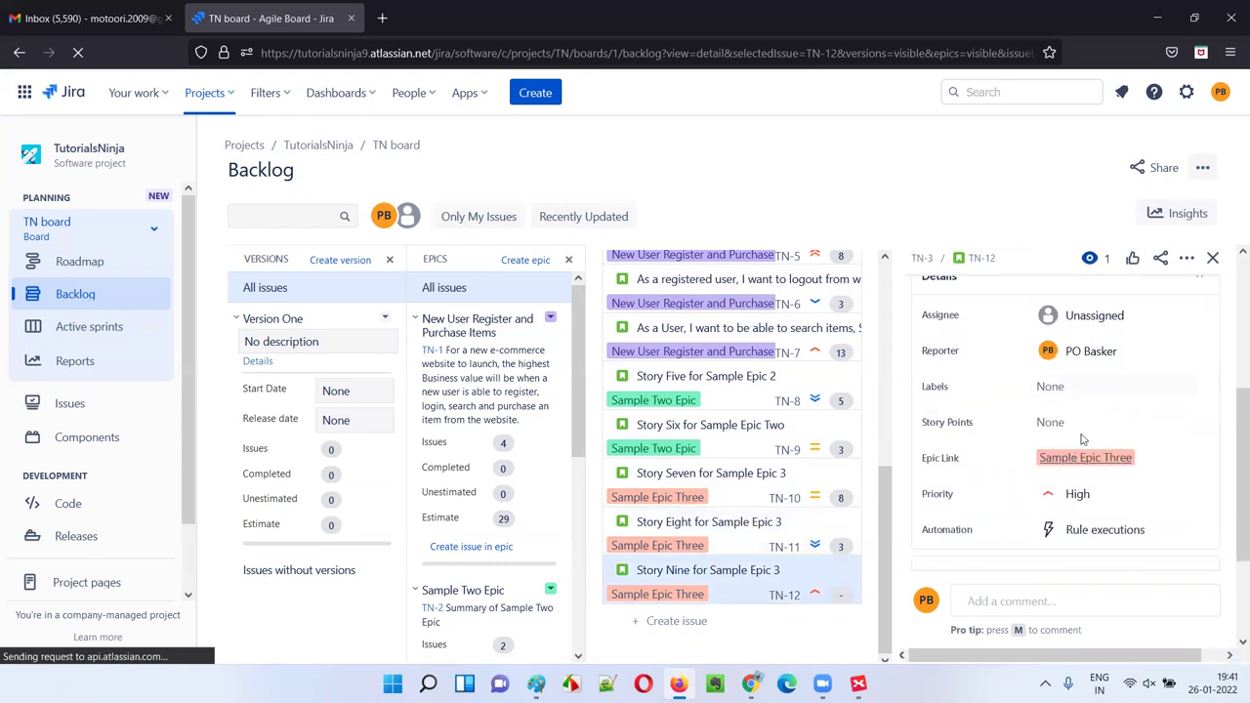
click(1064, 425)
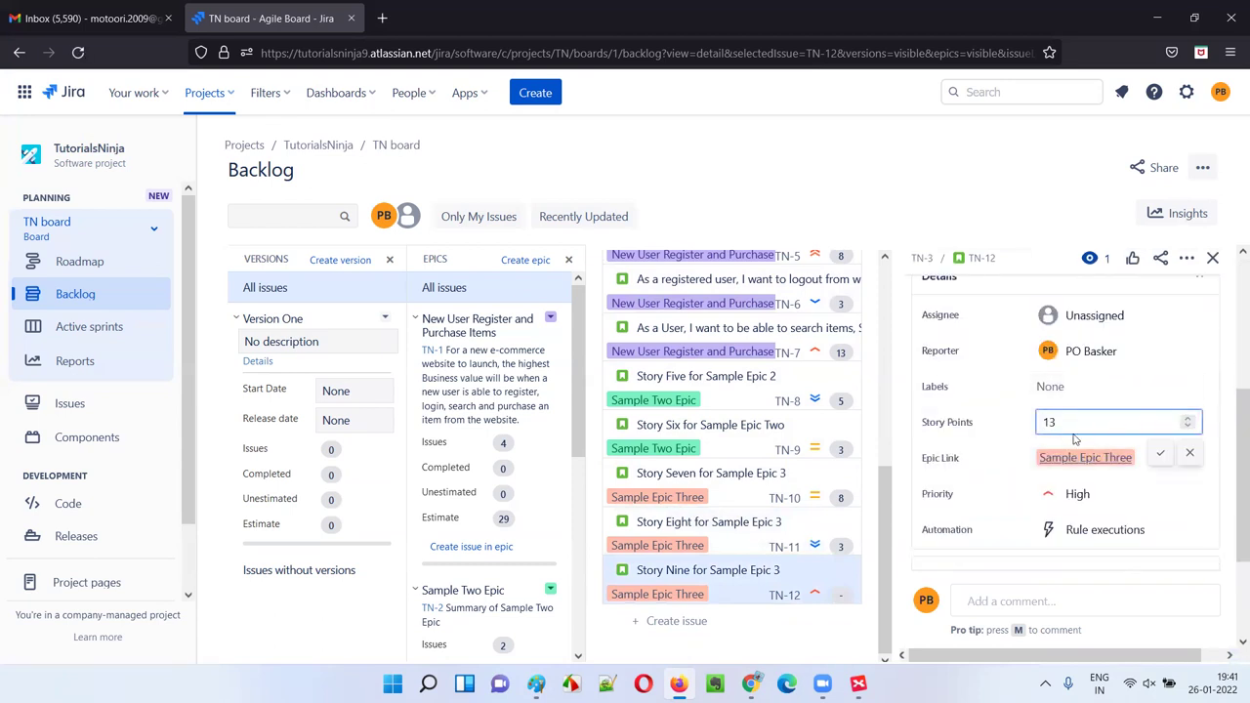
click(1161, 455)
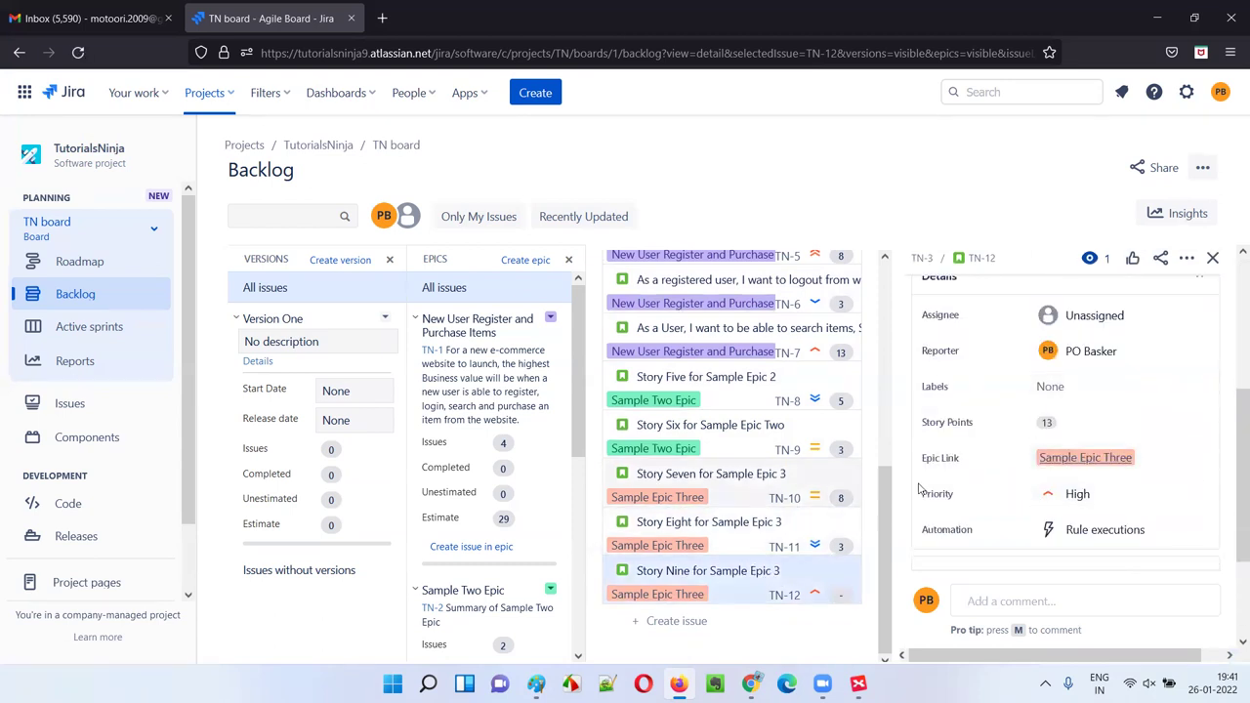
click(1213, 257)
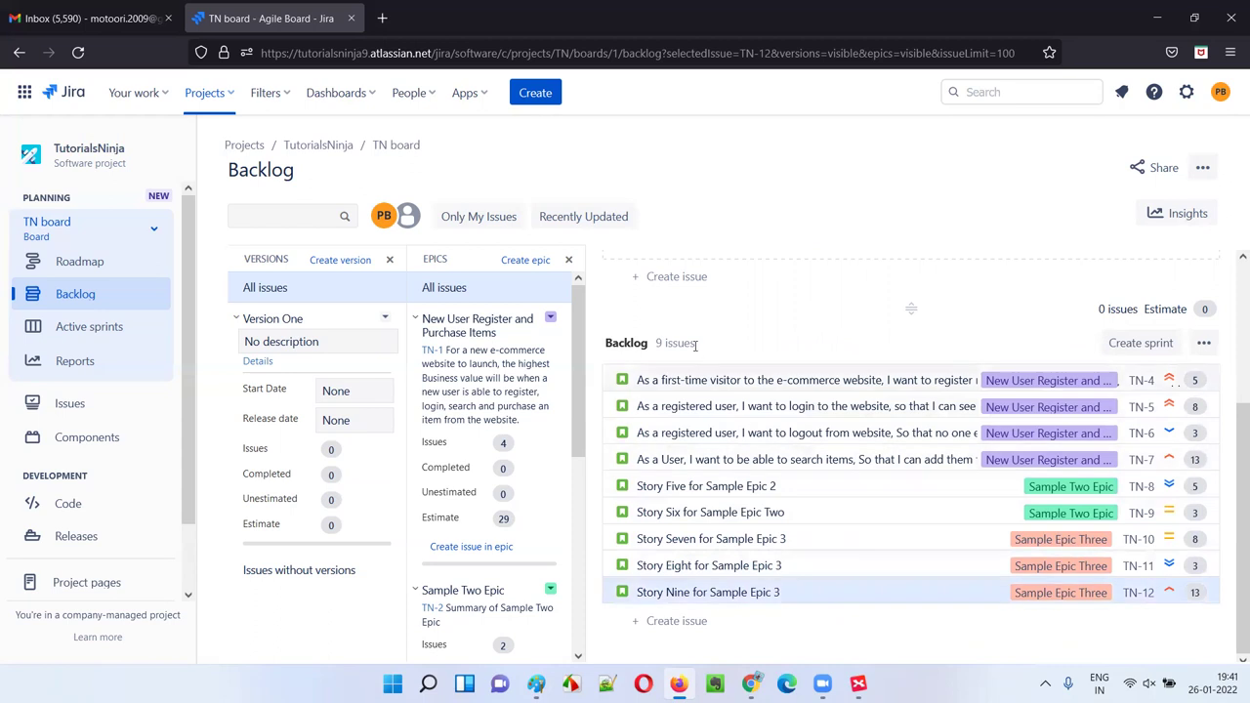
scroll(696, 362, up, 2)
scroll(832, 395, down, 1)
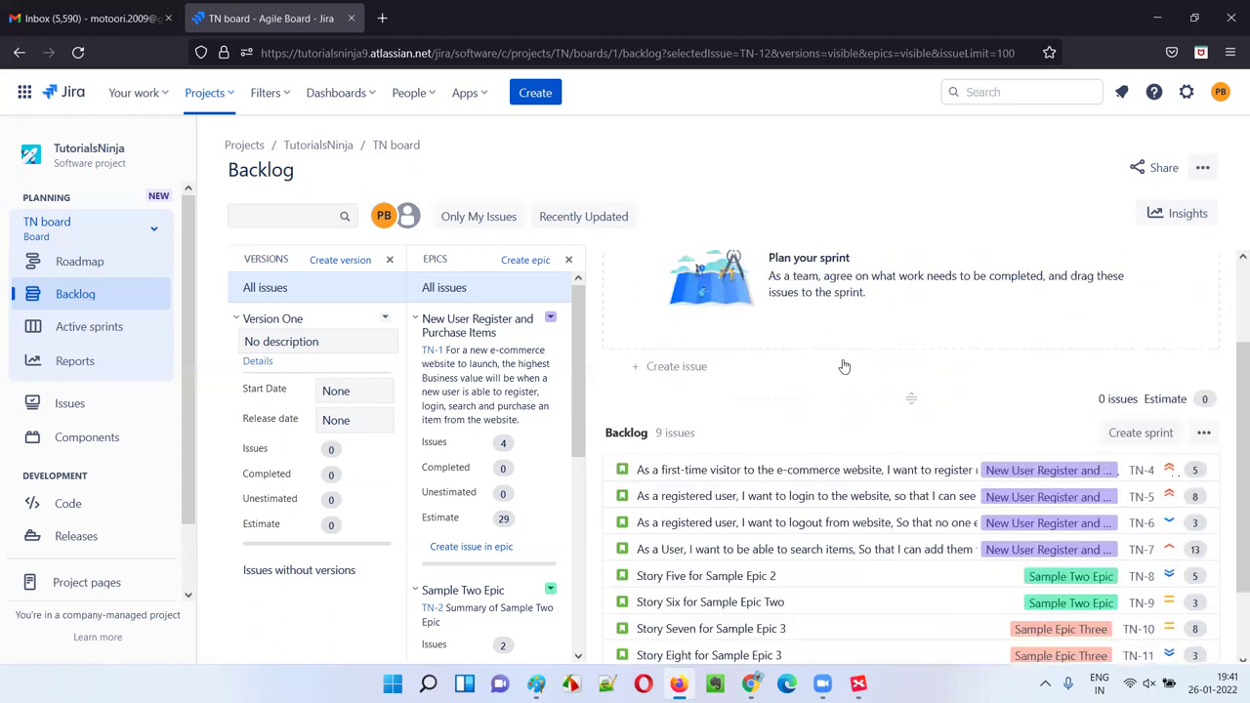
scroll(854, 328, up, 1)
scroll(1206, 587, down, 2)
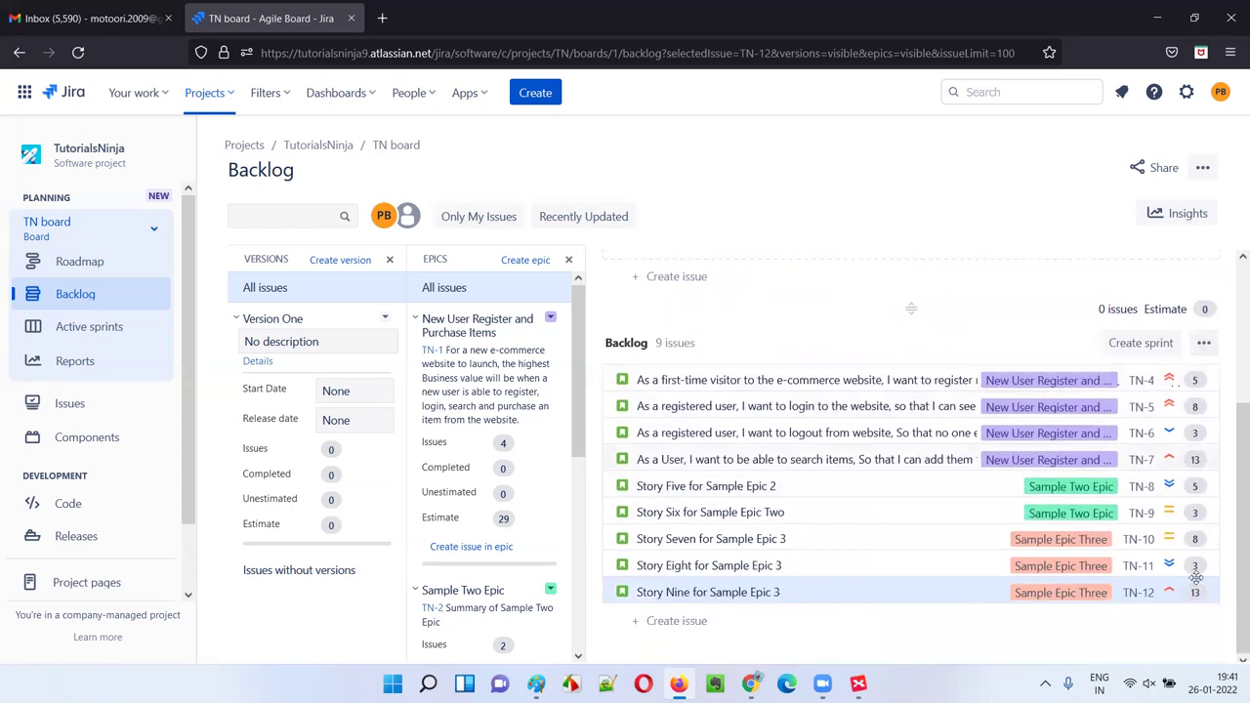
scroll(986, 496, up, 1)
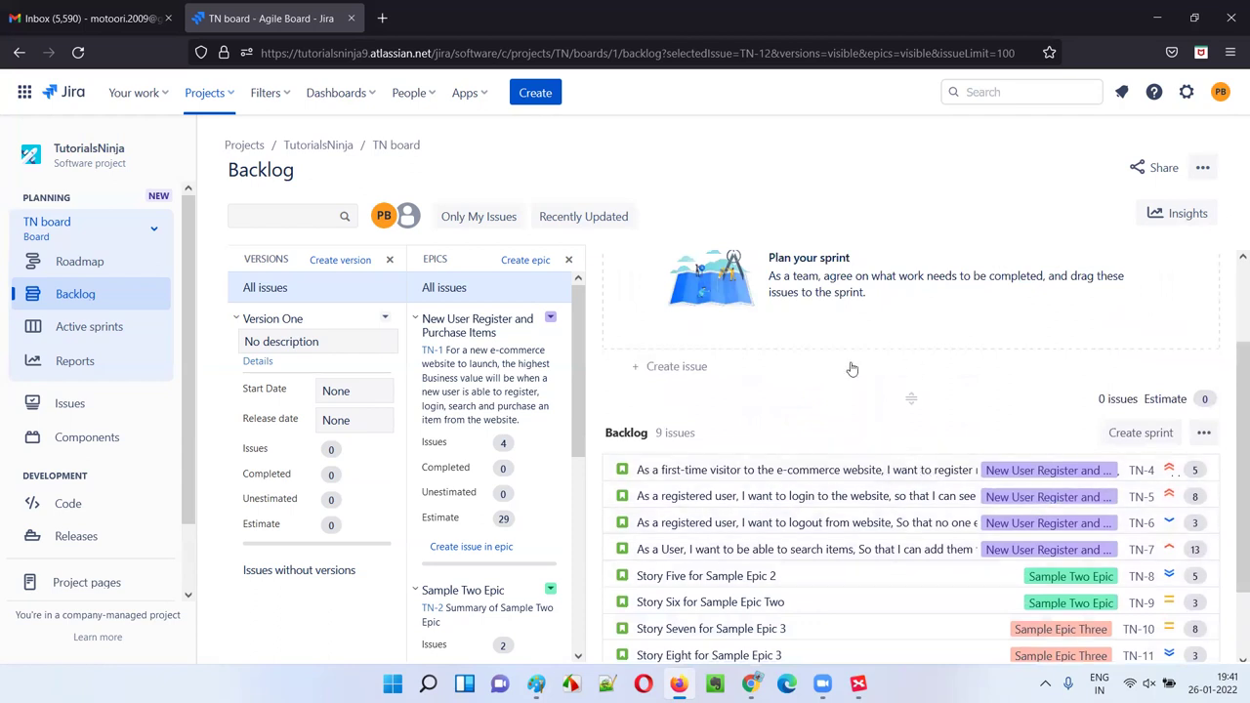
scroll(851, 370, up, 1)
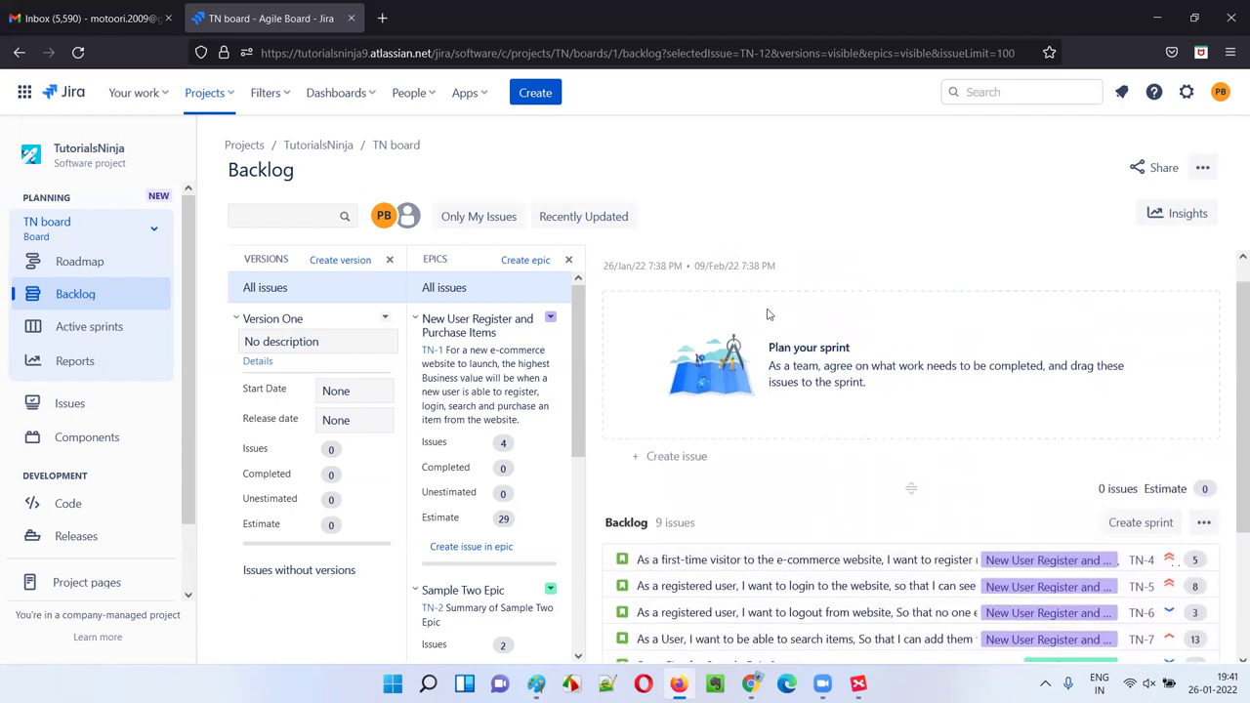
scroll(767, 313, up, 1)
scroll(1107, 452, down, 2)
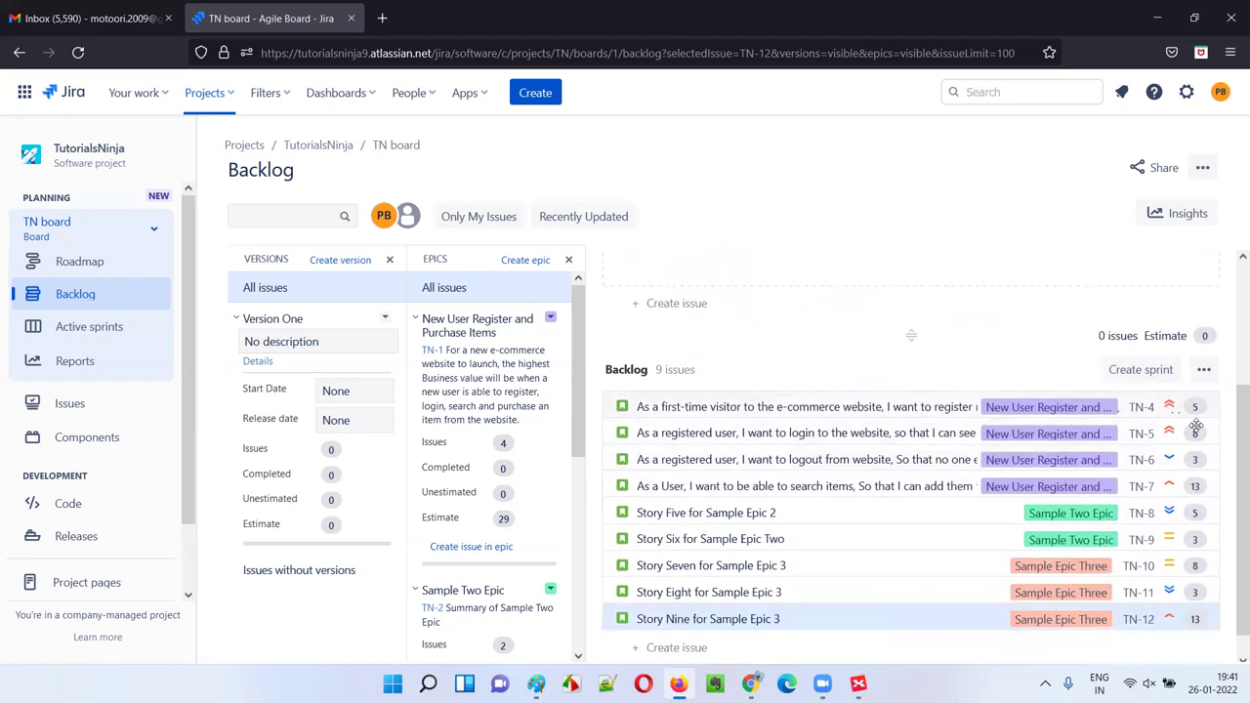
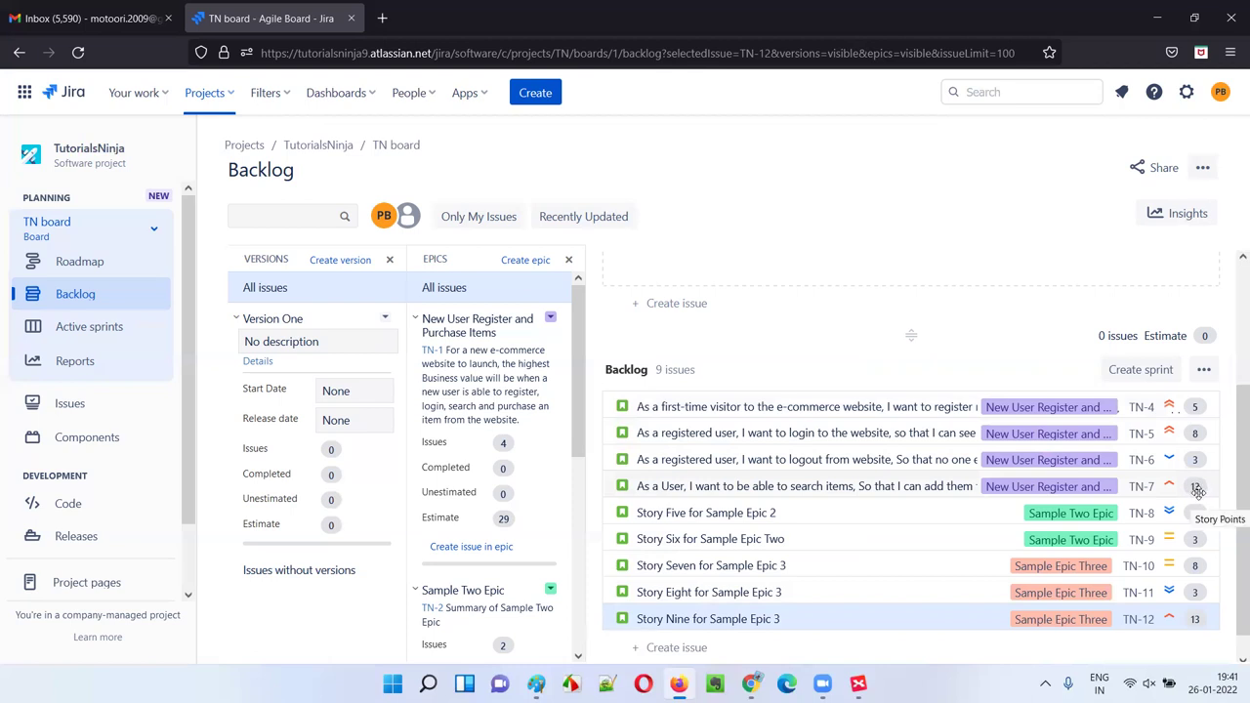
Step: Move story TN-4 from the backlog into TN Sprint 1
scroll(878, 423, up, 2)
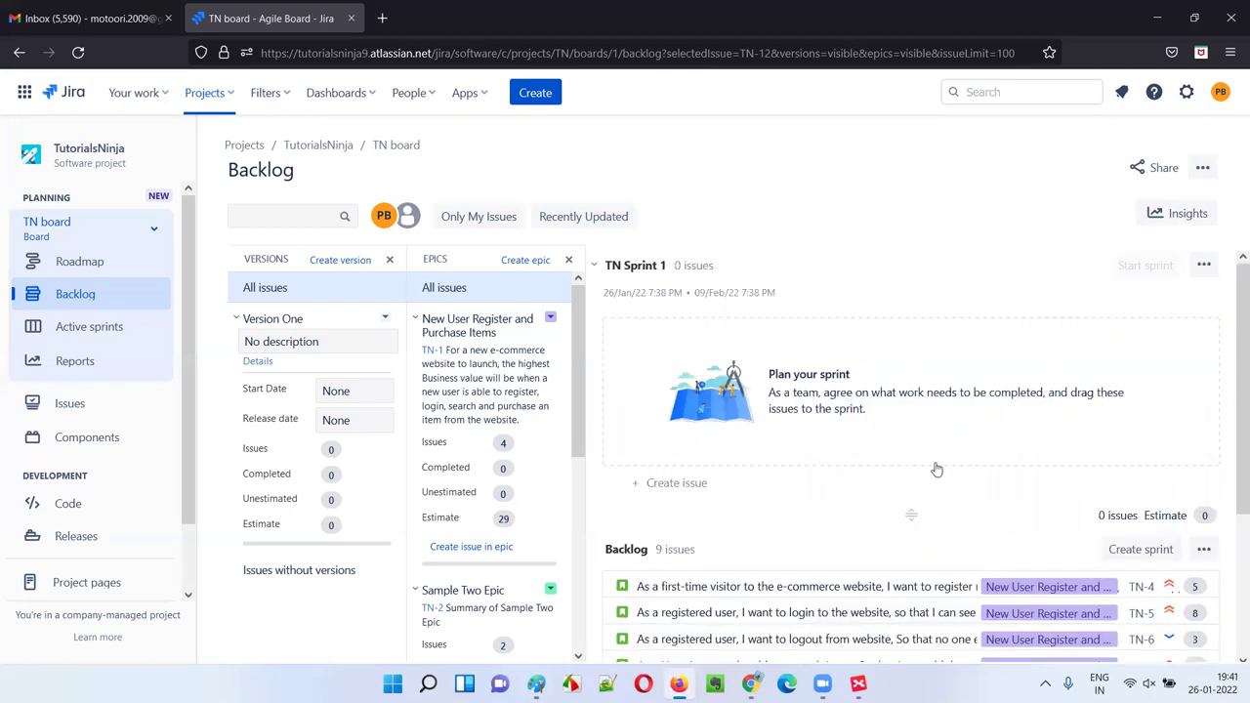
scroll(977, 410, down, 2)
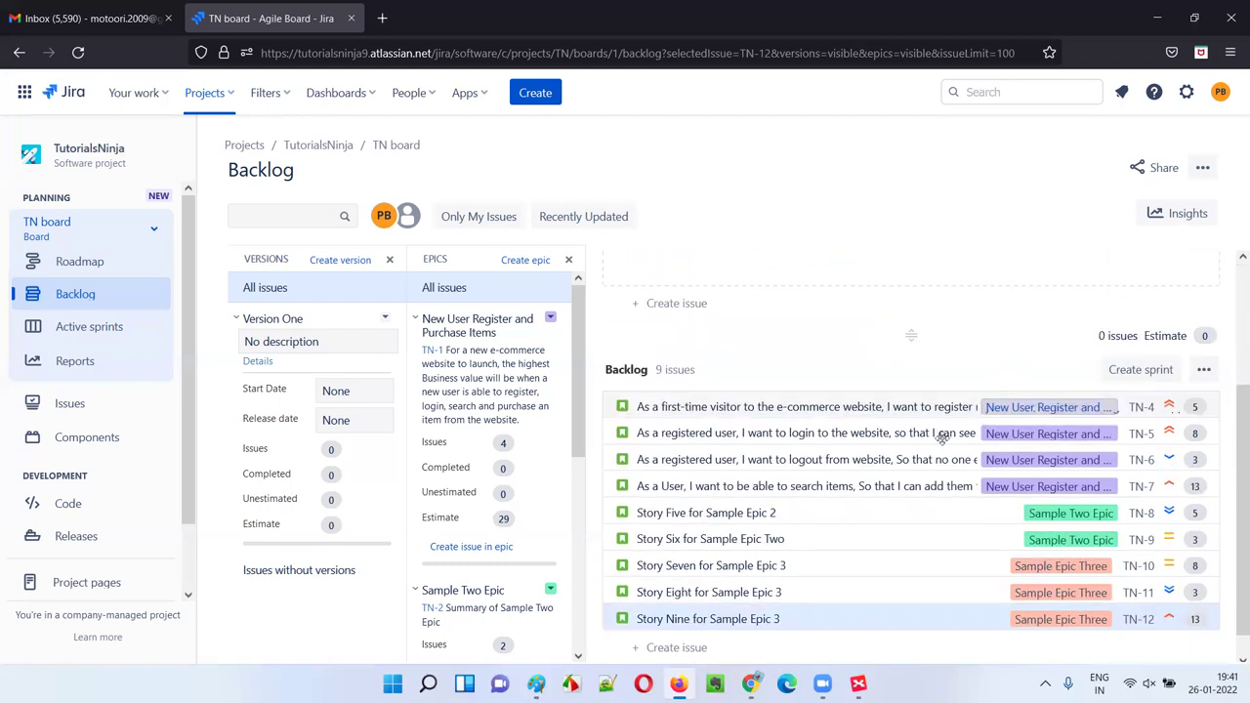
scroll(828, 476, up, 2)
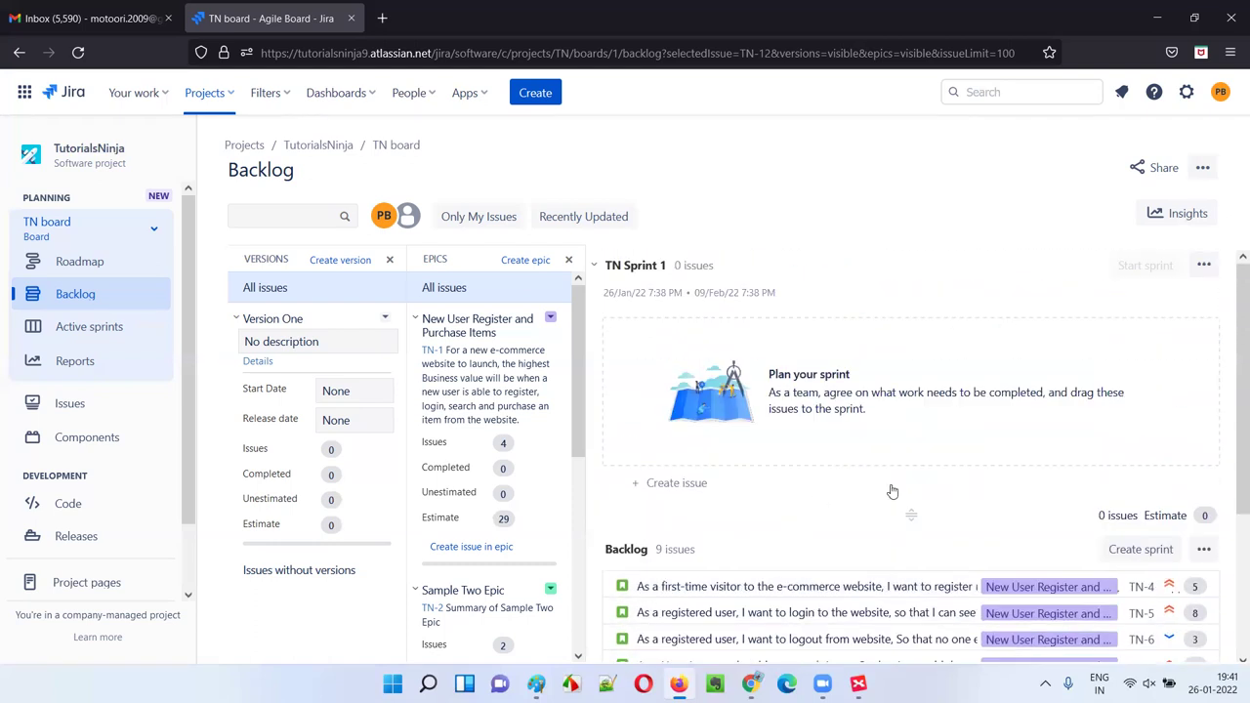
scroll(891, 491, down, 2)
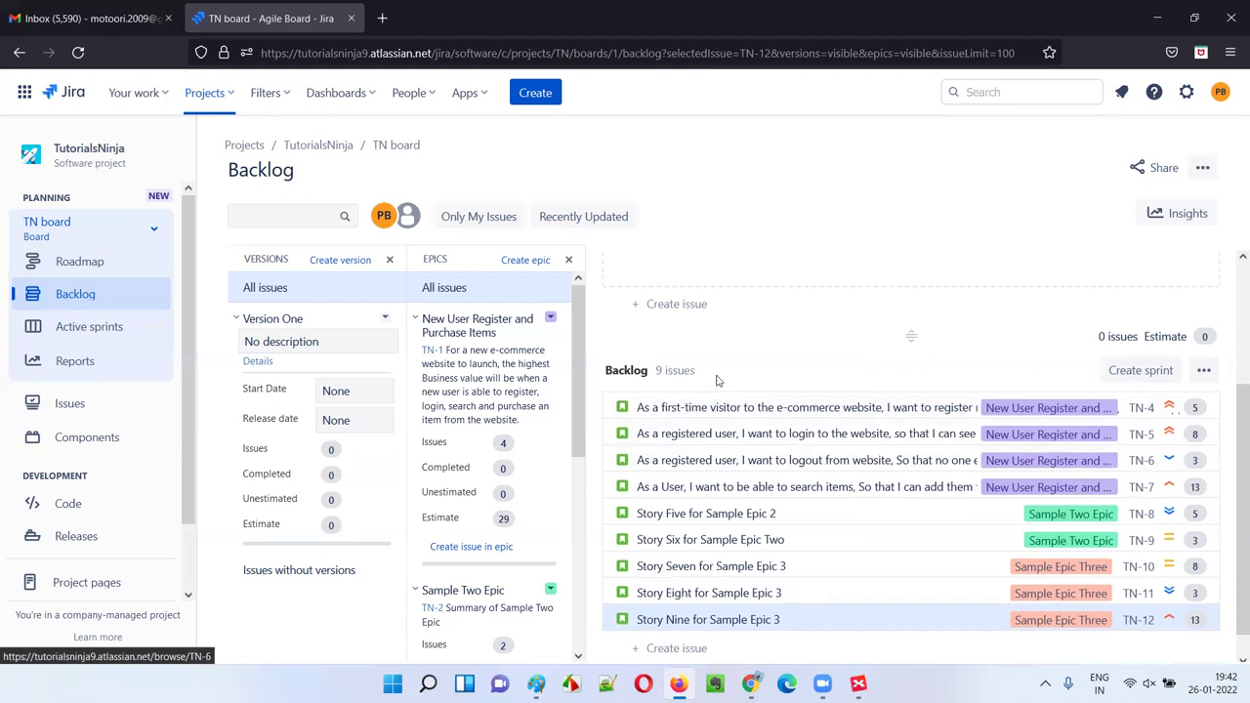
scroll(742, 382, up, 2)
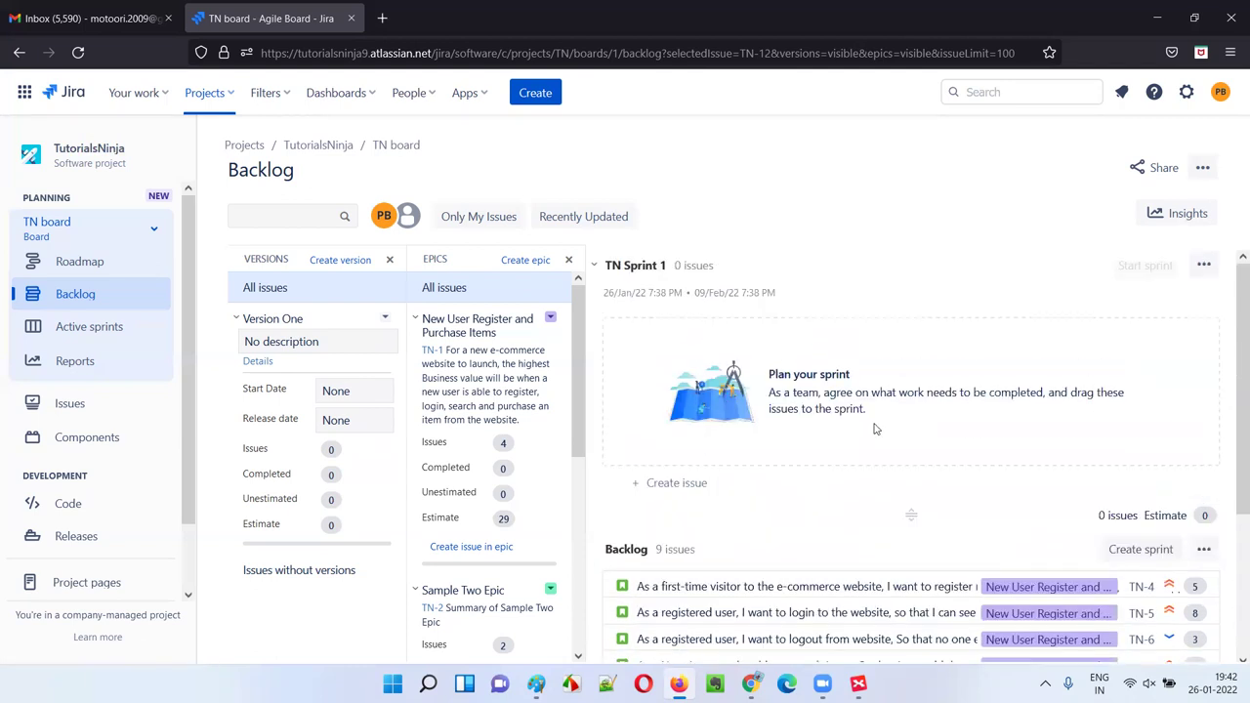
scroll(897, 411, down, 2)
scroll(891, 413, up, 2)
scroll(891, 391, down, 2)
scroll(937, 399, up, 2)
scroll(937, 412, down, 2)
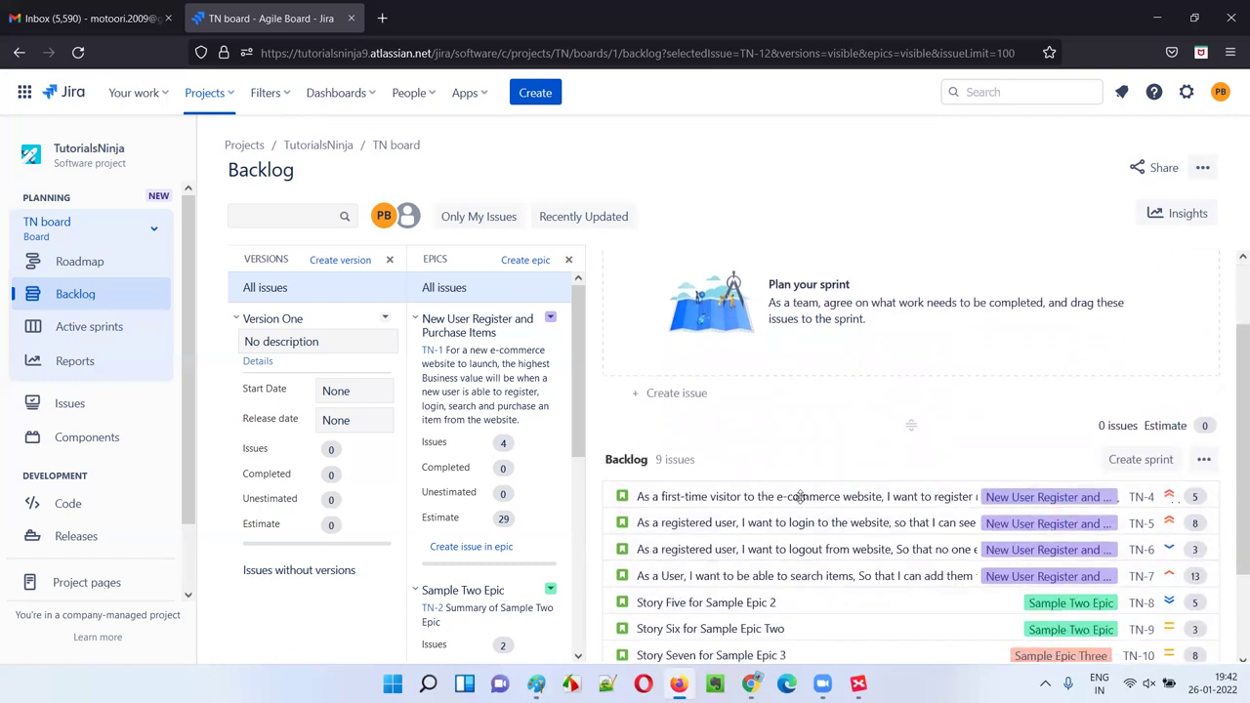
drag(781, 496, 784, 319)
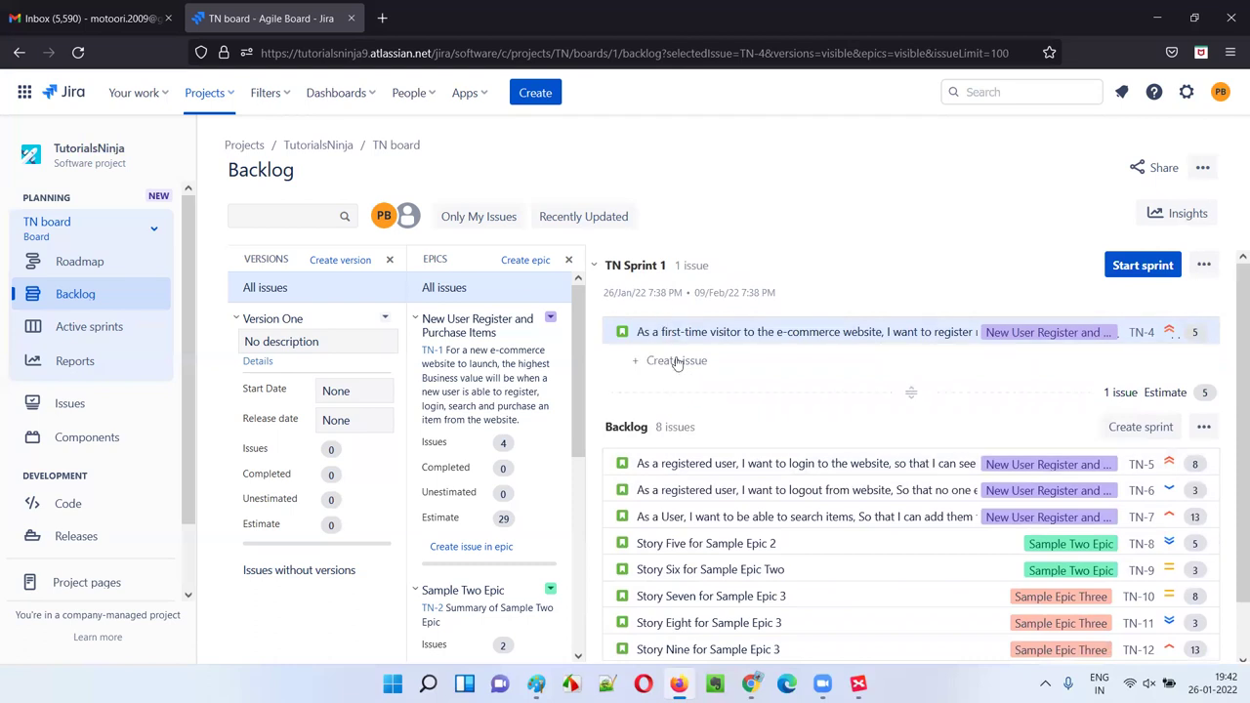
Step: Move TN-5 and TN-6 into TN Sprint 1 as well, bringing it to 16 points
drag(712, 466, 724, 368)
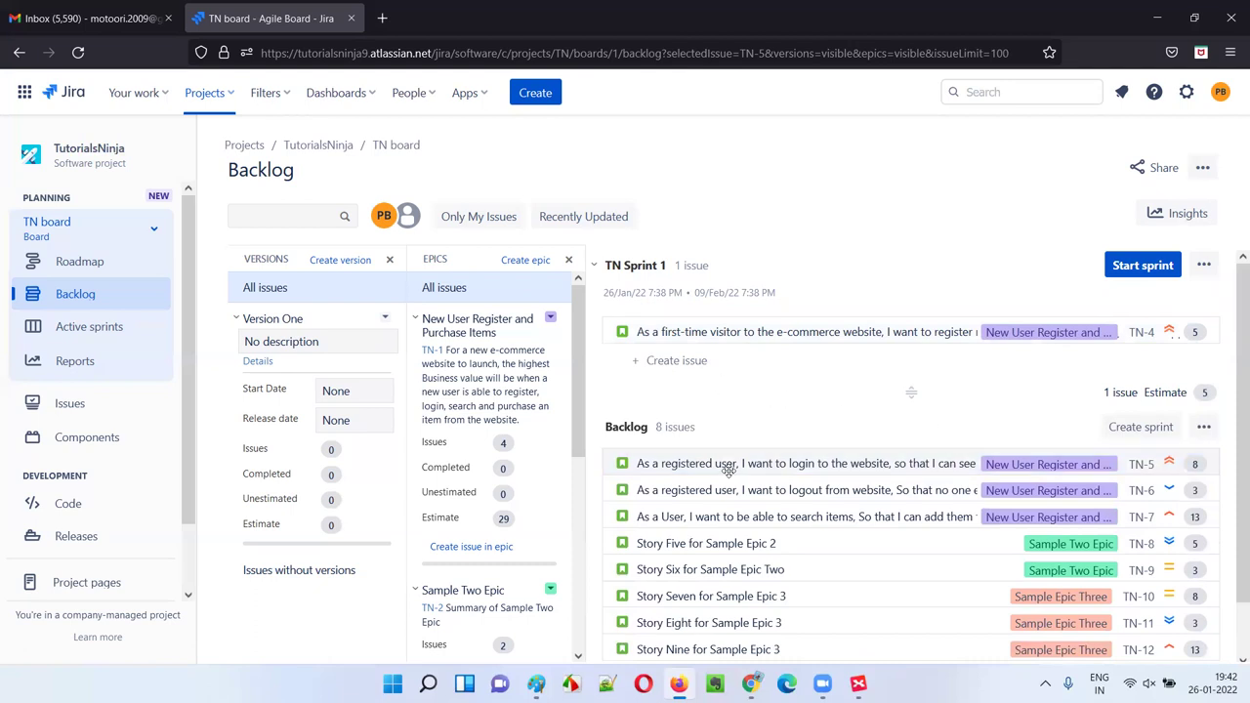
drag(734, 464, 736, 380)
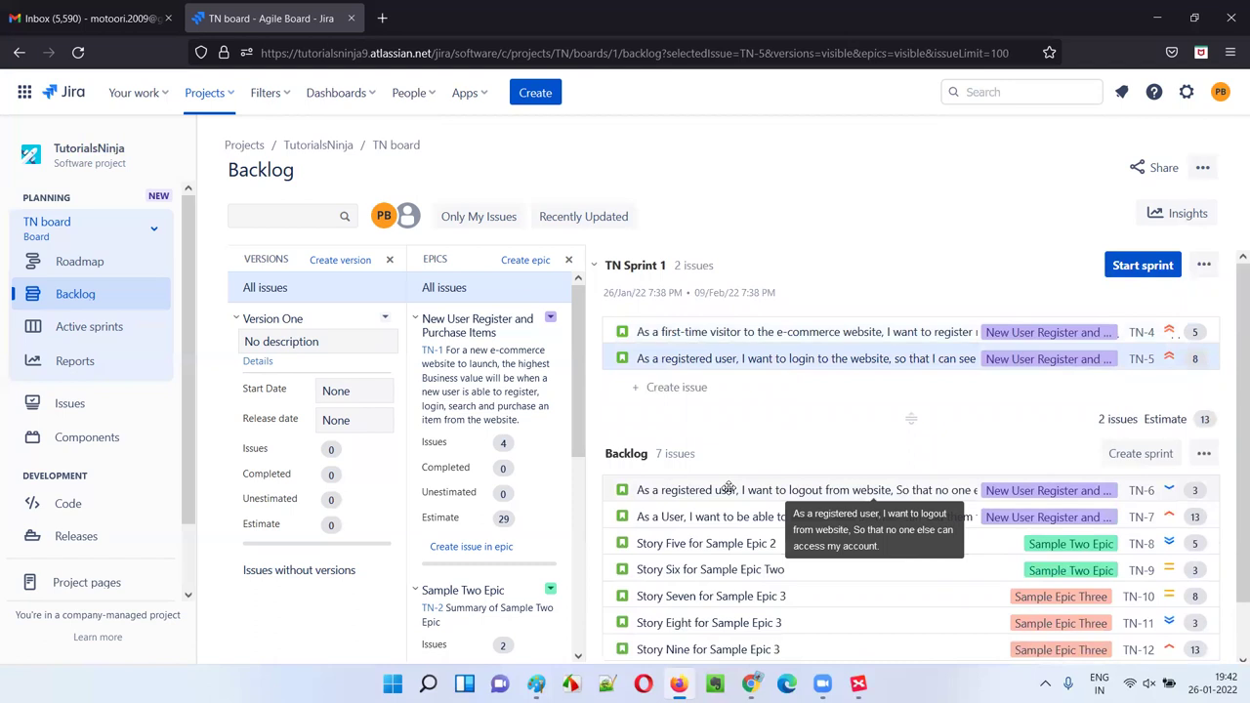
drag(727, 488, 733, 391)
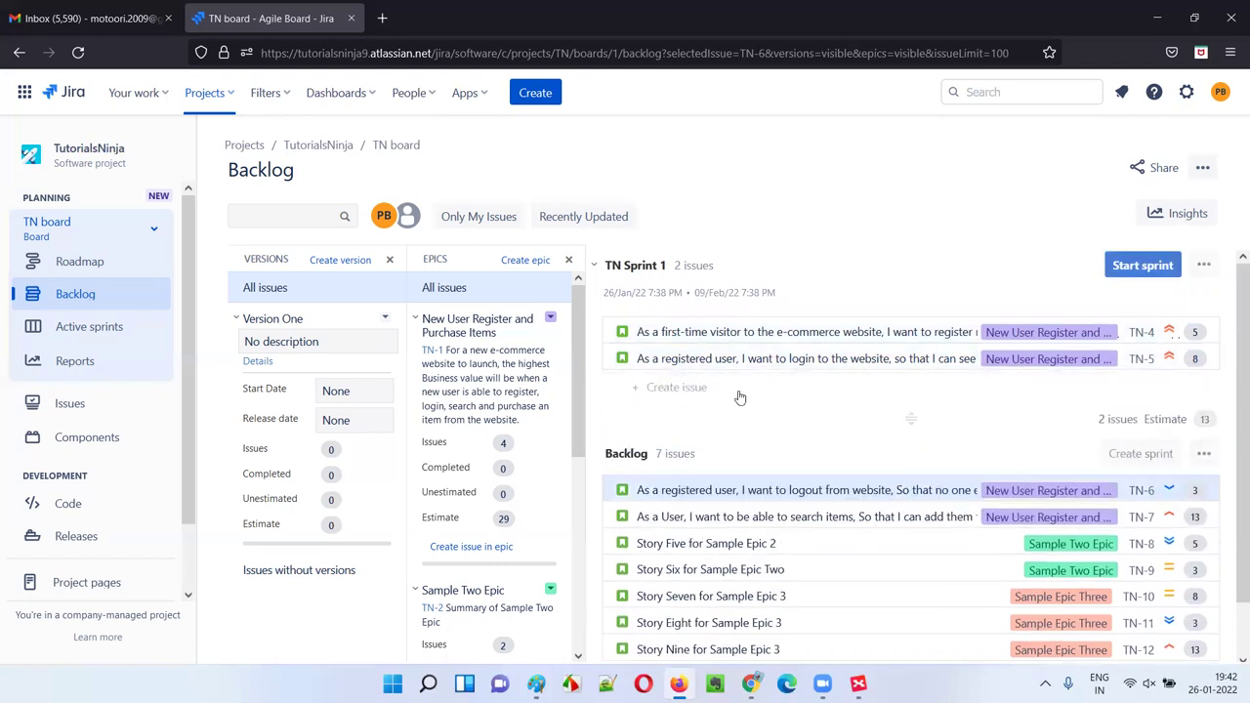
drag(789, 482, 811, 381)
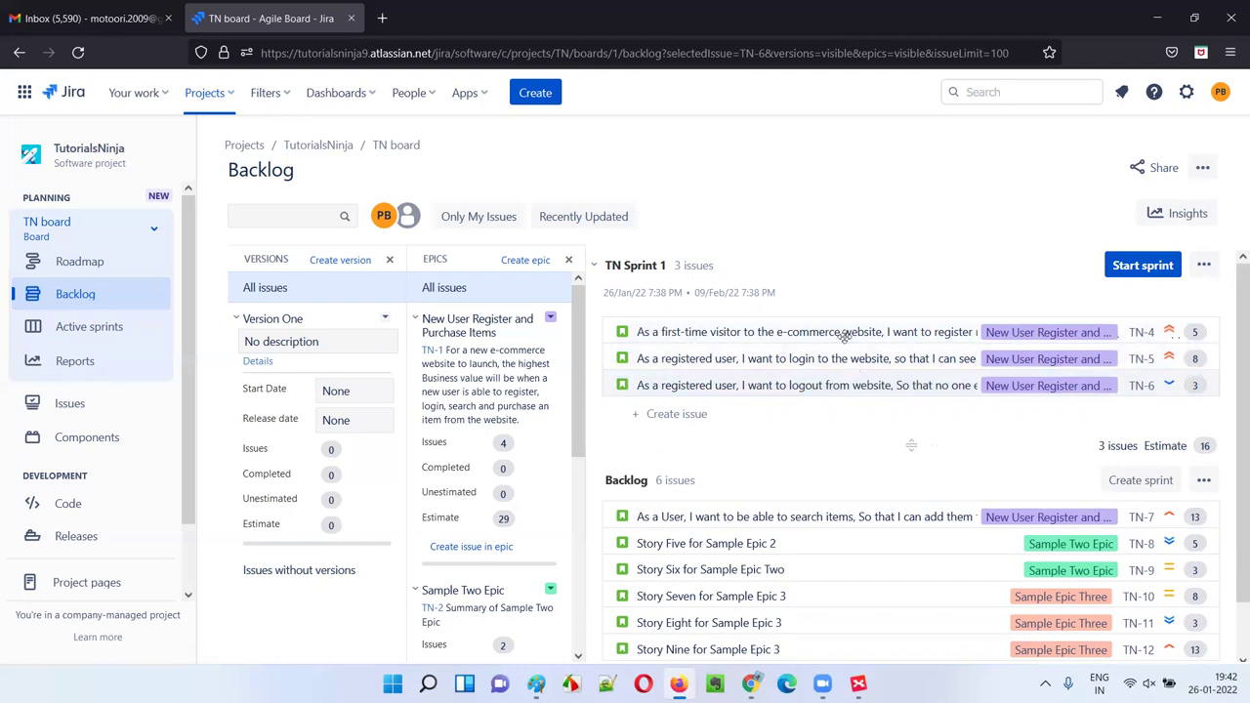
click(810, 385)
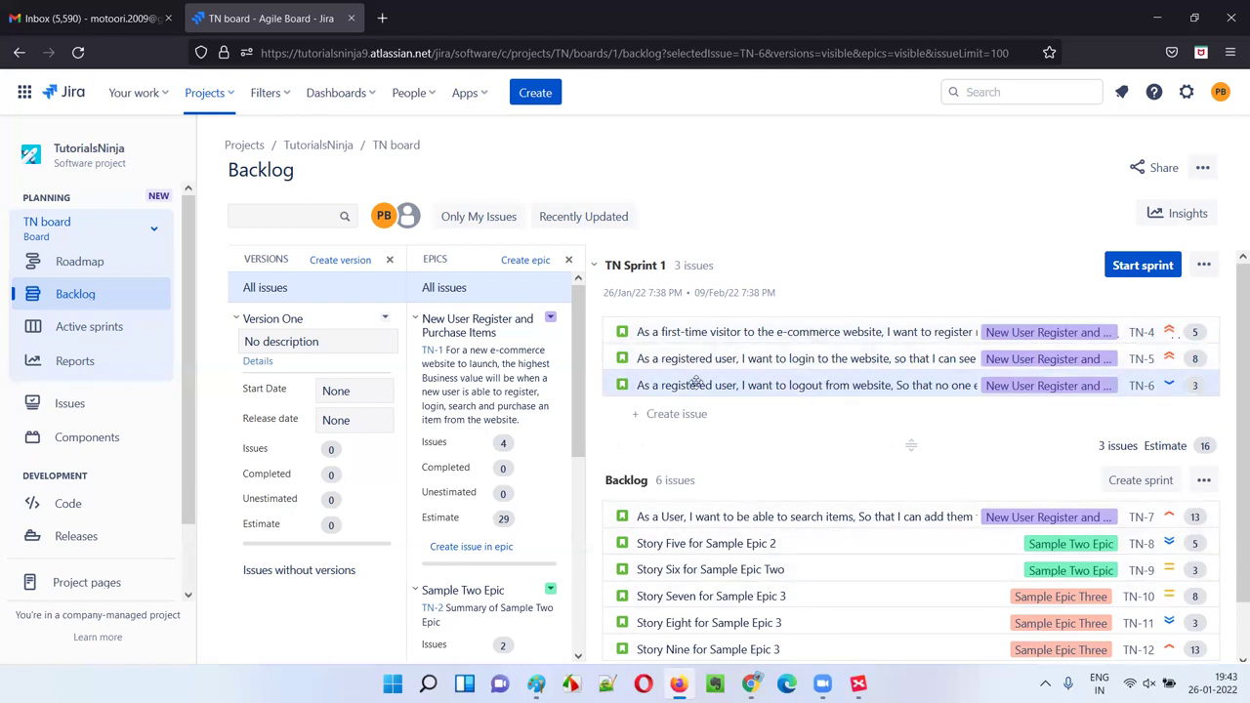
Step: Start TN Sprint 1 with its default name and dates, then dismiss the confirmation
click(1156, 273)
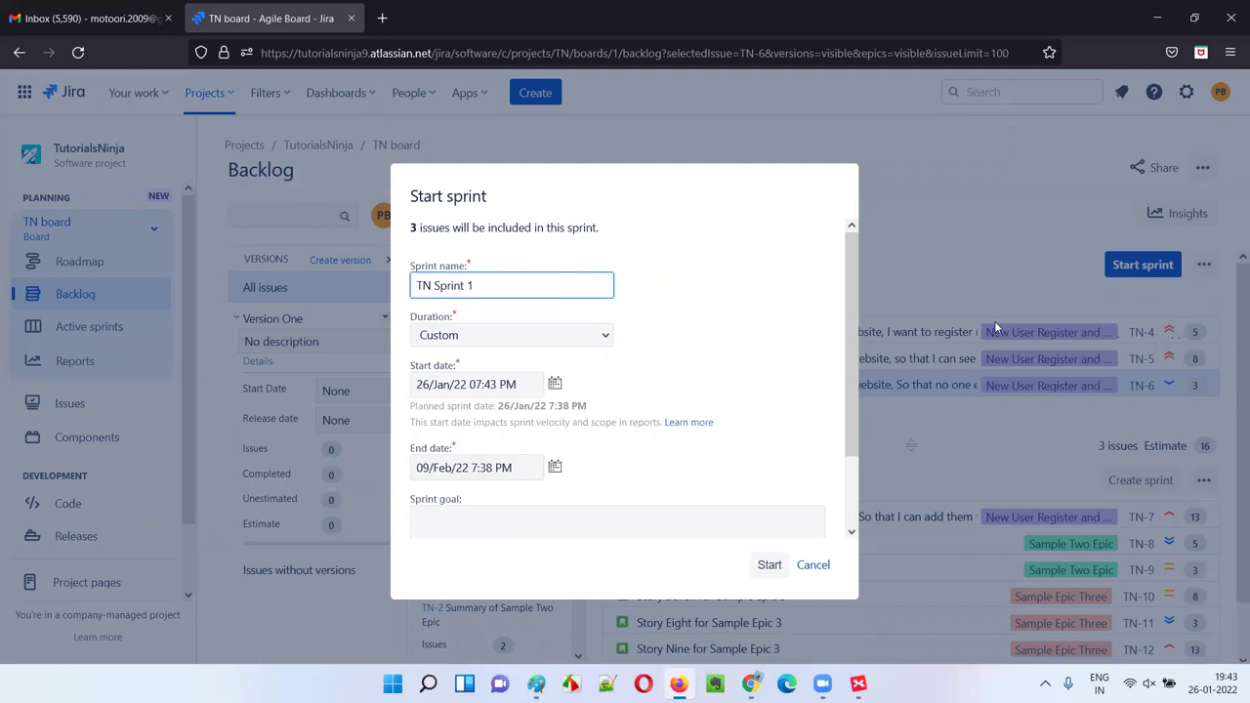
scroll(689, 525, down, 2)
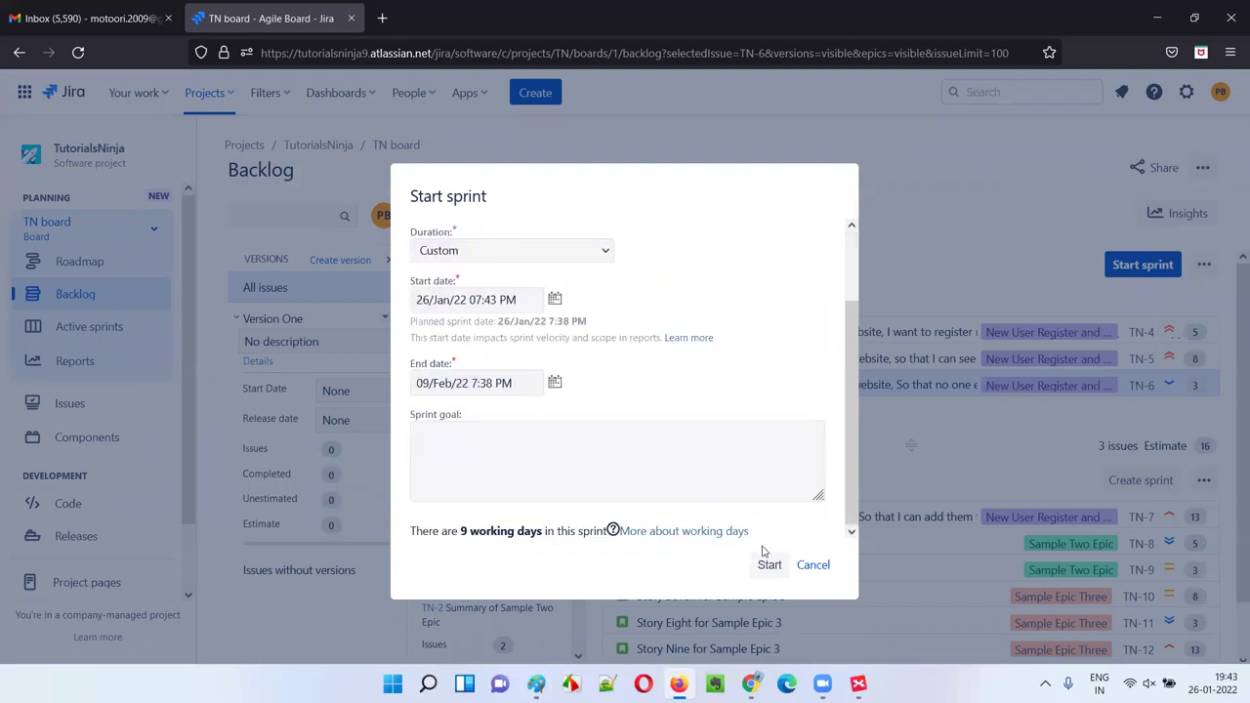
scroll(474, 410, up, 2)
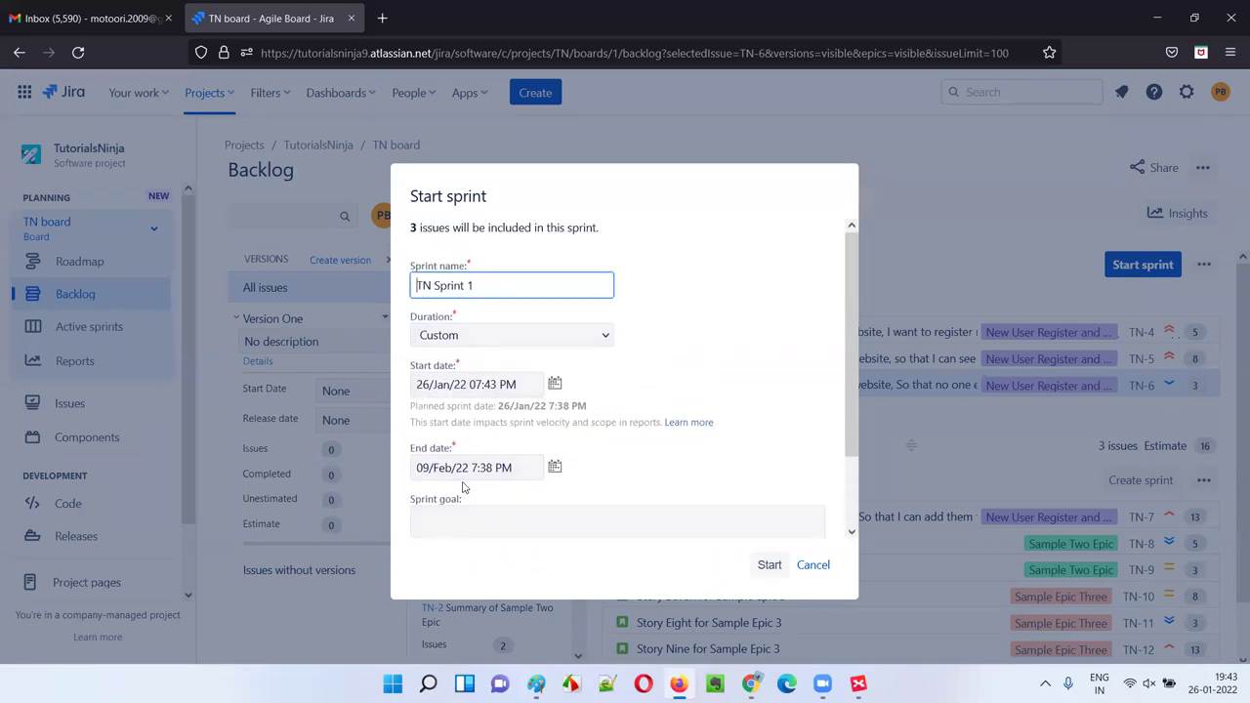
scroll(461, 488, down, 2)
click(769, 565)
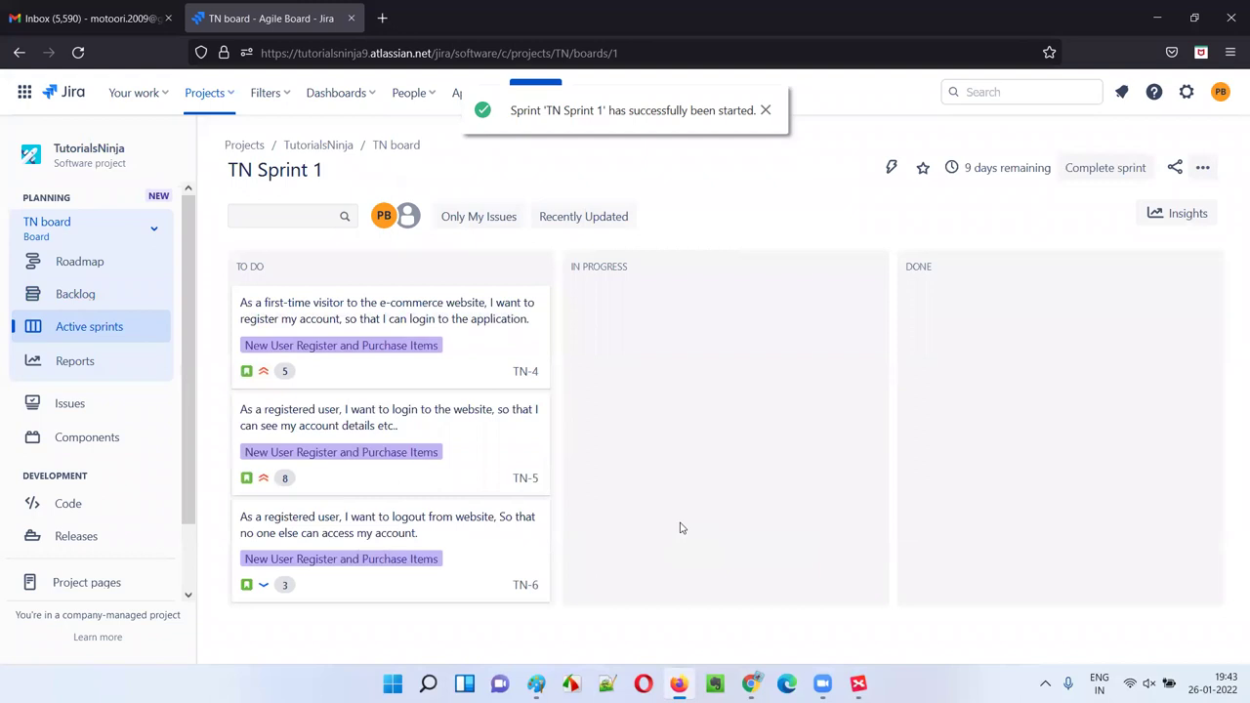
click(769, 113)
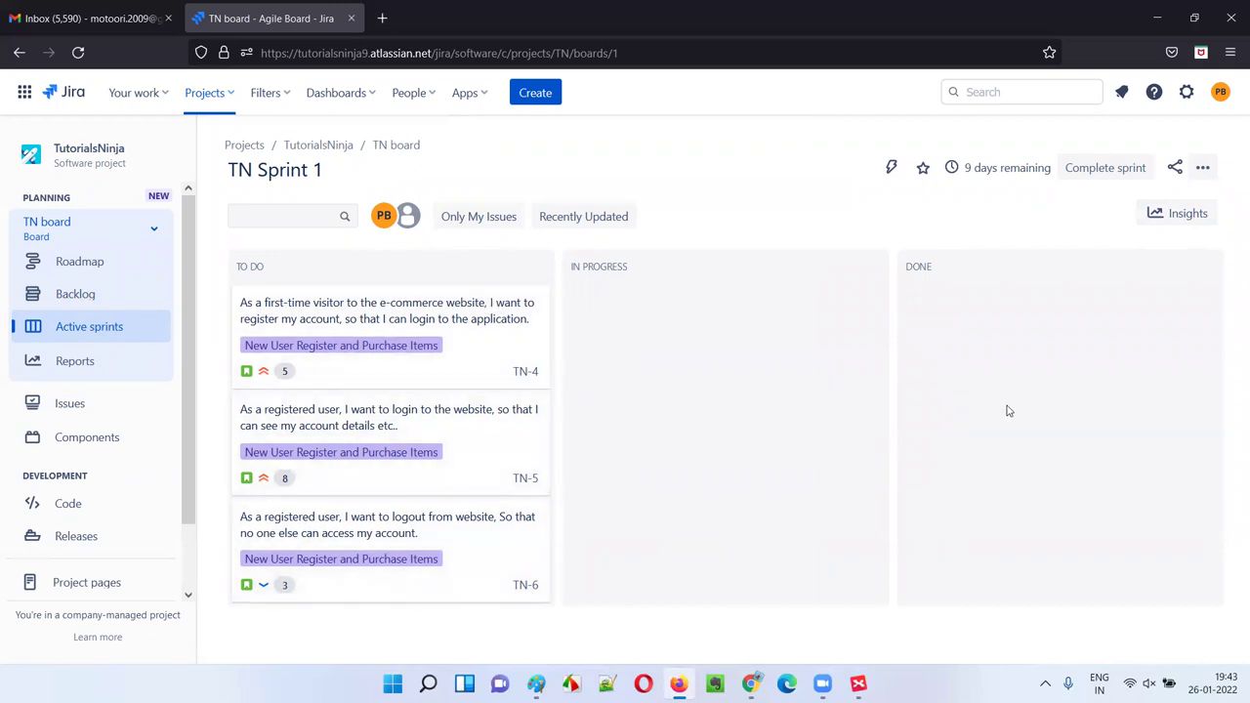
Step: Glance at the Evernote exercise notes, then go to Atlassian Admin's Users page showing 5 users
click(751, 684)
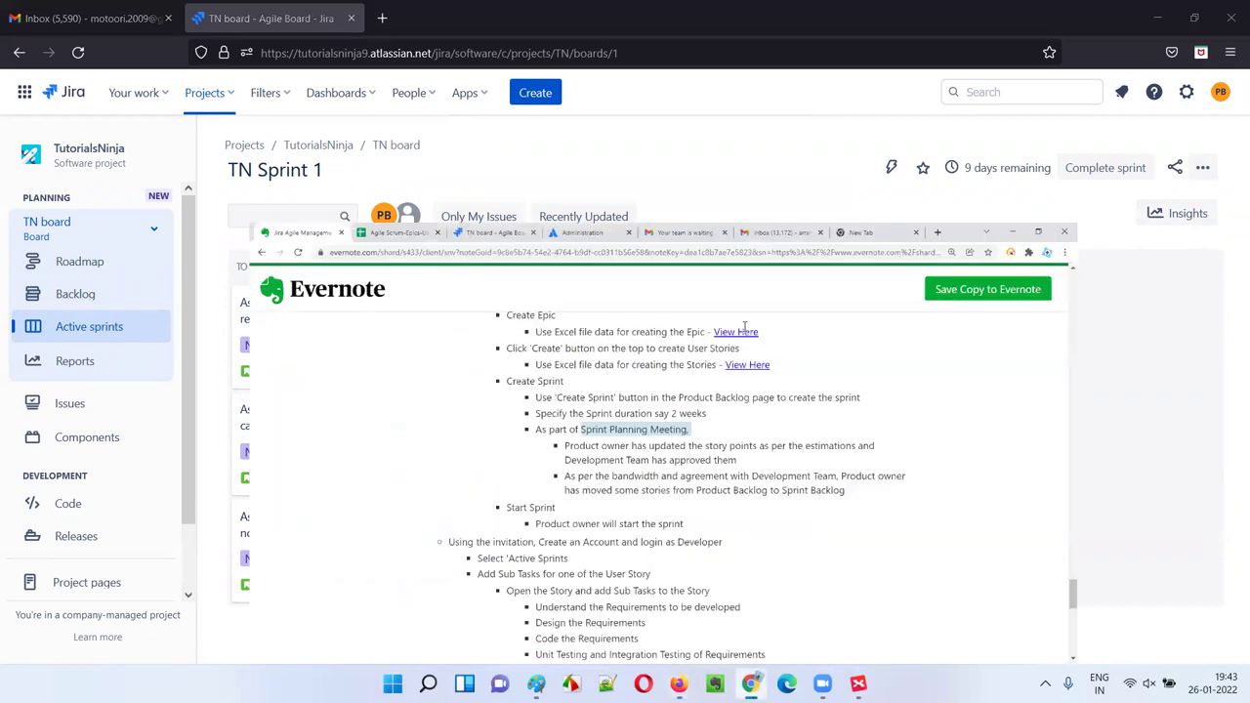
click(377, 21)
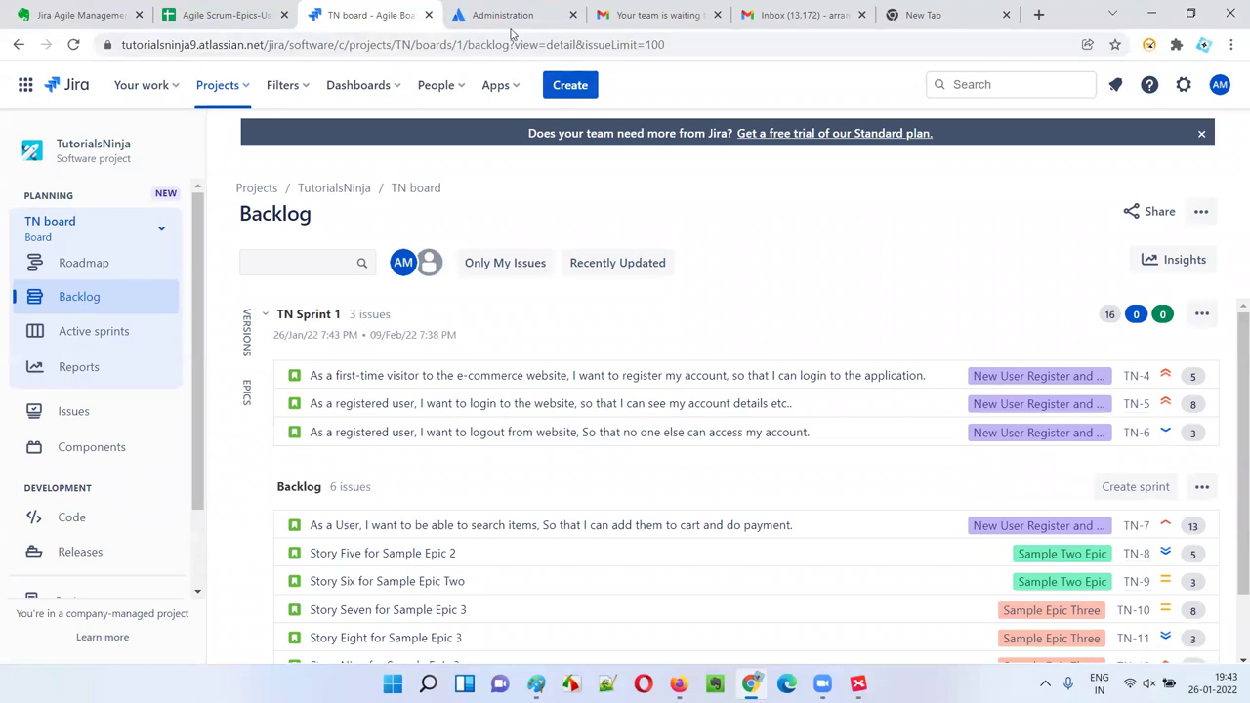
key(ctrl+Tab)
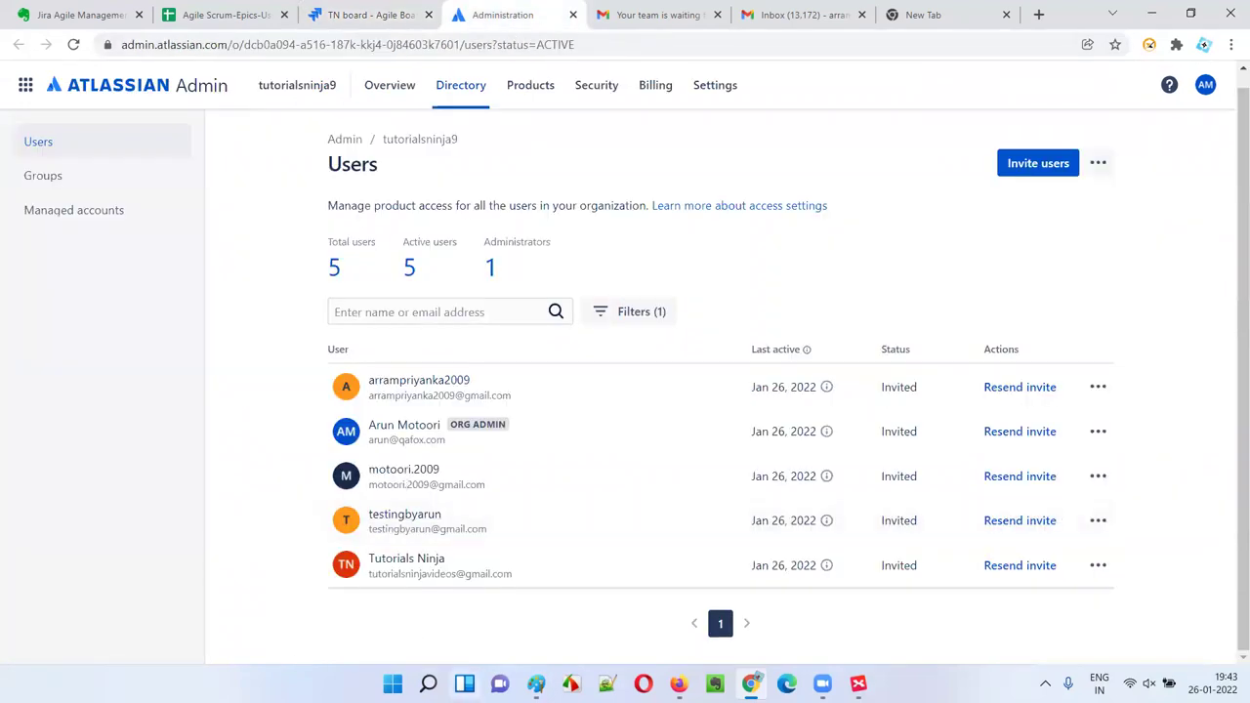
Step: Review the Product Owner, Developer and Tester roles diagram in Paint, then return to the browser
click(539, 684)
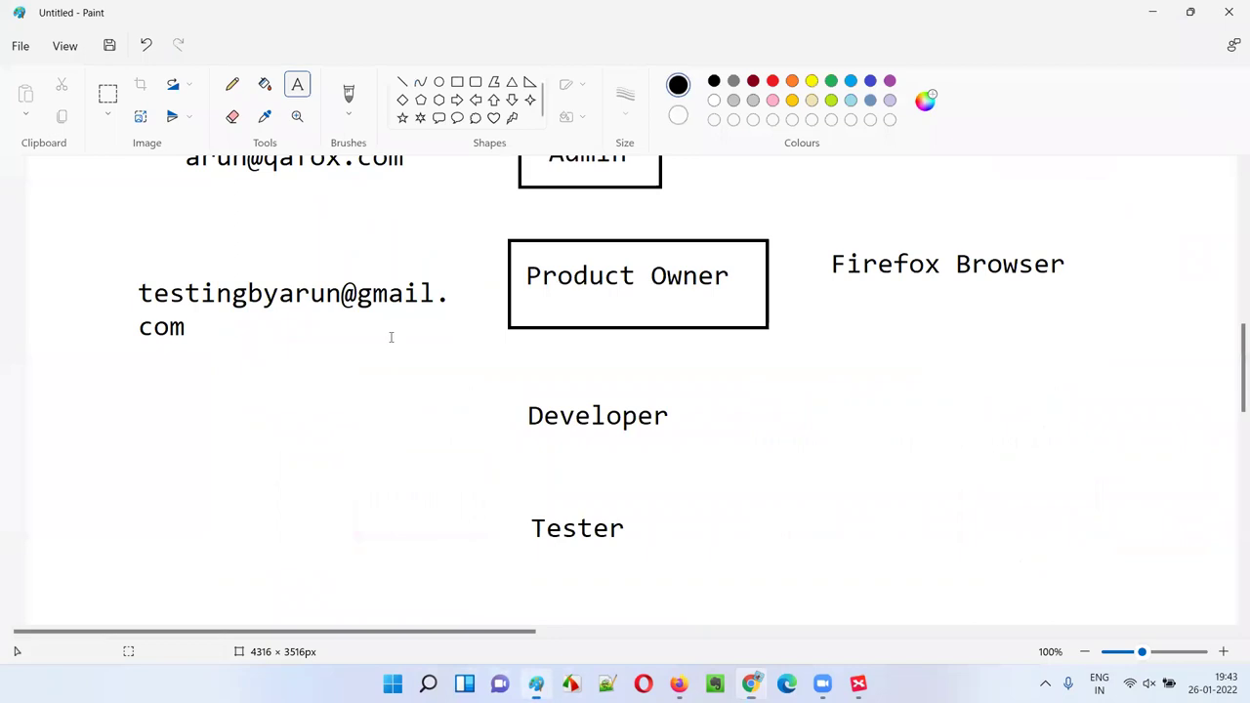
scroll(390, 337, up, 1)
scroll(390, 337, down, 1)
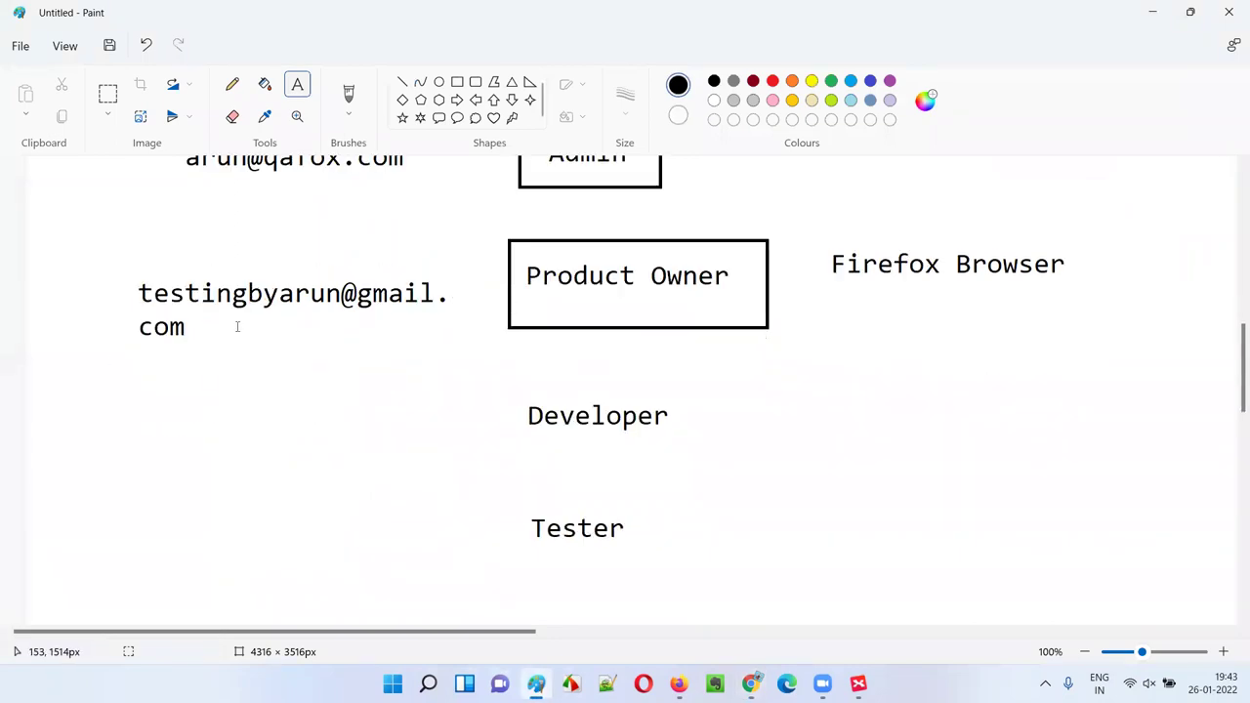
scroll(351, 341, up, 1)
scroll(488, 410, down, 1)
key(alt+Tab)
Step: Open the Atlassian team invitation email in Gmail and confirm which account is signed in
click(793, 14)
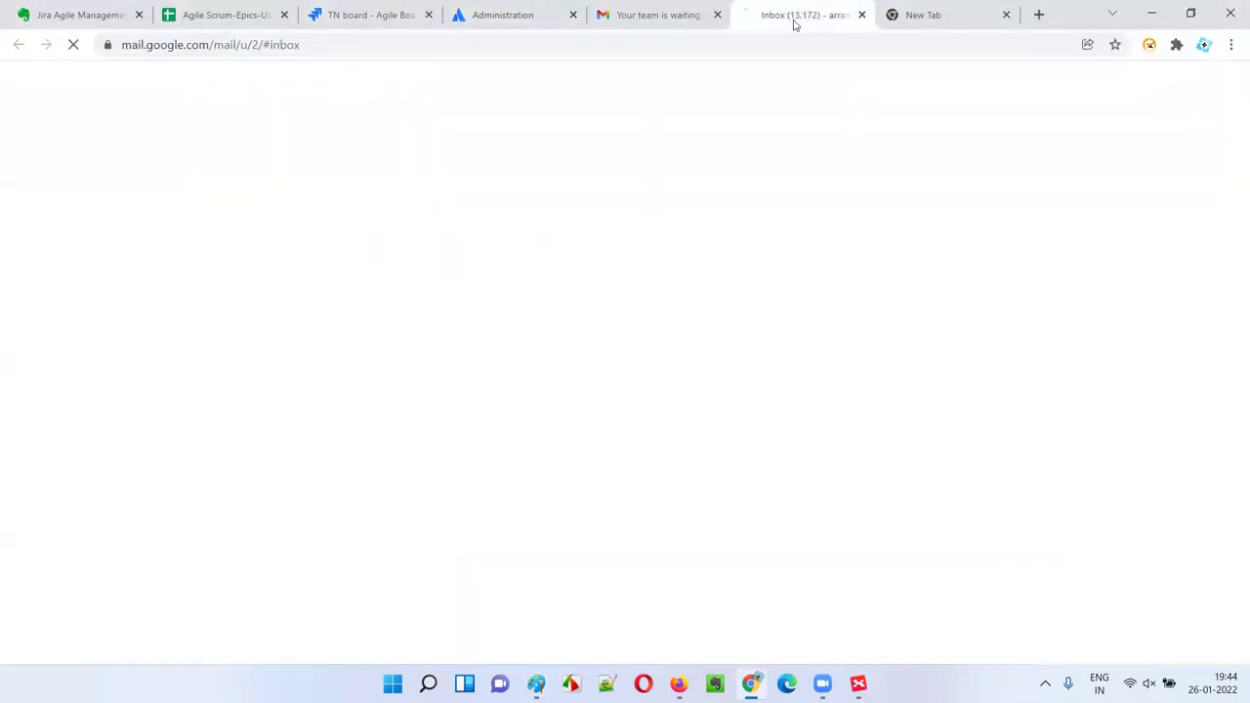
click(650, 9)
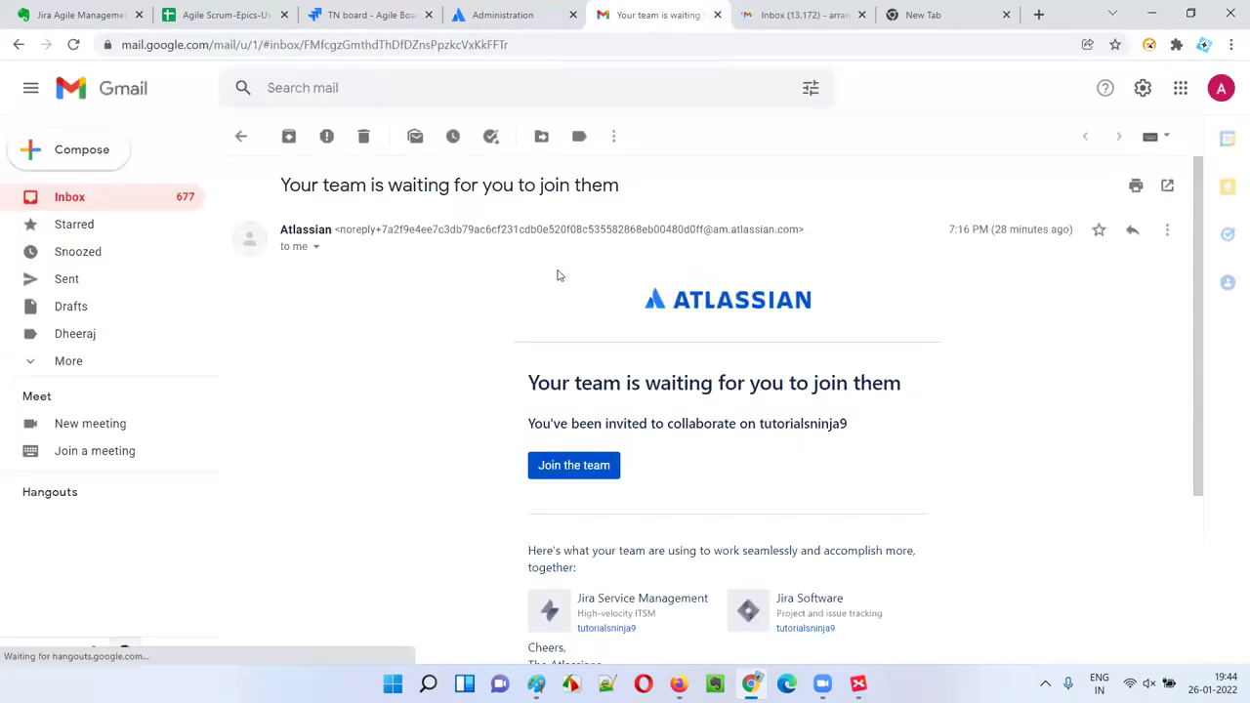
click(1219, 96)
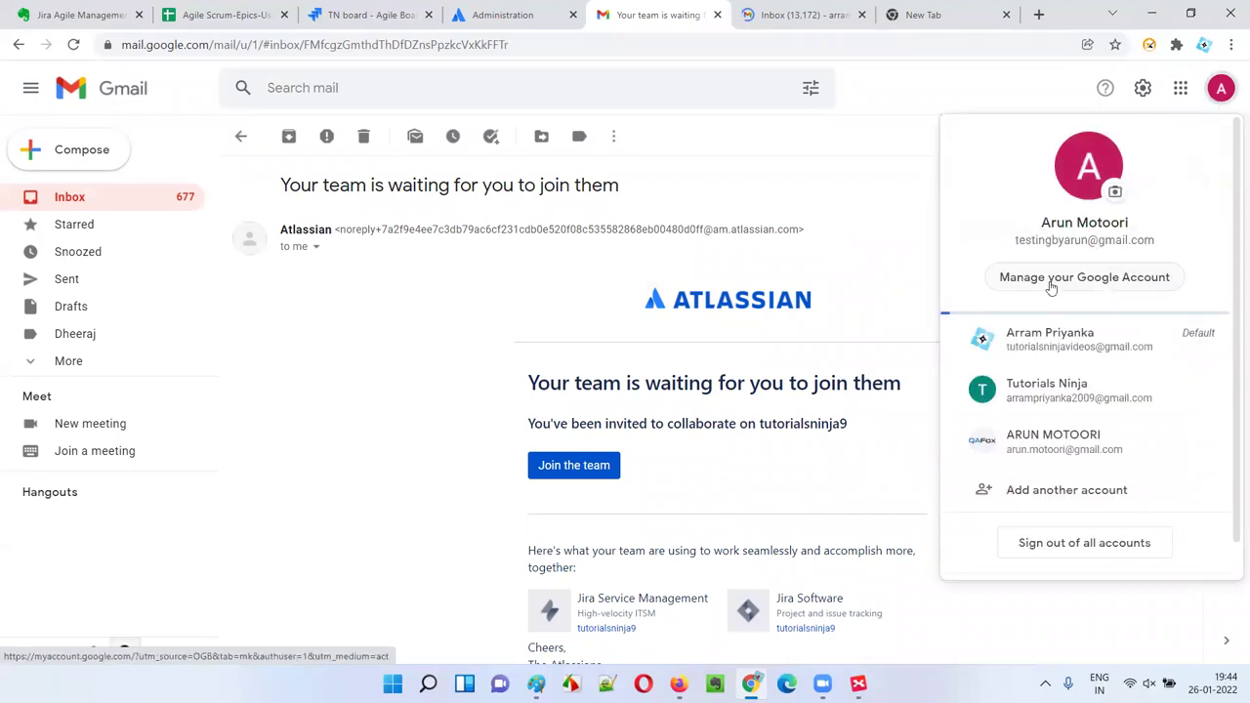
click(717, 15)
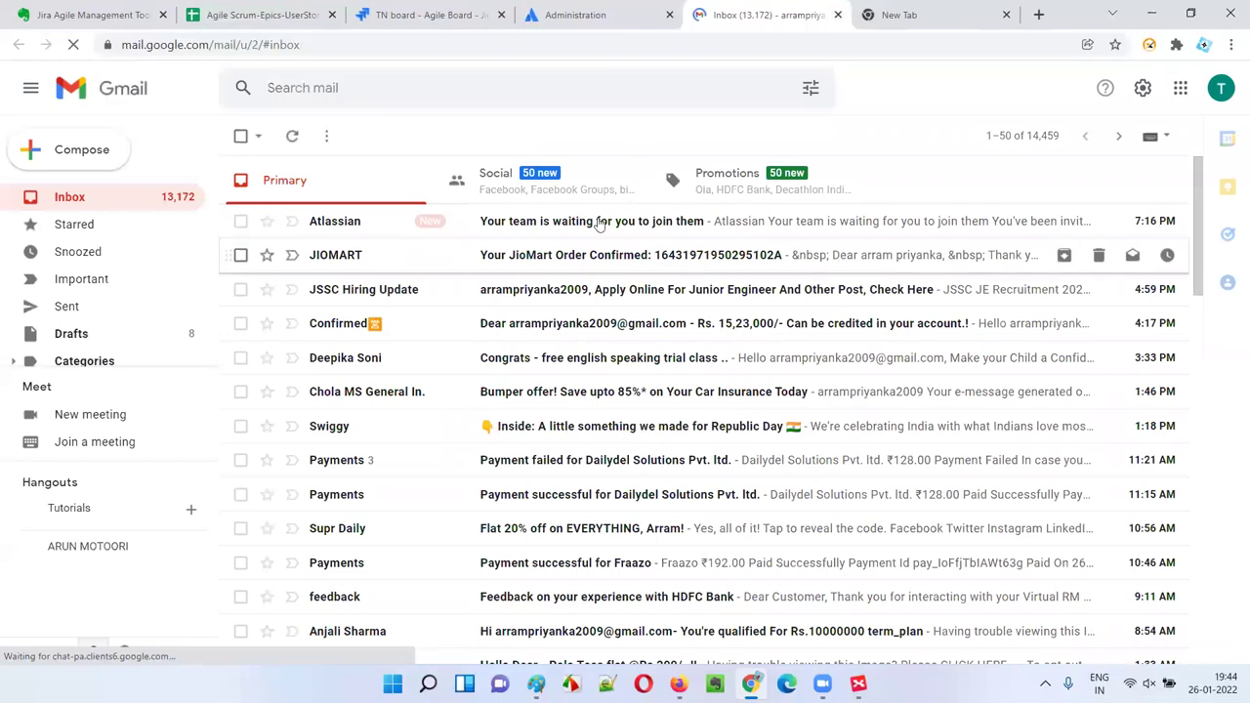
click(1220, 88)
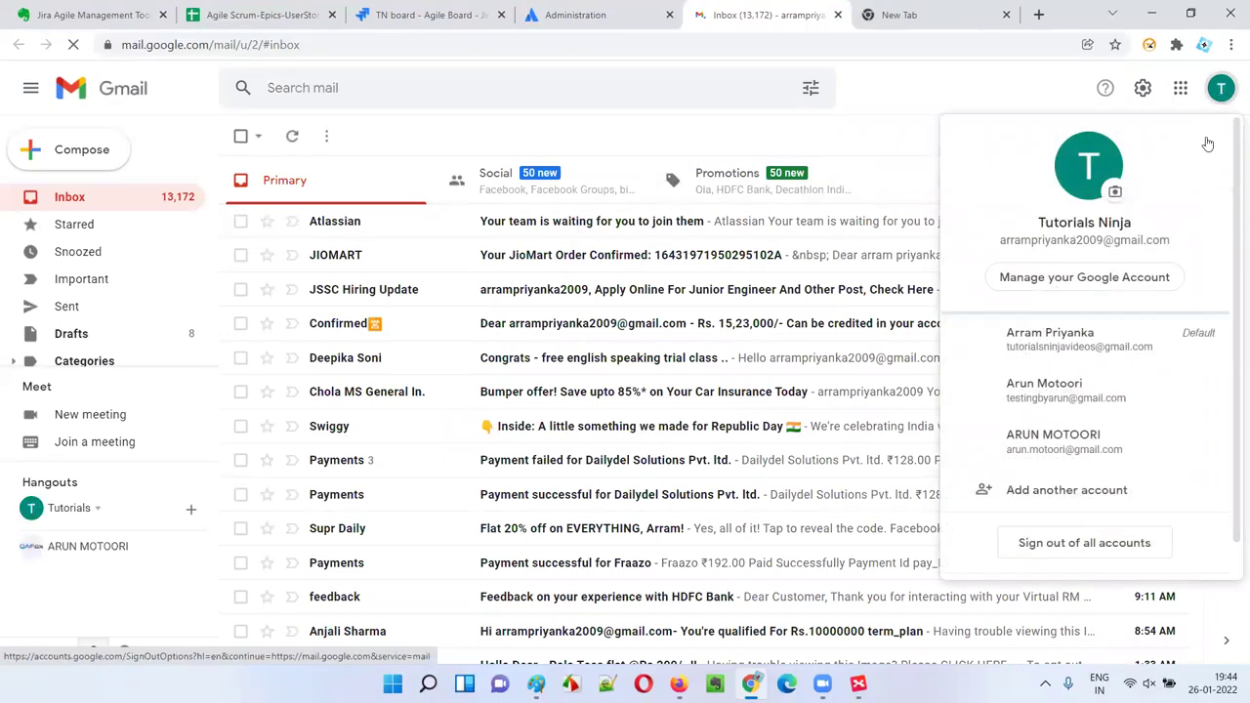
drag(649, 219, 636, 222)
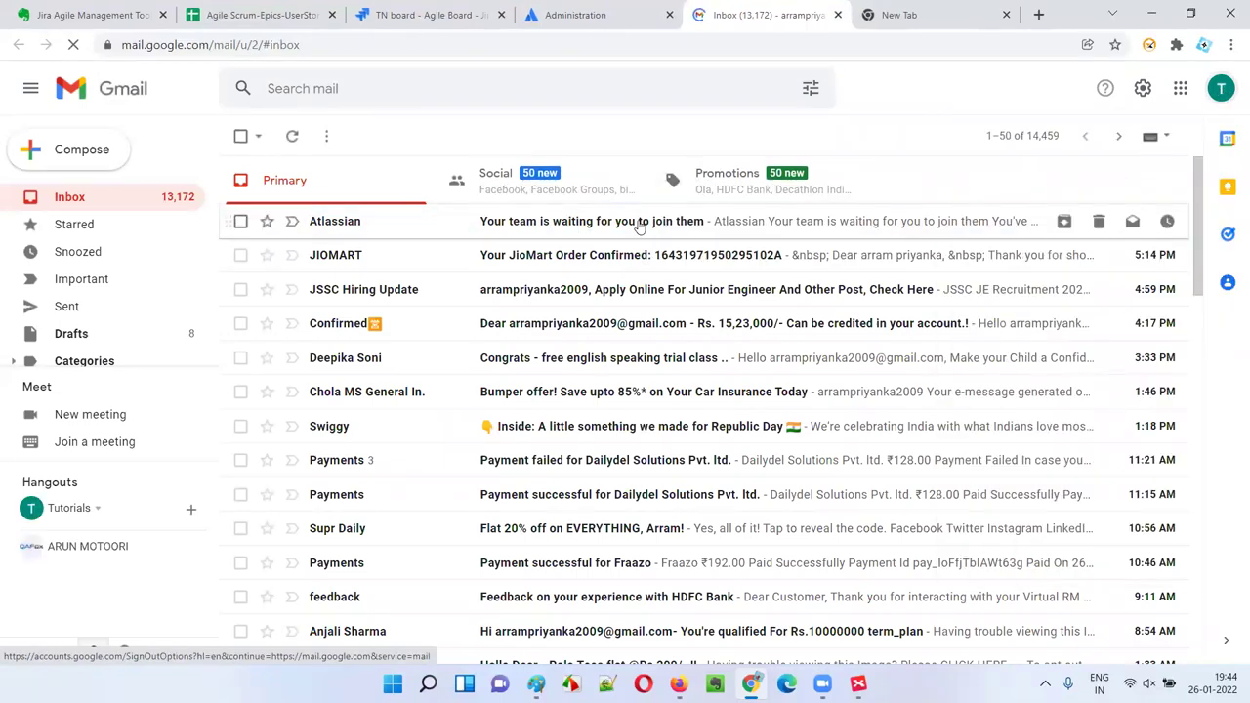
click(636, 221)
scroll(882, 315, down, 3)
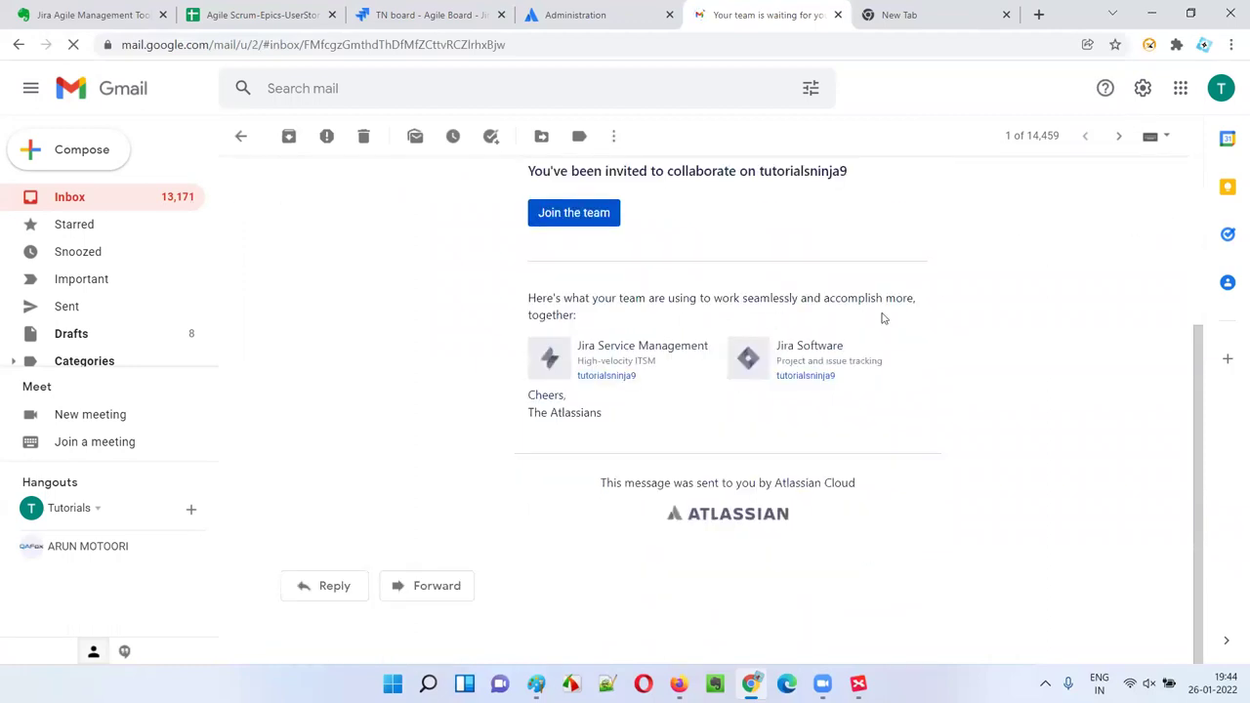
scroll(1106, 196, up, 2)
click(1220, 88)
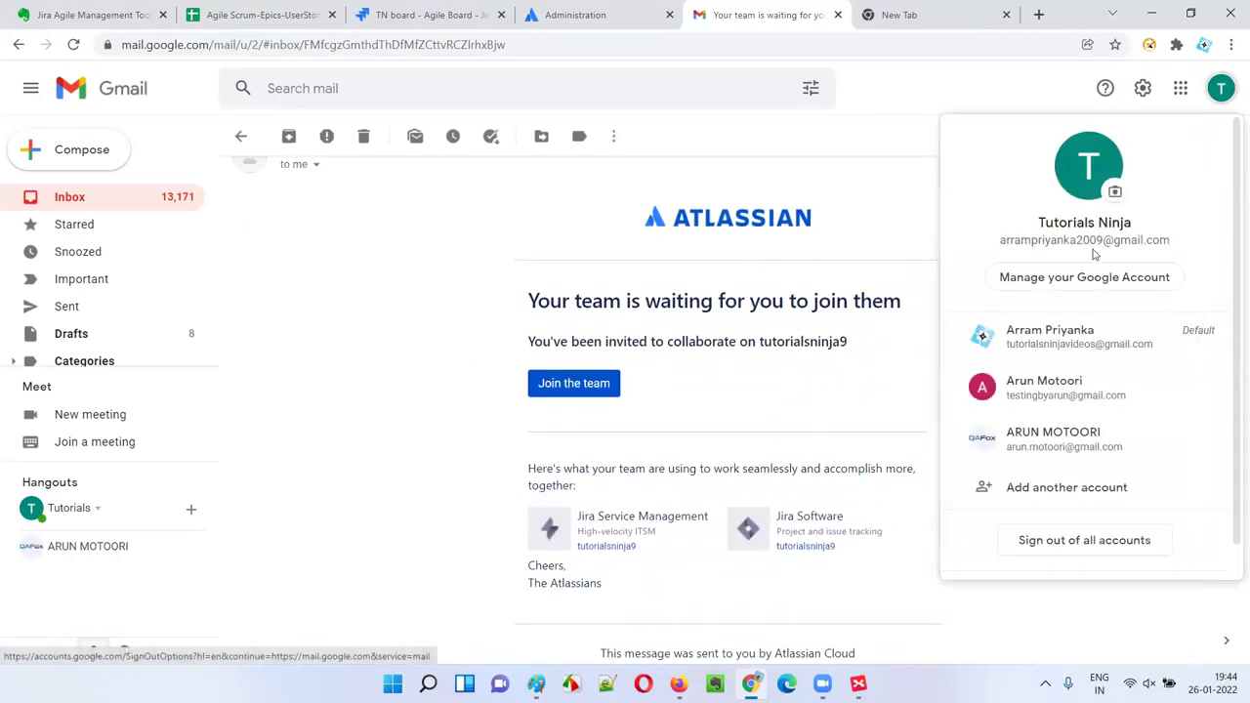
click(742, 337)
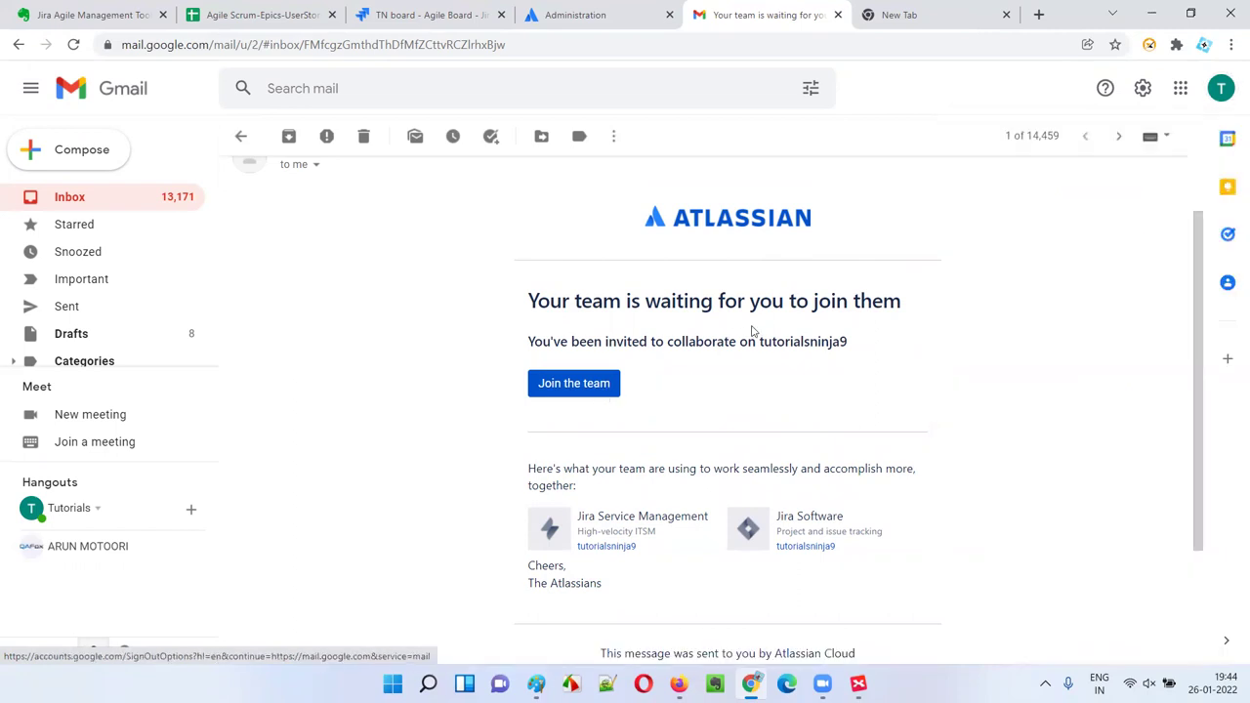
Step: Copy the 'Join the team' link address and switch to Microsoft Edge
right_click(589, 392)
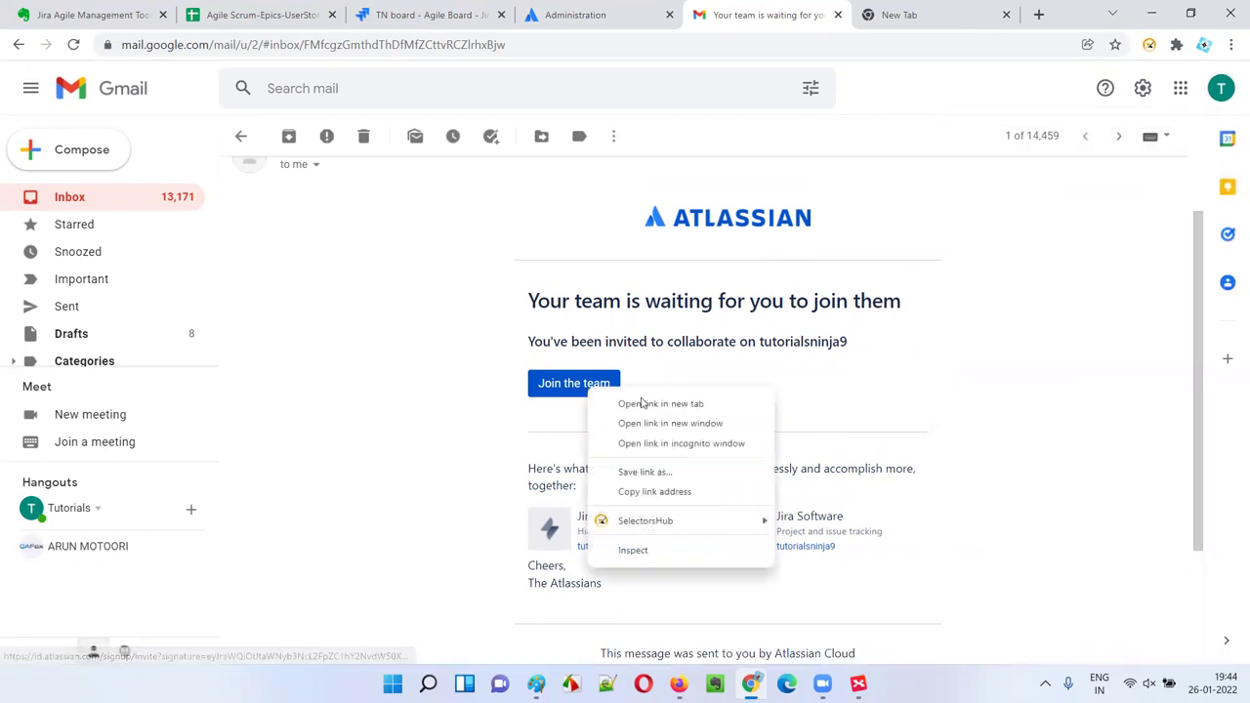
click(662, 493)
click(787, 683)
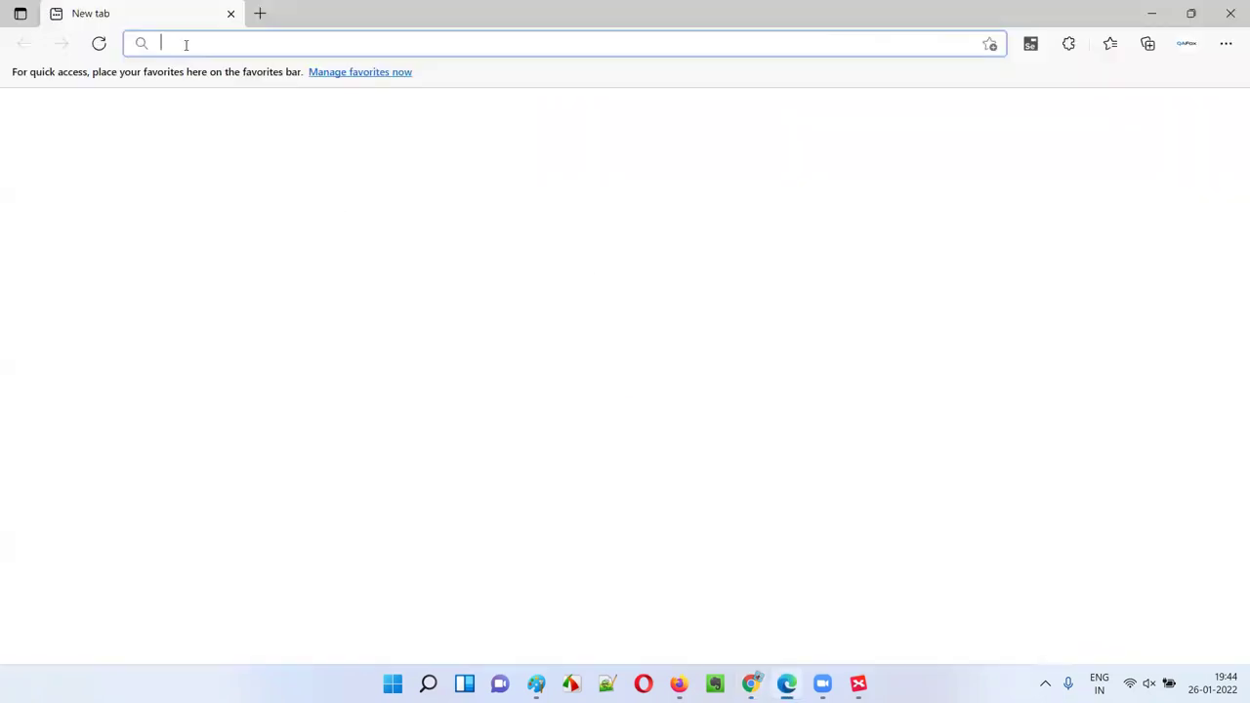
Step: Open the pasted invitation link and sign up with the member's full name and a password
right_click(188, 44)
click(291, 259)
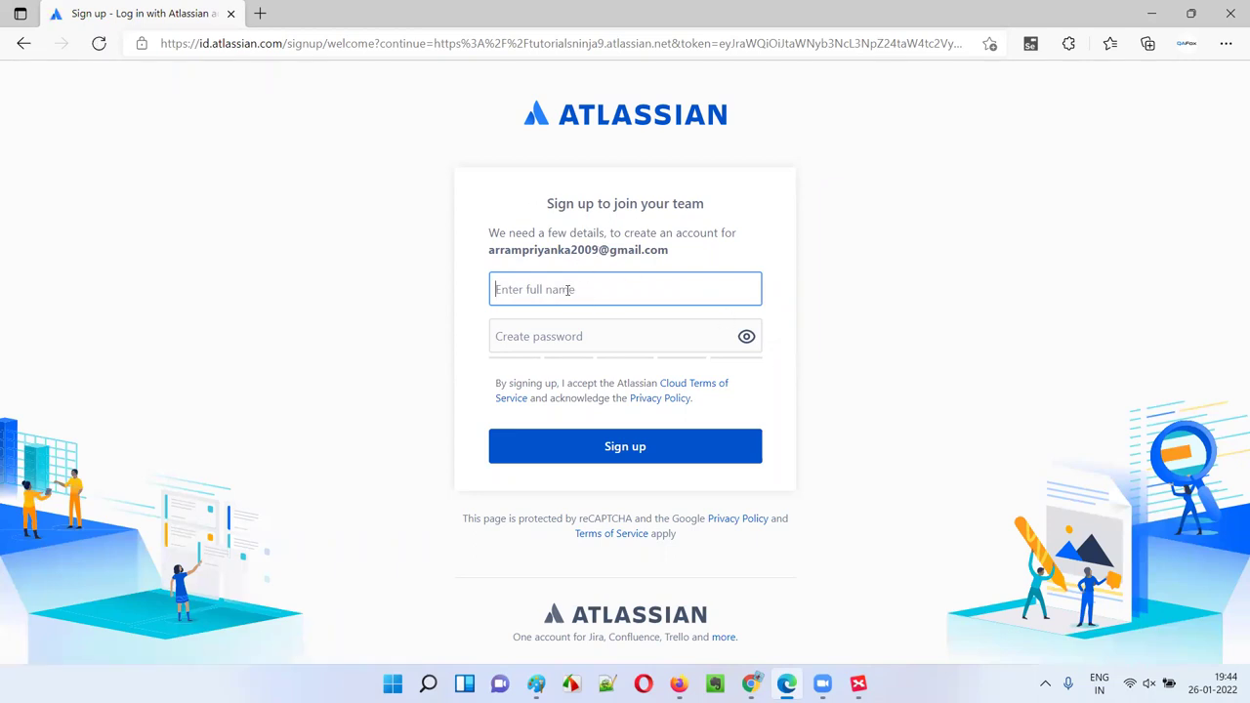
text(Prih)
key(BackSpace)
key(BackSpace)
key(BackSpace)
text(Dev)
click(560, 335)
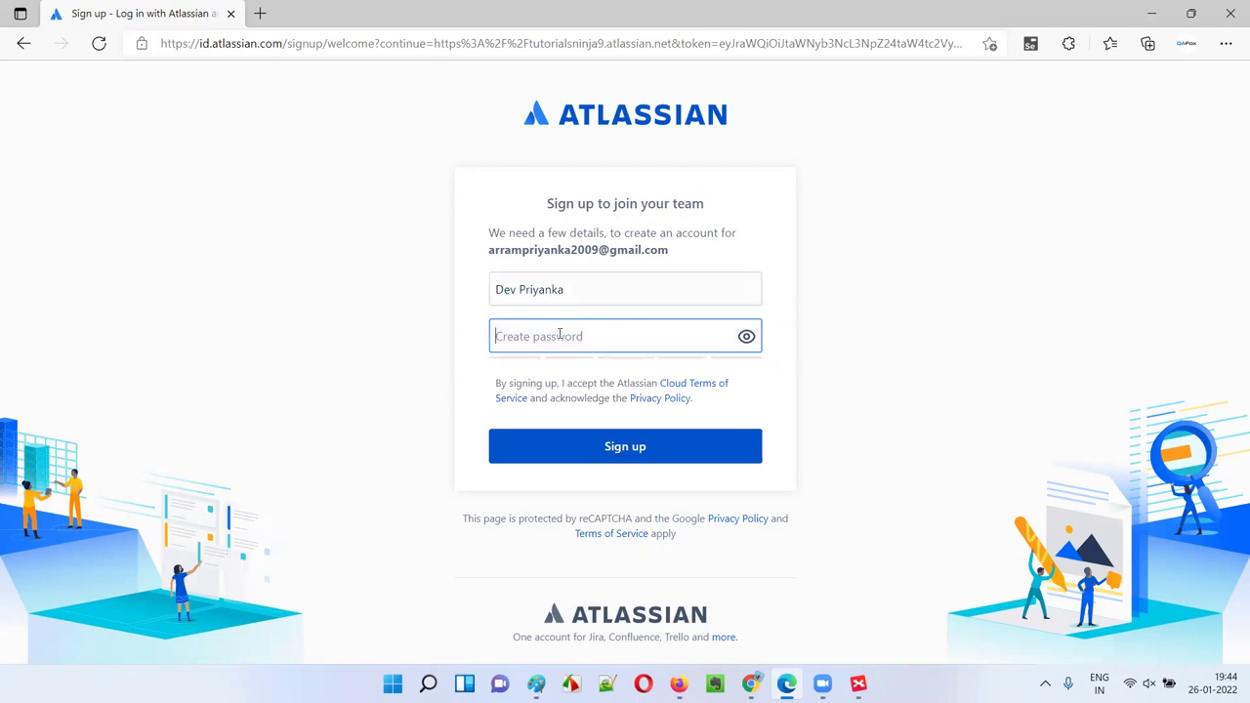
click(624, 447)
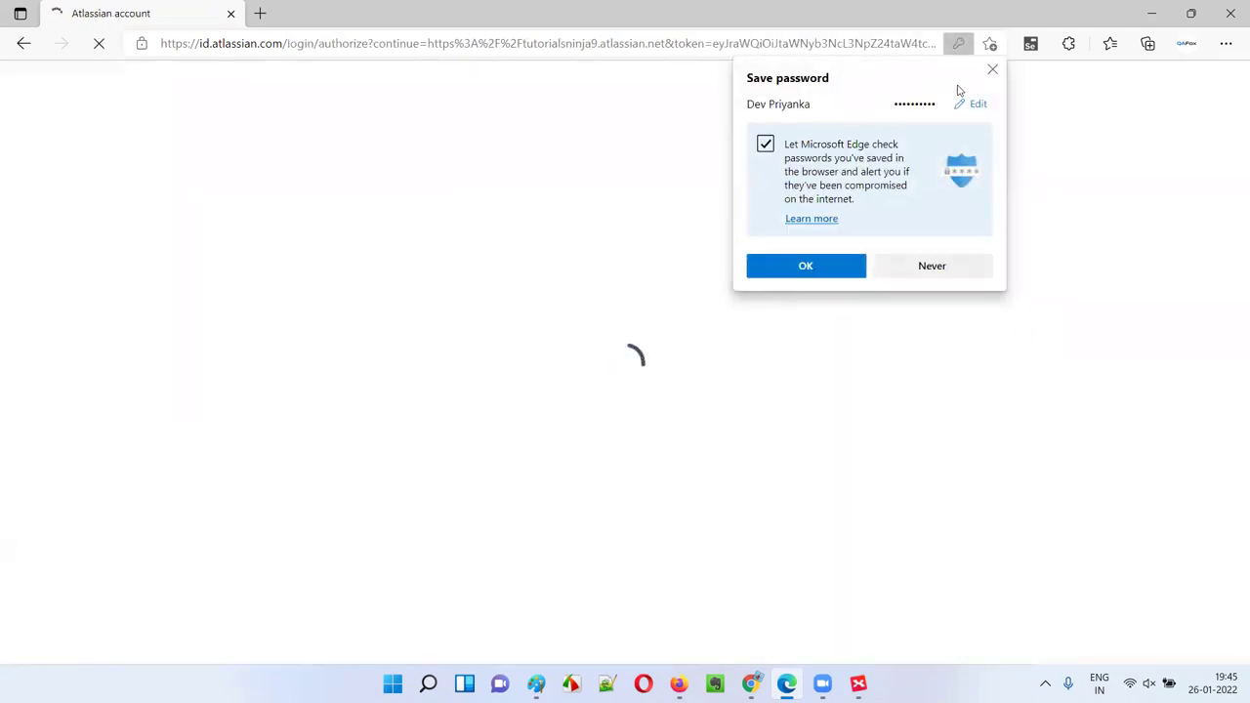
Step: Decline saving the password and skip the team-type, role and tools questions
click(992, 70)
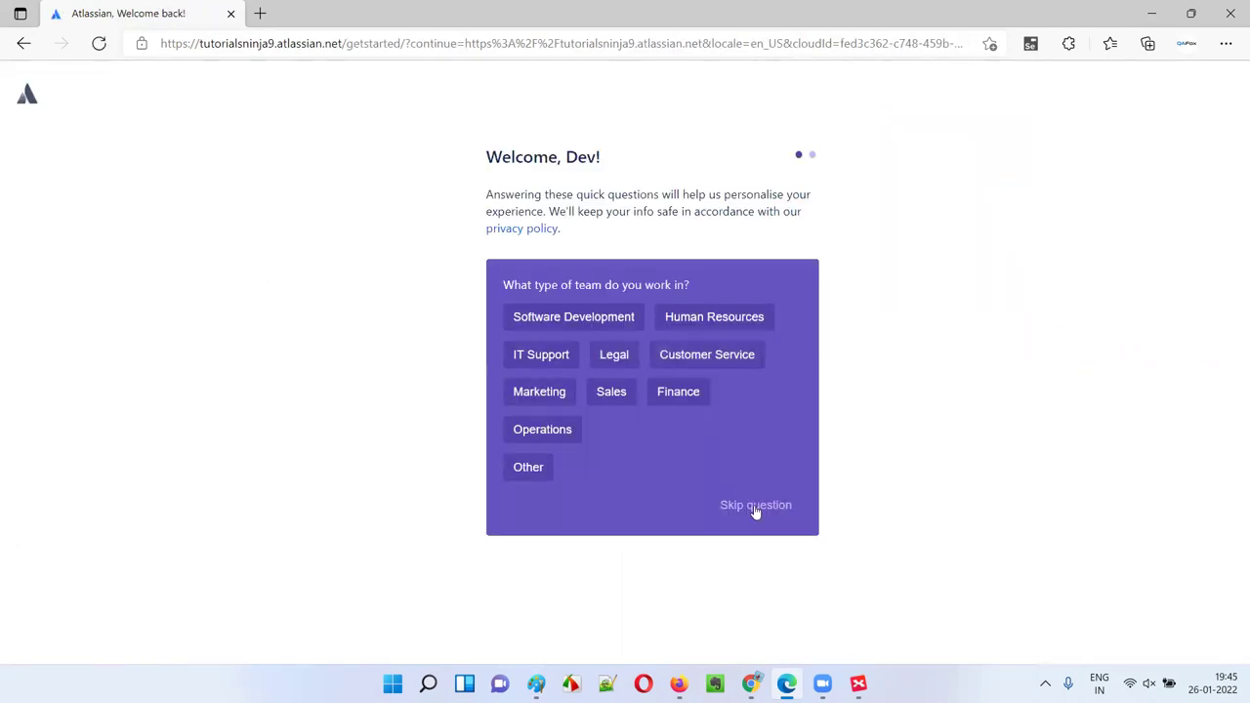
click(747, 509)
click(781, 484)
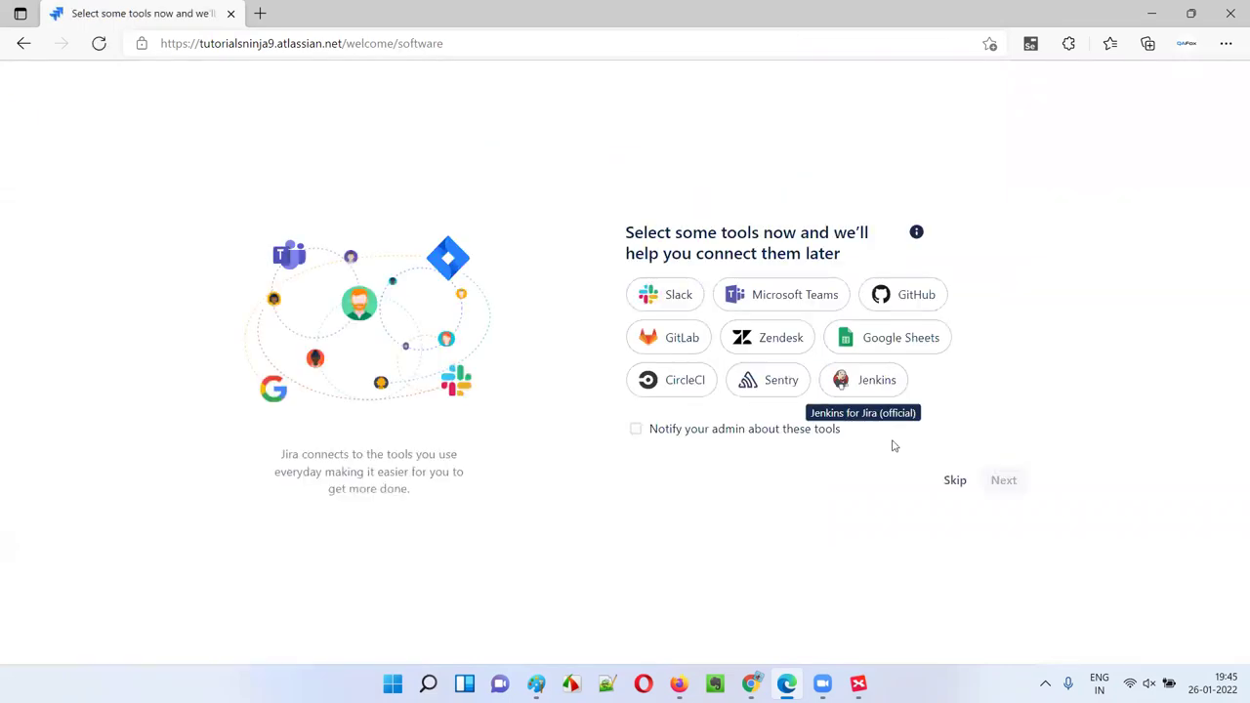
click(956, 483)
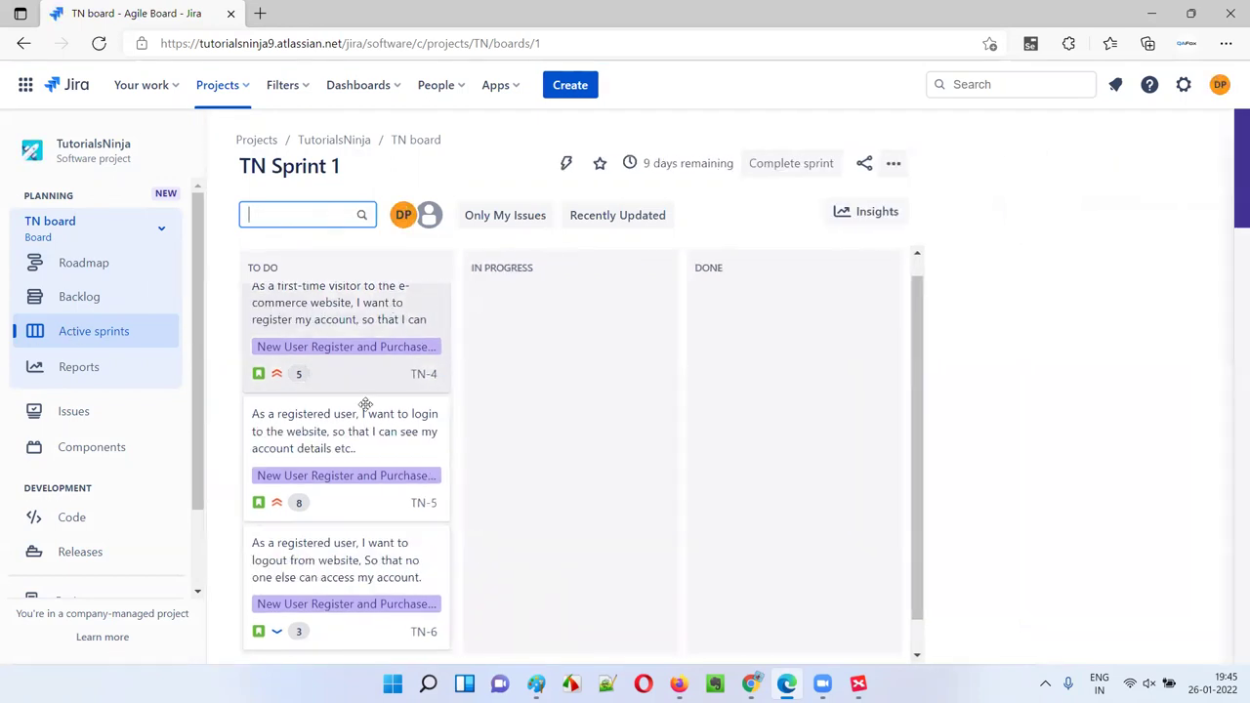
Step: Close the Quickstart panel and check the DP profile menu on the TN Sprint 1 board
click(1096, 642)
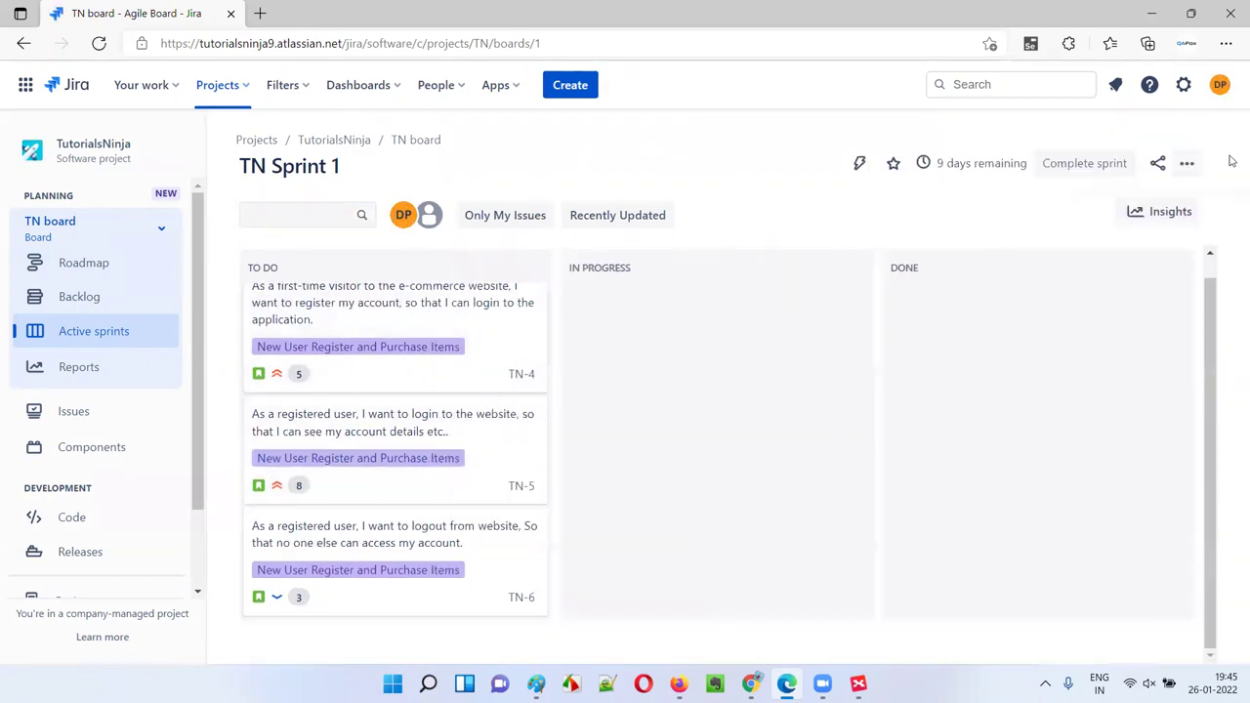
click(1219, 84)
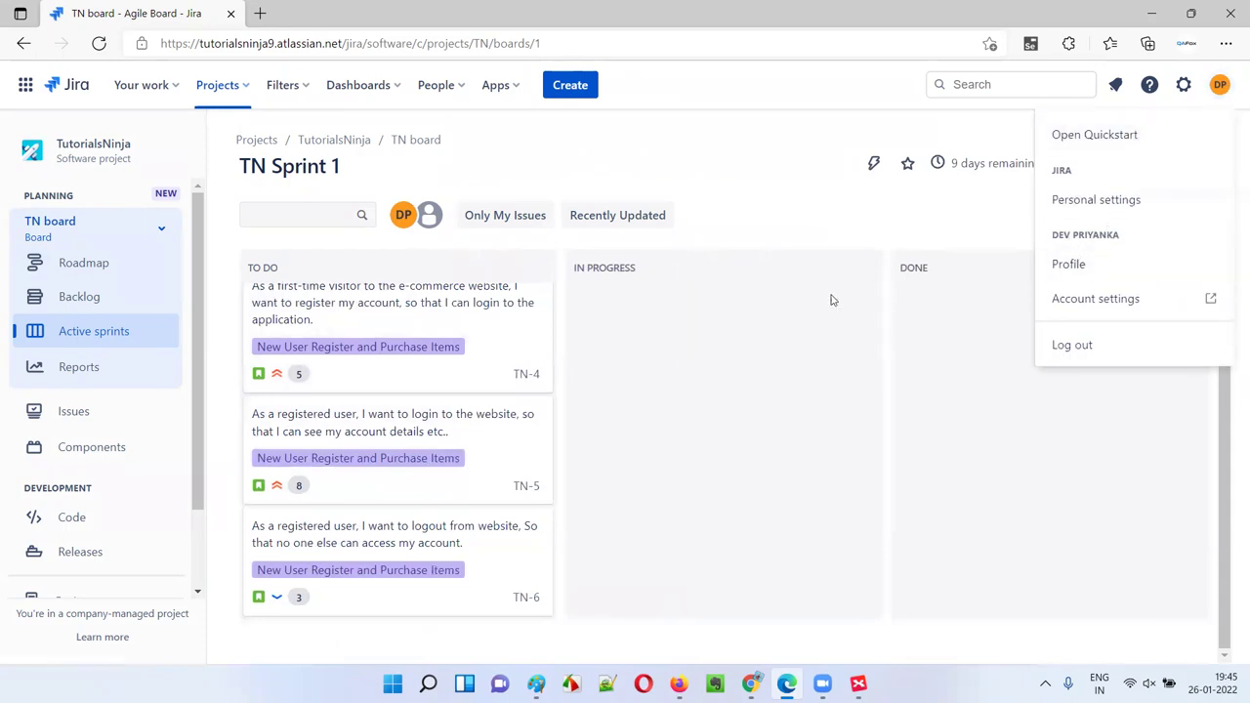
scroll(1232, 445, up, 1)
click(1097, 502)
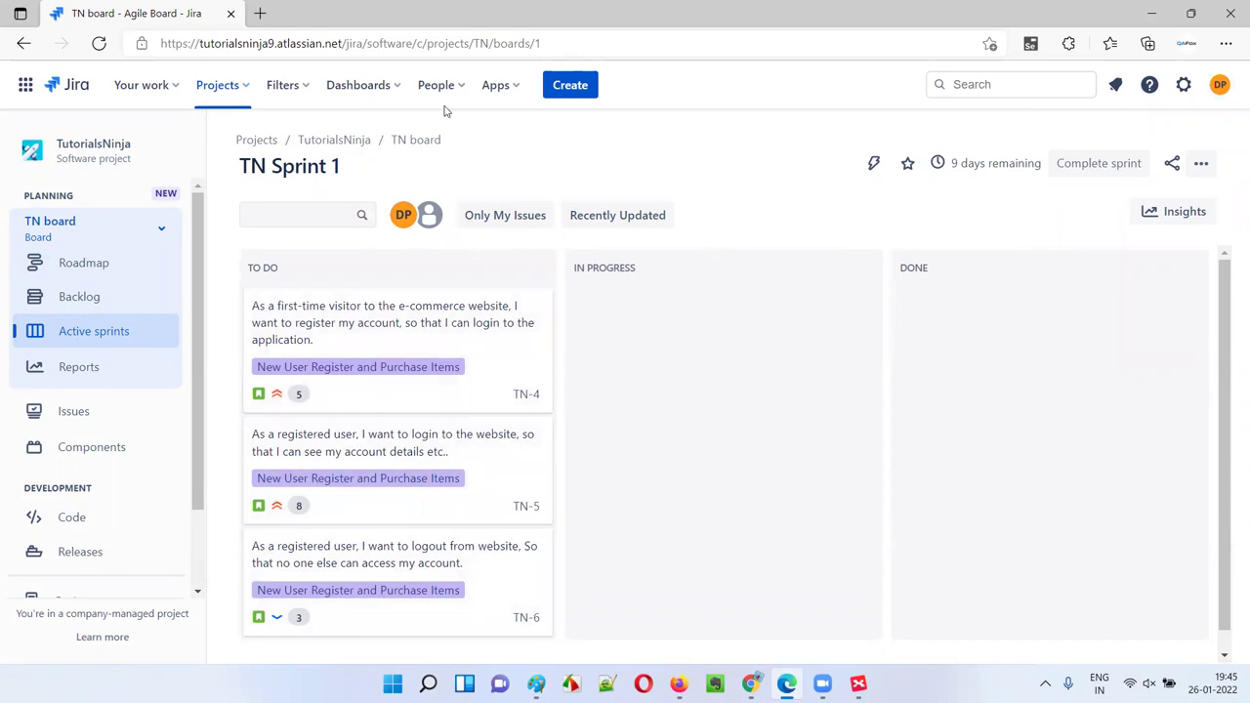
Step: Box the Developer label in Paint and write the developer's e-mail address to its left
key(alt+Tab)
drag(501, 377, 724, 458)
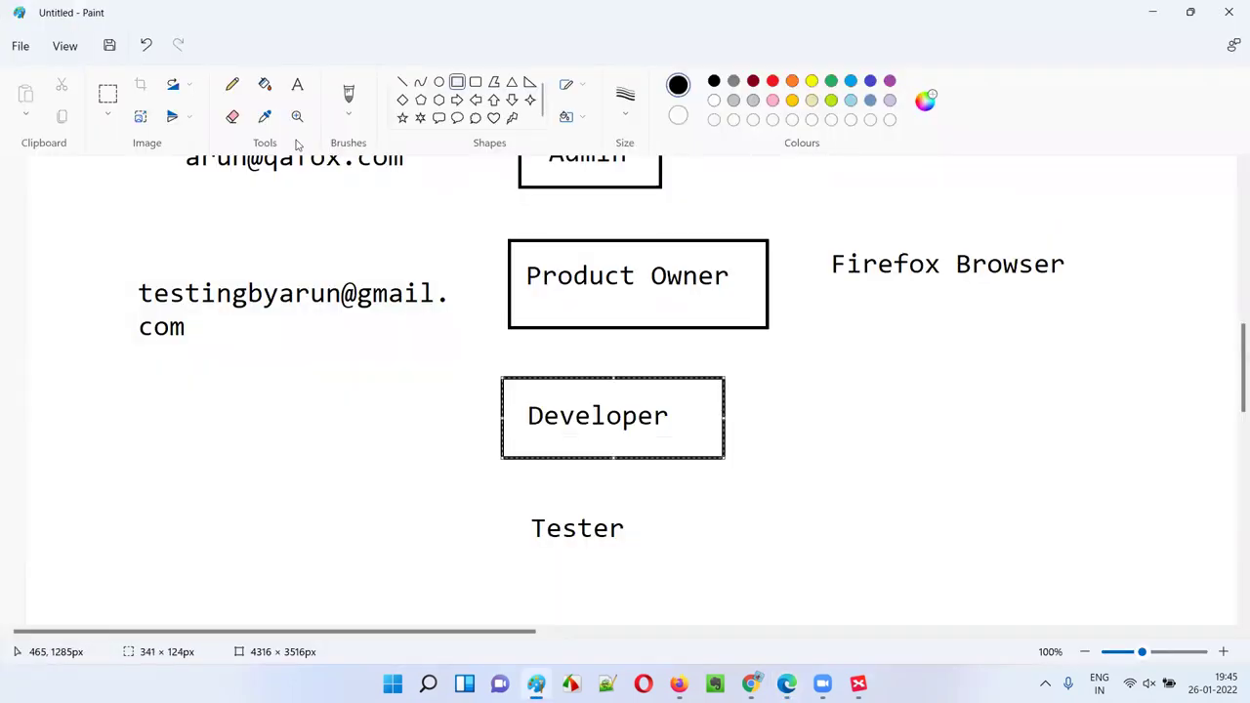
click(297, 88)
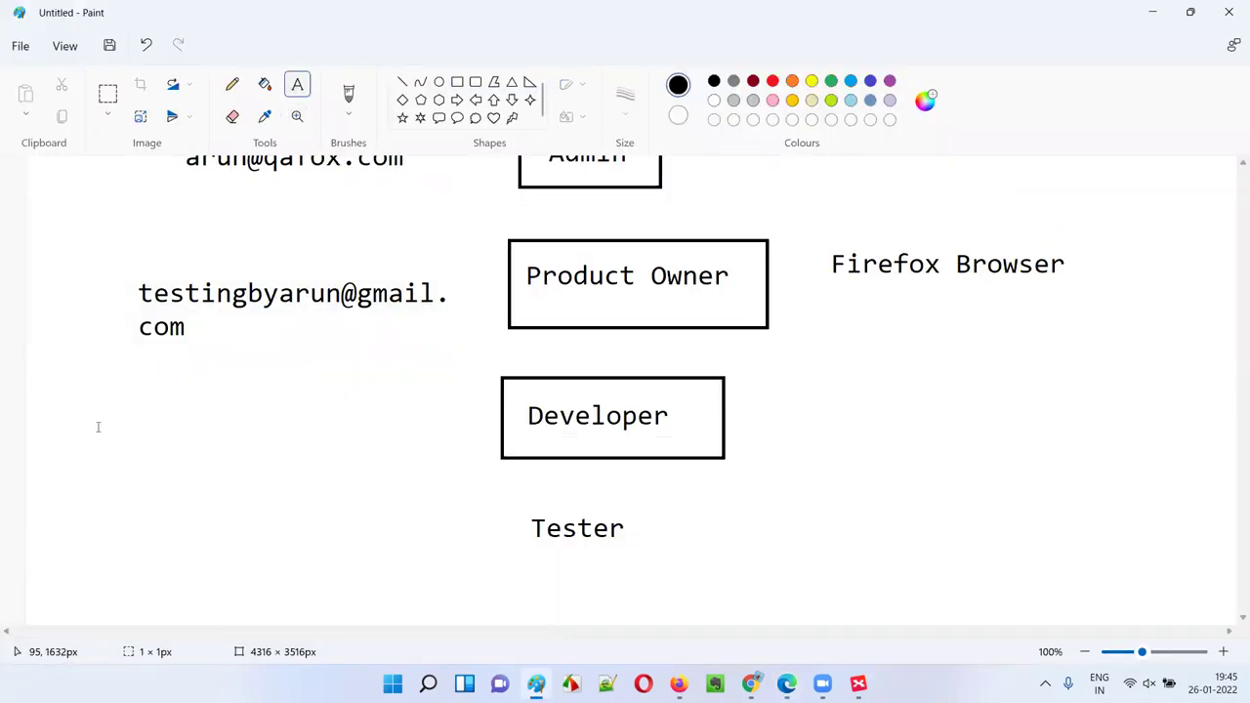
click(86, 421)
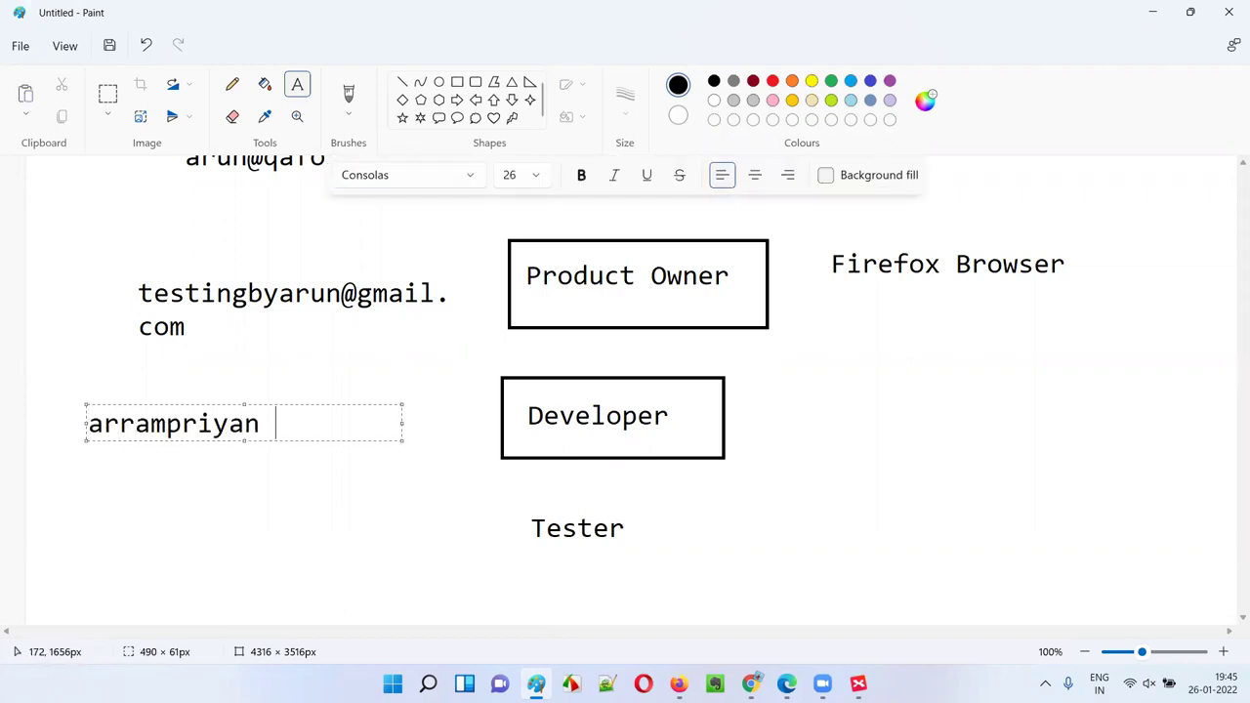
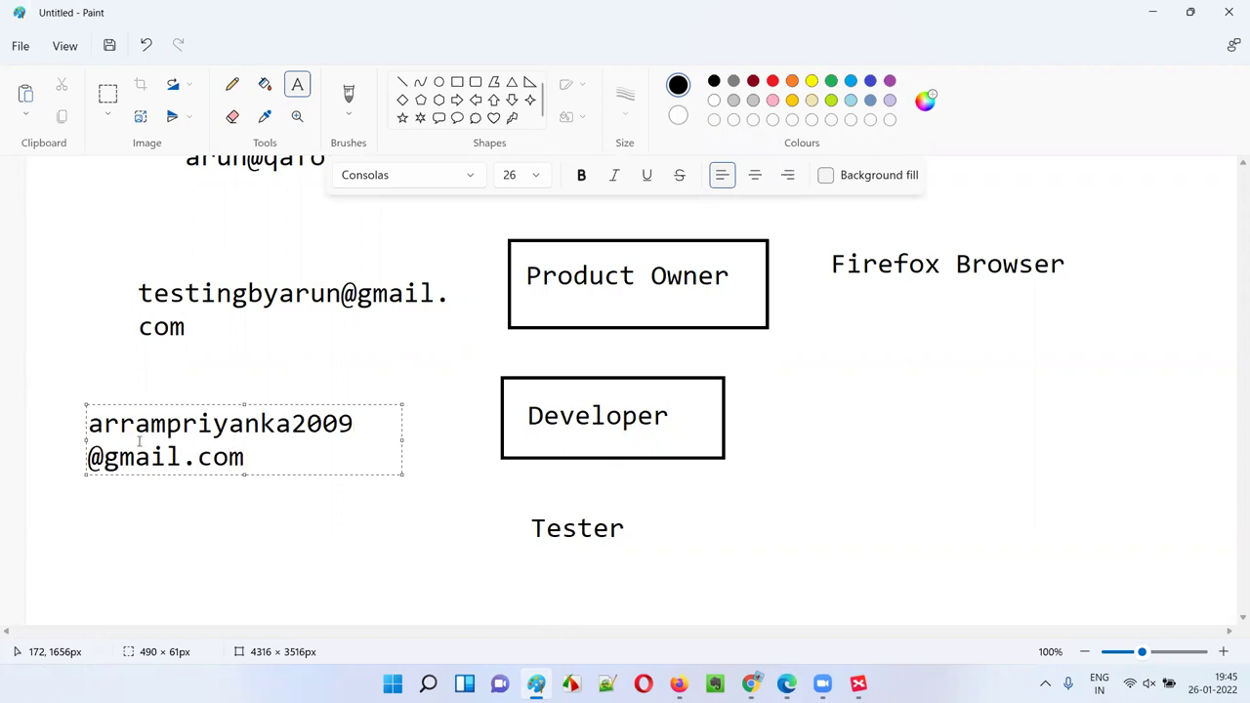
Step: Add an 'Edge Browser' label to the right of the Developer box
click(831, 413)
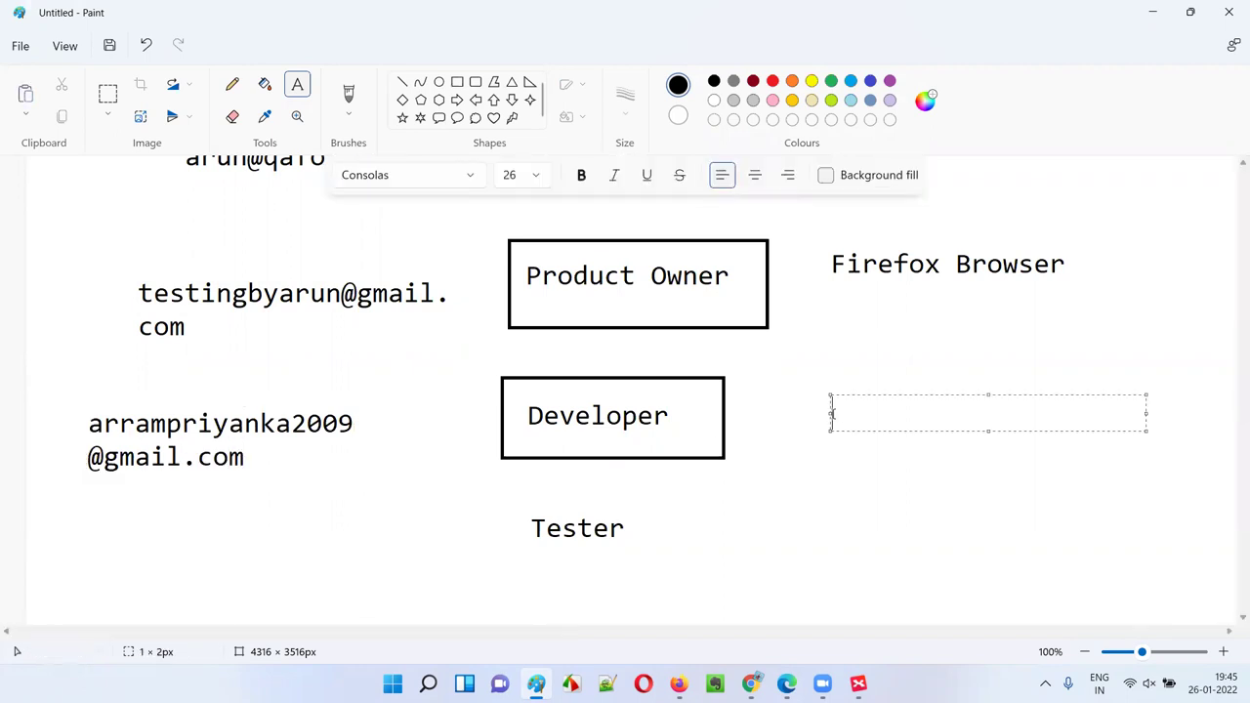
text(Edge Browser)
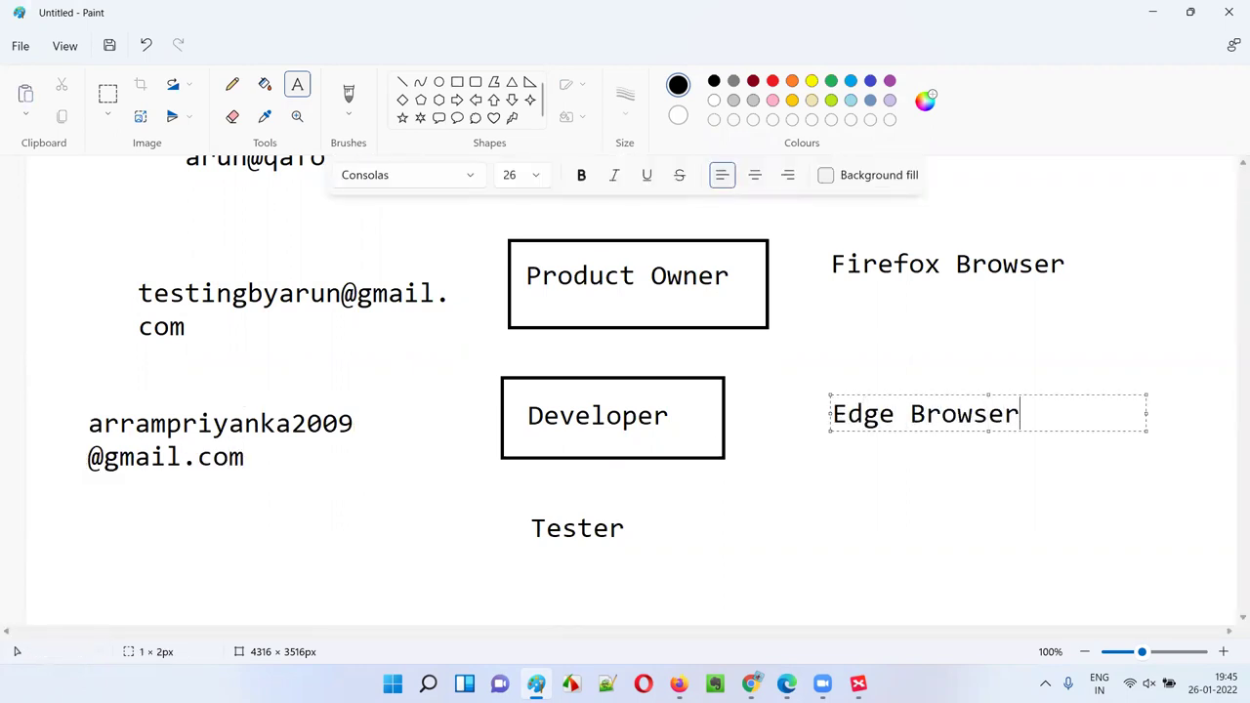
click(845, 494)
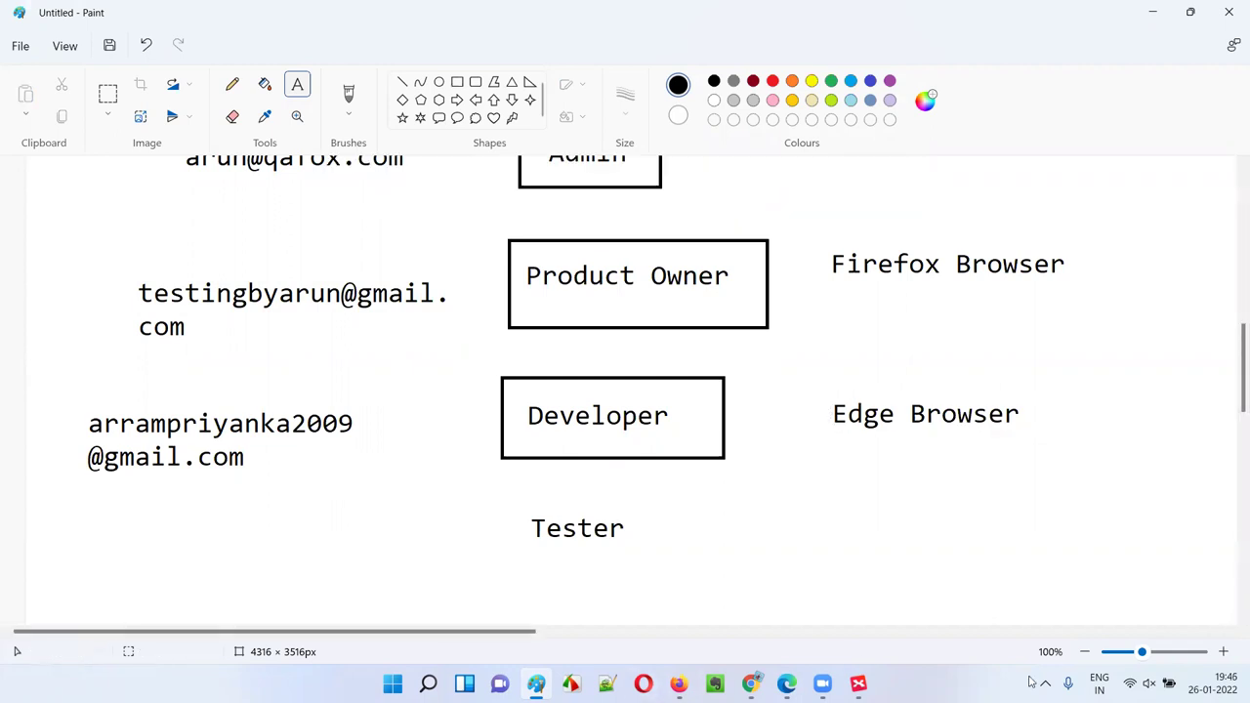
click(751, 684)
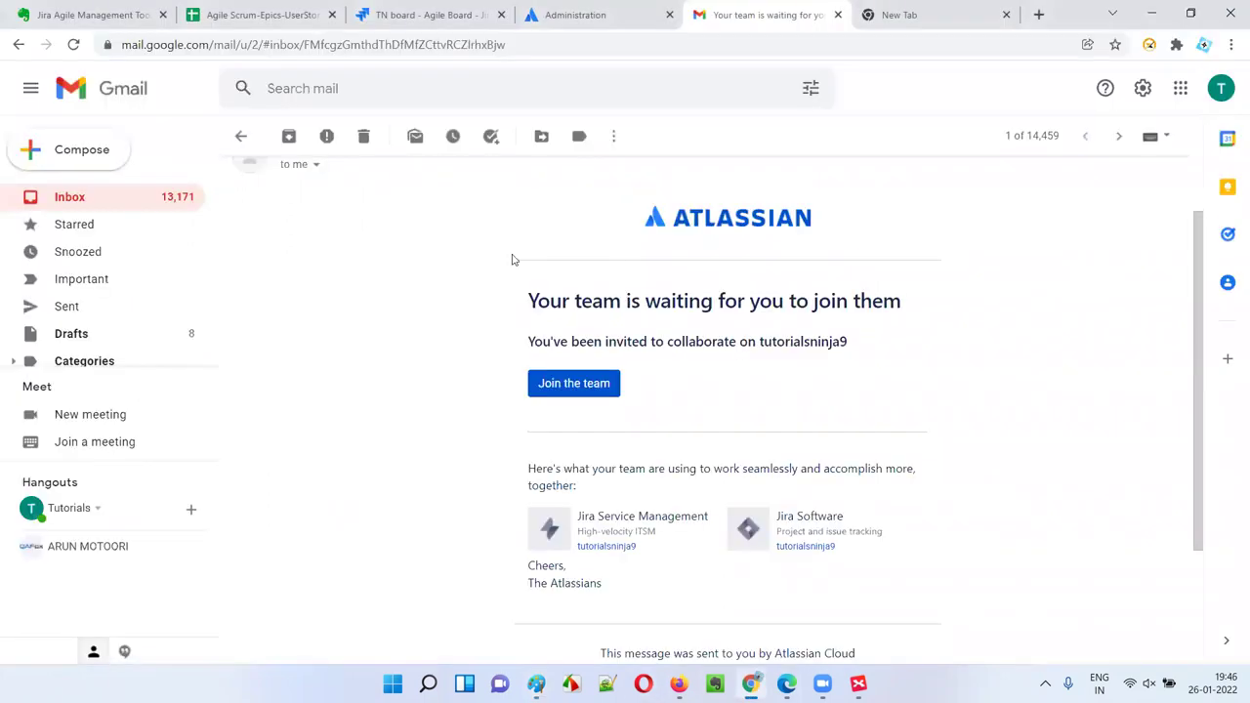
Step: Cycle through the browser windows to the developer's Jira board session in Edge
click(751, 684)
click(679, 684)
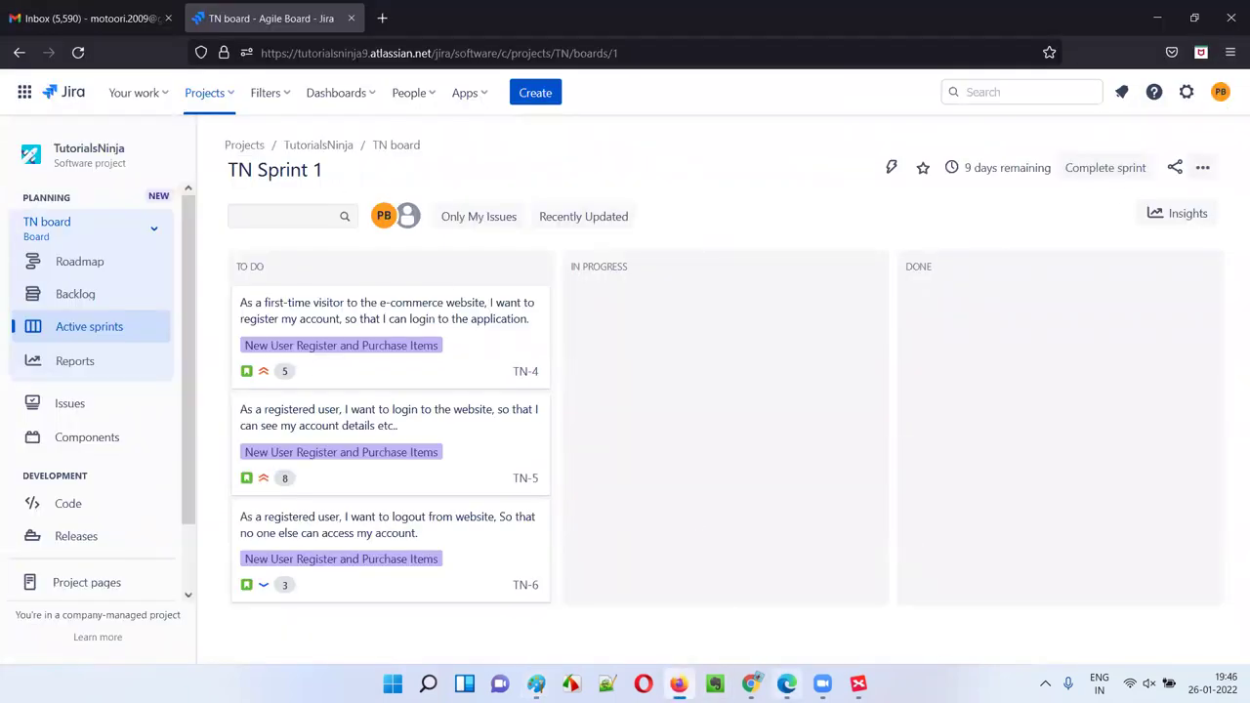
click(786, 684)
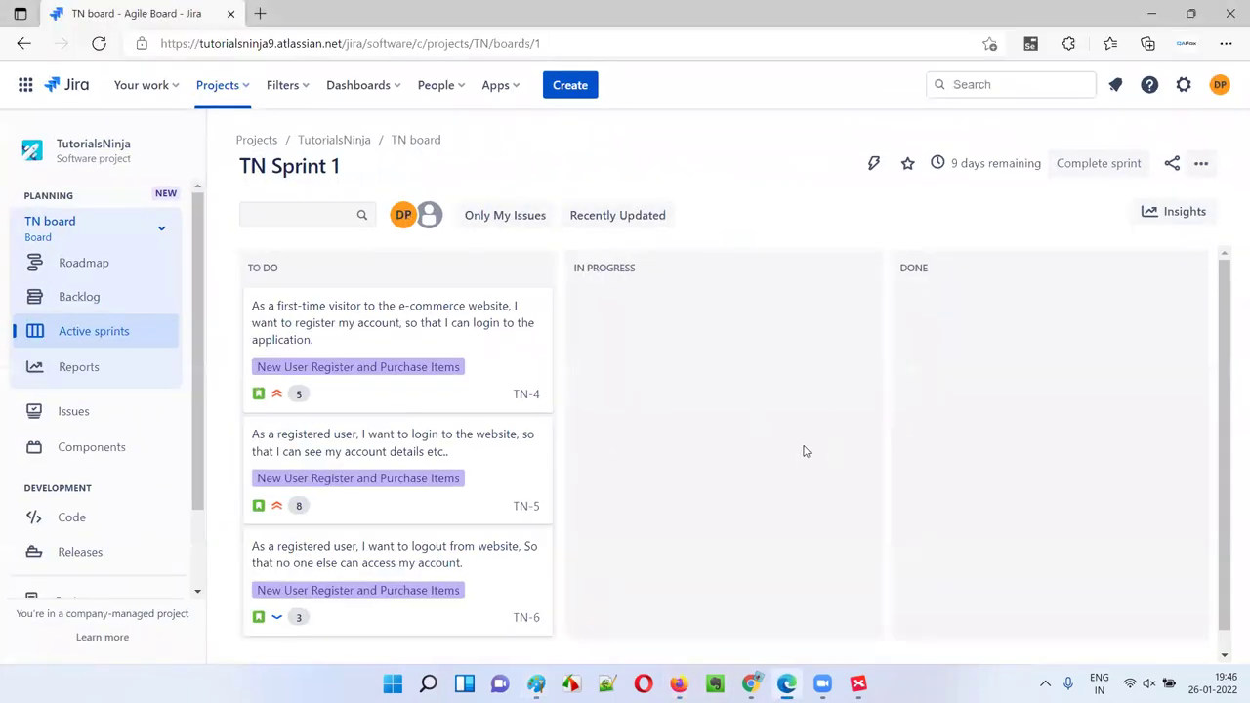
scroll(817, 341, down, 1)
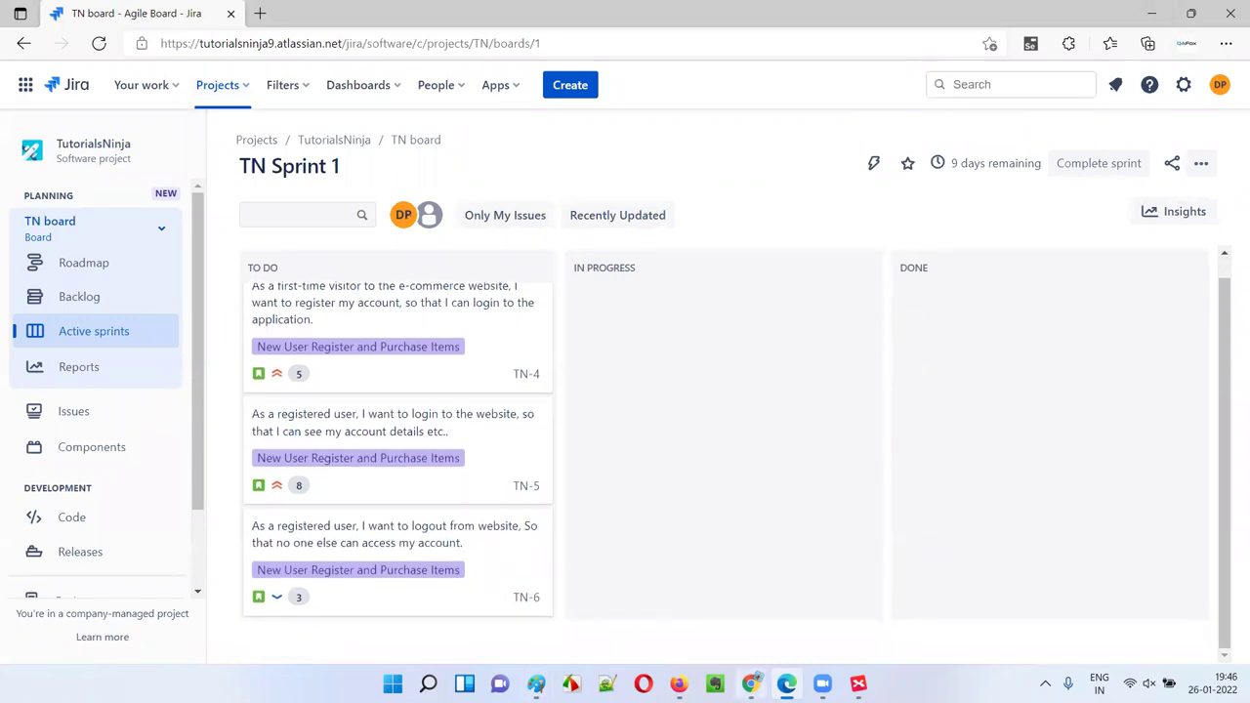
Step: Highlight the developer-account line and the Select 'Active Sprints' step in the Evernote notes
click(750, 684)
click(119, 13)
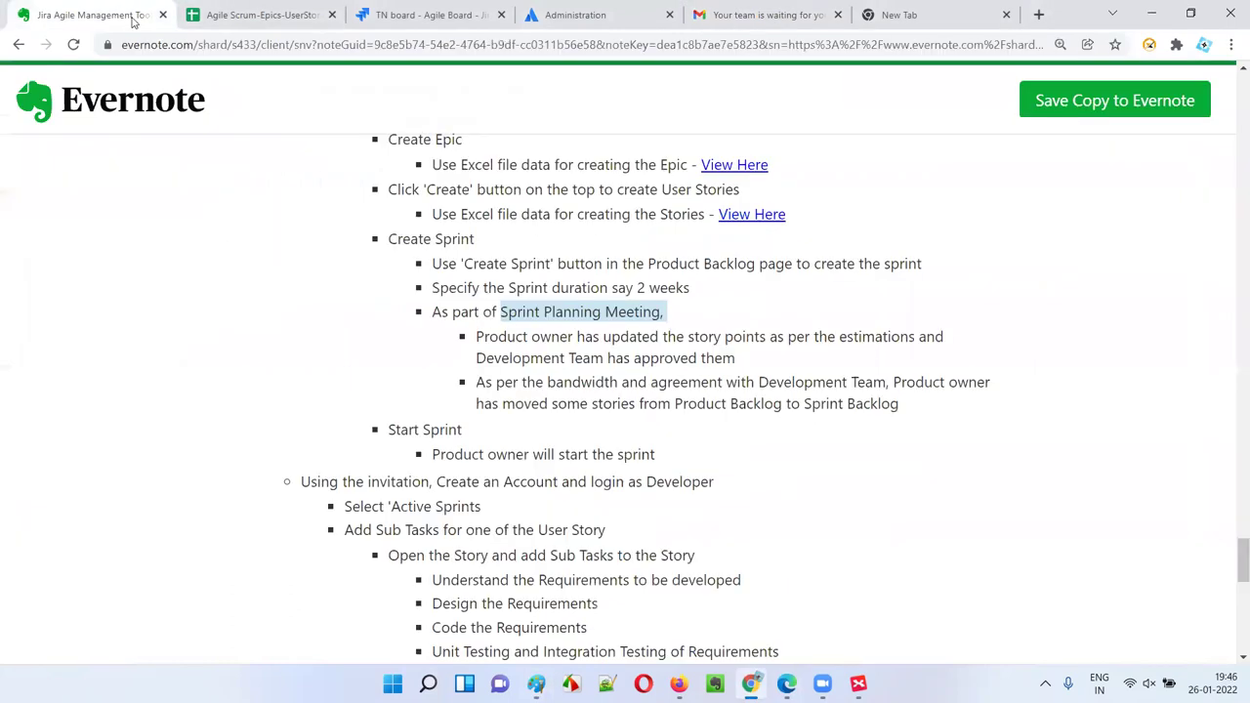
click(442, 359)
scroll(446, 371, down, 1)
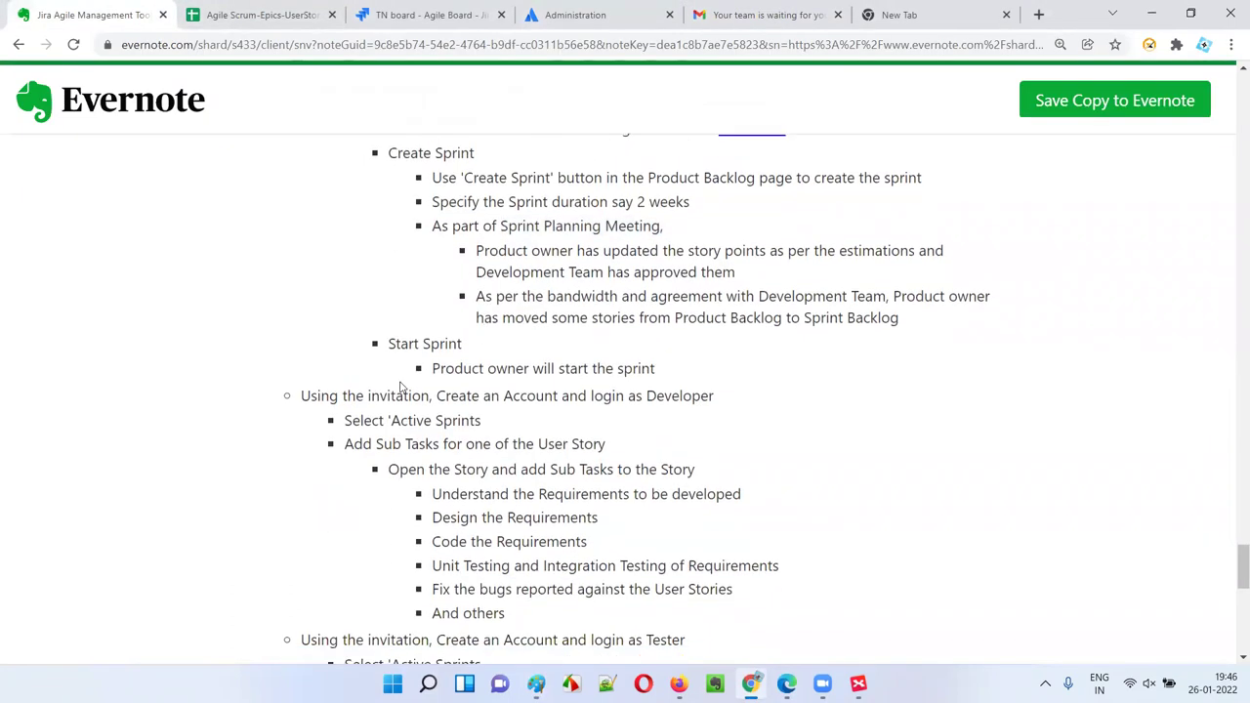
drag(289, 399, 734, 398)
scroll(564, 379, down, 1)
drag(347, 335, 479, 336)
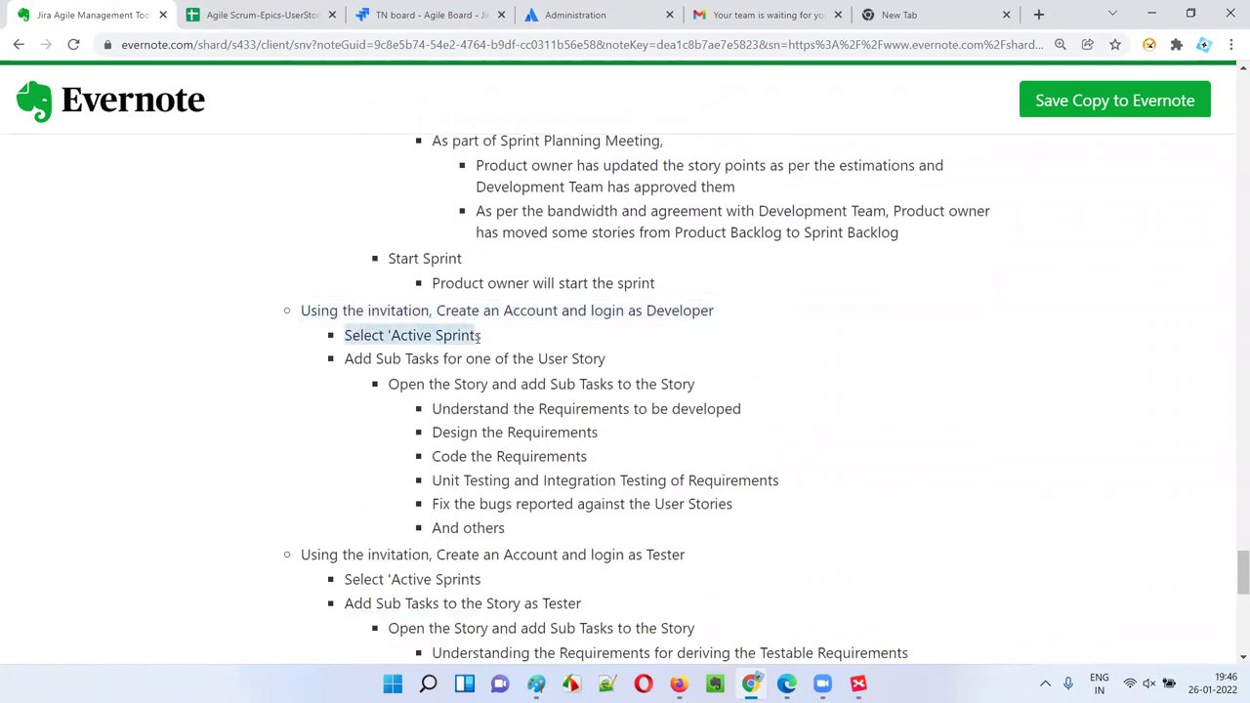
click(786, 684)
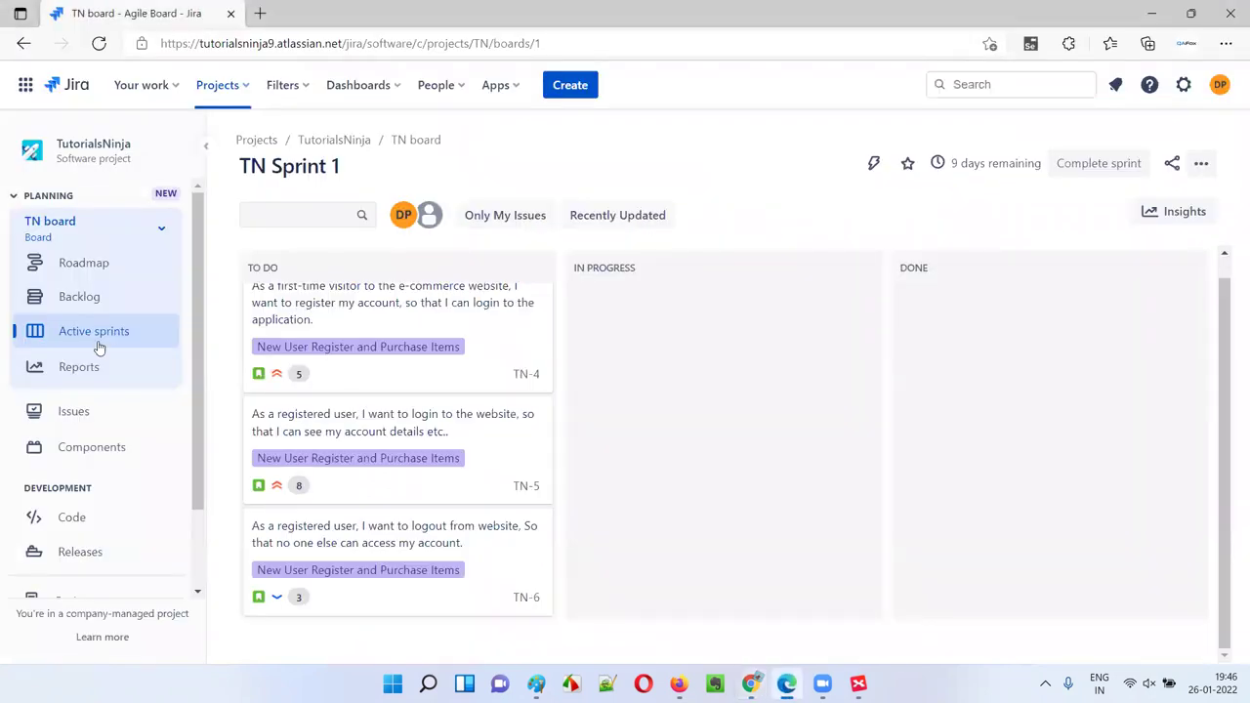
scroll(675, 349, up, 1)
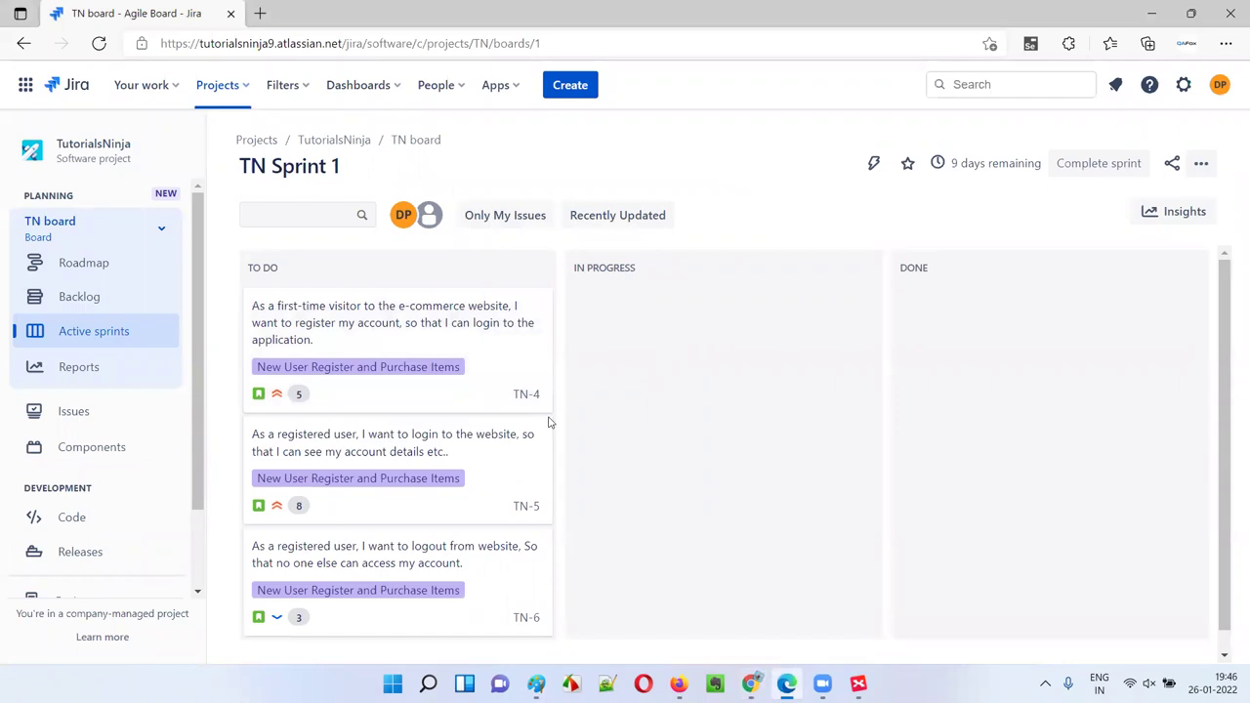
key(alt+Tab)
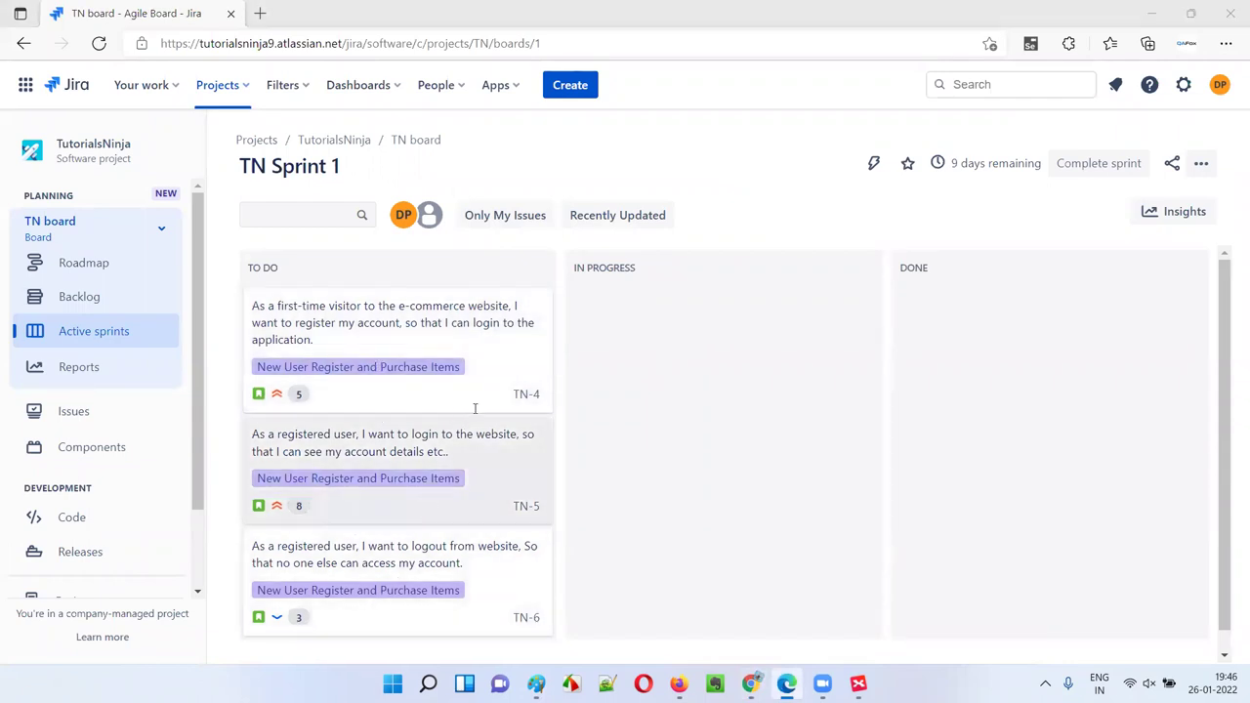
drag(345, 335, 482, 337)
key(alt+Tab)
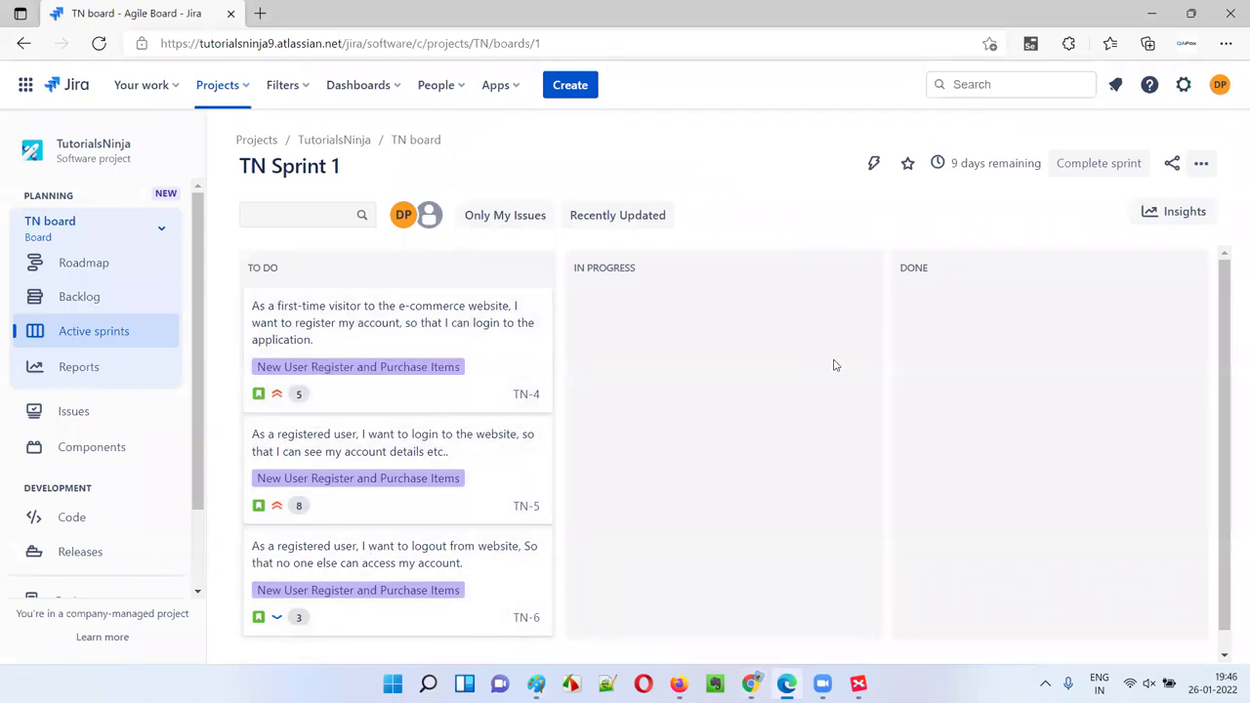
click(350, 310)
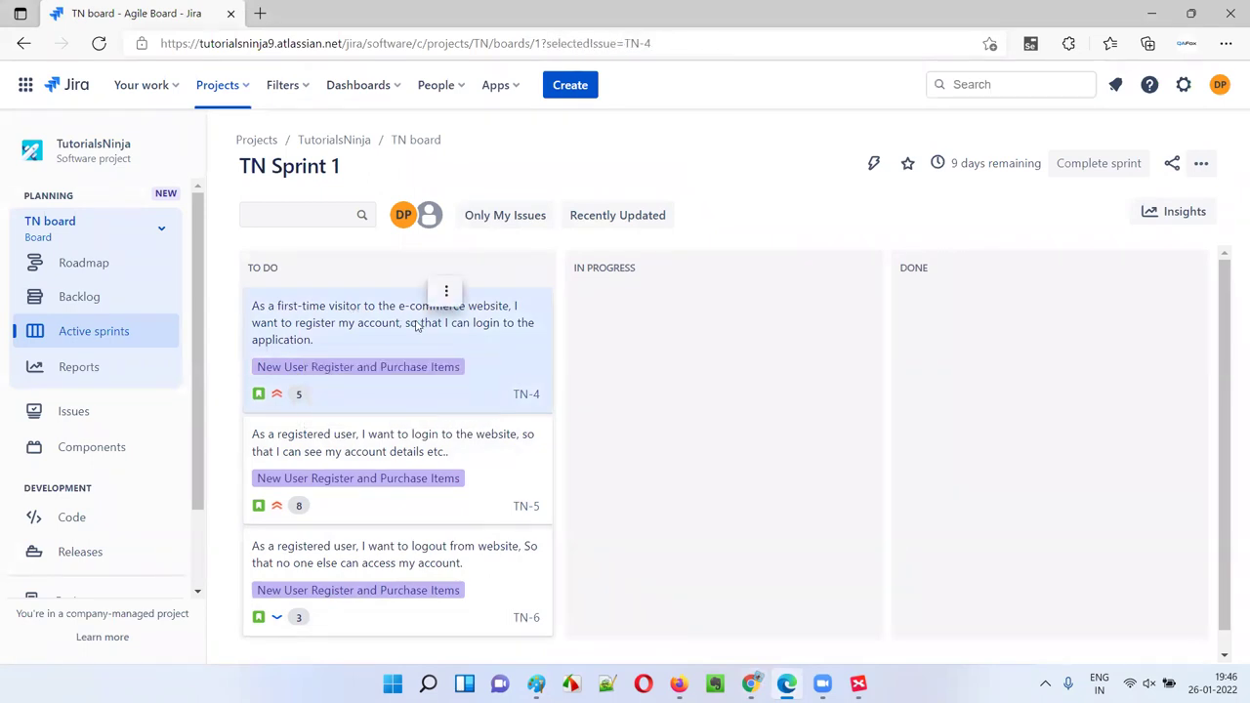
Step: Open story TN-4 and start a new subtask on it
click(384, 313)
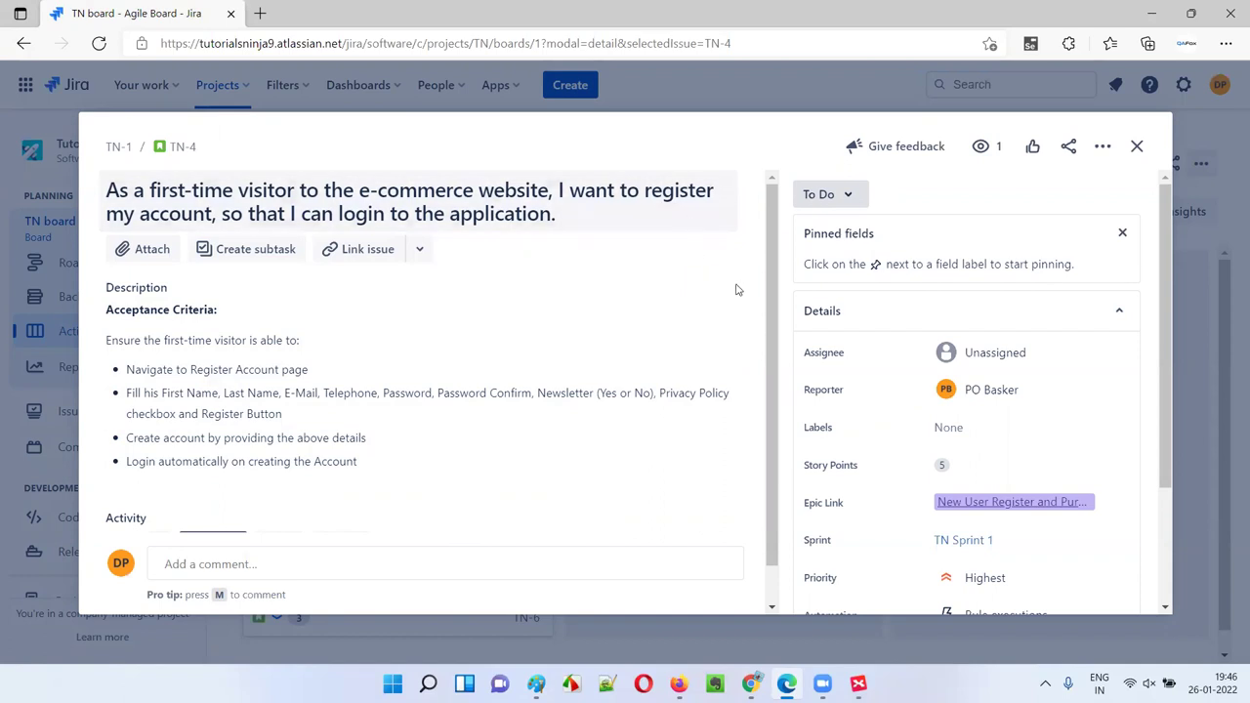
scroll(770, 268, down, 1)
scroll(683, 293, up, 1)
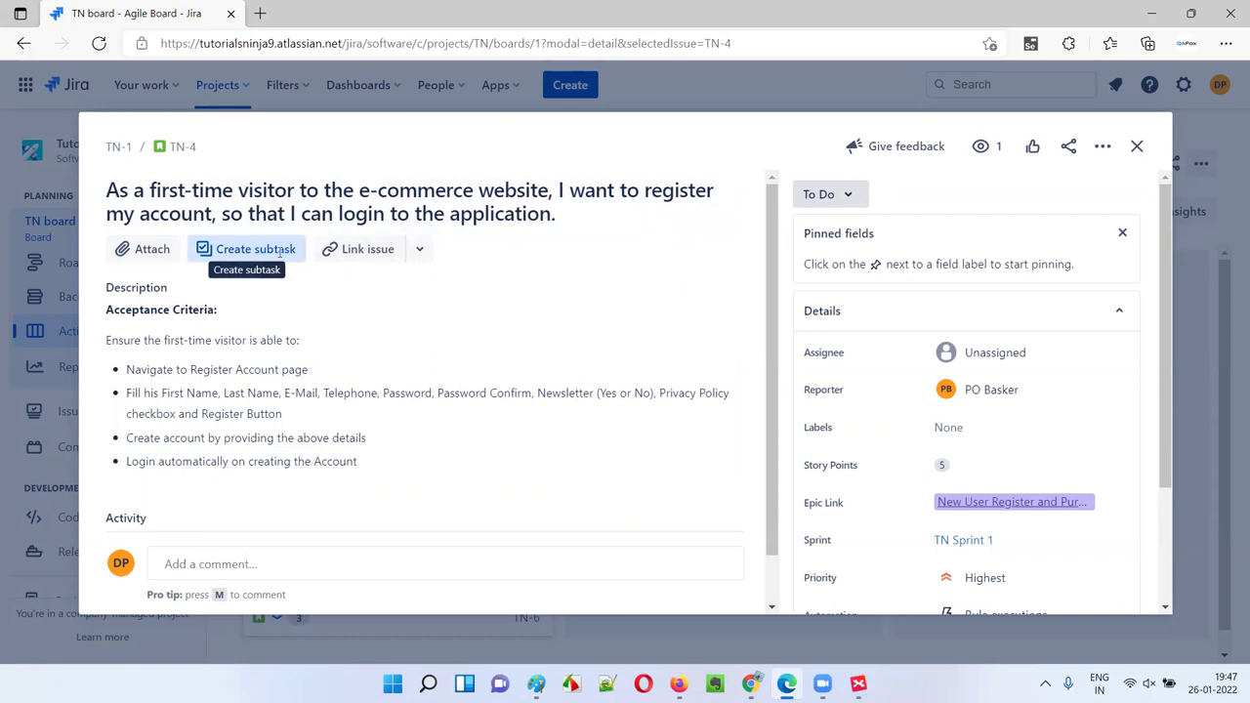
click(280, 256)
scroll(325, 225, up, 1)
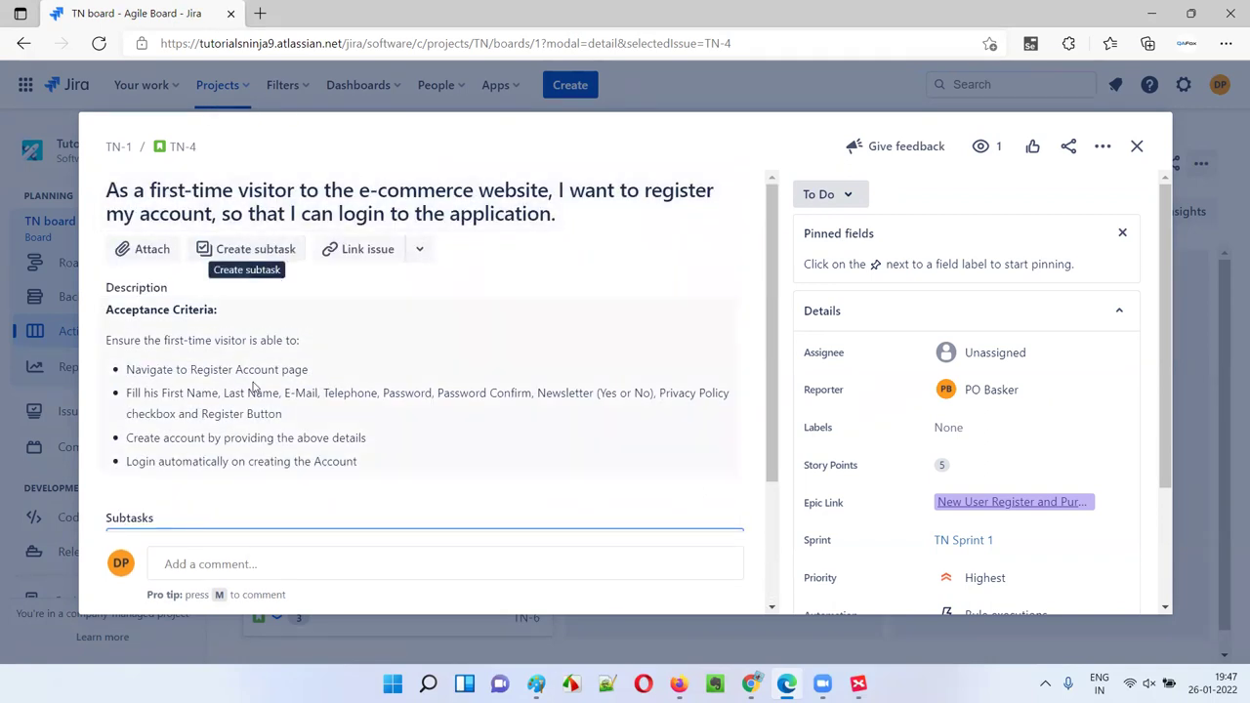
scroll(251, 387, down, 2)
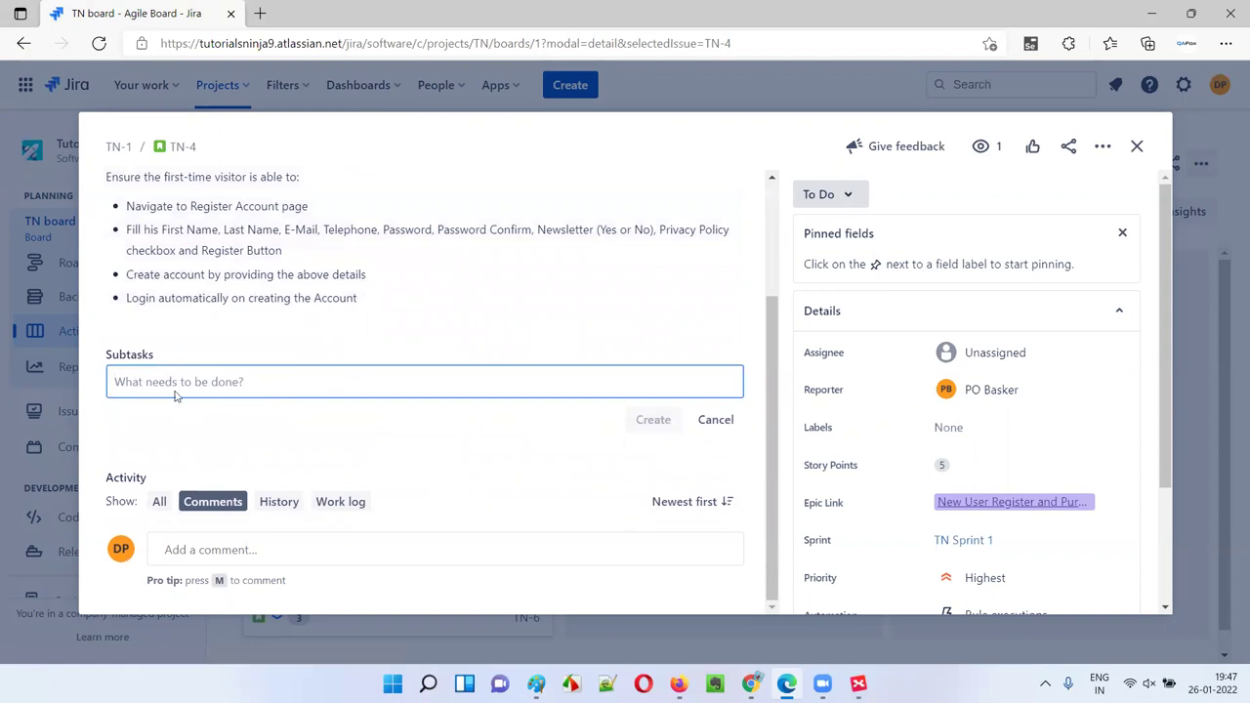
Step: Check the notes, then create subtask TN-13 'Understanding the Requirements'
click(750, 683)
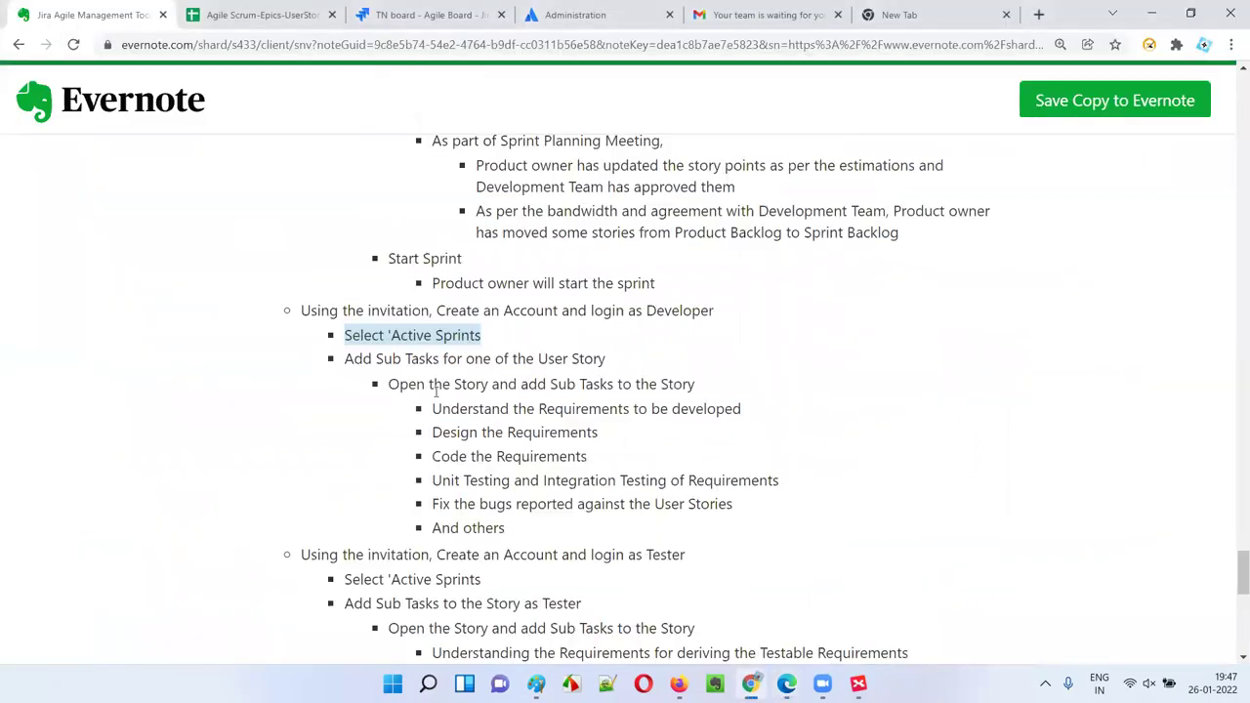
drag(428, 410, 774, 419)
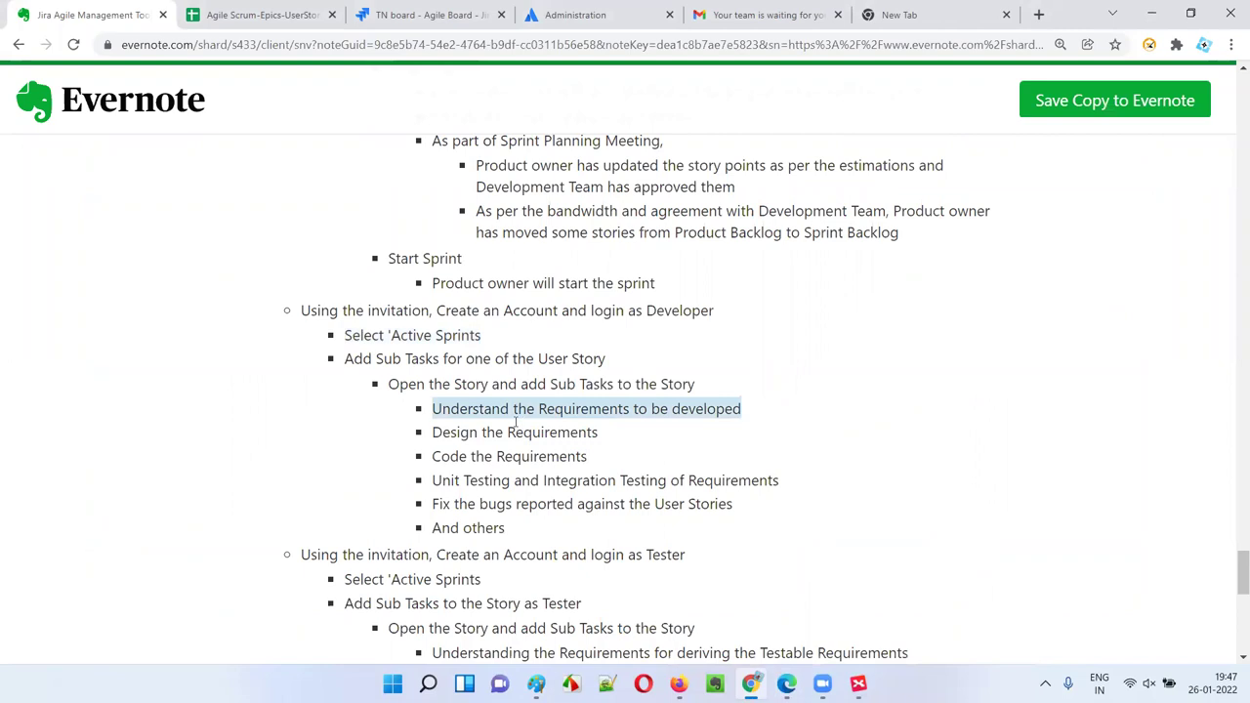
key(alt+Tab)
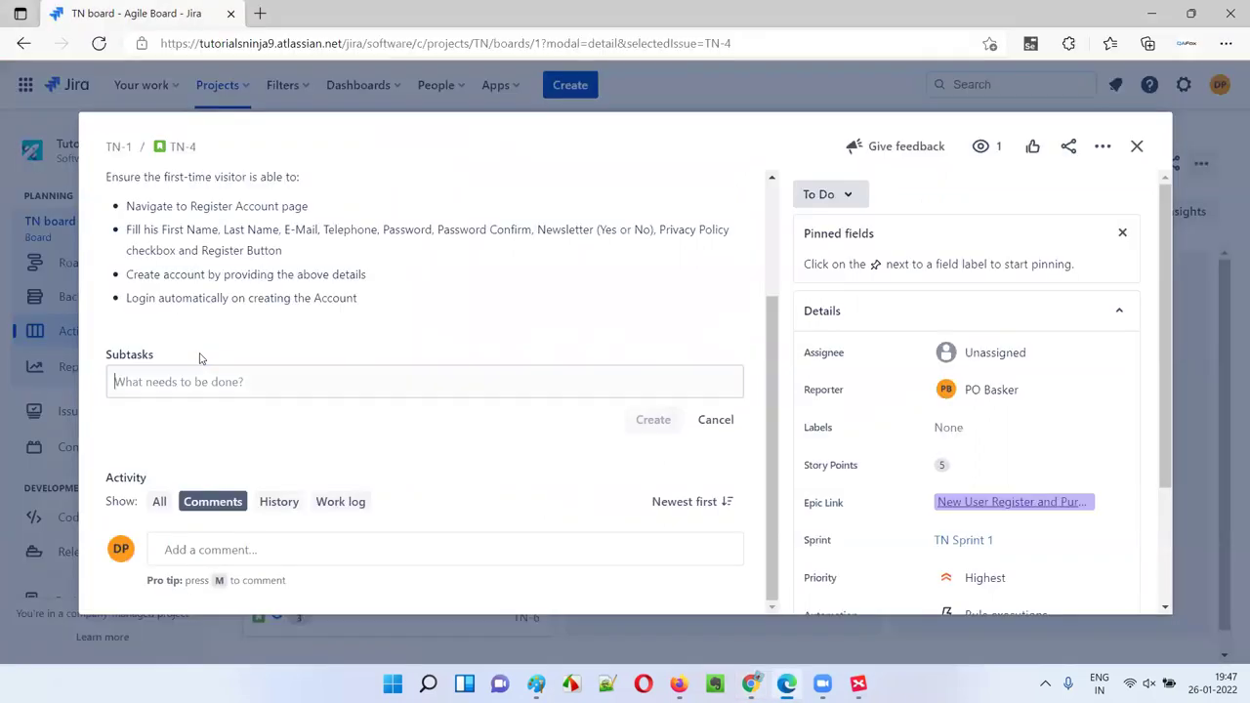
text(Understanding the)
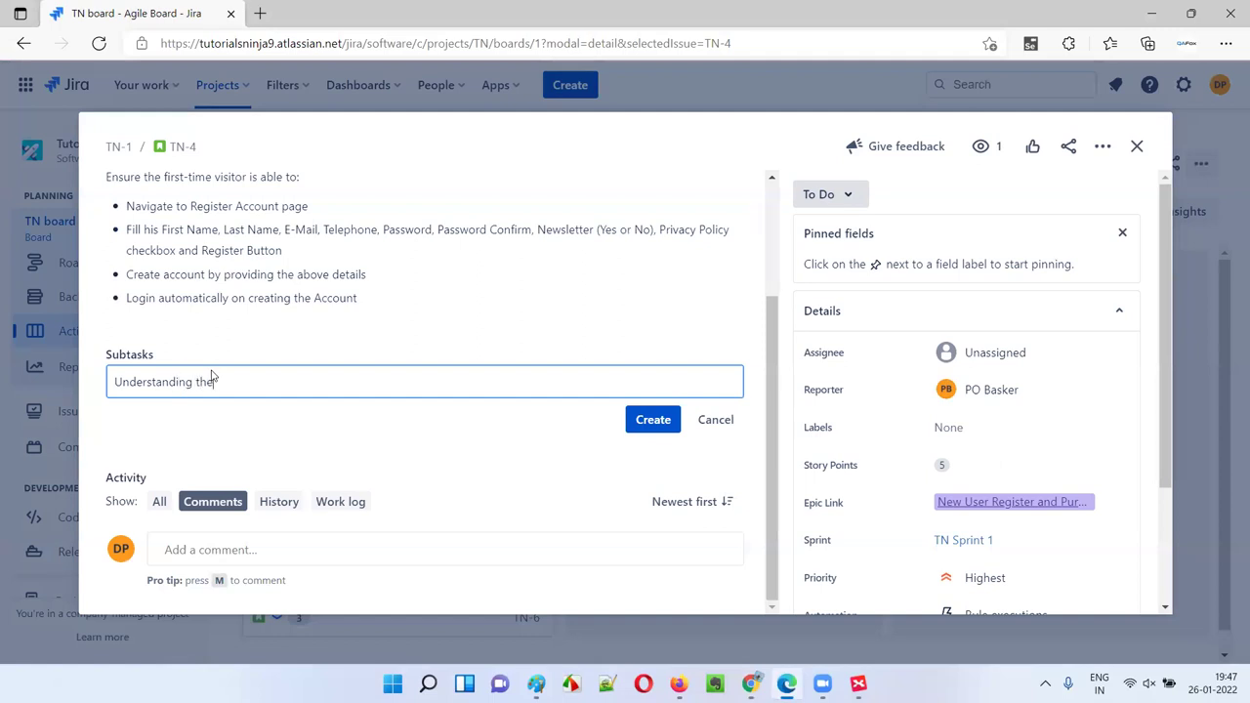
text( Requiremetnsts)
key(Return)
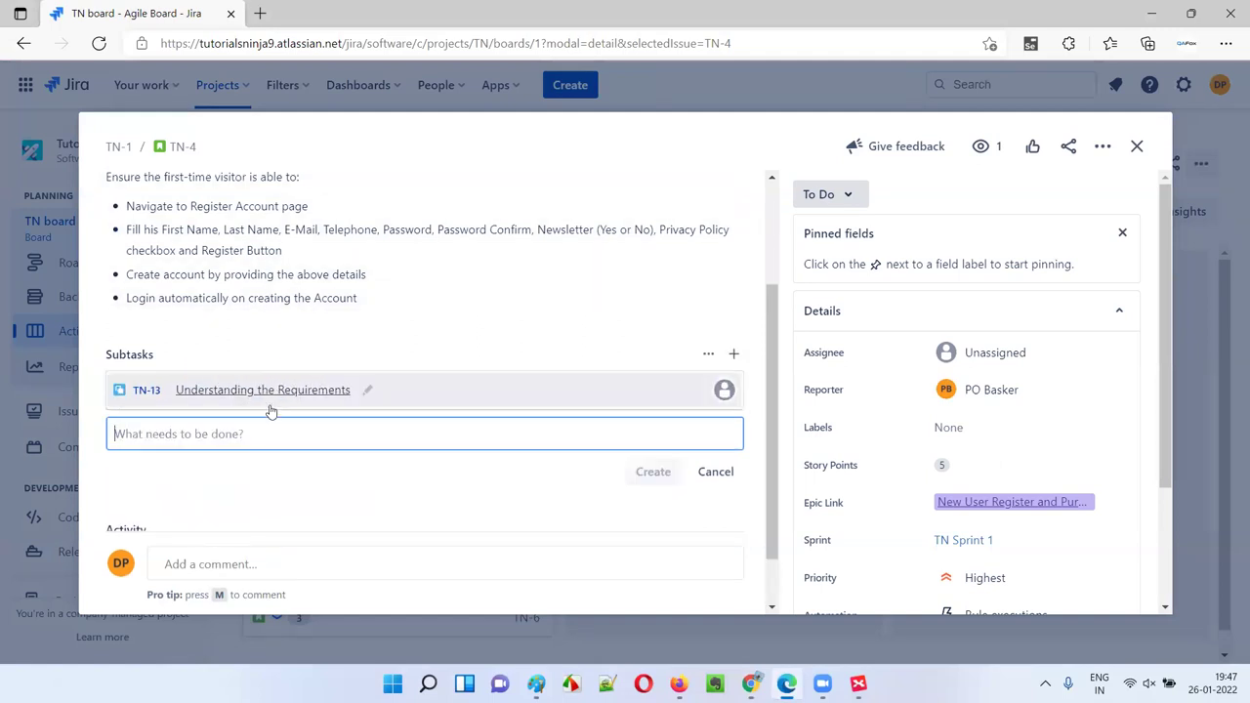
Step: Assign TN-13 to yourself and add the 'Design the Requirements' subtask
click(666, 390)
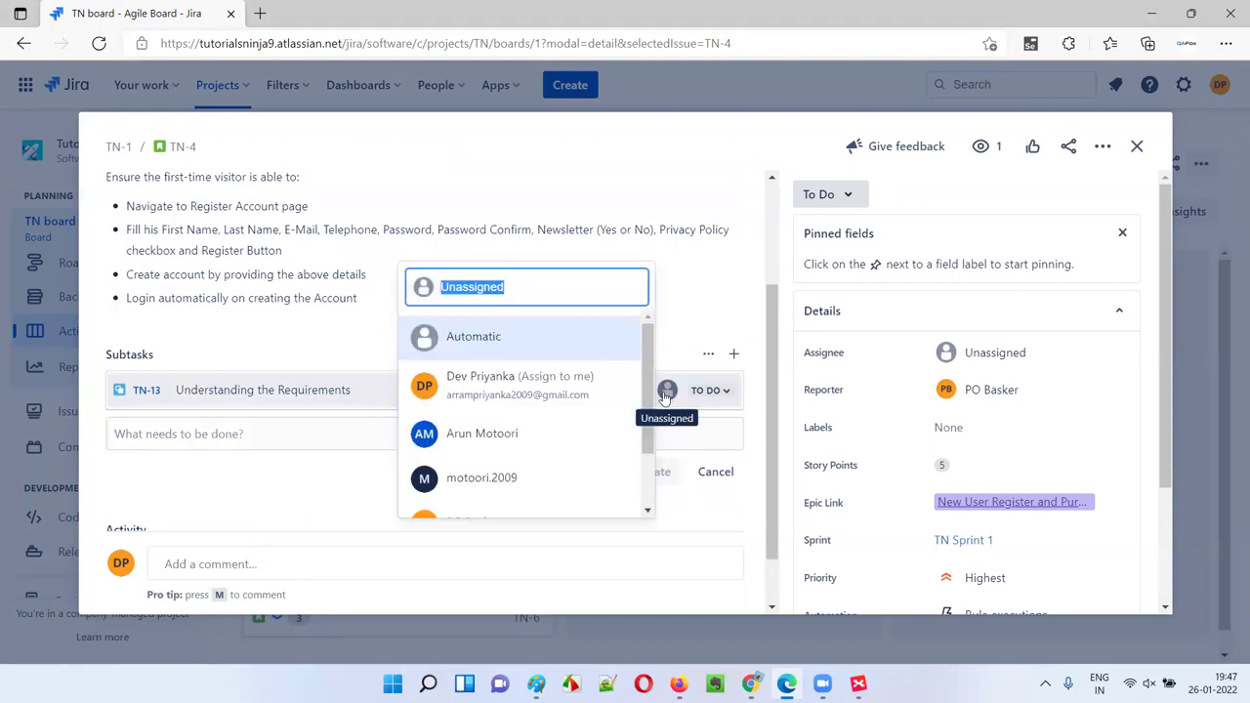
click(498, 391)
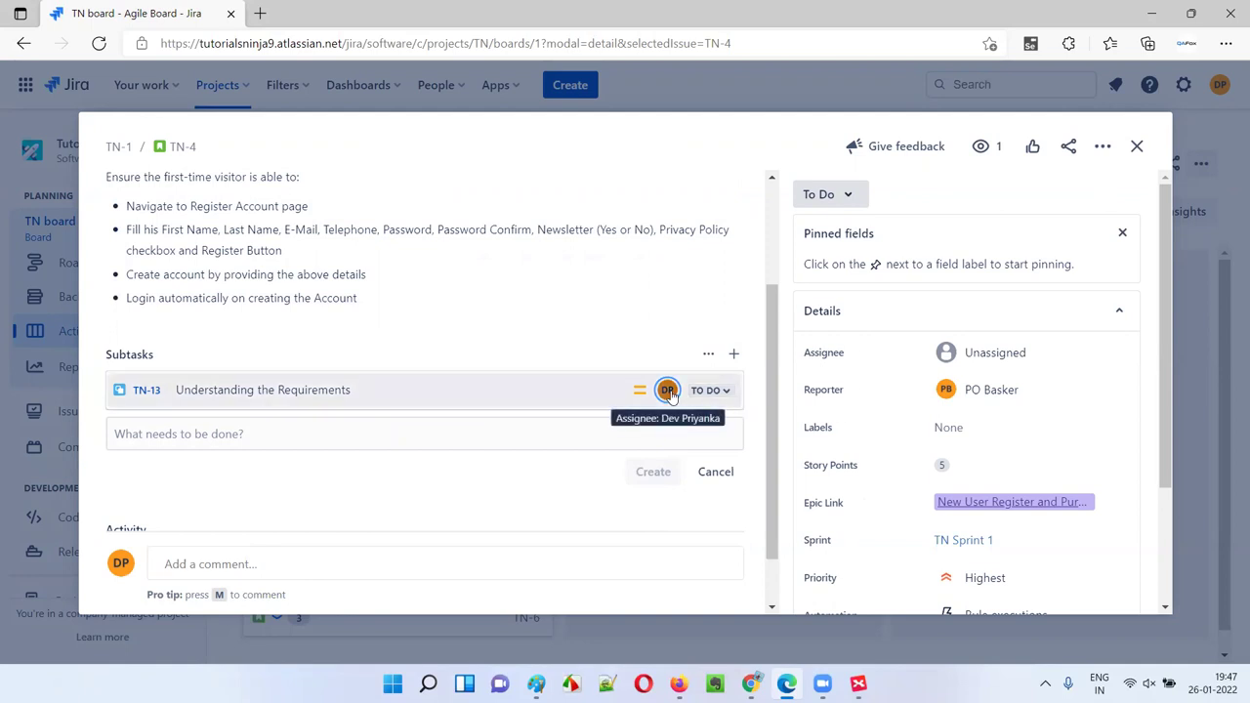
click(187, 437)
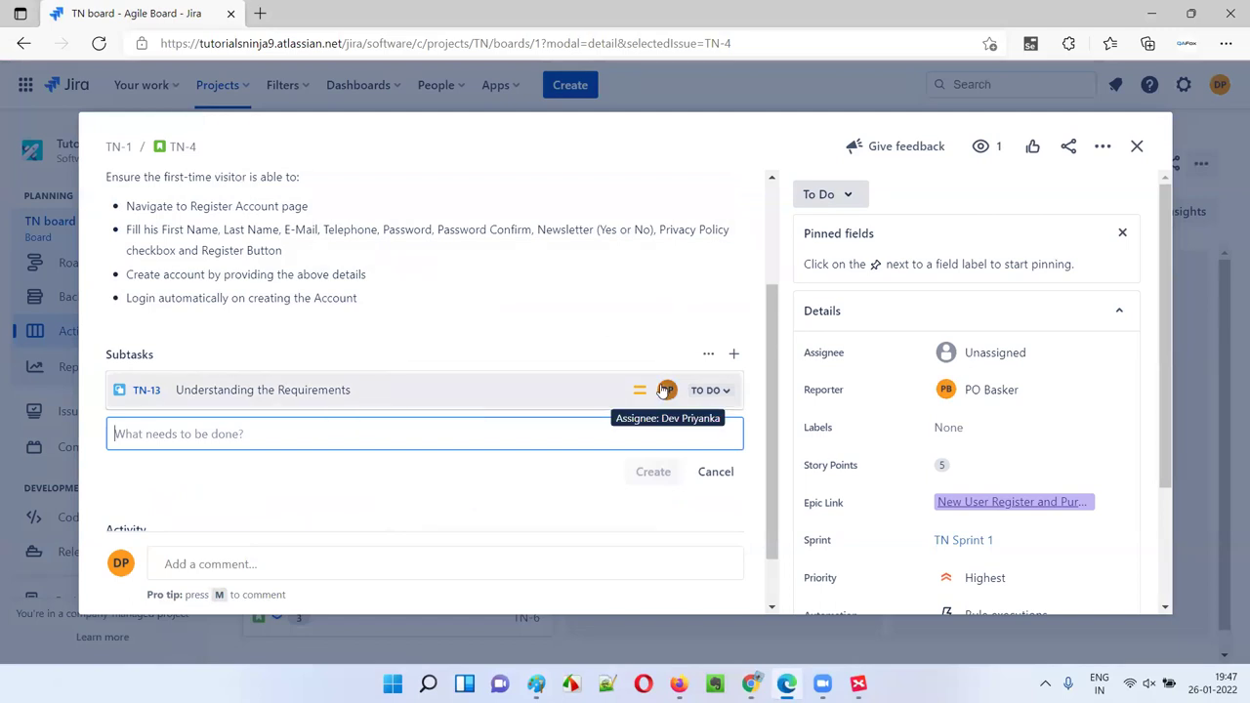
key(alt+Tab)
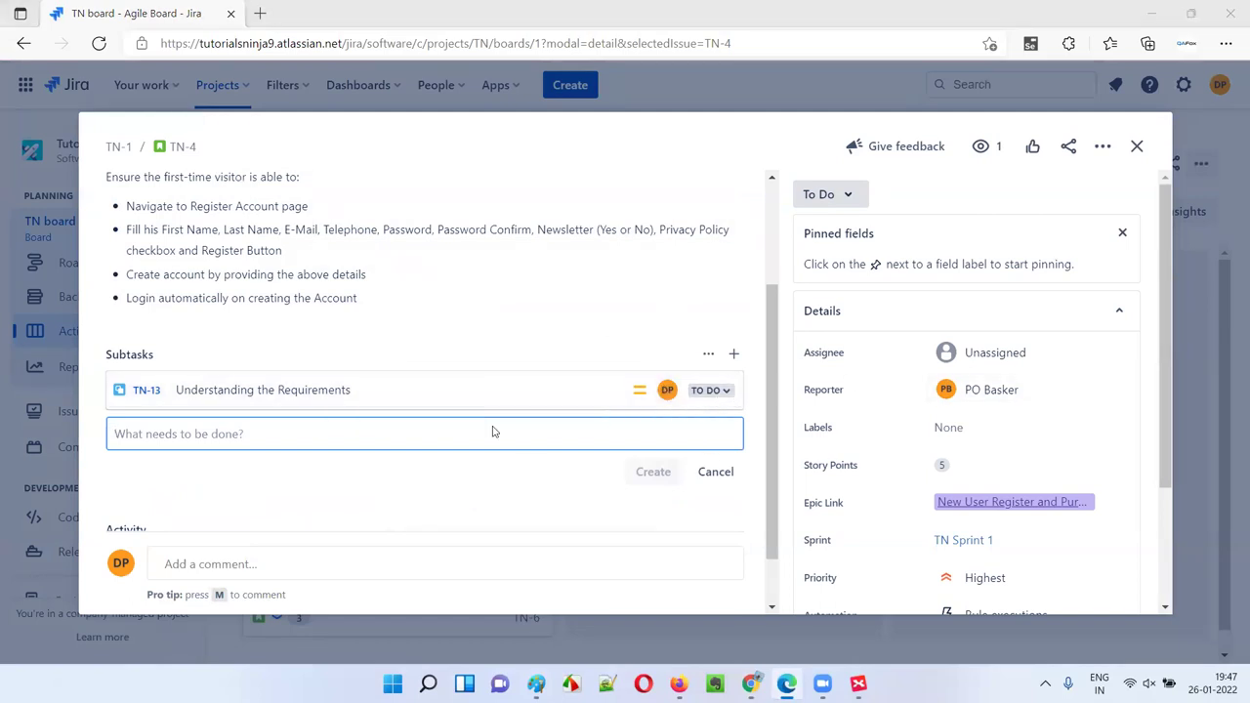
key(alt+Tab)
click(147, 432)
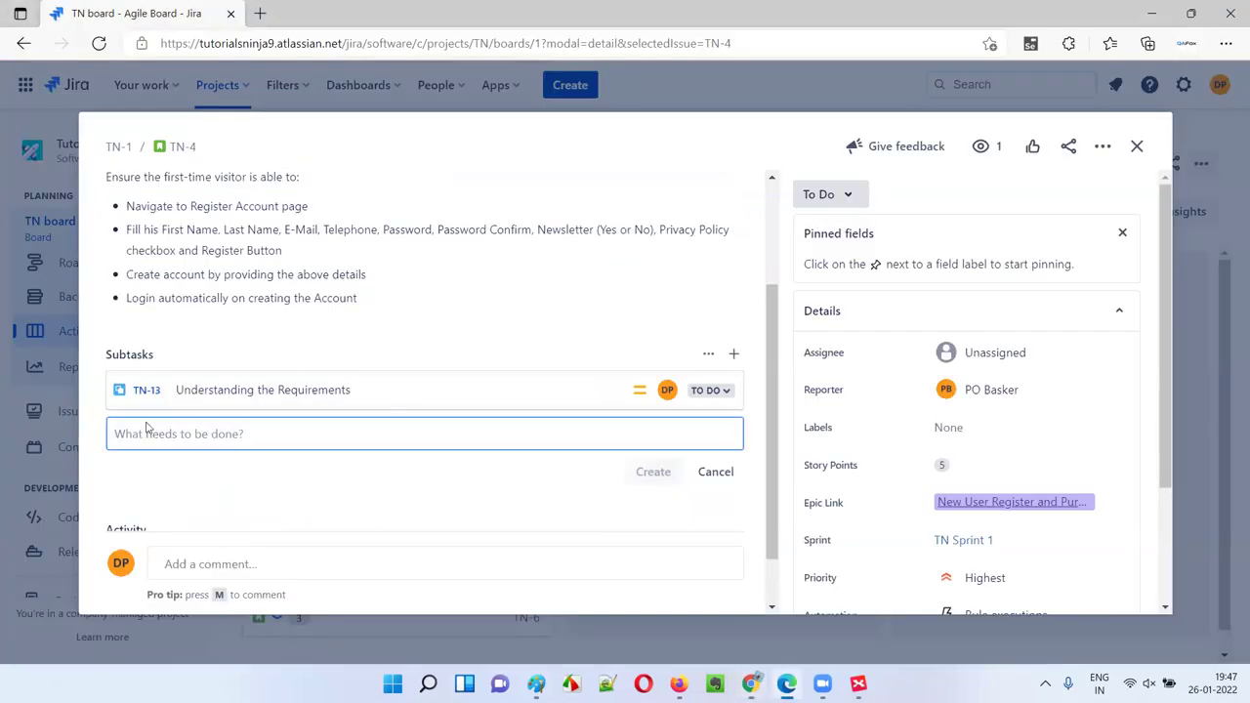
text(Design the Reqw)
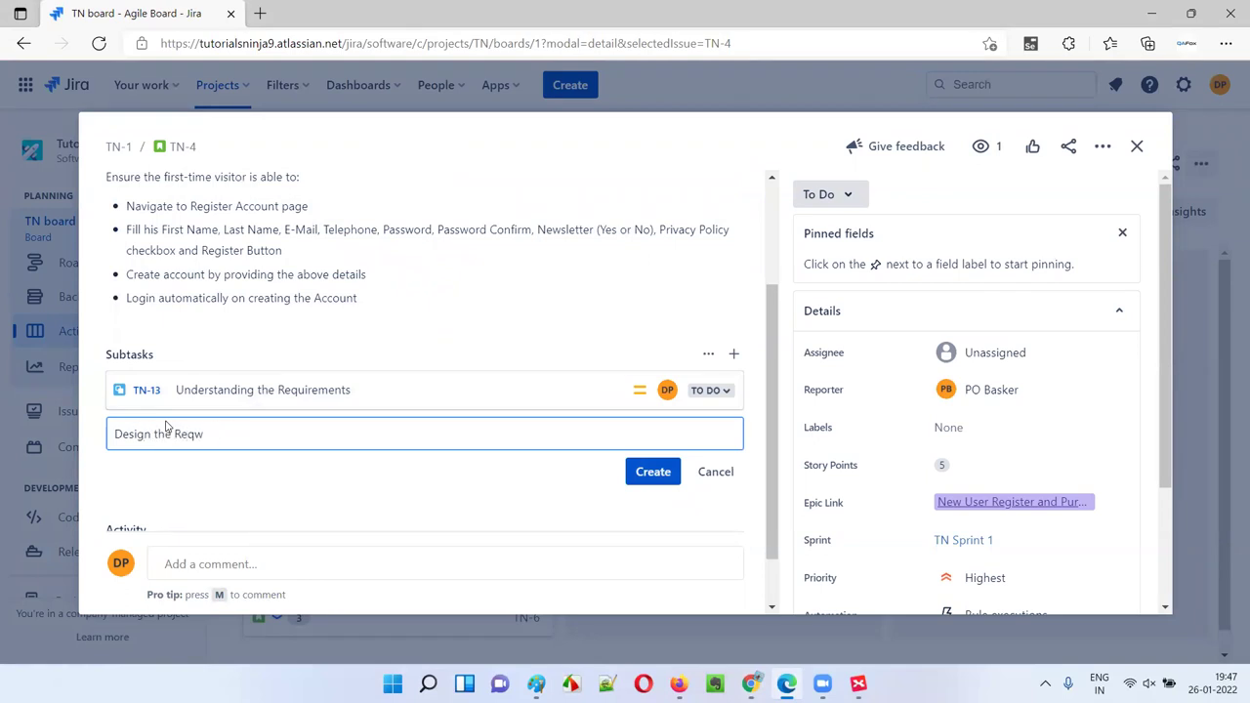
text(uireements)
click(653, 472)
Step: Add the 'Write code for this requirement' subtask, copying its wording from the notes
key(alt+Tab)
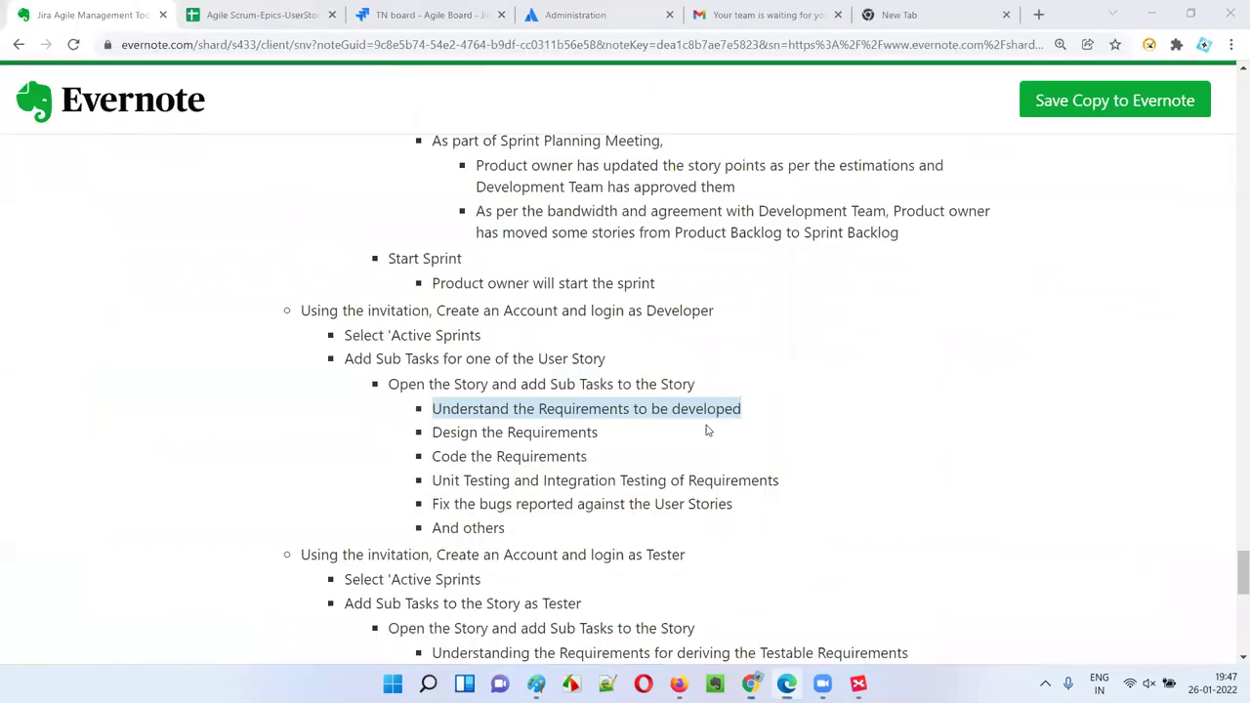
key(alt+Tab)
key(alt+Tab)
drag(432, 456, 625, 466)
key(alt+Tab)
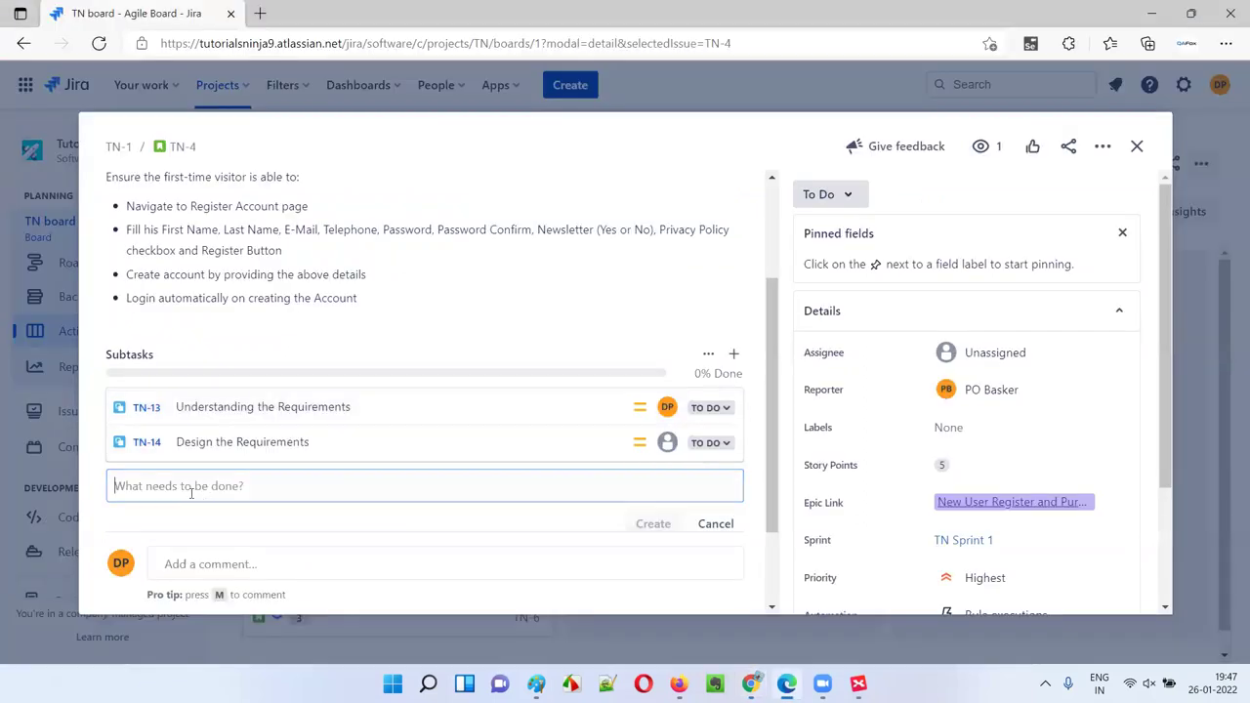
text(Code the Requirements)
text(ode )
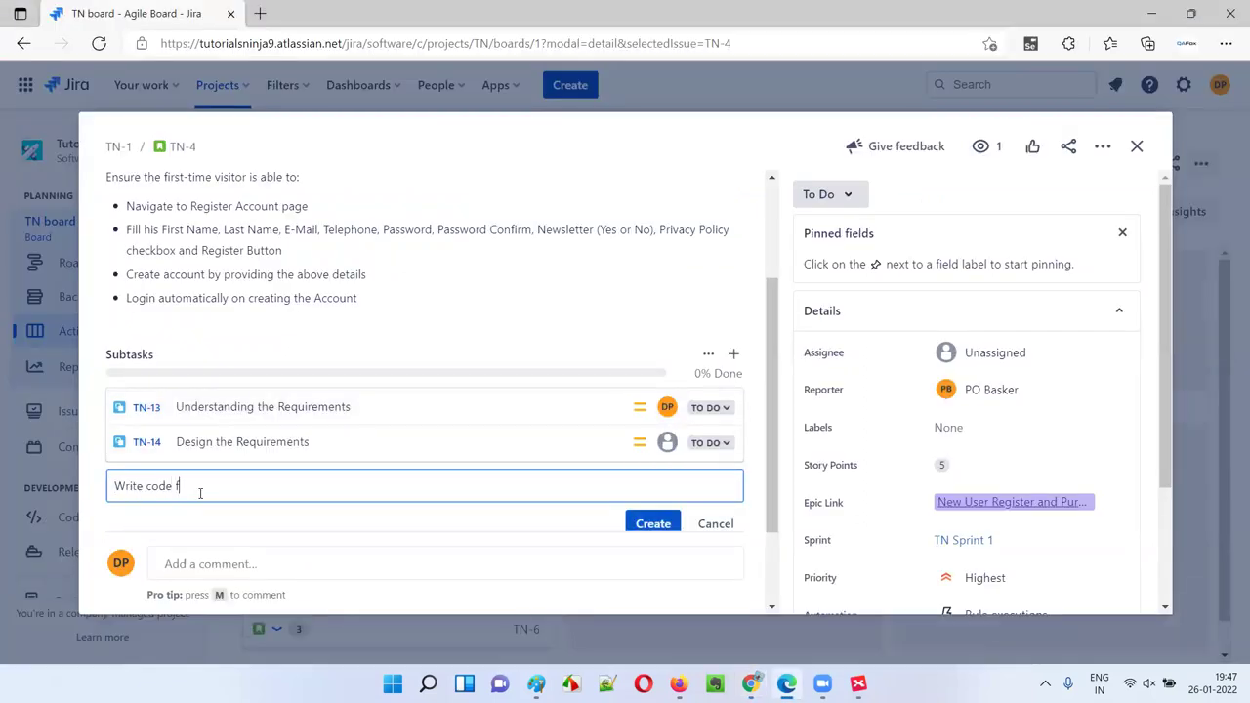
text(for this requirement)
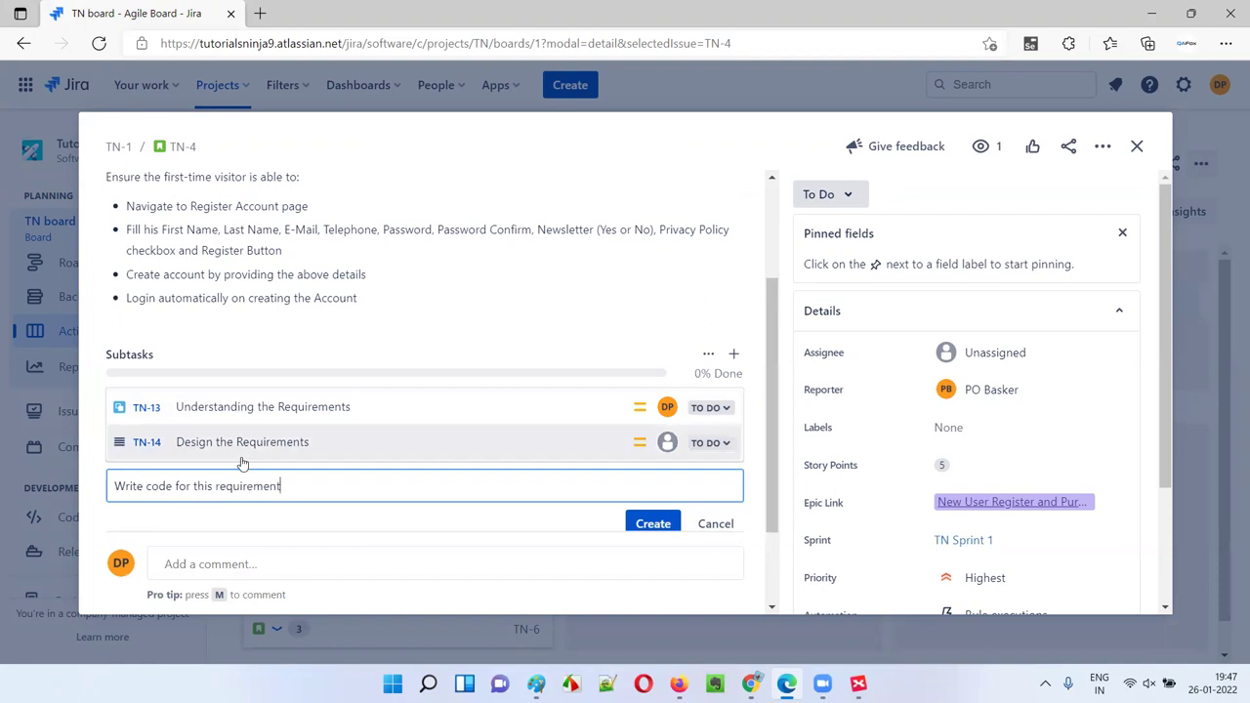
click(652, 523)
scroll(460, 413, down, 2)
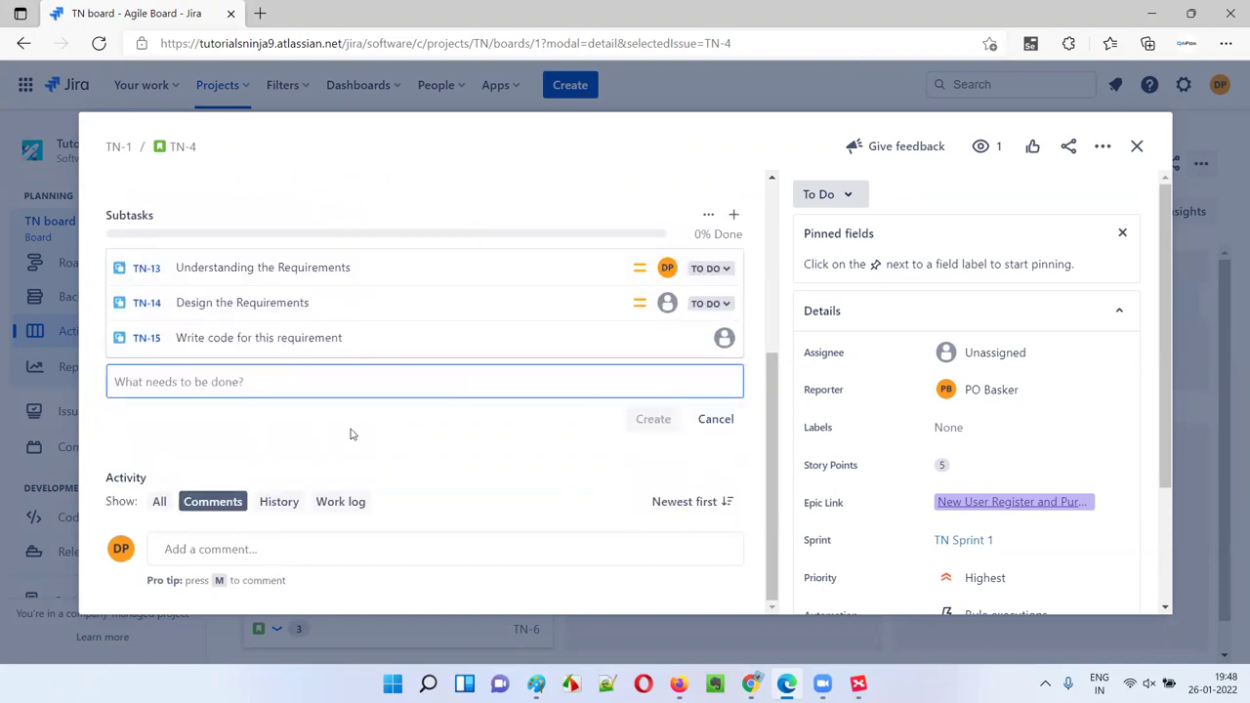
Step: Add the 'Perform Unit and Integration Testing' subtask to TN-4
key(alt+Tab)
drag(430, 480, 793, 477)
key(alt+Tab)
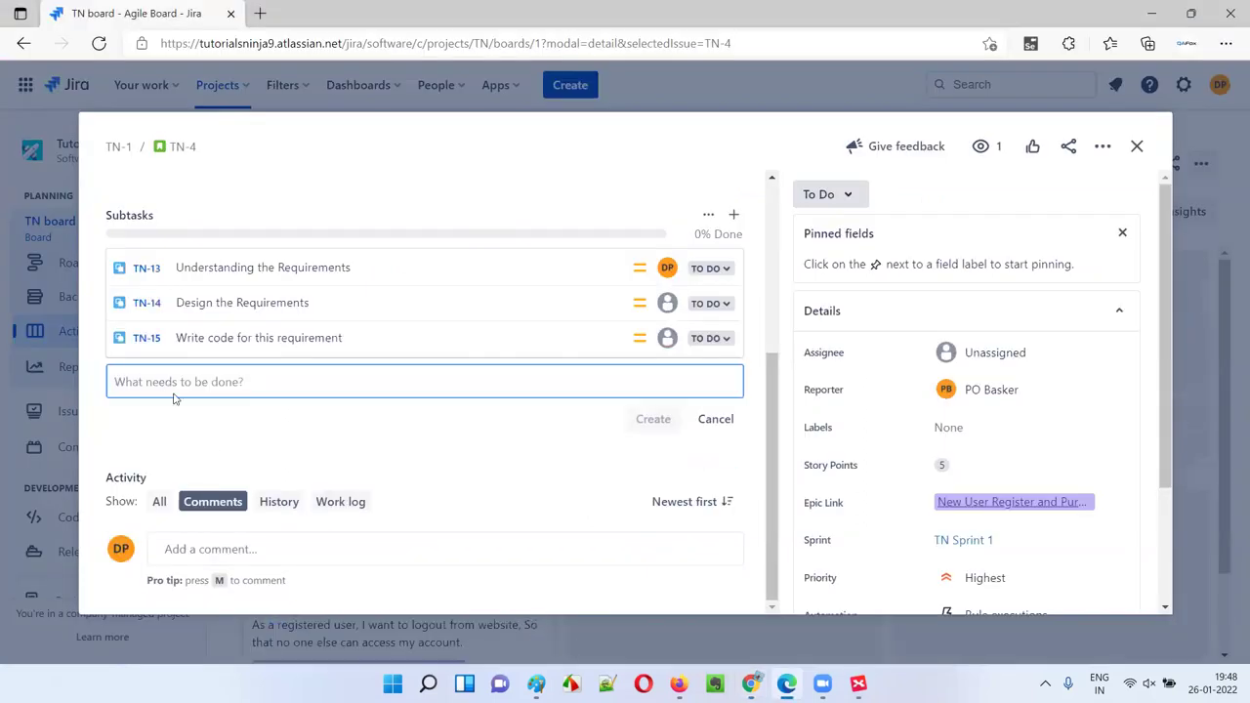
text(Perform Uni)
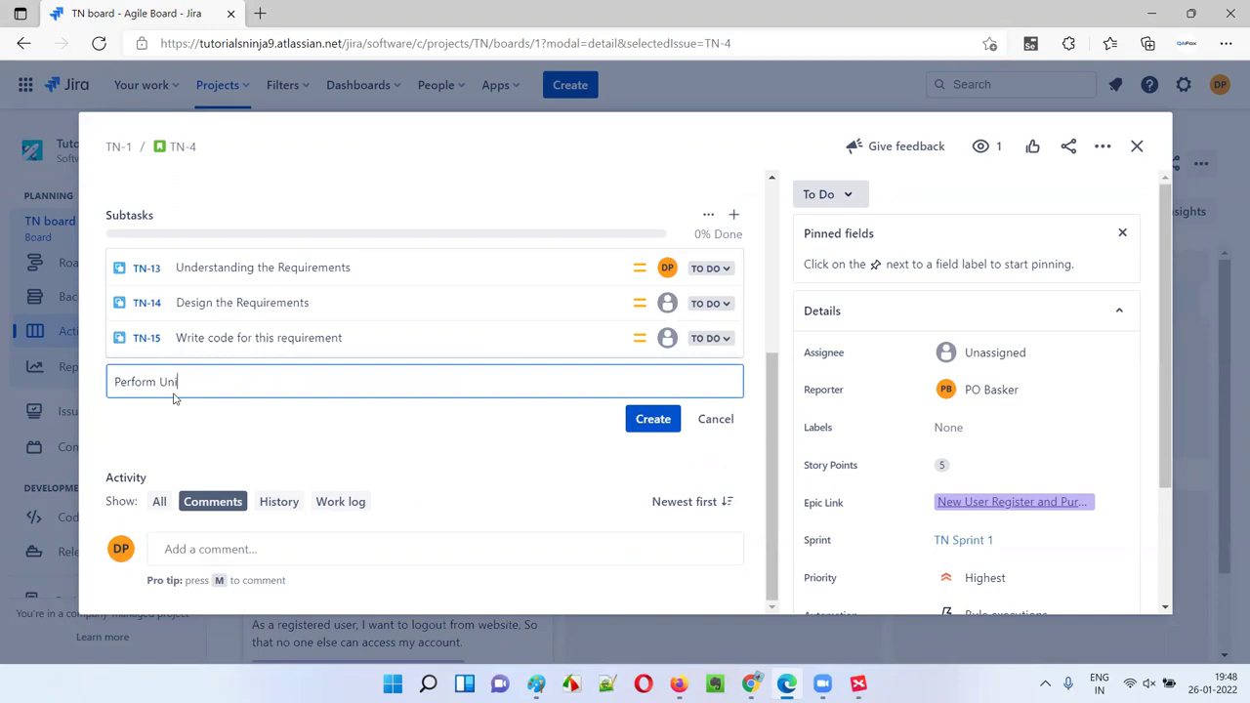
text(t and Integratoin T)
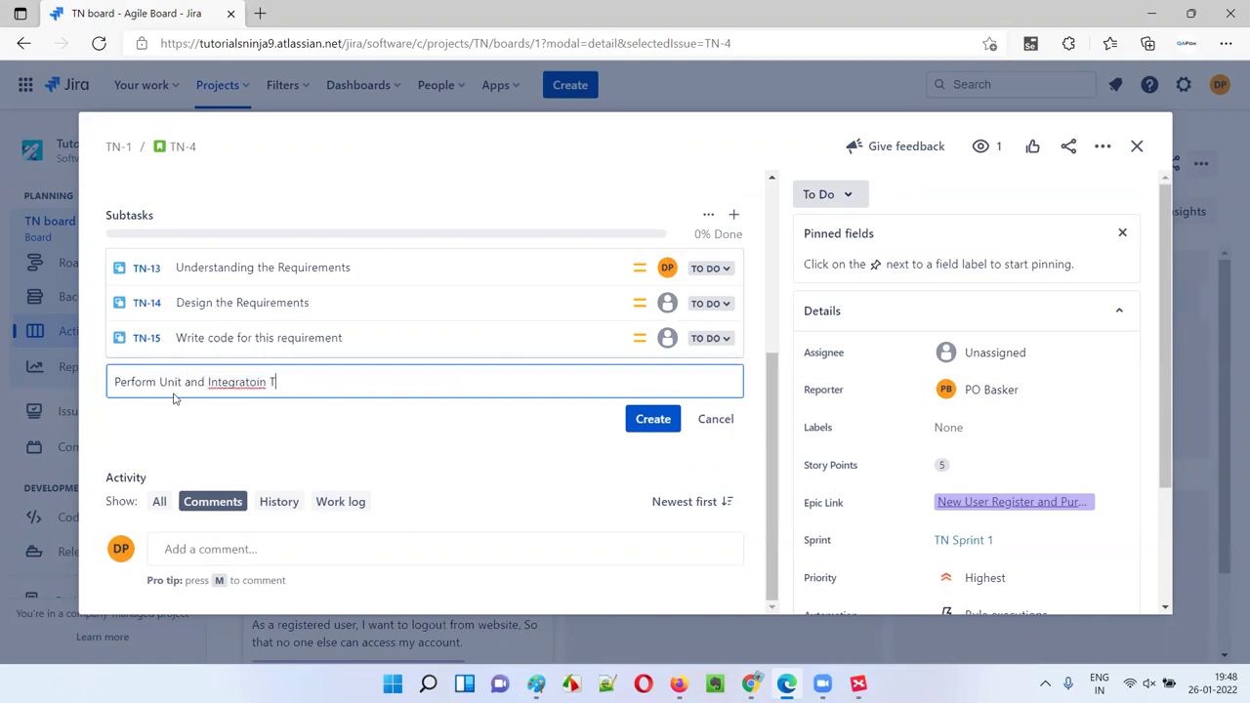
key(BackSpace)
key(BackSpace)
key(BackSpace)
key(BackSpace)
text(ION)
key(BackSpace)
key(BackSpace)
text(on Twesatin)
key(Return)
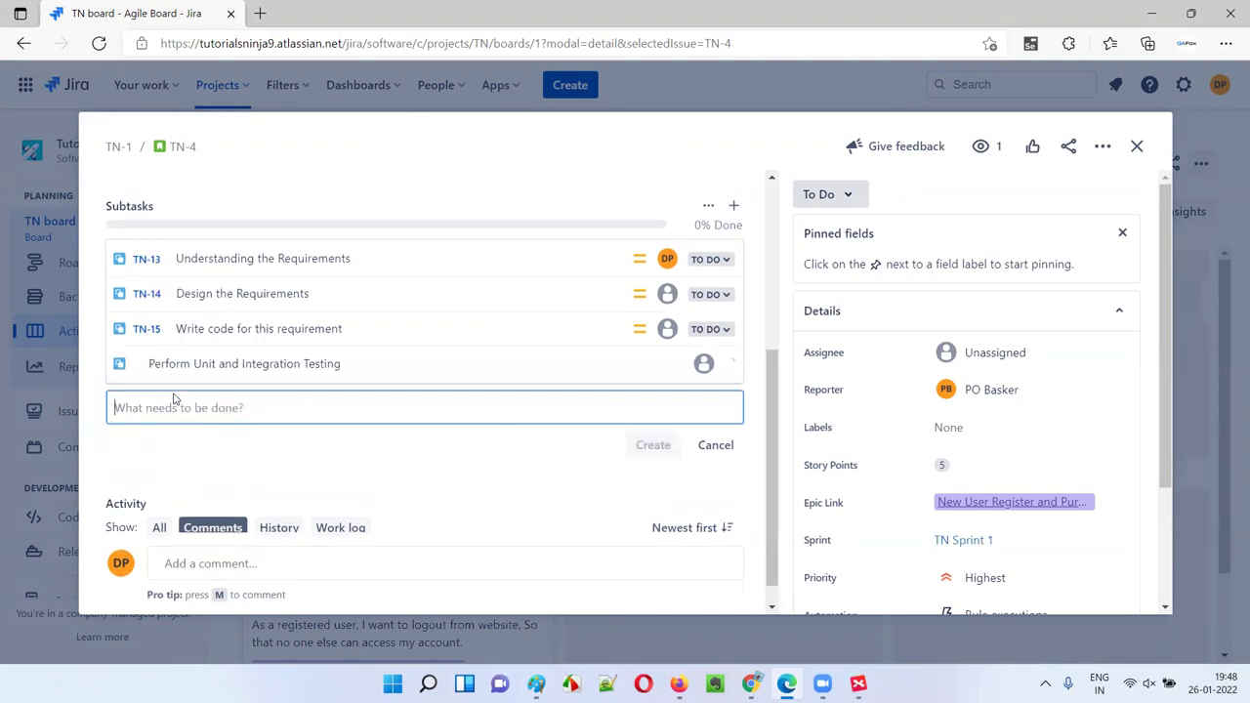
Step: Add the 'Fixing the Defects reported against this story' and 'Other Tasks' subtasks
key(alt+Tab)
drag(436, 510, 731, 505)
scroll(748, 452, down, 2)
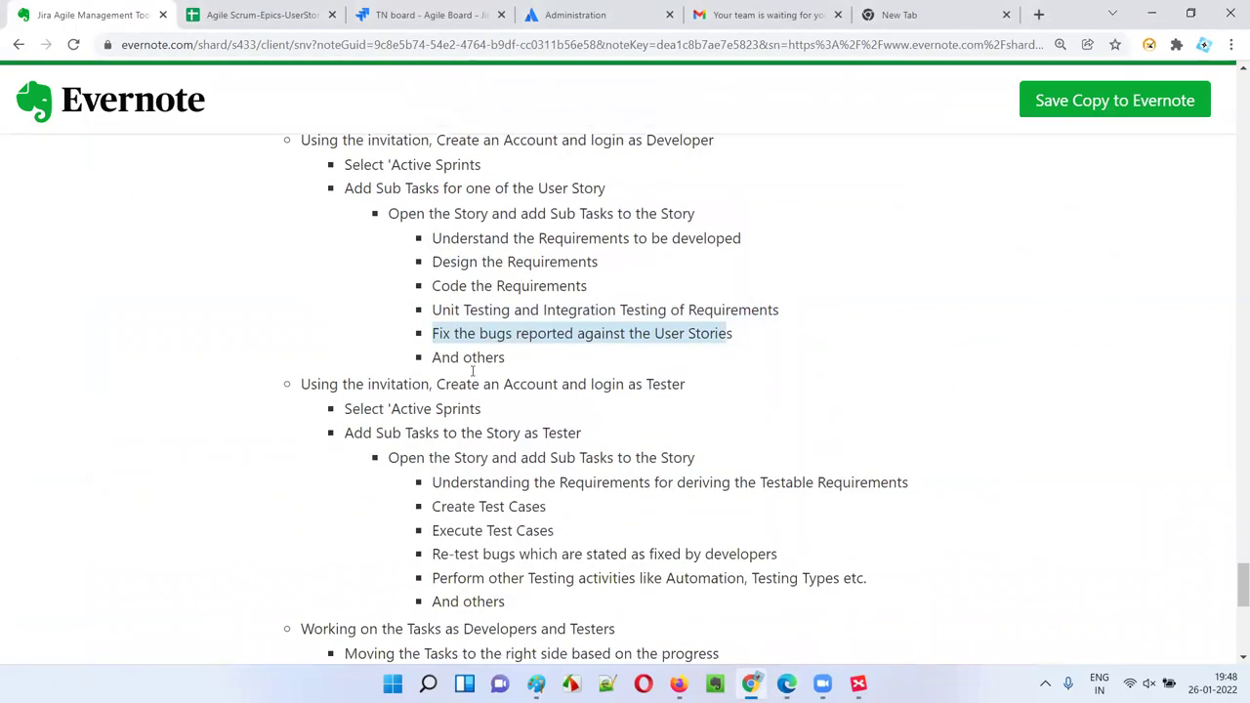
key(alt+Tab)
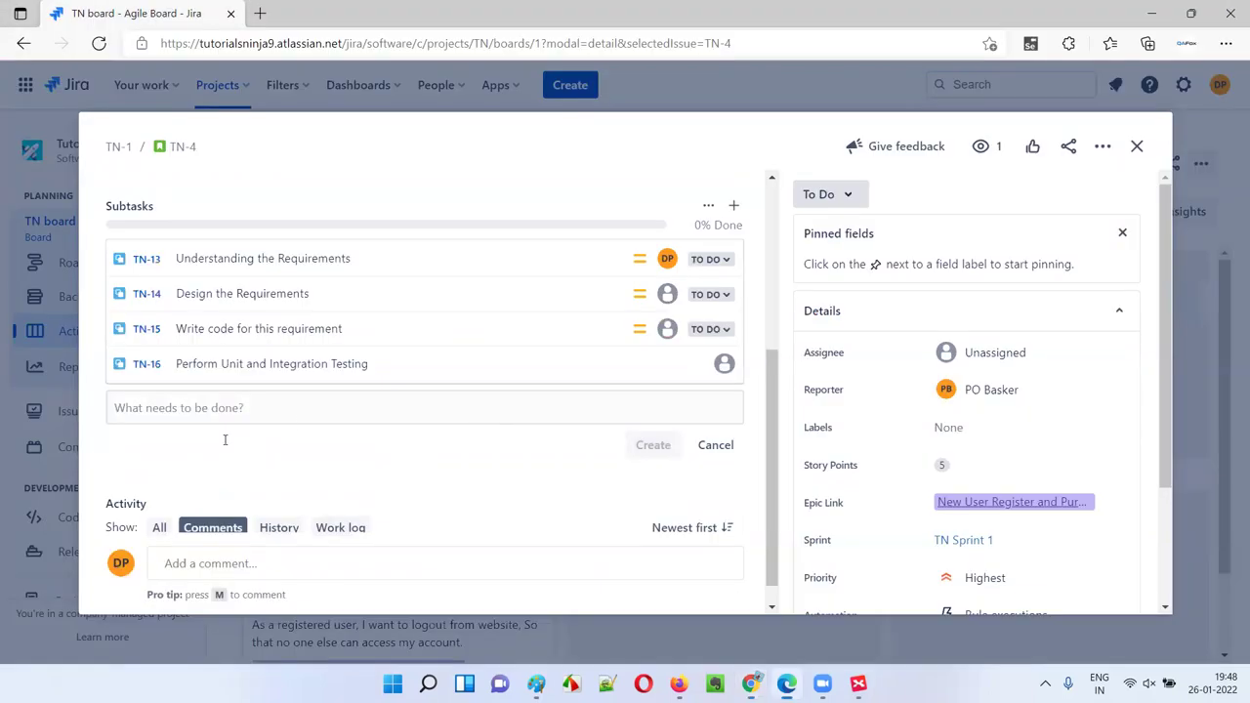
click(192, 418)
text(Fixing the Defects)
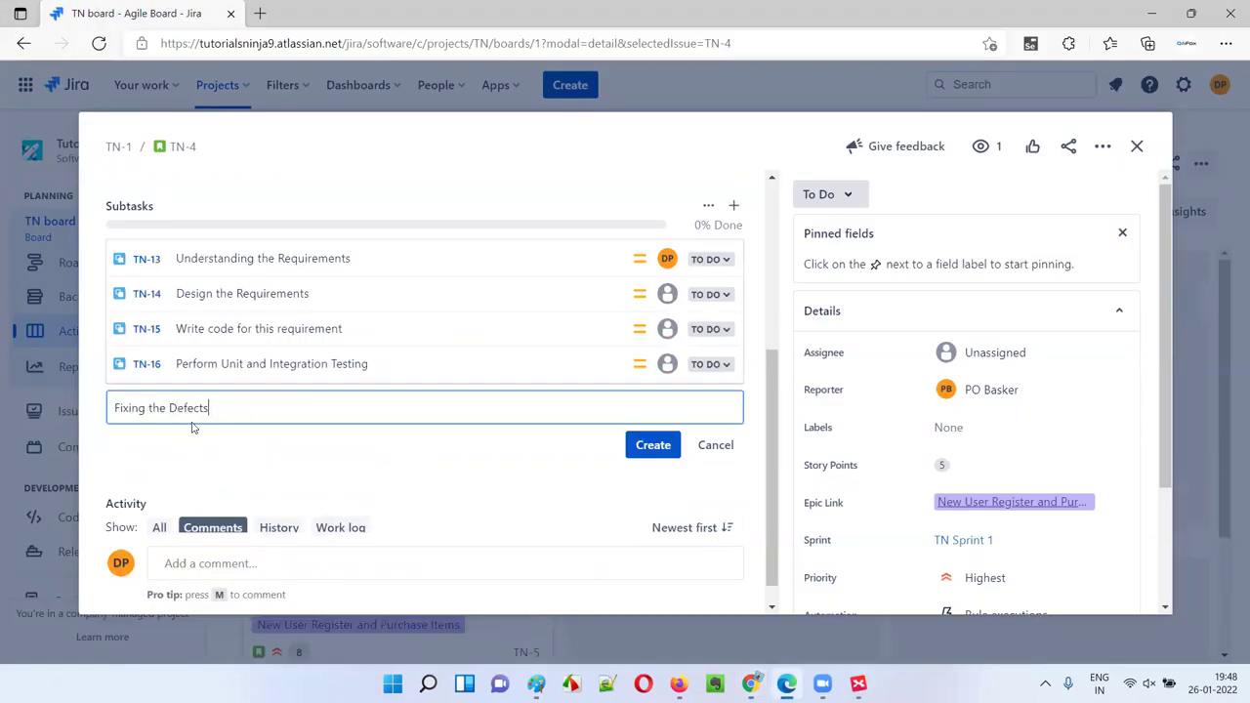
text( reported against th8s story)
key(Return)
key(alt+Tab)
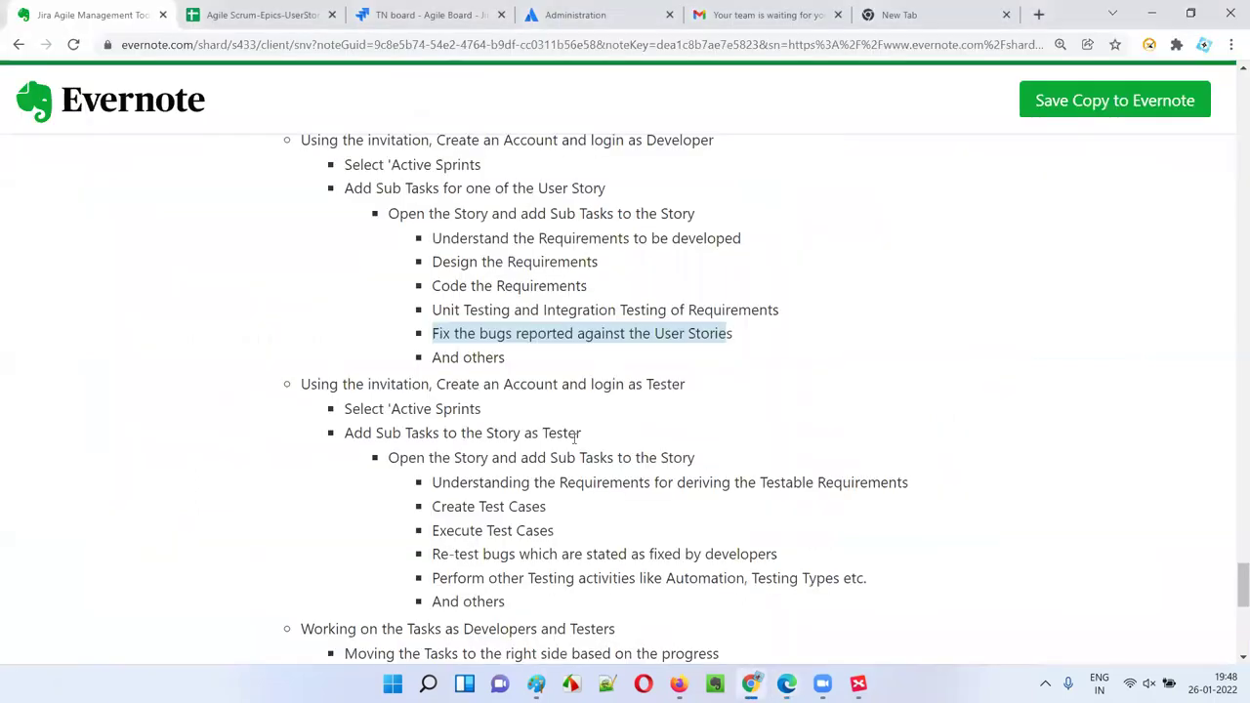
key(alt+Tab)
text(Other)
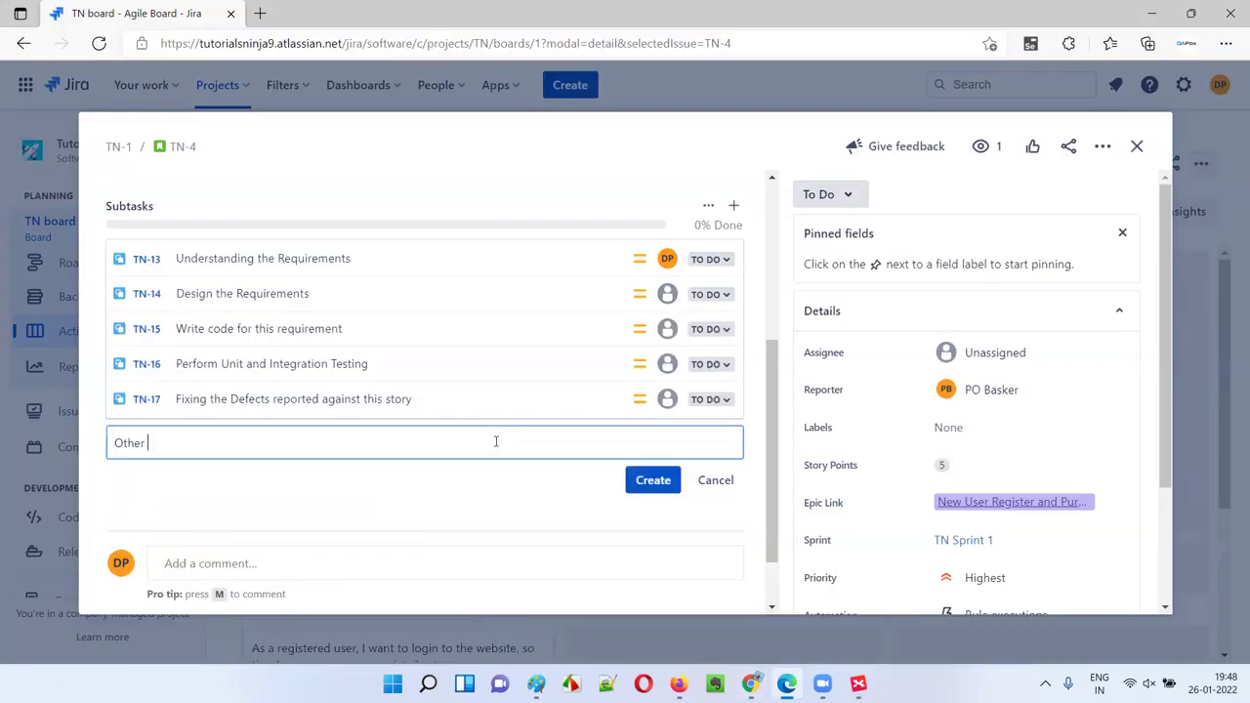
text( Tasks)
key(Return)
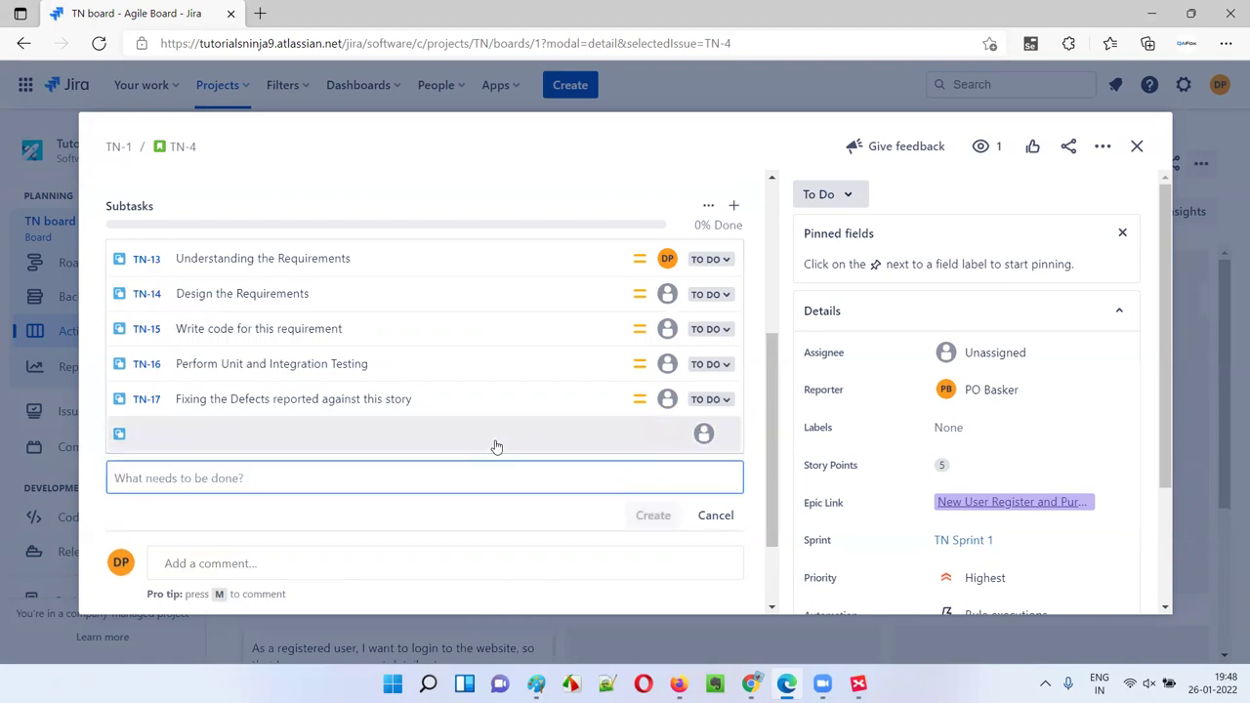
Step: Assign subtasks TN-14 through TN-18 to yourself
scroll(638, 390, up, 1)
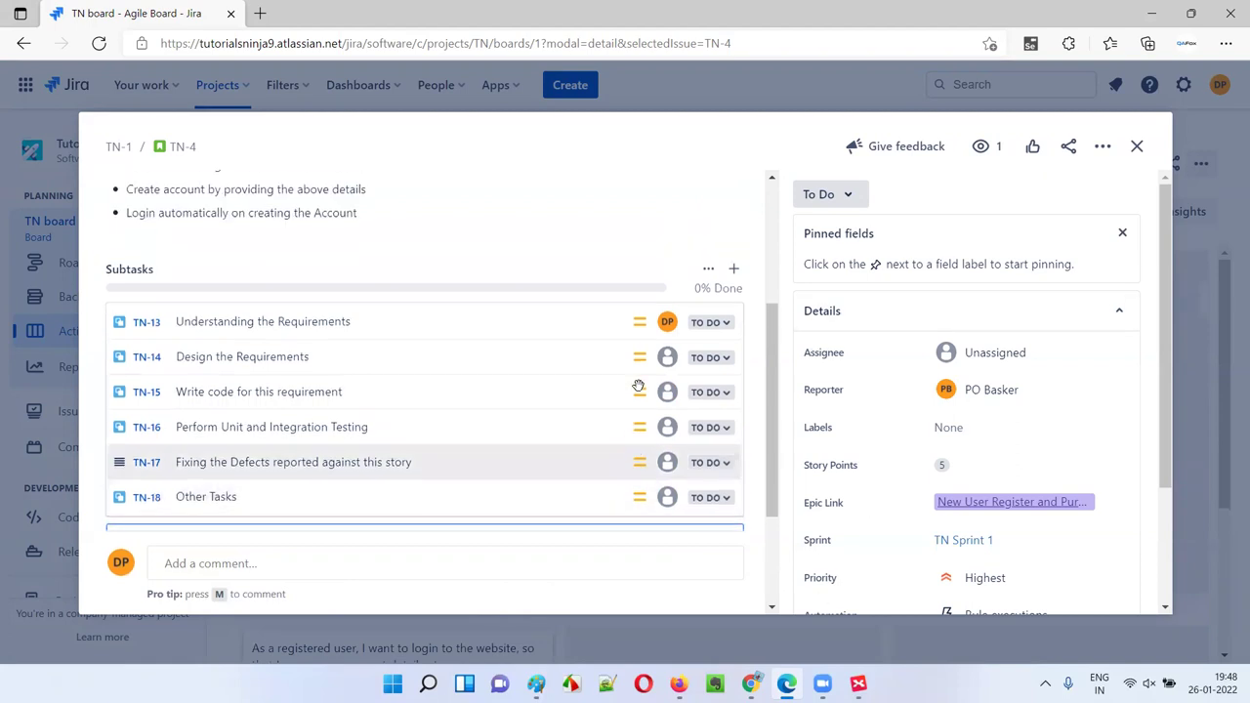
click(667, 361)
click(470, 360)
click(667, 396)
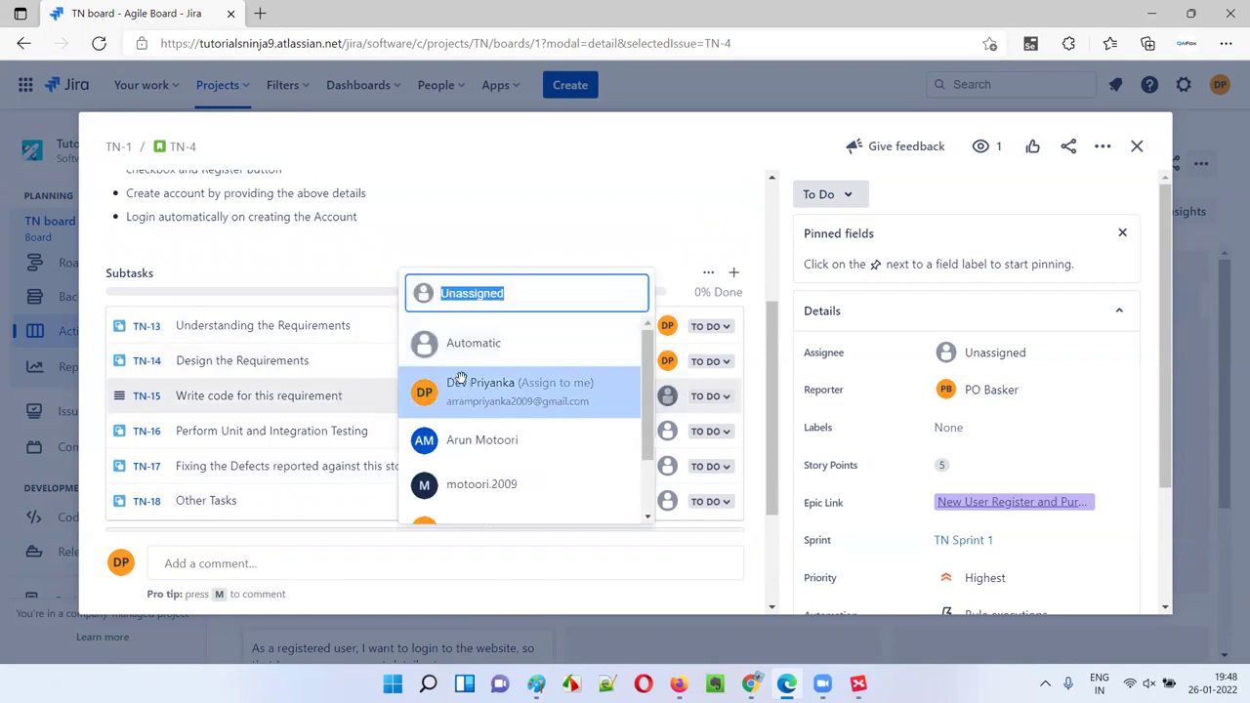
click(427, 466)
click(667, 431)
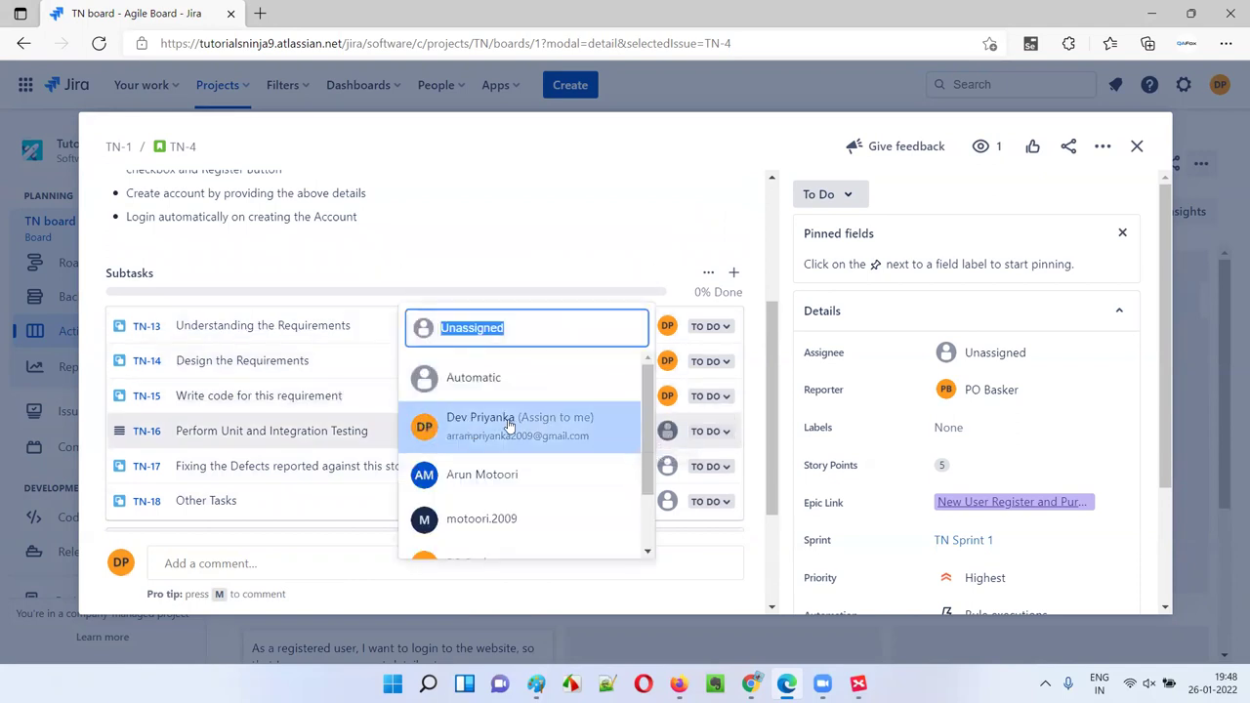
click(478, 424)
click(667, 466)
click(462, 459)
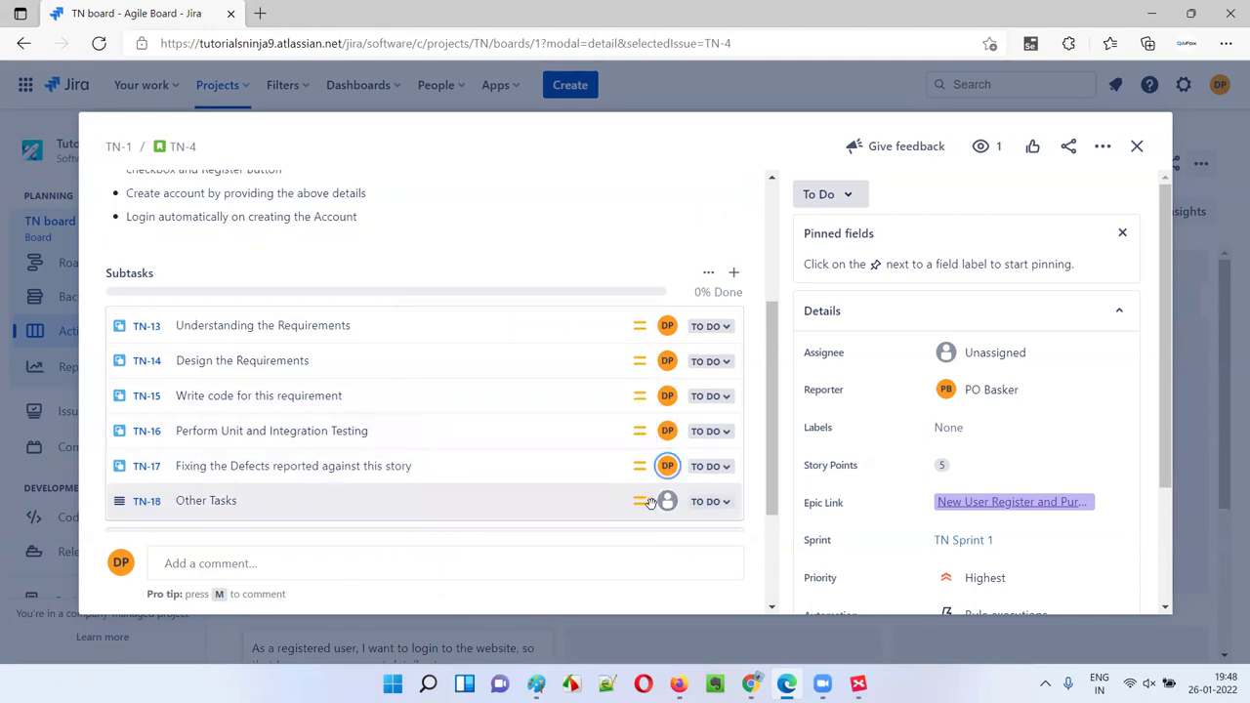
click(667, 501)
click(470, 496)
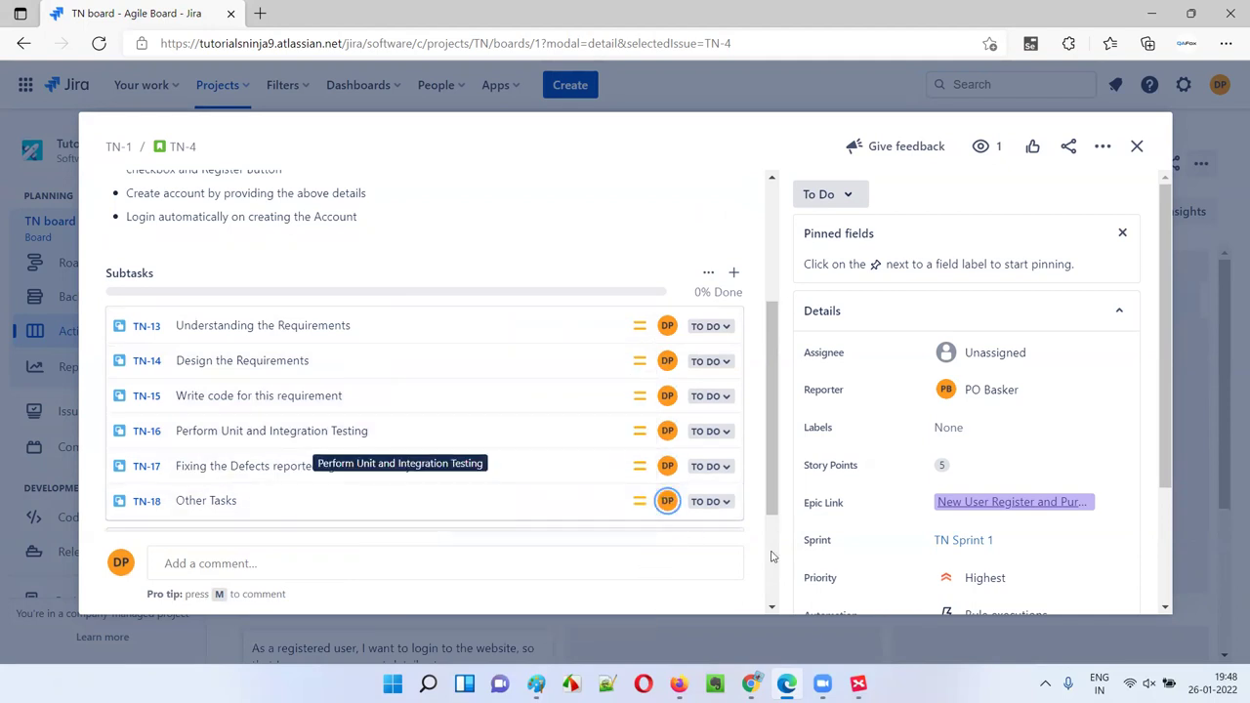
Step: Review the subtask list and close the TN-4 issue view
scroll(605, 380, up, 2)
scroll(603, 380, down, 3)
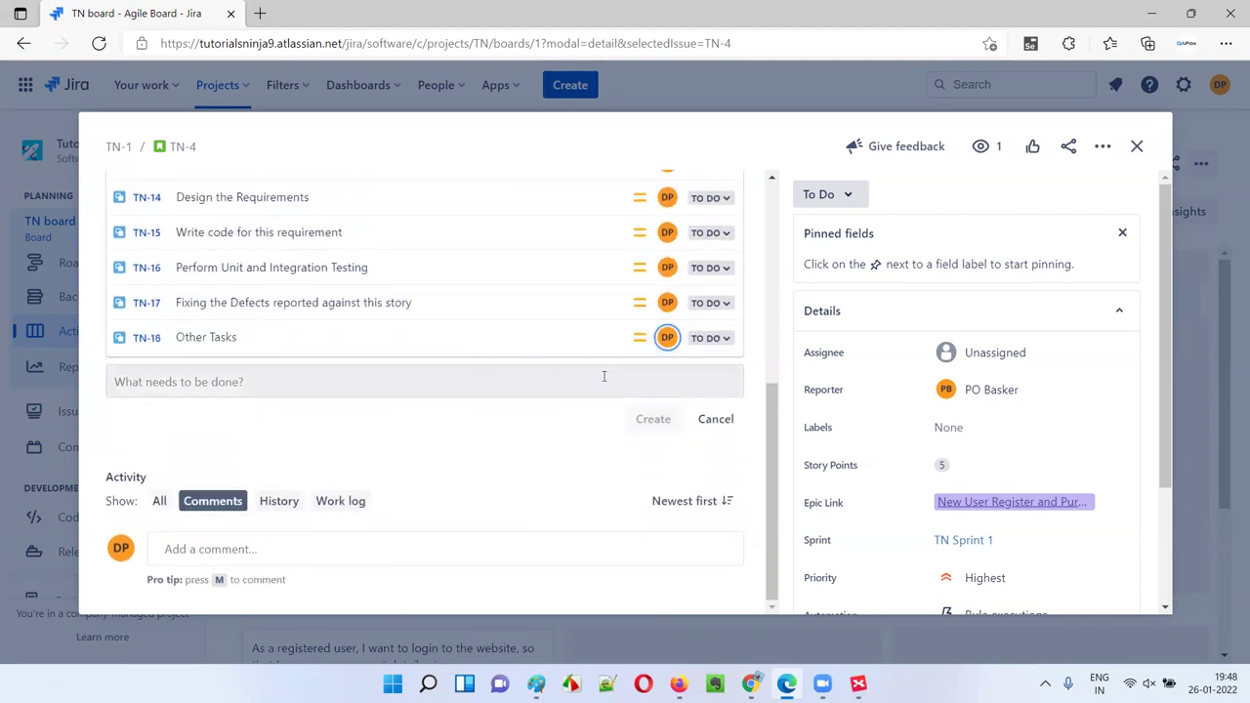
scroll(742, 300, up, 4)
scroll(742, 300, up, 1)
click(1137, 146)
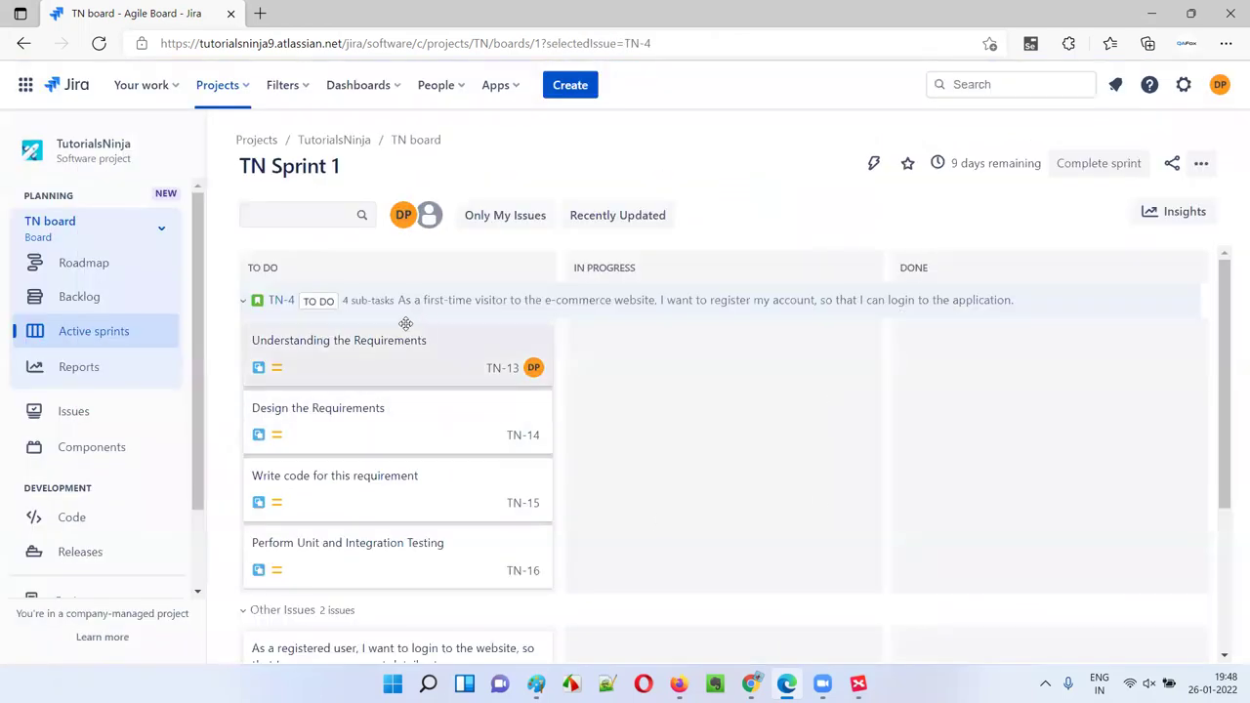
Step: Reload the TN Sprint 1 board and check TN-4's assigned subtasks
scroll(430, 332, down, 1)
scroll(435, 410, up, 1)
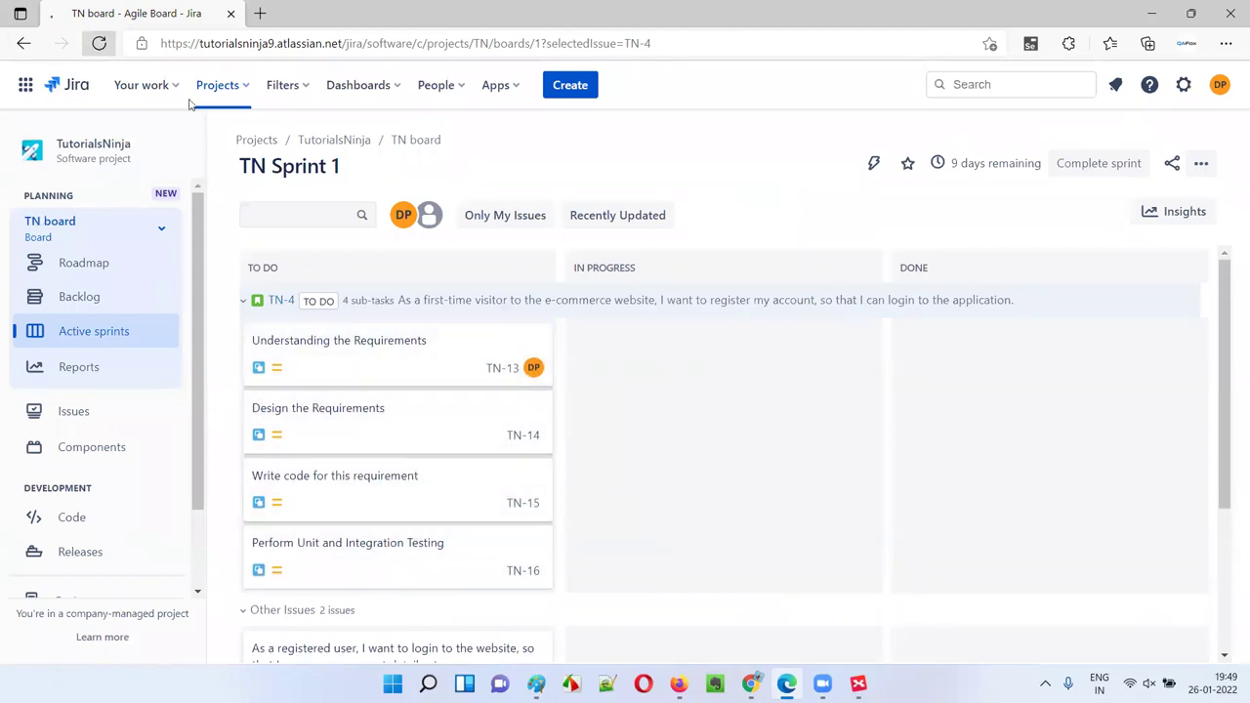
click(99, 43)
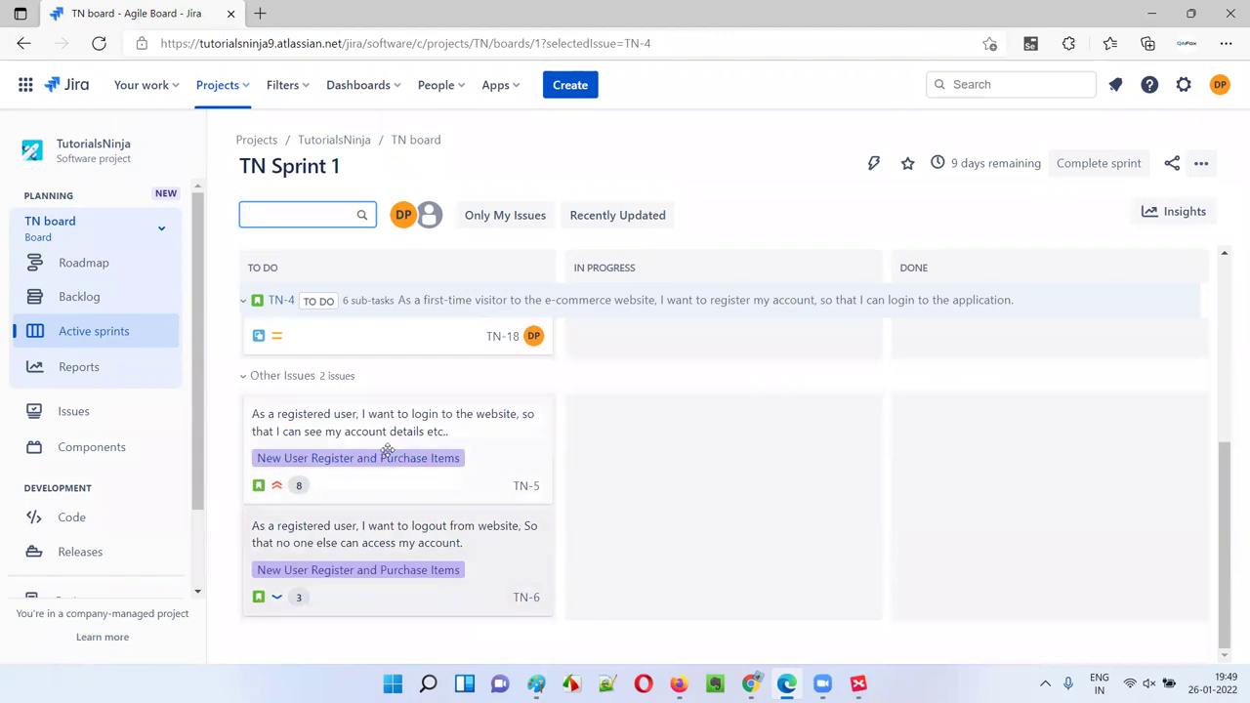
scroll(726, 446, down, 5)
scroll(480, 447, up, 5)
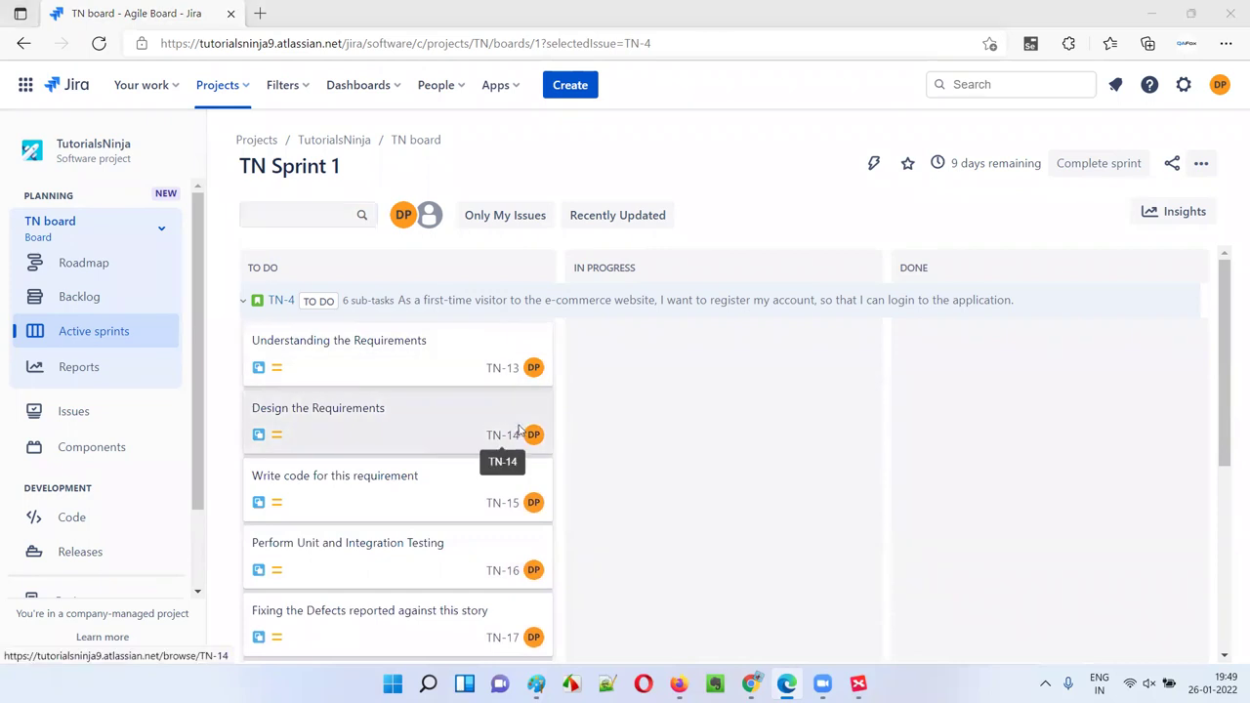
Step: Select the Tester invitation line in the Evernote notes, then bring the other browser forward
key(alt+Tab)
drag(303, 383, 737, 394)
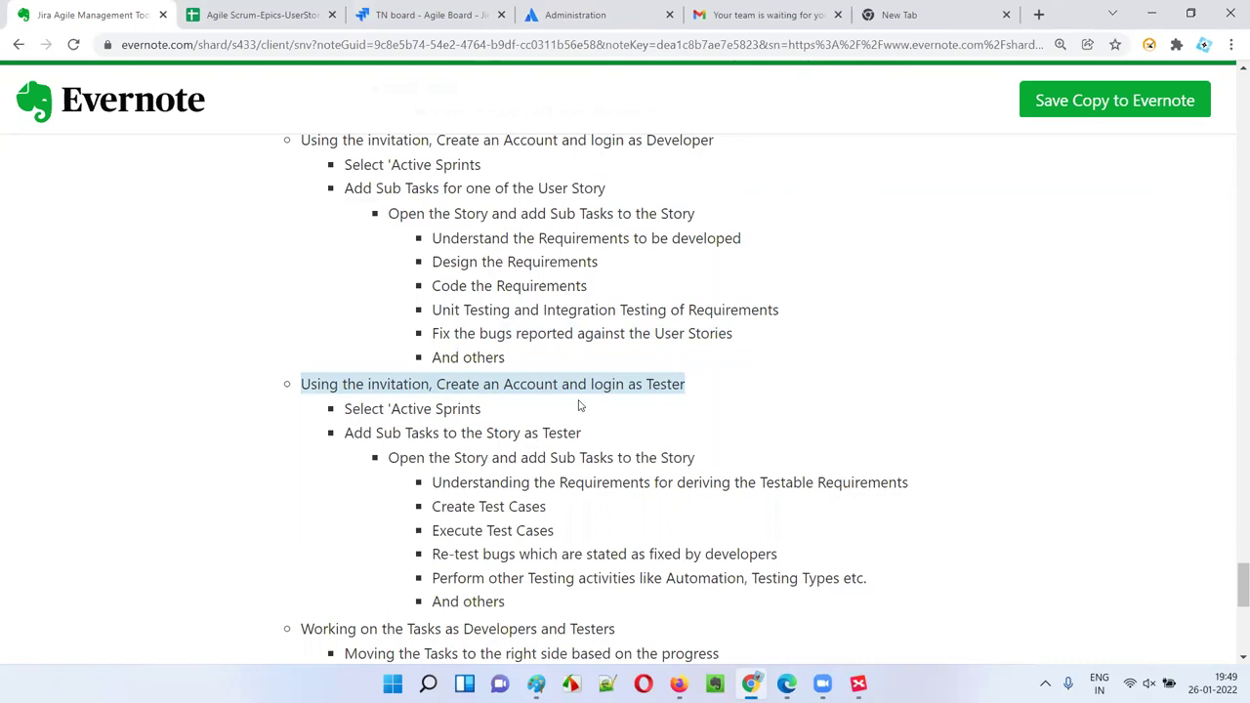
click(418, 391)
drag(293, 386, 723, 384)
click(714, 586)
click(679, 683)
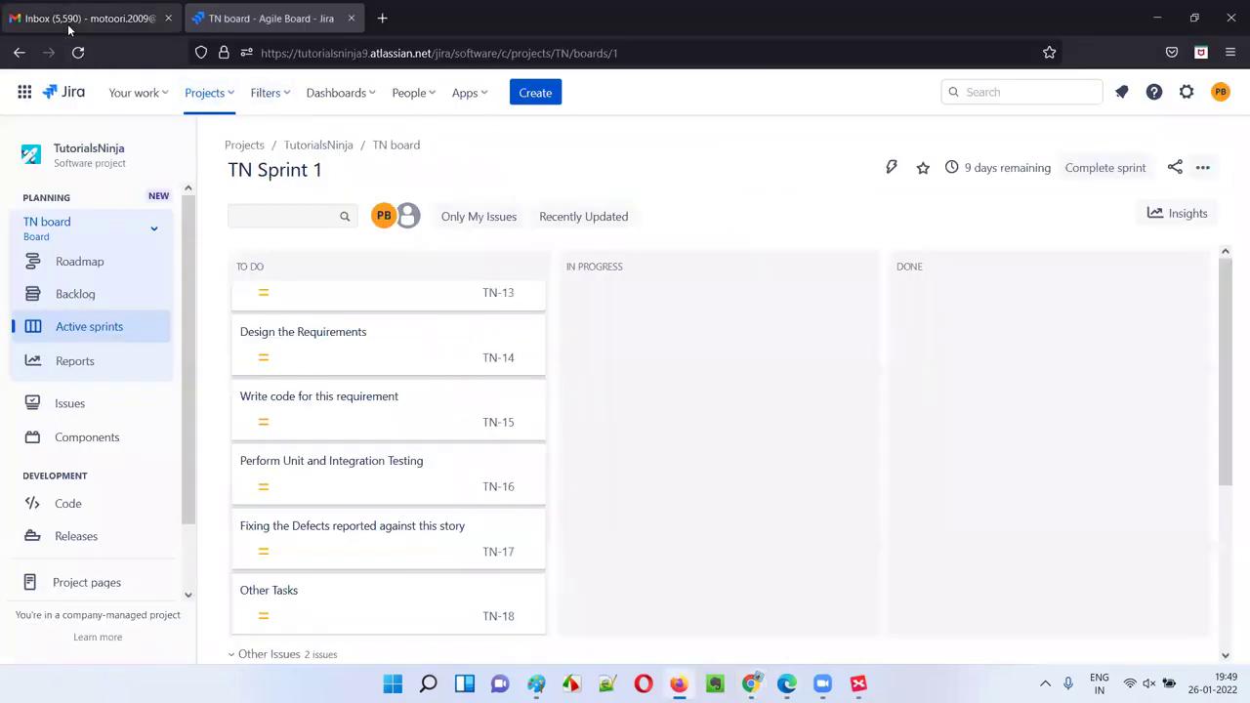
Step: Reload Gmail and show the Spam folder
click(88, 17)
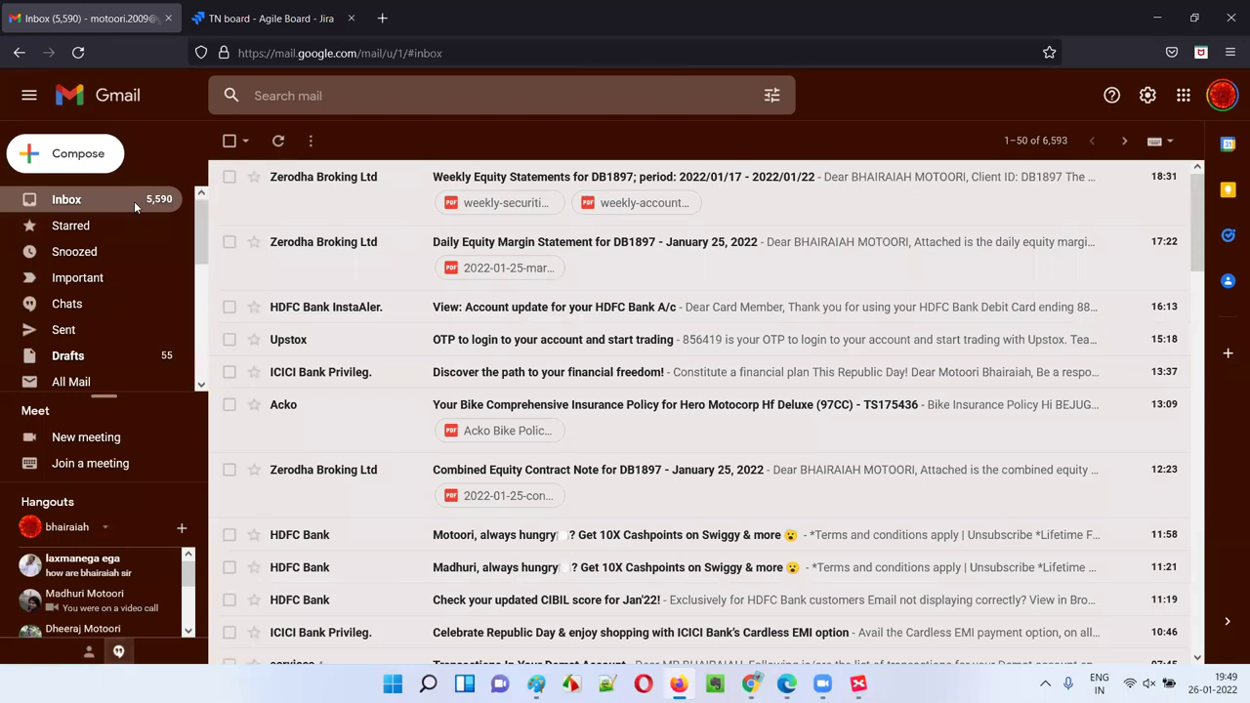
click(79, 52)
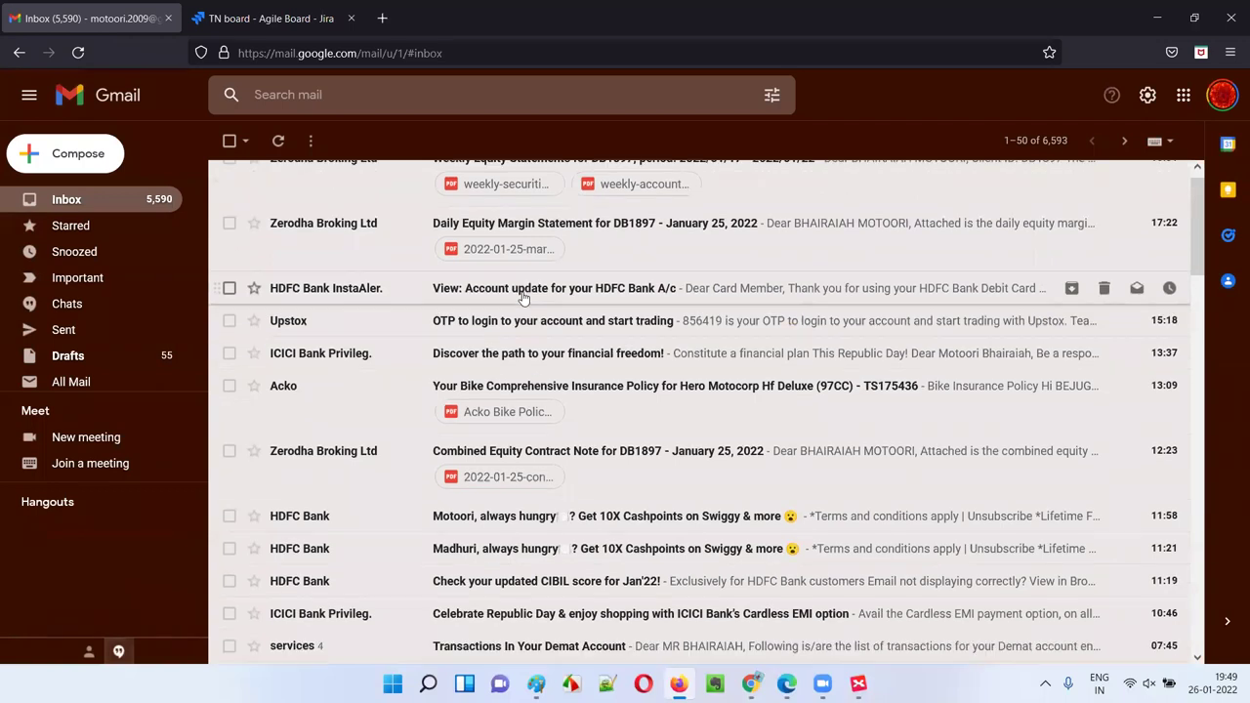
scroll(101, 315, down, 3)
scroll(105, 271, down, 2)
scroll(88, 283, up, 4)
click(90, 366)
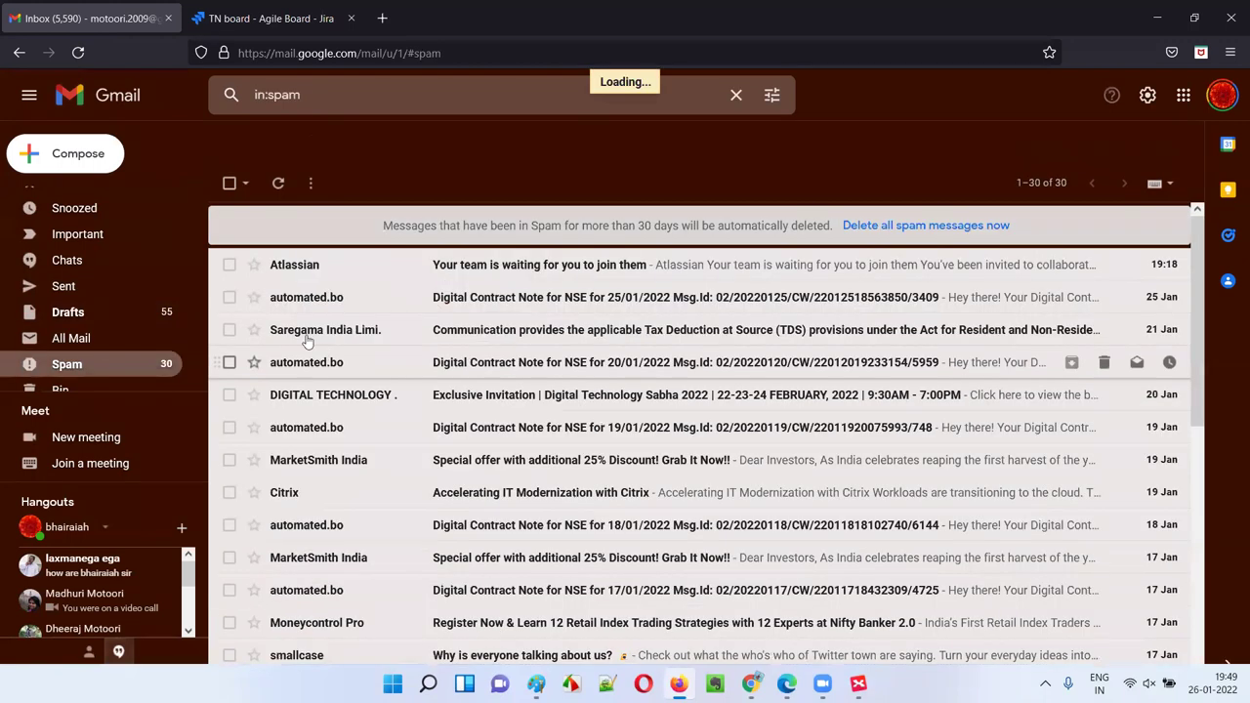
Step: Open the Atlassian invitation in Spam and report it as not spam
click(228, 265)
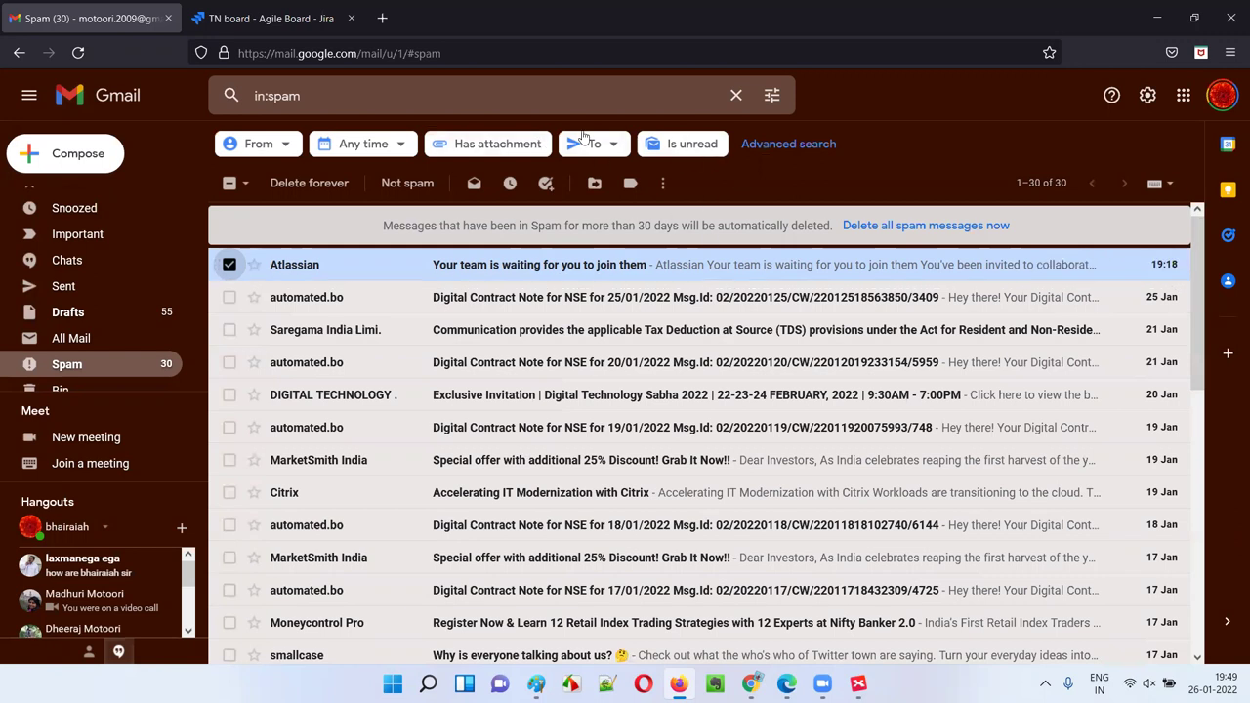
click(610, 144)
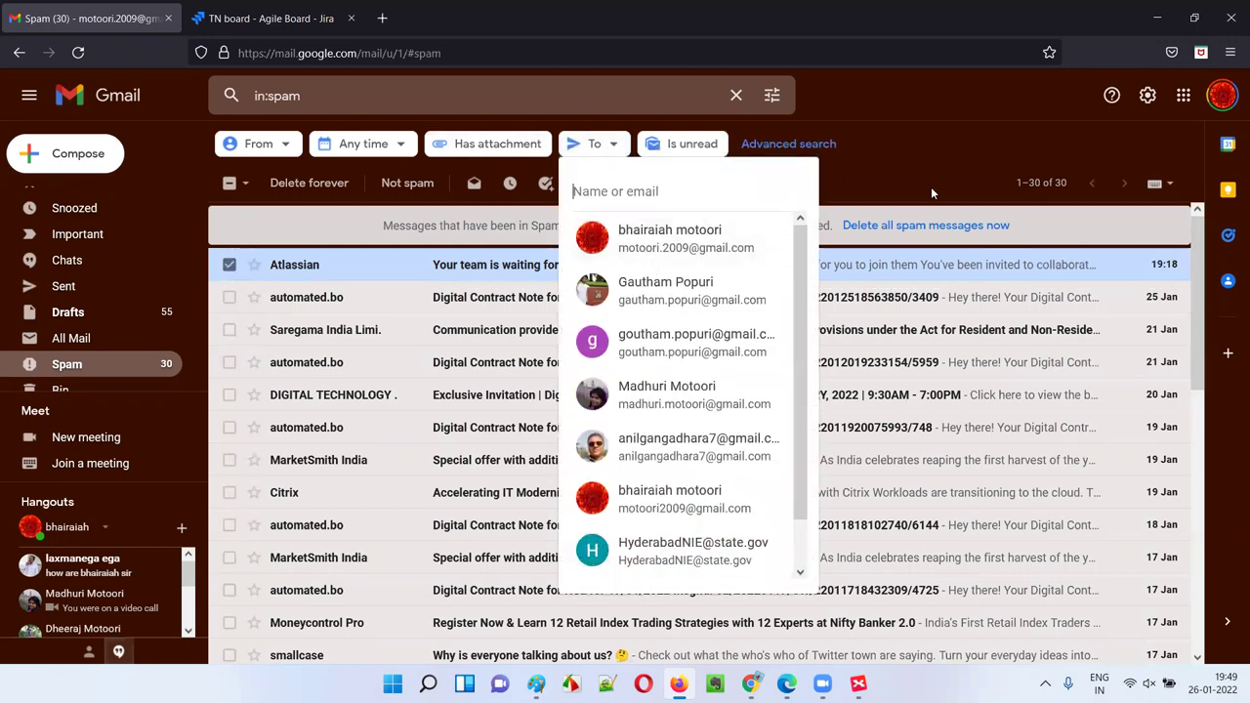
click(922, 170)
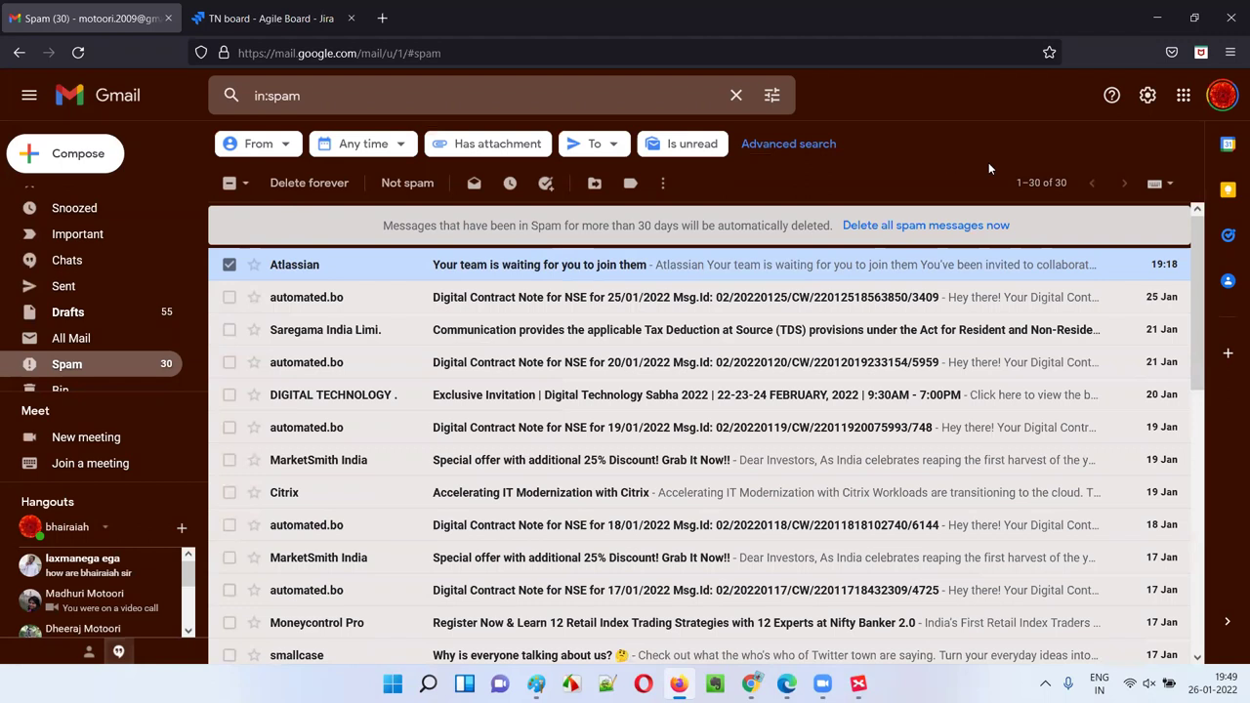
click(229, 265)
click(228, 265)
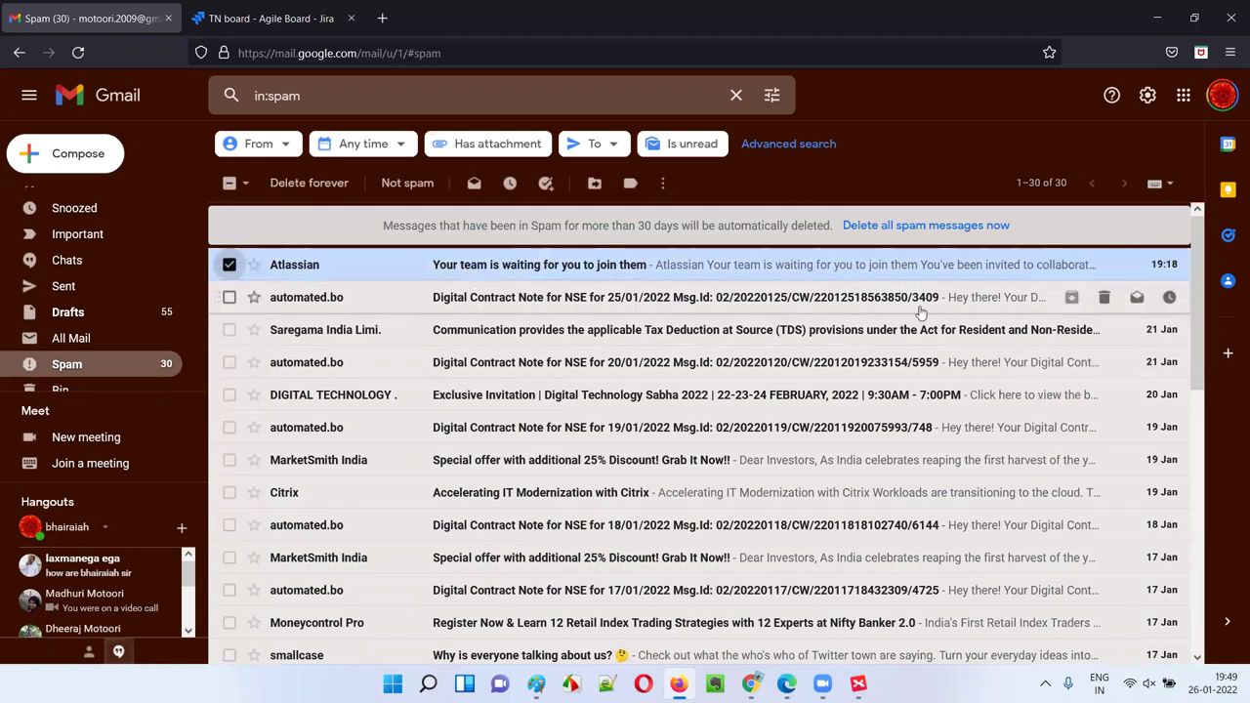
click(883, 266)
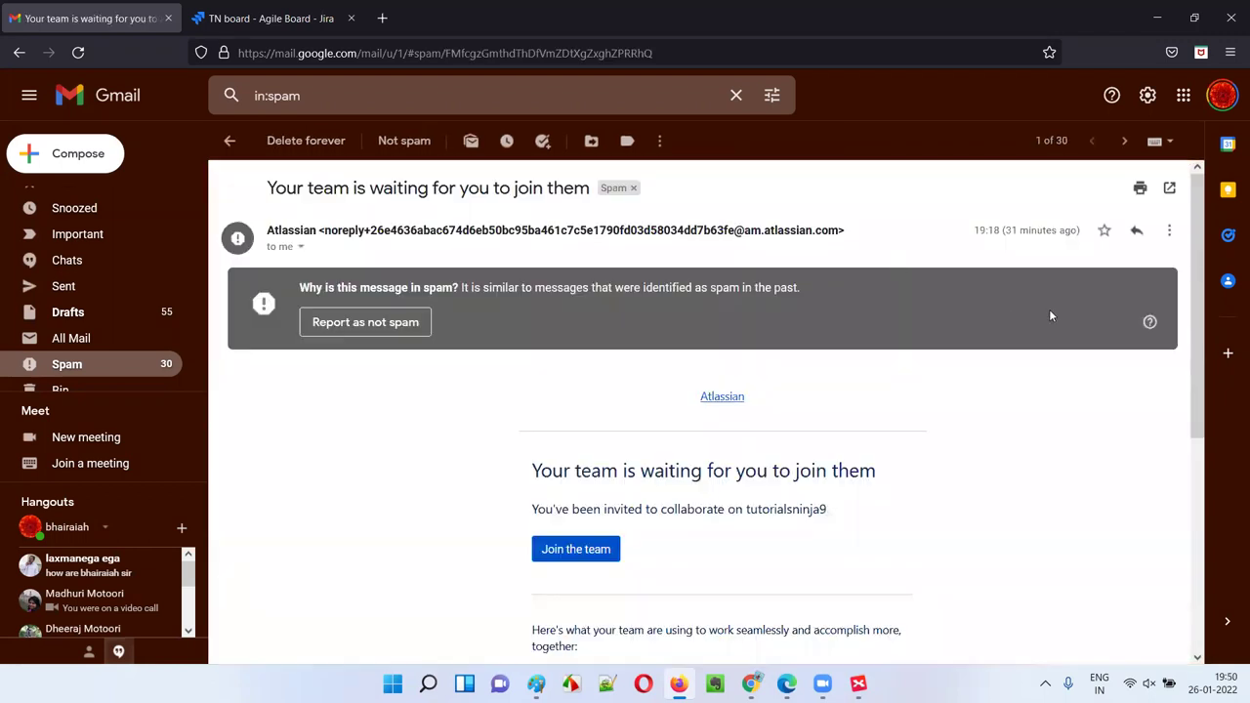
click(1171, 229)
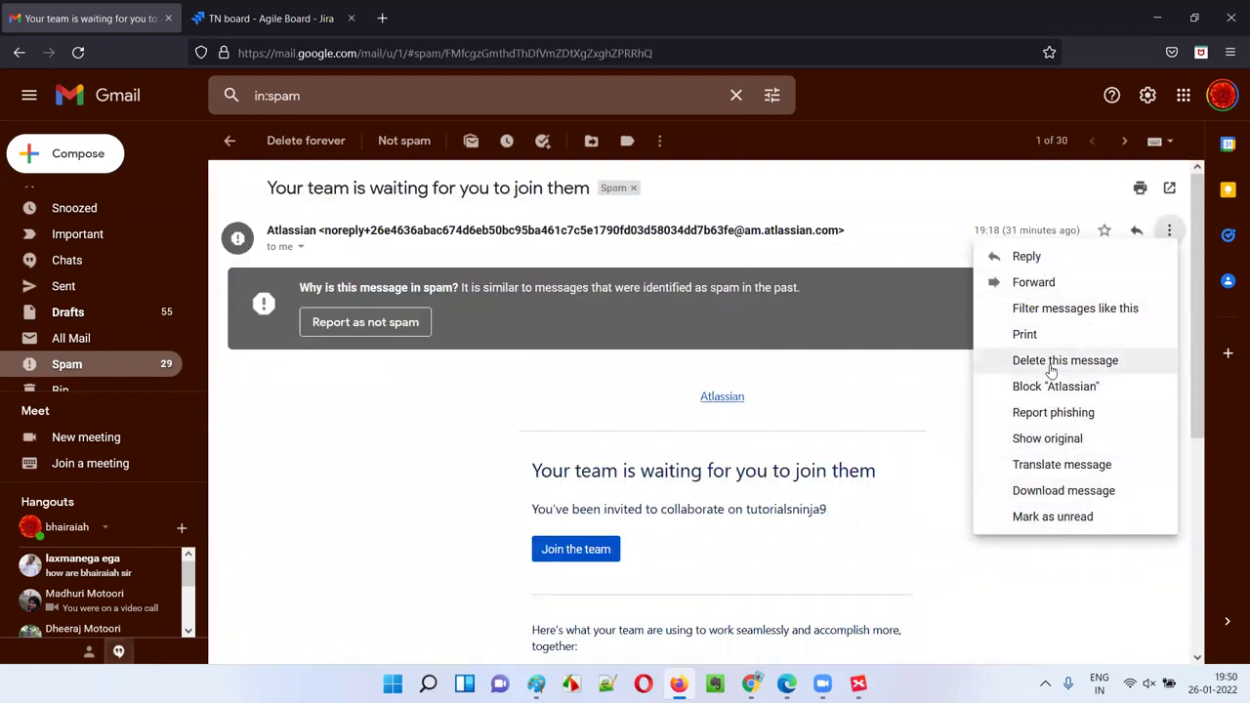
click(804, 394)
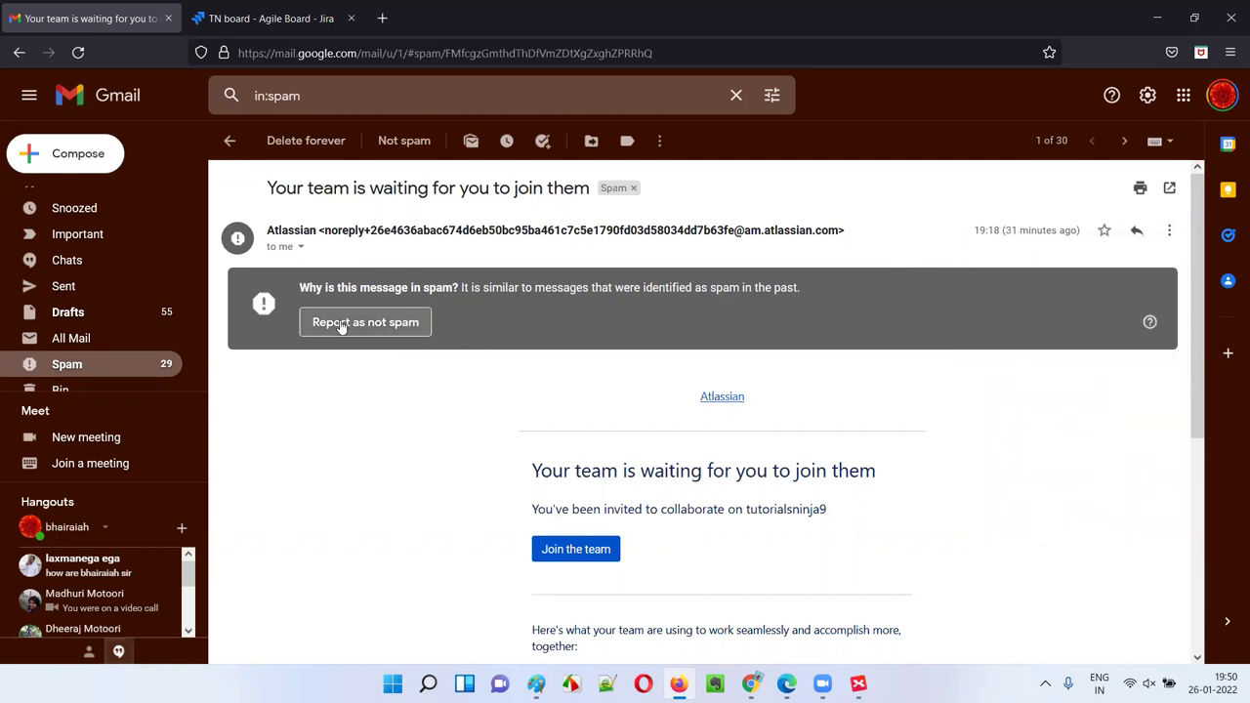
click(371, 328)
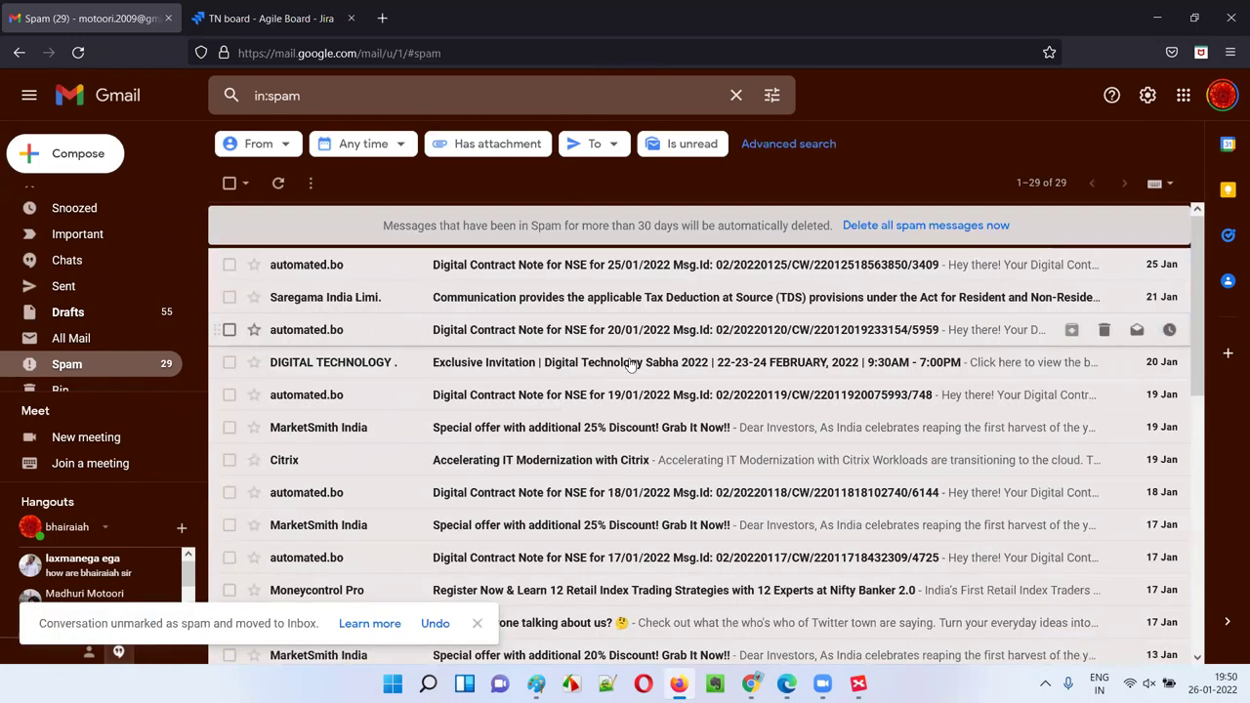
Step: Open the Atlassian invitation from the Inbox and bring up the Join the team link's options
scroll(97, 225, up, 1)
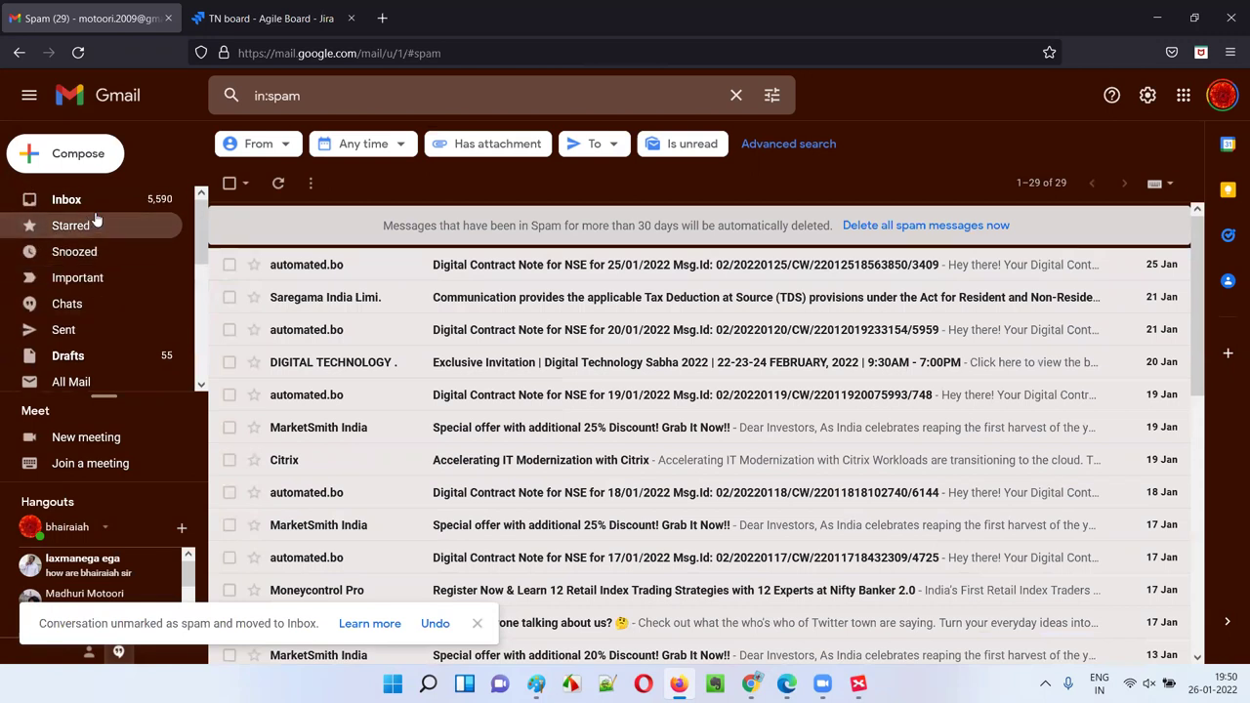
click(100, 205)
click(410, 169)
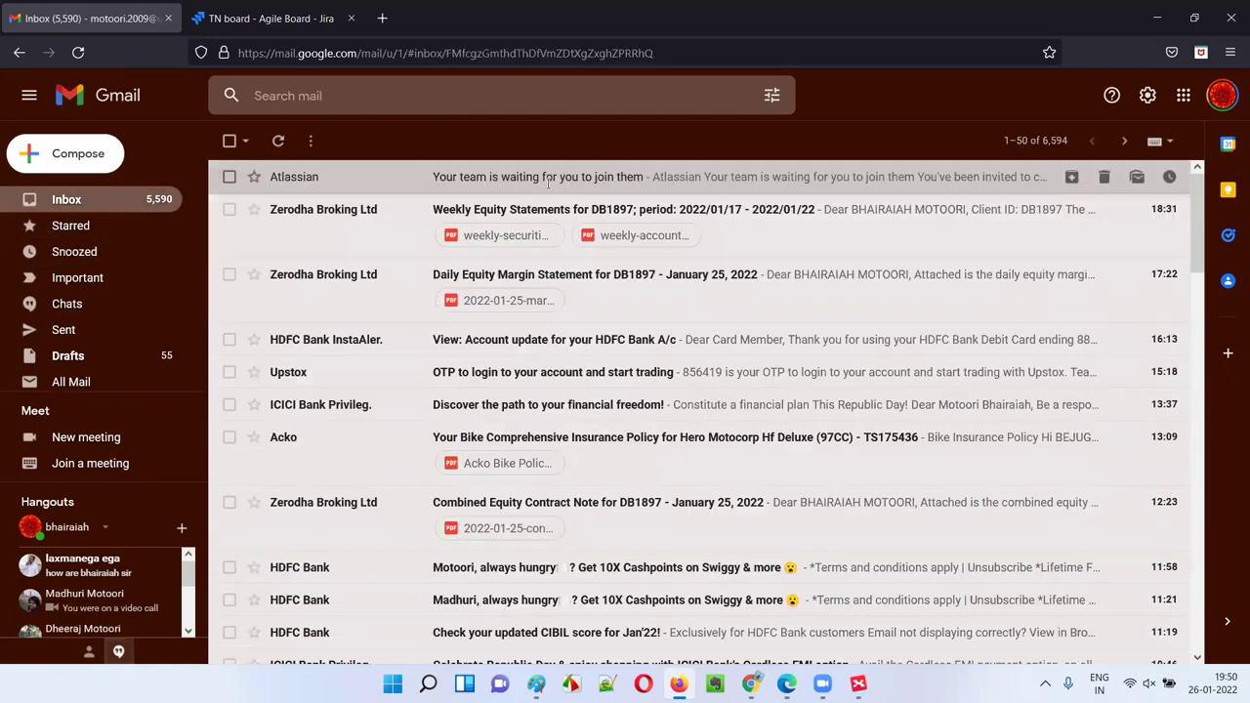
scroll(499, 300, down, 1)
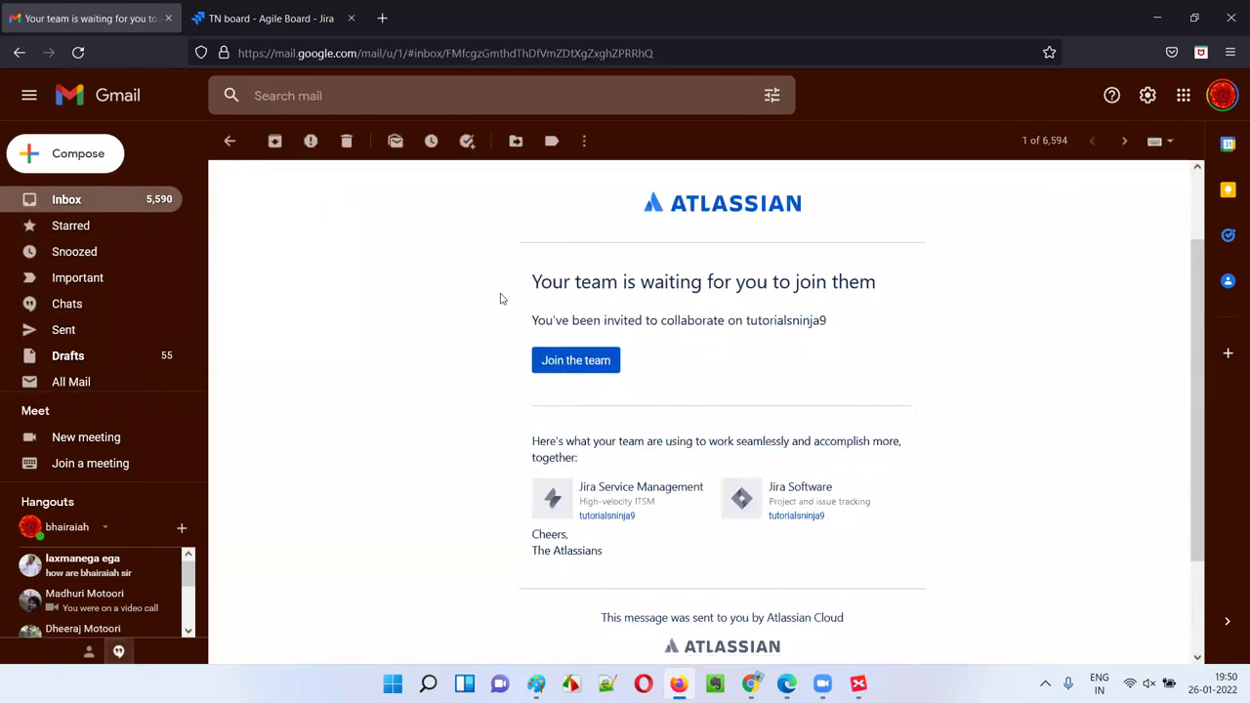
right_click(585, 363)
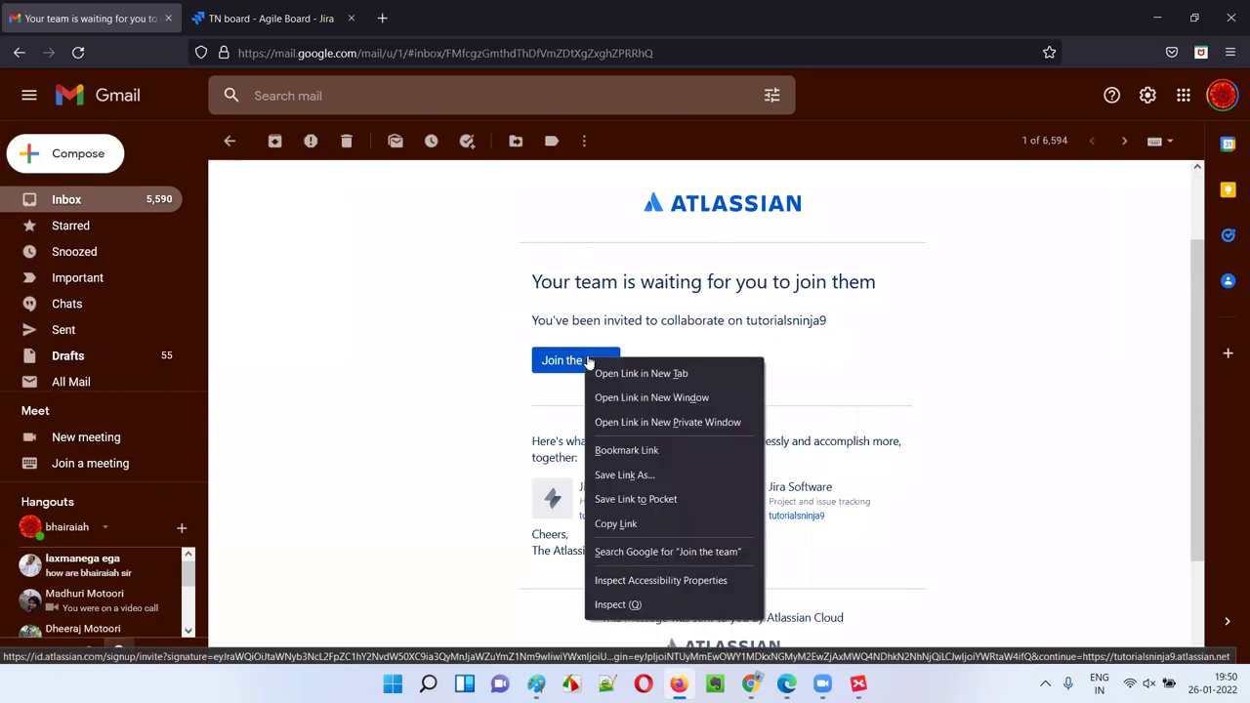
Step: Copy the Join the team link and paste-and-go it in the address bar
click(636, 524)
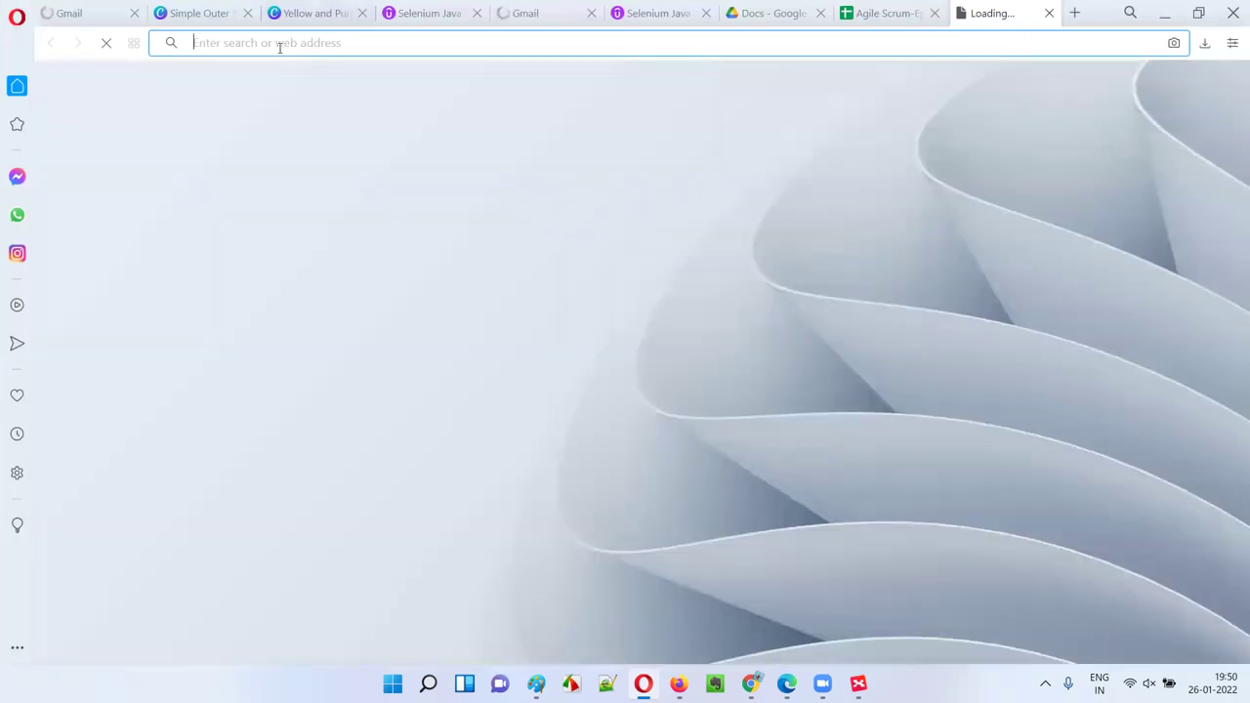
right_click(279, 46)
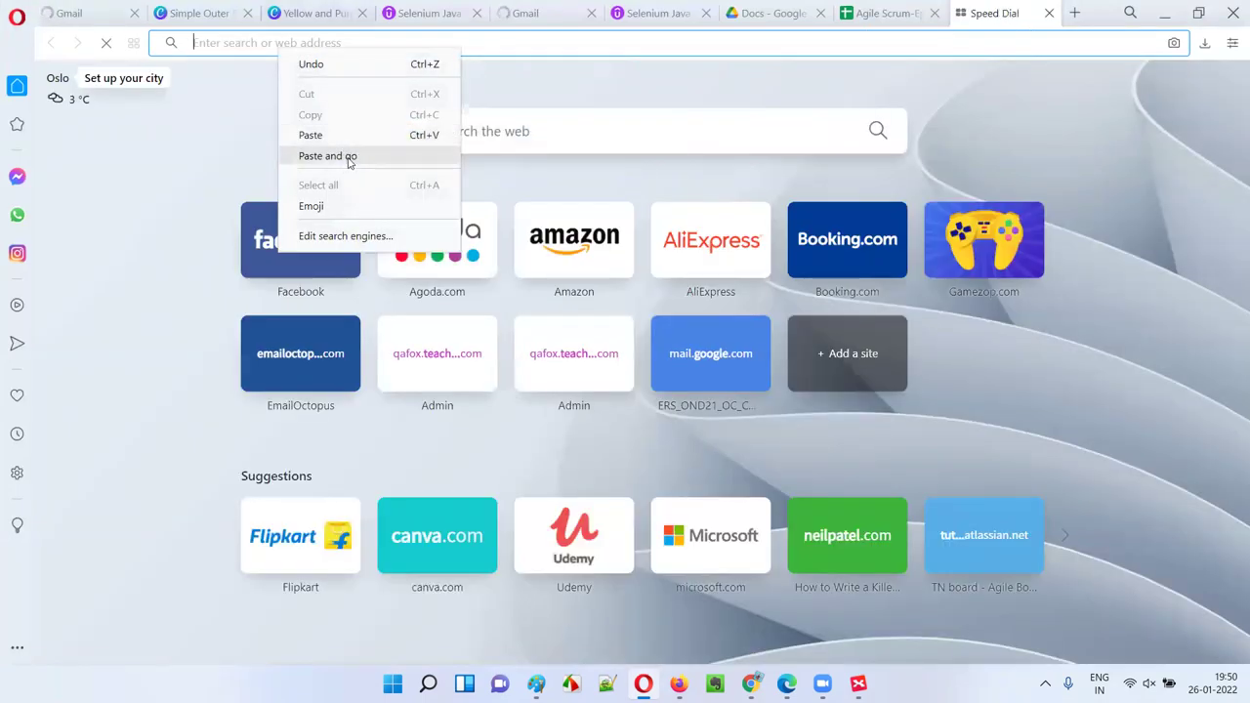
click(348, 158)
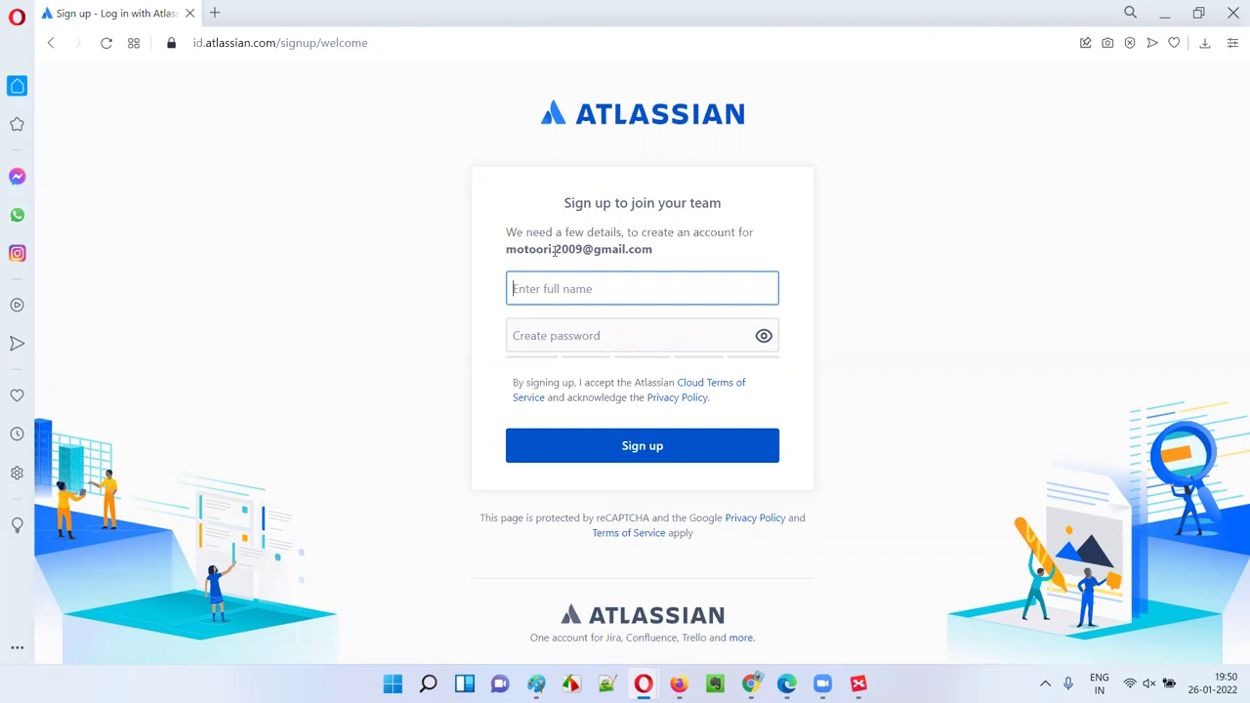
Step: Sign up with the tester's full name and a password, then skip the team type question
text(Tester Moto)
click(539, 339)
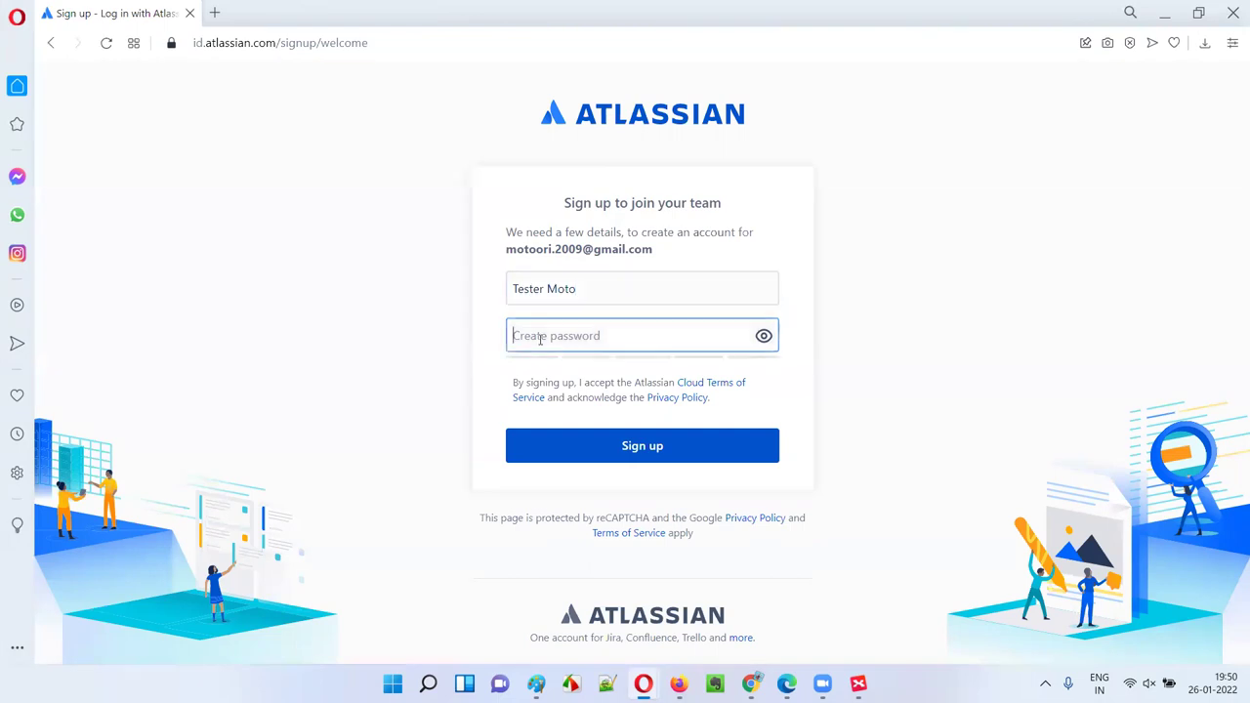
text(••••••••••)
click(644, 452)
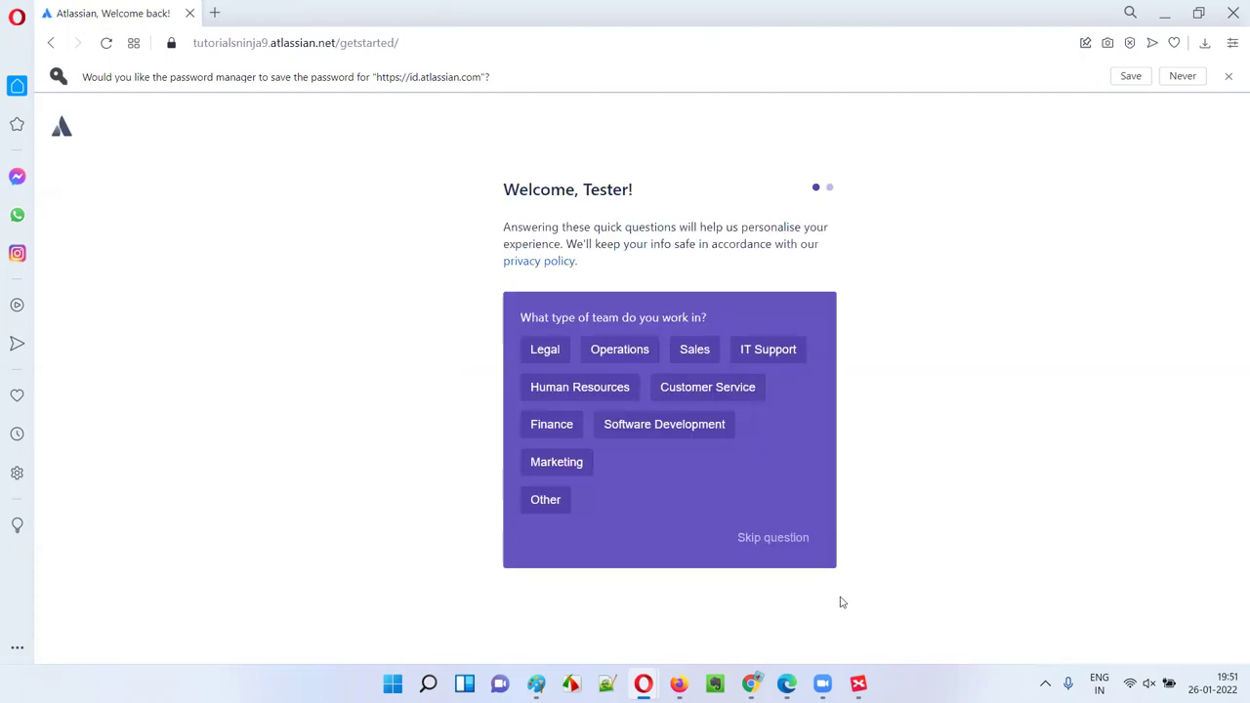
click(787, 537)
Step: Skip the last welcome question and open the account menu to confirm the signed-in tester
click(791, 518)
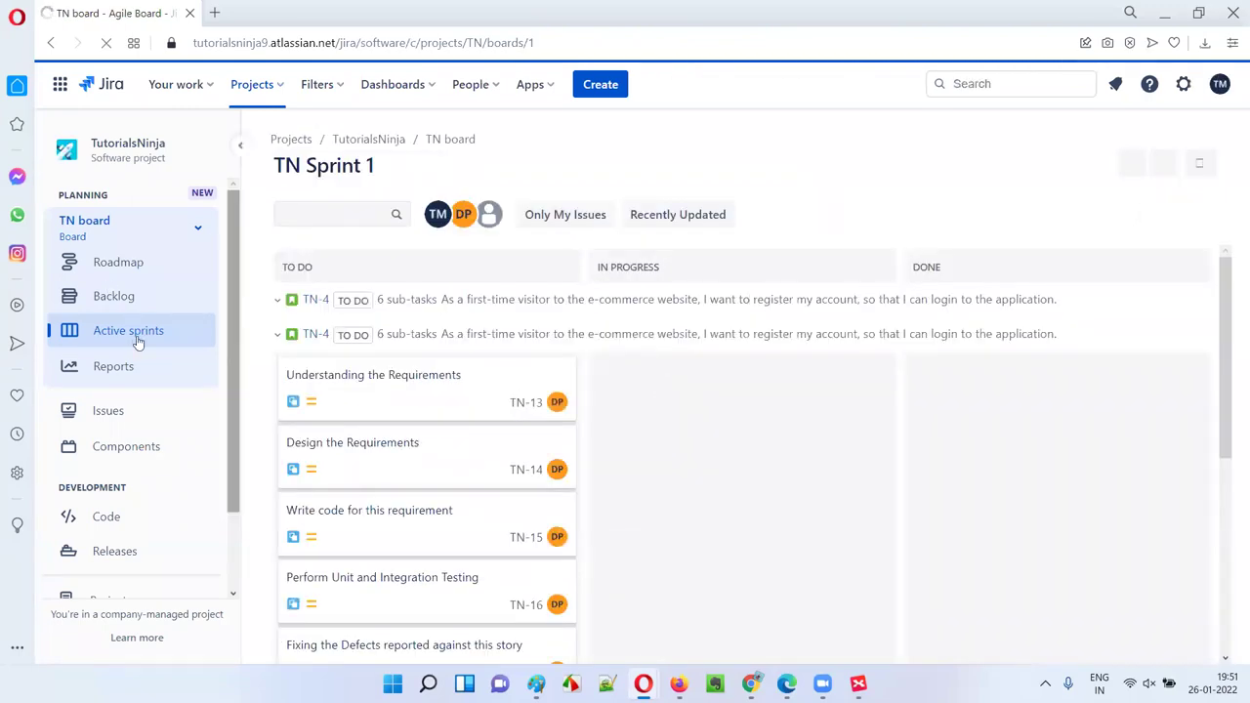
click(1218, 92)
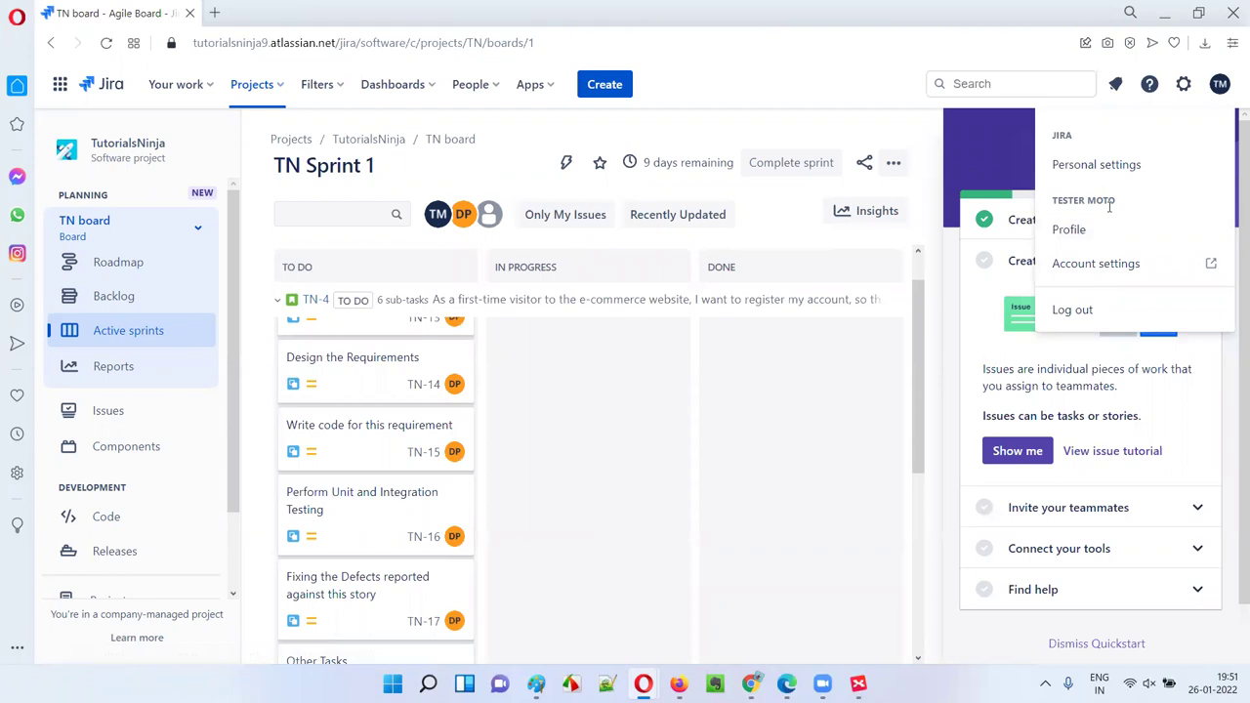
Step: Draw a rectangle around the Tester label in the Paint diagram
key(alt+Tab)
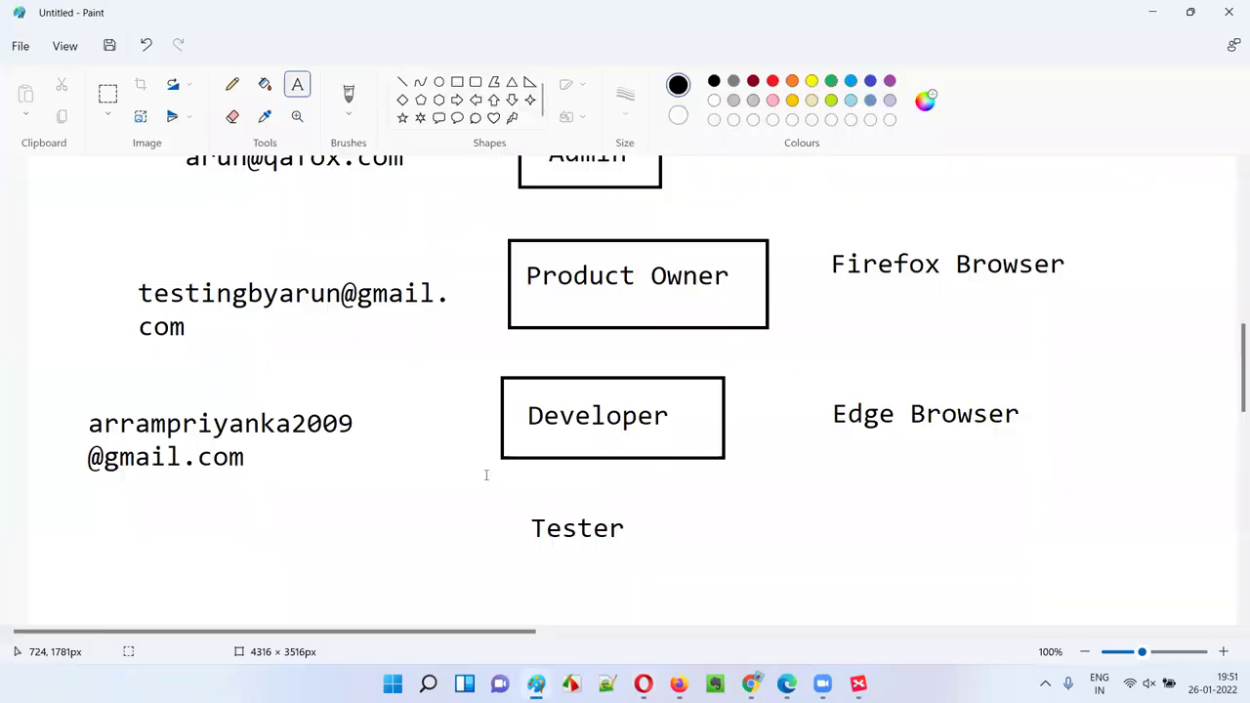
click(457, 81)
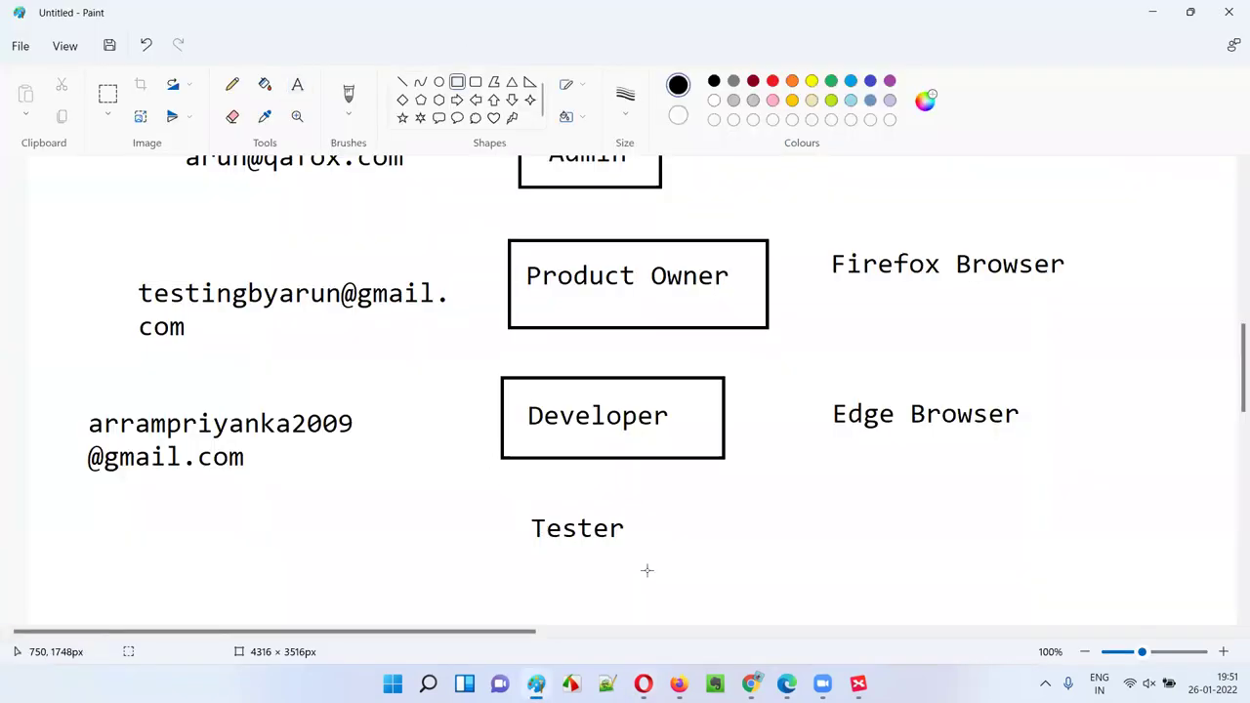
drag(656, 567, 513, 498)
Step: Add the tester's e-mail address at lower left and 'OperaBrowser' under Edge Browser
click(297, 84)
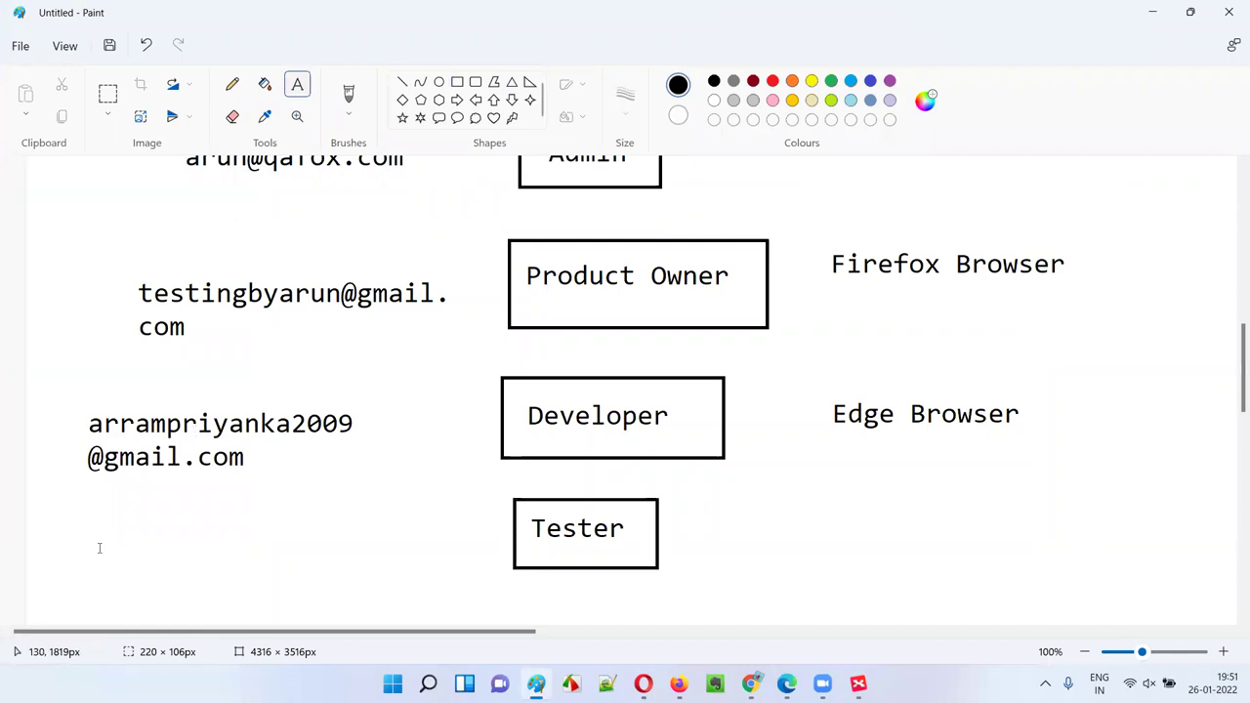
click(99, 530)
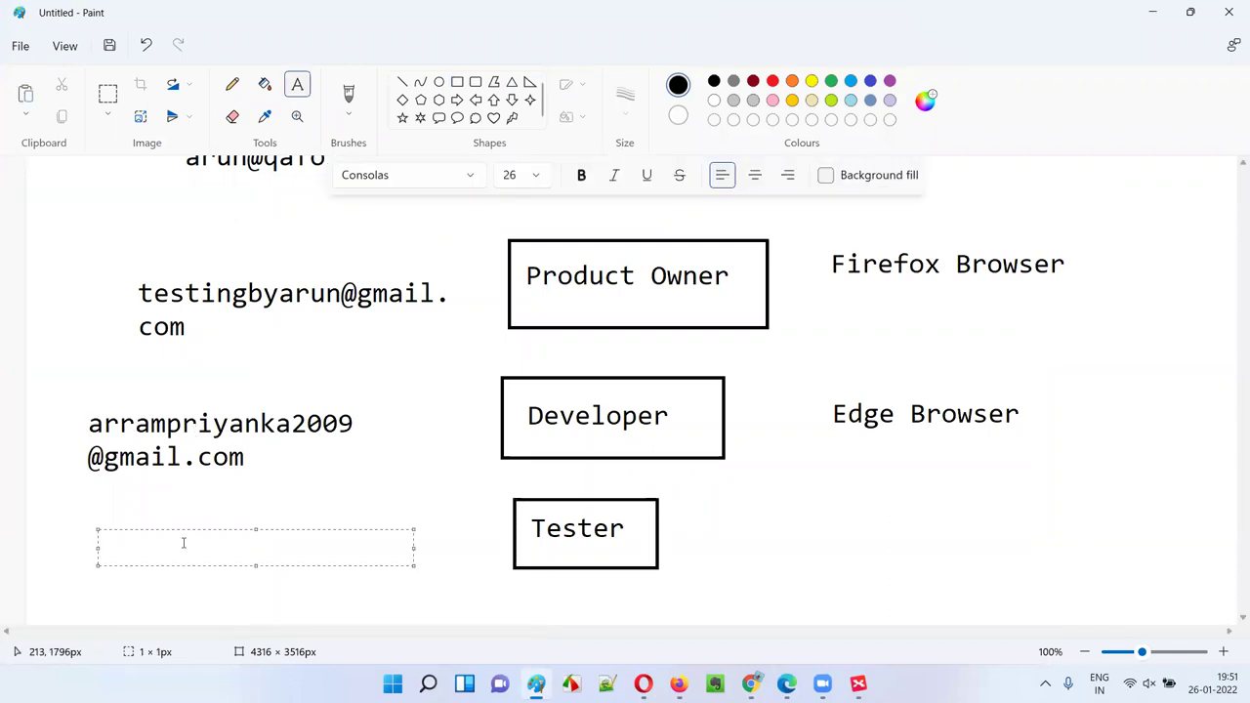
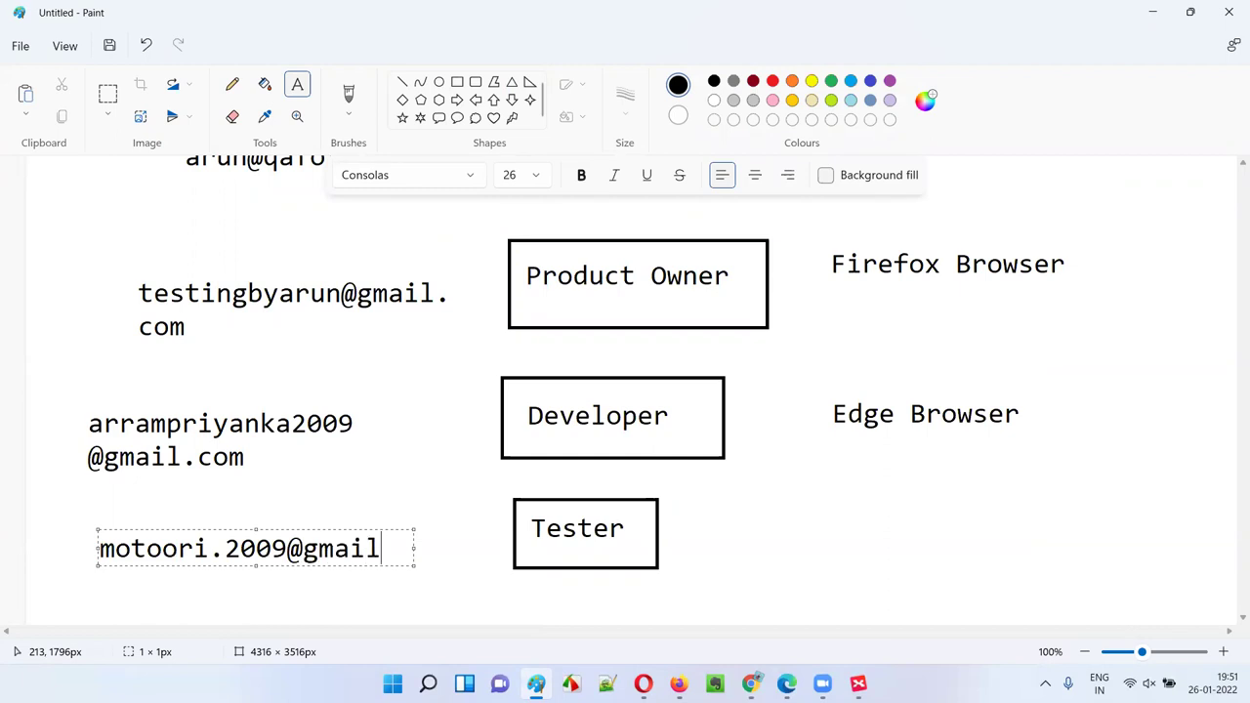
click(842, 538)
click(842, 527)
text(OperaBrowser)
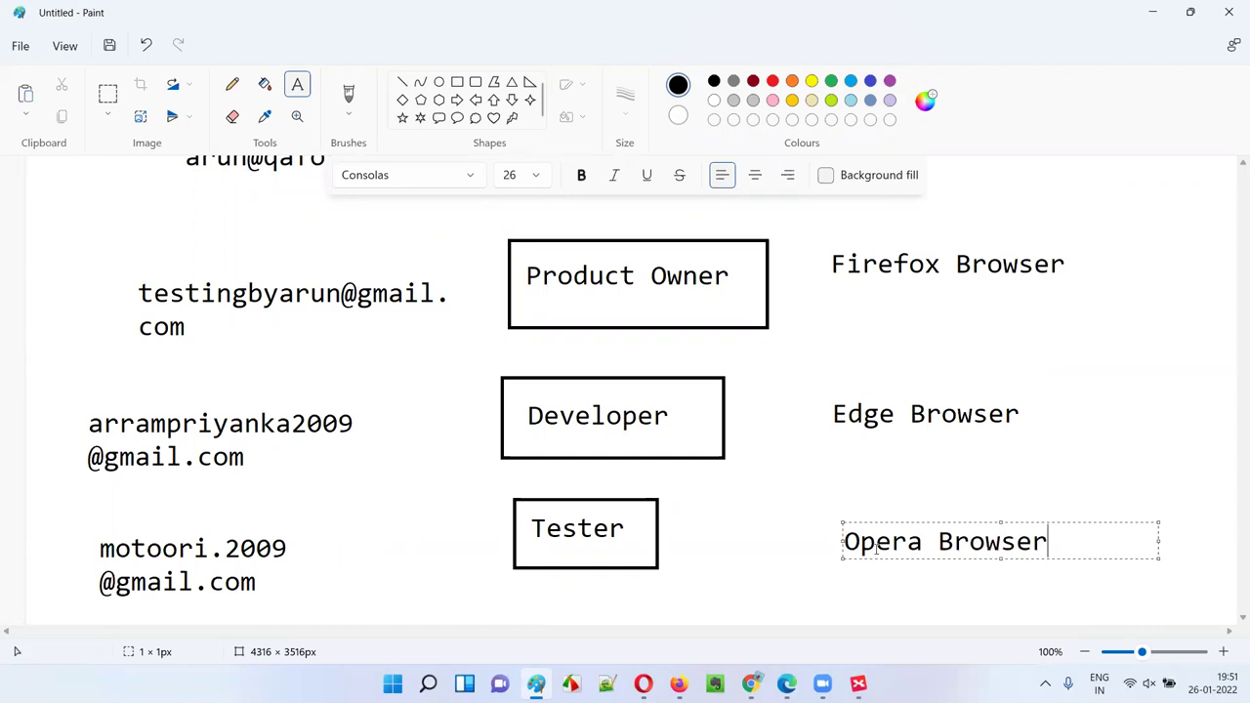
key(alt+Tab)
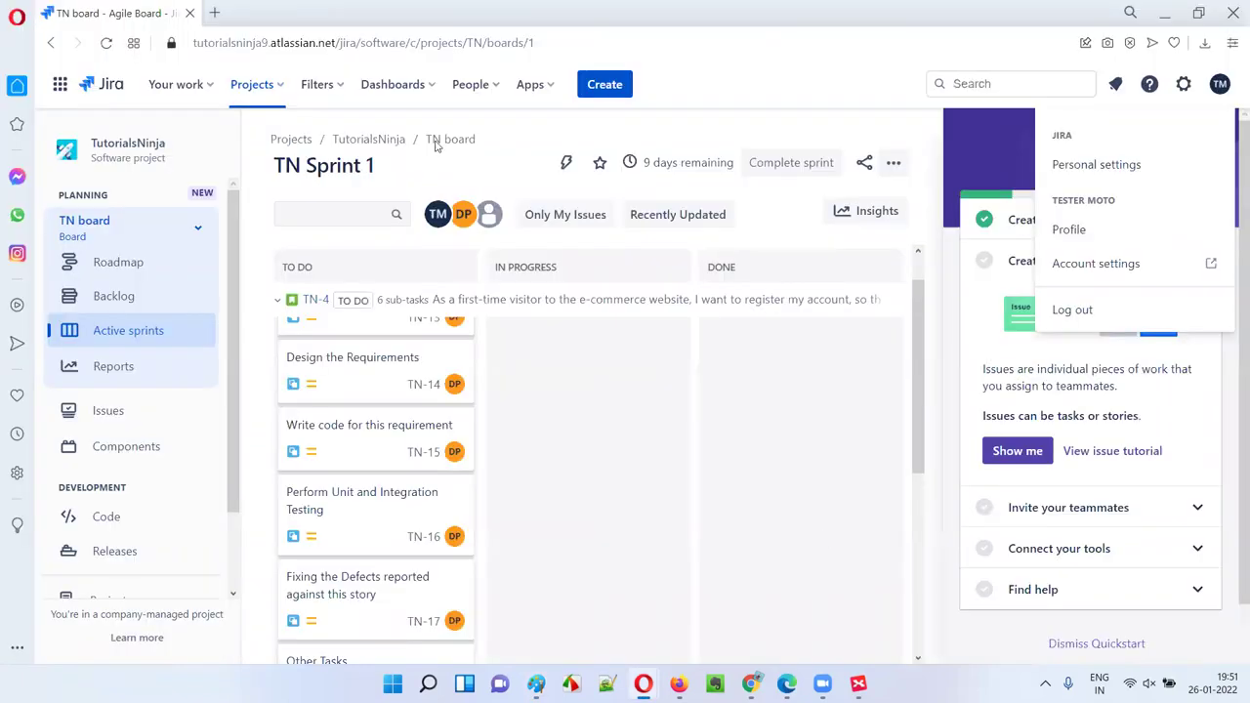
Step: Dismiss the Quickstart panel and open story TN-4's details from the board
click(927, 134)
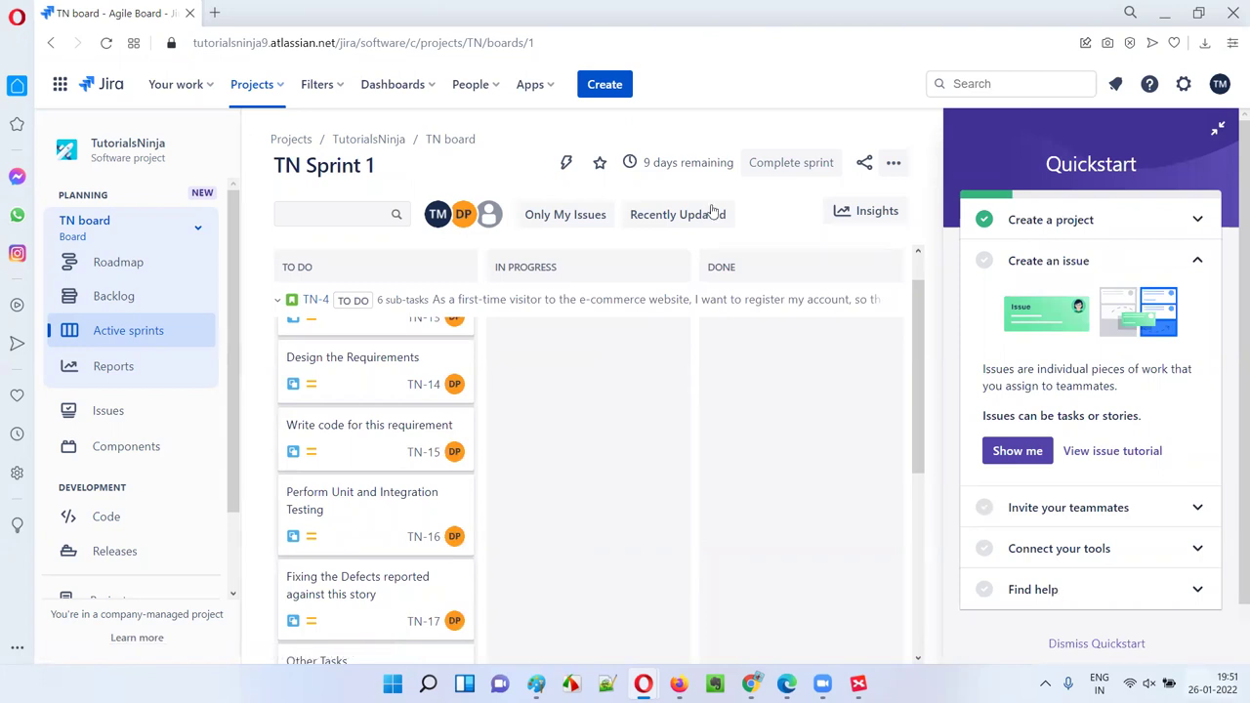
scroll(653, 407, up, 1)
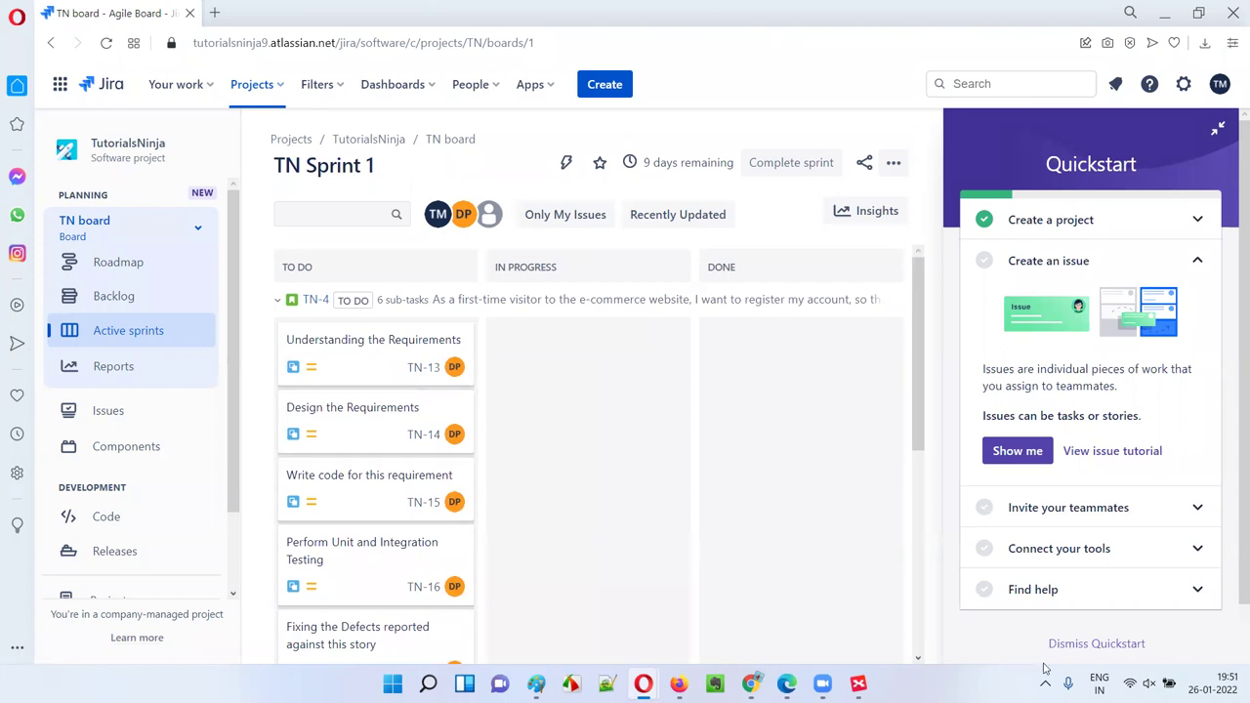
click(1068, 644)
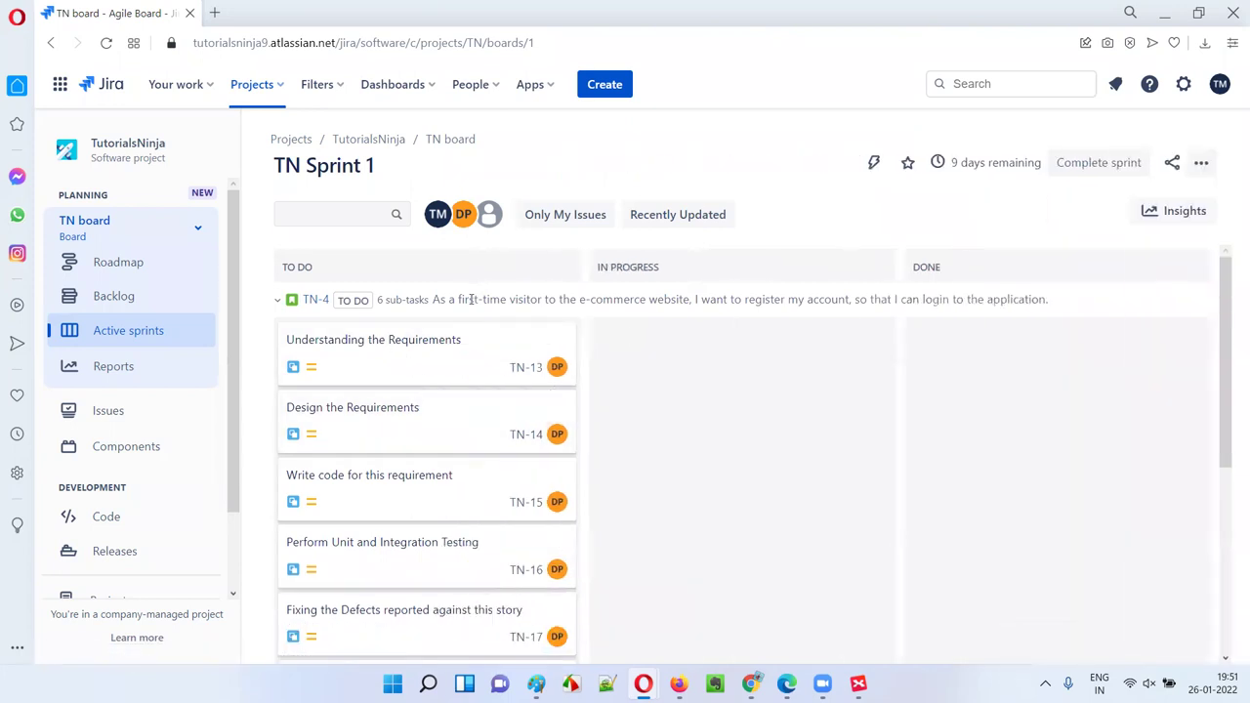
click(1220, 85)
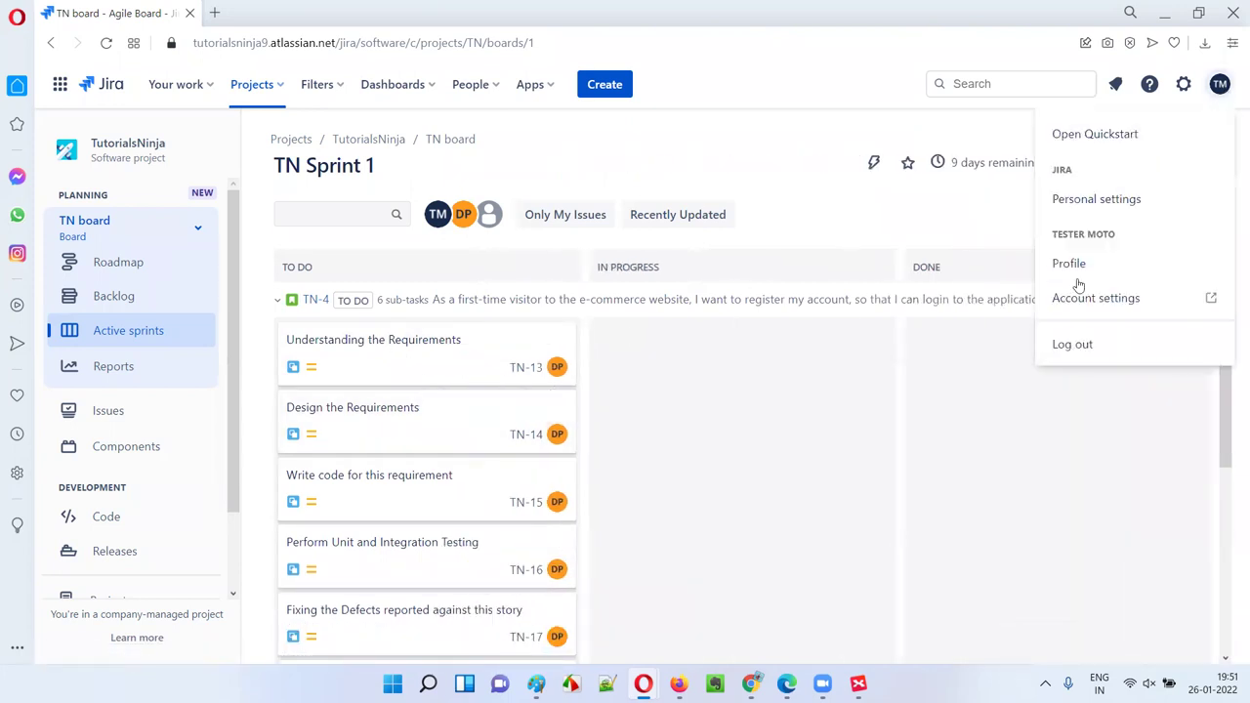
click(440, 391)
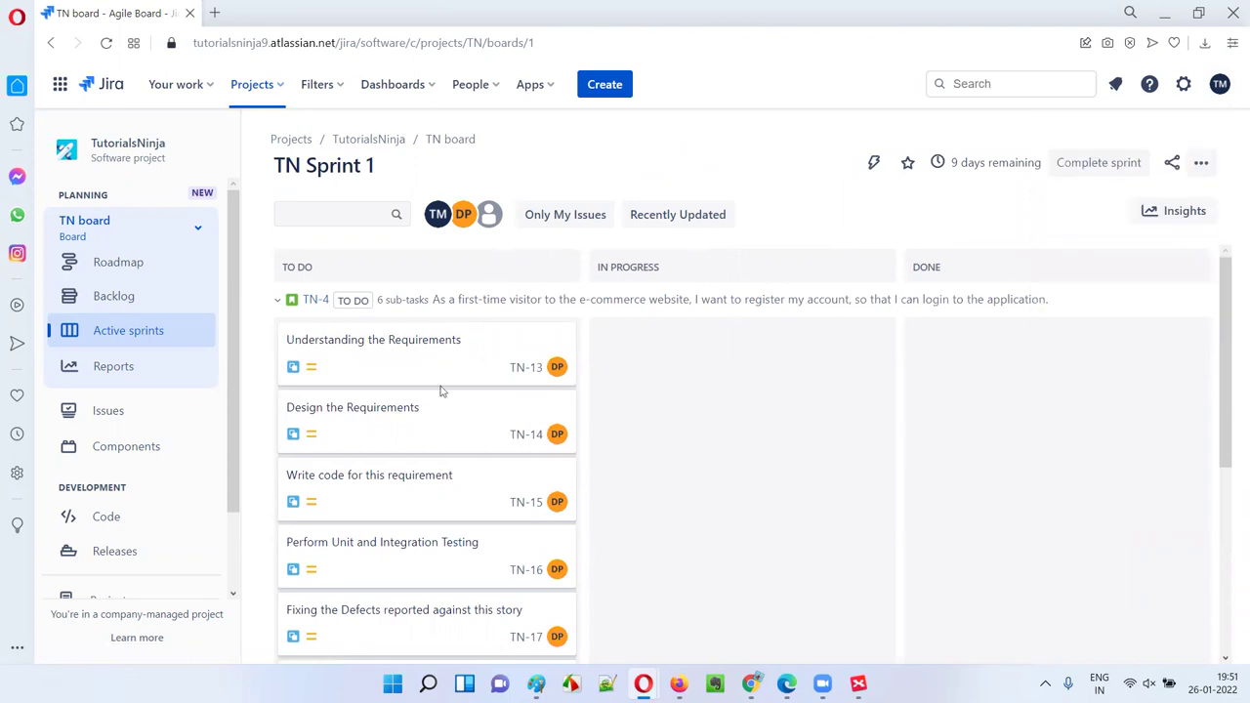
click(440, 298)
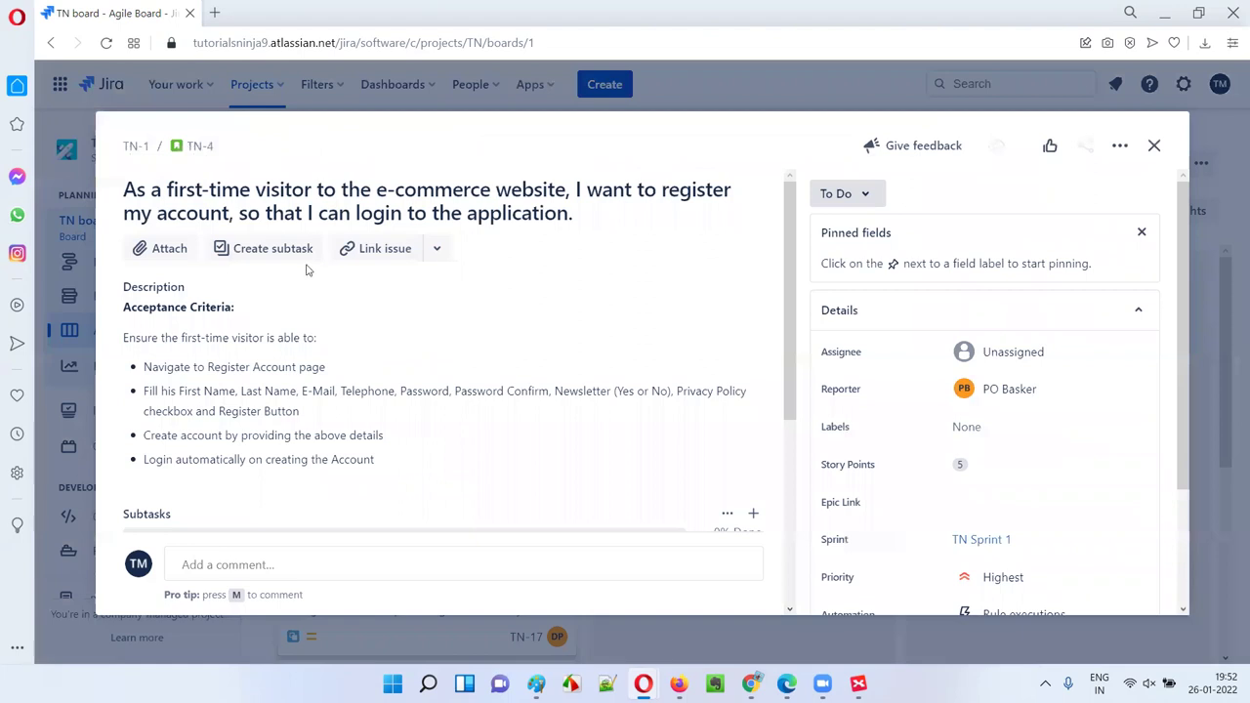
Step: Add the child issue 'Understanding the Requirements in testing point of view' to TN-4
click(281, 250)
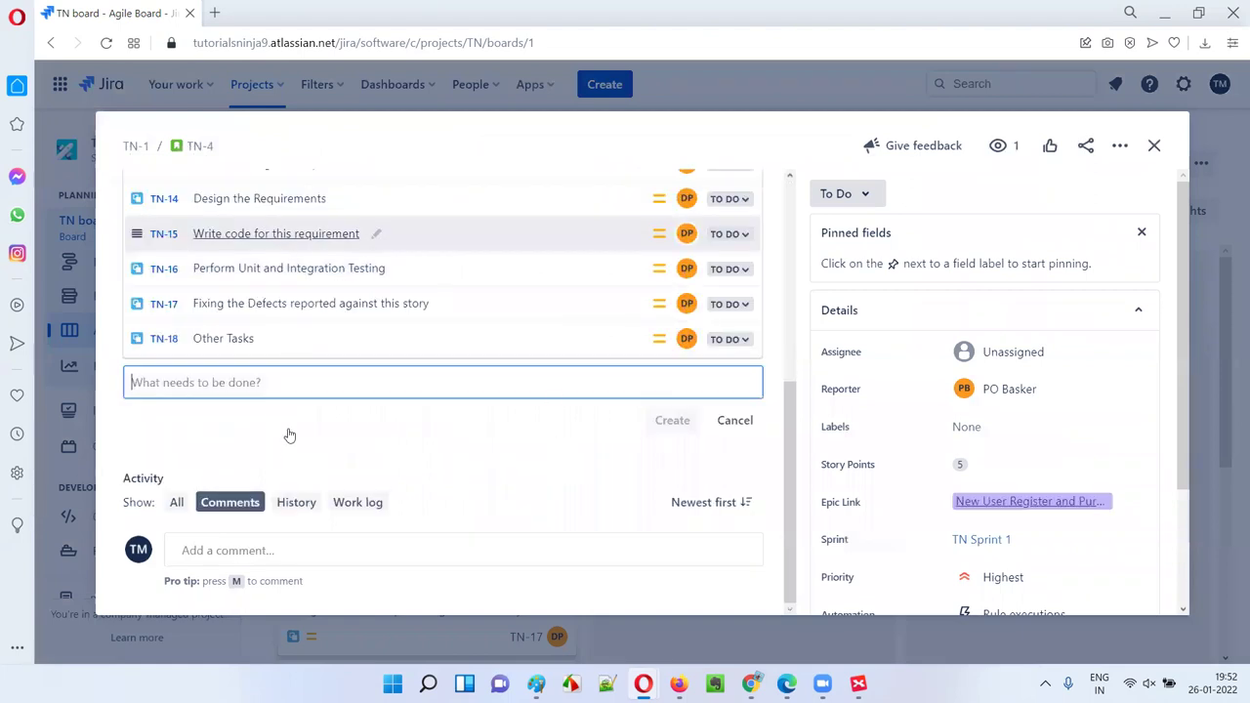
click(750, 683)
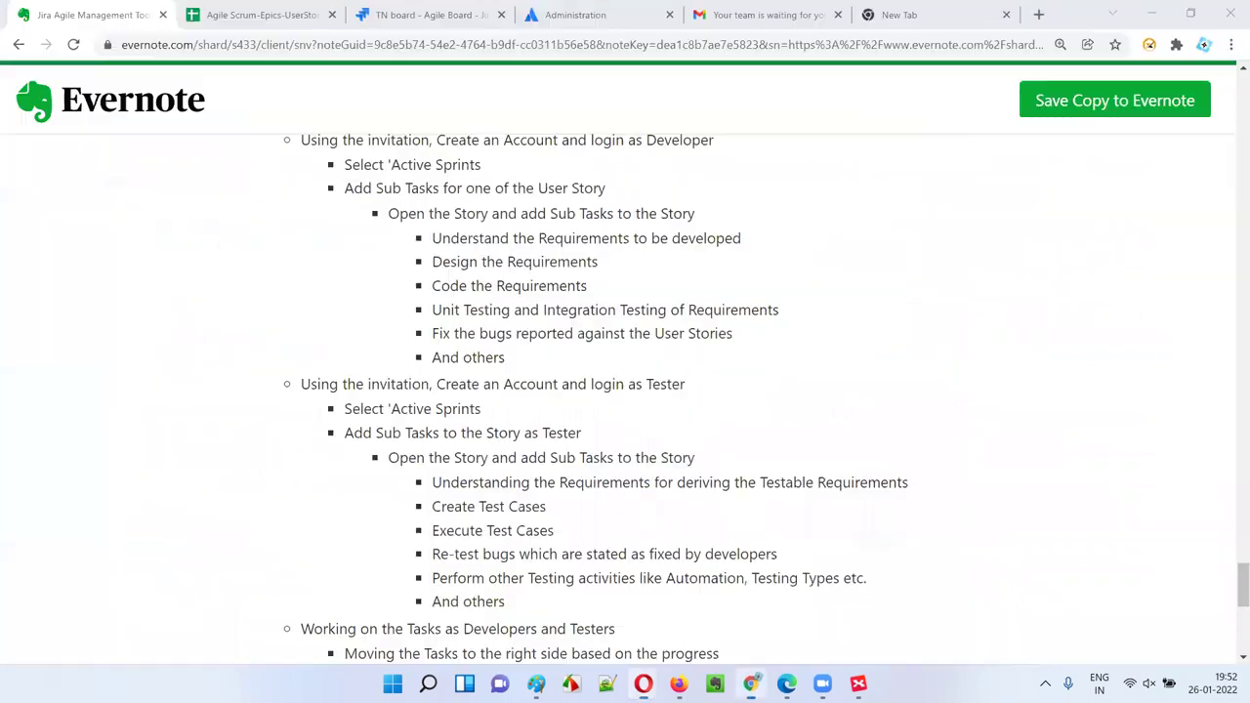
scroll(515, 432, down, 2)
drag(388, 286, 546, 337)
click(418, 314)
mouse_move(418, 314)
mouse_down()
mouse_move(645, 408)
mouse_move(625, 455)
mouse_up()
key(alt+Tab)
click(231, 385)
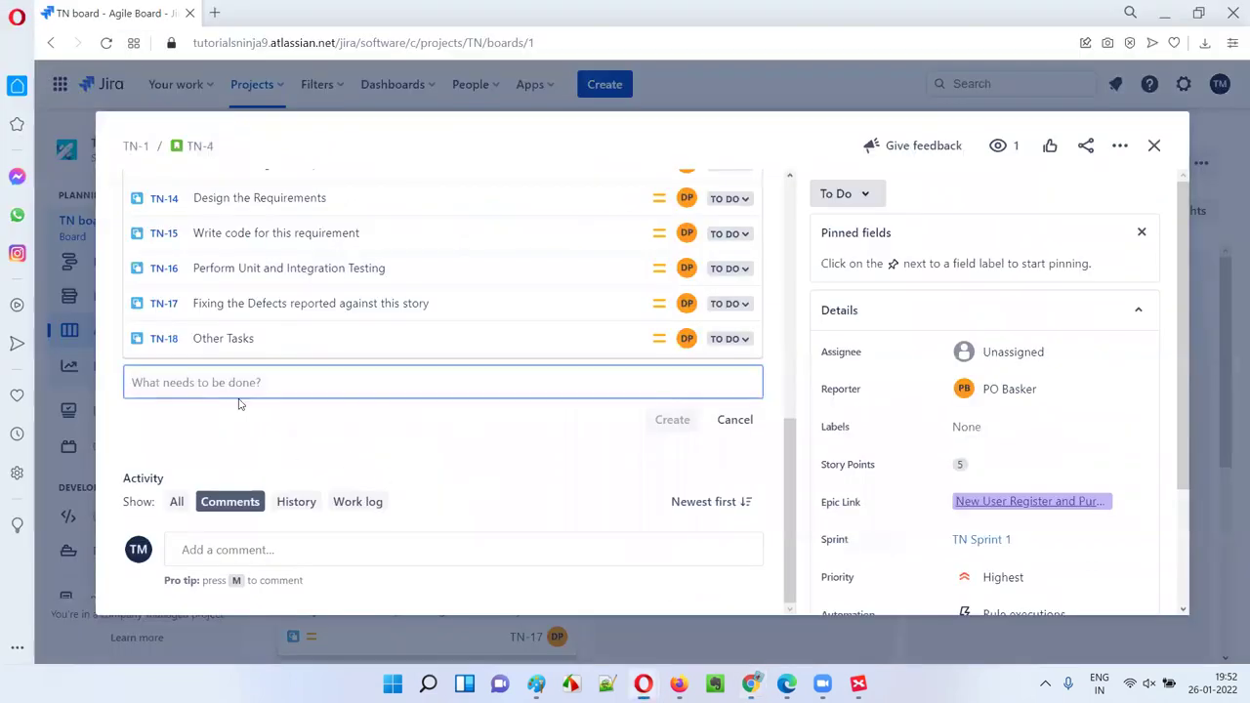
text(Understanding the Requi)
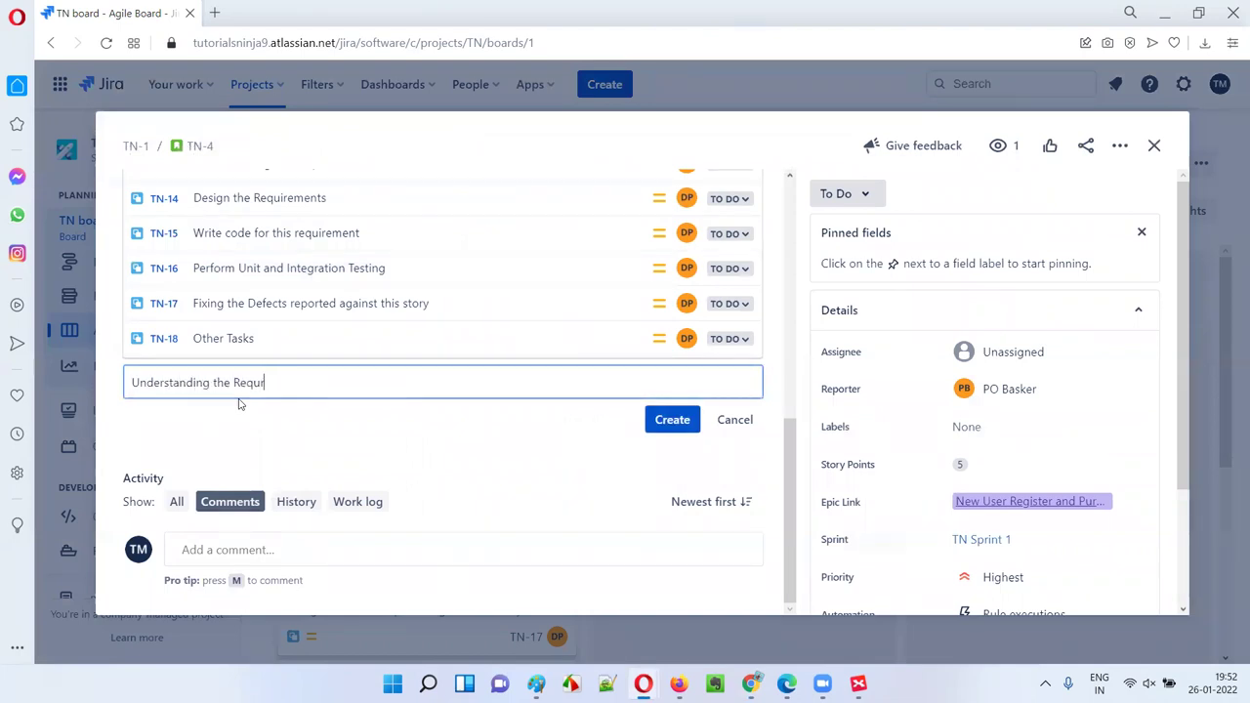
text(rements in testing point of view)
key(Return)
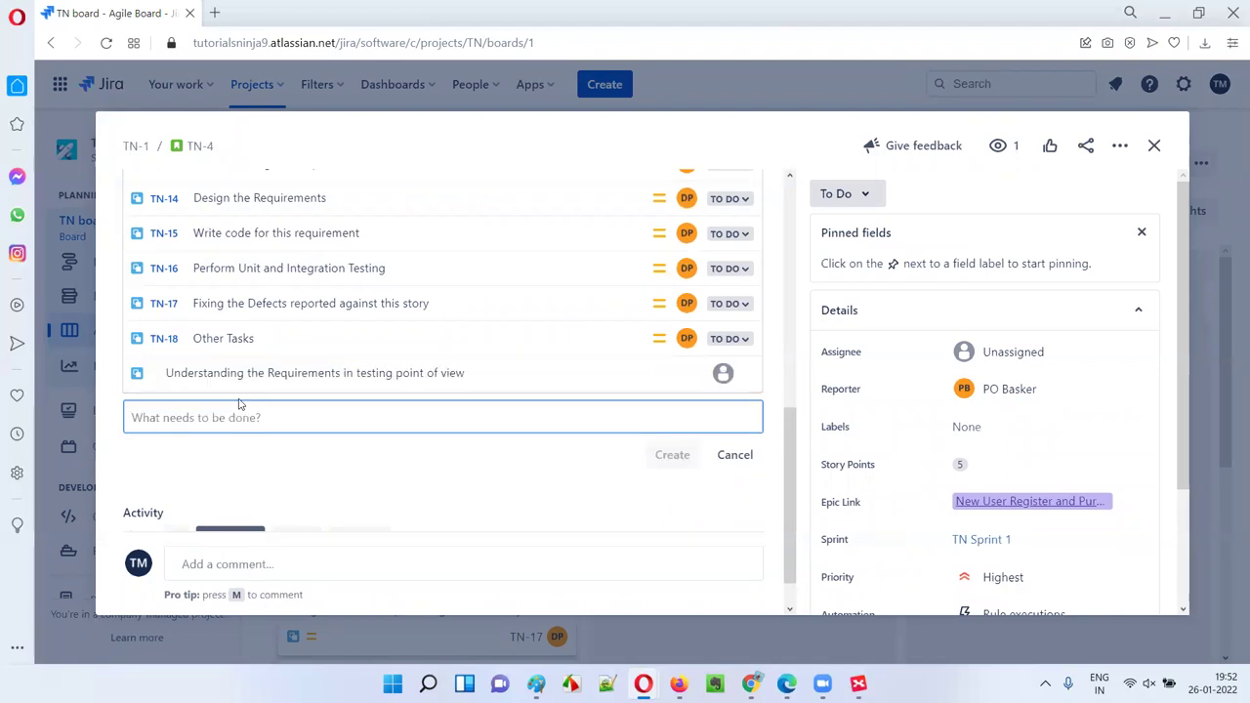
Step: Add the 'Creating Test Cases' and 'Executing Test Cases' child issues
key(alt+Tab)
key(alt+Tab)
text(Crea)
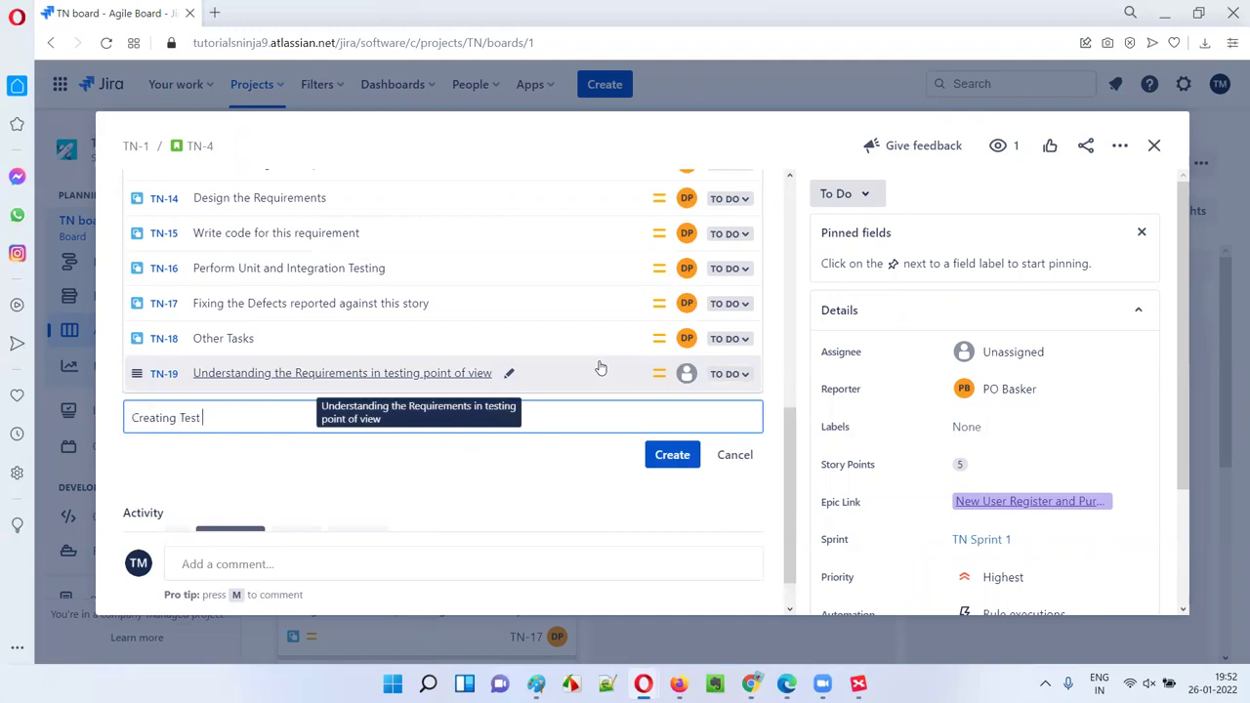
text(ting Test Cases)
key(Return)
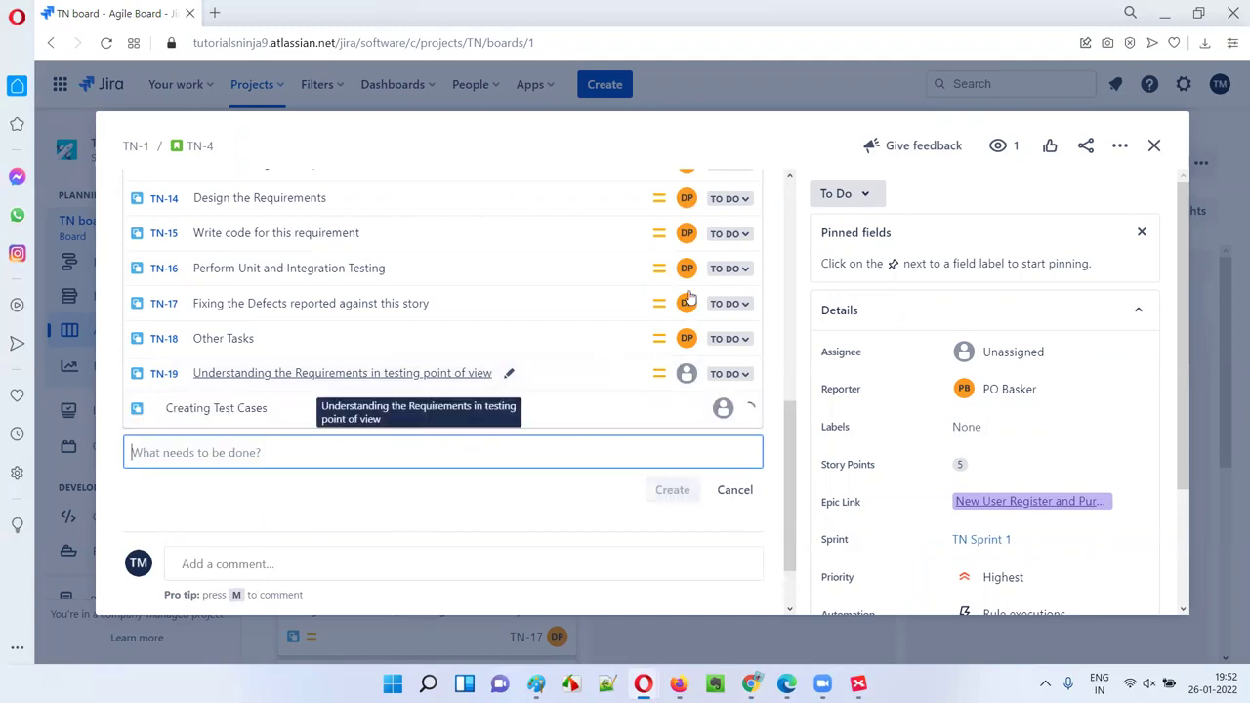
key(alt+Tab)
key(alt+Tab)
text(Executing )
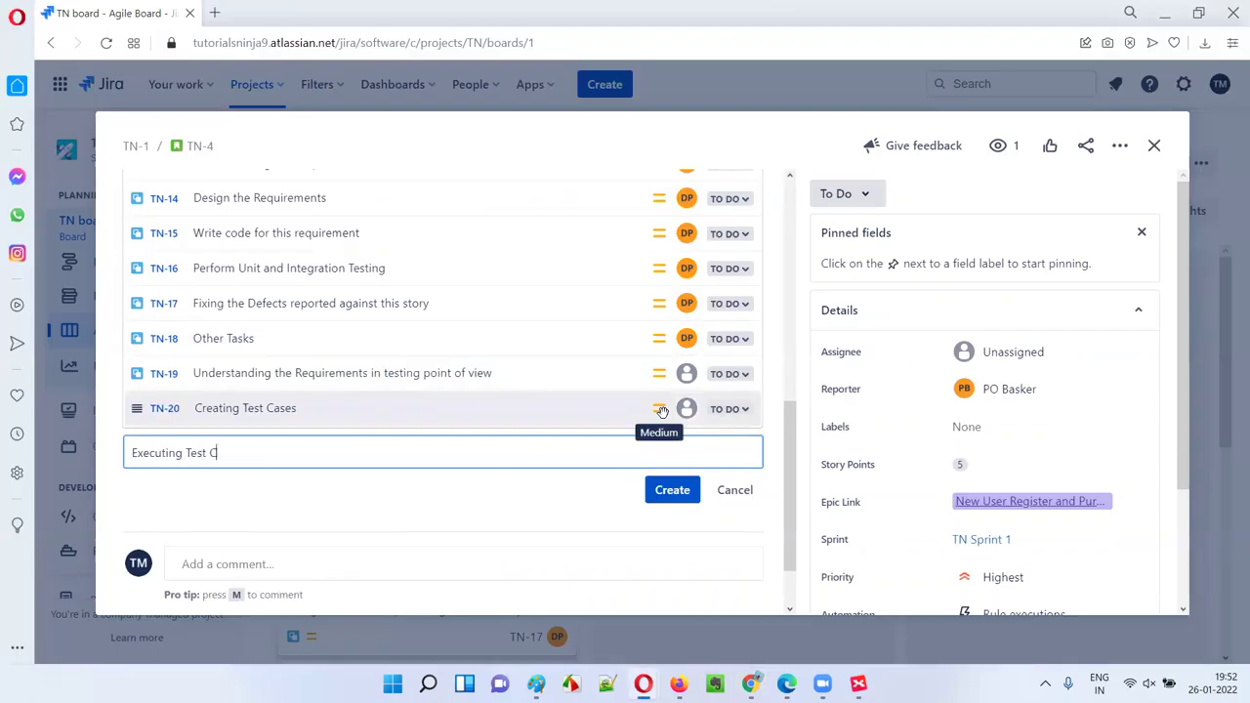
text(Test Cases)
key(Return)
key(alt+Tab)
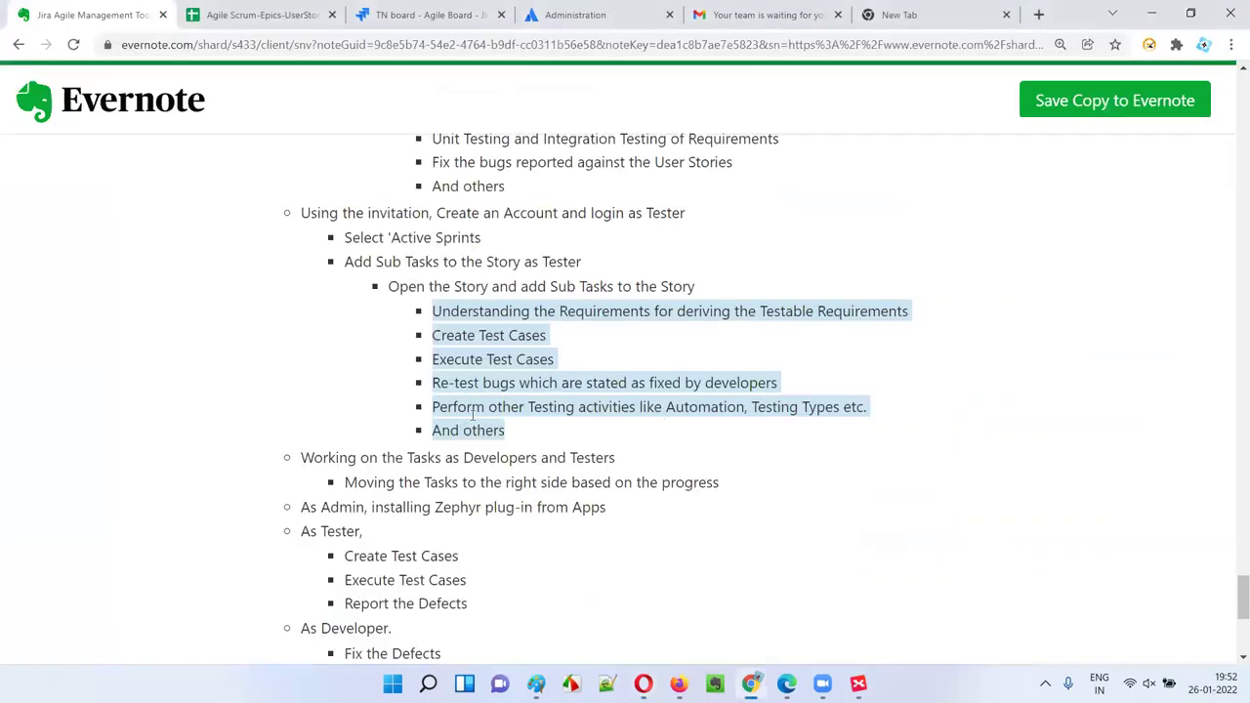
key(alt+Tab)
Step: Add 'Reporting Defects and Re-testing fixed defects' and 'Other Tasks - Automation Testing' child issues
text(Rep)
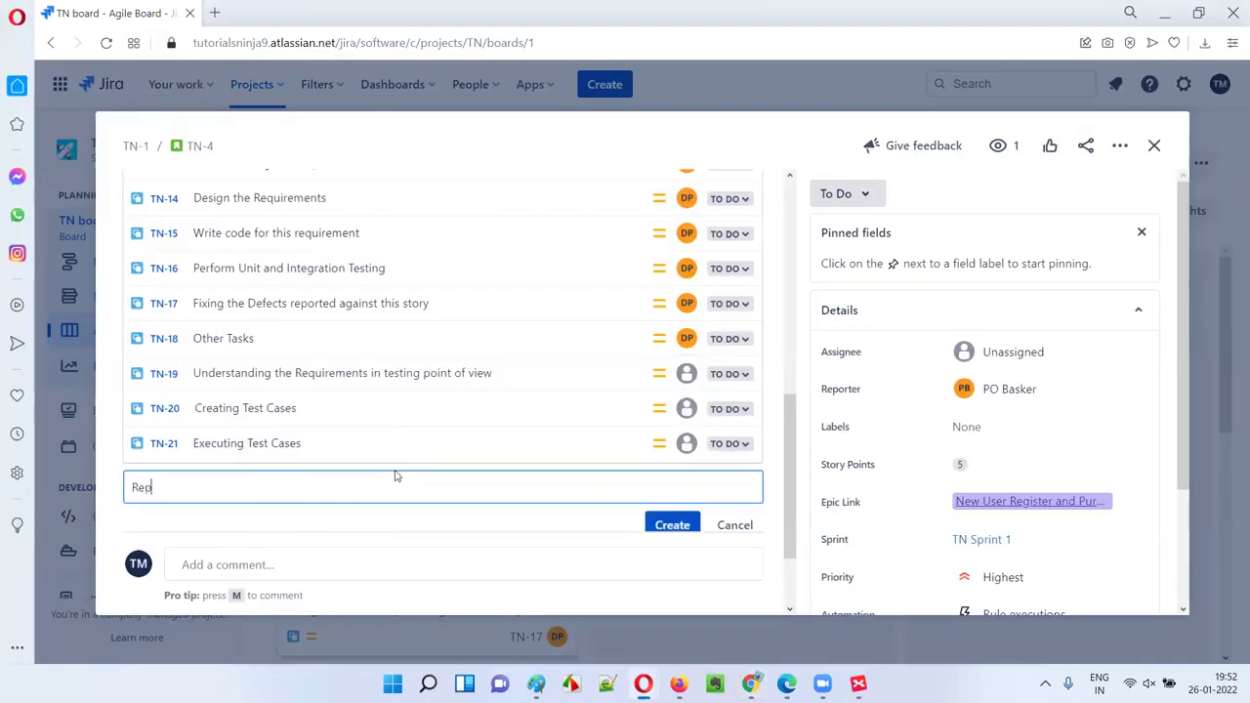
text(orting Defects and)
key(alt+Tab)
key(alt+Tab)
text(Re-test)
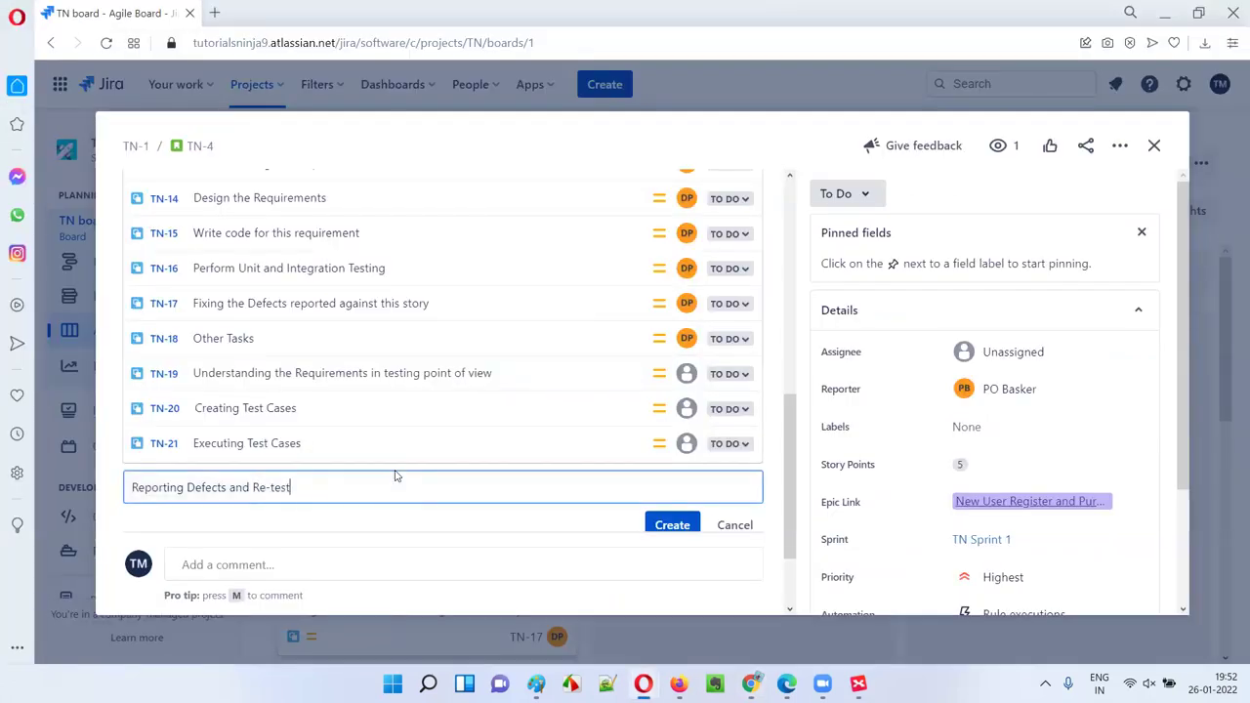
text(ing fixed defects)
key(Return)
key(alt+Tab)
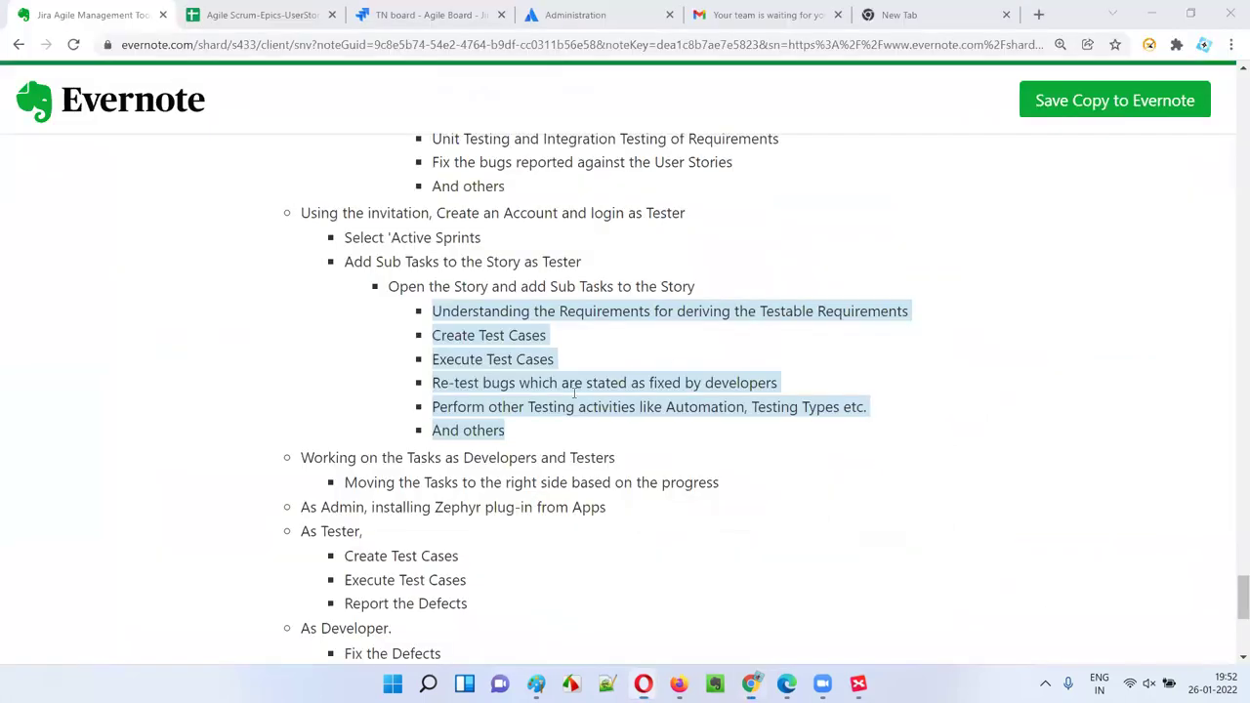
key(alt+Tab)
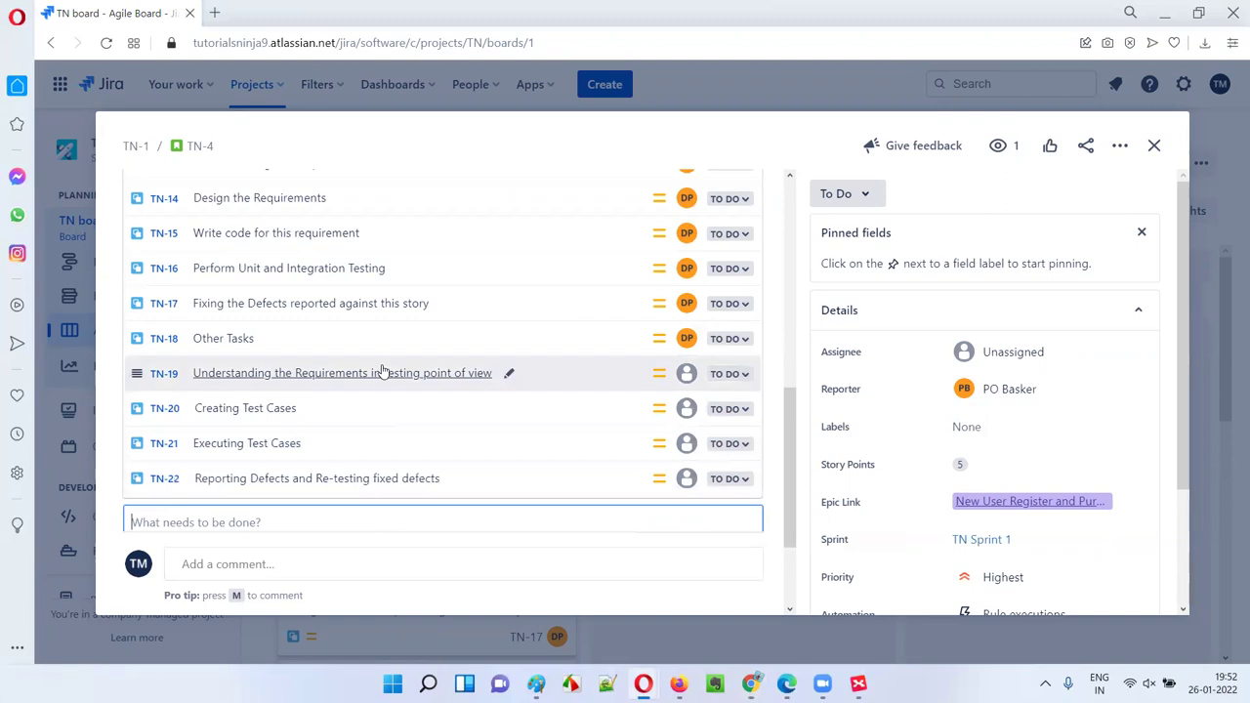
scroll(233, 427, down, 1)
text(O)
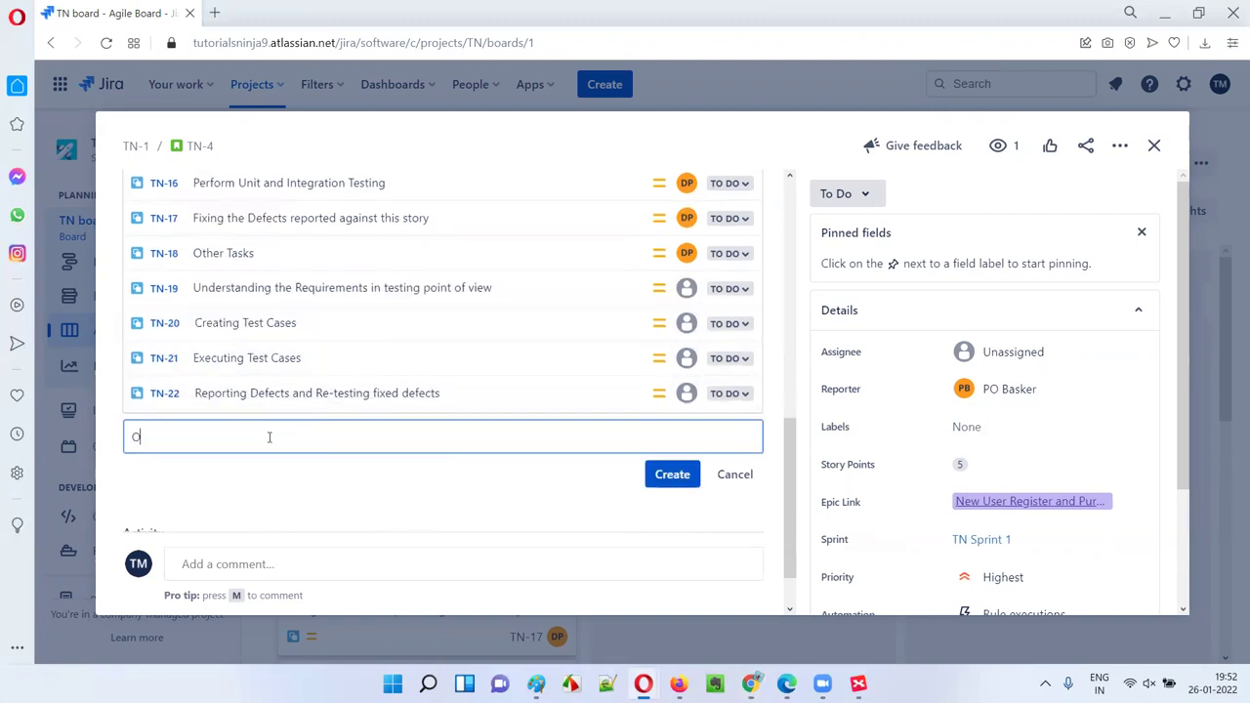
text(ther Tasks - Automation, Testing Types etc.)
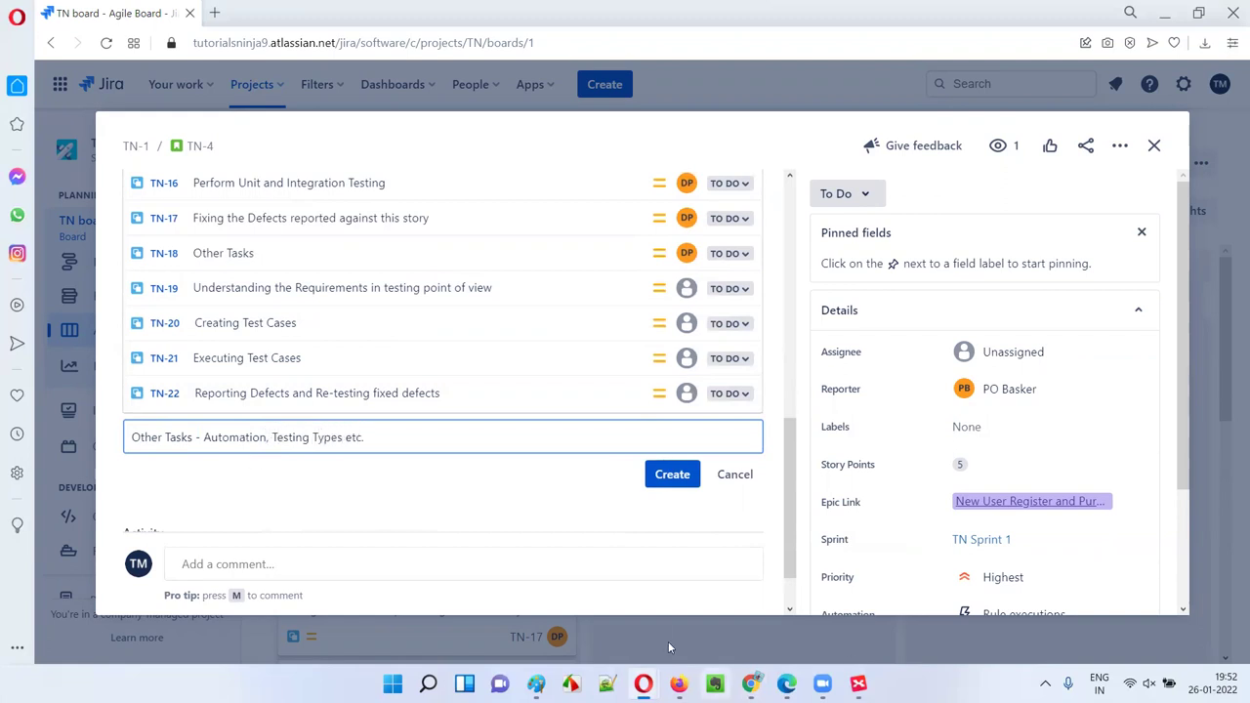
click(672, 474)
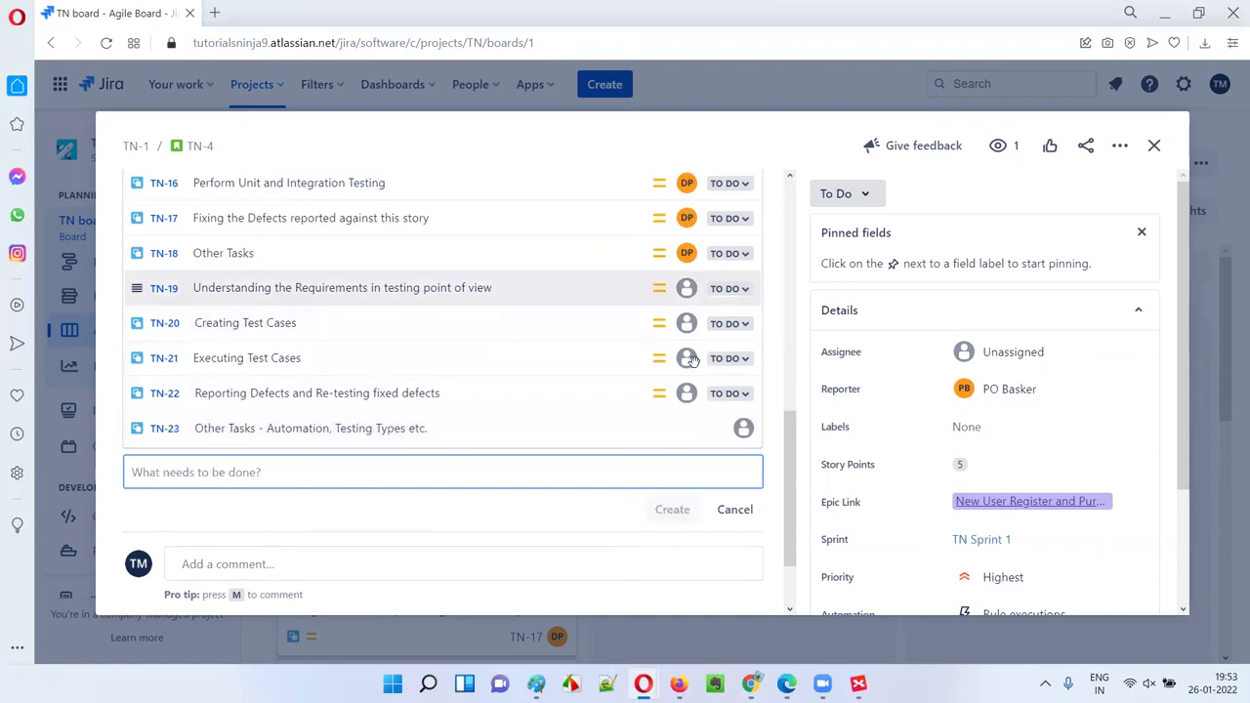
Step: Assign each testing sub-task TN-19, TN-20, TN-21, TN-22 and TN-23 to the tester
click(688, 297)
click(522, 298)
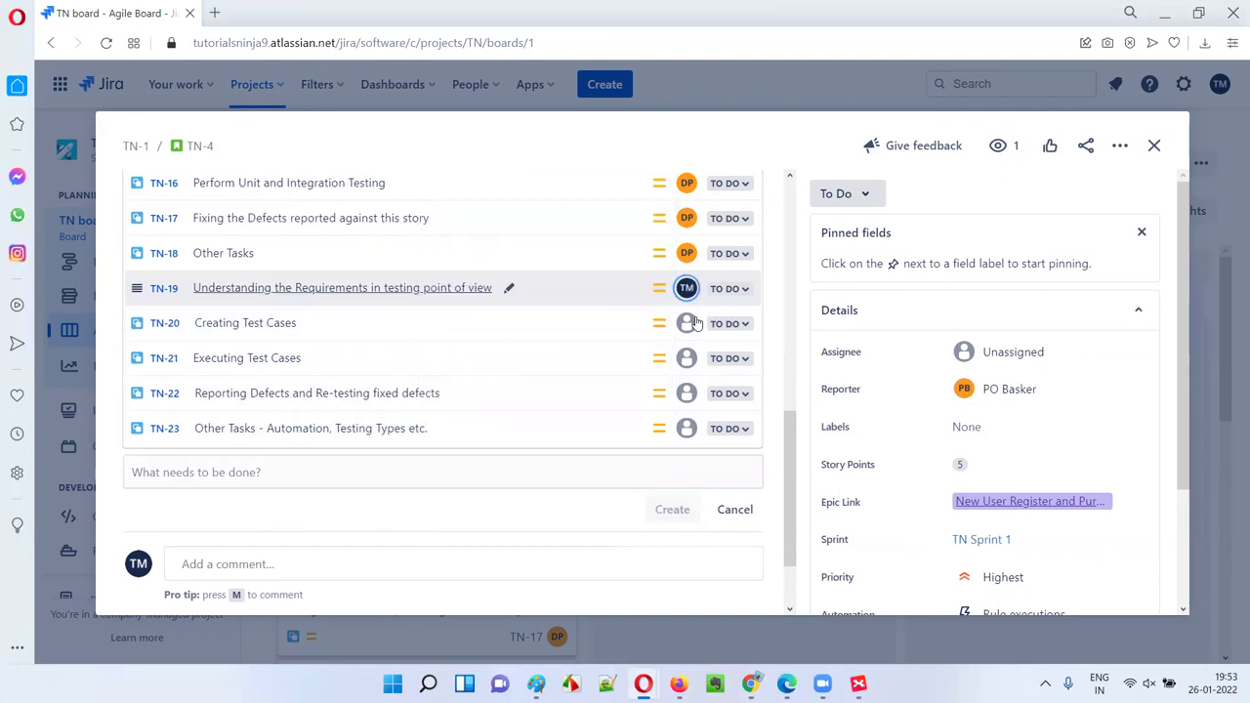
click(687, 323)
click(503, 330)
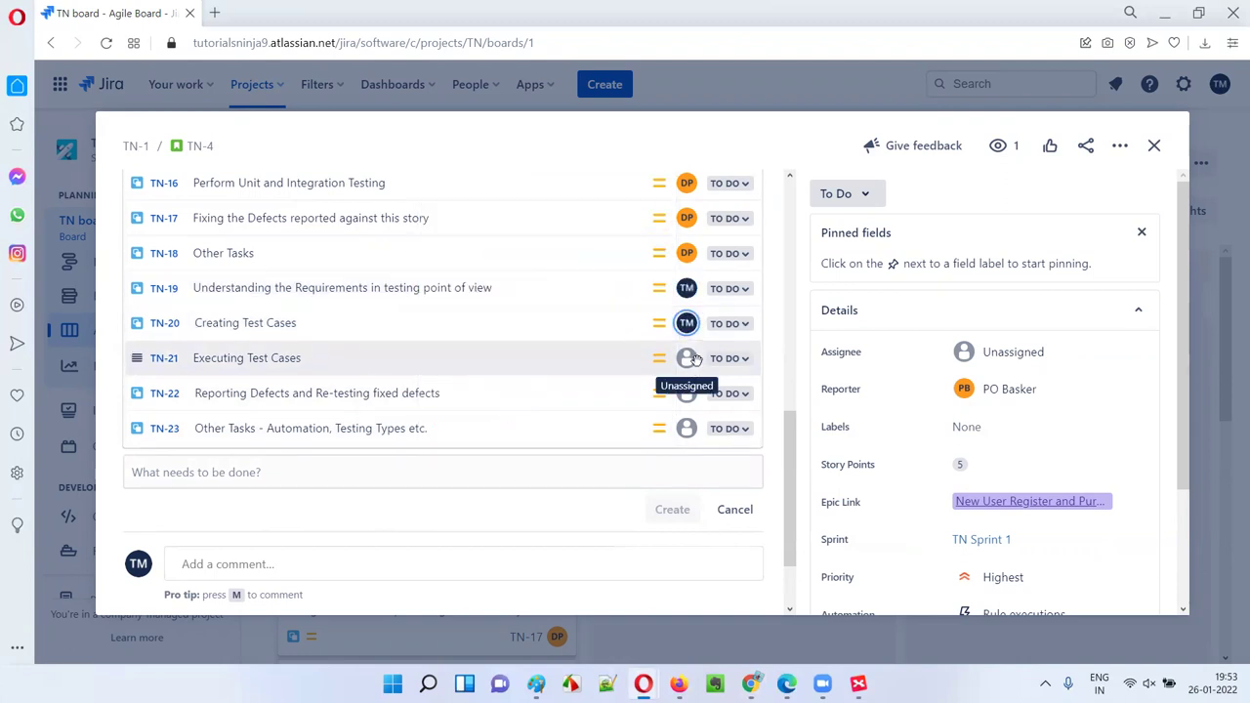
click(688, 358)
click(500, 364)
click(687, 392)
click(508, 402)
click(687, 428)
click(506, 427)
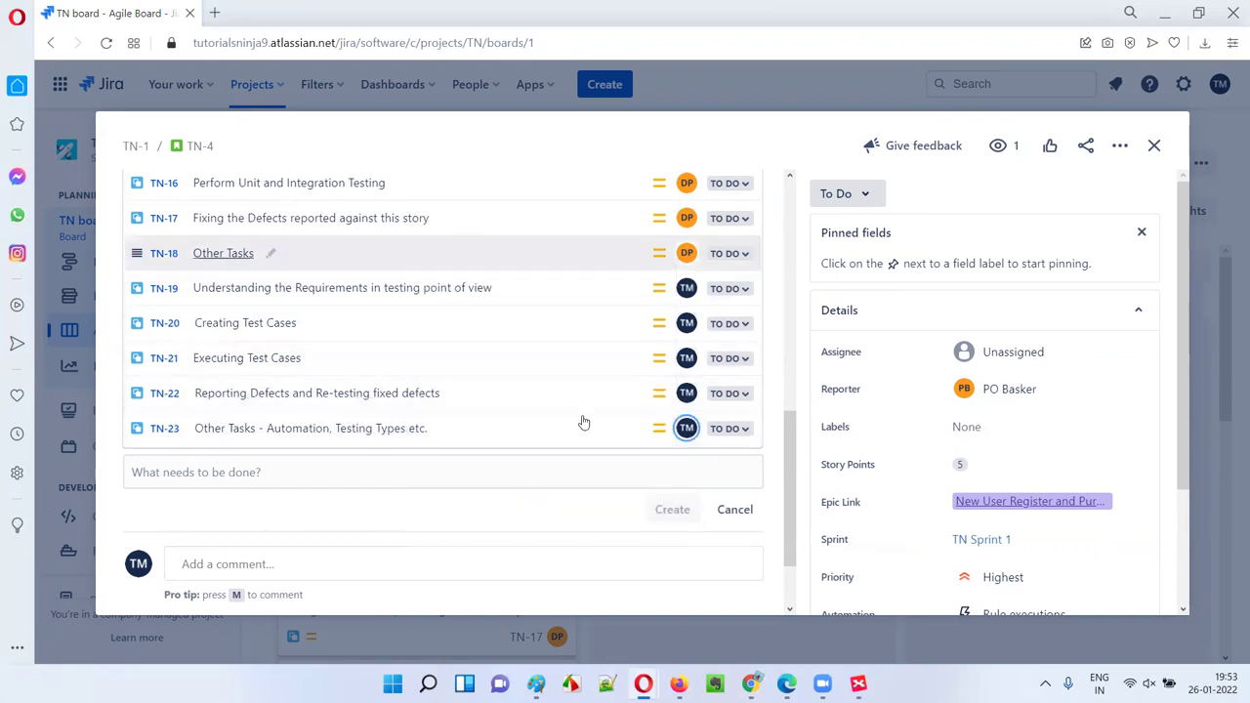
Step: Close the story to return to the TN Sprint 1 board
scroll(599, 285, up, 2)
scroll(599, 284, up, 2)
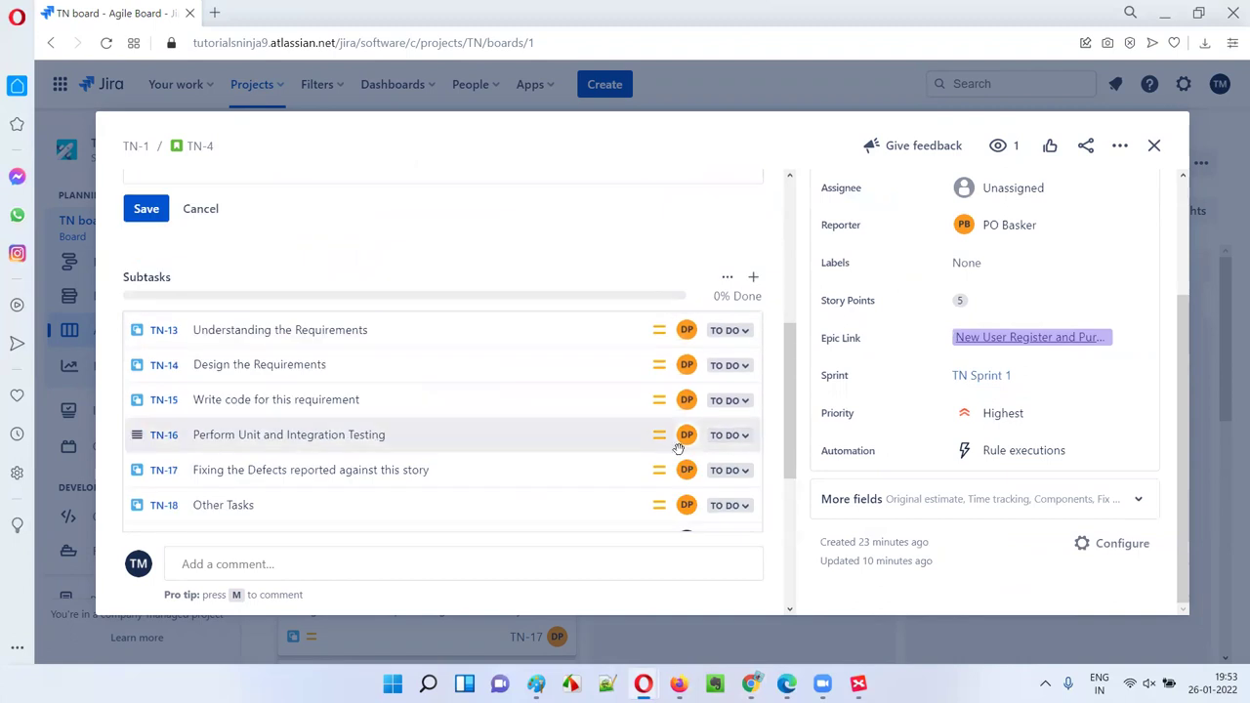
scroll(521, 220, down, 4)
scroll(440, 308, up, 5)
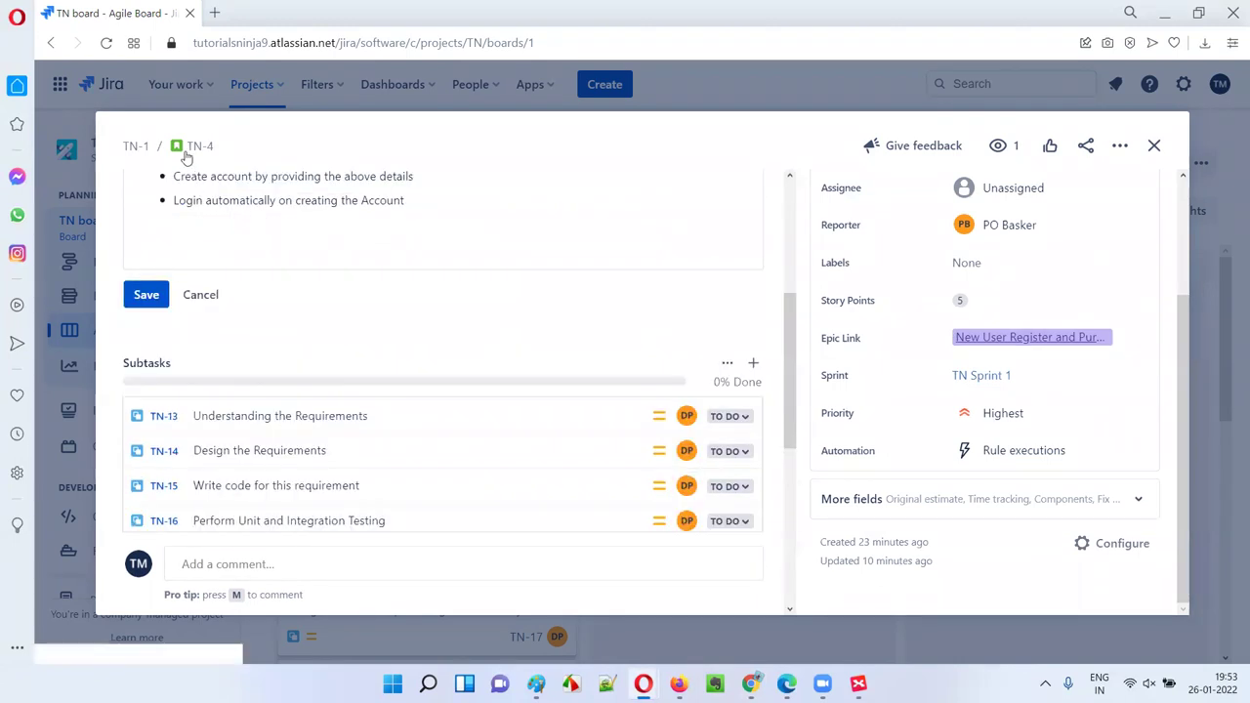
click(1153, 146)
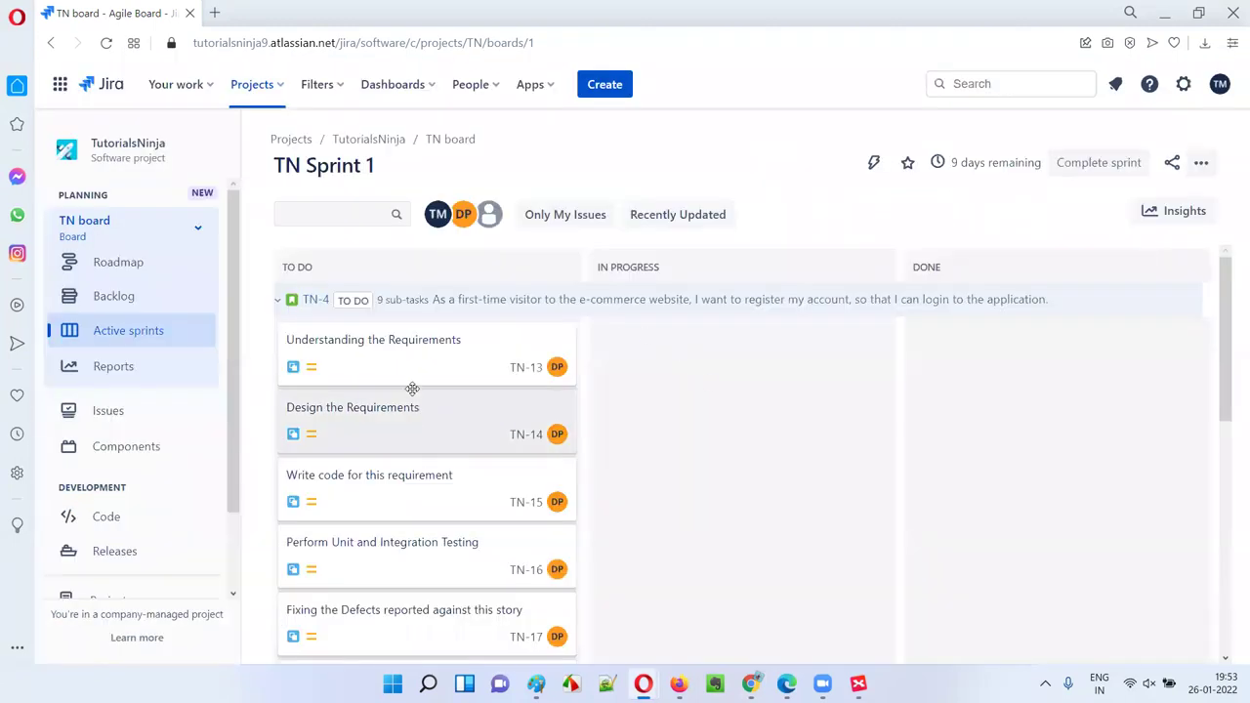
Step: Look over the board's new tester sub-tasks TN-19 to TN-23, then return to Evernote
scroll(713, 452, down, 8)
scroll(711, 453, down, 1)
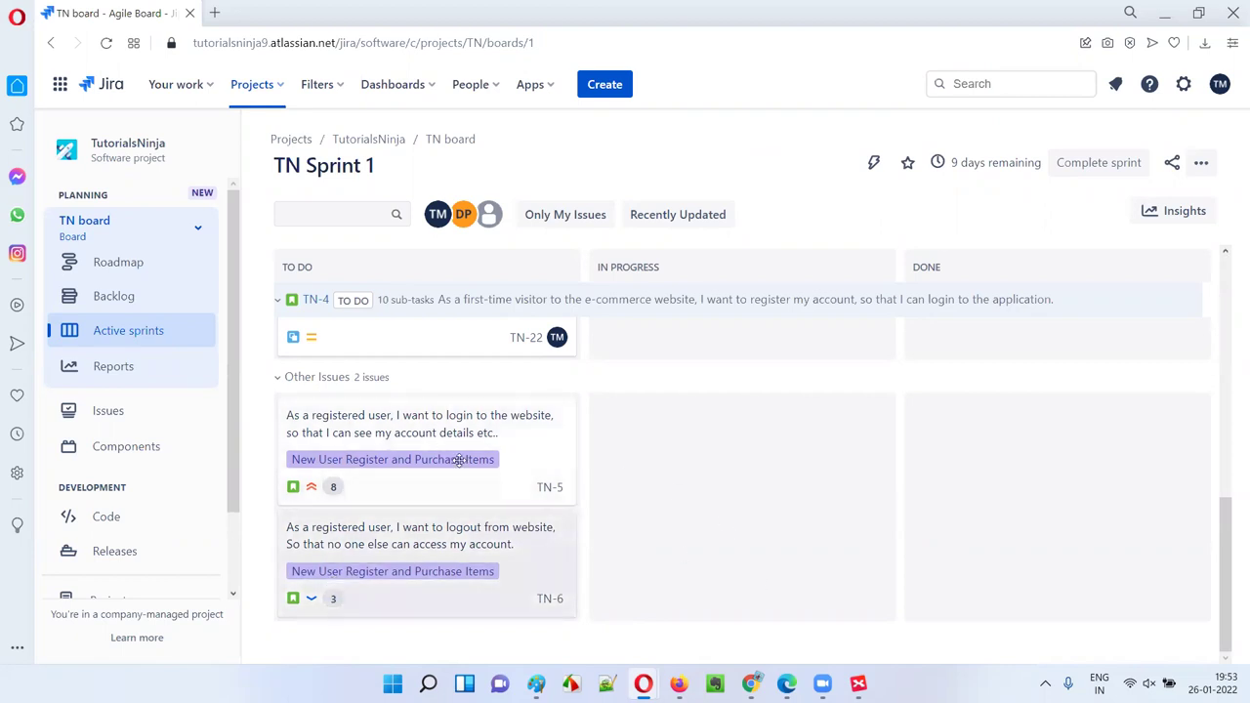
scroll(921, 521, up, 10)
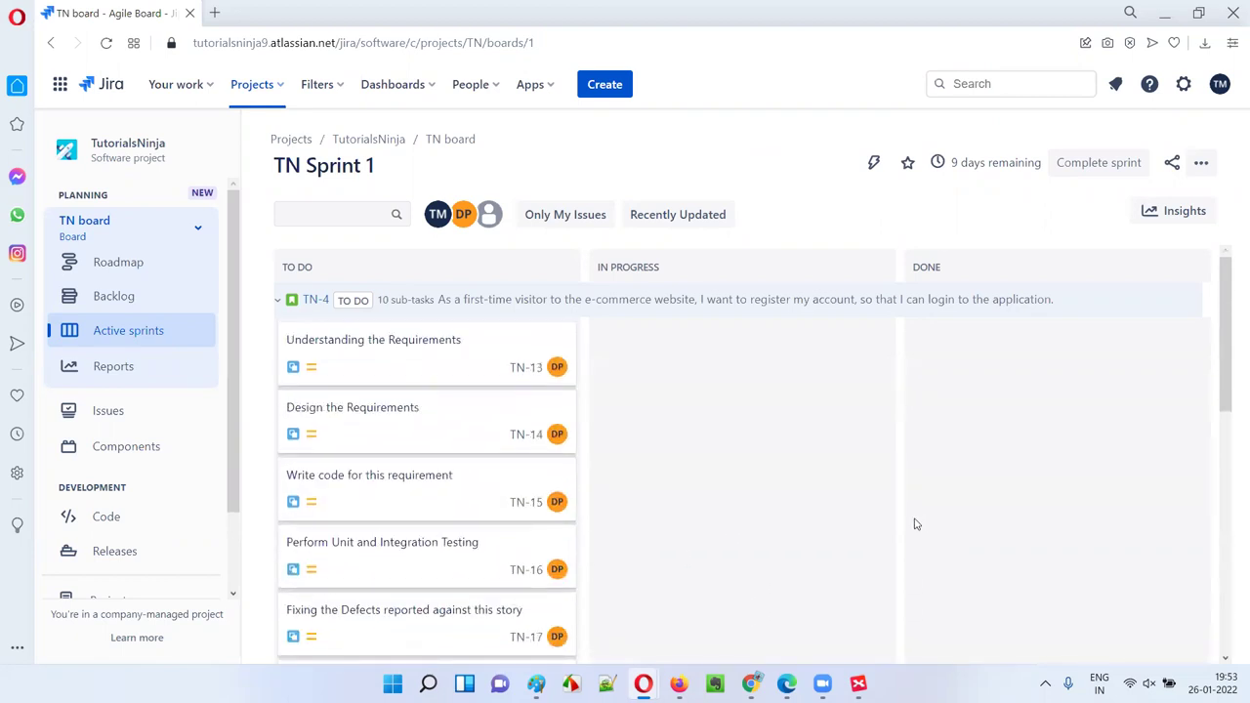
click(751, 683)
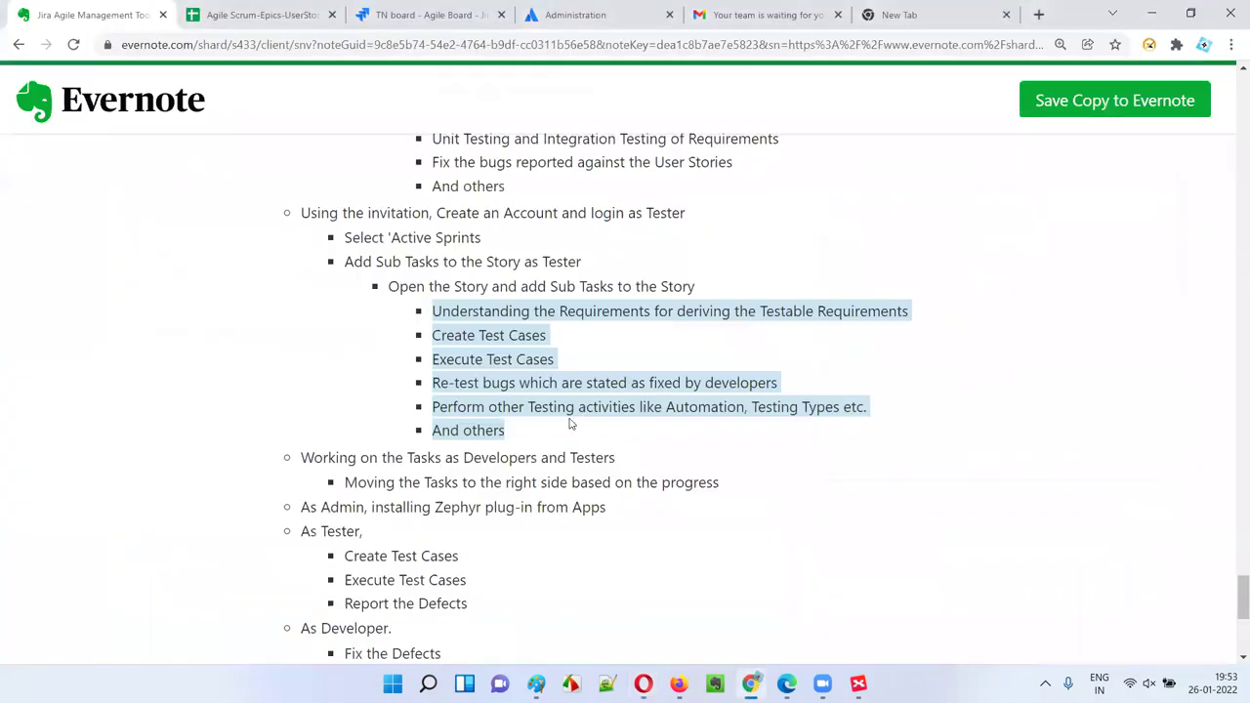
Step: Highlight the note lines on working on tasks, moving tasks by progress, and 'Developers'
scroll(546, 439, down, 1)
click(296, 378)
triple_click(628, 362)
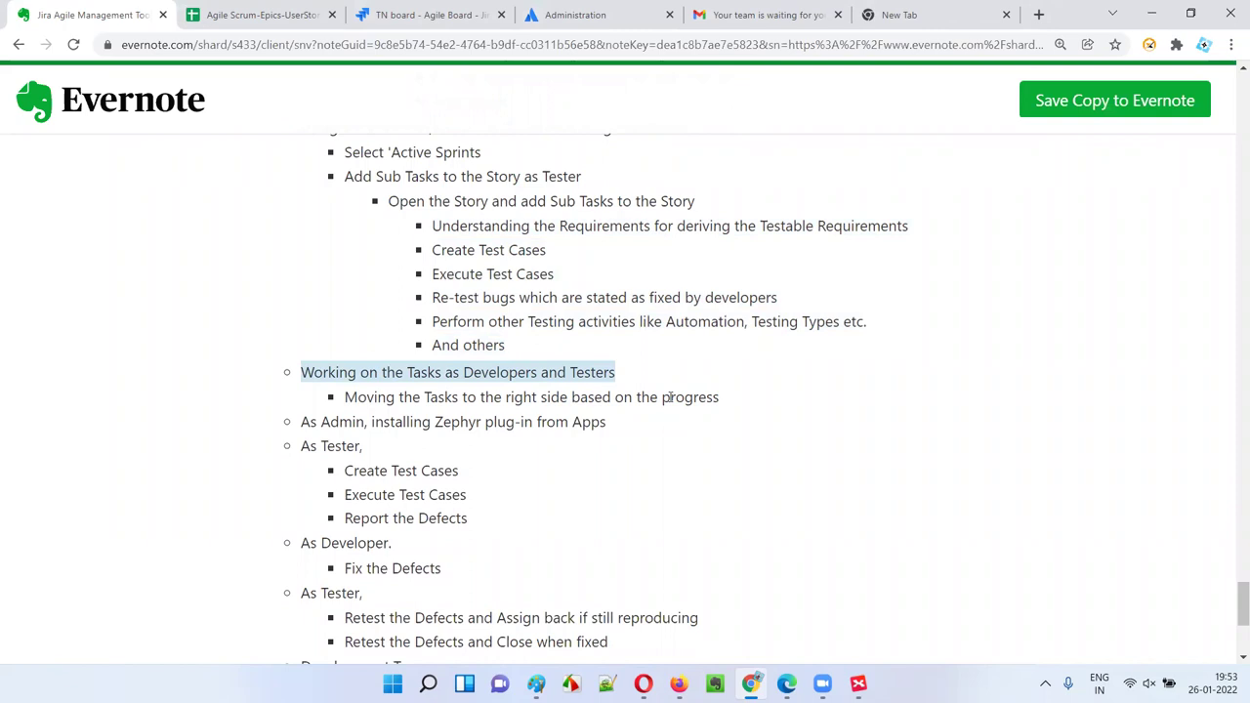
drag(345, 394, 745, 402)
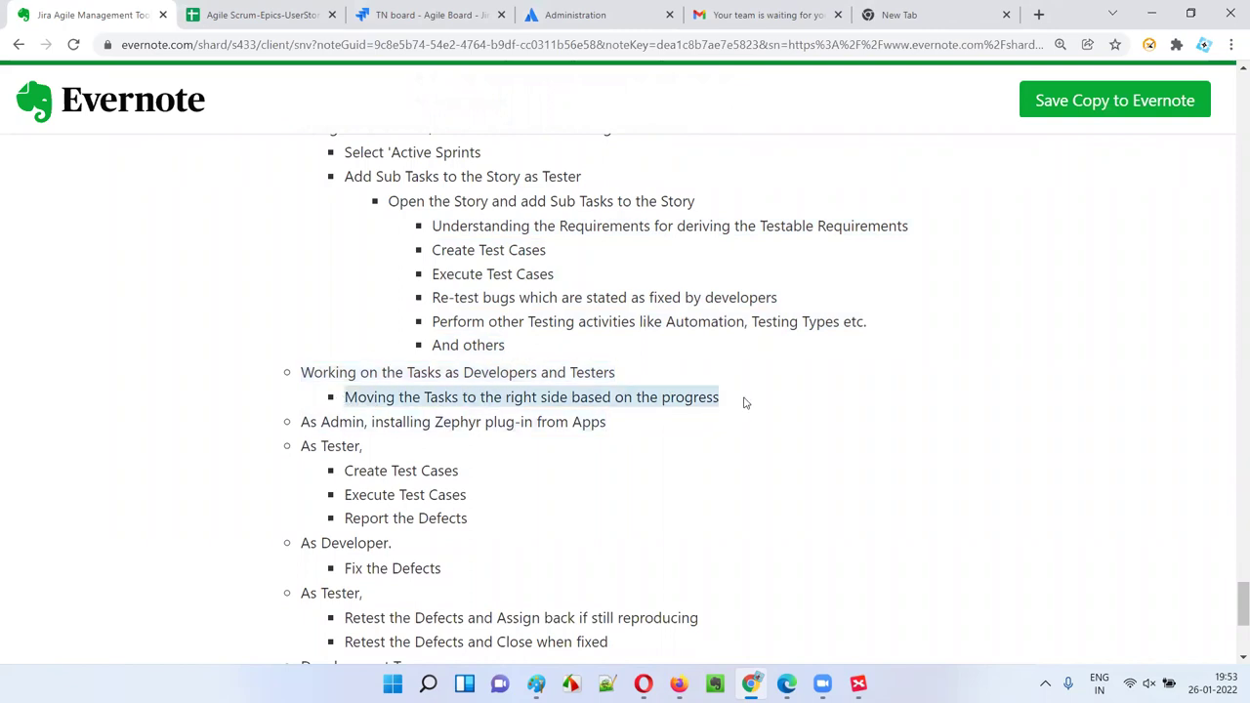
drag(463, 373, 537, 373)
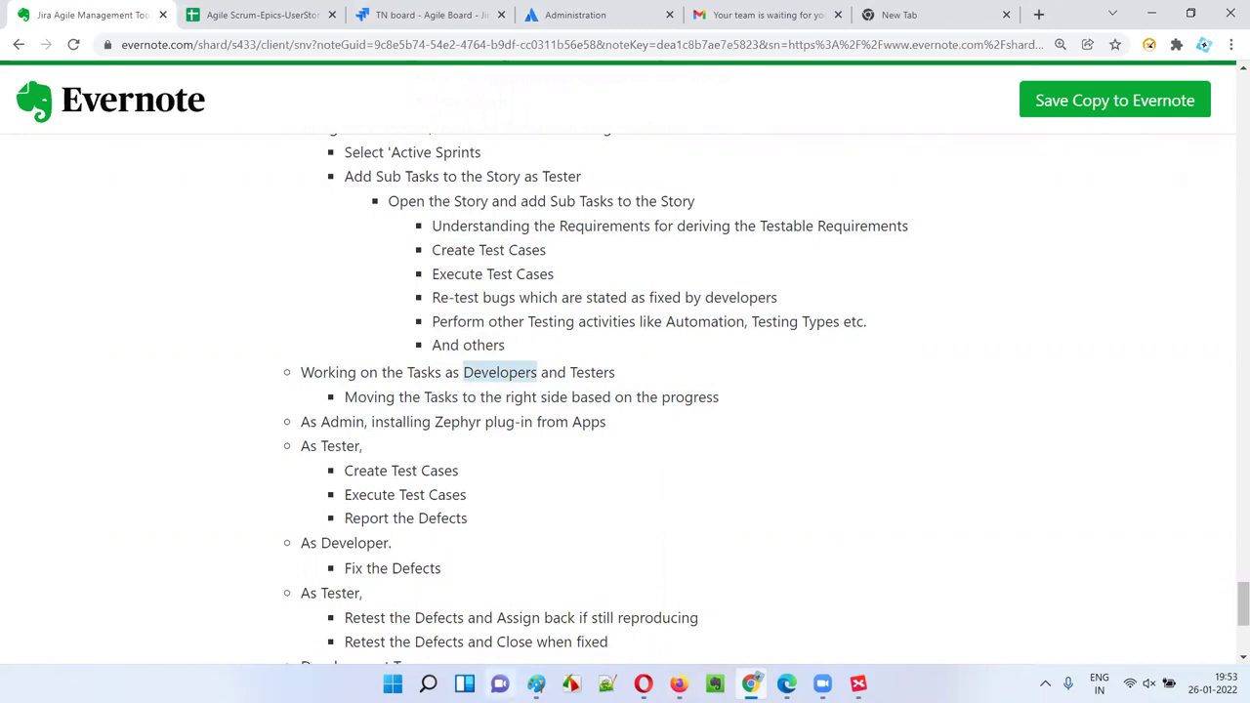
Step: Check the roles diagram in Paint, then bring up the developer's Jira board
click(536, 683)
click(784, 553)
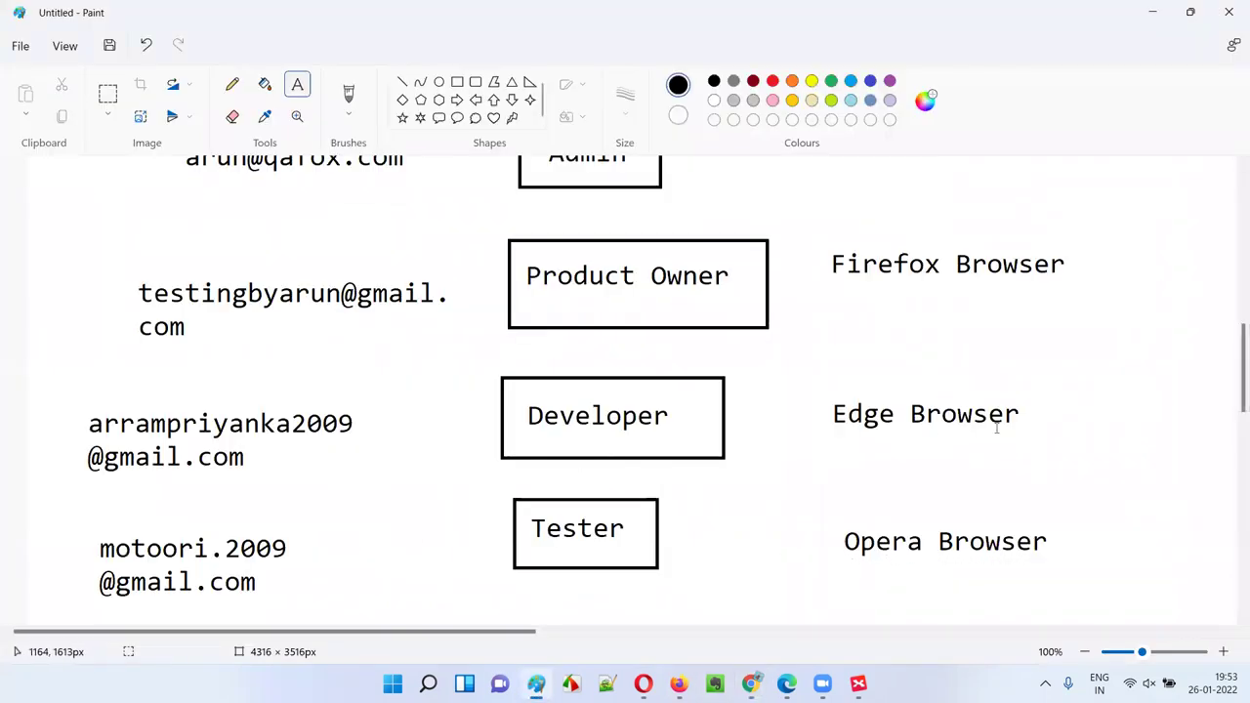
click(786, 684)
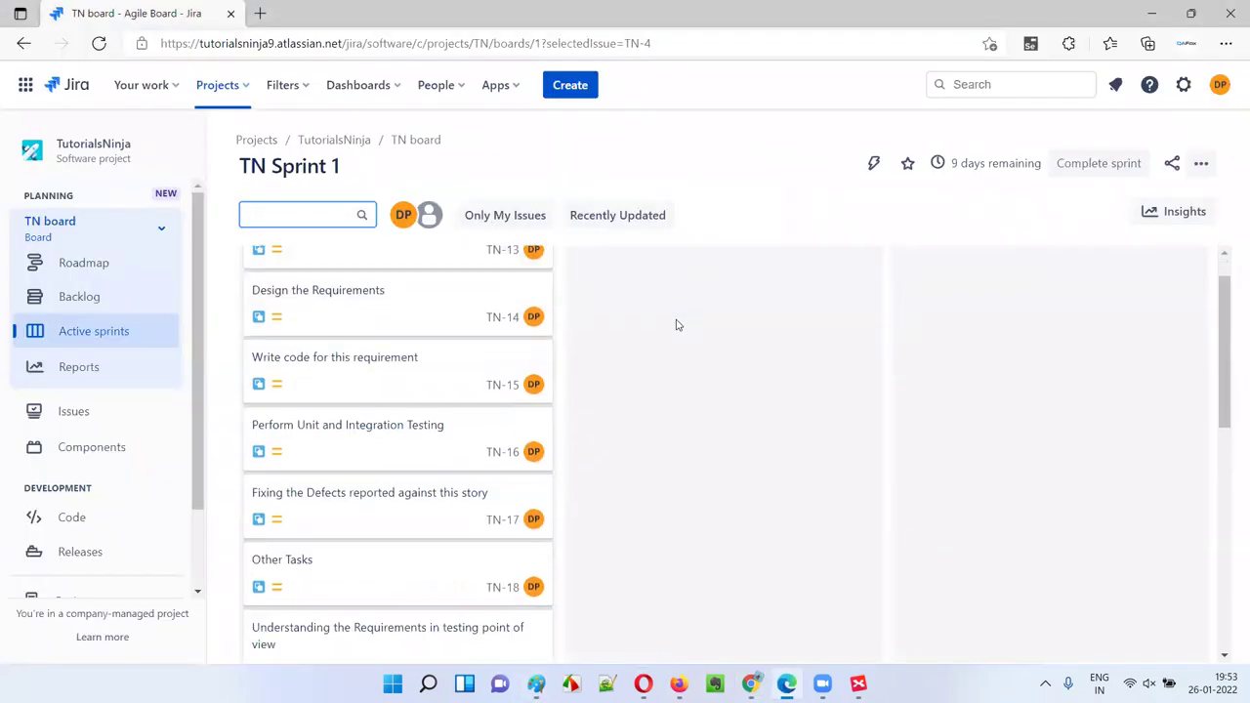
Step: Move TN-13 from To Do into In Progress and open its details
drag(315, 343, 654, 348)
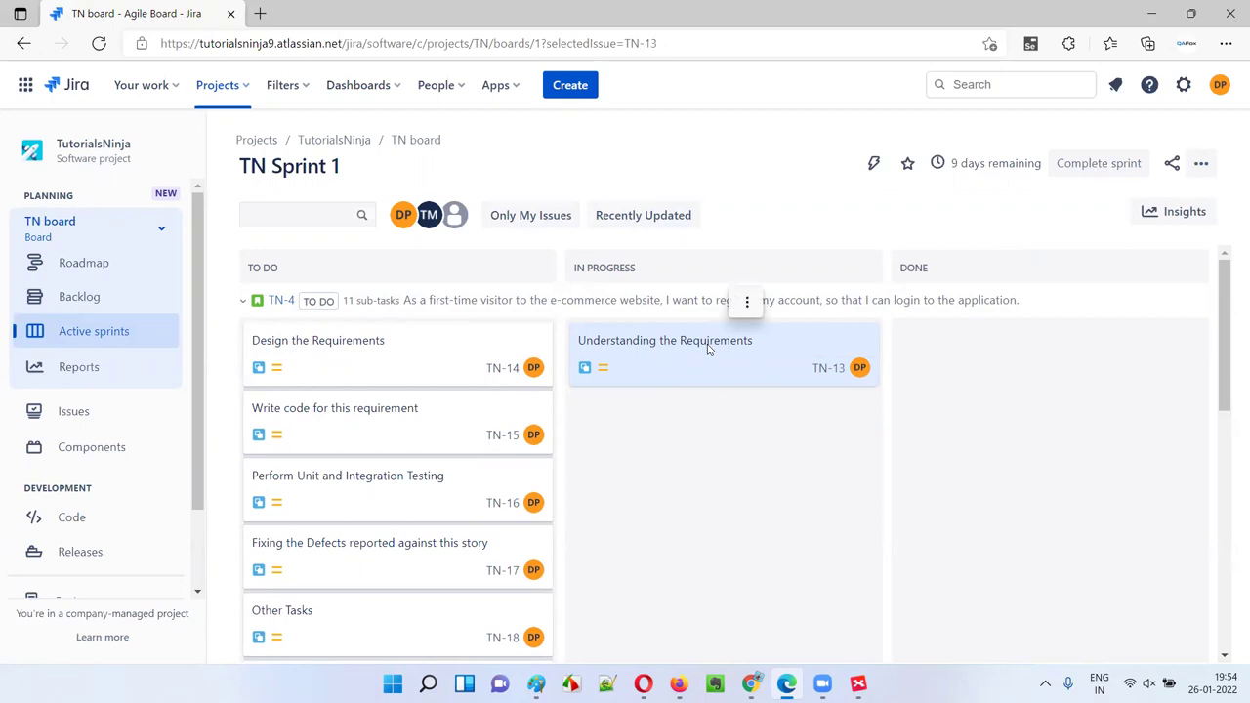
click(705, 347)
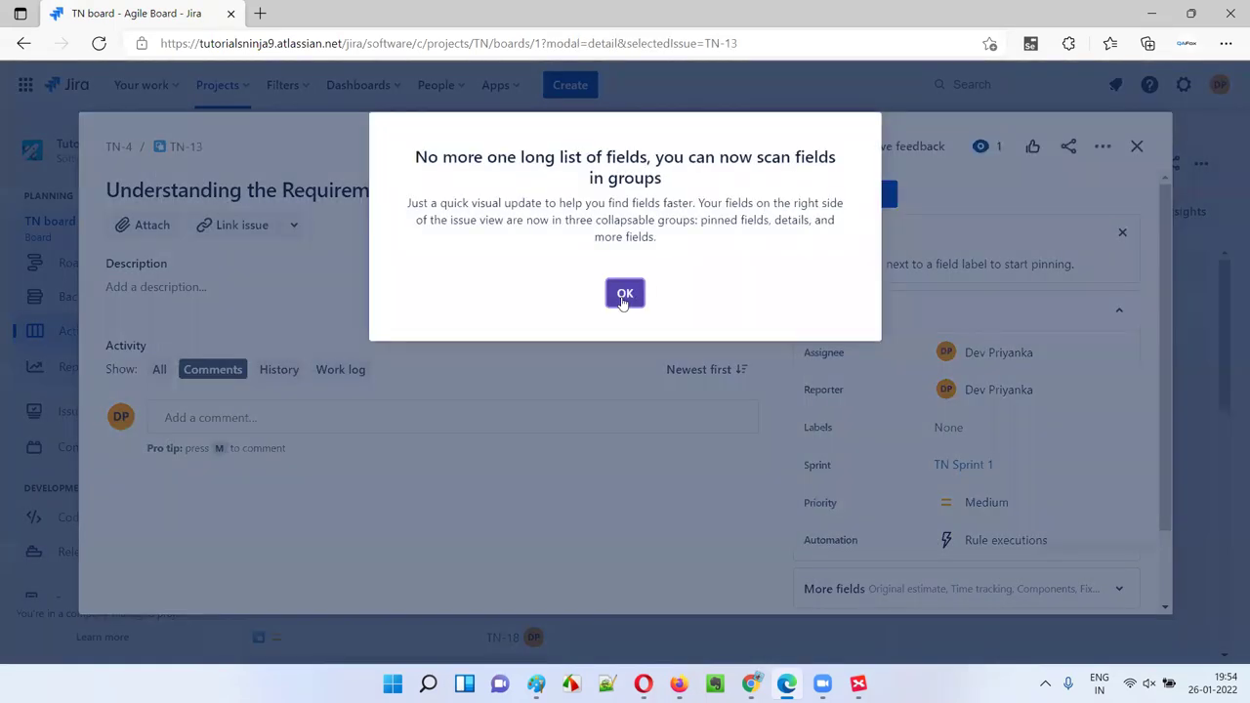
click(624, 295)
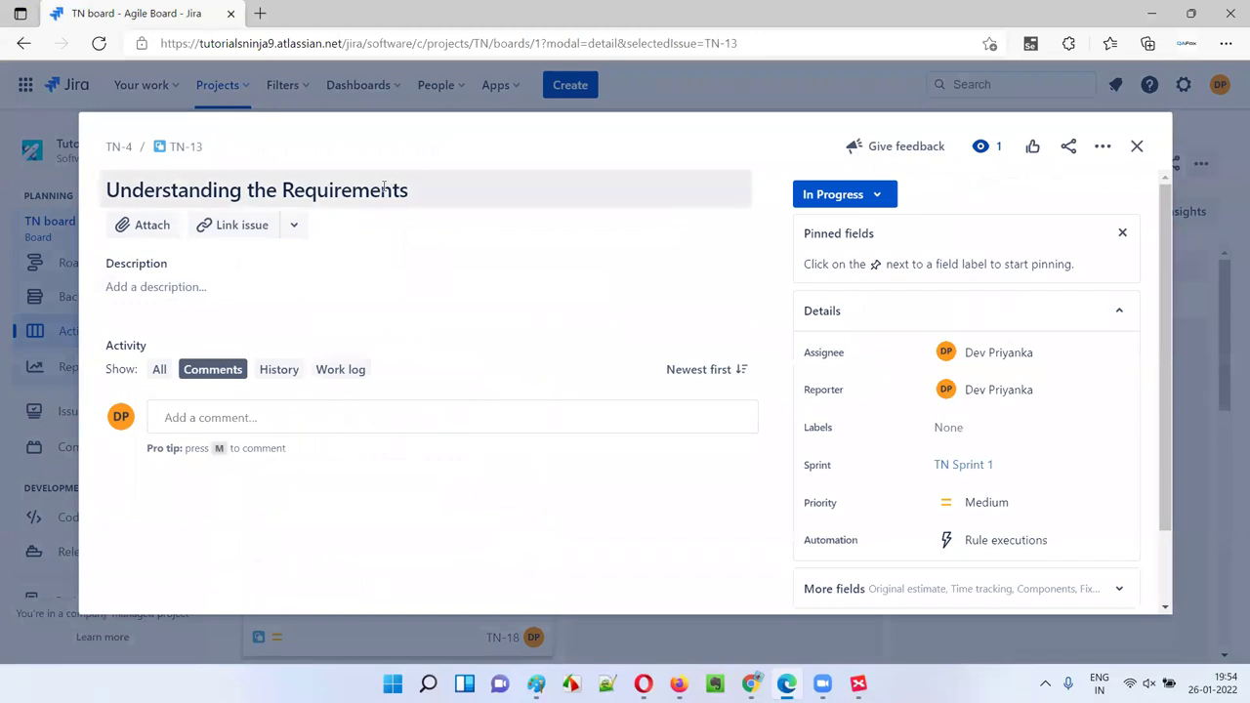
Step: Comment on TN-13 asking for an explanation or more details about the requirement
click(192, 417)
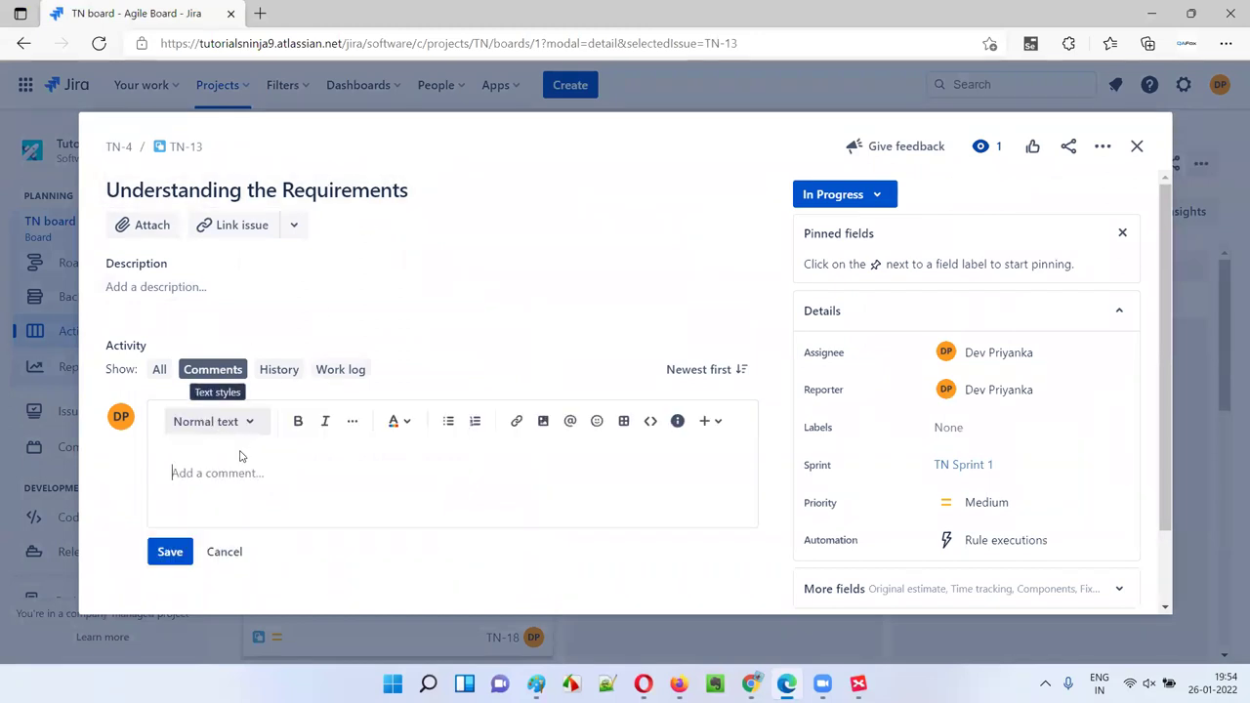
text(A)
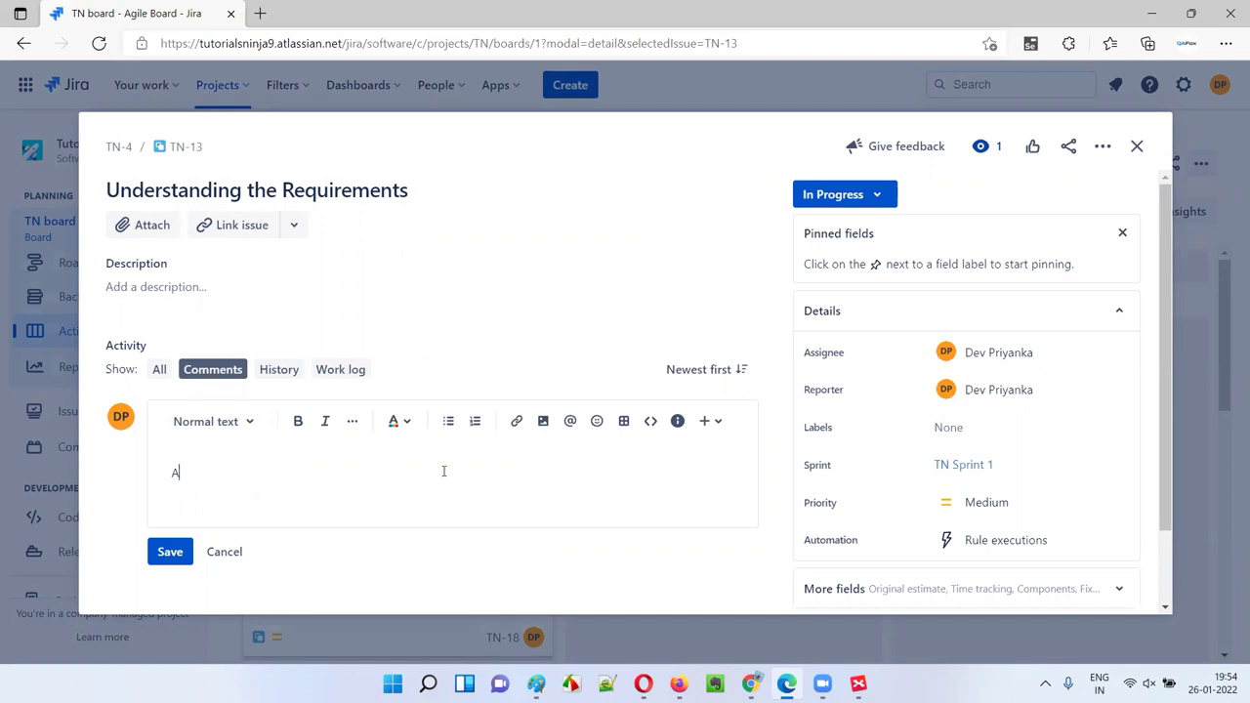
key(BackSpace)
key(BackSpace)
key(BackSpace)
key(BackSpace)
key(BackSpace)
key(BackSpace)
key(BackSpace)
text(I didn't understand this )
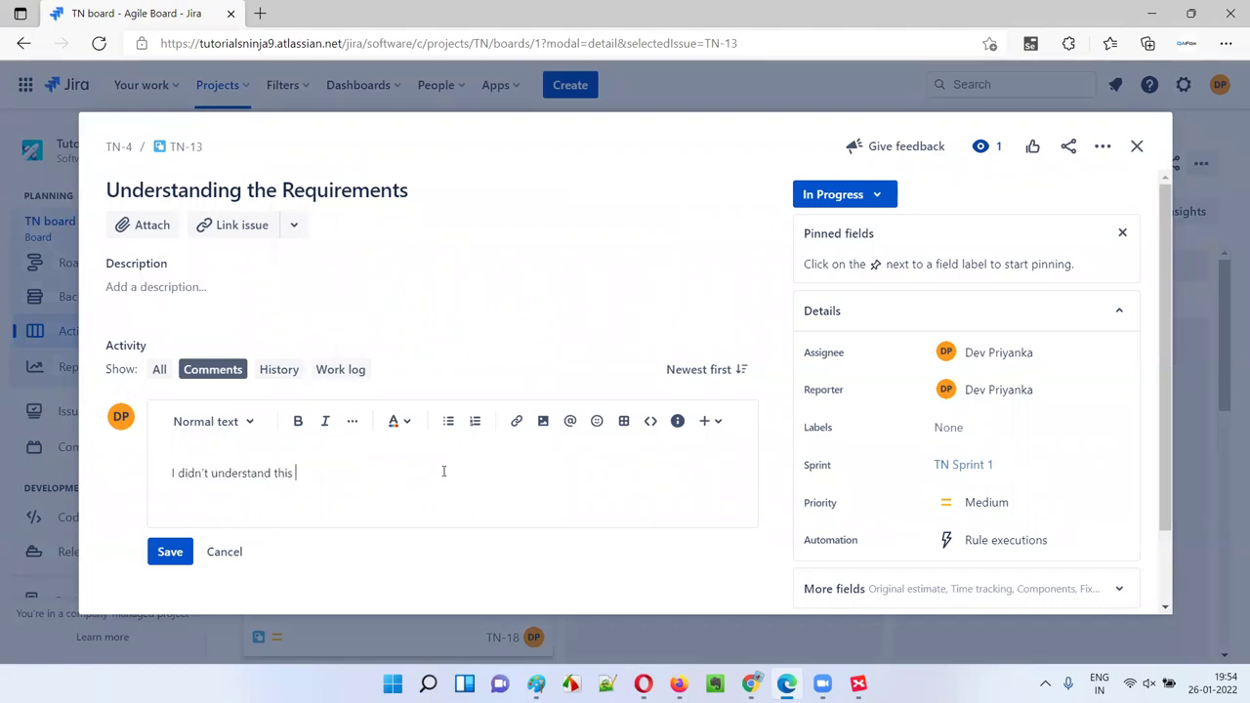
text(in the reproduirement. Coudl you)
key(BackSpace)
text(ld you please epx)
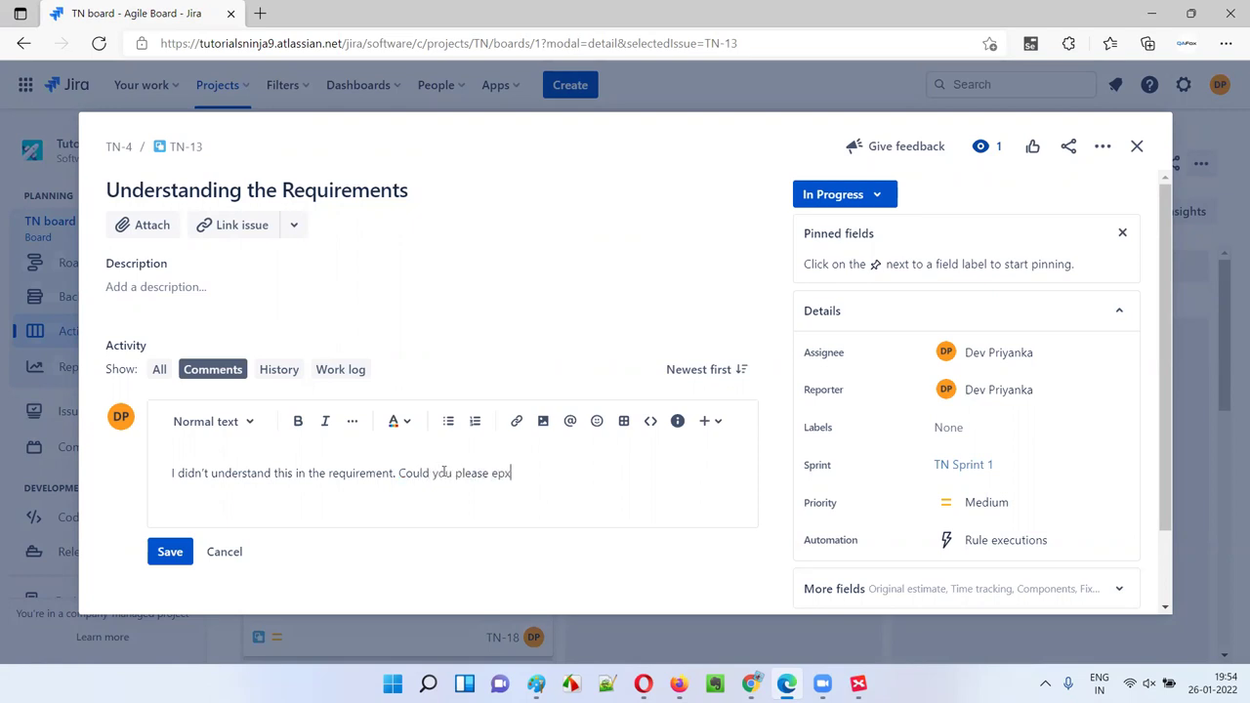
text(lainine or provide more details)
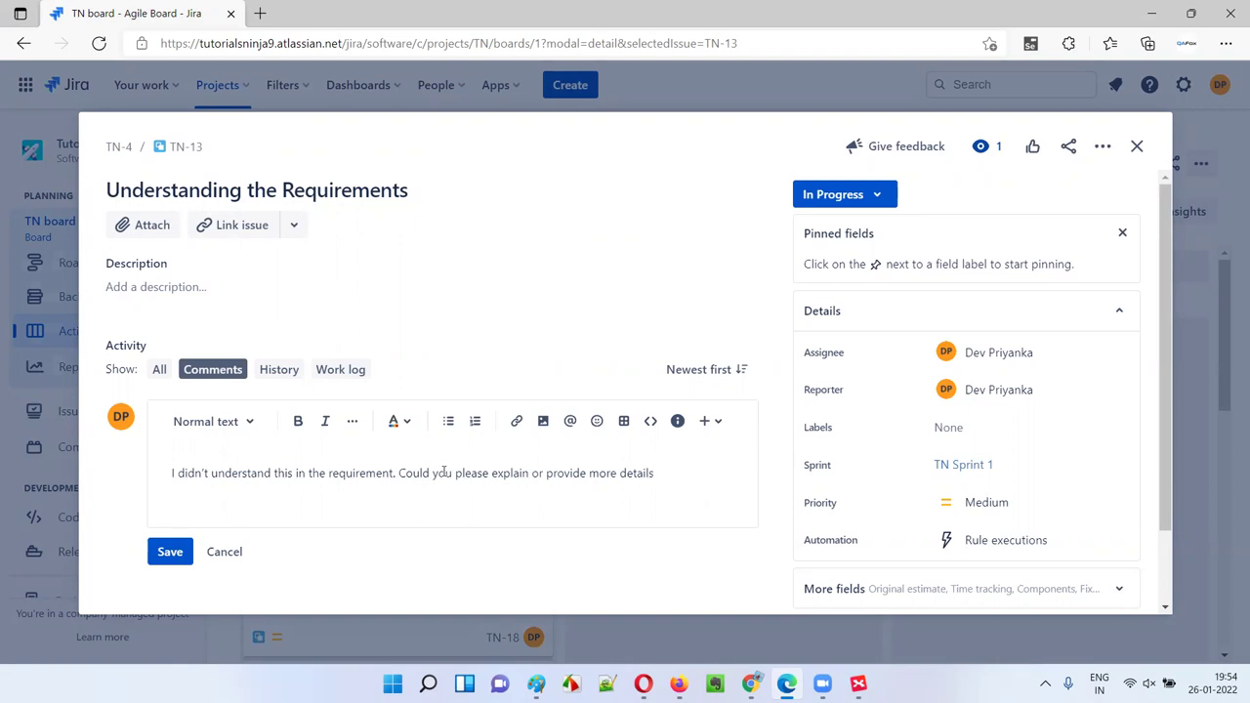
text( regaabout this.)
drag(178, 475, 722, 474)
click(731, 474)
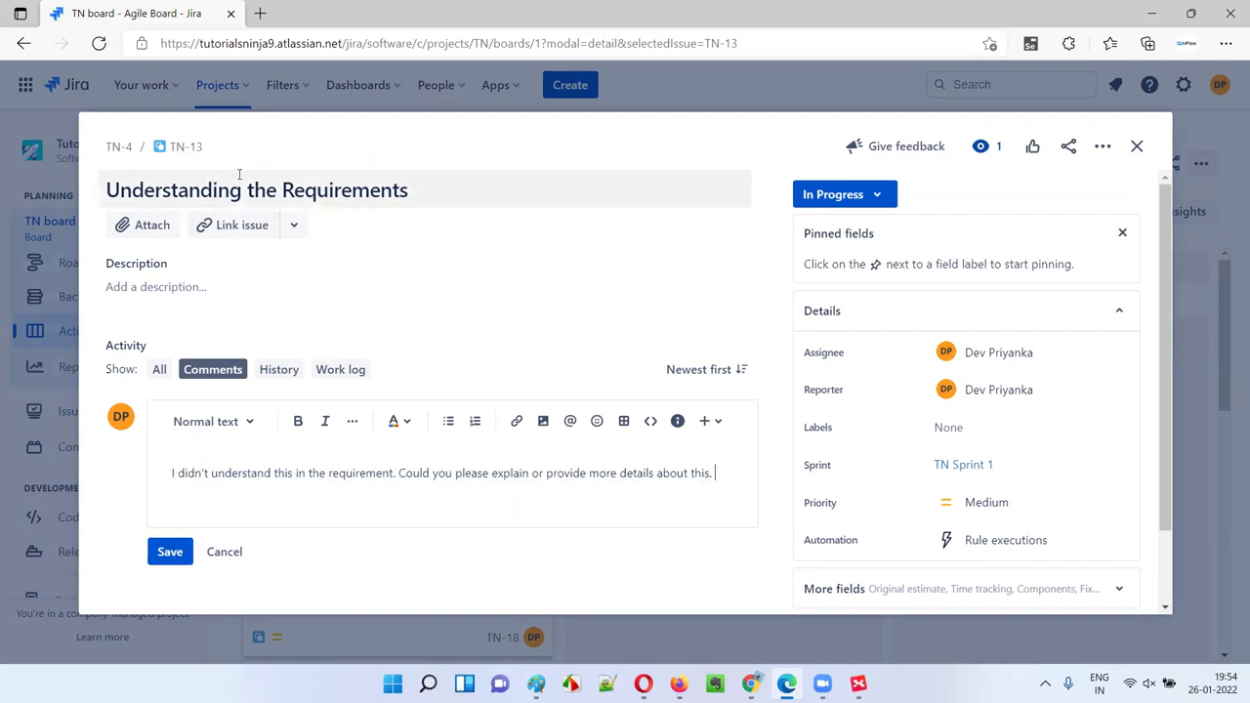
click(169, 552)
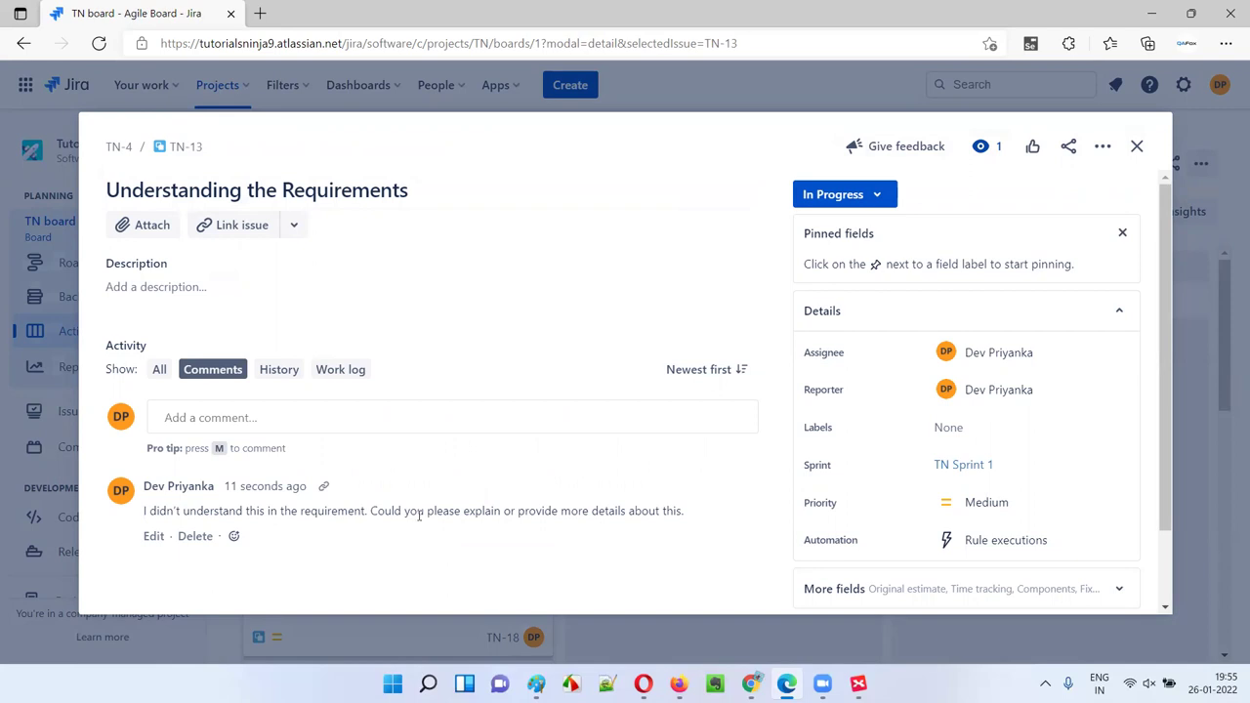
Step: Close TN-13's issue dialog, leaving TN-13 alone under In Progress on the board
click(1136, 145)
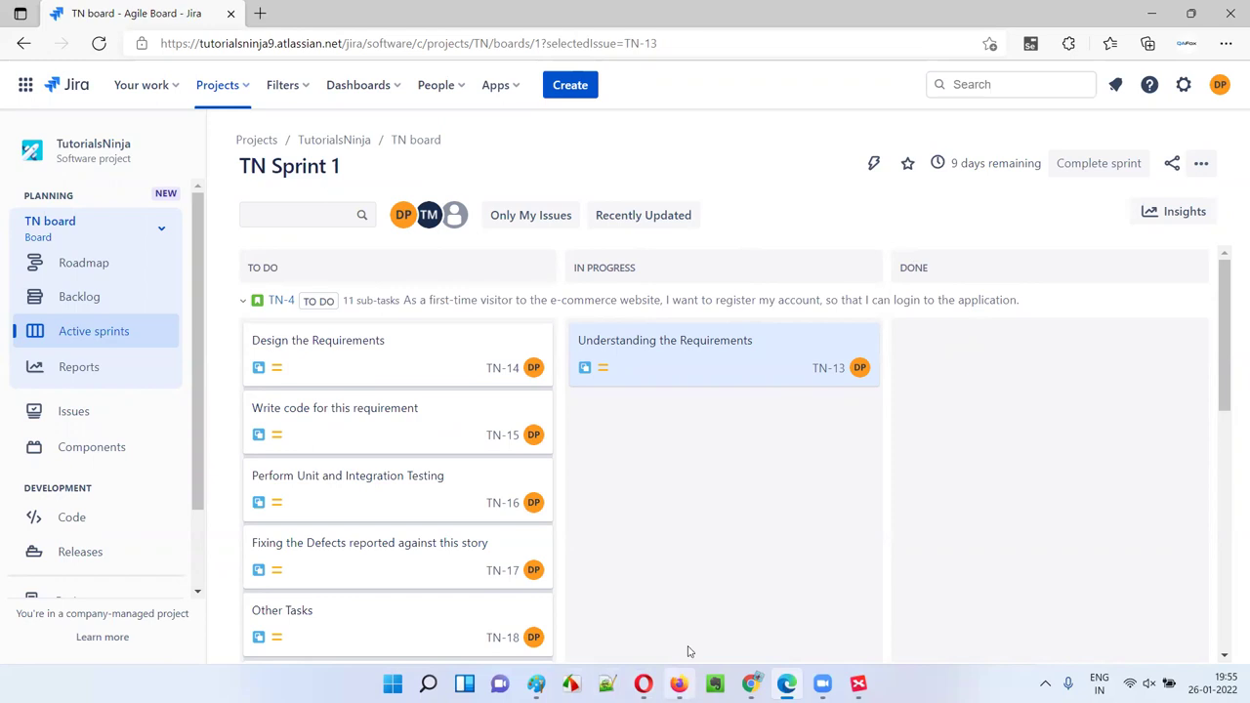
Step: Switch to the product owner's Jira board and review the notifications list
click(536, 684)
scroll(808, 378, up, 2)
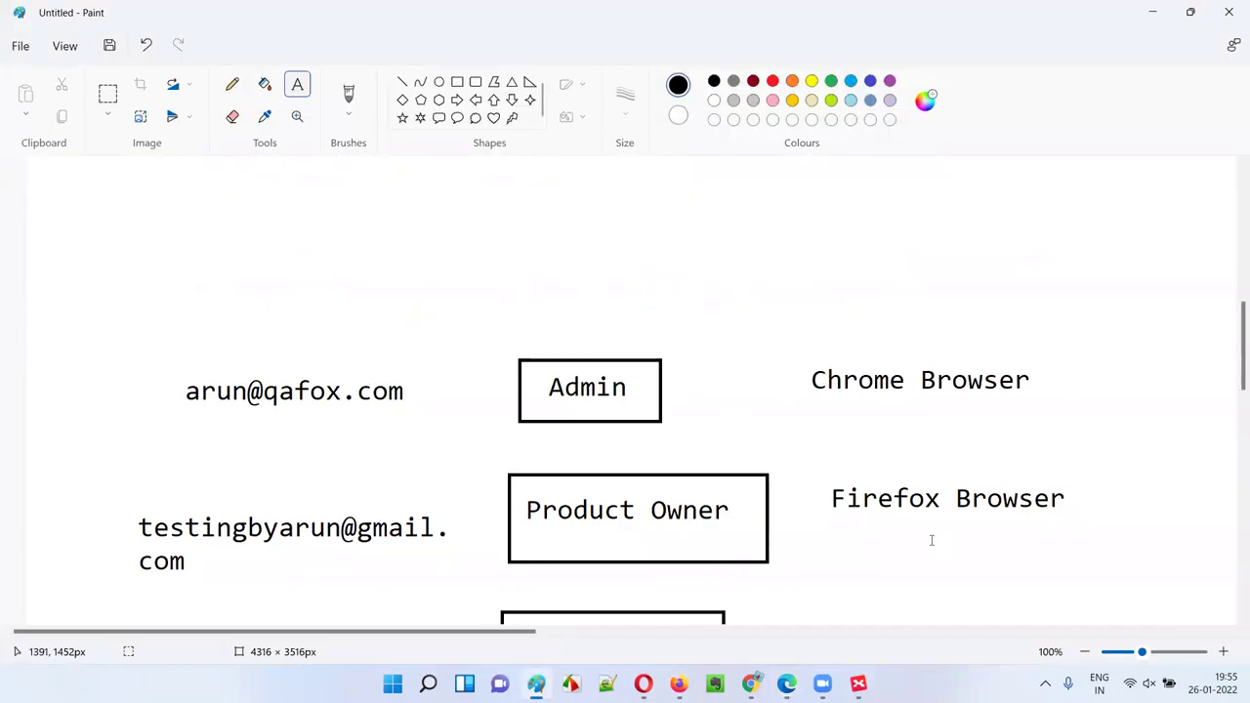
scroll(932, 538, down, 1)
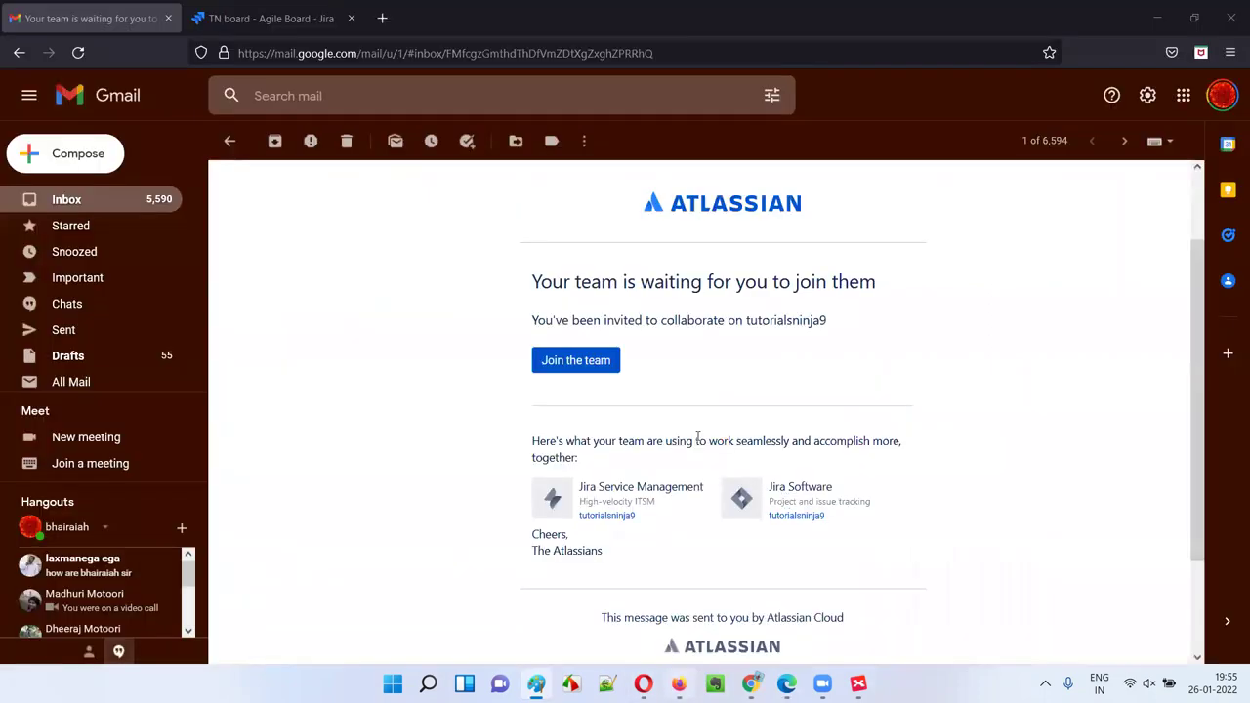
click(323, 21)
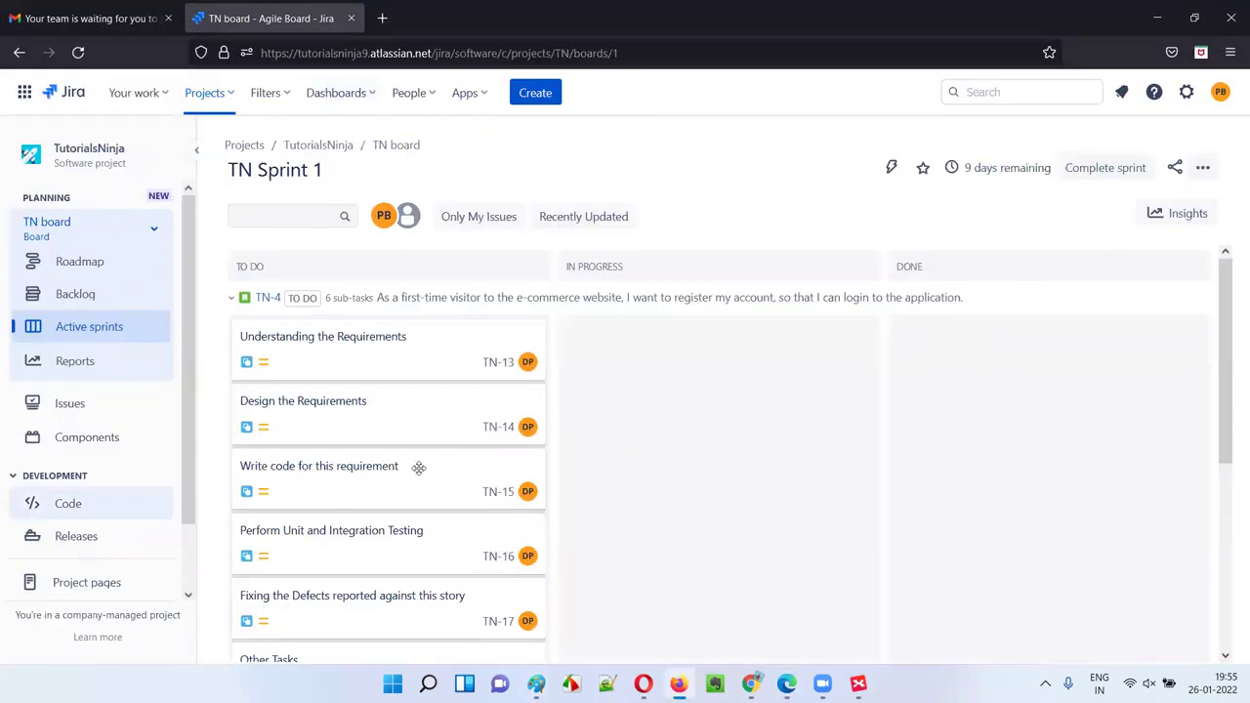
click(1122, 93)
click(1122, 92)
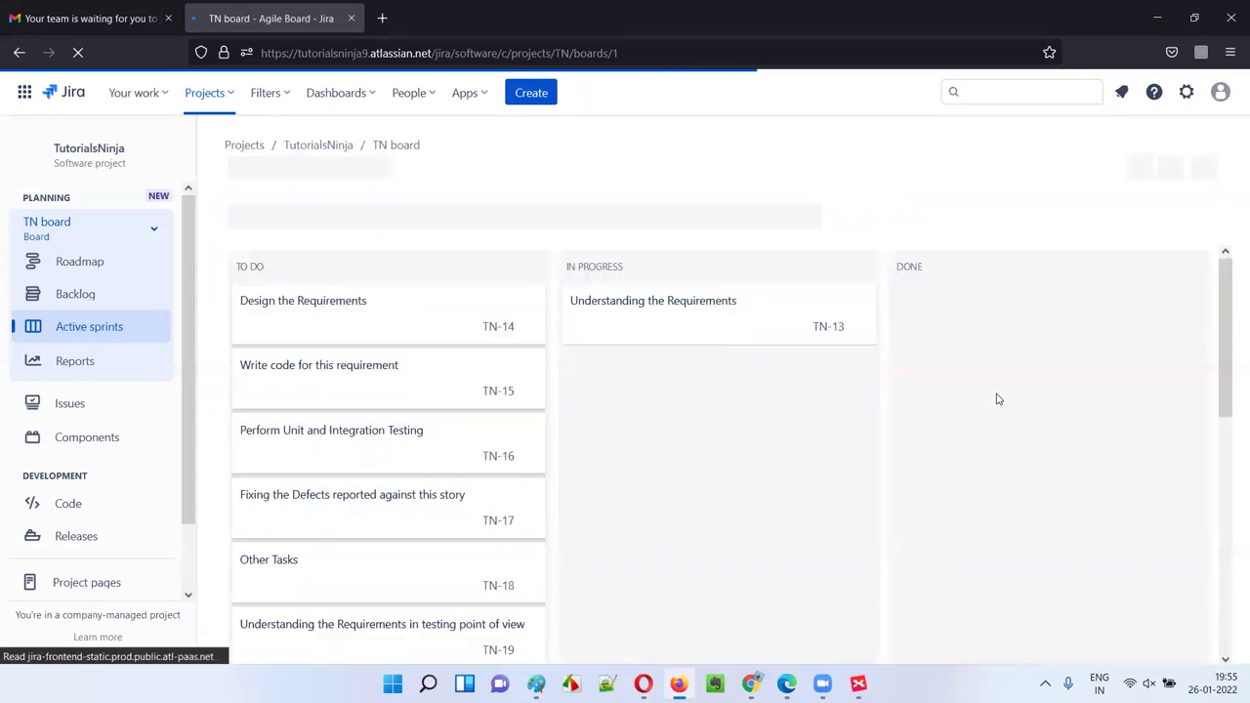
click(1123, 93)
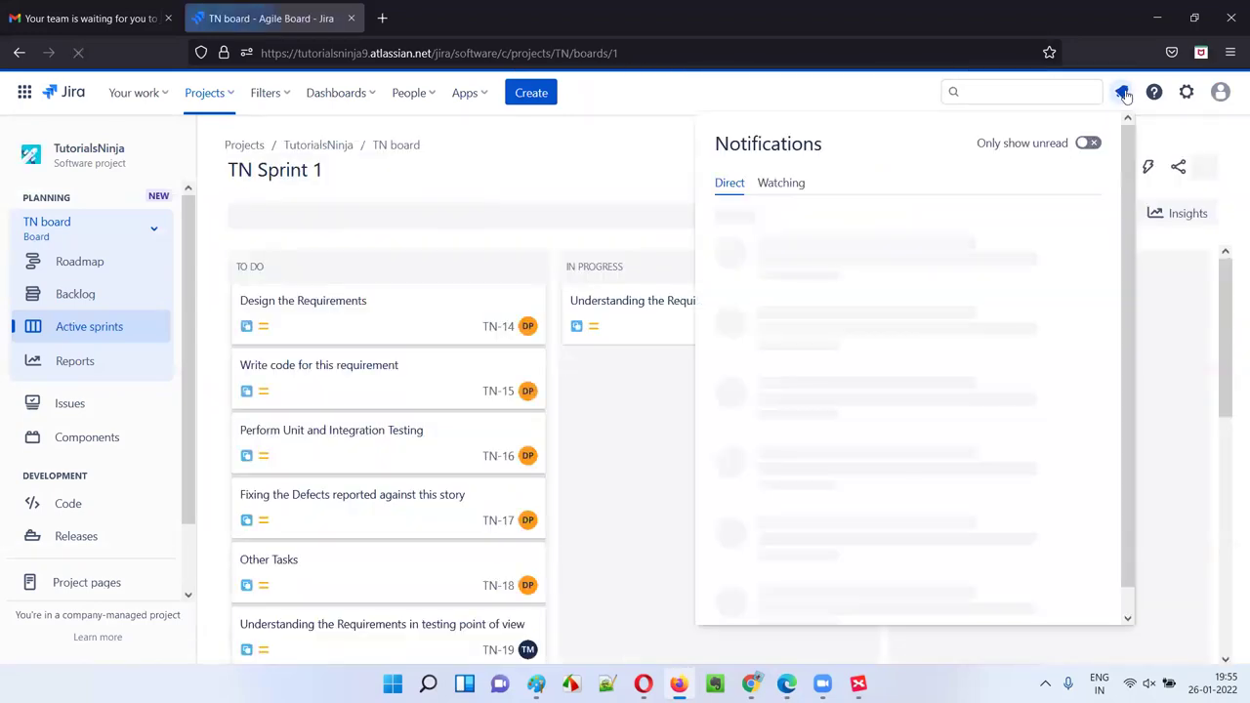
click(645, 504)
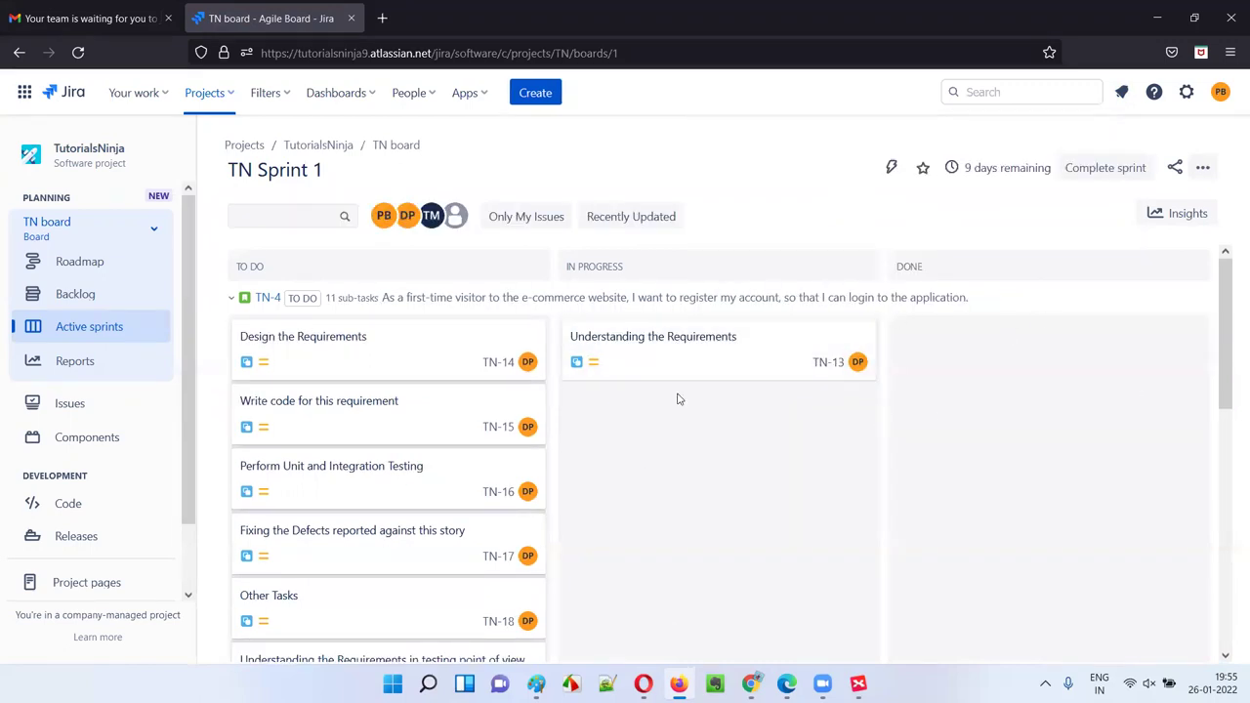
Step: Open TN-13's full details on the board, then bring up the Paint role diagram
click(118, 25)
click(200, 20)
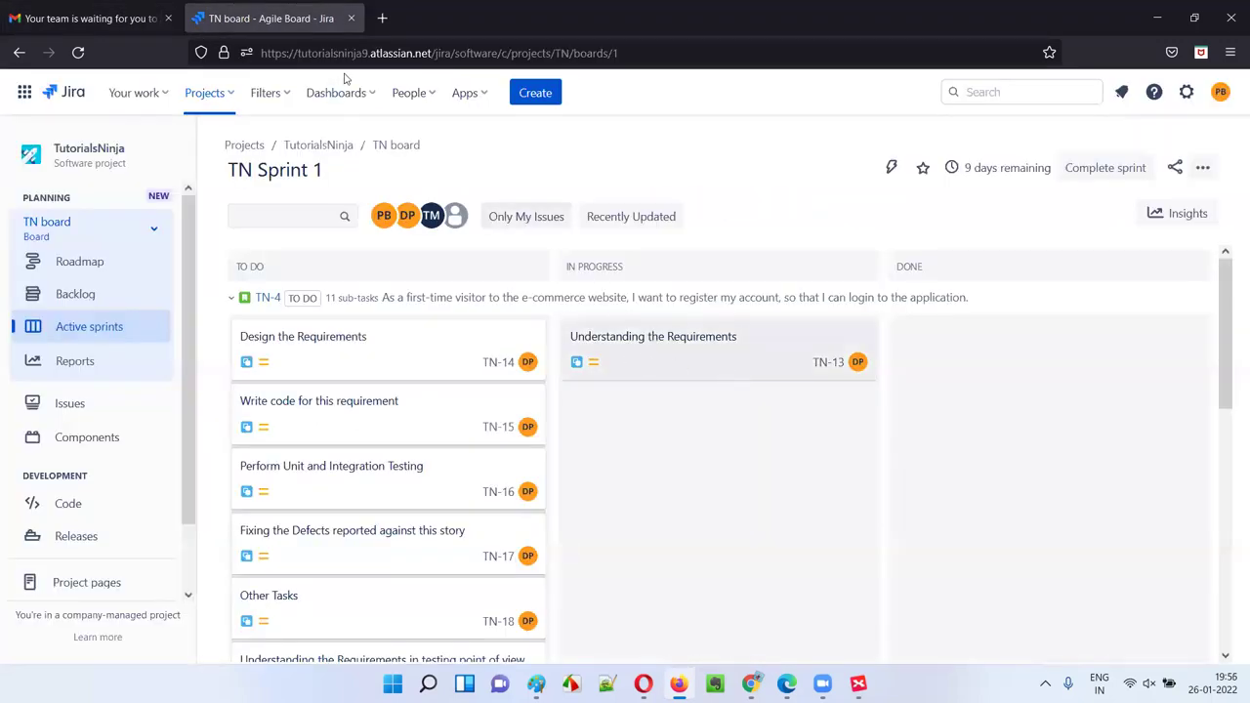
click(666, 356)
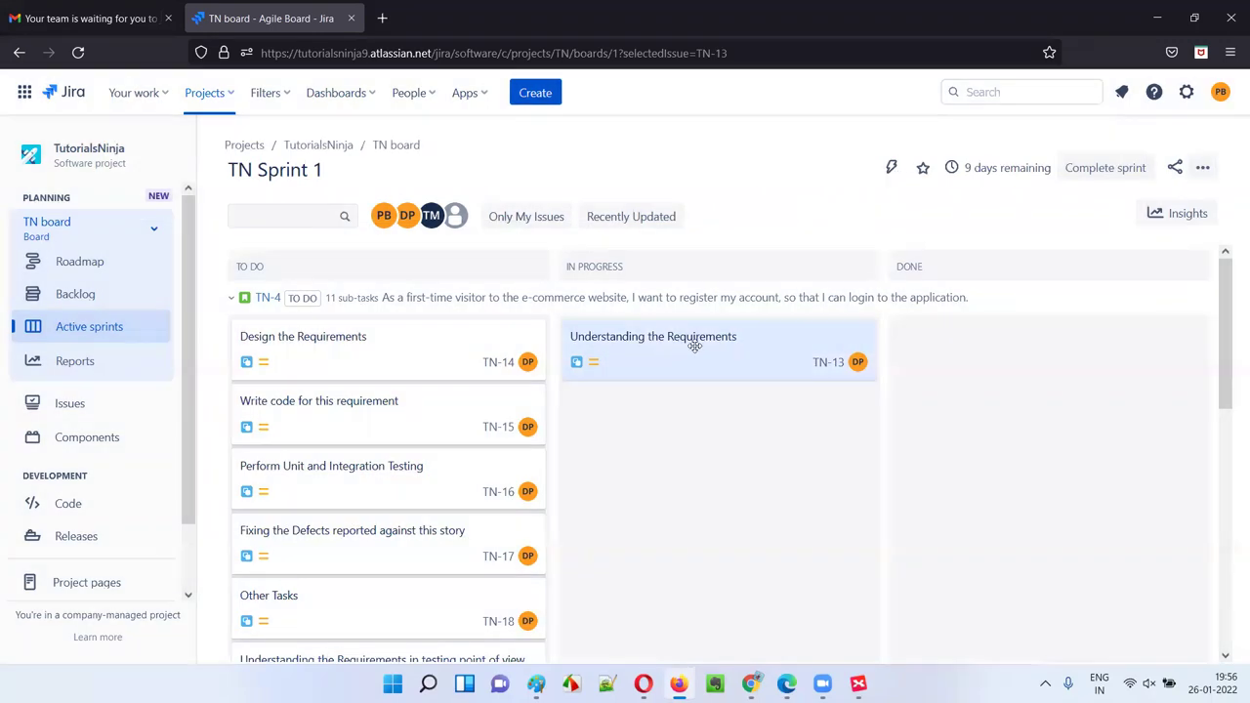
click(701, 336)
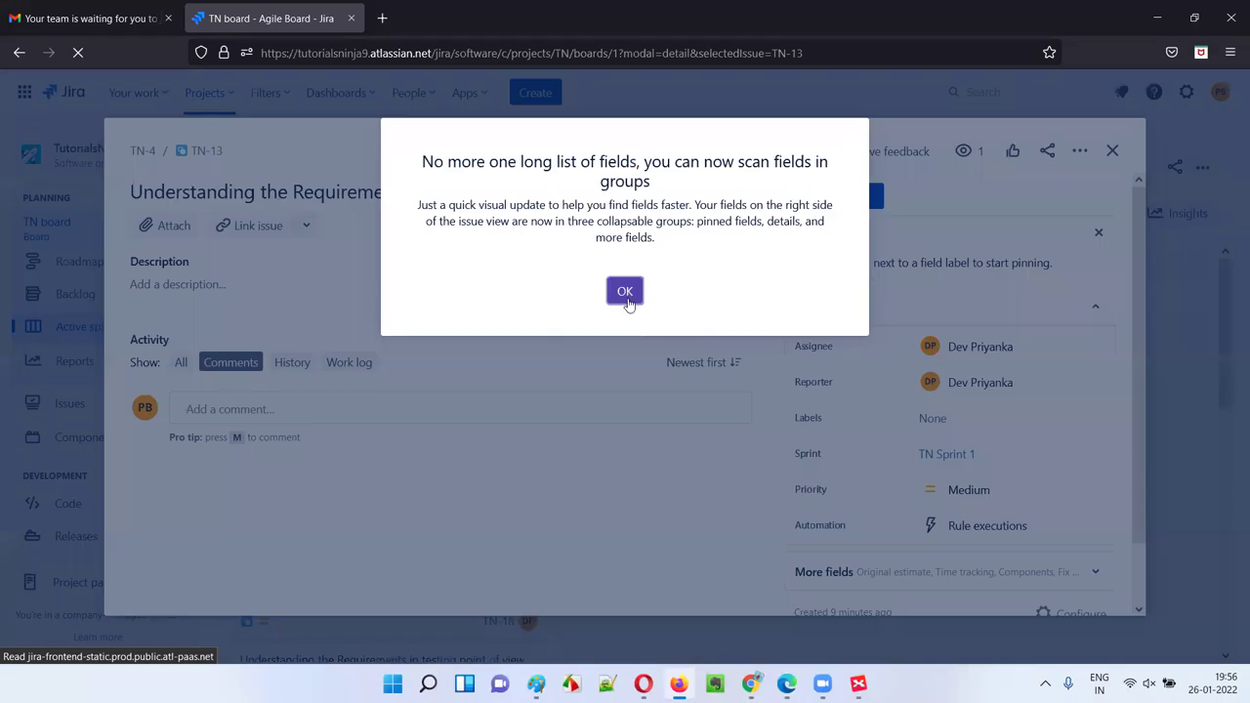
click(624, 291)
click(536, 683)
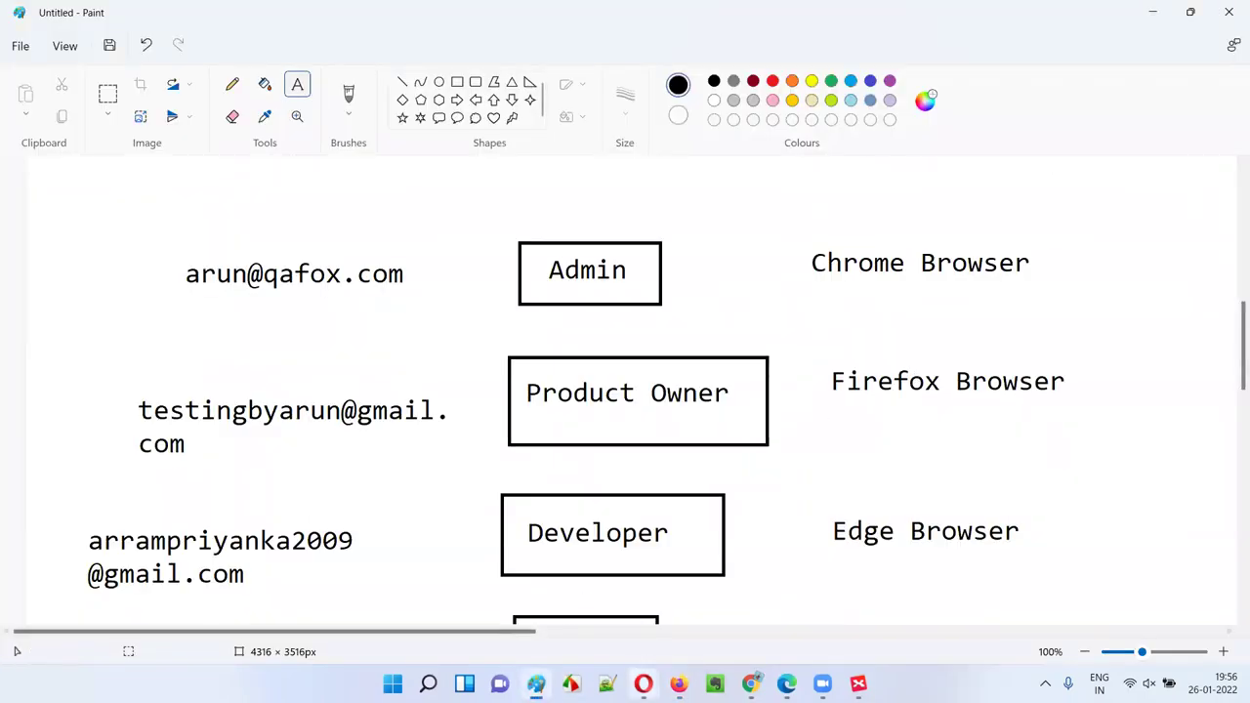
Step: In a new Chrome tab, open gmail.com and switch to the other Google account's inbox
click(750, 684)
click(986, 15)
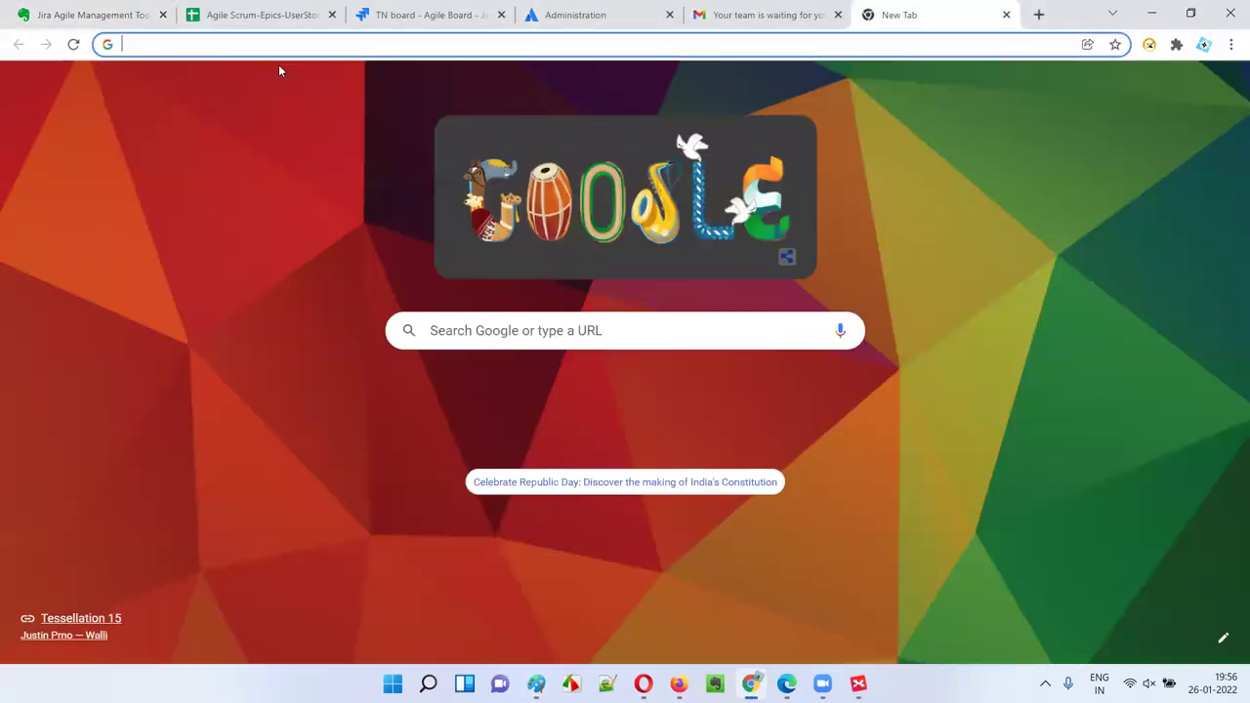
text(gmail.com)
key(Return)
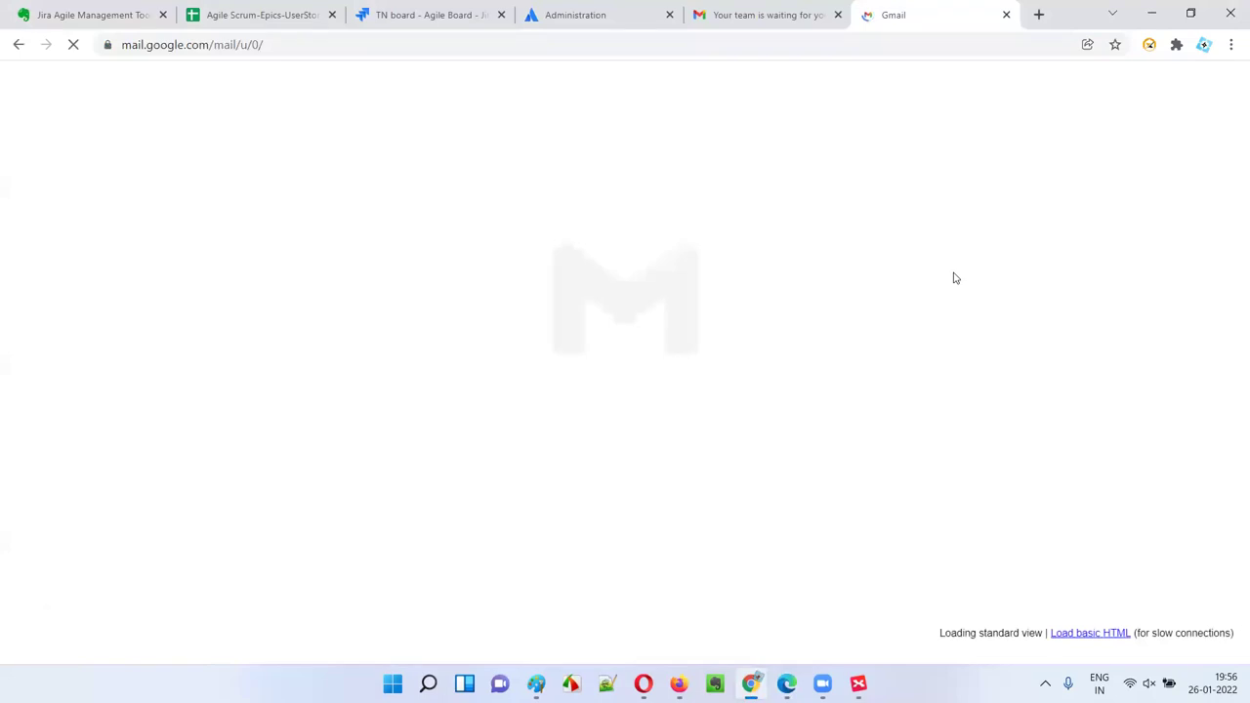
click(1220, 89)
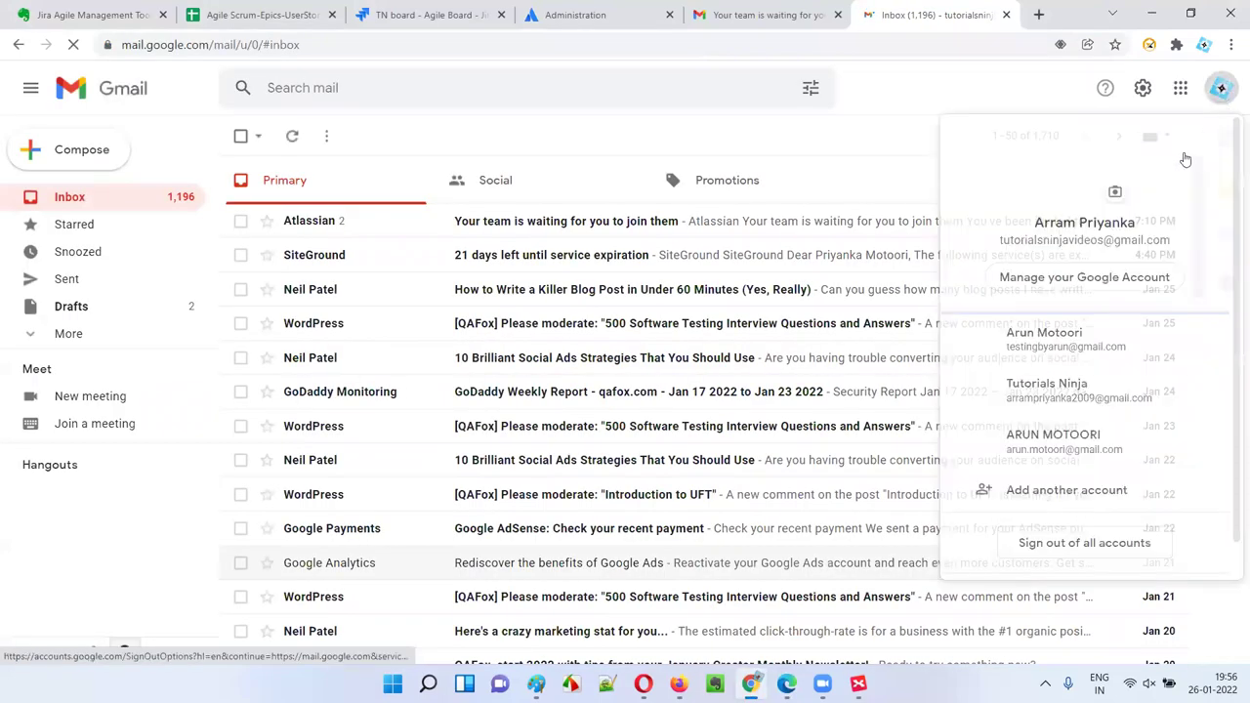
click(1064, 338)
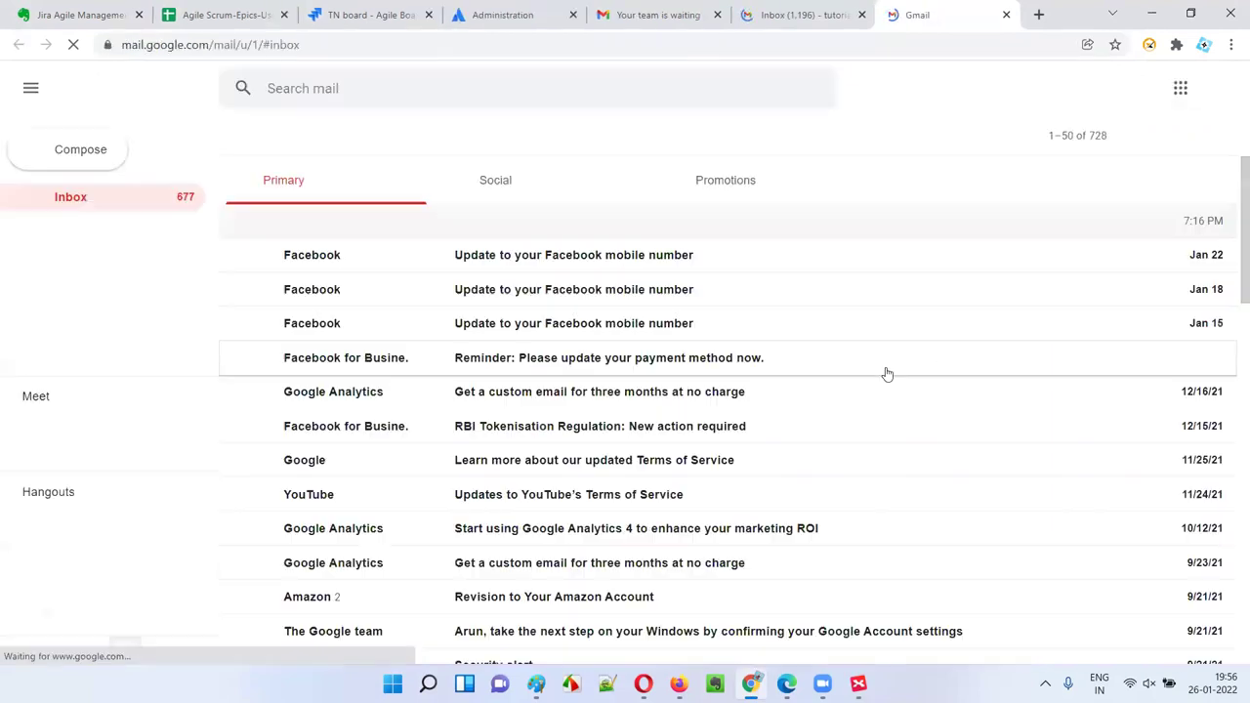
click(113, 197)
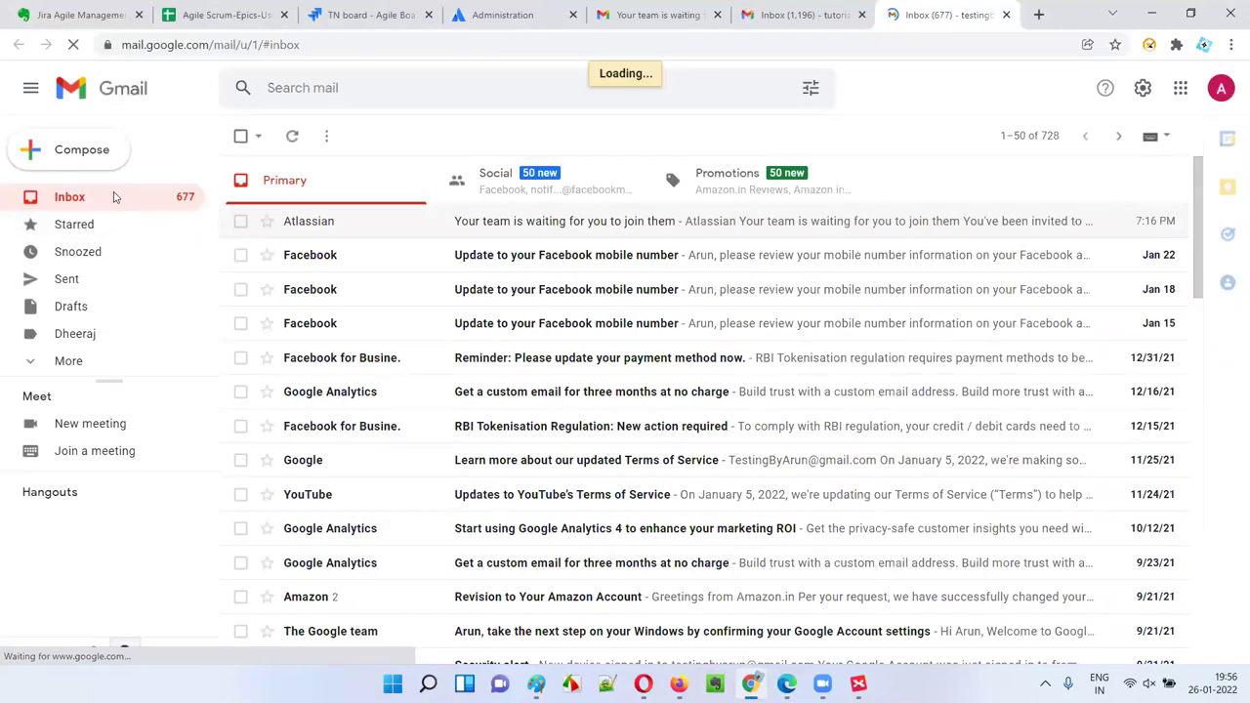
Step: Switch back to the Jira window showing TN-13
key(alt+Tab)
click(750, 683)
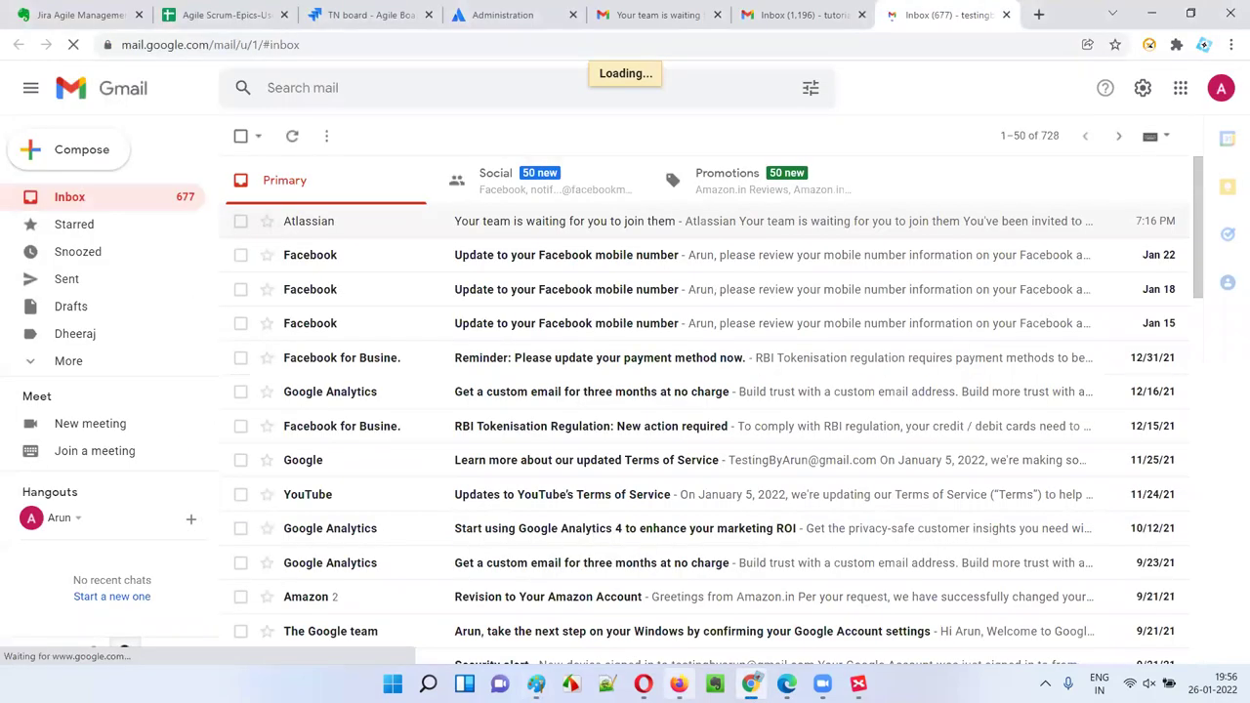
key(alt+Tab)
Step: Close TN-13, glance at notifications, and switch to the developer's Jira board
click(1112, 150)
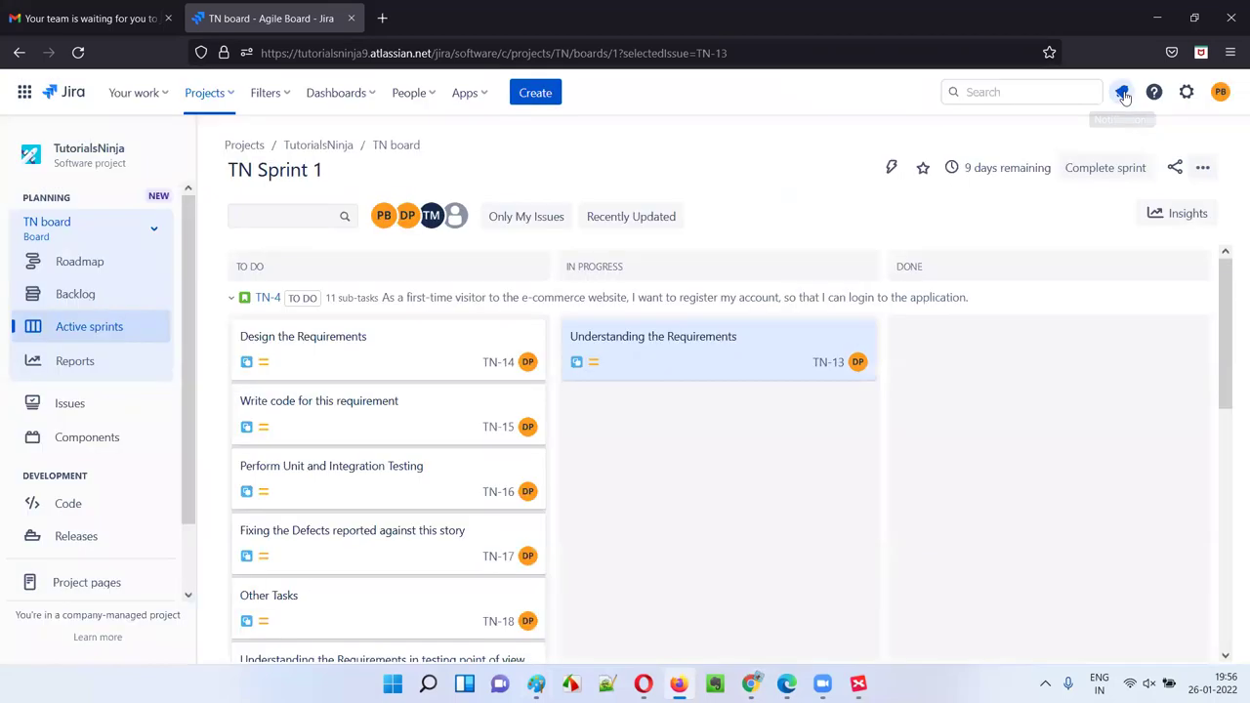
click(1123, 93)
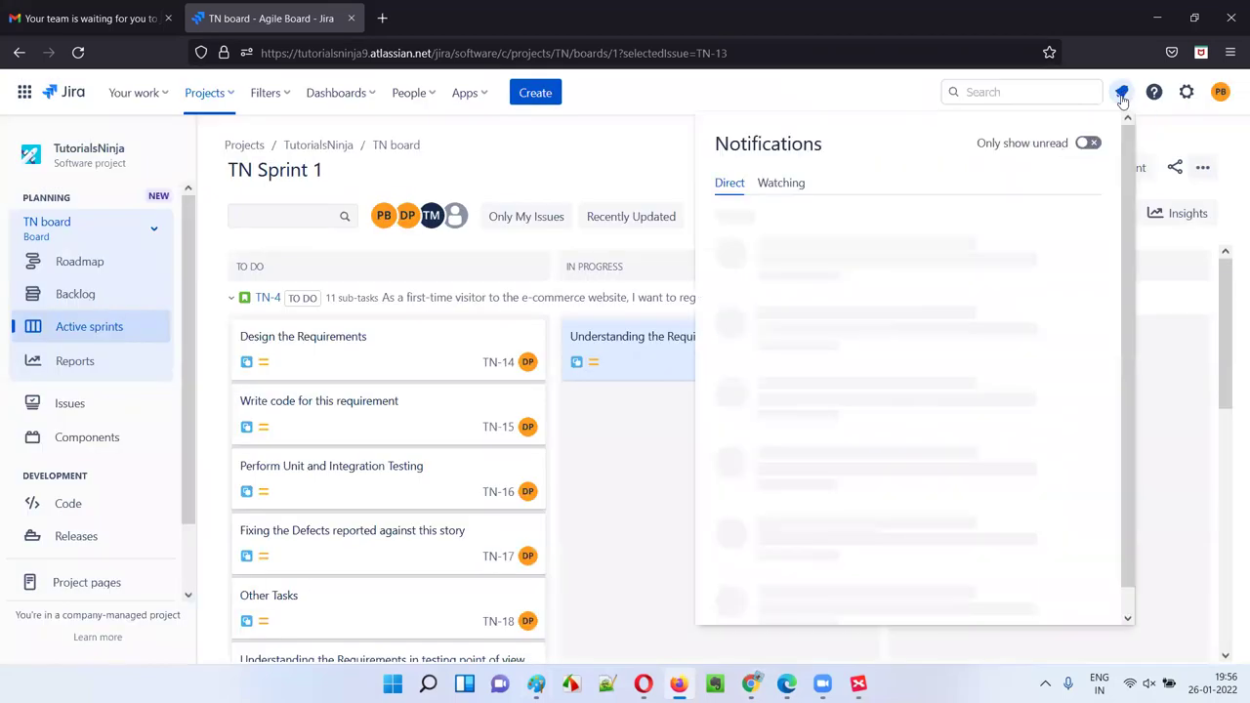
click(622, 427)
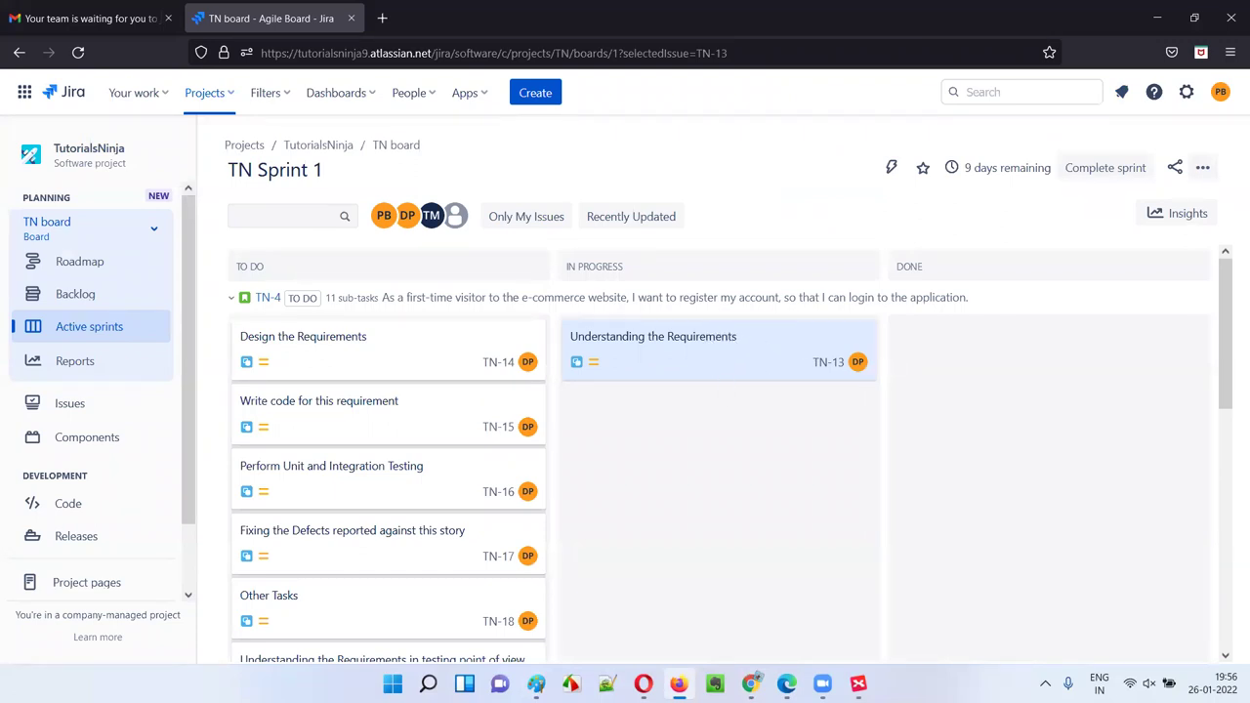
mouse_move(750, 684)
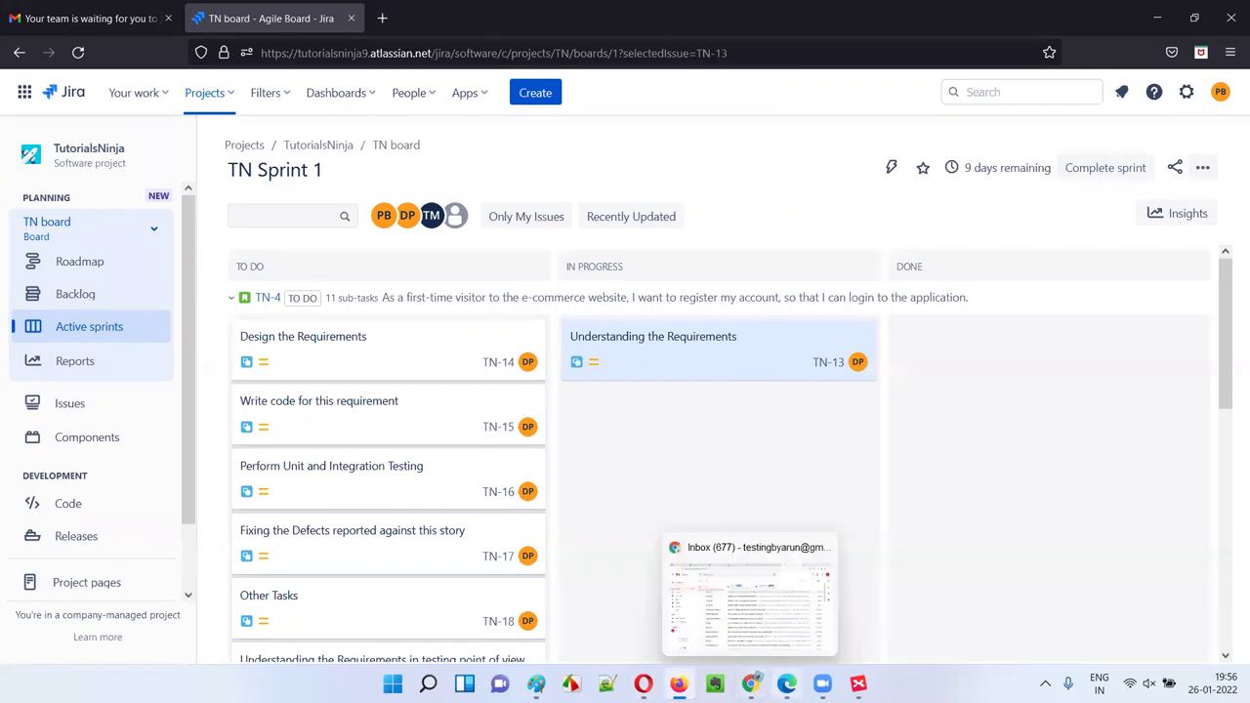
click(679, 684)
mouse_move(642, 683)
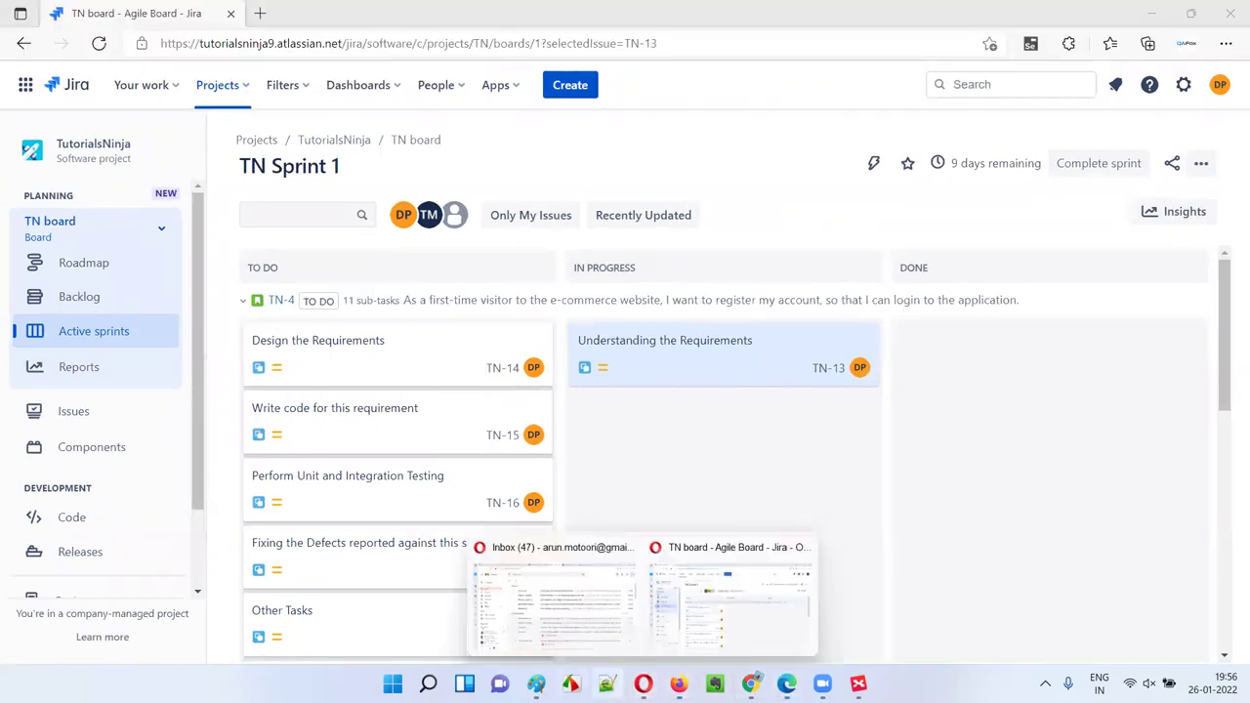
click(536, 683)
scroll(954, 413, down, 1)
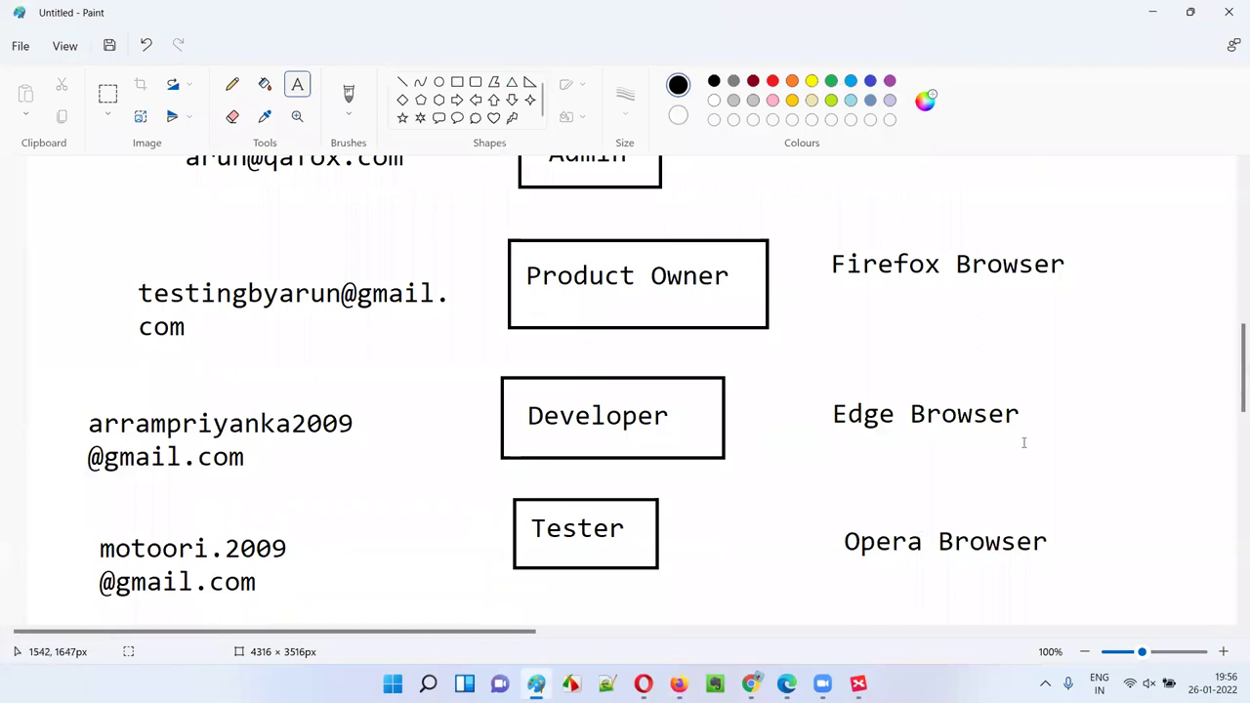
click(786, 683)
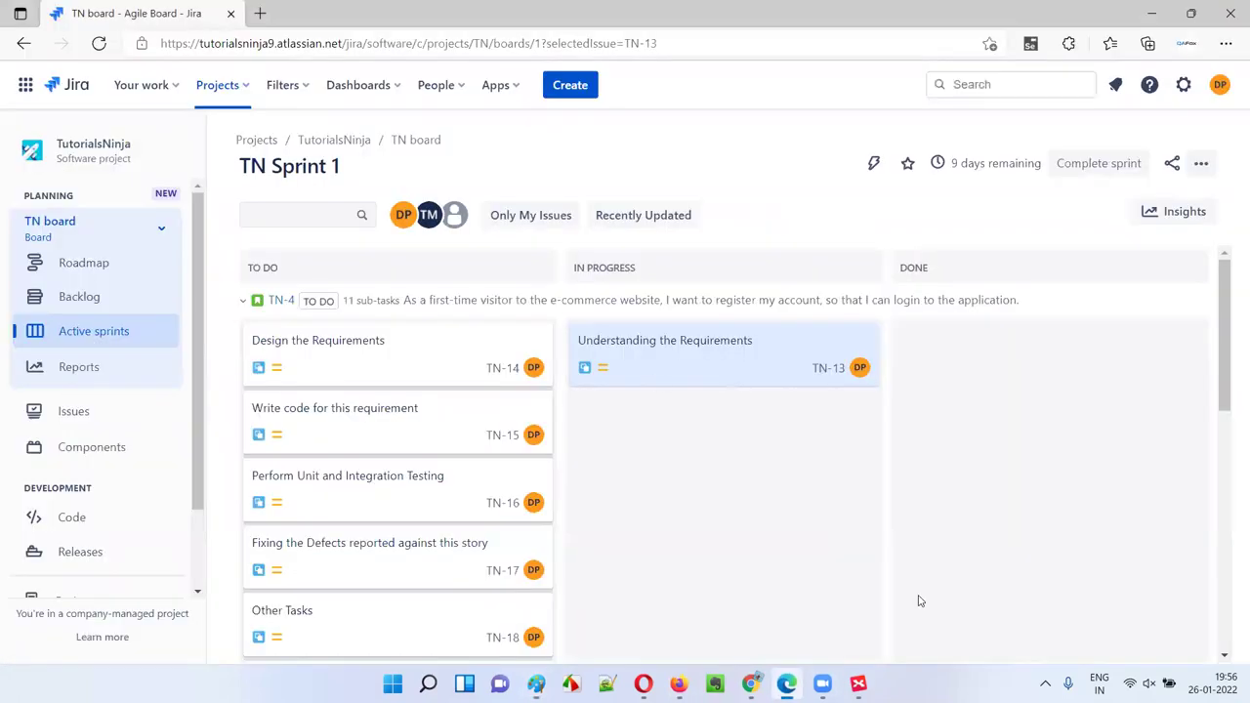
Step: Reassign TN-13 to the product owner (PB avatar) and close the issue
click(701, 352)
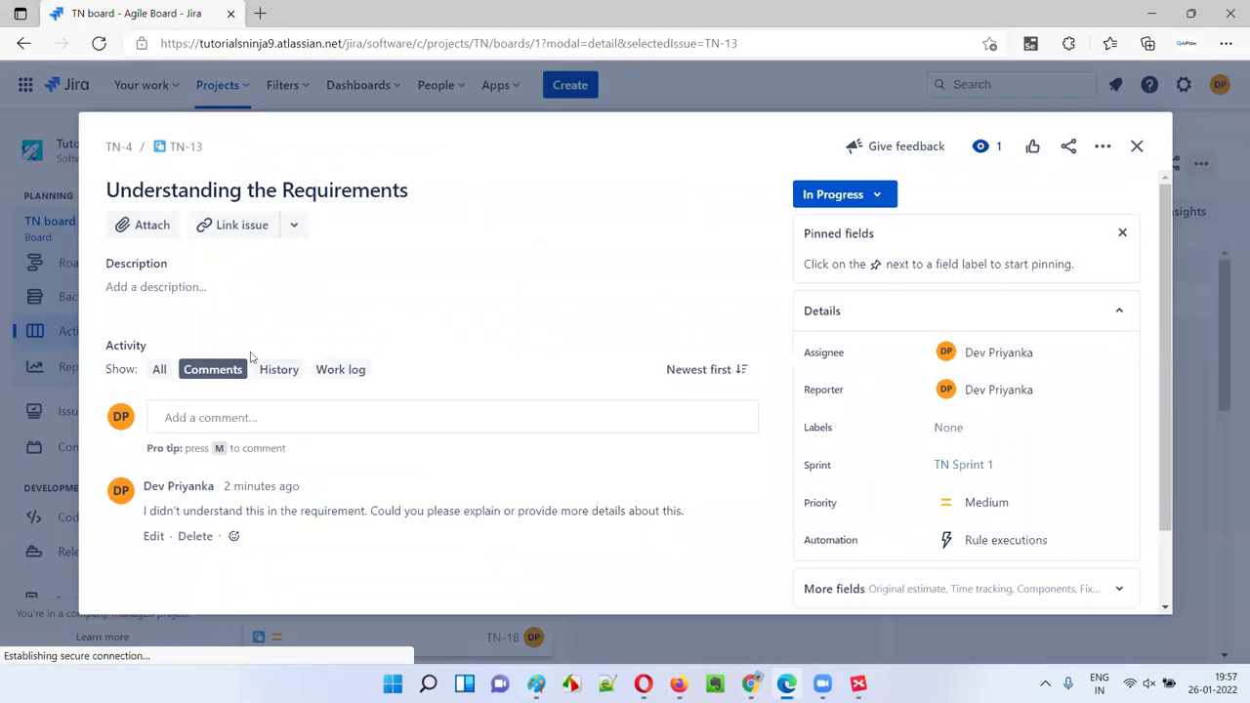
mouse_move(952, 356)
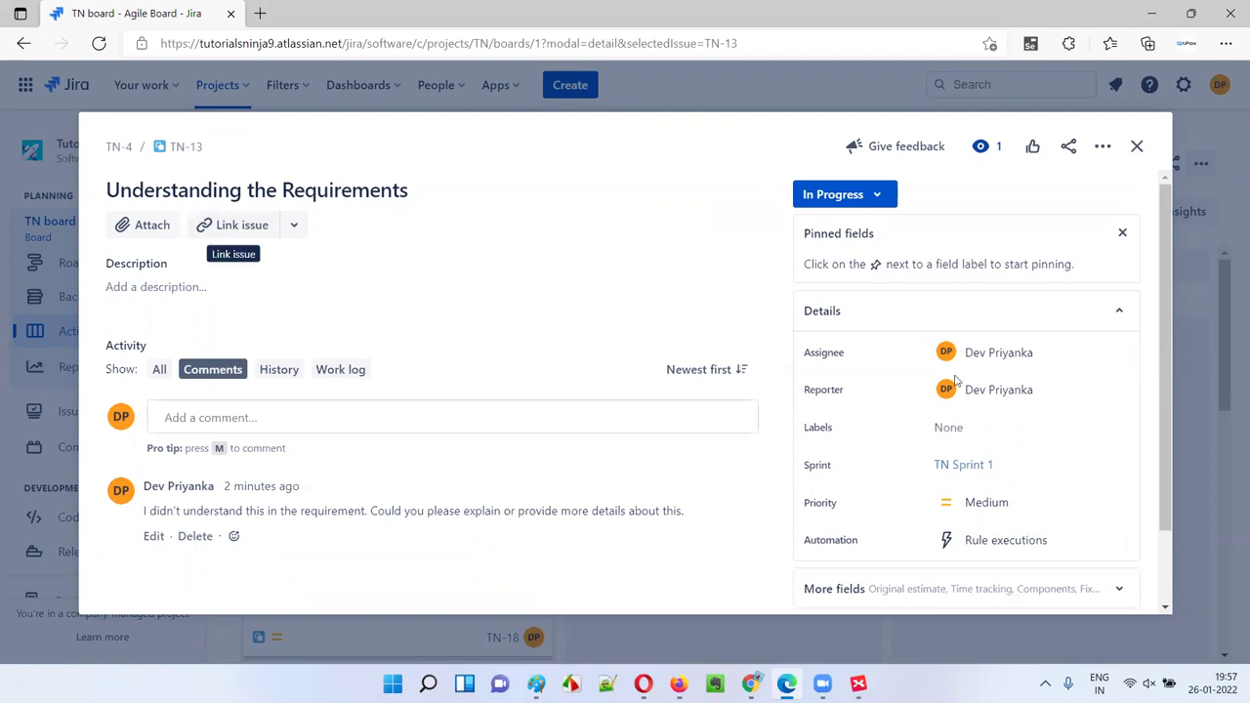
click(972, 353)
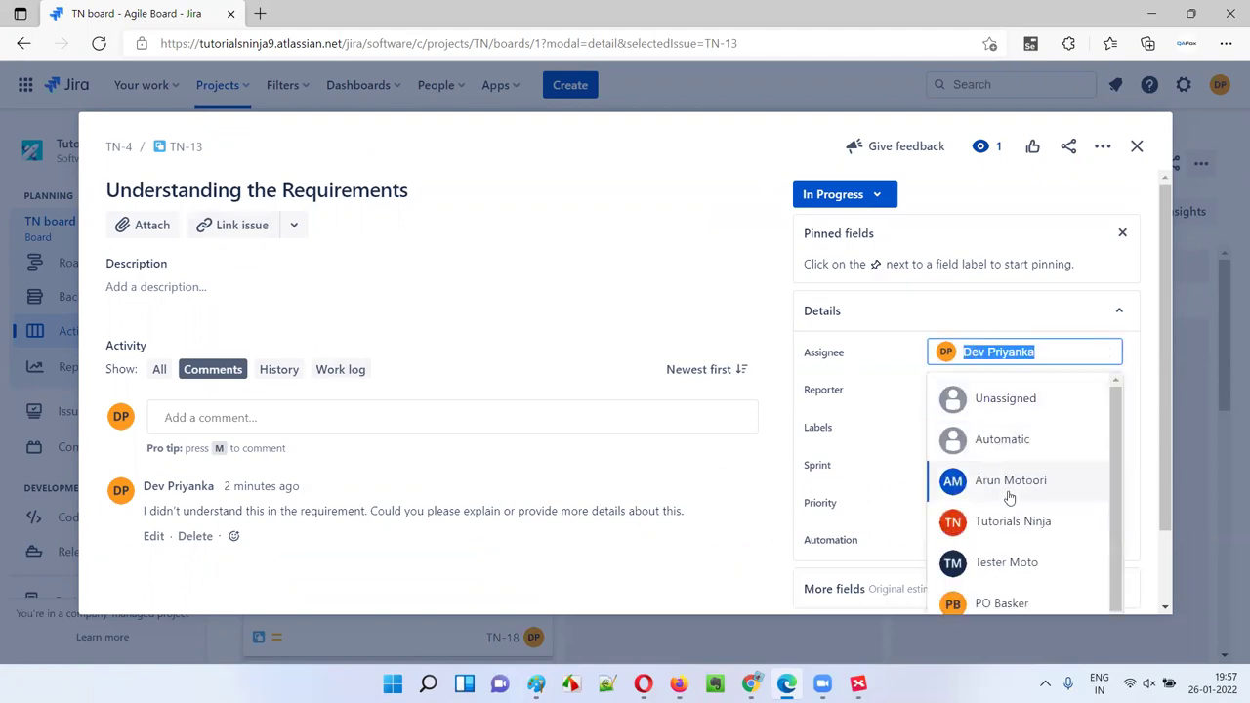
click(1015, 599)
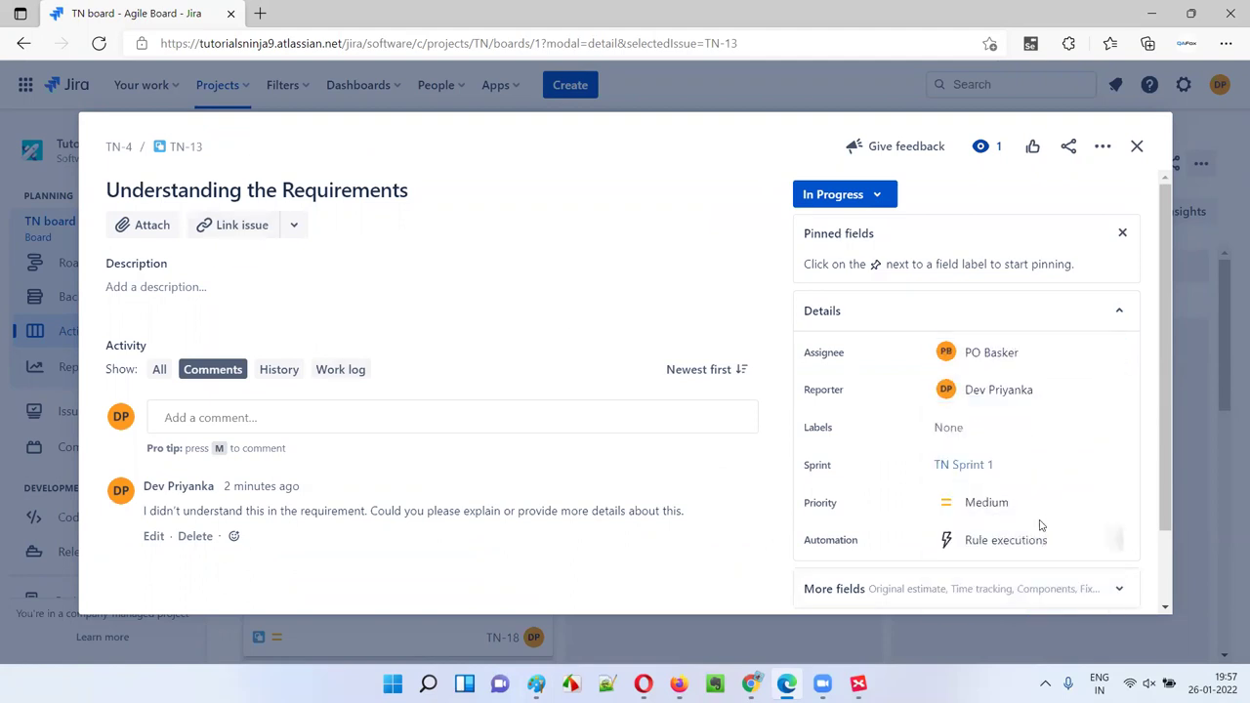
click(1136, 146)
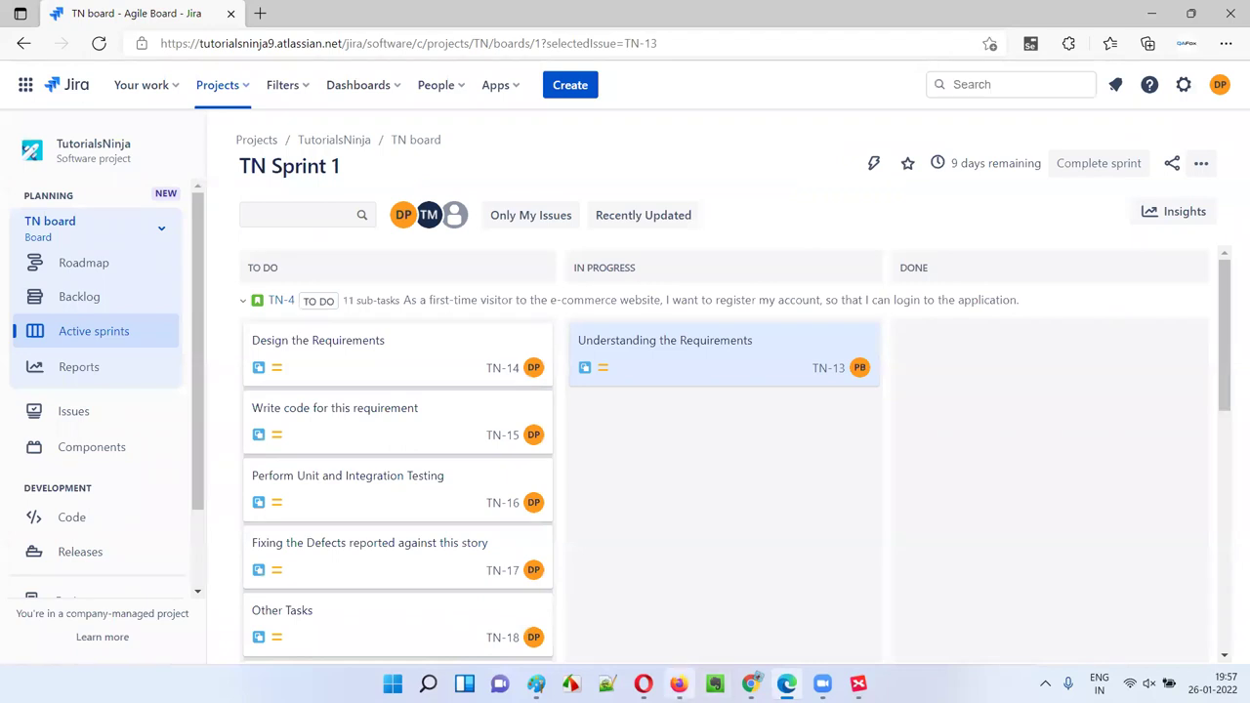
Step: Bring the product owner's Jira window forward and check the profile menu
mouse_move(678, 683)
click(679, 601)
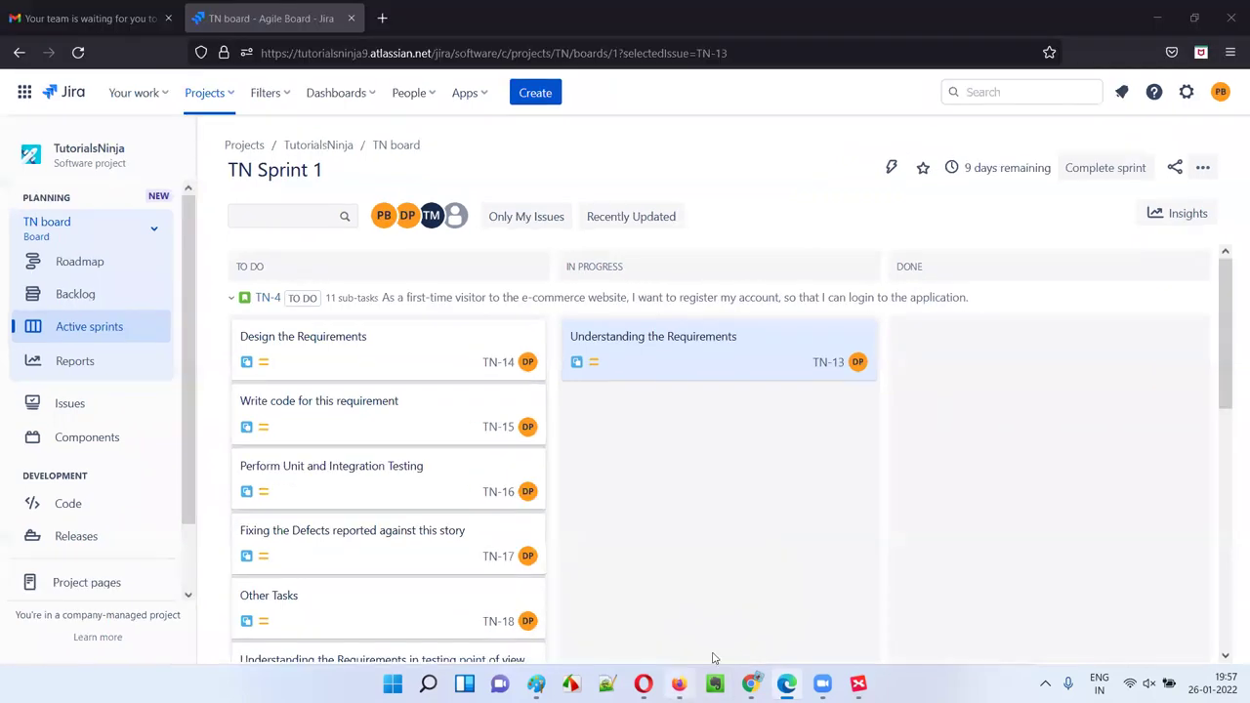
click(1221, 104)
click(1043, 389)
click(78, 53)
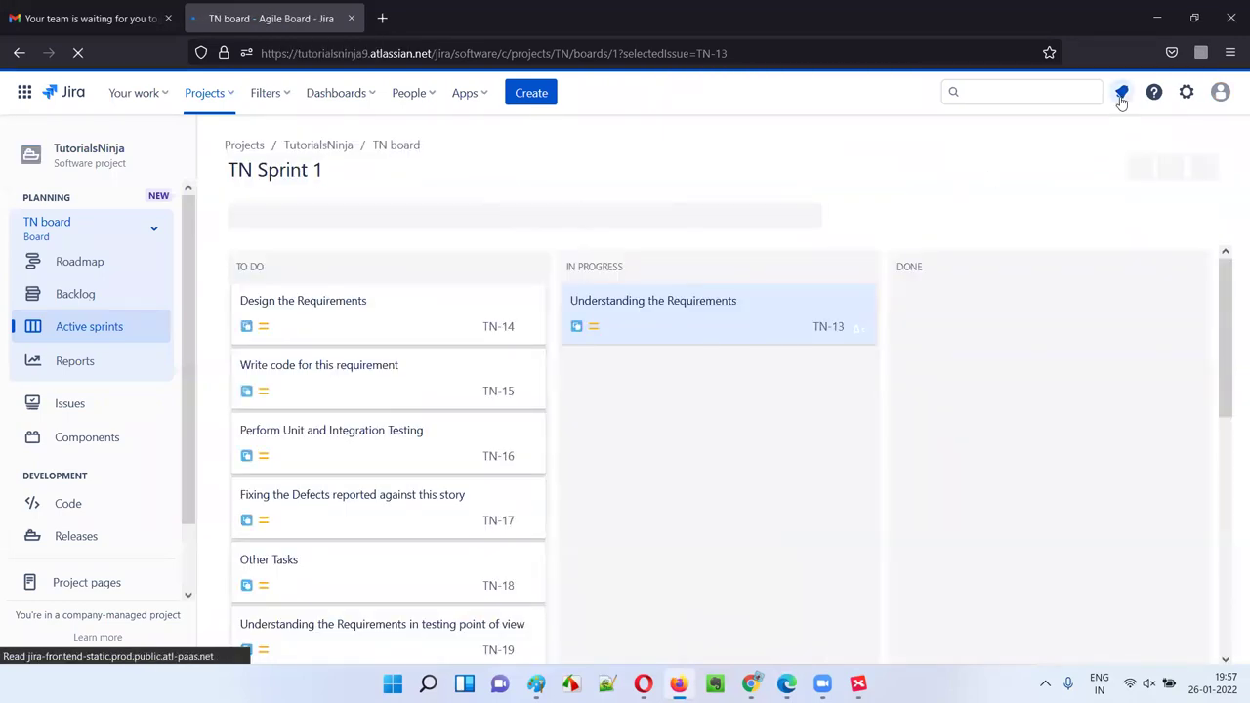
Step: Open TN-13 from its 'Understanding the Requirements' assignment notification
click(1120, 95)
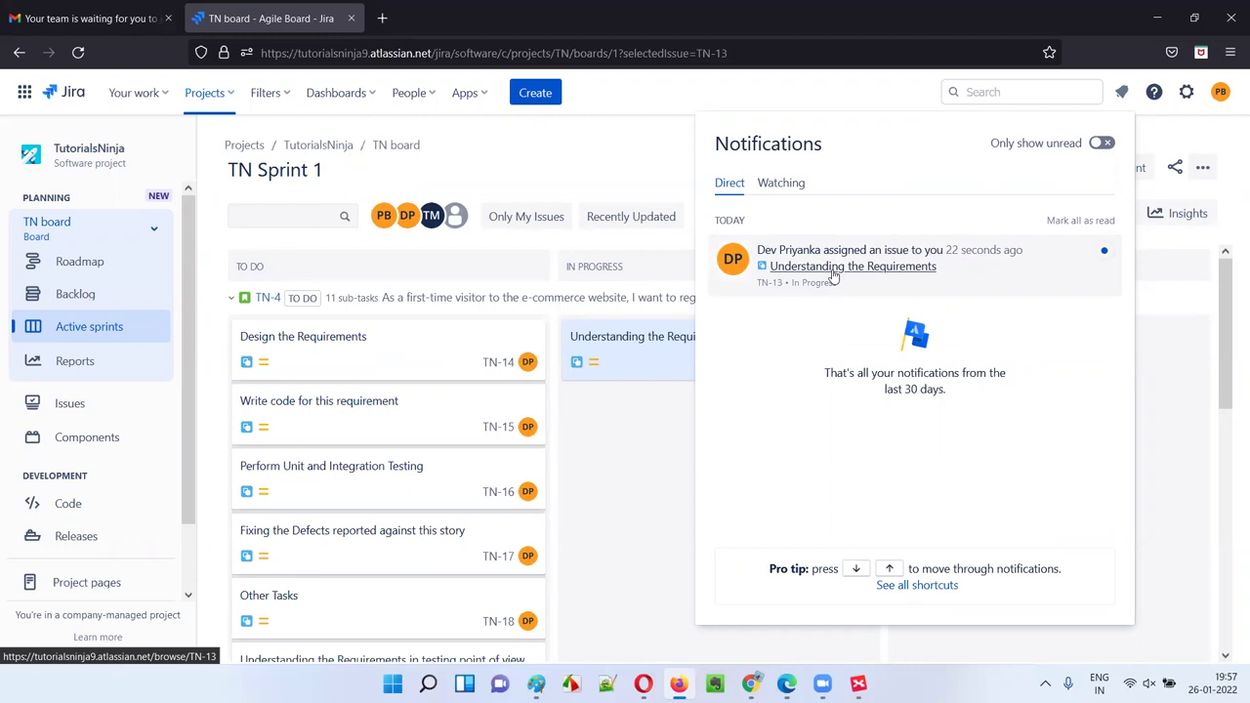
click(832, 271)
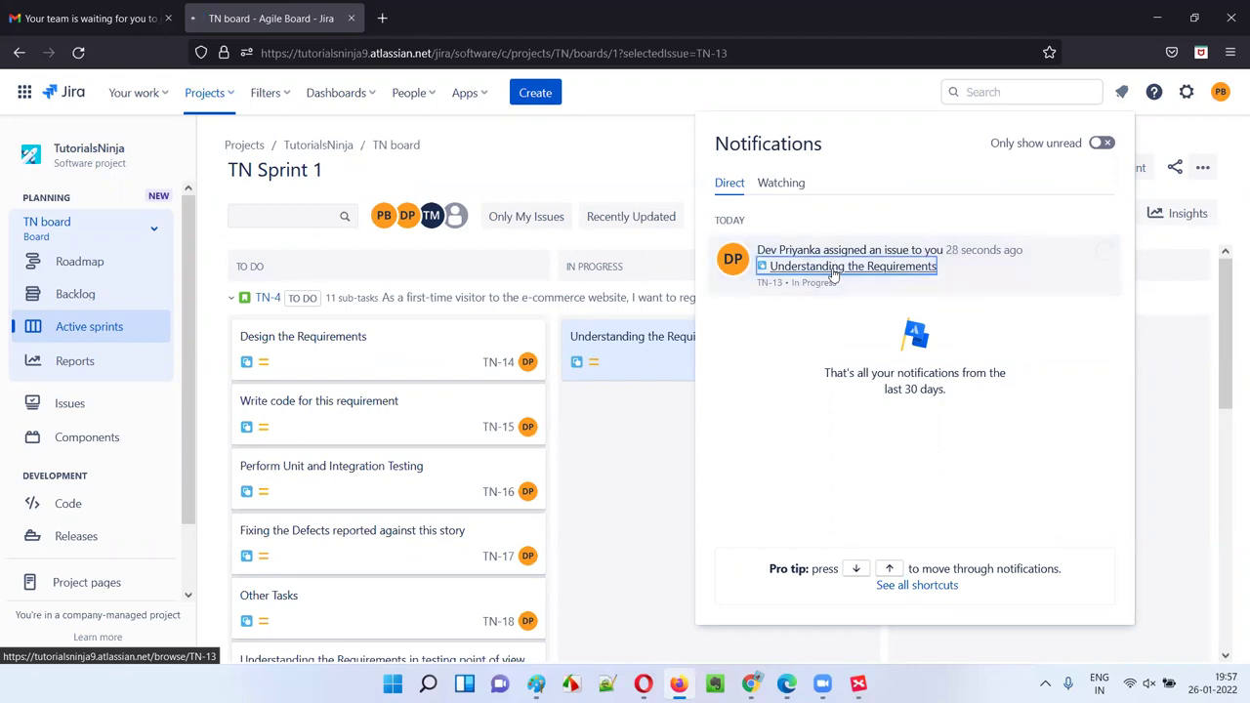
click(135, 28)
click(310, 32)
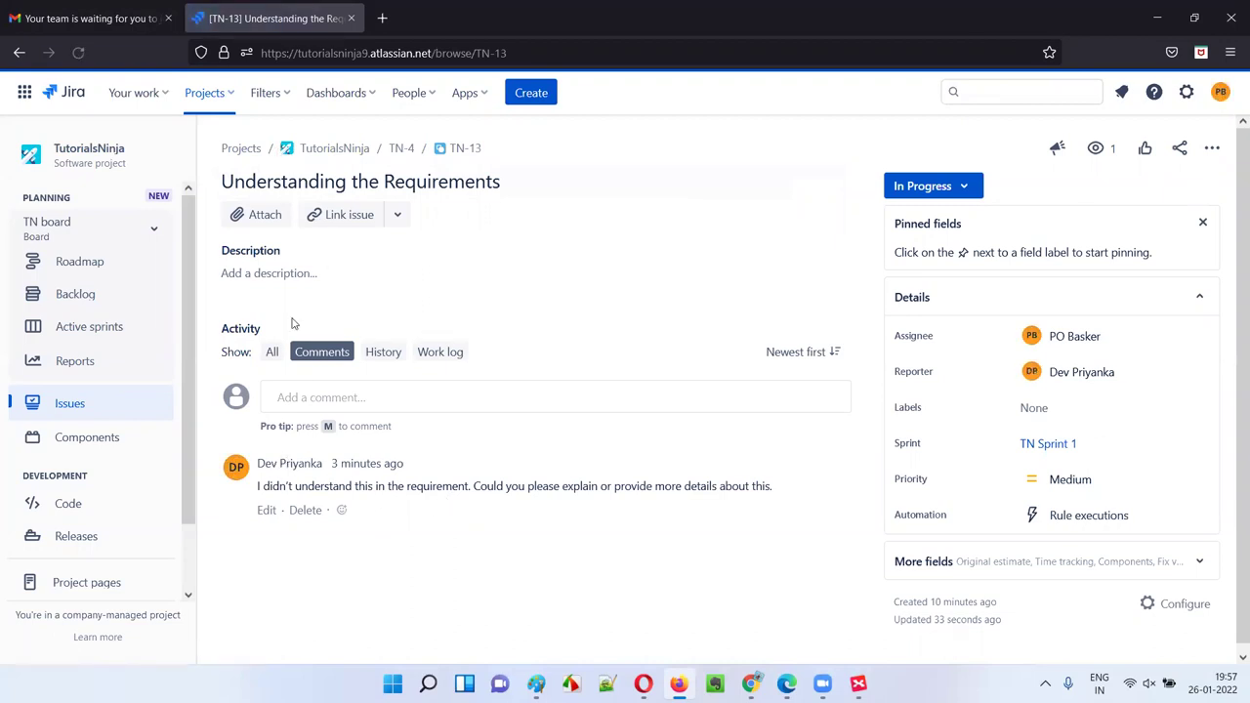
Step: Post a three-line product-owner reply on TN-13 explaining the requirement, then dismiss the welcome message
click(298, 397)
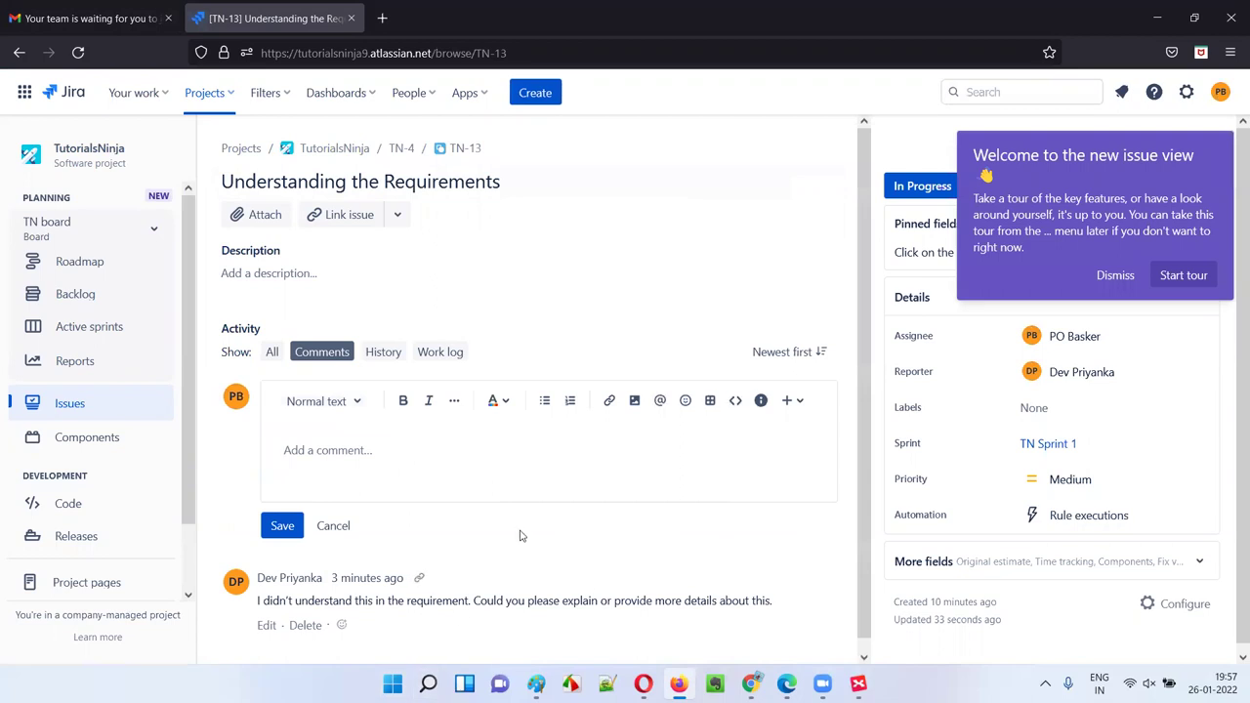
text(This)
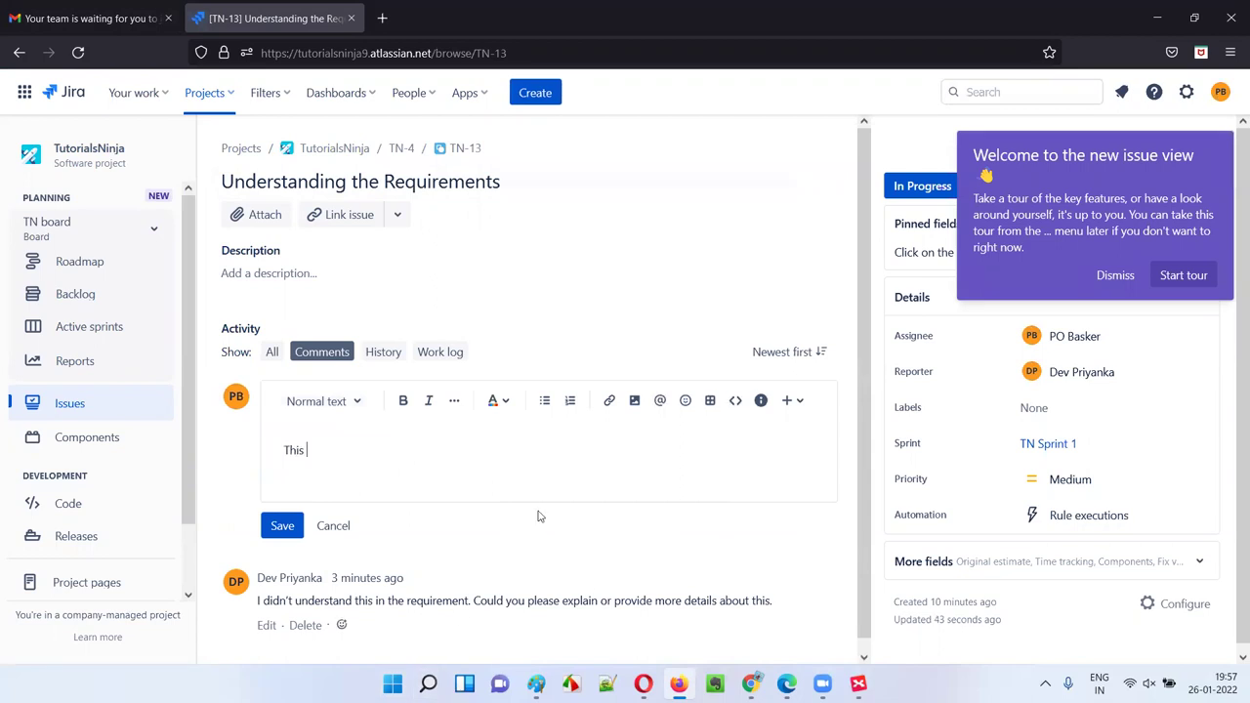
text(h)
key(BackSpace)
key(BackSpace)
text(Let me explain t)
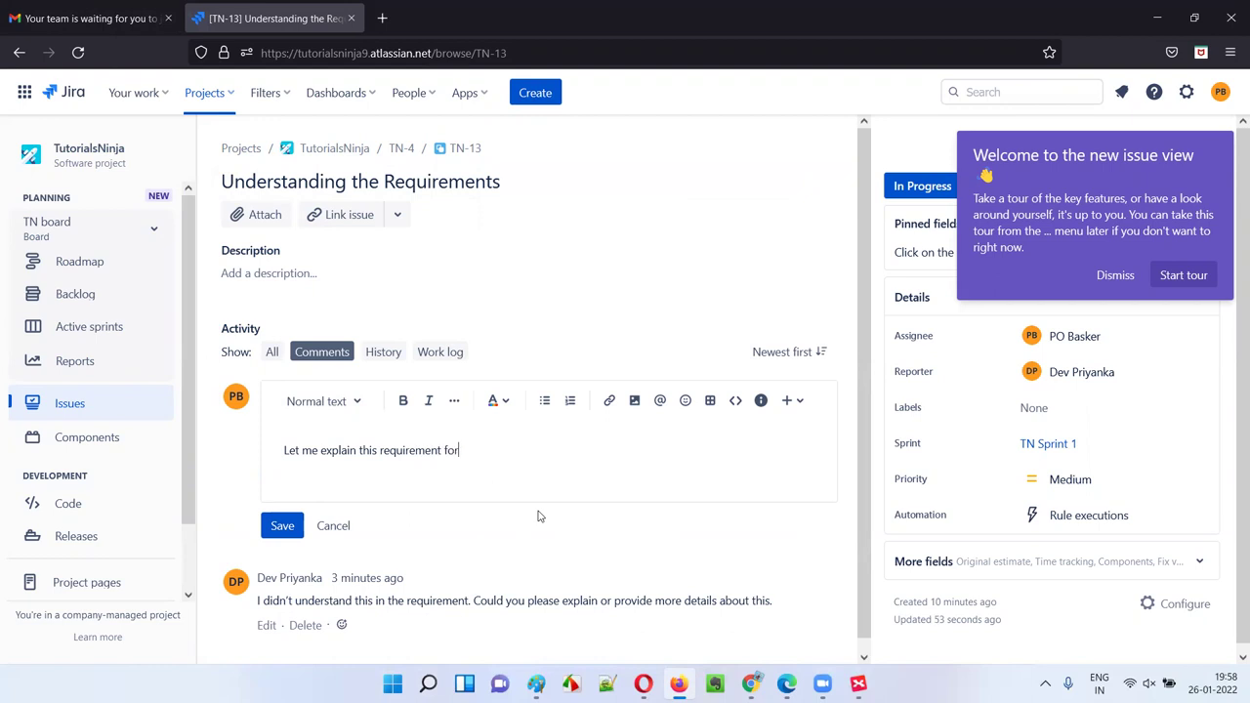
text(.)
key(Return)
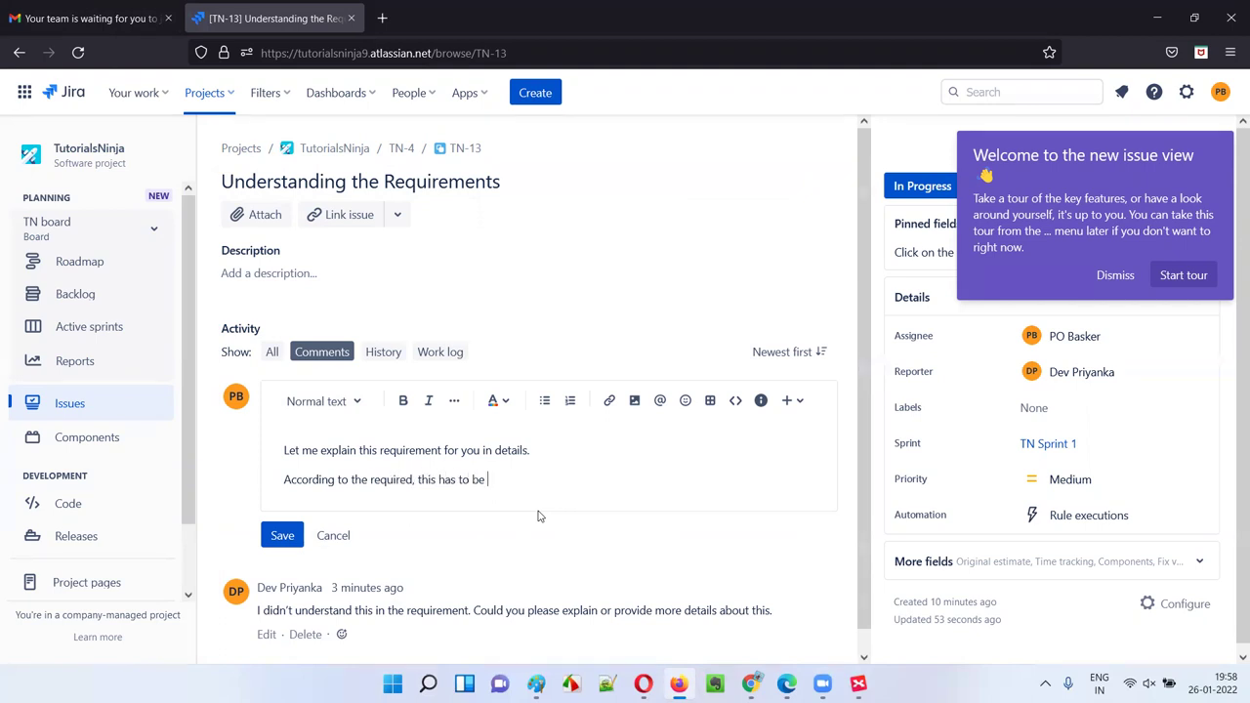
key(Return)
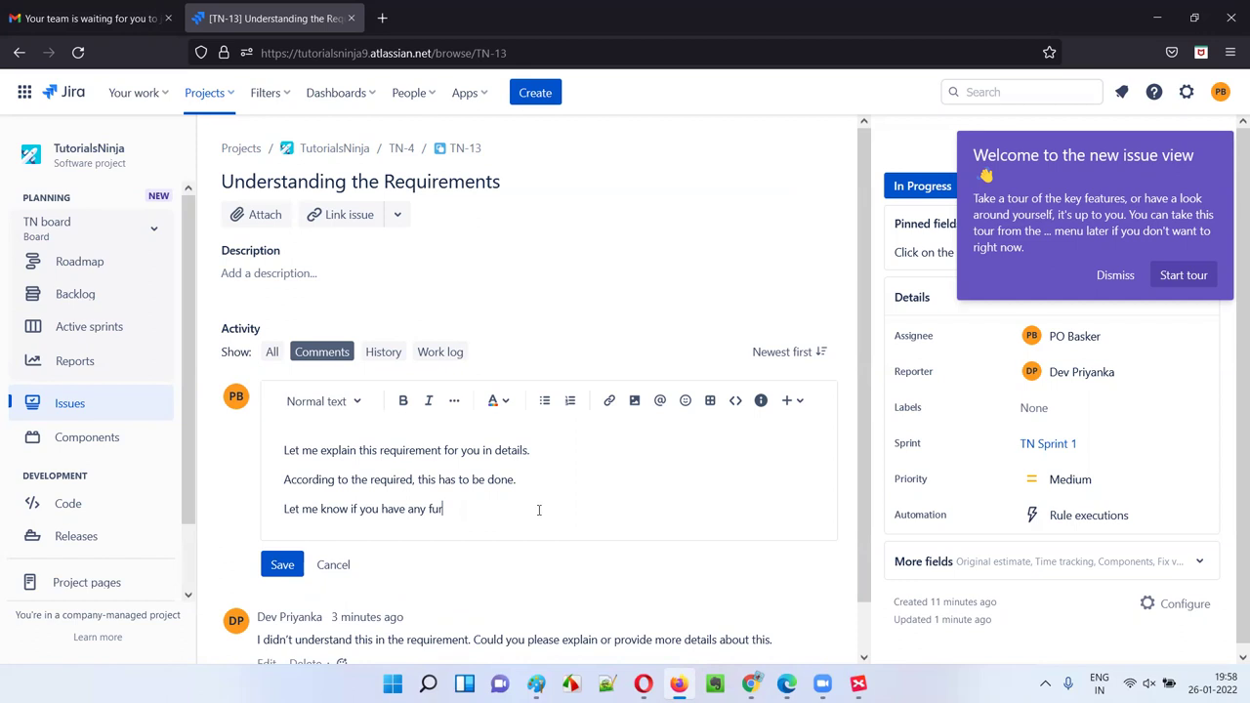
text(r doubts on this requirement.)
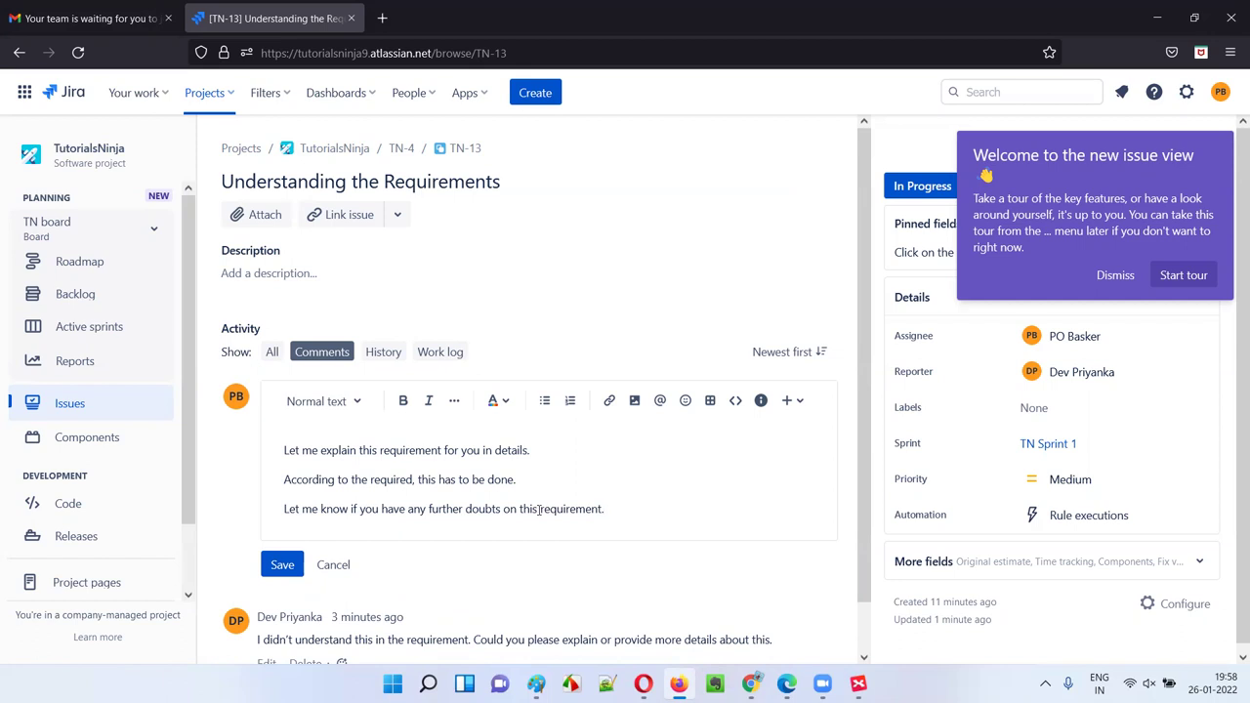
scroll(507, 506, down, 1)
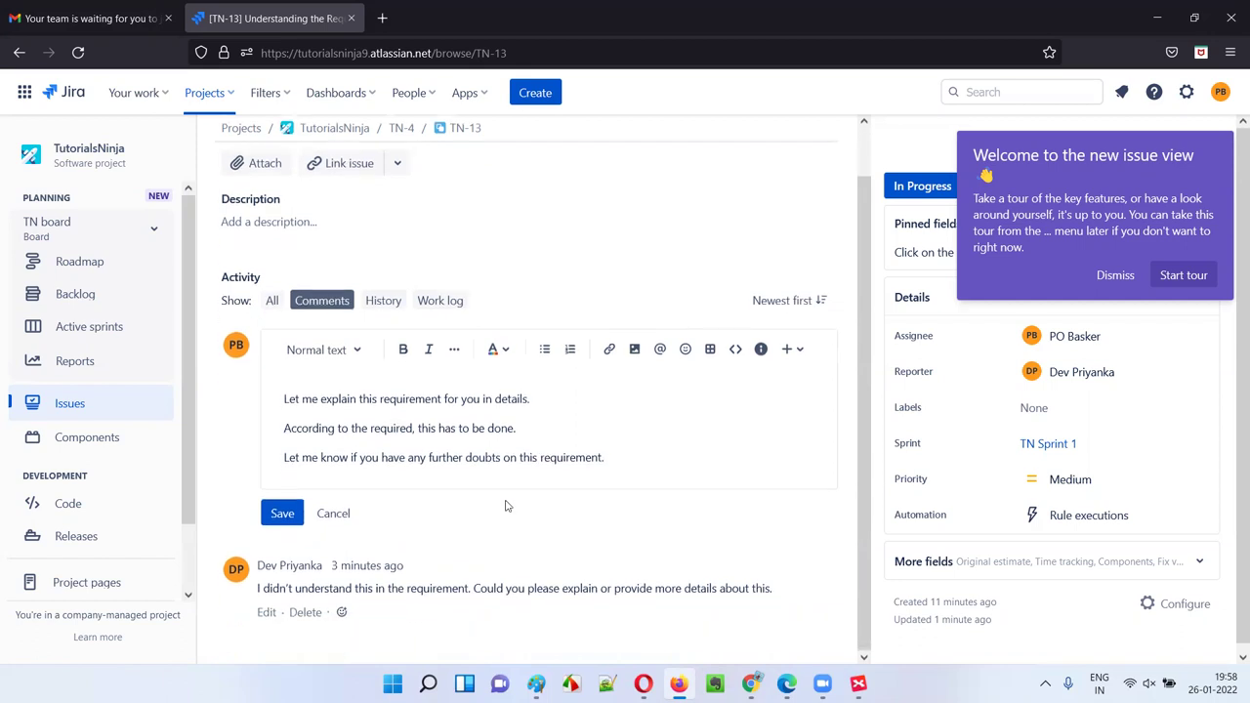
click(282, 515)
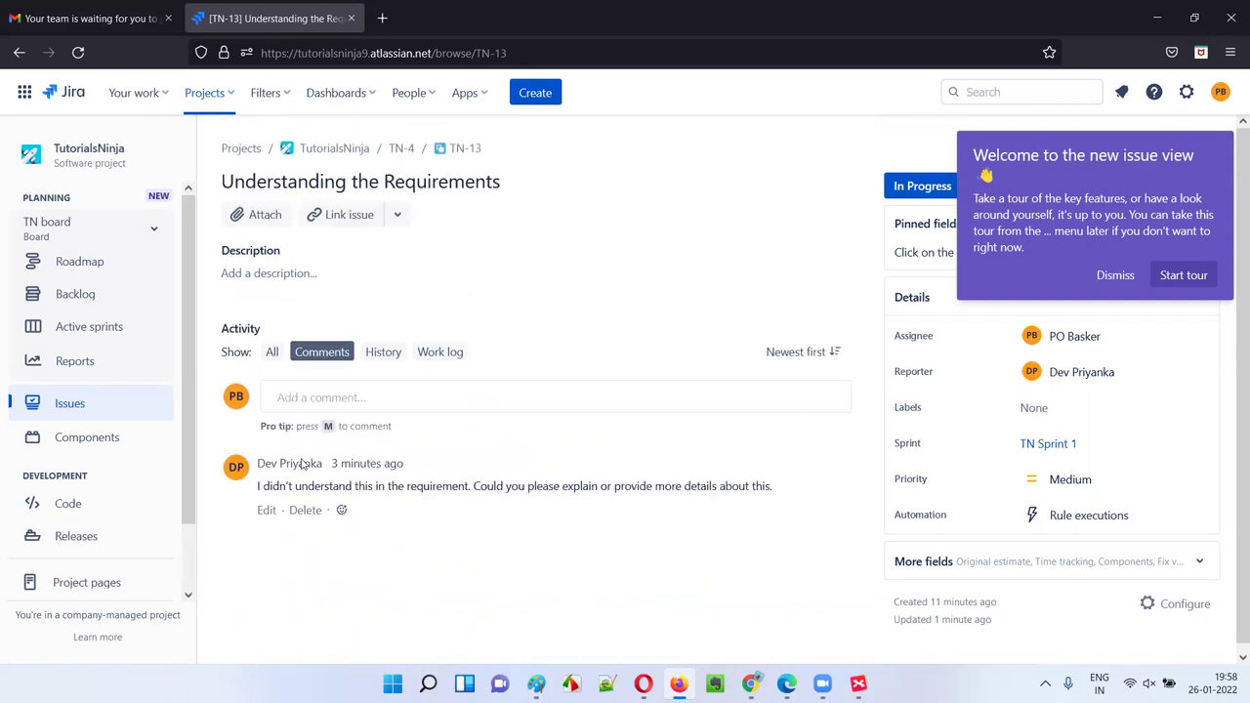
click(1115, 276)
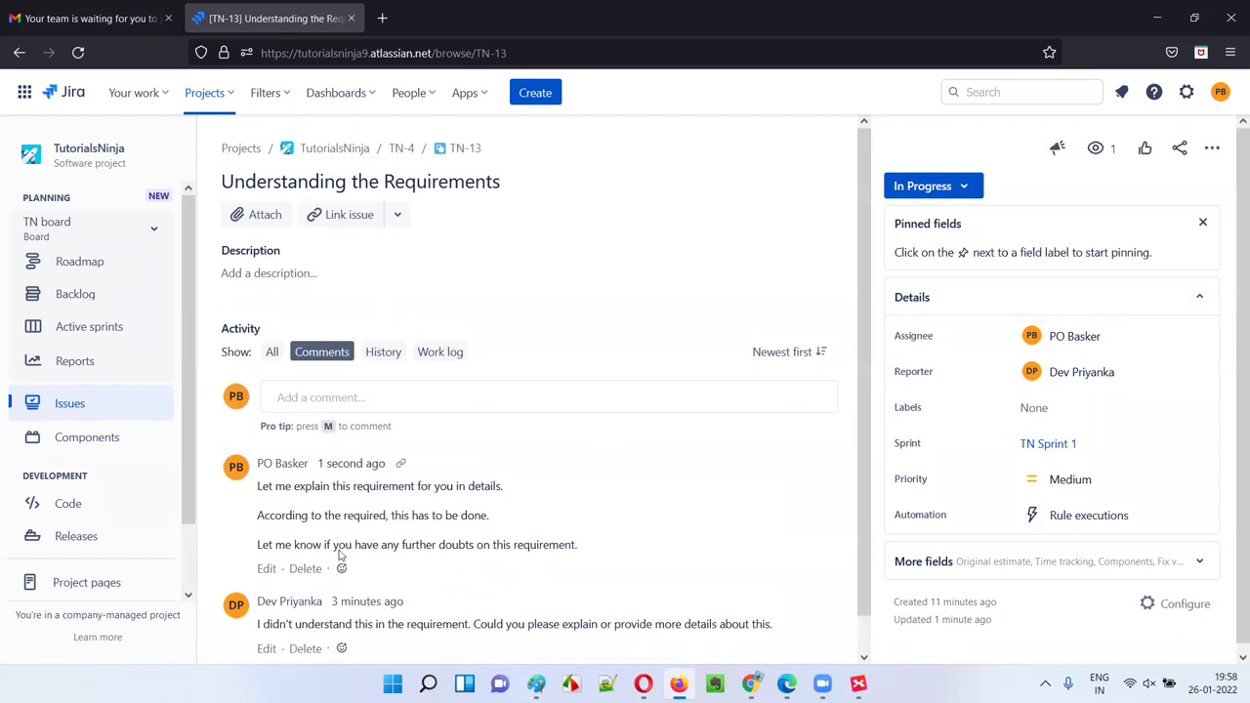
scroll(427, 387, down, 1)
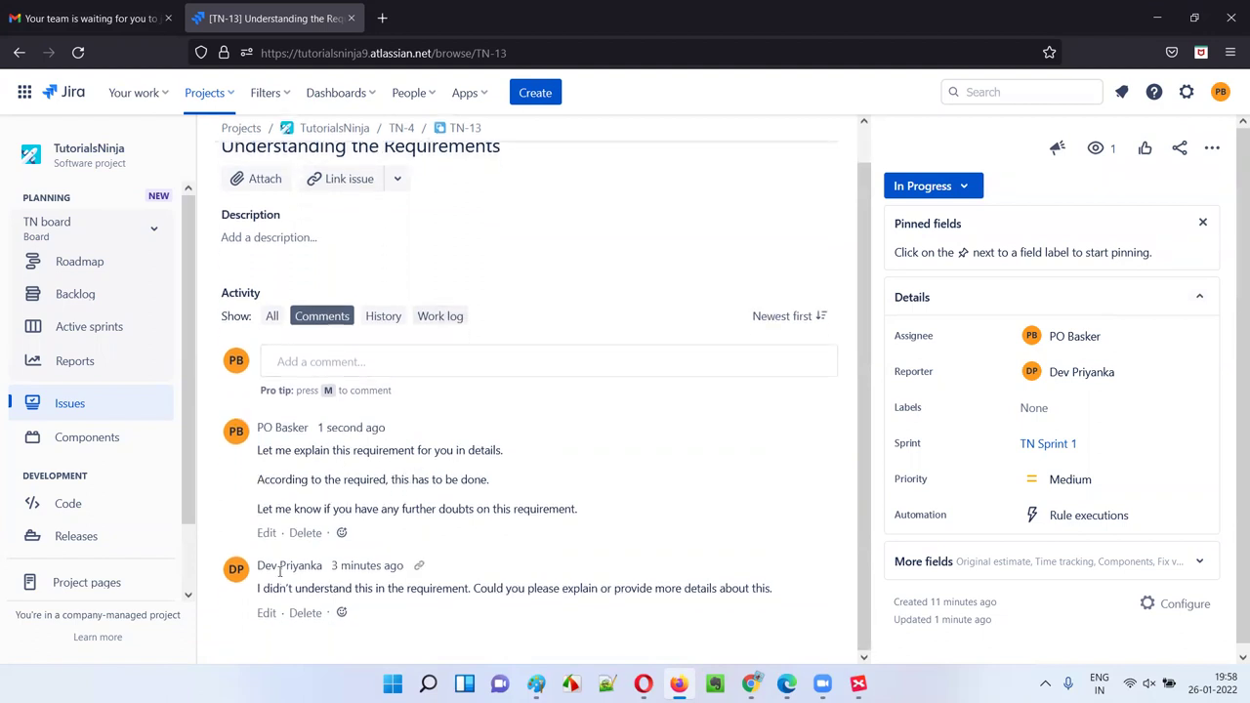
Step: Reassign TN-13 to its reporter, then go back to the Active sprints board
click(1063, 339)
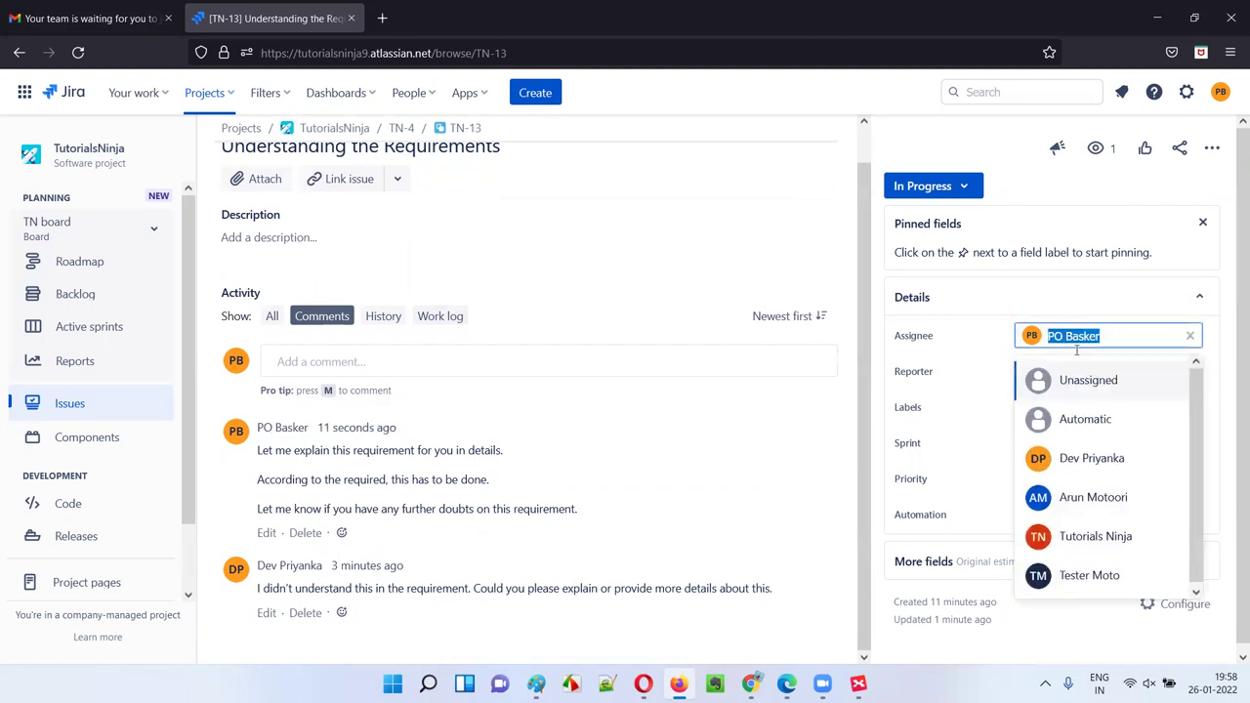
click(1094, 459)
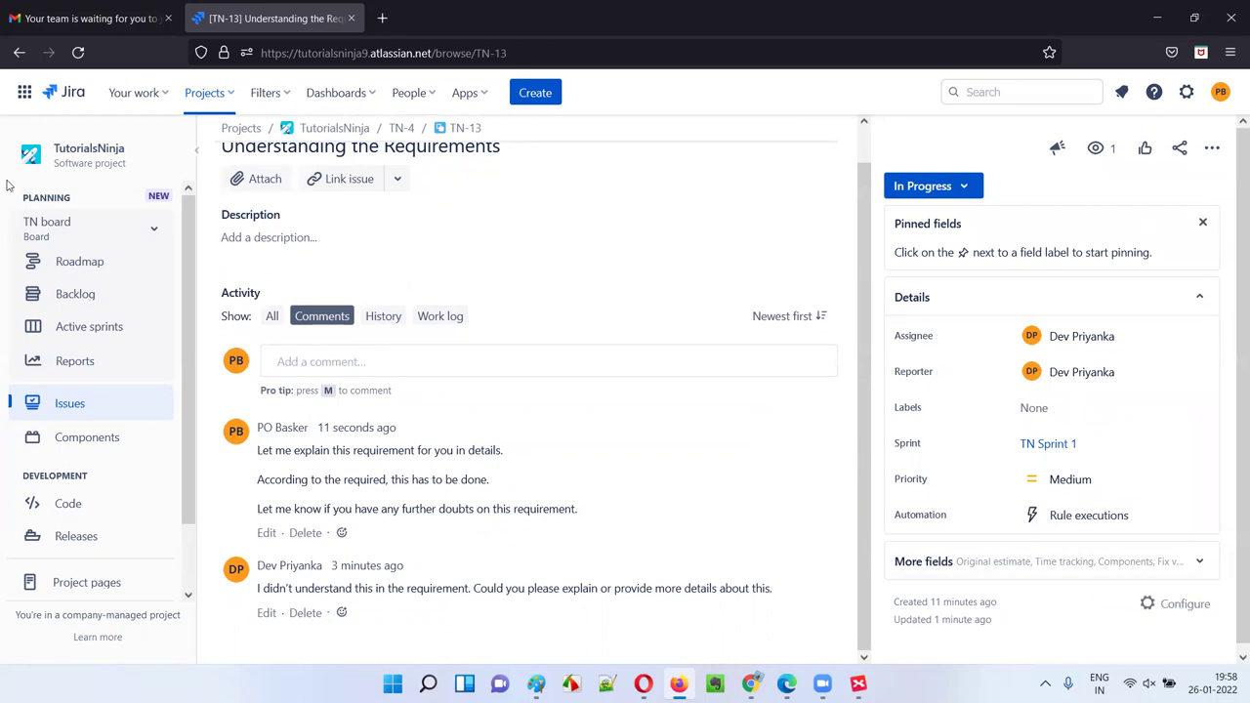
click(88, 332)
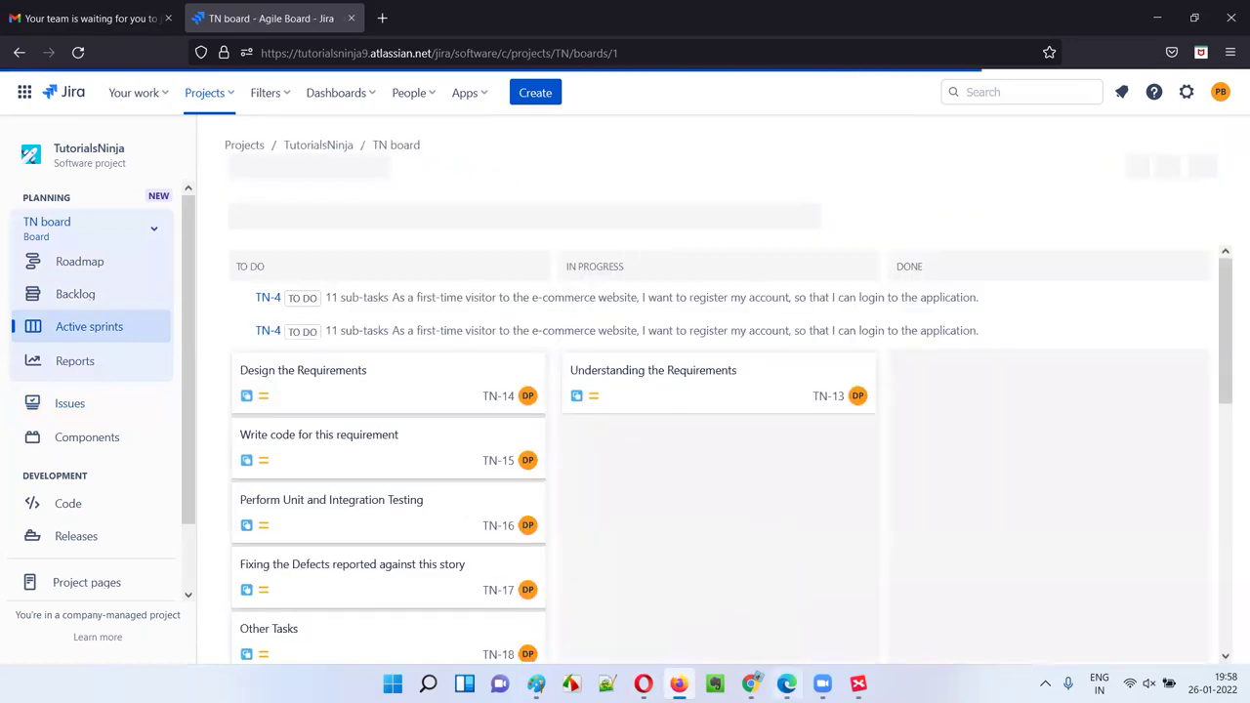
Step: In the reporter's Jira window, check the notifications and the TN-13 assignment email in Gmail
click(786, 683)
click(1122, 84)
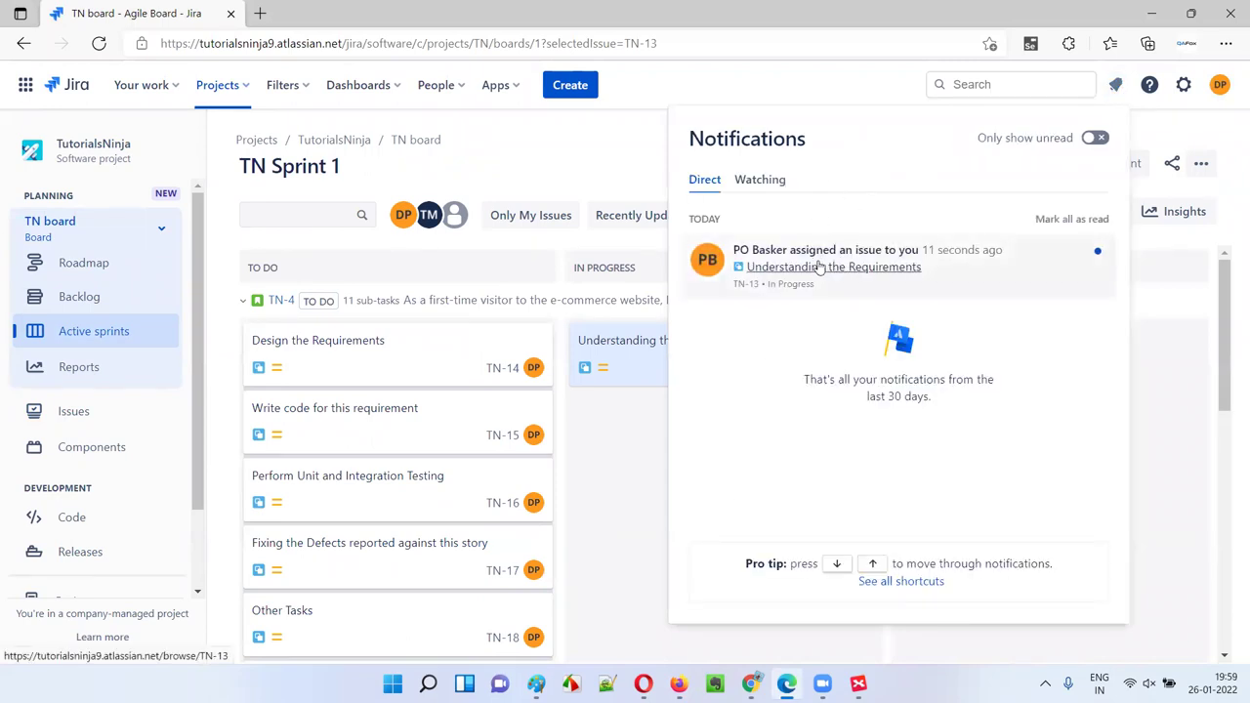
key(alt+Tab)
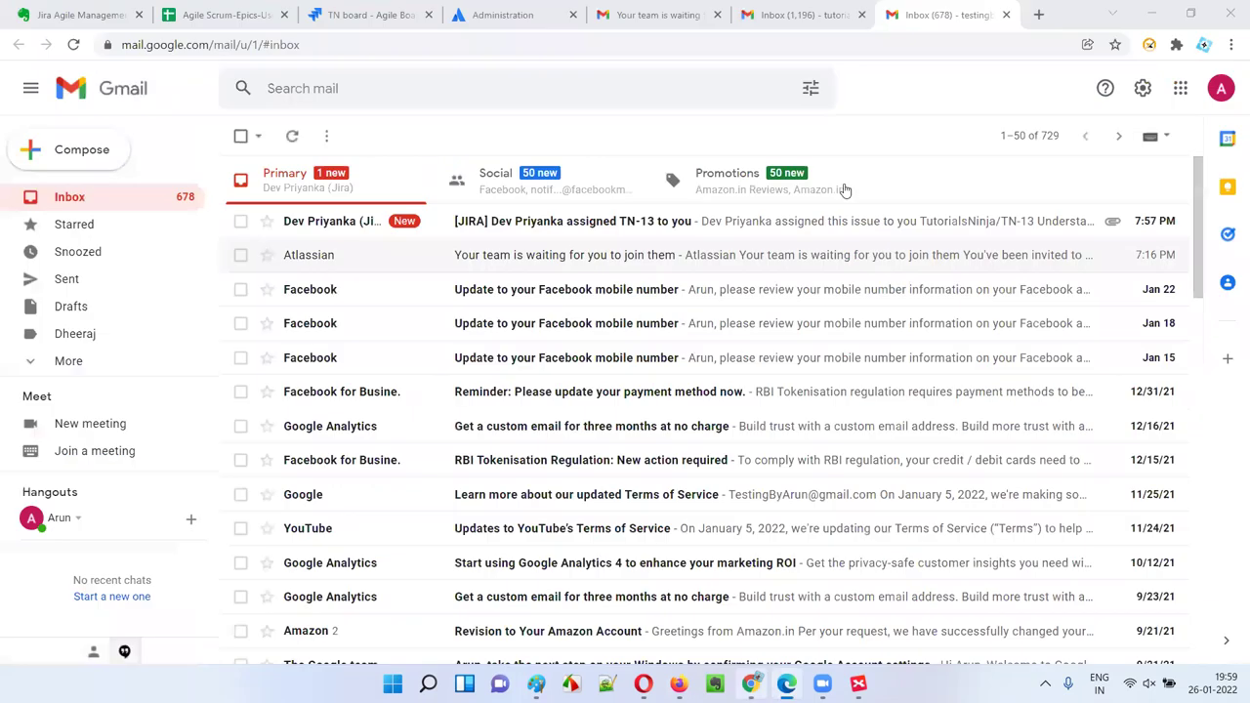
click(469, 222)
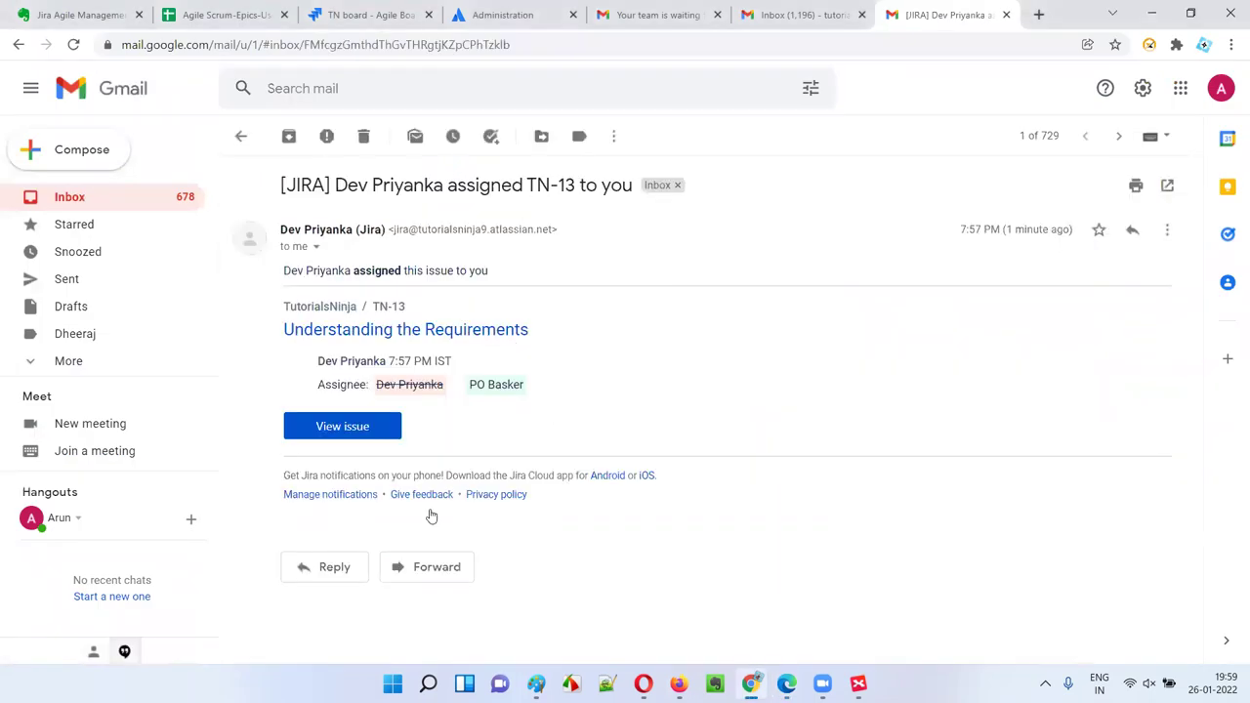
key(alt+Tab)
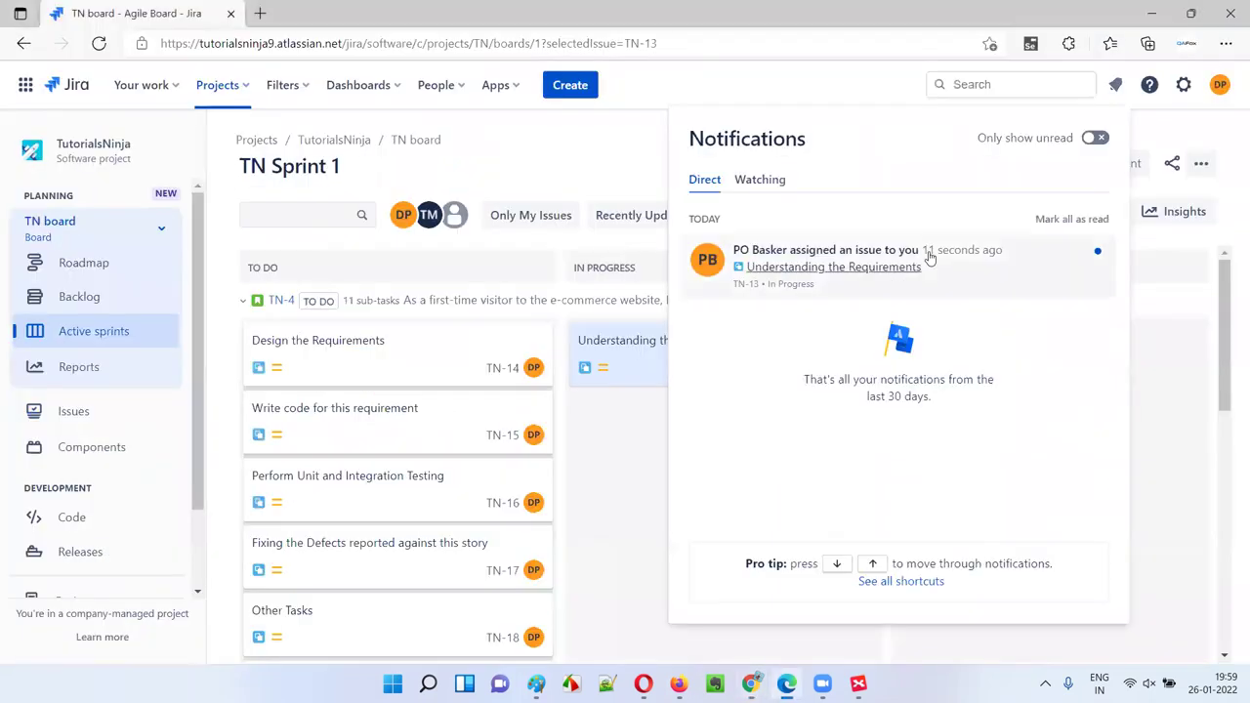
click(636, 473)
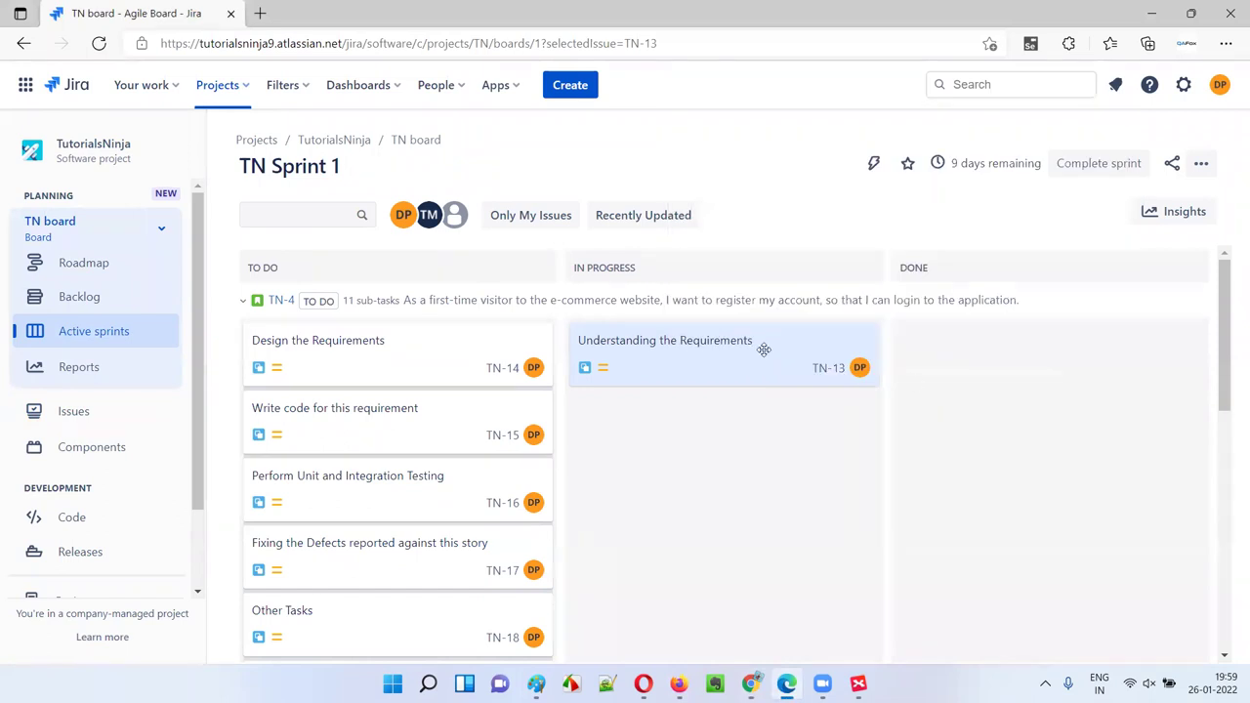
Step: Open TN-13 from the reassignment notification, read the reply, and return to Active sprints
click(1114, 86)
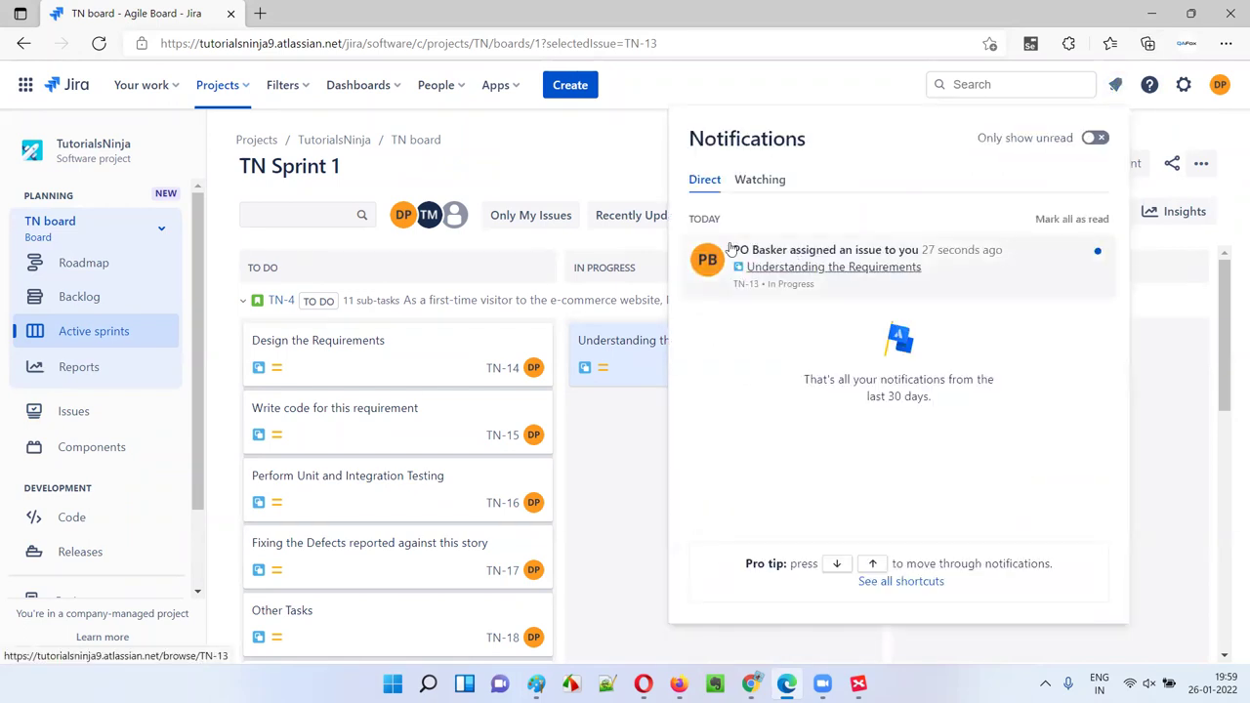
click(859, 268)
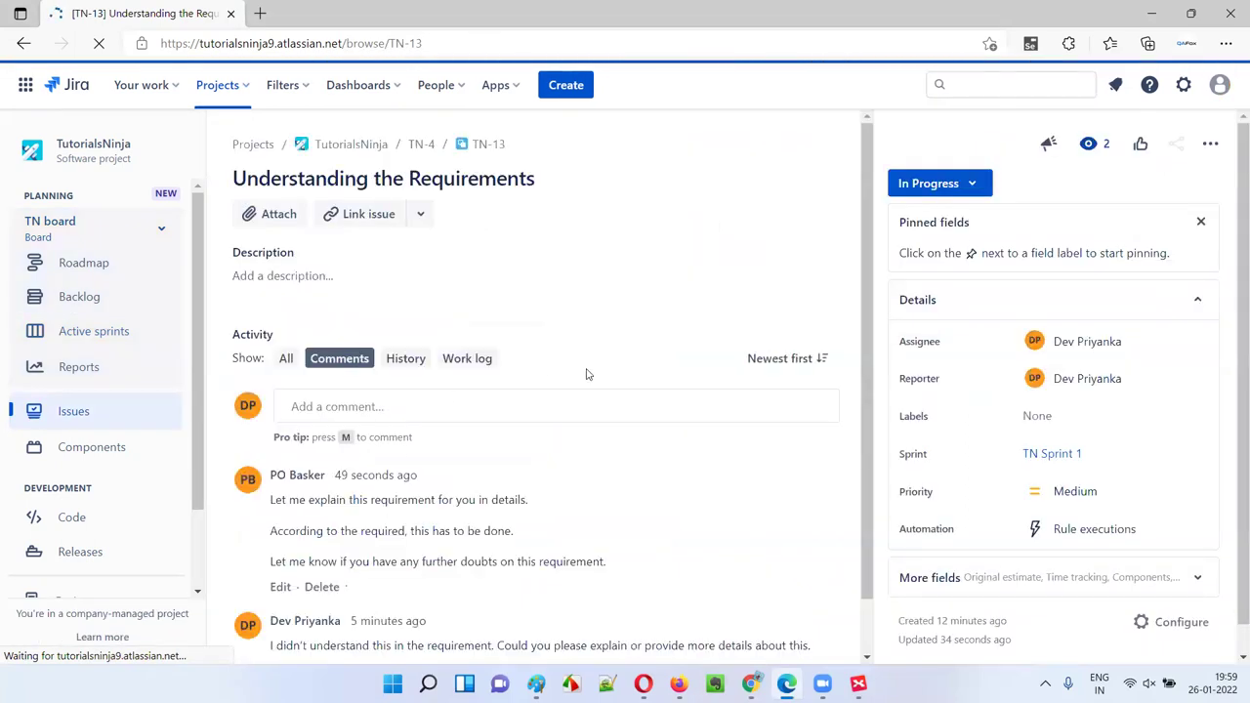
scroll(279, 513, down, 1)
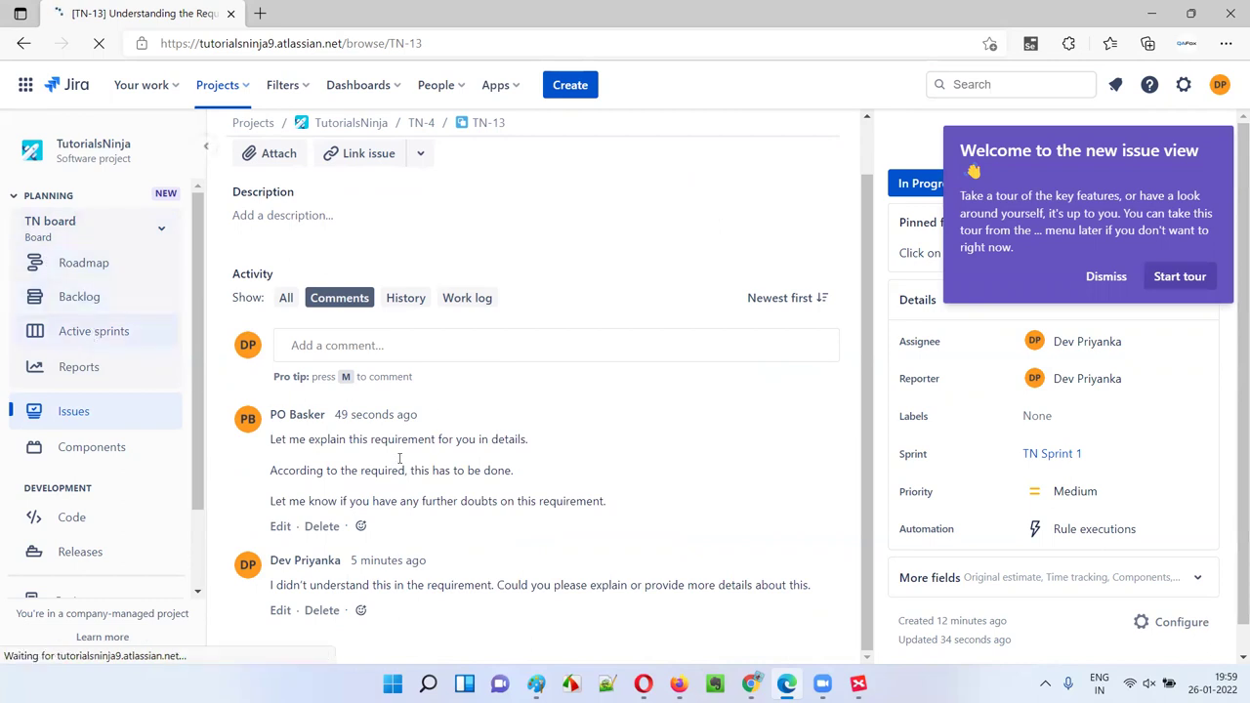
click(92, 333)
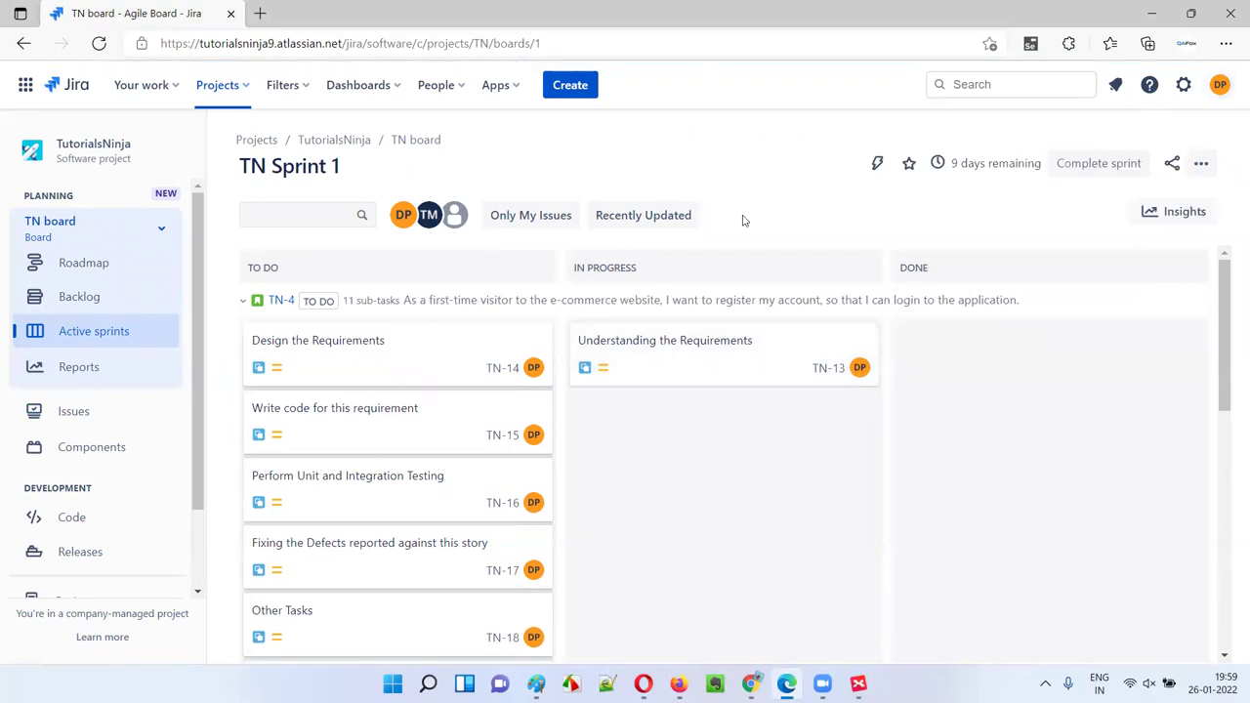
Step: Move TN-13 from In Progress and TN-14 'Design the Requirements' from To Do into Done
drag(691, 351, 967, 359)
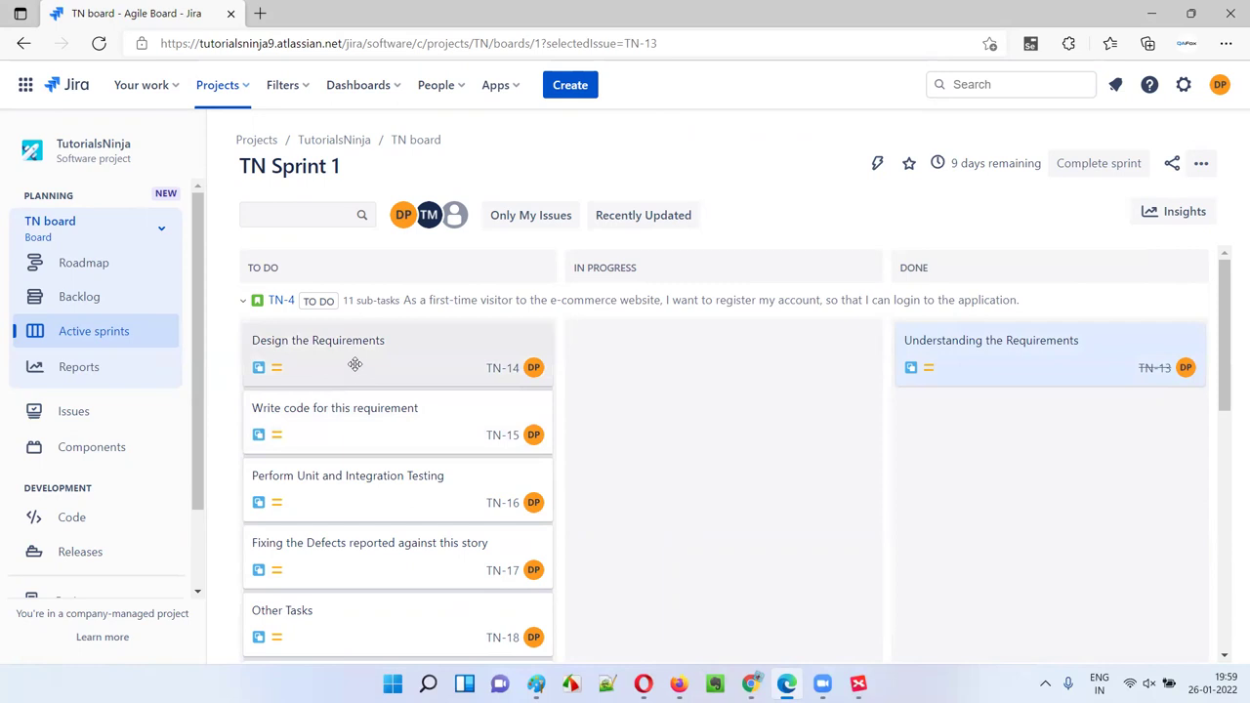
drag(400, 361, 989, 405)
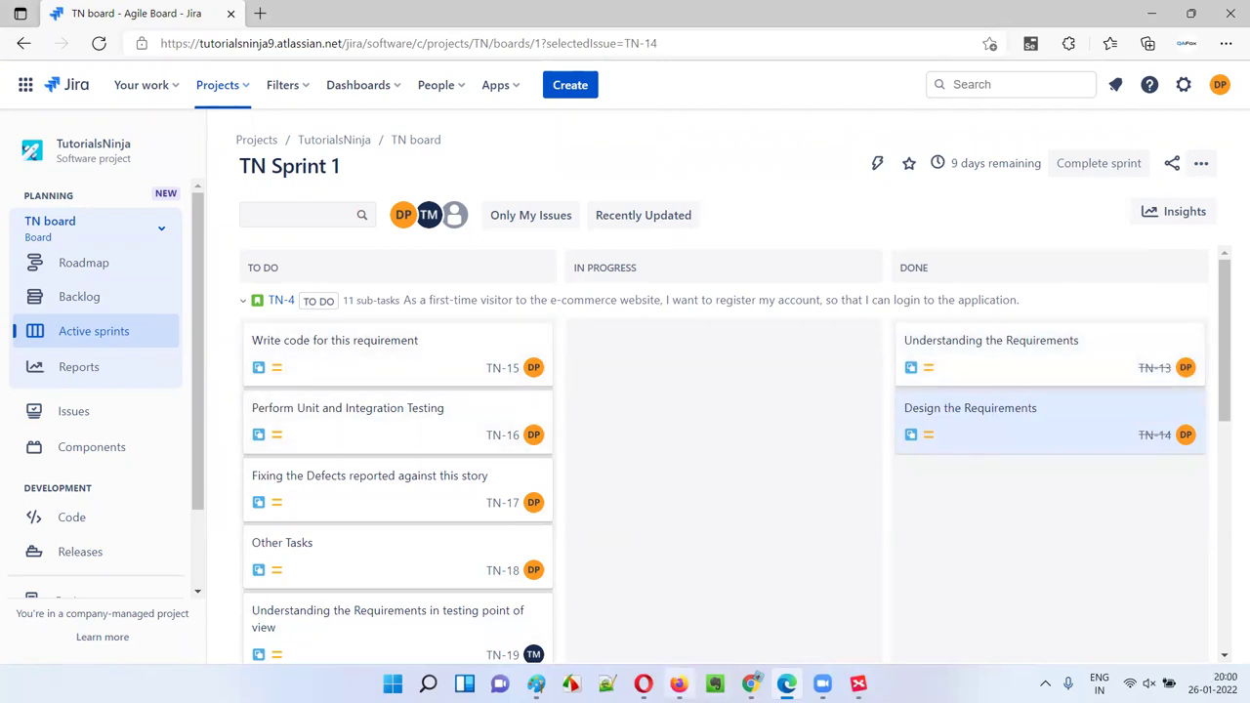
mouse_move(679, 684)
click(677, 598)
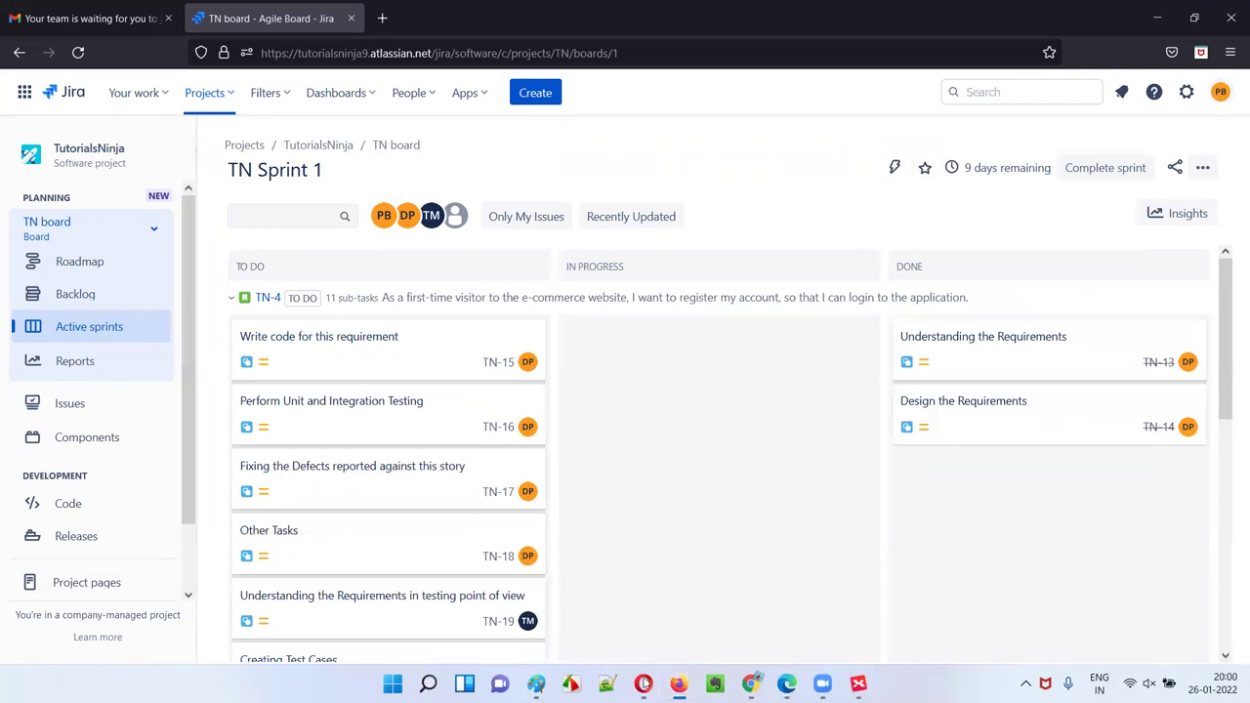
Step: Bring the Opera Jira board forward and check which account is signed in
mouse_move(822, 683)
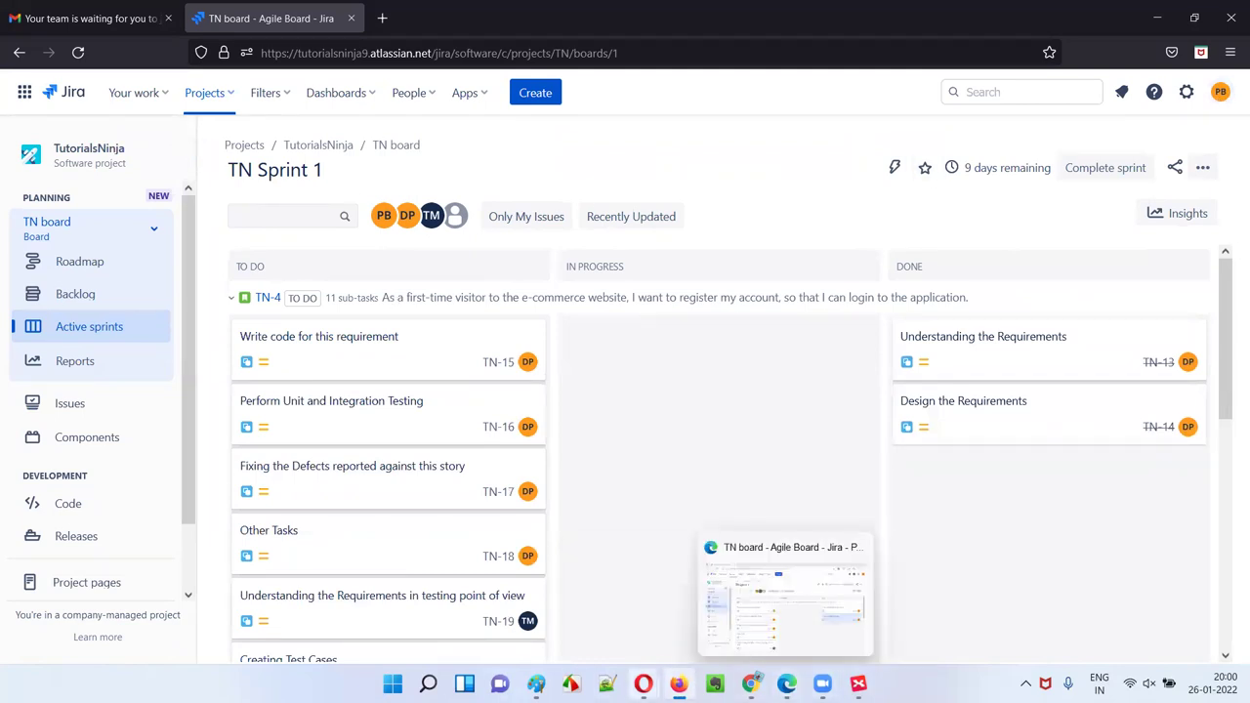
mouse_move(643, 684)
click(733, 598)
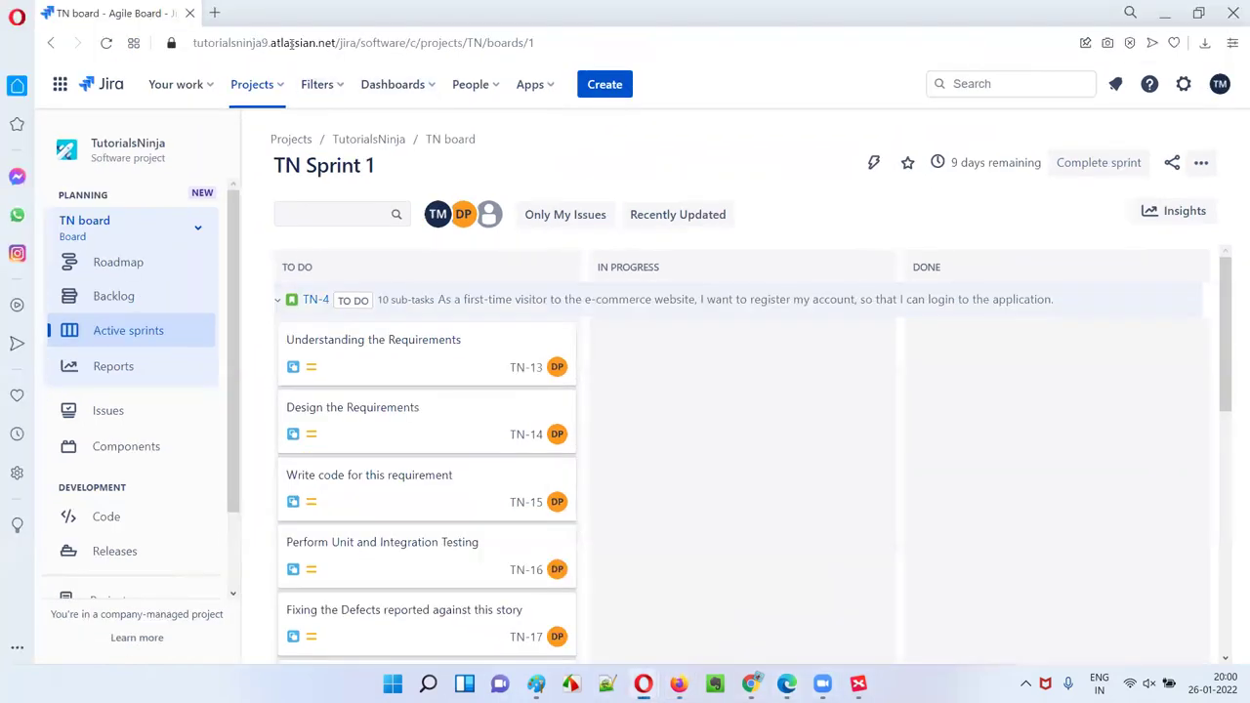
click(1214, 86)
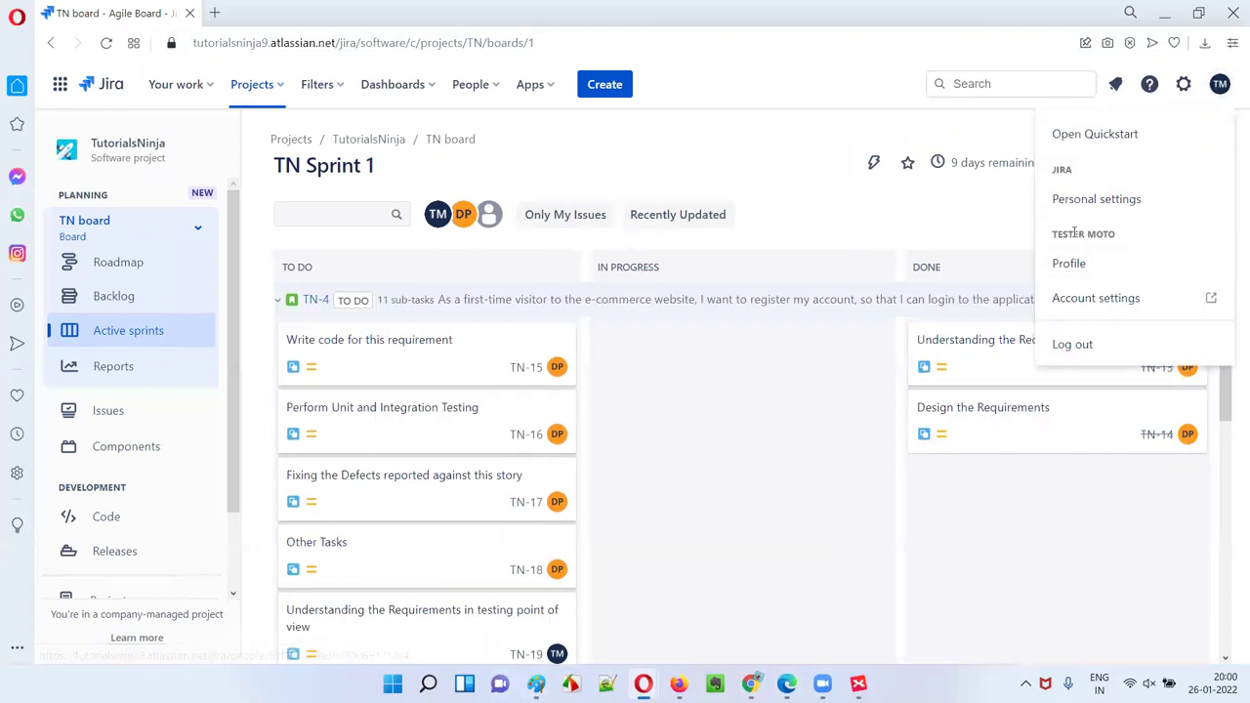
click(706, 464)
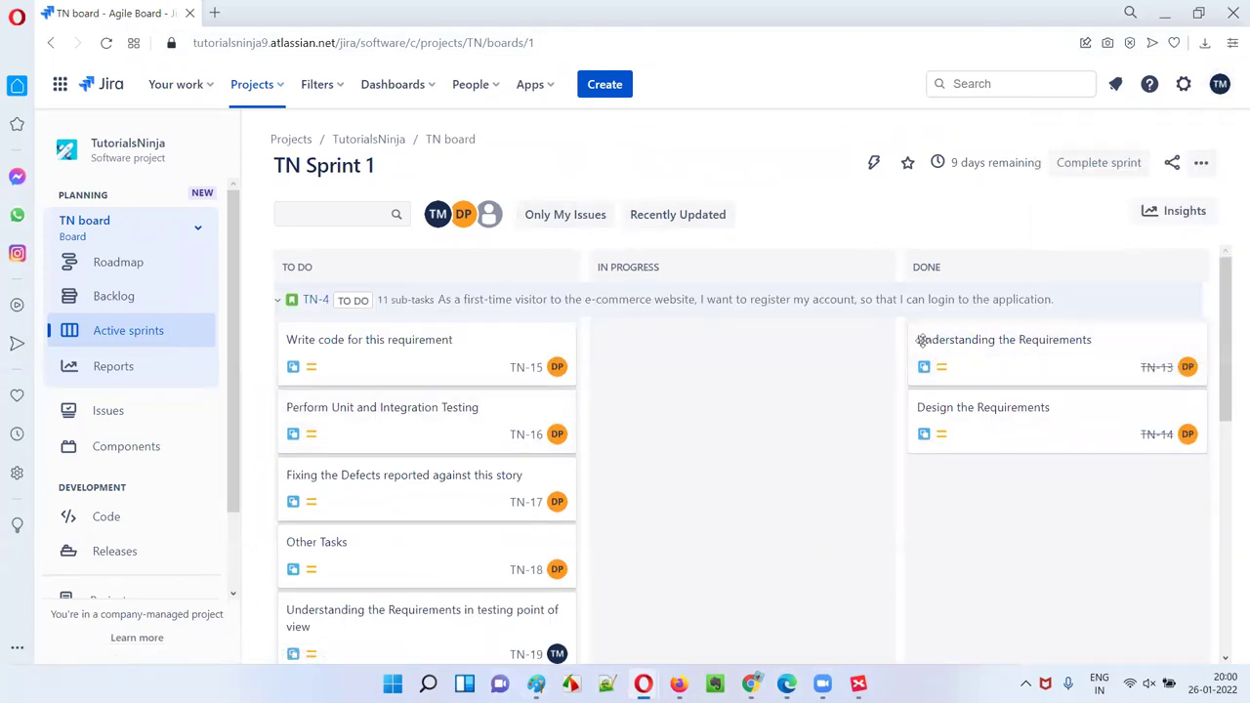
Step: Move TN-19 through In Progress into Done, and return TN-20 'Creating Test Cases' to To Do
scroll(404, 356, down, 2)
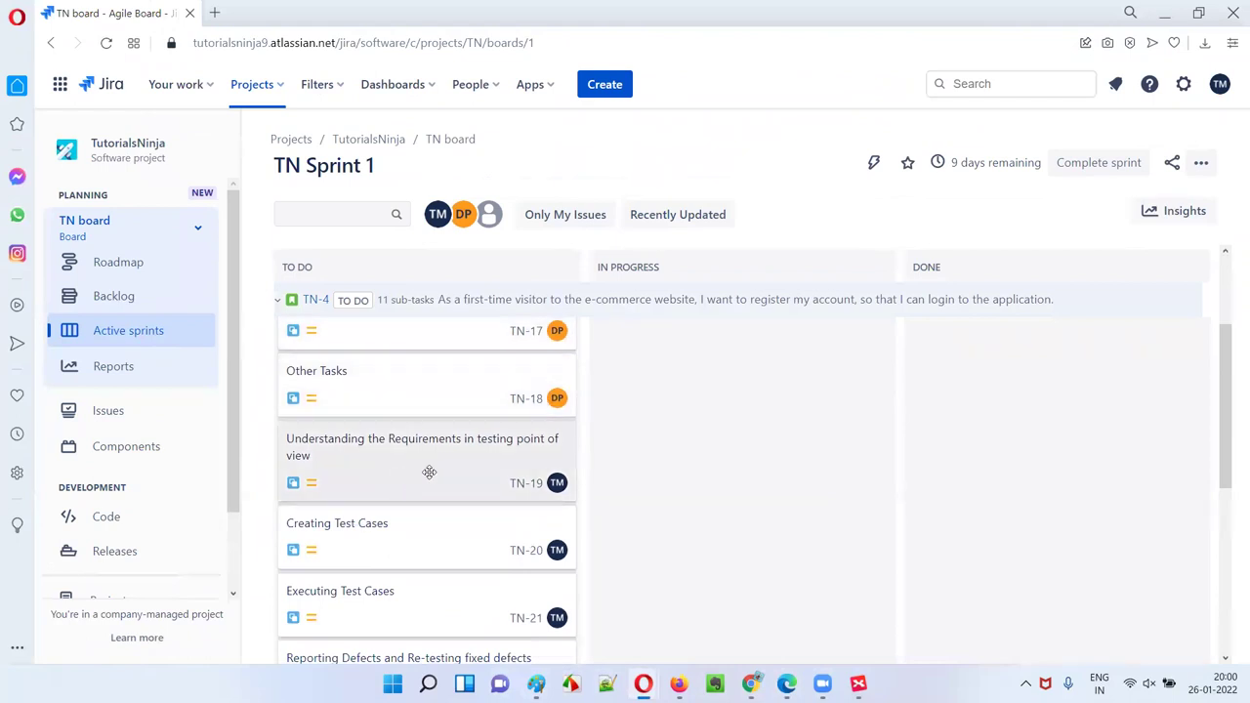
drag(416, 461, 735, 380)
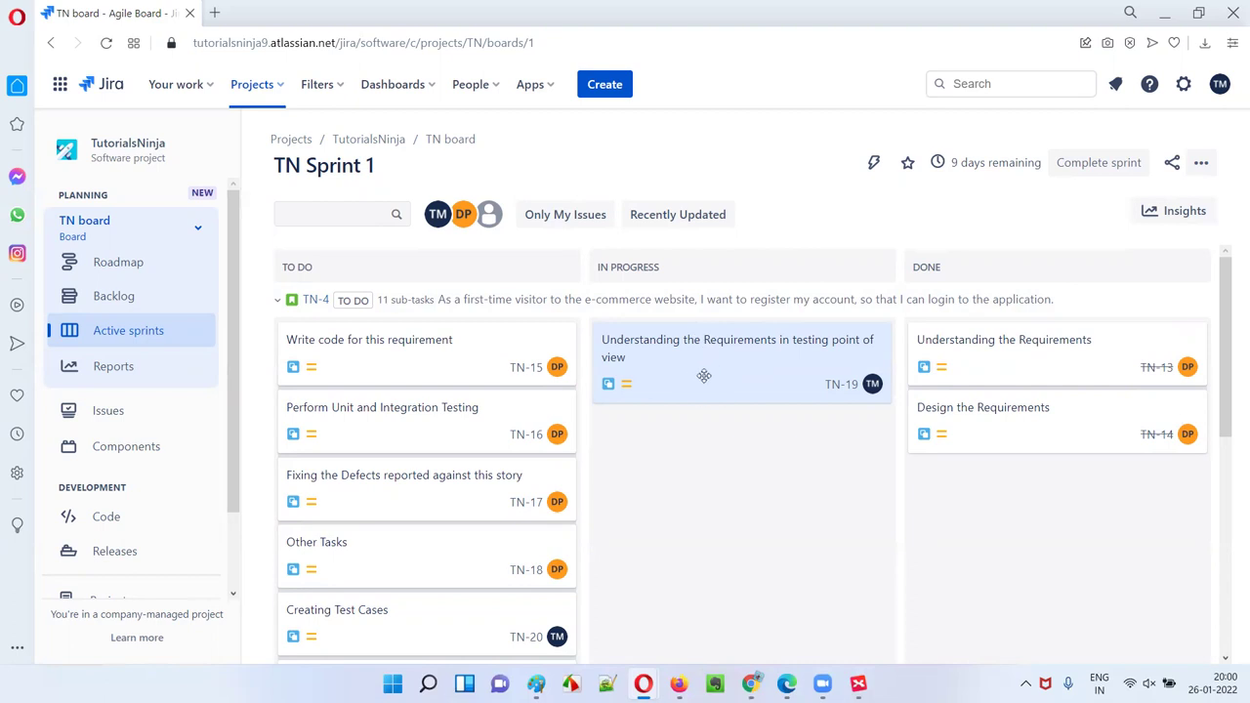
drag(682, 355, 924, 532)
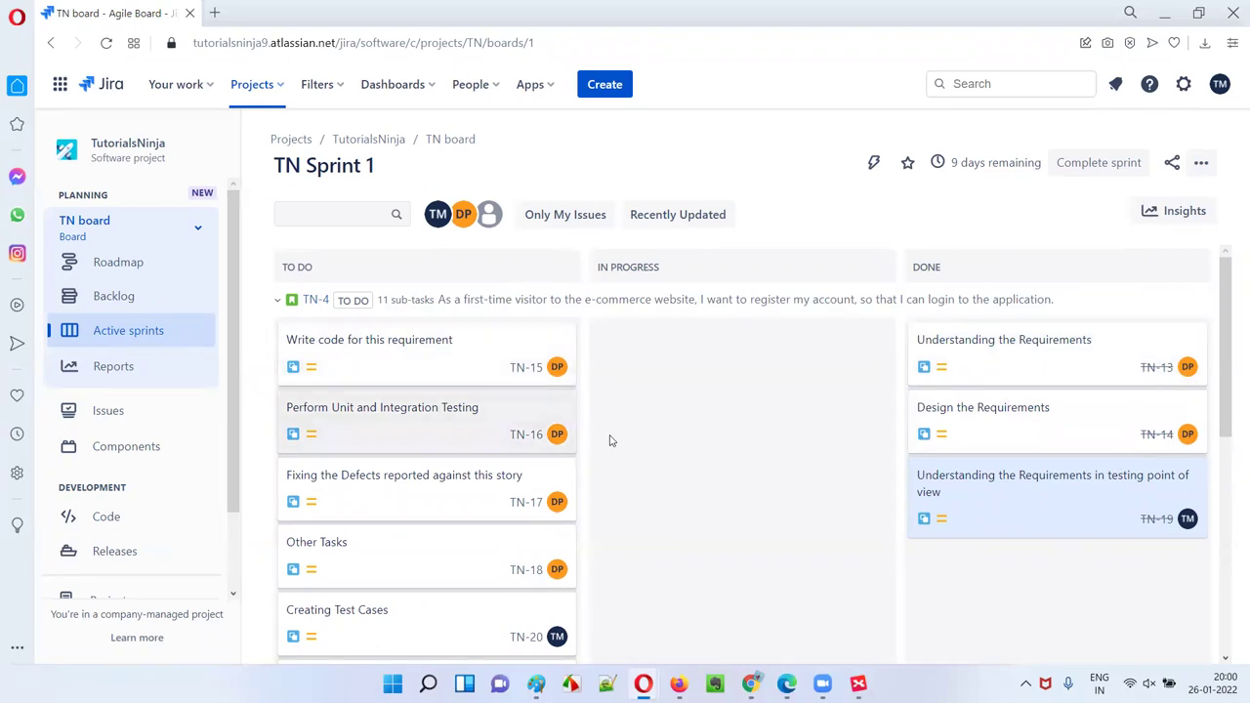
scroll(639, 446, down, 2)
drag(397, 546, 699, 371)
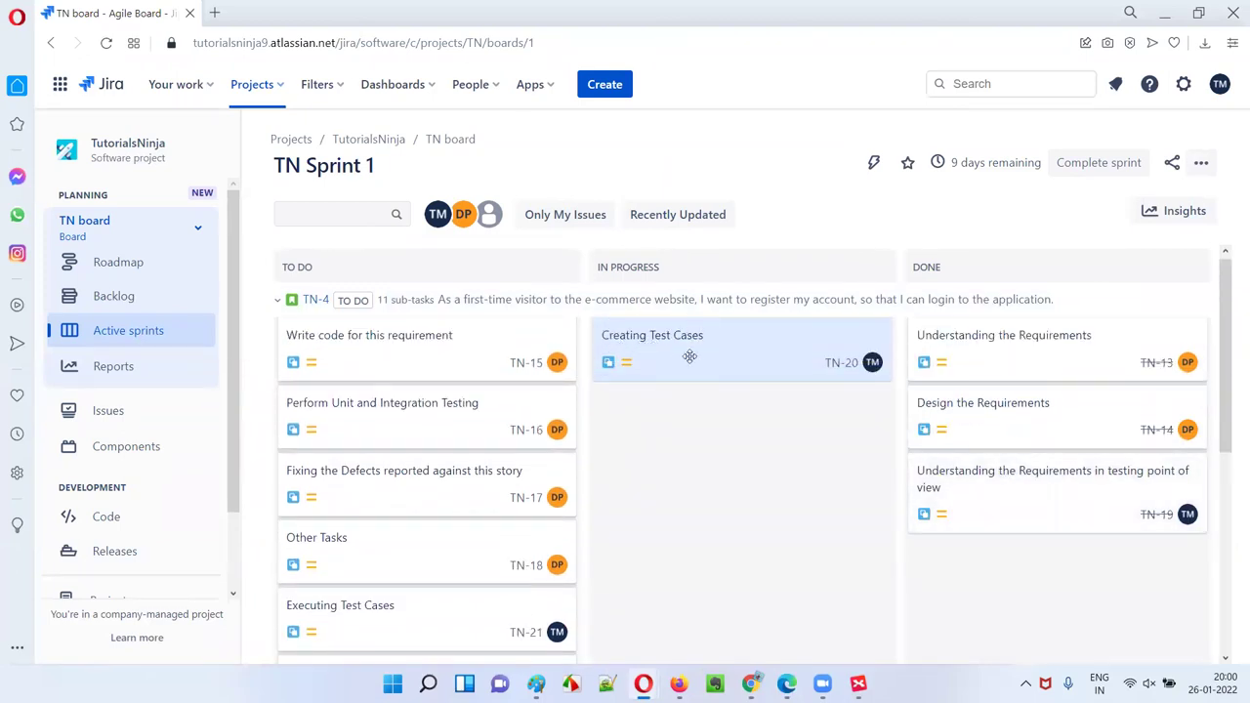
drag(689, 332, 385, 452)
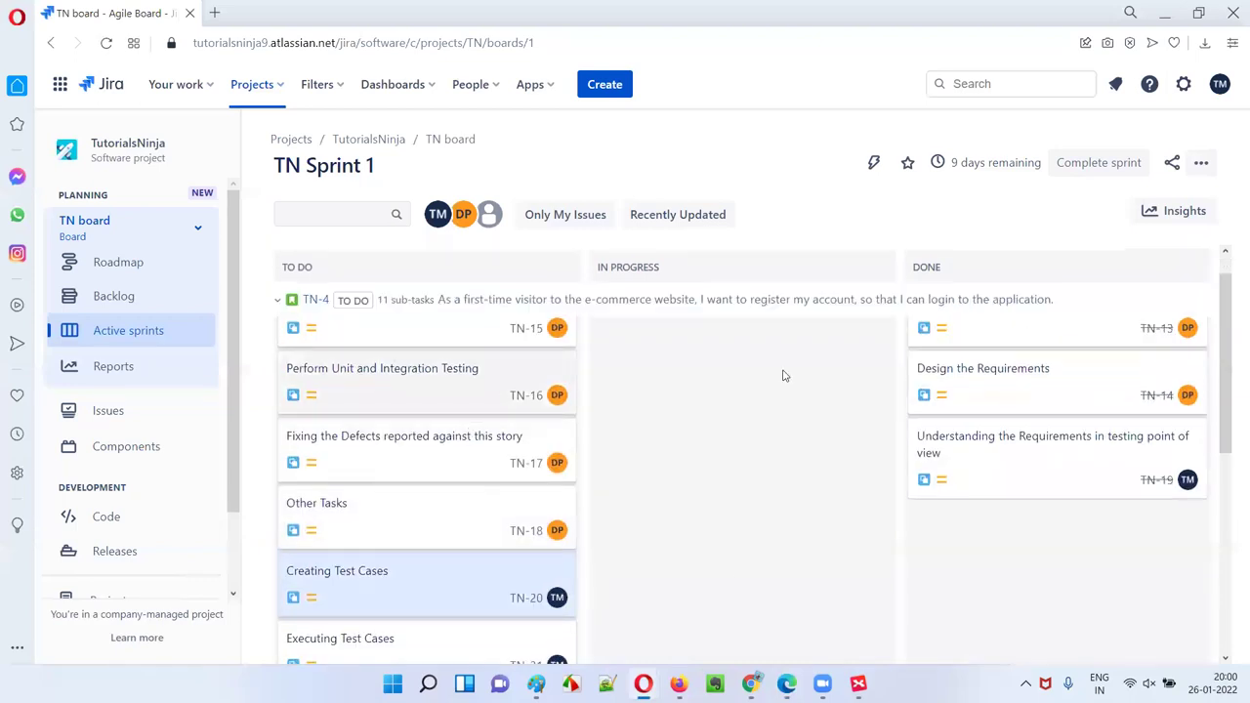
Step: Move TN-15 in the Edge board and TN-20 in the Opera board into In Progress
click(737, 609)
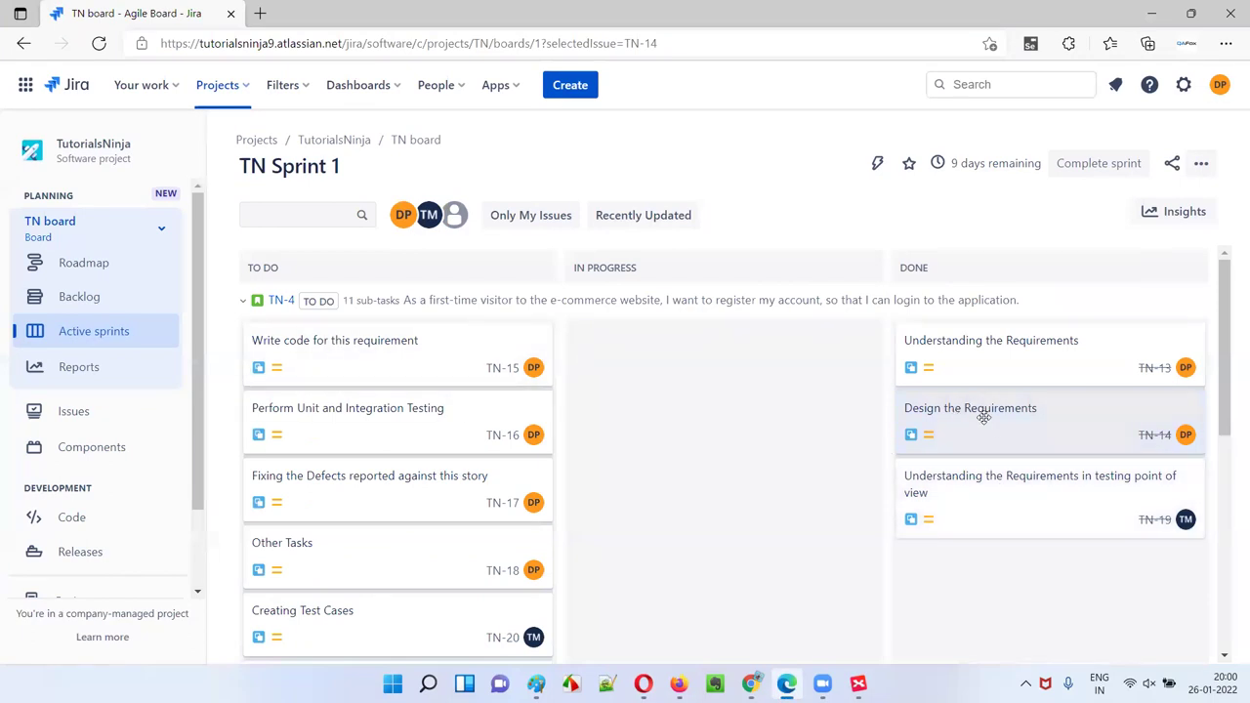
drag(357, 350, 704, 353)
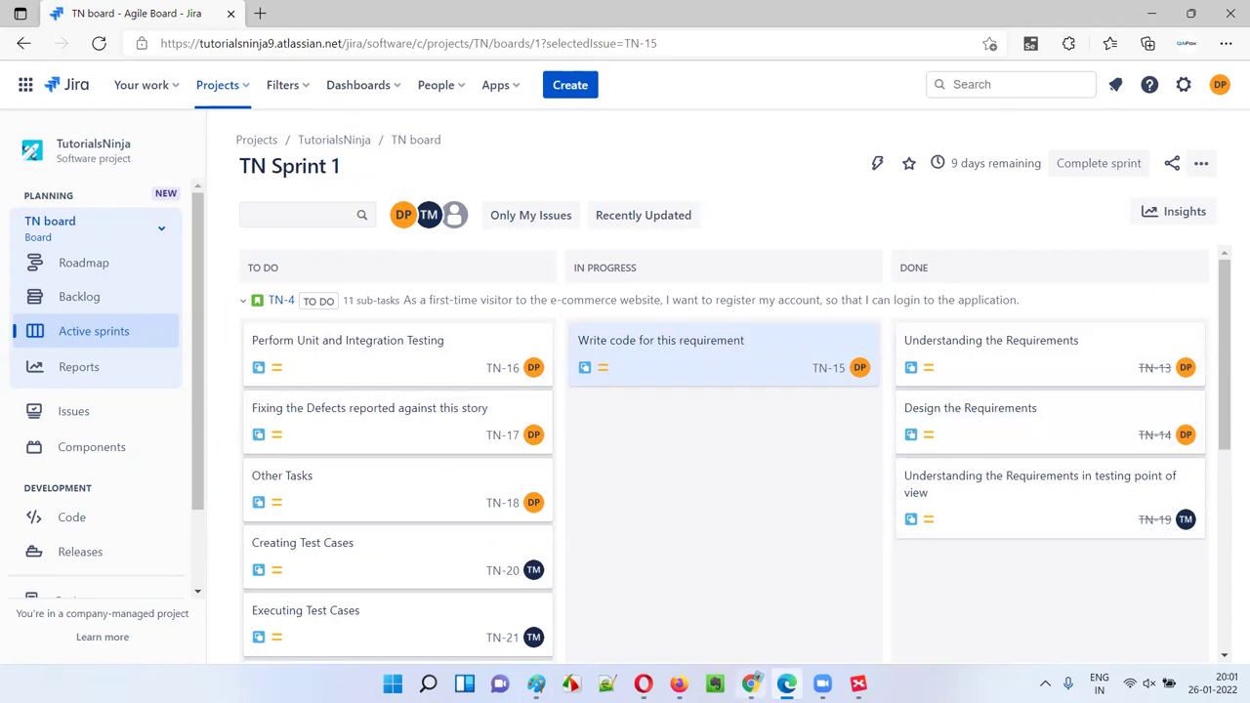
mouse_move(644, 683)
click(736, 635)
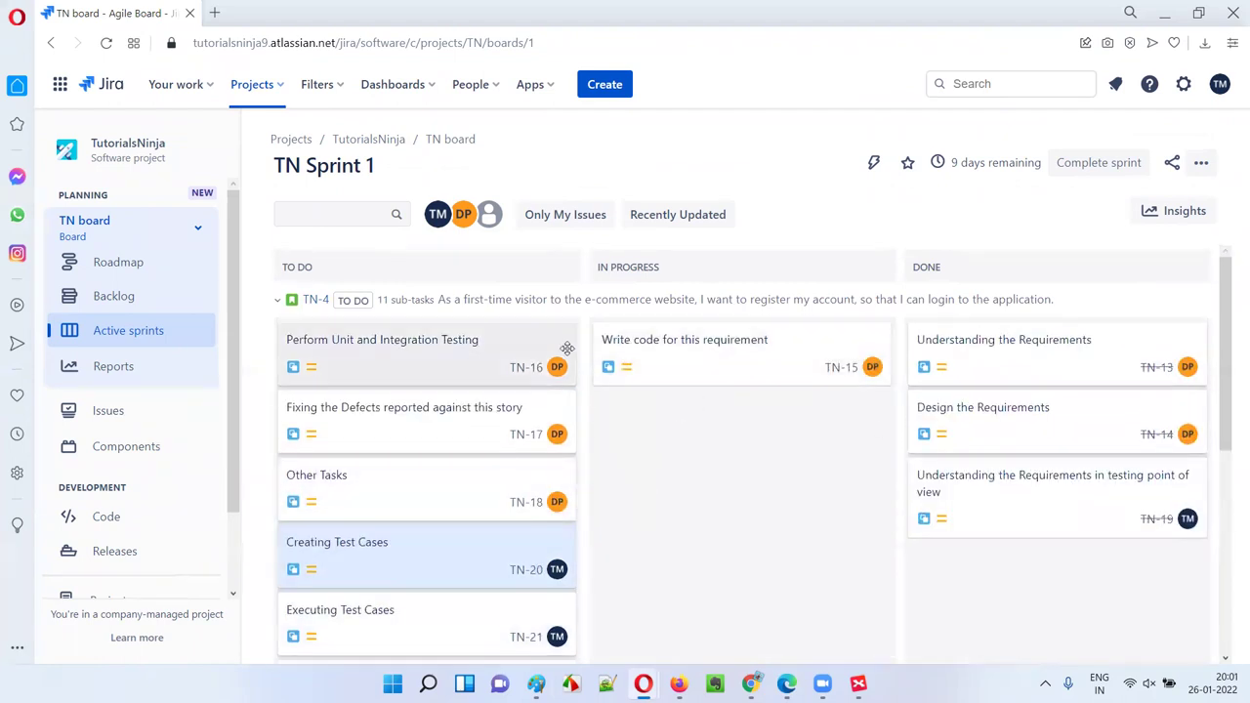
scroll(491, 440, down, 1)
drag(496, 459, 803, 424)
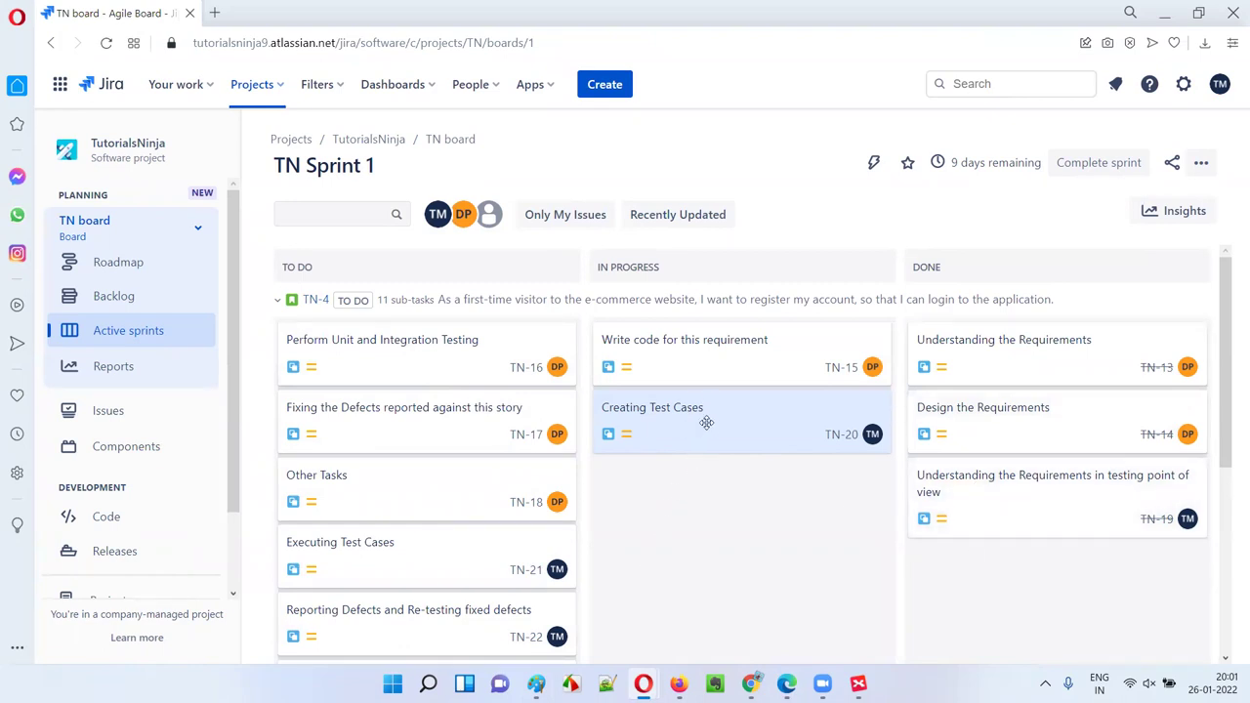
scroll(131, 260, down, 1)
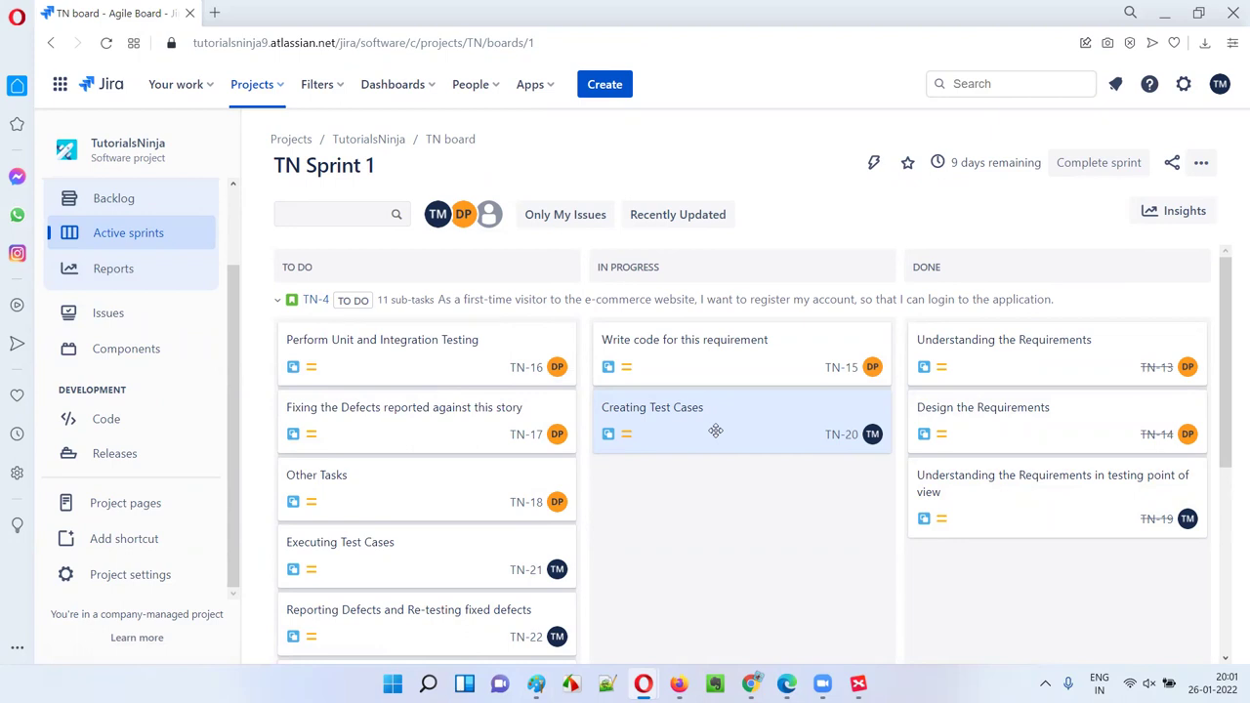
scroll(107, 224, up, 1)
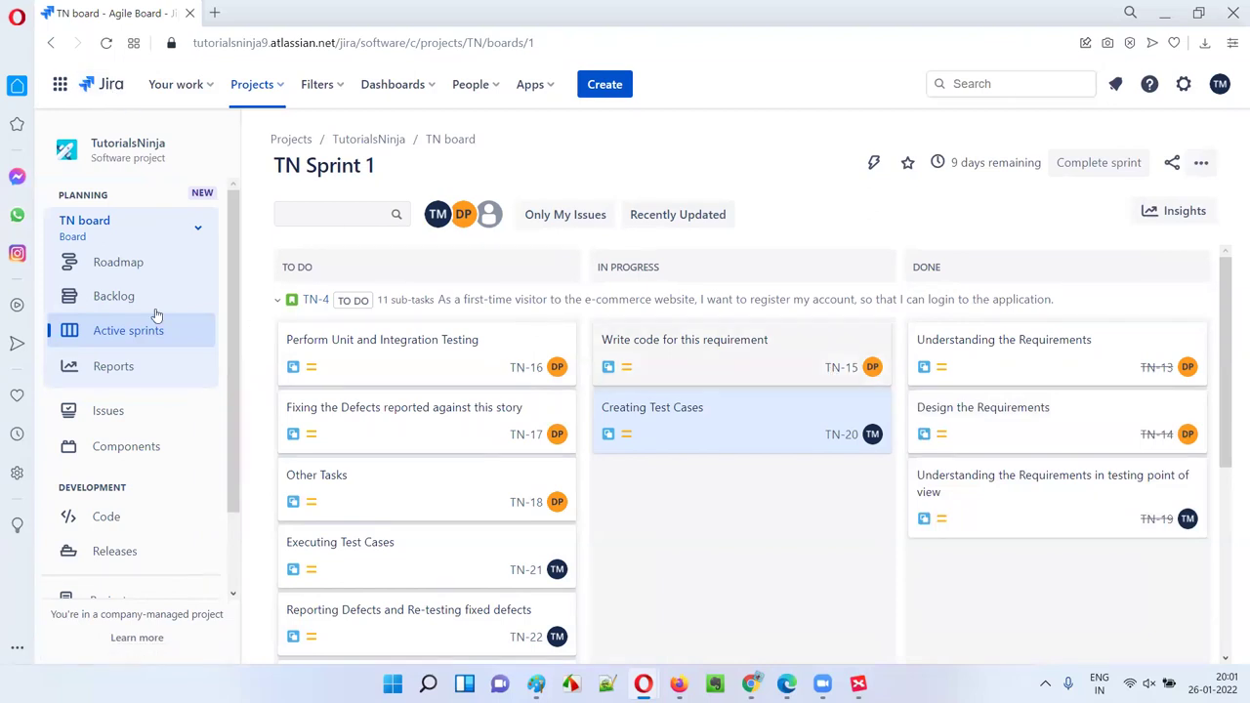
drag(231, 273, 223, 444)
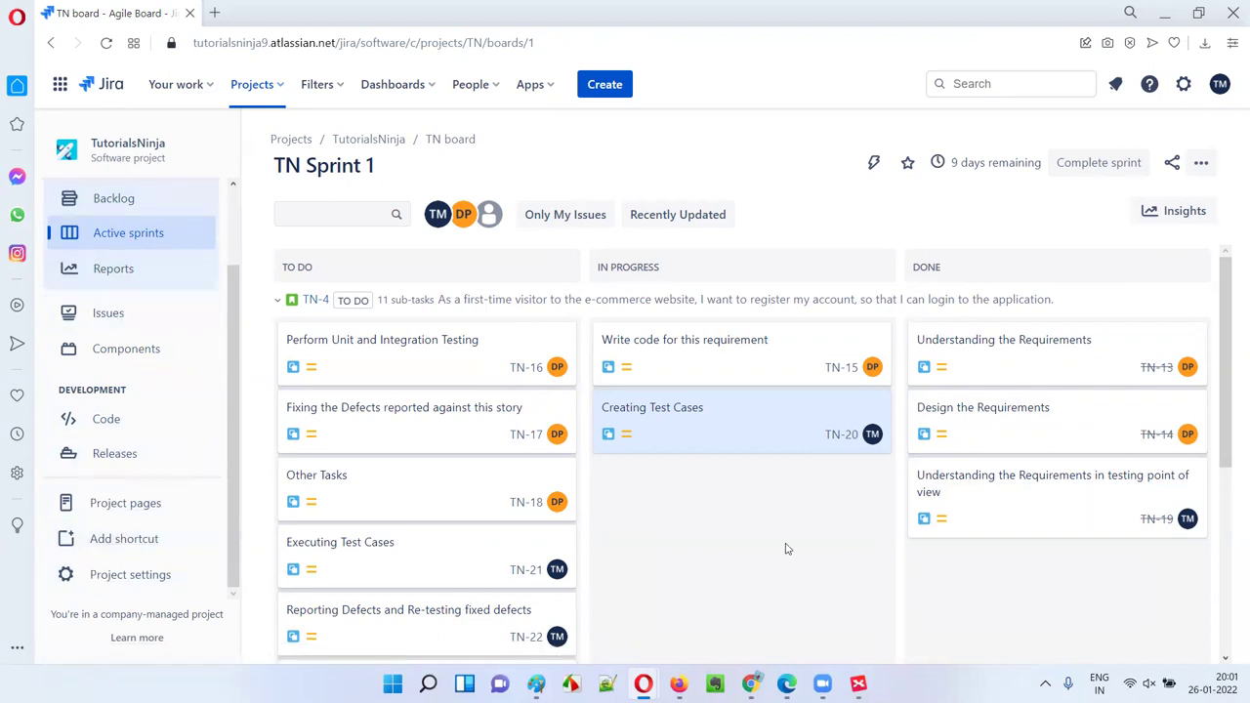
scroll(209, 362, up, 3)
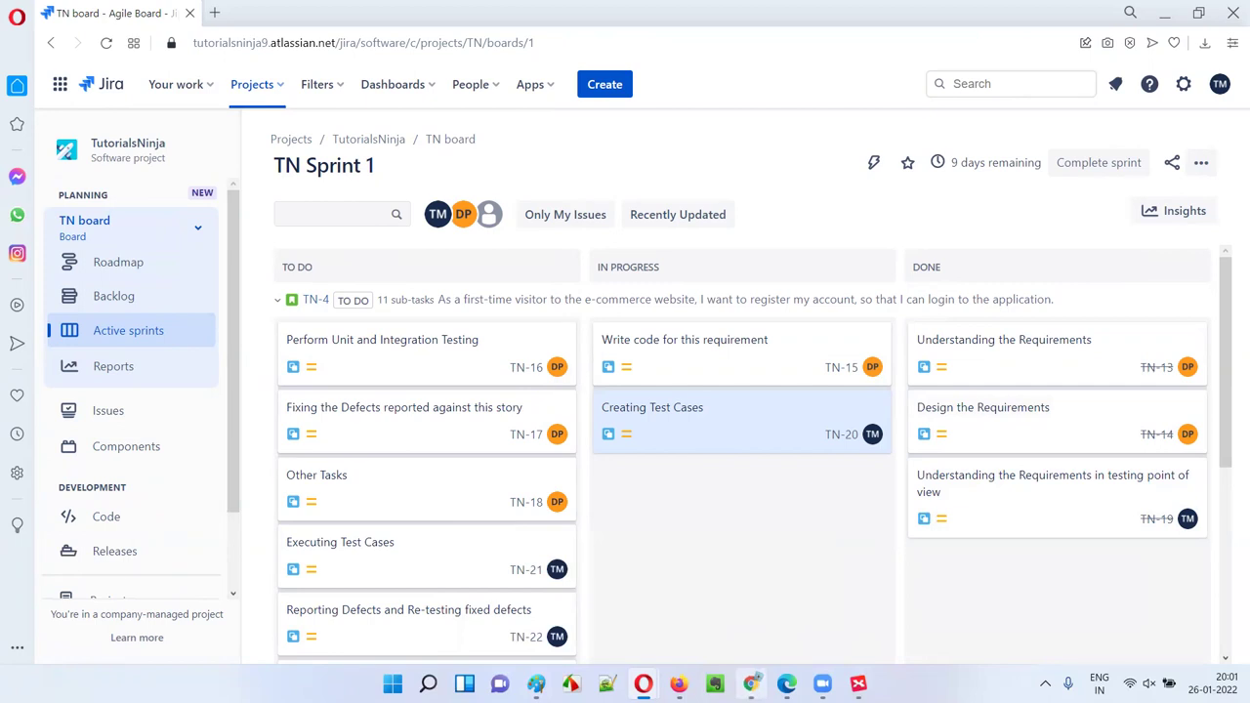
Step: In Chrome, open the 'TN board - Agile Board' backlog tab and check the signed-in account
click(750, 684)
click(366, 15)
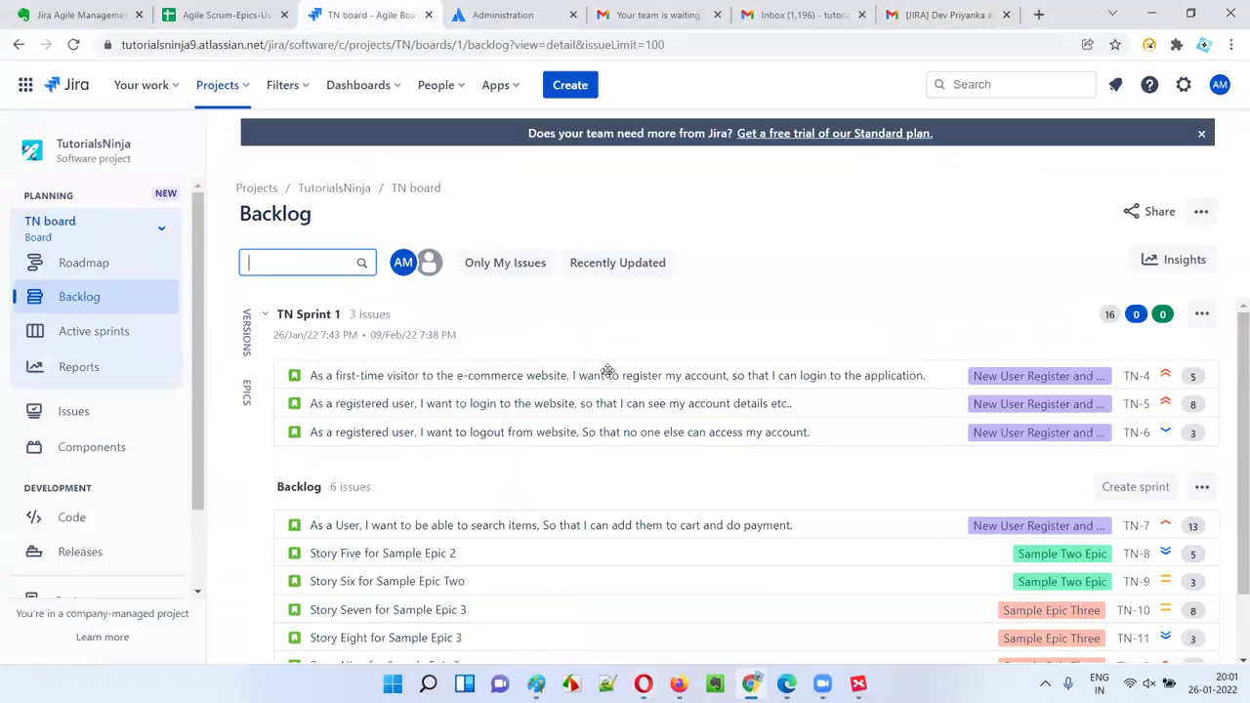
click(1220, 84)
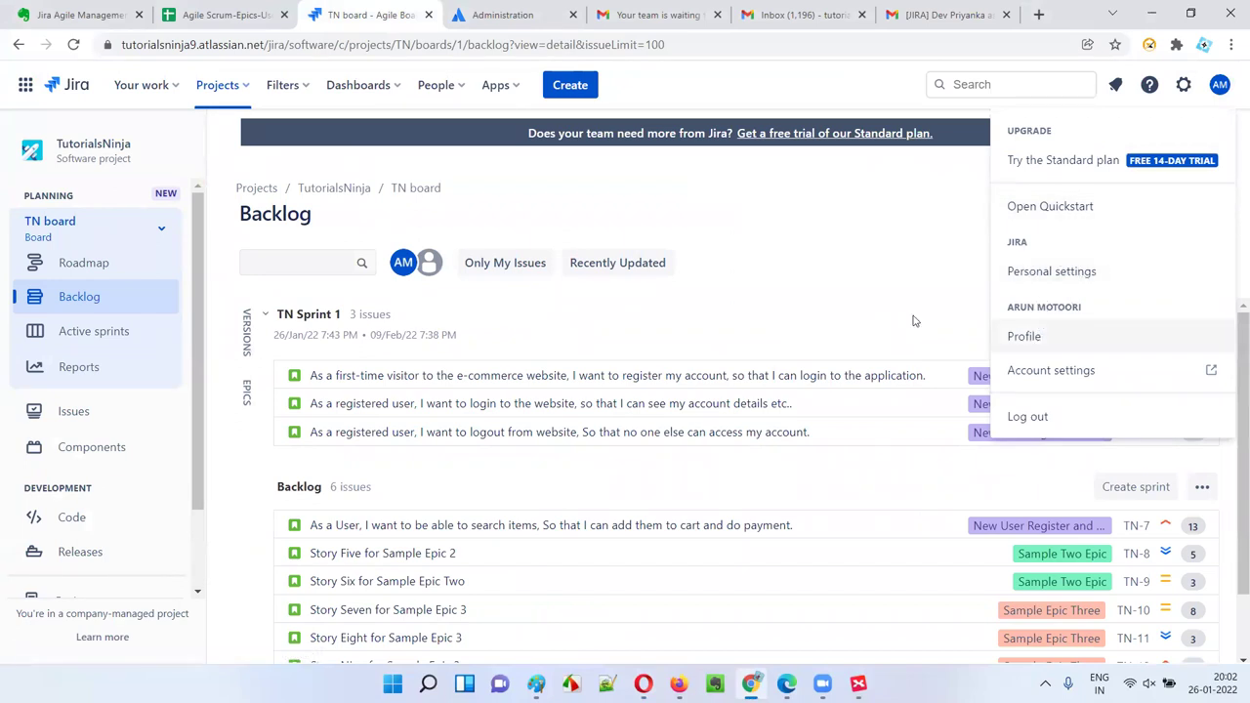
click(770, 246)
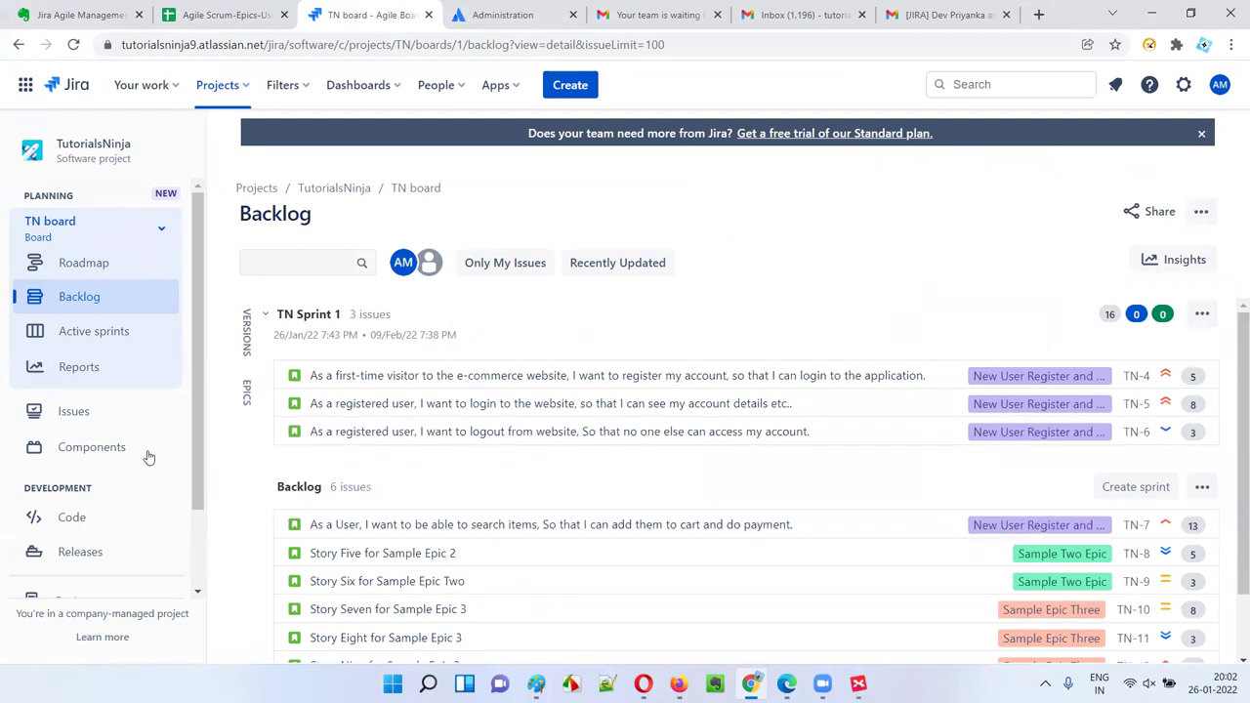
scroll(146, 454, down, 1)
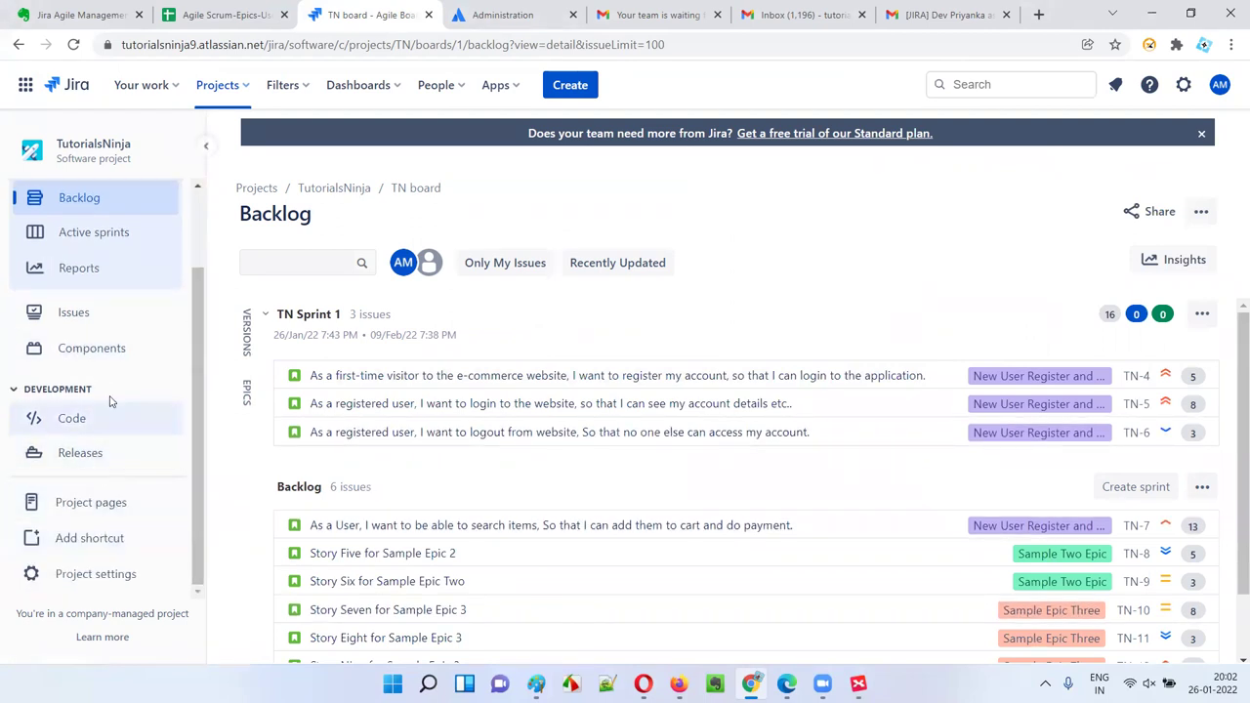
scroll(126, 326, up, 1)
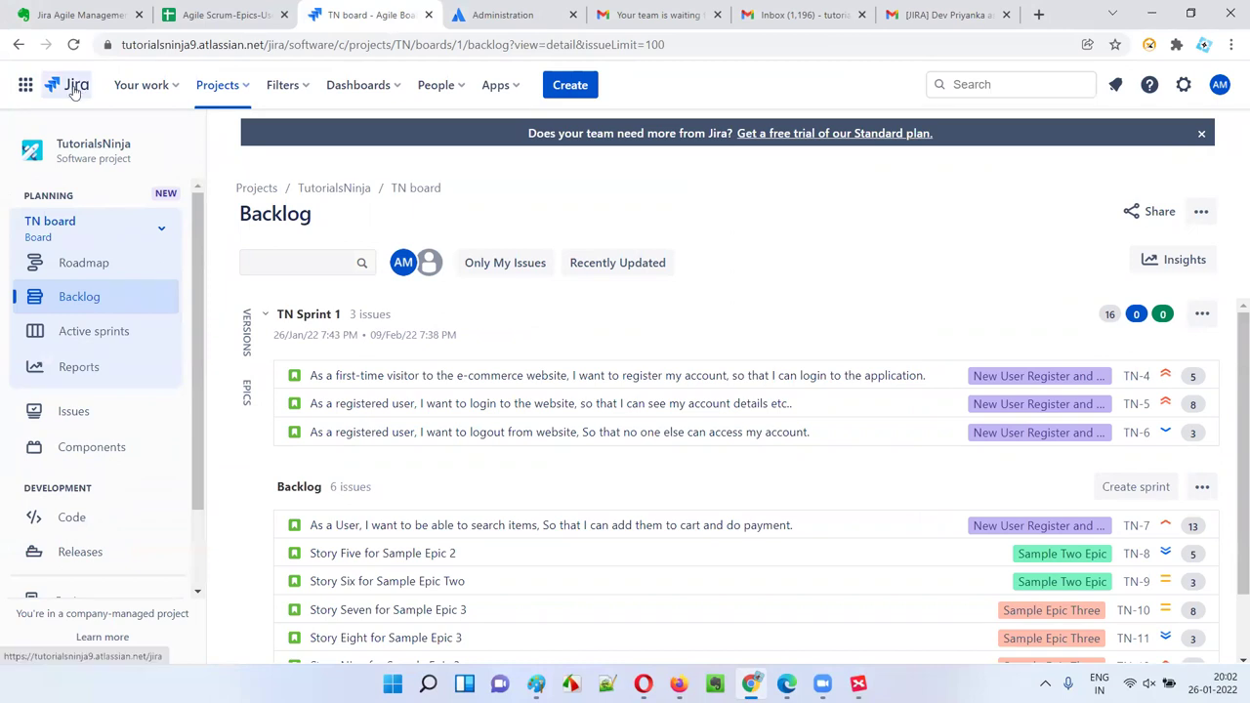
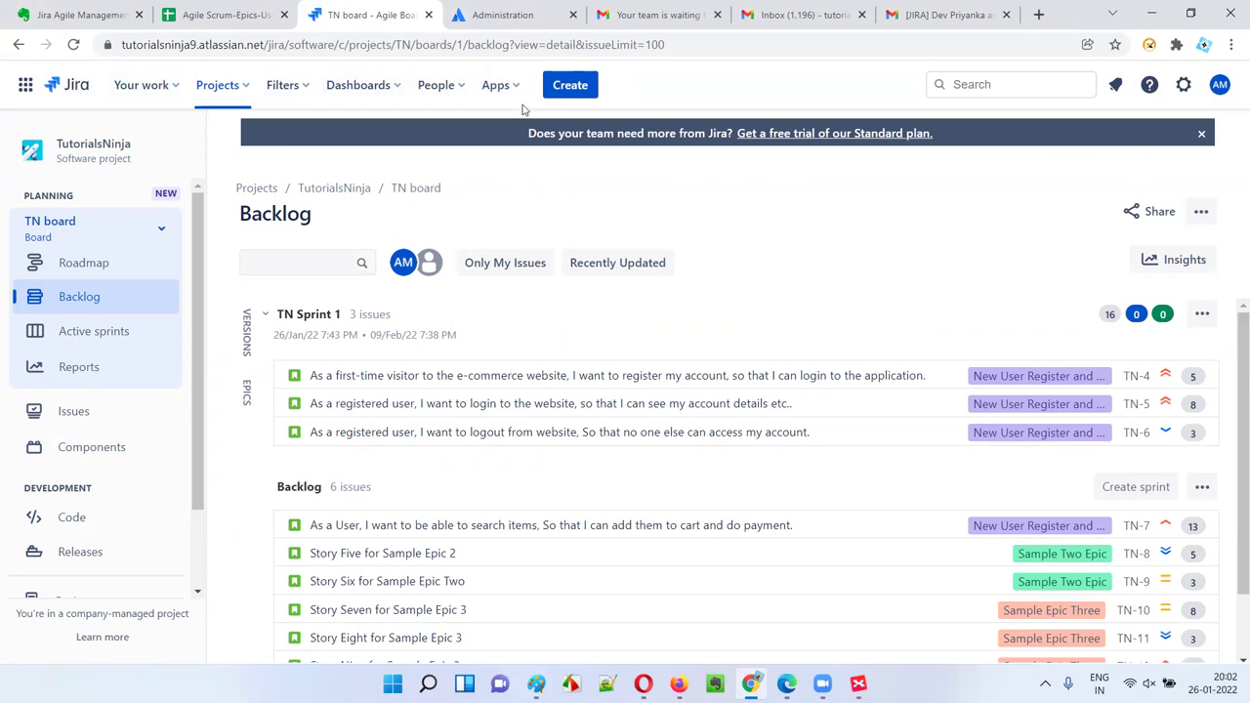
Step: Search Apps > Find new apps for 'Zephyr' to list Zephyr Scale, Squad and Enterprise
click(1220, 84)
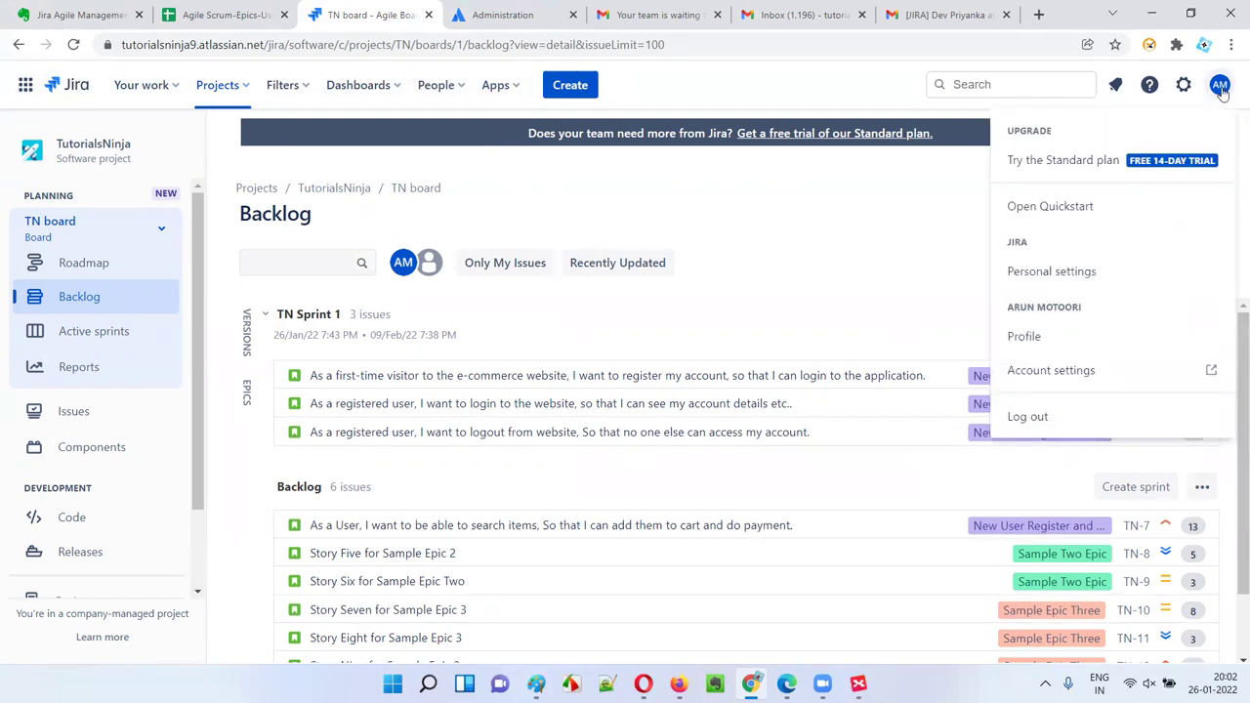
click(496, 85)
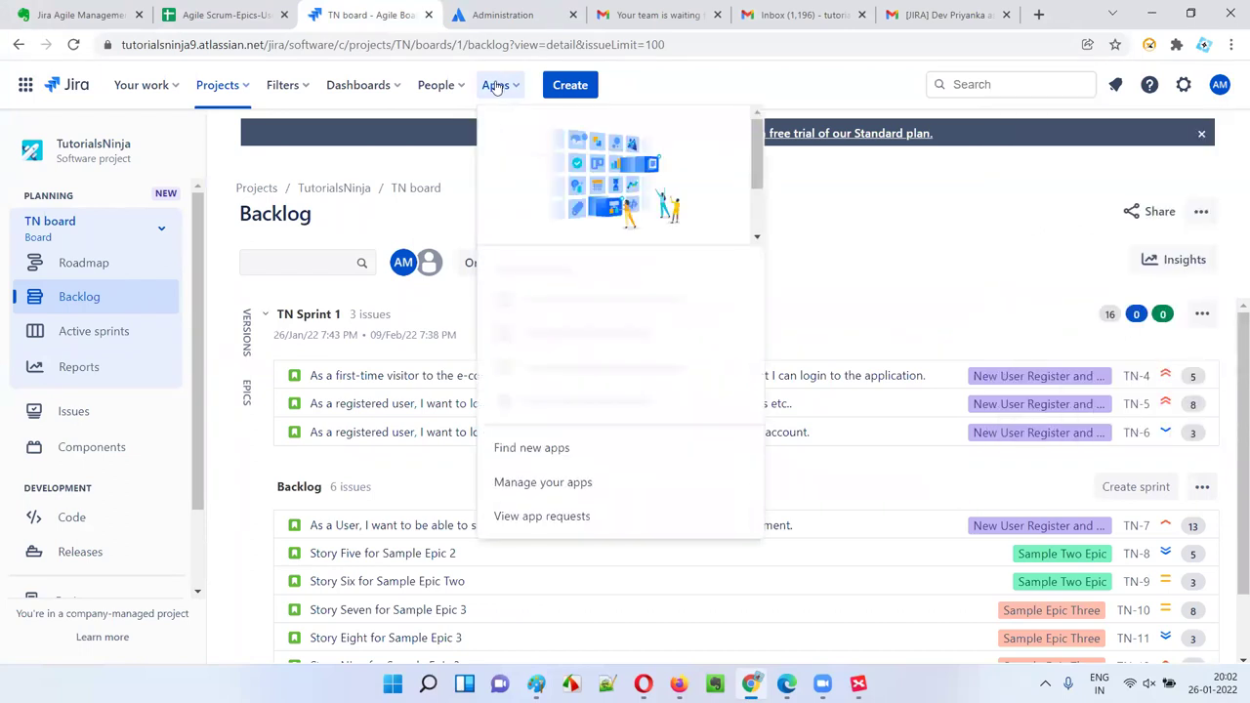
click(530, 449)
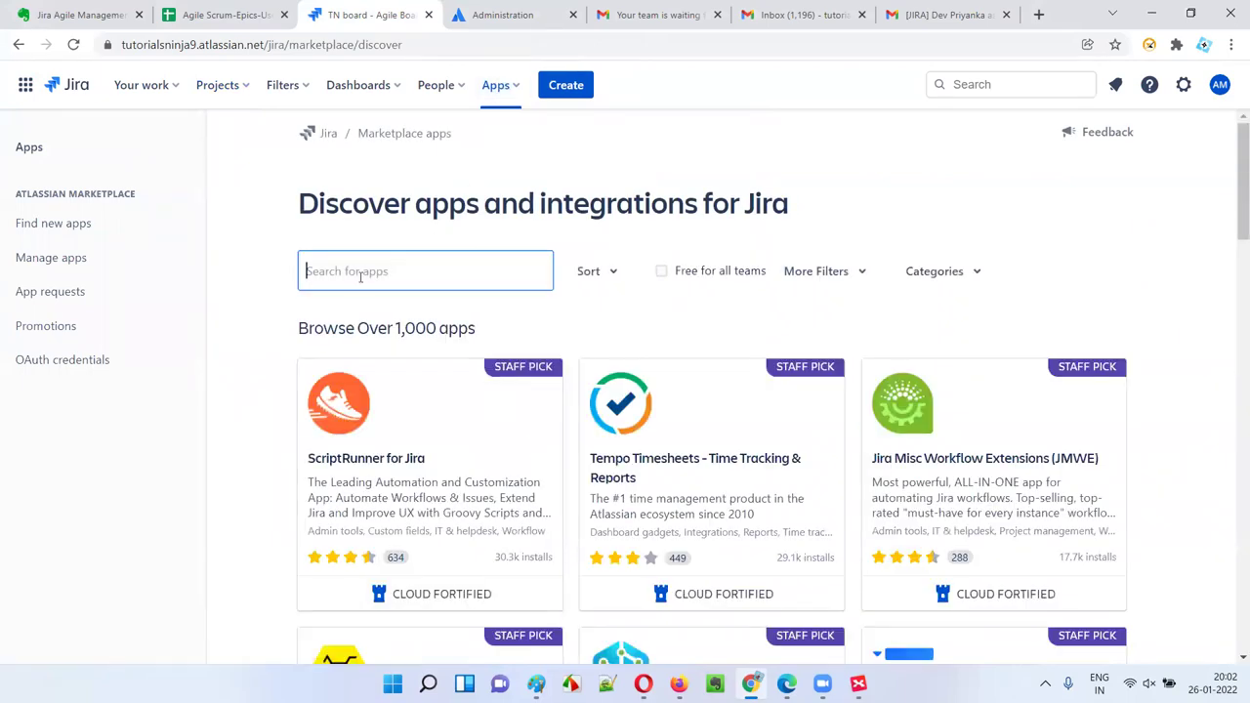
text(ZE)
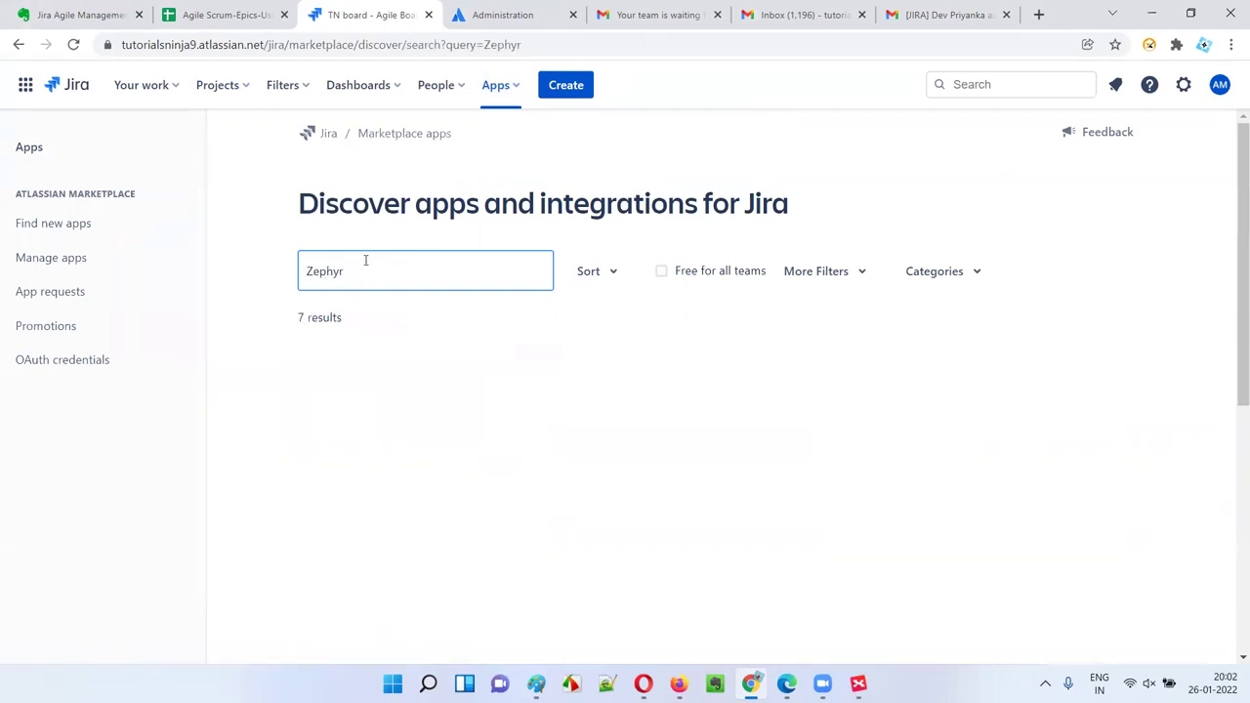
scroll(530, 351, down, 1)
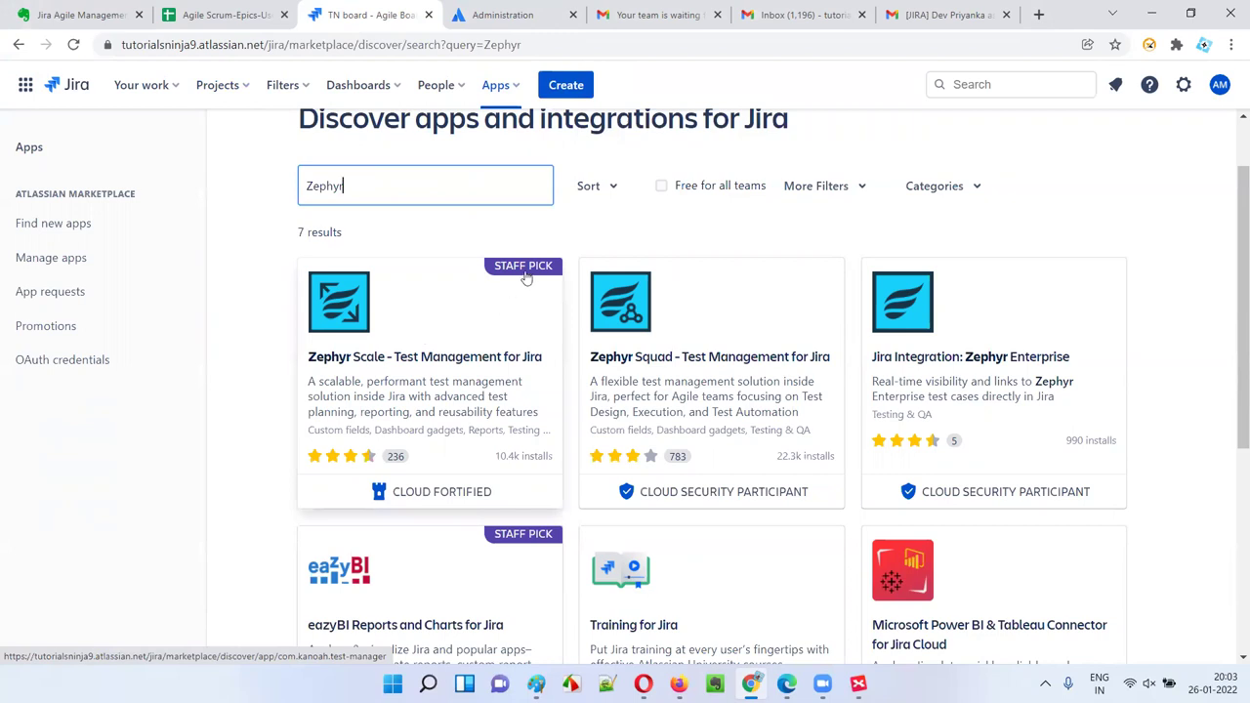
Step: Start a free trial of Zephyr Scale – Test Management for Jira from its marketplace page
click(427, 326)
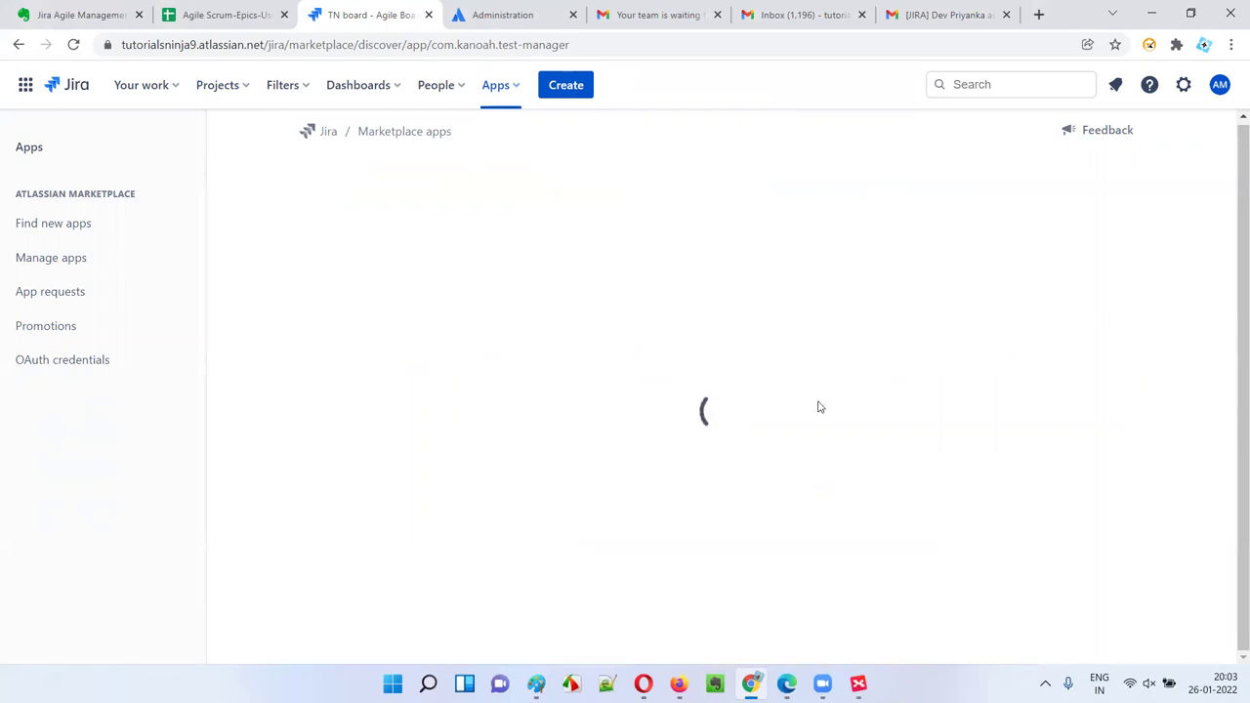
scroll(825, 420, down, 1)
scroll(821, 280, up, 1)
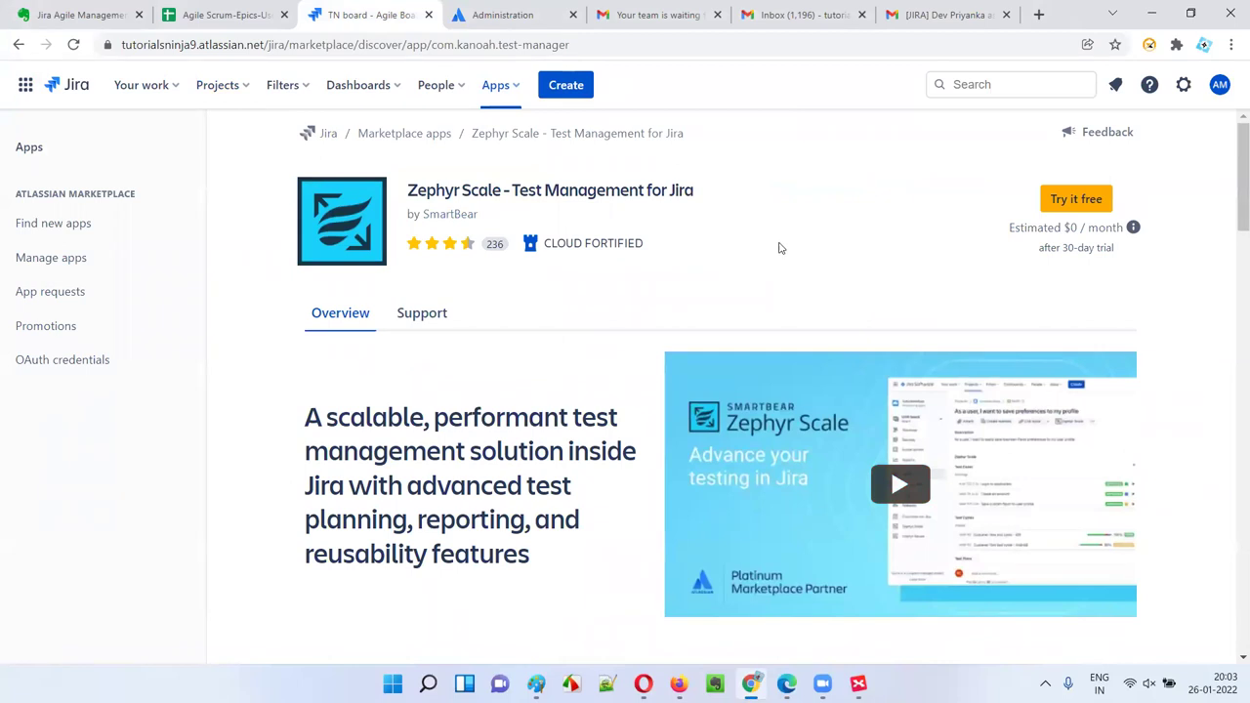
click(1078, 203)
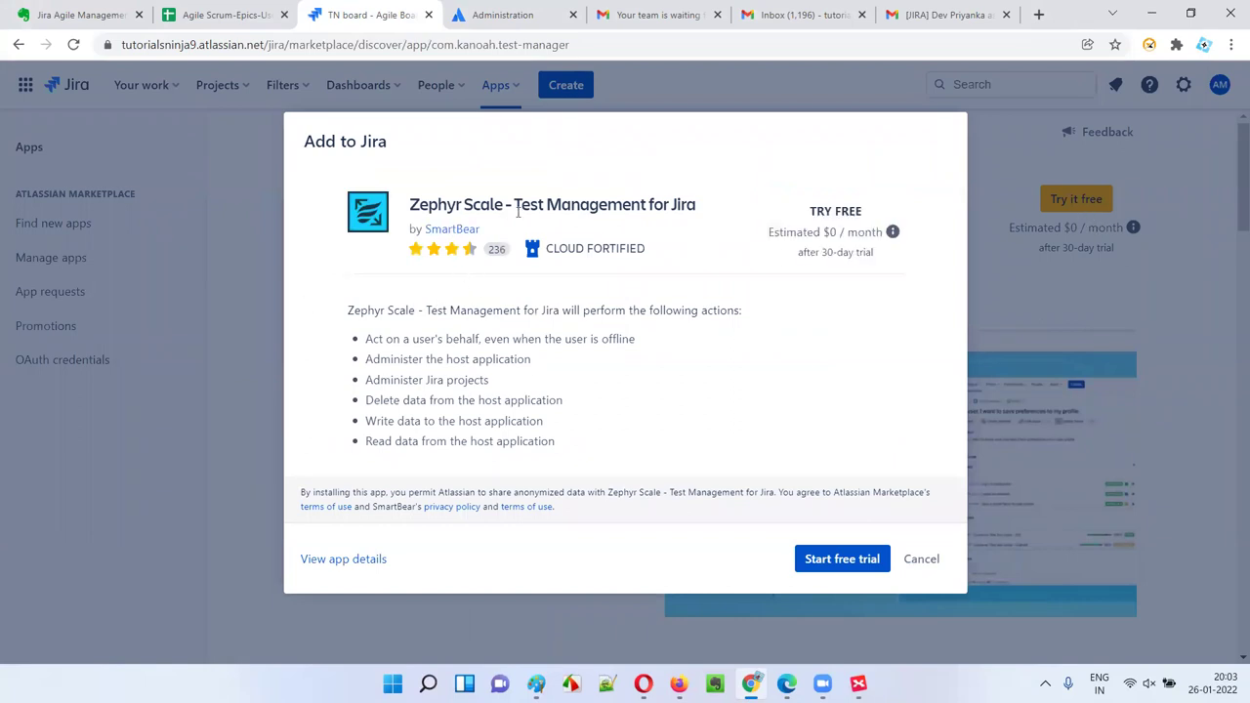
click(835, 560)
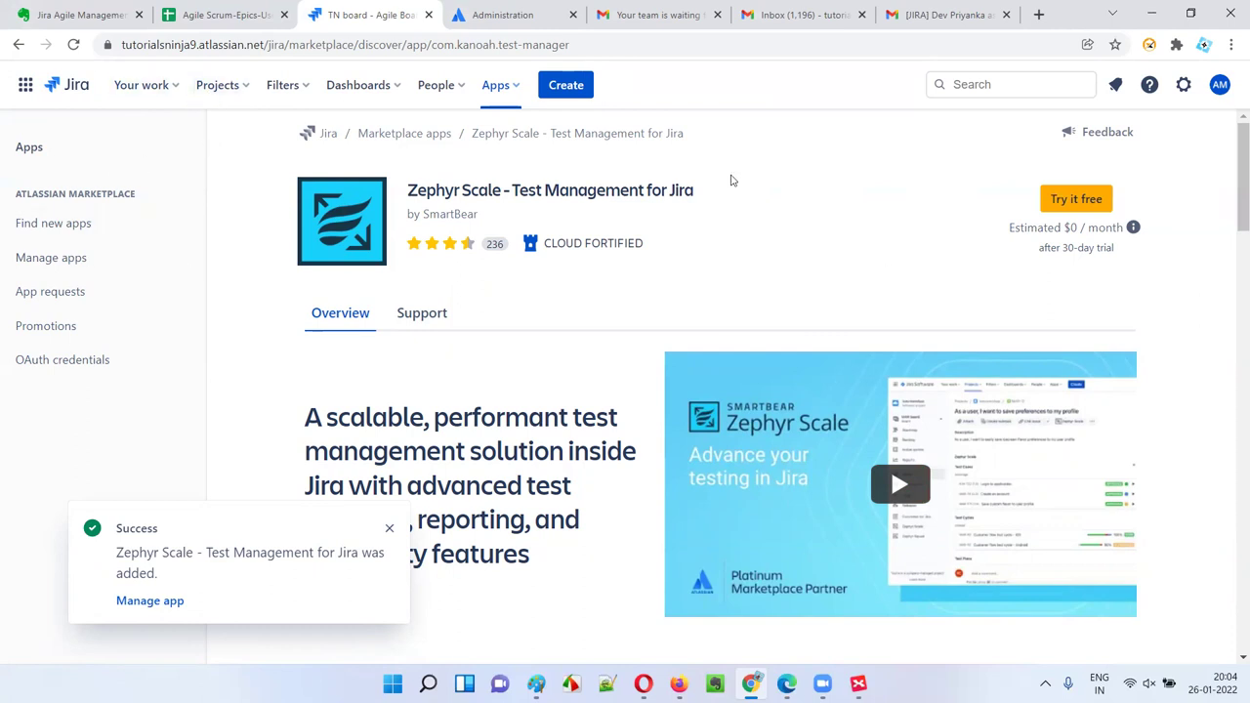
Step: Open the TutorialsNinja (TN) project and reload its TN Sprint 1 board to show Zephyr Scale
click(216, 97)
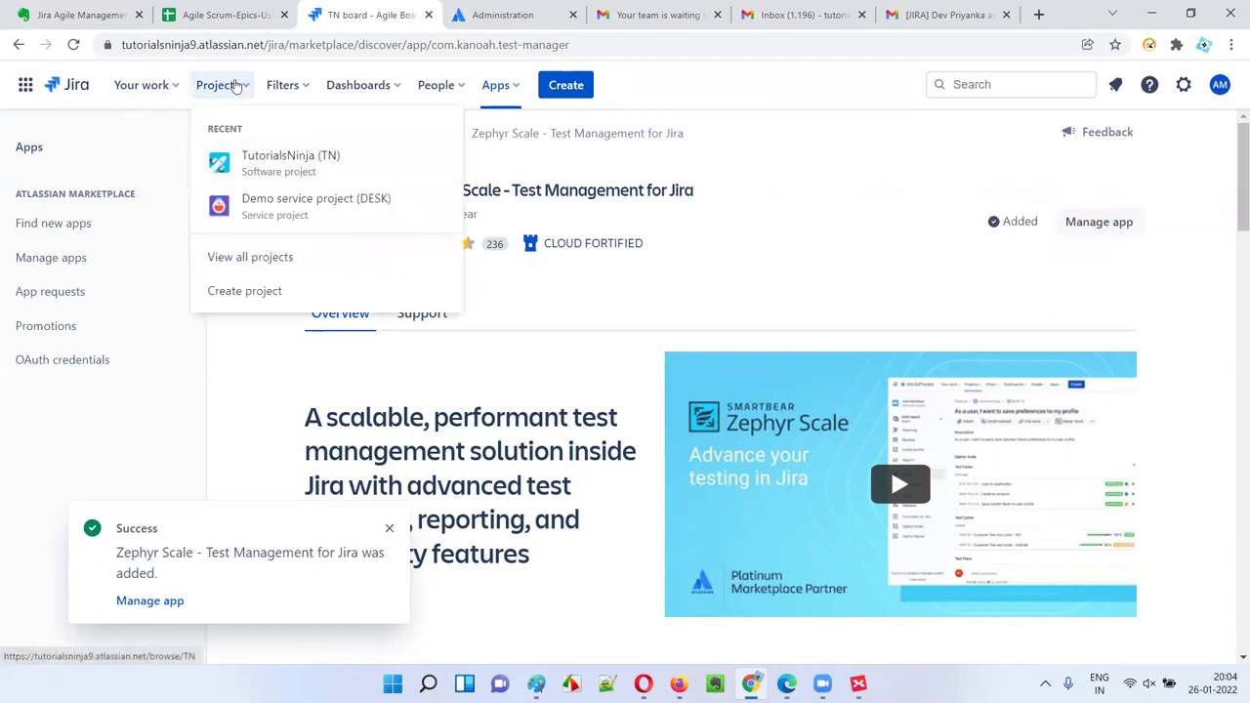
click(268, 168)
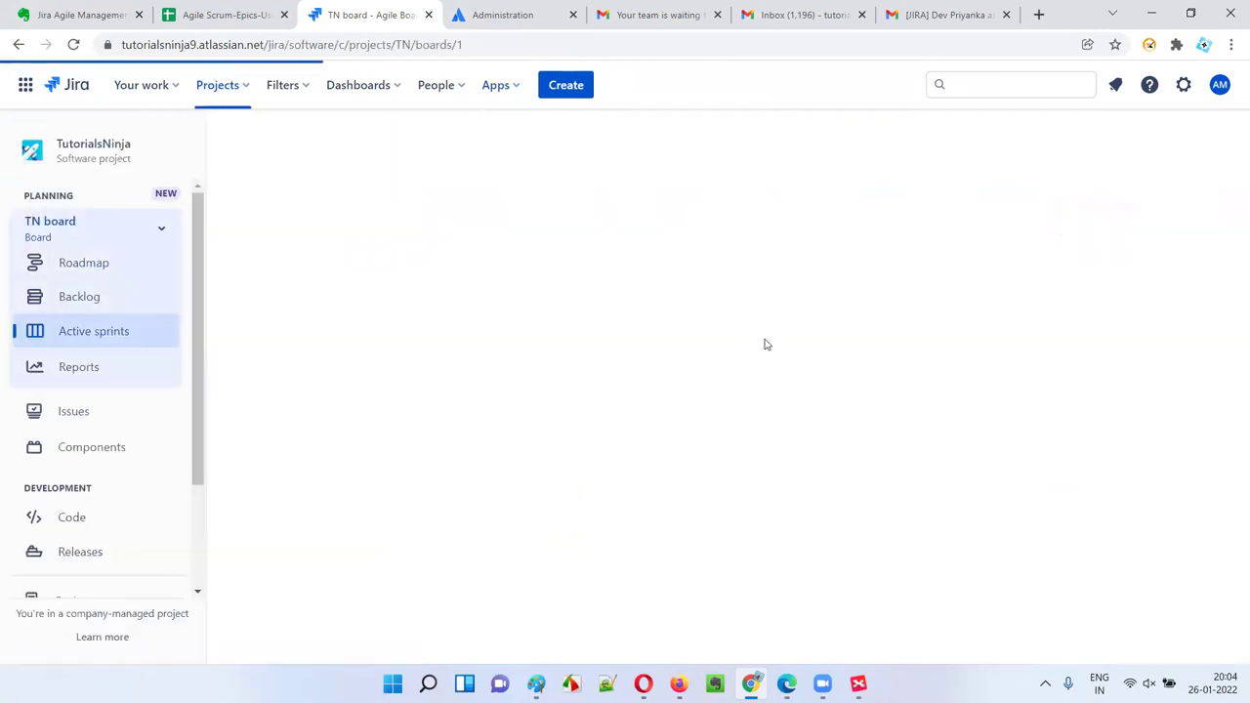
scroll(106, 410, down, 3)
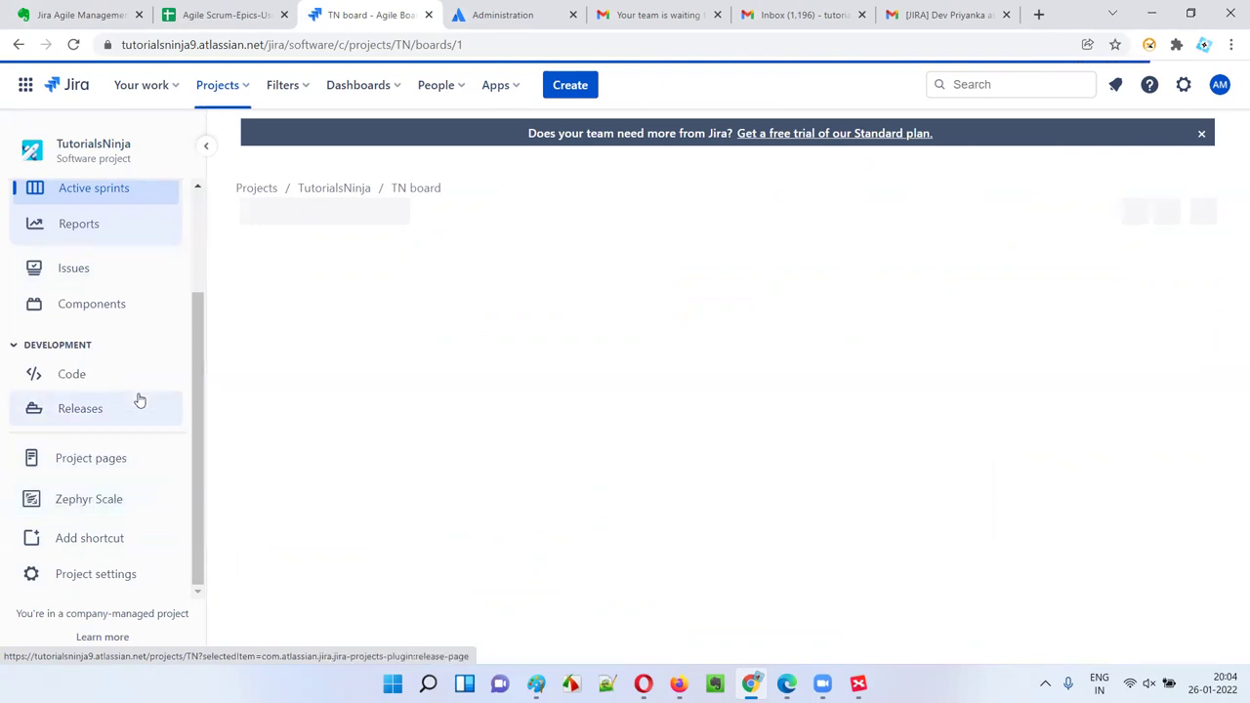
scroll(107, 293, up, 3)
scroll(98, 488, down, 3)
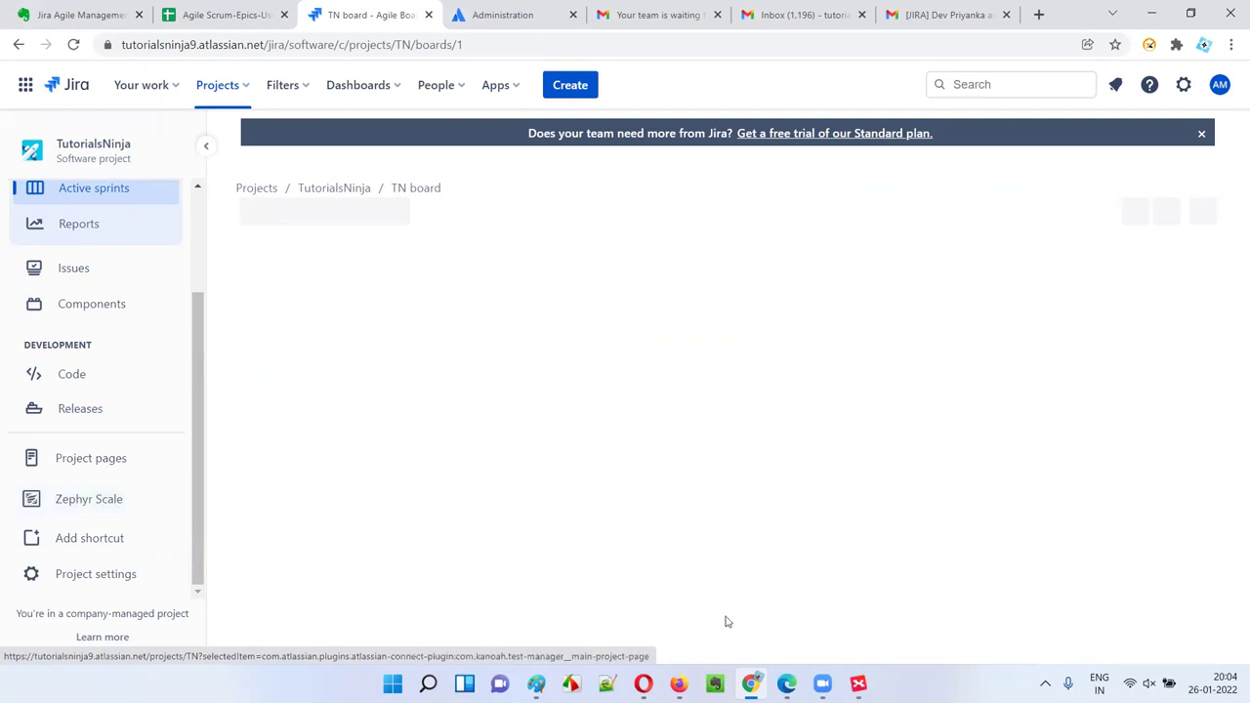
click(643, 683)
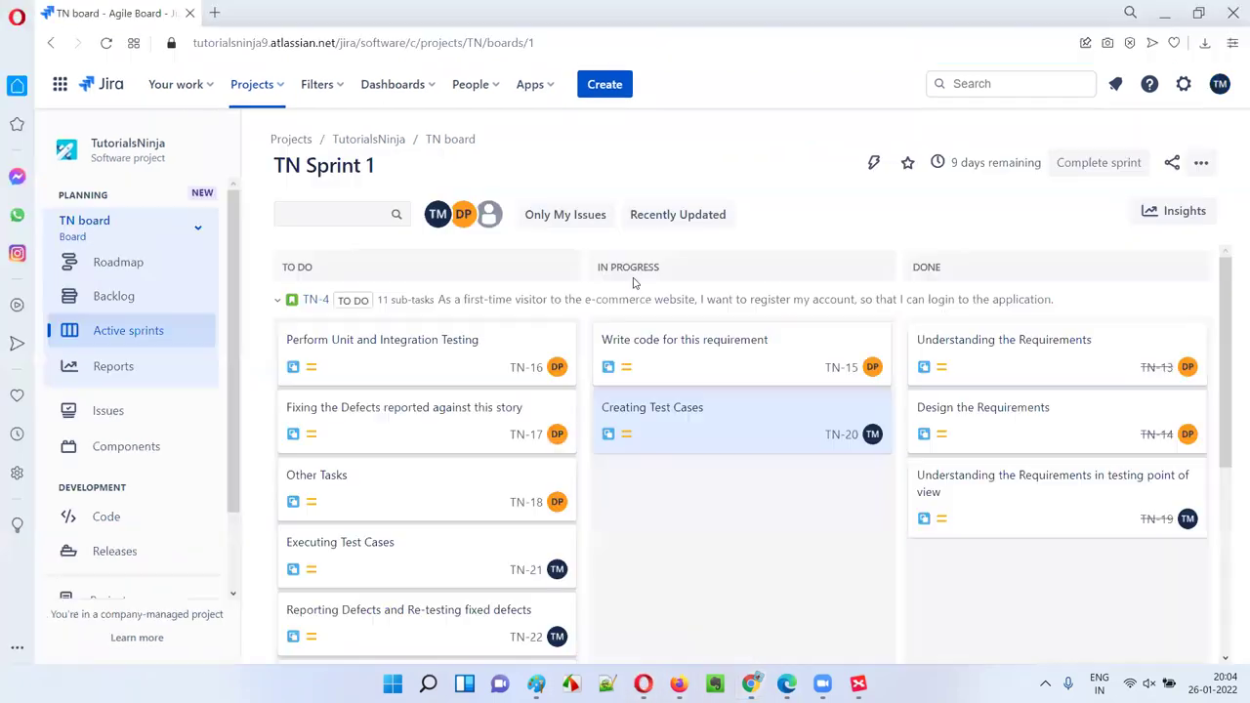
click(106, 42)
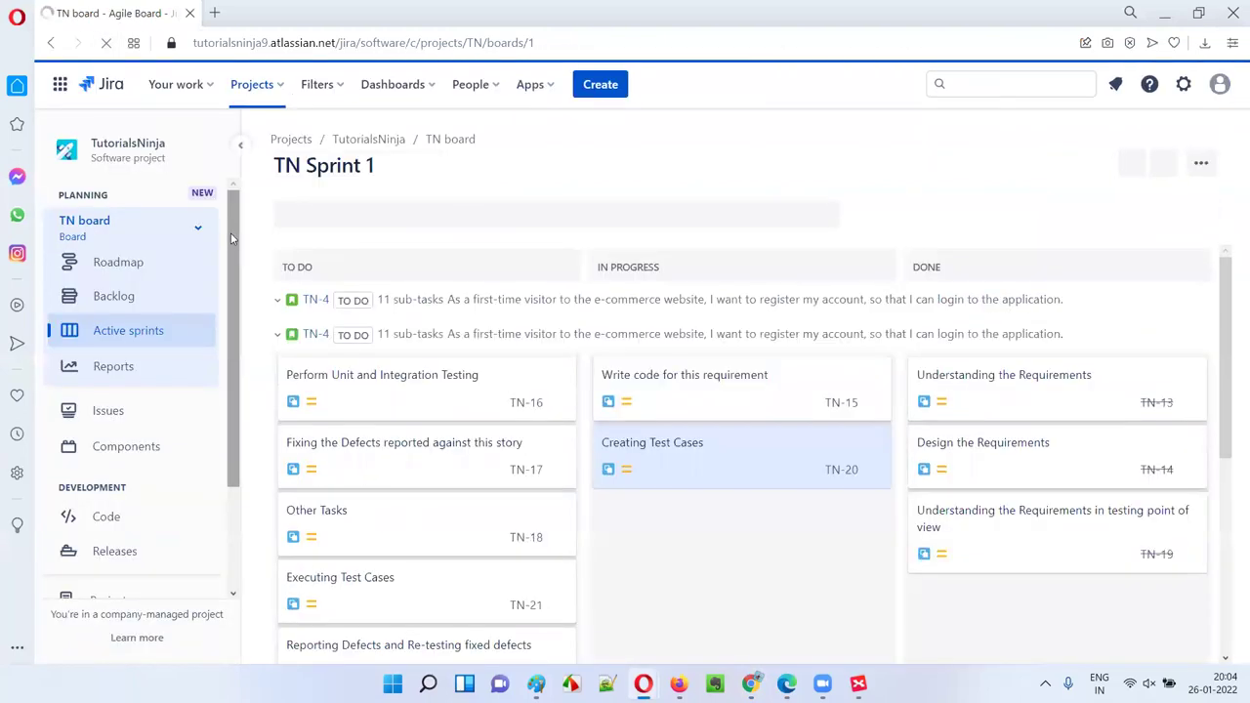
scroll(237, 313, down, 2)
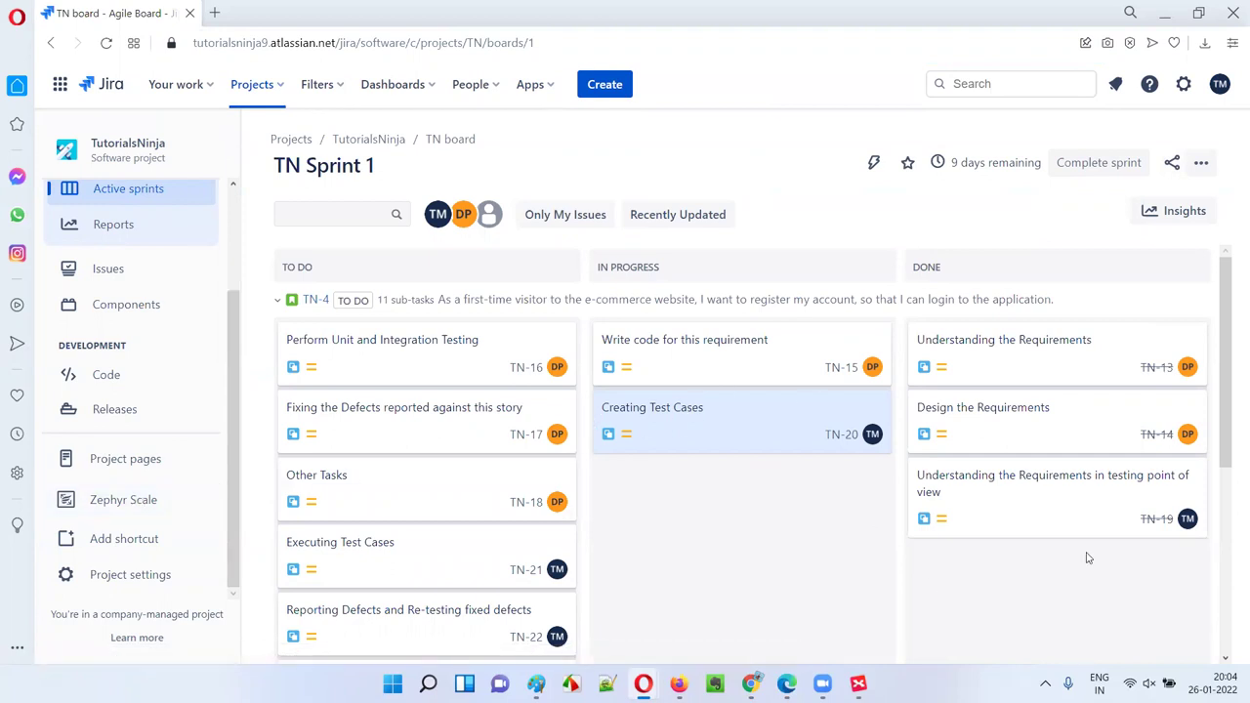
Step: Decline Zephyr Scale notifications and turn it On for TutorialsNinja in Project Settings
click(131, 509)
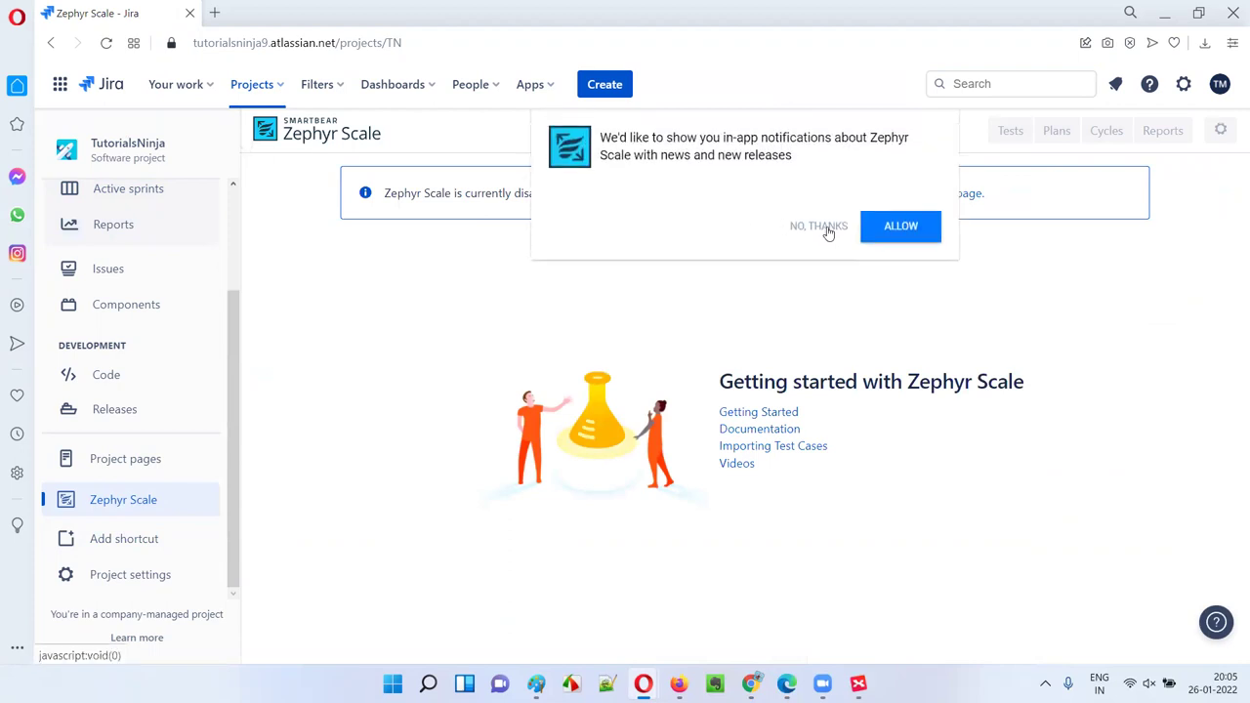
click(813, 222)
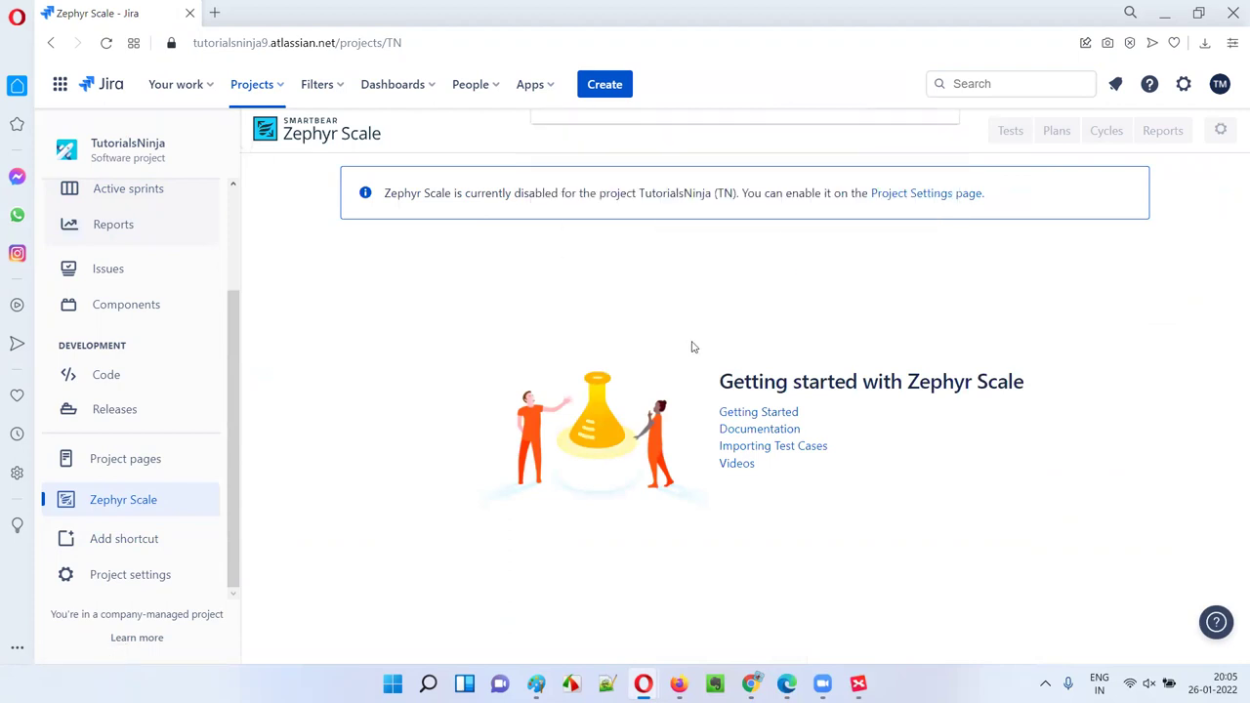
click(938, 195)
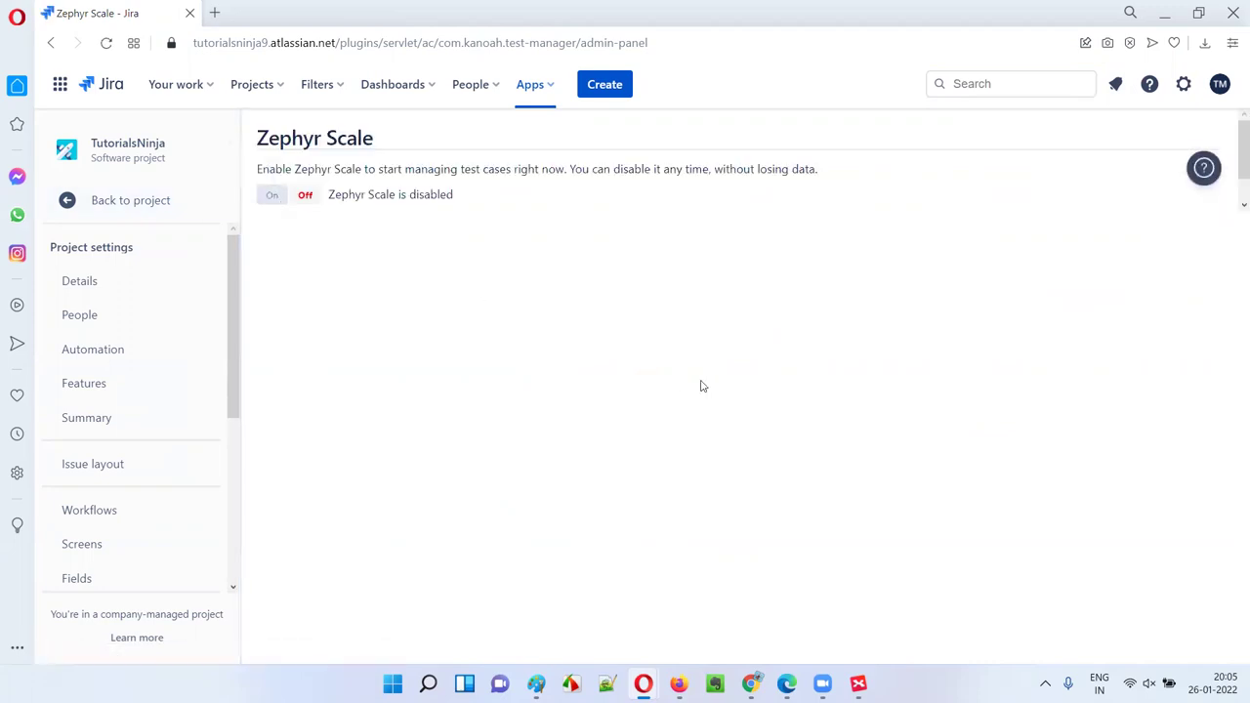
scroll(557, 352, down, 1)
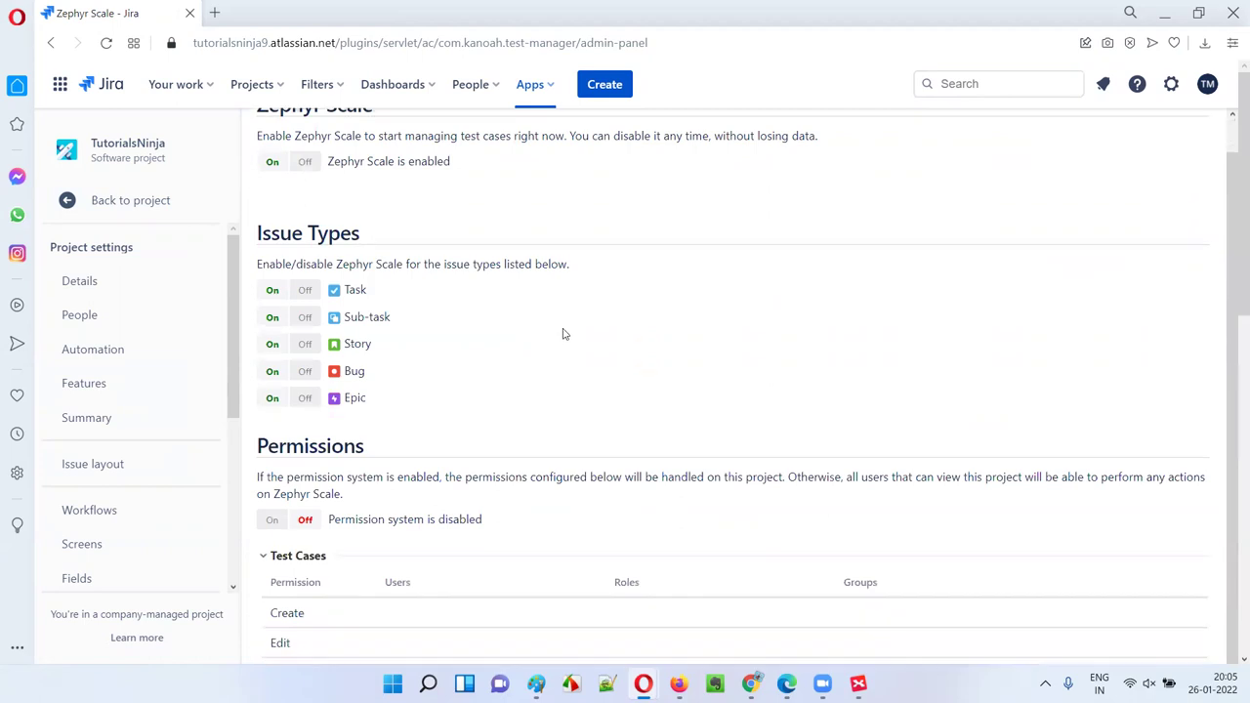
scroll(563, 330, down, 8)
scroll(544, 499, up, 7)
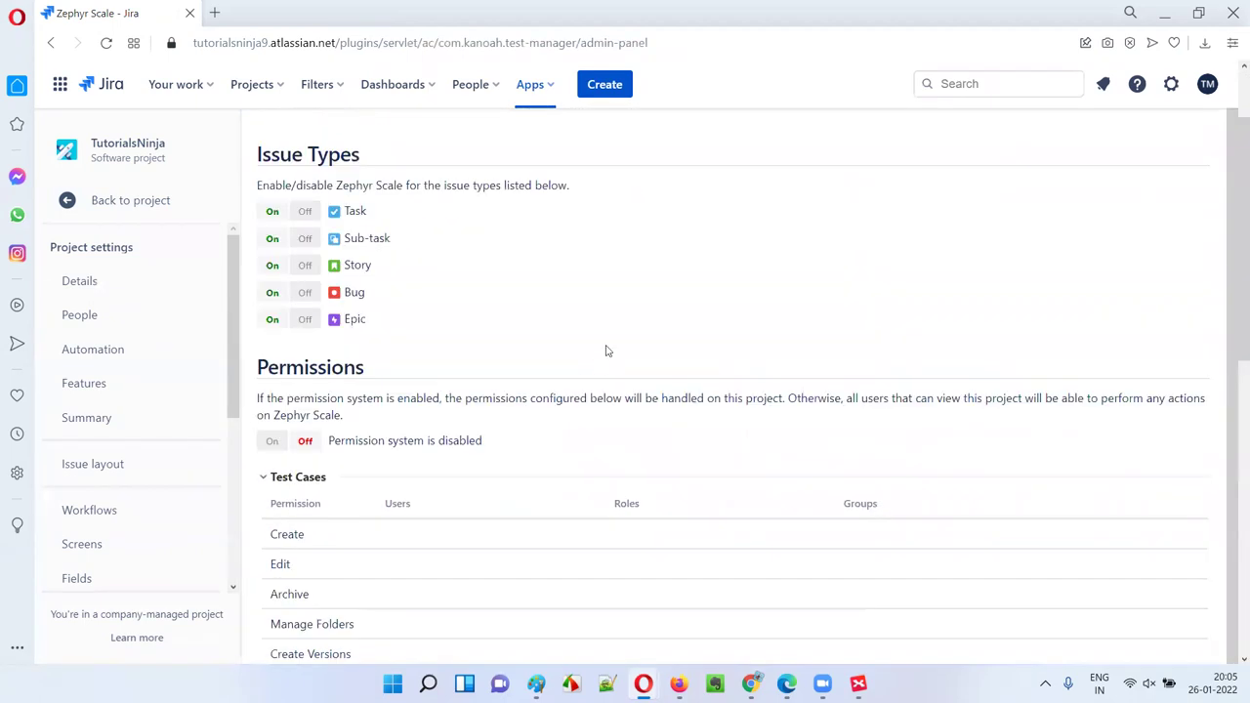
scroll(605, 352, up, 1)
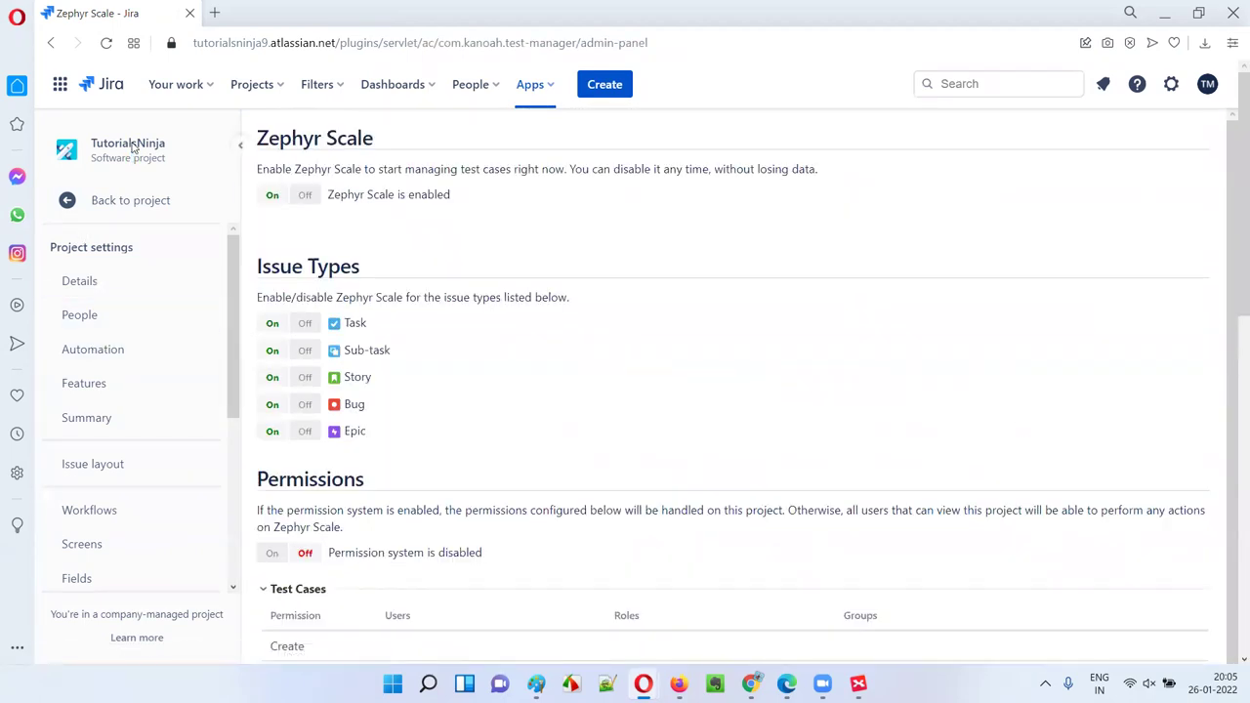
click(105, 199)
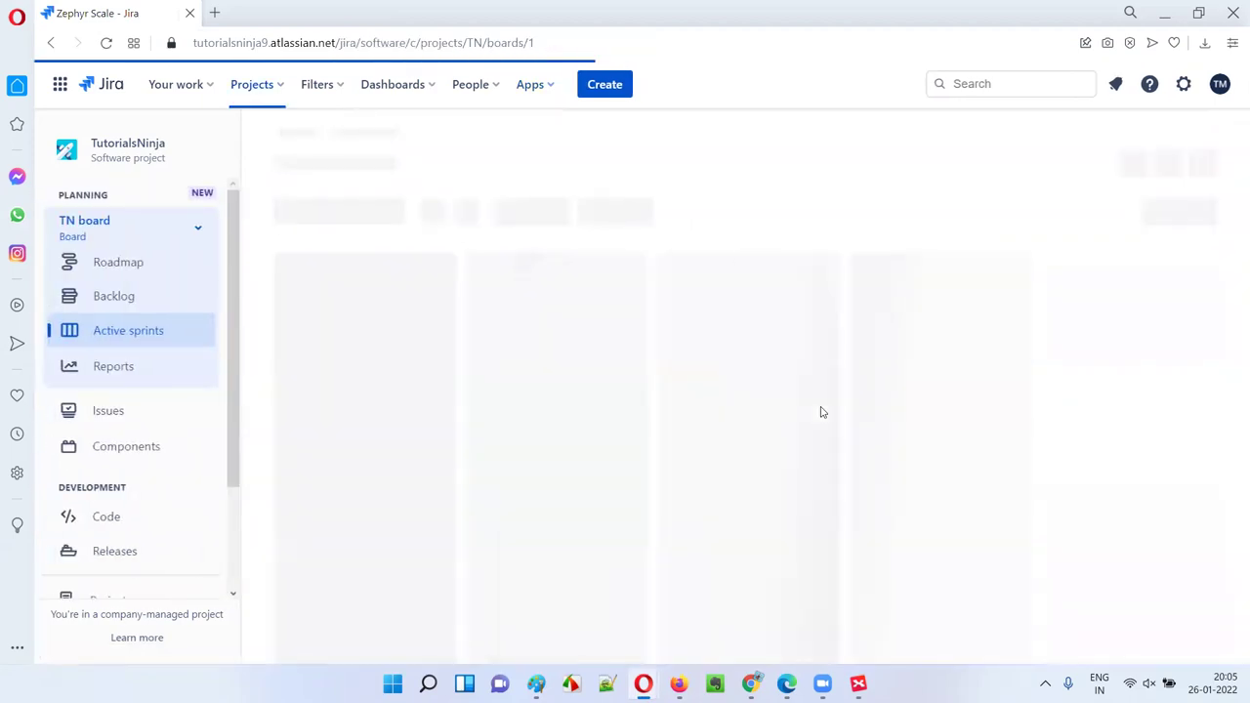
scroll(133, 495, down, 2)
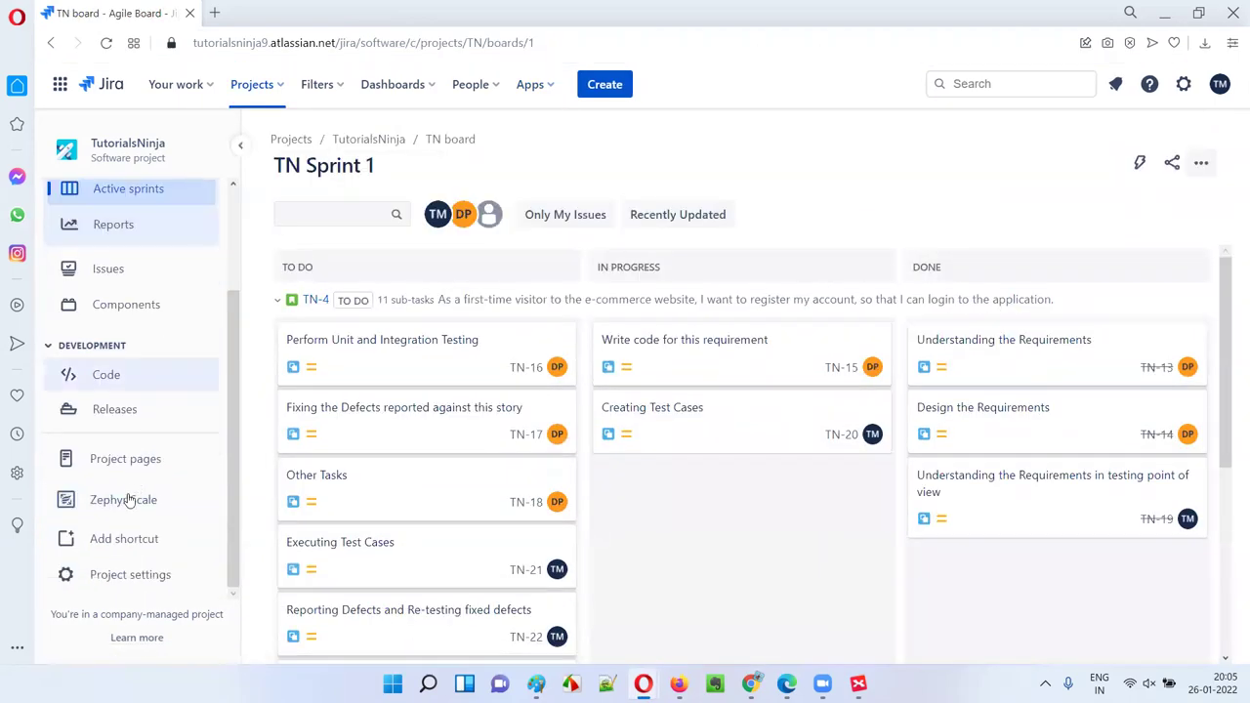
click(133, 497)
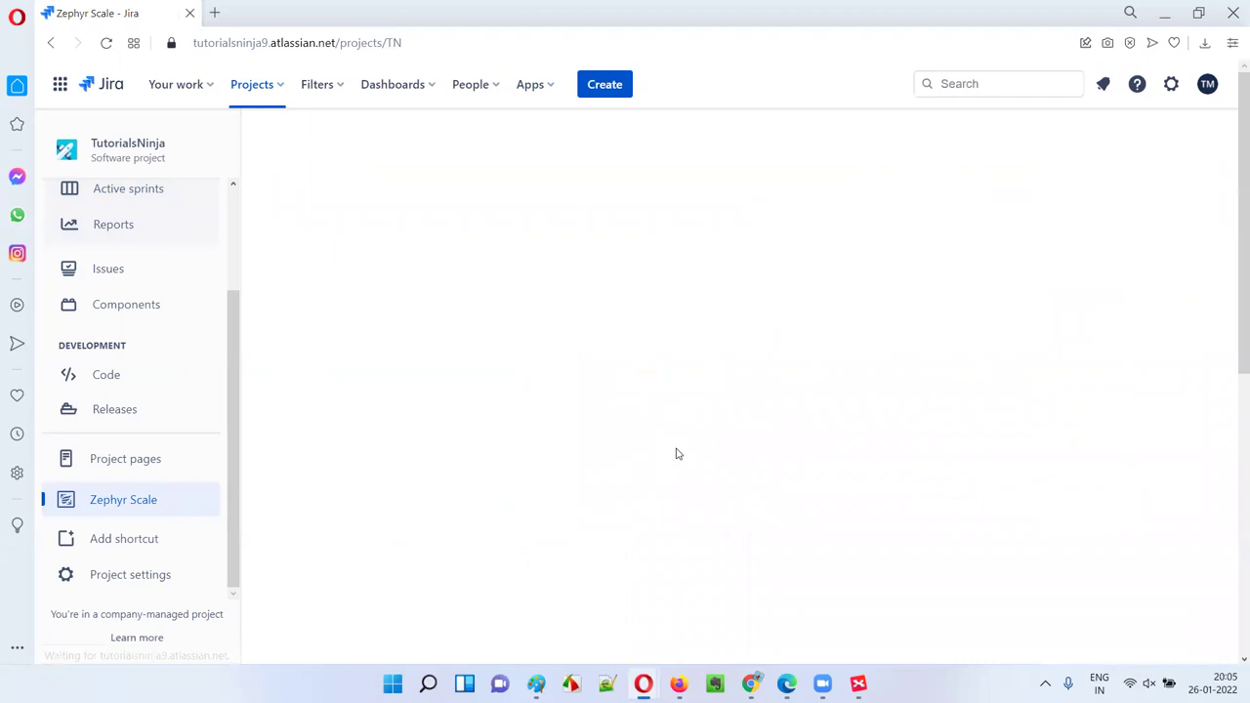
click(1220, 85)
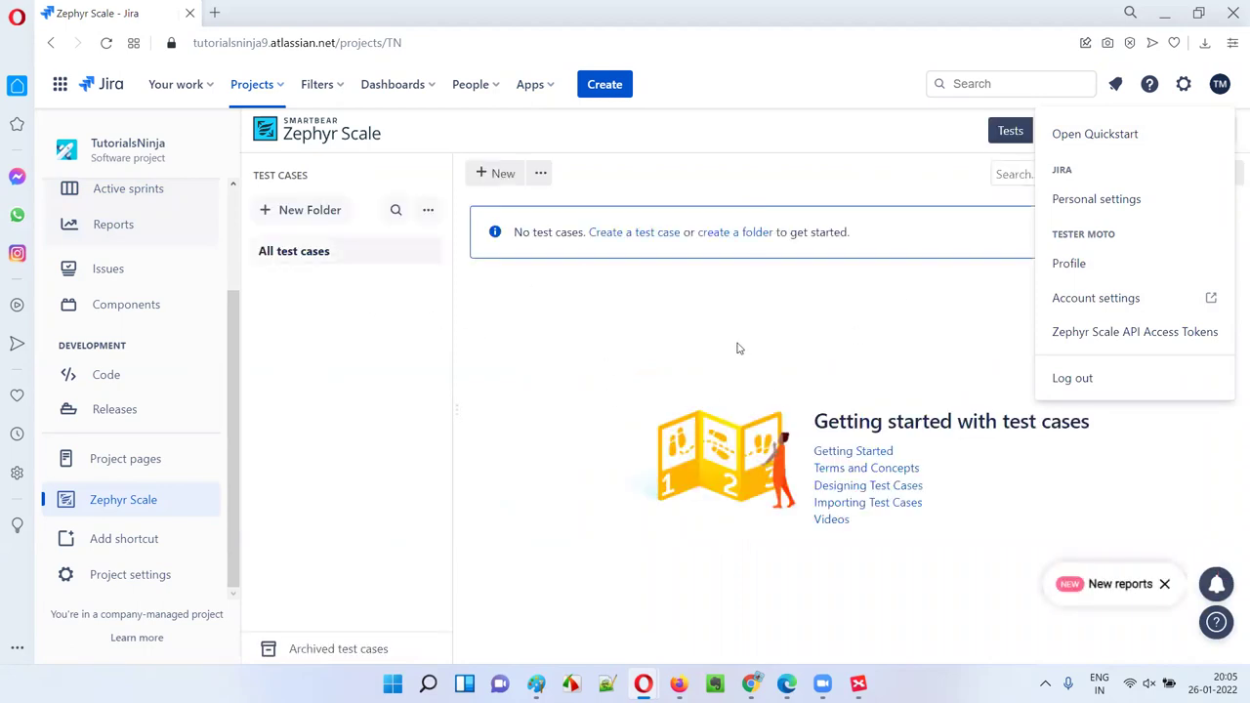
click(738, 348)
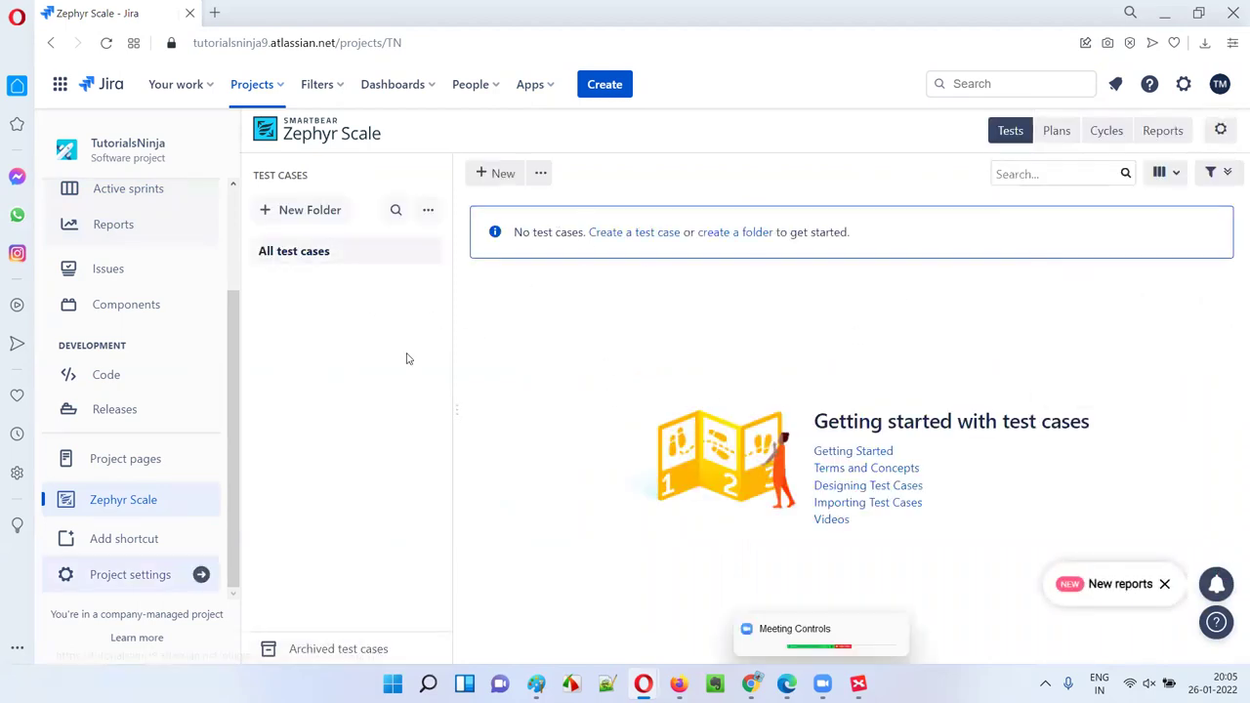
click(1054, 131)
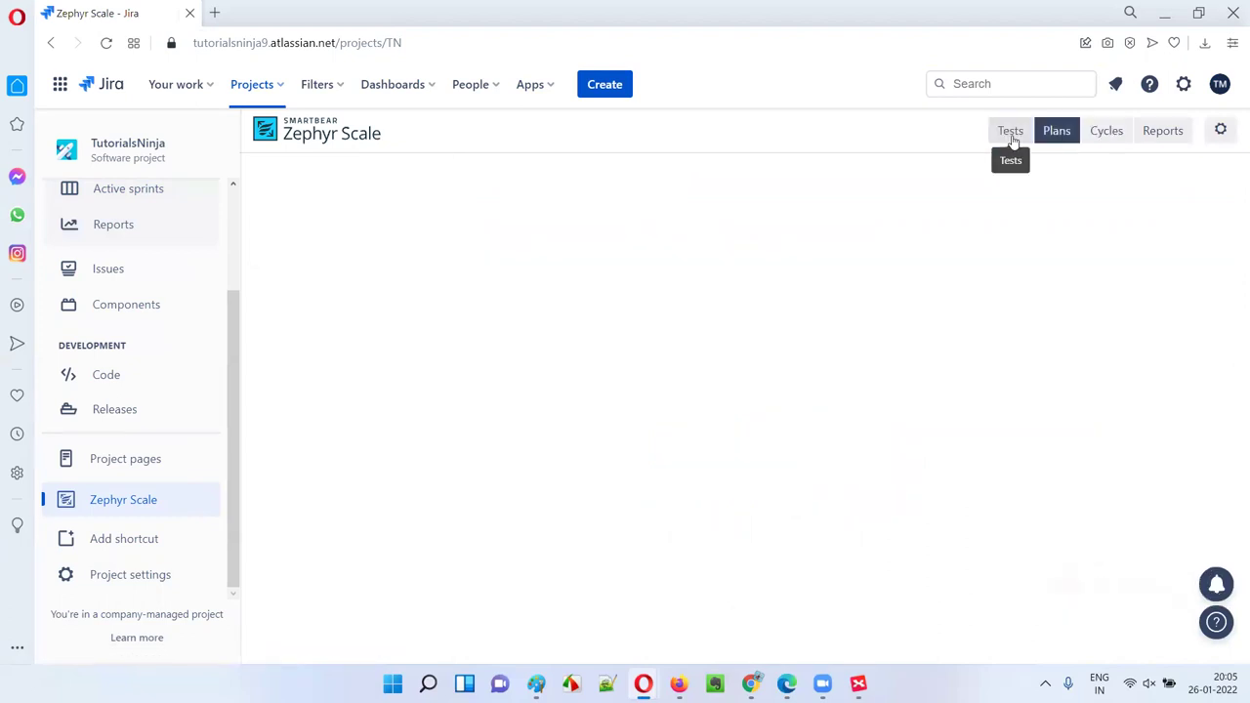
click(1012, 137)
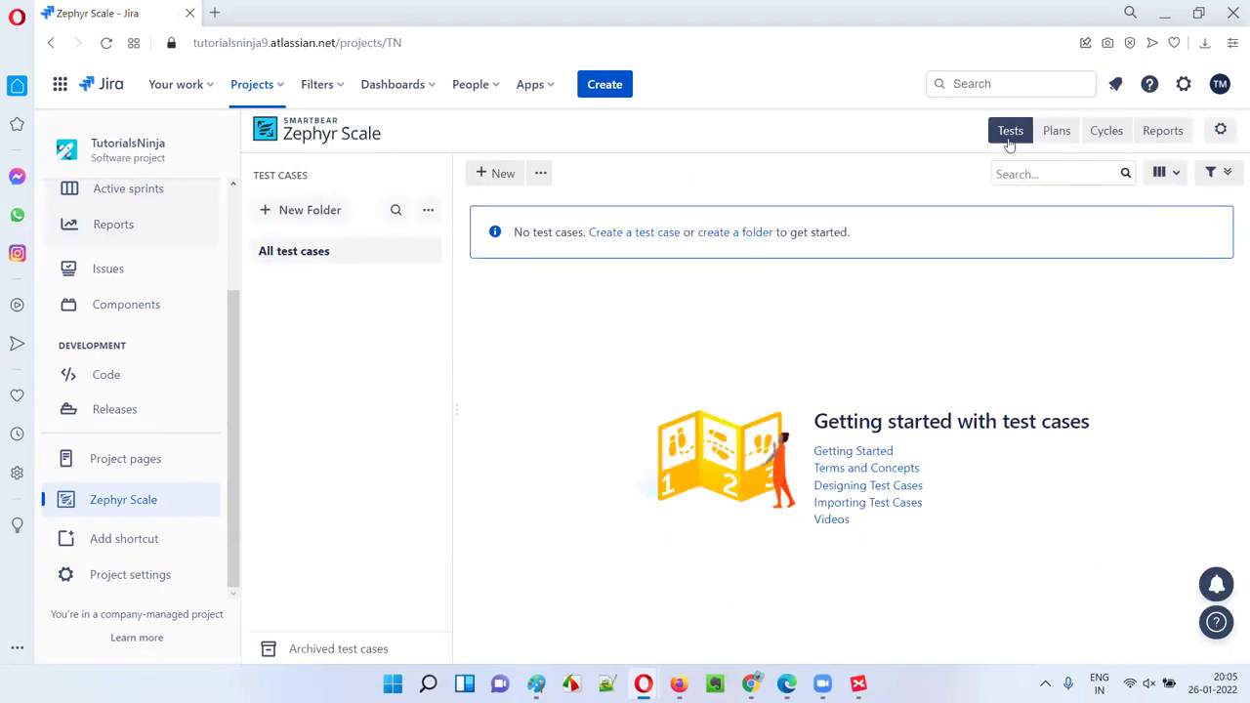
click(1059, 133)
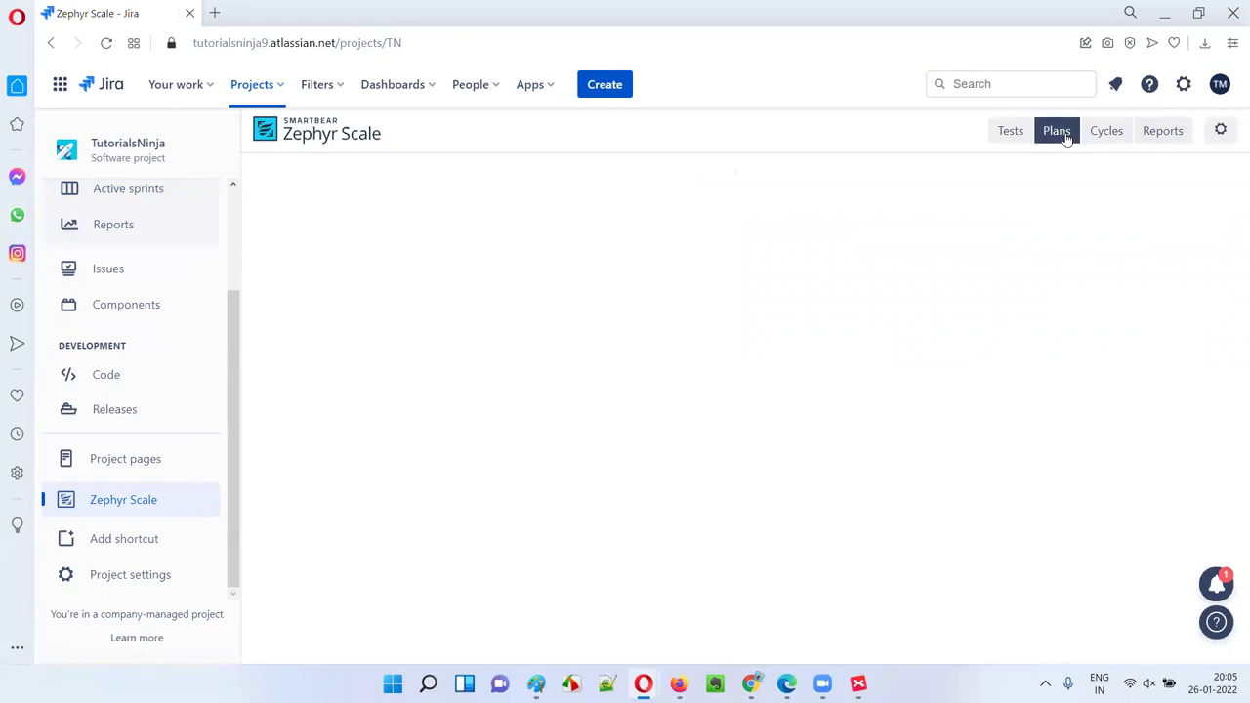
click(1117, 136)
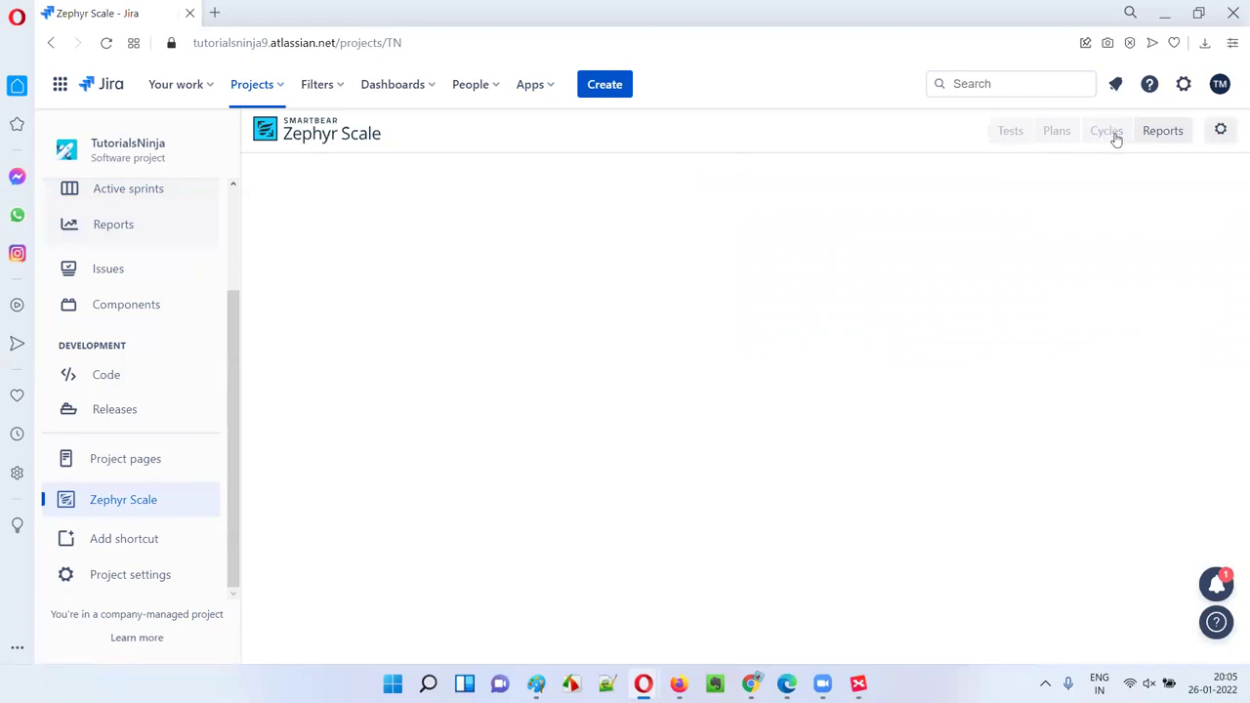
click(1162, 131)
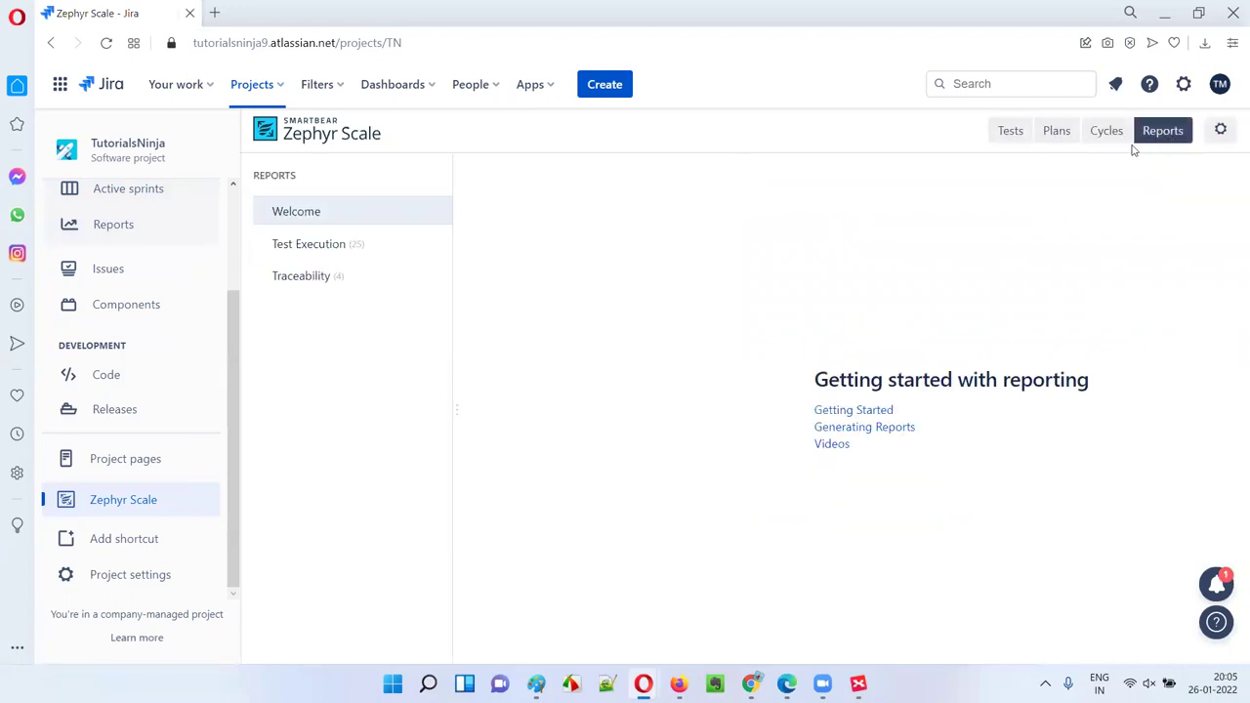
click(1018, 142)
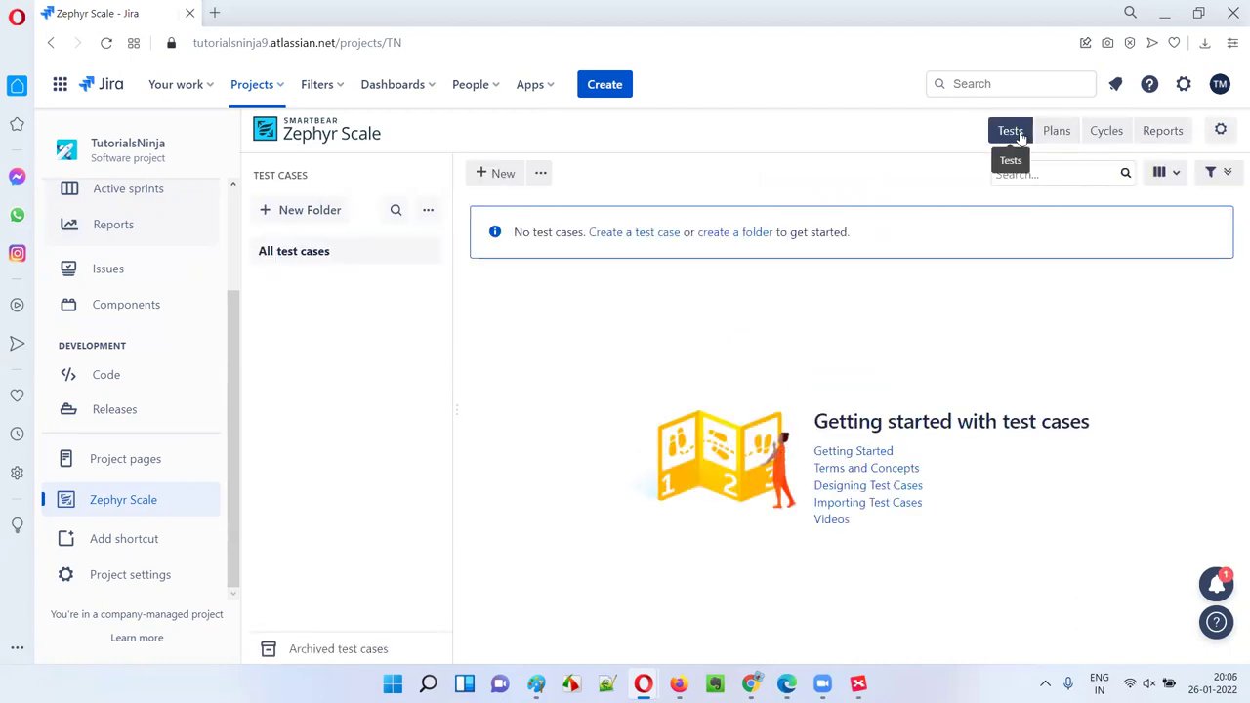
scroll(234, 368, up, 2)
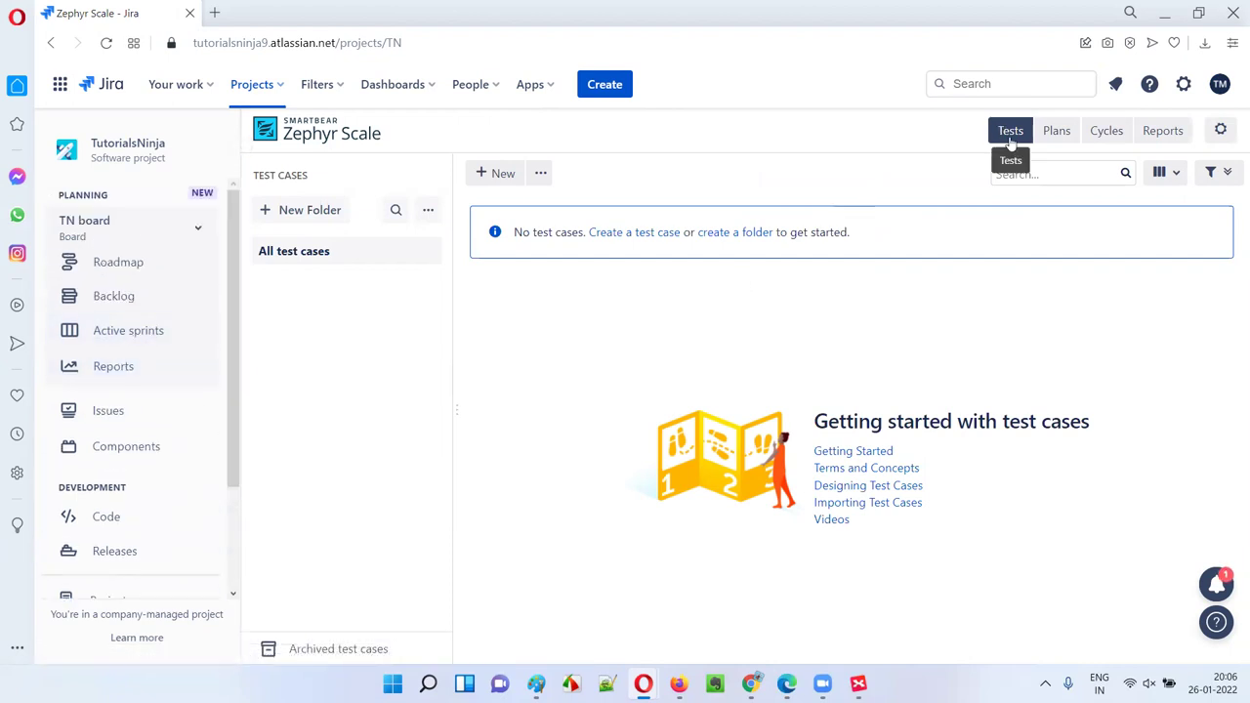
Step: Create a new test case named 'Verify registering an account by filling only the mandatory fields'
click(501, 177)
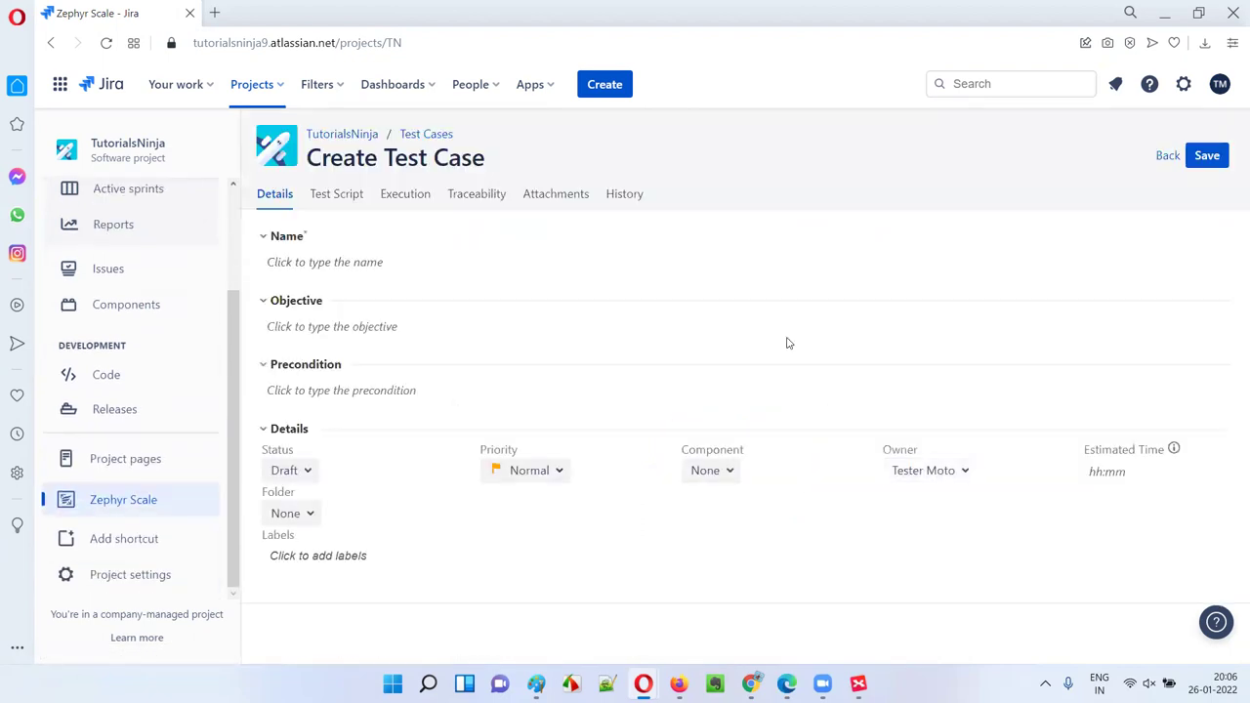
click(365, 264)
text(Us)
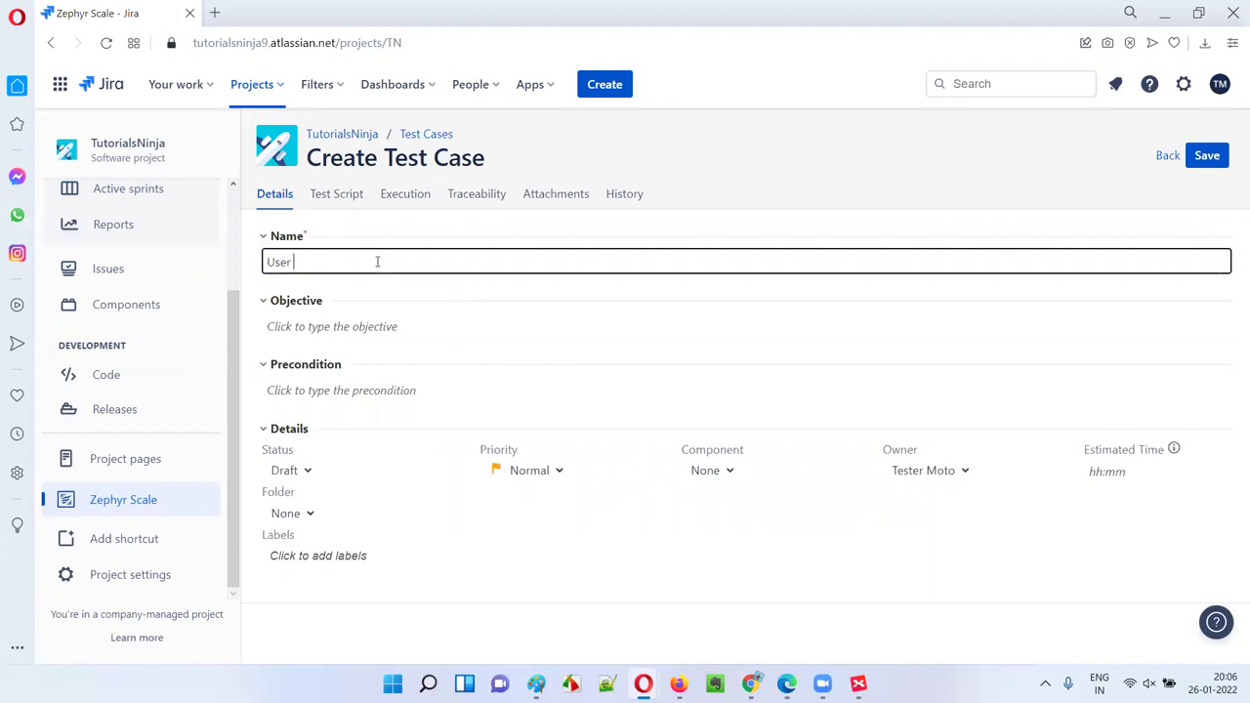
text(er)
key(BackSpace)
key(BackSpace)
key(BackSpace)
key(BackSpace)
text(Verify registering an accou)
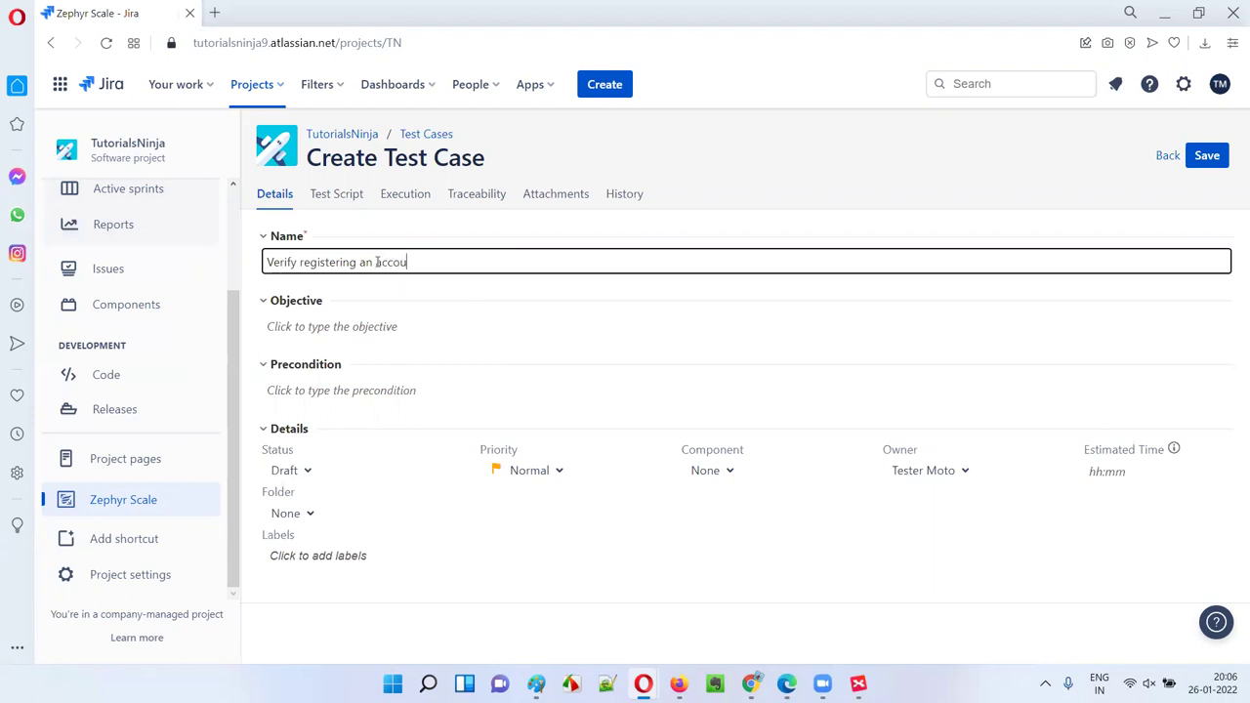
text(nt by filling only the mandatory fields)
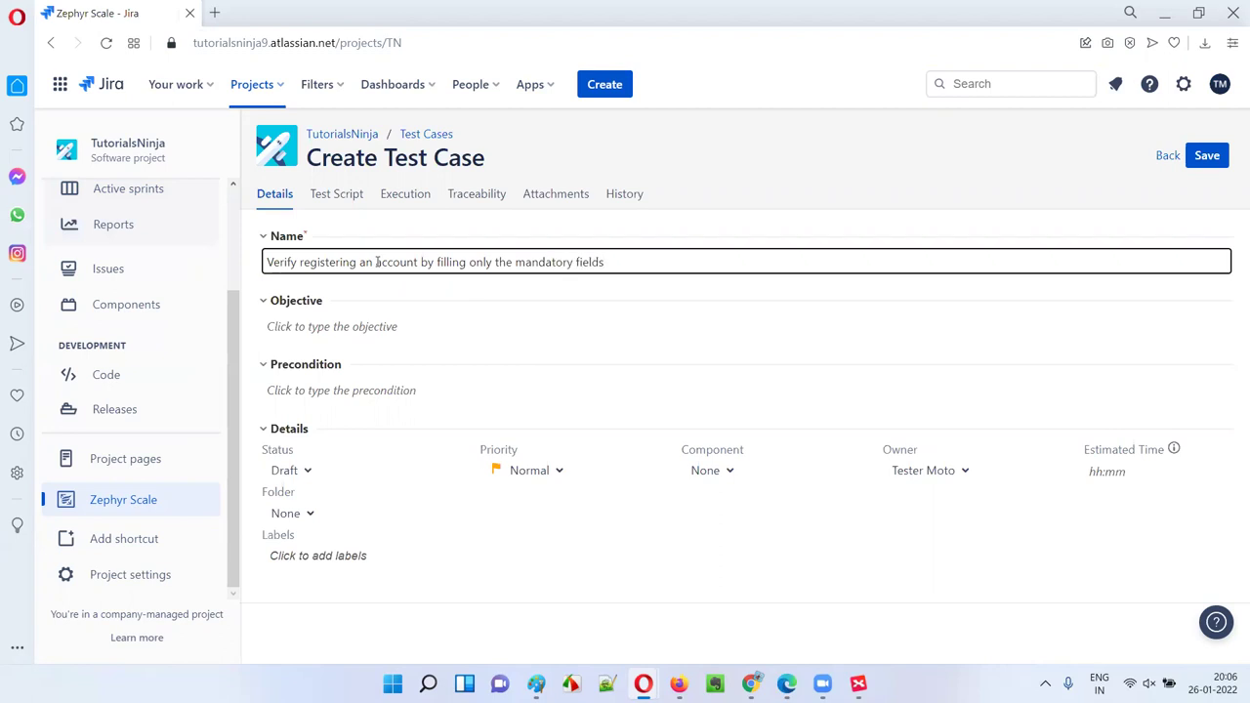
click(540, 297)
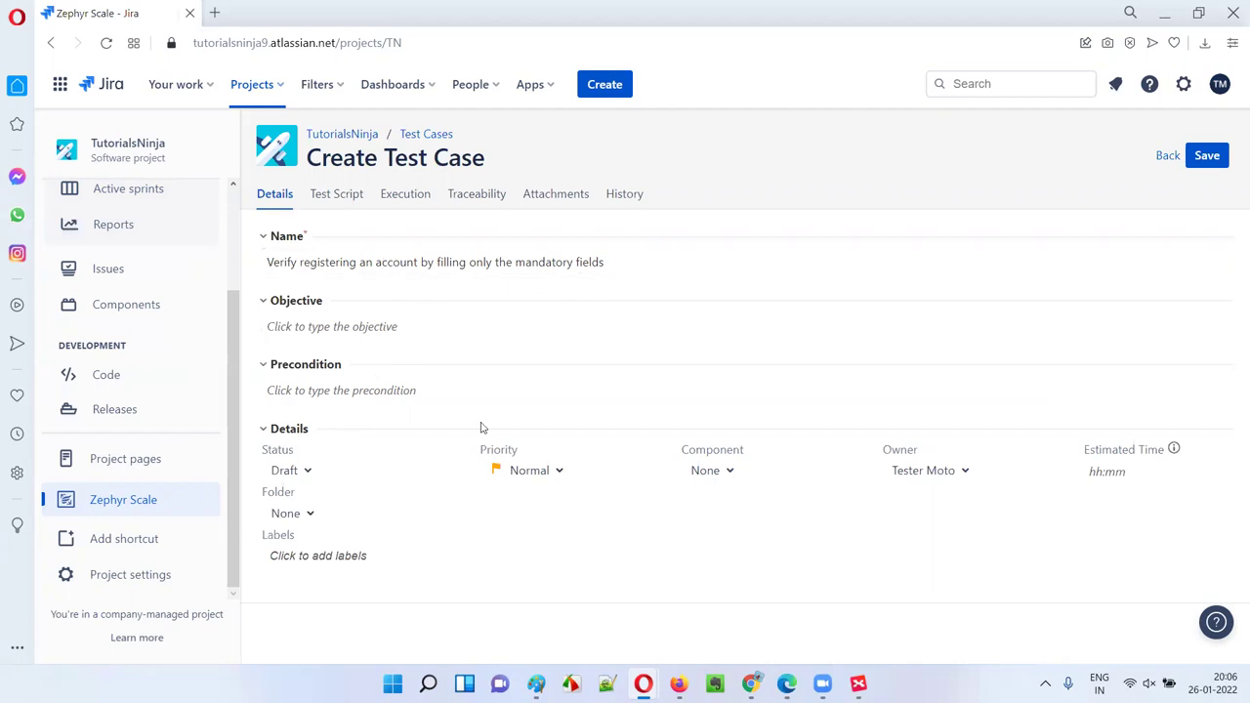
Step: Keep the test case status Draft and set its priority to High
click(309, 473)
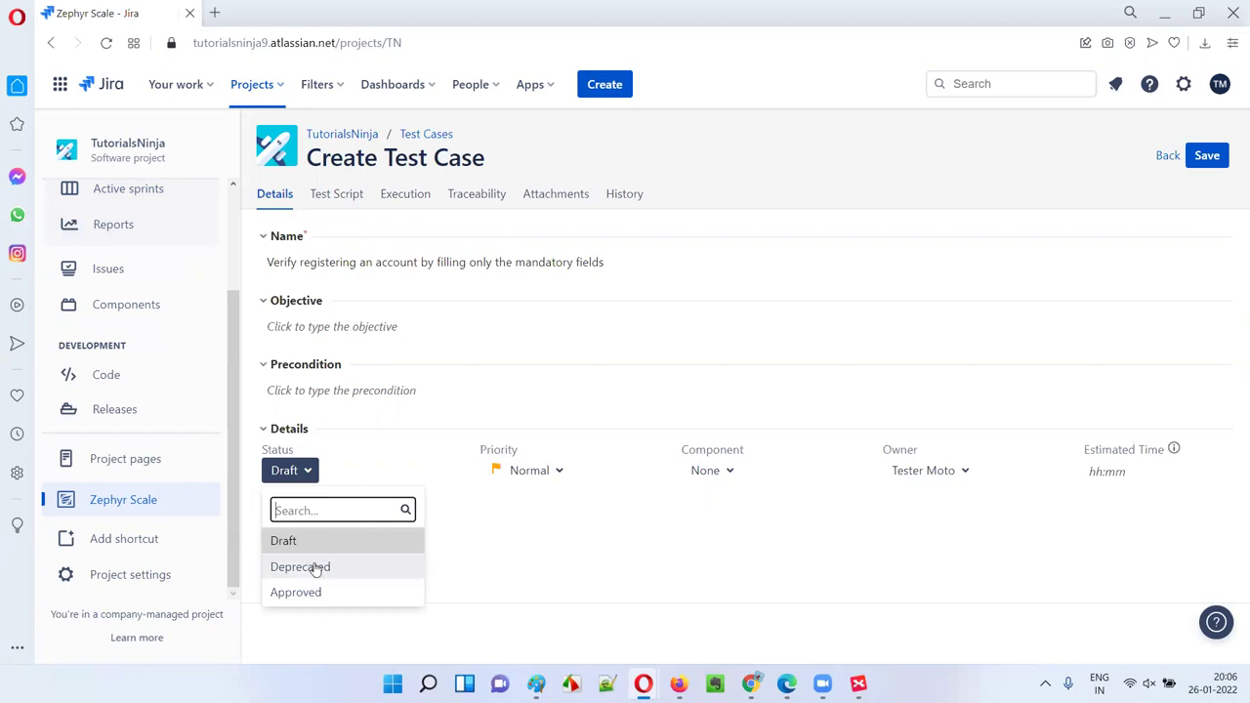
click(302, 545)
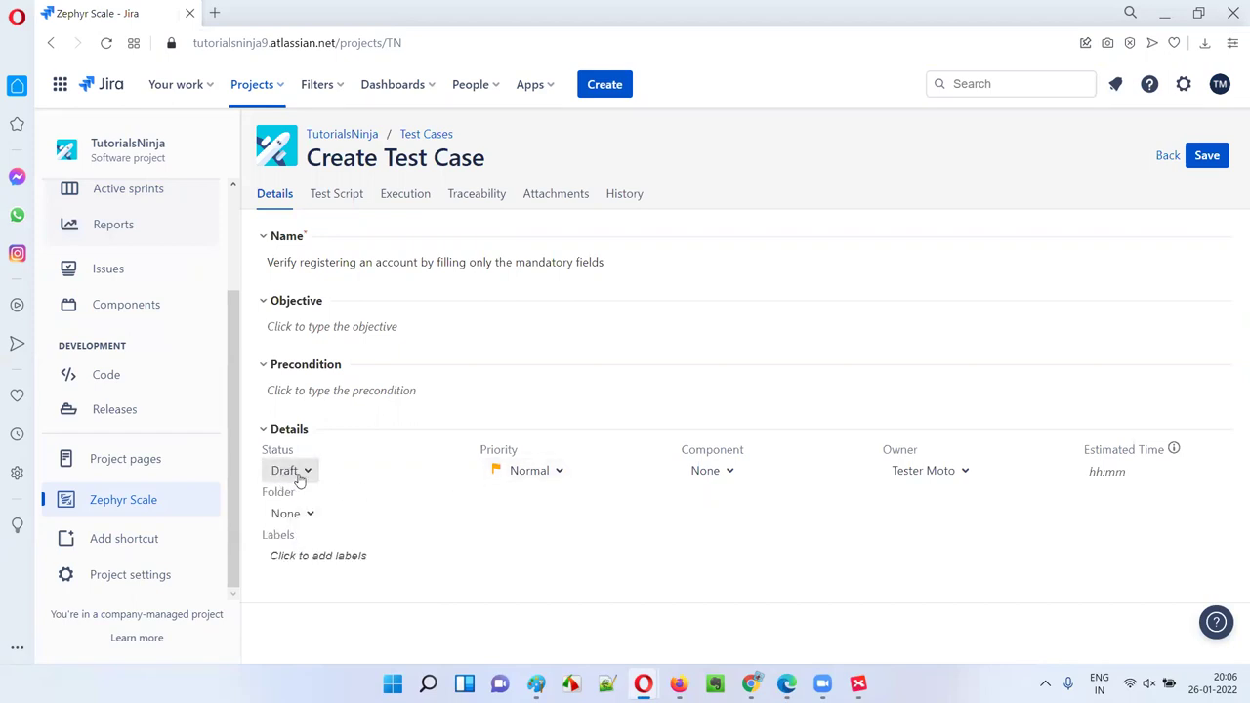
click(562, 473)
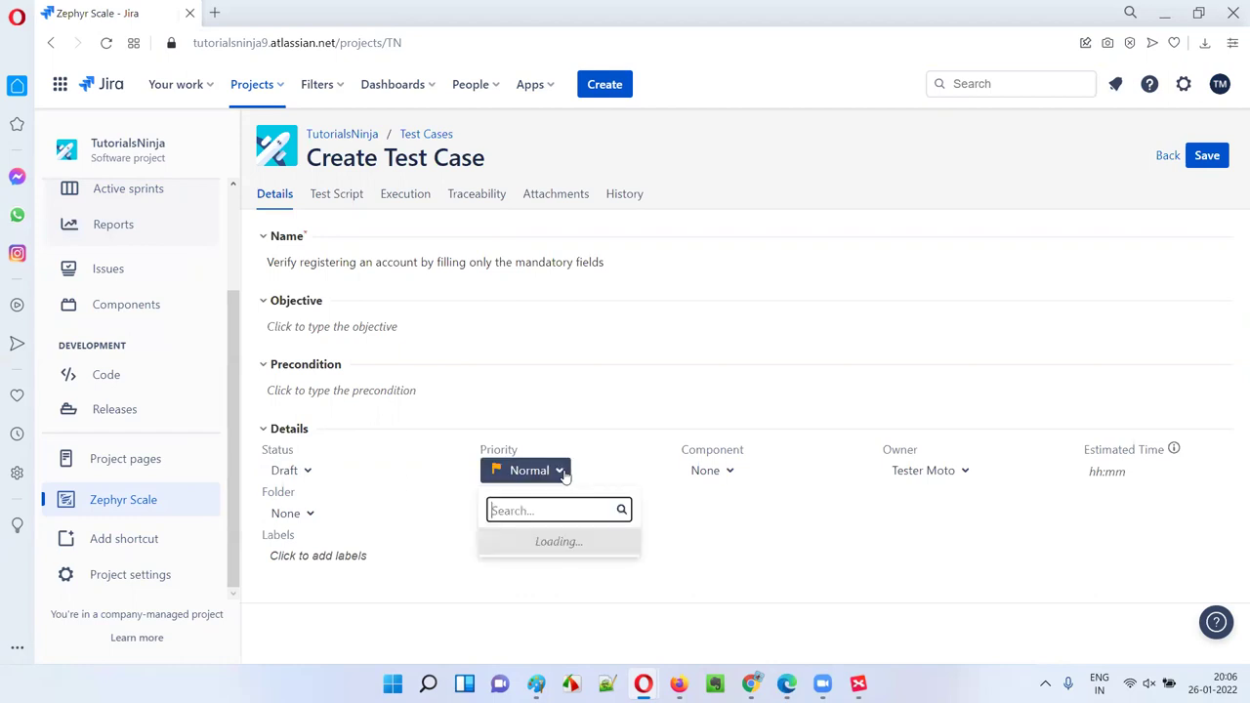
click(547, 568)
click(562, 485)
click(539, 544)
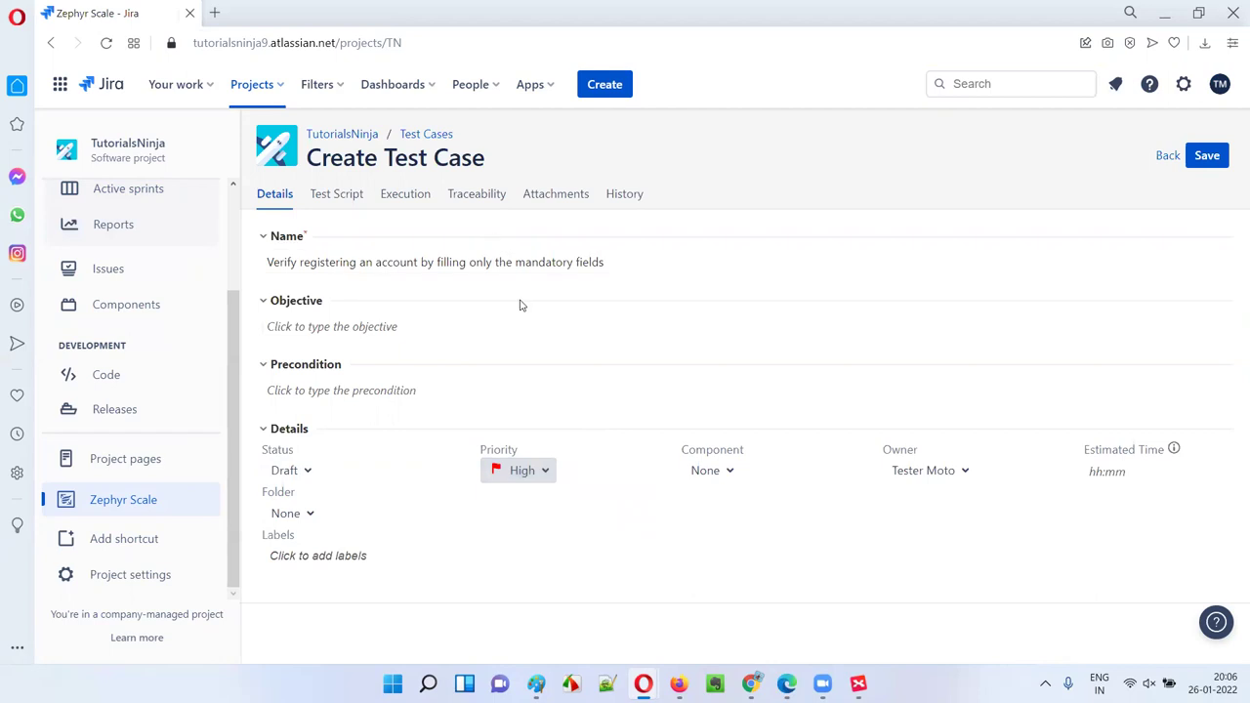
click(732, 473)
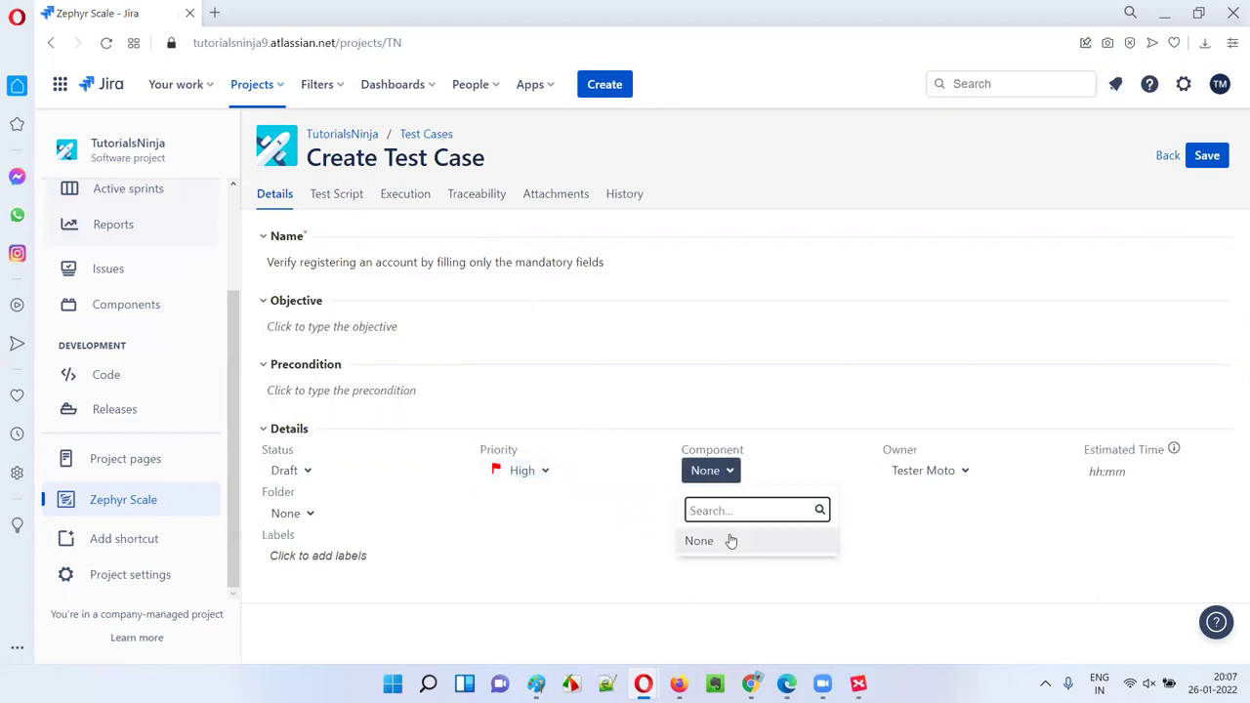
click(954, 547)
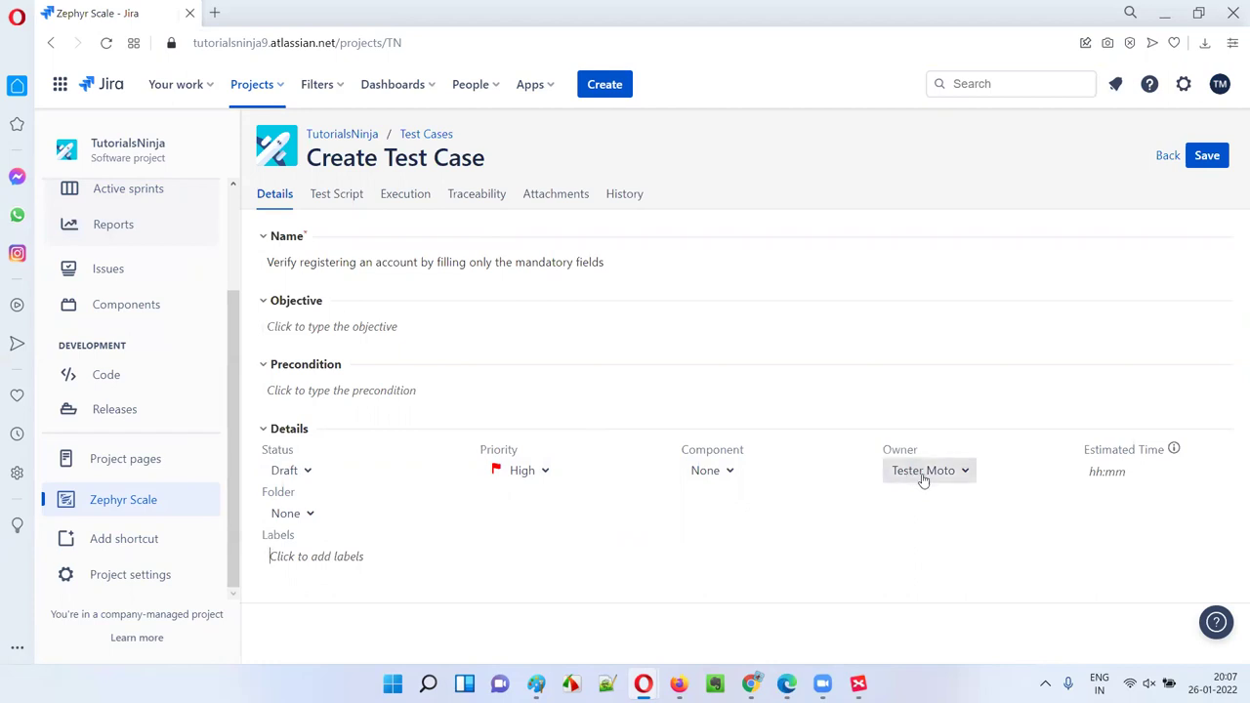
Step: Add the label Register and save the test case
click(353, 559)
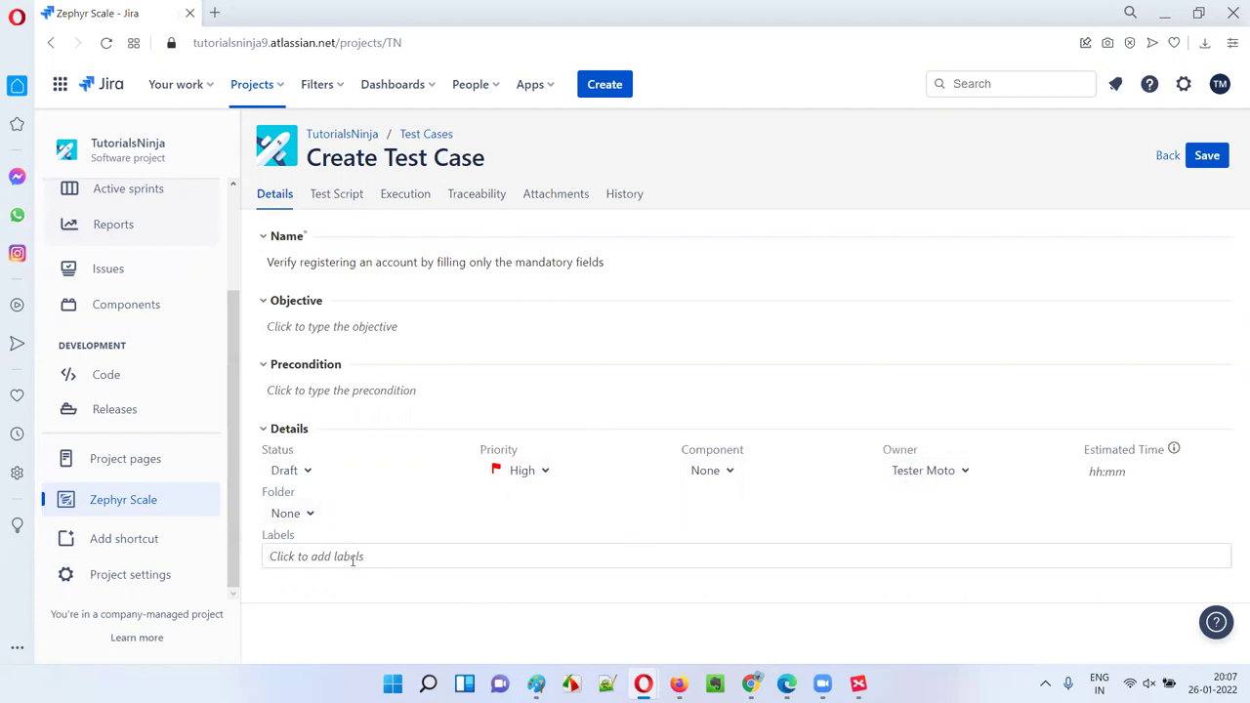
text(Rg)
text(gister)
key(Return)
key(BackSpace)
key(BackSpace)
text(Register)
key(Return)
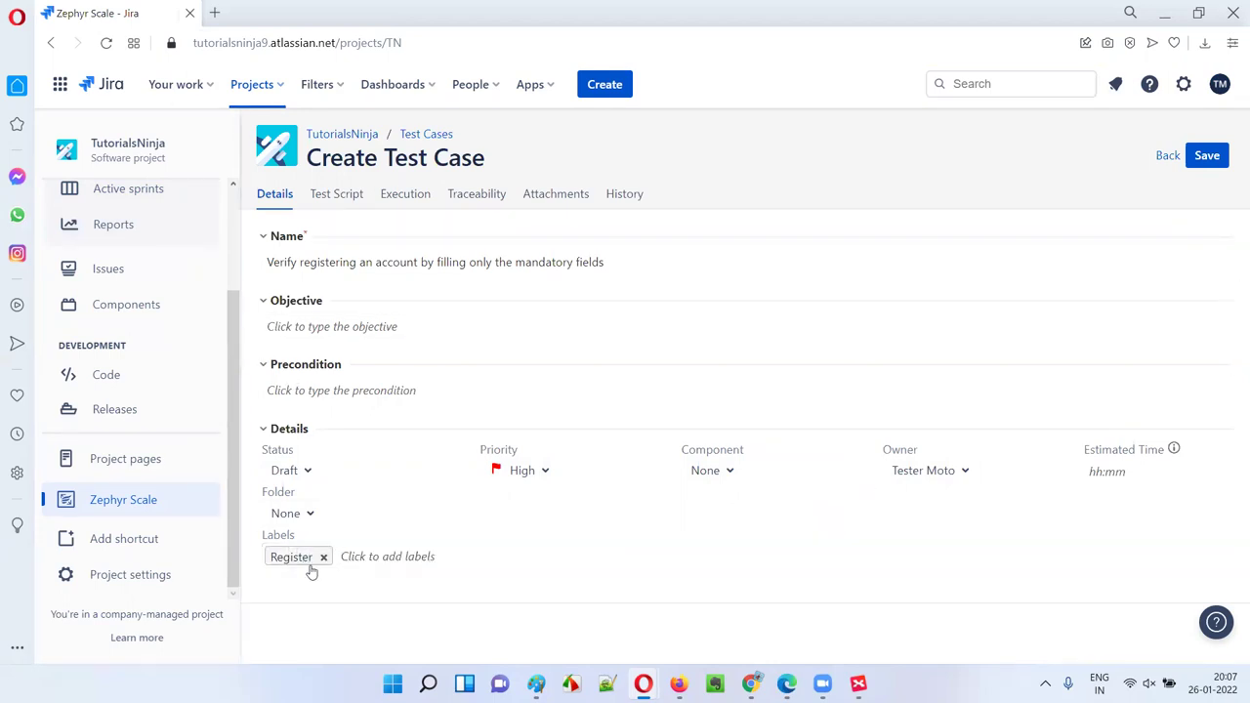
click(1207, 155)
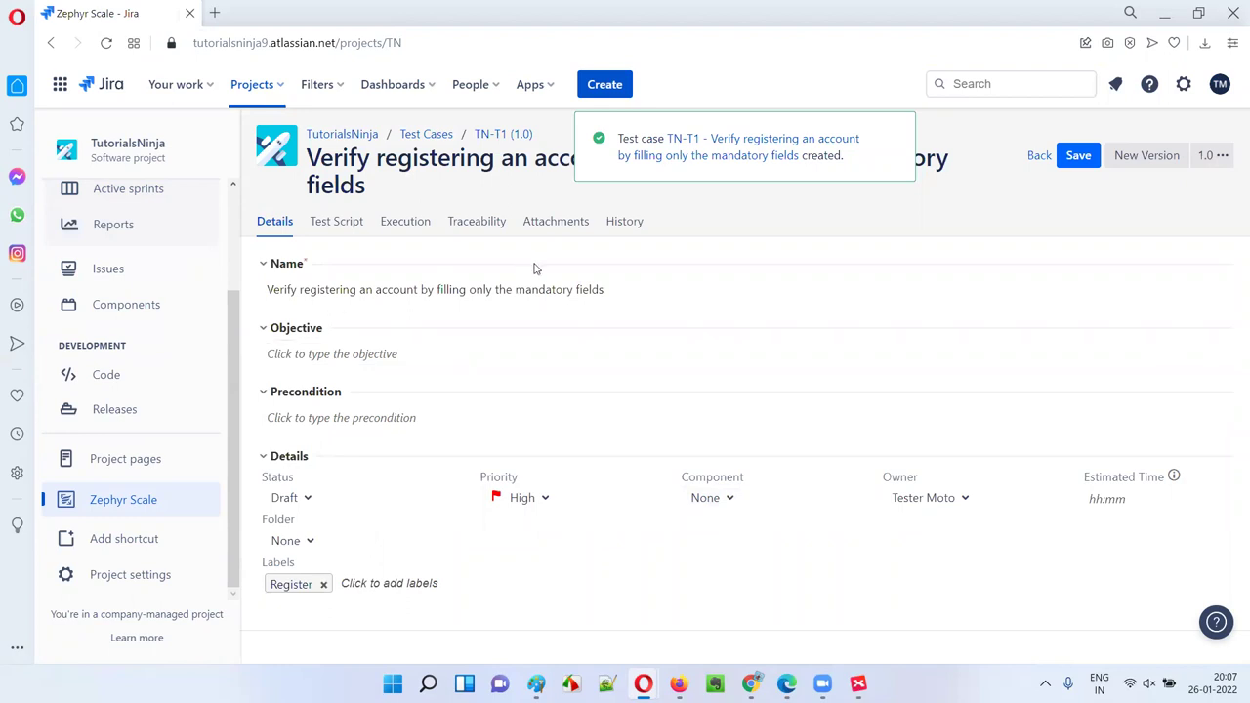
Step: Add a bulleted precondition: 'Open the Application URL in any supported browser'
click(318, 417)
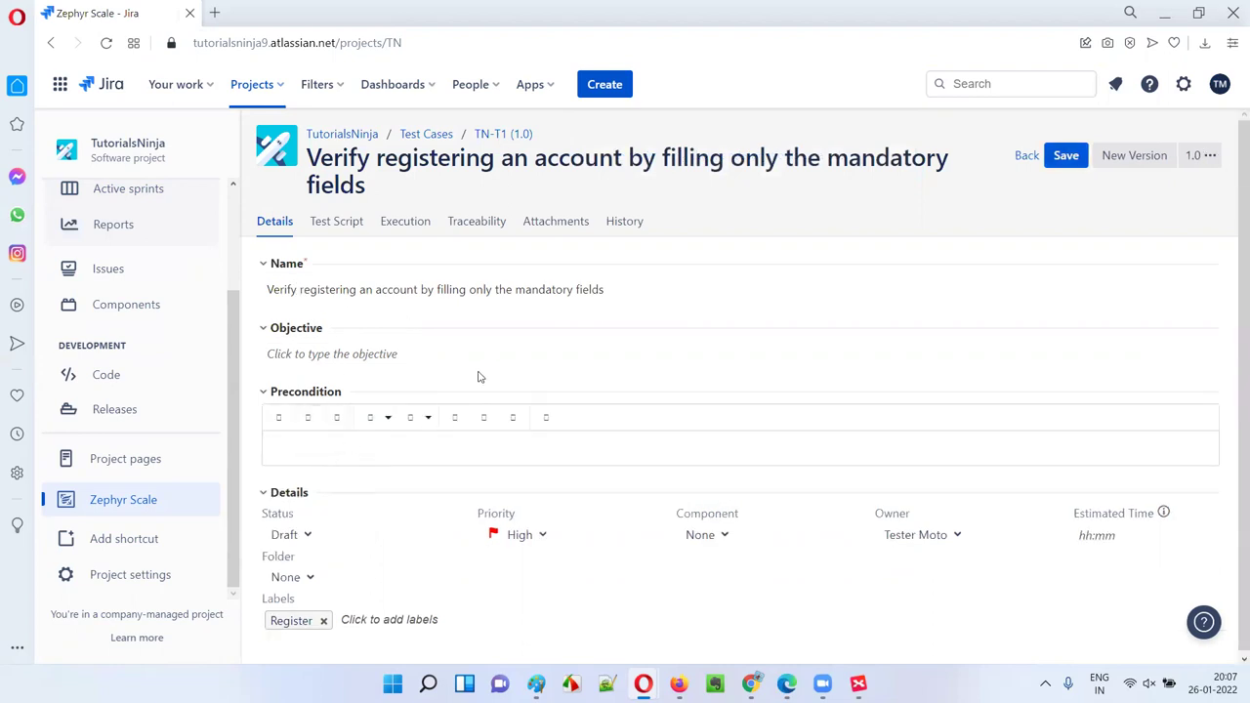
click(409, 417)
text(ofth)
key(BackSpace)
key(BackSpace)
key(BackSpace)
text(pen the )
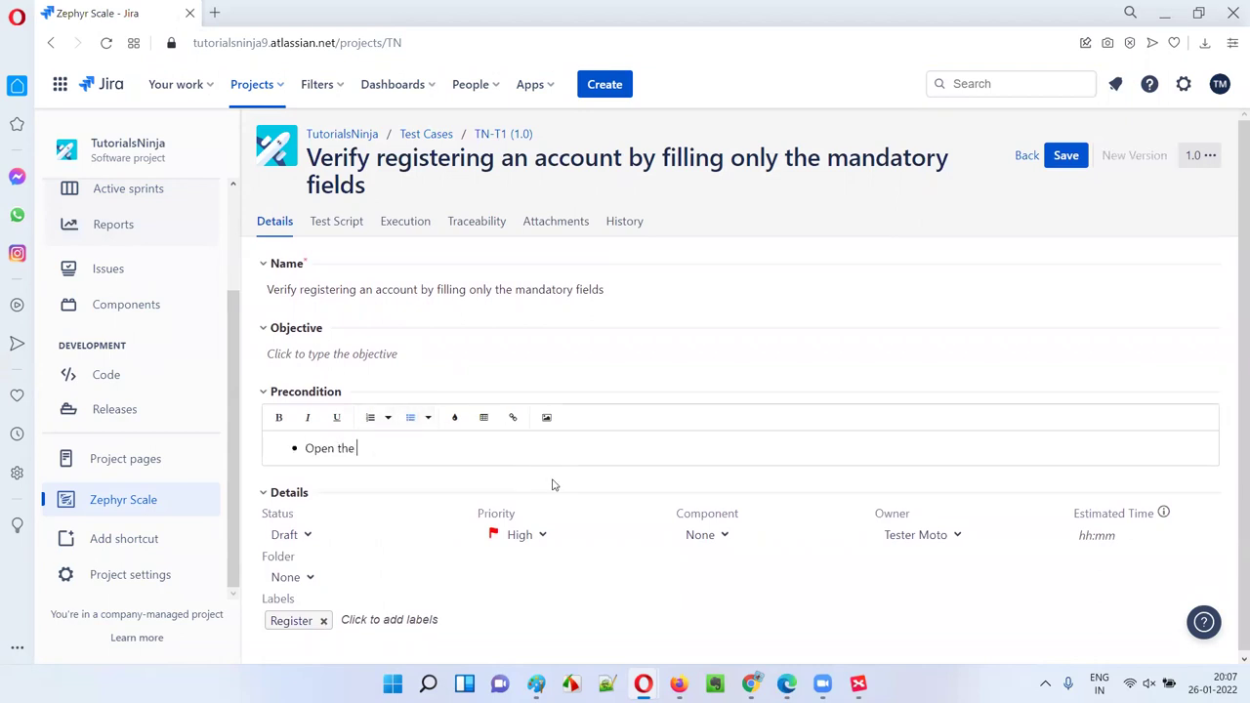
text(aP)
key(BackSpace)
key(BackSpace)
text(APp)
key(BackSpace)
key(BackSpace)
text(pplication RU)
key(BackSpace)
key(BackSpace)
text(URL in any supported browser)
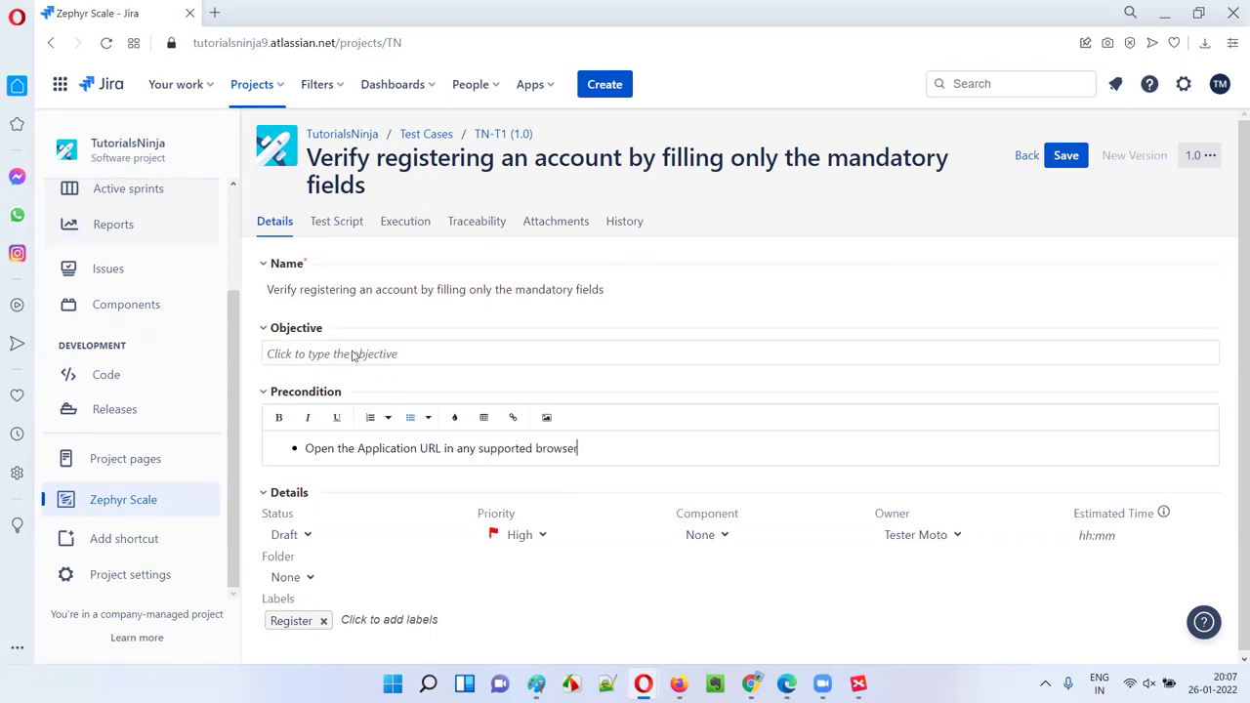
Step: Start a numbered objective with step 1 'Click on 'My Account''
click(355, 355)
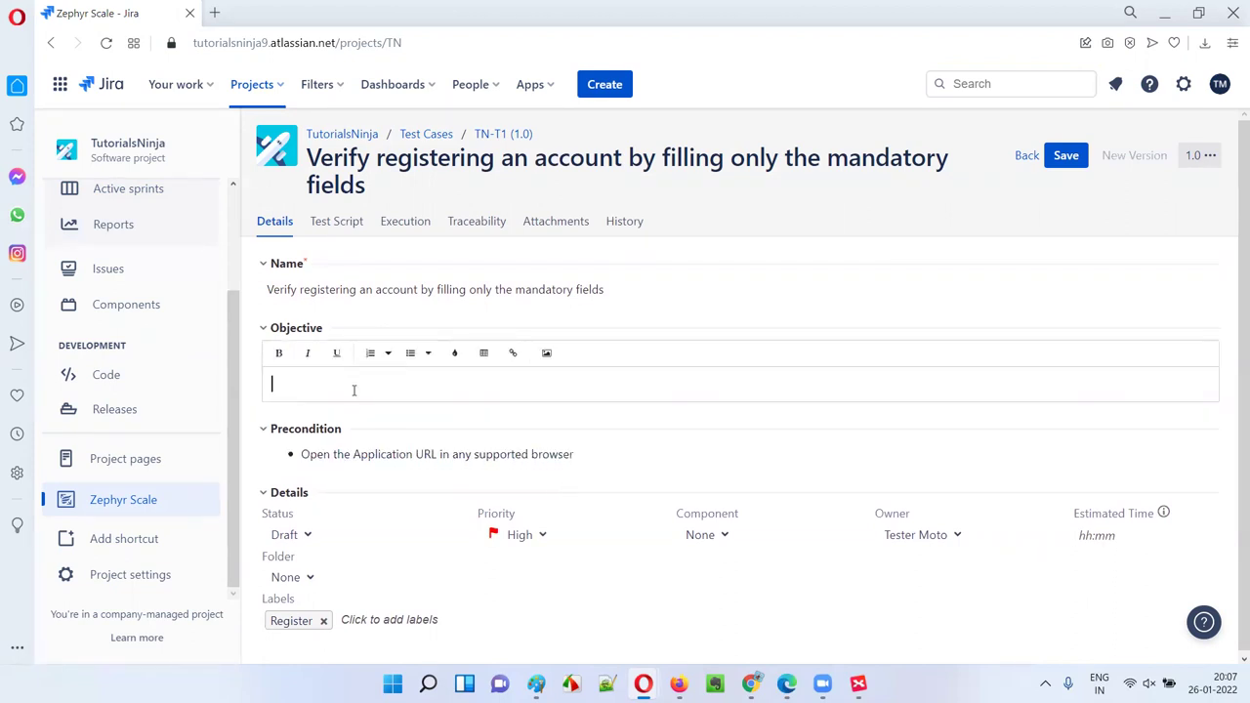
click(370, 353)
text(Naviga)
key(BackSpace)
key(BackSpace)
key(BackSpace)
key(BackSpace)
key(BackSpace)
key(BackSpace)
text(Click on 'My Accou)
Step: Open the TutorialsNinja demo store in a new tab and log out of the store account
click(750, 684)
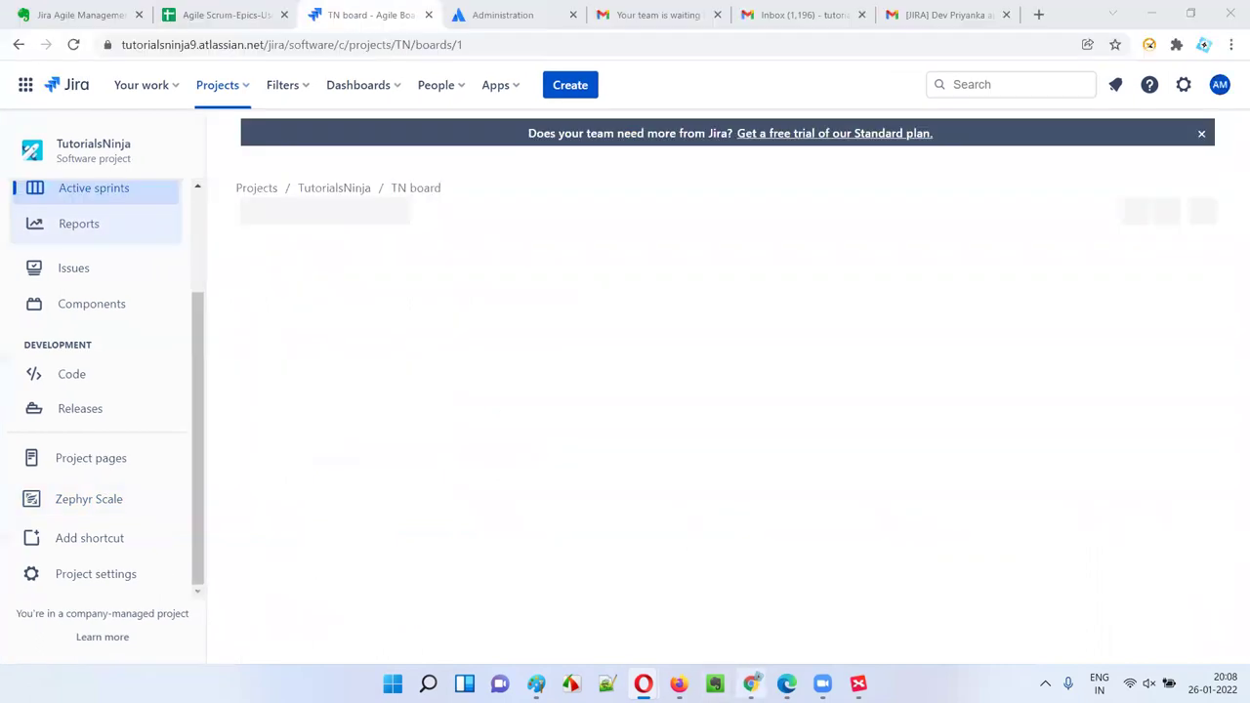
click(1038, 14)
text(t)
key(Return)
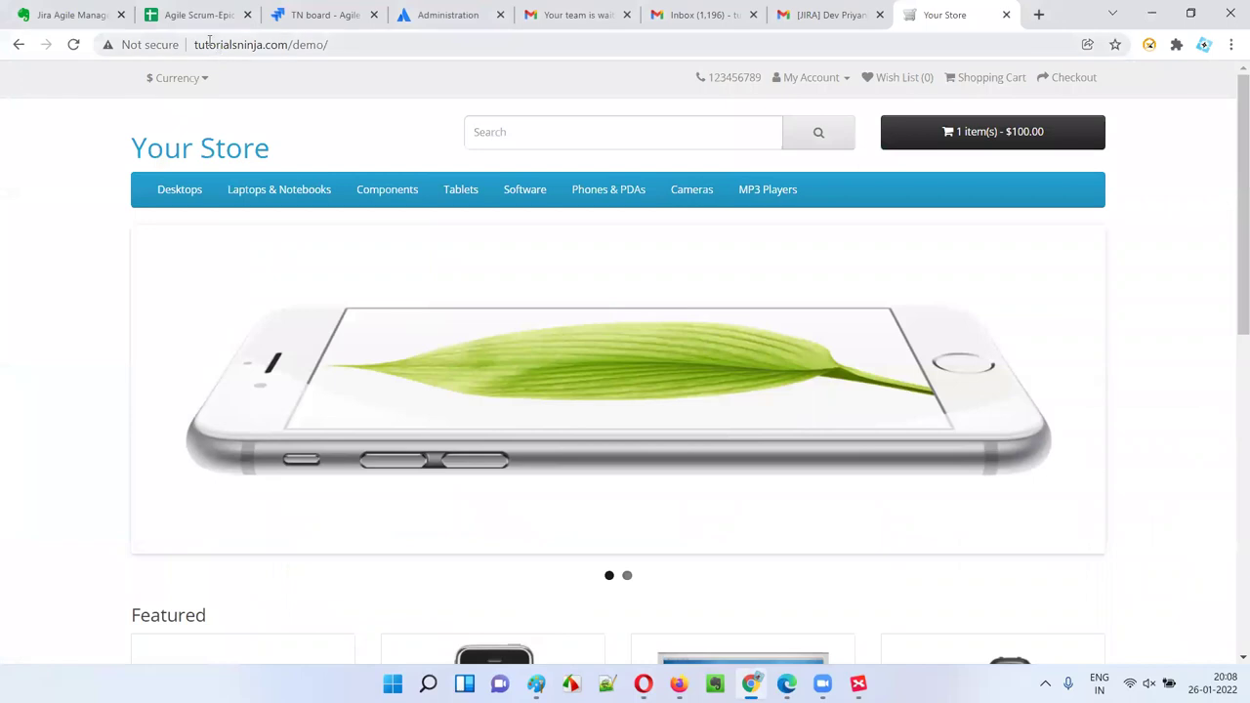
click(813, 77)
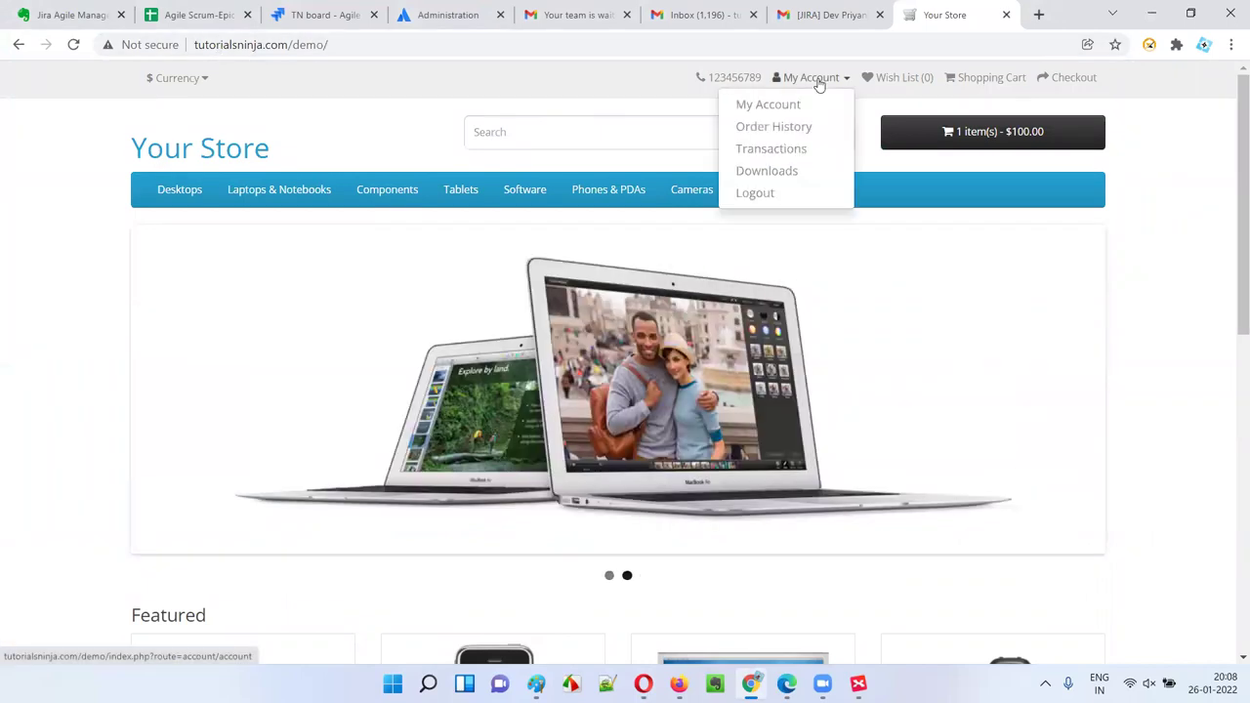
click(776, 193)
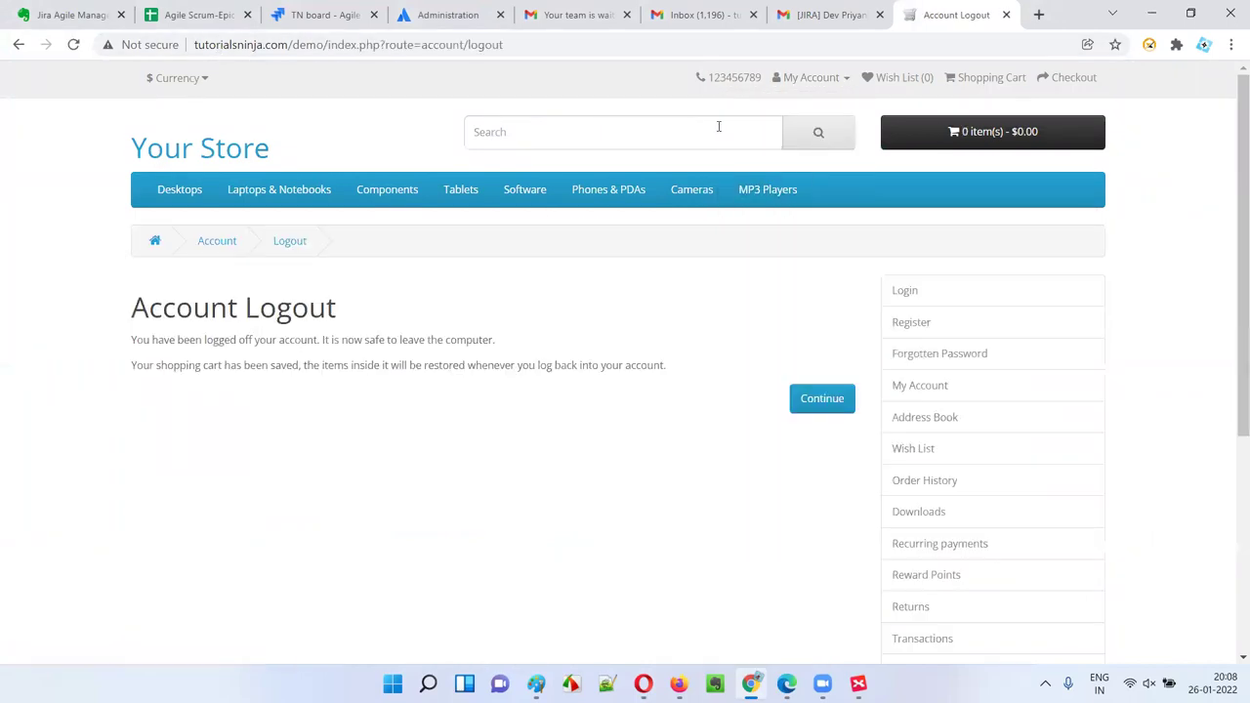
Step: Go to the store's Register Account page, then return to test case TN-T1
click(171, 158)
drag(314, 44, 533, 64)
text(o/)
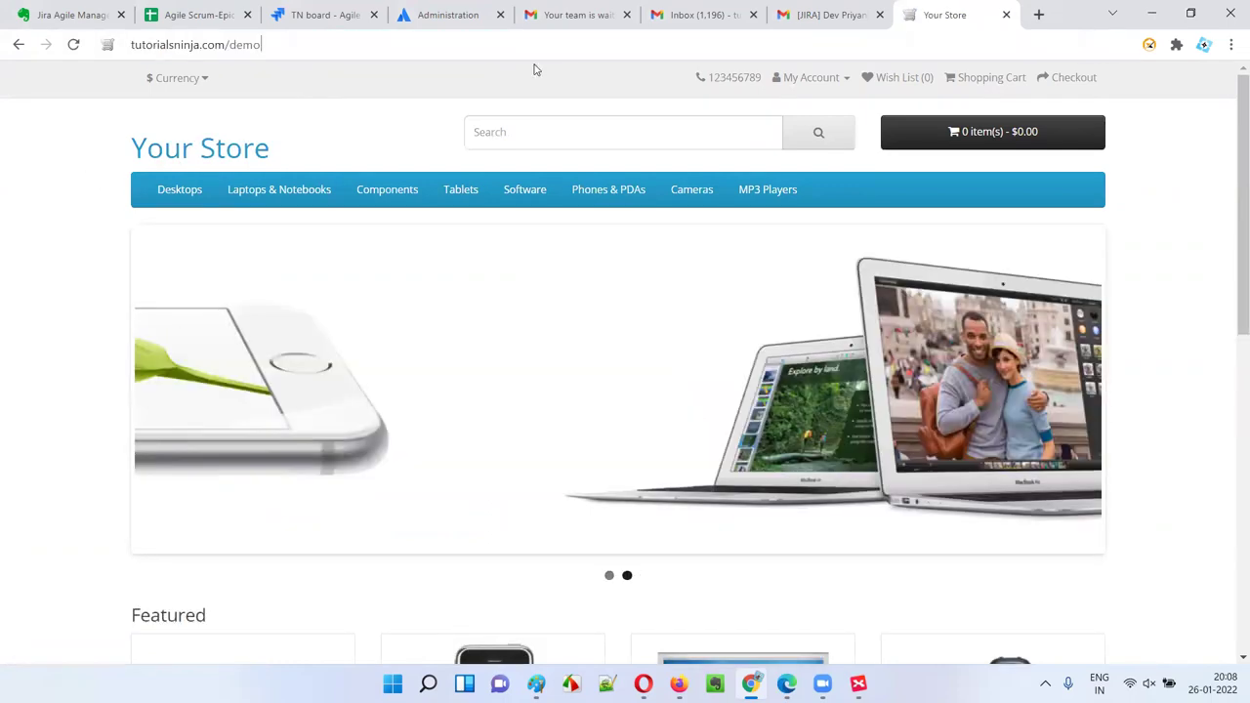
key(Return)
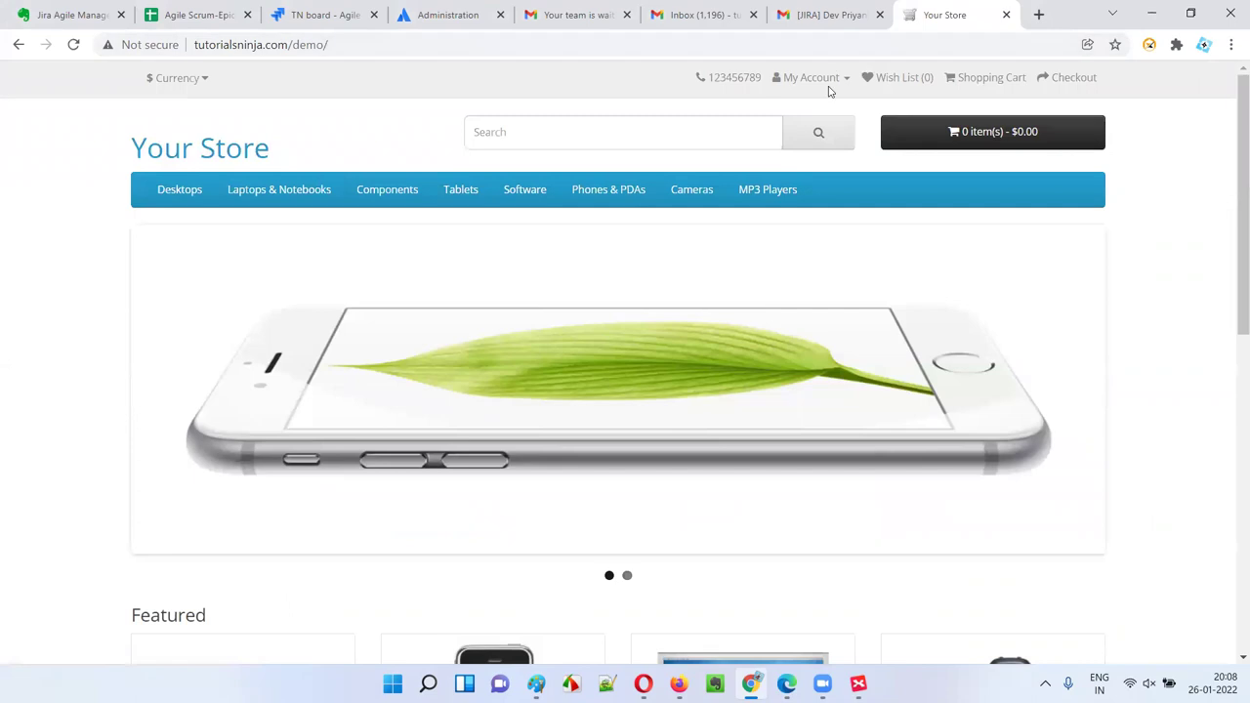
click(819, 78)
click(786, 110)
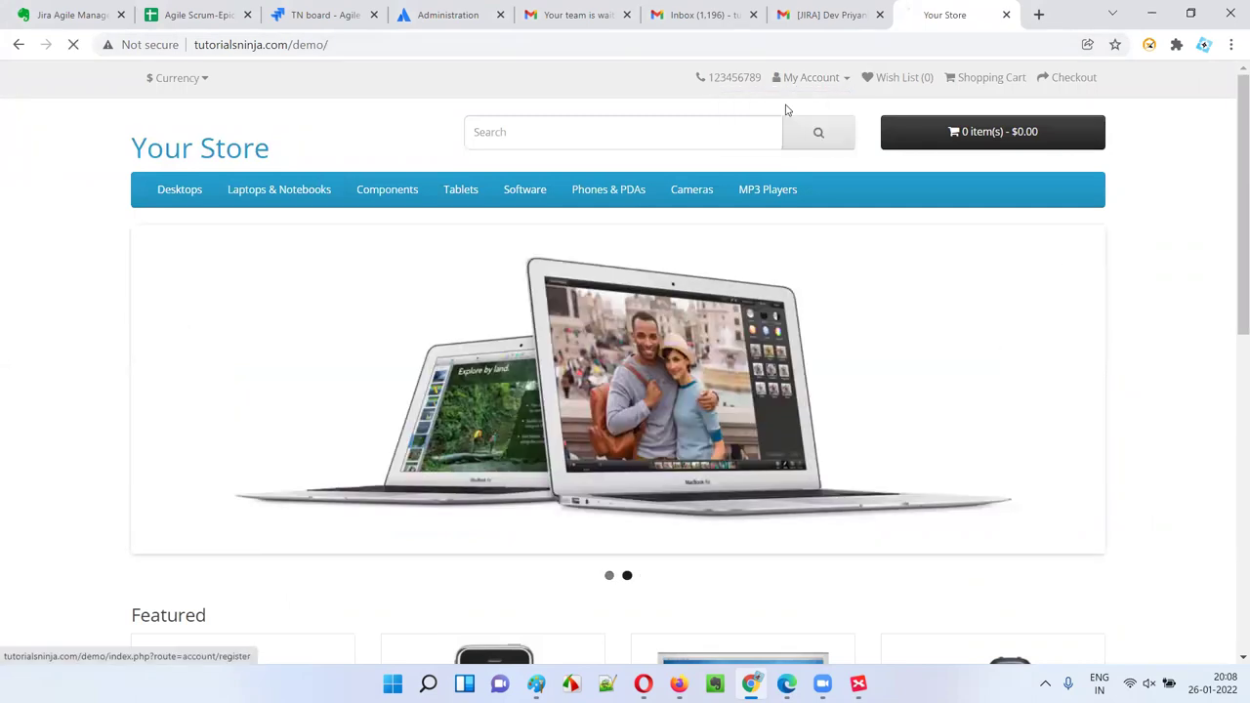
scroll(362, 374, down, 2)
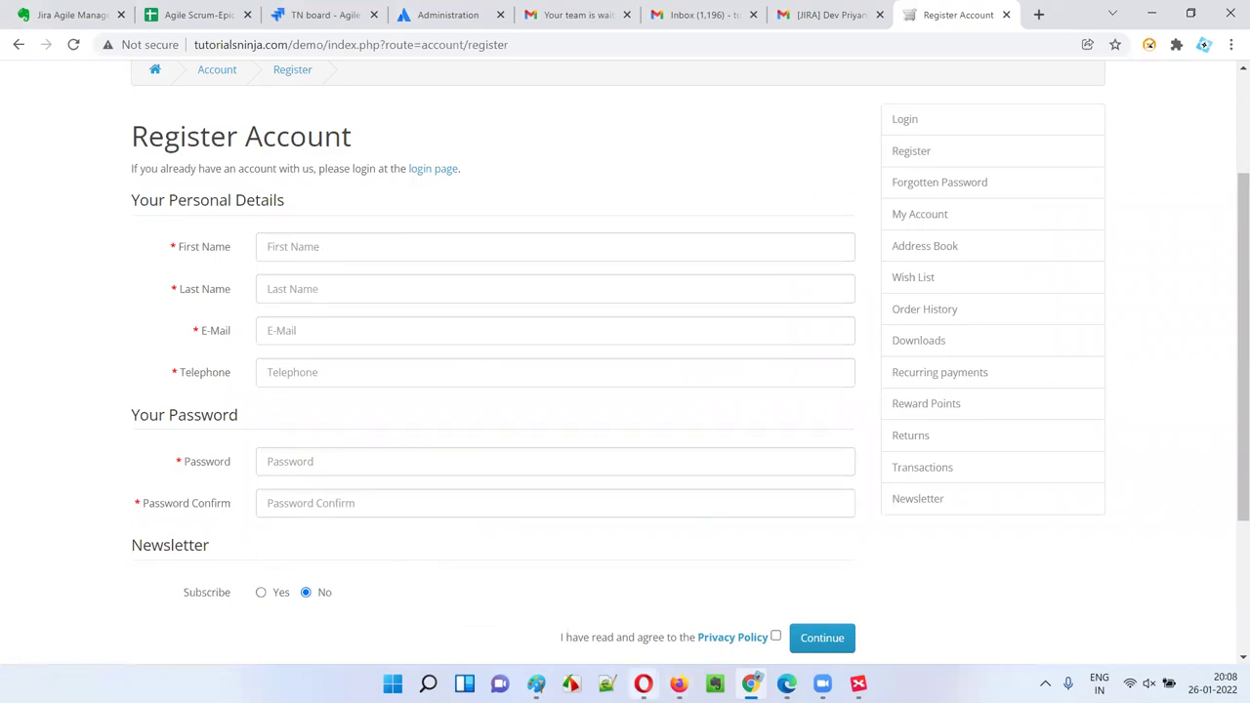
mouse_move(643, 684)
click(723, 611)
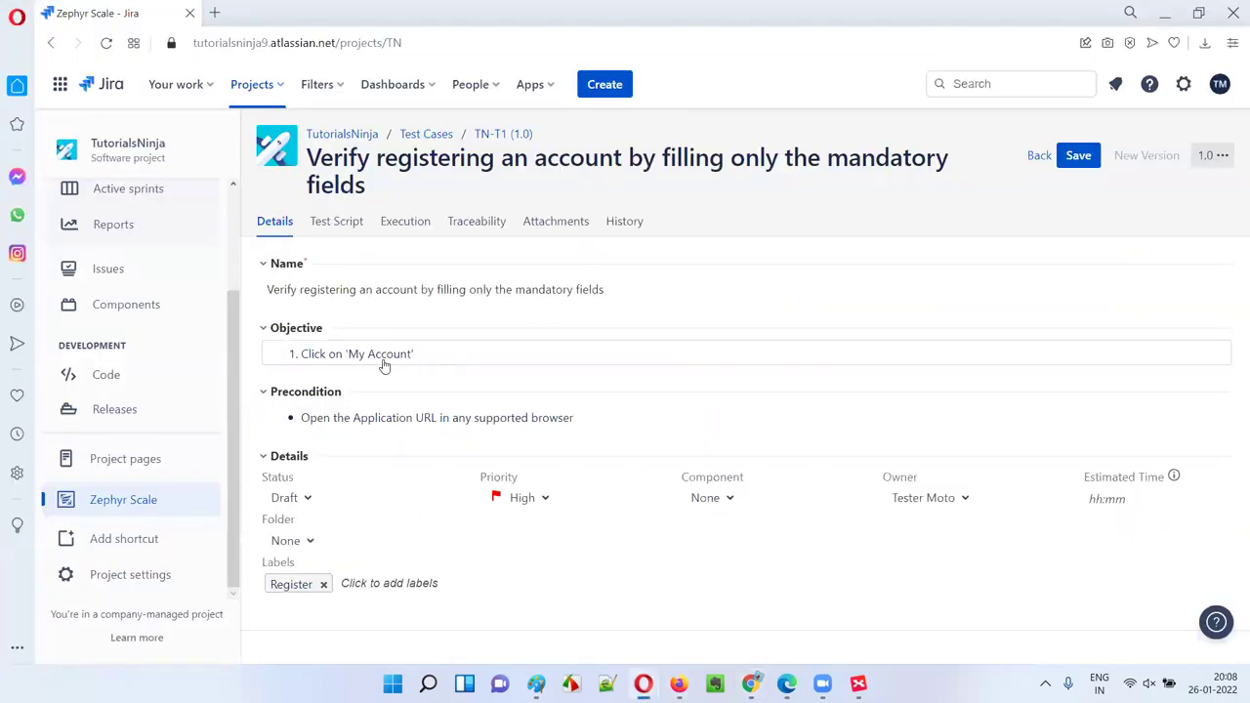
Step: Make step 1 'Click on 'My Account' drop menu', add step 2 'Select 'Register' option'
click(426, 356)
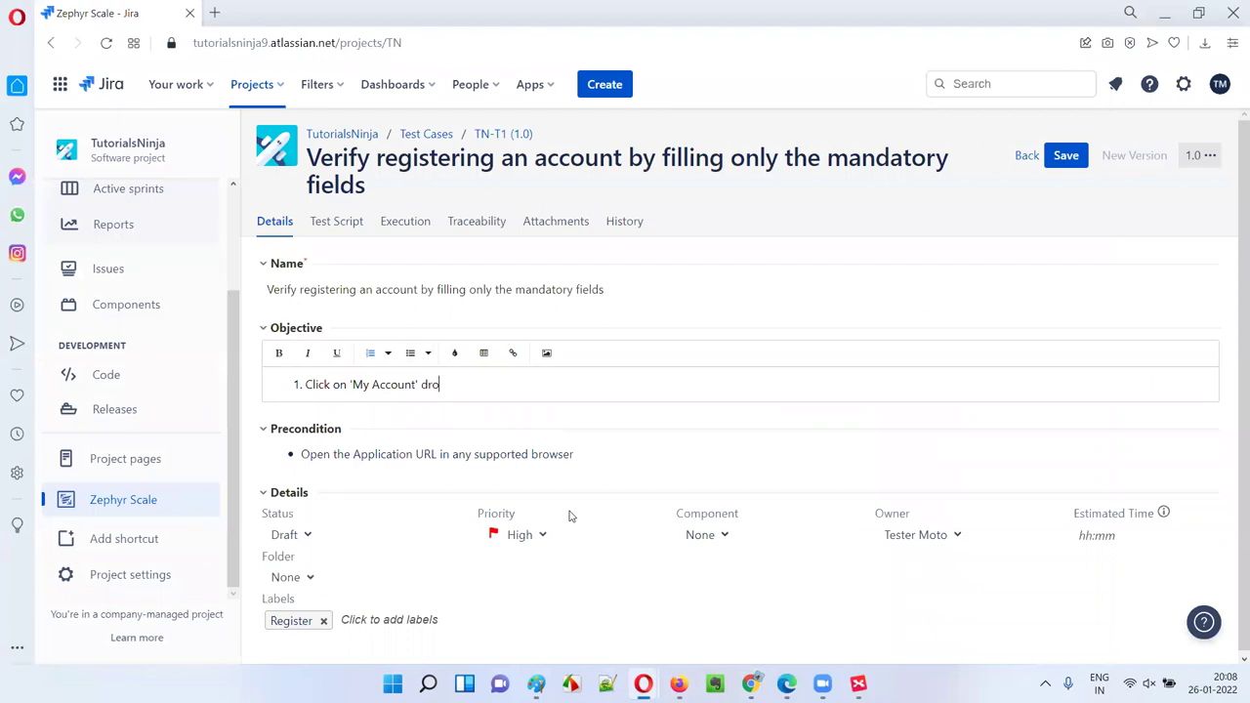
key(Return)
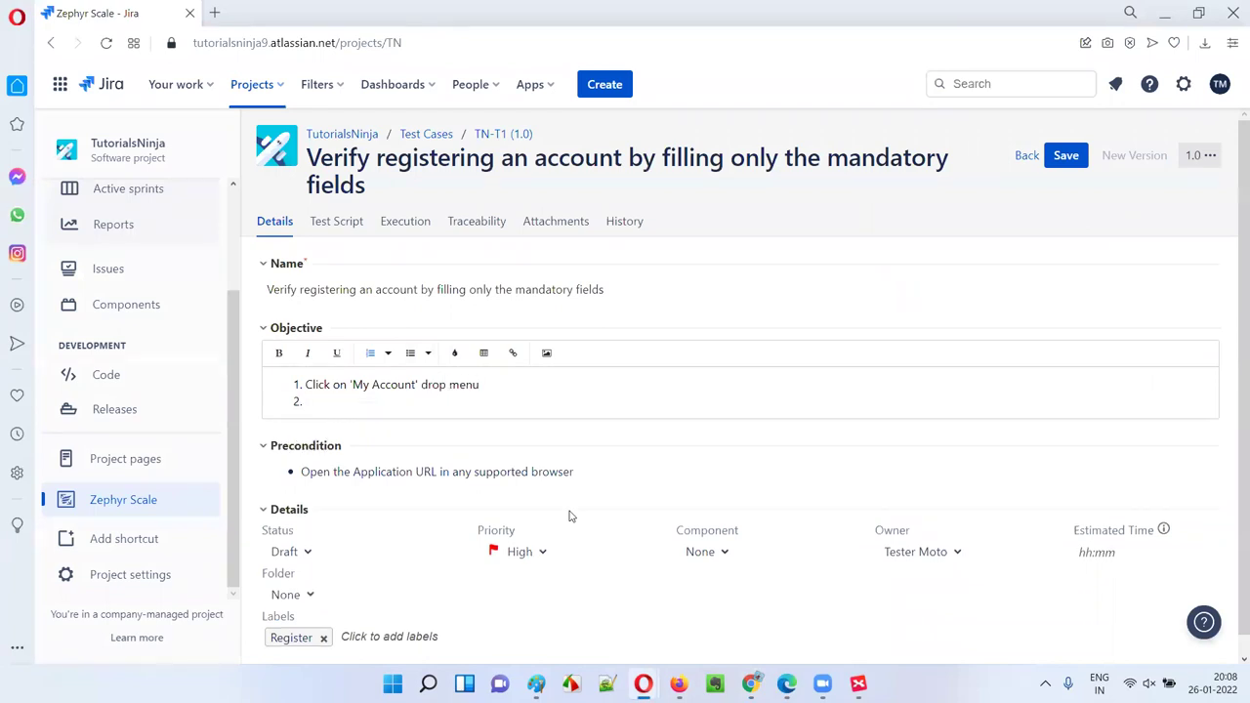
text(Select)
key(alt+Tab)
scroll(792, 206, up, 2)
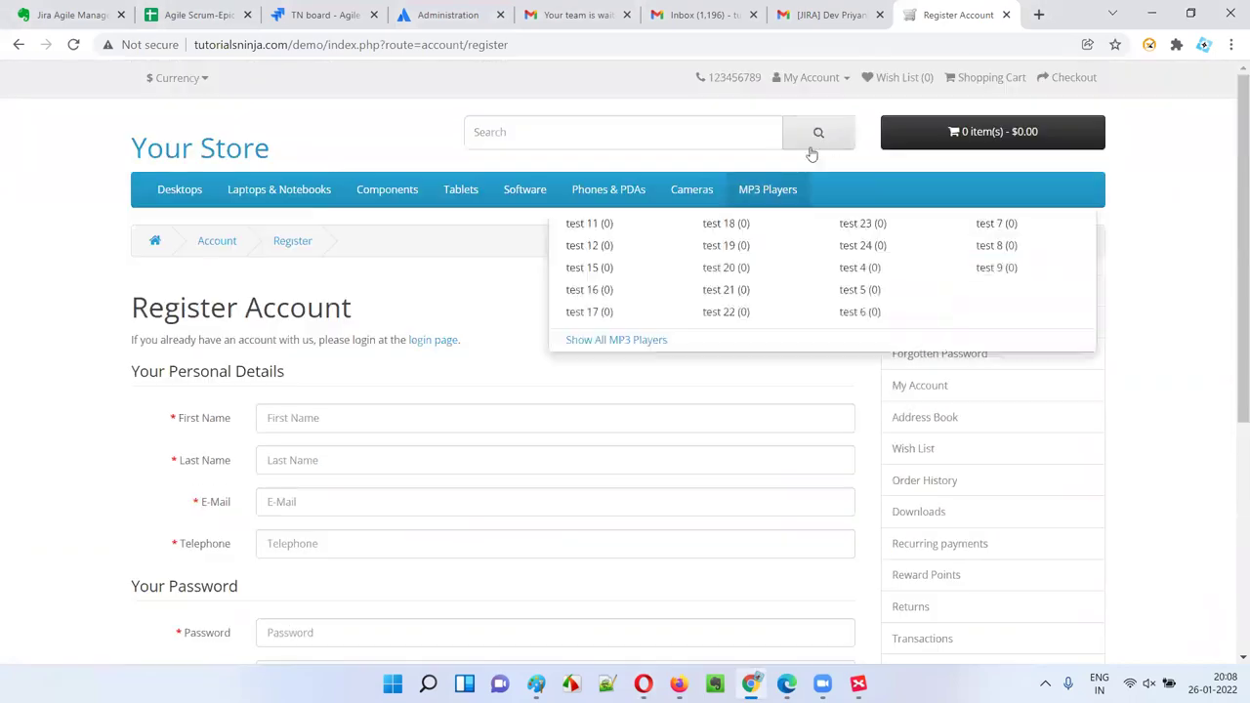
click(814, 78)
key(alt+Tab)
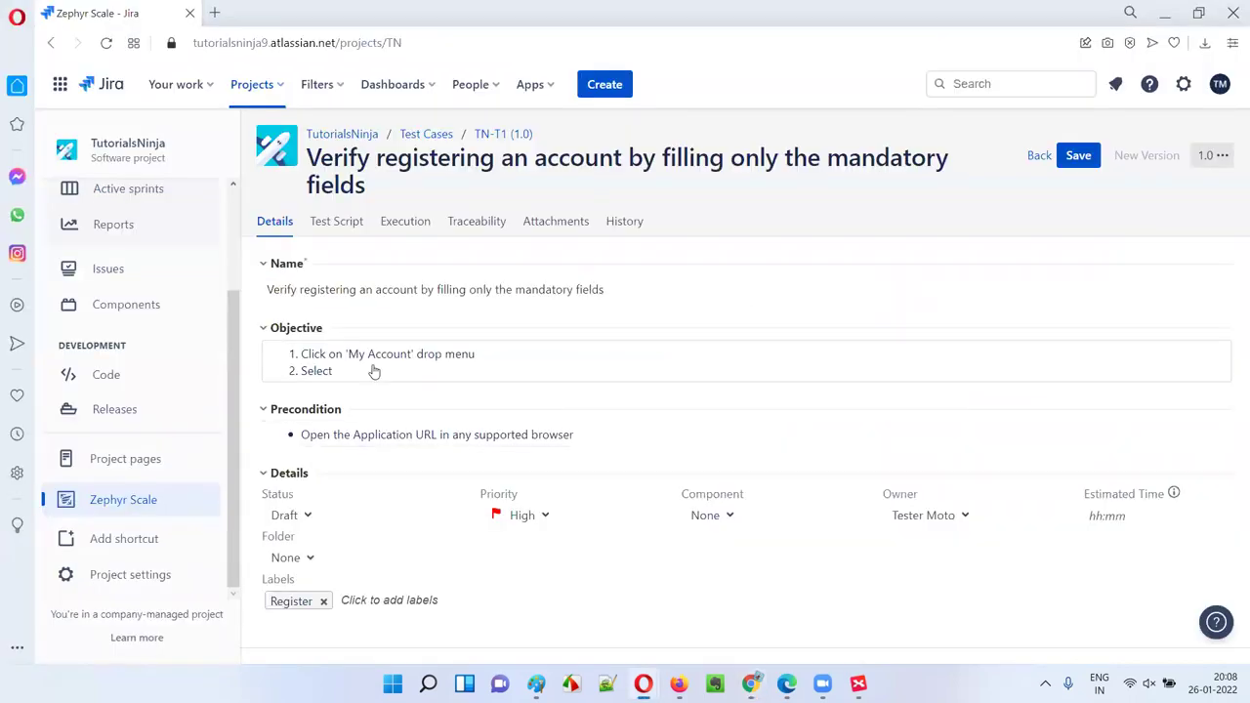
click(374, 372)
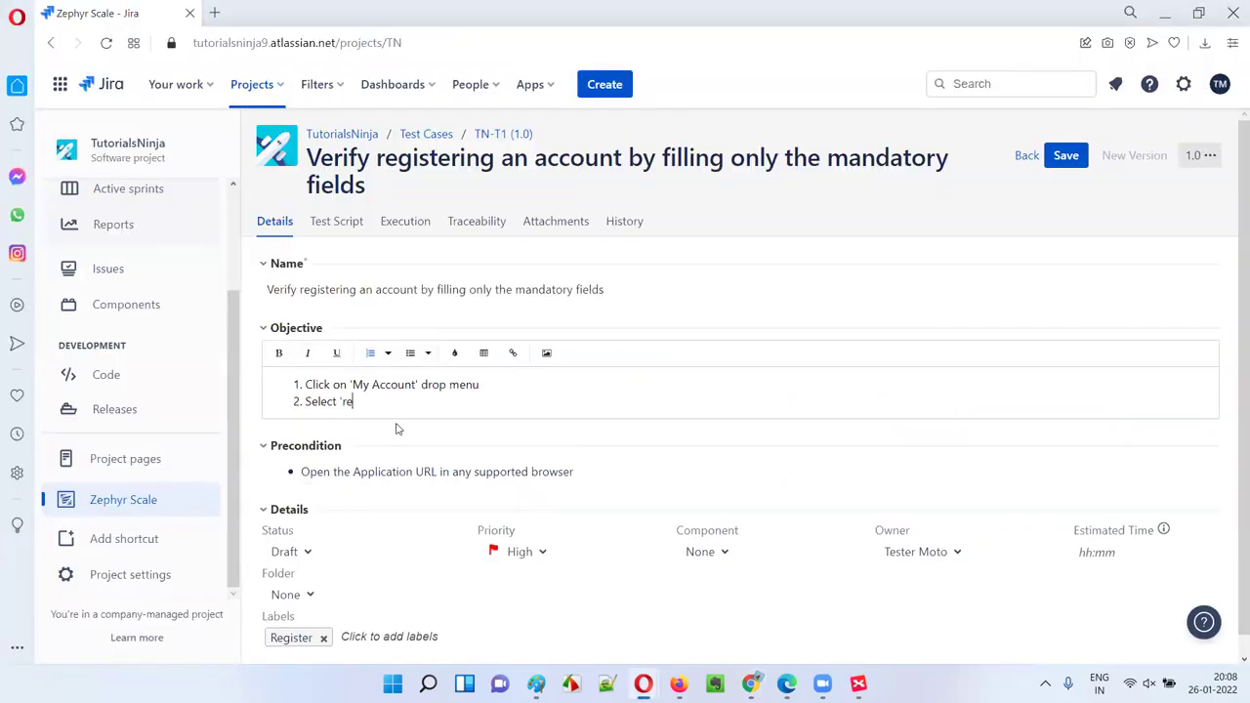
text(egister' option)
key(Return)
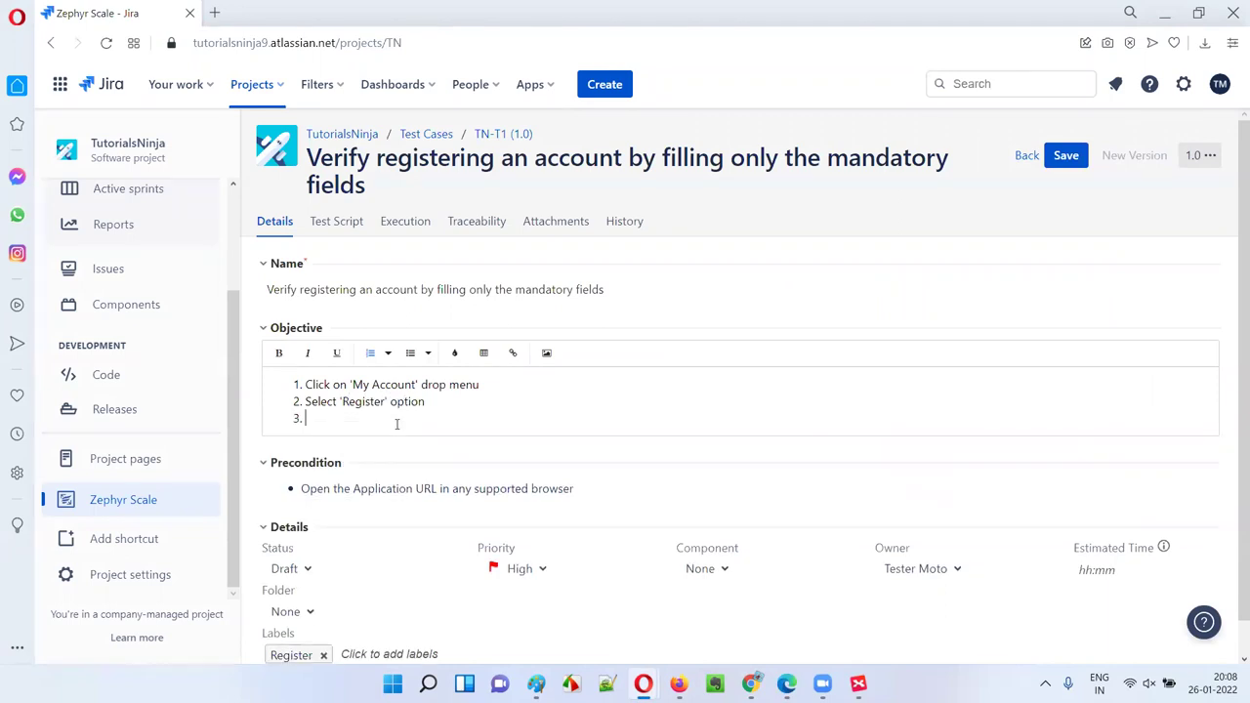
Step: Revisit the demo store's Register Account page to review the form
key(alt+Tab)
click(775, 123)
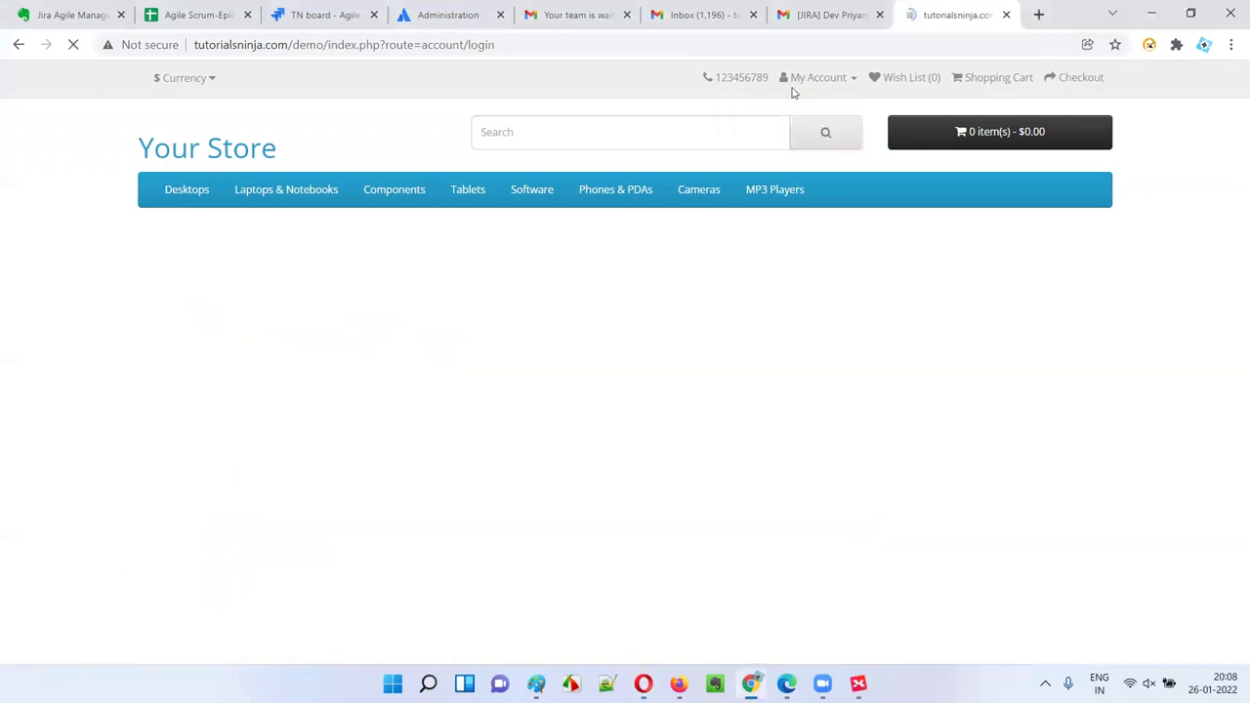
click(801, 86)
click(790, 112)
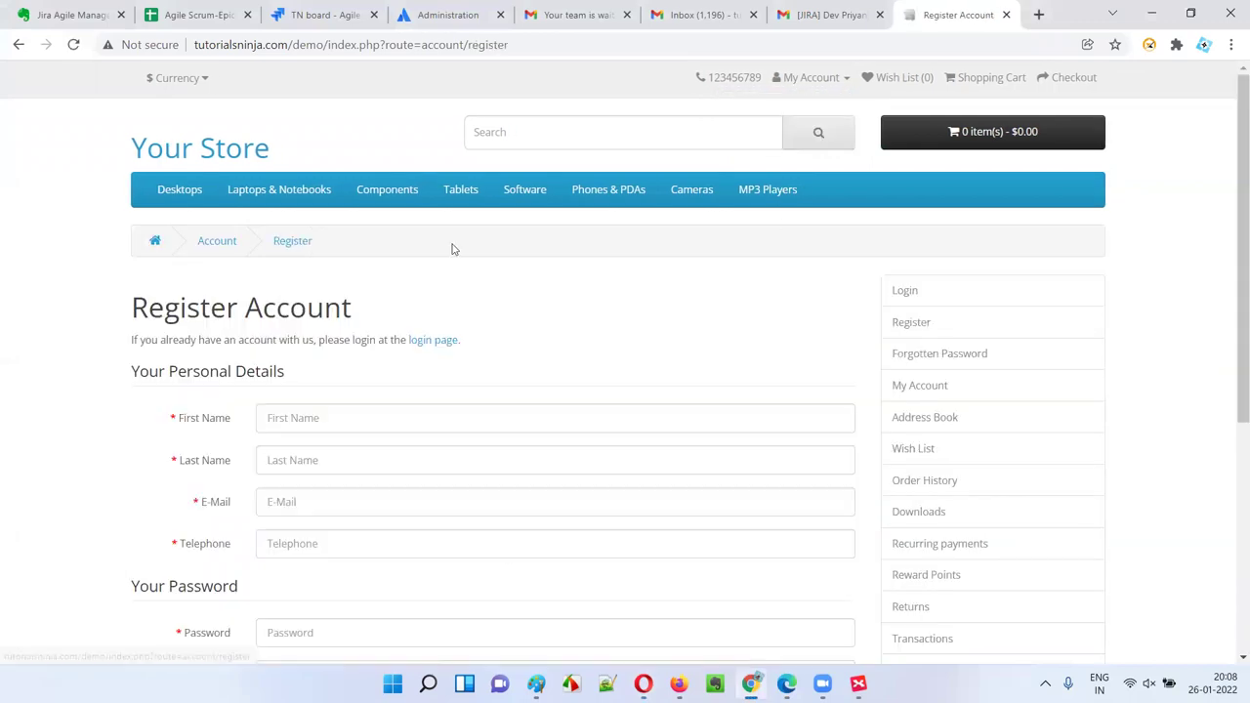
triple_click(434, 307)
scroll(433, 307, down, 1)
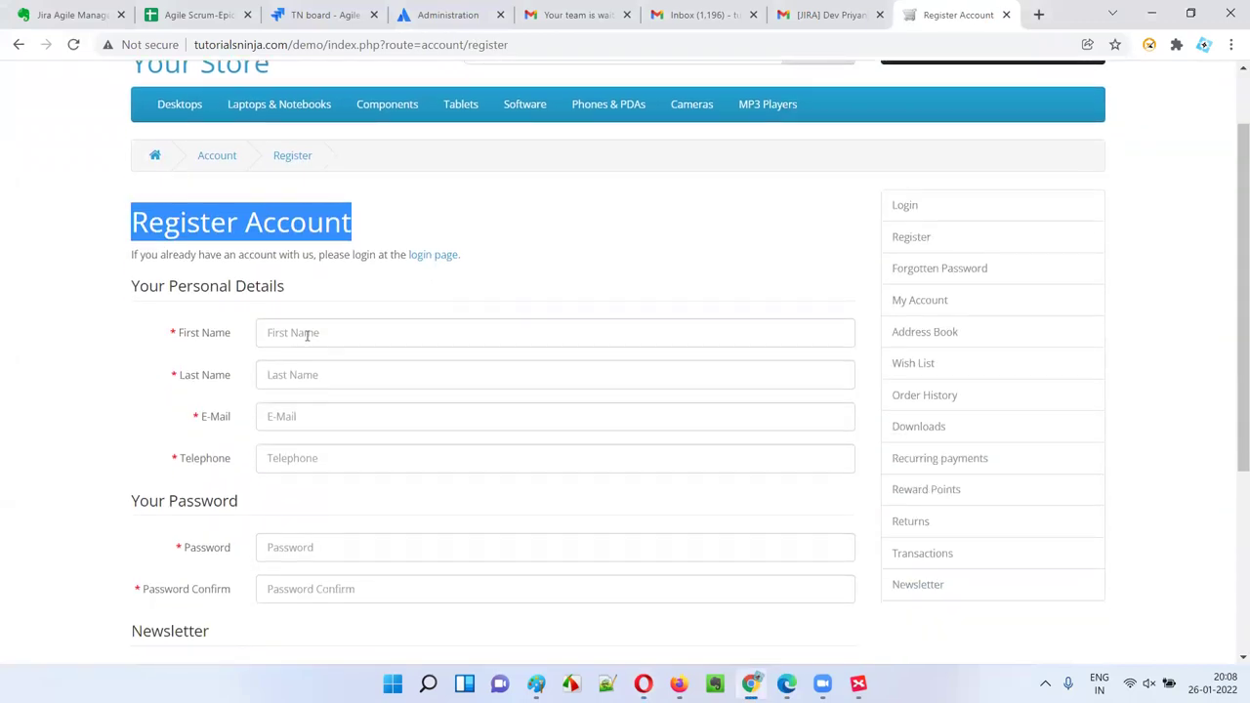
scroll(307, 334, down, 2)
click(521, 438)
Step: Begin objective step 3 'Enter only the mandatory' fields: First Name, Last Name, E-Mail
key(alt+Tab)
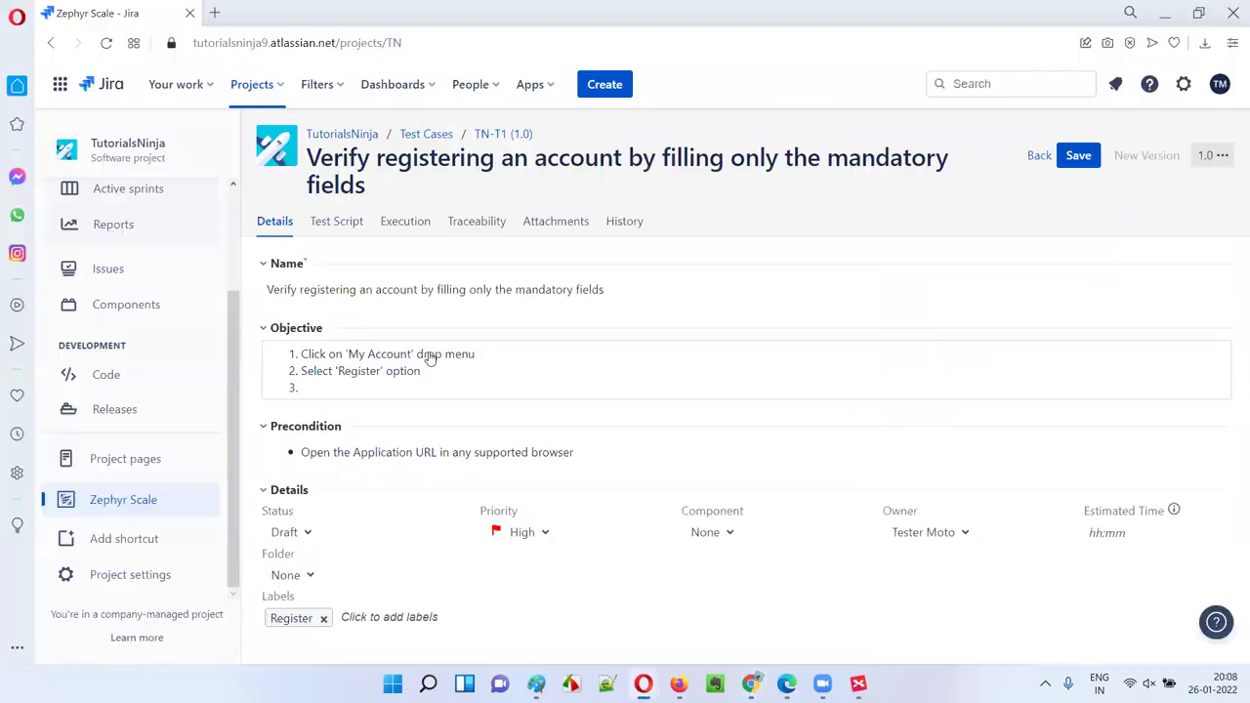
text(En)
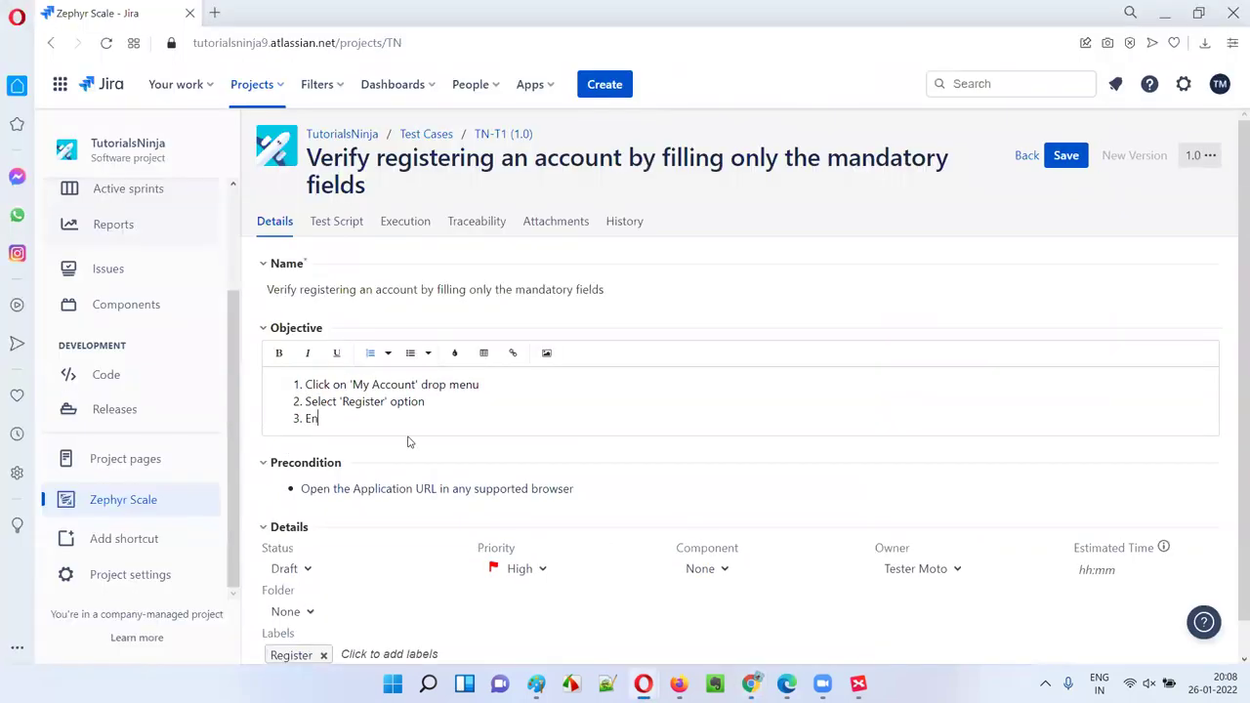
text(ter only the mandatory fields)
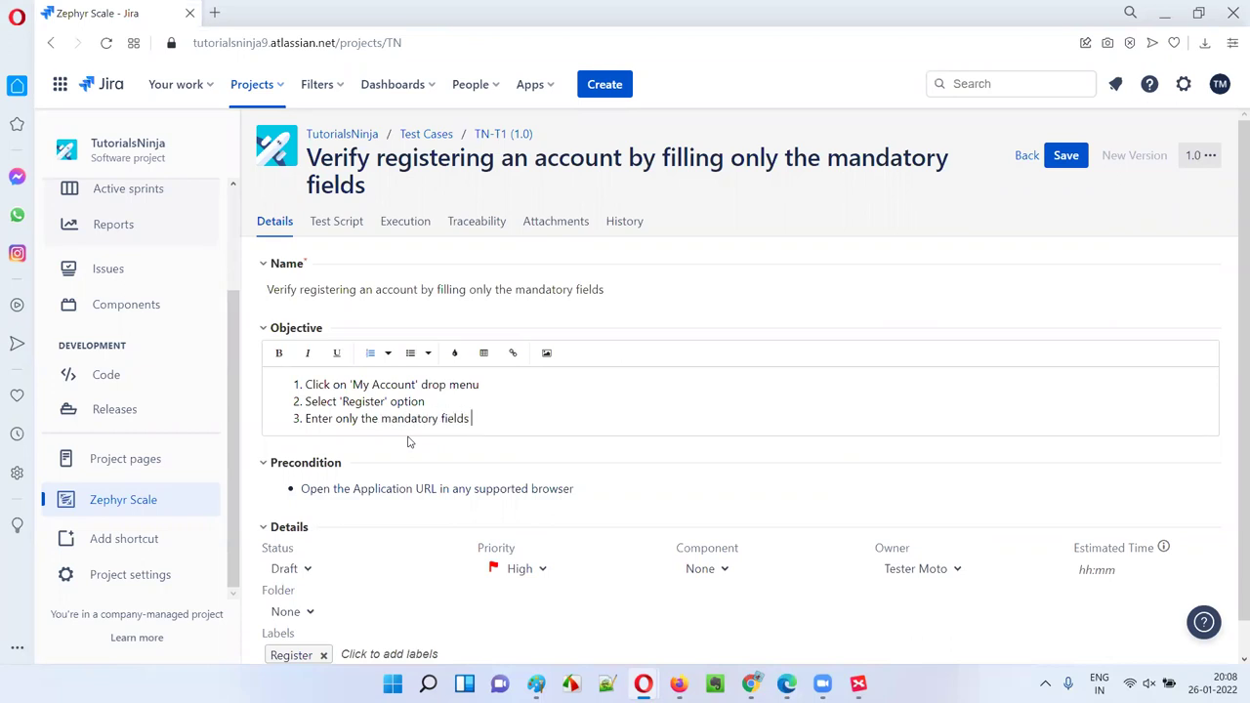
click(408, 442)
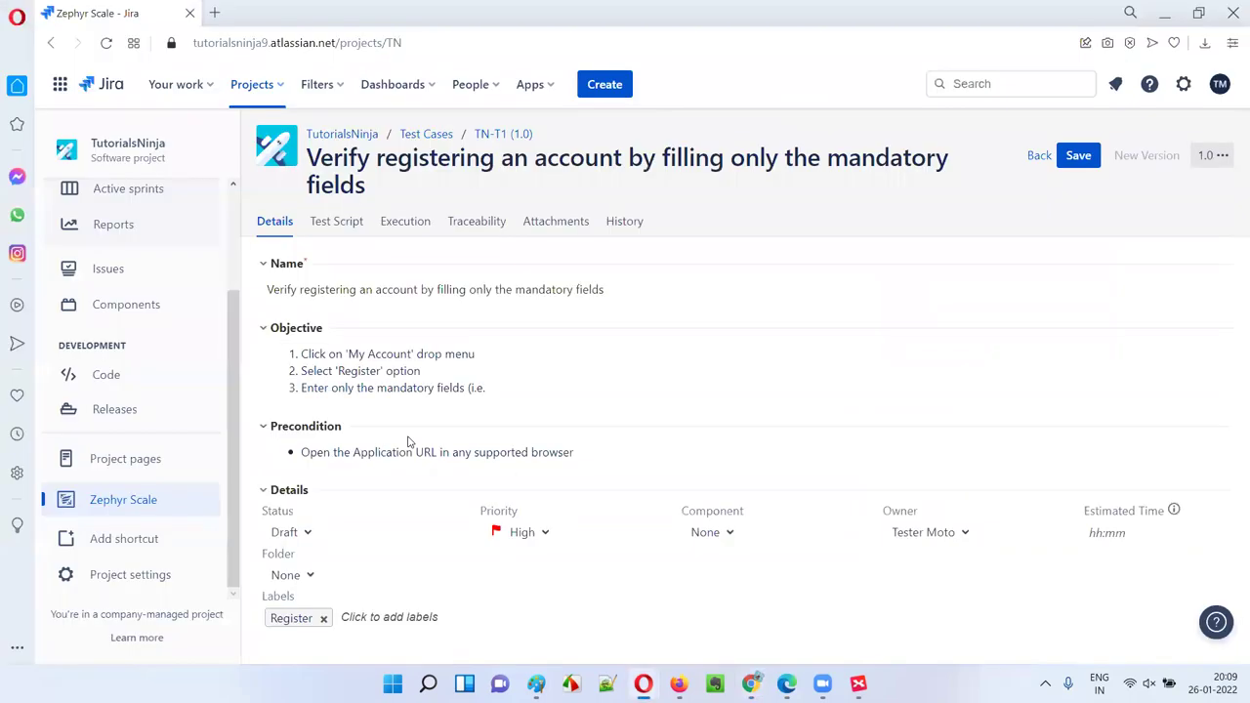
key(alt+Tab)
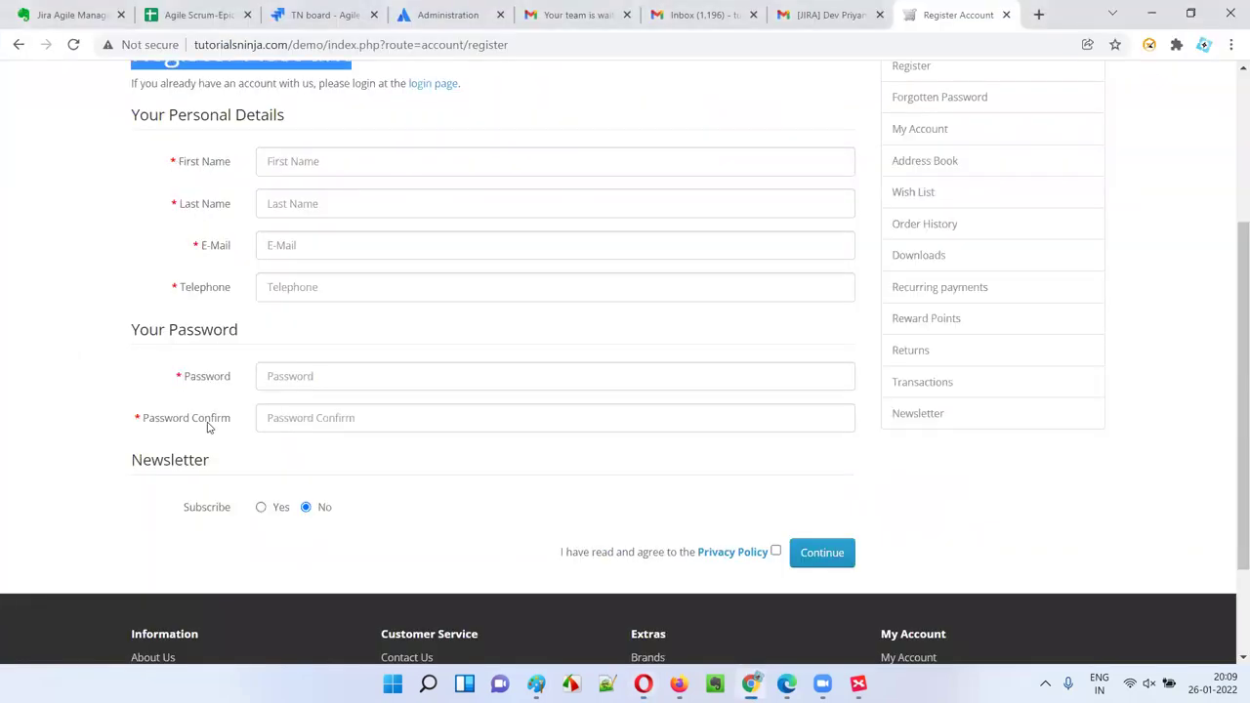
key(alt+Tab)
click(511, 389)
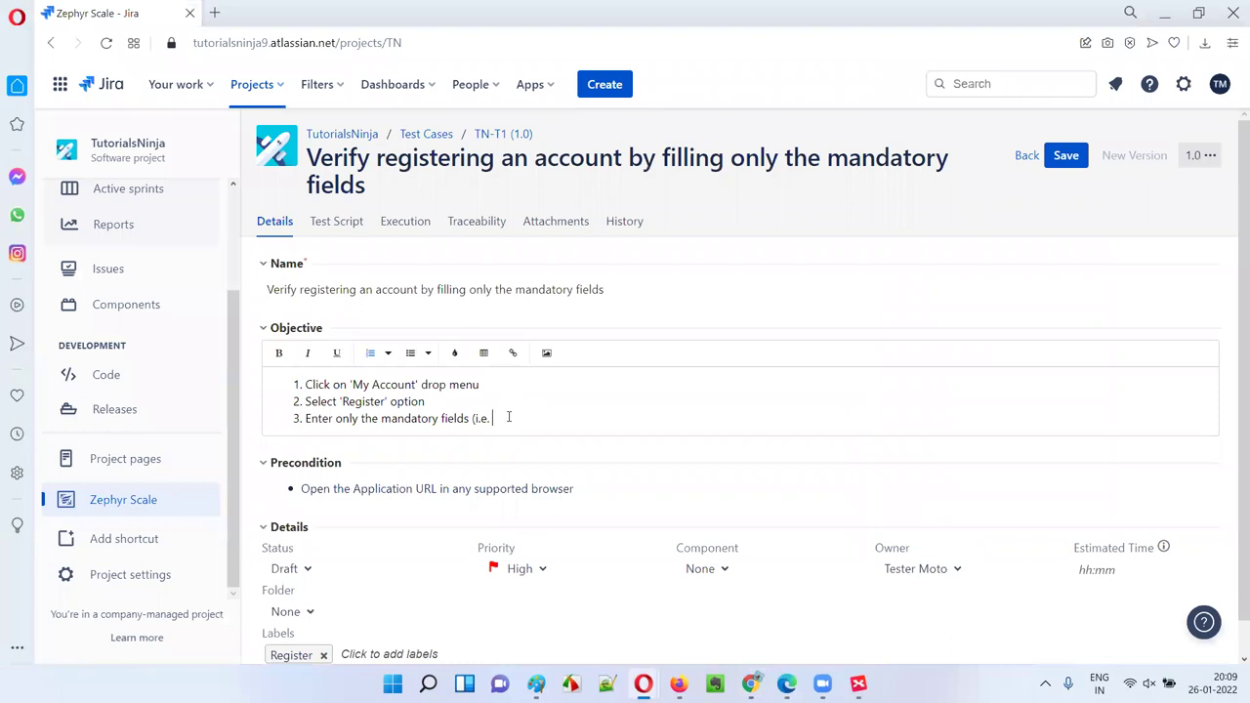
text(irst Nme, Last Name,)
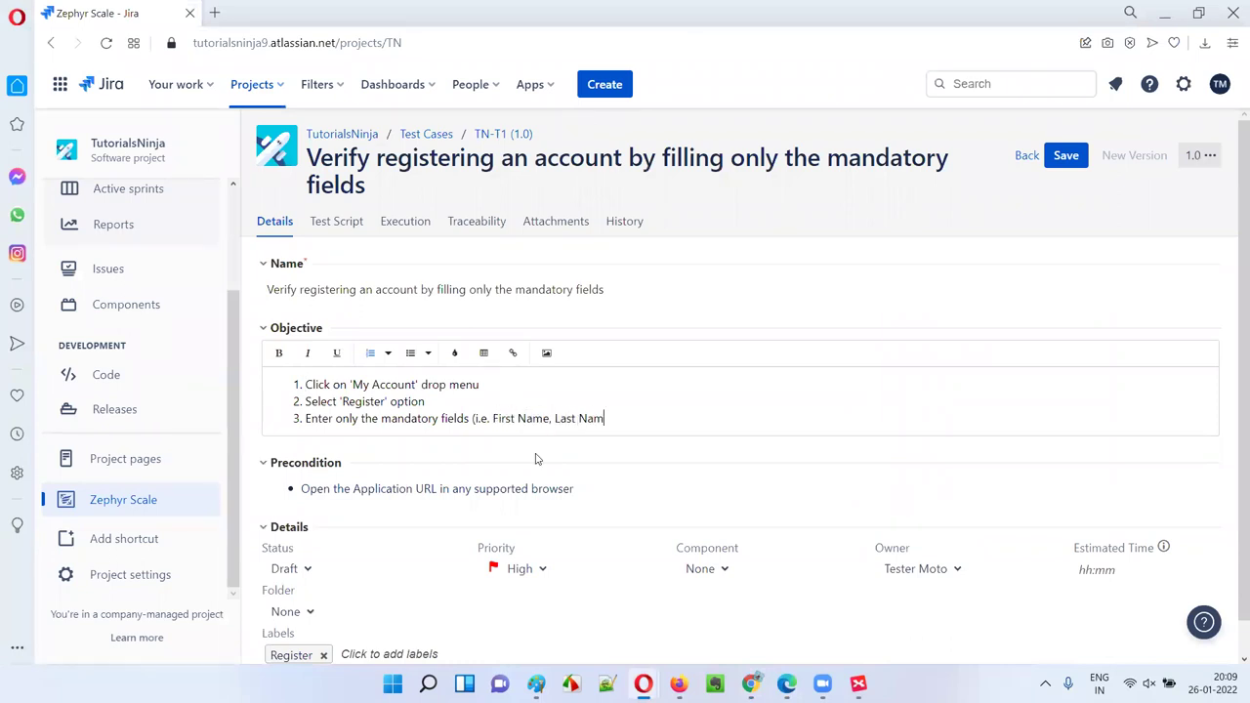
click(532, 456)
key(alt+Tab)
key(alt+Tab)
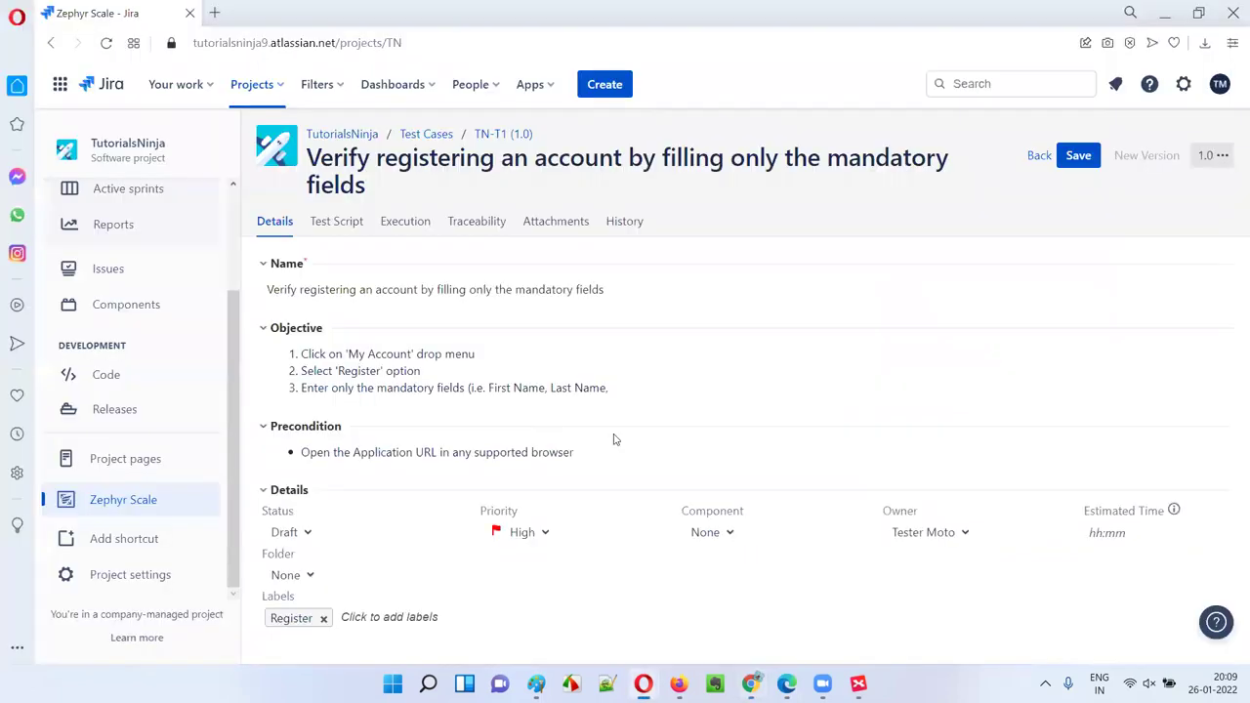
click(623, 412)
text(E)
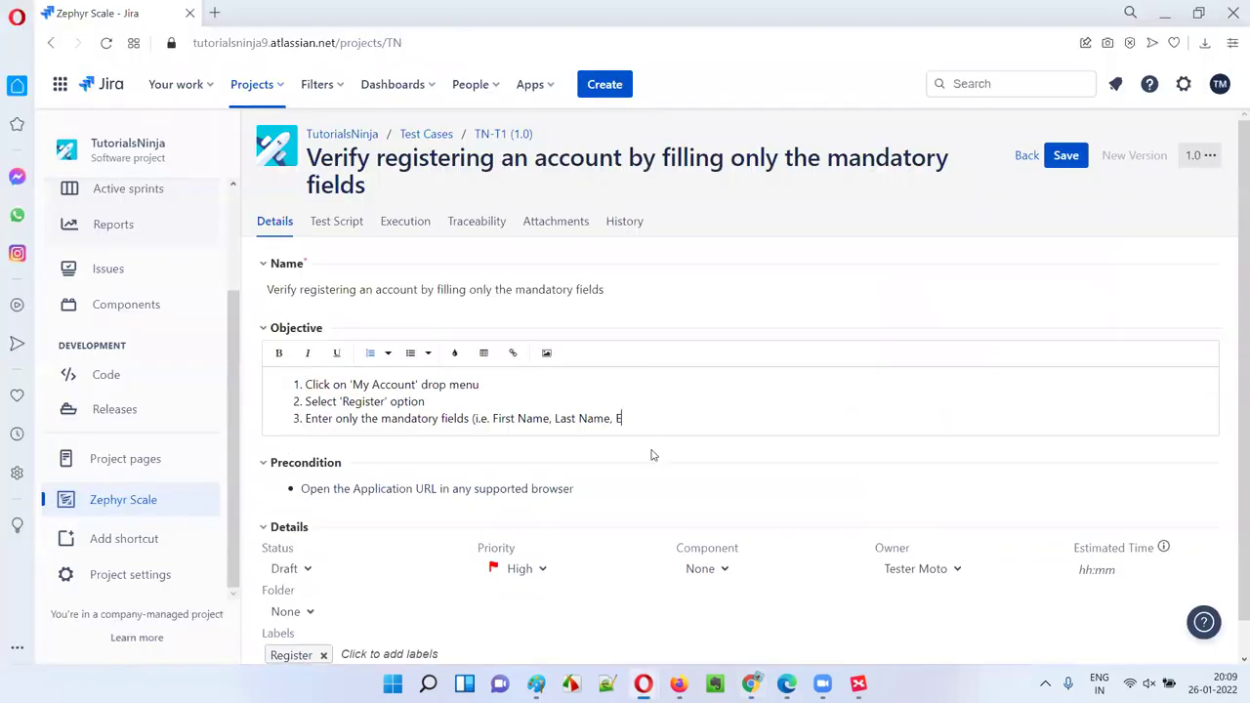
text(-Mail,)
key(alt+Tab)
key(alt+Tab)
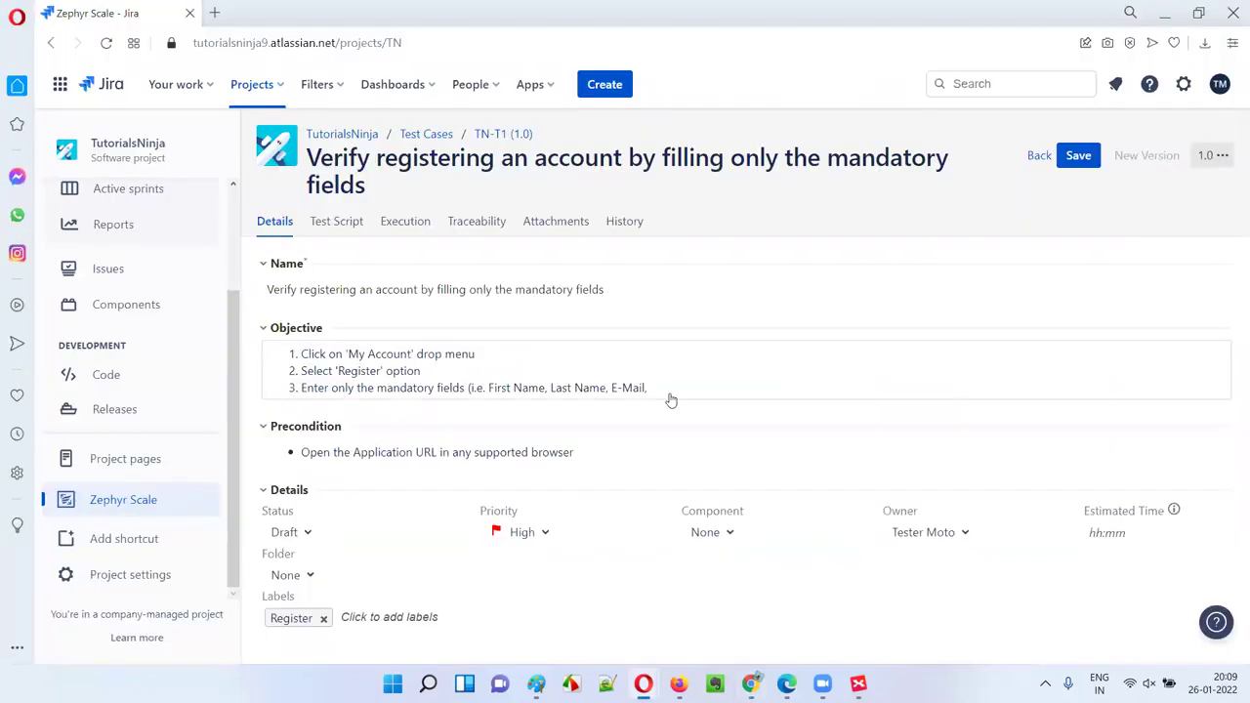
Step: Finish step 3 with Telephone, Password and Password Confirm
text(, Telephone,)
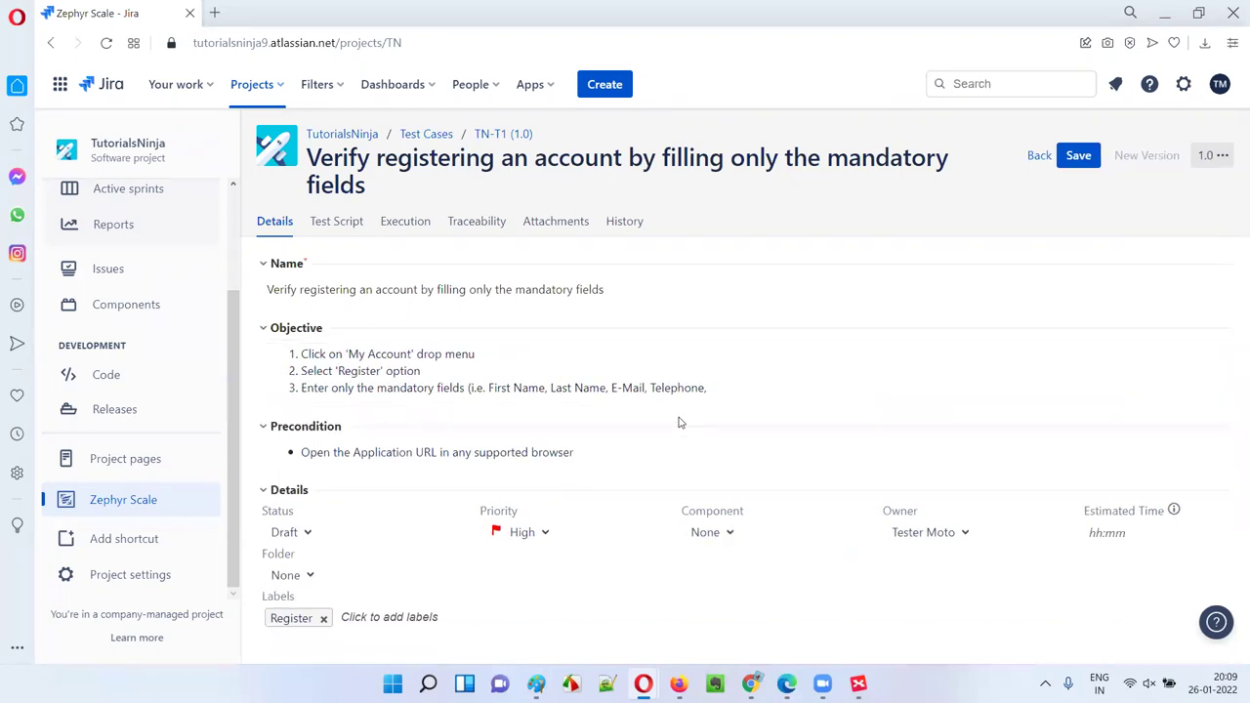
key(alt+Tab)
key(alt+Tab)
click(723, 399)
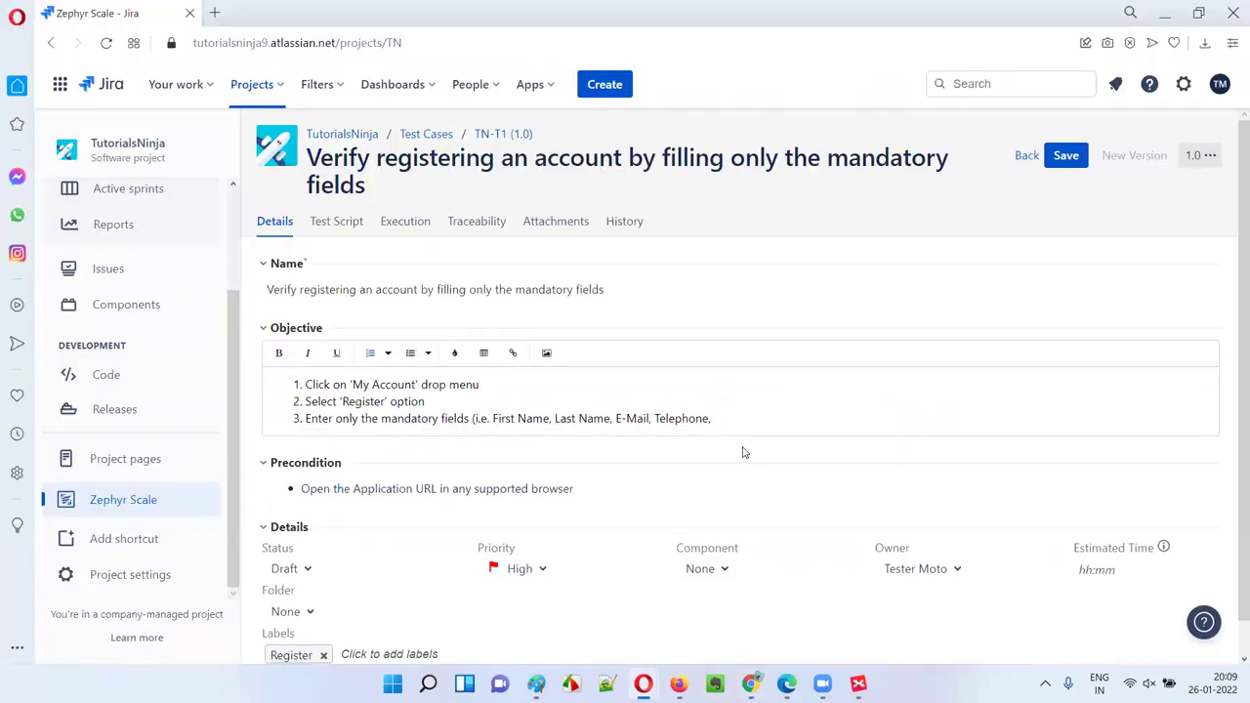
text(sso)
text(ord)
text(, Password Confi)
text(irm)
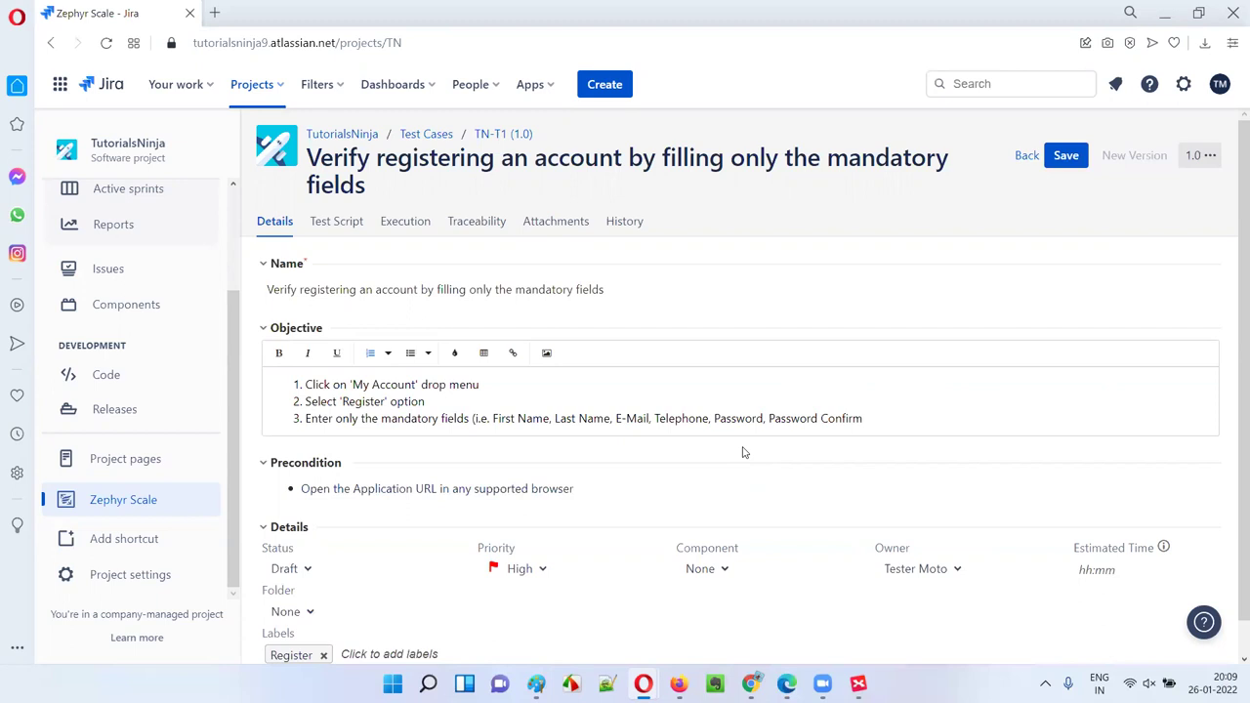
click(742, 452)
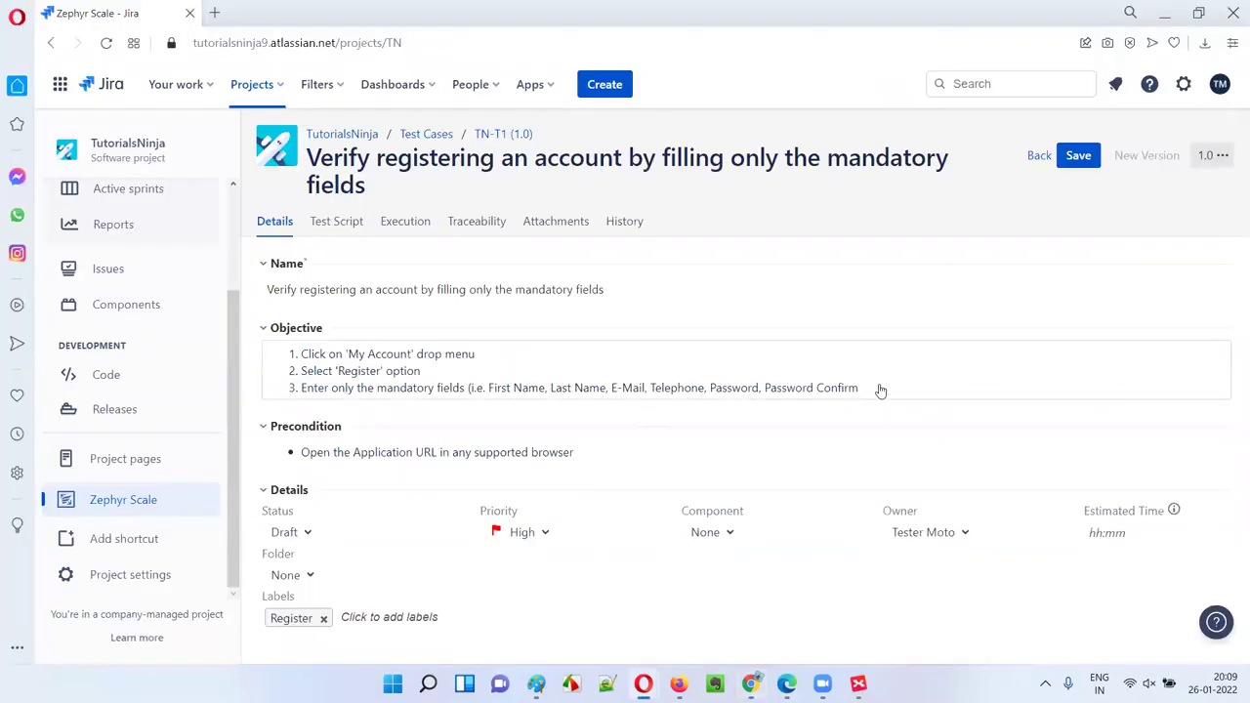
click(880, 390)
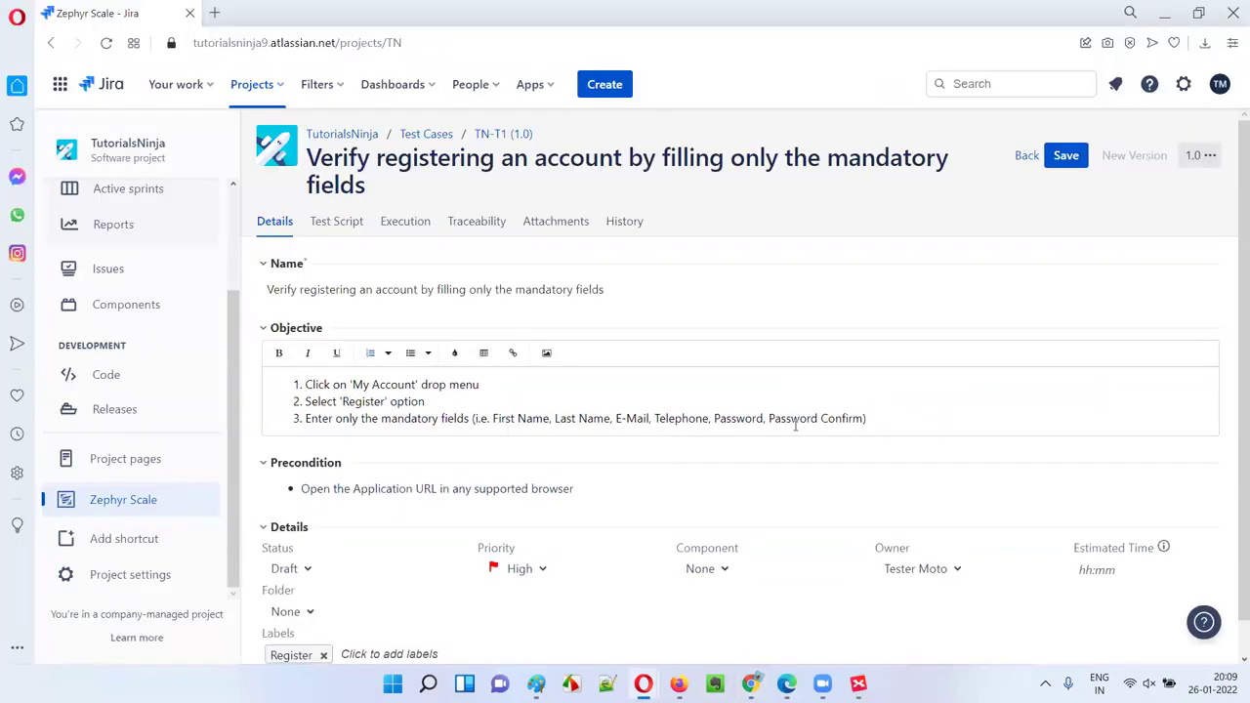
key(BackSpace)
text(and)
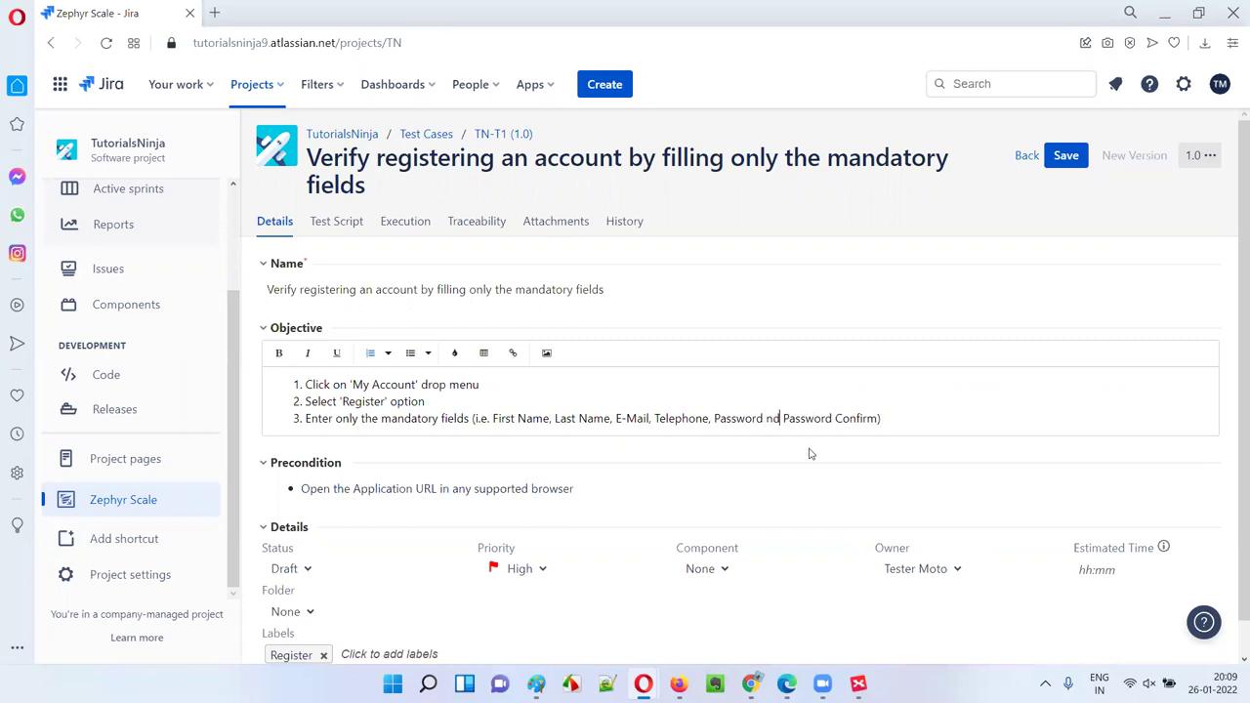
click(898, 418)
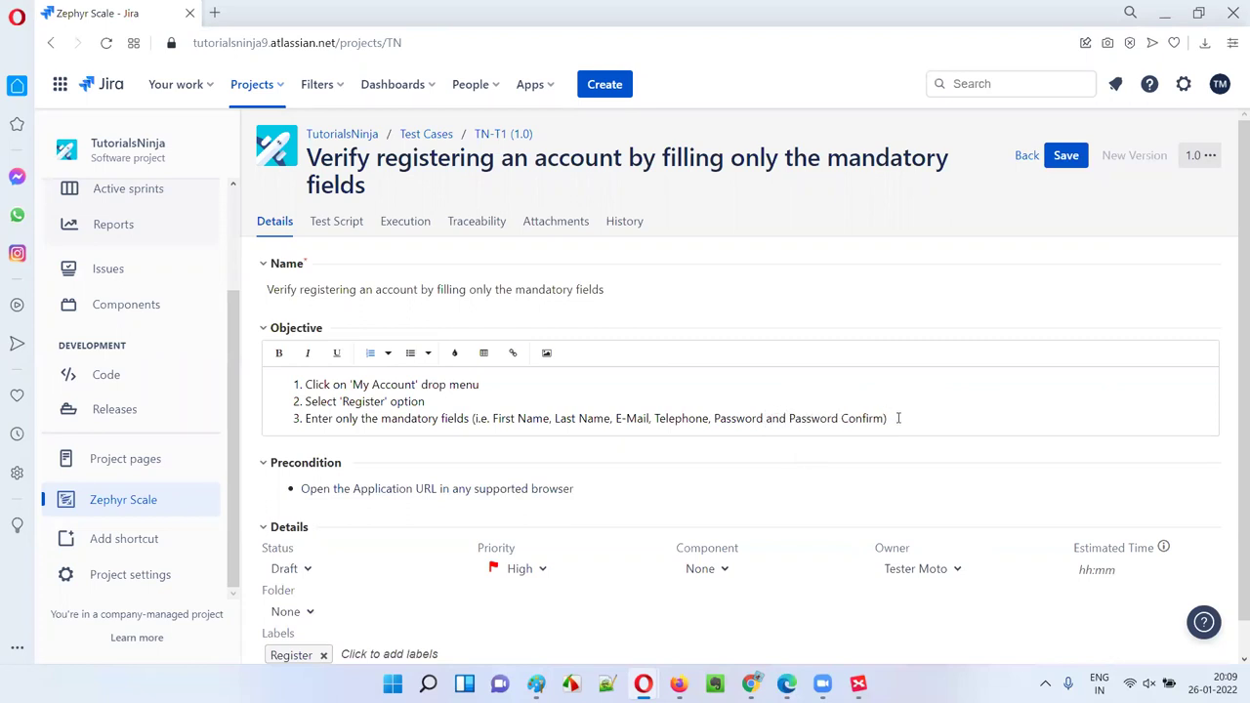
key(Return)
key(BackSpace)
Step: Add steps 4 'Click on 'Privacy Policy' checkbox field' and 5 'Click on 'Continue' button'
key(alt+Tab)
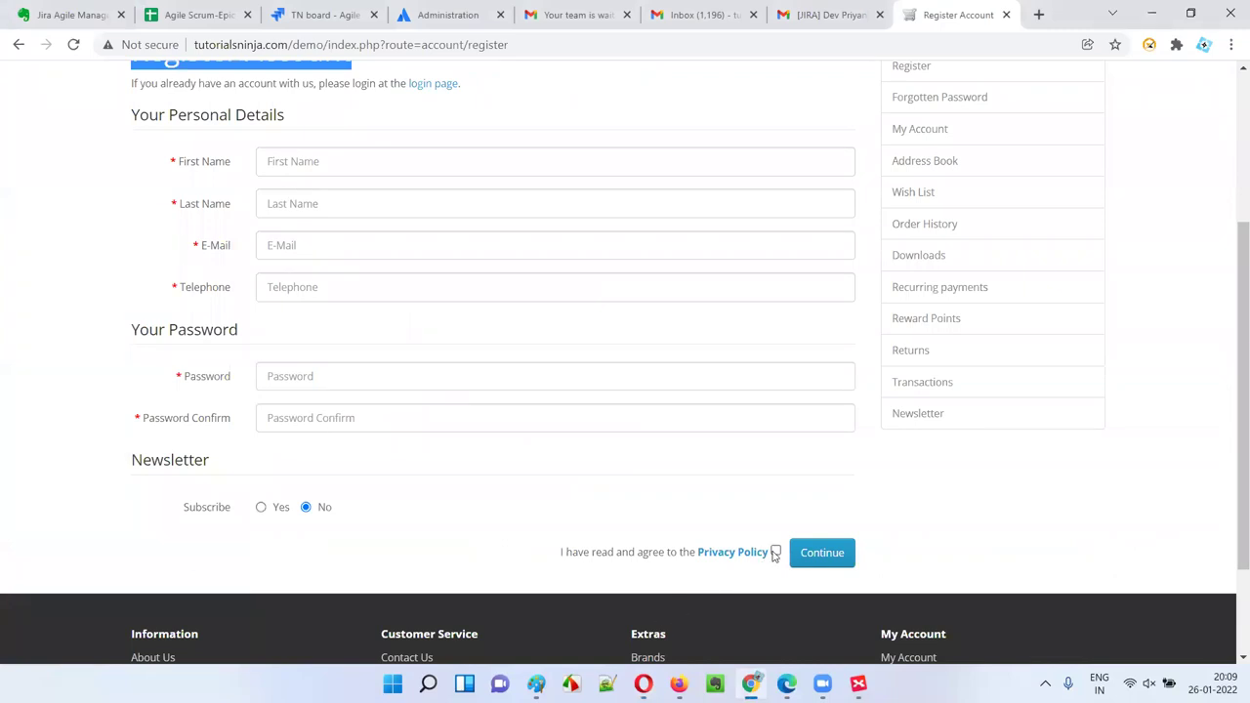
key(alt+Tab)
click(379, 406)
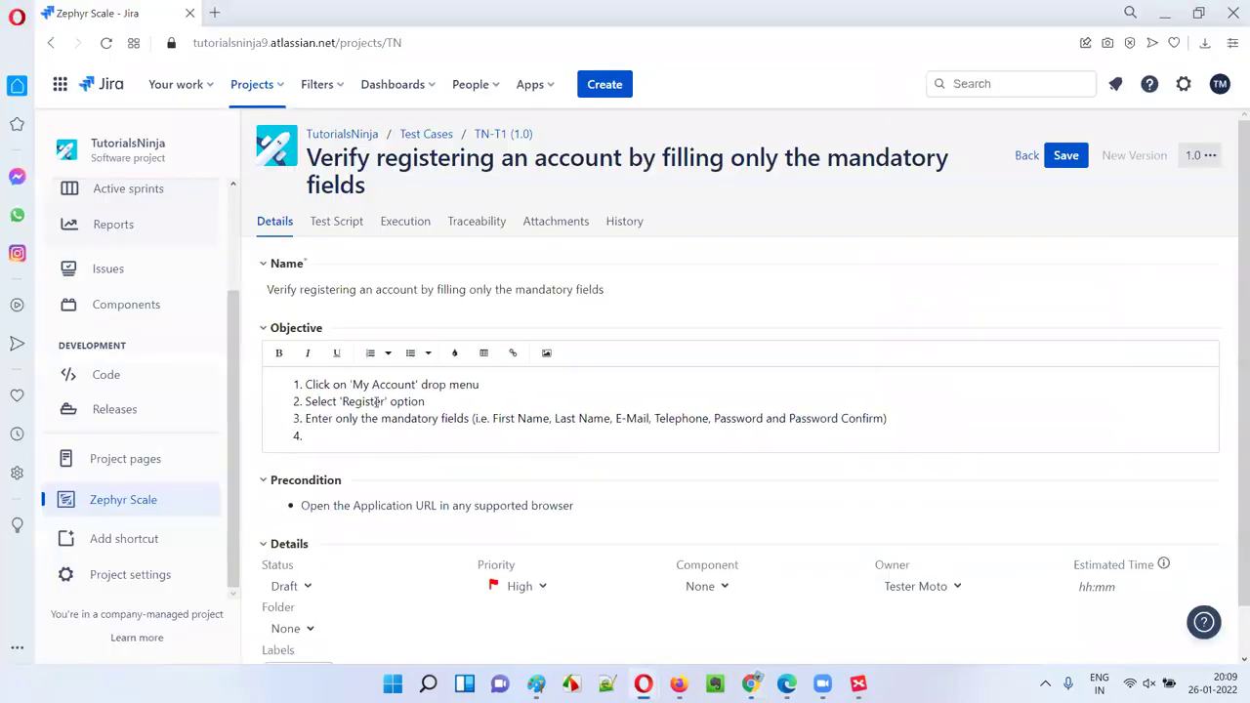
text(Click on 'Privacy Policy)
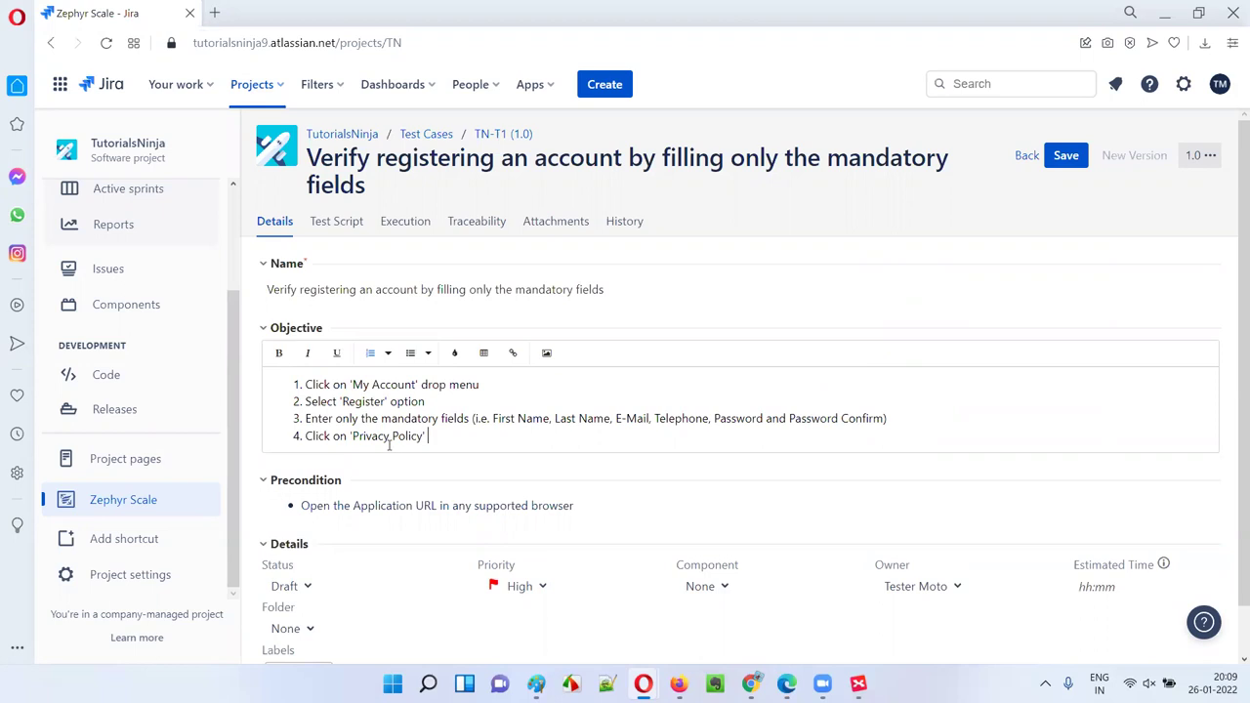
text(' checkbox field)
key(Return)
text(Click on 'Continue' button)
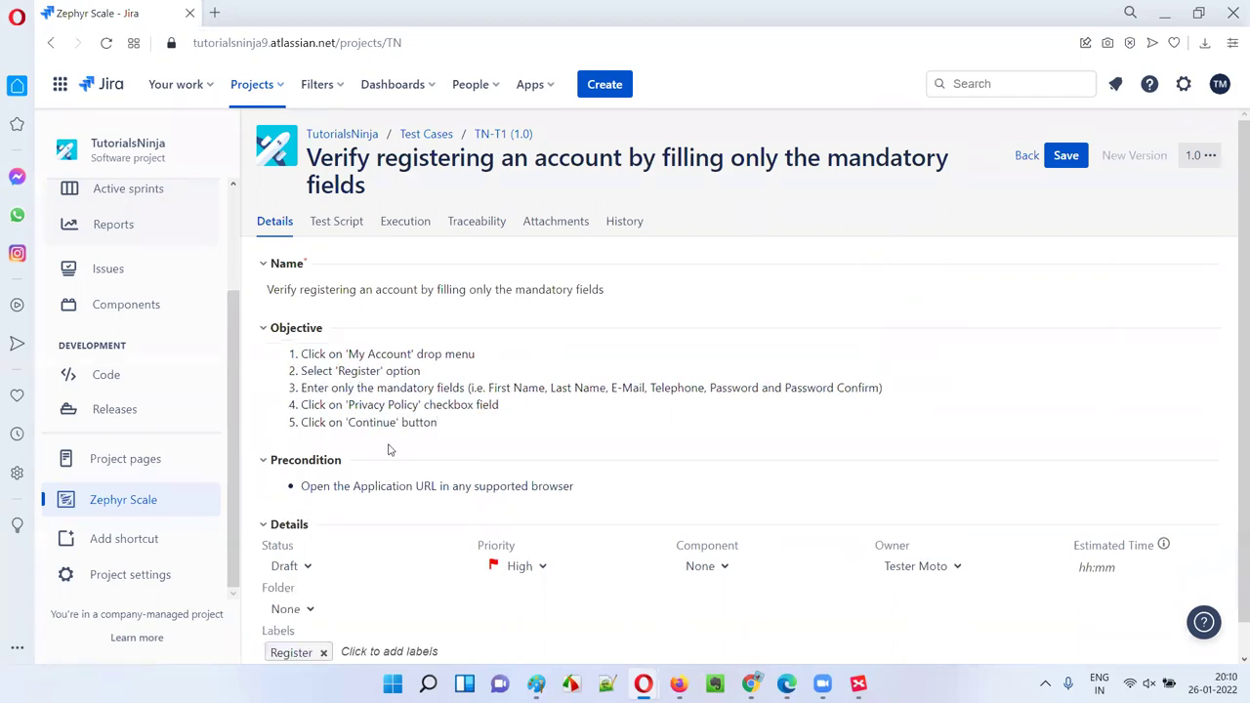
key(alt+Tab)
scroll(376, 374, up, 1)
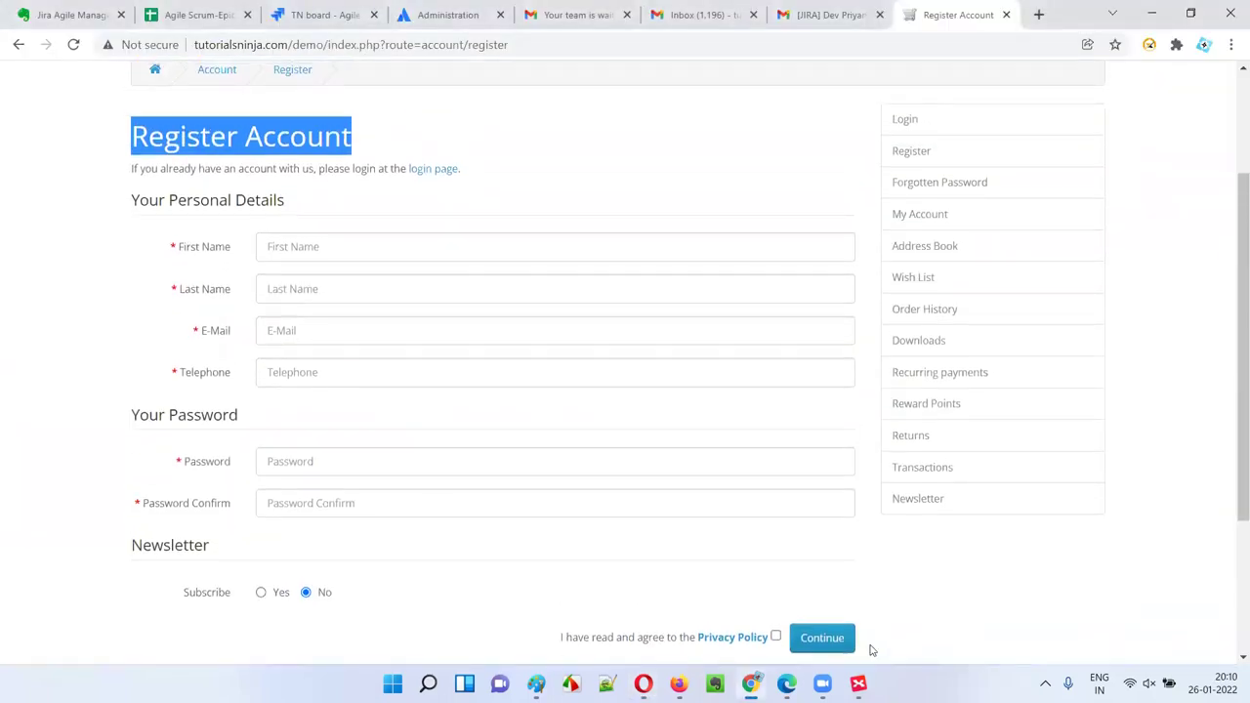
key(alt+Tab)
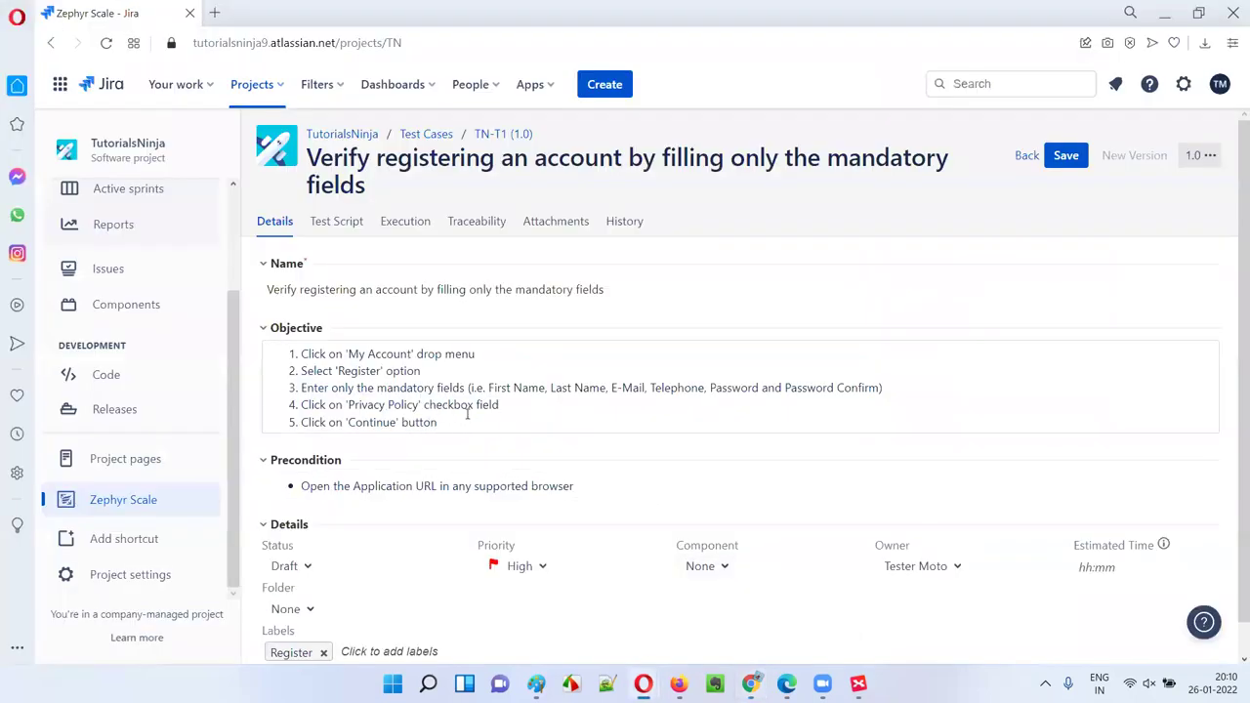
Step: Add an 'Expected Results:' heading with a bullet below TN-T1's objective steps
click(466, 414)
key(Return)
key(Return)
key(Return)
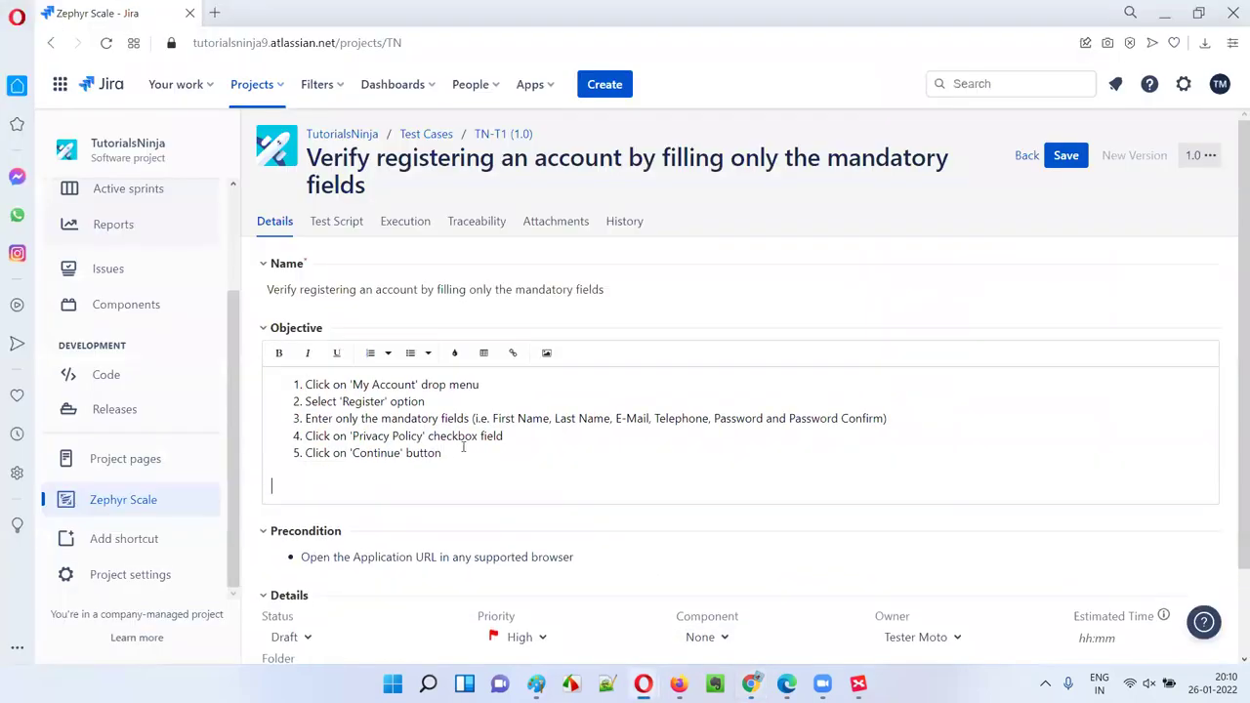
text(Expected Results:)
key(Return)
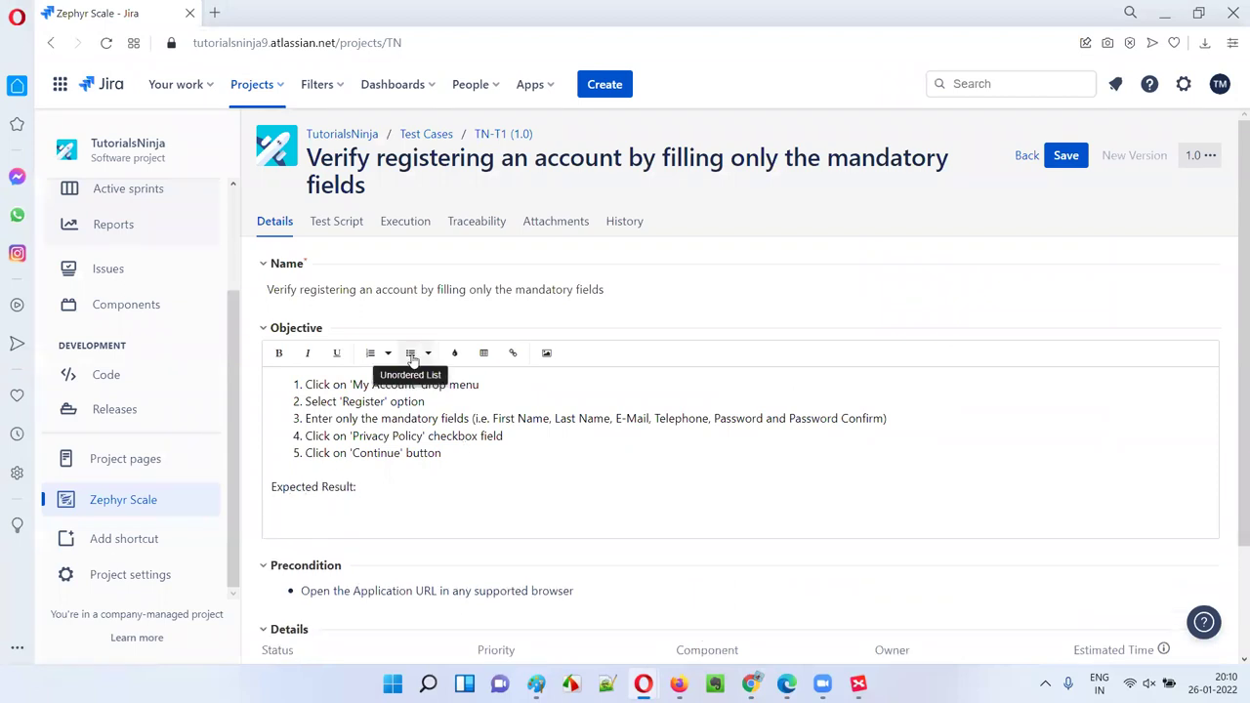
click(410, 353)
key(BackSpace)
key(BackSpace)
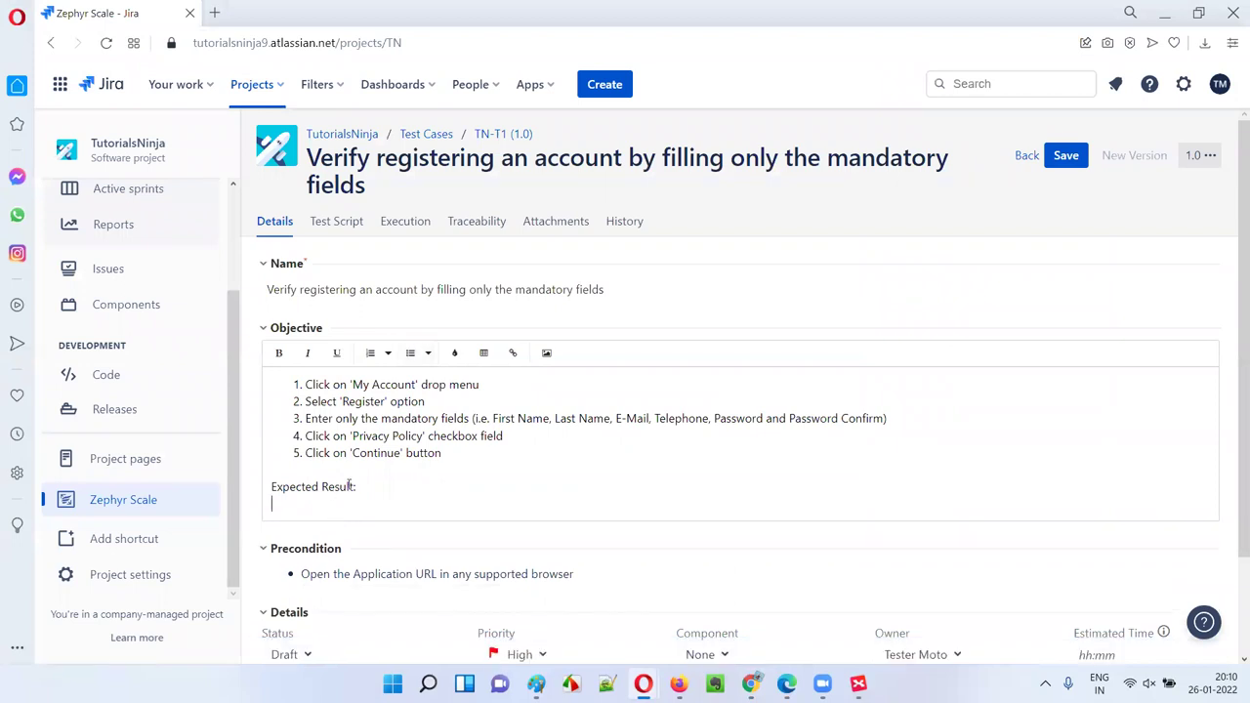
click(410, 353)
Step: Fill the bullet: account successfully created for the new User, who gets automatically logged in
text(Account should be succ)
text(de)
key(BackSpace)
key(BackSpace)
text(esssfully)
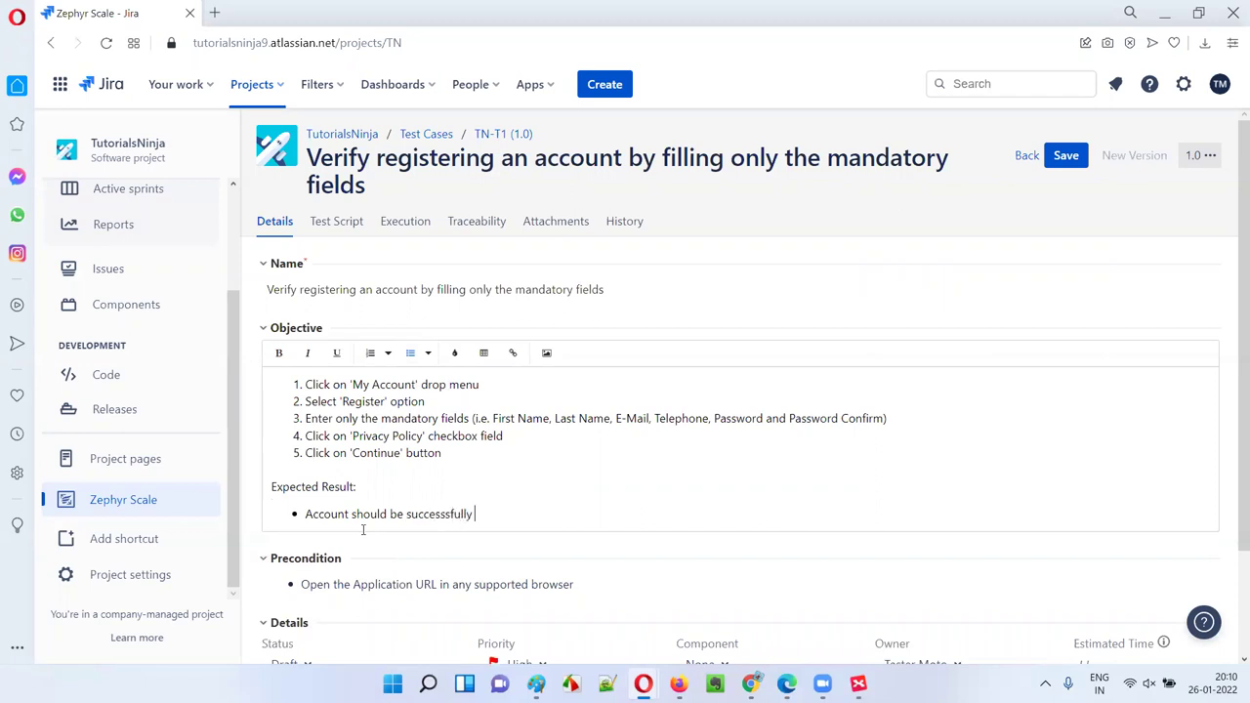
text( created for the new ac)
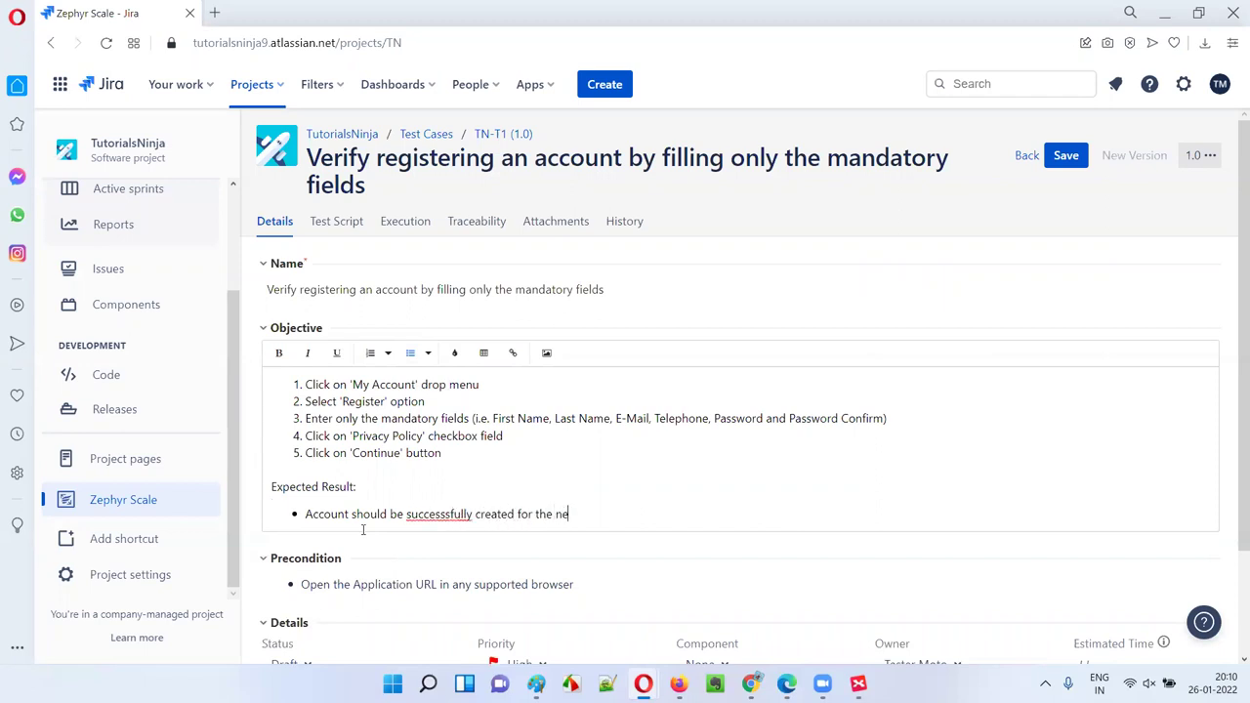
key(BackSpace)
key(BackSpace)
text(User)
right_click(442, 512)
click(519, 271)
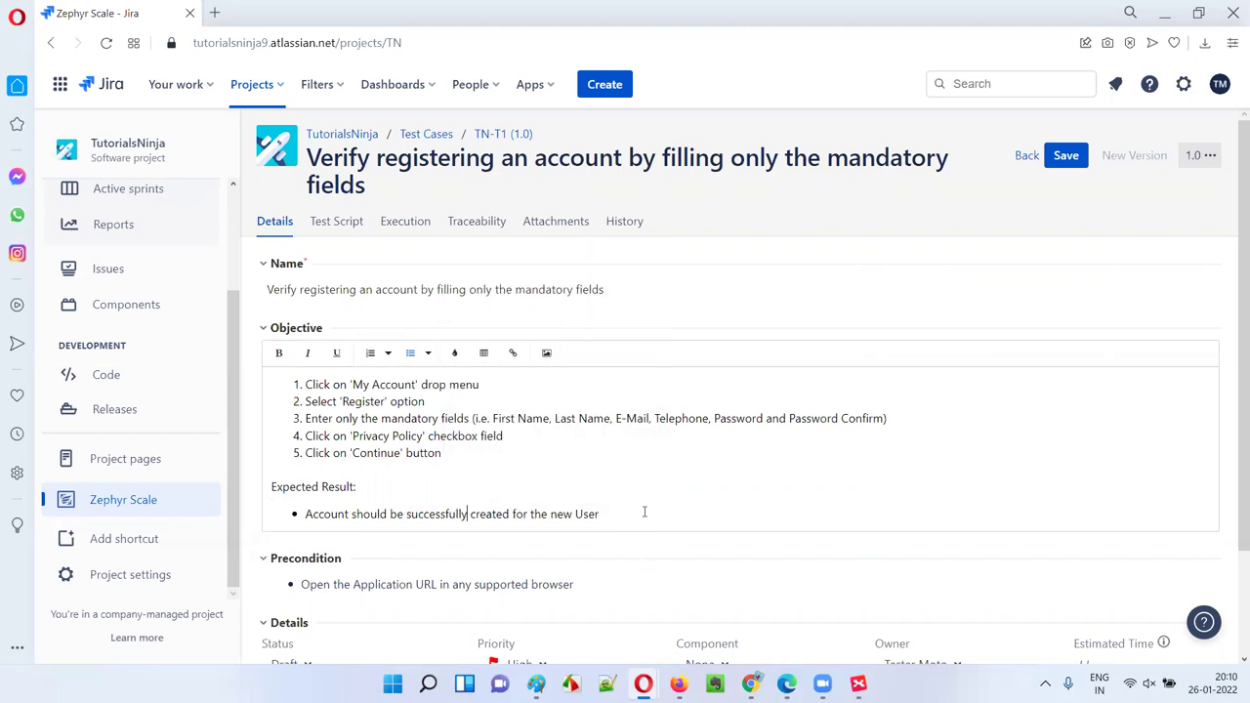
text(and User should be)
key(BackSpace)
text(get automatically logged)
key(BackSpace)
key(BackSpace)
key(BackSpace)
key(BackSpace)
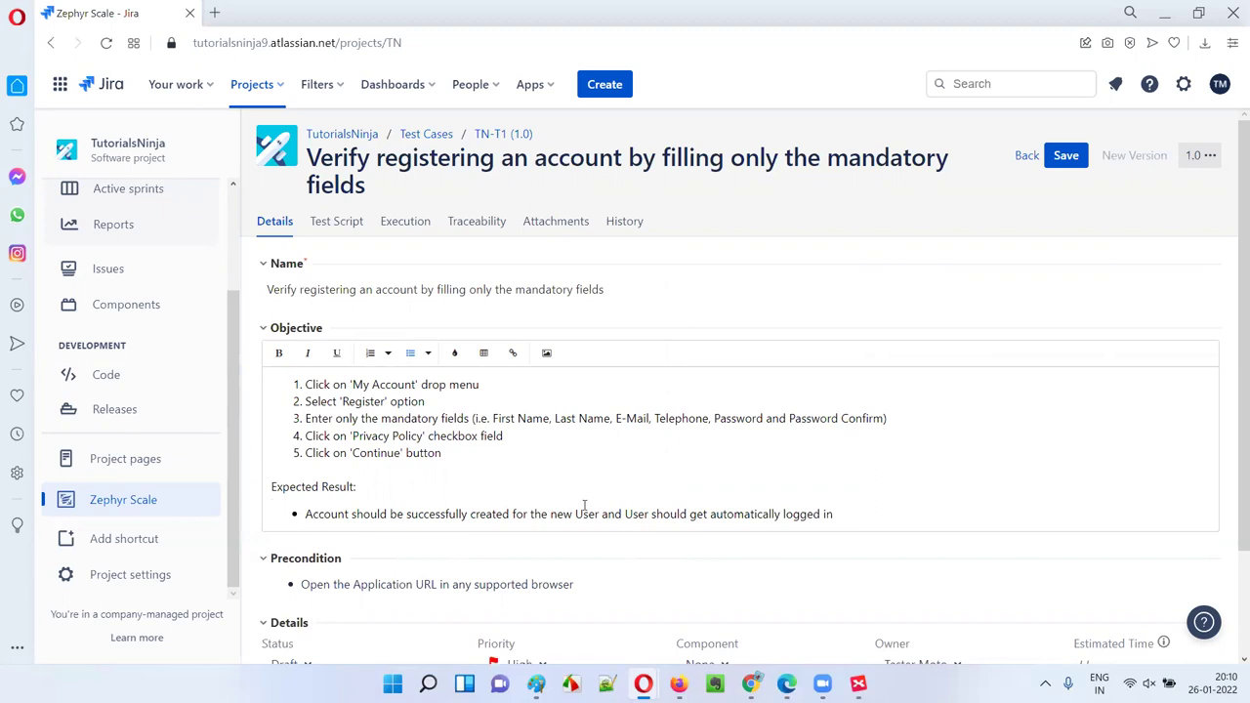
Step: Save TN-T1's updated objective and go back to the test case list
click(943, 298)
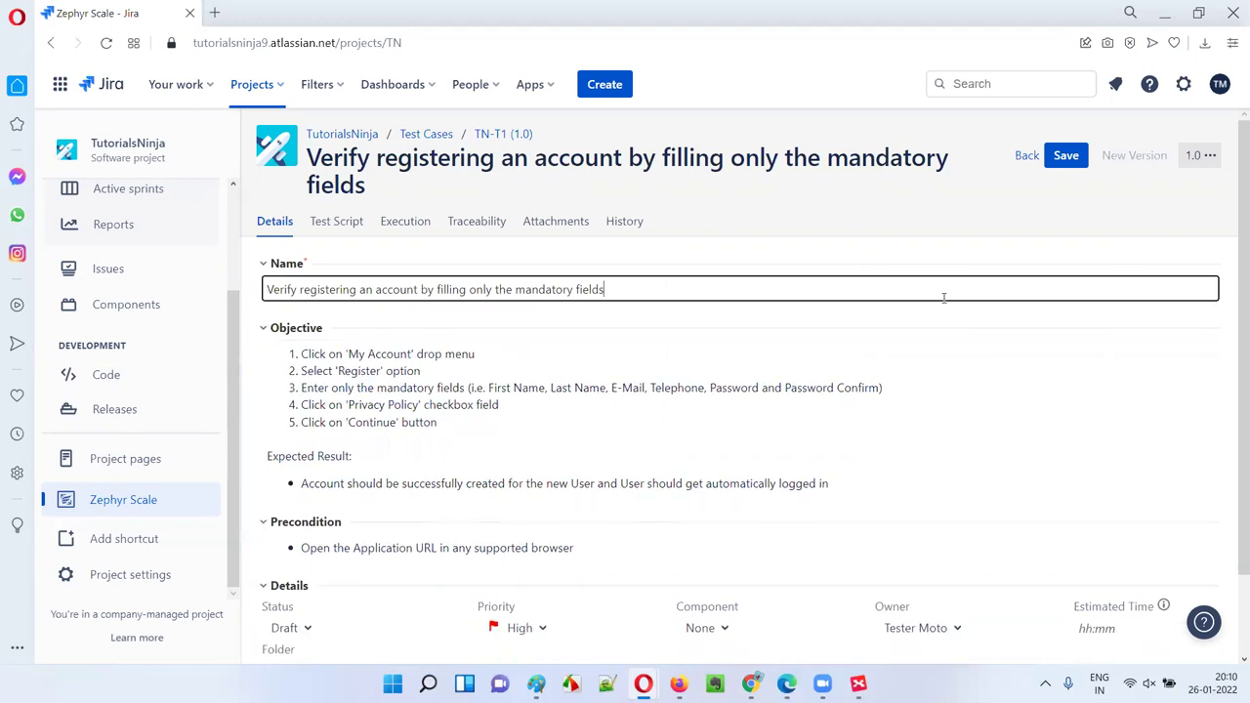
scroll(648, 413, down, 1)
scroll(673, 415, up, 1)
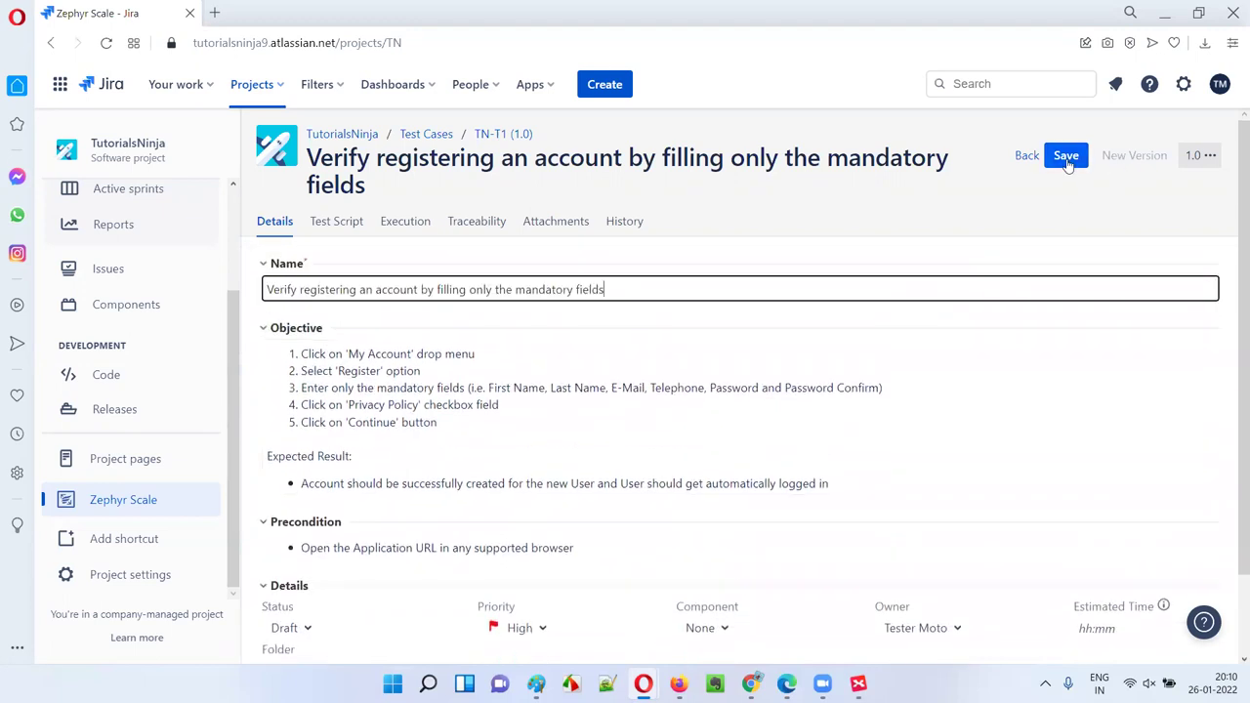
click(1065, 159)
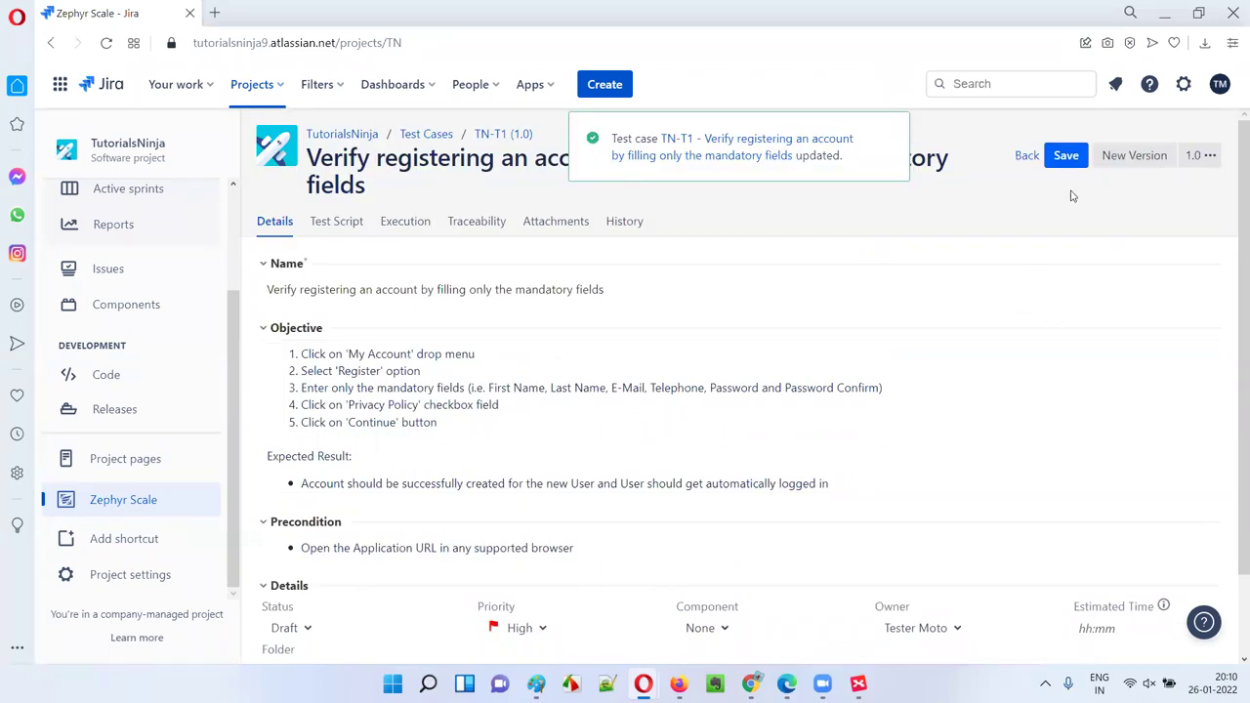
scroll(542, 402, down, 1)
scroll(496, 354, up, 1)
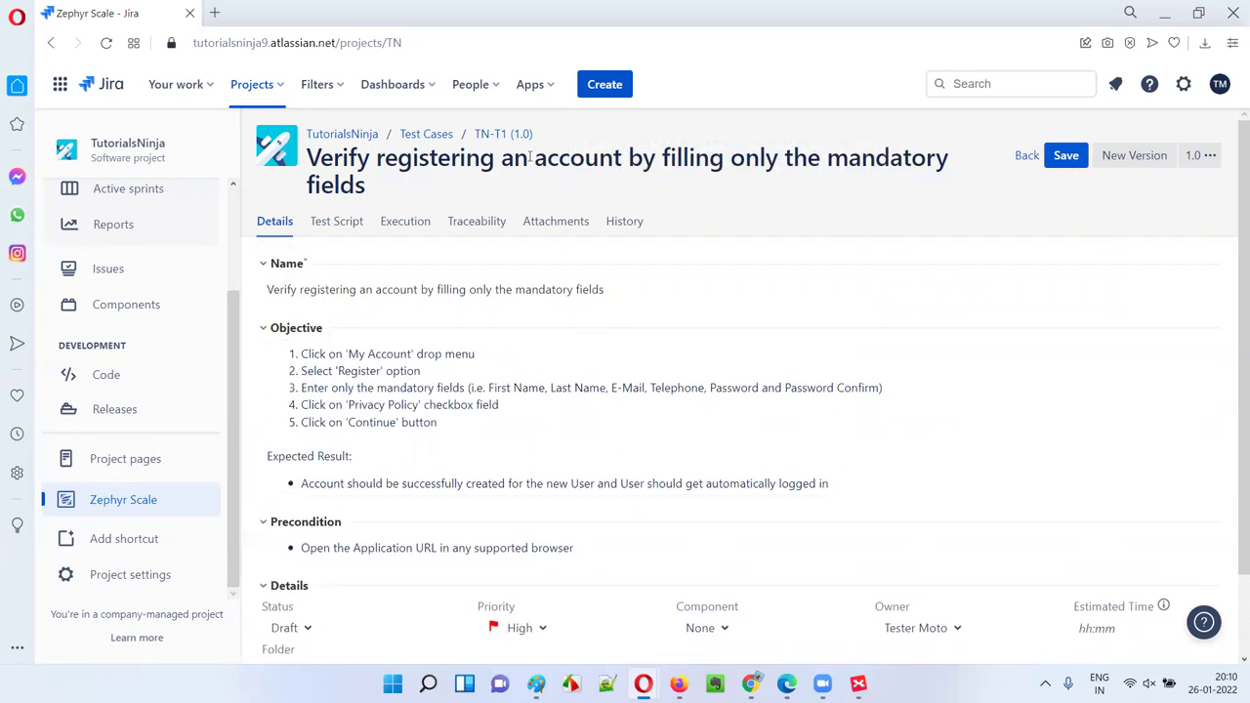
click(426, 134)
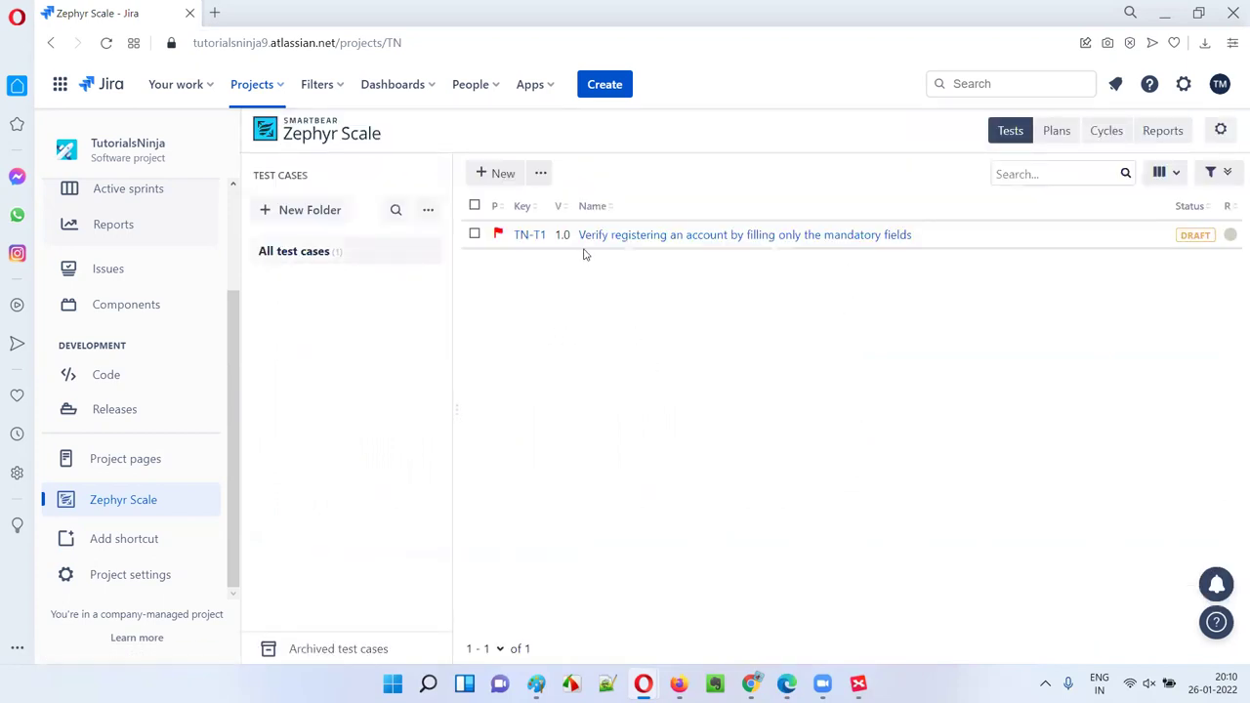
Step: Create a new test case named 'Verify registering a new account for the User by filling all the details'
click(497, 176)
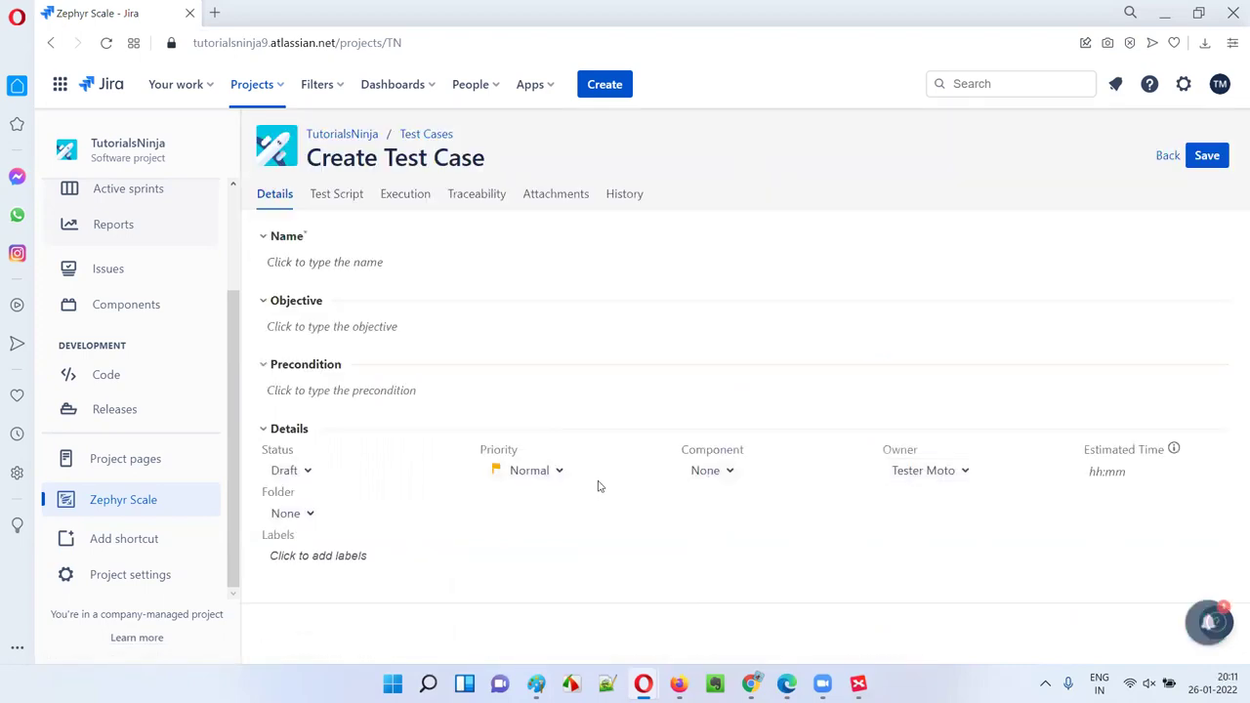
click(324, 269)
text(Veri)
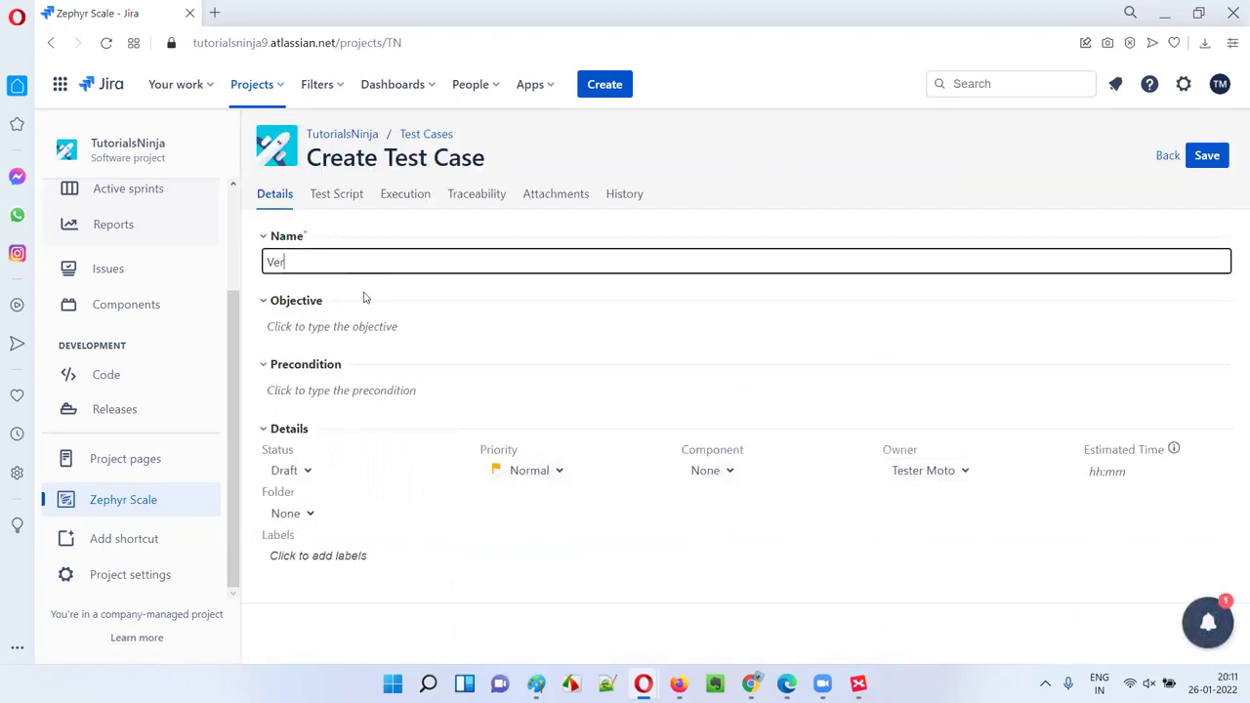
text(fy Registering)
key(BackSpace)
key(BackSpace)
key(BackSpace)
key(BackSpace)
key(BackSpace)
key(BackSpace)
key(BackSpace)
key(BackSpace)
text(REG)
key(BackSpace)
key(BackSpace)
text(gisterin)
text(g a new a)
text(ccount for the User )
text(by filling a)
text(ll the dteai)
text(etails)
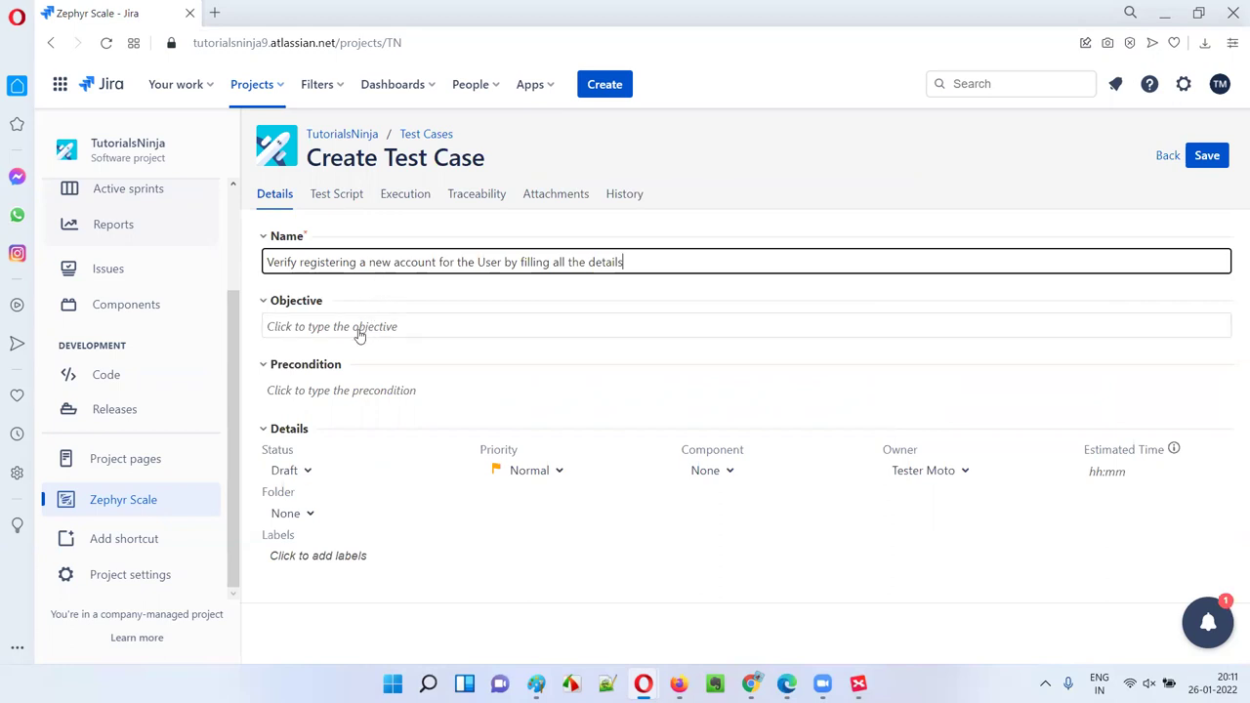
Step: Set the precondition bullet 'Open the Application URL in any supported browser'
click(299, 400)
click(395, 399)
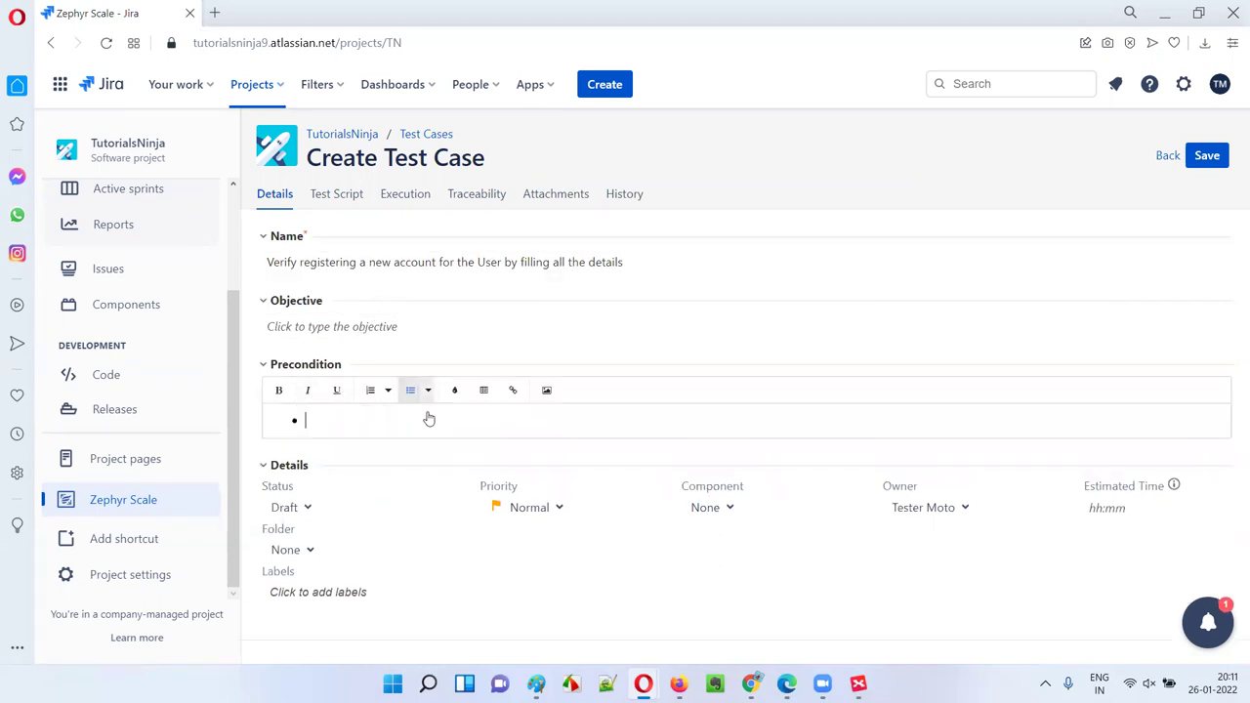
text(Oen teh)
key(BackSpace)
key(BackSpace)
key(BackSpace)
key(BackSpace)
key(BackSpace)
key(BackSpace)
key(BackSpace)
text(Open the Application )
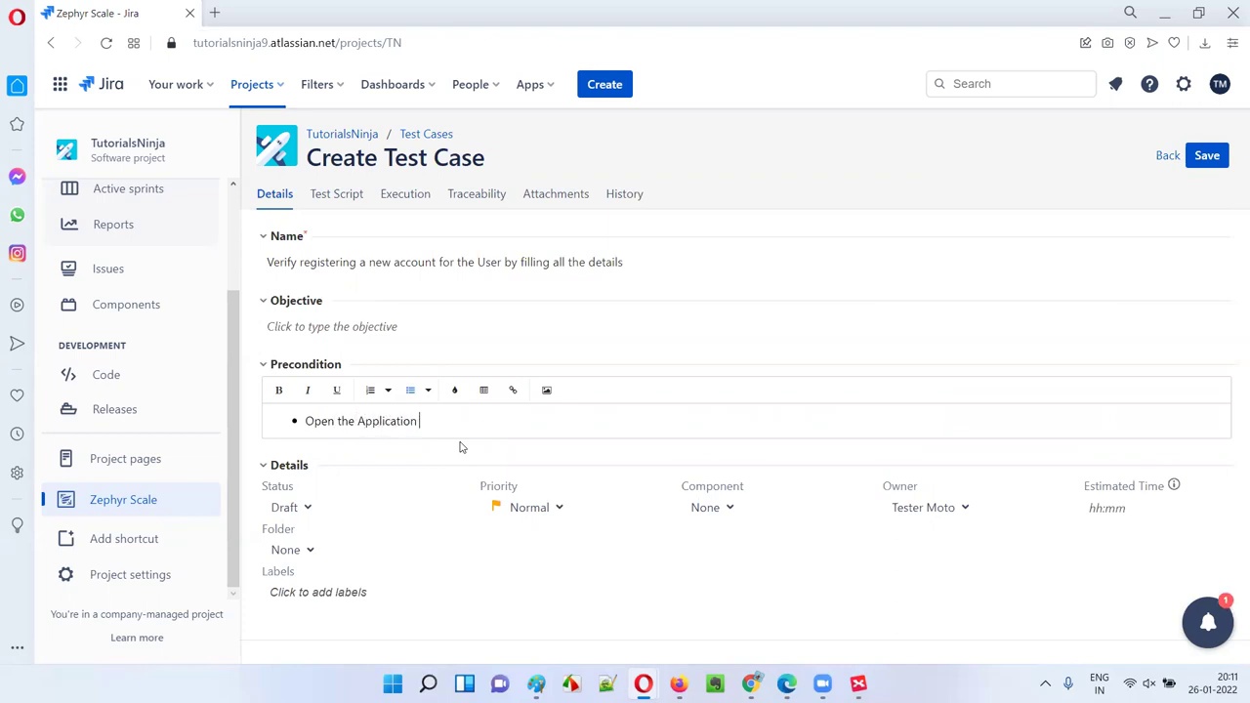
text(URL in any supported btowse)
key(BackSpace)
key(BackSpace)
key(BackSpace)
key(BackSpace)
key(BackSpace)
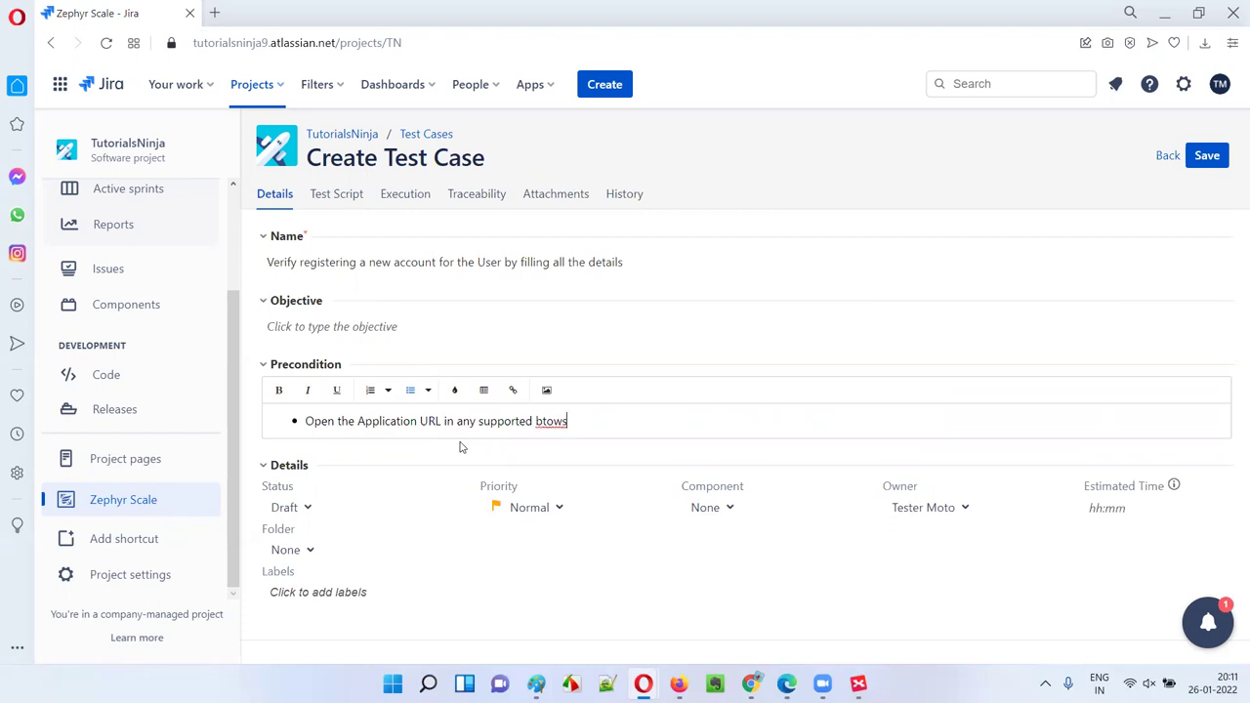
text(rowser)
key(Return)
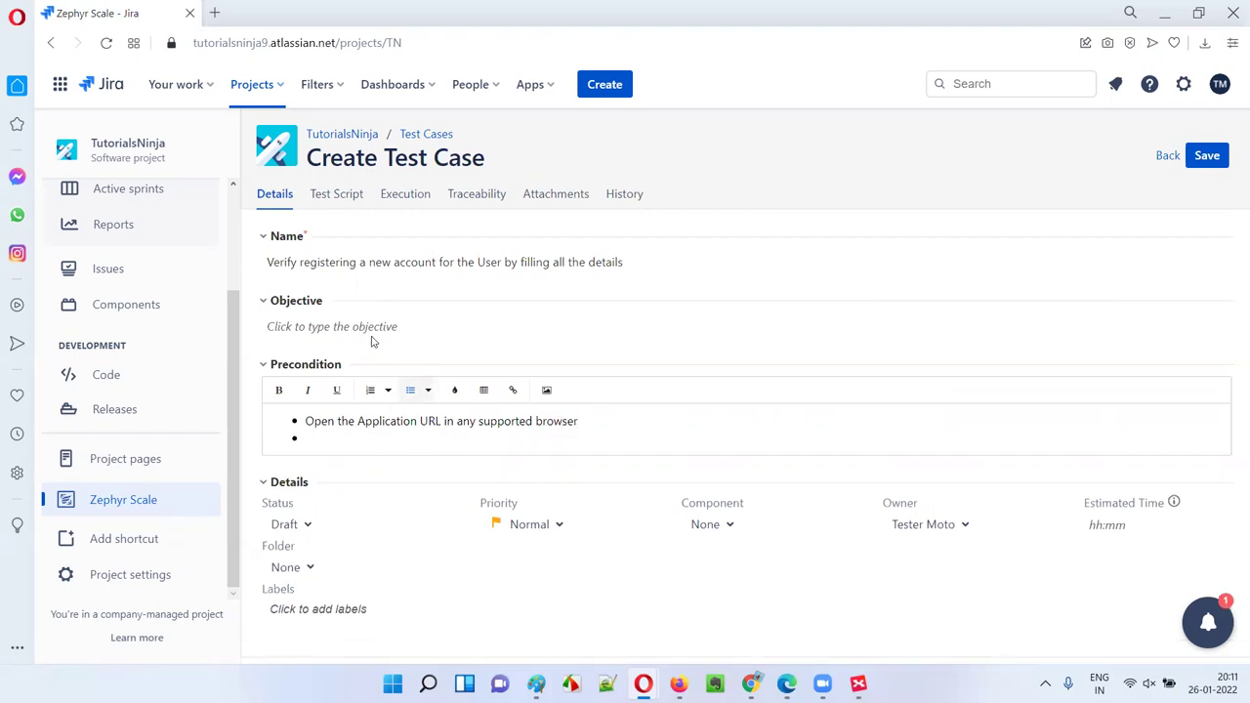
click(371, 326)
click(335, 445)
key(BackSpace)
click(337, 332)
Step: Start the numbered Objective with 'Click on 'My Account' drop menu' and 'Select 'Register' option'
click(371, 326)
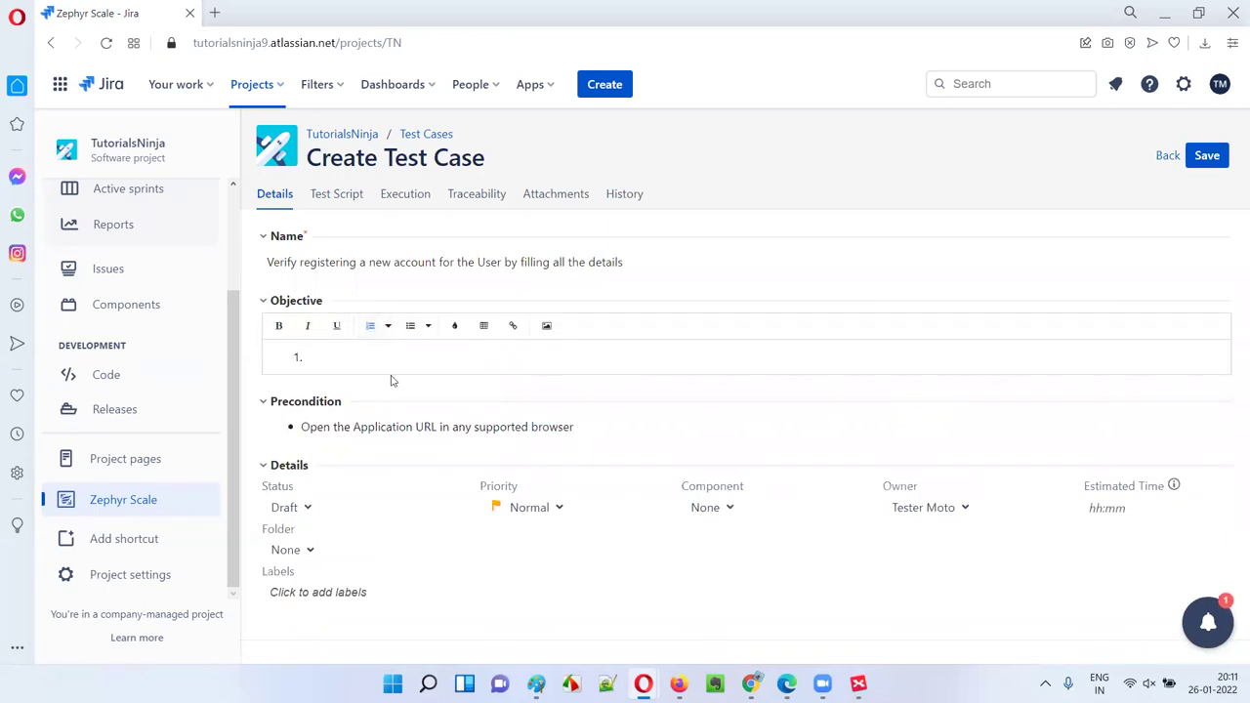
text(Click on 'My Account' drop menu)
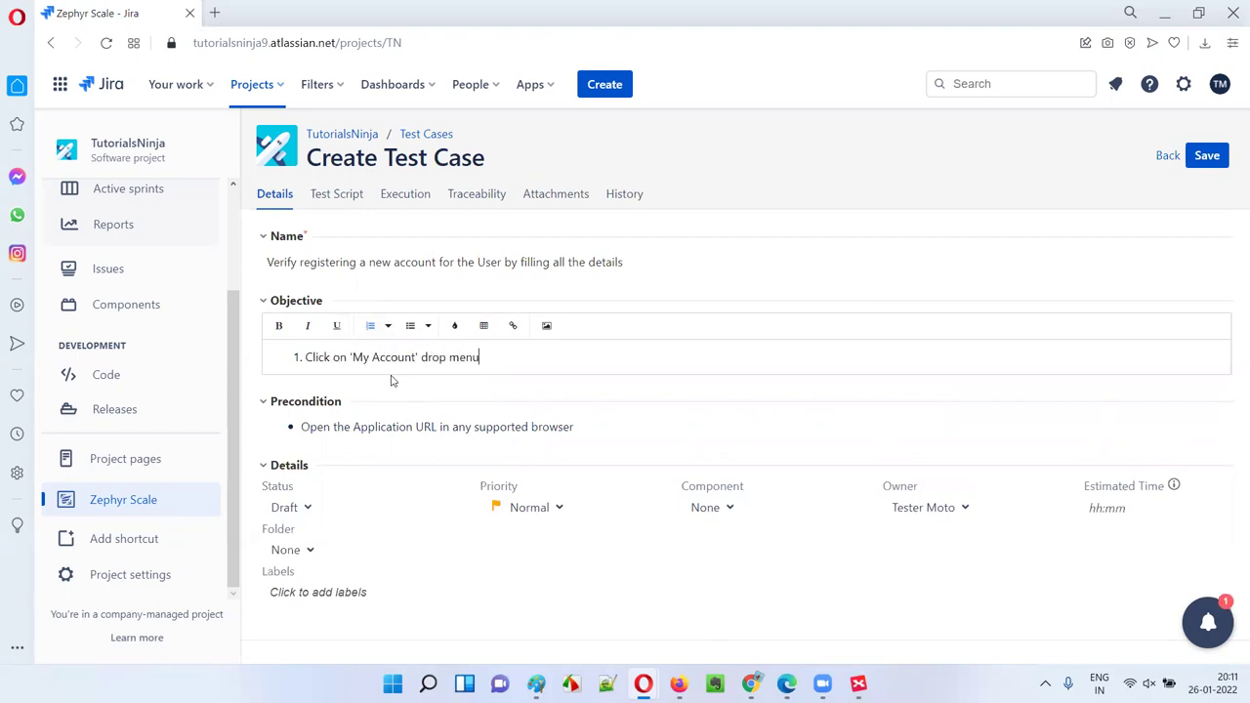
key(Return)
text(Click on)
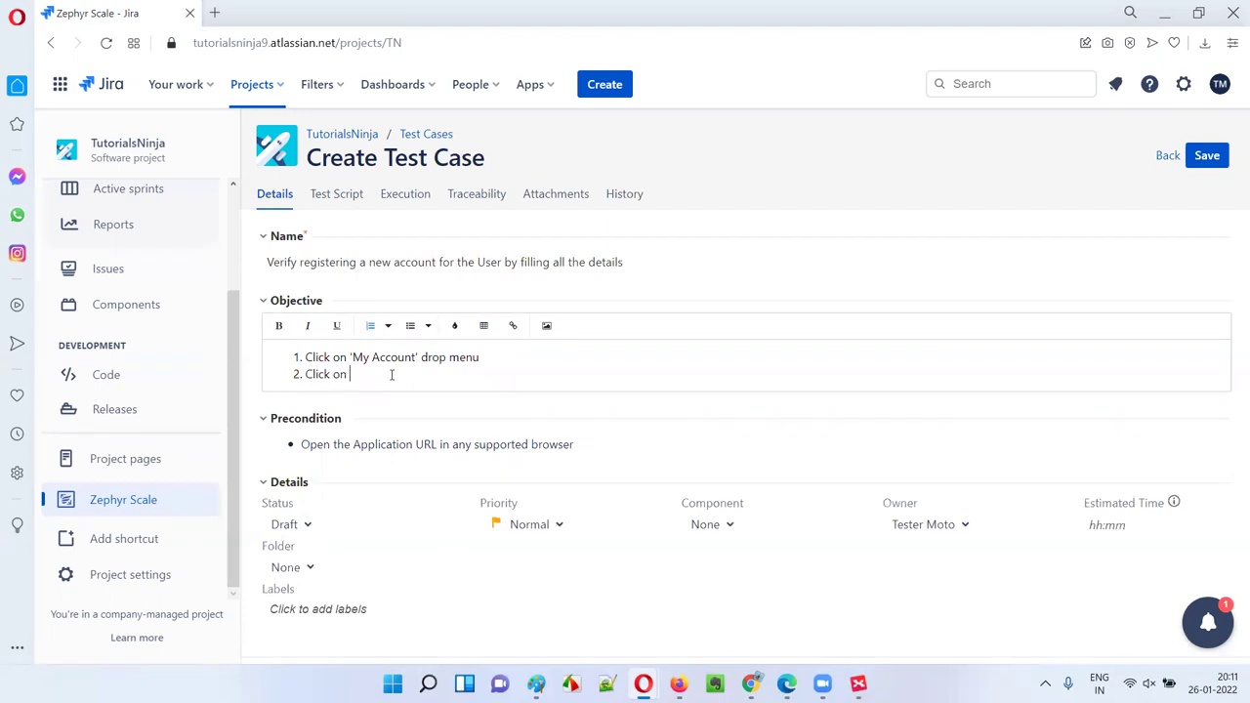
key(BackSpace)
key(BackSpace)
key(BackSpace)
key(BackSpace)
key(BackSpace)
key(BackSpace)
text(S)
key(BackSpace)
key(BackSpace)
text(Select 'Register' option)
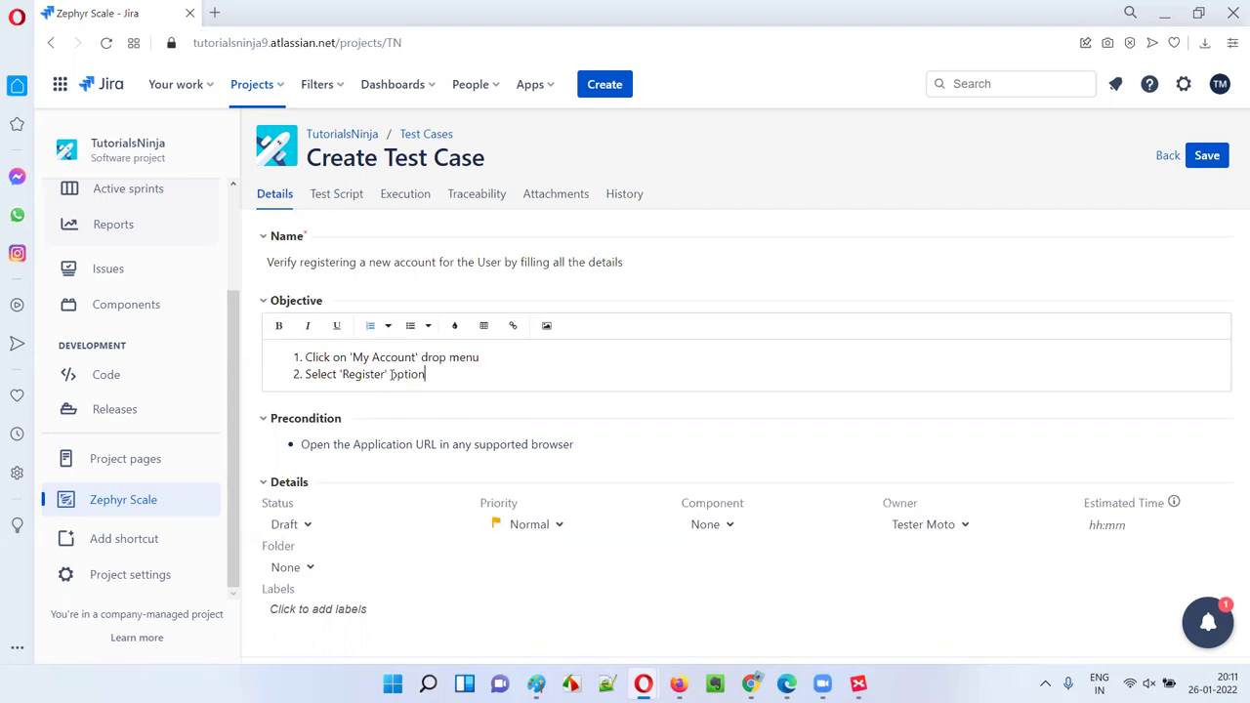
key(Return)
Step: Add steps 'Enter valid details into all the fields' and 'Click on 'Continue' button'
text(Engter)
key(BackSpace)
key(BackSpace)
text(ter)
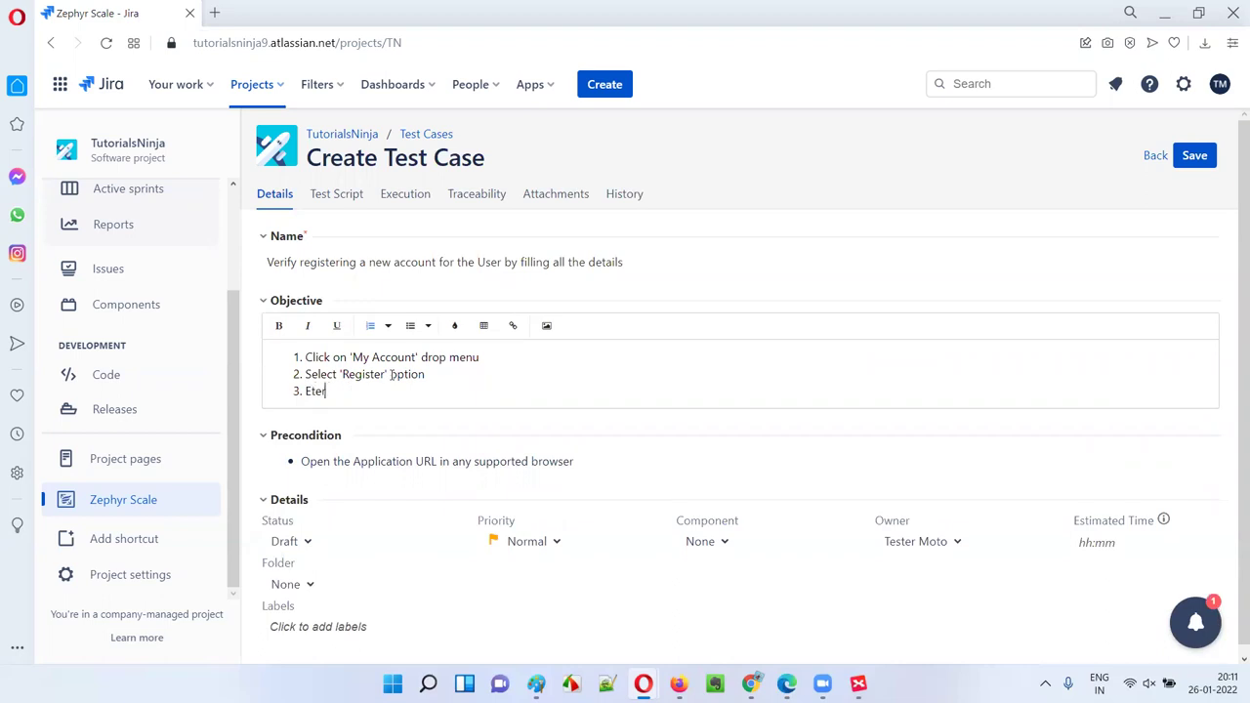
key(BackSpace)
key(BackSpace)
key(BackSpace)
text(Enter valid)
key(BackSpace)
key(BackSpace)
text(id details int)
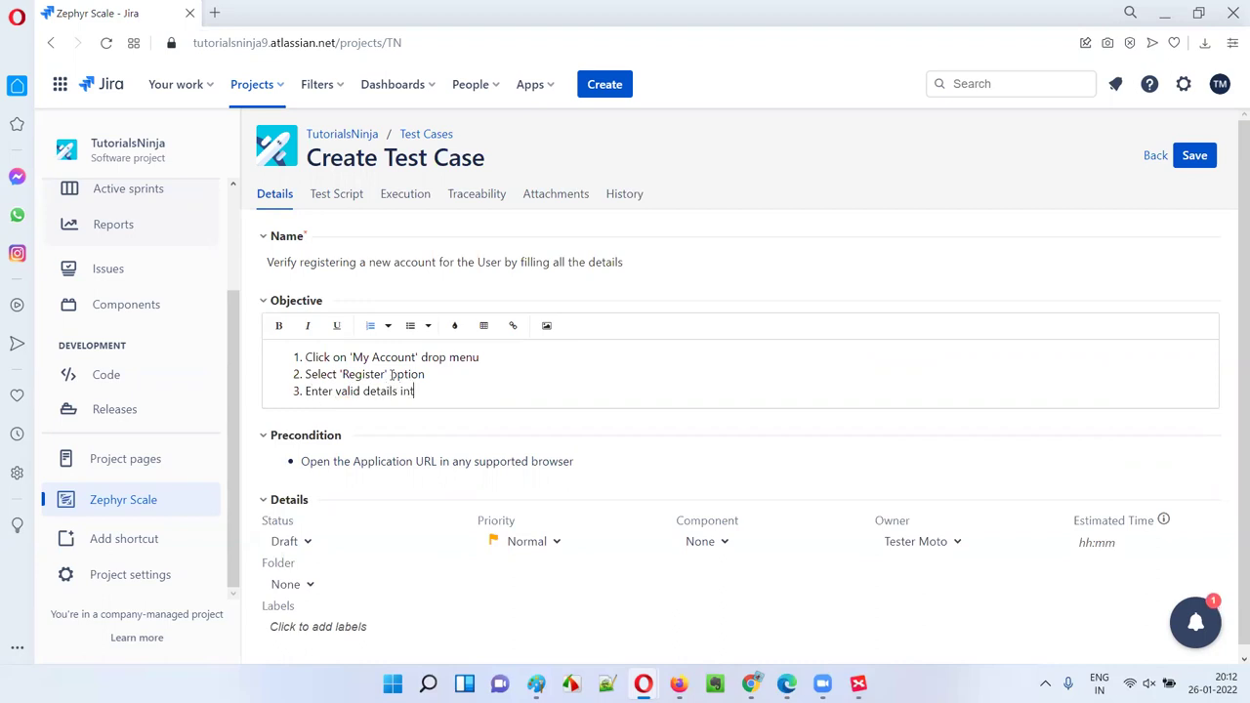
text(o all the fields)
key(Return)
text(Click on 'C)
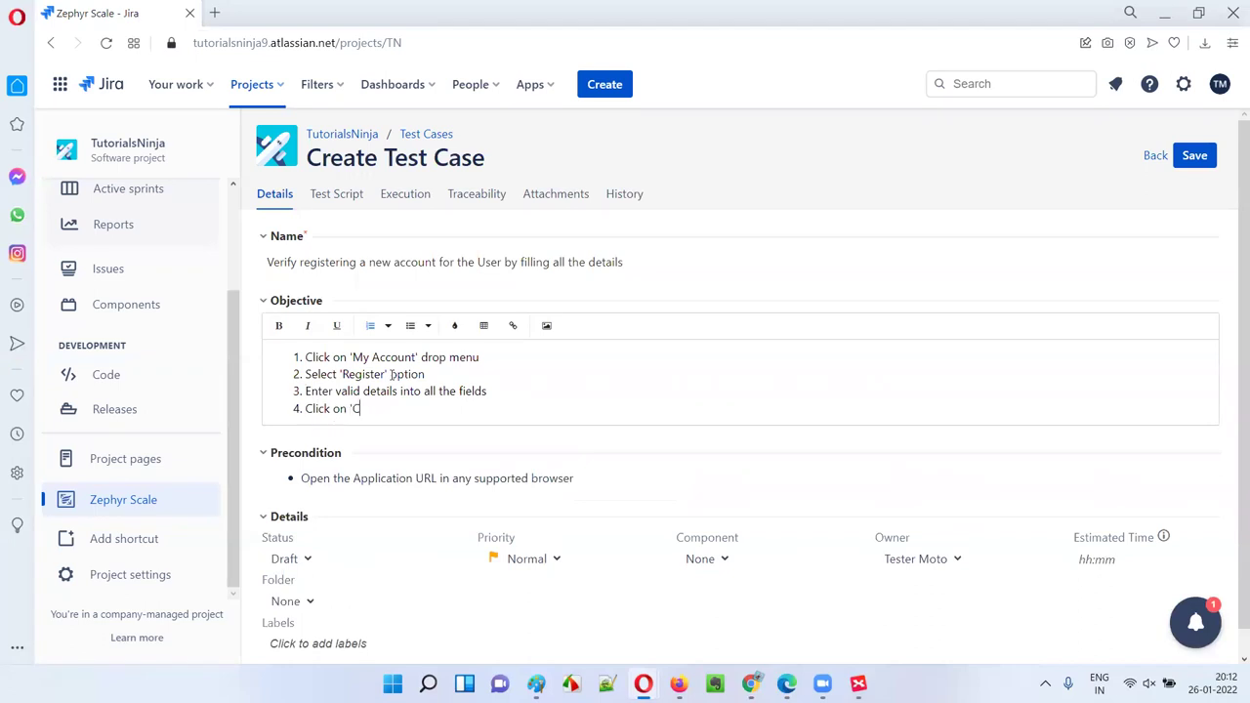
text(ontinue' button)
Step: Insert the step 'Select 'Privacy Policy' checkbox field' before the Continue step
click(488, 391)
key(Return)
text(Select )
text( Pri)
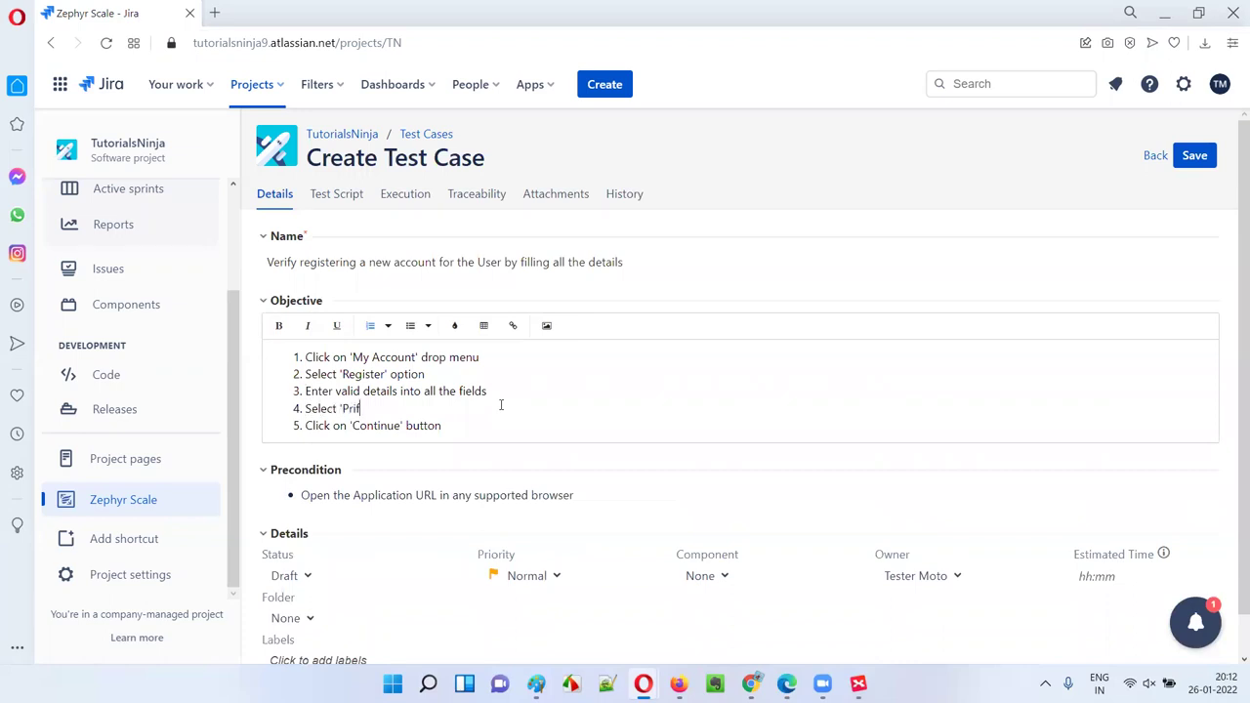
text(vacy Poicy)
text(licy' chekb)
key(BackSpace)
key(BackSpace)
text(ckbox field)
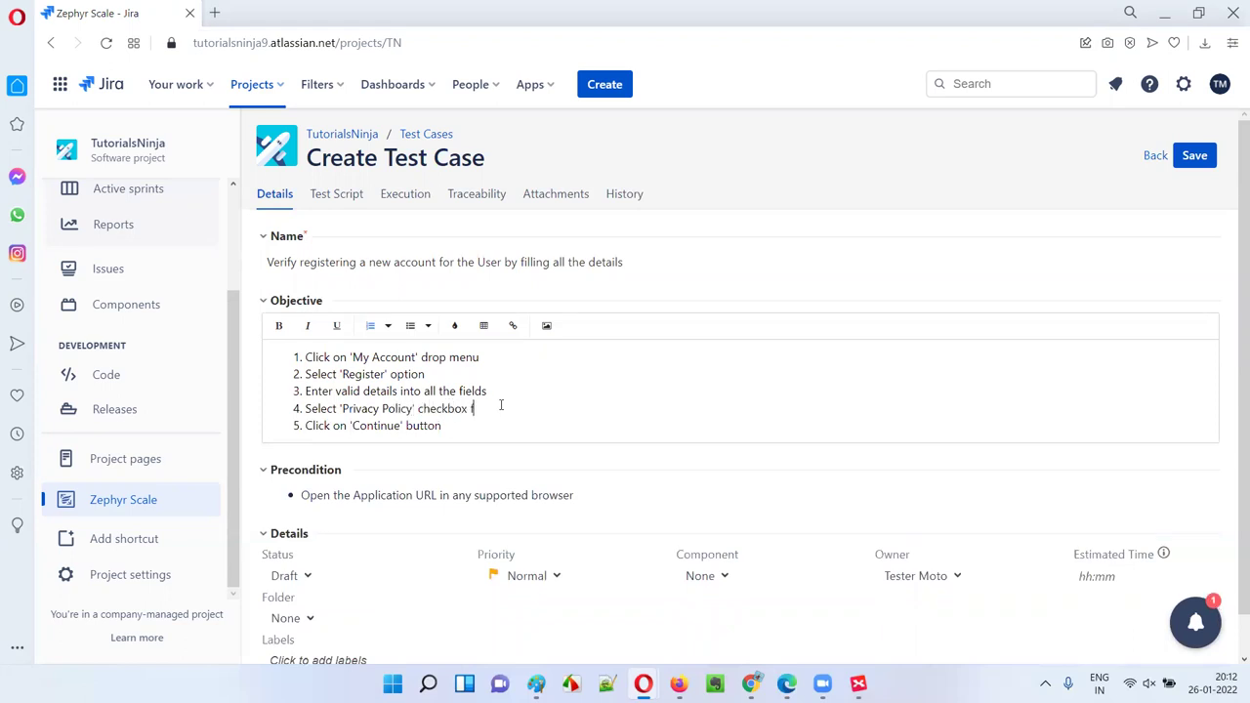
click(467, 425)
key(Return)
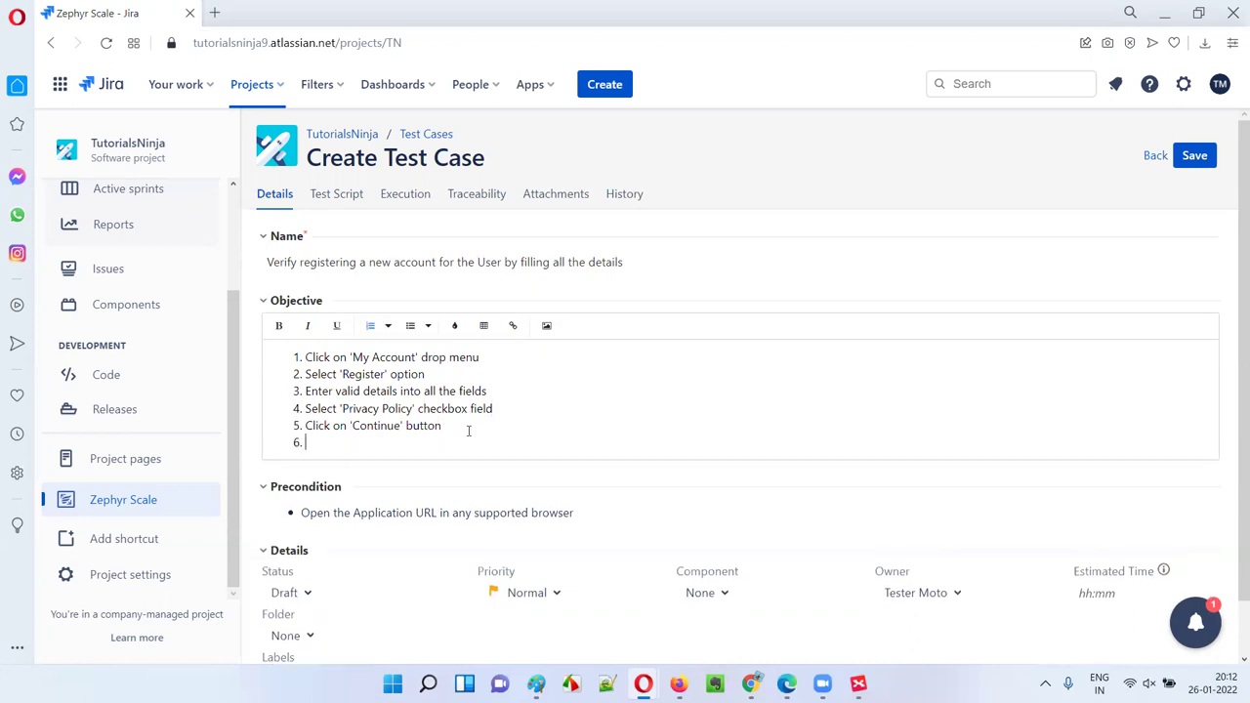
Step: Add an 'Expected Result:' heading with an empty bullet after the numbered steps
key(Return)
text(Expected)
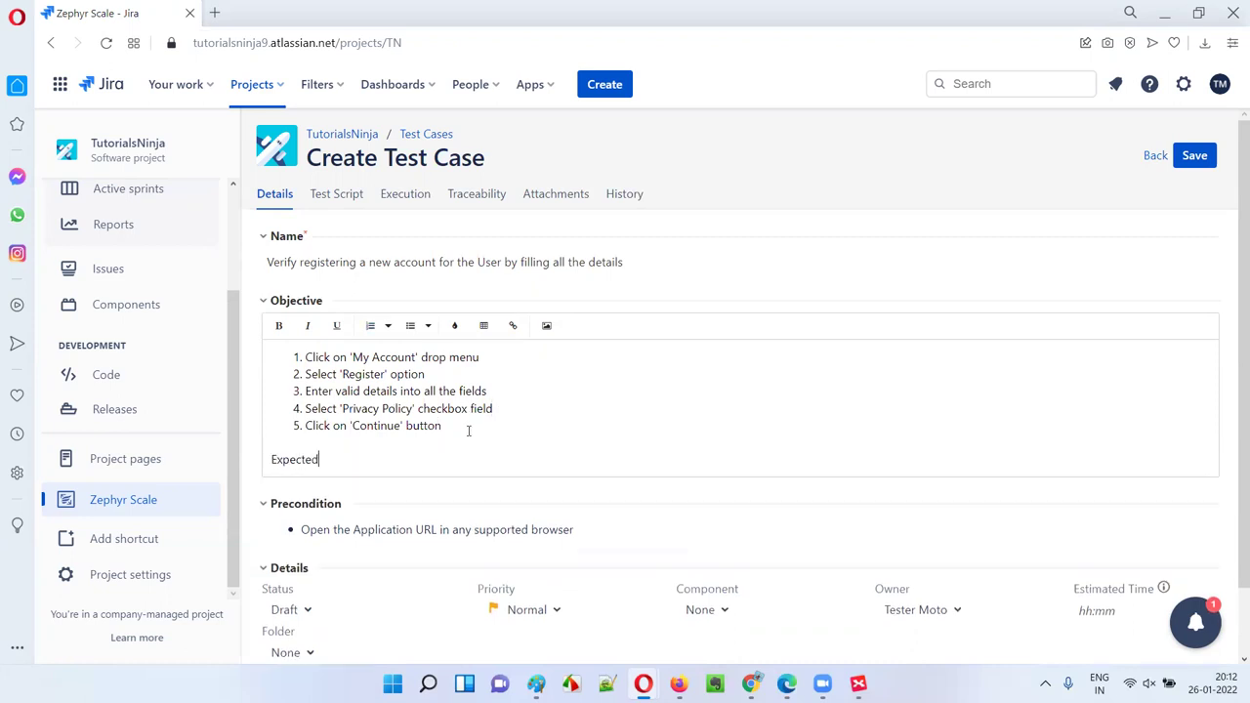
text( Result:)
key(Return)
key(Return)
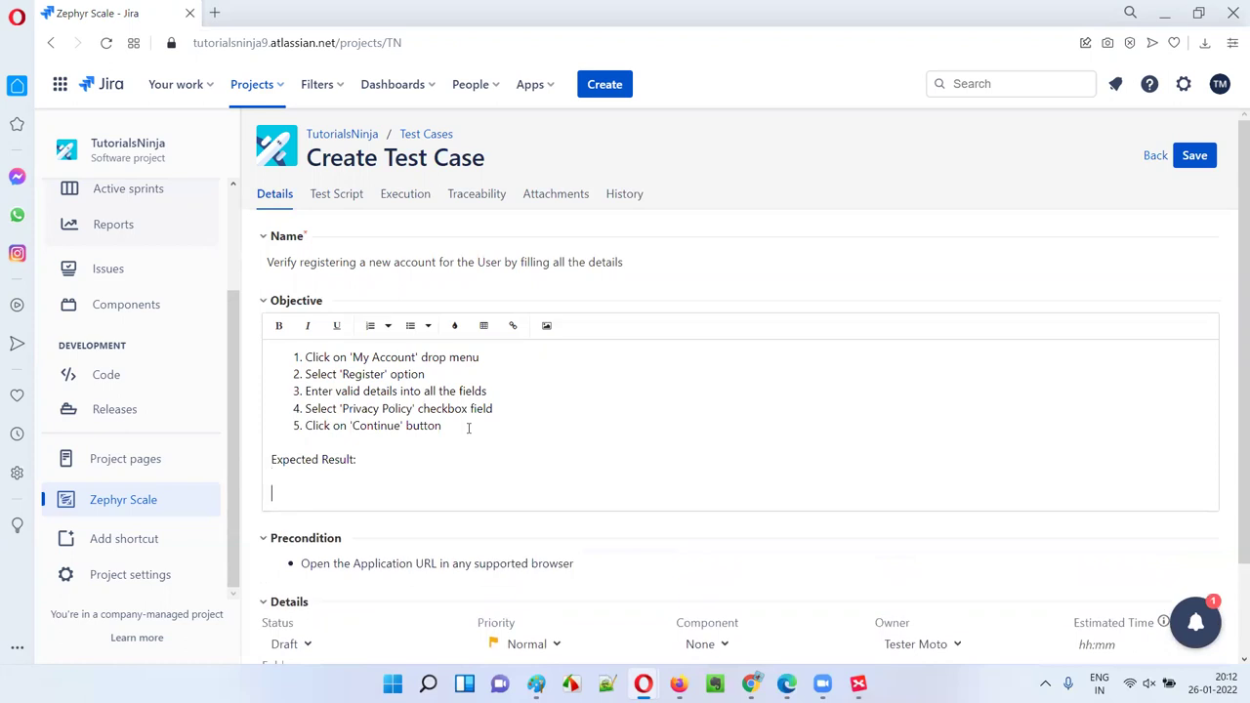
click(408, 327)
click(335, 475)
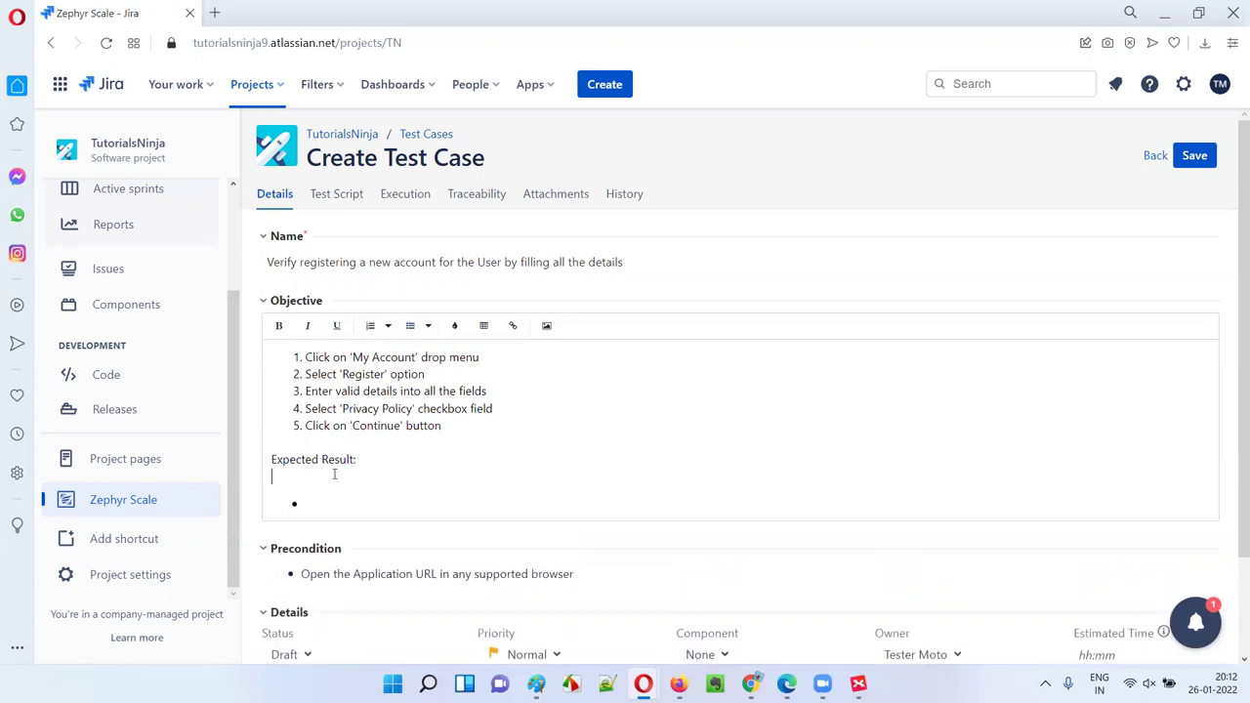
key(BackSpace)
click(337, 478)
Step: Write the bullet: User account should be successfully created and User automatically logged in
text(Usewr)
key(BackSpace)
text(r)
text(ccount should be successfully crea)
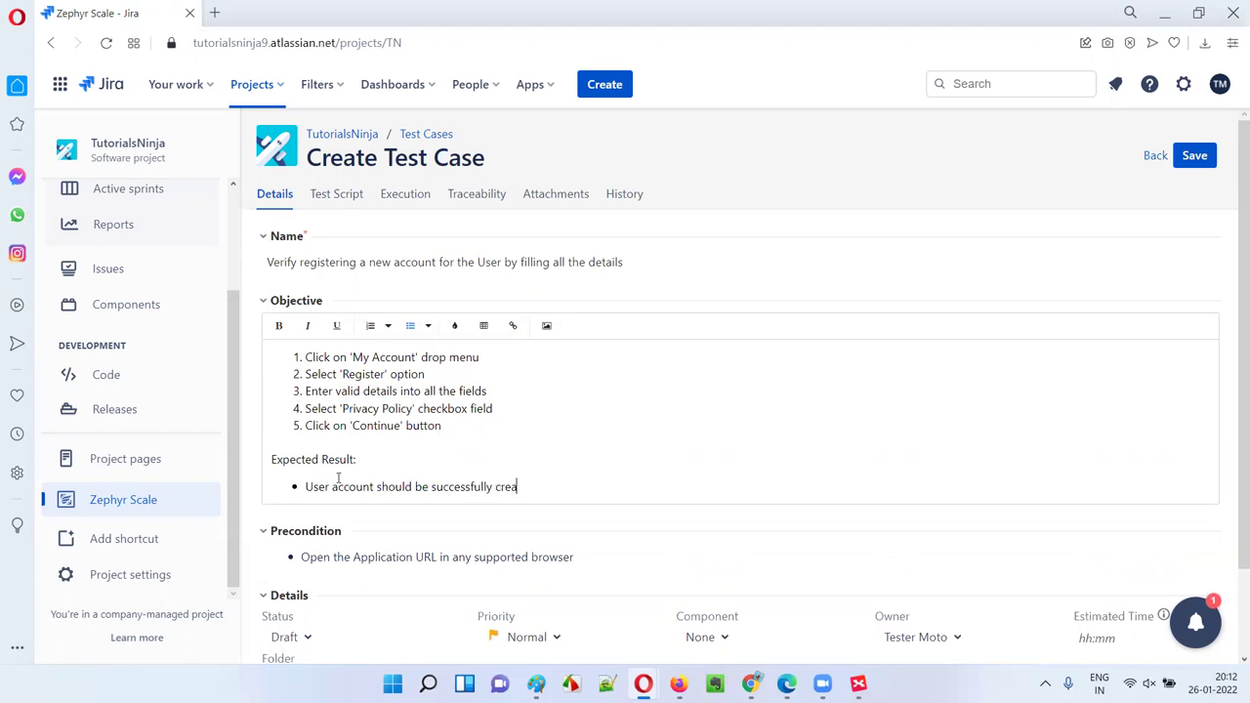
text(ted and User shluld)
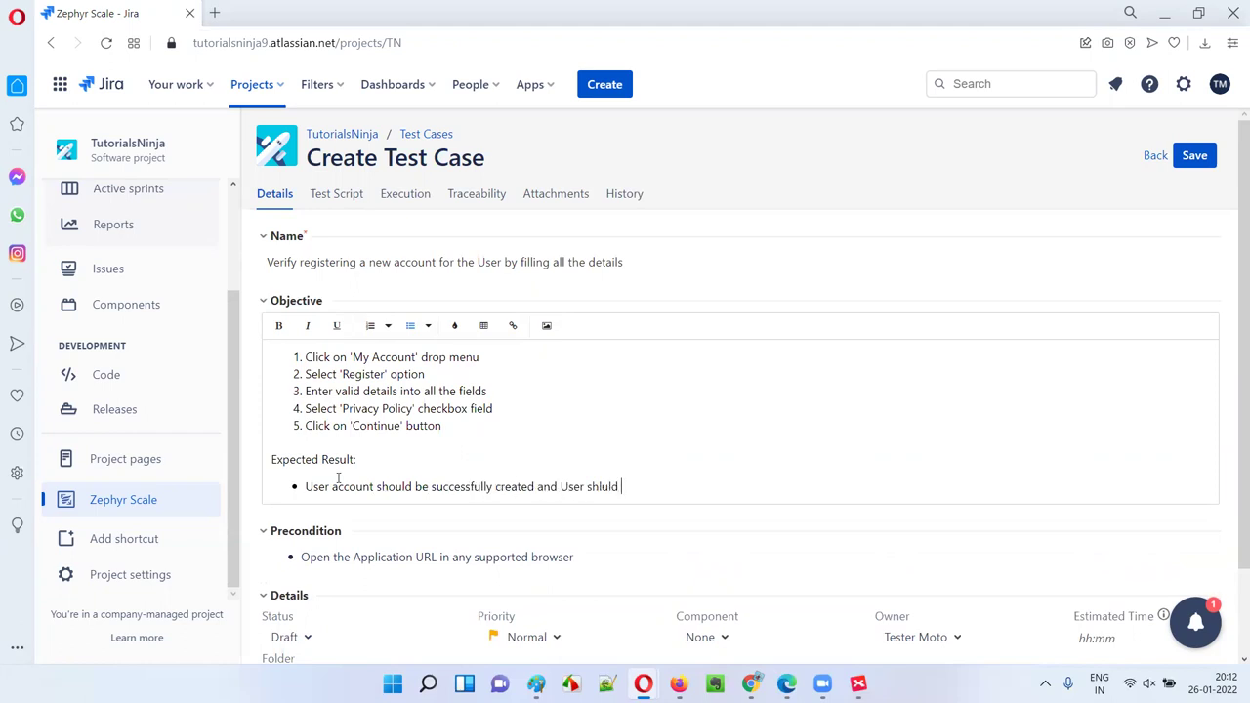
key(BackSpace)
key(BackSpace)
key(BackSpace)
key(BackSpace)
text(ould ge)
text(t autom)
text(ati)
text(caly )
text(y log)
text(ged in)
key(Return)
key(BackSpace)
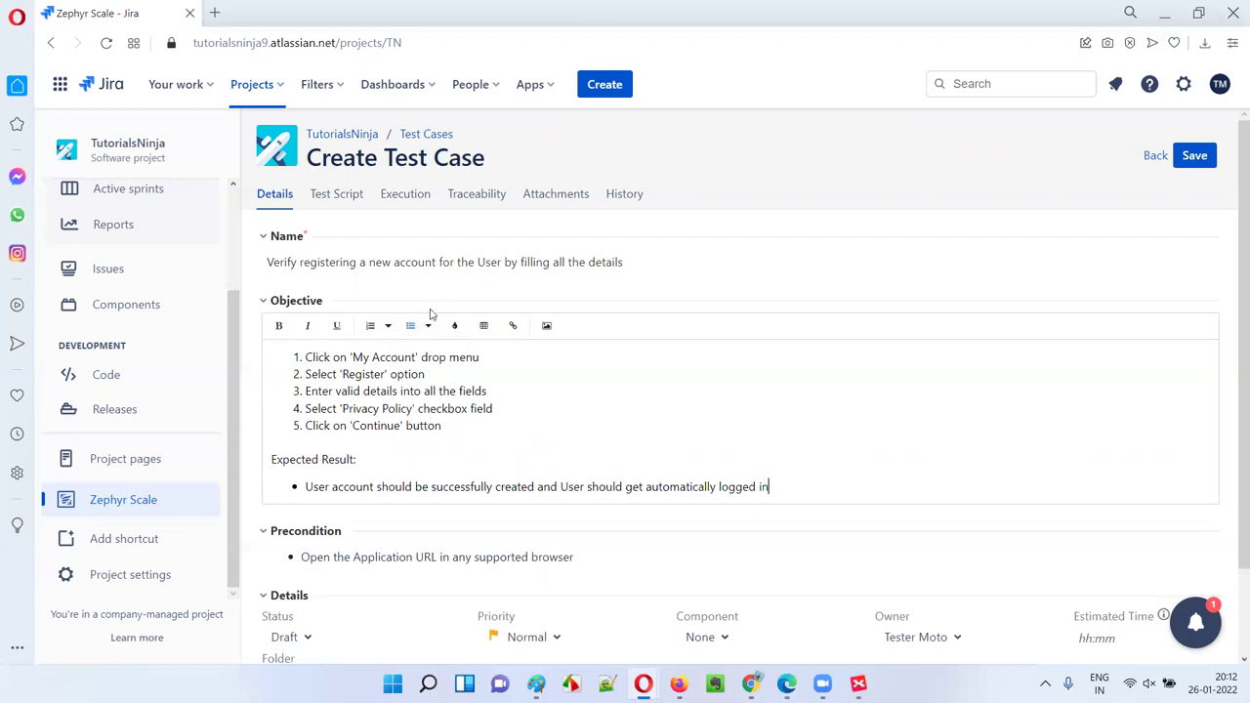
scroll(438, 296, down, 1)
Step: Keep status Draft, set priority High, add the Register label, and save as TN-T2
click(303, 532)
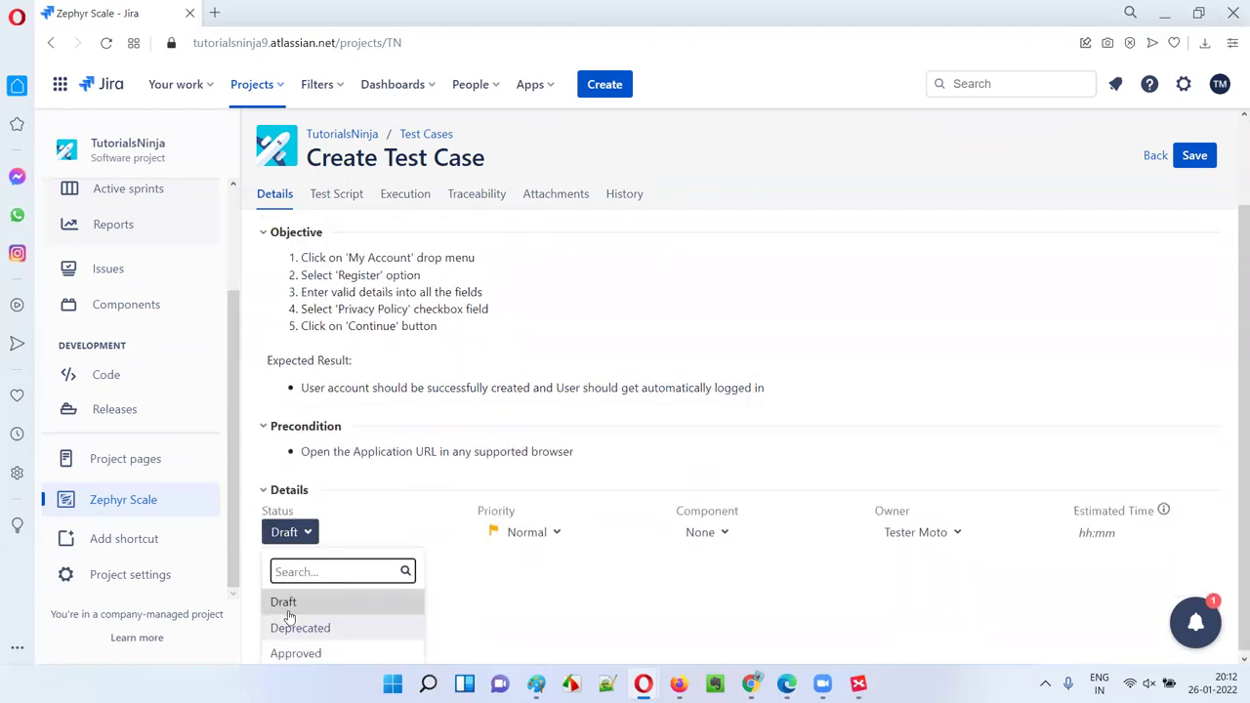
click(497, 642)
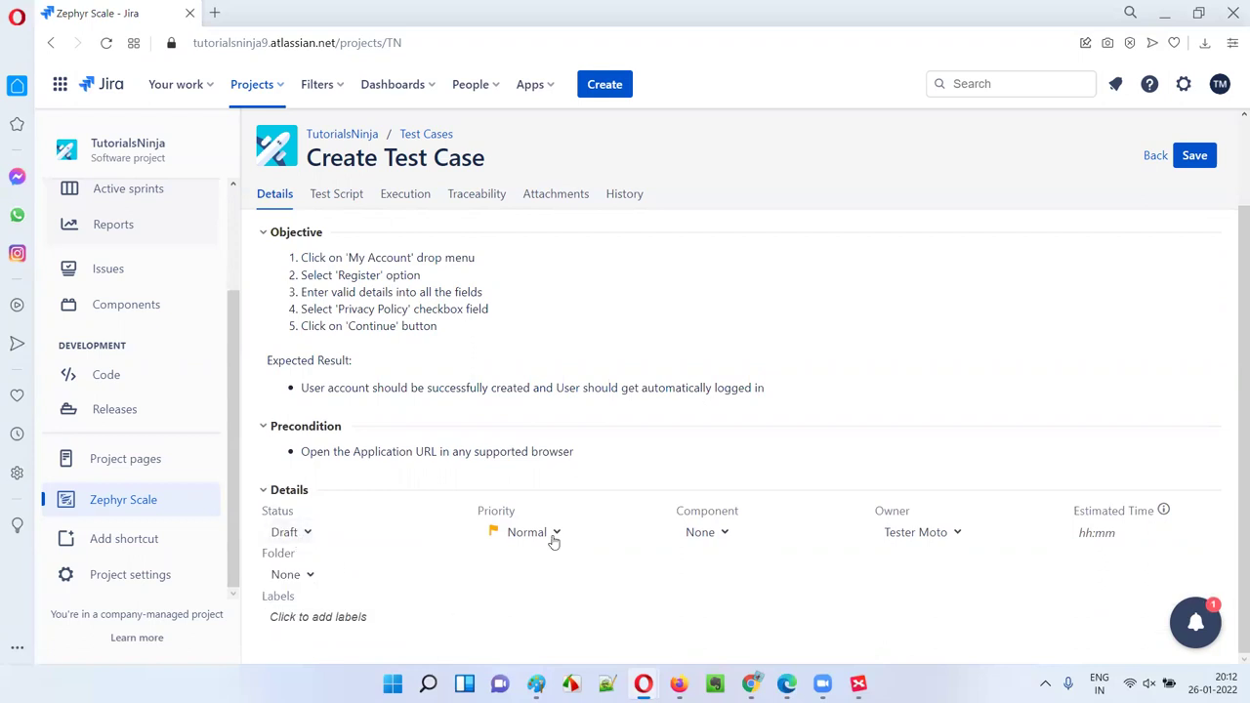
click(315, 536)
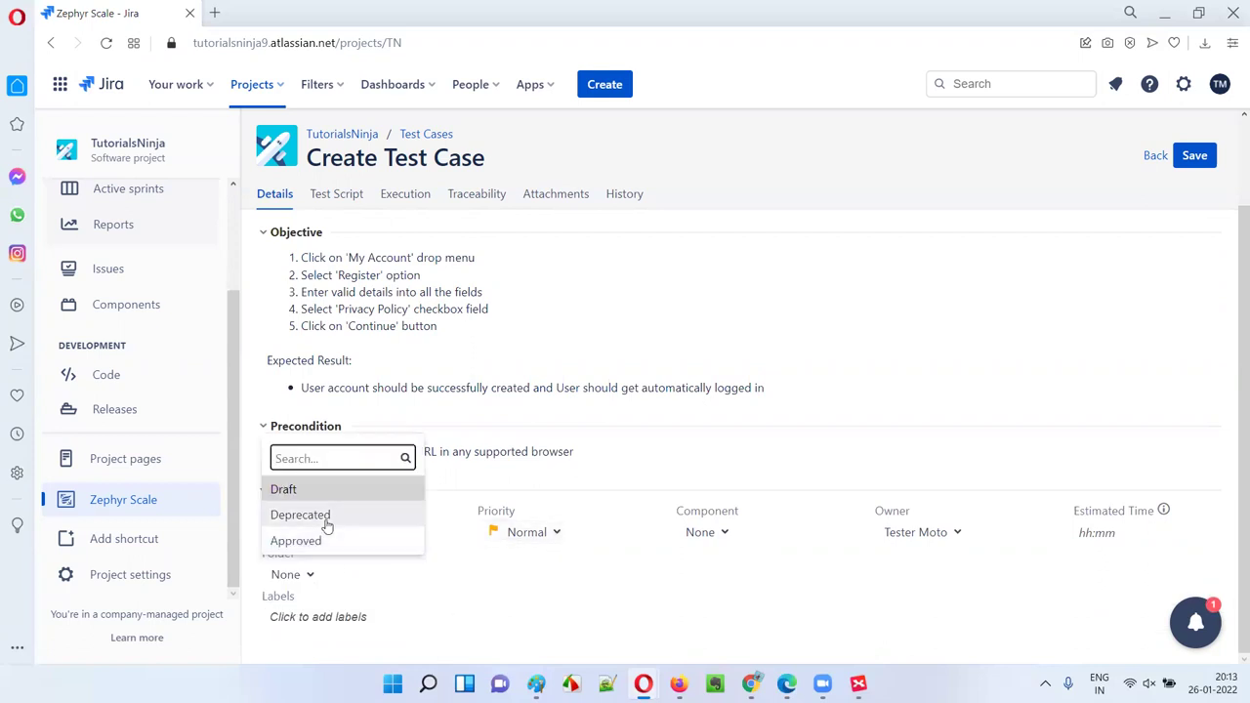
click(563, 577)
click(555, 537)
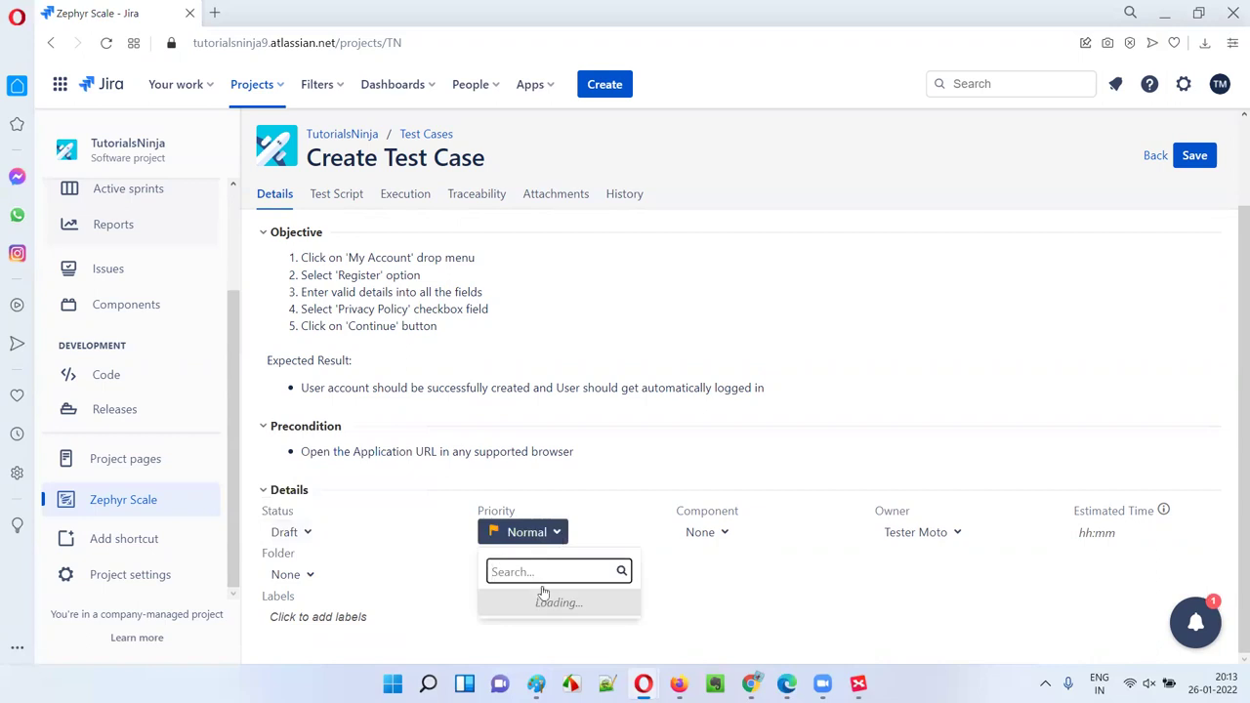
click(541, 604)
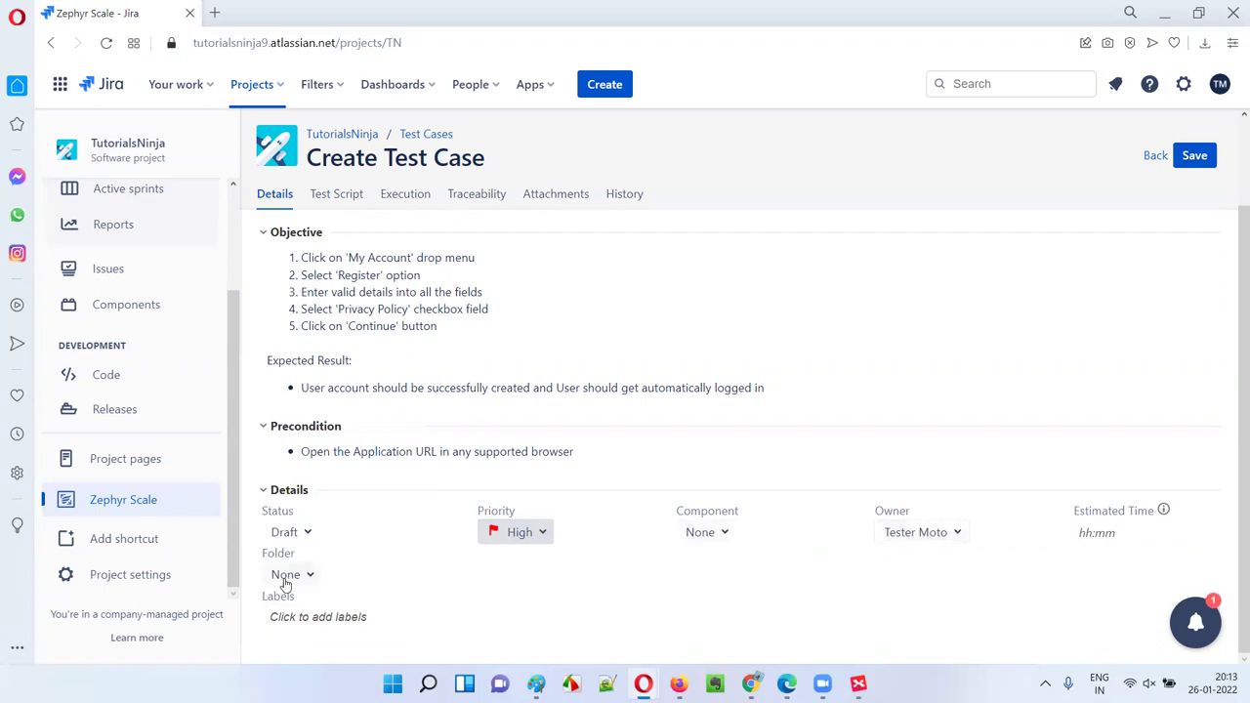
click(363, 621)
text(Re)
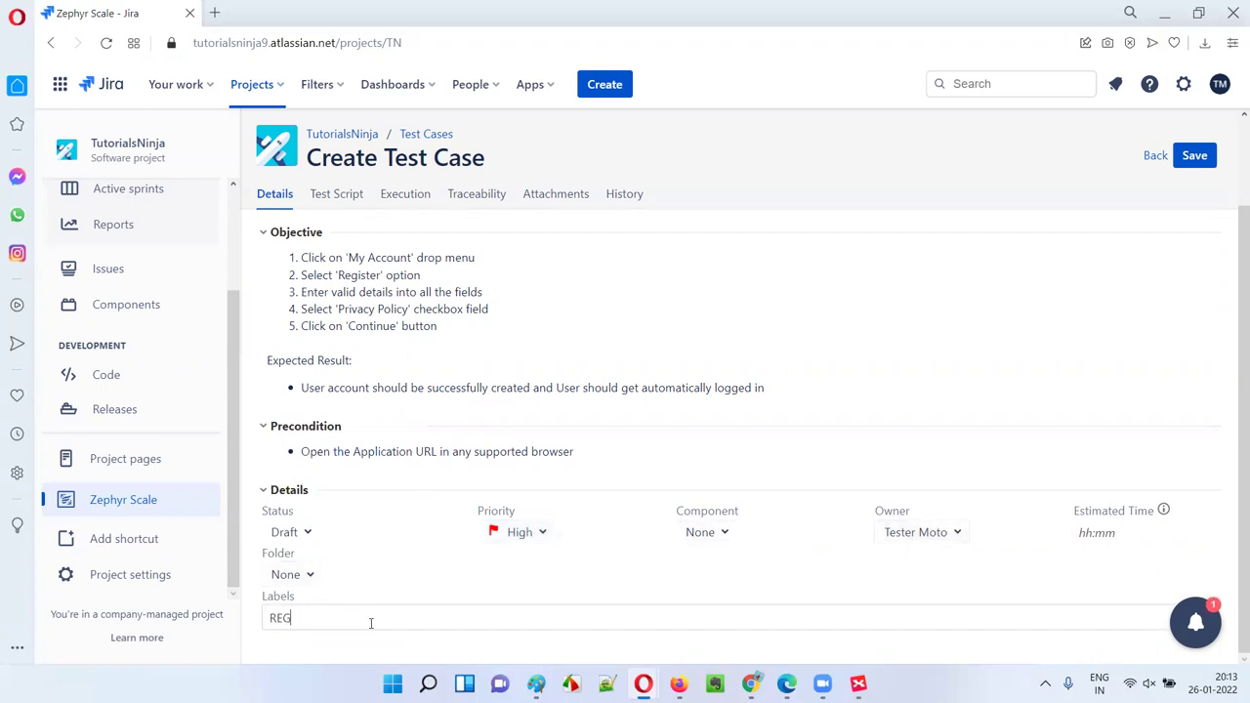
click(317, 652)
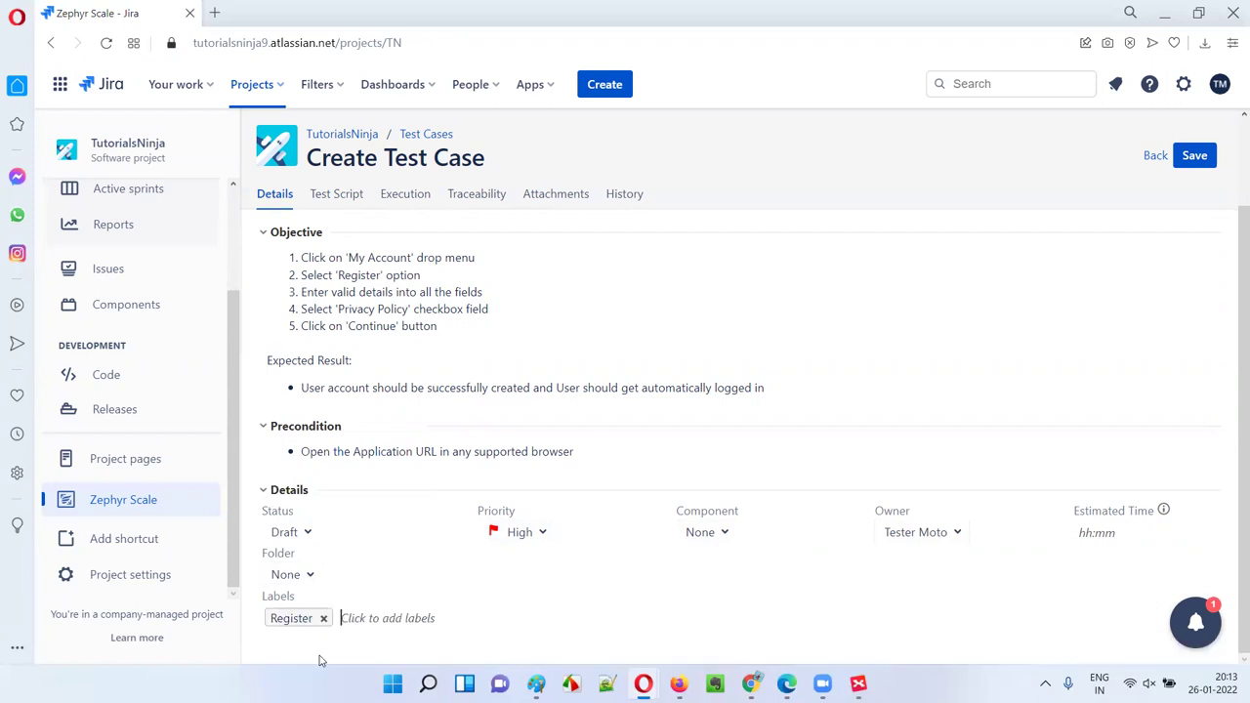
click(1194, 158)
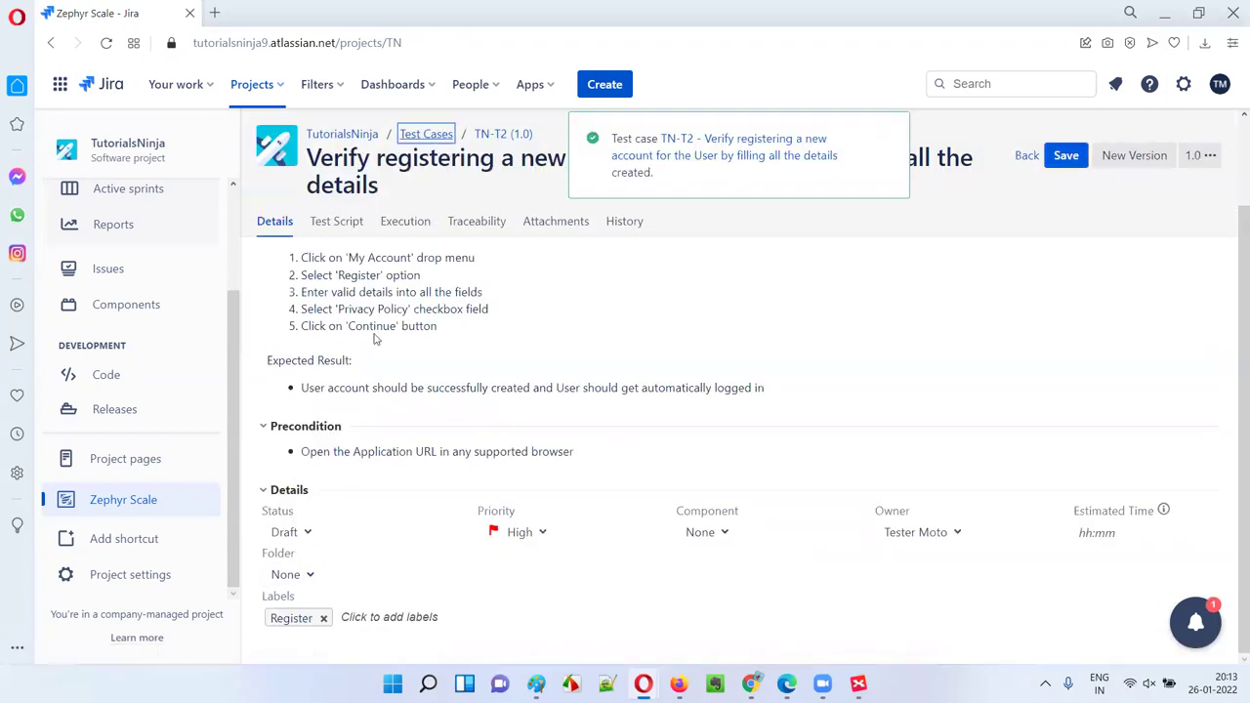
Step: Start another new test case, beginning its name 'Verify registering an acco'
click(426, 134)
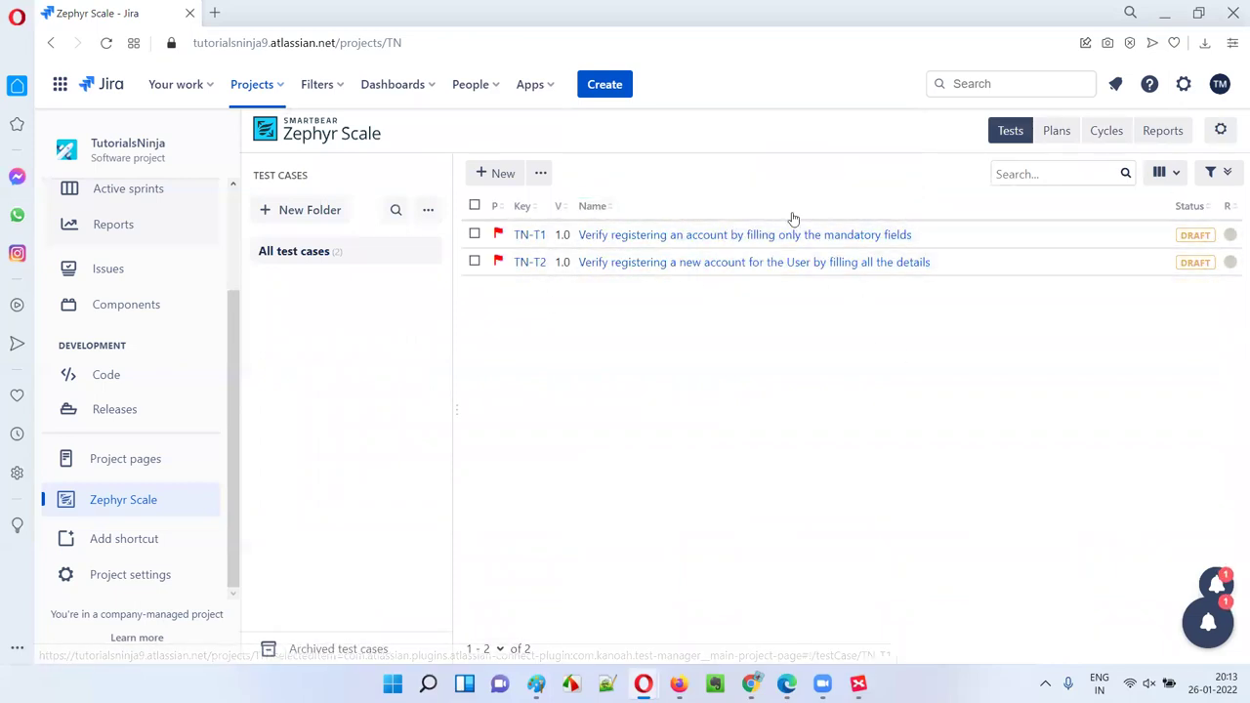
double_click(503, 173)
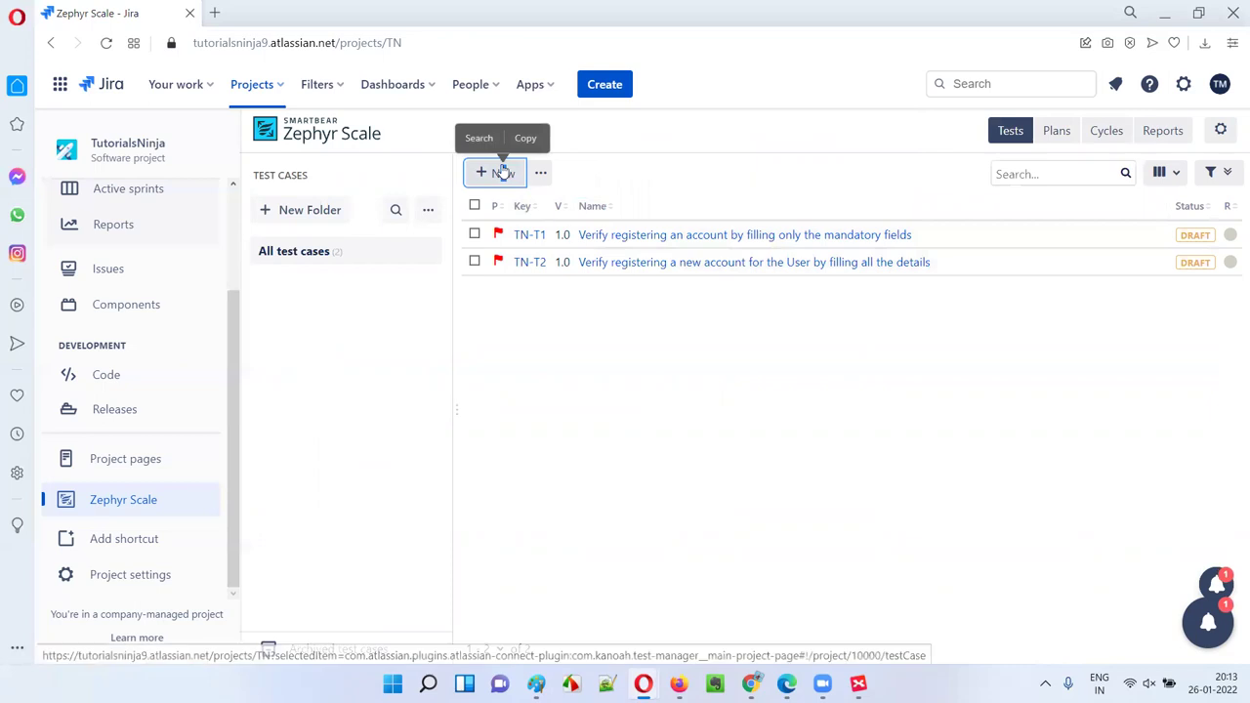
click(502, 173)
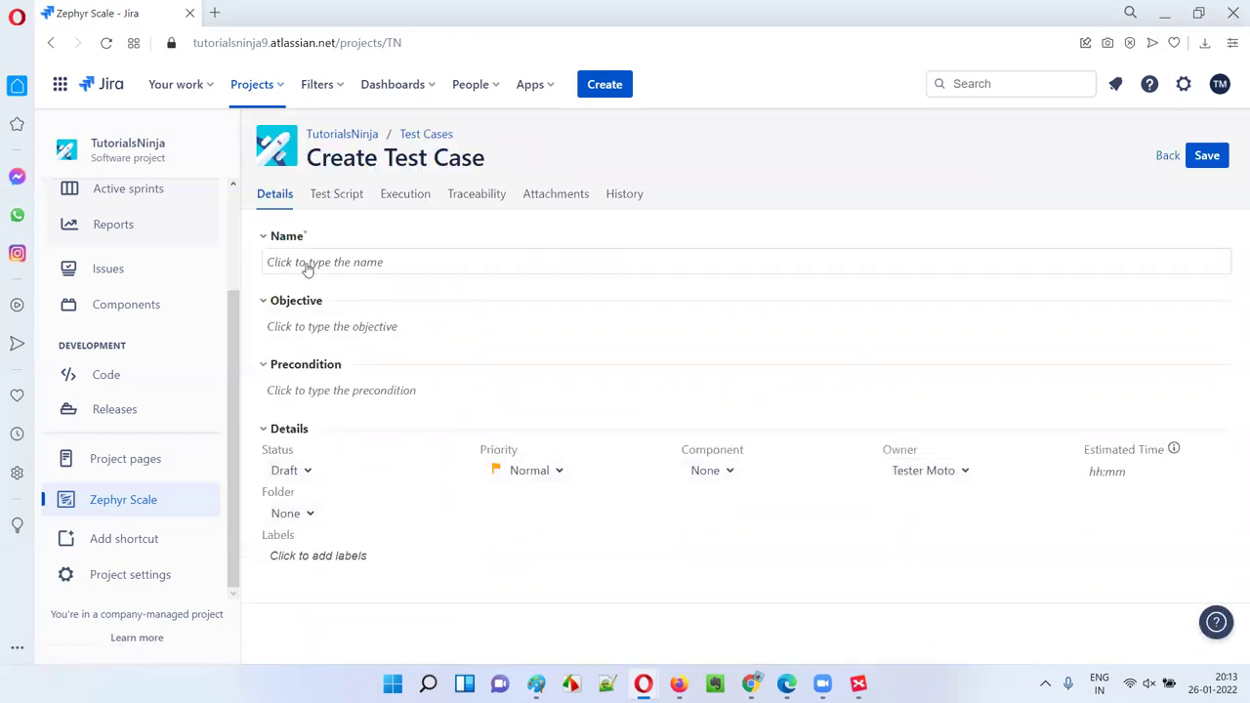
click(313, 264)
text(Verify )
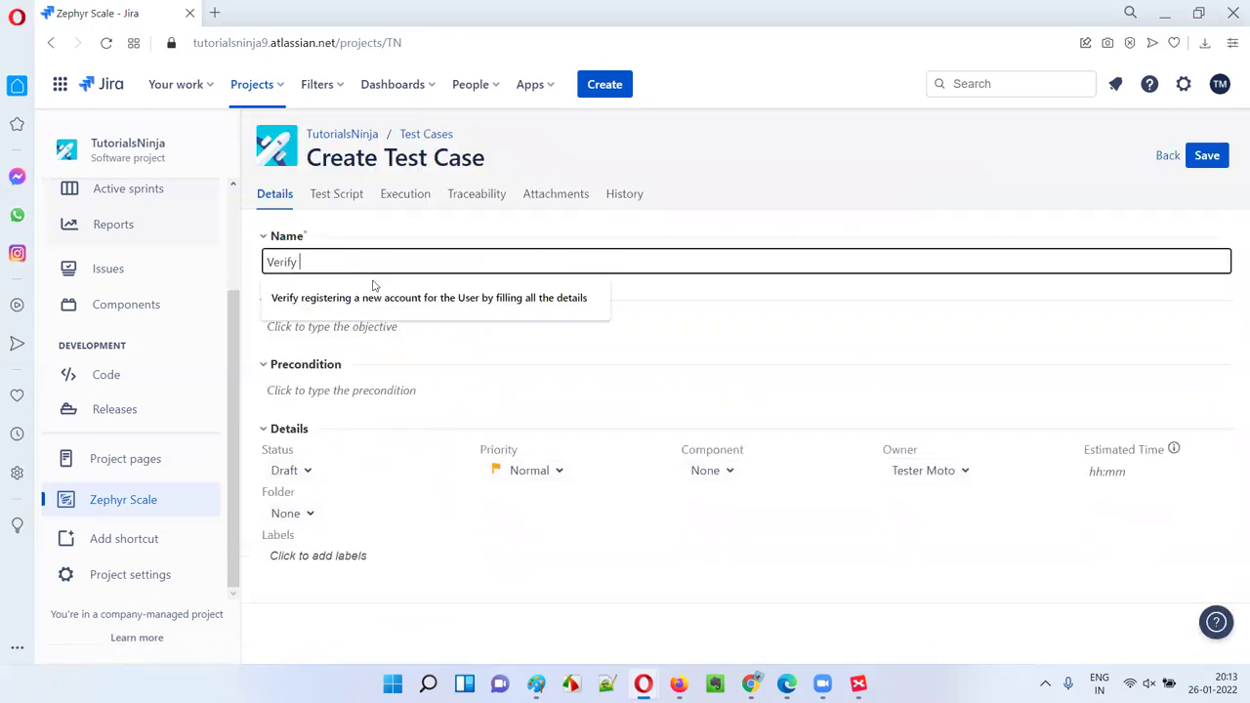
text(registering an account by not filling any fields)
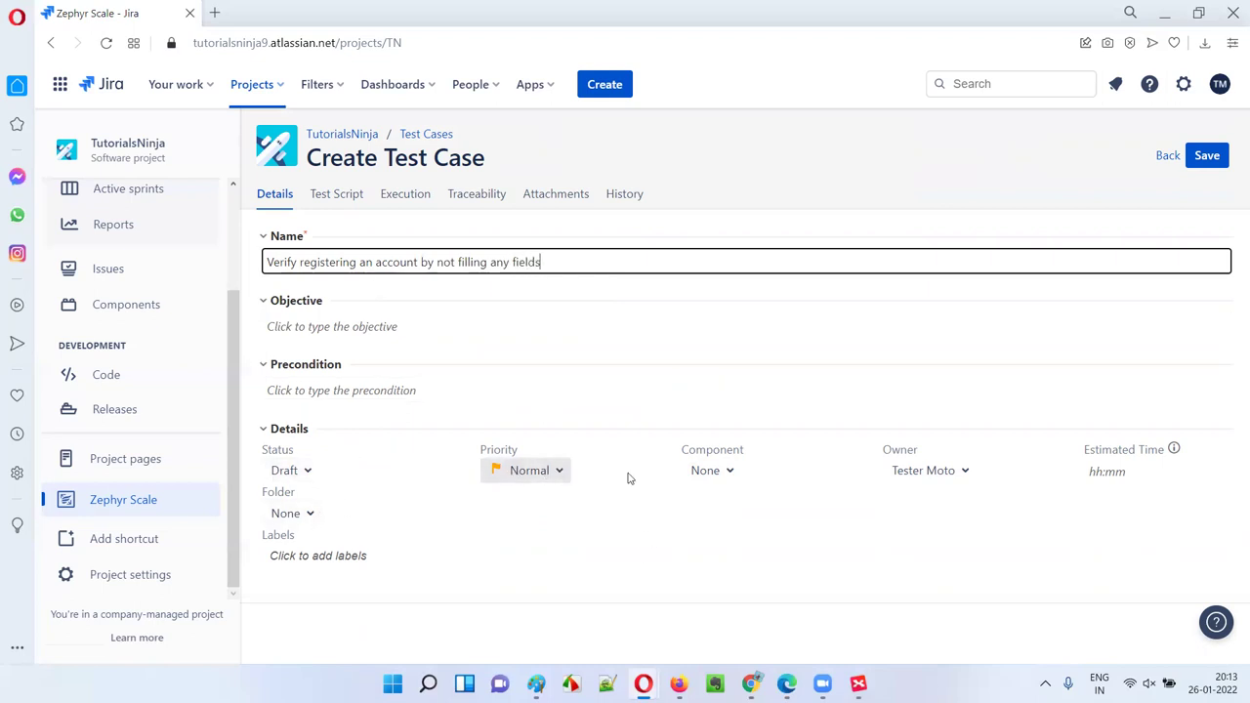
Step: Label TN-T3 'Register', save it, and open a blank new test case form
click(362, 560)
text(Register)
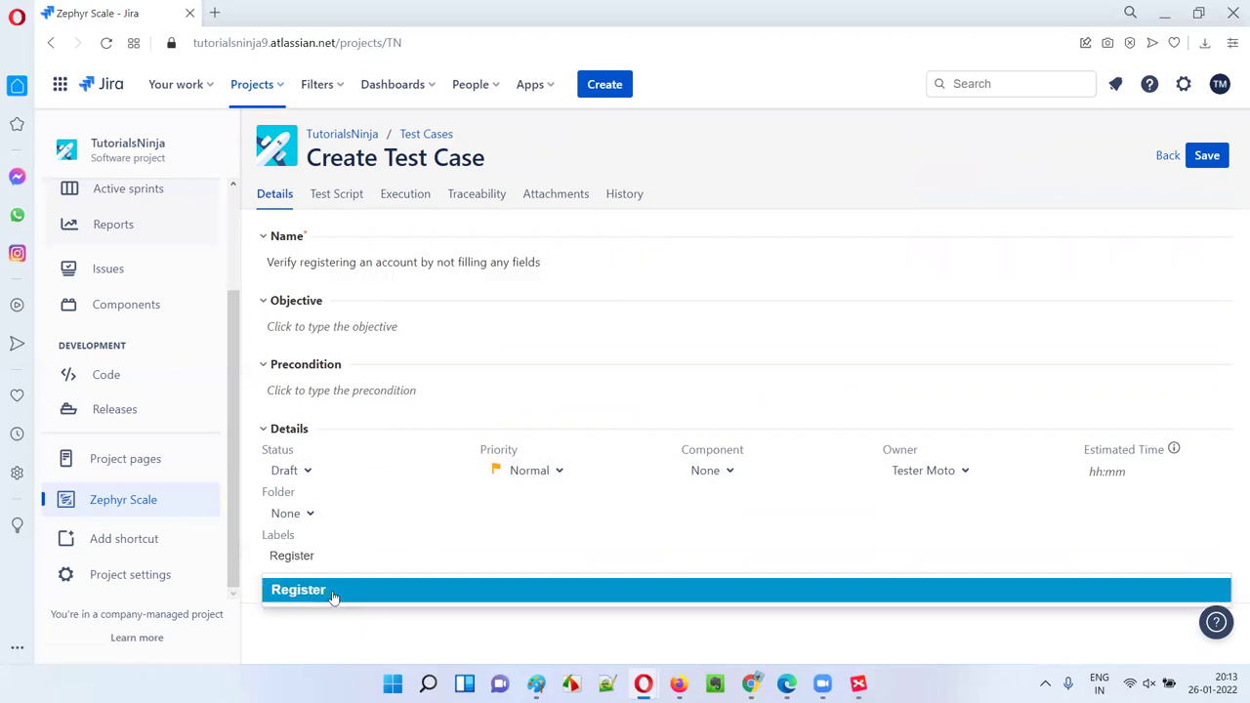
click(335, 593)
click(1213, 167)
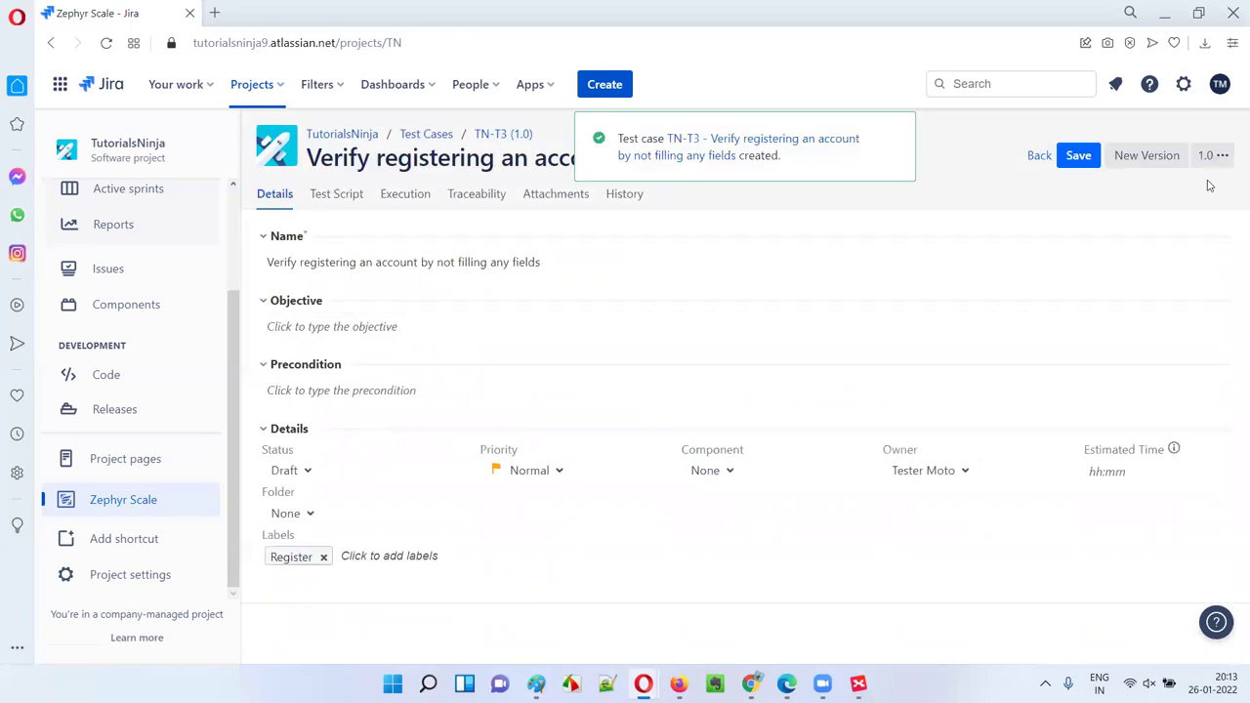
click(418, 135)
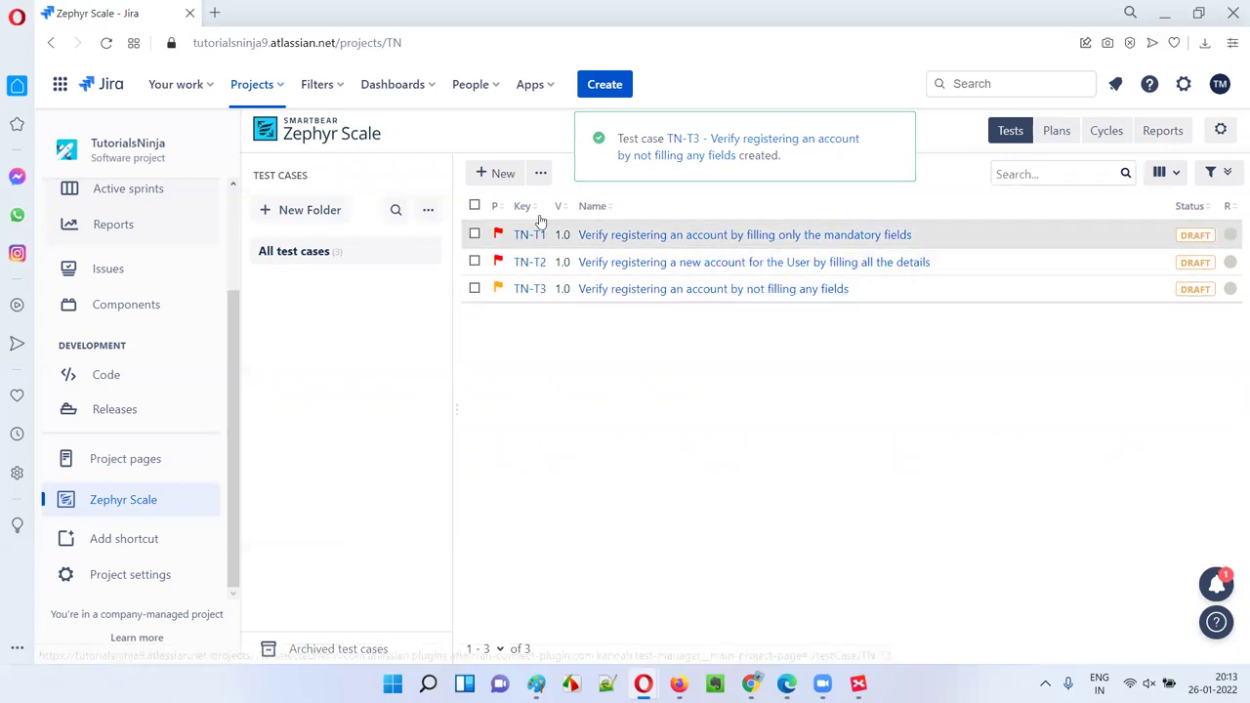
click(503, 173)
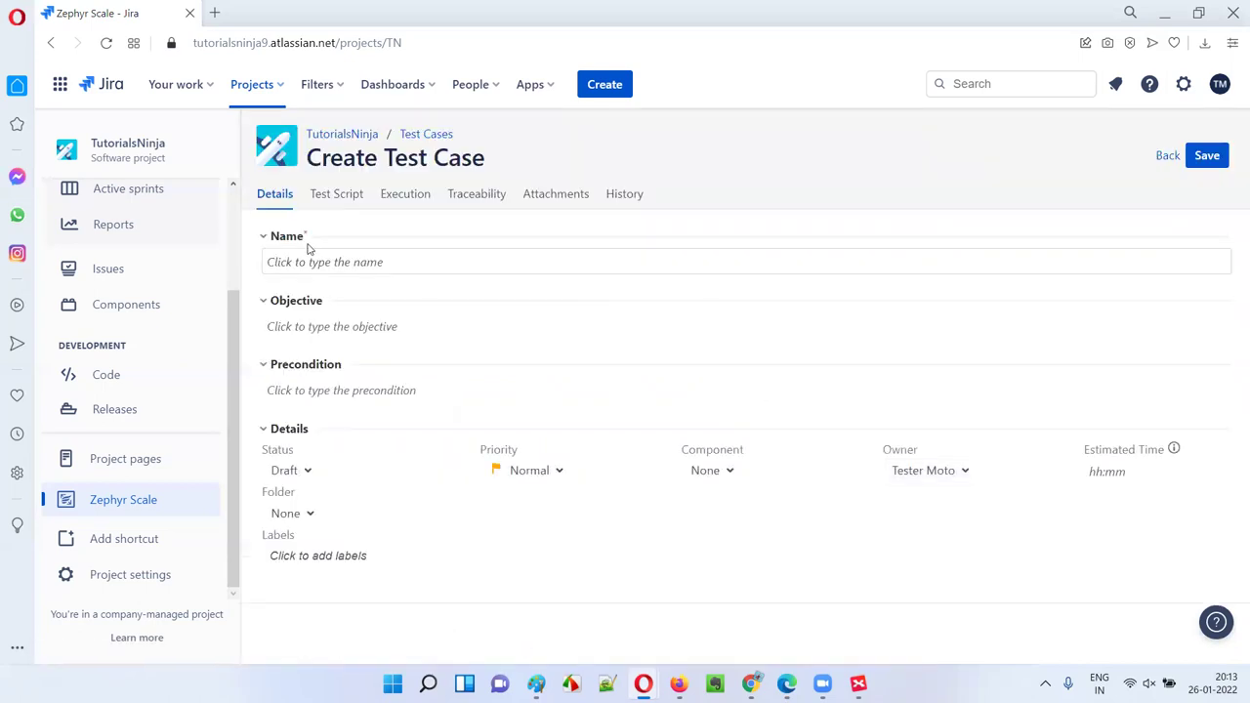
Step: Save TN-T4 'Verify registering a duplicate account by providing a duplicate email address' labelled Register
click(305, 258)
text(Verify registering a)
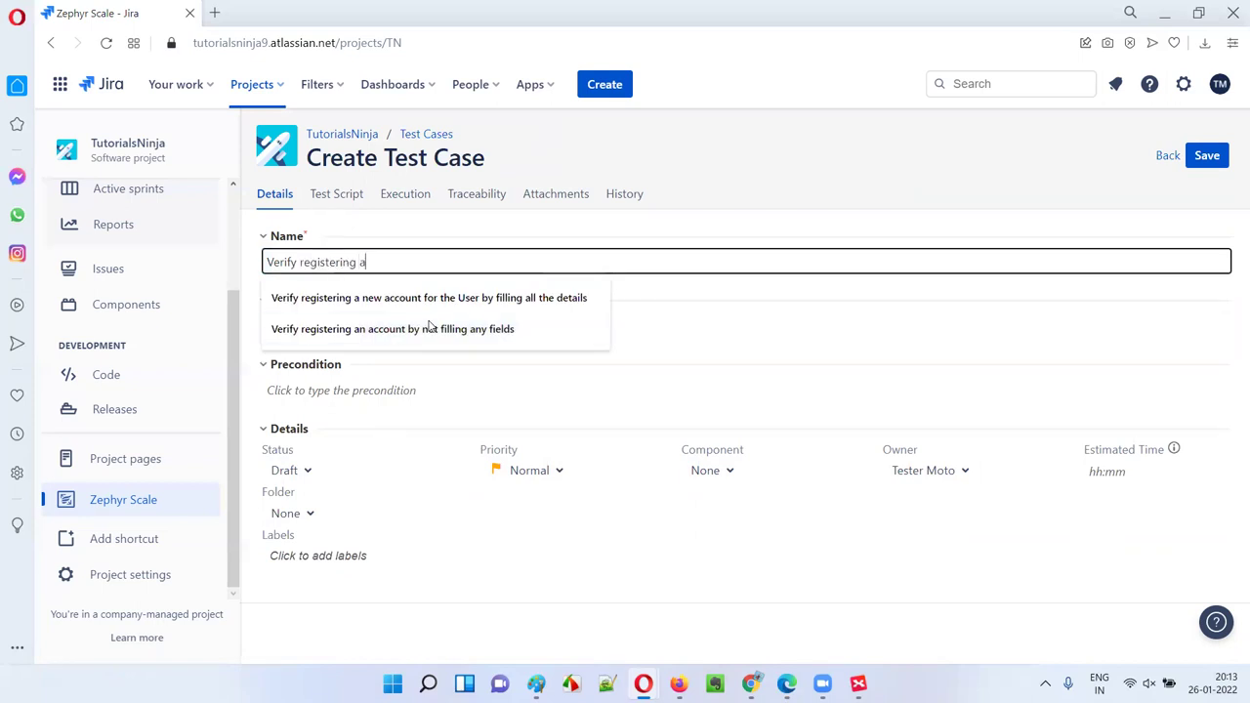
text( duplicate)
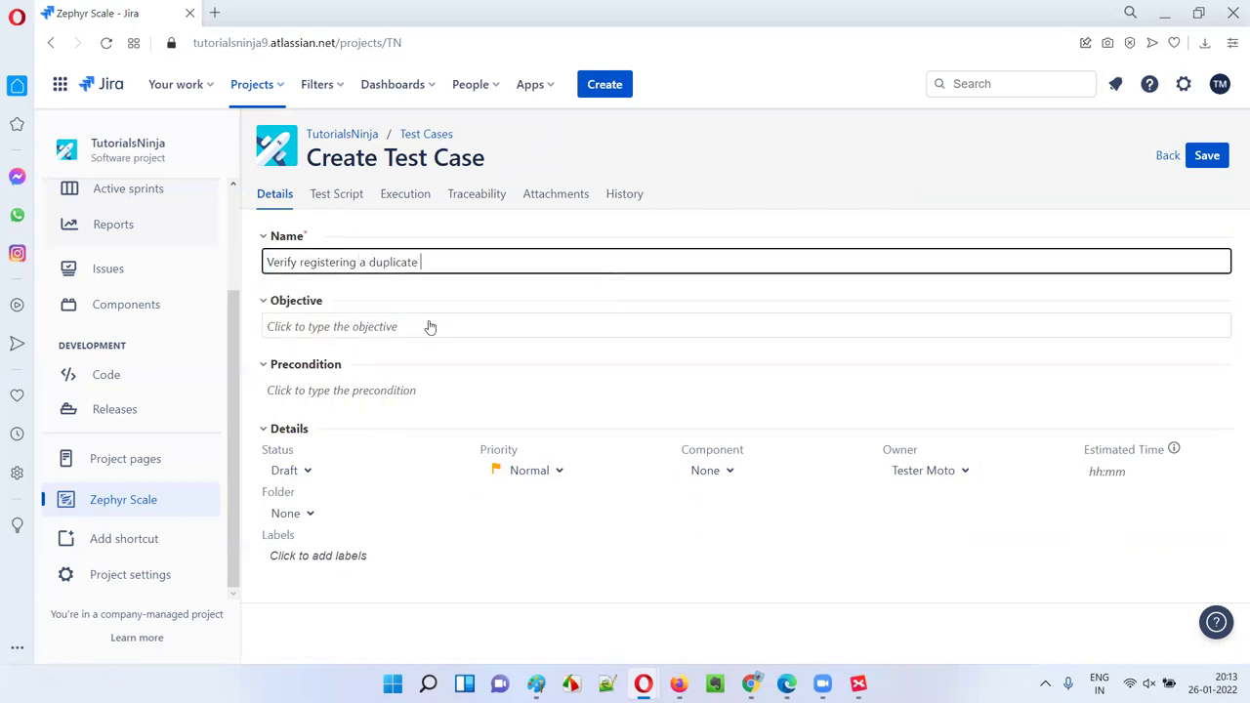
text( account by providing a duplicate email address)
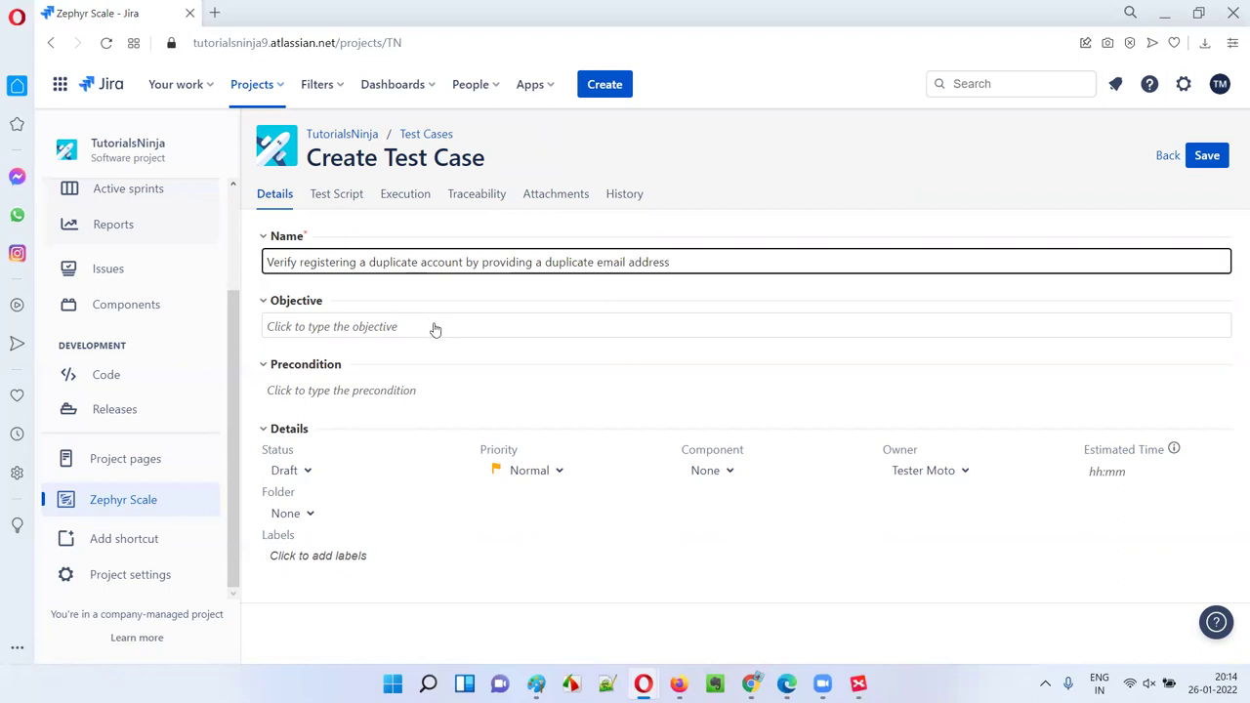
click(751, 241)
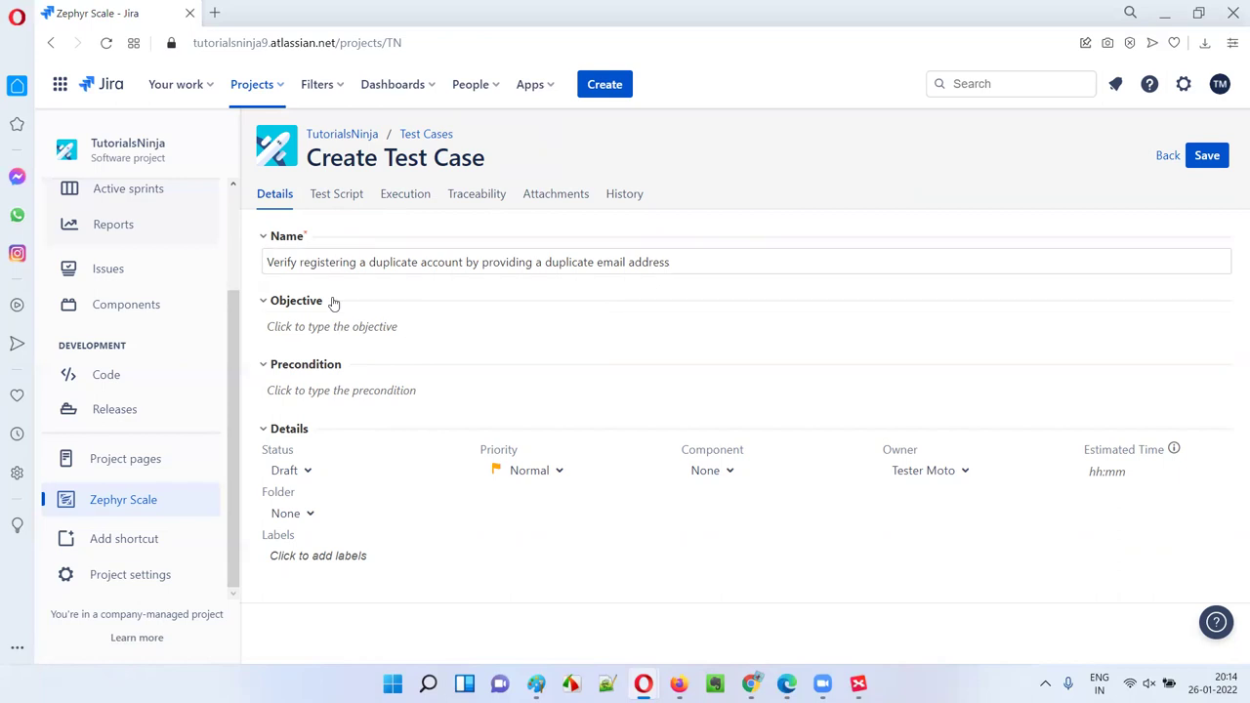
click(322, 555)
text(Regist)
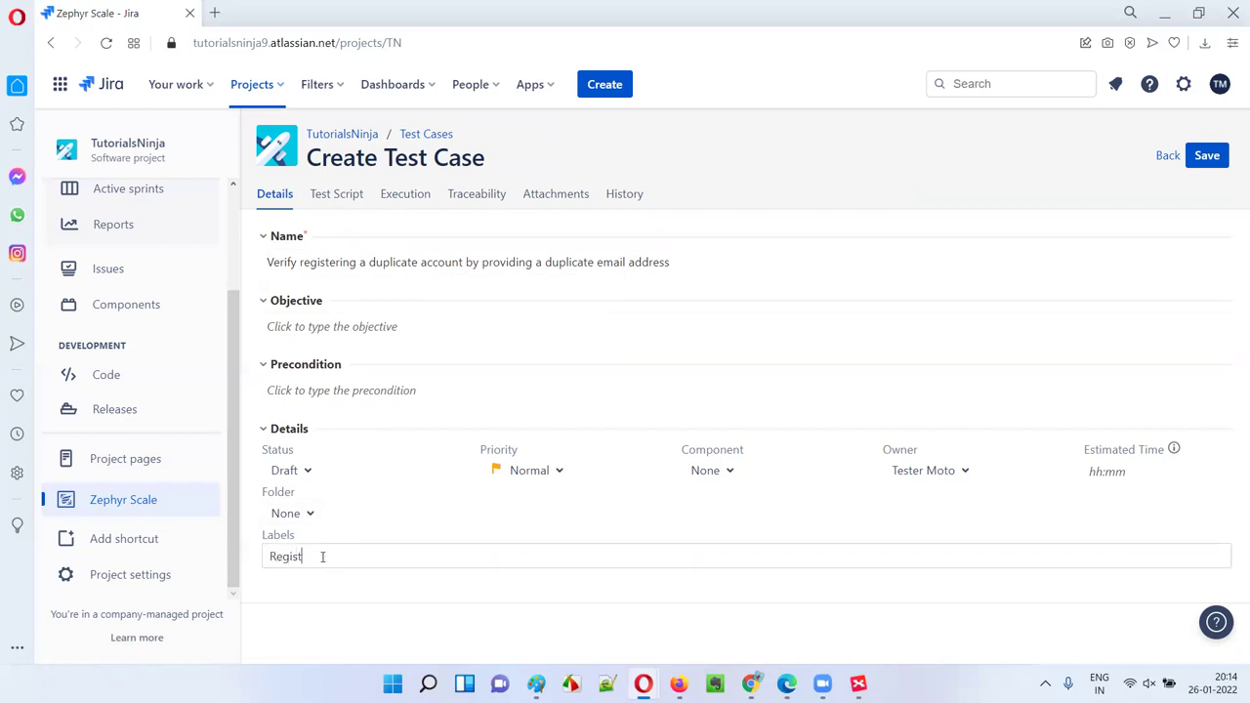
text(er)
click(335, 592)
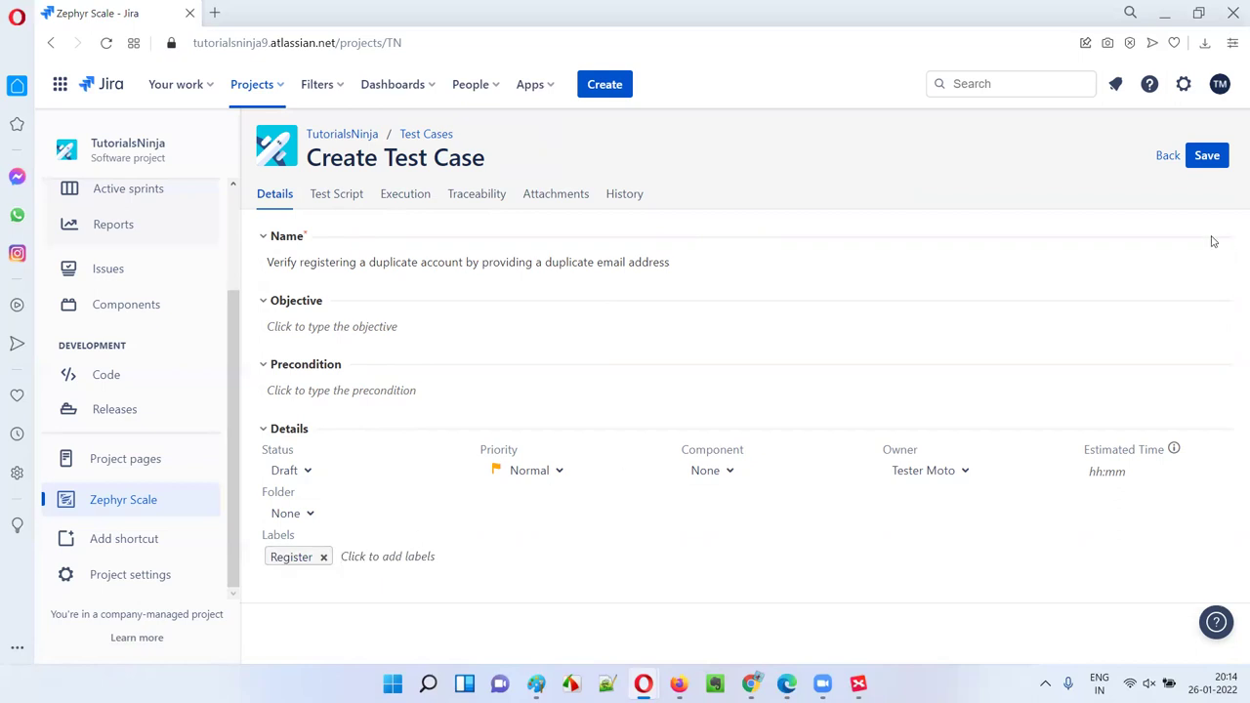
click(1205, 165)
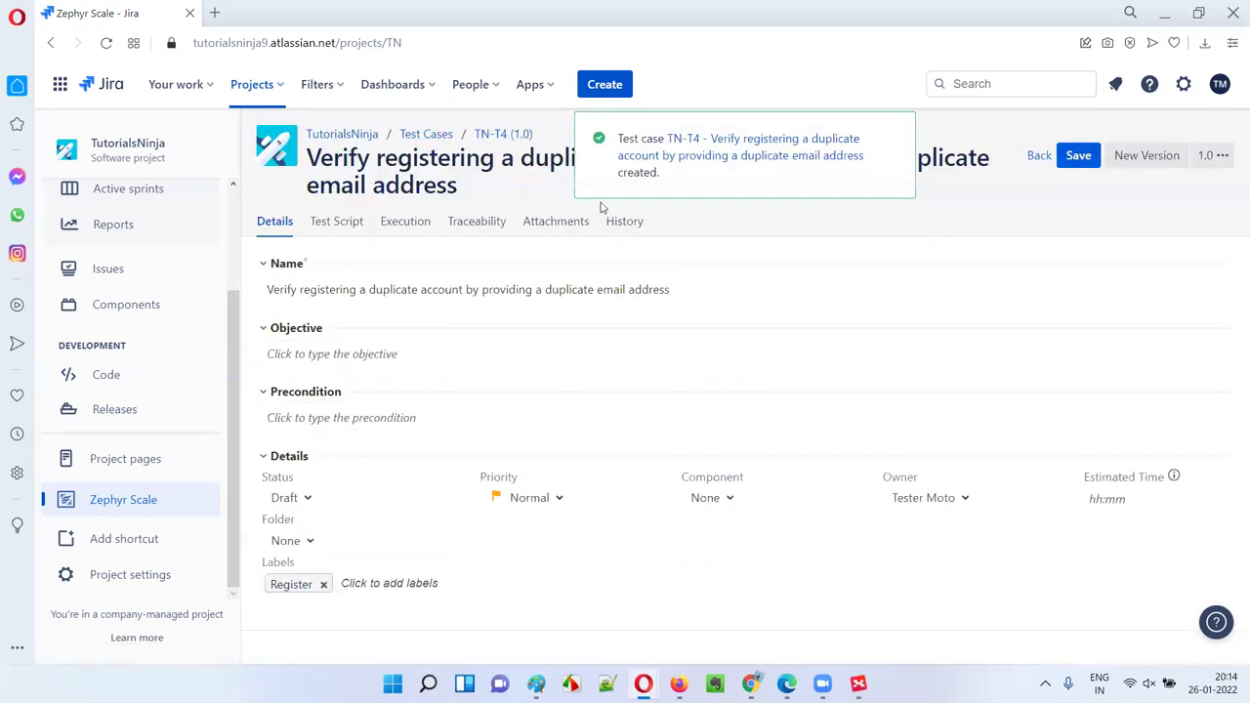
click(427, 135)
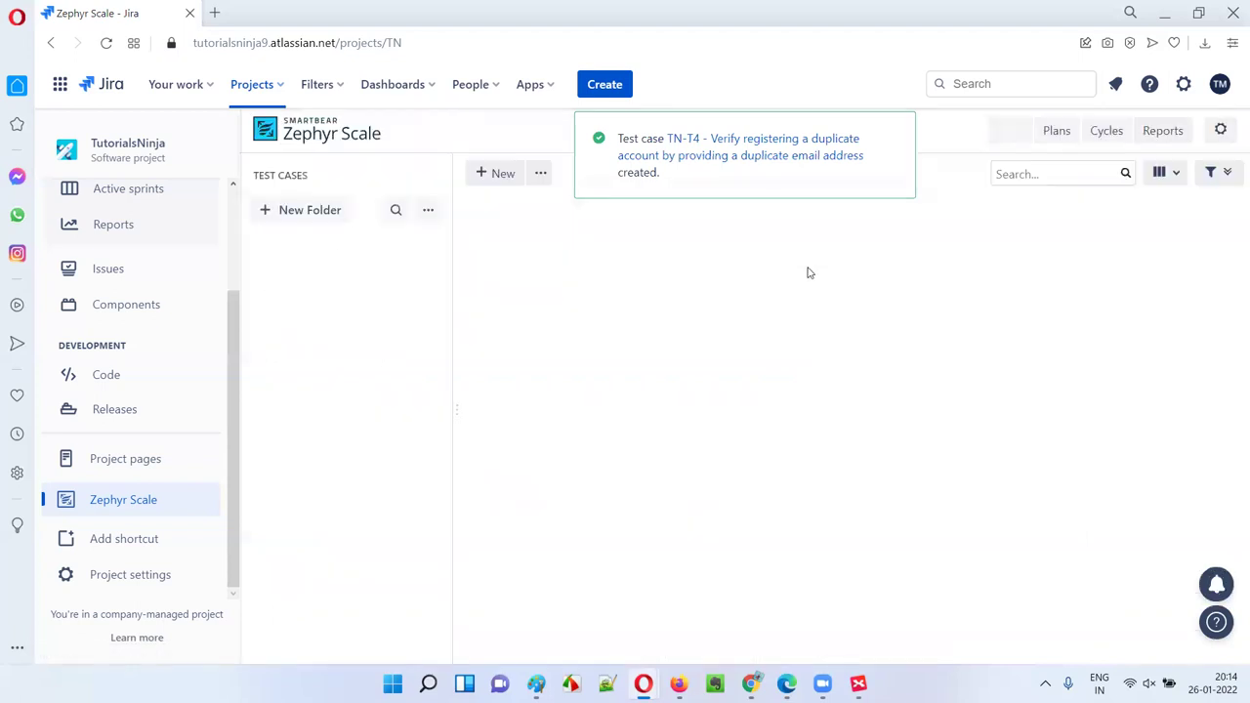
Step: Save TN-T5 'Verify registering an account by providing an invalid telephone number' labelled Register
click(498, 173)
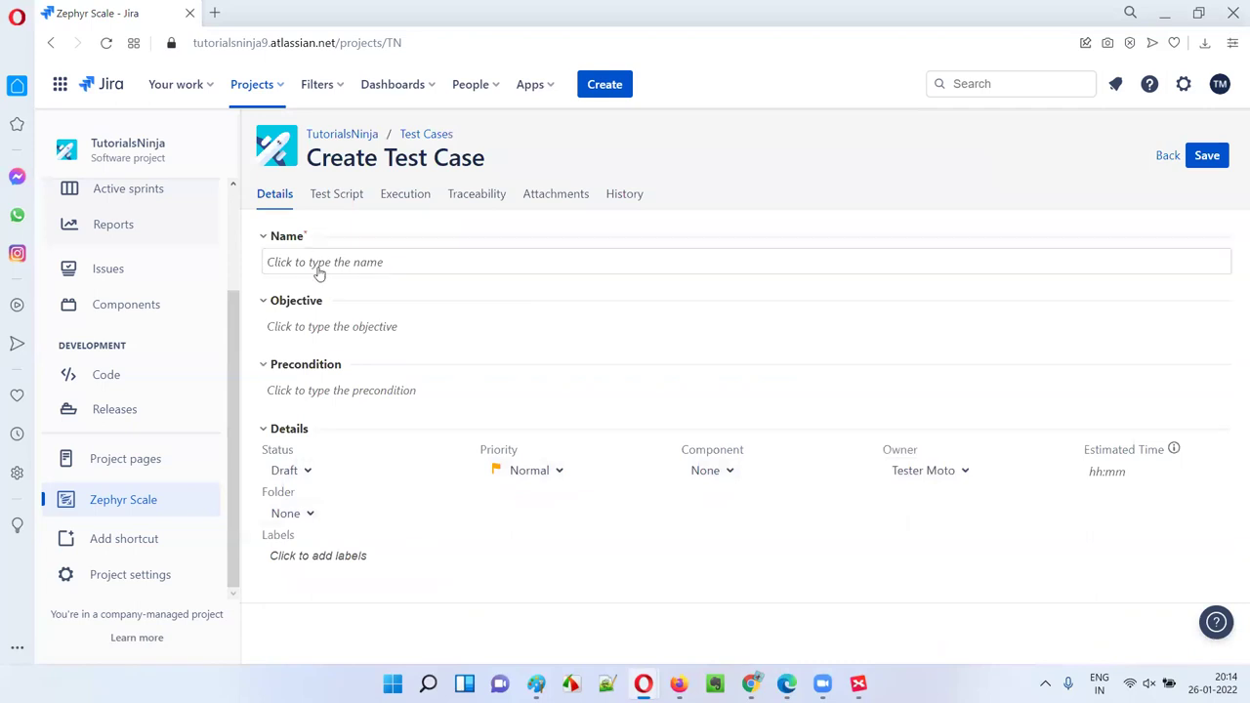
click(319, 265)
text(Verify creating an acc)
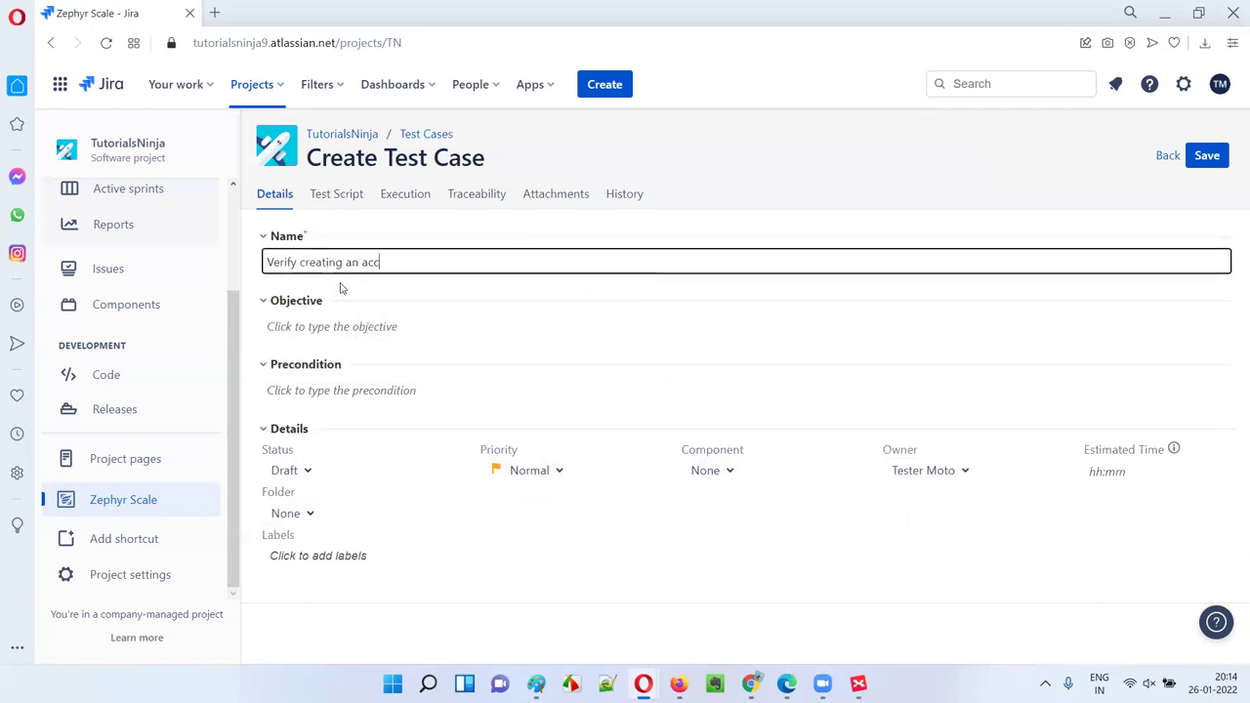
text(ount)
key(BackSpace)
key(BackSpace)
key(BackSpace)
key(BackSpace)
key(BackSpace)
key(BackSpace)
key(BackSpace)
key(BackSpace)
key(BackSpace)
key(BackSpace)
key(BackSpace)
key(BackSpace)
key(BackSpace)
key(BackSpace)
key(BackSpace)
key(BackSpace)
key(BackSpace)
key(BackSpace)
key(BackSpace)
text(rify registe)
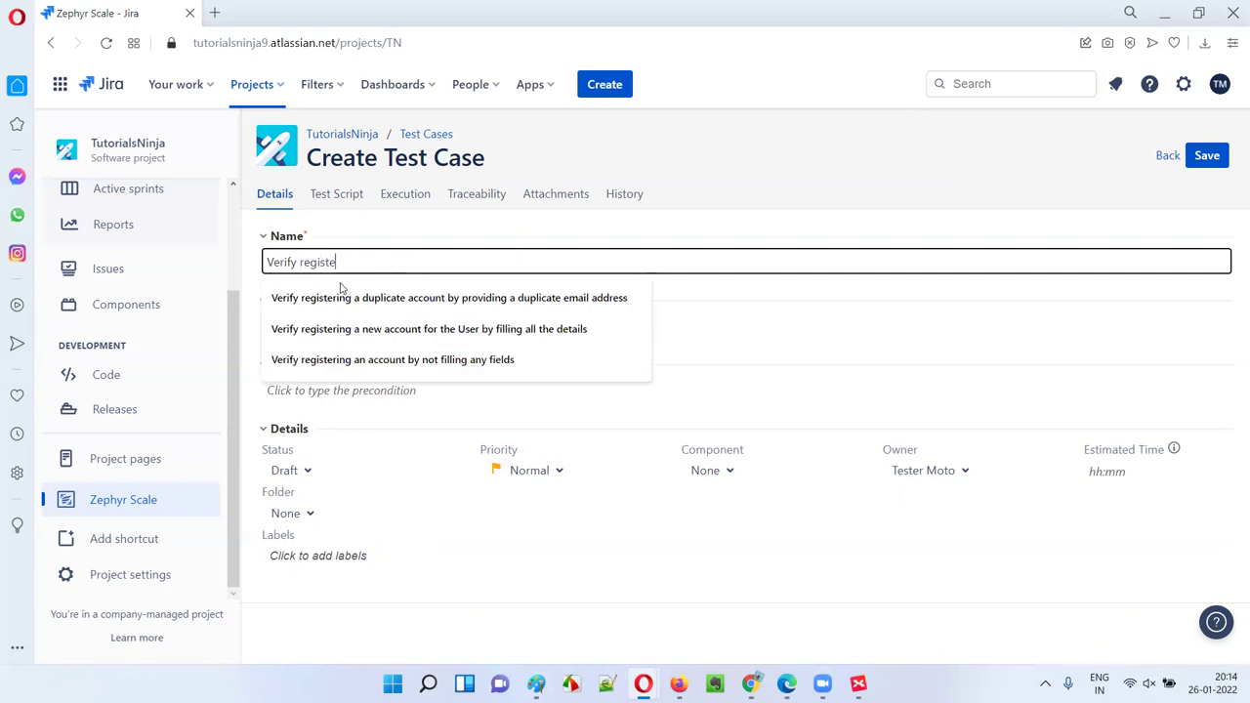
text(ring an account by )
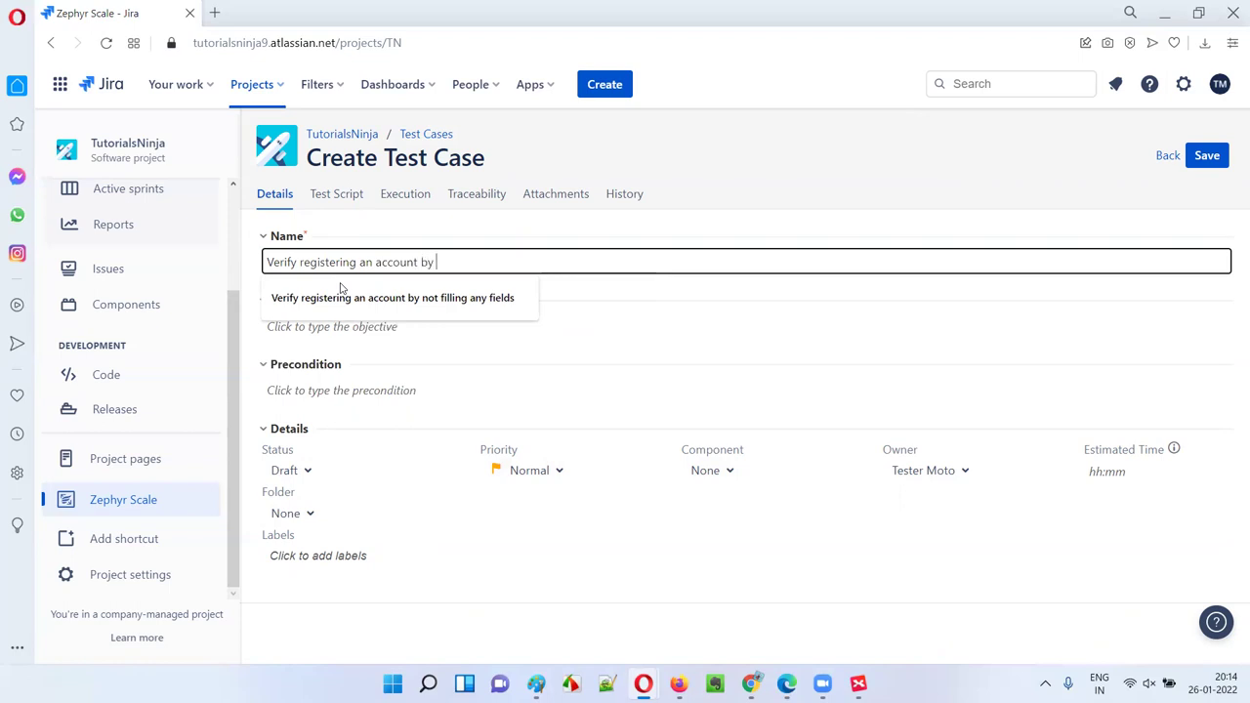
text(providing an)
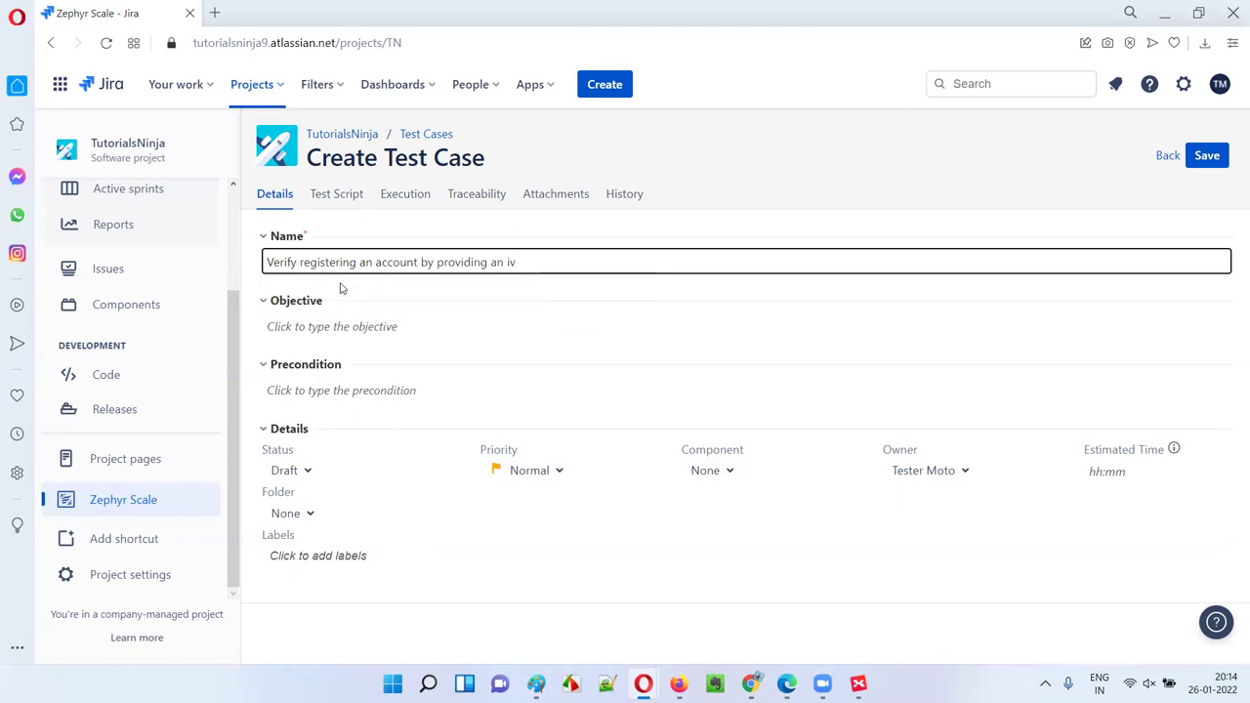
text( invalid telephone number)
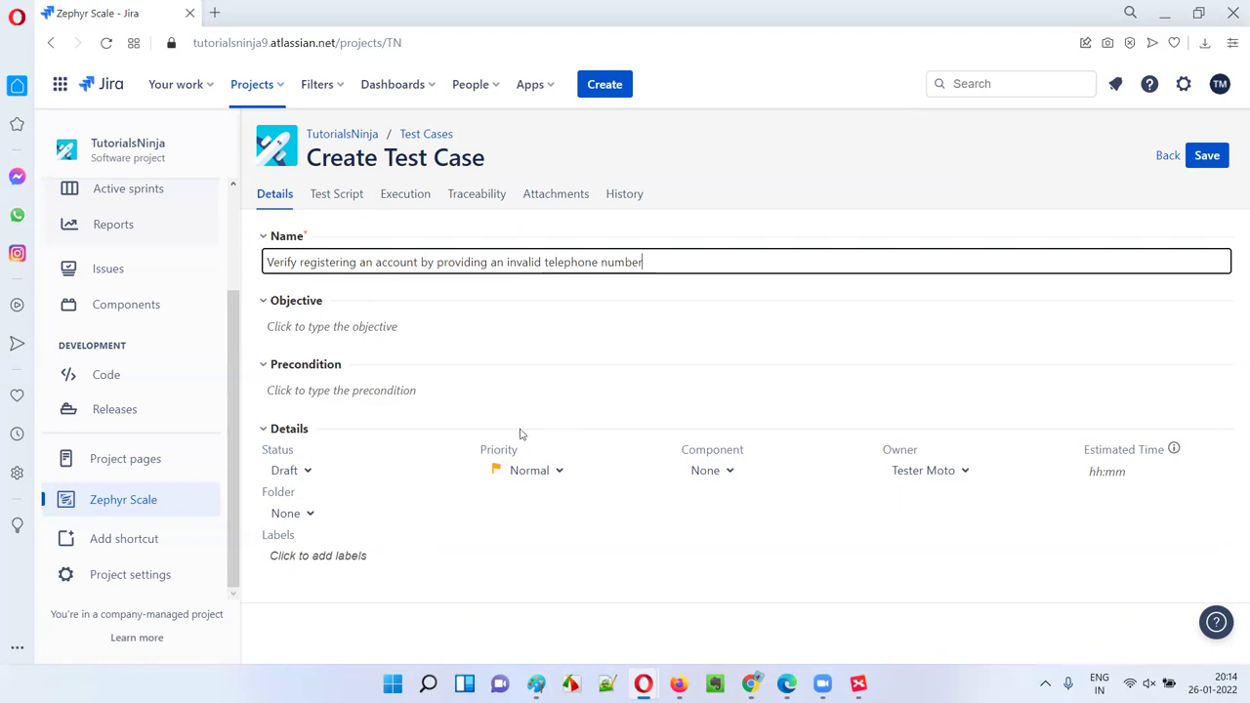
click(311, 556)
text(Register)
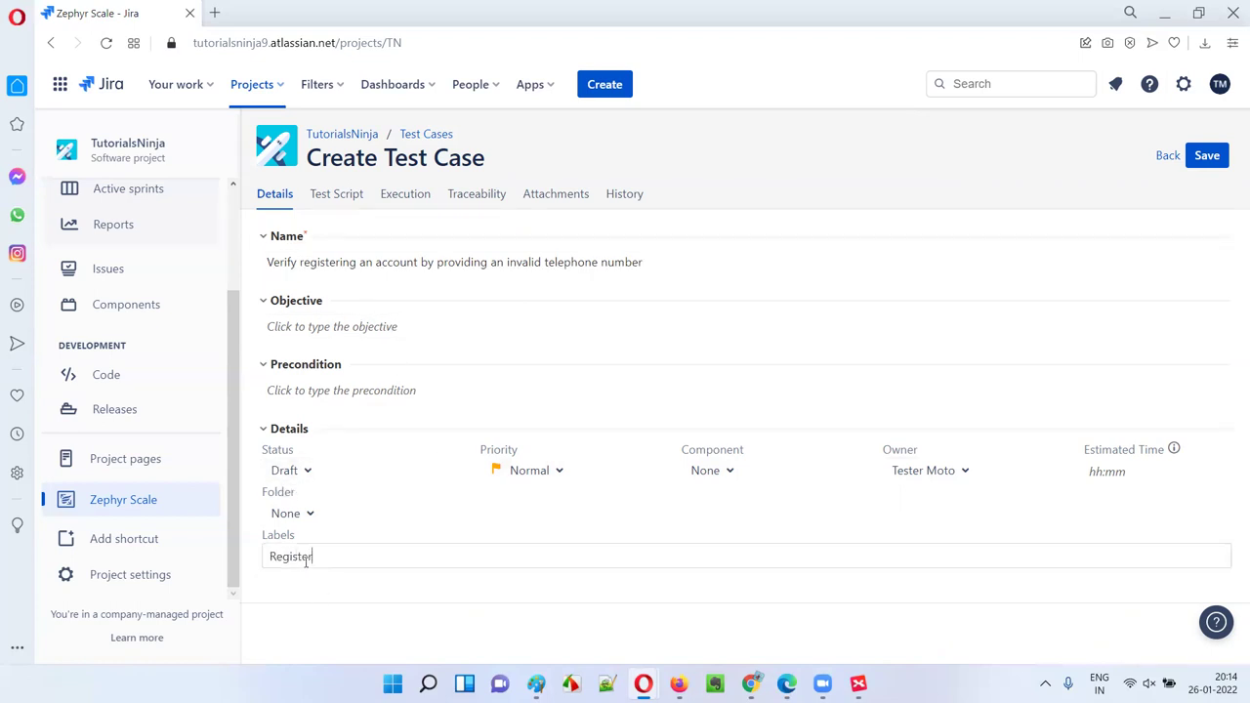
click(316, 594)
click(1207, 156)
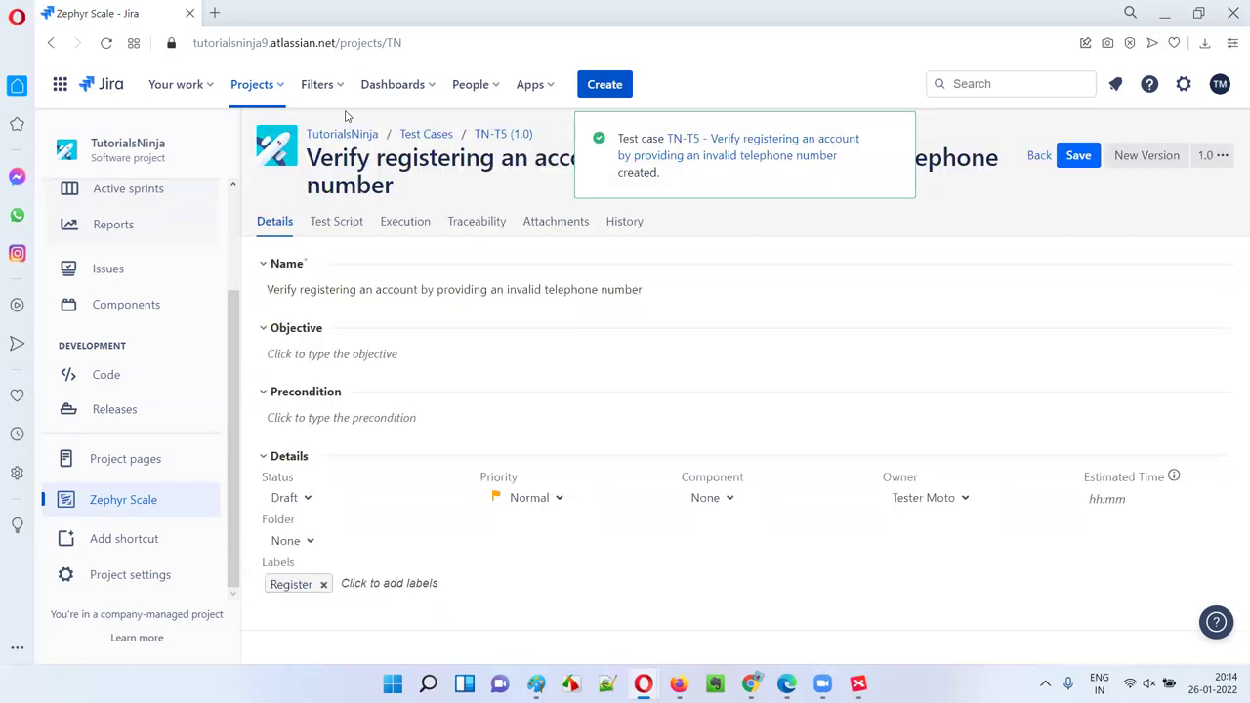
click(426, 134)
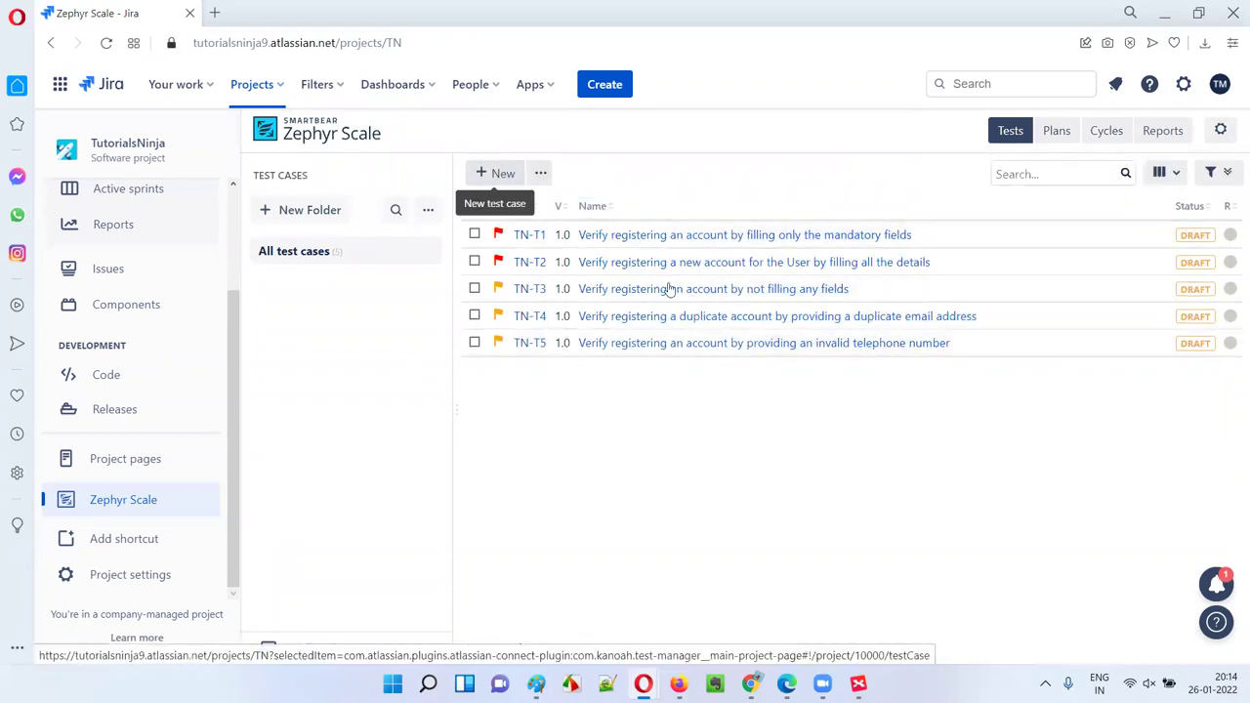
Step: Glance at the store's Register Account page, then start another new test case
click(750, 682)
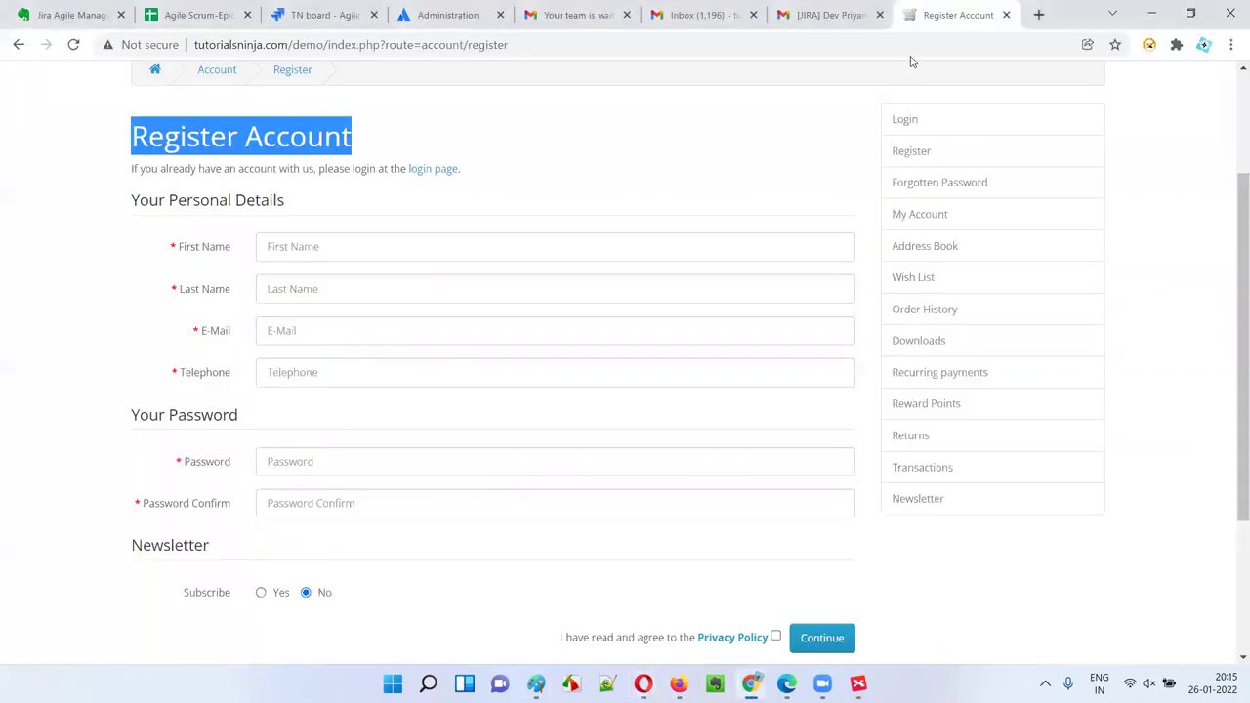
key(alt+Tab)
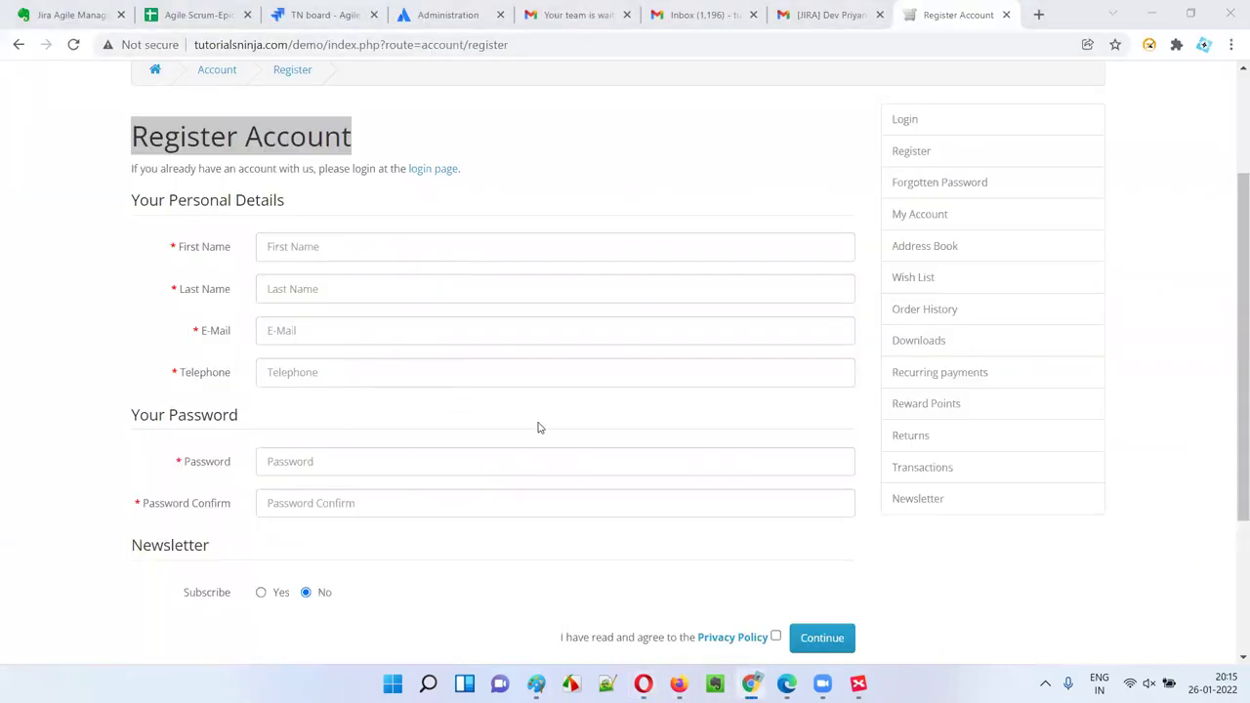
click(502, 176)
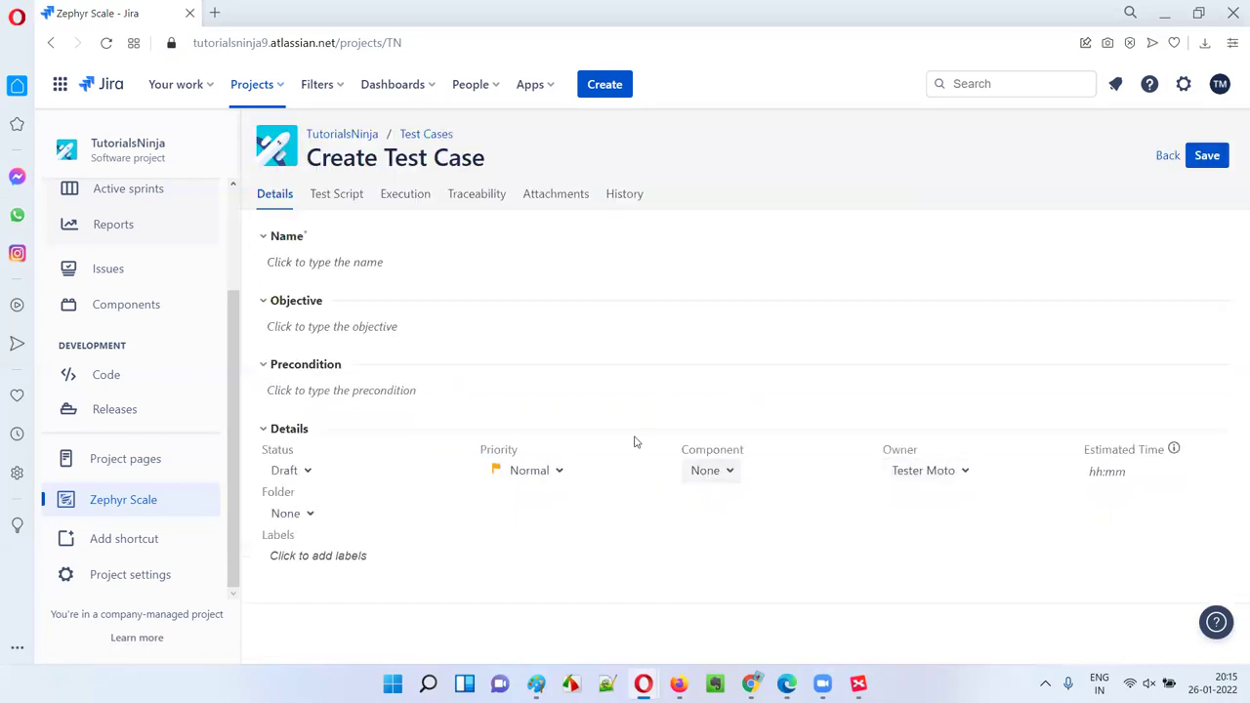
Step: Save TN-T6 'Verify registering an account by providing an invalid email address' labelled Register
click(379, 263)
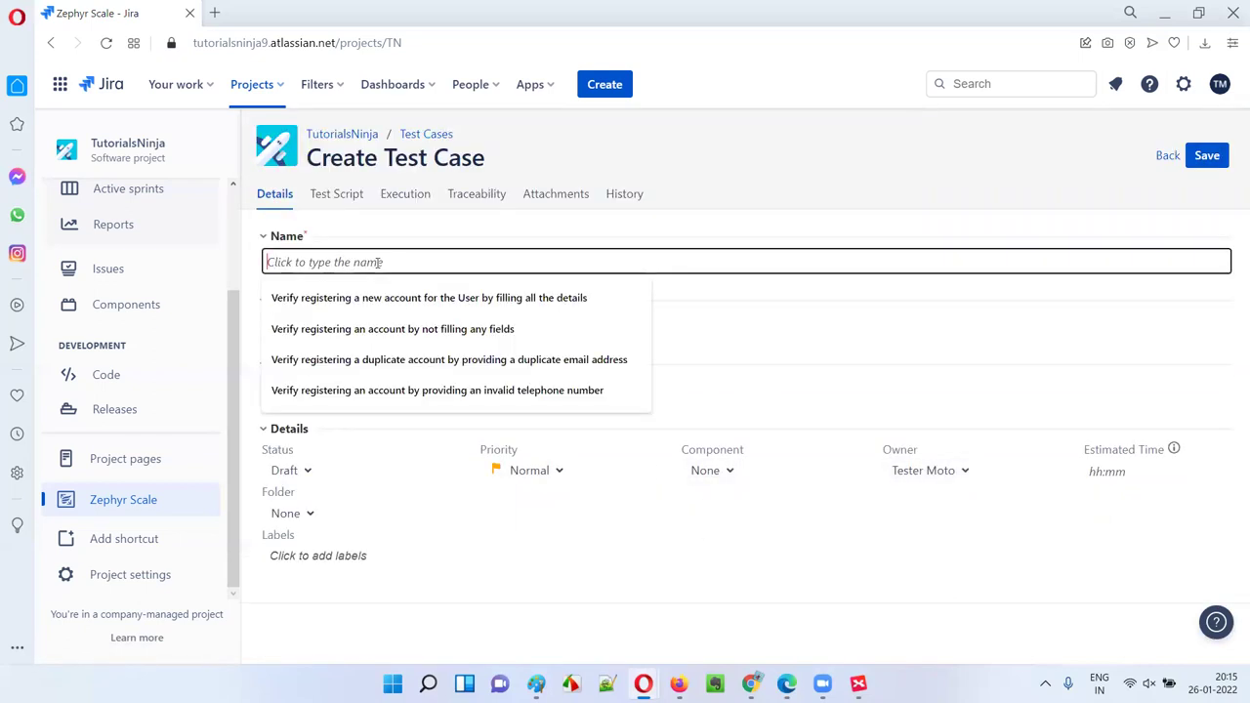
text(Verify)
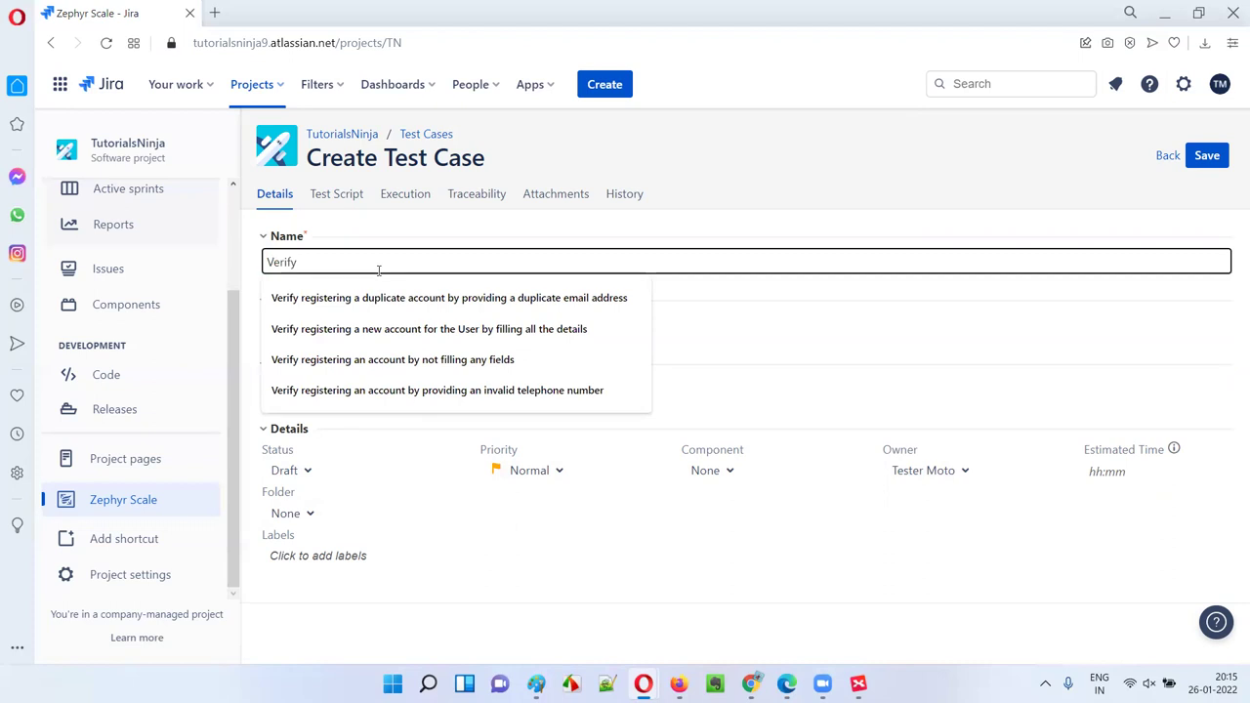
text( registering an accou)
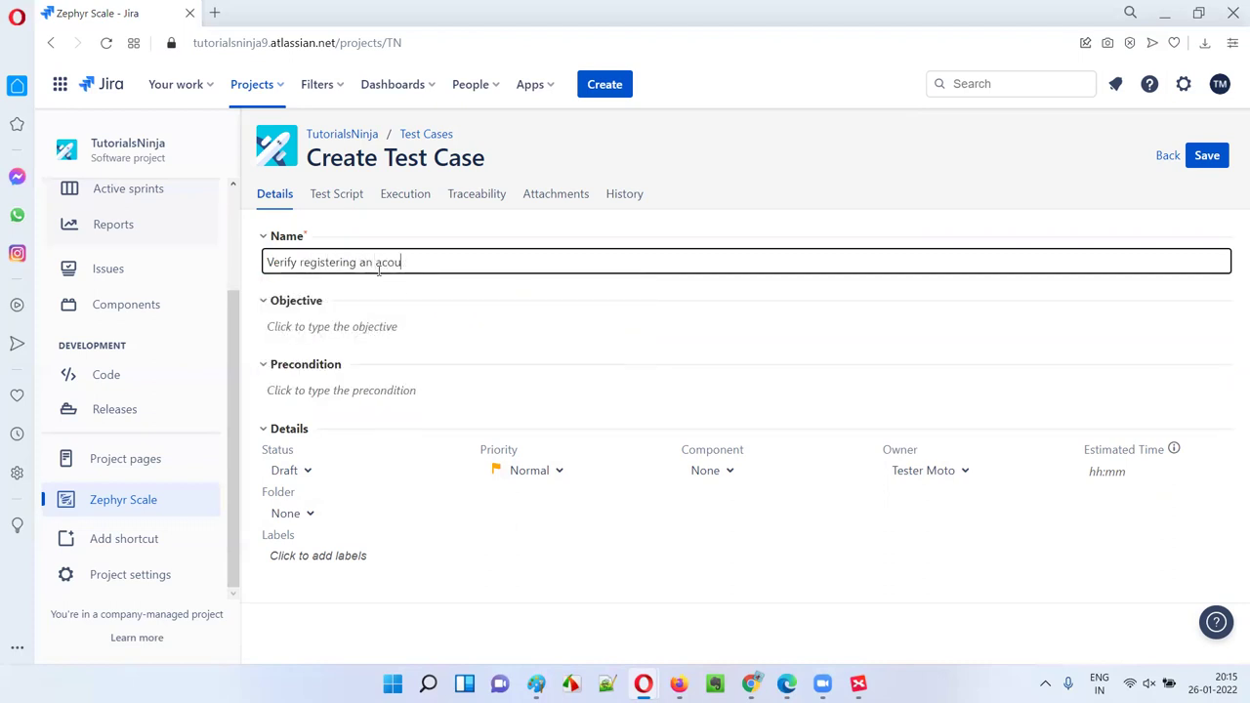
text(nt by provid)
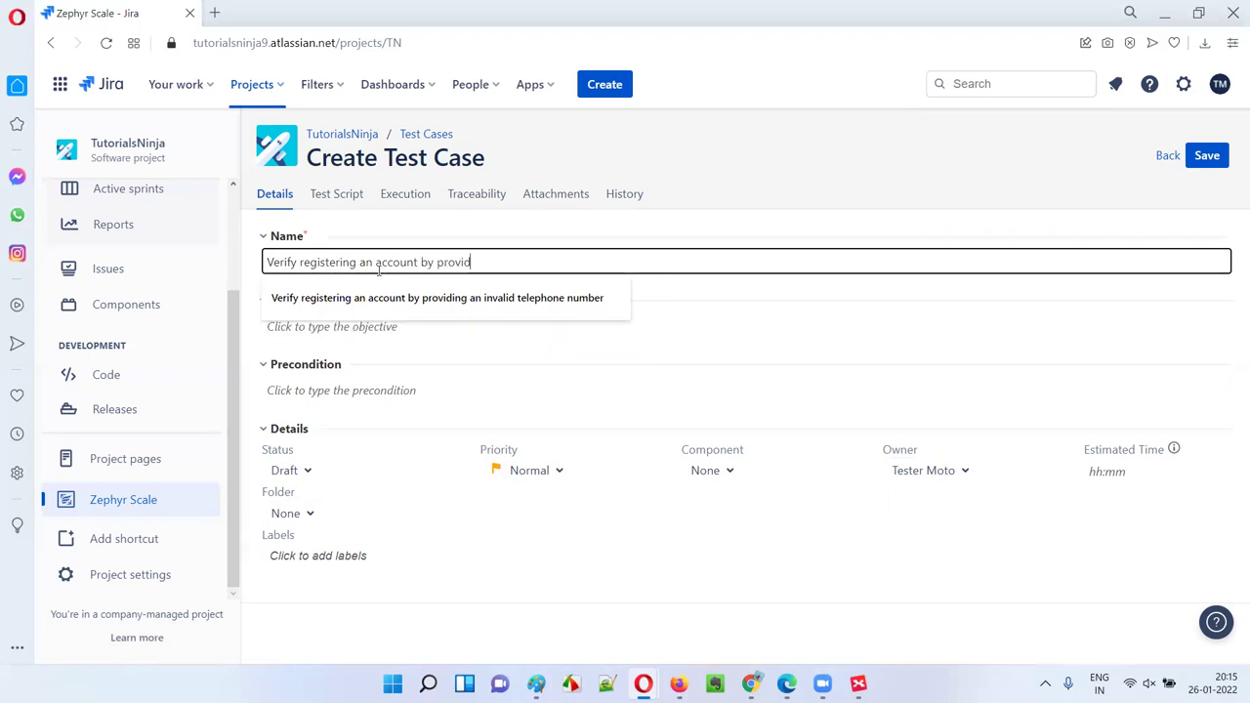
text(ing an invalid email address)
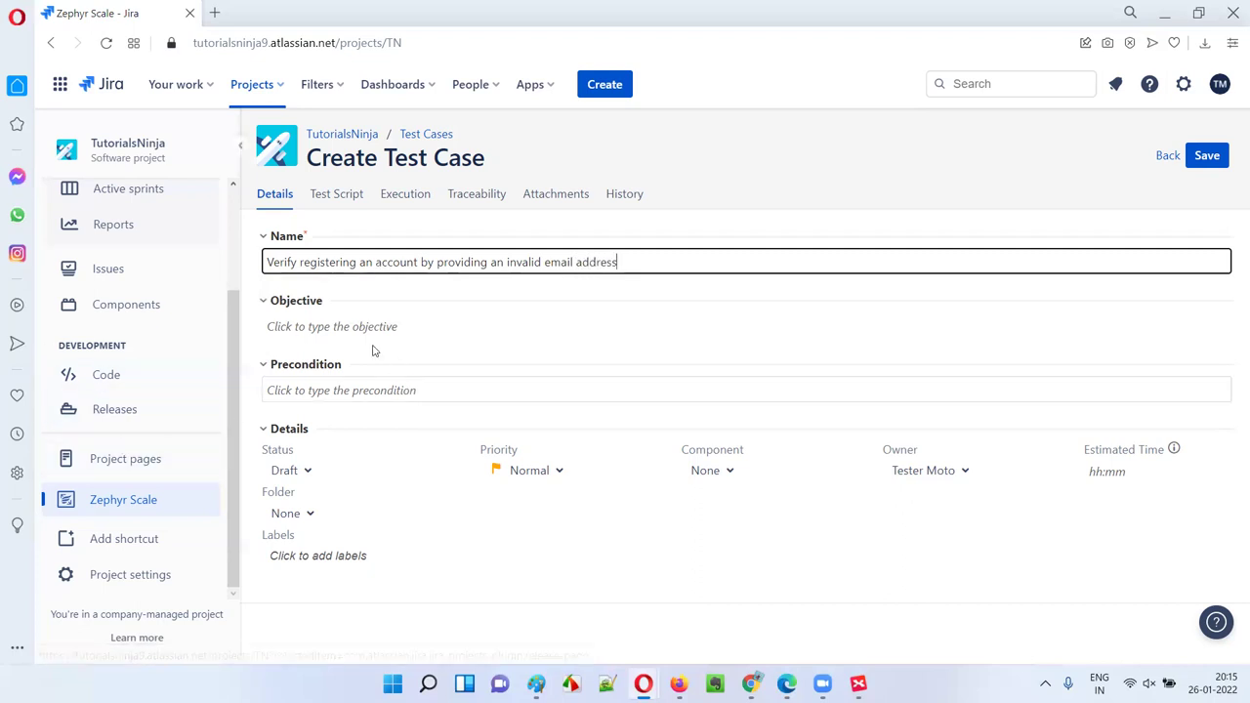
click(320, 562)
text(Regist)
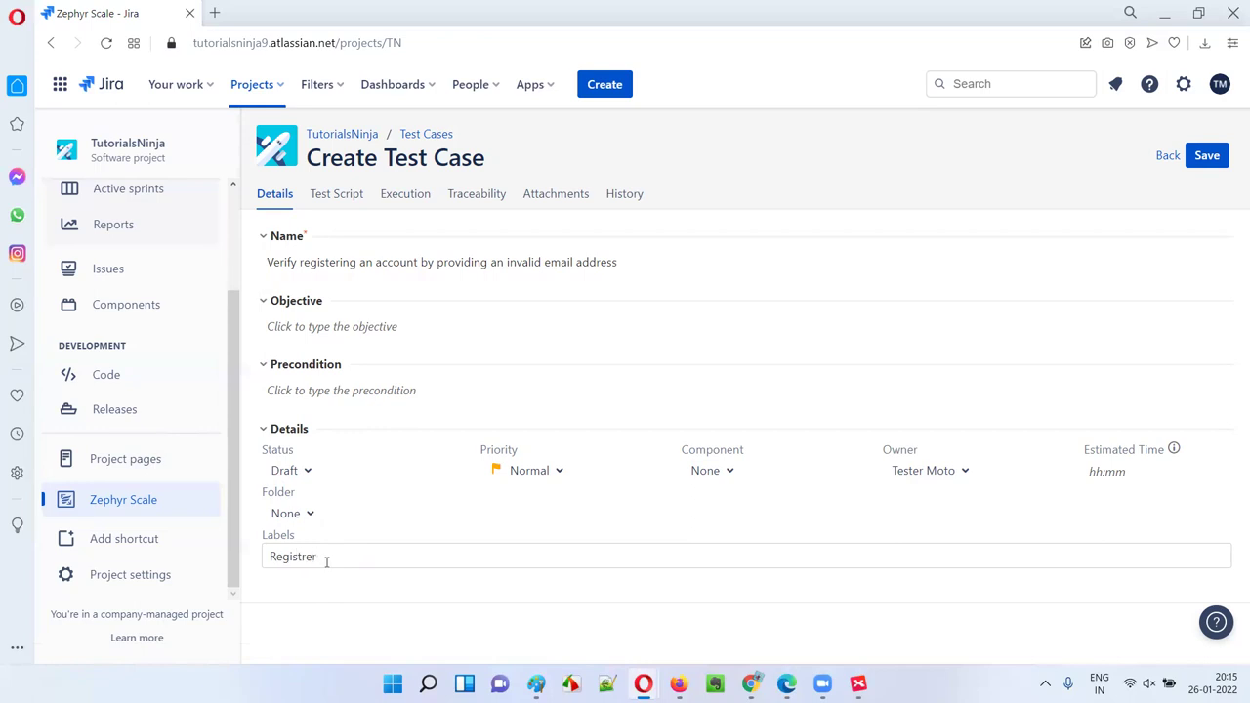
click(323, 586)
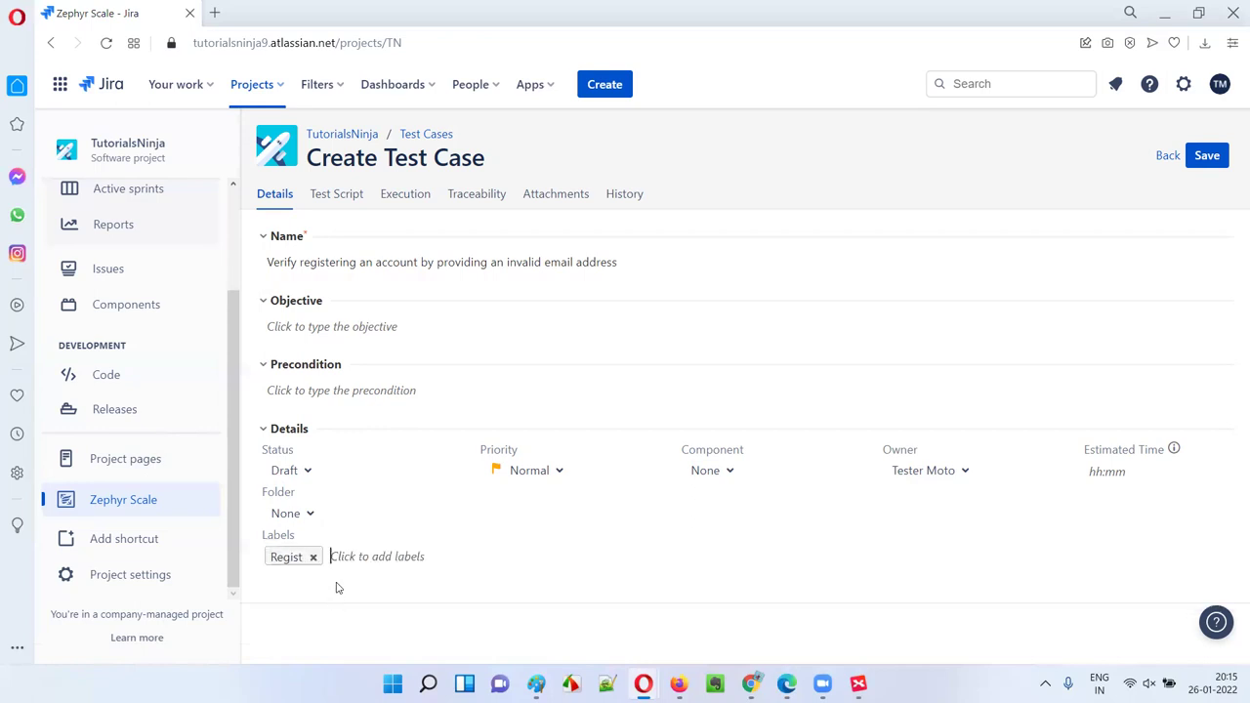
click(312, 556)
text(Reg)
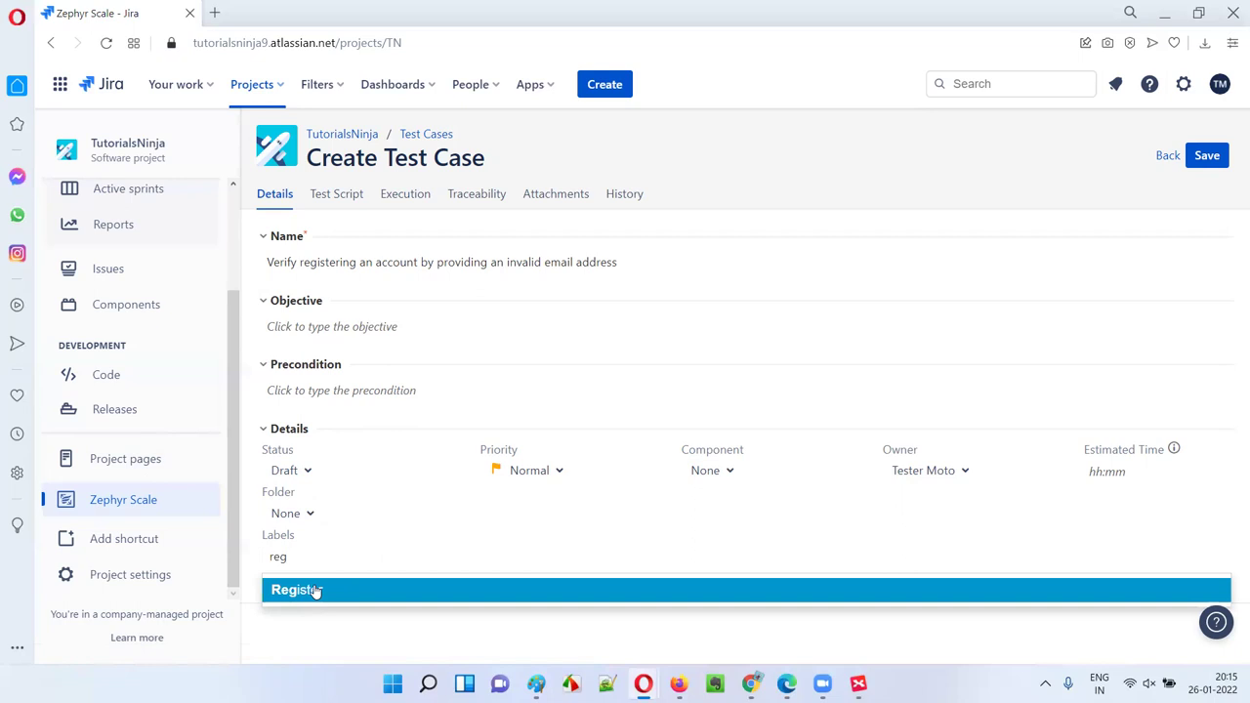
click(316, 588)
click(1201, 152)
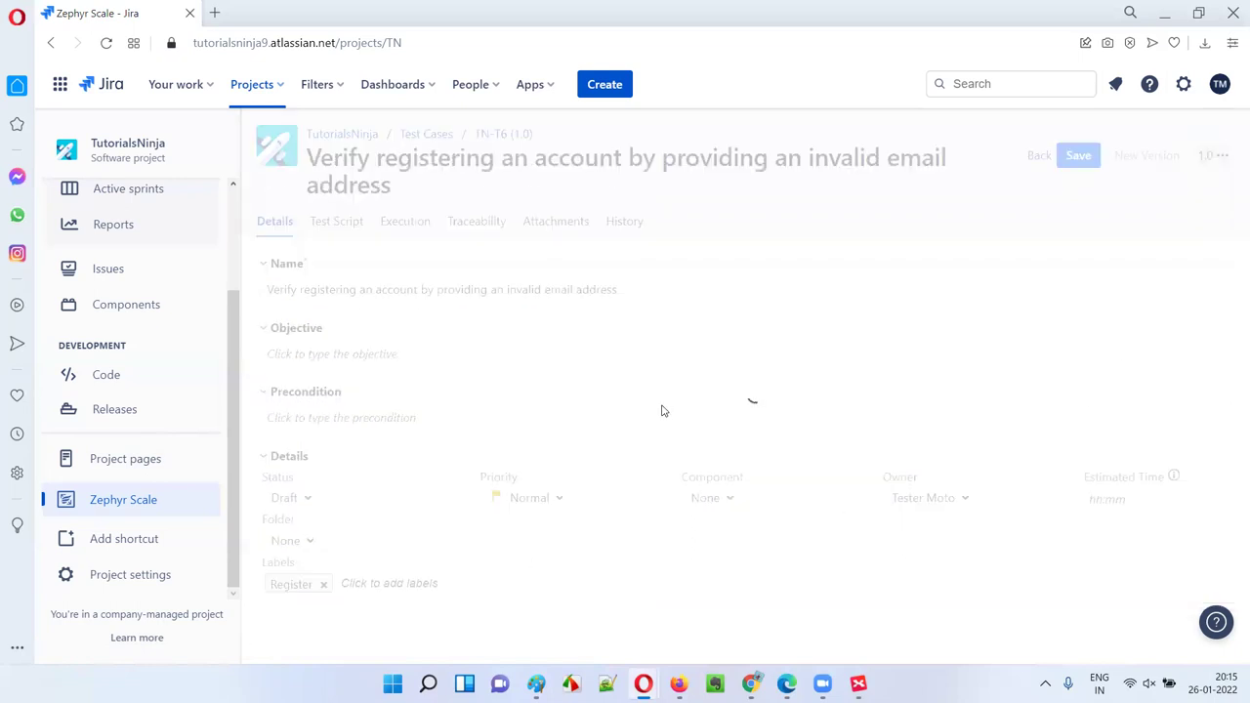
click(426, 134)
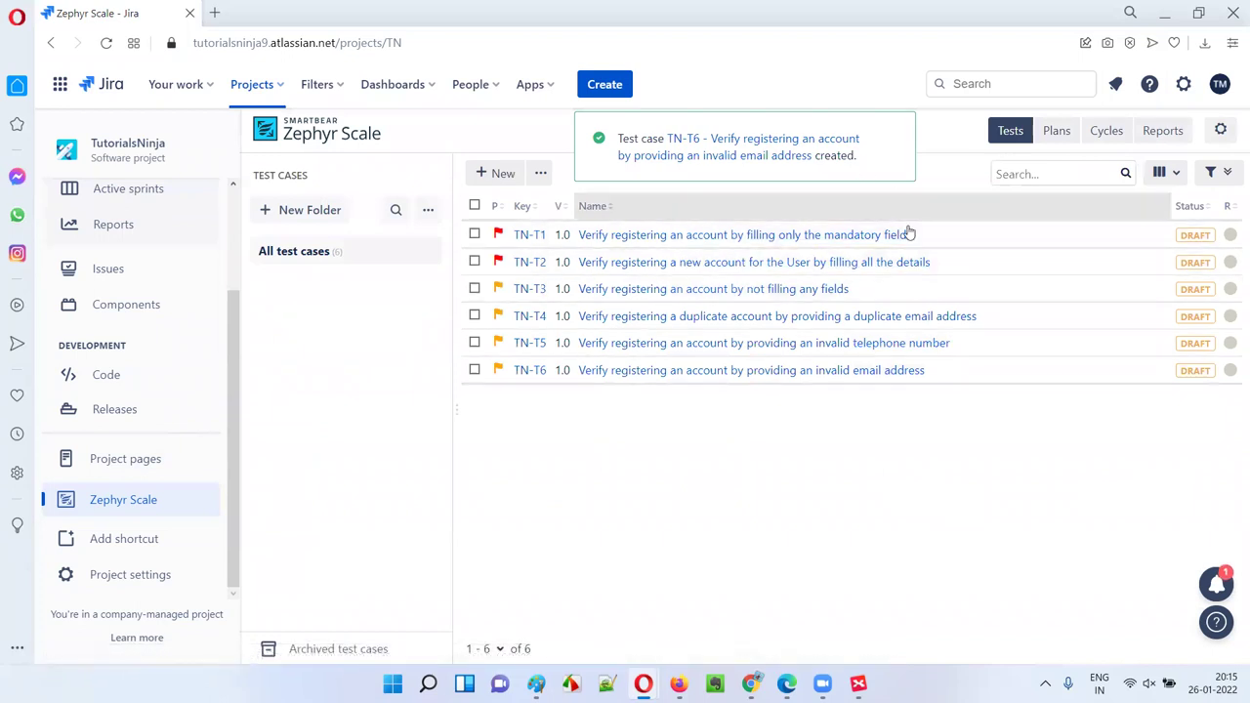
click(891, 143)
Step: Leave the store's Register Account page and return to the Jira list of six draft test cases
click(750, 684)
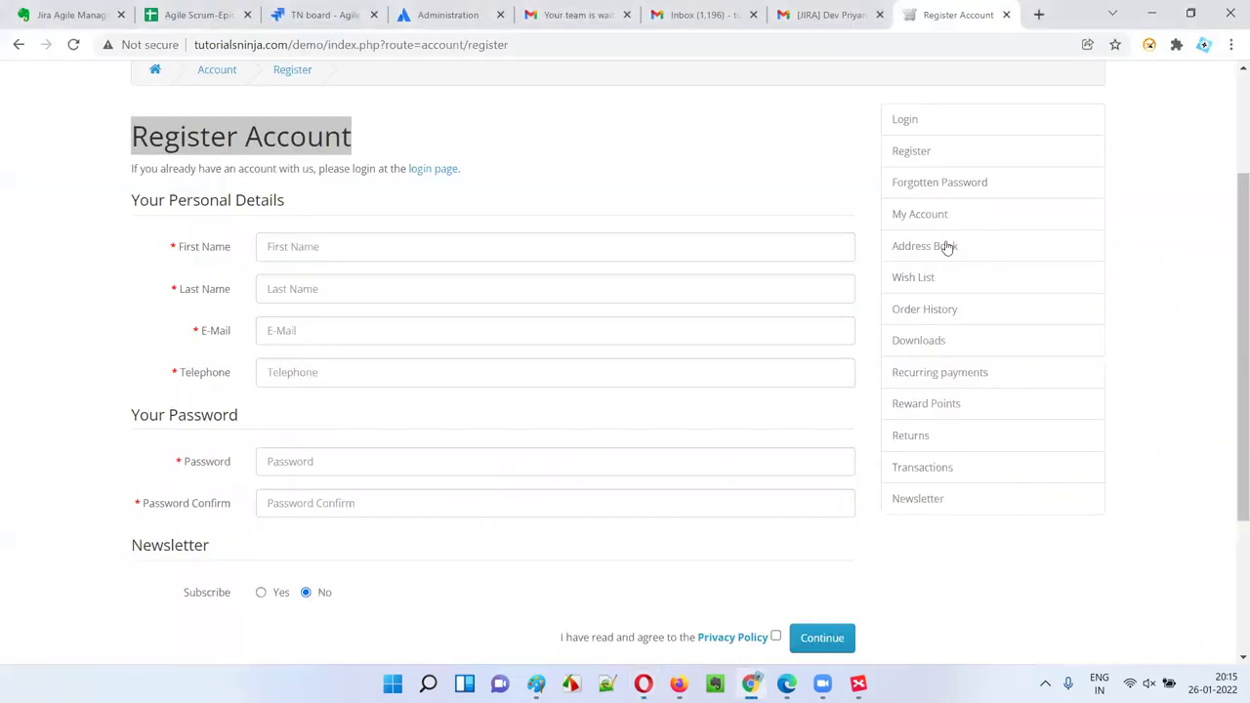
click(643, 683)
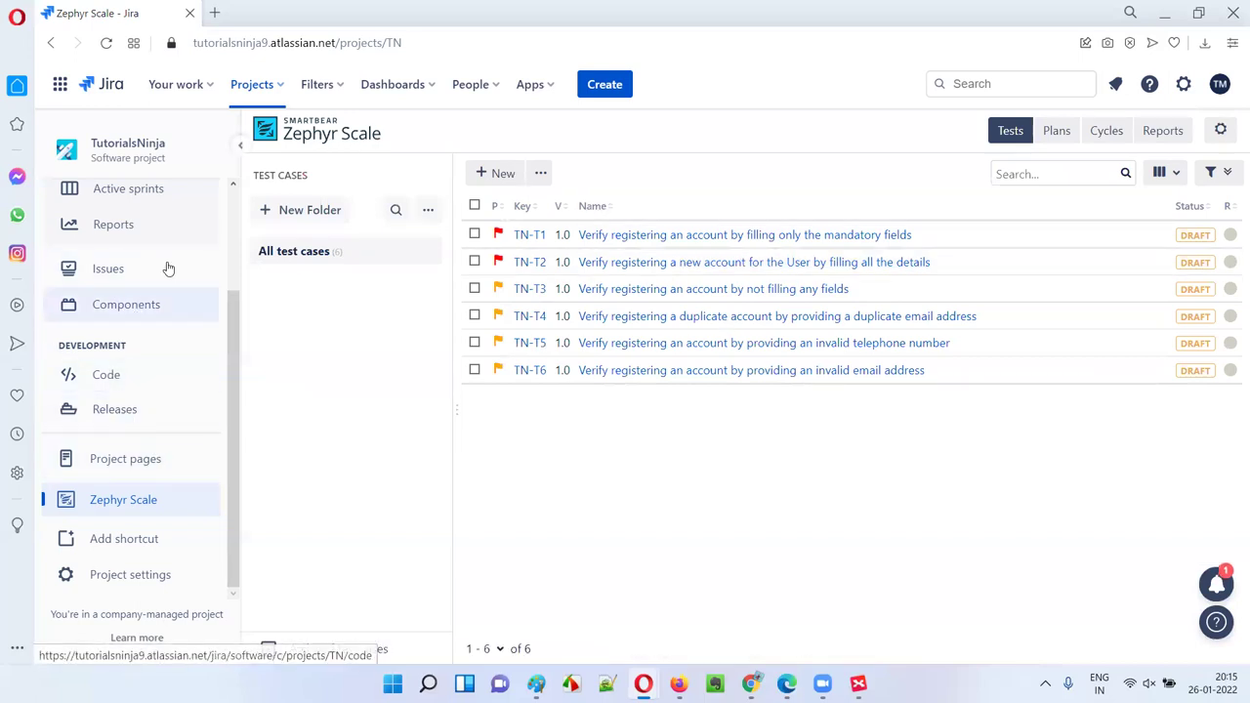
scroll(147, 279, up, 2)
Step: Open subtask TN-20 Creating Test Cases from the TN active sprint and dismiss the grouped-fields notice
click(146, 330)
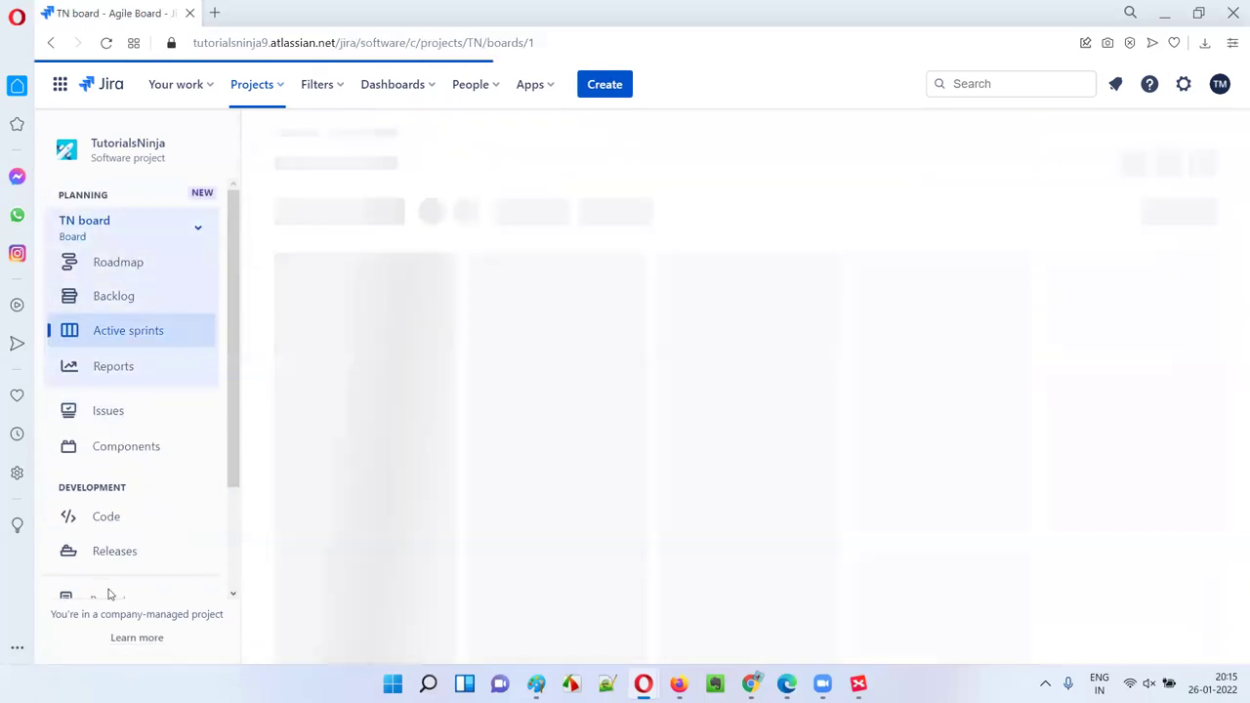
scroll(117, 527, down, 2)
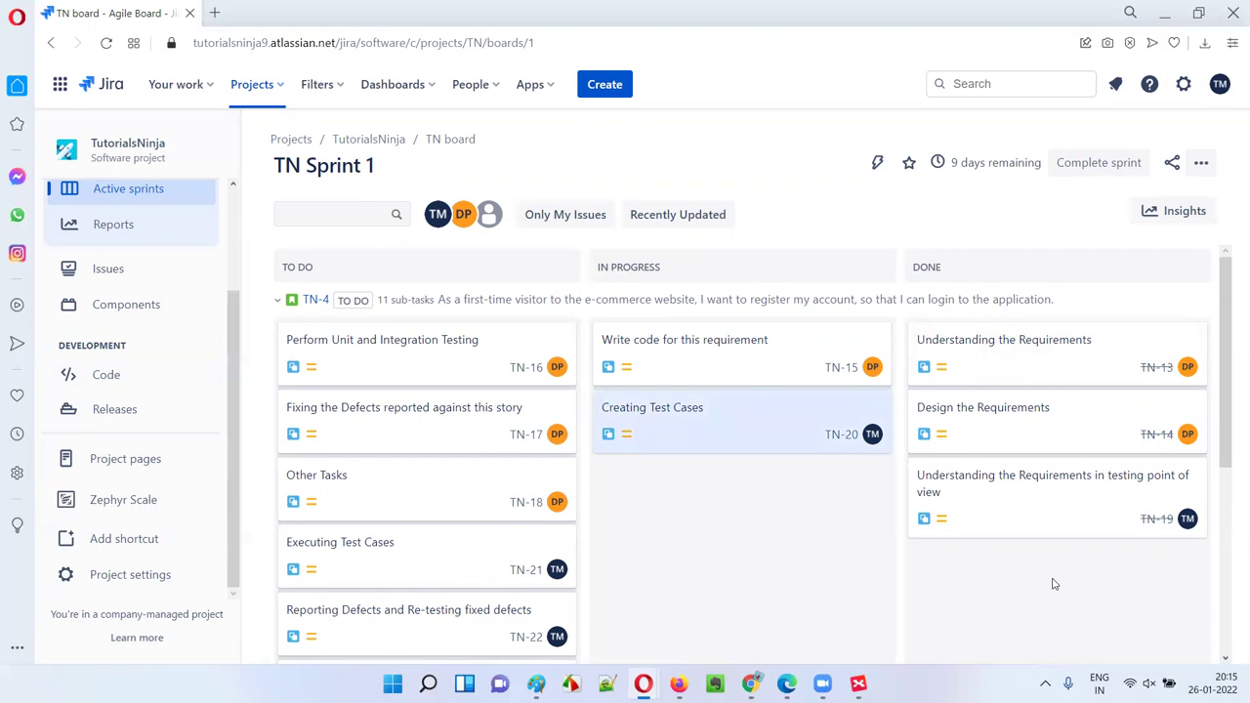
click(692, 418)
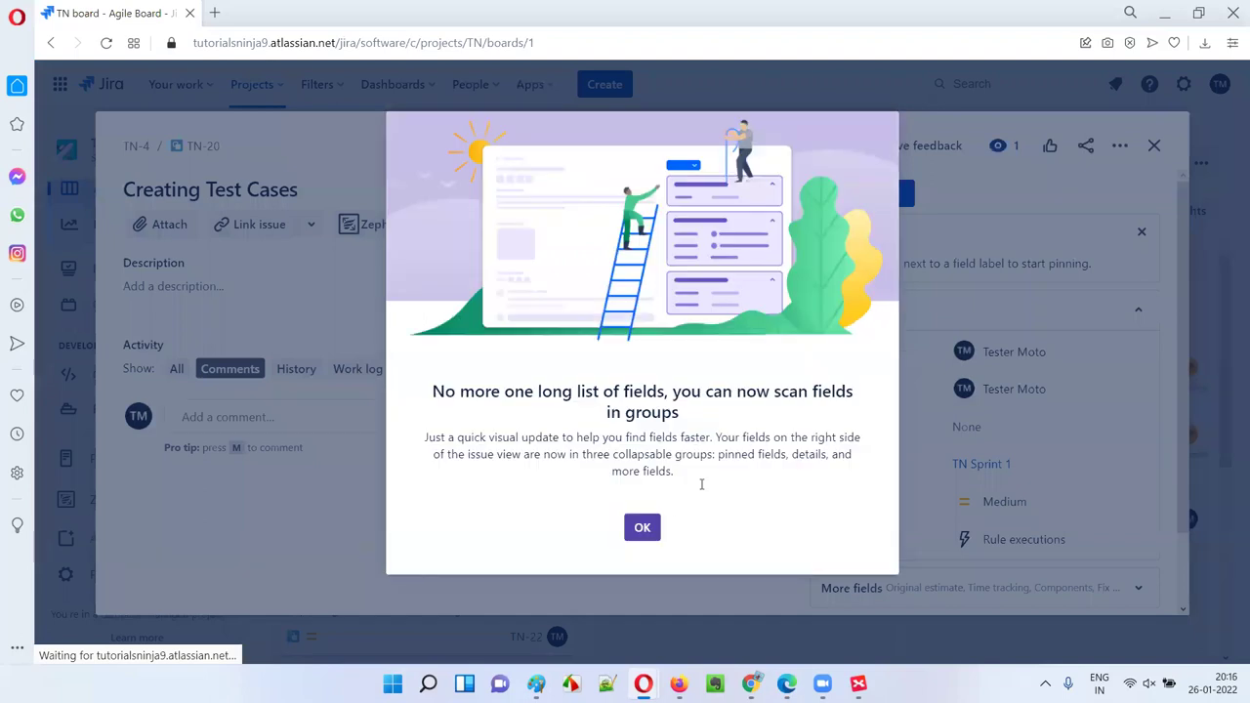
click(641, 527)
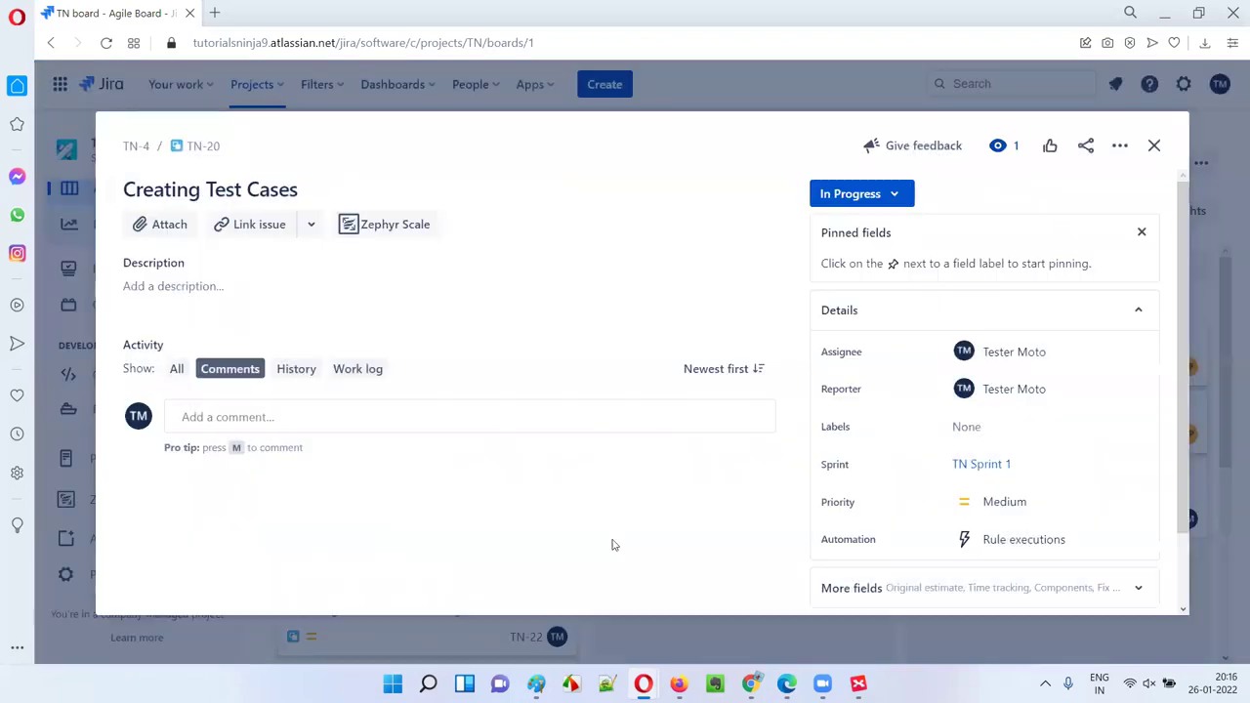
Step: Post a comment on TN-20 asking for review of the Register Account test cases
click(221, 417)
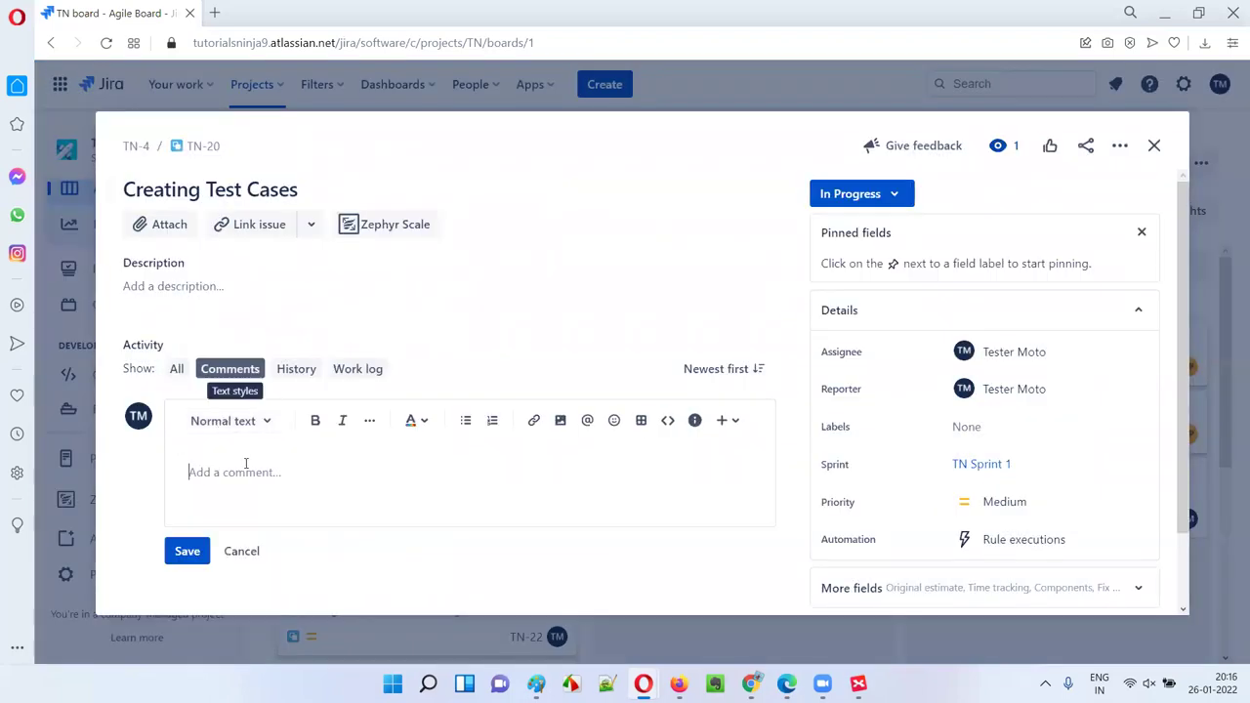
text(Created all the test cases required for the Register)
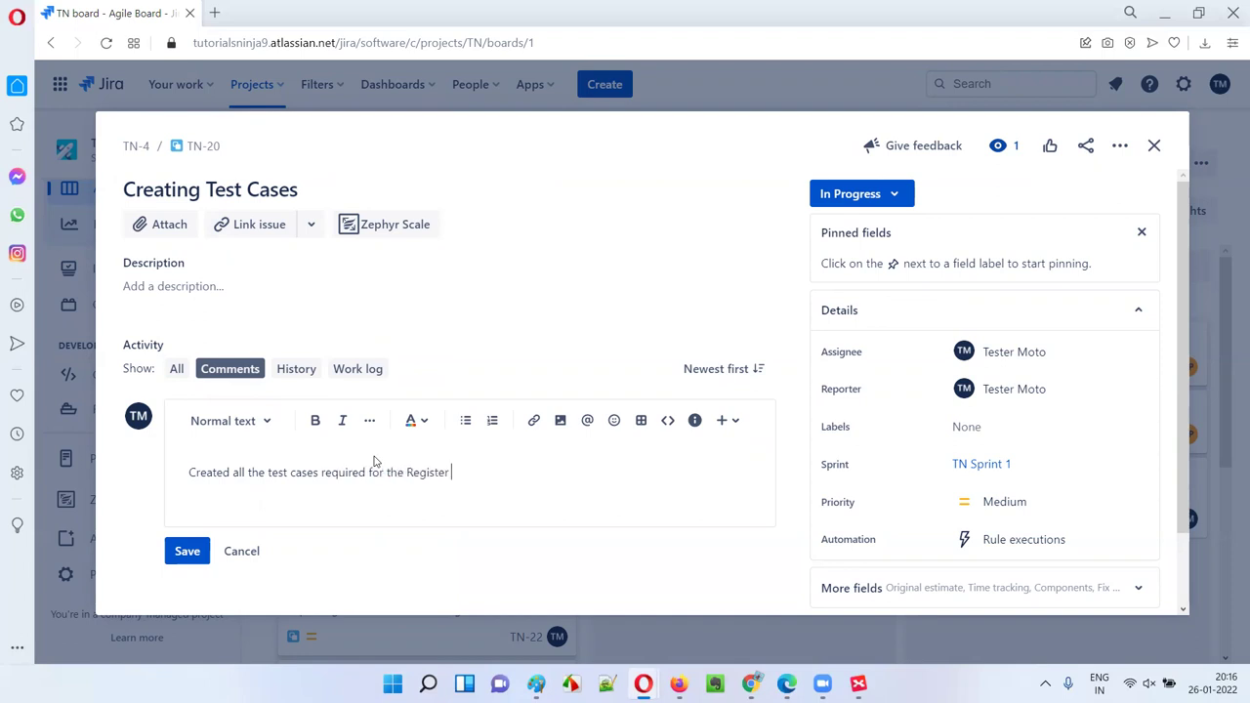
text(unt functionalt)
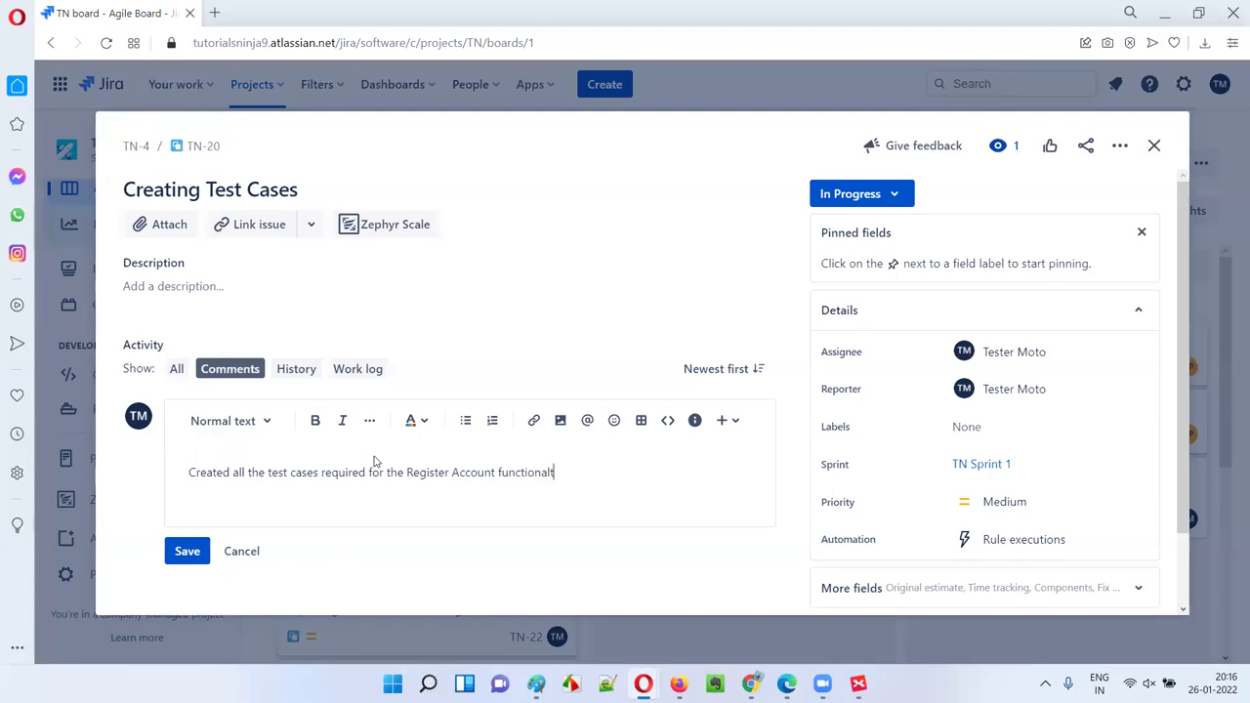
double_click(393, 472)
text(testing the)
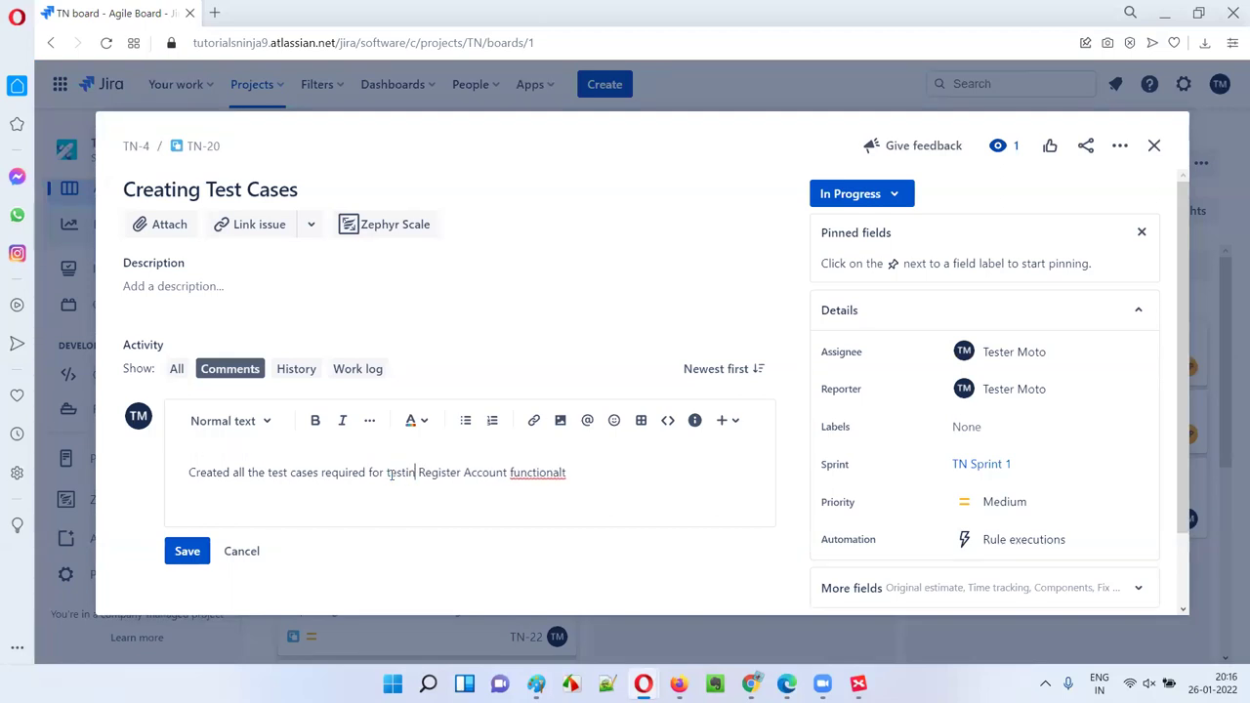
double_click(562, 477)
text(funct)
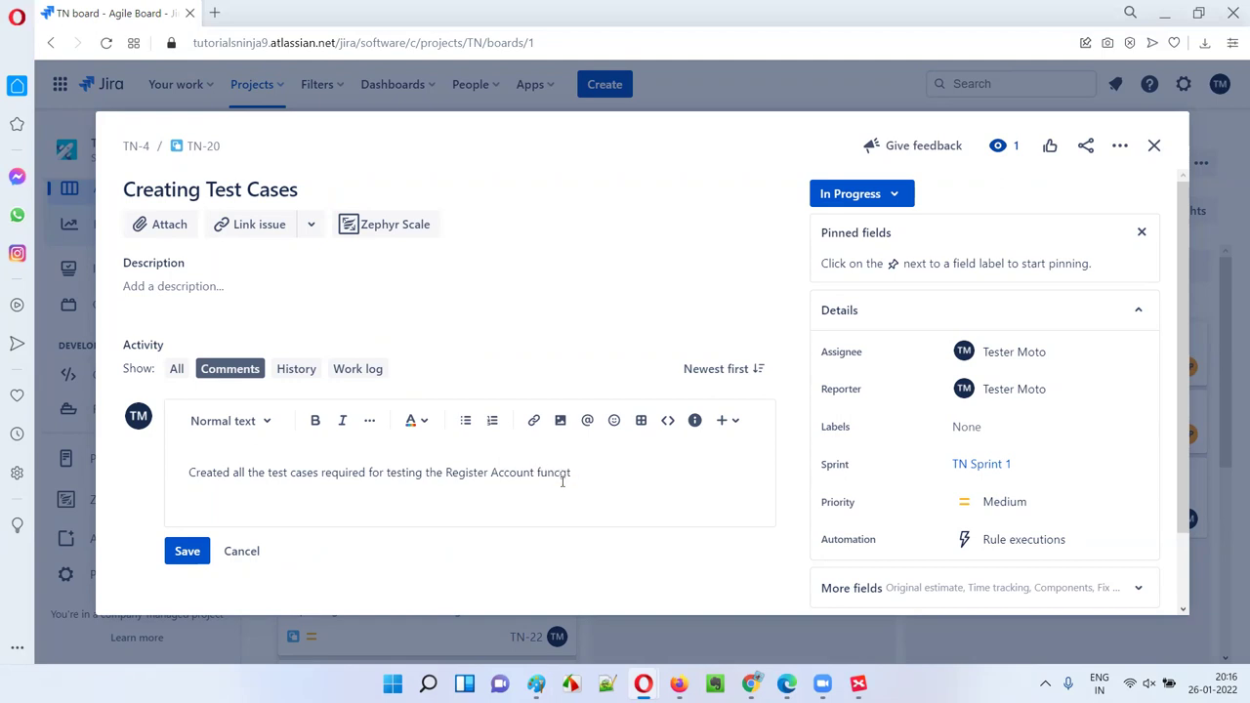
text(ionalt)
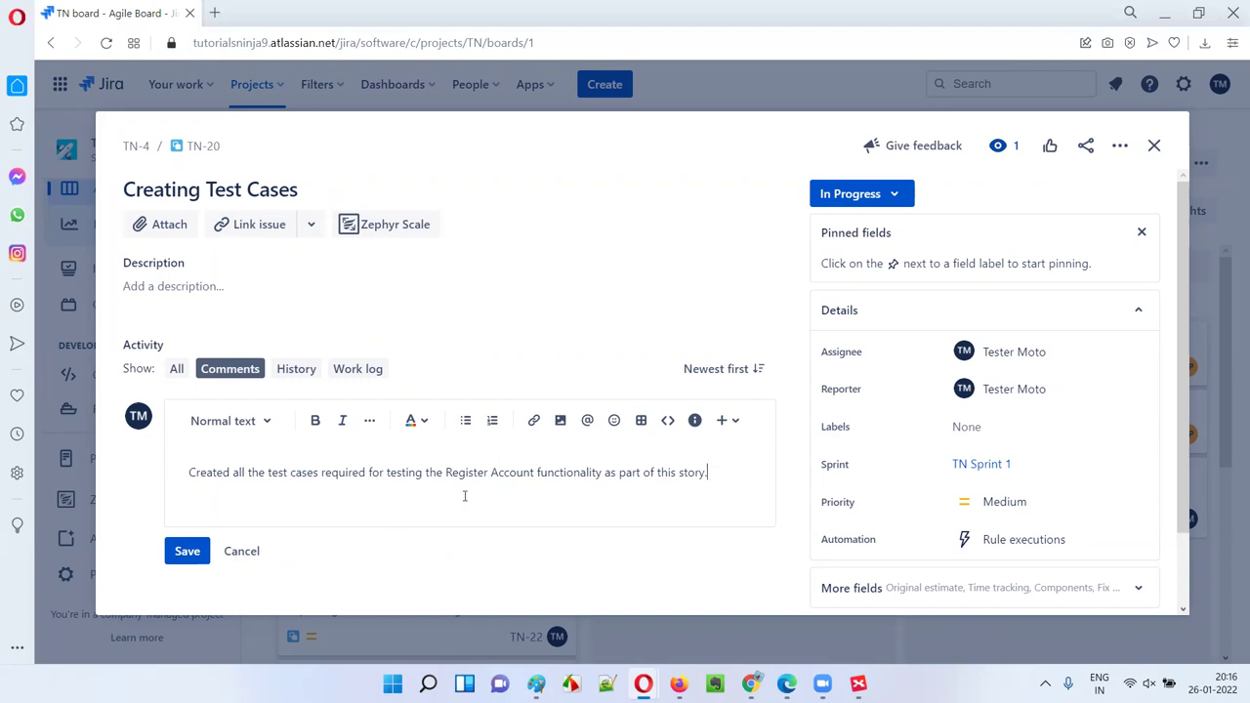
key(Return)
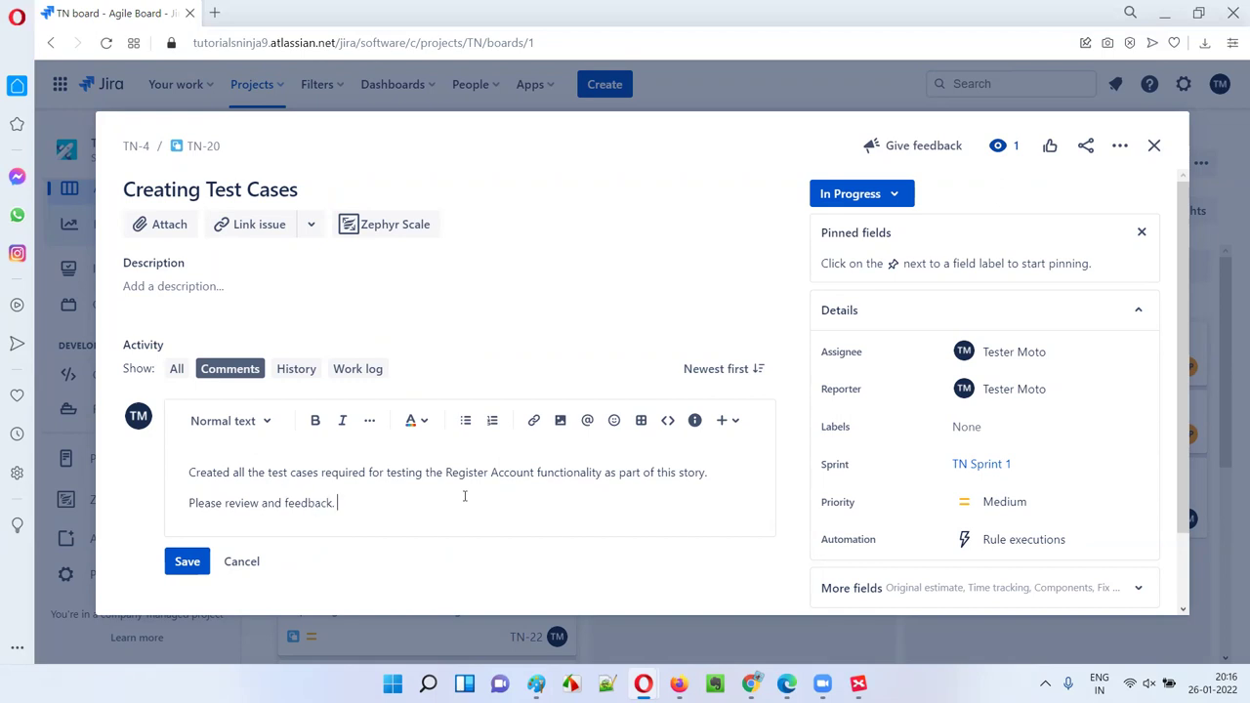
click(186, 562)
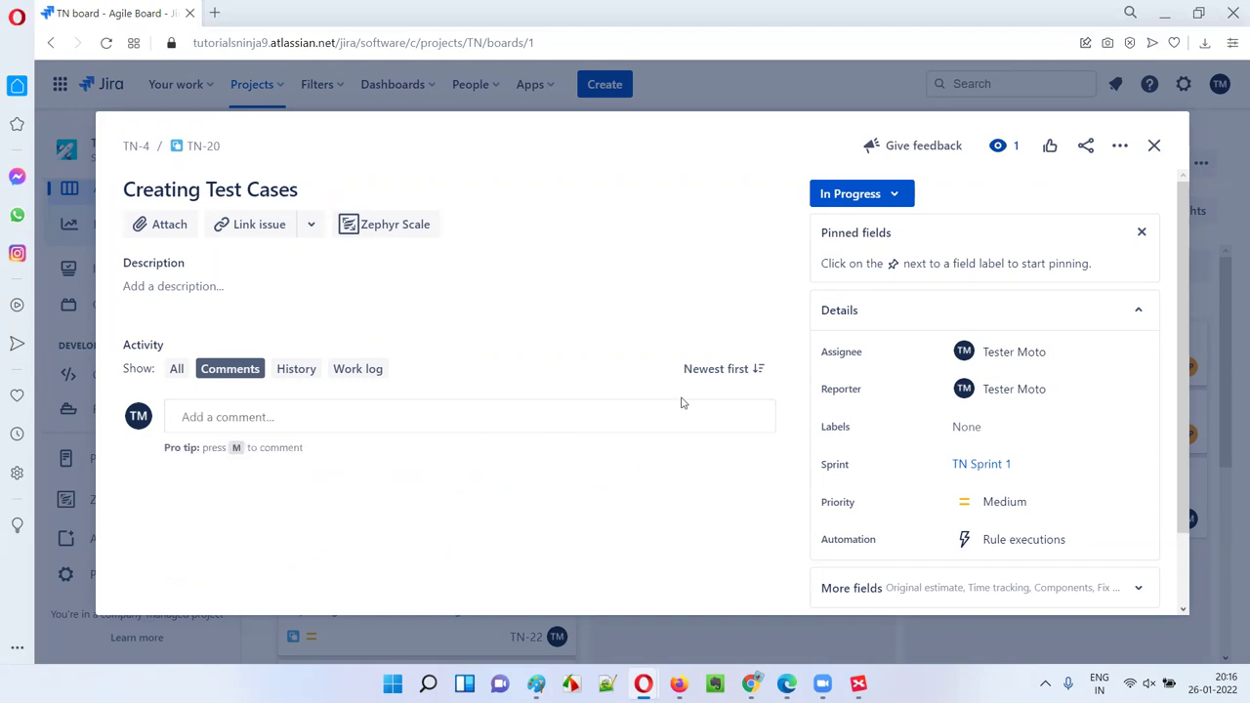
Step: Reassign TN-20 to the product owner and close the issue
click(998, 352)
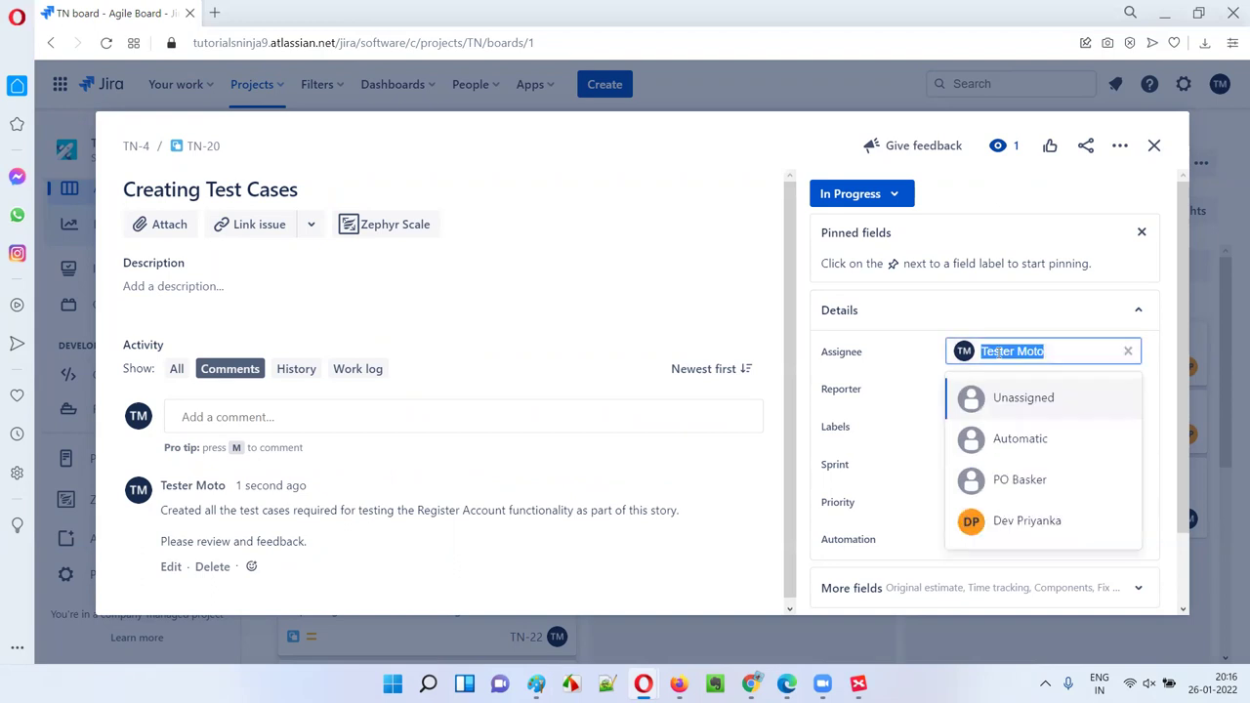
click(1043, 480)
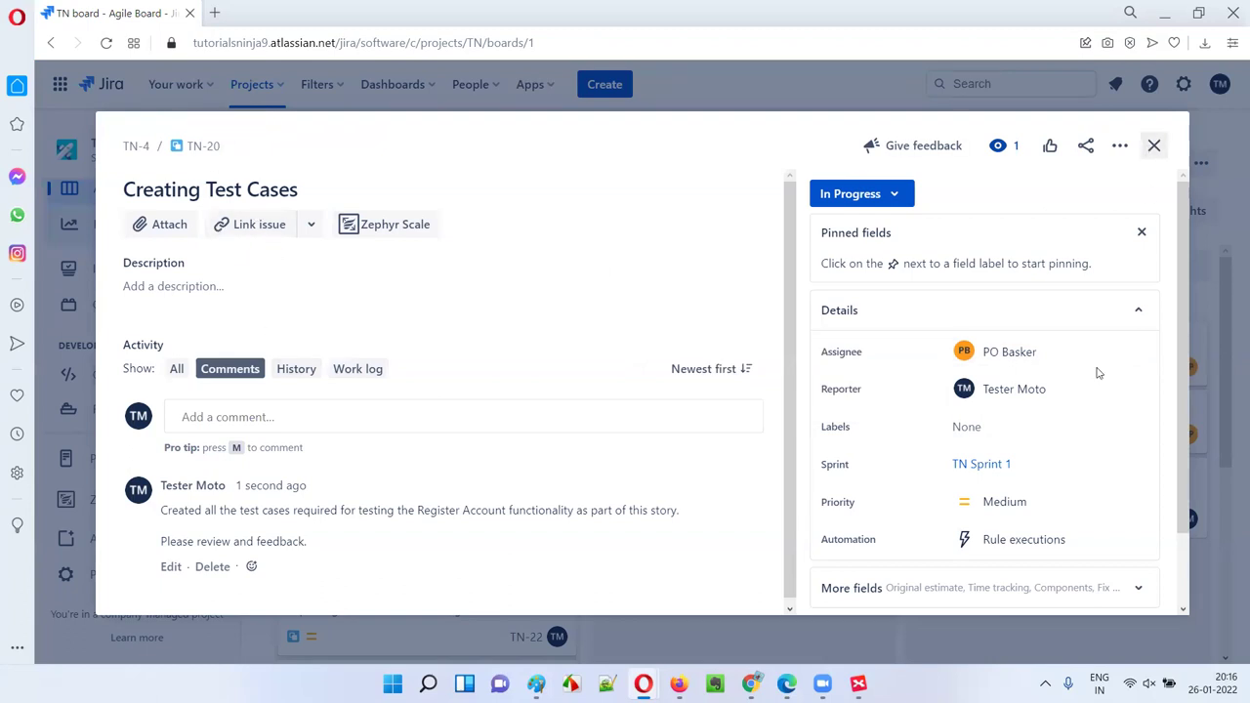
click(1153, 145)
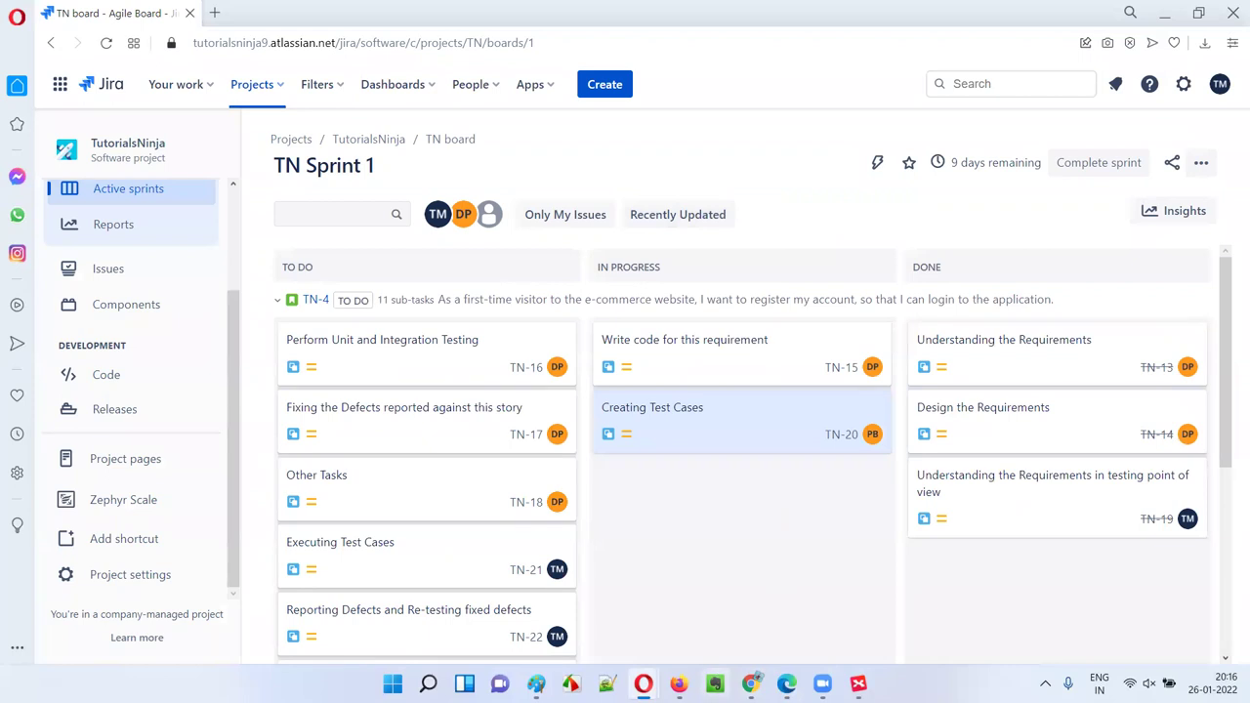
Step: As the product owner, open TN-20 from its assignment notification, then go to Zephyr Scale
click(678, 683)
click(1221, 92)
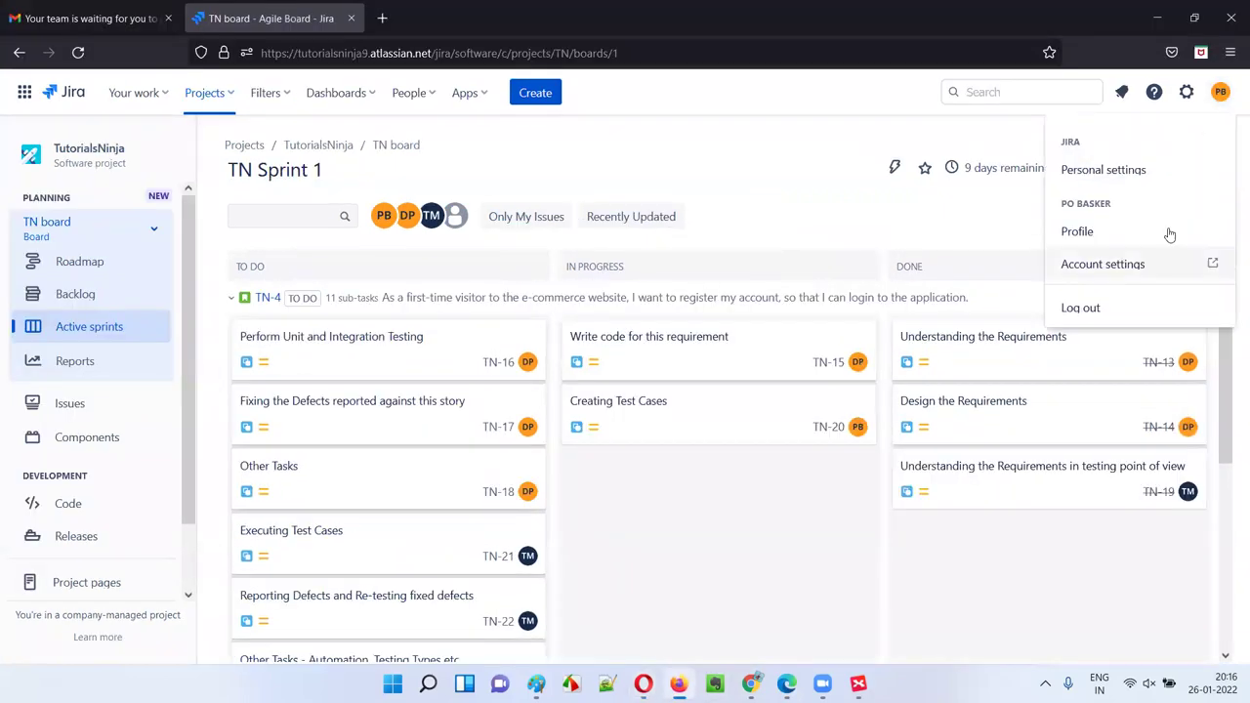
click(757, 549)
click(1121, 92)
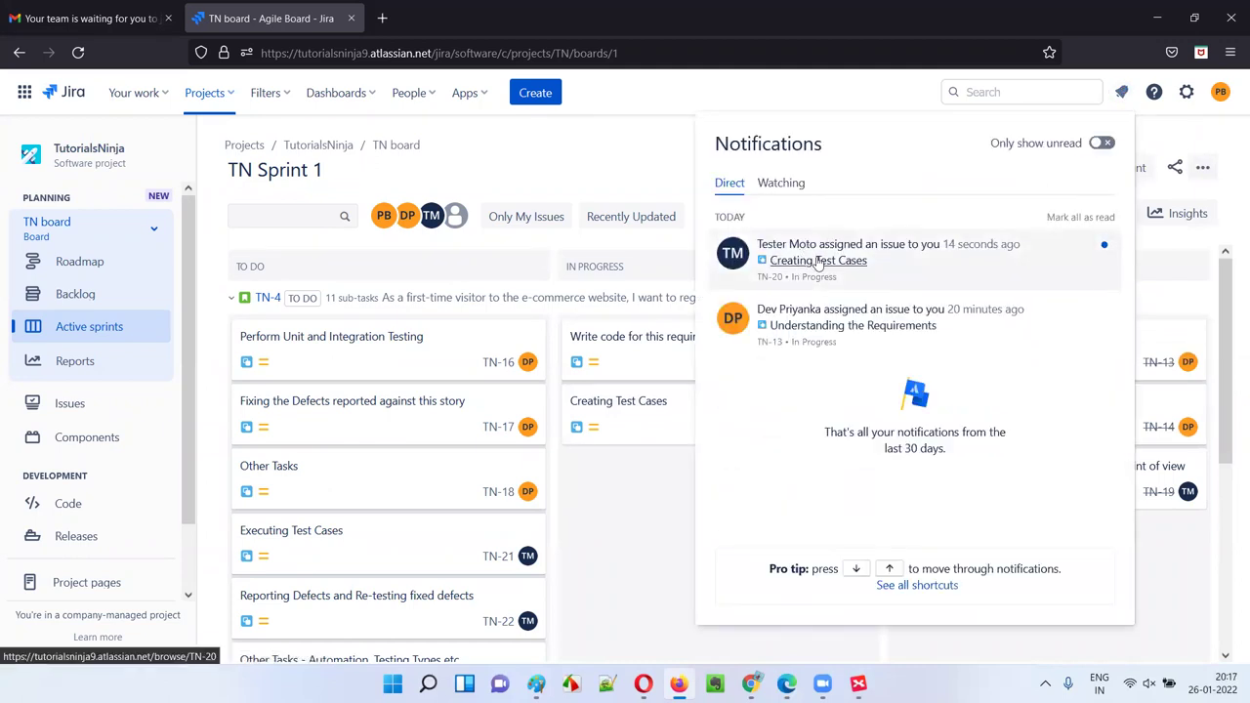
click(826, 265)
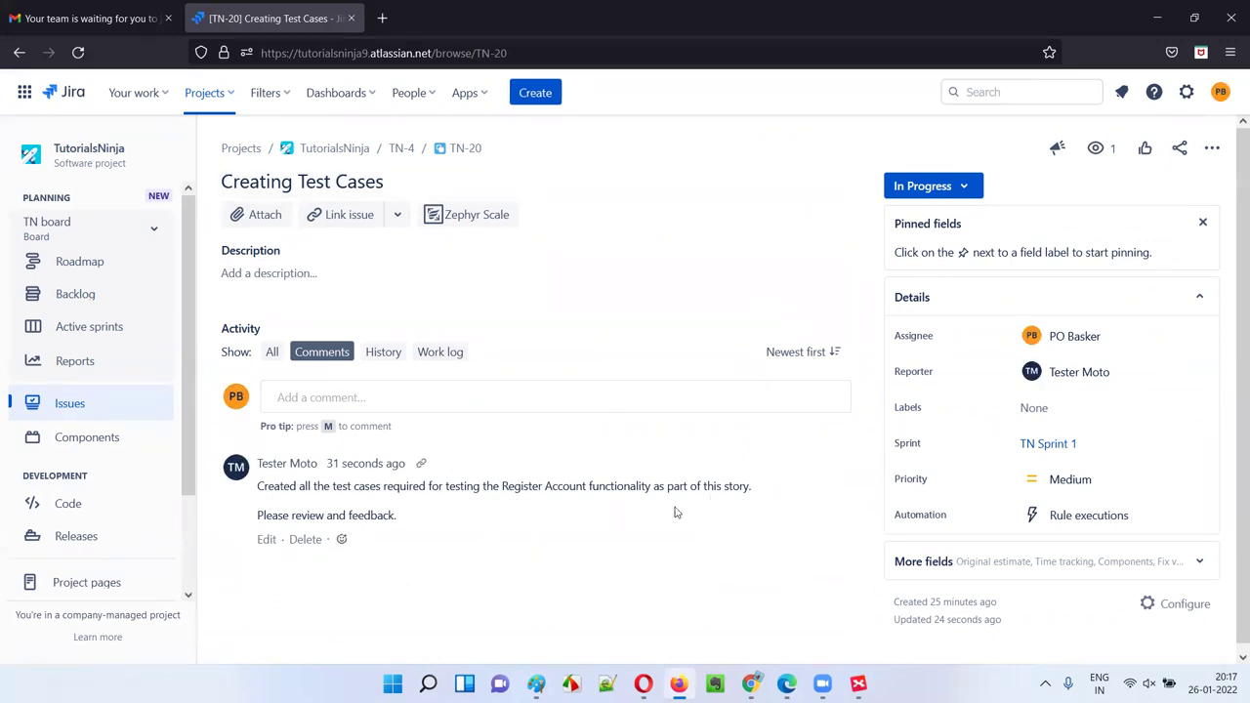
scroll(137, 410, down, 2)
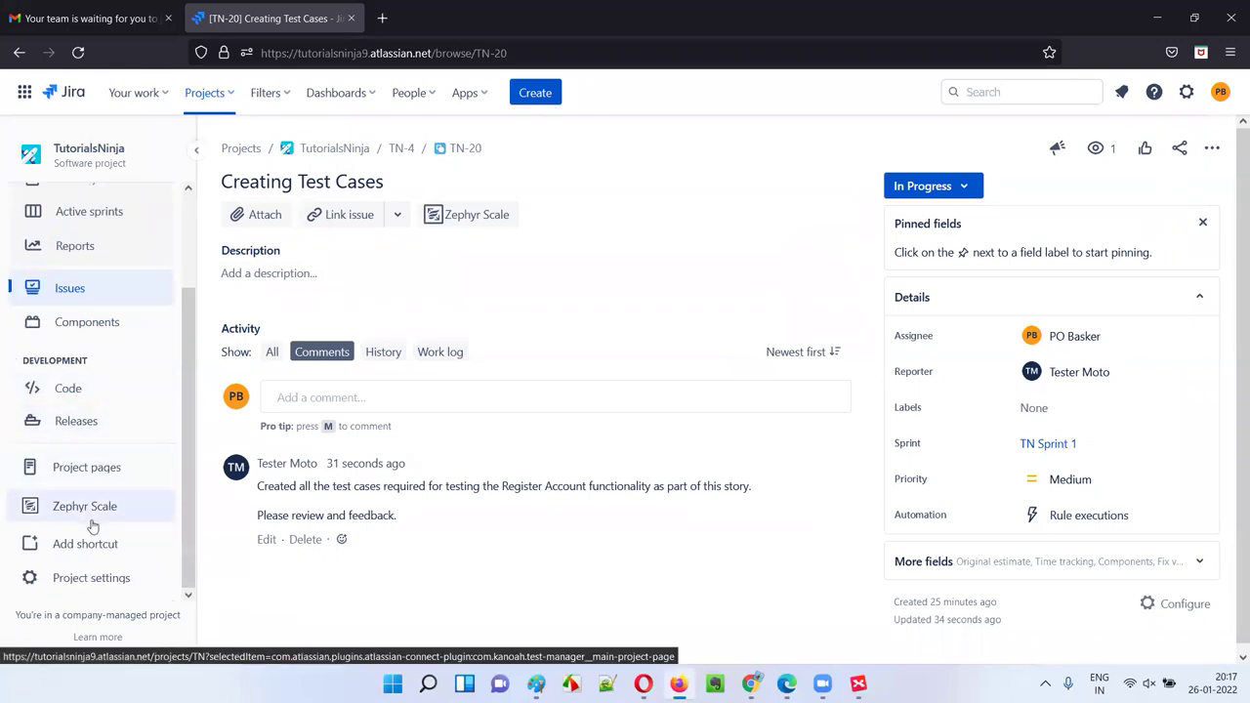
click(96, 518)
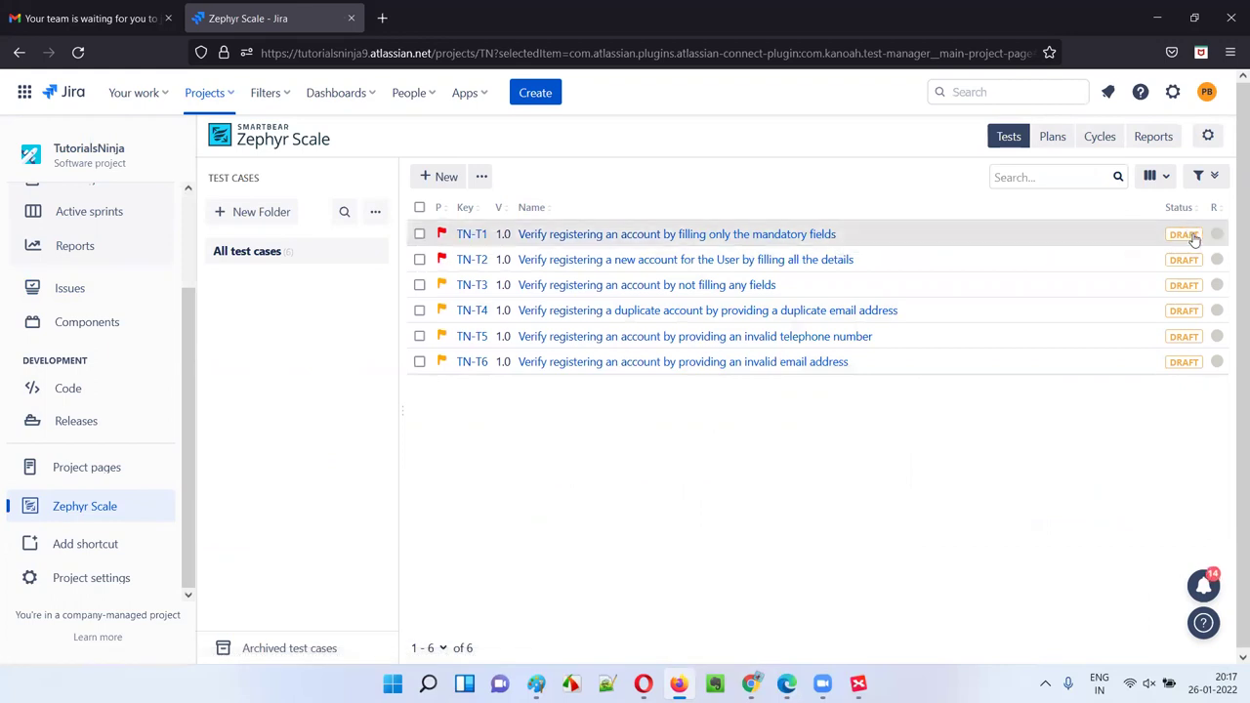
Step: Change test case TN-T1 status to Approved and save it
click(1193, 240)
click(419, 236)
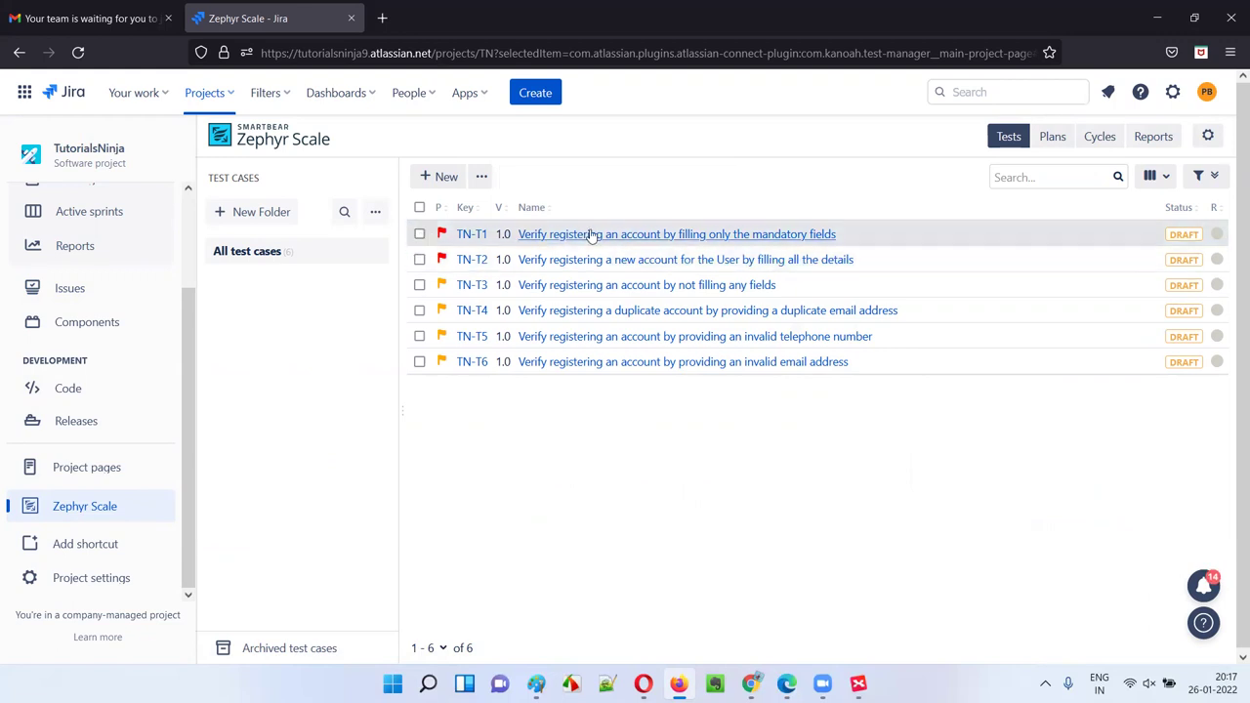
click(596, 236)
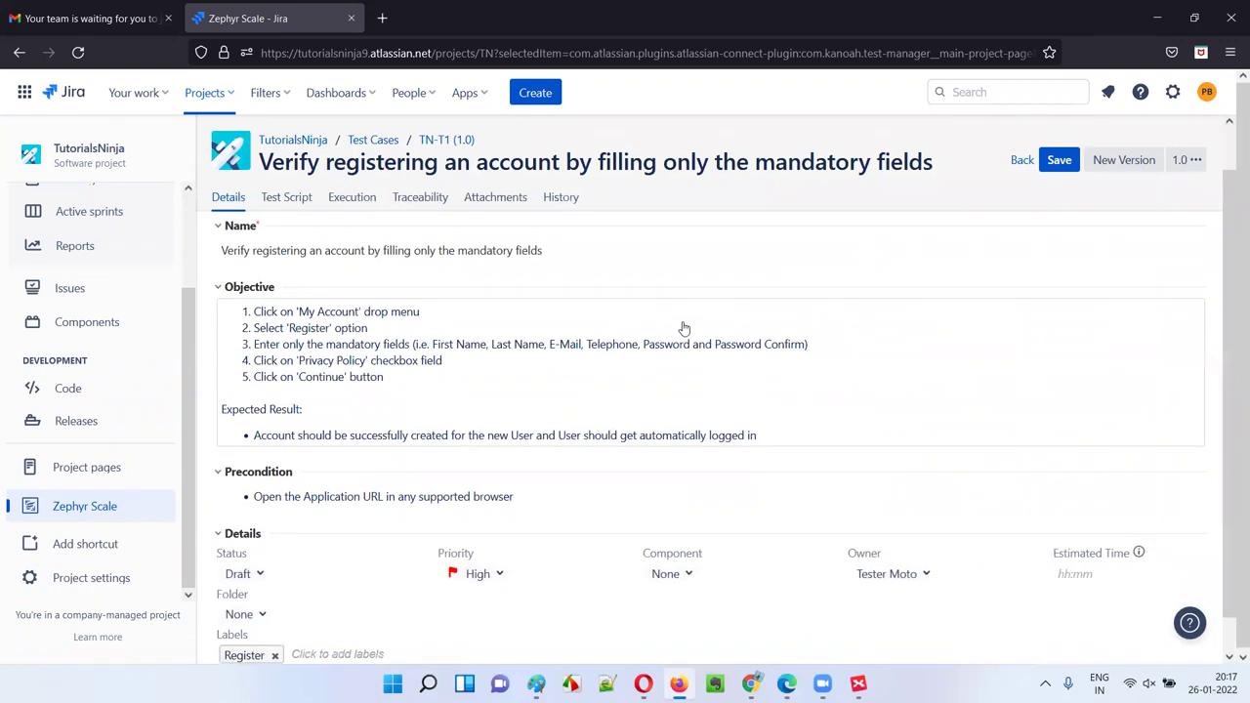
scroll(262, 569, down, 1)
click(256, 538)
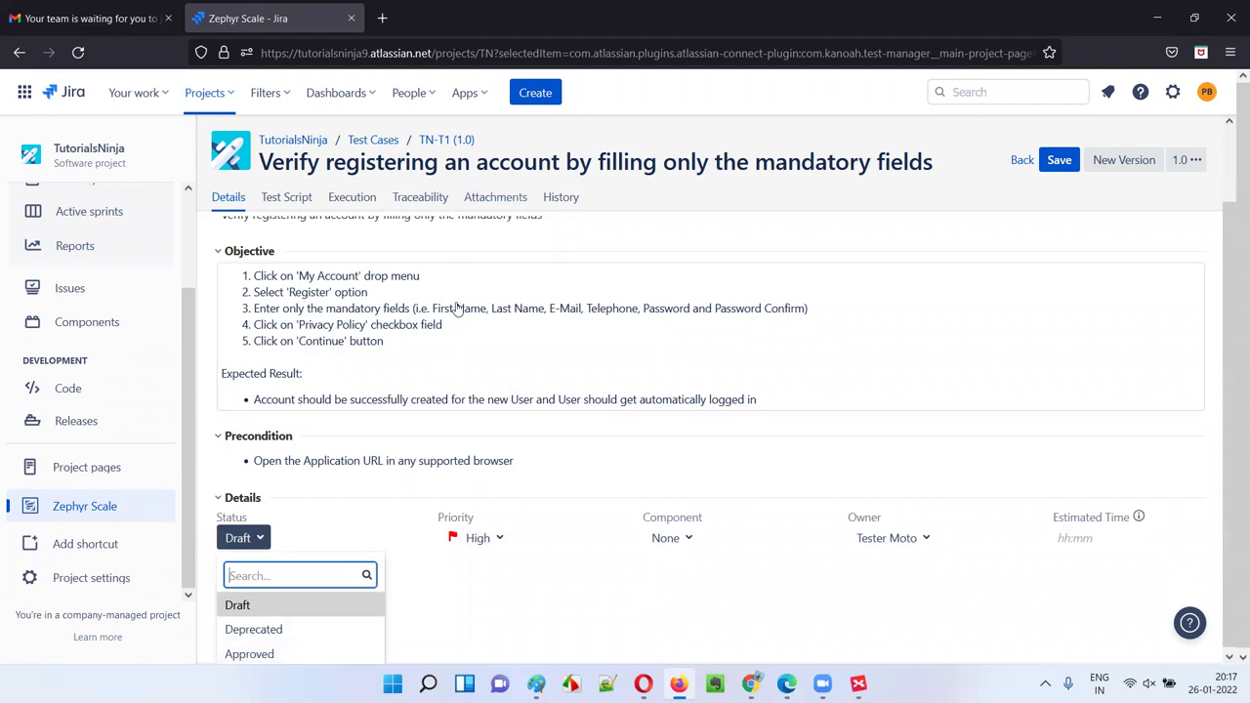
click(252, 654)
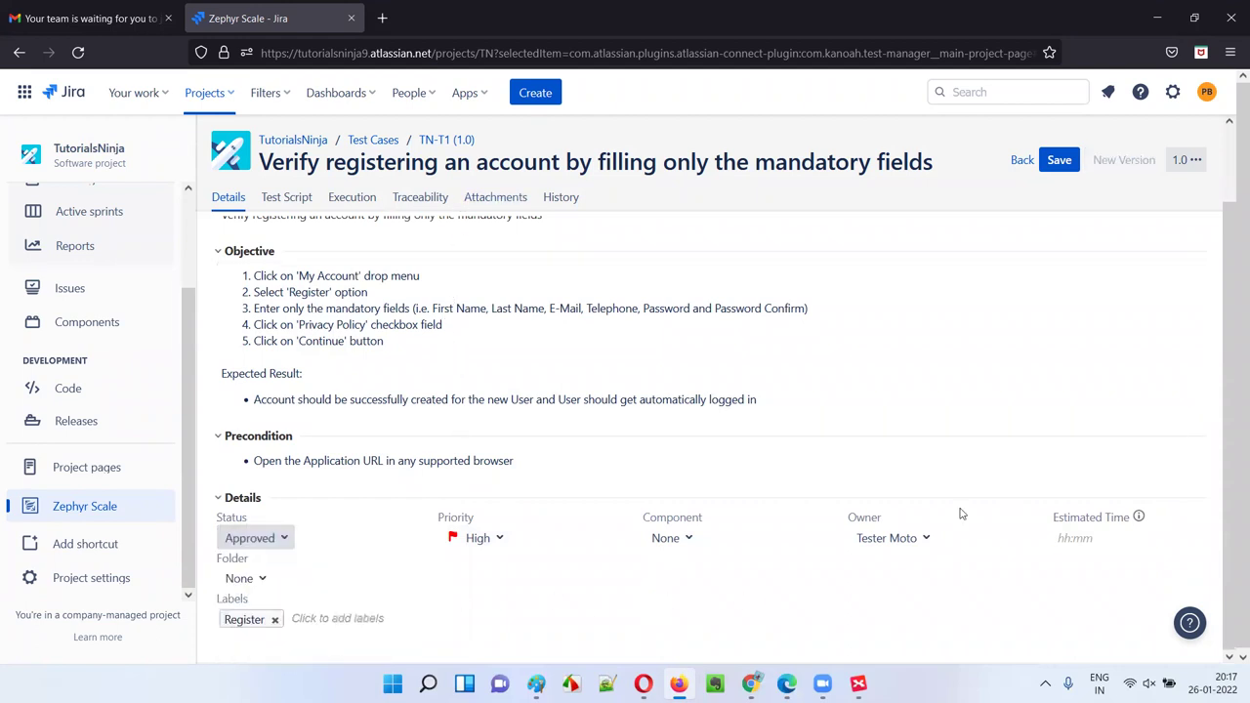
click(1055, 166)
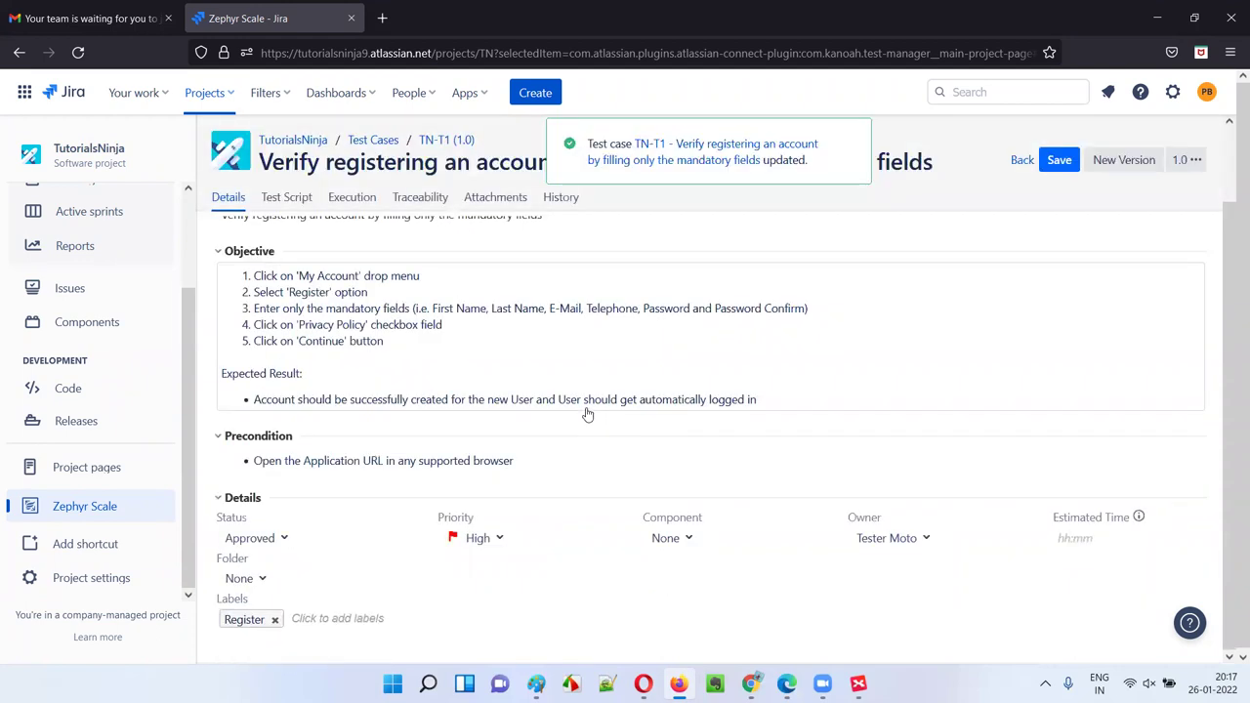
click(377, 139)
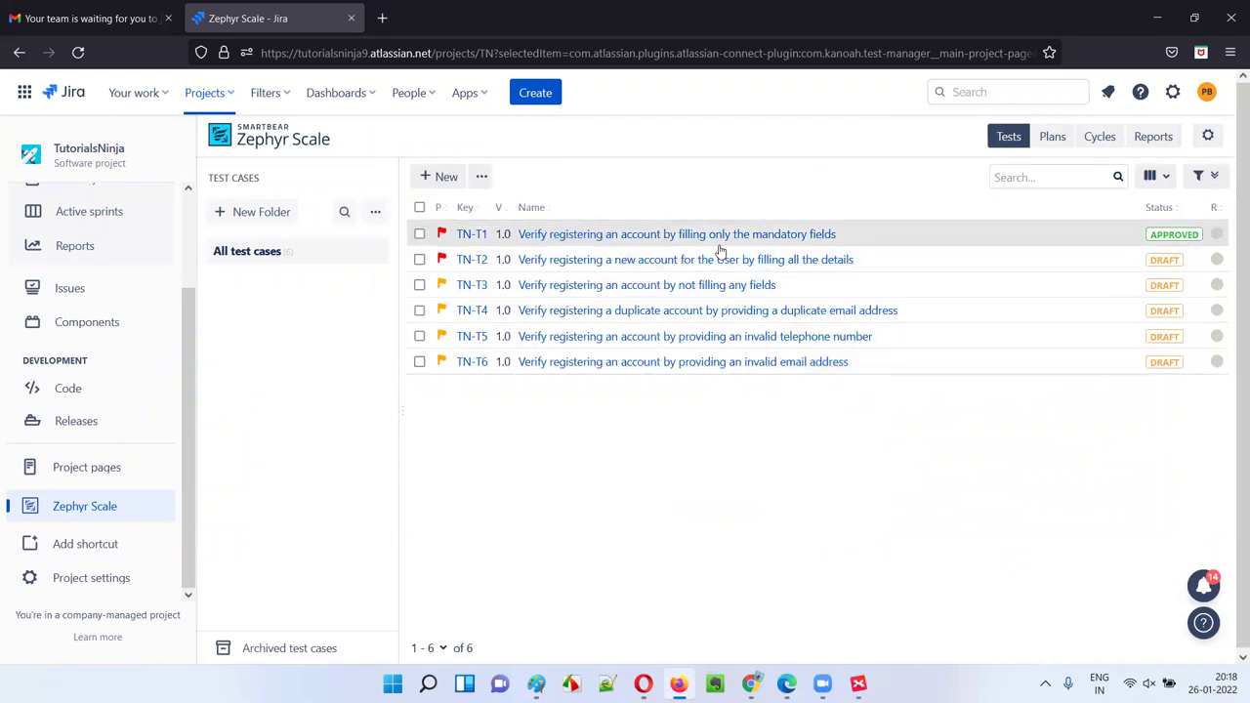
Step: Select all six test cases, look at the extra actions menu, then clear the selection
click(419, 234)
click(419, 259)
click(419, 284)
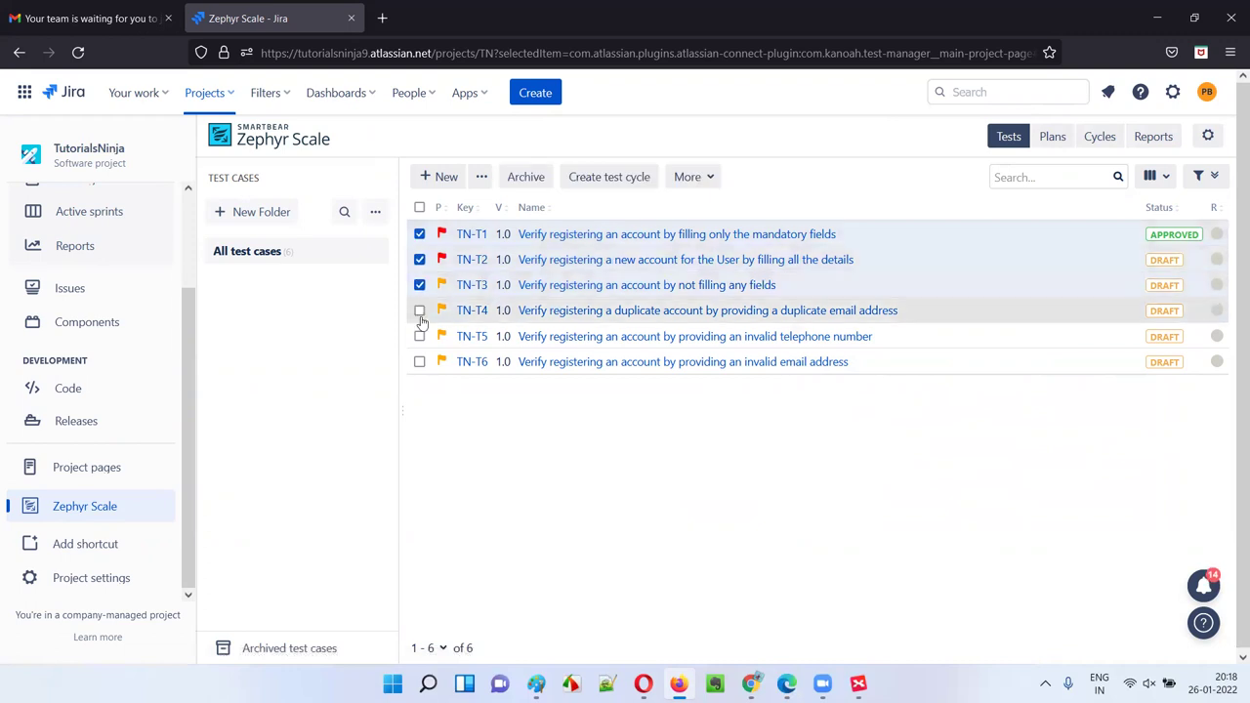
click(419, 309)
click(419, 335)
click(419, 361)
click(693, 177)
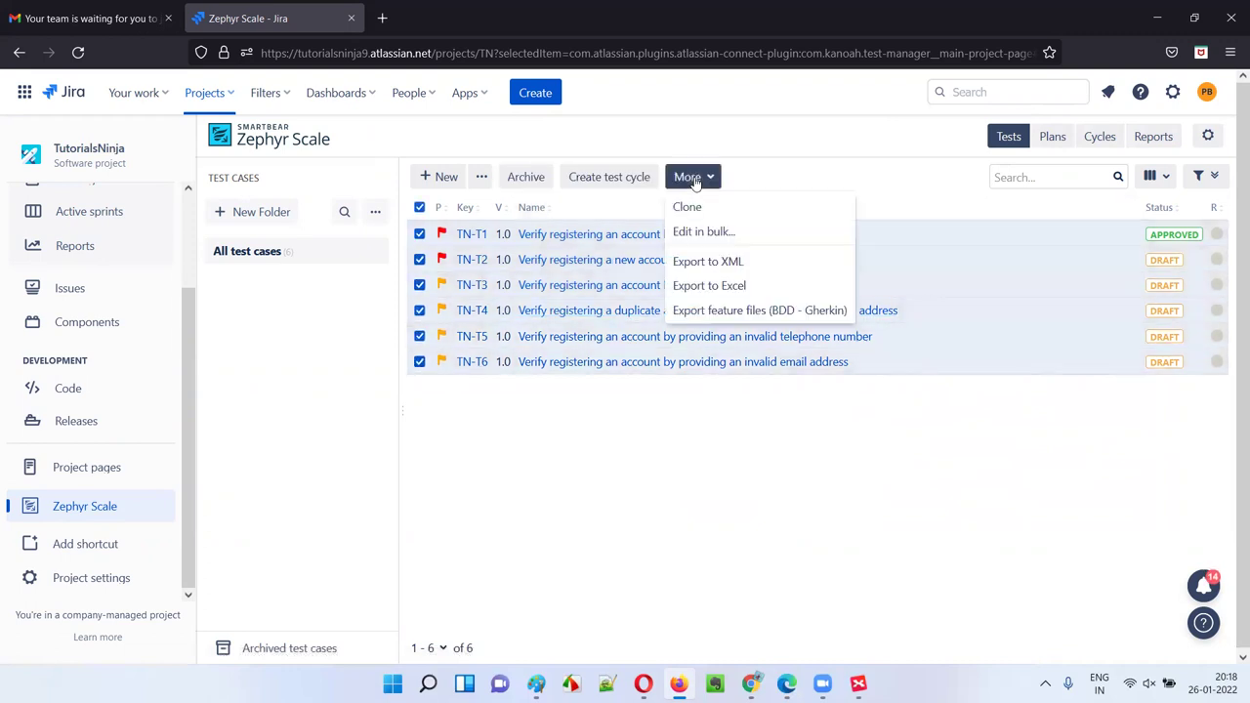
click(634, 423)
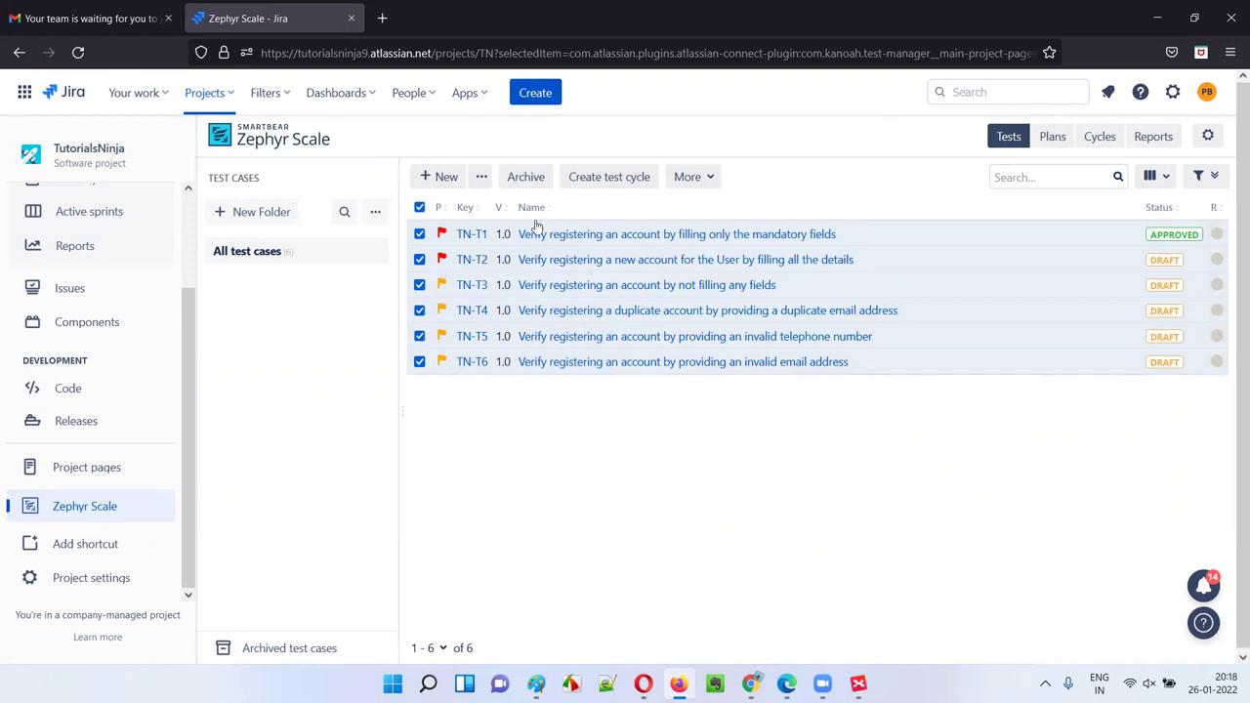
click(419, 233)
click(419, 258)
click(419, 285)
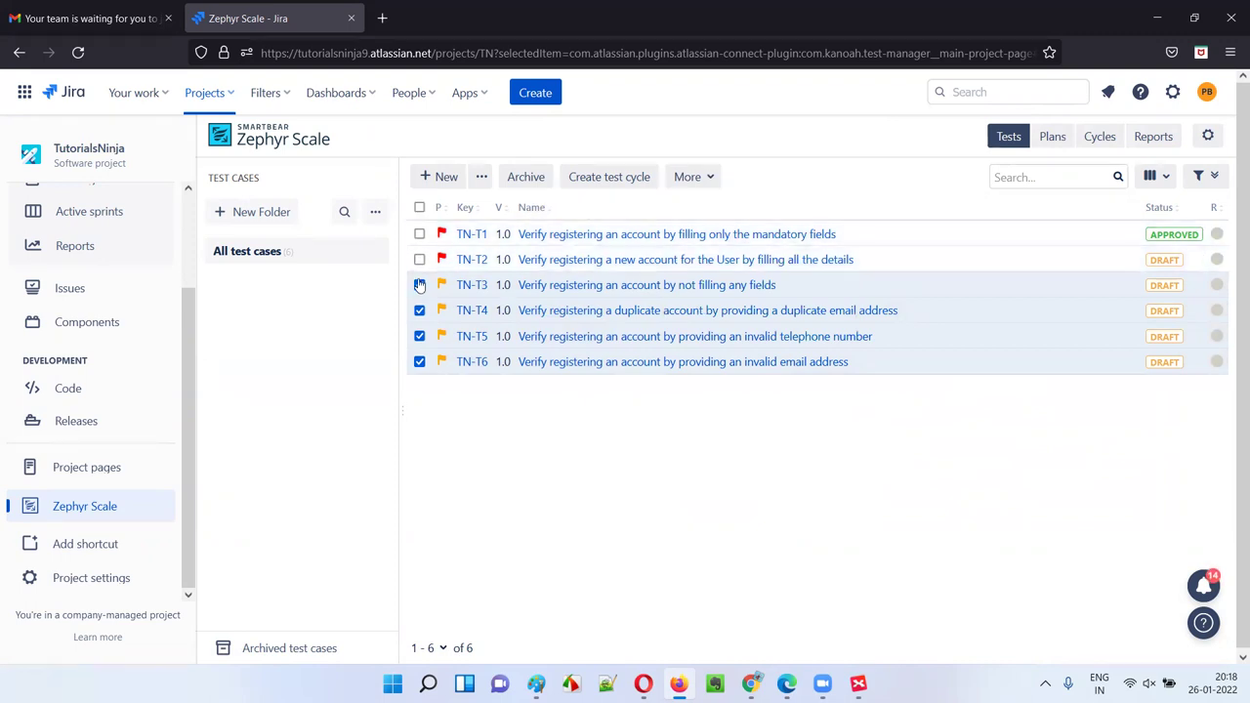
click(419, 309)
click(419, 335)
click(419, 361)
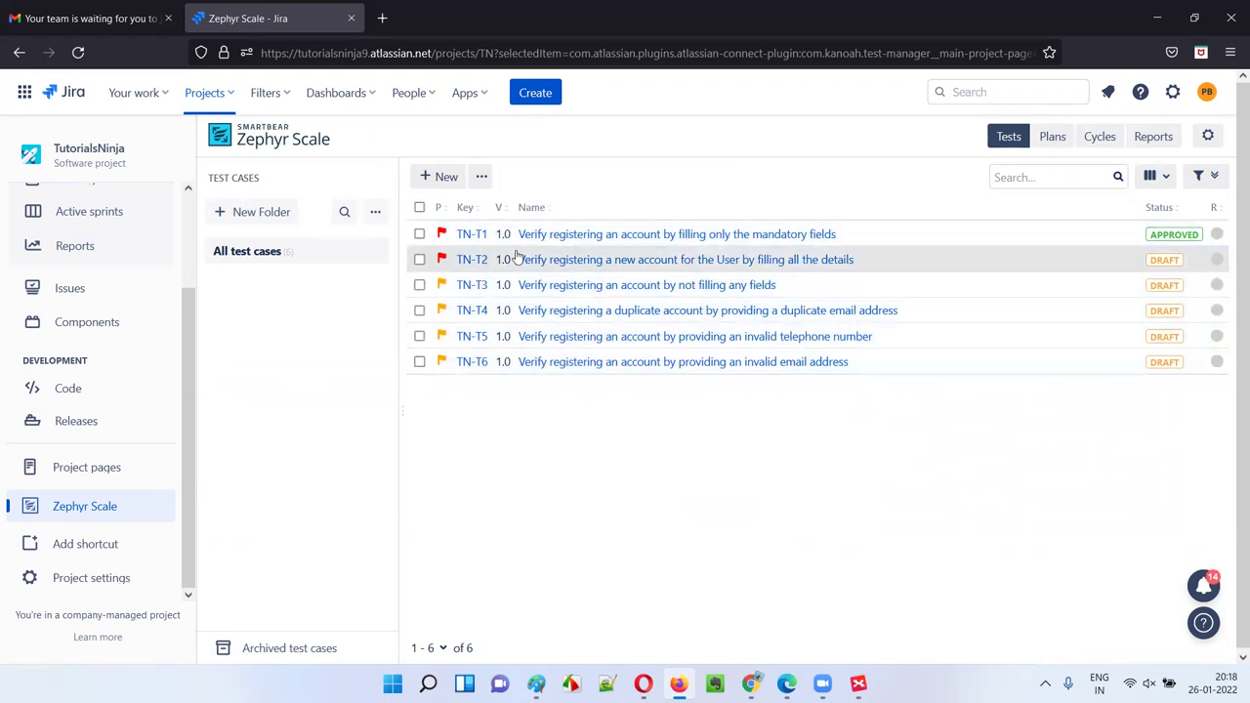
mouse_move(533, 261)
mouse_down()
mouse_move(479, 274)
mouse_move(509, 322)
mouse_move(530, 256)
mouse_up()
Step: Set test case TN-T2 to Approved and save it
click(532, 258)
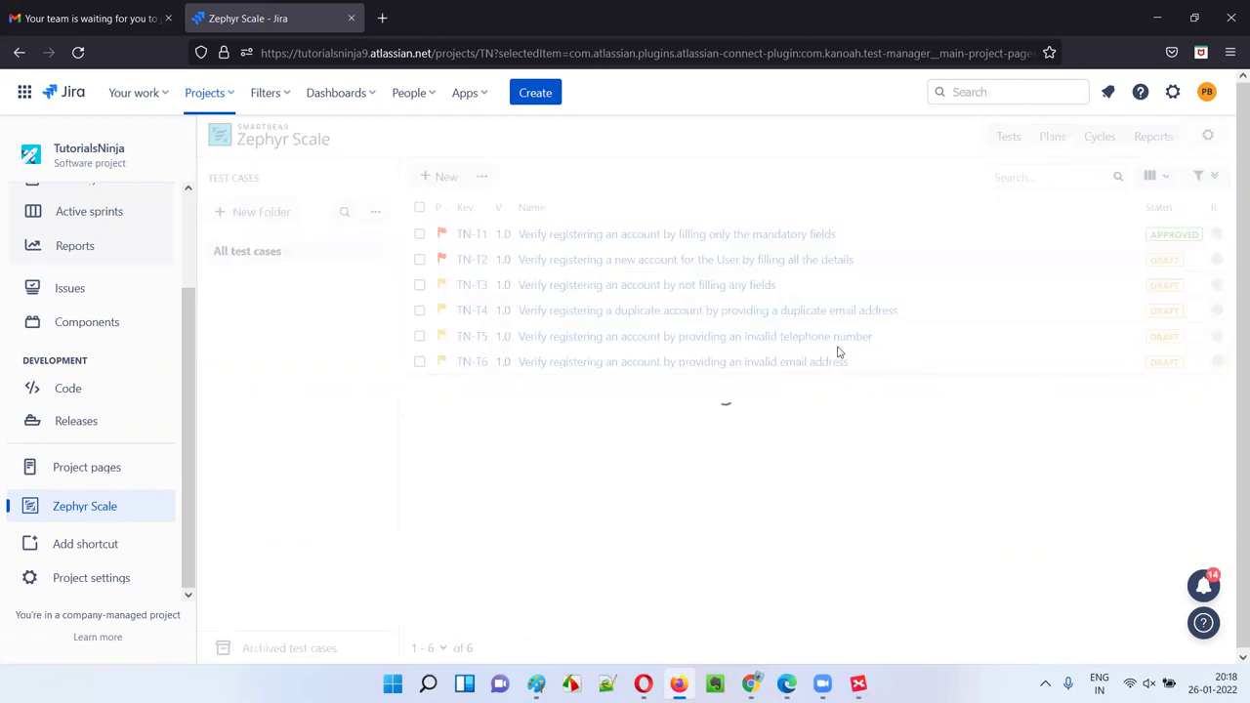
scroll(511, 423, down, 1)
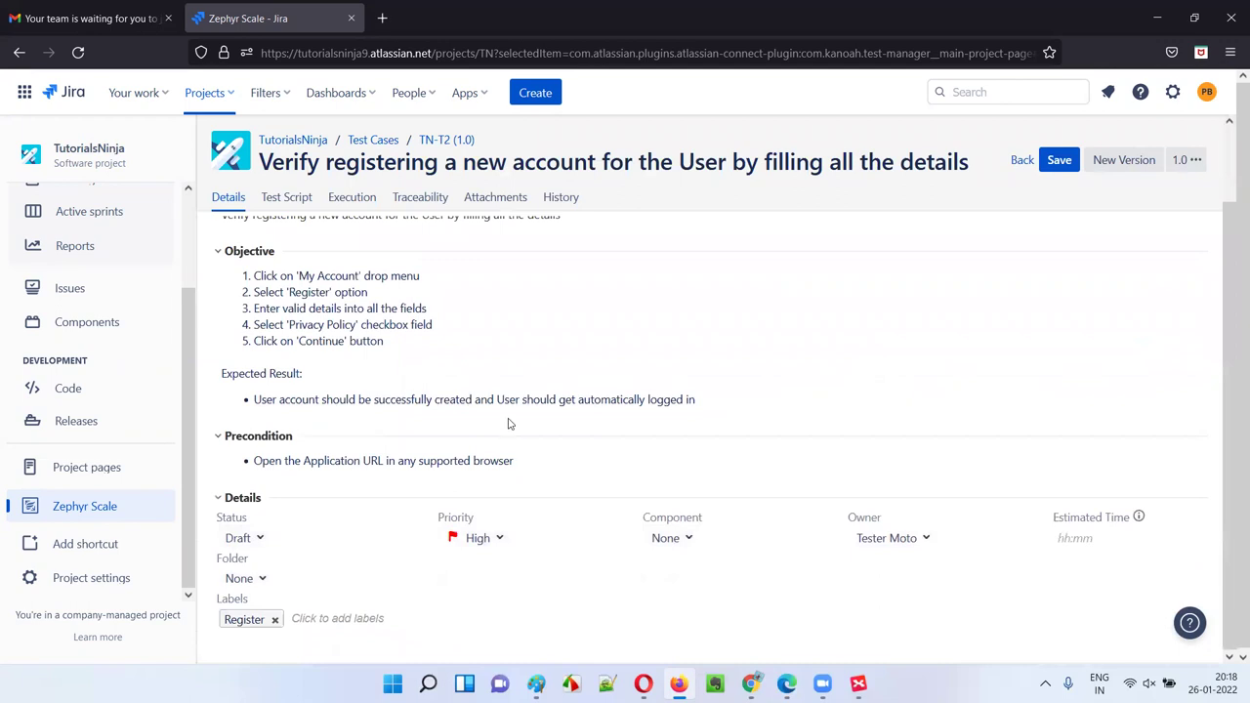
click(262, 536)
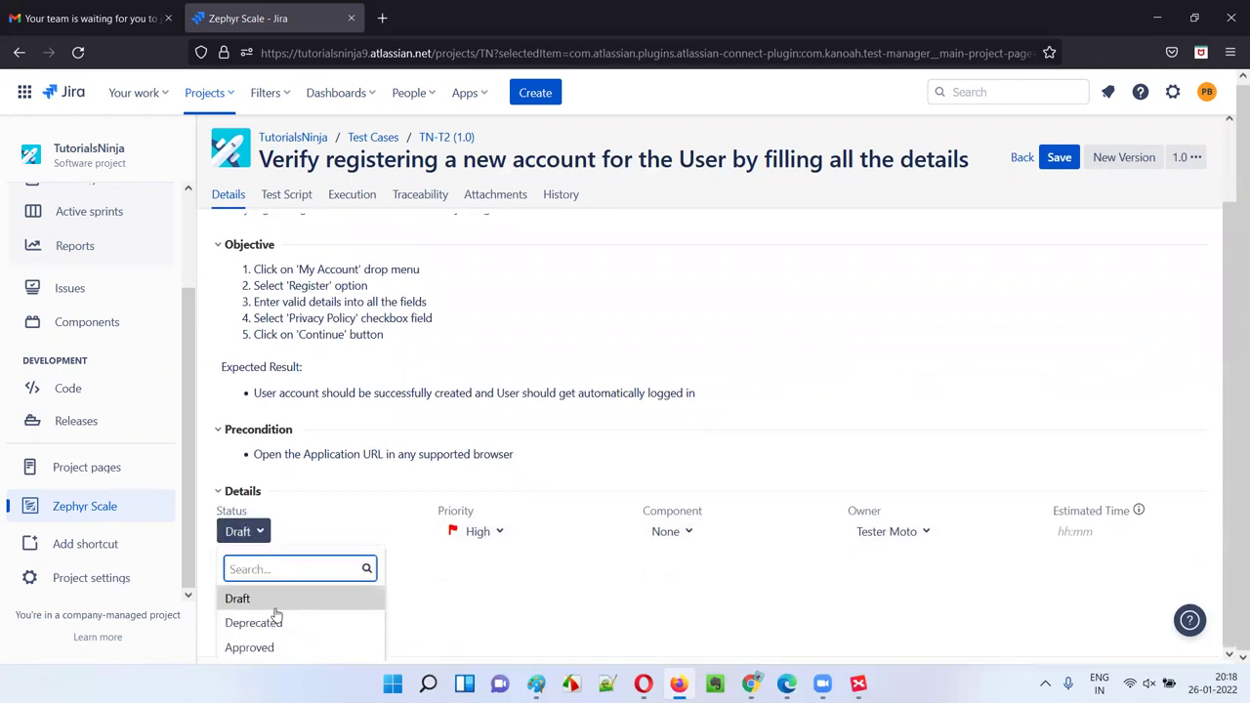
click(249, 648)
click(1058, 157)
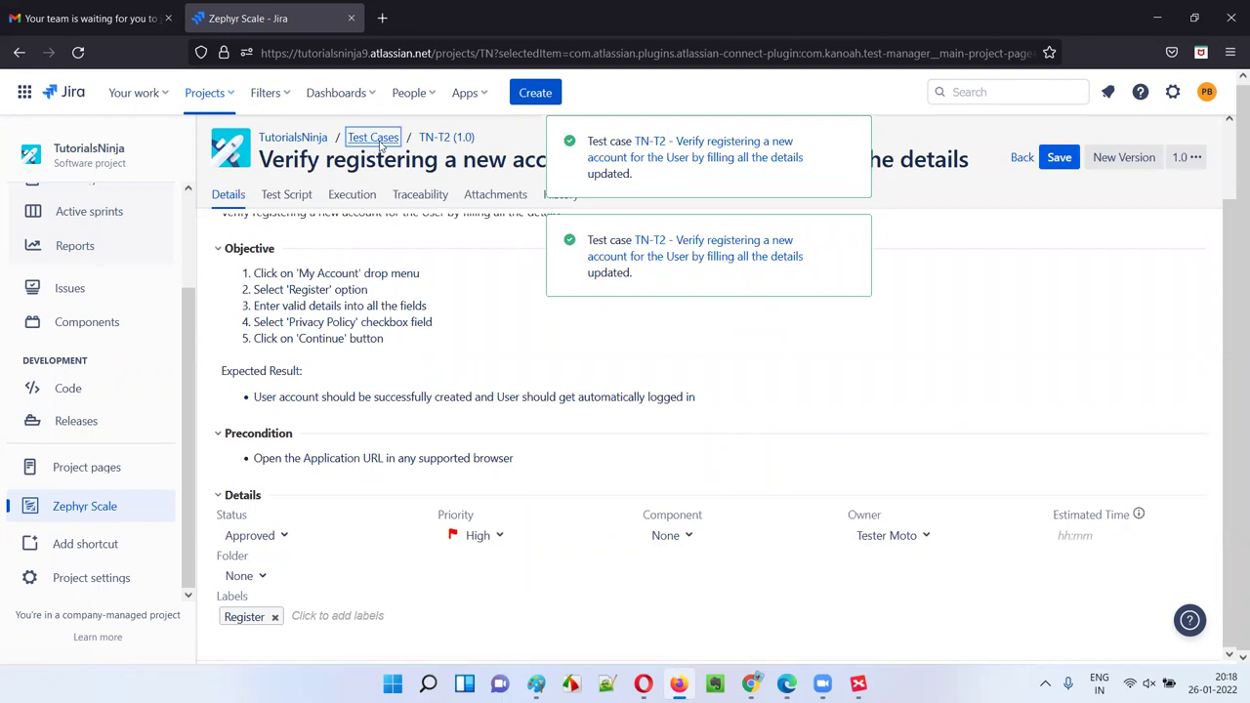
click(373, 139)
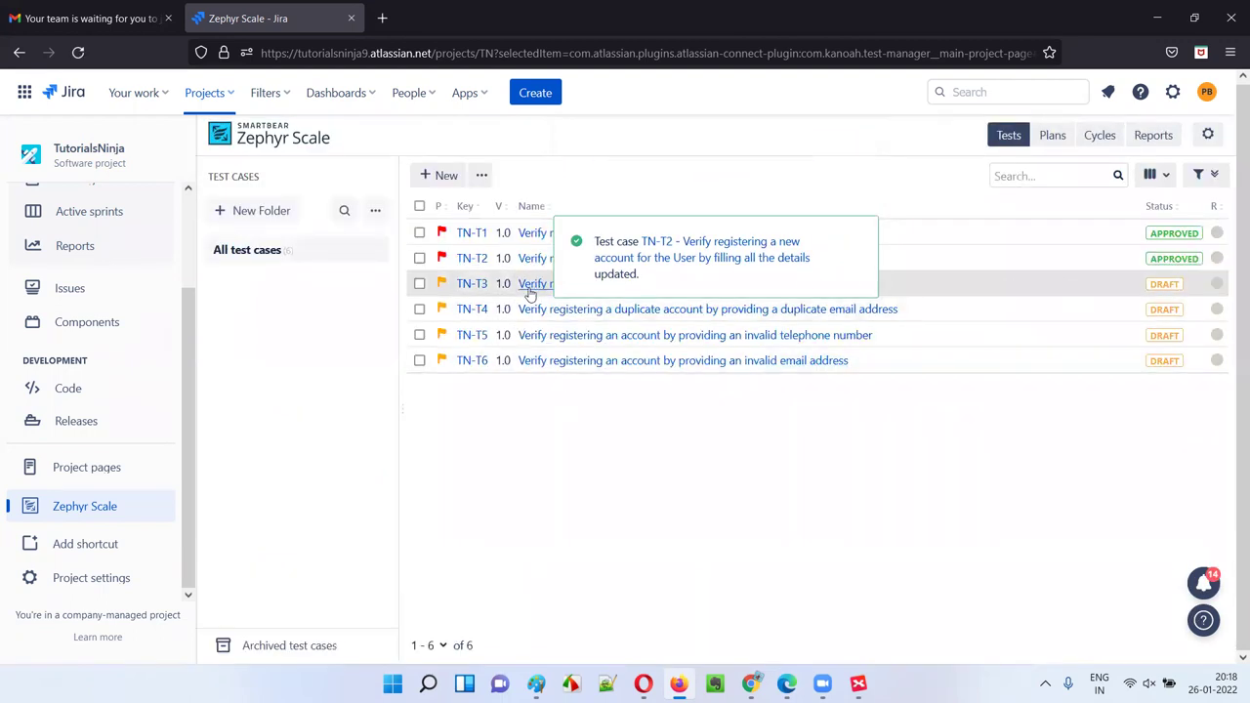
Step: Set test case TN-T3 to Approved
click(1140, 274)
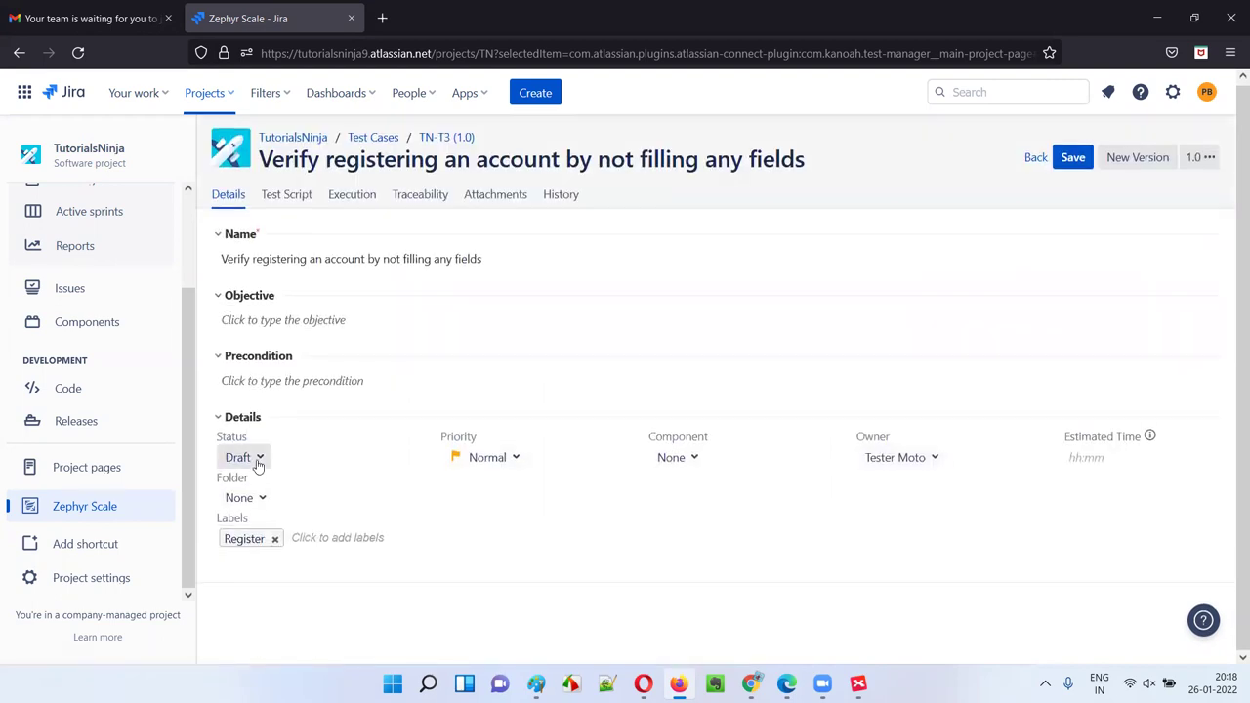
click(257, 459)
click(265, 573)
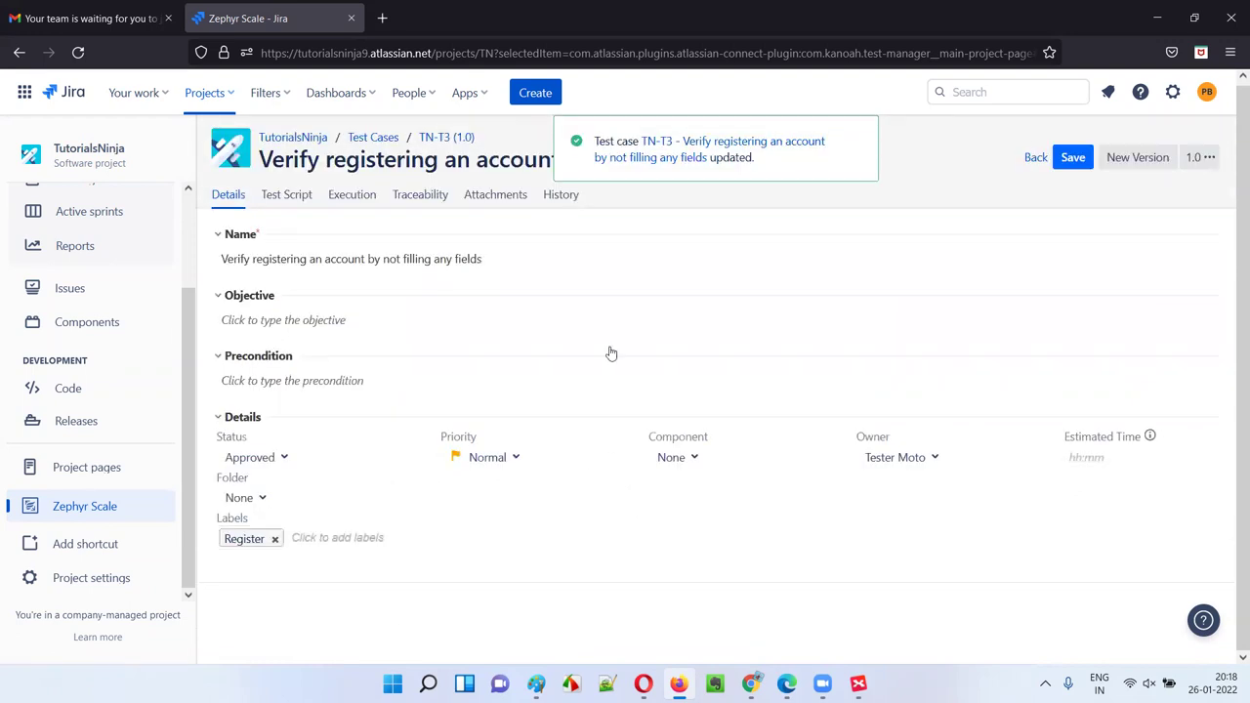
click(373, 137)
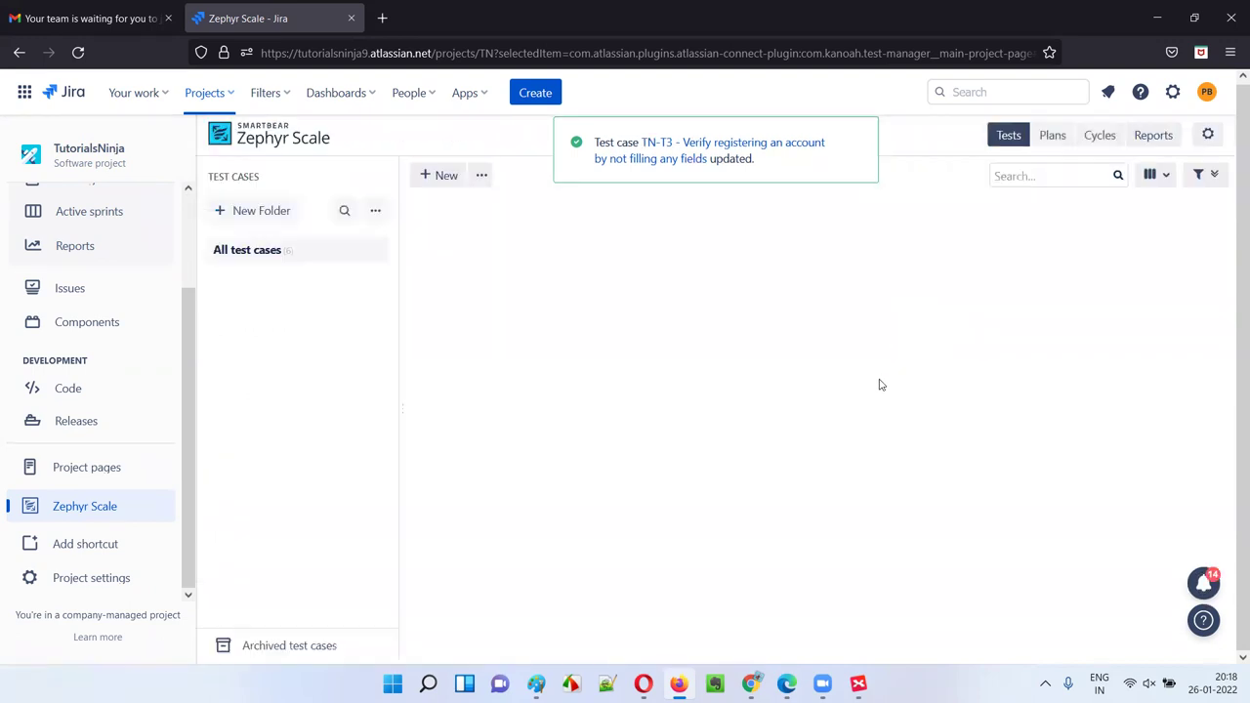
Step: Set test case TN-T4 to Approved and save it
click(684, 310)
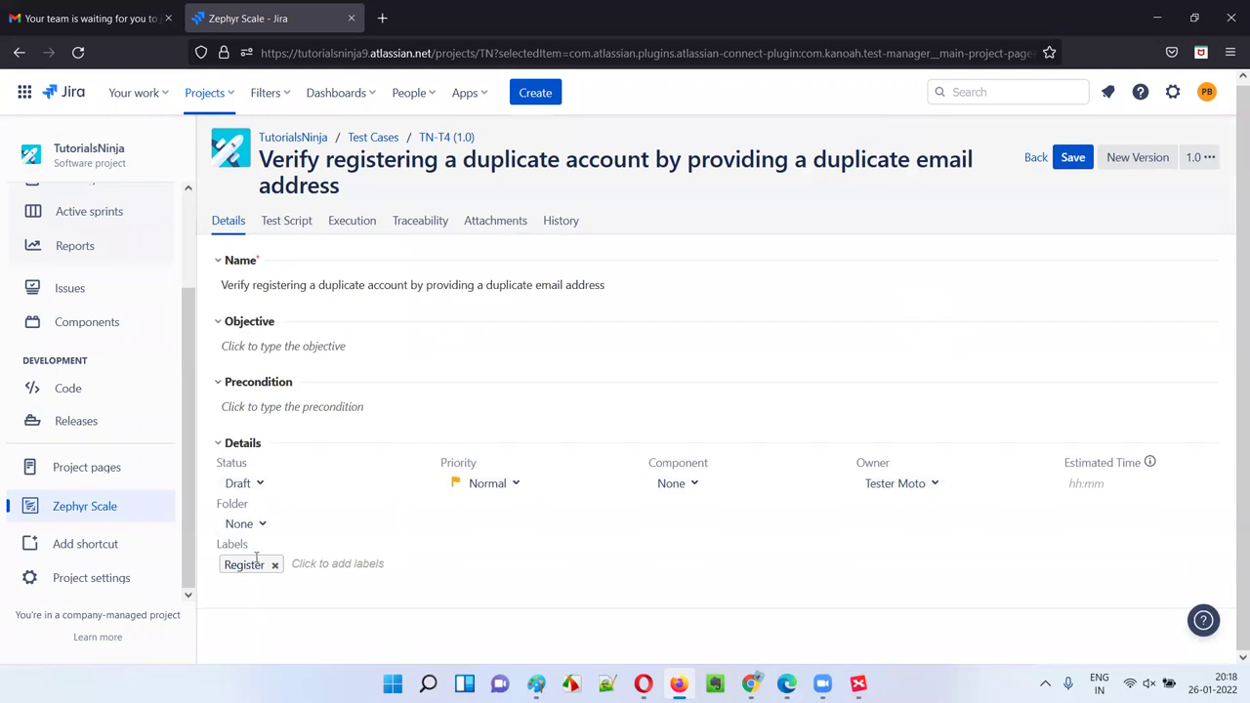
click(260, 483)
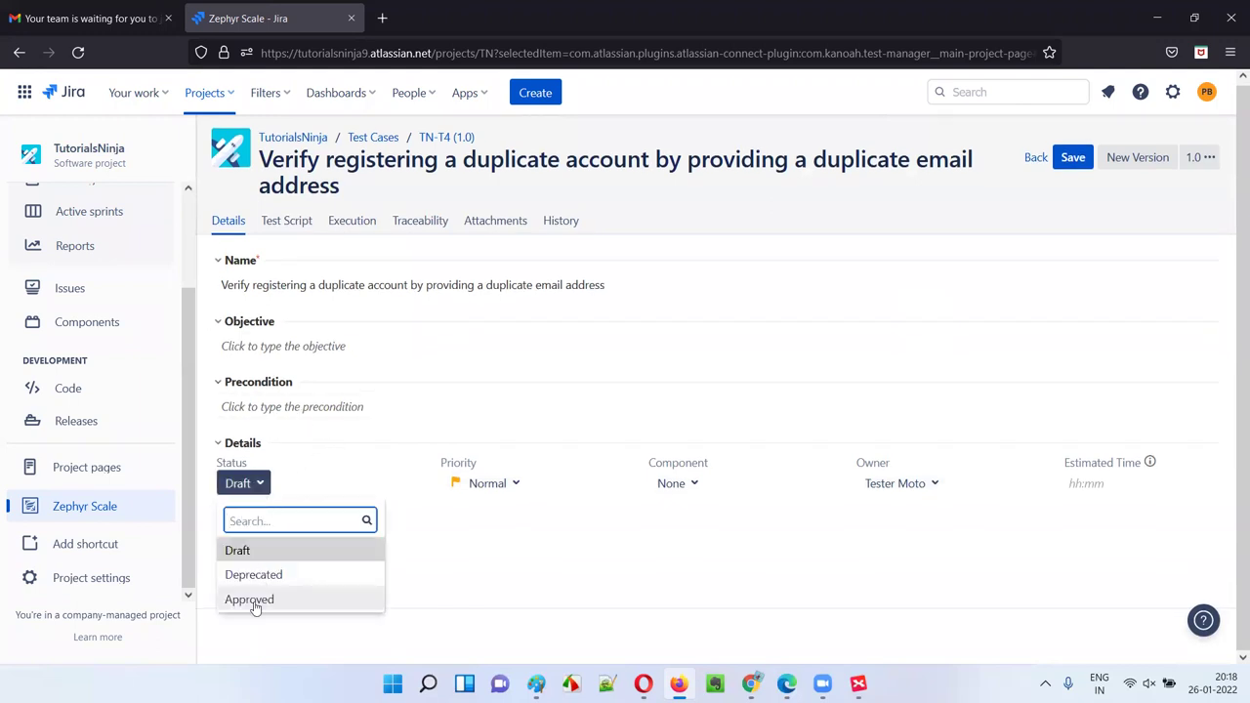
click(252, 599)
click(1074, 158)
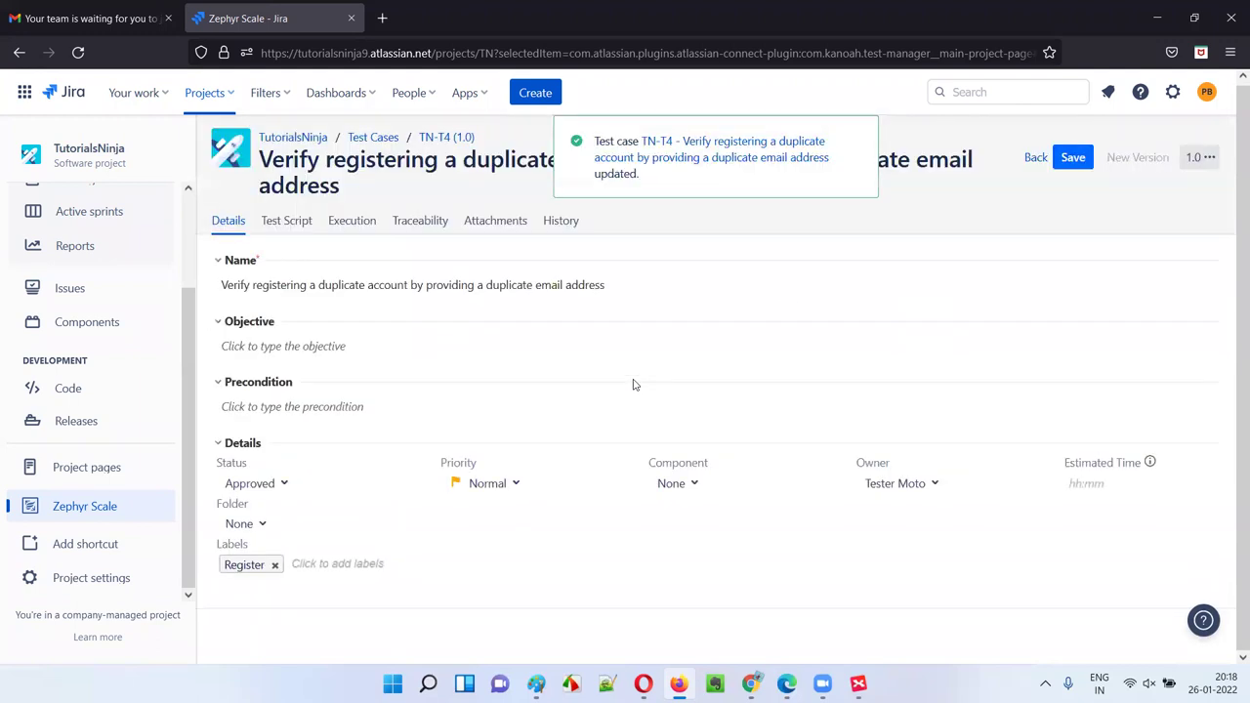
click(375, 137)
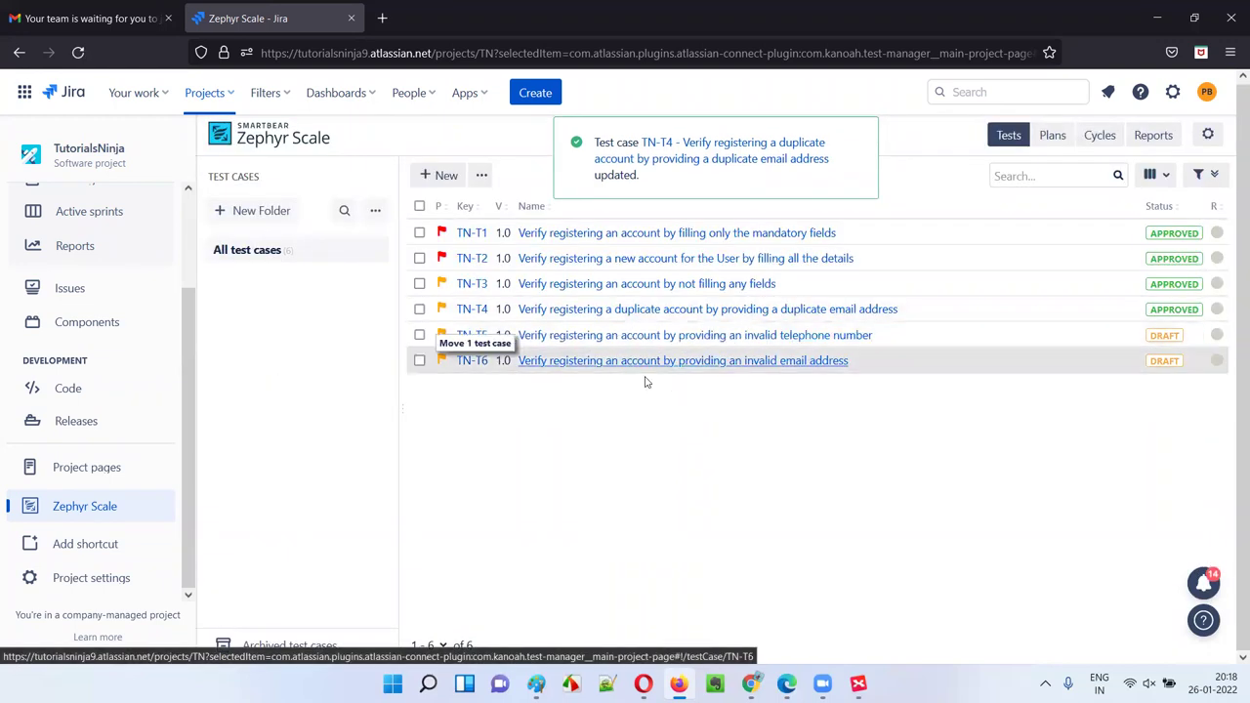
Step: Set test case TN-T5 to Approved and save it
click(629, 337)
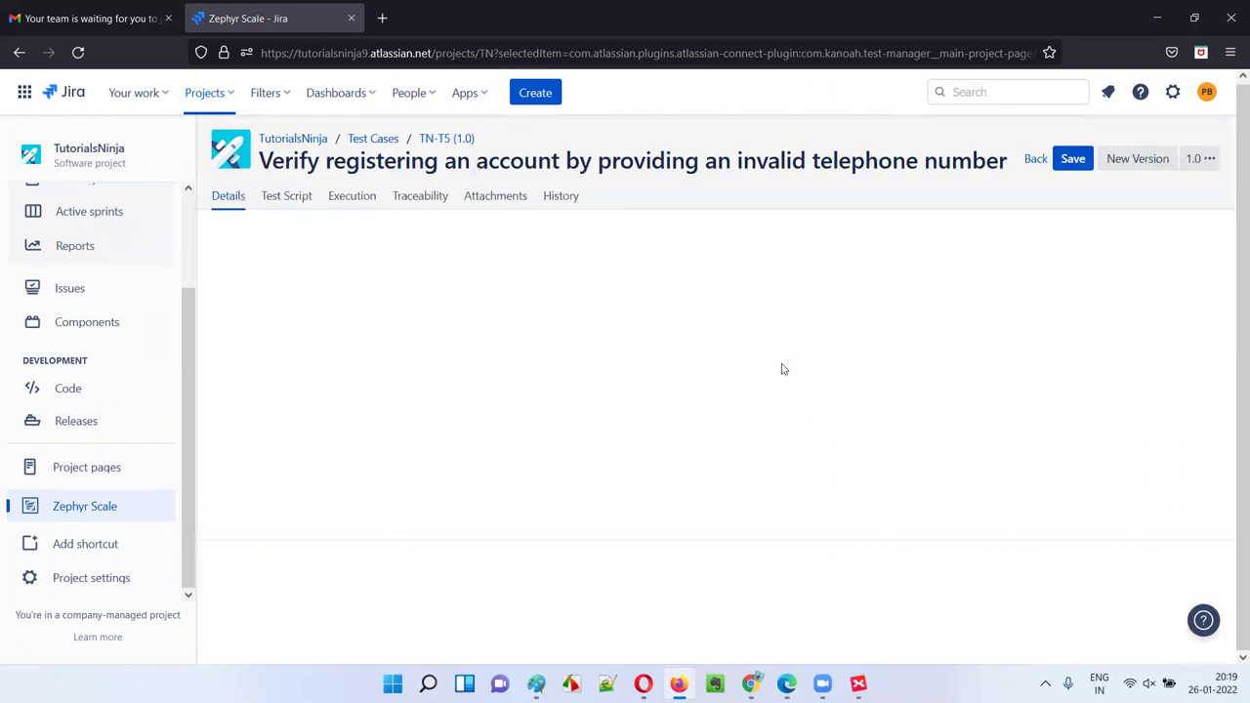
click(259, 459)
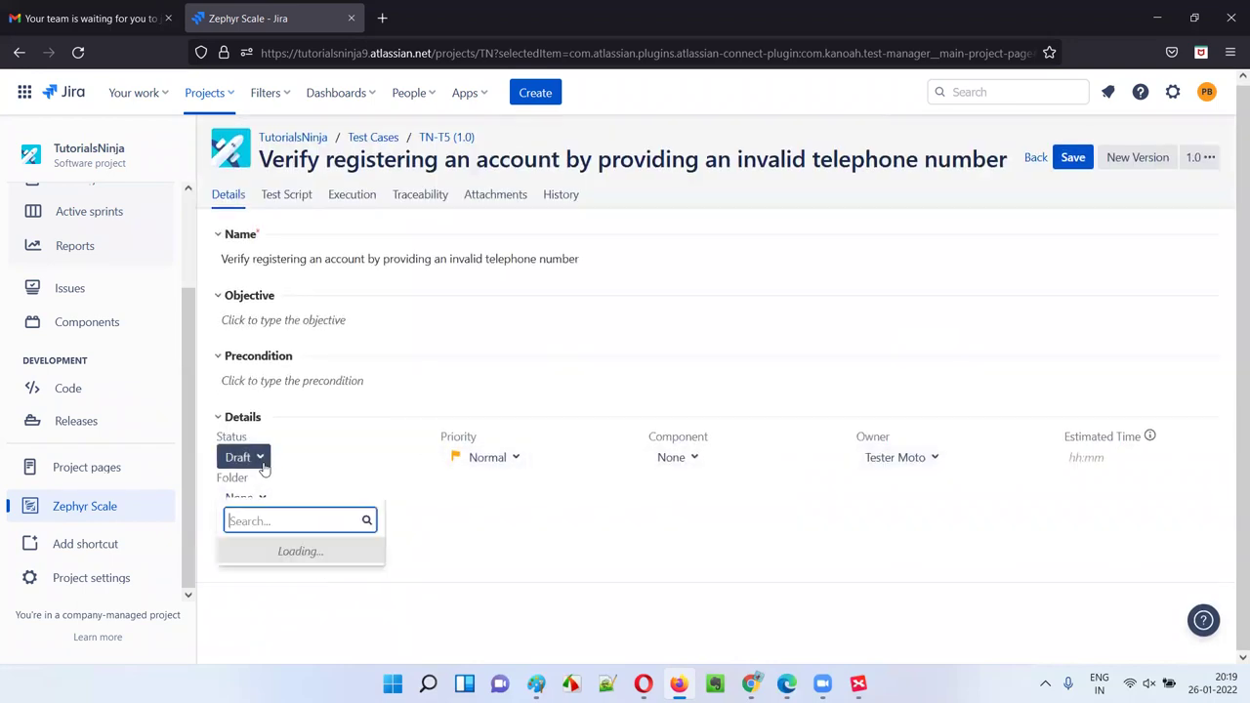
click(264, 594)
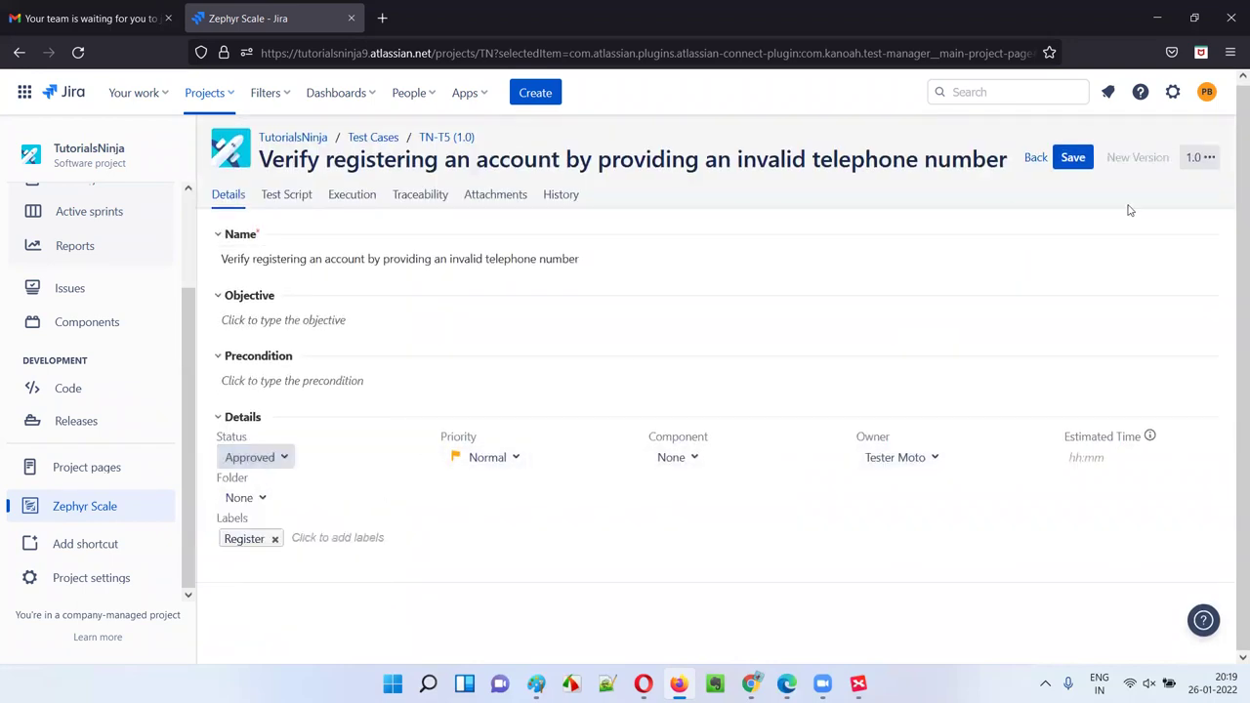
click(1077, 159)
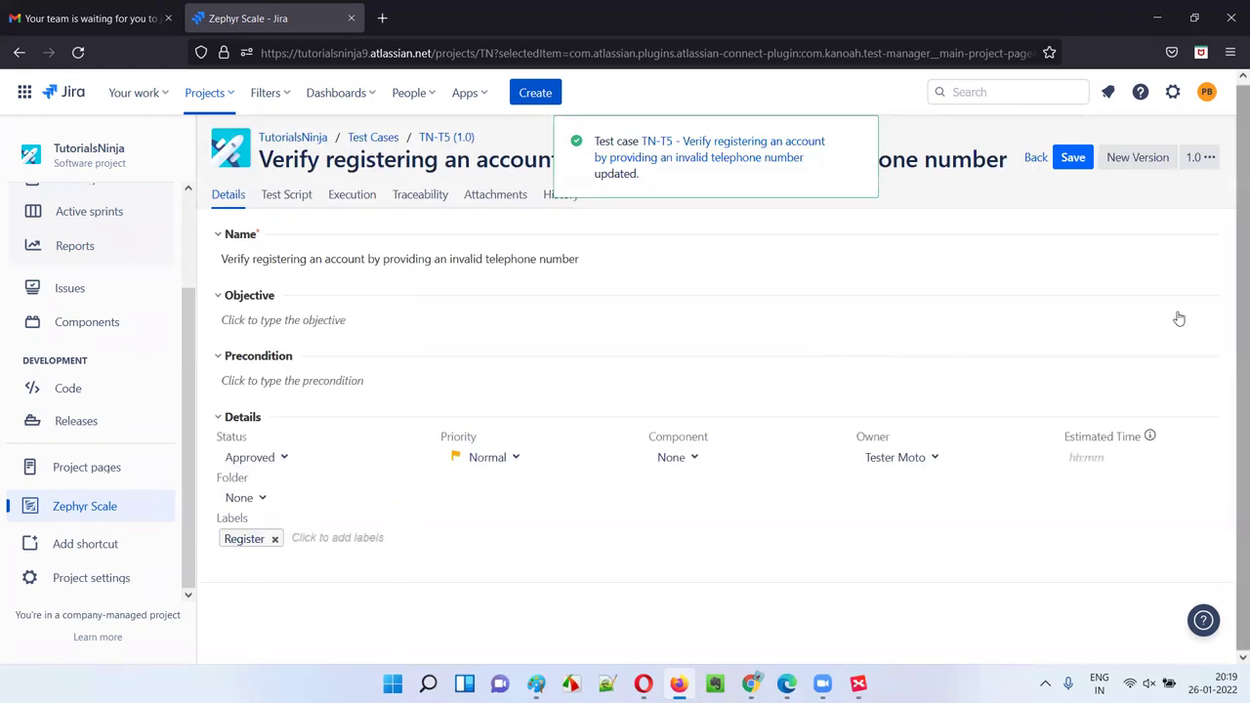
click(373, 138)
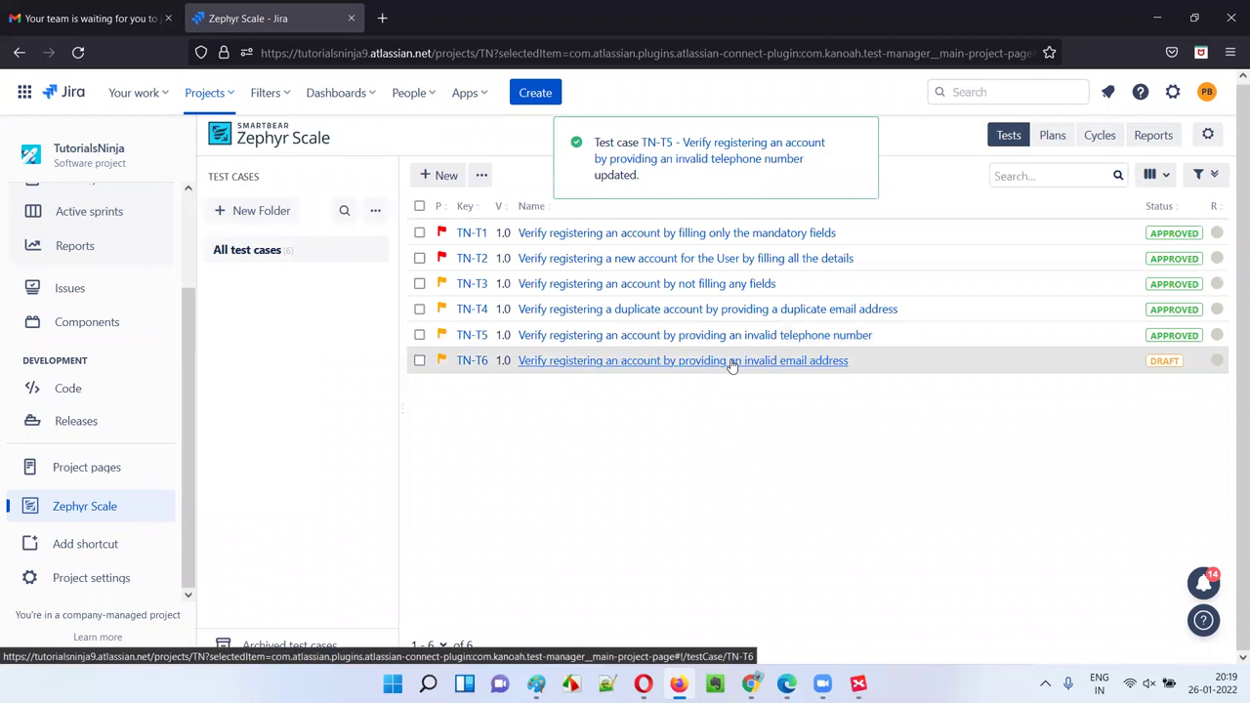
Step: Set test case TN-T6 to Approved and save it
click(731, 362)
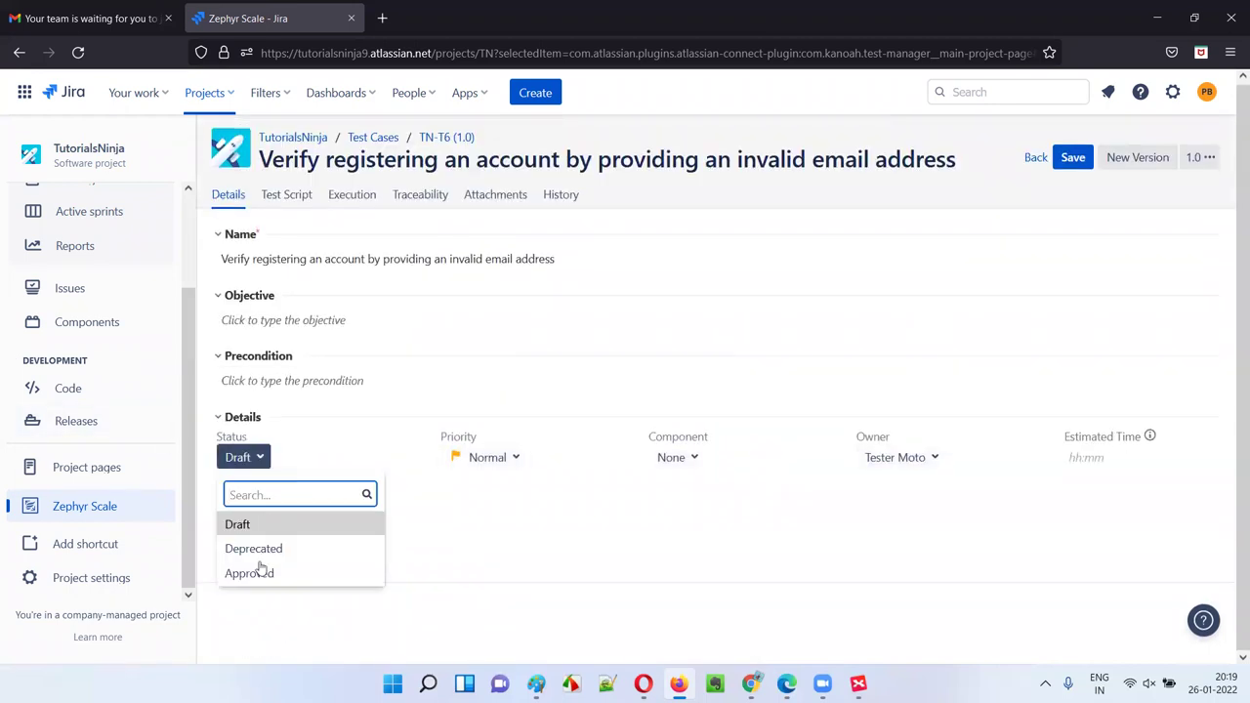
click(264, 573)
click(1071, 155)
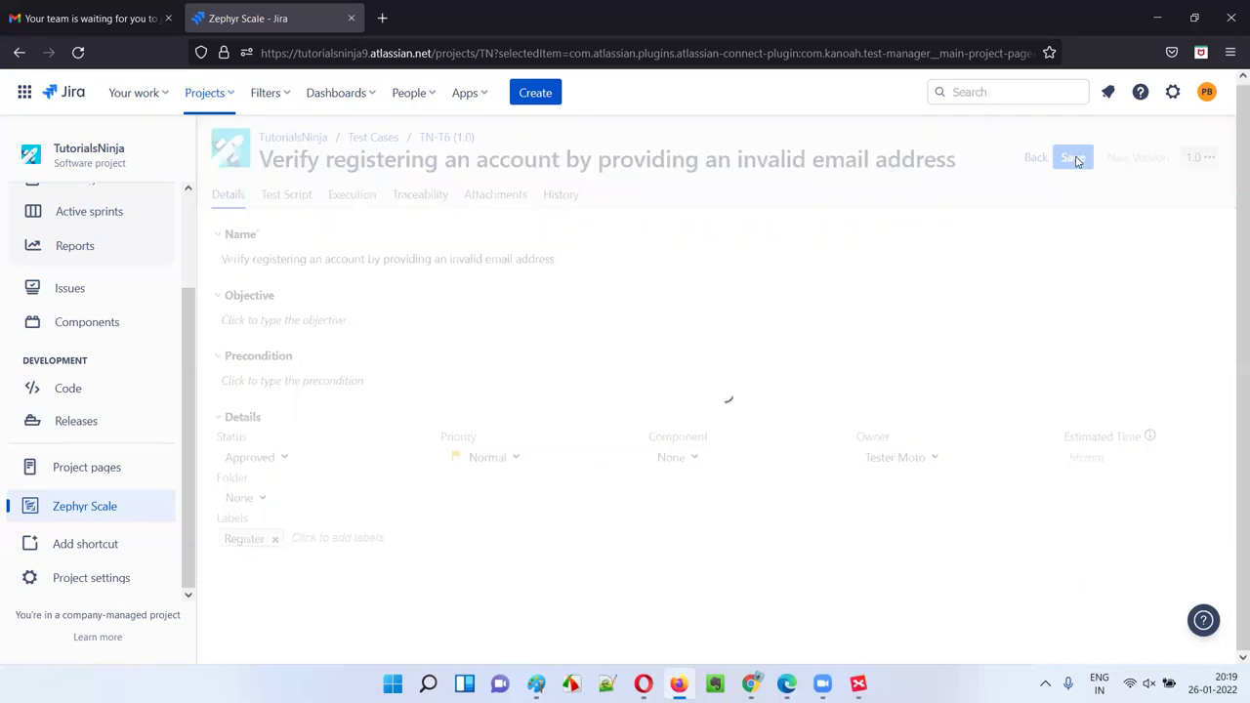
click(1074, 158)
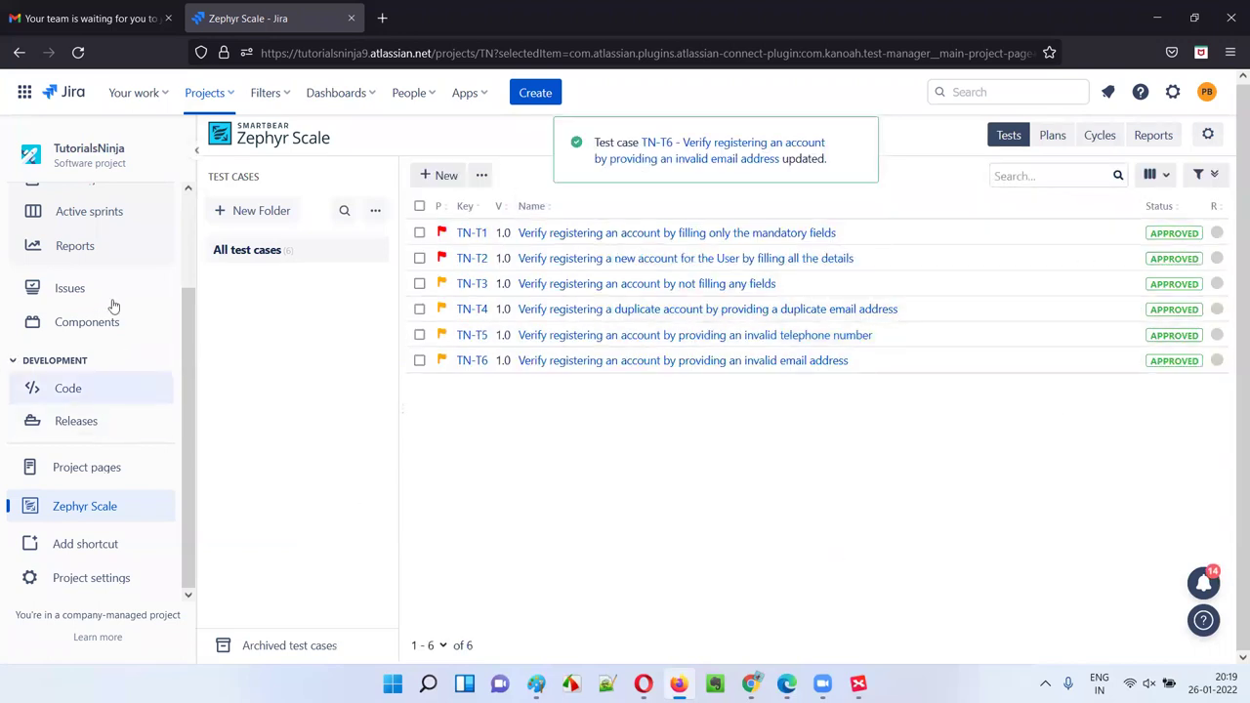
scroll(92, 283, up, 2)
Step: Open TN-20 from its notification on the active sprint board
click(92, 332)
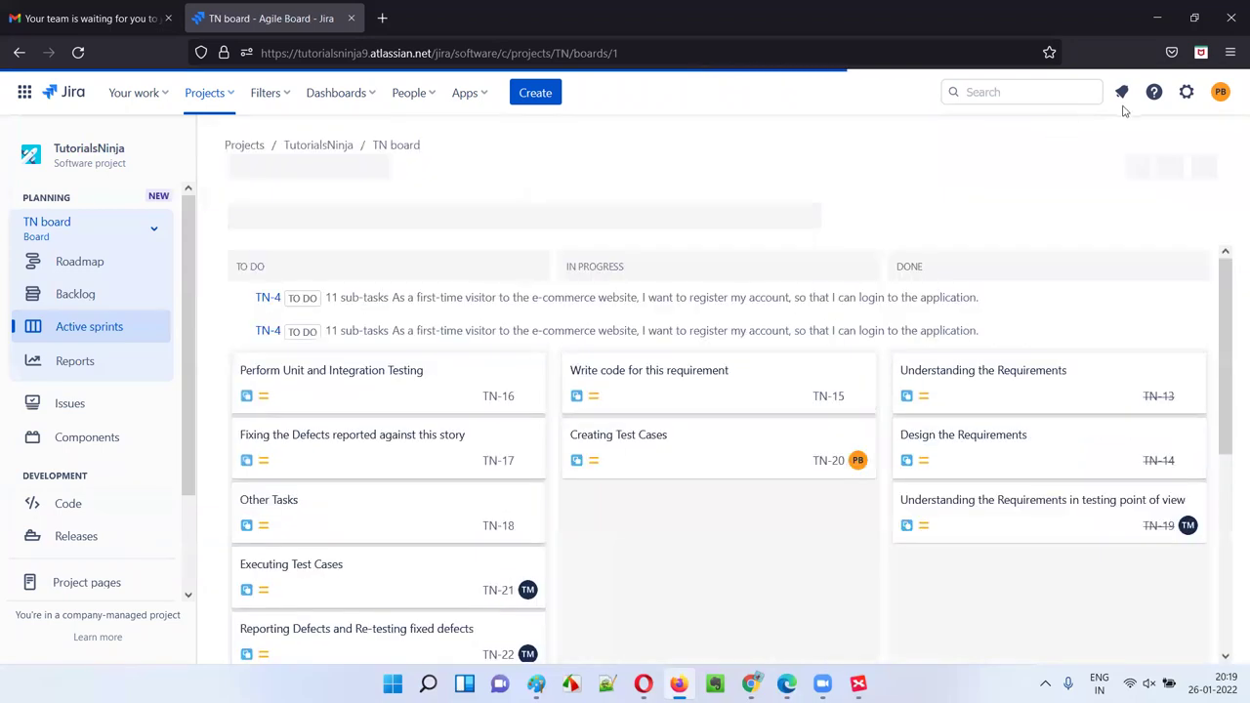
click(1122, 93)
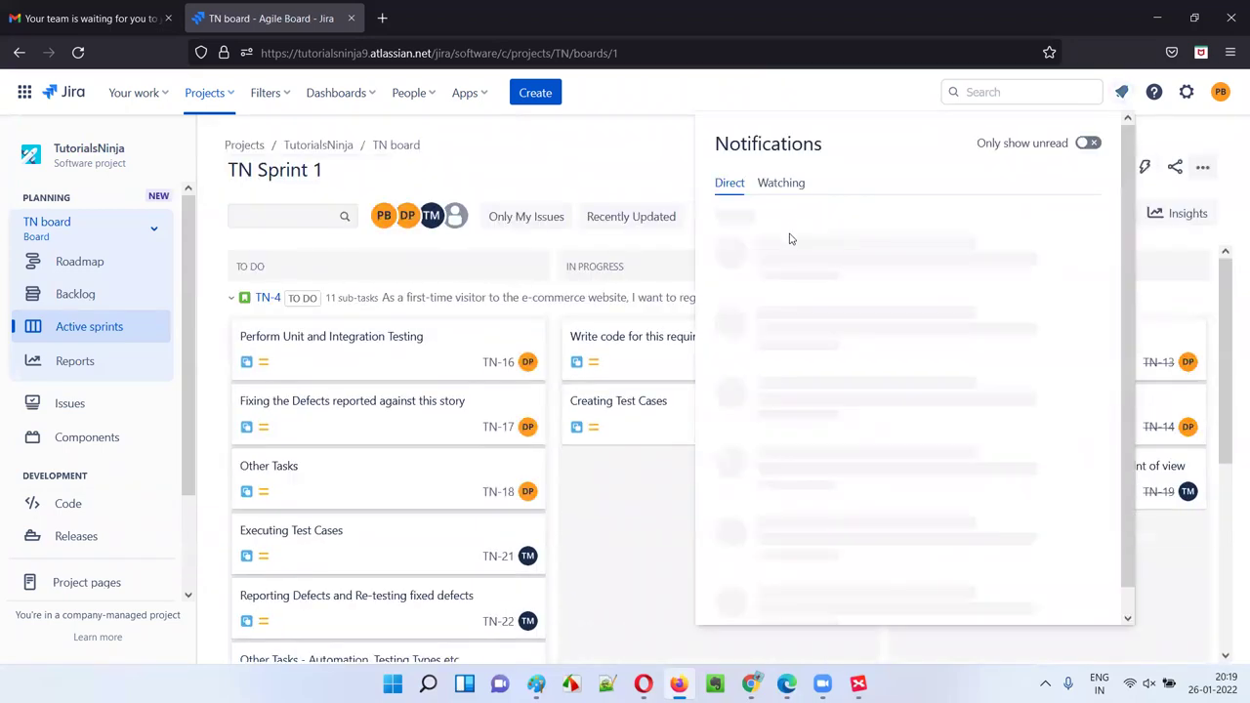
click(808, 260)
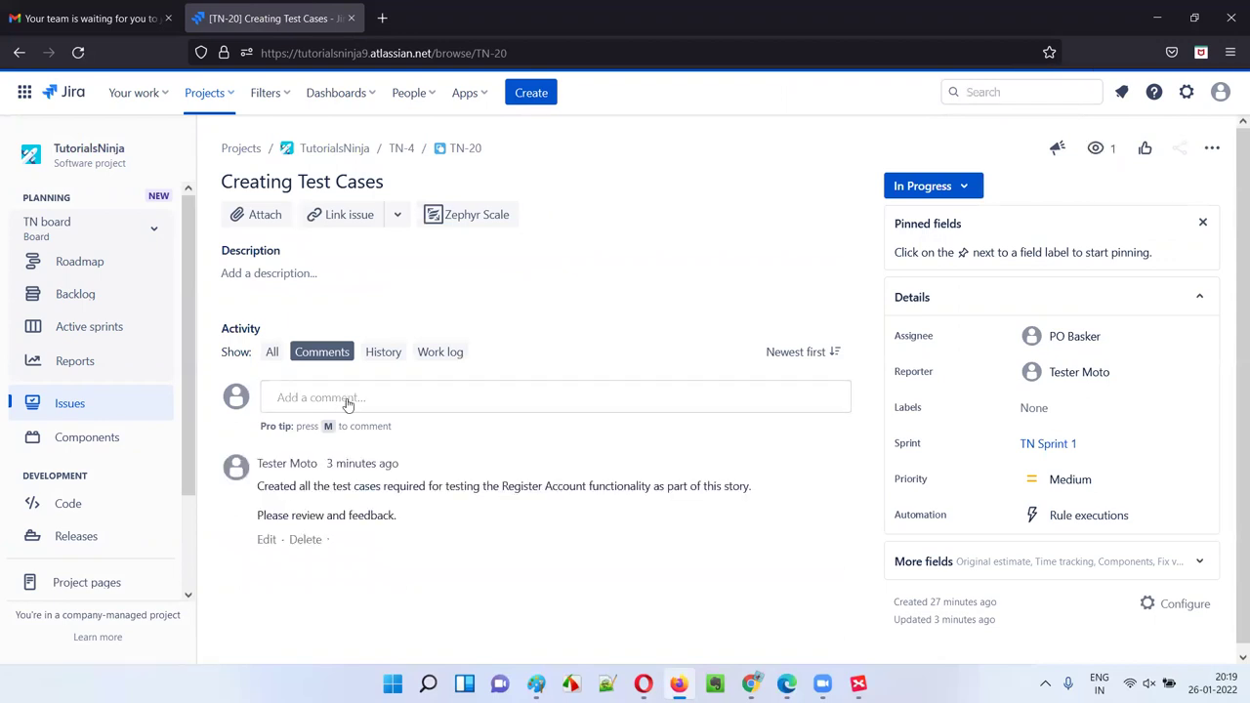
Step: Draft the comment 'Reviewed all the Test Cases and they look good.' on TN-20
click(346, 401)
text(Reviewed all the Test Cases and they look good.)
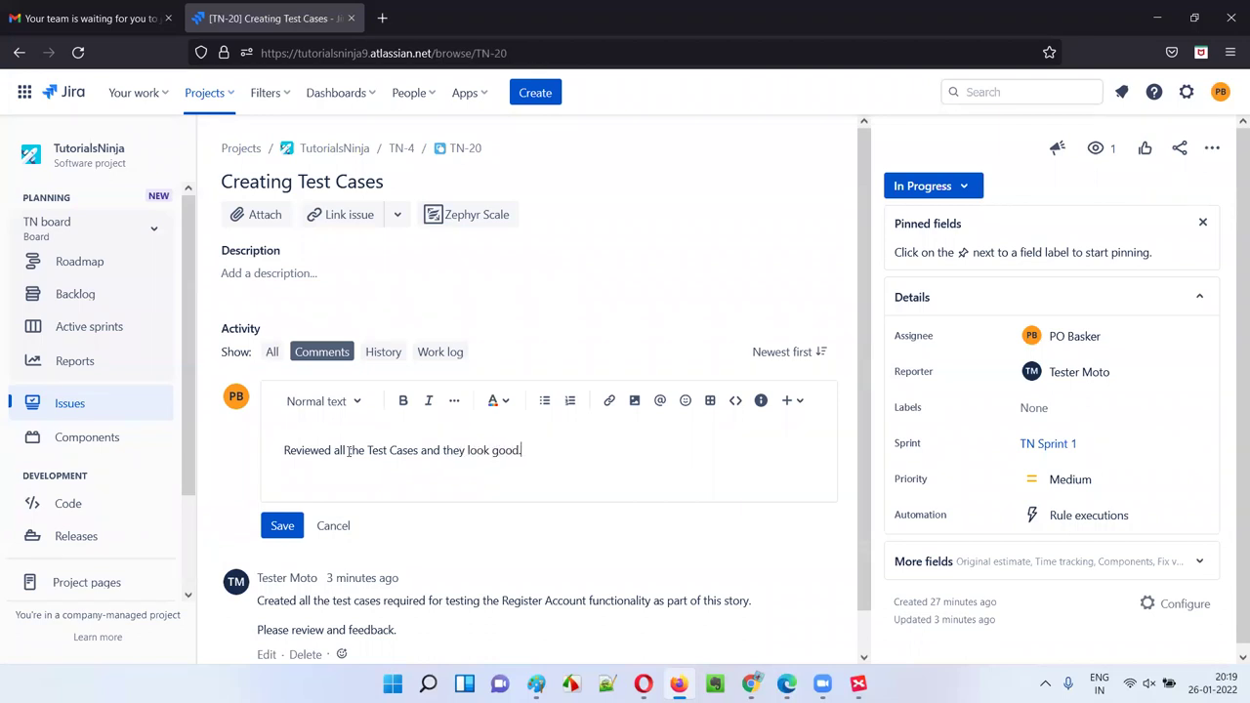
key(Return)
text(N)
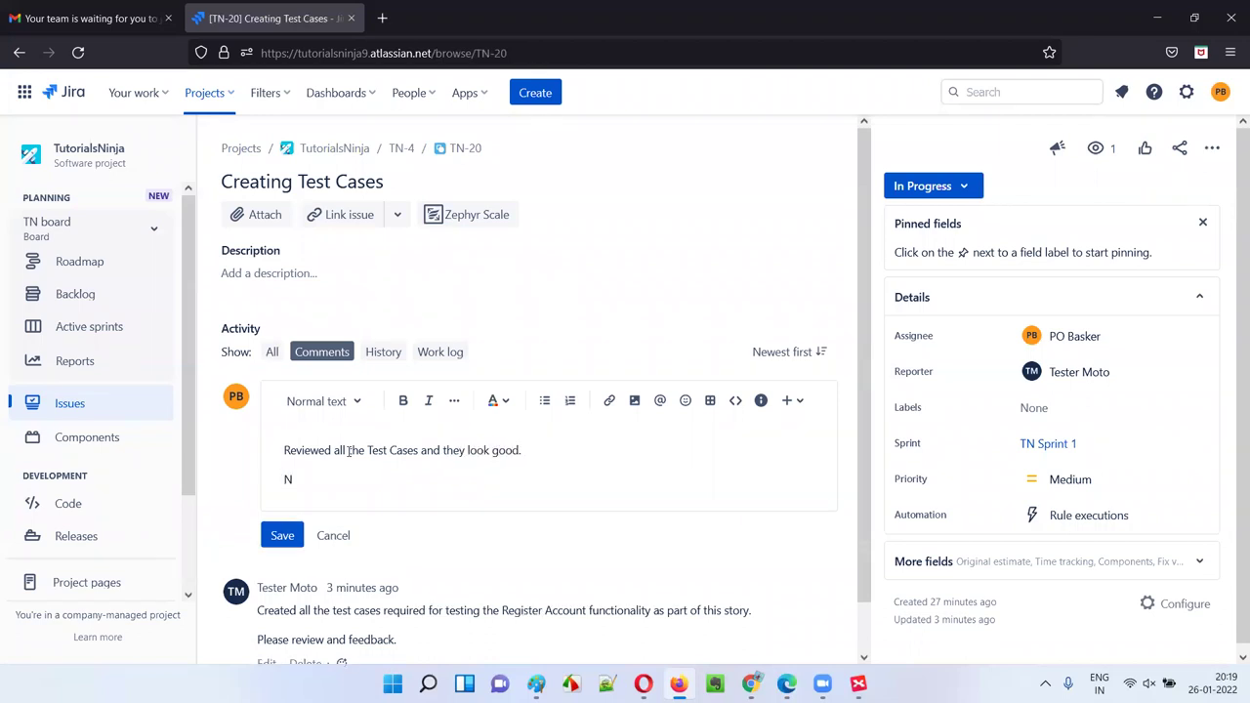
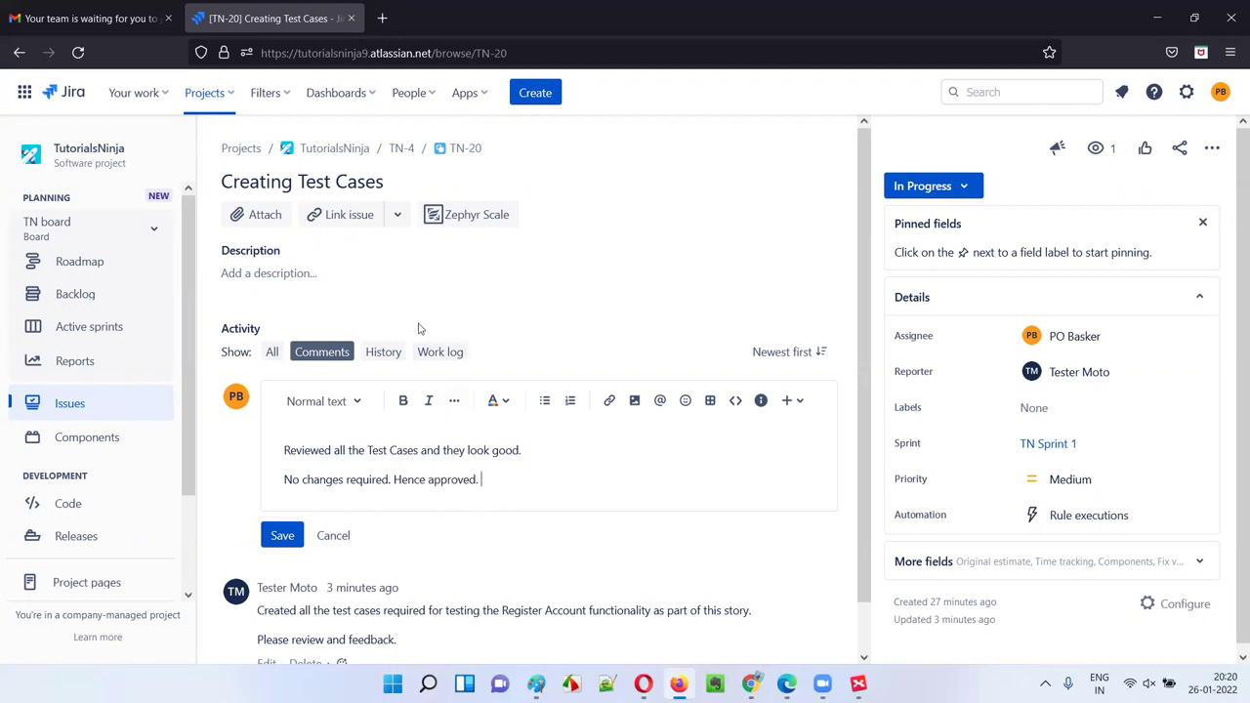
Step: Post the approval comment on TN-20 and clear its current assignee
click(283, 535)
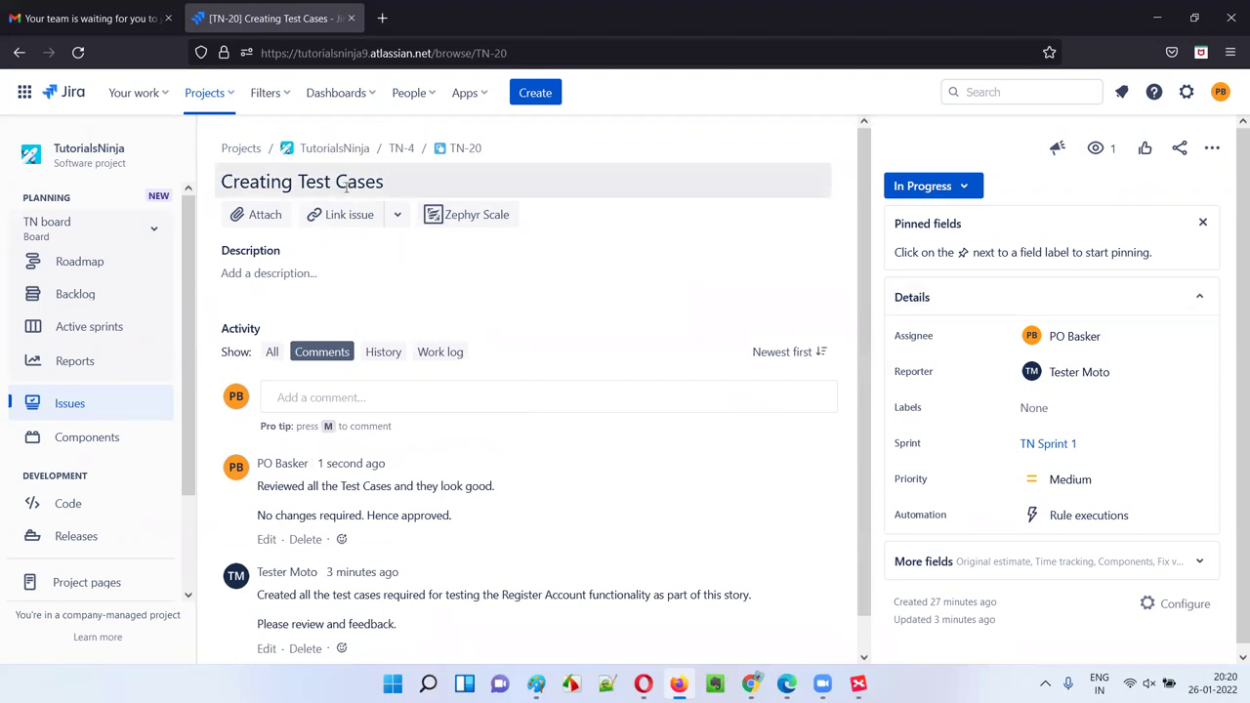
click(1069, 336)
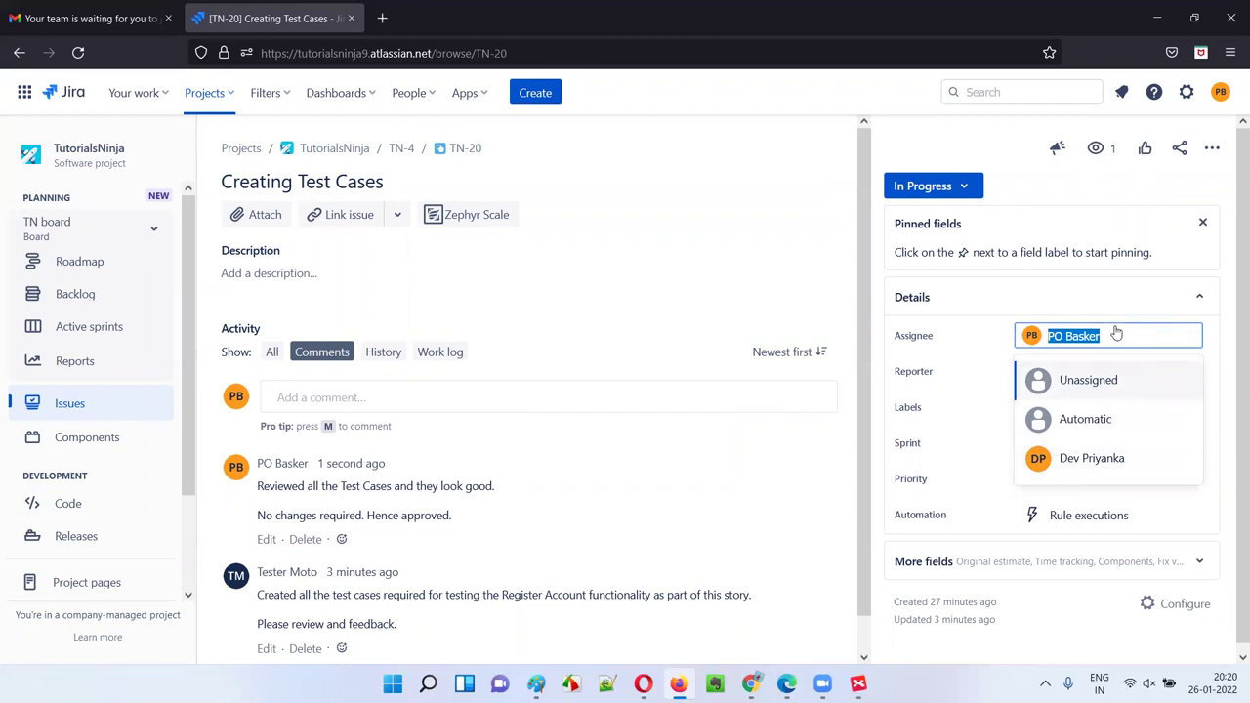
click(1190, 336)
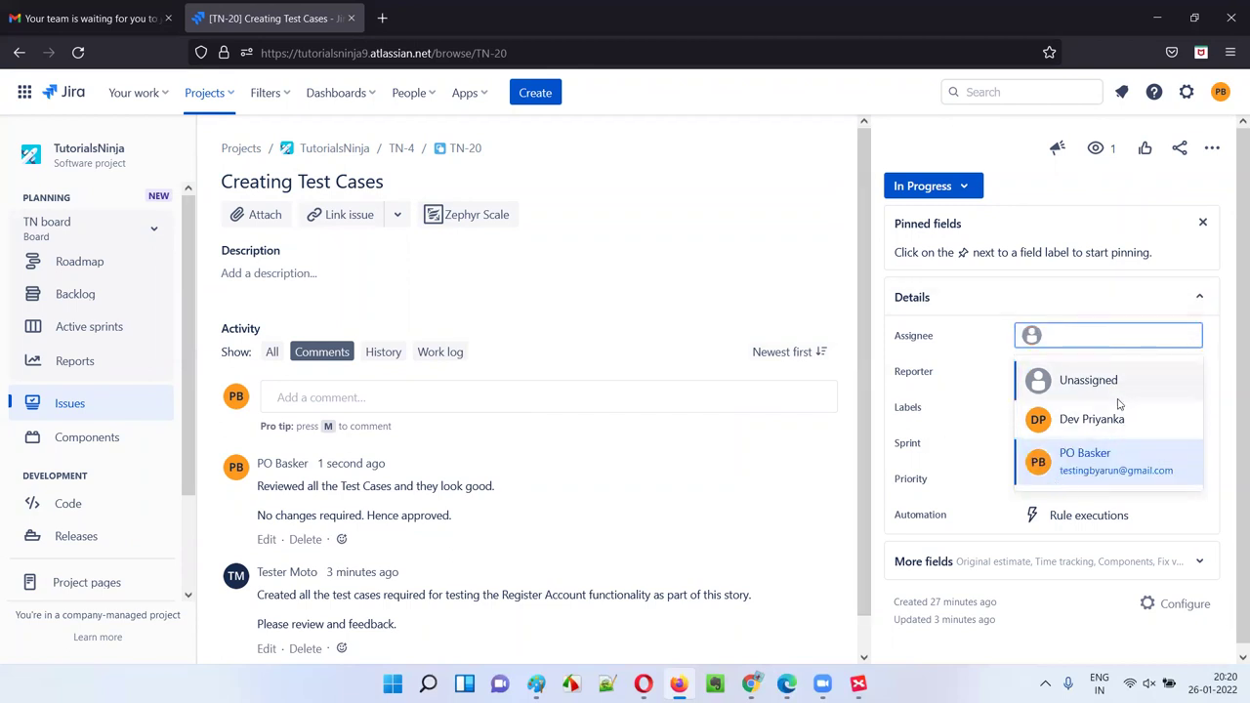
key(Return)
Step: Assign TN-20 Creating Test Cases to the tester, then go to the active sprint board
click(1082, 376)
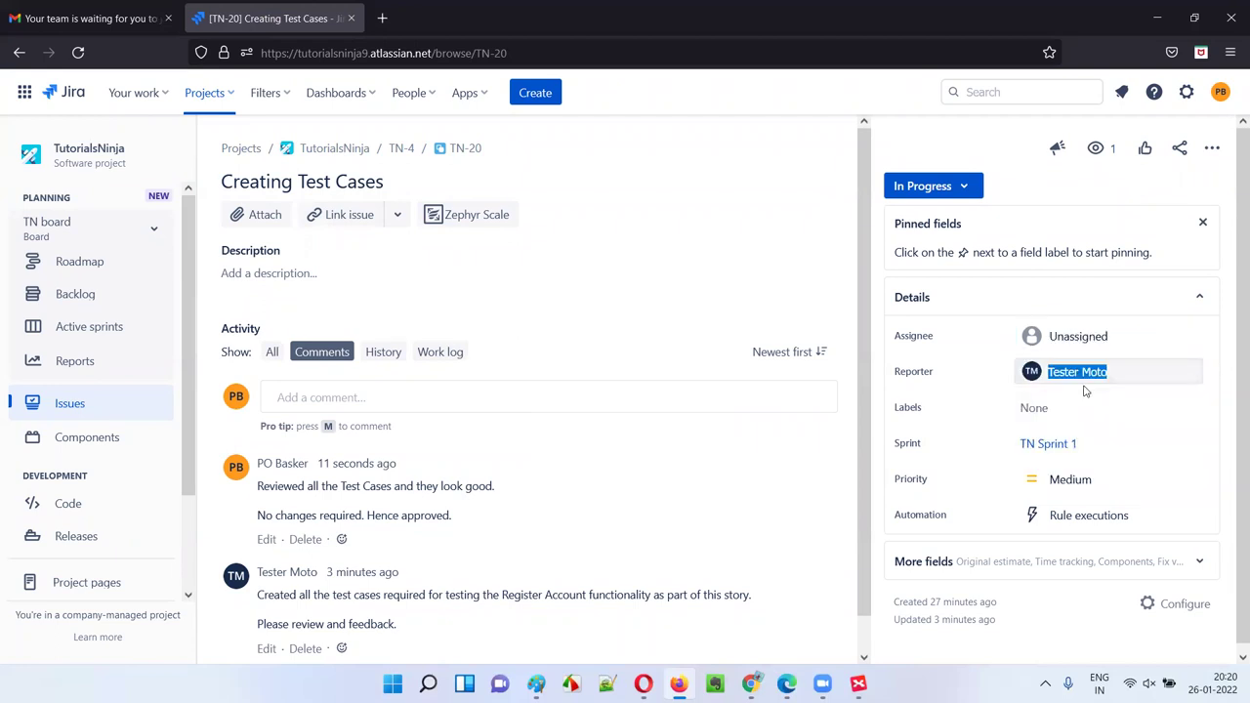
click(1074, 339)
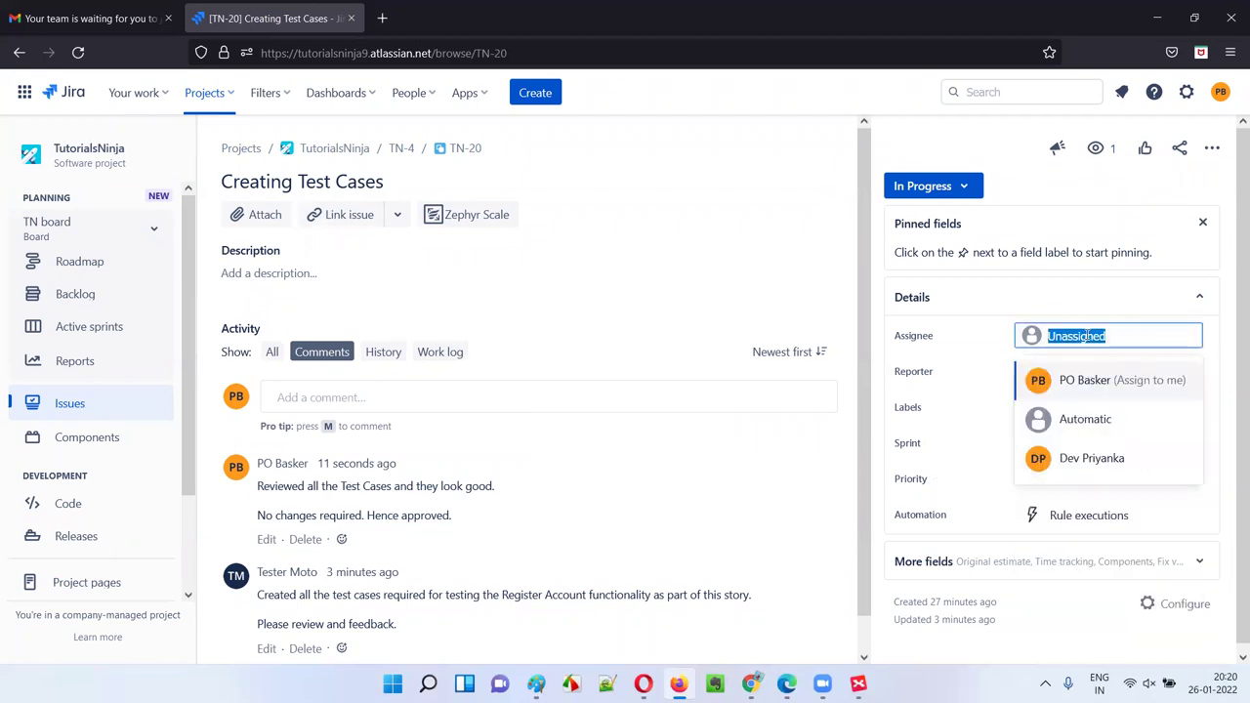
text(tester)
click(1101, 382)
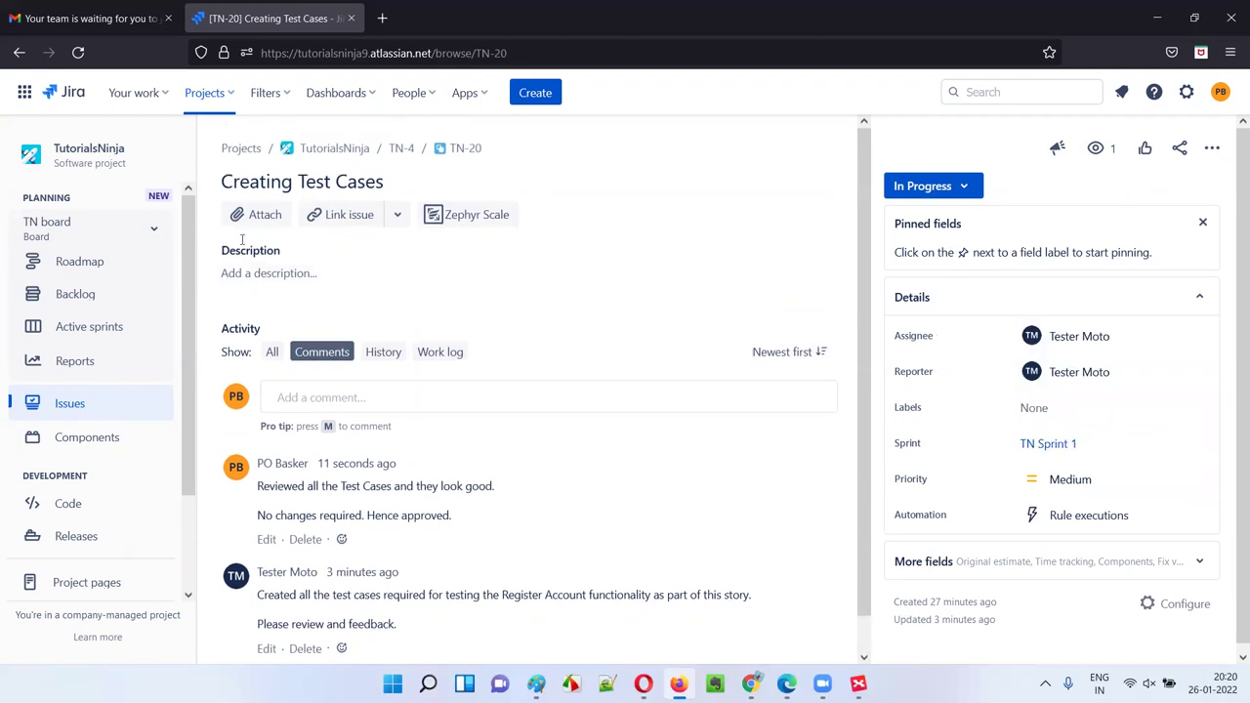
click(70, 334)
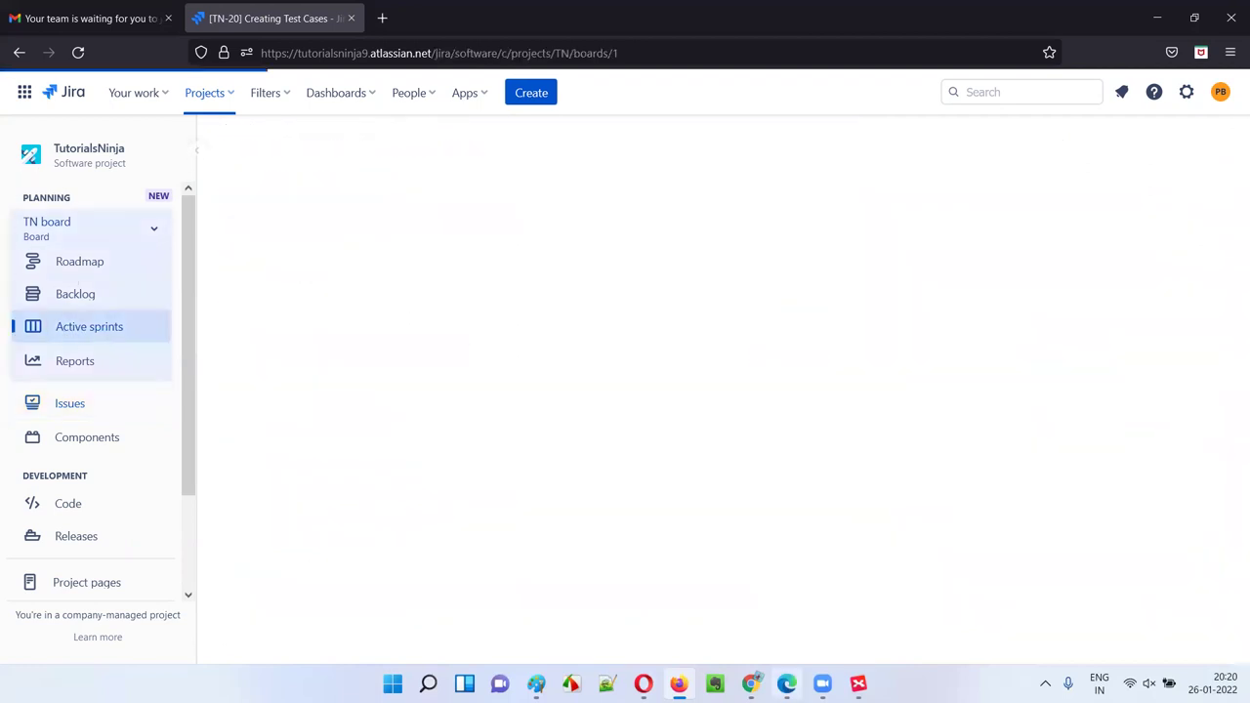
Step: In the tester's window, open TN-20 from its notification and dismiss the welcome tour
mouse_move(644, 683)
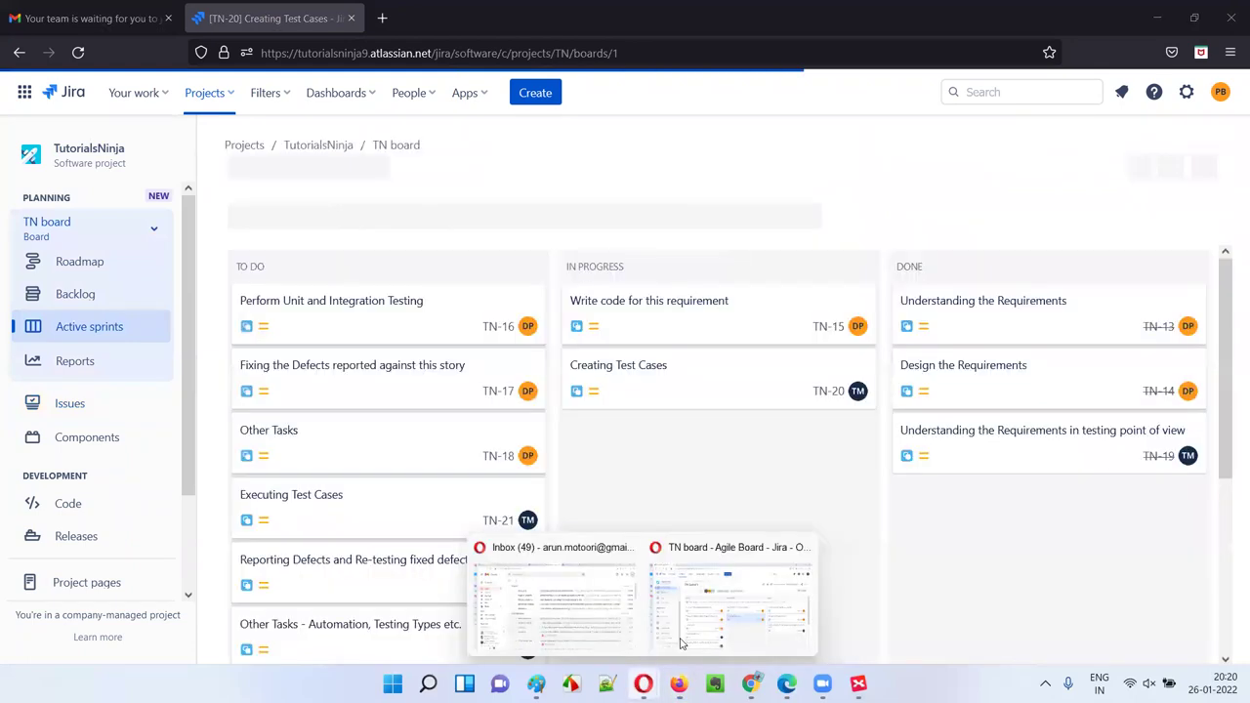
click(727, 586)
click(1116, 86)
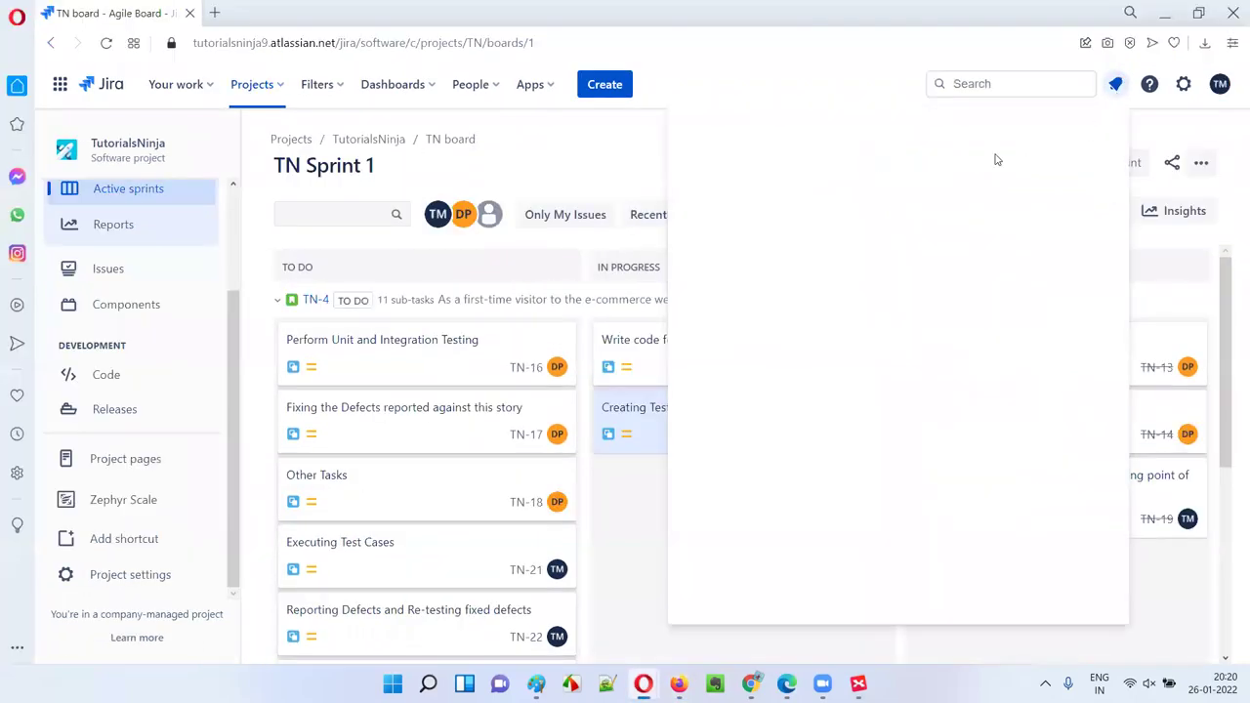
click(860, 250)
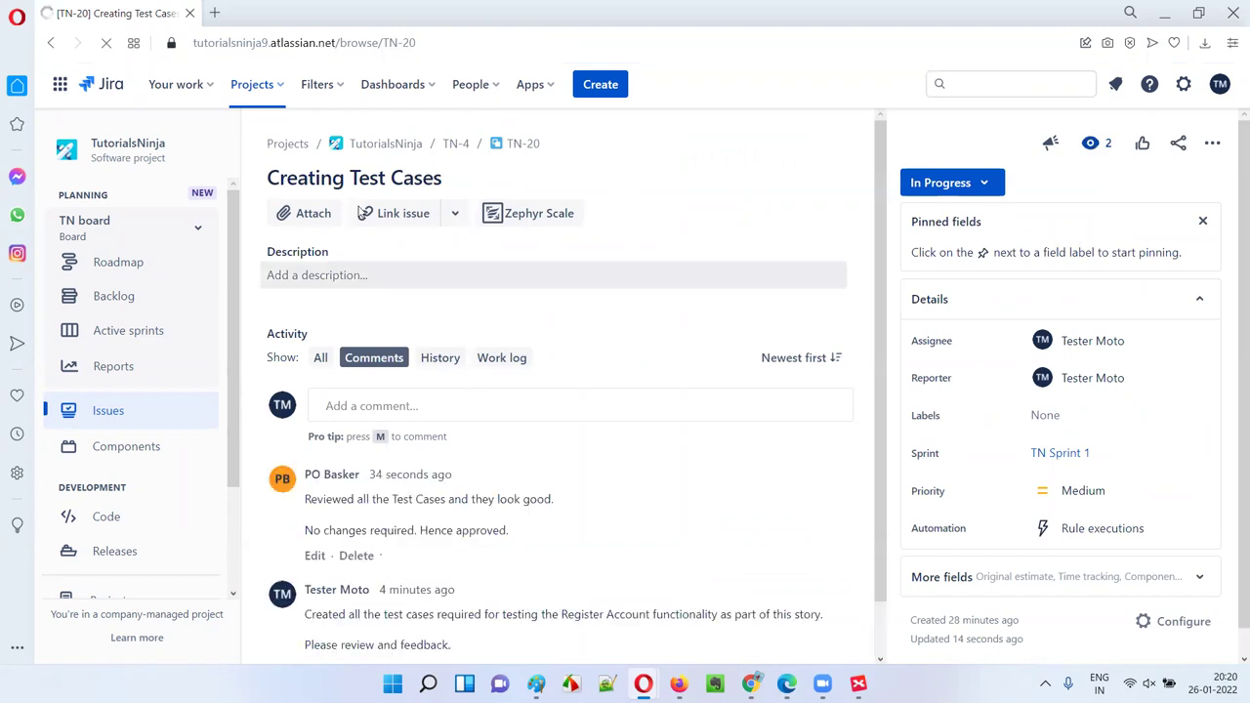
scroll(489, 371, down, 1)
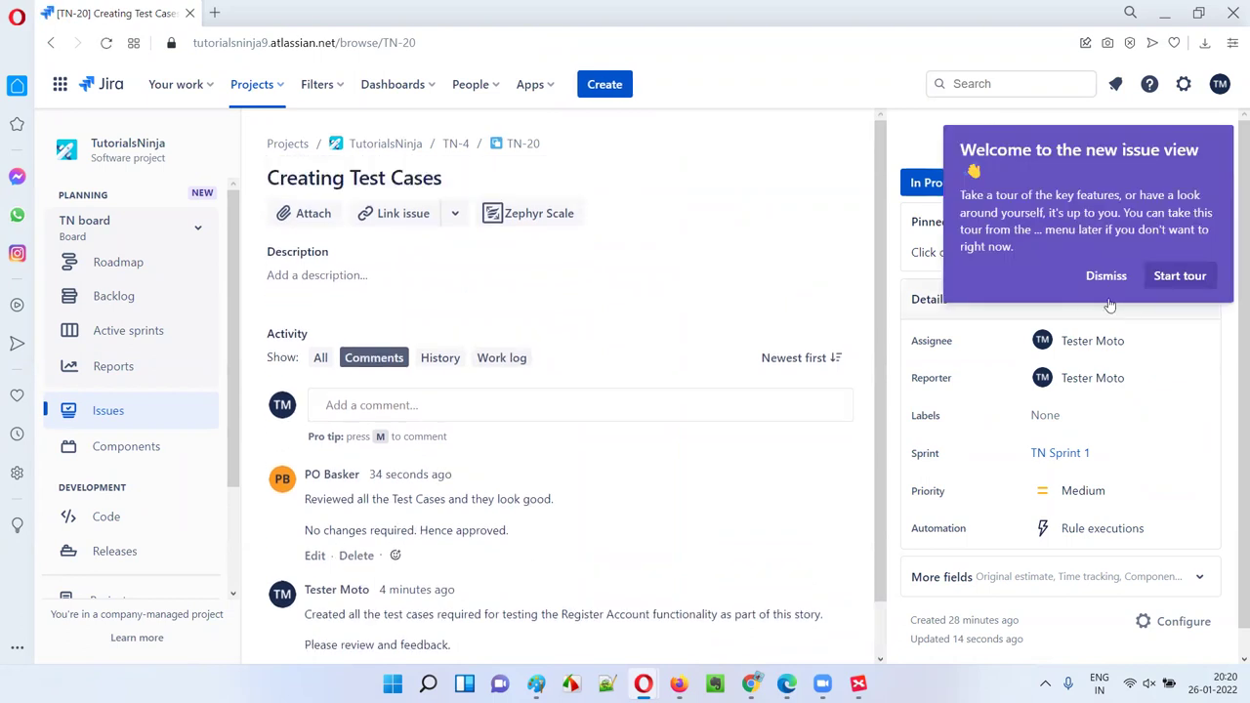
click(1106, 276)
Step: Drag the TN-20 Creating Test Cases card into Done on the TN Sprint 1 board
scroll(1056, 405, down, 1)
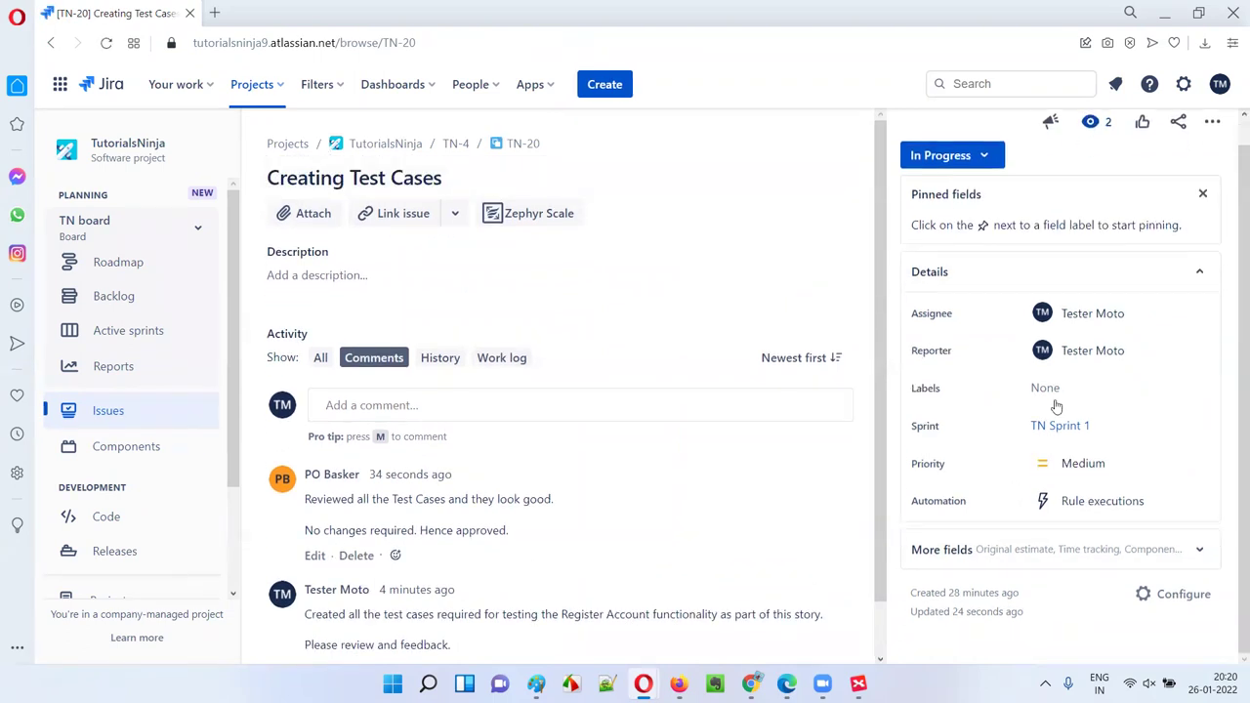
click(137, 335)
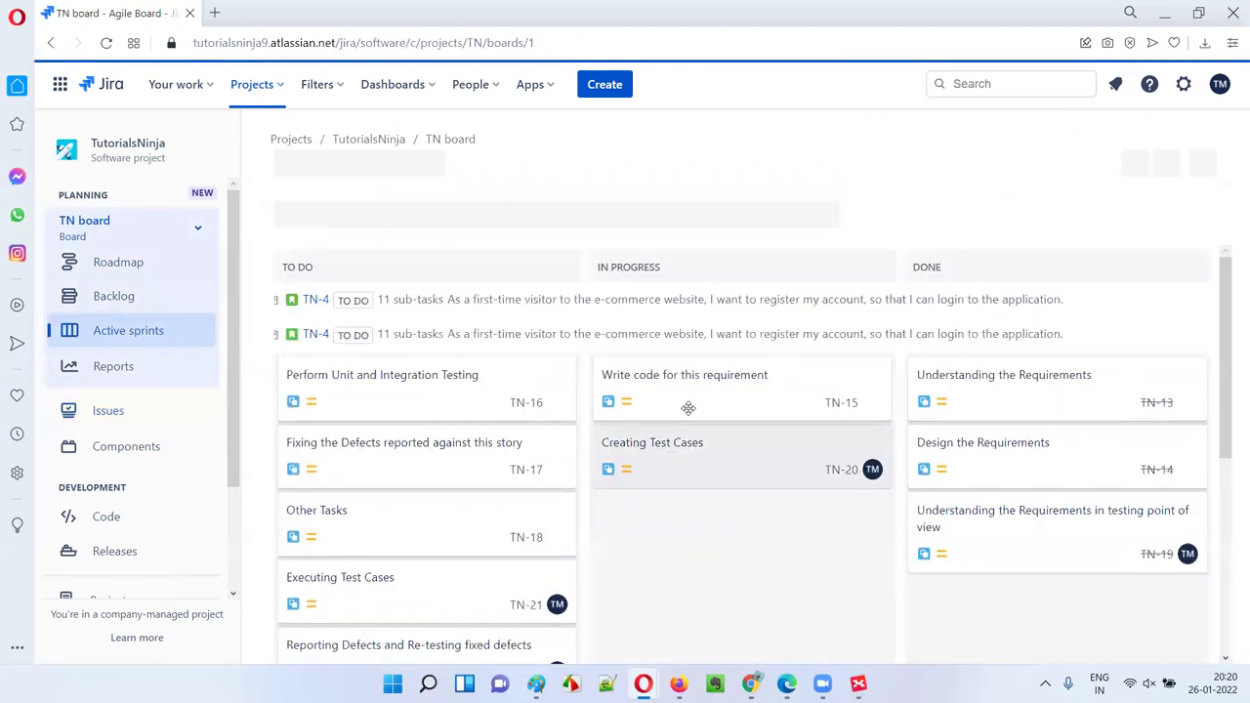
drag(670, 421, 996, 551)
scroll(818, 448, down, 1)
scroll(815, 447, up, 1)
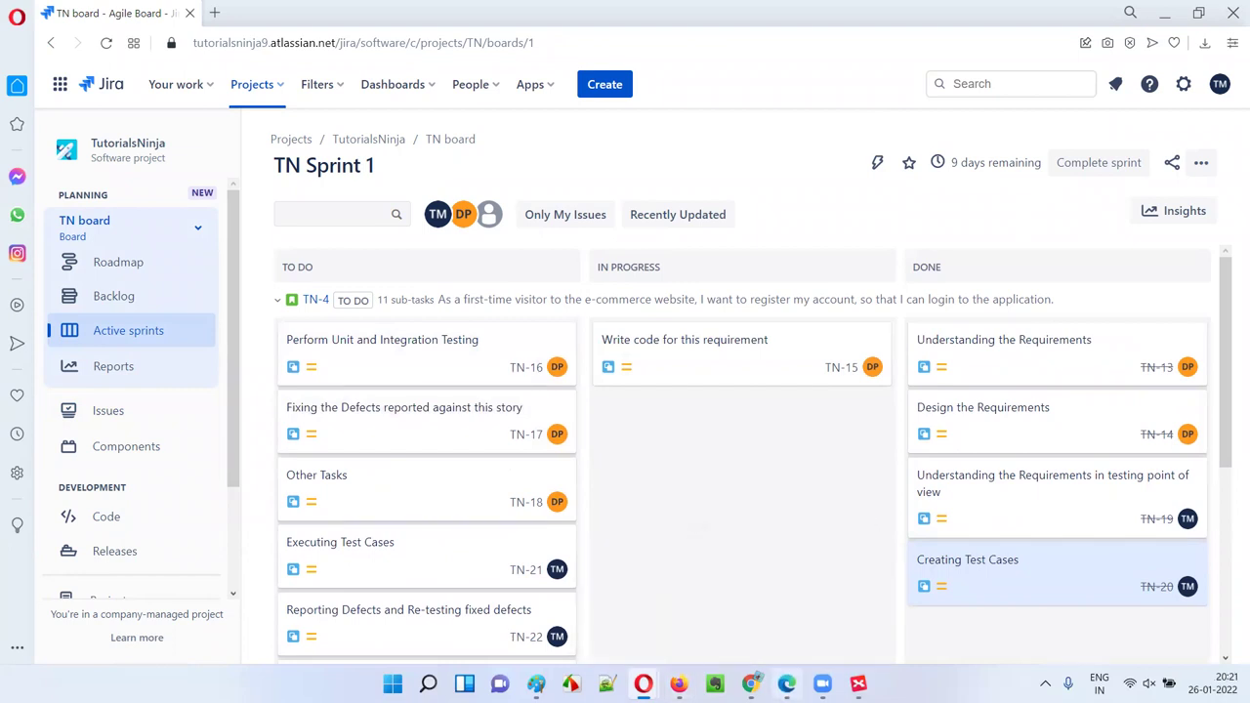
click(786, 684)
Step: Move TN-15 Write code for this requirement into Done
click(1219, 85)
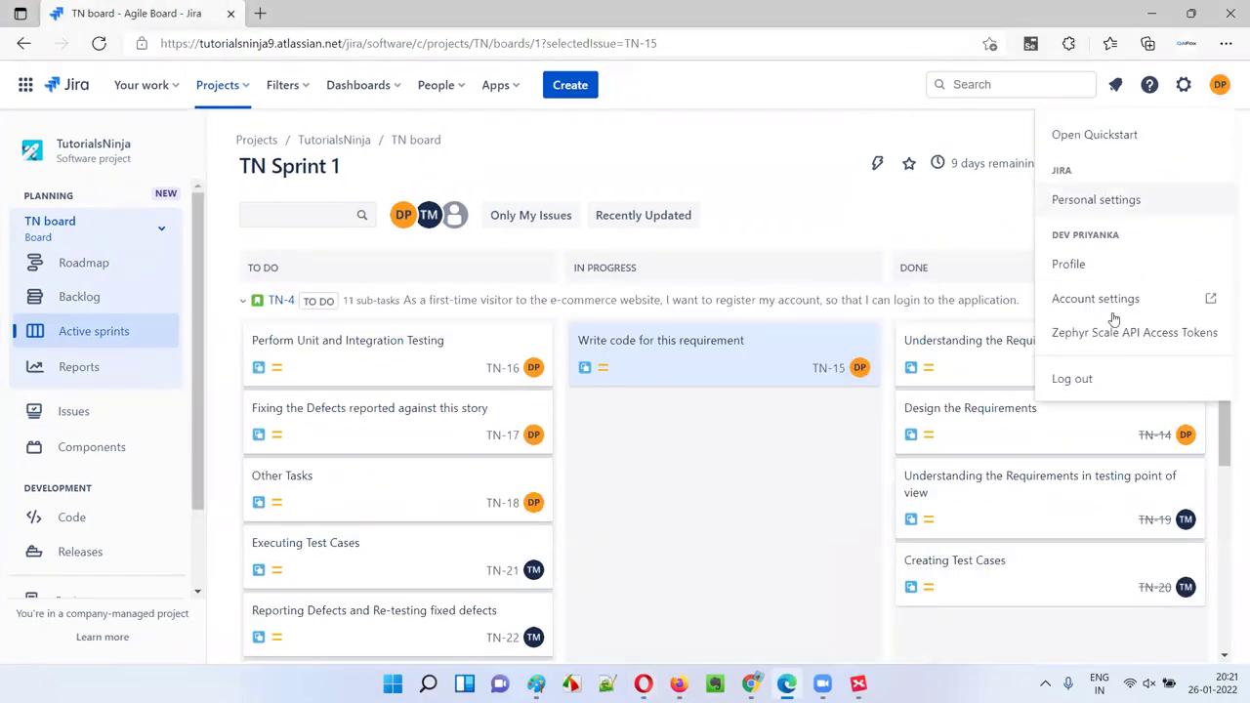
click(574, 440)
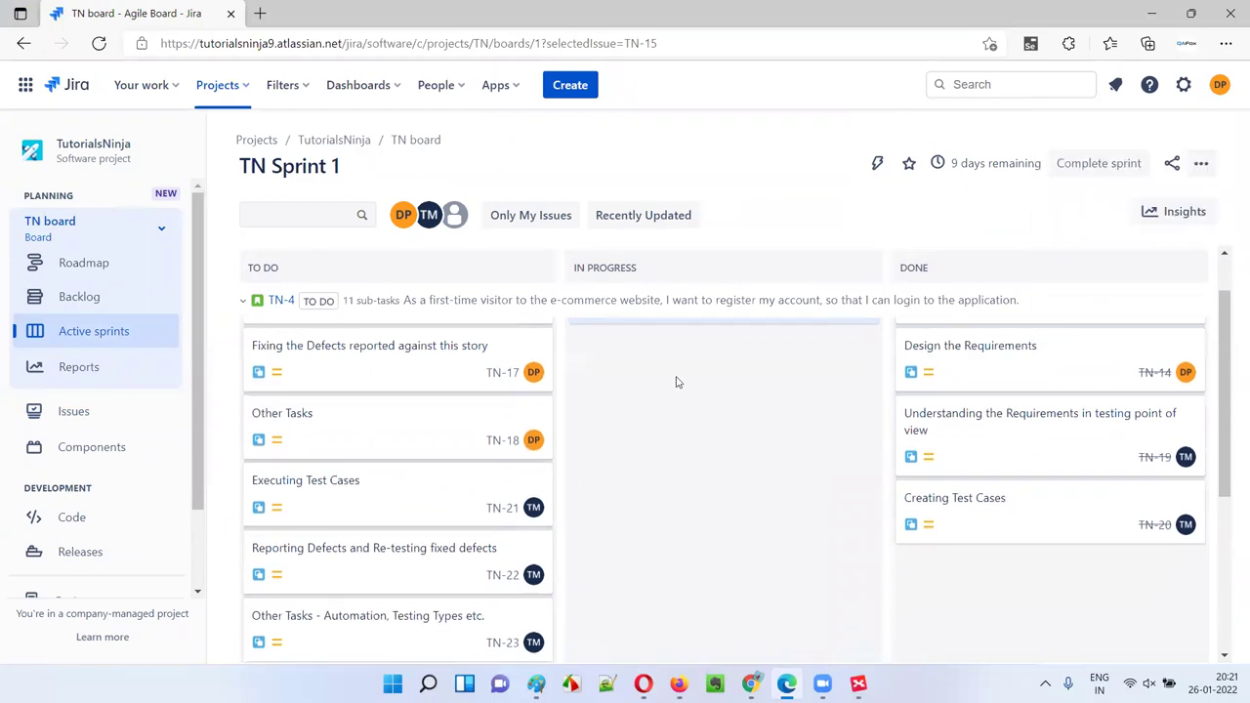
drag(677, 362, 994, 547)
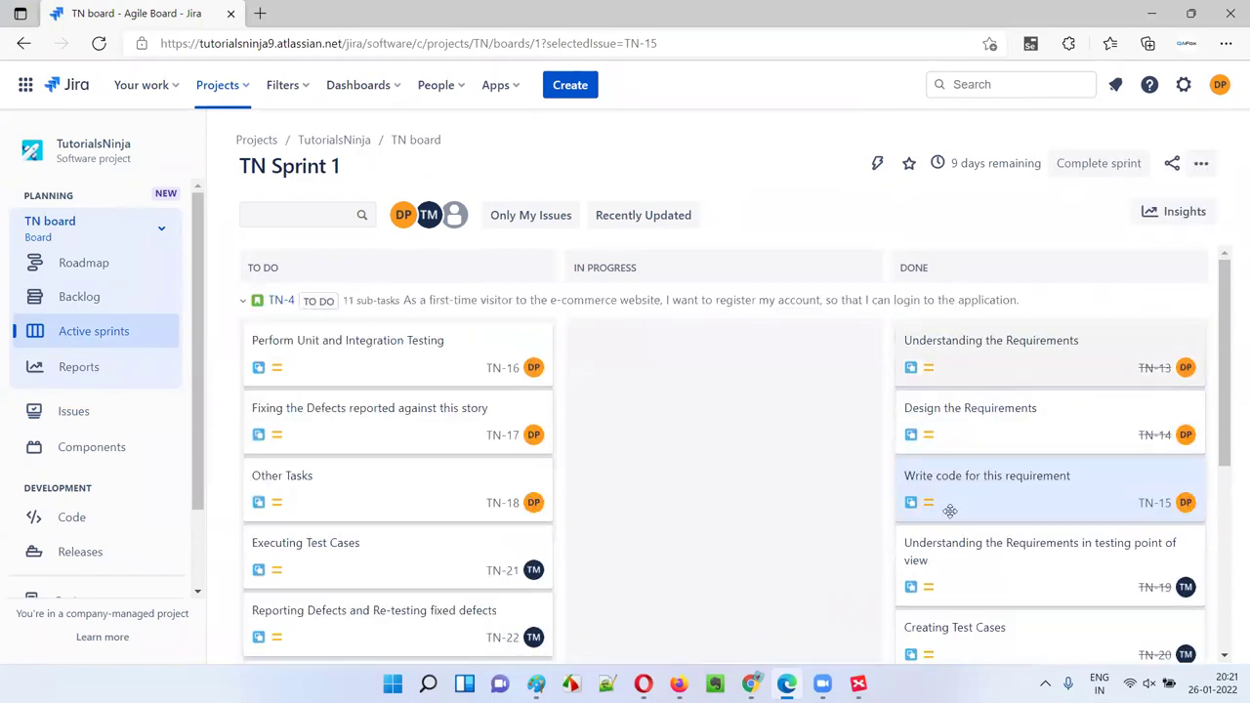
Step: Move TN-16 Perform Unit and Integration Testing through In Progress into Done
drag(330, 346, 976, 477)
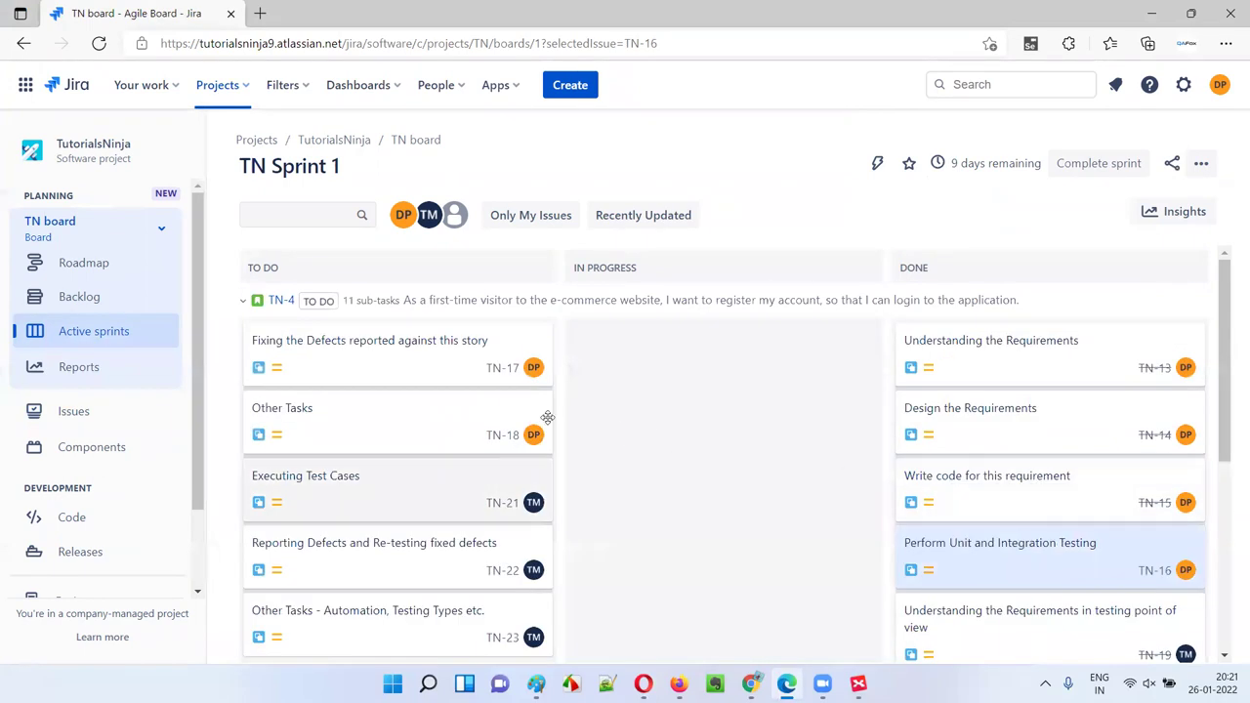
scroll(518, 440, down, 1)
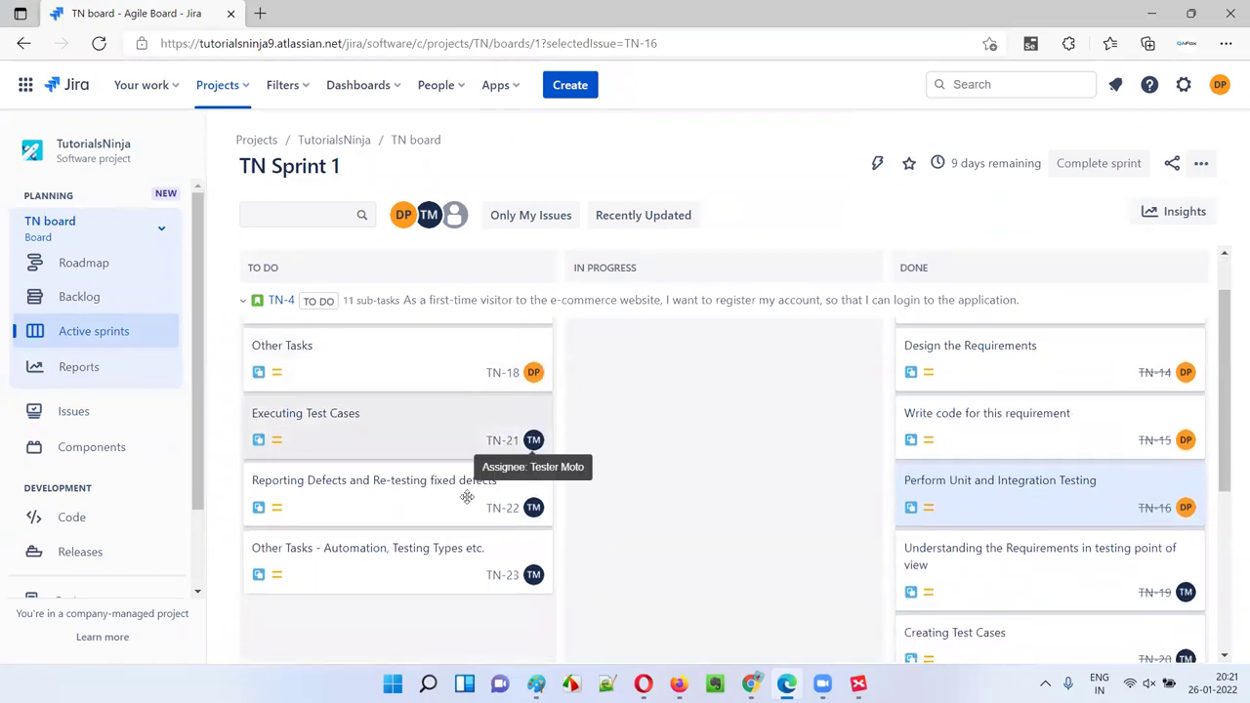
scroll(648, 502, up, 1)
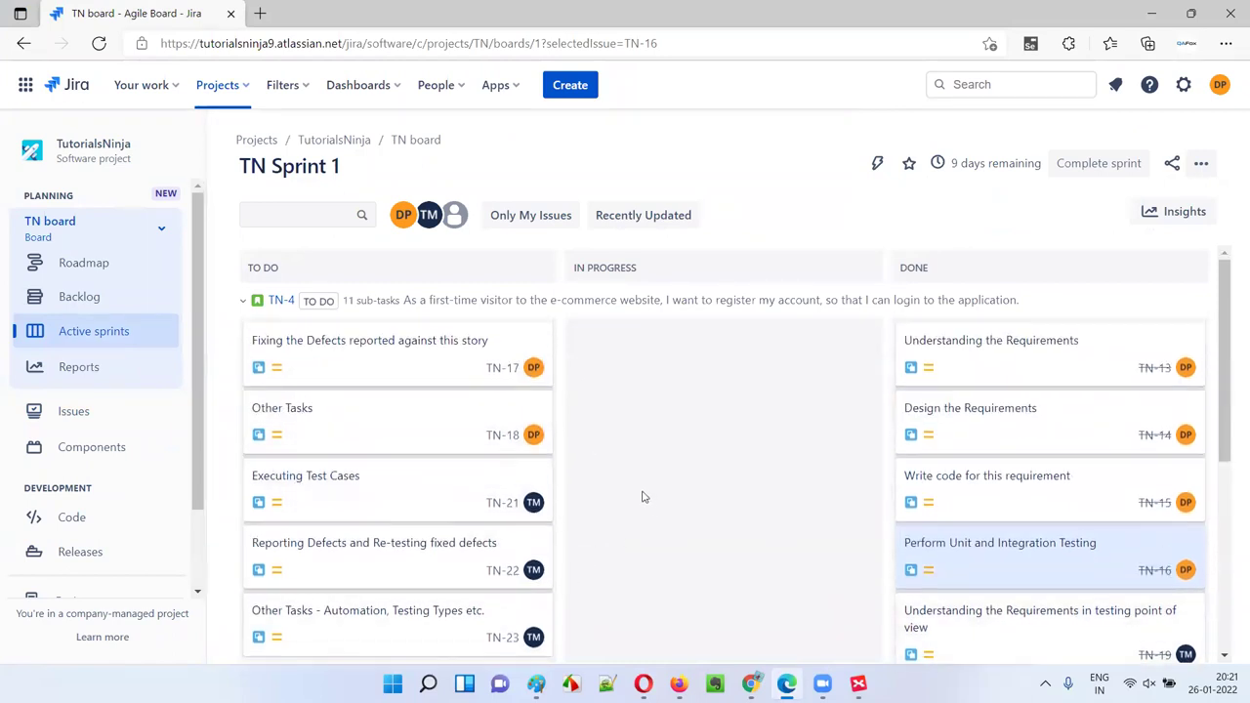
drag(983, 557, 683, 361)
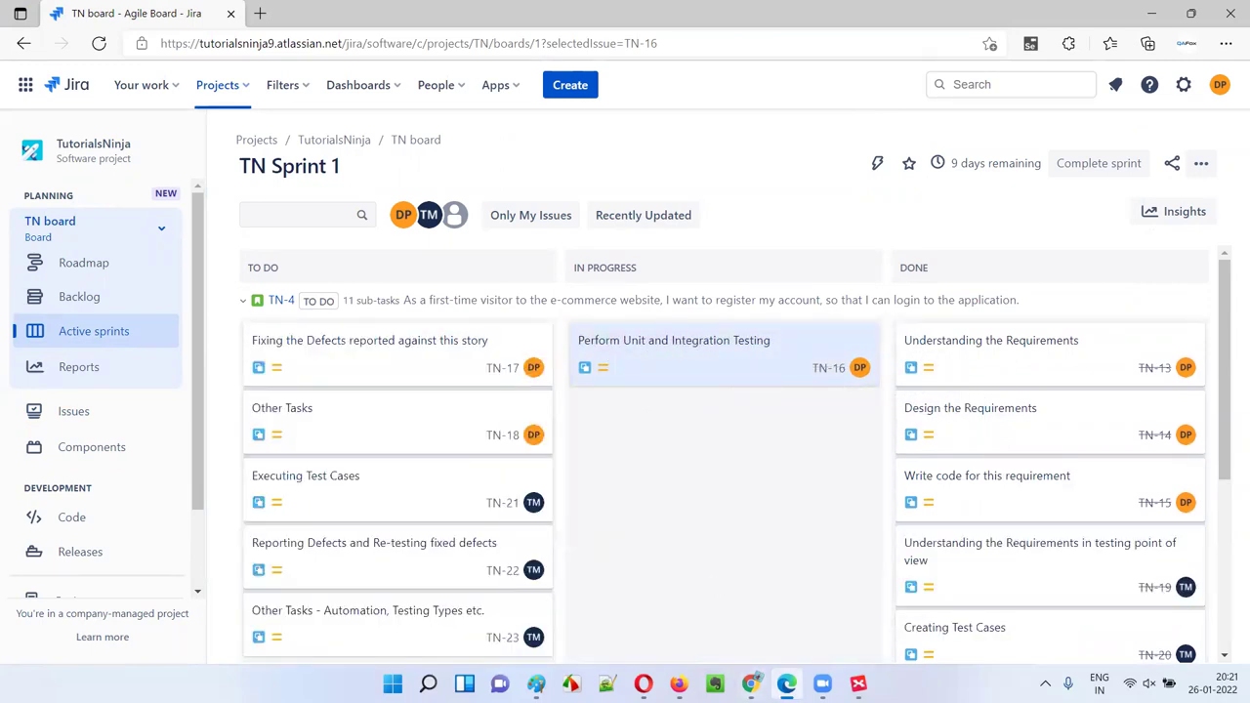
mouse_move(679, 683)
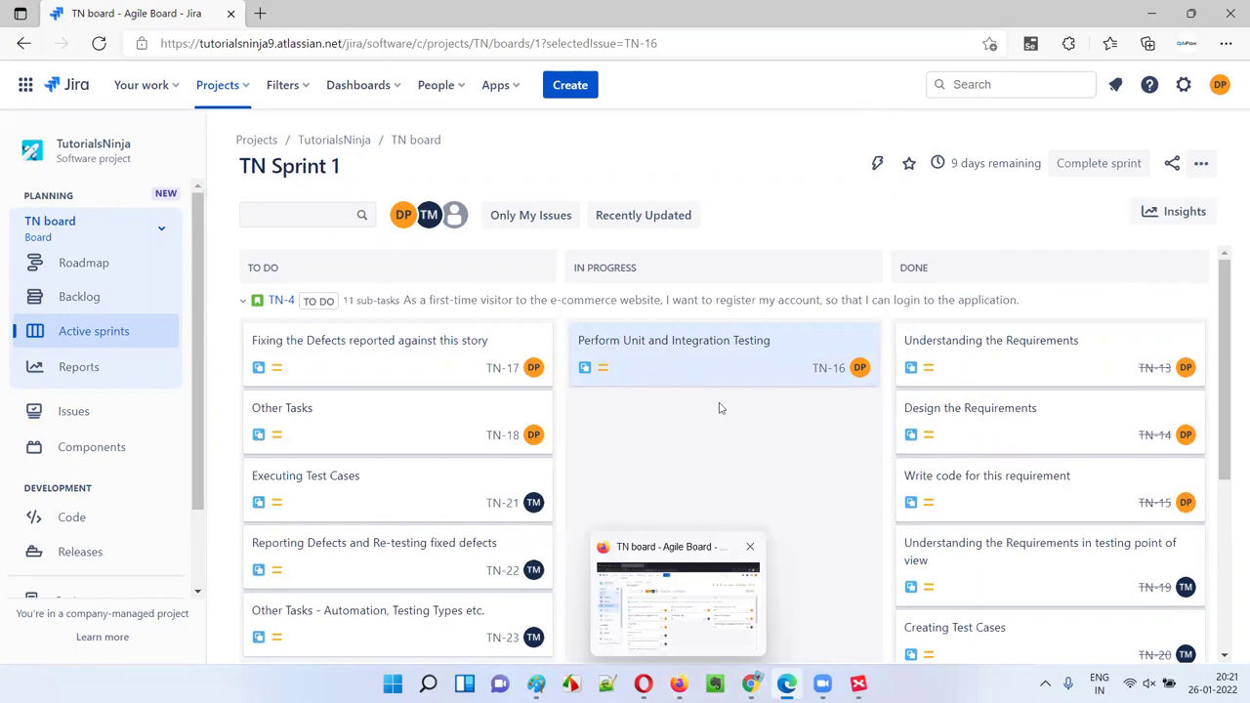
drag(762, 382, 1029, 576)
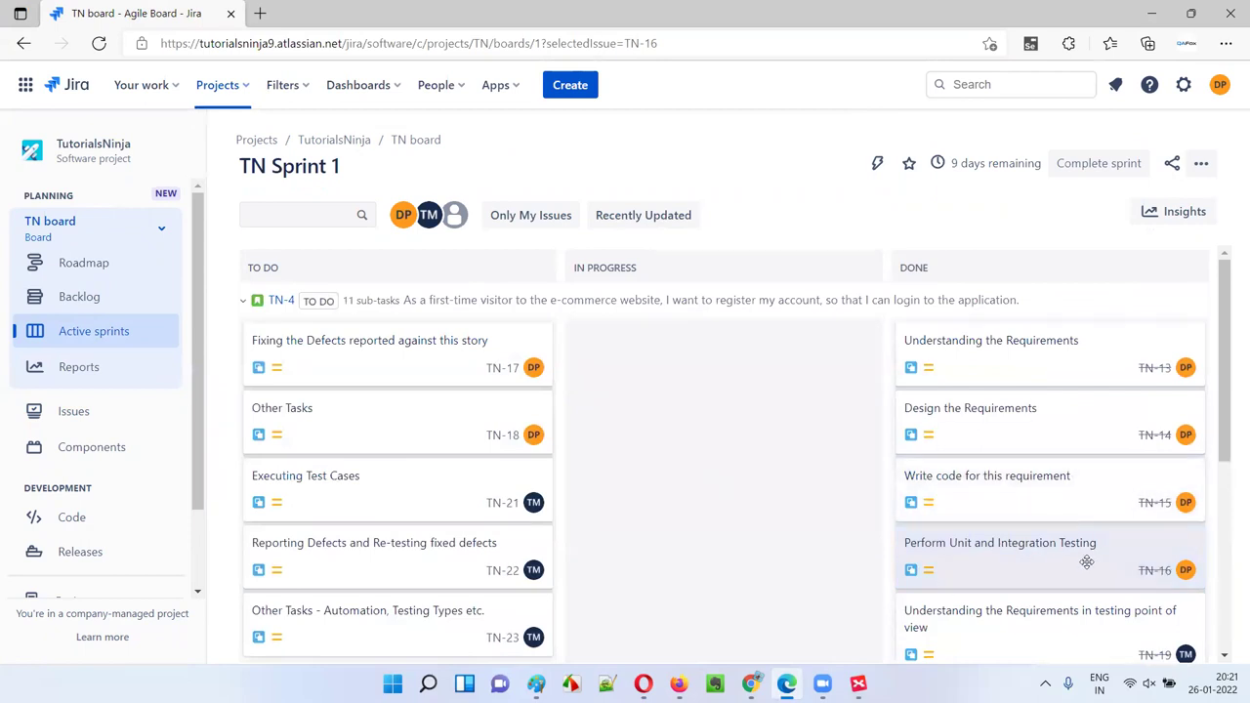
Step: In the tester's Opera window, drag TN-21 Executing Test Cases from To Do into In Progress
key(alt+Tab)
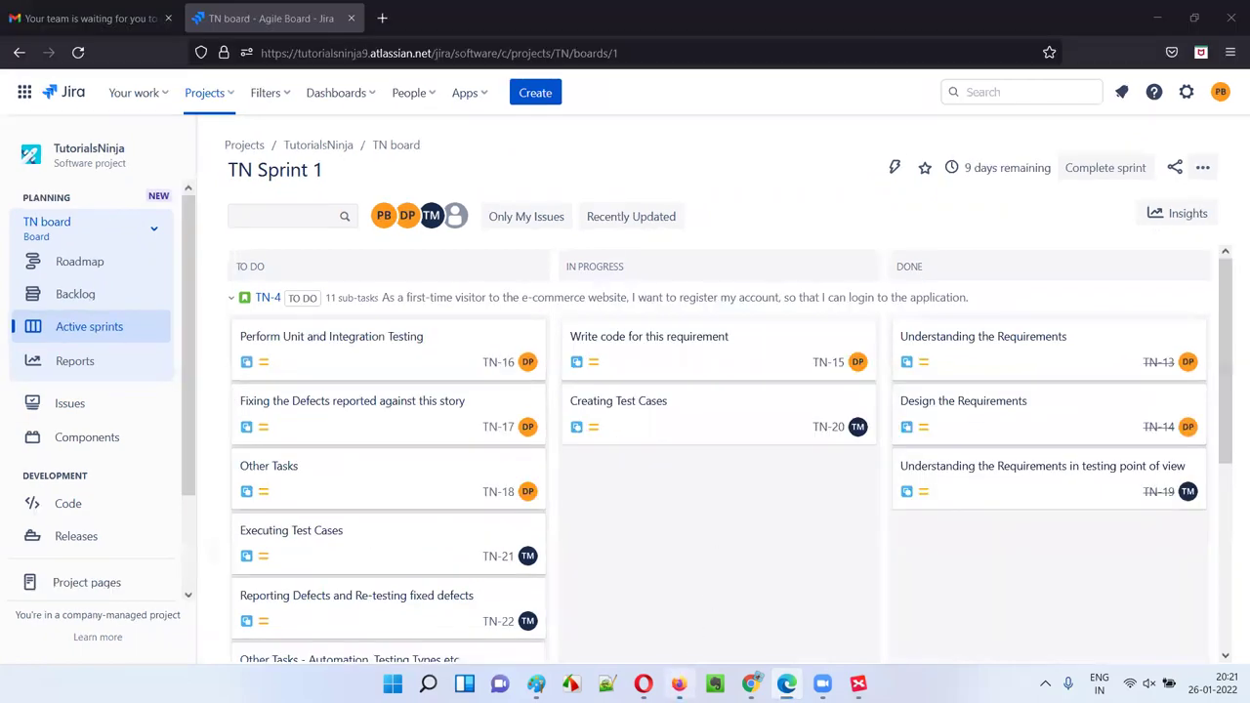
scroll(645, 388, down, 2)
scroll(653, 430, up, 2)
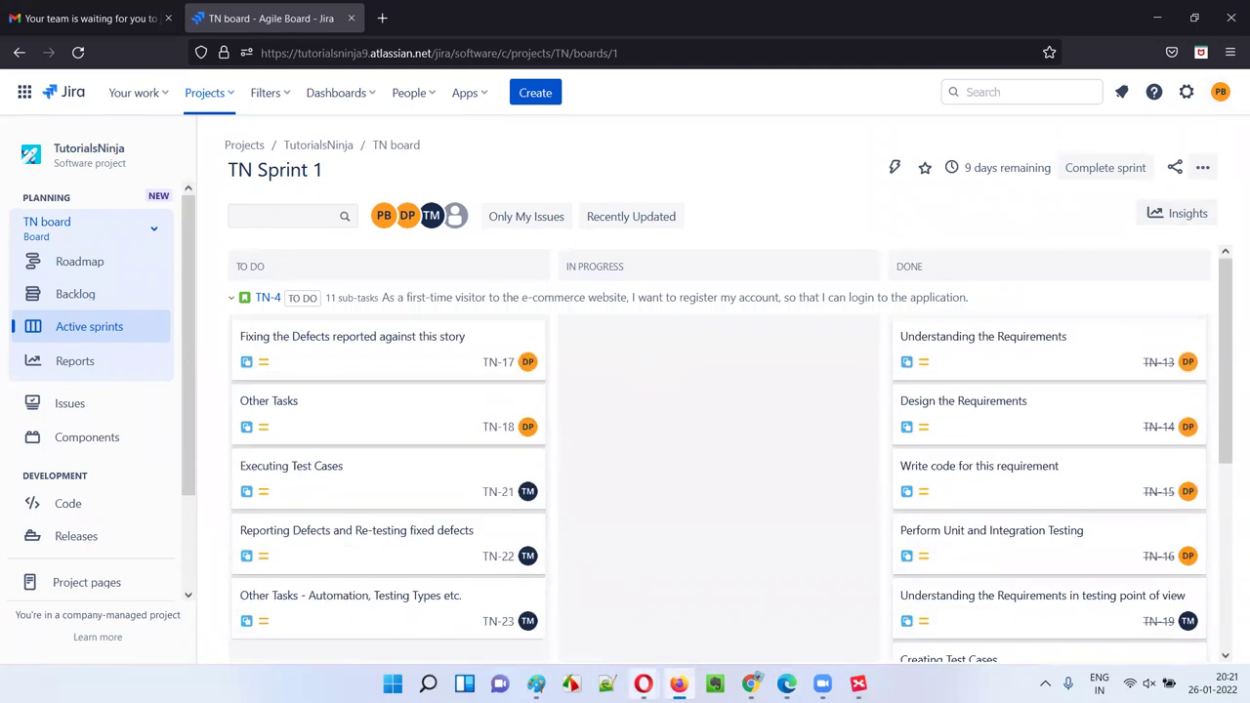
mouse_move(642, 683)
click(696, 647)
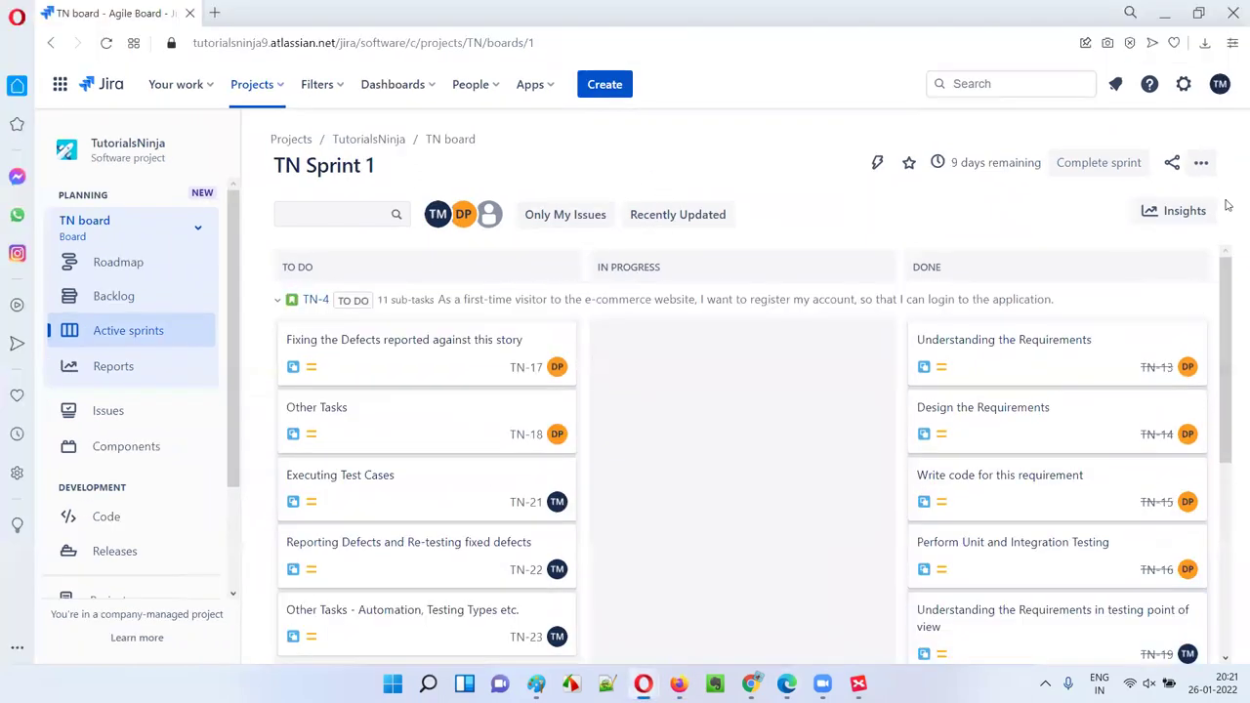
scroll(606, 458, up, 1)
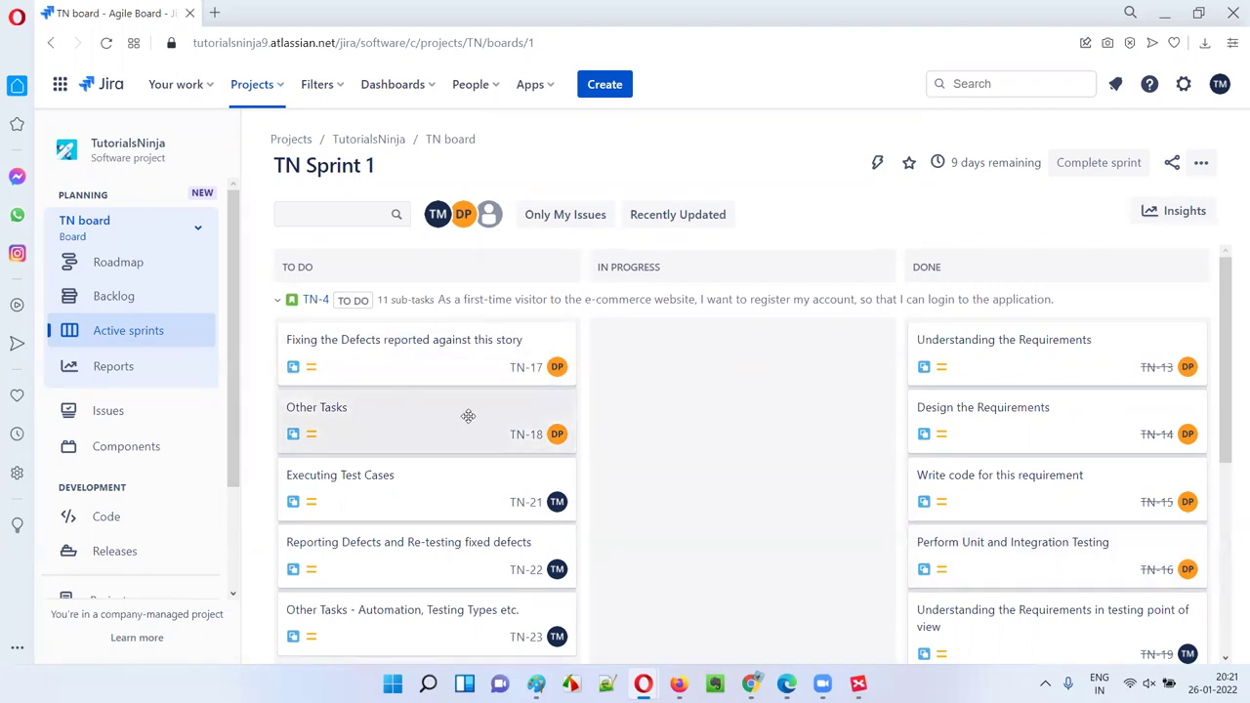
scroll(469, 416, down, 1)
drag(449, 420, 731, 483)
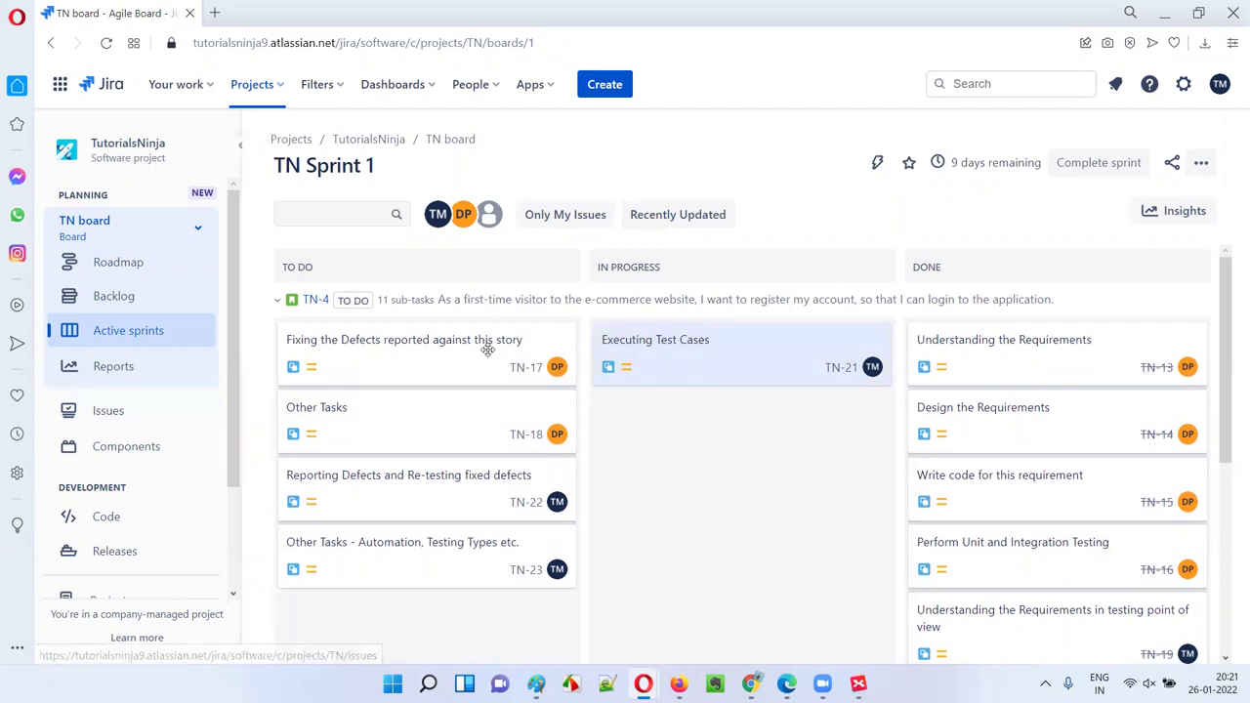
scroll(137, 424, down, 2)
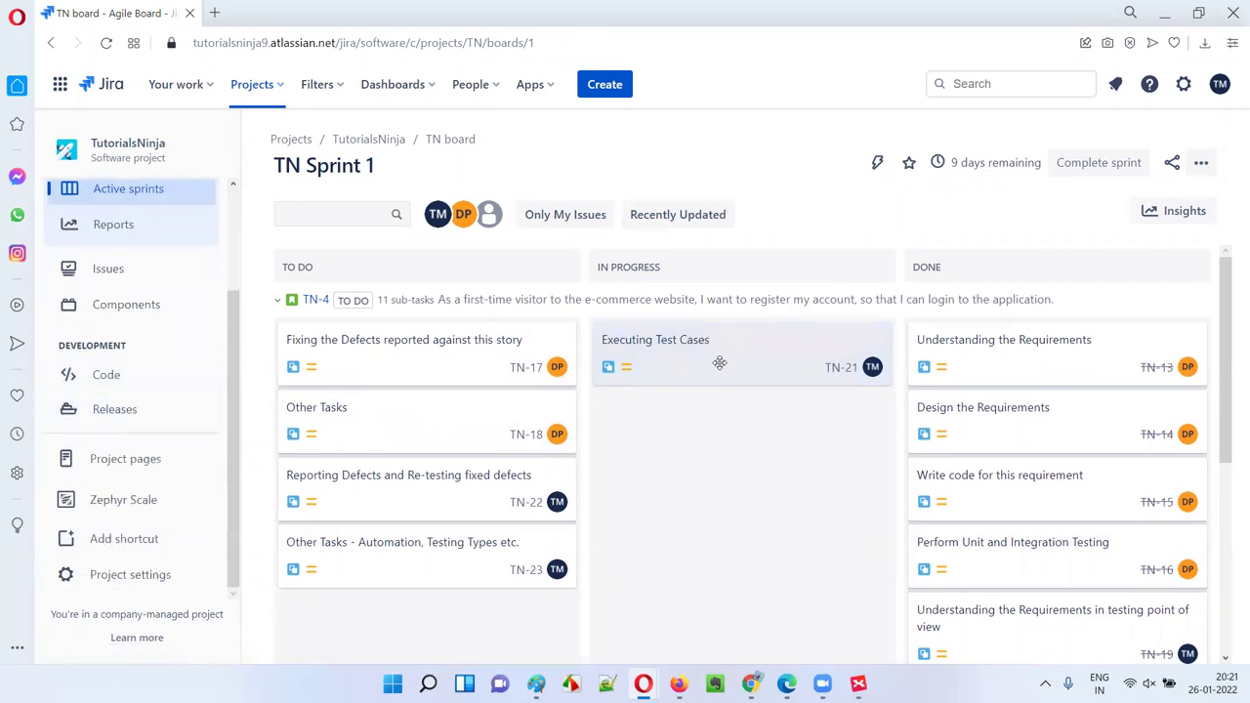
Step: Open Zephyr Scale's test cycles list and start a new test cycle
click(123, 500)
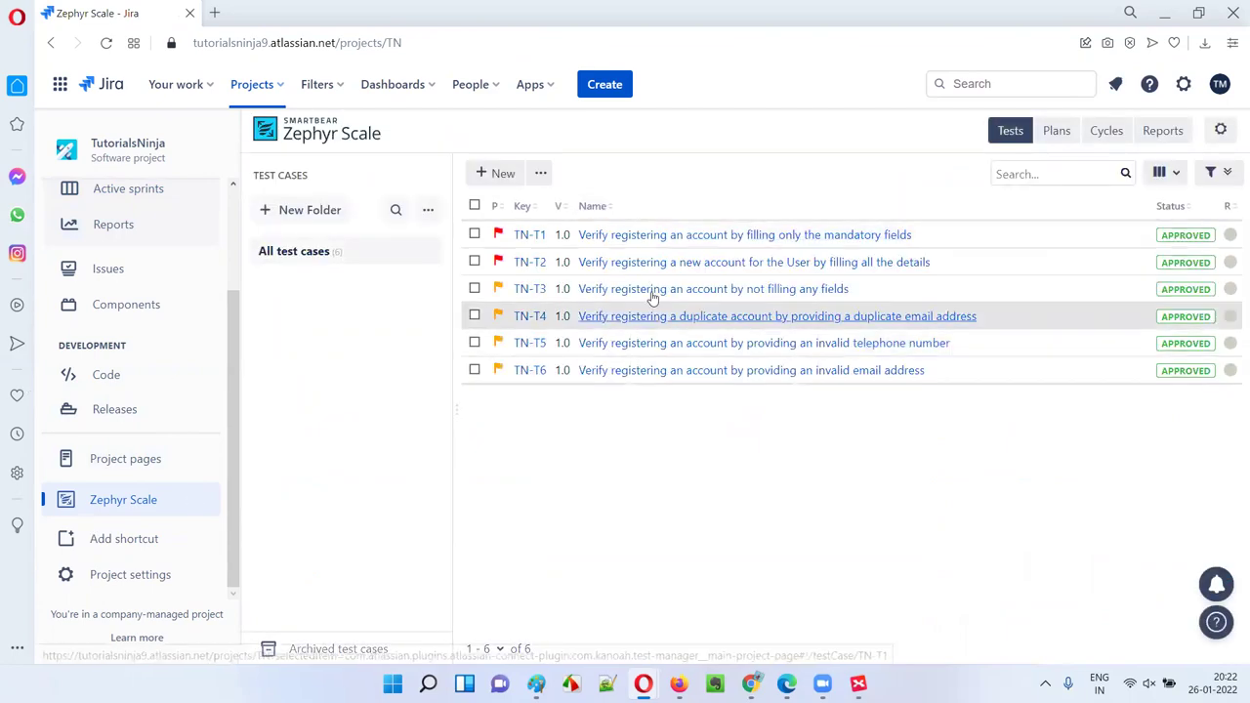
click(1106, 131)
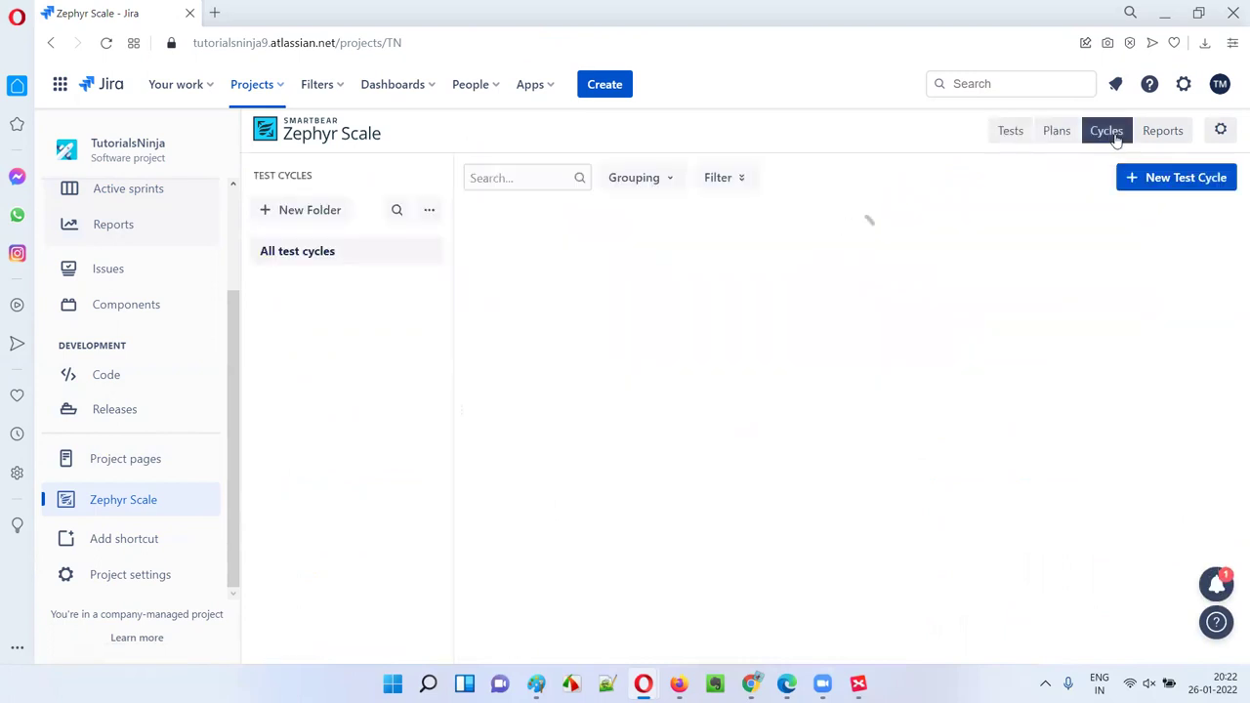
click(1193, 189)
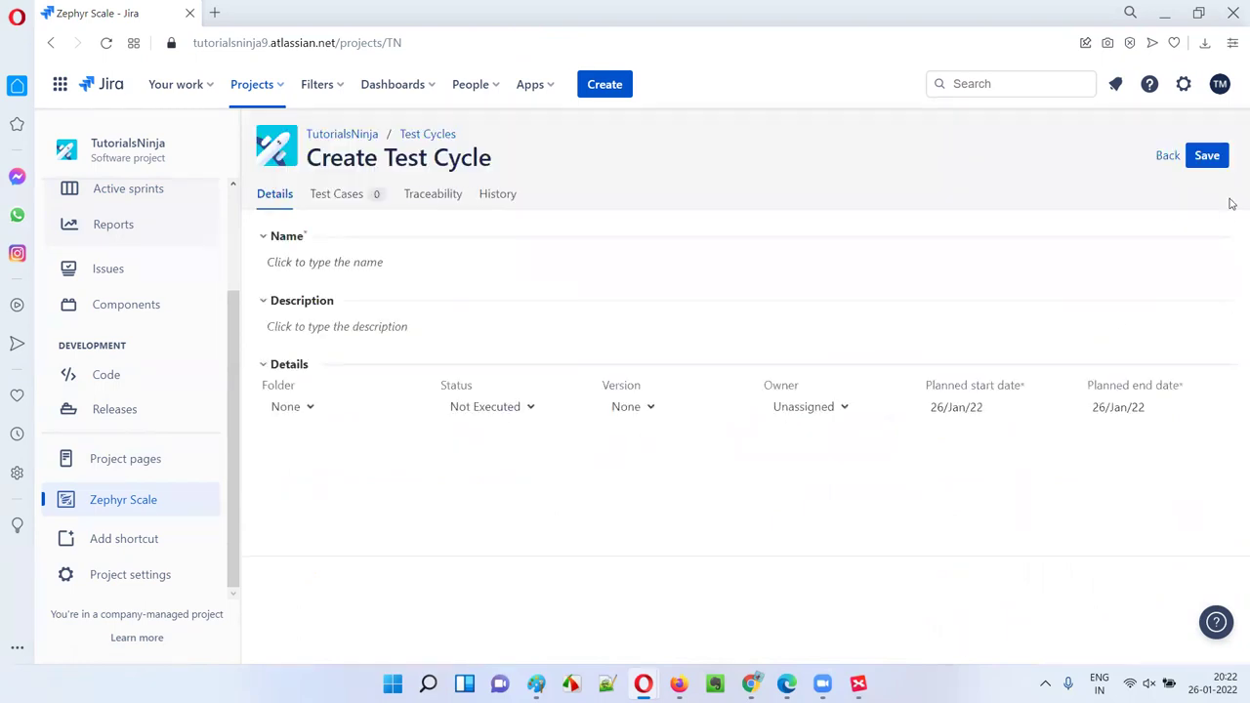
Step: Name the cycle 'Testing the Register Account functionality of the Application on Version One' and save it
click(331, 264)
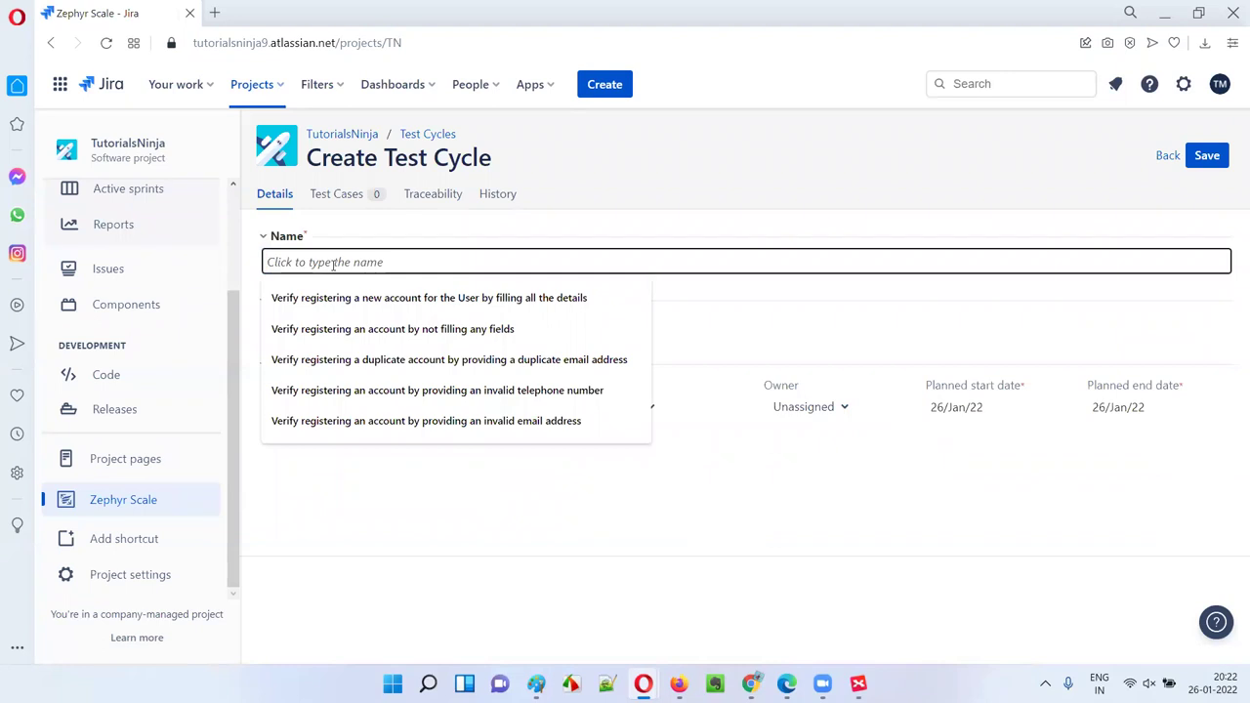
text(Testing the Application on Version One)
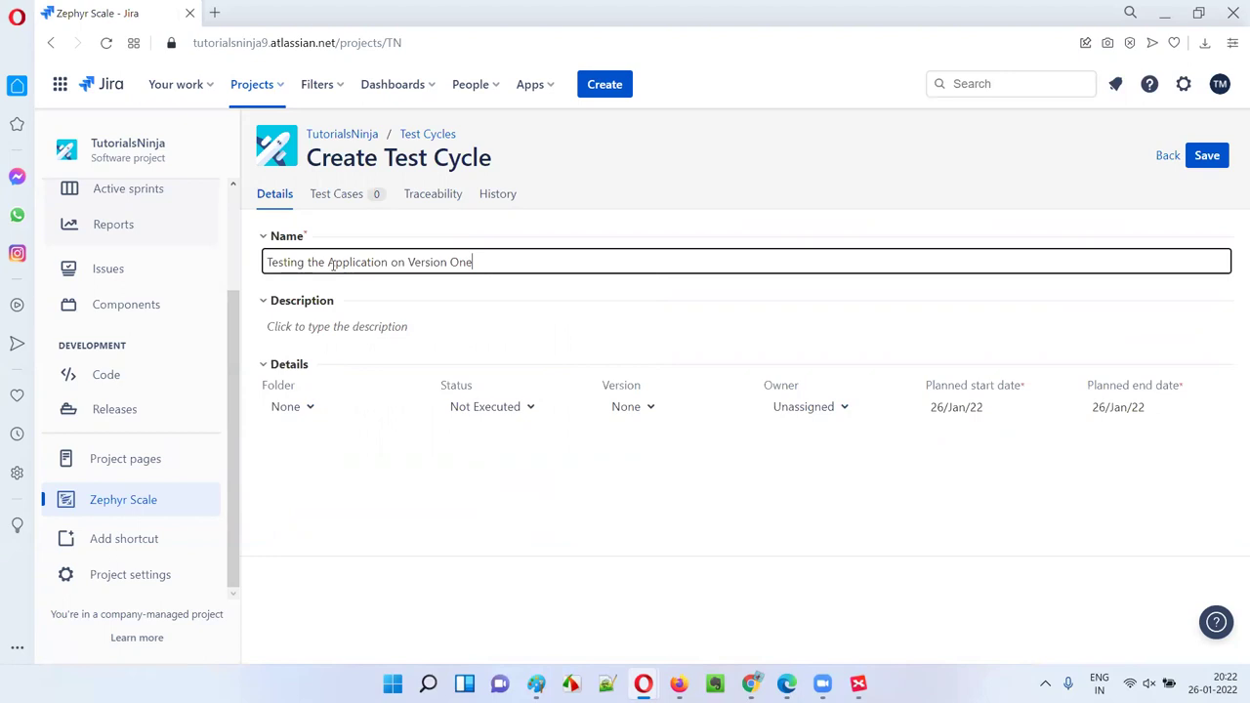
double_click(332, 262)
click(328, 262)
text(Regis)
text(uncti)
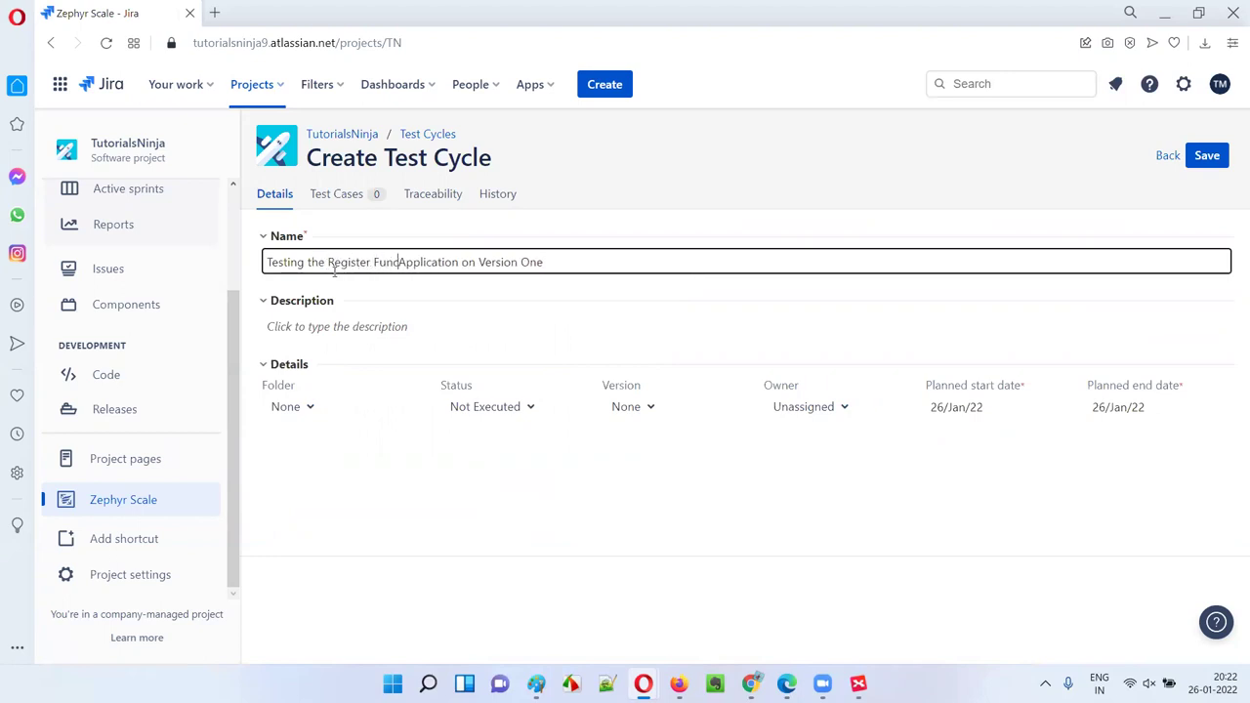
key(BackSpace)
key(BackSpace)
key(BackSpace)
key(BackSpace)
key(BackSpace)
key(BackSpace)
text(Account functionaltiy of)
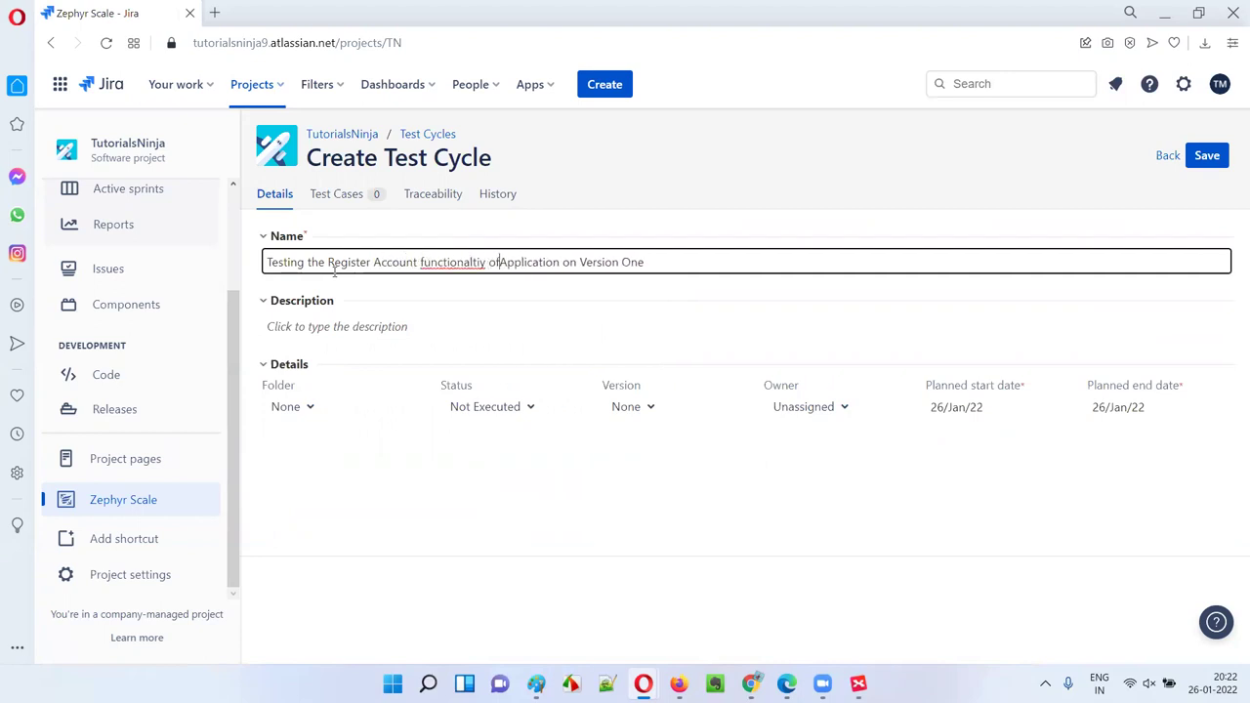
key(BackSpace)
key(BackSpace)
key(BackSpace)
text(ity of the)
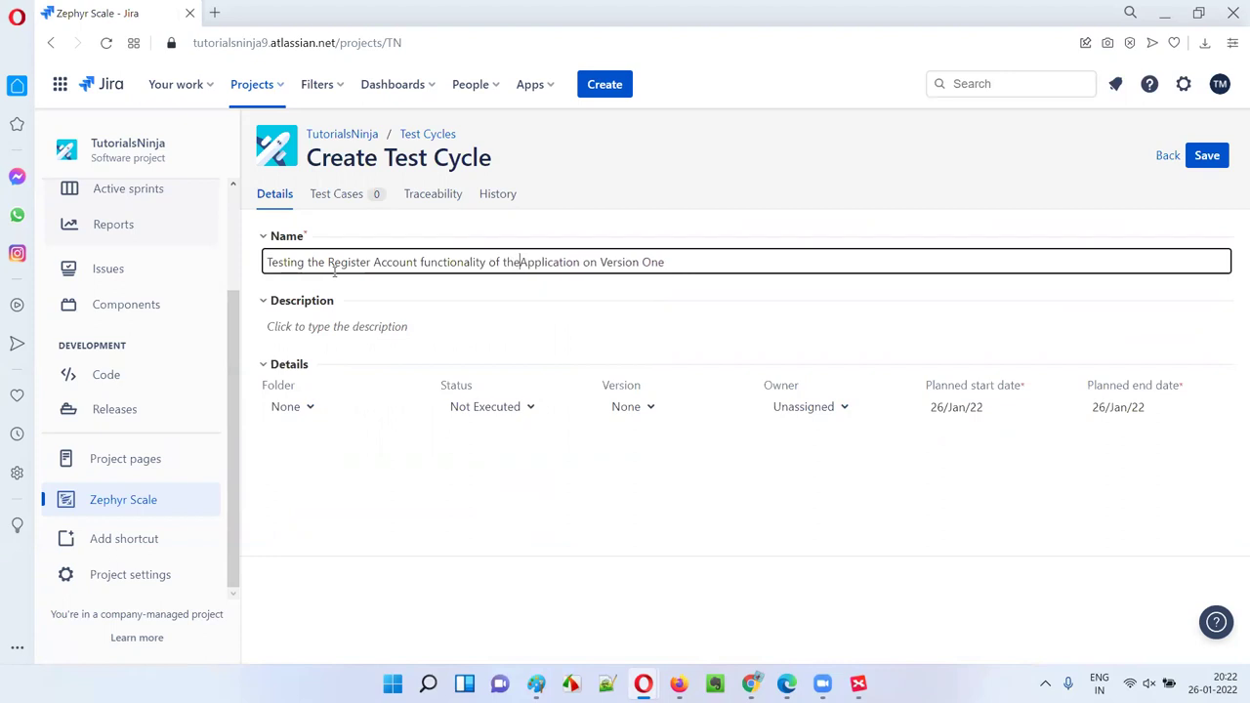
click(386, 538)
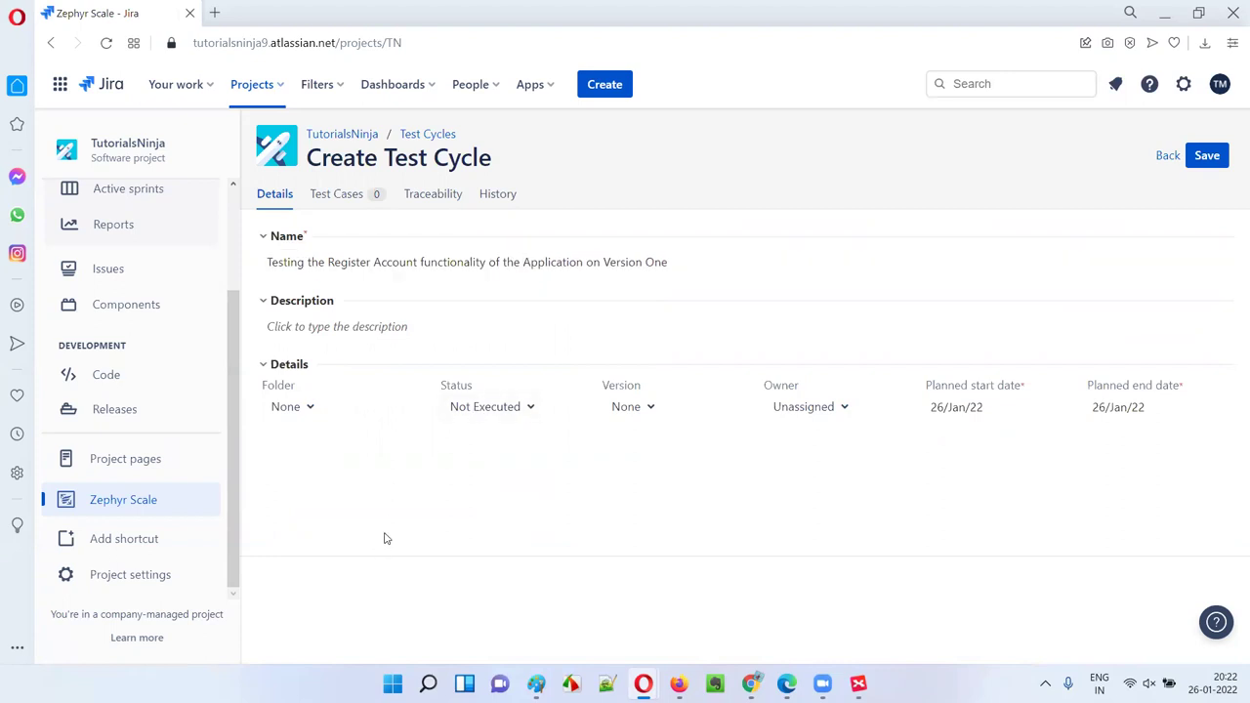
click(1207, 157)
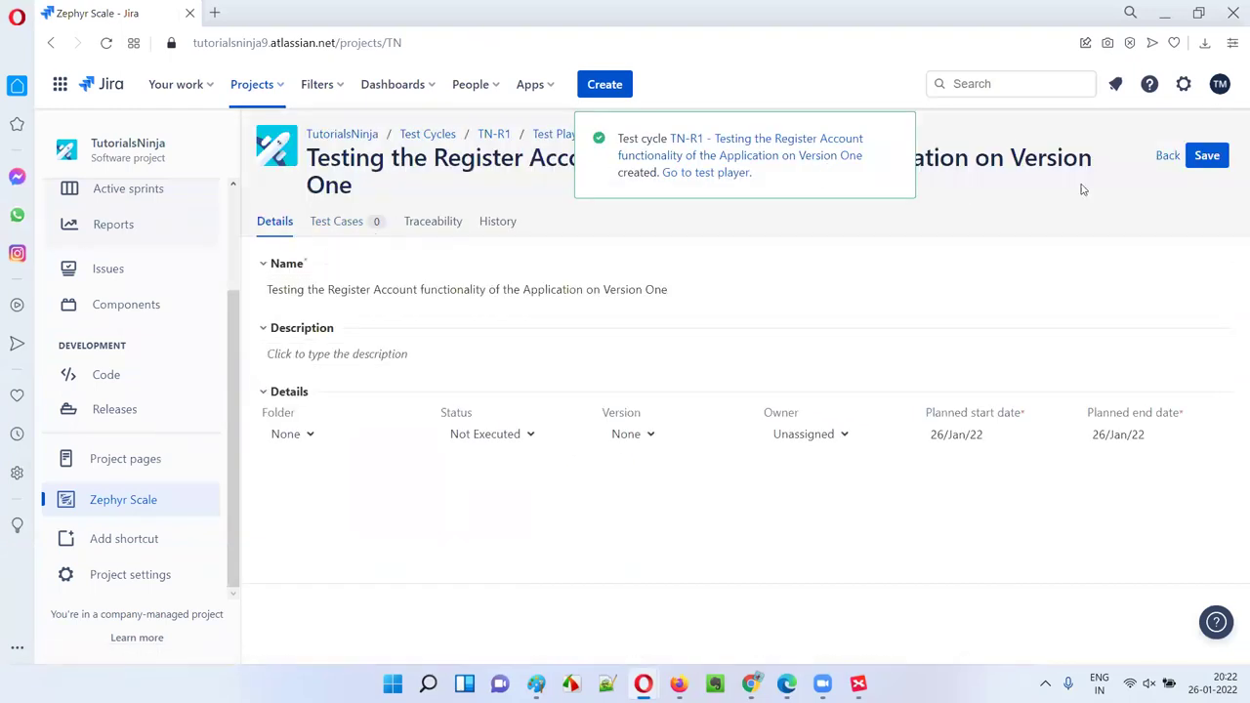
Step: Add the Register test cases TN-T1 through TN-T6 to cycle TN-R1 and save
click(337, 223)
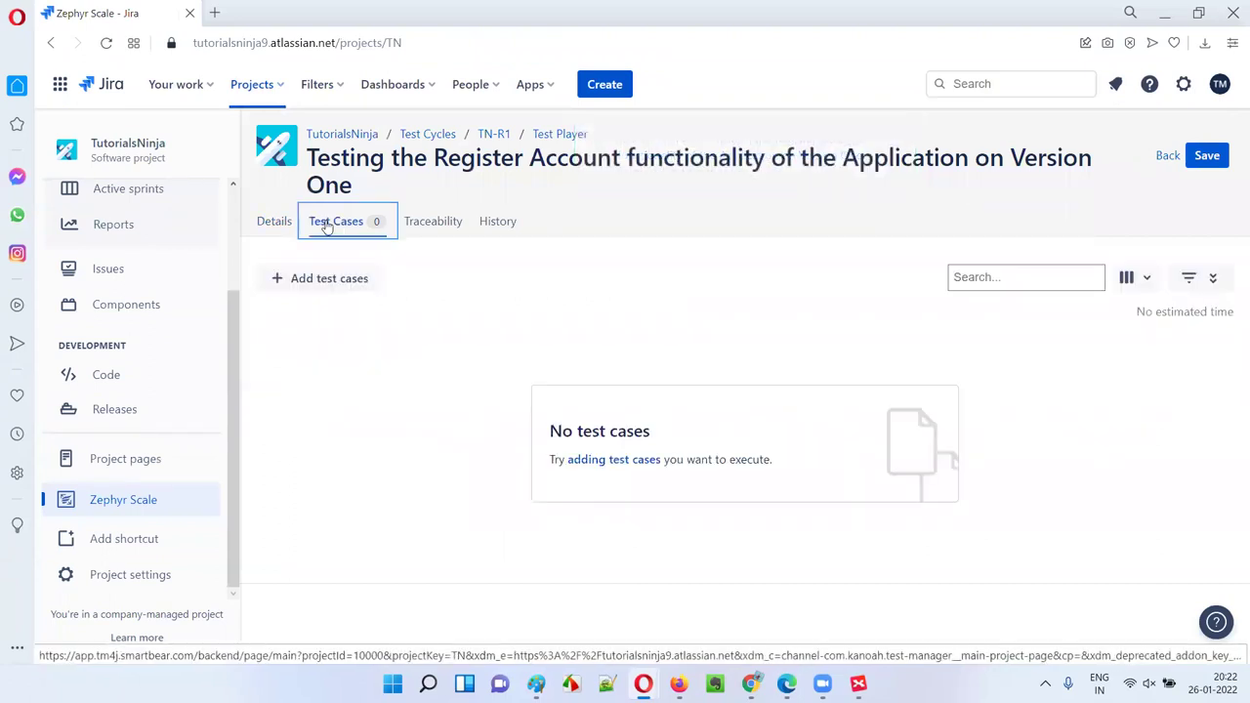
click(332, 284)
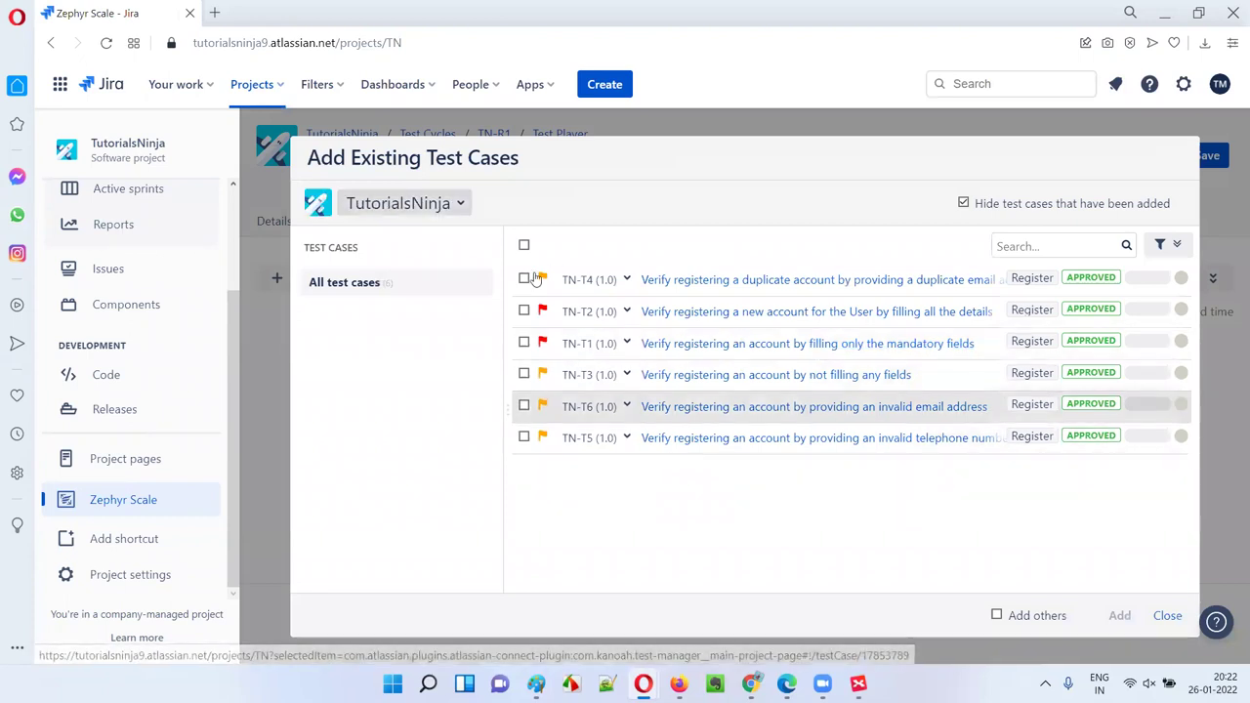
click(525, 279)
click(524, 310)
click(524, 343)
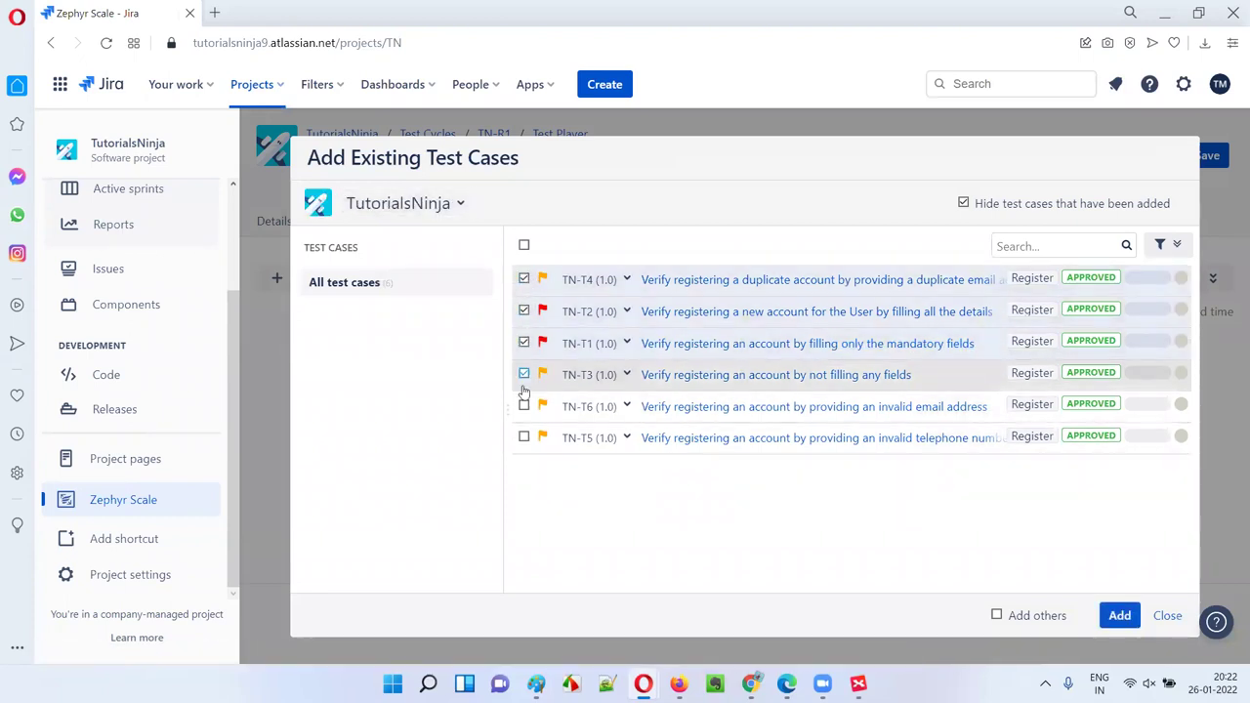
click(523, 374)
click(523, 406)
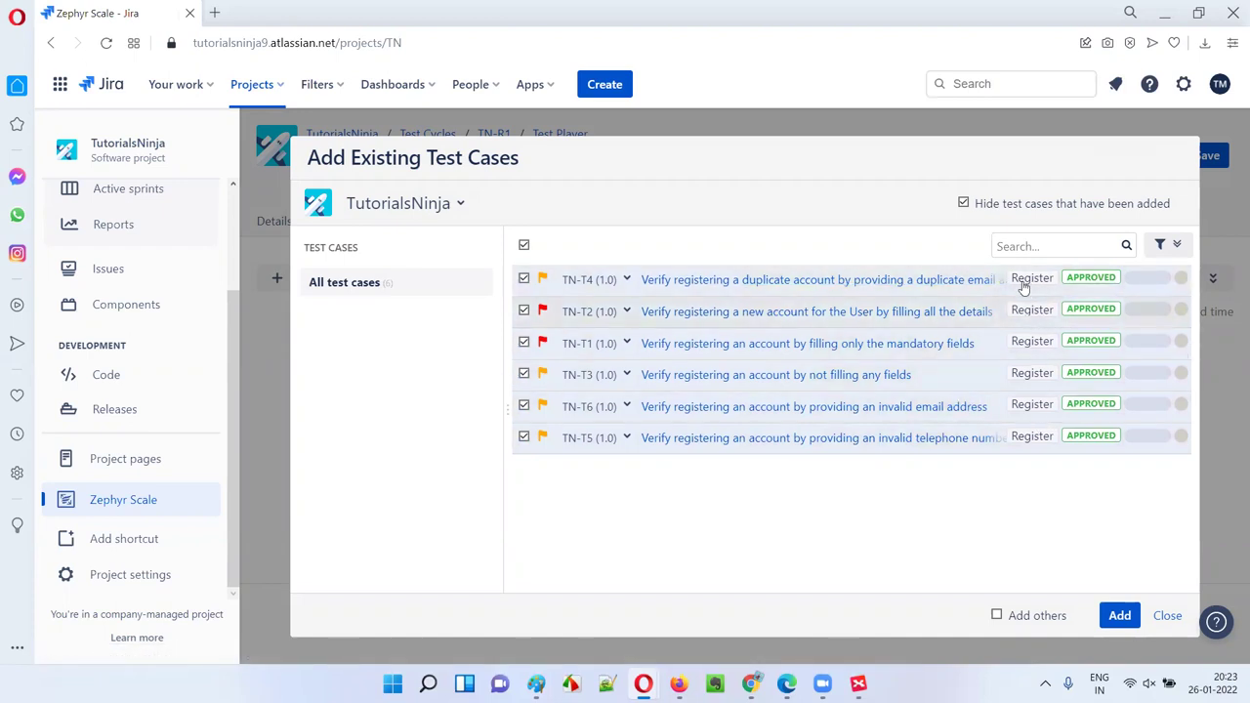
click(1119, 615)
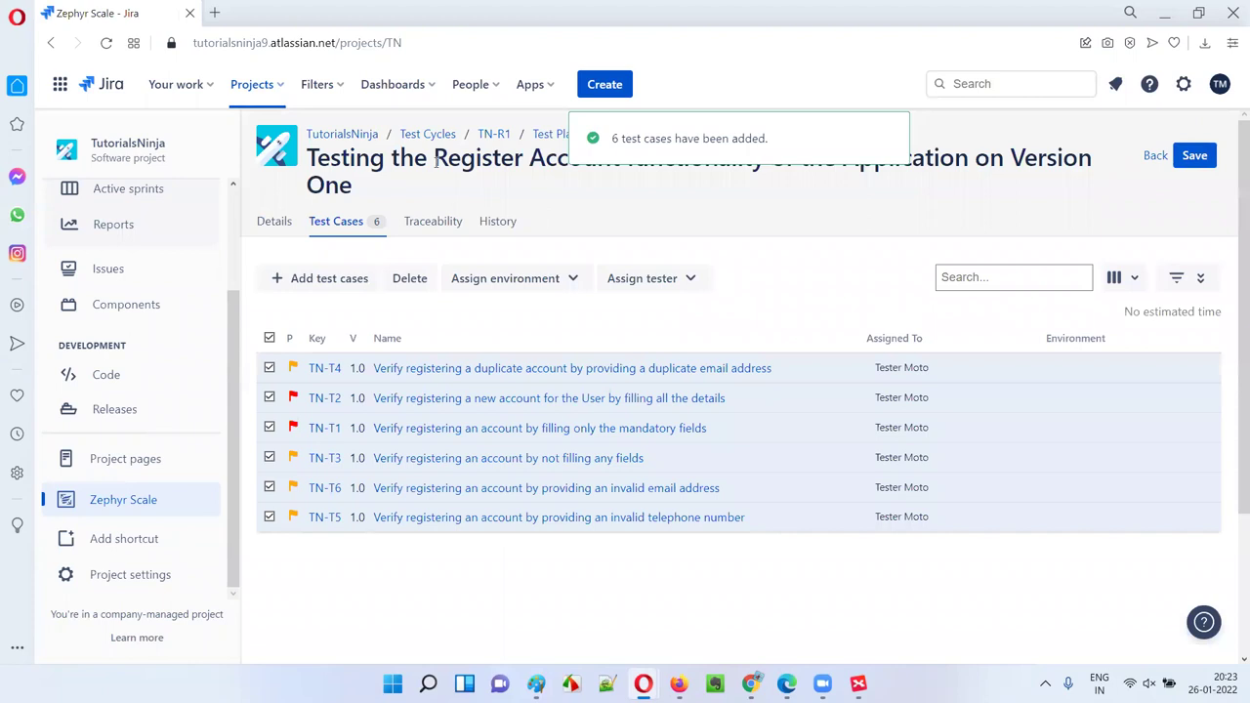
click(1189, 164)
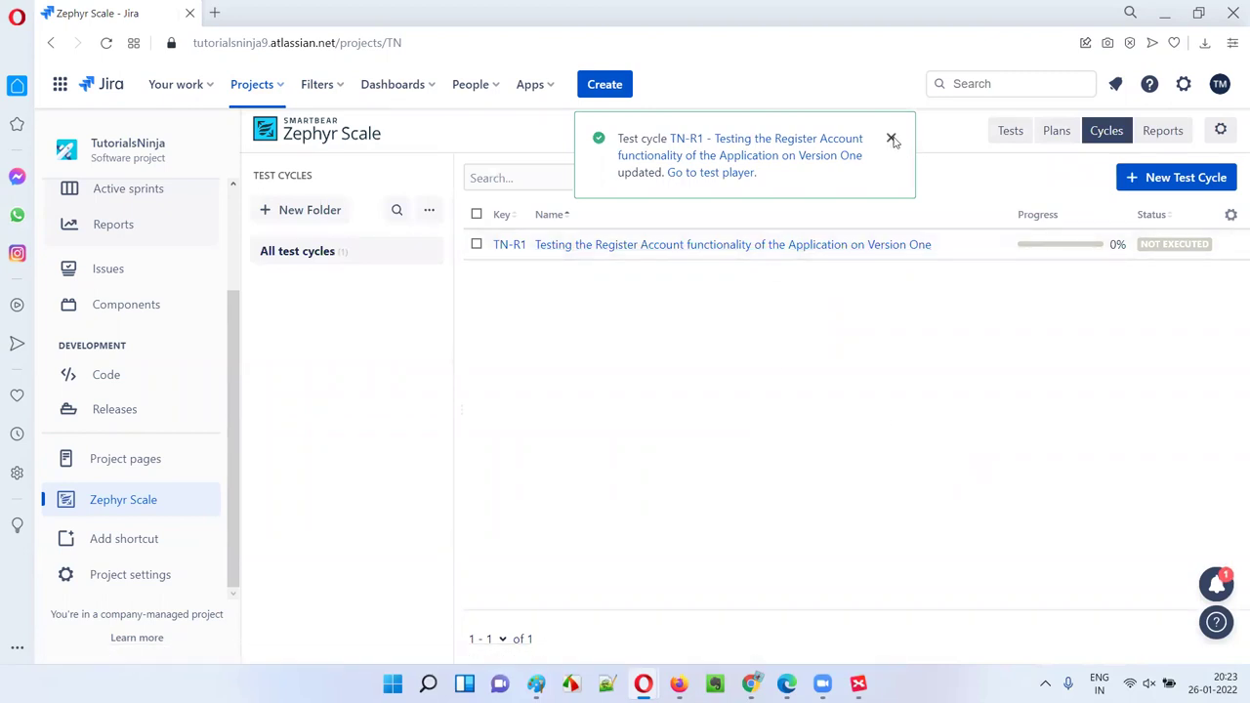
Step: Open cycle TN-R1 in the Test Player, review TN-T4, then switch to the store's register page
click(891, 140)
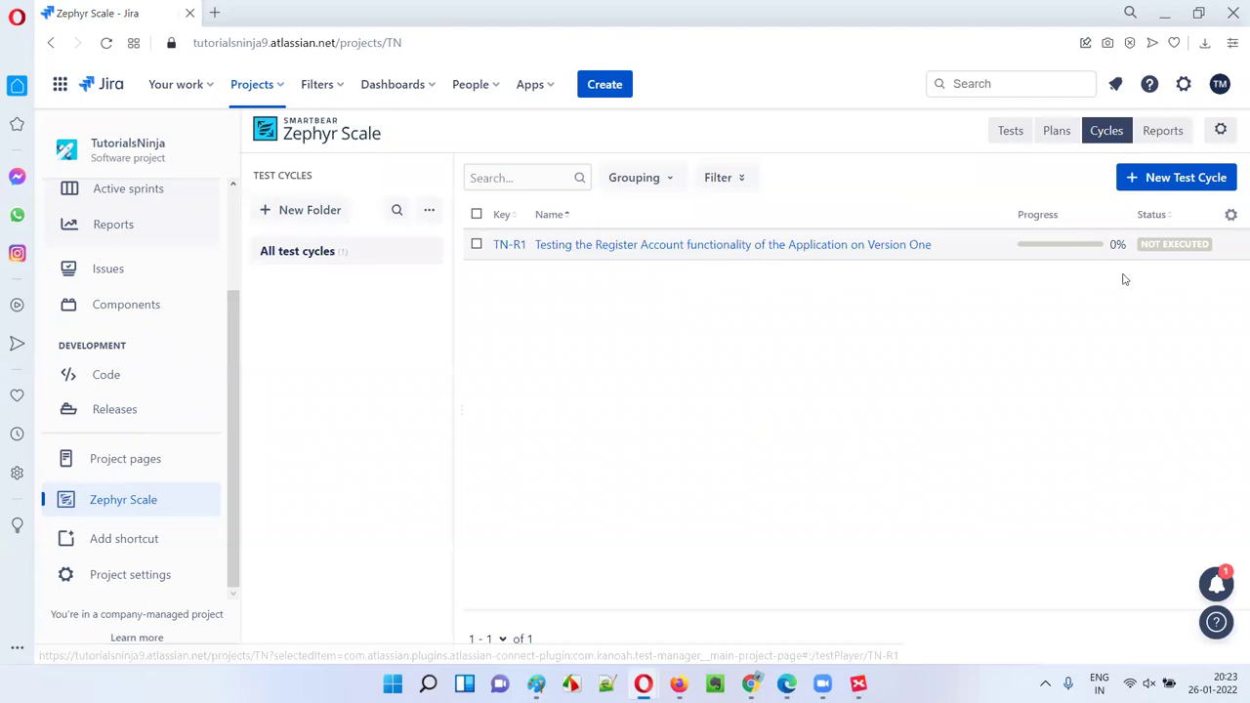
click(781, 245)
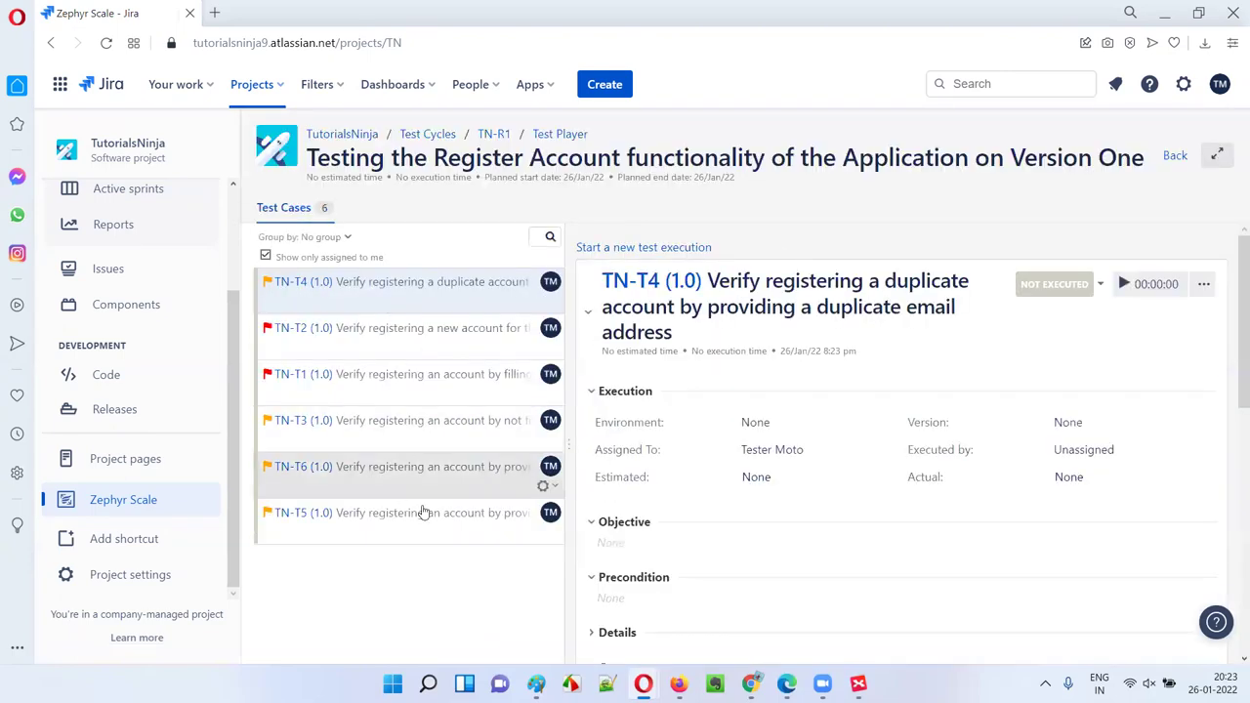
scroll(806, 364, down, 5)
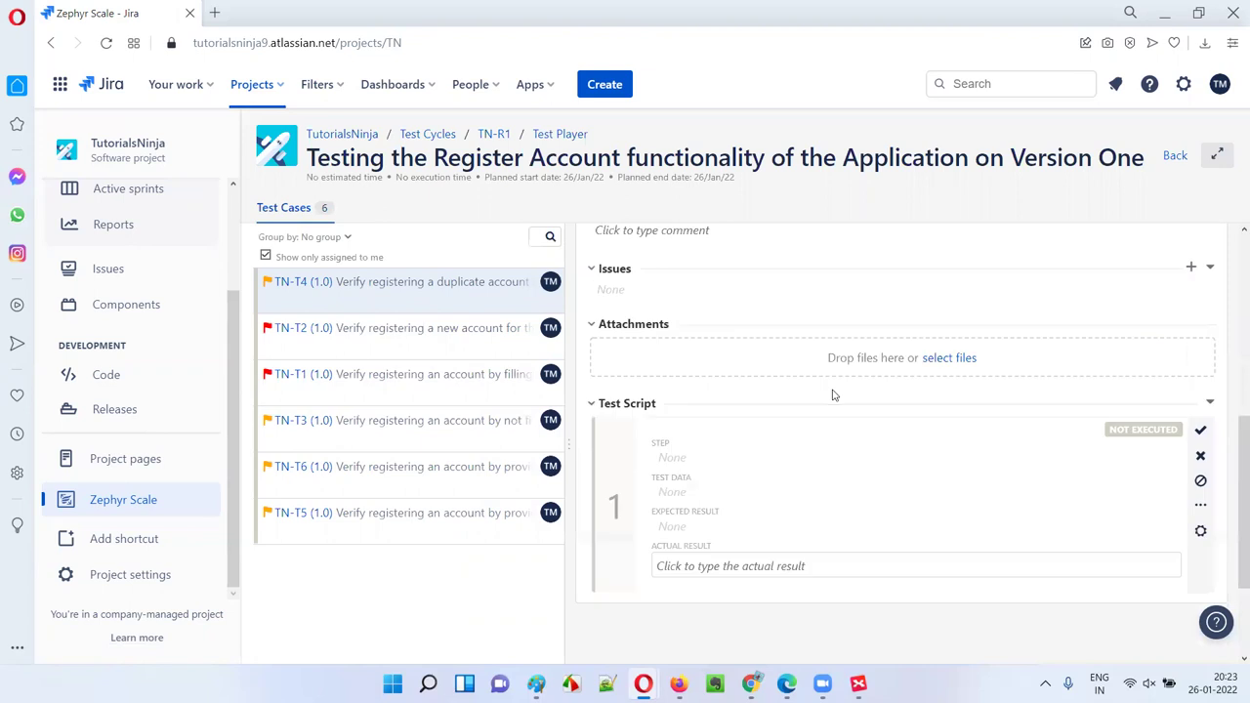
scroll(831, 394, up, 5)
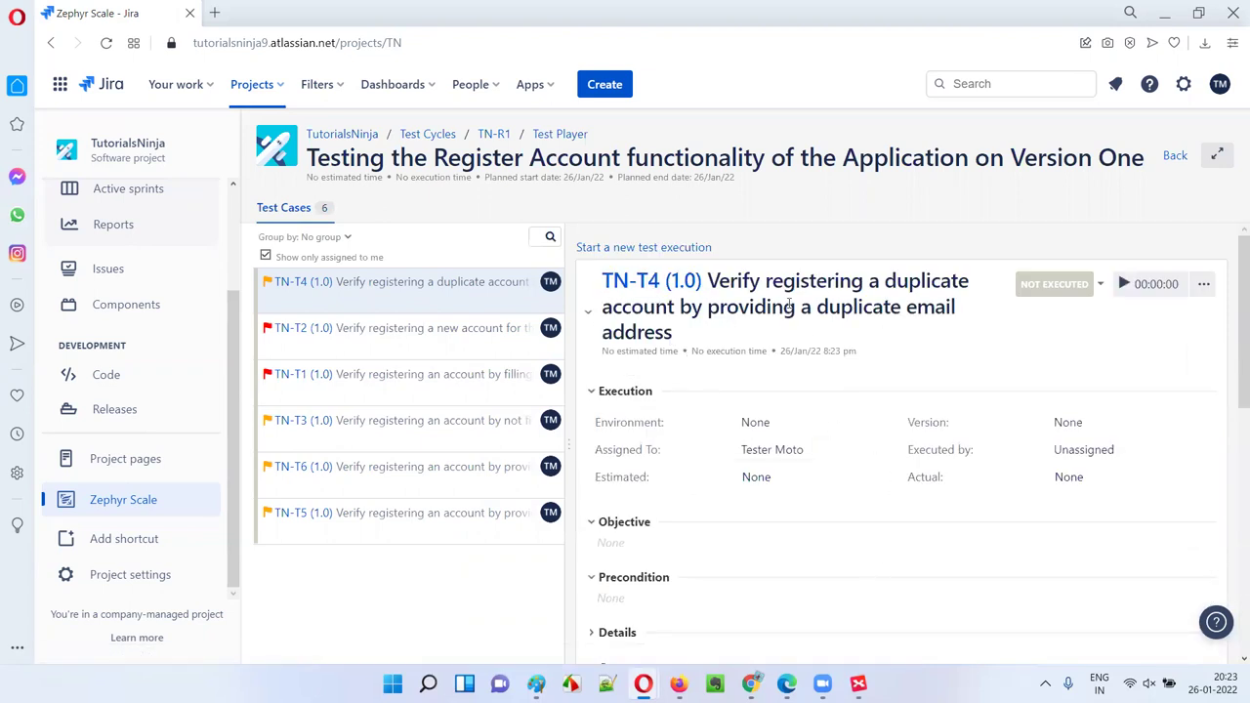
drag(707, 281, 948, 332)
click(950, 334)
scroll(814, 424, down, 5)
mouse_move(750, 682)
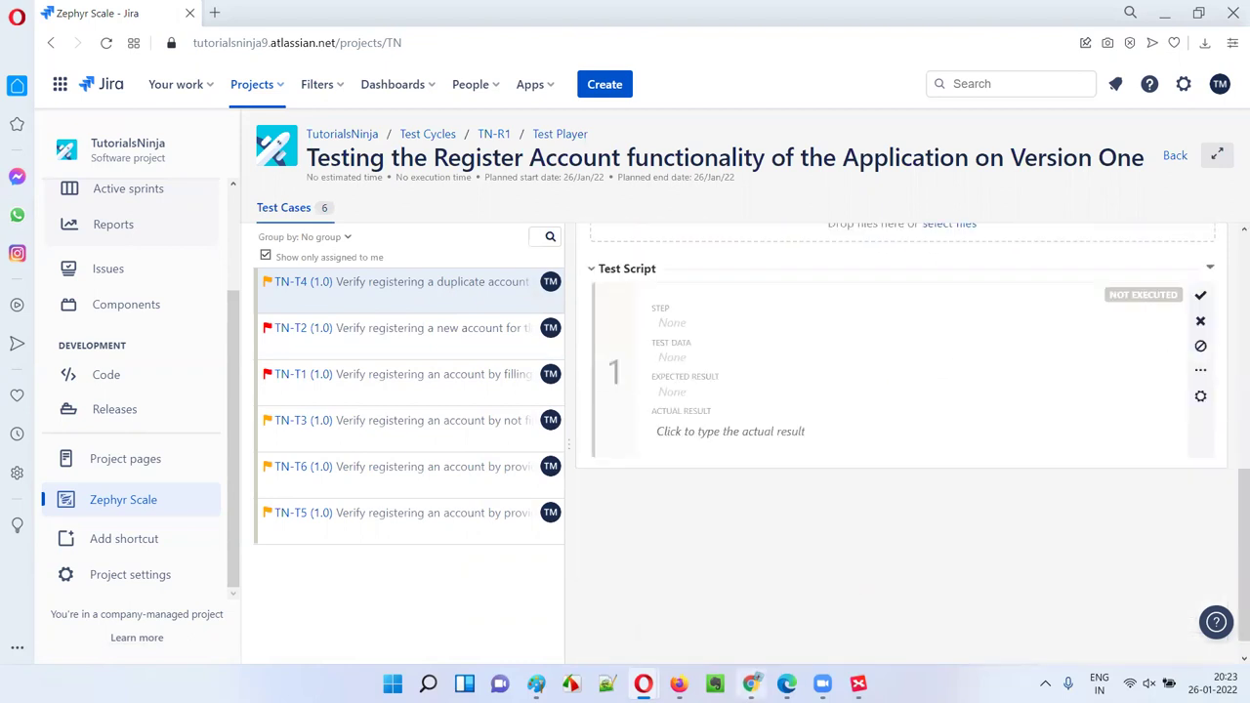
click(749, 595)
Step: Enter a first name, last name and an already-registered e-mail on the Register Account form
click(441, 200)
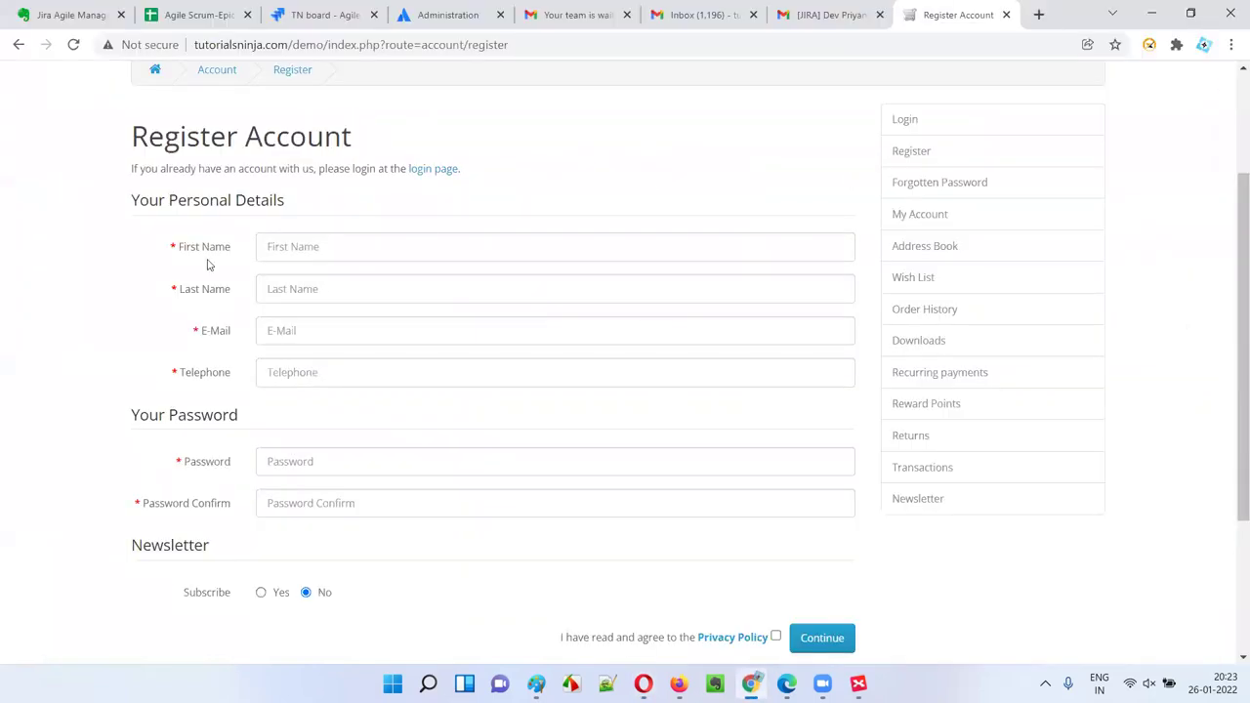
click(299, 254)
click(269, 285)
click(307, 332)
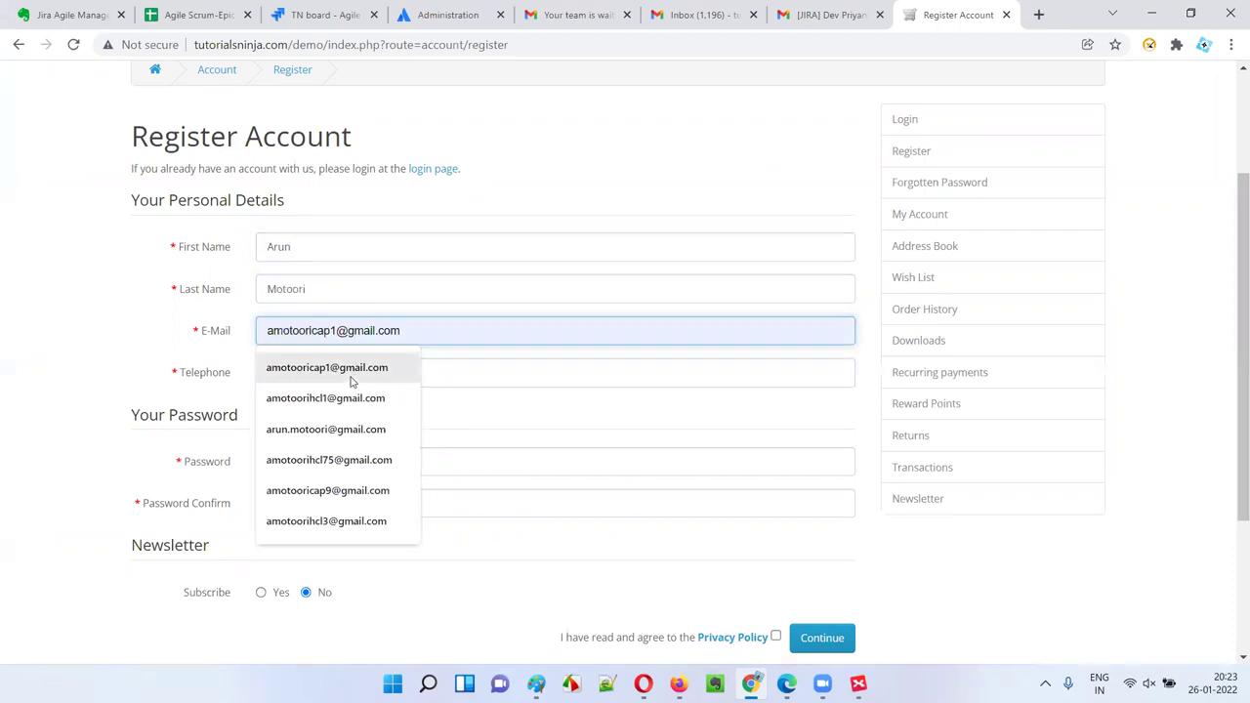
click(351, 380)
key(ctrl+a)
key(BackSpace)
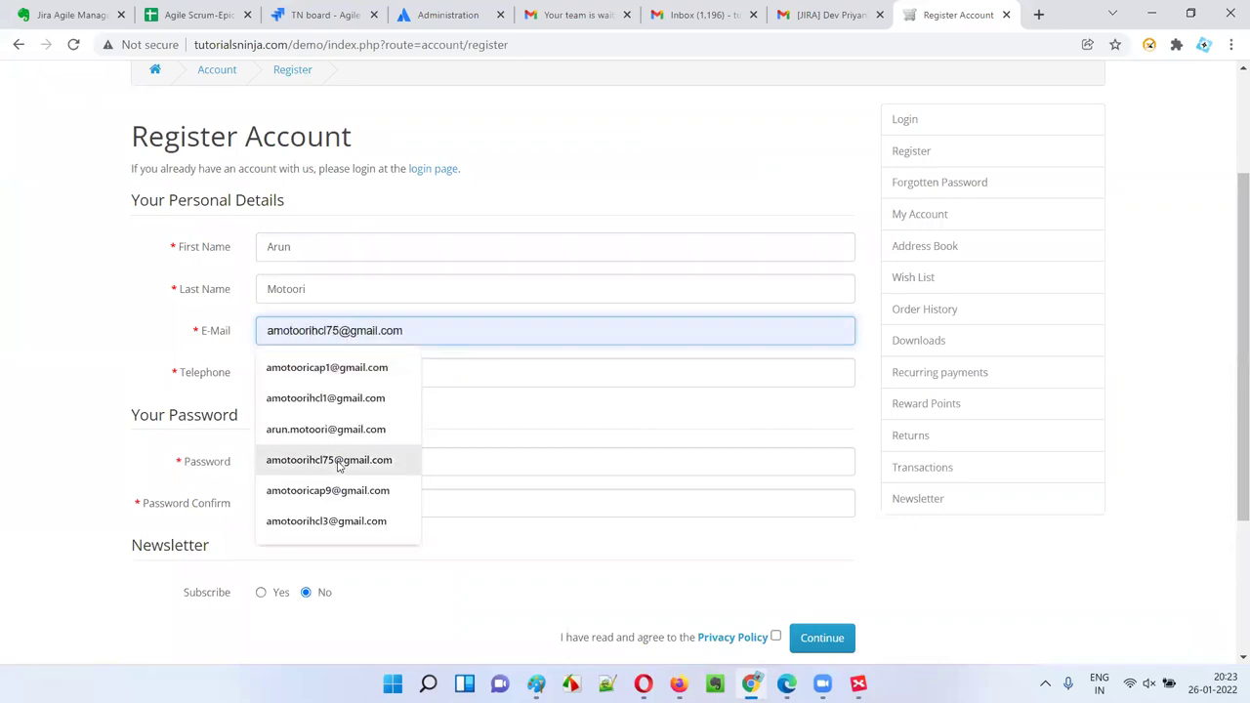
click(336, 460)
Step: Add telephone and password, submit, get 'E-Mail Address is already registered!', and return to Jira
click(330, 369)
click(324, 412)
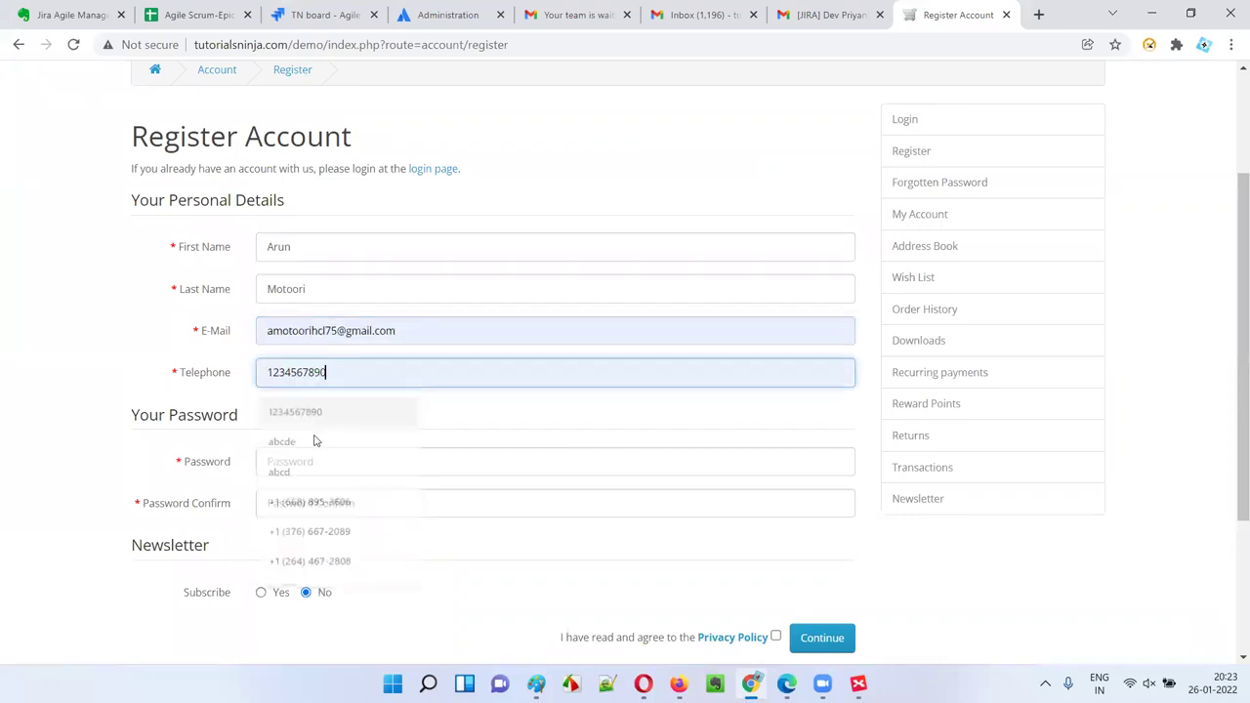
click(318, 453)
click(388, 337)
drag(266, 330, 419, 332)
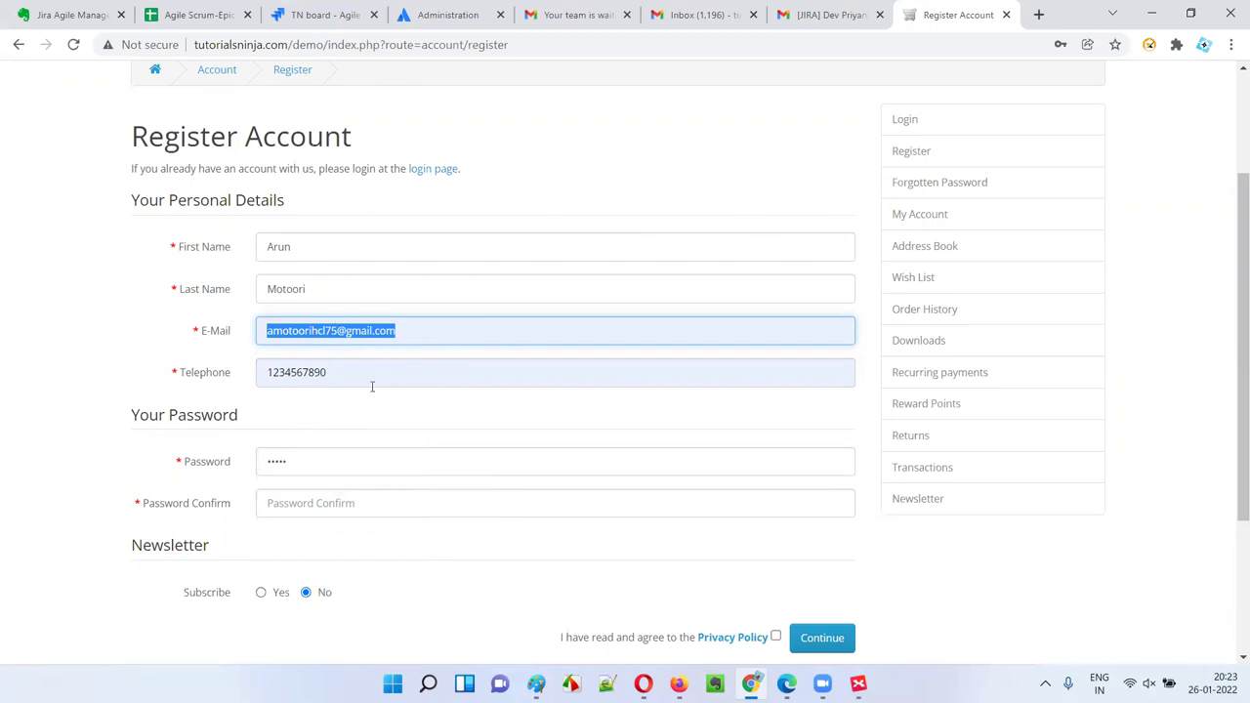
click(301, 500)
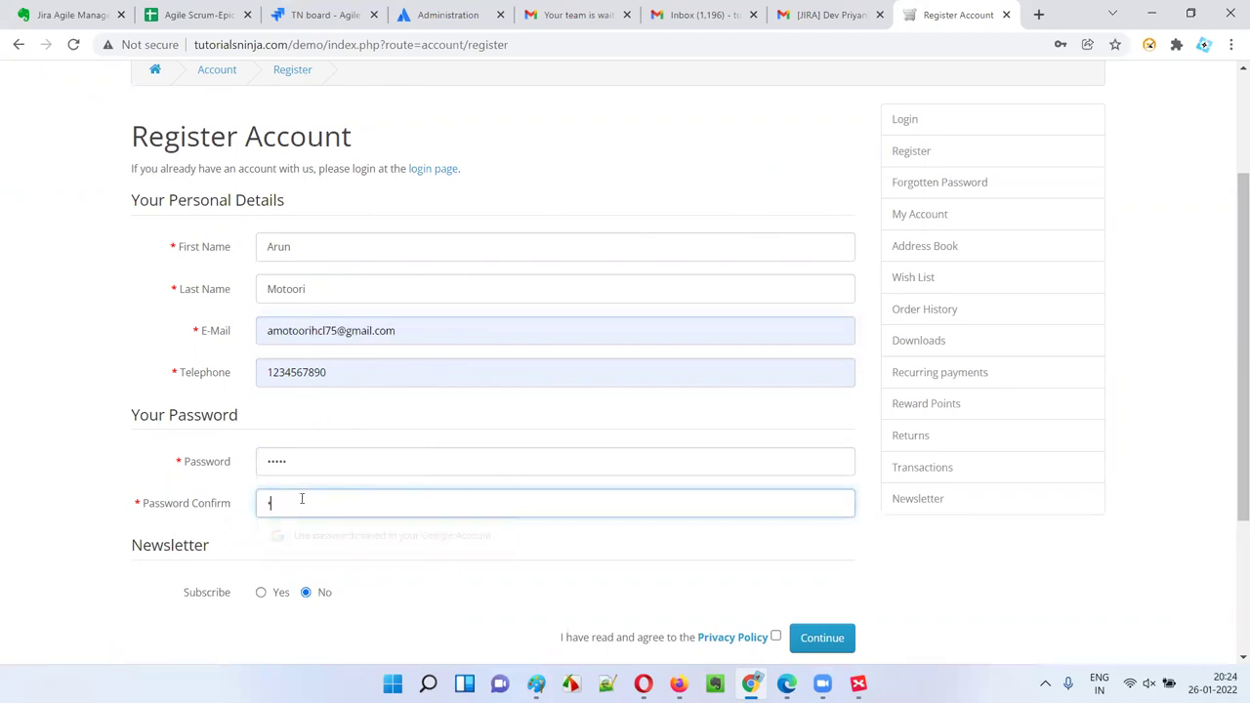
click(796, 637)
drag(198, 290, 383, 293)
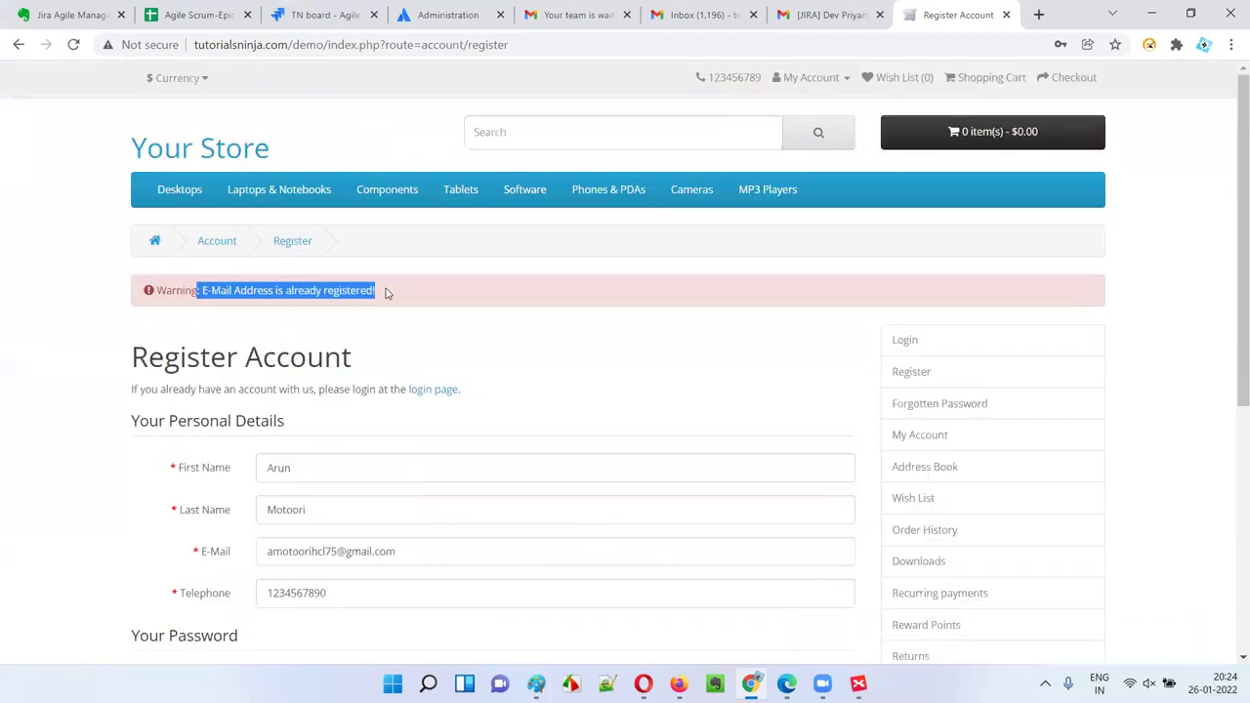
key(alt+Tab)
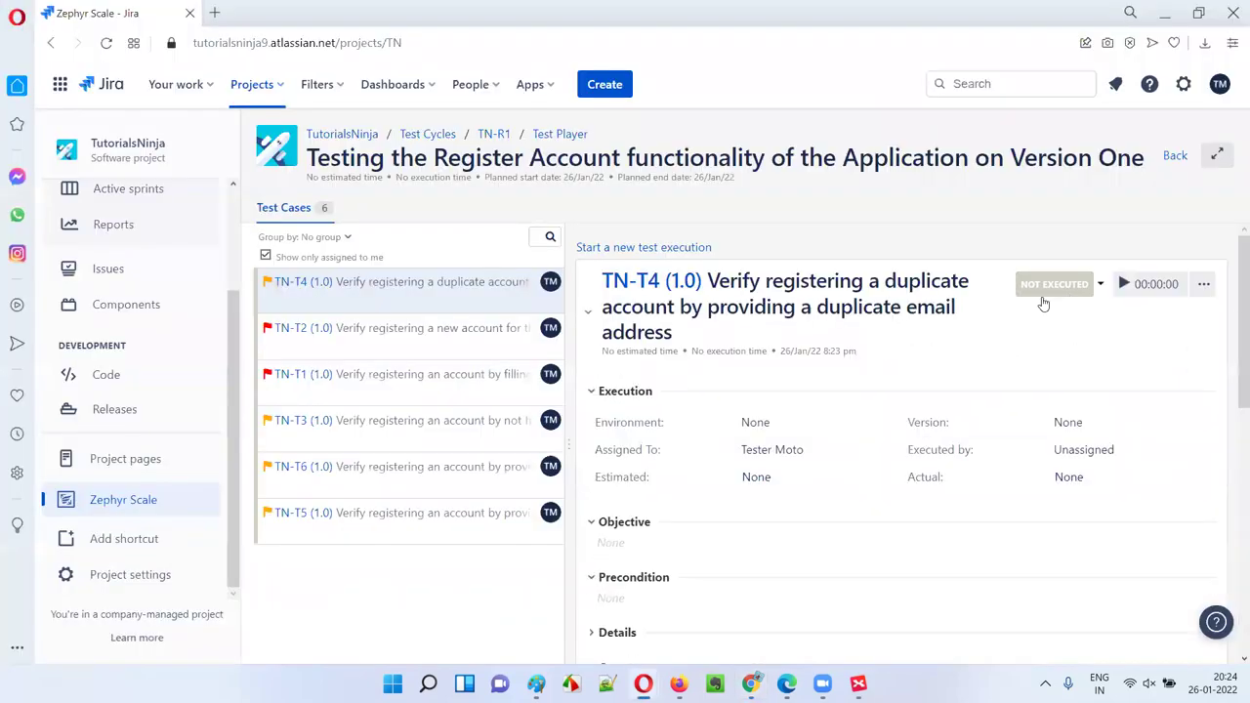
Step: Review TN-T4 in the Test Player, opening and closing the manual time entry
drag(725, 288, 683, 337)
click(809, 308)
drag(719, 280, 915, 318)
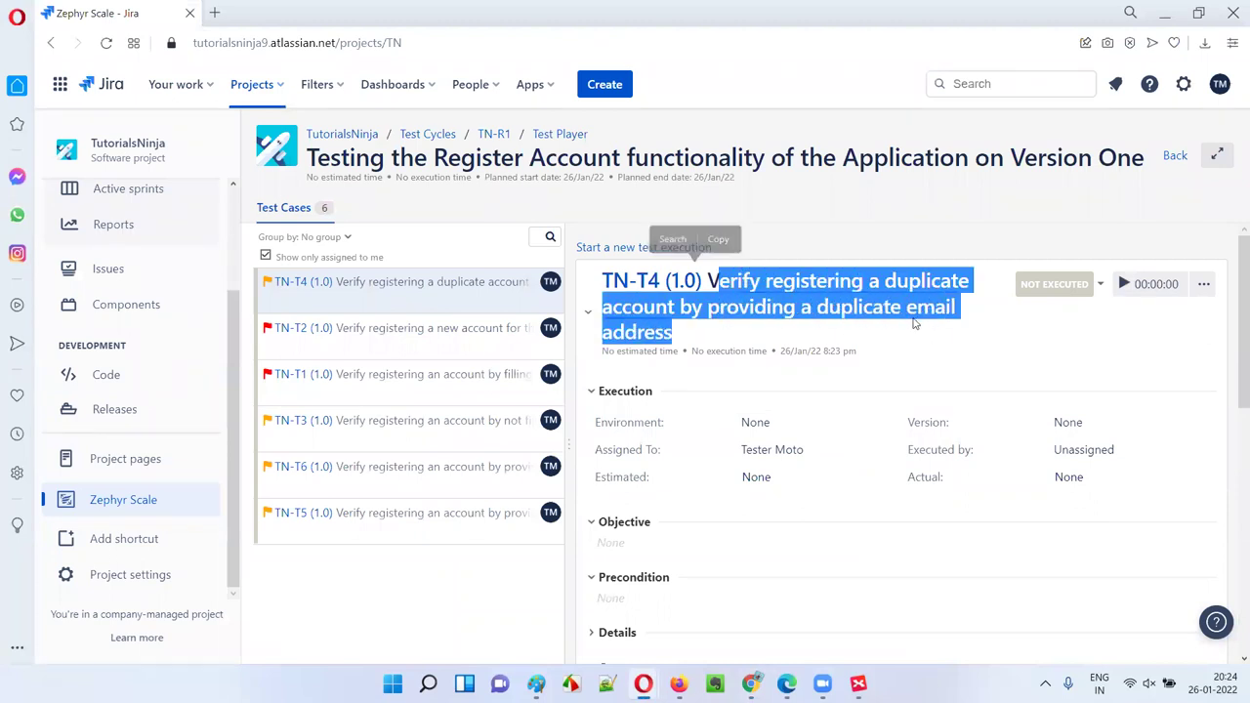
key(alt+Tab)
key(alt+Tab)
scroll(1140, 385, down, 5)
scroll(1097, 404, up, 2)
scroll(1108, 495, up, 3)
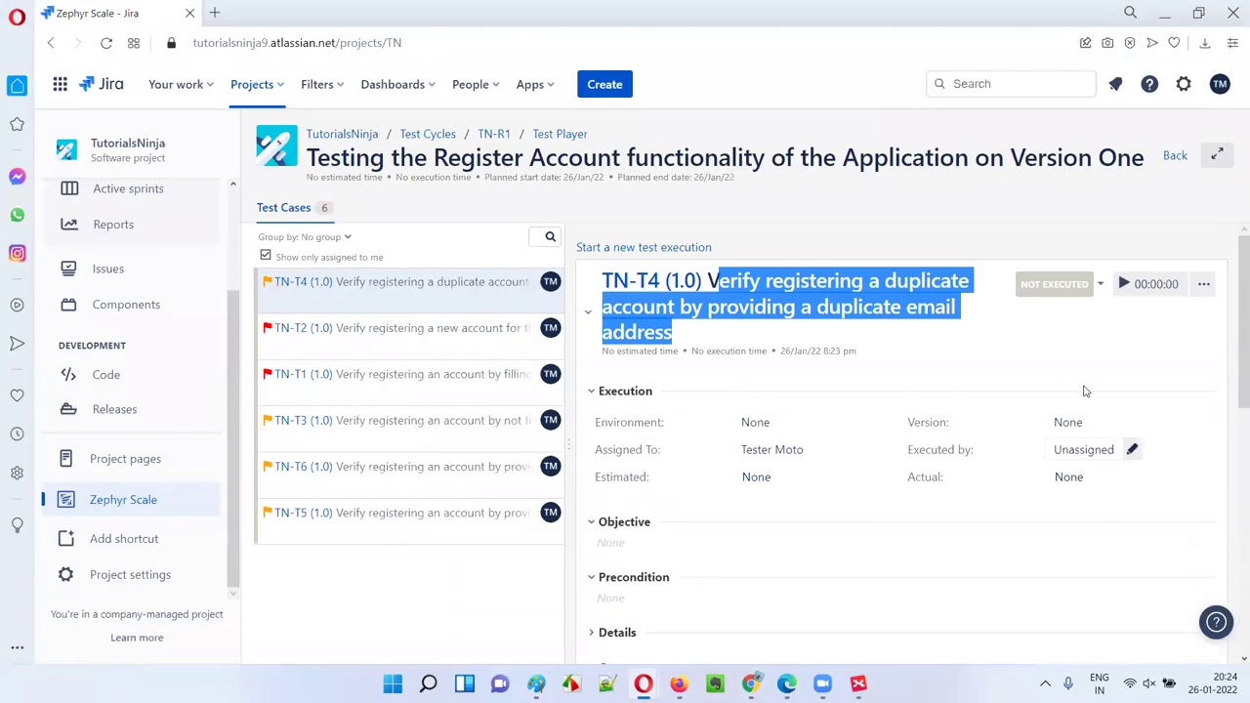
click(1203, 284)
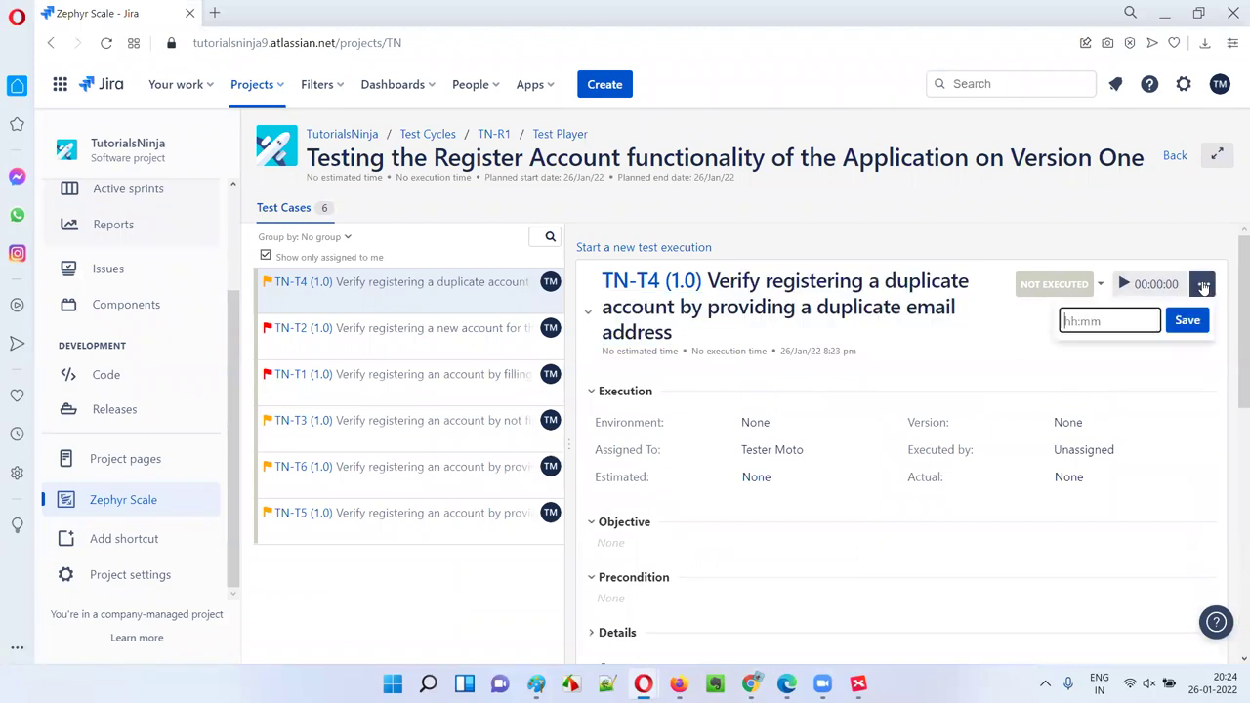
click(976, 363)
scroll(1029, 331, down, 7)
scroll(1025, 357, up, 3)
scroll(1030, 363, up, 4)
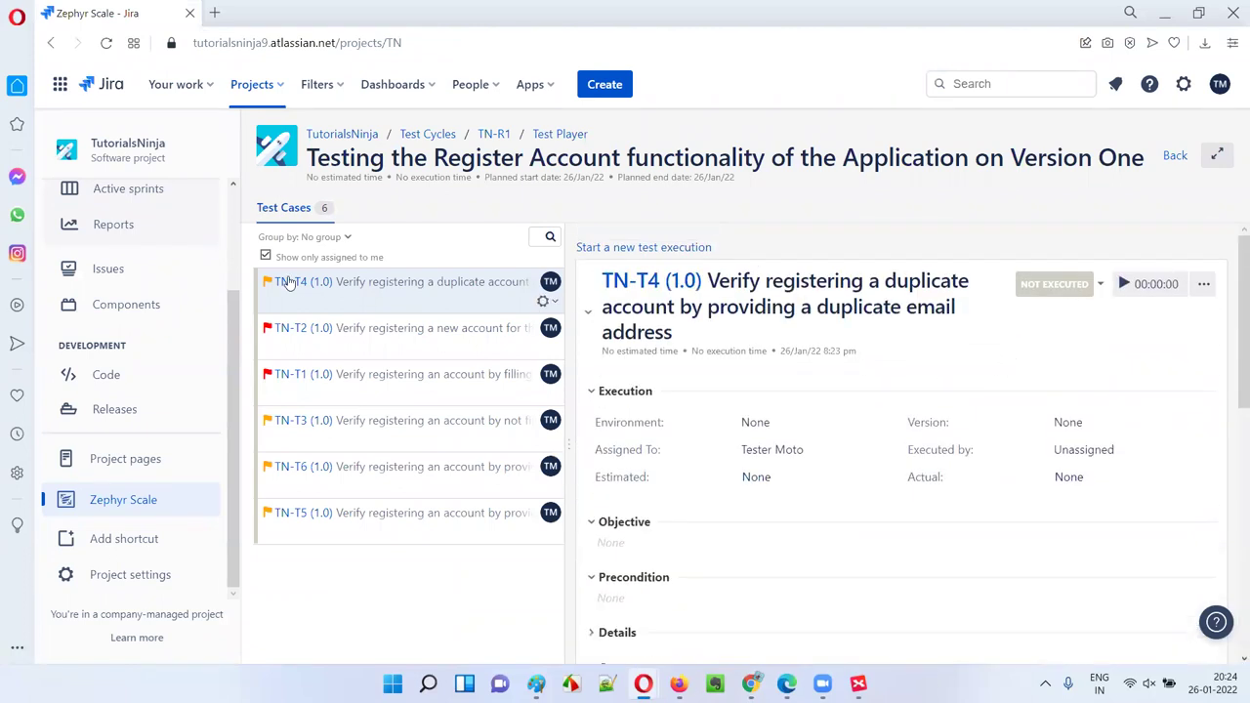
scroll(856, 330, down, 5)
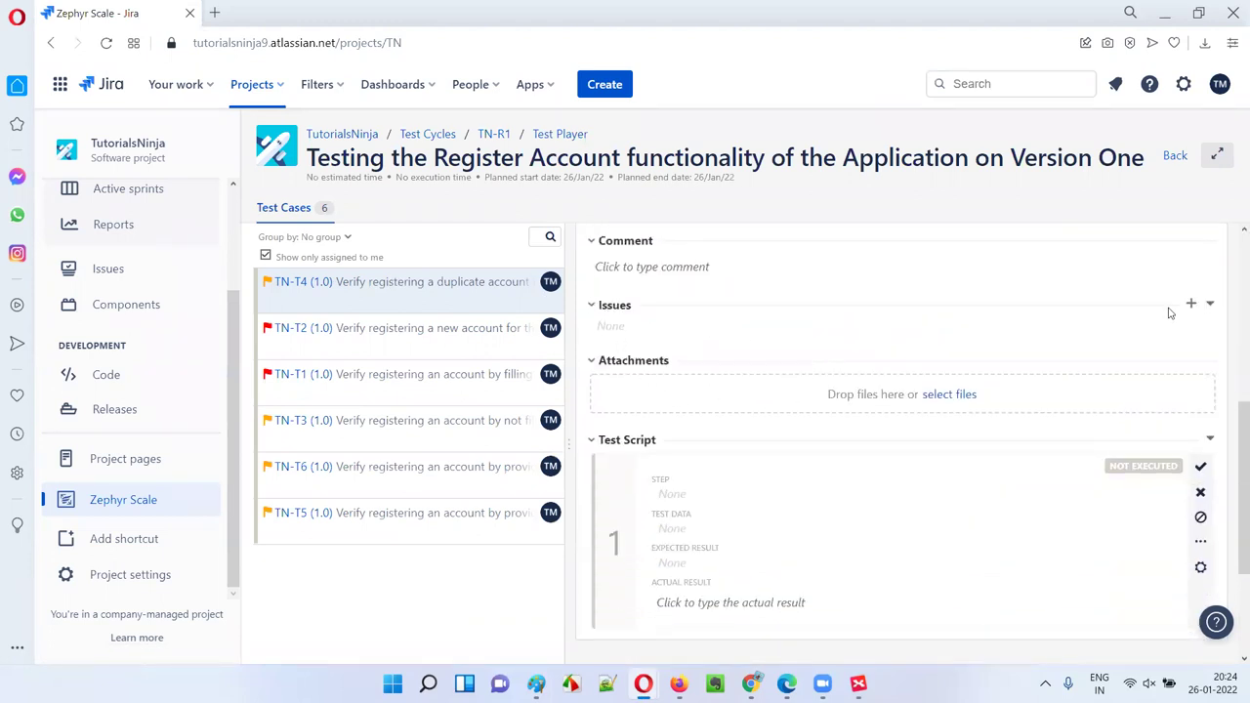
Step: Mark TN-T4's step as passed, open TN-T2, and bring back the store's register page
click(1210, 305)
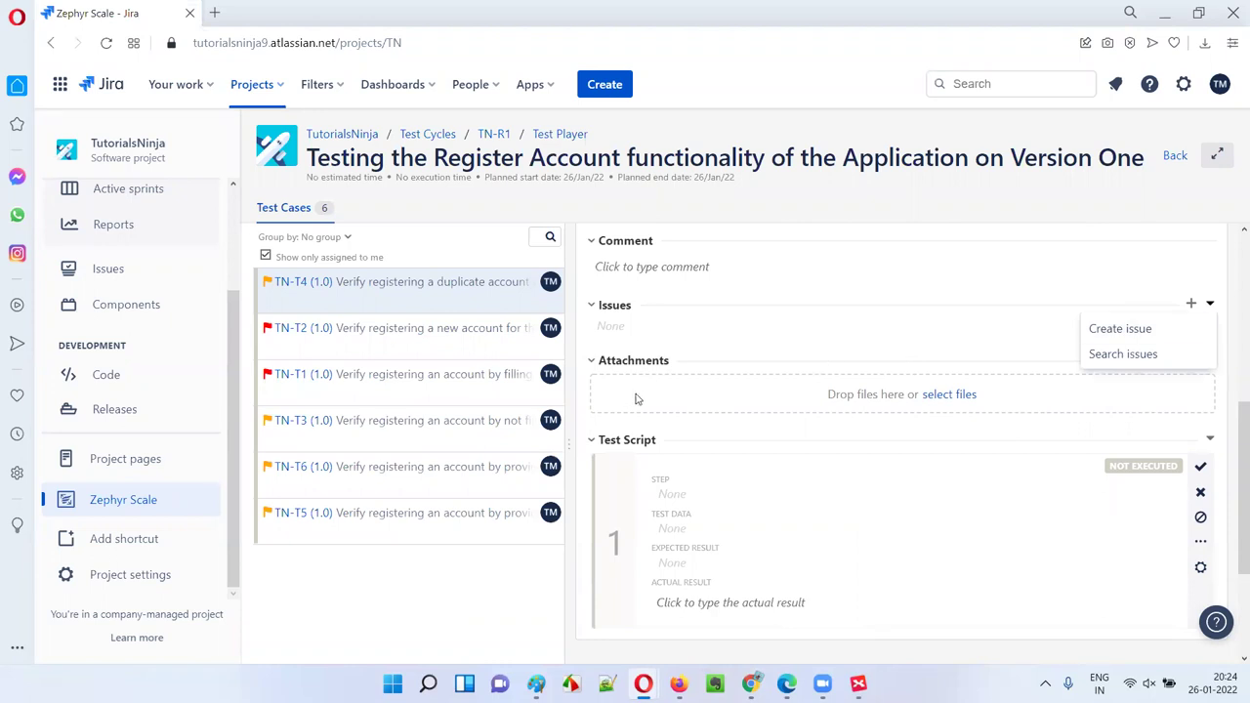
click(896, 491)
scroll(897, 491, down, 2)
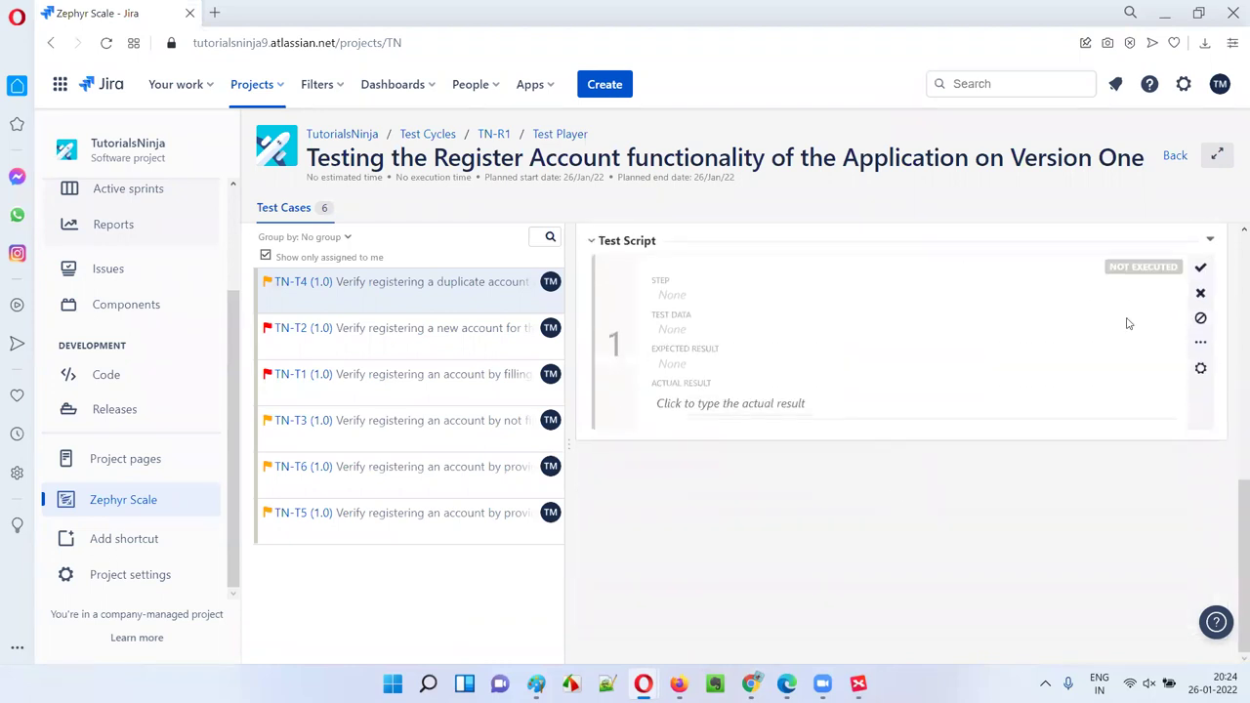
click(1201, 270)
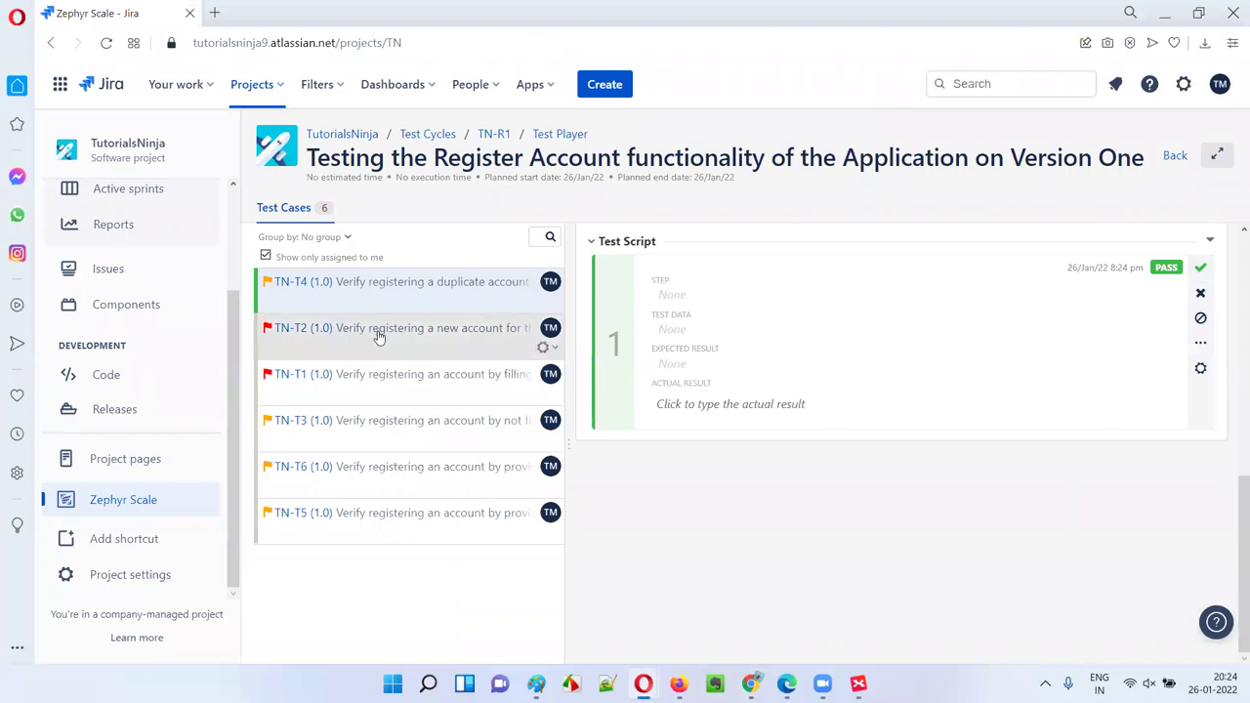
click(377, 329)
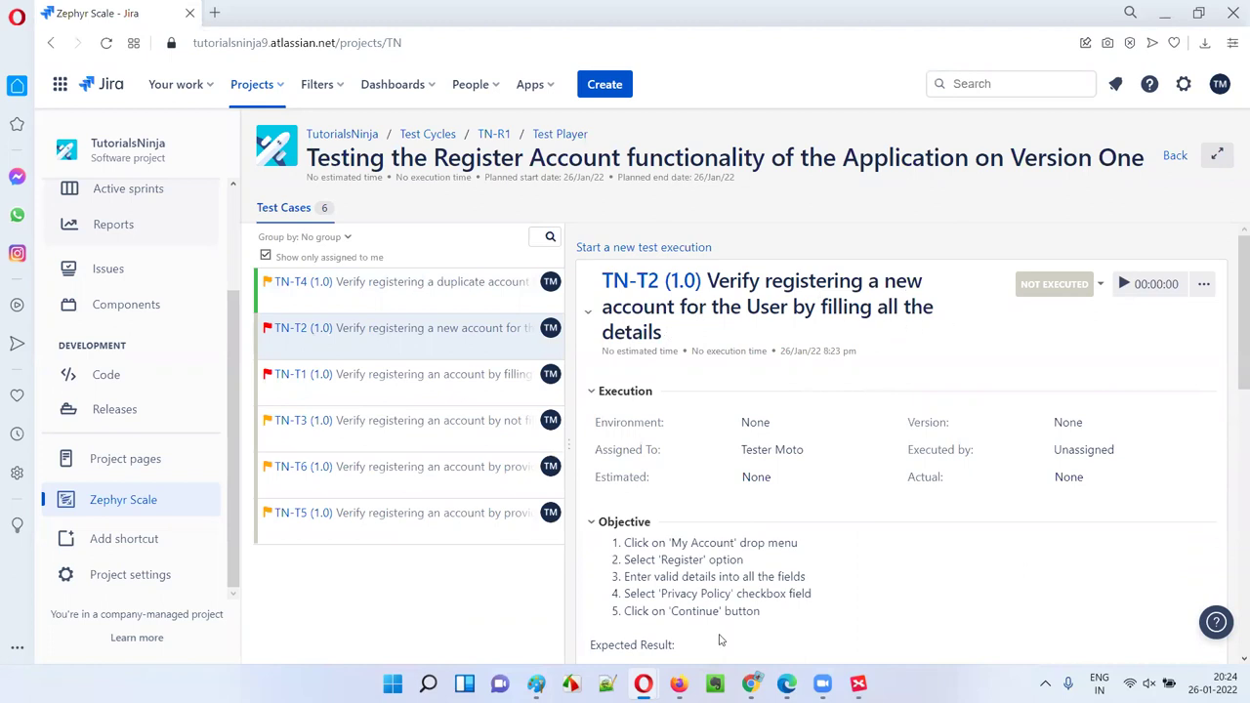
key(alt+Tab)
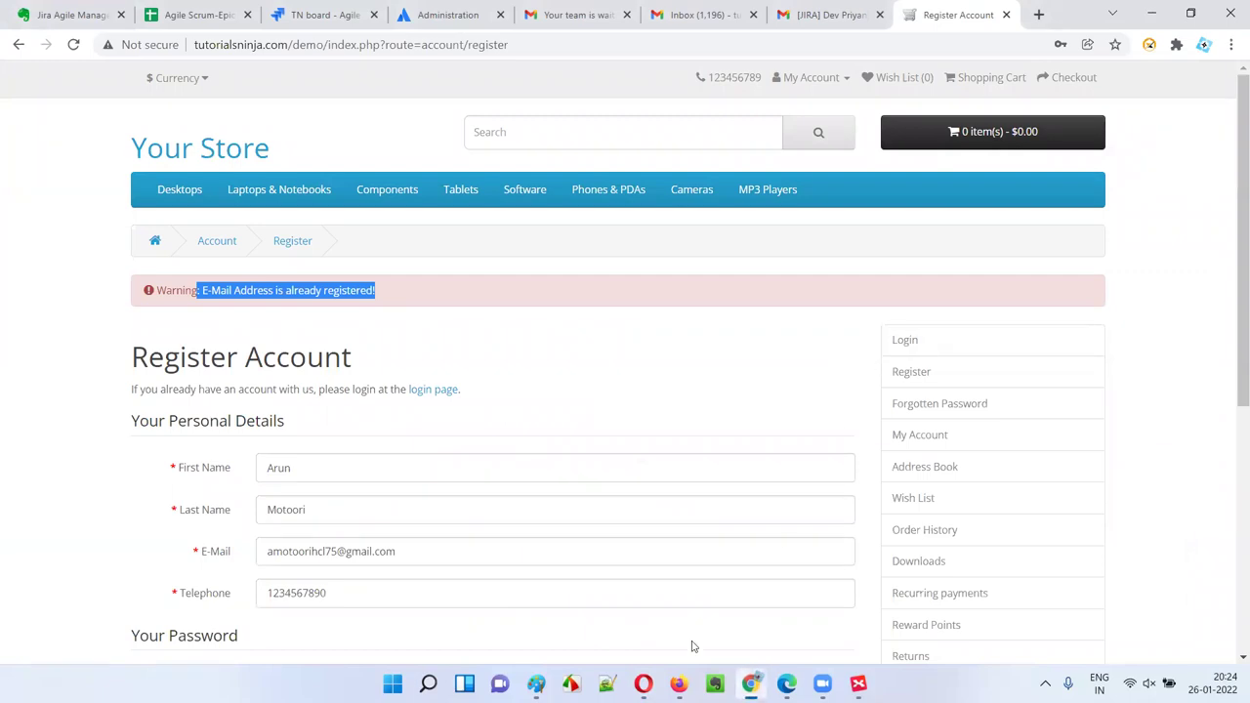
Step: Open a fresh Register Account form from the store's My Account menu
key(alt+Tab)
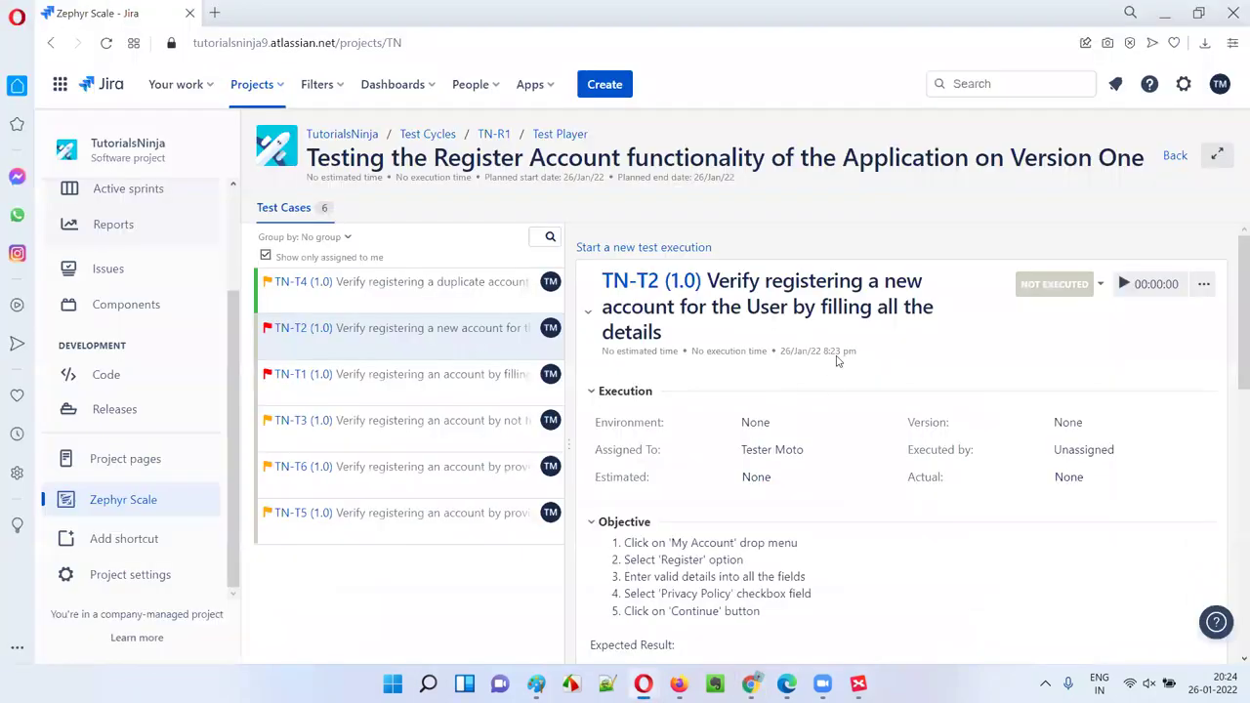
scroll(832, 382, down, 3)
scroll(829, 375, up, 3)
key(alt+Tab)
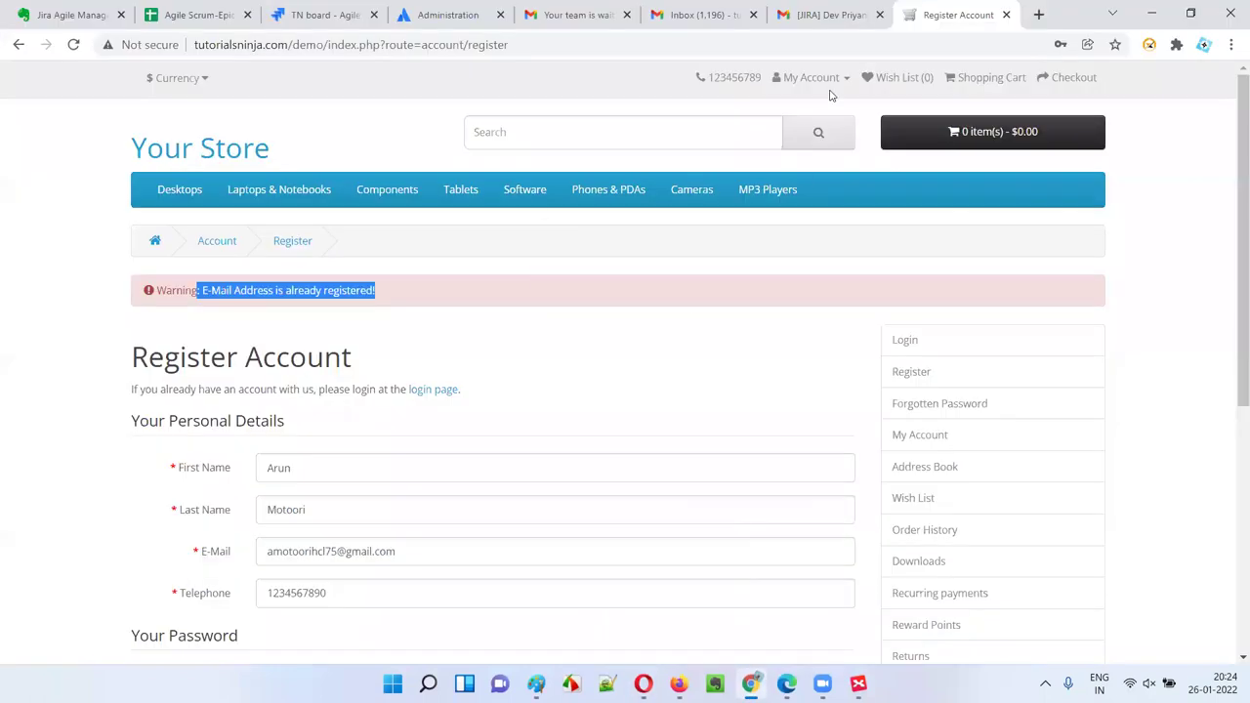
click(810, 78)
click(792, 127)
click(805, 79)
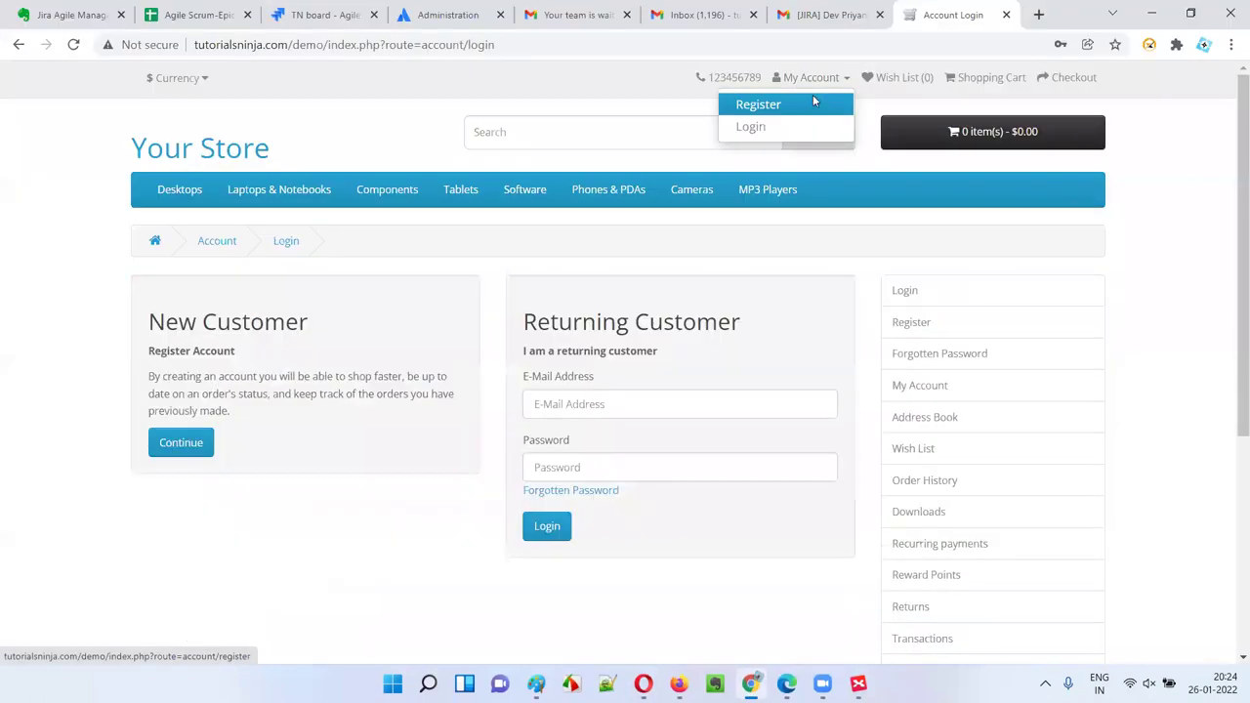
click(814, 102)
Step: Enter the new account's first name, last name and e-mail address
click(293, 417)
key(Tab)
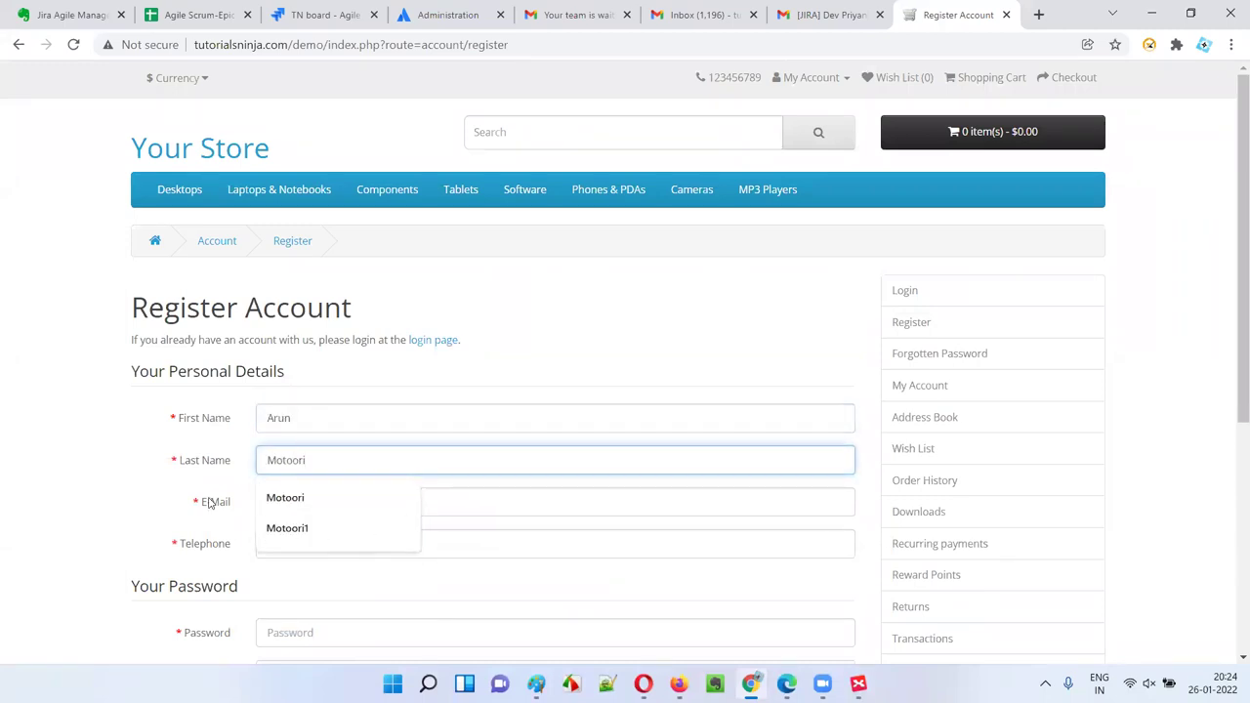
click(302, 483)
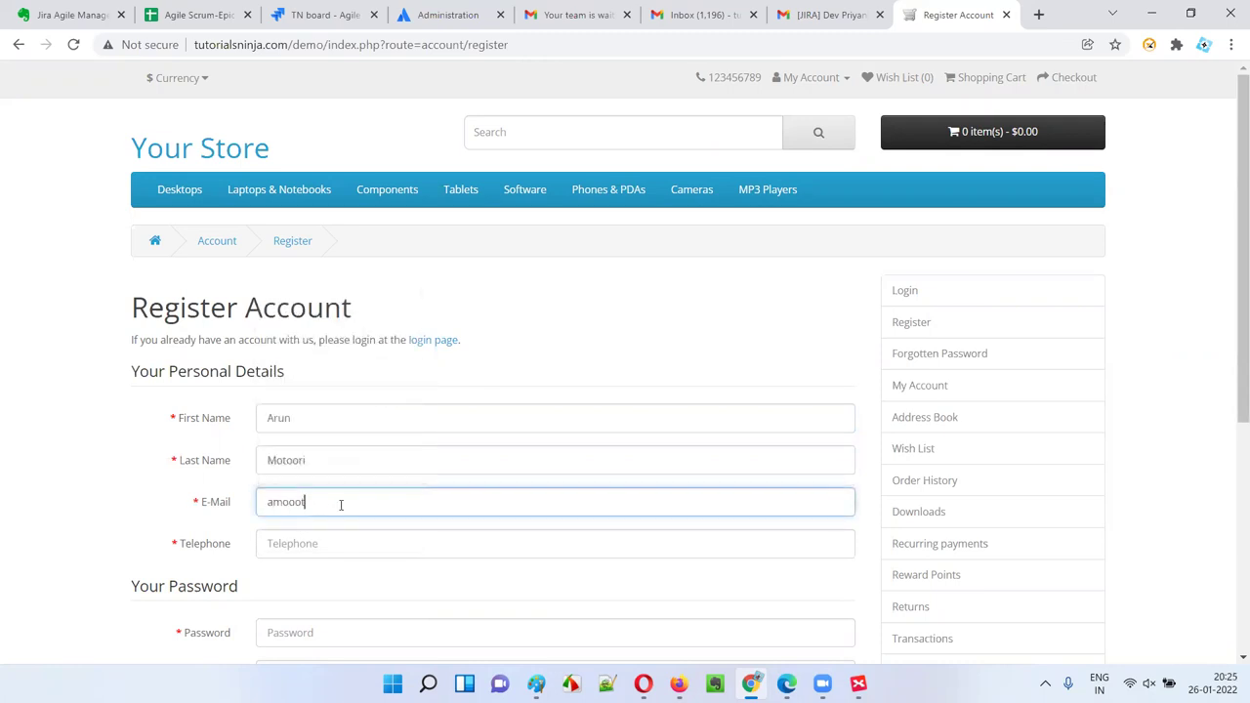
scroll(332, 488, down, 3)
Step: Fill telephone and both password fields, accept the Privacy Policy, submit, and return to Zephyr Scale
click(391, 280)
click(318, 287)
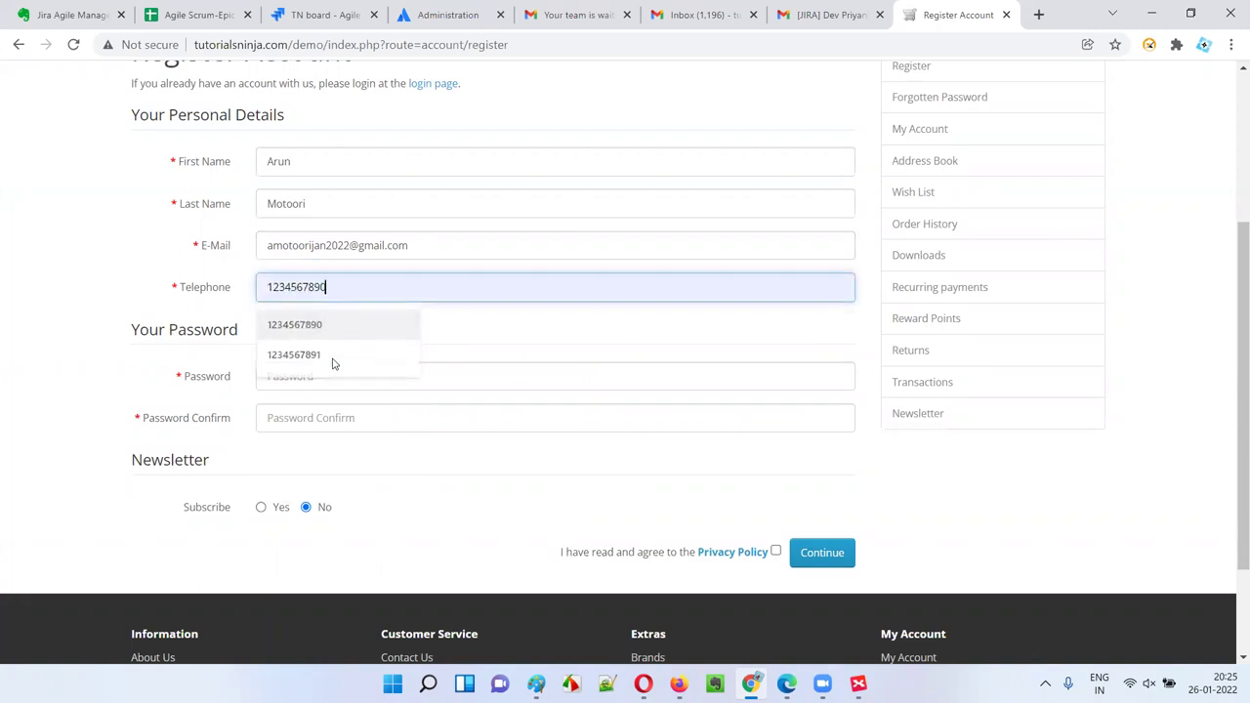
key(Tab)
text(1)
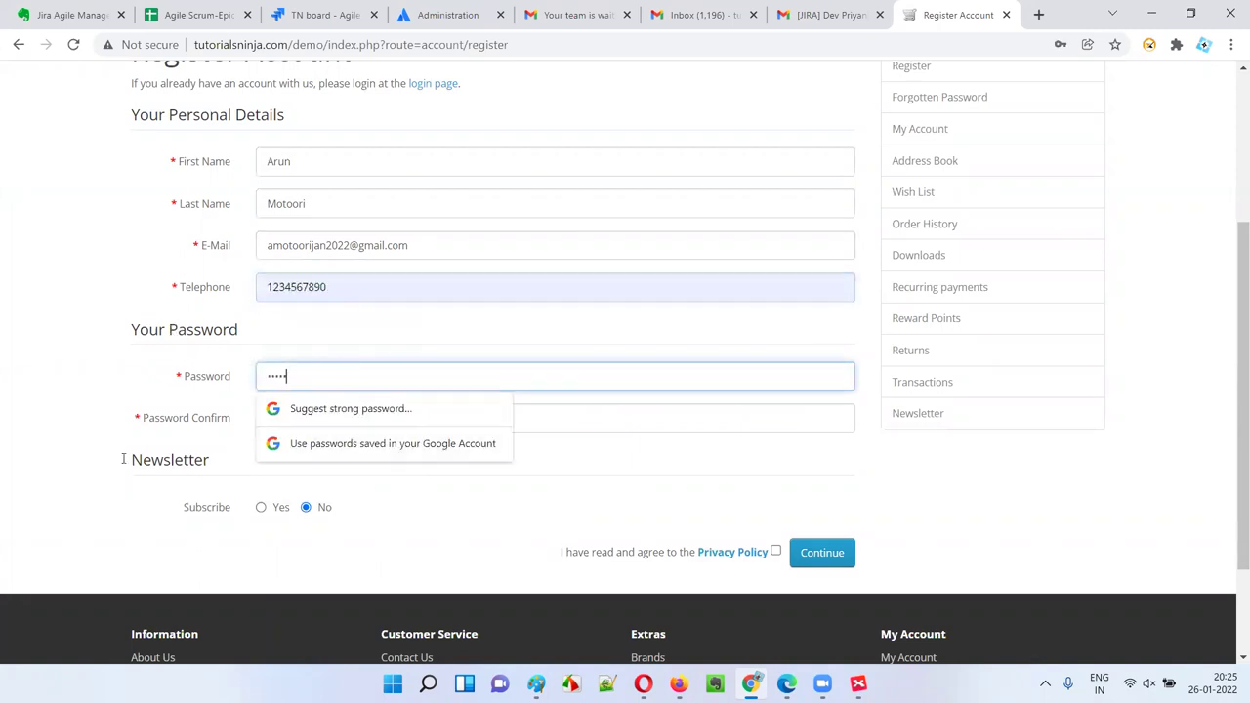
key(Tab)
text(1)
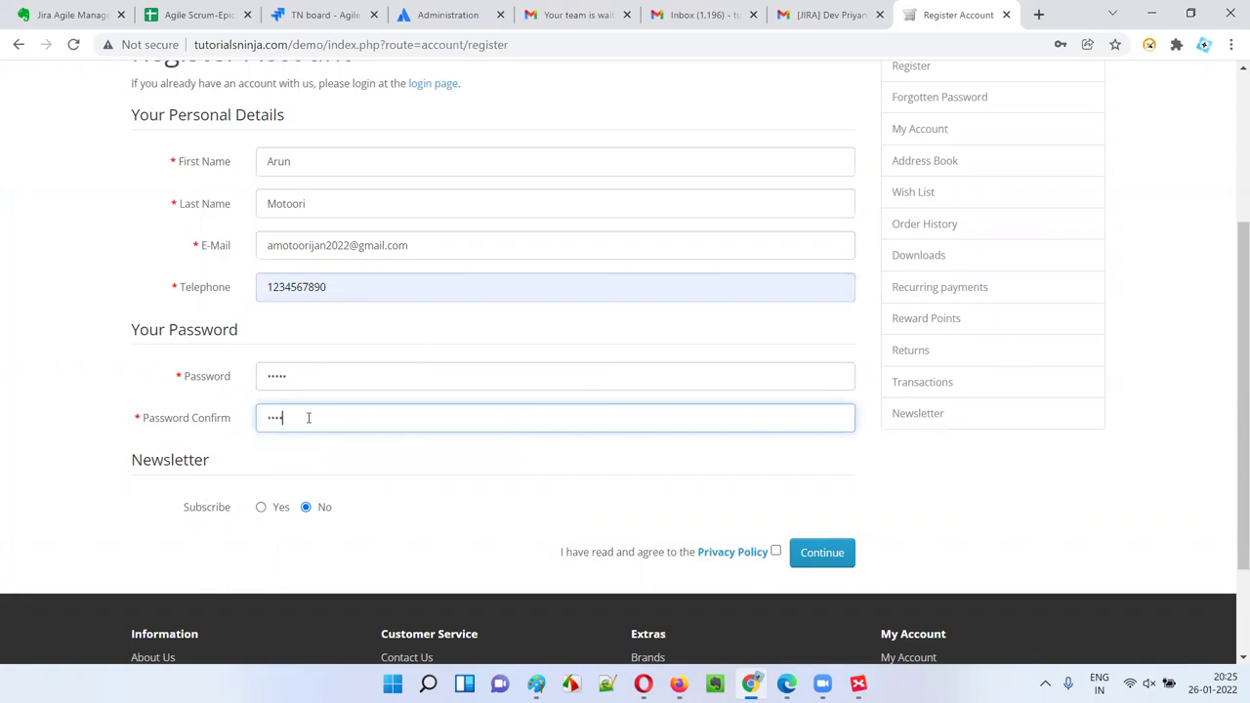
click(776, 551)
click(803, 566)
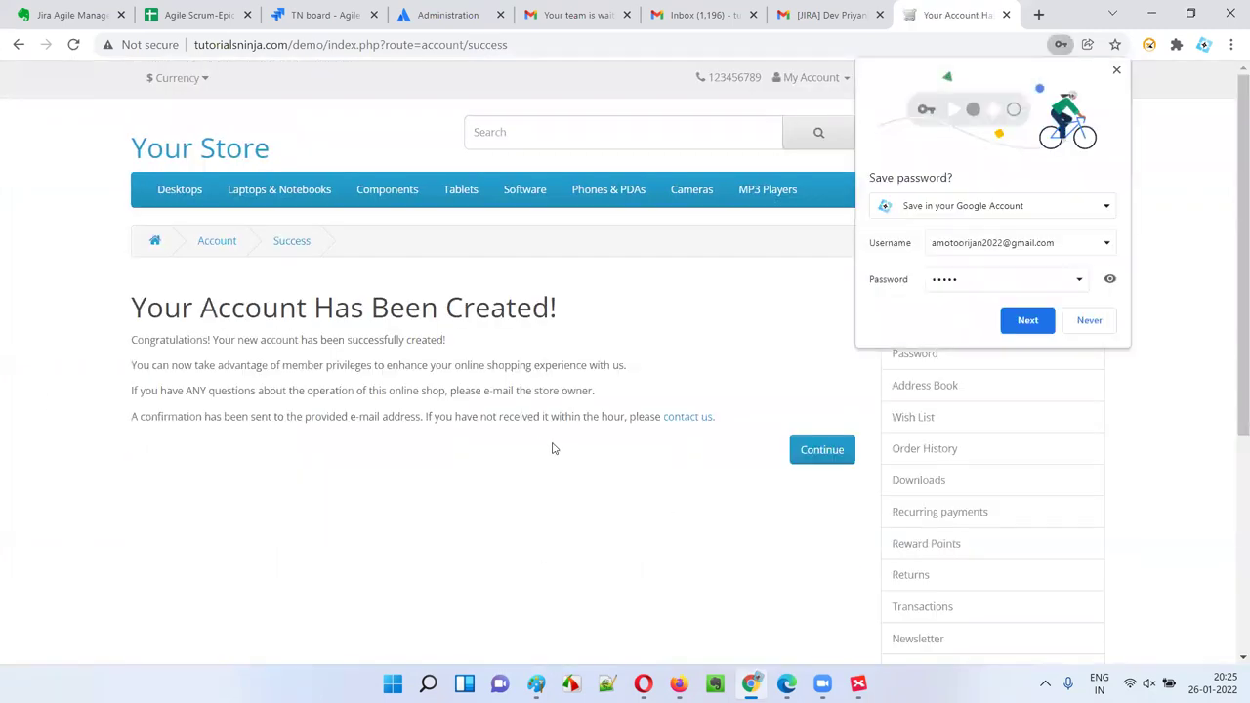
key(alt+Tab)
scroll(786, 366, down, 5)
scroll(699, 304, up, 2)
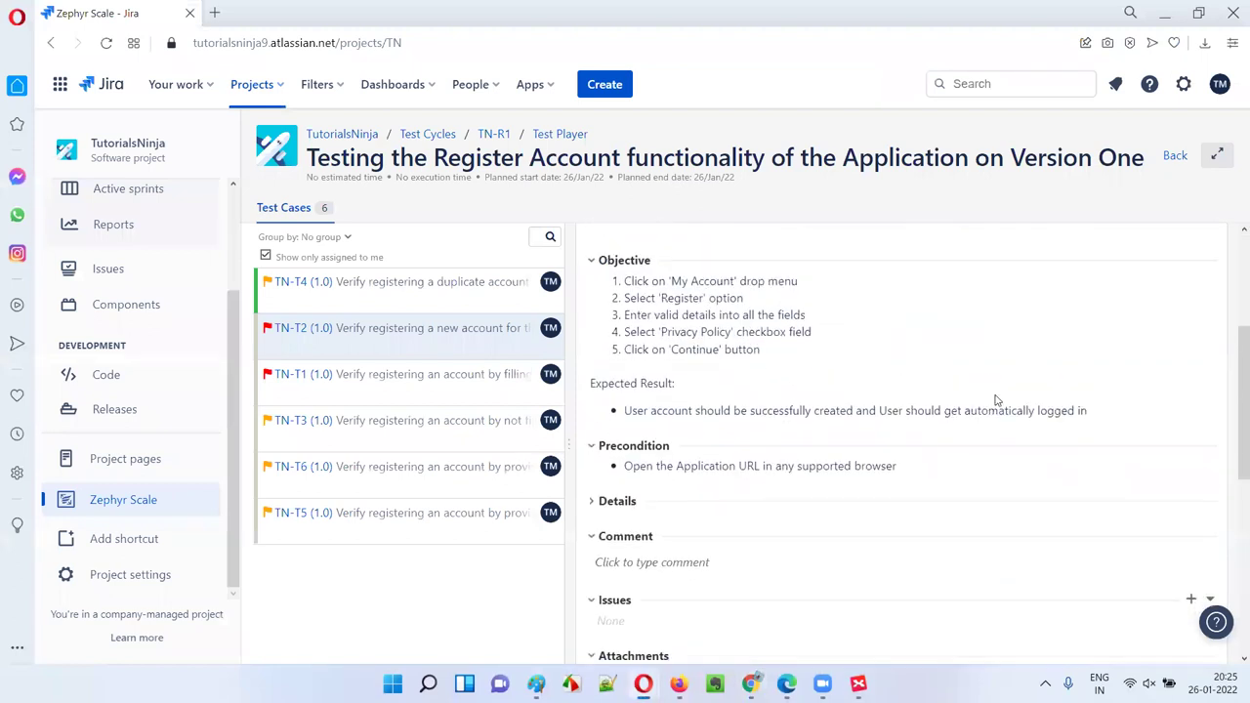
Step: Pass TN-T2 and TN-T1, open TN-T3, and return to the store's account-created page
scroll(996, 399, down, 3)
click(1200, 339)
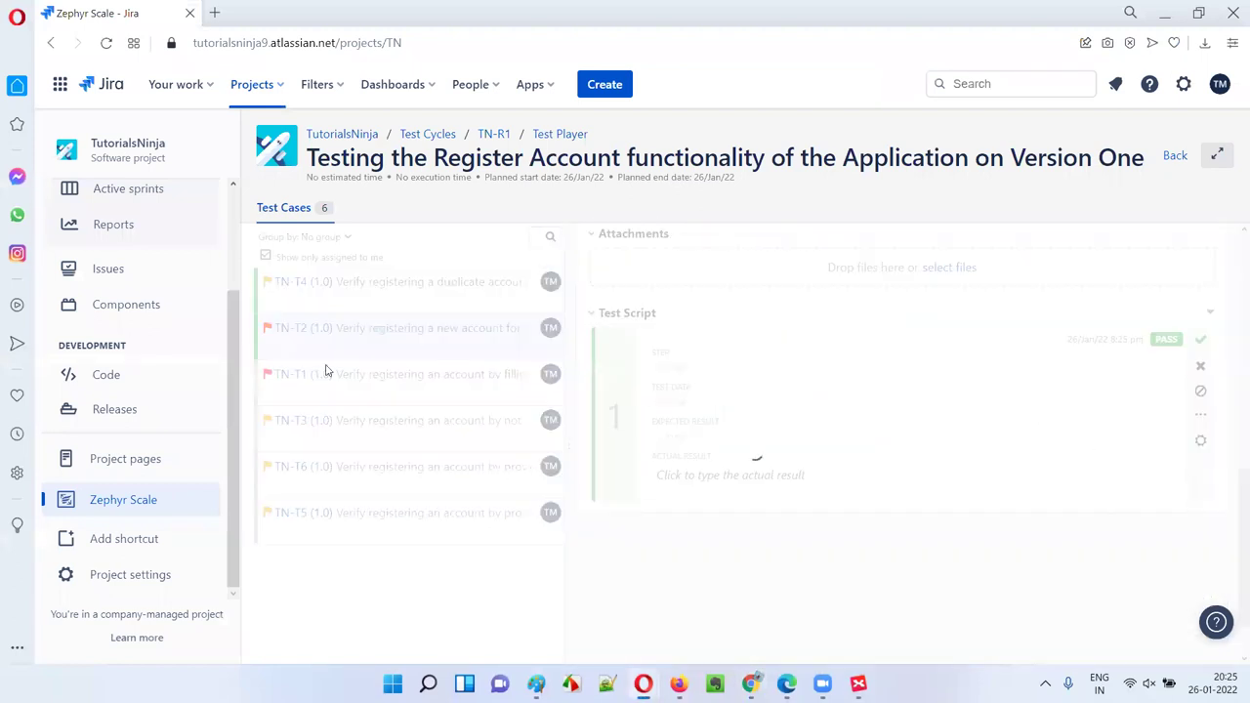
click(432, 387)
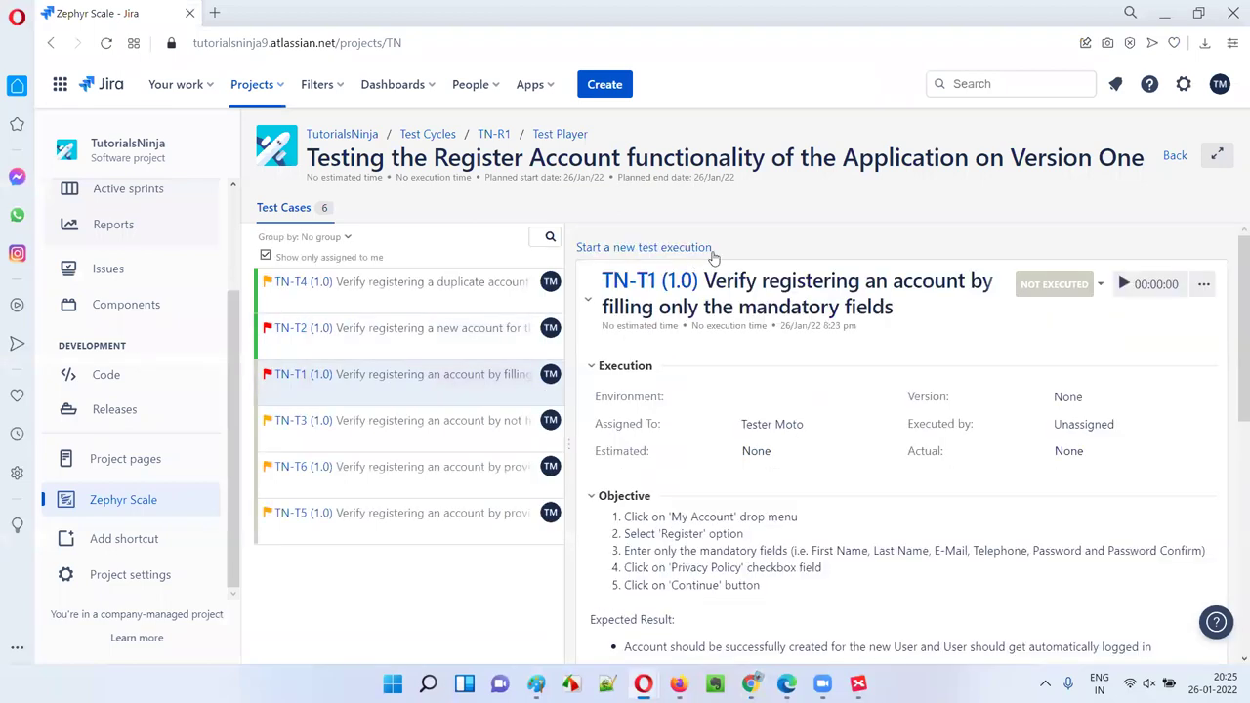
scroll(986, 318, down, 5)
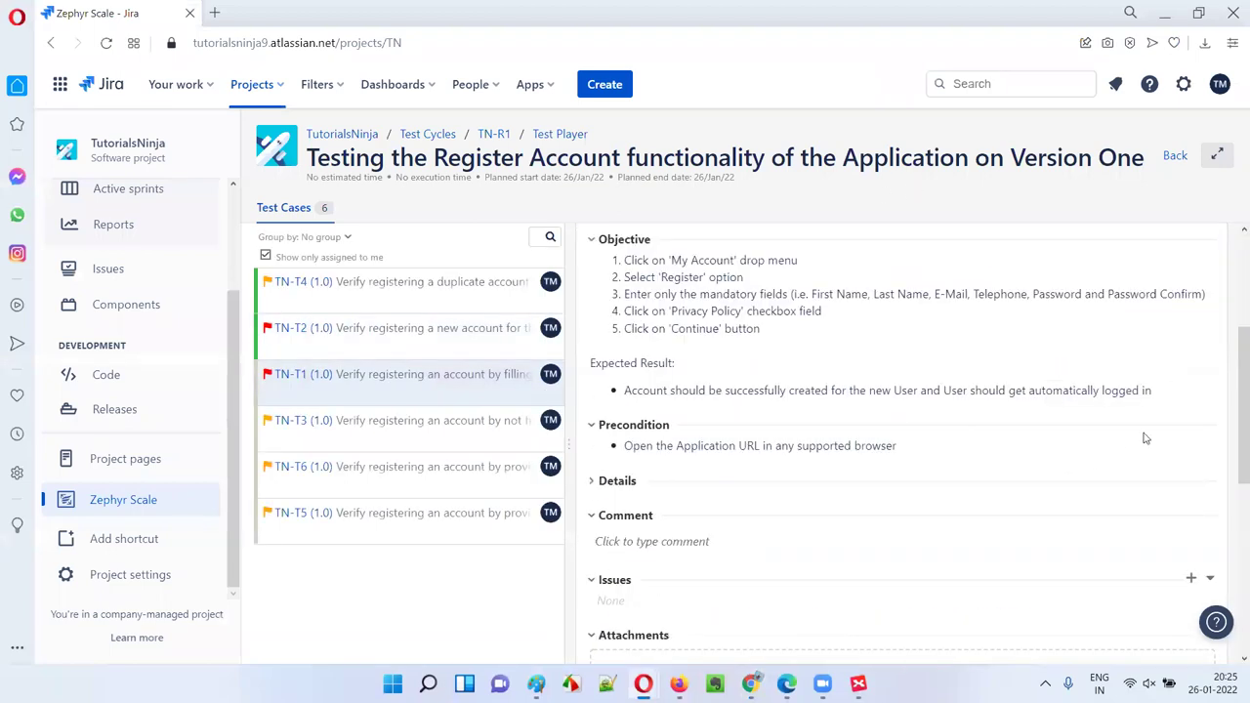
click(1200, 570)
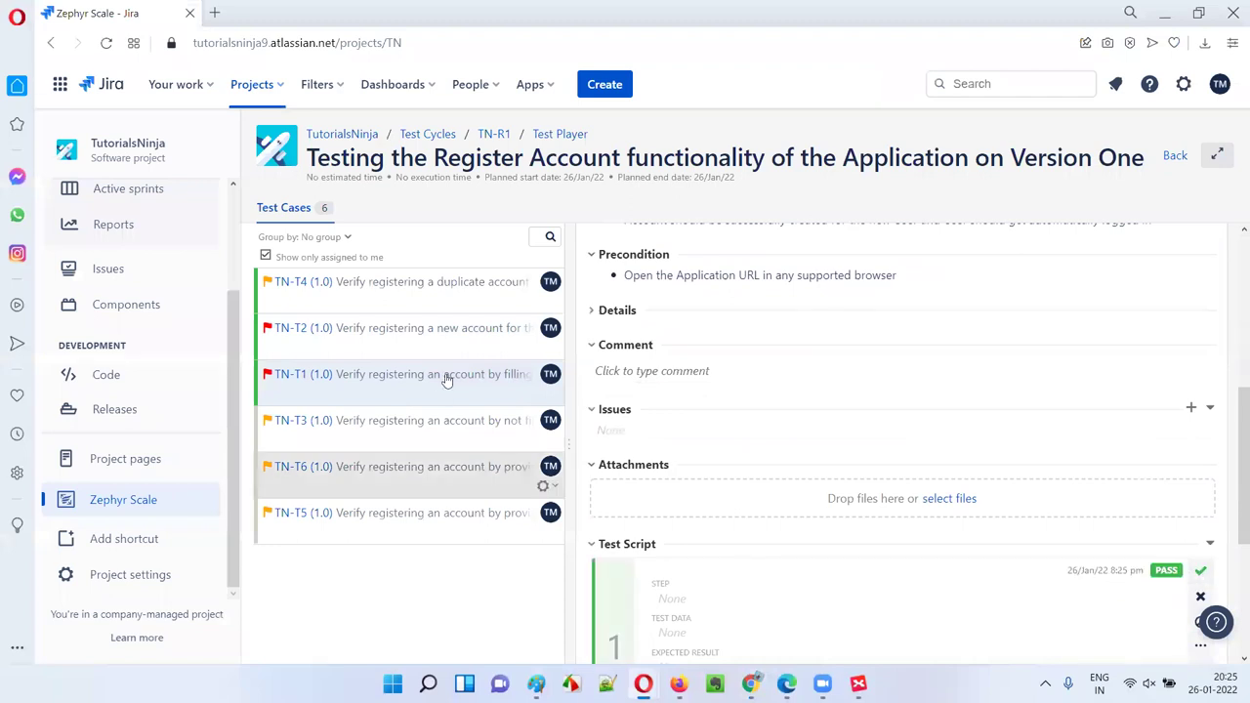
click(439, 428)
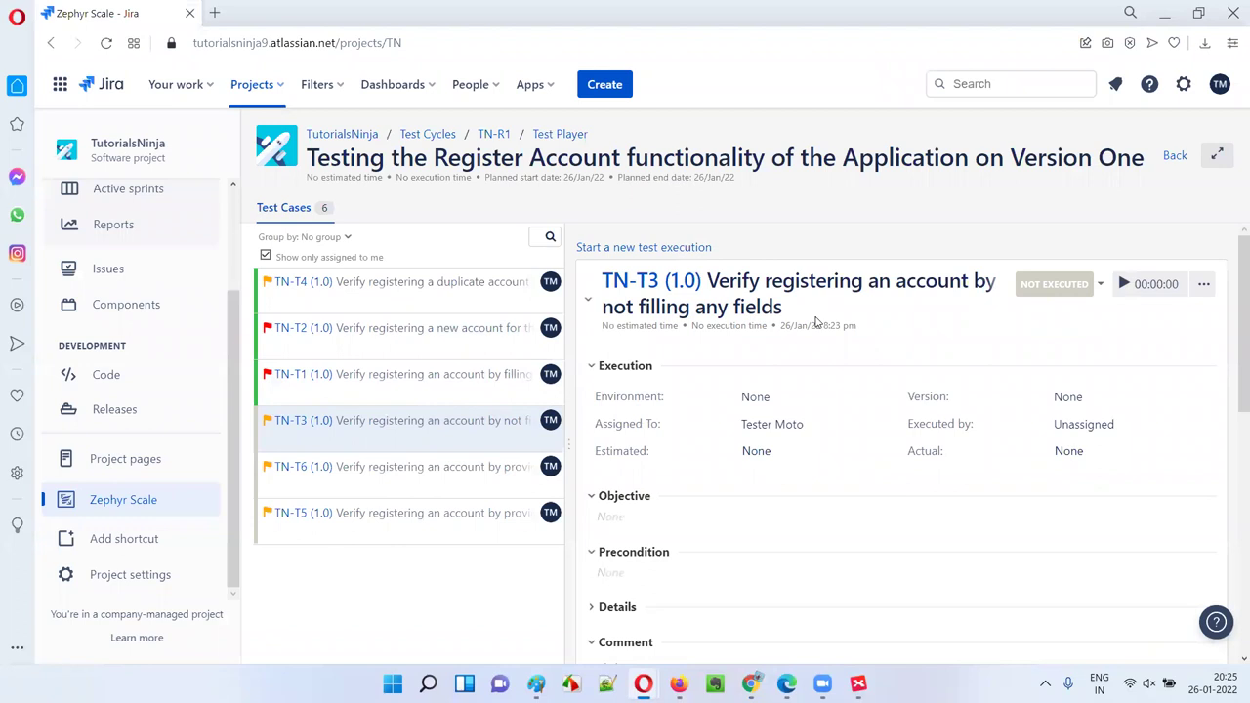
click(750, 684)
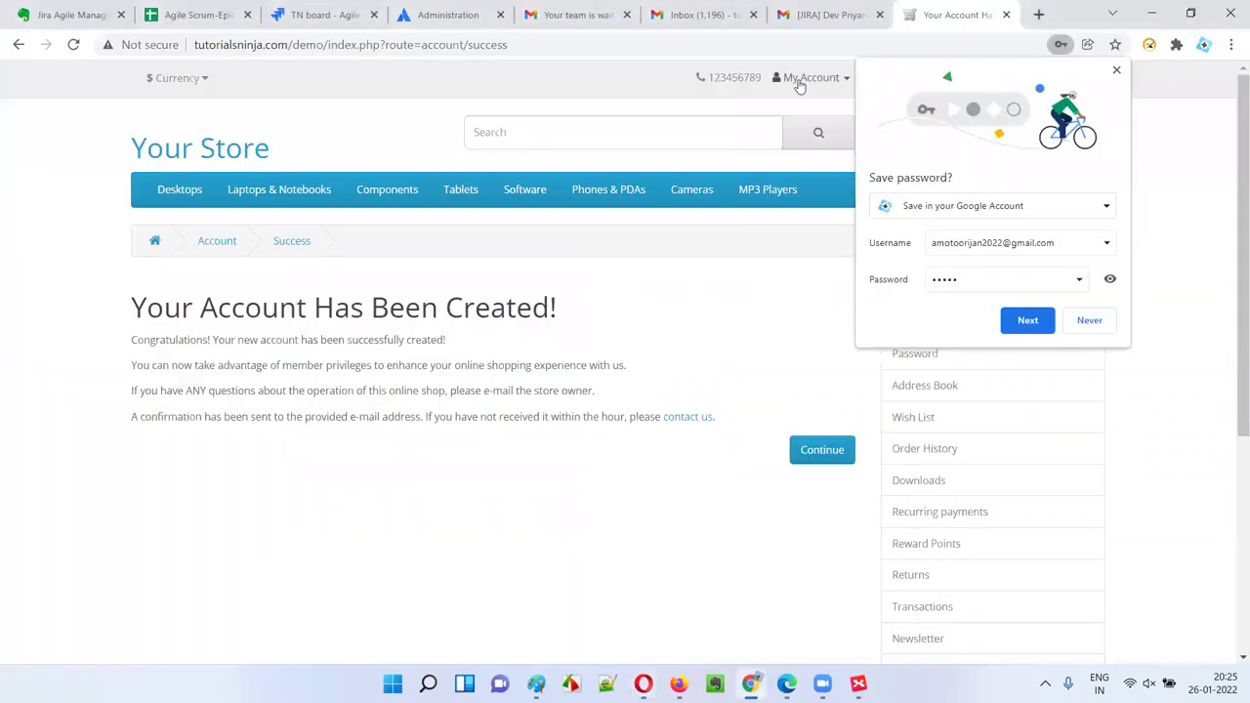
Step: Log out of the new store account and dismiss the save-password prompt
click(803, 78)
click(792, 202)
click(1116, 70)
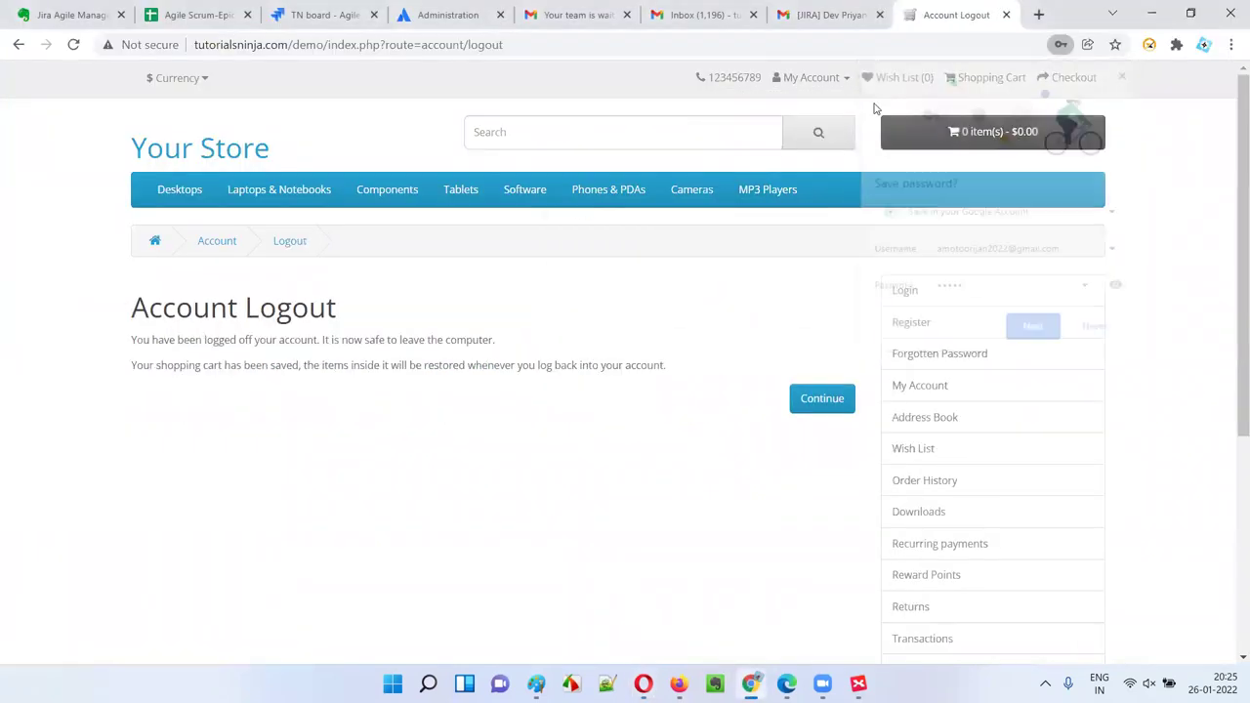
Step: Submit a blank registration form to bring up the required-field warnings
click(821, 82)
click(796, 105)
scroll(628, 413, down, 4)
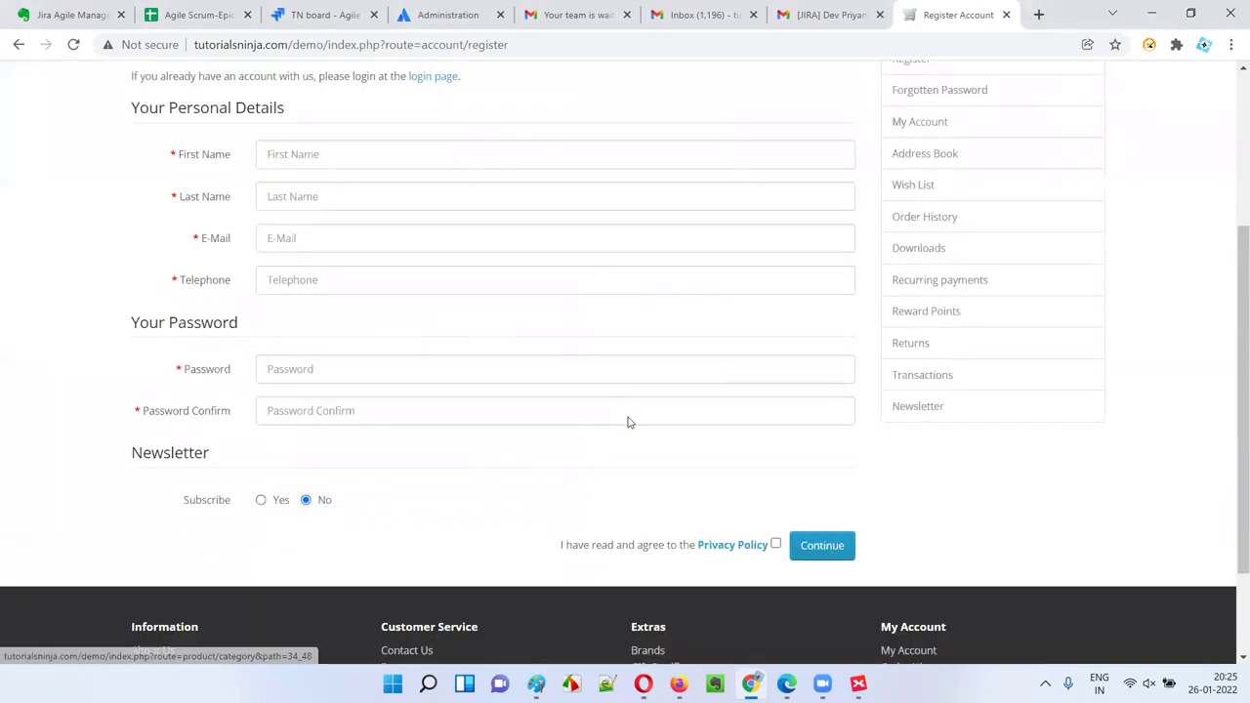
click(806, 485)
scroll(390, 515, down, 3)
scroll(292, 201, up, 1)
scroll(292, 201, up, 1)
drag(260, 235, 435, 234)
drag(324, 293, 395, 293)
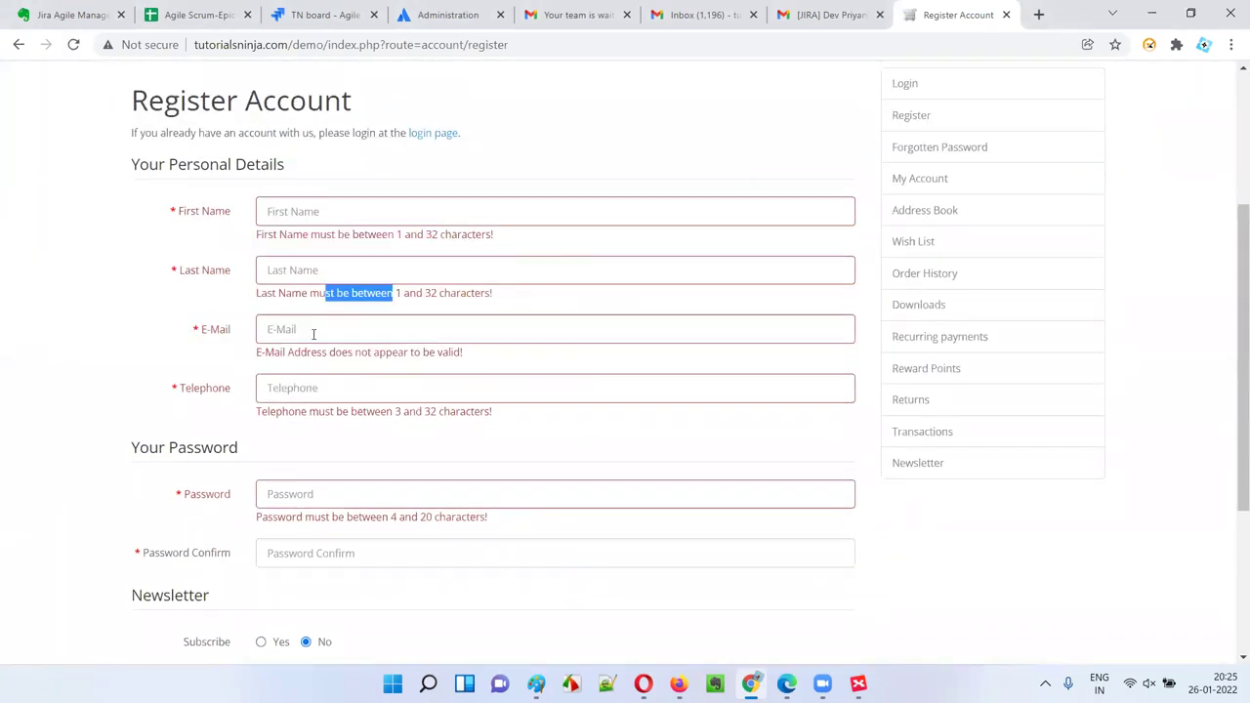
click(354, 326)
drag(466, 411, 491, 411)
scroll(313, 371, down, 2)
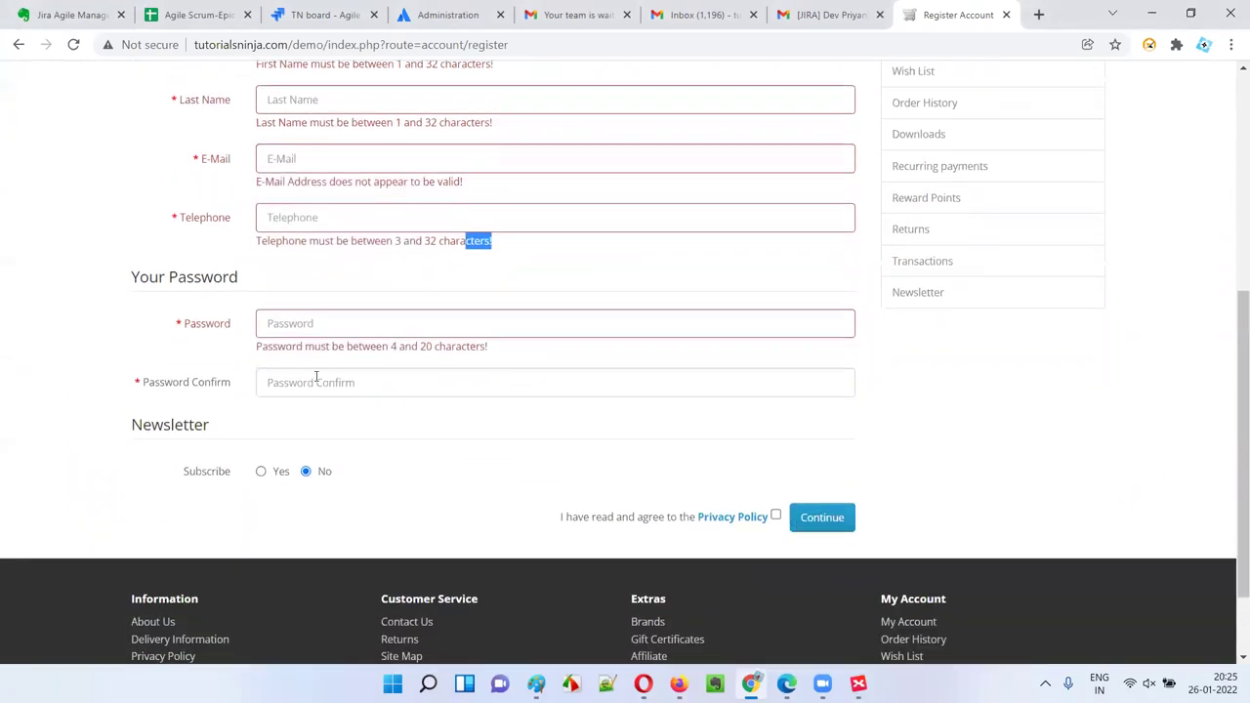
Step: Mark TN-T3's test step as passed in the Zephyr Scale Test Player
key(alt+Tab)
scroll(1080, 384, down, 5)
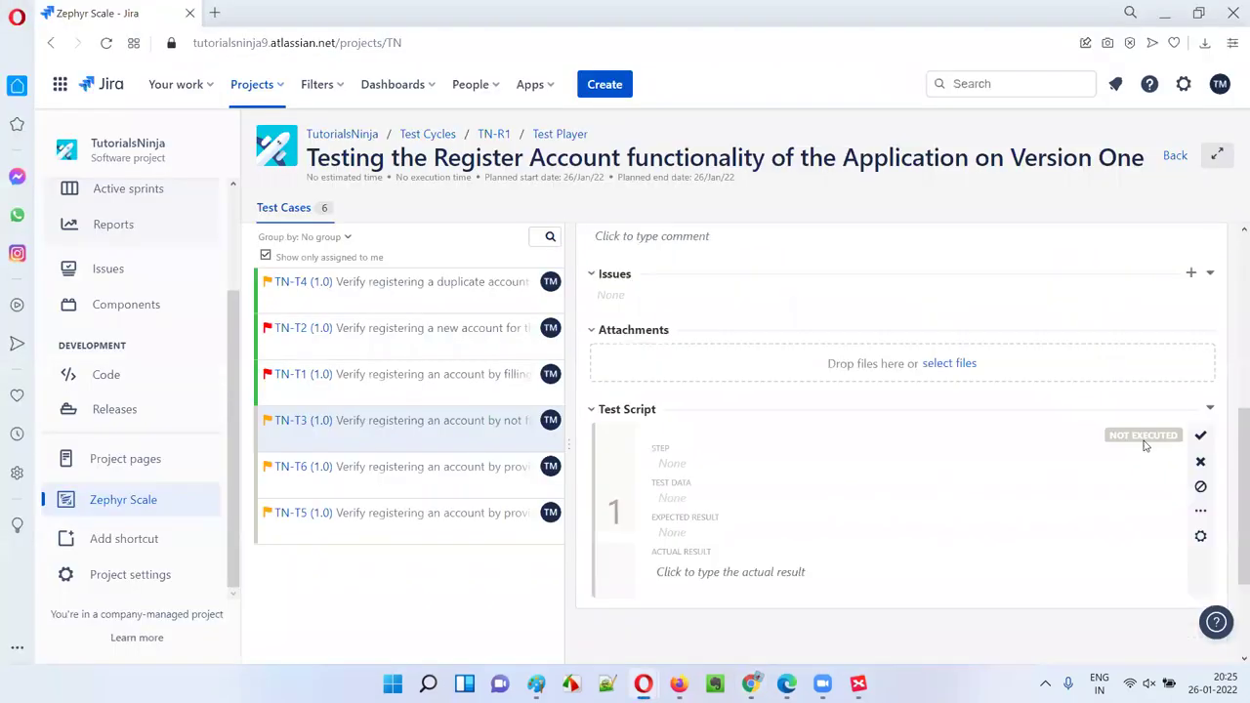
click(1200, 268)
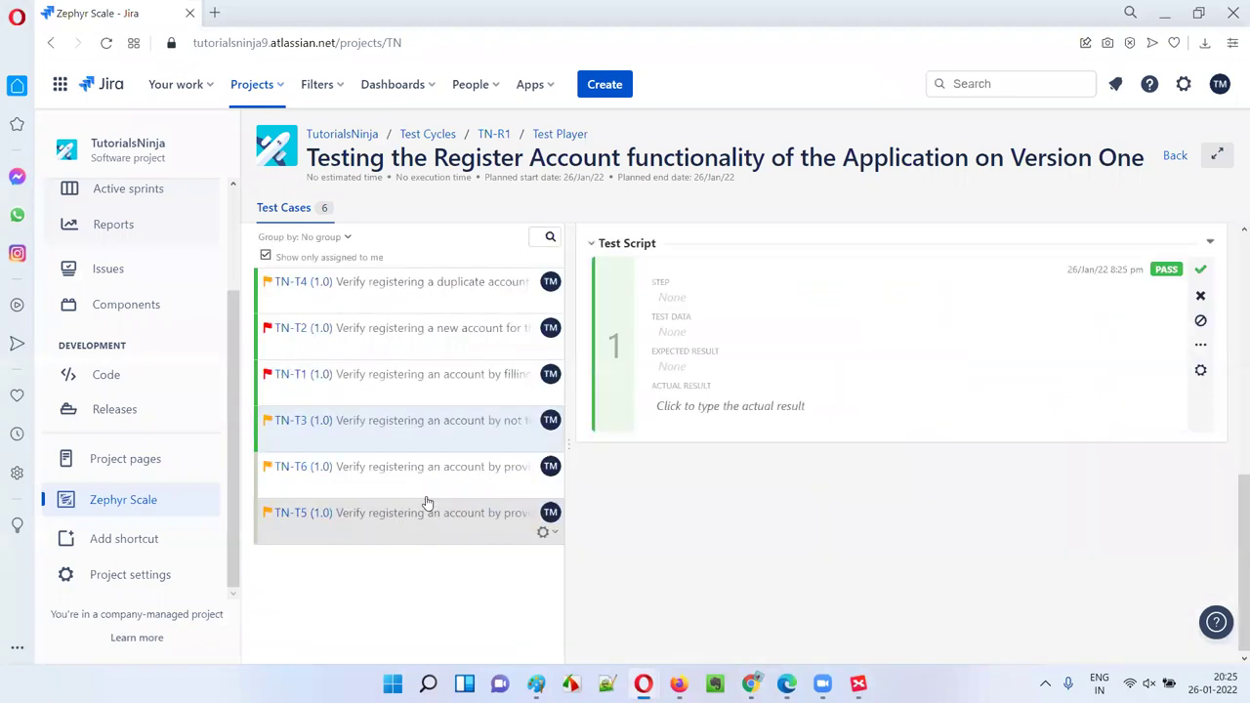
Step: Open TN-T6 for execution, then load a fresh registration form in the demo store
click(427, 478)
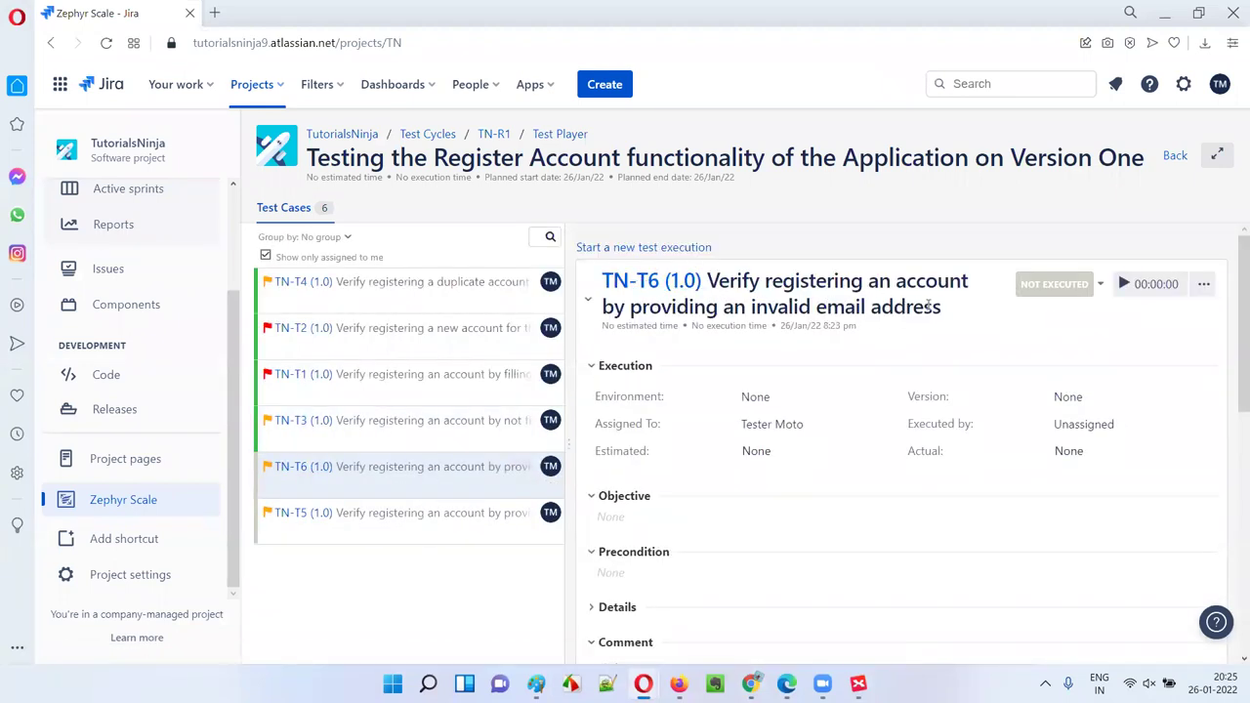
click(750, 683)
scroll(680, 362, up, 5)
click(804, 84)
click(793, 108)
click(808, 82)
click(795, 110)
Step: Enter the registrant's first and last name on the form
click(404, 410)
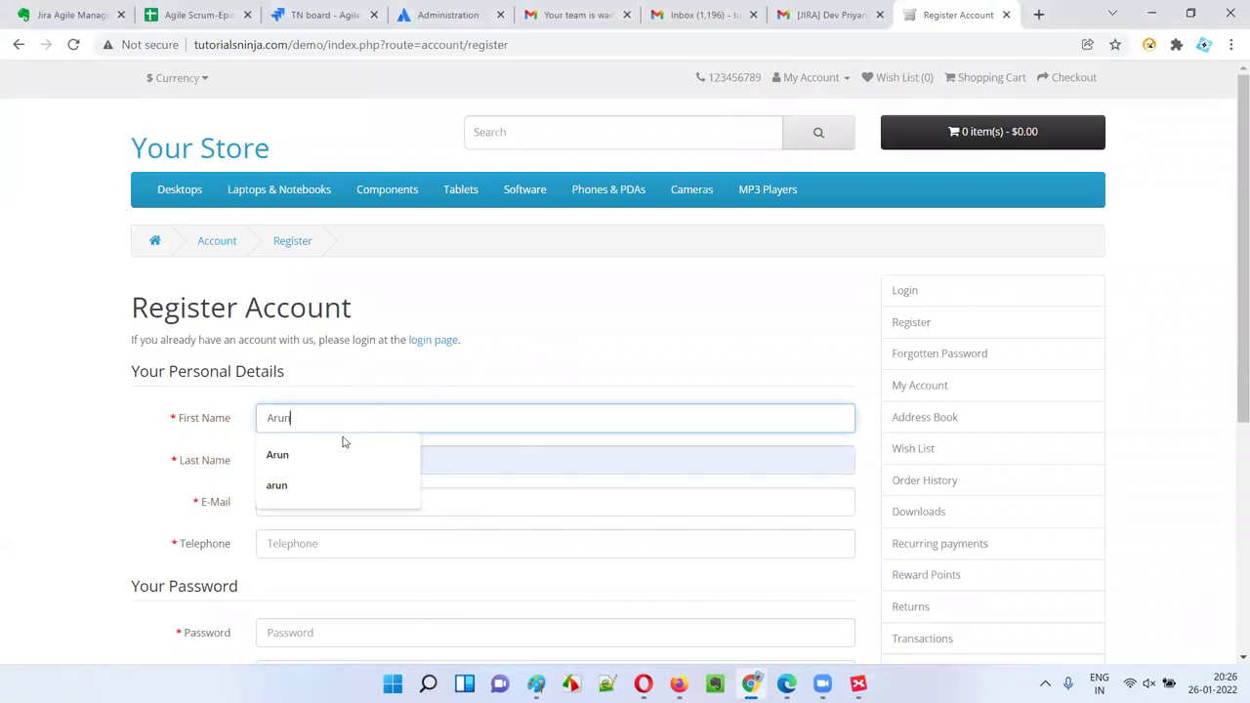
click(284, 460)
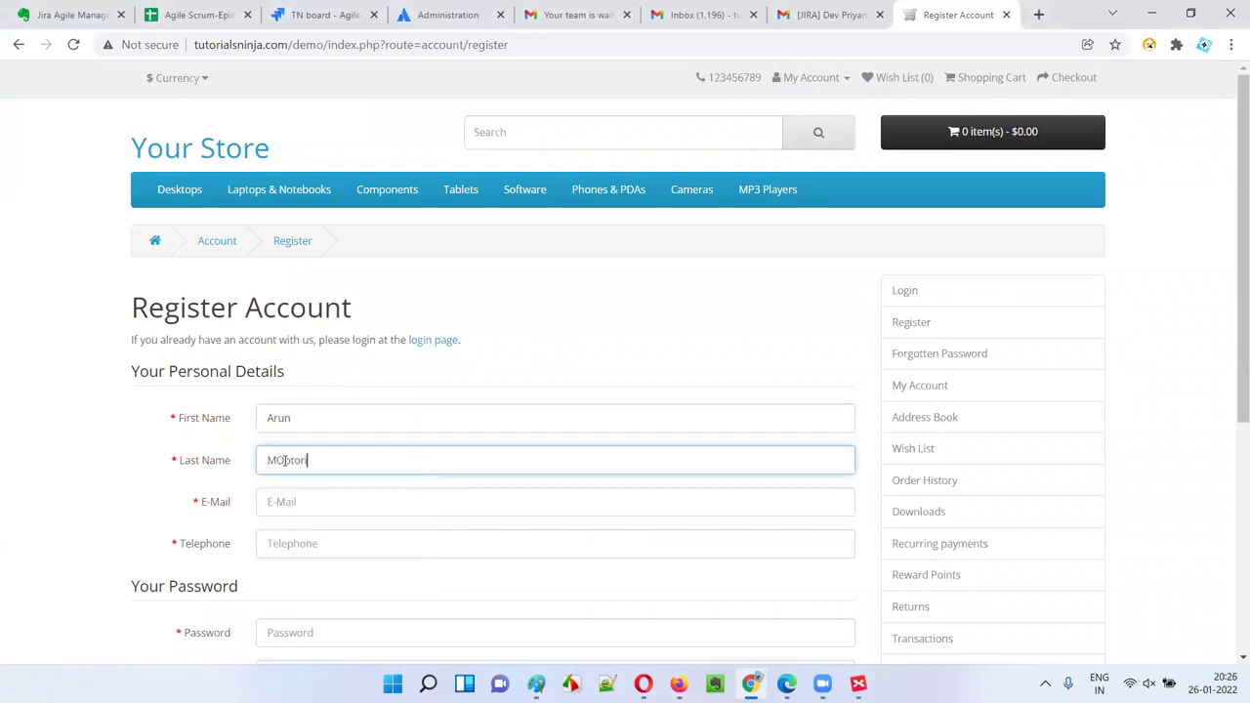
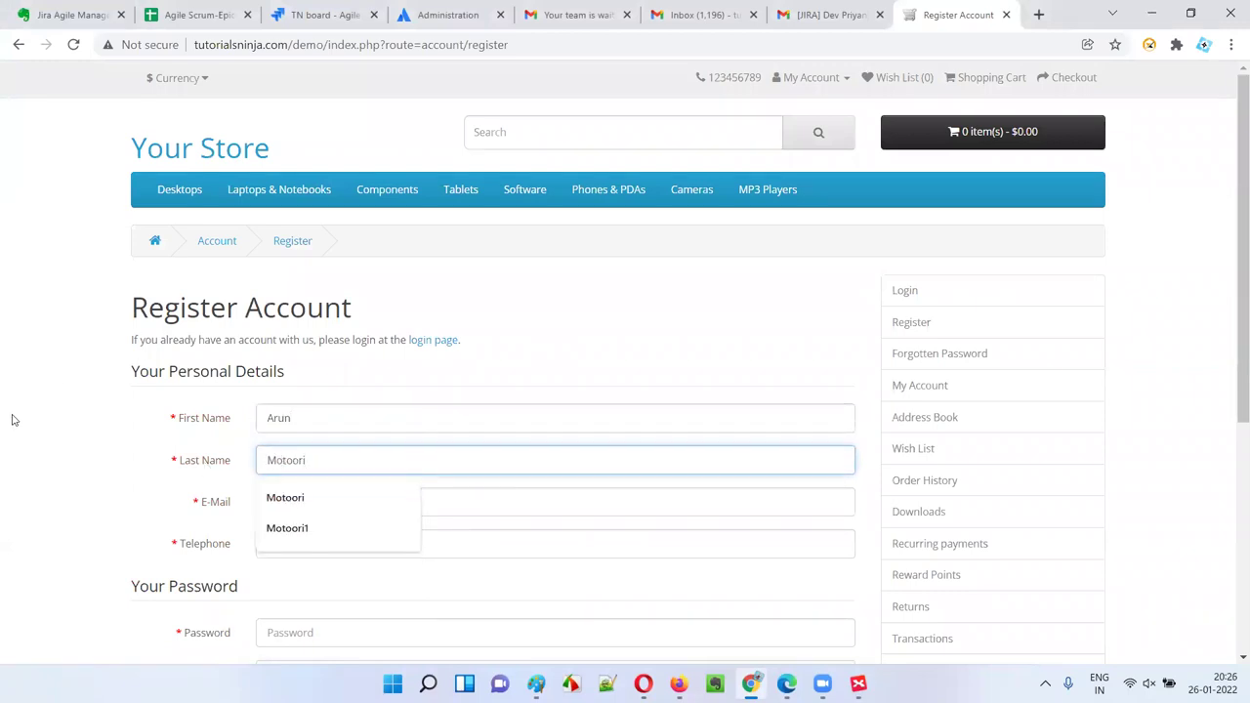
click(14, 421)
scroll(231, 475, down, 1)
scroll(231, 476, down, 1)
click(281, 369)
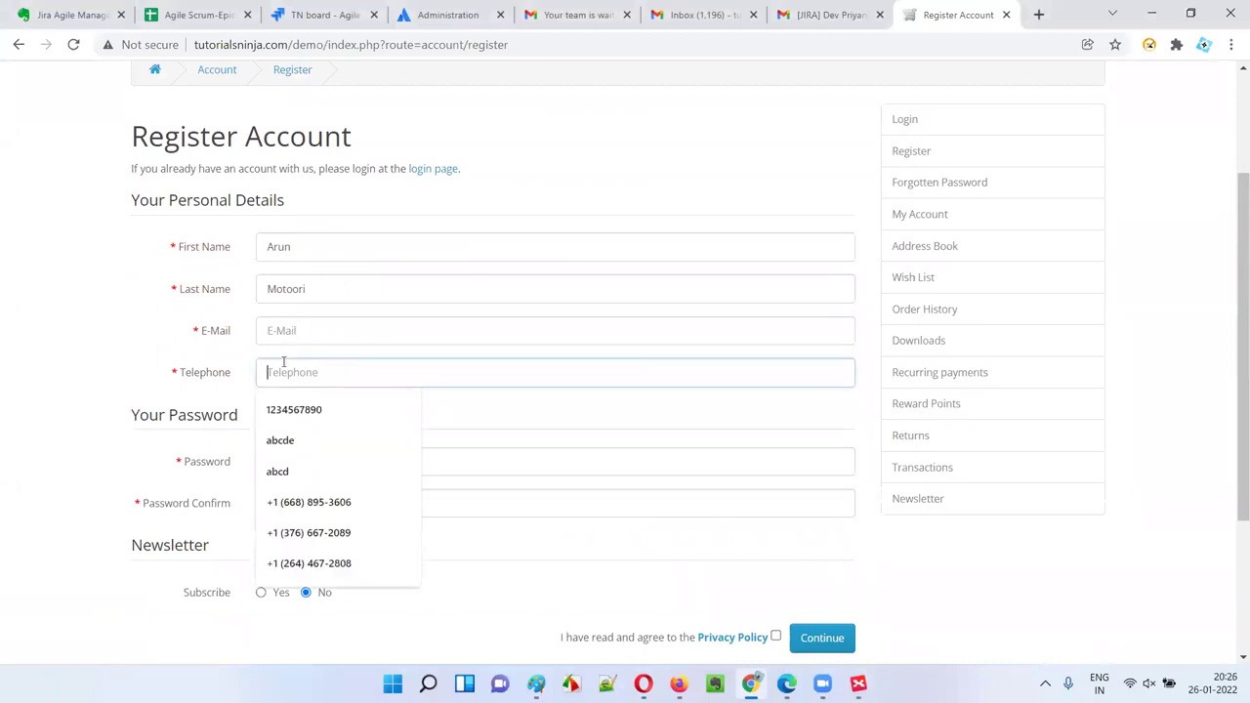
click(335, 419)
click(337, 462)
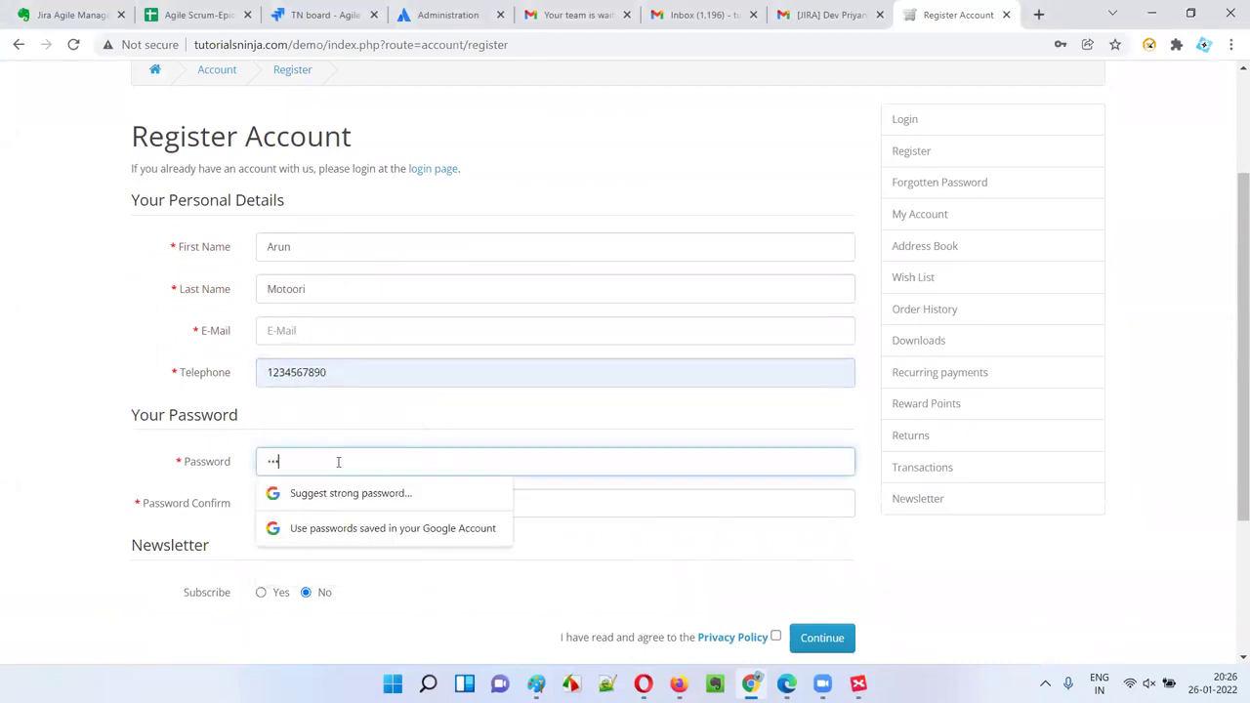
key(ctrl+a)
click(2, 446)
click(298, 510)
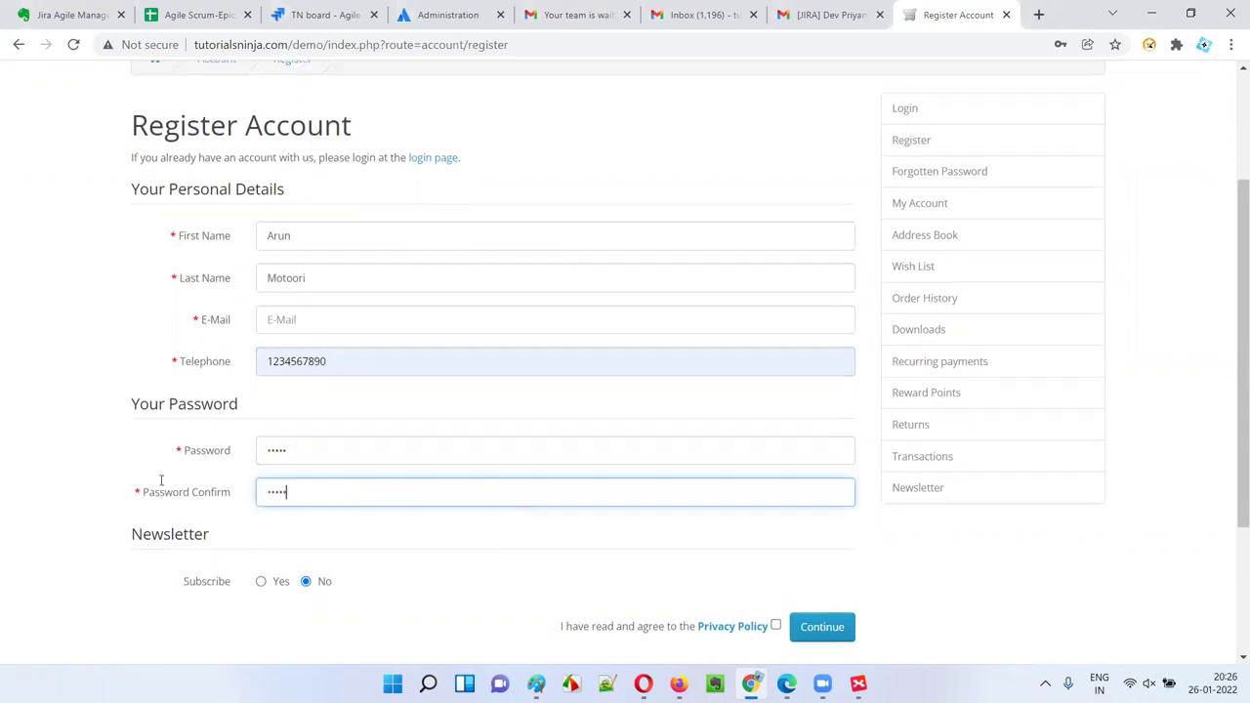
scroll(159, 517, down, 3)
click(775, 467)
Step: Complete the e-mail address until accepted and submit to create the account
scroll(342, 415, up, 3)
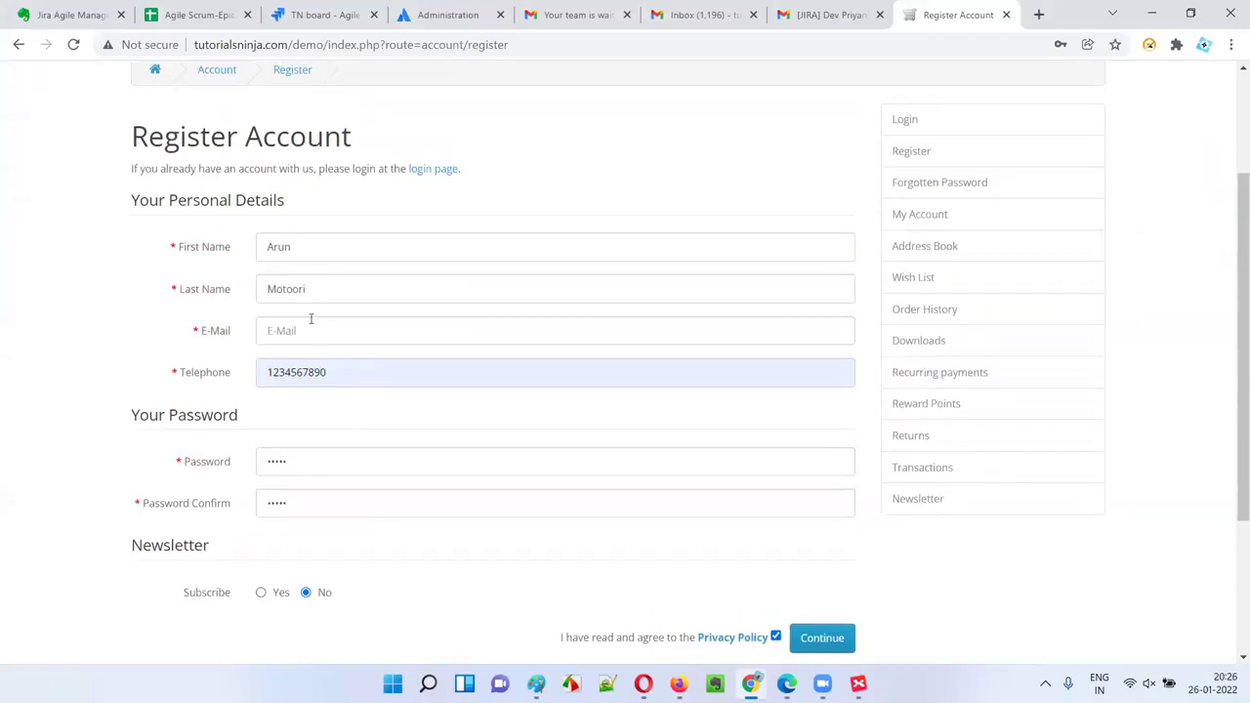
click(309, 332)
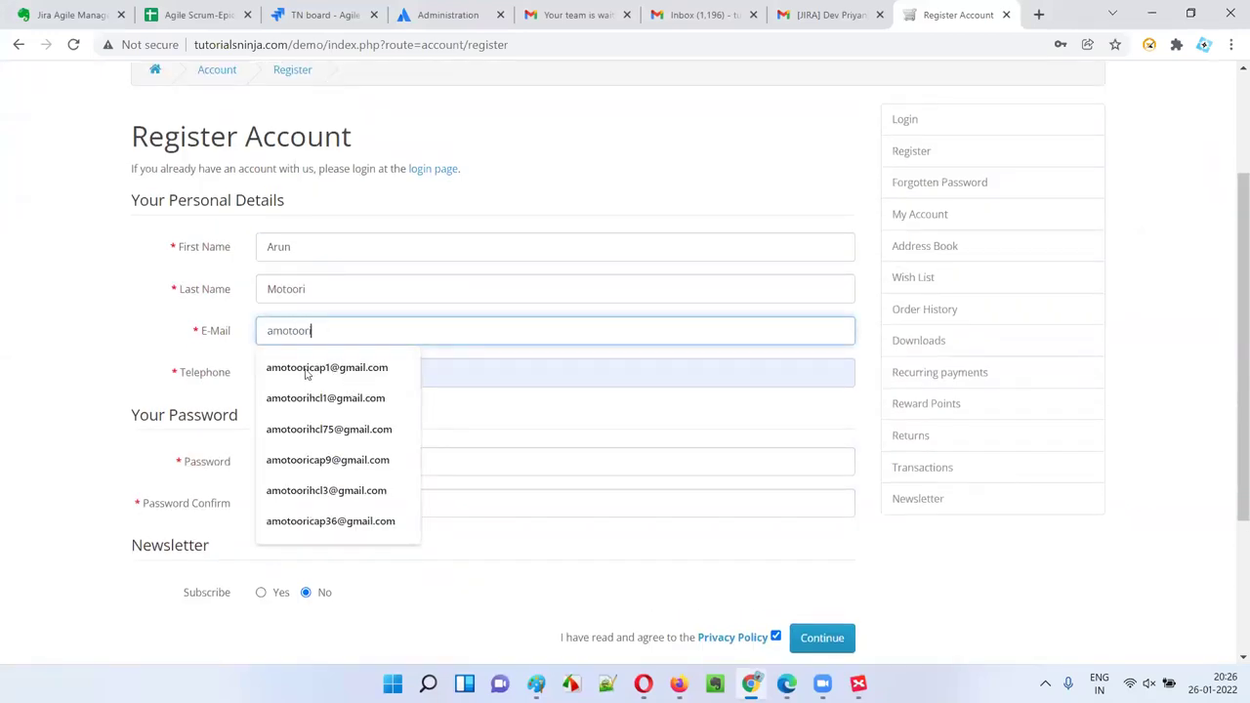
click(315, 325)
click(822, 638)
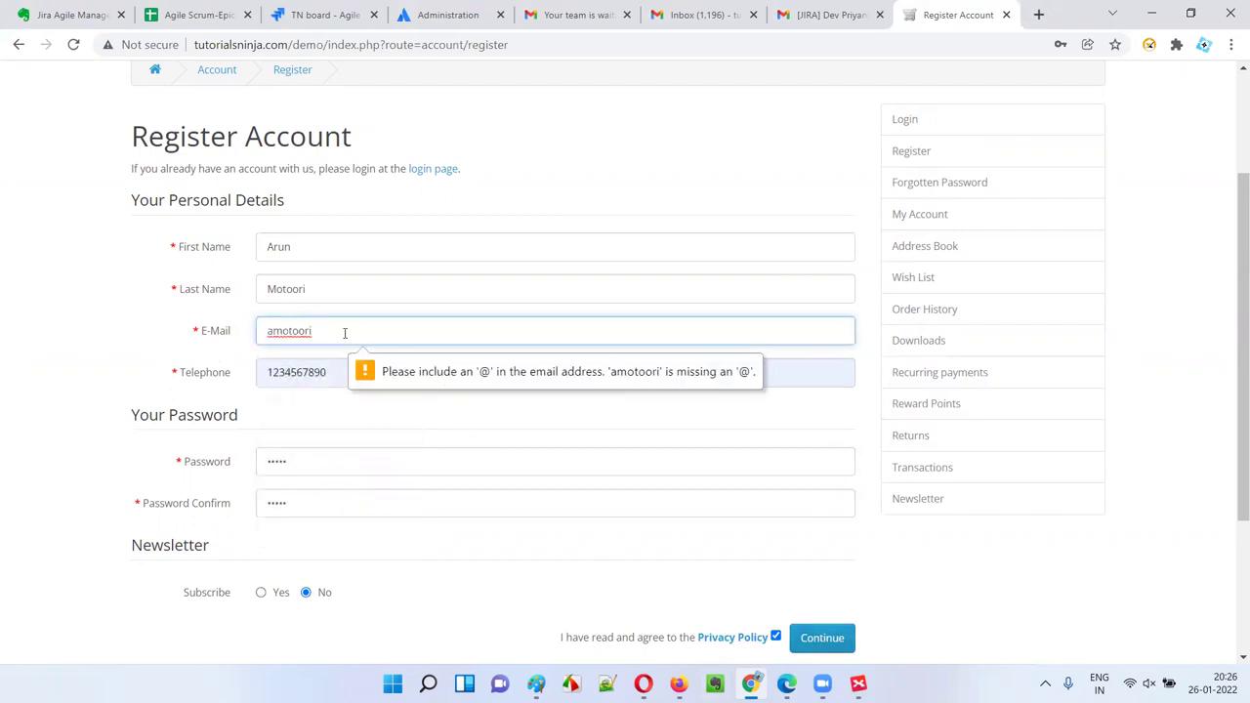
text(@)
click(815, 637)
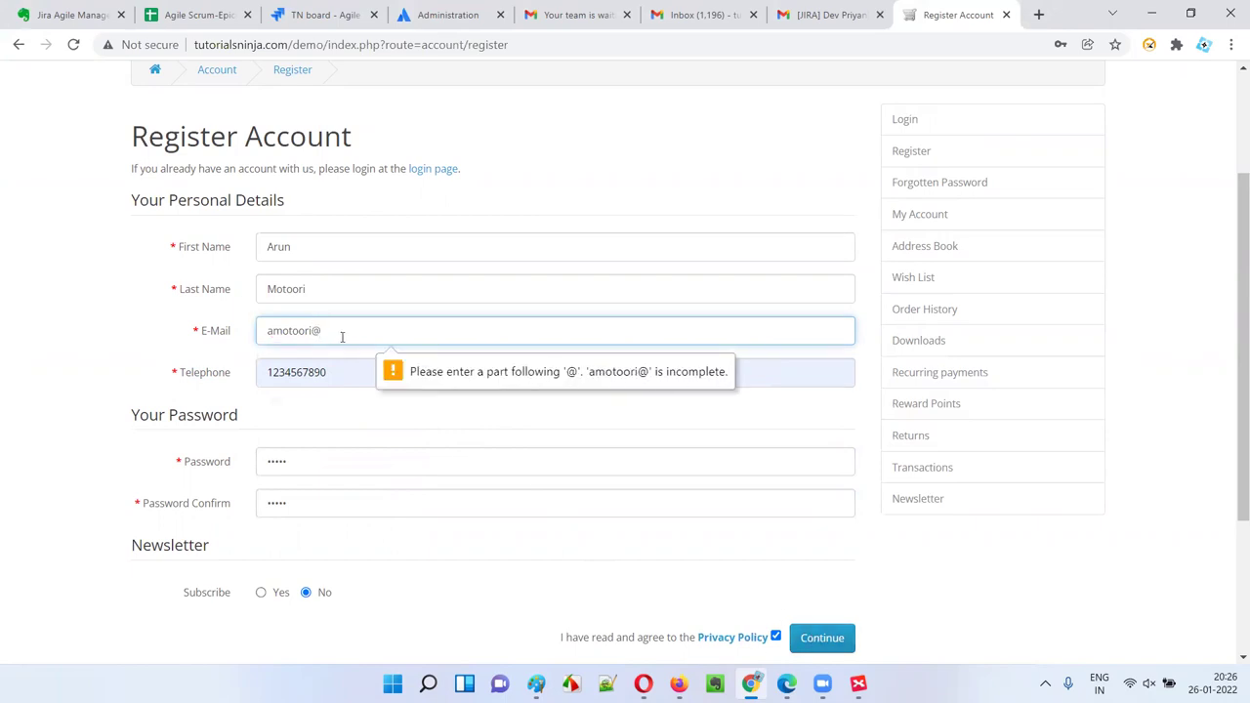
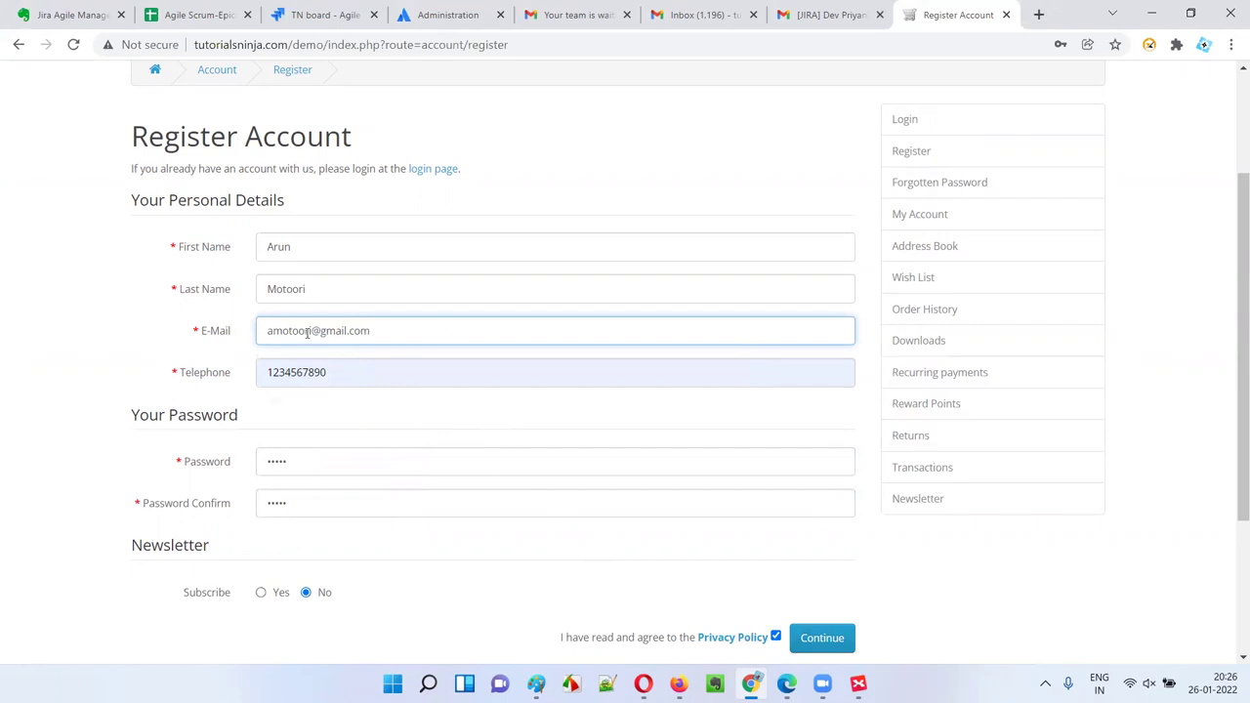
scroll(683, 390, down, 3)
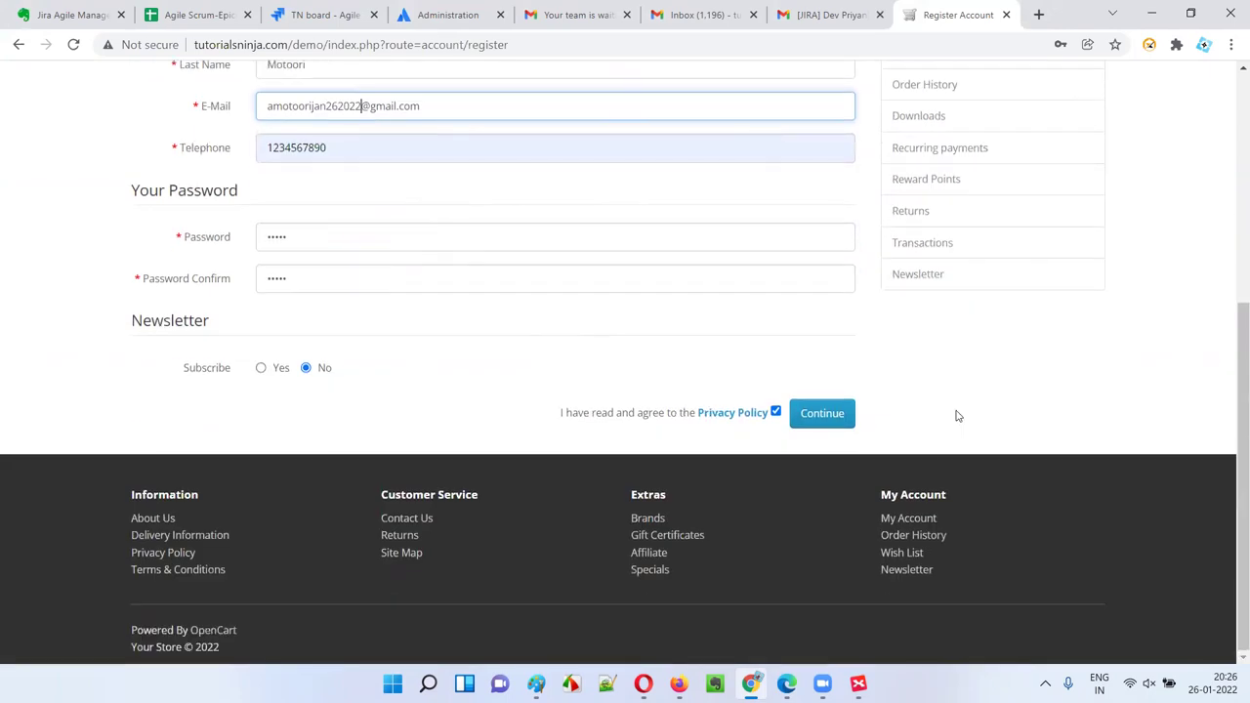
click(821, 413)
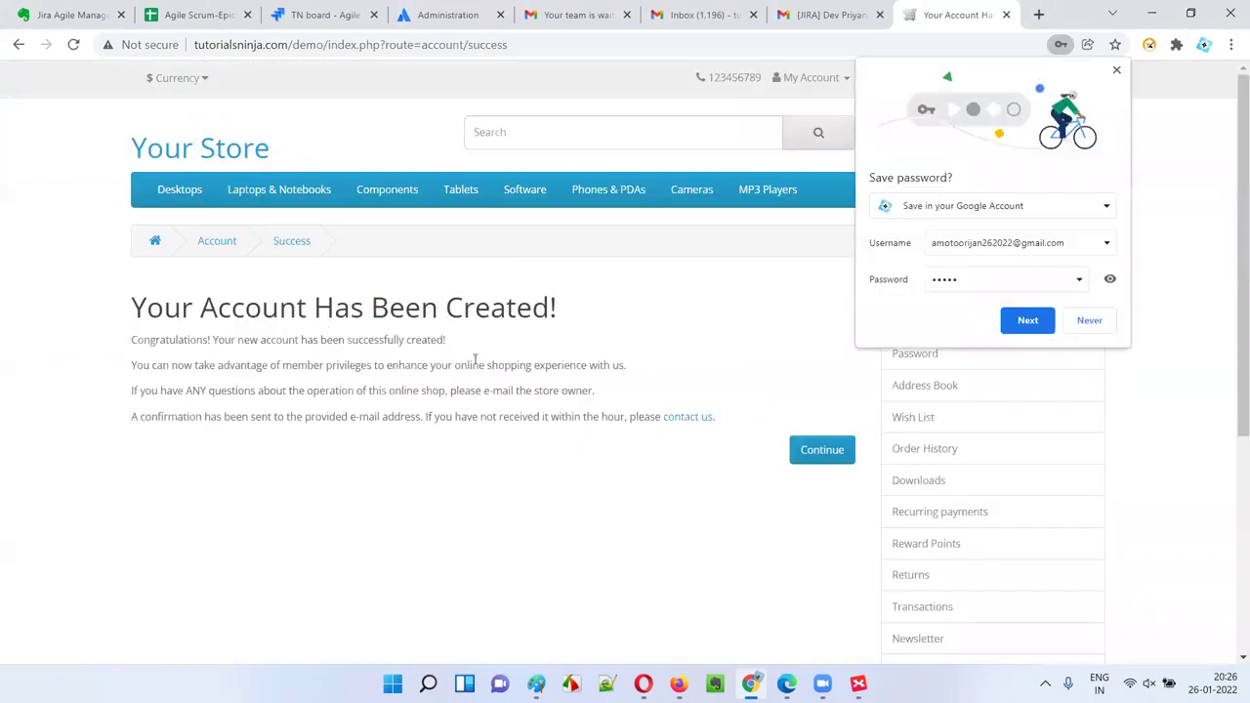
key(alt+Tab)
Step: Pass TN-T6's test step and bring up TN-T5 next in the Test Player
scroll(832, 347, down, 5)
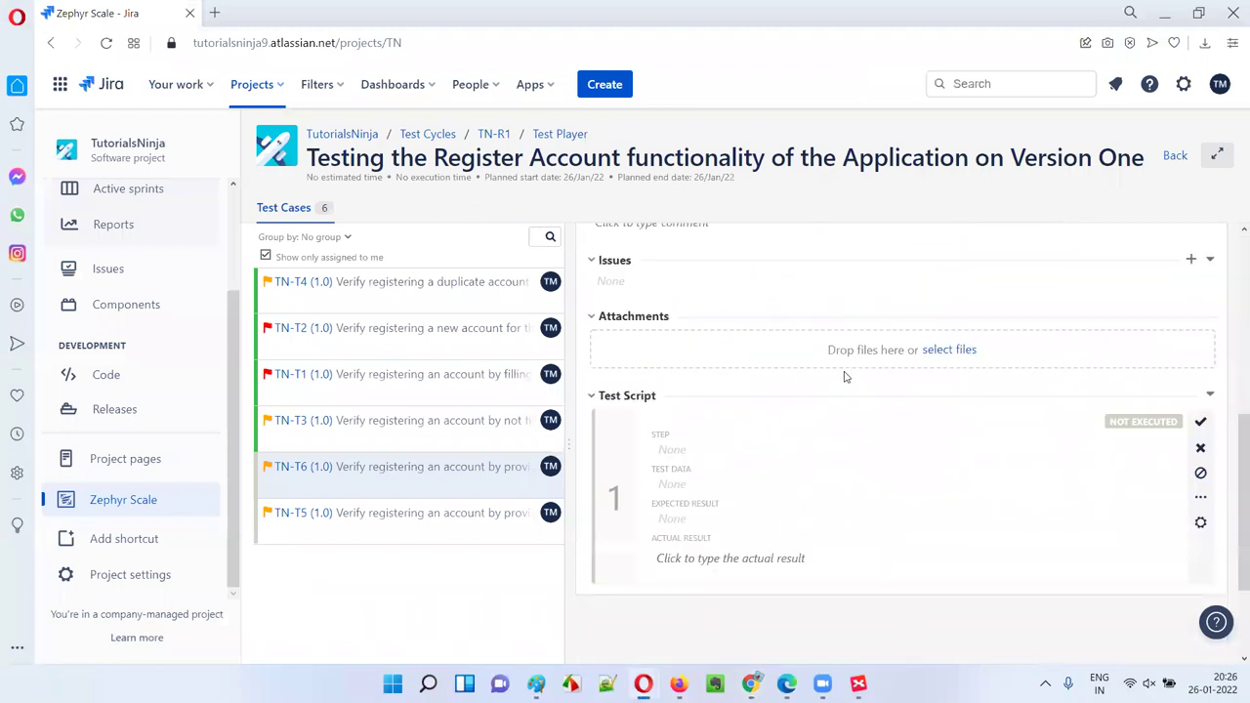
click(1200, 355)
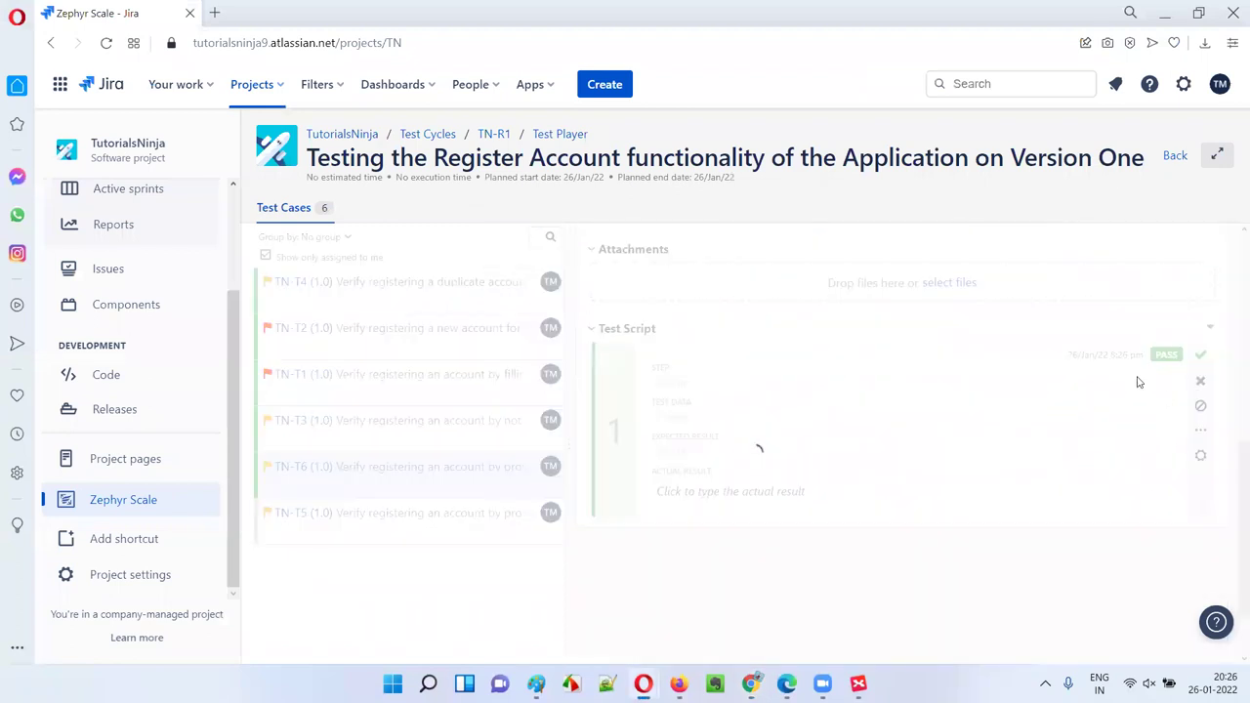
click(374, 518)
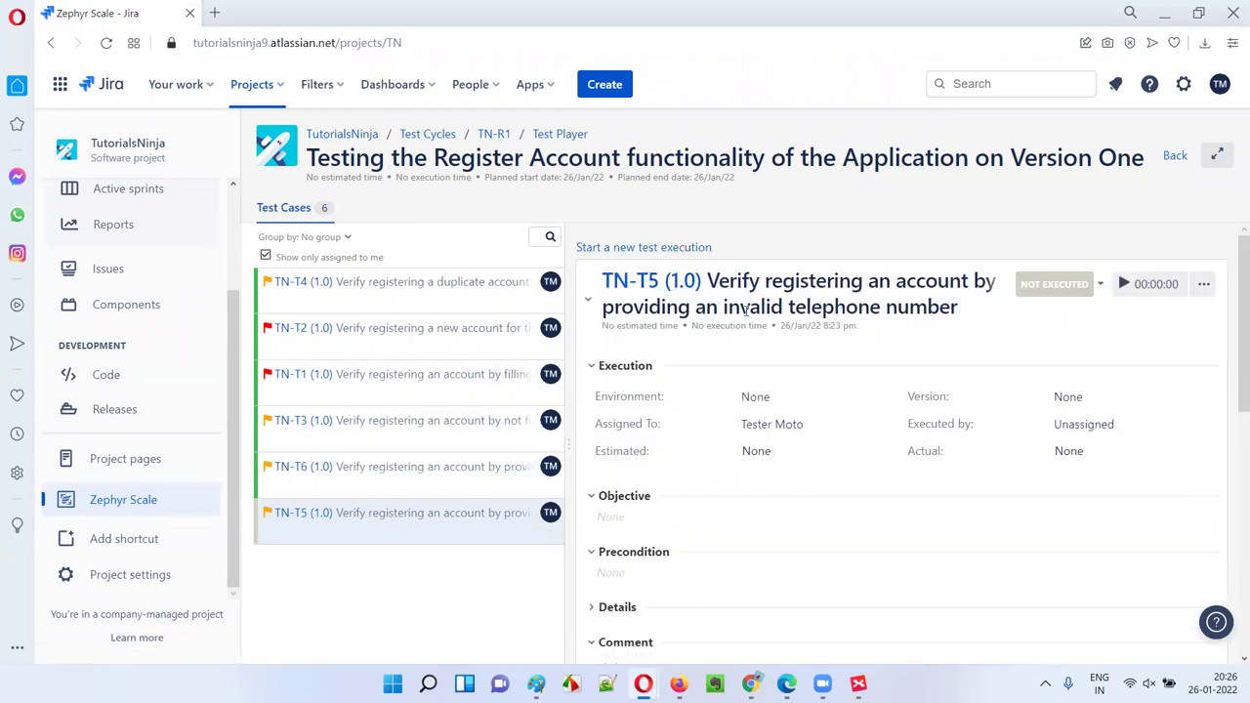
scroll(930, 327, down, 3)
scroll(931, 317, up, 3)
Step: Log out of the store account and go to the Register Account page
click(750, 684)
click(809, 77)
click(756, 194)
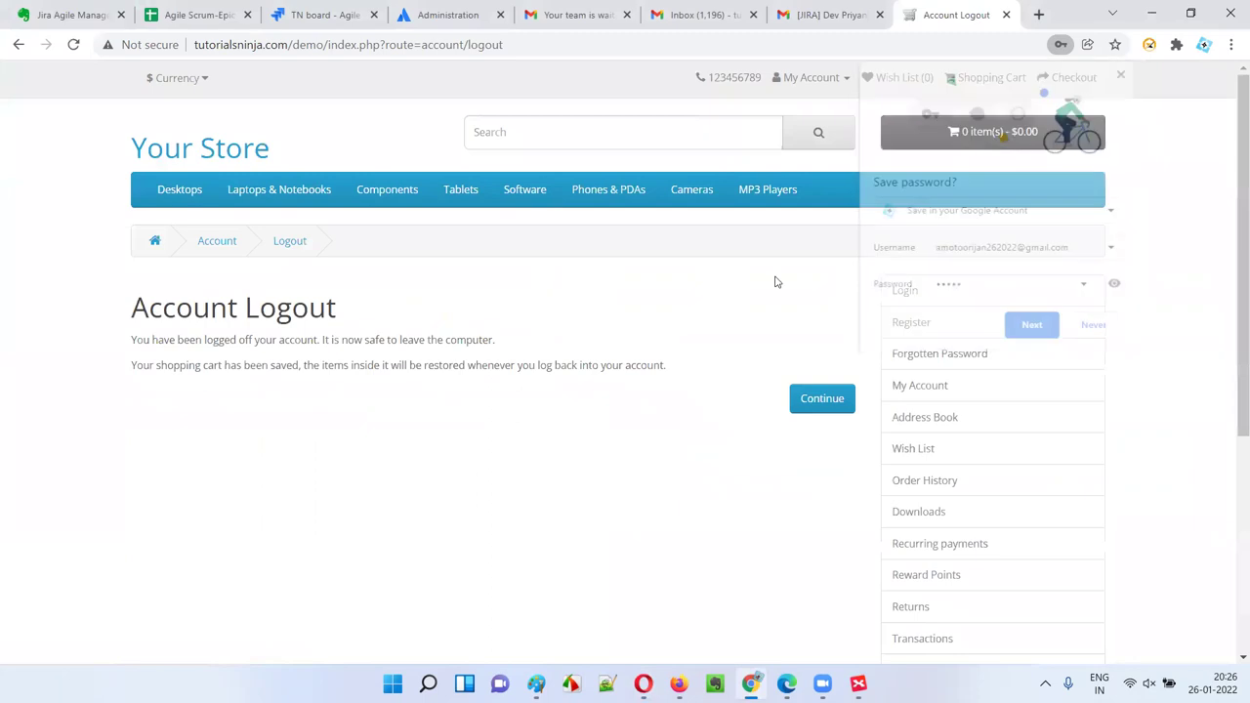
click(810, 77)
click(786, 108)
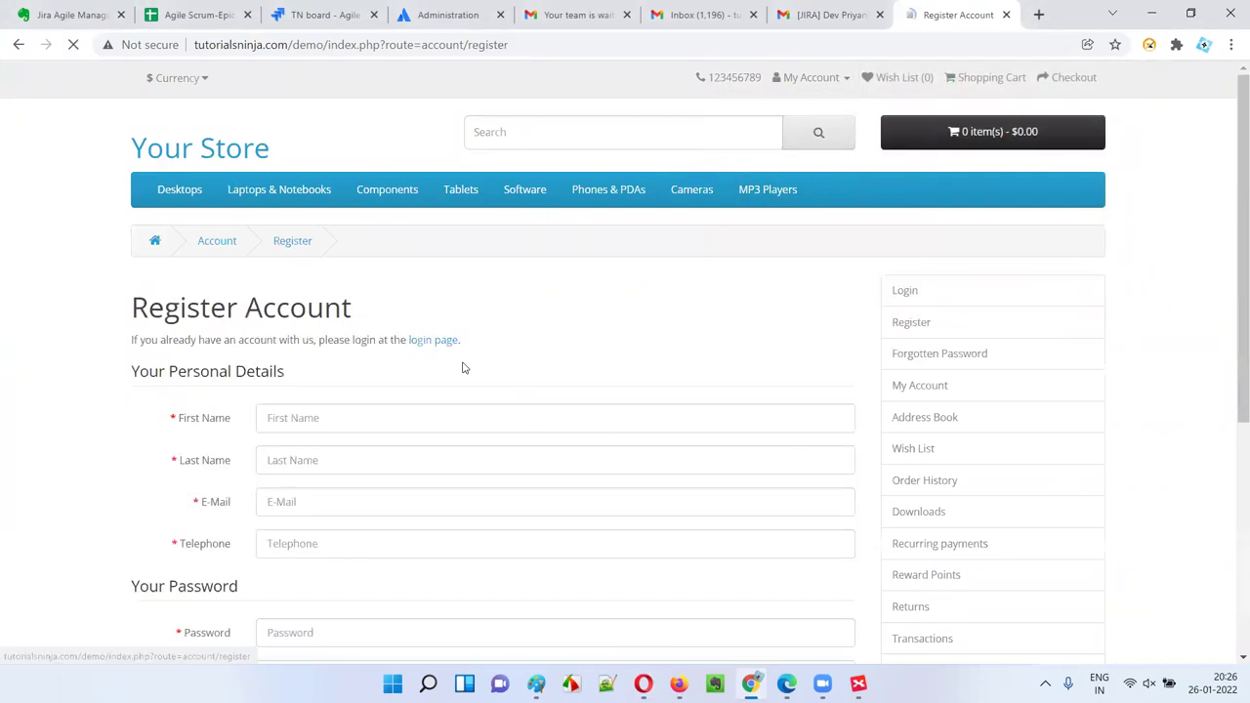
Step: Enter the first name, last name and e-mail address
click(325, 417)
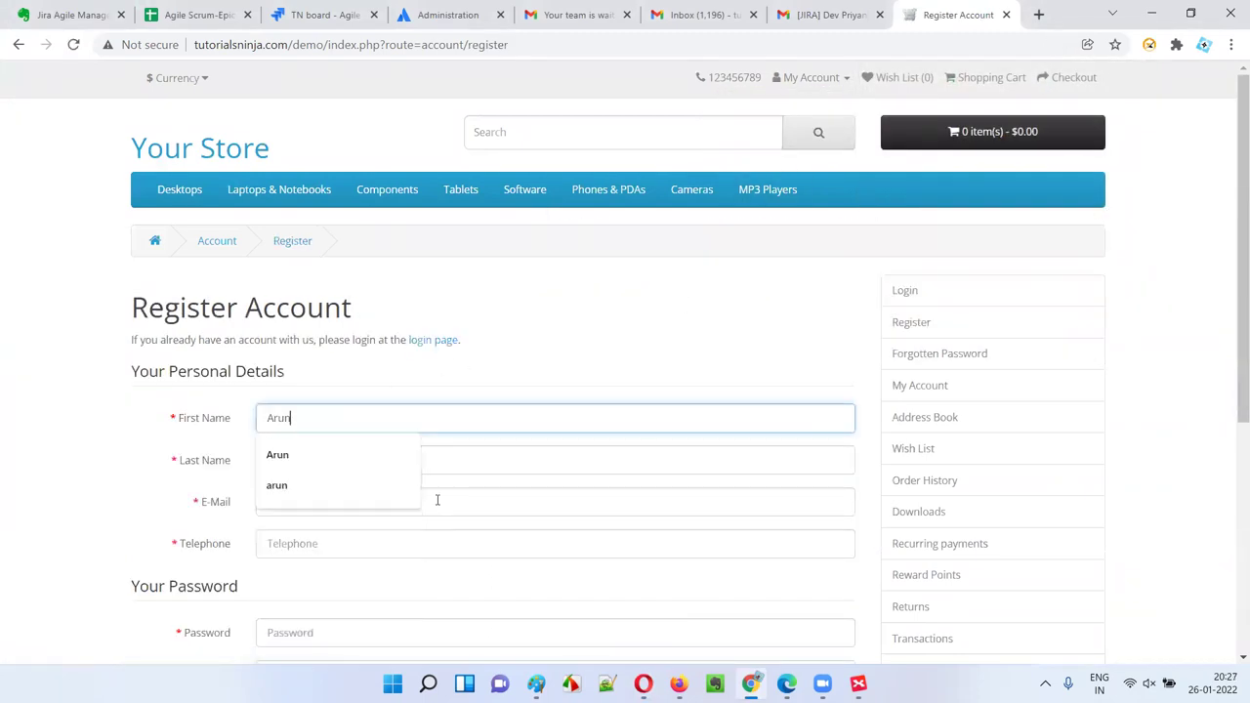
scroll(254, 446, down, 1)
click(315, 376)
key(Tab)
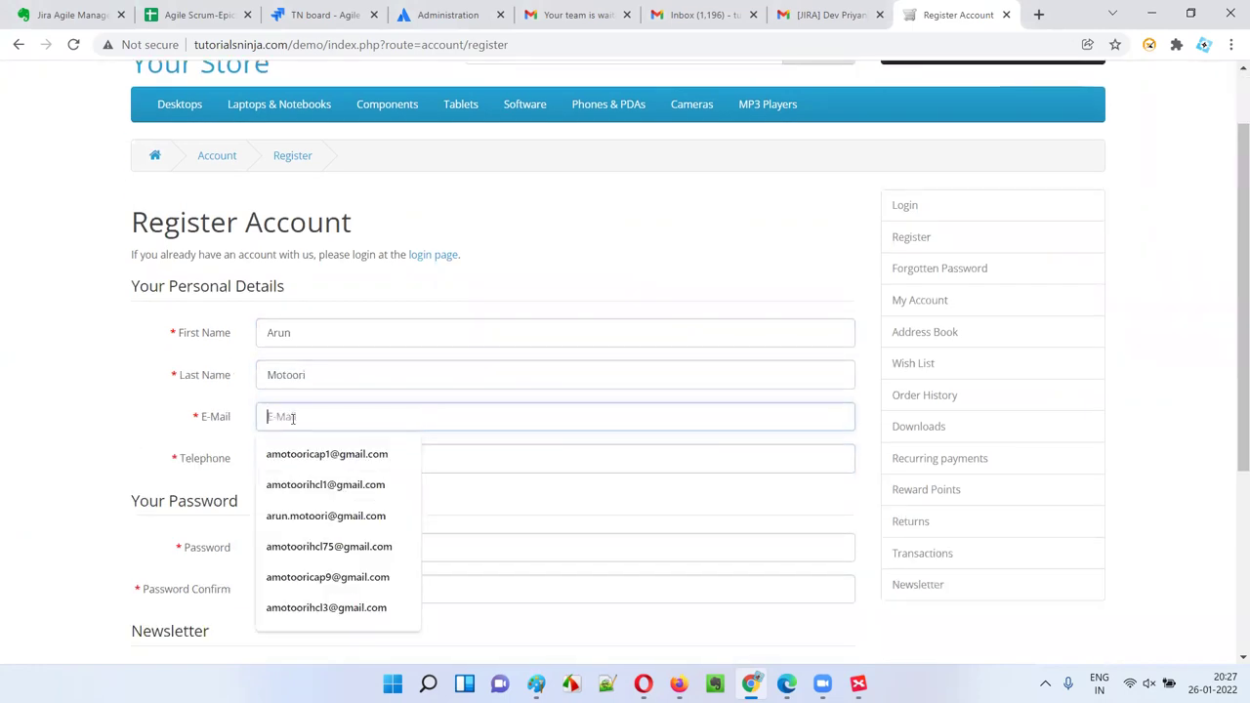
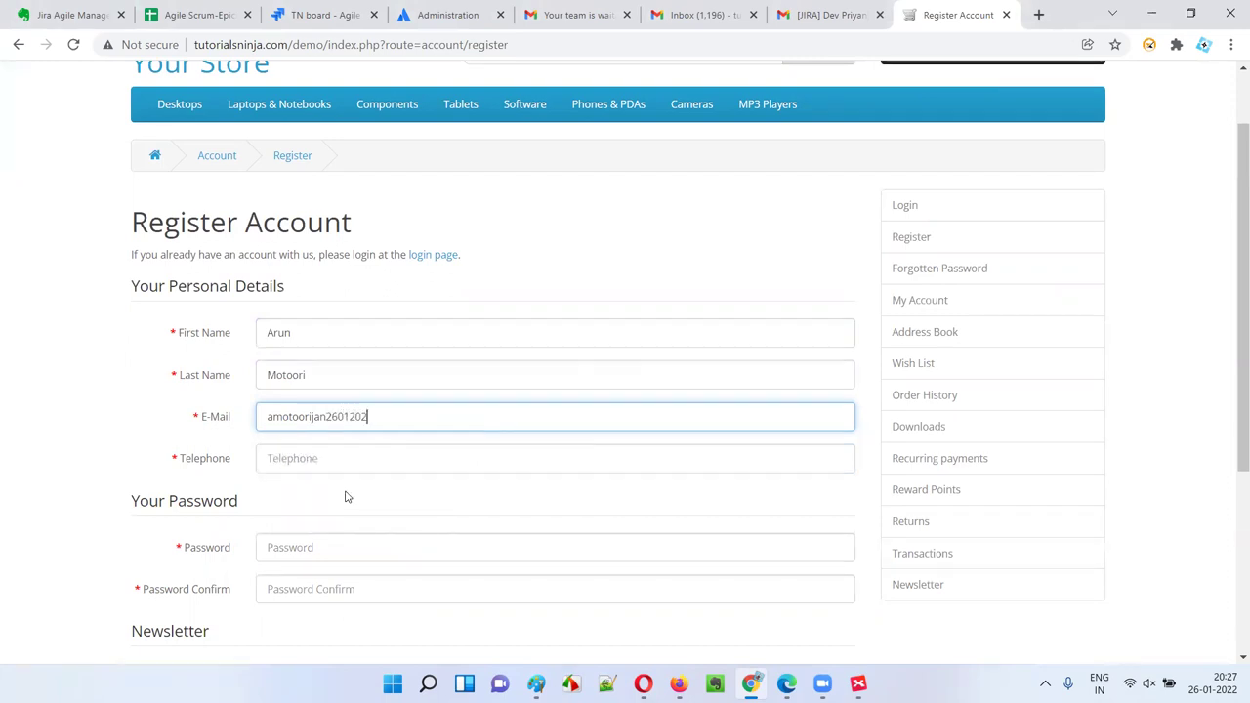
click(345, 497)
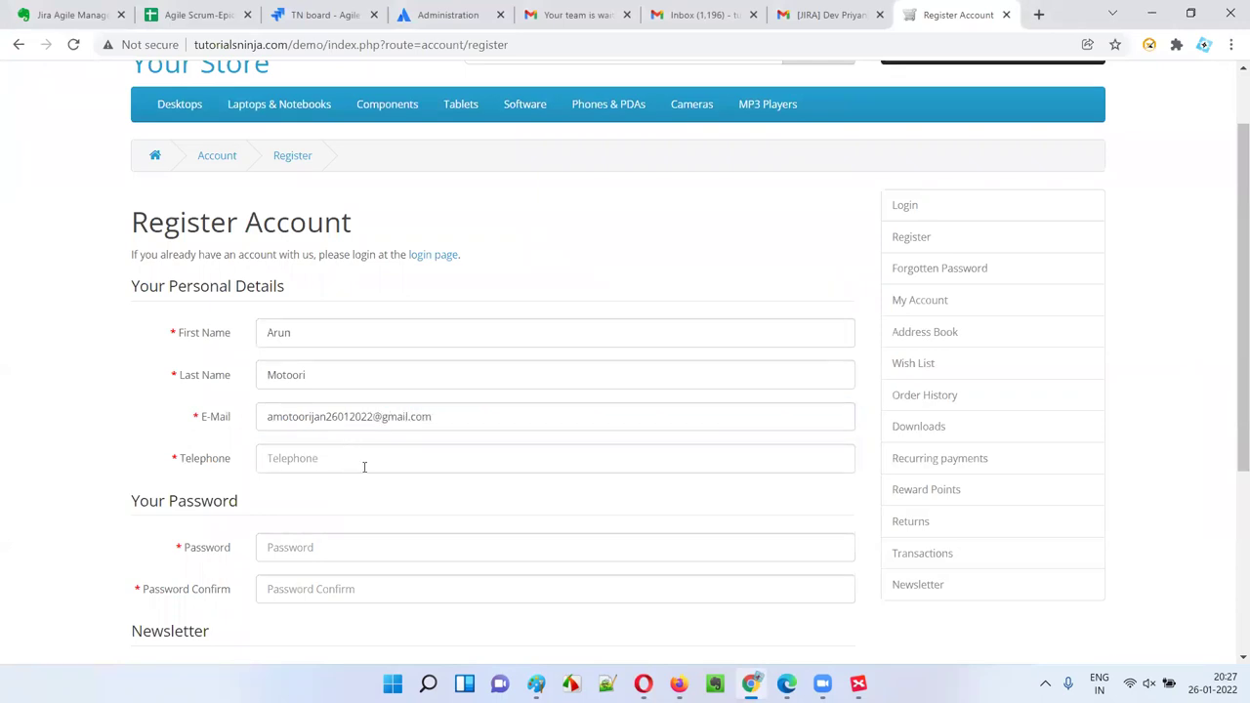
click(364, 467)
click(306, 274)
scroll(313, 446, down, 1)
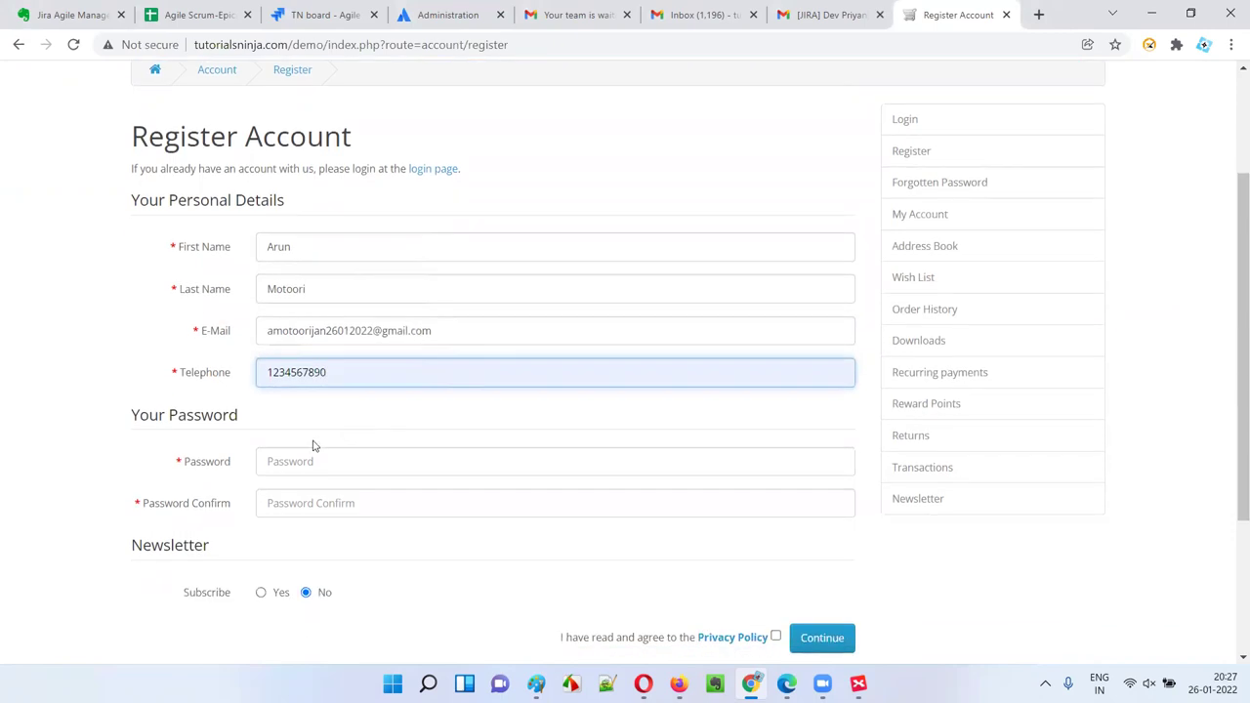
drag(325, 372, 77, 339)
key(BackSpace)
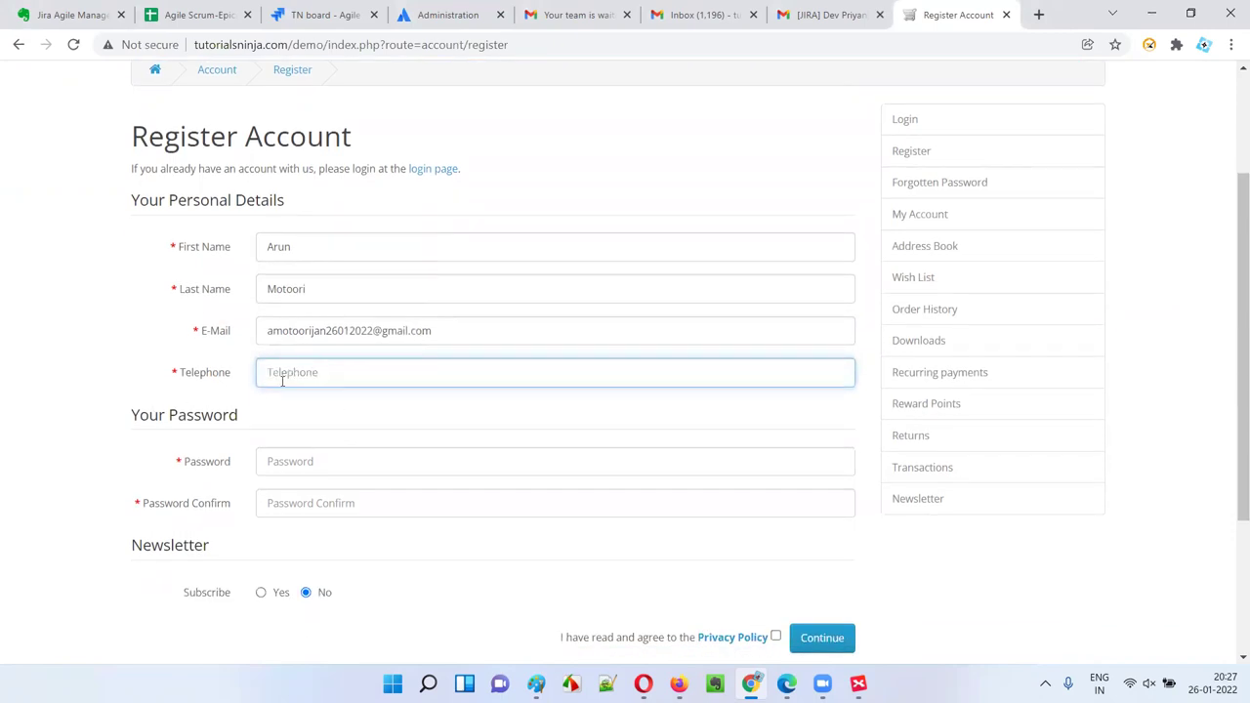
click(304, 451)
click(320, 498)
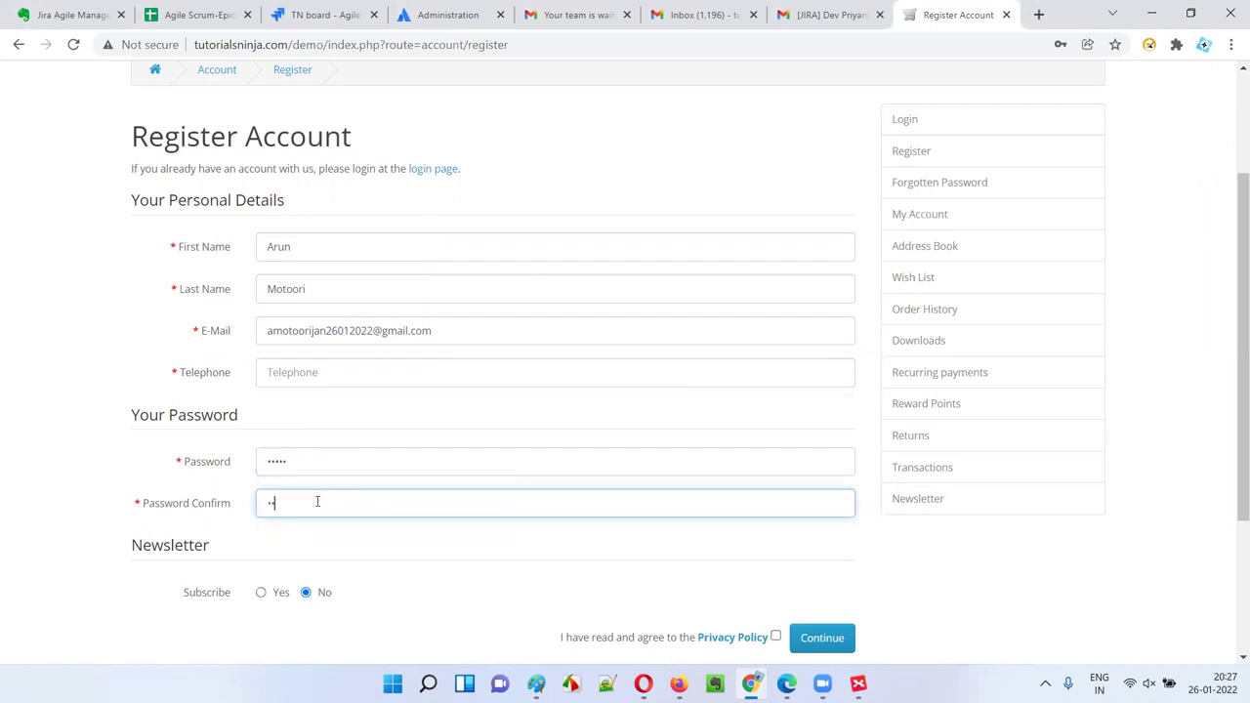
Step: Agree to the Privacy Policy, enter telephone 'abcde', and submit the registration
scroll(801, 529, down, 3)
click(778, 466)
scroll(377, 407, up, 3)
click(277, 371)
text(a)
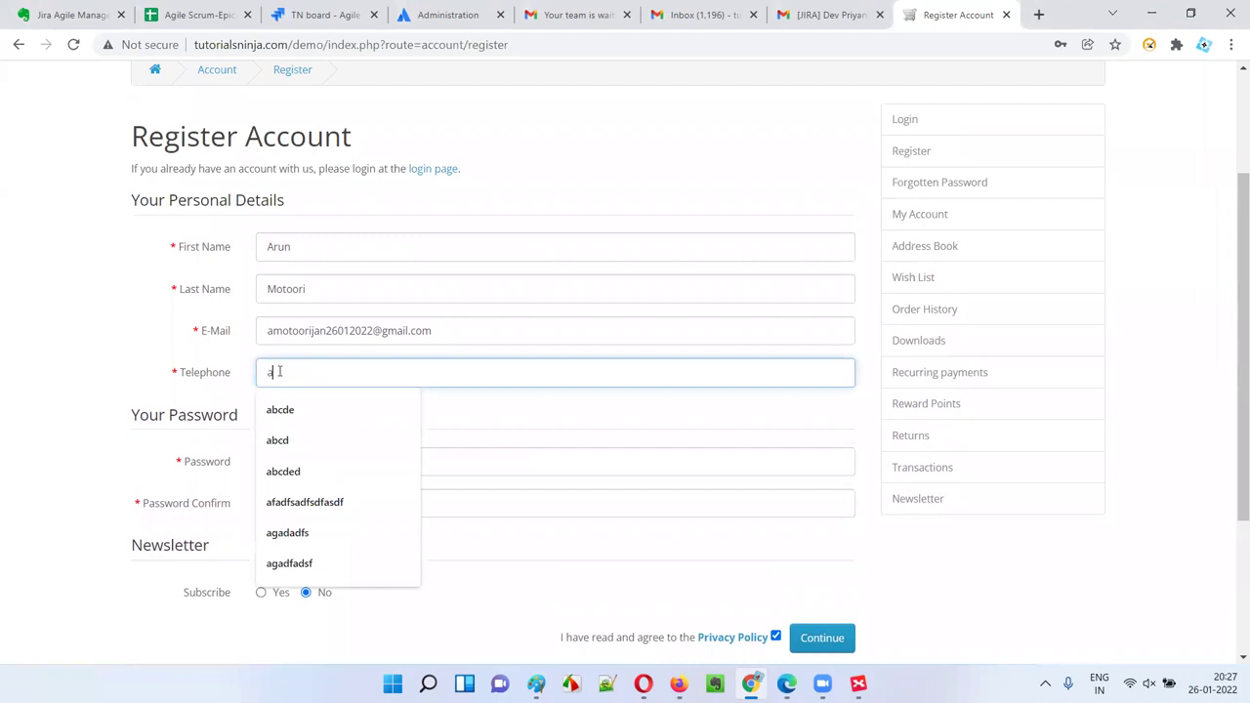
text(bcd)
double_click(293, 371)
click(153, 357)
double_click(305, 371)
click(149, 359)
scroll(447, 226, down, 1)
scroll(450, 235, up, 2)
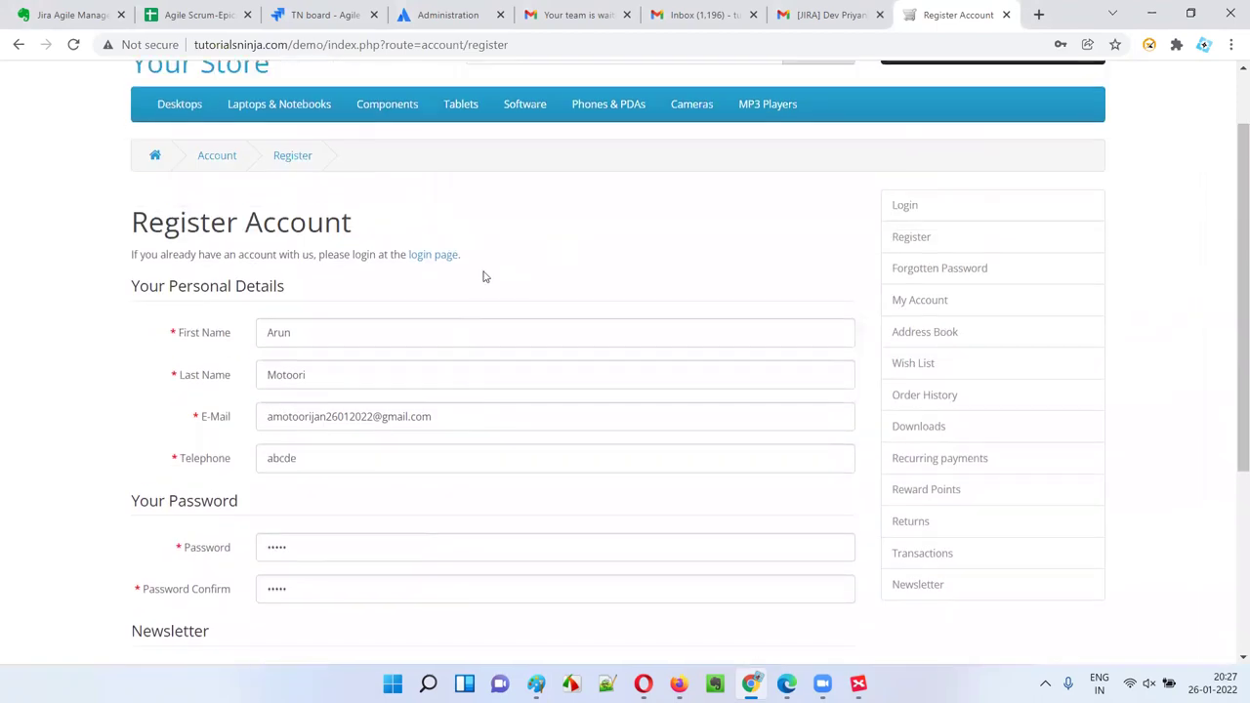
scroll(510, 267, down, 1)
scroll(787, 485, down, 1)
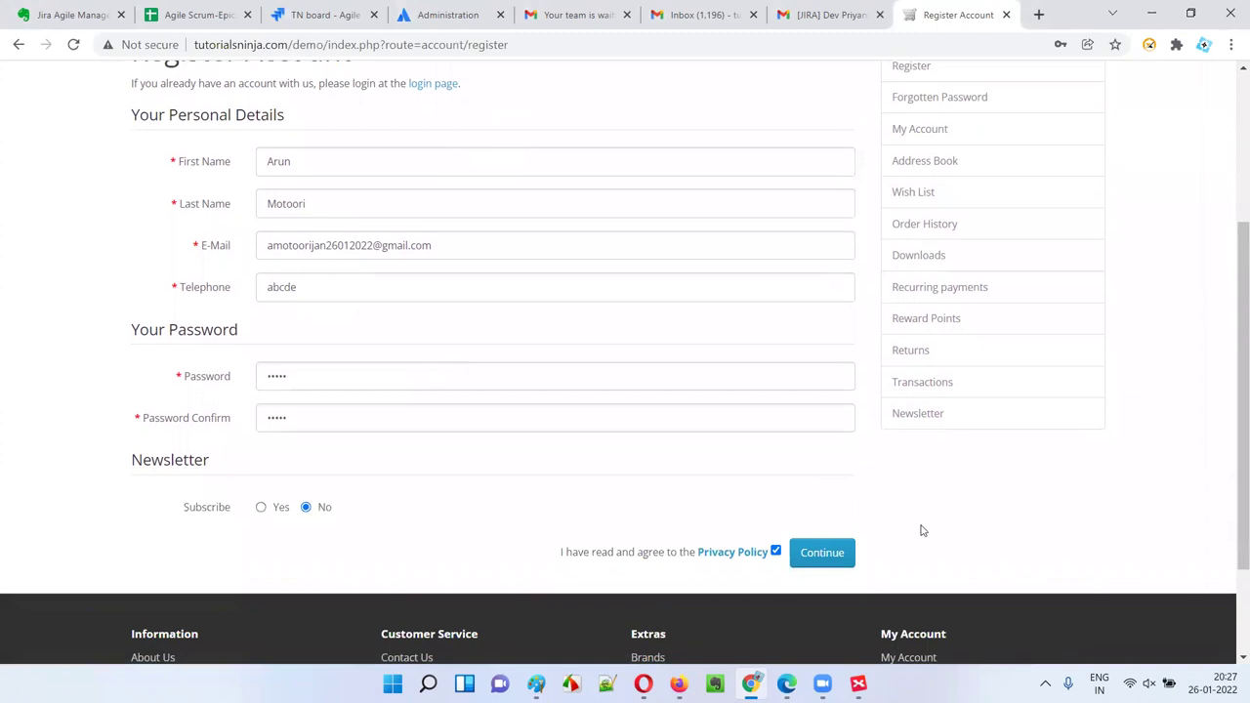
click(826, 553)
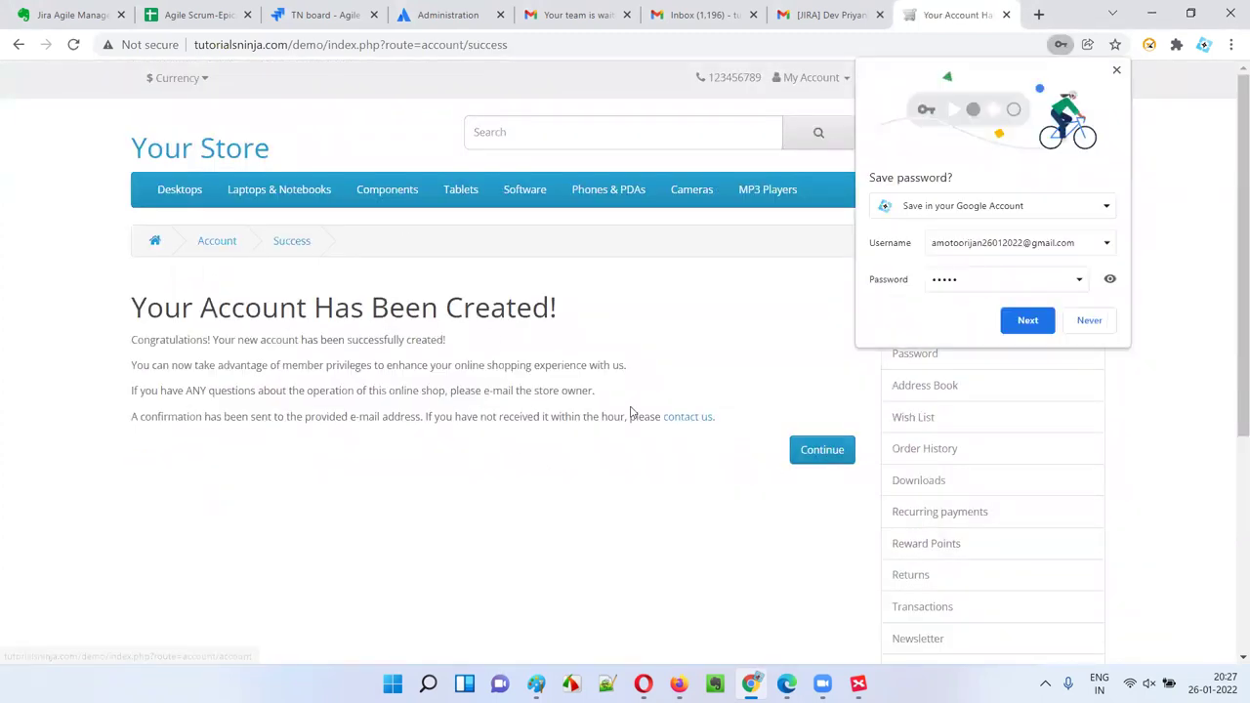
Step: Open a Create issue form from TN-T5's Issues section in the Test Player
click(643, 684)
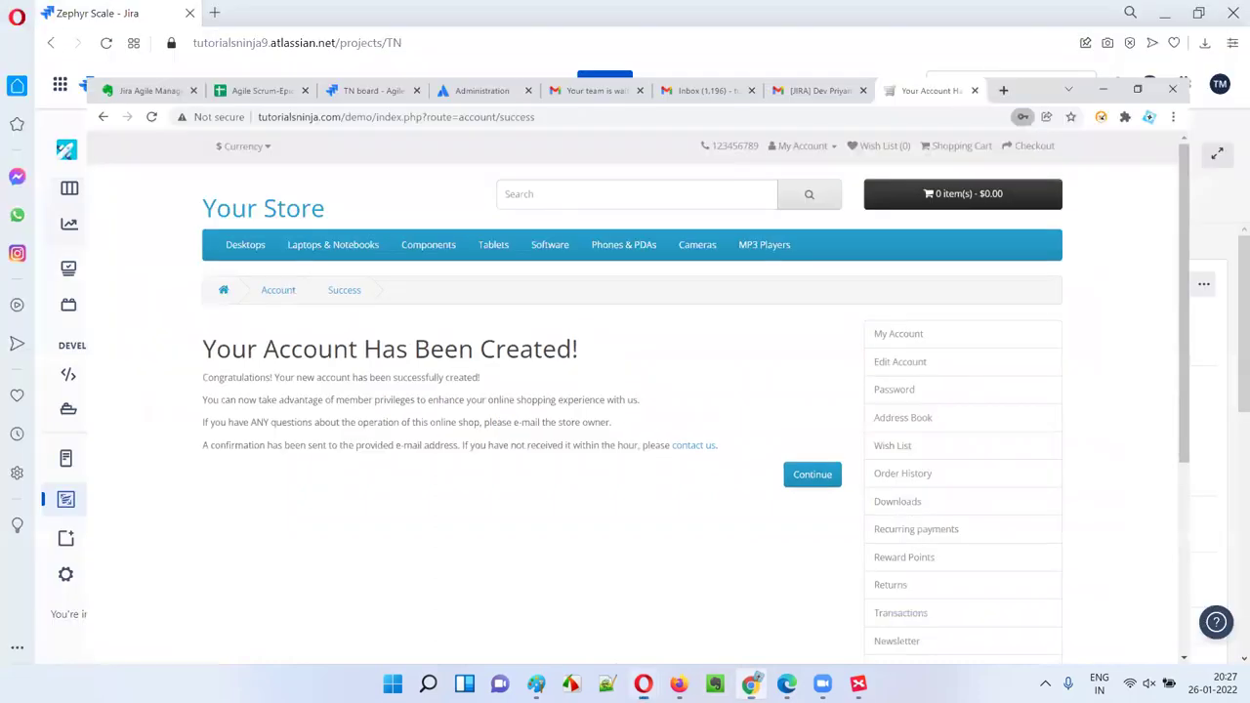
scroll(867, 304, down, 6)
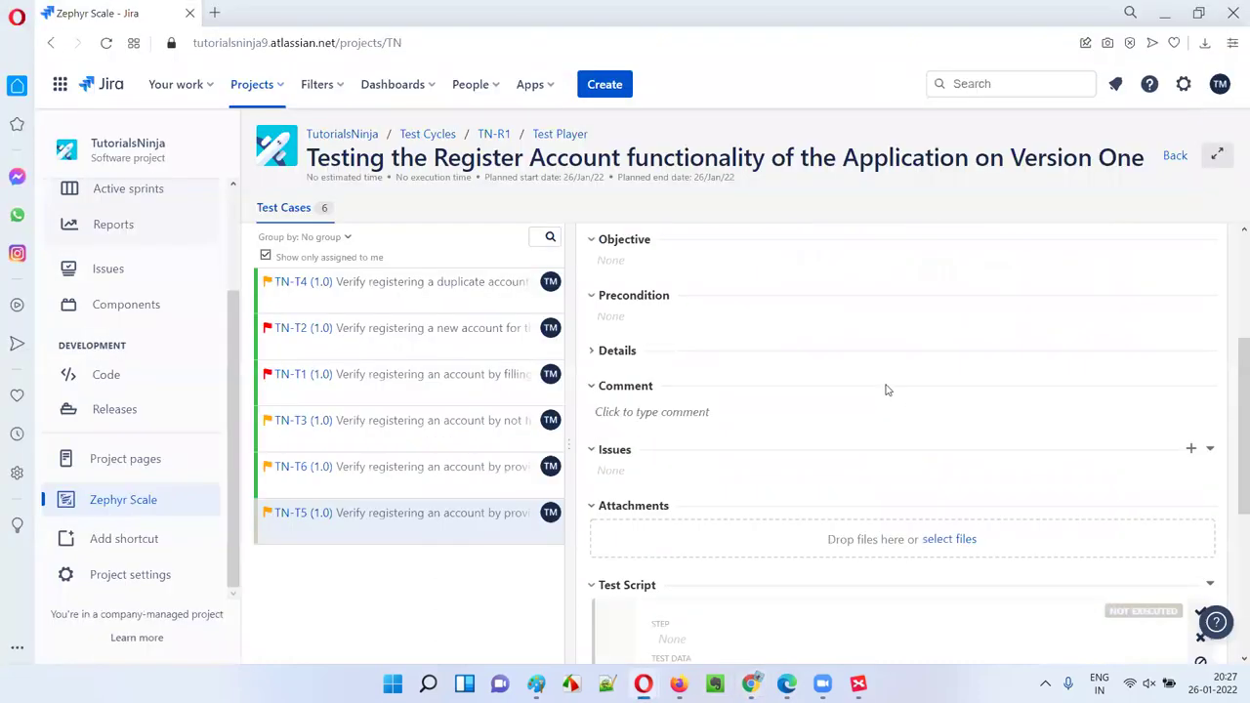
scroll(967, 440, up, 2)
scroll(654, 440, up, 5)
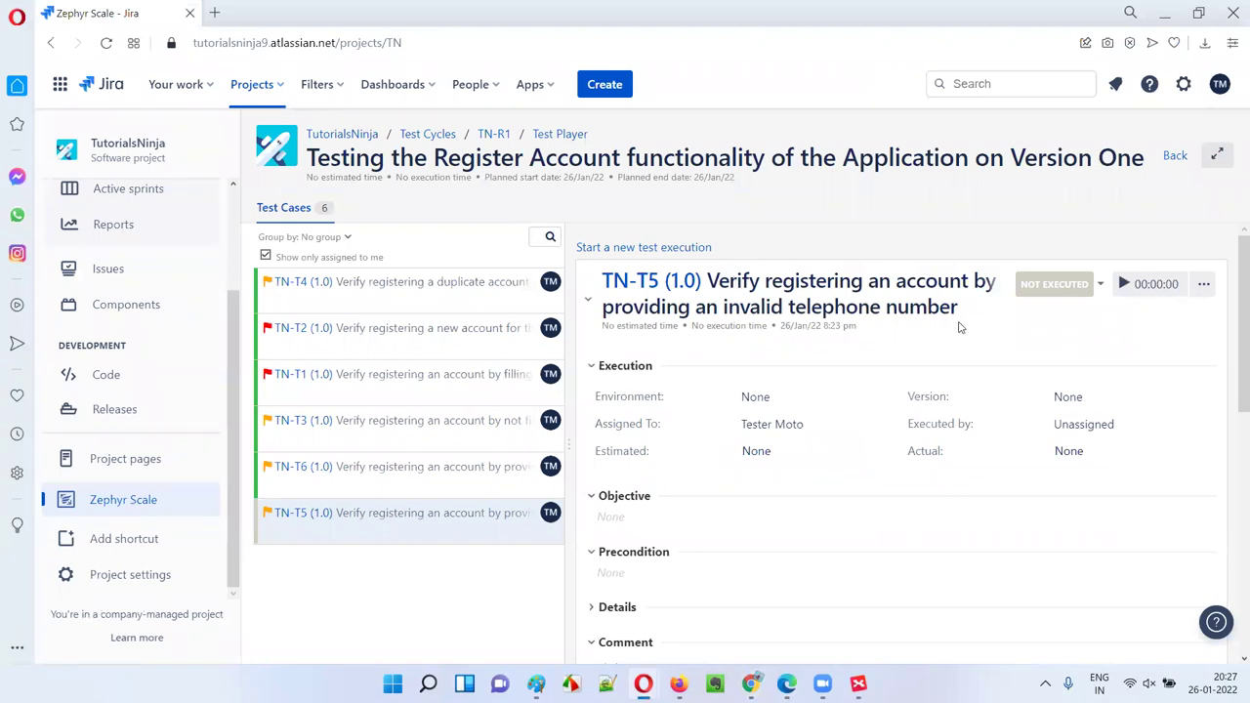
scroll(887, 362, down, 5)
scroll(891, 377, up, 5)
scroll(891, 377, down, 5)
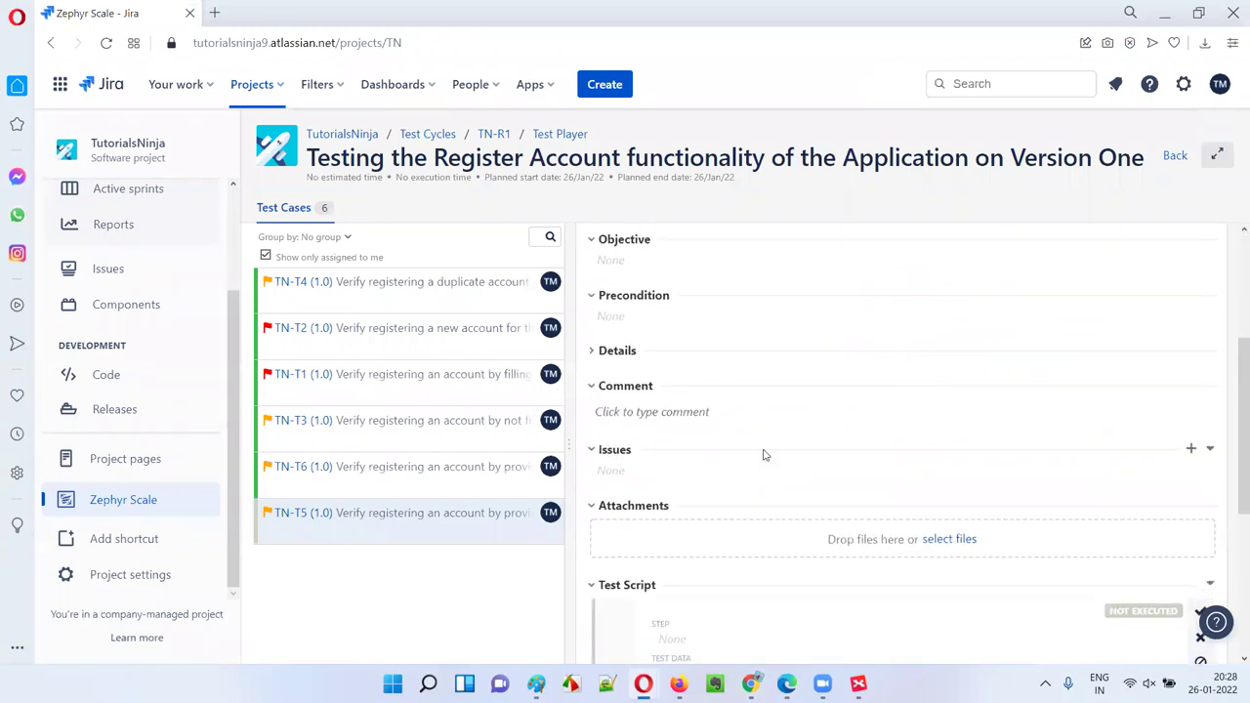
click(1190, 449)
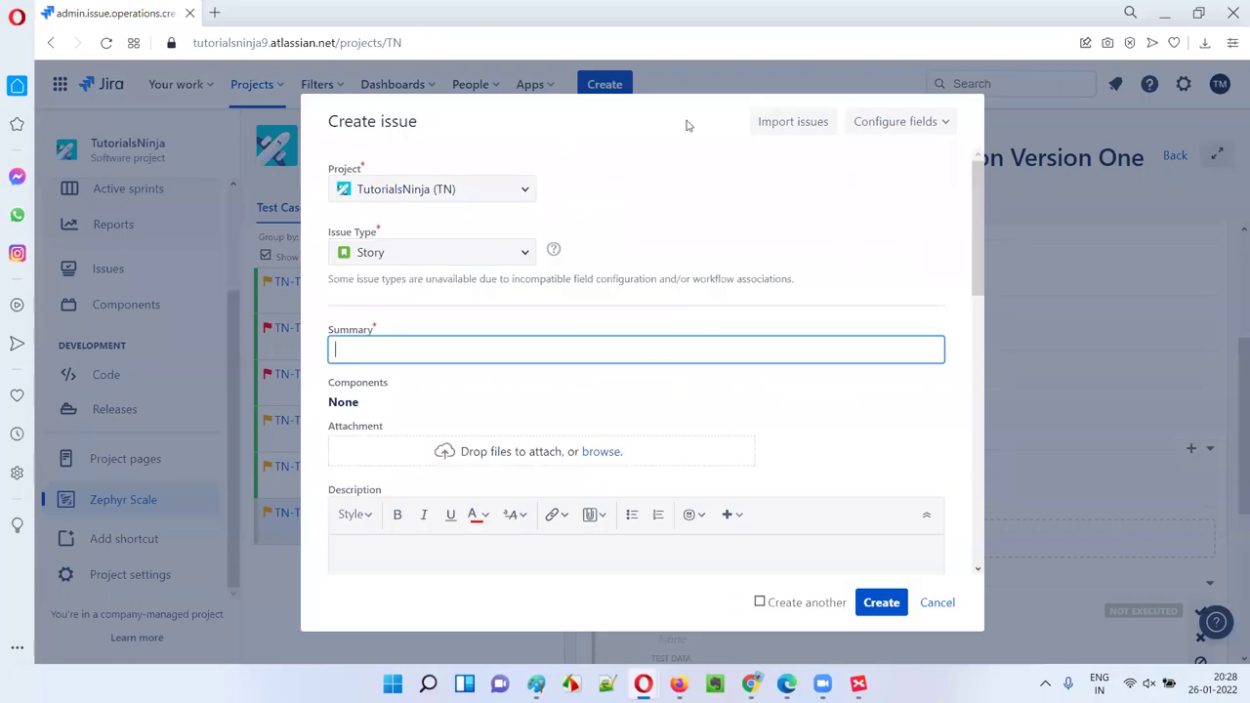
Step: Discard the stray issue forms and start a new issue of type Bug
click(937, 602)
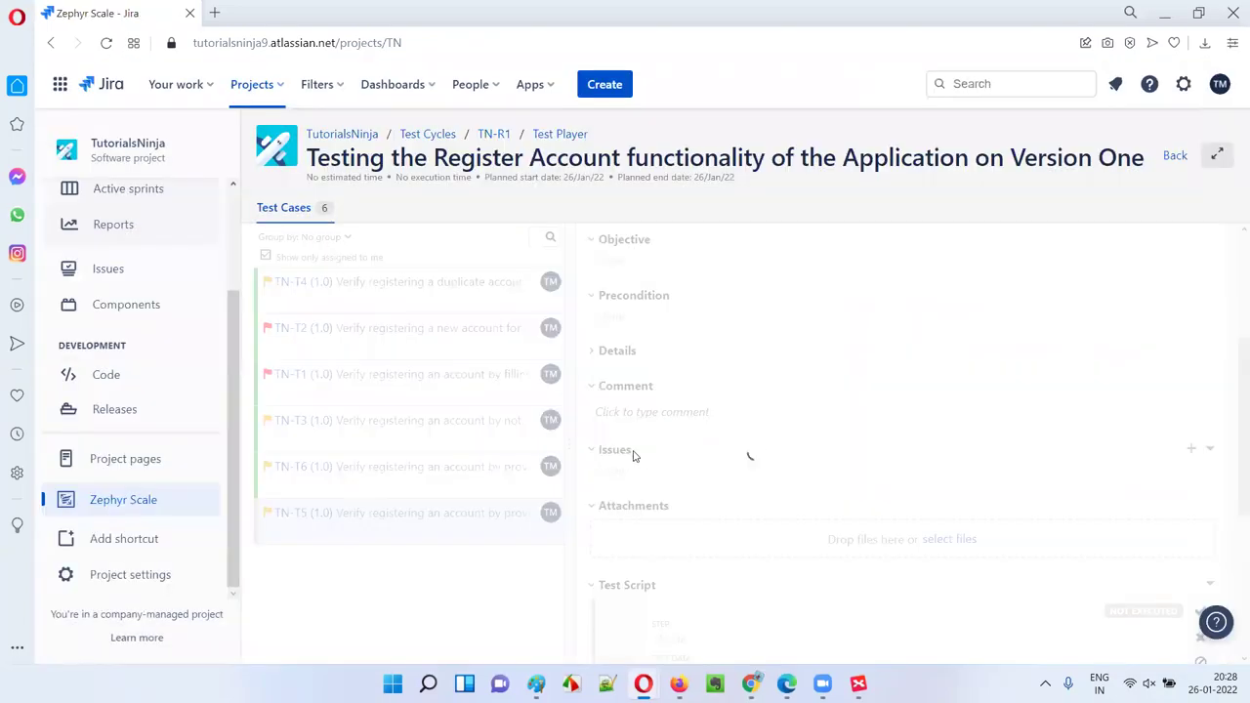
click(606, 85)
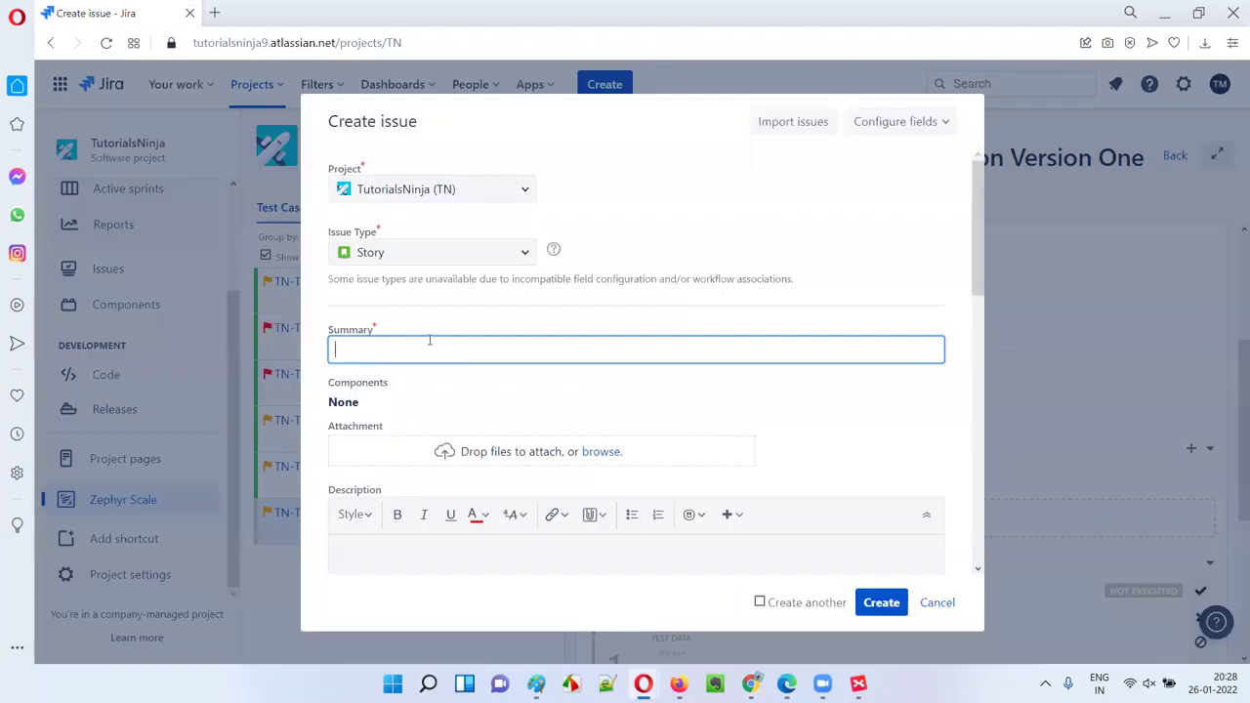
click(399, 256)
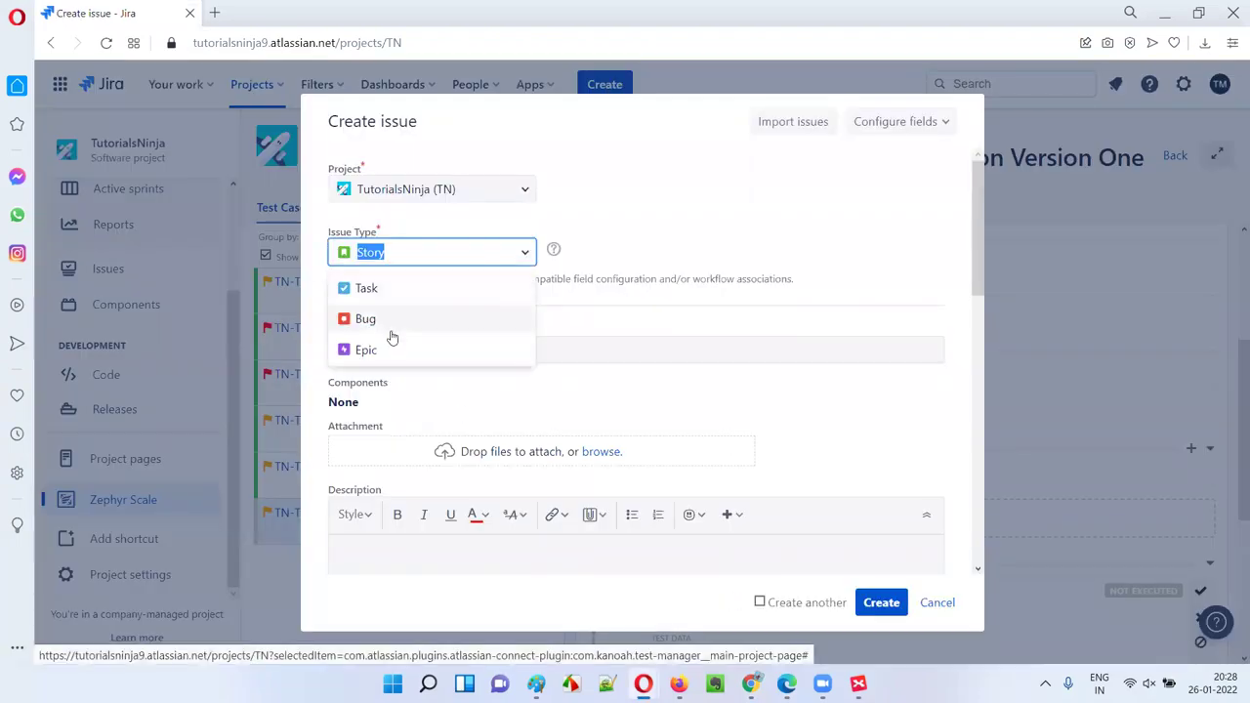
click(937, 602)
scroll(1058, 459, down, 1)
key(c)
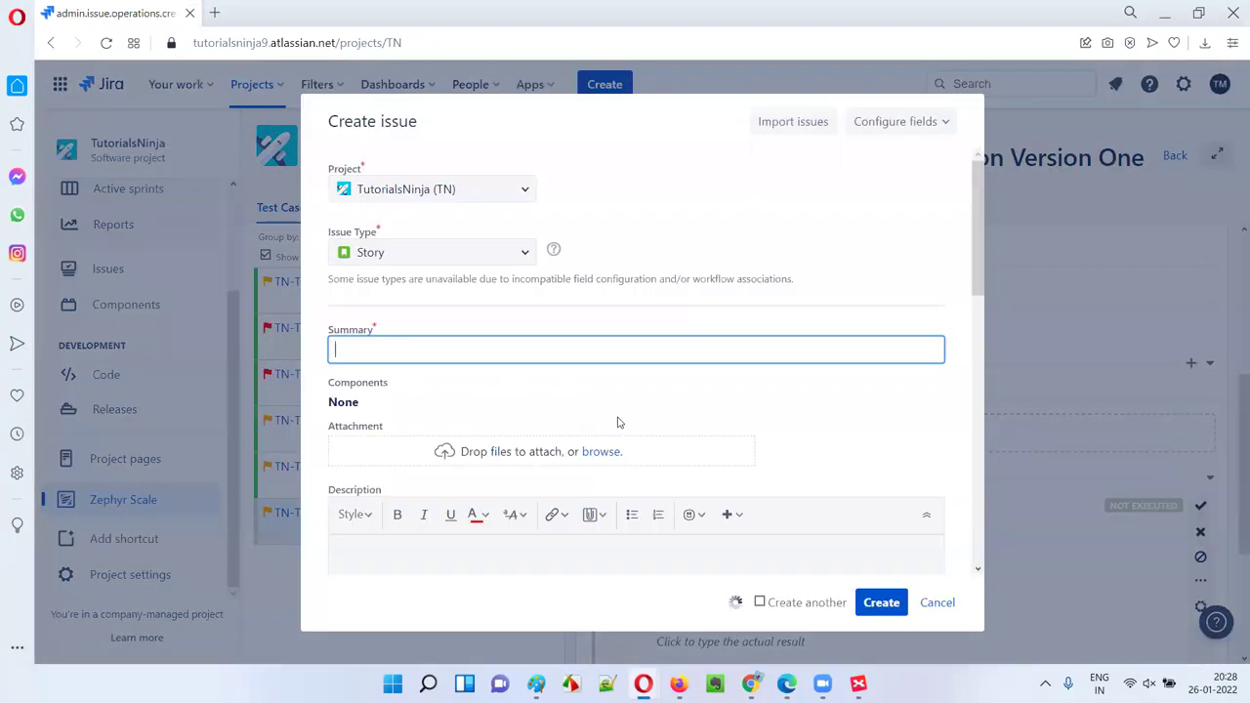
click(530, 256)
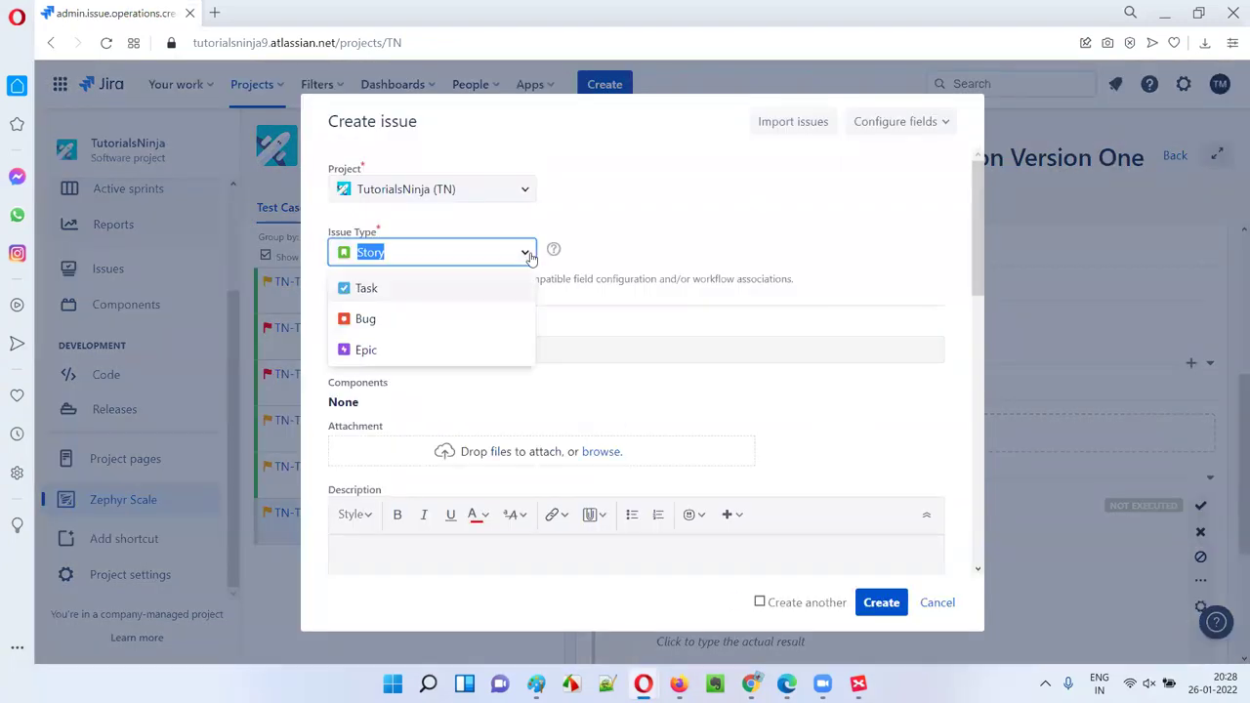
click(385, 321)
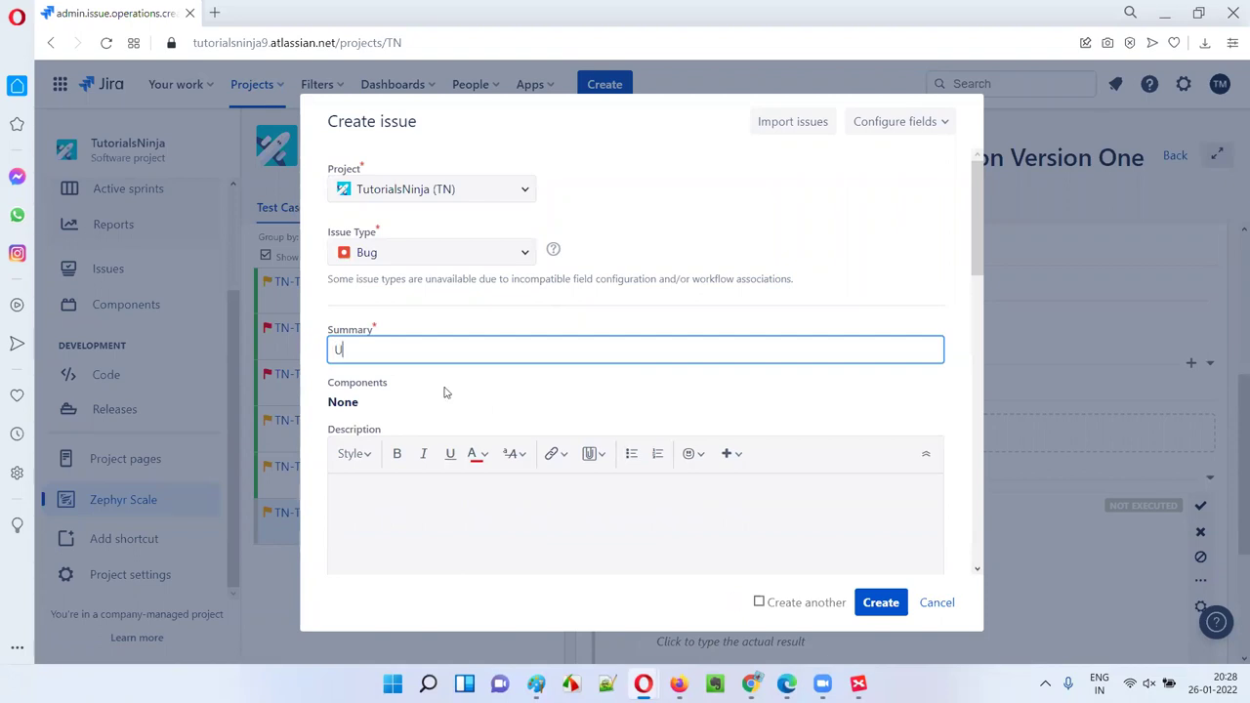
Step: Summarise the bug as 'Invalid phone number is being accepted by the application while register an account'
text(User can register an account by)
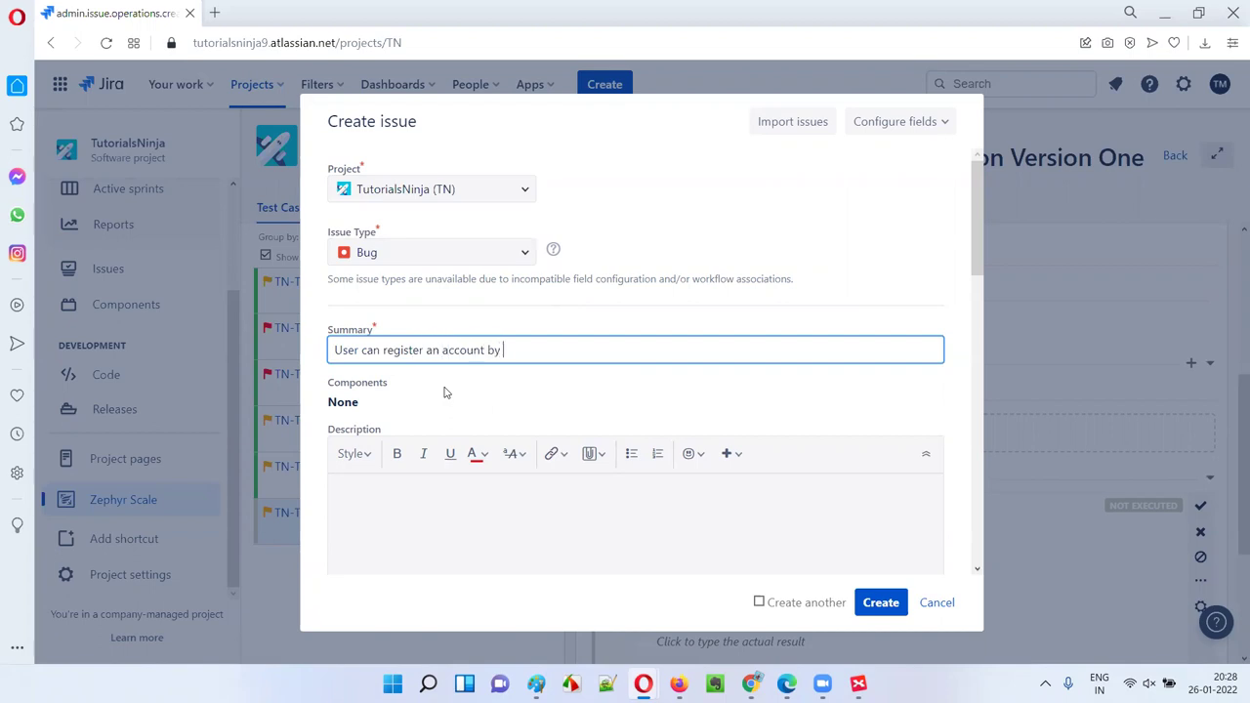
key(BackSpace)
key(BackSpace)
key(BackSpace)
key(BackSpace)
key(BackSpace)
key(BackSpace)
key(BackSpace)
key(BackSpace)
key(BackSpace)
key(BackSpace)
key(BackSpace)
key(BackSpace)
key(BackSpace)
key(BackSpace)
key(BackSpace)
key(BackSpace)
key(BackSpace)
key(BackSpace)
key(BackSpace)
key(BackSpace)
text(create an account by provi)
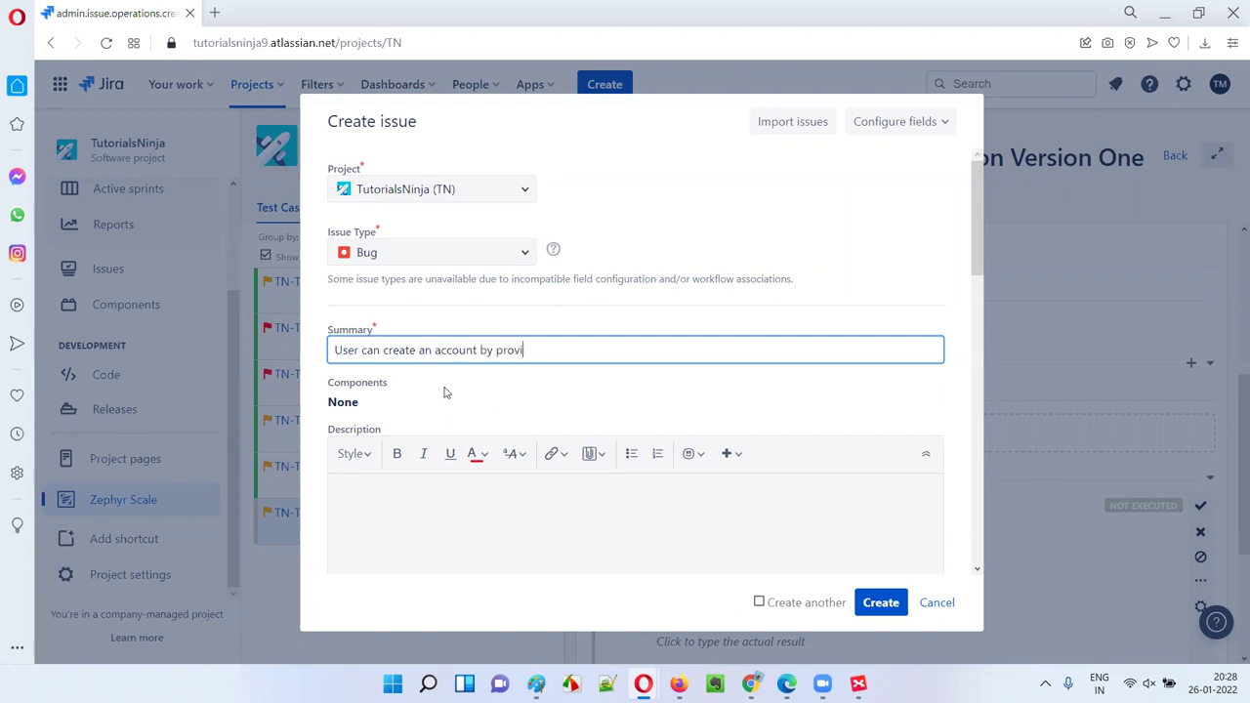
text(ding invalid phone numbe)
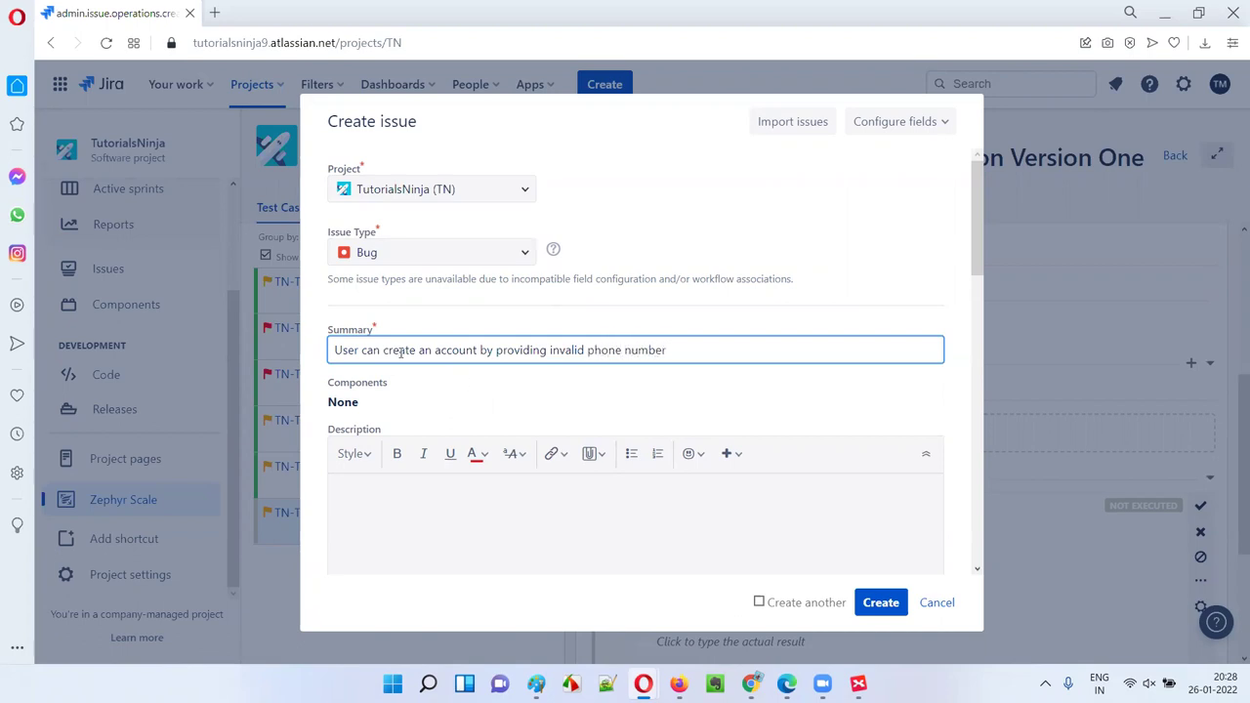
text(r)
drag(335, 351, 690, 345)
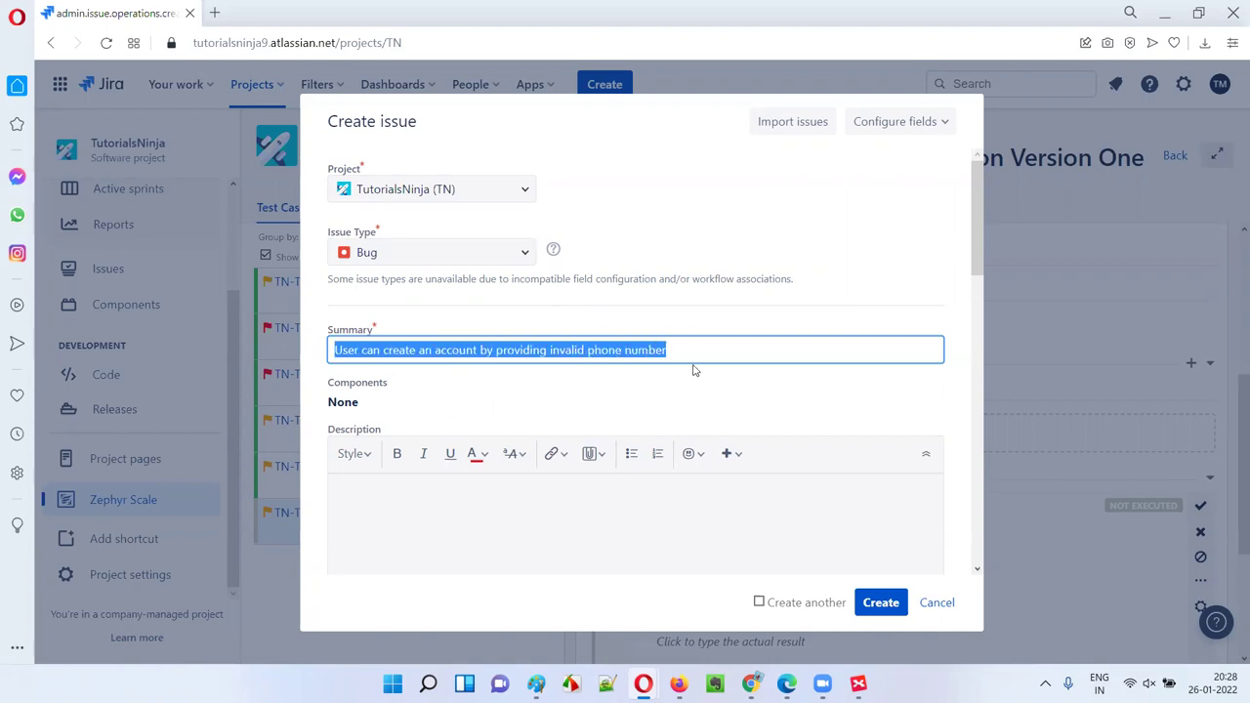
text(Invalid phone number is betin)
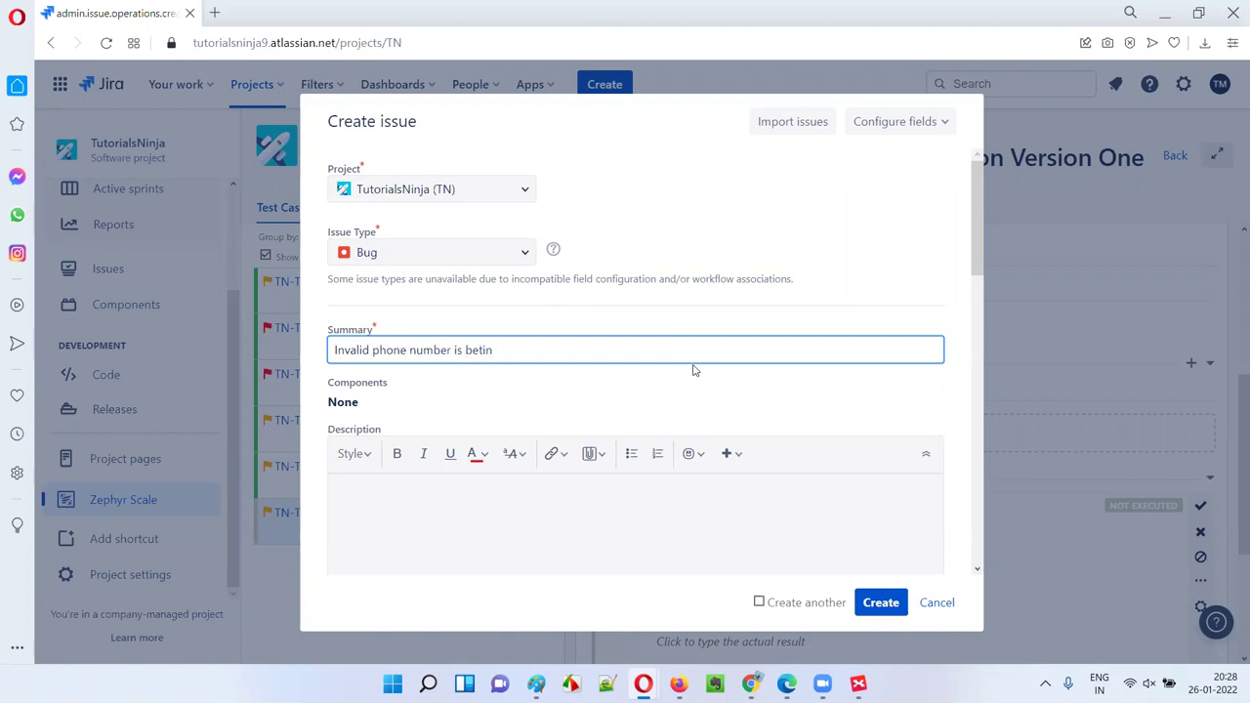
text(g inng)
key(BackSpace)
key(BackSpace)
key(BackSpace)
text(ng accepted by the a)
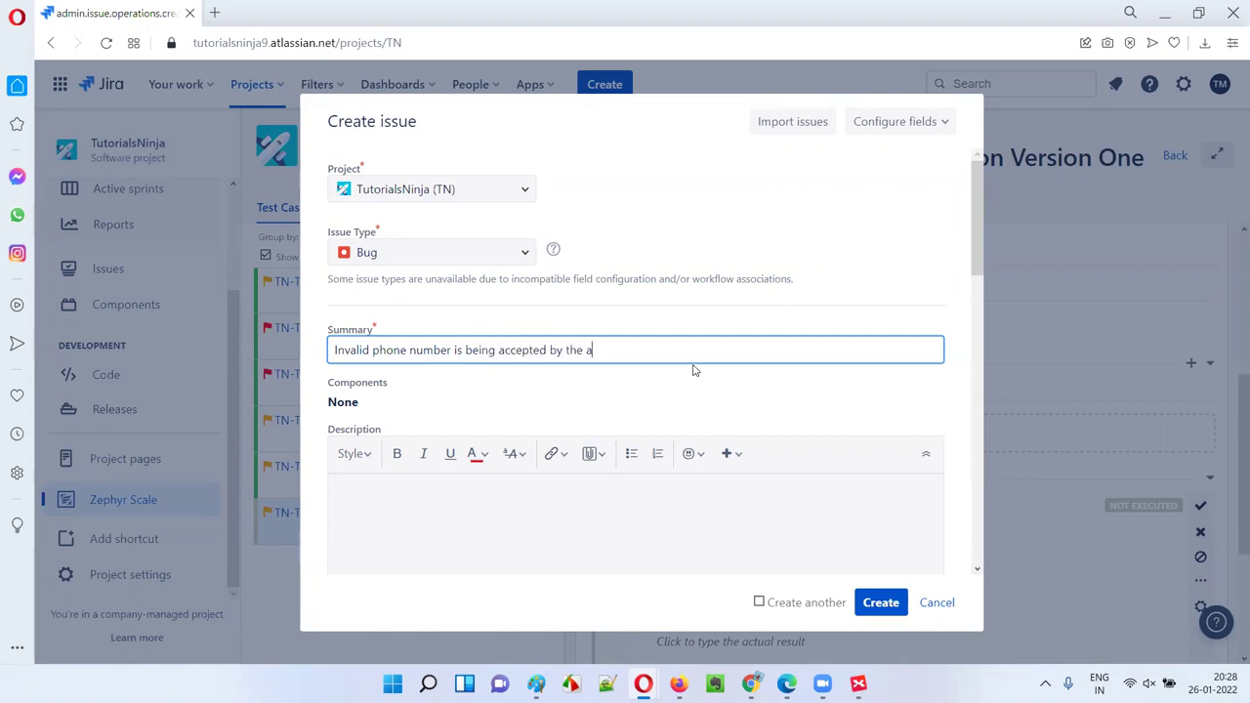
text(pplication while register an account)
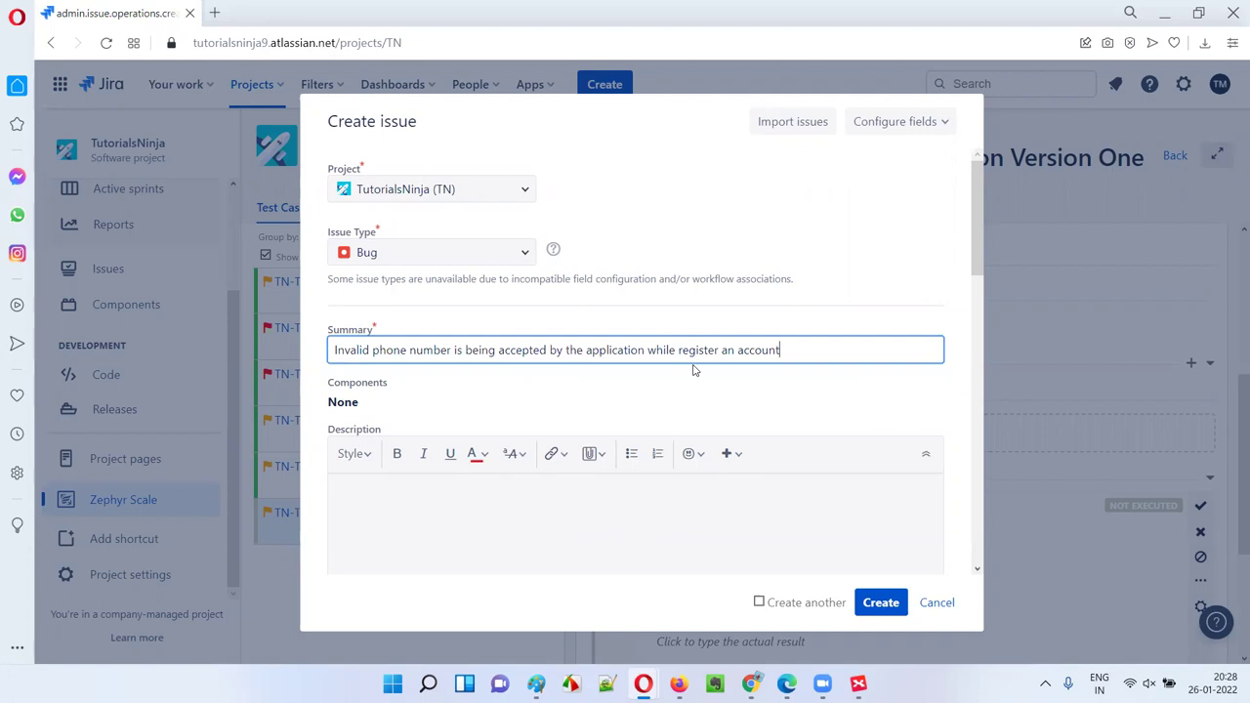
click(466, 507)
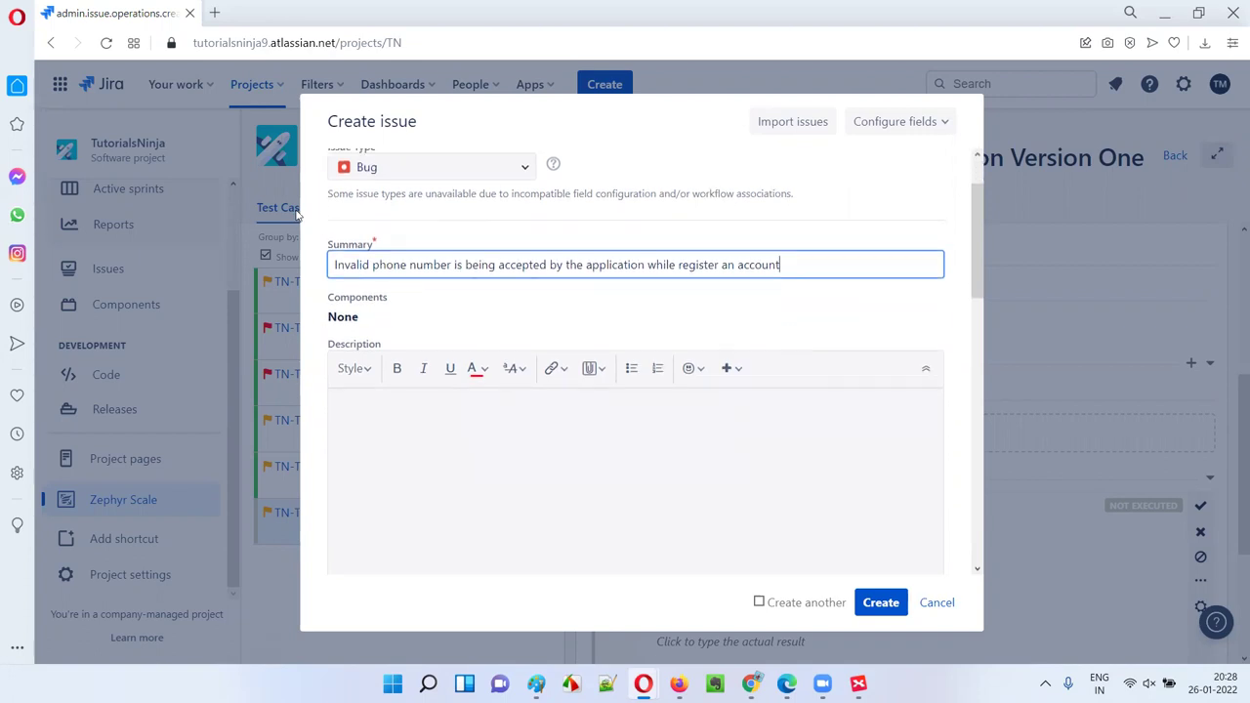
Step: Type the 'Steps to Reproduce' heading and a first numbered step, 'Open the Application URL'
text(Steps)
key(BackSpace)
key(BackSpace)
text(ps to)
key(BackSpace)
text(t)
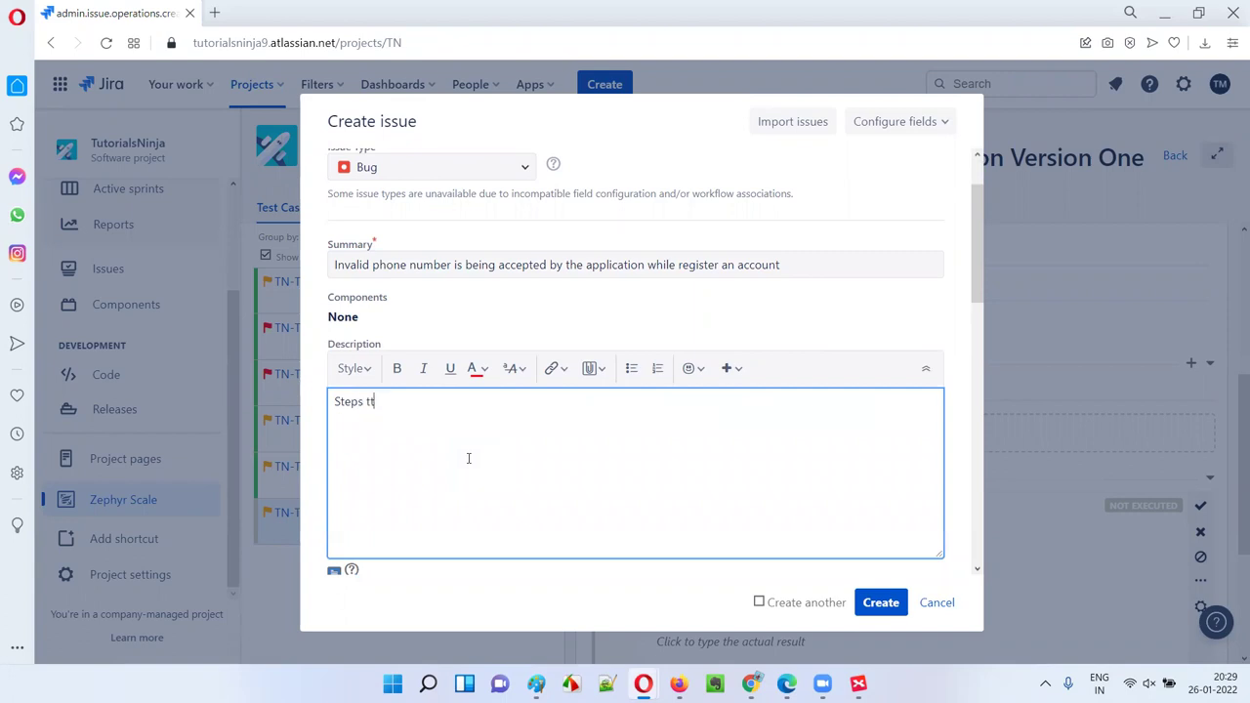
text(o Reproduct)
key(Return)
key(Return)
text(#)
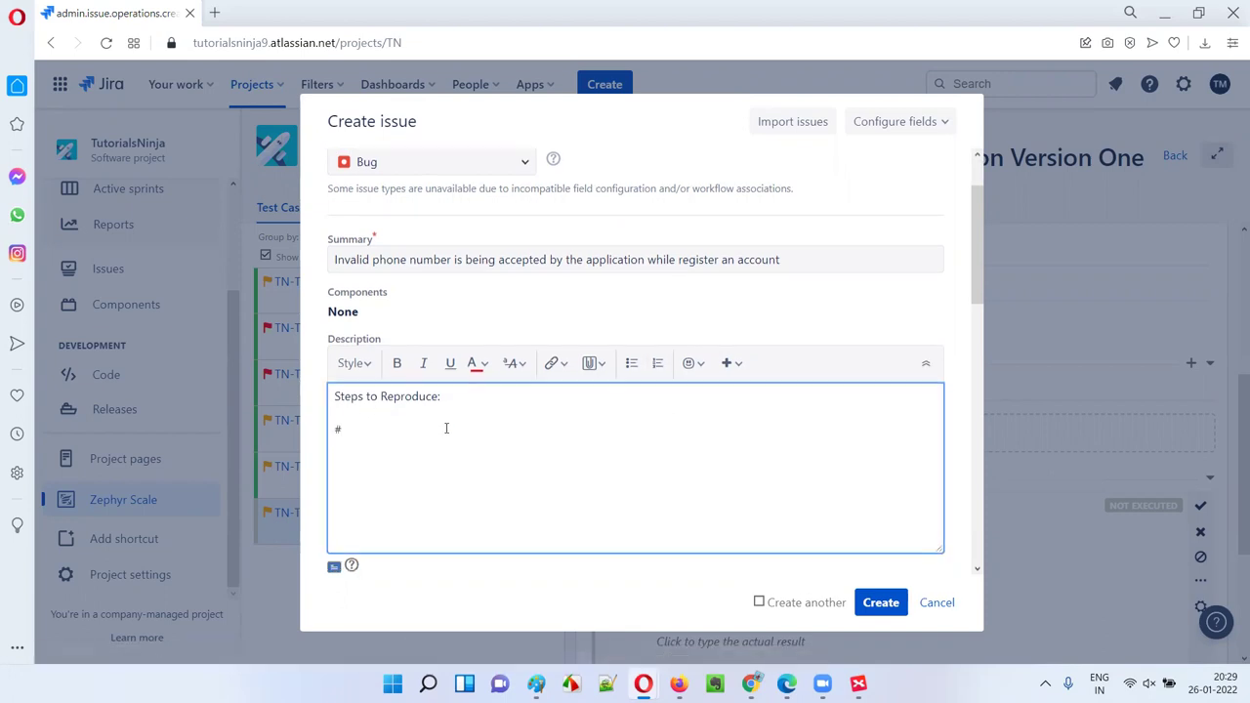
scroll(446, 427, down, 1)
text(Ope)
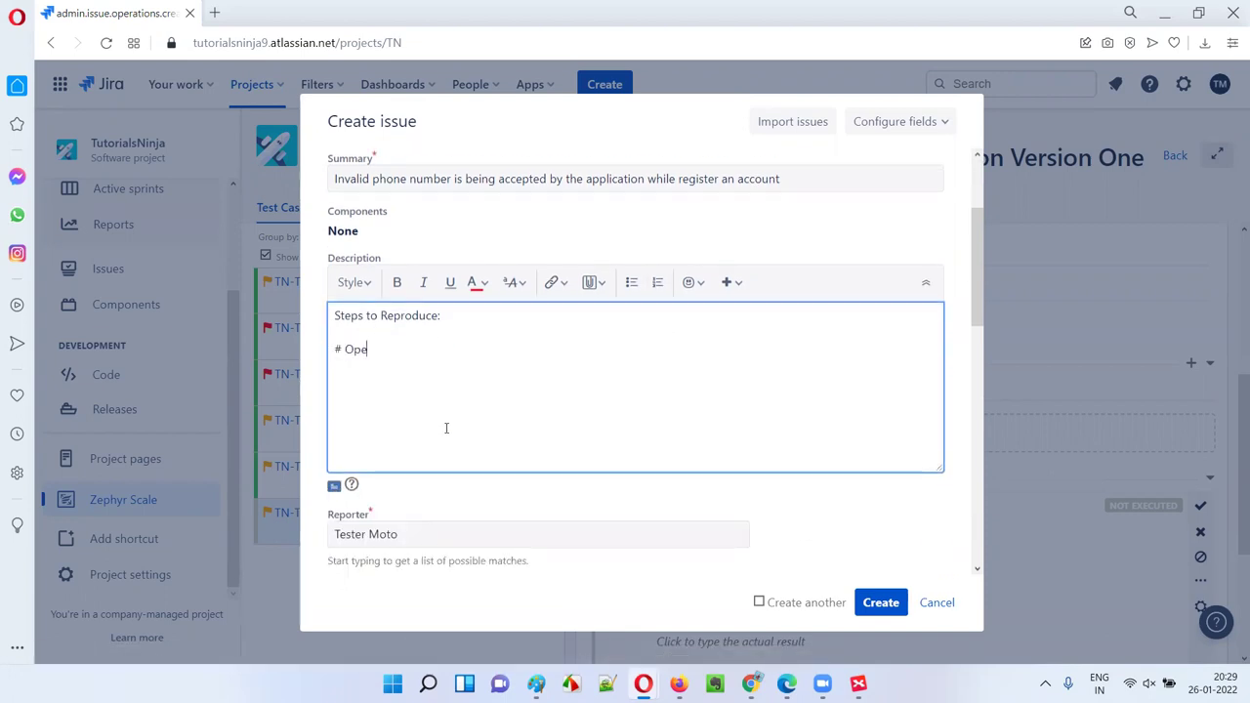
text(n the Applciaiton)
key(BackSpace)
key(BackSpace)
key(BackSpace)
text(ication URL)
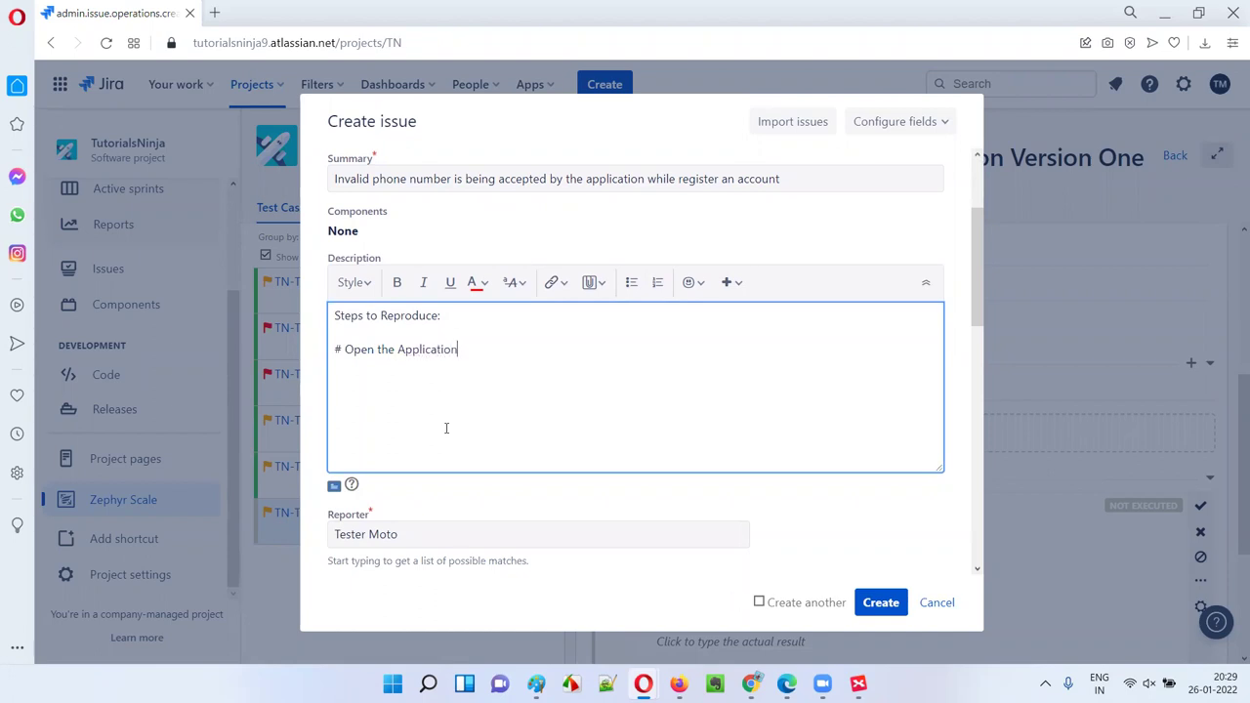
Step: Add steps for Chrome, the 'My Account' menu, 'Register', valid details, and invalid telephone 'abcde'
text(browser say Chrome)
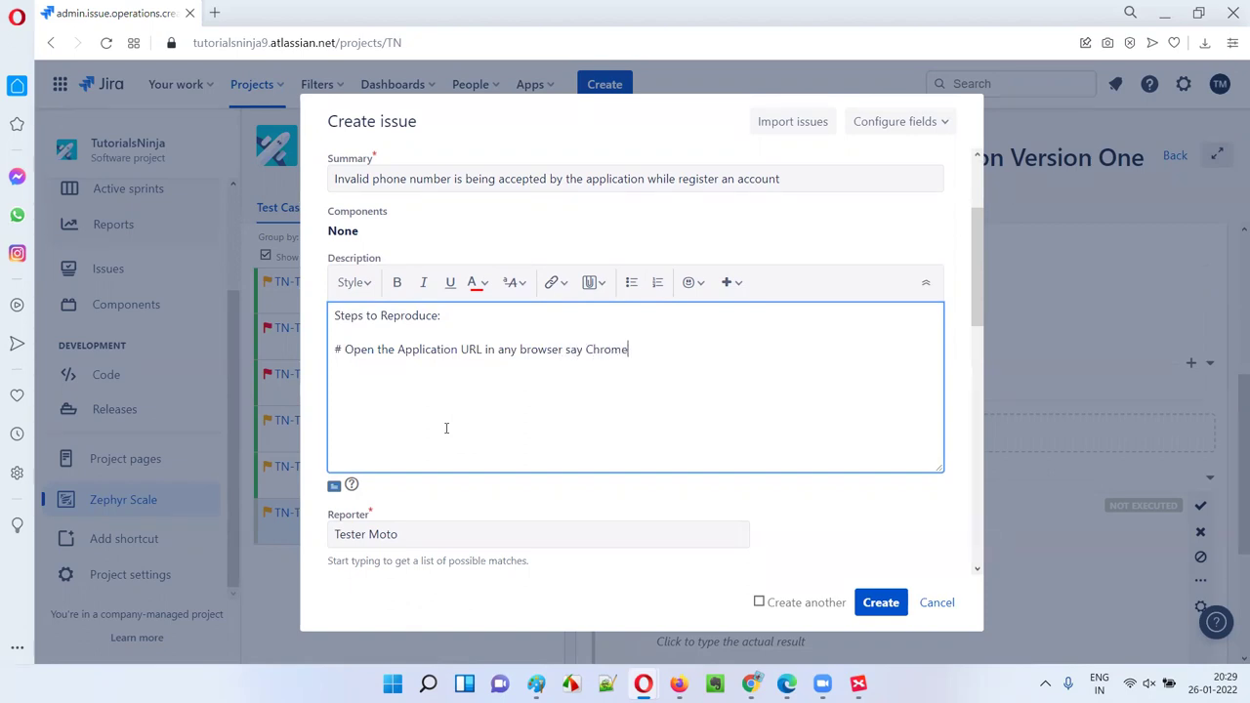
text(# Click on 'My Account' drop menu)
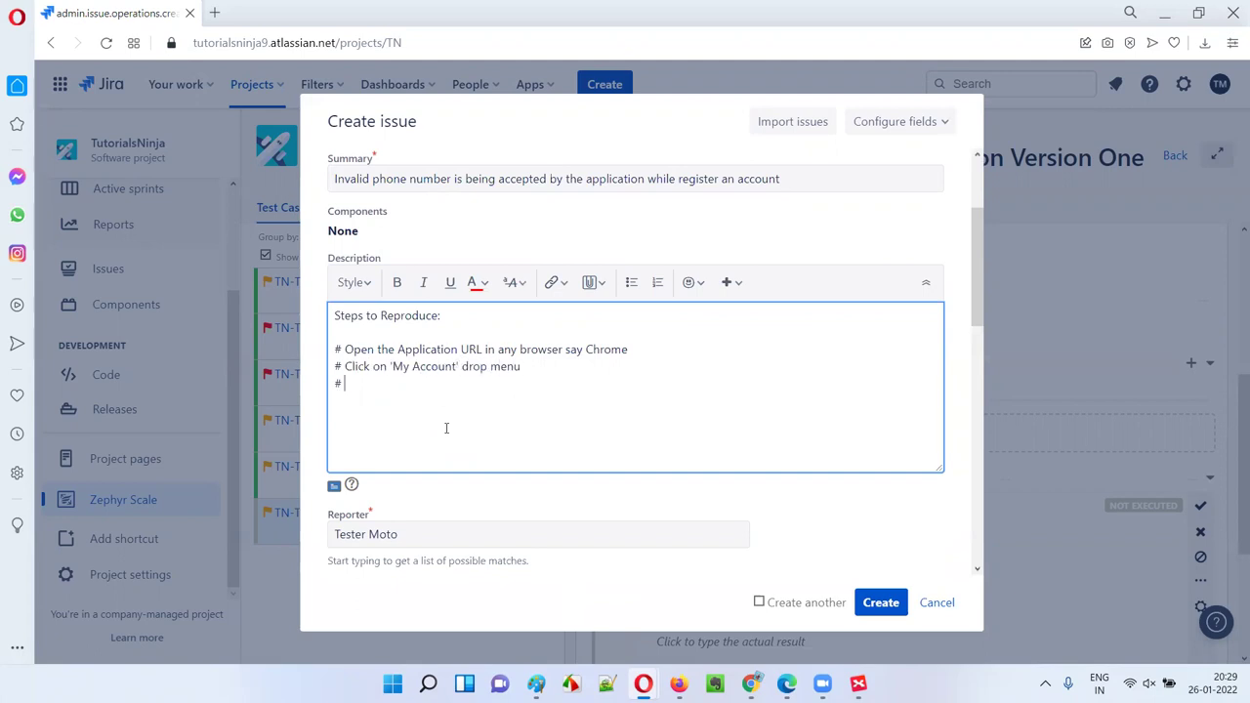
text(# Select 'Register' option)
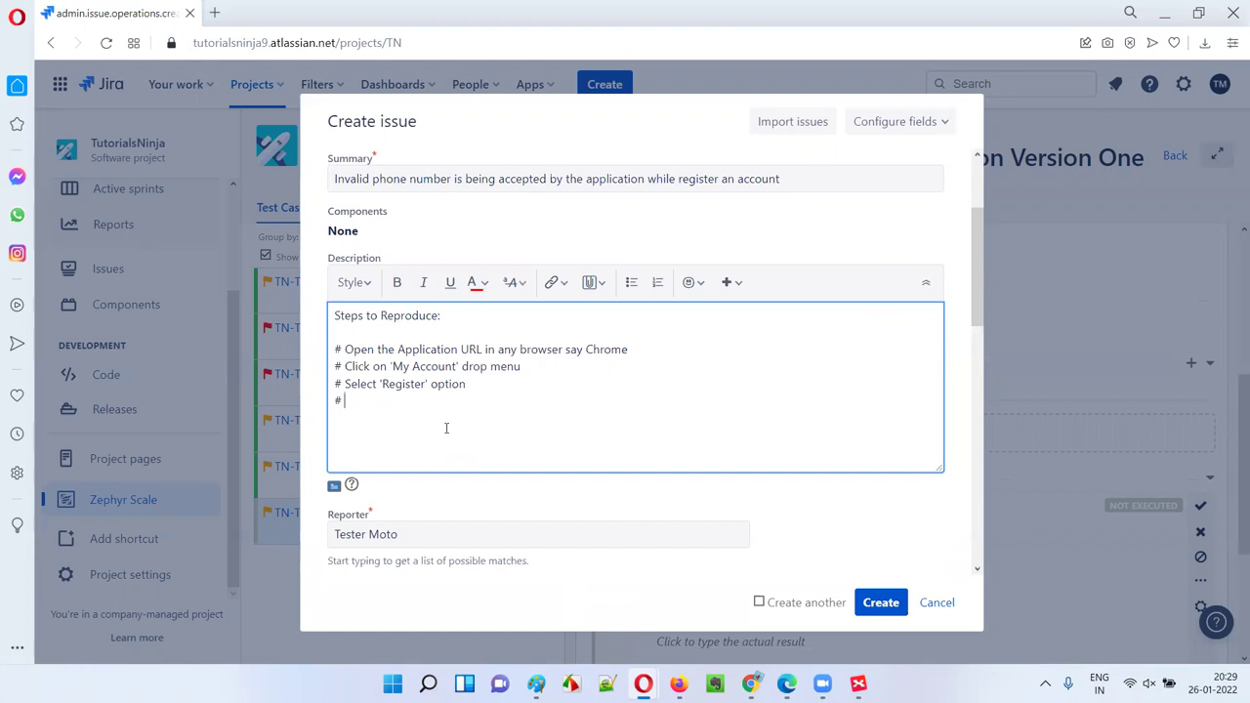
text(# Fill )
text(all the)
key(BackSpace)
key(BackSpace)
key(BackSpace)
text(valid details intoo all the fi)
key(BackSpace)
key(BackSpace)
key(BackSpace)
text(fields )
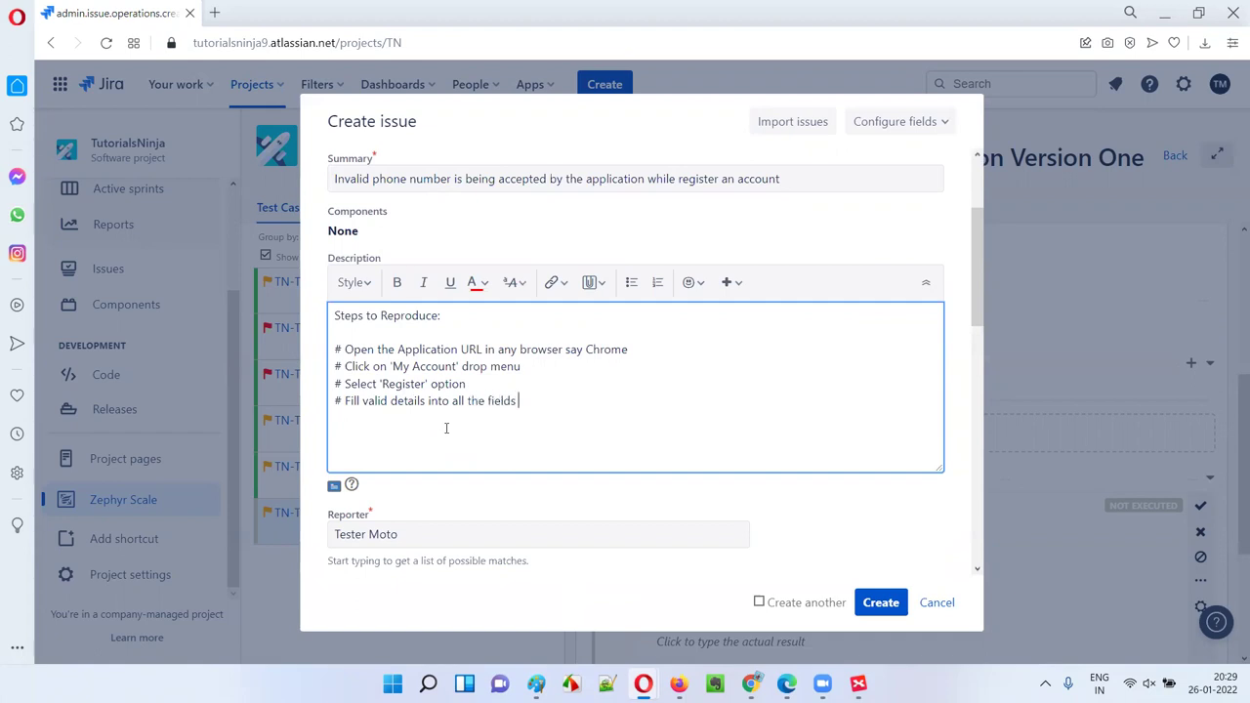
text(except Tel)
text(ephone field # )
text(Enter )
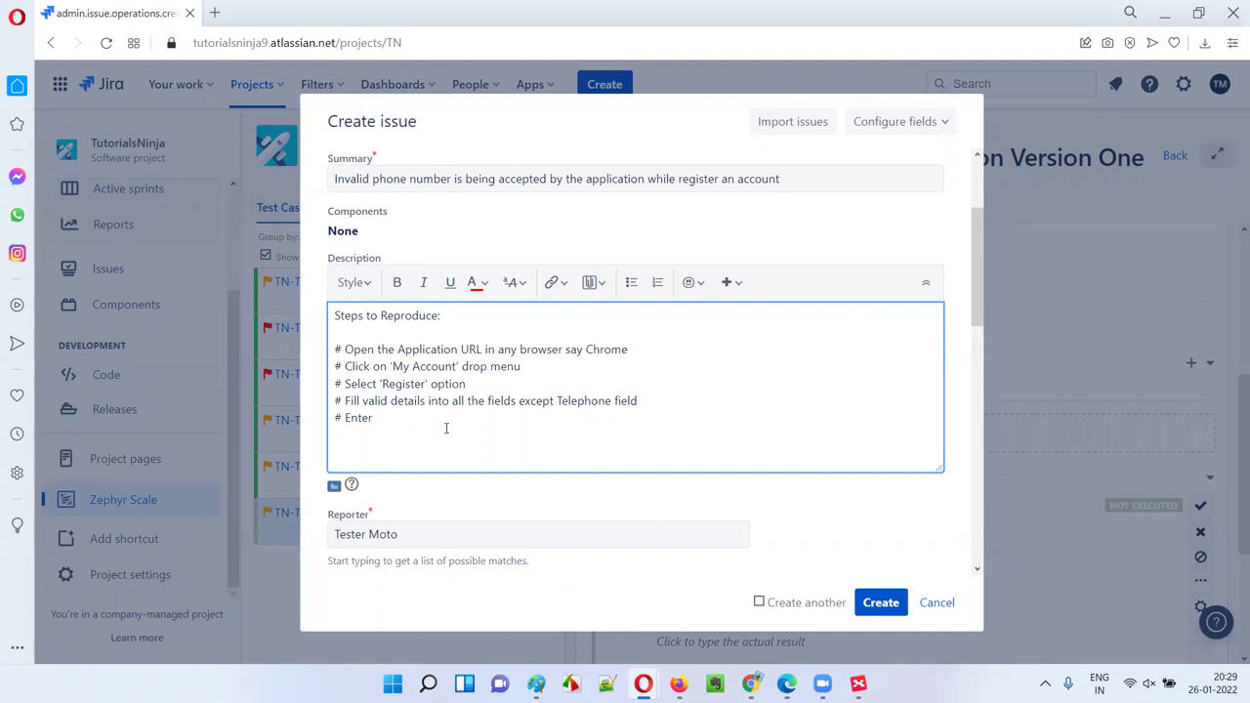
text(invalid te)
key(BackSpace)
text(telephone number say 'abcdde)
key(BackSpace)
key(BackSpace)
text(e' into th)
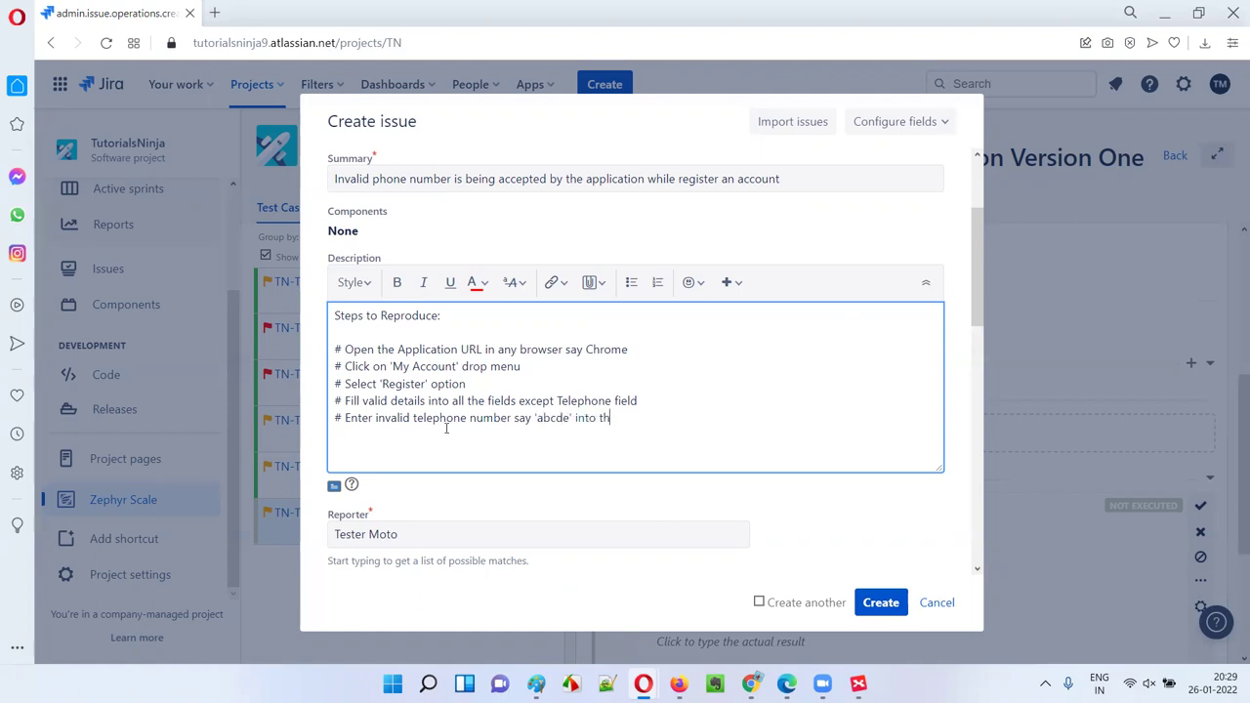
text(e Telephone field)
Step: Add numbered steps for selecting the 'Privacy Policy' check box and clicking the 'Submit' button
key(Return)
text(# Select )
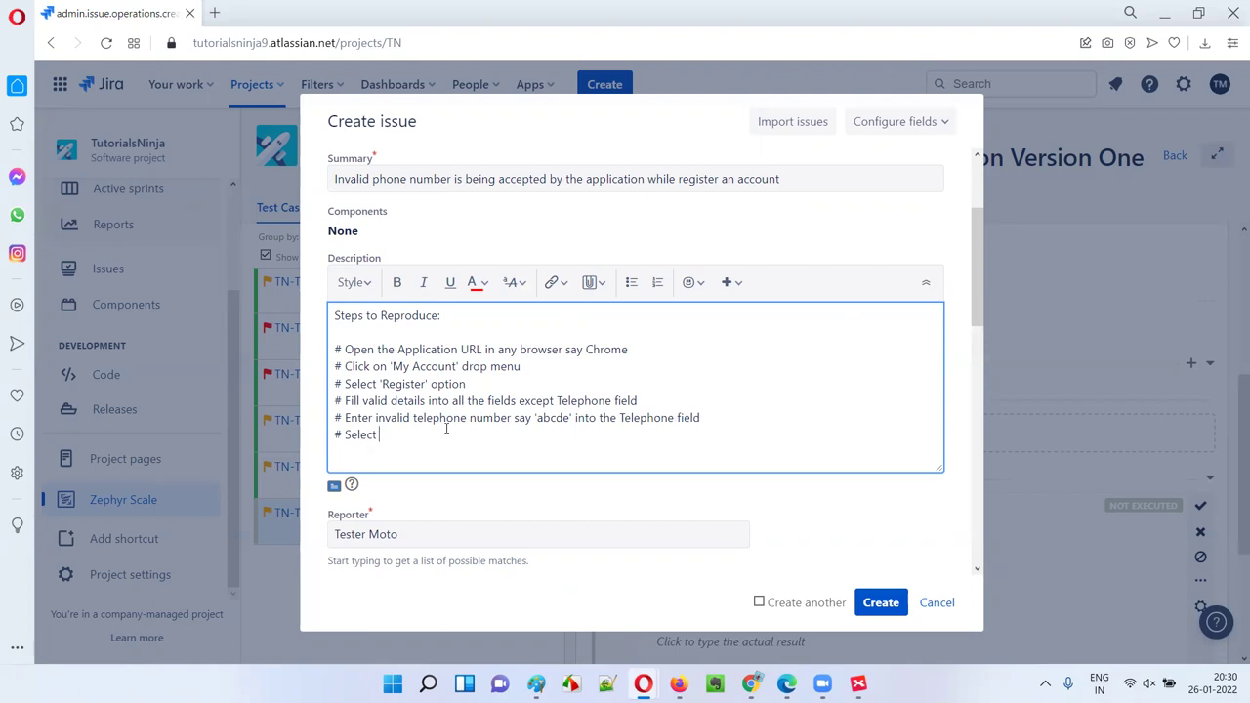
text('Privacy)
key(BackSpace)
key(BackSpace)
text(Pol)
text(icy' checkb ox)
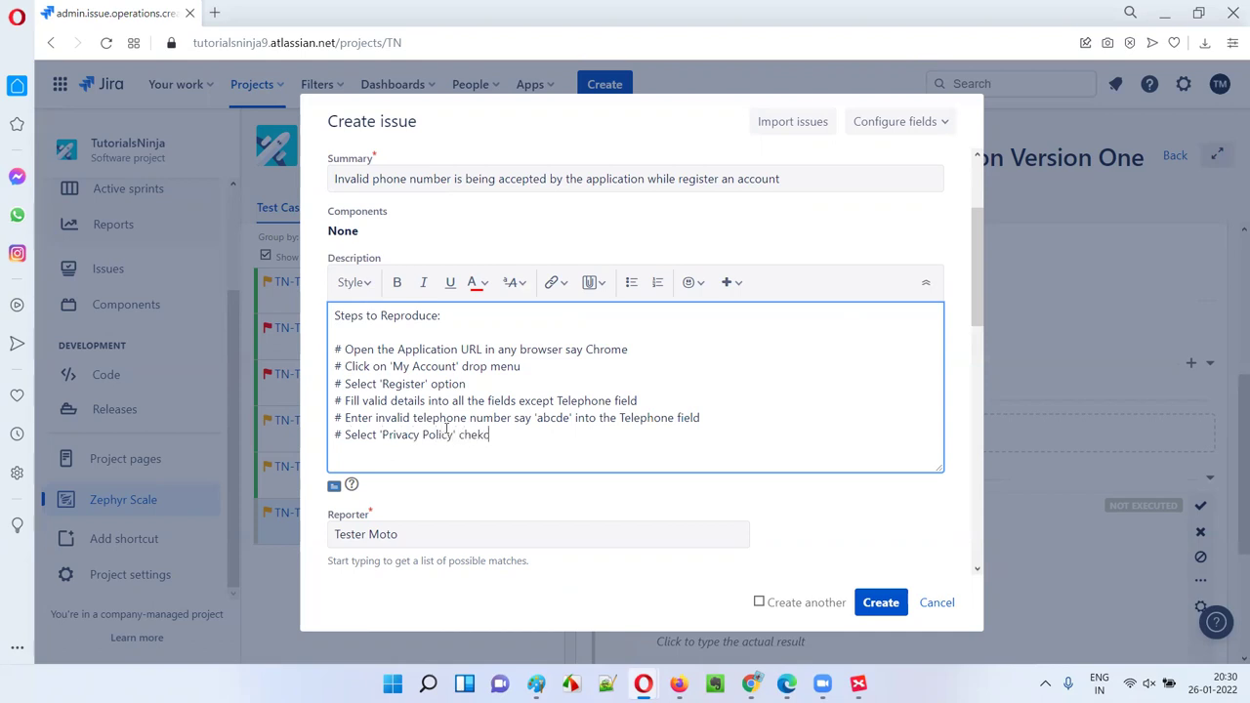
key(BackSpace)
key(BackSpace)
text(box field)
key(Return)
text(# Cli)
key(BackSpace)
key(BackSpace)
text(lick on 'Sub)
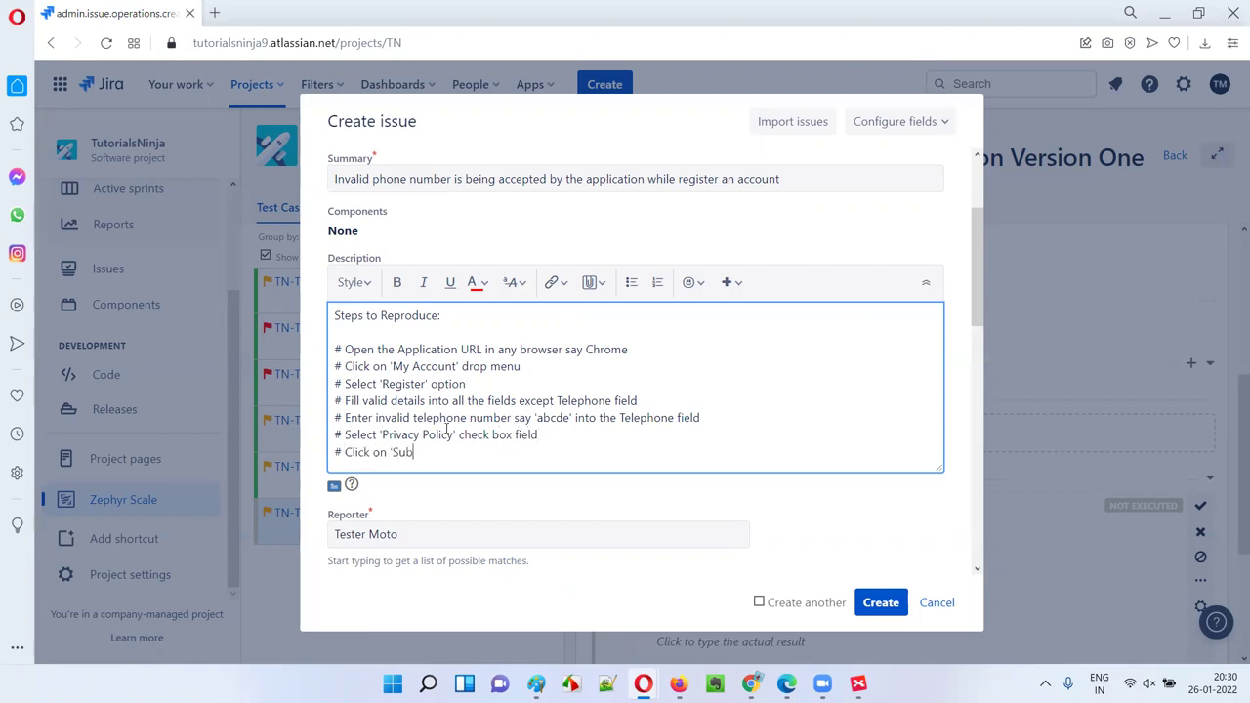
text(mit' button)
key(Return)
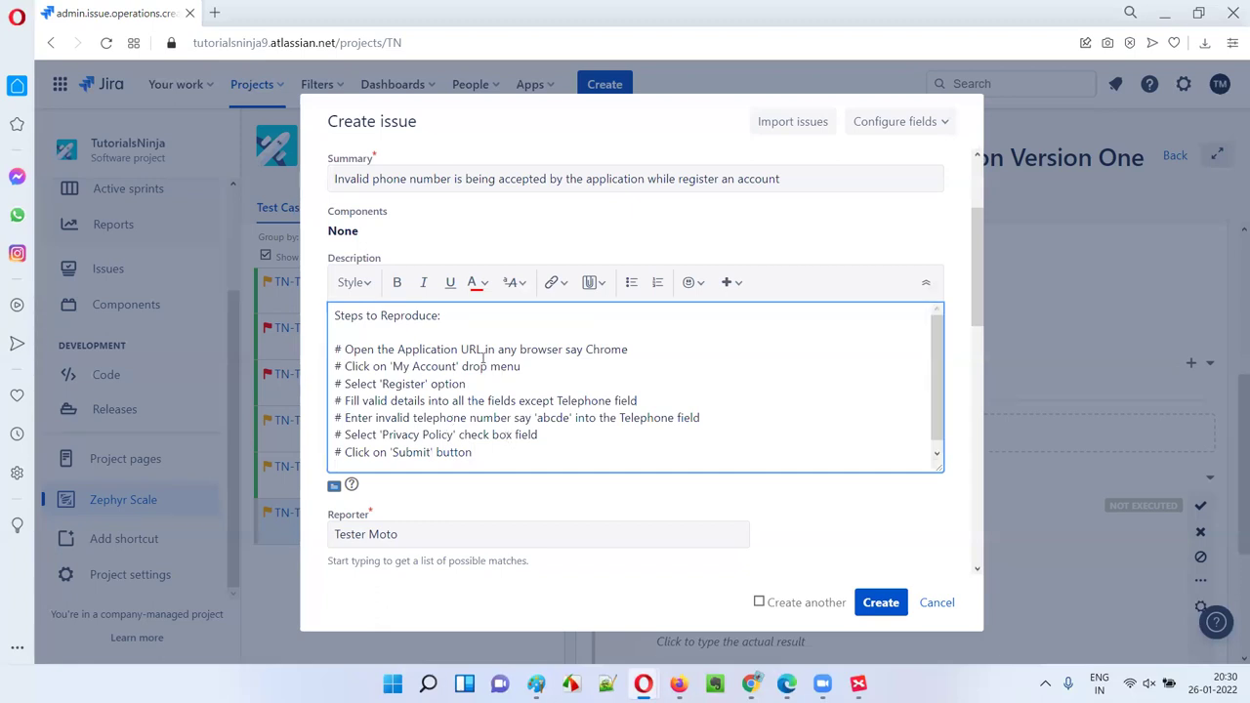
Step: Make the Steps to Reproduce heading bold and add an 'Expected Result:' line below the steps
drag(443, 316, 283, 300)
click(396, 282)
key(ctrl+End)
text(#)
scroll(490, 446, down, 1)
text(Expected Result:)
Step: Start a bulleted list beneath the Expected Result: line
key(Return)
key(Return)
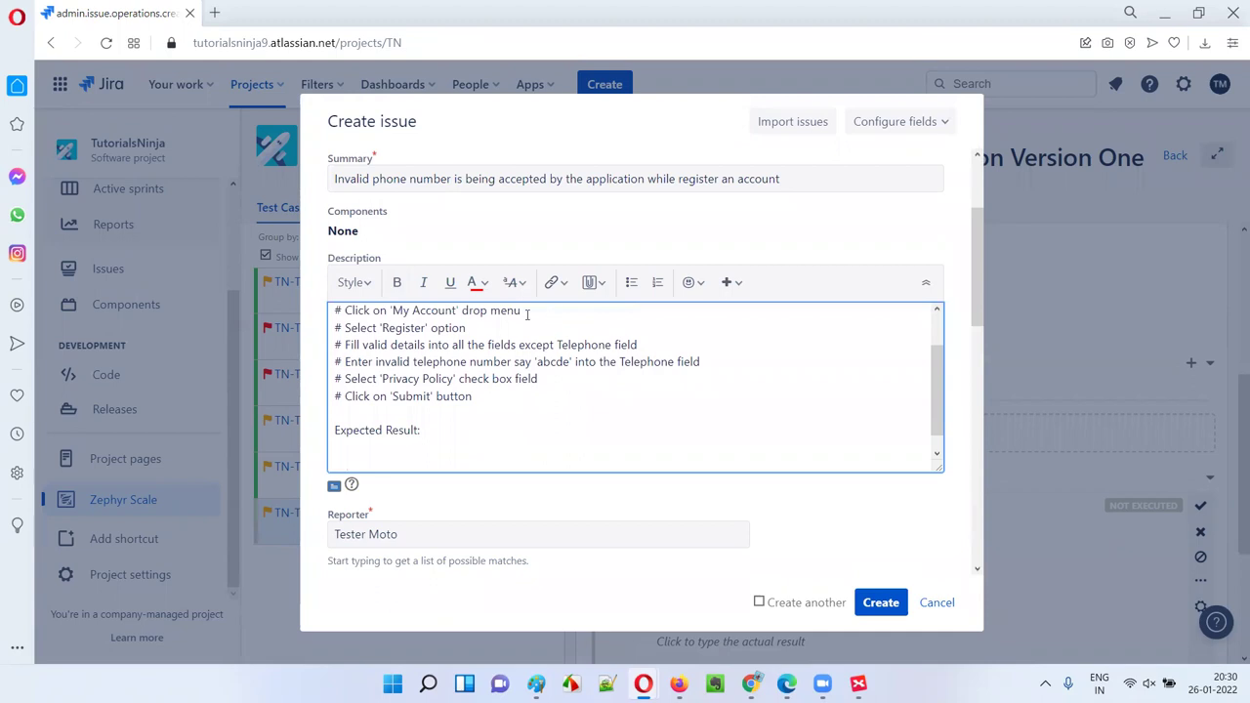
click(631, 282)
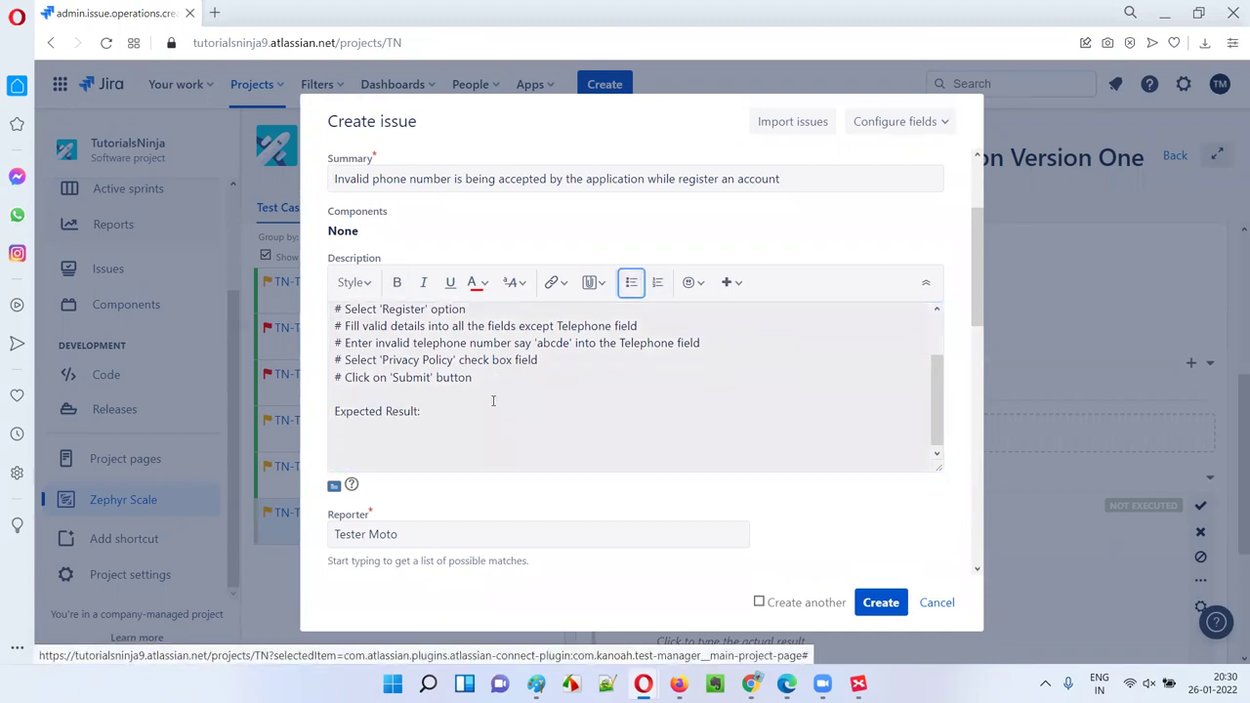
click(631, 283)
click(435, 410)
key(Return)
Step: Write the expected result: no account is created and a valid-telephone warning is displayed
text(User Account should bne)
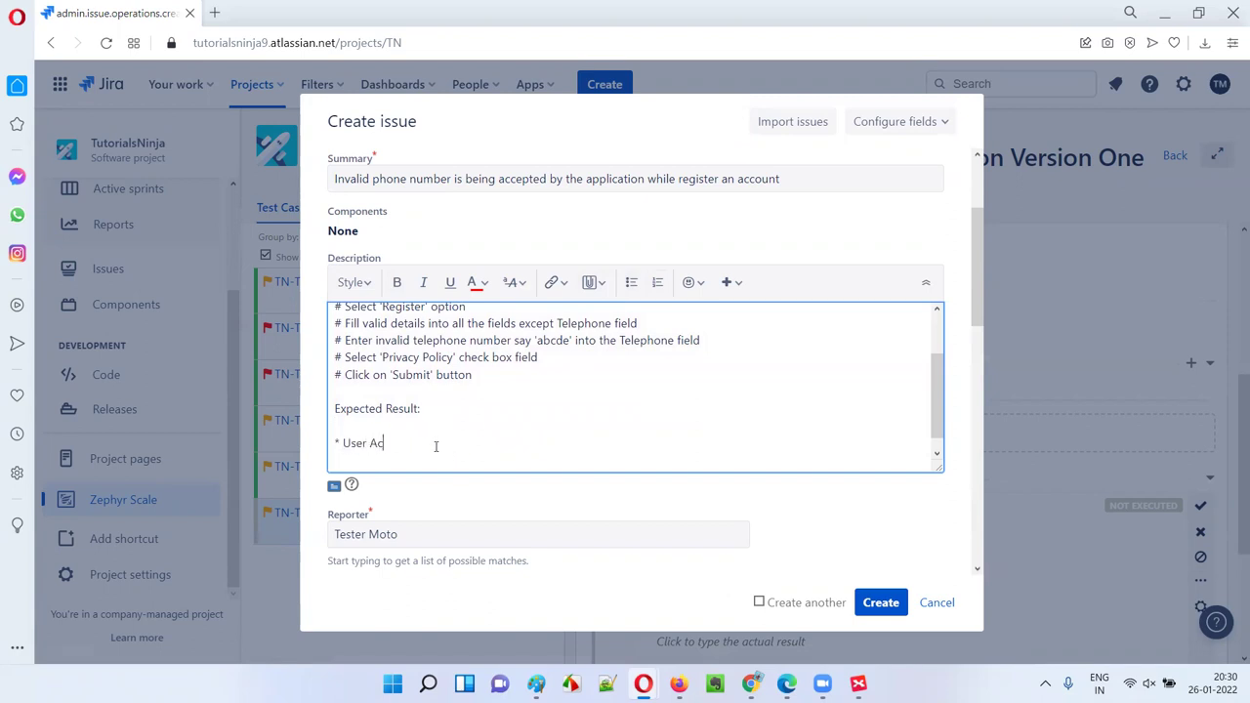
key(BackSpace)
key(BackSpace)
key(BackSpace)
text(not be created, instead)
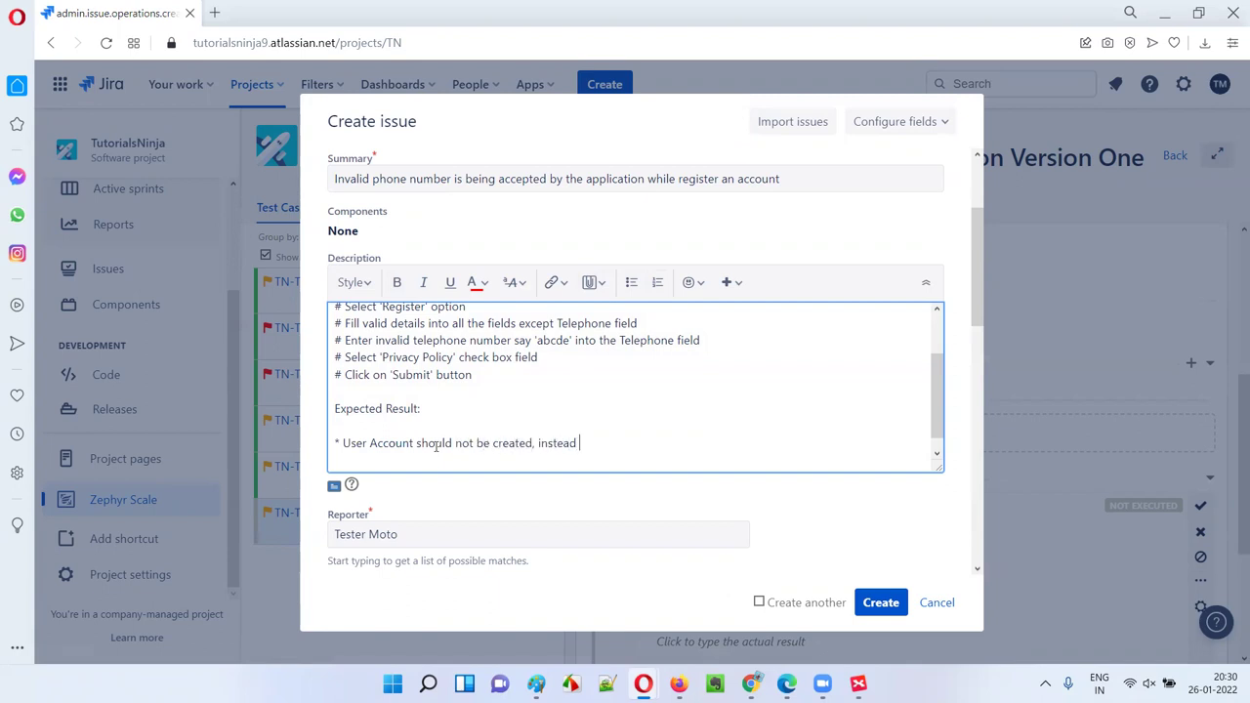
text(nd instead a warning message)
key(BackSpace)
key(BackSpace)
key(BackSpace)
text(age if)
key(BackSpace)
text(nforming the)
key(BackSpace)
text(ing the User to provide a valid tel)
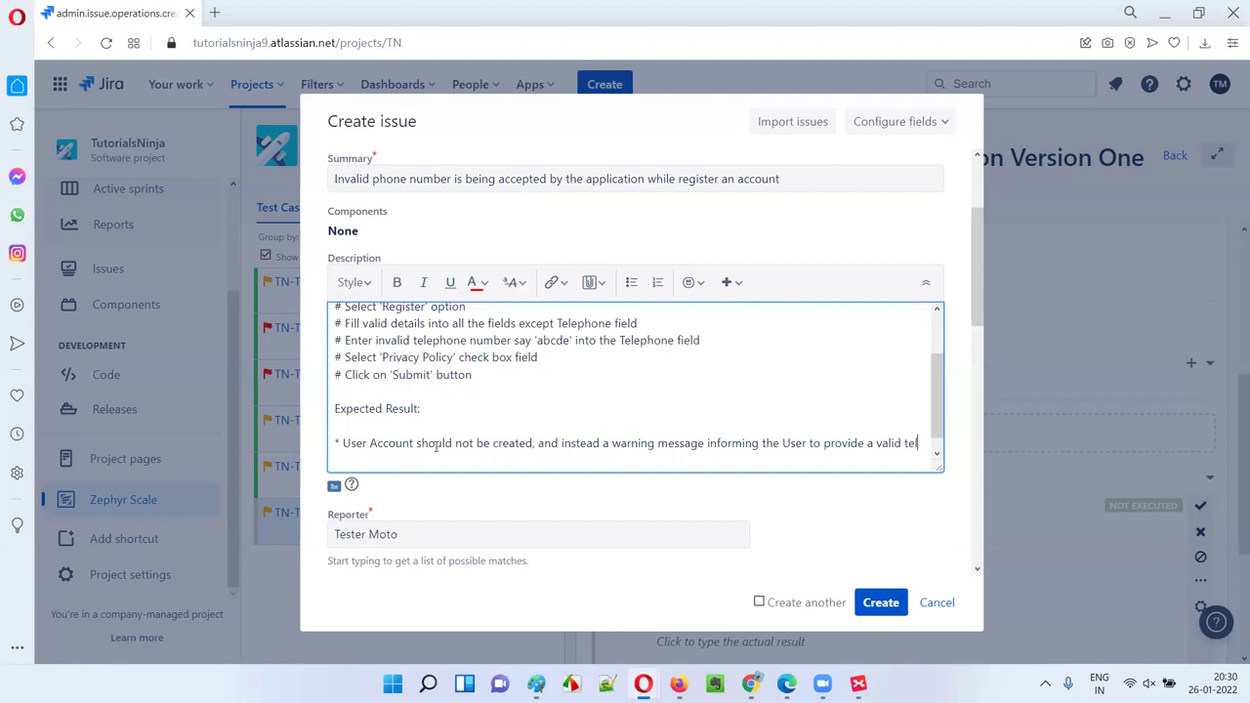
text(ephone number sho)
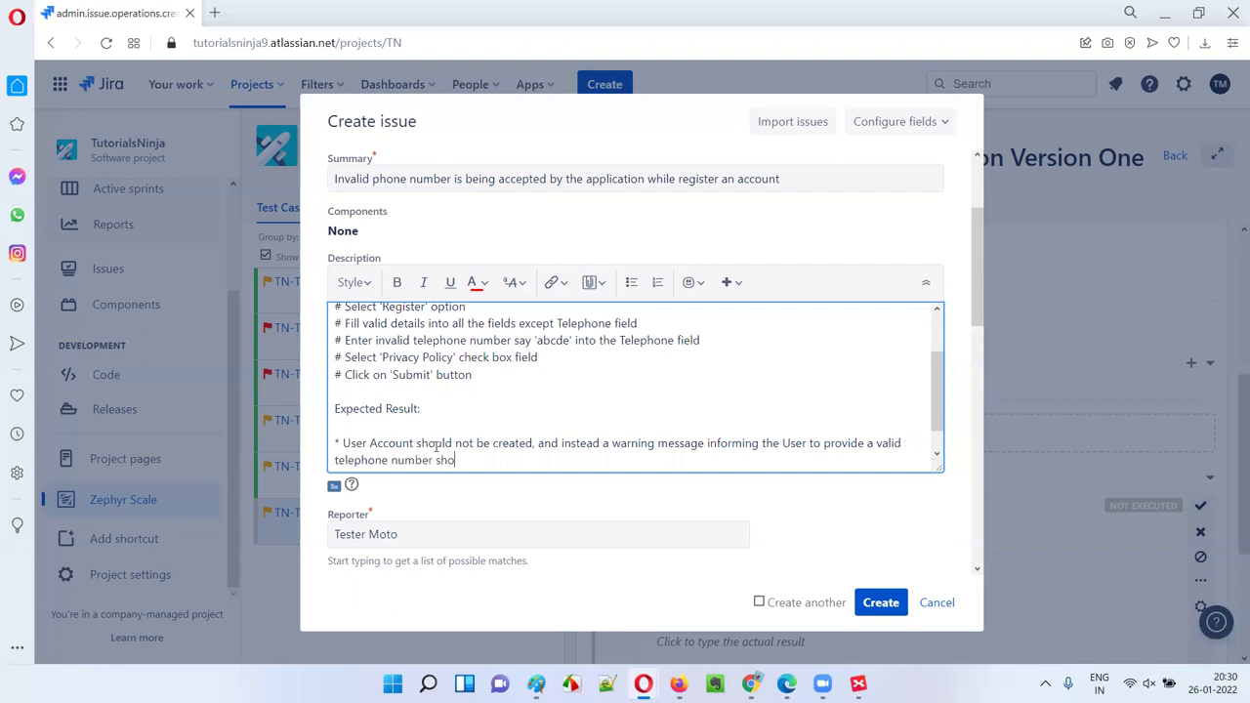
text(uld be displayed)
Step: Add an 'Actual Result:' heading on a new paragraph
key(Return)
key(Return)
text(Actual Resdult)
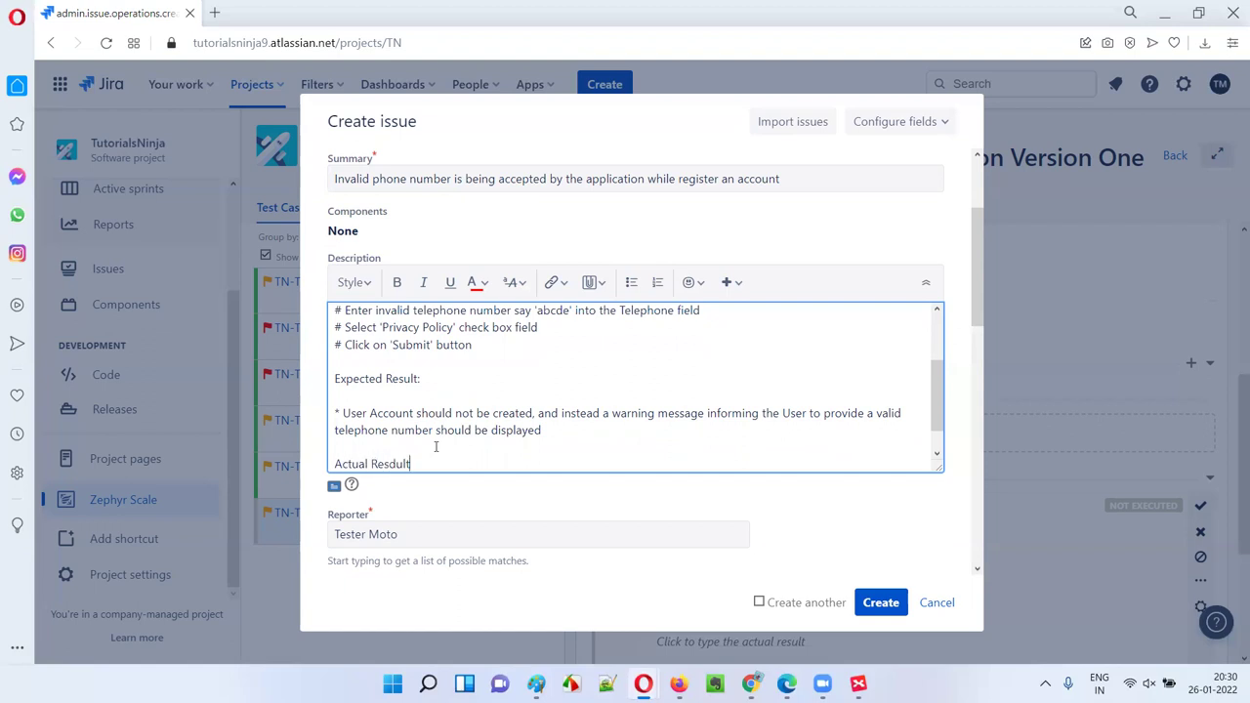
key(BackSpace)
key(BackSpace)
text(ult:)
key(Return)
key(Return)
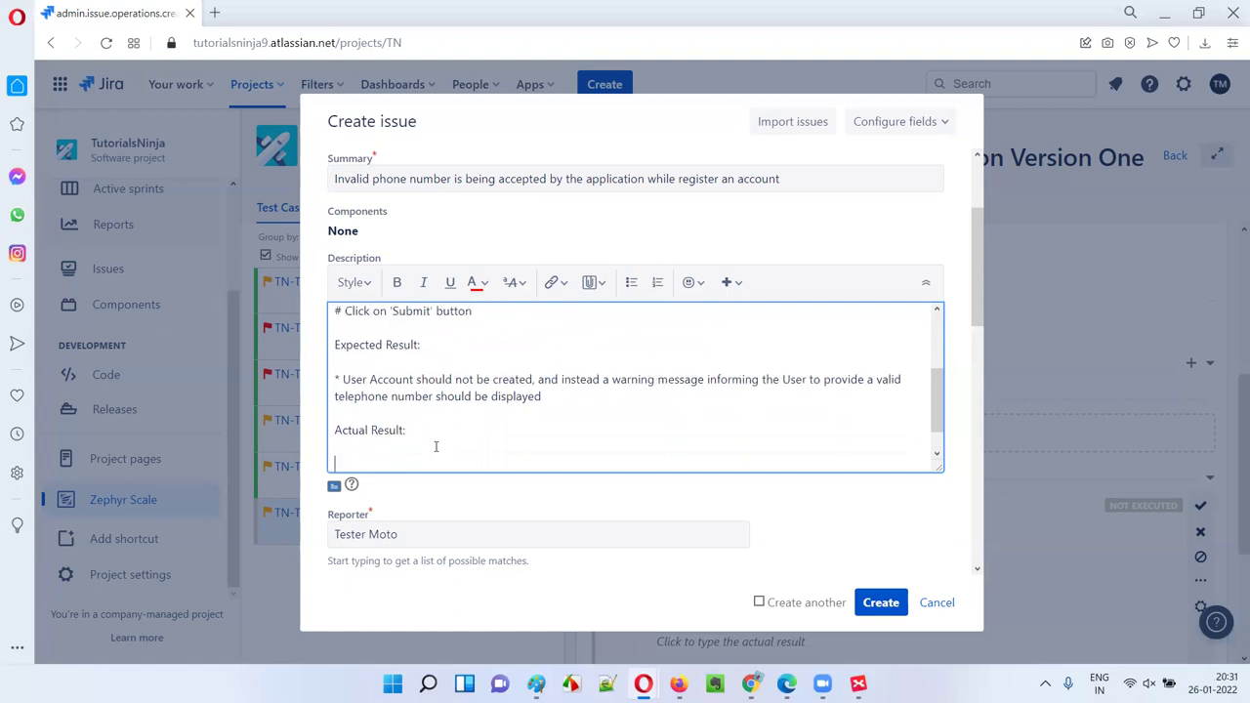
Step: Make the Expected Result: and Actual Result: headings bold
drag(421, 344, 310, 349)
click(397, 282)
drag(430, 432, 296, 428)
click(397, 282)
Step: Add a bullet: account is created with the given invalid telephone number; see attached screenshot
click(631, 283)
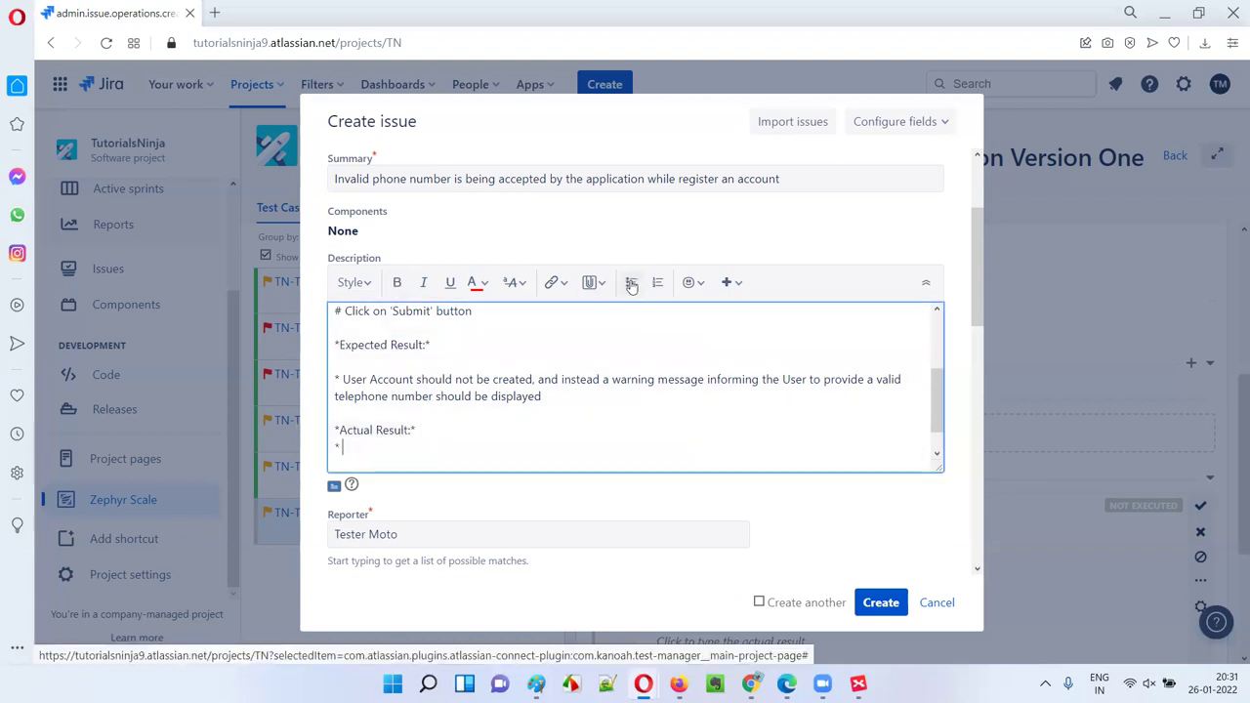
key(Return)
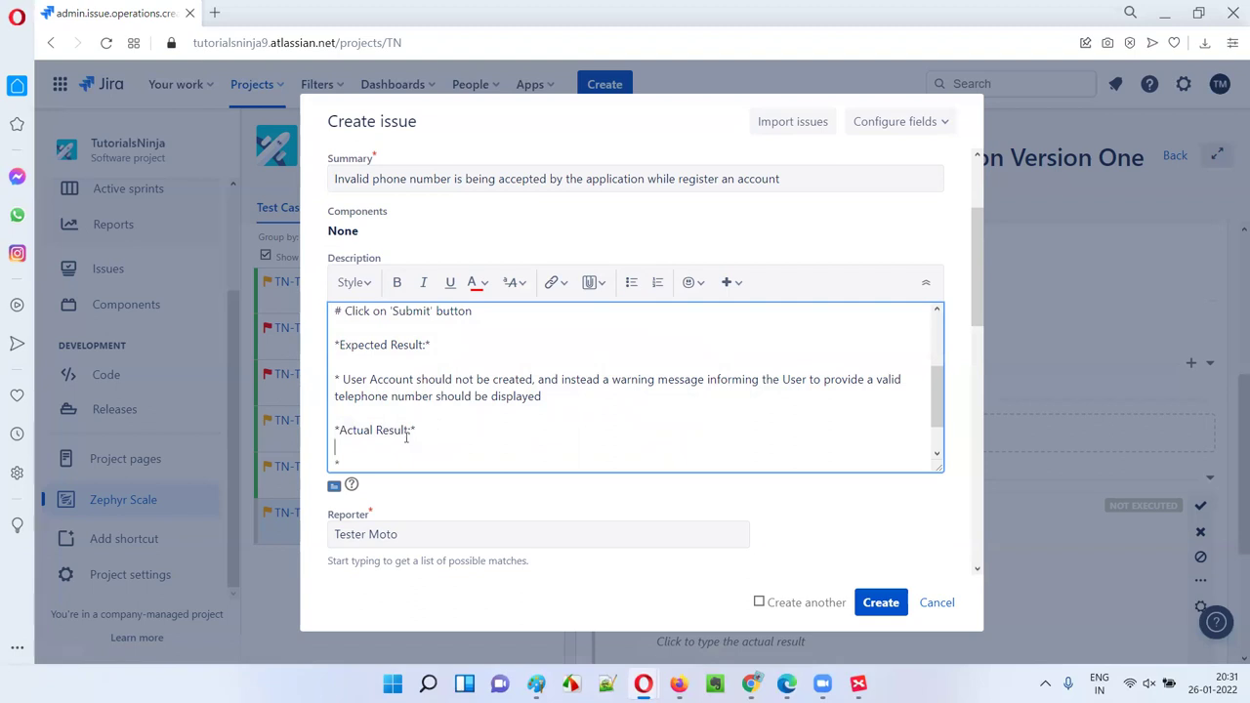
text(User Account is getting created with the provided)
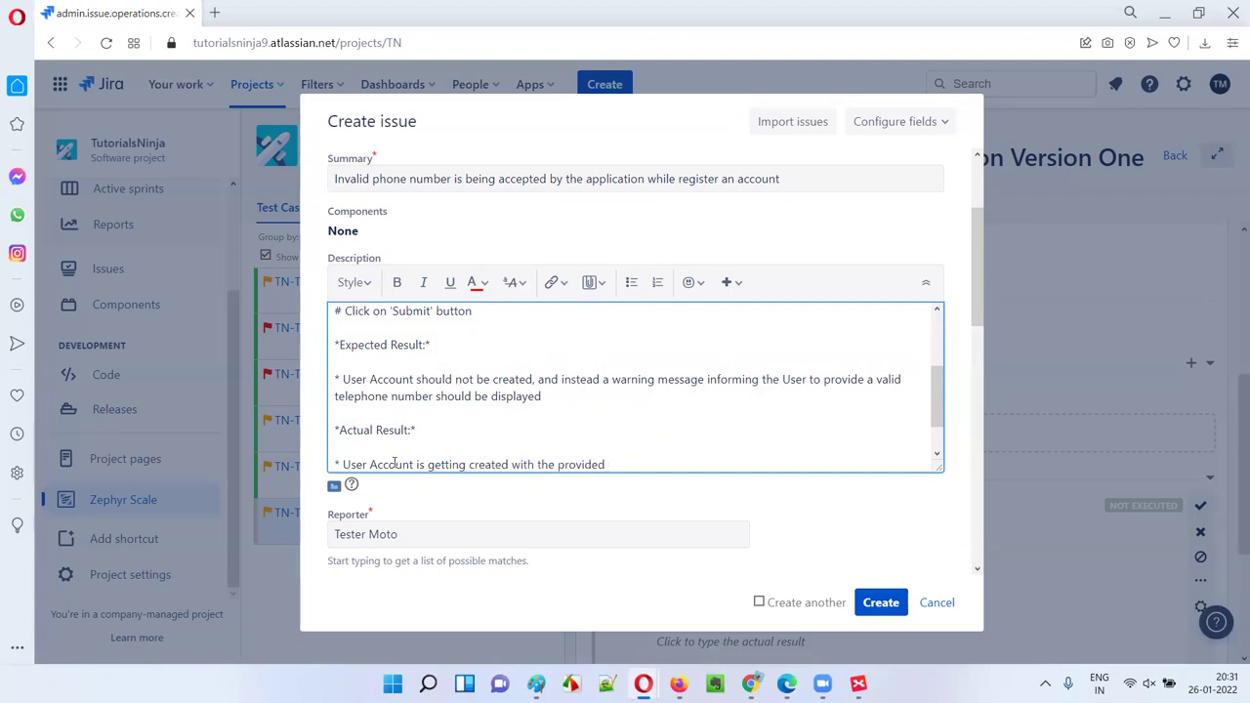
key(BackSpace)
key(BackSpace)
key(BackSpace)
key(BackSpace)
key(BackSpace)
key(BackSpace)
key(BackSpace)
key(BackSpace)
text(given invalid telenphone number. Please check the attached screenshot.)
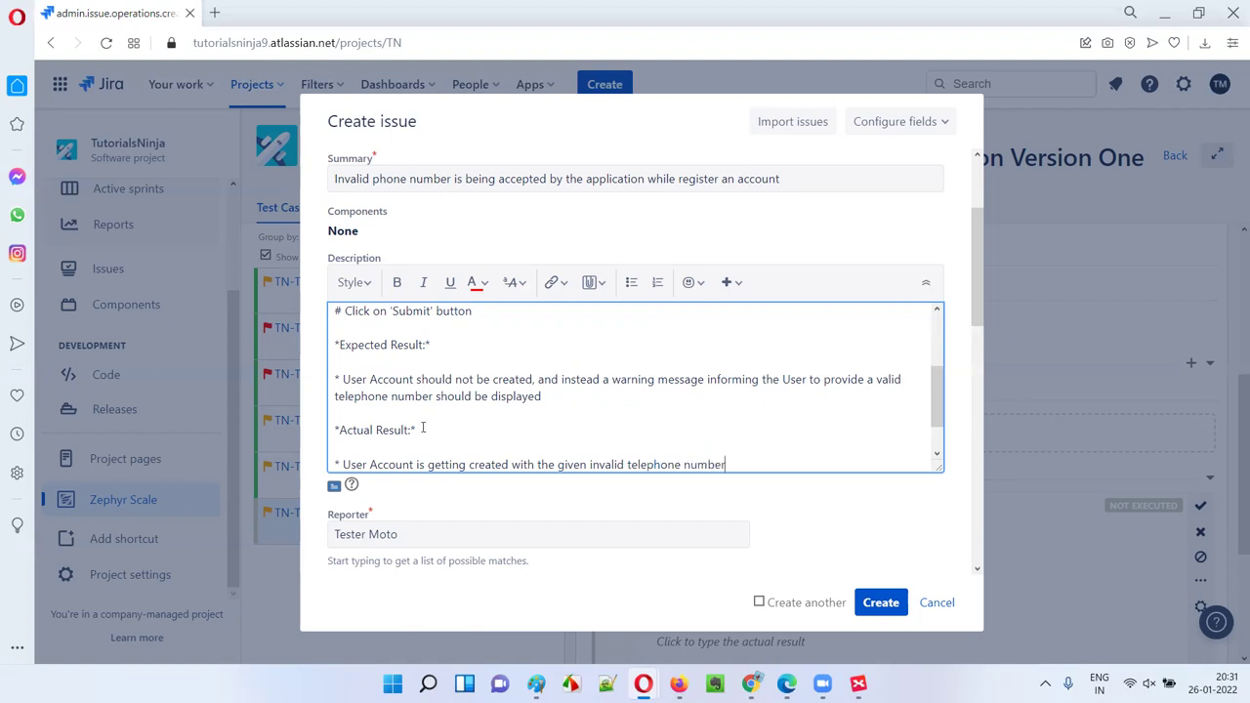
scroll(422, 428, down, 1)
text(. Please check the attached screenshot.)
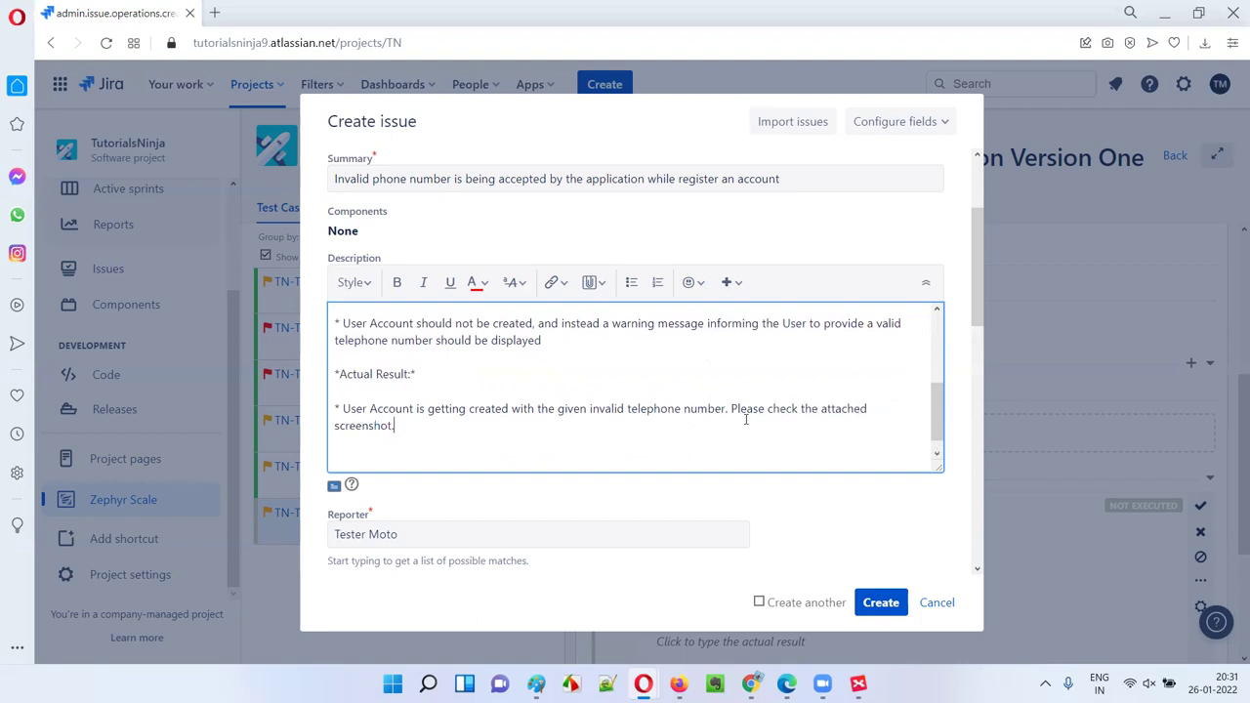
scroll(745, 419, up, 1)
scroll(516, 420, down, 2)
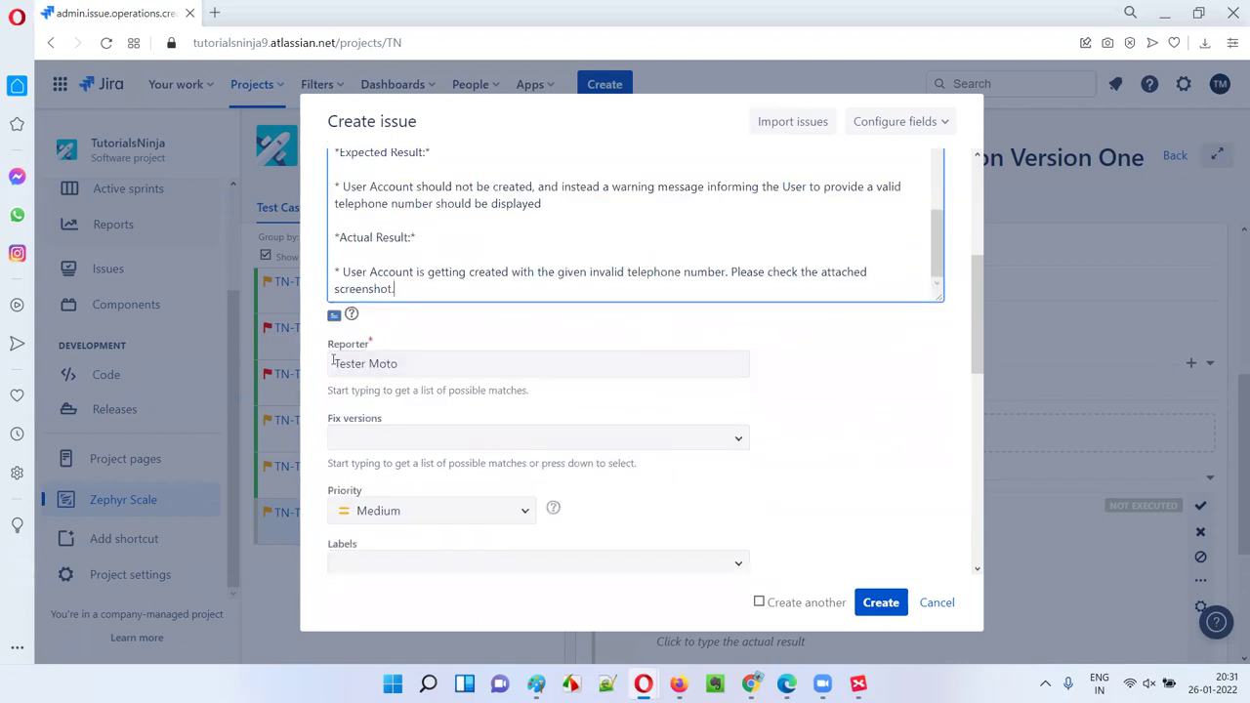
Step: Set the bug's priority to Low
scroll(381, 320, down, 2)
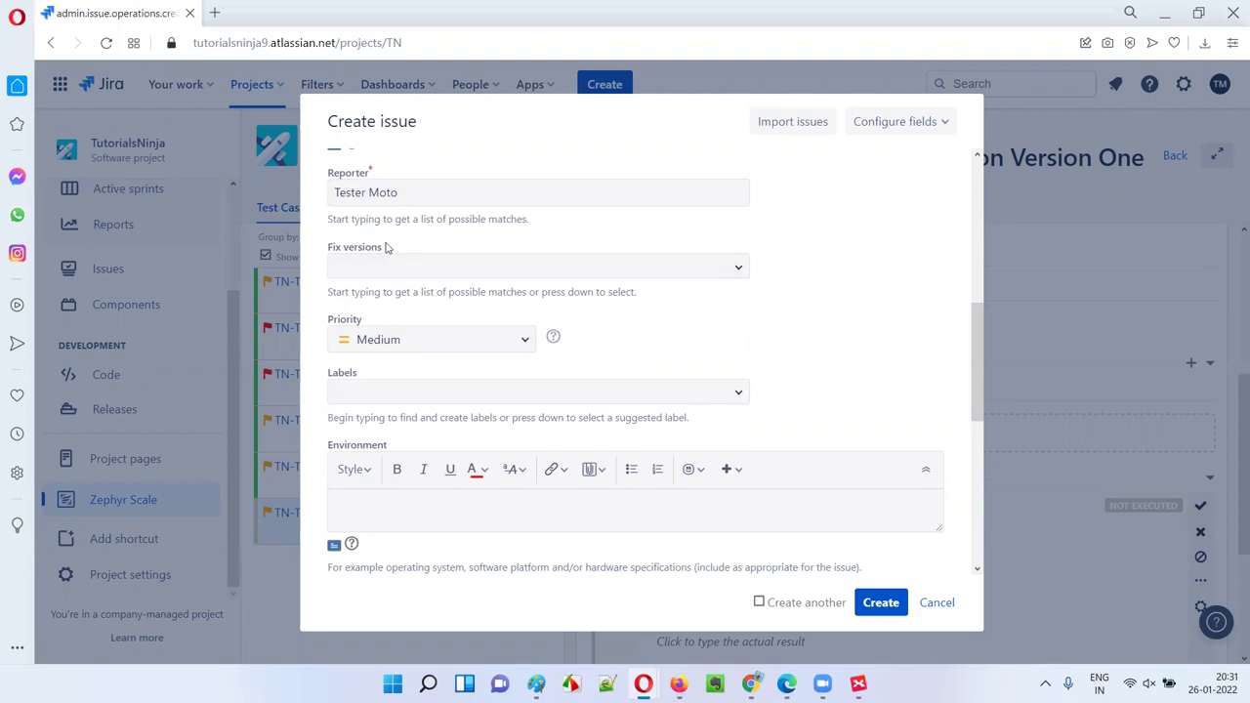
scroll(352, 283, up, 2)
scroll(408, 319, down, 2)
click(524, 339)
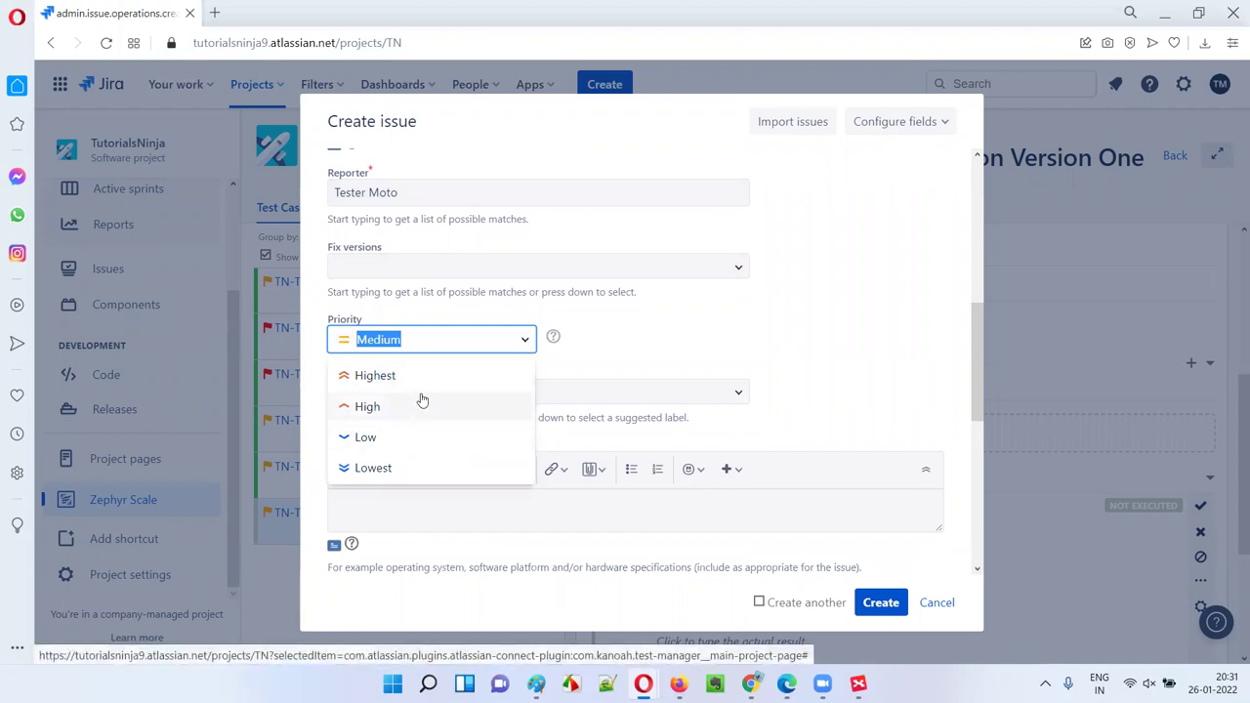
click(407, 437)
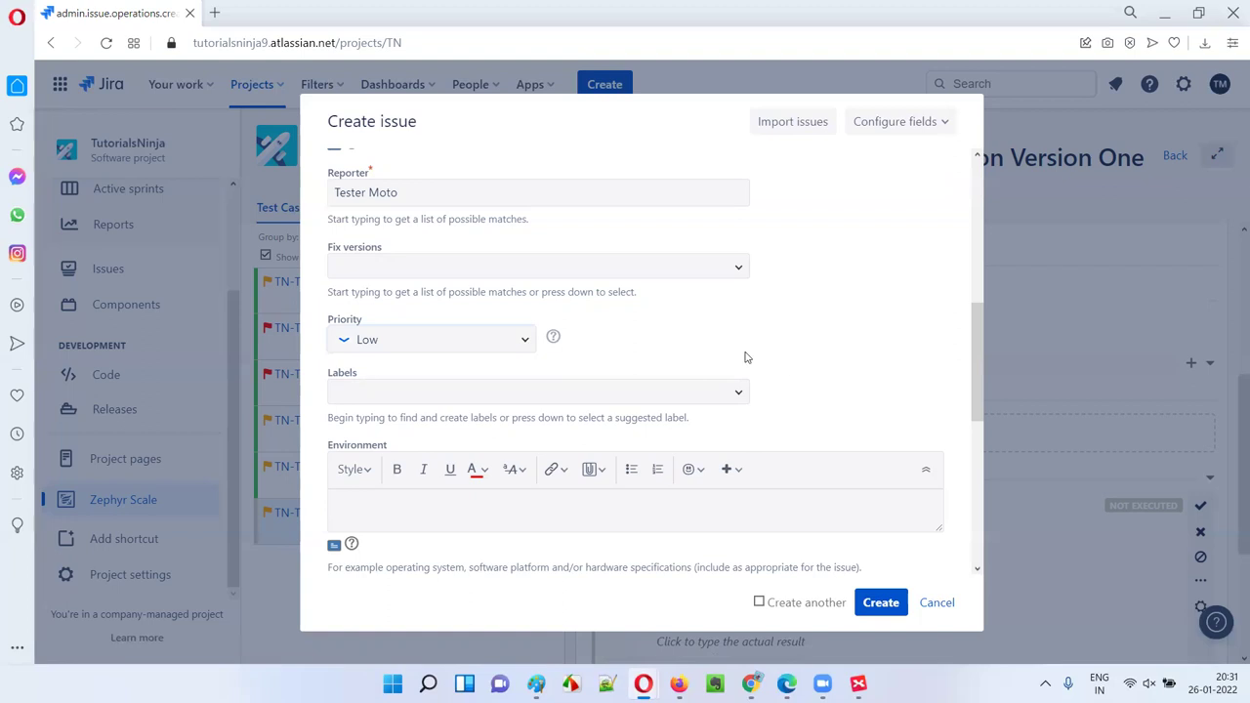
Step: Add a new label named Register
scroll(781, 366, down, 1)
click(741, 311)
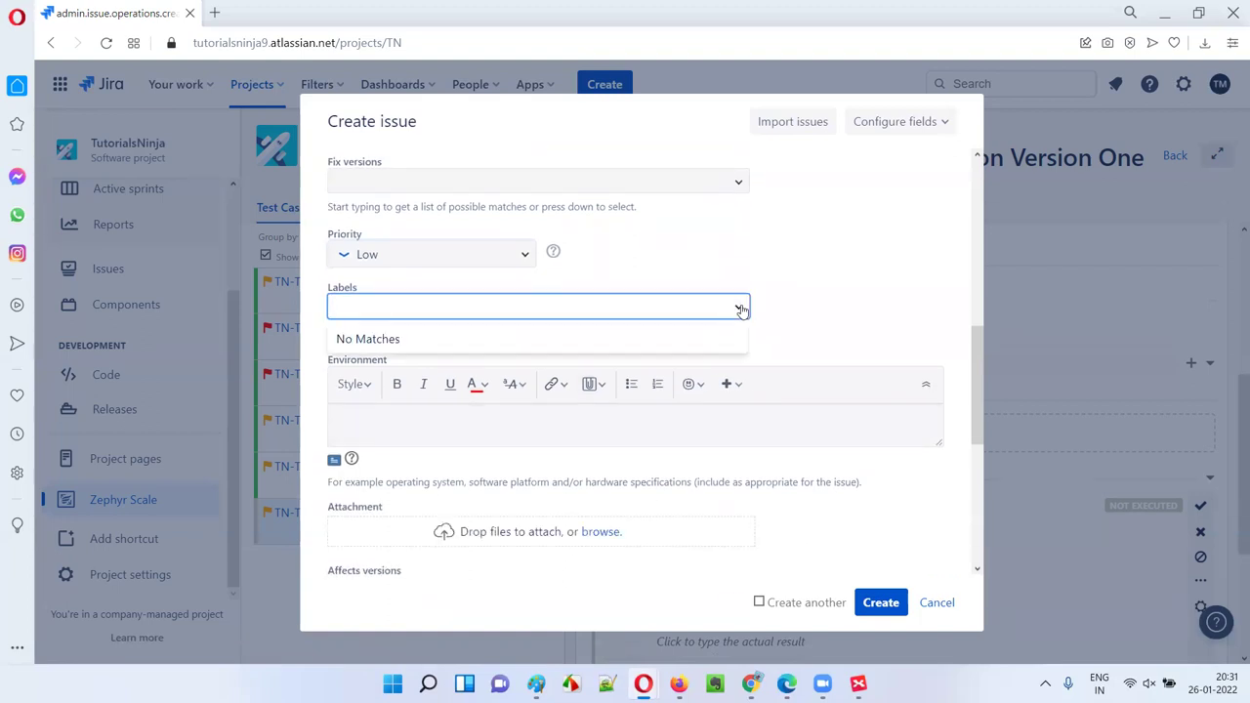
text(Register)
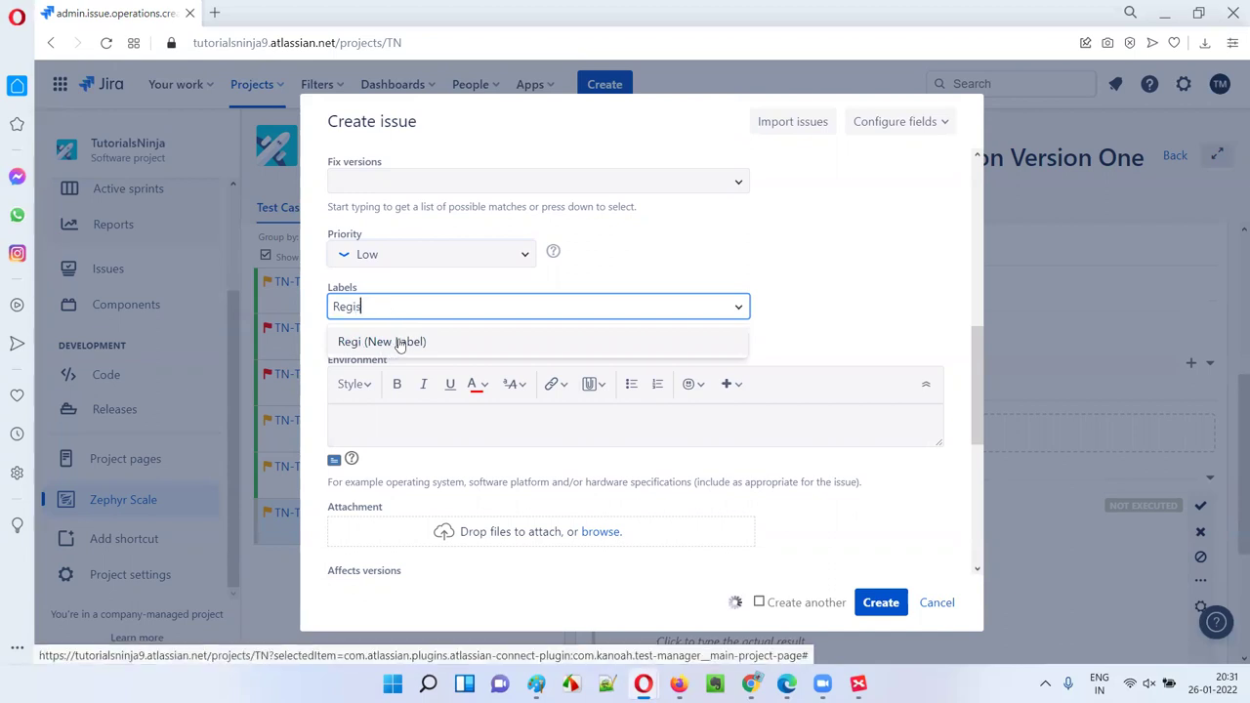
click(390, 343)
click(776, 346)
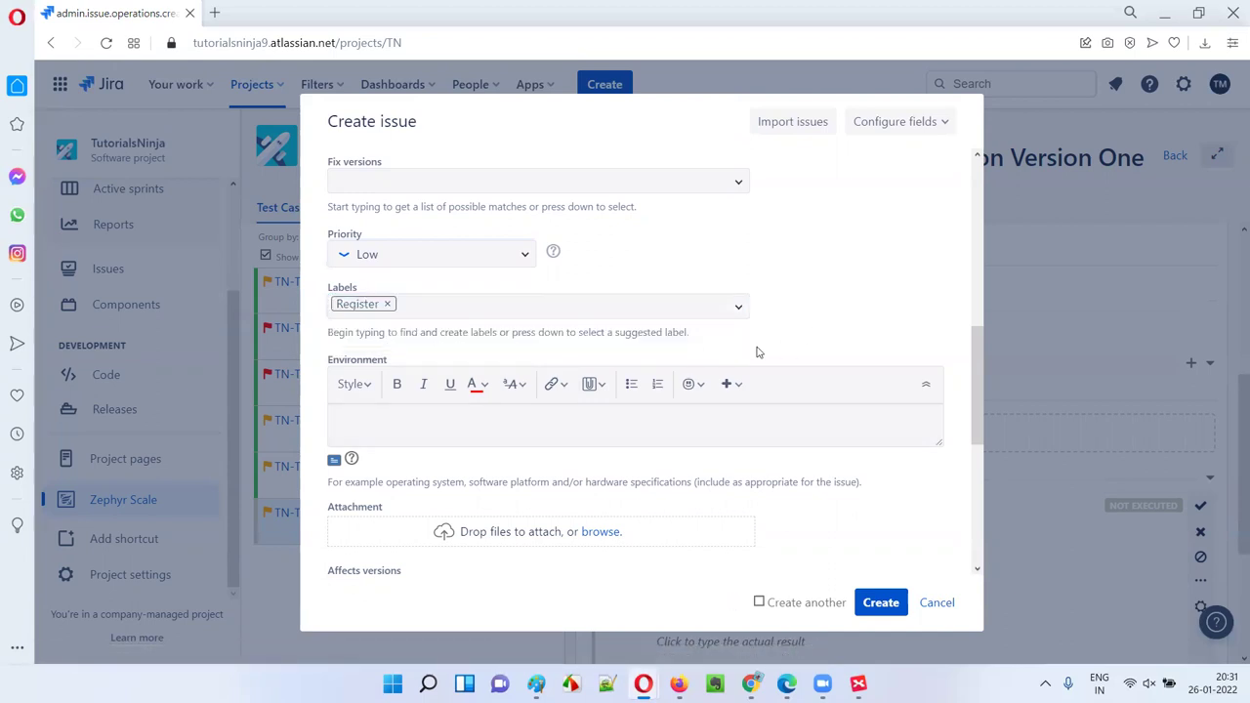
Step: Set Environment to 'Observed in all Environments' and Affects versions to Version One
scroll(772, 345, down, 2)
click(413, 339)
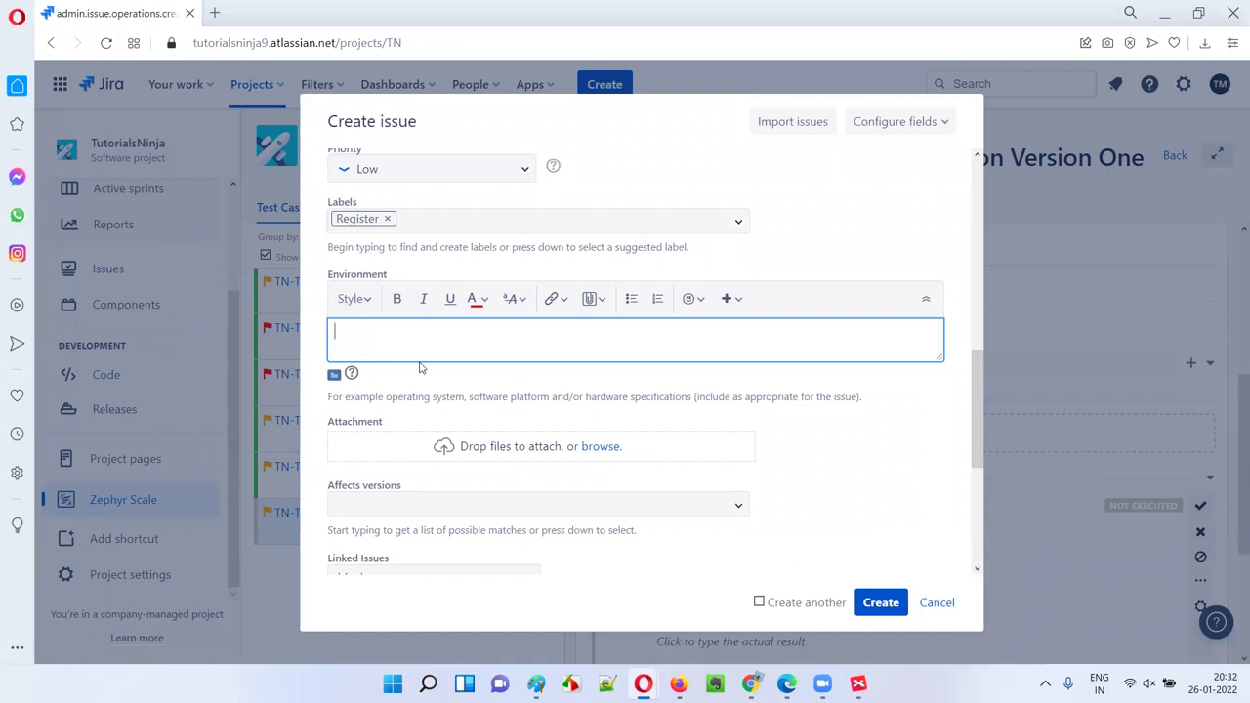
text(Al)
text(l)
text(served in a)
text(ll Environments)
scroll(417, 359, down, 1)
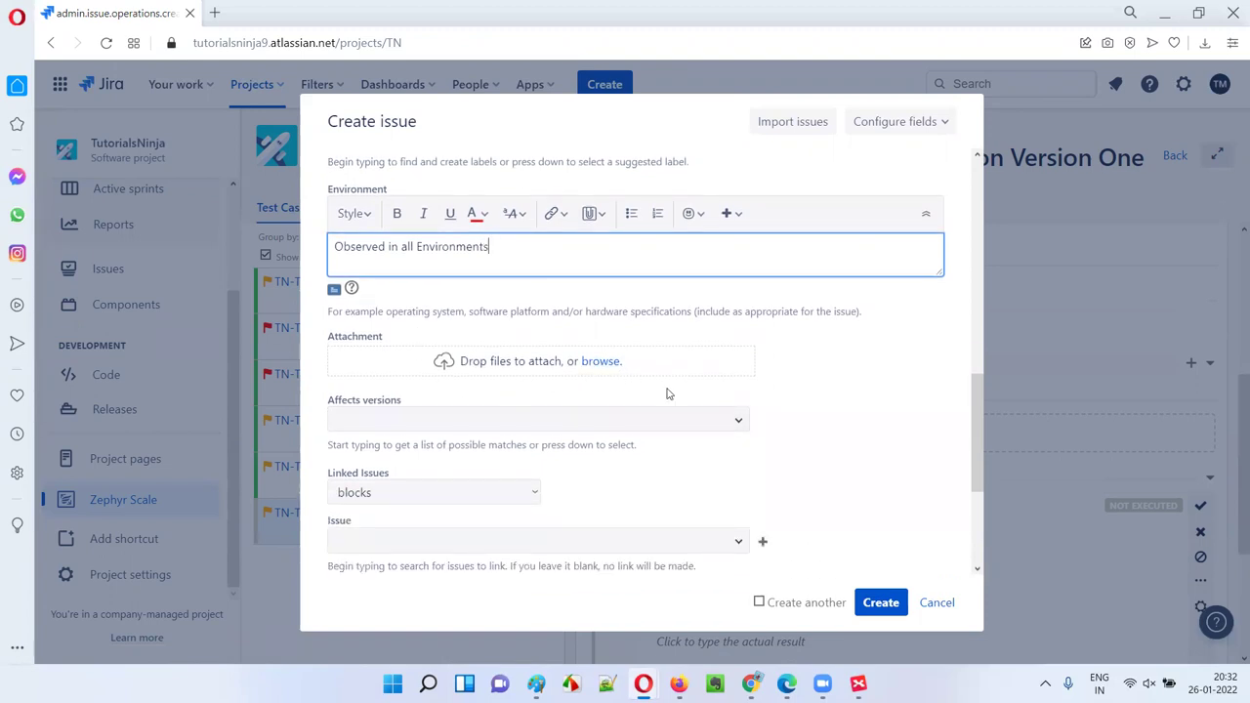
click(739, 423)
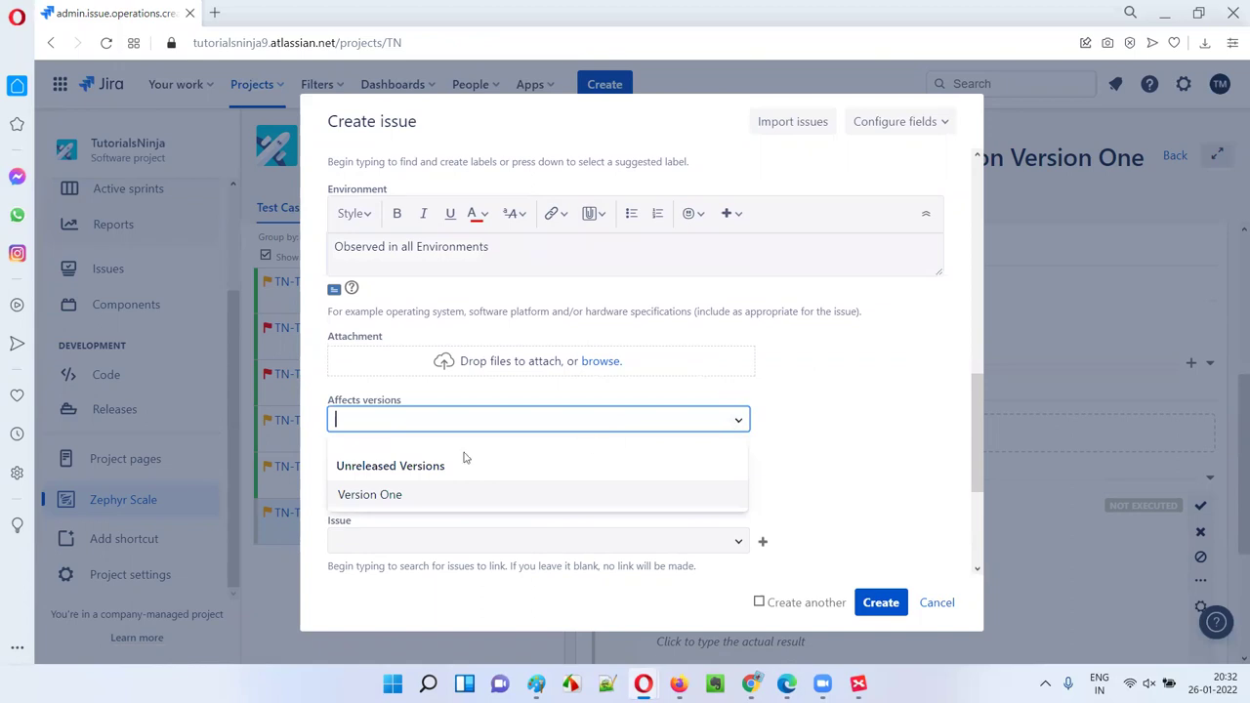
click(392, 498)
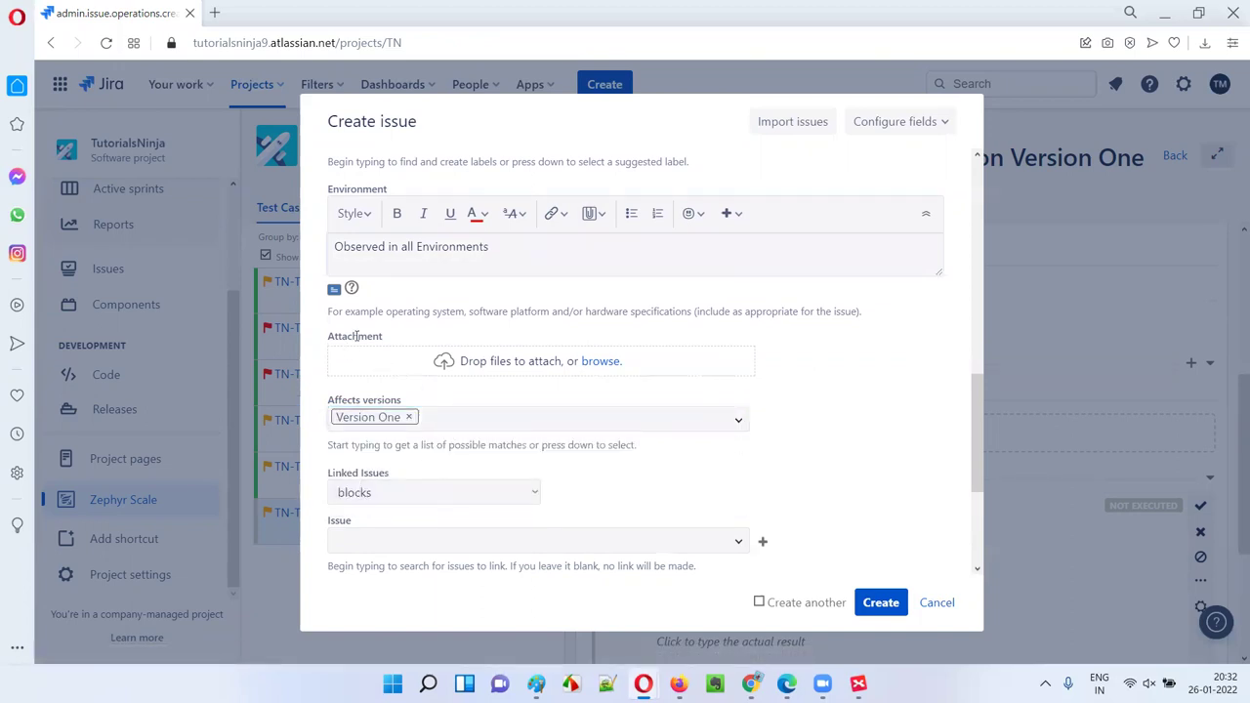
scroll(516, 373, down, 1)
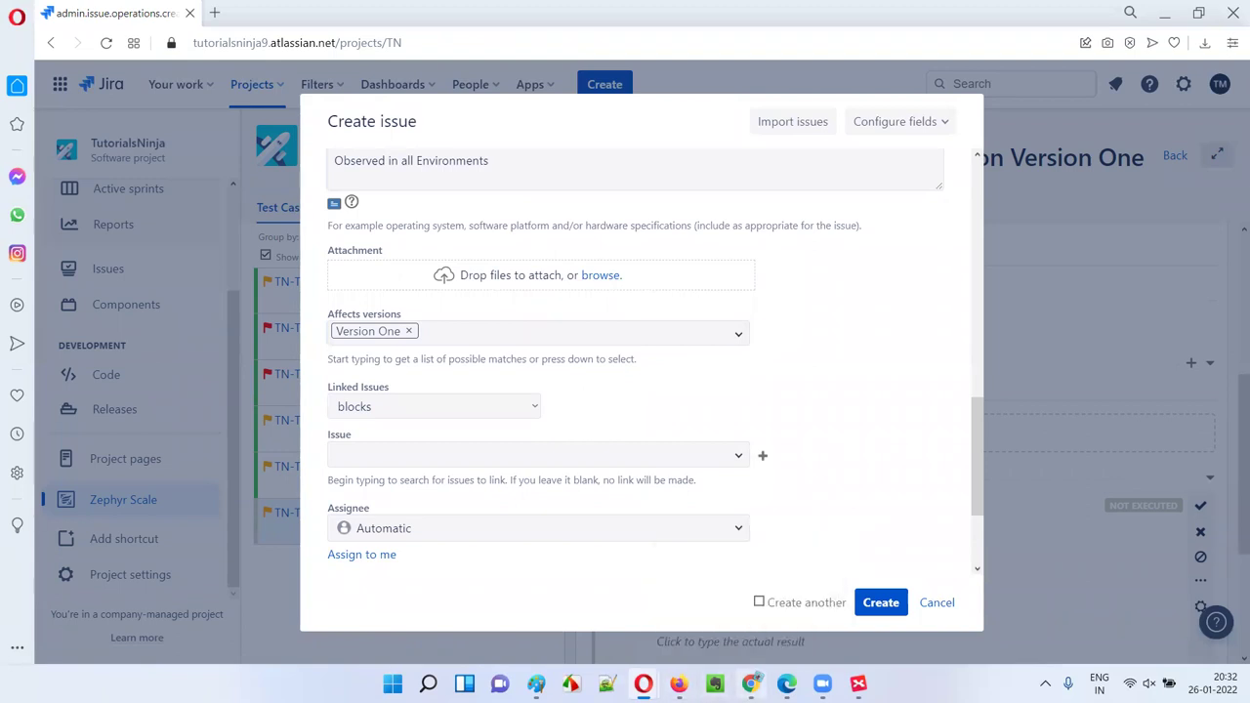
click(750, 684)
Step: Log out of the store account and go to the Register Account page
click(811, 77)
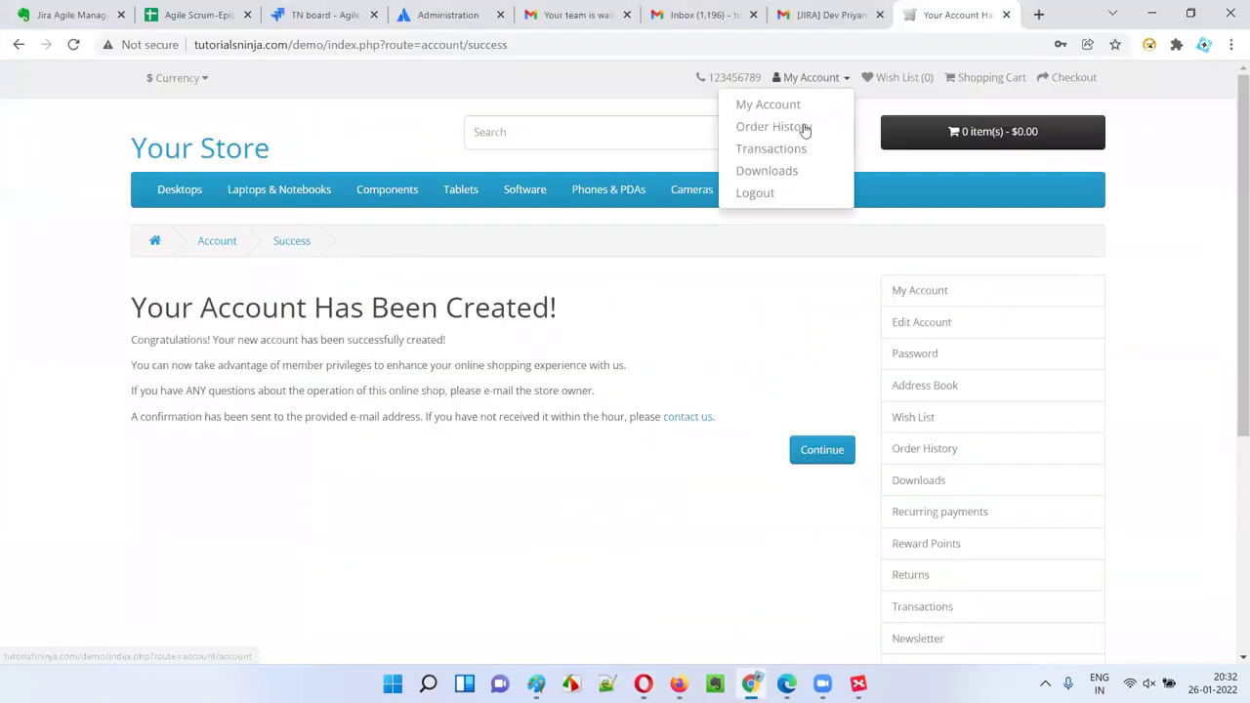
click(757, 193)
click(816, 86)
click(756, 102)
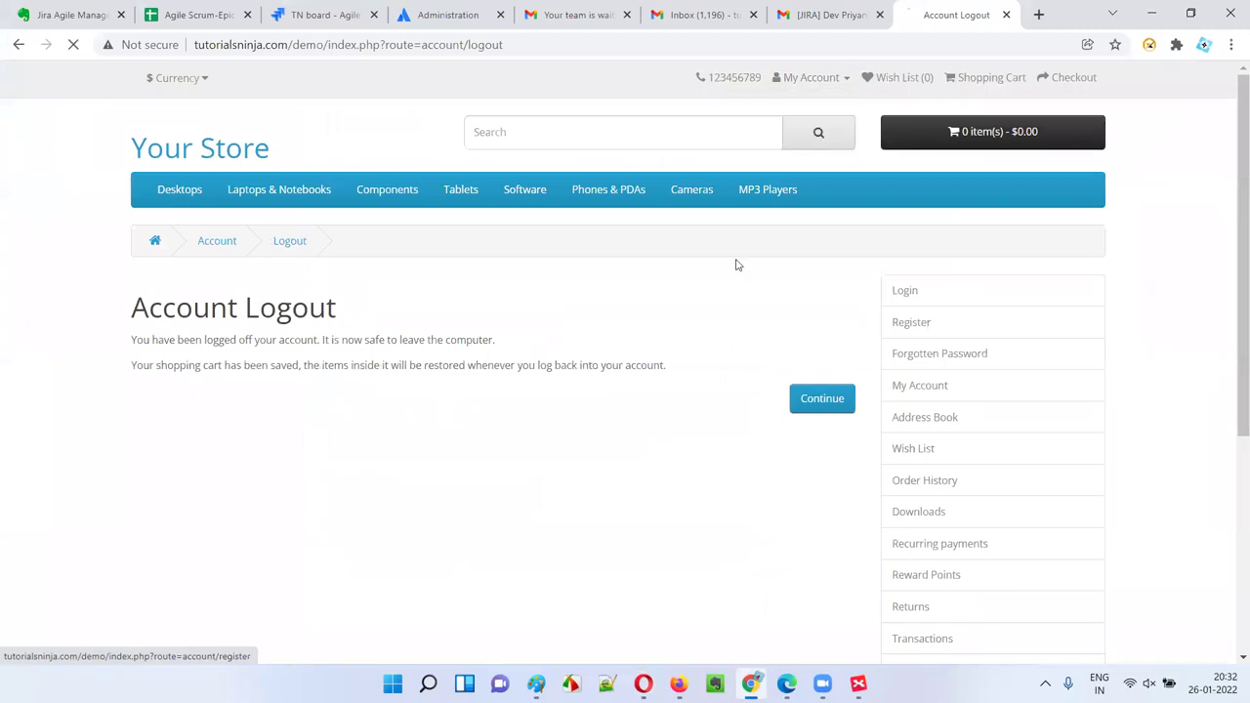
scroll(595, 363, down, 2)
scroll(440, 363, up, 1)
Step: Fill in the first name, last name and e-mail fields
click(351, 332)
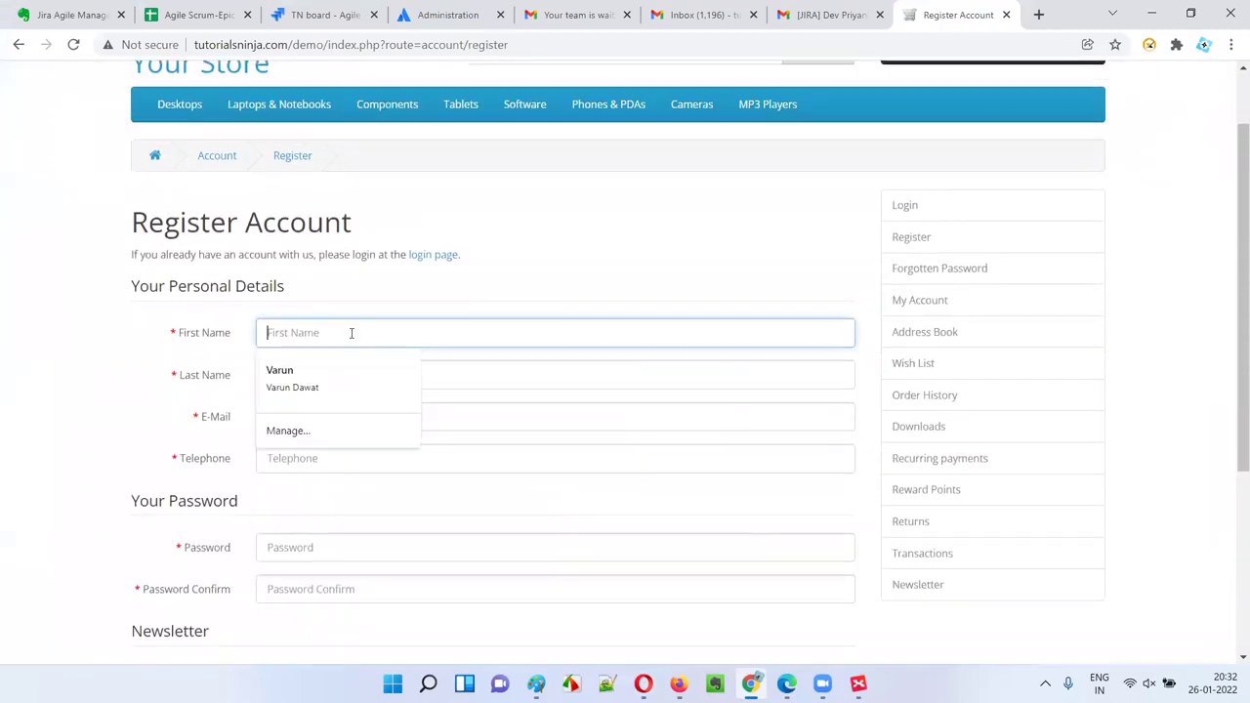
click(179, 352)
click(343, 380)
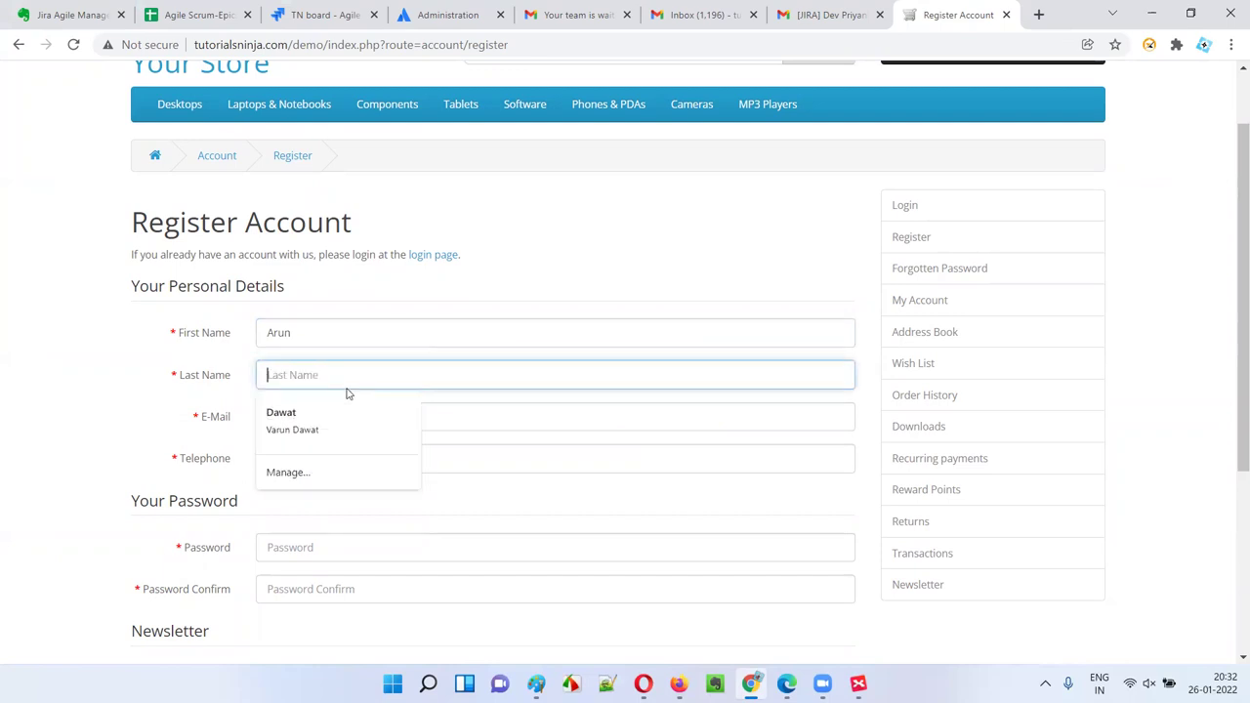
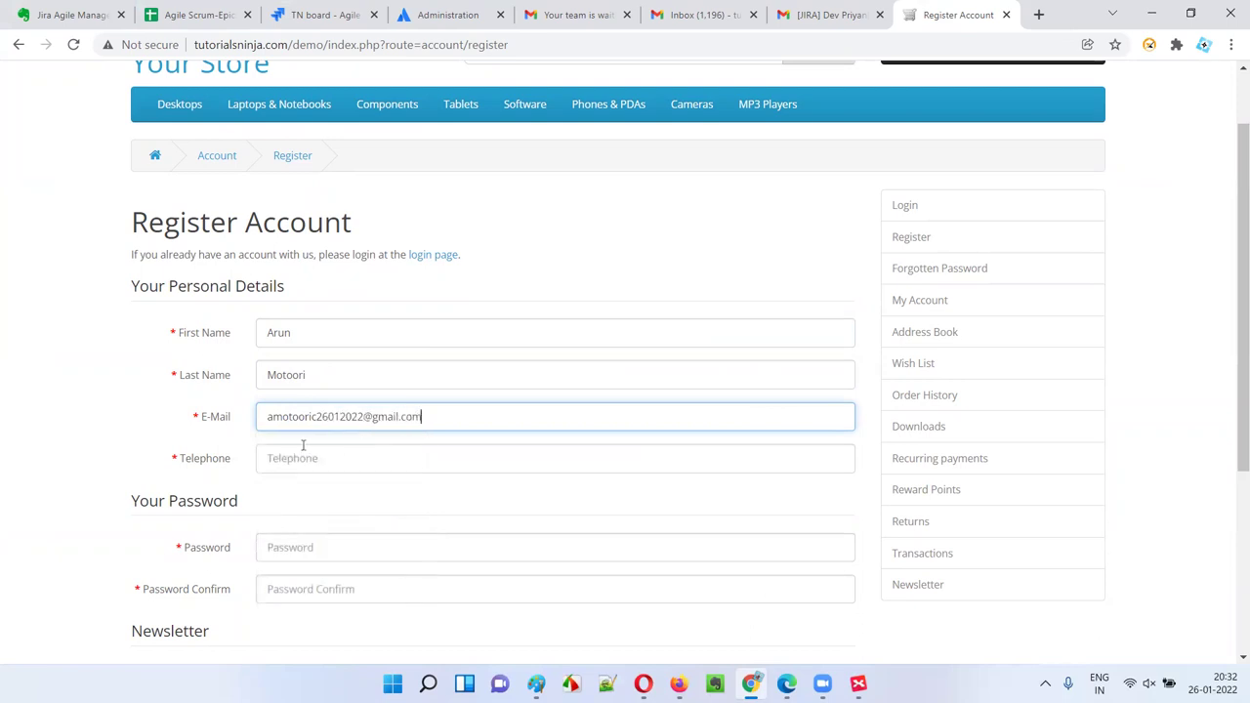
Step: Enter telephone 'abcde', fill both password fields, accept the Privacy Policy, and detach the page
click(303, 456)
text(abcde)
scroll(196, 420, down, 3)
click(323, 295)
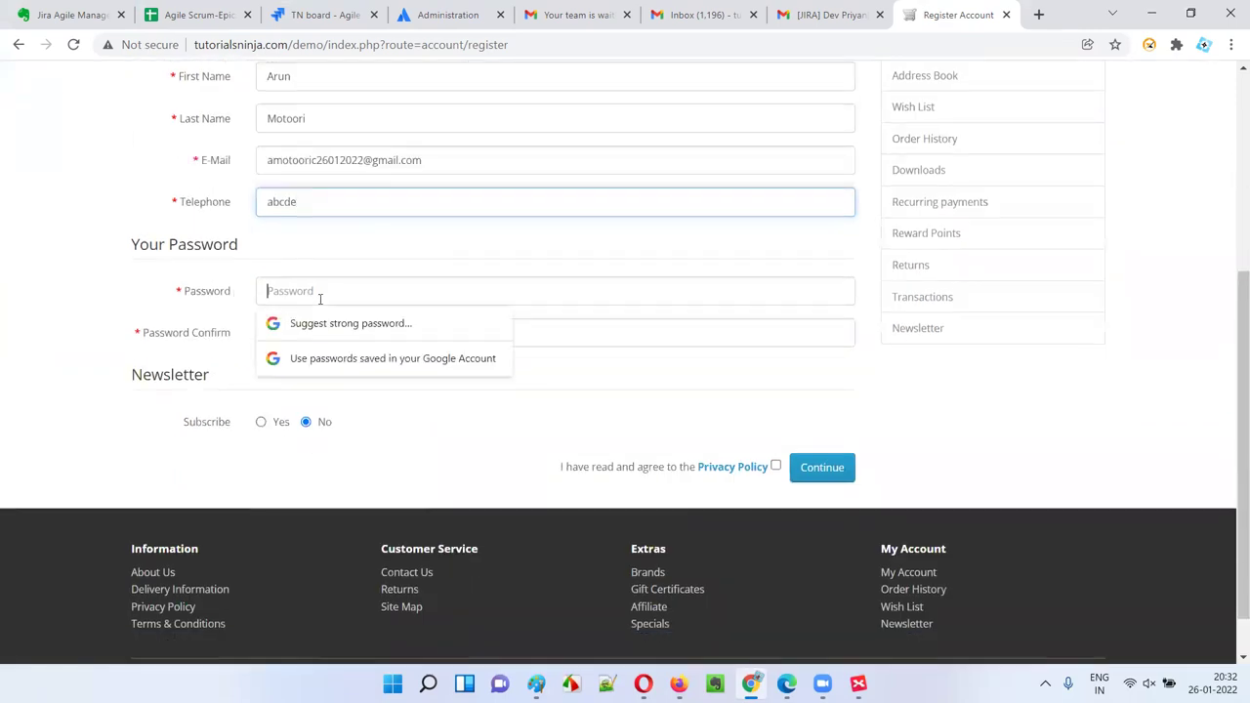
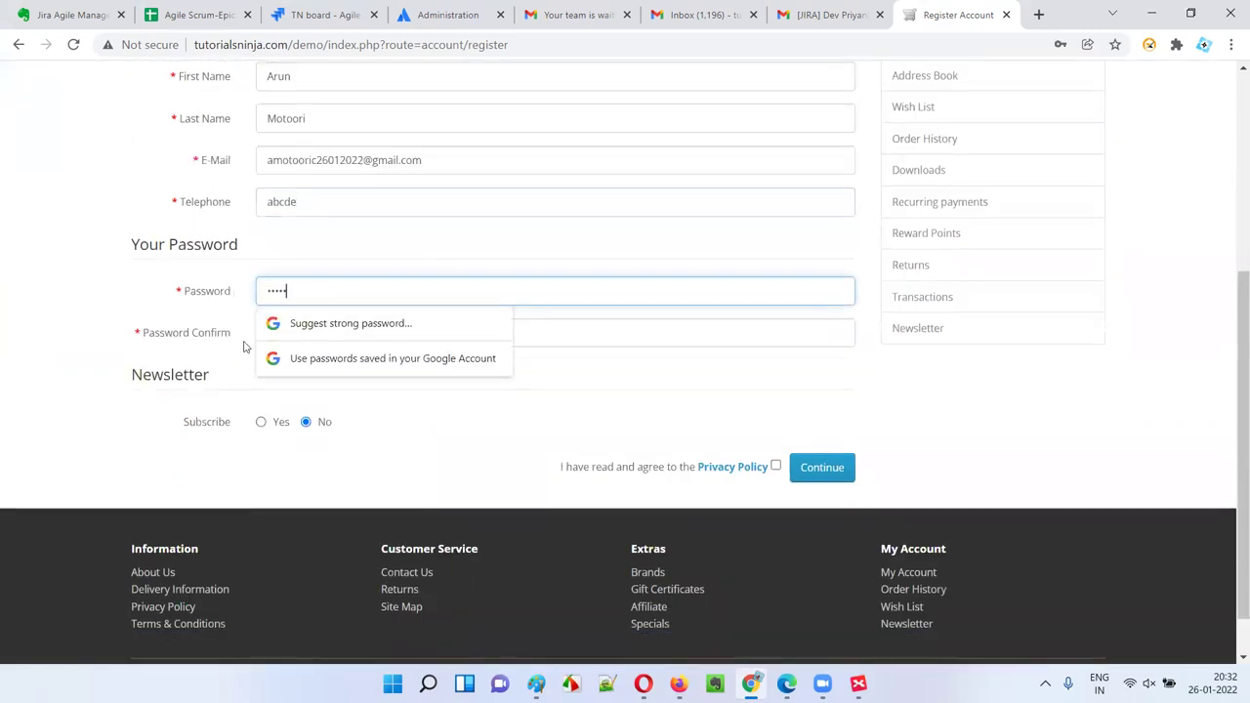
key(Tab)
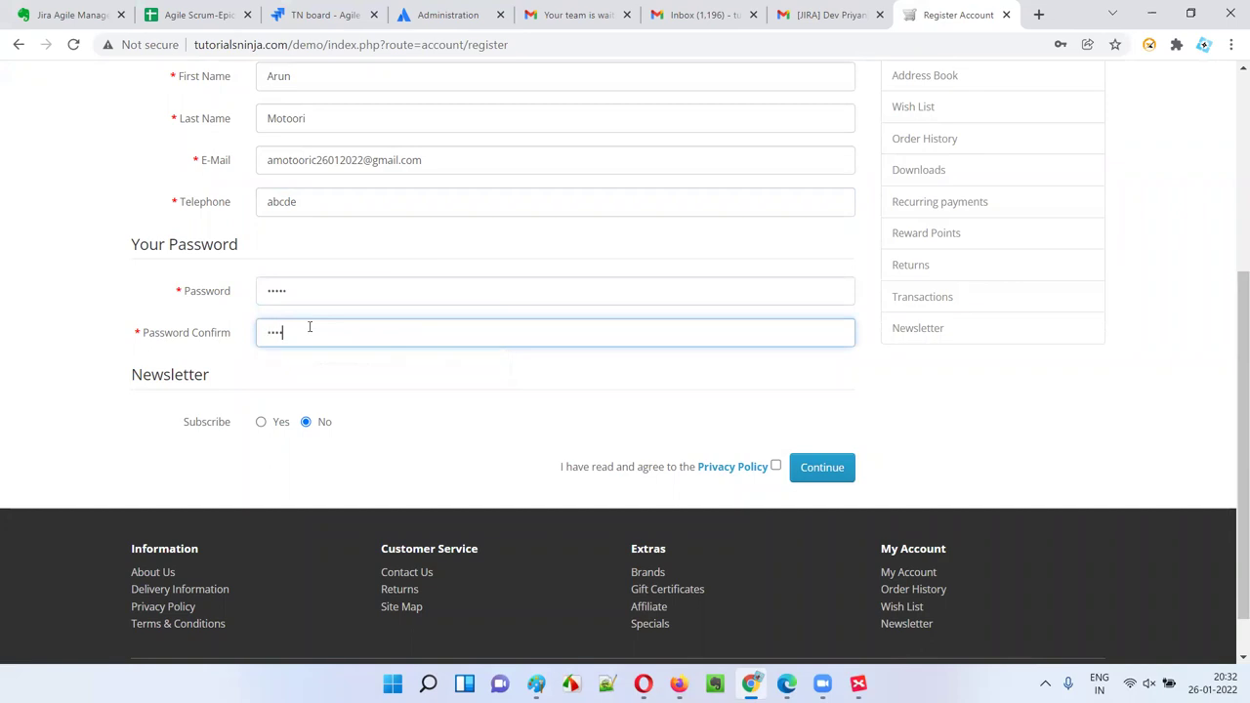
click(776, 467)
drag(1233, 555, 1231, 462)
drag(962, 27, 937, 312)
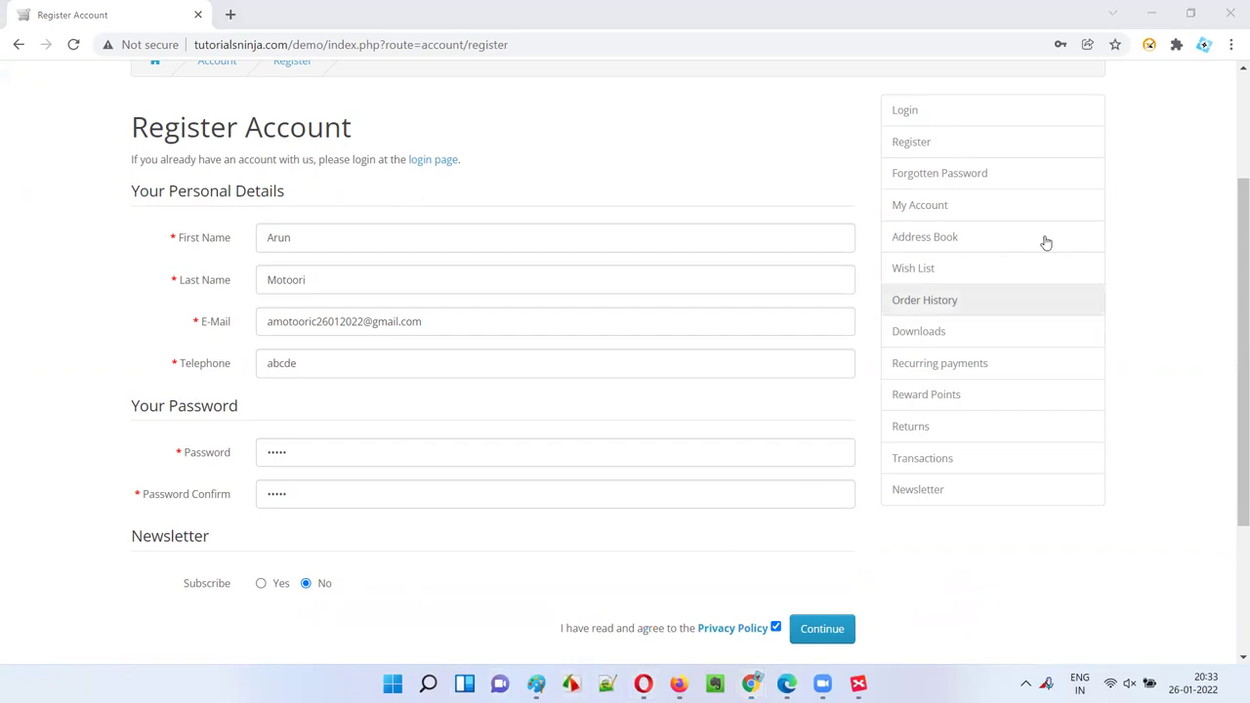
Step: Capture the register page region and outline the Telephone field with a red rectangle
click(623, 407)
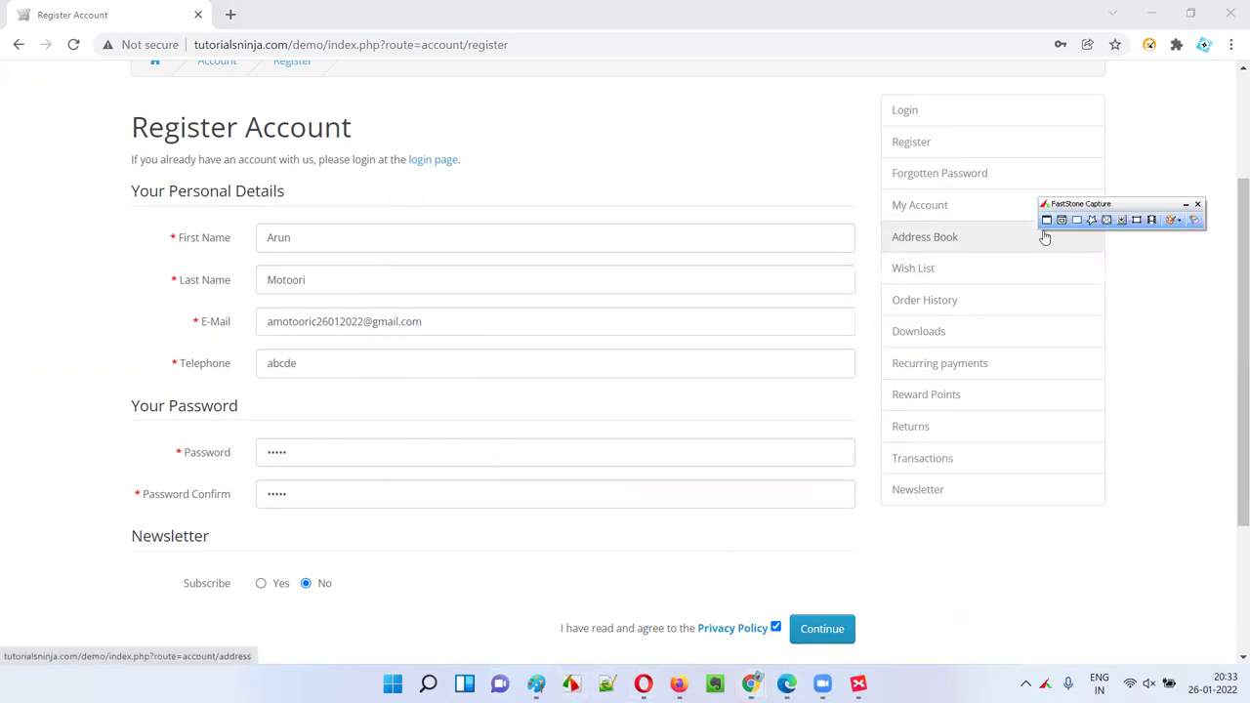
drag(0, 0, 867, 647)
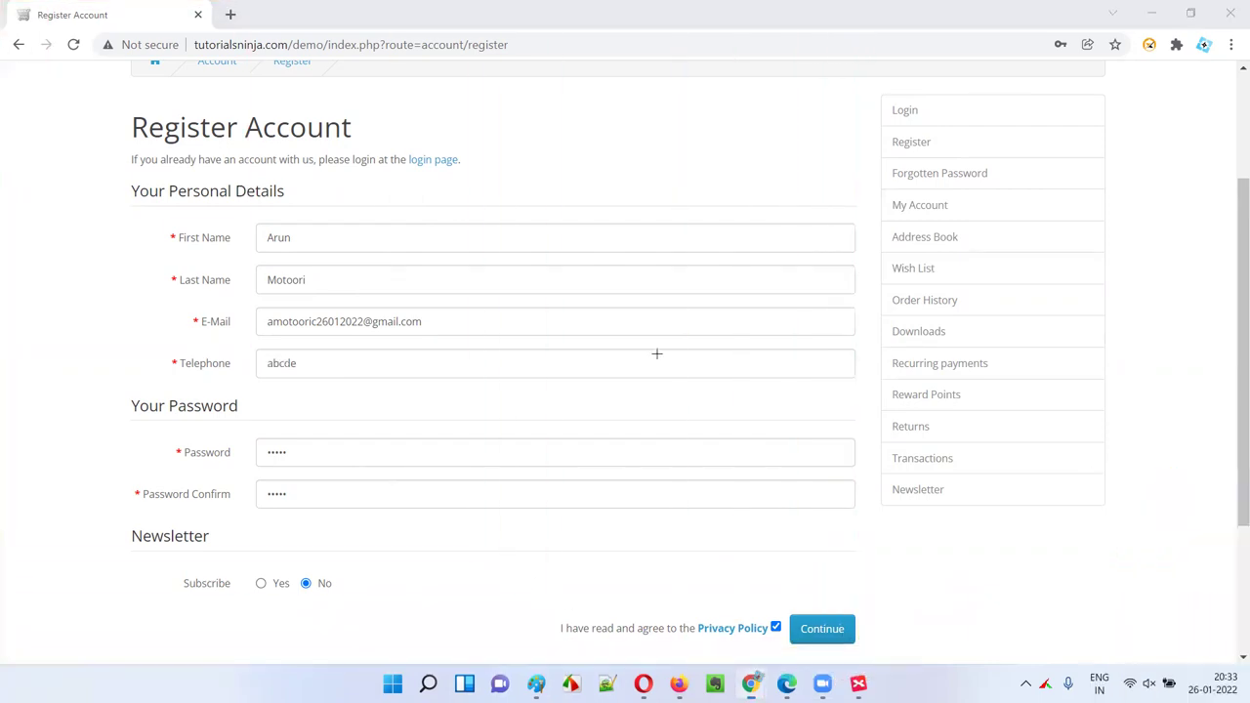
click(249, 64)
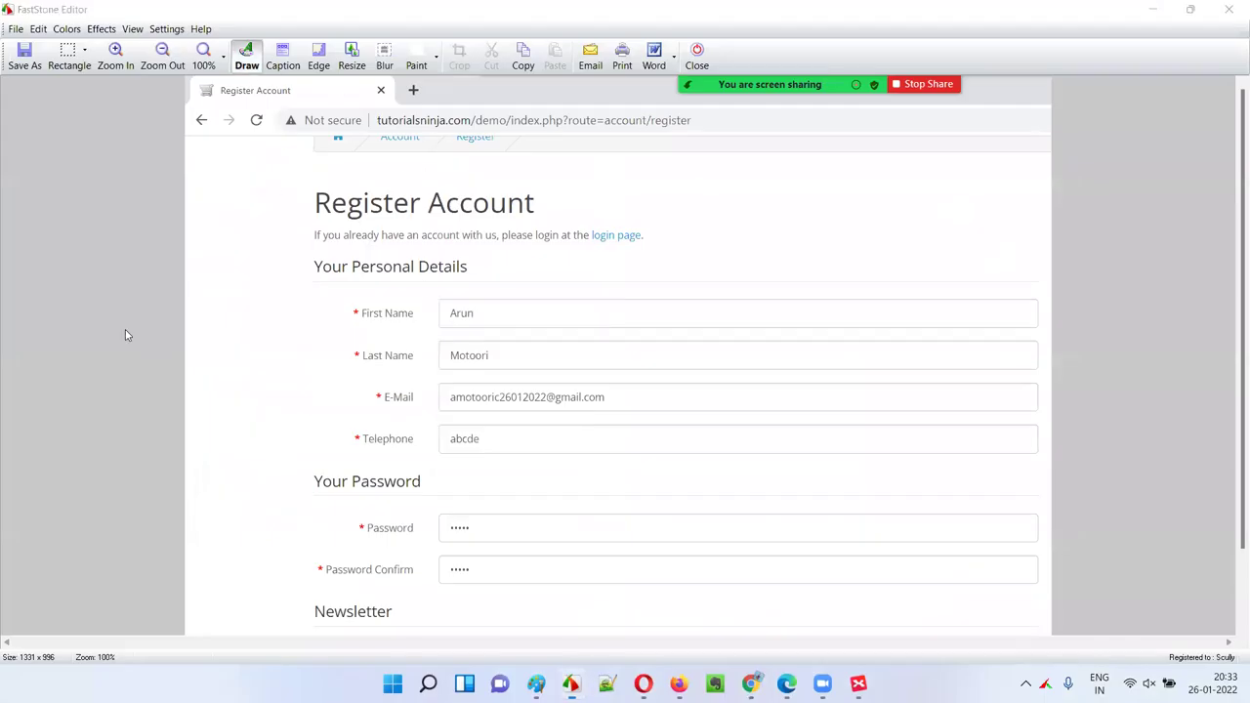
click(11, 170)
mouse_move(427, 355)
mouse_down()
mouse_move(494, 405)
mouse_move(552, 426)
mouse_up()
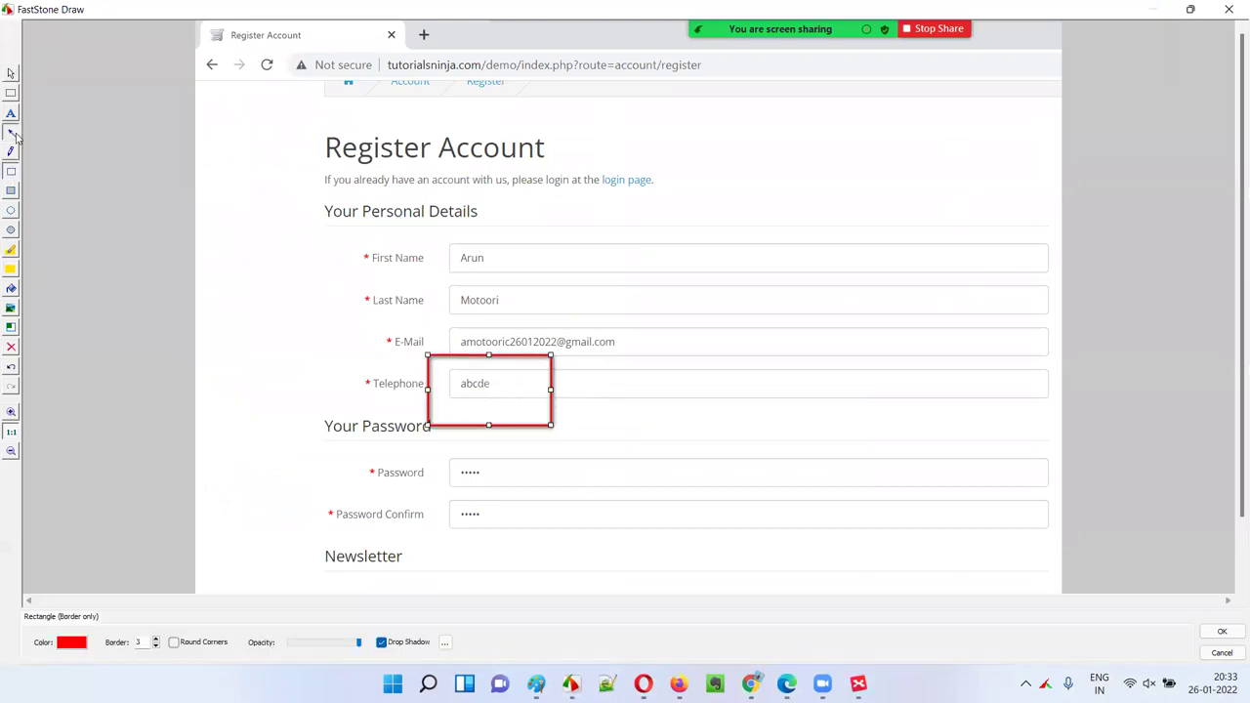
Step: Add an arrow pointing at the Telephone box plus a text callout, and apply the annotations
click(12, 132)
mouse_move(734, 190)
mouse_down()
mouse_move(537, 388)
mouse_move(553, 363)
mouse_up()
click(11, 113)
drag(734, 137, 986, 276)
text(Invalid Emai)
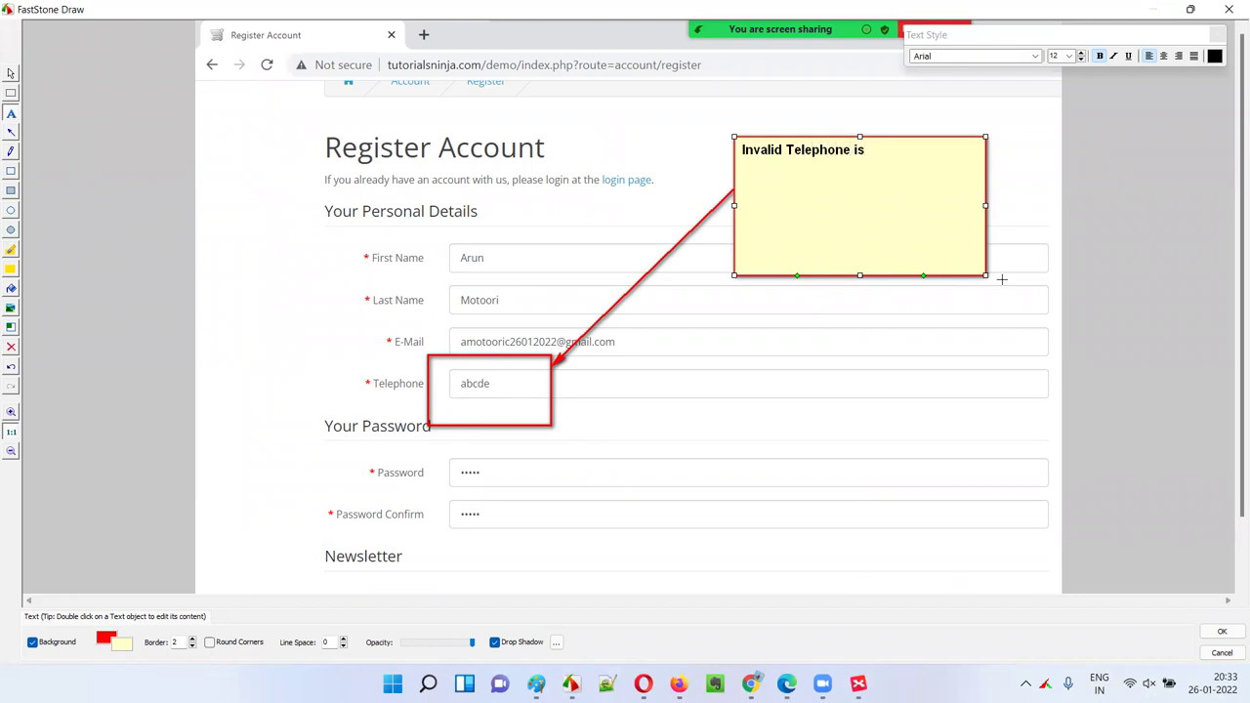
text(ted by this field)
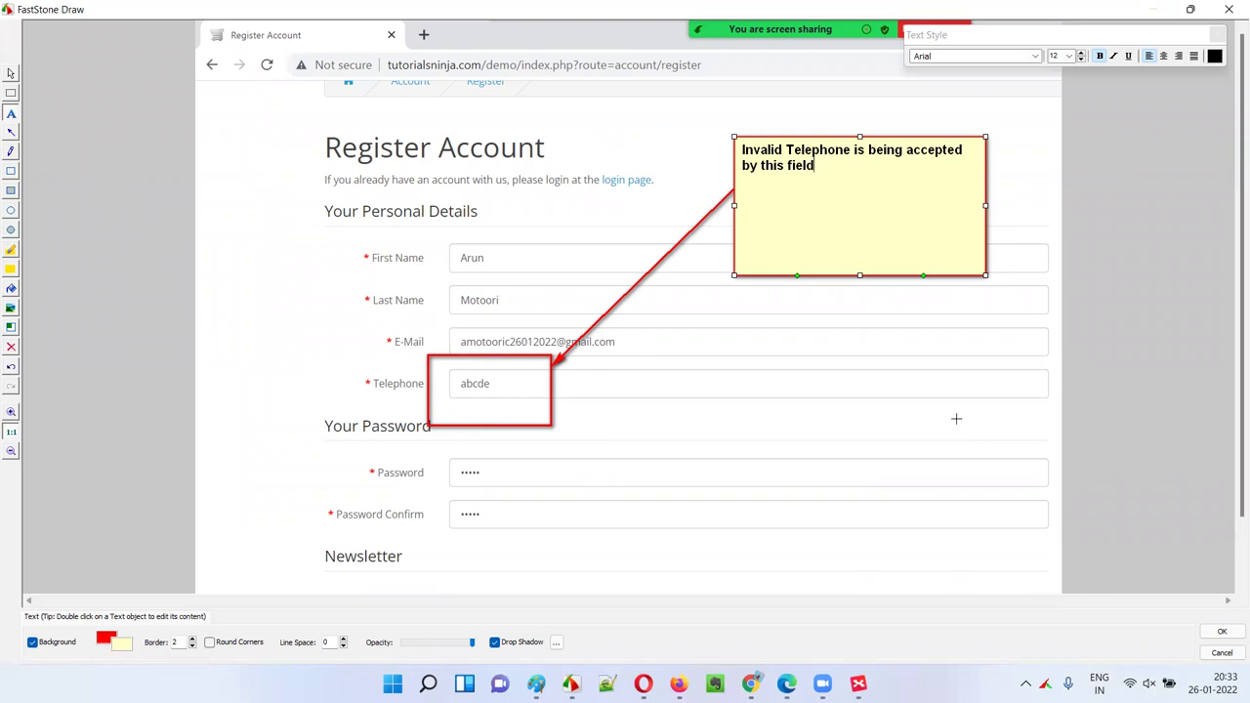
click(1221, 631)
Step: Save the annotated screenshot as InvalidTelephoneNumberRegister.png and close the editor
click(21, 54)
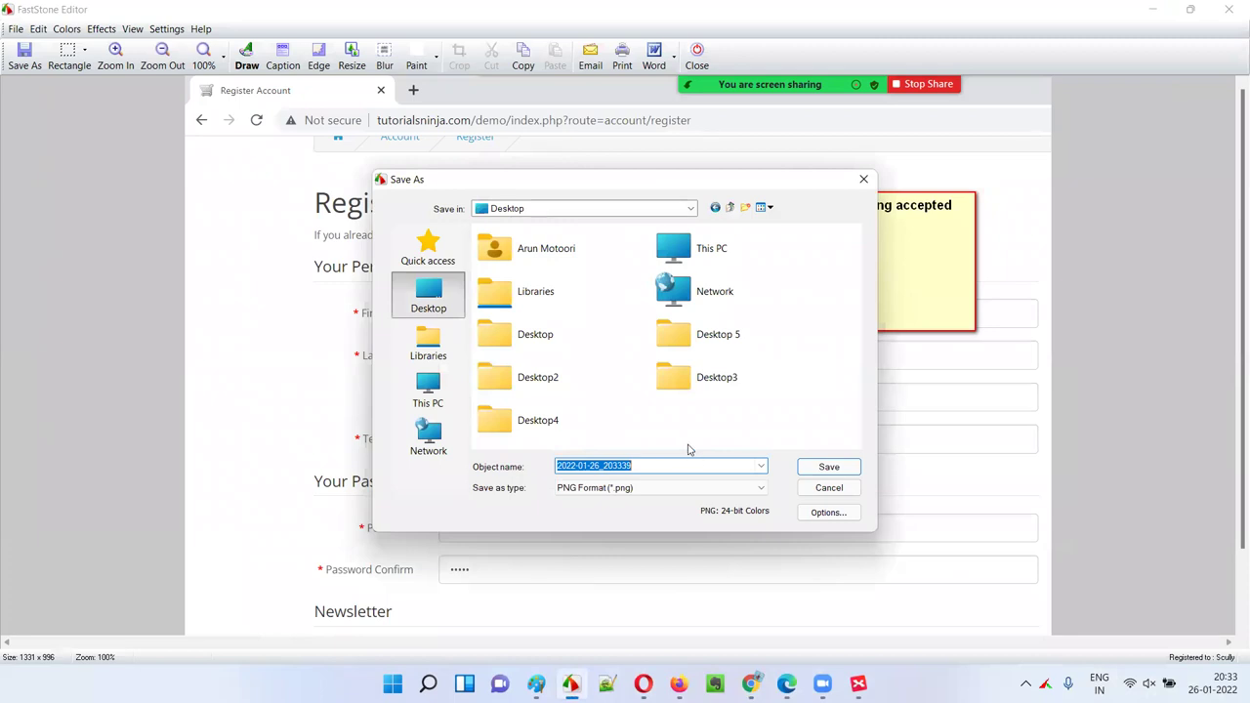
key(BackSpace)
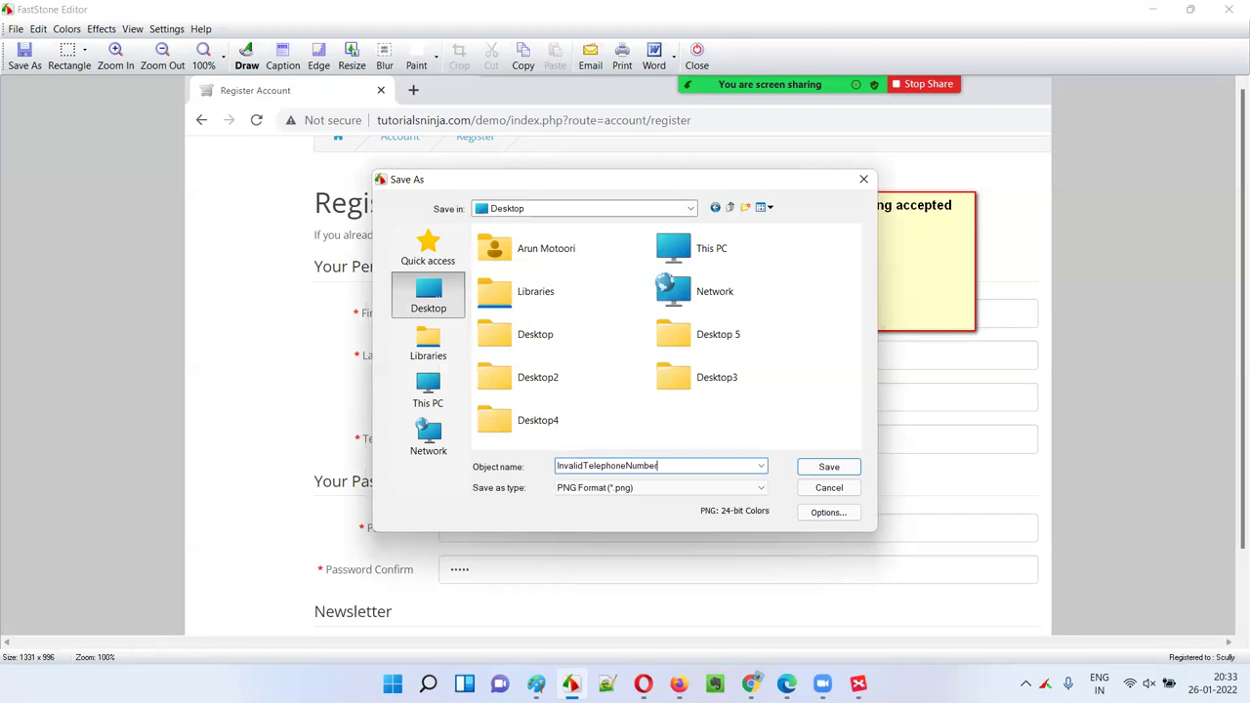
text(InvalidTelephoneNumberRegisterAccept)
key(Return)
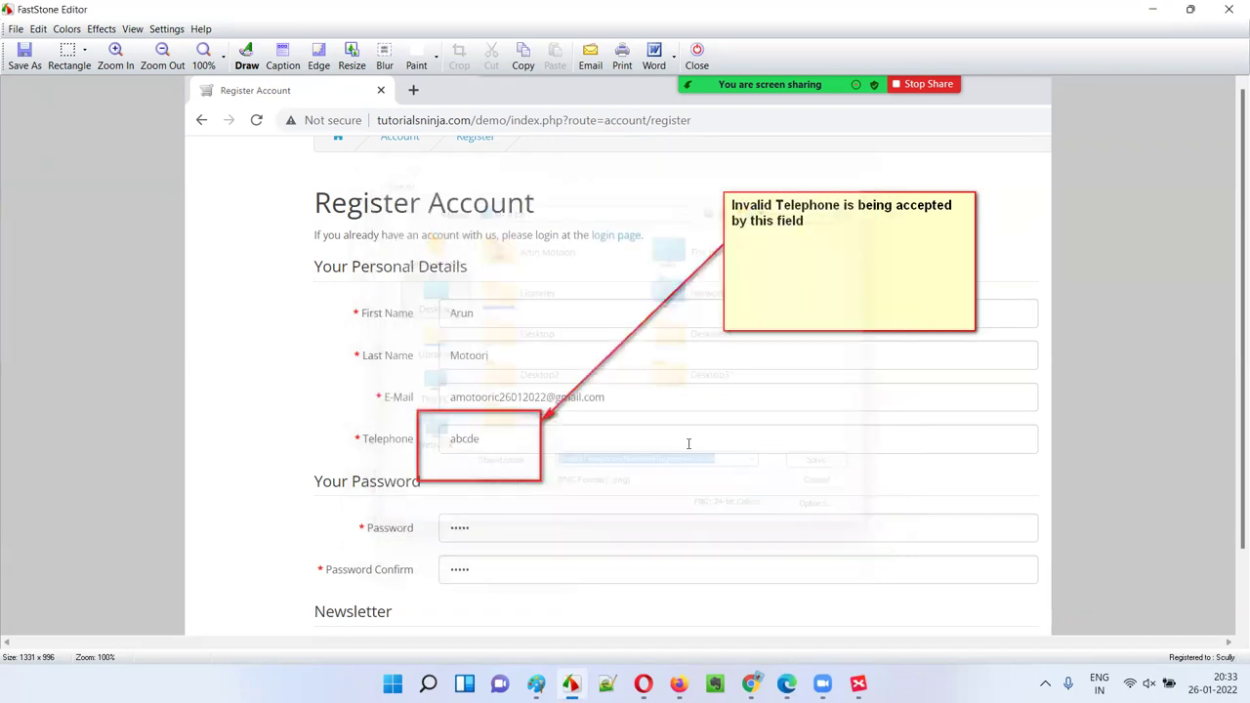
key(Escape)
Step: Attach the InvalidTelephoneNumberRegisterAccount screenshot PNG to the new bug
mouse_move(642, 683)
click(739, 603)
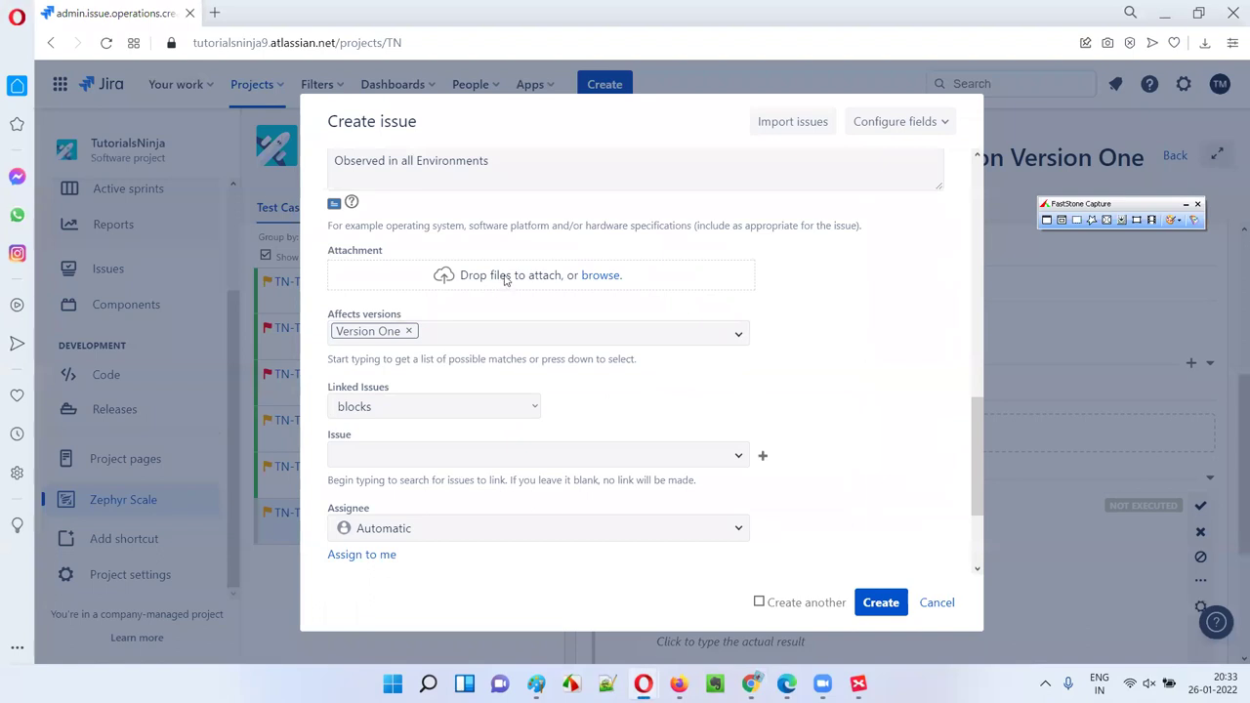
click(611, 283)
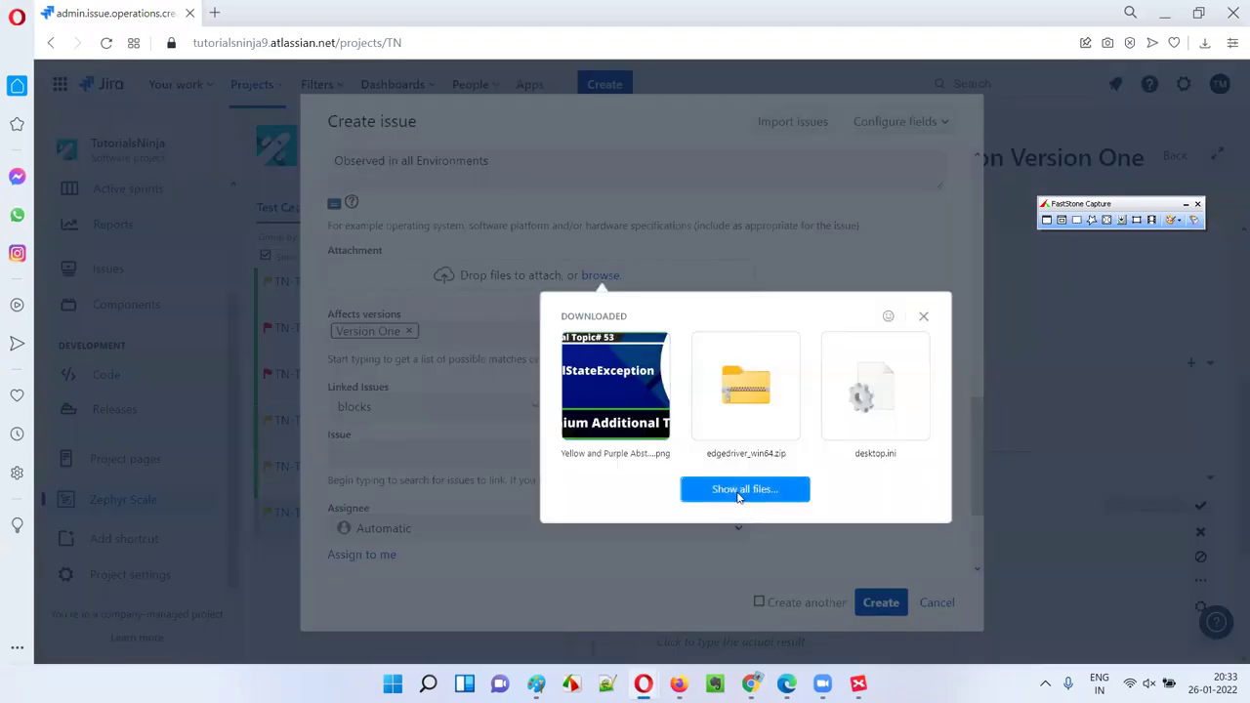
click(737, 497)
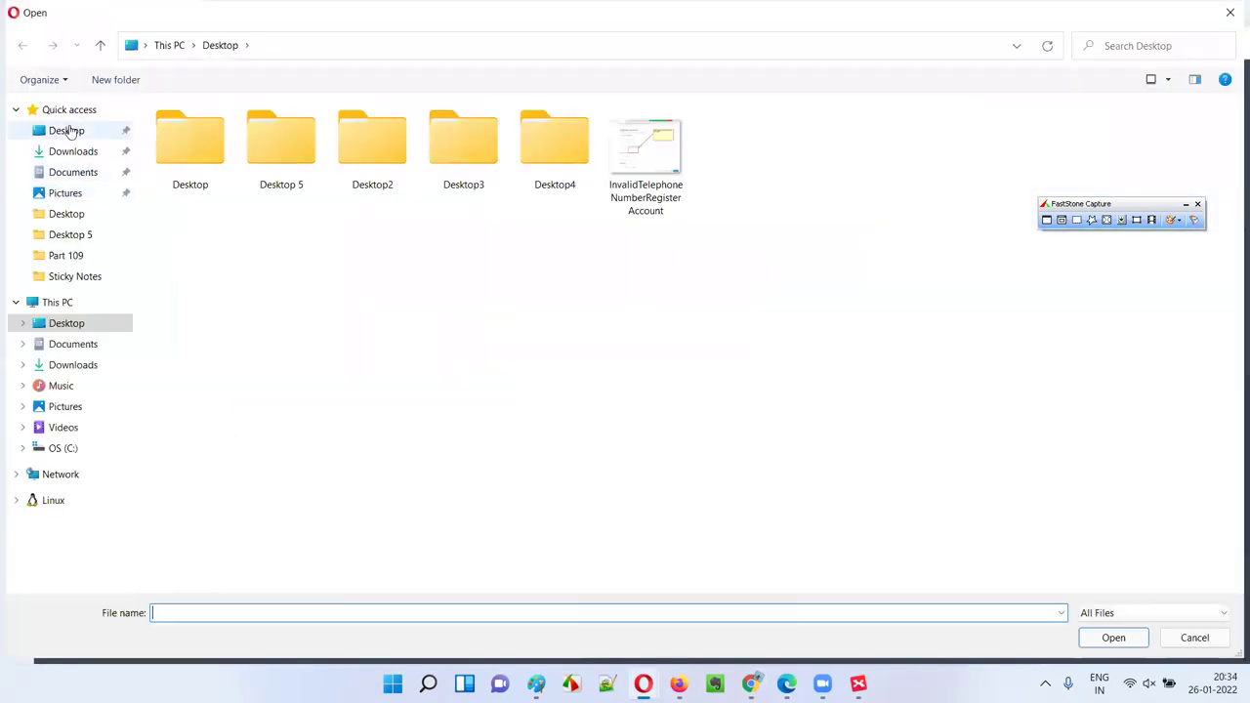
double_click(645, 151)
scroll(726, 407, down, 2)
scroll(496, 430, up, 1)
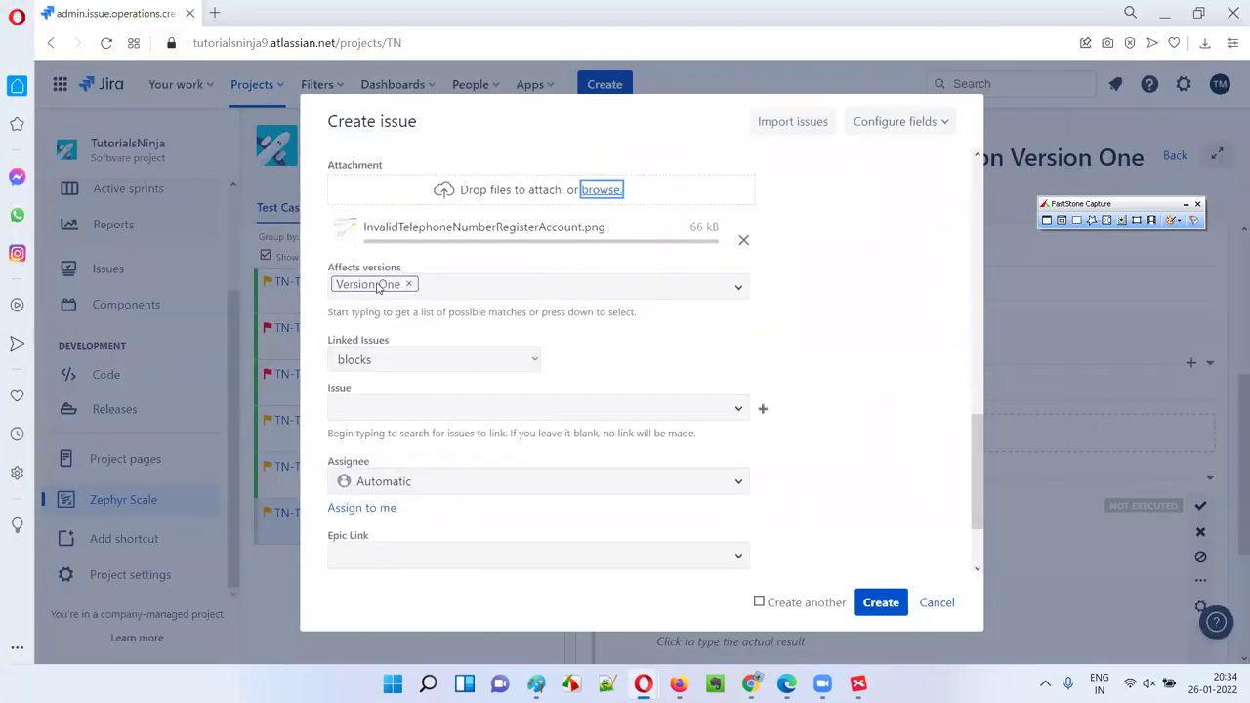
scroll(518, 402, down, 2)
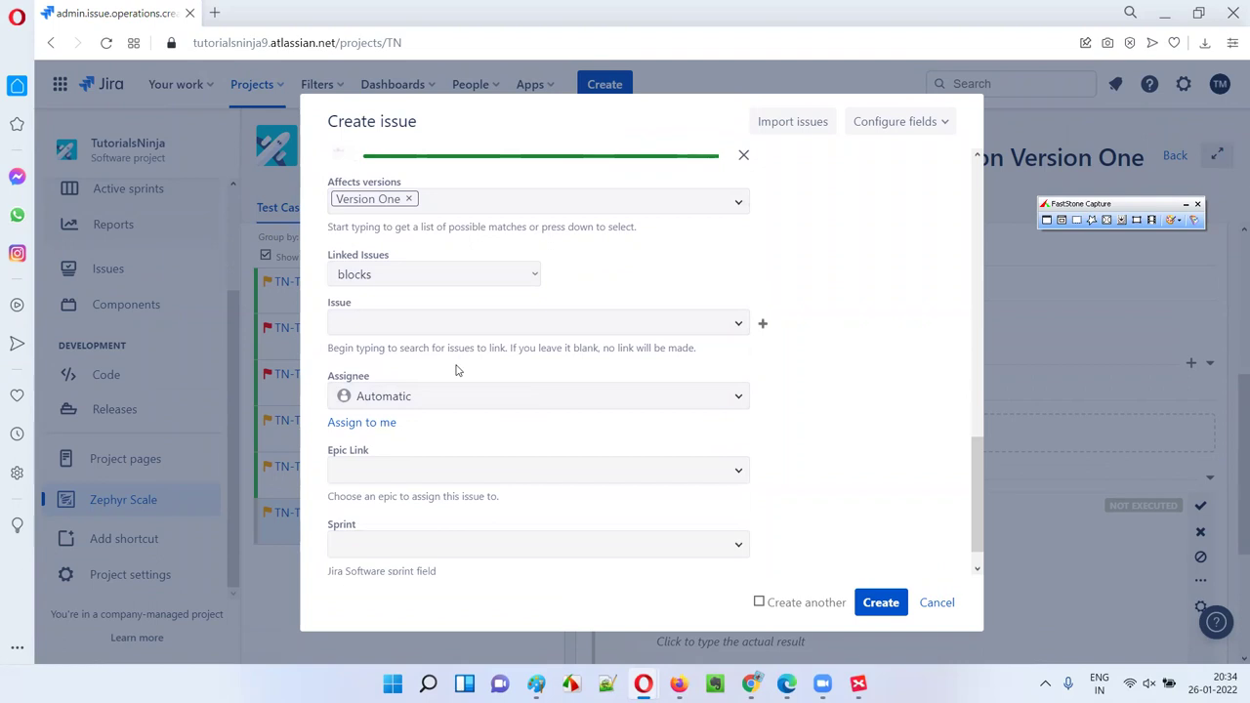
scroll(406, 381, down, 1)
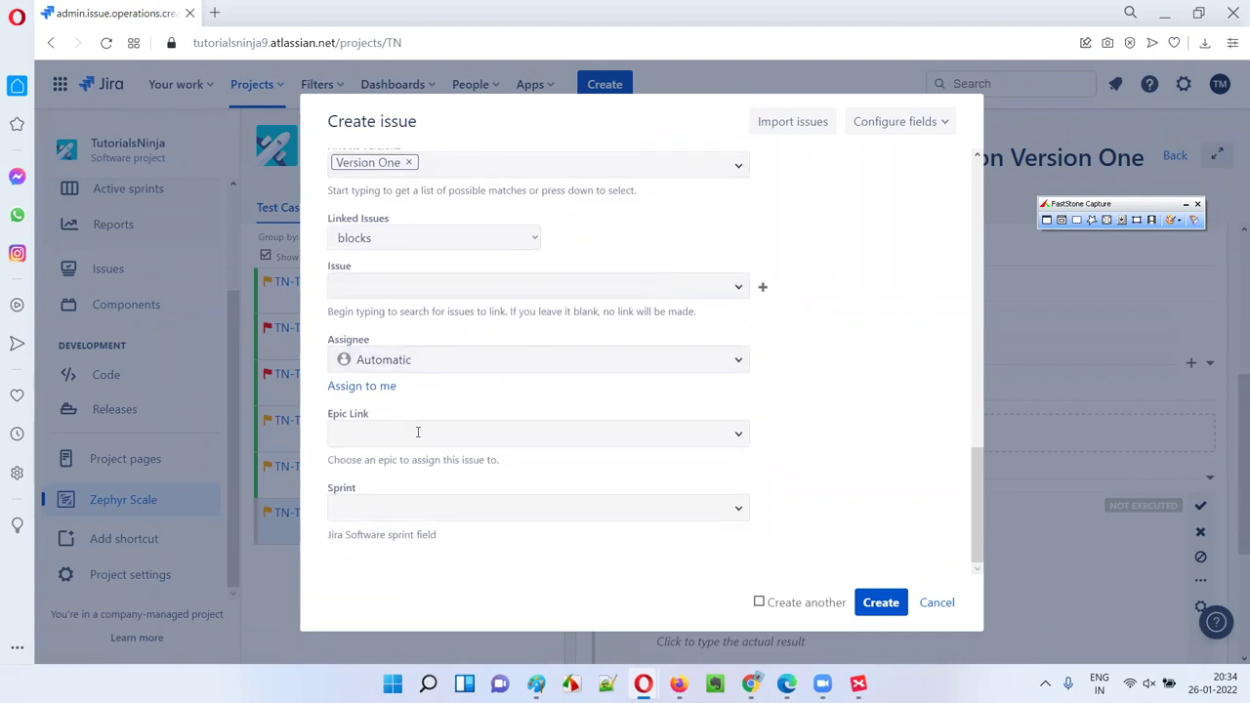
Step: Set Epic Link to New User Register and Purchase Items, Sprint to TN Sprint 1, and assign a developer
click(738, 434)
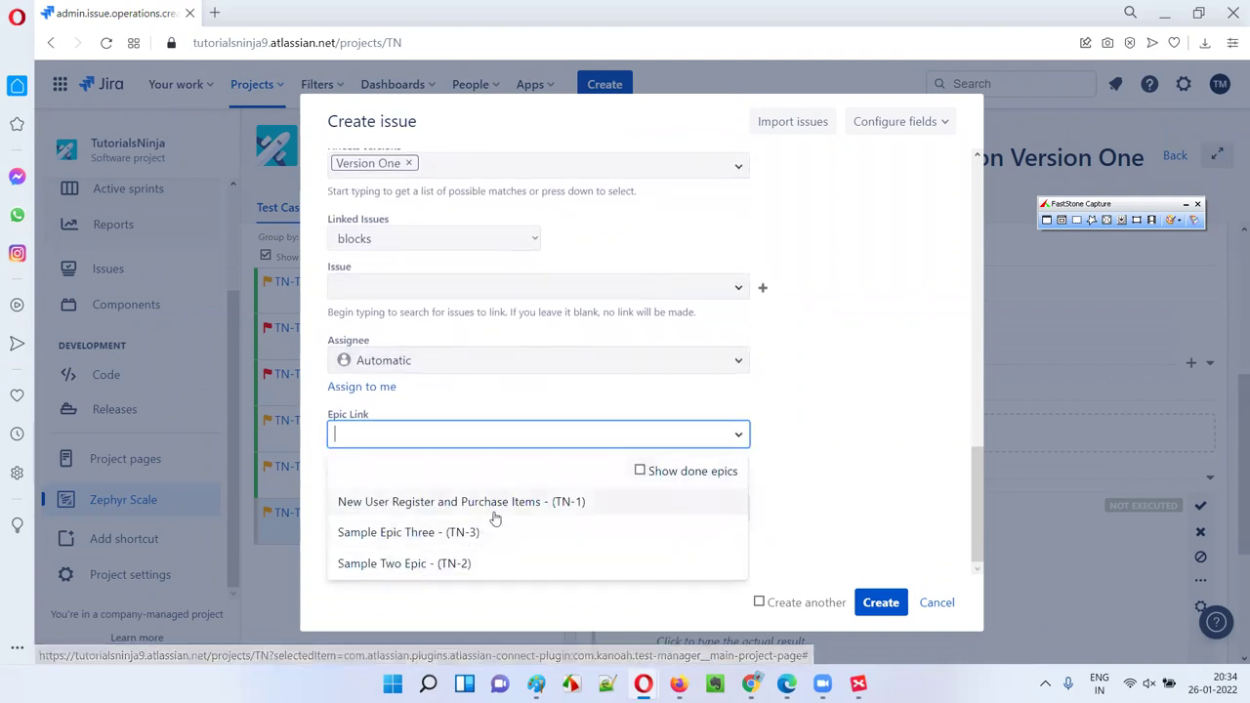
click(488, 502)
click(874, 402)
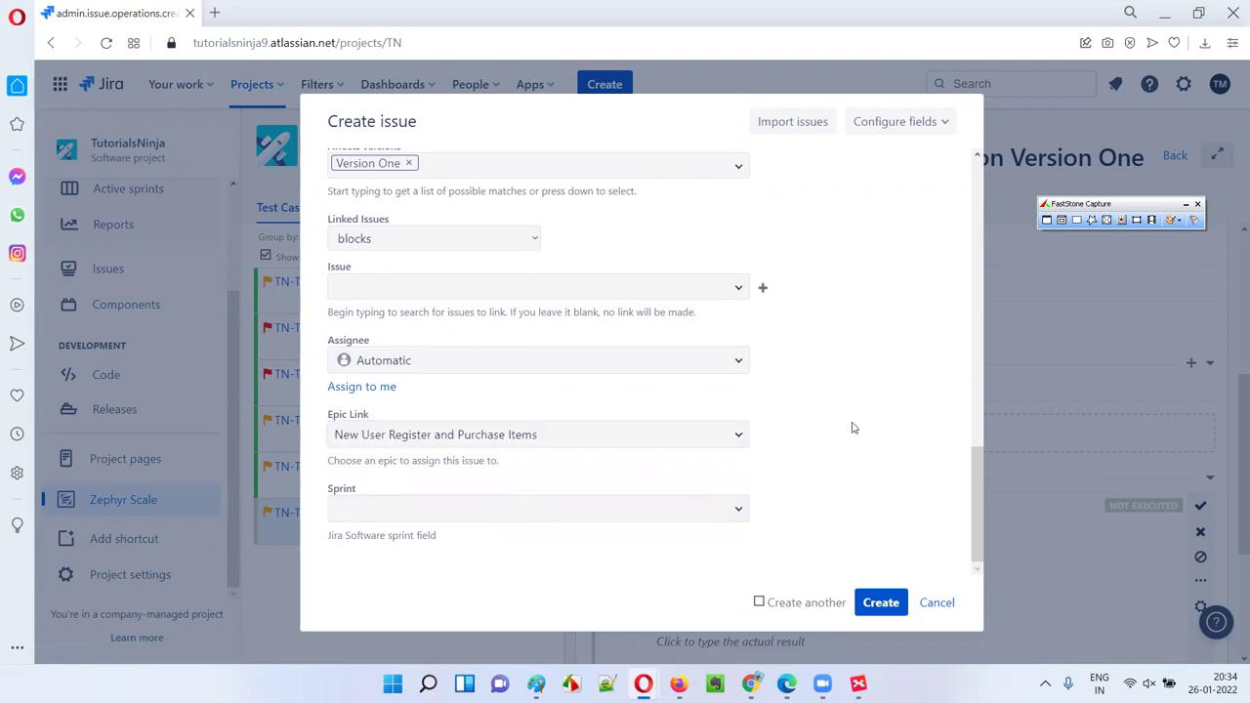
click(738, 509)
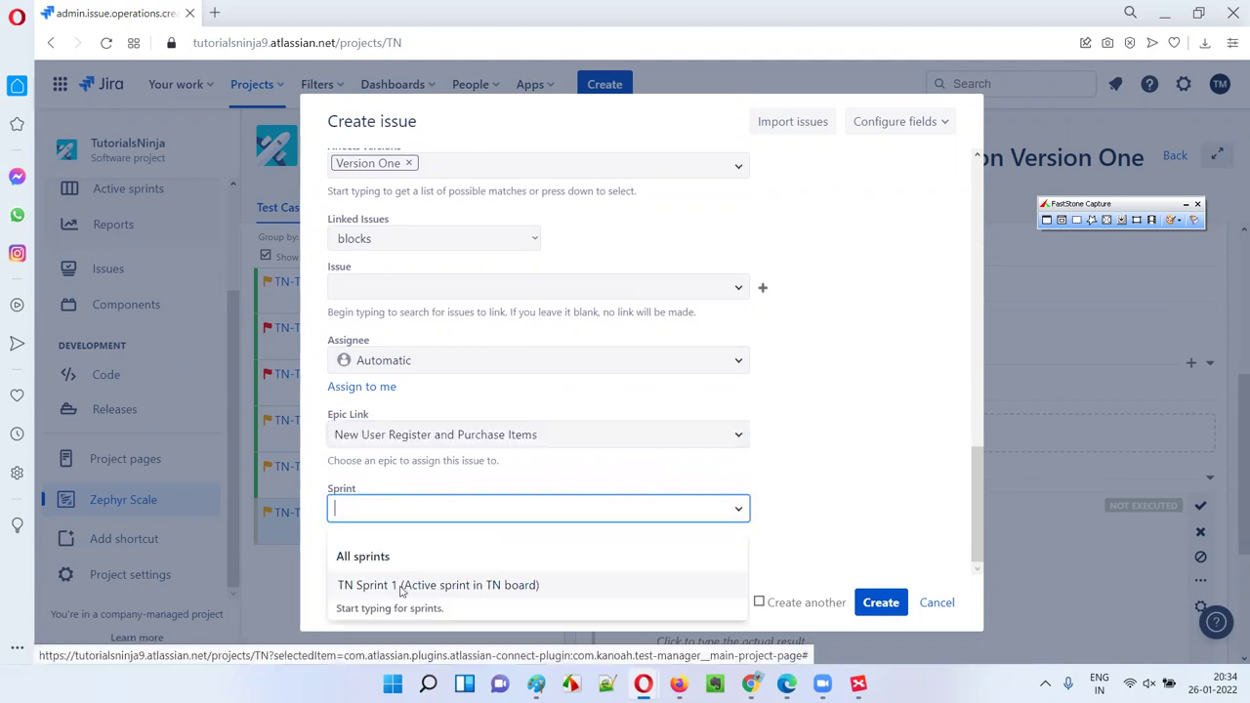
click(399, 587)
click(787, 469)
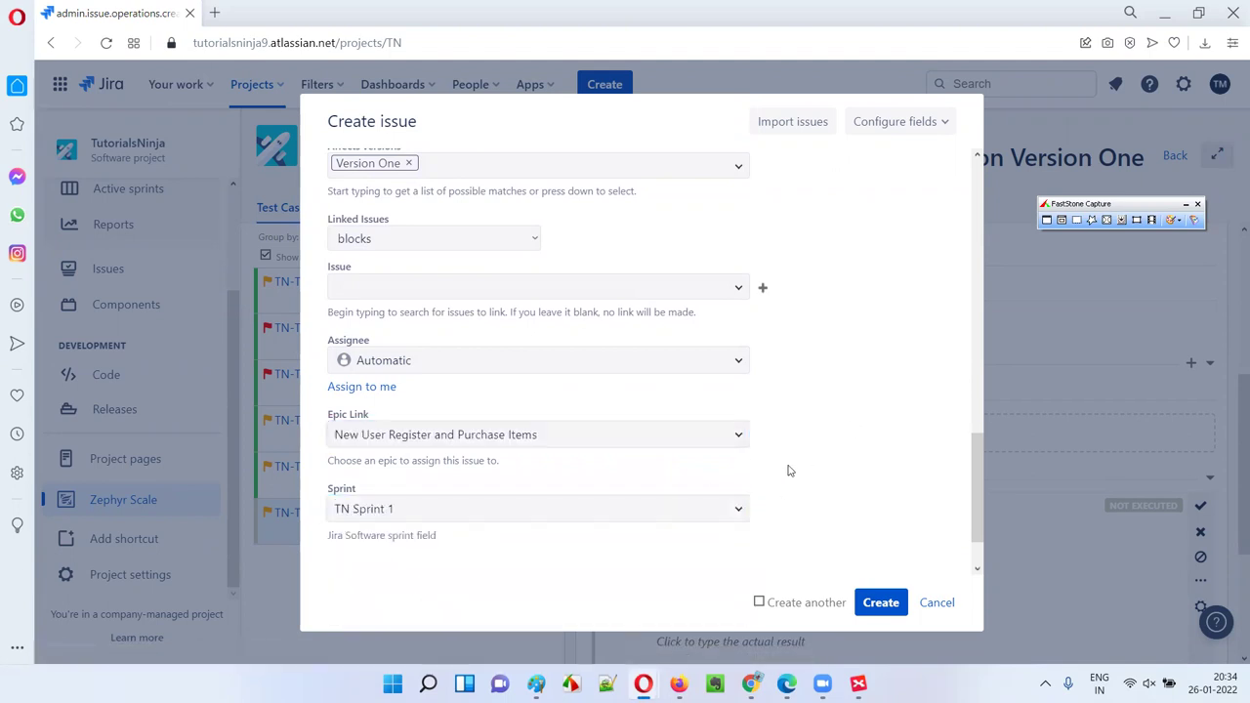
click(744, 360)
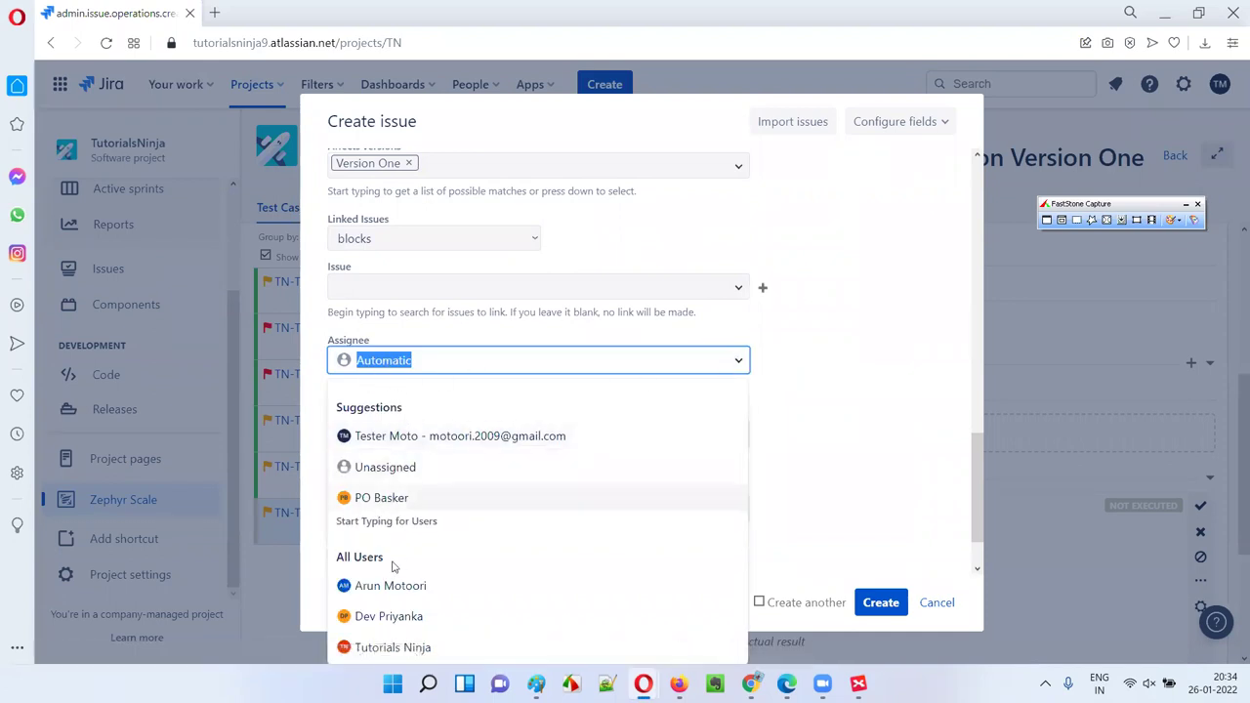
click(390, 616)
click(868, 398)
Step: Link the bug as blocking TN-4 and create it
scroll(709, 329, up, 2)
click(742, 372)
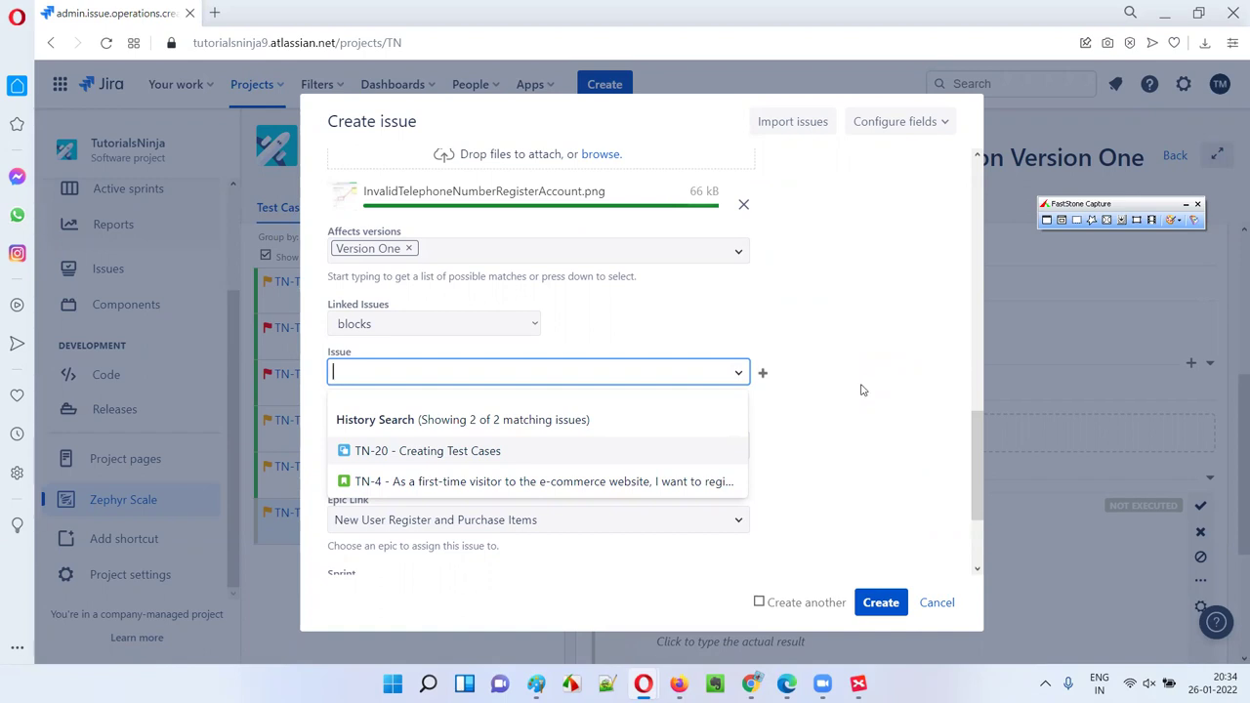
click(619, 483)
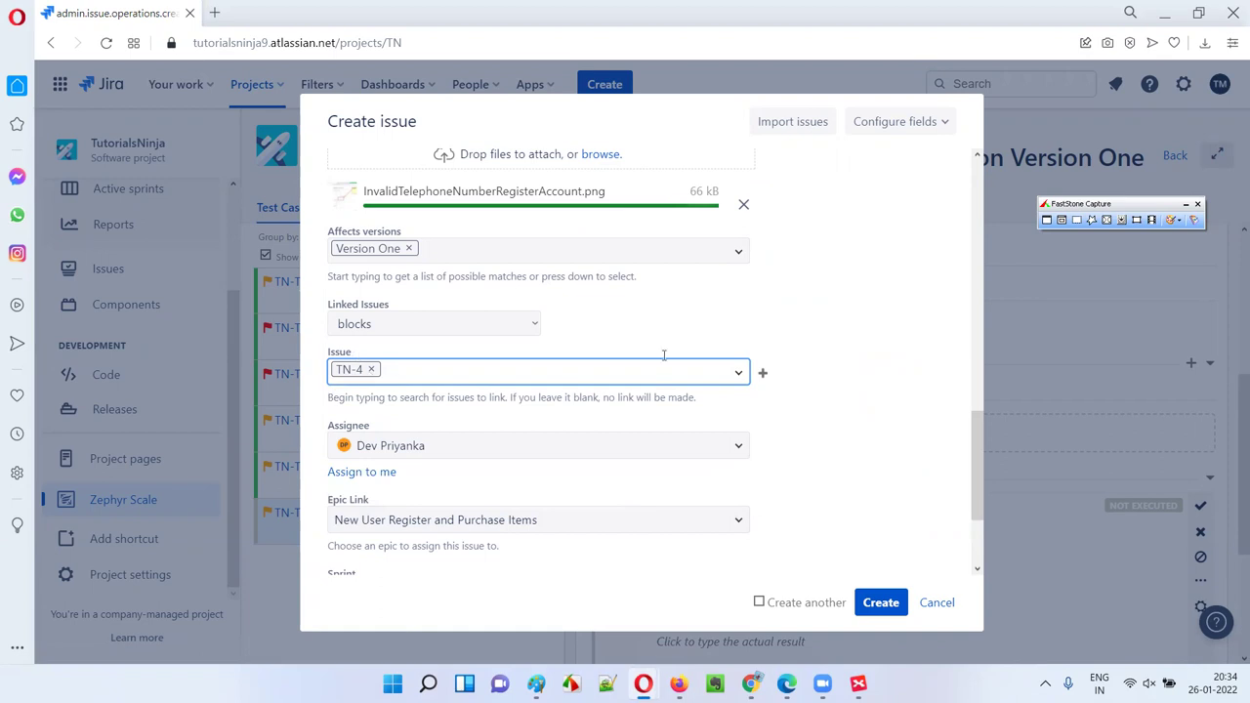
scroll(650, 363, up, 15)
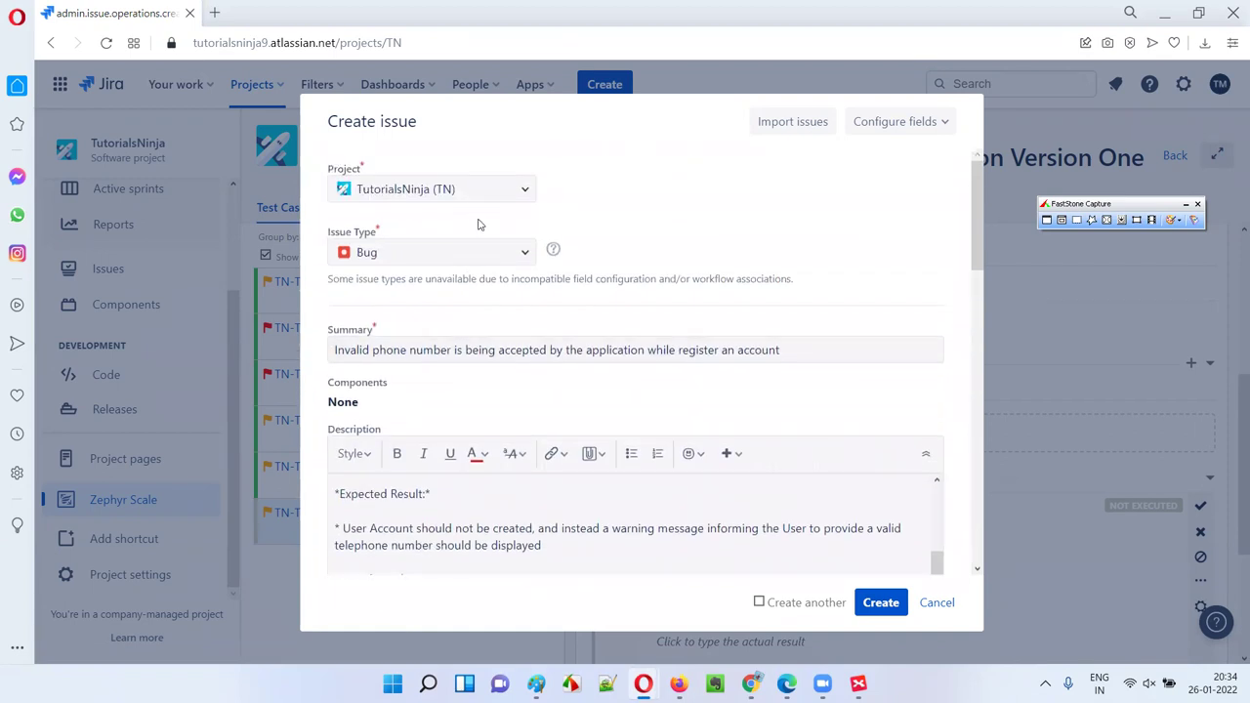
scroll(530, 280, down, 15)
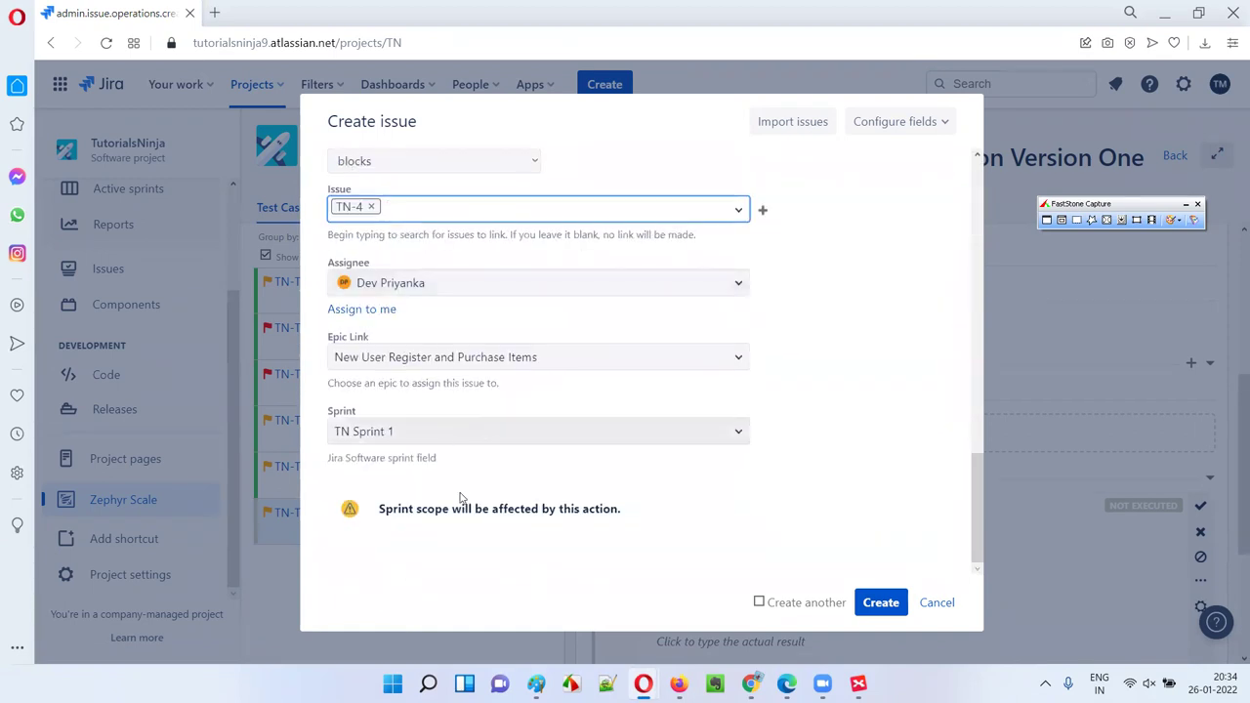
click(881, 602)
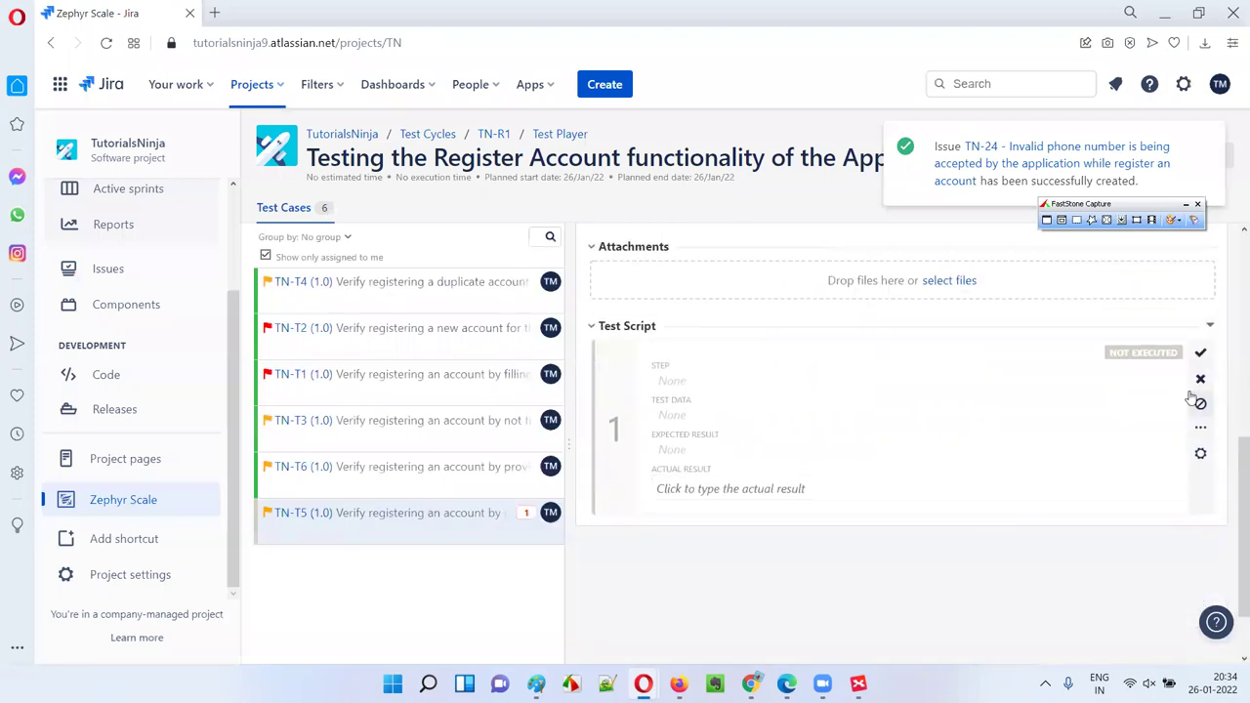
Step: Fail the TN-T5 step and confirm TN-R1 shows 5 passed, 1 failed in Test Cycles
click(537, 525)
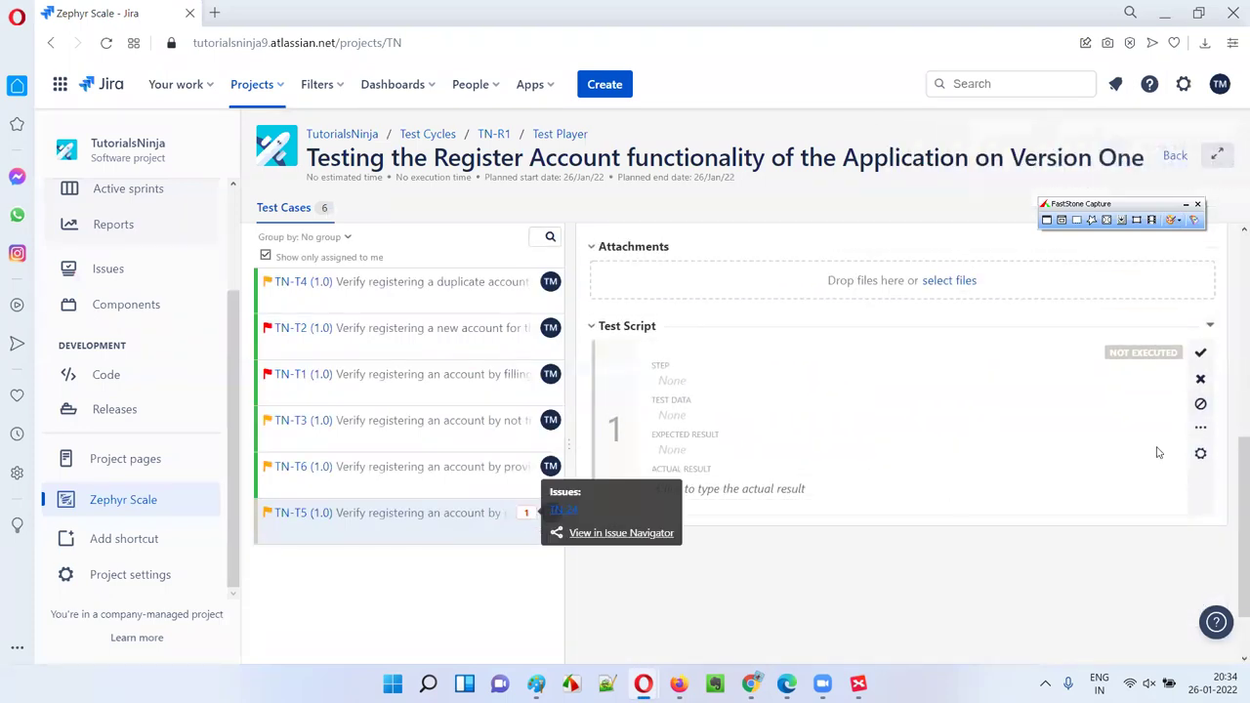
click(1201, 380)
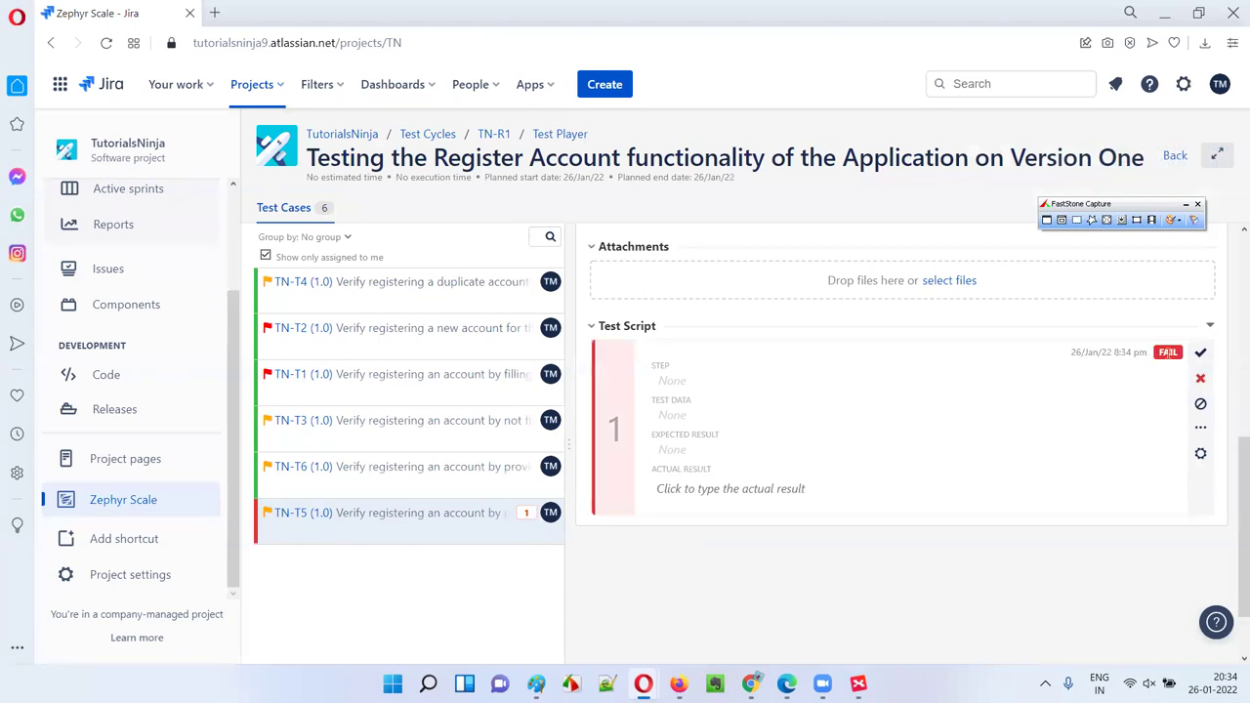
click(427, 135)
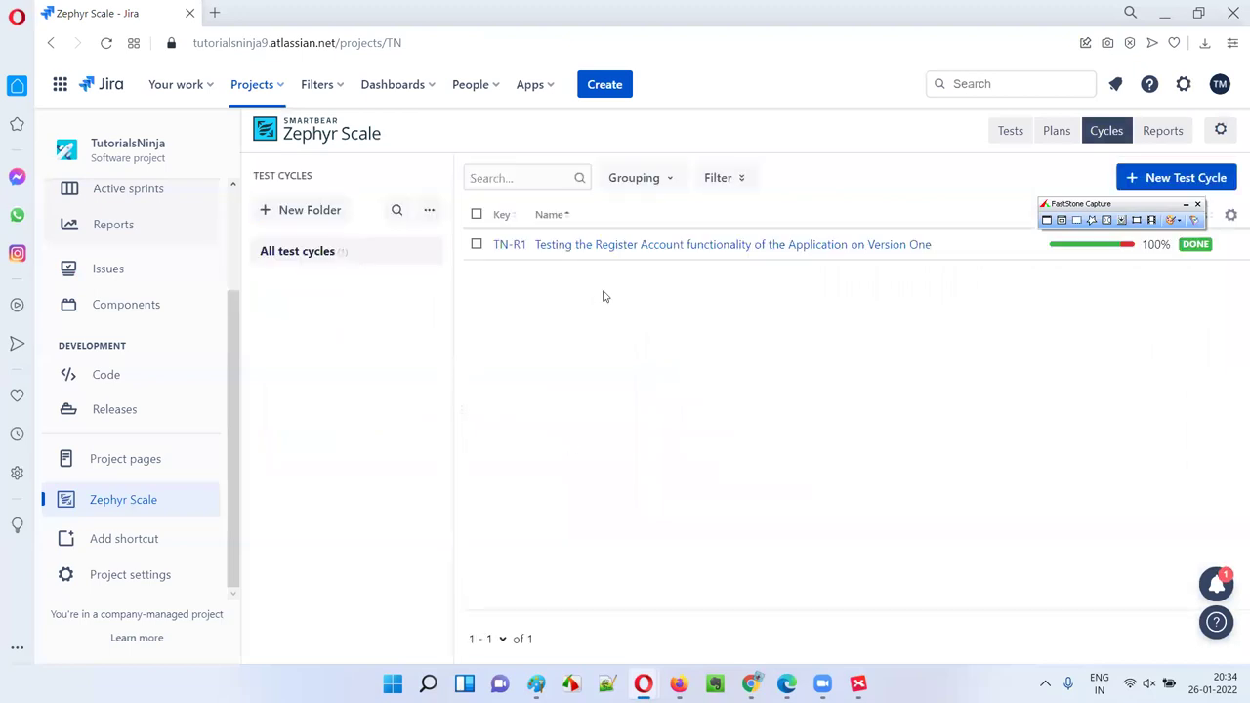
mouse_move(1127, 249)
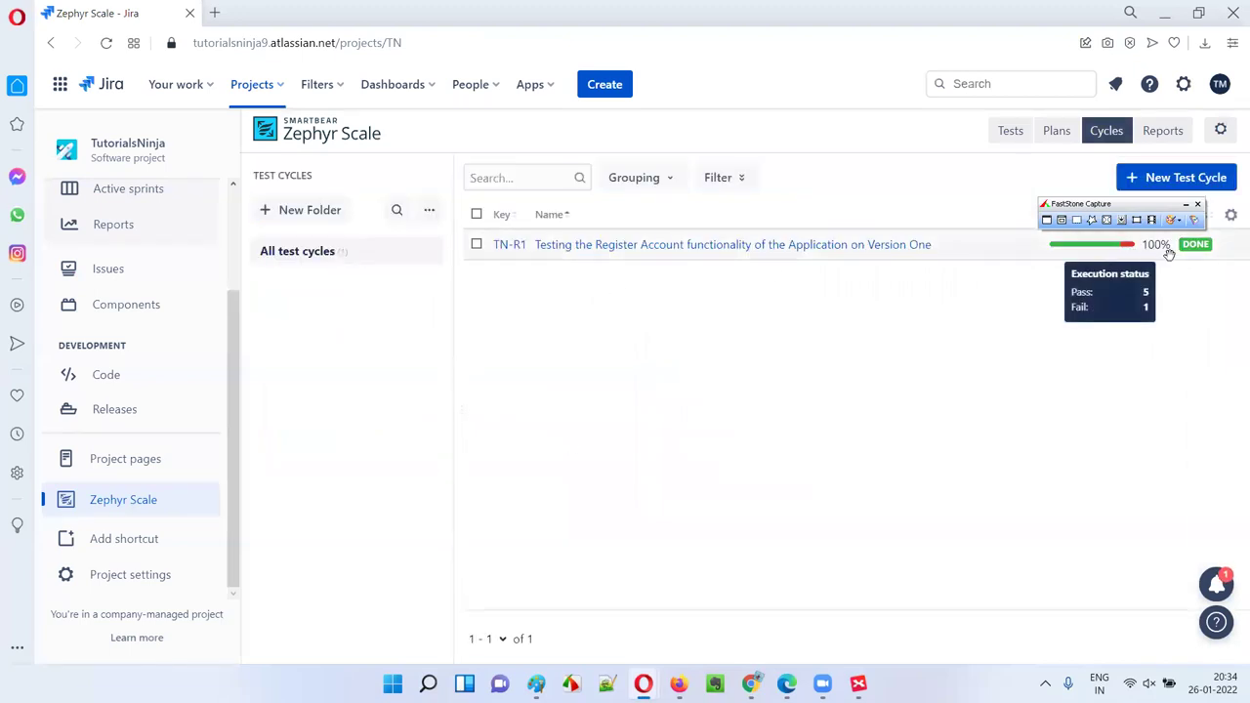
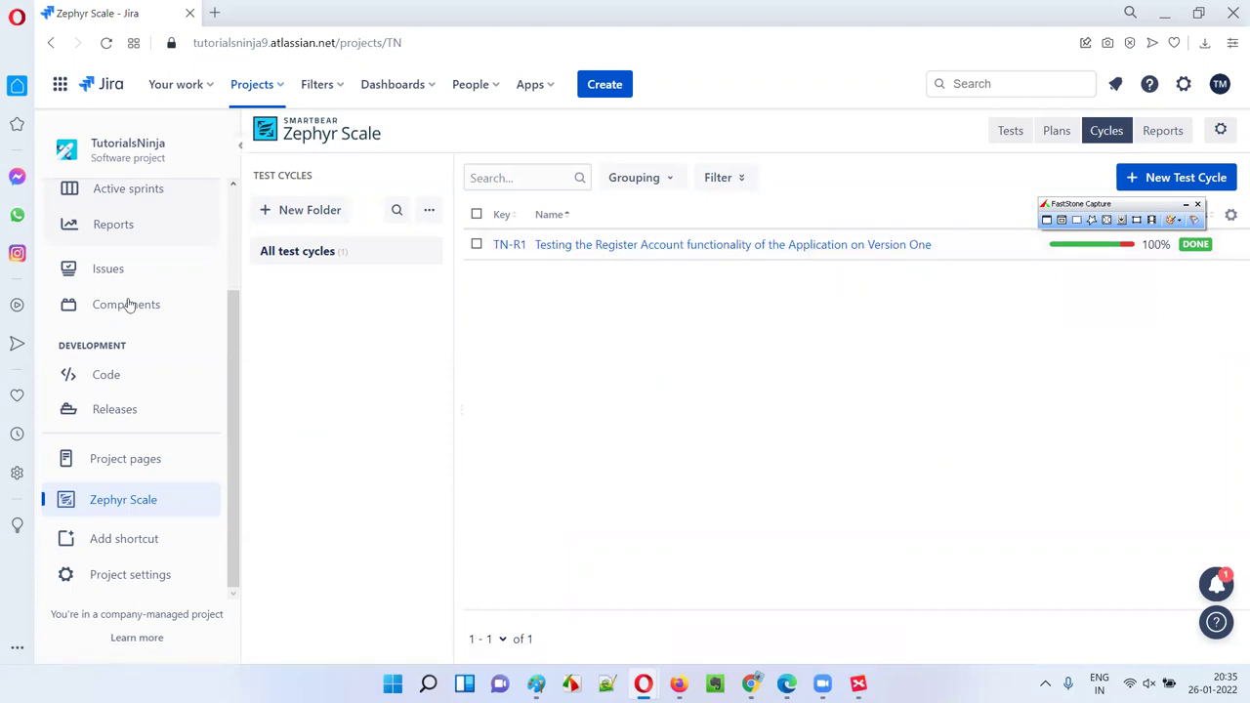
Step: Bring up the TN Sprint 1 board and review TN-4's sub-tasks and bug TN-24 in the swimlanes
scroll(118, 325, up, 3)
click(139, 337)
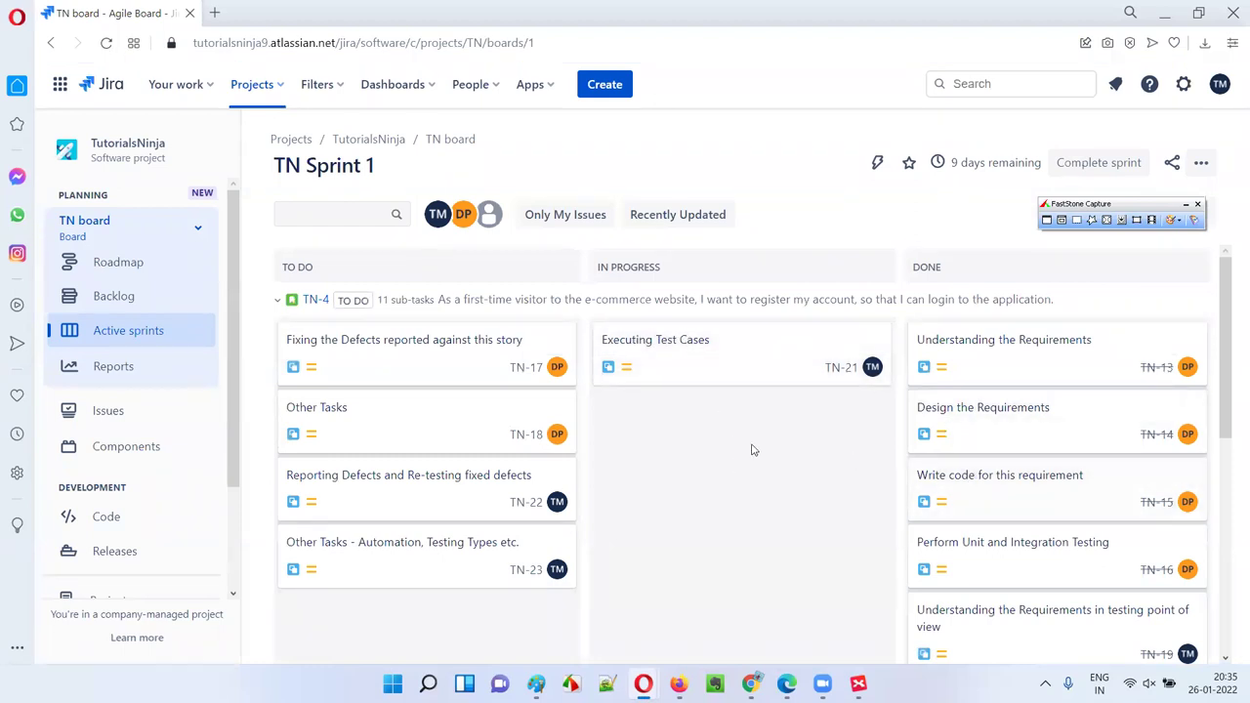
scroll(754, 452, down, 10)
scroll(580, 436, up, 9)
scroll(580, 494, down, 10)
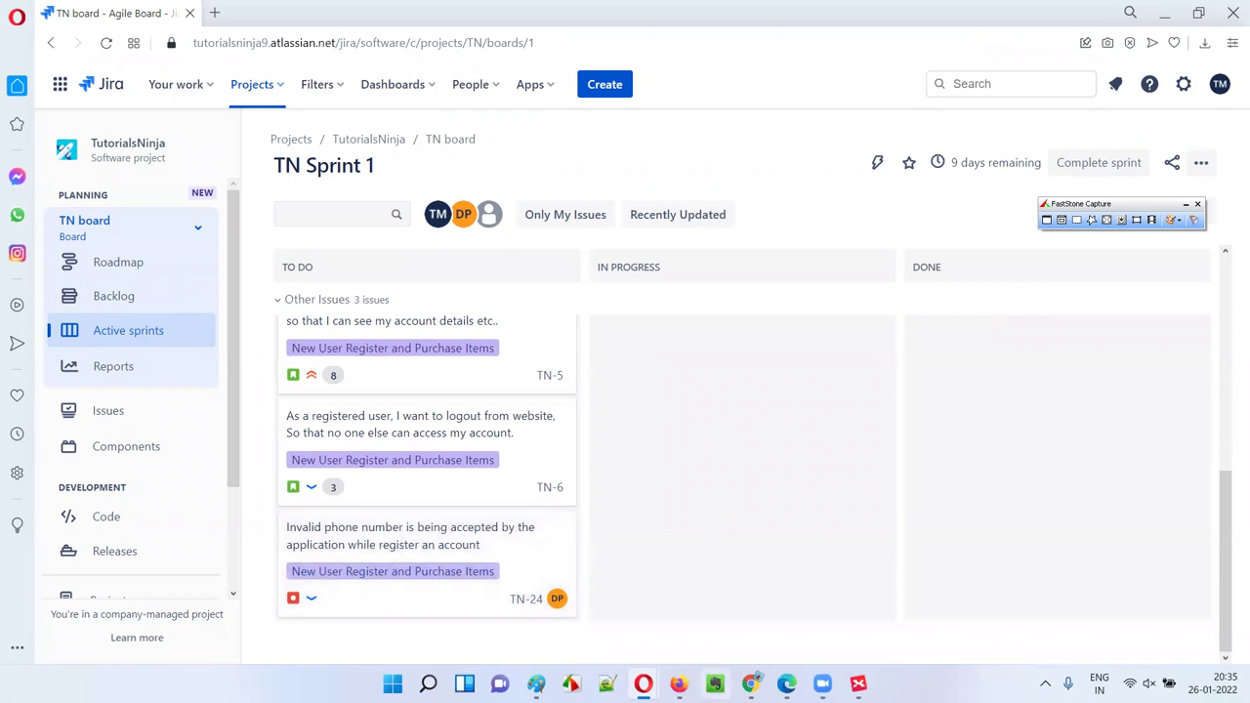
scroll(480, 590, up, 10)
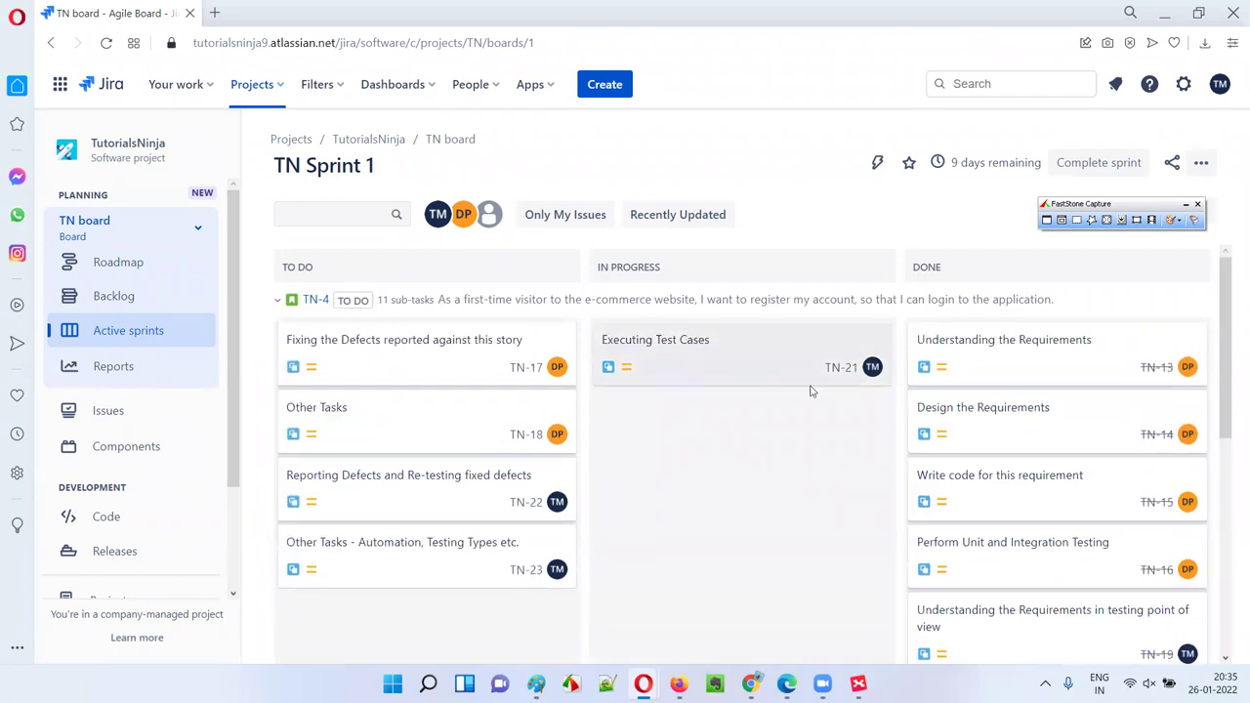
Step: Open TN-21 'Executing Test Cases' and begin a comment reporting a defect found while testing
click(671, 339)
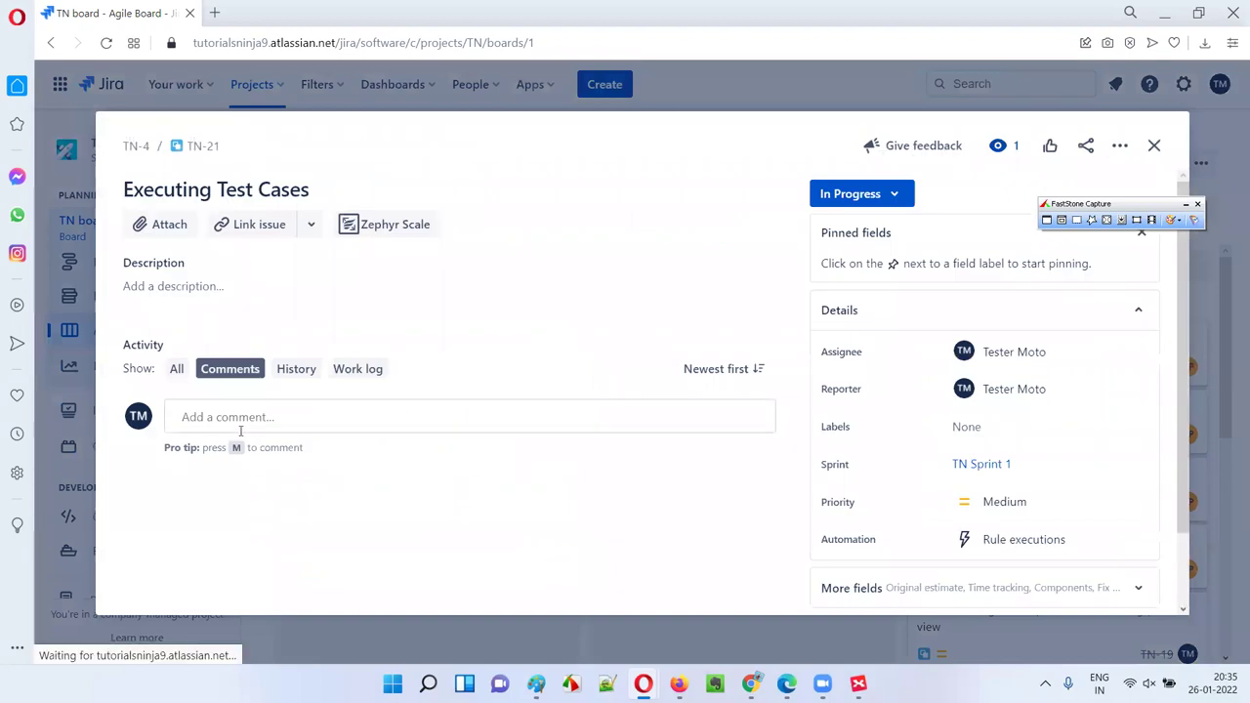
click(244, 422)
text(While testing this story, I came)
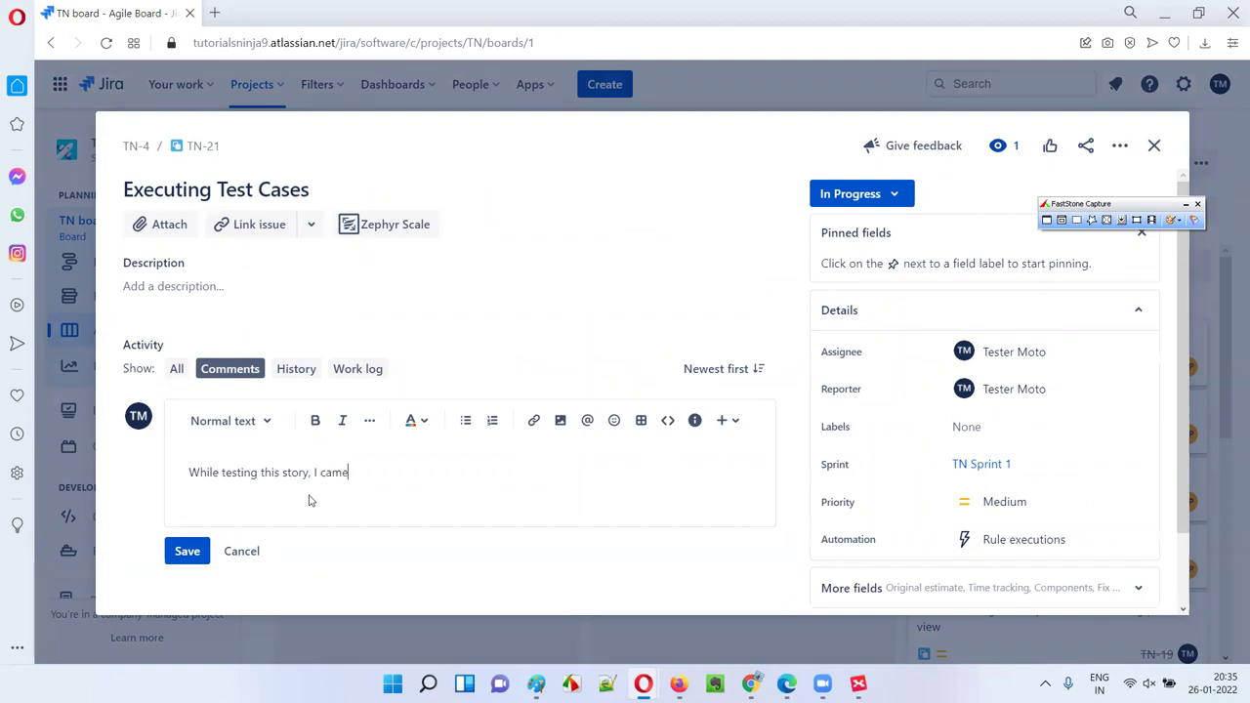
text(ross)
key(BackSpace)
key(BackSpace)
key(BackSpace)
key(BackSpace)
key(BackSpace)
key(BackSpace)
key(BackSpace)
key(BackSpace)
key(BackSpace)
key(BackSpace)
key(BackSpace)
key(BackSpace)
text(low defect)
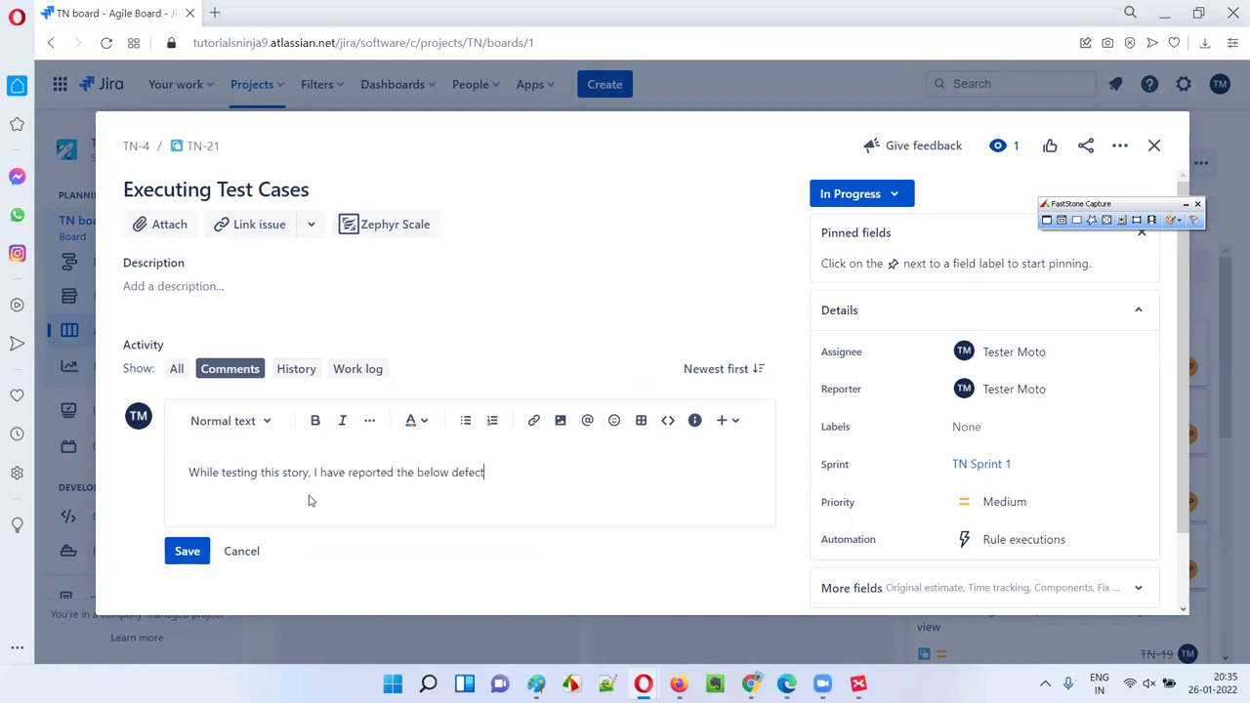
text(.)
key(Return)
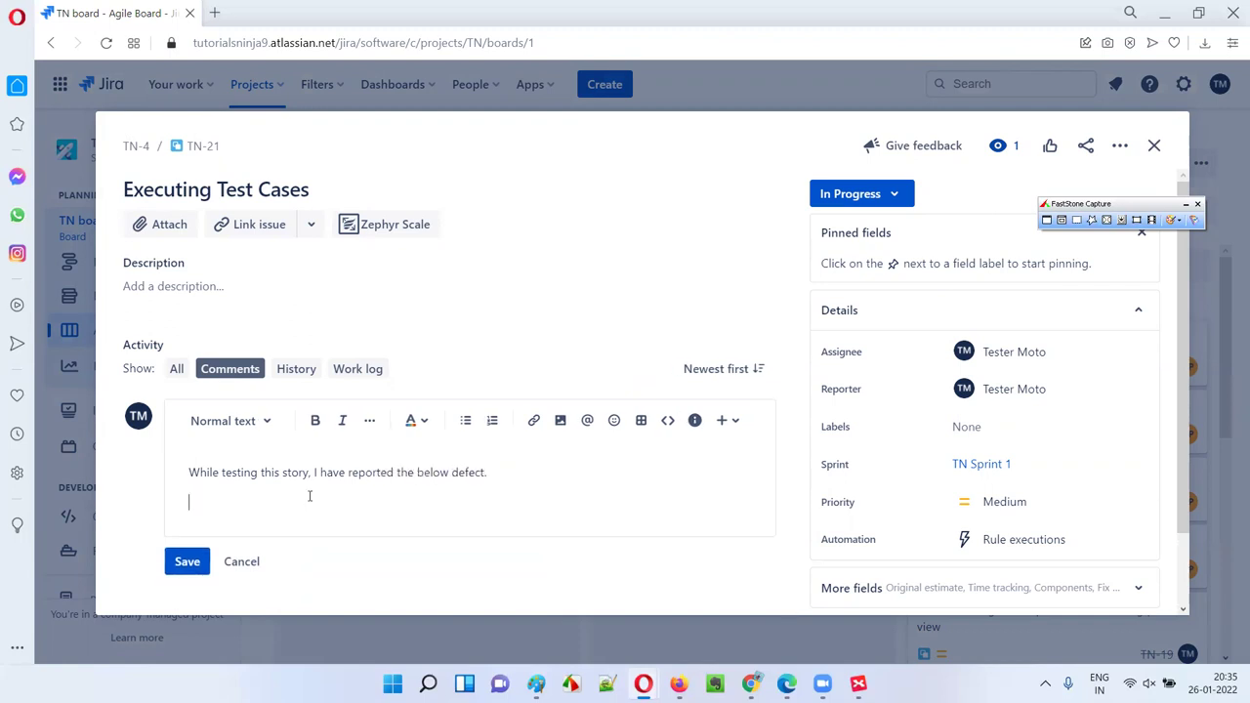
Step: Finish the TN-21 comment with the defect details and a request to check, and save it
double_click(446, 473)
text(A)
key(BackSpace)
text(a)
key(BackSpace)
text(bug)
key(BackSpace)
key(BackSpace)
text(elow )
text(:)
key(Return)
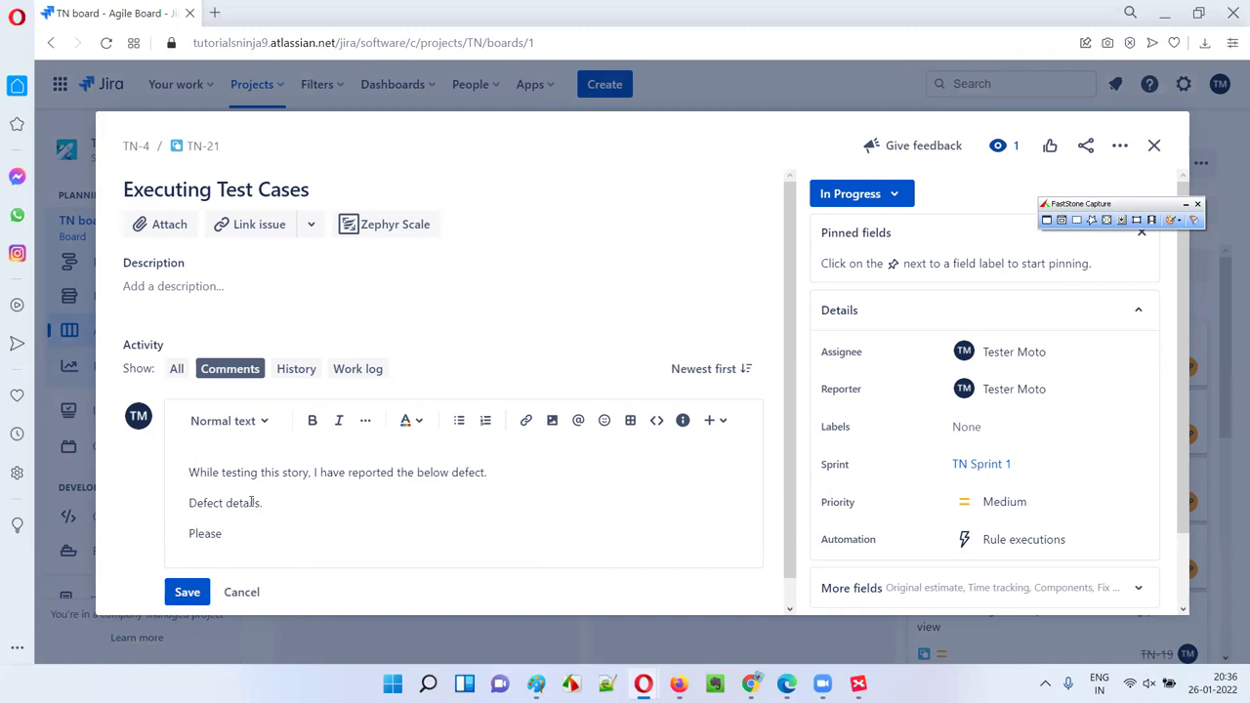
text(Please check and fix.)
click(186, 592)
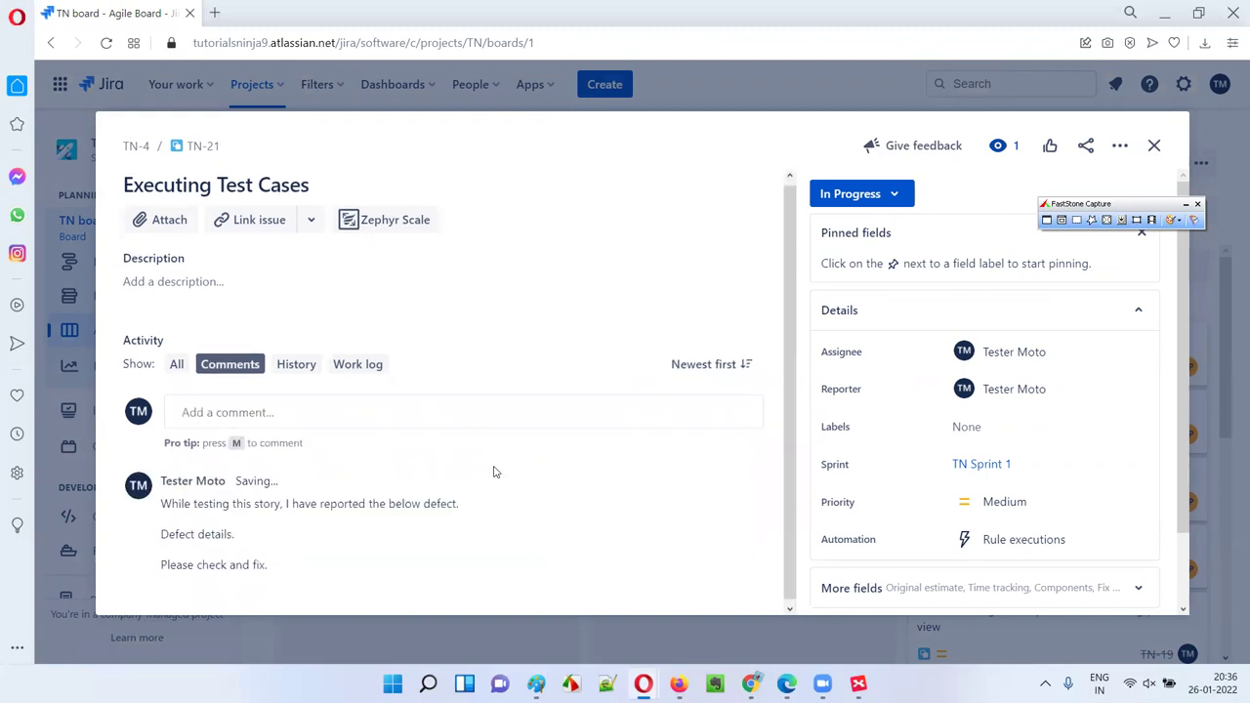
Step: Reassign TN-21 to the developer and close the issue
click(1003, 351)
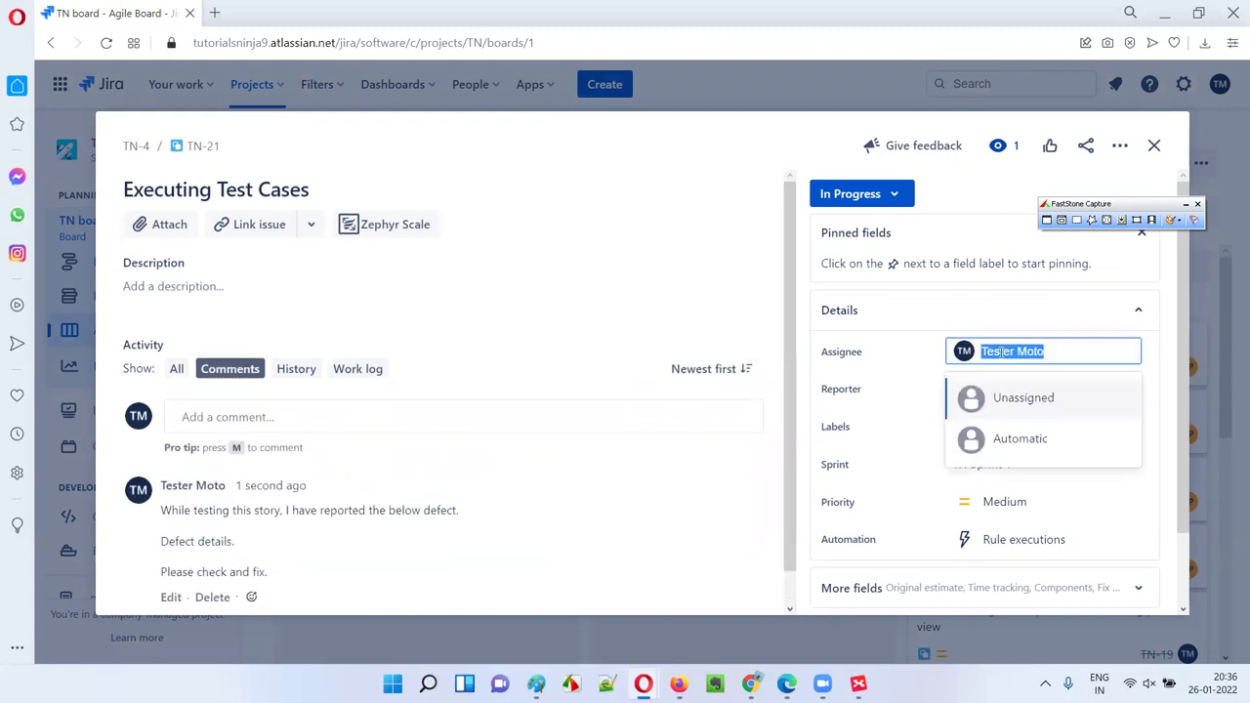
click(1029, 521)
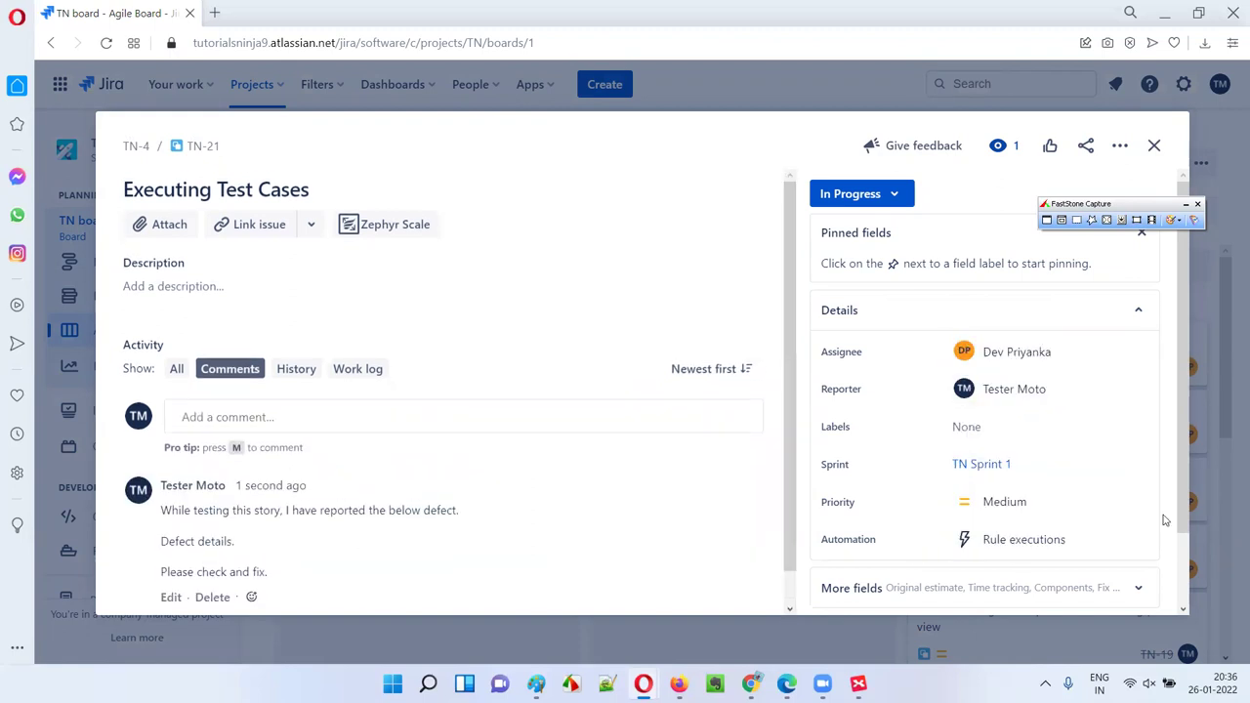
click(1153, 146)
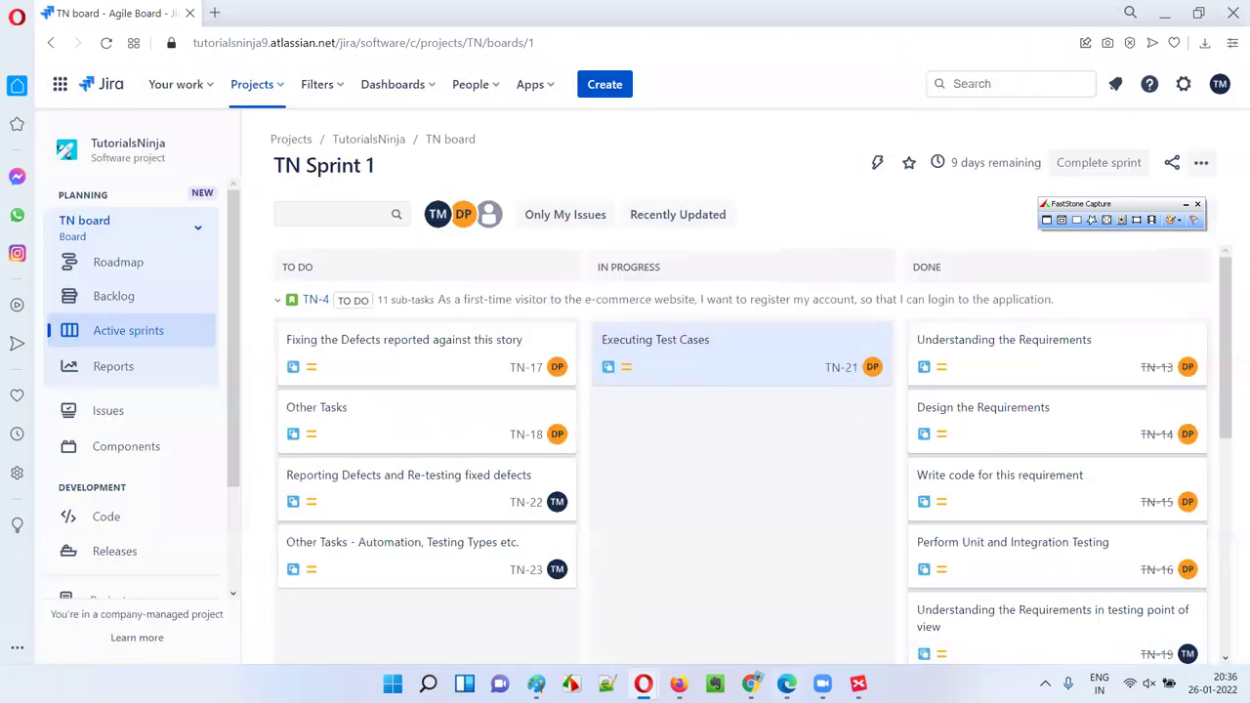
Step: As the developer, open the newly assigned Executing Test Cases issue from the notifications
click(786, 684)
click(1219, 85)
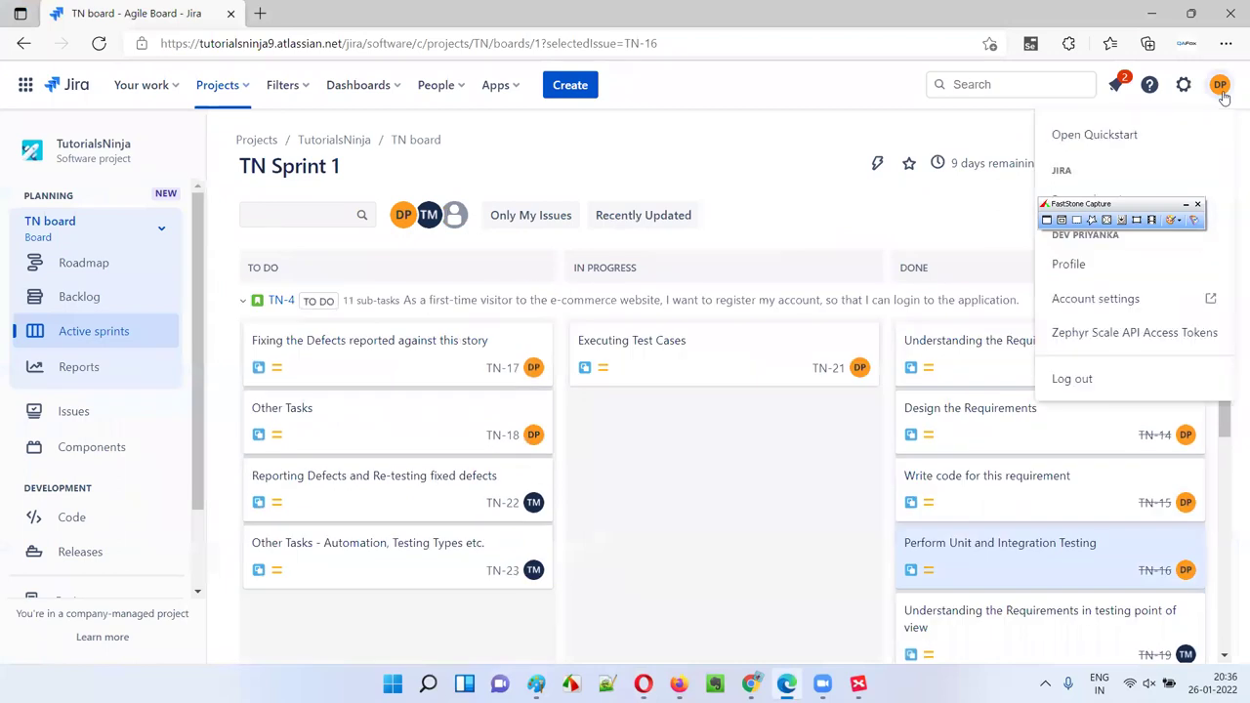
click(1115, 85)
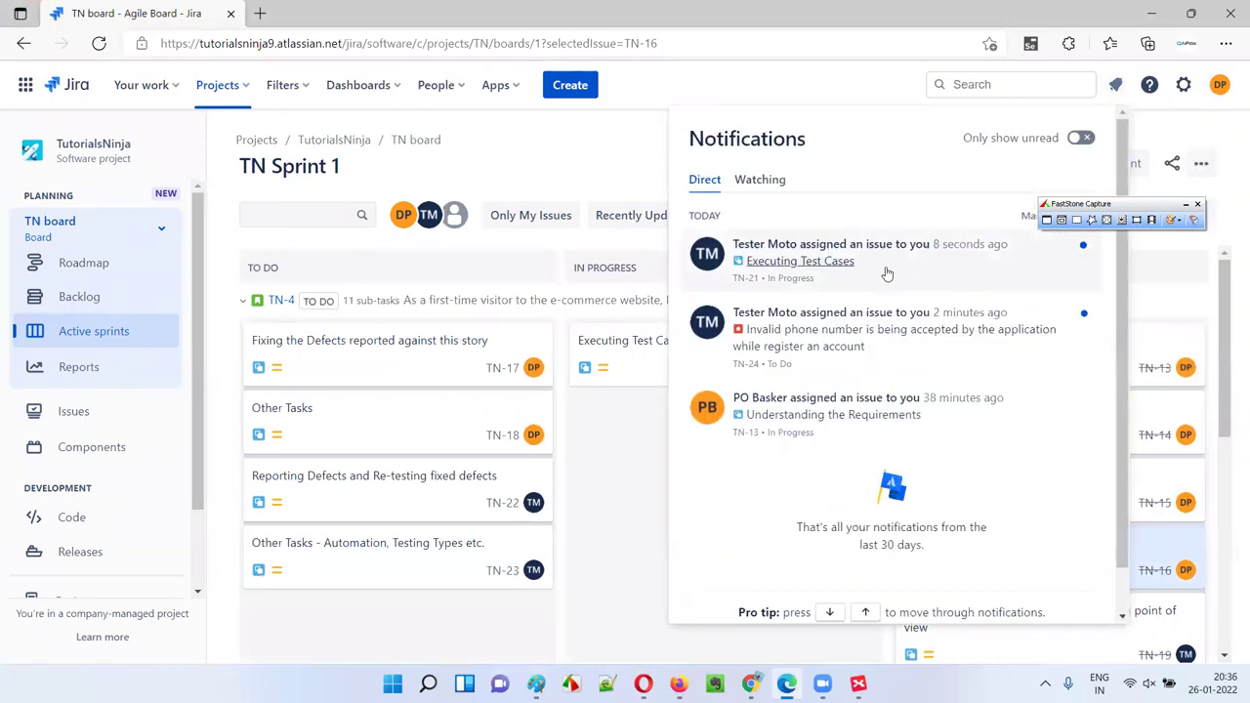
click(879, 264)
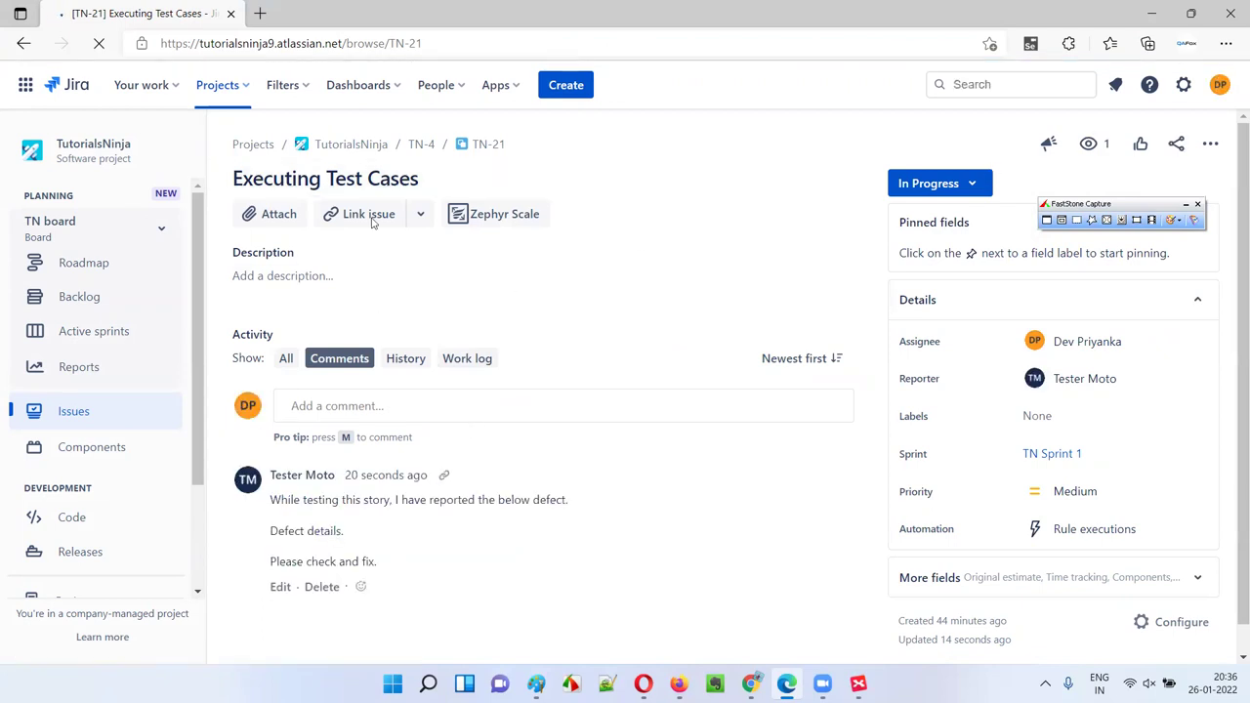
Step: Review defect TN-24 on the sprint board and move its card into In Progress
click(96, 333)
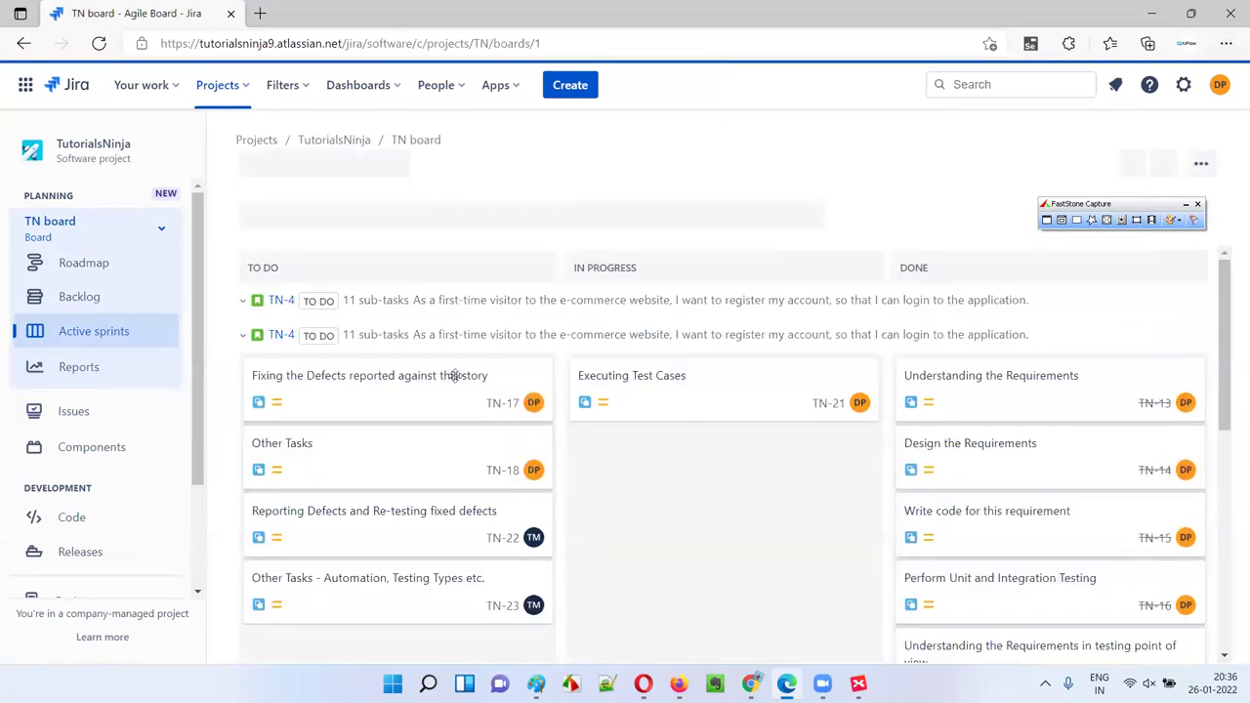
scroll(475, 377, down, 8)
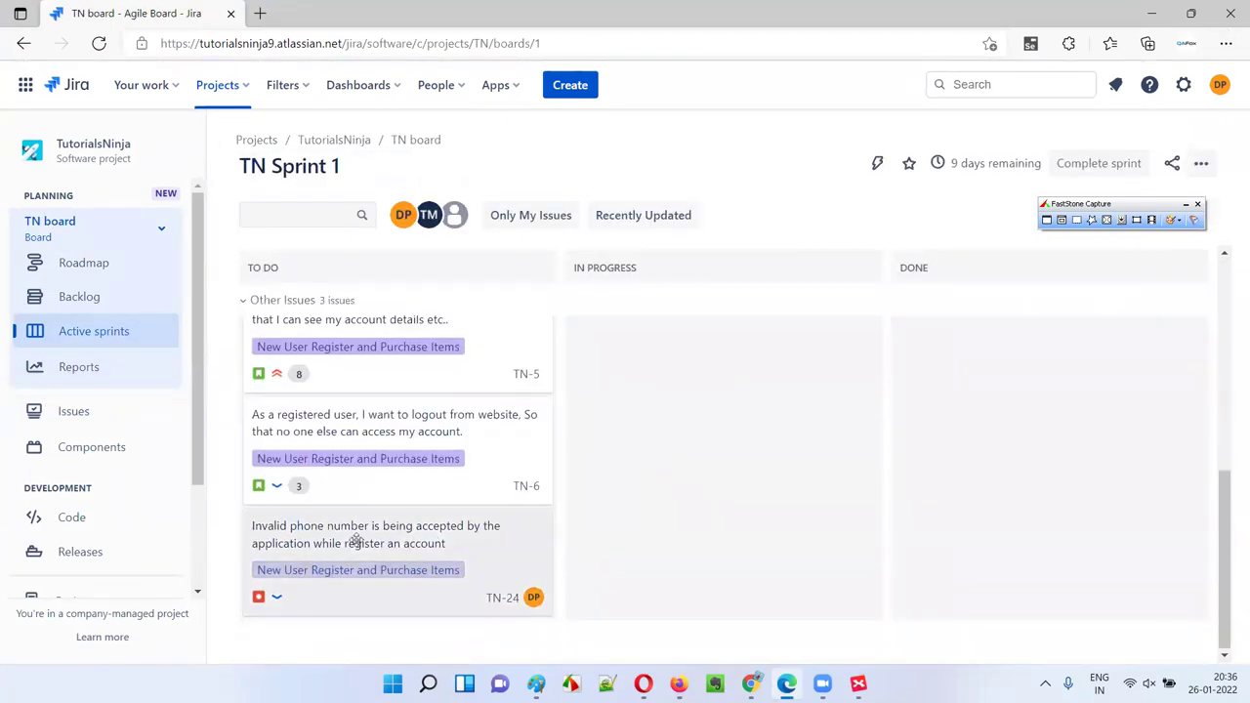
click(362, 543)
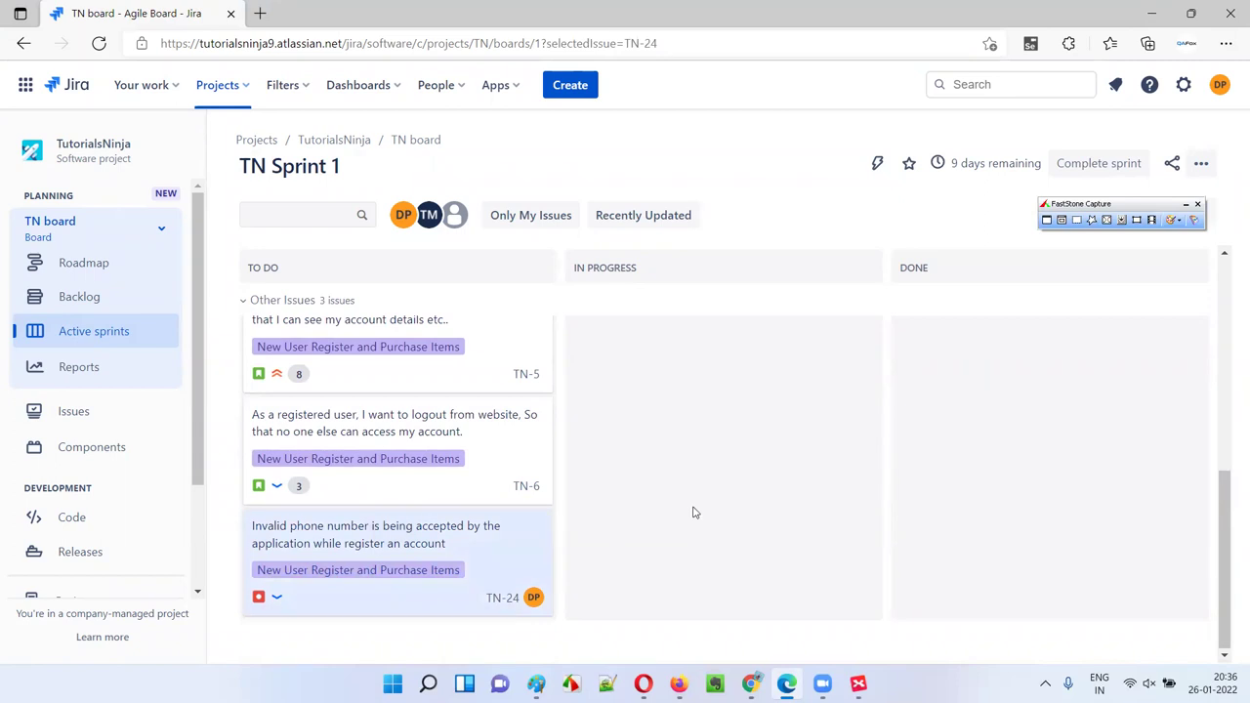
click(427, 535)
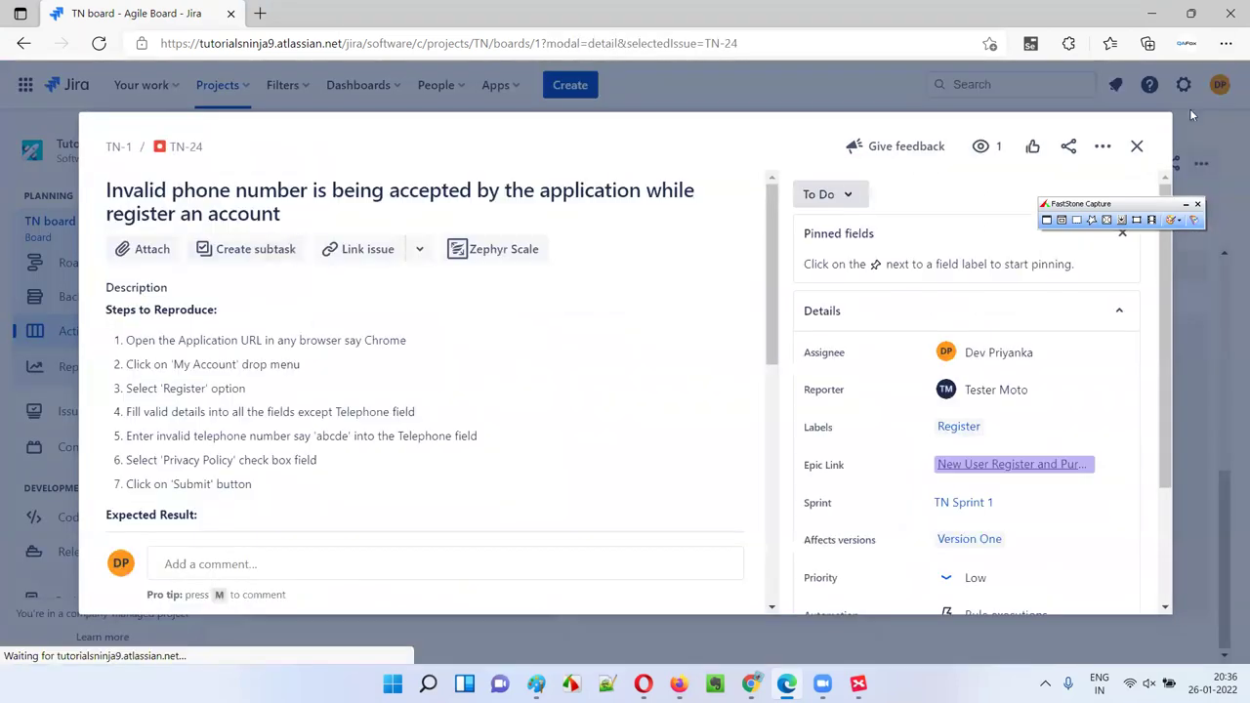
scroll(221, 326, down, 6)
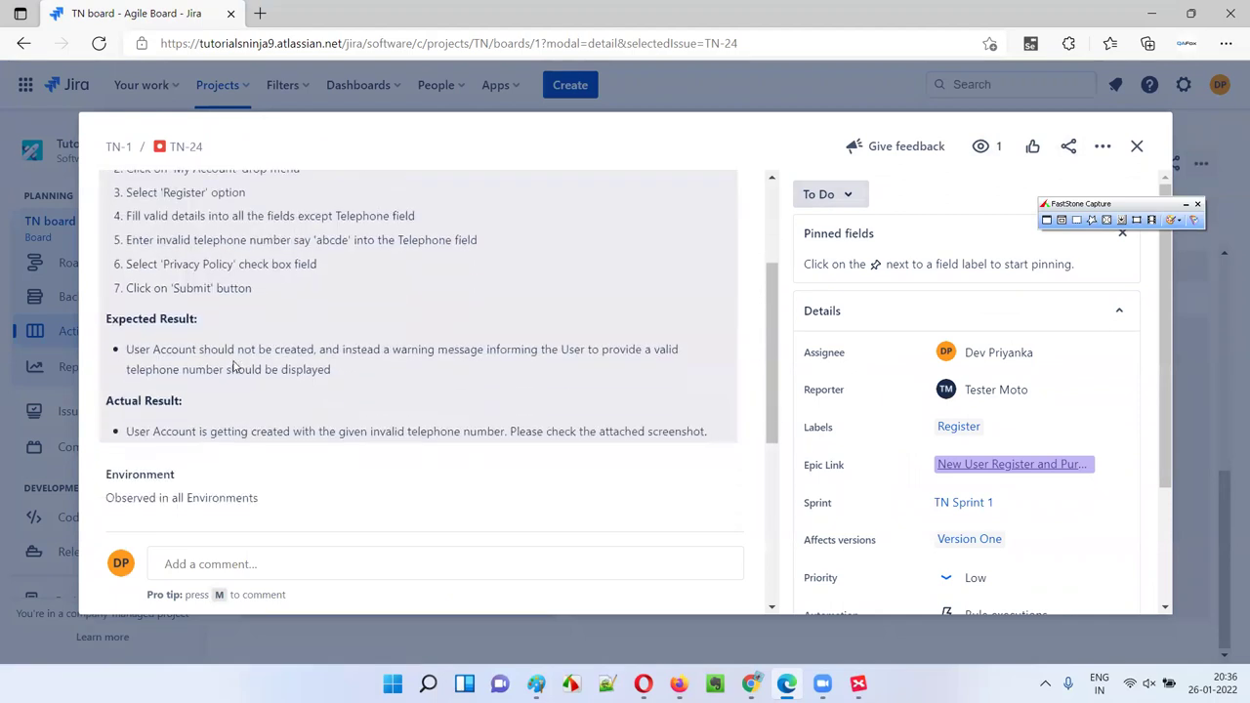
scroll(221, 326, up, 2)
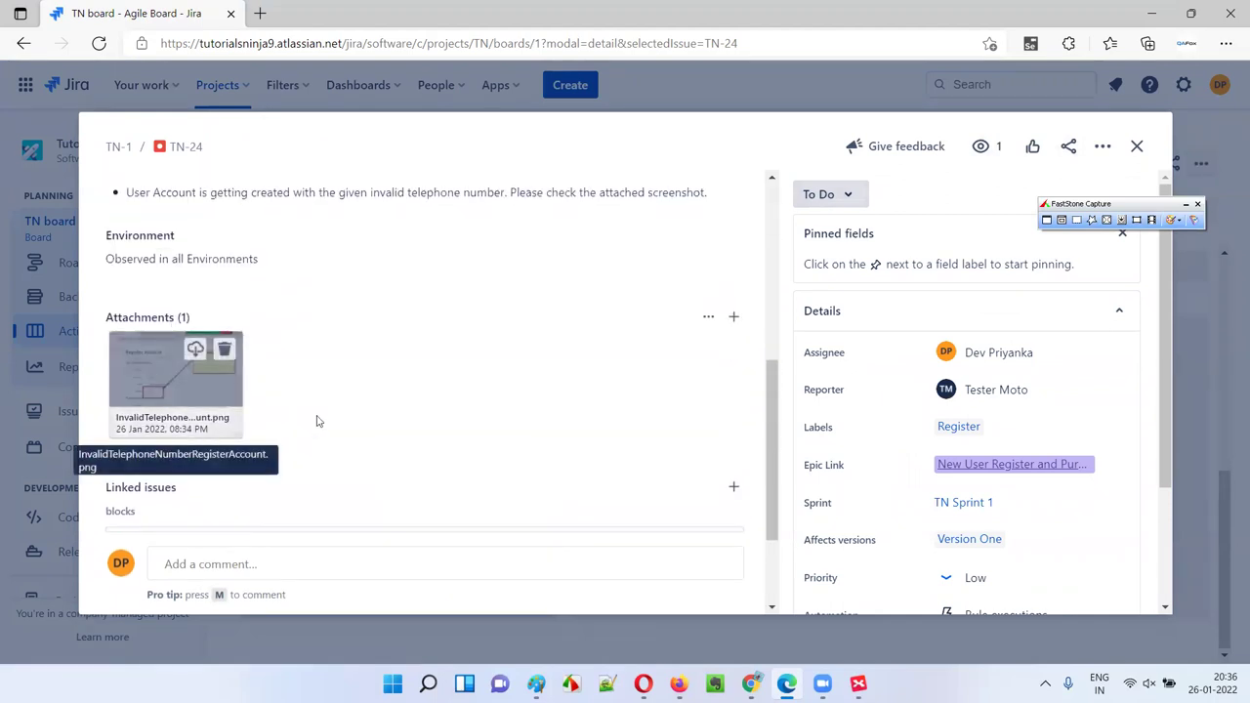
scroll(159, 404, down, 2)
scroll(326, 394, up, 5)
click(1137, 145)
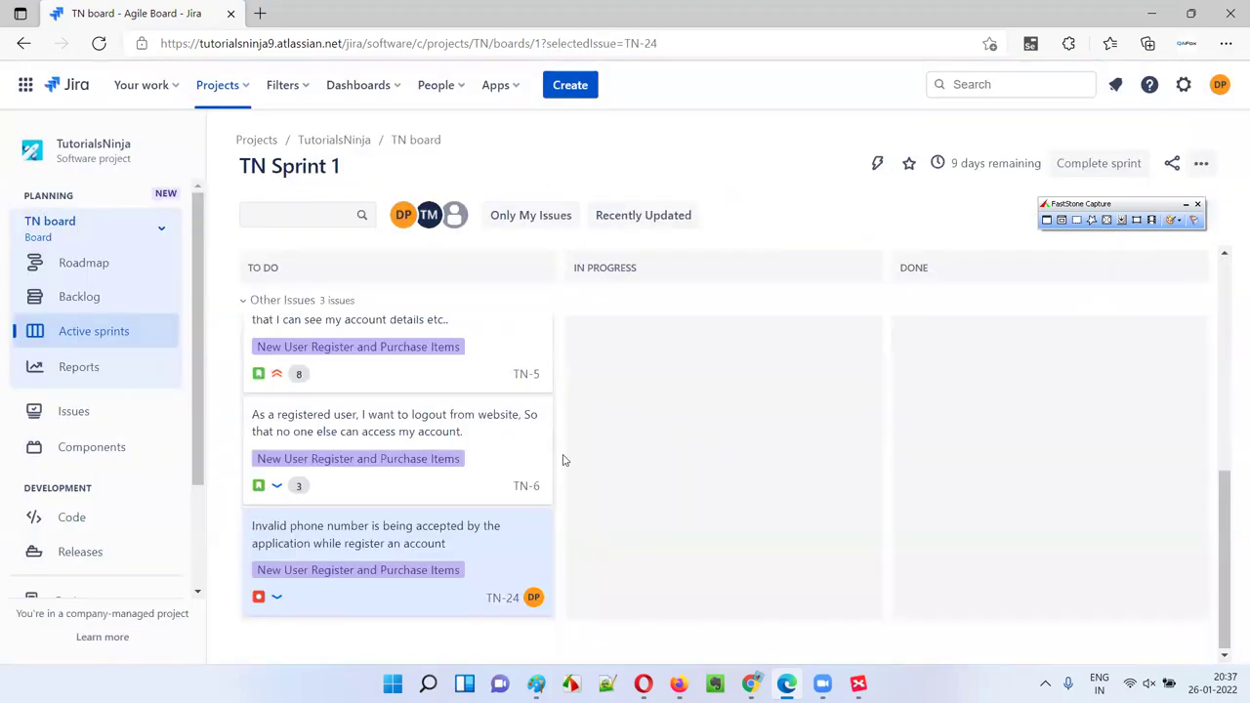
drag(456, 528, 764, 460)
scroll(752, 410, up, 5)
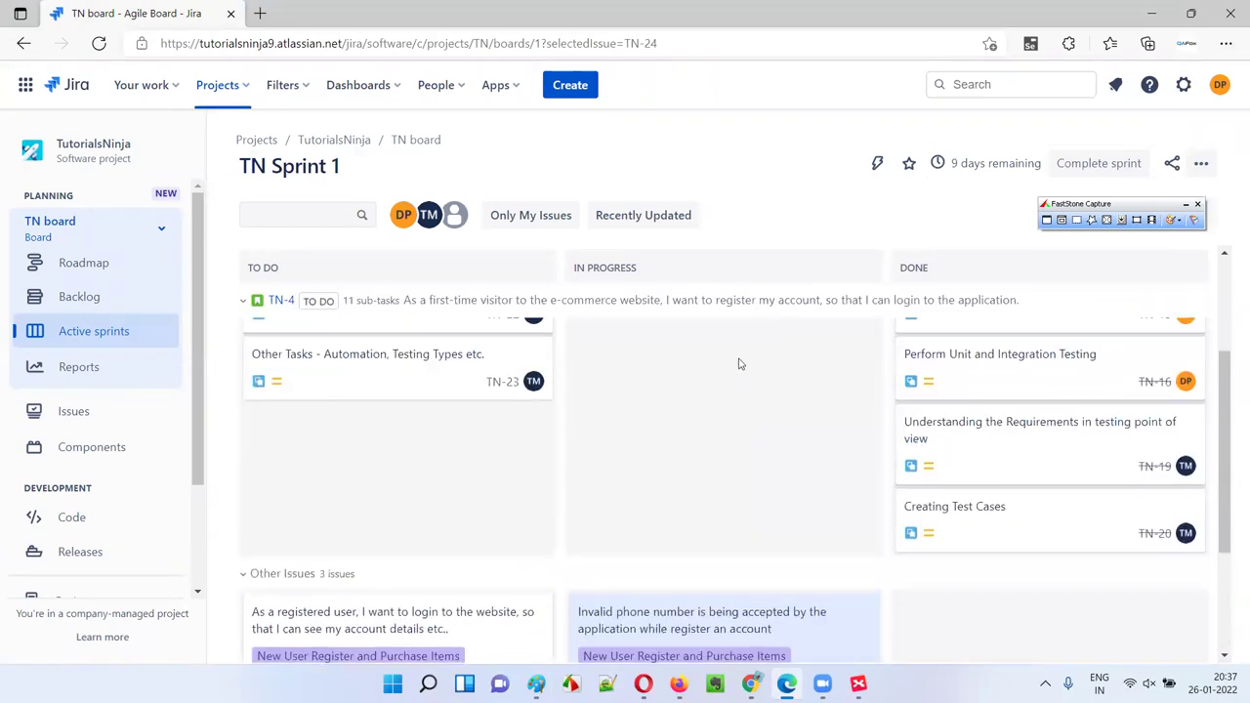
scroll(737, 352, down, 5)
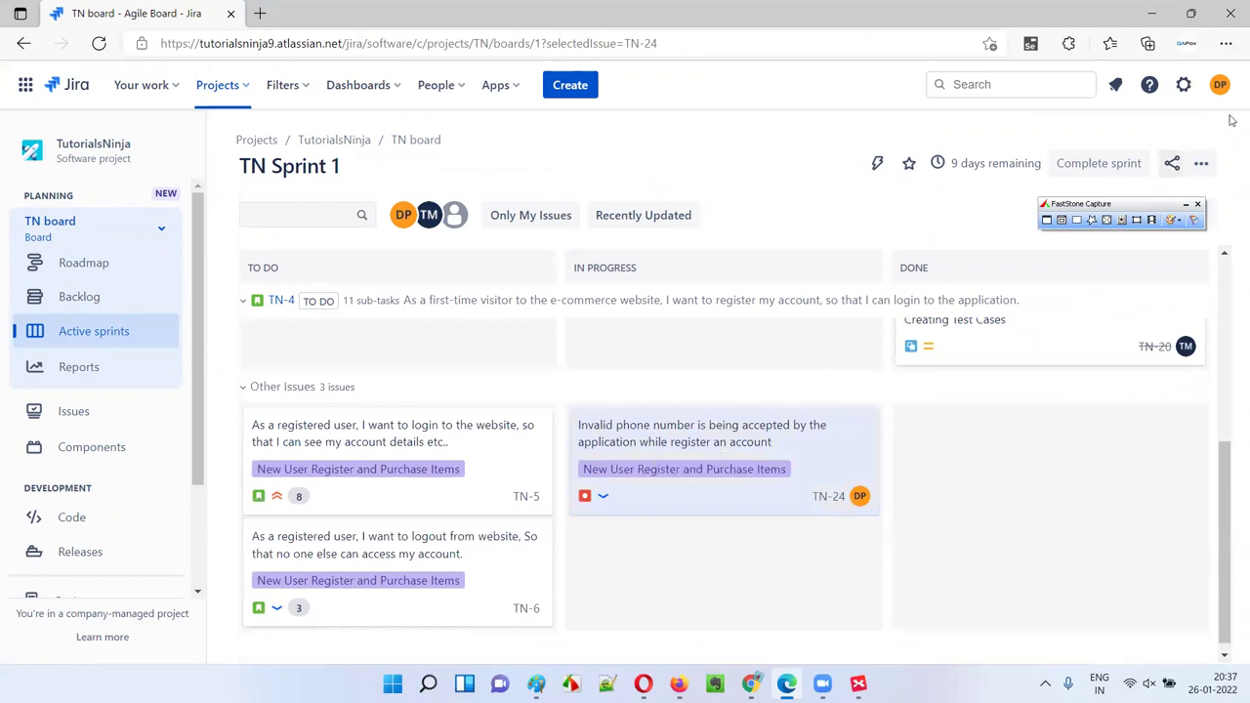
Step: Comment on TN-24 that the defect is fixed in Version Two and ask for a retest
click(687, 441)
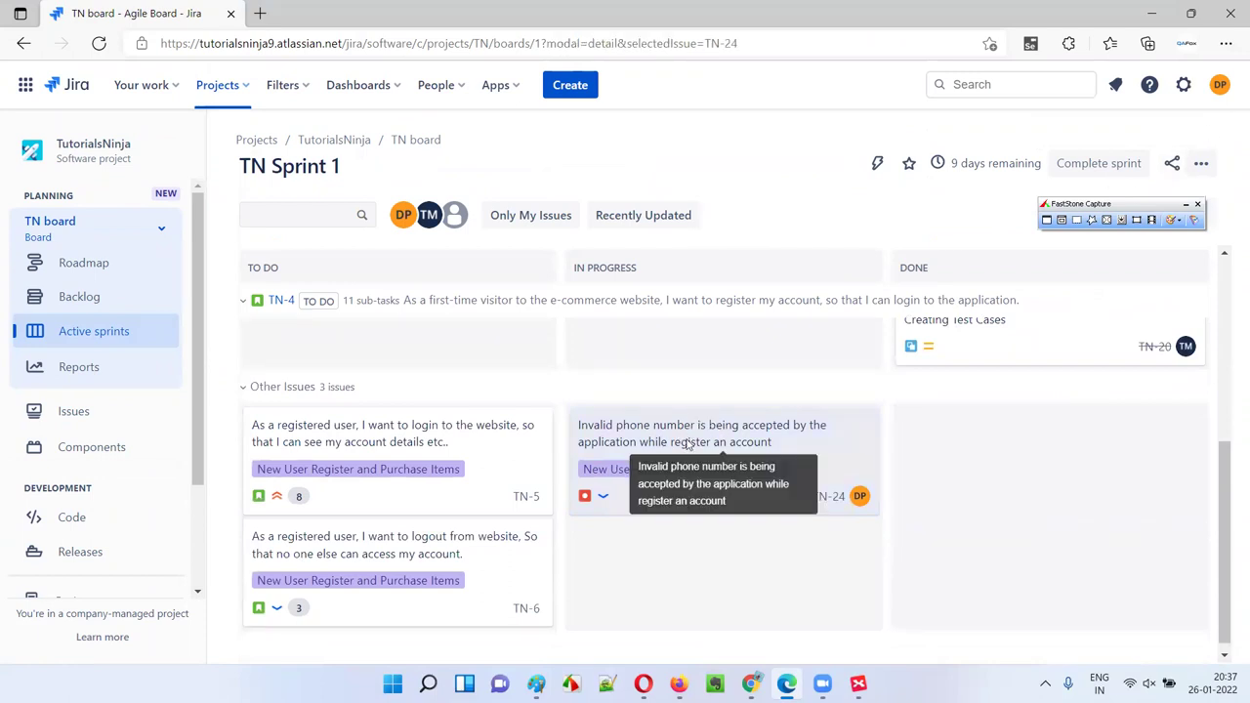
scroll(366, 378, down, 10)
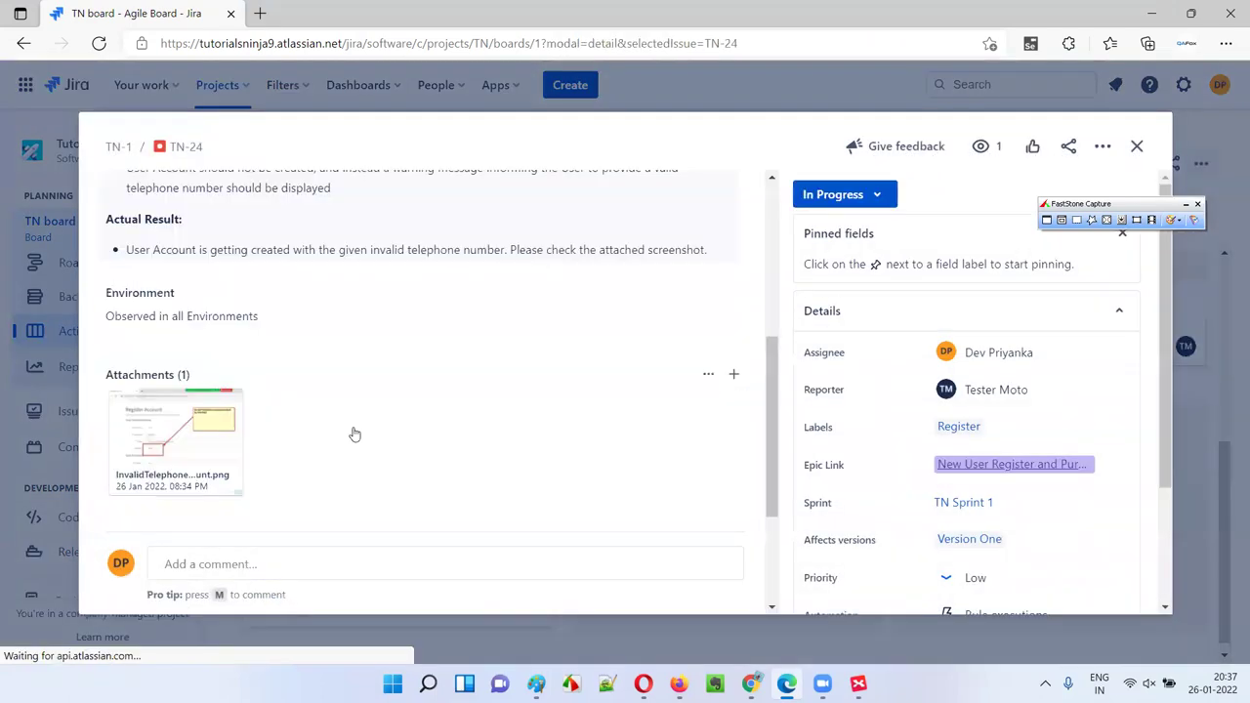
click(216, 552)
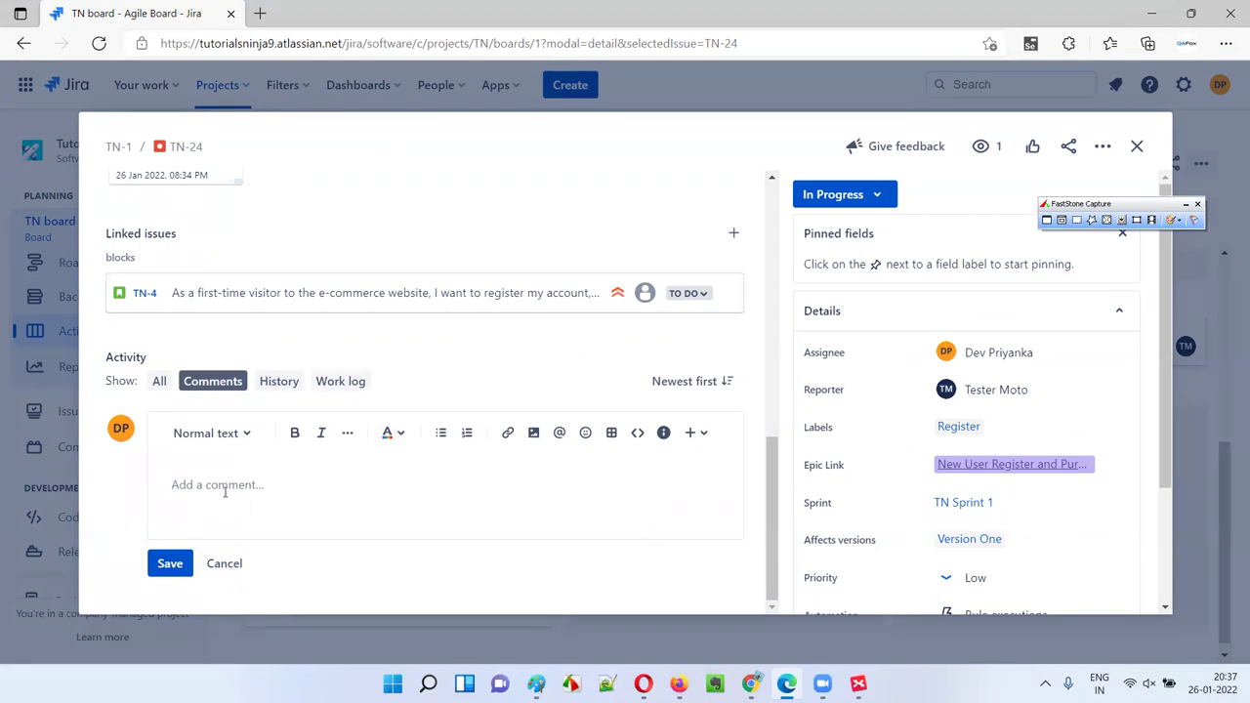
text(The)
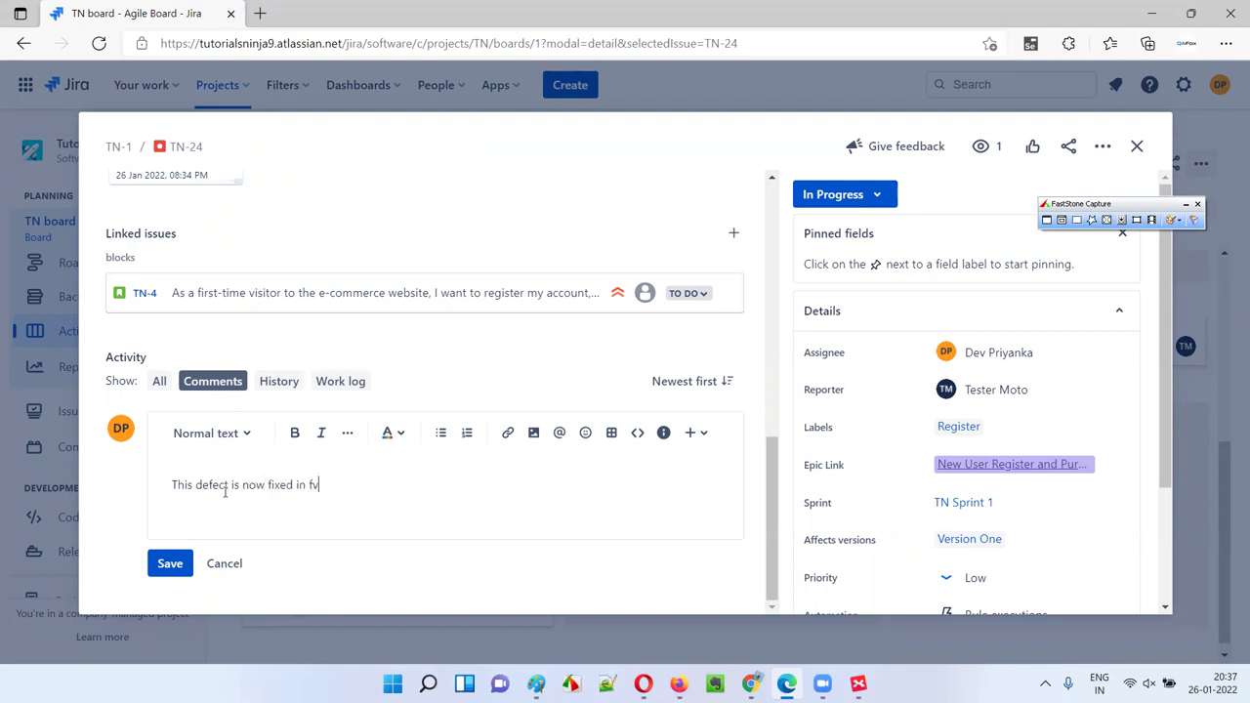
text(ersion Two.)
key(Return)
text(Pleae)
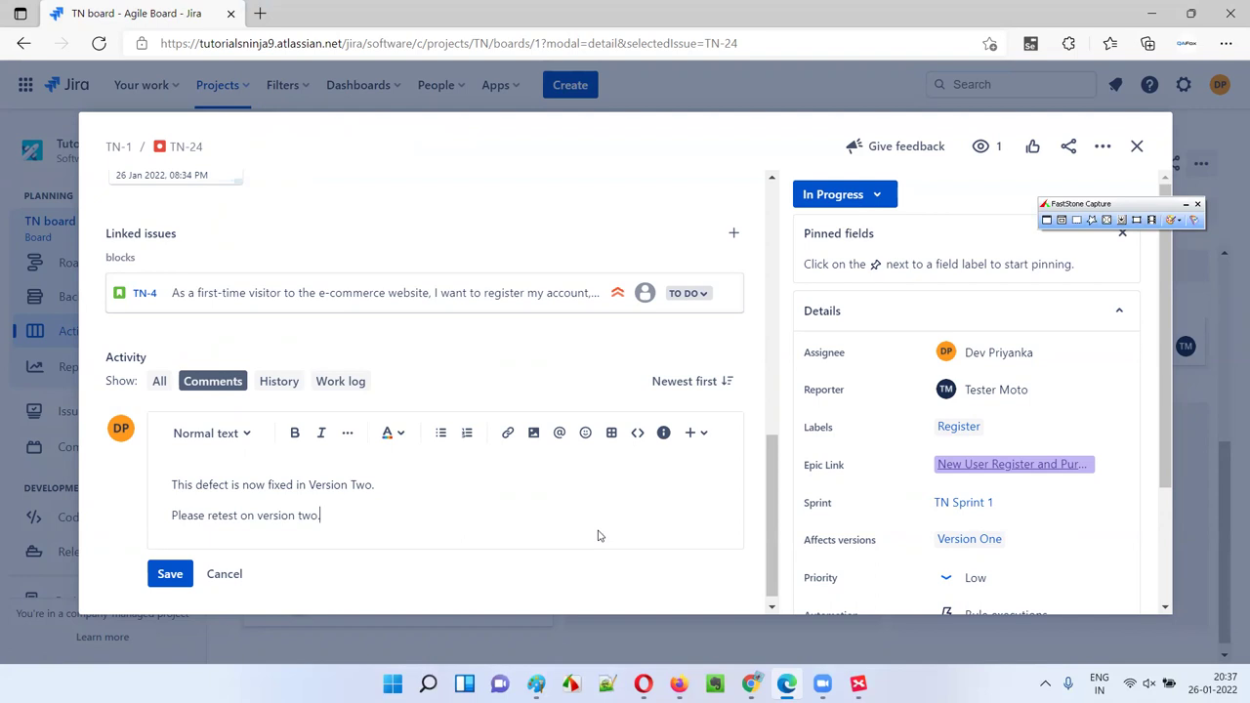
click(168, 574)
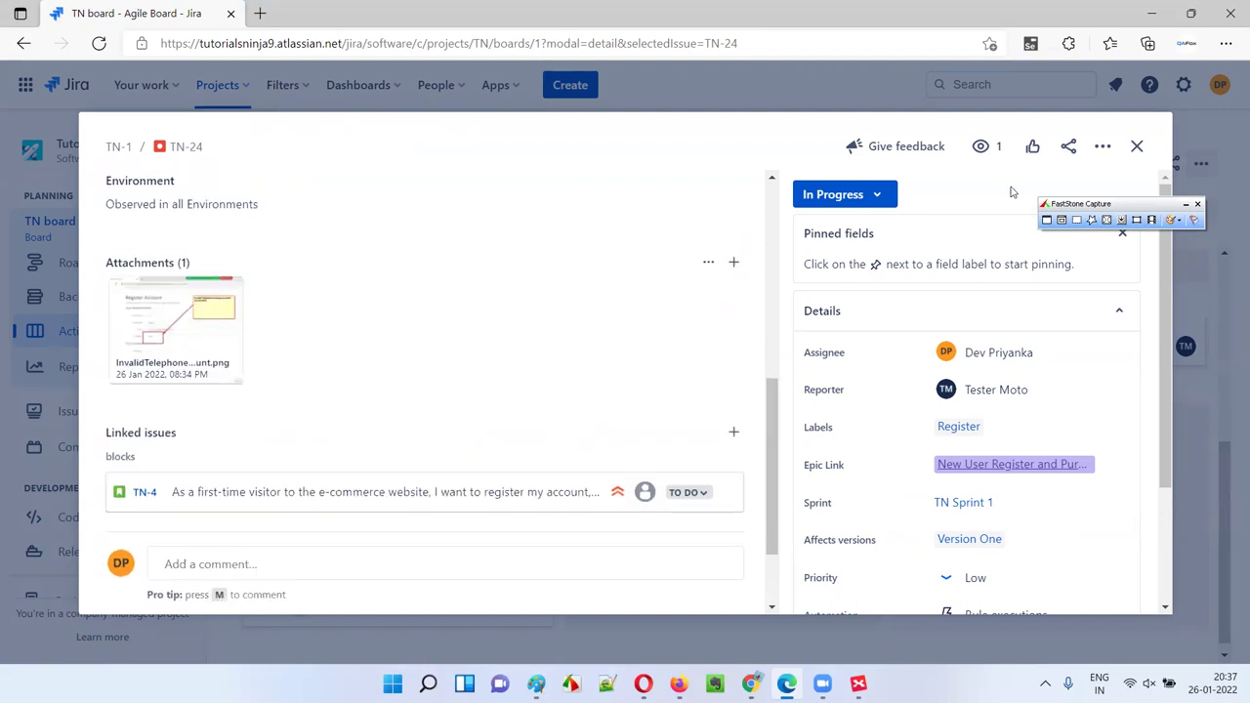
Step: Reassign TN-24 to the tester and close the issue
click(1006, 354)
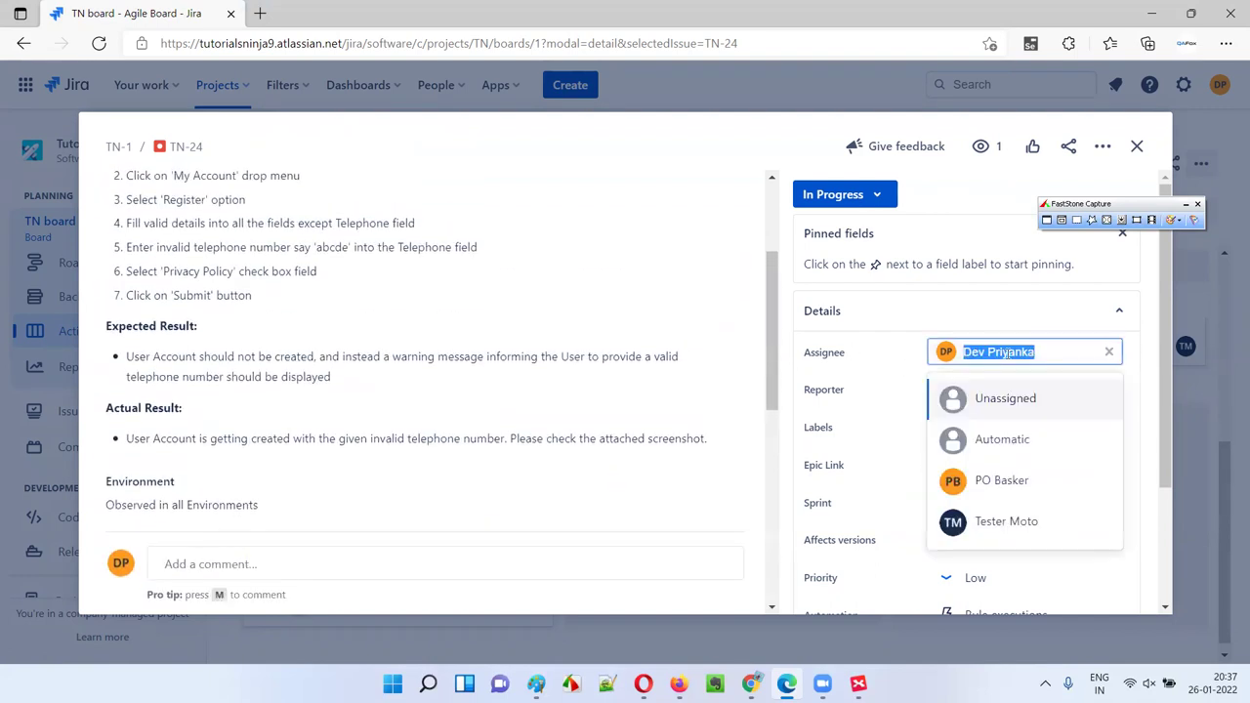
key(Return)
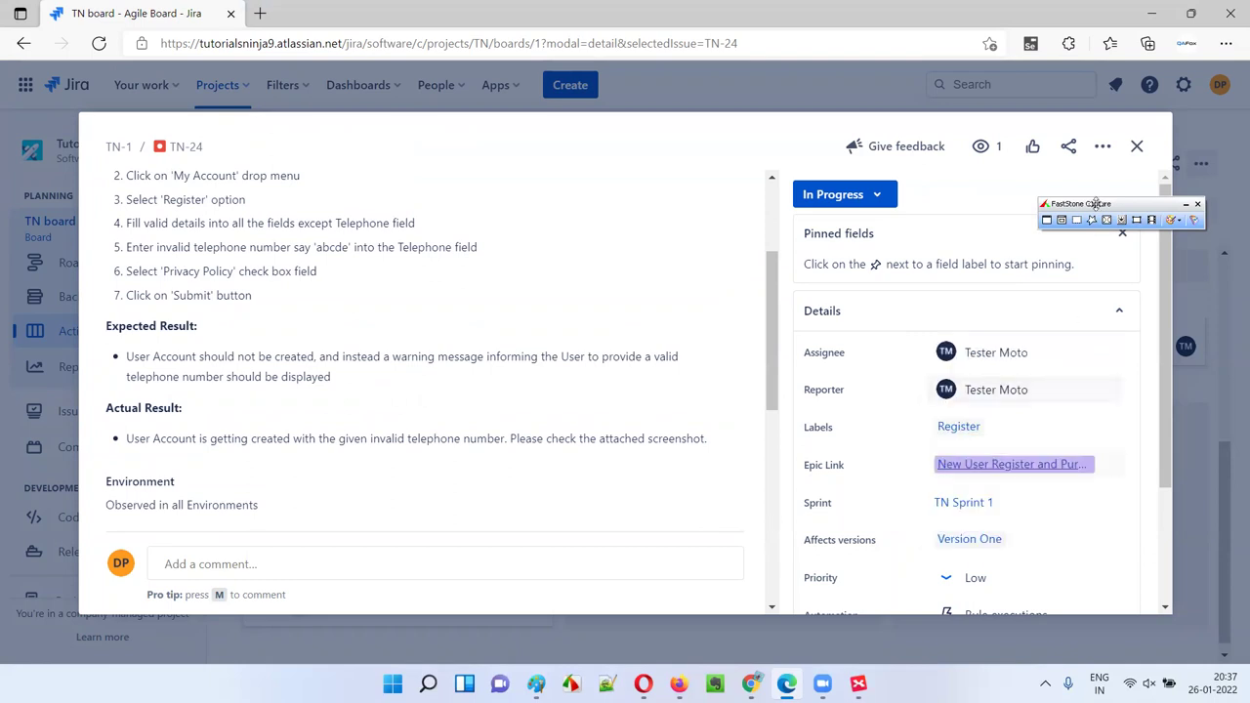
click(1137, 145)
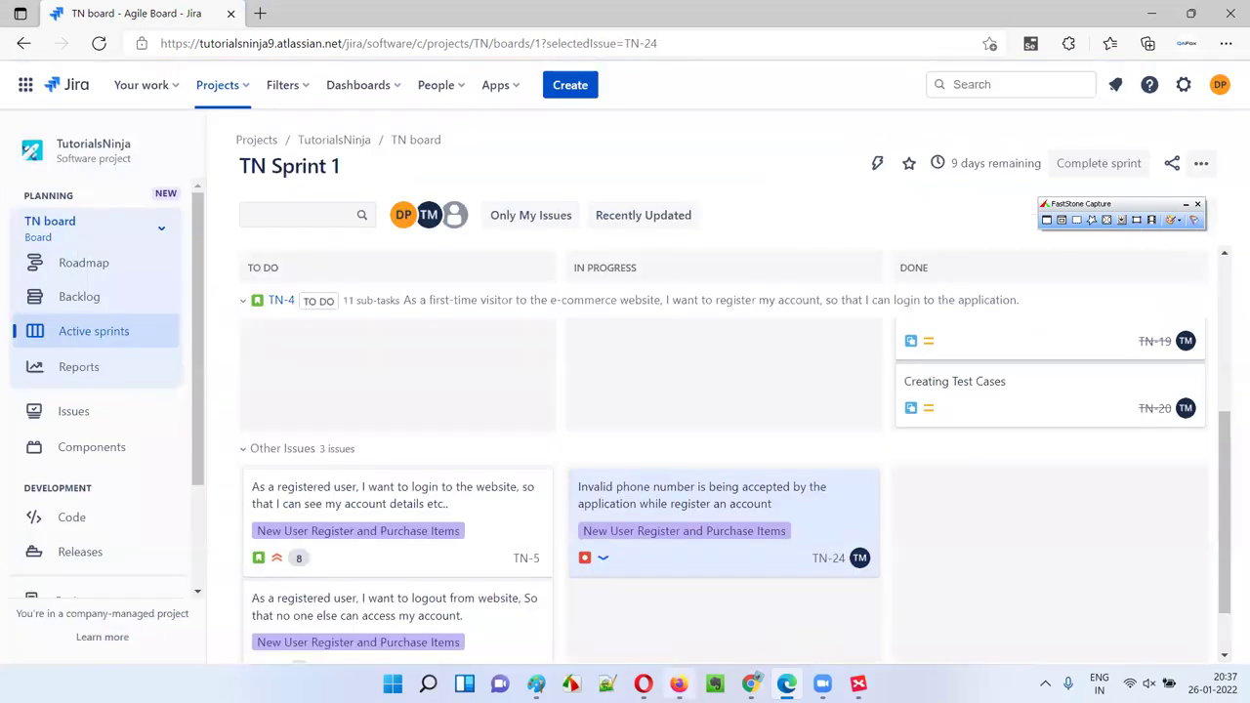
Step: Create the Version Two release from the backlog, then show the tester's notifications
mouse_move(749, 683)
click(678, 684)
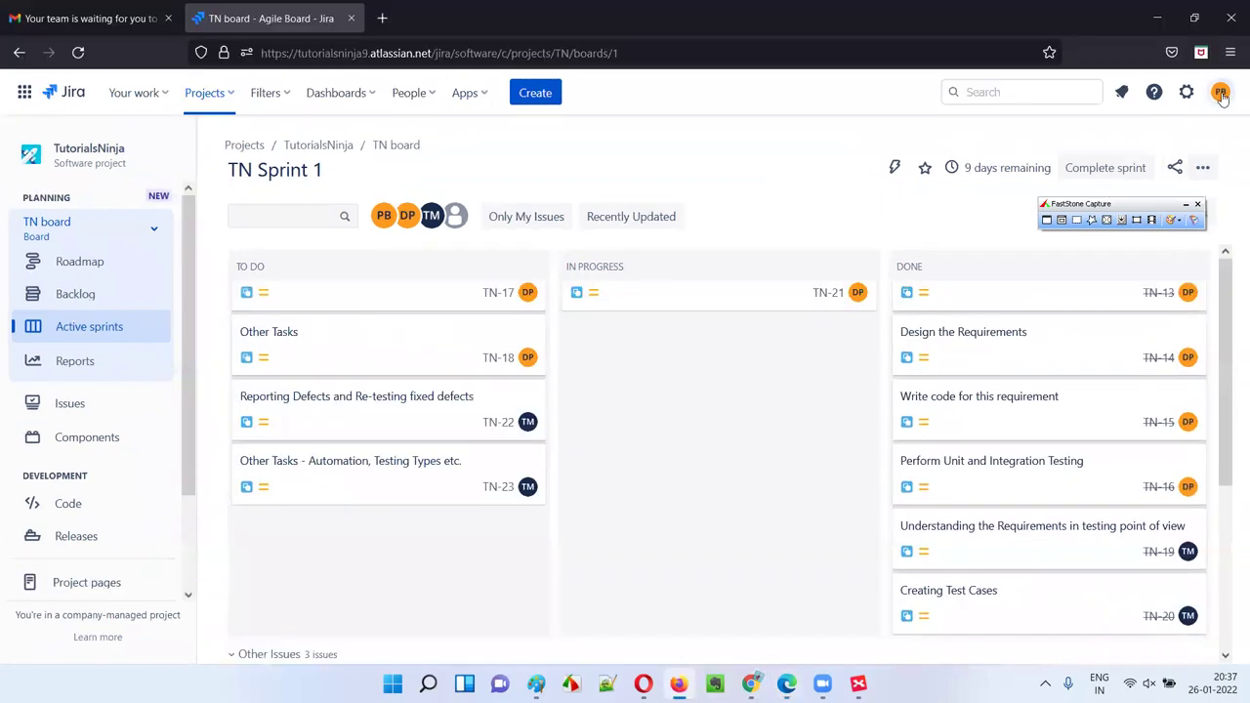
click(1220, 96)
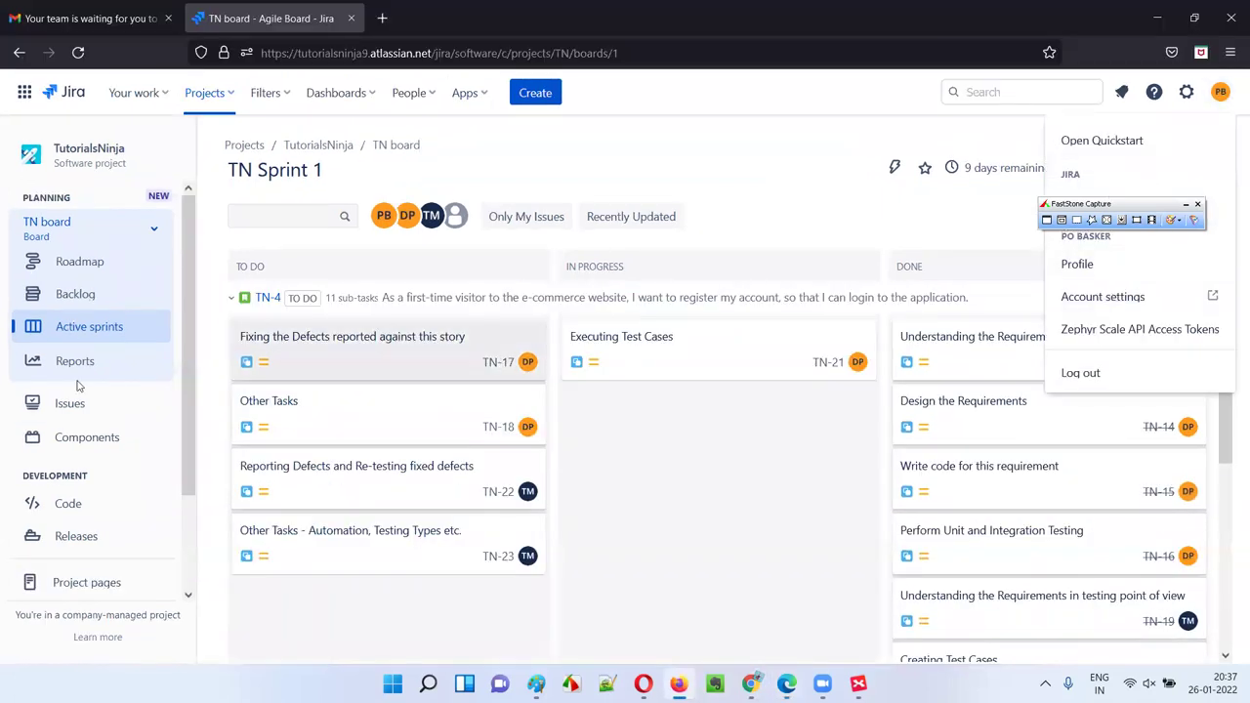
click(88, 297)
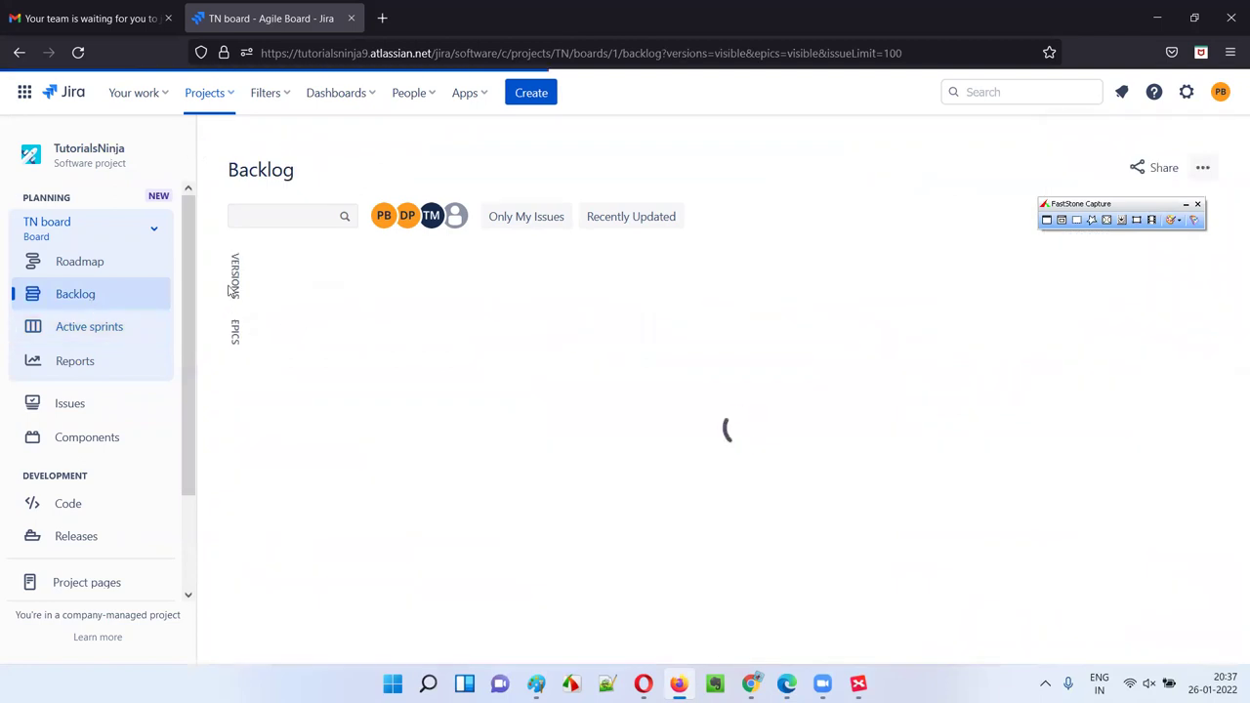
click(339, 261)
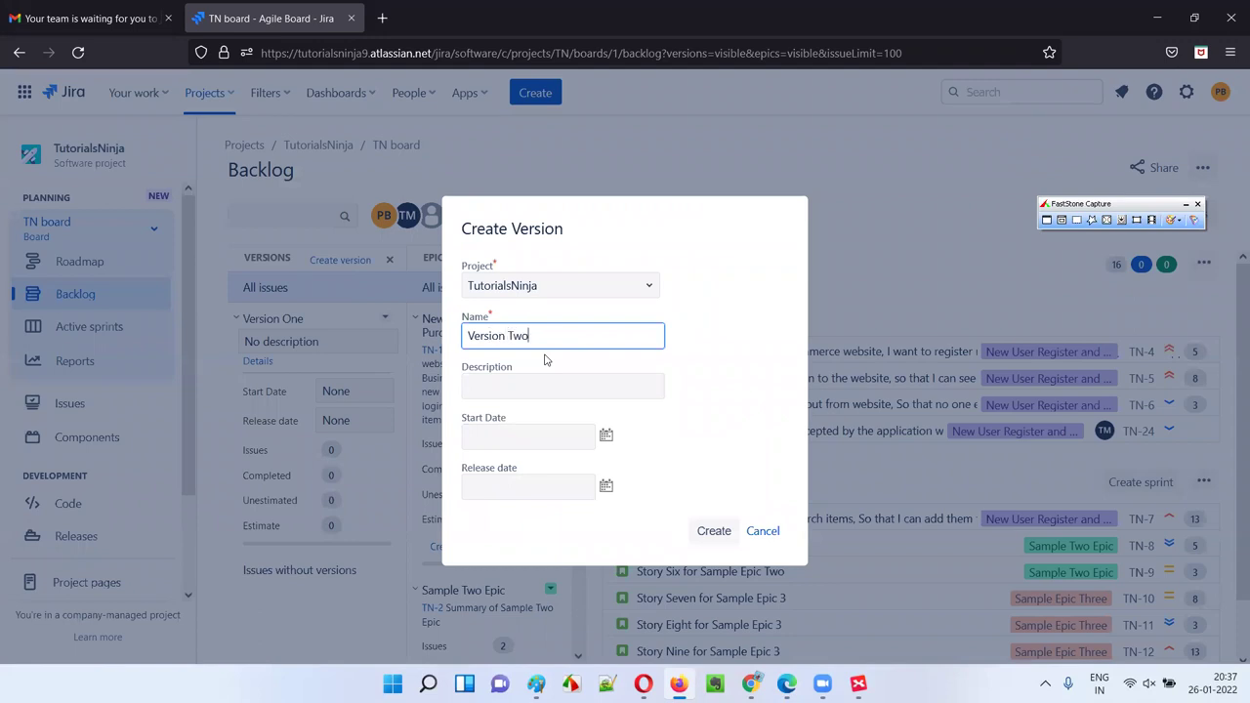
click(712, 530)
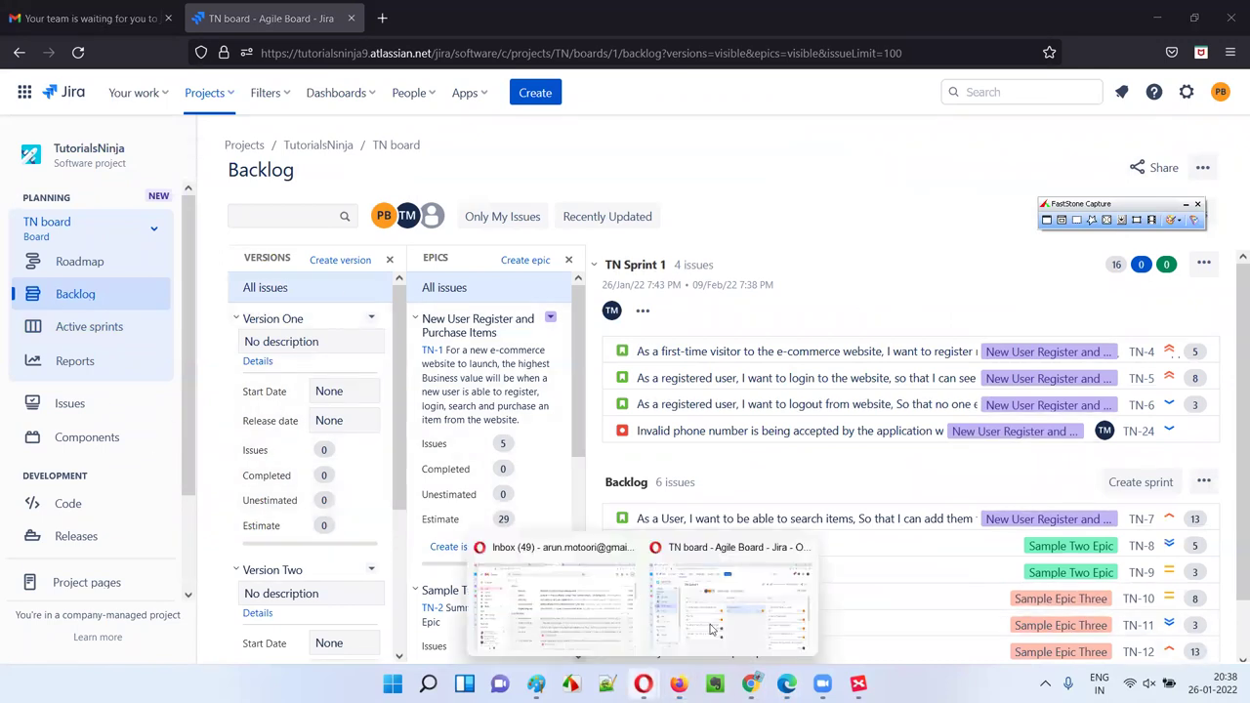
click(737, 601)
click(1116, 84)
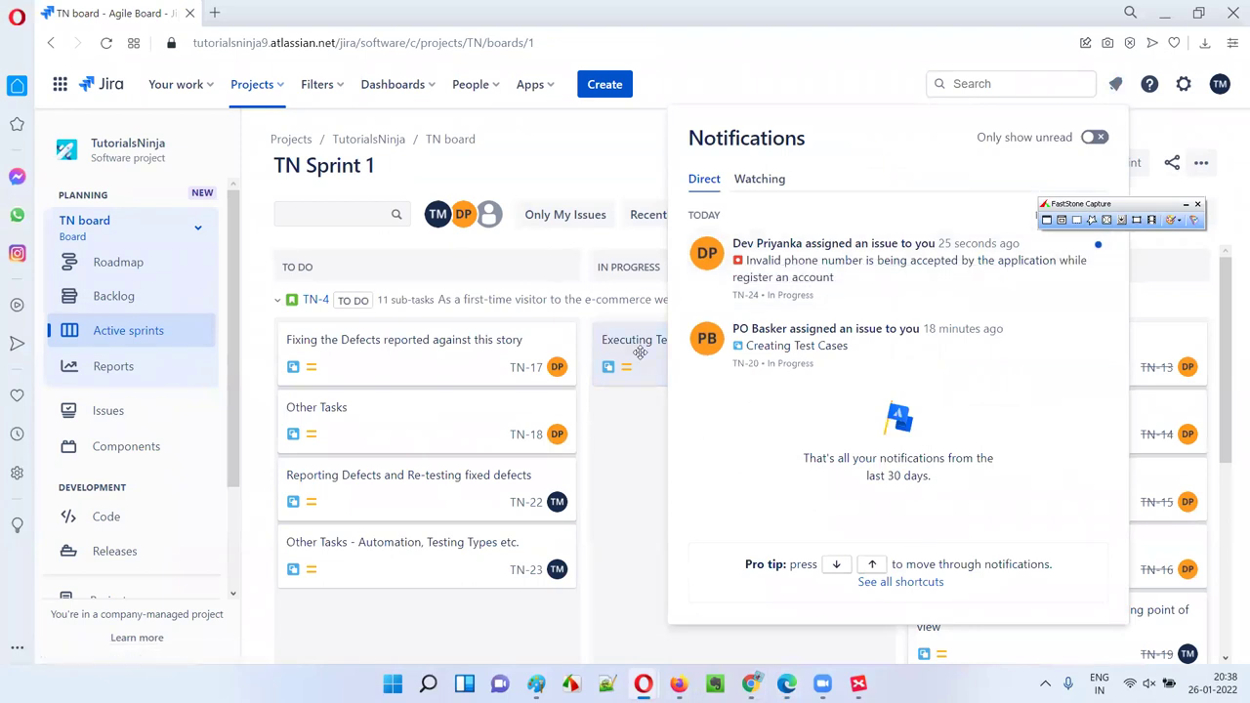
Step: Comment on TN-24 that the defect still reproduces in Version Two
click(846, 269)
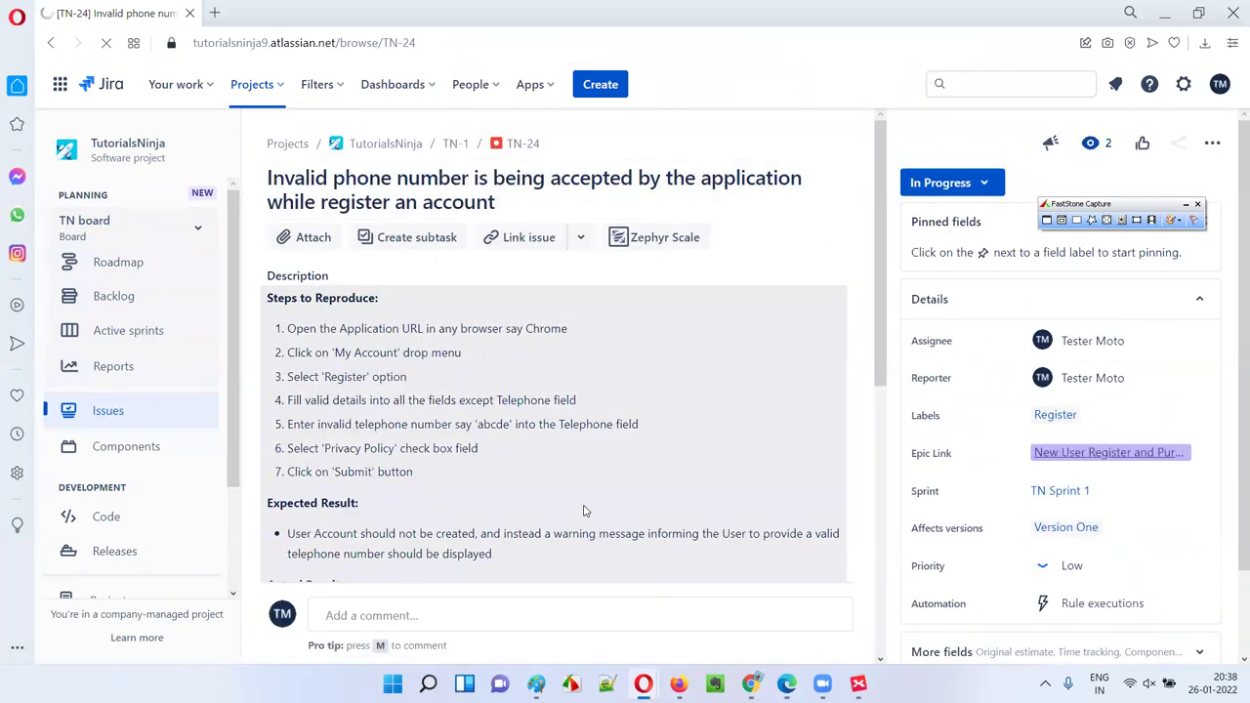
scroll(648, 454, down, 5)
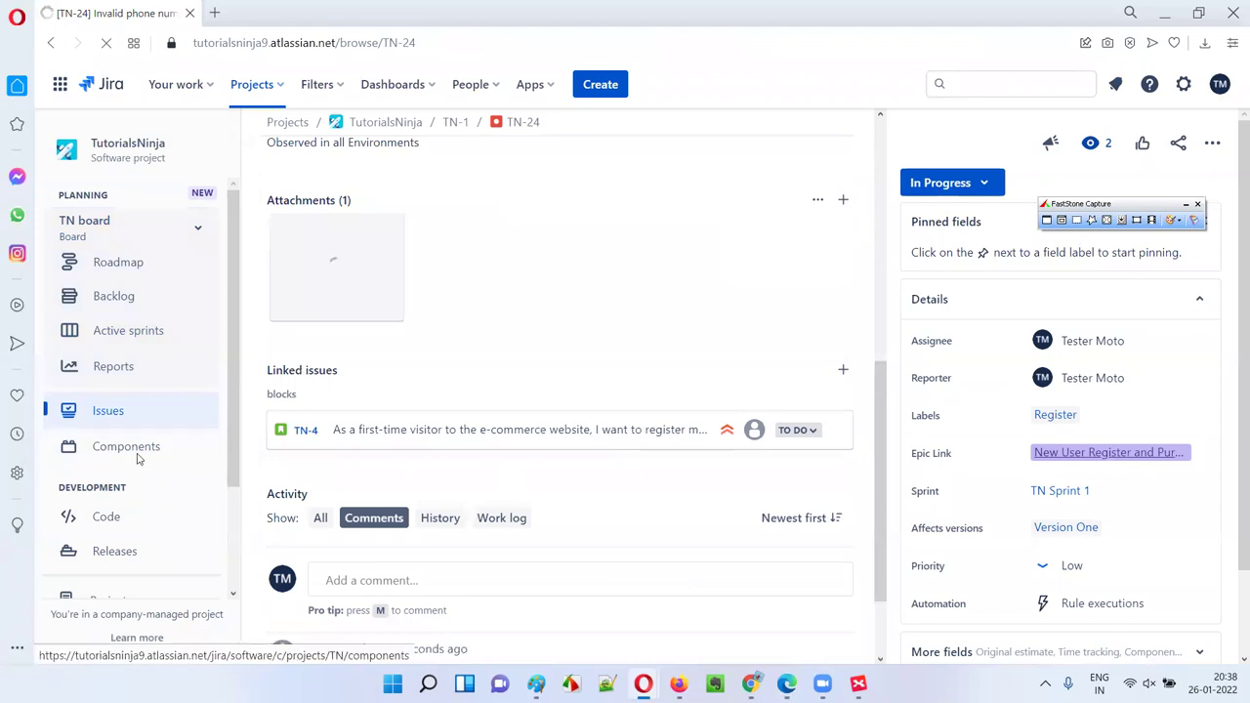
scroll(447, 225, up, 2)
scroll(447, 225, up, 5)
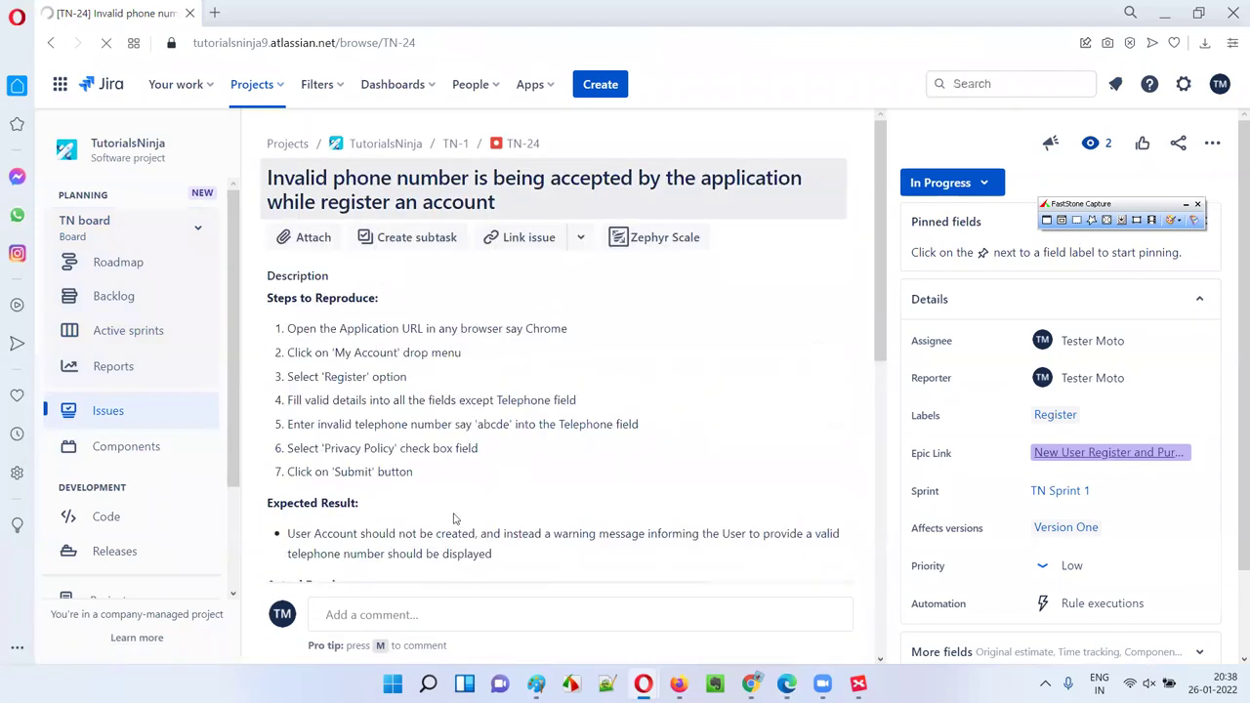
scroll(440, 507, down, 7)
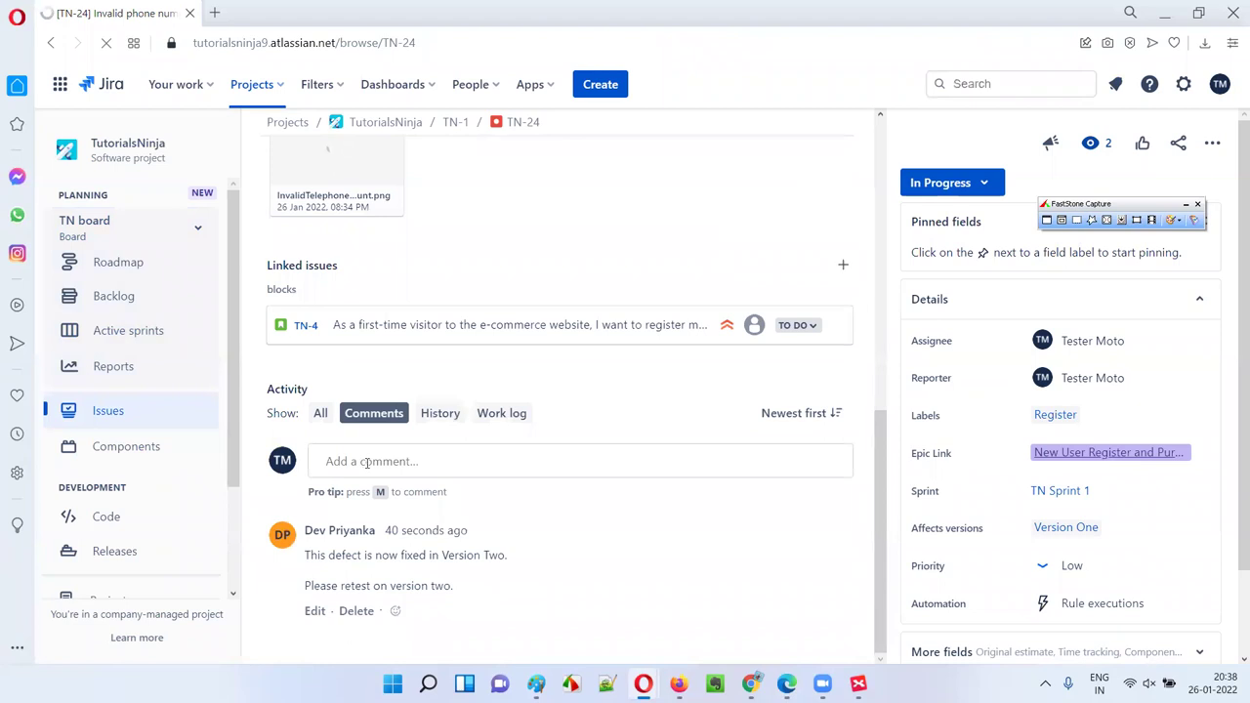
click(379, 469)
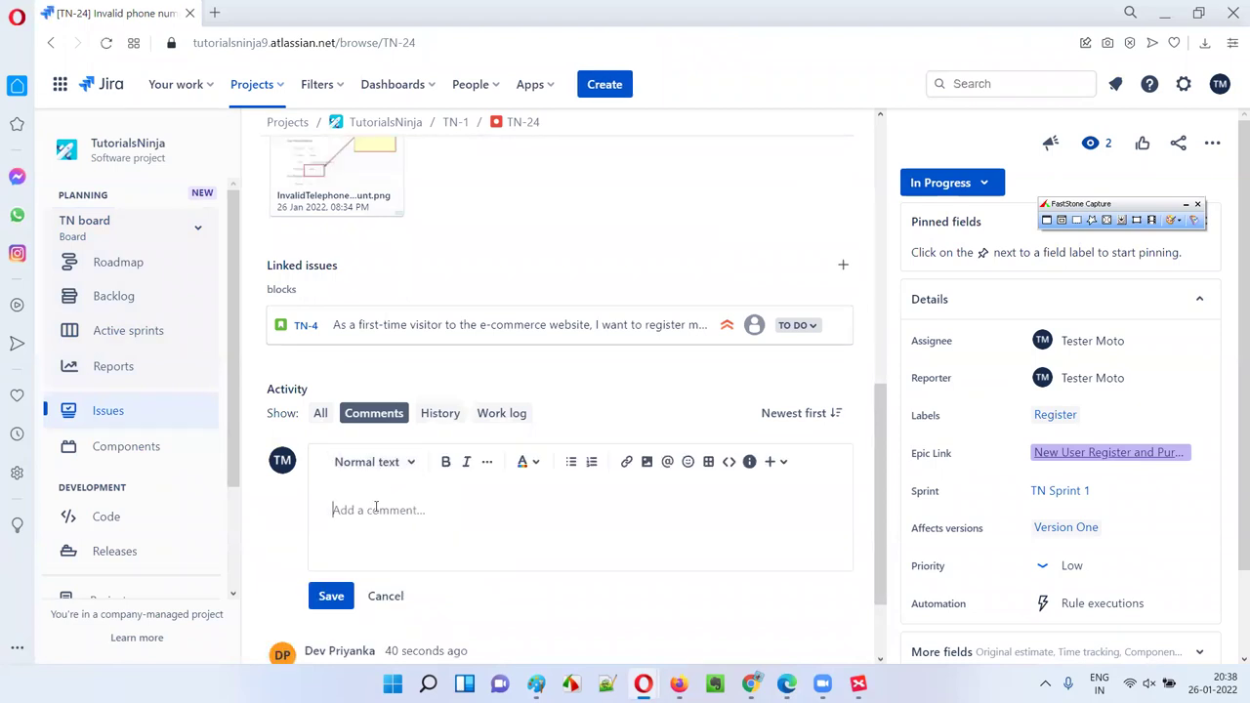
text(This)
key(BackSpace)
key(BackSpace)
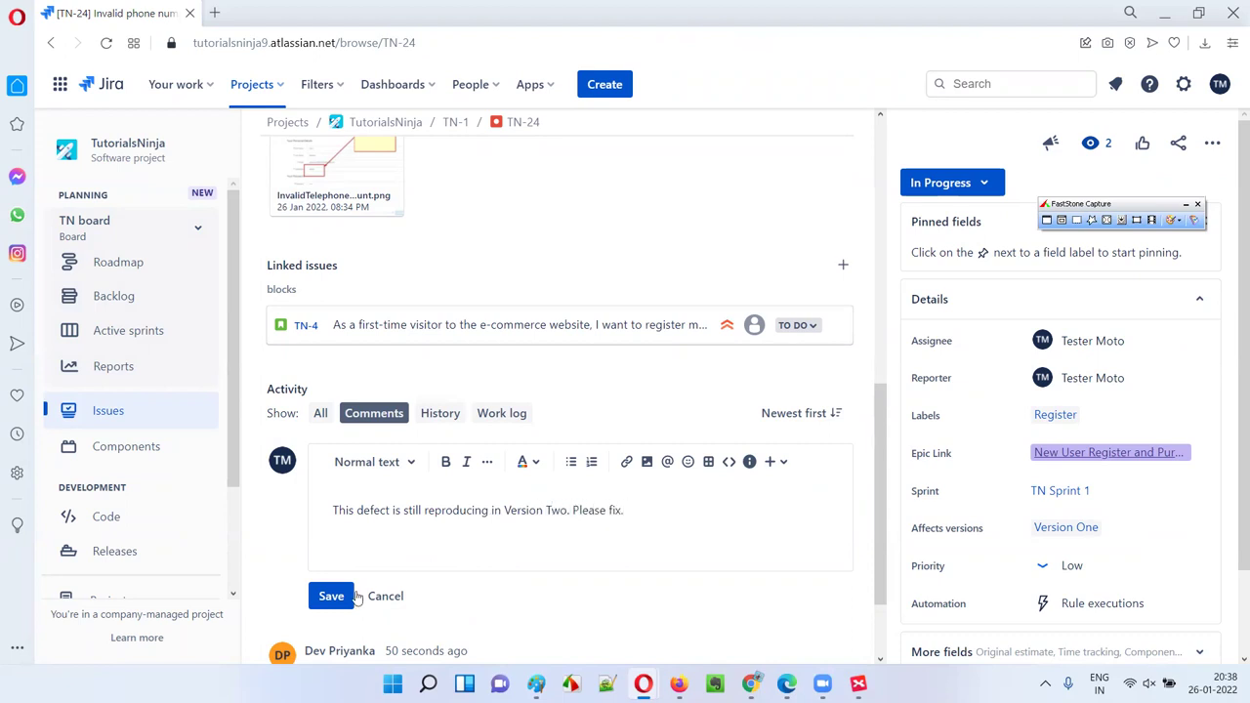
click(616, 528)
text(check)
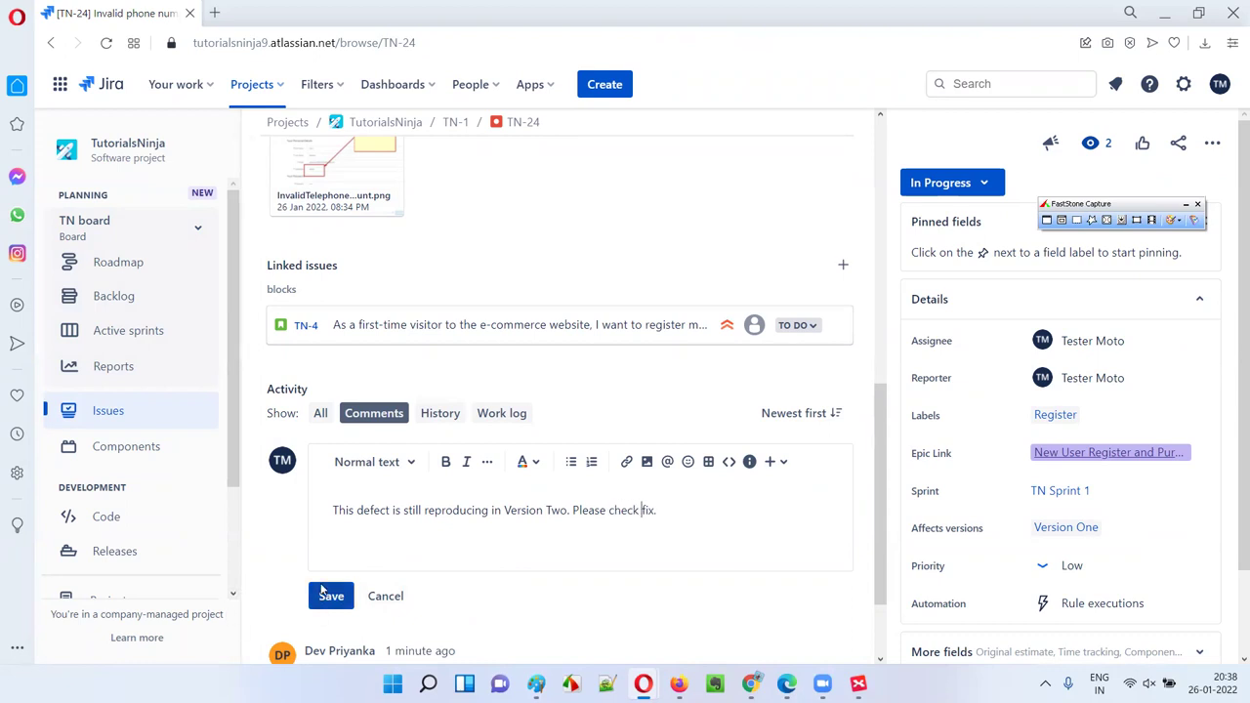
click(330, 596)
Step: Reassign TN-24 back to the developer
click(1092, 341)
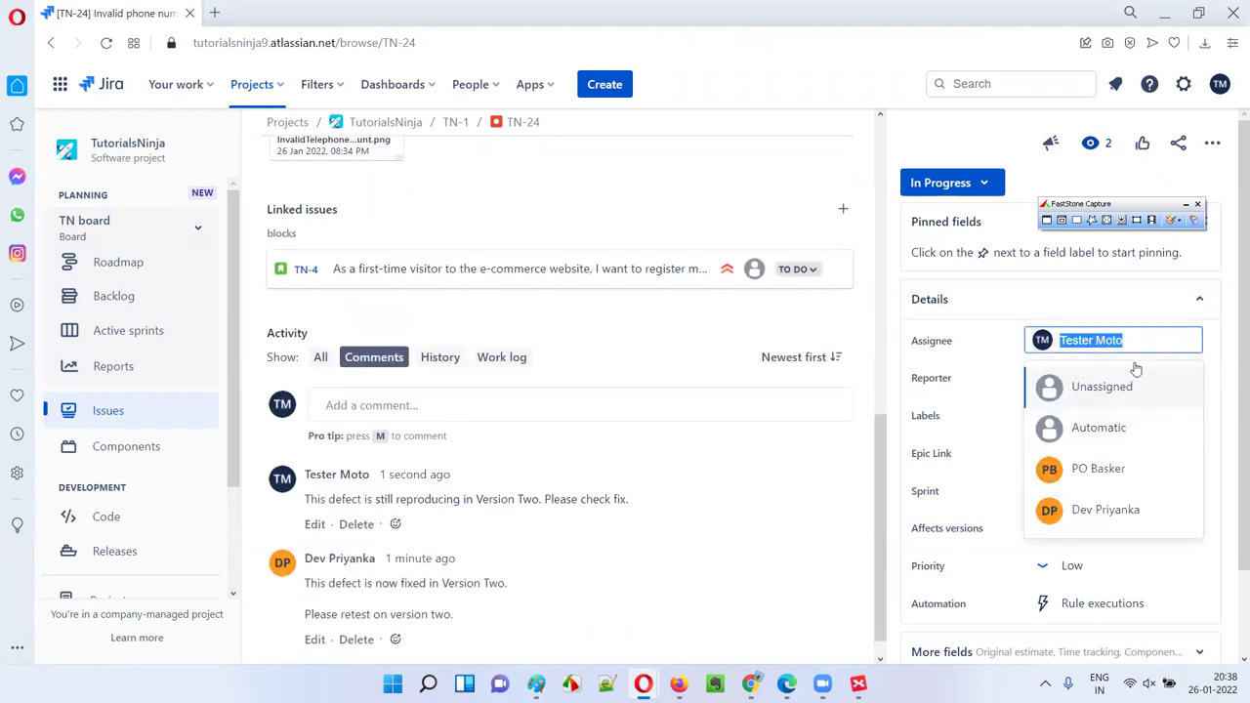
click(1099, 474)
click(1089, 341)
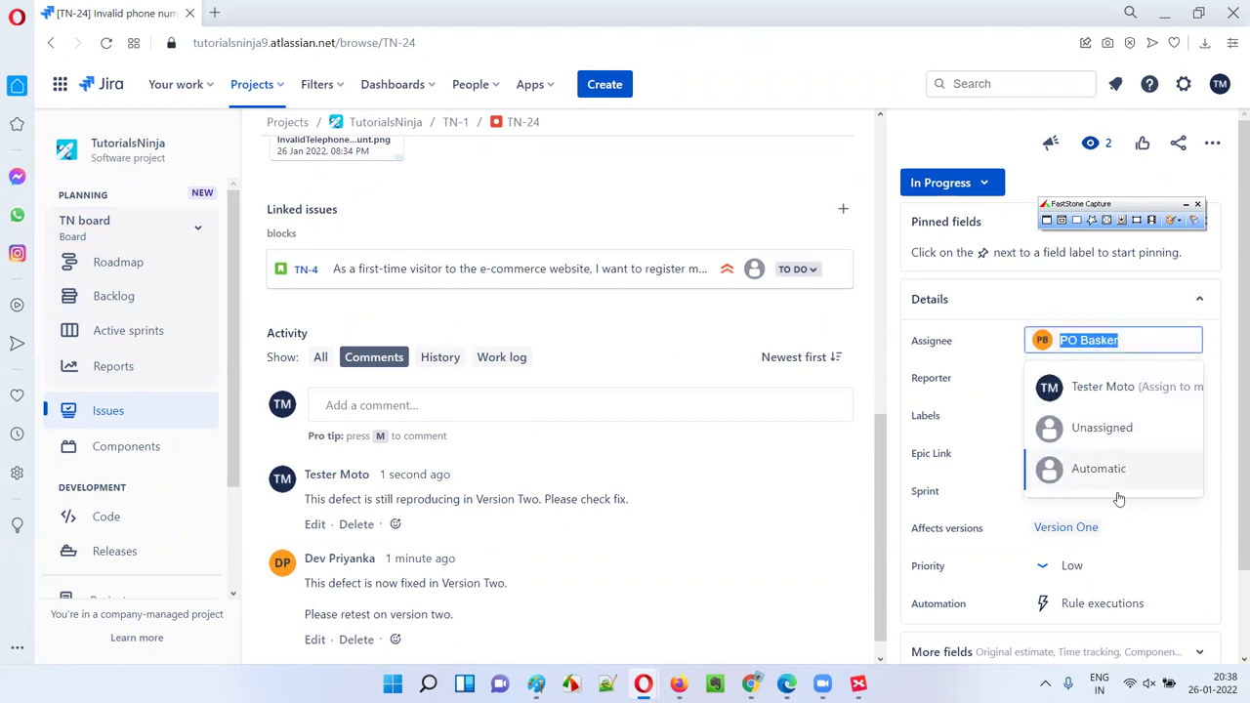
click(1080, 528)
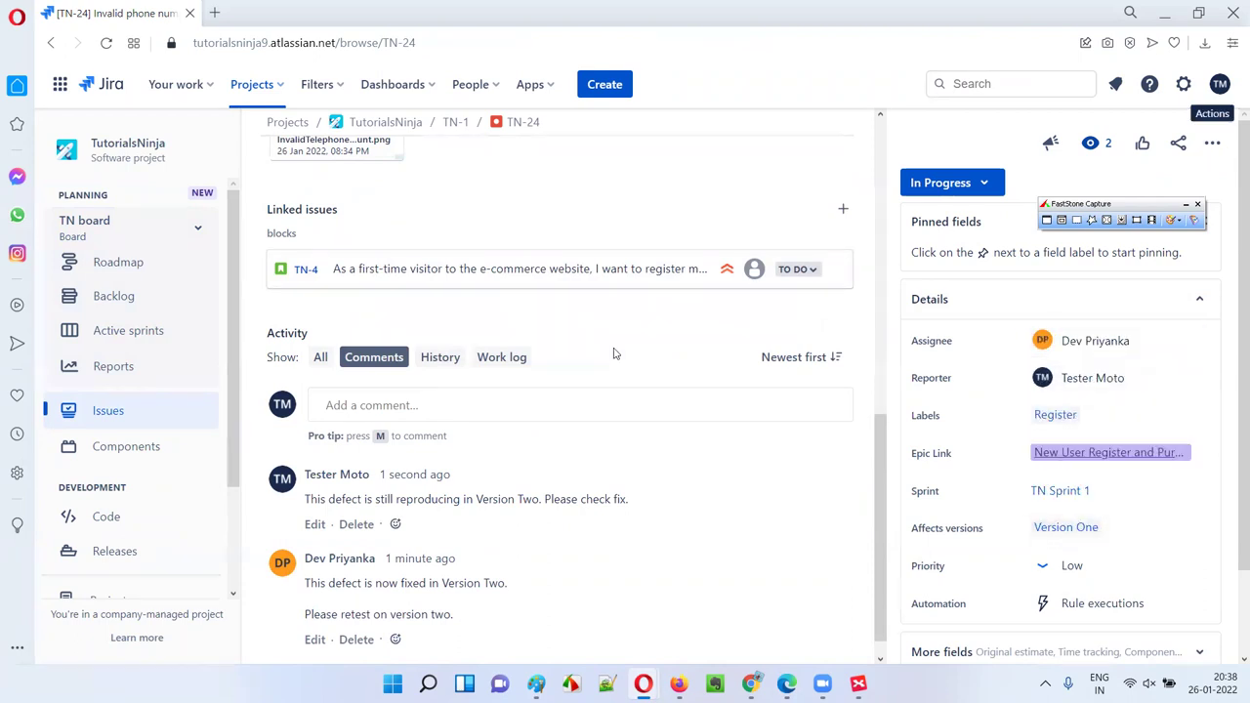
Step: As the developer, reply on TN-24 that the defect is checked and fixed in a new version, then close it
click(786, 684)
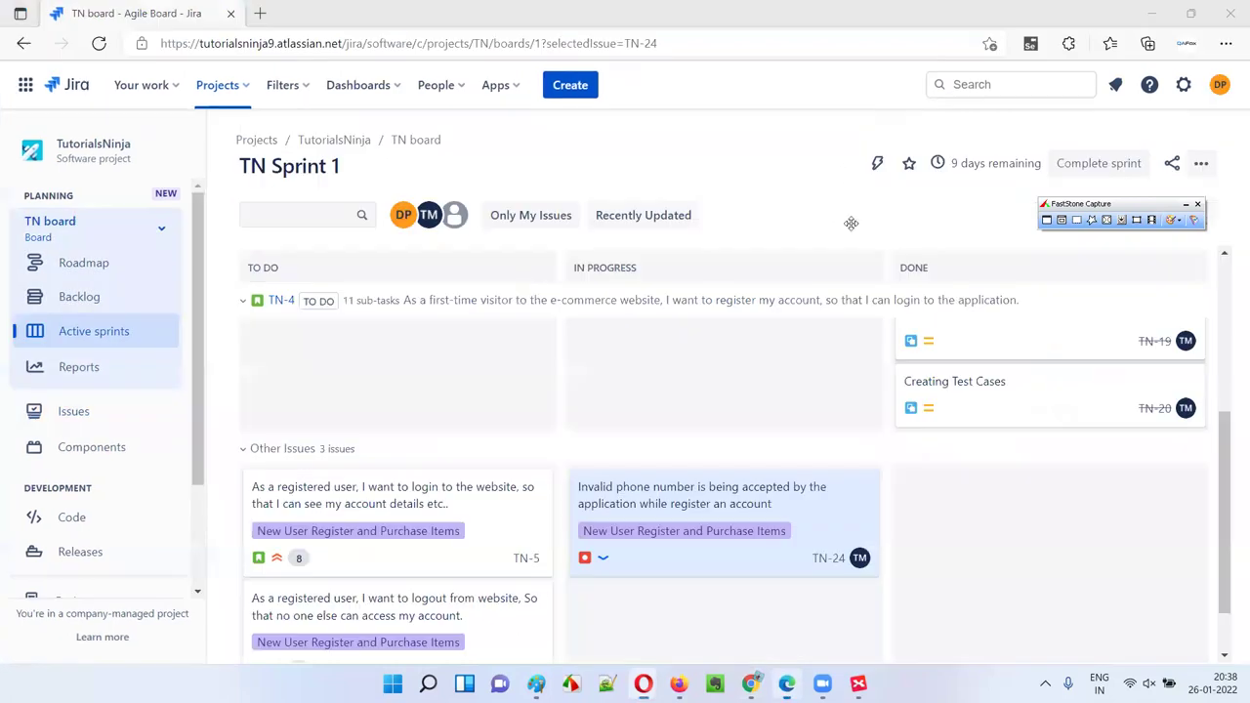
click(699, 420)
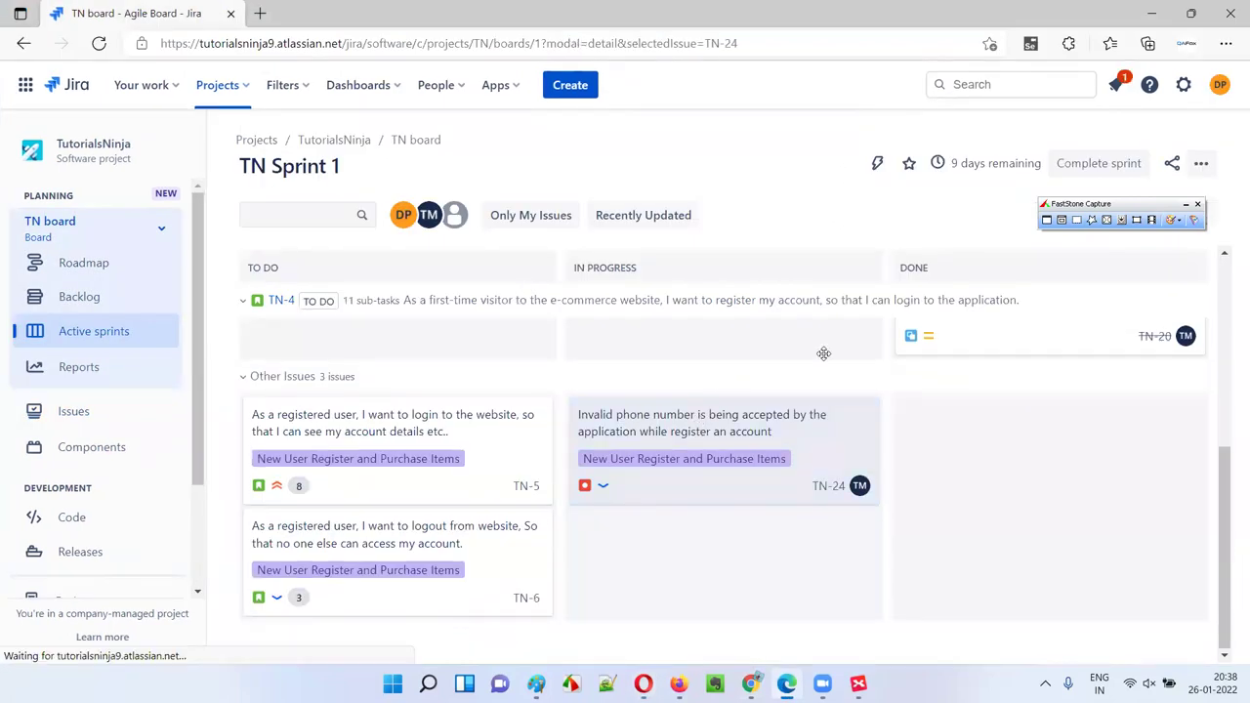
scroll(293, 439, down, 10)
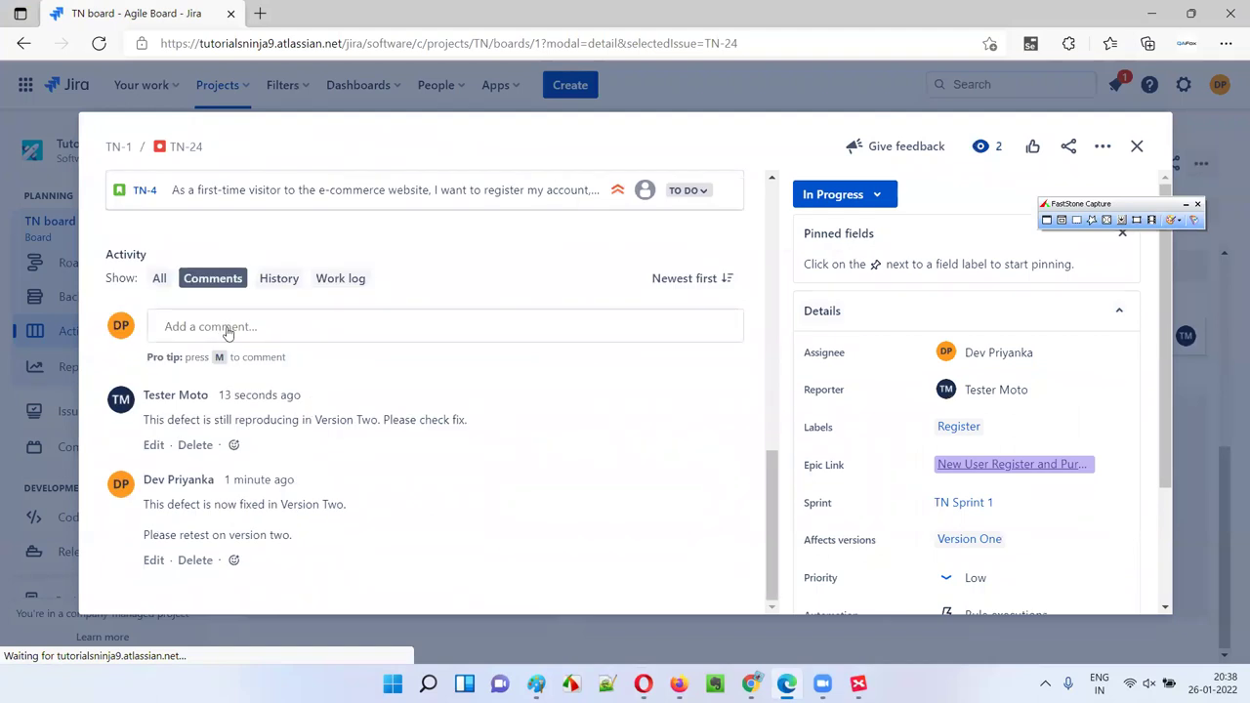
click(228, 328)
click(215, 384)
text(I have)
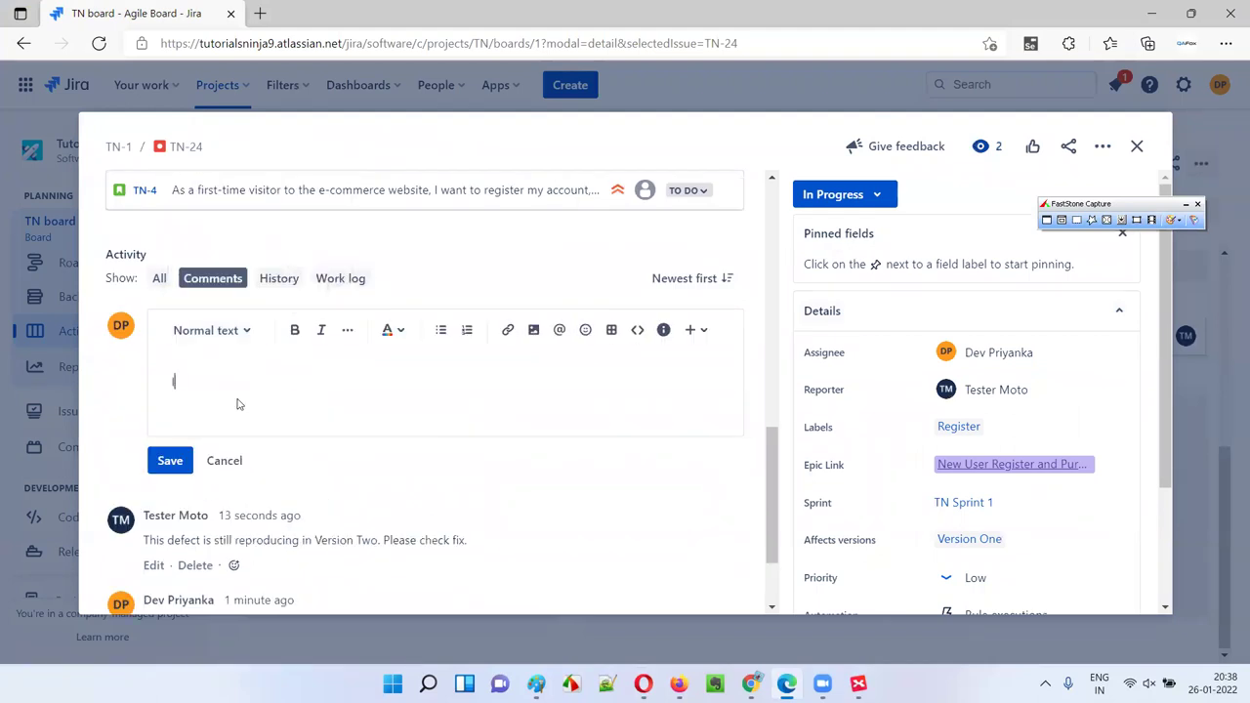
text( chekc and)
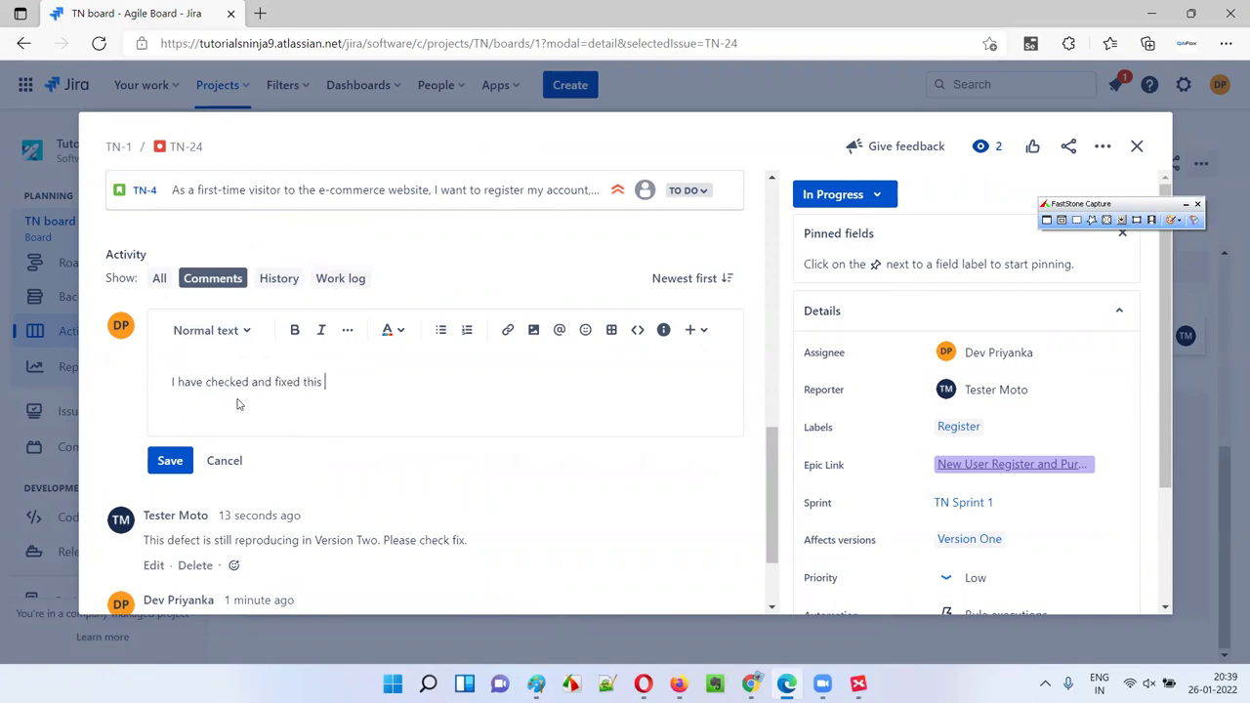
text(version 3.)
click(176, 459)
key(Escape)
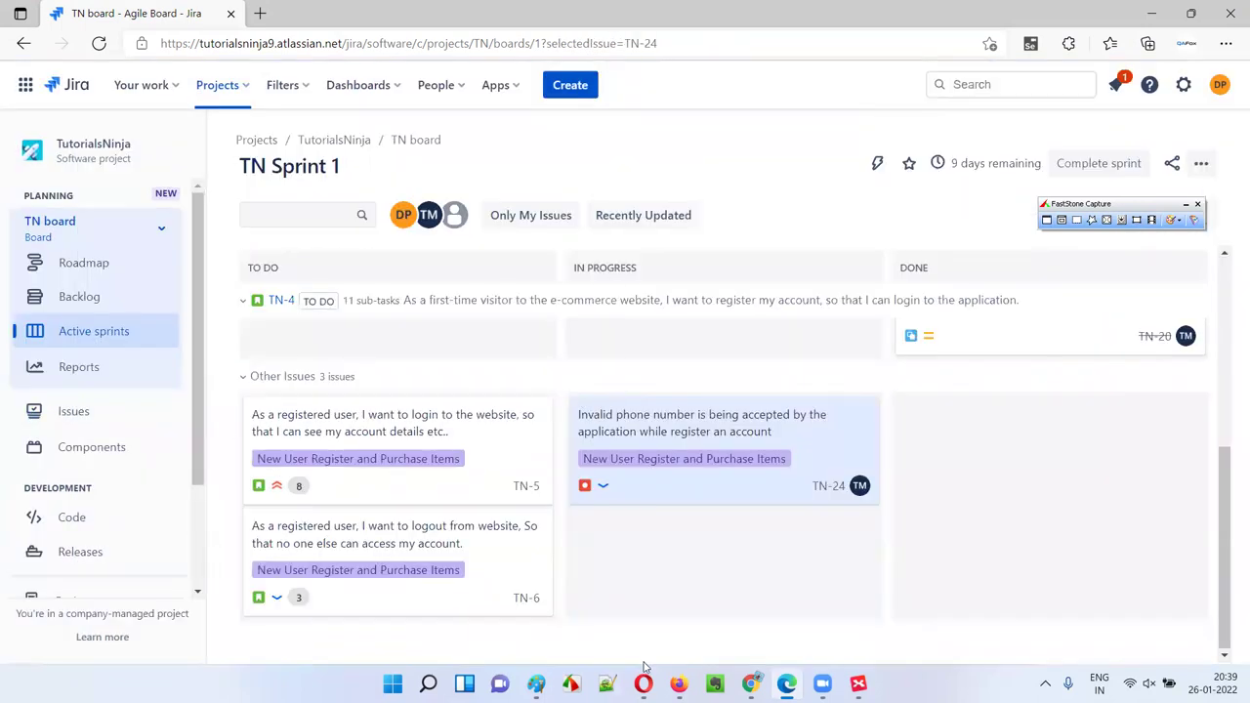
Step: Create a Version Three release from the backlog
click(677, 684)
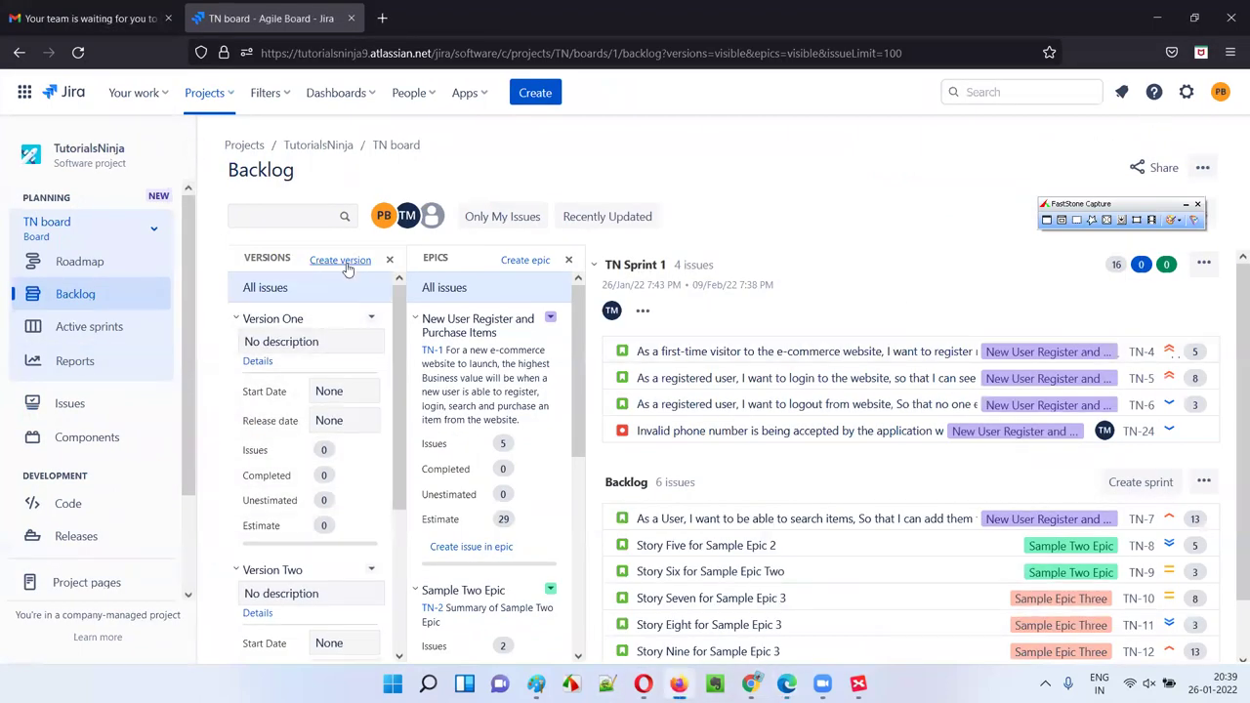
click(339, 260)
text(Version Three)
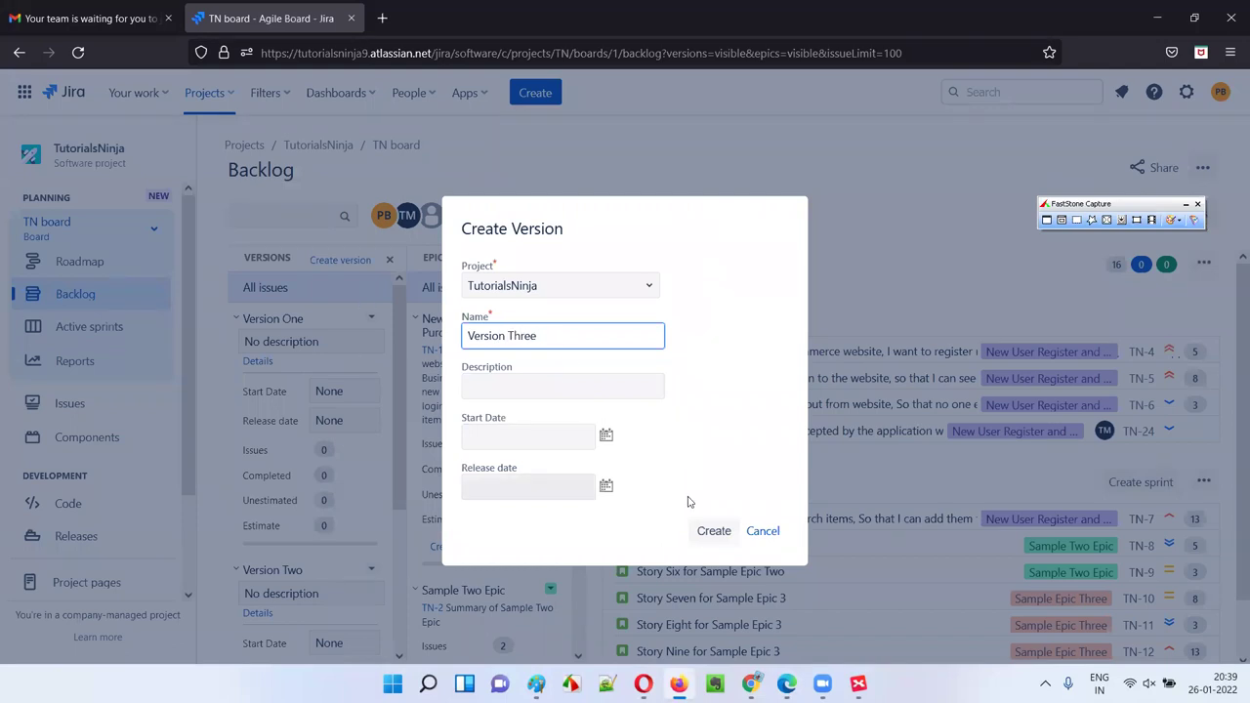
click(722, 533)
Step: Bring the tester's window showing the TN-24 issue page to the front
mouse_move(752, 684)
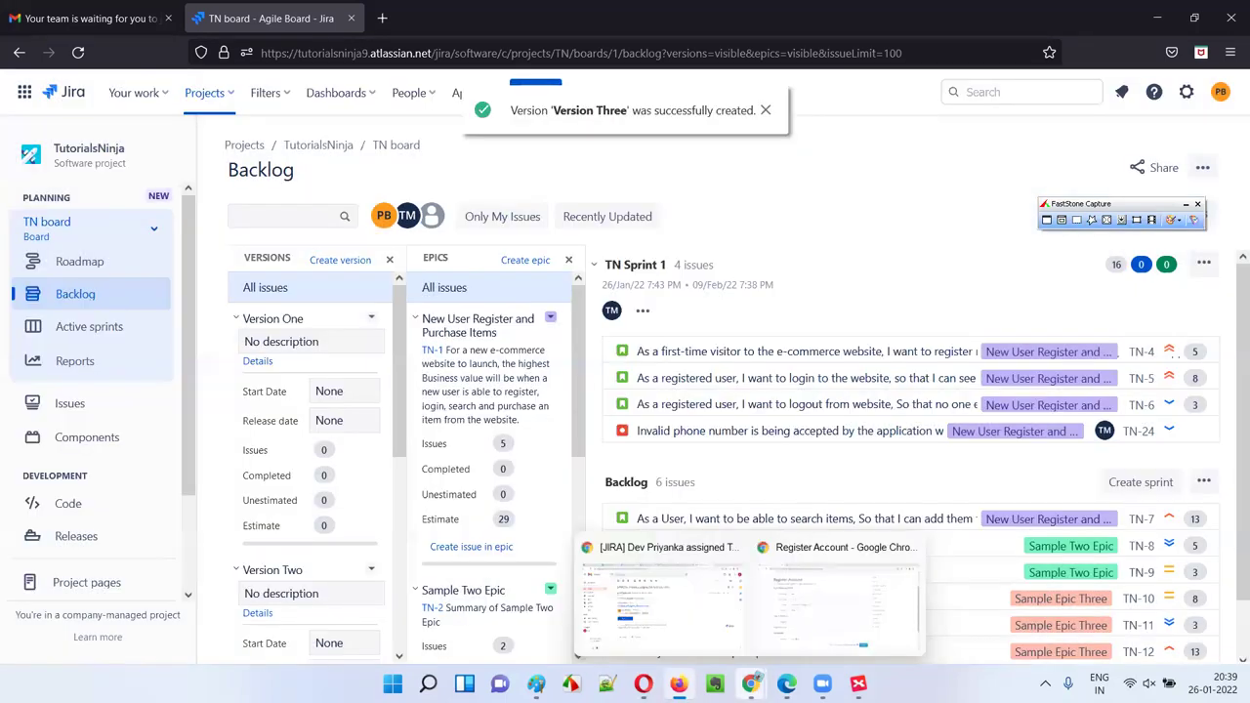
mouse_move(645, 683)
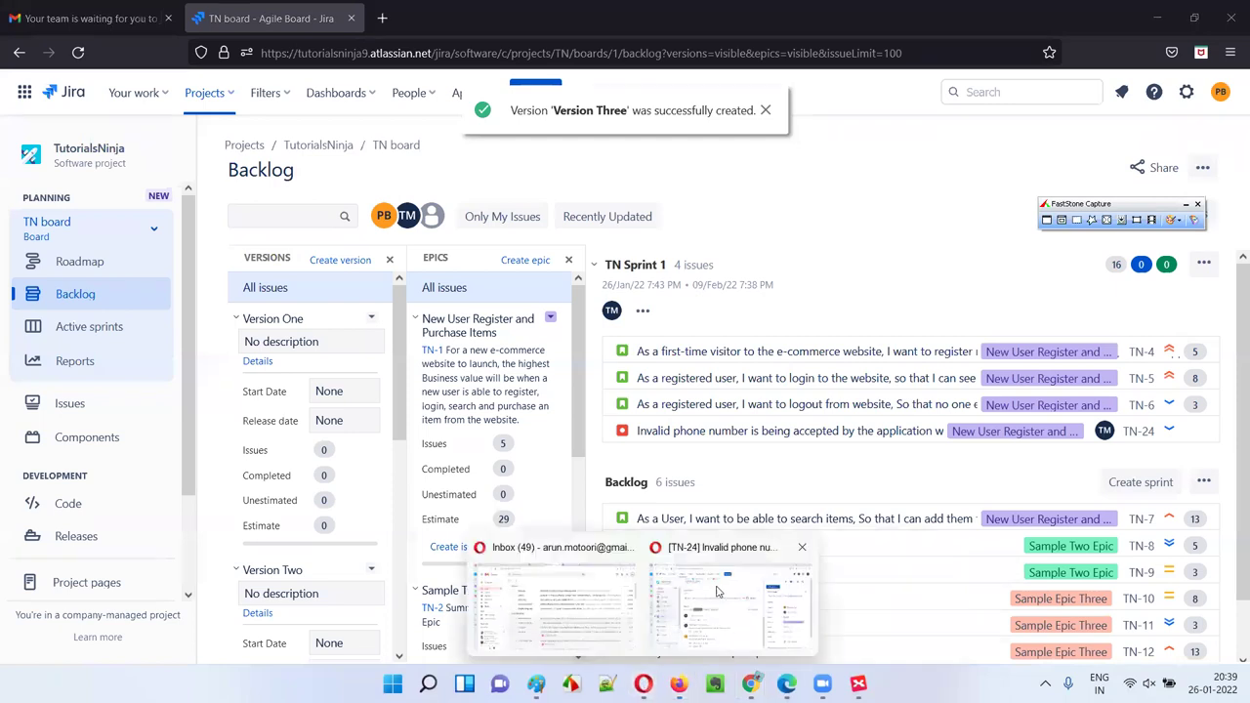
click(715, 589)
scroll(522, 312, up, 10)
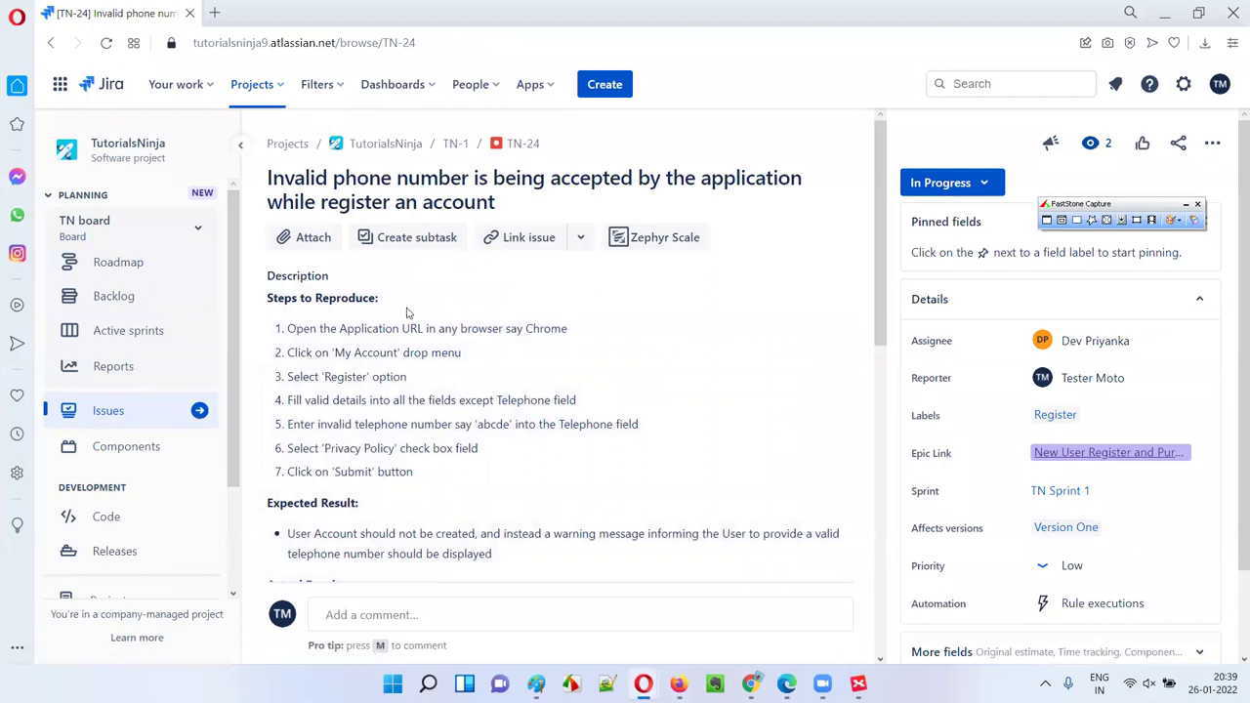
Step: Look over defect TN-24 from the tester's project issues and board
click(118, 410)
click(76, 203)
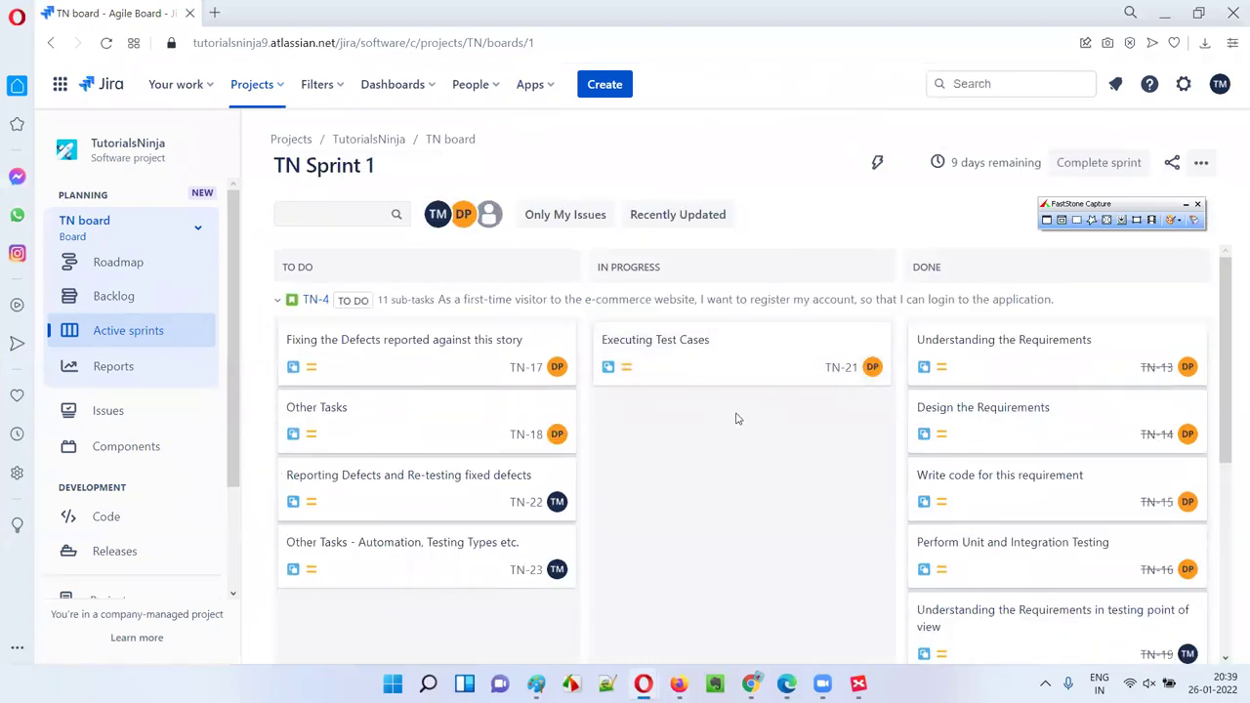
scroll(727, 458, down, 1)
scroll(727, 454, down, 5)
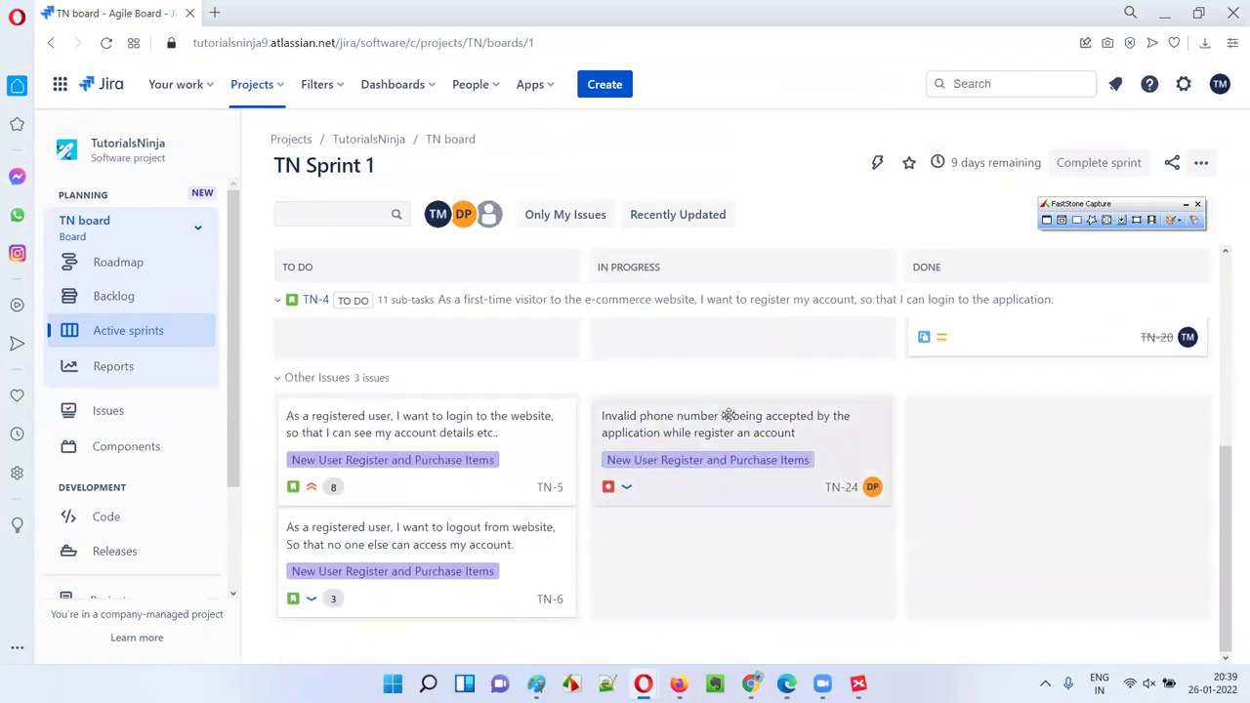
click(735, 417)
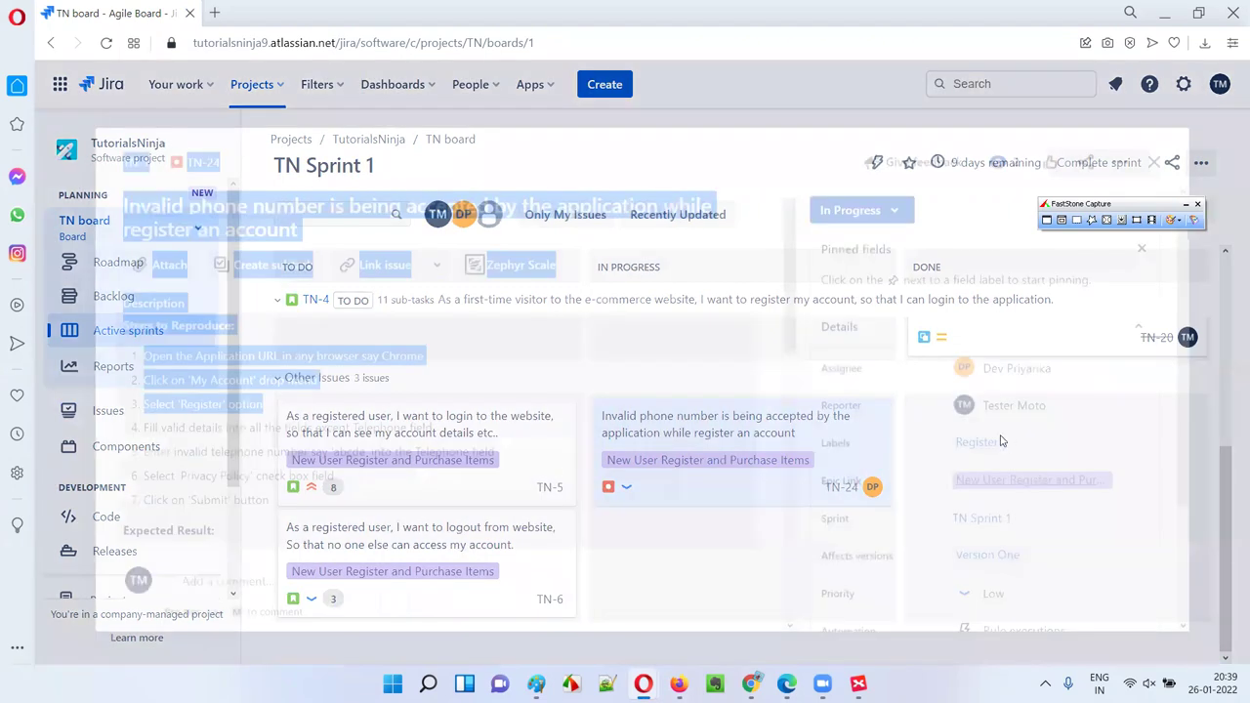
click(1153, 145)
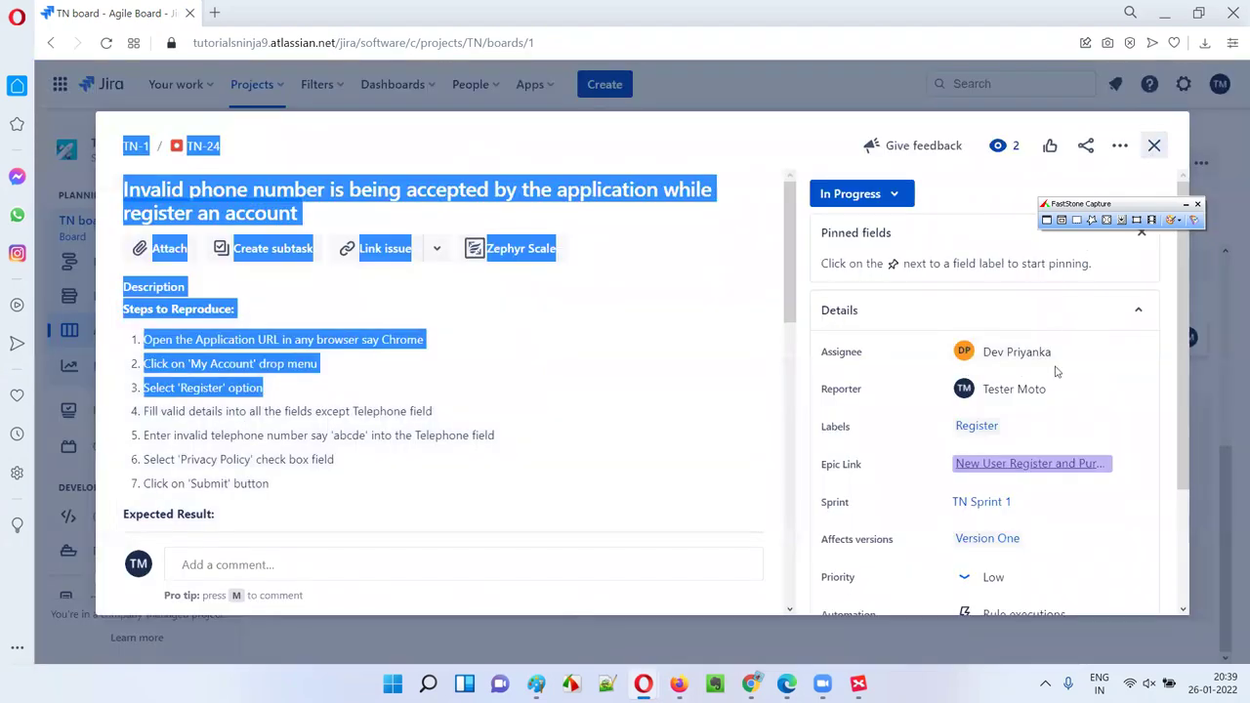
Step: From the developer's board, reassign TN-24 to the tester, then check the tester's notifications
mouse_move(789, 683)
click(786, 595)
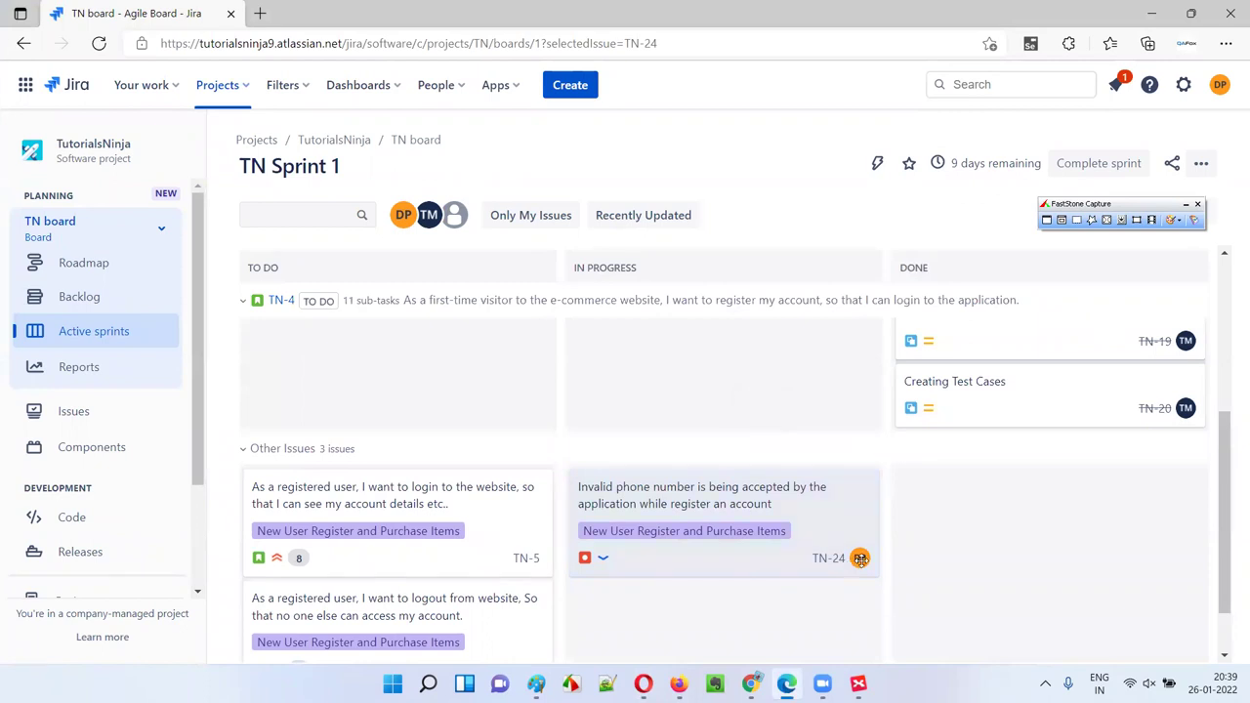
click(795, 510)
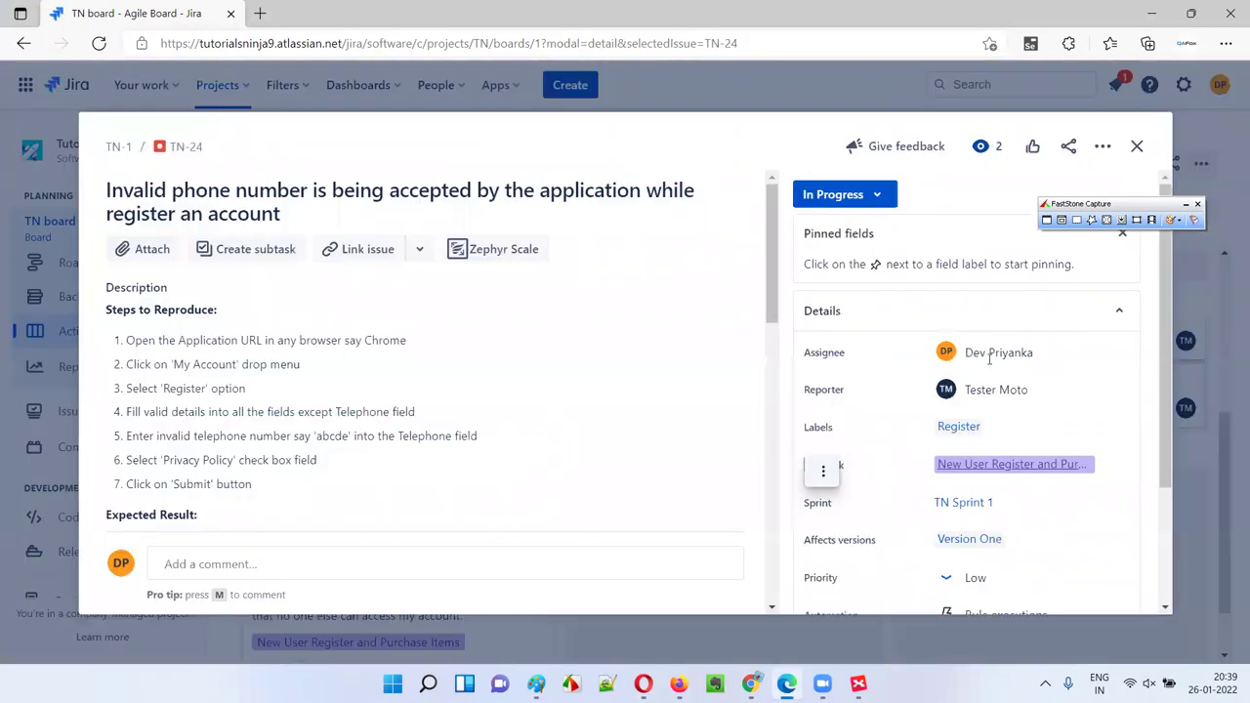
click(991, 353)
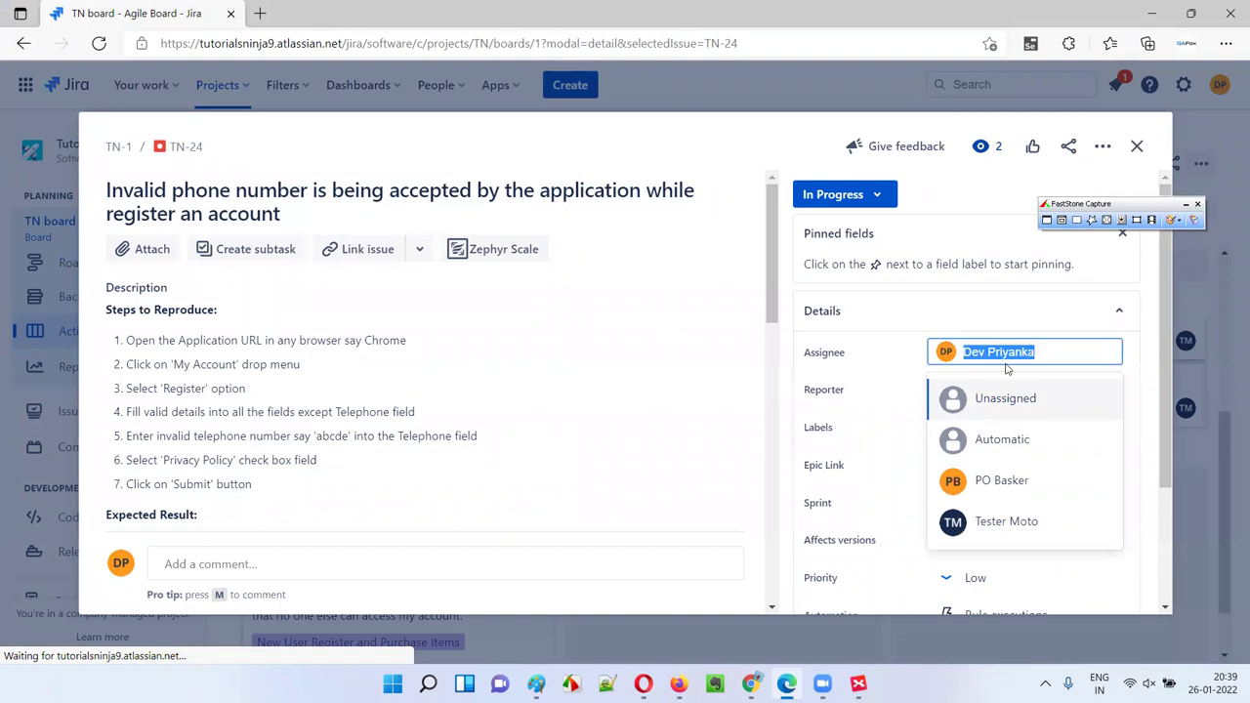
click(1011, 523)
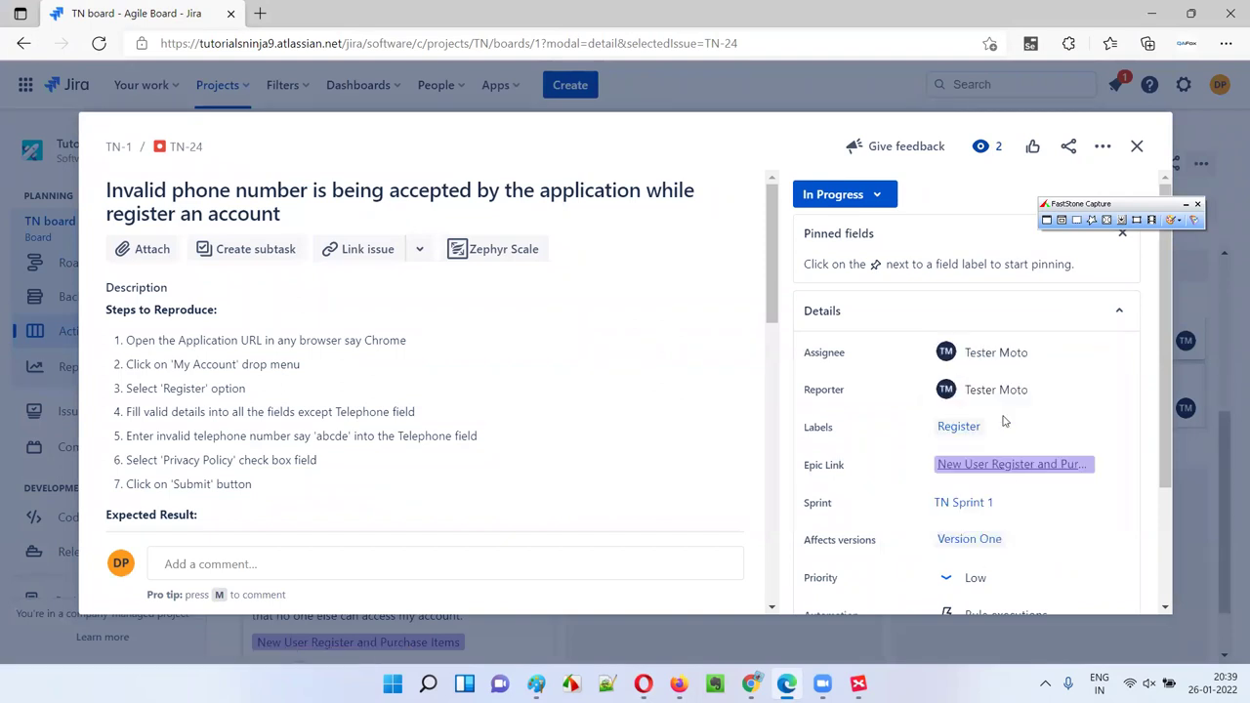
click(1137, 145)
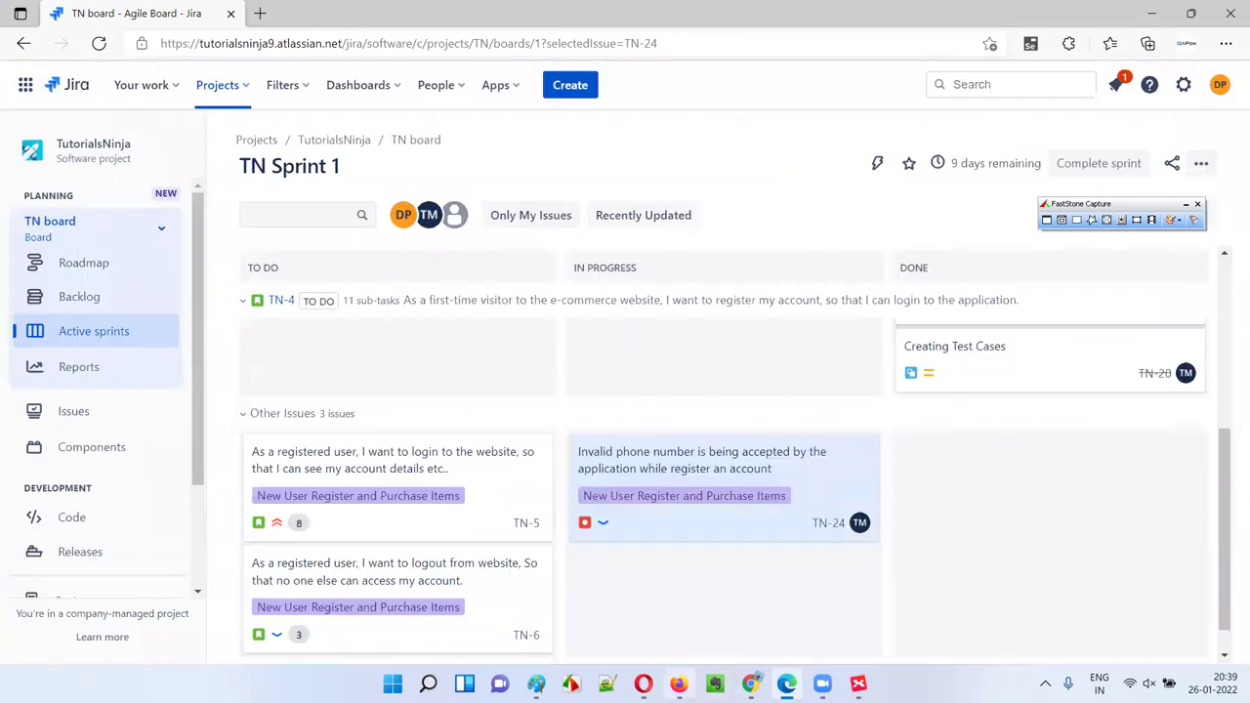
click(643, 683)
click(739, 585)
click(1118, 85)
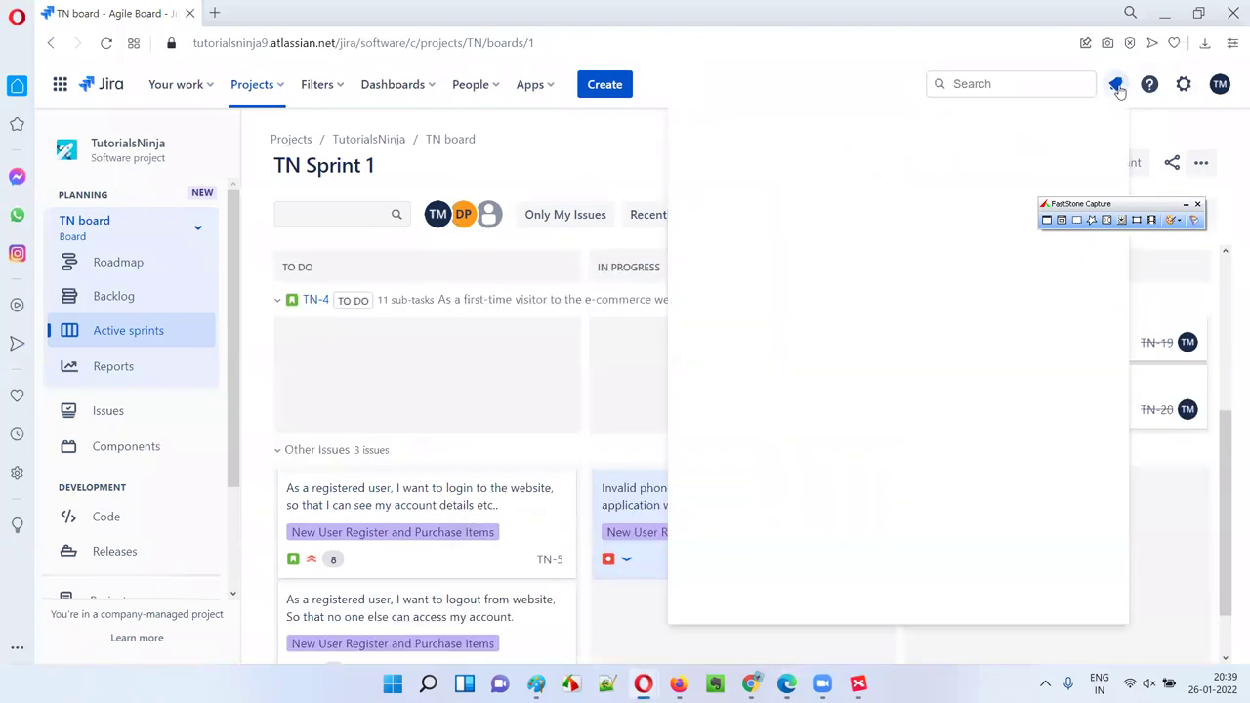
Step: Comment on TN-24 that it was retested on Version 3, found fixed, and is being closed
click(879, 268)
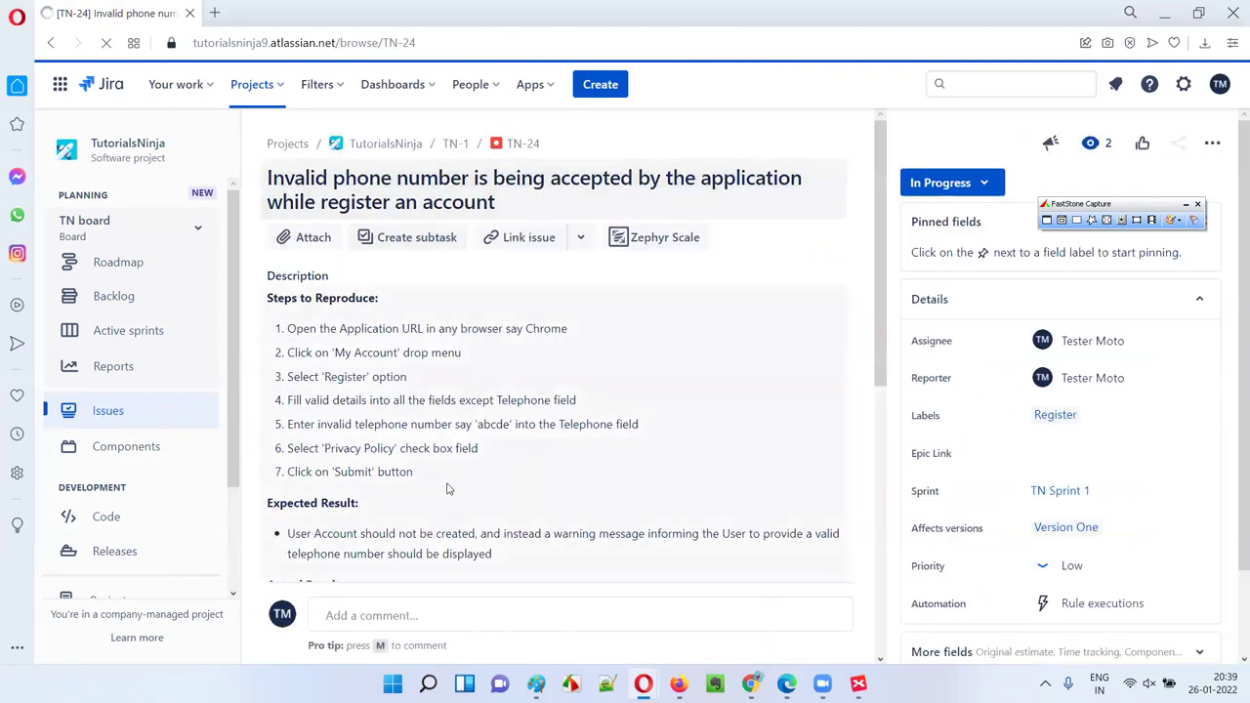
scroll(464, 493, down, 7)
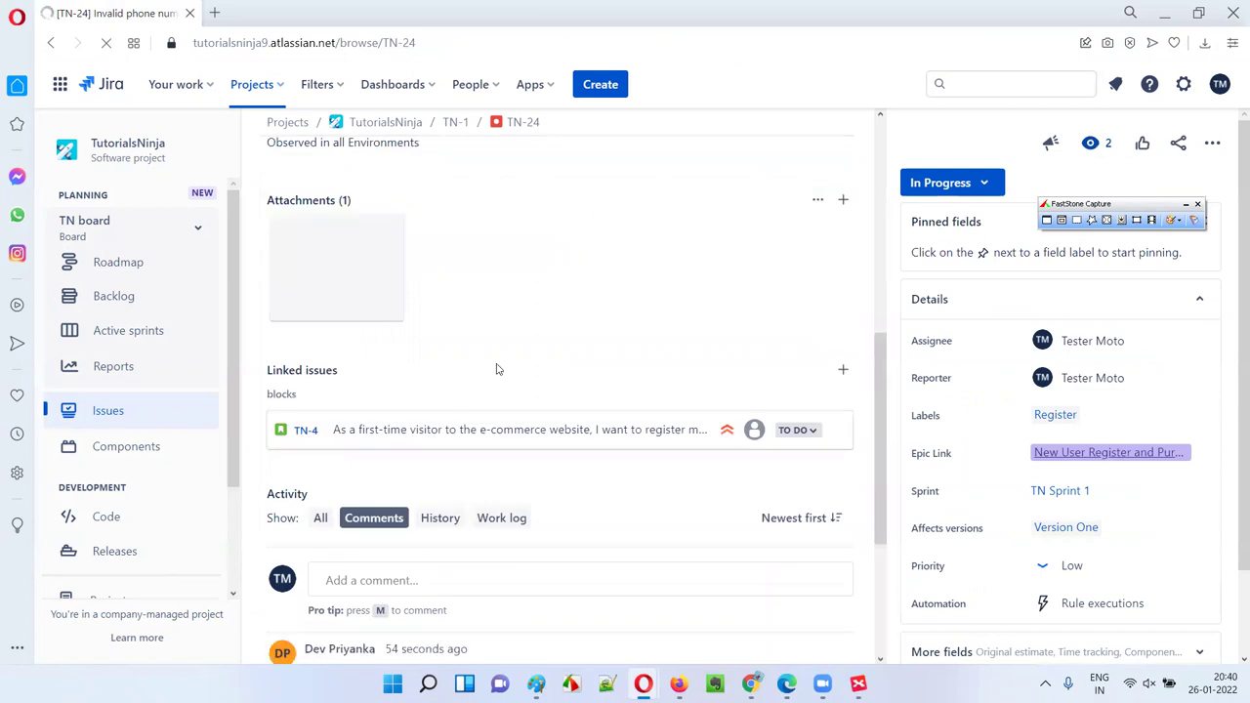
click(367, 567)
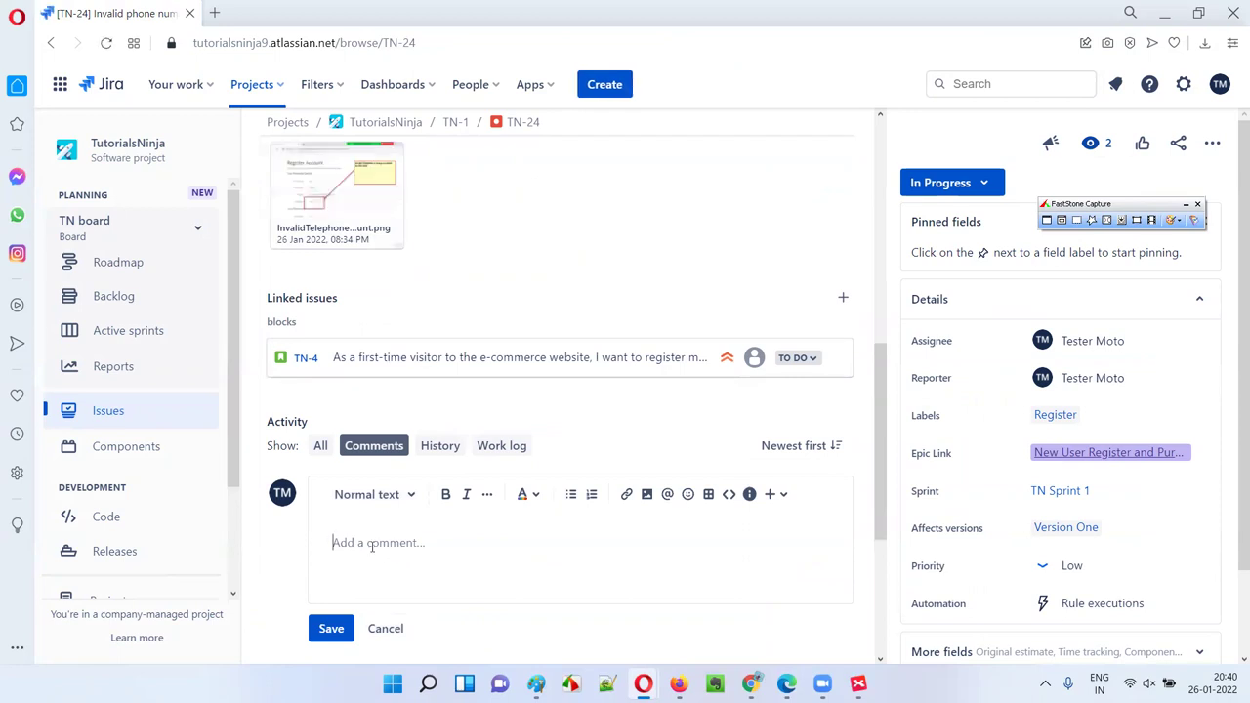
scroll(420, 521, down, 1)
text(Re)
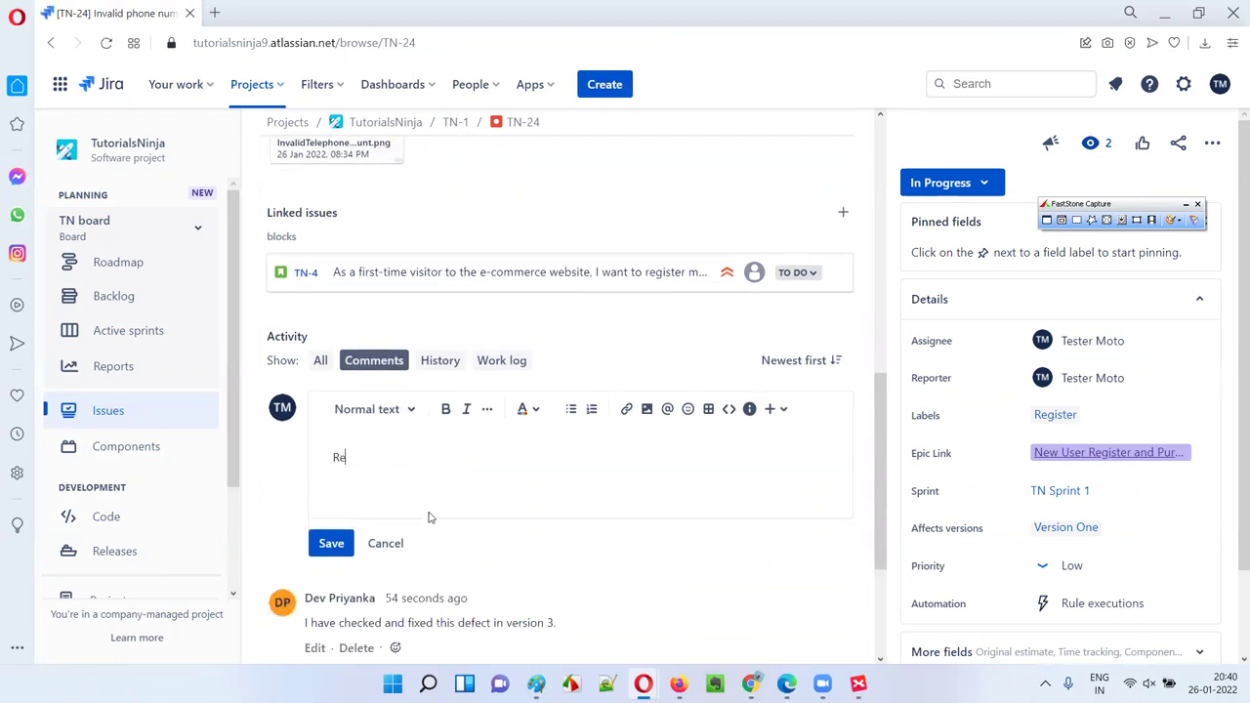
text(tested this defect on Version 3 of the Application and found that it is fixed)
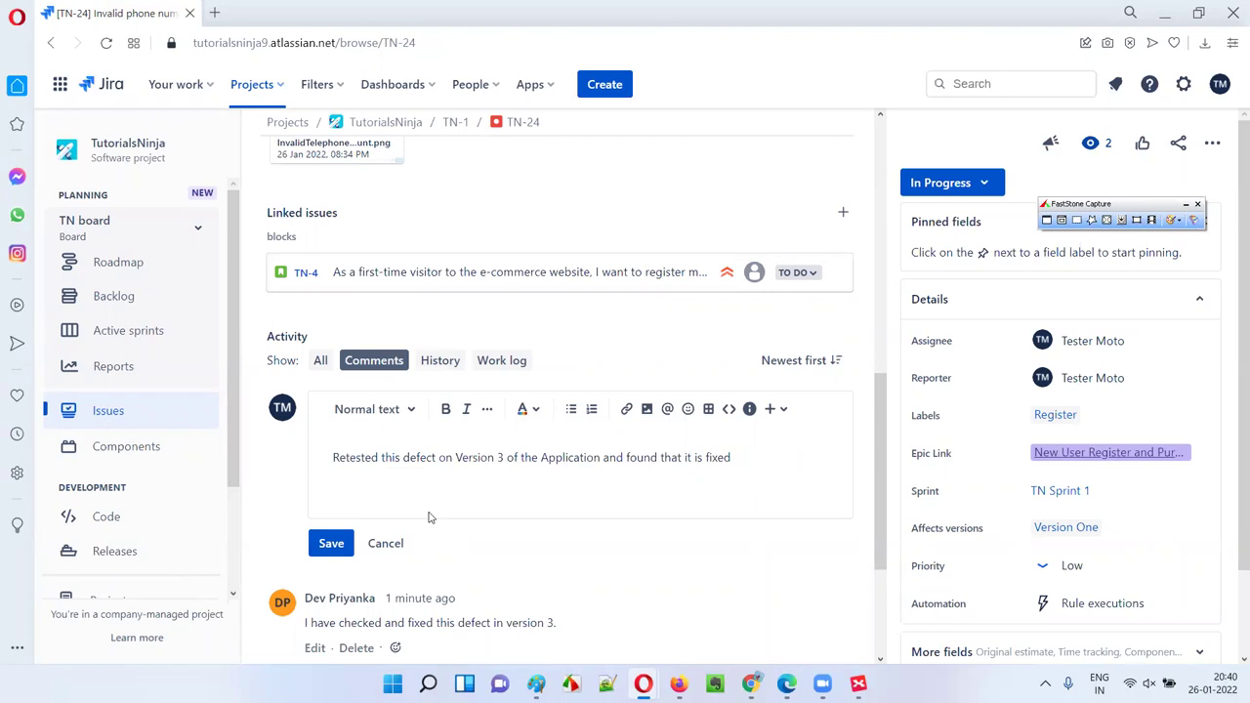
text(.)
key(Return)
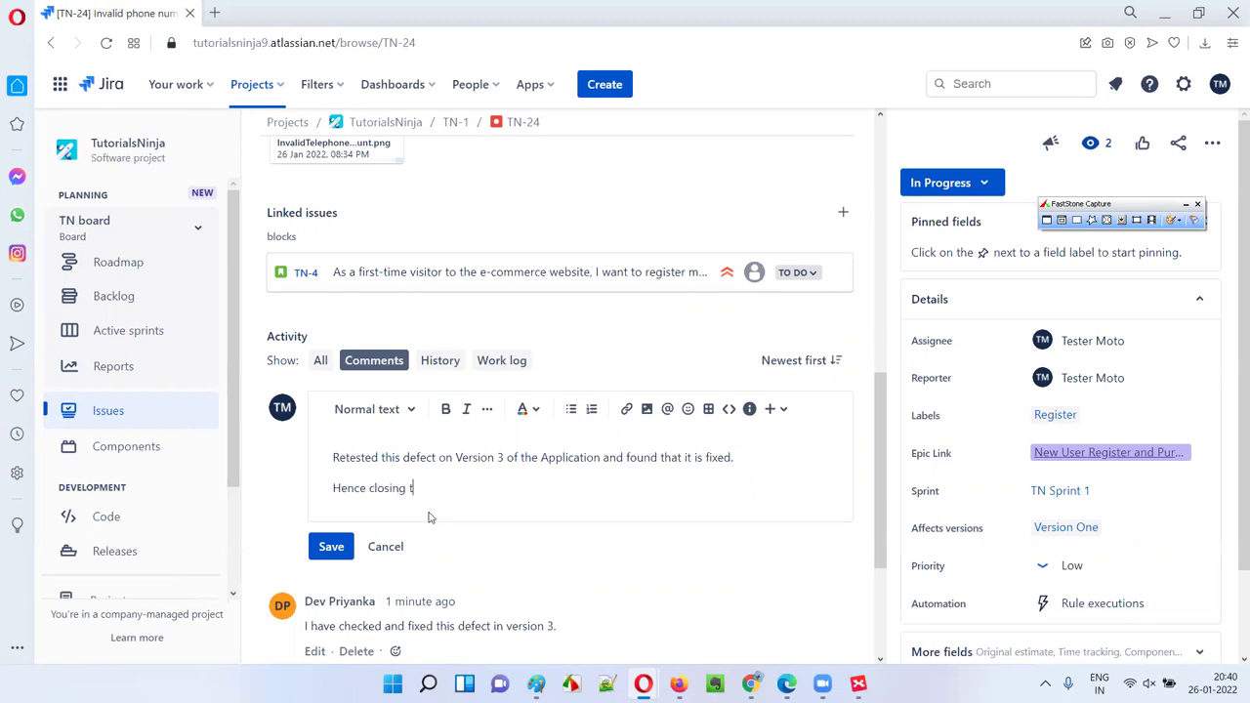
click(331, 545)
scroll(552, 354, down, 2)
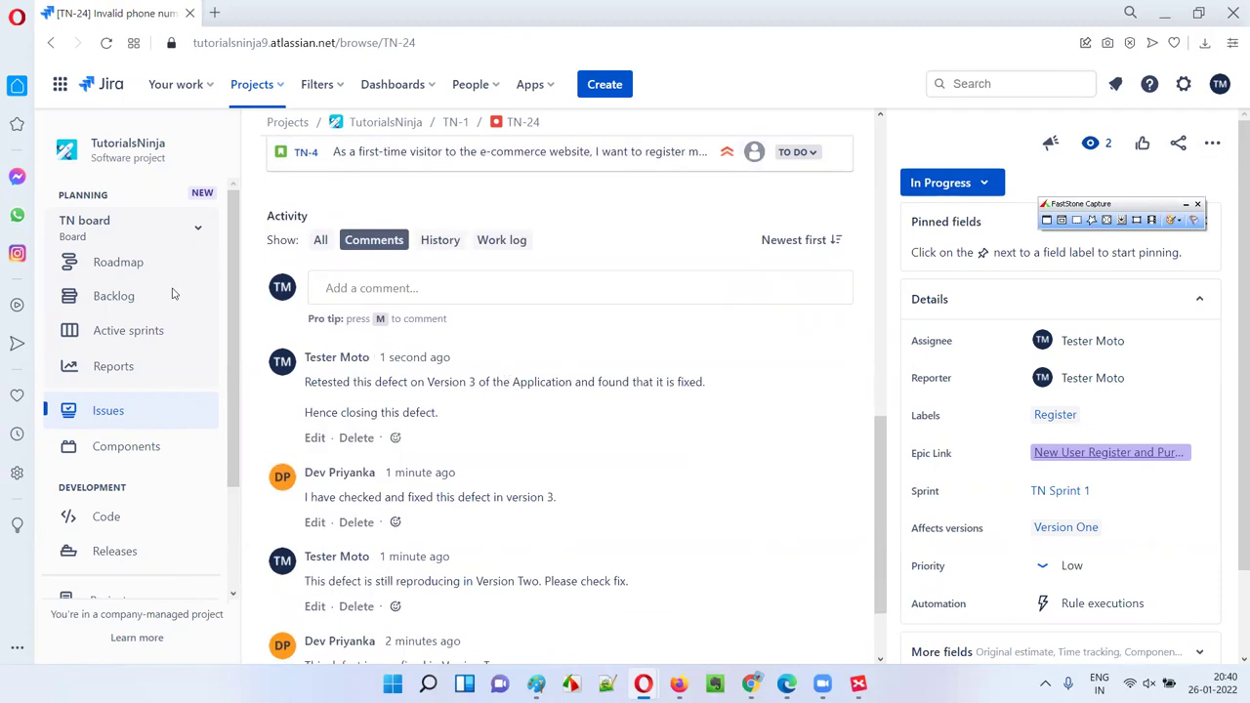
Step: On the active sprint board, move defect TN-24 from In Progress into Done
click(205, 330)
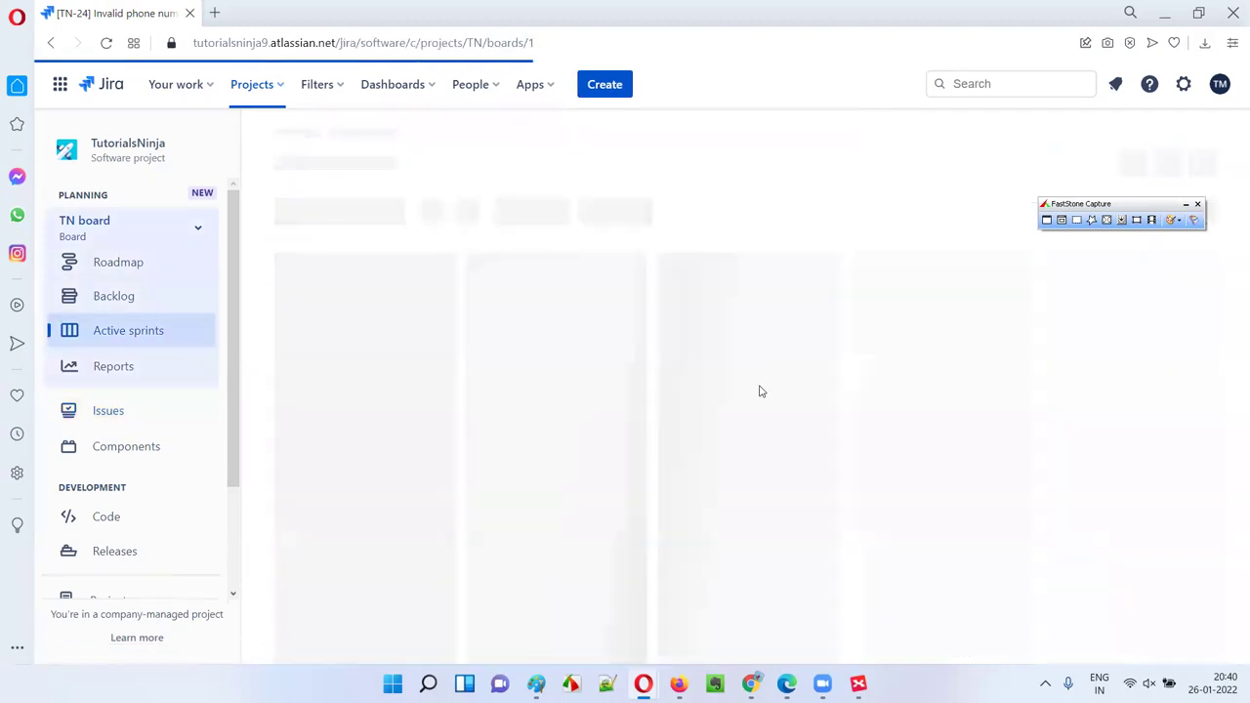
scroll(767, 466, down, 5)
drag(765, 459, 1126, 527)
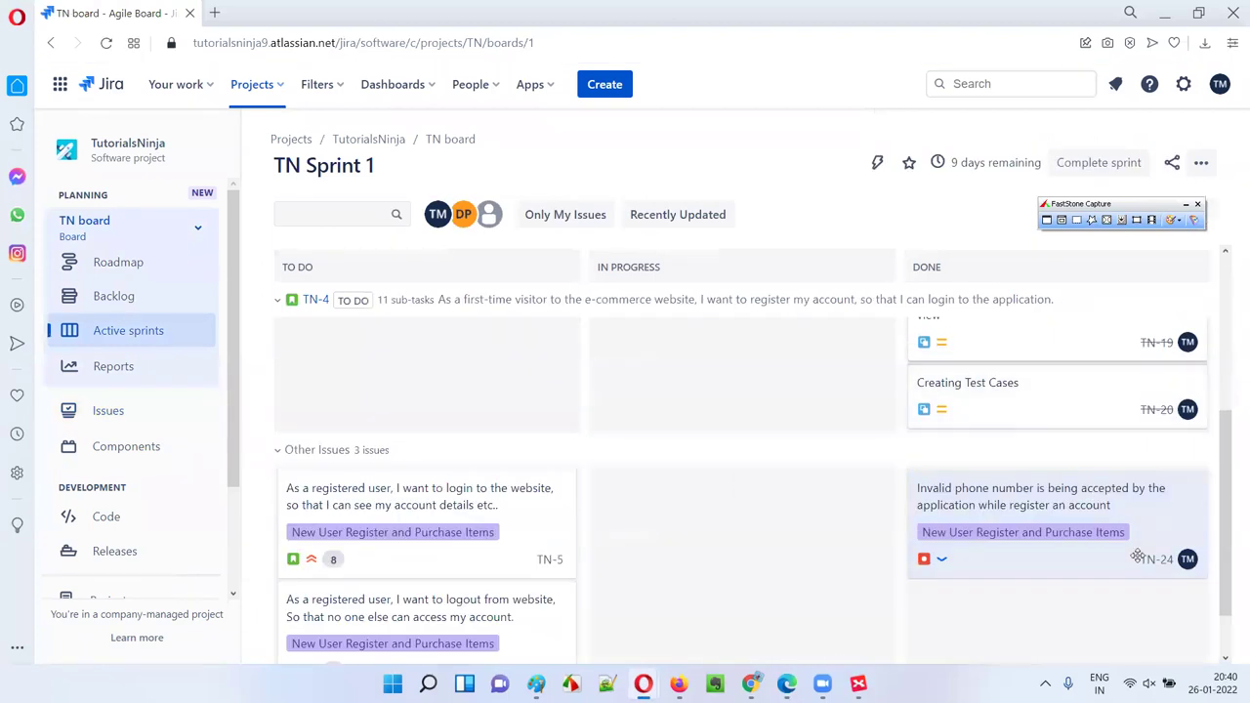
scroll(670, 472, up, 3)
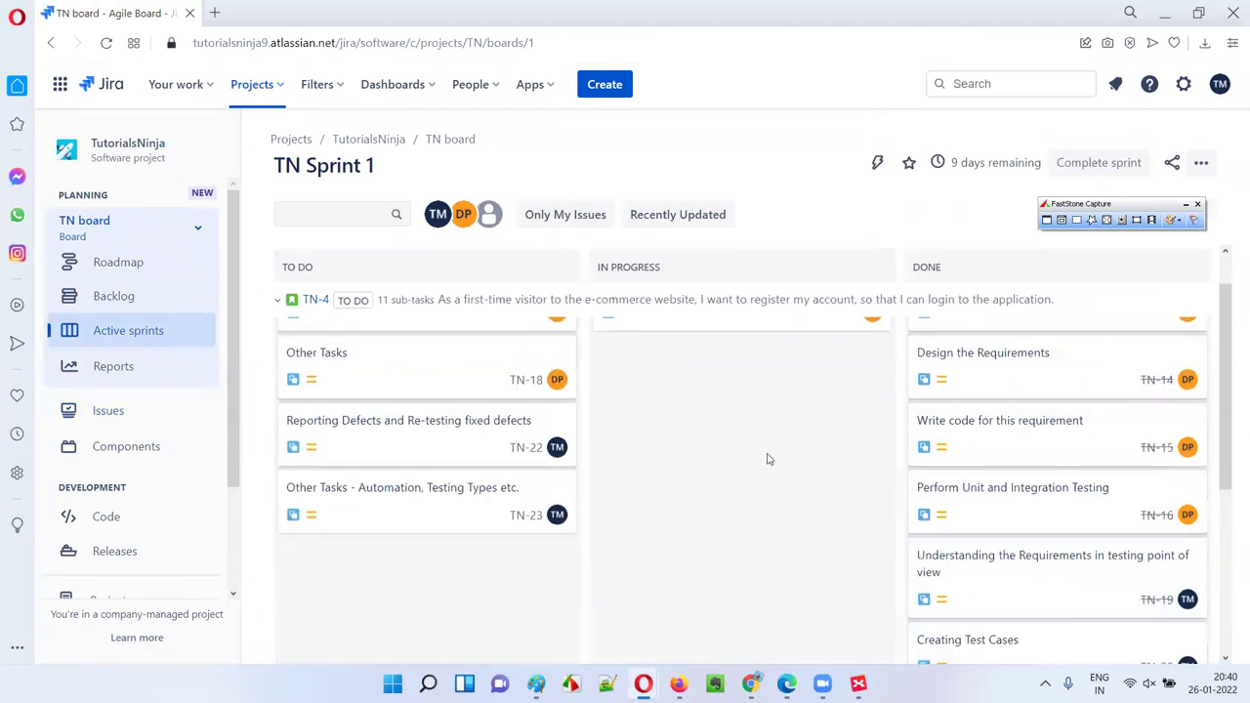
Step: Open the project's Zephyr Scale test case library from the sidebar
scroll(1067, 541, down, 3)
scroll(826, 505, up, 4)
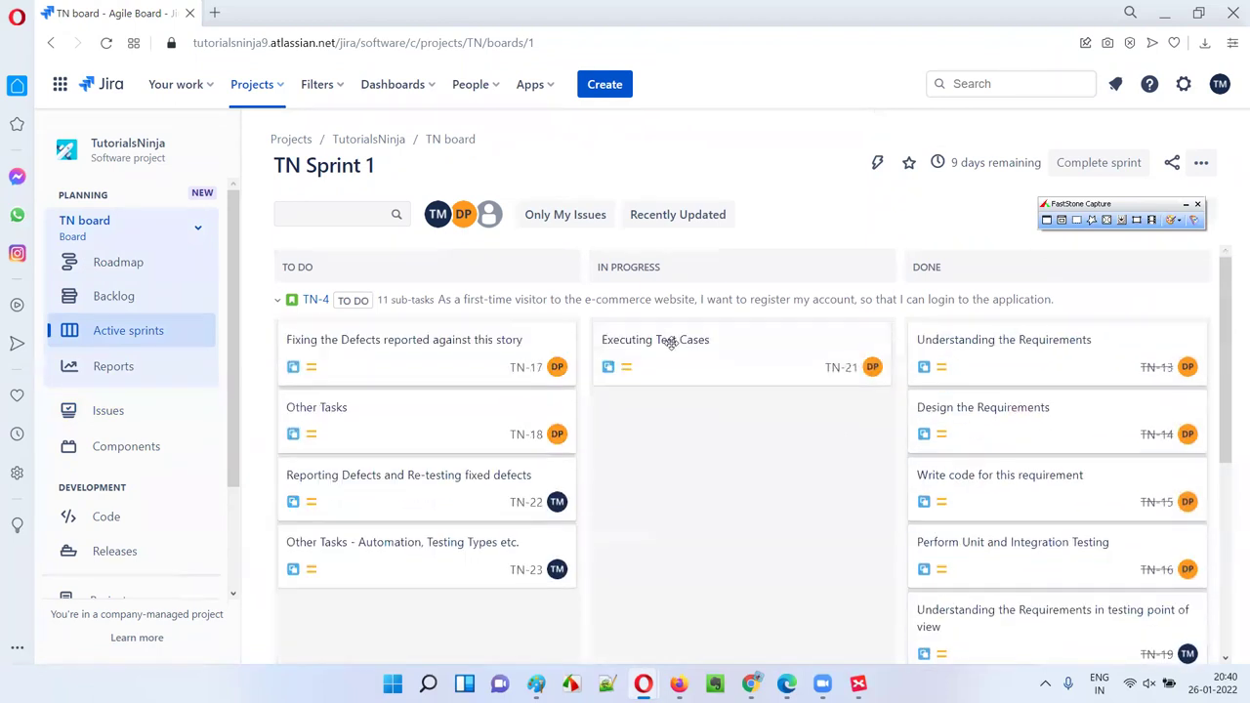
scroll(151, 503, down, 3)
click(152, 500)
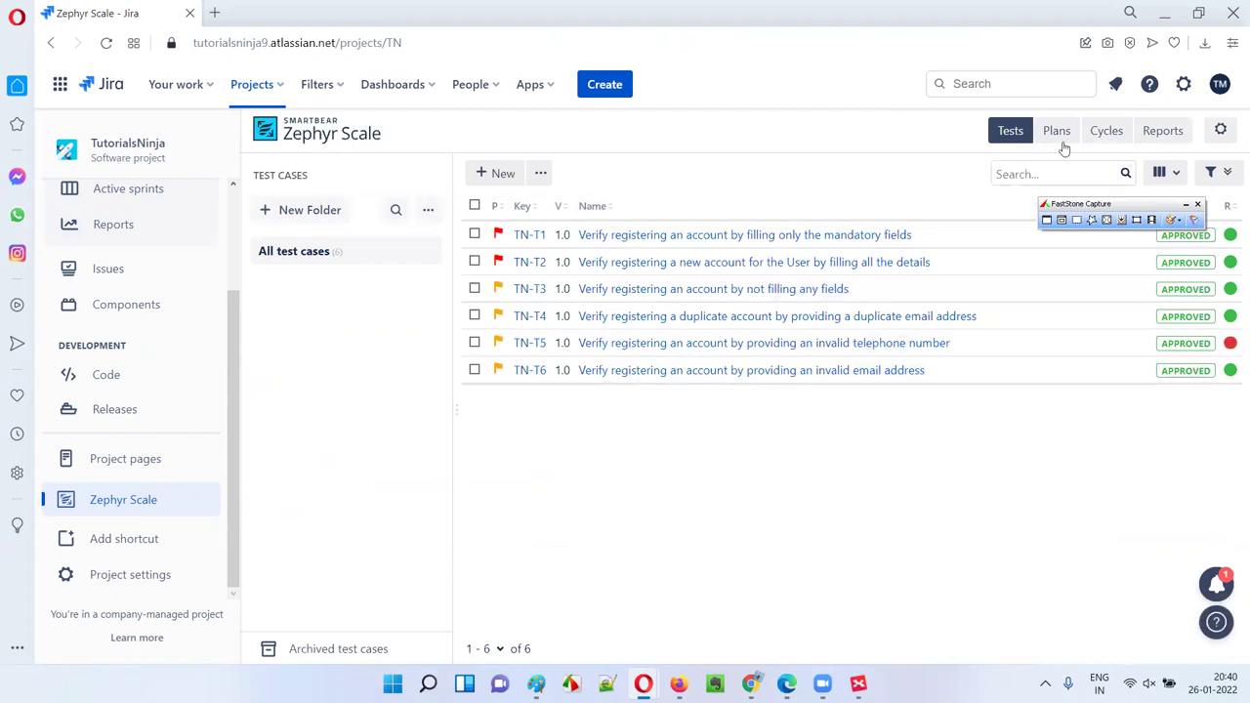
Step: Change TN-T5's result in cycle TN-R1 from Fail to Pass, then check TN-R1 shows 100% done
click(1106, 131)
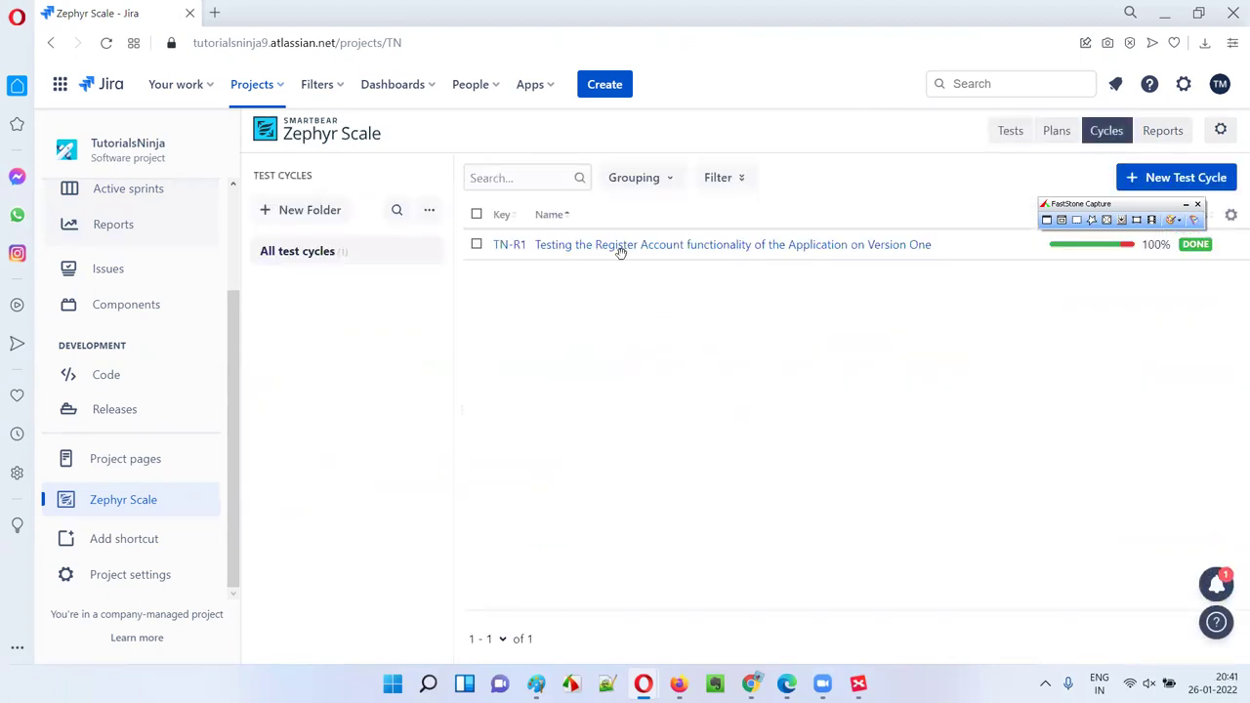
click(619, 244)
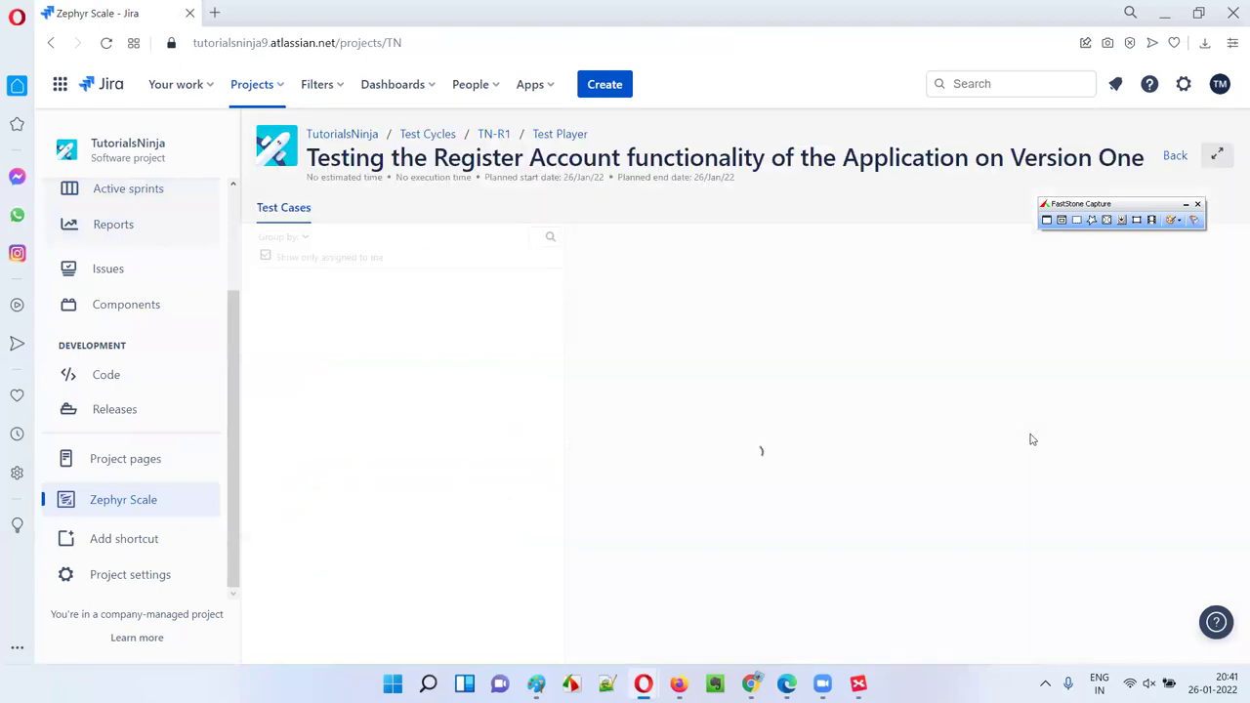
click(475, 520)
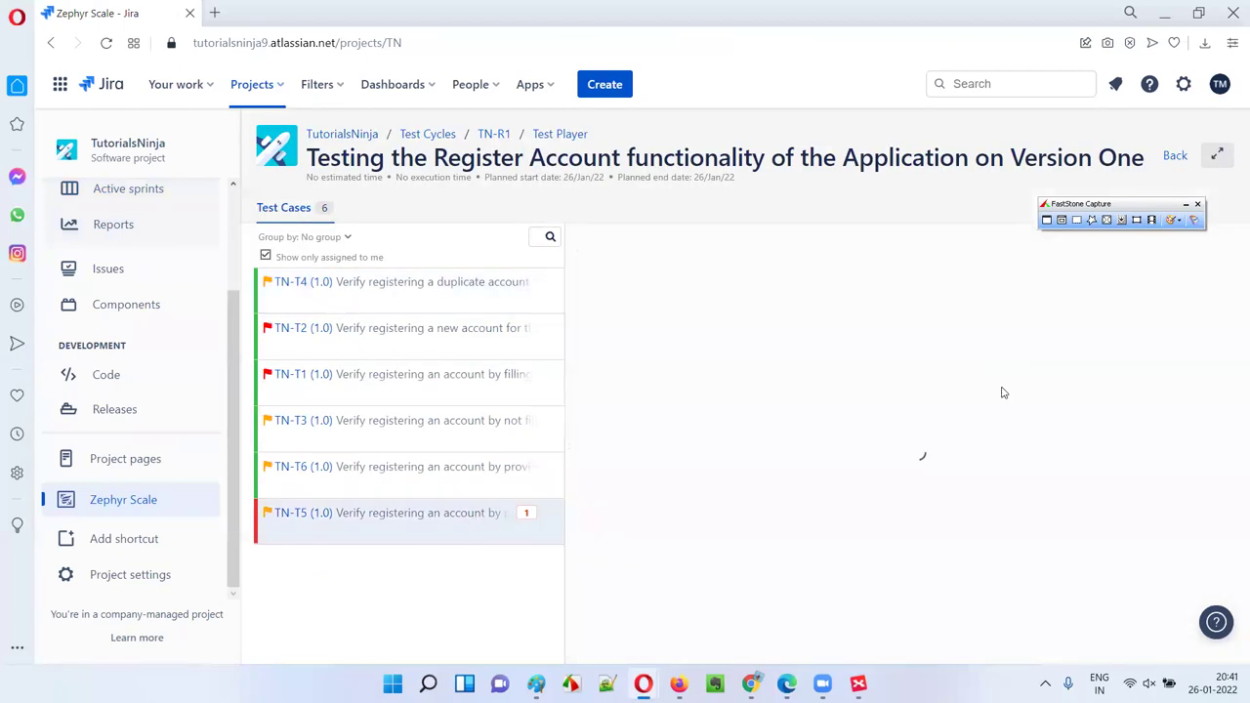
scroll(1030, 342, down, 10)
scroll(1072, 307, up, 10)
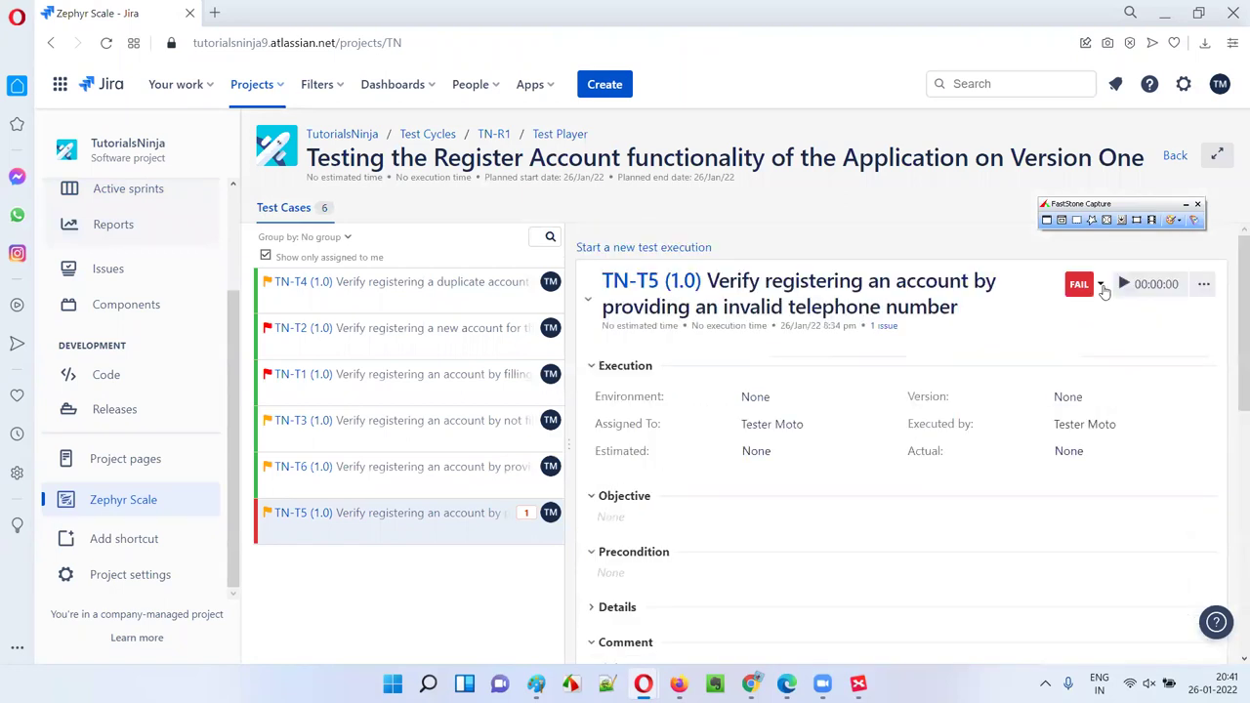
click(1100, 285)
click(1026, 366)
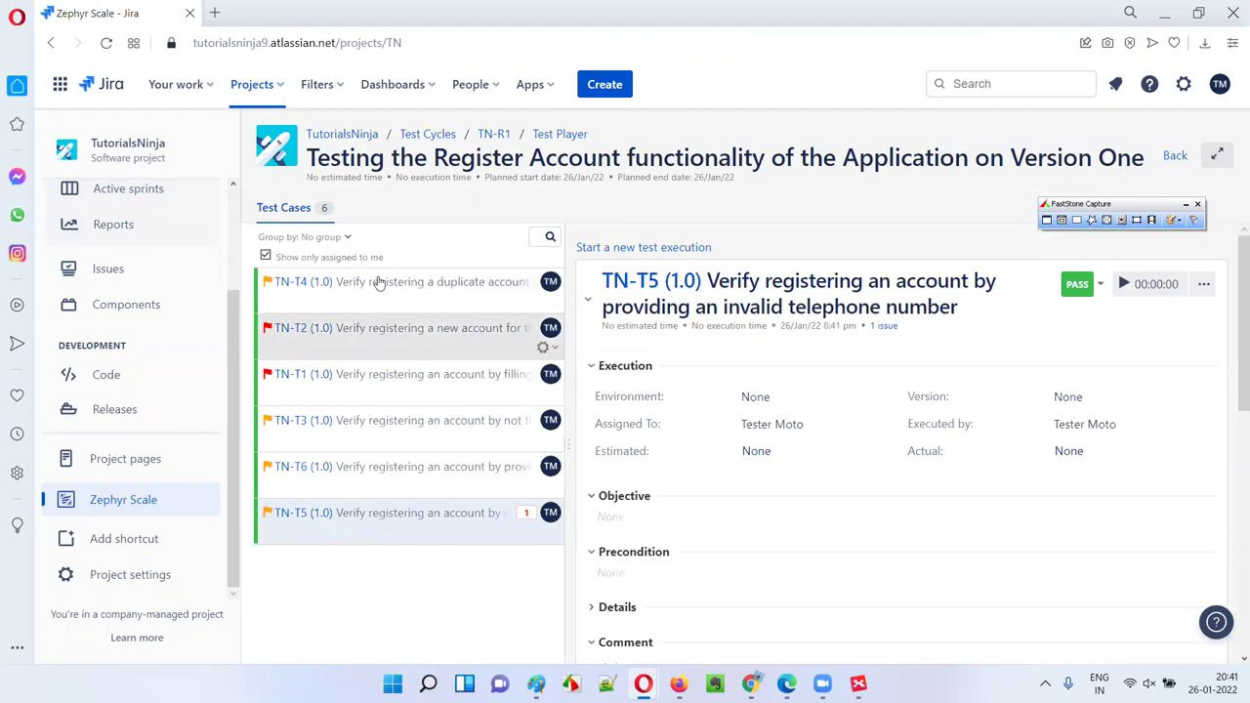
click(434, 137)
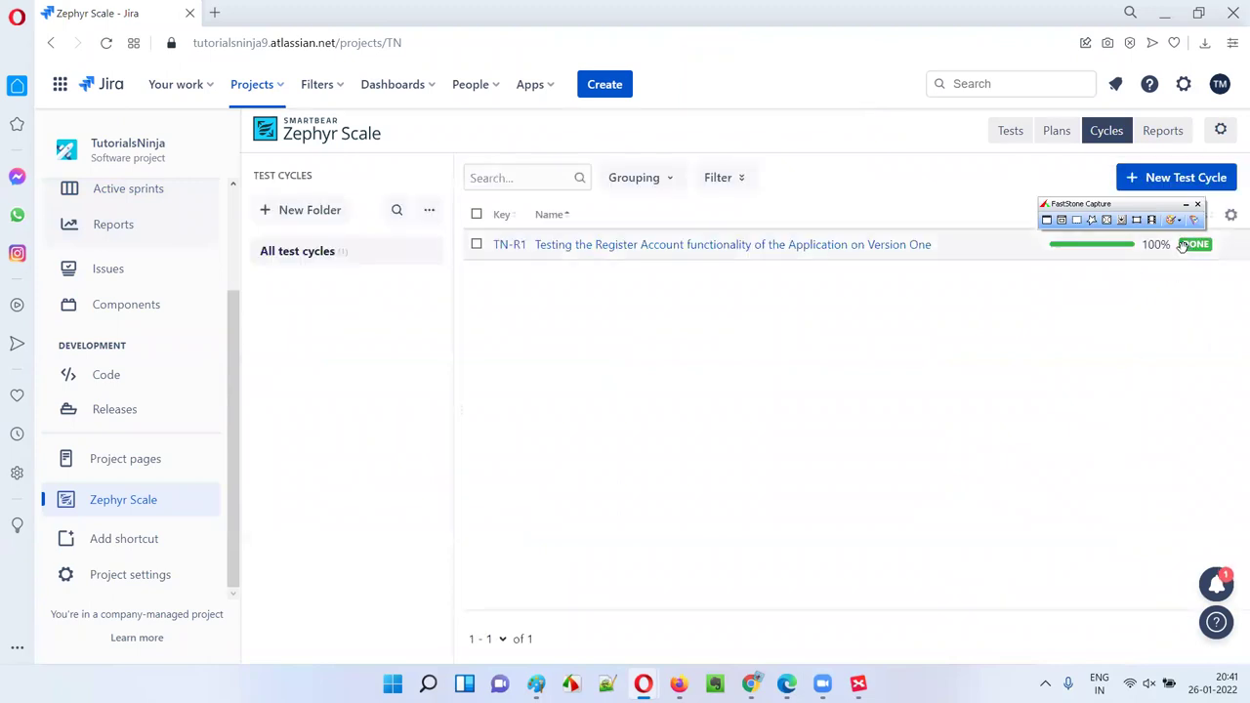
mouse_move(1123, 246)
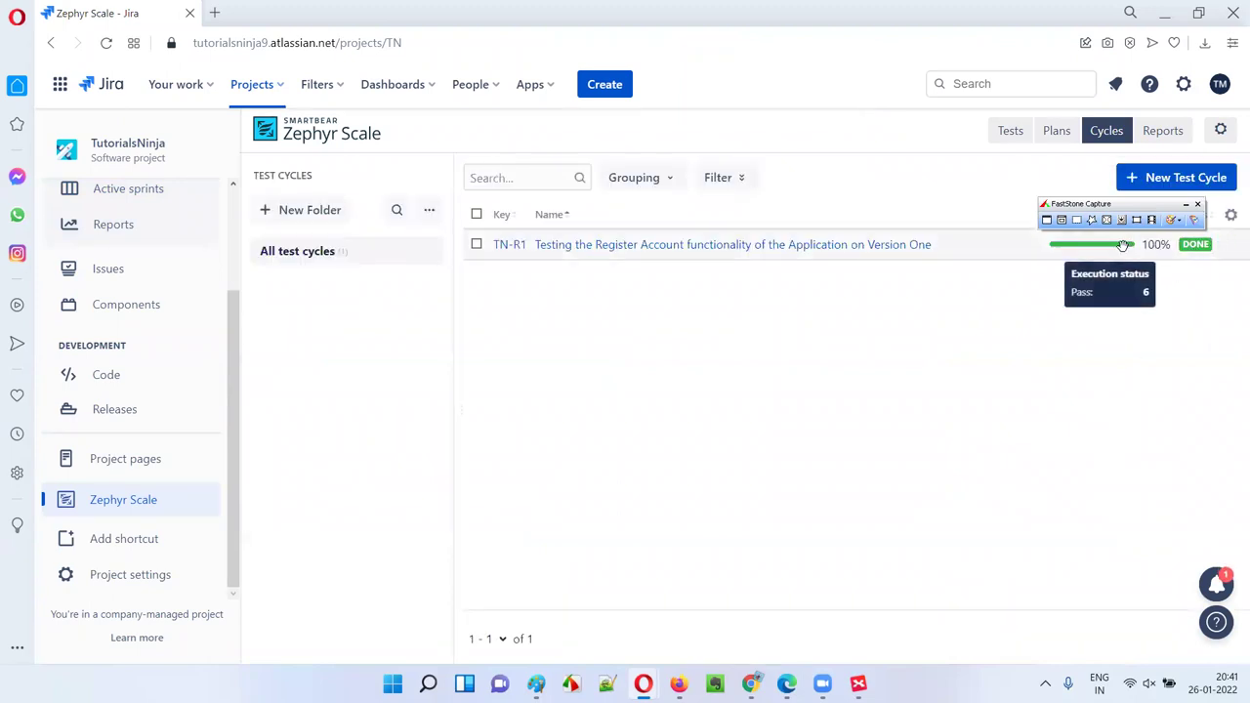
Step: Move sub-tasks Executing Test Cases, TN-17, TN-22, TN-23 and TN-18 to Done, updating parent TN-4 to Done
scroll(143, 245, up, 2)
click(145, 275)
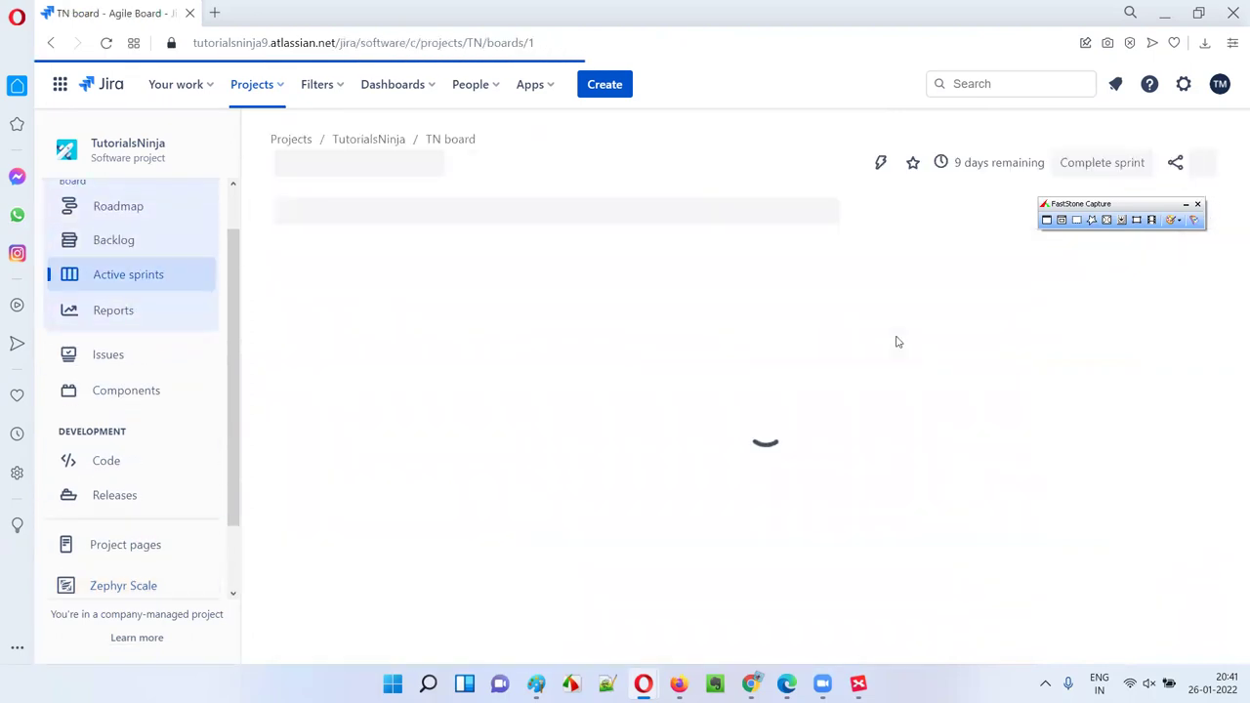
drag(796, 380, 976, 407)
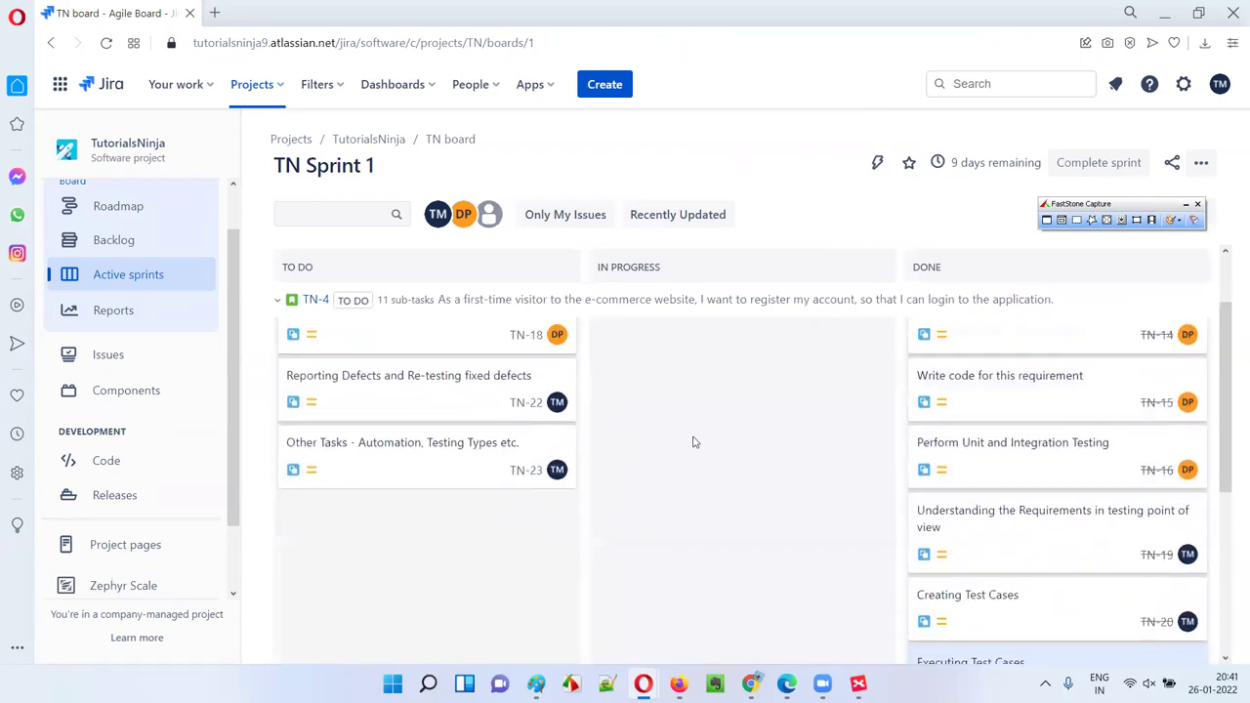
drag(431, 353, 1010, 371)
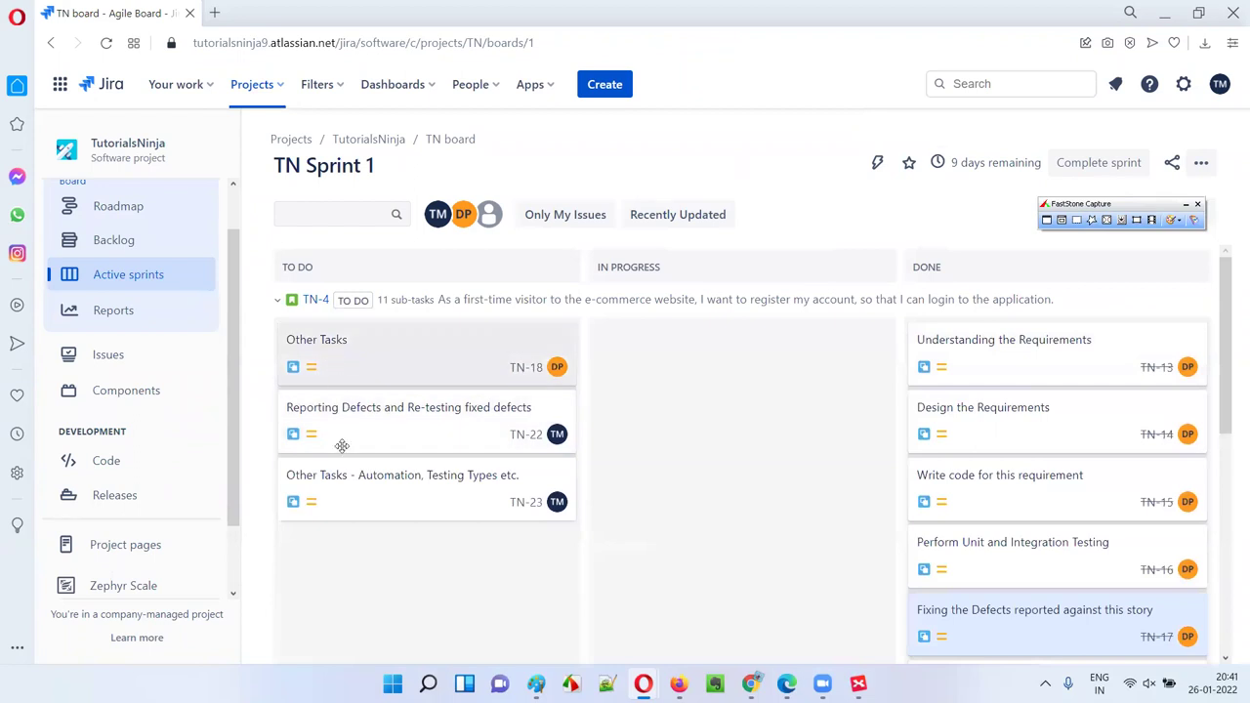
drag(482, 432, 1009, 444)
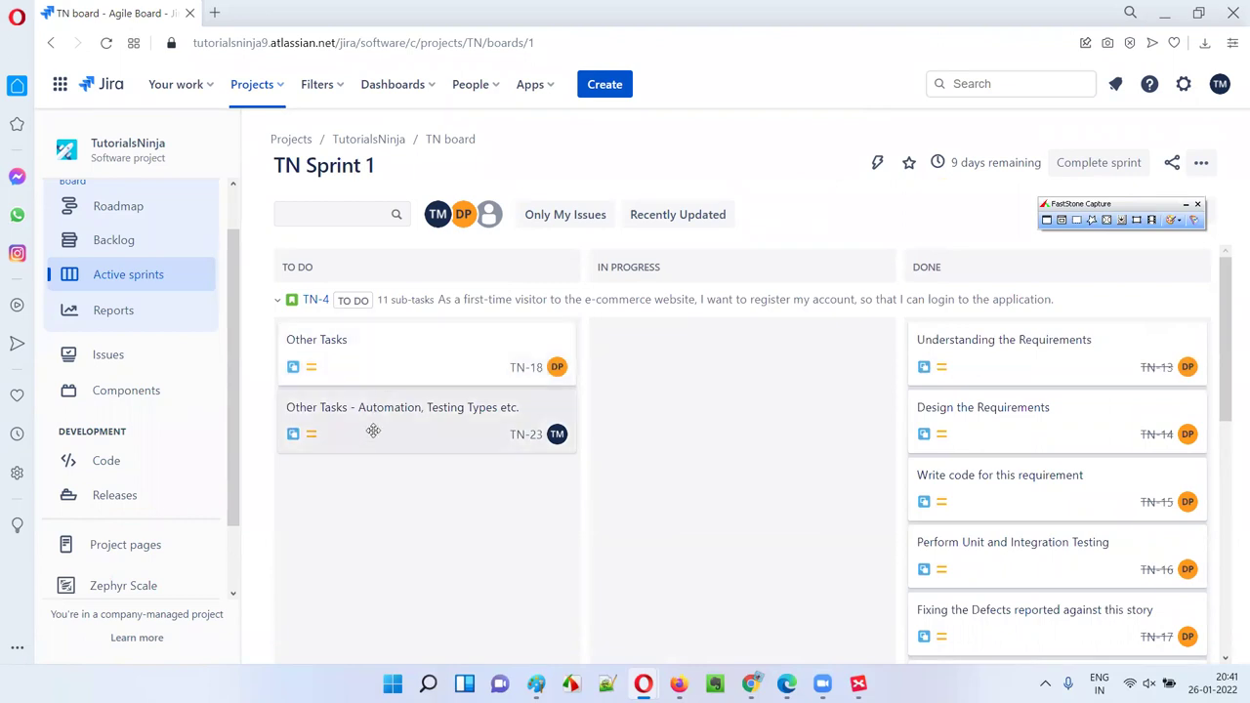
drag(370, 425, 979, 424)
click(786, 683)
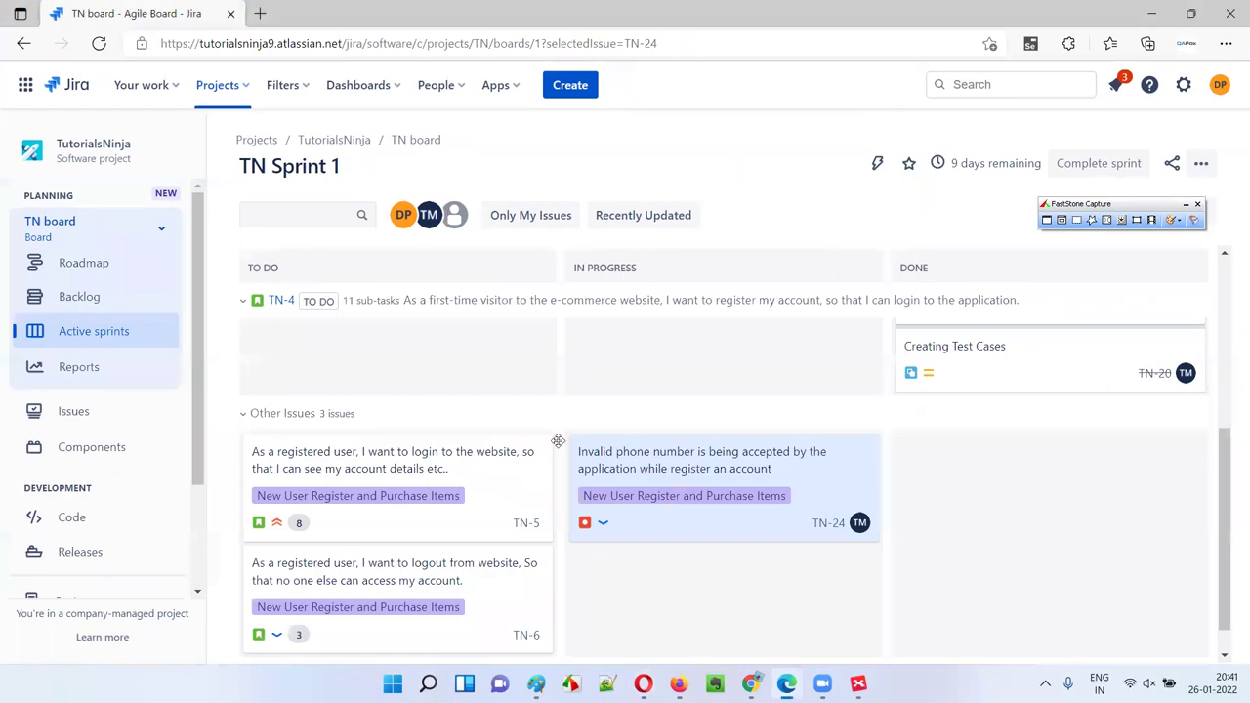
drag(337, 353, 991, 387)
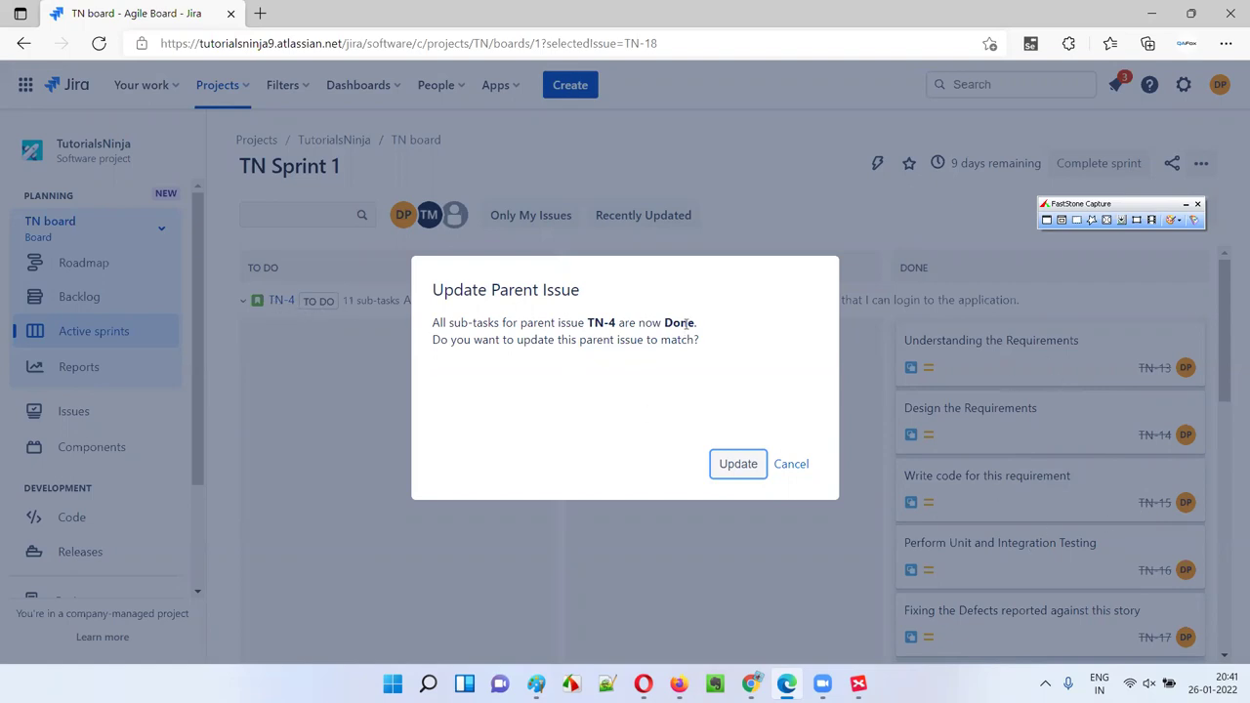
click(737, 466)
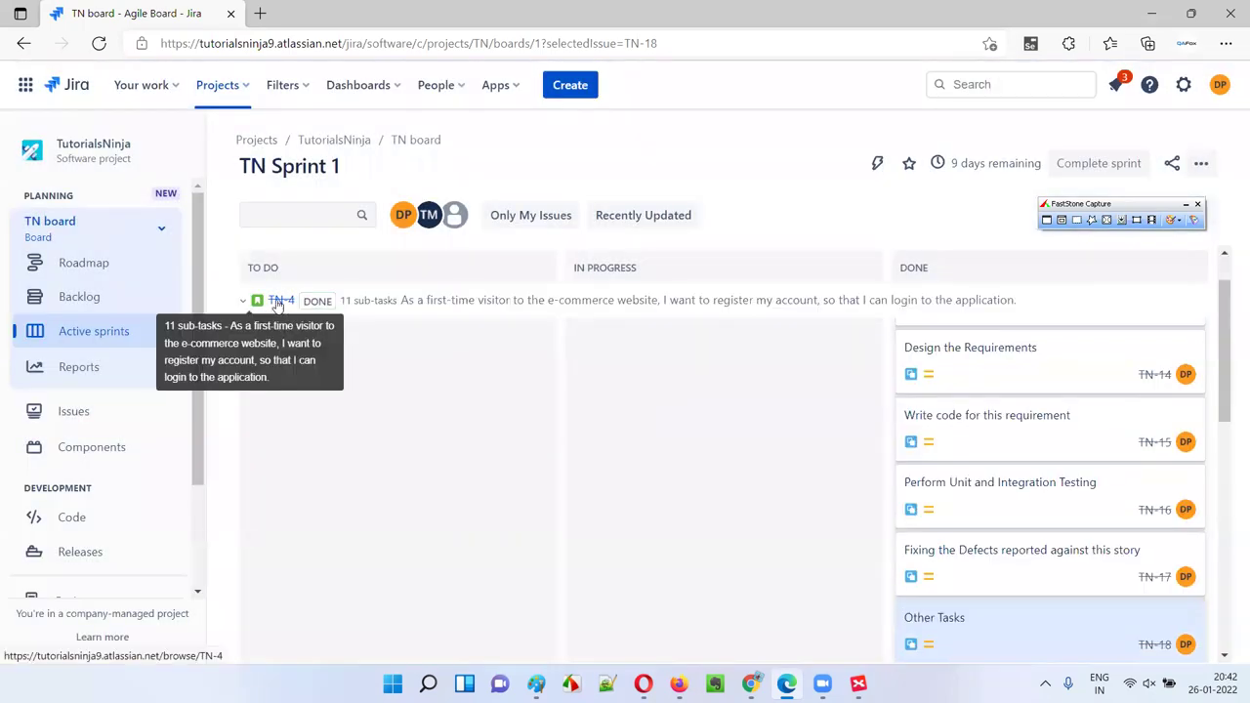
Step: Move stories TN-6 and TN-5 into the Done column
scroll(634, 390, down, 7)
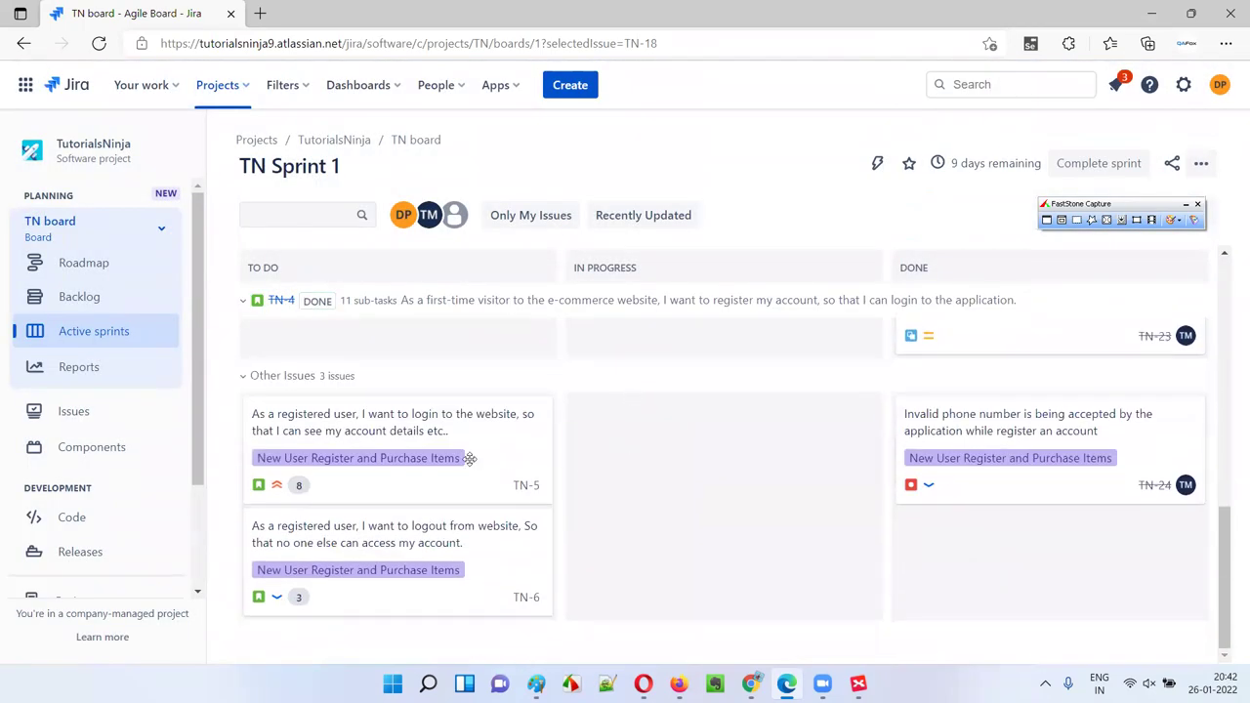
drag(635, 447, 759, 469)
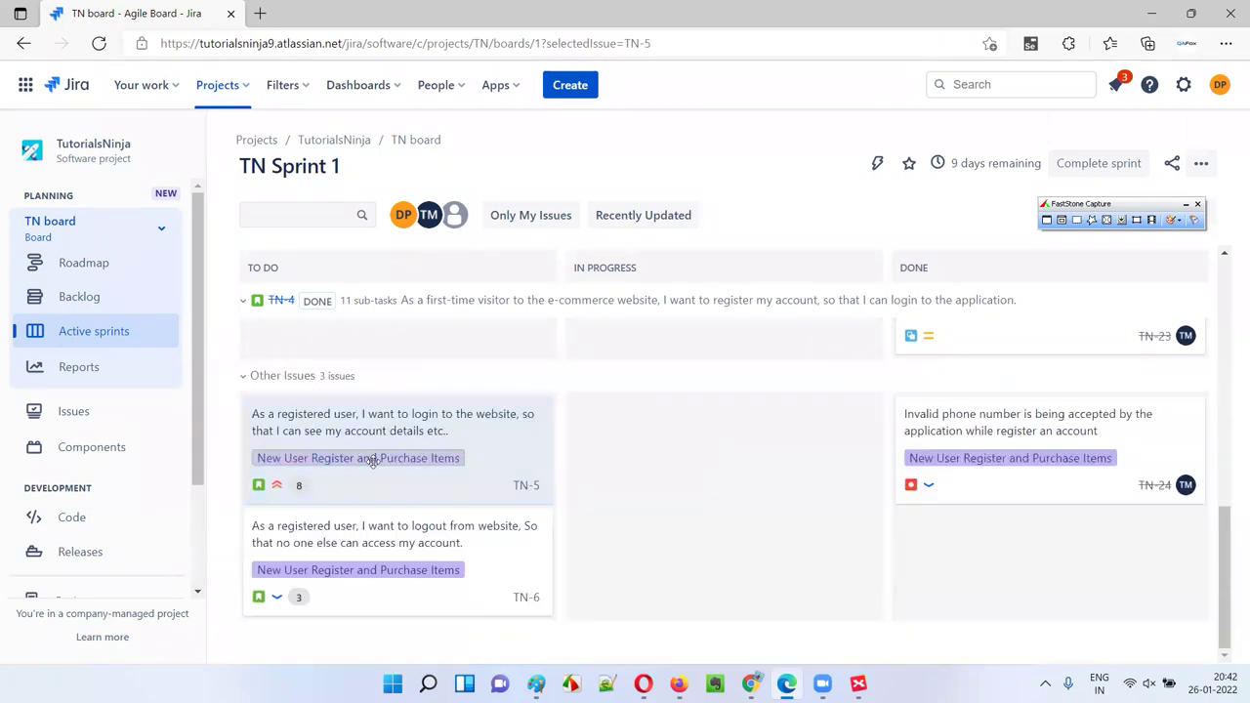
drag(411, 526, 1018, 502)
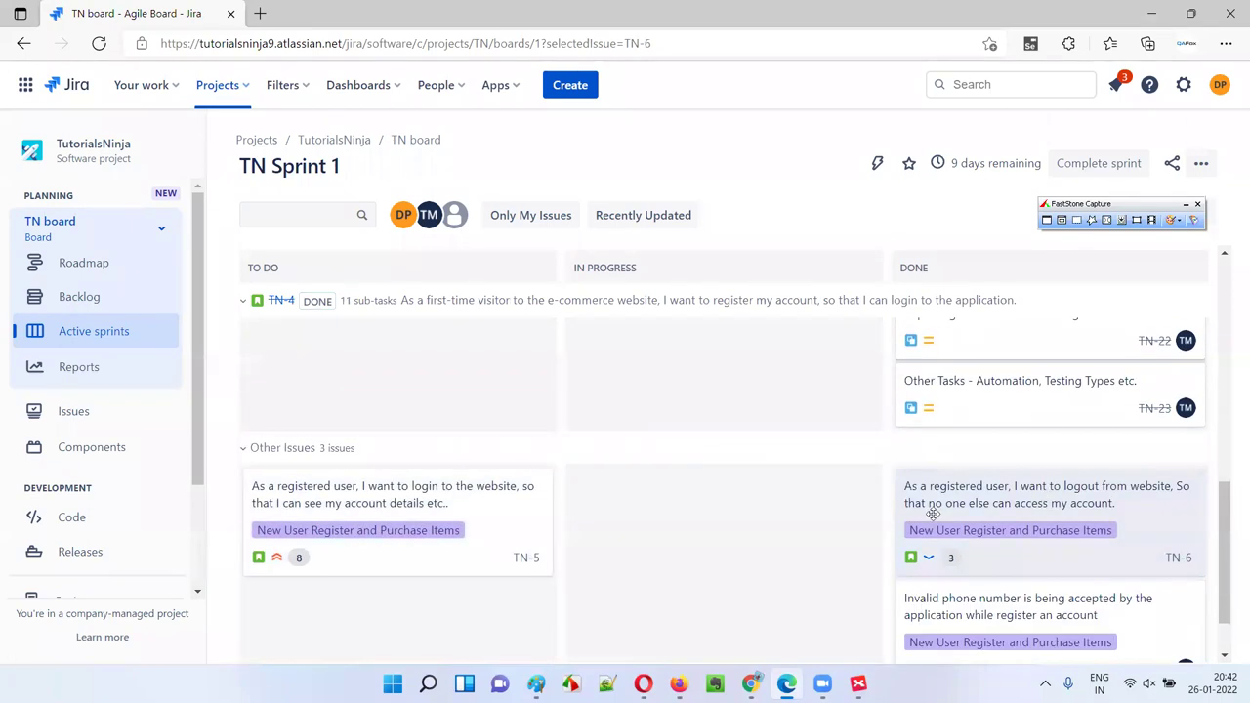
drag(449, 509, 1078, 531)
scroll(975, 386, up, 5)
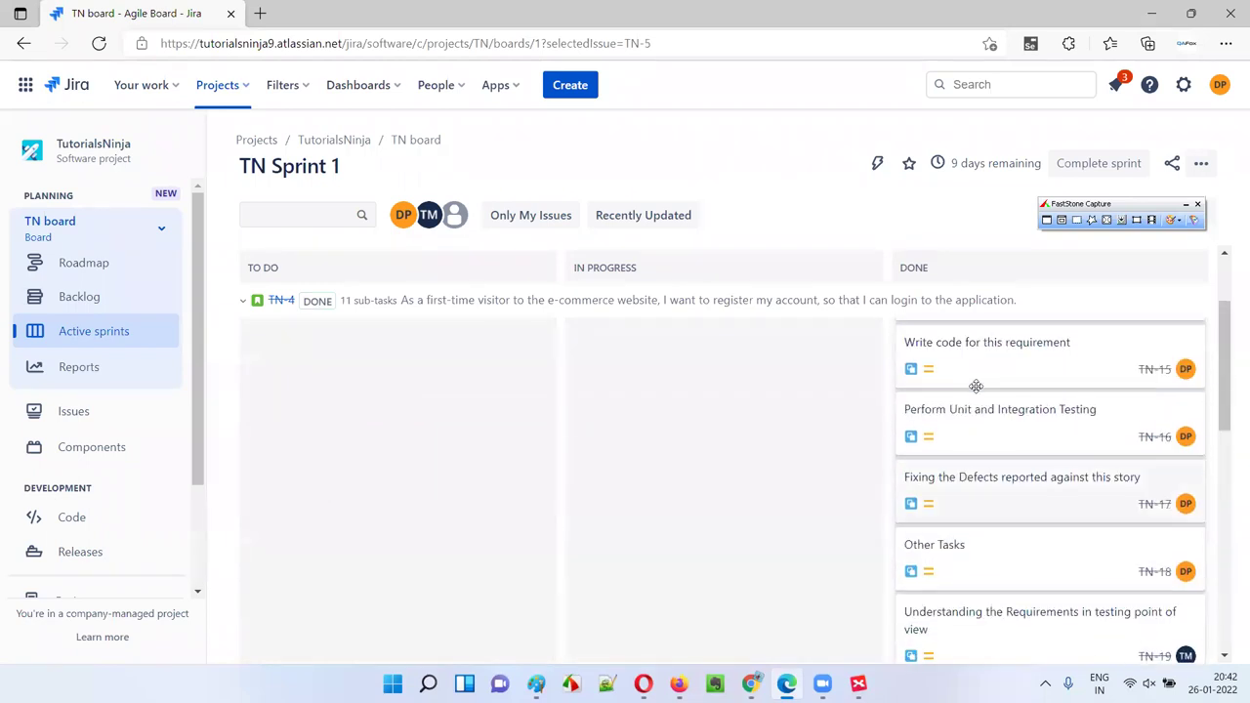
scroll(987, 332, down, 6)
scroll(887, 497, up, 2)
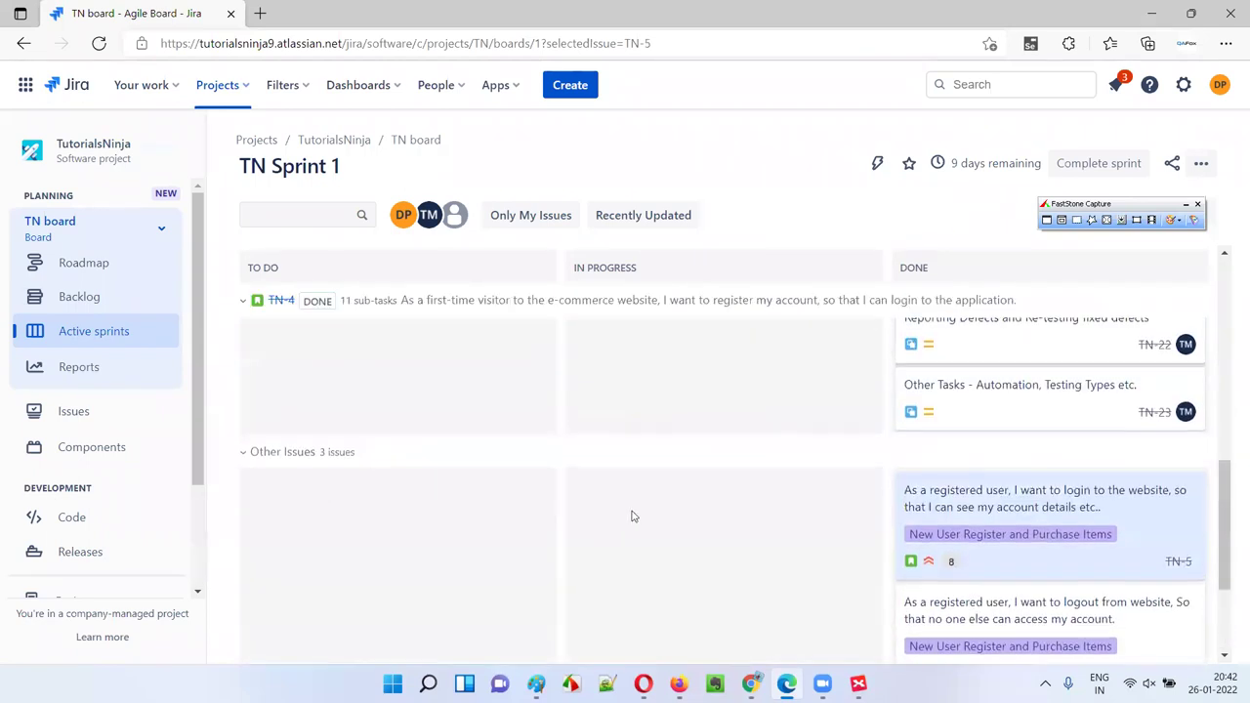
scroll(634, 508, up, 8)
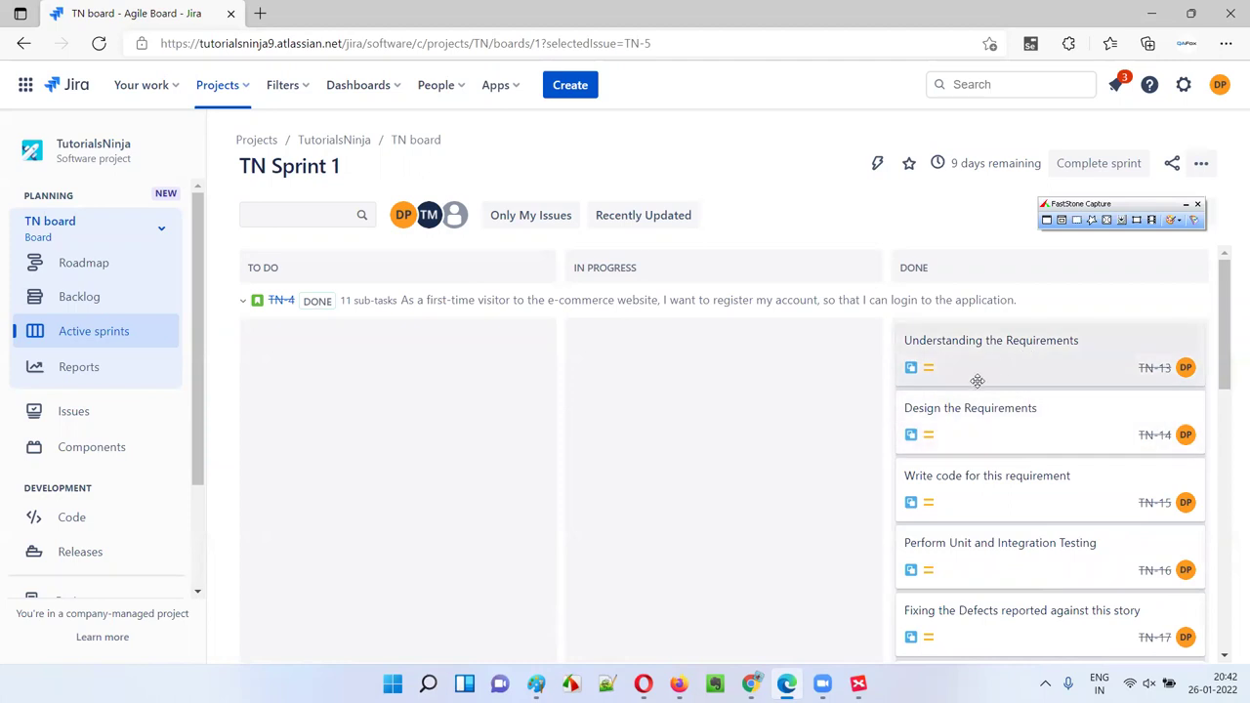
mouse_move(750, 683)
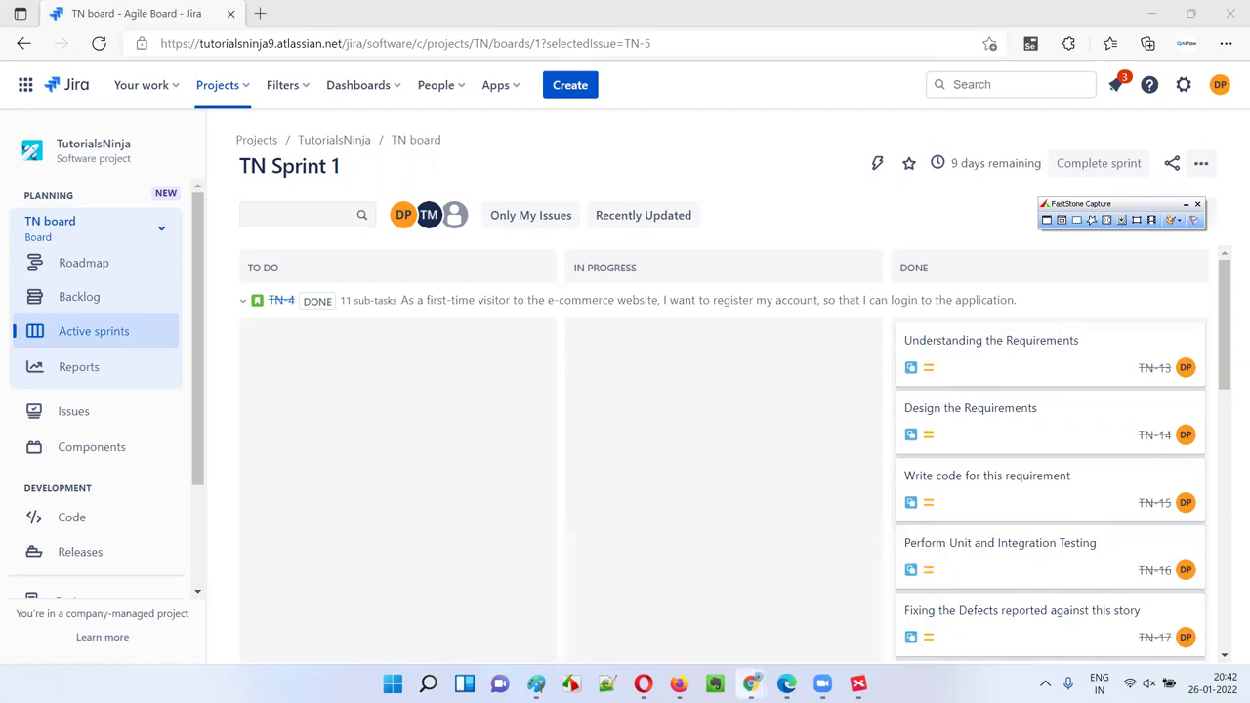
Step: Bring up the Evernote tutorial notes and scroll through the task list
click(678, 631)
click(122, 20)
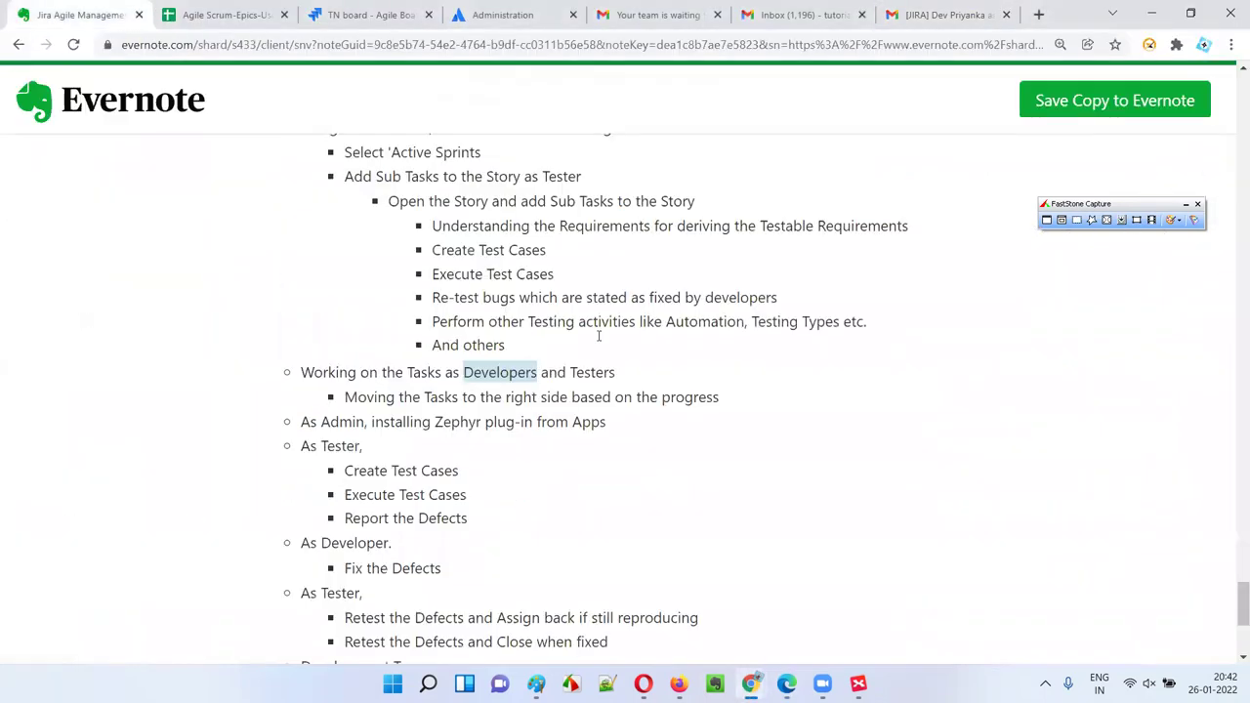
scroll(540, 474, down, 2)
drag(322, 201, 736, 227)
click(654, 303)
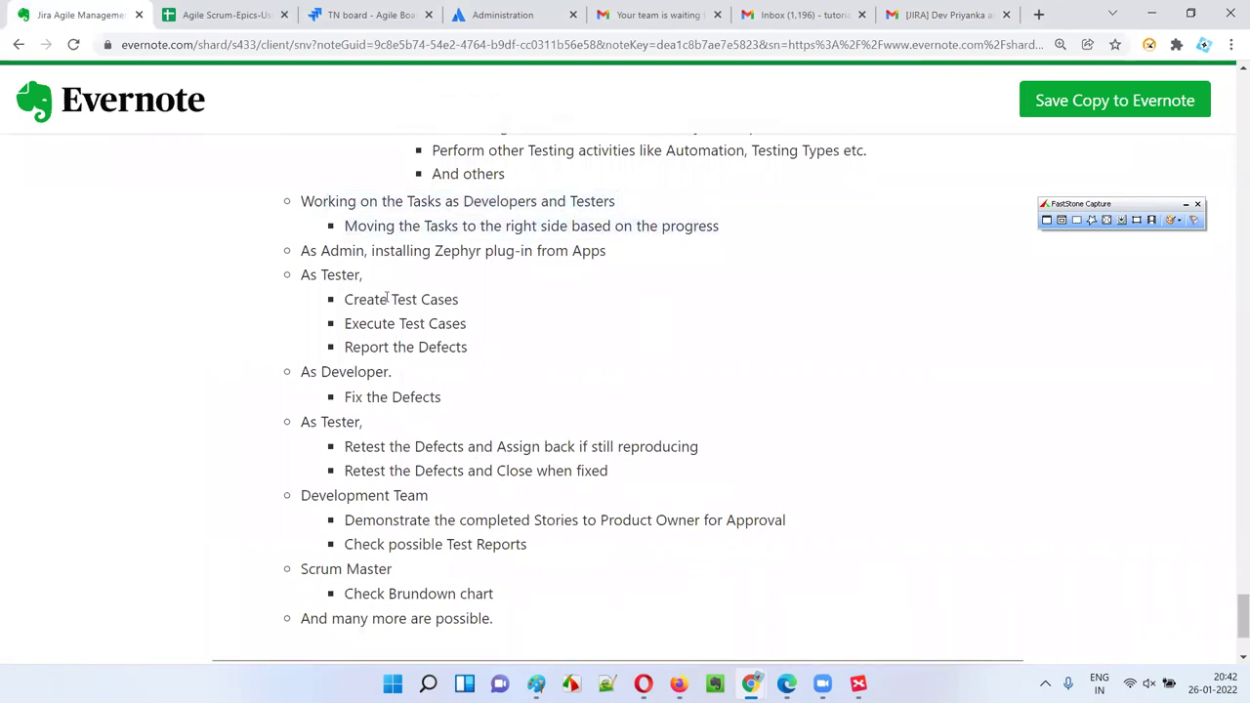
scroll(468, 300, up, 1)
Step: Highlight the Developers and Testers task lines, Development Team heading and product-owner demonstration step
drag(464, 286, 617, 292)
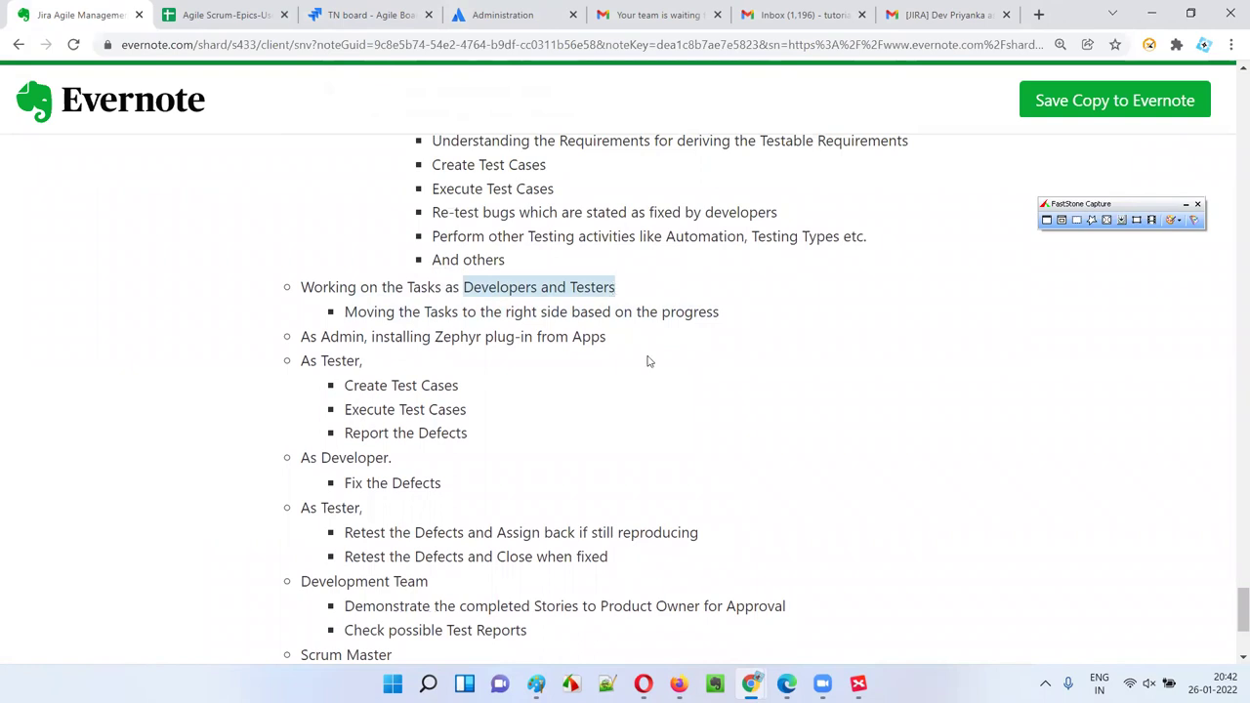
drag(303, 315, 721, 319)
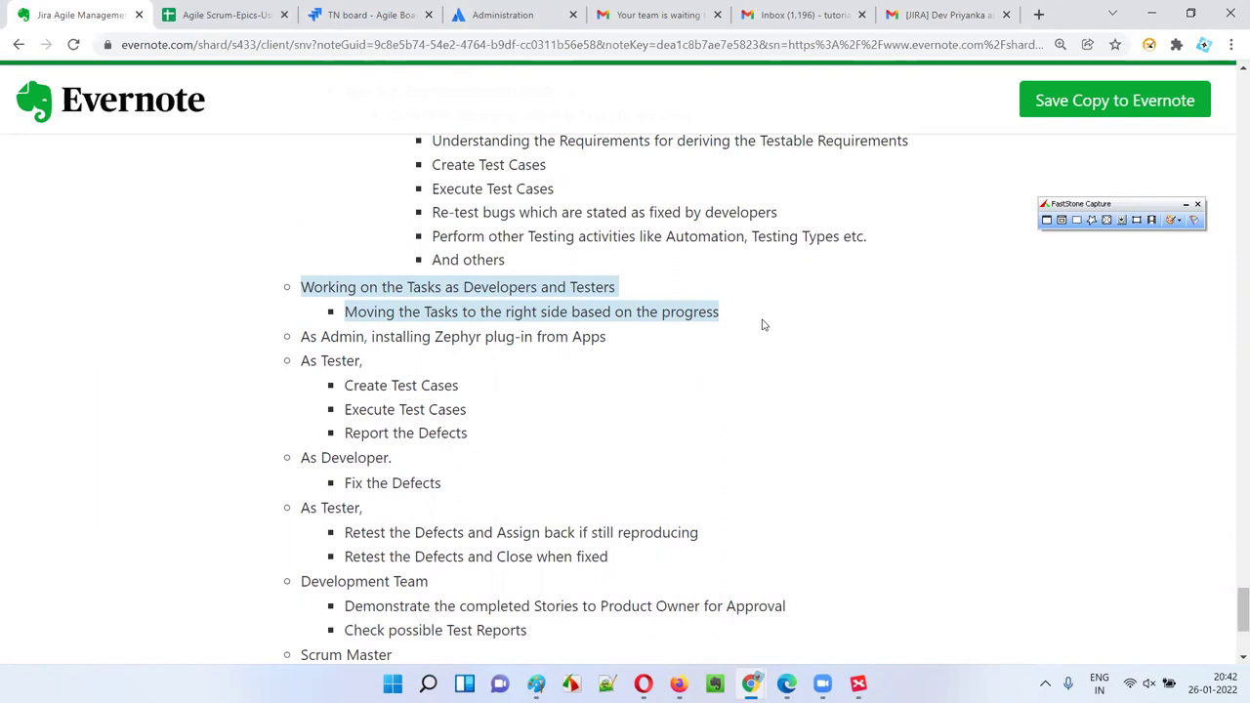
scroll(757, 327, down, 3)
scroll(756, 327, up, 2)
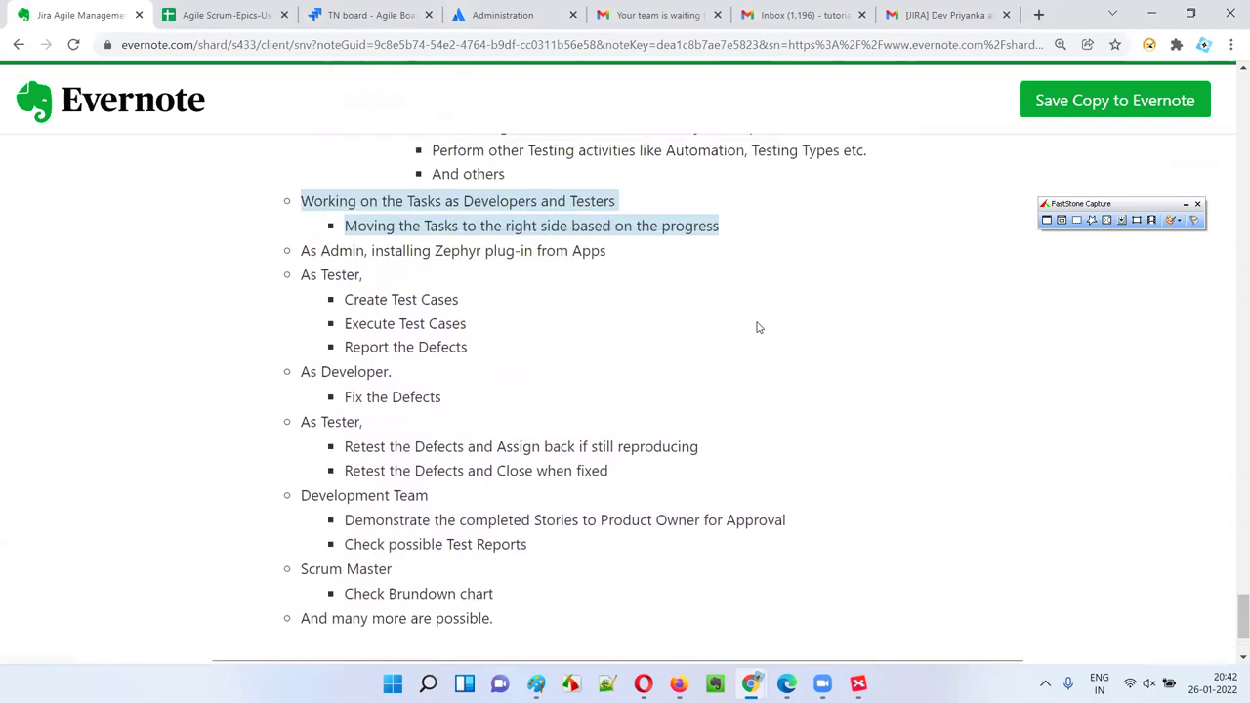
click(757, 327)
scroll(653, 408, down, 1)
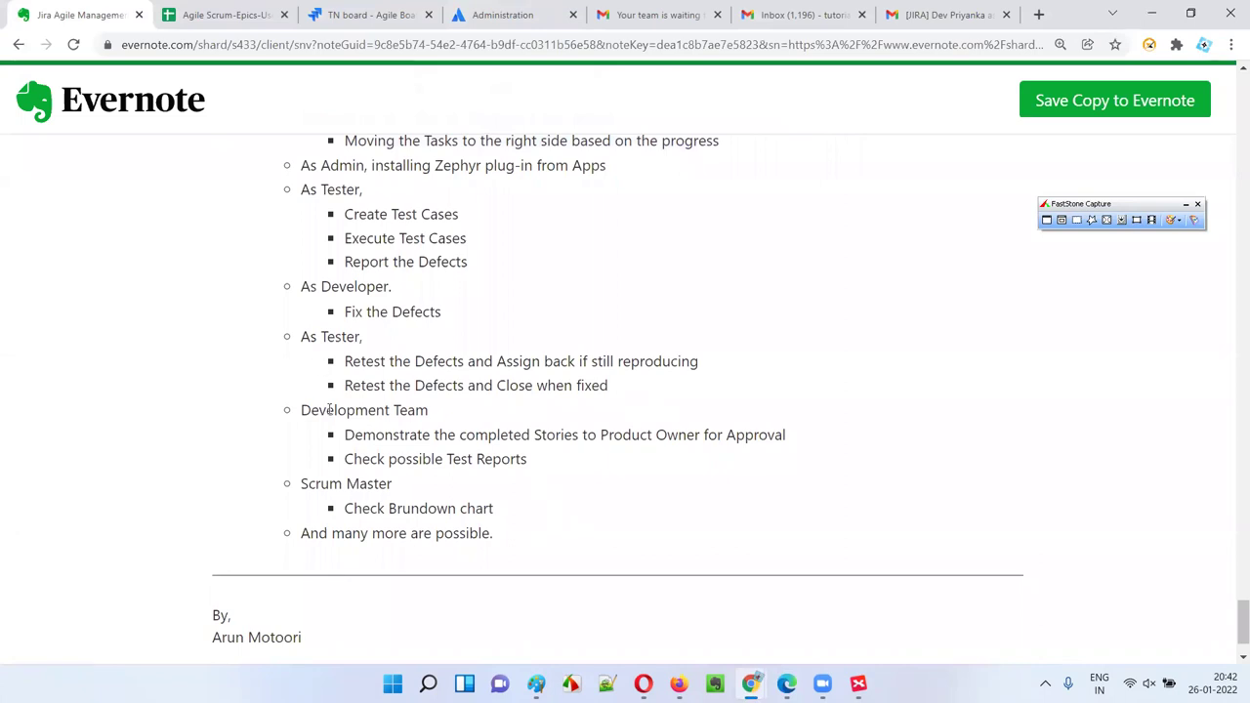
drag(294, 410, 449, 420)
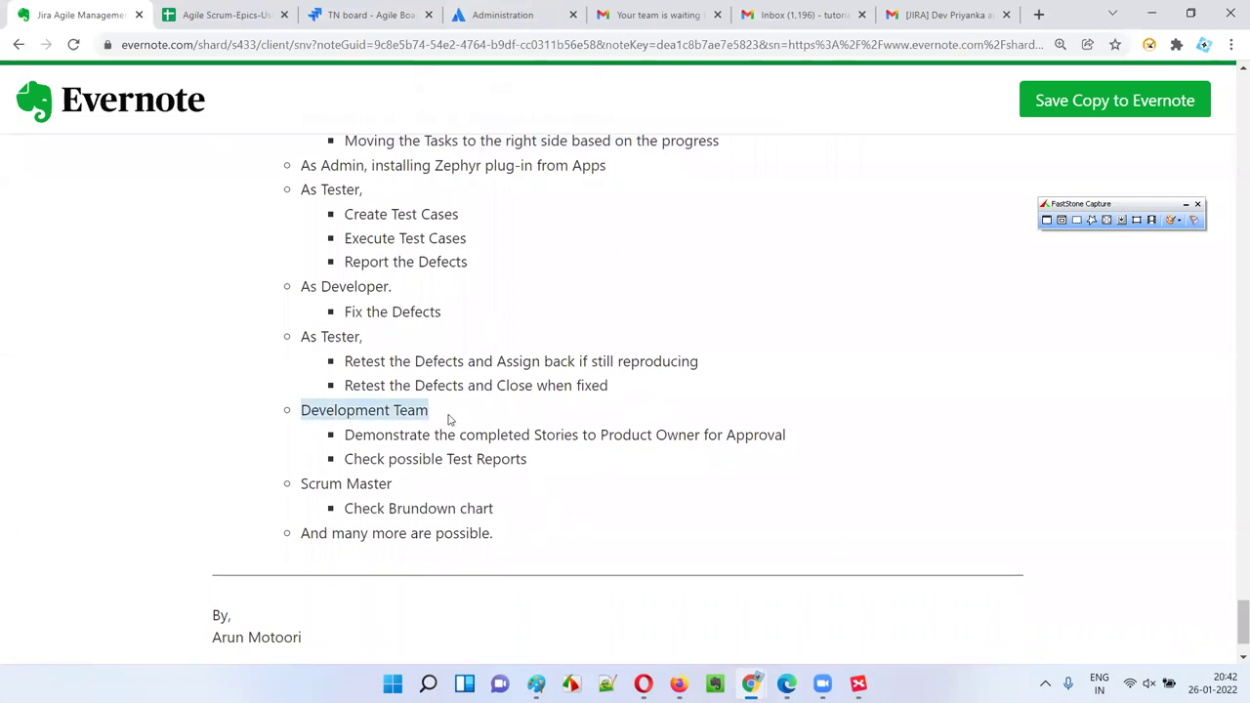
drag(345, 435, 800, 442)
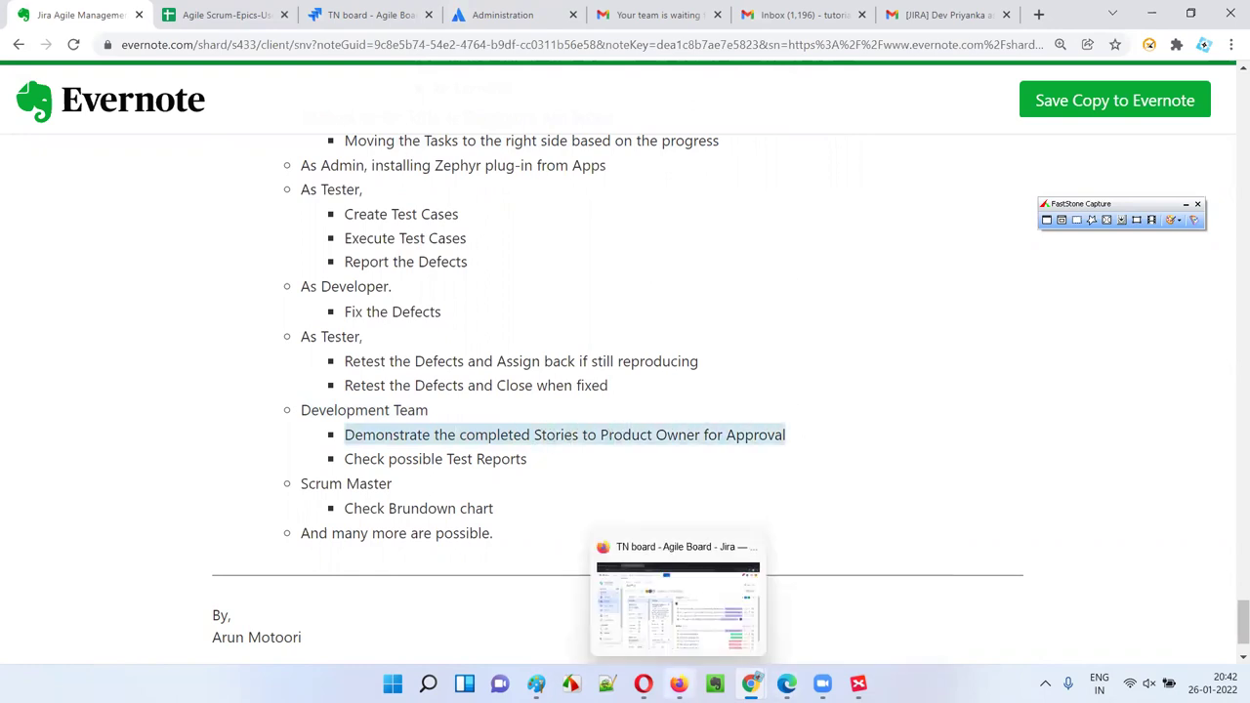
Step: Bring the Jira window forward and show the TN Sprint 1 active sprint board
click(675, 610)
click(78, 326)
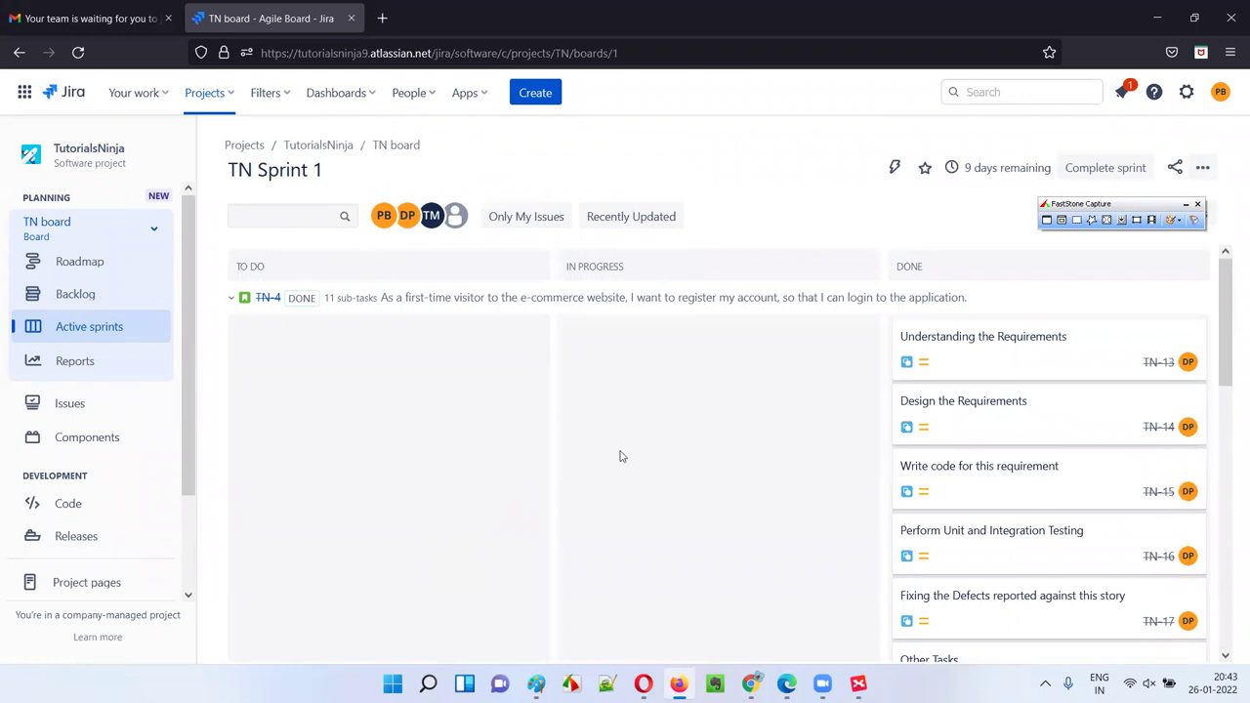
scroll(1124, 354, down, 6)
scroll(1082, 411, up, 3)
scroll(1082, 412, up, 4)
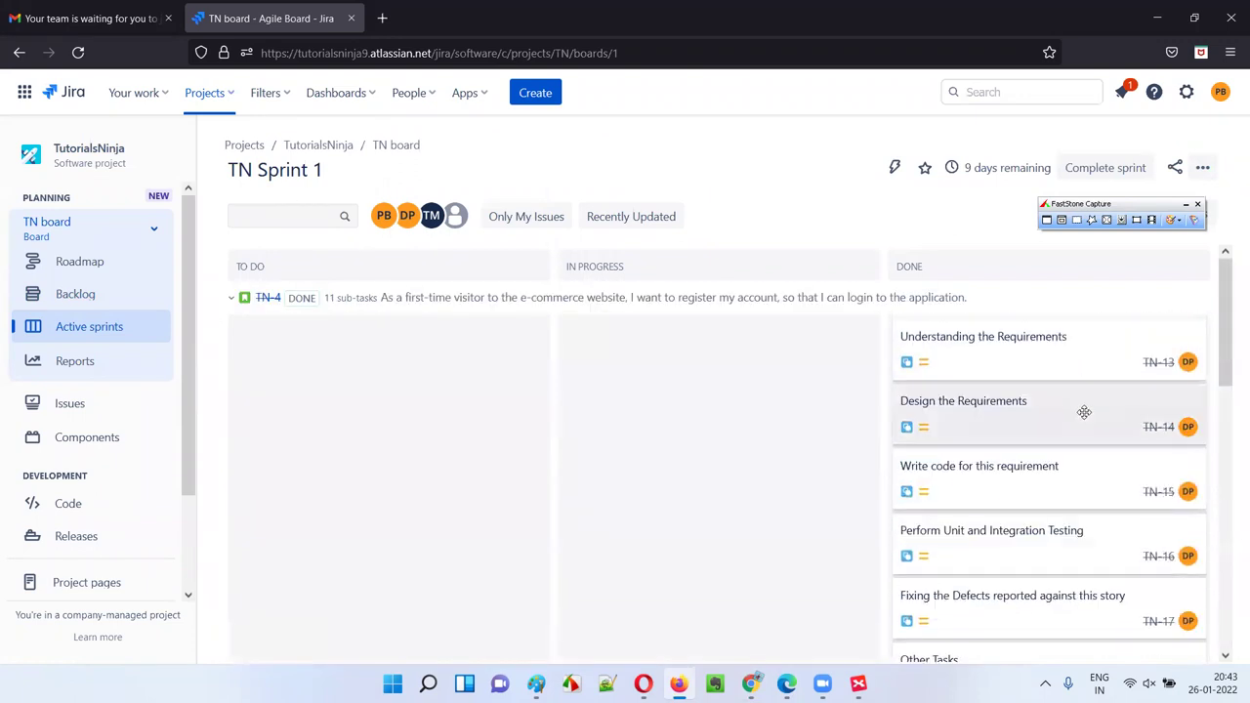
Step: In the notes, highlight Development Team, the demonstration-for-approval and Check possible Test Reports lines
key(alt+Tab)
drag(290, 415, 437, 419)
drag(342, 438, 815, 439)
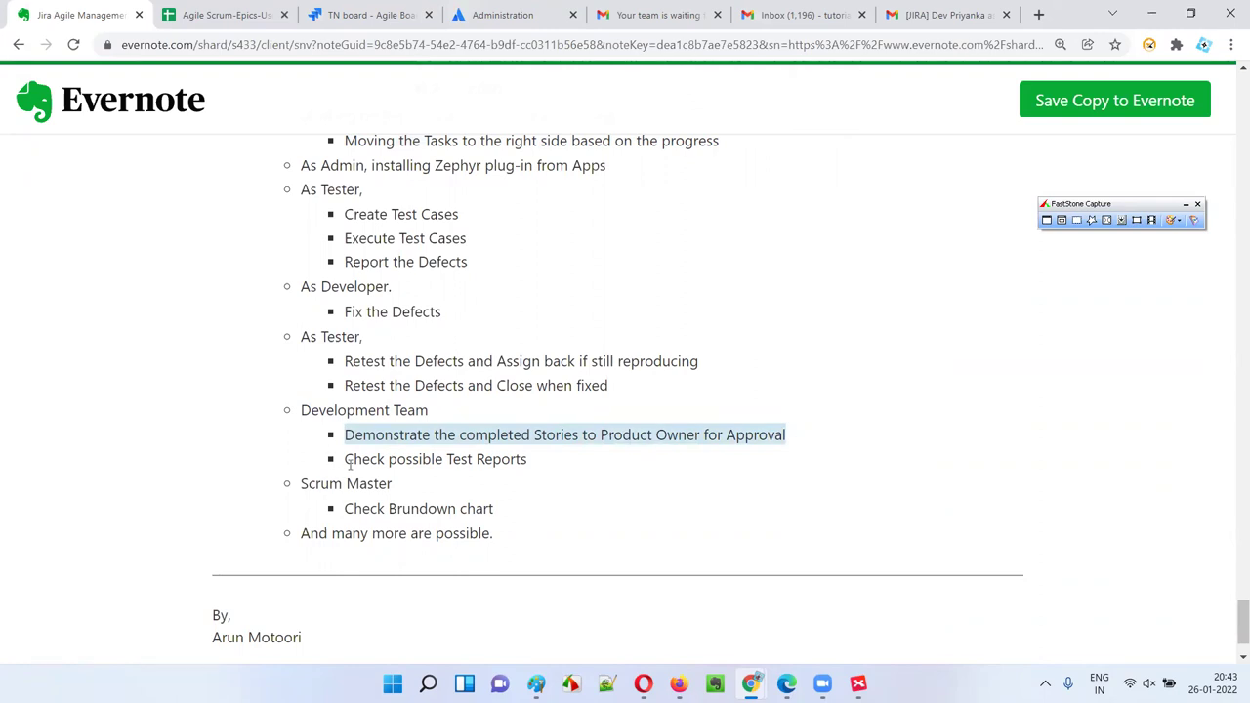
drag(340, 465, 518, 455)
key(alt+Tab)
key(alt+Tab)
key(alt+Tab)
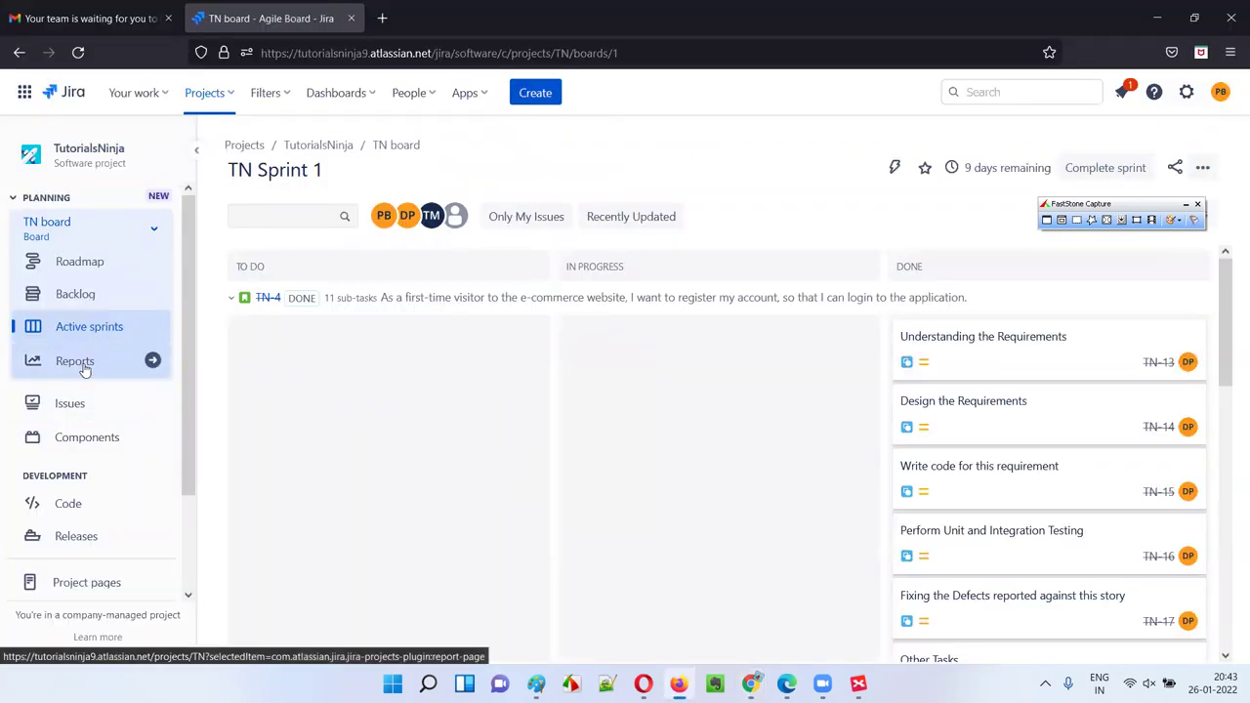
click(787, 684)
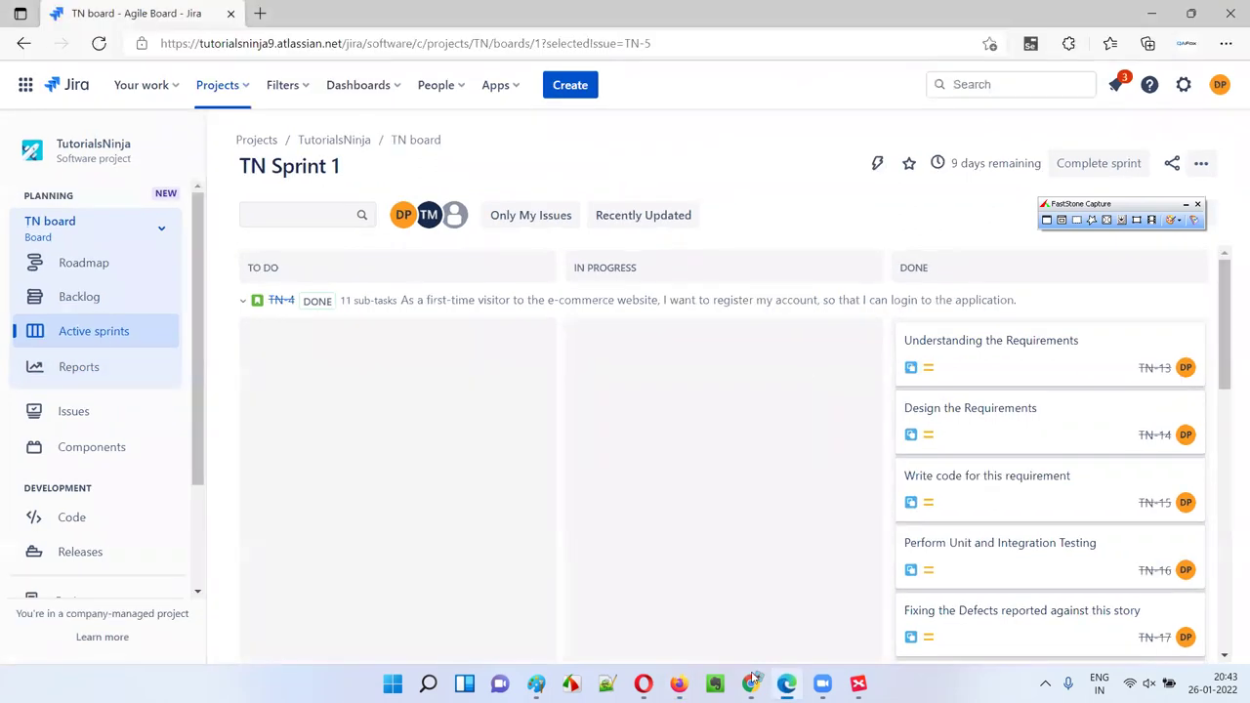
Step: In the tester's window, open the TN Sprint 1 Burndown Chart from the project's reports
mouse_move(678, 683)
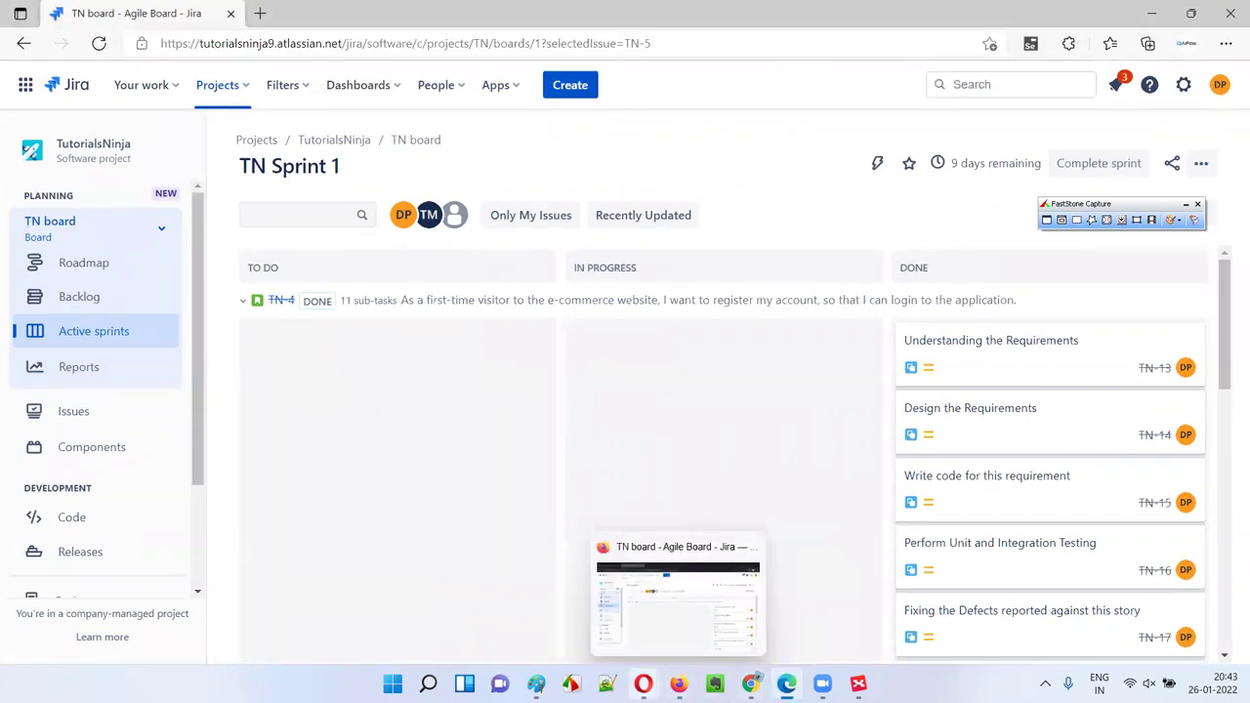
click(735, 604)
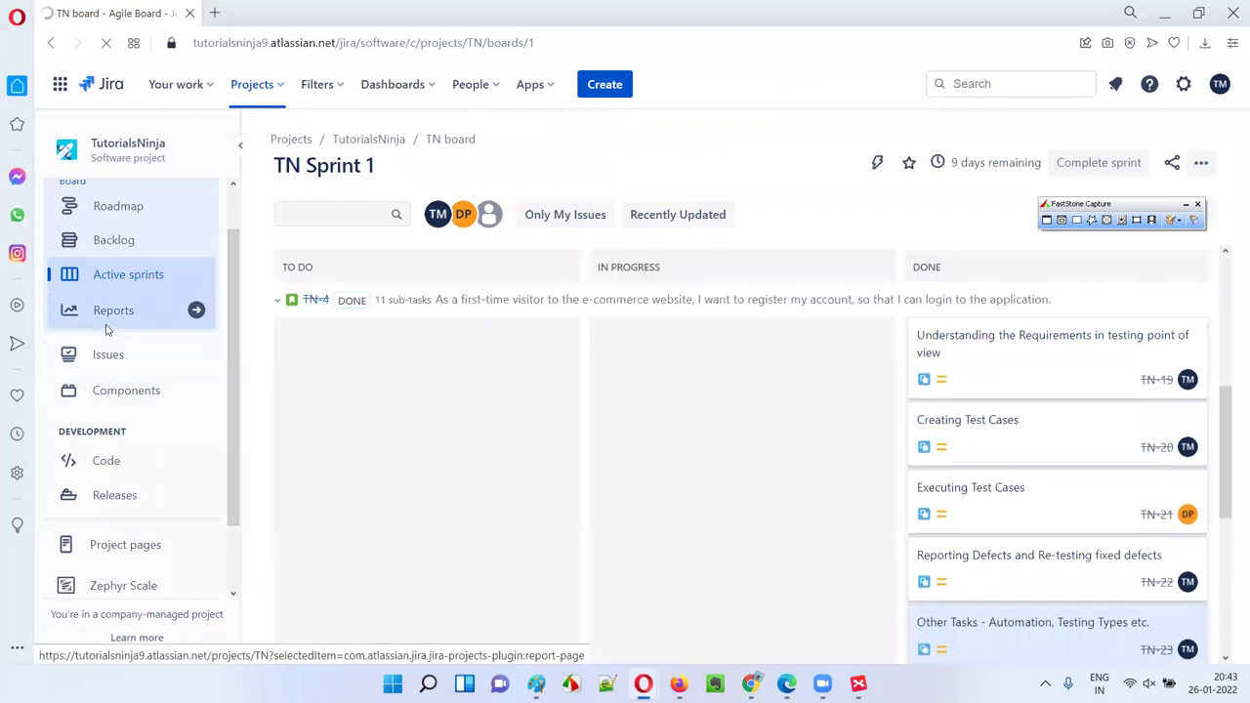
click(108, 327)
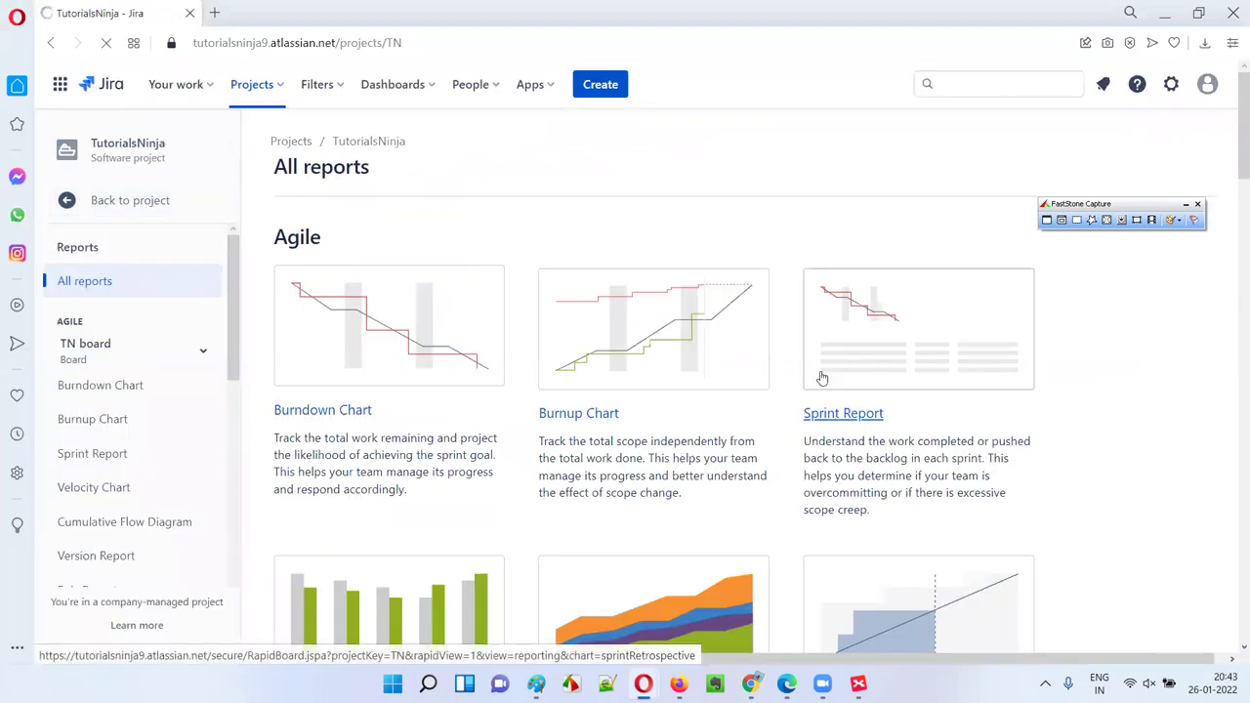
scroll(558, 280, down, 9)
scroll(644, 390, up, 10)
scroll(140, 305, down, 1)
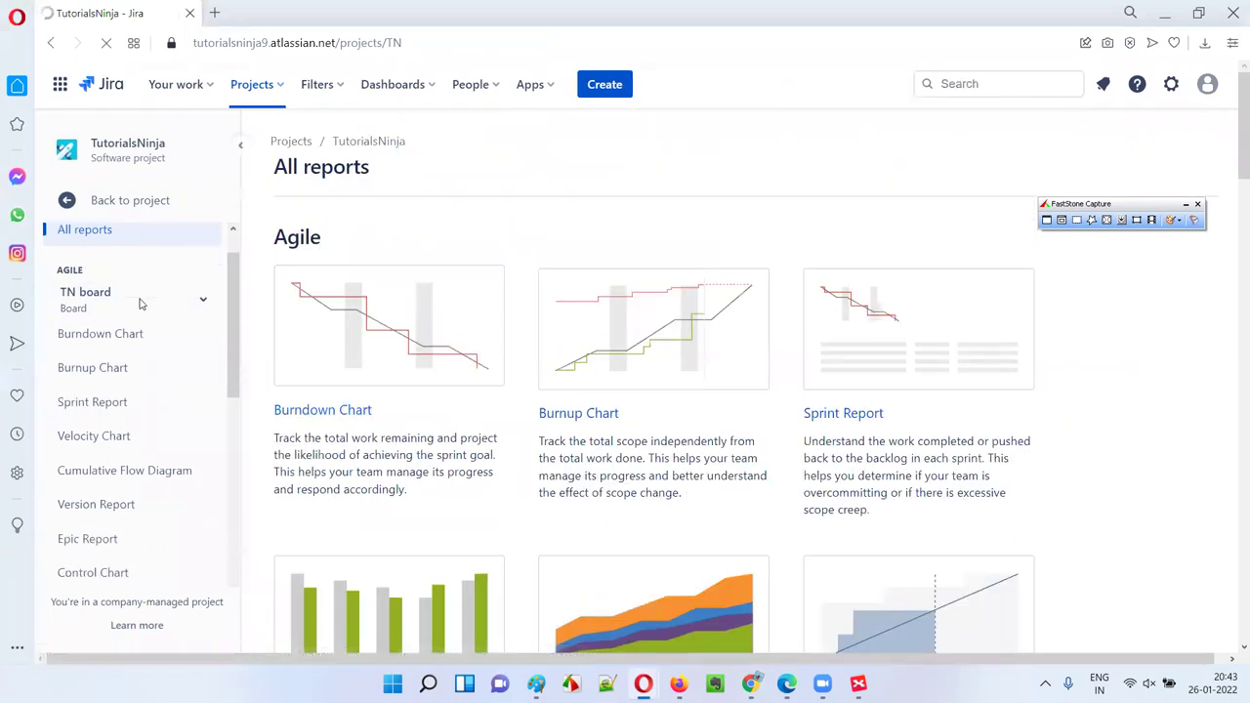
scroll(127, 307, down, 1)
click(108, 303)
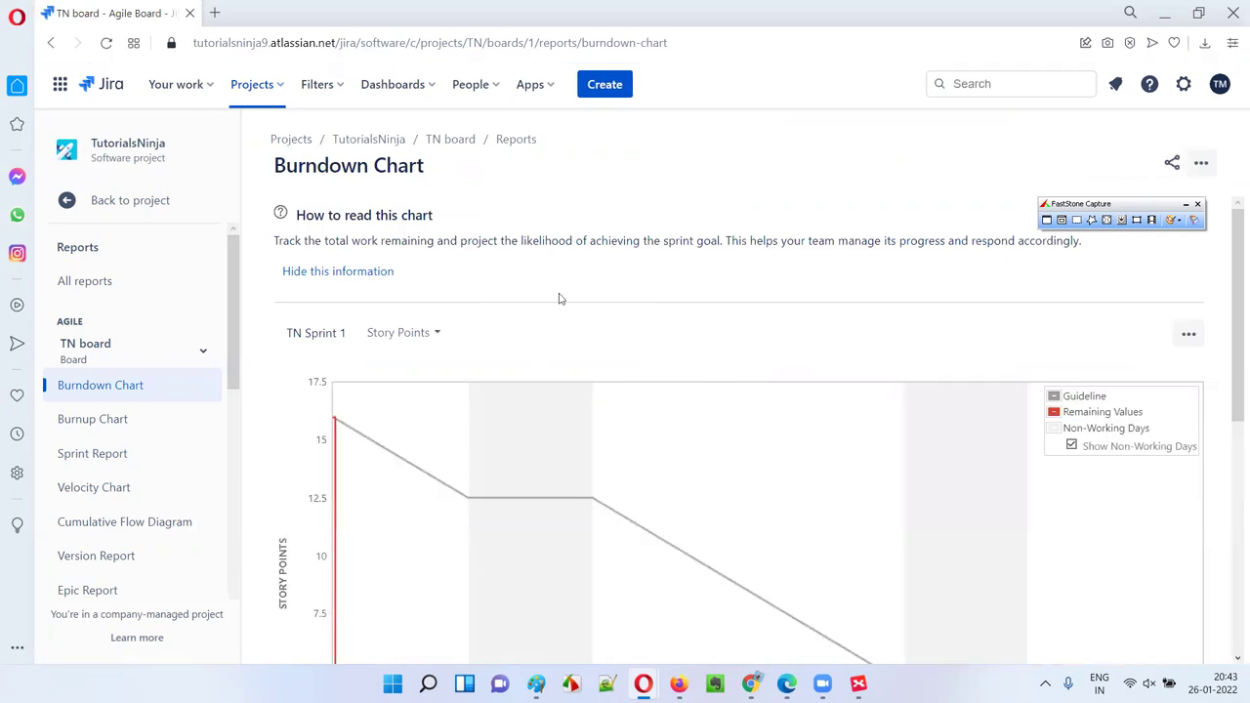
Step: Scroll through the burndown chart, then go to the project's Zephyr Scale page
scroll(456, 381, down, 2)
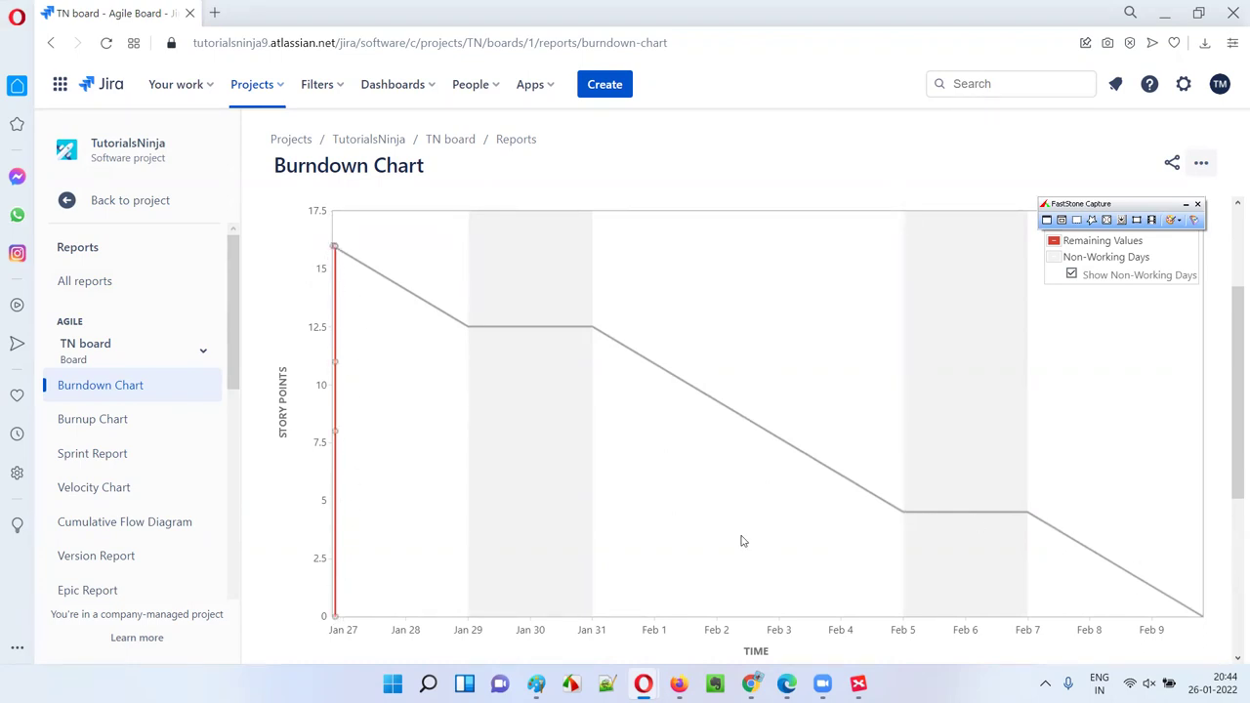
scroll(154, 356, down, 2)
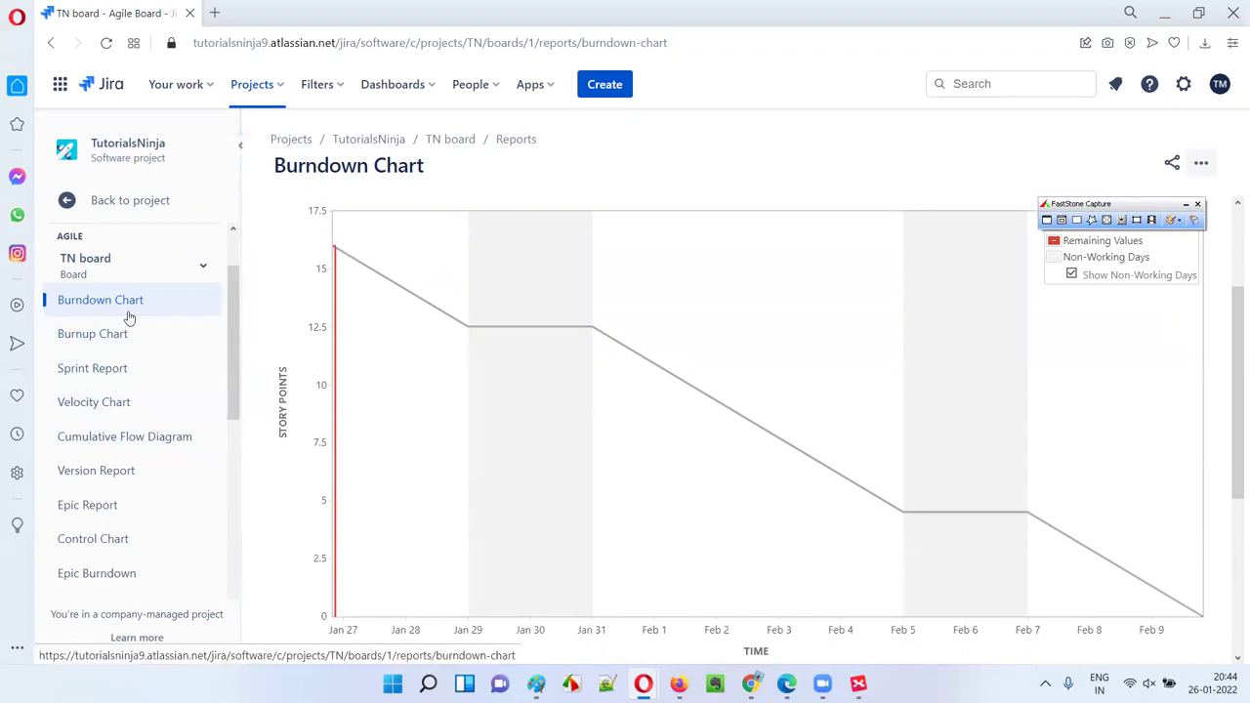
scroll(159, 363, down, 2)
scroll(146, 342, up, 2)
scroll(159, 298, up, 1)
scroll(166, 322, down, 6)
scroll(142, 418, up, 4)
scroll(159, 390, down, 3)
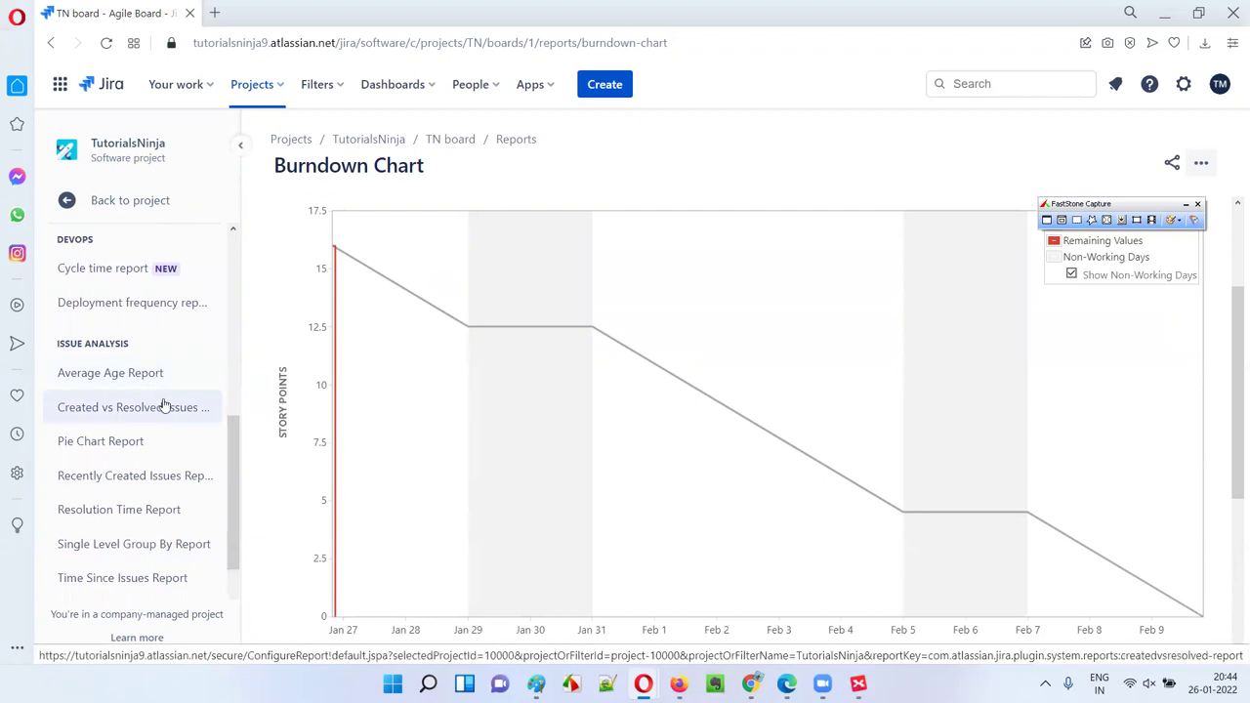
scroll(163, 391, up, 5)
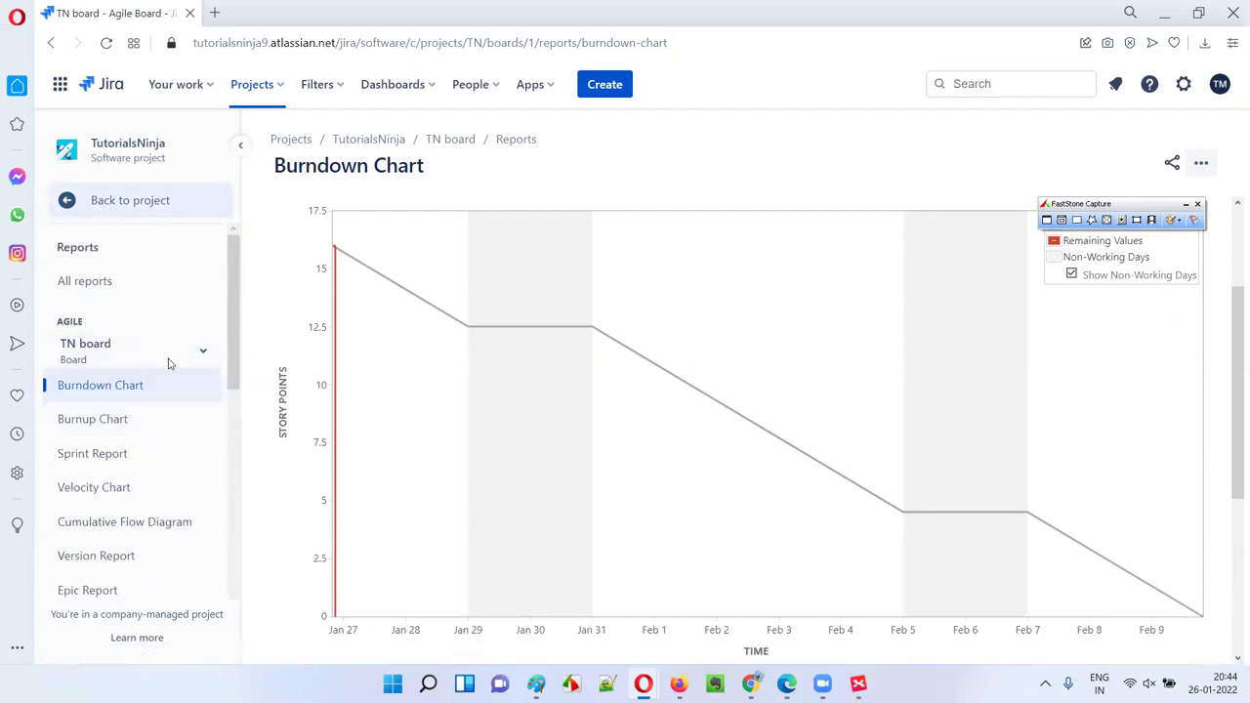
scroll(136, 420, down, 3)
click(134, 506)
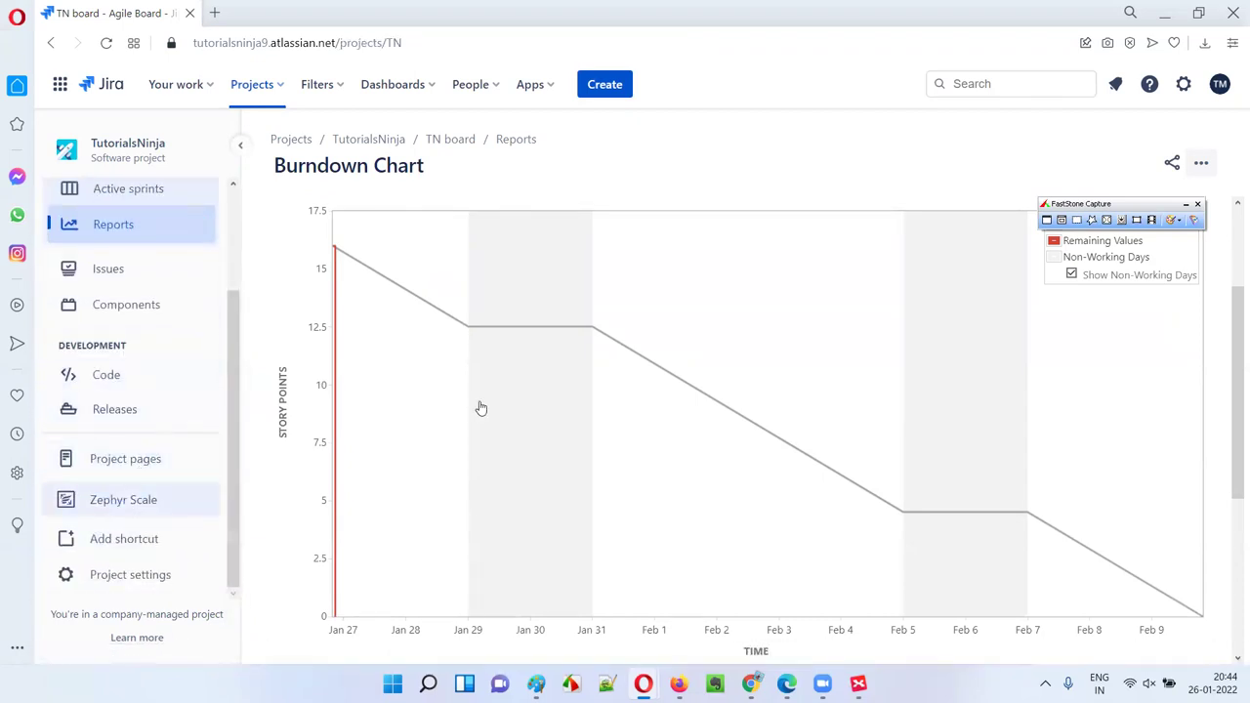
Step: Generate the Test execution results (summary) report for project TN and review its six passed tests
click(1196, 204)
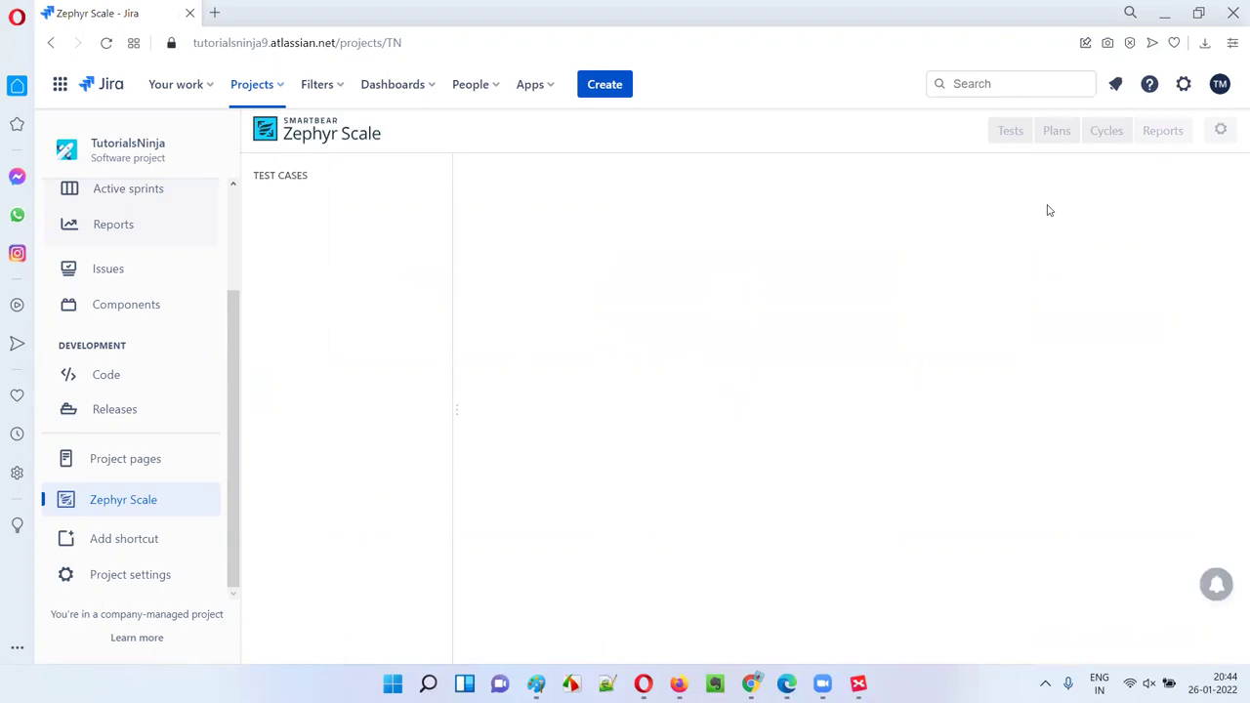
click(1163, 133)
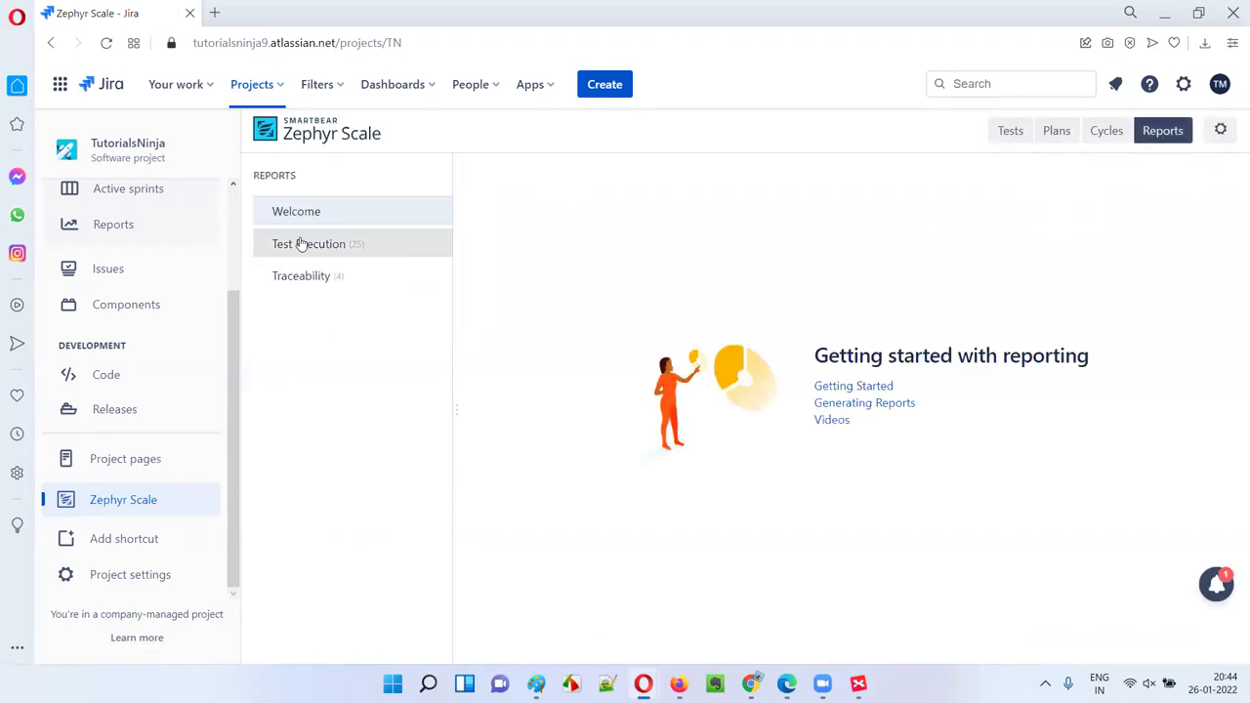
click(299, 244)
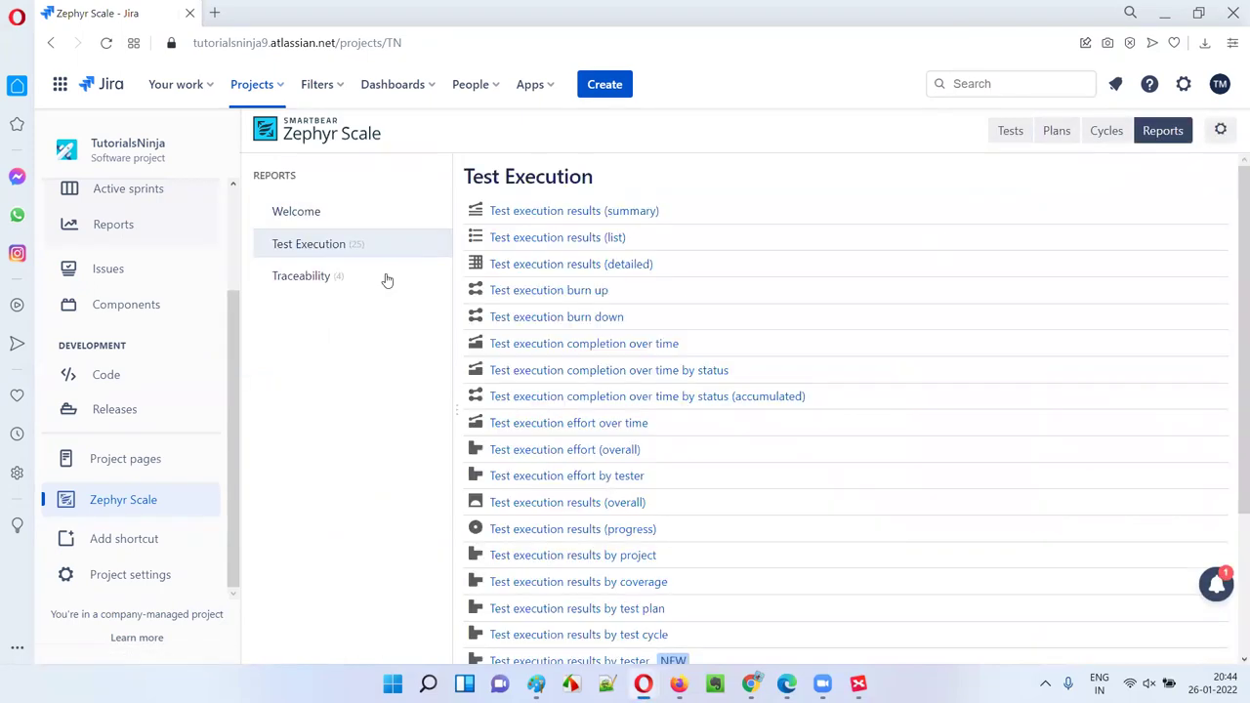
click(610, 212)
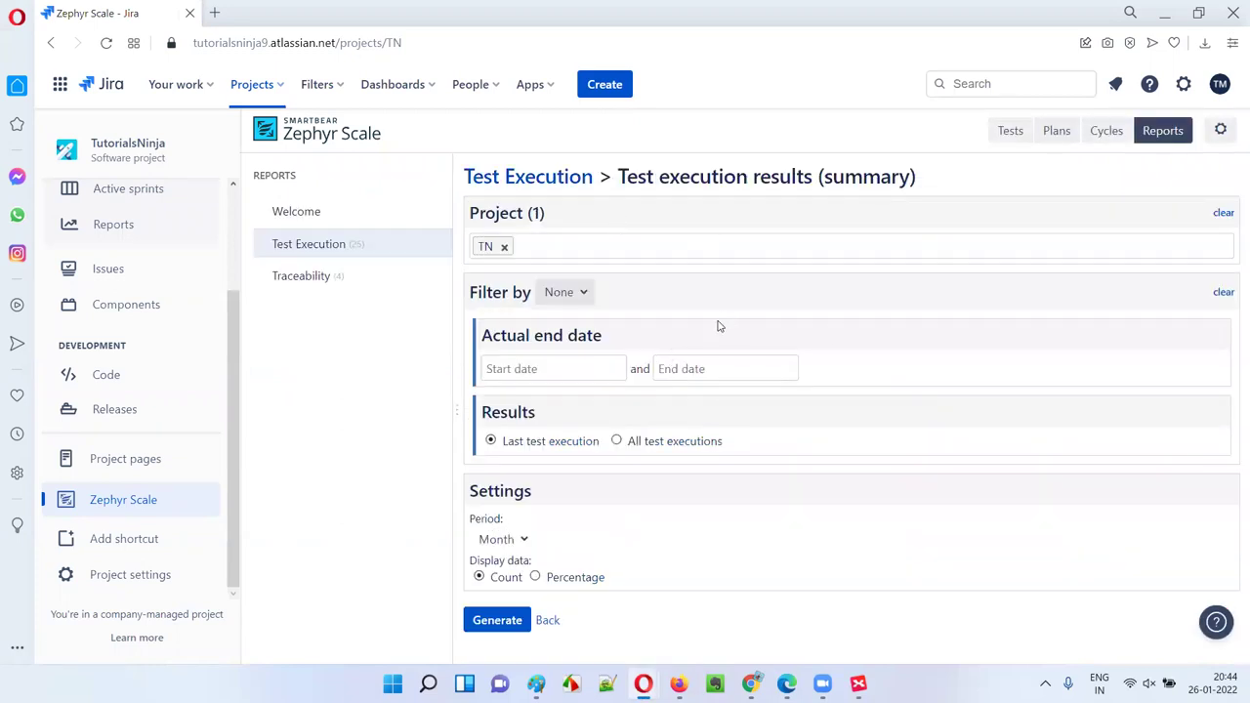
click(493, 623)
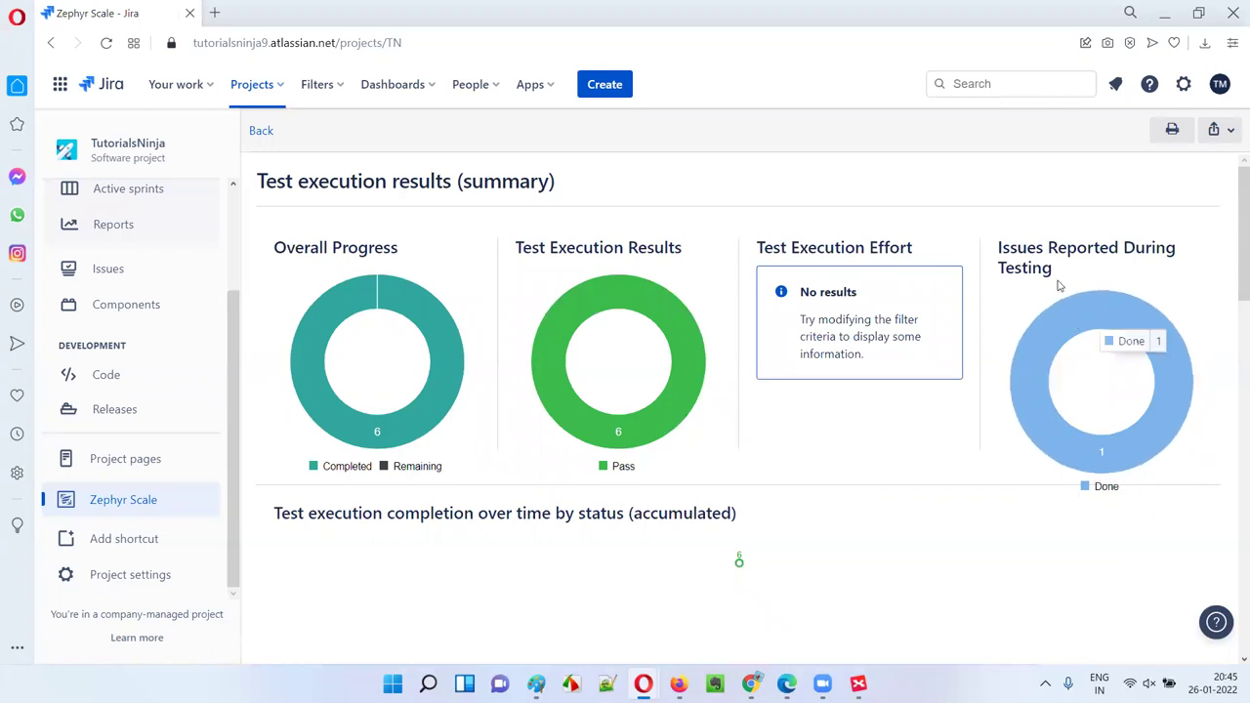
scroll(781, 505, down, 5)
scroll(731, 497, up, 3)
scroll(560, 358, down, 5)
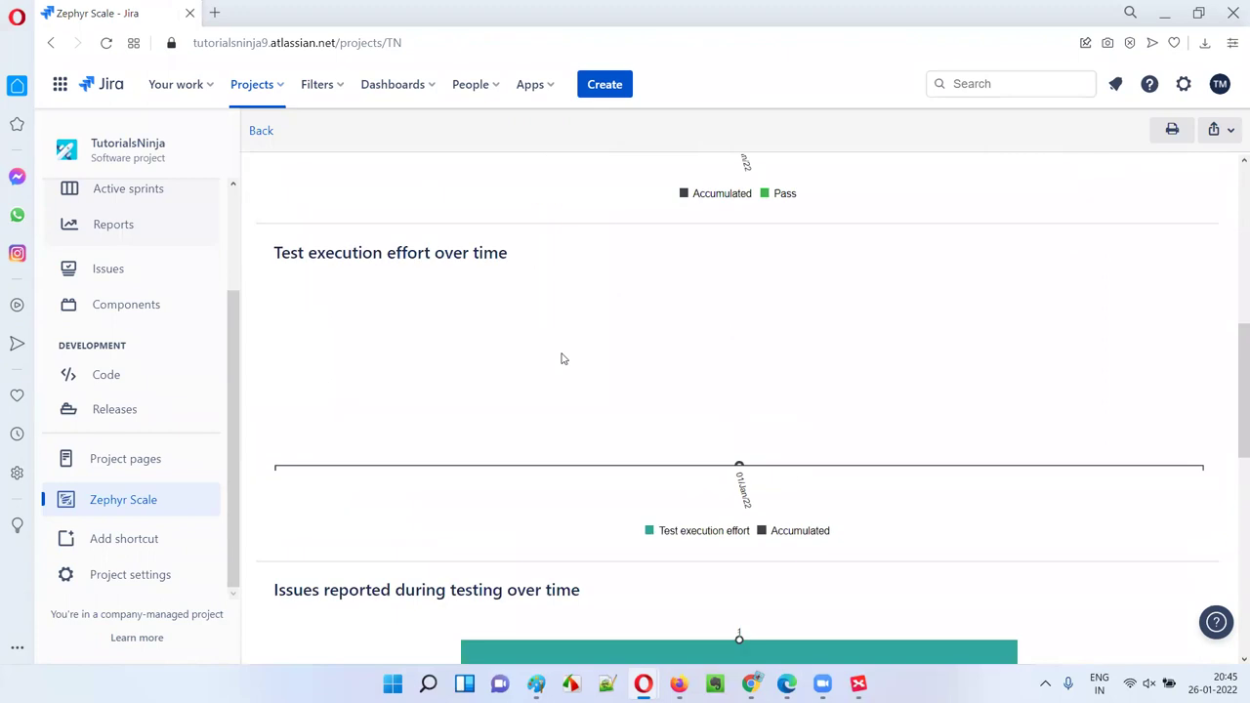
scroll(677, 418, down, 4)
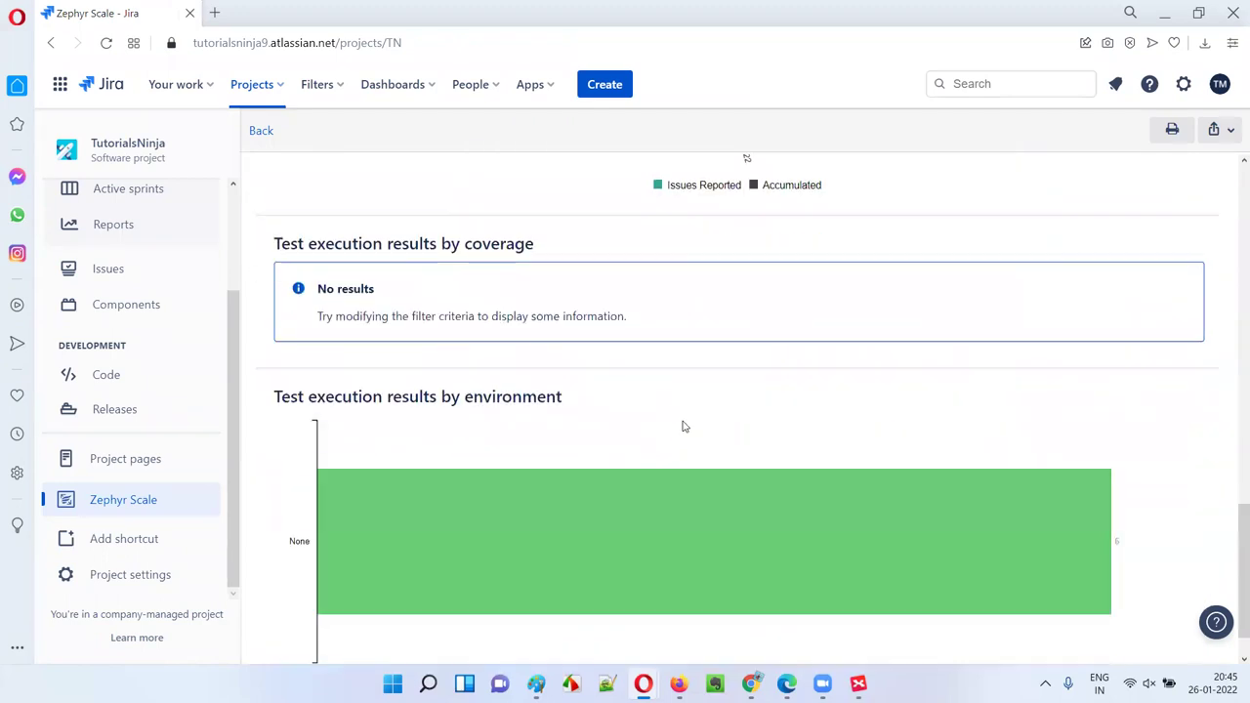
scroll(541, 455, up, 3)
scroll(586, 371, up, 10)
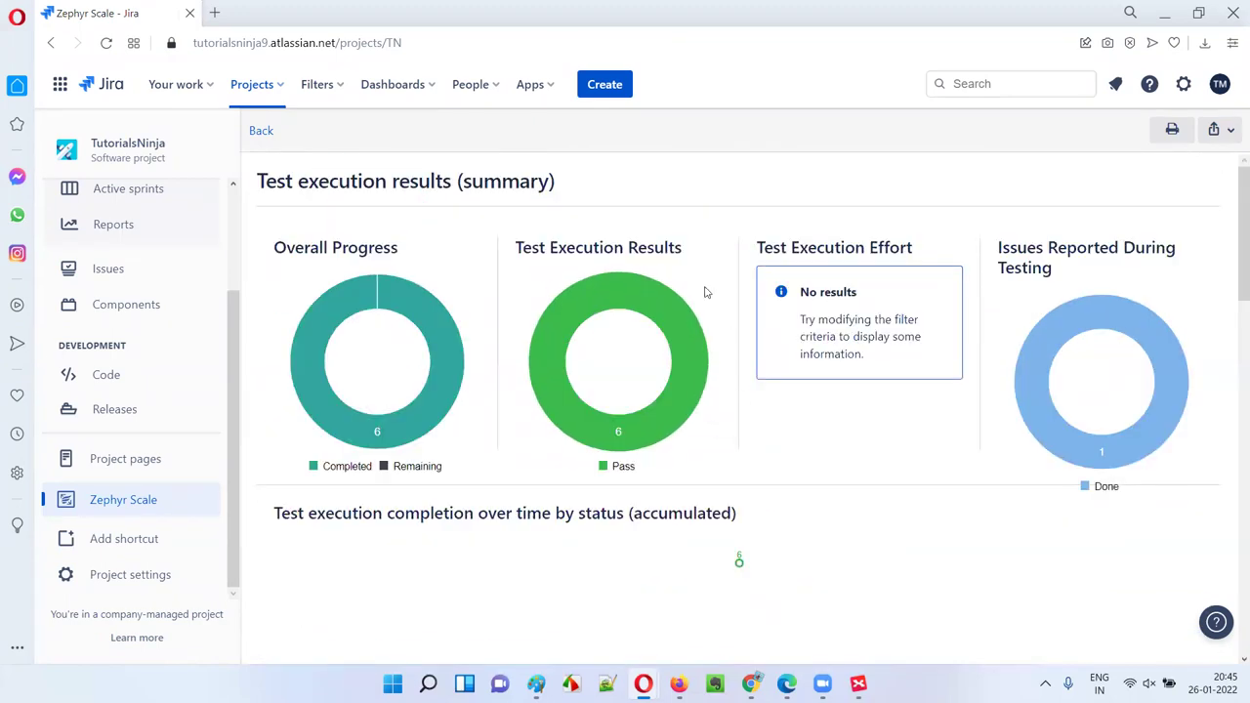
scroll(207, 381, up, 3)
Step: Highlight the Check possible Test Reports, Scrum Master burndown chart and And many more are possible lines
mouse_move(750, 683)
click(670, 637)
click(391, 478)
drag(344, 459, 532, 472)
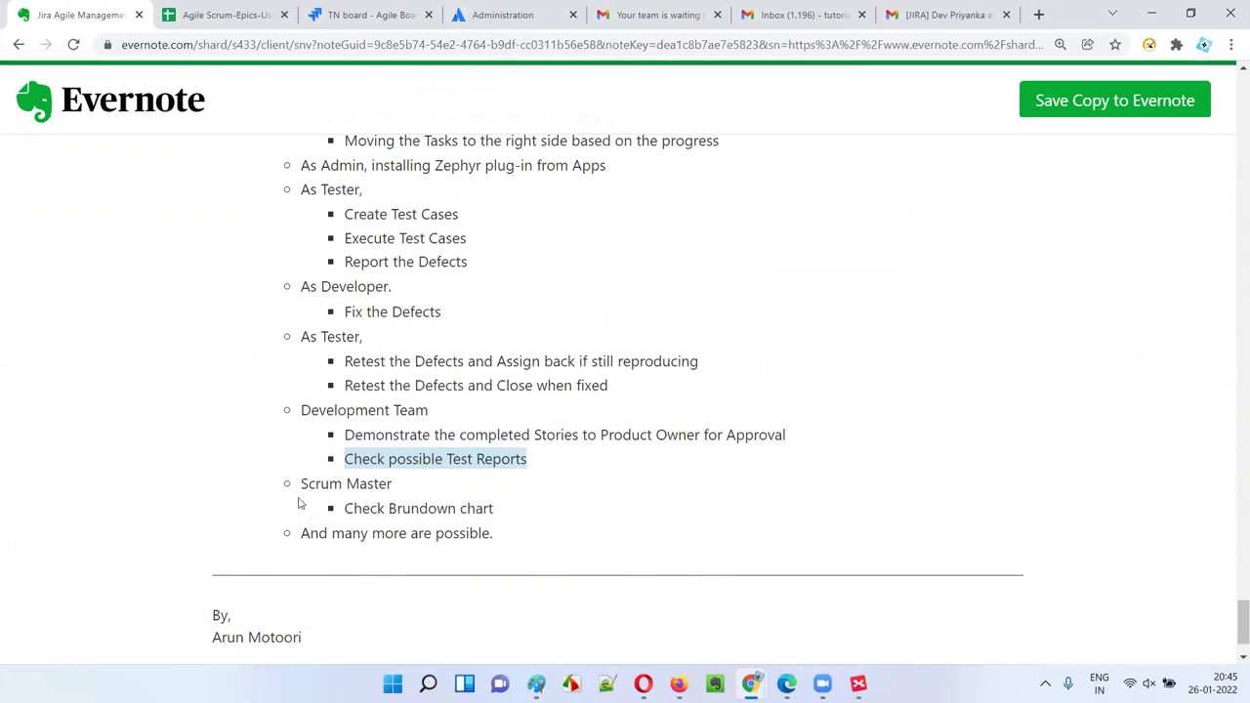
drag(299, 482, 519, 515)
drag(299, 533, 543, 538)
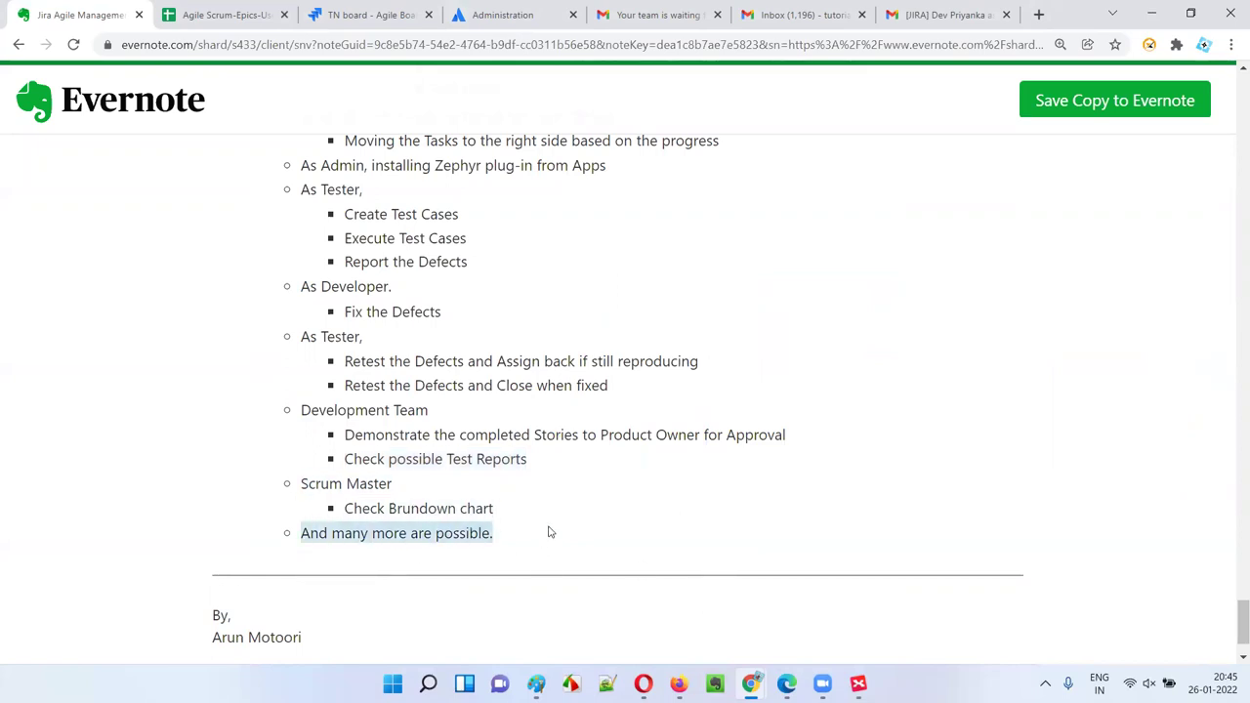
Step: Scroll back up to the note's title and briefly highlight its opening lines
scroll(587, 482, up, 15)
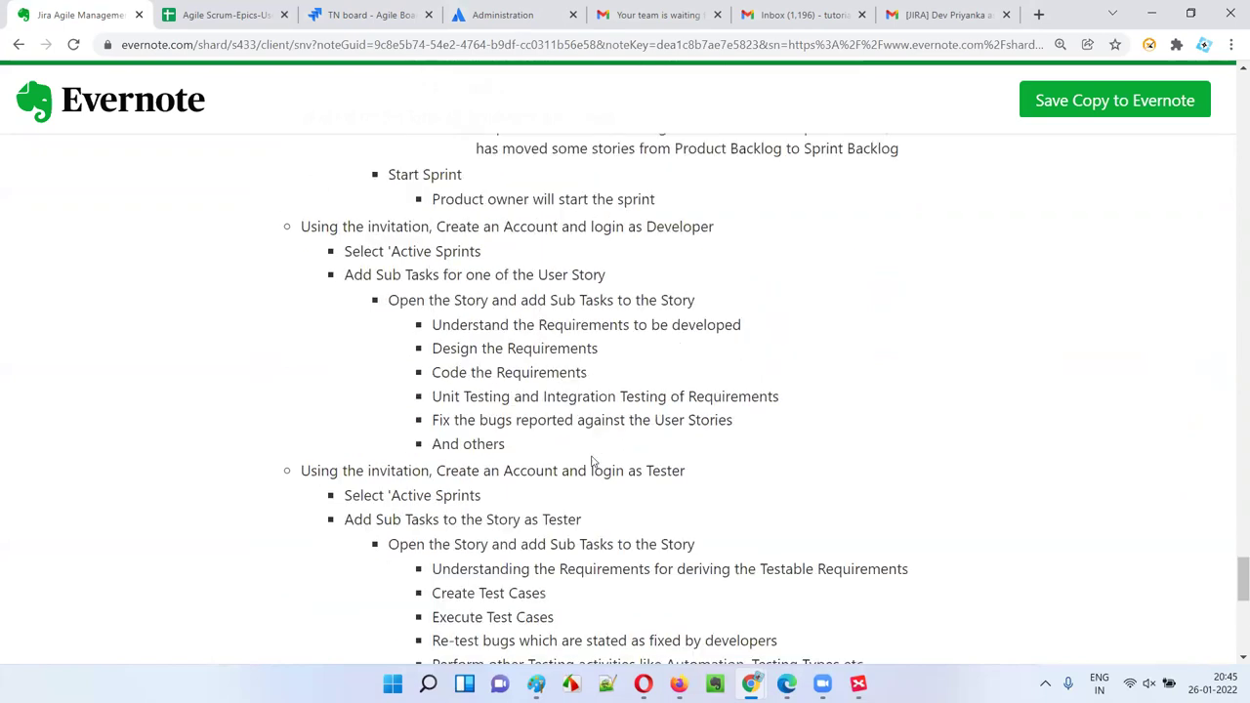
scroll(467, 432, up, 15)
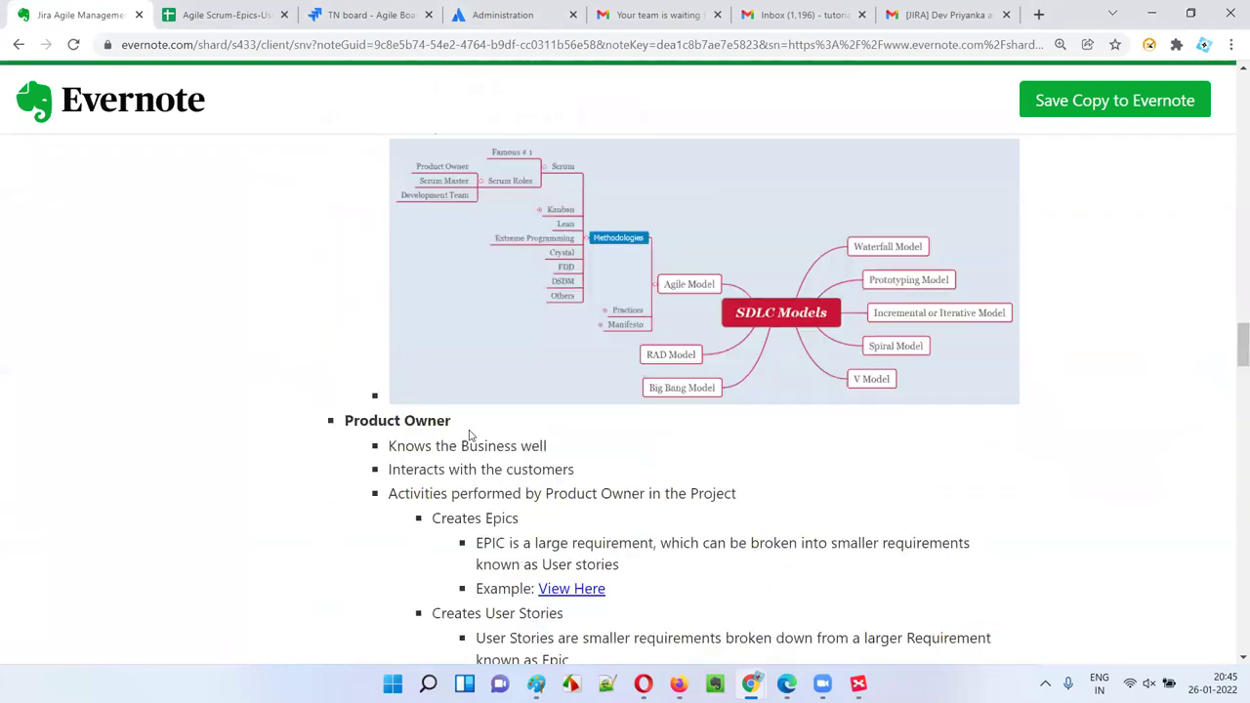
scroll(468, 433, up, 5)
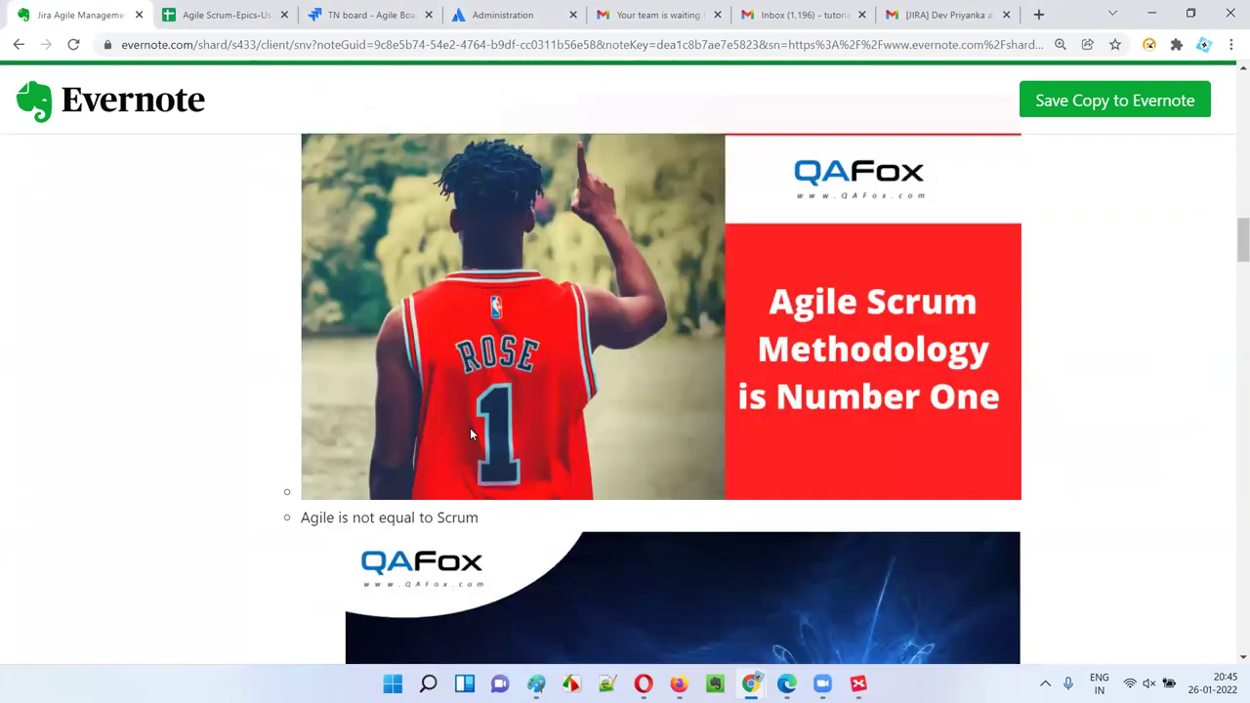
scroll(470, 427, up, 15)
drag(209, 192, 259, 188)
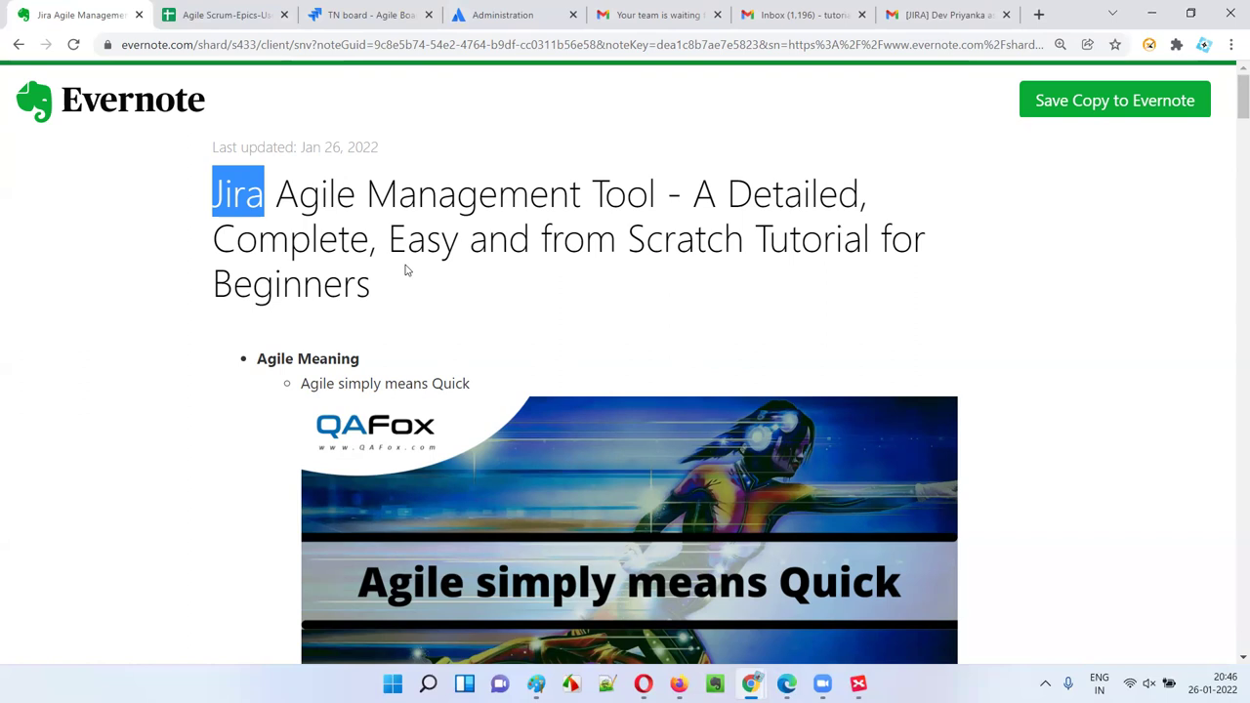
click(485, 277)
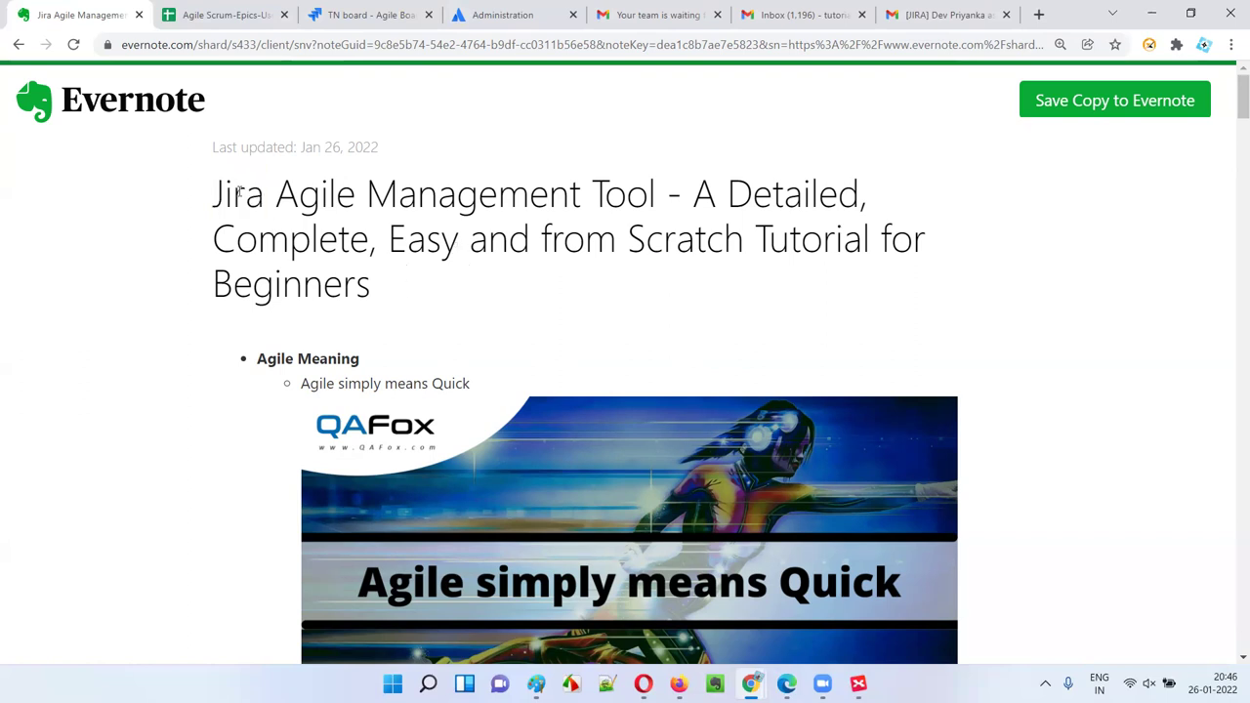
drag(214, 197, 563, 333)
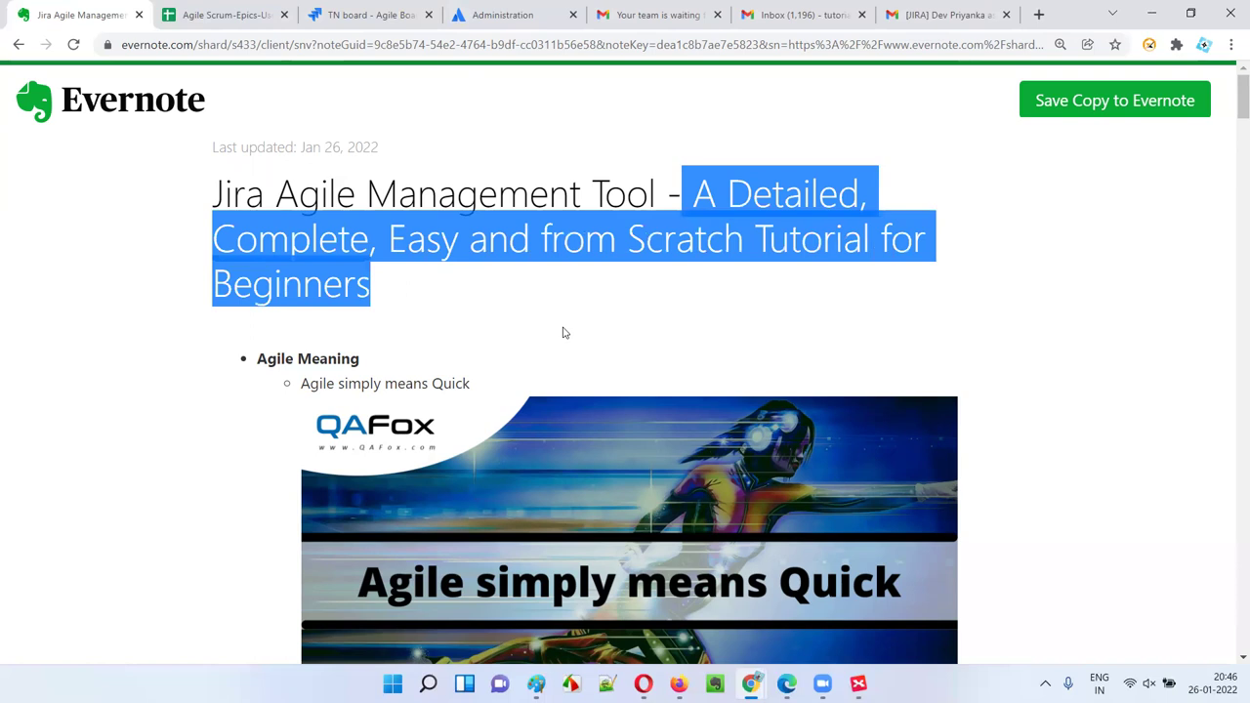
click(565, 311)
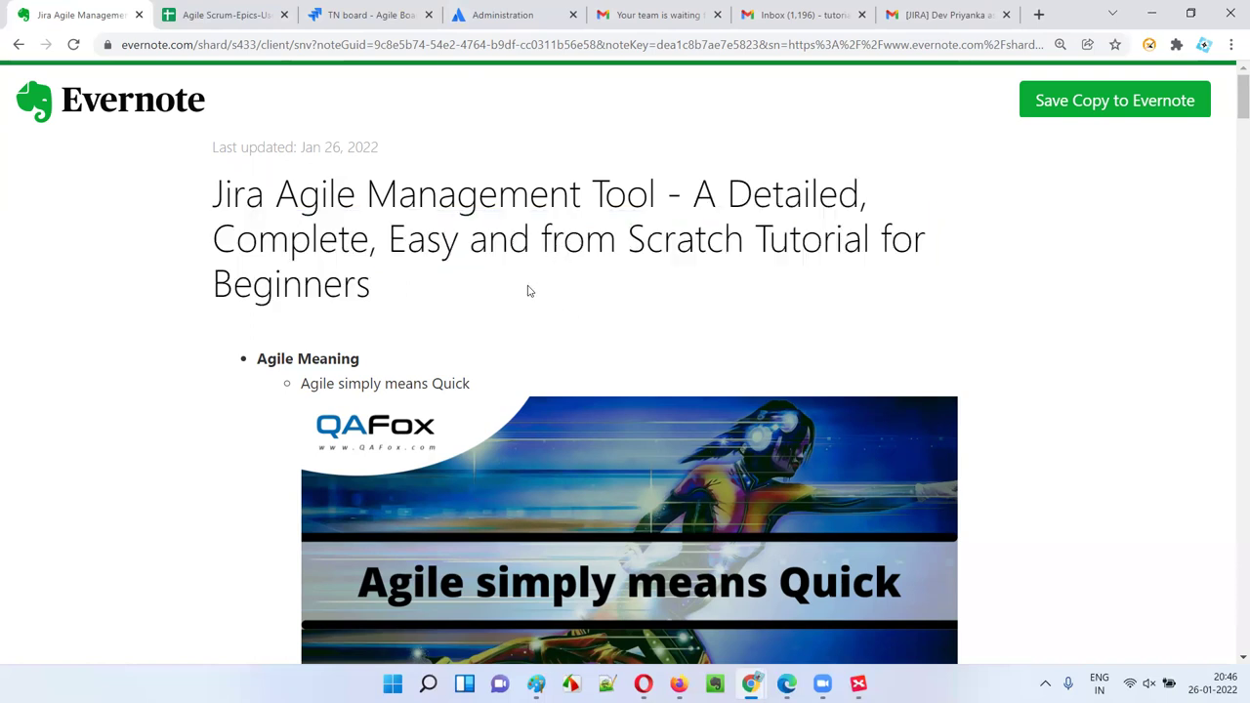